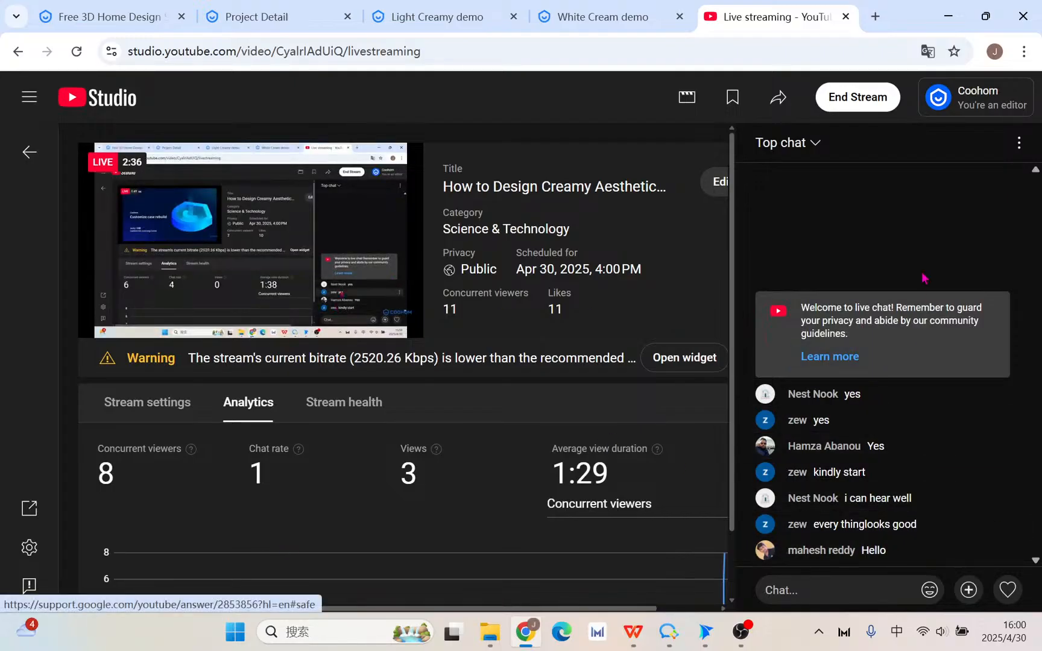
# - Switch to the Customize tools presentation, start its slide show and advance to the slide with the kitchen renderings
pyautogui.click(951, 22)
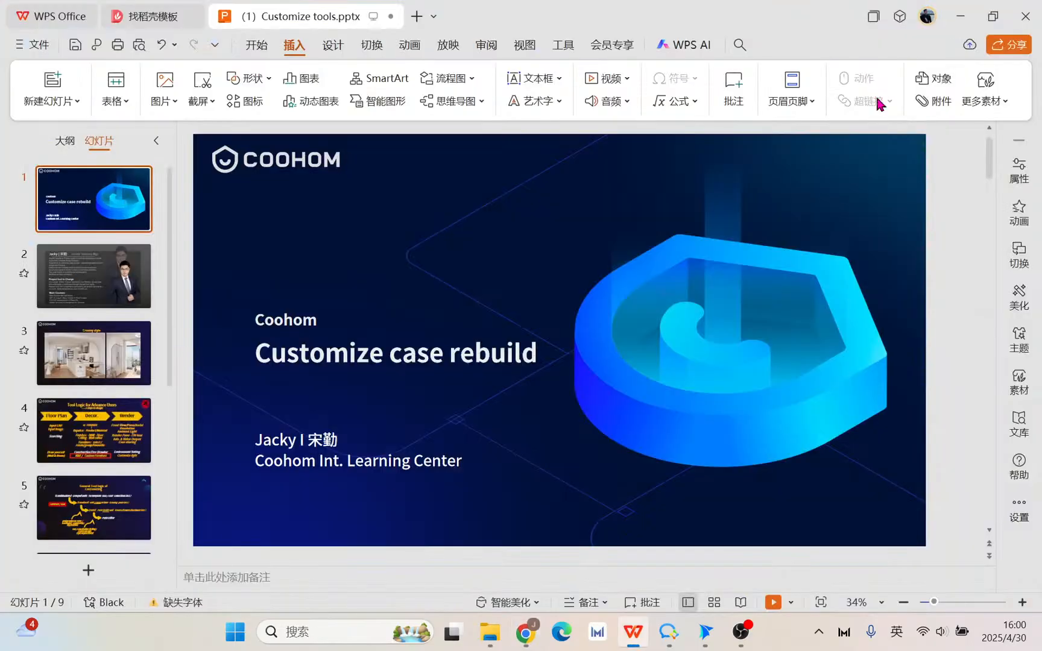
pyautogui.press('F5')
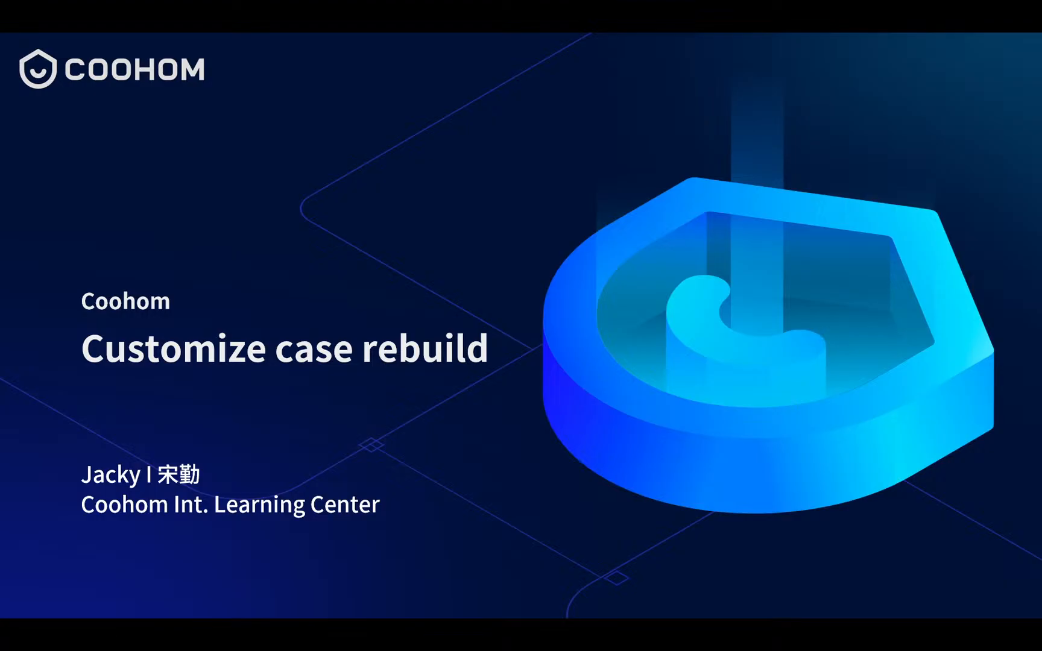
pyautogui.press('Right')
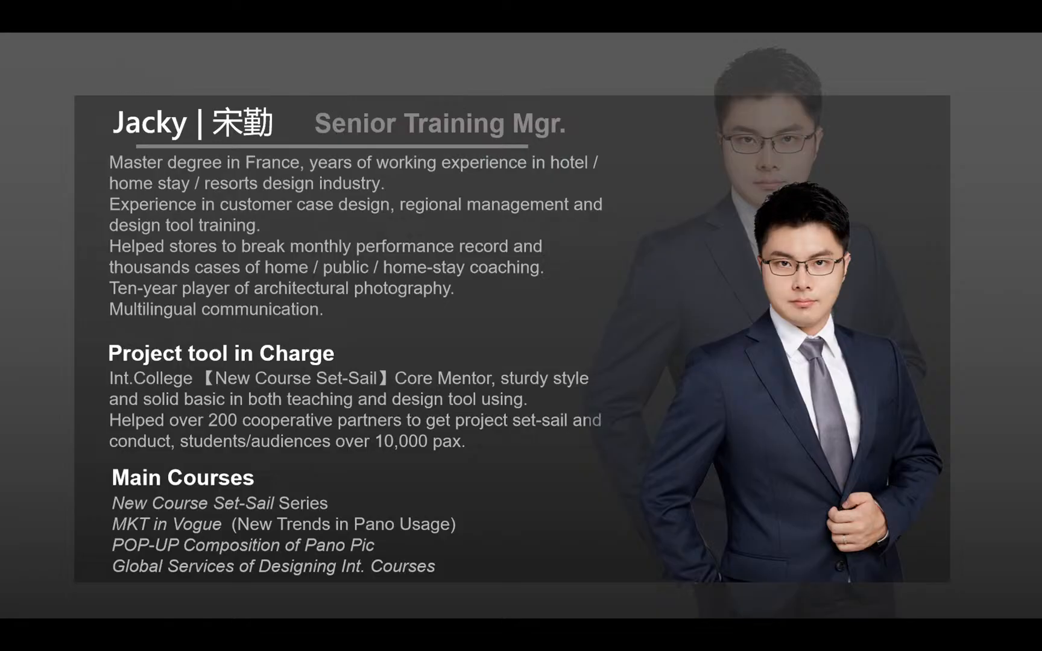
pyautogui.press('Right')
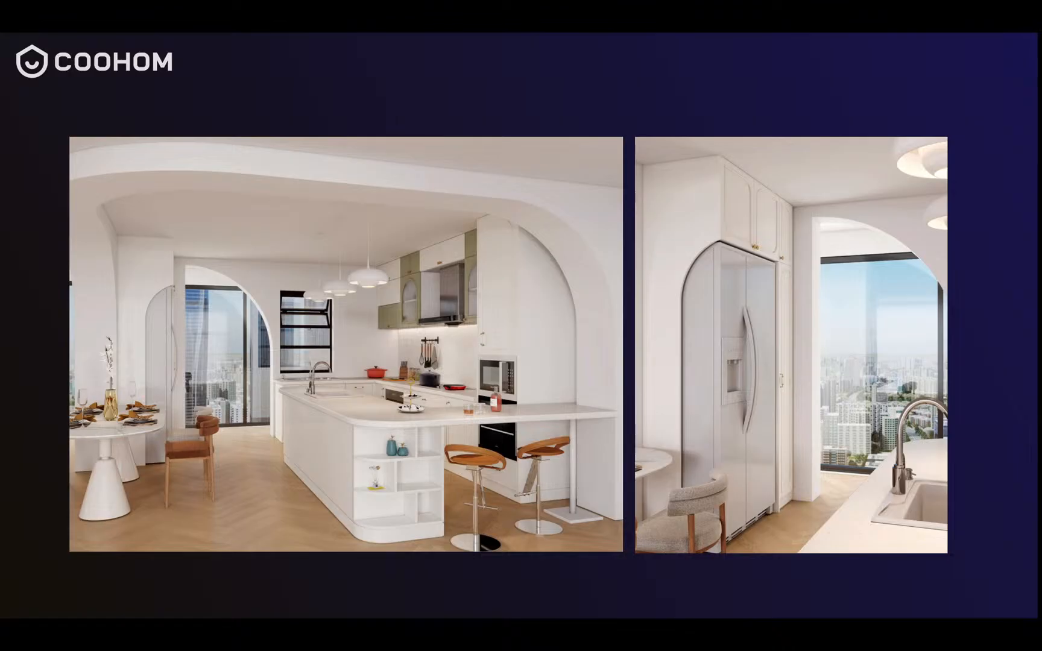
# - Leave the slide show, switch to the Light Creamy demo design in Coohom and view its floor in 2D
pyautogui.press('Escape')
pyautogui.click(472, 636)
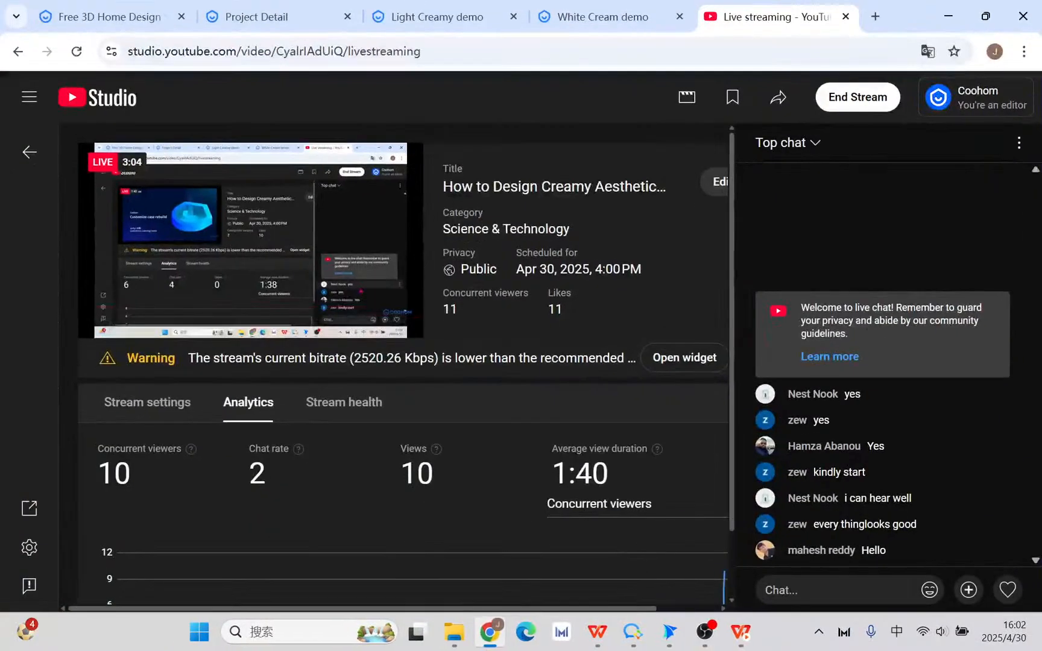
pyautogui.click(486, 21)
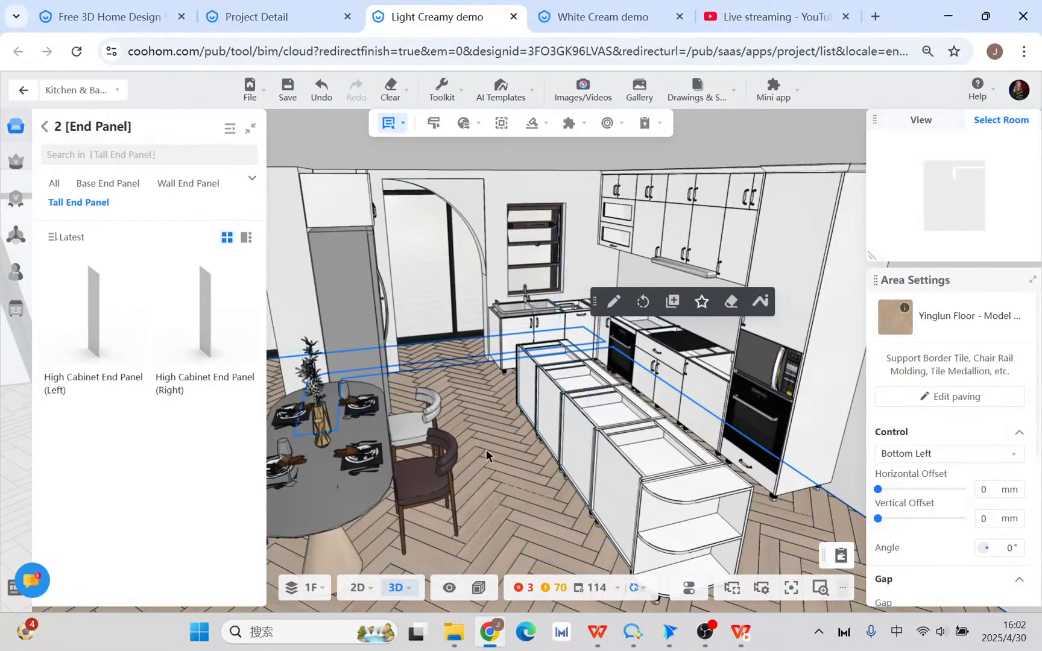
pyautogui.moveTo(502, 471); pyautogui.dragTo(449, 479)
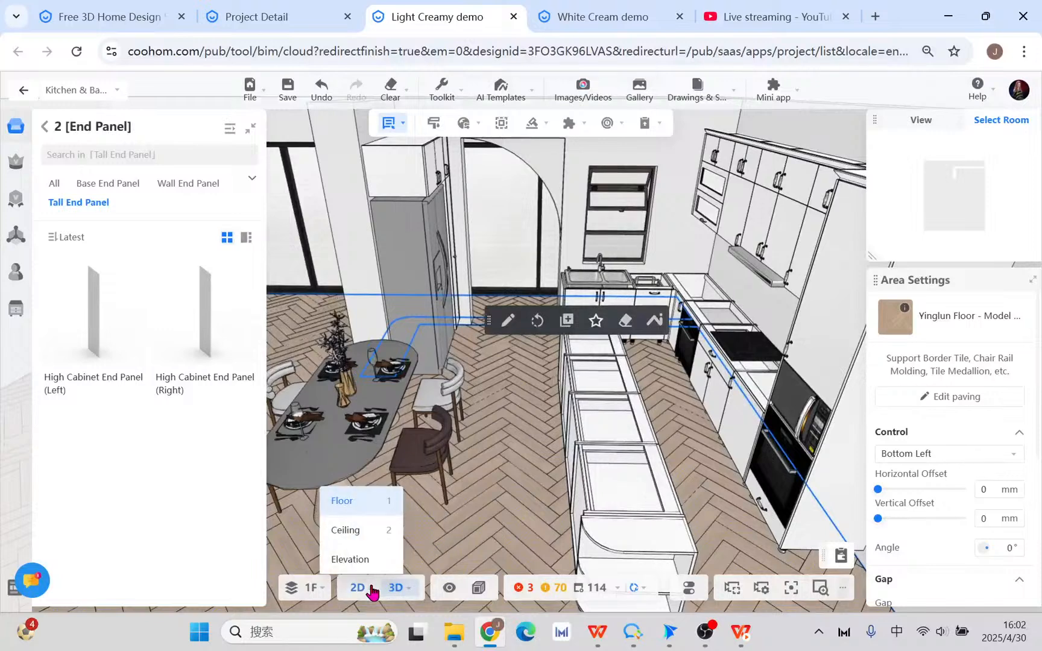
pyautogui.click(362, 588)
pyautogui.scroll(-2, 444, 404)
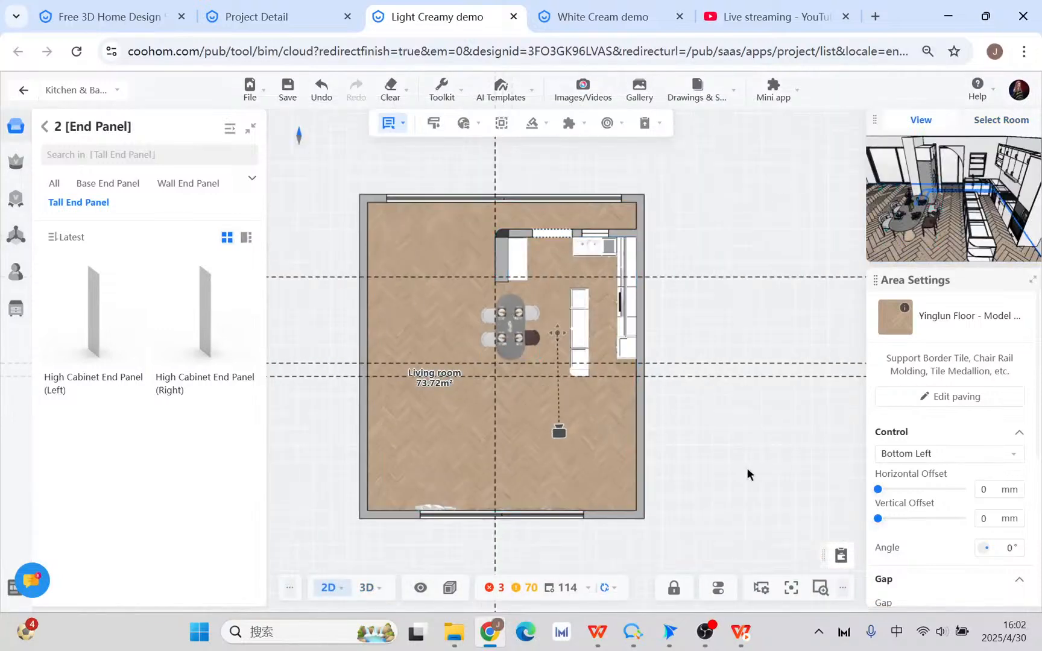
pyautogui.scroll(1, 743, 468)
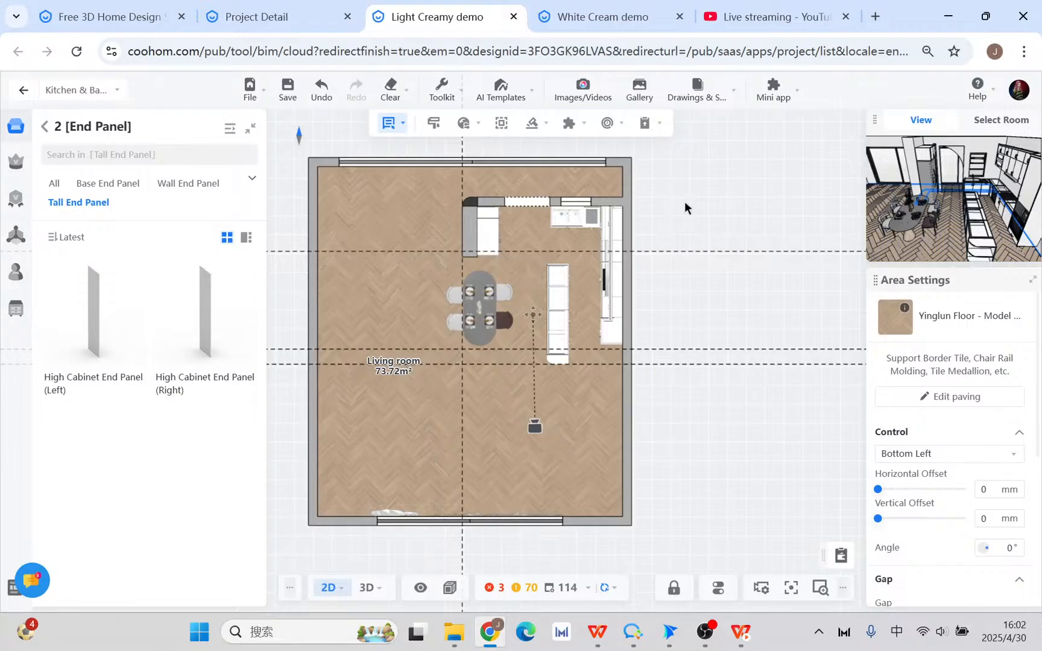
# - Exit the Kitchen & Bath module to the main design environment and view the kitchen island in 3D
pyautogui.click(25, 93)
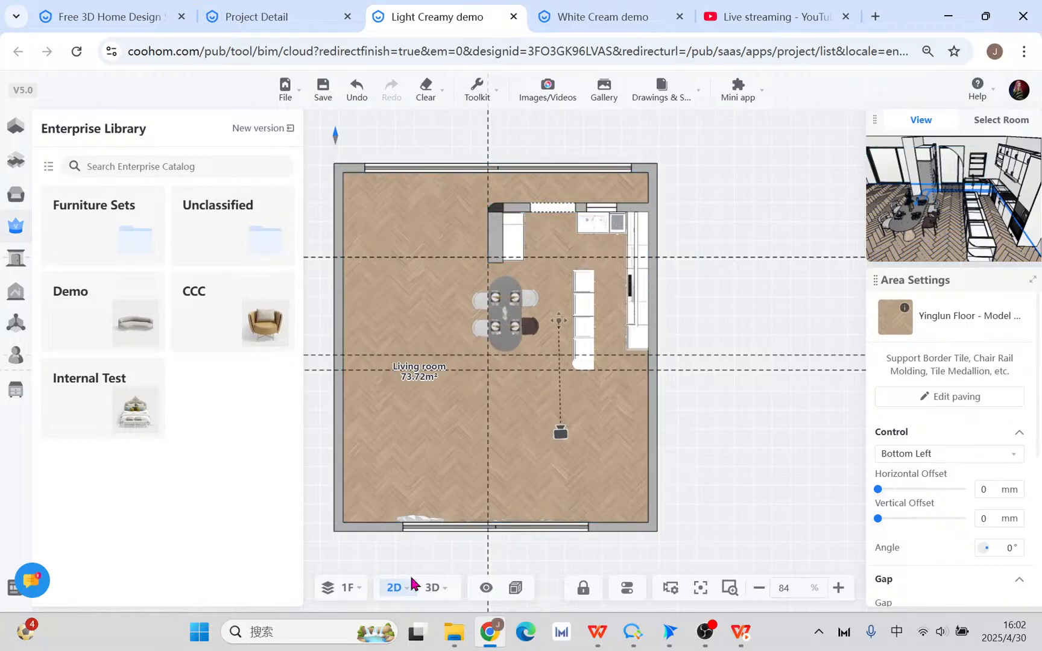
pyautogui.click(432, 587)
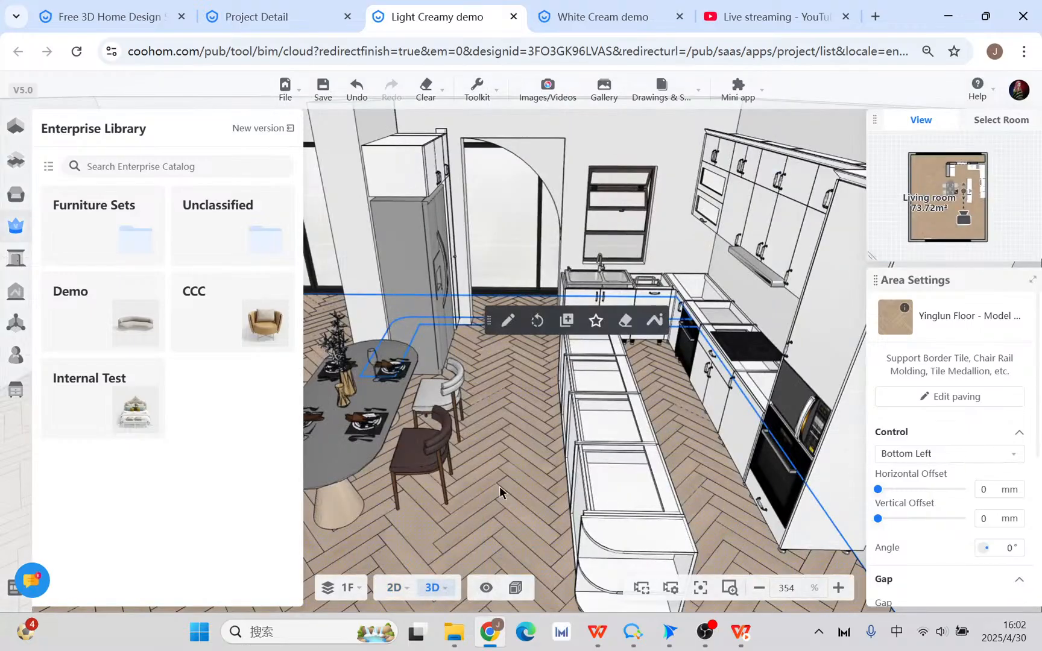
pyautogui.moveTo(497, 483); pyautogui.dragTo(786, 465)
pyautogui.scroll(-3, 674, 465)
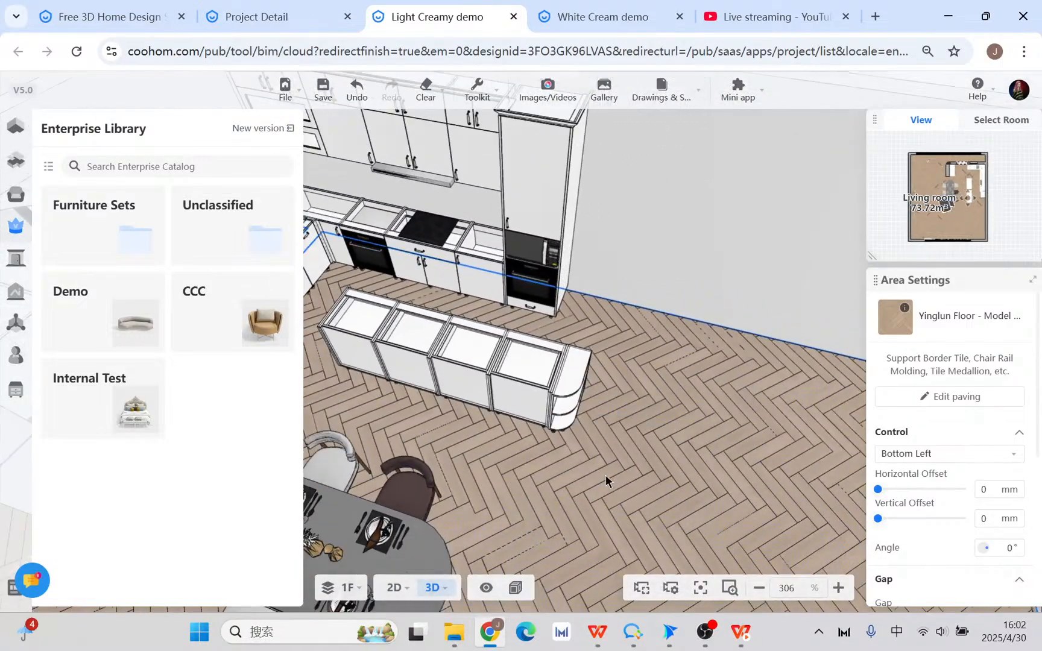
pyautogui.moveTo(609, 493); pyautogui.dragTo(746, 481)
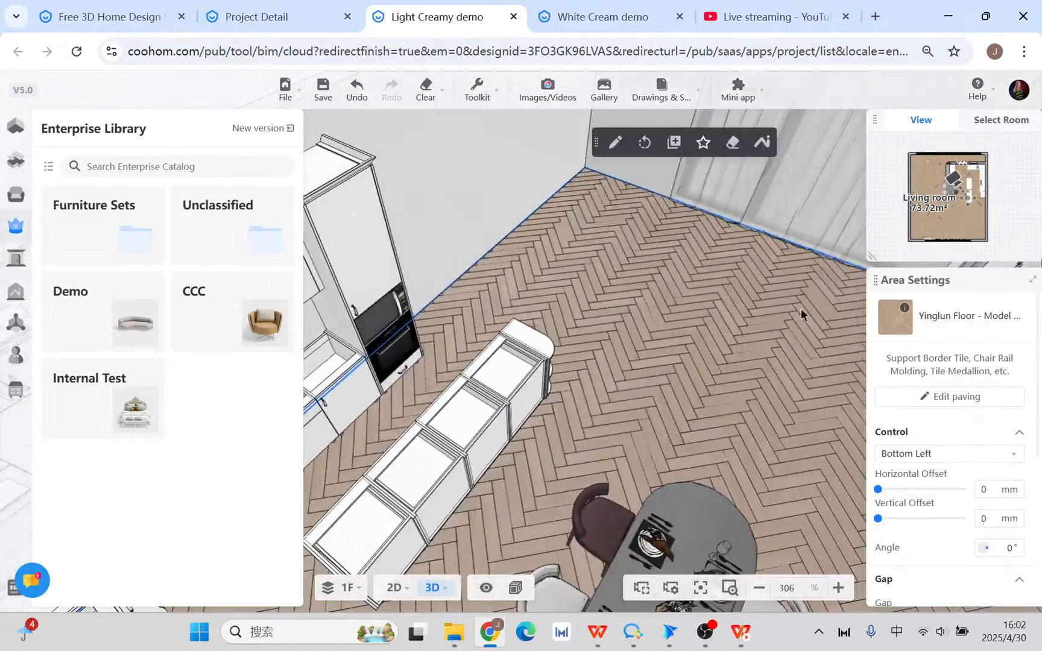
# - Examine the curtained window wall of the living room in 3D and select its wide sheer curtain
pyautogui.moveTo(801, 315); pyautogui.dragTo(581, 416, button='right')
pyautogui.scroll(-3, 604, 423)
pyautogui.moveTo(605, 424); pyautogui.dragTo(671, 368)
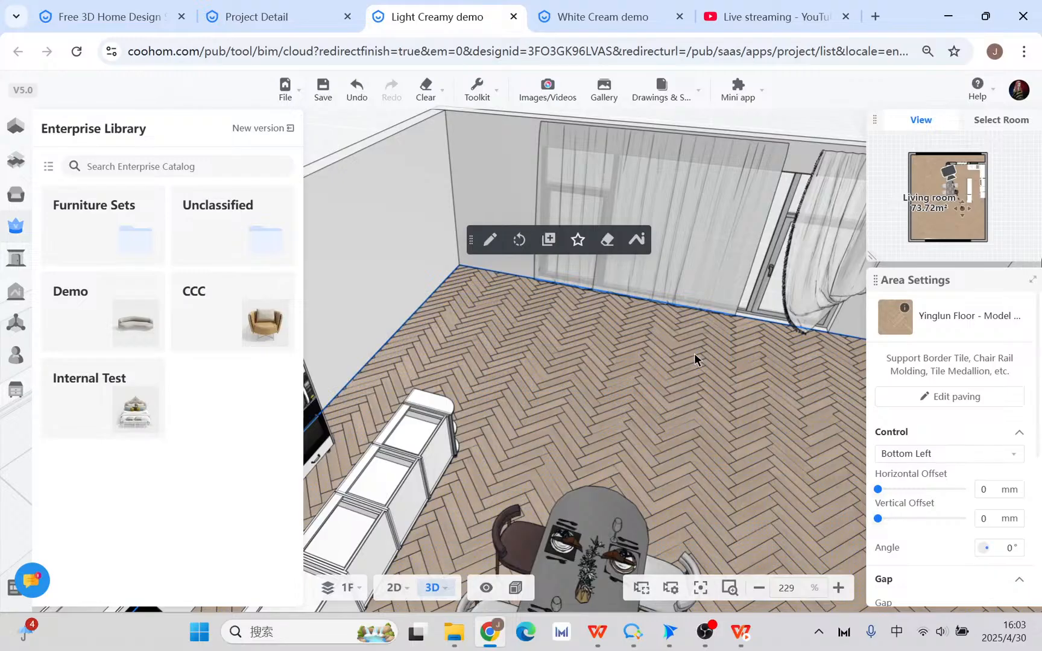
pyautogui.scroll(-2, 694, 352)
pyautogui.moveTo(691, 345); pyautogui.dragTo(669, 400)
pyautogui.moveTo(714, 398); pyautogui.dragTo(499, 448, button='right')
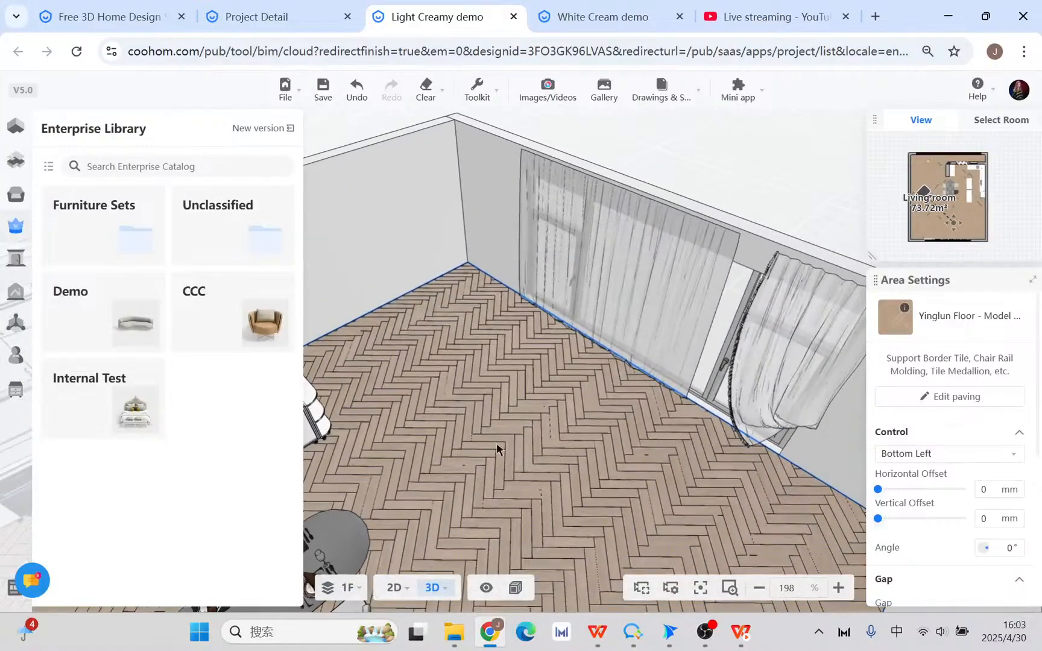
pyautogui.click(788, 348)
pyautogui.click(653, 287)
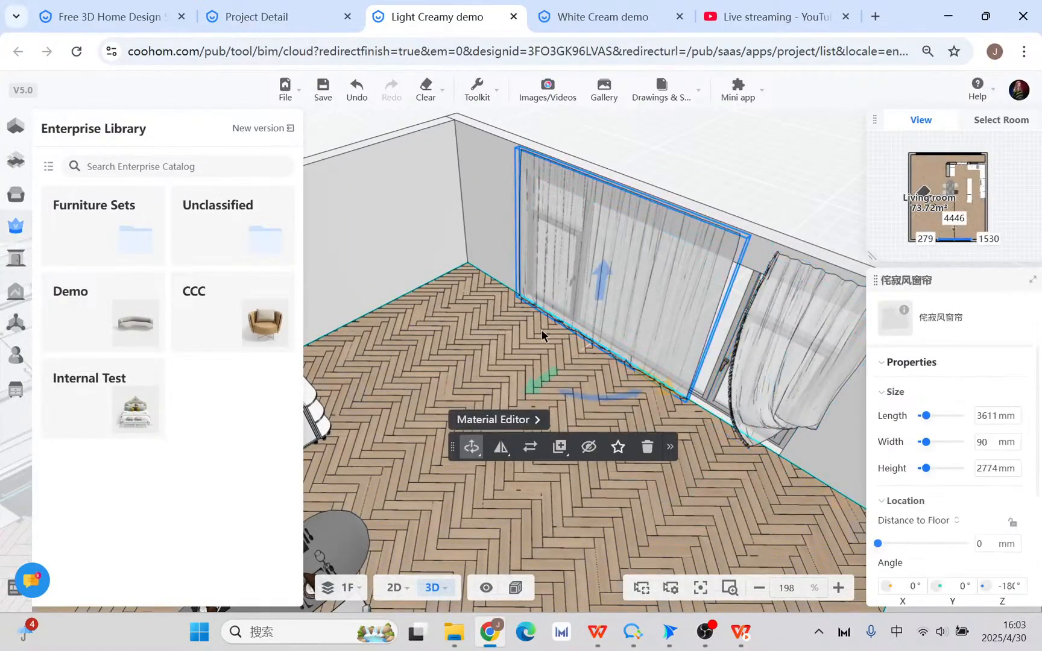
pyautogui.moveTo(540, 328); pyautogui.dragTo(589, 341)
# - Open the Window Coverings category under Home Decor in the Public Library
pyautogui.click(6, 196)
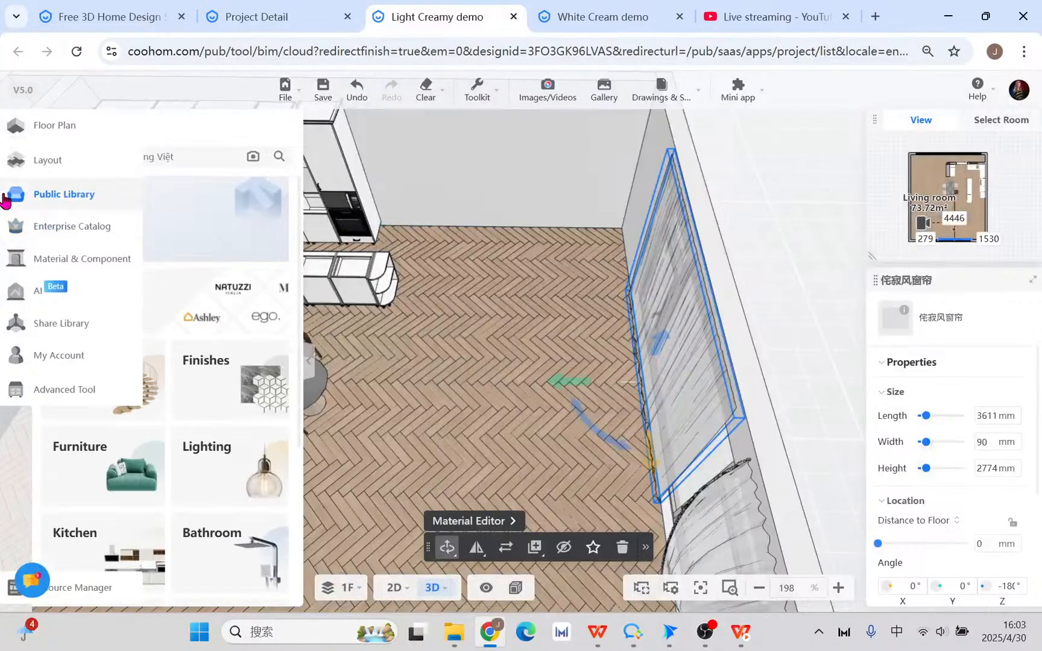
pyautogui.scroll(-3, 217, 398)
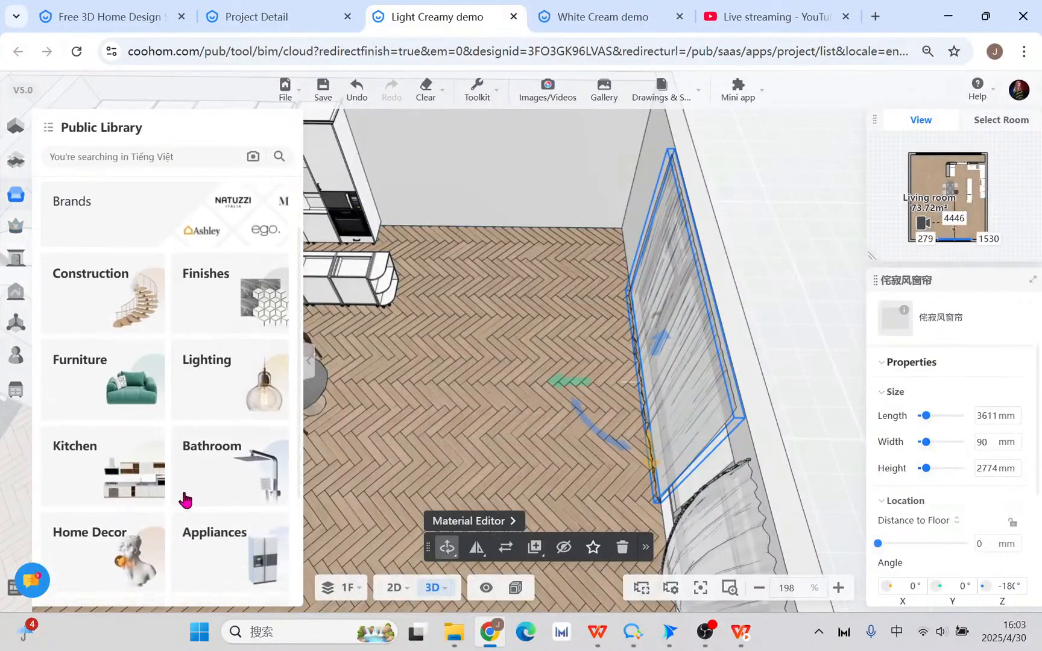
pyautogui.scroll(-2, 185, 500)
pyautogui.click(103, 422)
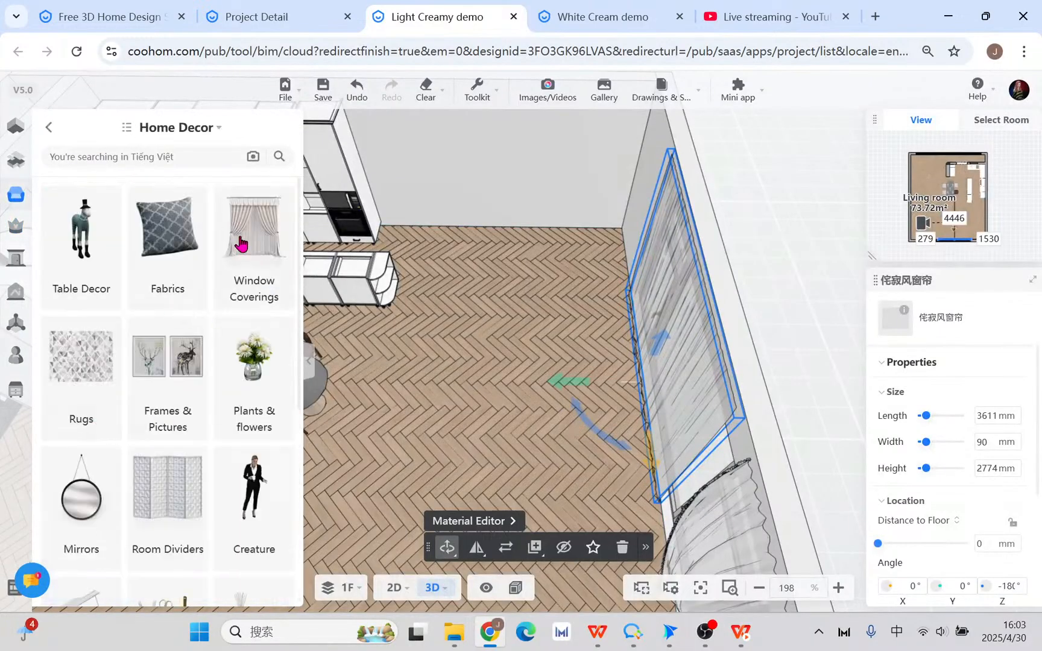
pyautogui.click(263, 227)
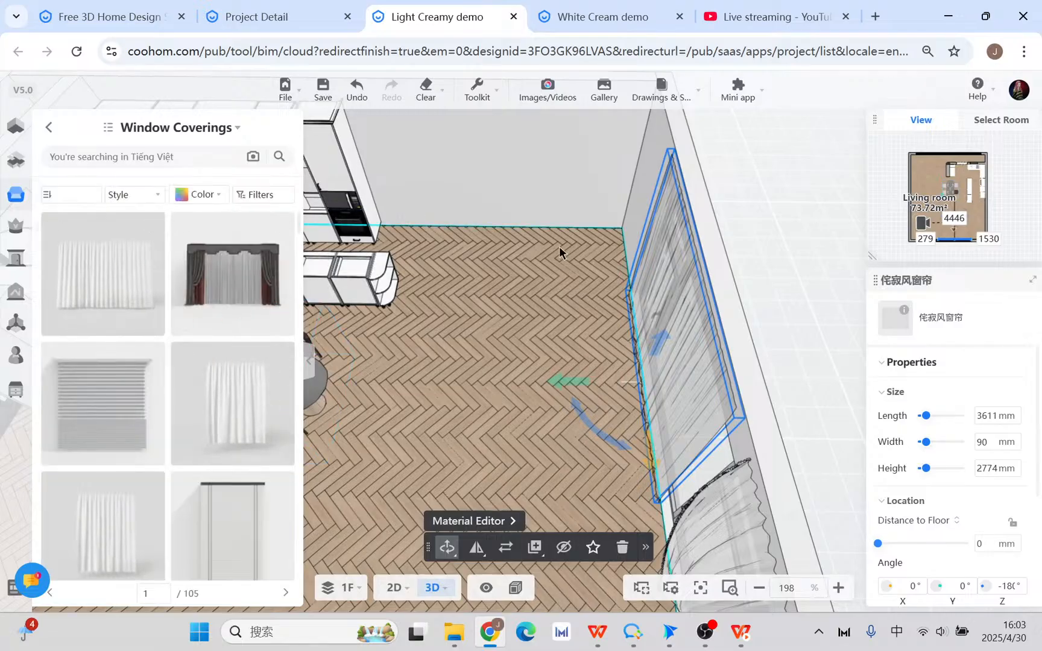
# - Examine the kitchen, island and dining area from above in 3D and in the 2D floor plan
pyautogui.moveTo(559, 246); pyautogui.dragTo(472, 307)
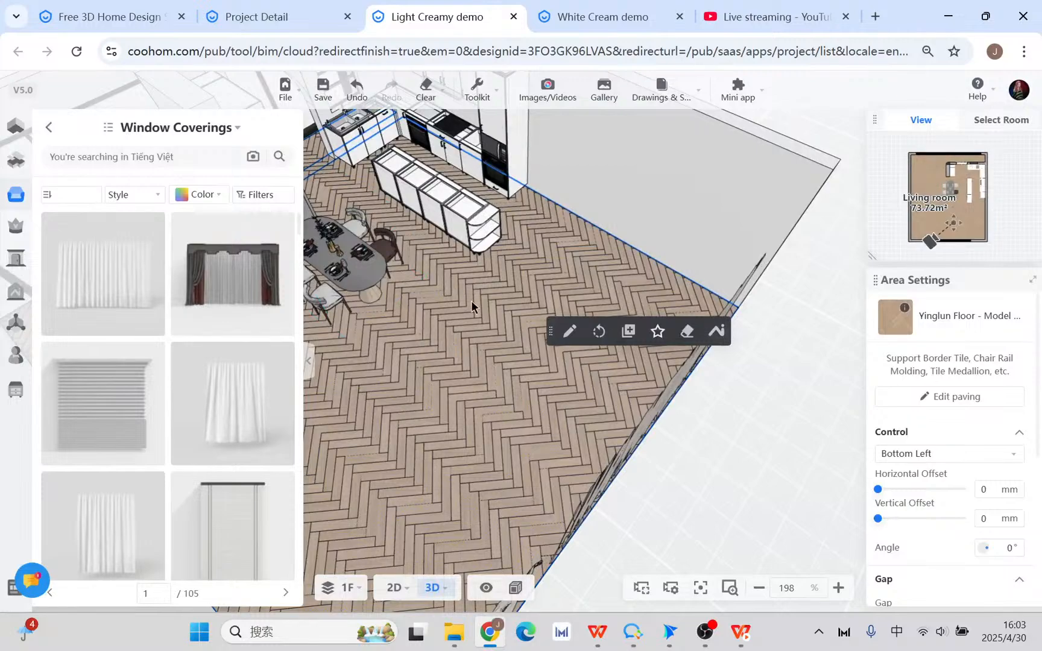
pyautogui.scroll(-5, 471, 307)
pyautogui.moveTo(602, 333); pyautogui.dragTo(589, 311)
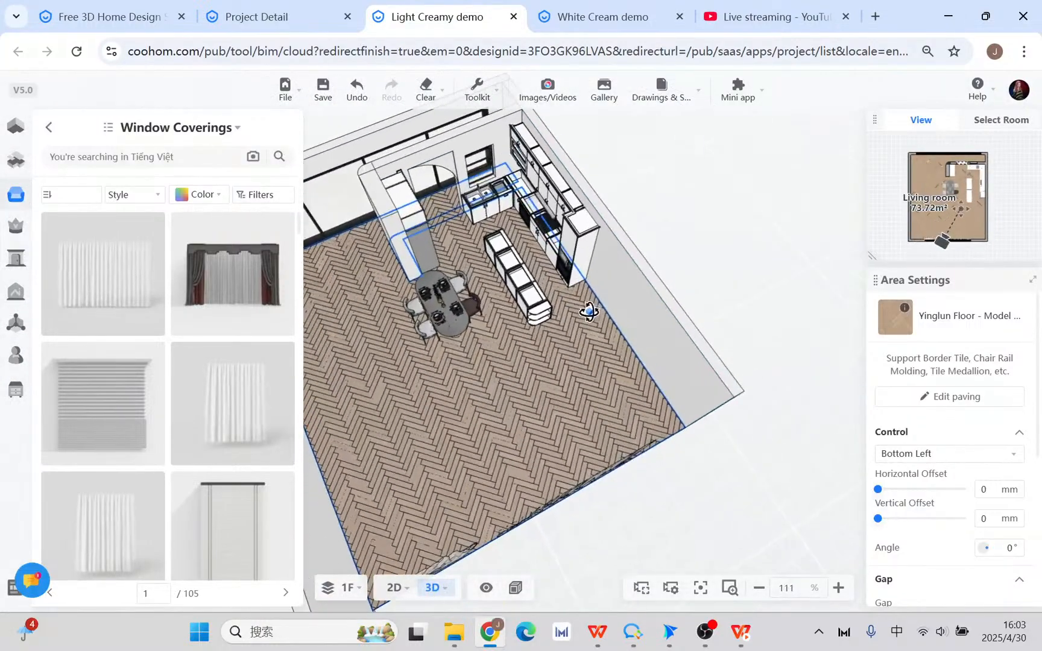
pyautogui.scroll(3, 526, 440)
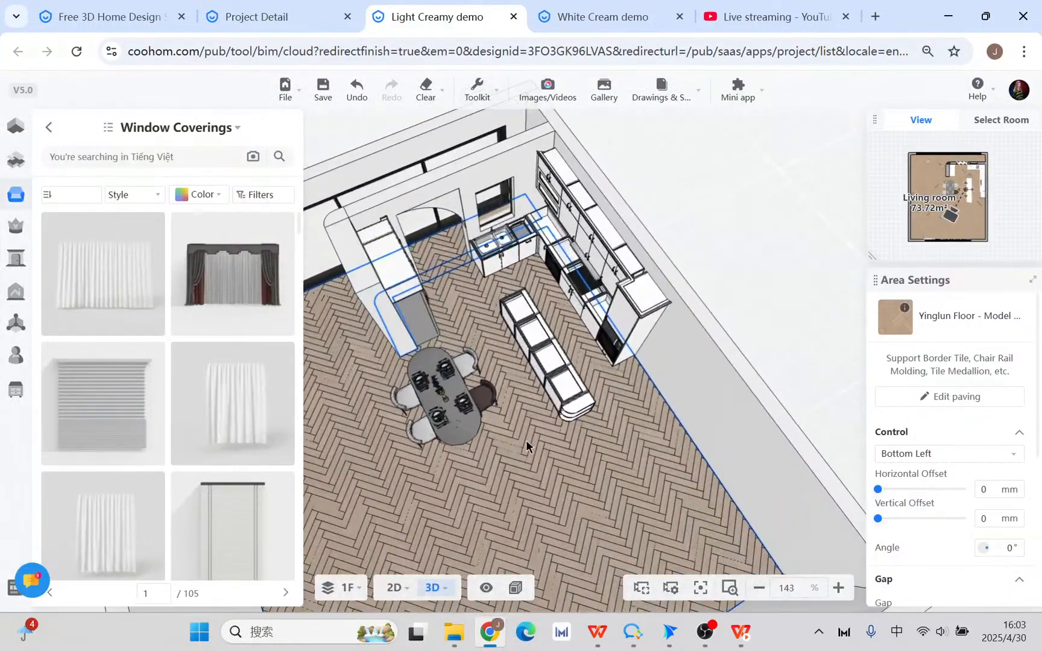
pyautogui.scroll(1, 526, 439)
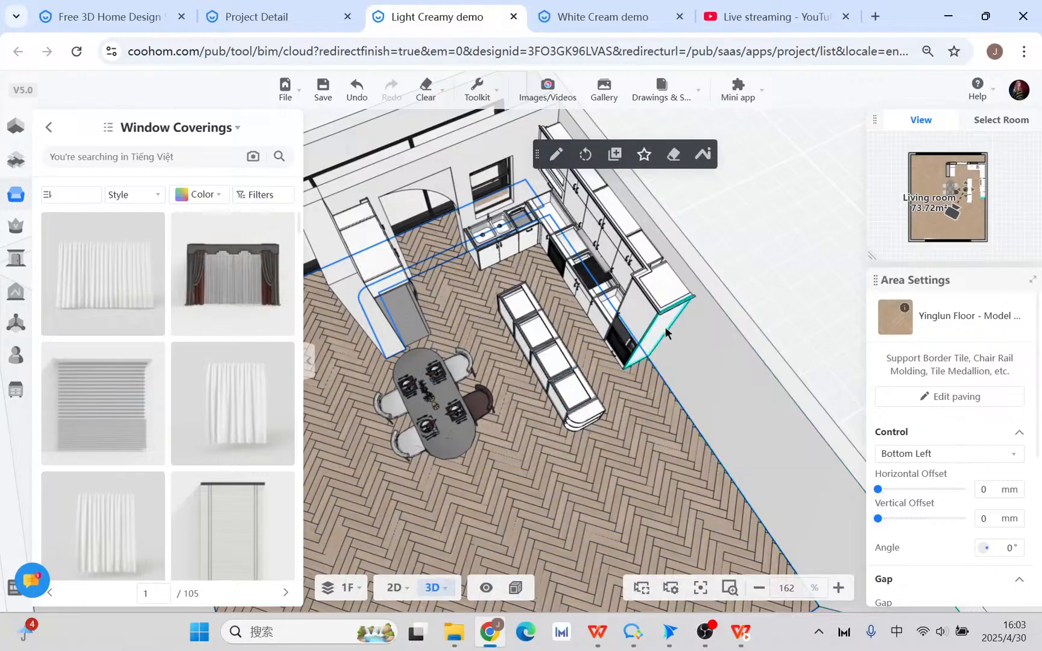
pyautogui.scroll(-3, 462, 239)
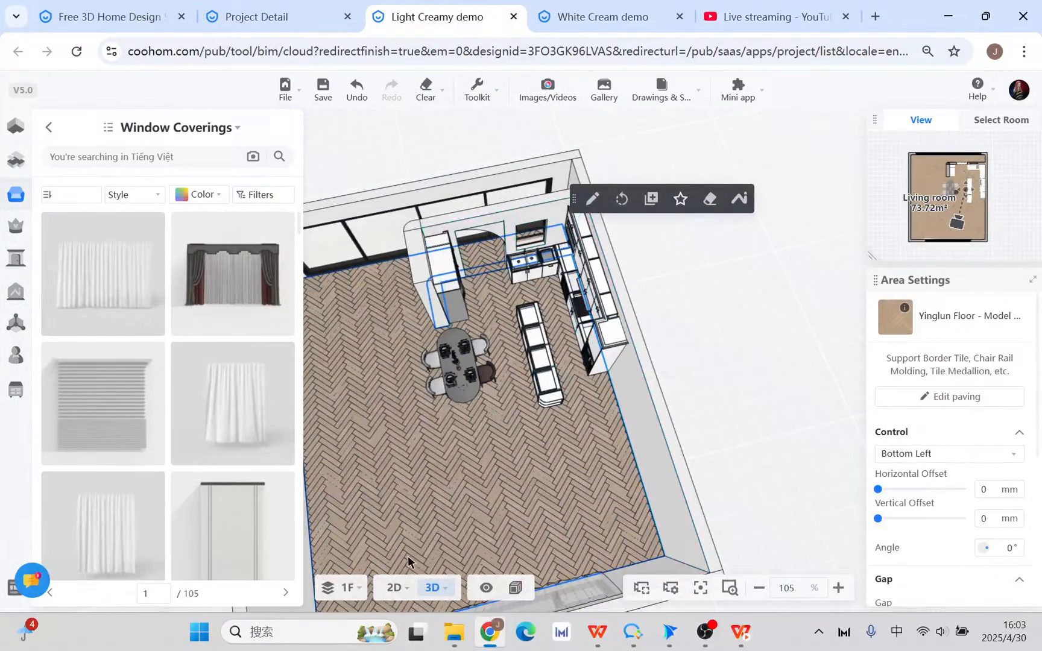
pyautogui.click(394, 593)
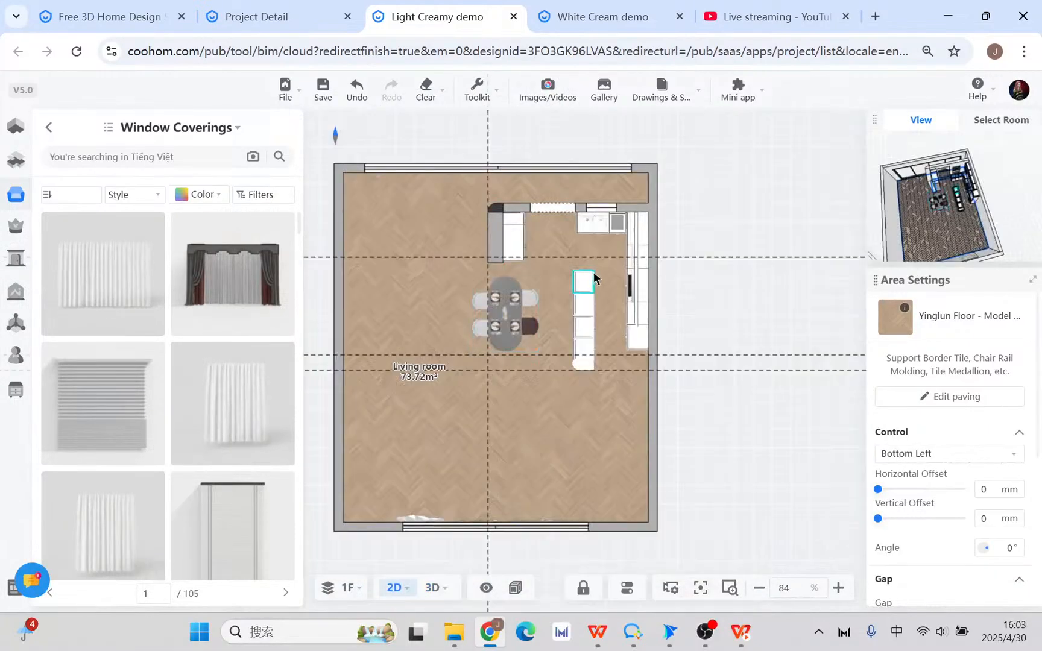
pyautogui.scroll(3, 590, 279)
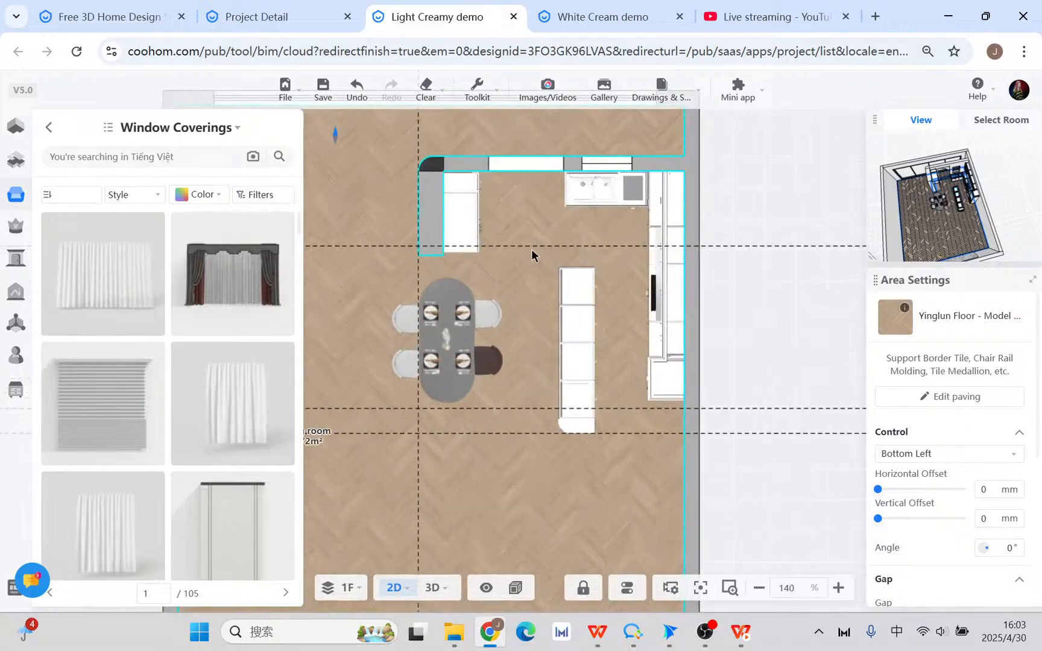
pyautogui.moveTo(527, 197); pyautogui.dragTo(571, 249)
# - Return to 3D and inspect the partition wall's rounded end and the cabinets around the kitchen
pyautogui.click(435, 586)
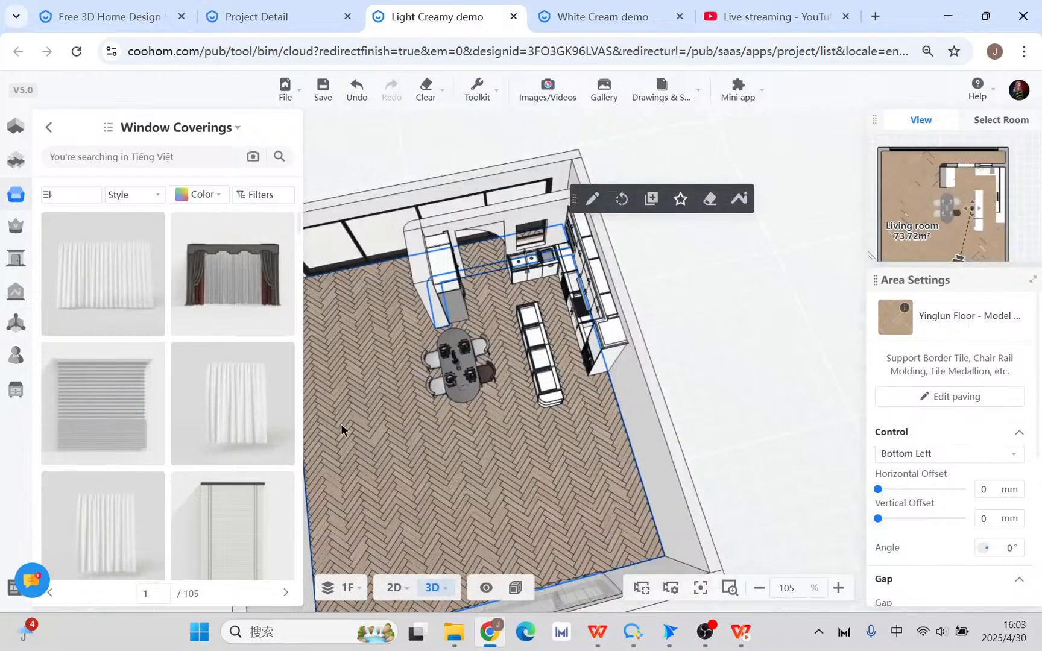
pyautogui.moveTo(342, 427); pyautogui.dragTo(517, 427)
pyautogui.click(518, 427)
pyautogui.scroll(5, 565, 481)
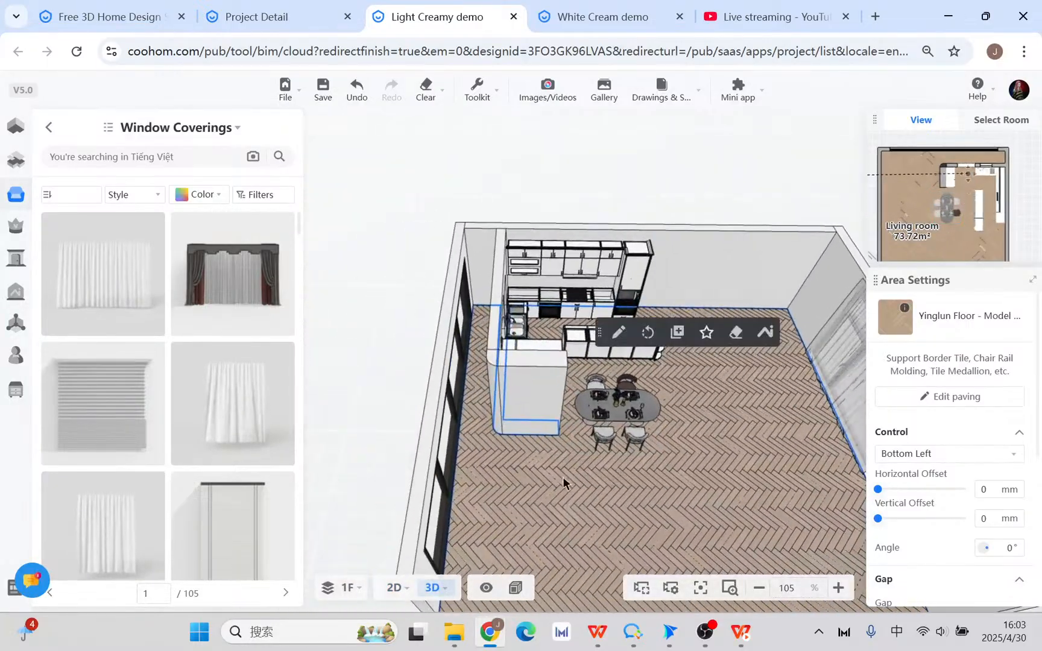
pyautogui.moveTo(578, 510); pyautogui.dragTo(616, 497)
pyautogui.scroll(3, 558, 472)
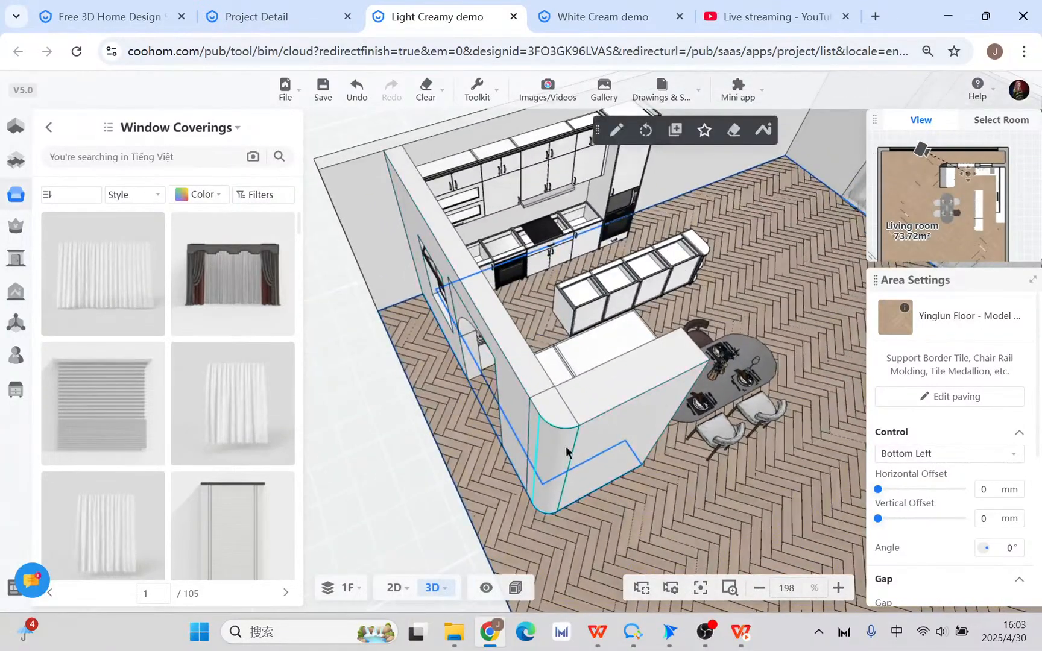
pyautogui.moveTo(698, 500); pyautogui.dragTo(543, 500)
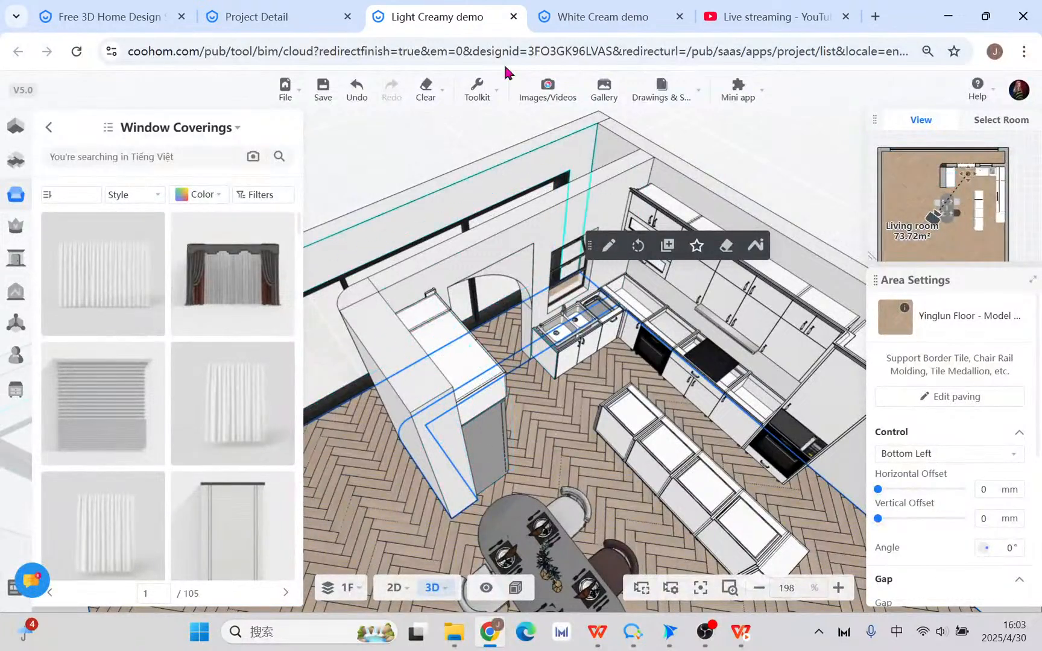
# - End the paused slide show, check the Creamy style slide in the presentation and switch back to the Coohom design
pyautogui.click(596, 632)
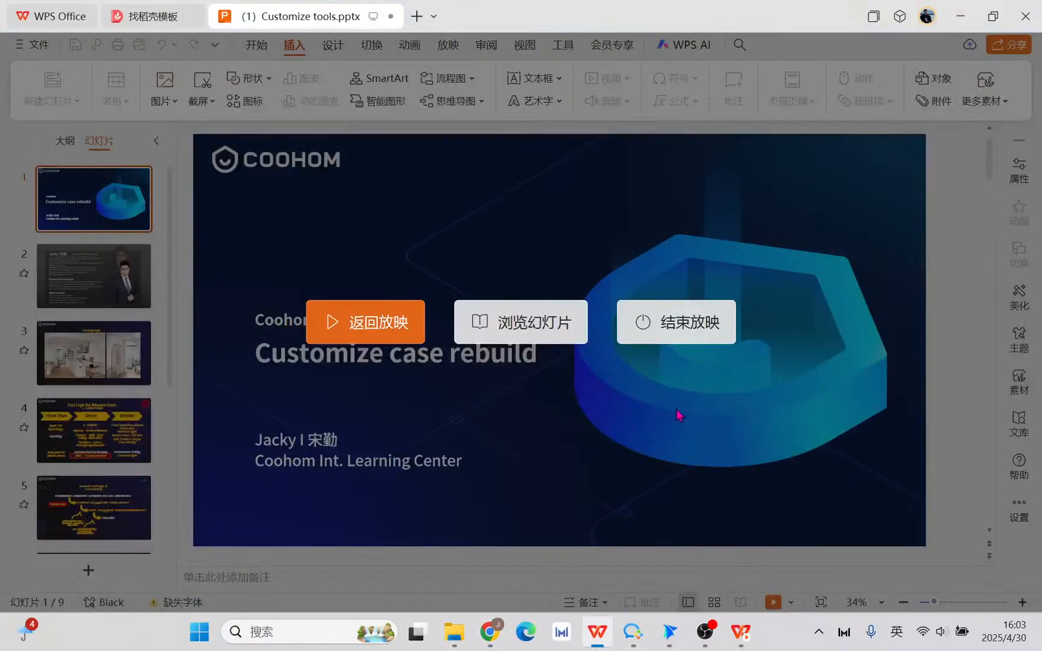
pyautogui.click(676, 322)
pyautogui.click(638, 634)
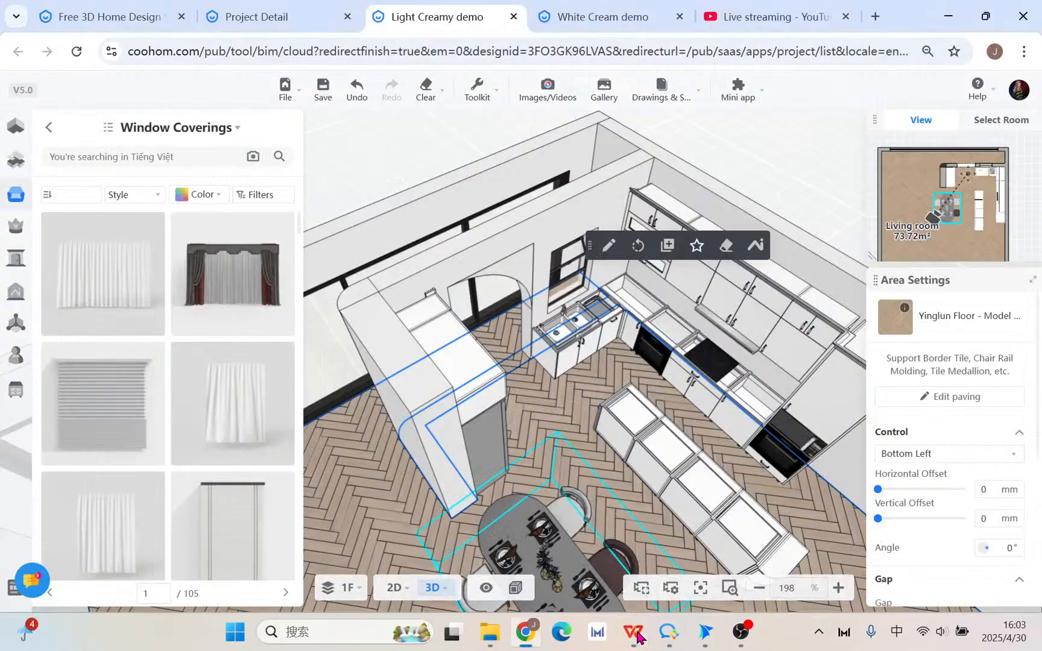
pyautogui.click(638, 634)
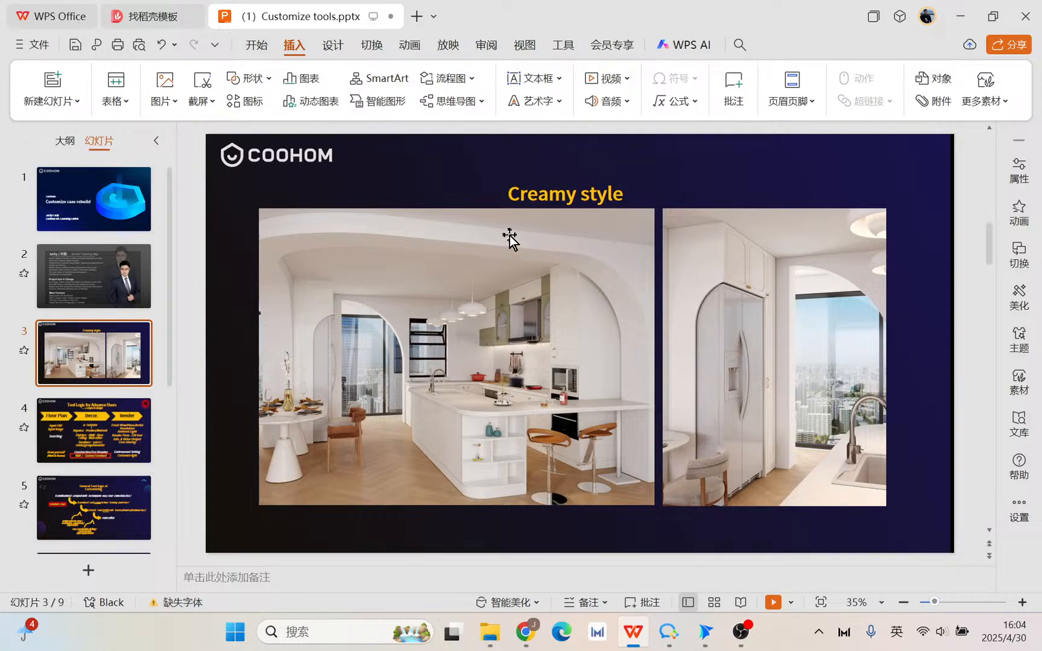
pyautogui.click(525, 632)
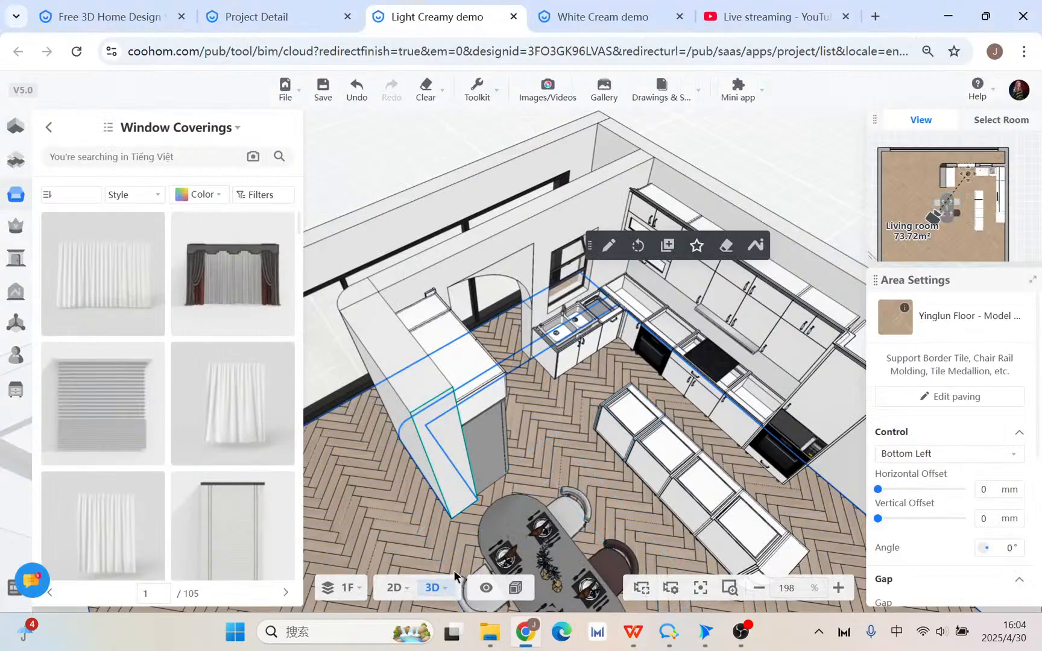
# - Inspect the rounded column at the partition walls' corner in the 2D floor plan and in 3D
pyautogui.click(397, 588)
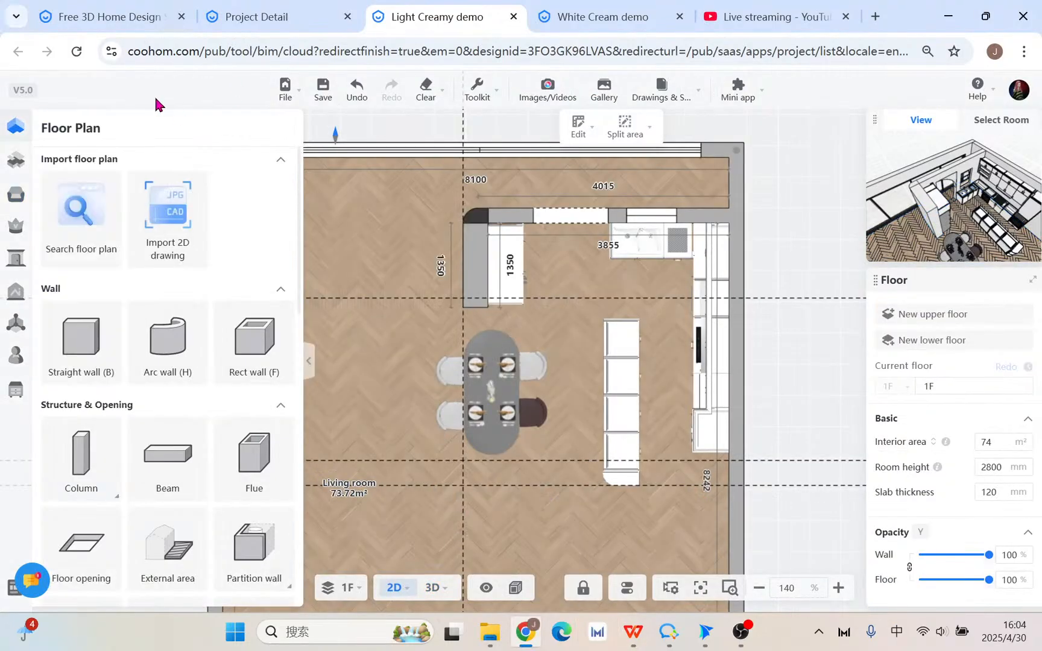
pyautogui.scroll(-3, 189, 429)
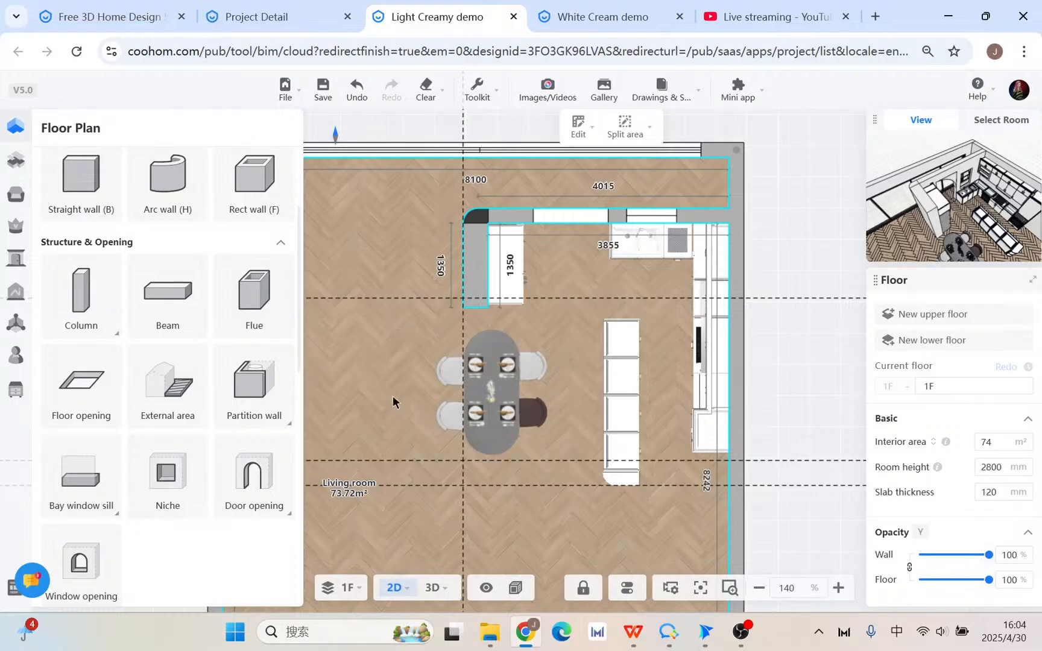
pyautogui.scroll(2, 515, 241)
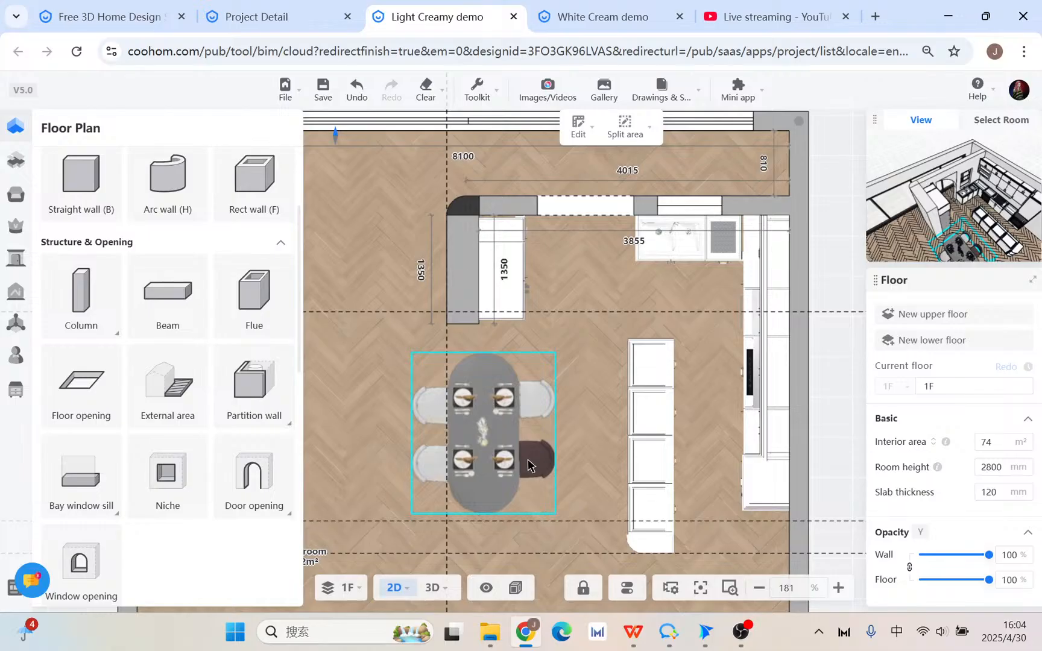
pyautogui.moveTo(16, 391)
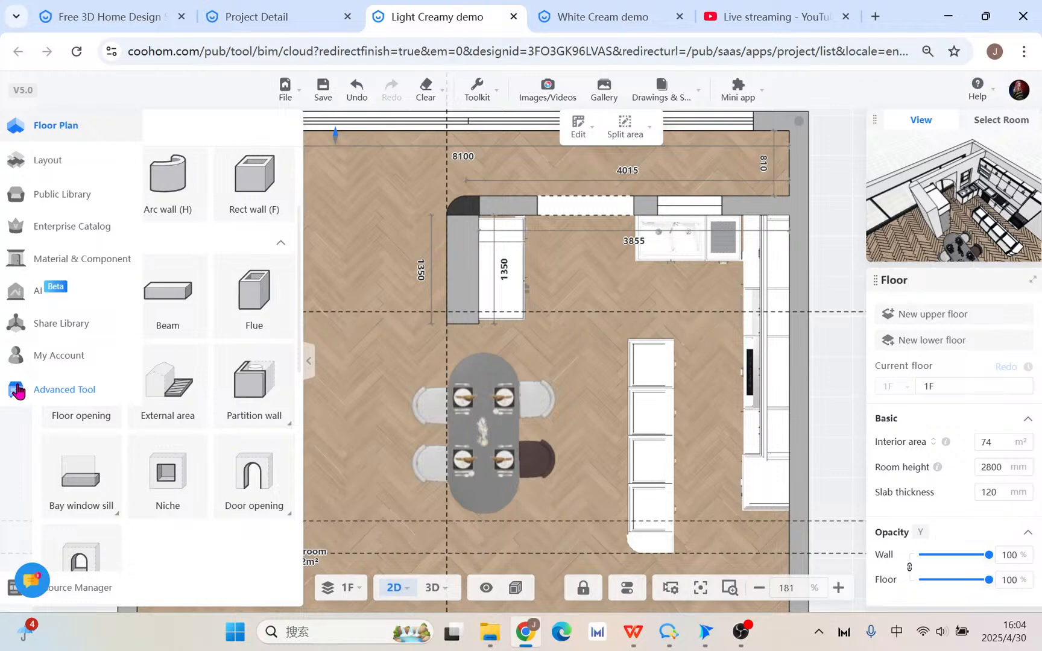
pyautogui.scroll(4, 470, 210)
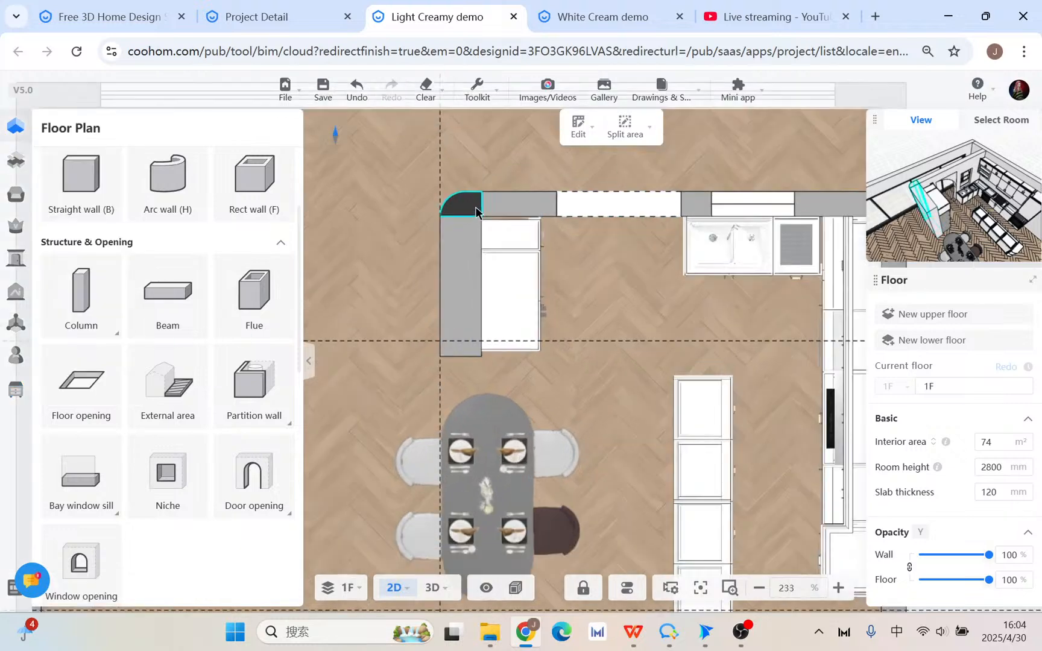
pyautogui.click(456, 211)
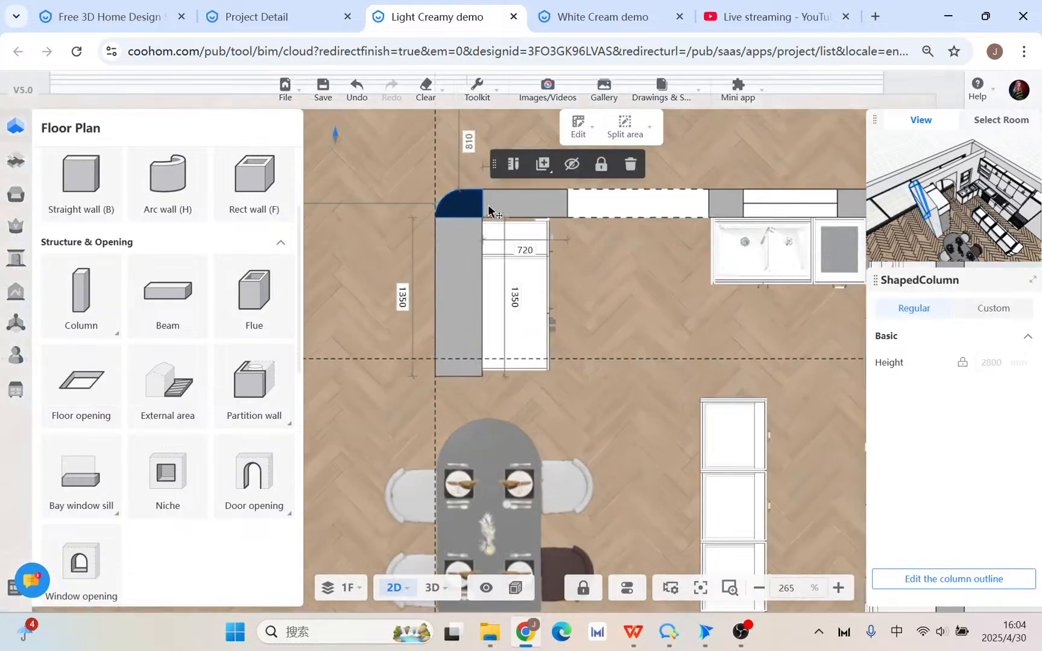
pyautogui.scroll(3, 467, 208)
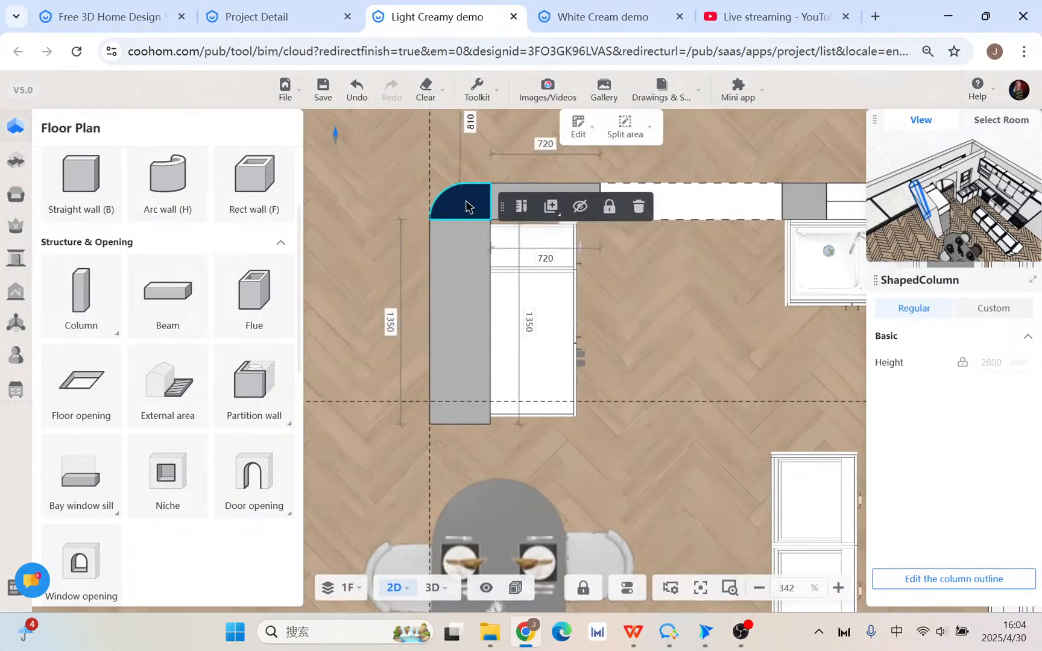
pyautogui.click(433, 588)
pyautogui.moveTo(396, 485); pyautogui.dragTo(503, 502)
pyautogui.scroll(2, 482, 484)
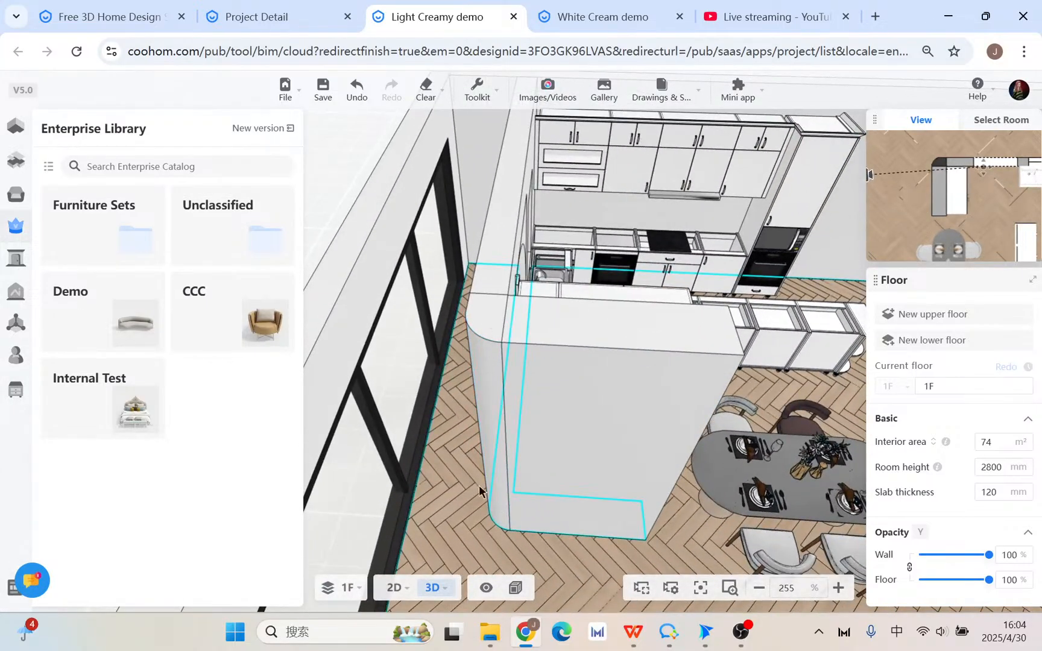
# - Delete the rounded column at the partition walls' corner in the 2D floor plan
pyautogui.click(400, 594)
pyautogui.click(479, 212)
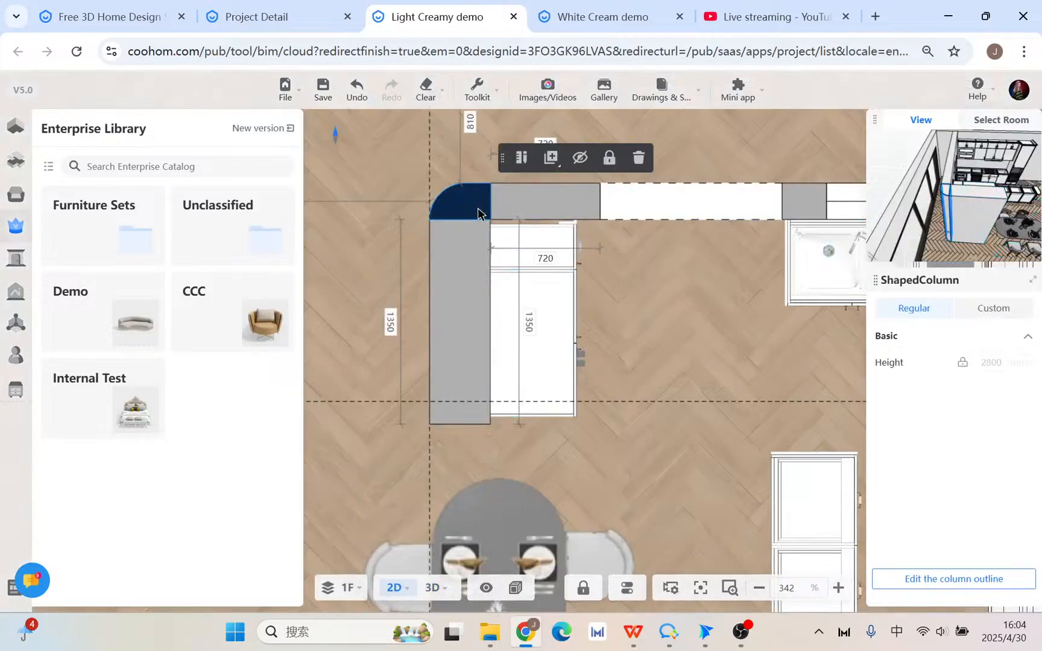
pyautogui.click(637, 158)
pyautogui.scroll(2, 382, 206)
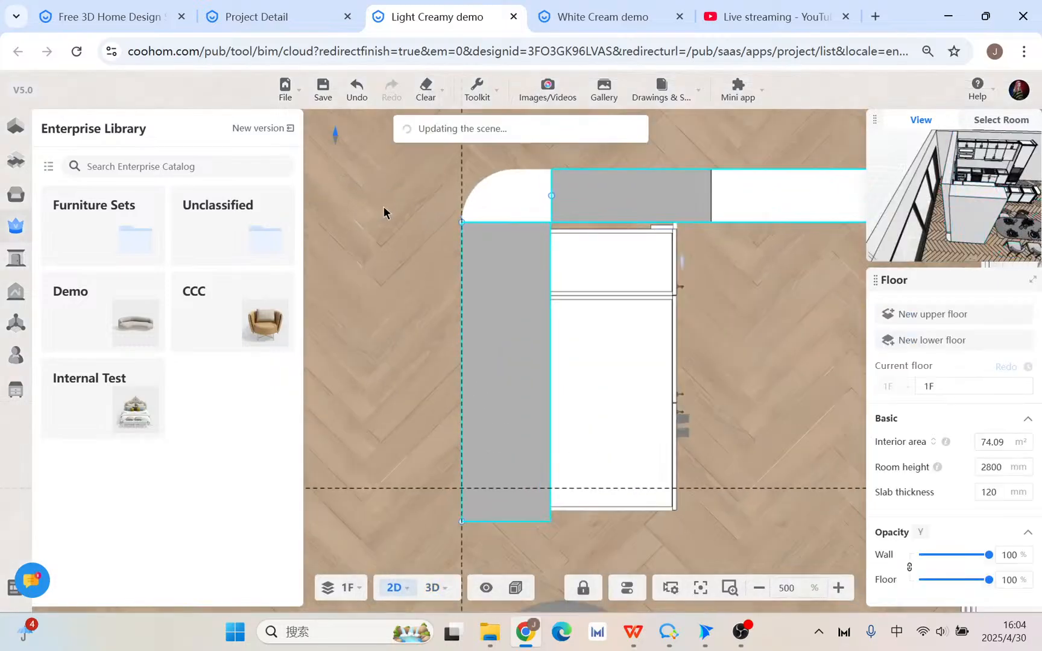
pyautogui.moveTo(383, 207); pyautogui.dragTo(387, 273)
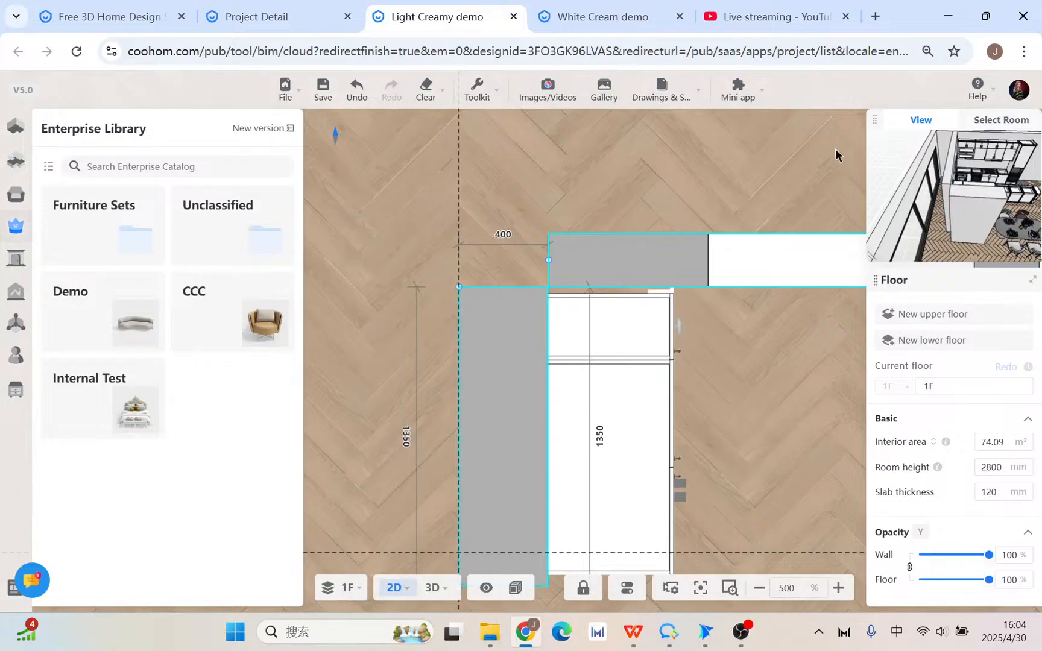
# - Review the wall intersect split, drawing method and wall joints options in the floor plan preferences, and close them unchanged
pyautogui.click(1019, 91)
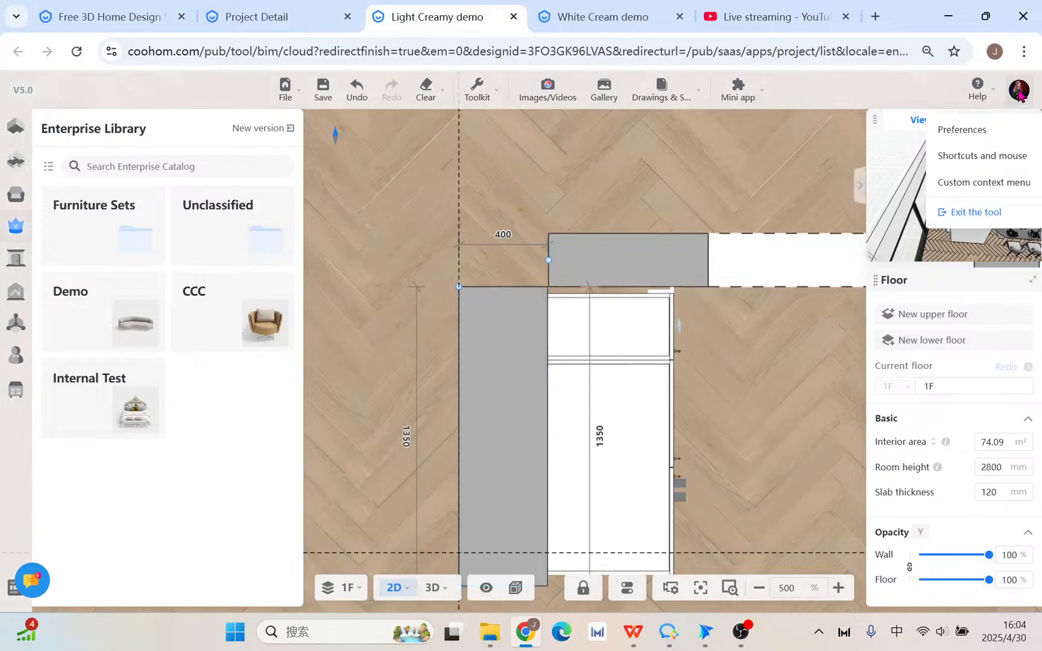
pyautogui.click(987, 133)
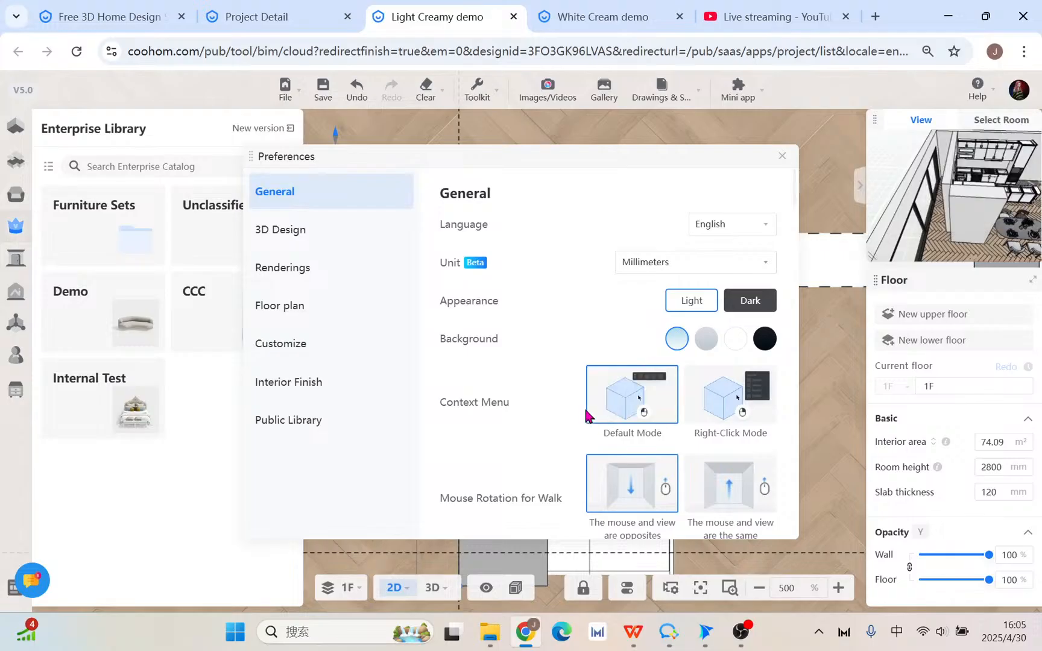
pyautogui.scroll(-1, 562, 398)
pyautogui.scroll(-11, 563, 397)
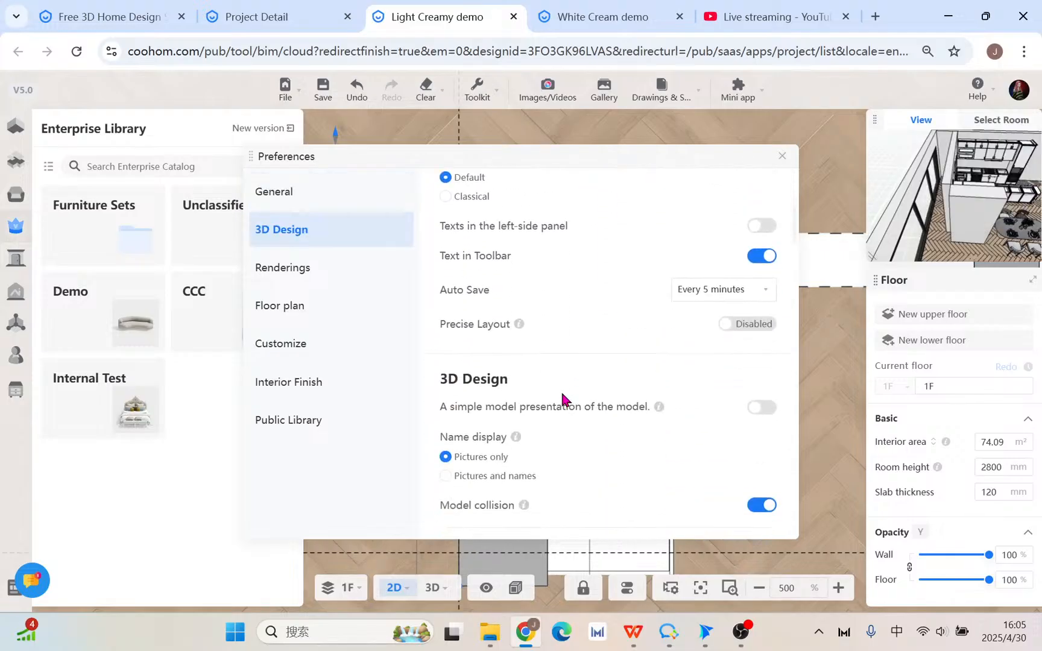
pyautogui.scroll(-5, 563, 398)
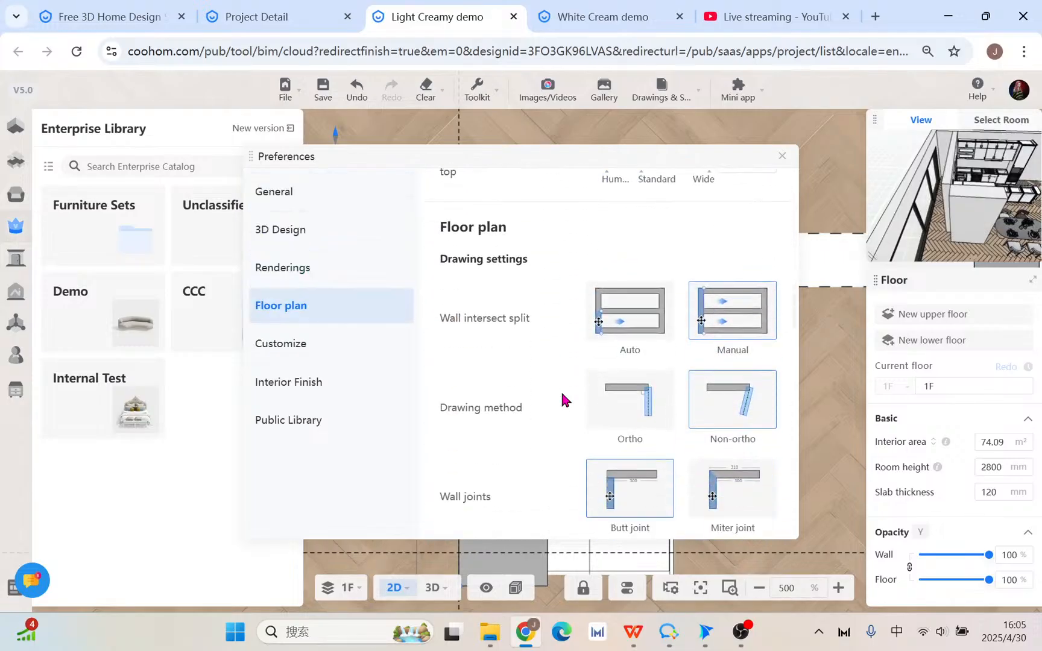
pyautogui.moveTo(1019, 97)
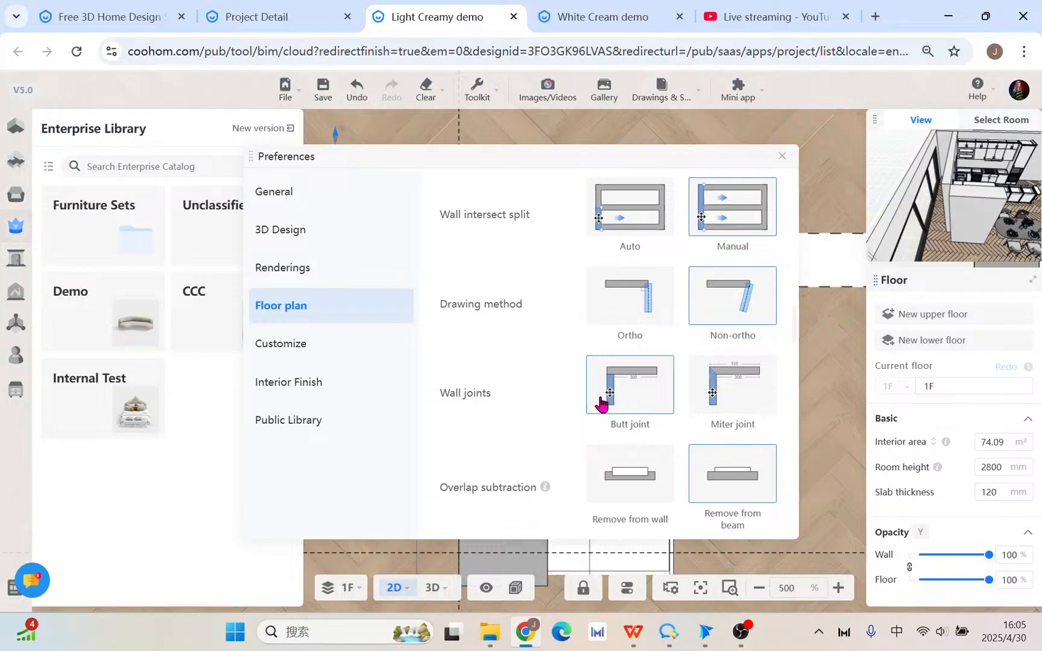
pyautogui.click(783, 157)
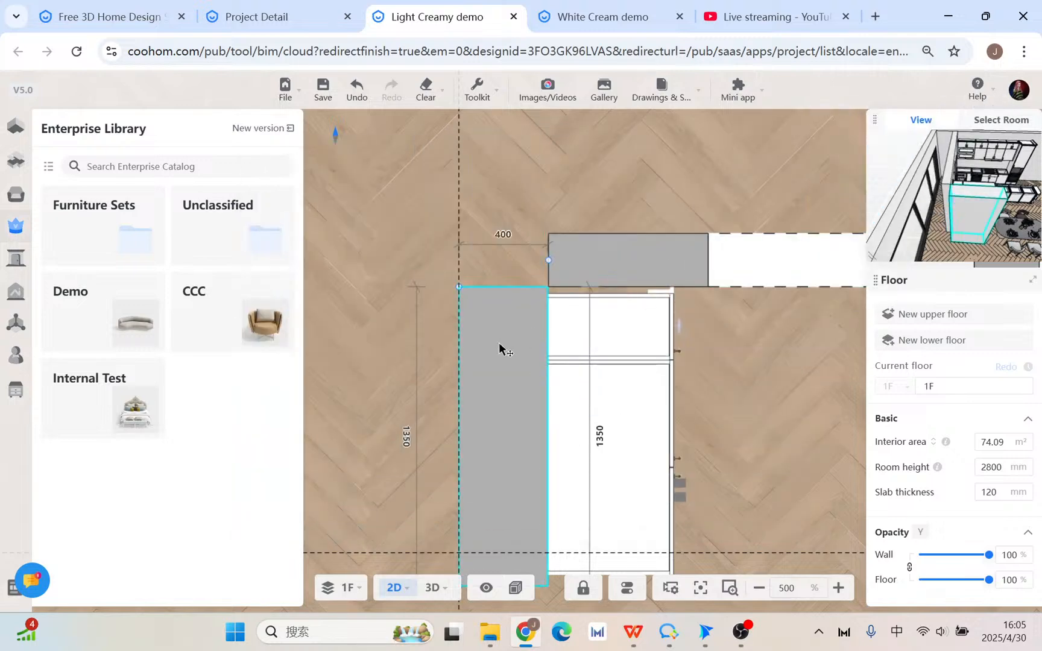
# - Examine closely how the two partition walls' corners meet at the open corner in the floor plan
pyautogui.scroll(6, 514, 326)
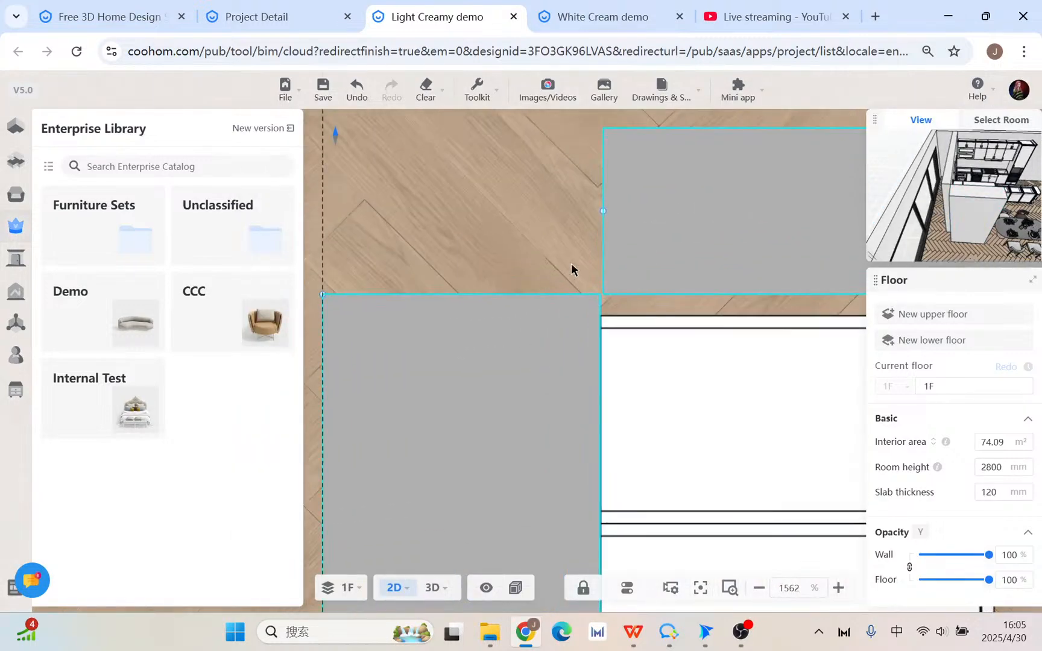
pyautogui.click(580, 316)
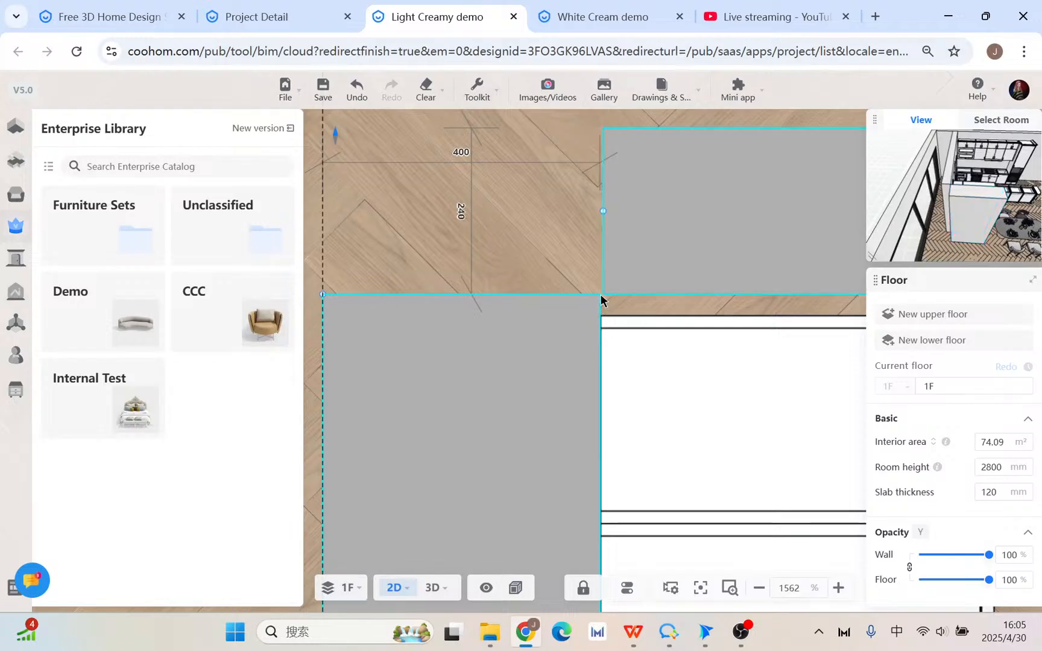
pyautogui.click(606, 298)
pyautogui.scroll(6, 605, 296)
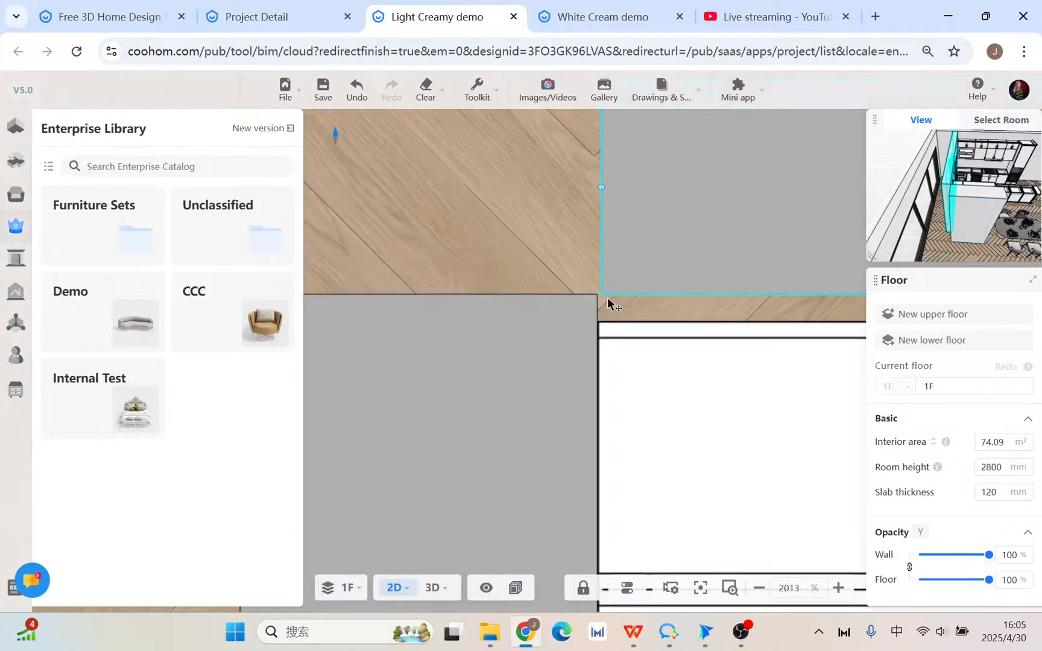
pyautogui.moveTo(606, 331); pyautogui.dragTo(565, 349)
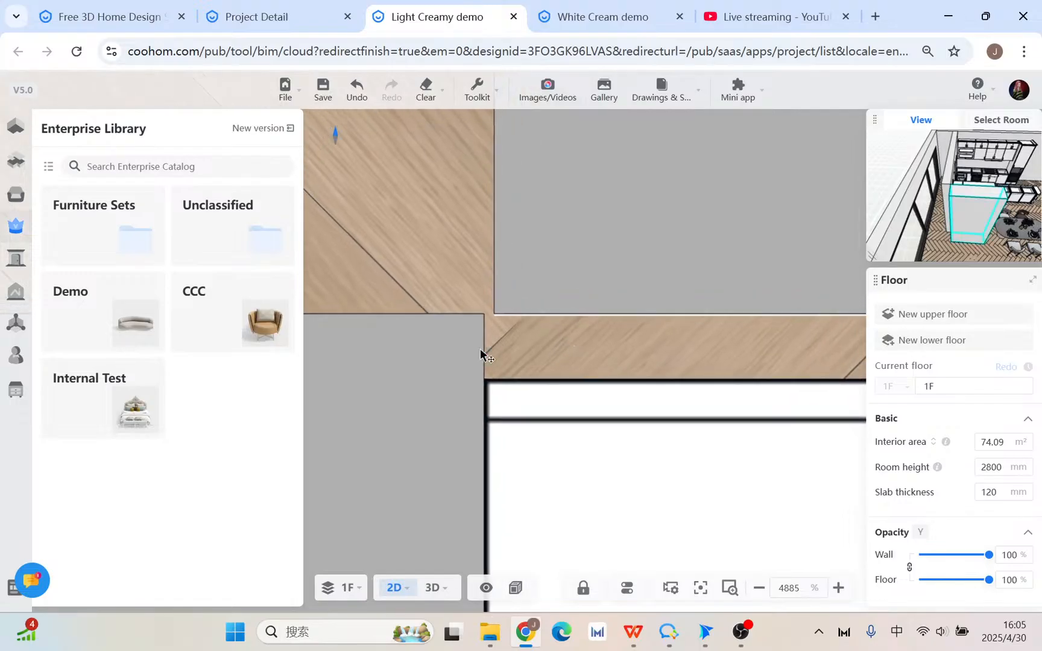
pyautogui.scroll(2, 487, 351)
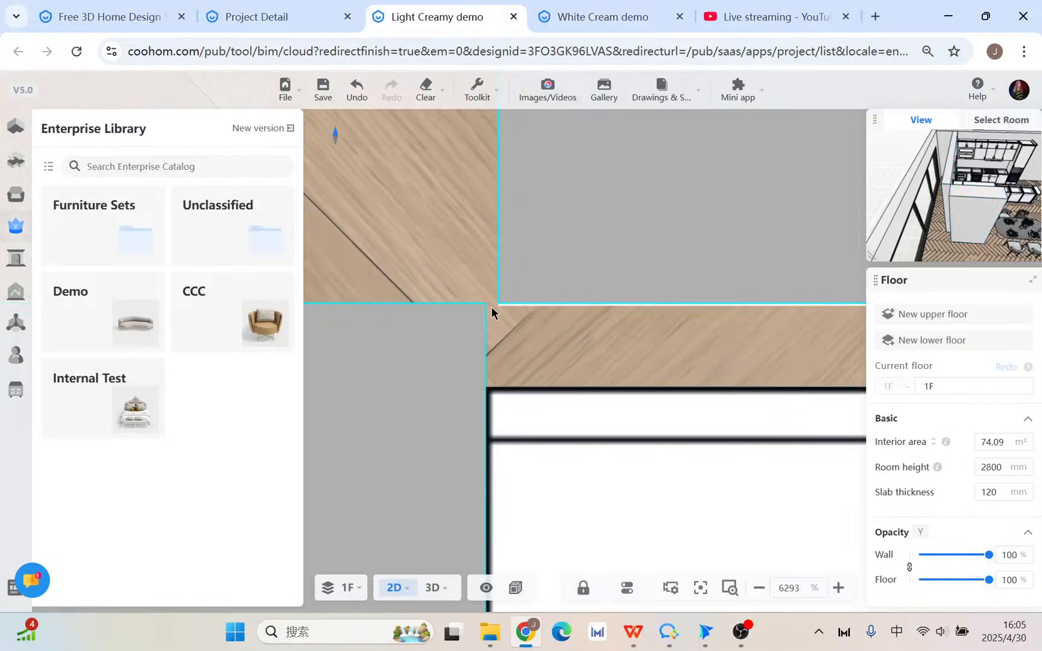
pyautogui.scroll(-14, 491, 312)
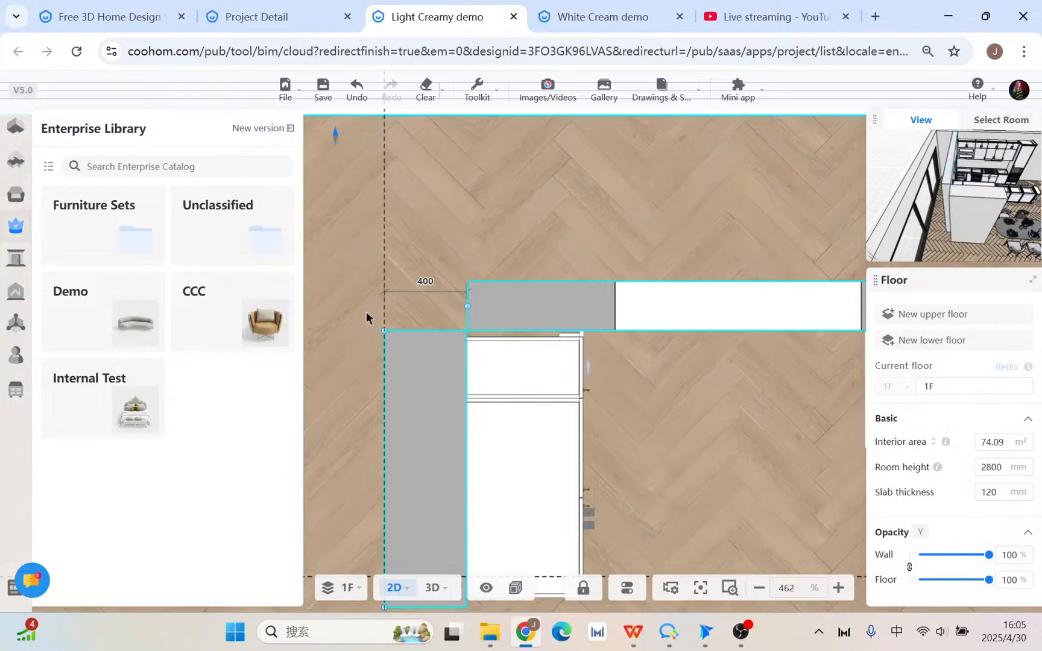
pyautogui.scroll(4, 367, 311)
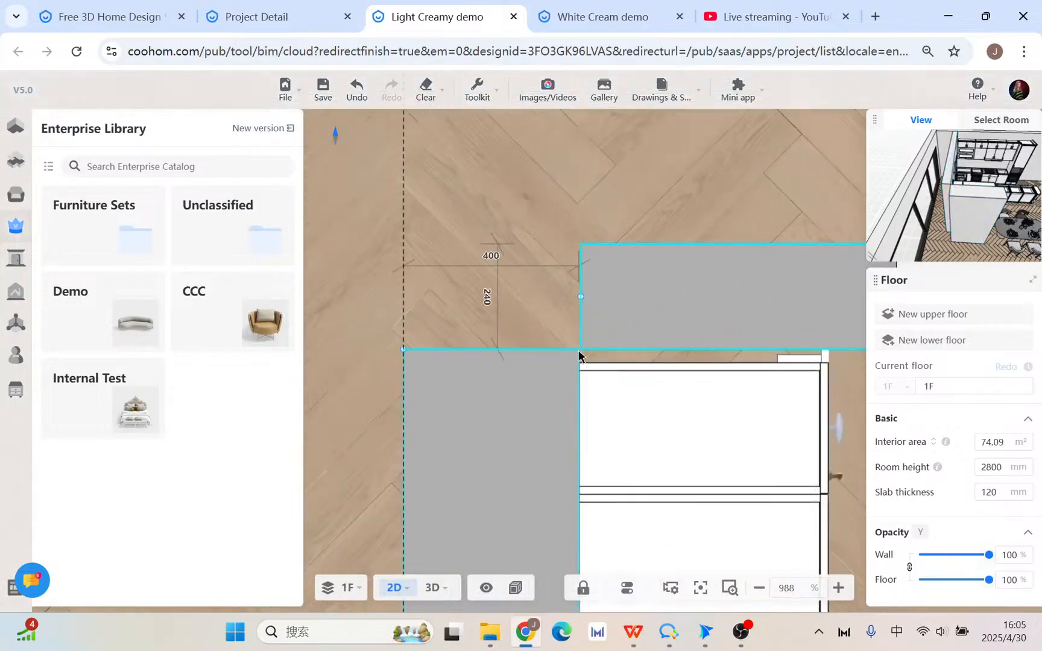
pyautogui.scroll(5, 576, 361)
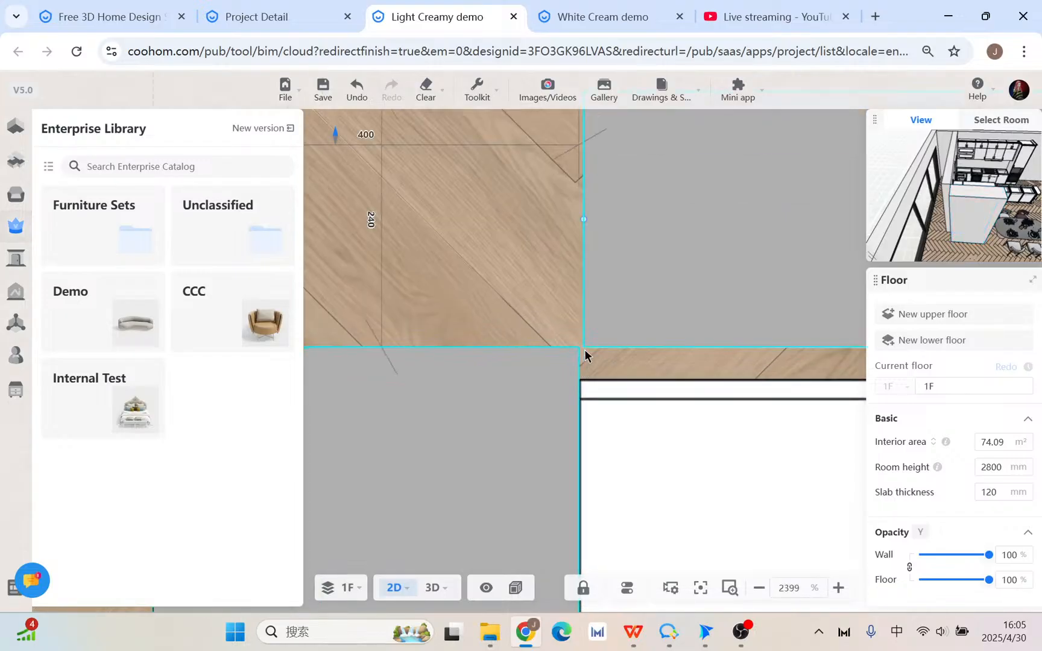
pyautogui.scroll(-6, 584, 356)
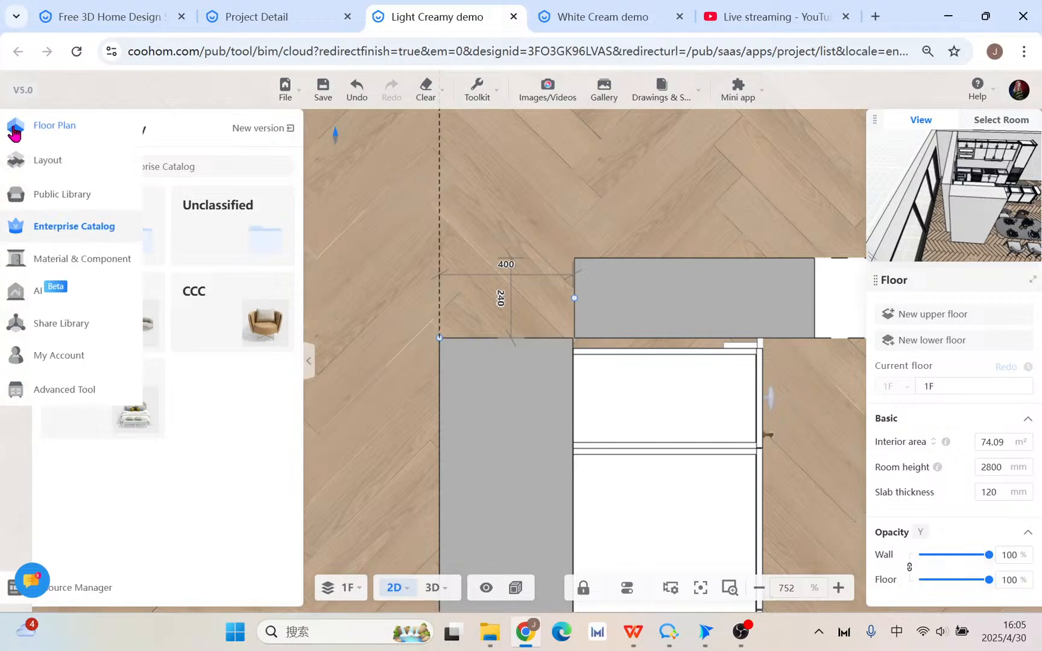
# - Start a shaped column and draw a rectangle about 400 by 240 mm filling the open corner between the partition walls
pyautogui.click(13, 129)
pyautogui.scroll(-3, 205, 430)
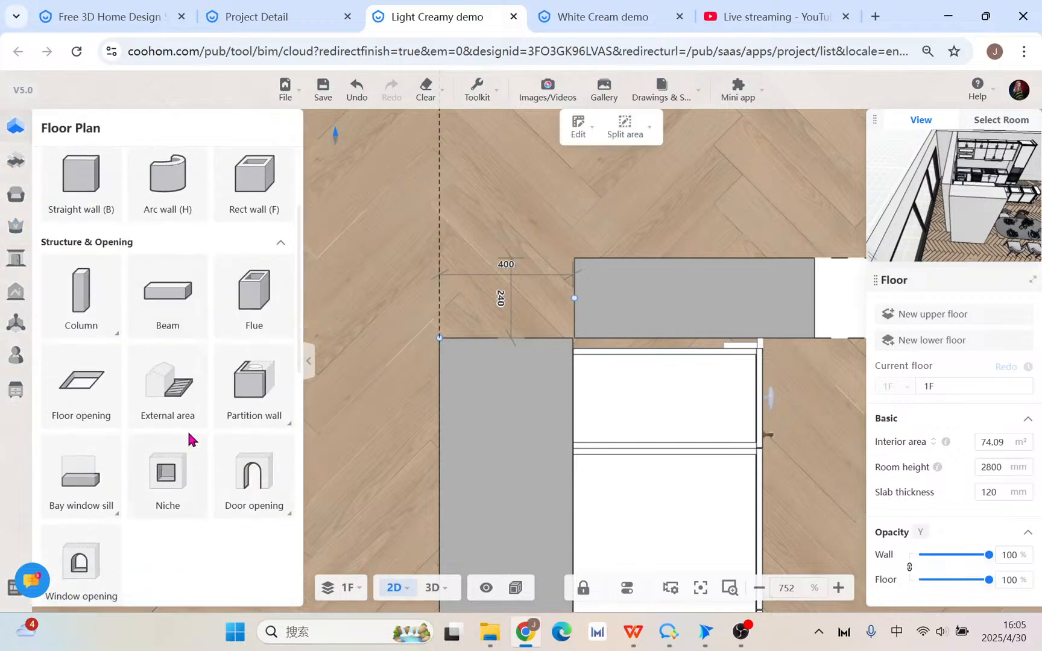
pyautogui.moveTo(85, 307)
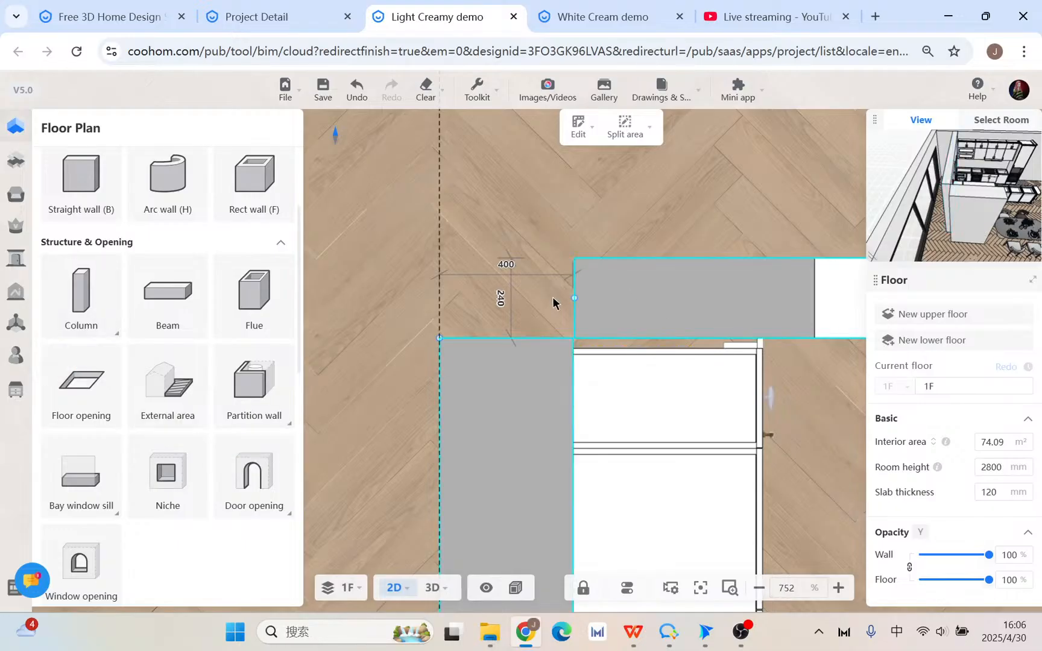
pyautogui.moveTo(103, 328)
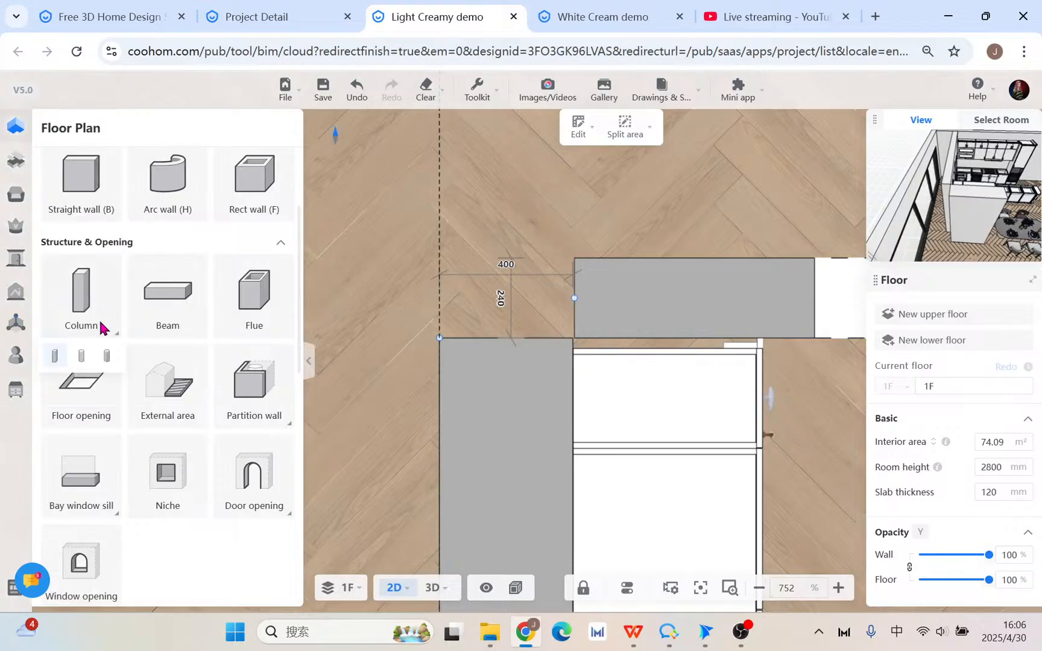
pyautogui.click(108, 359)
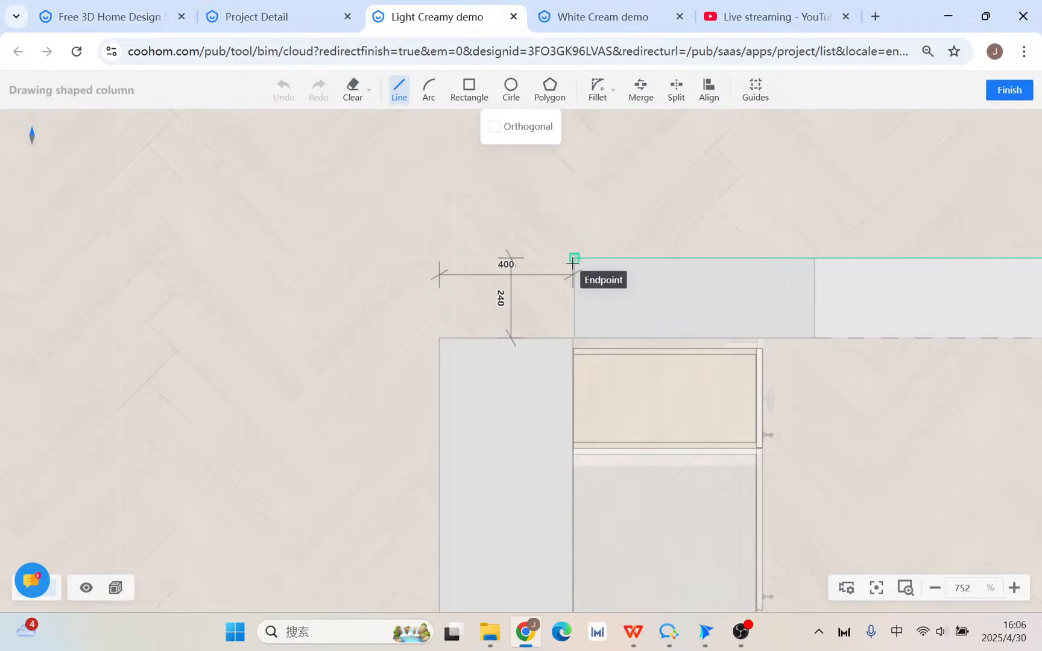
pyautogui.scroll(2, 531, 158)
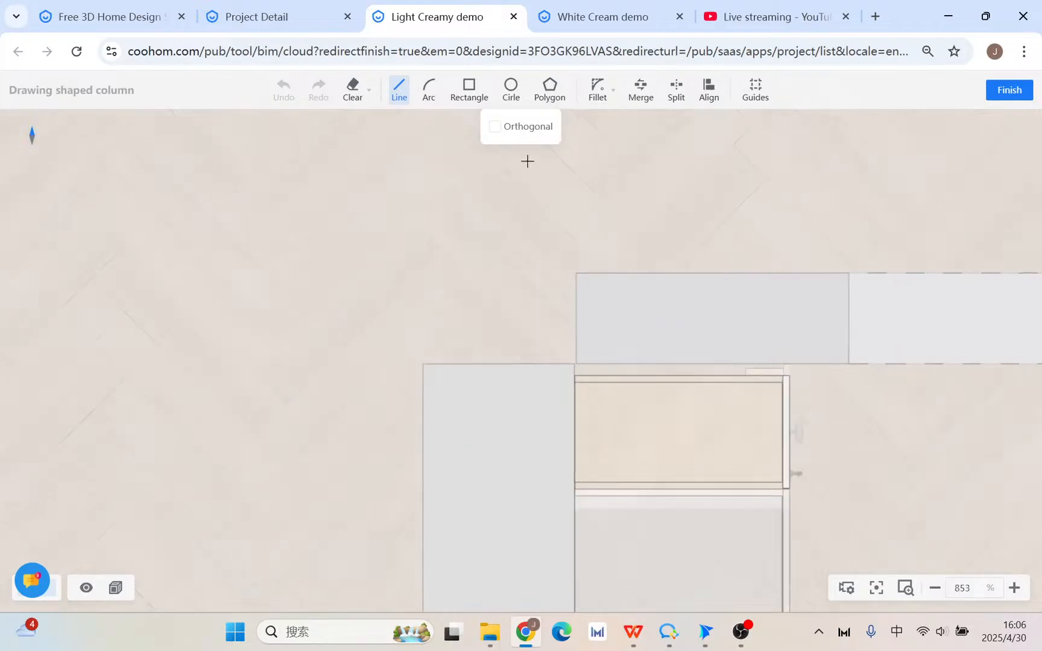
pyautogui.click(469, 91)
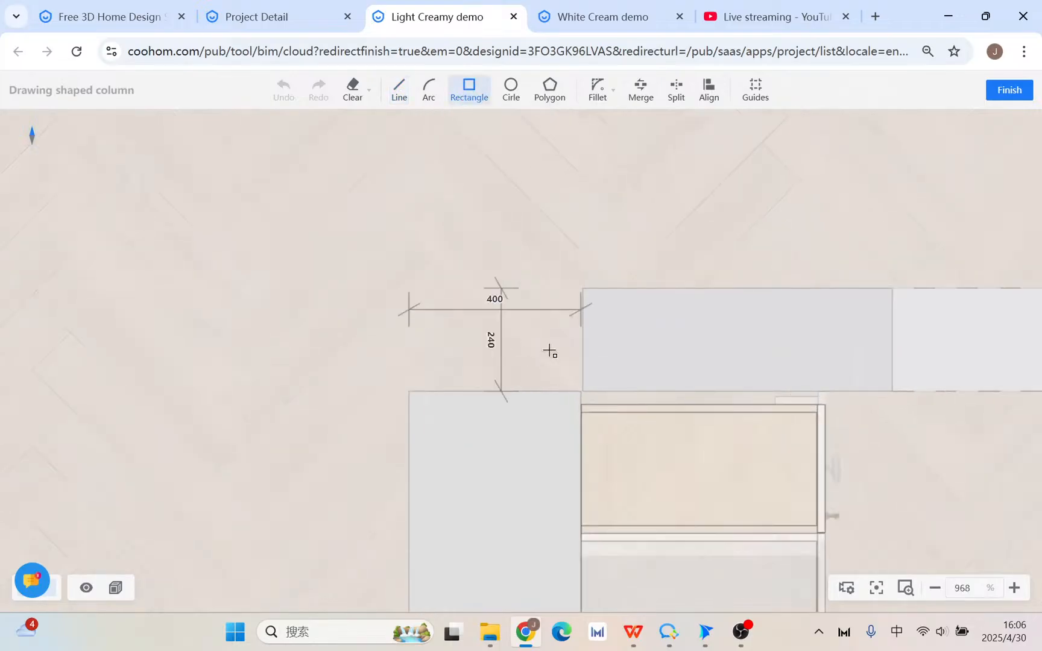
pyautogui.click(582, 288)
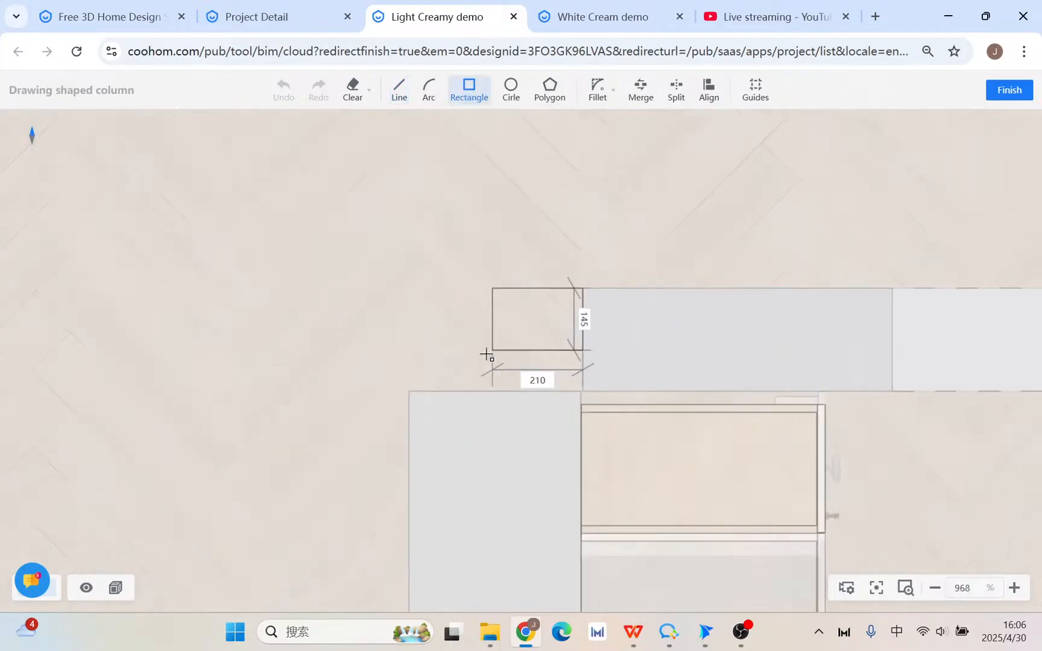
pyautogui.click(413, 393)
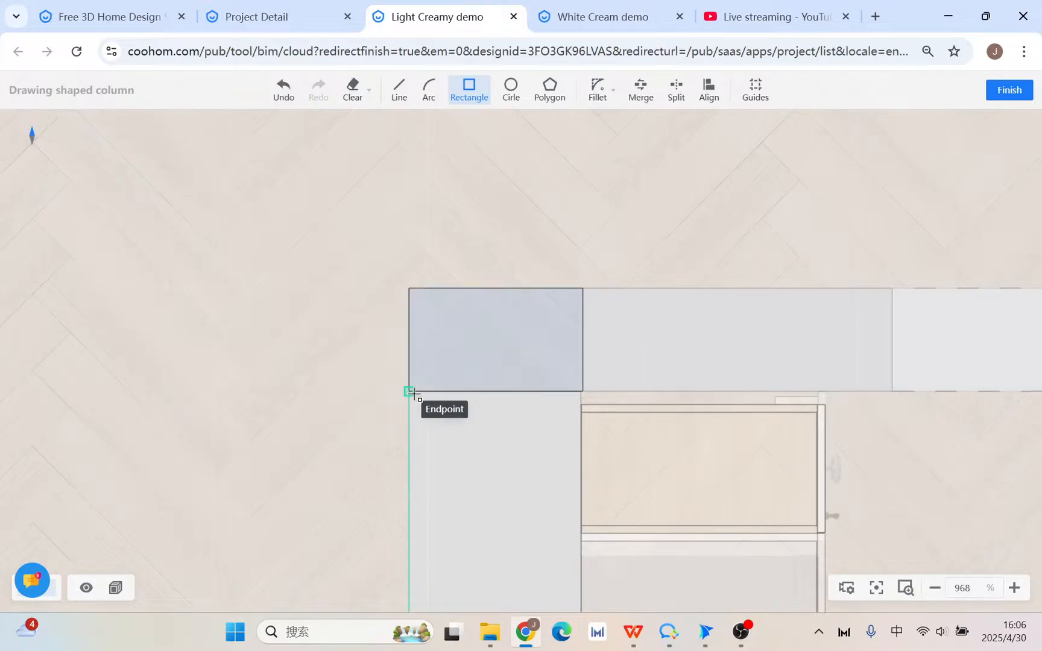
pyautogui.press('Escape')
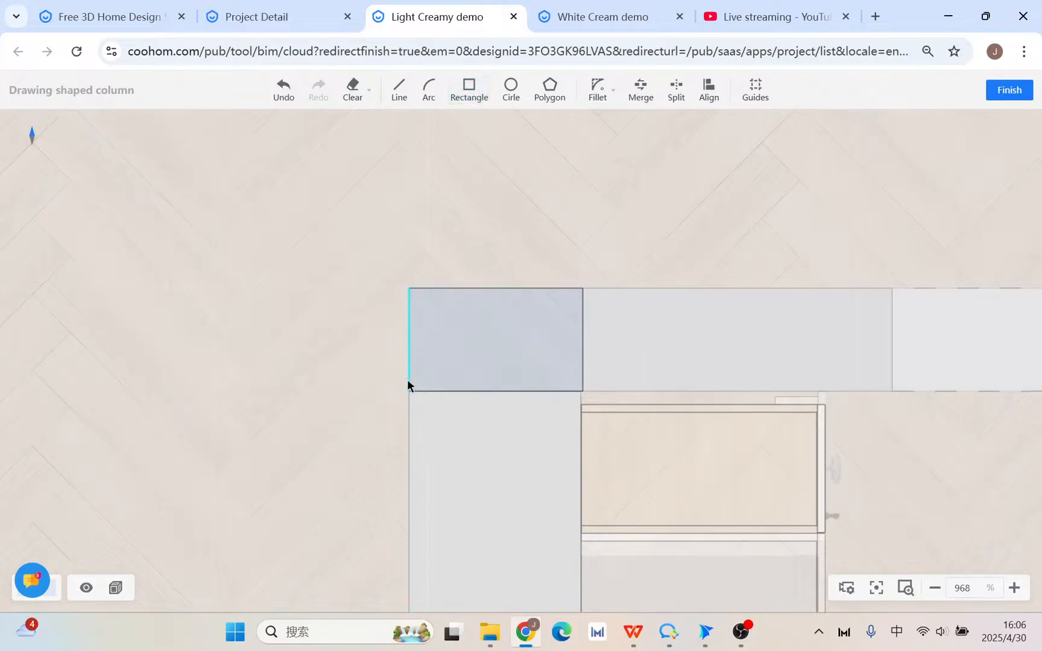
# - Fillet the rectangle's free outer corner across its full 240 mm side and finish the shaped column
pyautogui.moveTo(606, 92)
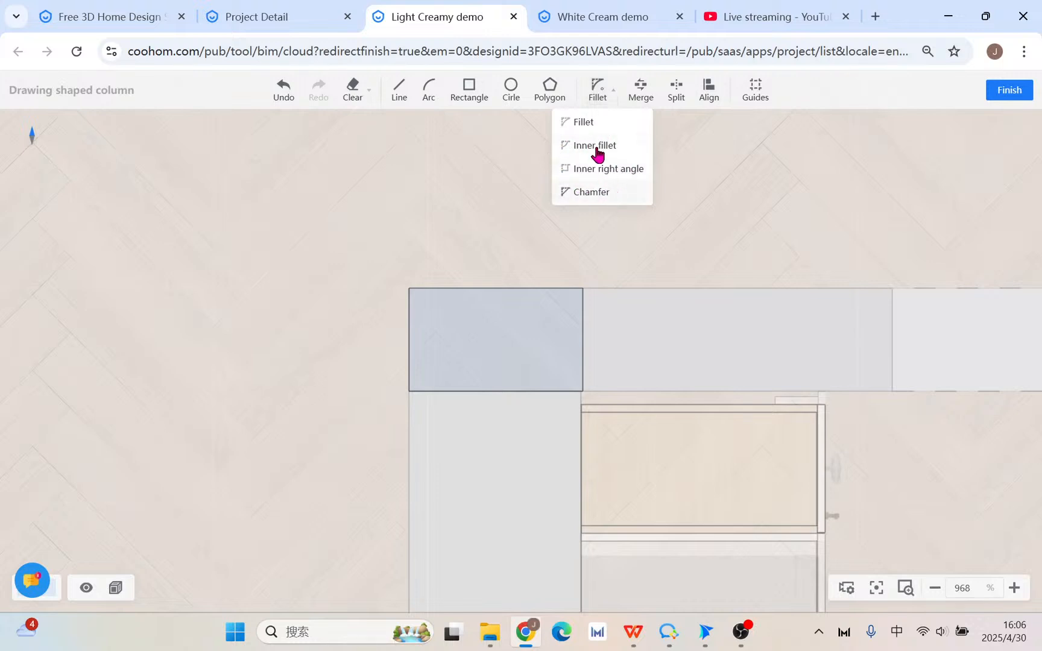
pyautogui.click(587, 122)
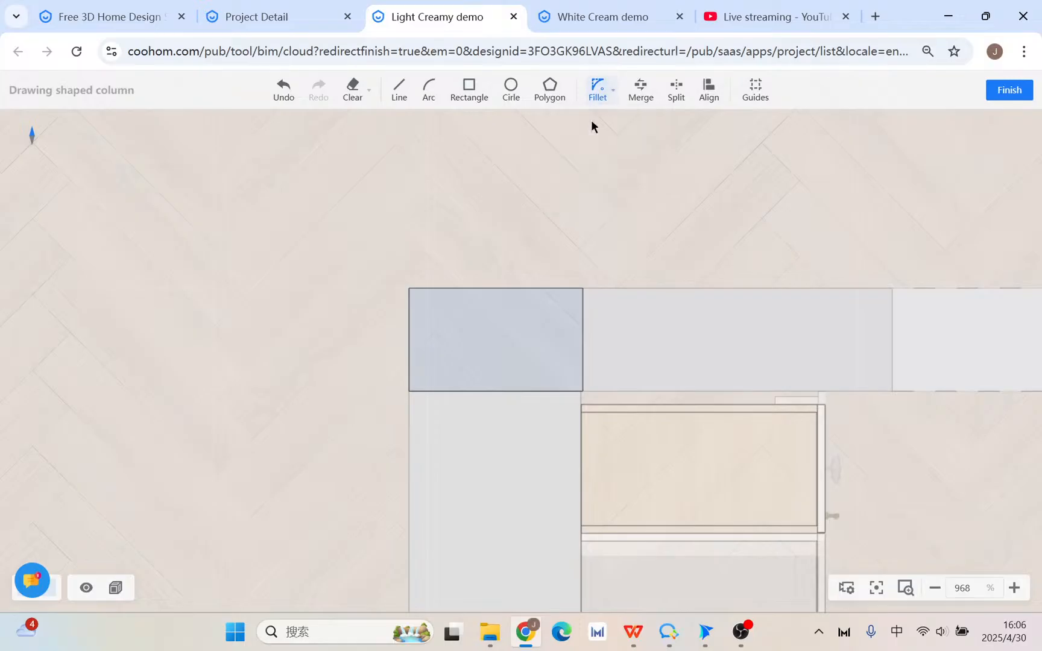
pyautogui.click(484, 289)
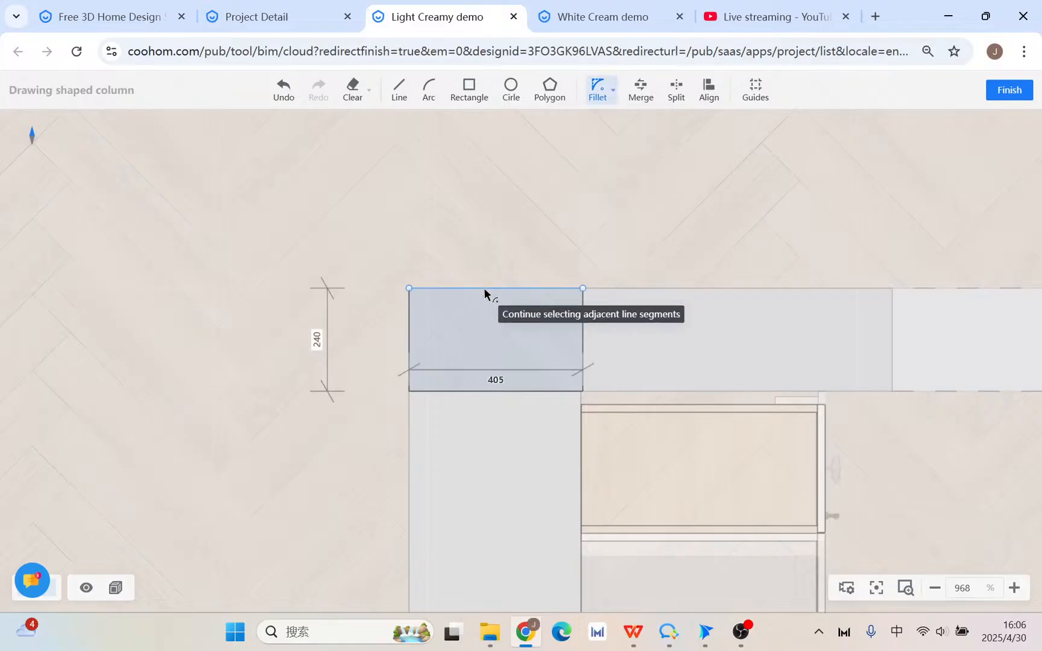
pyautogui.click(412, 323)
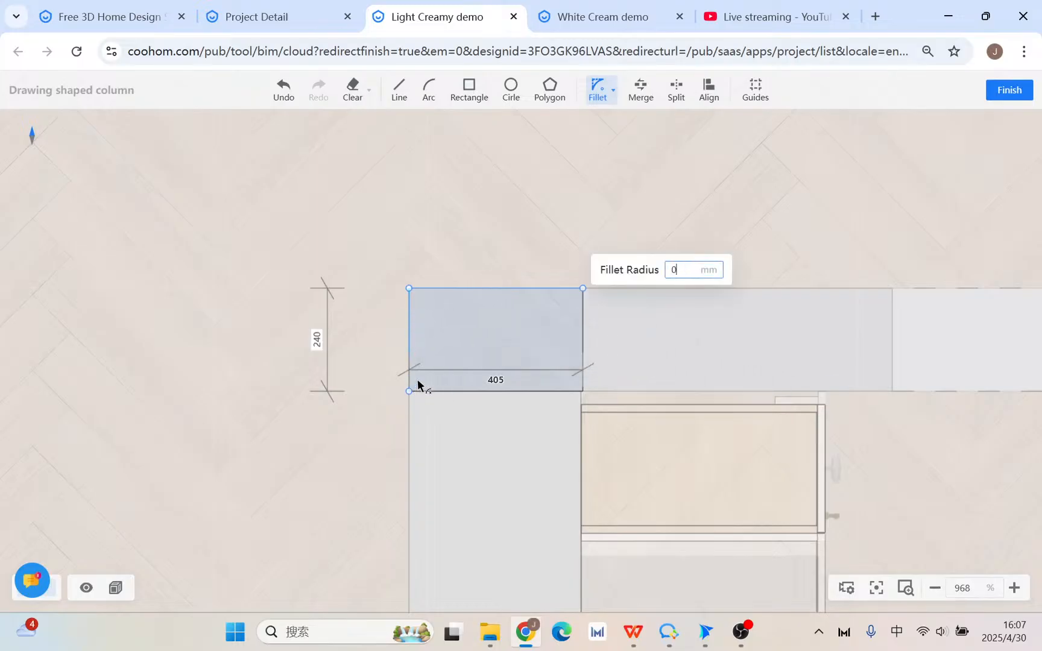
pyautogui.write('0')
pyautogui.press('Return')
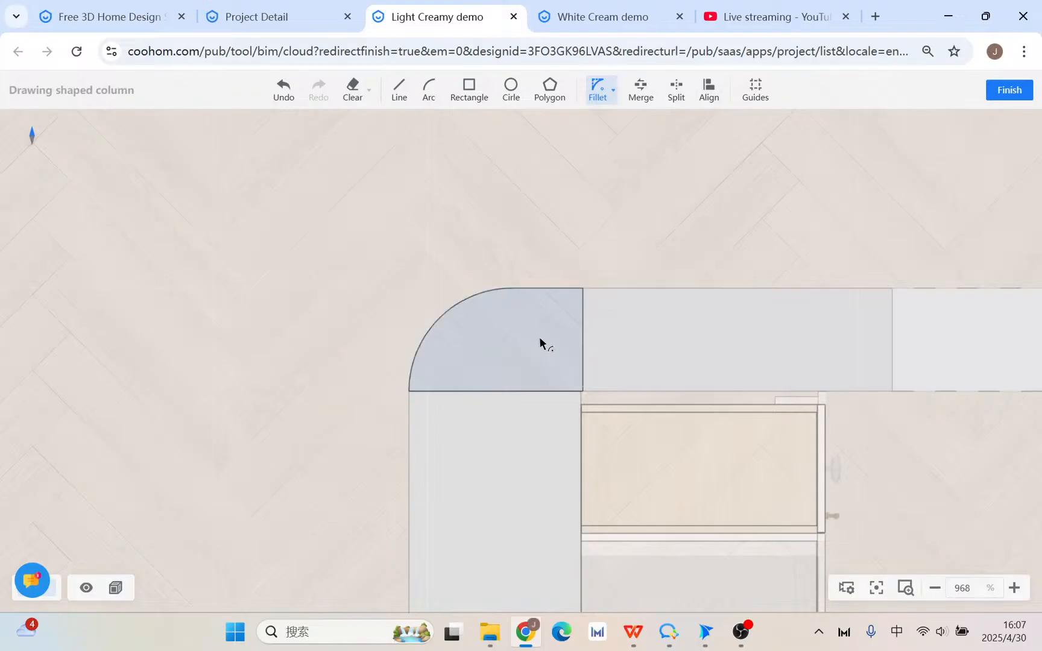
pyautogui.click(1007, 90)
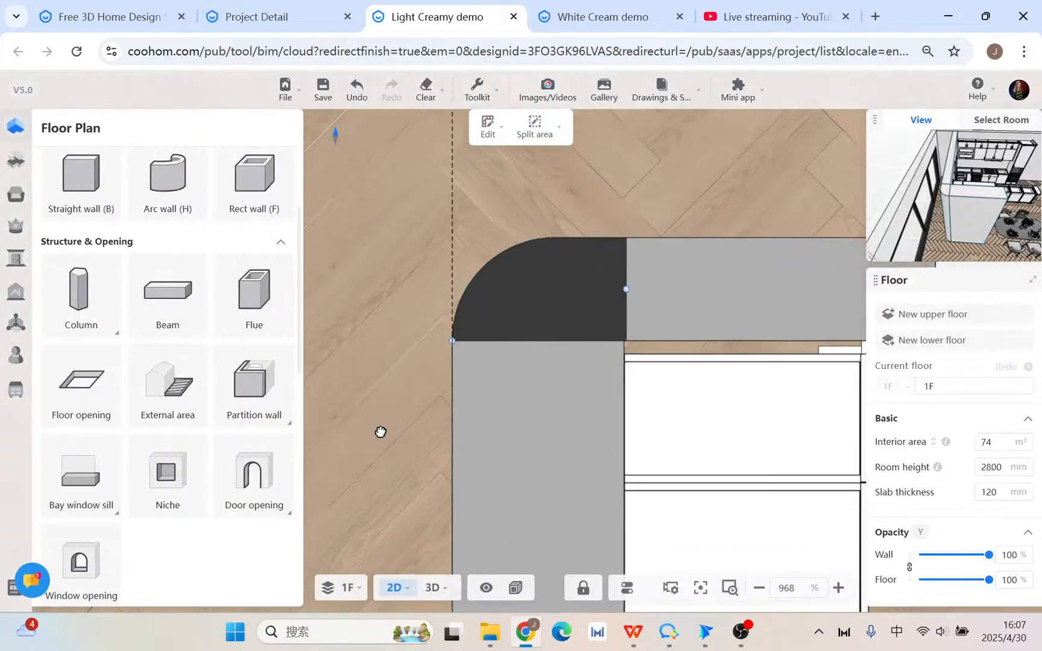
# - Examine the rounded column and partition walls in the 3D view from above and from inside the room
pyautogui.click(433, 588)
pyautogui.scroll(-5, 529, 444)
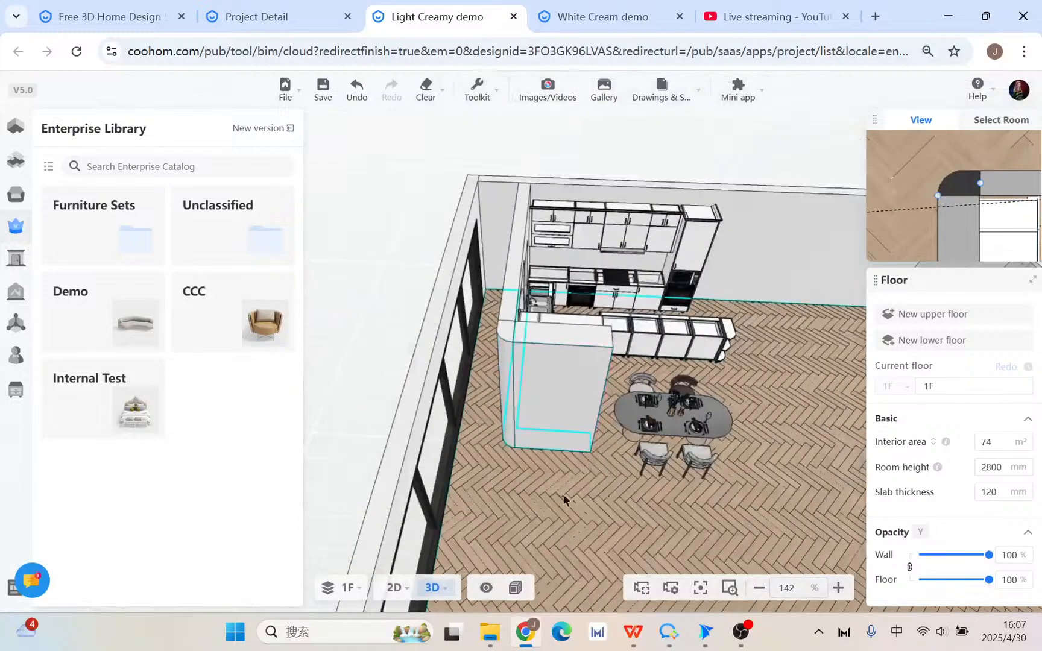
pyautogui.moveTo(549, 516); pyautogui.dragTo(461, 471)
pyautogui.scroll(4, 457, 468)
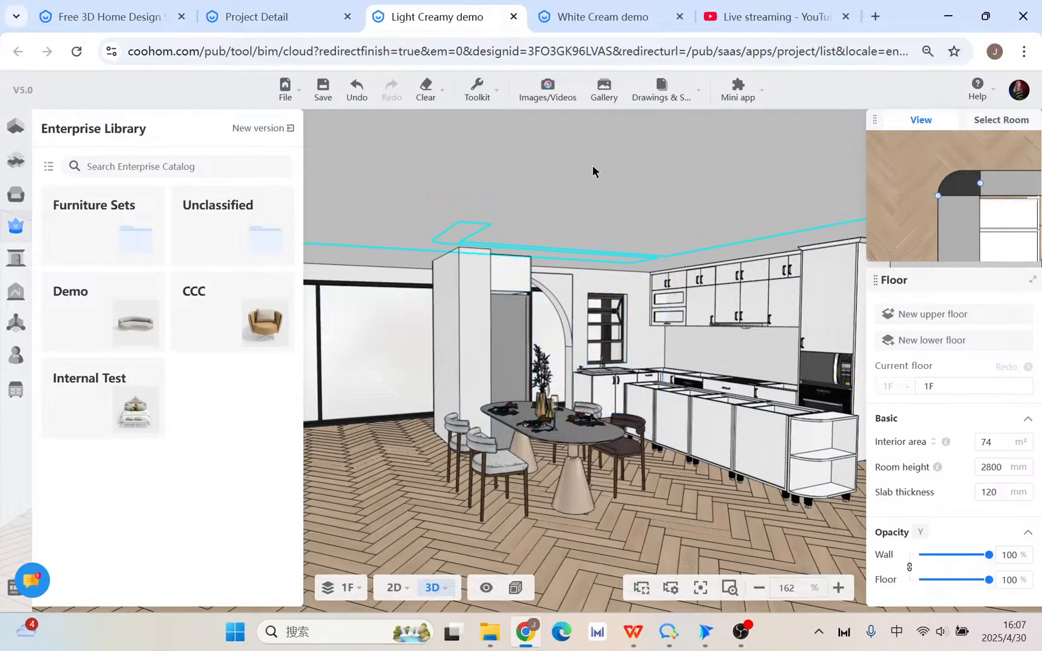
pyautogui.scroll(-5, 592, 172)
pyautogui.scroll(4, 592, 172)
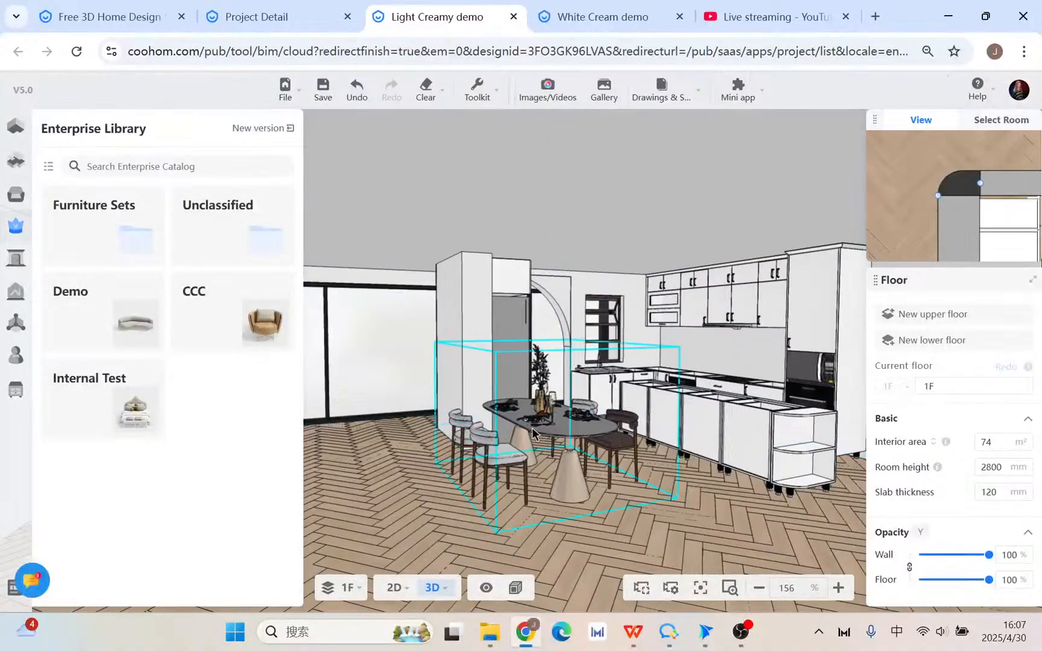
pyautogui.moveTo(435, 483); pyautogui.dragTo(493, 459)
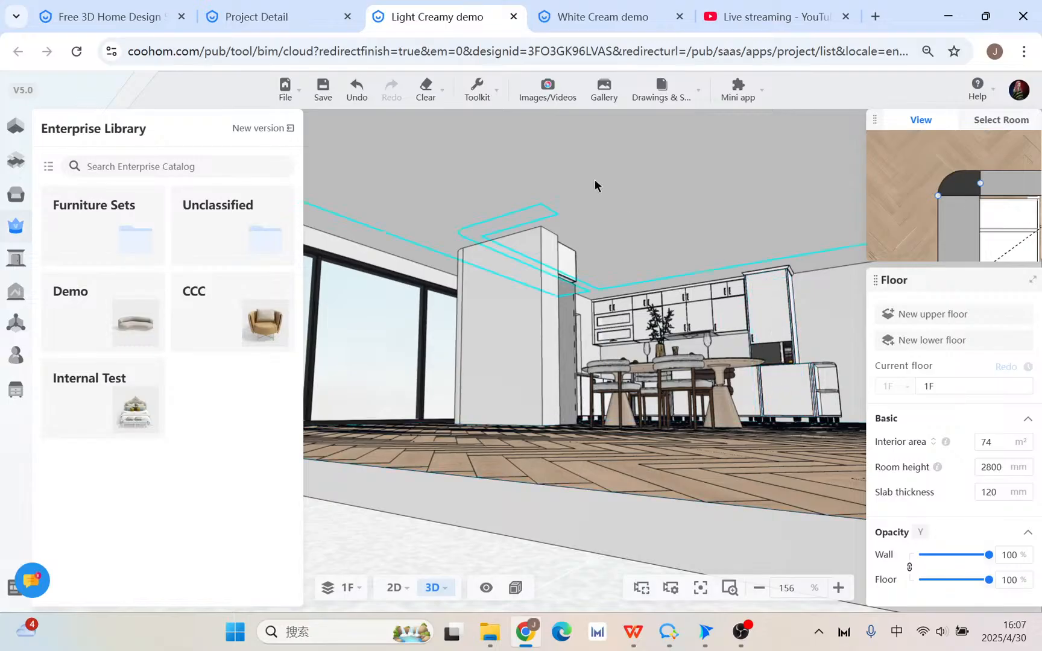
# - Check the design for hardware abnormalities and close the report
pyautogui.click(475, 90)
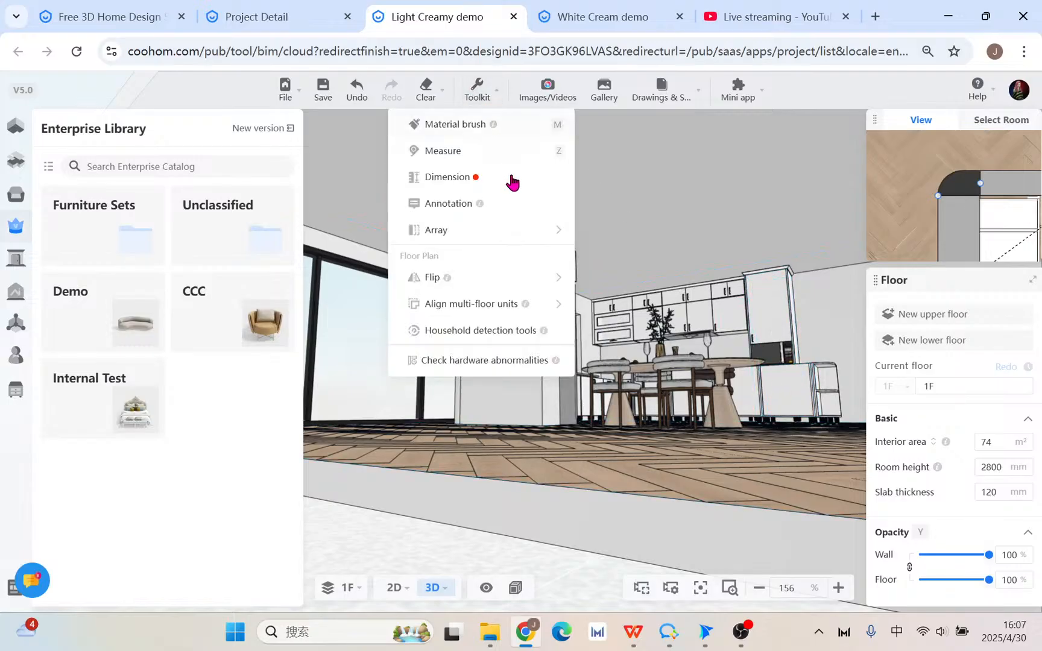
pyautogui.click(484, 361)
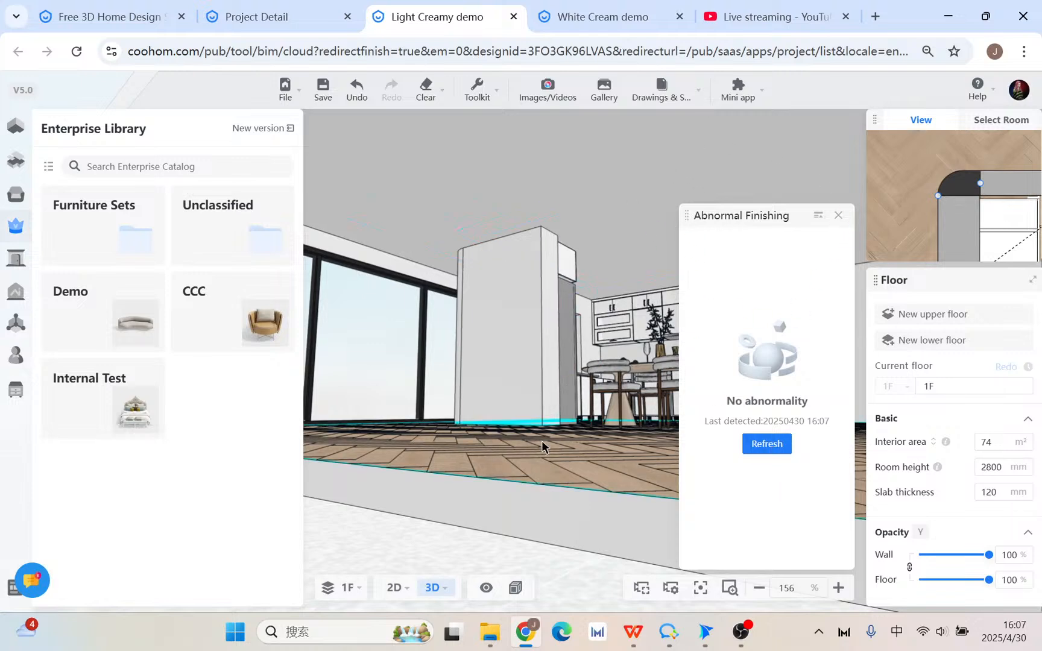
pyautogui.click(838, 216)
# - Examine the kitchen's arched doorway in 3D and select its wall opening in the floor plan to review its shape and size
pyautogui.moveTo(835, 212); pyautogui.dragTo(396, 413)
pyautogui.moveTo(396, 414); pyautogui.dragTo(450, 395, button='right')
pyautogui.moveTo(424, 412); pyautogui.dragTo(458, 407)
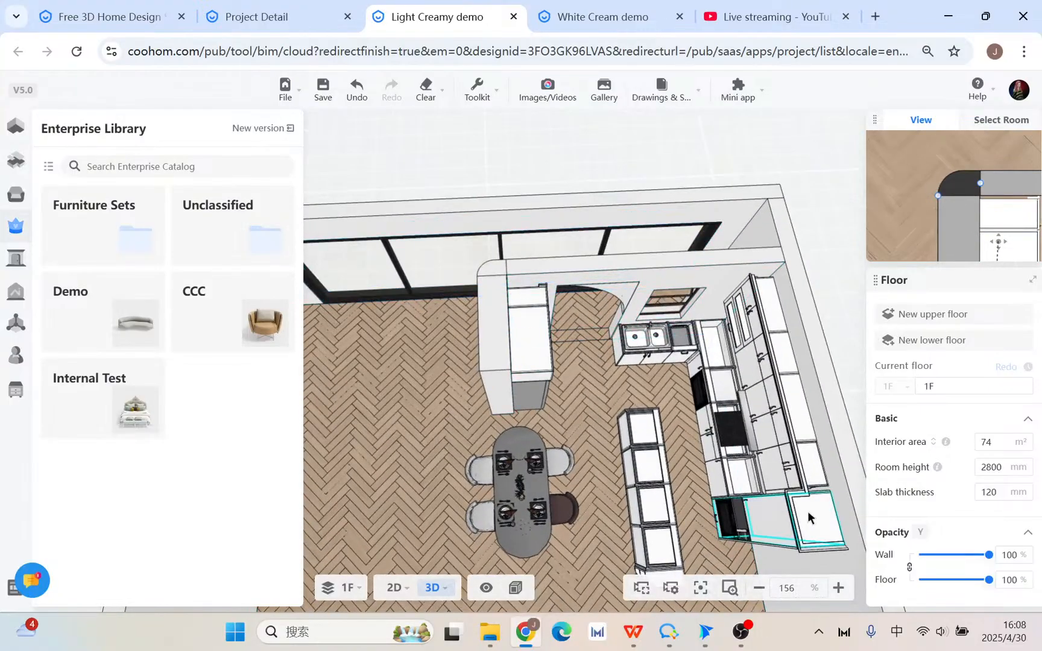
pyautogui.scroll(5, 531, 449)
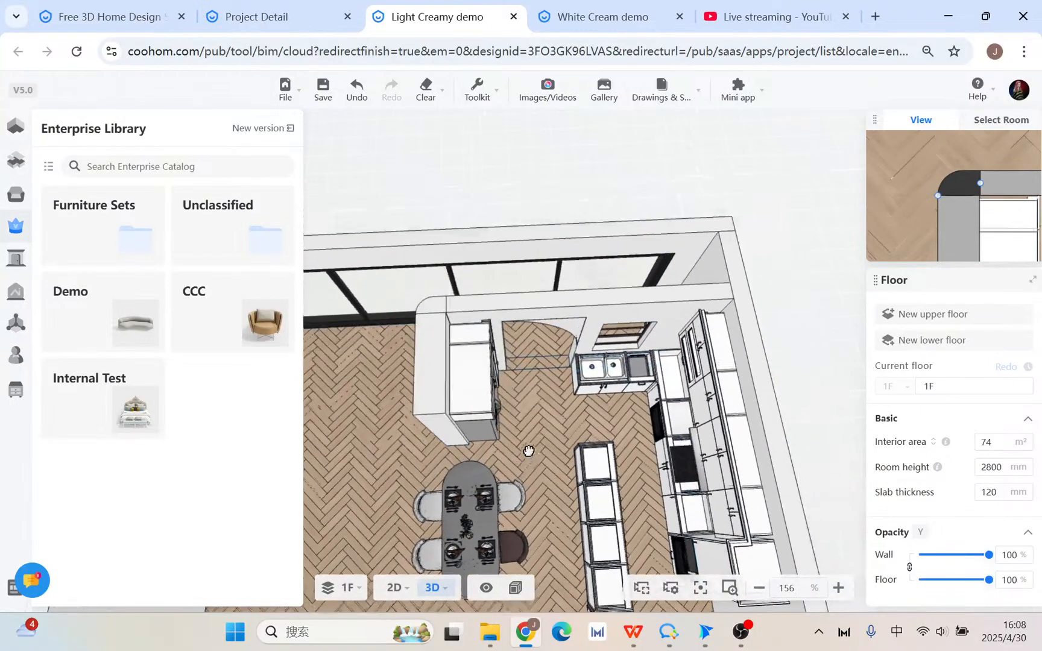
pyautogui.moveTo(531, 451)
pyautogui.mouseDown()
pyautogui.moveTo(540, 475)
pyautogui.moveTo(543, 433)
pyautogui.moveTo(515, 437)
pyautogui.mouseUp()
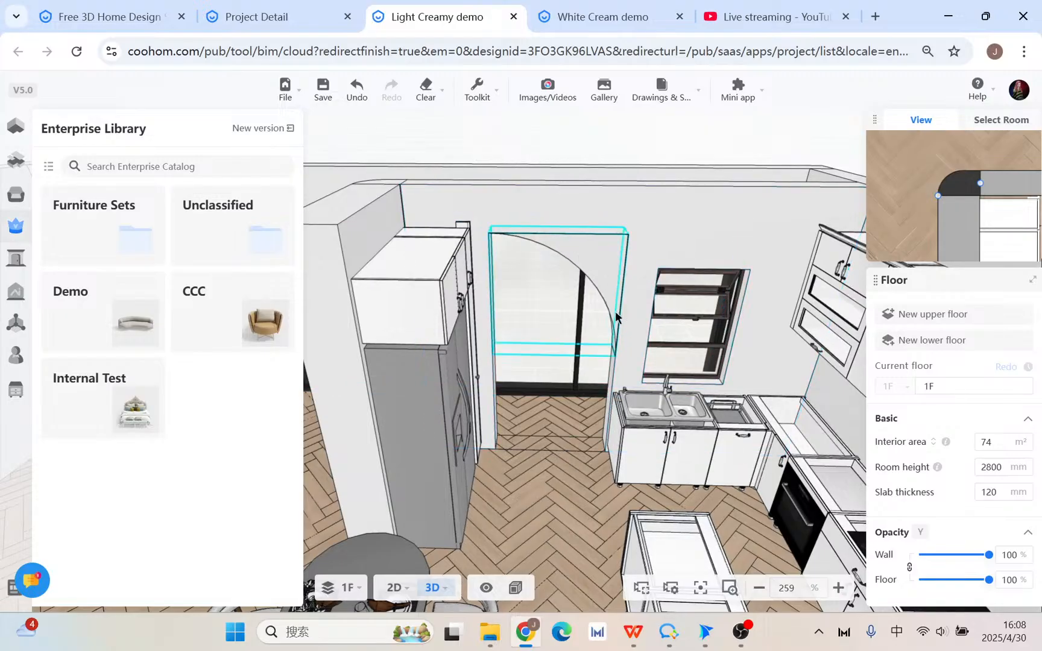
pyautogui.click(395, 589)
pyautogui.scroll(-4, 679, 320)
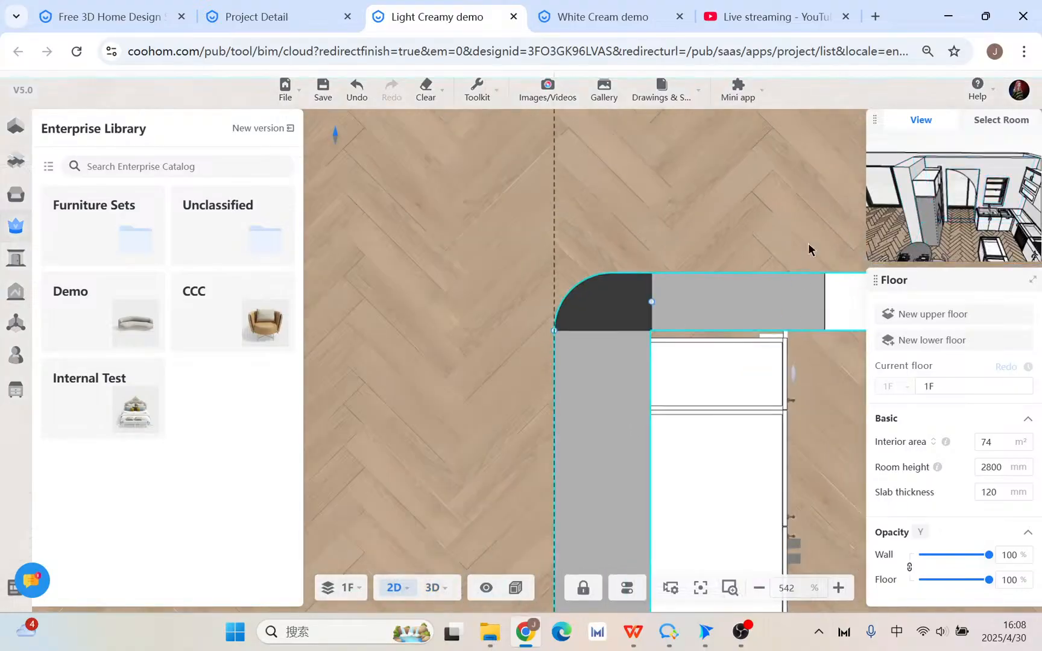
pyautogui.moveTo(812, 251); pyautogui.dragTo(591, 228)
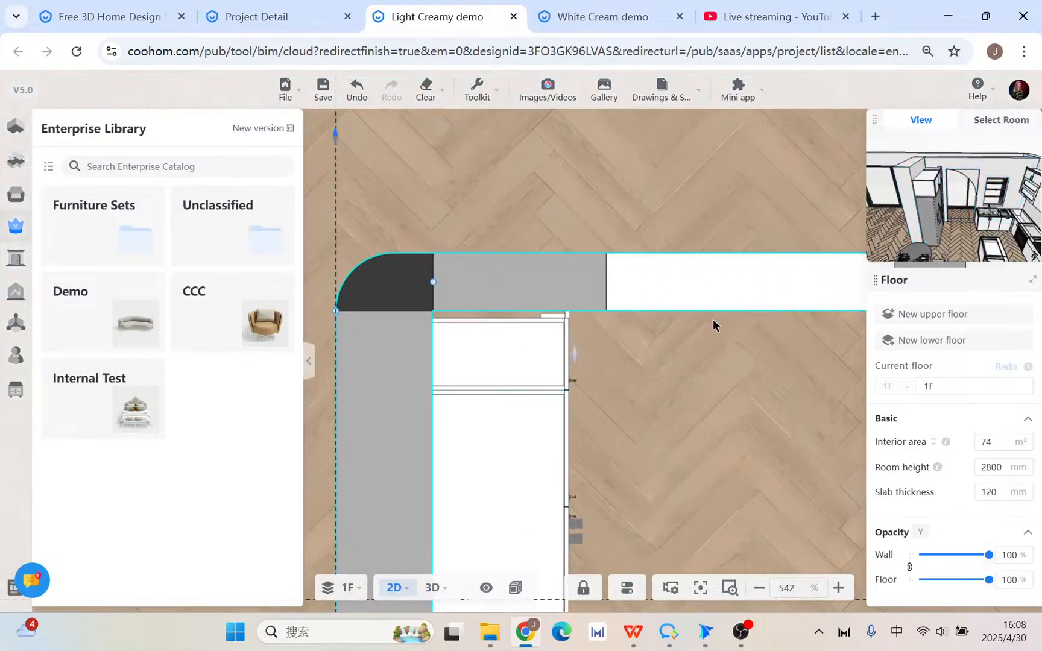
pyautogui.click(712, 296)
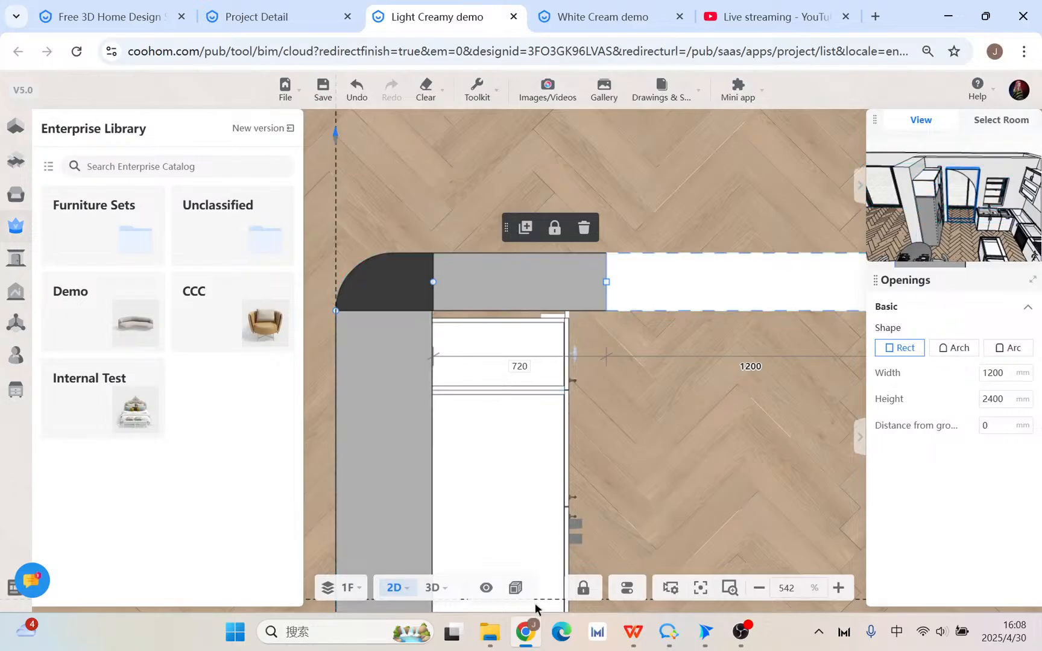
pyautogui.click(432, 587)
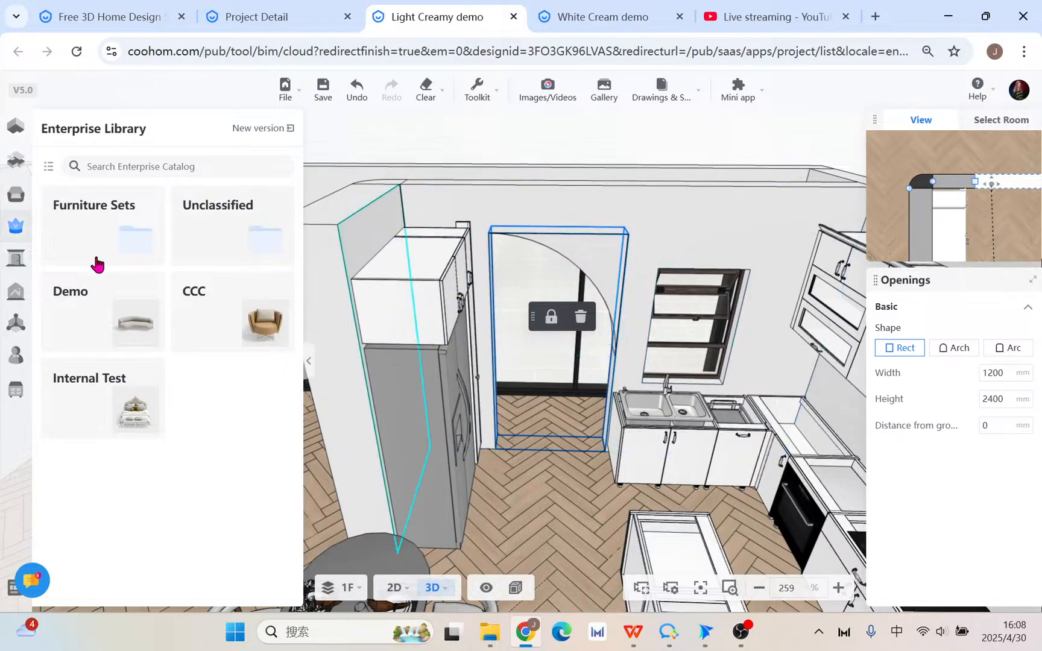
# - Enter the custom modeling environment and delete the curved corner piece filling the upper part of the doorway
pyautogui.moveTo(12, 260)
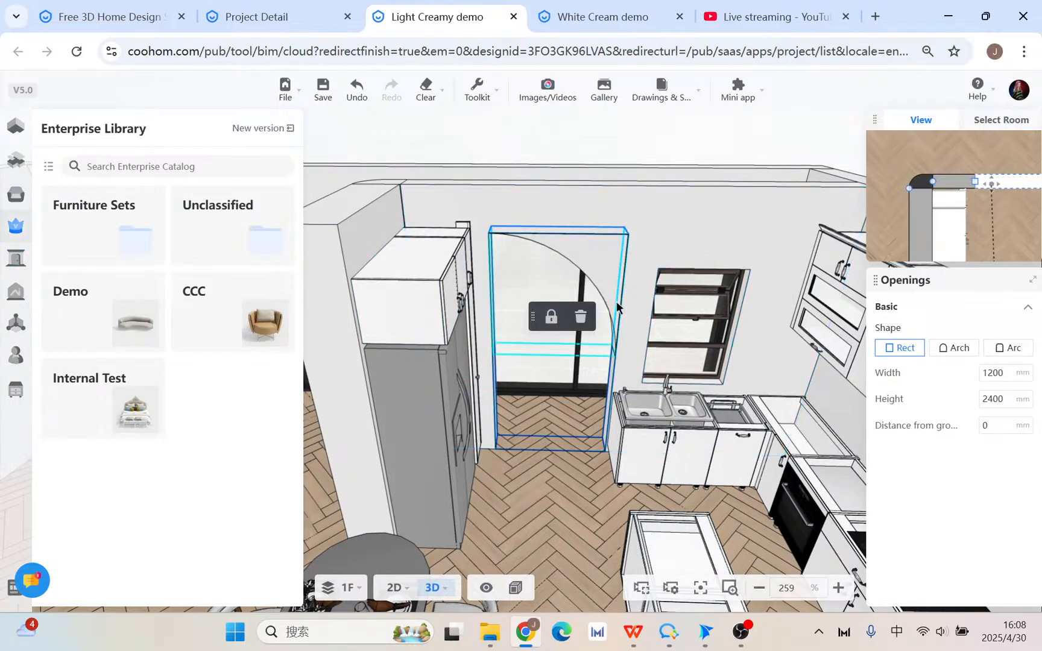
pyautogui.moveTo(30, 297)
pyautogui.click(14, 258)
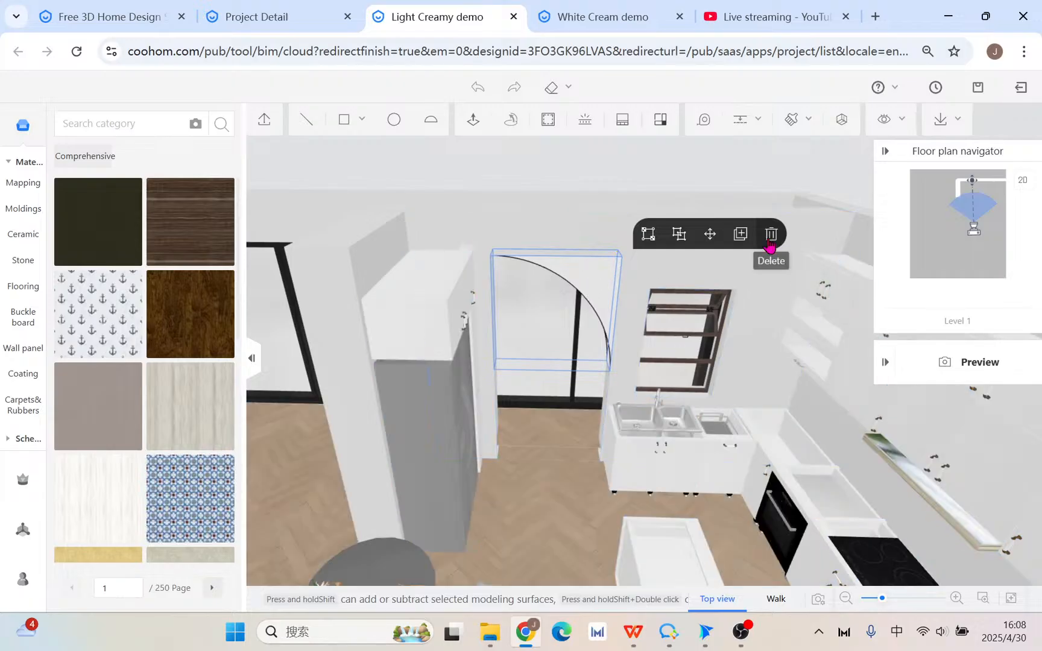
pyautogui.click(770, 234)
# - Draw a 1200 by 2400 mm rectangle covering the whole doorway opening, from its upper corner to the floor
pyautogui.moveTo(767, 239)
pyautogui.mouseDown()
pyautogui.moveTo(676, 282)
pyautogui.moveTo(611, 277)
pyautogui.mouseUp()
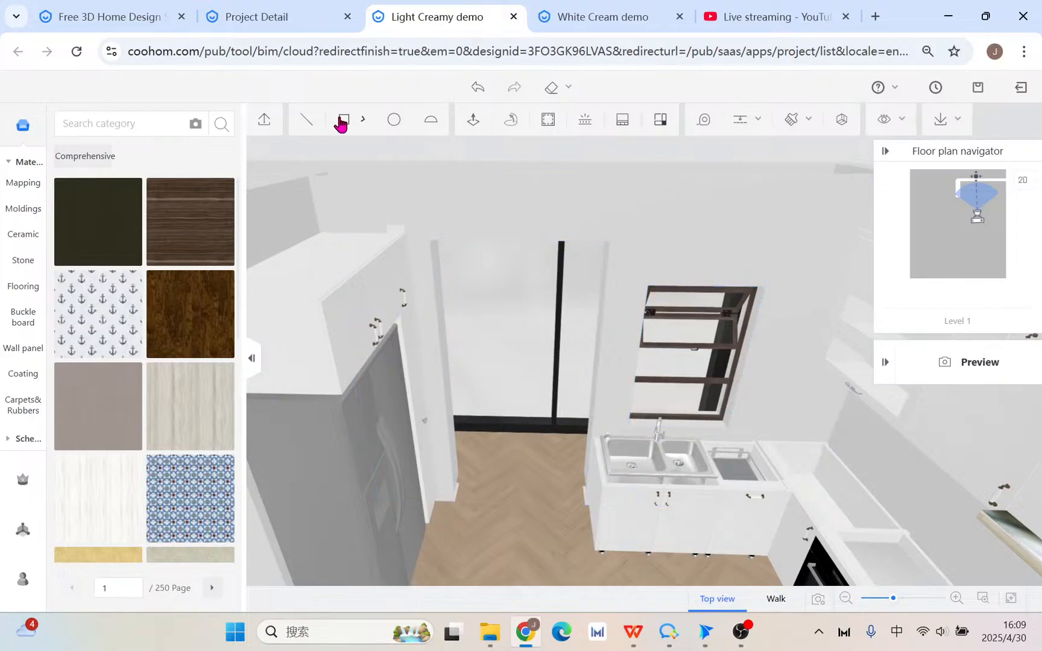
pyautogui.moveTo(342, 122)
pyautogui.click(353, 153)
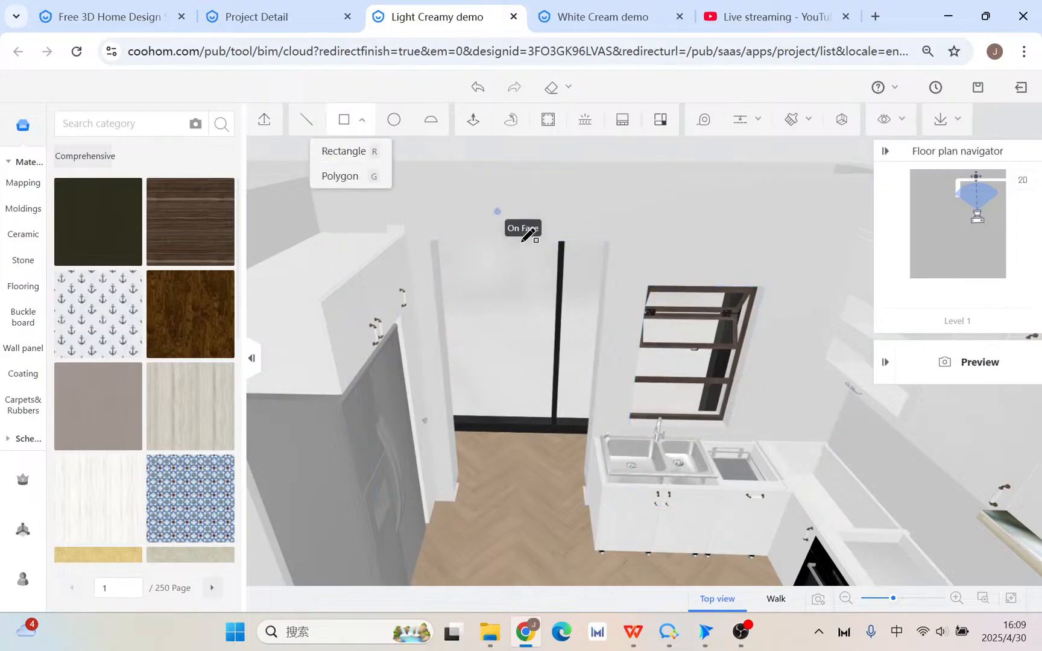
pyautogui.click(429, 241)
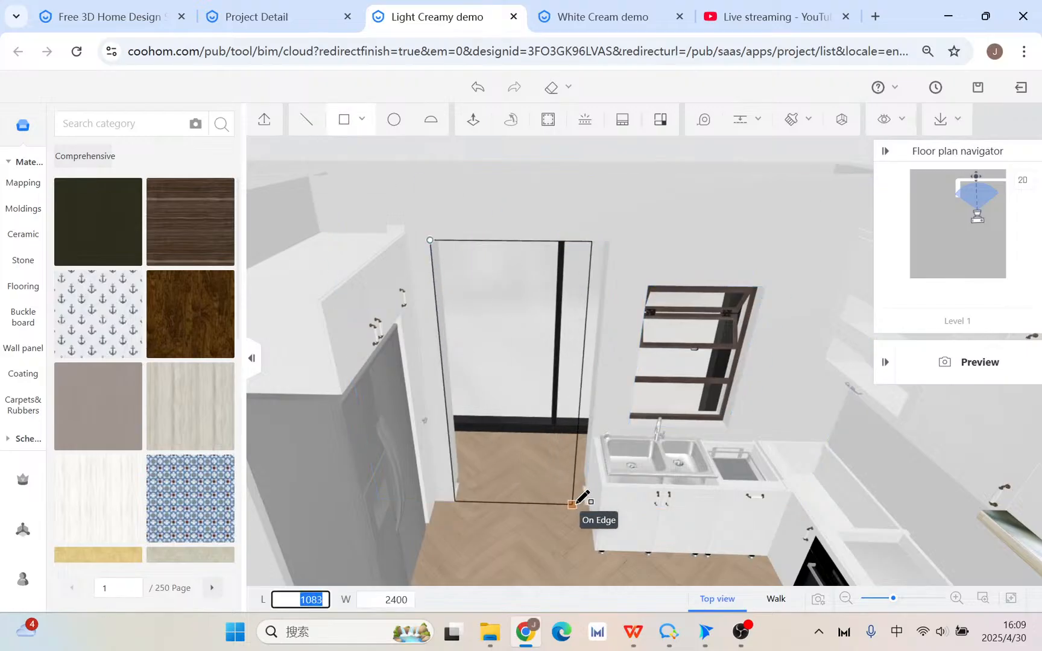
pyautogui.click(586, 504)
pyautogui.press('Escape')
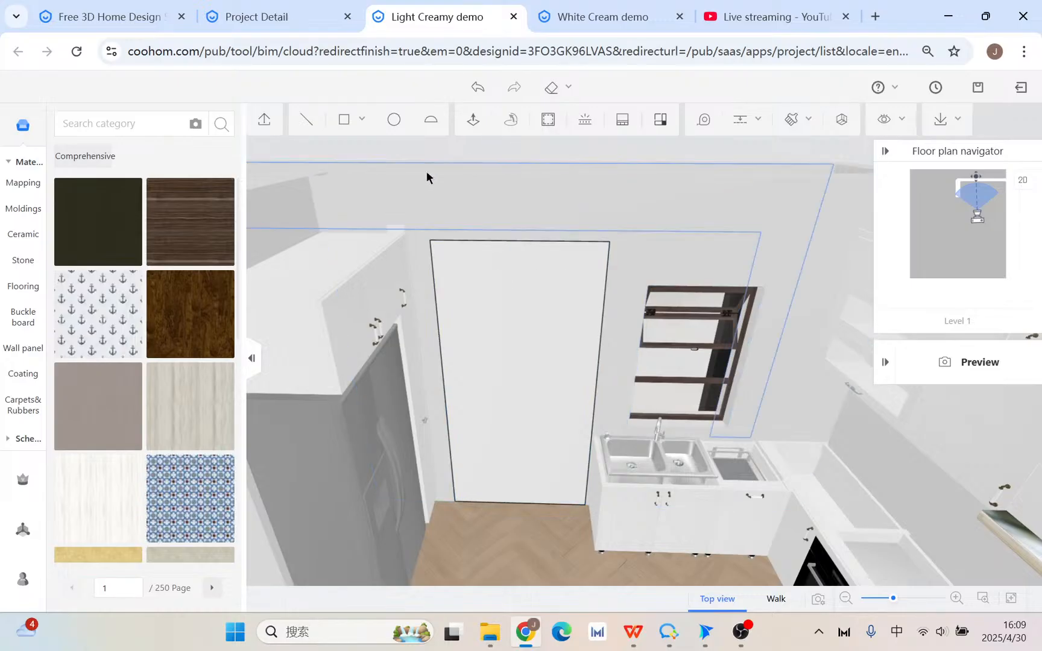
# - Round the rectangle's upper corner nearest the window with a 1200 mm chamfer radius
pyautogui.click(607, 272)
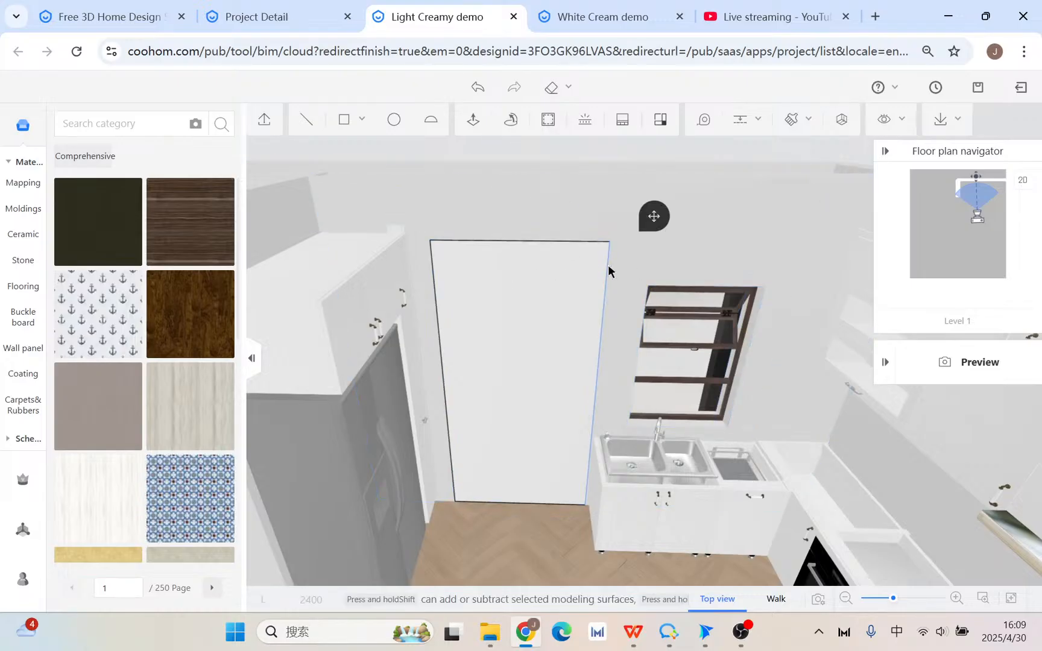
pyautogui.click(559, 244)
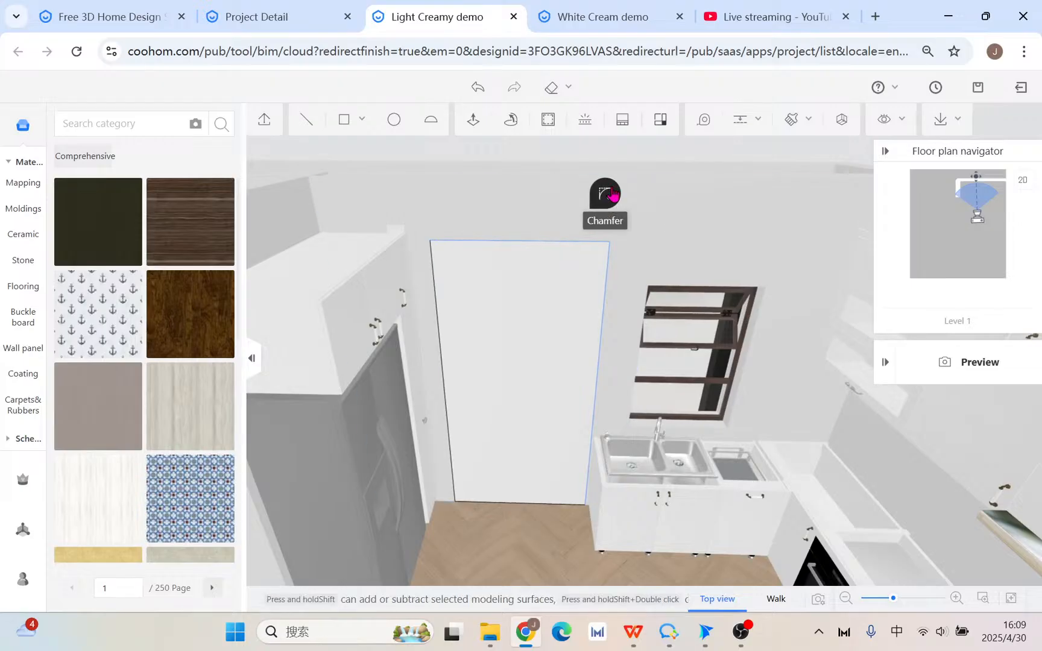
pyautogui.click(613, 199)
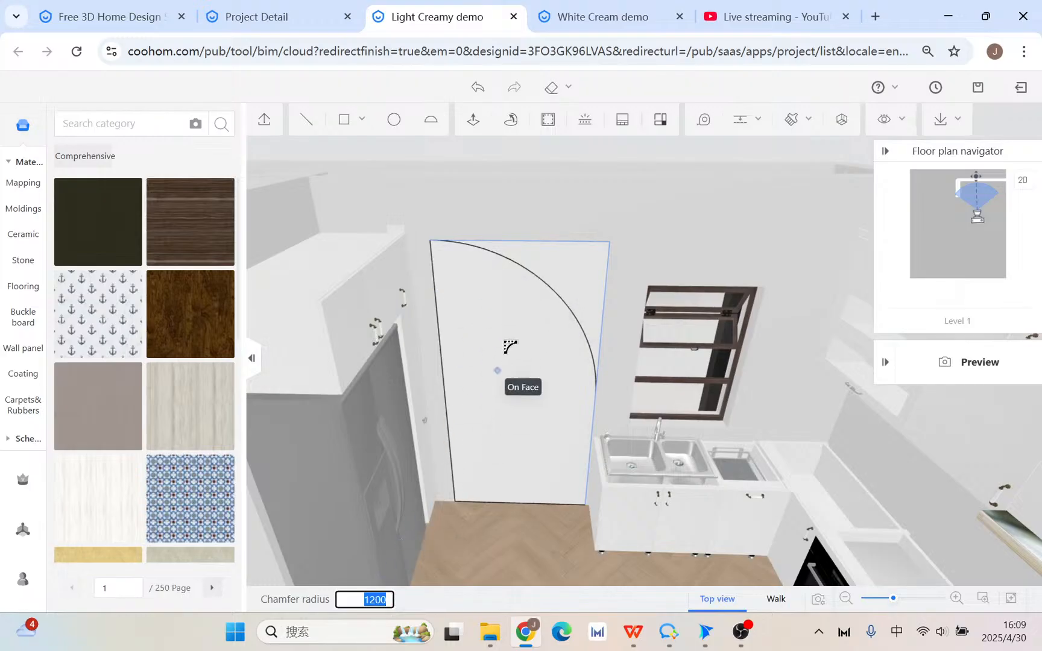
pyautogui.click(505, 295)
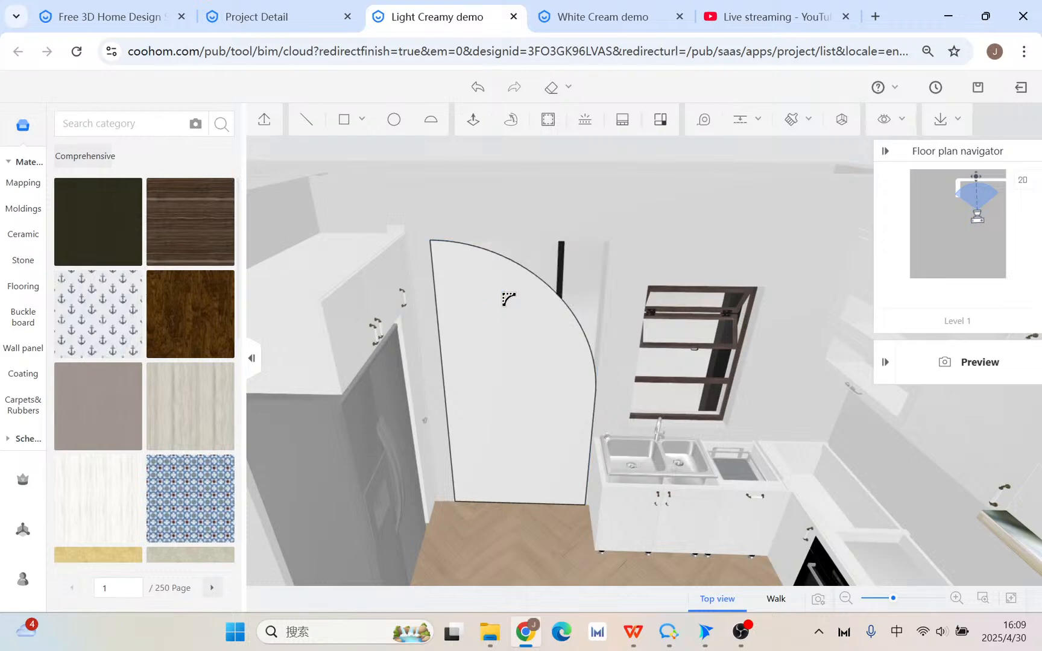
pyautogui.press('Escape')
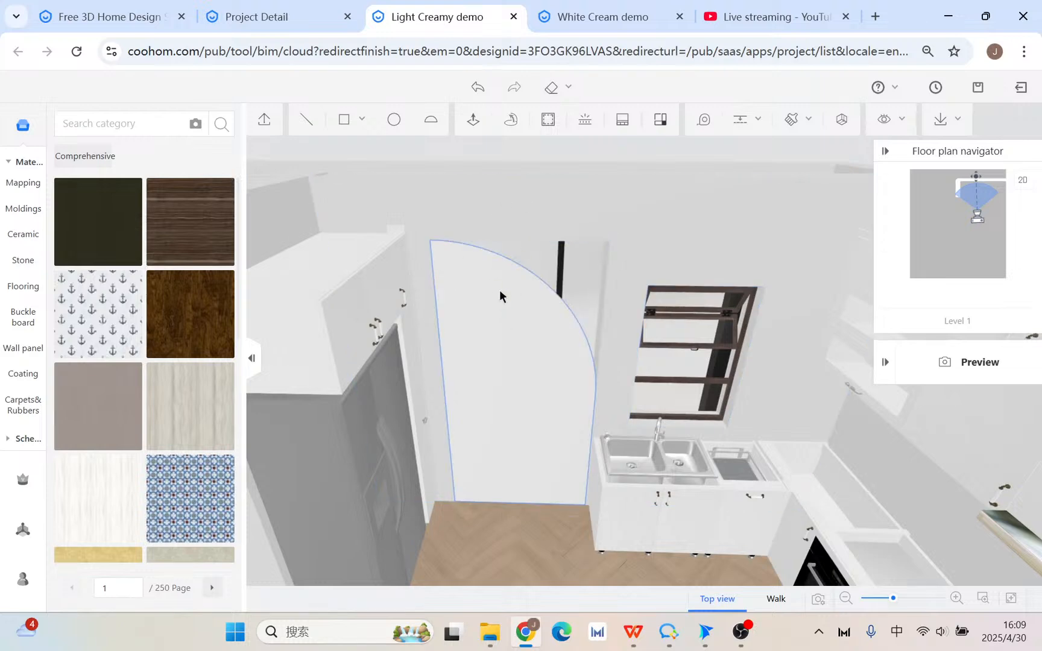
# - Draw a second 1200 by 2400 mm rectangle over the doorway and delete the curved-top face inside it
pyautogui.click(344, 119)
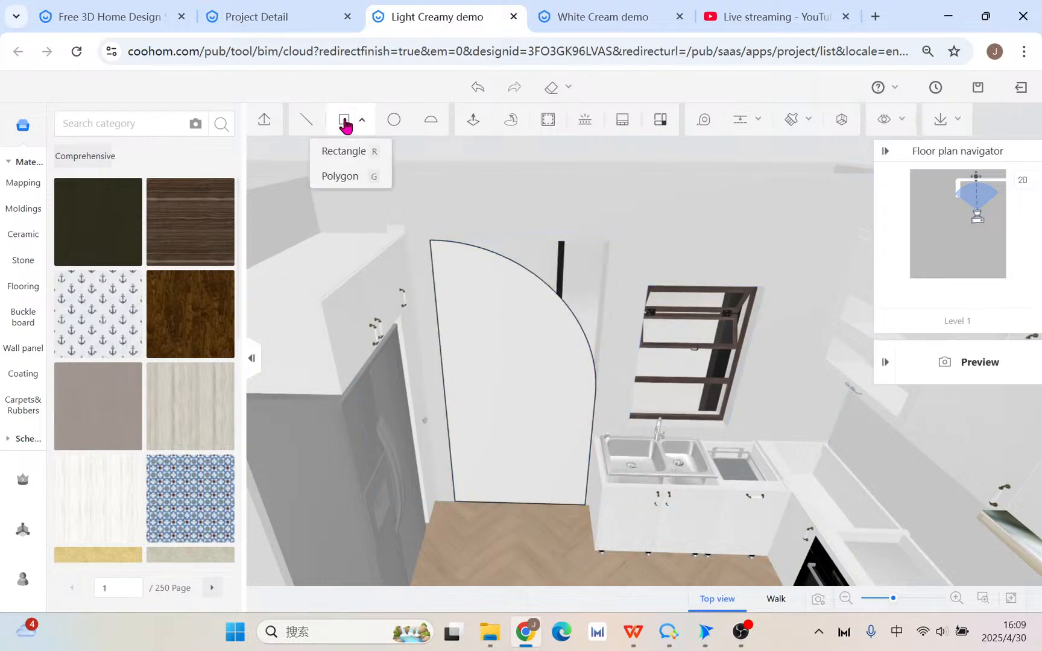
pyautogui.click(431, 241)
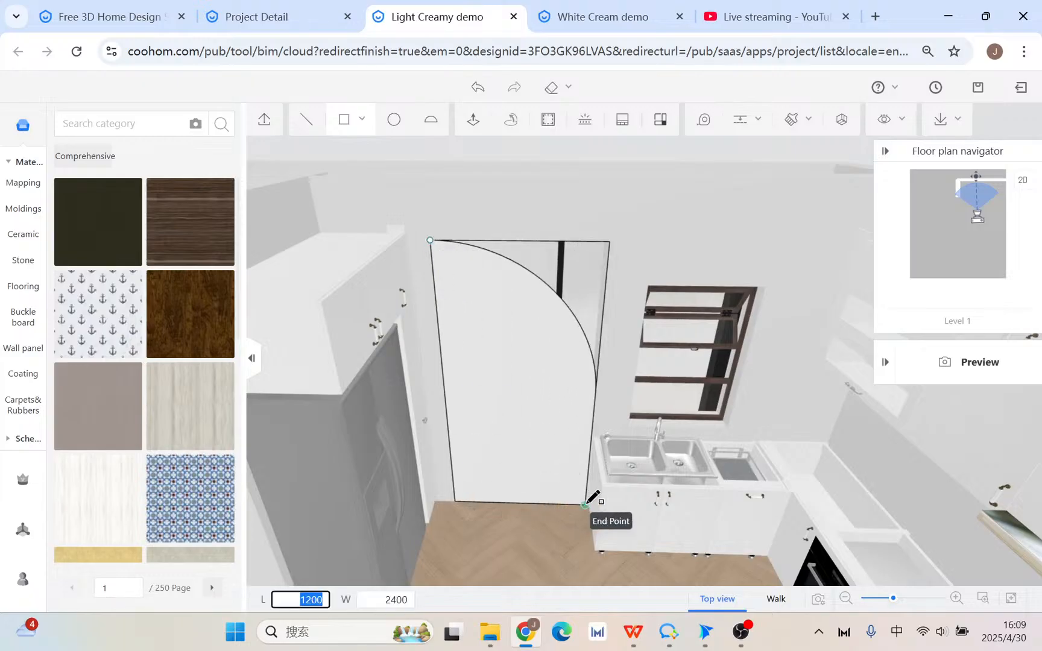
pyautogui.click(585, 504)
pyautogui.press('Escape')
pyautogui.click(526, 348)
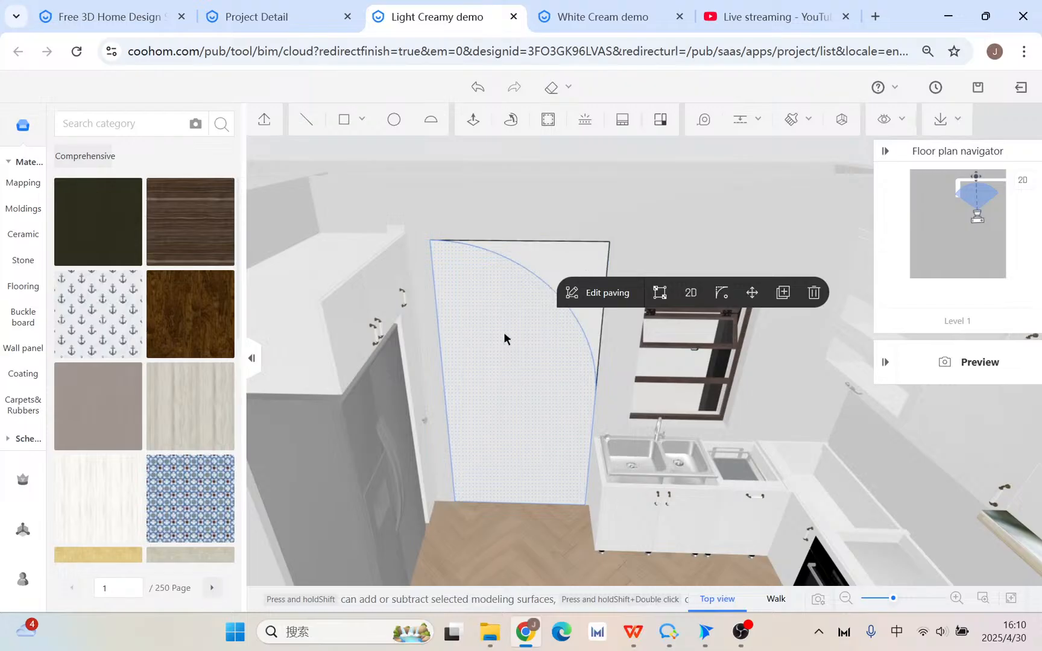
pyautogui.click(814, 292)
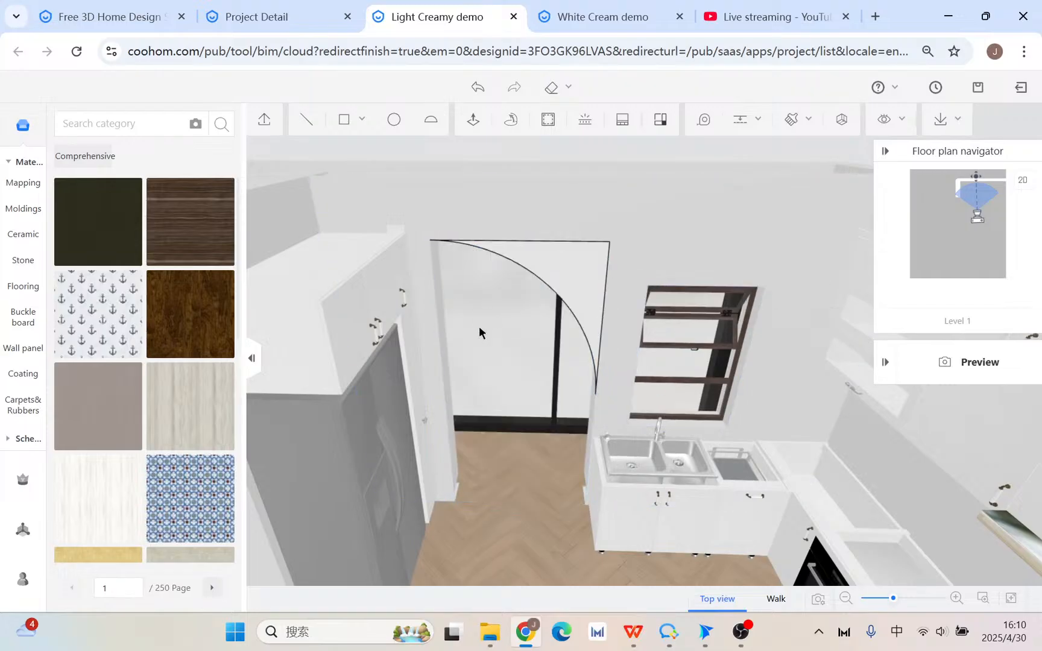
# - Extrude the curved corner face in the doorway's upper part to give the arch piece thickness
pyautogui.moveTo(481, 332); pyautogui.dragTo(443, 390)
pyautogui.moveTo(545, 498); pyautogui.dragTo(582, 447)
pyautogui.click(582, 446)
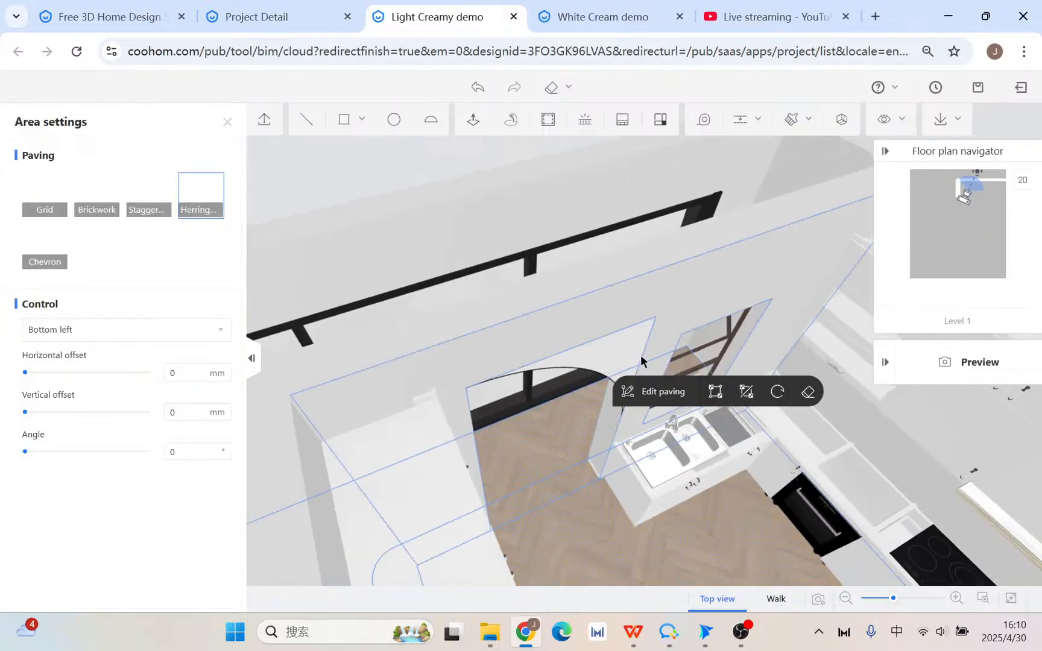
pyautogui.click(472, 121)
pyautogui.click(606, 371)
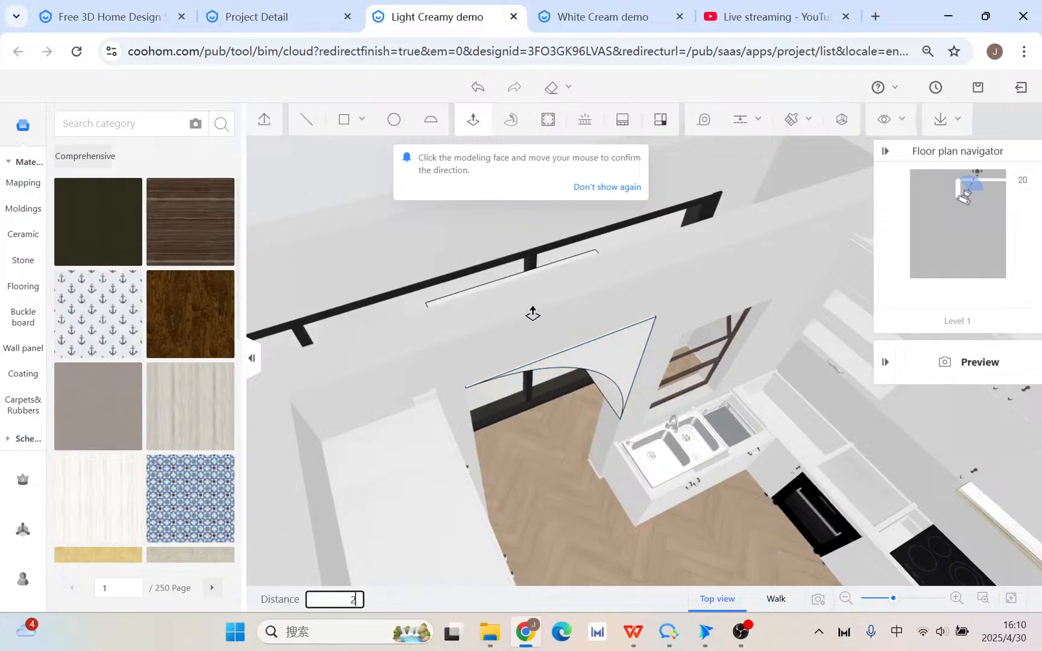
pyautogui.click(533, 314)
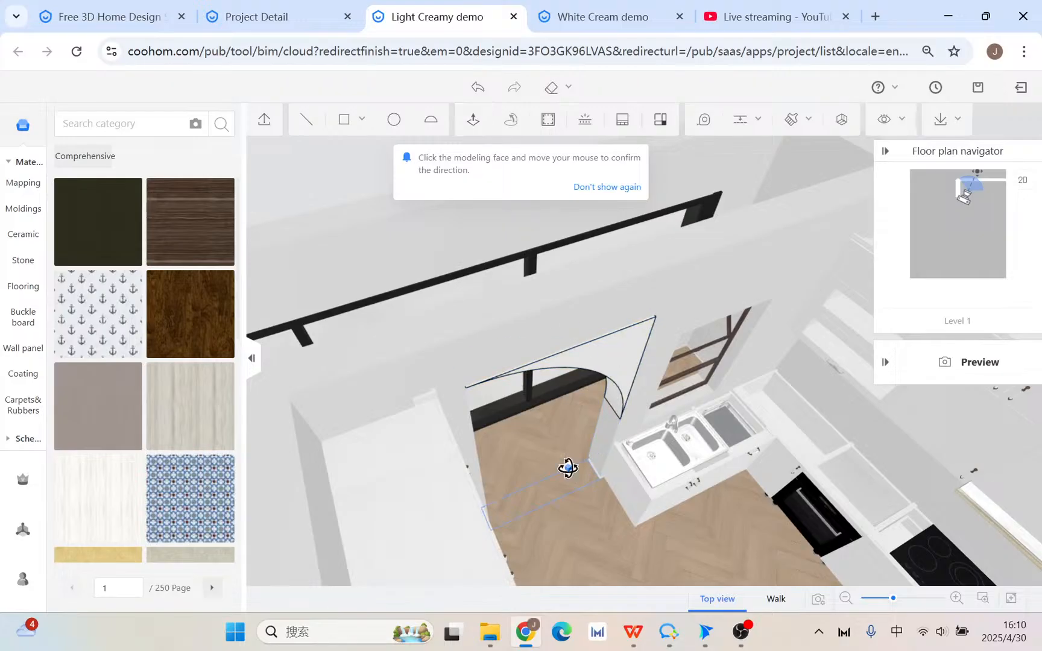
# - Connect the kitchen floor face with the doorway floor strip so the herringbone paving runs continuously
pyautogui.moveTo(568, 468); pyautogui.dragTo(601, 337)
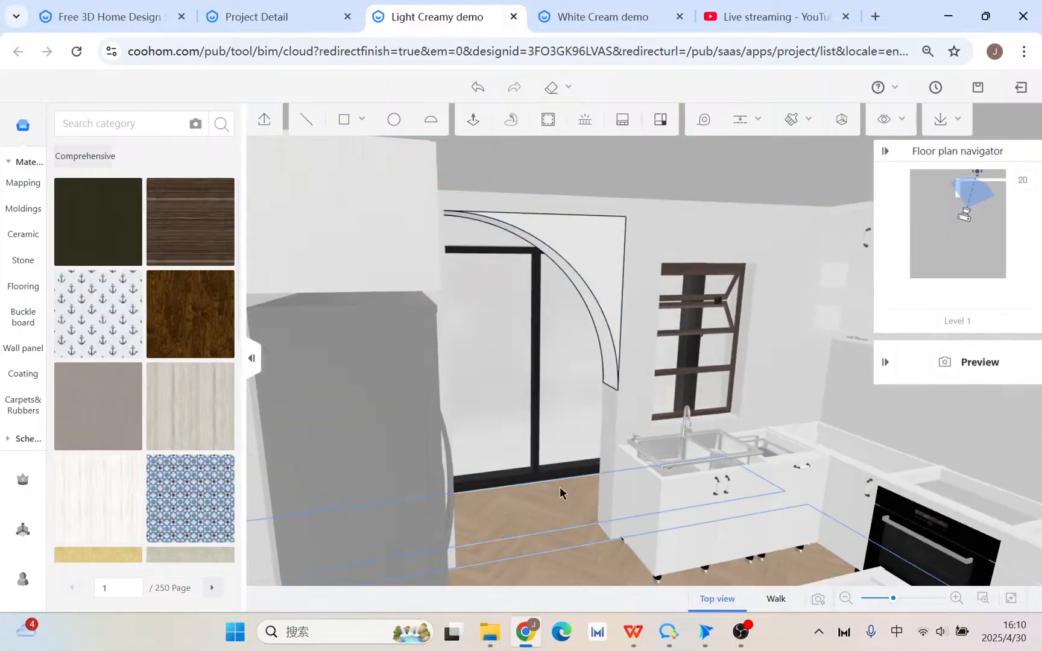
pyautogui.moveTo(560, 493); pyautogui.dragTo(510, 532)
pyautogui.click(509, 530)
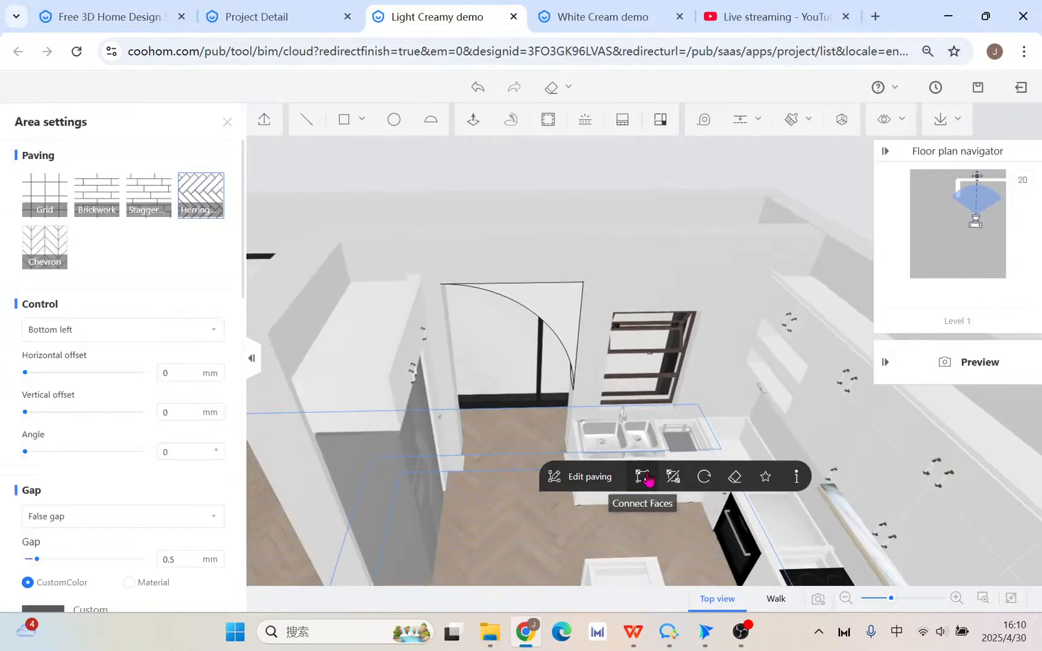
pyautogui.click(644, 477)
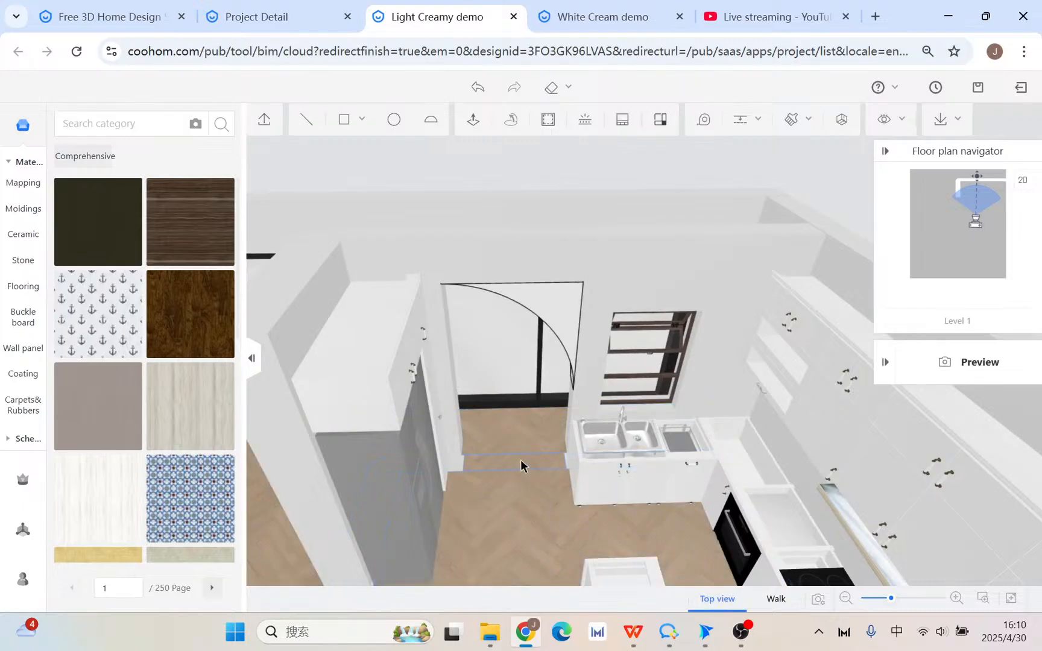
pyautogui.click(521, 461)
pyautogui.click(686, 413)
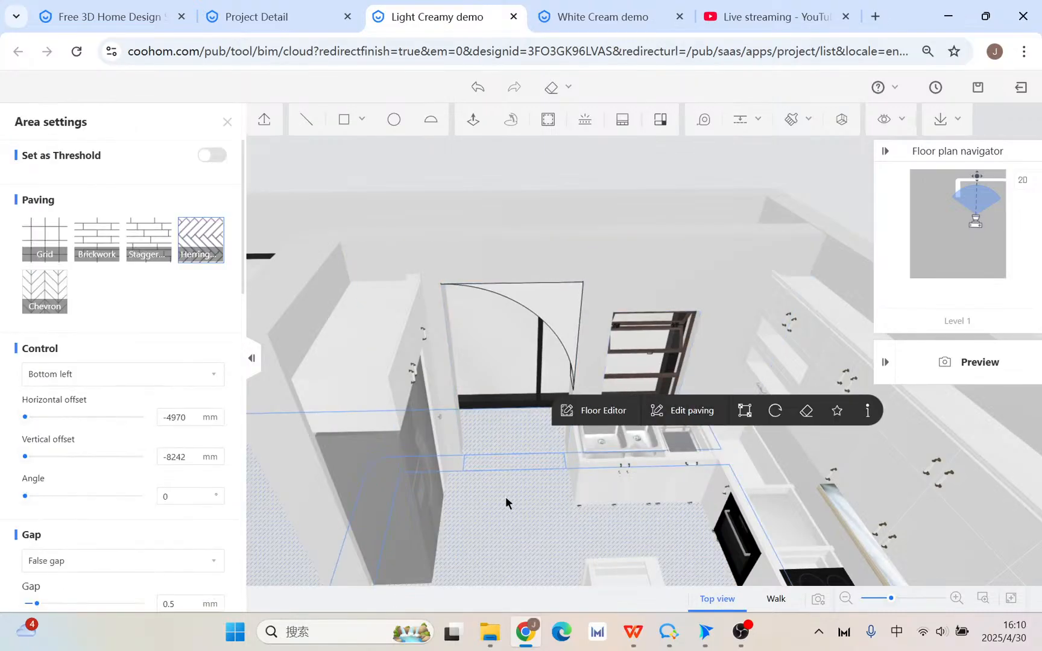
# - Connect the floor and doorway strip faces again, accepting the first face's material for both
pyautogui.moveTo(550, 531); pyautogui.dragTo(482, 565)
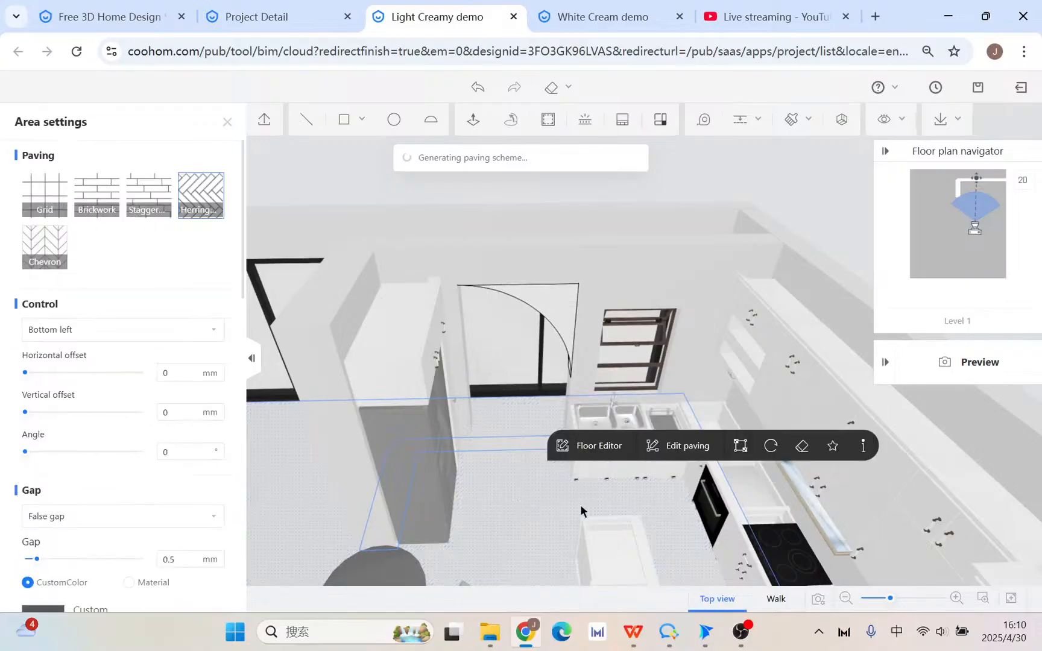
pyautogui.click(741, 446)
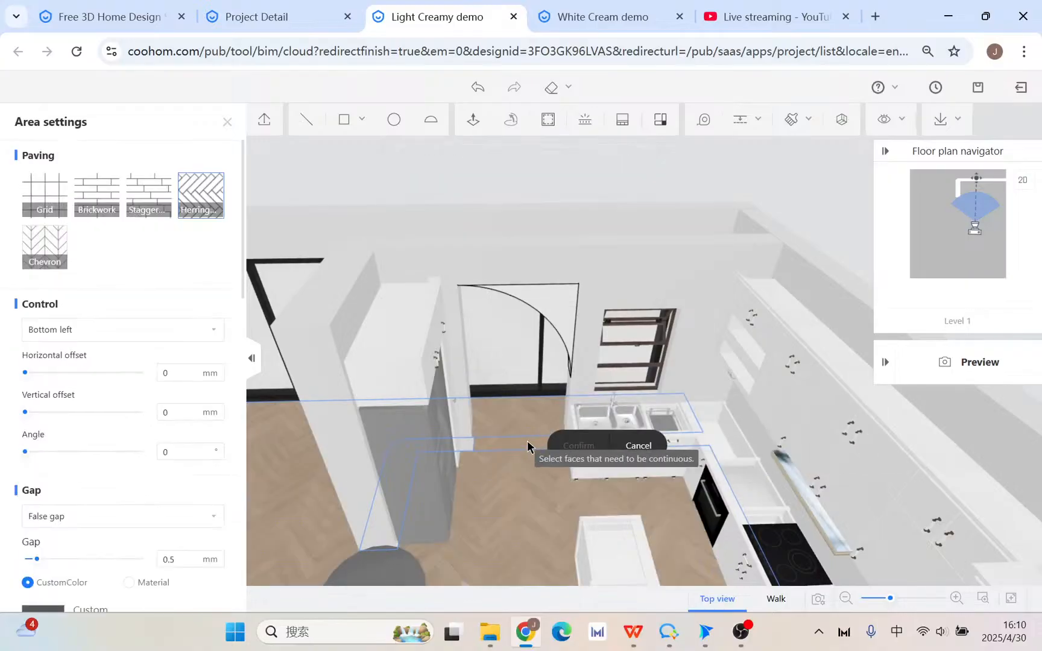
pyautogui.click(529, 444)
pyautogui.click(589, 398)
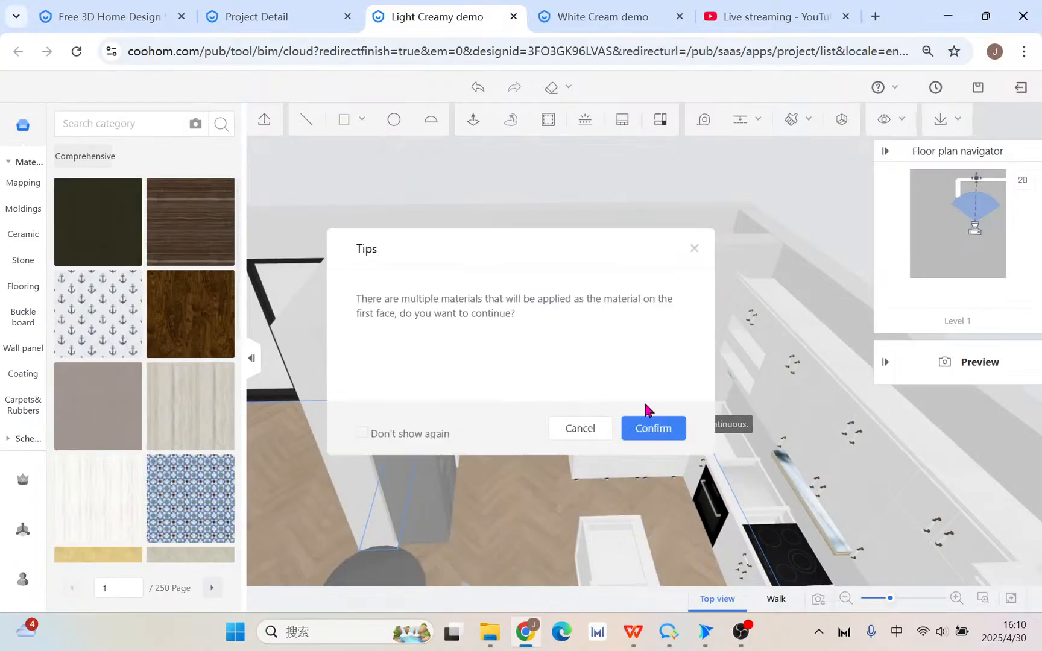
pyautogui.click(655, 419)
# - Inspect the floor under the arch and leave the modeling environment for the kitchen design
pyautogui.scroll(1, 526, 542)
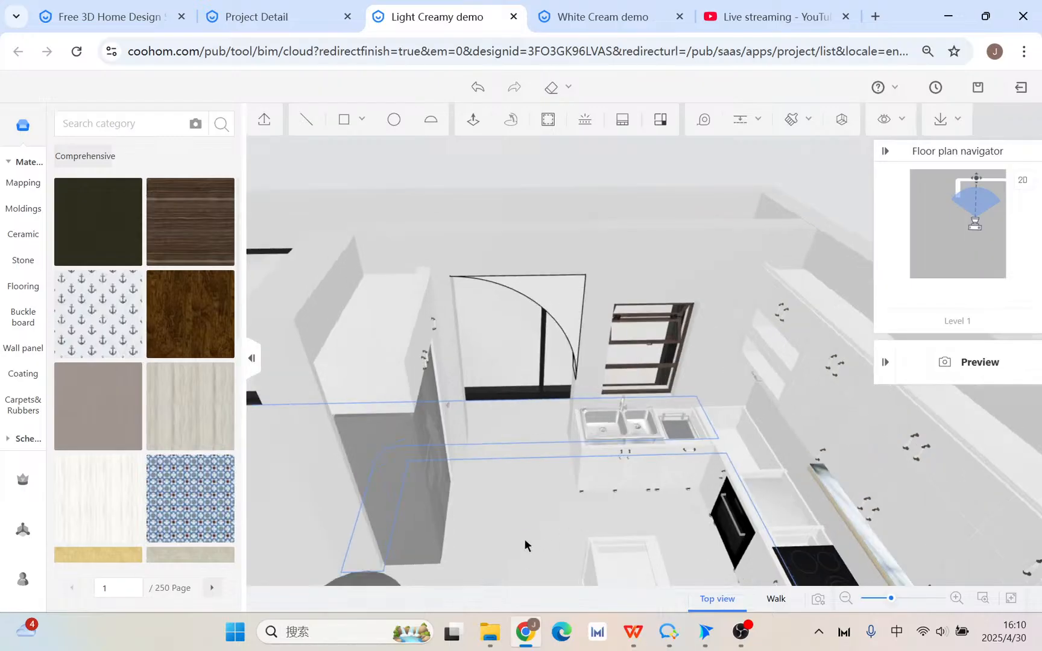
pyautogui.moveTo(525, 543); pyautogui.dragTo(515, 501, button='right')
pyautogui.scroll(5, 530, 477)
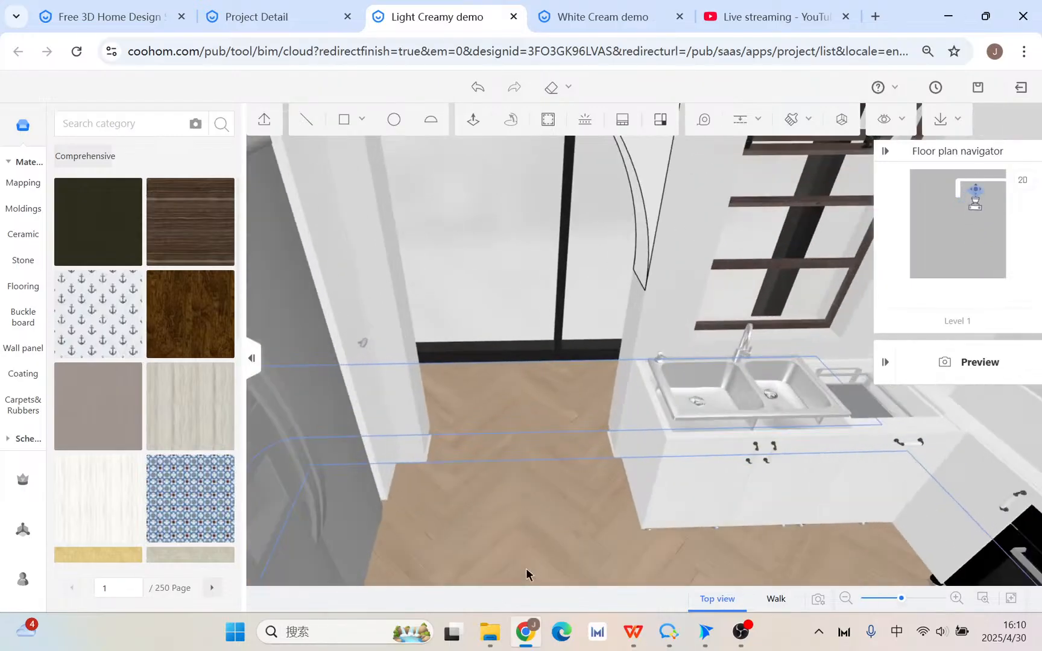
pyautogui.scroll(1, 497, 514)
pyautogui.scroll(-3, 518, 455)
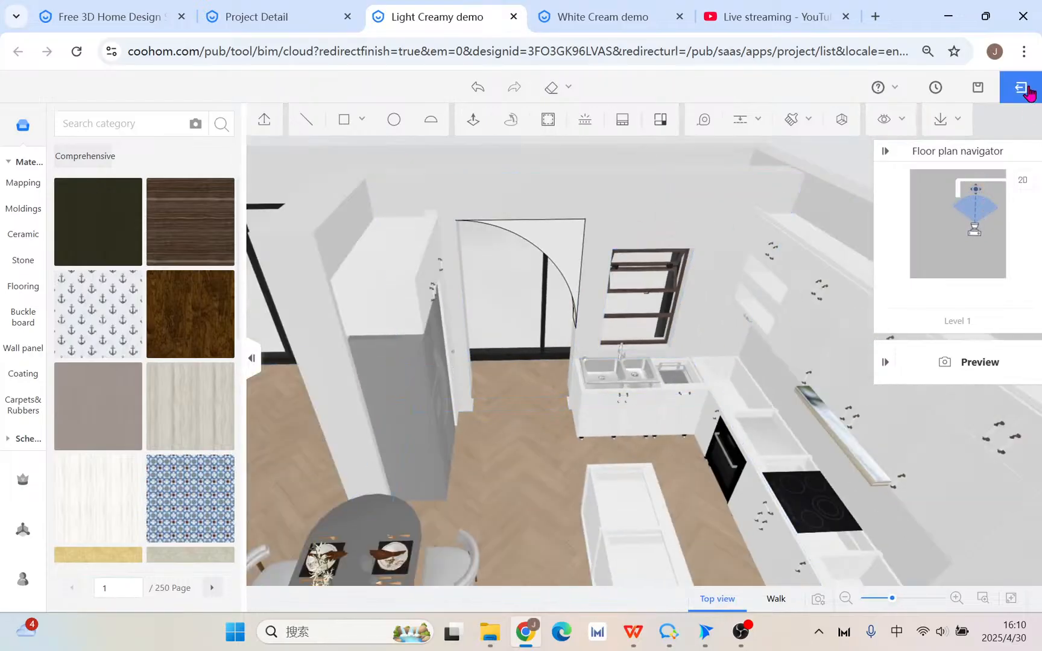
pyautogui.click(1021, 88)
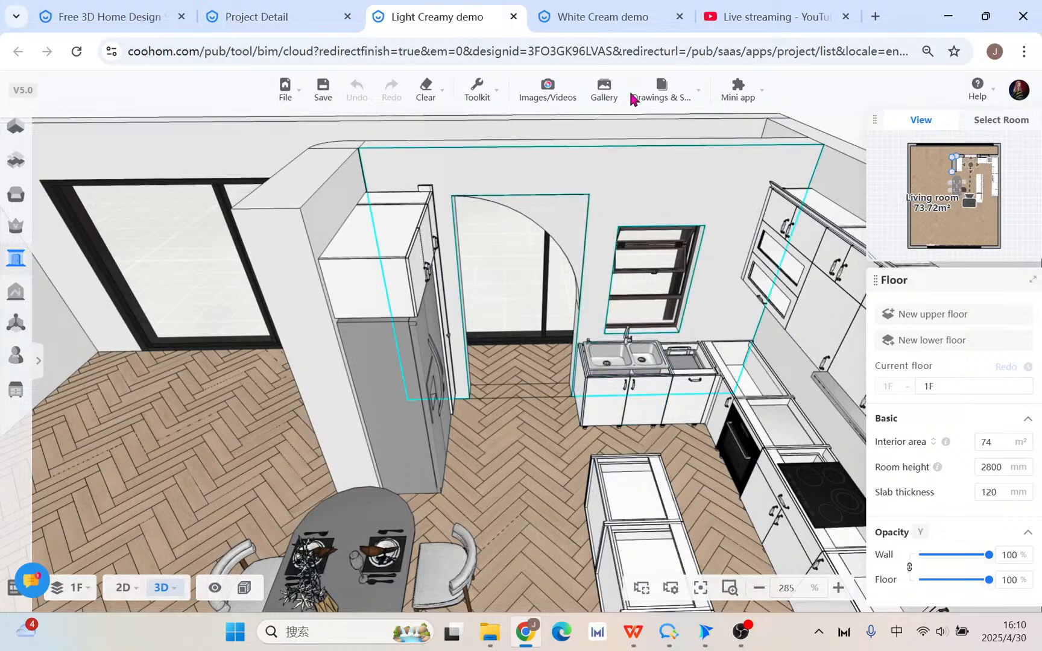
# - Switch to WPS Office to present the Creamy style reference slide, and return to the Light Creamy demo in Chrome
pyautogui.click(751, 18)
pyautogui.click(436, 18)
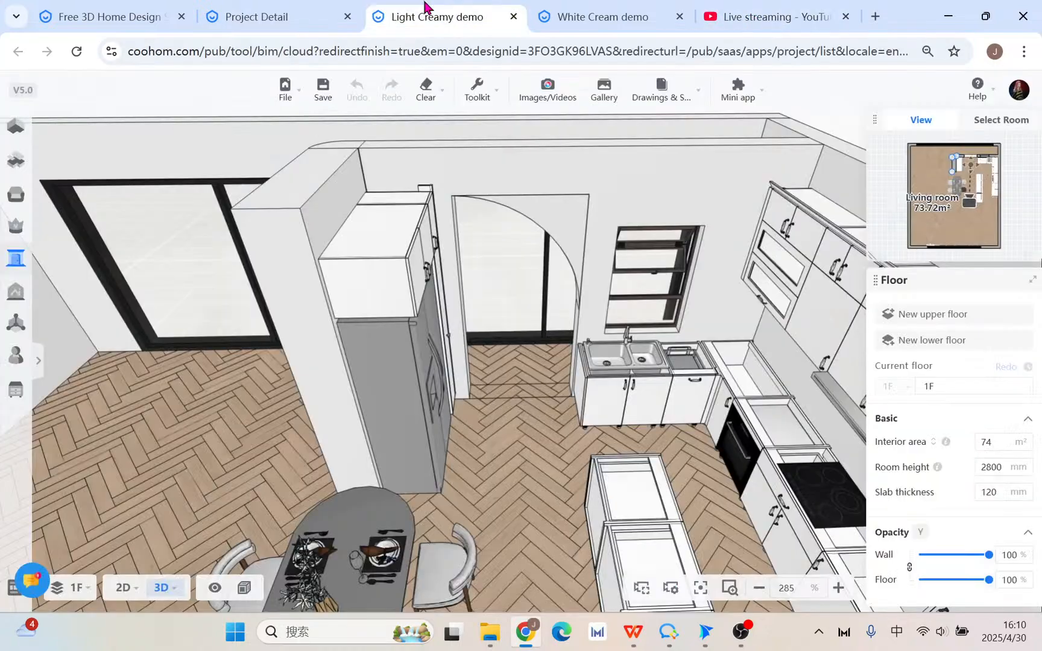
pyautogui.moveTo(521, 435)
pyautogui.mouseDown()
pyautogui.moveTo(516, 407)
pyautogui.moveTo(518, 416)
pyautogui.mouseUp()
pyautogui.click(594, 18)
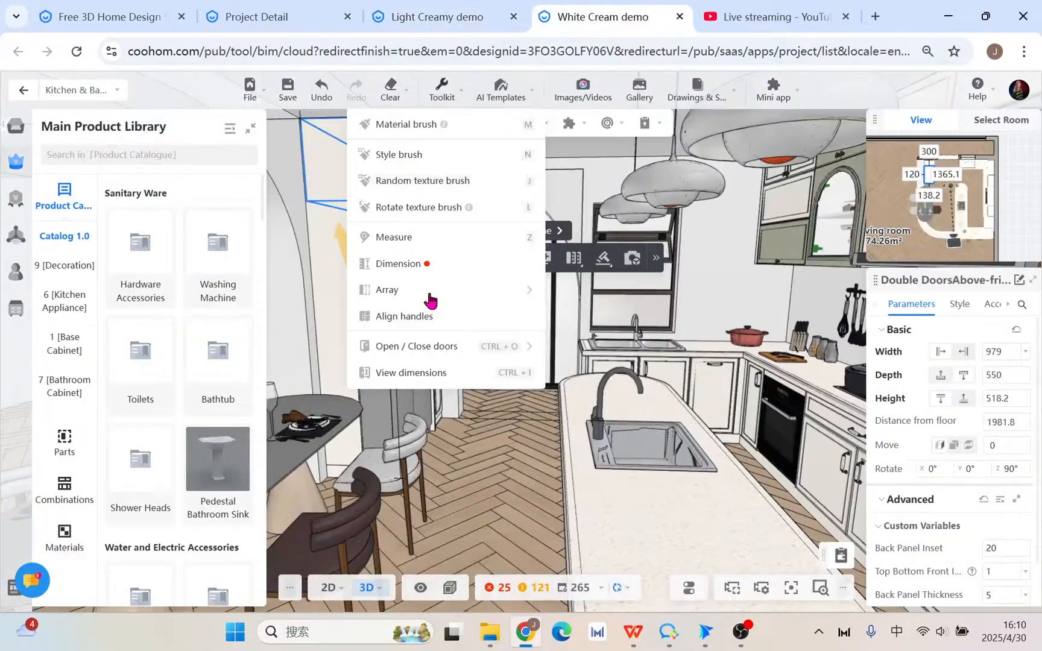
pyautogui.click(440, 18)
pyautogui.click(630, 633)
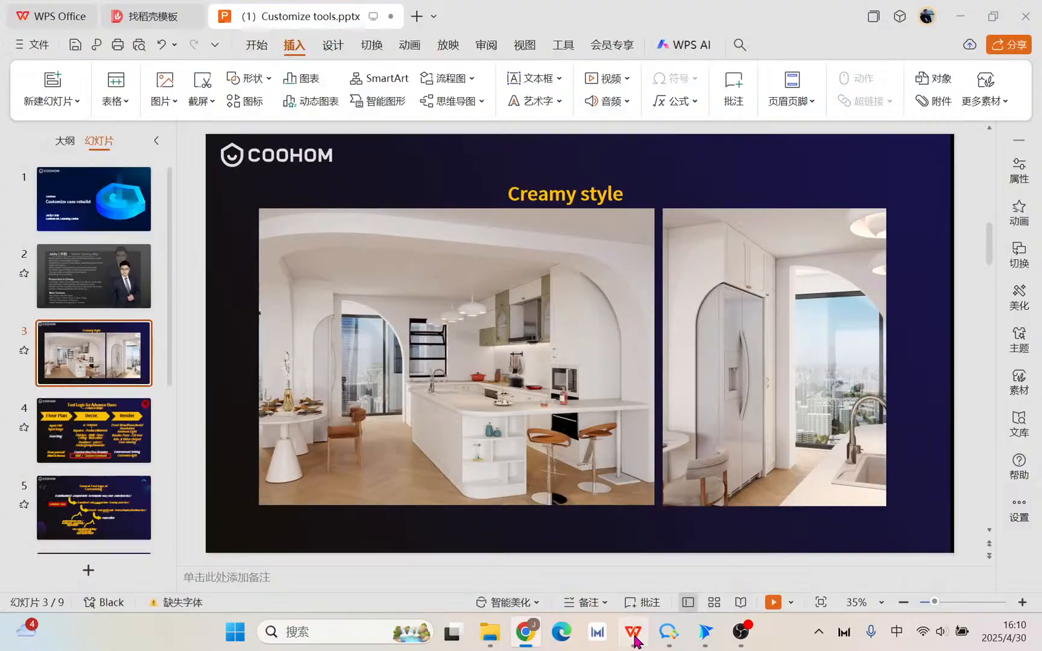
pyautogui.click(772, 602)
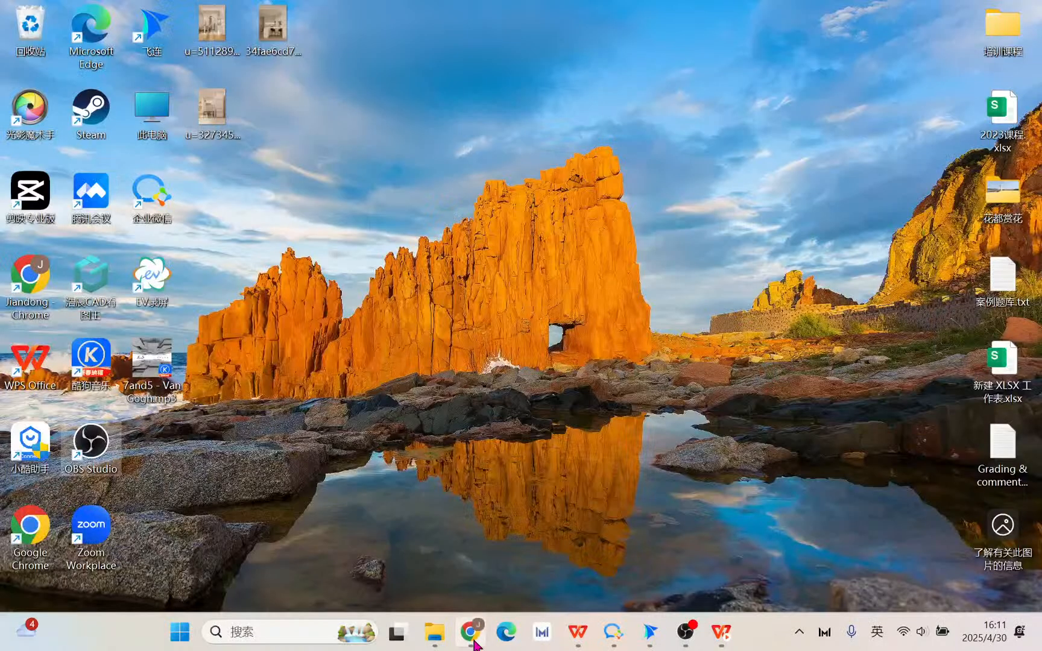
pyautogui.click(472, 640)
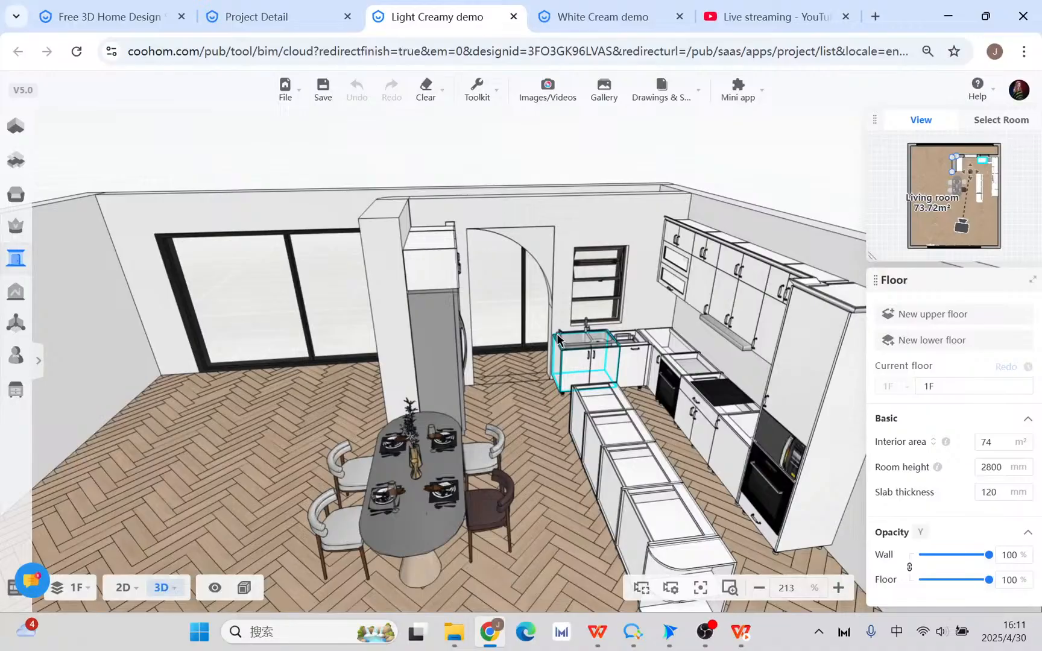
# - Examine the 2D floor plan around the refrigerator wall, dining table and kitchen island
pyautogui.click(124, 588)
pyautogui.scroll(4, 632, 232)
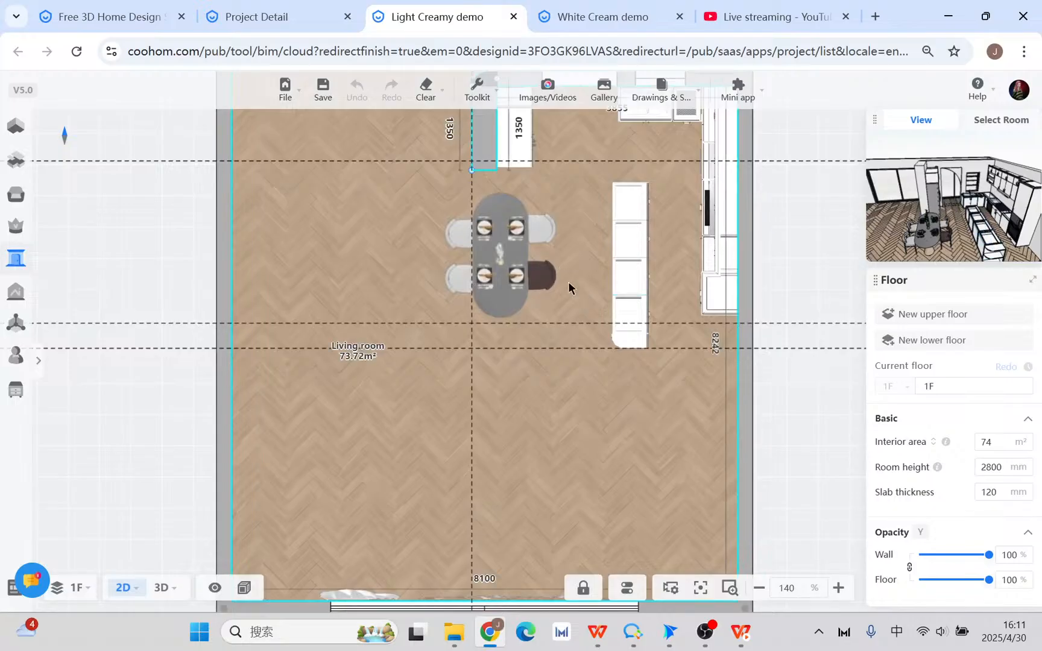
pyautogui.moveTo(61, 367)
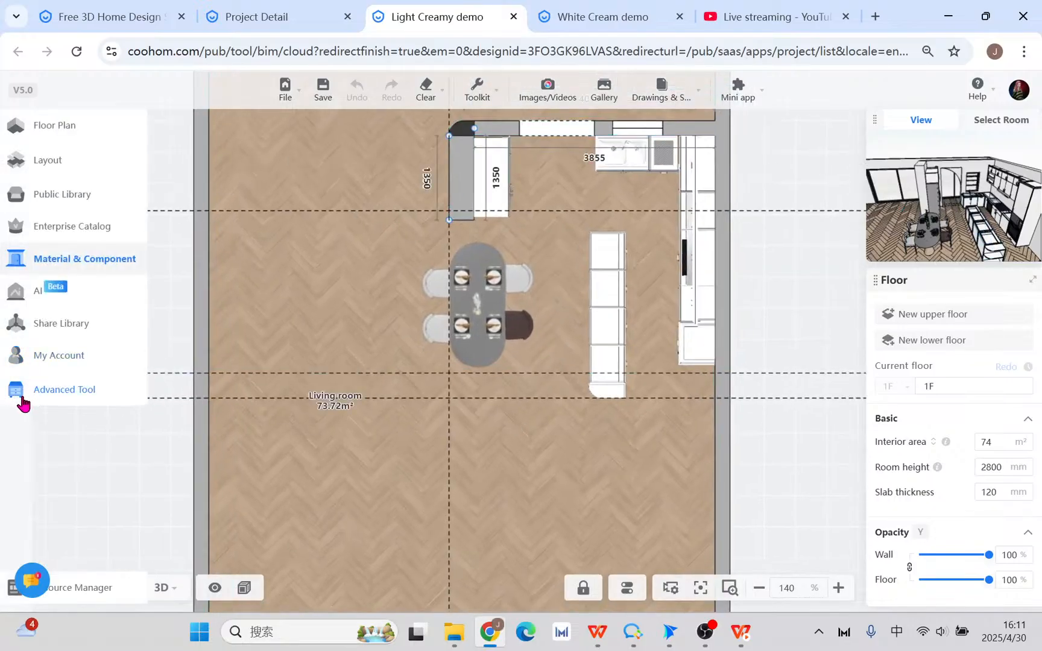
pyautogui.scroll(3, 431, 212)
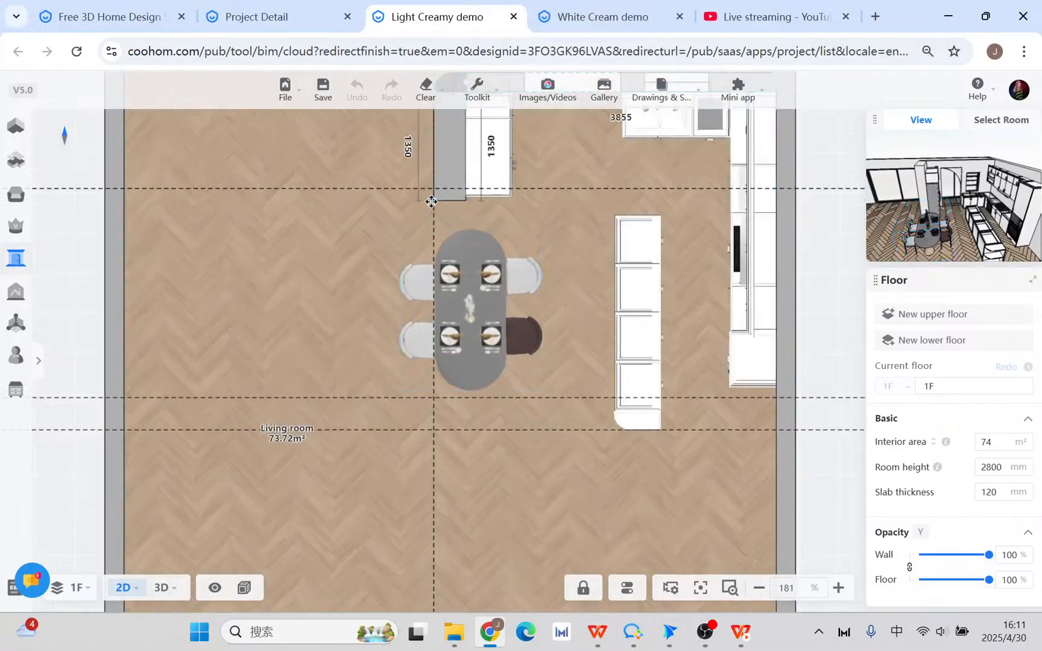
pyautogui.moveTo(477, 219); pyautogui.dragTo(439, 281)
pyautogui.scroll(3, 415, 185)
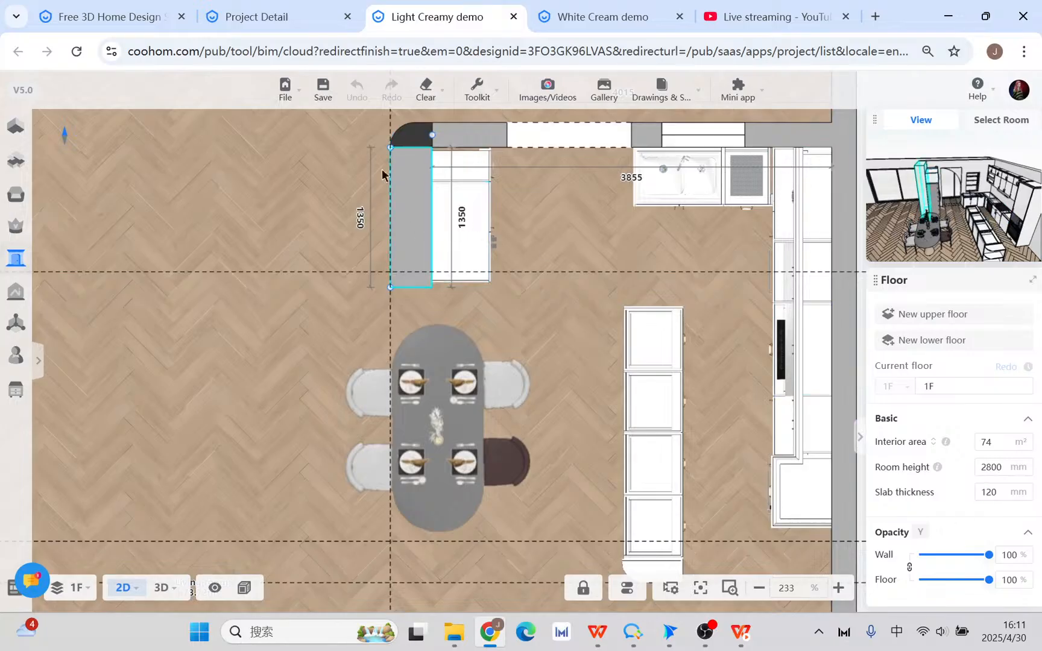
pyautogui.click(416, 199)
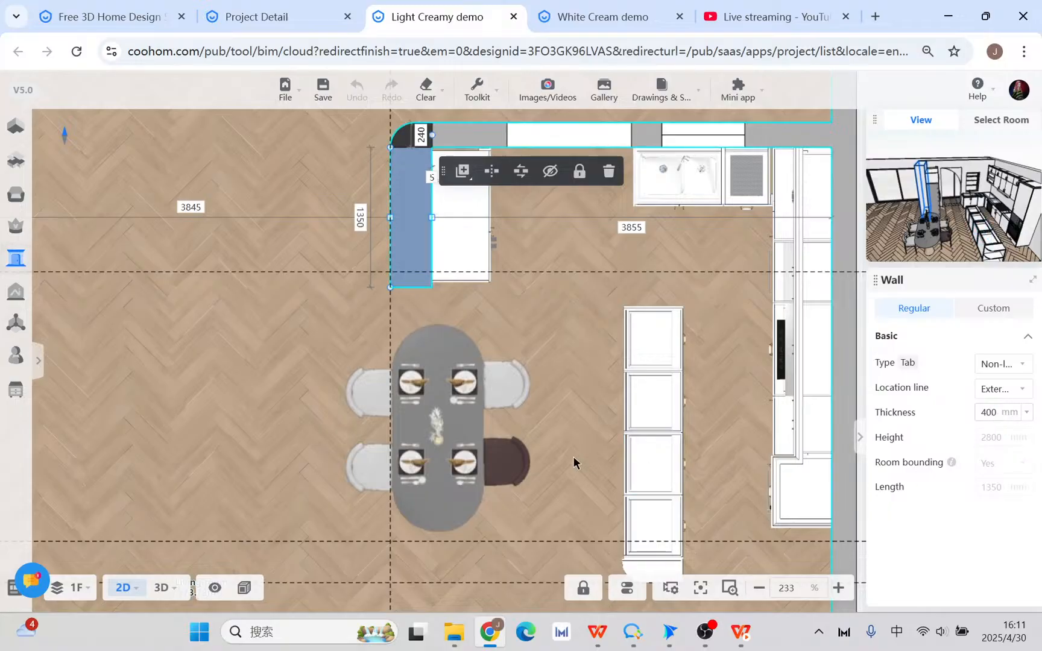
pyautogui.moveTo(562, 459); pyautogui.dragTo(552, 423)
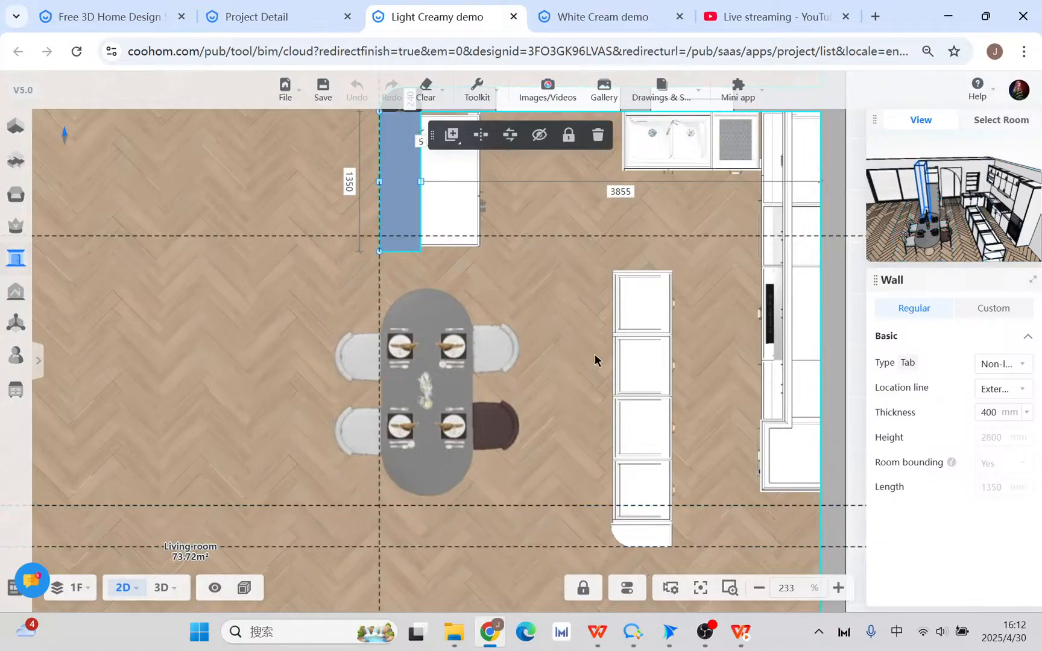
# - Open the Custom Modeling tool and show the kitchen in 2D plan view, framed on the dining table and island
pyautogui.click(13, 393)
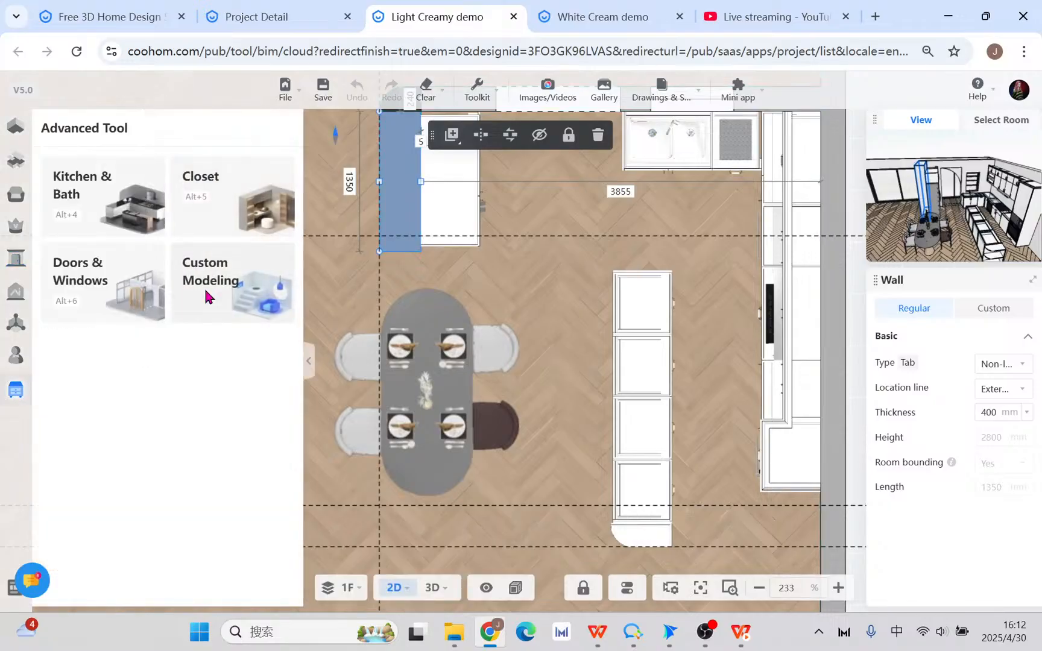
pyautogui.click(205, 292)
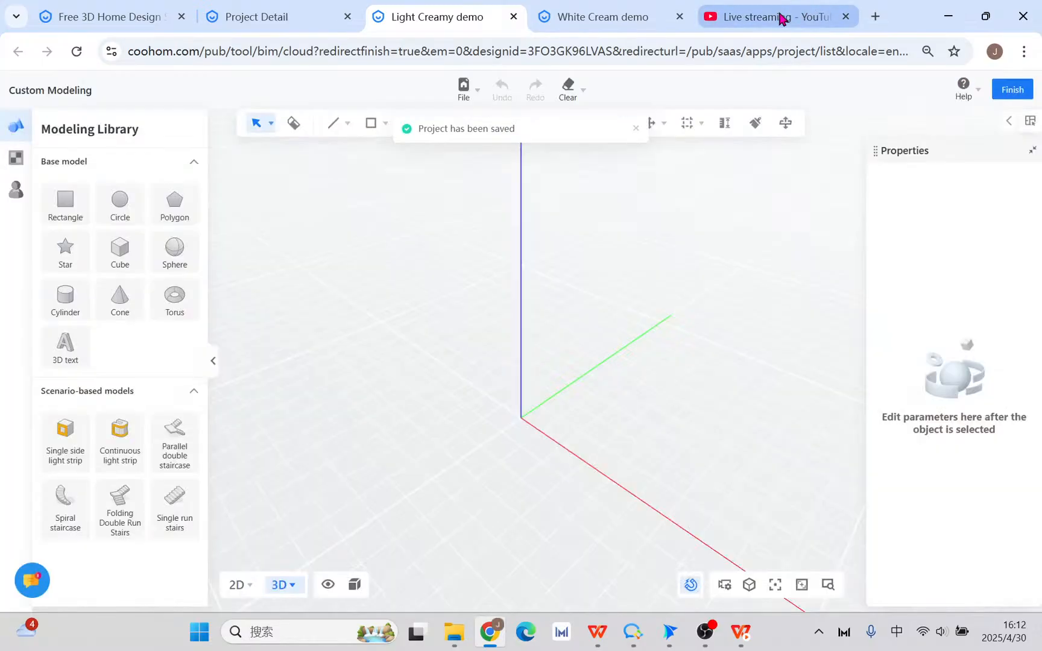
pyautogui.click(781, 19)
pyautogui.click(465, 18)
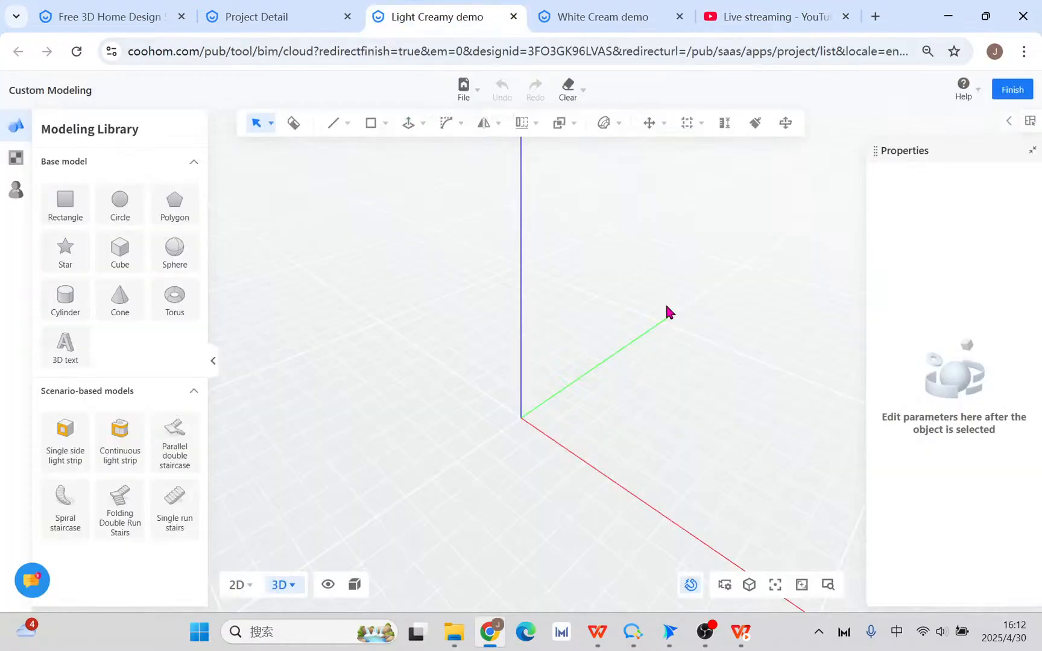
pyautogui.click(239, 588)
pyautogui.moveTo(414, 495); pyautogui.dragTo(314, 327, button='middle')
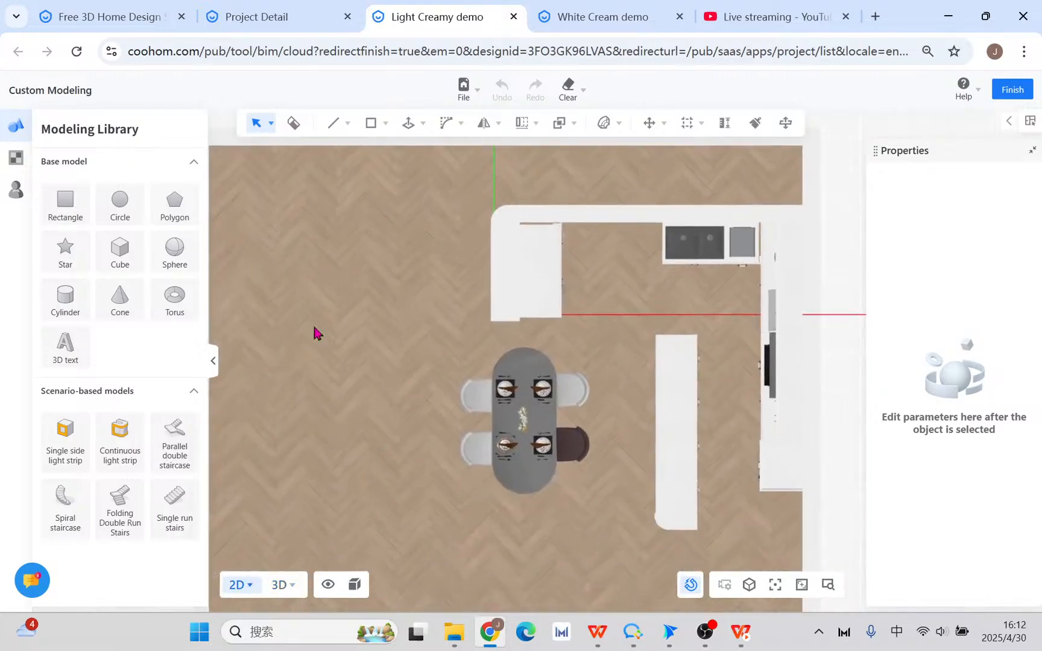
pyautogui.moveTo(328, 429); pyautogui.dragTo(276, 358, button='middle')
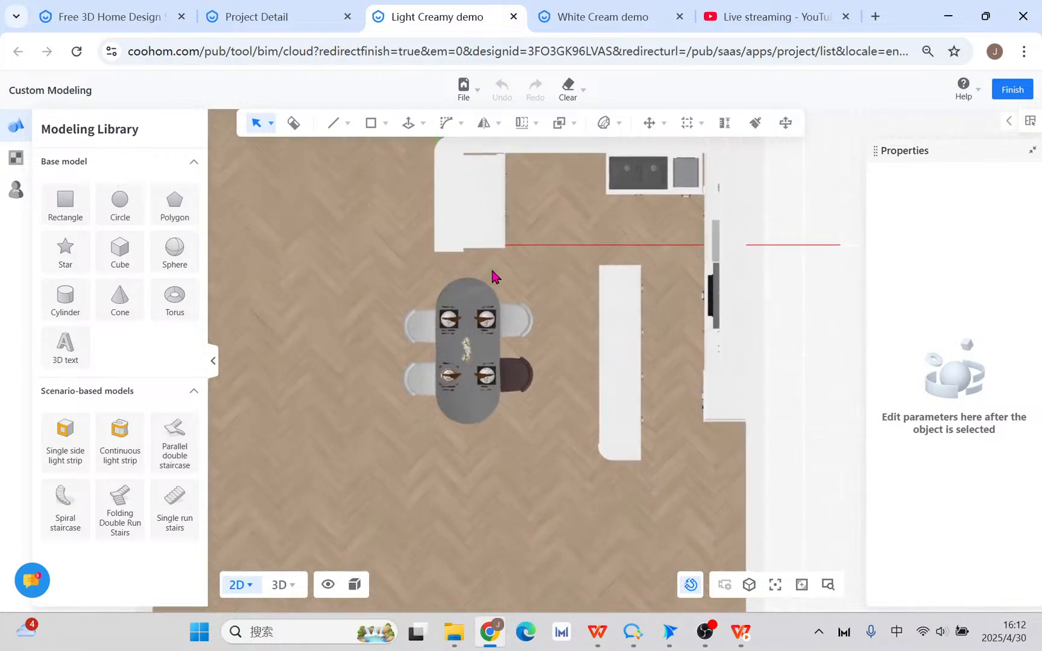
pyautogui.scroll(2, 554, 372)
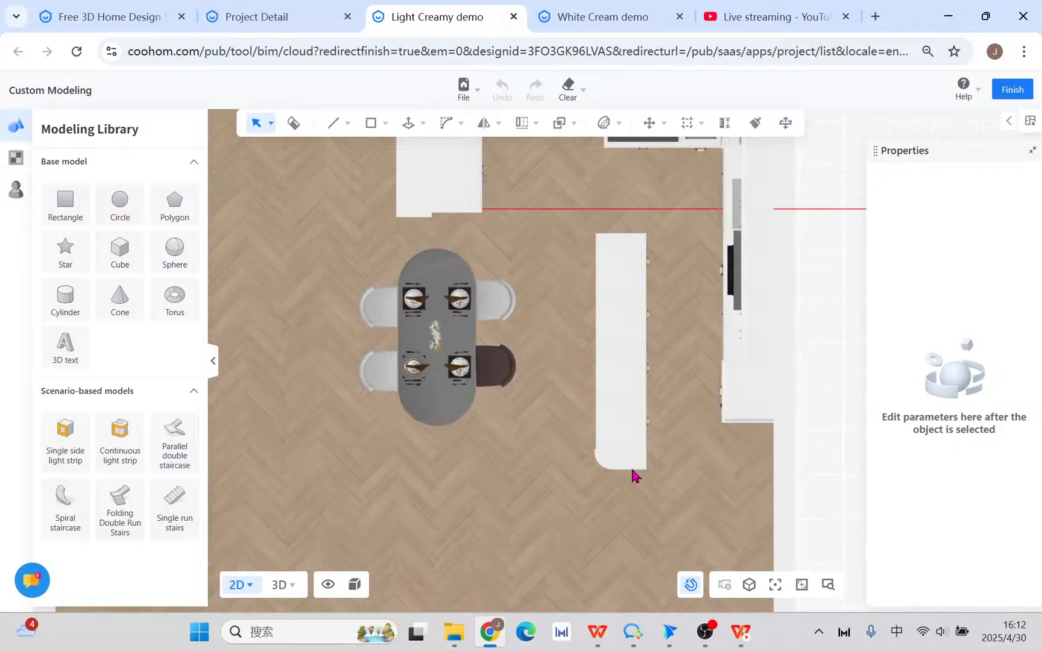
pyautogui.click(284, 585)
pyautogui.moveTo(456, 475); pyautogui.dragTo(543, 538)
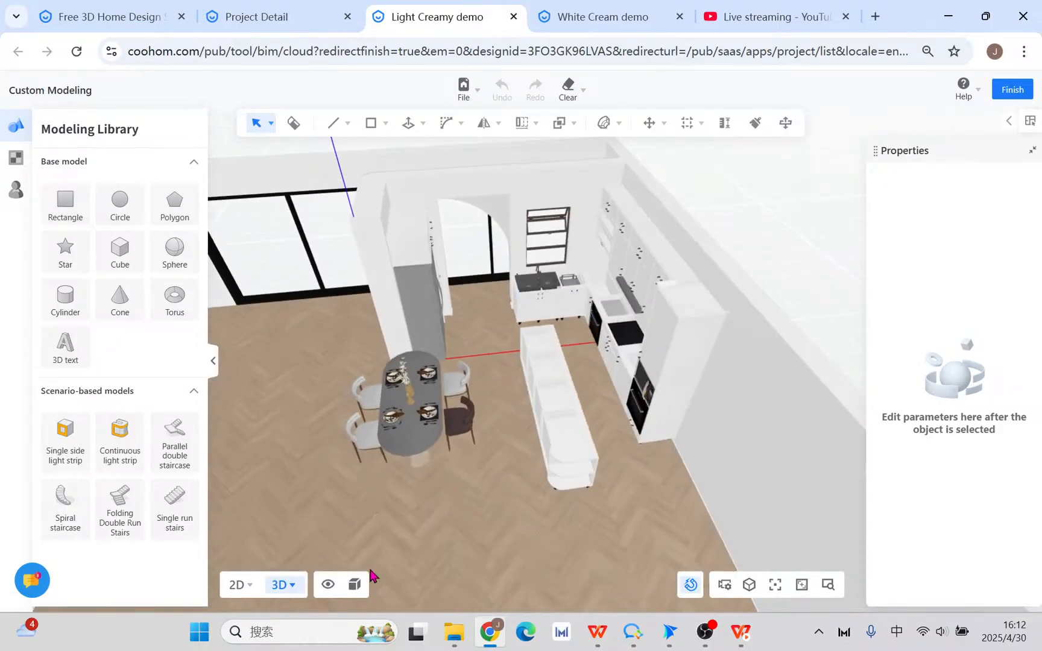
pyautogui.click(238, 585)
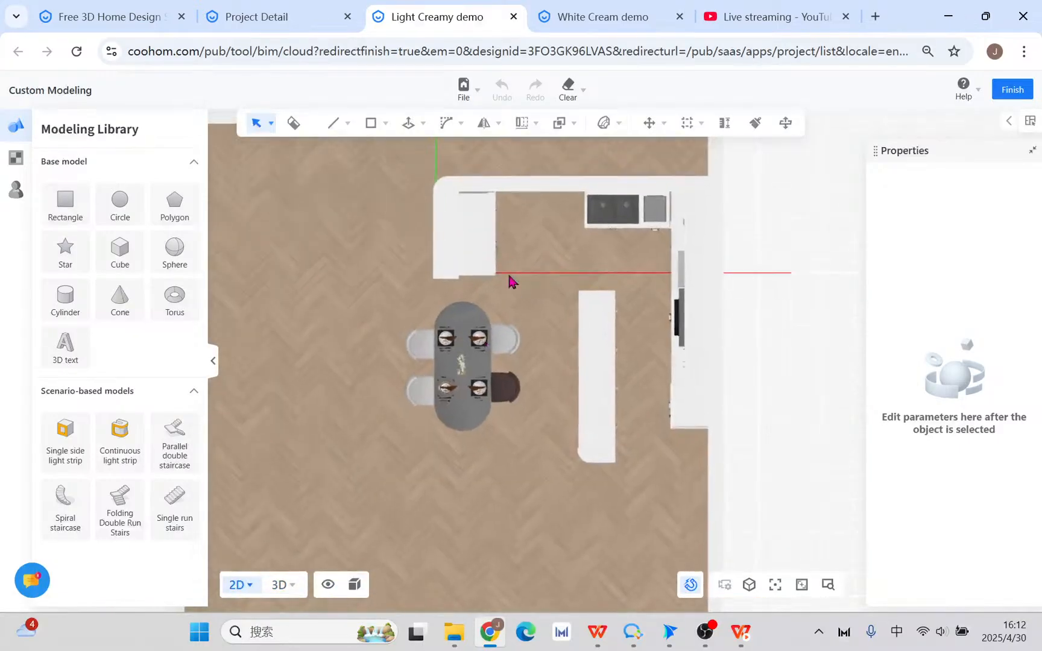
pyautogui.moveTo(688, 123)
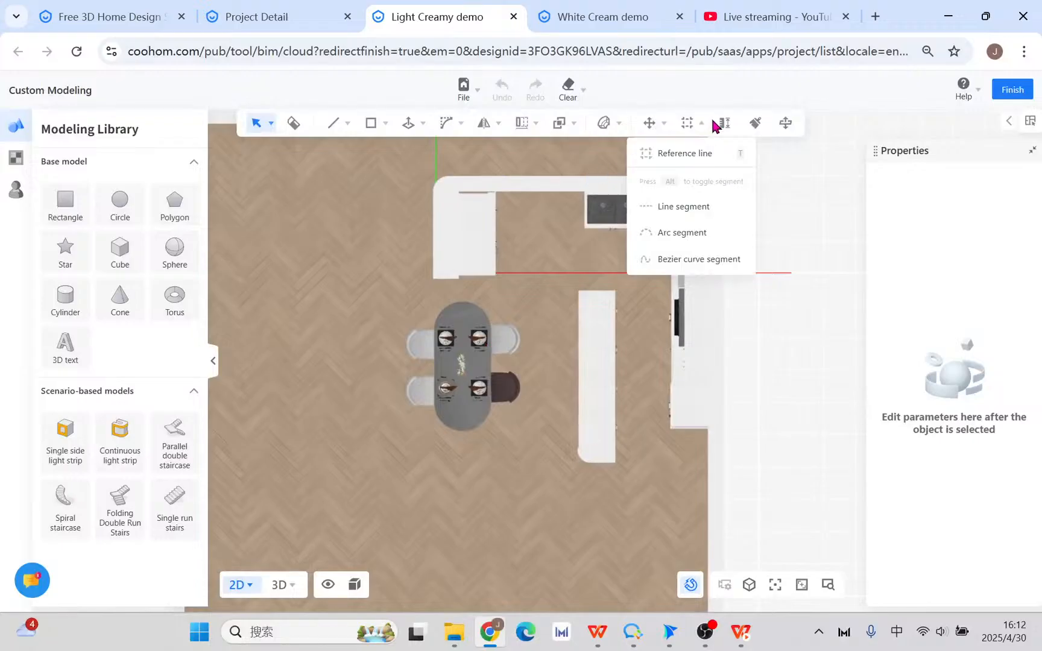
pyautogui.click(690, 155)
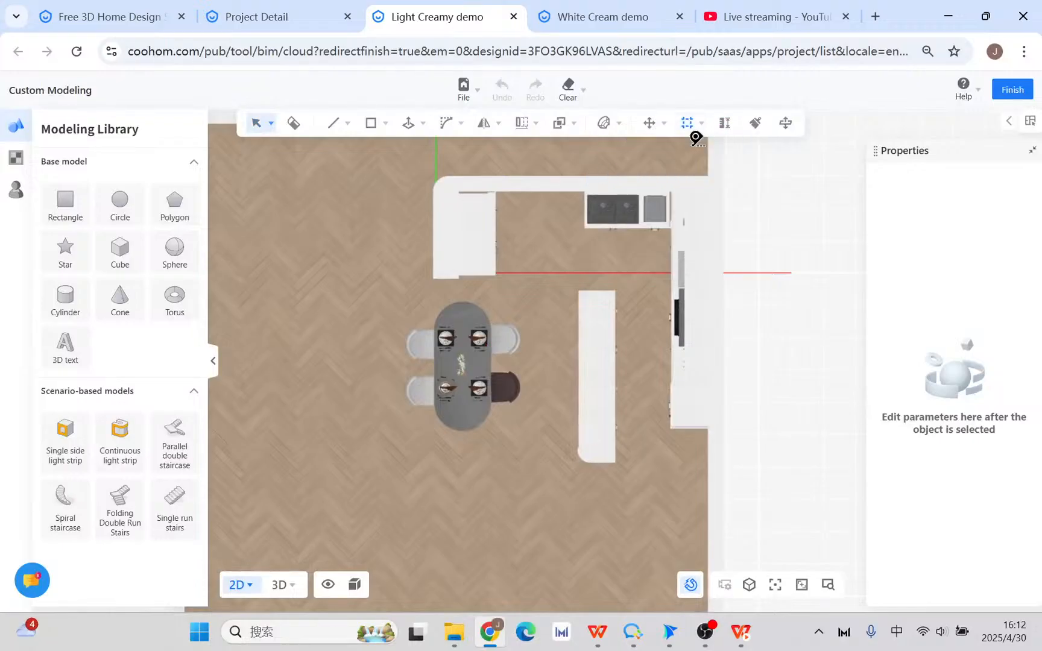
pyautogui.click(556, 180)
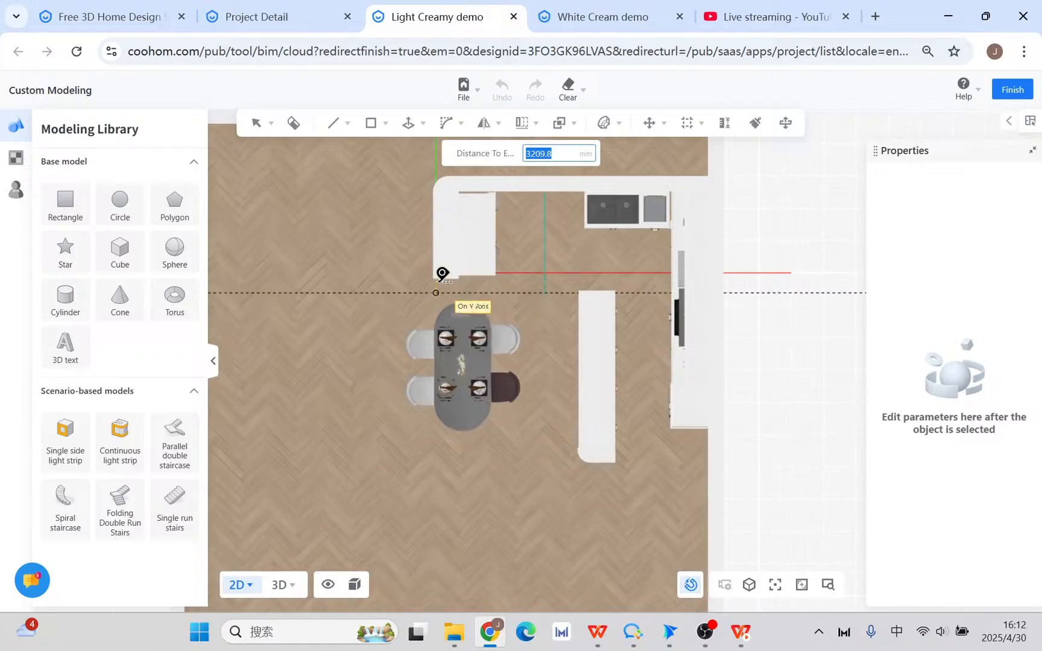
pyautogui.scroll(2, 442, 275)
pyautogui.press('Escape')
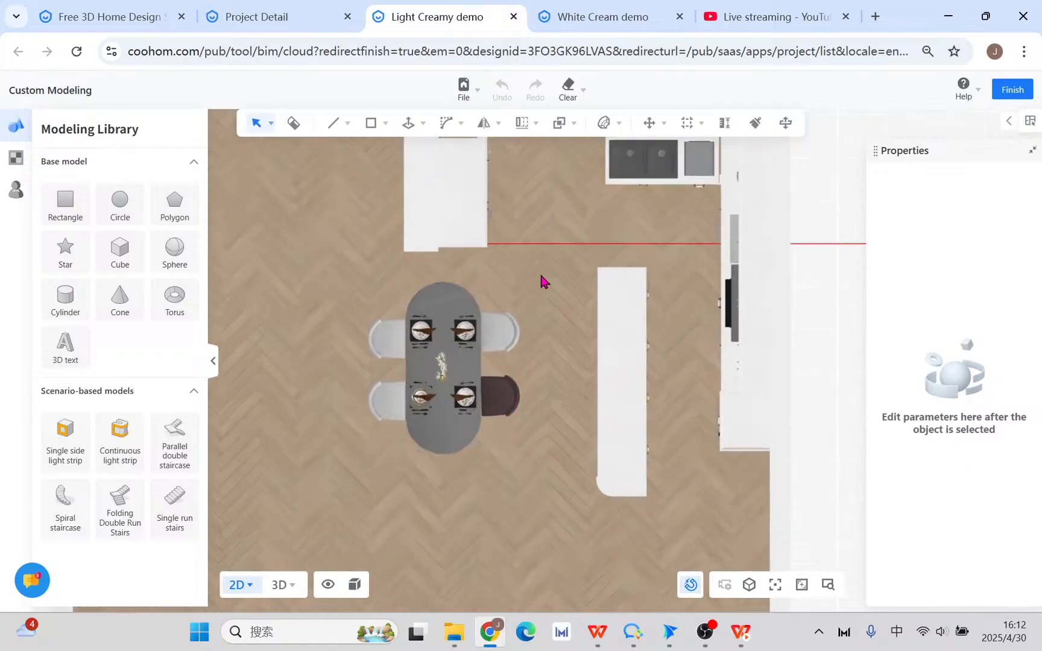
# - Add two parallel reference lines, one along the end of the refrigerator wall and one along the outer end of the island
pyautogui.click(279, 584)
pyautogui.scroll(3, 476, 343)
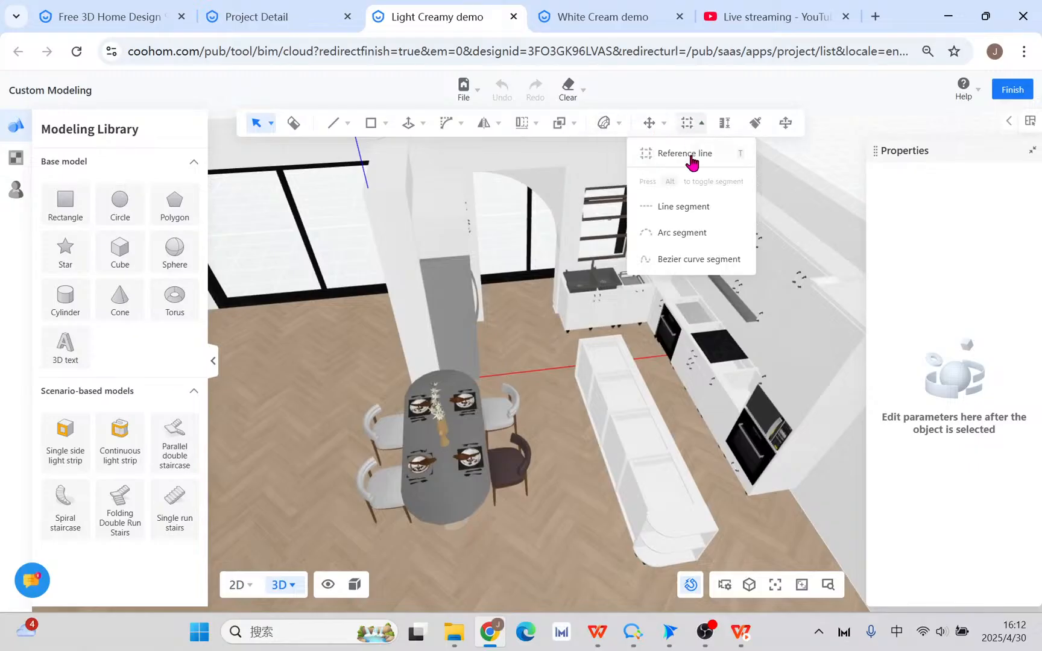
pyautogui.click(692, 154)
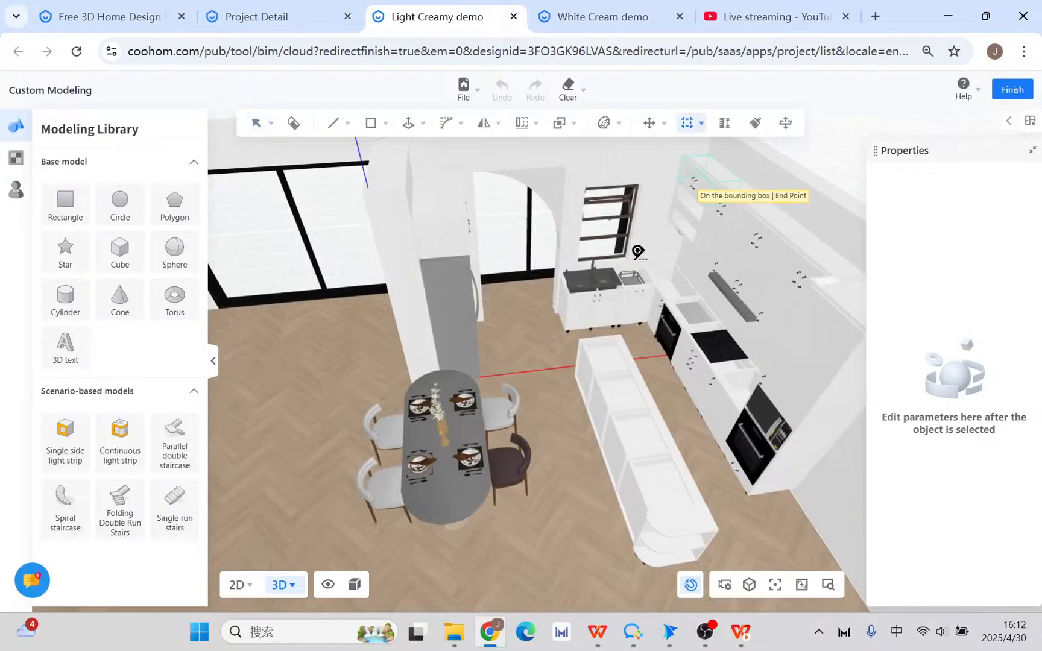
pyautogui.click(500, 283)
pyautogui.moveTo(380, 362); pyautogui.dragTo(635, 347, button='middle')
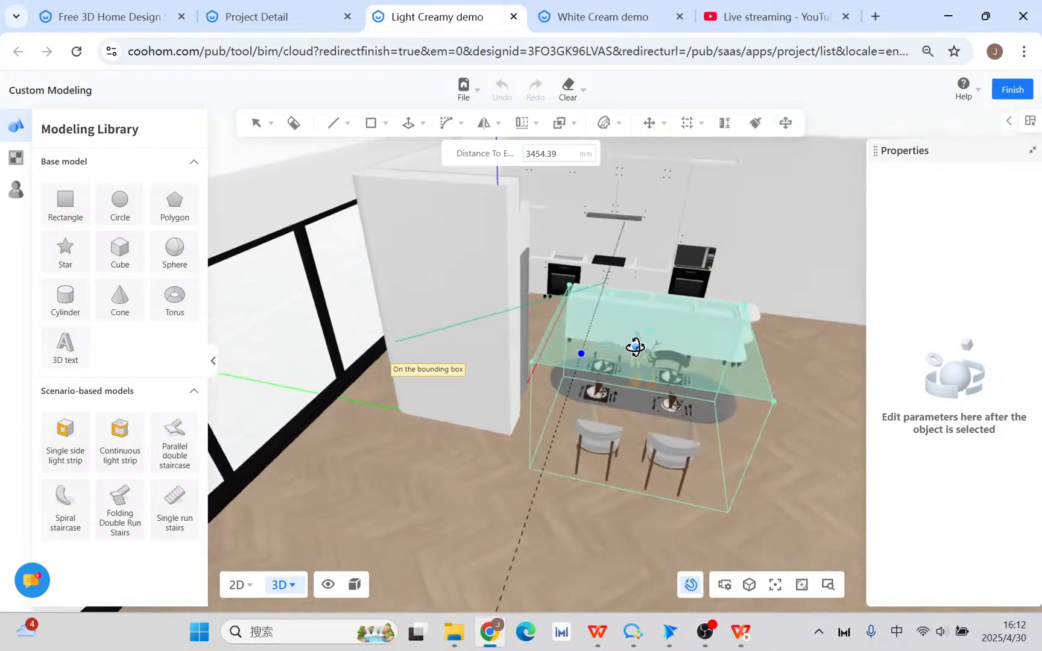
pyautogui.click(521, 425)
pyautogui.click(244, 586)
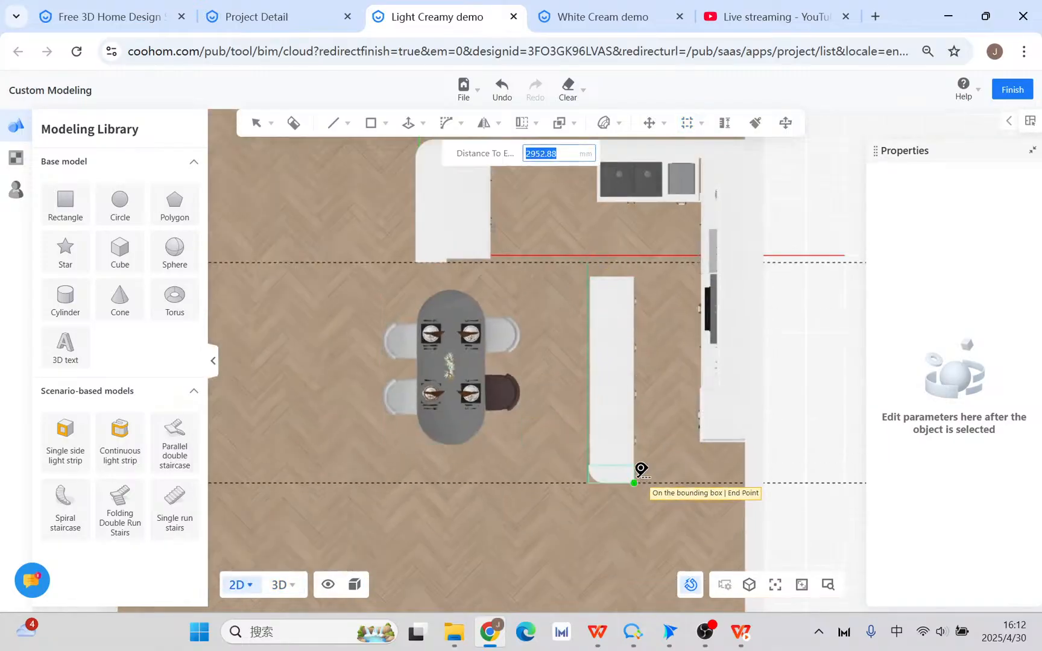
pyautogui.press('Escape')
pyautogui.press('Escape')
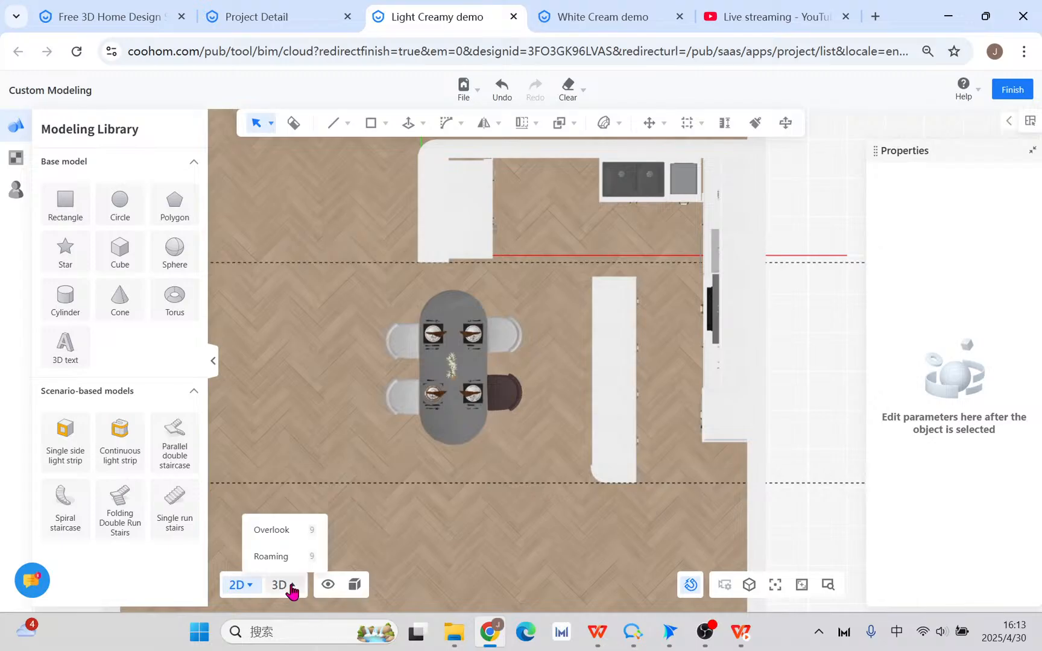
# - Add a vertical reference line on the long wall beyond the island and try further guides from the wall's edges
pyautogui.click(289, 586)
pyautogui.moveTo(739, 471); pyautogui.dragTo(580, 446, button='middle')
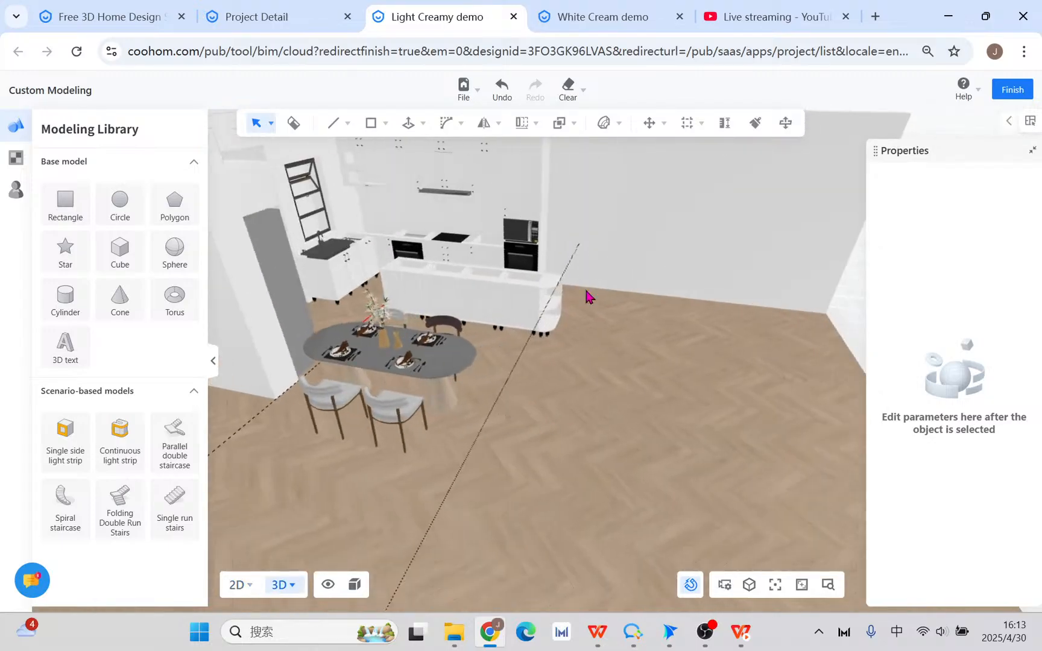
pyautogui.moveTo(659, 348); pyautogui.dragTo(441, 166, button='right')
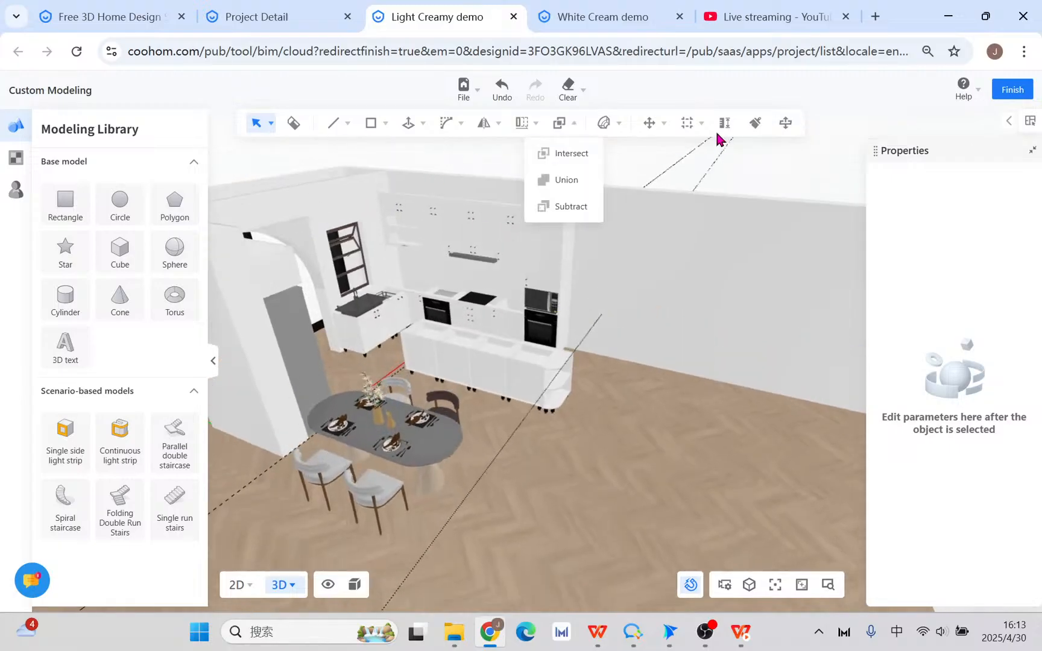
pyautogui.click(689, 152)
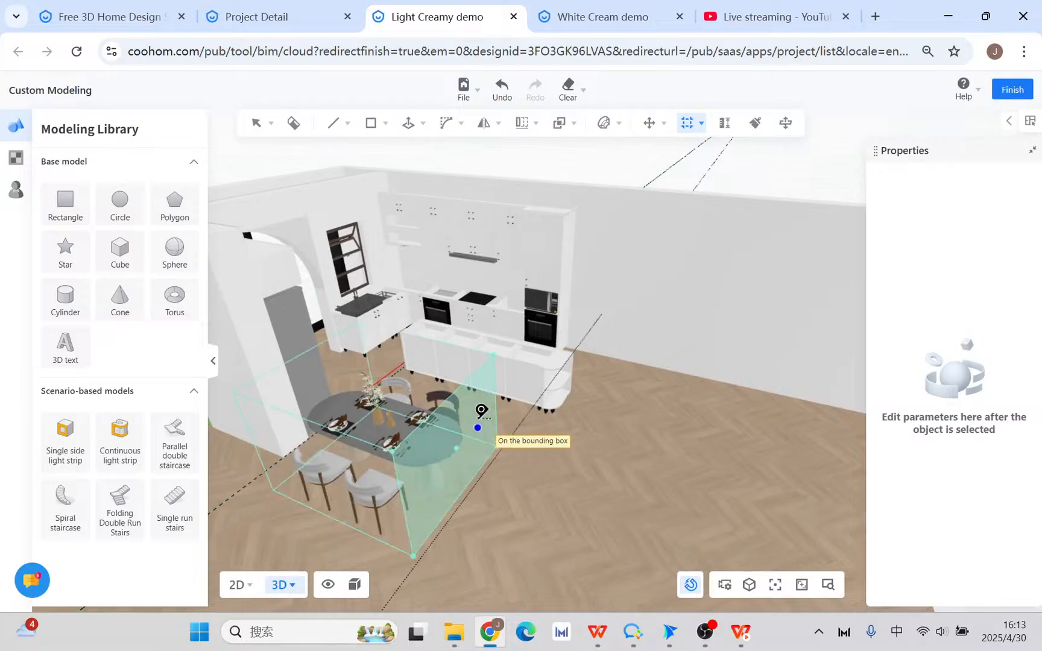
pyautogui.click(240, 314)
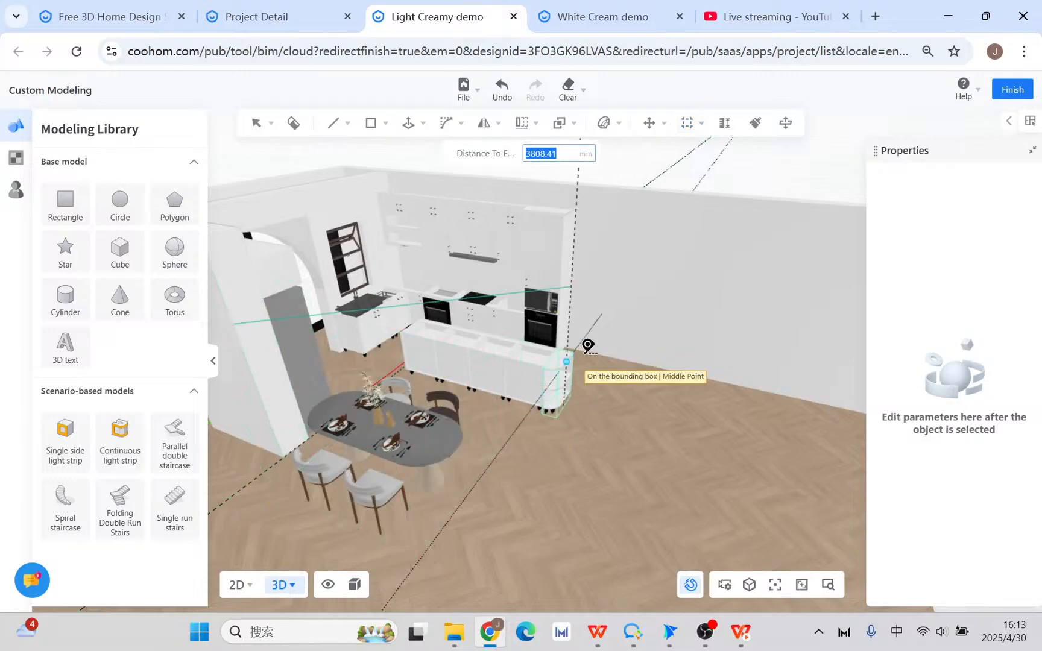
pyautogui.click(610, 305)
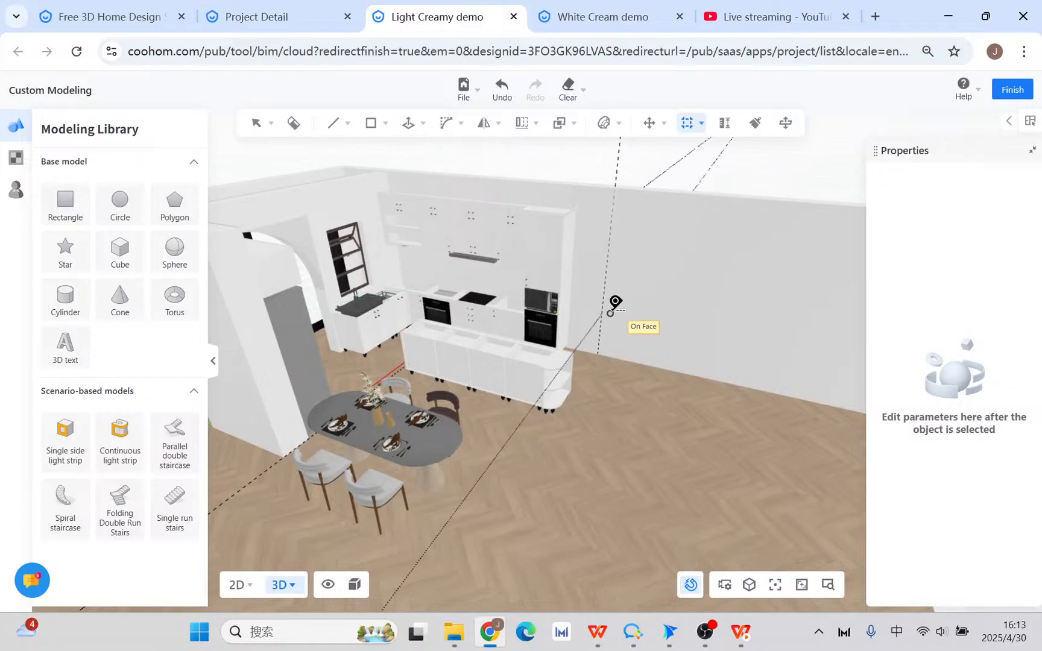
pyautogui.click(505, 446)
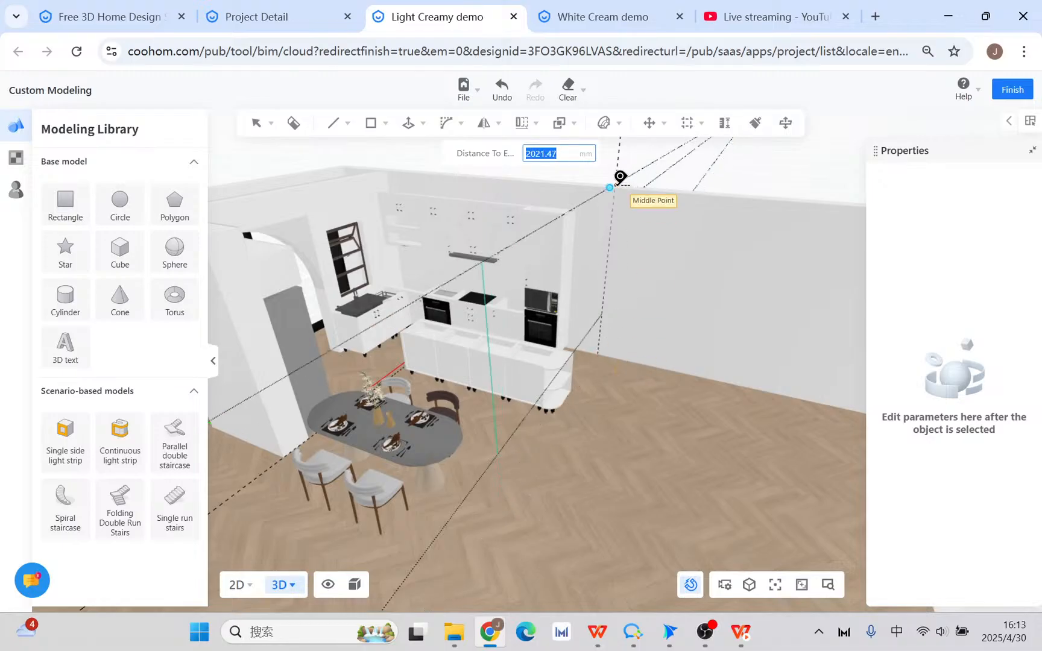
pyautogui.scroll(3, 666, 329)
pyautogui.scroll(-2, 603, 377)
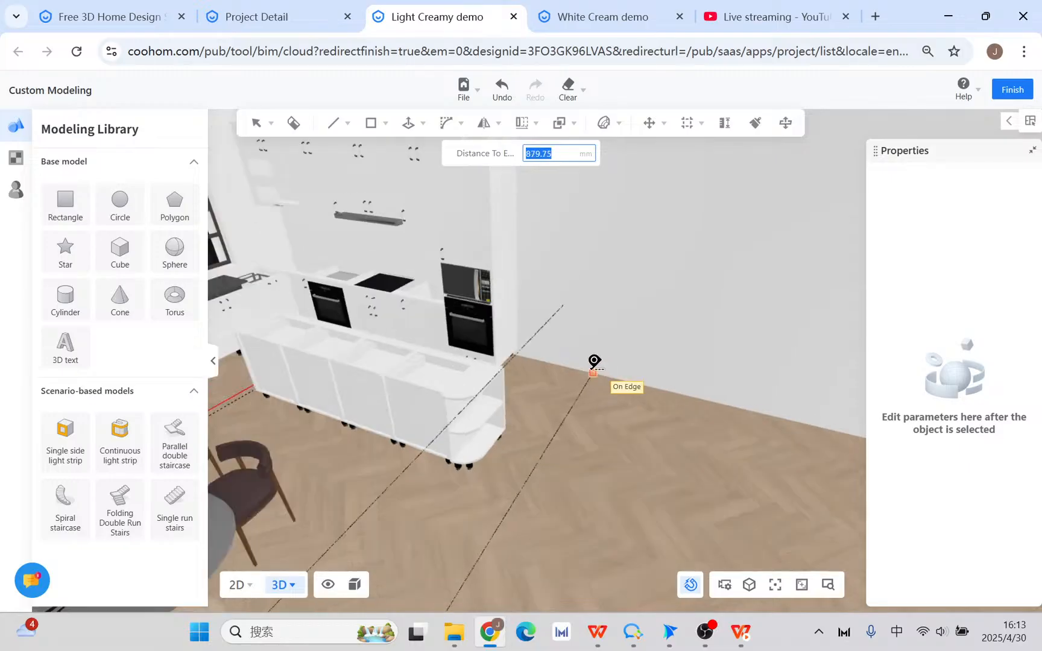
# - Leave the reference line command and delete the vertical reference line on the long wall
pyautogui.press('Escape')
pyautogui.click(580, 164)
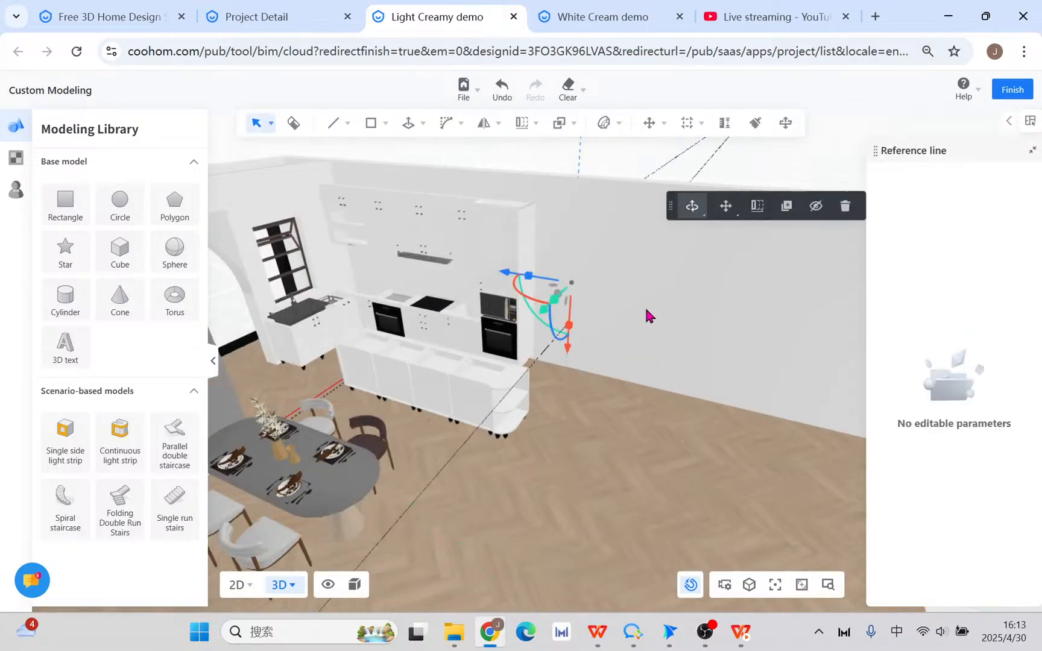
pyautogui.click(764, 266)
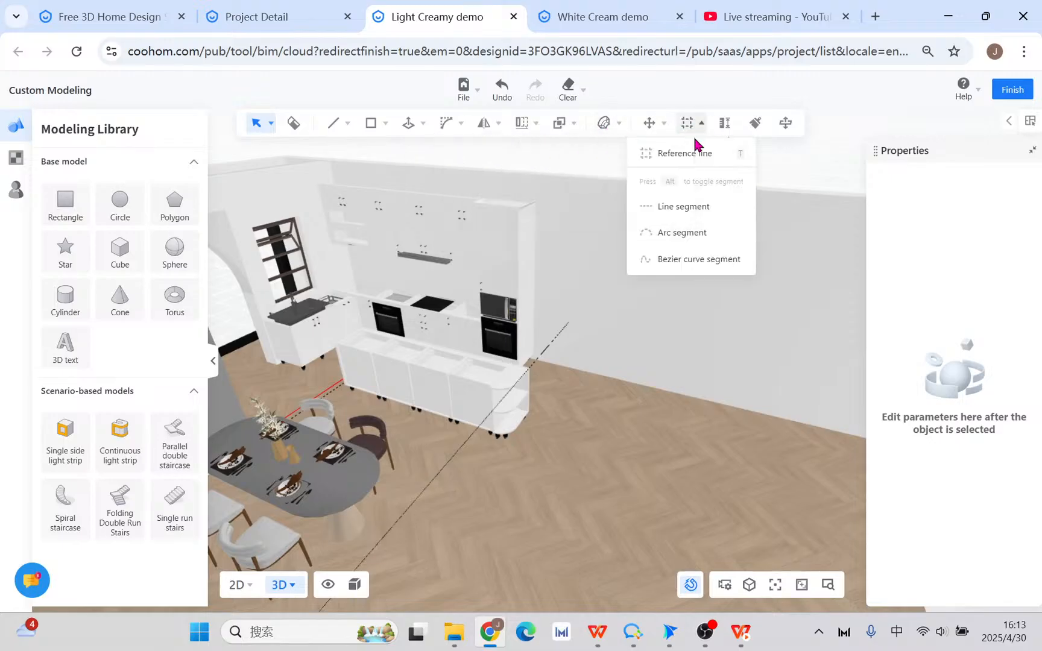
# - Add a vertical reference line on the long wall through the island-end guide, plus a floor-level reference line running from its base
pyautogui.click(693, 150)
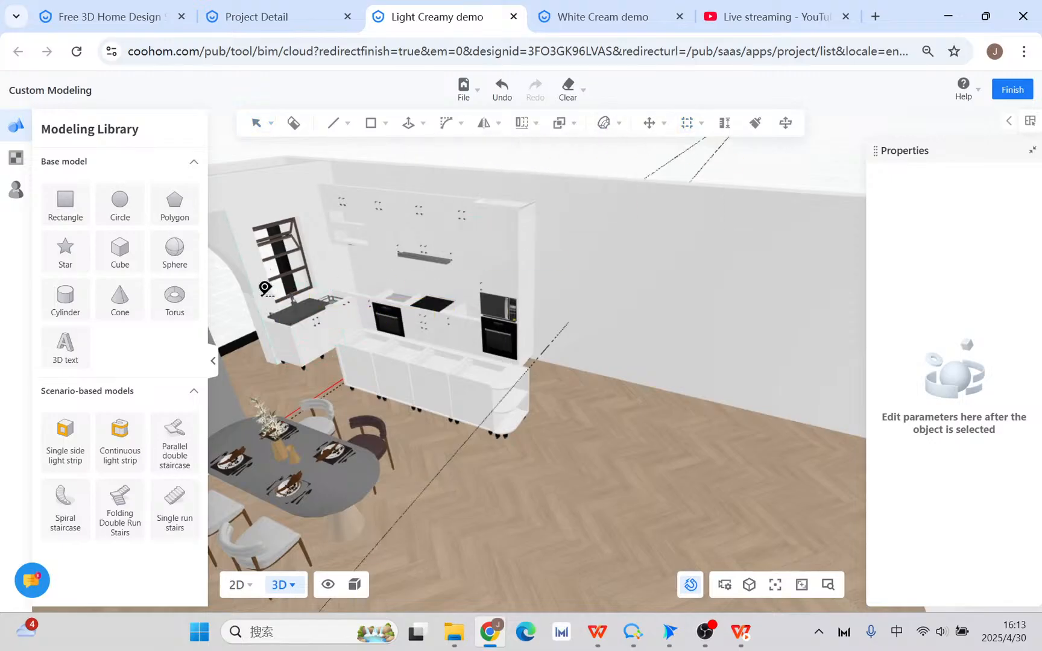
pyautogui.click(426, 304)
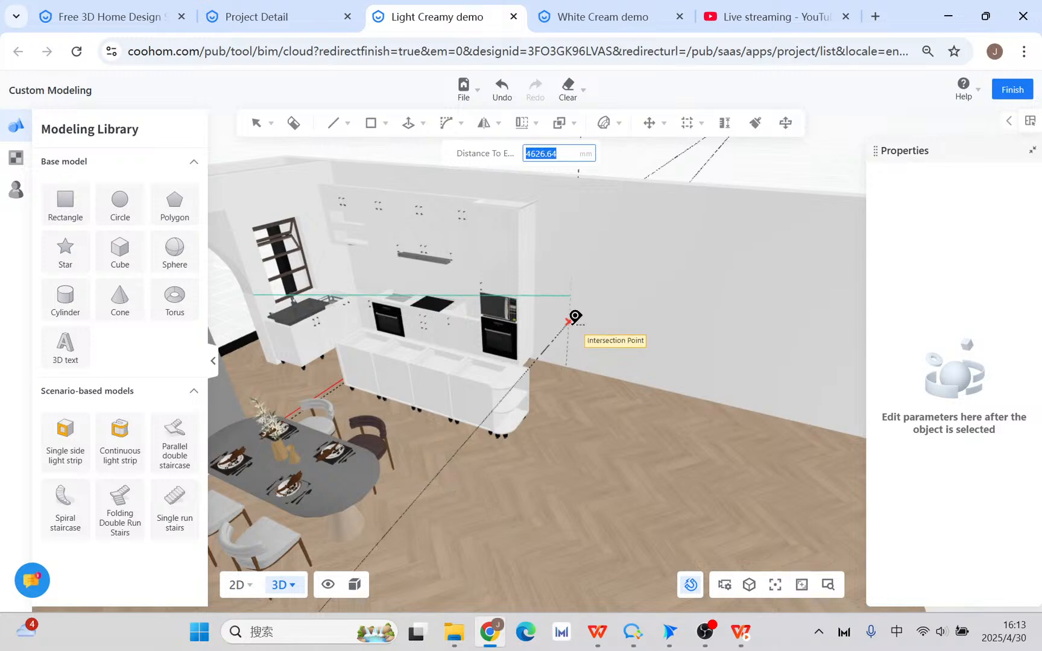
pyautogui.moveTo(608, 361); pyautogui.dragTo(551, 339, button='middle')
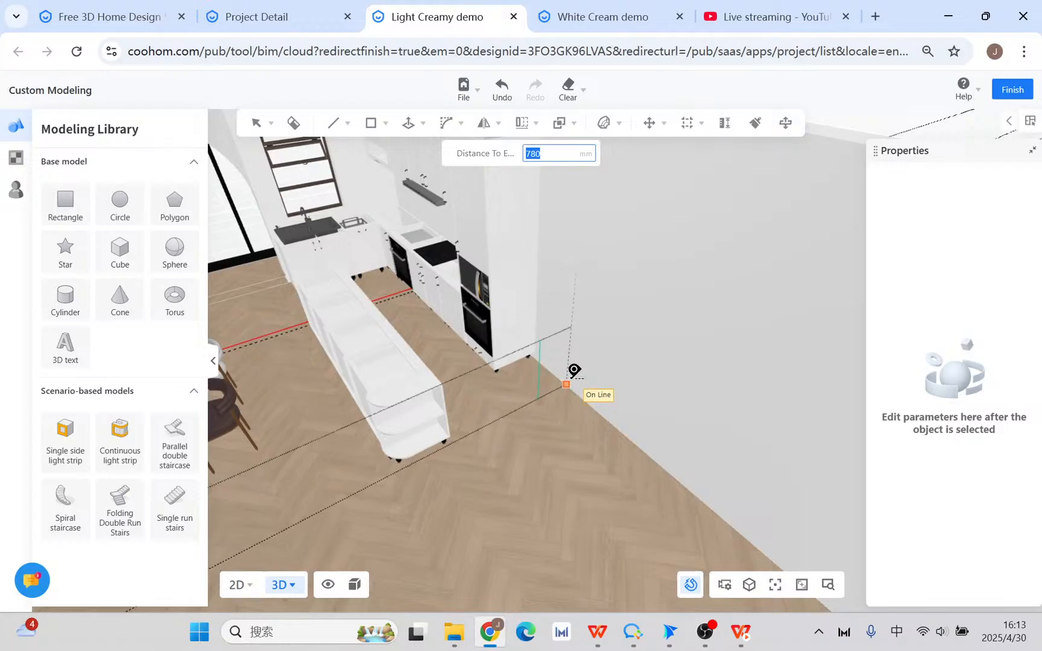
pyautogui.press('Escape')
pyautogui.press('Escape')
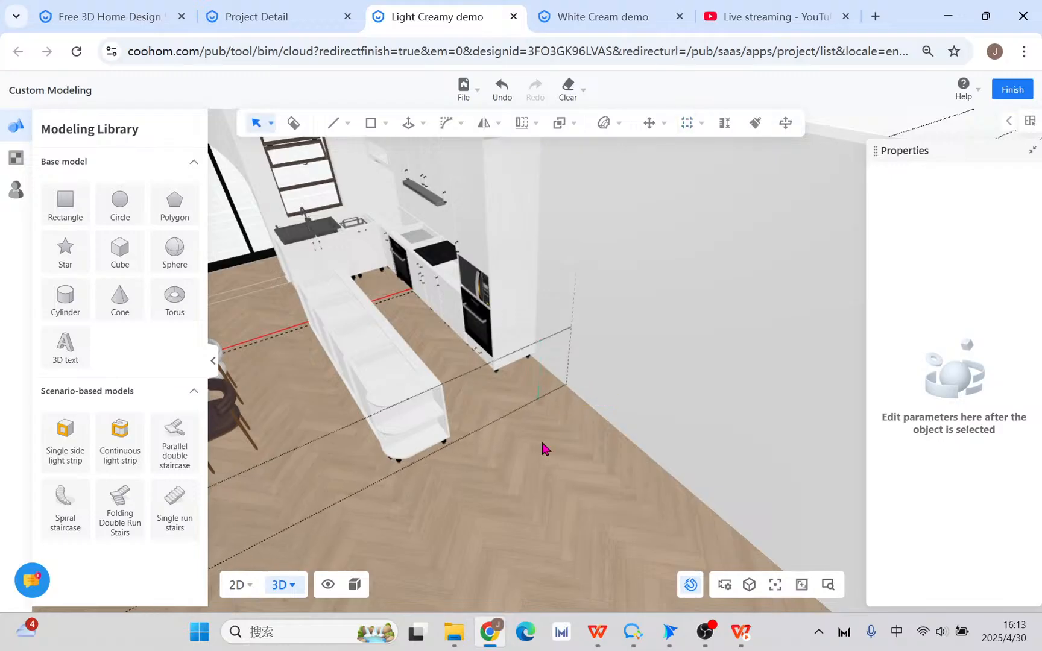
# - Draw a rectangle on the XY plane, about 4254.65 by 2850.74 mm, from the refrigerator wall's corner to the island-end guide at the long wall
pyautogui.moveTo(542, 447)
pyautogui.mouseDown(button='middle')
pyautogui.moveTo(491, 407)
pyautogui.moveTo(489, 385)
pyautogui.moveTo(481, 423)
pyautogui.moveTo(356, 474)
pyautogui.moveTo(805, 463)
pyautogui.moveTo(712, 474)
pyautogui.moveTo(605, 440)
pyautogui.moveTo(500, 453)
pyautogui.moveTo(540, 494)
pyautogui.mouseUp(button='middle')
pyautogui.moveTo(654, 433); pyautogui.dragTo(663, 393, button='middle')
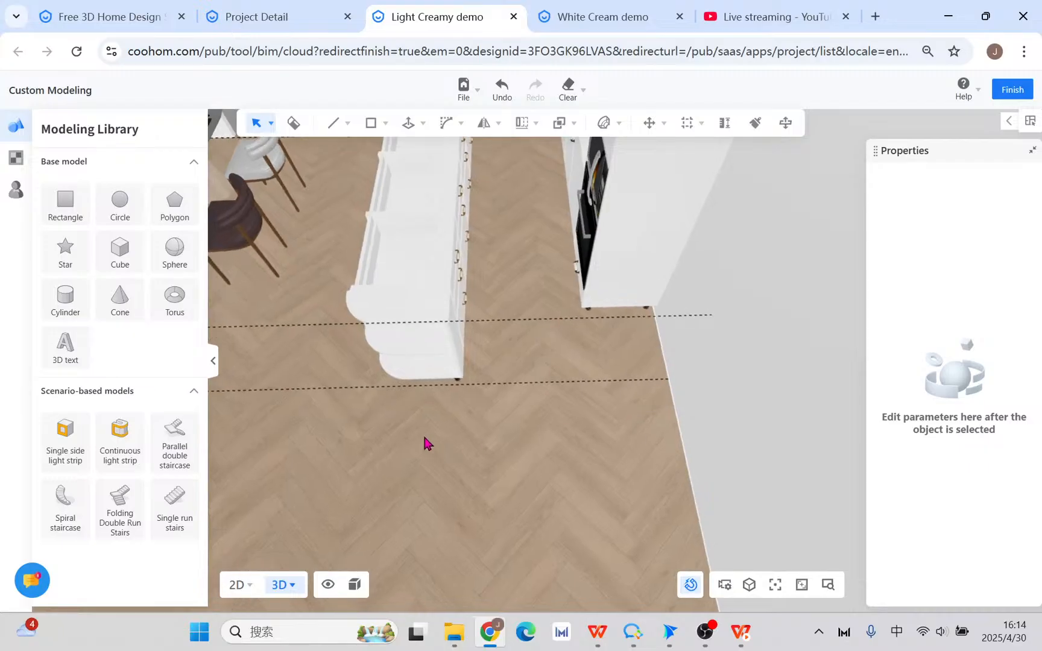
pyautogui.click(236, 585)
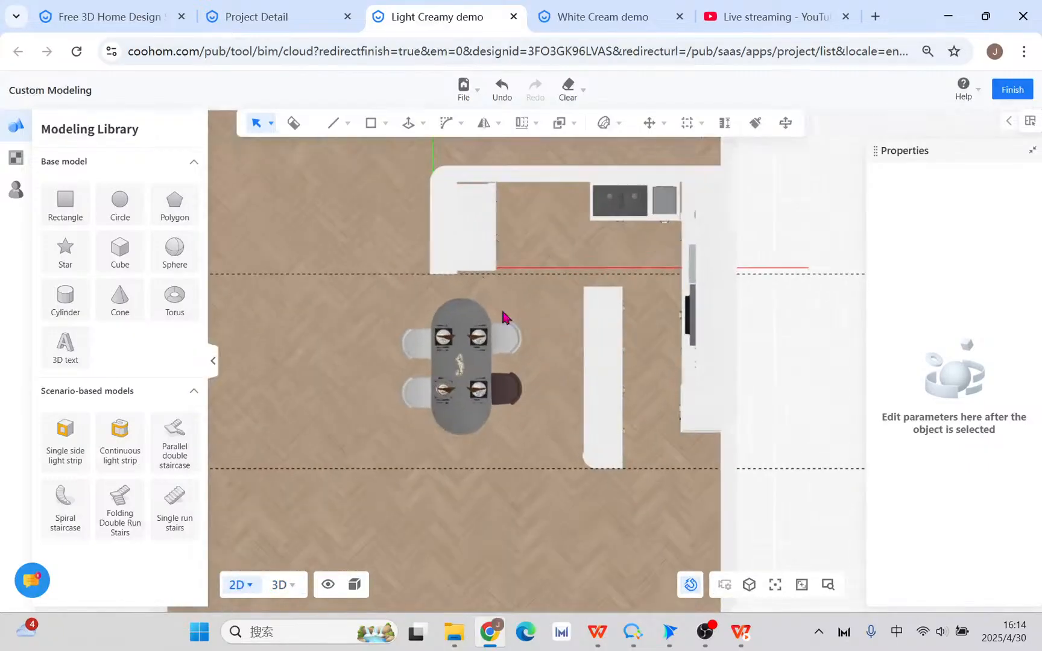
pyautogui.moveTo(369, 134)
pyautogui.click(369, 155)
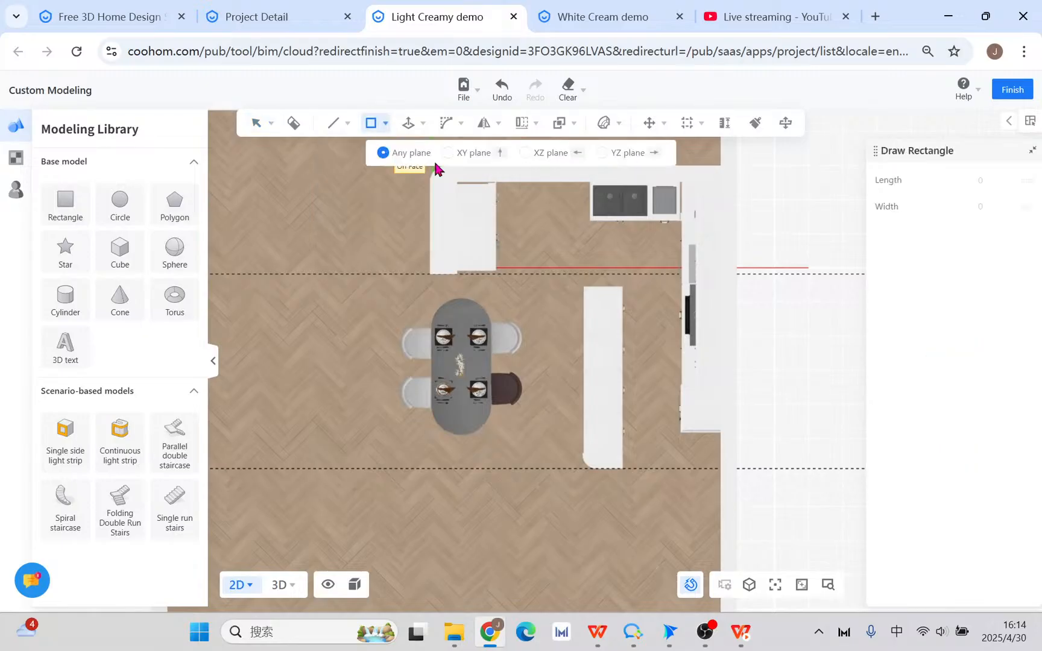
pyautogui.click(429, 275)
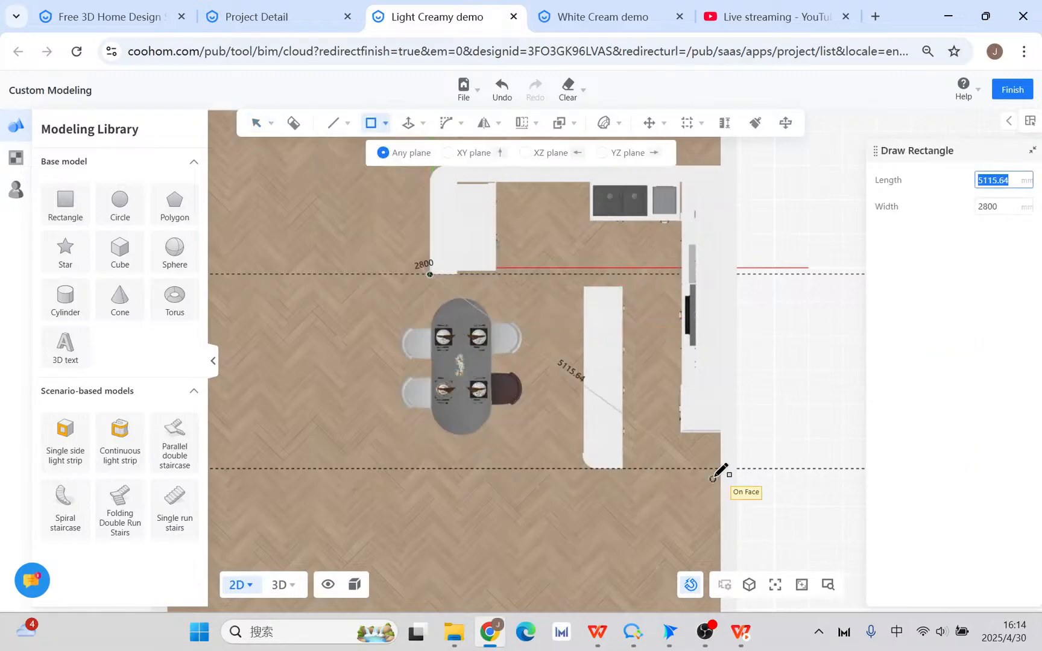
pyautogui.click(447, 155)
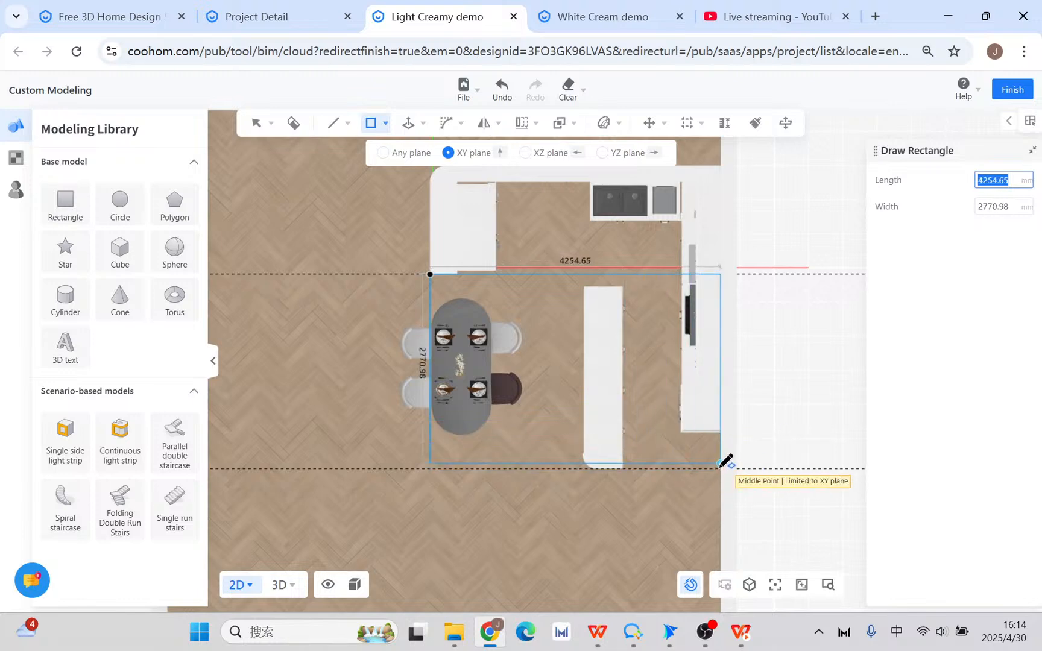
pyautogui.scroll(4, 723, 464)
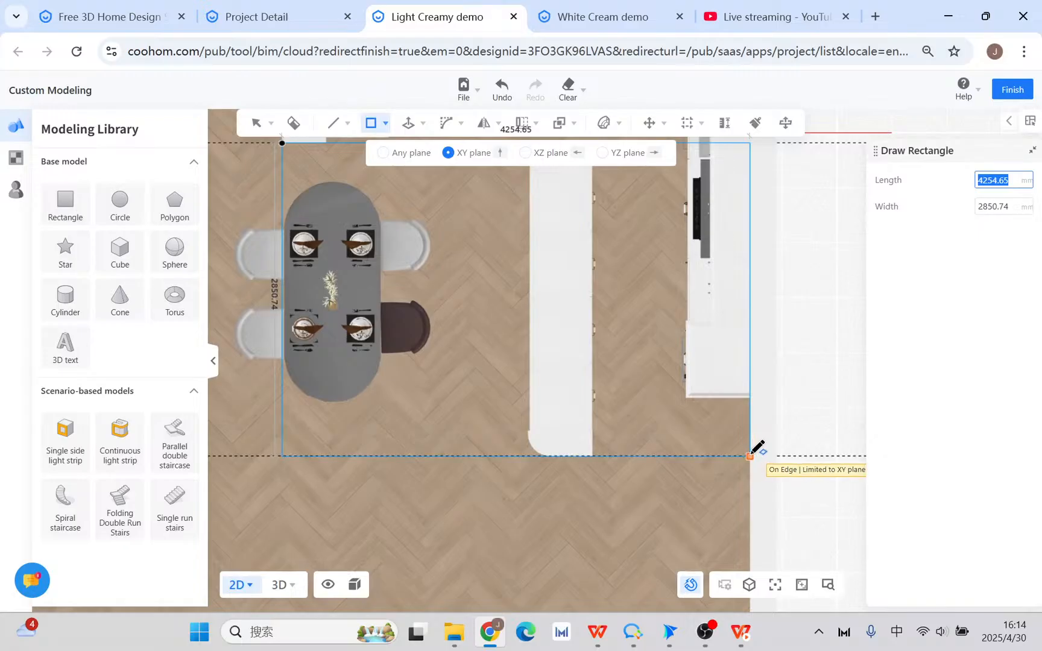
pyautogui.click(751, 456)
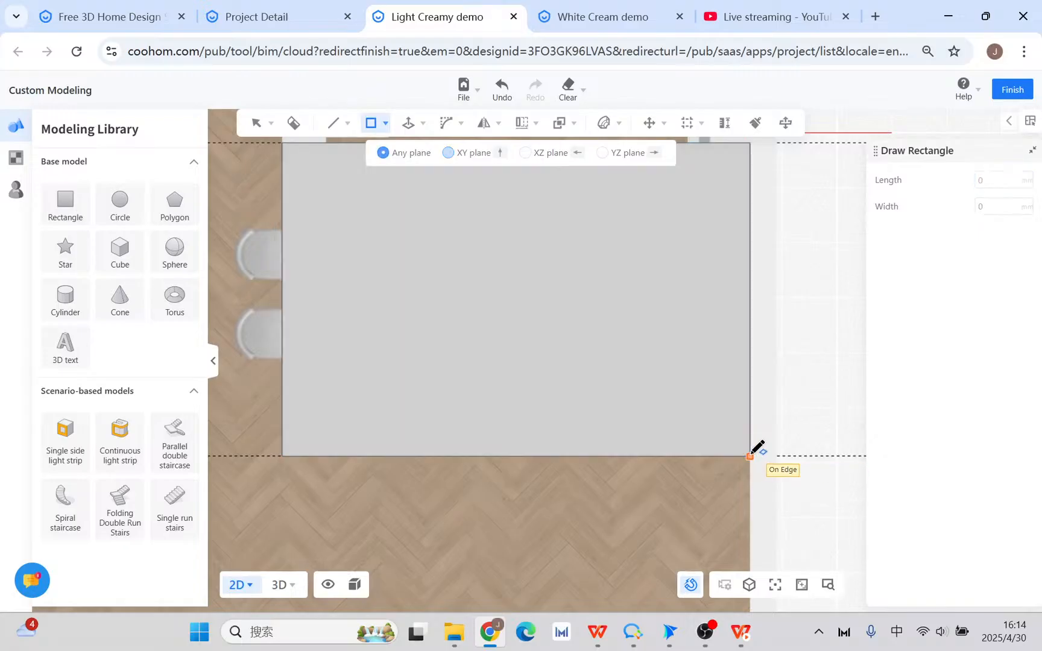
pyautogui.press('Escape')
# - Inspect the rectangle above the dining table and island in 3D, and return to the 2D plan view framed on it
pyautogui.click(281, 586)
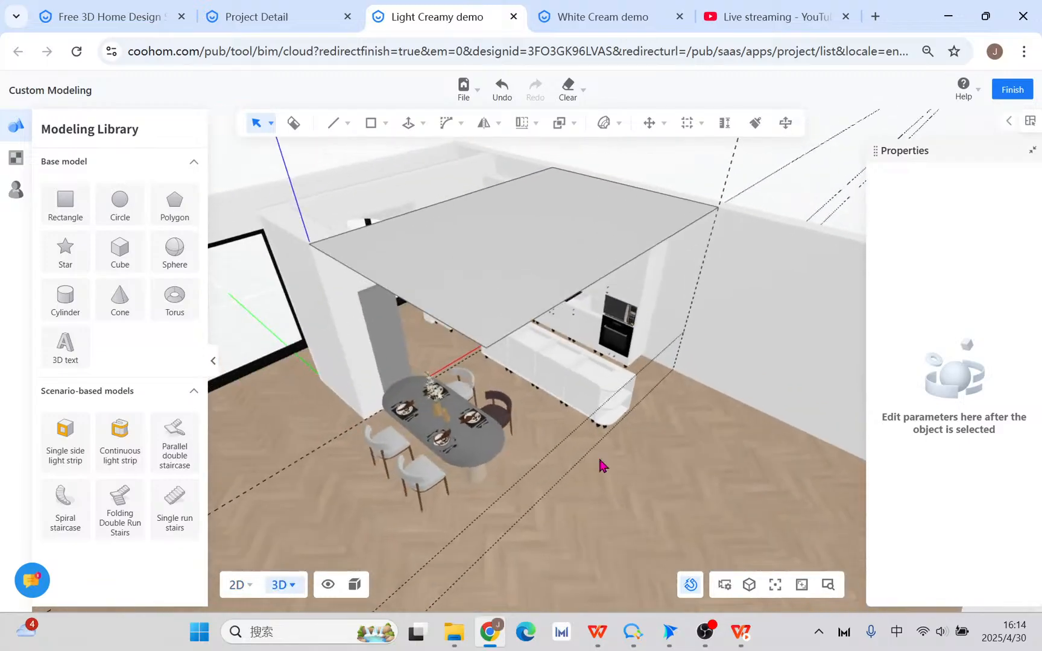
pyautogui.moveTo(588, 371); pyautogui.dragTo(597, 436, button='middle')
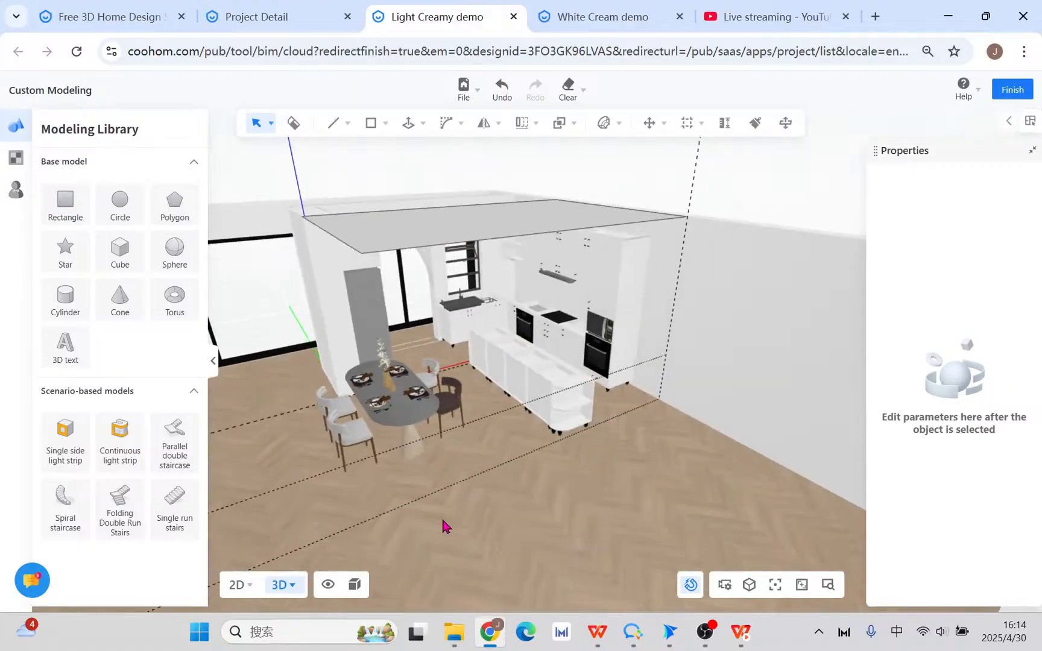
pyautogui.moveTo(251, 588)
pyautogui.click(226, 423)
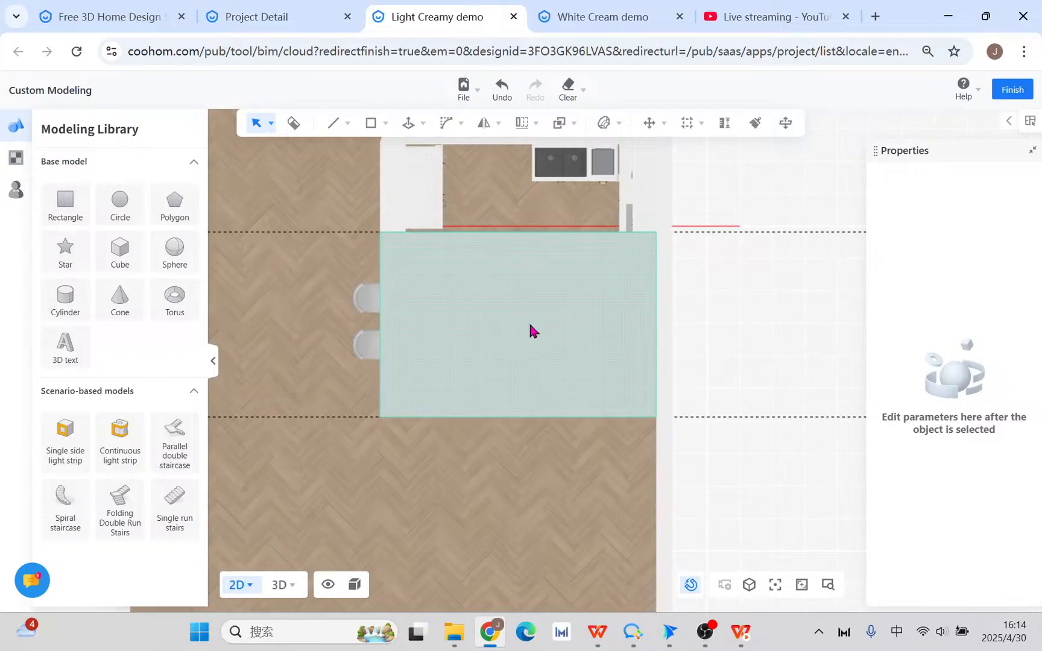
pyautogui.scroll(1, 528, 320)
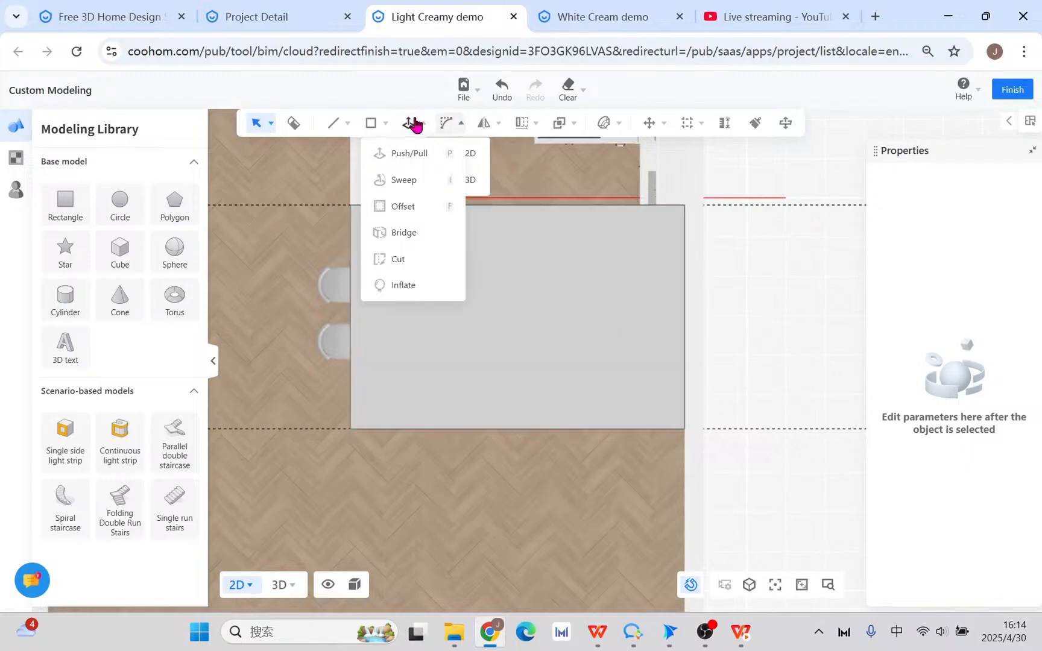
# - Add a reference line on the large rectangle, 400 mm inside and parallel to its long edge at the island end
pyautogui.moveTo(687, 123)
pyautogui.click(693, 153)
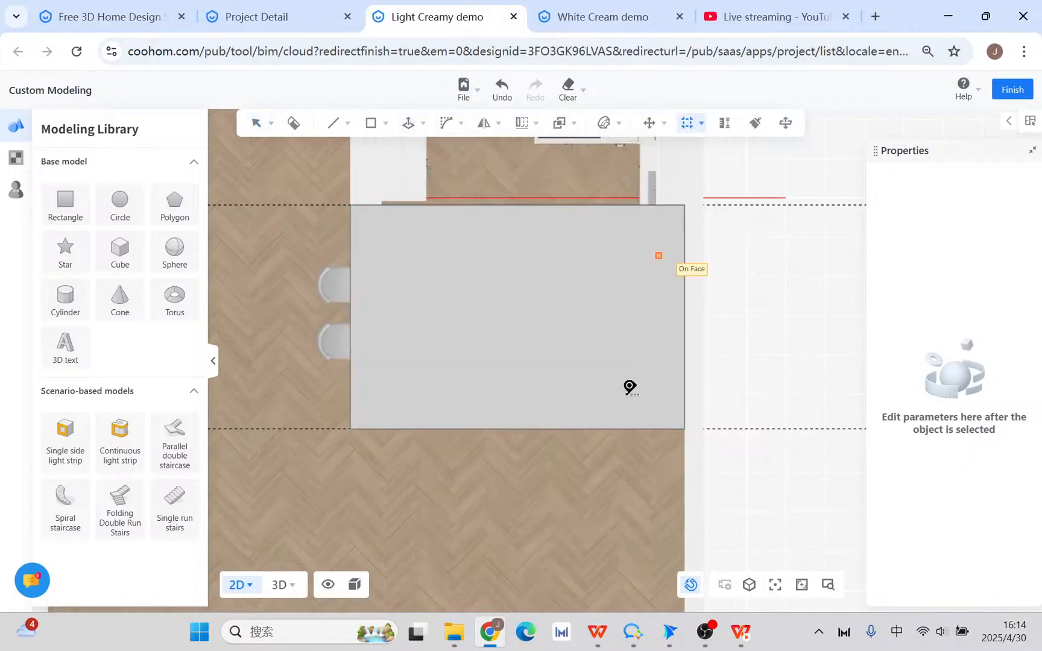
pyautogui.click(584, 429)
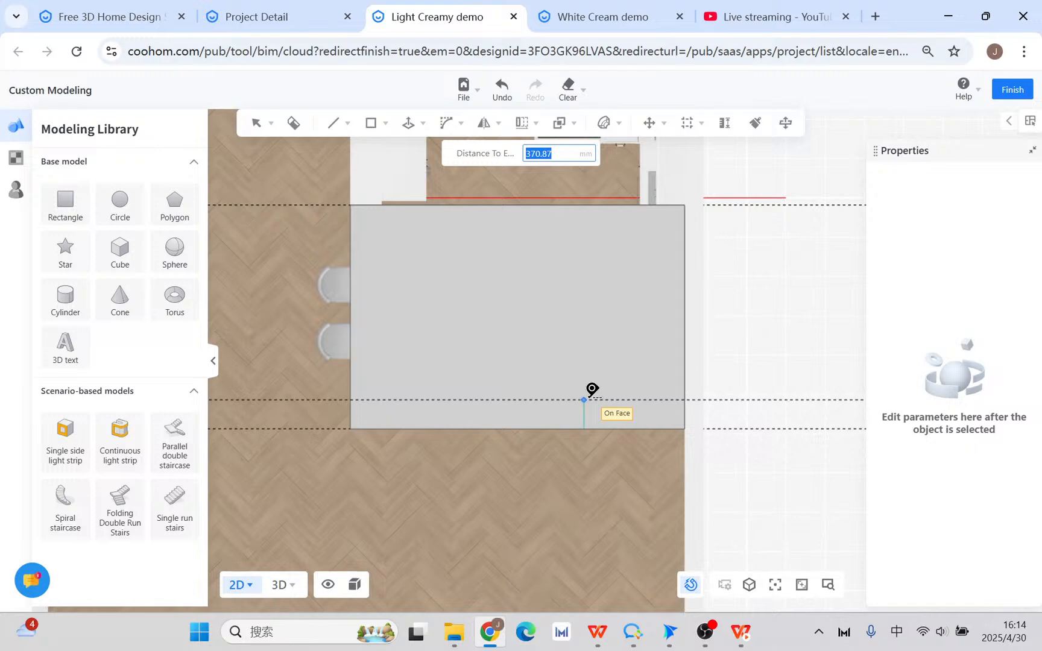
pyautogui.write('400')
pyautogui.press('Return')
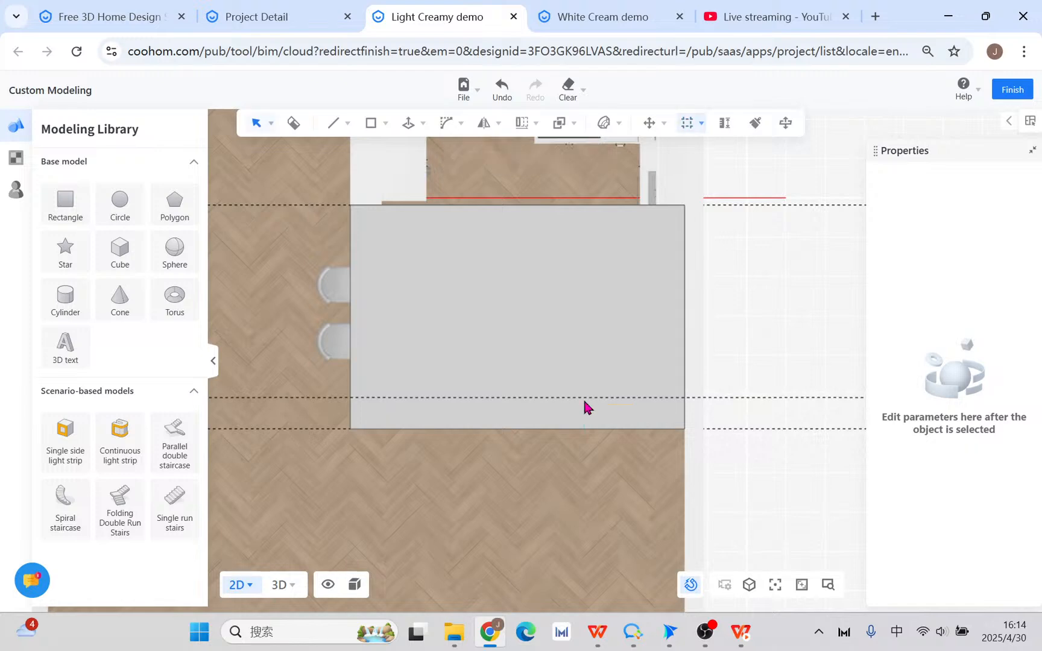
pyautogui.press('Escape')
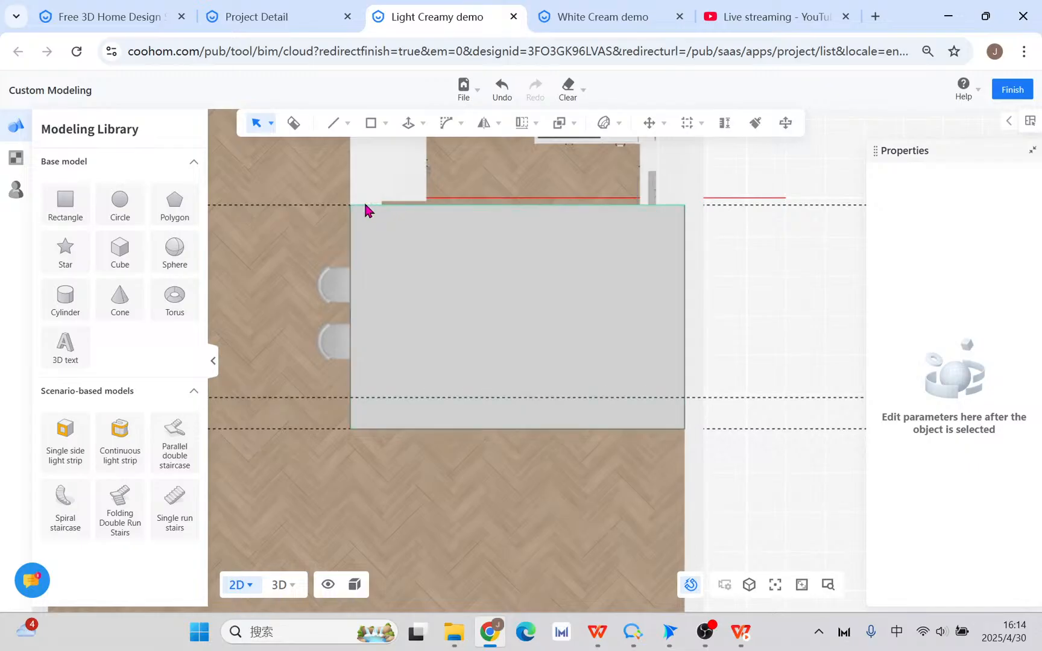
# - Draw an inner rectangle on the XY plane from the cabinet-side long edge, inset from the dining-chair side, to the 400 mm guide at the long wall
pyautogui.click(371, 123)
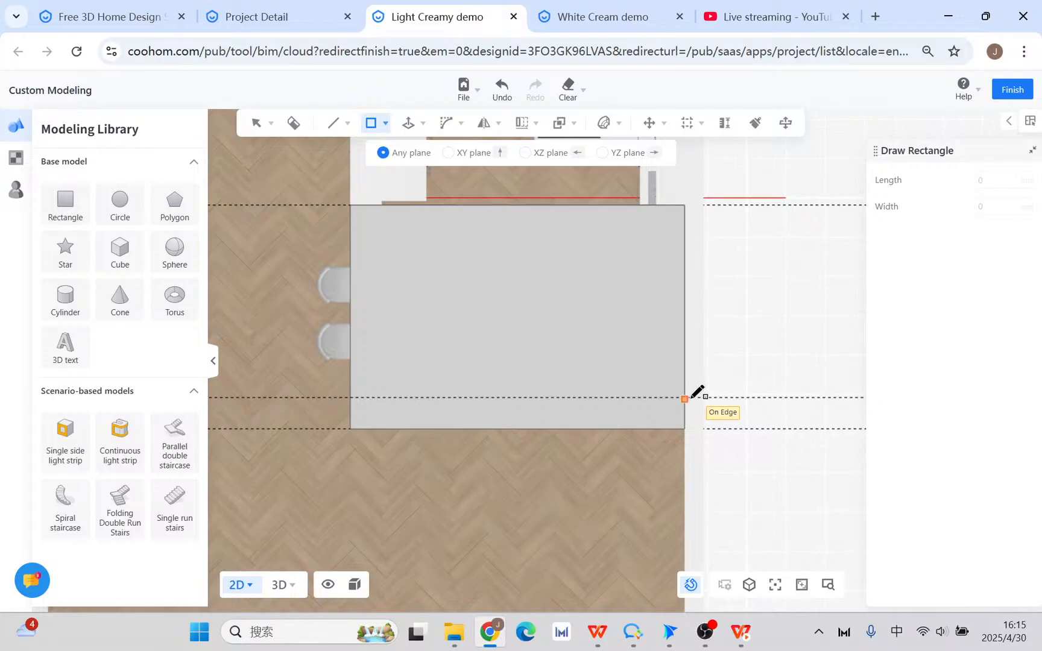
pyautogui.click(382, 205)
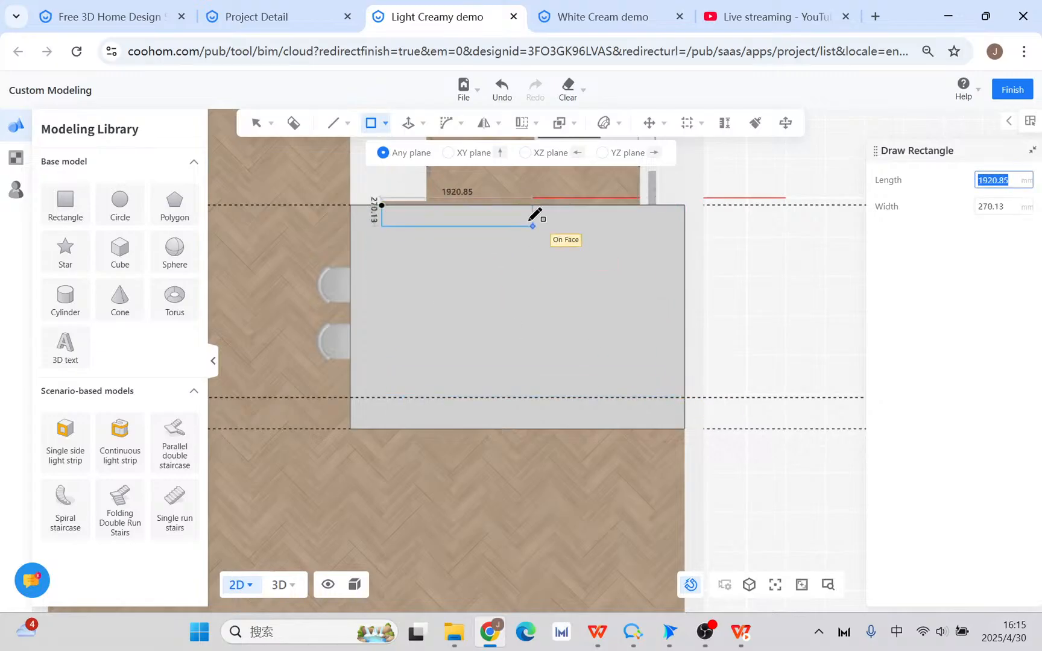
pyautogui.click(448, 153)
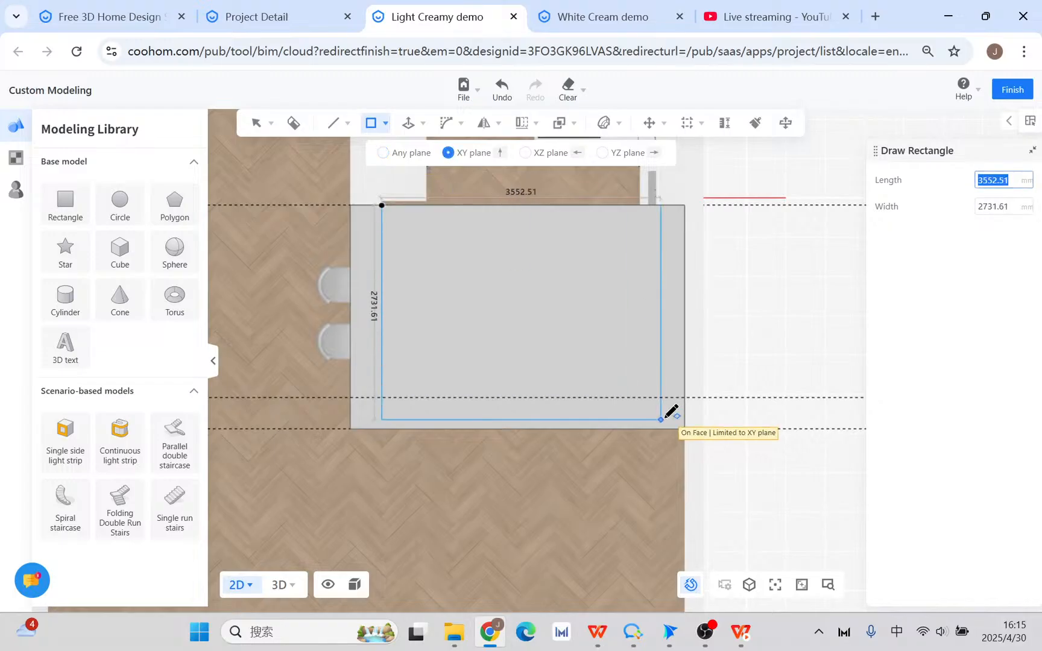
pyautogui.click(685, 396)
pyautogui.press('Escape')
# - In the 3D overlook view, delete the inner rectangle's face so only an L-shaped strip is left
pyautogui.click(279, 585)
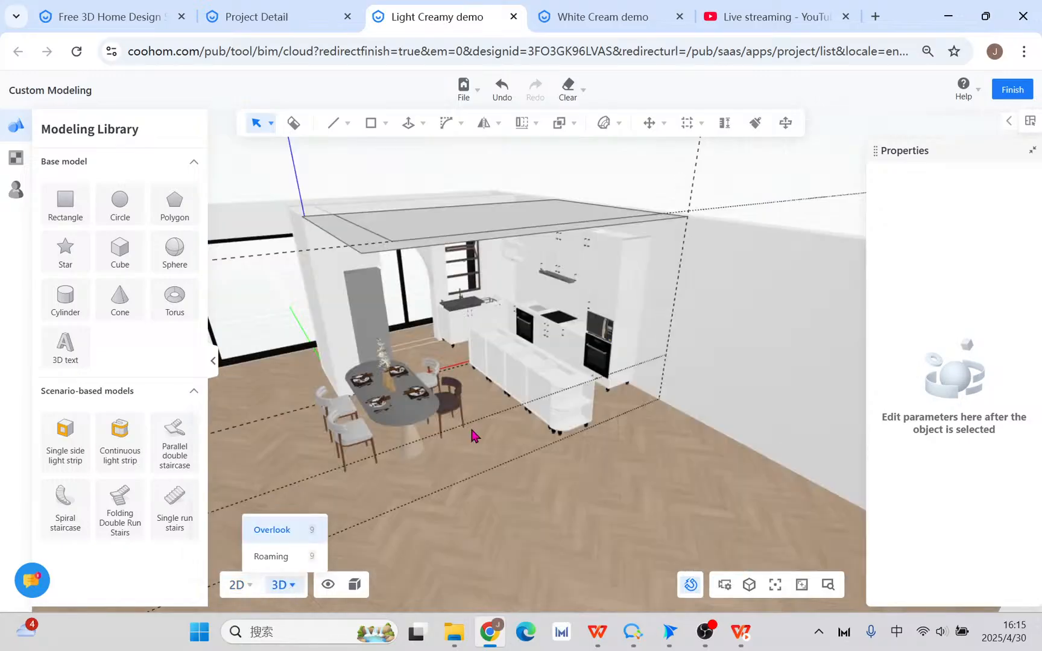
pyautogui.moveTo(567, 489); pyautogui.dragTo(544, 524, button='middle')
pyautogui.click(465, 287)
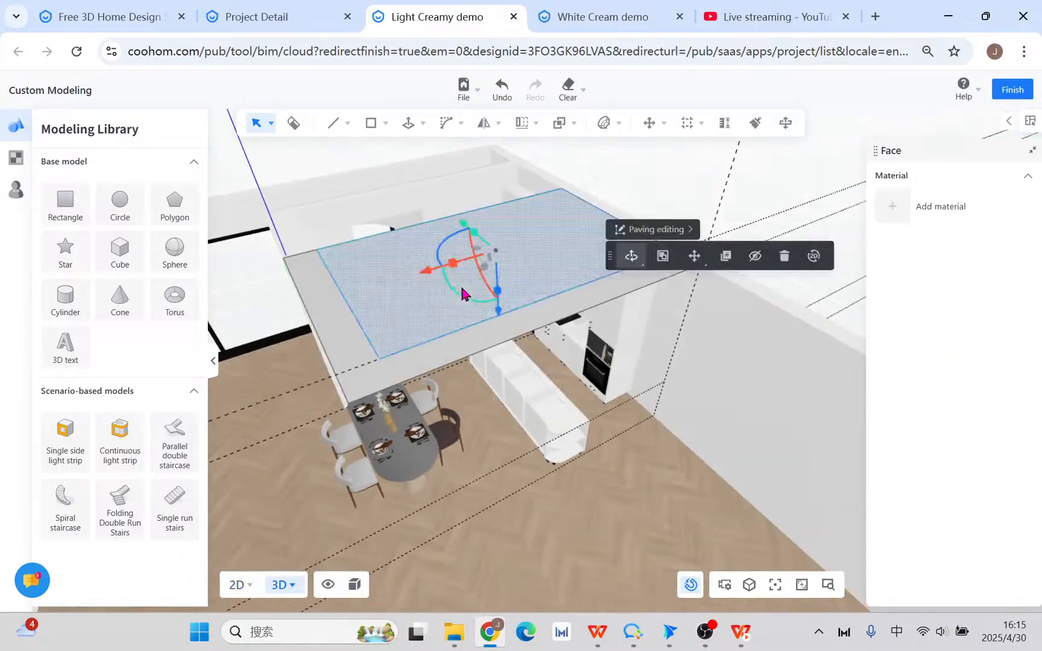
pyautogui.click(783, 258)
# - Clear all reference lines and segments from the custom model
pyautogui.moveTo(709, 481); pyautogui.dragTo(682, 511, button='middle')
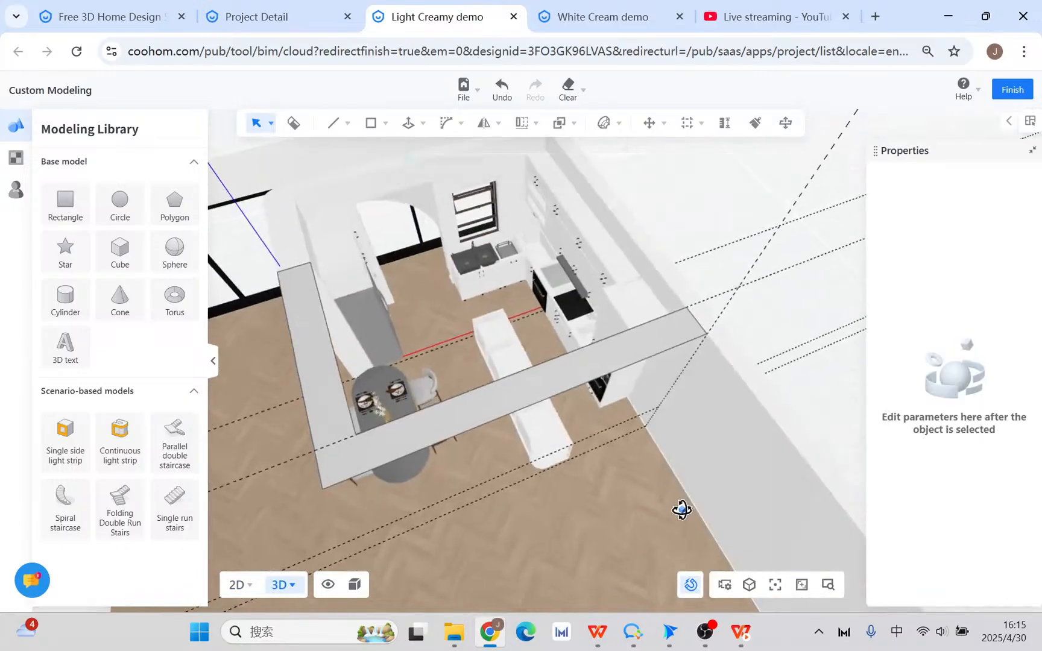
pyautogui.moveTo(447, 510); pyautogui.dragTo(551, 469, button='right')
pyautogui.moveTo(551, 470); pyautogui.dragTo(594, 481, button='middle')
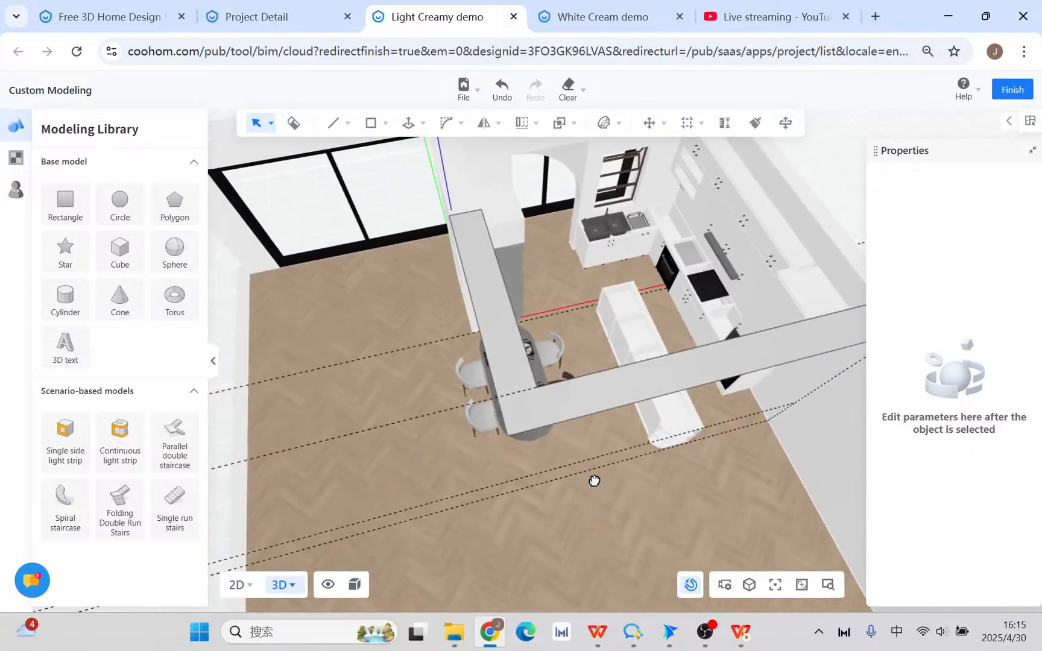
pyautogui.moveTo(595, 480); pyautogui.dragTo(564, 483, button='right')
pyautogui.moveTo(689, 119)
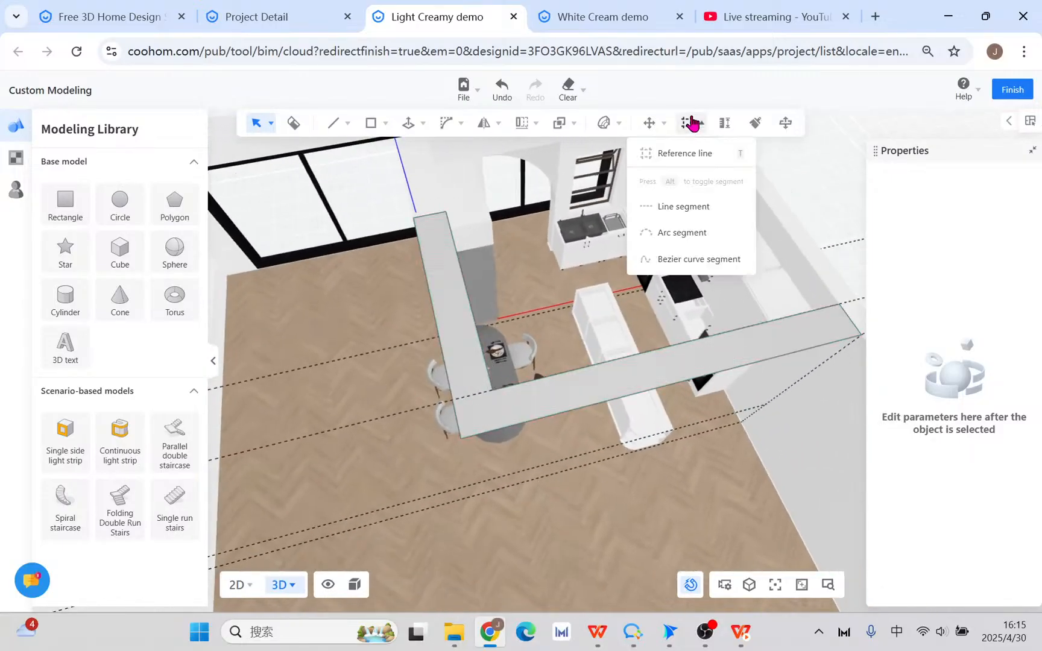
pyautogui.moveTo(579, 93)
pyautogui.click(574, 153)
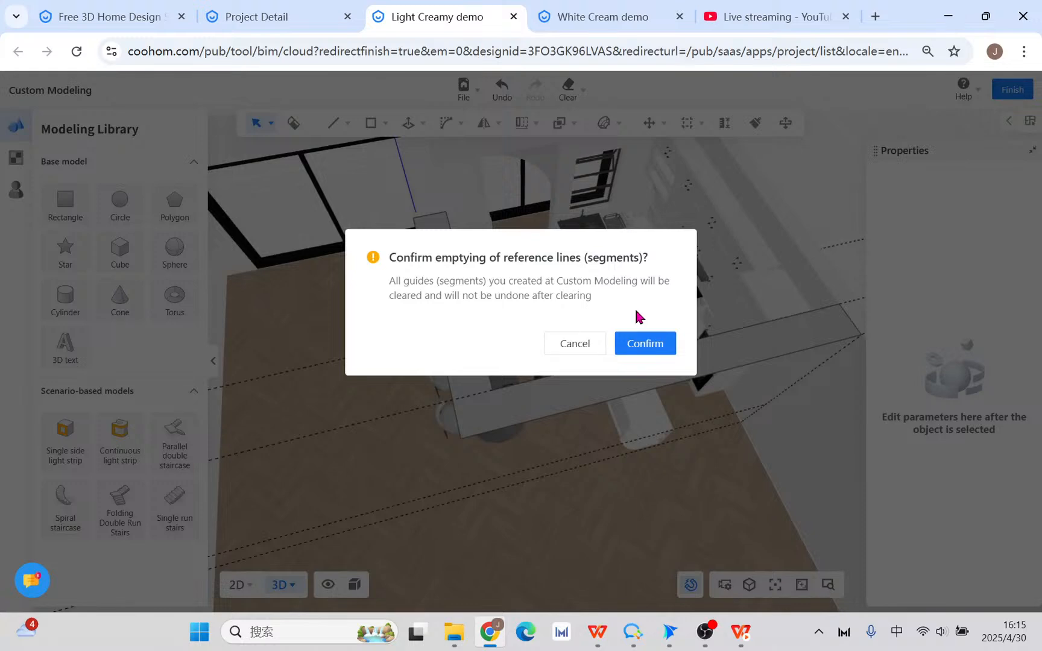
pyautogui.click(654, 347)
# - Round the L-shaped face's inner corner with Bevel 2D, using 30 cymal edges and a 400 mm chamfer radius
pyautogui.scroll(2, 609, 472)
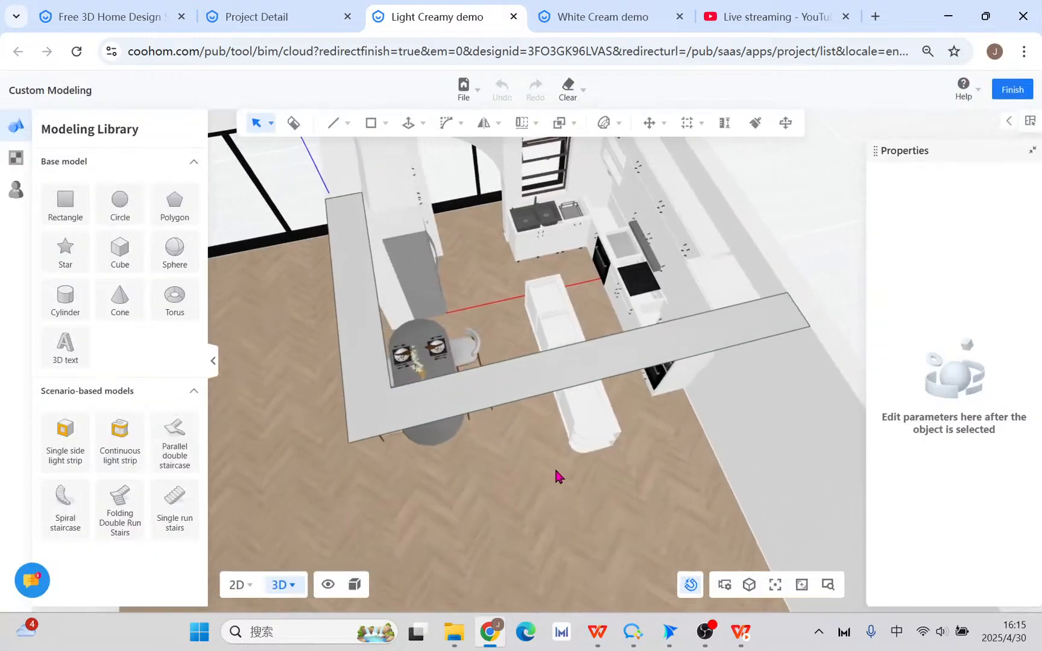
pyautogui.scroll(-3, 555, 475)
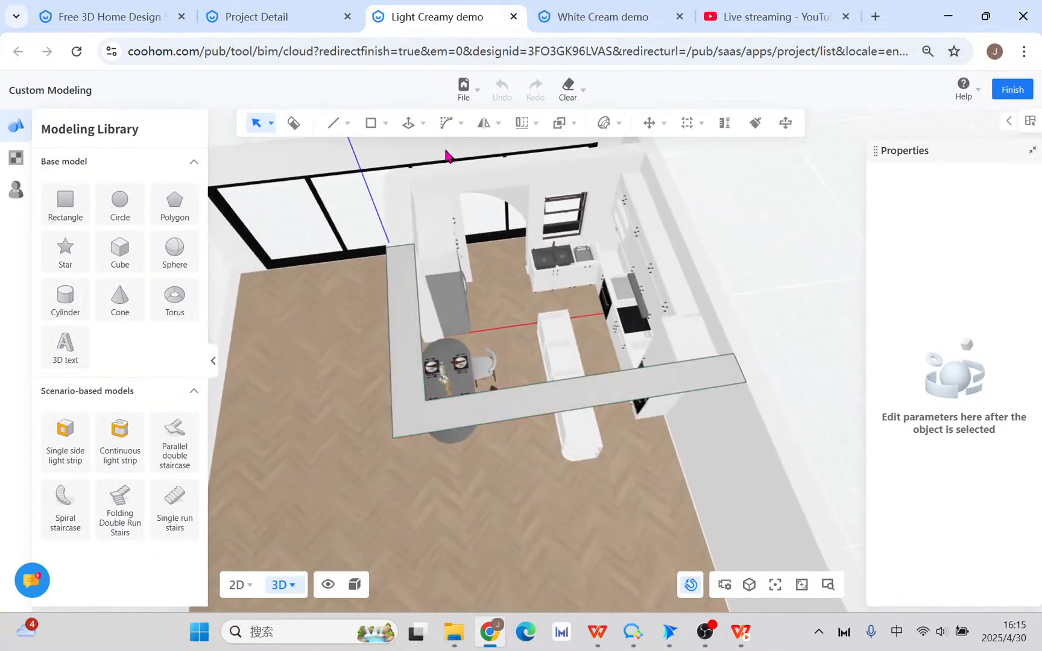
pyautogui.moveTo(447, 123)
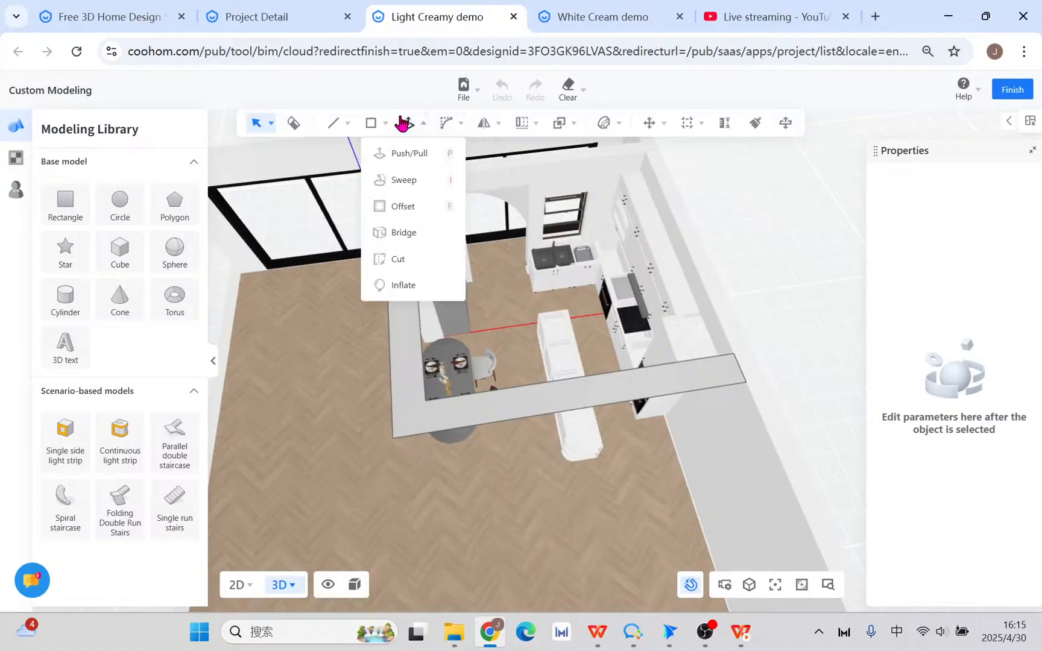
pyautogui.moveTo(410, 125)
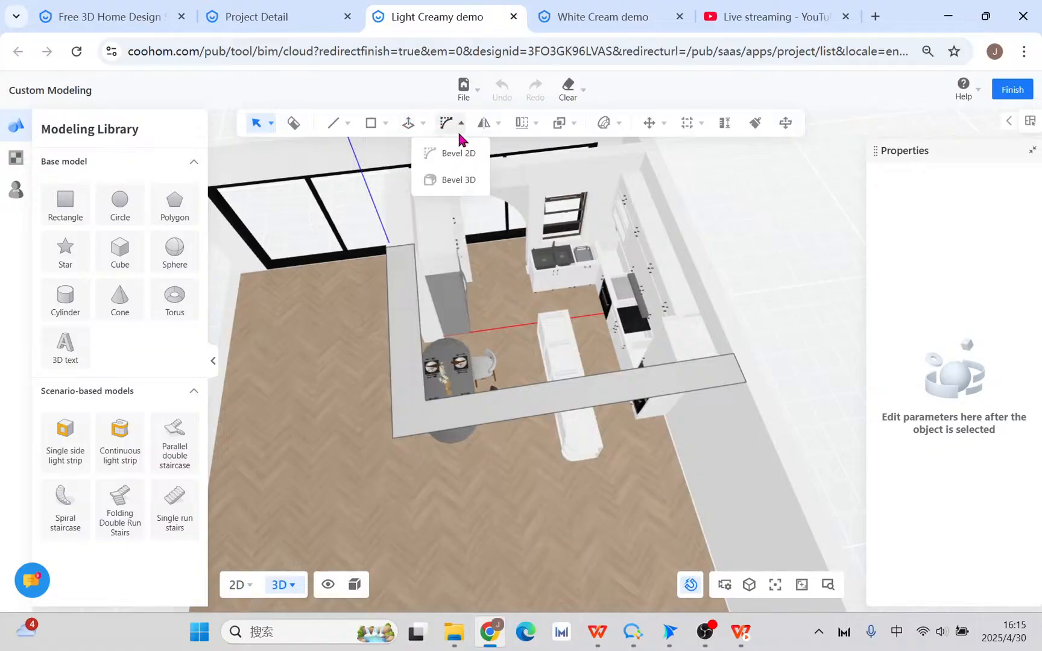
pyautogui.click(462, 154)
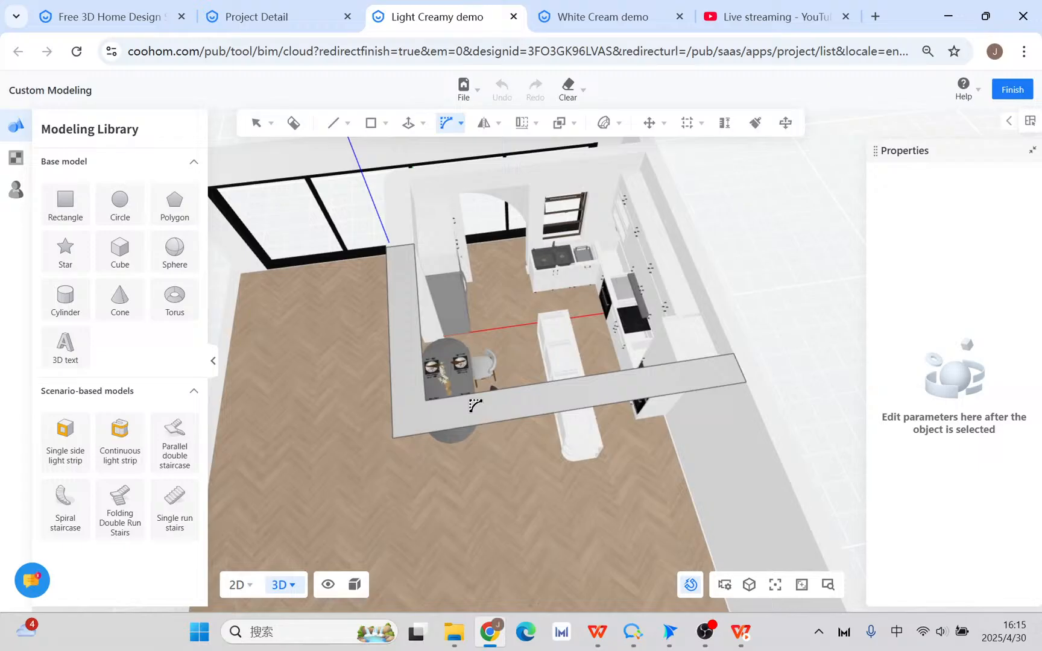
pyautogui.click(436, 373)
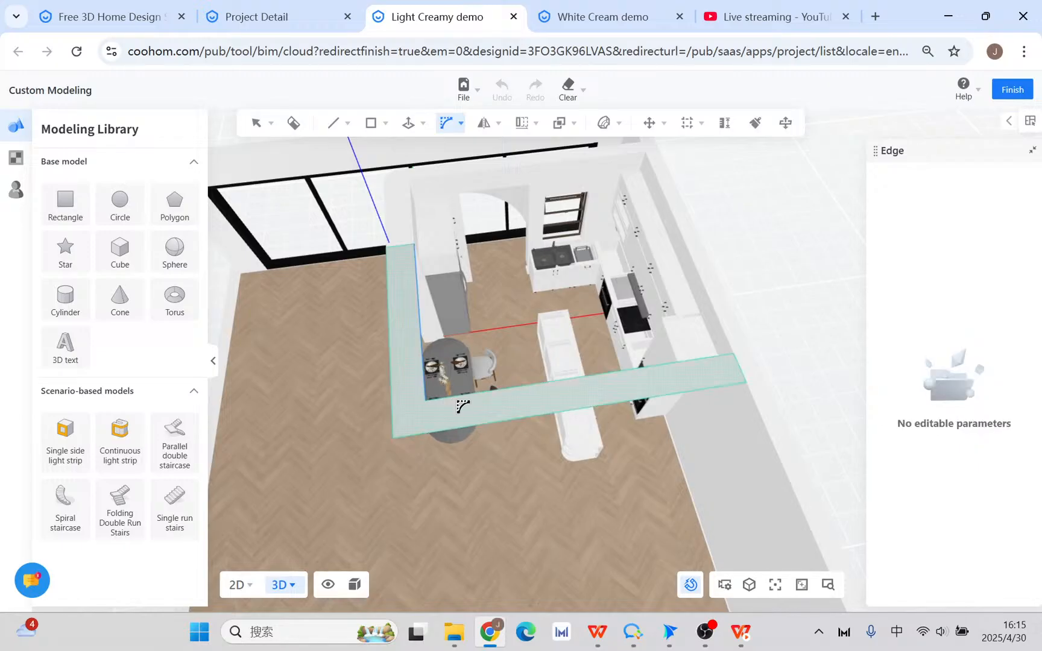
pyautogui.click(458, 396)
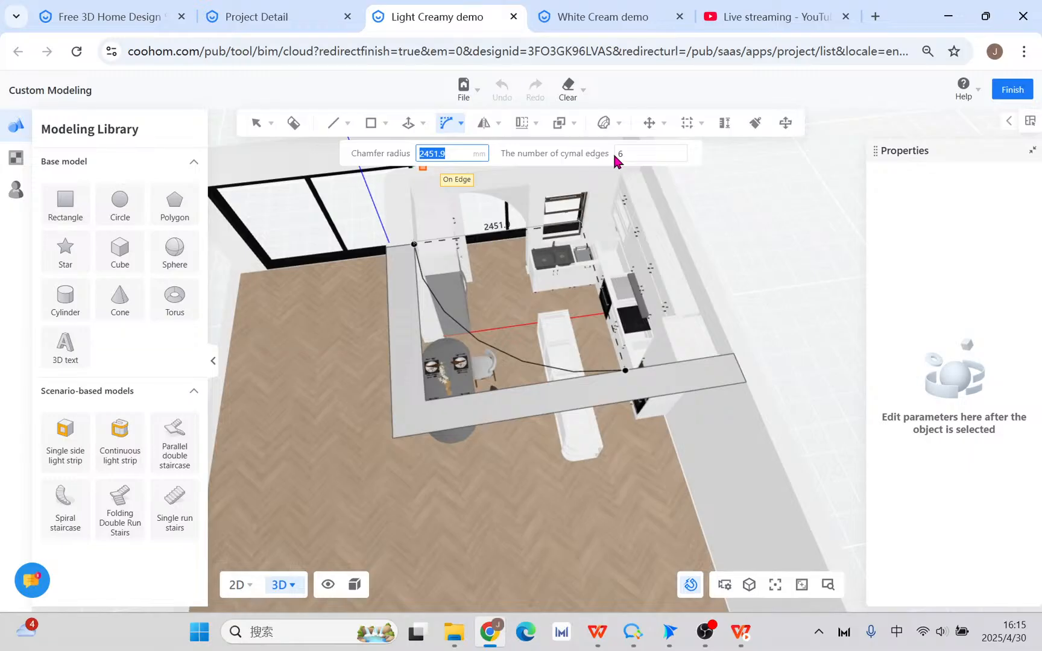
pyautogui.click(639, 153)
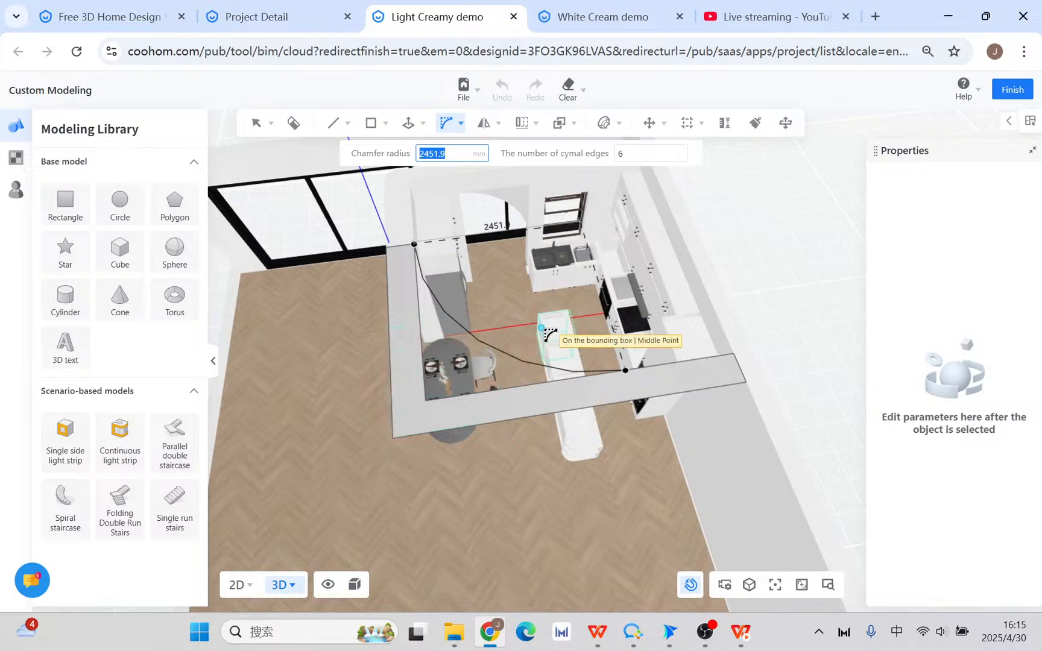
pyautogui.press('Tab')
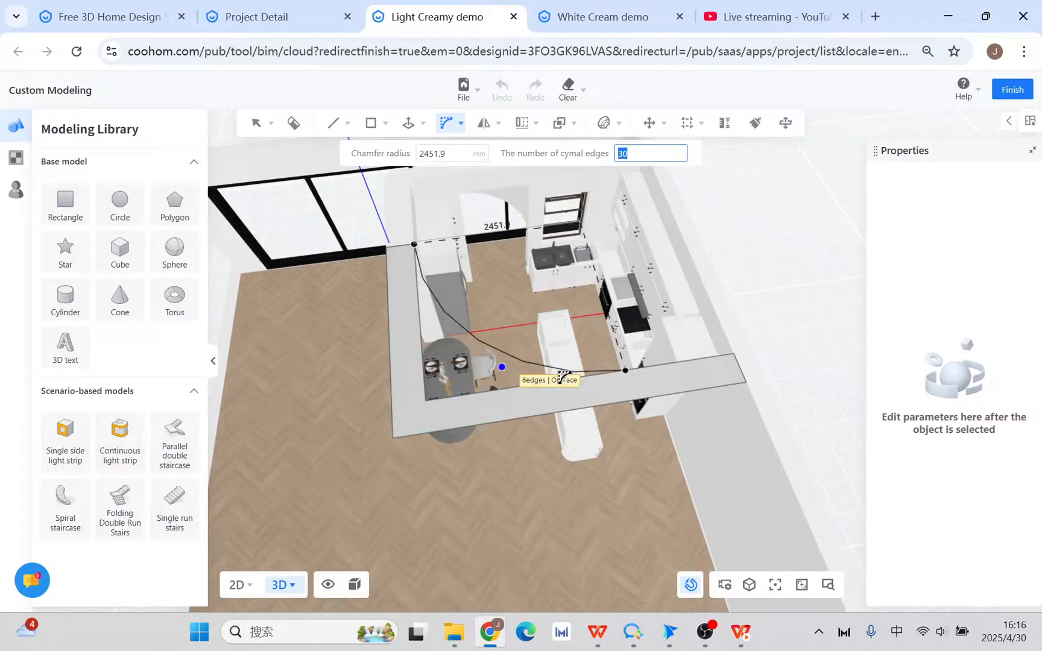
pyautogui.press('Tab')
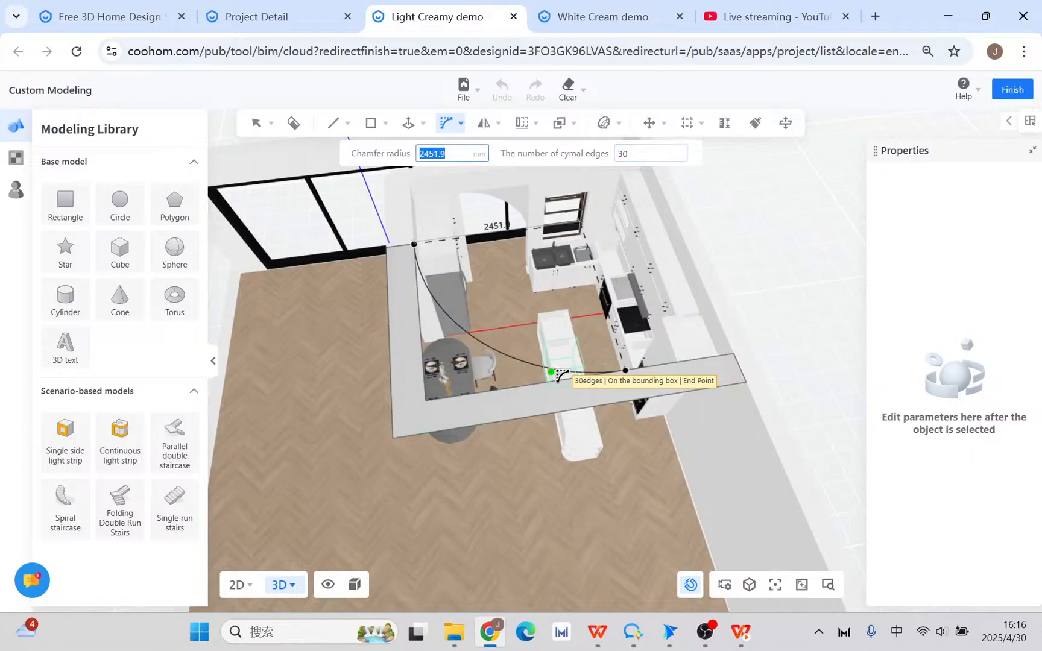
pyautogui.scroll(2, 439, 392)
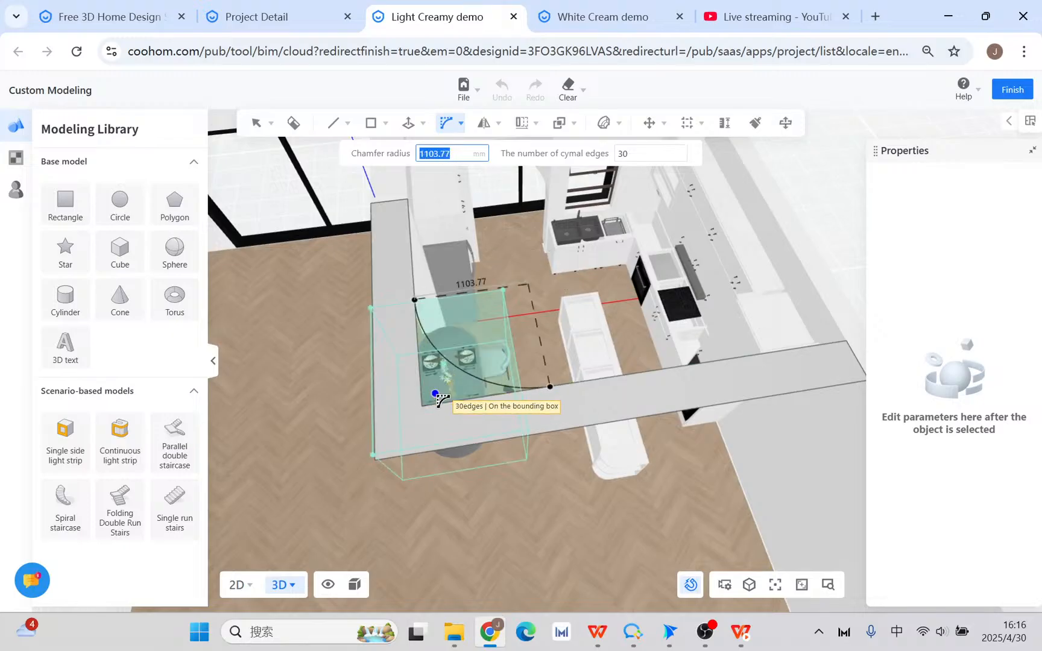
pyautogui.write('400')
pyautogui.press('Return')
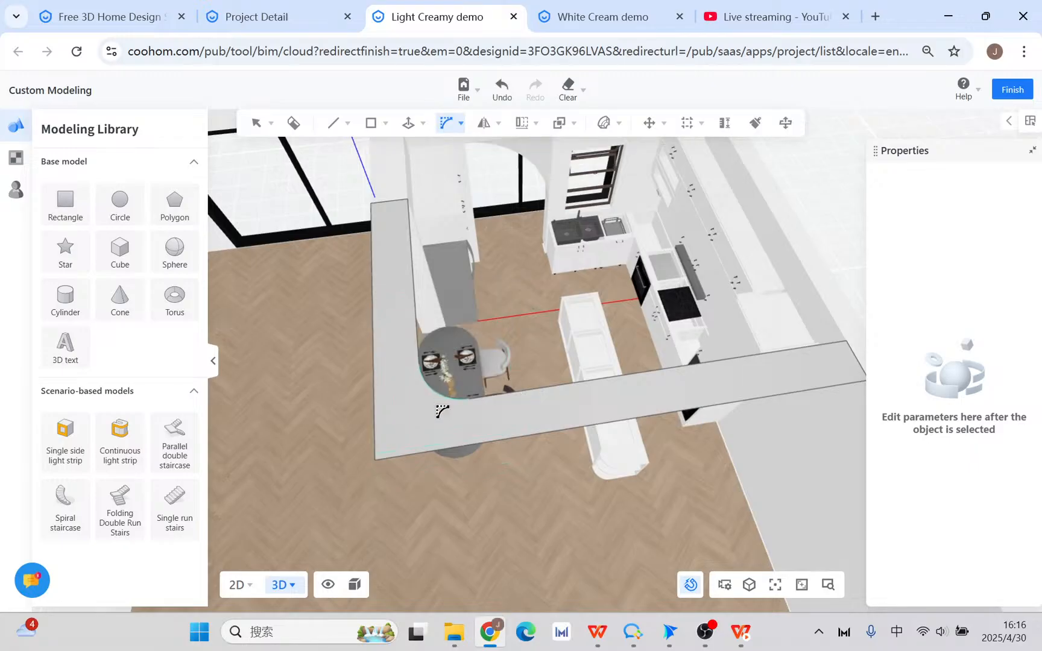
# - Round the L-shaped face's outer corner with an 800 mm chamfer radius
pyautogui.click(436, 456)
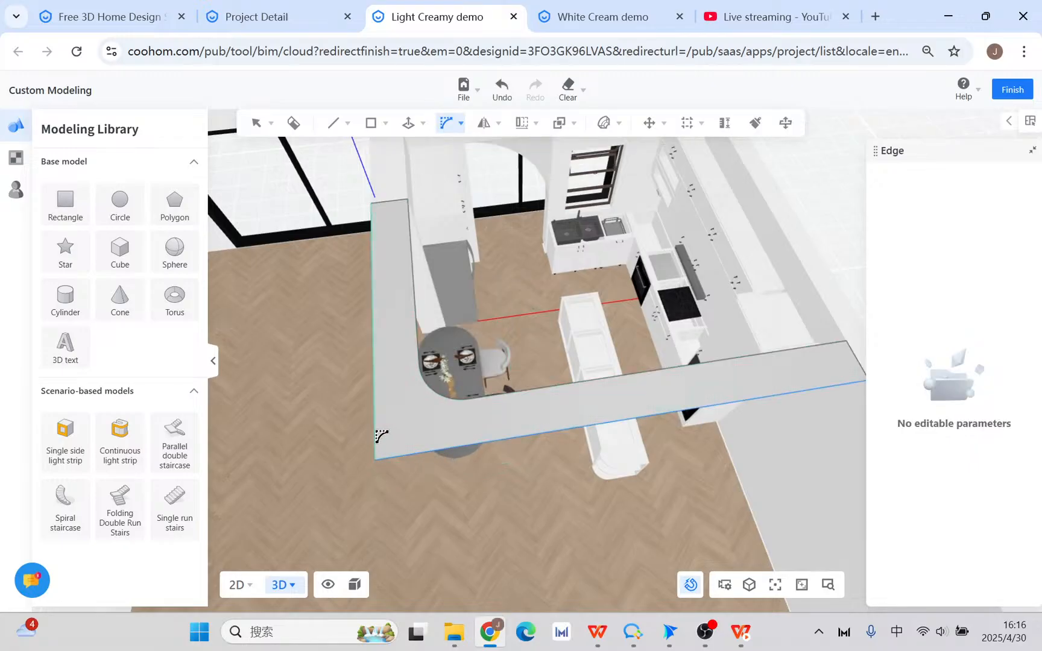
pyautogui.click(379, 435)
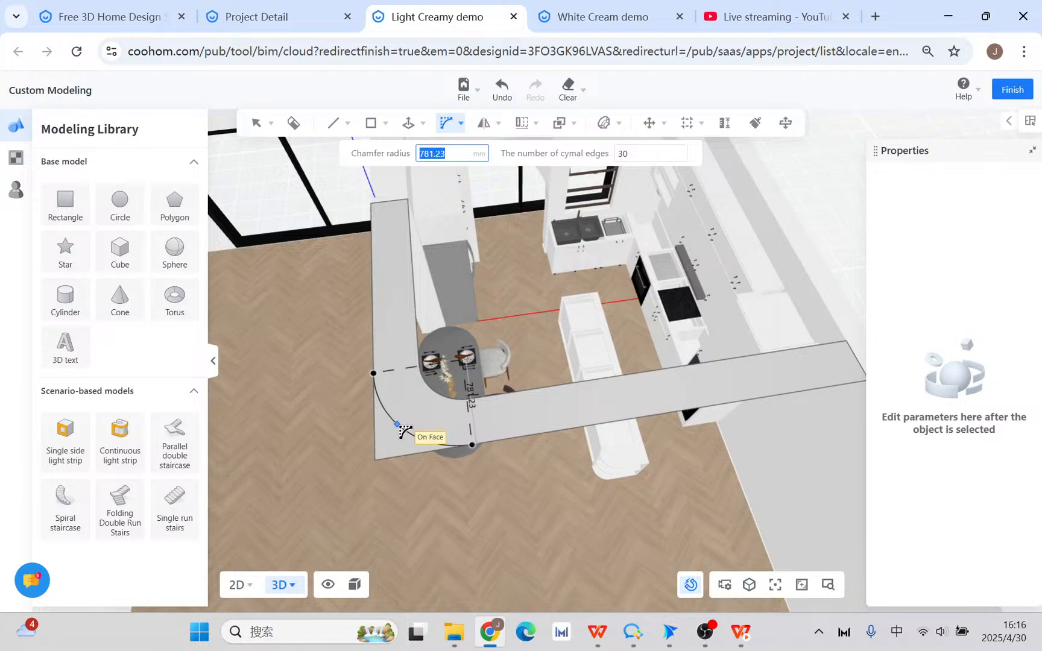
pyautogui.write('800')
pyautogui.press('Return')
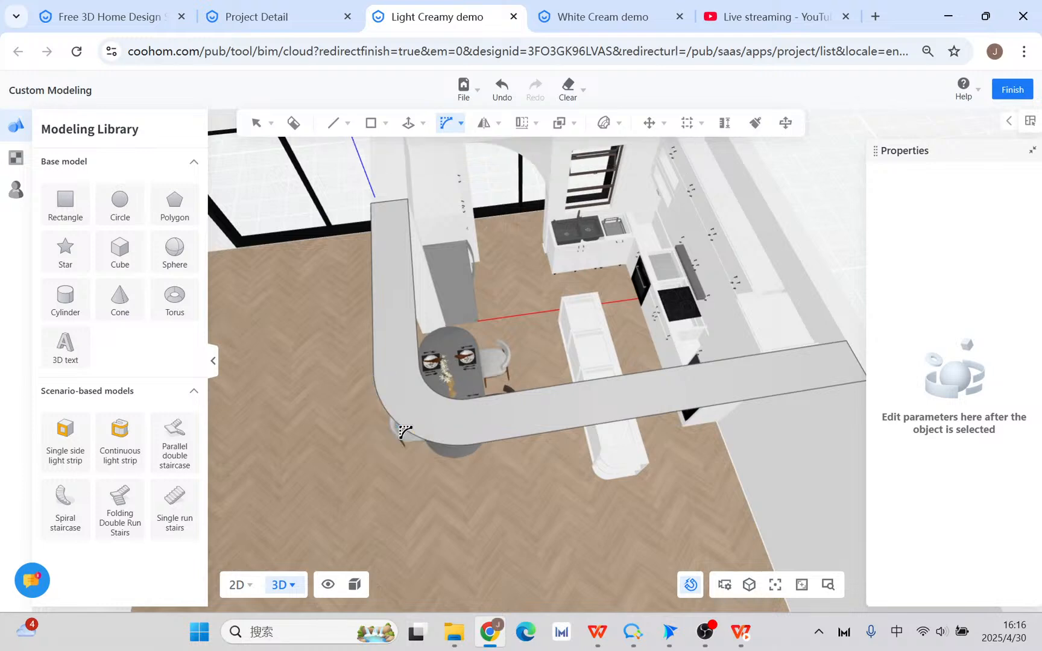
pyautogui.press('Escape')
# - Push/Pull the rounded L-shaped face 2800 mm downward to the floor and view the solid from the dining-chair side
pyautogui.moveTo(535, 502); pyautogui.dragTo(500, 495)
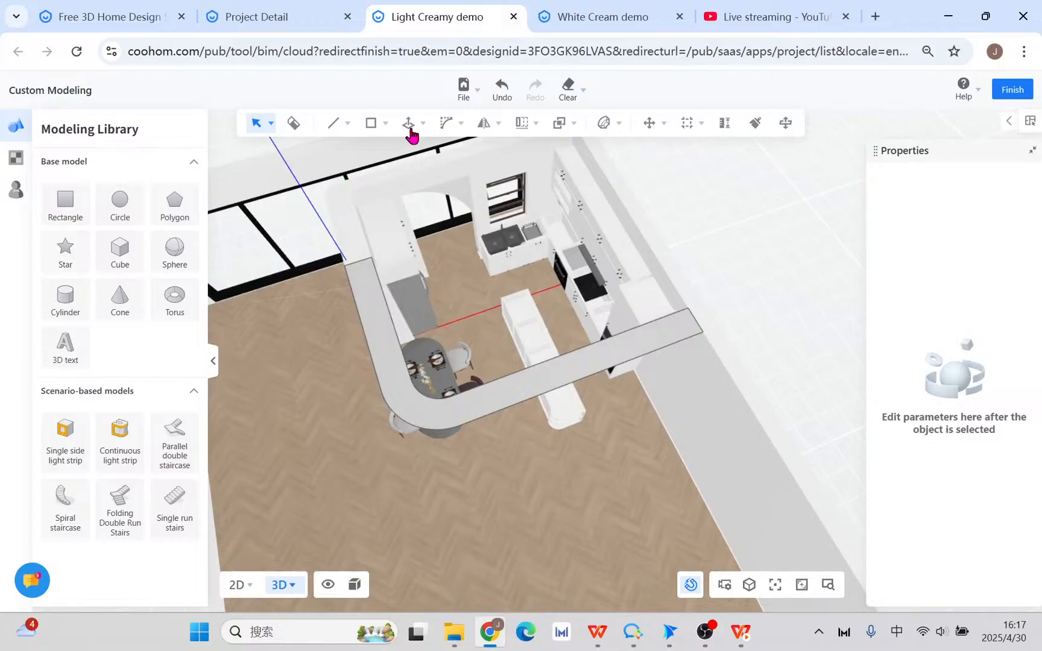
pyautogui.moveTo(411, 133)
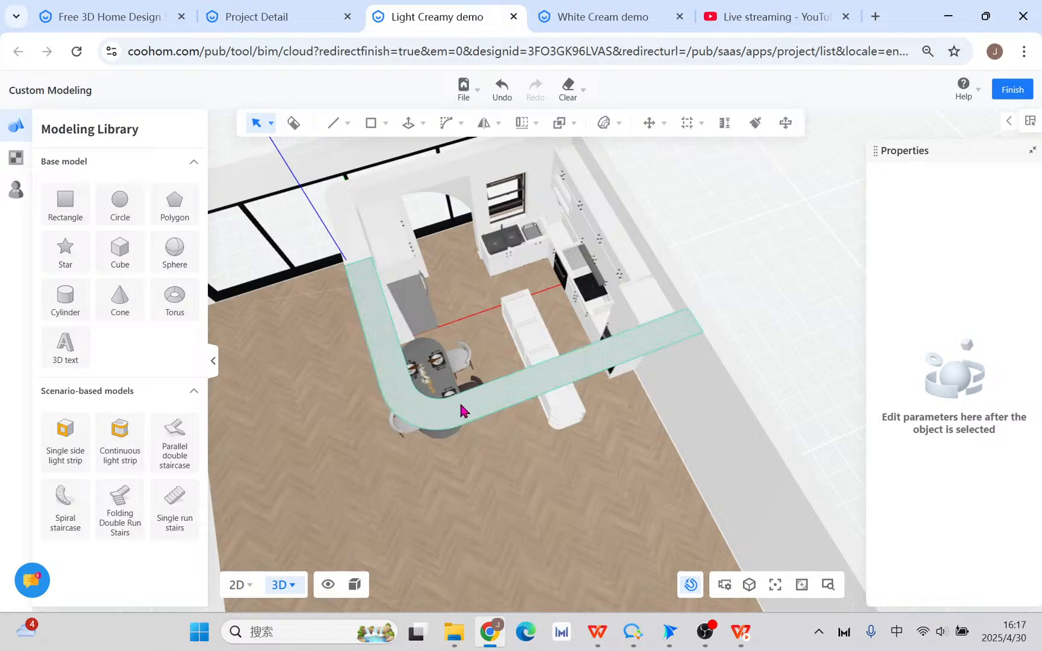
pyautogui.moveTo(452, 422); pyautogui.dragTo(493, 448, button='middle')
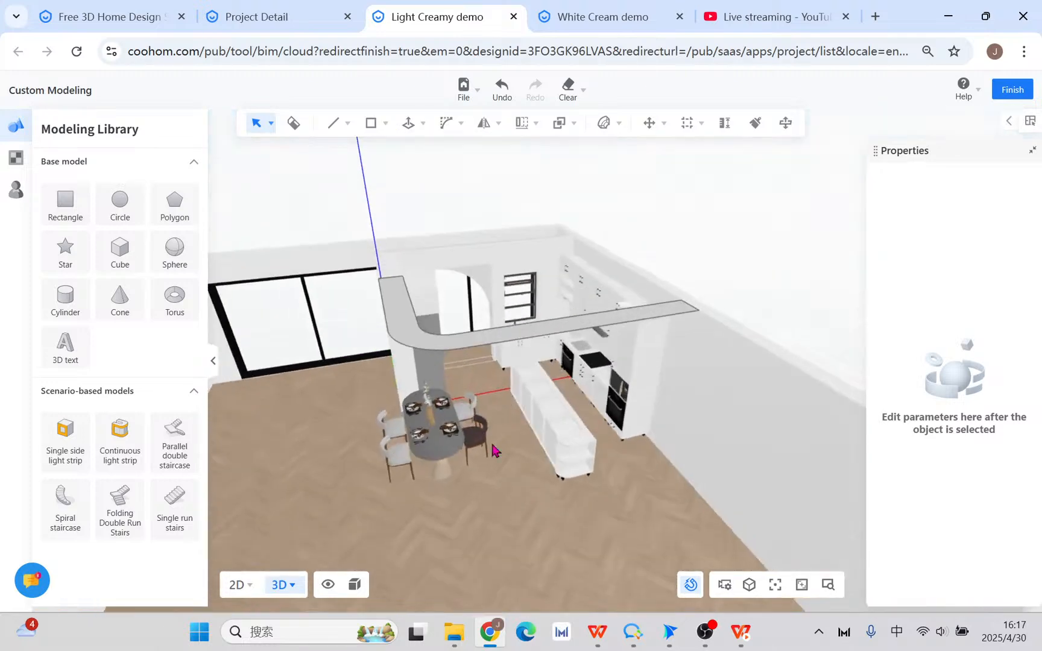
pyautogui.click(409, 125)
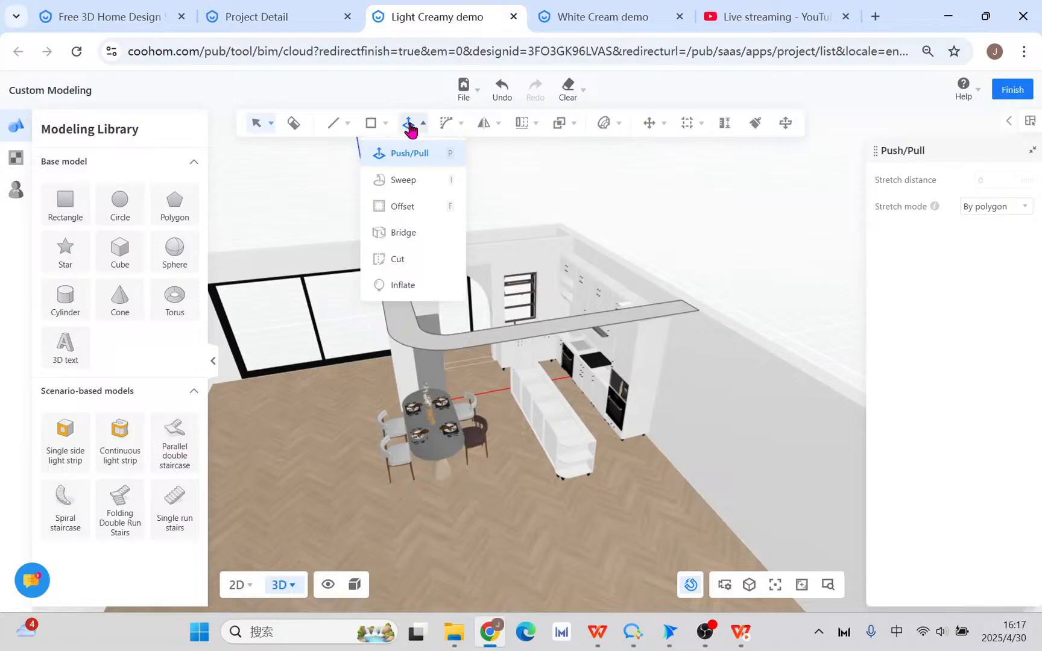
pyautogui.click(408, 335)
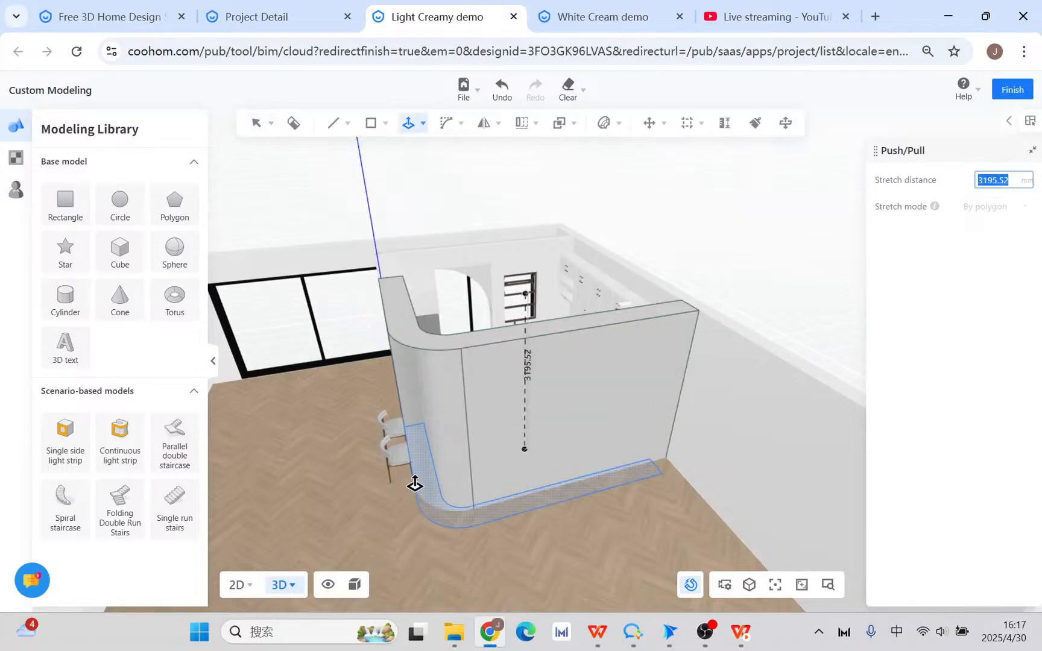
pyautogui.write('2800')
pyautogui.press('Return')
pyautogui.press('Escape')
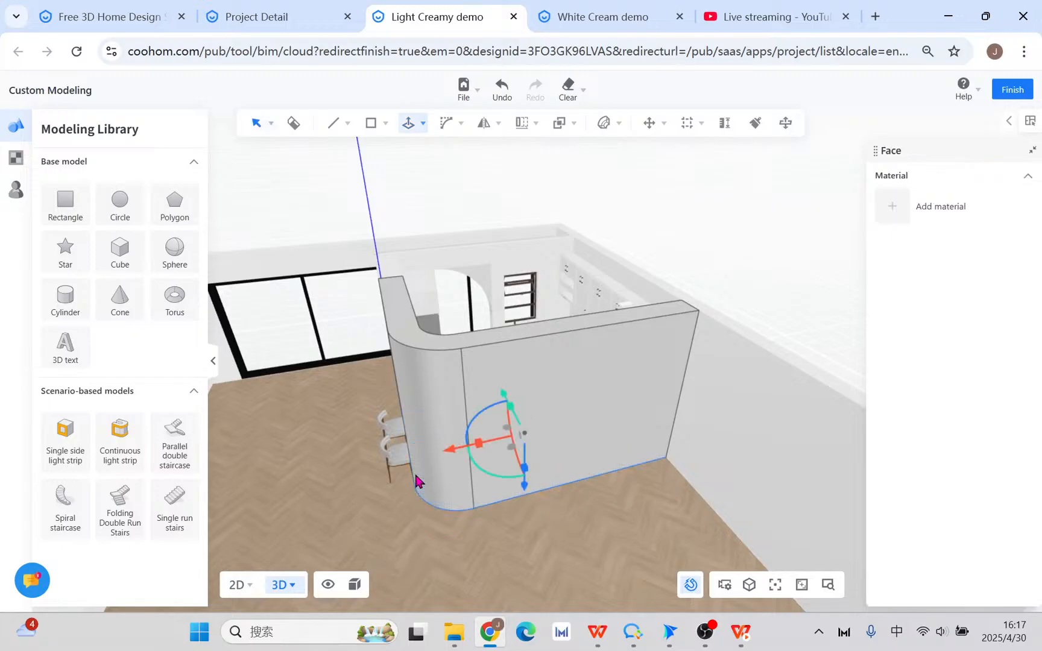
pyautogui.moveTo(416, 483); pyautogui.dragTo(398, 535, button='middle')
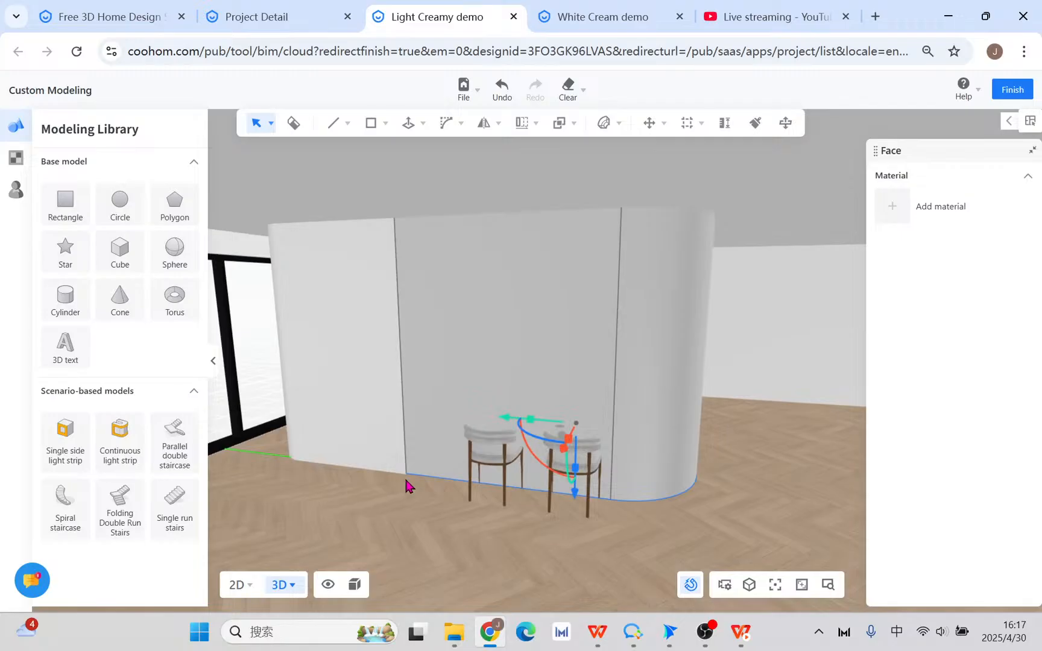
pyautogui.moveTo(407, 486); pyautogui.dragTo(530, 422, button='middle')
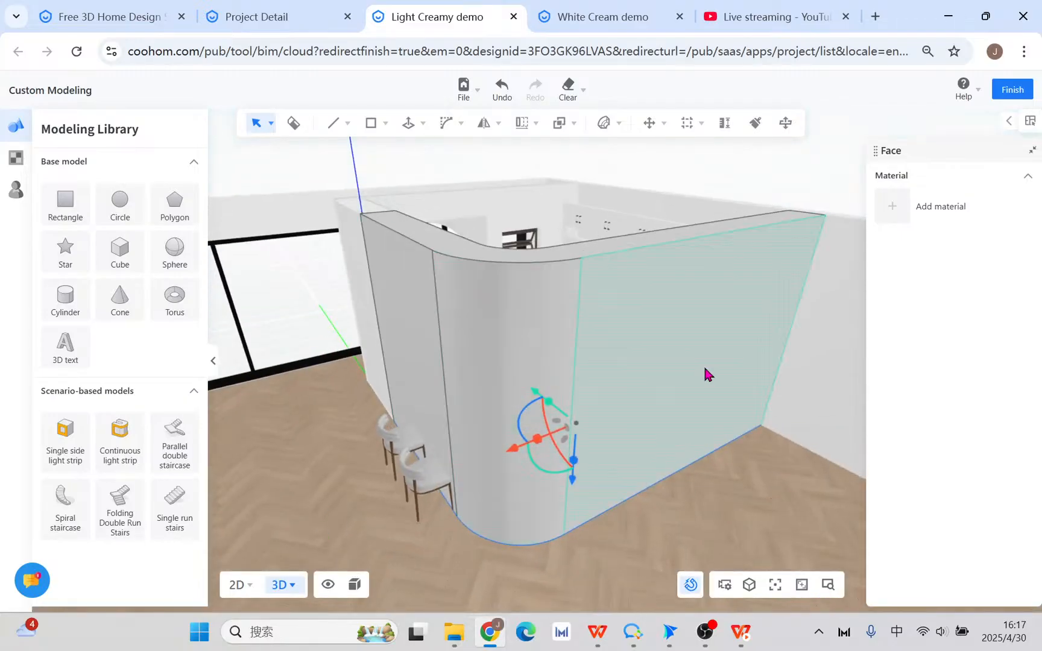
pyautogui.moveTo(361, 288); pyautogui.dragTo(644, 473, button='middle')
pyautogui.moveTo(644, 472); pyautogui.dragTo(403, 403, button='right')
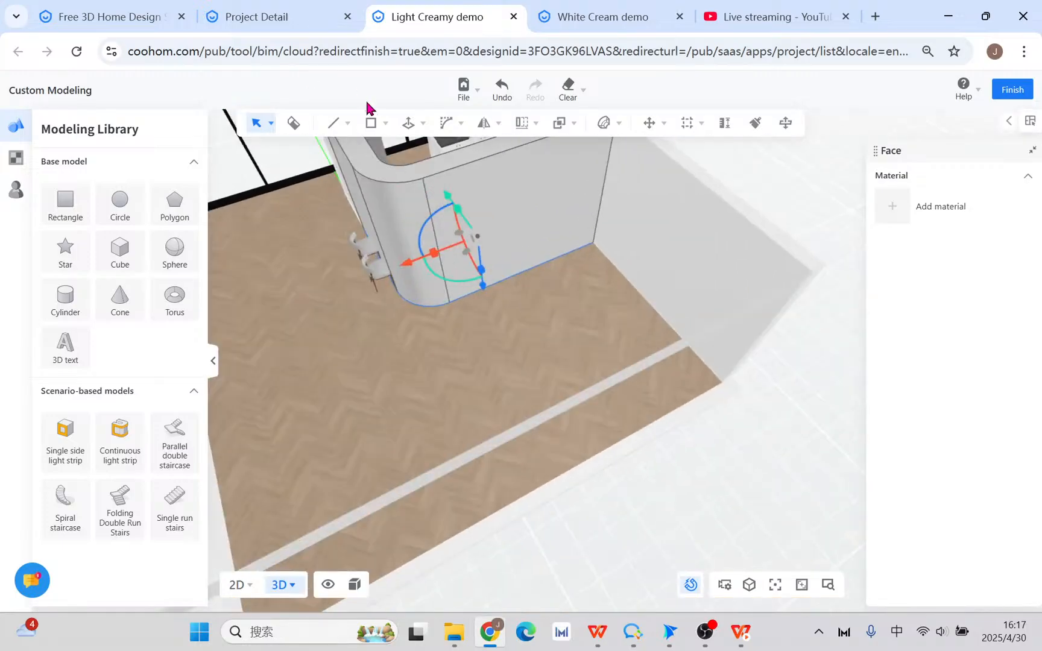
pyautogui.moveTo(376, 132)
pyautogui.click(377, 154)
pyautogui.moveTo(369, 296)
pyautogui.mouseDown(button='middle')
pyautogui.moveTo(704, 403)
pyautogui.moveTo(735, 400)
pyautogui.moveTo(400, 386)
pyautogui.mouseUp(button='middle')
pyautogui.click(453, 152)
pyautogui.click(362, 415)
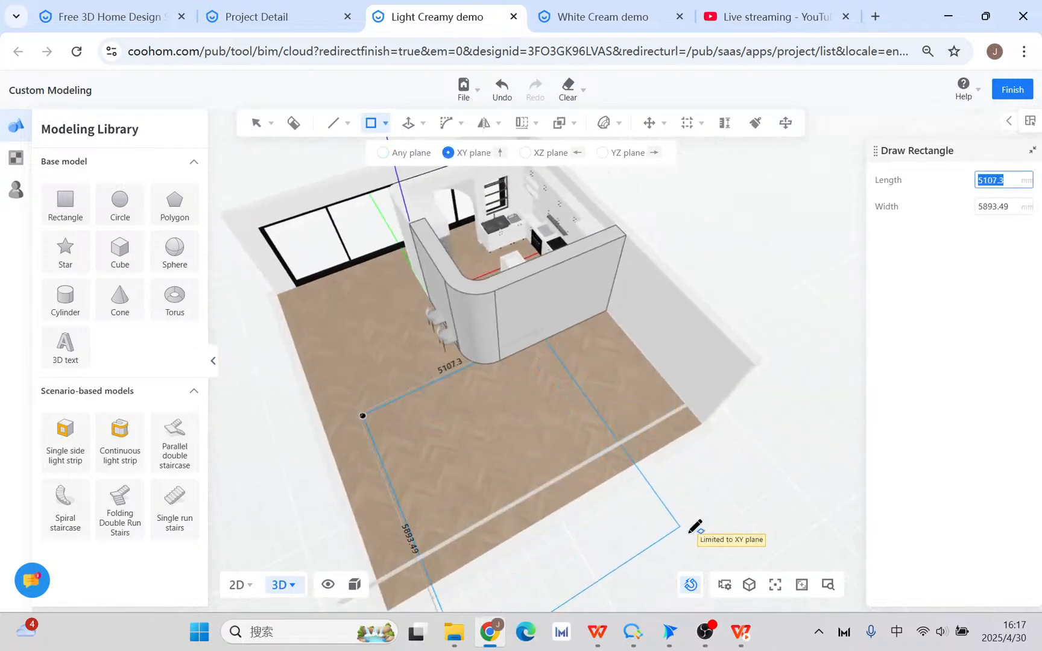
pyautogui.press('Escape')
pyautogui.click(385, 123)
pyautogui.click(358, 156)
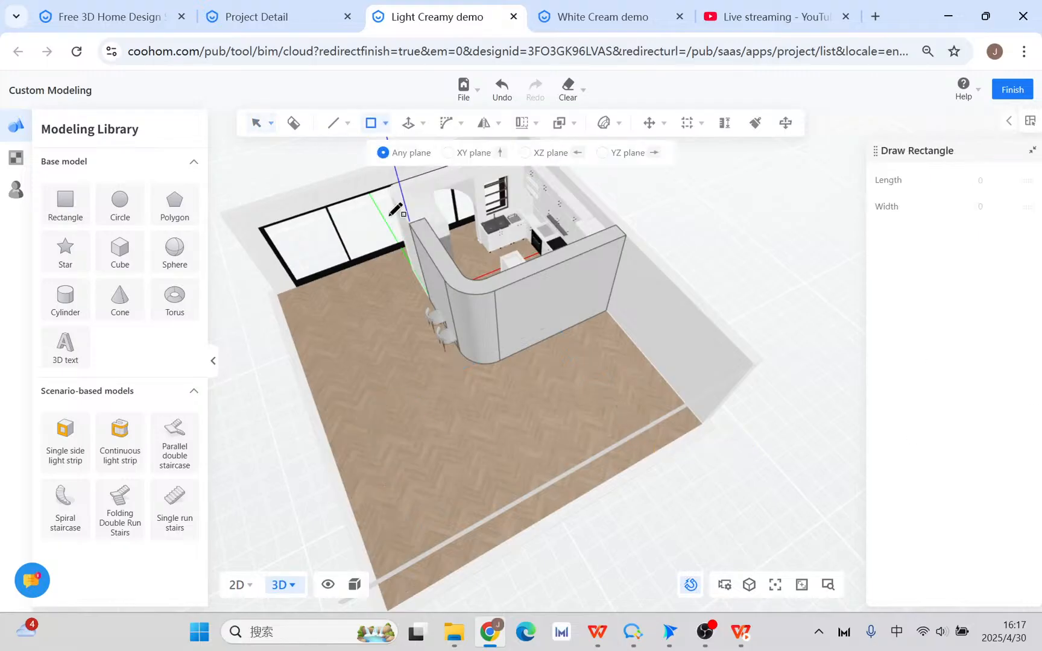
pyautogui.click(374, 419)
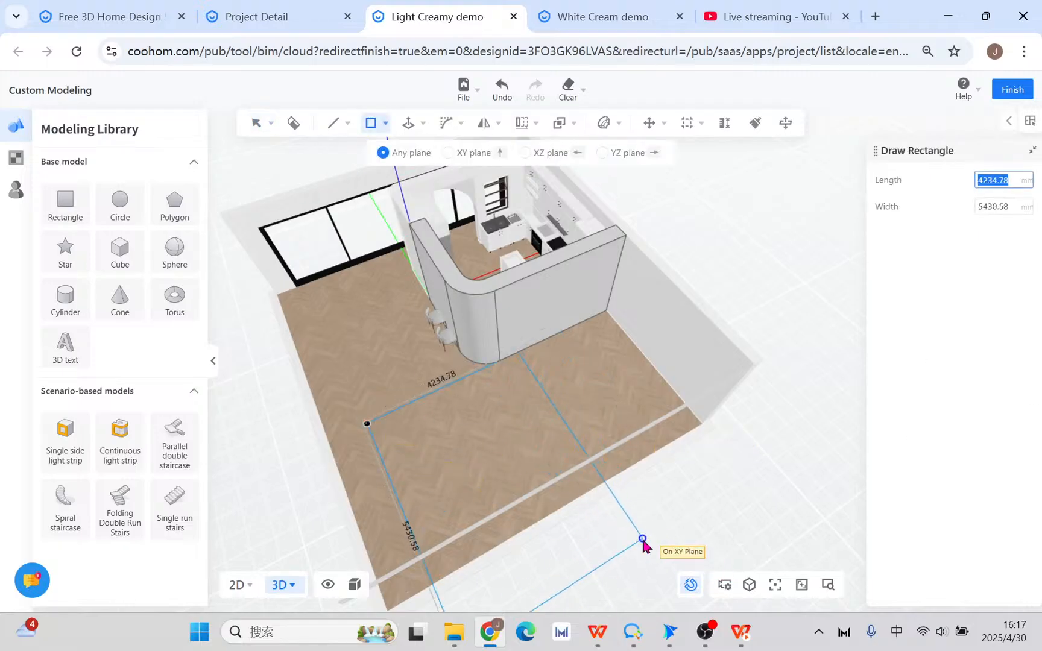
pyautogui.press('Escape')
# - Draw a rectangle about 6413 by 7497 mm on the floor plane, in front of the rounded L-shaped wall
pyautogui.click(370, 125)
pyautogui.click(379, 158)
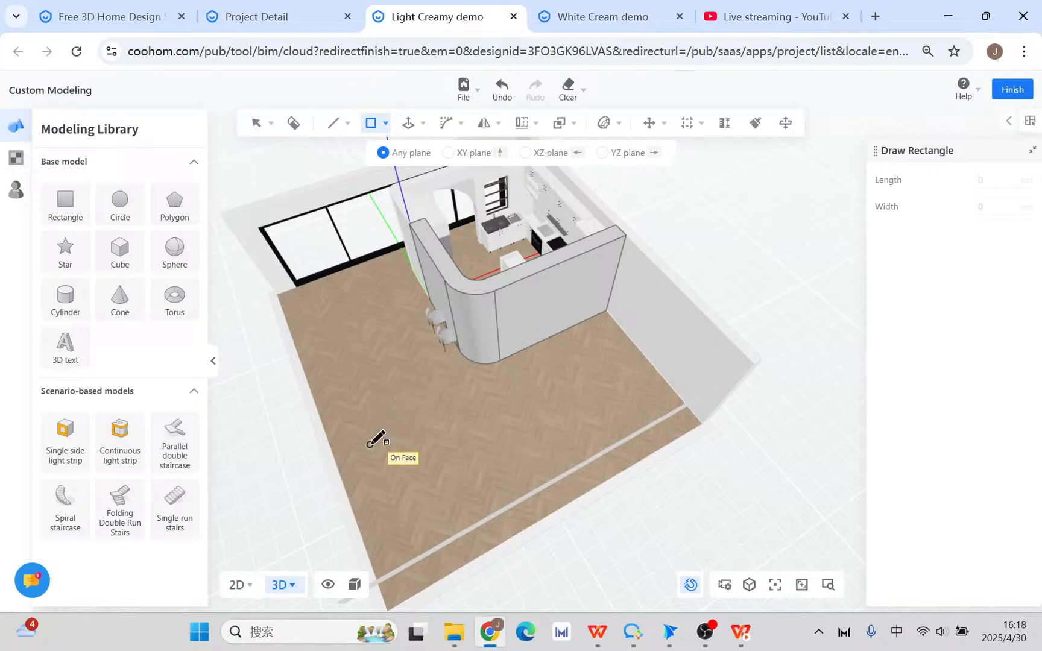
pyautogui.click(369, 445)
pyautogui.moveTo(638, 543); pyautogui.dragTo(690, 290, button='middle')
pyautogui.moveTo(734, 342)
pyautogui.mouseDown(button='middle')
pyautogui.moveTo(614, 416)
pyautogui.moveTo(644, 449)
pyautogui.mouseUp(button='middle')
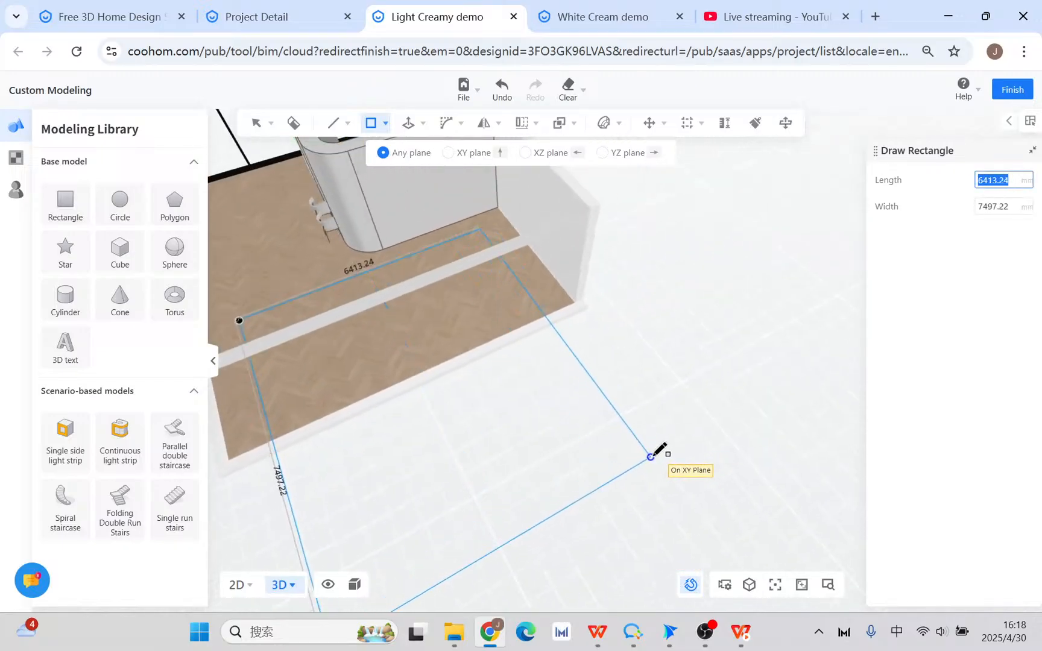
pyautogui.click(655, 454)
pyautogui.press('Escape')
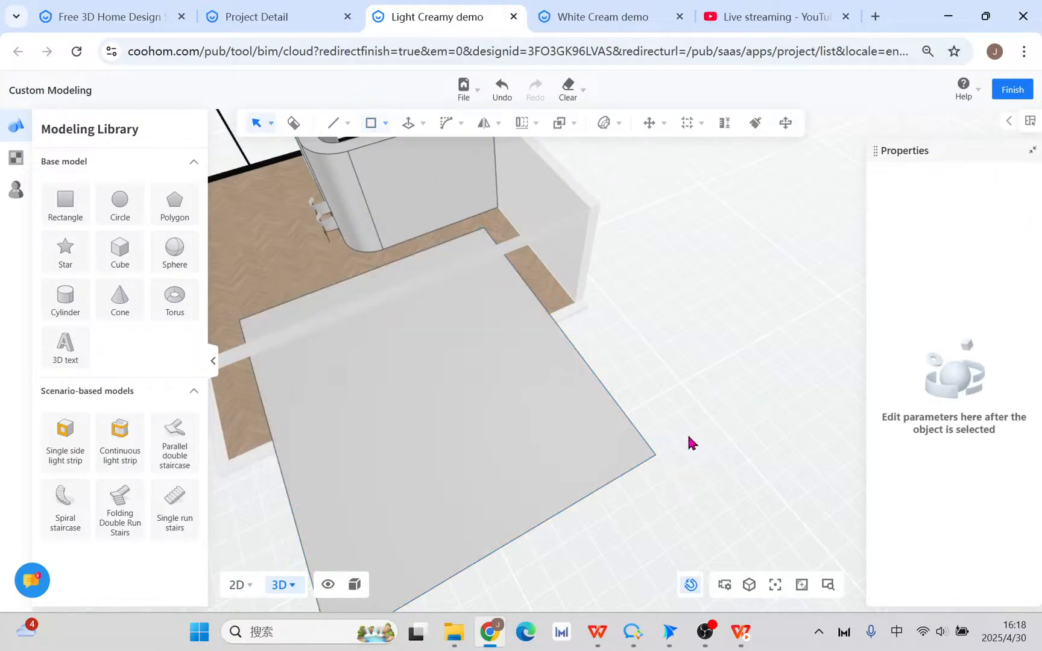
# - Push/Pull the large floor rectangle upward into a solid box
pyautogui.moveTo(691, 443); pyautogui.dragTo(427, 166, button='right')
pyautogui.click(406, 125)
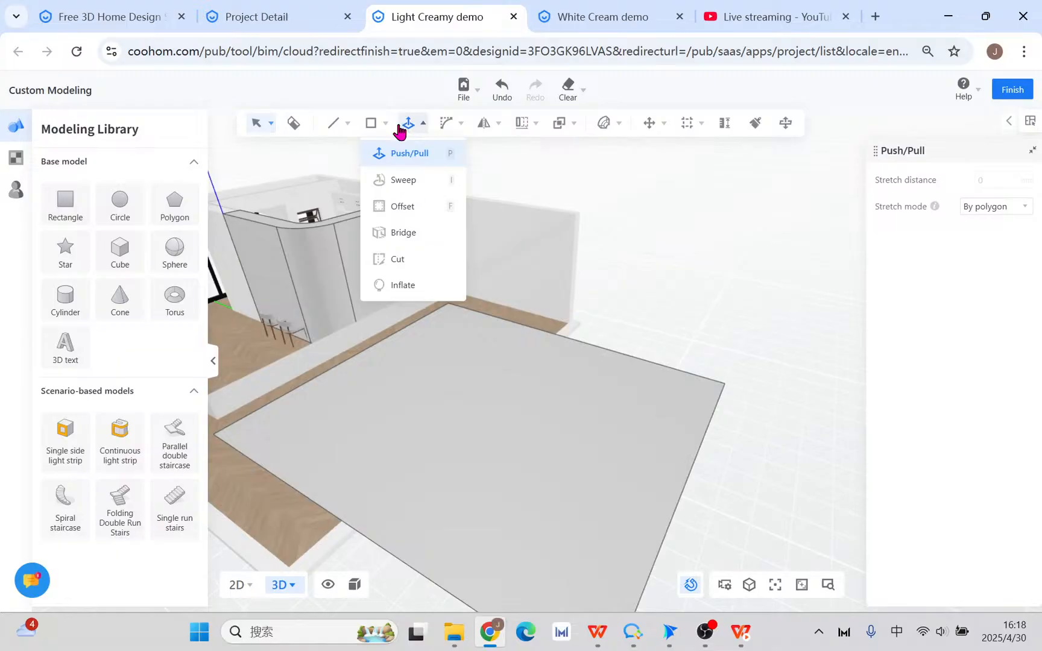
pyautogui.click(613, 496)
pyautogui.click(580, 298)
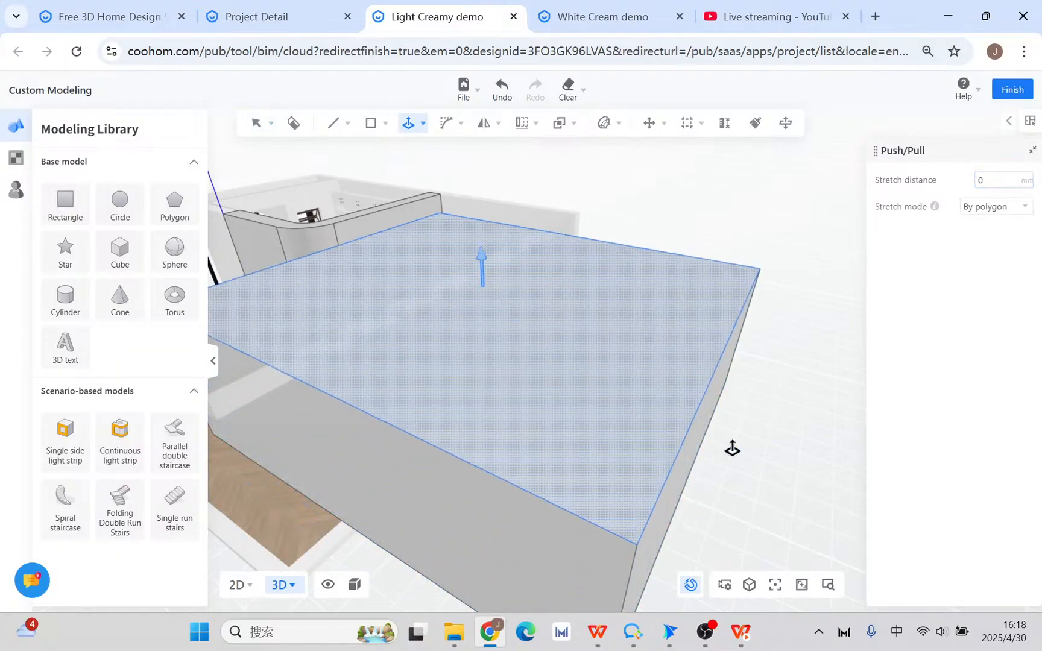
# - Extend the box downward by moving its bottom face below the floor
pyautogui.moveTo(757, 514); pyautogui.dragTo(512, 470, button='right')
pyautogui.click(503, 468)
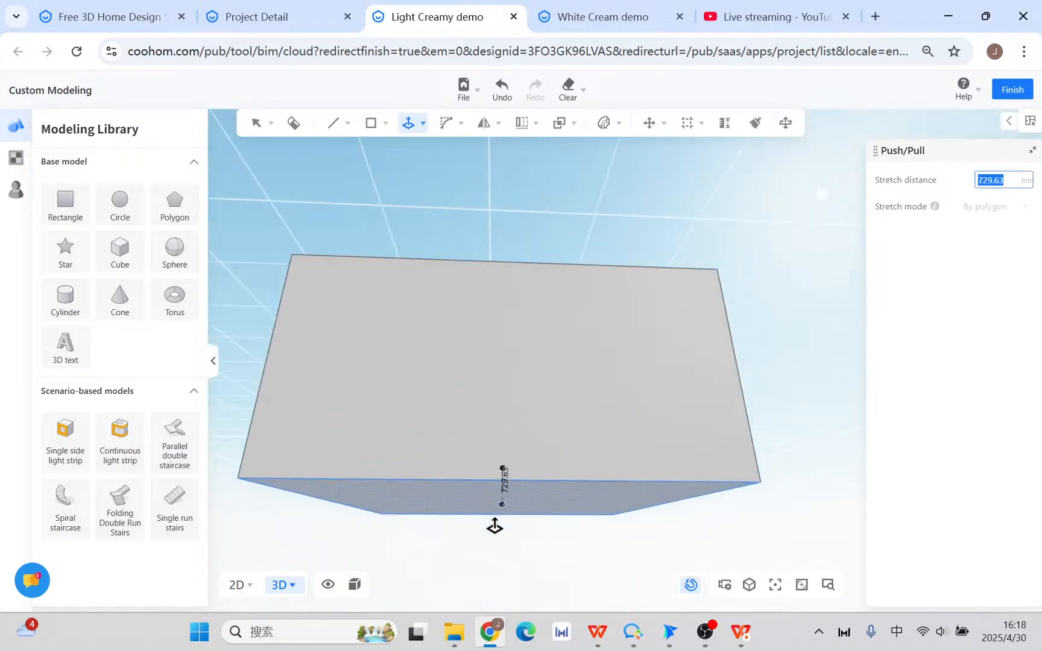
pyautogui.rightClick(497, 562)
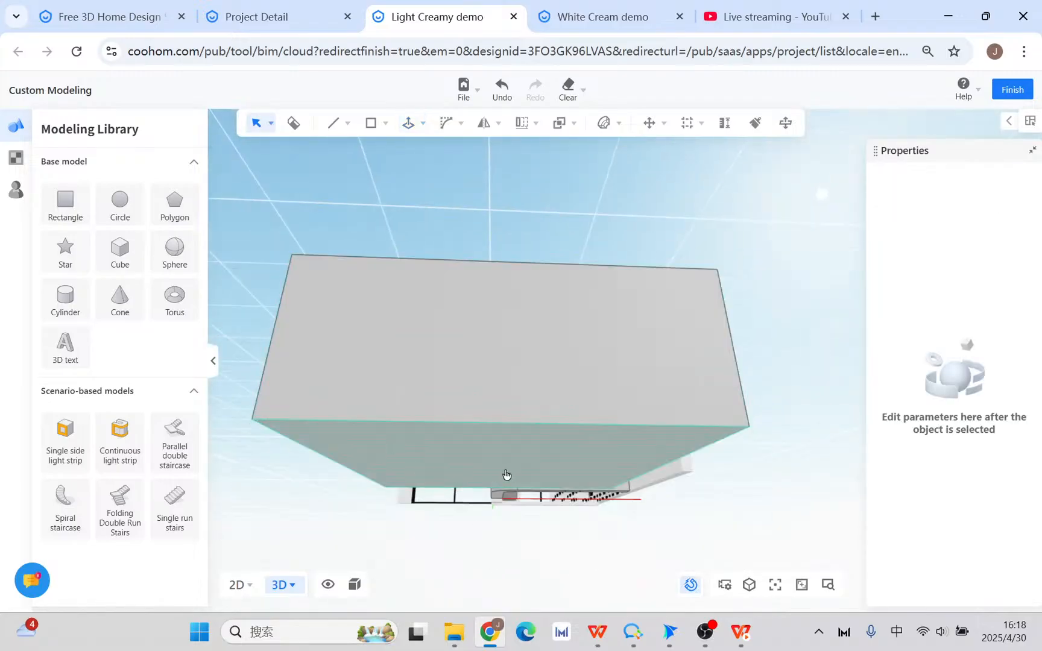
pyautogui.click(465, 455)
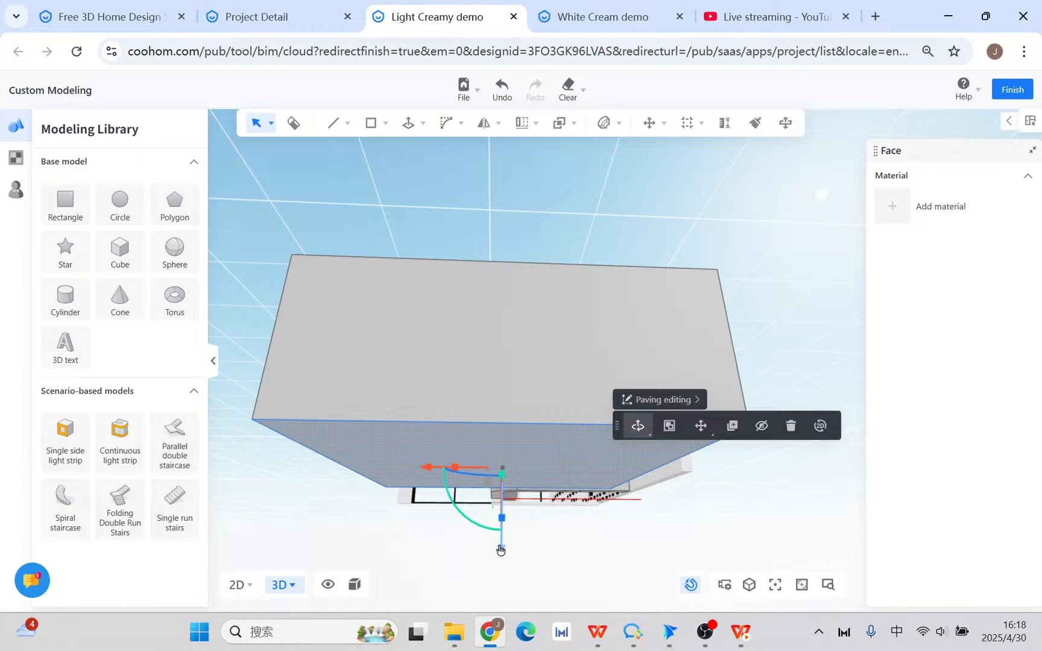
pyautogui.moveTo(503, 540); pyautogui.dragTo(504, 600)
pyautogui.moveTo(347, 208); pyautogui.dragTo(392, 367, button='right')
# - Round all edges of the whole box with Bevel 3D, using a 650 mm corner radius and 40 cymal edges
pyautogui.click(392, 366)
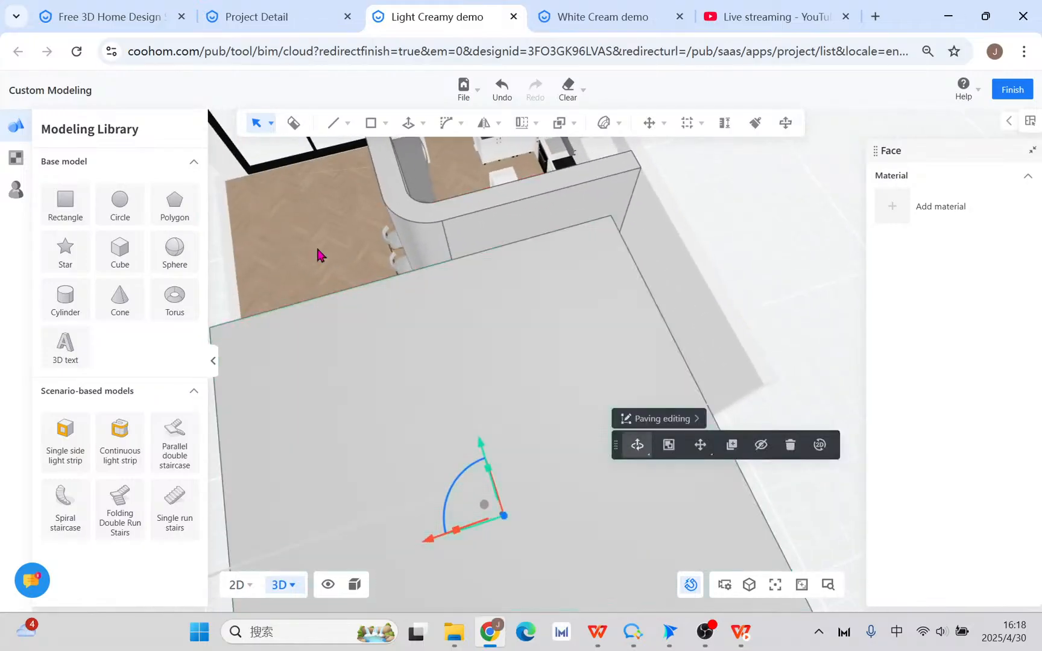
pyautogui.scroll(-3, 317, 247)
pyautogui.moveTo(320, 246); pyautogui.dragTo(436, 265, button='middle')
pyautogui.moveTo(444, 124)
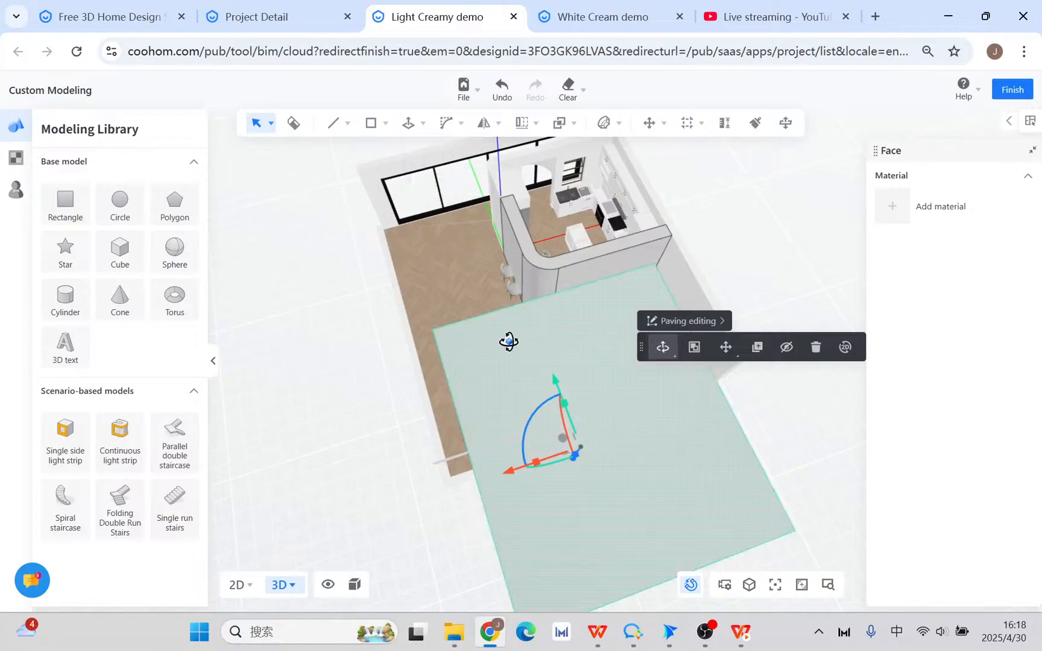
pyautogui.moveTo(508, 342); pyautogui.dragTo(514, 449, button='right')
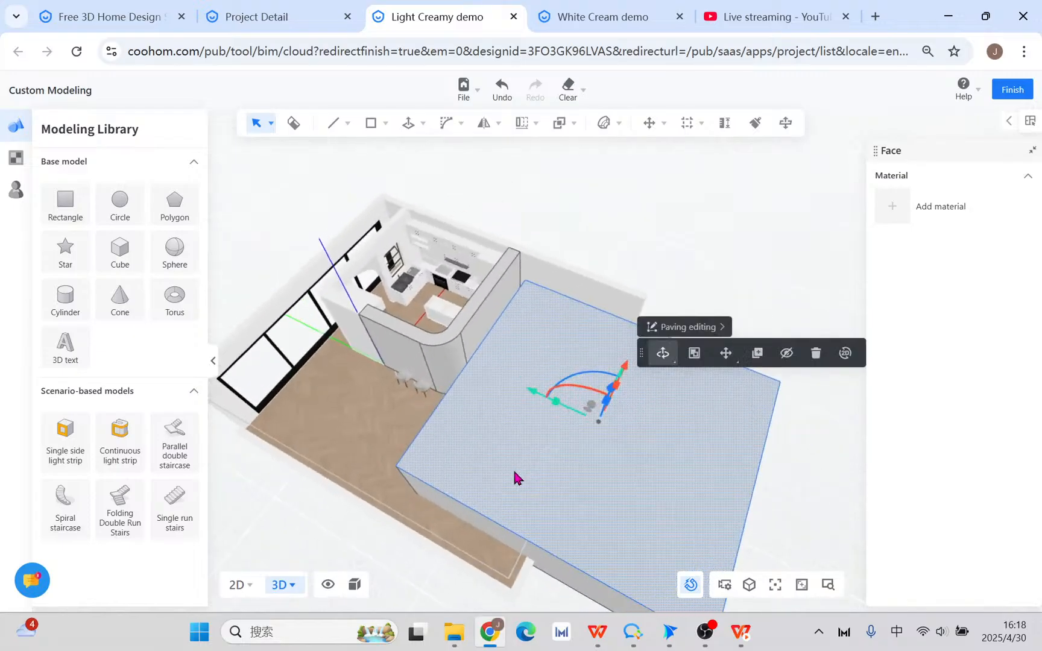
pyautogui.press('shift')
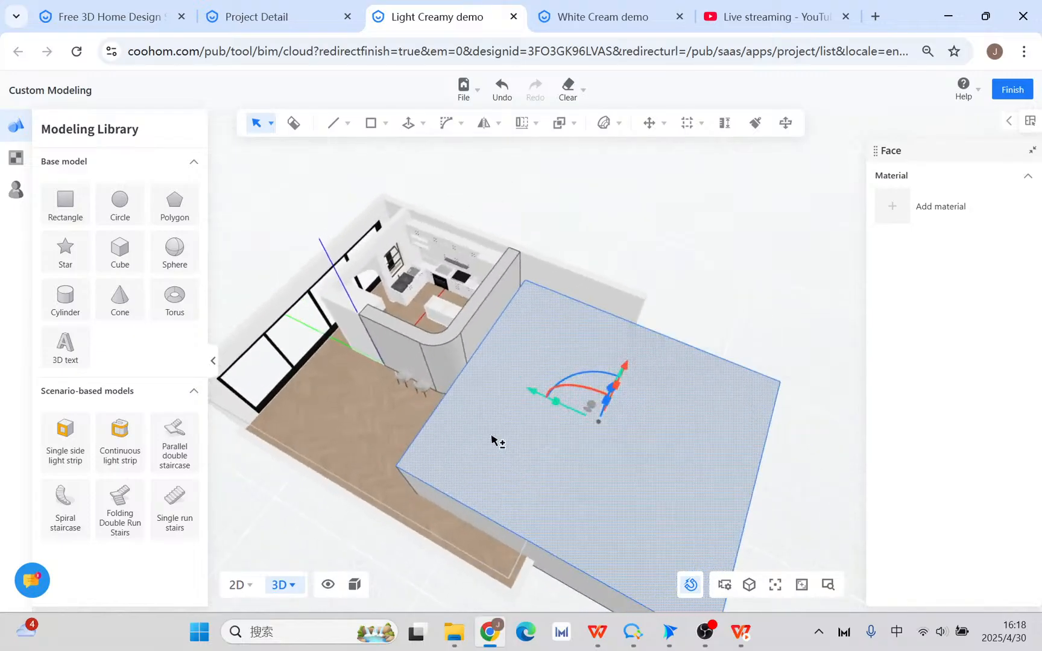
pyautogui.keyDown('shift'); pyautogui.click(492, 440); pyautogui.keyUp('shift')
pyautogui.moveTo(838, 527); pyautogui.dragTo(773, 347, button='middle')
pyautogui.moveTo(415, 461); pyautogui.dragTo(528, 510, button='right')
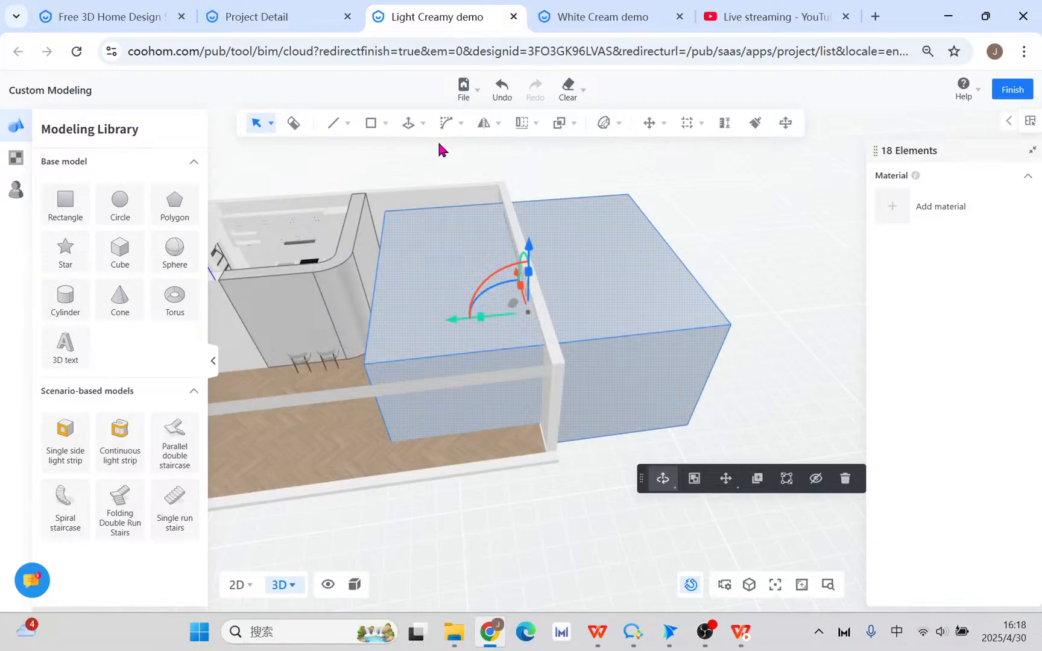
pyautogui.click(446, 123)
pyautogui.click(460, 182)
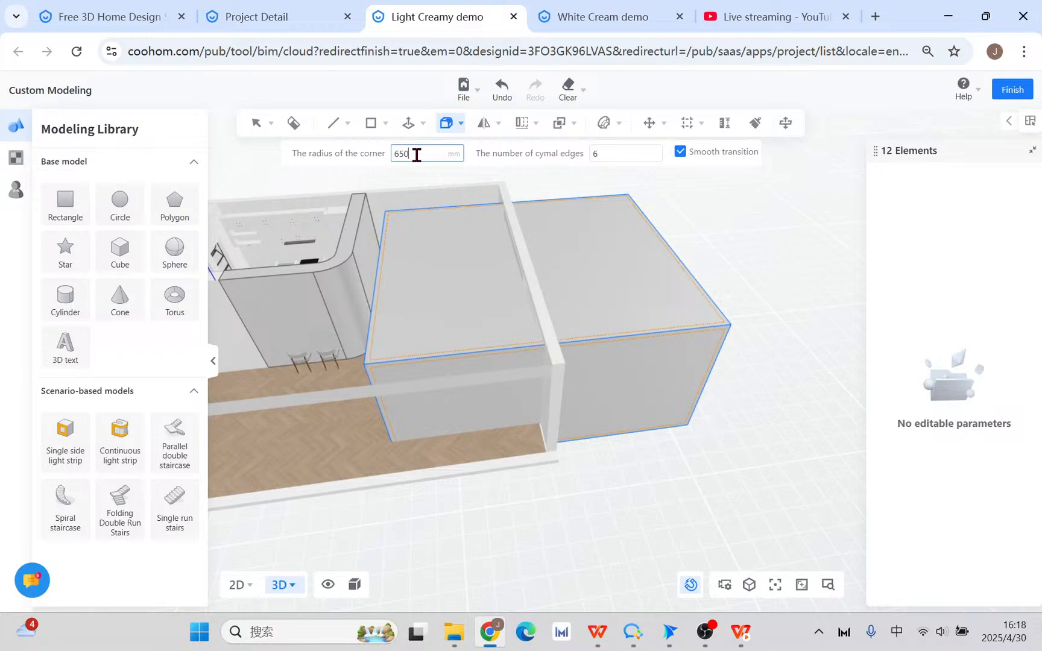
pyautogui.click(621, 154)
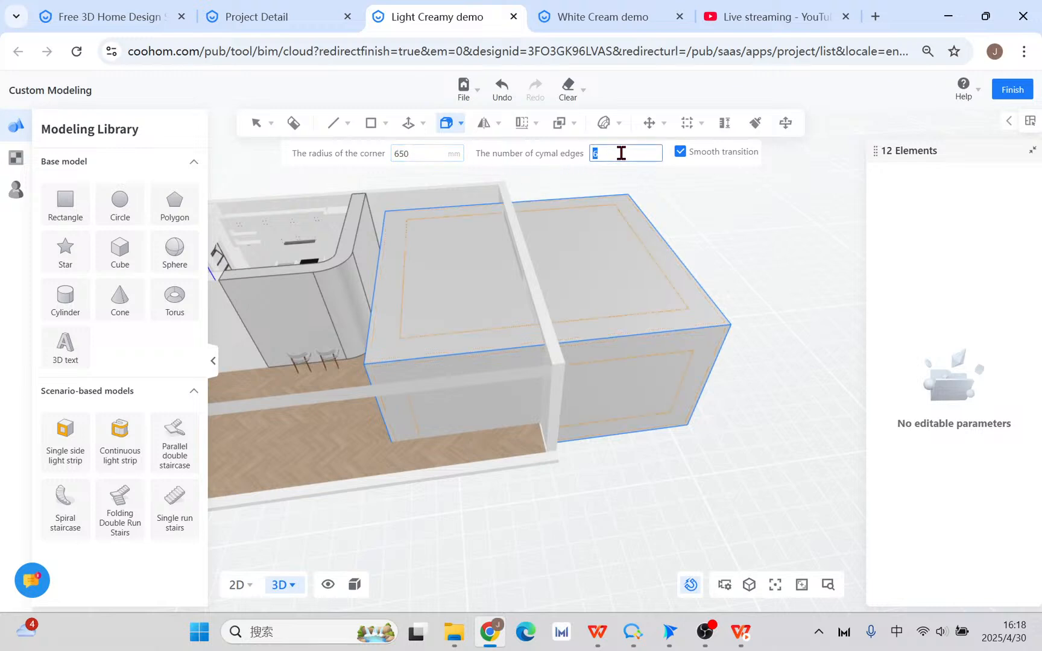
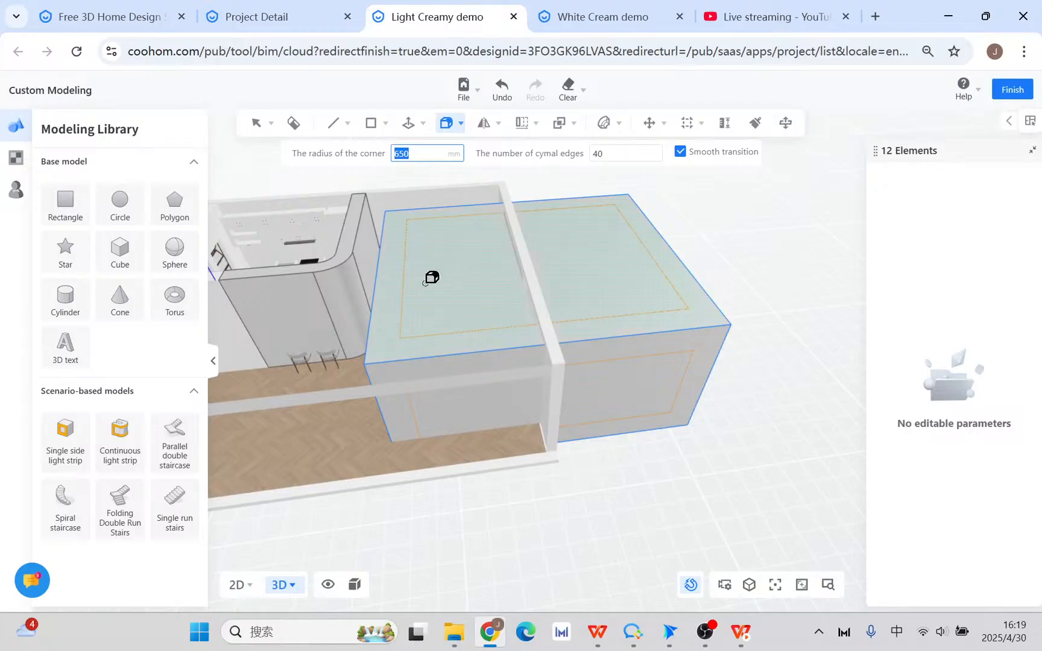
pyautogui.click(453, 126)
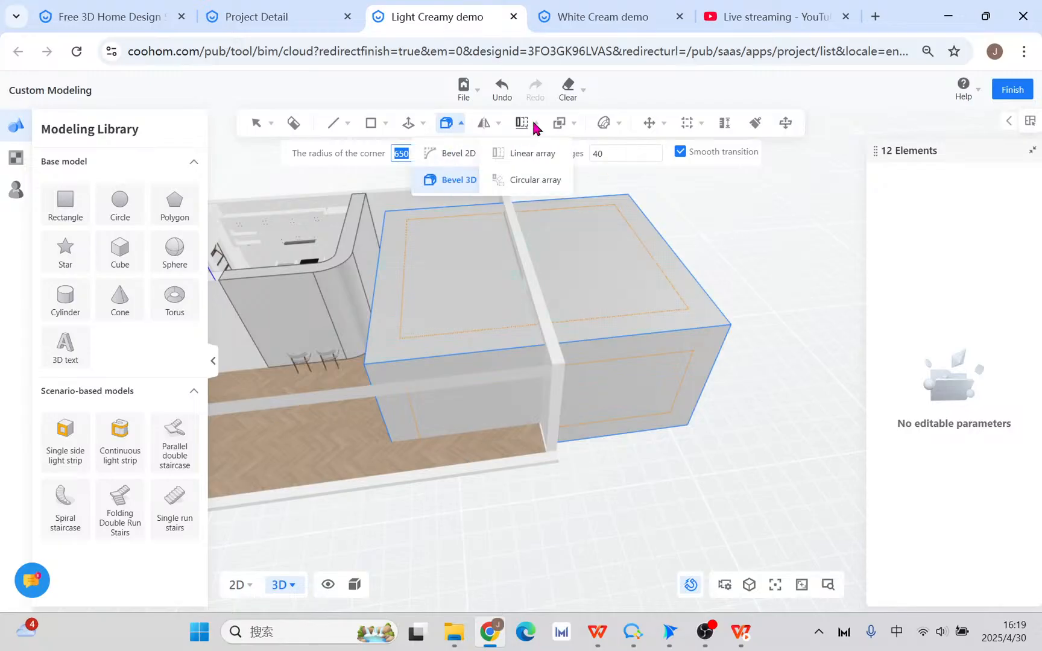
pyautogui.moveTo(558, 125)
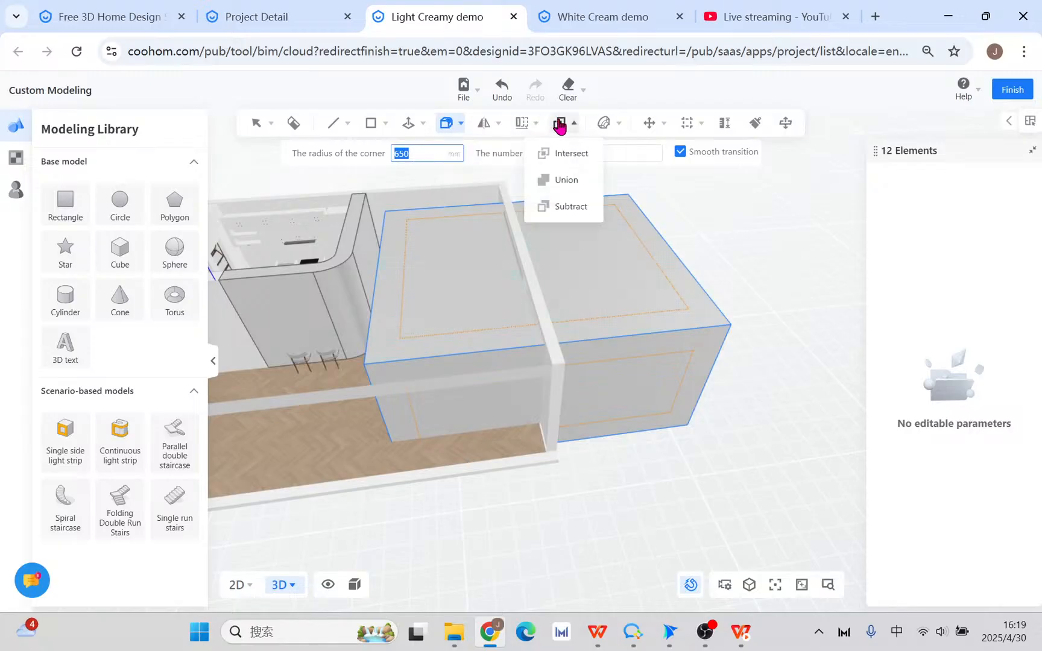
pyautogui.click(580, 214)
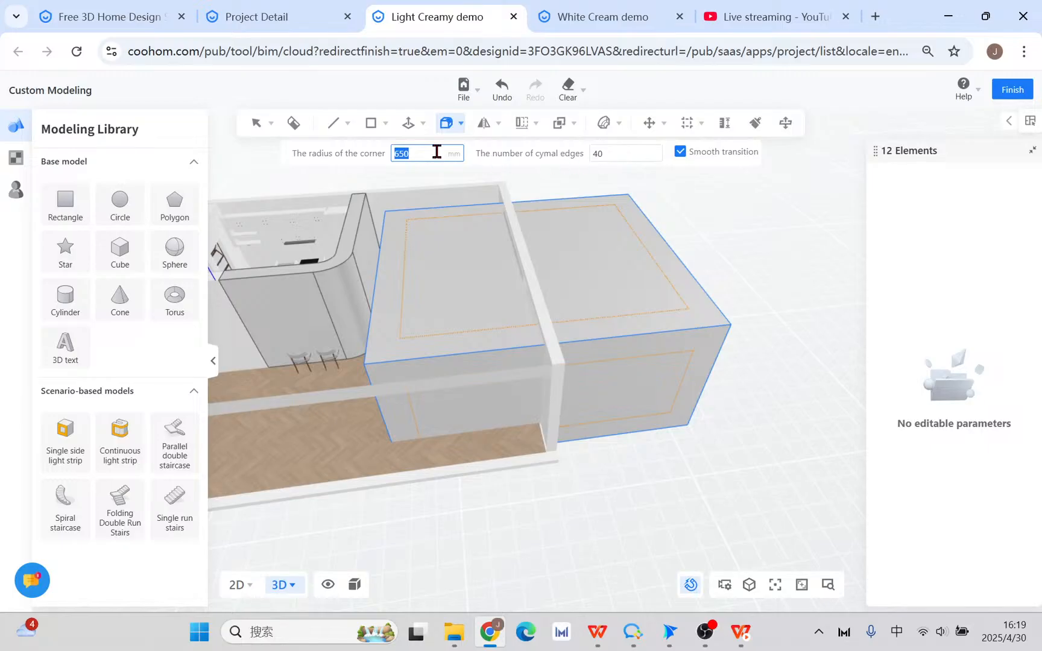
pyautogui.click(436, 298)
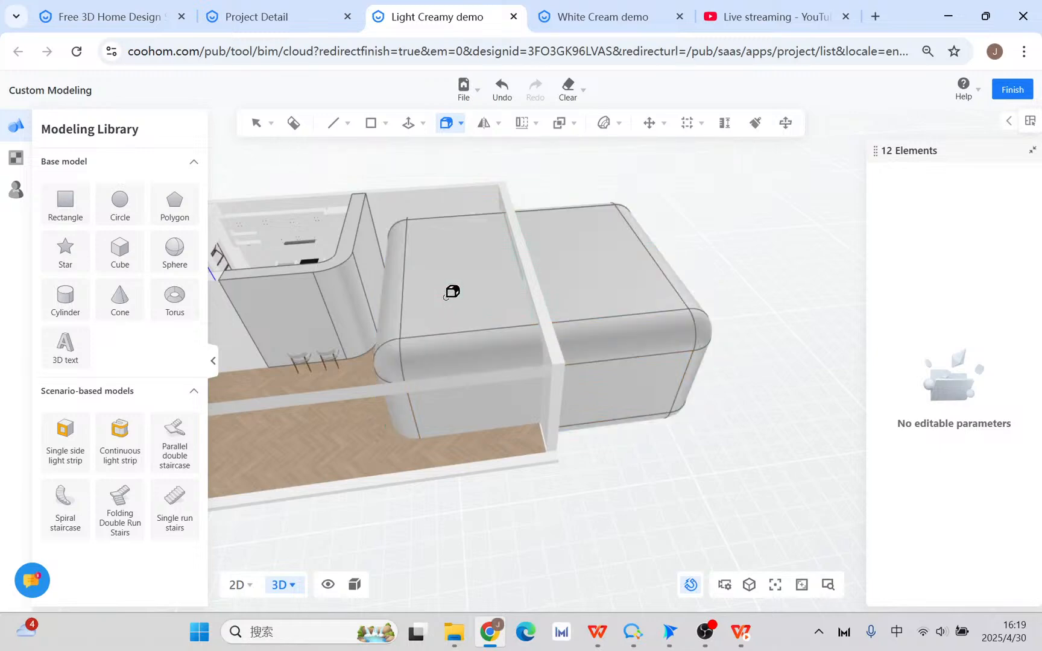
pyautogui.click(583, 282)
# - Examine the rounded box's corners and underside against the floor and the L-shaped wall from several angles
pyautogui.moveTo(757, 357); pyautogui.dragTo(776, 309, button='middle')
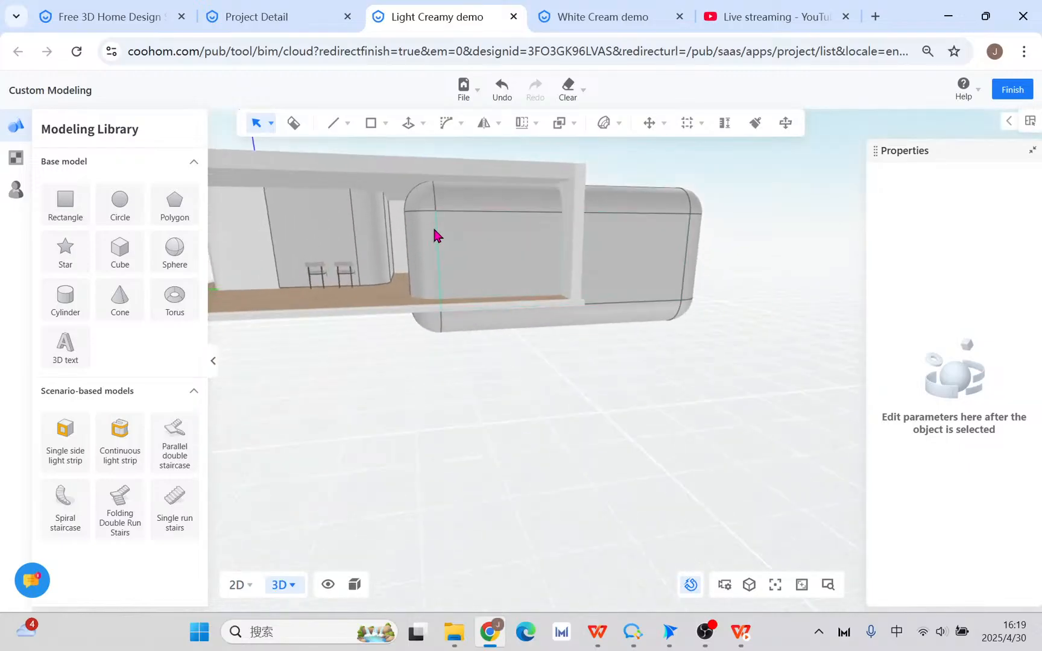
pyautogui.moveTo(429, 192); pyautogui.dragTo(467, 232, button='middle')
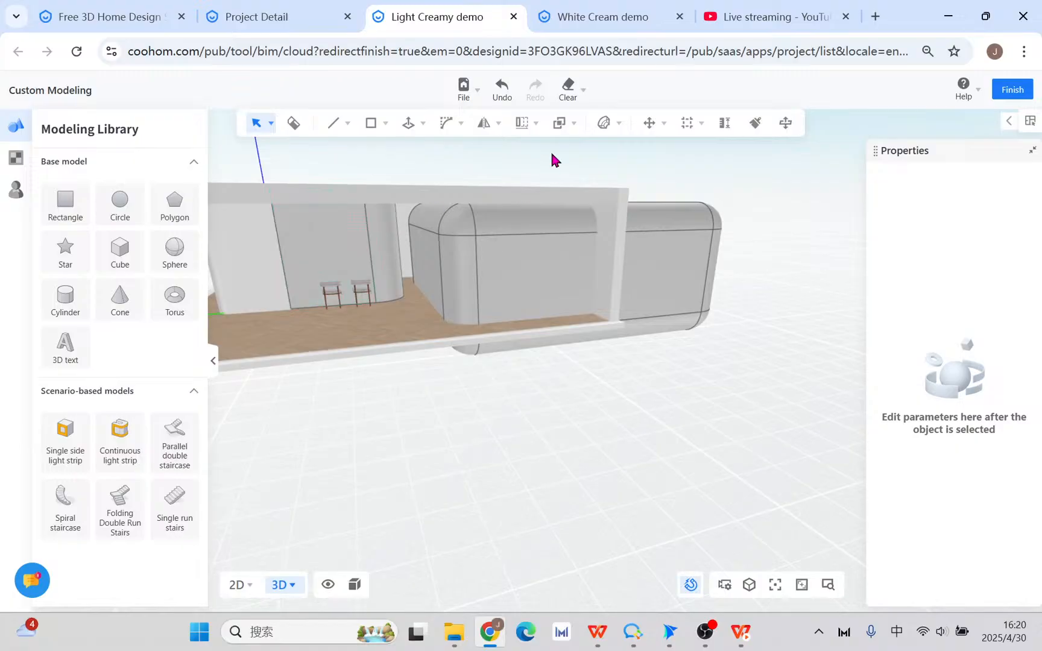
pyautogui.click(561, 124)
pyautogui.click(565, 208)
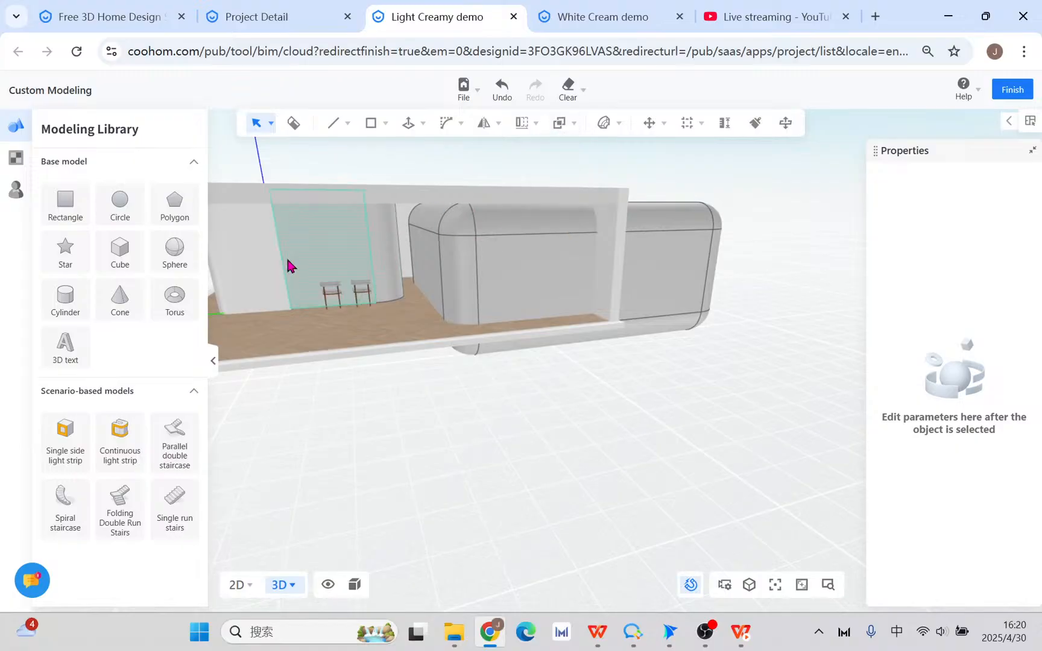
pyautogui.moveTo(288, 266); pyautogui.dragTo(249, 319, button='middle')
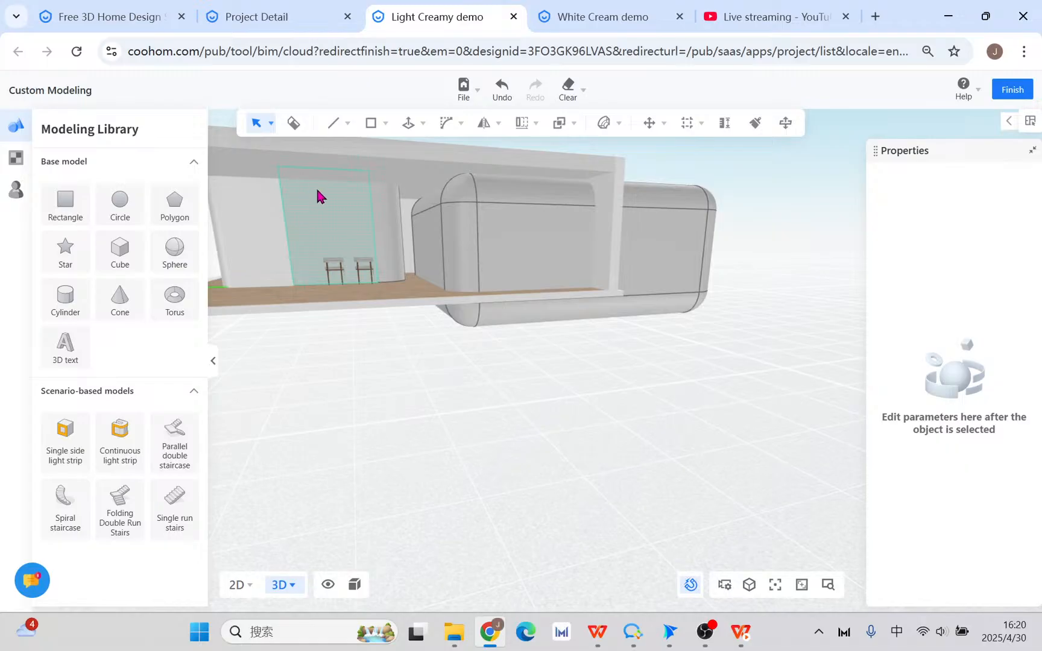
pyautogui.moveTo(377, 349); pyautogui.dragTo(414, 422, button='middle')
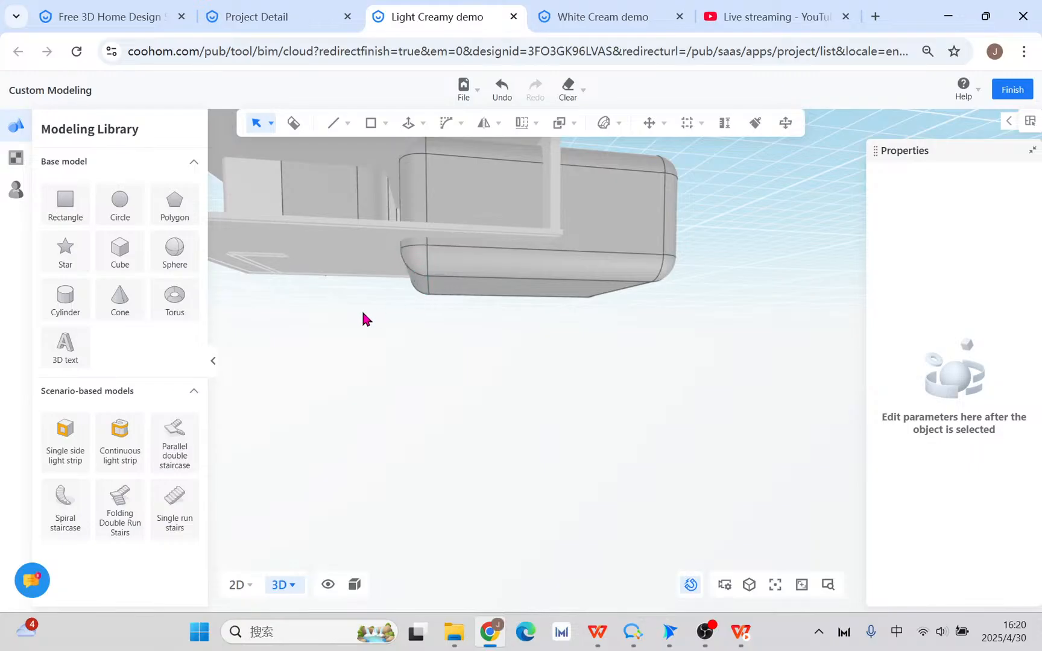
pyautogui.moveTo(365, 318); pyautogui.dragTo(552, 262, button='middle')
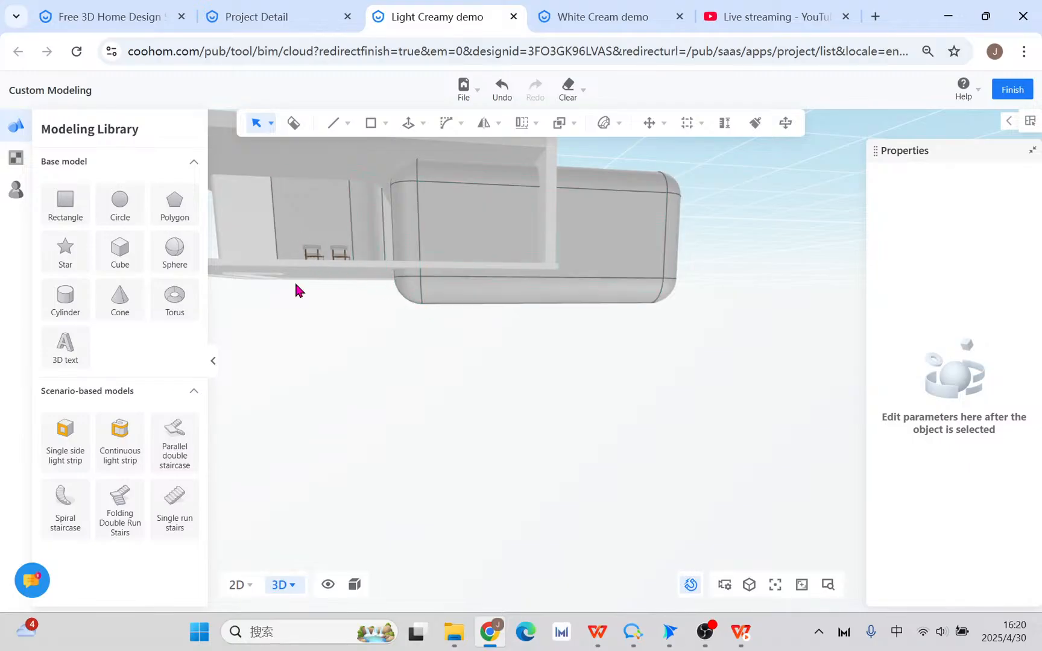
pyautogui.moveTo(295, 289); pyautogui.dragTo(333, 361, button='middle')
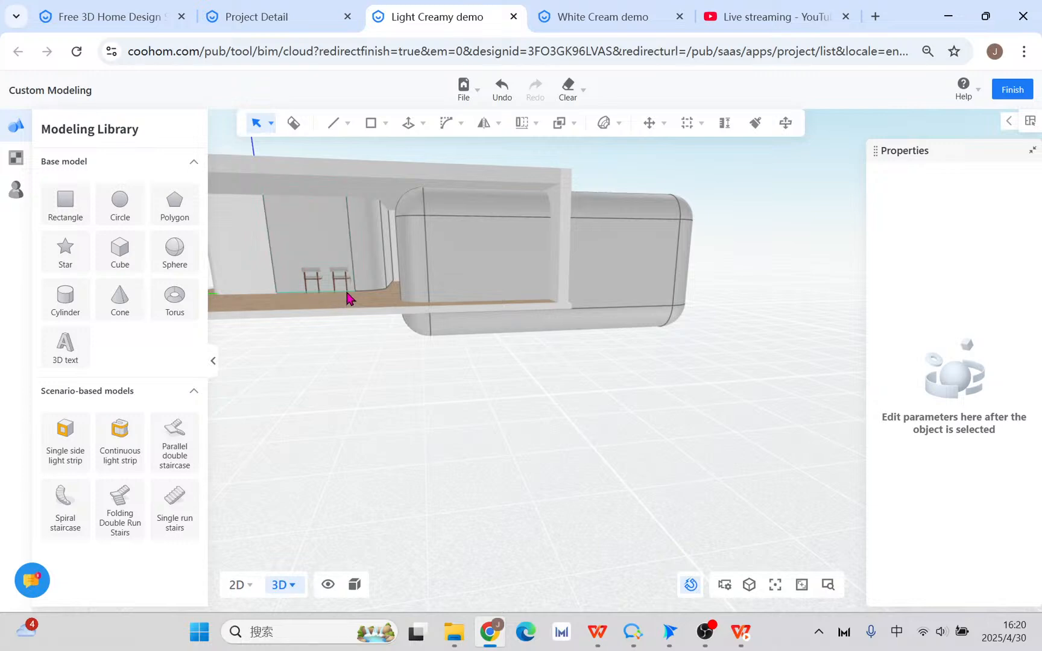
# - Select every face of the rounded box and combine them into one group
pyautogui.moveTo(675, 446); pyautogui.dragTo(379, 389, button='middle')
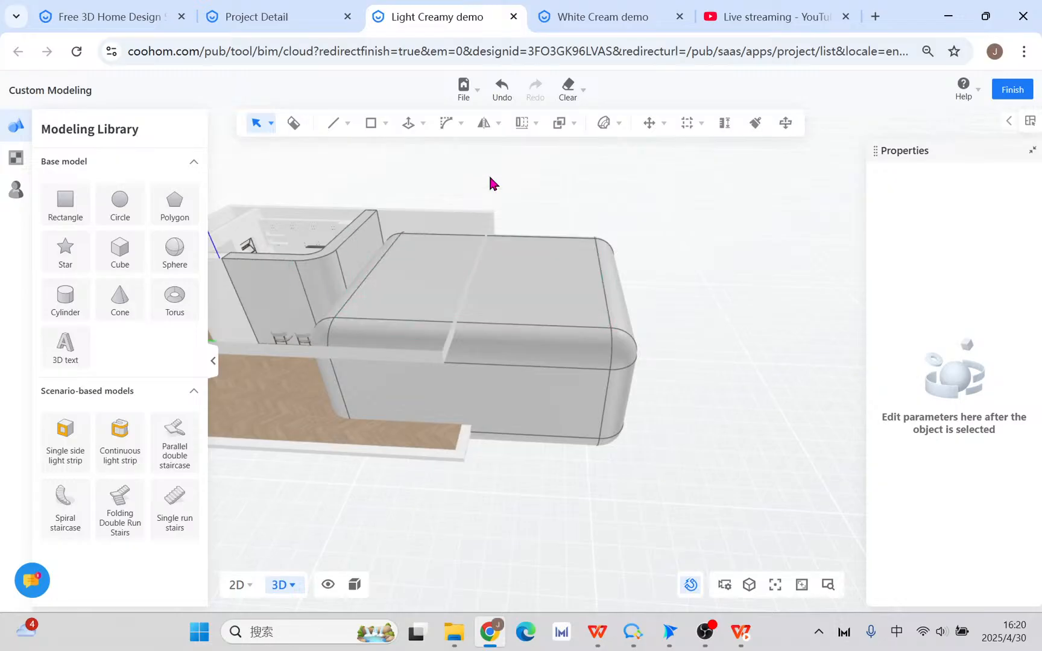
pyautogui.click(561, 123)
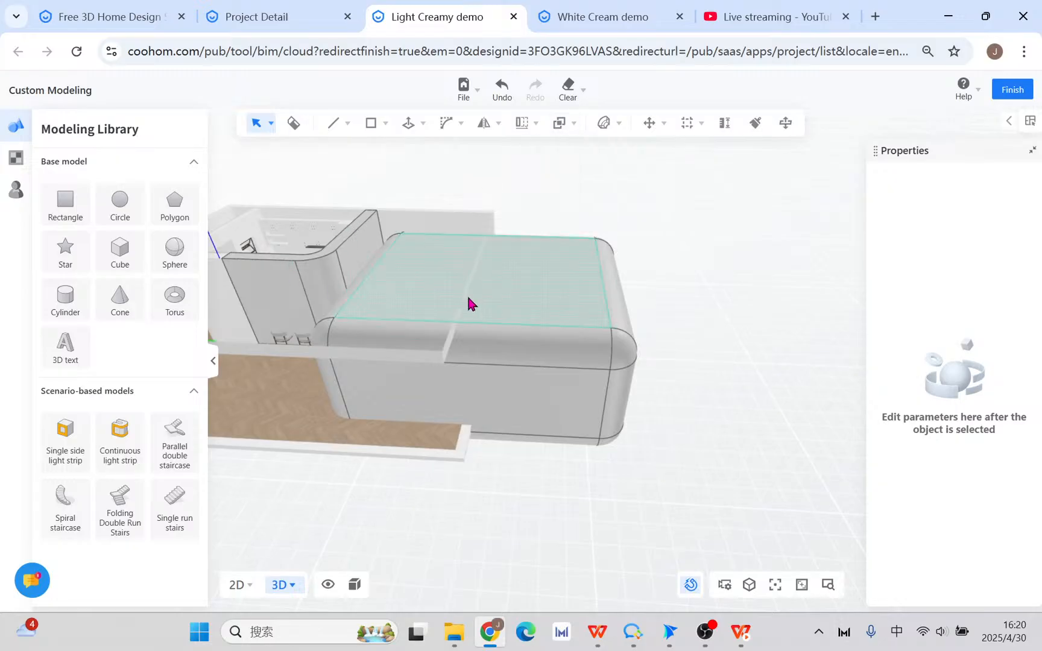
pyautogui.click(538, 299)
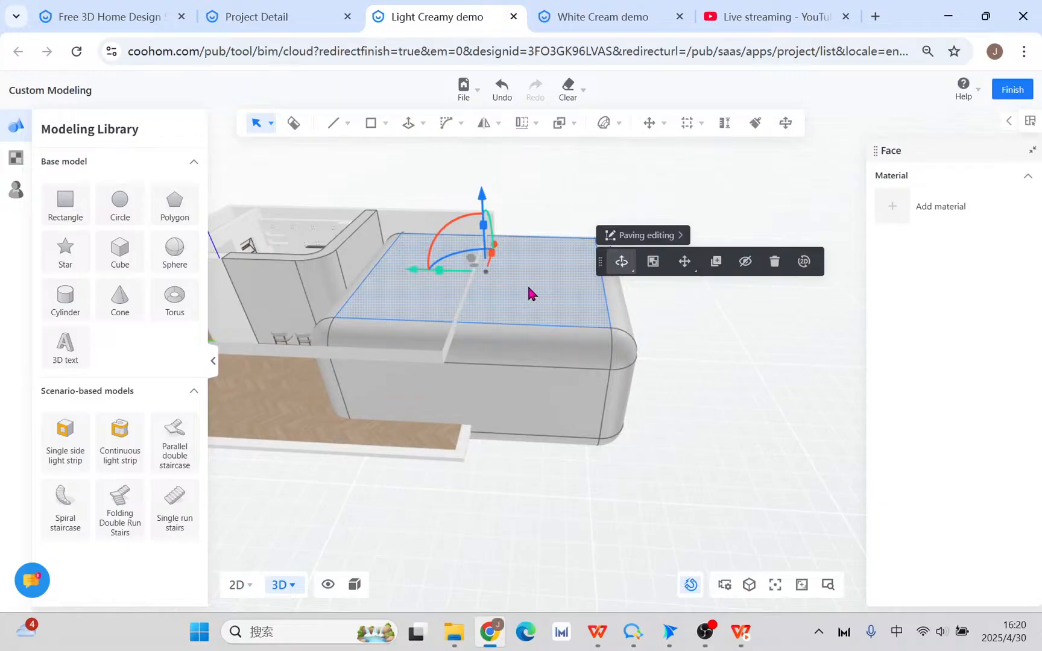
pyautogui.tripleClick(528, 288)
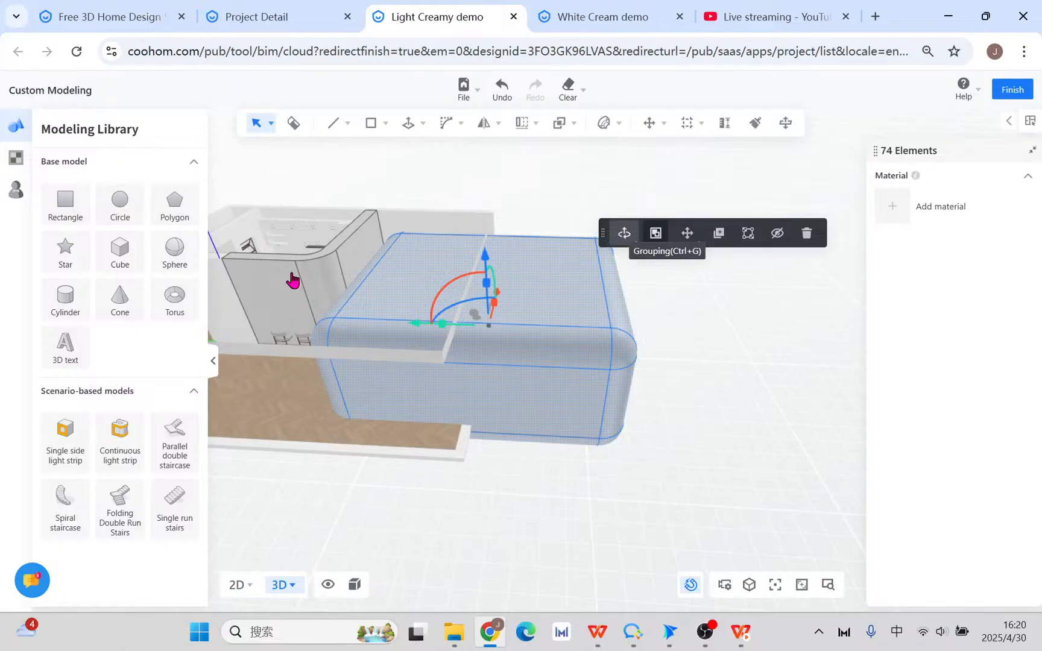
pyautogui.hotkey('ctrl', 'g')
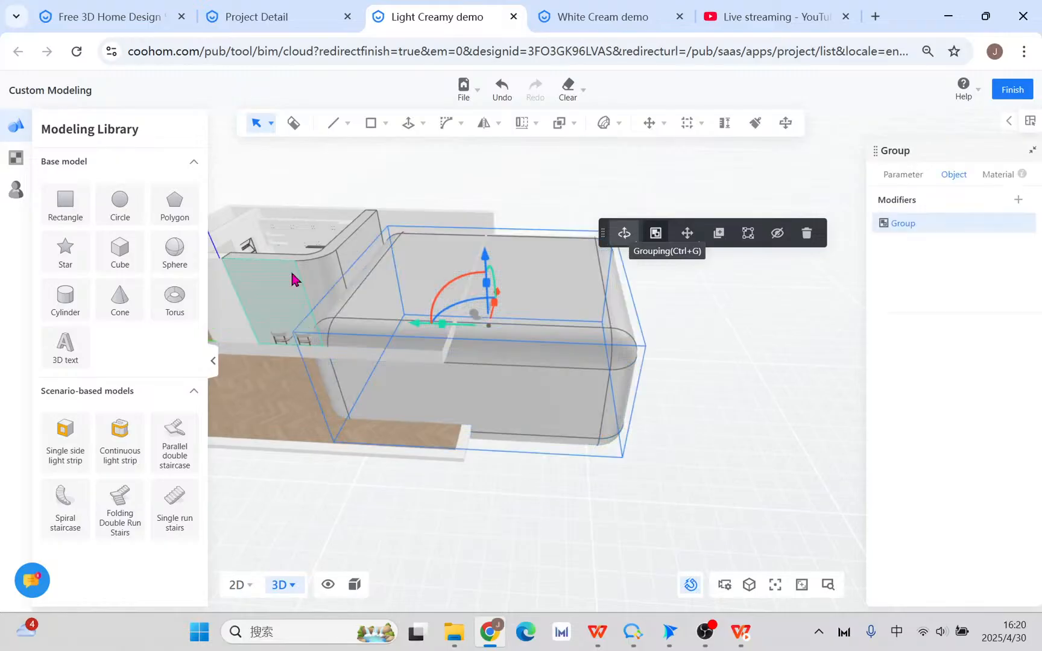
pyautogui.moveTo(556, 138)
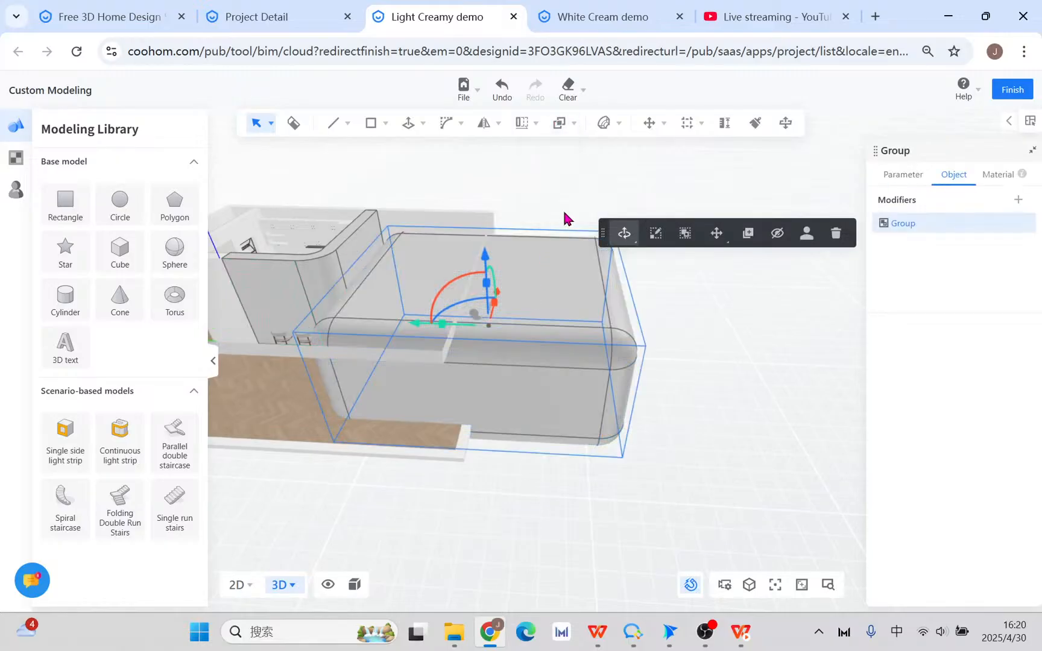
# - Select the whole L-shaped wall and combine its elements into one group
pyautogui.click(261, 303)
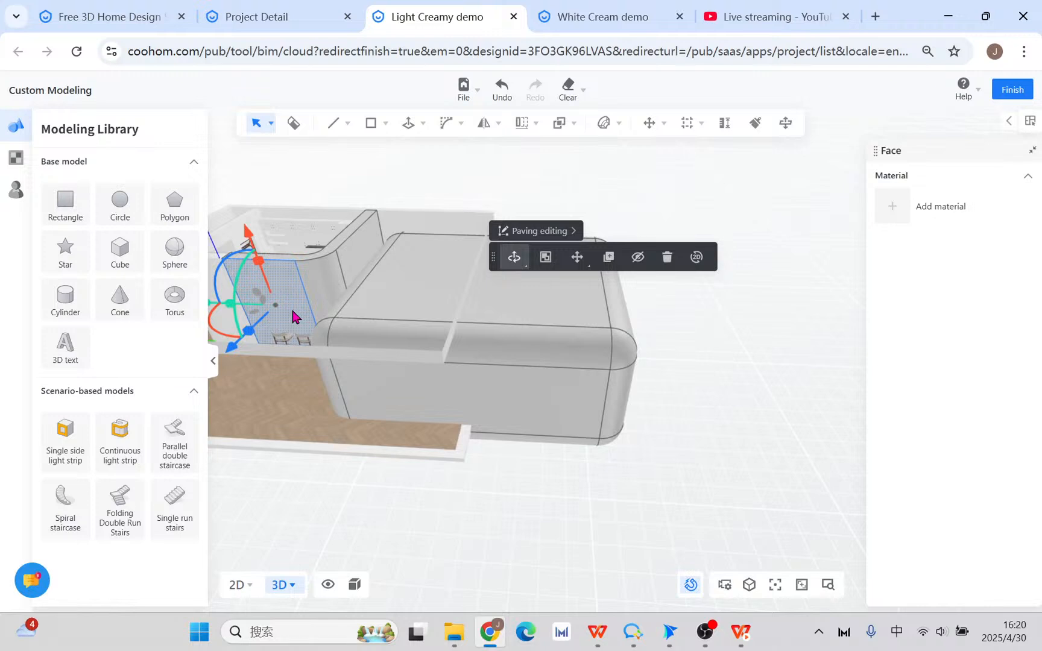
pyautogui.tripleClick(293, 303)
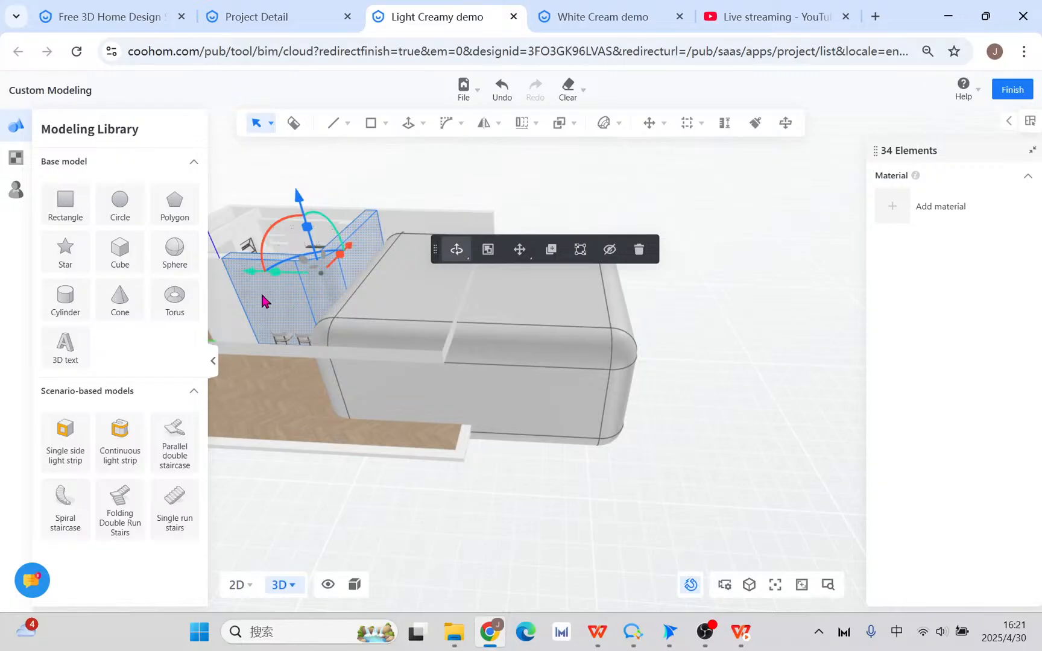
pyautogui.click(489, 250)
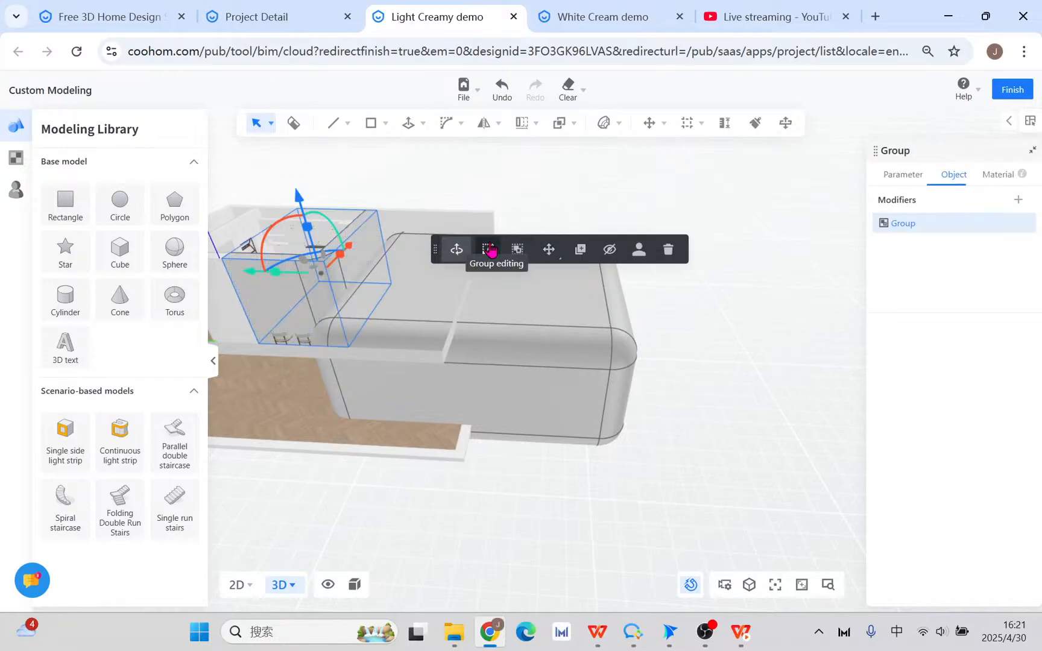
# - Move the rounded box group along the green axis, further into the L-shaped wall
pyautogui.click(515, 369)
pyautogui.moveTo(416, 324); pyautogui.dragTo(321, 331)
pyautogui.moveTo(317, 452); pyautogui.dragTo(477, 517, button='middle')
pyautogui.moveTo(436, 504); pyautogui.dragTo(461, 455, button='right')
pyautogui.moveTo(634, 284); pyautogui.dragTo(624, 295)
pyautogui.scroll(3, 363, 398)
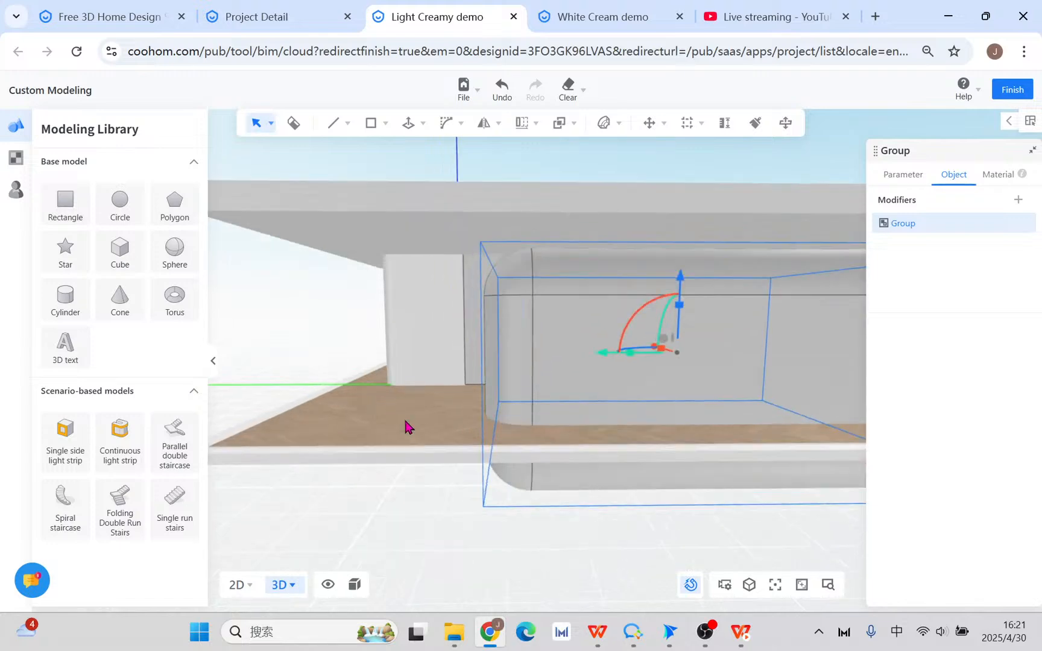
pyautogui.moveTo(404, 418); pyautogui.dragTo(449, 437, button='right')
pyautogui.moveTo(616, 362); pyautogui.dragTo(616, 366, button='right')
pyautogui.moveTo(616, 365); pyautogui.dragTo(591, 356)
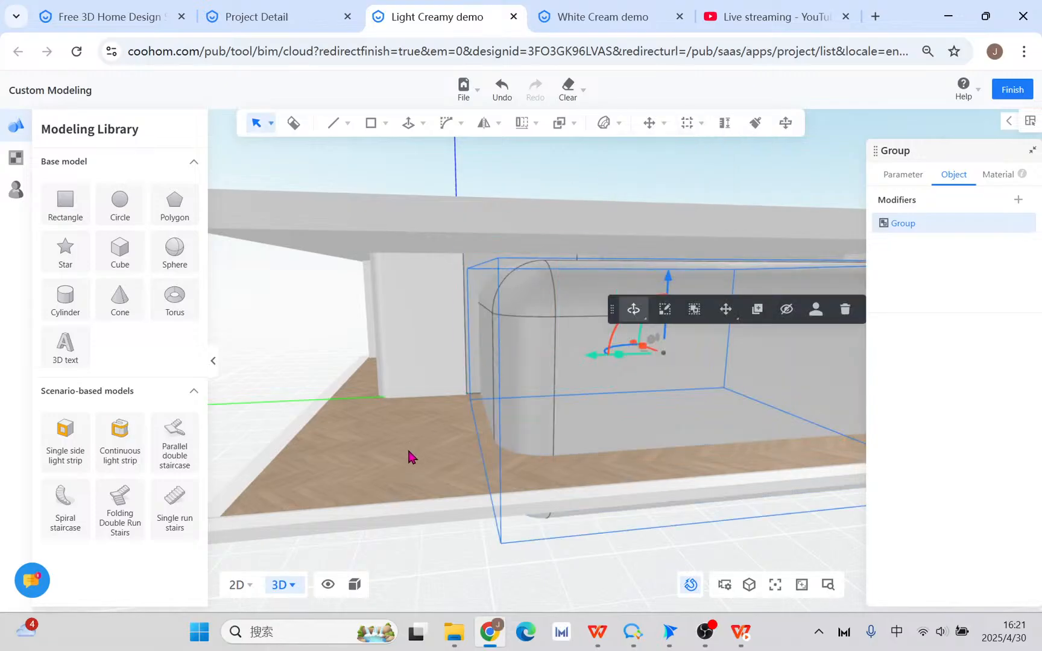
# - Shift the rounded box group slightly outward along the red axis and fine-tune its position against the L-shaped wall
pyautogui.moveTo(412, 456); pyautogui.dragTo(310, 475, button='right')
pyautogui.moveTo(613, 560); pyautogui.dragTo(456, 429, button='right')
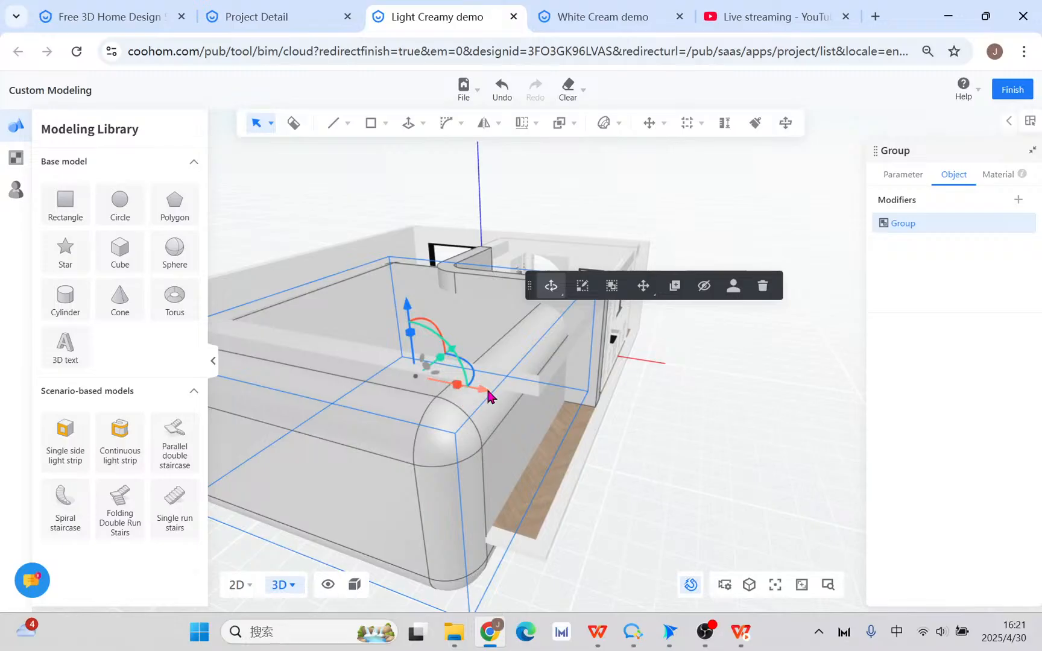
pyautogui.moveTo(481, 389); pyautogui.dragTo(509, 391)
pyautogui.moveTo(670, 451); pyautogui.dragTo(706, 439, button='right')
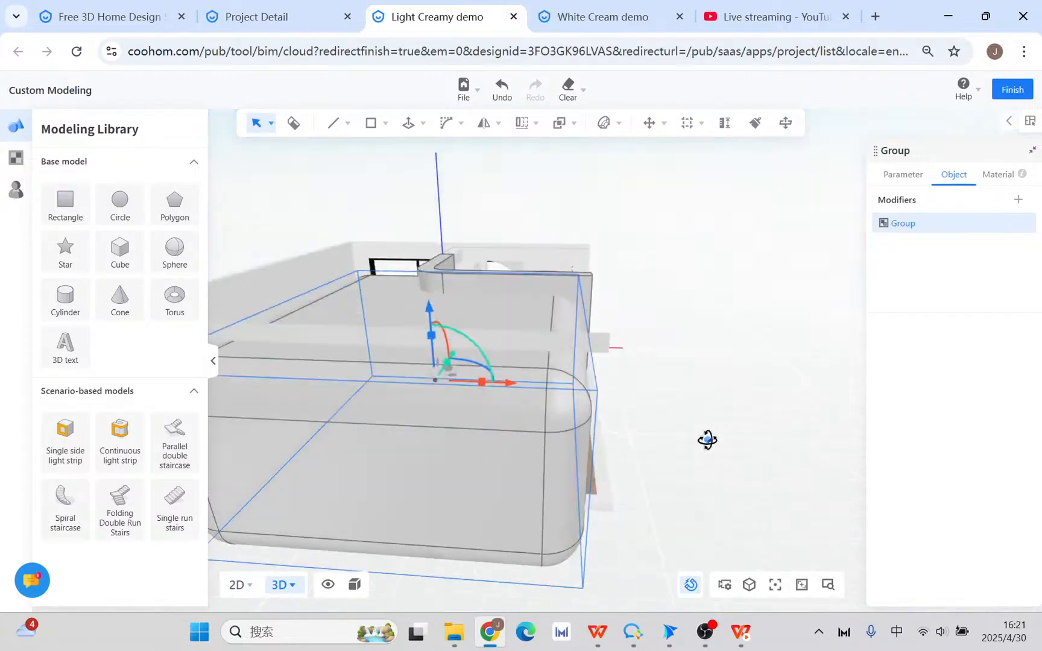
pyautogui.moveTo(480, 300); pyautogui.dragTo(371, 457, button='right')
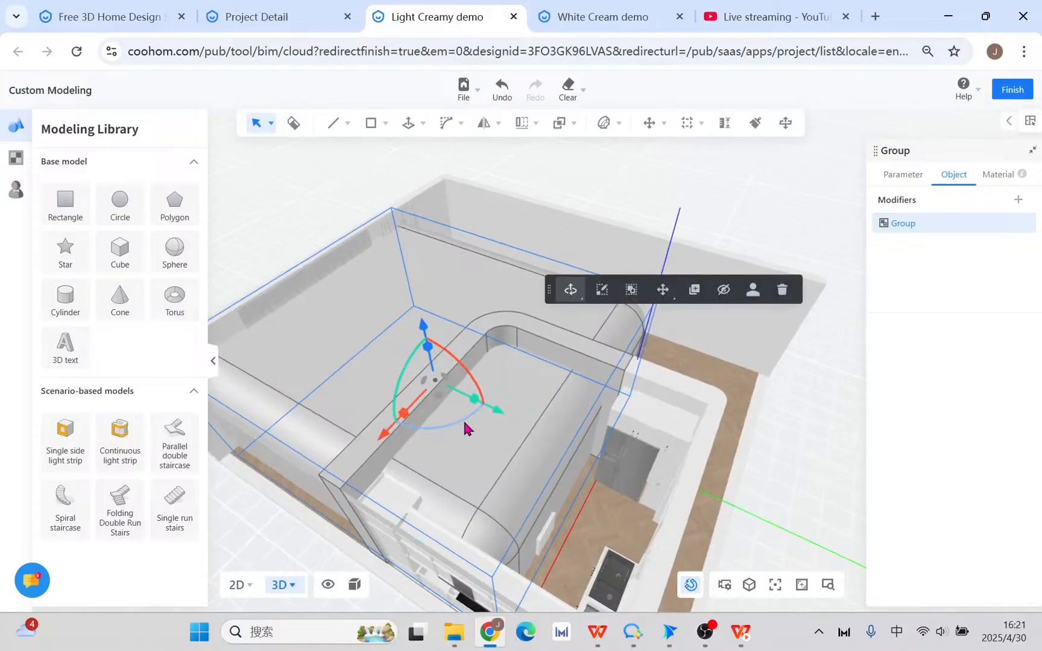
pyautogui.moveTo(506, 419); pyautogui.dragTo(504, 413)
pyautogui.moveTo(504, 413); pyautogui.dragTo(590, 402, button='right')
# - Subtract the rounded box group from the L-shaped wall group to cut the arched opening
pyautogui.click(574, 123)
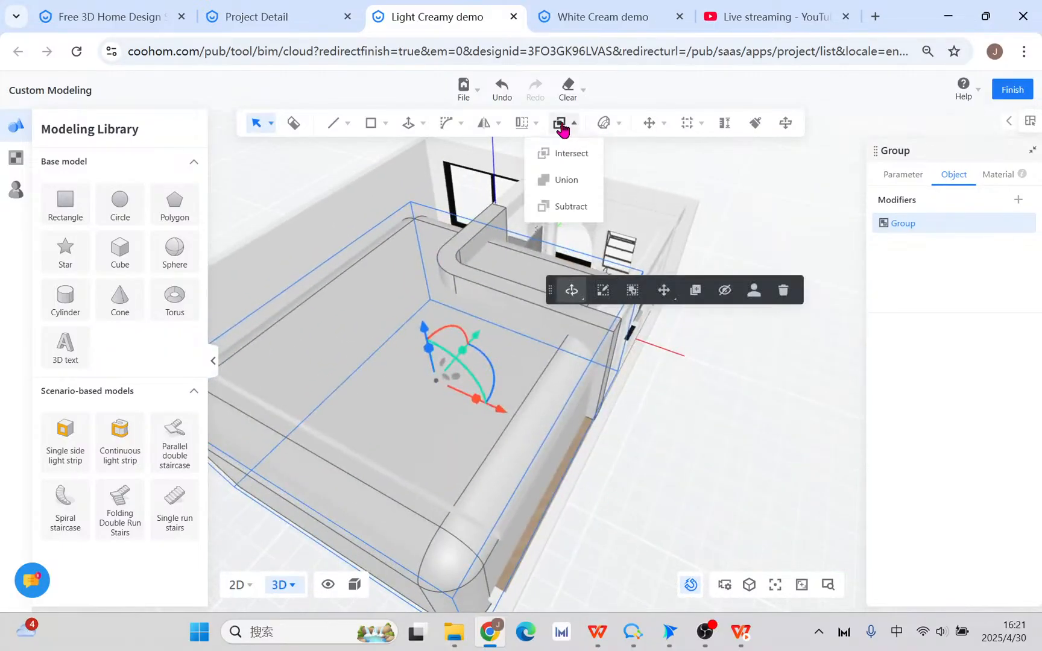
pyautogui.click(572, 205)
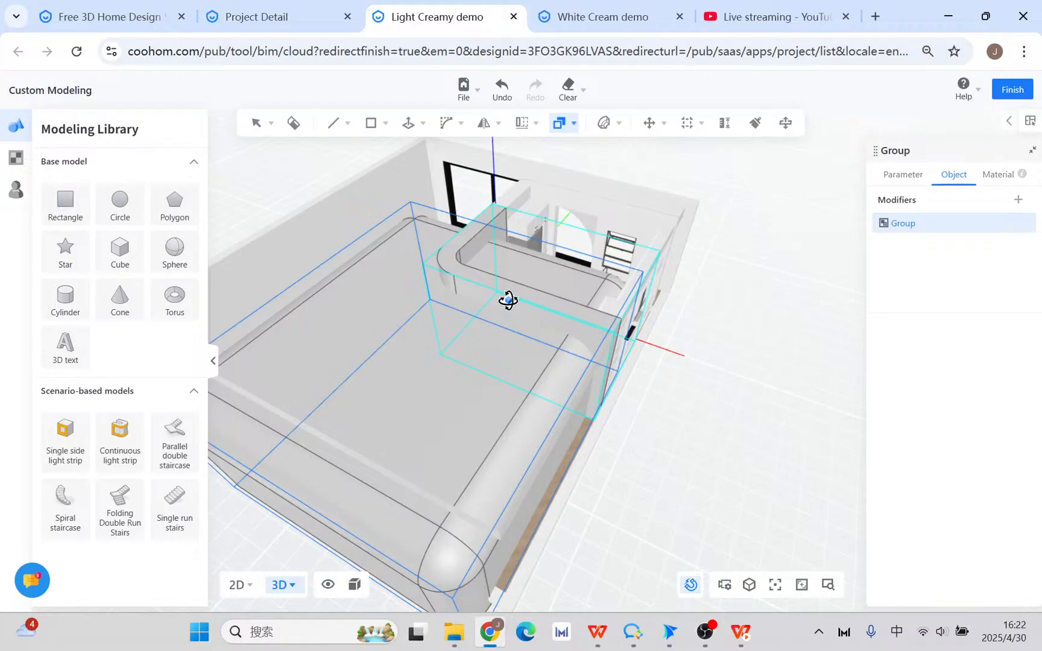
pyautogui.click(526, 285)
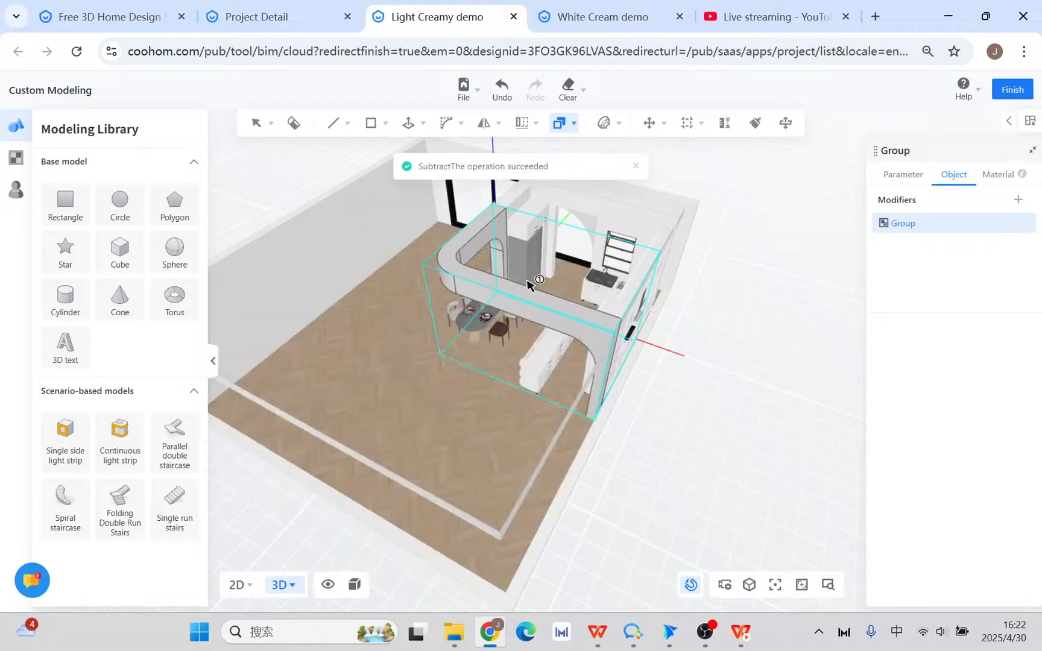
pyautogui.press('Escape')
pyautogui.moveTo(411, 413); pyautogui.dragTo(596, 430, button='middle')
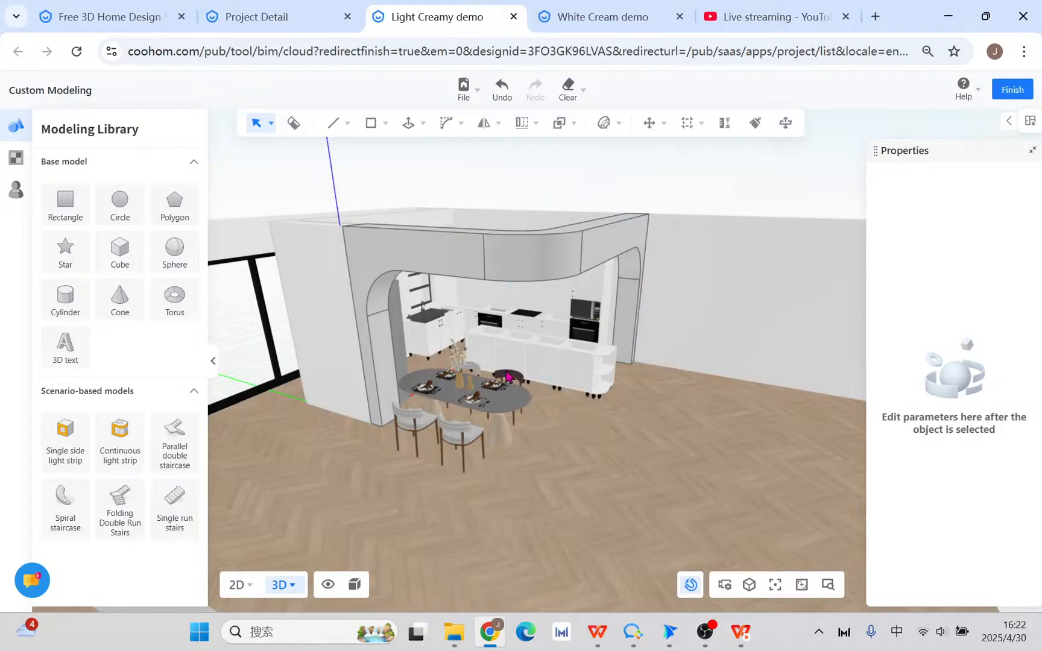
# - Switch to the presentation to check the Creamy style reference renders, then return to the custom model in the browser
pyautogui.click(741, 631)
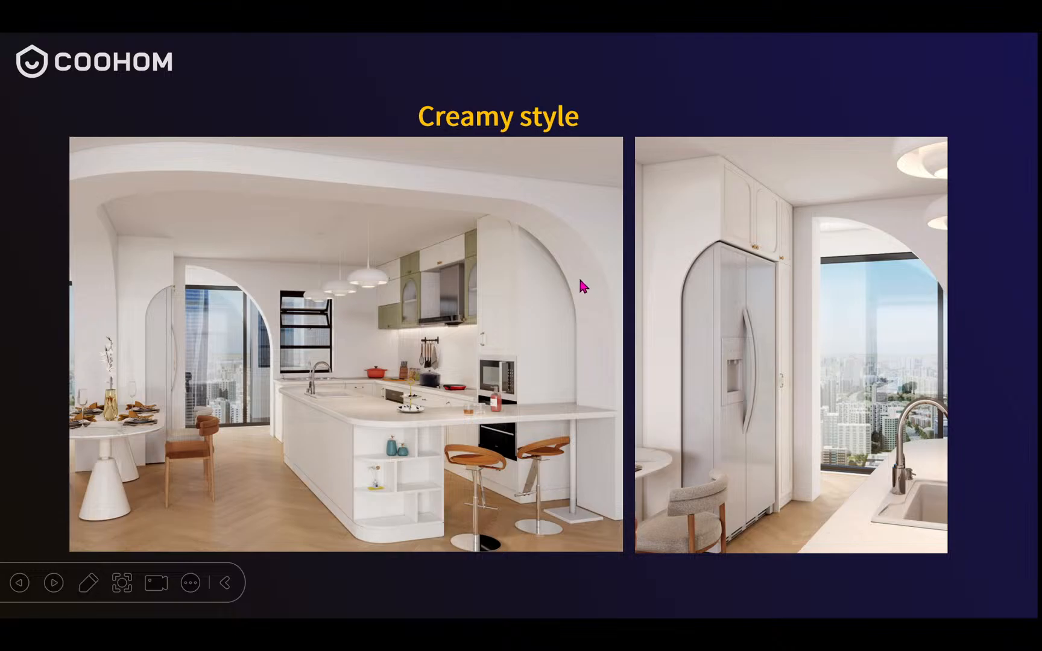
pyautogui.press('super+d')
pyautogui.click(465, 634)
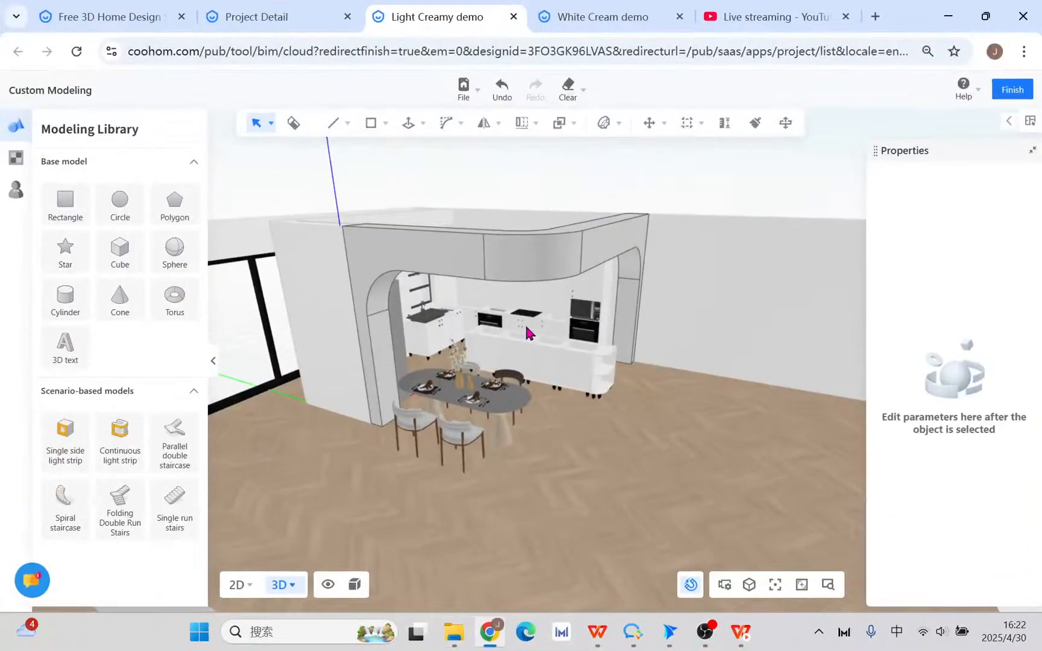
# - Ungroup the L-shaped arched wall so its individual edges can be selected
pyautogui.click(526, 333)
pyautogui.moveTo(702, 433); pyautogui.dragTo(707, 421)
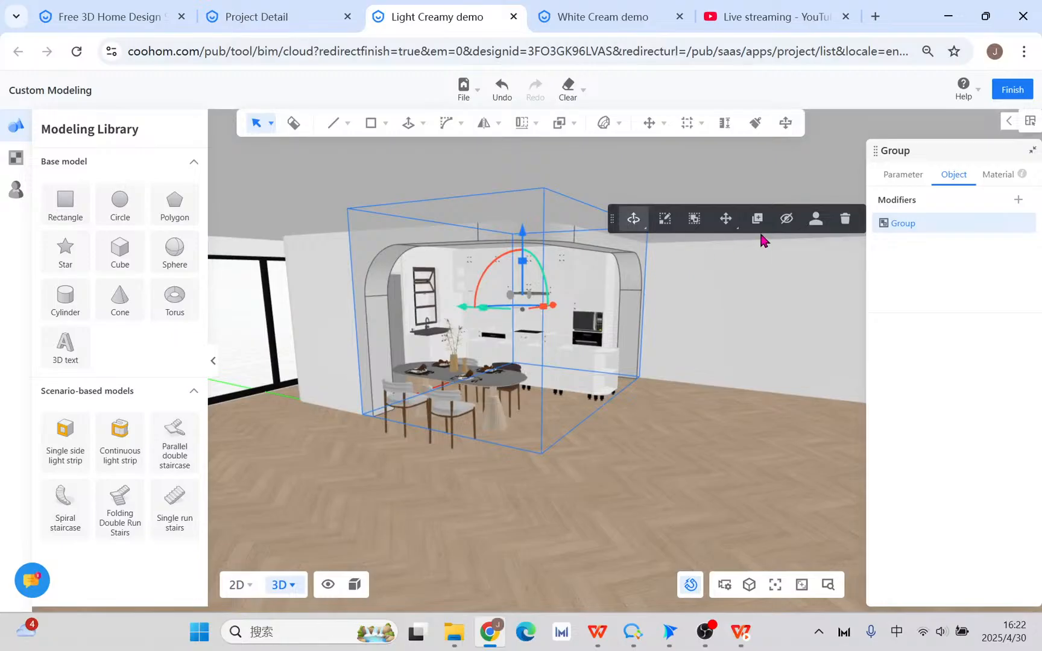
pyautogui.click(694, 221)
pyautogui.moveTo(644, 384); pyautogui.dragTo(671, 455, button='middle')
pyautogui.scroll(2, 671, 455)
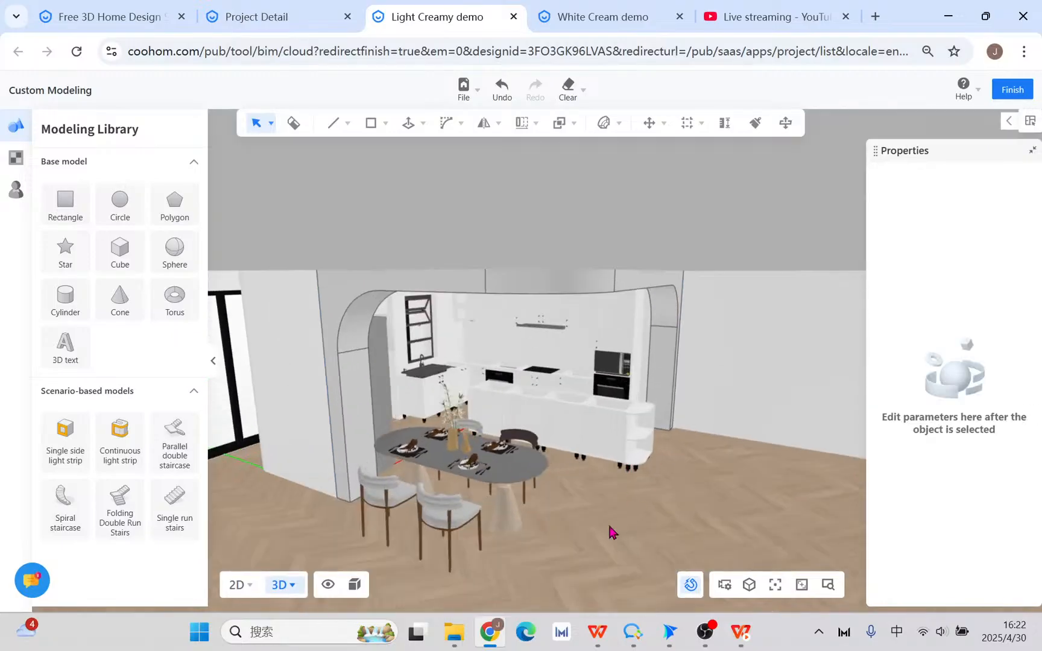
pyautogui.moveTo(609, 524)
pyautogui.mouseDown()
pyautogui.moveTo(659, 524)
pyautogui.moveTo(666, 510)
pyautogui.moveTo(636, 532)
pyautogui.moveTo(622, 526)
pyautogui.mouseUp()
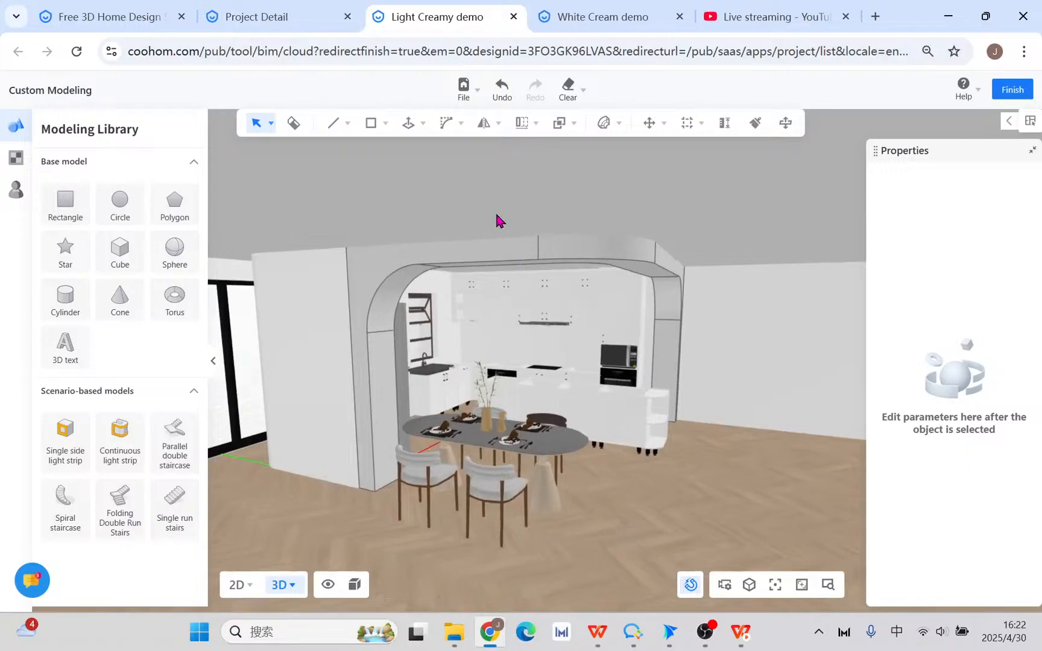
# - Bevel the arched opening's outer edges with Bevel 3D, using a 100 mm corner radius, 6 cymal edges and smooth transition
pyautogui.moveTo(445, 126)
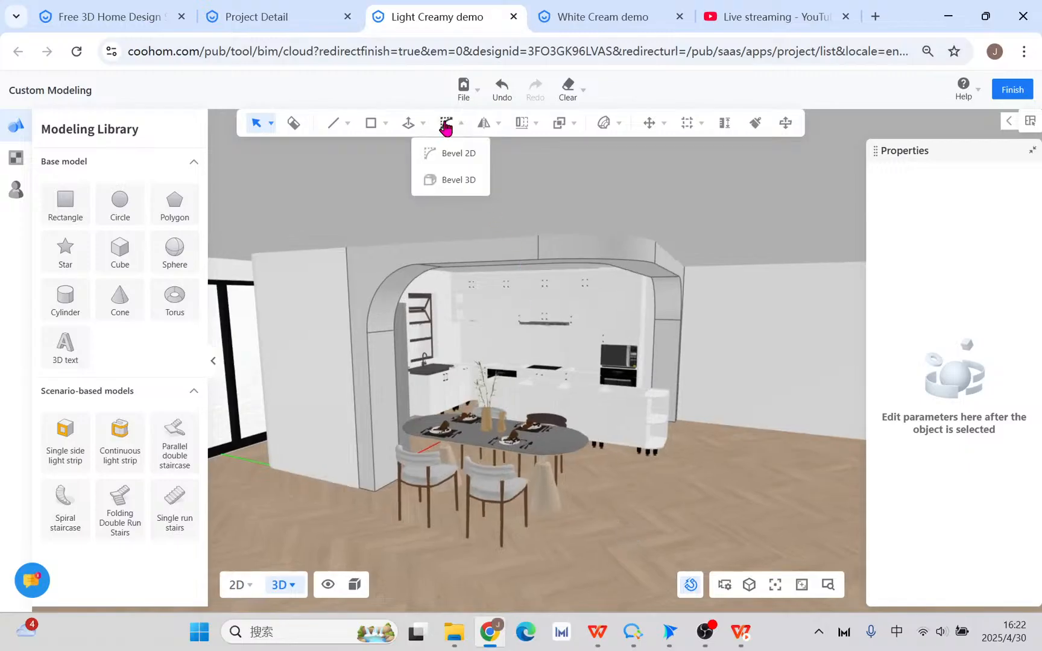
pyautogui.click(462, 180)
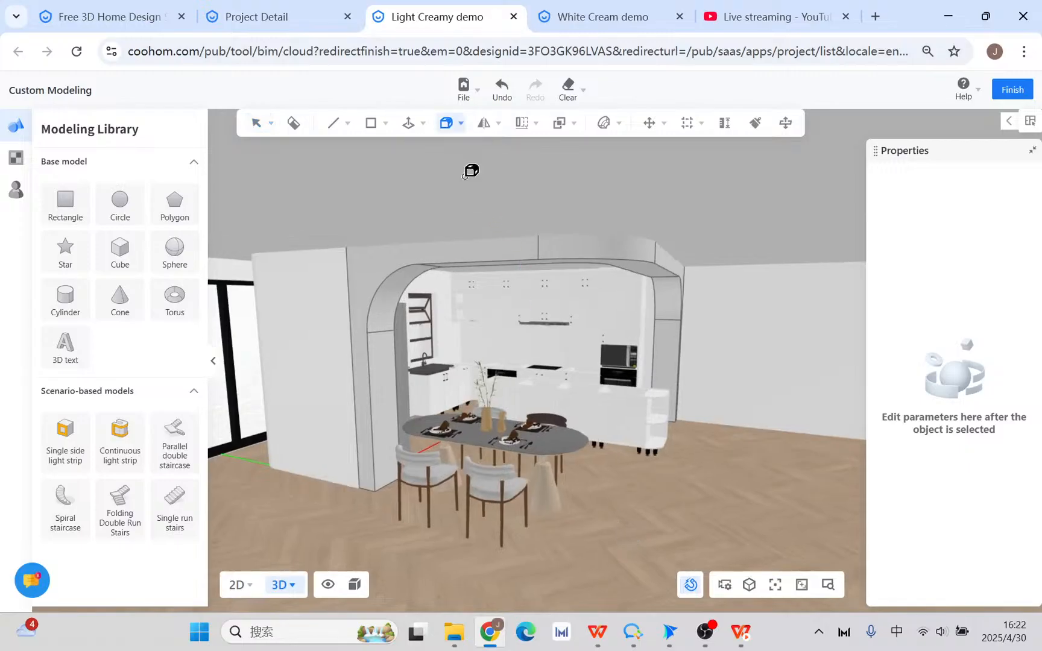
pyautogui.click(372, 364)
pyautogui.click(371, 297)
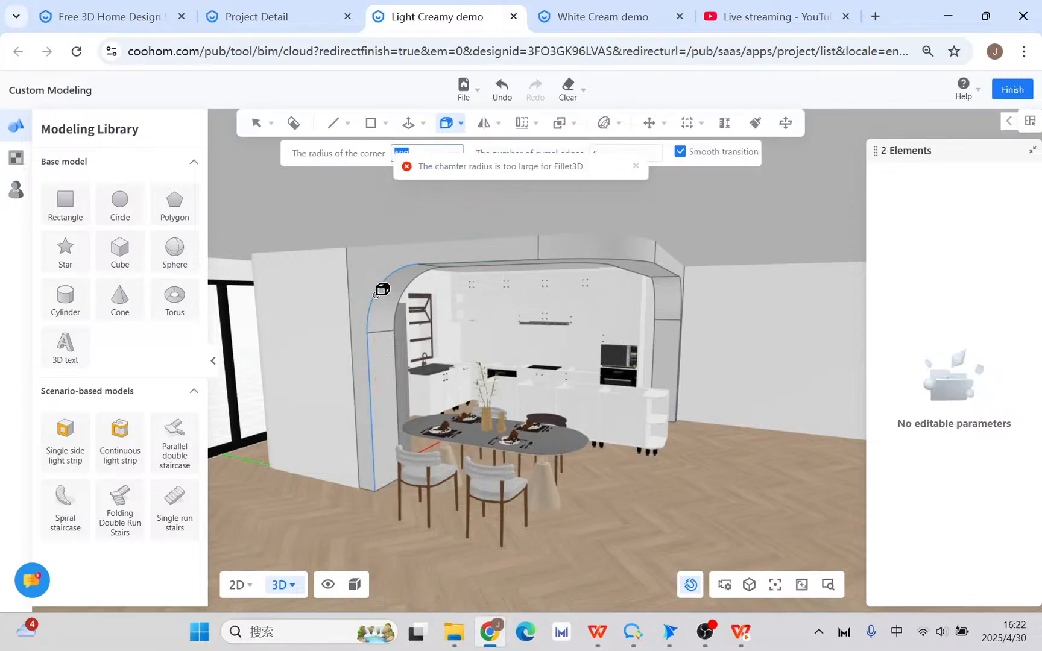
pyautogui.click(484, 260)
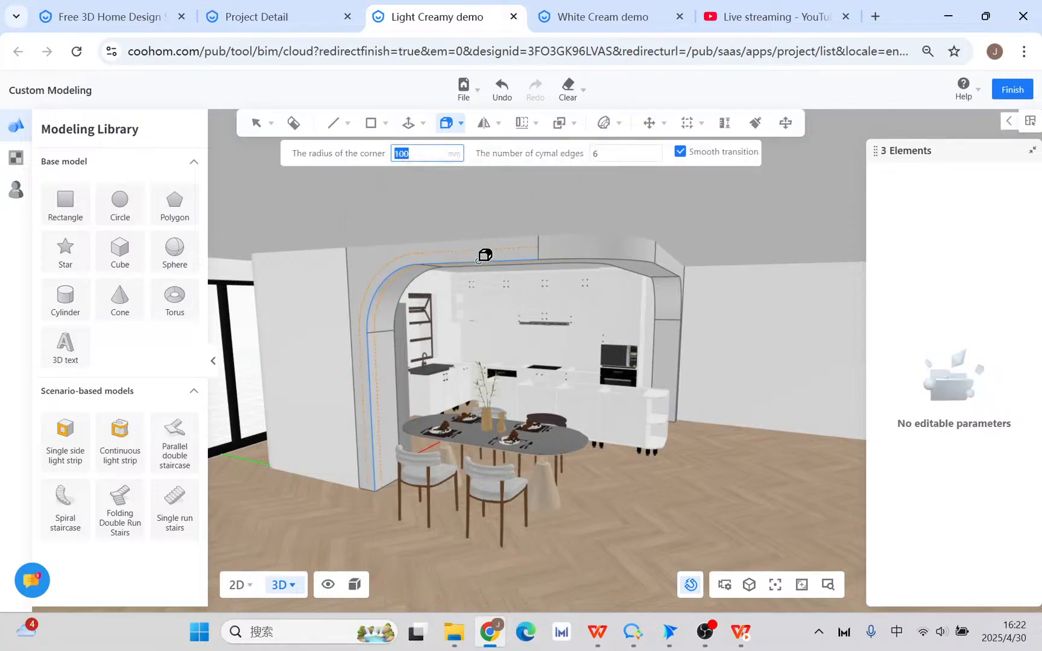
pyautogui.click(561, 260)
pyautogui.click(668, 266)
pyautogui.click(682, 287)
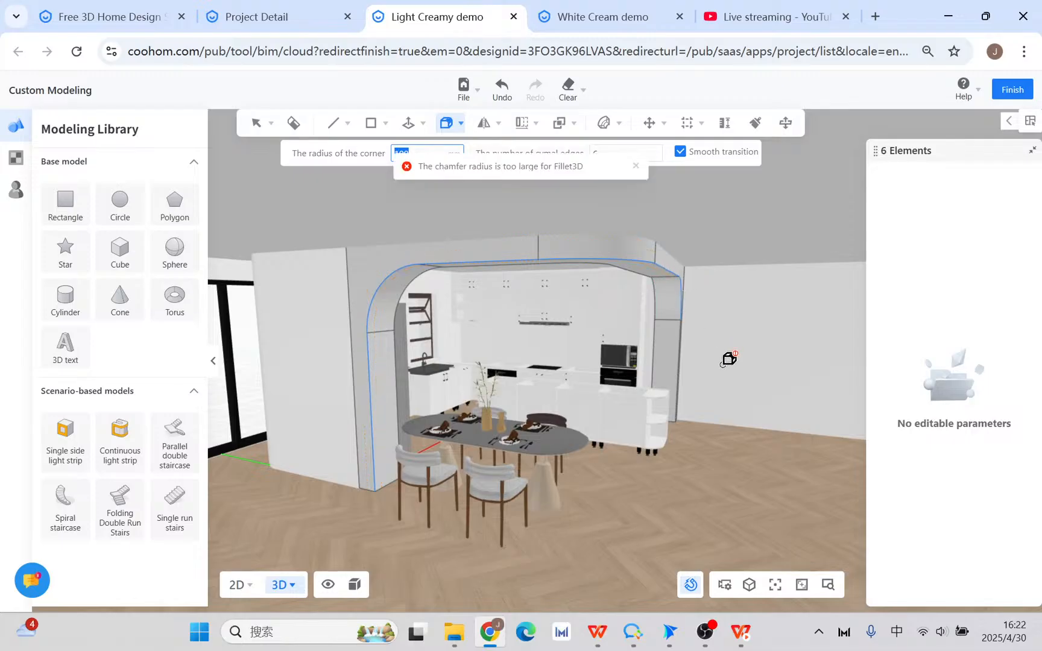
pyautogui.moveTo(723, 364); pyautogui.dragTo(688, 383, button='right')
pyautogui.click(707, 349)
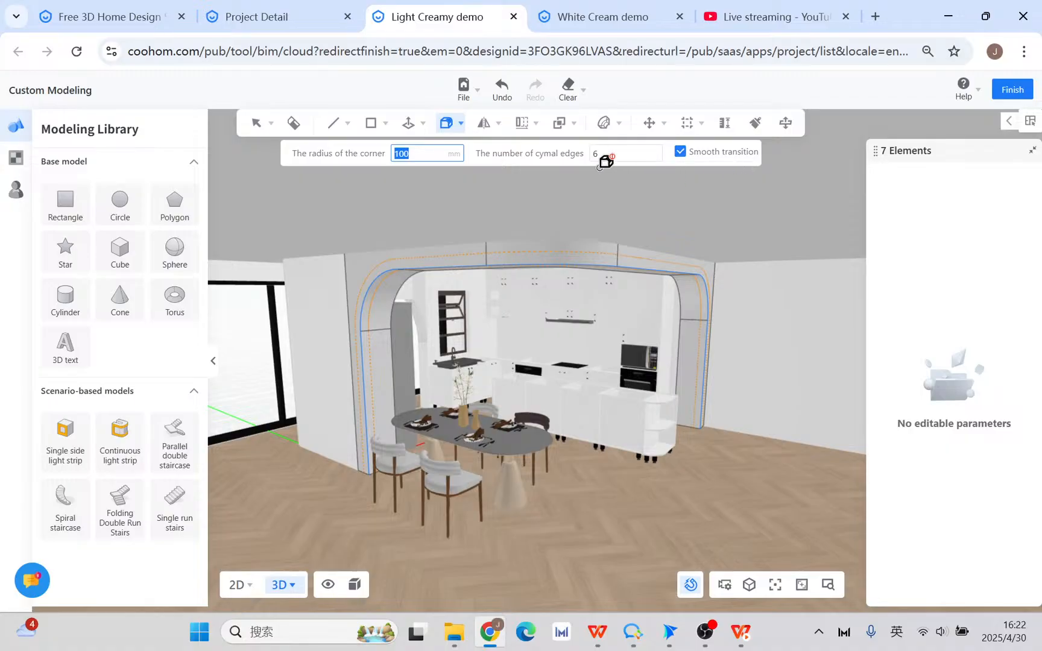
pyautogui.press('Return')
# - Examine the bevelled arch from inside and outside, and undo the bevel
pyautogui.moveTo(768, 374); pyautogui.dragTo(644, 482, button='middle')
pyautogui.scroll(5, 617, 452)
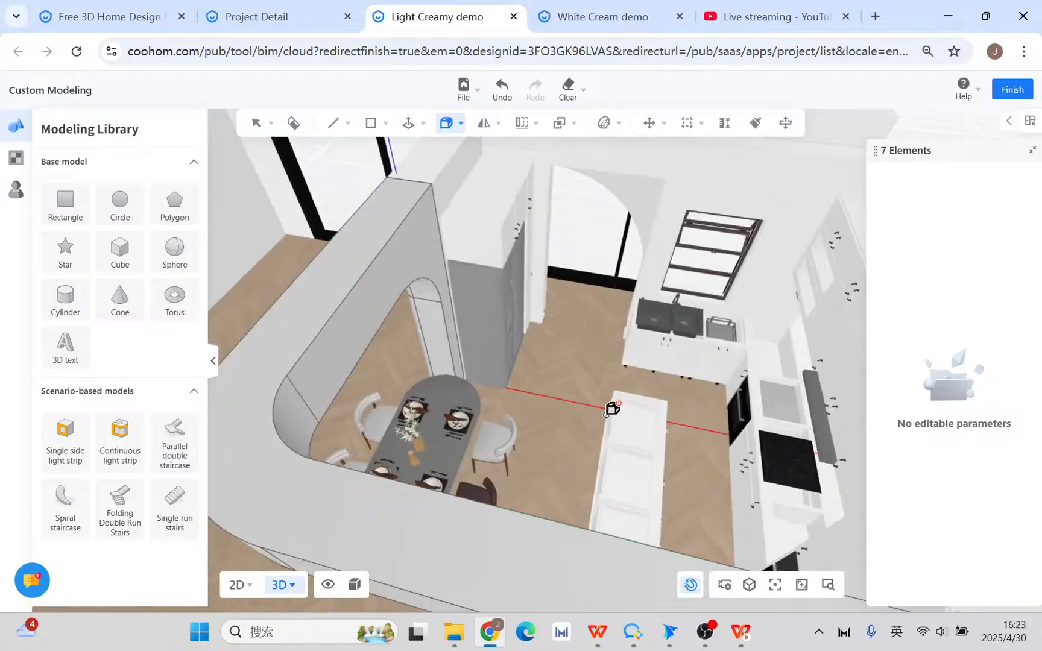
pyautogui.moveTo(552, 389); pyautogui.dragTo(633, 320, button='middle')
pyautogui.click(460, 123)
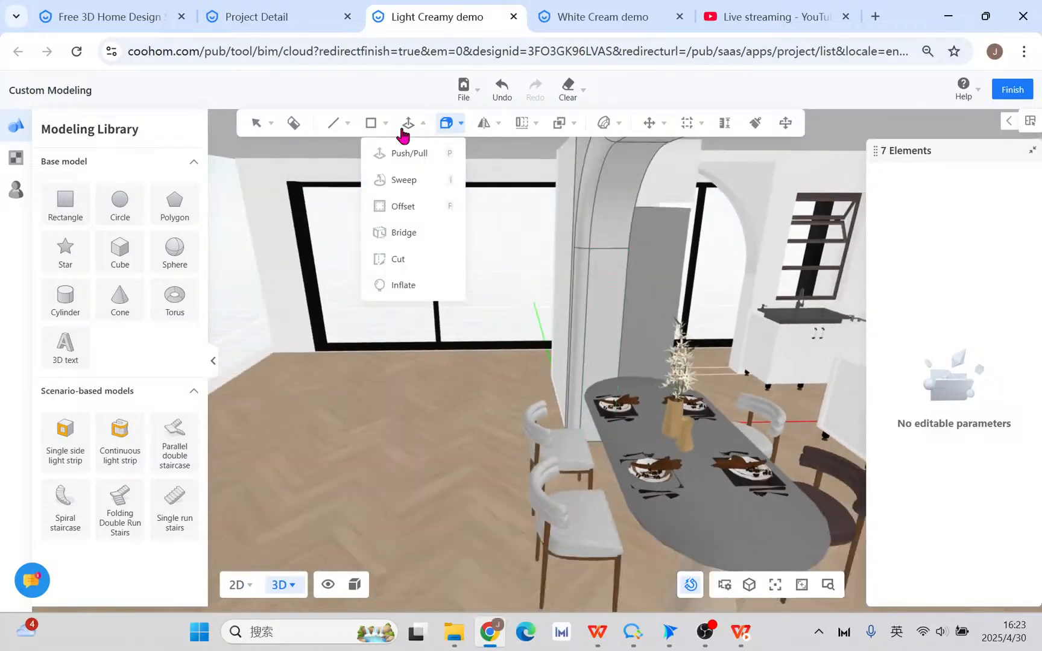
pyautogui.click(501, 88)
pyautogui.moveTo(536, 356); pyautogui.dragTo(447, 379, button='middle')
pyautogui.scroll(-3, 458, 375)
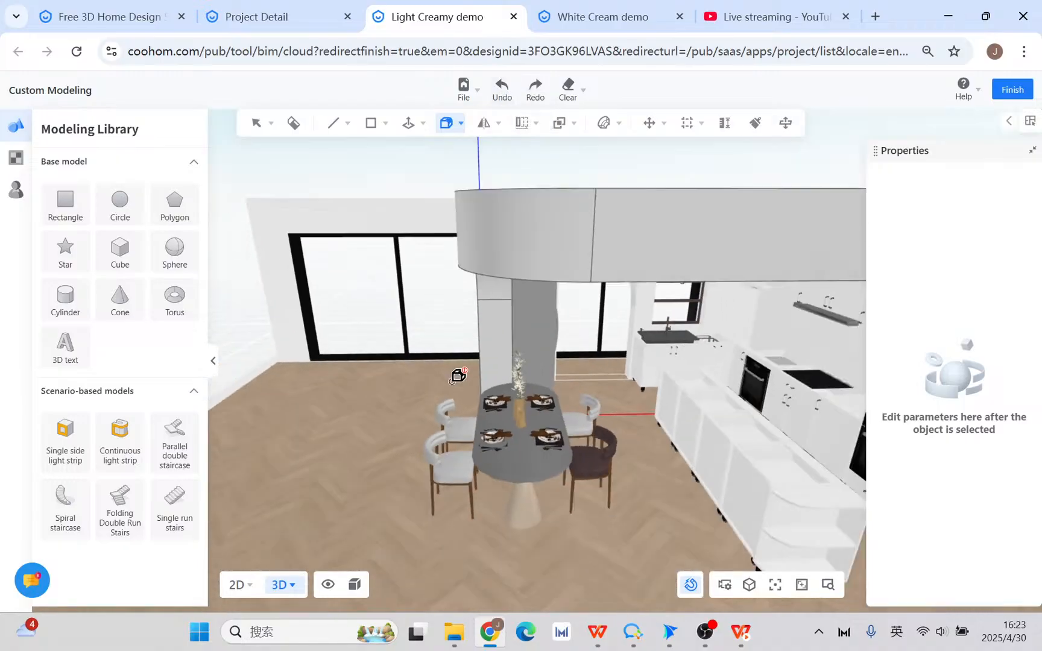
# - Bevel the arched opening's outer edges along the L-shaped wall with a 30 mm corner radius, 6 cymal edges and smooth transition
pyautogui.moveTo(665, 510); pyautogui.dragTo(659, 432, button='middle')
pyautogui.click(566, 350)
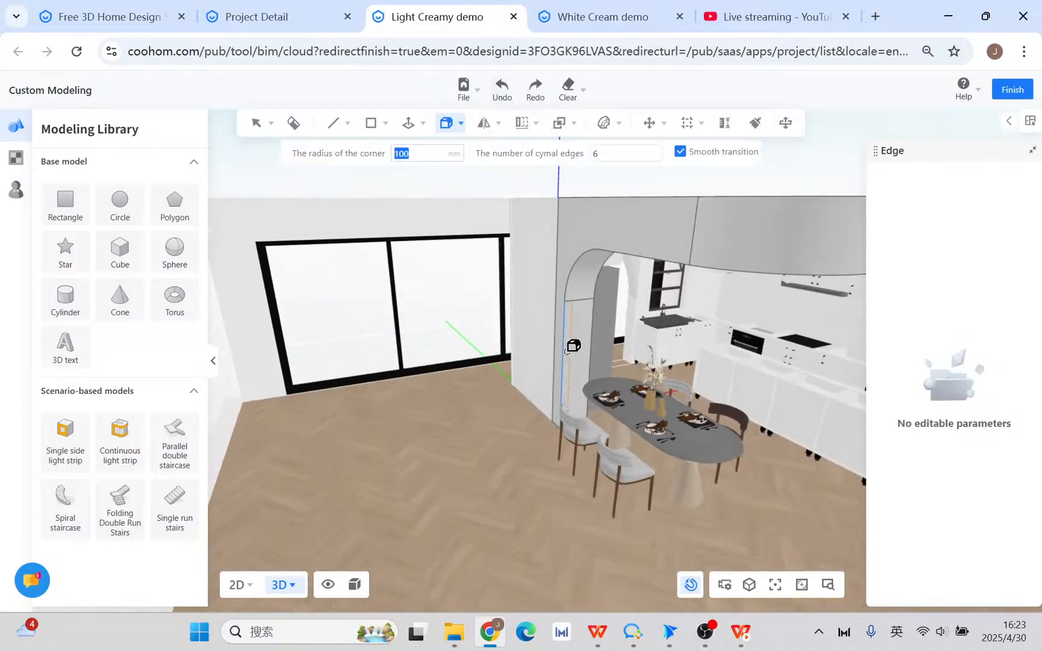
pyautogui.click(578, 263)
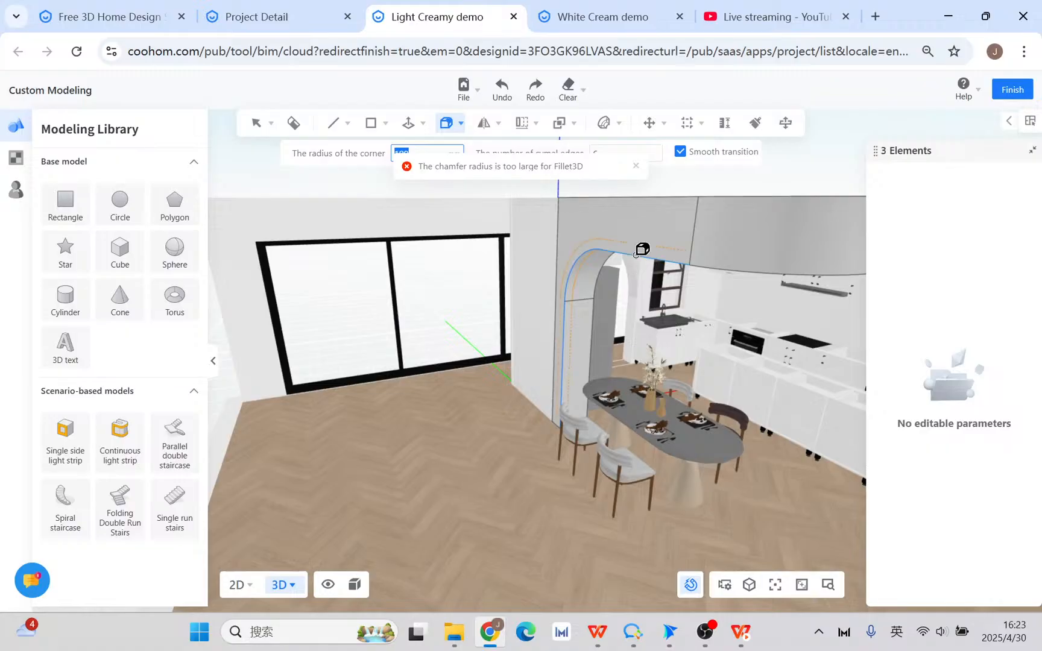
pyautogui.click(733, 269)
pyautogui.moveTo(765, 344); pyautogui.dragTo(540, 333, button='middle')
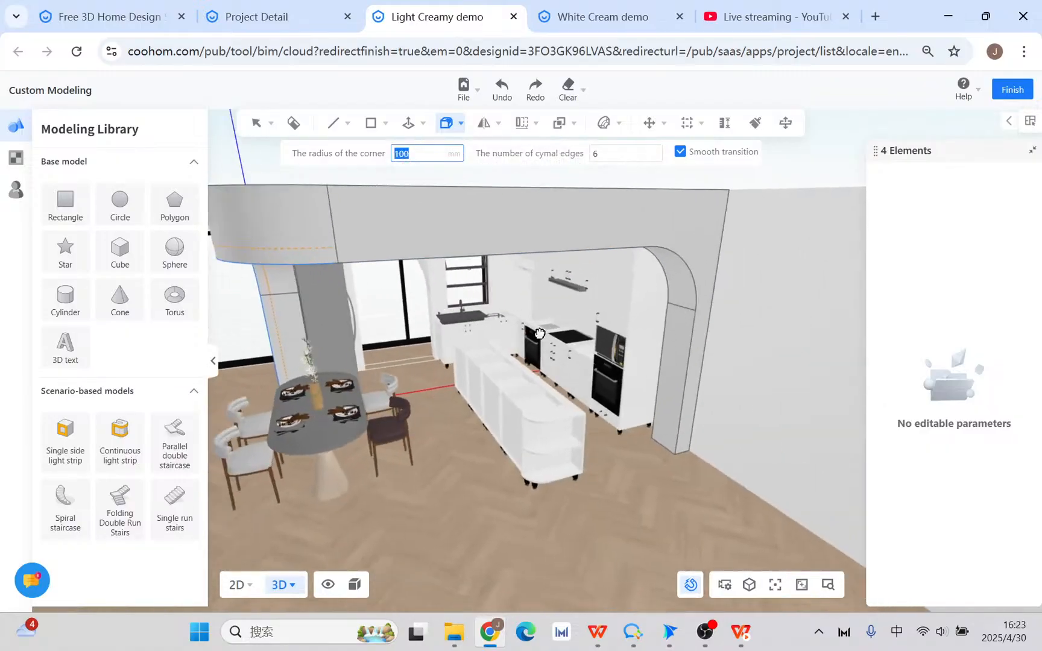
pyautogui.click(537, 252)
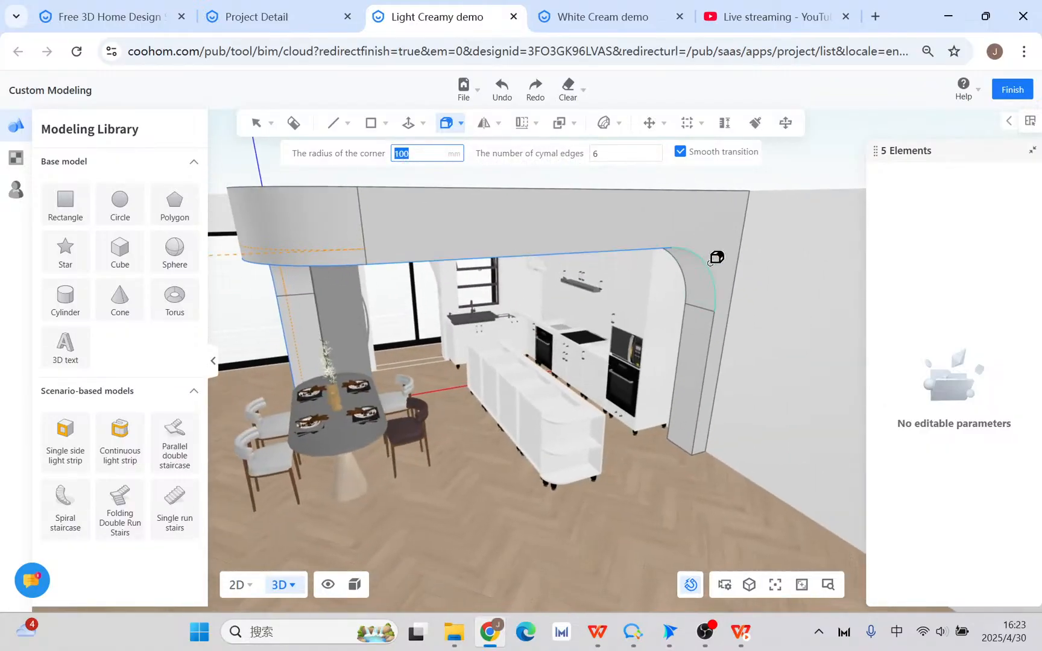
pyautogui.click(712, 262)
pyautogui.click(709, 341)
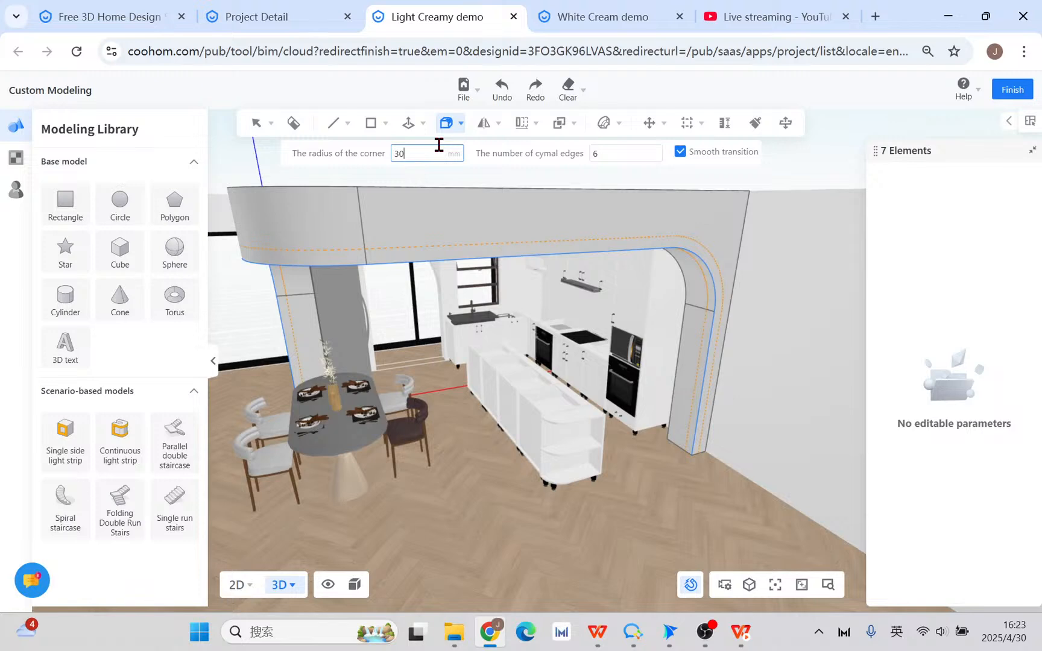
pyautogui.press('Return')
# - Bevel the arched opening's kitchen-side edges along the whole L-shaped wall with a 30 mm corner radius and 6 cymal edges
pyautogui.moveTo(662, 500); pyautogui.dragTo(833, 539, button='middle')
pyautogui.moveTo(649, 456); pyautogui.dragTo(907, 525, button='middle')
pyautogui.scroll(2, 614, 516)
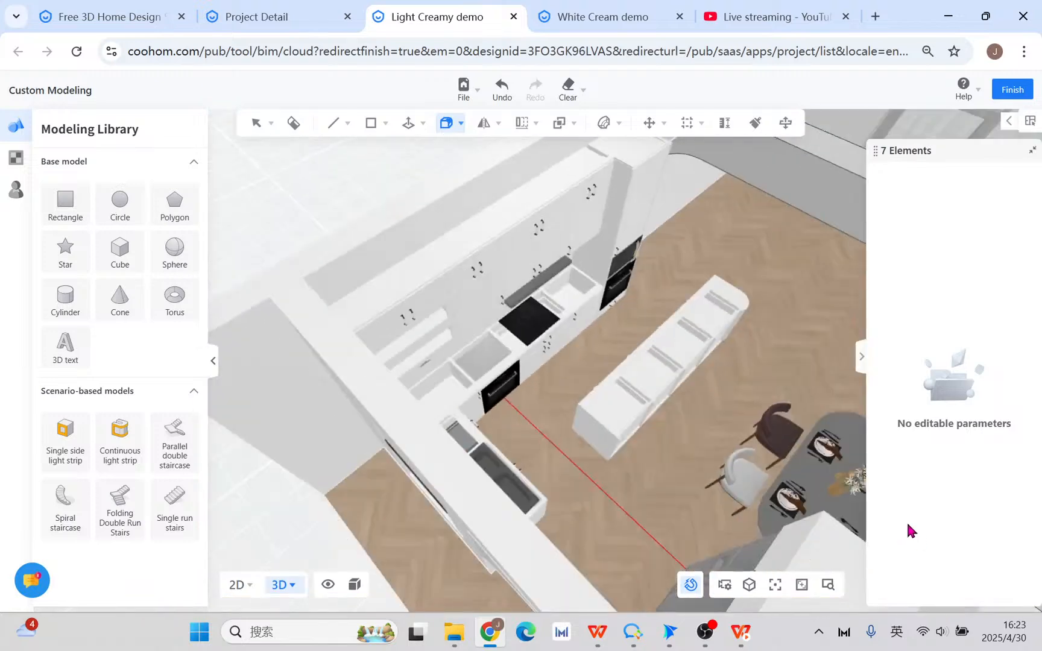
pyautogui.moveTo(743, 284); pyautogui.dragTo(514, 416, button='middle')
pyautogui.scroll(2, 515, 402)
pyautogui.moveTo(521, 374); pyautogui.dragTo(368, 333, button='middle')
pyautogui.click(392, 299)
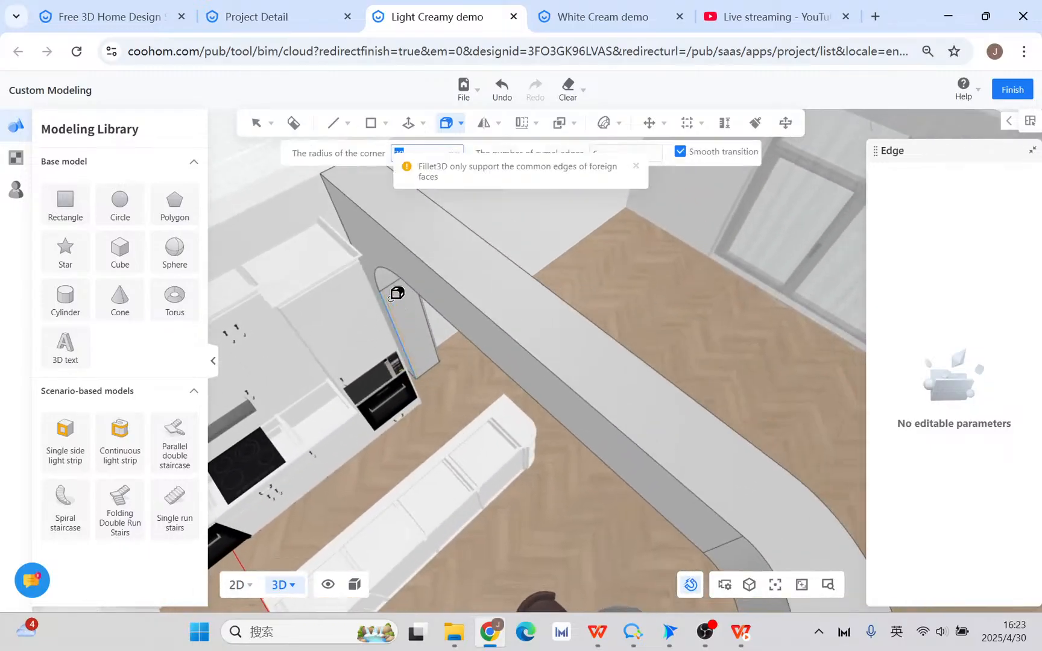
pyautogui.click(388, 280)
pyautogui.click(453, 342)
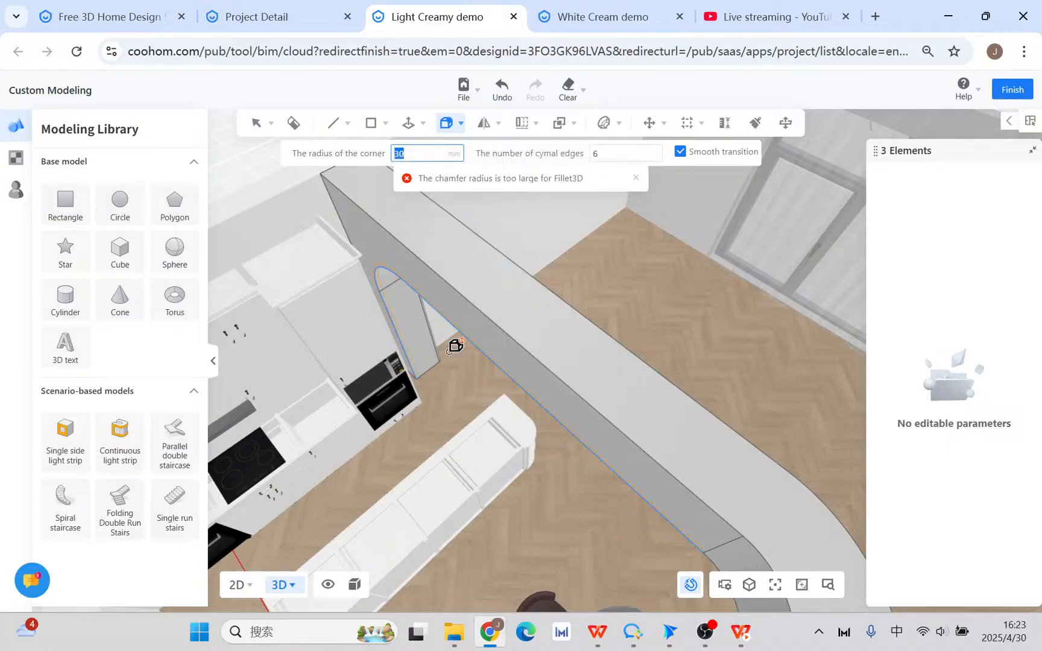
pyautogui.moveTo(455, 345); pyautogui.dragTo(751, 344, button='middle')
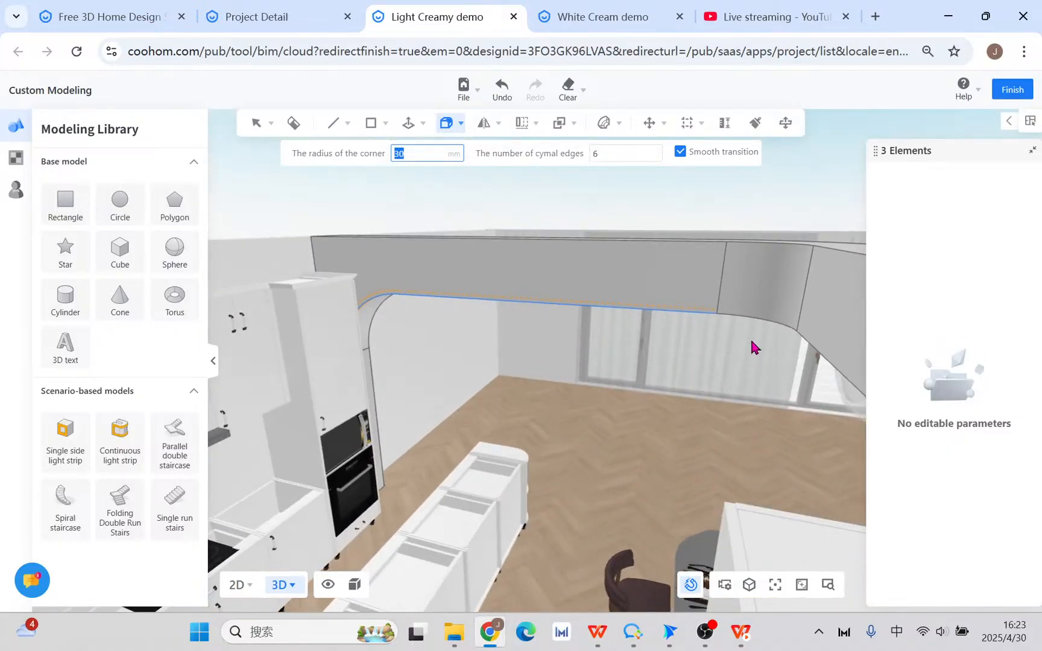
pyautogui.click(757, 307)
pyautogui.moveTo(672, 418); pyautogui.dragTo(817, 366, button='middle')
pyautogui.click(789, 299)
pyautogui.keyDown('shift'); pyautogui.moveTo(688, 399); pyautogui.dragTo(707, 422, button='middle'); pyautogui.keyUp('shift')
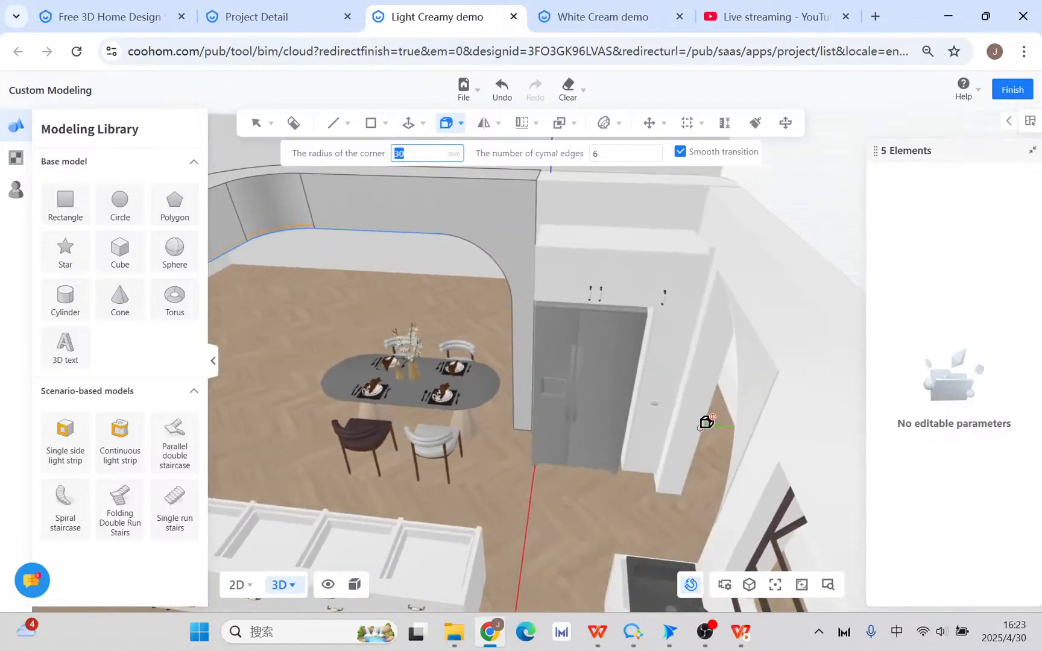
pyautogui.click(502, 272)
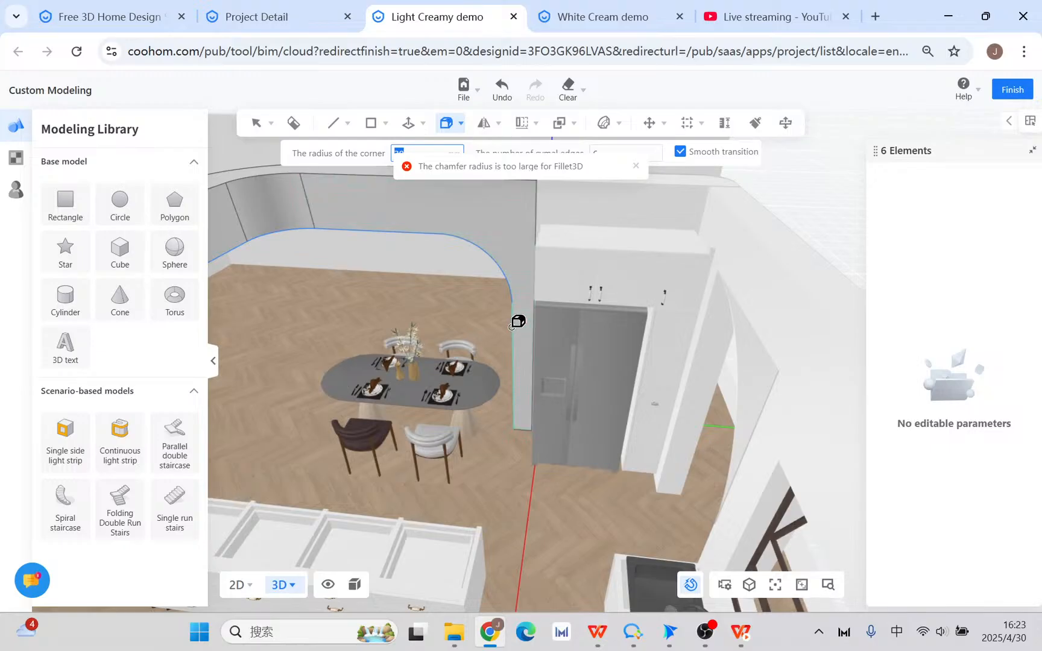
pyautogui.click(512, 325)
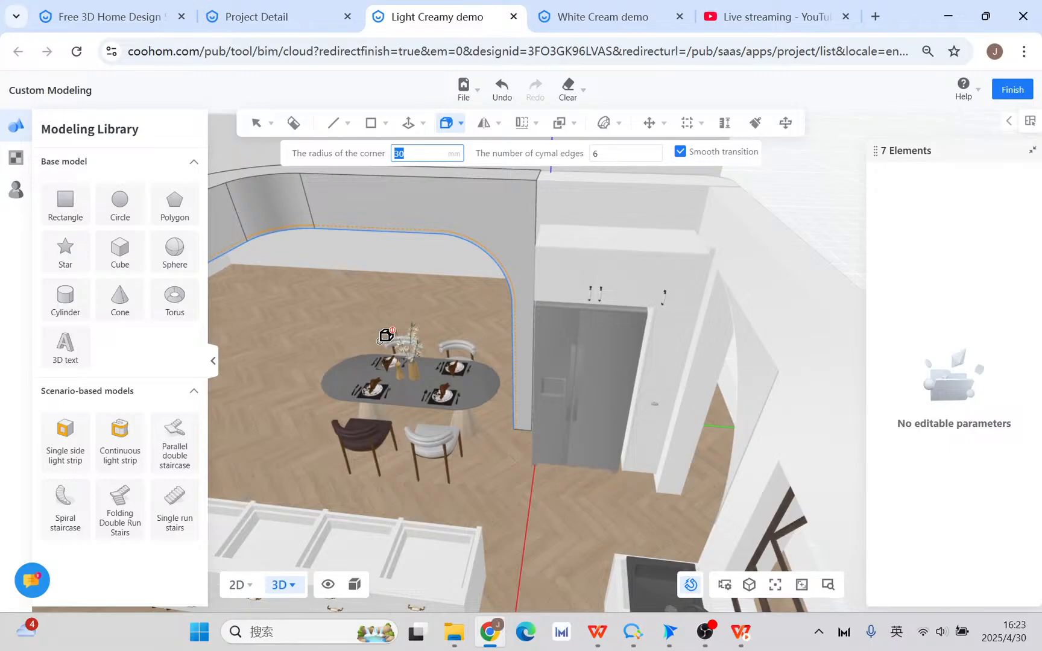
pyautogui.click(404, 291)
# - Examine the bevelled arch from above and from the dining side, and save the custom model
pyautogui.moveTo(323, 342); pyautogui.dragTo(658, 547)
pyautogui.scroll(1, 447, 413)
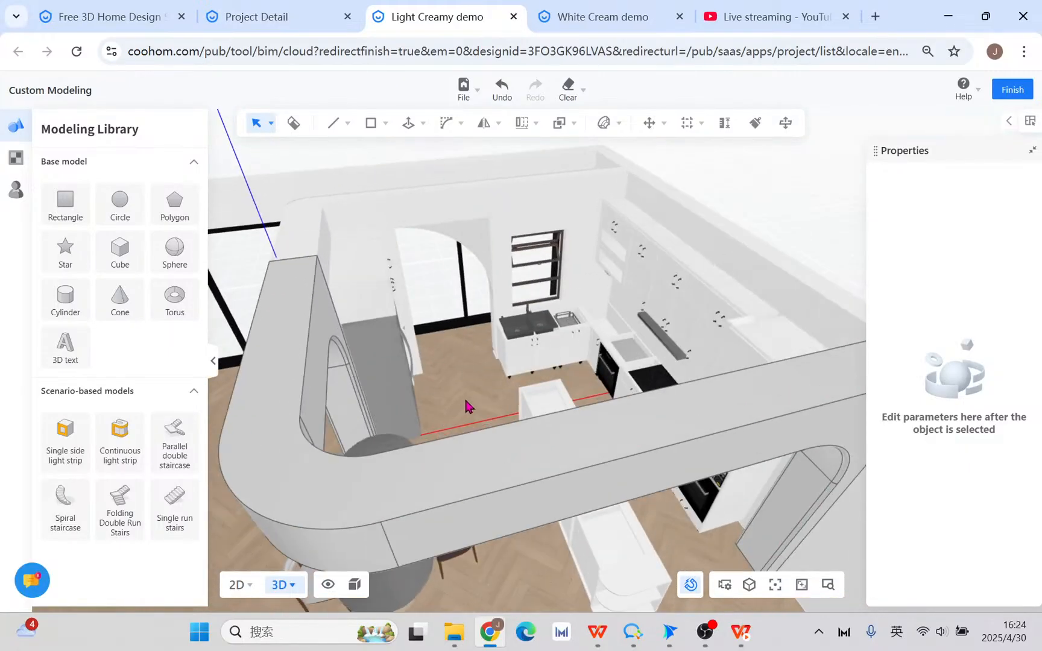
pyautogui.moveTo(460, 395); pyautogui.dragTo(466, 345)
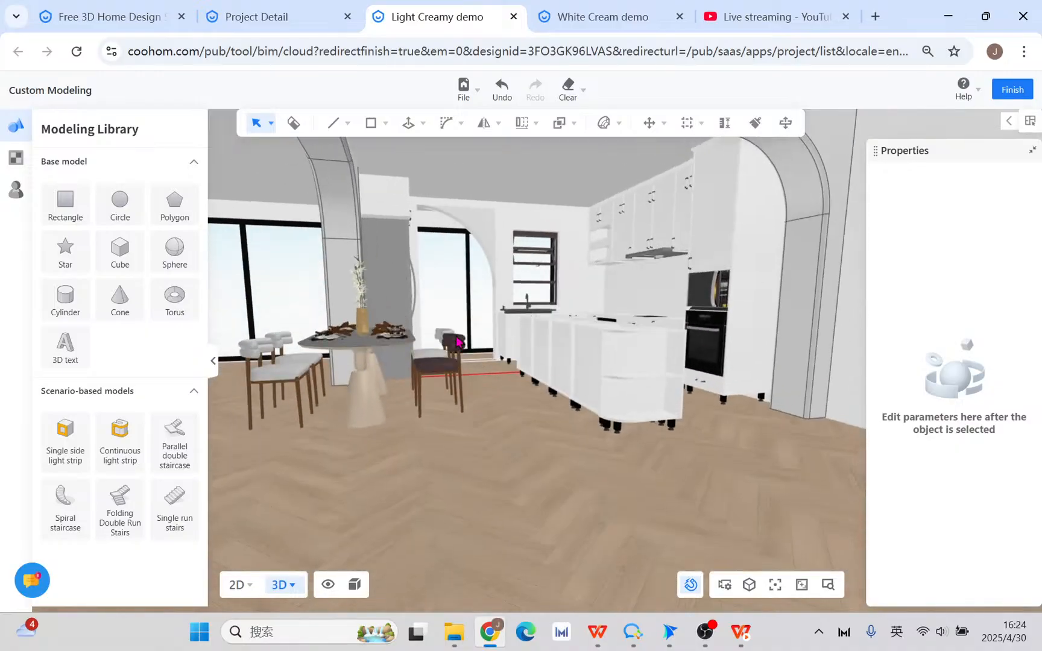
pyautogui.scroll(-1, 462, 332)
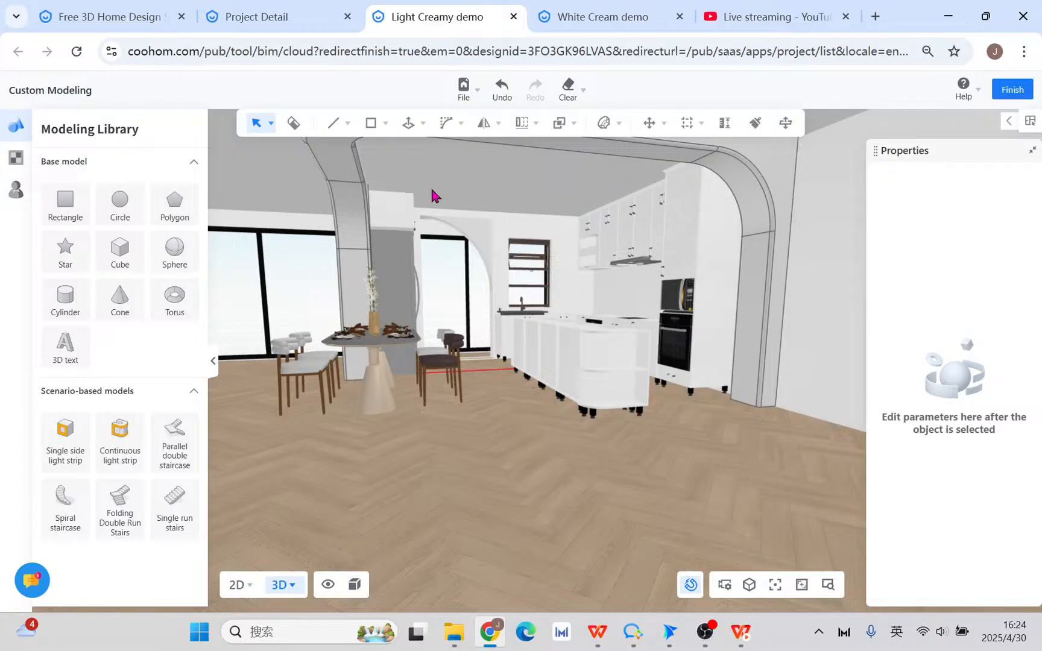
pyautogui.hotkey('ctrl', 's')
pyautogui.moveTo(505, 457); pyautogui.dragTo(659, 535)
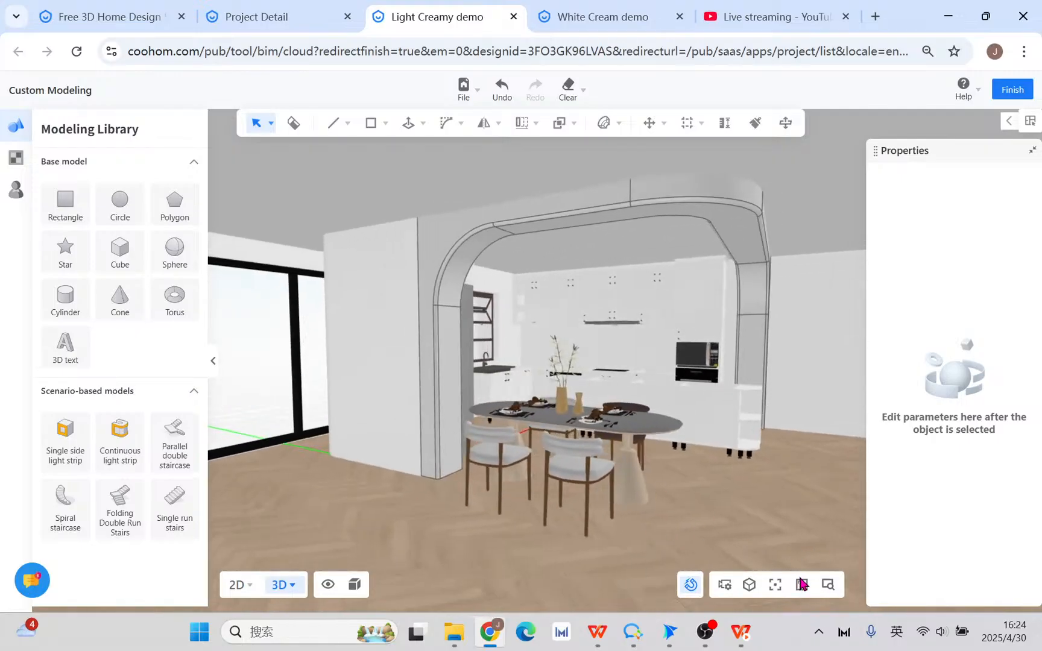
# - Check the live stream page and the presentation's Tool Logic for Advance Users slide, and return to the Light Creamy demo
pyautogui.click(749, 13)
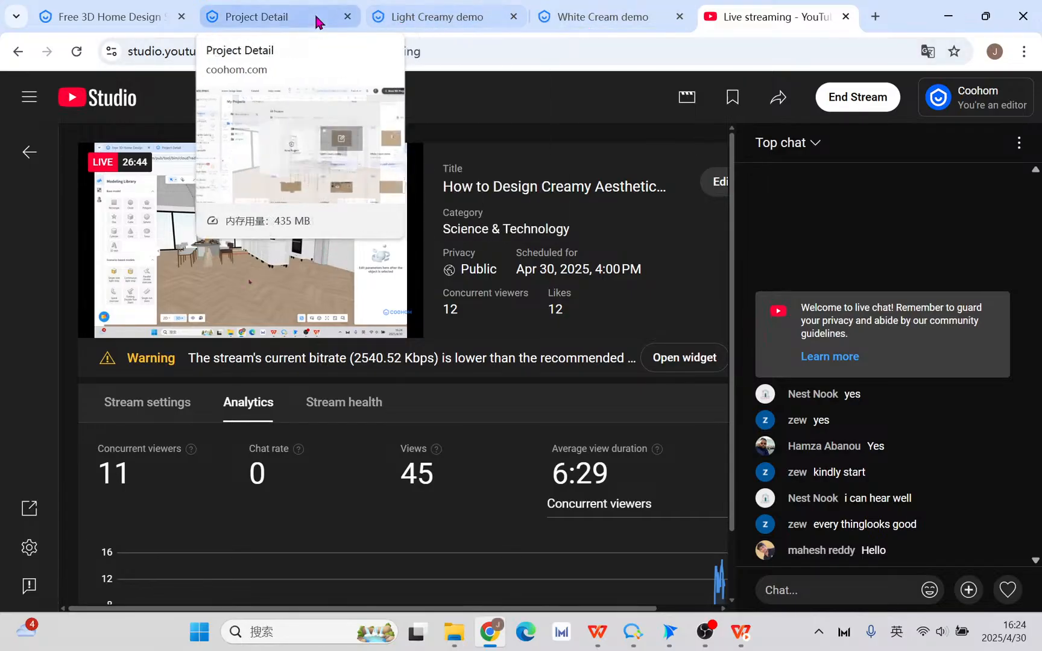
pyautogui.click(740, 631)
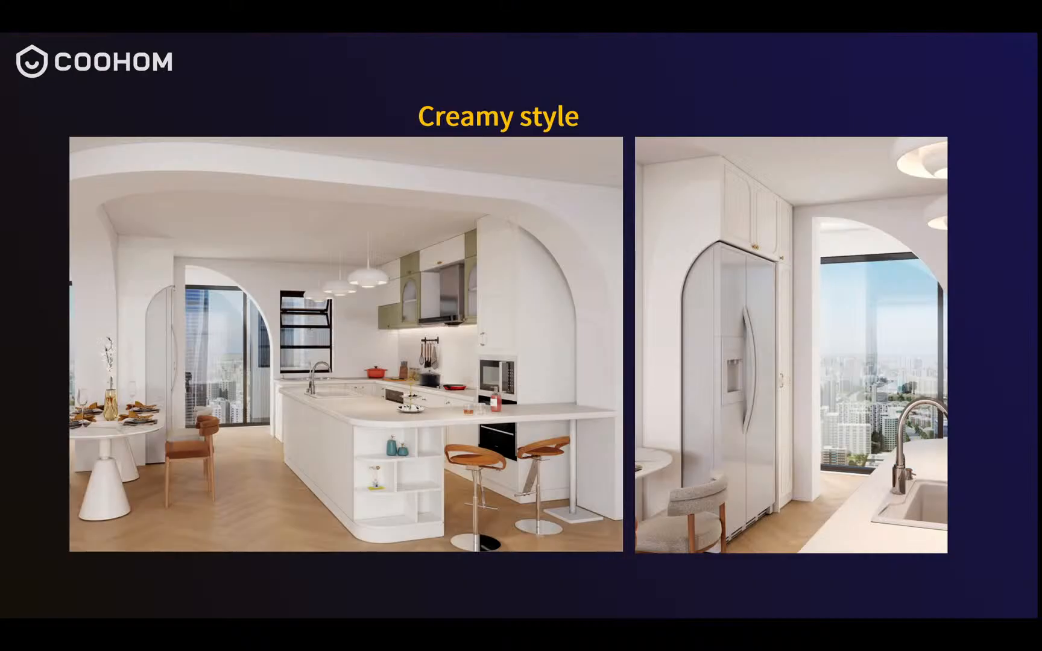
pyautogui.click(451, 392)
pyautogui.click(451, 392)
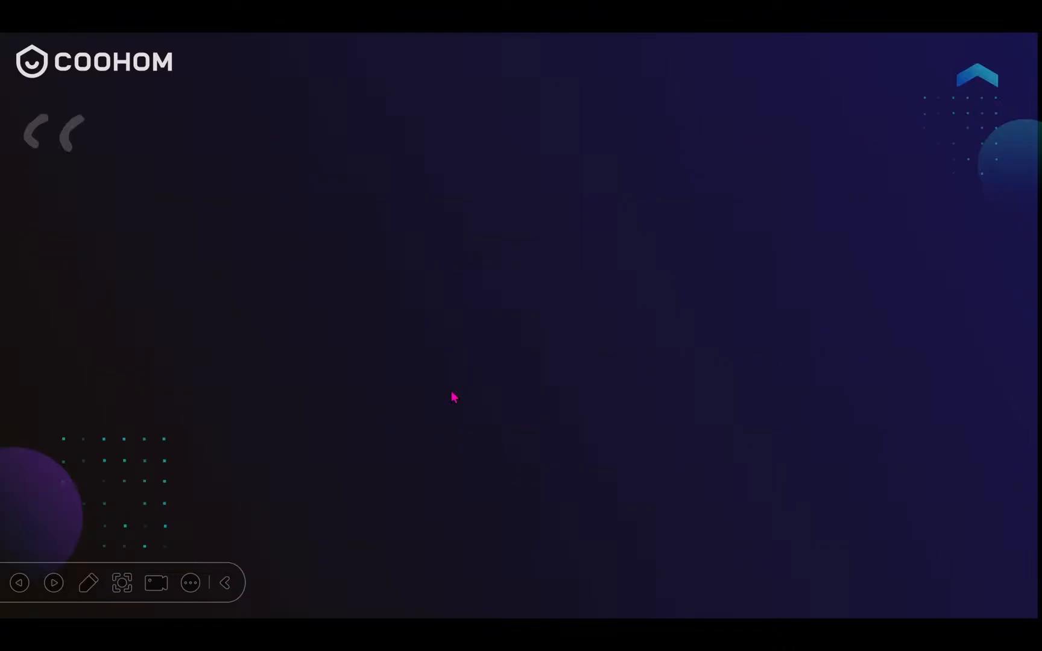
pyautogui.press('Left')
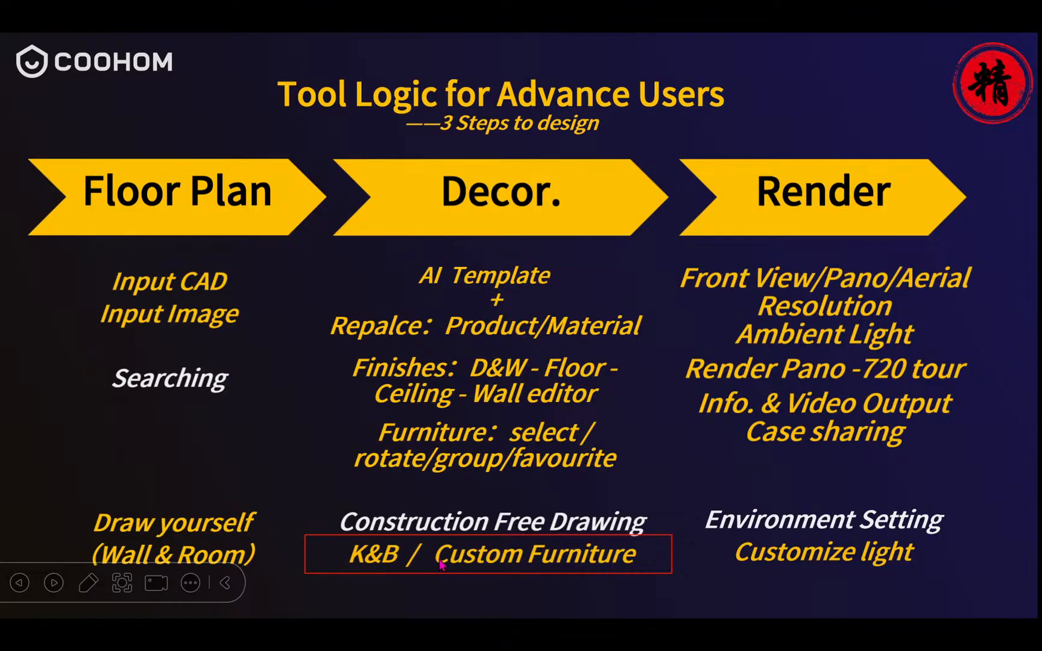
pyautogui.press('super+d')
pyautogui.click(473, 630)
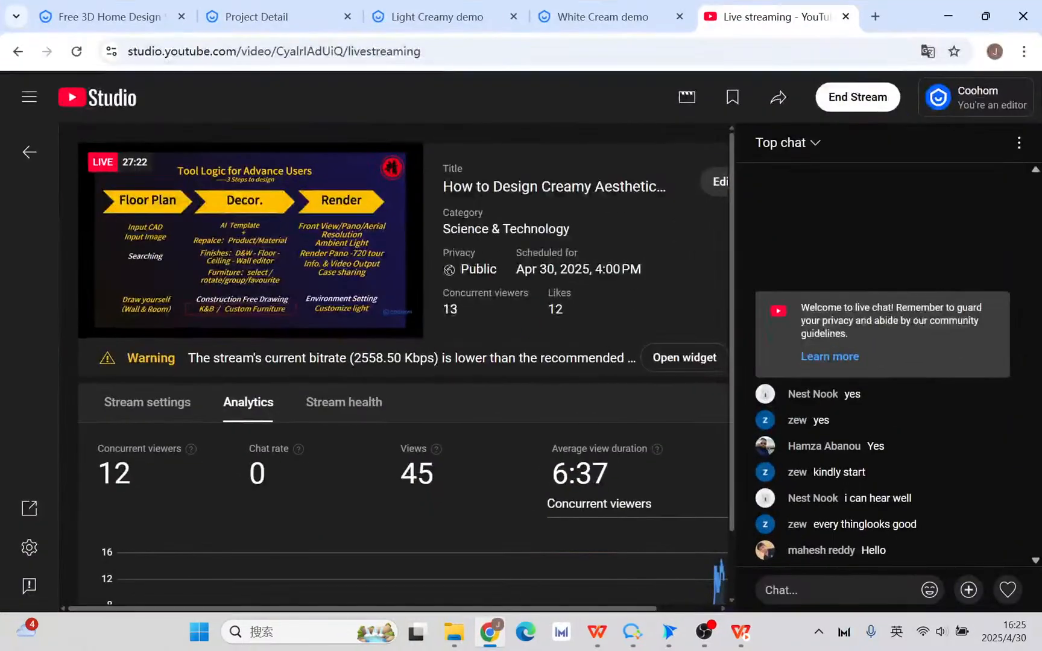
pyautogui.click(422, 18)
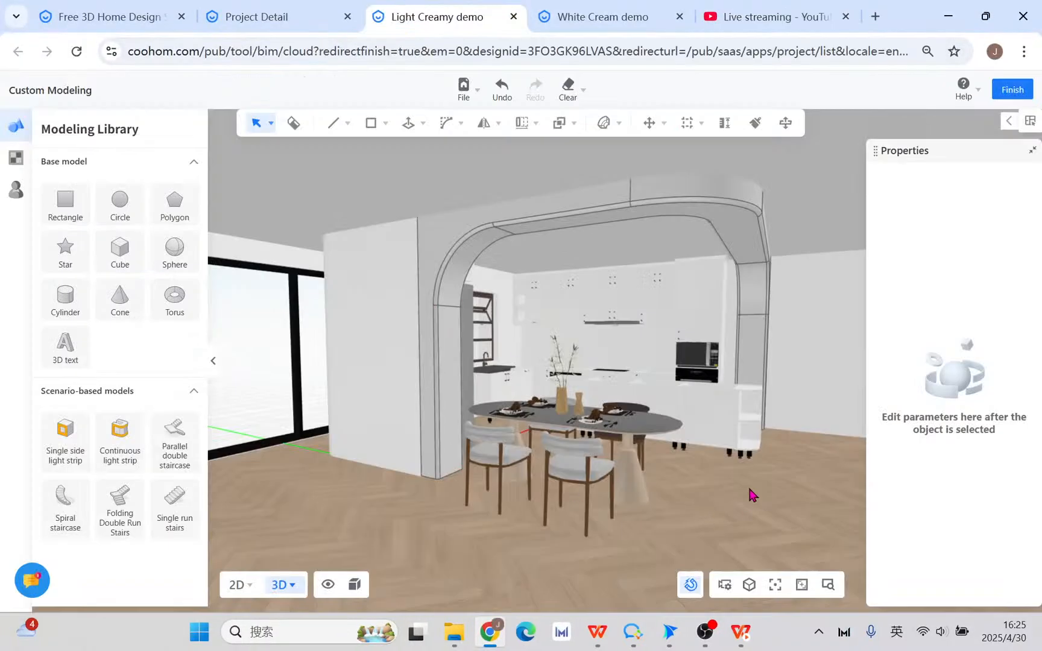
# - Finish the custom modeling of the arched wall and switch the floor plan to the 3D view
pyautogui.moveTo(752, 493); pyautogui.dragTo(483, 565)
pyautogui.moveTo(541, 522); pyautogui.dragTo(452, 498, button='middle')
pyautogui.scroll(-1, 516, 389)
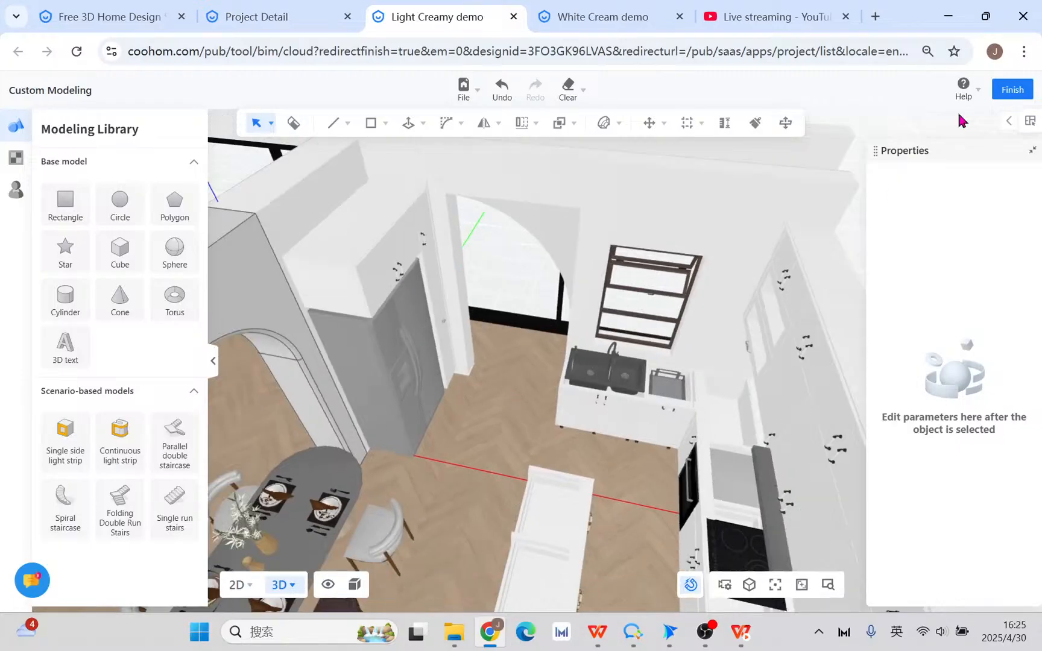
pyautogui.click(1013, 91)
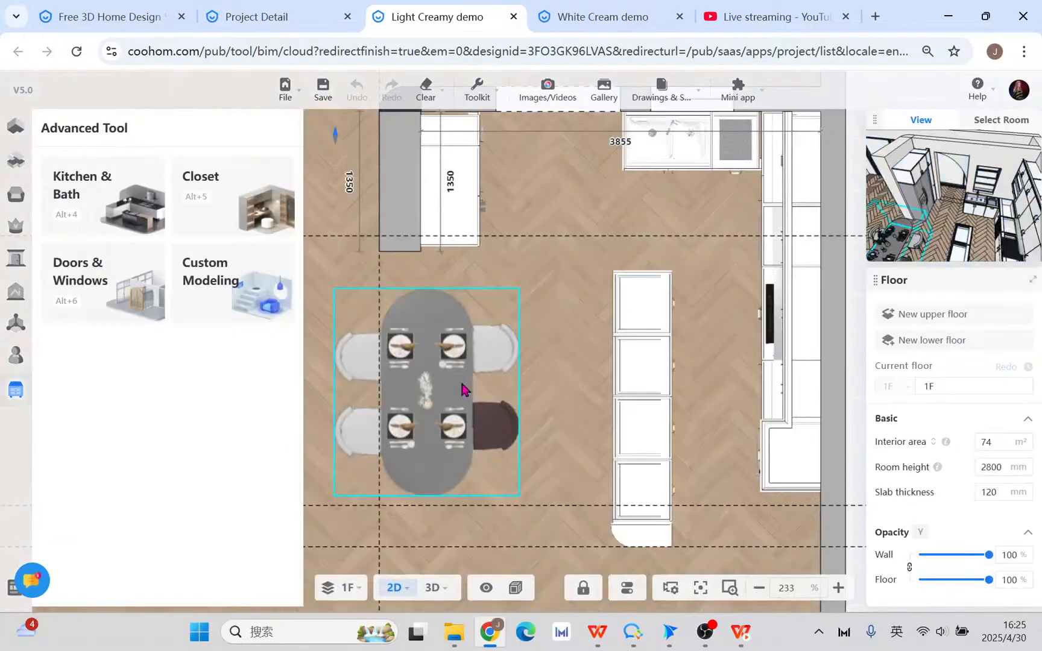
pyautogui.click(440, 592)
# - Open the corner base cabinet between the sink and the oven for customization in the Kitchen & Bath tool
pyautogui.scroll(1, 525, 410)
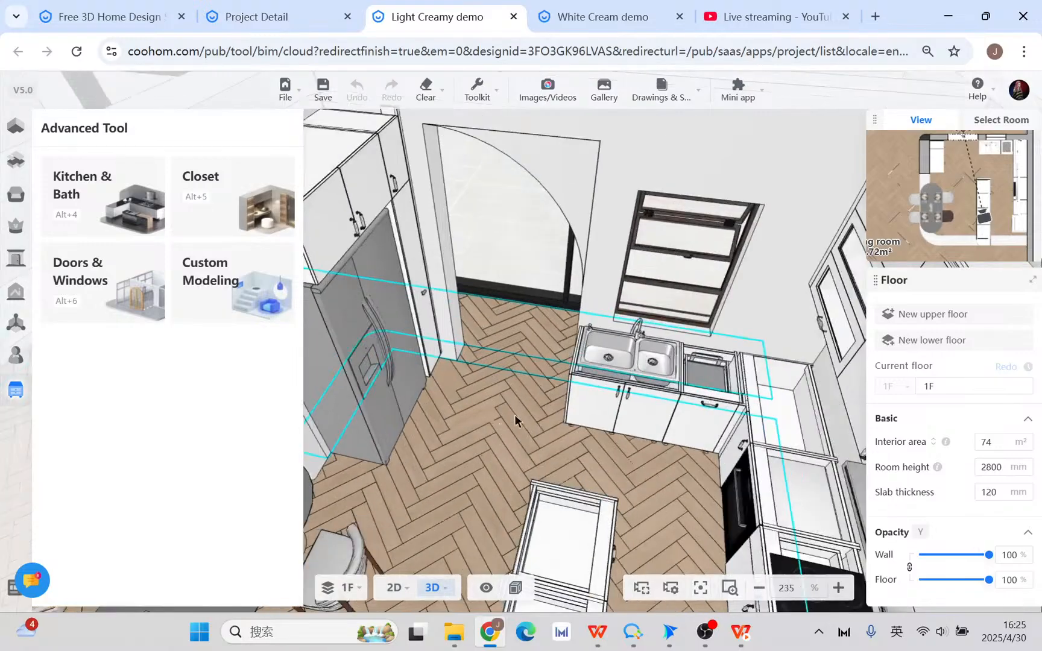
pyautogui.moveTo(516, 418); pyautogui.dragTo(617, 331)
pyautogui.moveTo(571, 420); pyautogui.dragTo(489, 300)
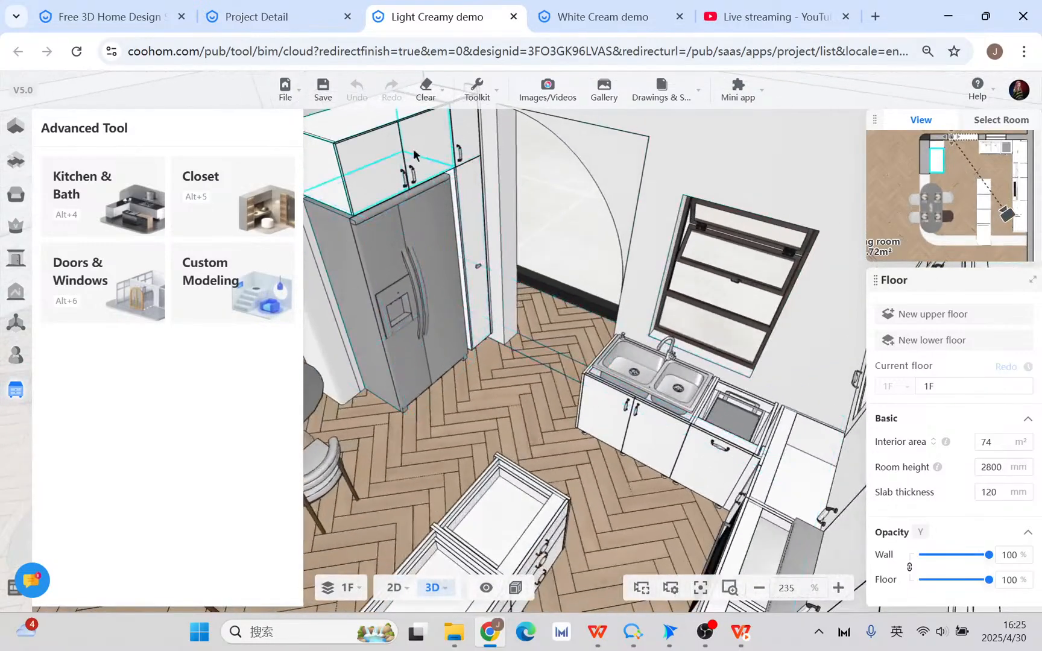
pyautogui.moveTo(539, 358); pyautogui.dragTo(471, 439)
pyautogui.scroll(-2, 471, 439)
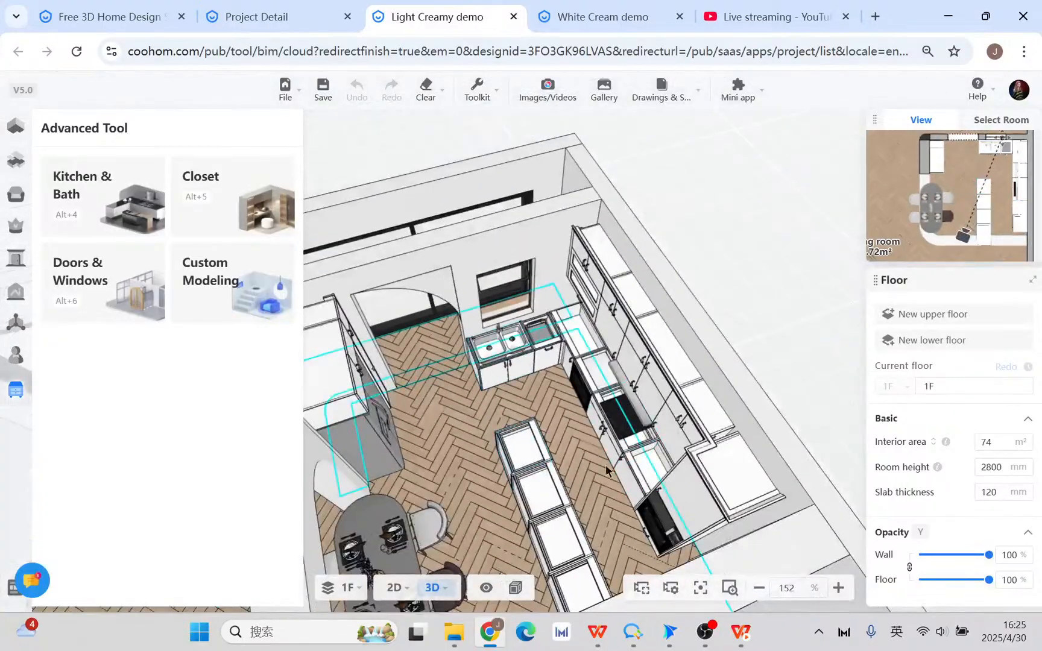
pyautogui.scroll(2, 605, 467)
pyautogui.moveTo(572, 470); pyautogui.dragTo(615, 464)
pyautogui.scroll(5, 672, 407)
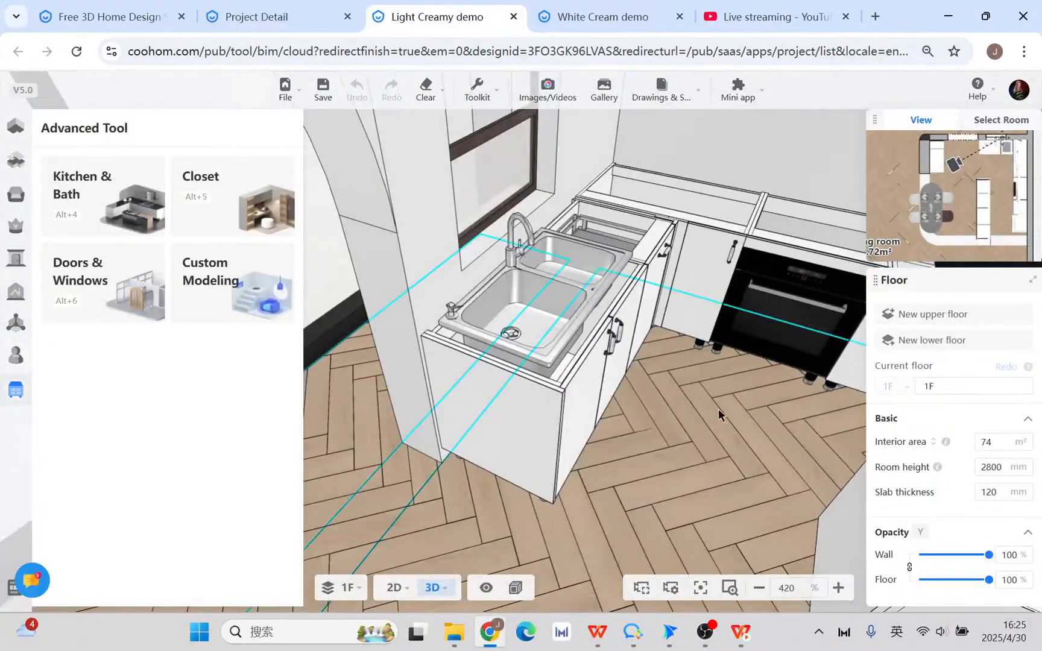
pyautogui.moveTo(719, 415); pyautogui.dragTo(555, 487, button='right')
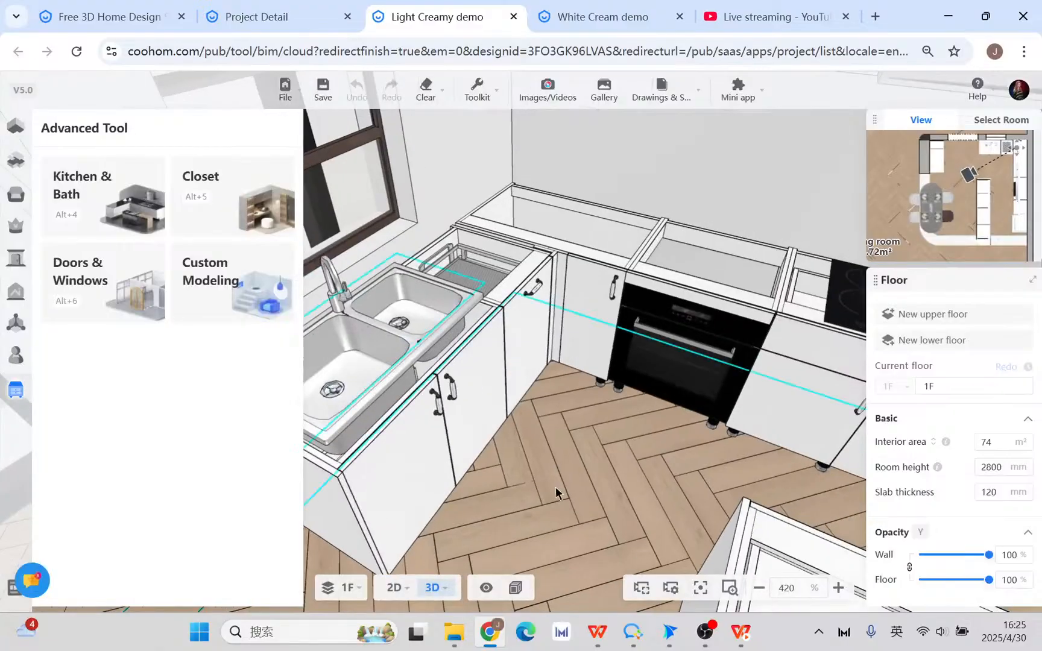
pyautogui.scroll(-1, 555, 487)
pyautogui.click(555, 262)
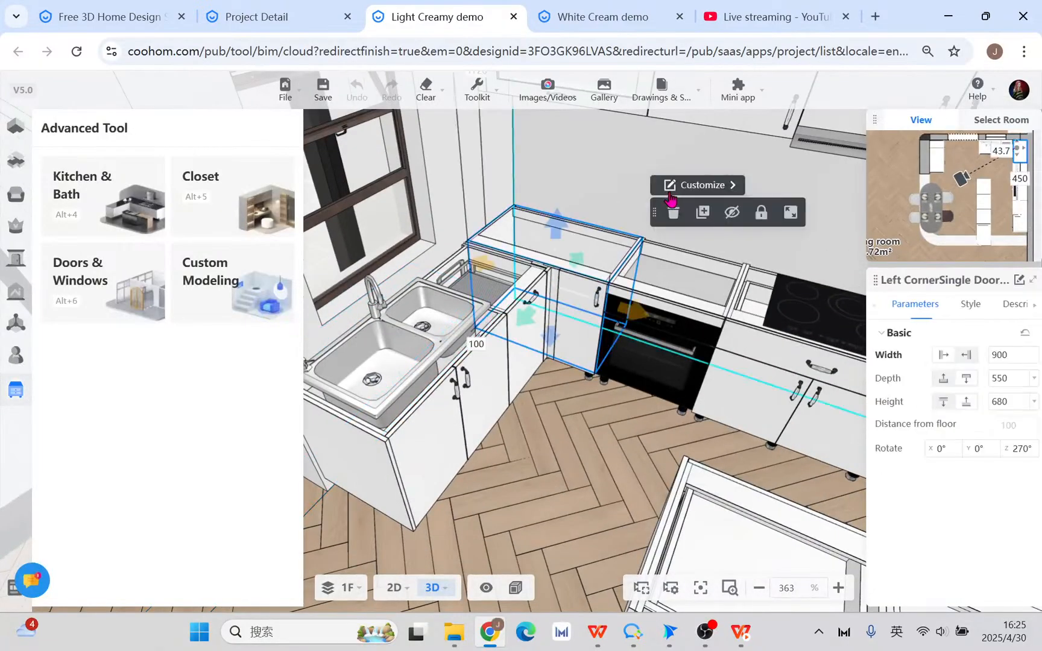
pyautogui.click(693, 185)
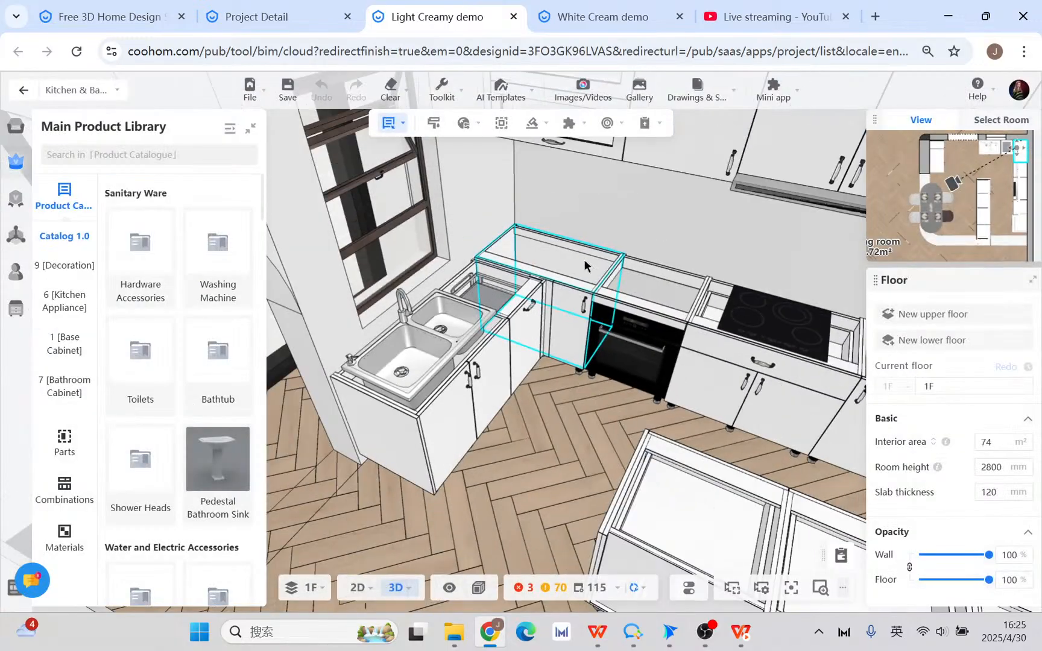
# - Select the corner base cabinet beside the oven and open the Corner Cabinet models under Base Cabinet in the Public Catalog
pyautogui.moveTo(568, 410); pyautogui.dragTo(525, 422, button='right')
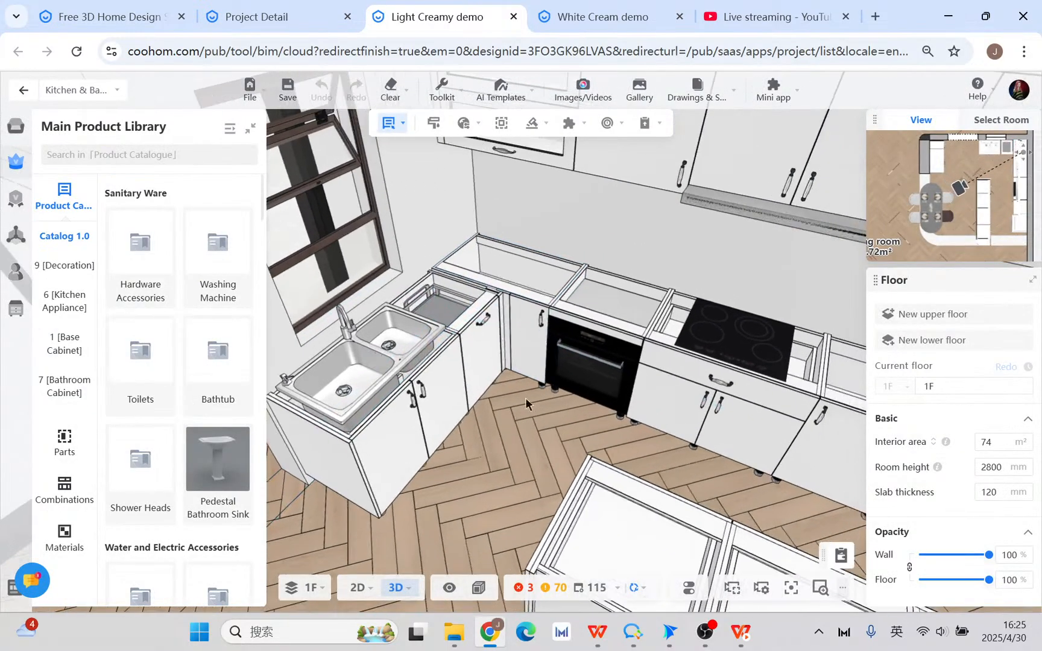
pyautogui.click(540, 296)
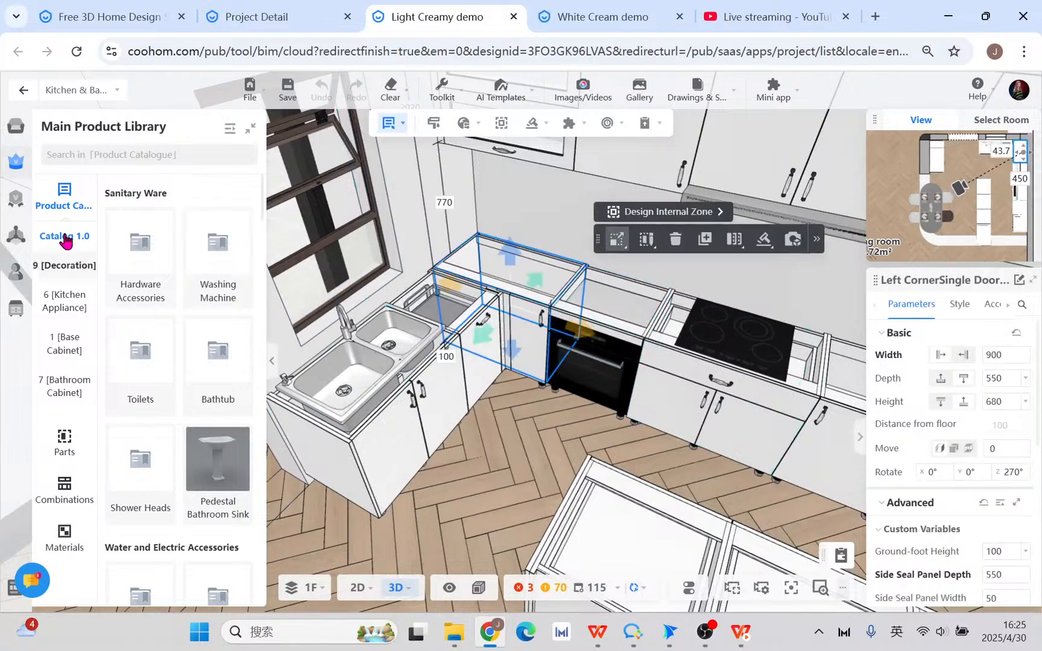
pyautogui.click(31, 128)
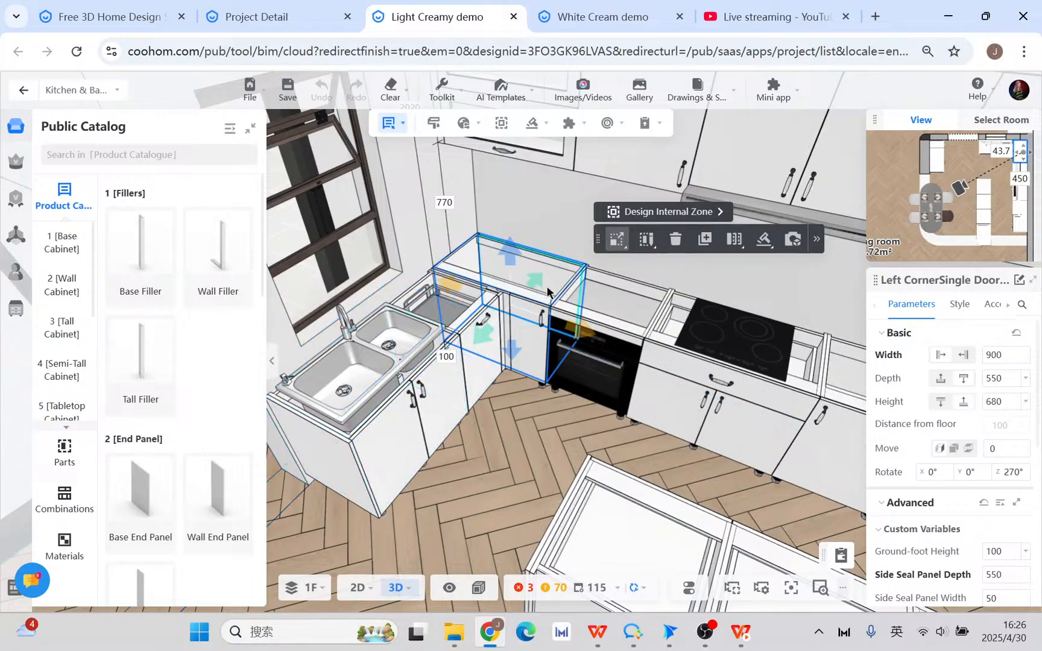
pyautogui.scroll(-2, 66, 398)
pyautogui.scroll(2, 73, 374)
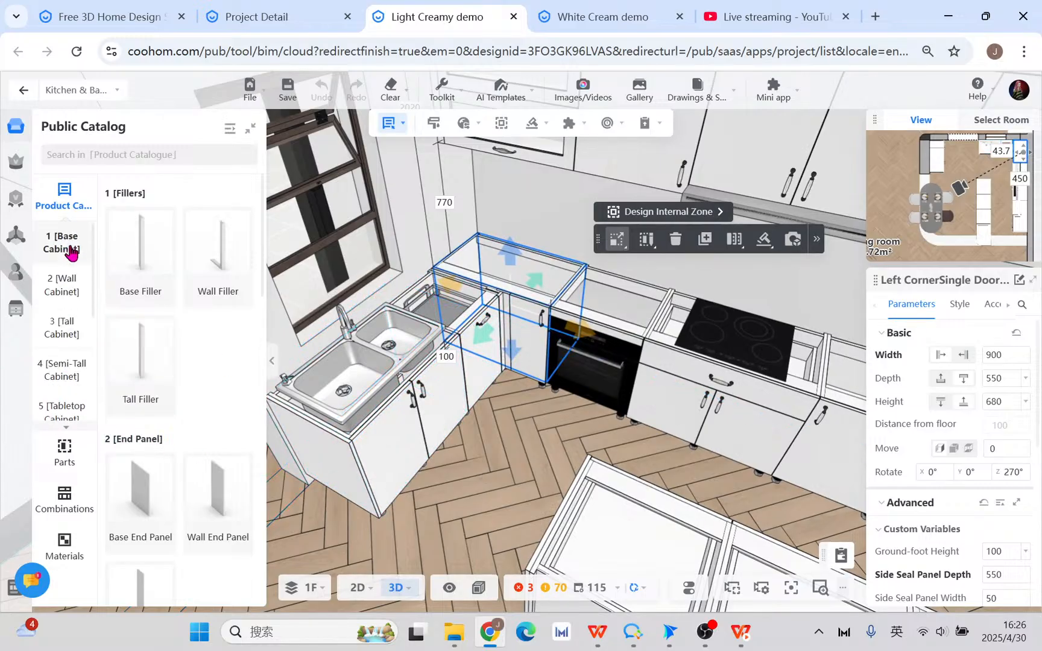
pyautogui.click(66, 244)
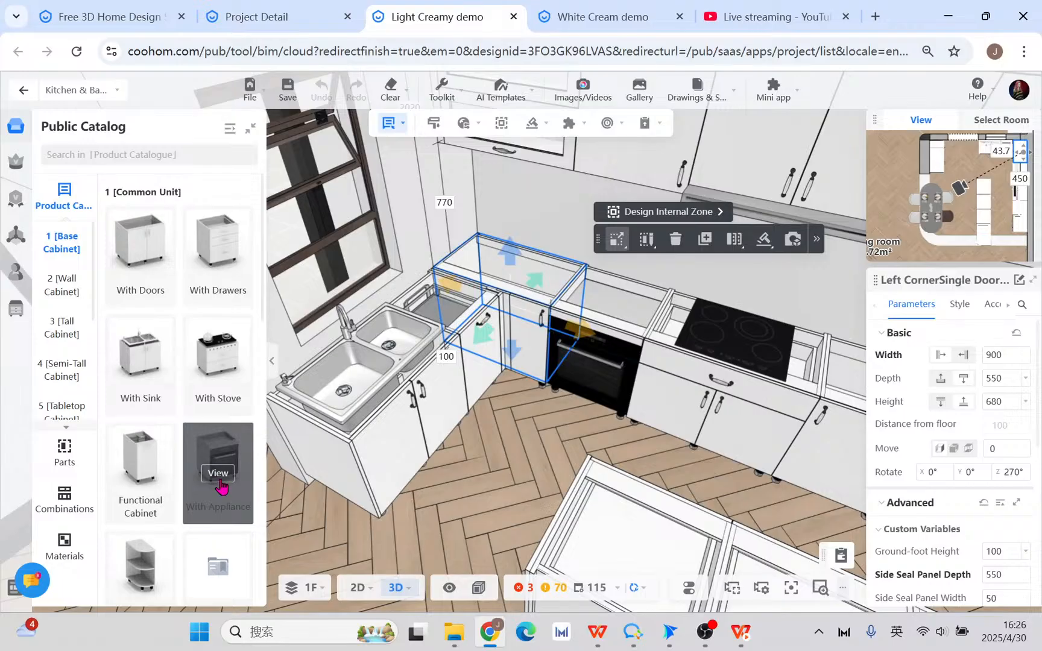
pyautogui.scroll(-1, 222, 486)
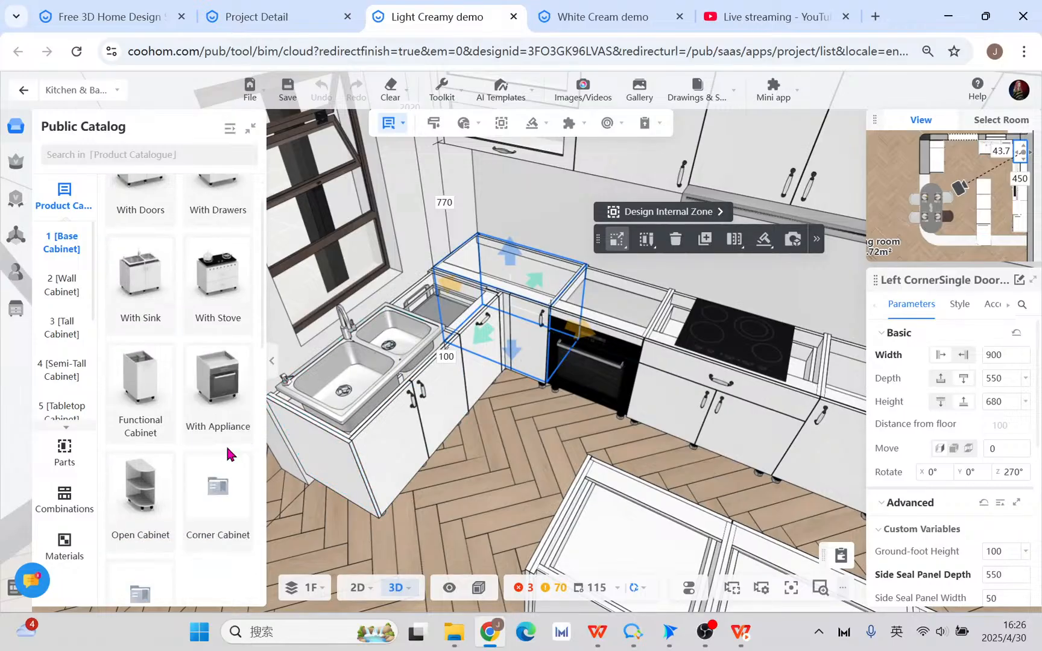
pyautogui.scroll(-1, 227, 448)
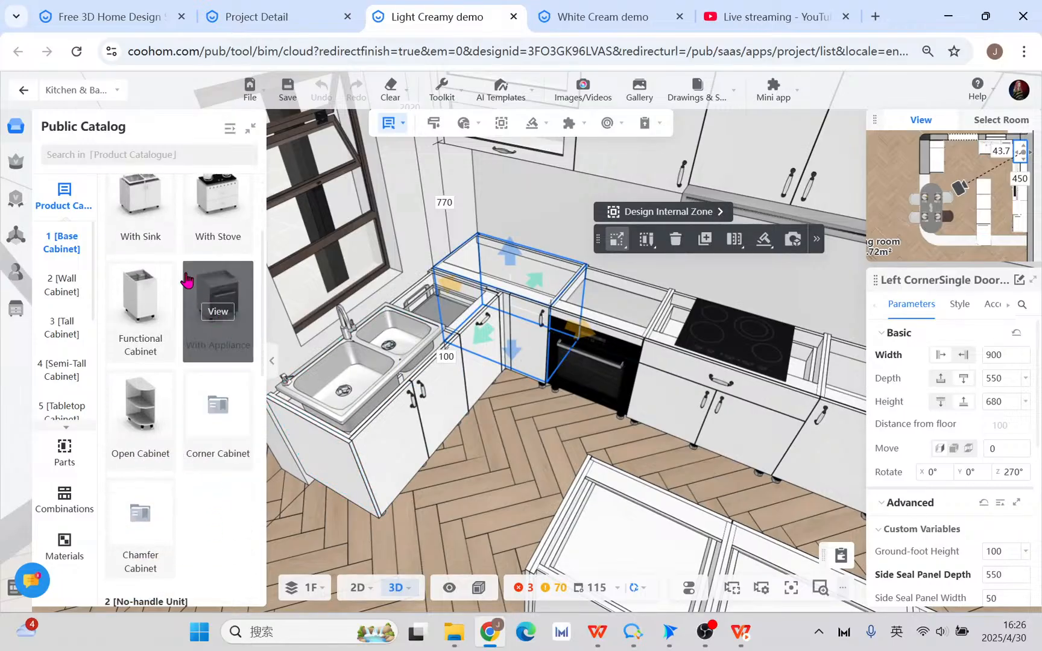
pyautogui.click(228, 410)
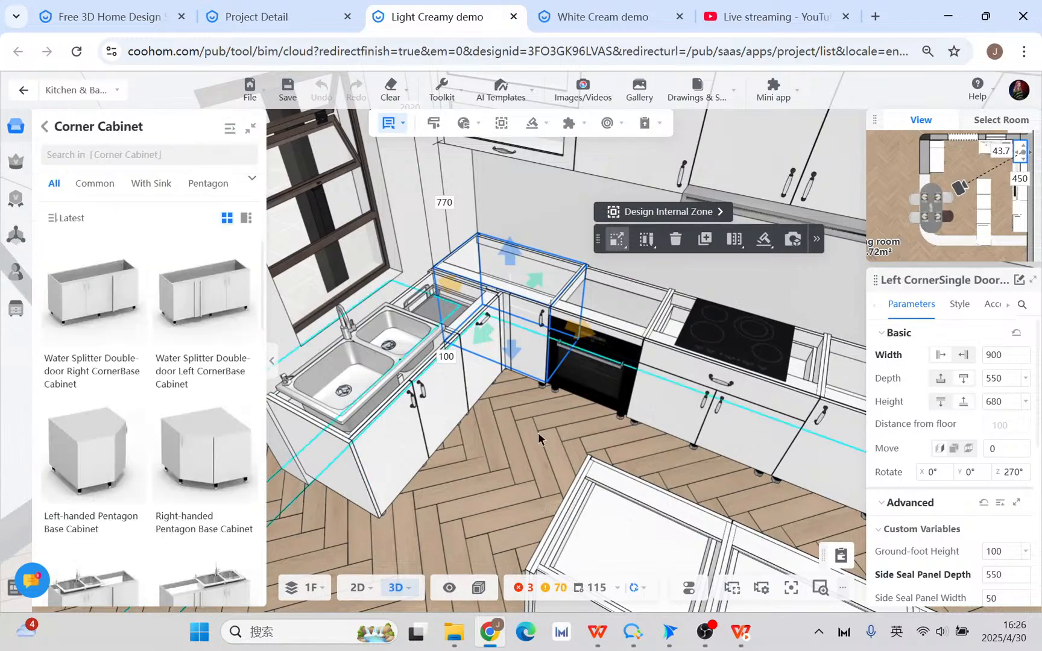
# - Browse the corner cabinet models for the Left CornerSingle DoorBase Cabinet used in the kitchen corner
pyautogui.moveTo(538, 432); pyautogui.dragTo(544, 456)
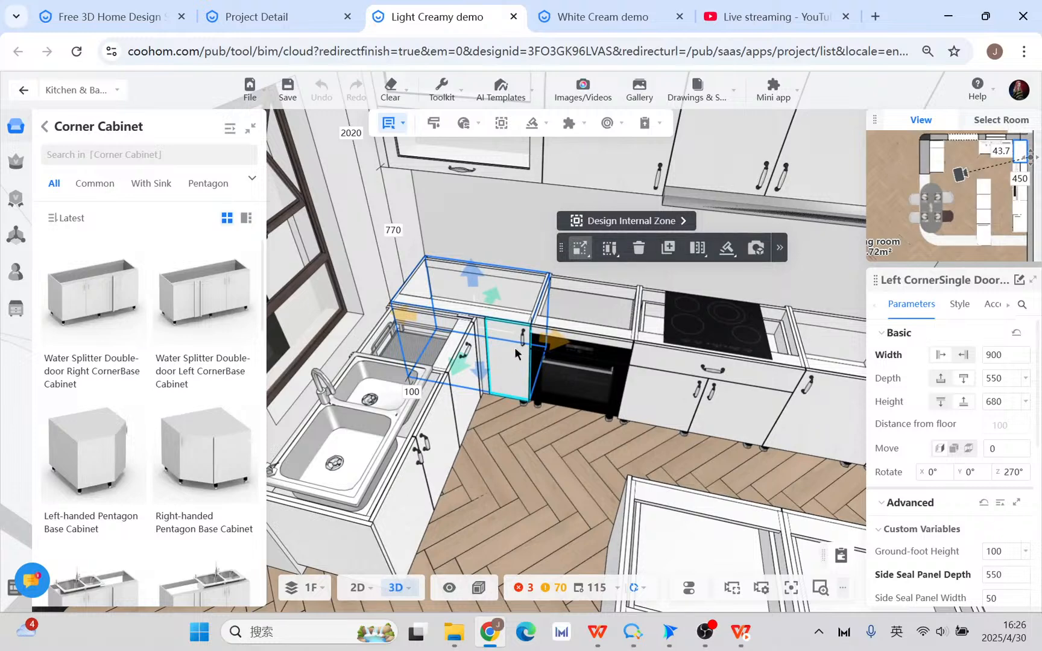
pyautogui.scroll(-6, 175, 448)
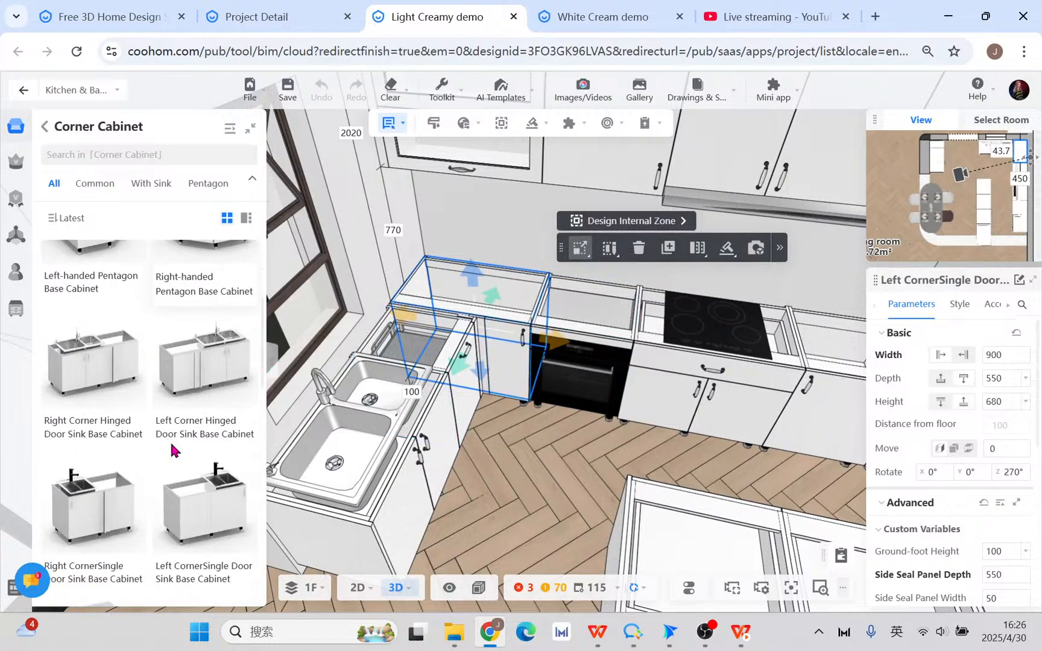
pyautogui.scroll(-5, 174, 449)
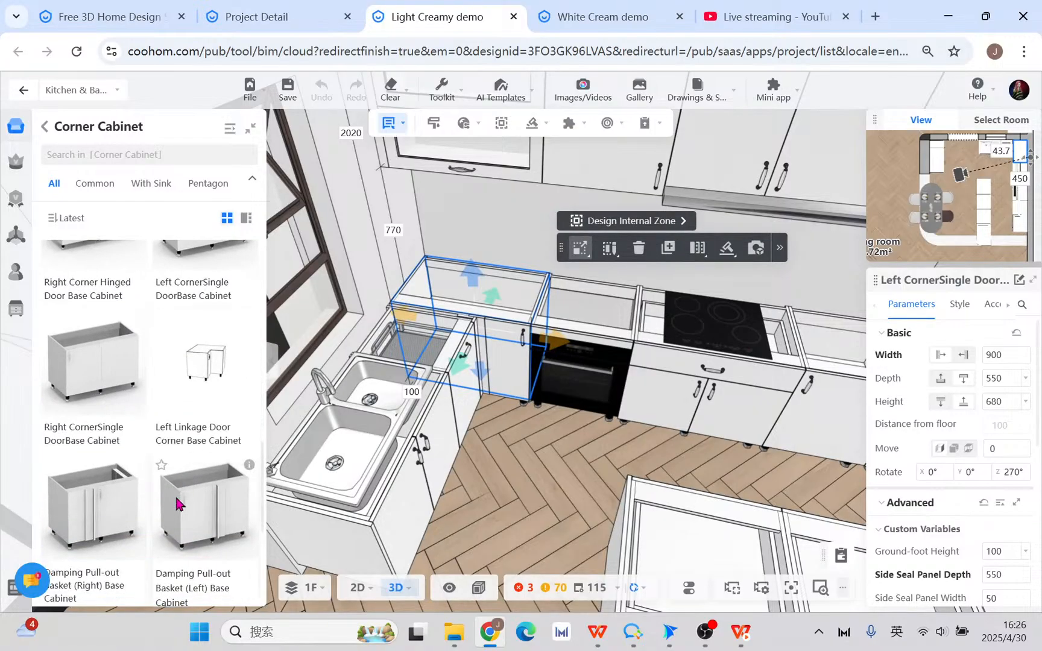
pyautogui.scroll(-2, 177, 503)
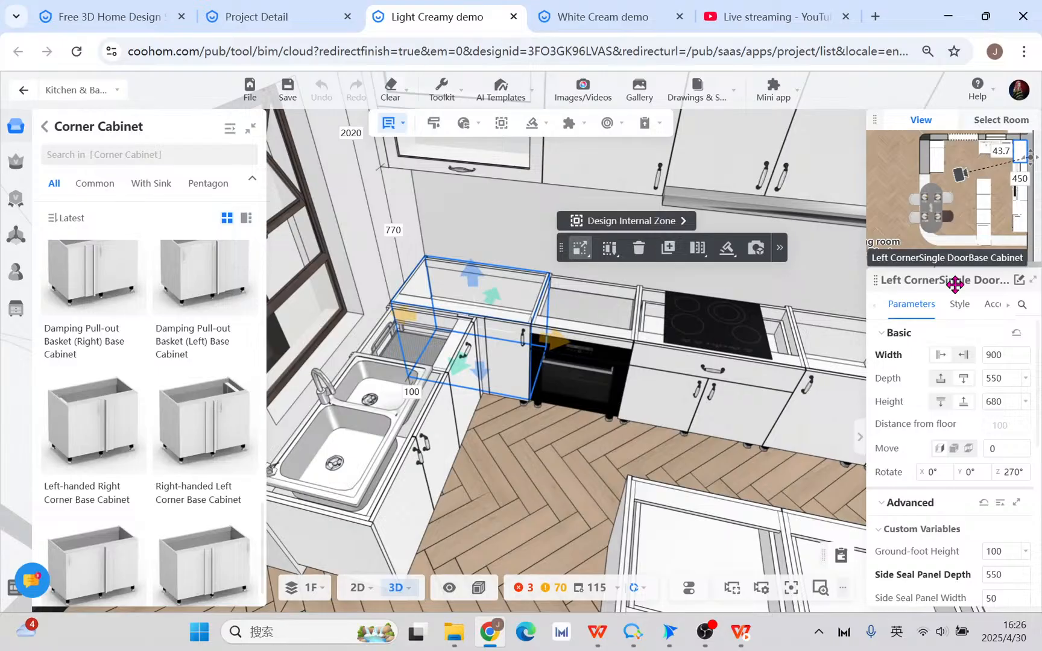
pyautogui.scroll(-1, 181, 458)
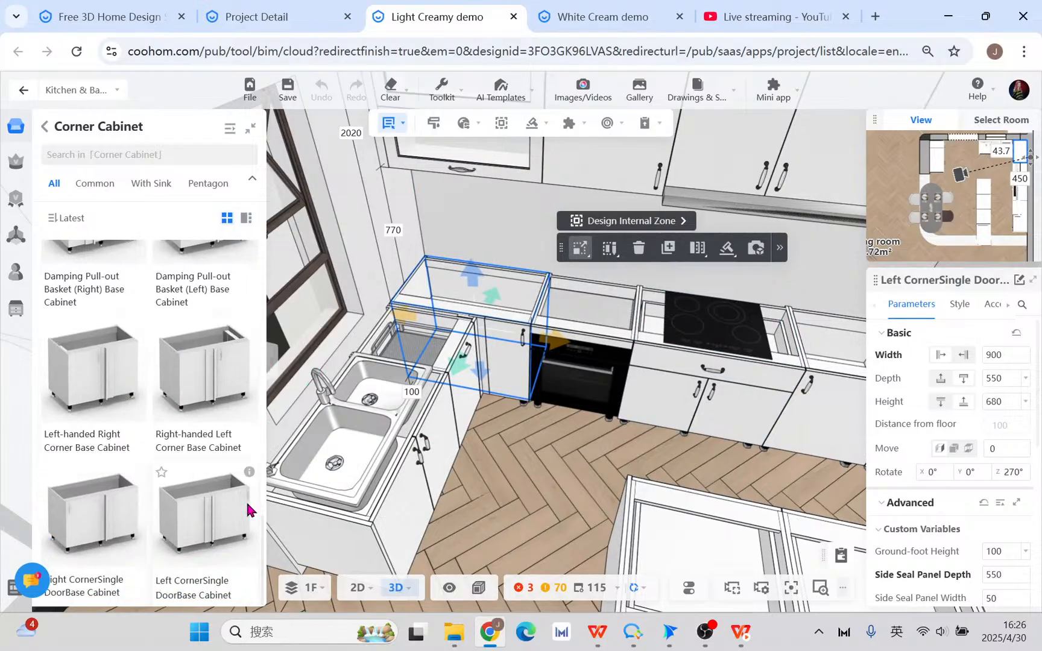
pyautogui.scroll(-1, 244, 501)
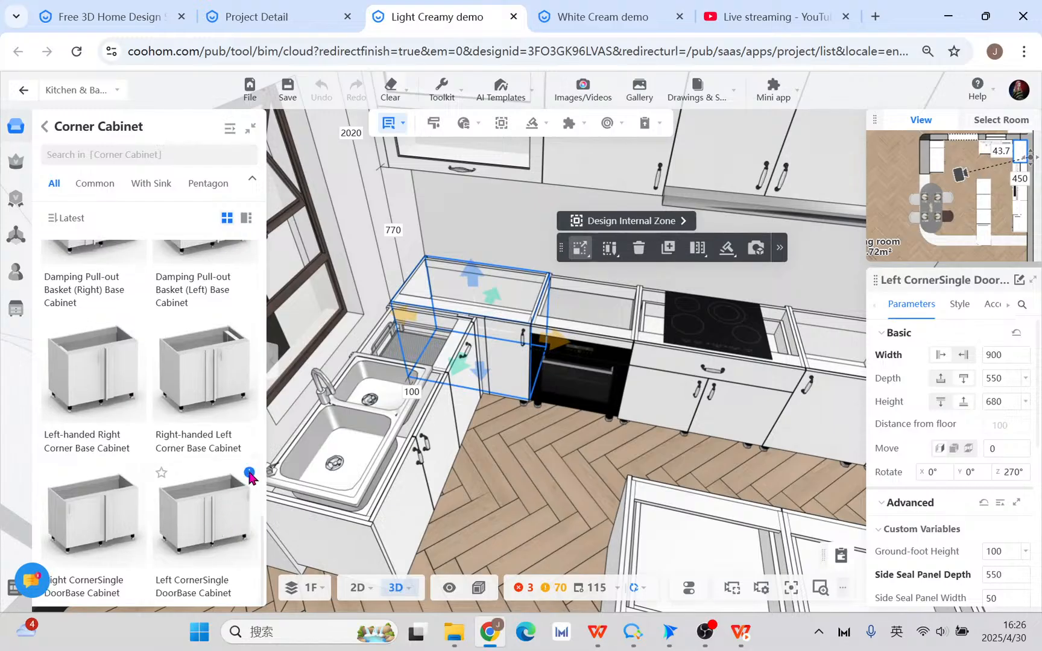
pyautogui.moveTo(253, 474)
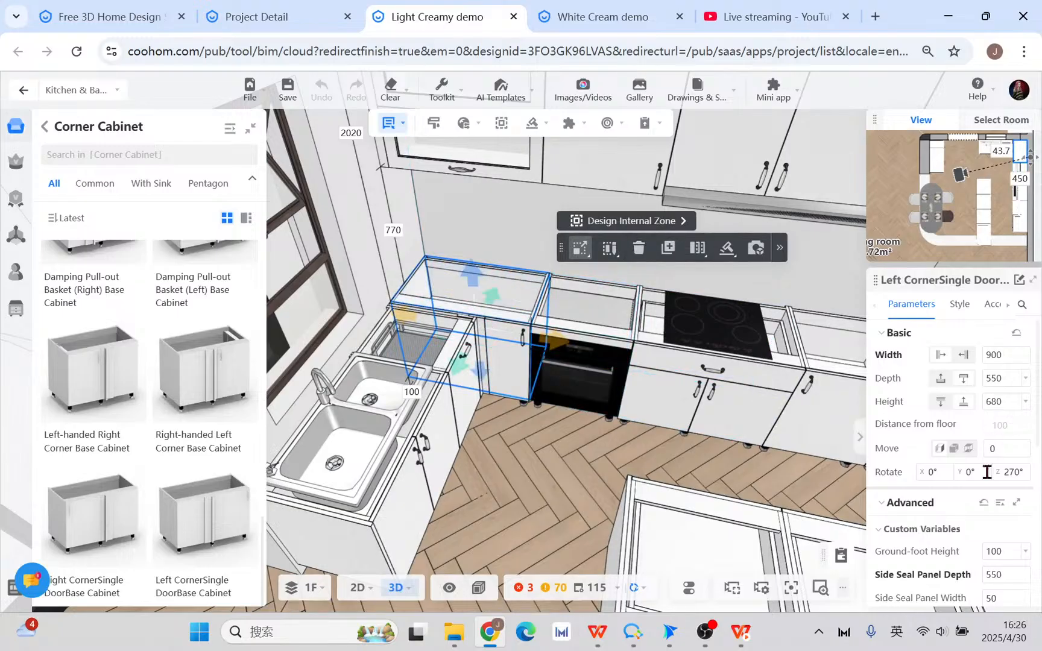
# - Examine the corner cabinet's custom variables, such as the side seal panel, and its fit against the neighbouring units
pyautogui.scroll(-3, 995, 483)
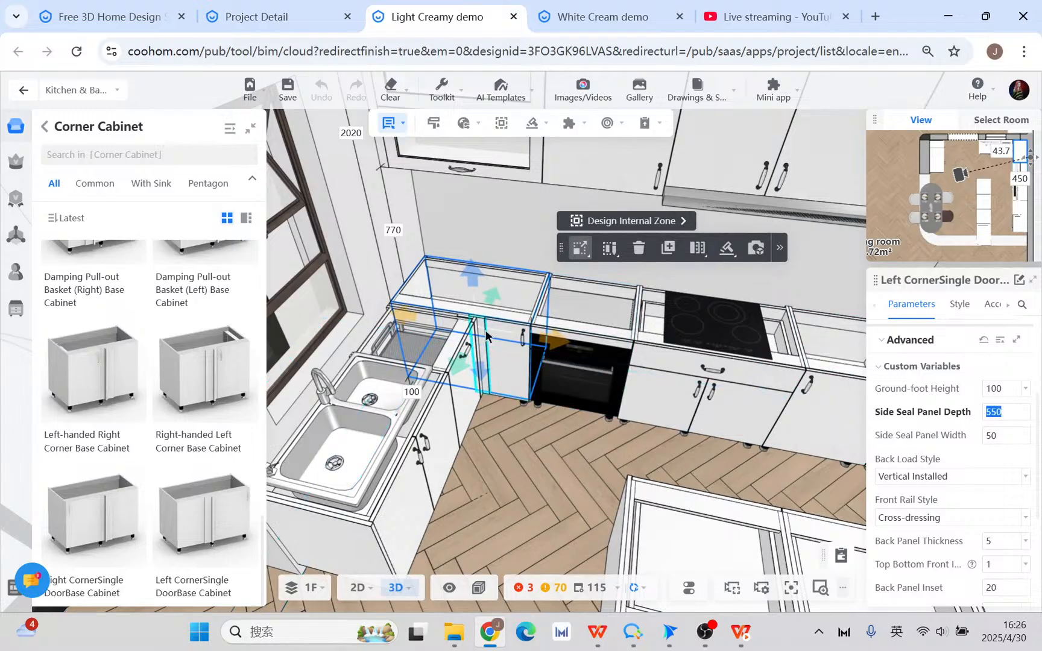
pyautogui.scroll(3, 561, 459)
pyautogui.moveTo(569, 472); pyautogui.dragTo(535, 484)
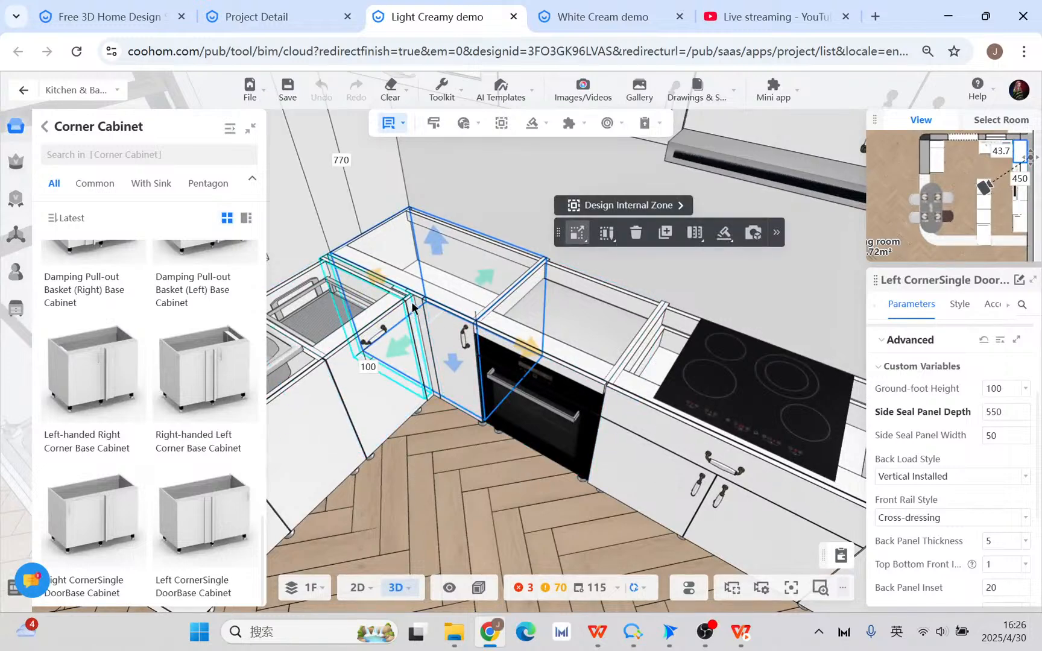
pyautogui.scroll(-5, 431, 445)
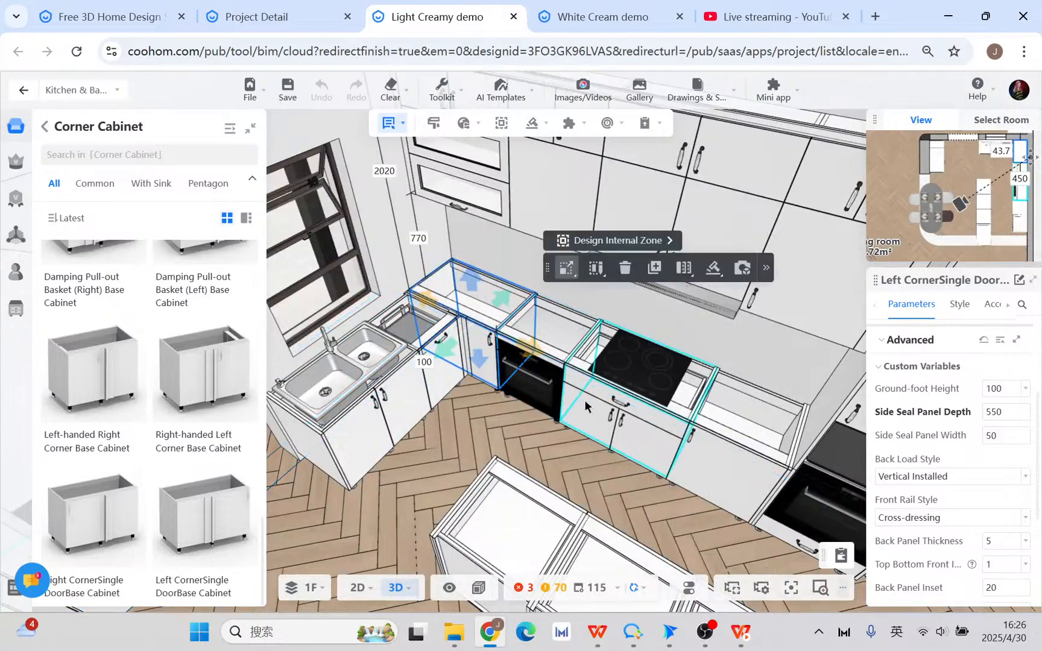
# - Inspect the narrow pull-out basket cabinet, the hinged door sink base cabinet and the end panel beside the sink
pyautogui.click(444, 378)
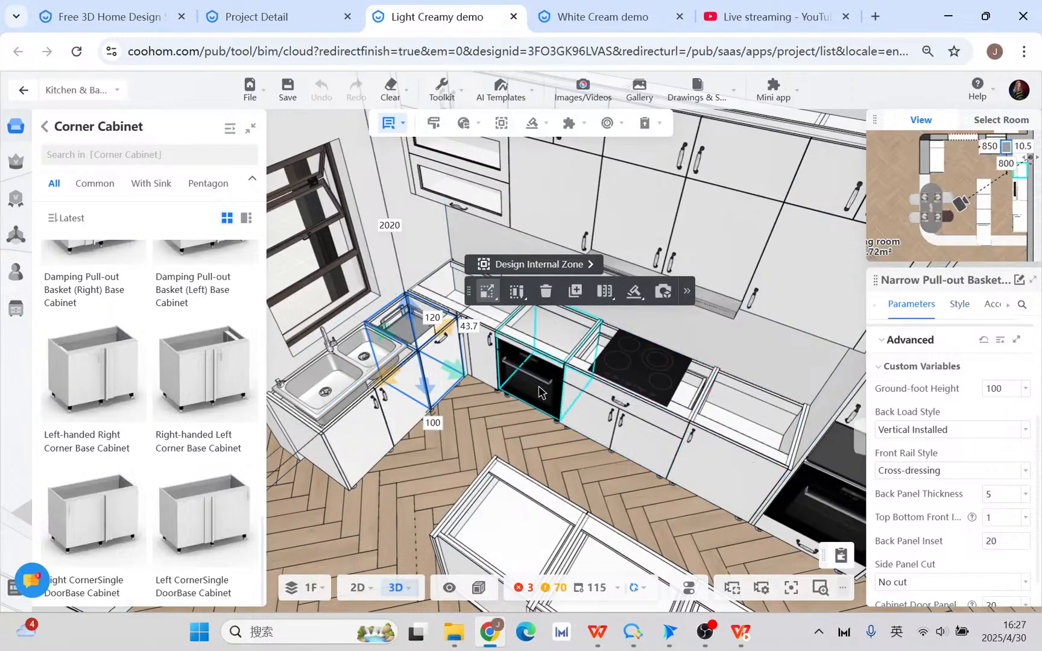
pyautogui.click(350, 410)
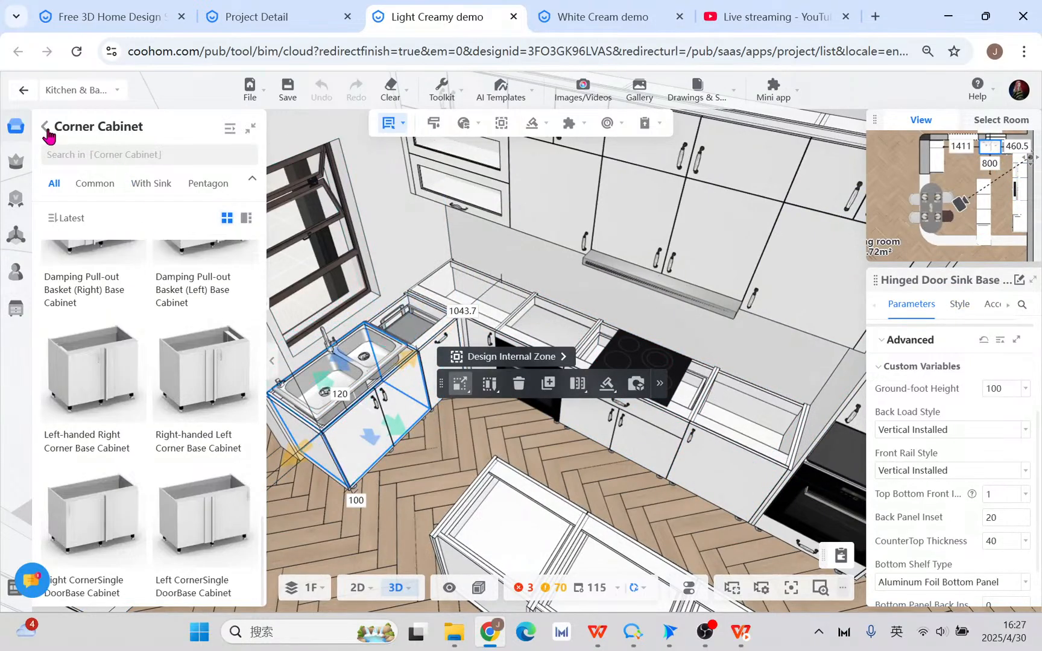
pyautogui.moveTo(455, 461); pyautogui.dragTo(584, 431)
pyautogui.scroll(3, 427, 406)
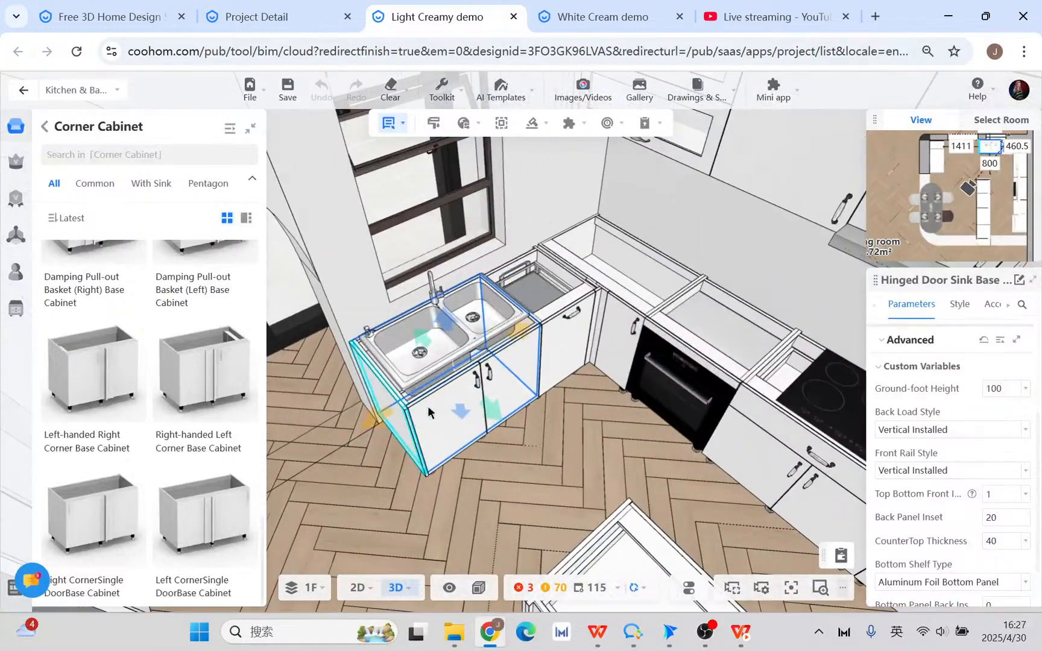
pyautogui.click(388, 437)
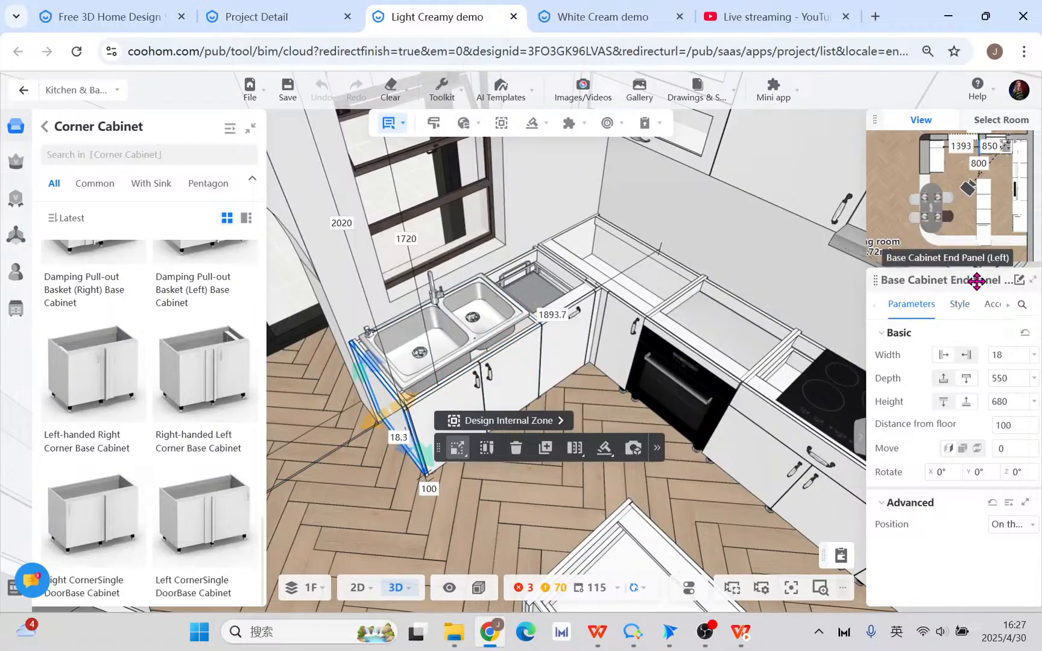
pyautogui.click(486, 520)
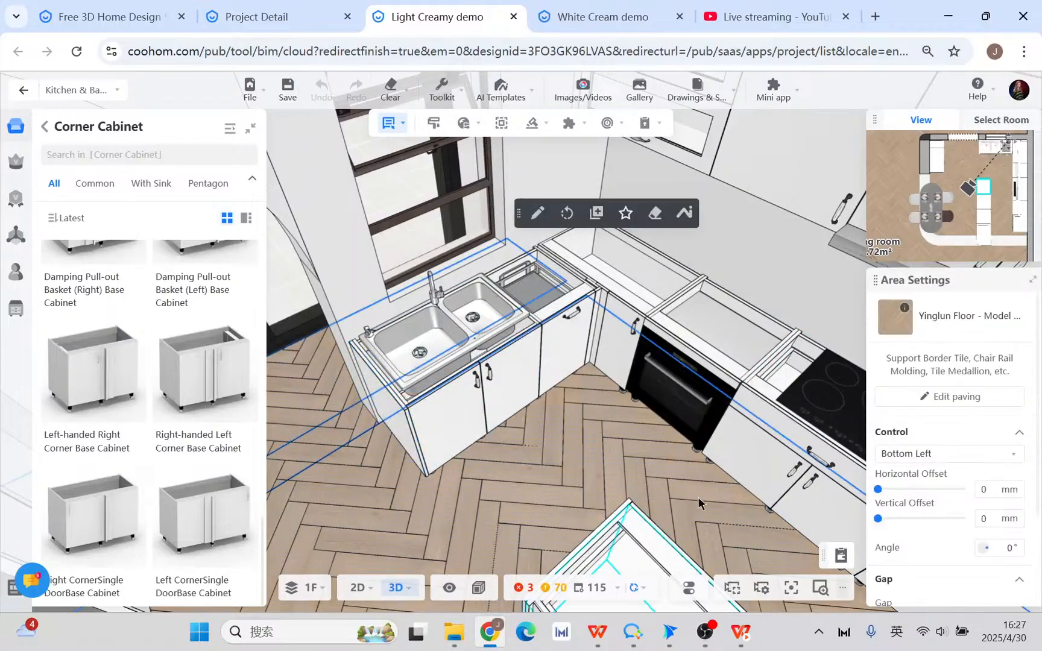
# - Select the base cabinet under the cooktop and show the With Stove base cabinet models in the Public Catalog
pyautogui.moveTo(698, 497); pyautogui.dragTo(603, 389)
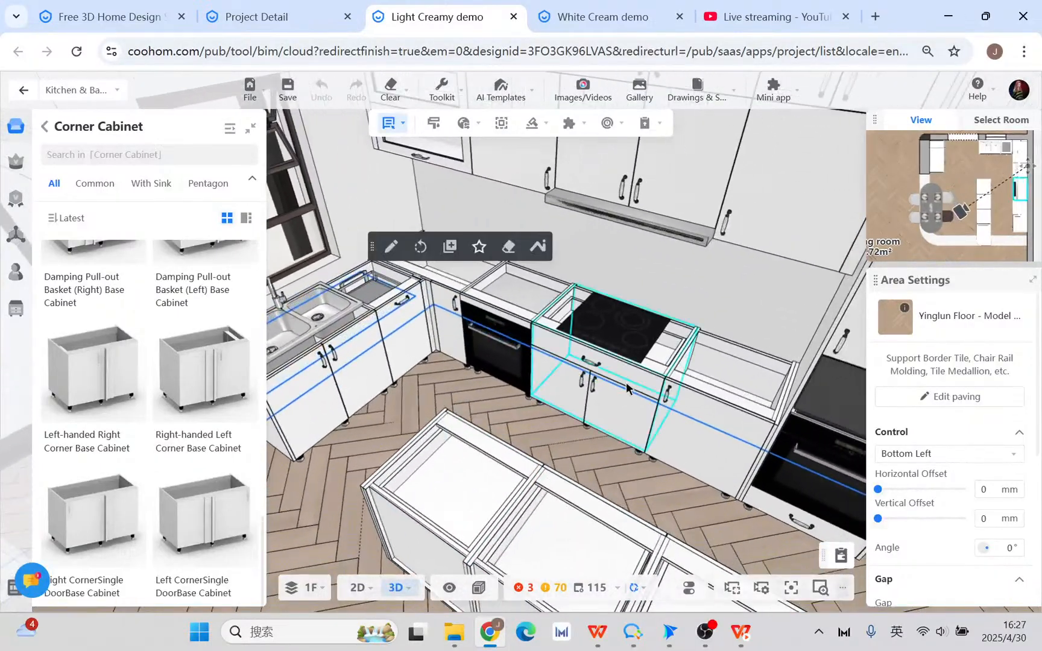
pyautogui.click(597, 375)
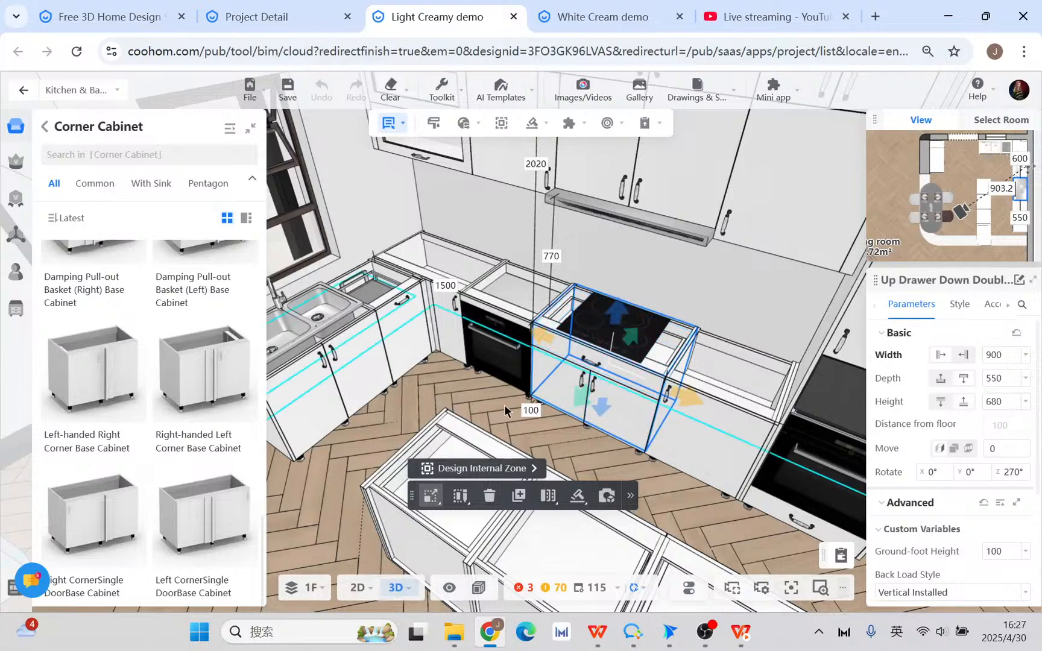
pyautogui.moveTo(504, 405); pyautogui.dragTo(421, 412, button='right')
pyautogui.scroll(3, 516, 372)
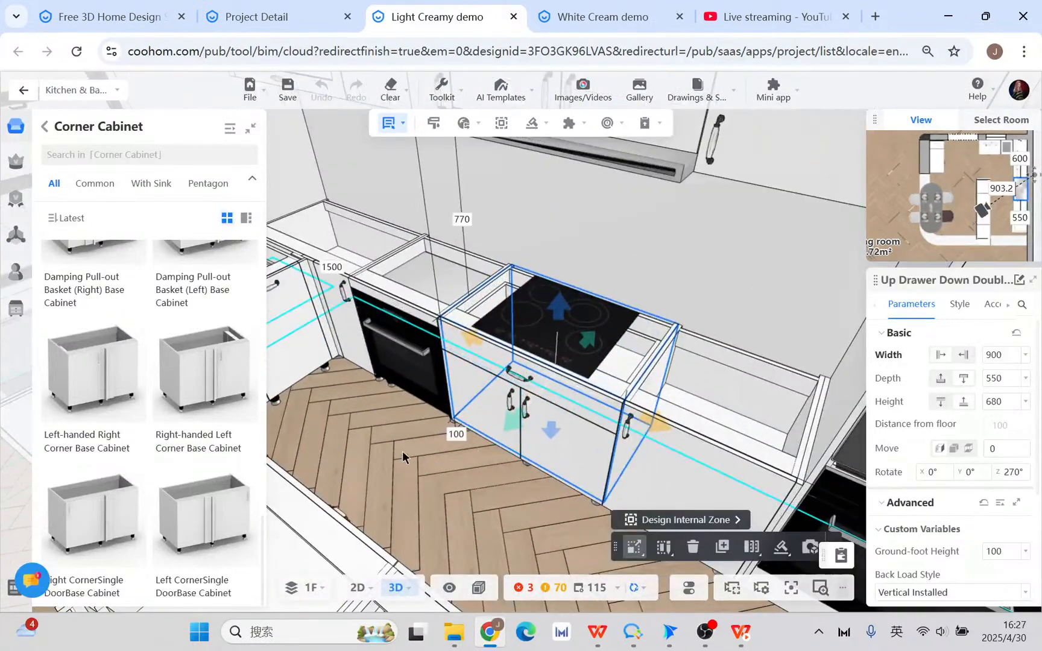
pyautogui.click(44, 127)
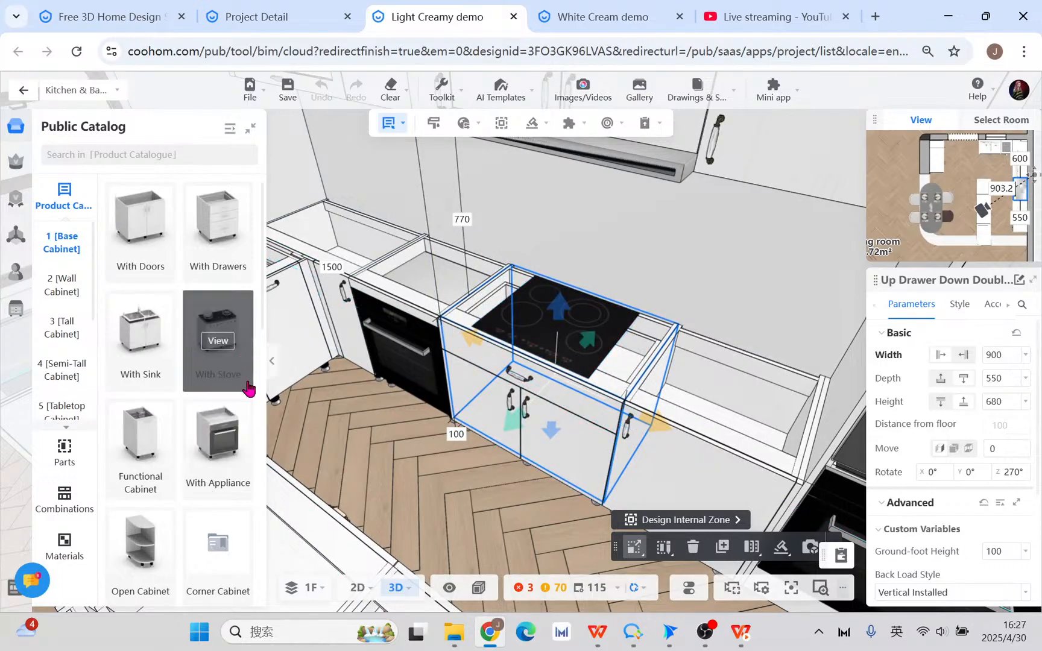
pyautogui.click(247, 385)
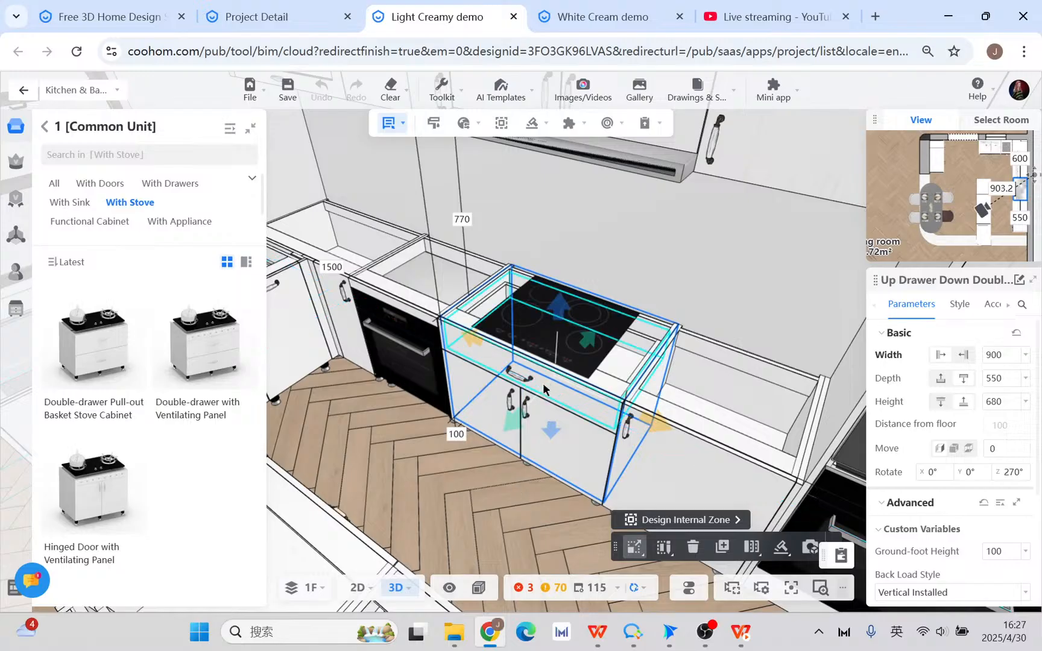
# - Examine the island sink, drawers and cooktop run in the White Cream demo, and return to the Light Creamy demo
pyautogui.click(609, 18)
pyautogui.moveTo(521, 493); pyautogui.dragTo(465, 491)
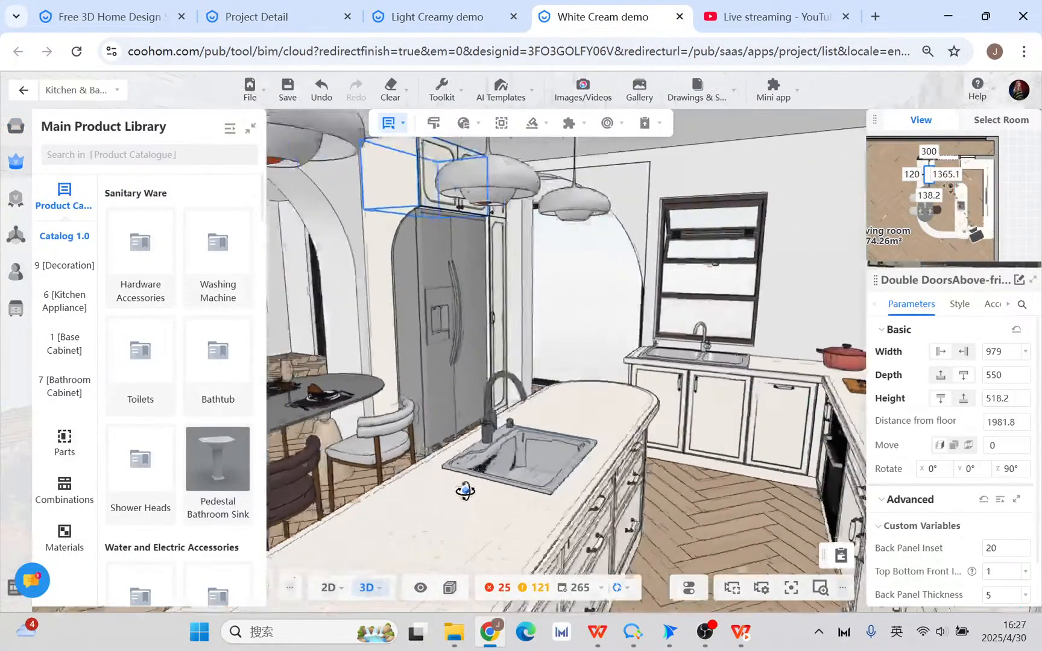
pyautogui.scroll(5, 461, 490)
pyautogui.scroll(-4, 534, 534)
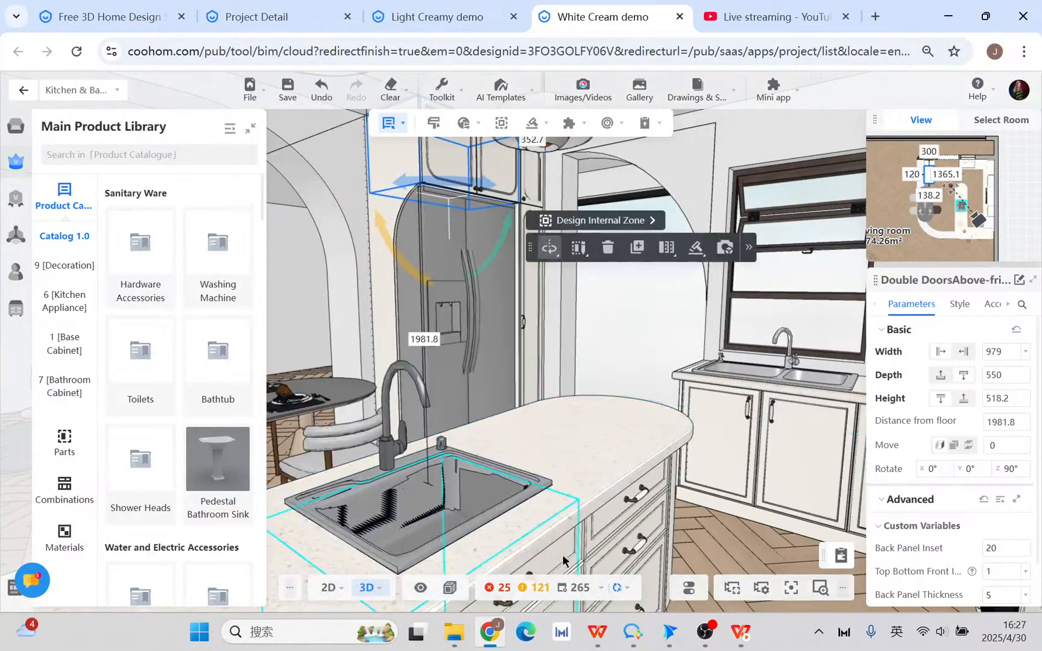
pyautogui.scroll(-2, 562, 557)
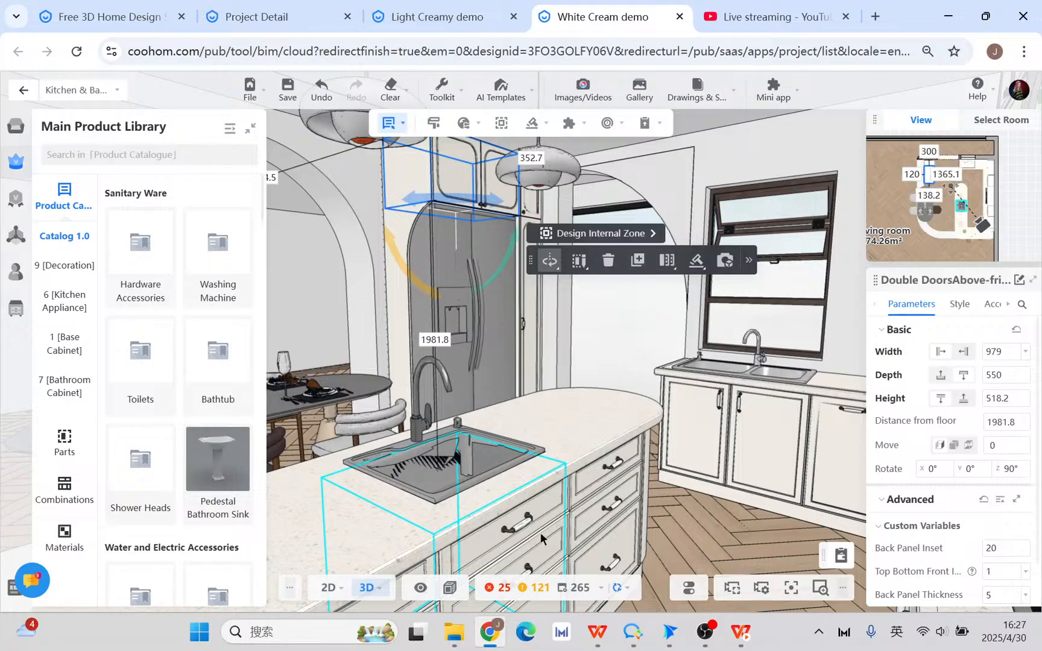
pyautogui.scroll(-2, 547, 539)
pyautogui.scroll(2, 547, 539)
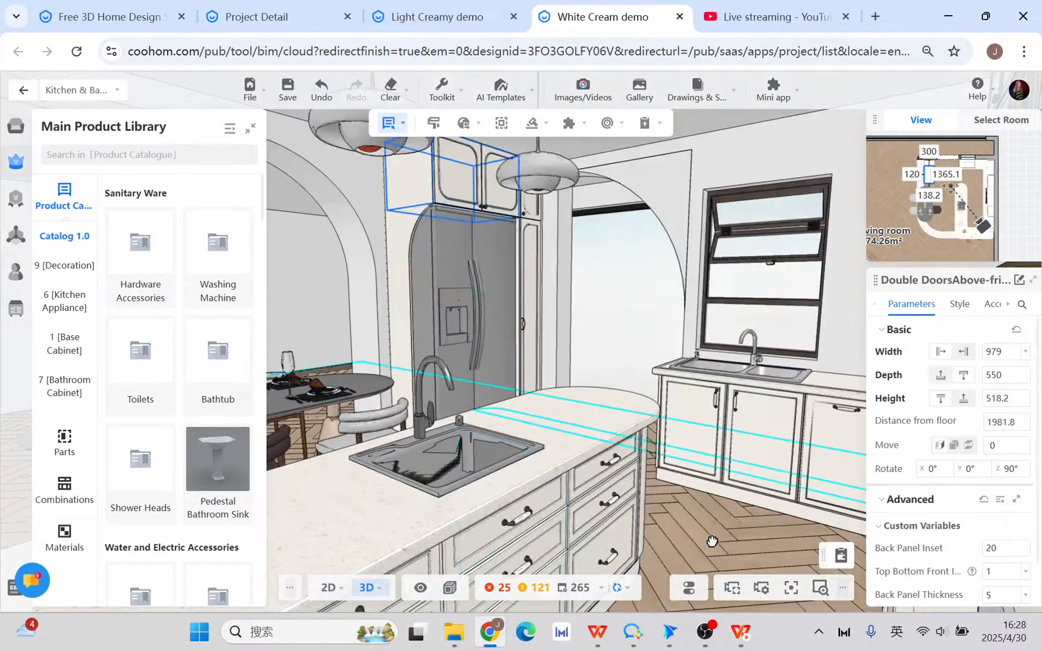
pyautogui.scroll(-1, 712, 531)
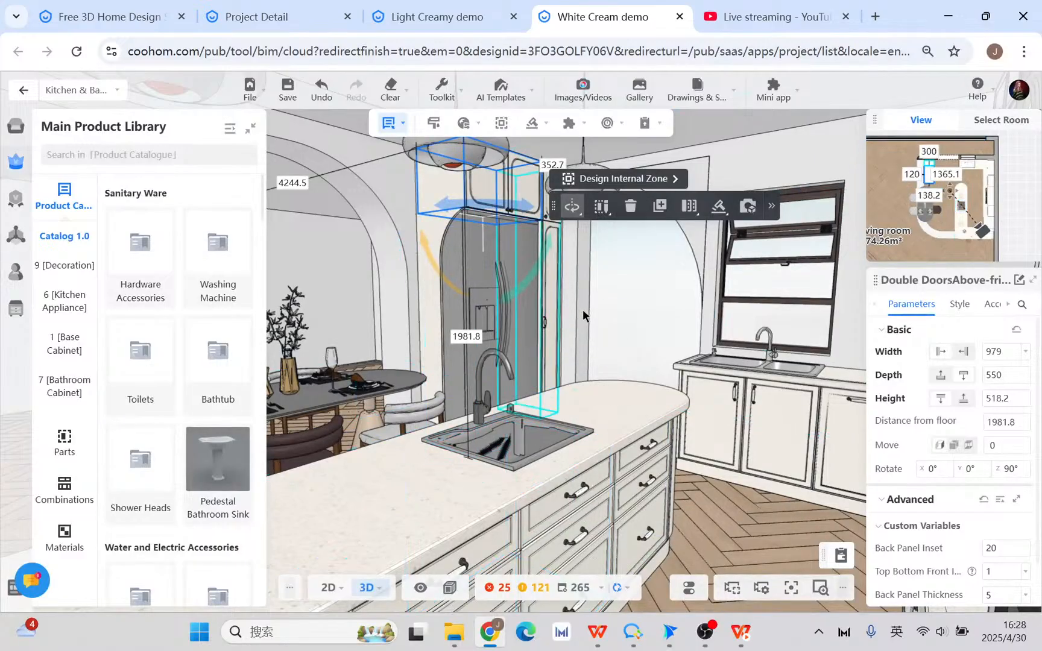
pyautogui.moveTo(353, 277); pyautogui.dragTo(506, 336)
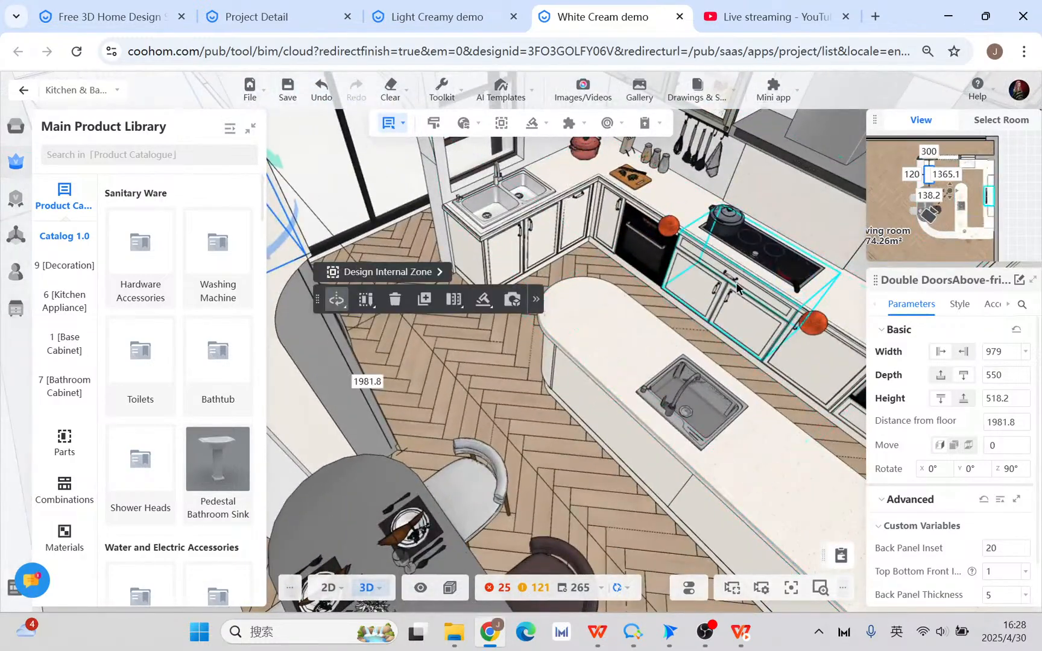
pyautogui.click(438, 18)
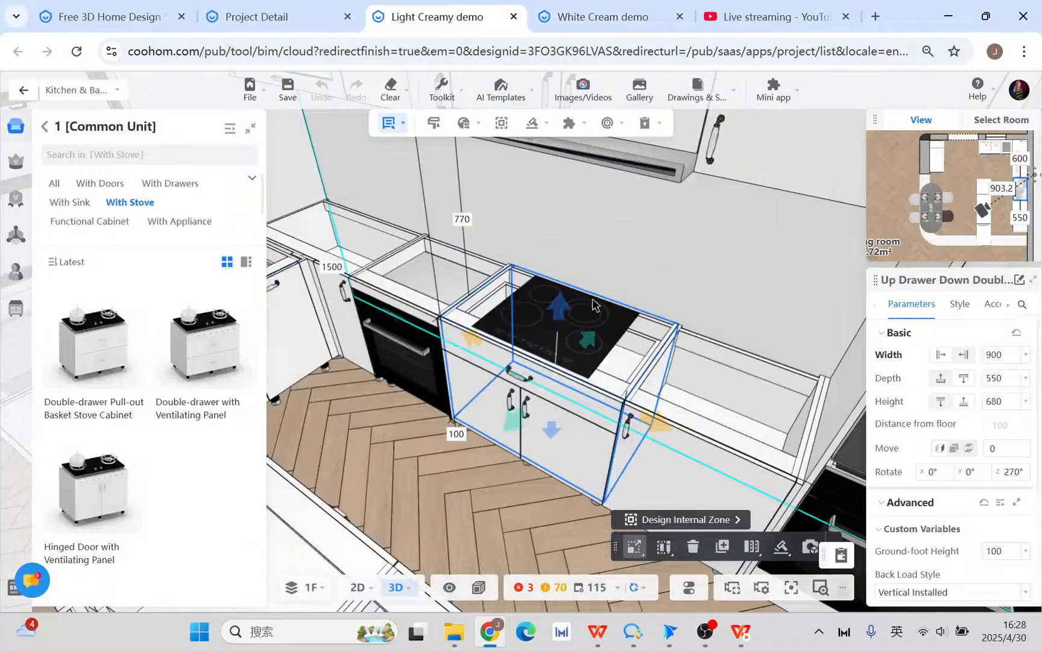
# - Show the With Drawers base cabinet models in the catalog and compare them with the cooktop cabinet
pyautogui.click(44, 127)
pyautogui.click(225, 222)
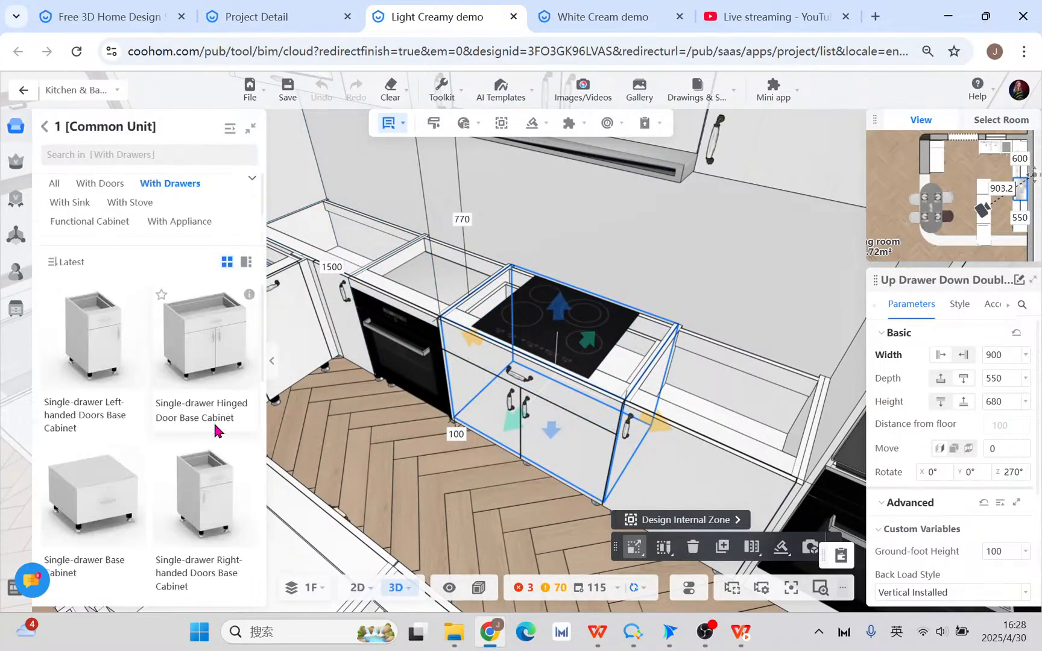
pyautogui.scroll(-1, 215, 374)
pyautogui.scroll(2, 202, 293)
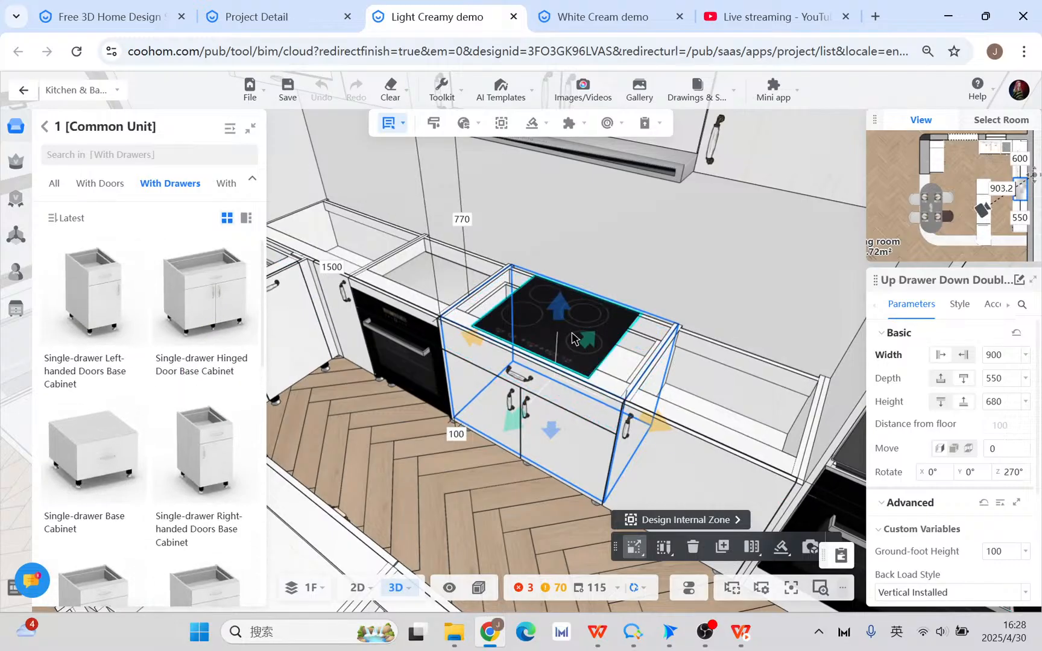
pyautogui.scroll(3, 548, 448)
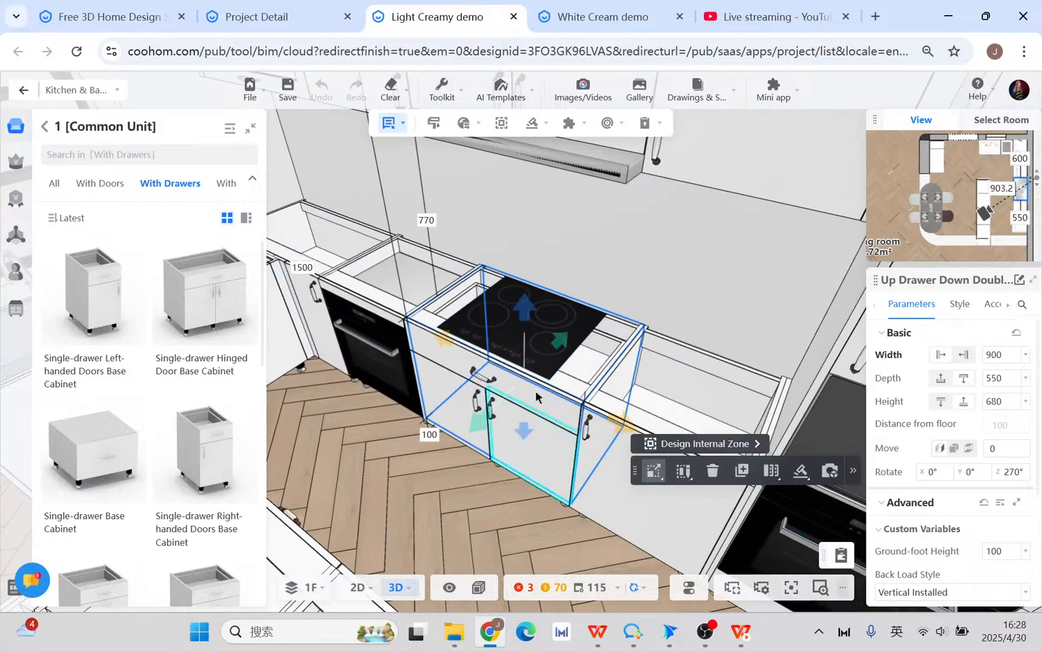
# - Try to delete the whole drawer under the cooktop and define a custom inner space inside the cabinet
pyautogui.click(552, 437)
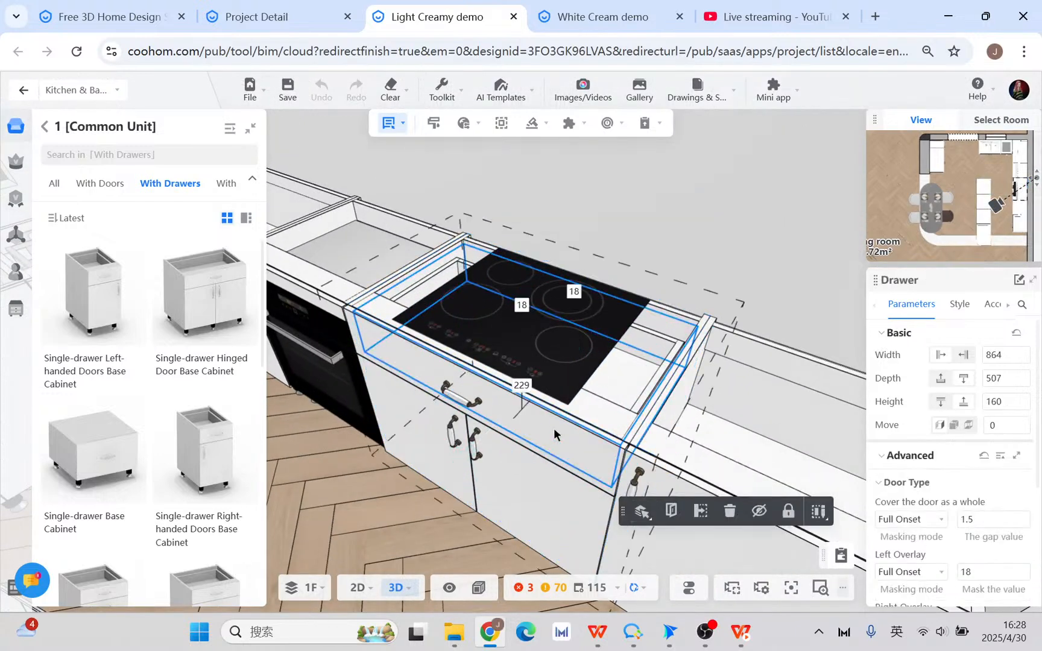
pyautogui.click(730, 511)
pyautogui.moveTo(452, 504); pyautogui.dragTo(427, 505)
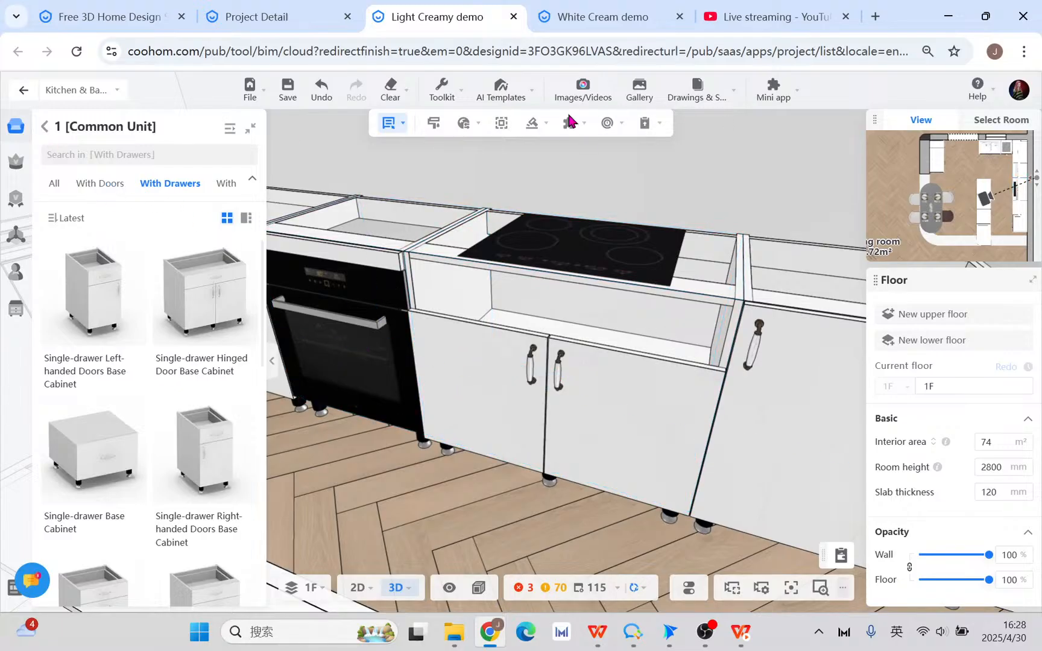
pyautogui.click(504, 125)
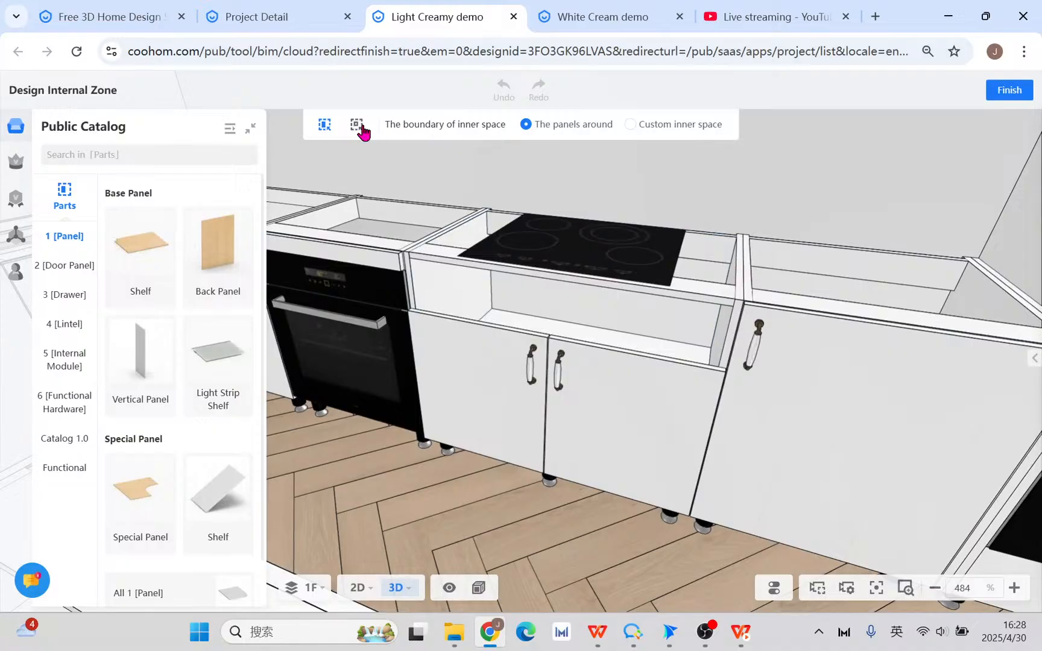
pyautogui.click(358, 126)
pyautogui.click(539, 304)
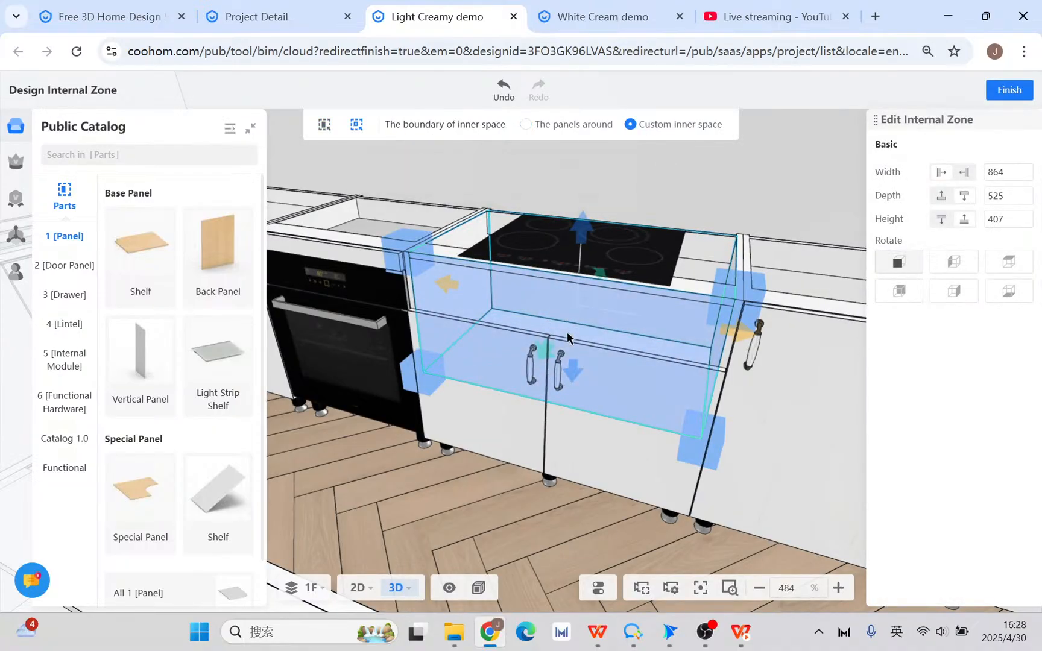
pyautogui.click(1008, 91)
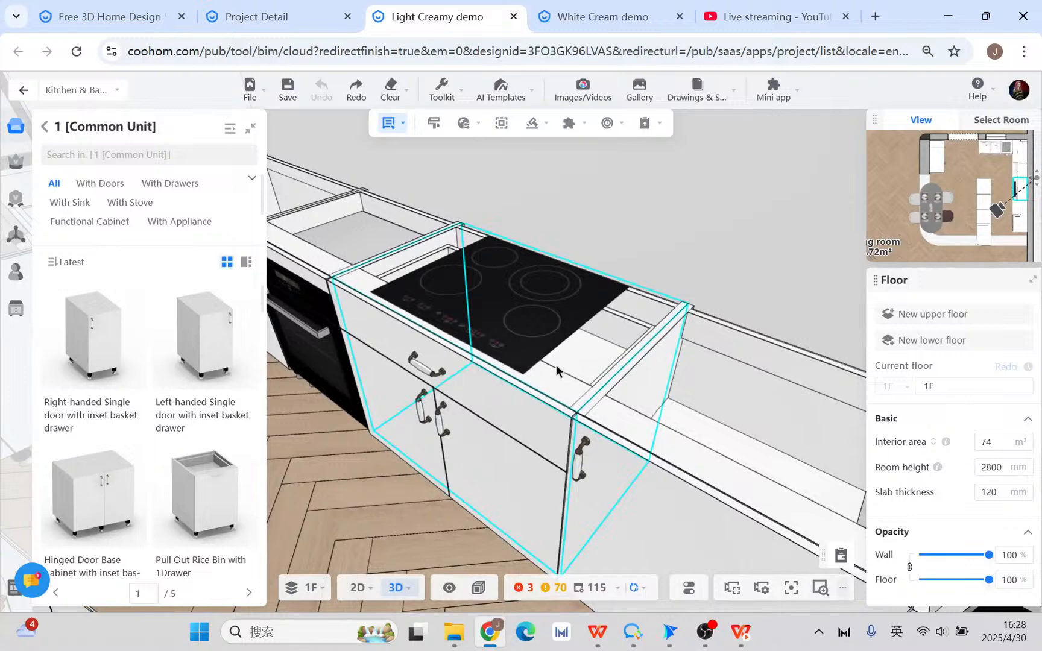
# - Switch to part selection and delete the bottom panel of the drawer under the cooktop
pyautogui.doubleClick(612, 331)
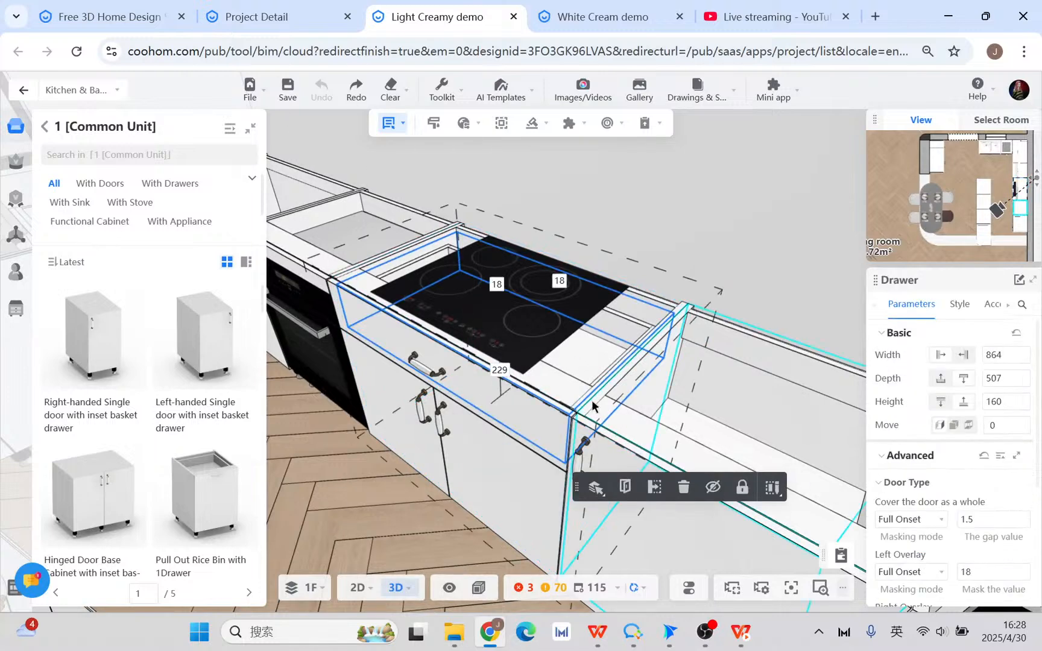
pyautogui.click(393, 124)
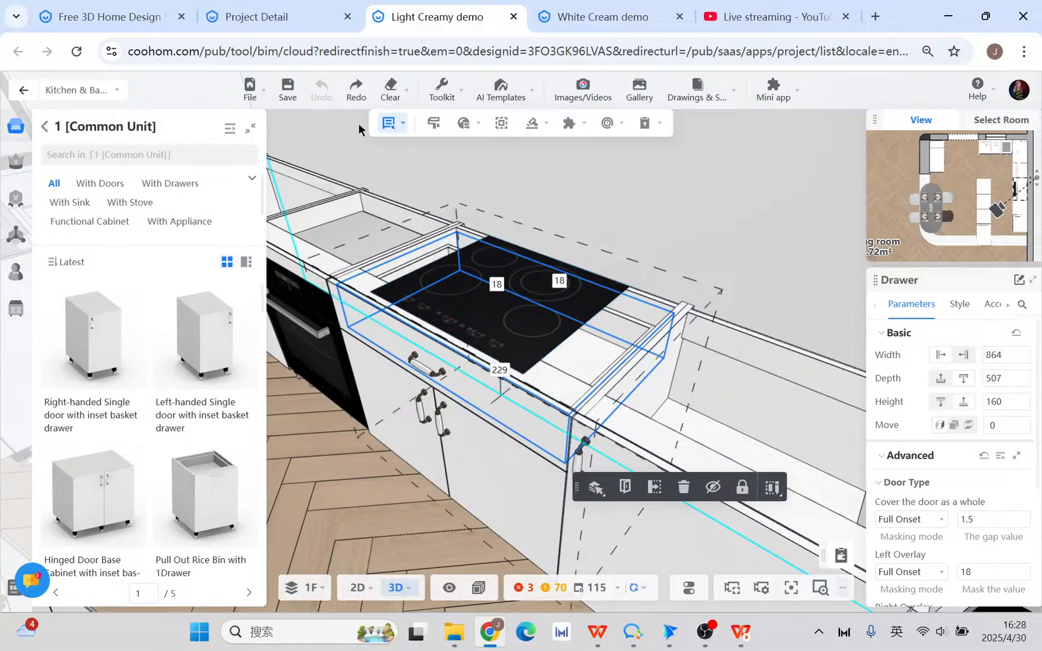
pyautogui.moveTo(391, 125)
pyautogui.click(373, 205)
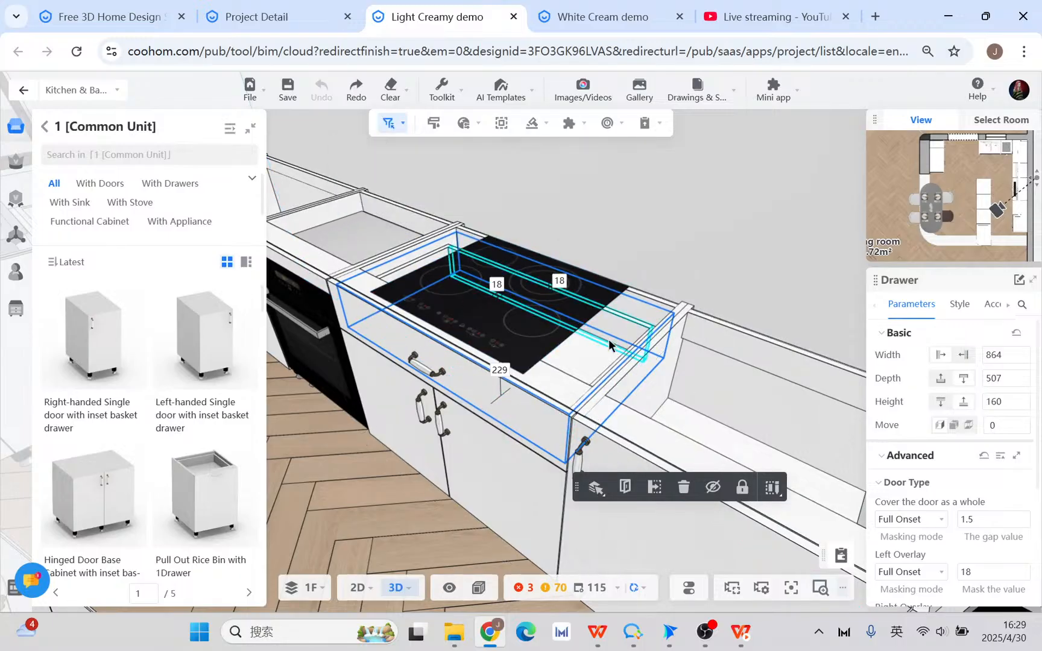
pyautogui.click(608, 339)
pyautogui.click(594, 377)
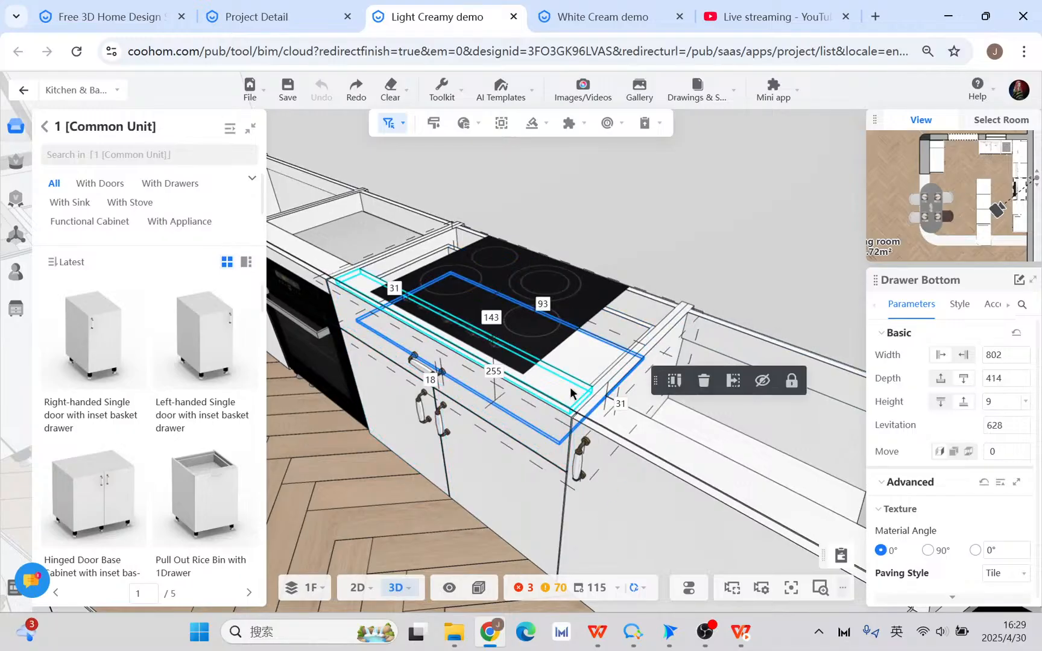
pyautogui.click(703, 388)
# - Delete the back panel and both side panels of the drawer under the cooktop, keeping its front
pyautogui.click(617, 333)
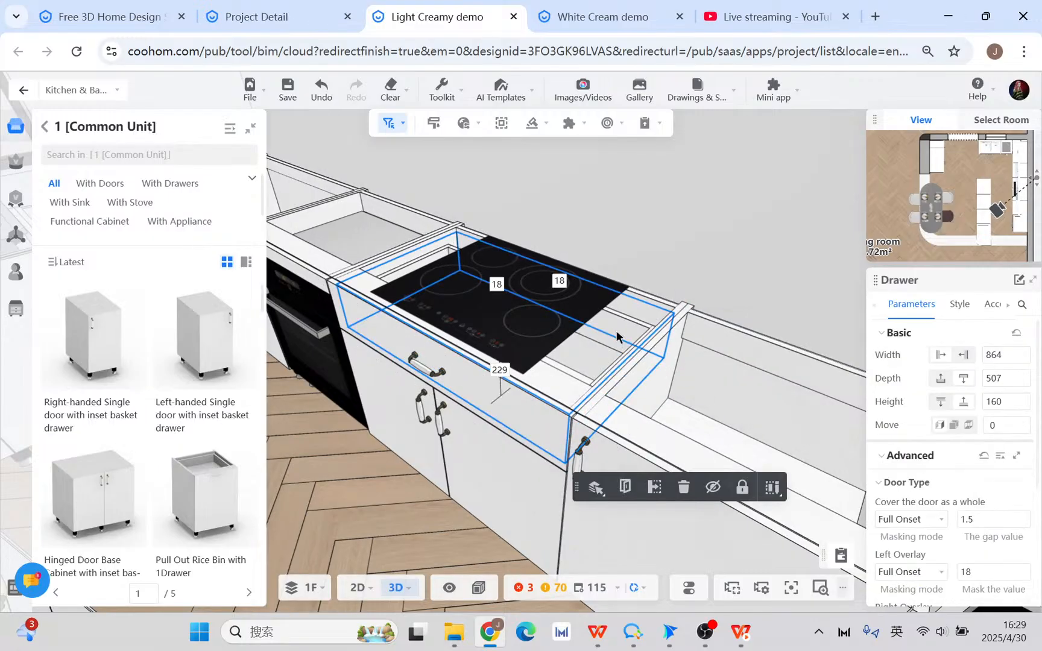
pyautogui.click(616, 330)
pyautogui.click(707, 300)
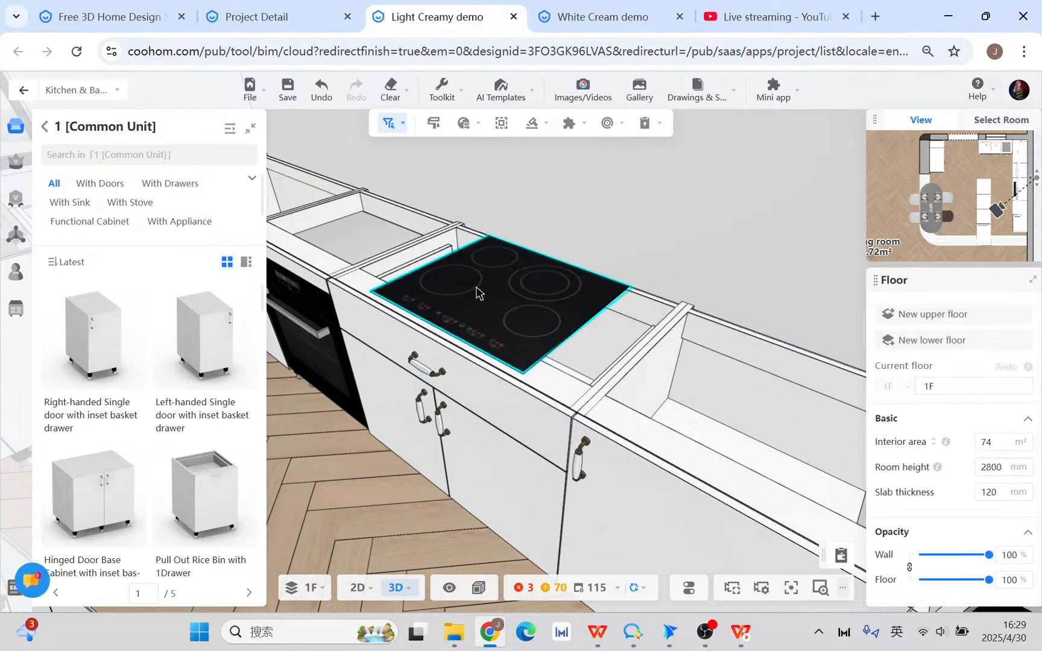
pyautogui.click(419, 266)
pyautogui.click(420, 266)
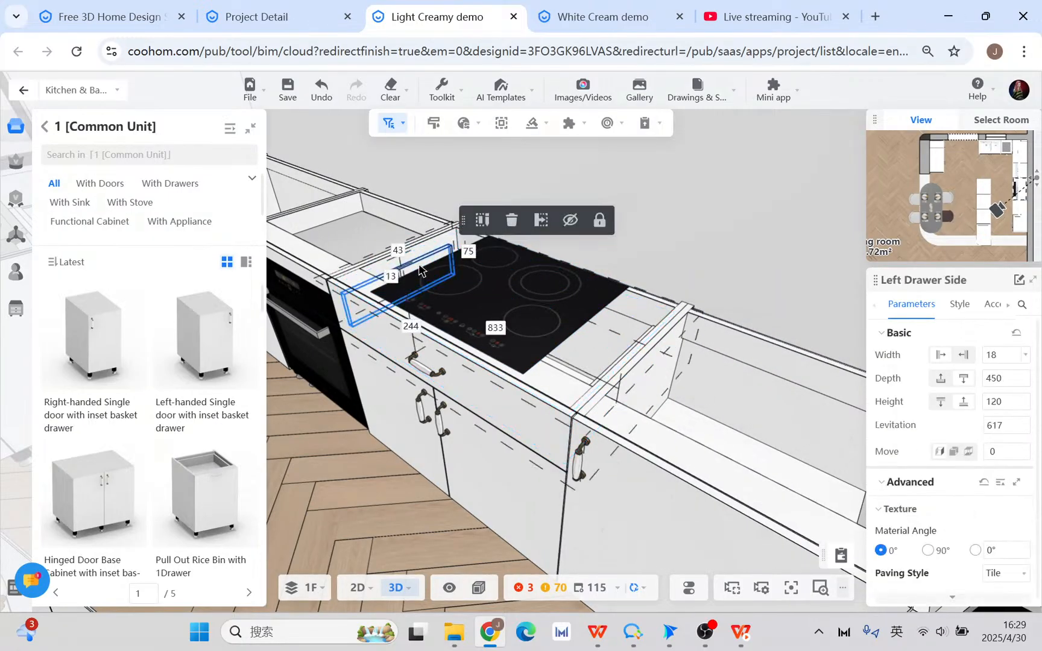
pyautogui.click(514, 221)
pyautogui.moveTo(344, 483); pyautogui.dragTo(428, 513)
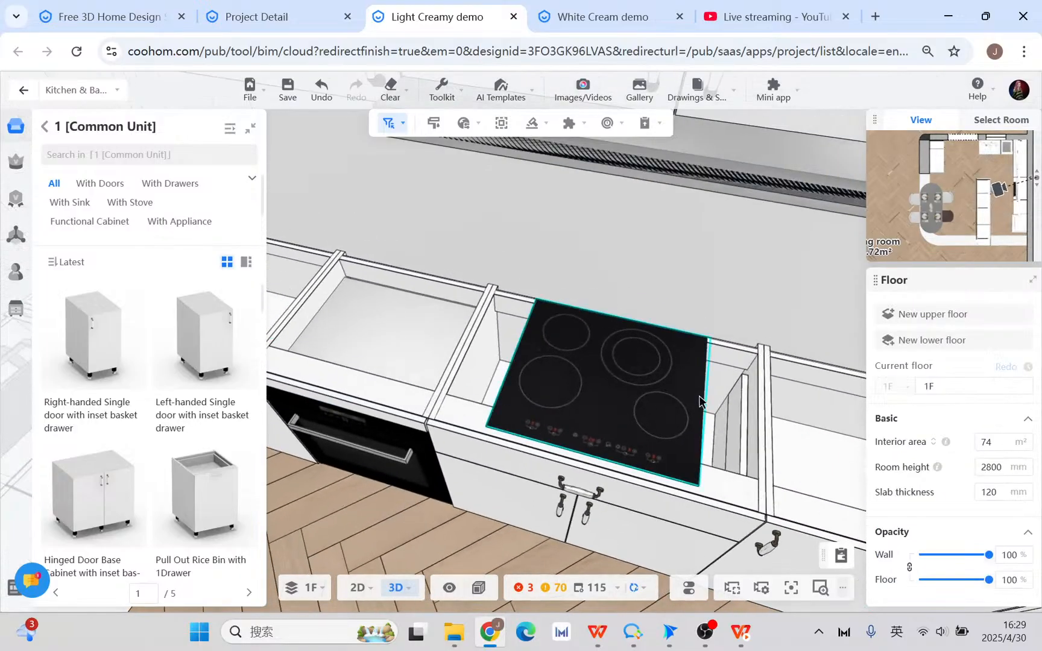
pyautogui.click(738, 418)
pyautogui.click(638, 566)
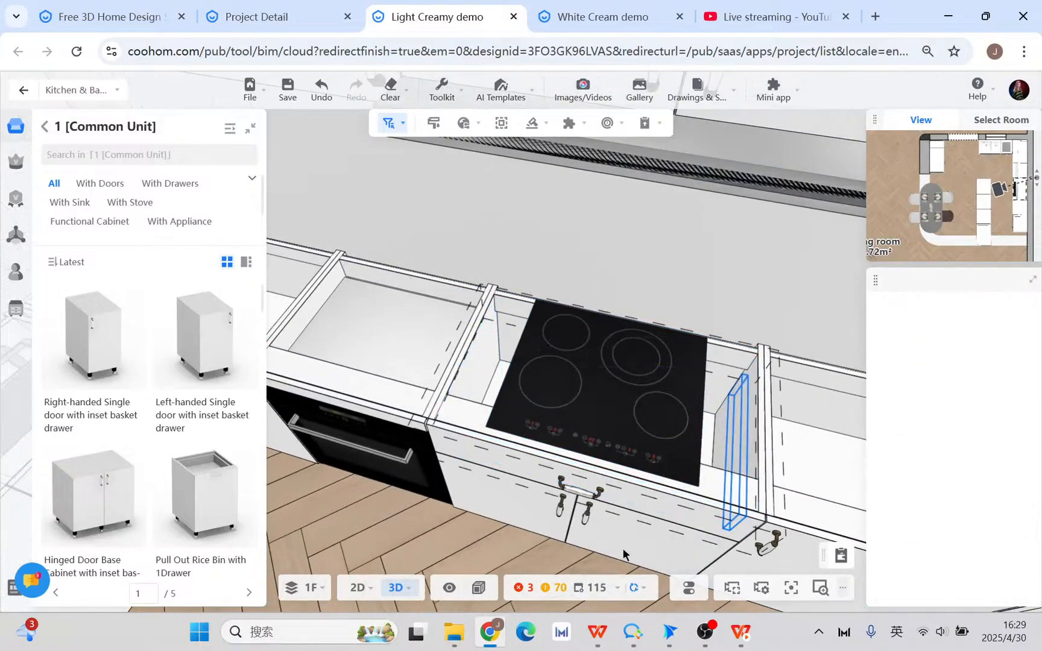
# - Examine the cooktop cabinet without its drawer box and the Open Direction options of the drawer front panel
pyautogui.moveTo(441, 523); pyautogui.dragTo(752, 335)
pyautogui.moveTo(752, 334); pyautogui.dragTo(761, 332, button='right')
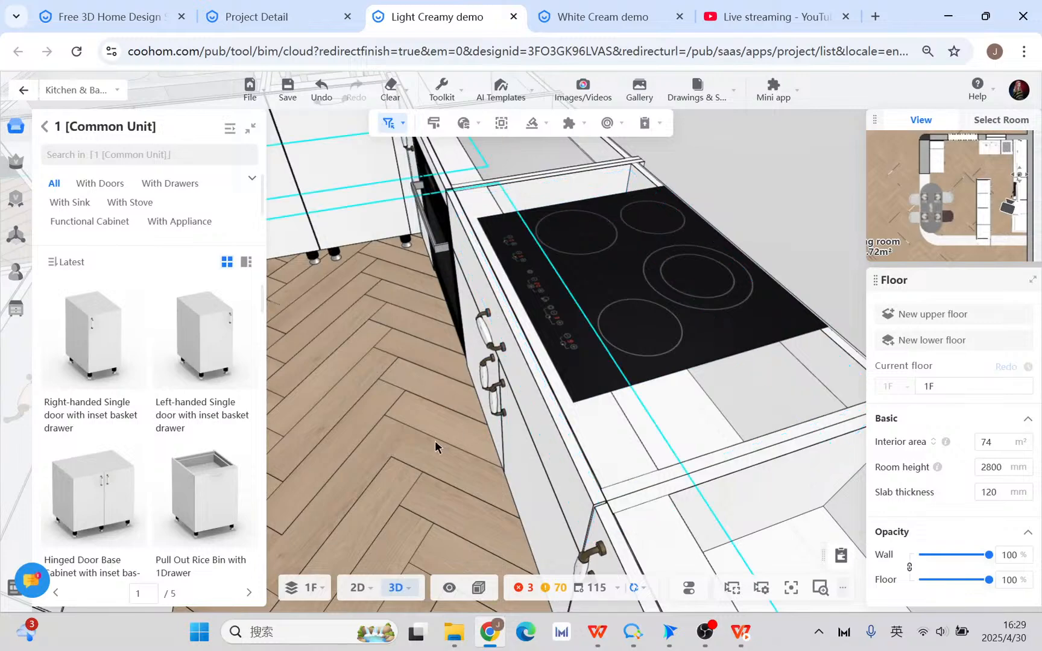
pyautogui.moveTo(434, 444); pyautogui.dragTo(506, 439)
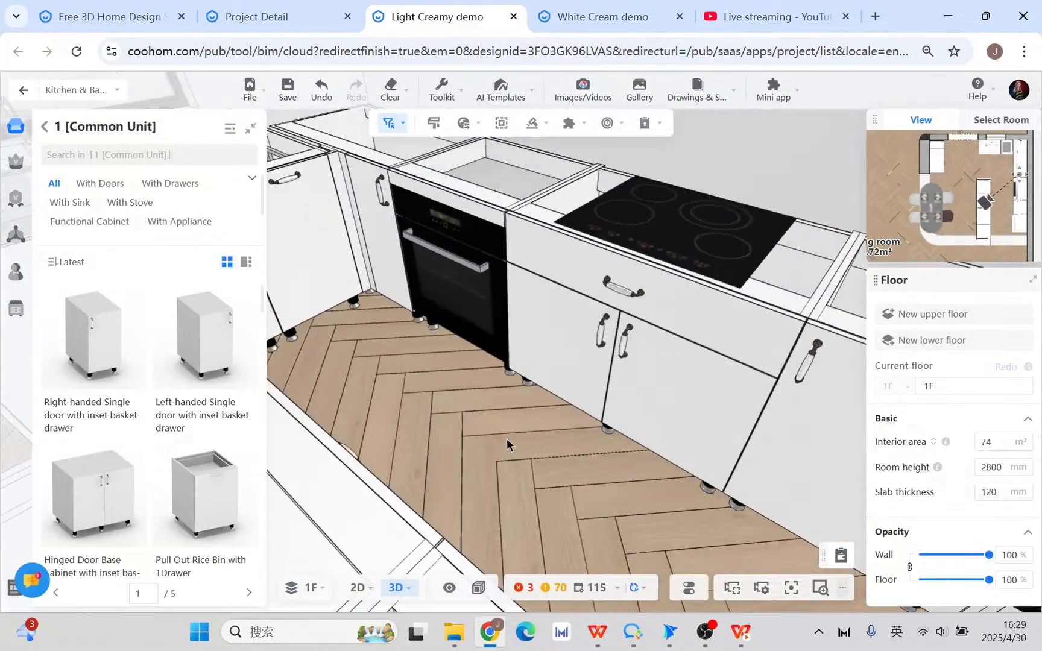
pyautogui.moveTo(568, 462); pyautogui.dragTo(443, 498)
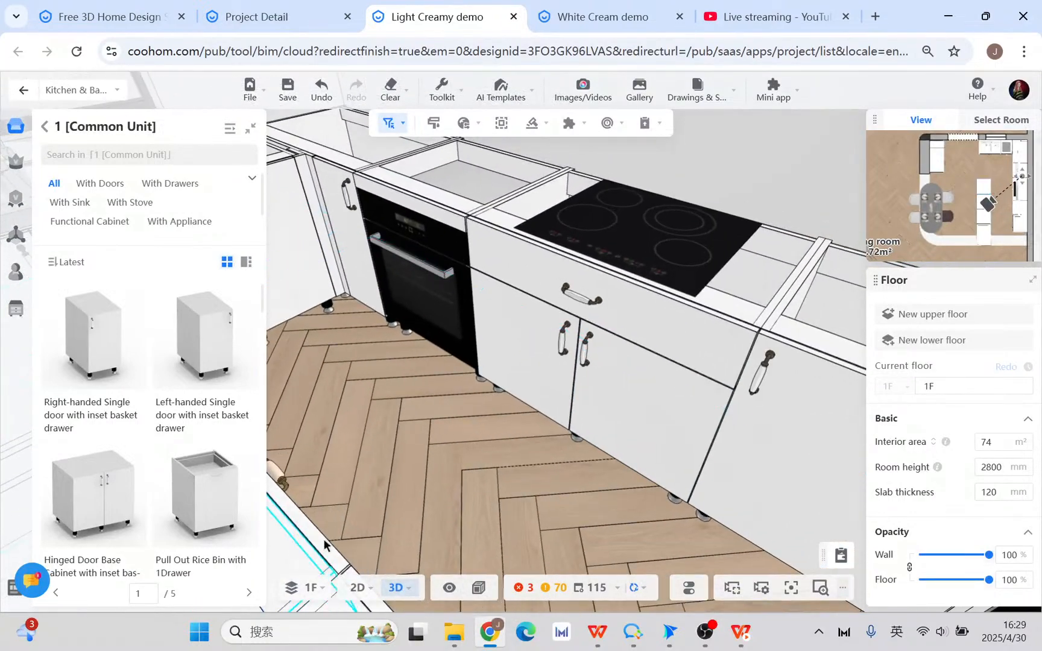
pyautogui.scroll(-2, 325, 540)
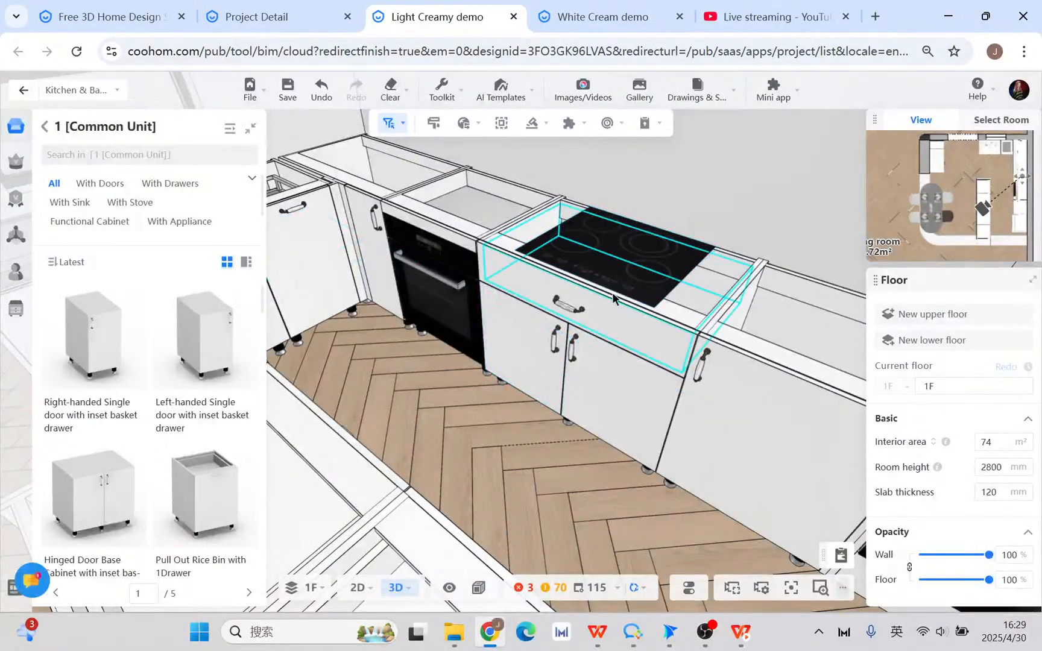
pyautogui.moveTo(530, 469); pyautogui.dragTo(478, 505, button='right')
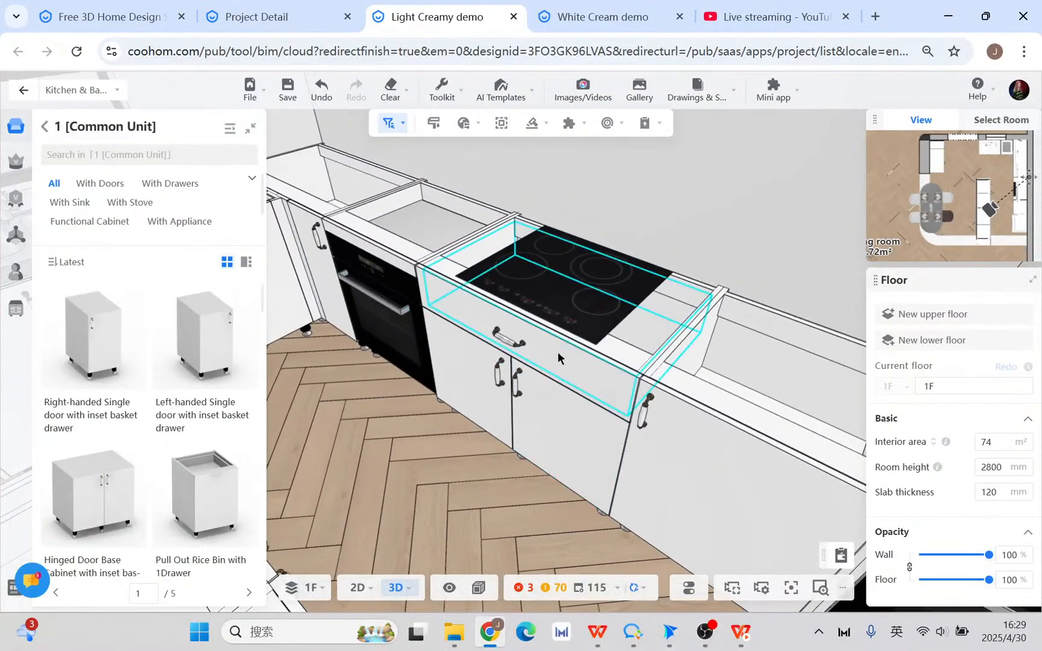
pyautogui.click(558, 357)
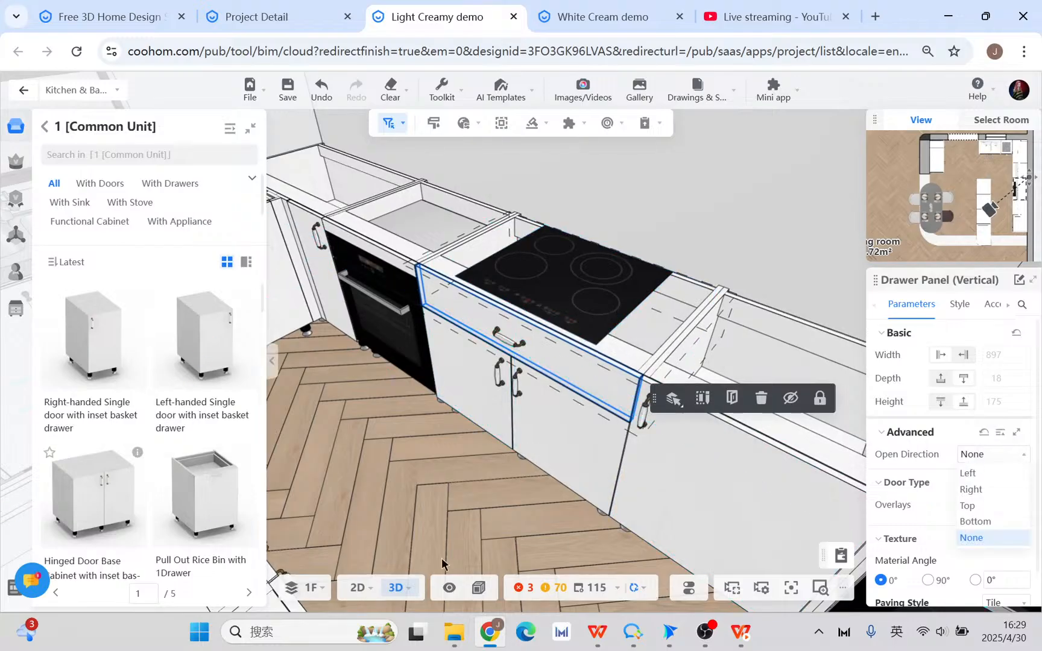
pyautogui.click(453, 478)
# - Review the cabinet run on the cooktop wall and return to selecting whole cabinets
pyautogui.moveTo(453, 478); pyautogui.dragTo(399, 492, button='right')
pyautogui.scroll(-1, 522, 367)
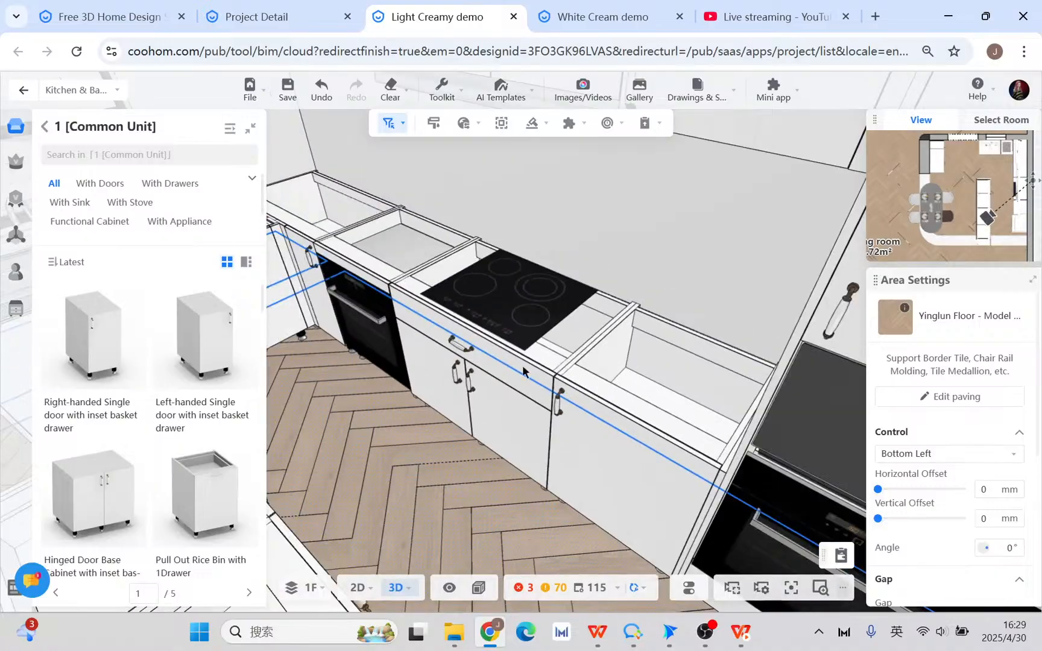
pyautogui.scroll(2, 538, 405)
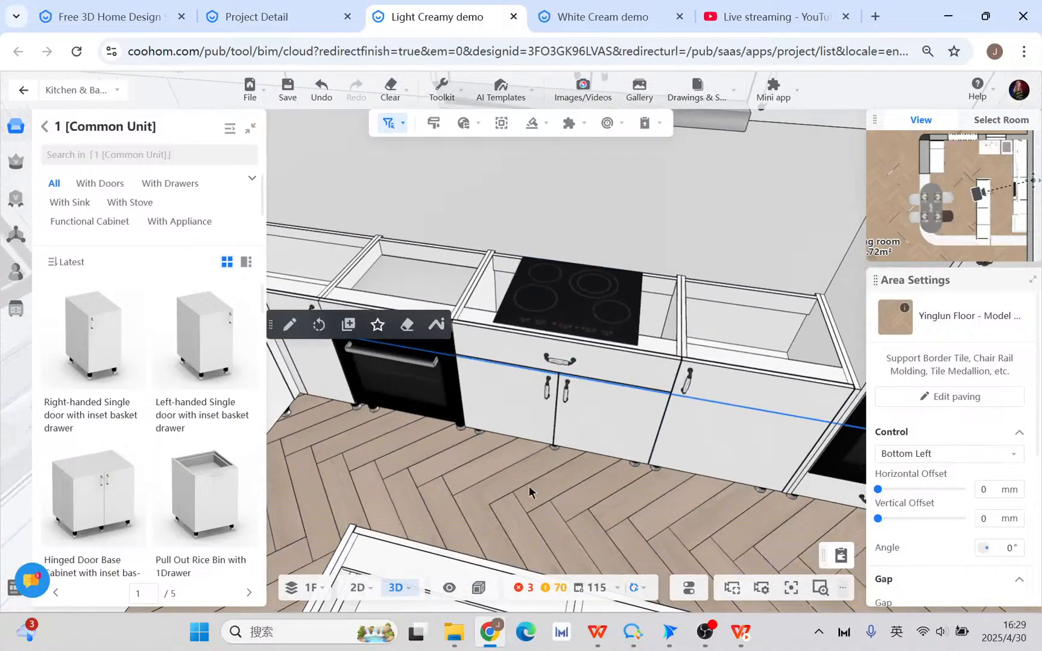
pyautogui.scroll(-2, 510, 507)
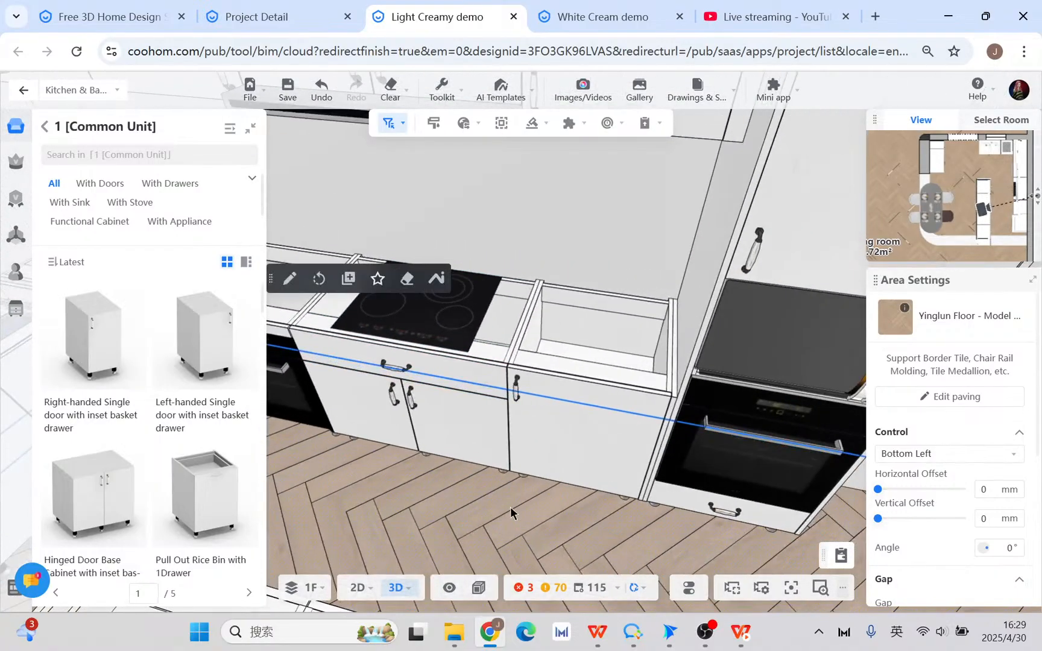
pyautogui.scroll(-2, 510, 506)
pyautogui.moveTo(477, 467); pyautogui.dragTo(653, 485, button='right')
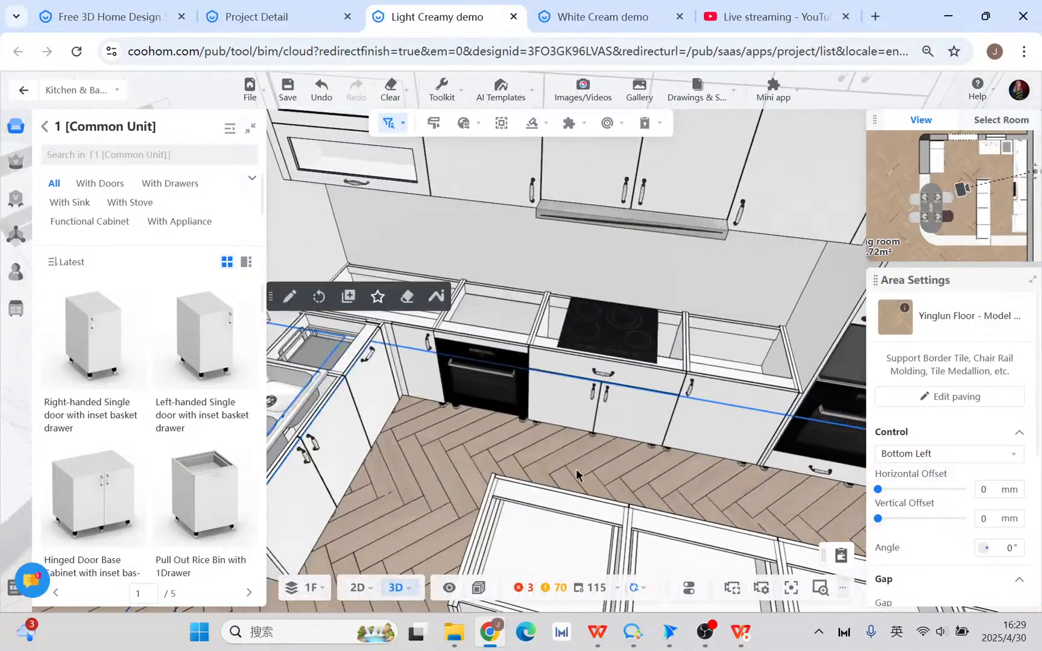
pyautogui.moveTo(575, 470); pyautogui.dragTo(604, 477)
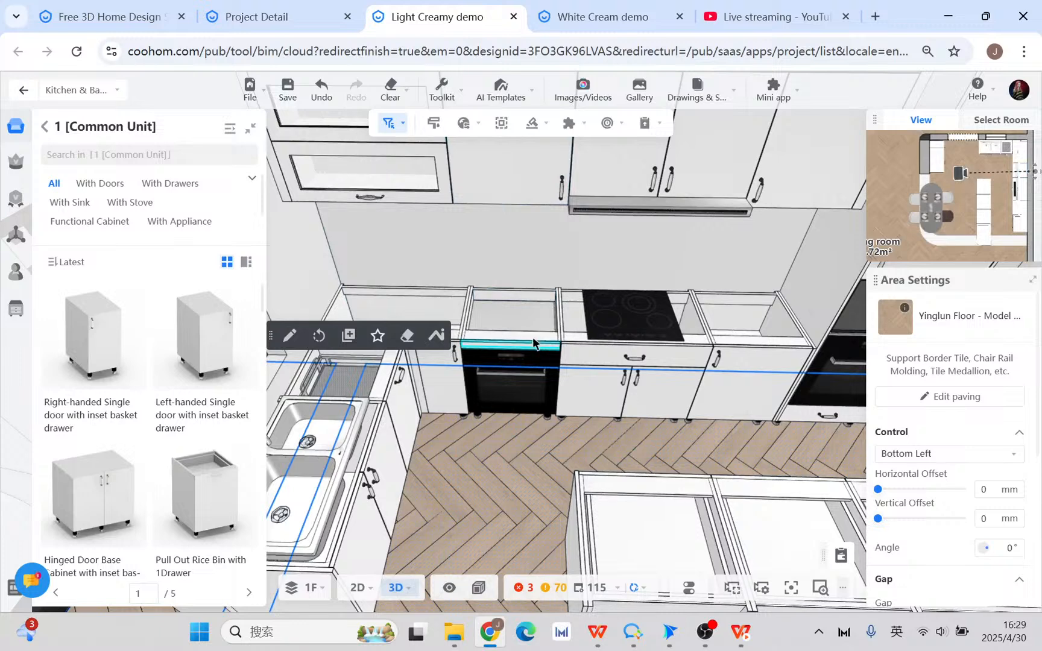
pyautogui.moveTo(391, 123)
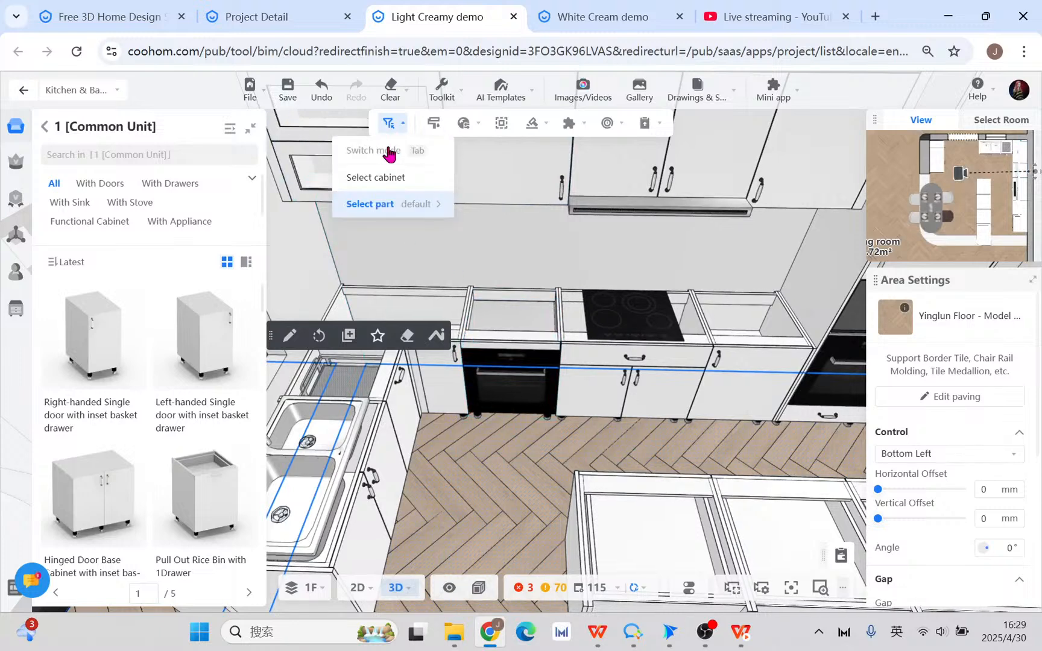
pyautogui.click(376, 177)
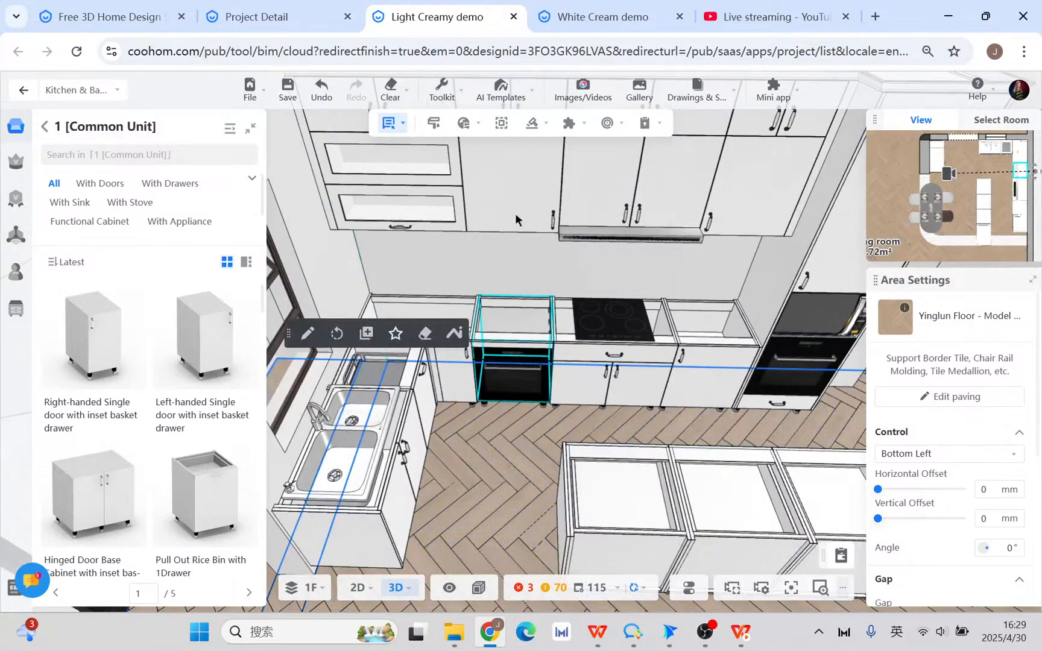
# - Review the Adaptation options for the oven base cabinet and the wall cabinet above it, and widen that wall cabinet to about 826 mm
pyautogui.click(530, 337)
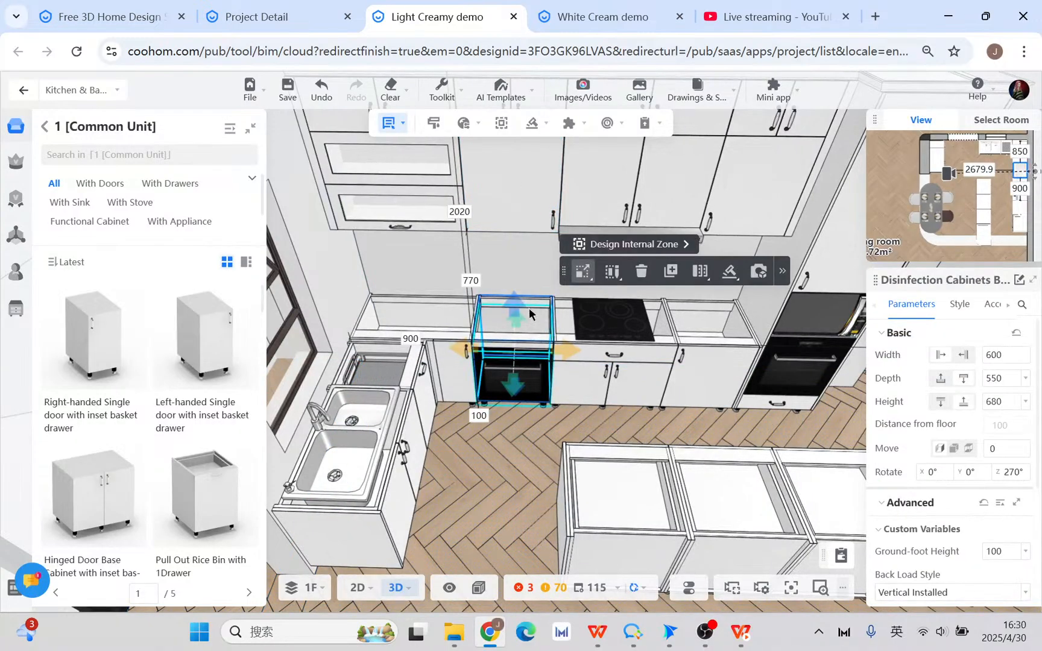
pyautogui.keyDown('ctrl'); pyautogui.click(525, 199); pyautogui.keyUp('ctrl')
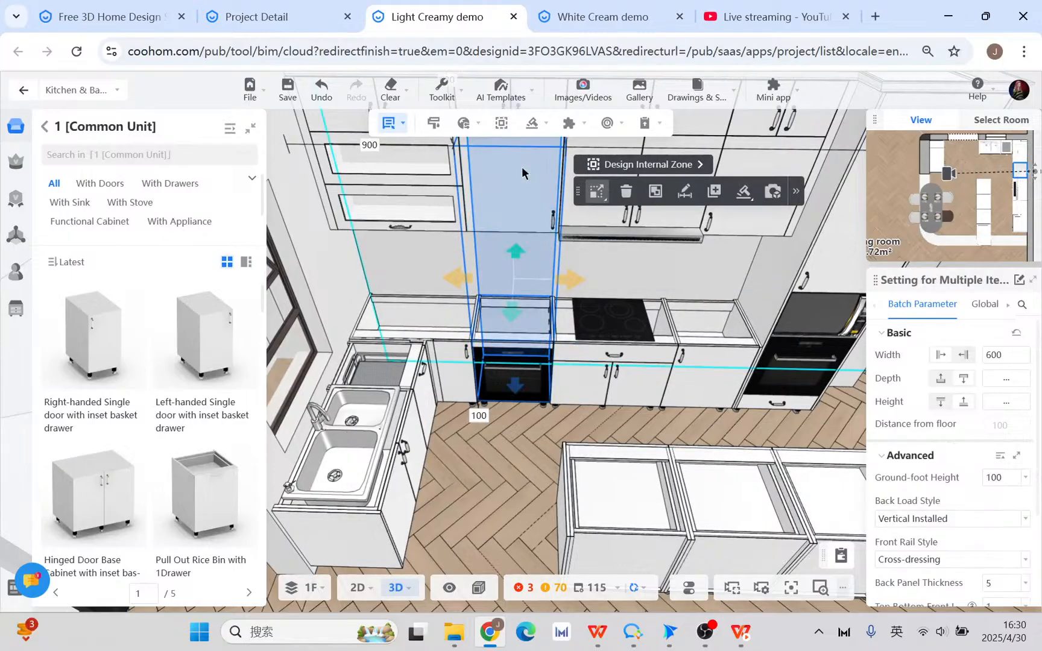
pyautogui.moveTo(797, 189)
pyautogui.moveTo(788, 287)
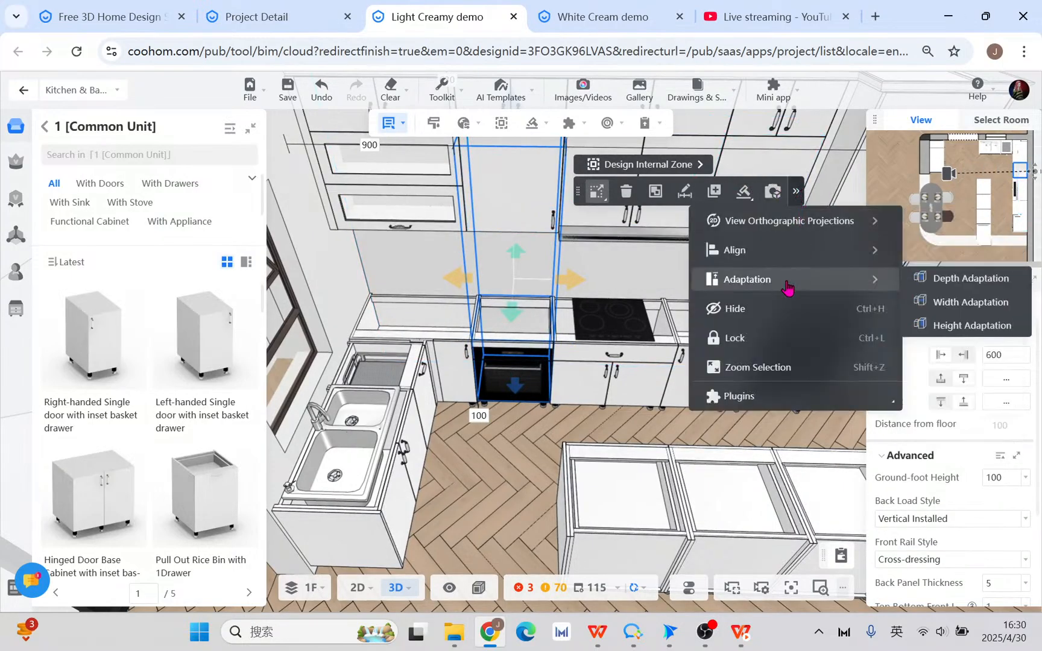
pyautogui.moveTo(787, 257)
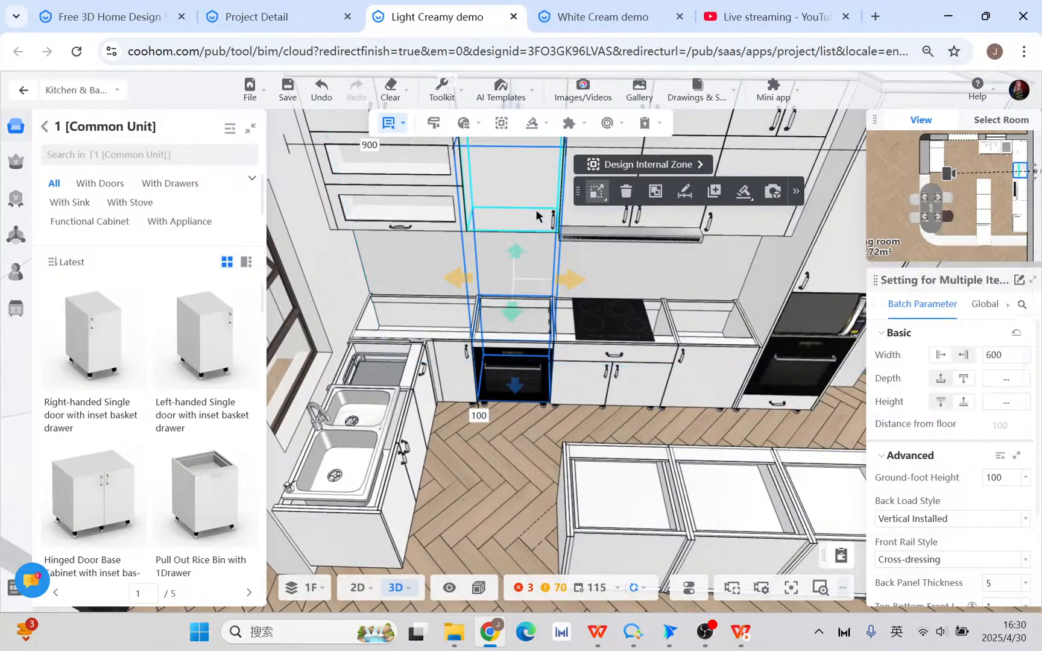
pyautogui.click(536, 209)
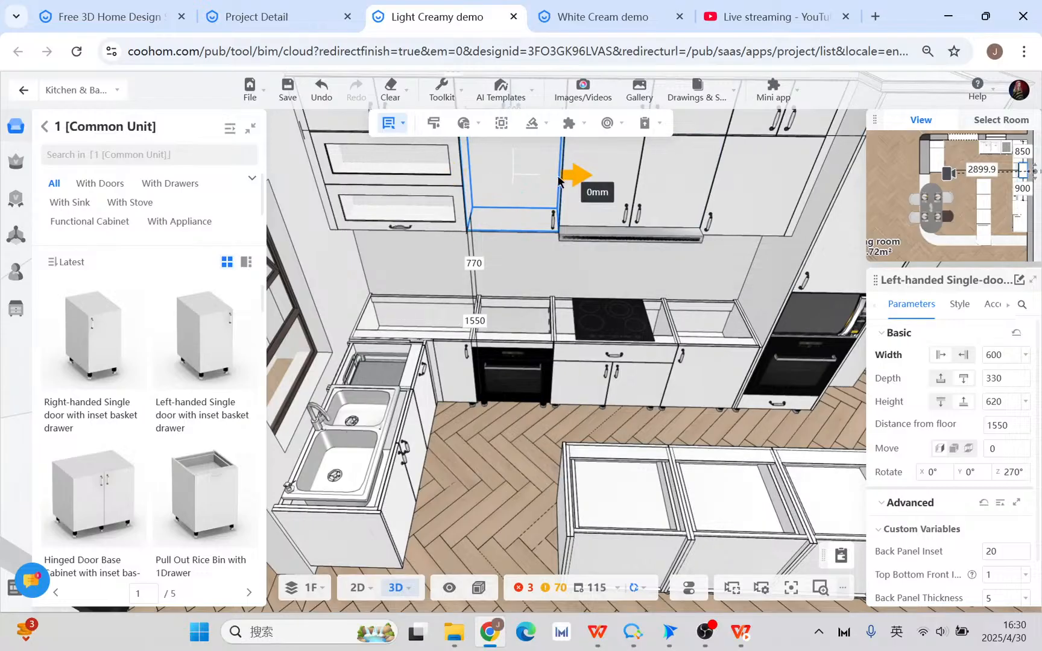
pyautogui.moveTo(577, 175); pyautogui.dragTo(613, 191)
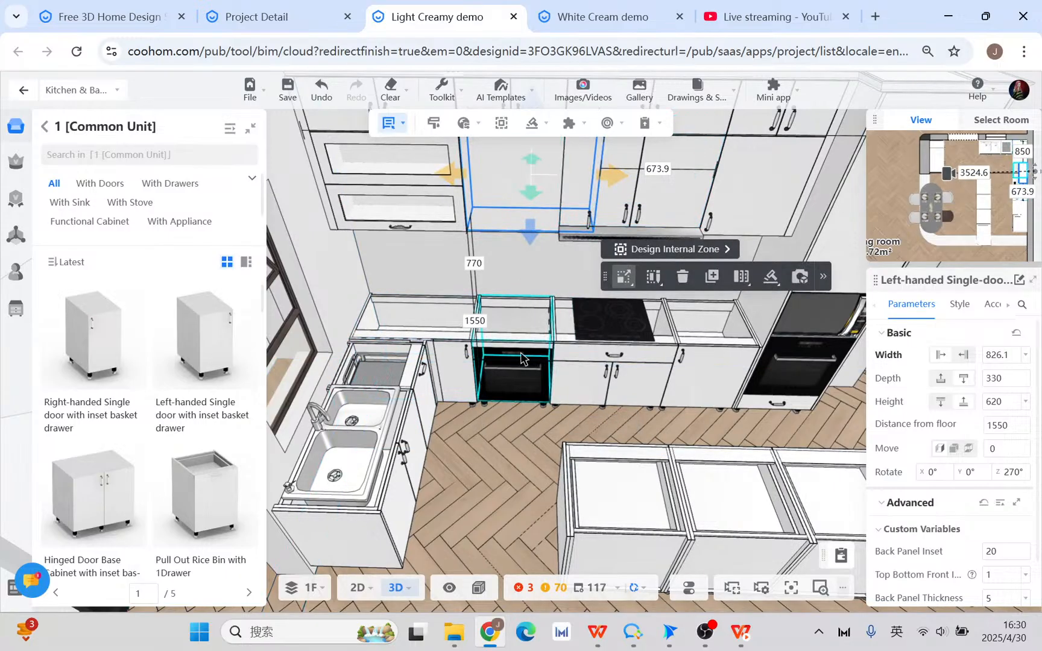
# - Match the wall cabinet's width to the oven base cabinet below it using Width Adaptation, and check the wall cabinet's parameters
pyautogui.click(517, 378)
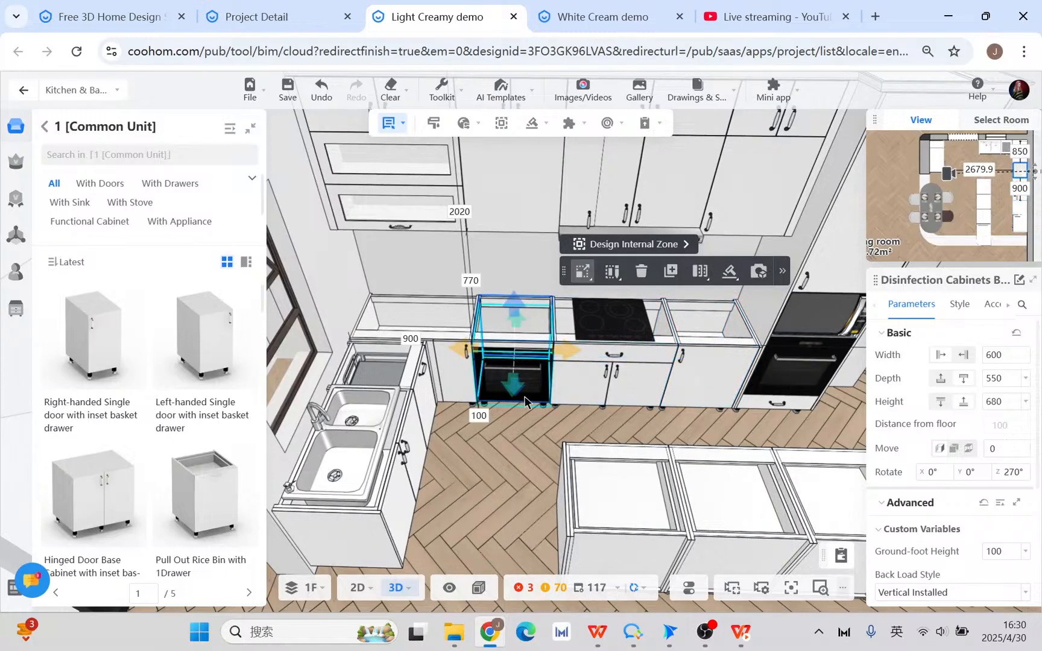
pyautogui.keyDown('ctrl'); pyautogui.click(517, 200); pyautogui.keyUp('ctrl')
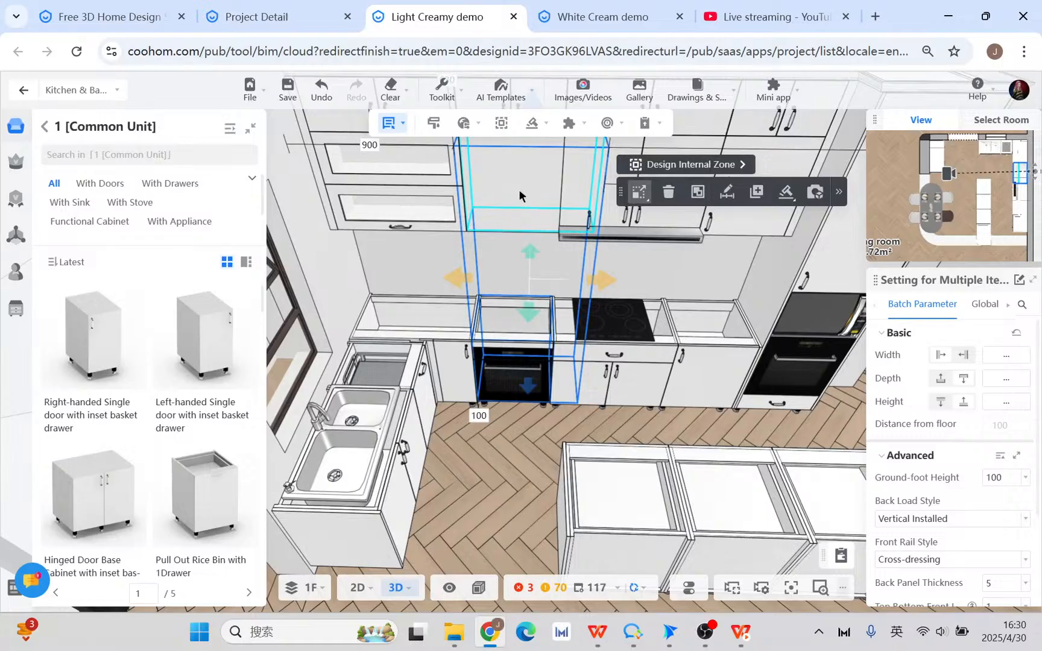
pyautogui.click(839, 192)
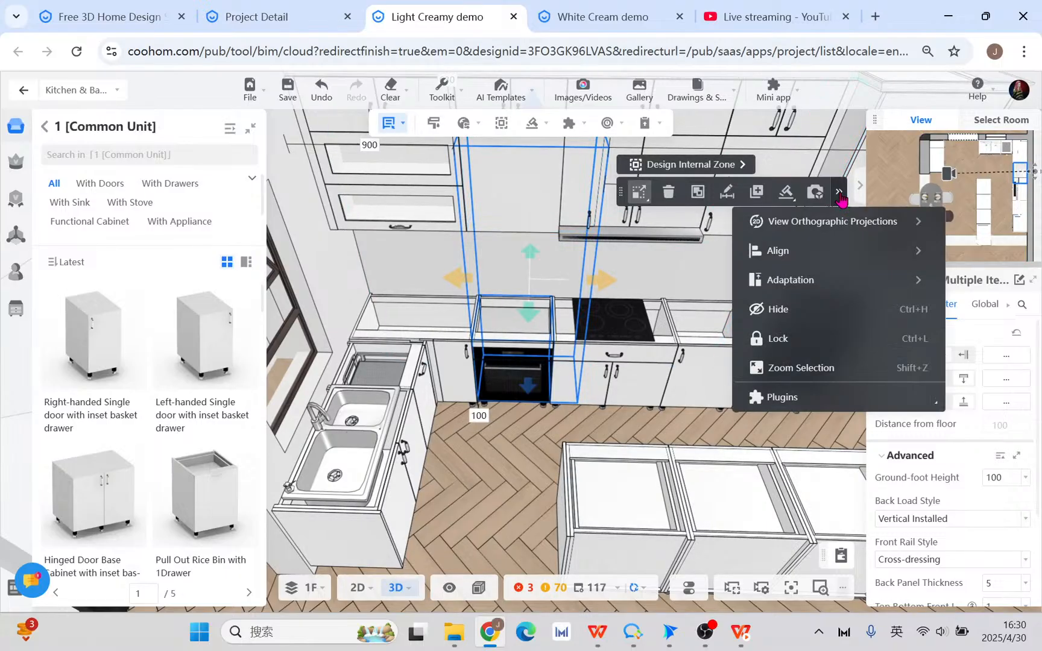
pyautogui.moveTo(767, 279)
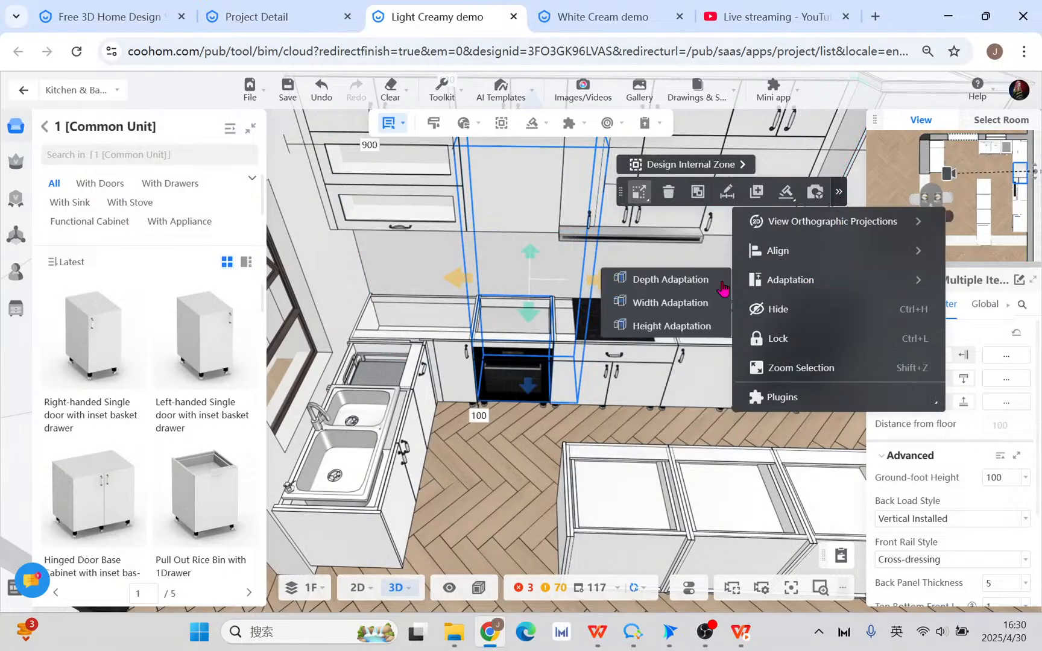
pyautogui.click(669, 305)
pyautogui.moveTo(821, 279)
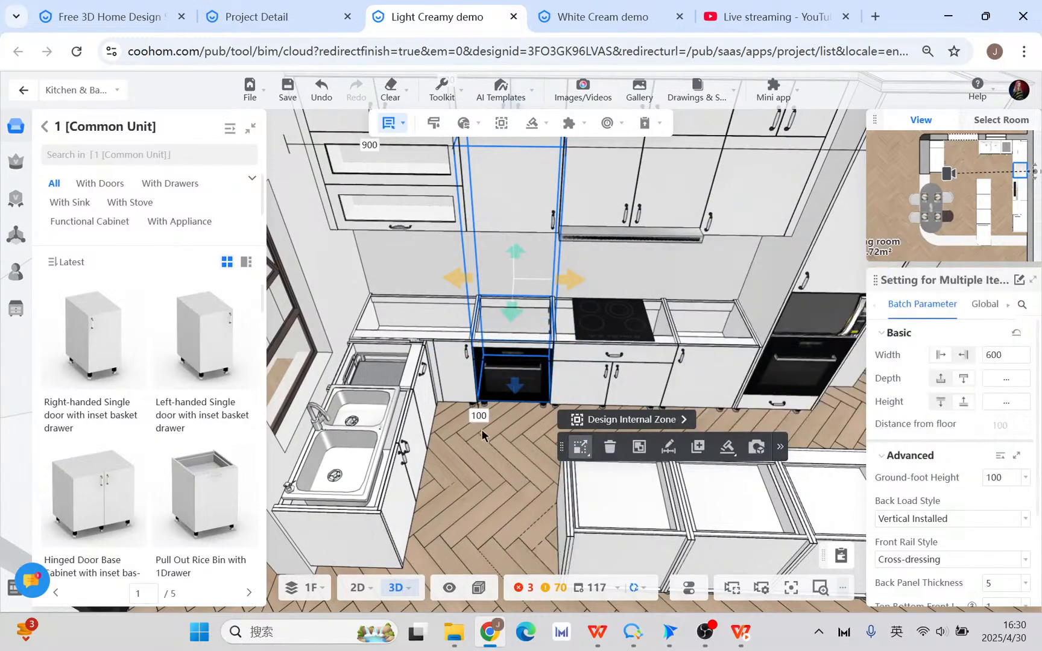
pyautogui.click(482, 429)
pyautogui.click(529, 191)
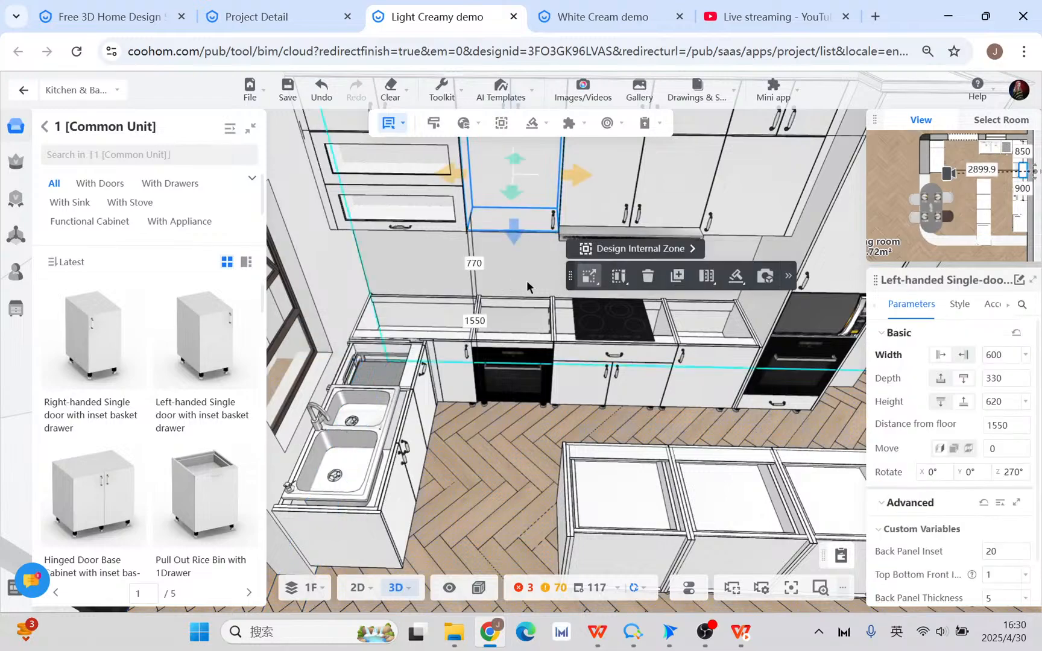
# - Delete the 850 mm wide hinged door wall cabinet above the glass-fronted wall cabinet beside the window
pyautogui.moveTo(526, 260); pyautogui.dragTo(513, 388, button='right')
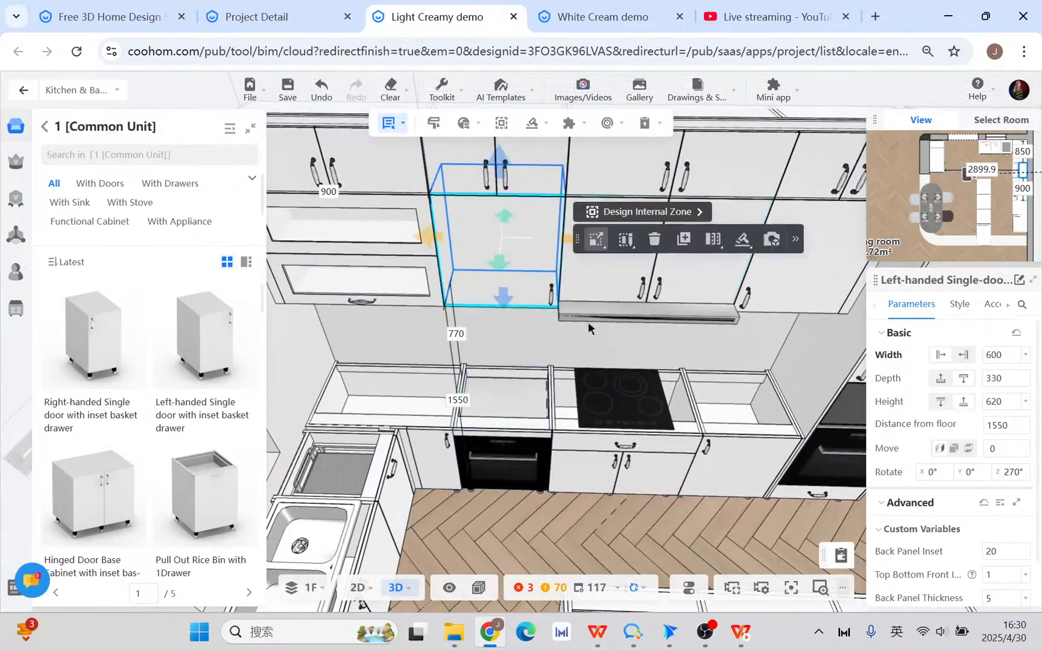
pyautogui.moveTo(659, 355); pyautogui.dragTo(593, 354)
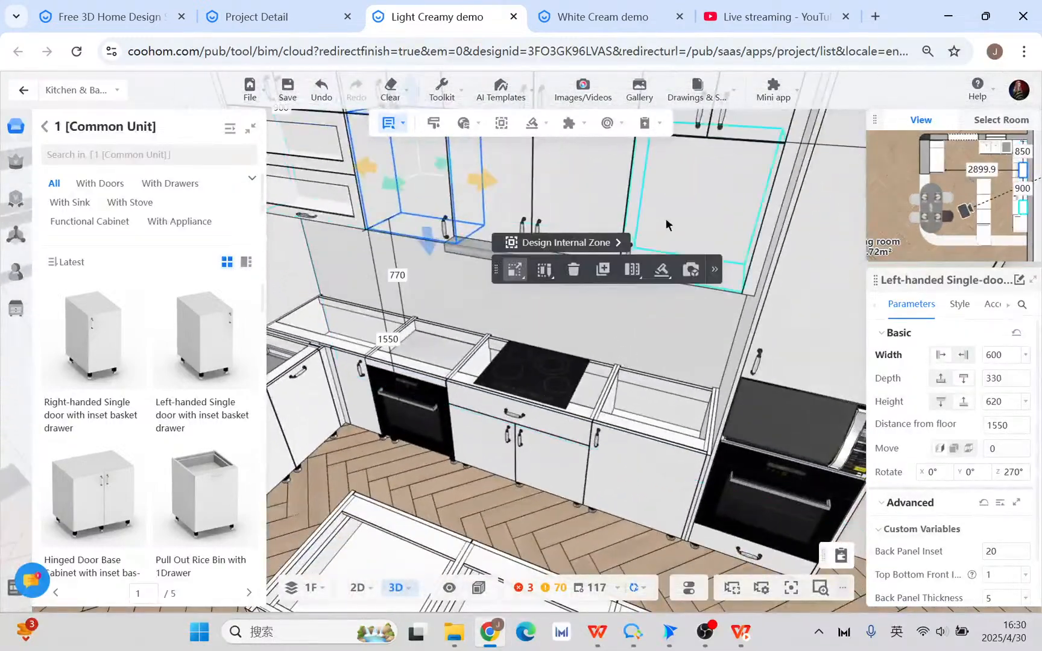
pyautogui.scroll(-3, 690, 217)
pyautogui.moveTo(501, 315); pyautogui.dragTo(560, 341, button='right')
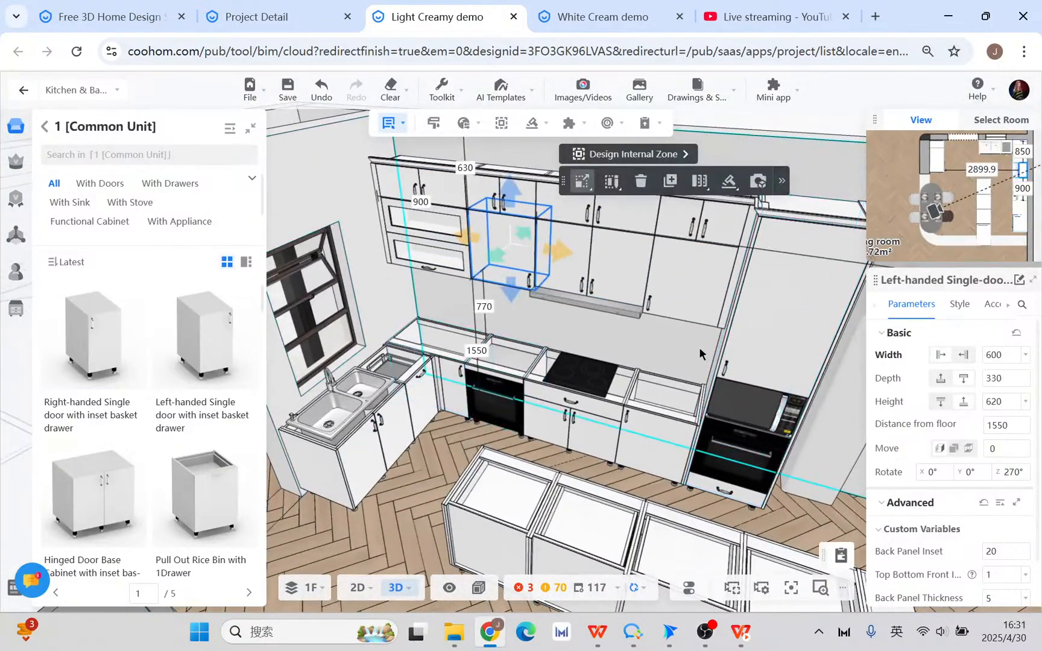
pyautogui.moveTo(686, 347); pyautogui.dragTo(386, 199)
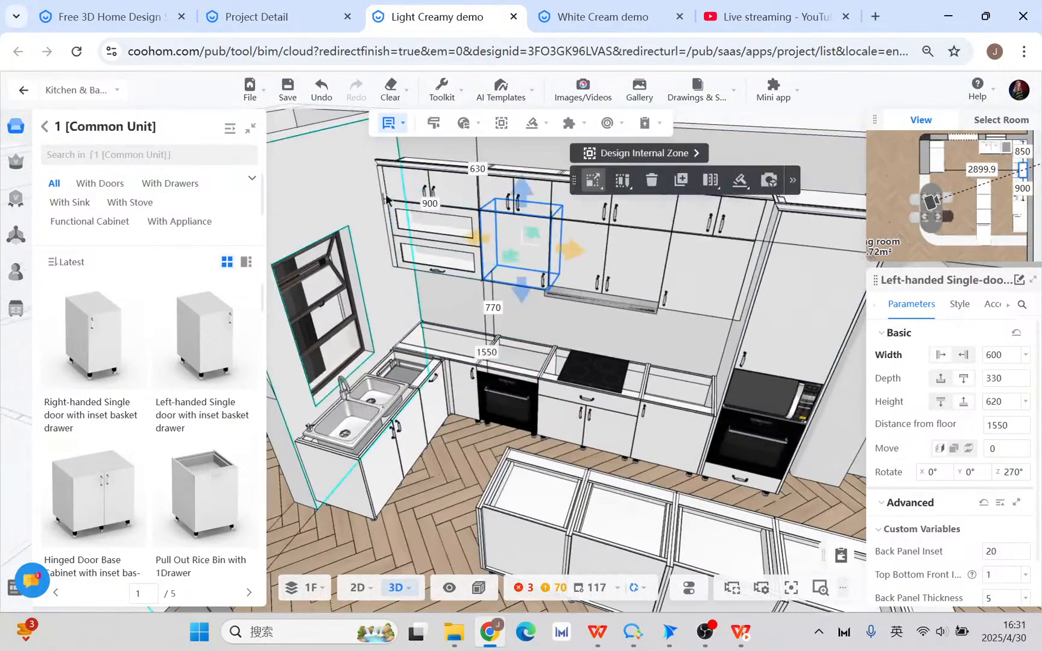
pyautogui.click(422, 191)
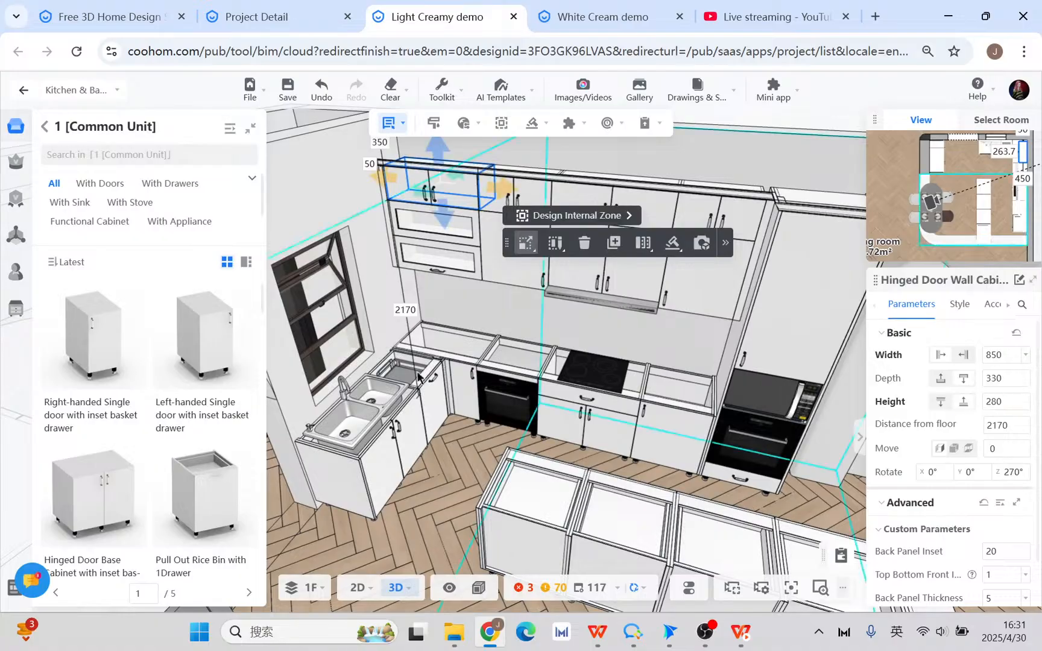
pyautogui.scroll(-5, 121, 391)
pyautogui.scroll(5, 199, 434)
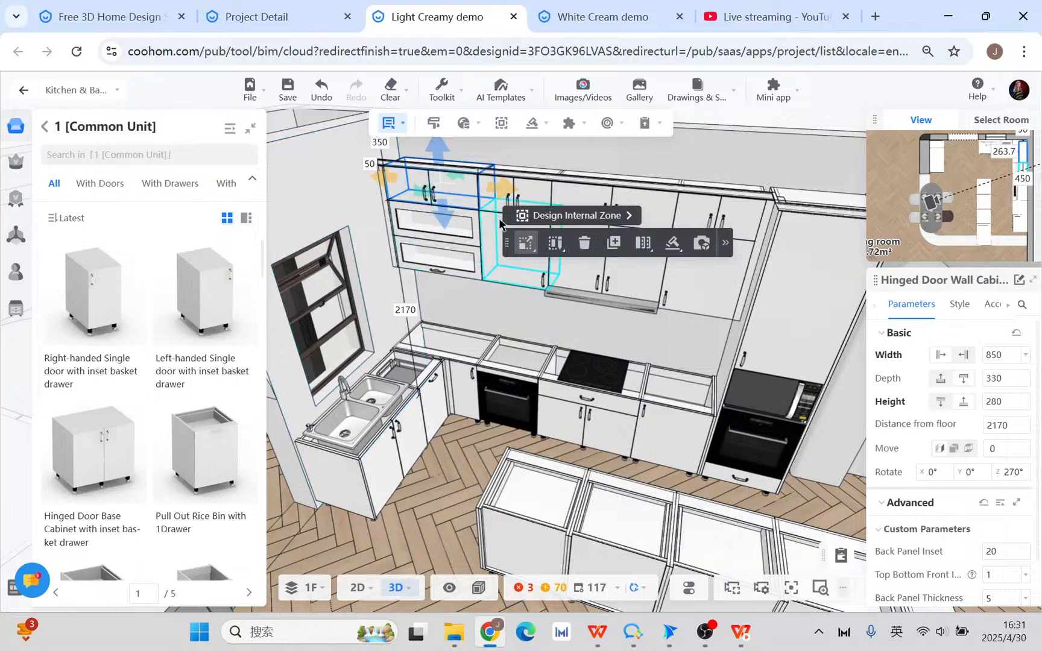
pyautogui.click(589, 245)
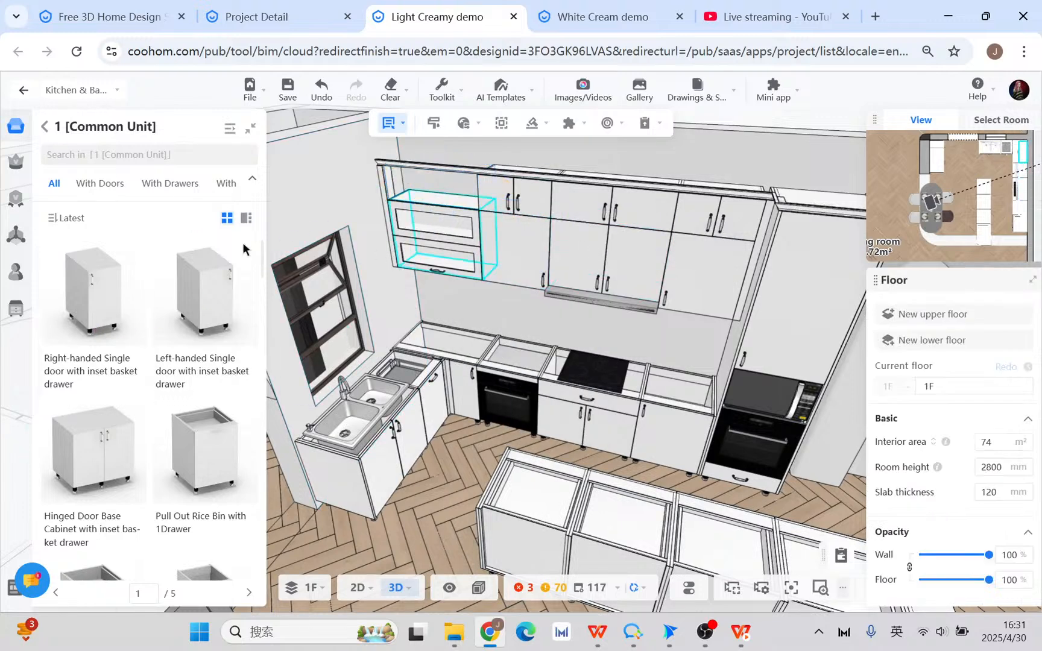
# - Return to the Public Catalog and browse the Wall Cabinet category for a replacement unit
pyautogui.click(44, 126)
pyautogui.scroll(-3, 205, 410)
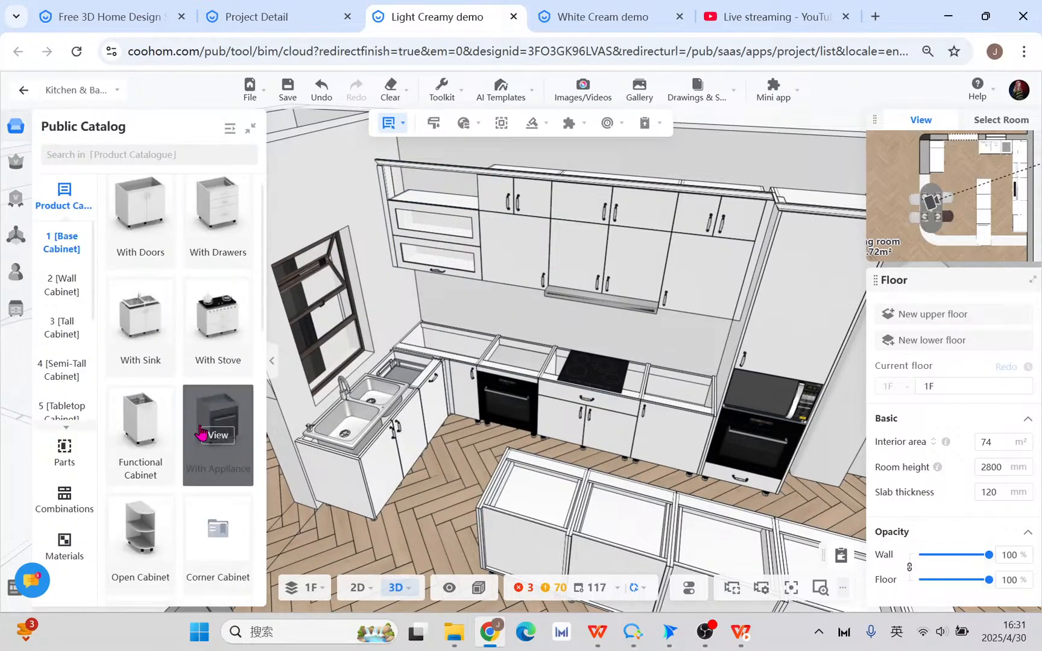
pyautogui.click(66, 279)
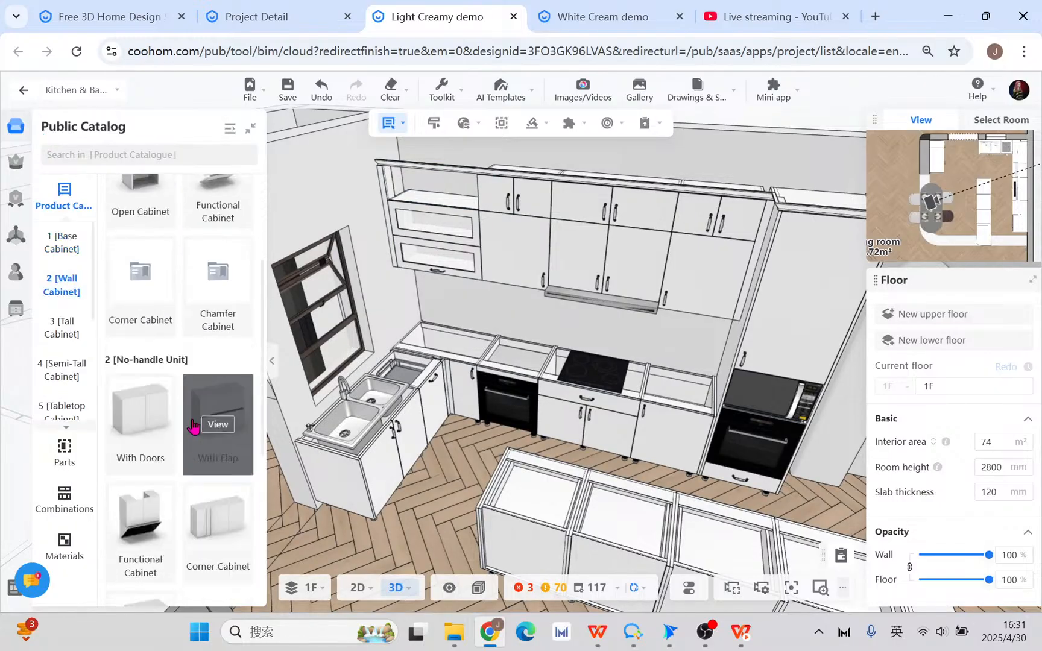
# - Place a Hinged Door Wall Cabinet from the common wall units with doors on the free wall beyond the kitchen
pyautogui.scroll(3, 193, 426)
pyautogui.click(142, 253)
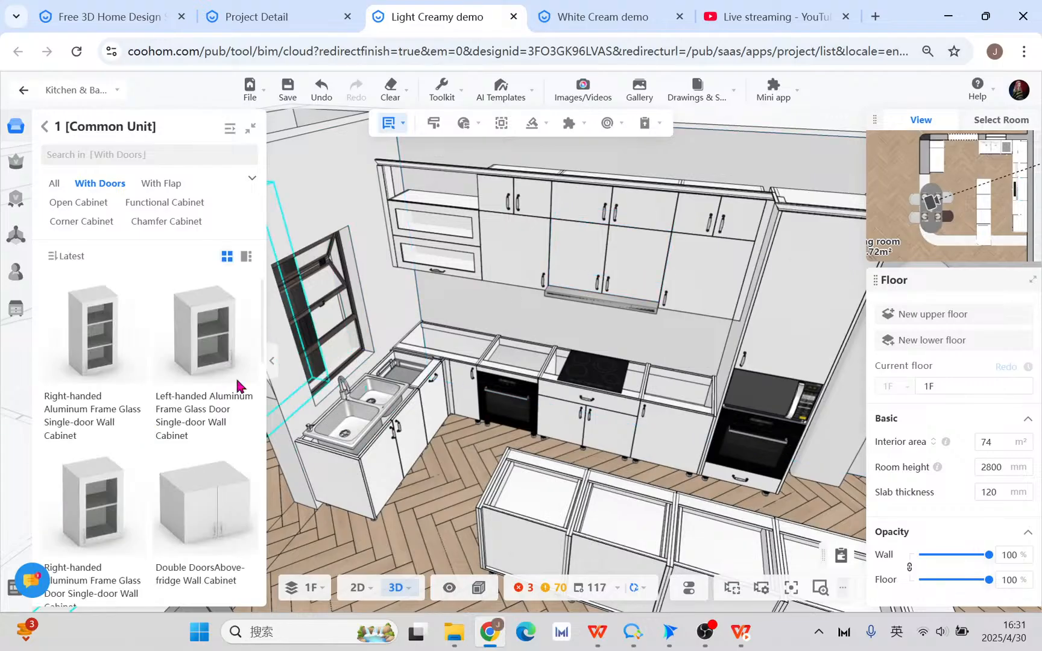
pyautogui.scroll(-8, 236, 384)
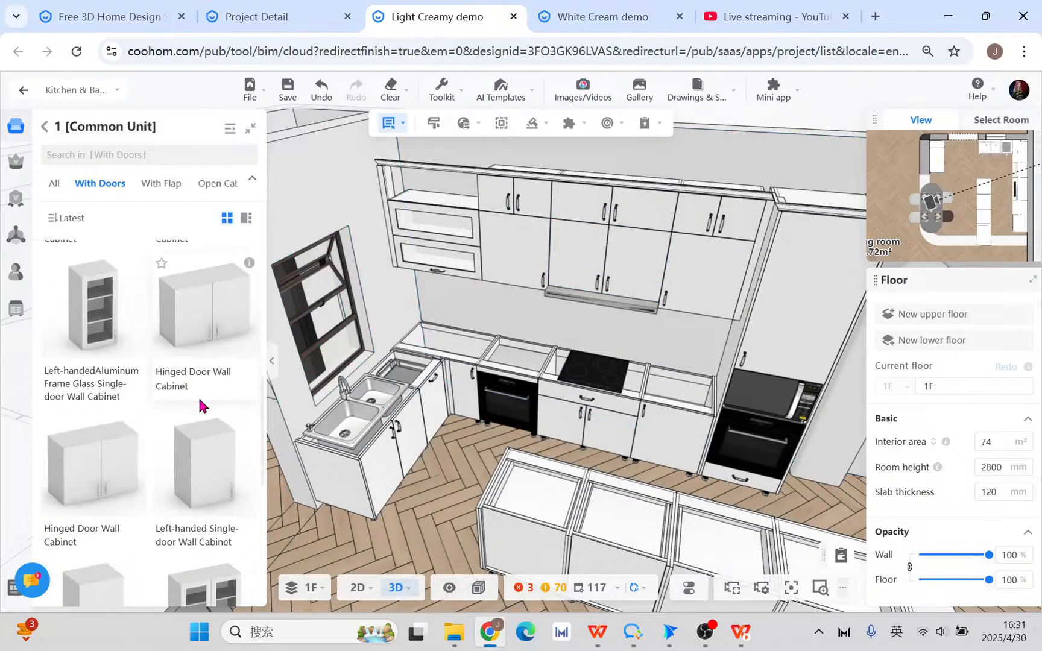
pyautogui.click(196, 304)
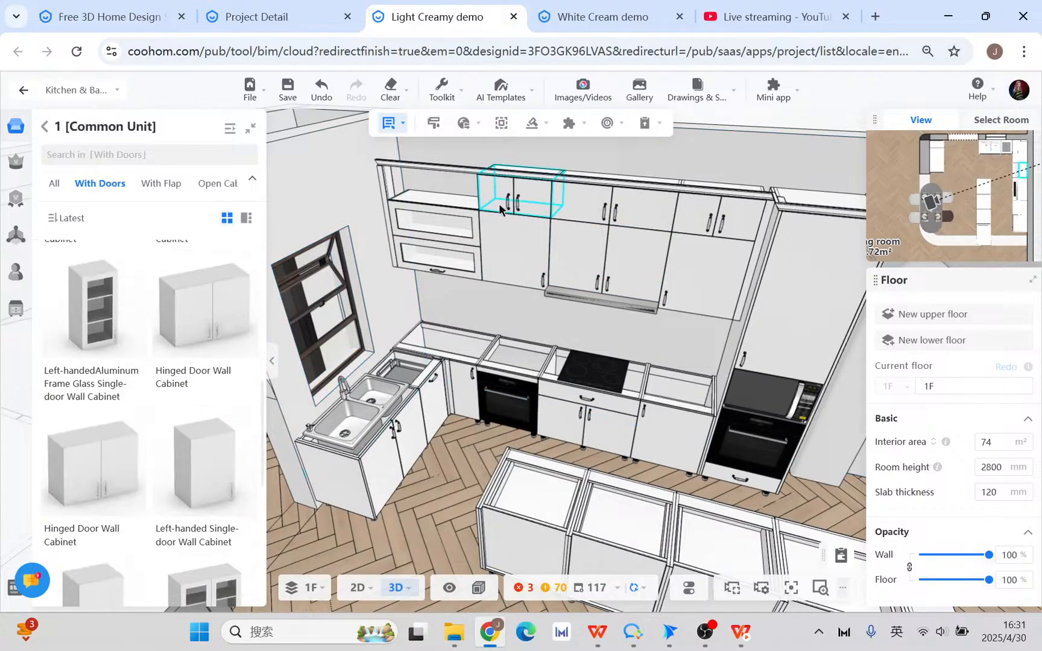
pyautogui.click(210, 312)
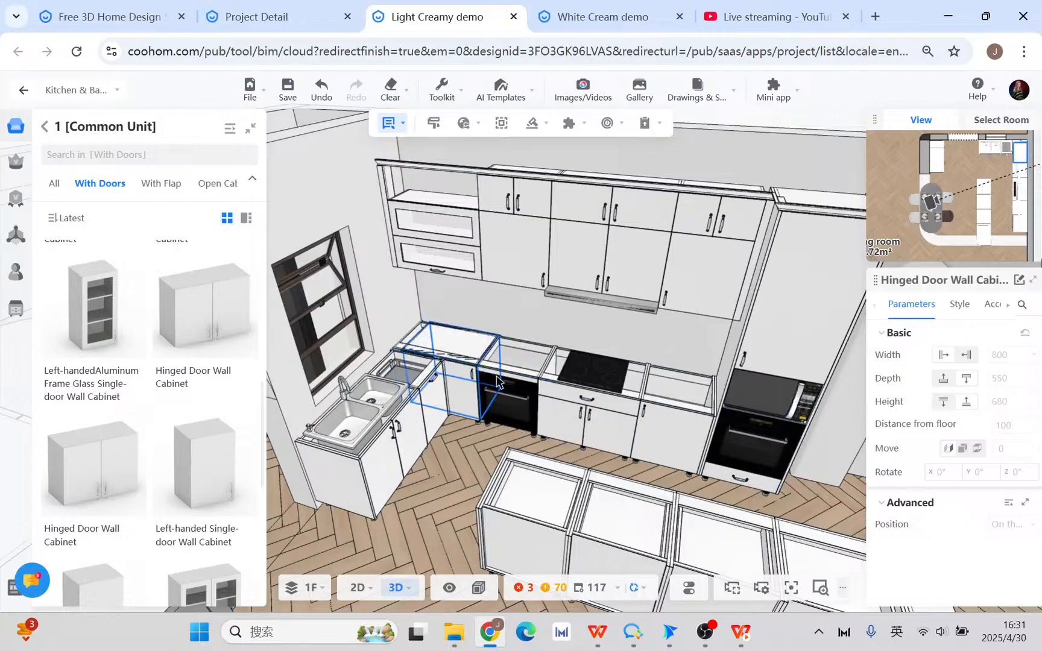
pyautogui.scroll(-3, 580, 364)
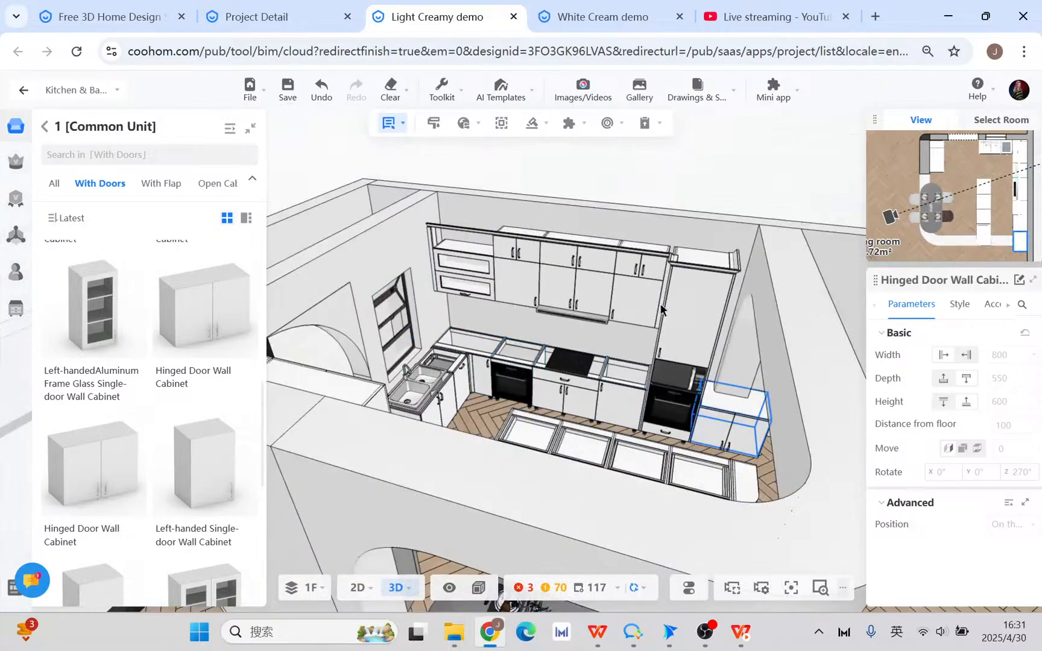
pyautogui.scroll(-3, 693, 392)
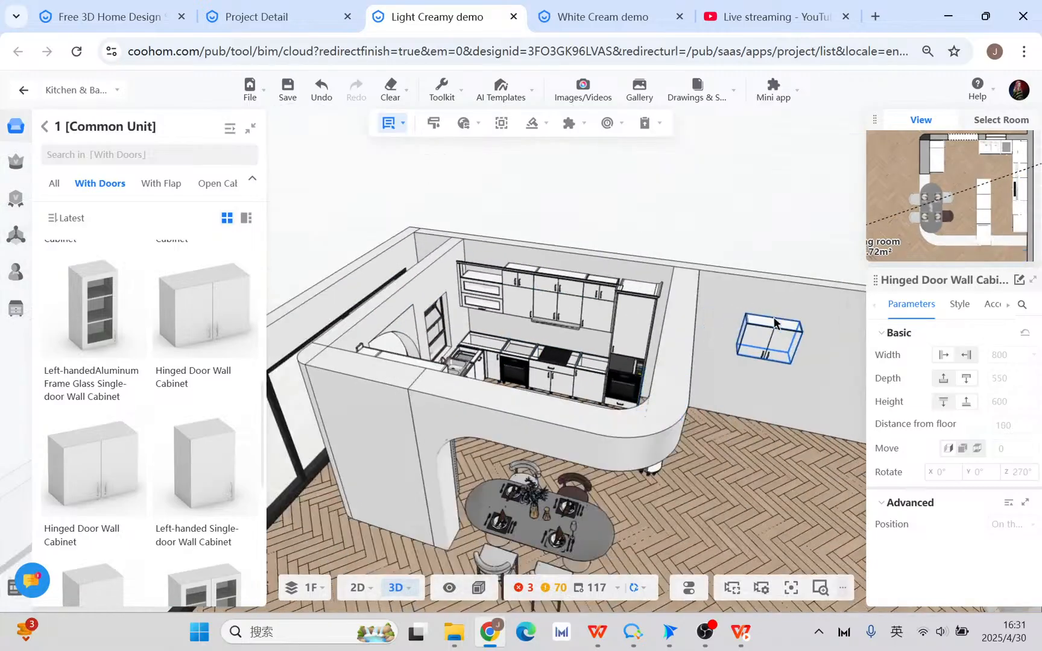
pyautogui.click(754, 323)
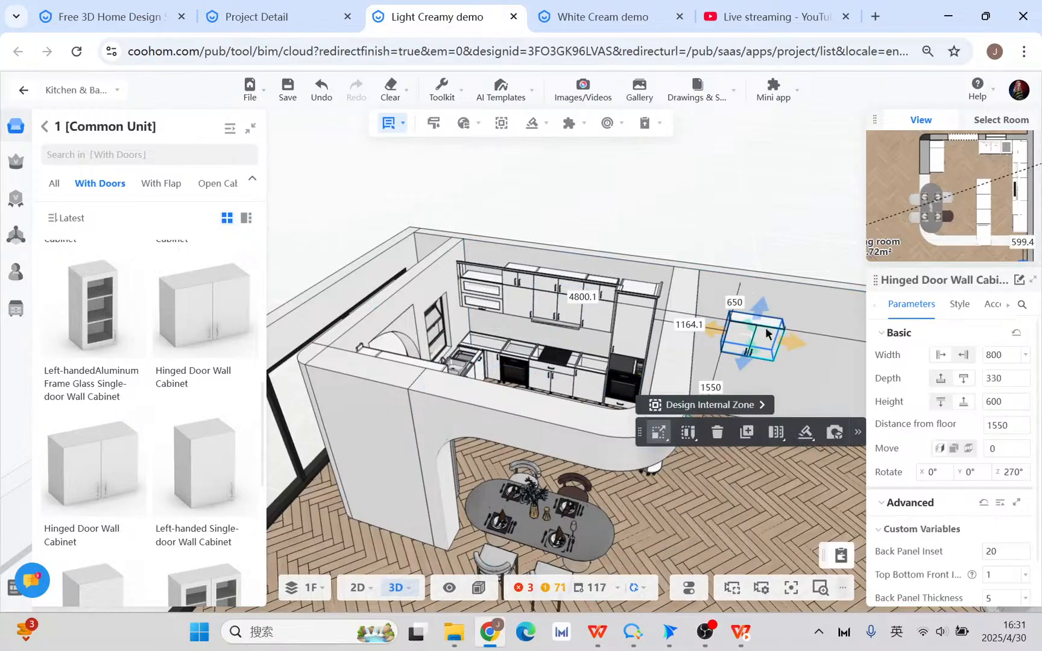
# - Orient the new wall cabinet onto the top of the two-flap glass wall cabinet using Six Sides Orientation
pyautogui.click(857, 432)
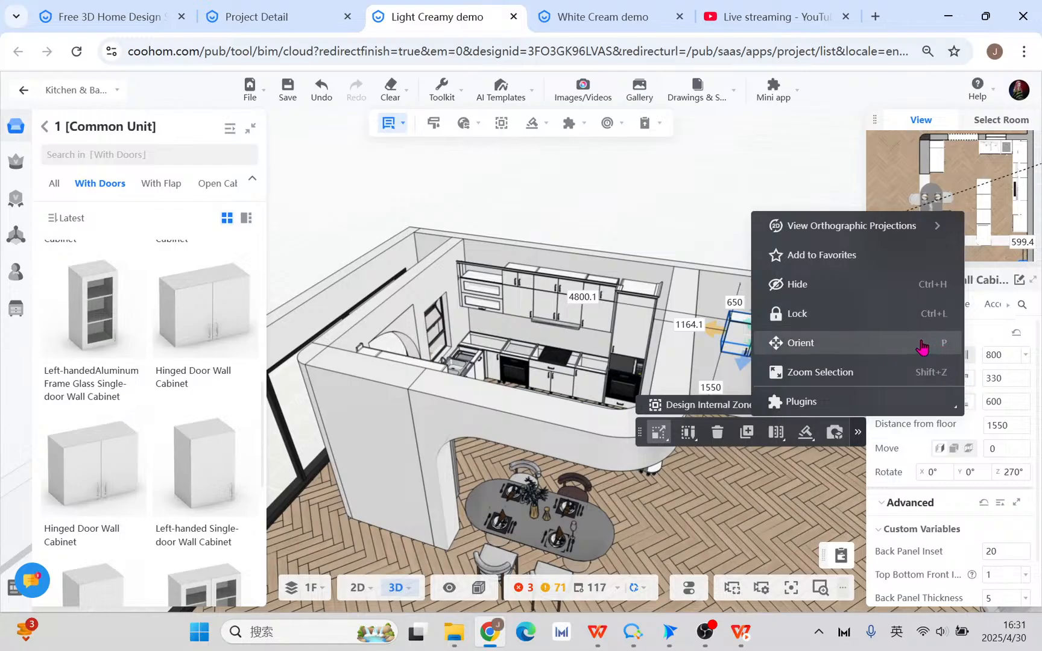
pyautogui.click(893, 342)
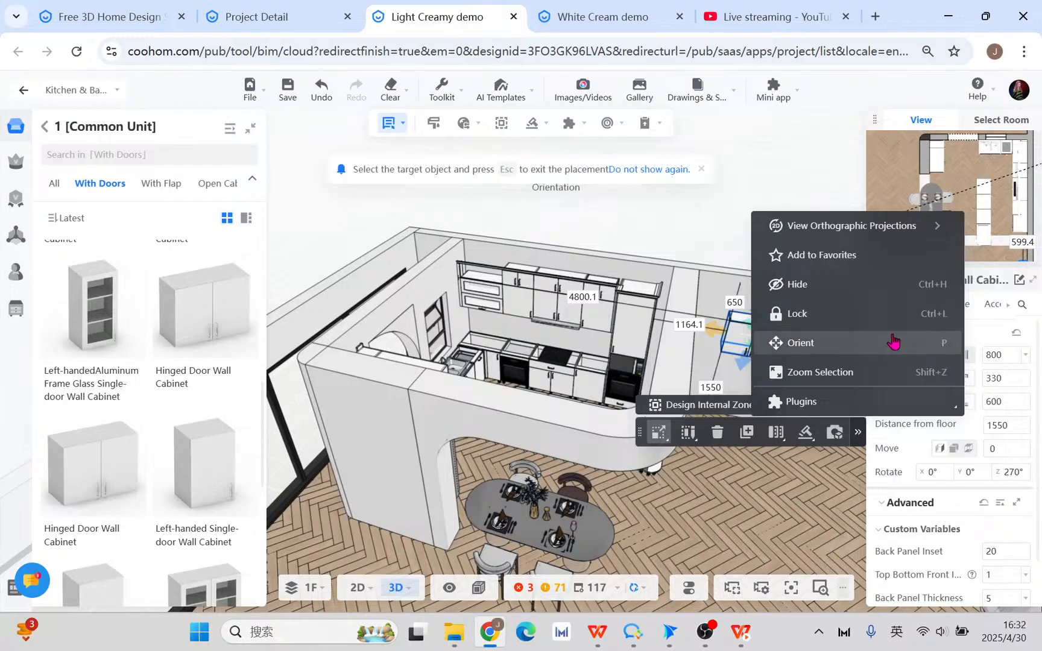
pyautogui.click(478, 263)
pyautogui.scroll(3, 473, 262)
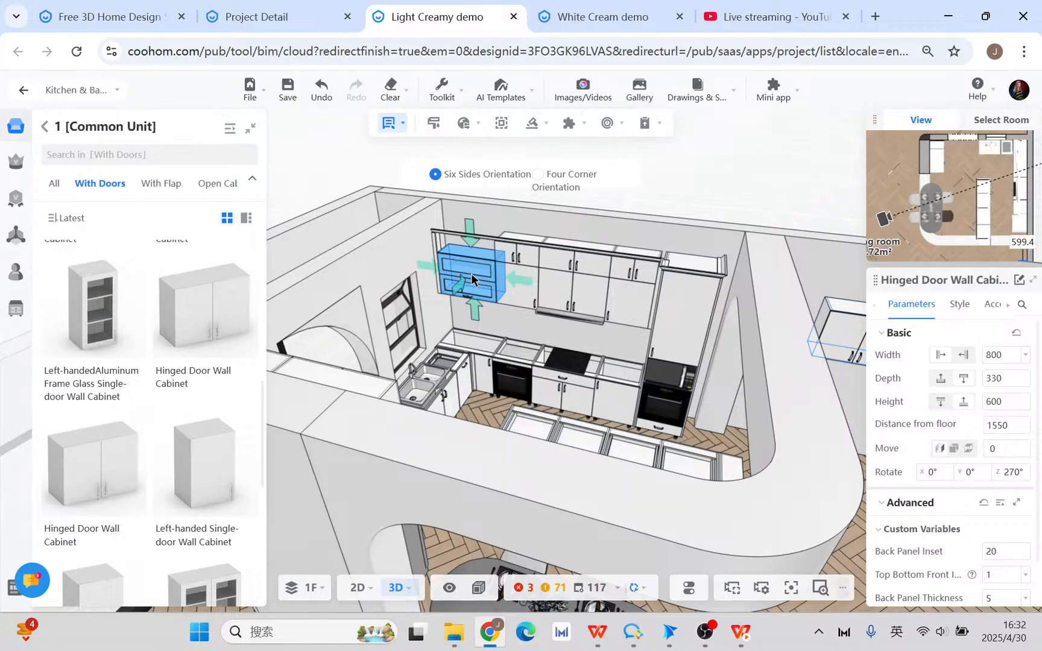
pyautogui.click(472, 242)
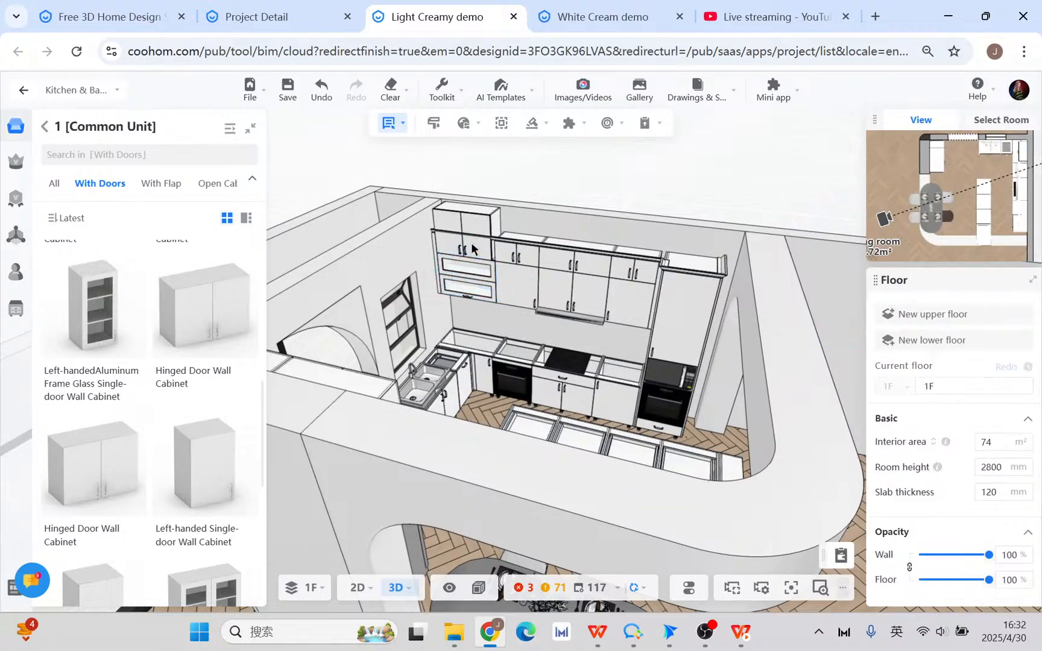
# - Check the Kitchen & Bath size restriction, and stretch the new upper wall cabinet to 850 mm wide and 280 mm high
pyautogui.click(689, 588)
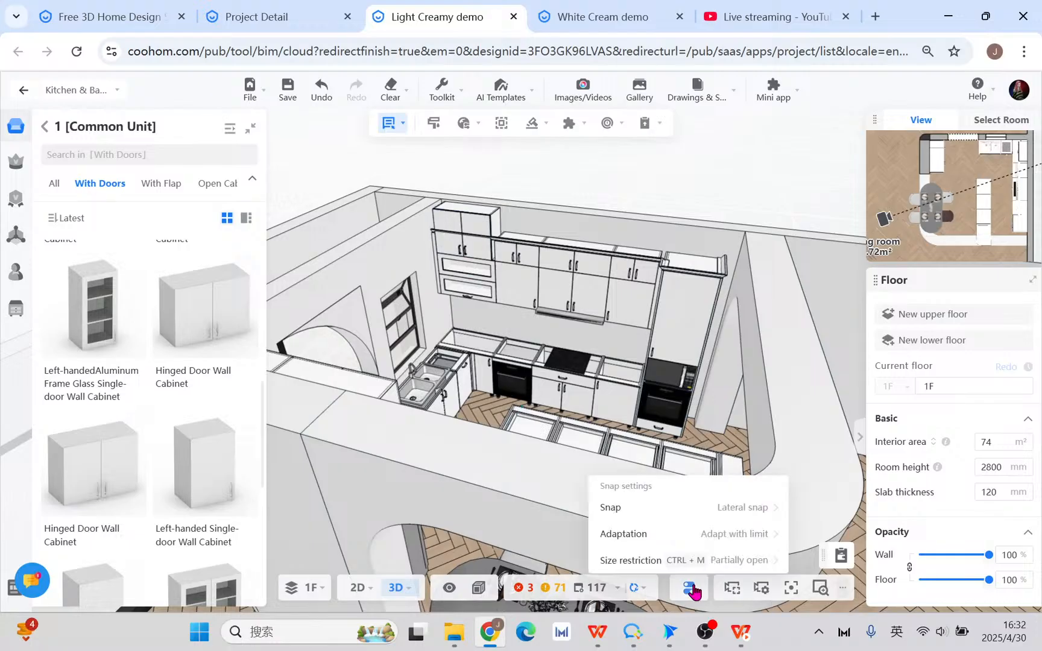
pyautogui.moveTo(692, 569)
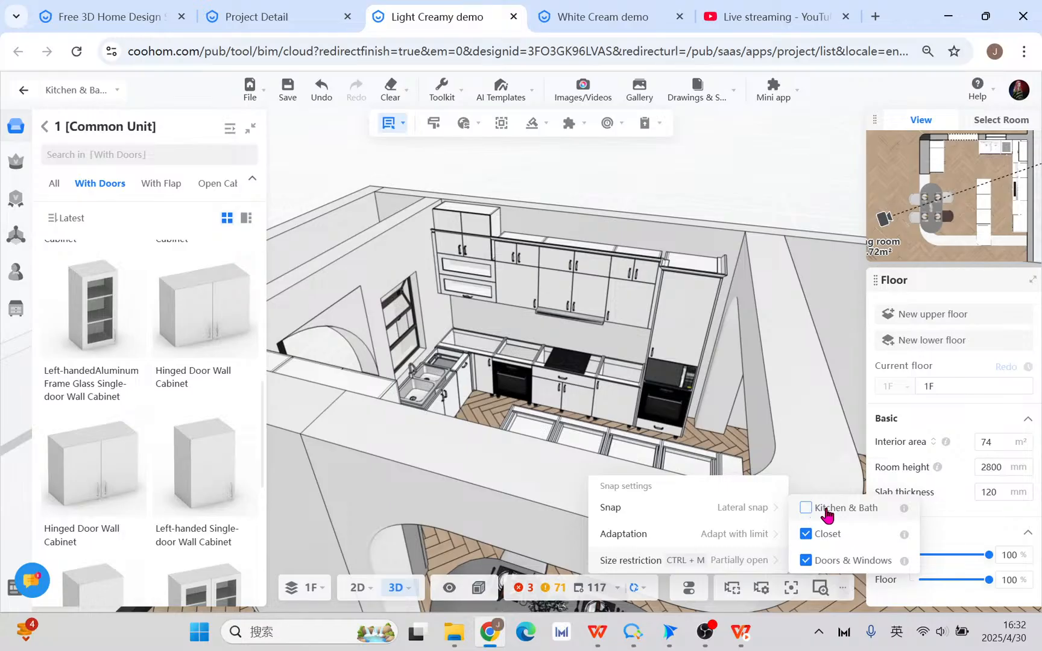
pyautogui.scroll(5, 538, 241)
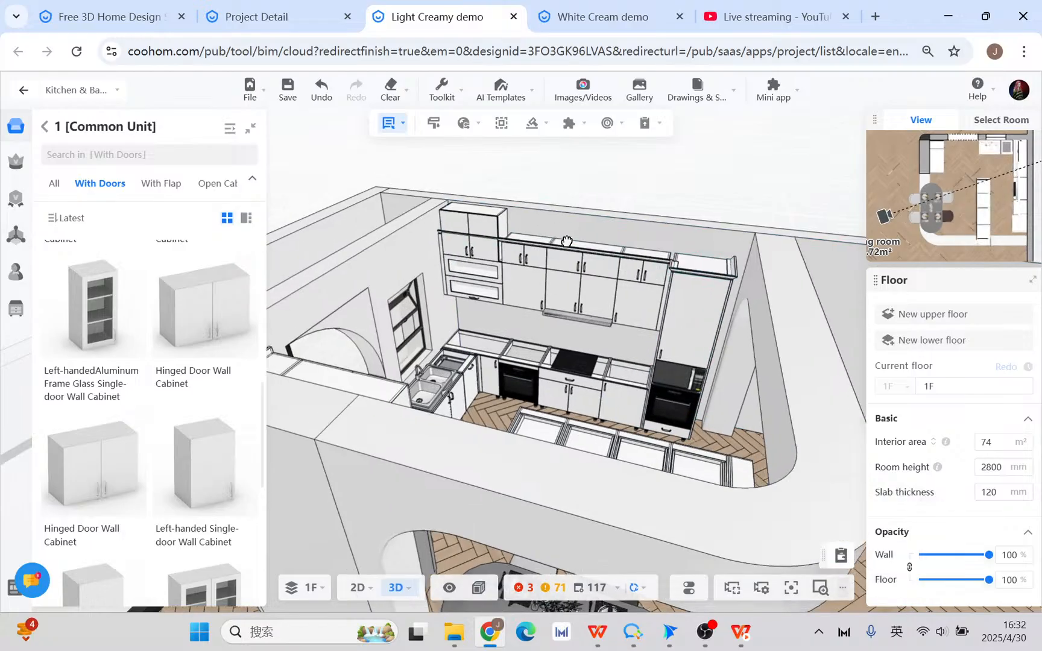
pyautogui.click(555, 343)
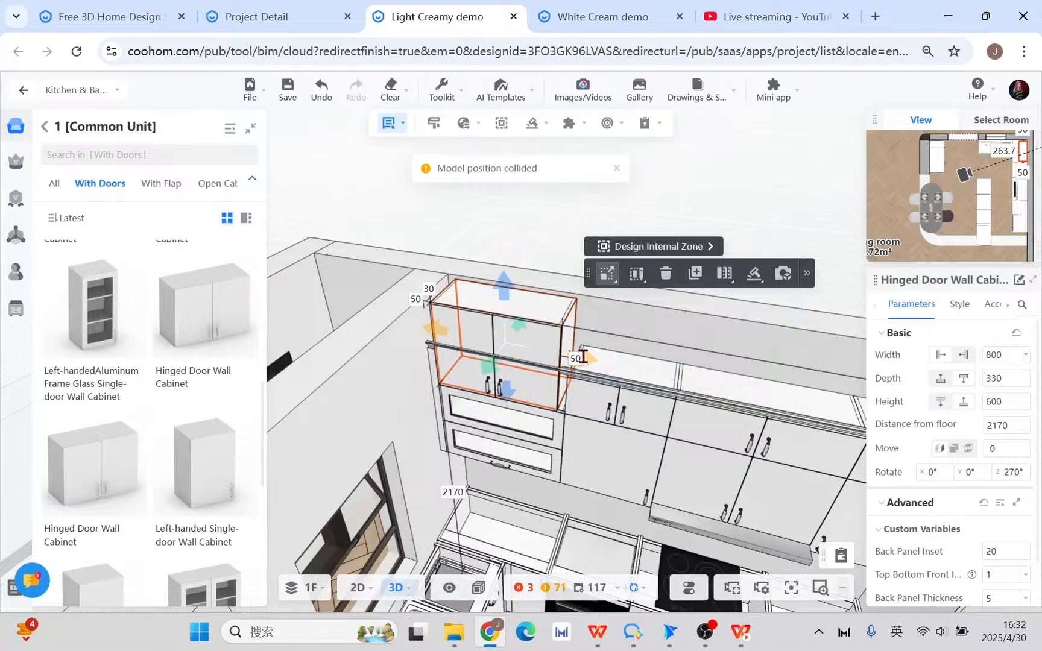
pyautogui.moveTo(587, 356); pyautogui.dragTo(596, 356)
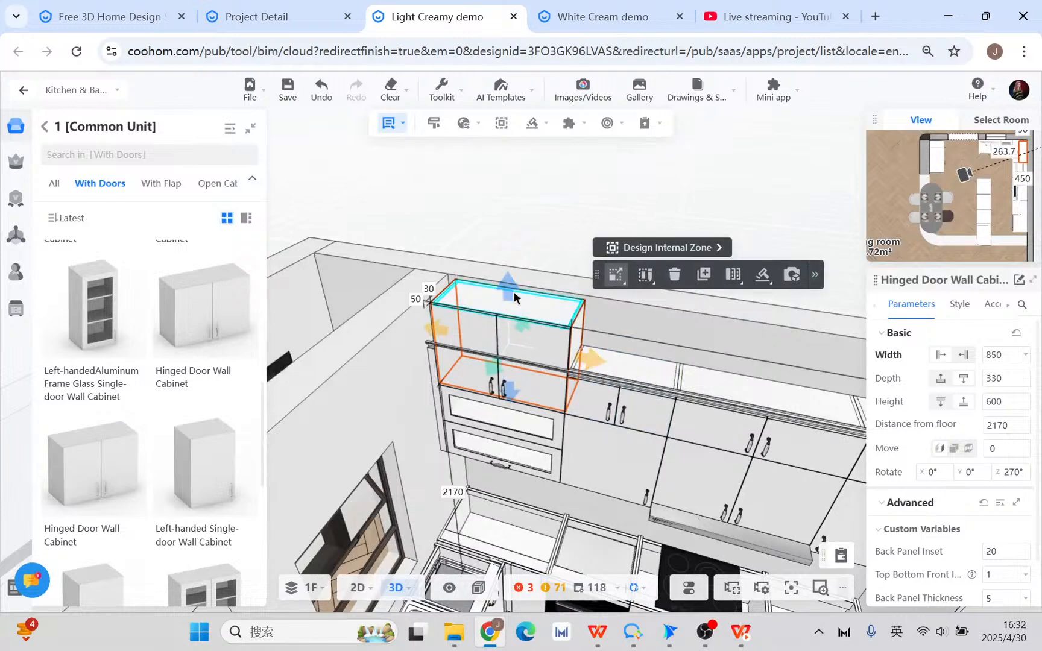
pyautogui.moveTo(508, 296); pyautogui.dragTo(511, 361)
pyautogui.click(460, 378)
pyautogui.click(460, 377)
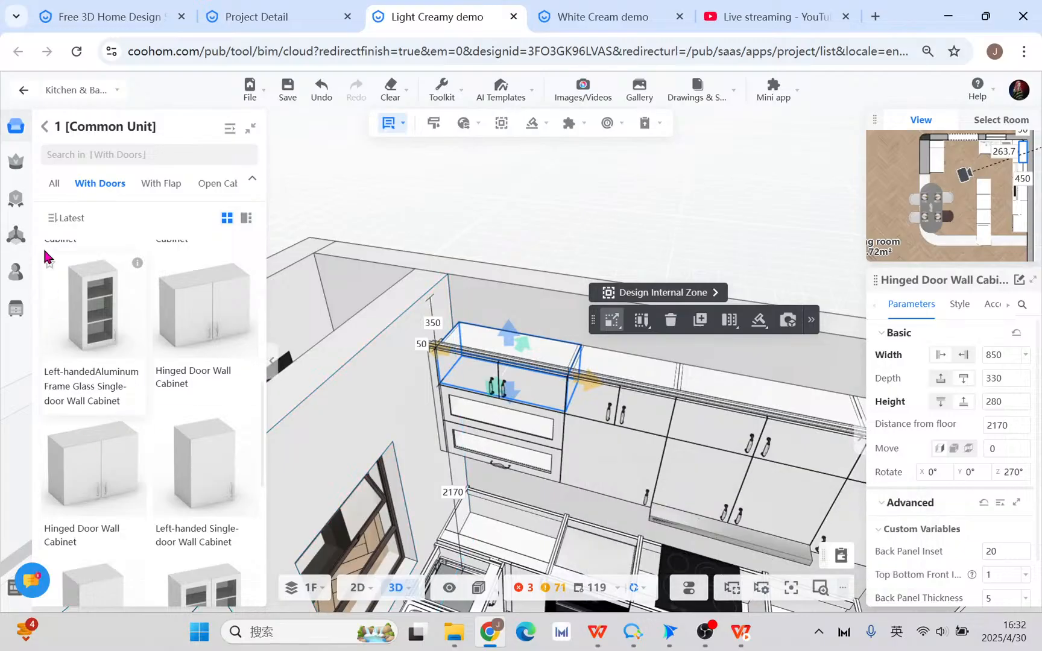
# - Review the snap settings and inspect the flat filler at the window end of the wall cabinet run
pyautogui.moveTo(5, 165)
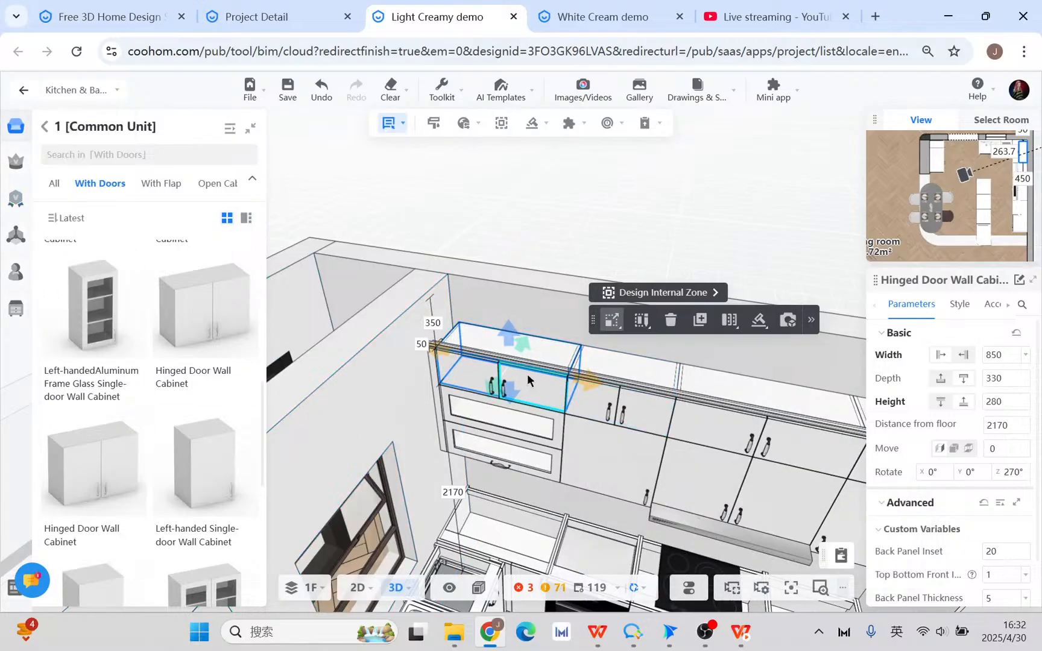
pyautogui.moveTo(762, 588)
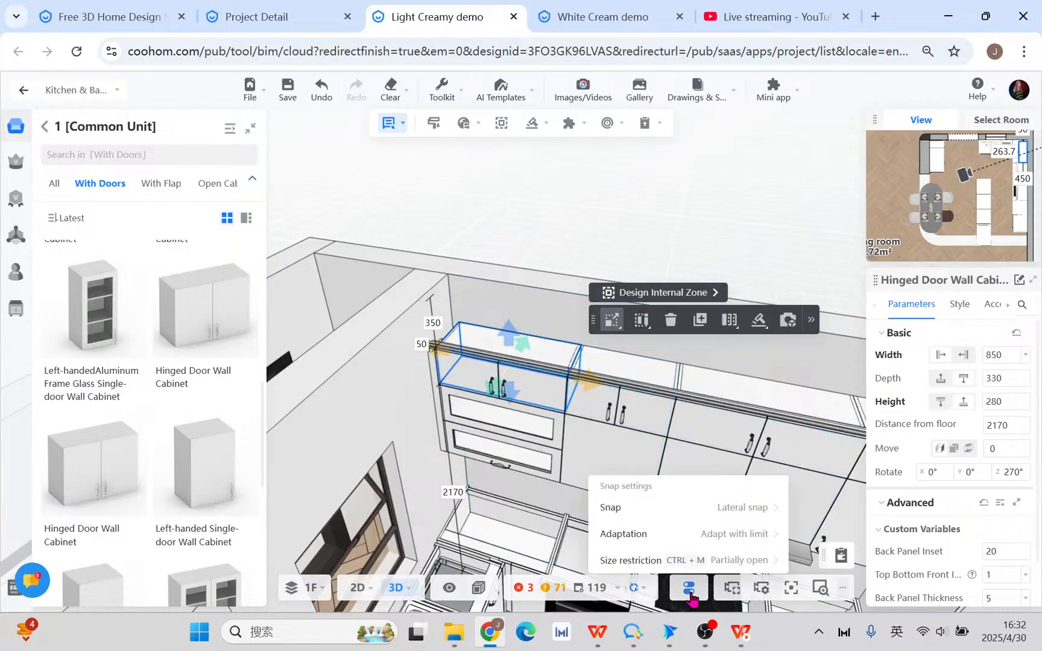
pyautogui.moveTo(764, 564)
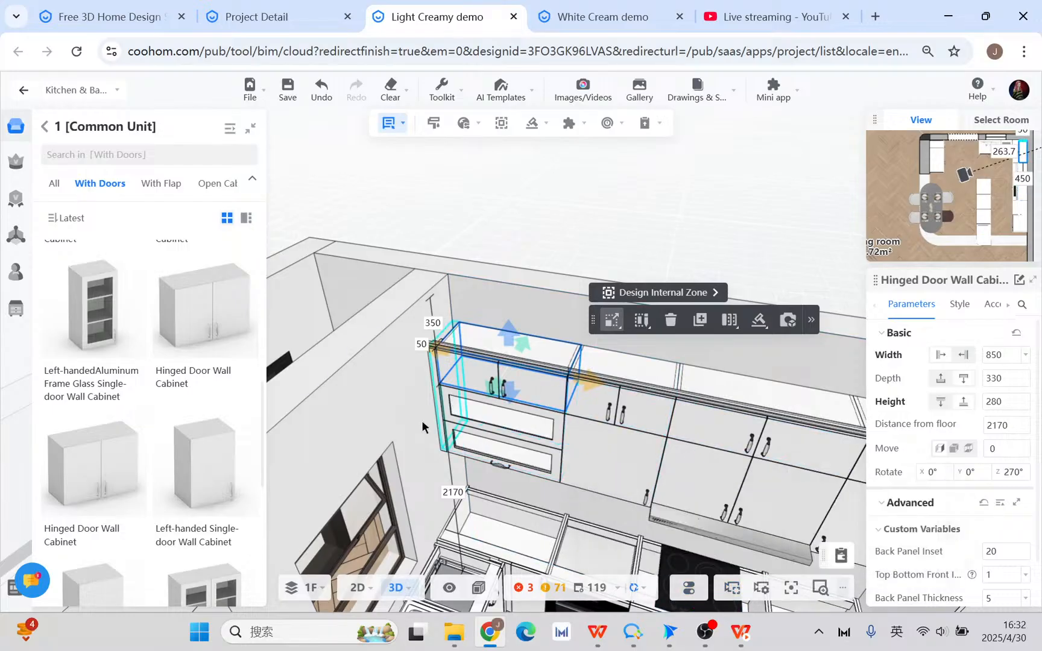
pyautogui.moveTo(421, 420); pyautogui.dragTo(443, 343)
pyautogui.click(444, 342)
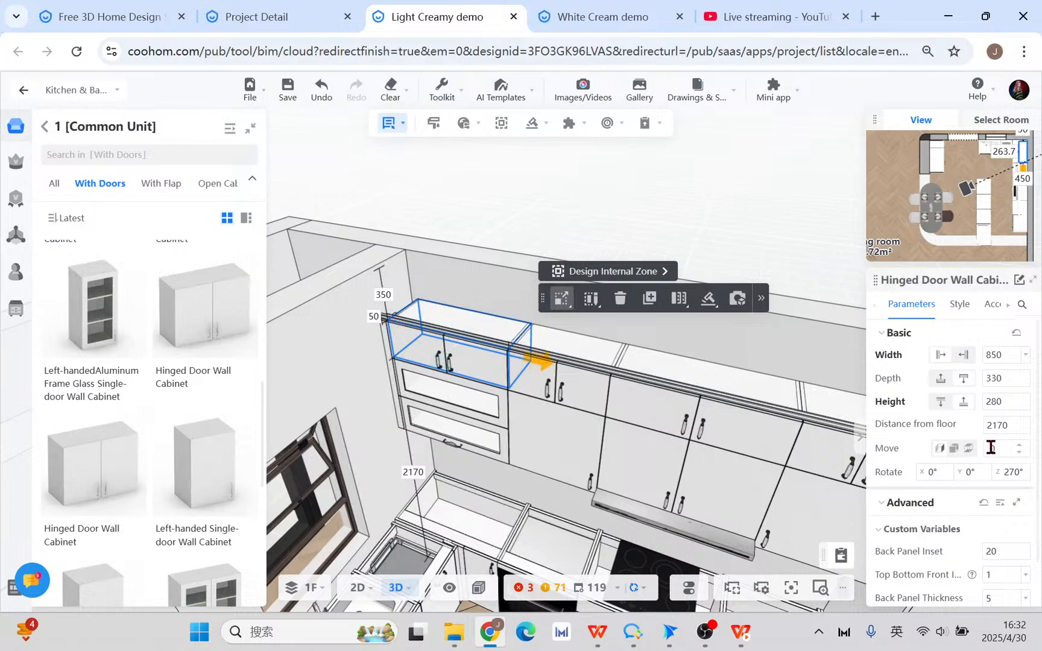
pyautogui.moveTo(357, 393); pyautogui.dragTo(339, 351)
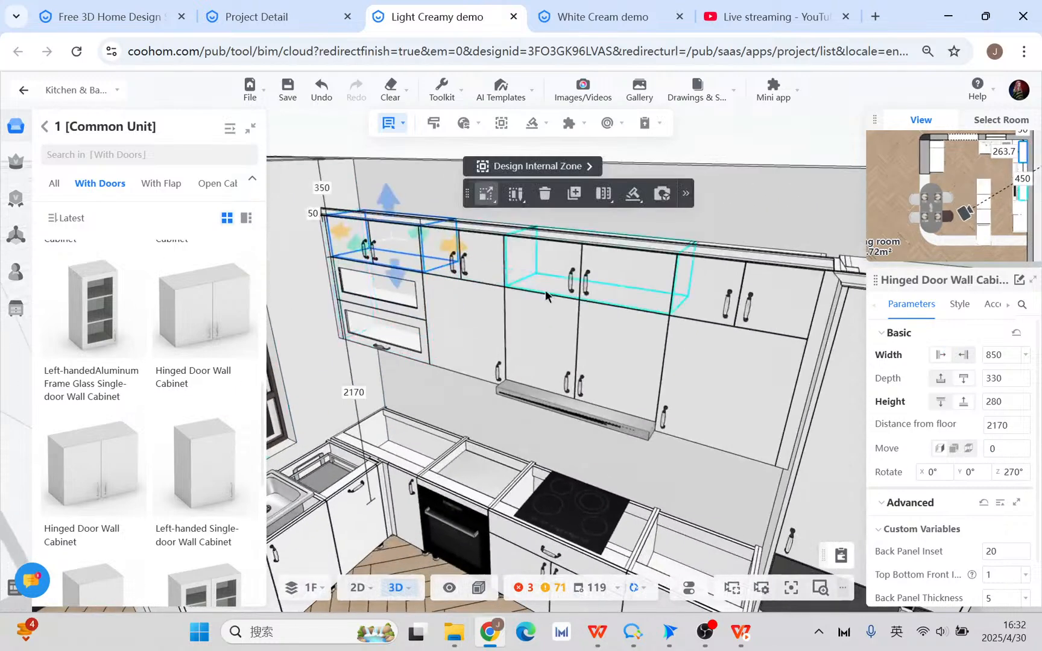
pyautogui.click(331, 270)
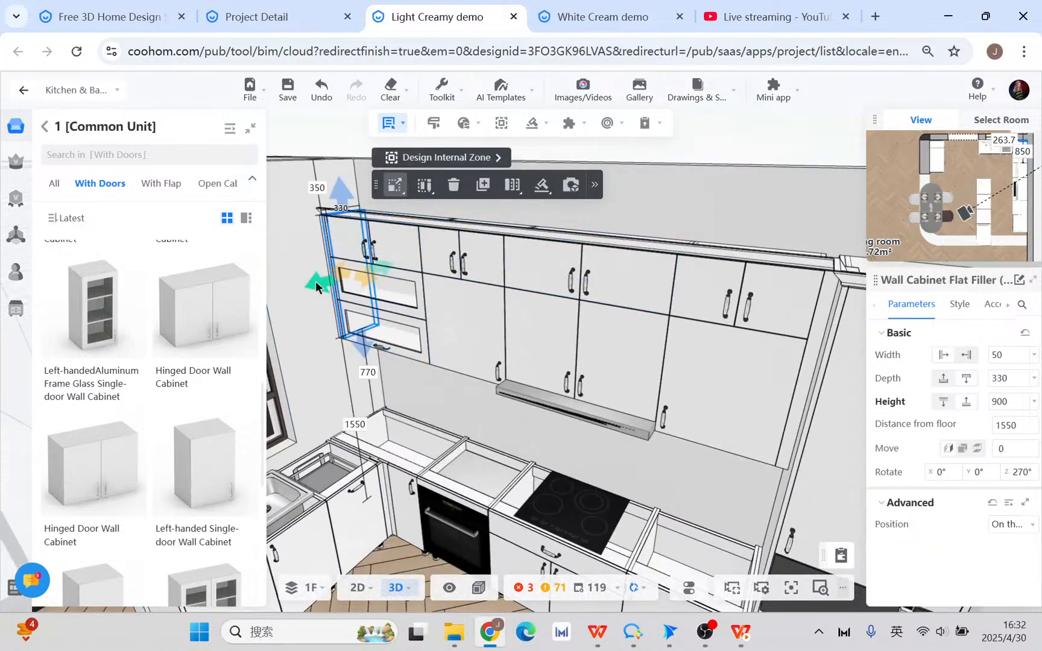
pyautogui.moveTo(314, 267); pyautogui.dragTo(391, 240)
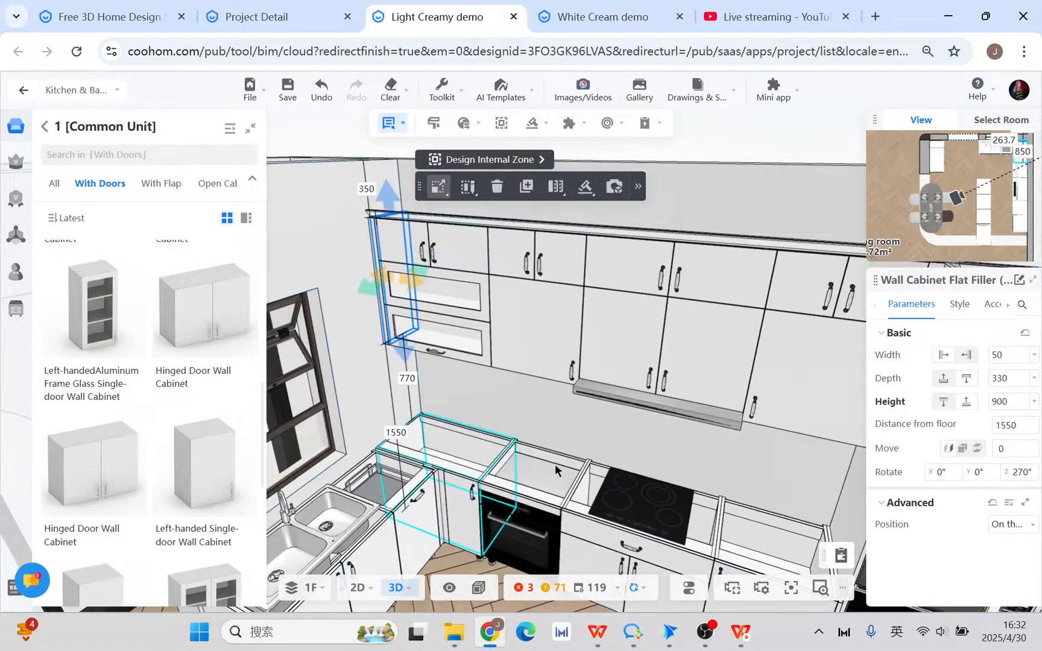
pyautogui.moveTo(605, 442); pyautogui.dragTo(557, 428, button='right')
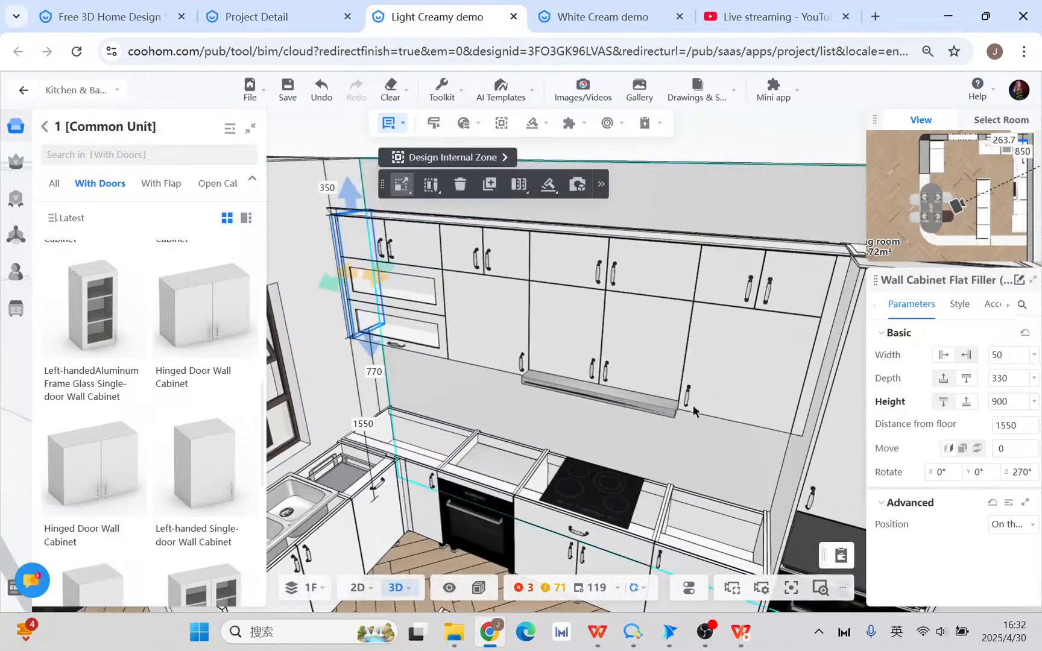
# - Inspect the flat filler beside the tall oven cabinet and show the Fillers category under Auxiliaries in the catalog
pyautogui.click(833, 308)
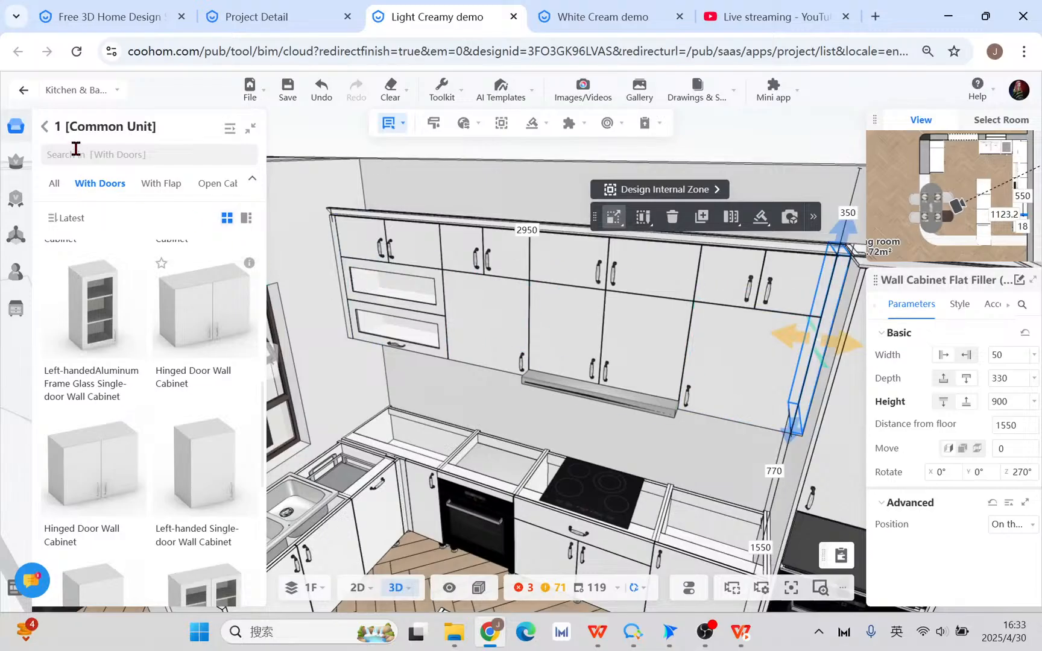
pyautogui.click(44, 126)
pyautogui.scroll(-3, 74, 366)
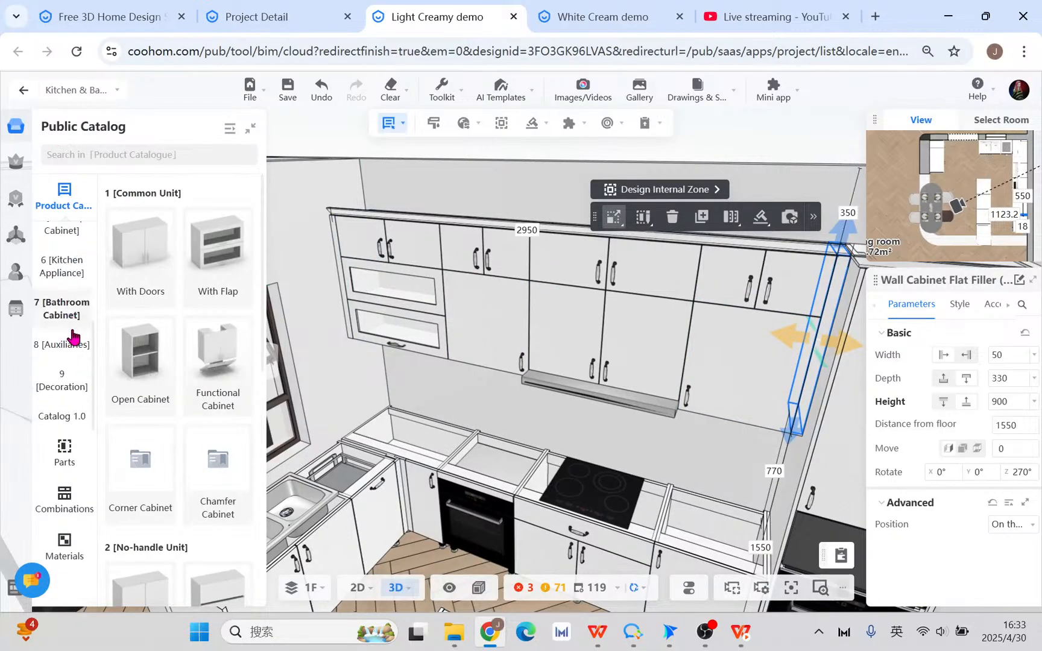
pyautogui.click(69, 349)
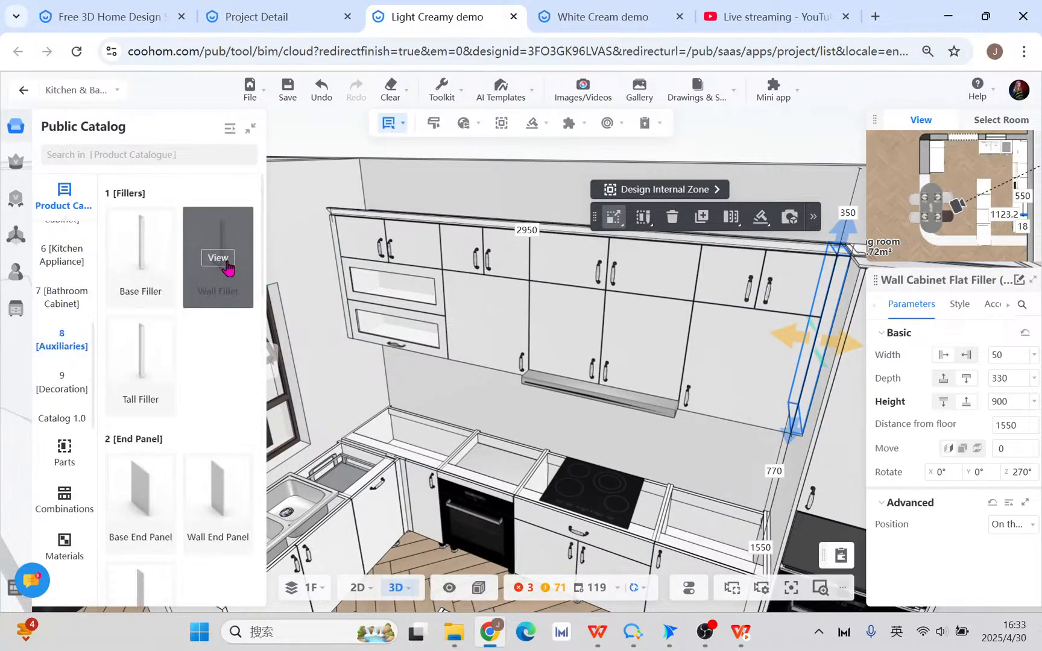
pyautogui.moveTo(422, 412); pyautogui.dragTo(444, 422)
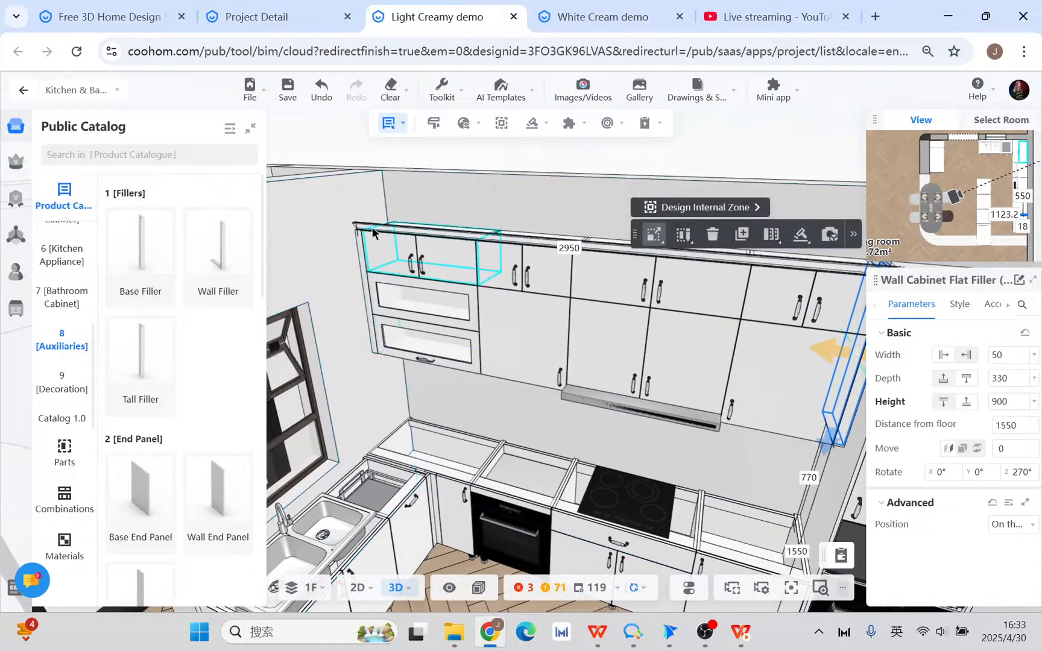
pyautogui.moveTo(773, 480); pyautogui.dragTo(745, 463)
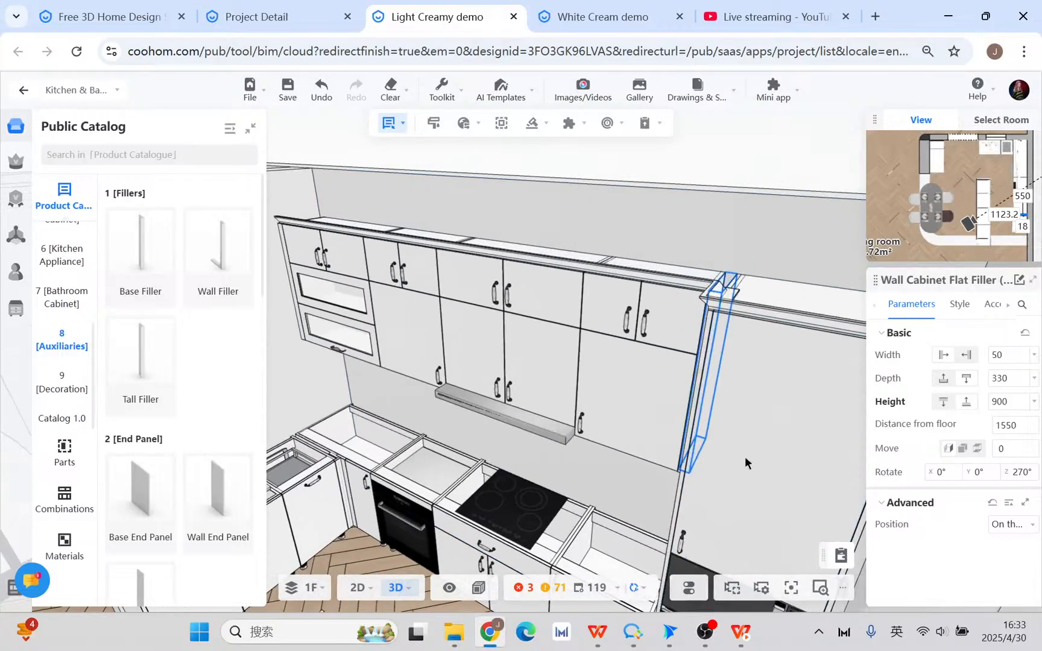
pyautogui.moveTo(634, 485); pyautogui.dragTo(586, 452)
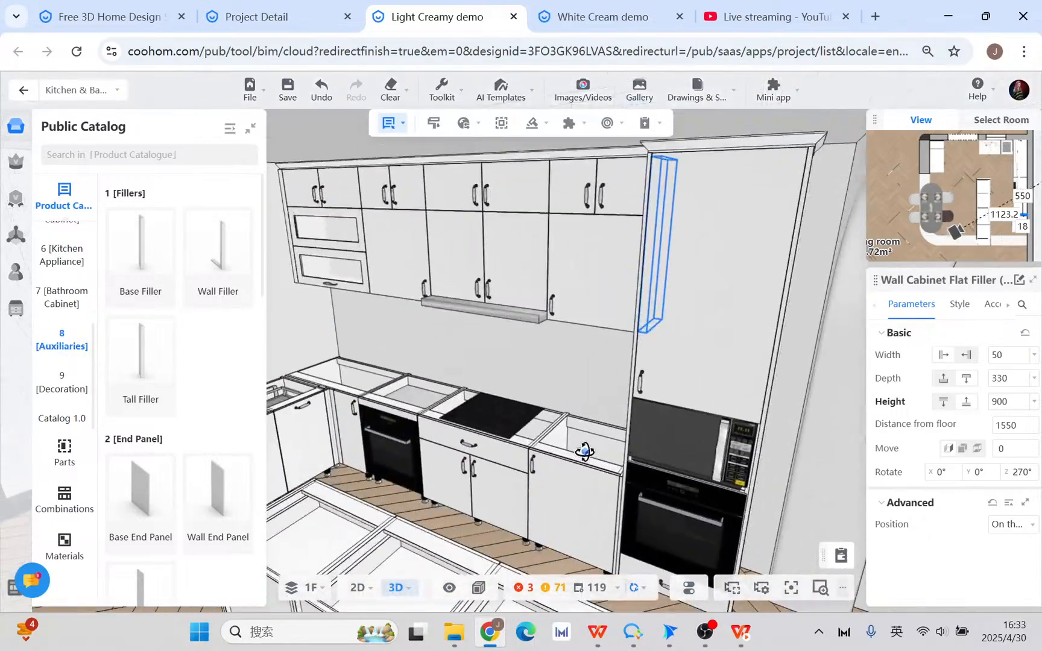
# - Inspect the hood wall cabinet above the cooktop and browse the functional wall cabinets for chimney hood units
pyautogui.click(489, 249)
pyautogui.scroll(3, 490, 249)
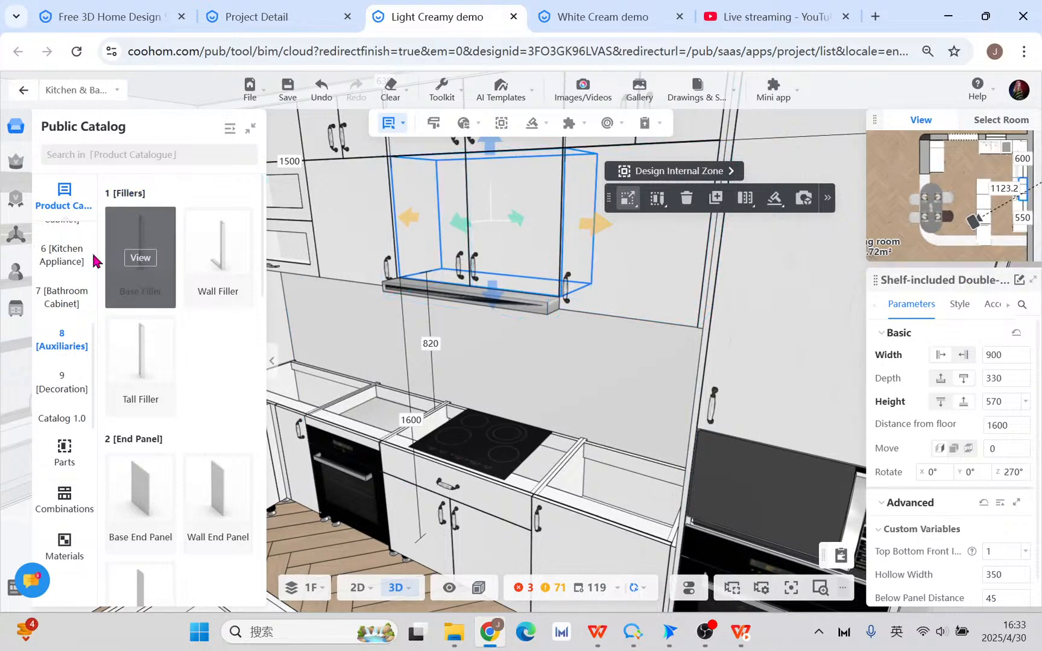
pyautogui.scroll(3, 72, 307)
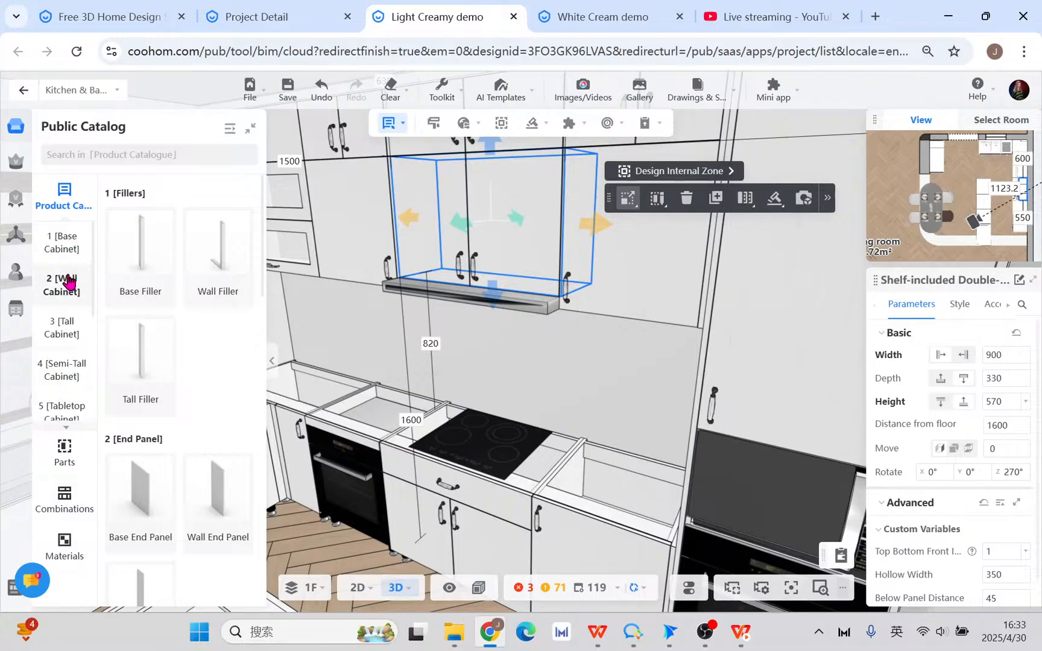
pyautogui.click(69, 282)
pyautogui.scroll(-1, 214, 361)
pyautogui.click(222, 295)
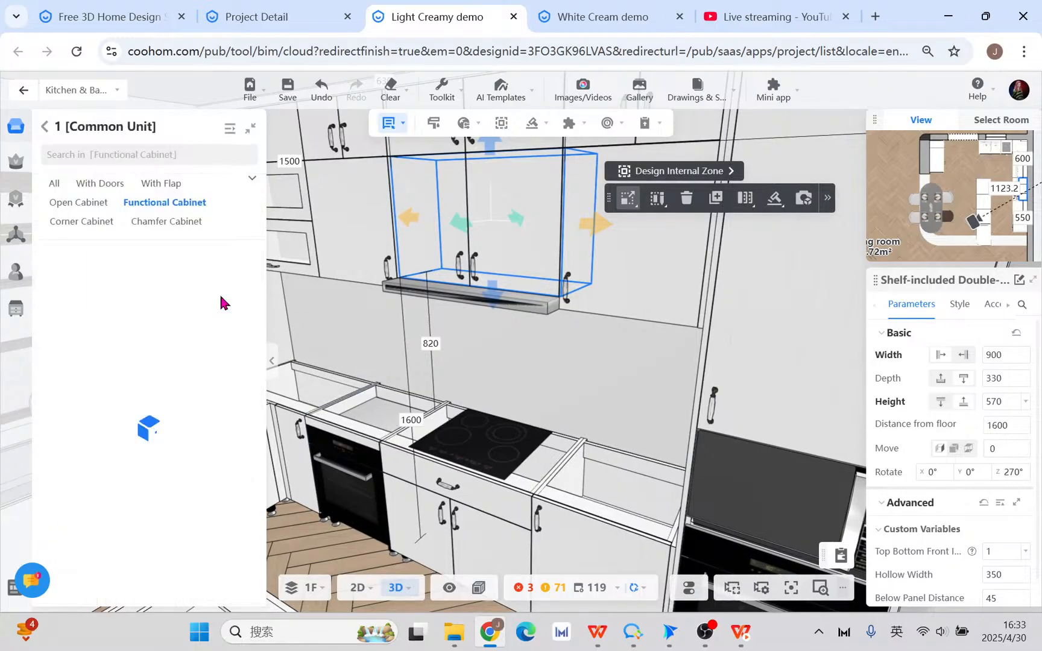
pyautogui.scroll(-6, 197, 364)
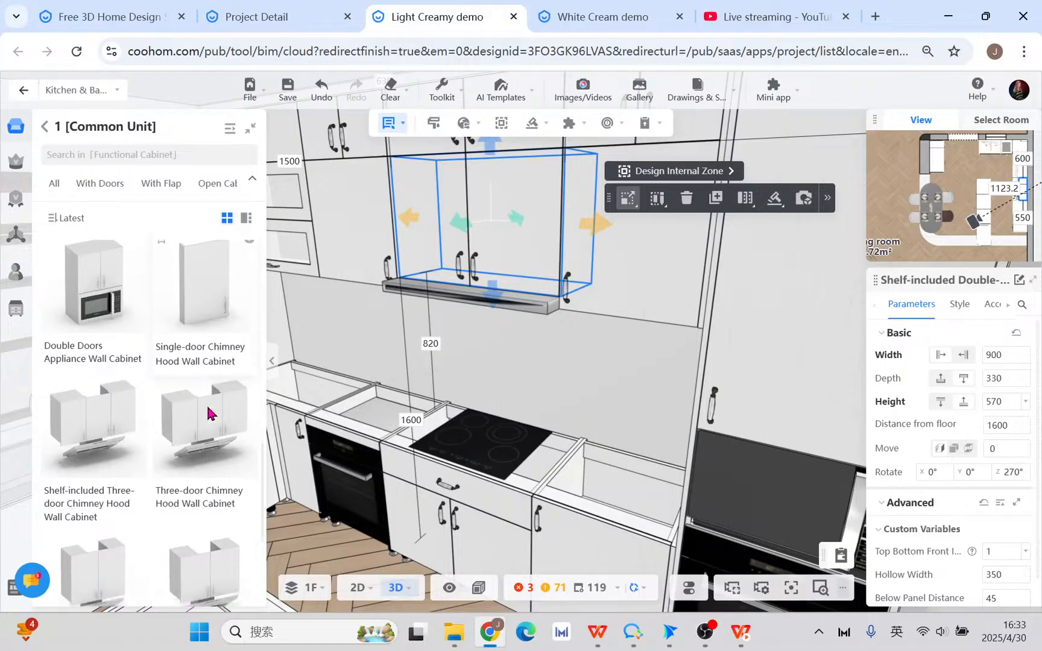
# - Place a Shelf-included Double-door Chimney Hood Wall Cabinet on the blank wall beyond the archway and delete its chimney hood
pyautogui.scroll(-3, 121, 392)
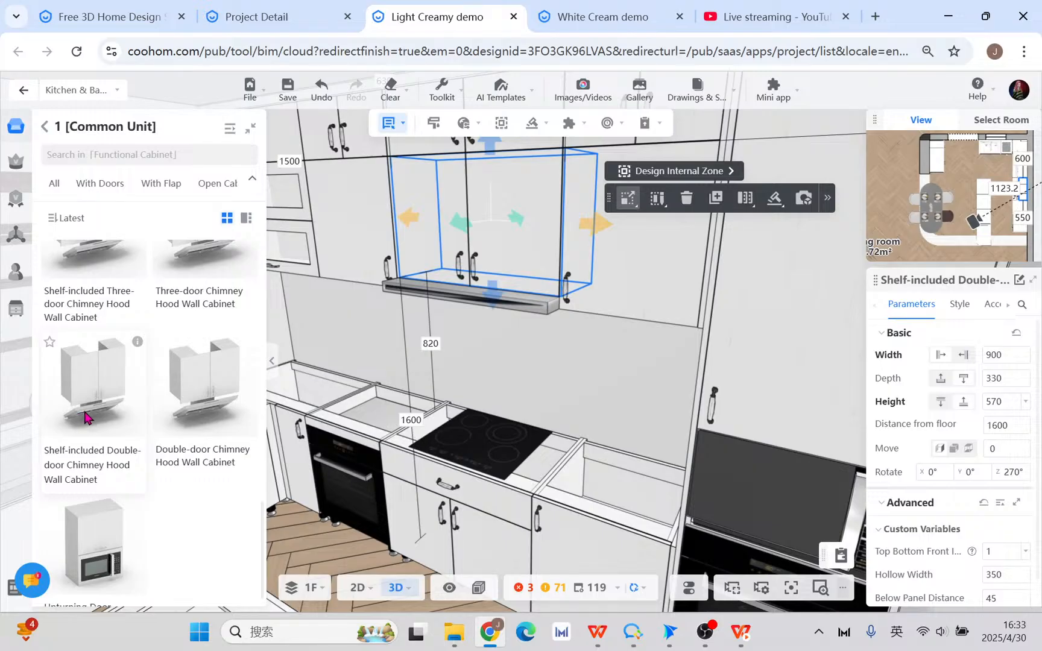
pyautogui.scroll(-5, 742, 326)
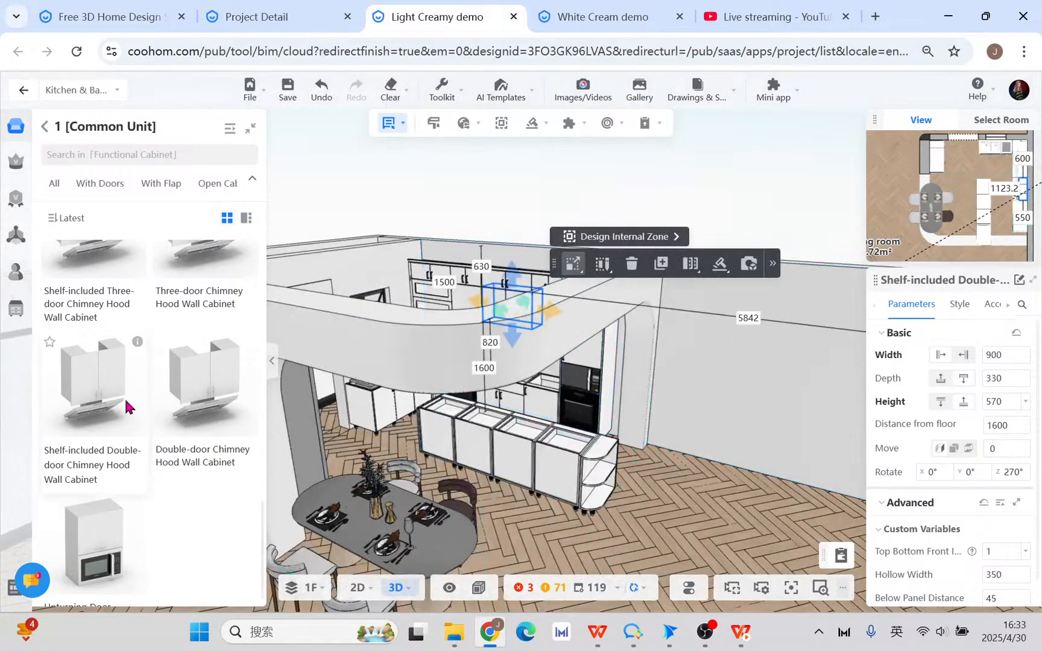
pyautogui.click(781, 363)
pyautogui.click(730, 327)
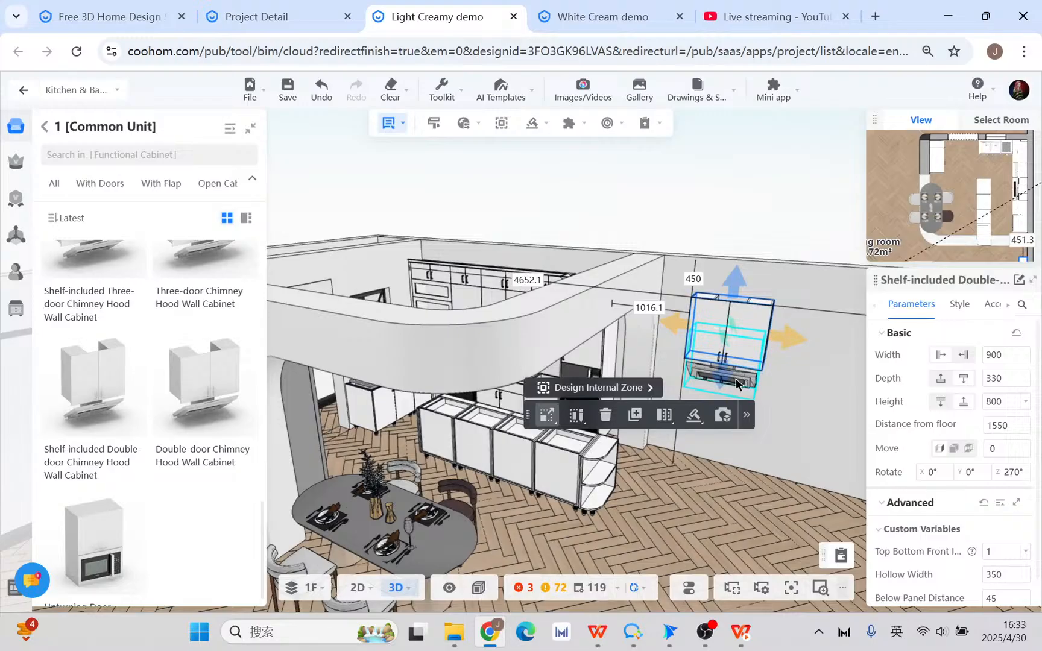
pyautogui.click(737, 375)
pyautogui.scroll(5, 723, 416)
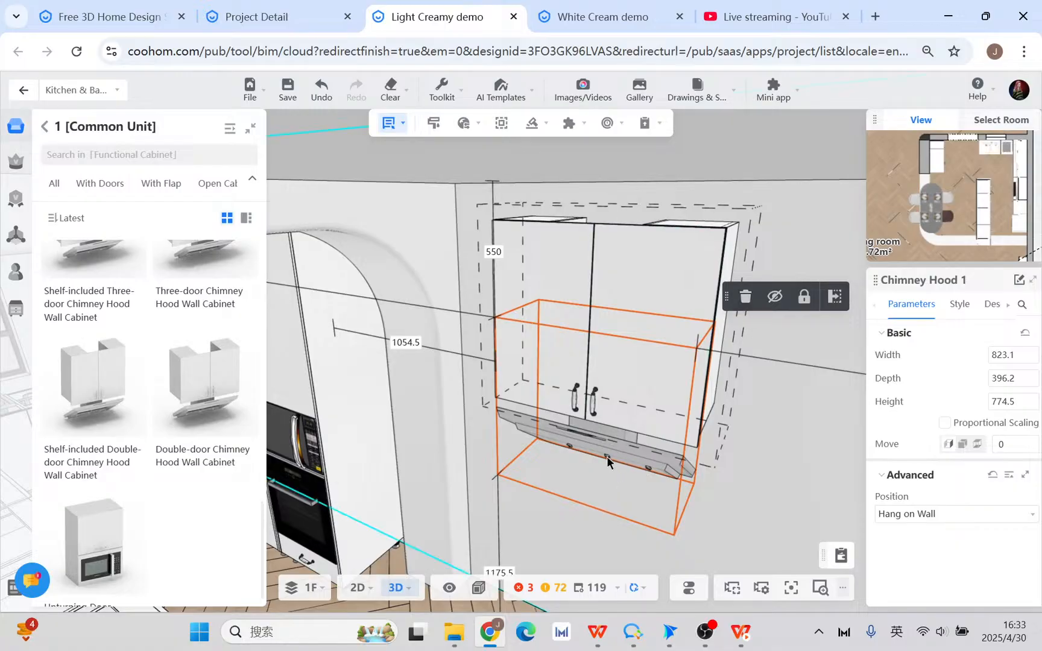
pyautogui.click(746, 297)
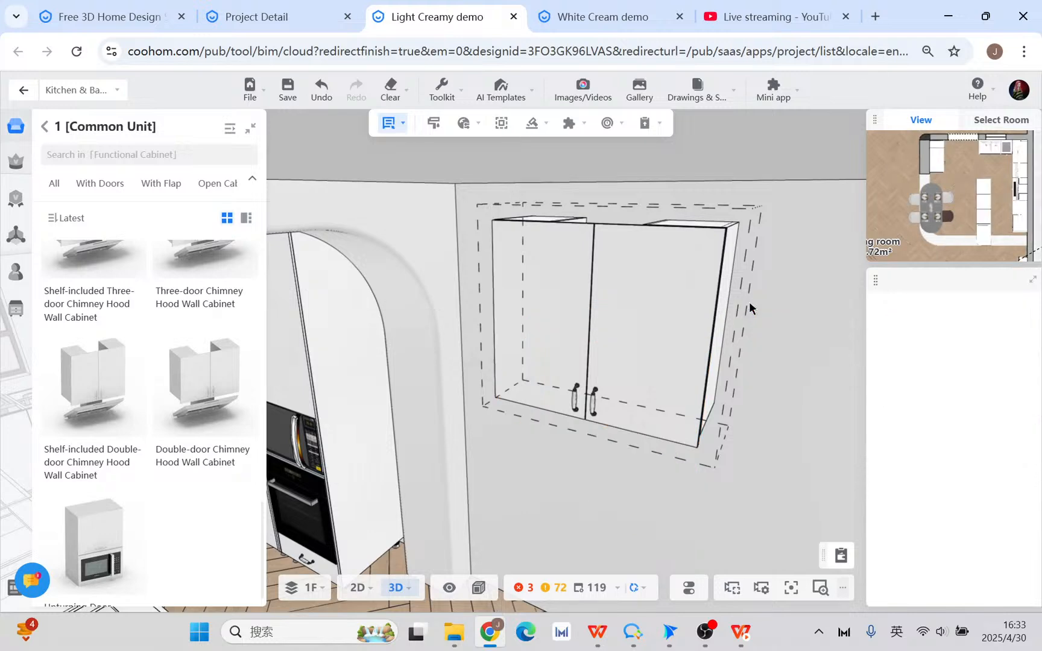
# - Inspect the hoodless trial cabinet from several angles and check the parameters of the induction cooker
pyautogui.moveTo(754, 463); pyautogui.dragTo(759, 462)
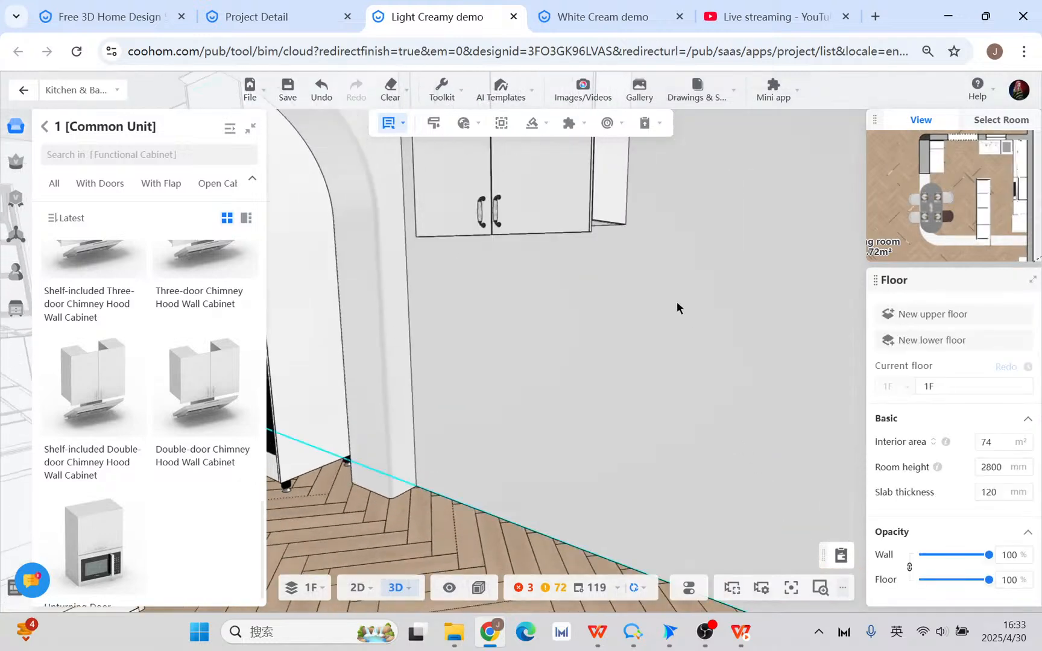
pyautogui.moveTo(603, 223); pyautogui.dragTo(558, 312, button='right')
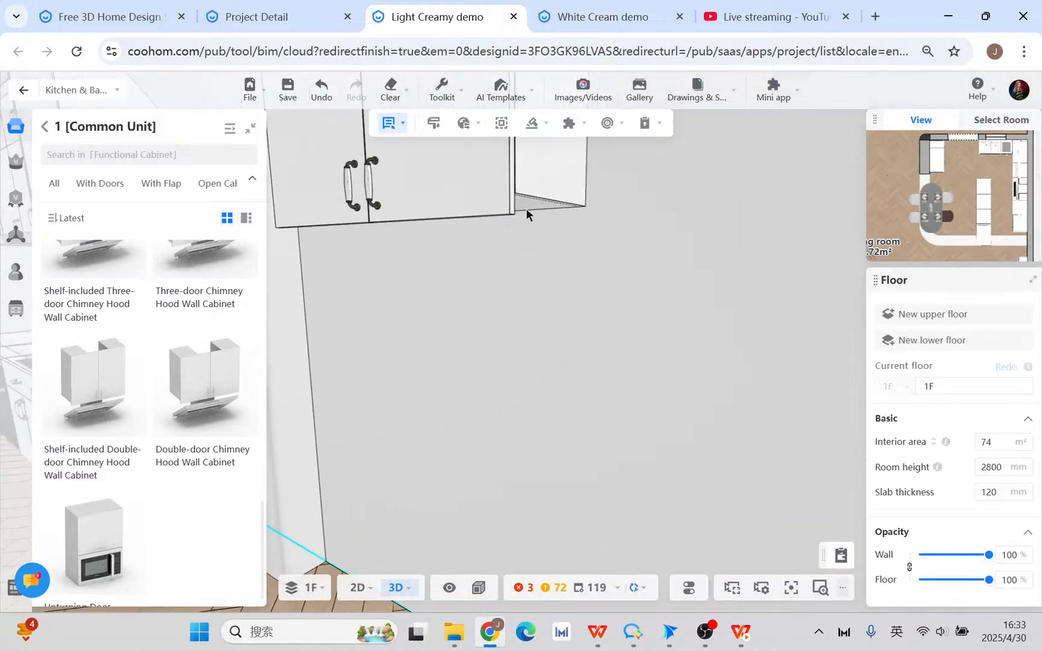
pyautogui.scroll(-3, 530, 232)
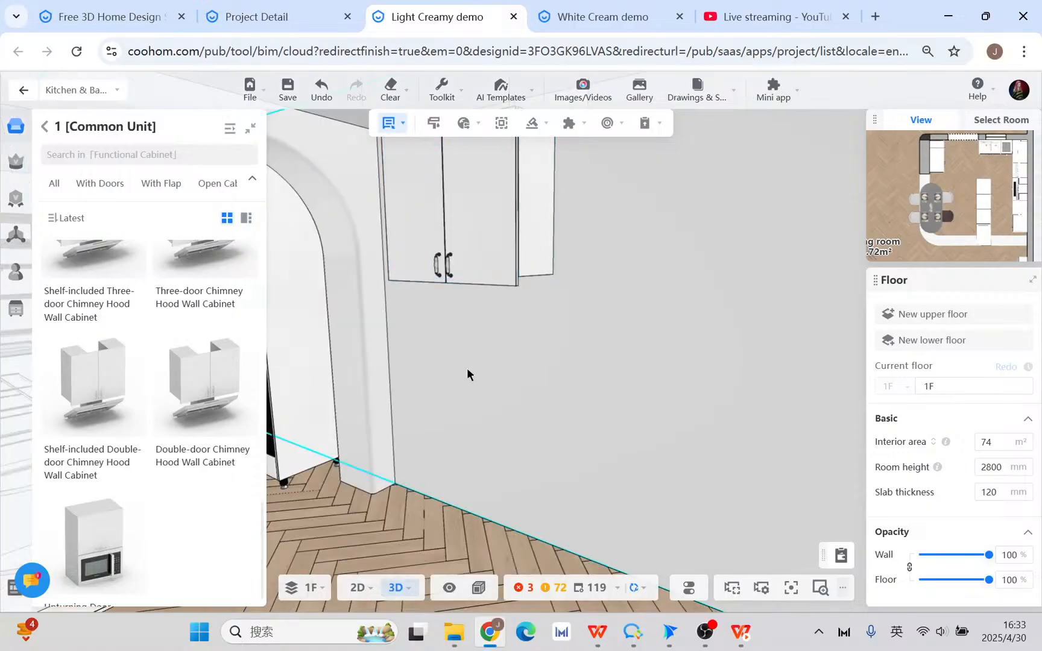
pyautogui.moveTo(467, 368); pyautogui.dragTo(612, 342, button='right')
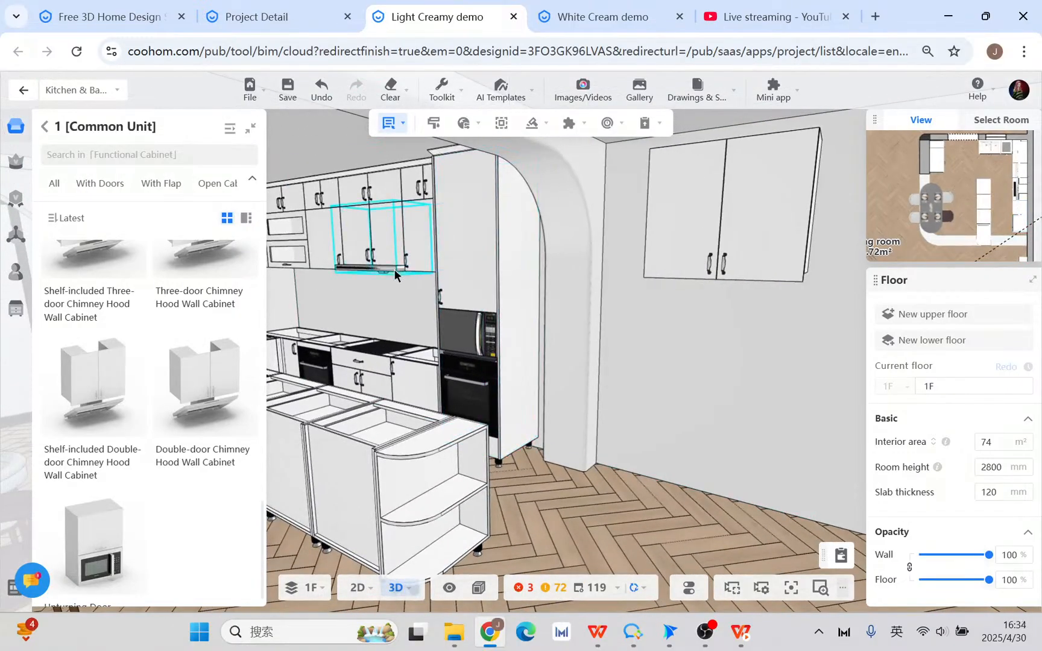
pyautogui.moveTo(779, 350); pyautogui.dragTo(740, 312, button='right')
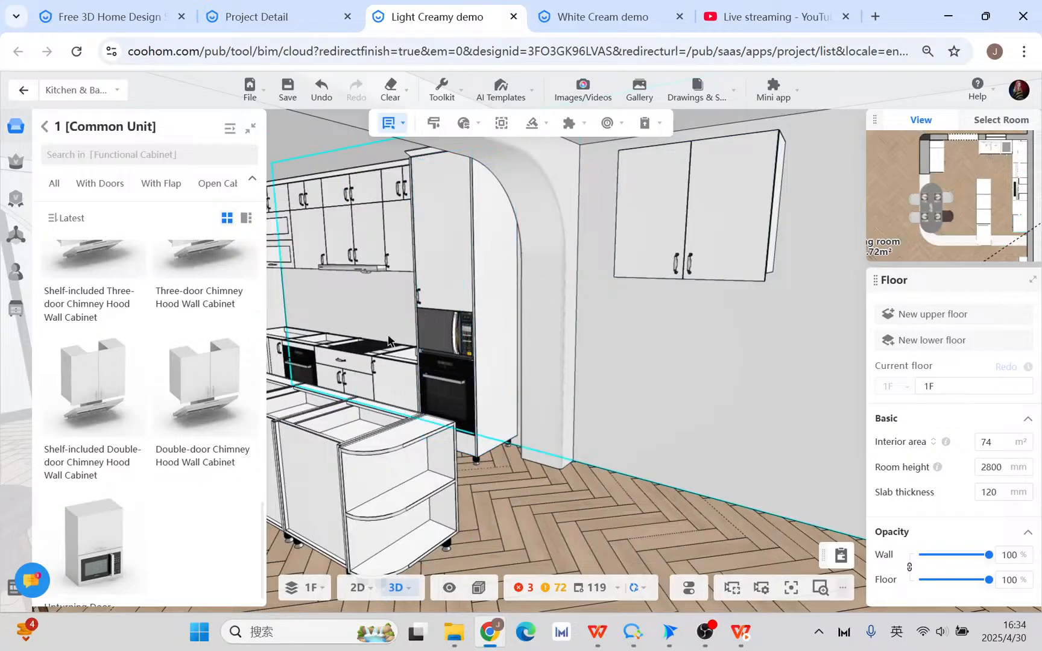
pyautogui.click(372, 353)
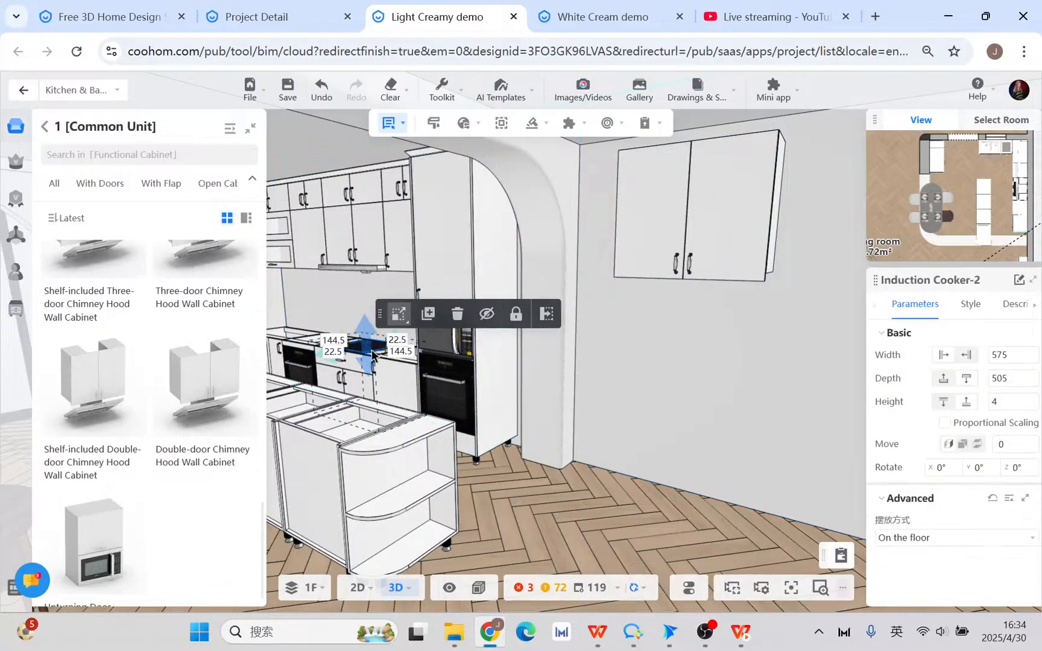
pyautogui.click(534, 125)
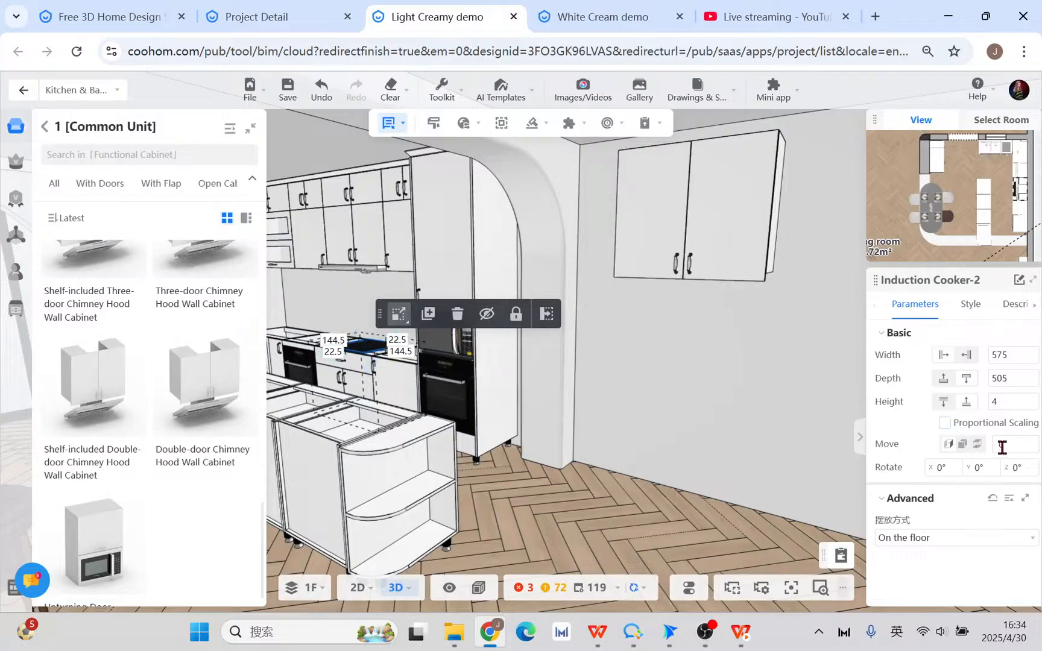
pyautogui.moveTo(398, 309)
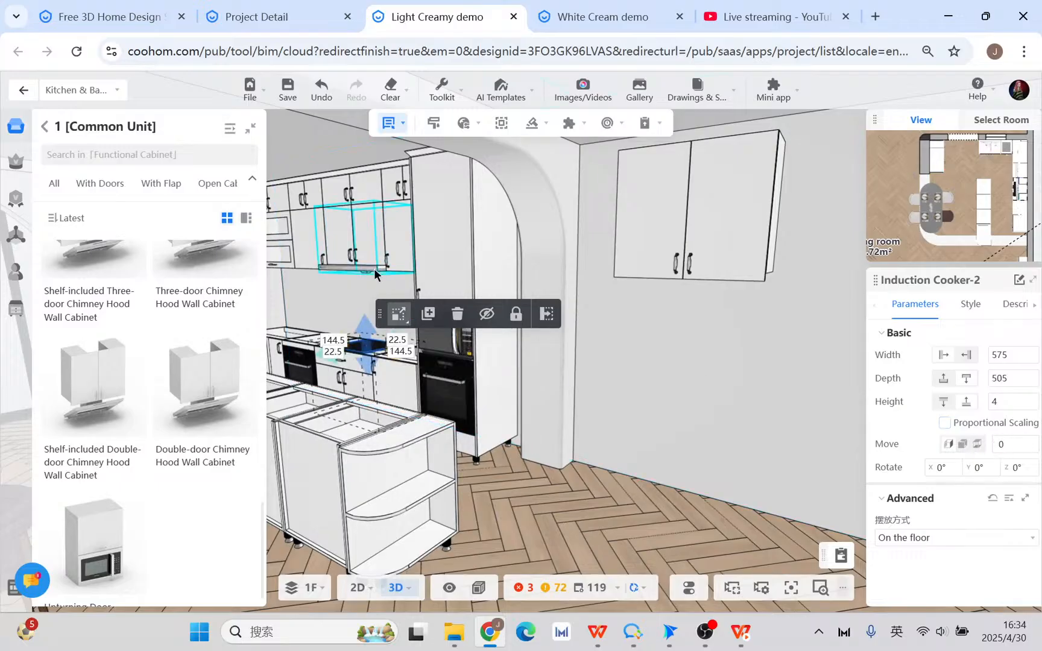
# - Delete the trial hood wall cabinet from the blank wall beyond the archway
pyautogui.click(772, 211)
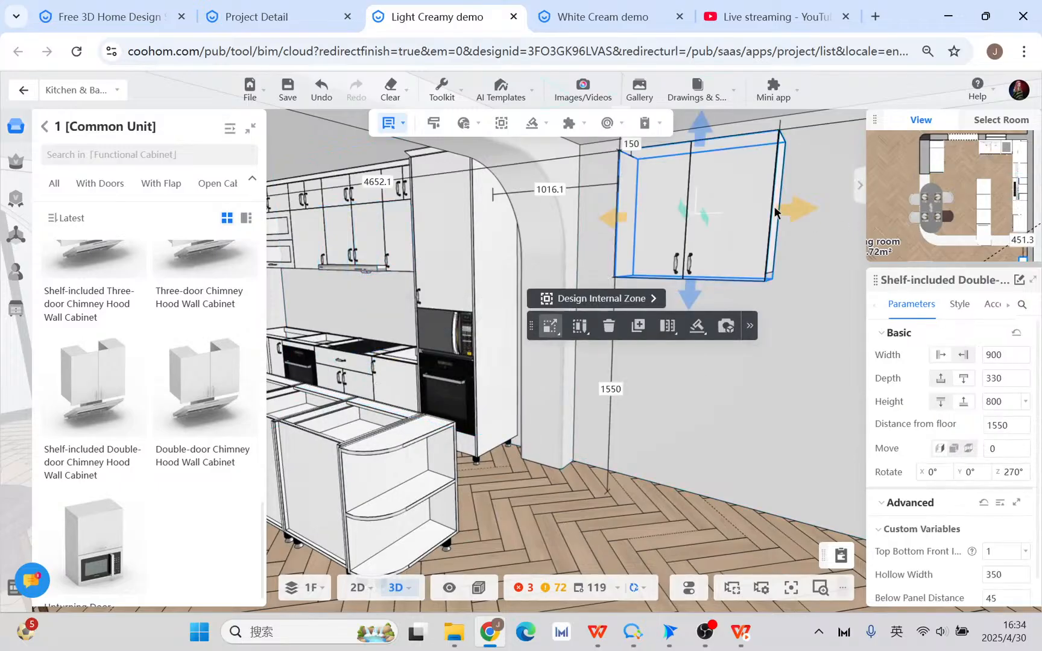
pyautogui.press('Escape')
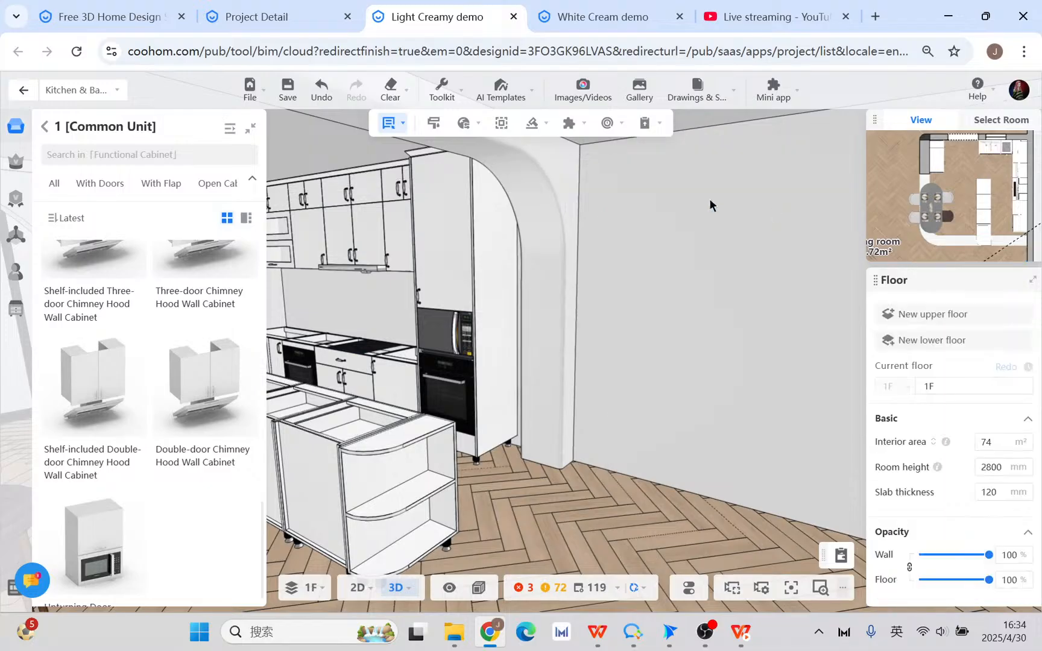
# - Inspect the chimney hood above the cooktop and the double-door wall cabinet around it, including their dimensions
pyautogui.click(372, 267)
pyautogui.scroll(4, 386, 298)
pyautogui.moveTo(386, 298); pyautogui.dragTo(612, 477, button='right')
pyautogui.scroll(1, 609, 401)
pyautogui.scroll(4, 611, 477)
pyautogui.scroll(-1, 562, 339)
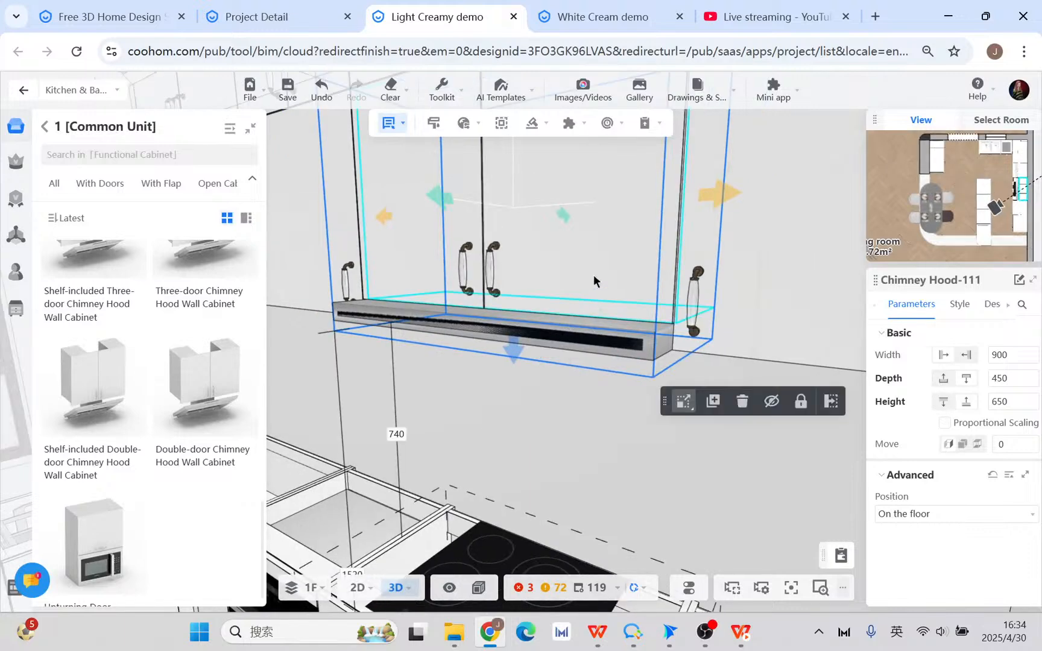
pyautogui.click(611, 288)
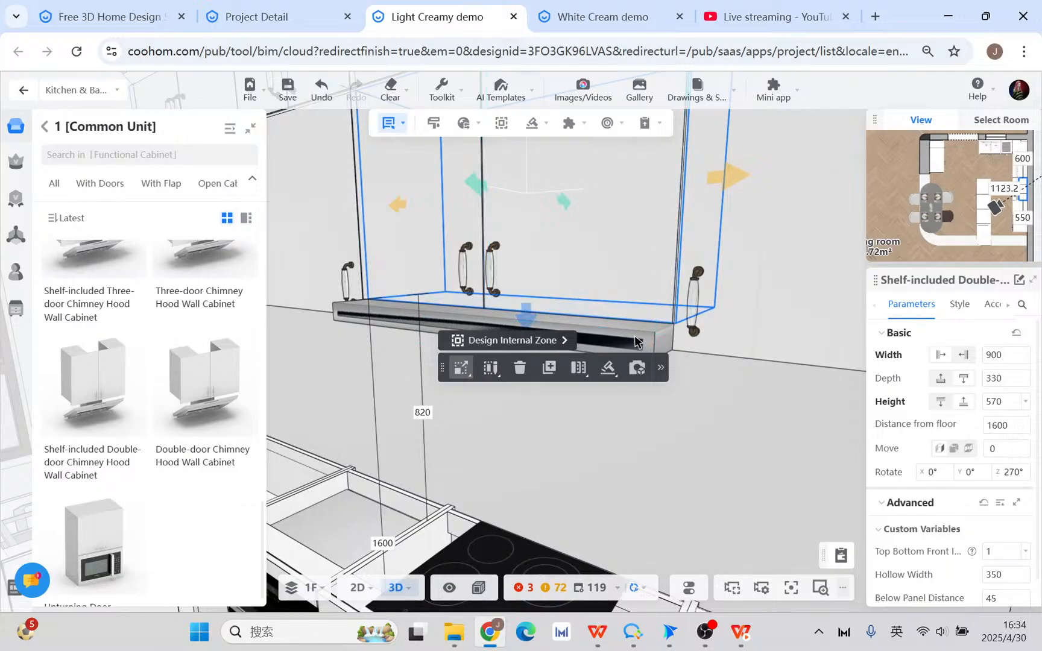
pyautogui.moveTo(441, 365); pyautogui.dragTo(441, 438)
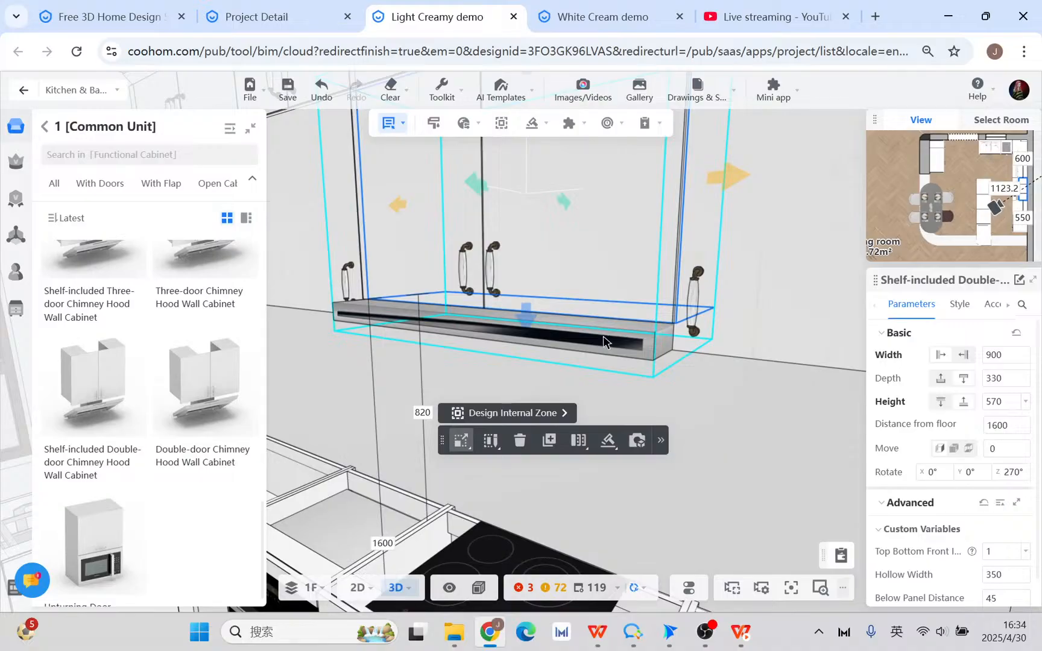
# - Check the single-door wall cabinet beside the hood, and compare the hood with its cabinet from another angle
pyautogui.moveTo(661, 363); pyautogui.dragTo(698, 404)
pyautogui.click(698, 404)
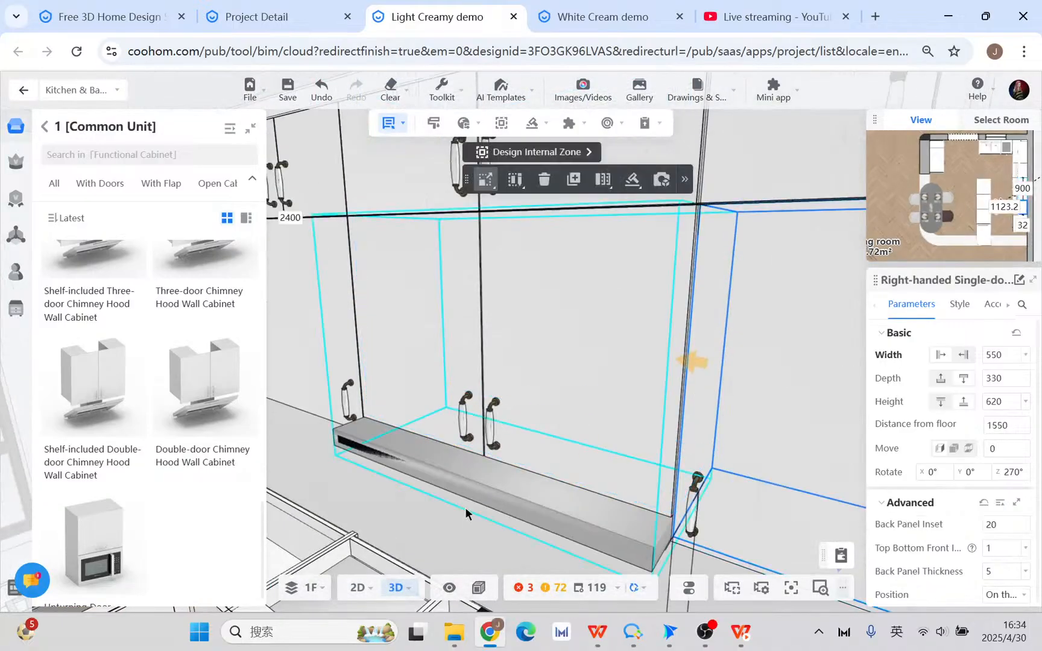
pyautogui.moveTo(465, 507); pyautogui.dragTo(512, 452, button='right')
pyautogui.click(594, 382)
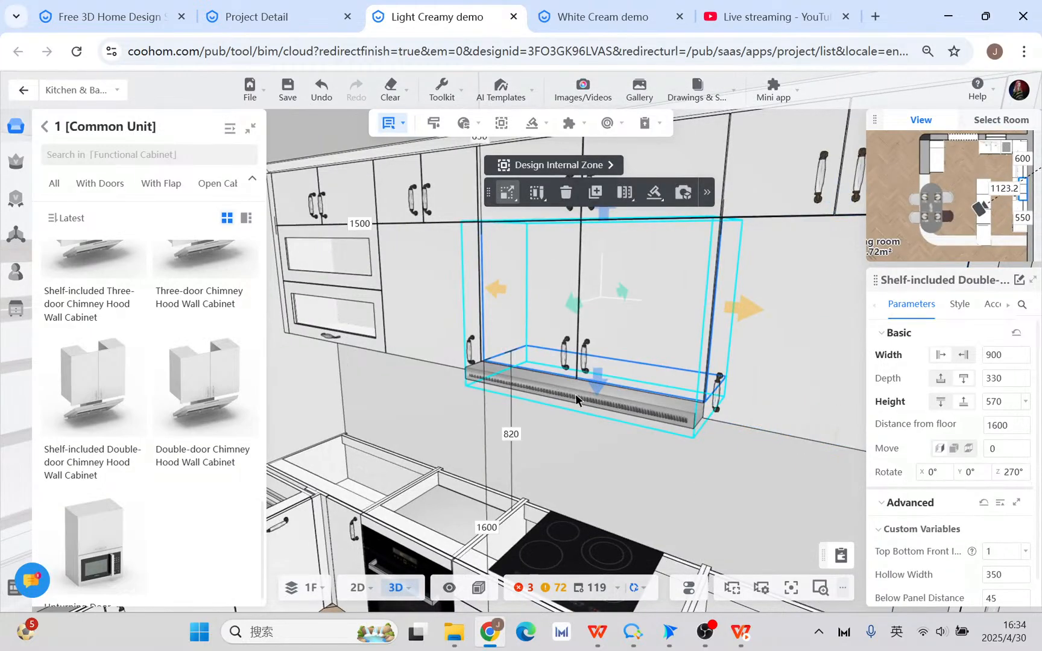
pyautogui.click(575, 394)
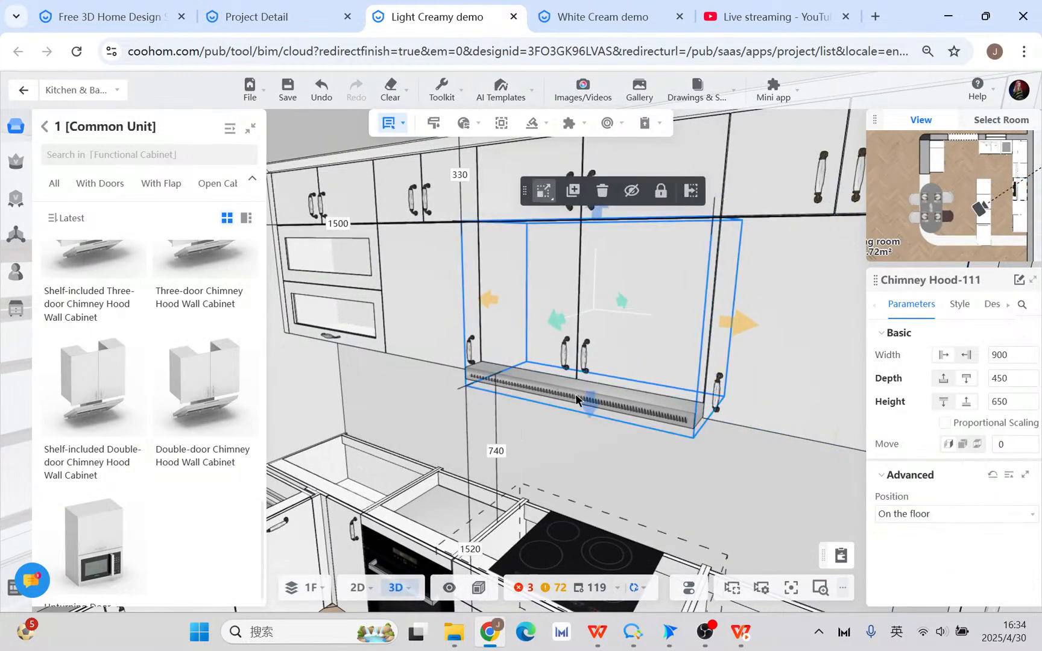
# - Open both doors of the double-door hood cabinet and examine the shelves and hood inside
pyautogui.click(595, 327)
pyautogui.click(595, 326)
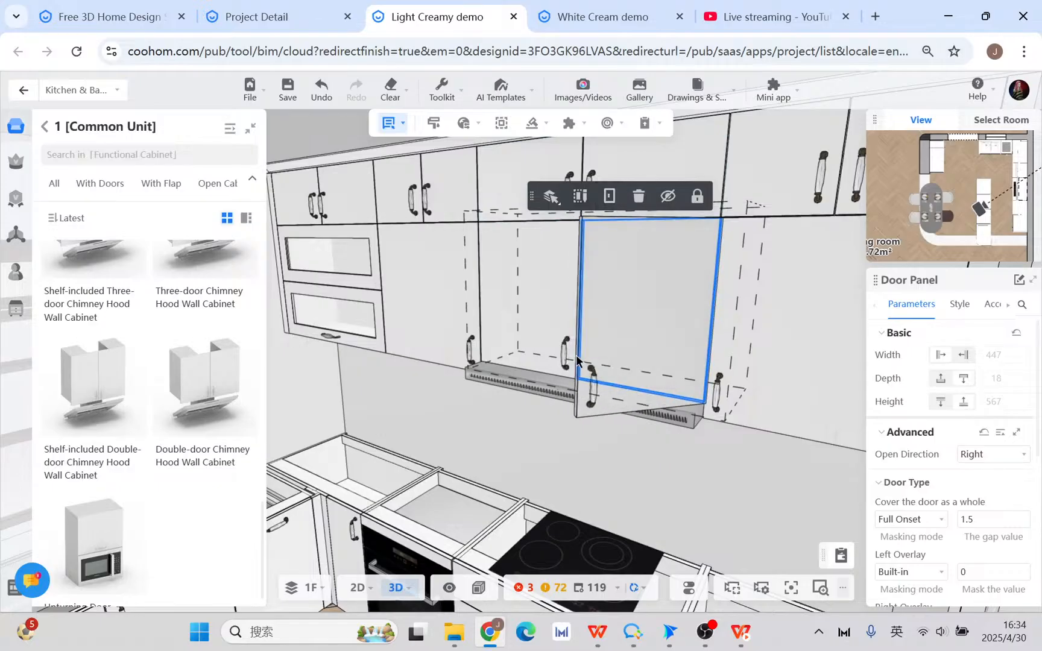
pyautogui.moveTo(431, 519); pyautogui.dragTo(694, 422, button='right')
pyautogui.click(741, 399)
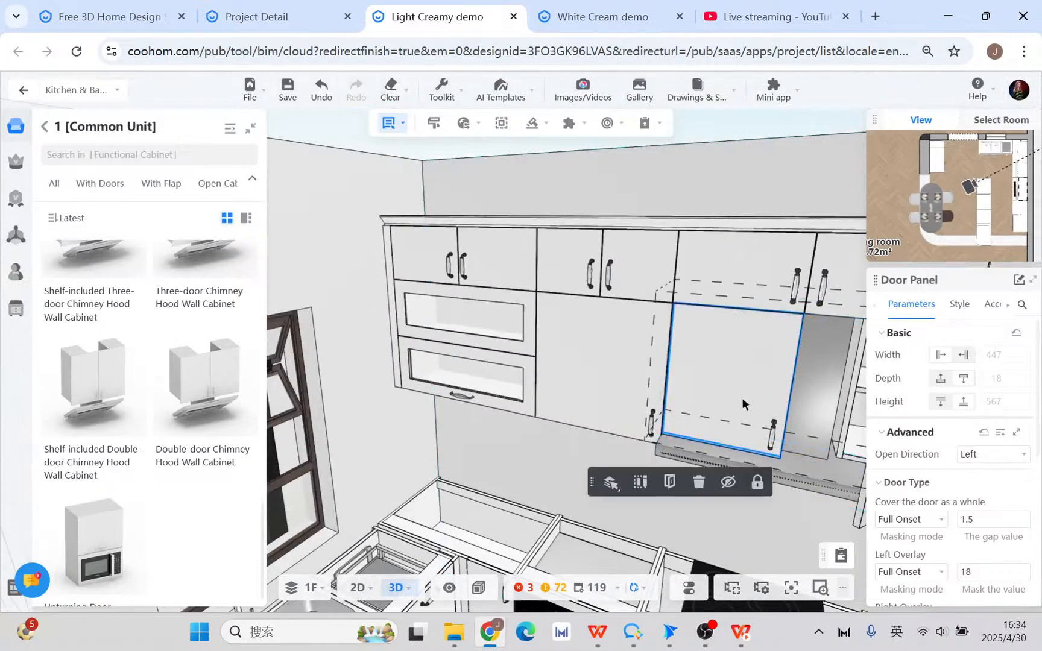
pyautogui.click(674, 486)
pyautogui.moveTo(788, 538); pyautogui.dragTo(749, 522, button='right')
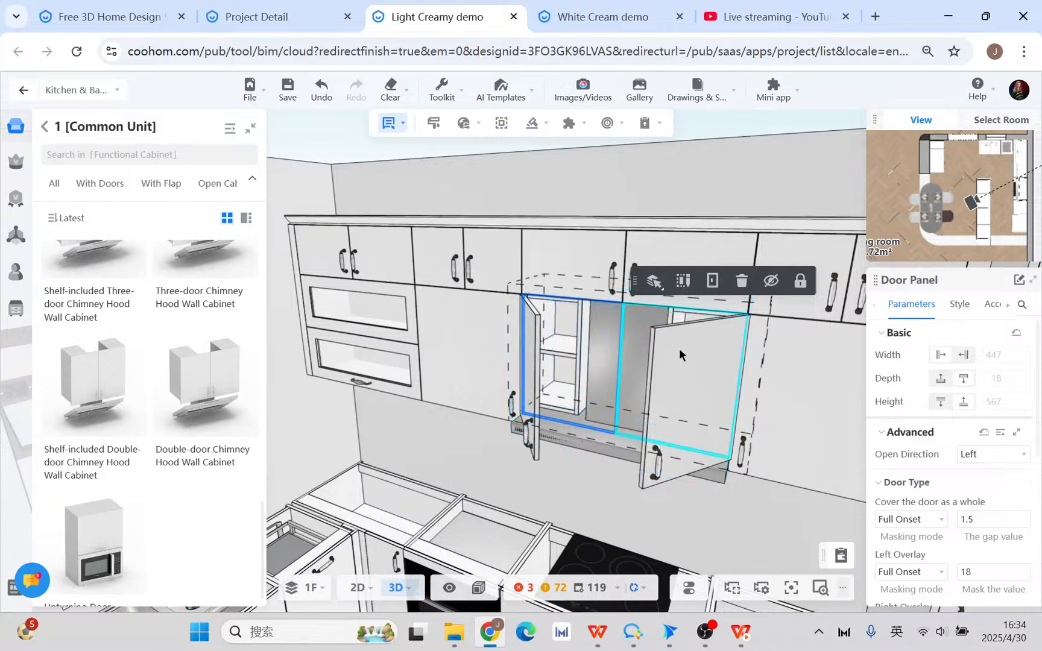
# - Switch to the White Cream demo design and examine its exposed chimney hood between the green wall cabinets
pyautogui.click(593, 17)
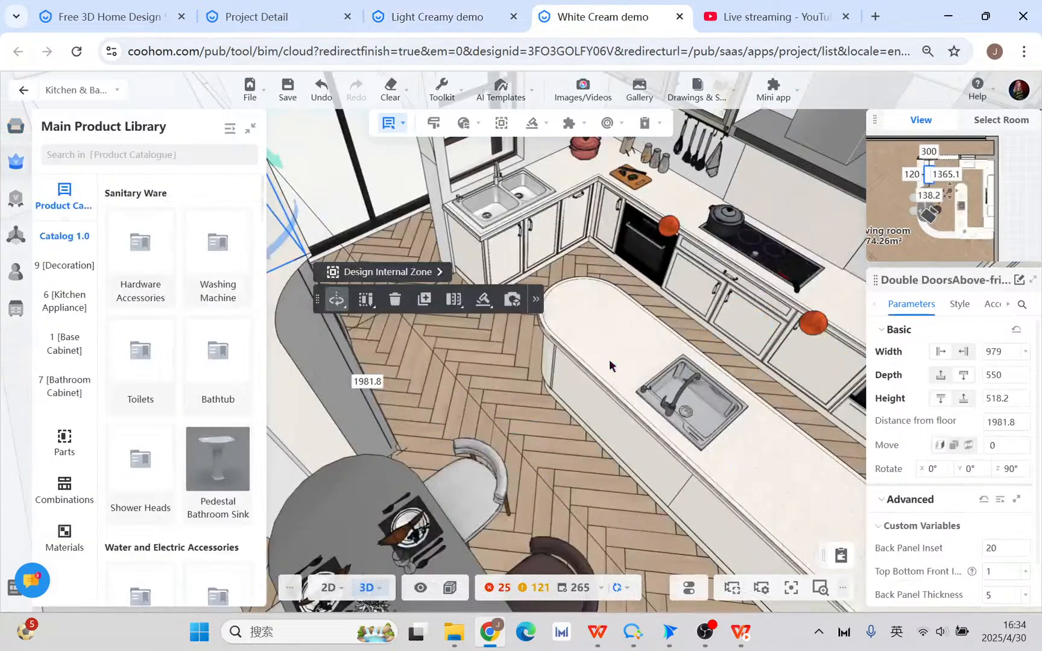
pyautogui.moveTo(490, 386); pyautogui.dragTo(295, 416)
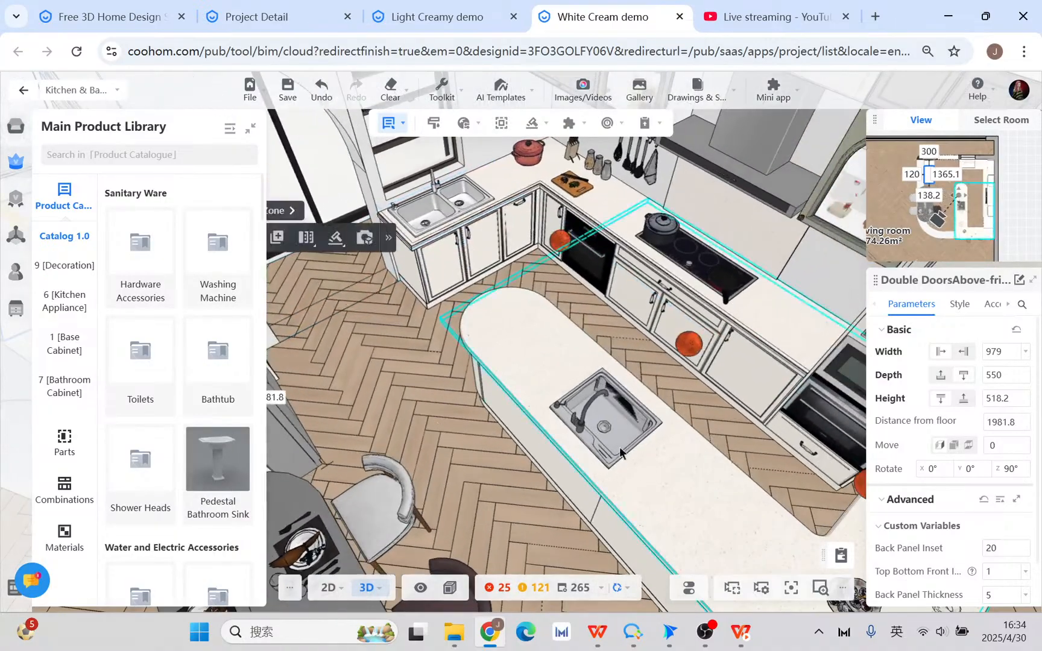
pyautogui.moveTo(551, 493); pyautogui.dragTo(576, 459)
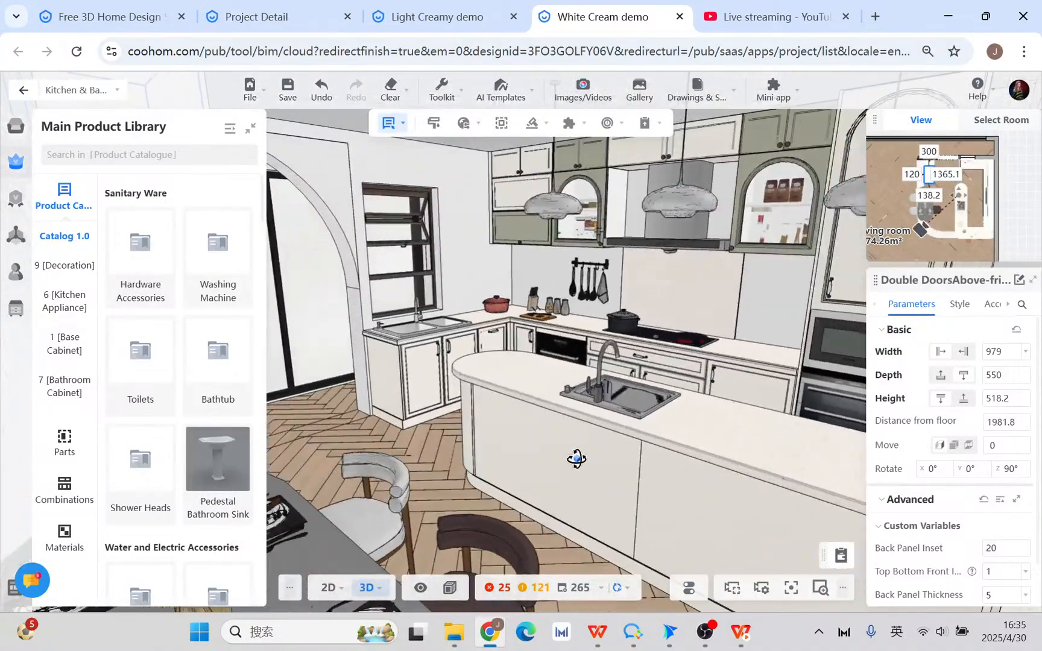
pyautogui.moveTo(724, 422); pyautogui.dragTo(565, 472, button='right')
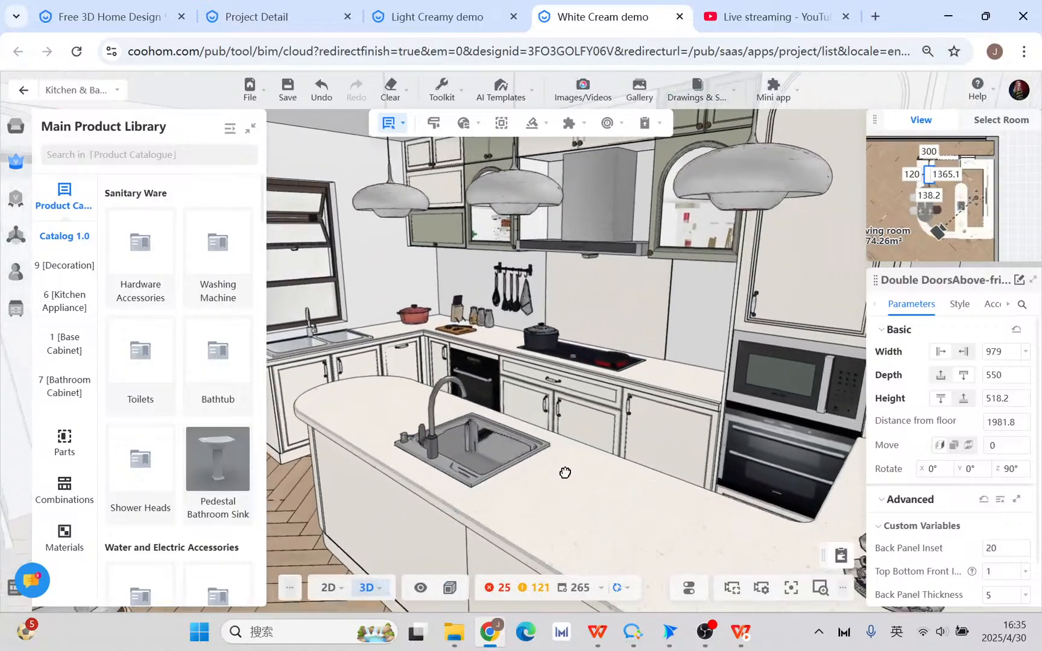
pyautogui.moveTo(614, 290)
pyautogui.click(615, 222)
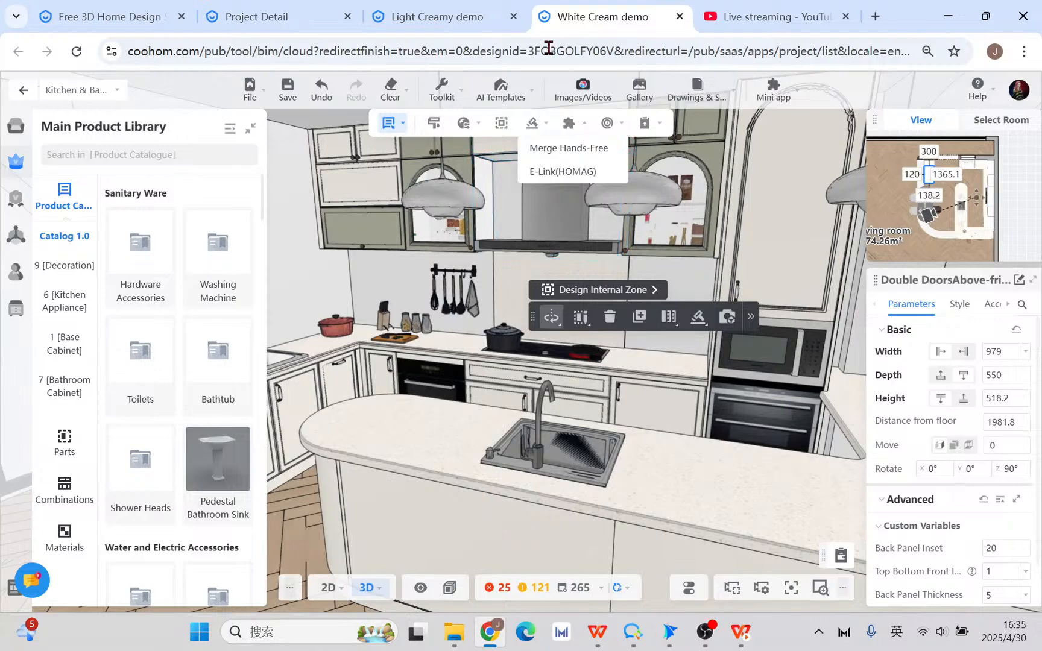
# - Return to the Light Creamy demo design, close the hood cabinet doors, and review the cooktop wall run from above
pyautogui.click(461, 17)
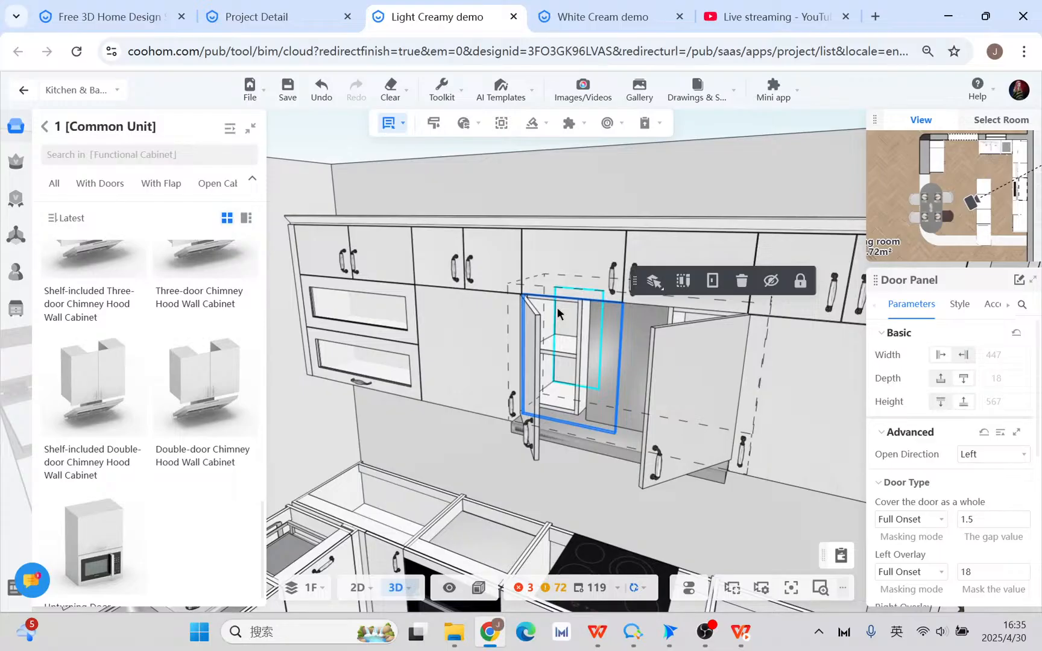
pyautogui.press('o')
pyautogui.press('o')
pyautogui.scroll(-5, 557, 314)
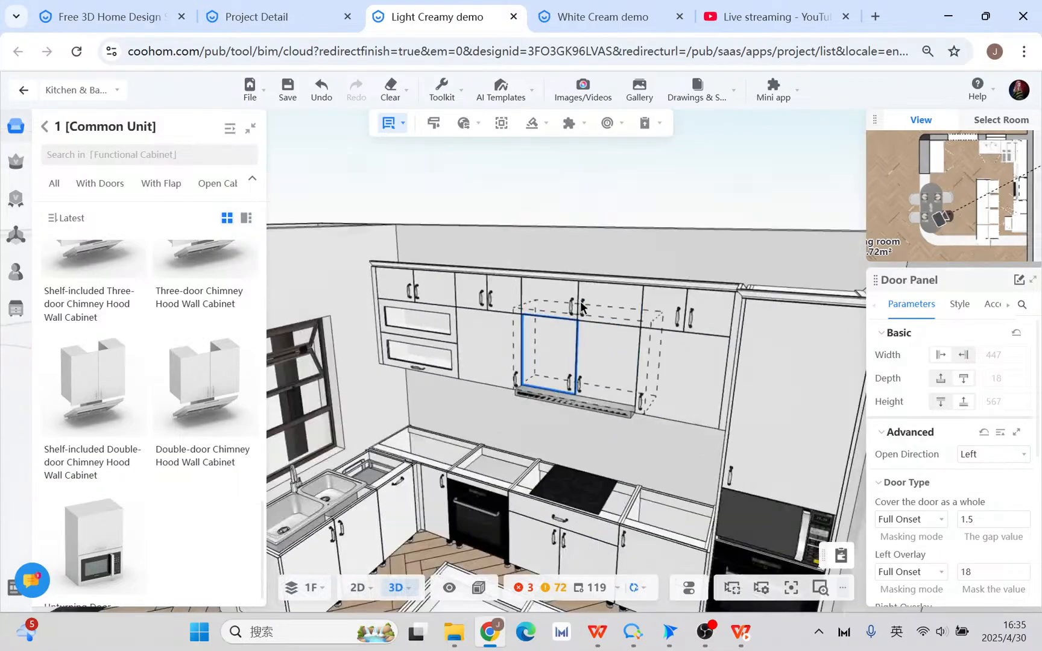
pyautogui.moveTo(498, 275); pyautogui.dragTo(514, 300)
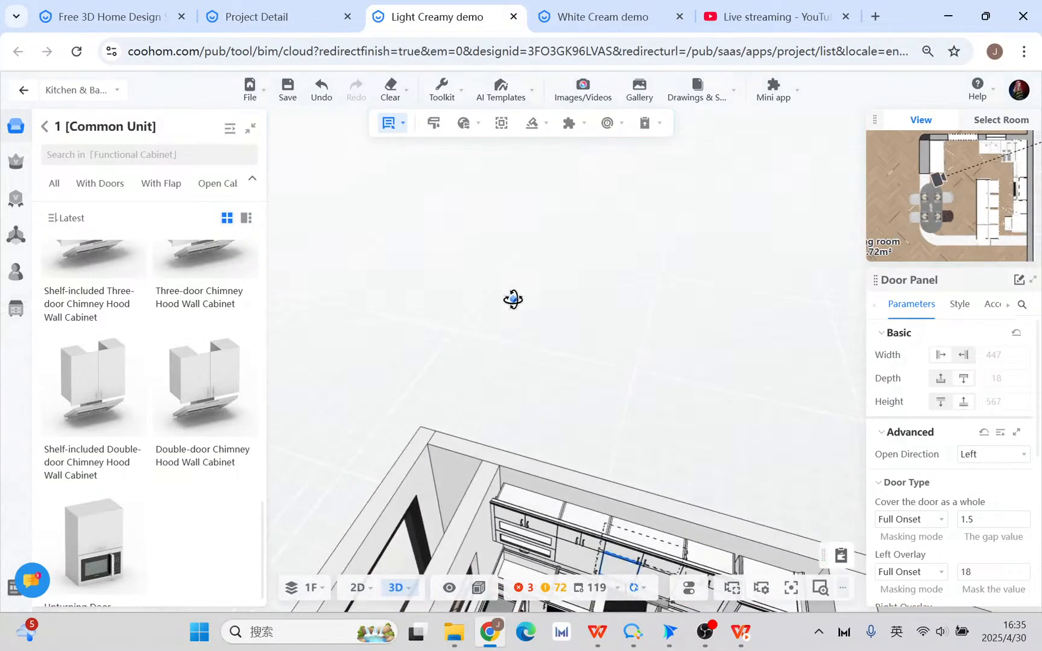
pyautogui.moveTo(605, 450); pyautogui.dragTo(555, 260, button='right')
pyautogui.scroll(2, 607, 504)
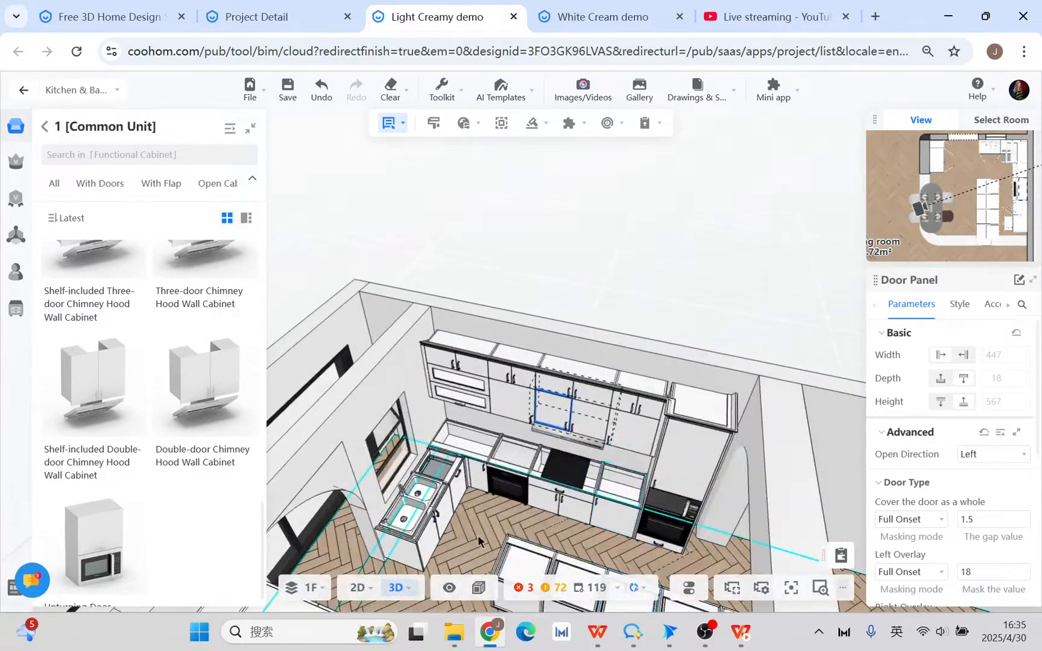
pyautogui.moveTo(478, 531); pyautogui.dragTo(427, 475, button='right')
pyautogui.scroll(3, 427, 475)
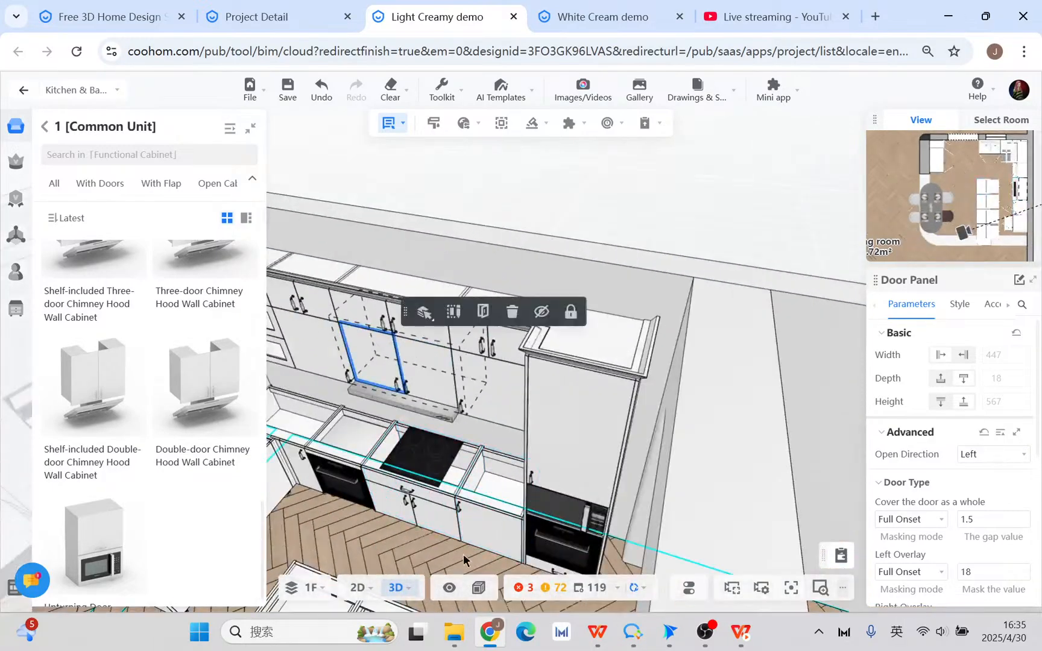
pyautogui.moveTo(460, 553); pyautogui.dragTo(485, 558)
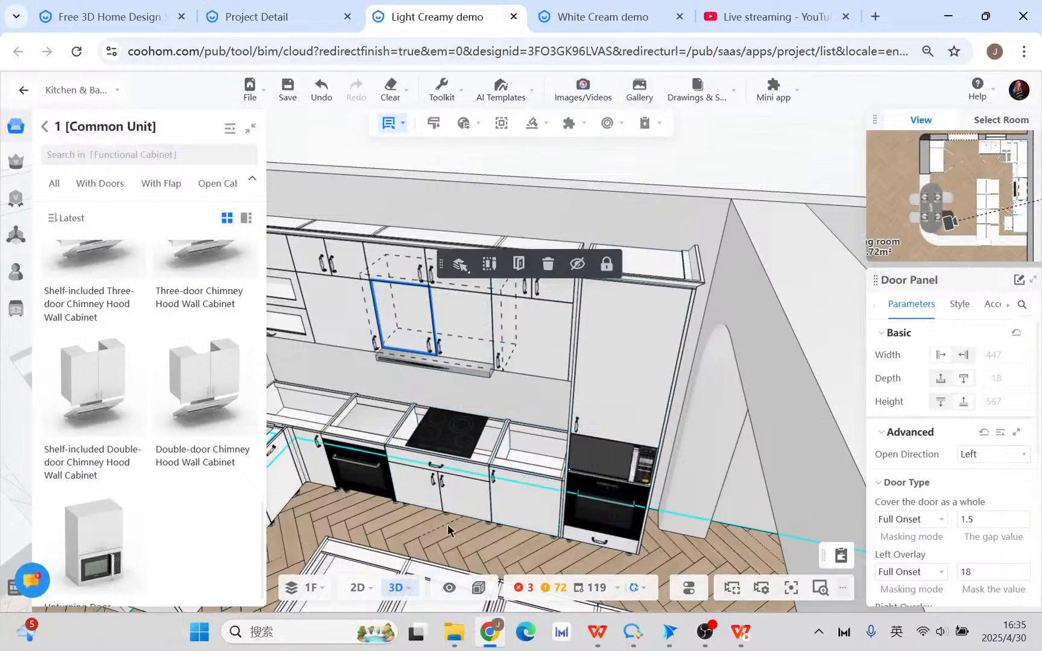
# - Select the tall end panel between the cooktop run and the oven tower to check its parameters
pyautogui.moveTo(466, 541); pyautogui.dragTo(422, 501, button='right')
pyautogui.scroll(2, 544, 492)
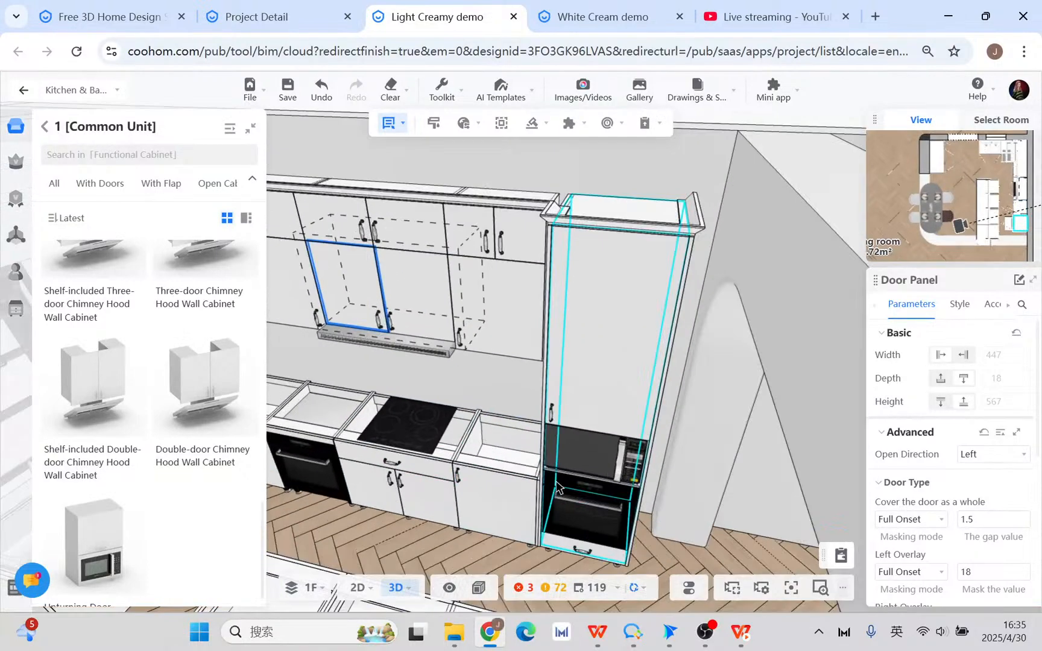
pyautogui.moveTo(500, 476); pyautogui.dragTo(605, 339)
pyautogui.click(633, 326)
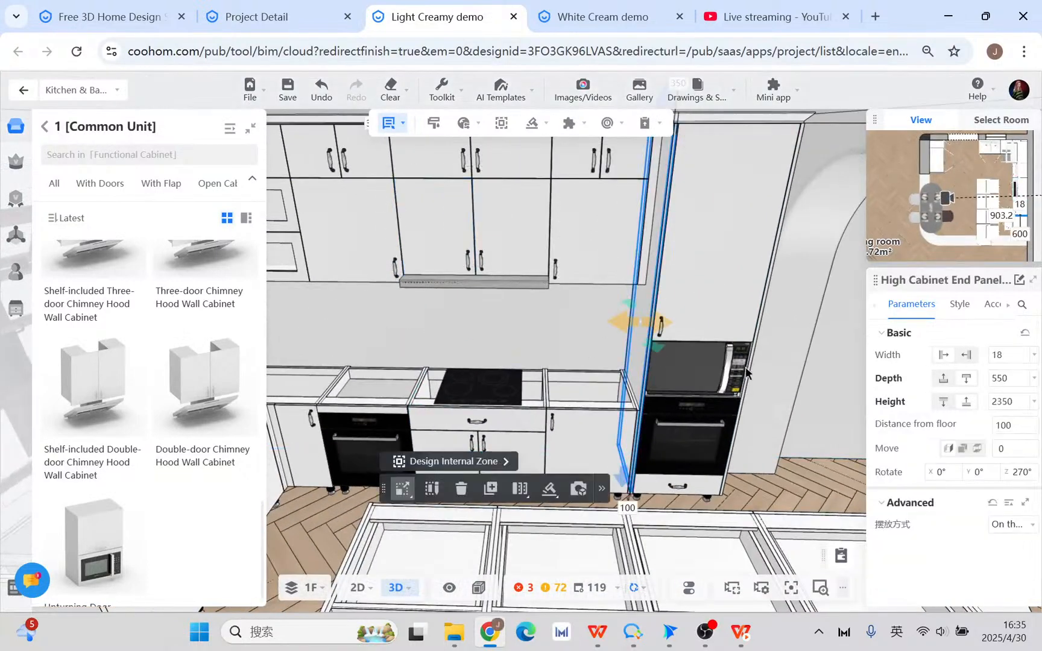
# - Browse the Auxiliaries catalog for the left and right tall end panels
pyautogui.click(45, 126)
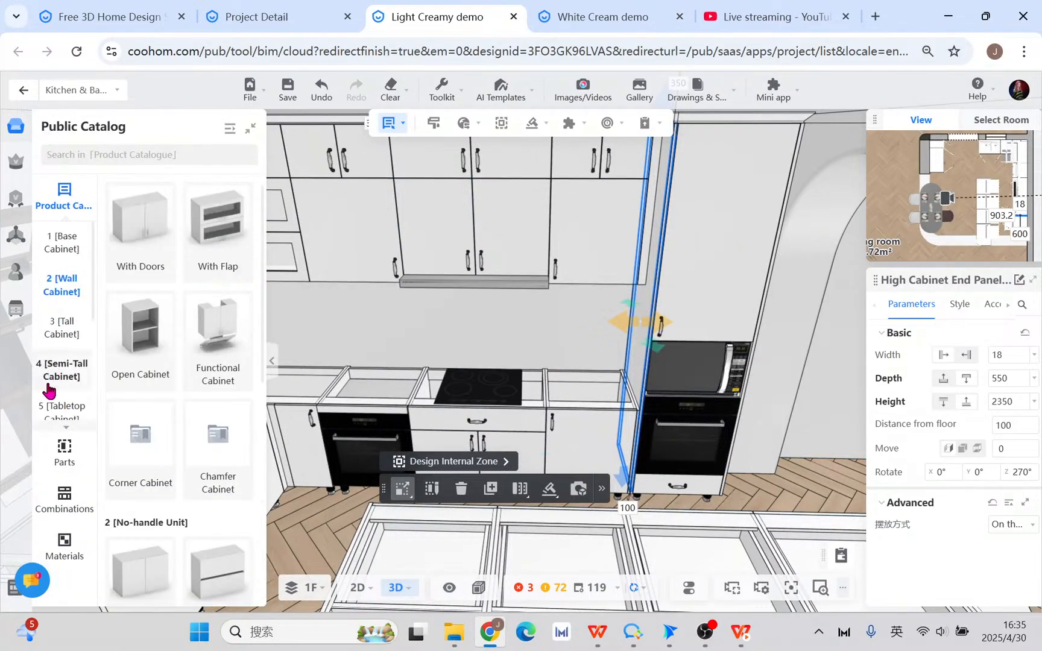
pyautogui.scroll(-3, 43, 410)
pyautogui.click(62, 348)
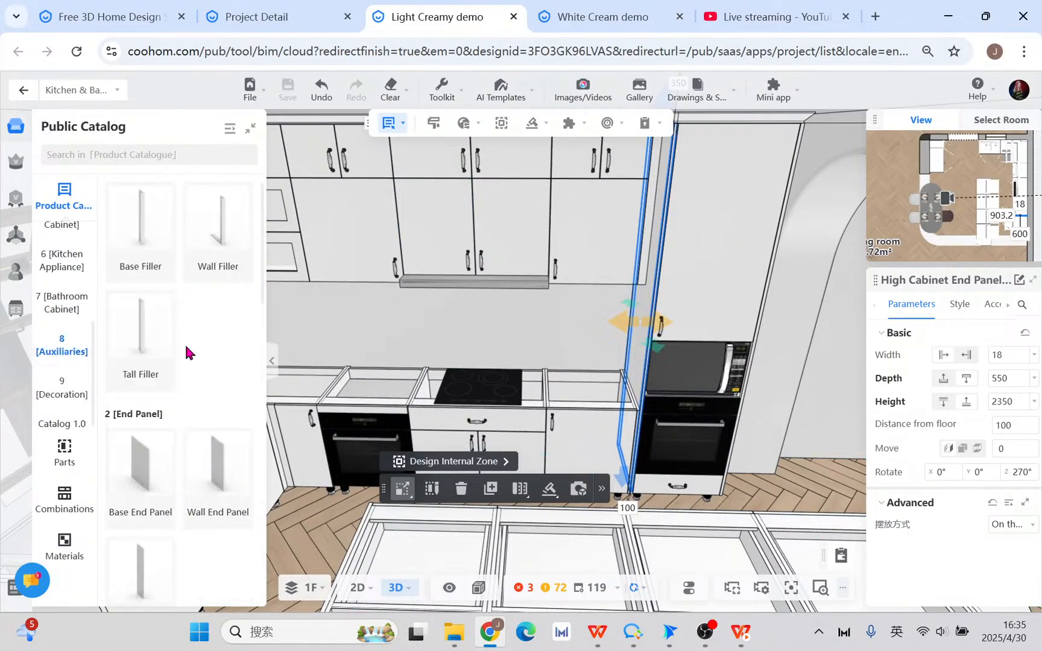
pyautogui.scroll(-3, 186, 458)
pyautogui.click(144, 417)
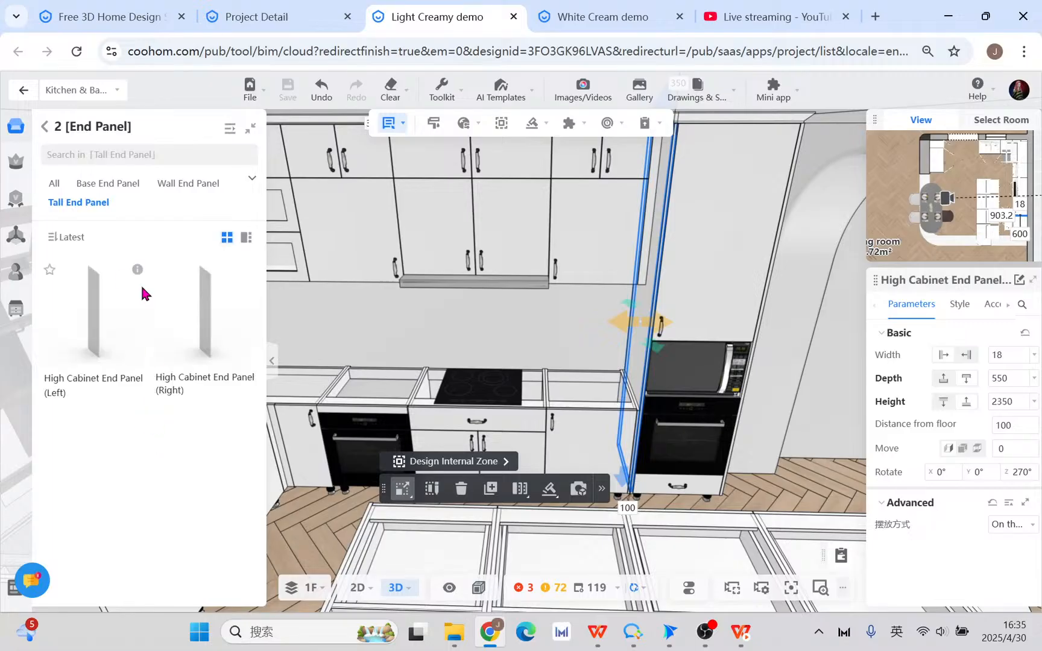
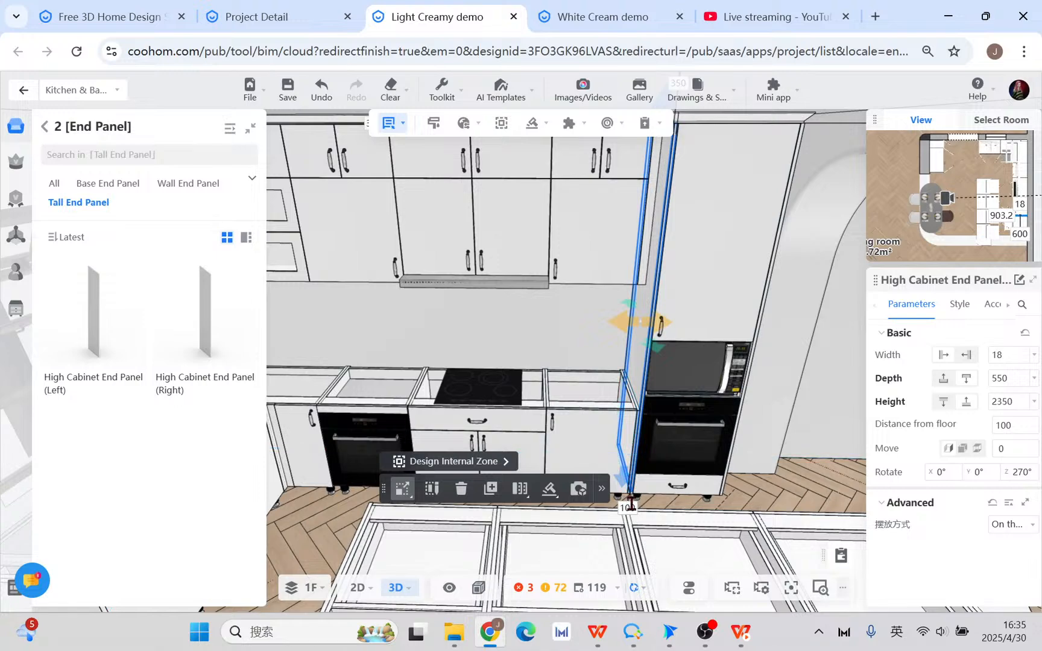
# - Select the outer end panel of the oven tower and examine its parameters and exposed side
pyautogui.moveTo(779, 487); pyautogui.dragTo(746, 492)
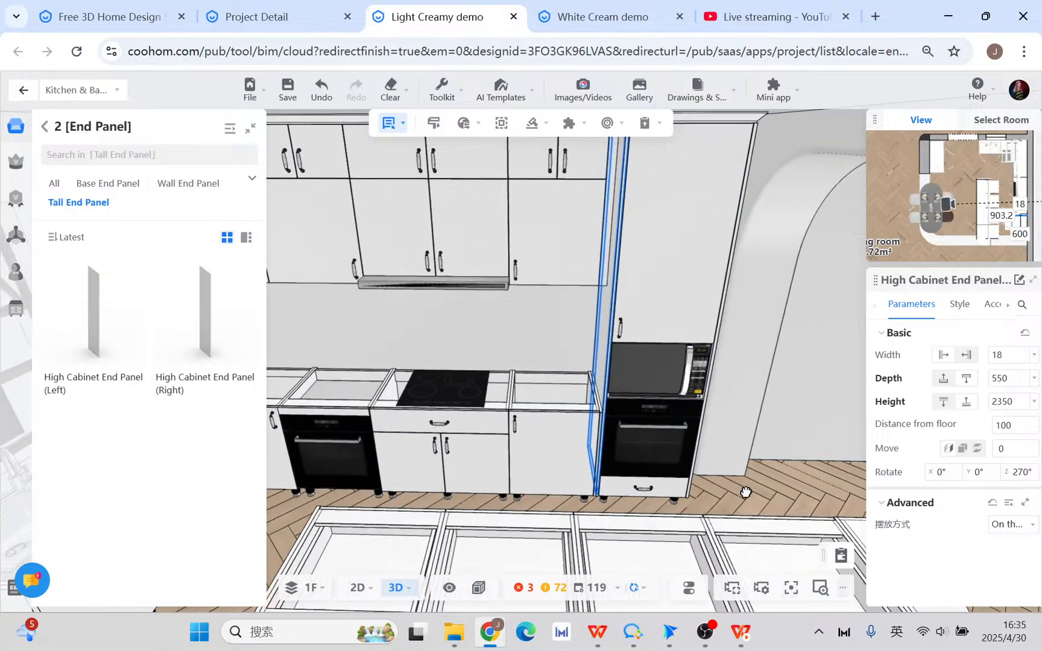
pyautogui.moveTo(746, 491); pyautogui.dragTo(671, 520, button='right')
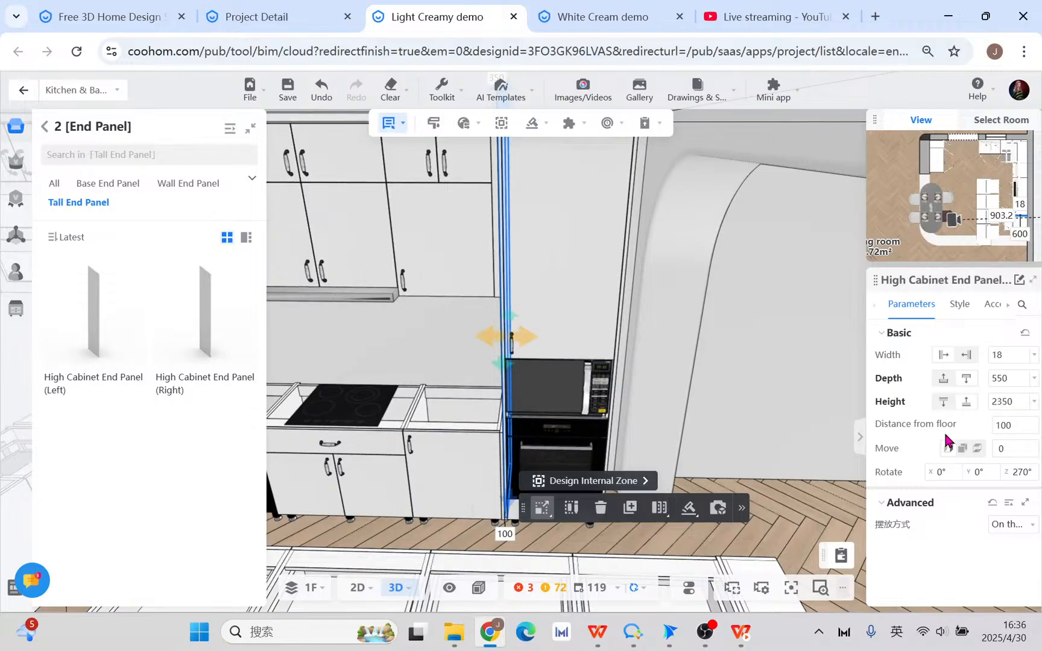
pyautogui.click(791, 386)
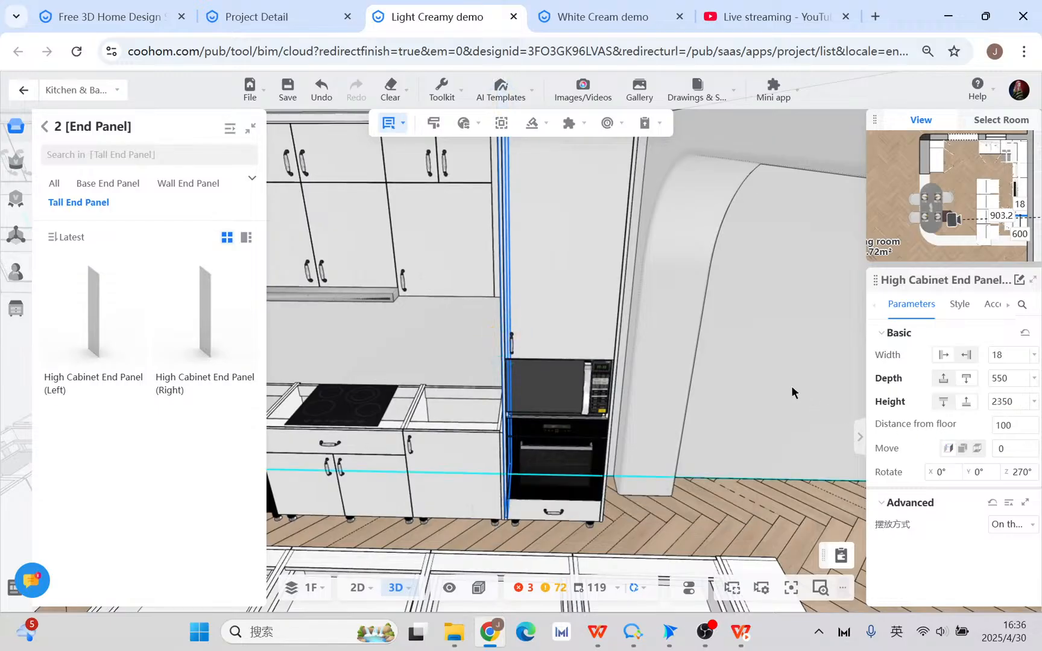
pyautogui.click(617, 345)
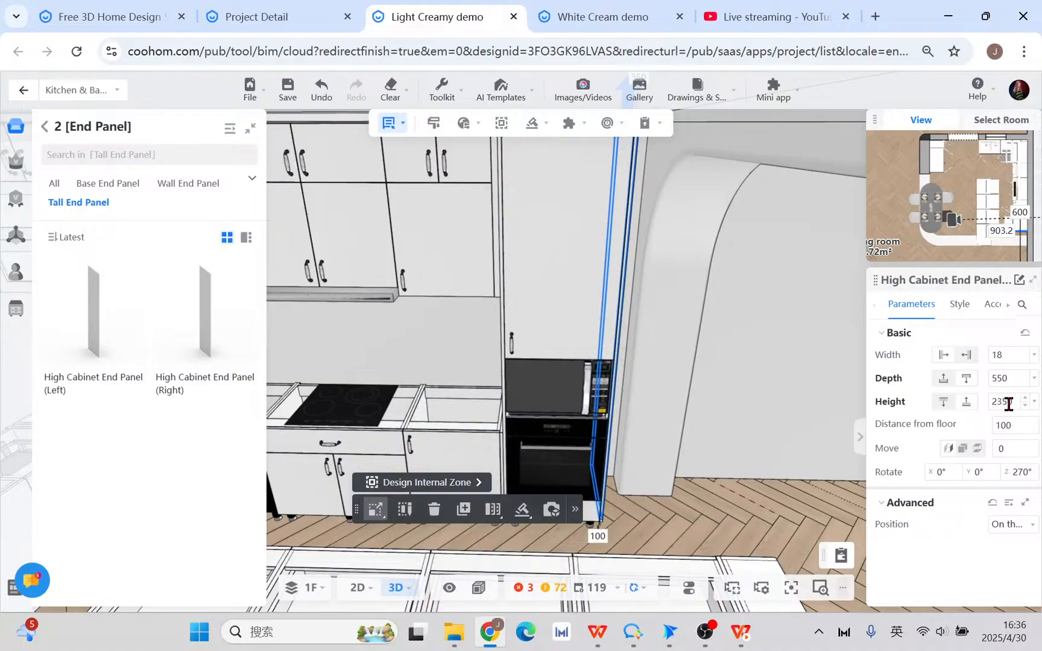
pyautogui.scroll(-3, 753, 372)
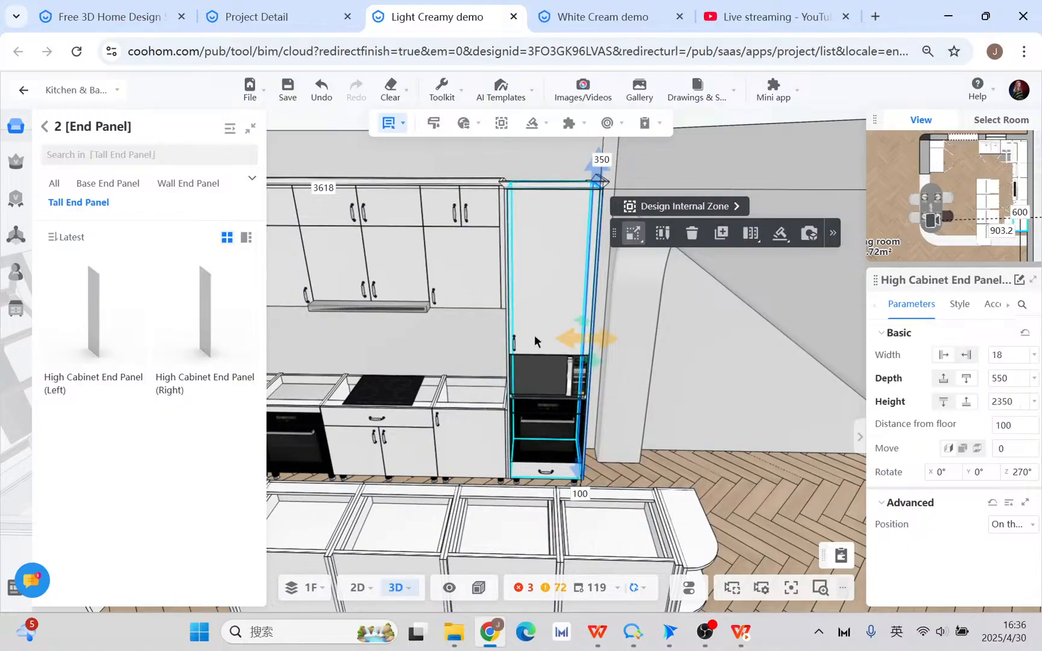
pyautogui.moveTo(721, 440); pyautogui.dragTo(624, 408)
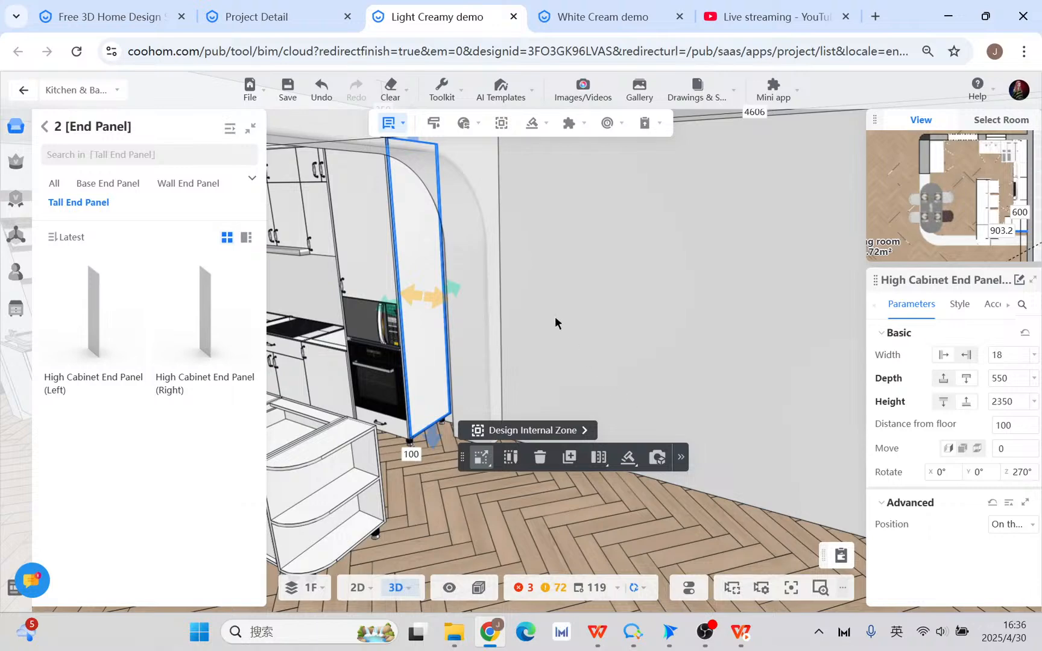
# - Review the whole kitchen layout from above, including the sink corner, cooktop run, oven tower and island
pyautogui.moveTo(556, 319); pyautogui.dragTo(651, 302)
pyautogui.click(673, 421)
pyautogui.moveTo(673, 421); pyautogui.dragTo(520, 503)
pyautogui.moveTo(522, 505); pyautogui.dragTo(667, 504, button='right')
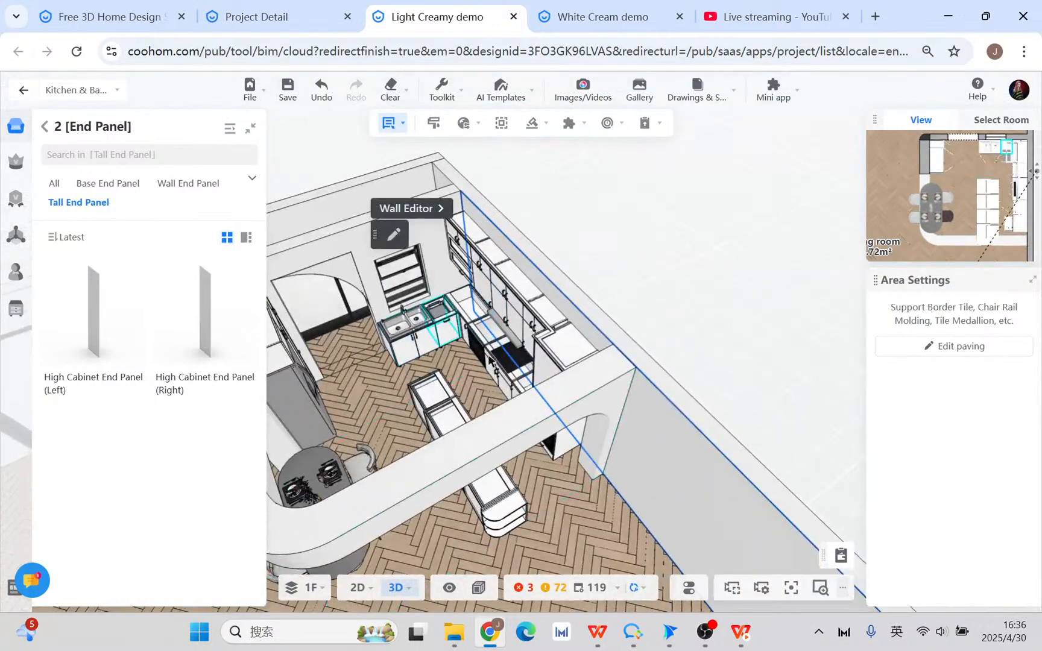
pyautogui.scroll(3, 502, 402)
pyautogui.scroll(3, 497, 414)
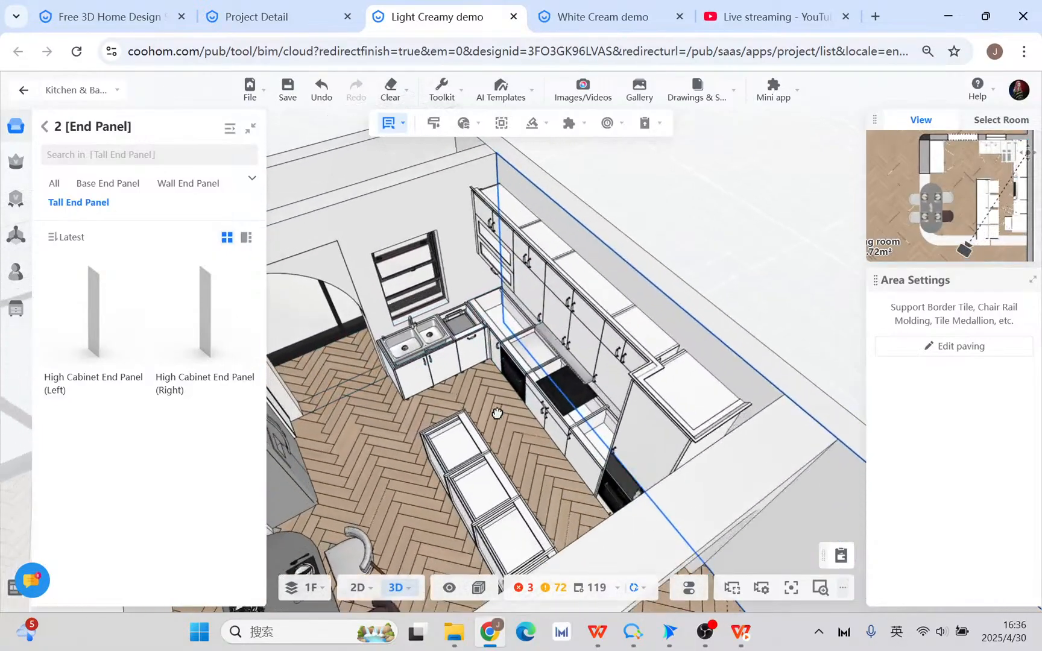
pyautogui.moveTo(393, 442); pyautogui.dragTo(415, 445, button='right')
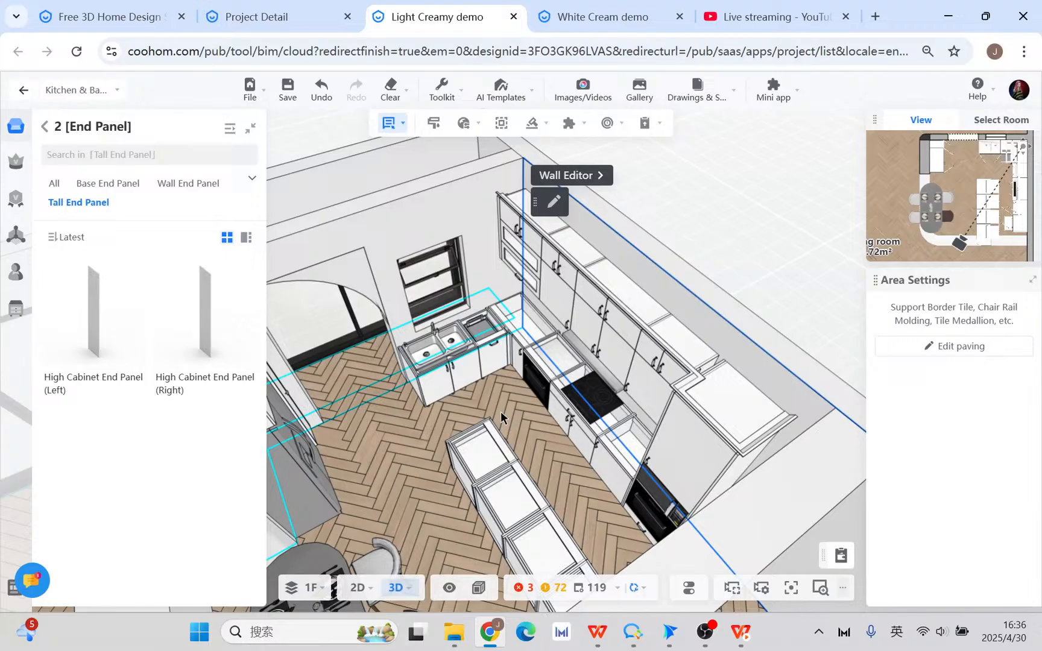
# - Select the upturning glass folding wall cabinet in the corner and compare it with the White Cream demo design
pyautogui.click(515, 258)
pyautogui.click(603, 16)
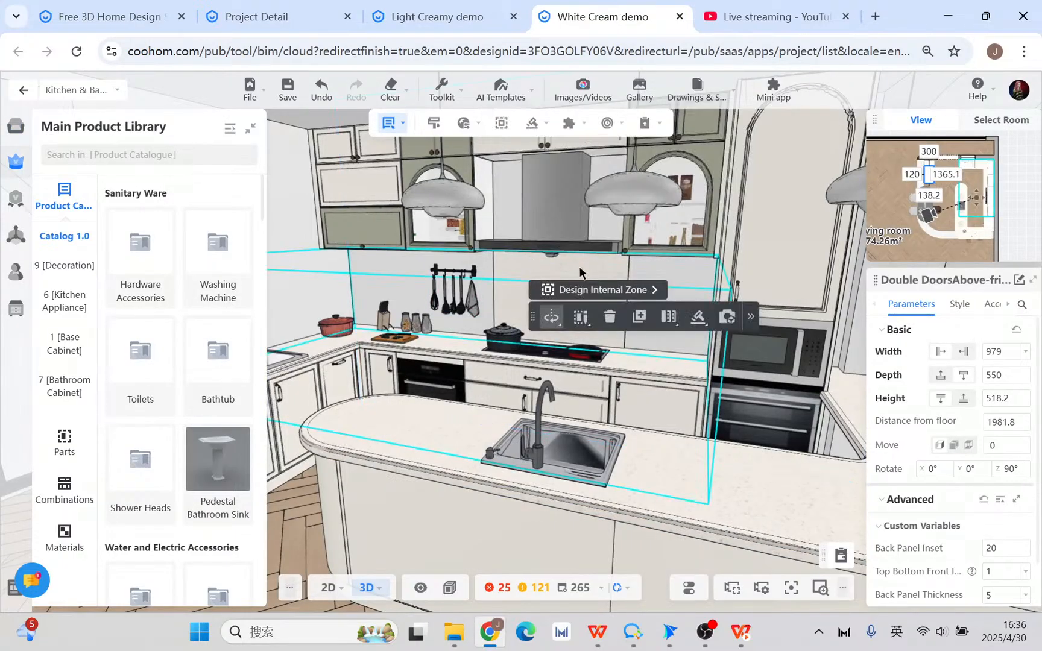
pyautogui.click(467, 24)
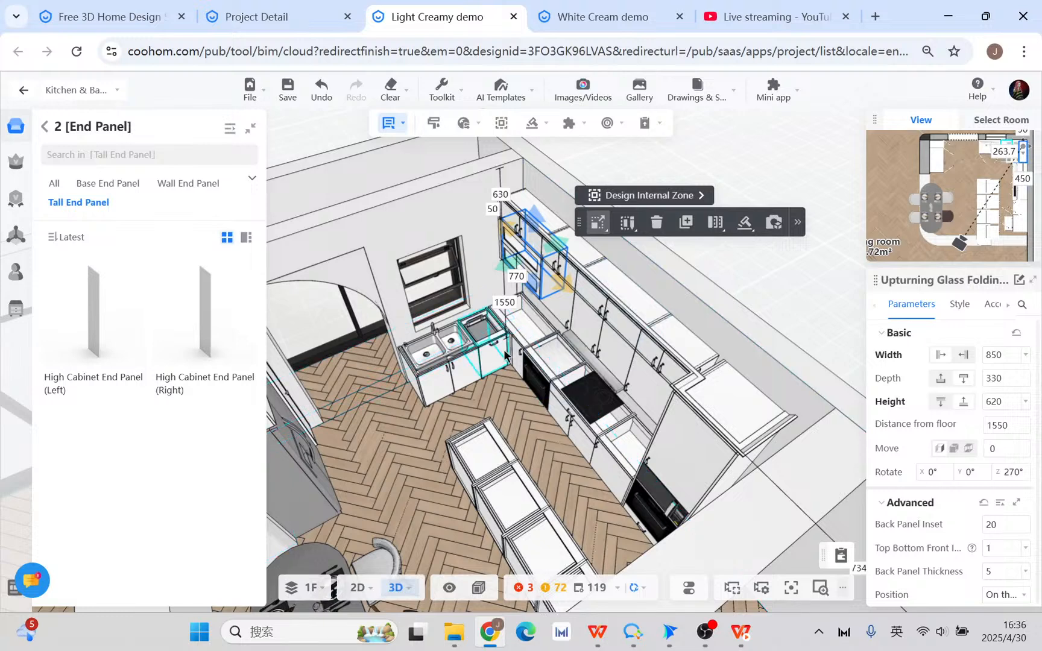
pyautogui.scroll(1, 522, 405)
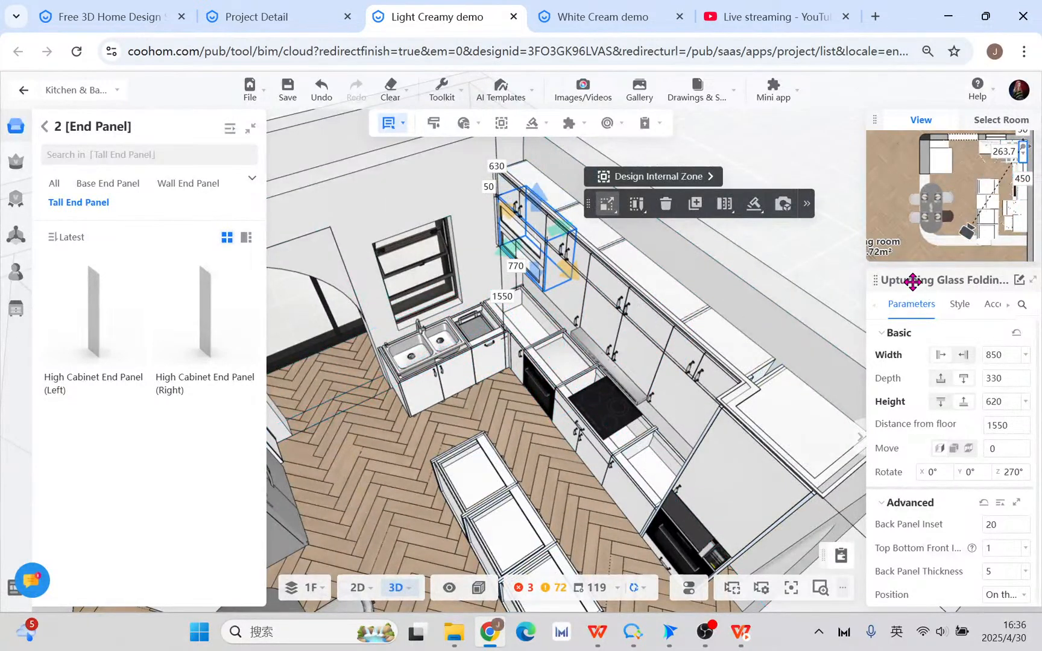
pyautogui.scroll(3, 545, 190)
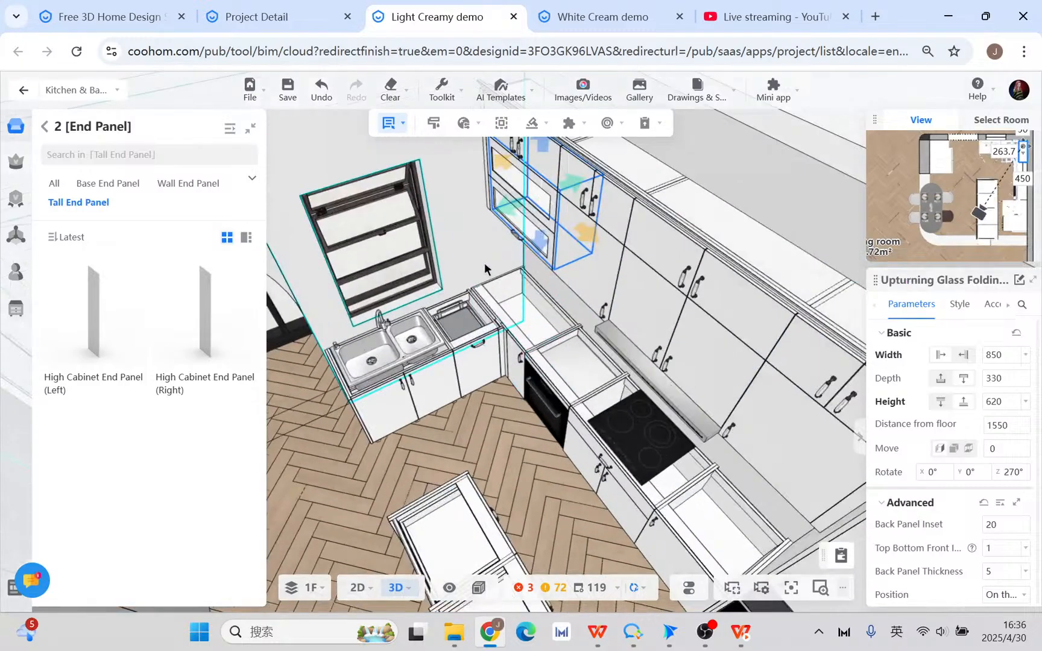
# - Browse the wall cabinet catalog for common units with a flap, including the Upturning Glass Folding Door Wall Cabinet
pyautogui.click(45, 126)
pyautogui.click(66, 284)
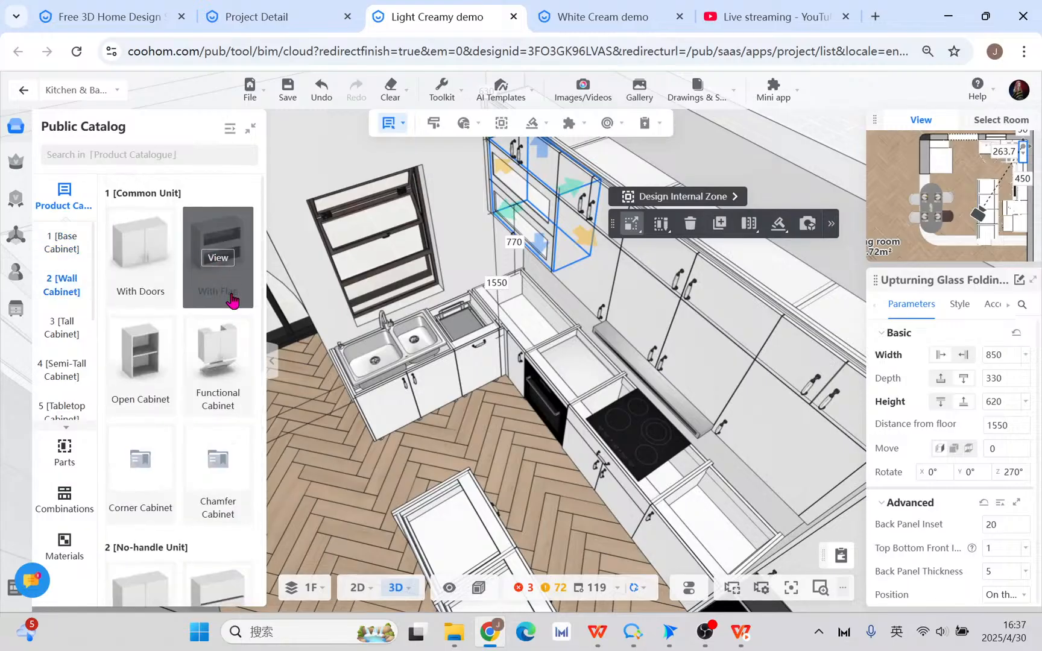
pyautogui.click(224, 268)
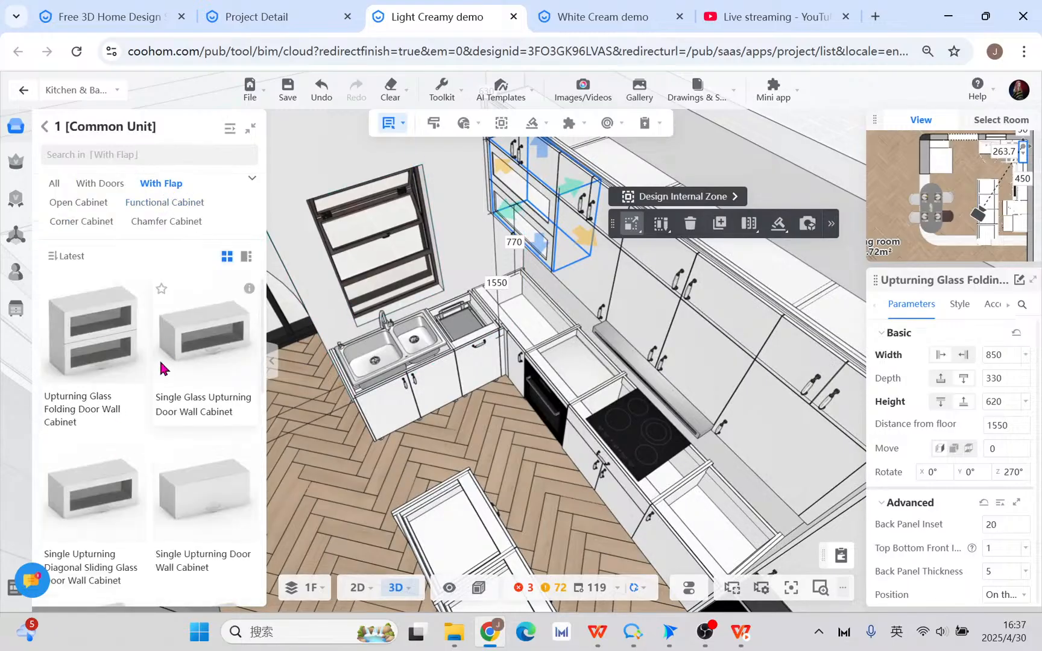
pyautogui.click(43, 317)
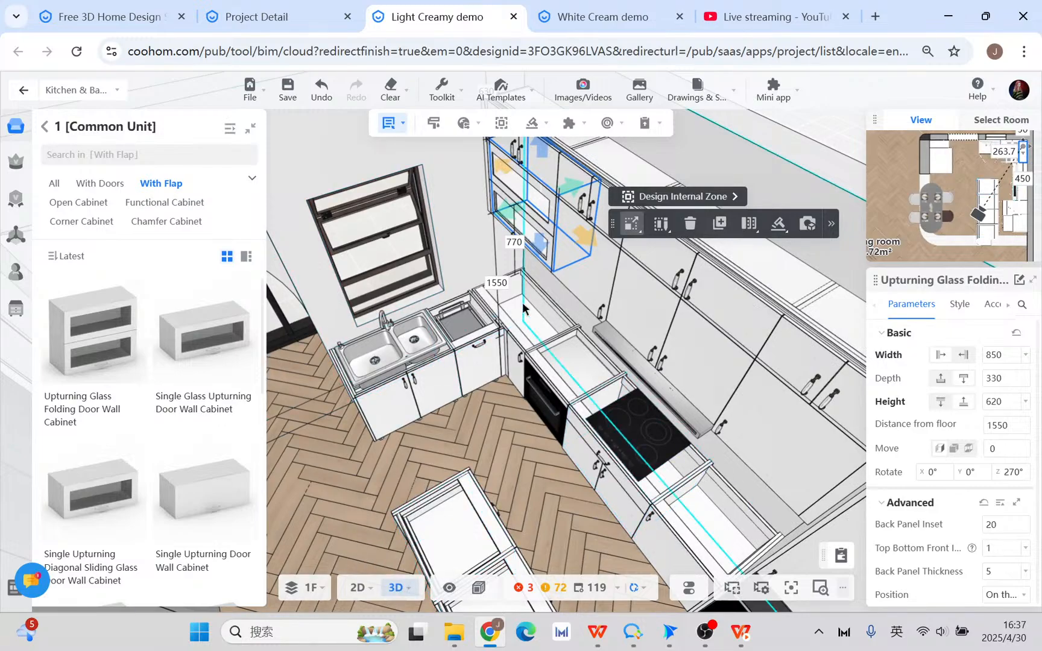
# - Switch to the YouTube live stream page to check the chat, and return to the Light Creamy demo design
pyautogui.click(750, 18)
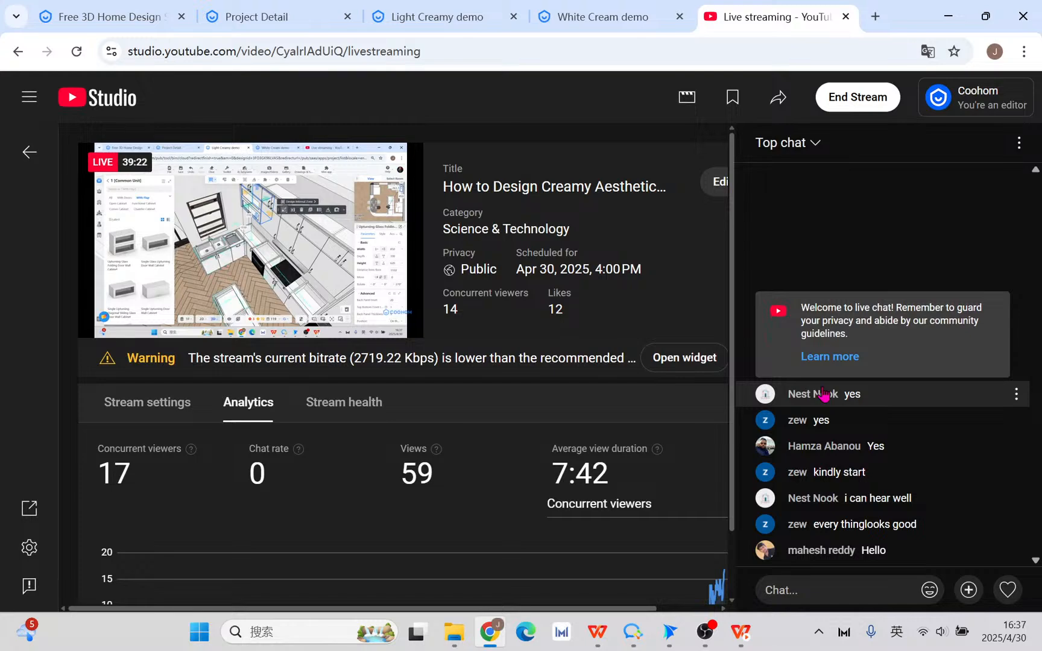
pyautogui.click(408, 20)
pyautogui.moveTo(431, 459); pyautogui.dragTo(496, 453)
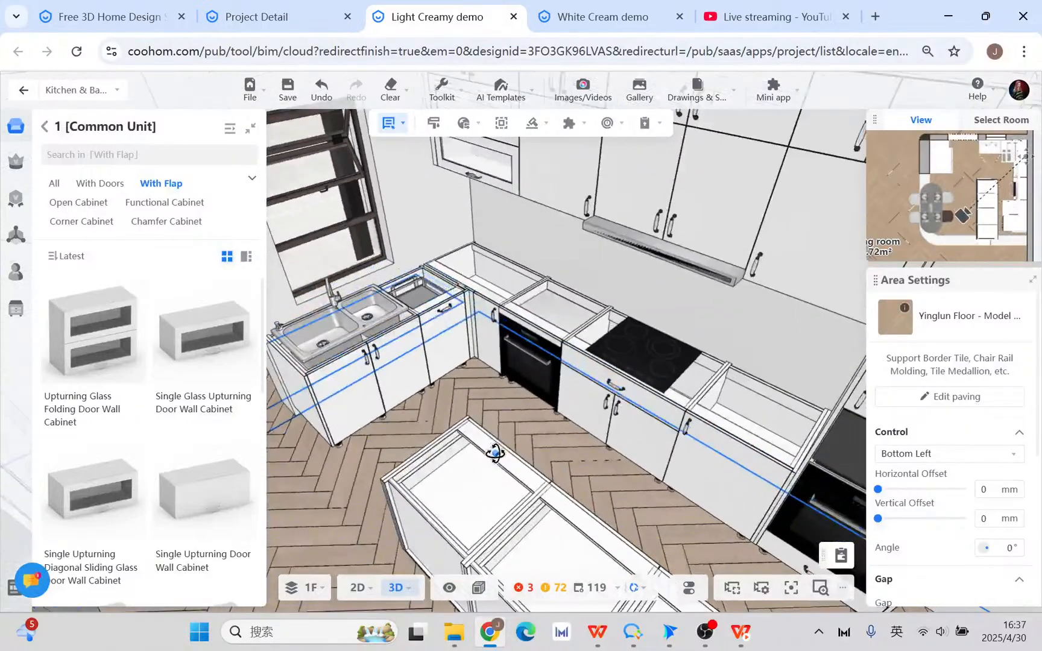
# - Start creating a countertop and clear the automatic selection of all eligible cabinets
pyautogui.moveTo(537, 127)
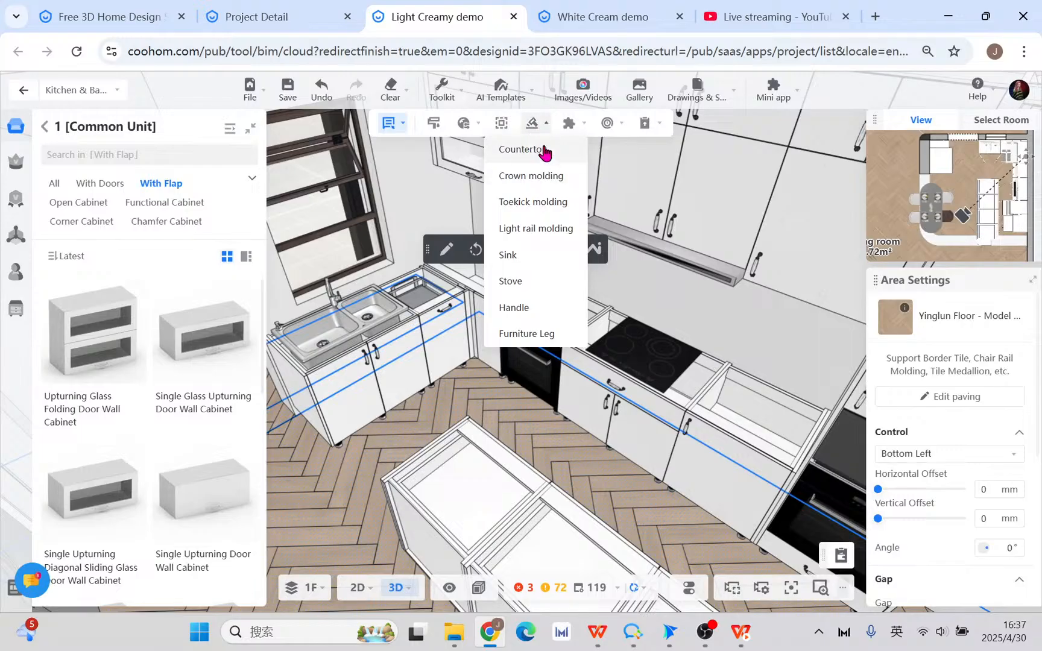
pyautogui.click(535, 151)
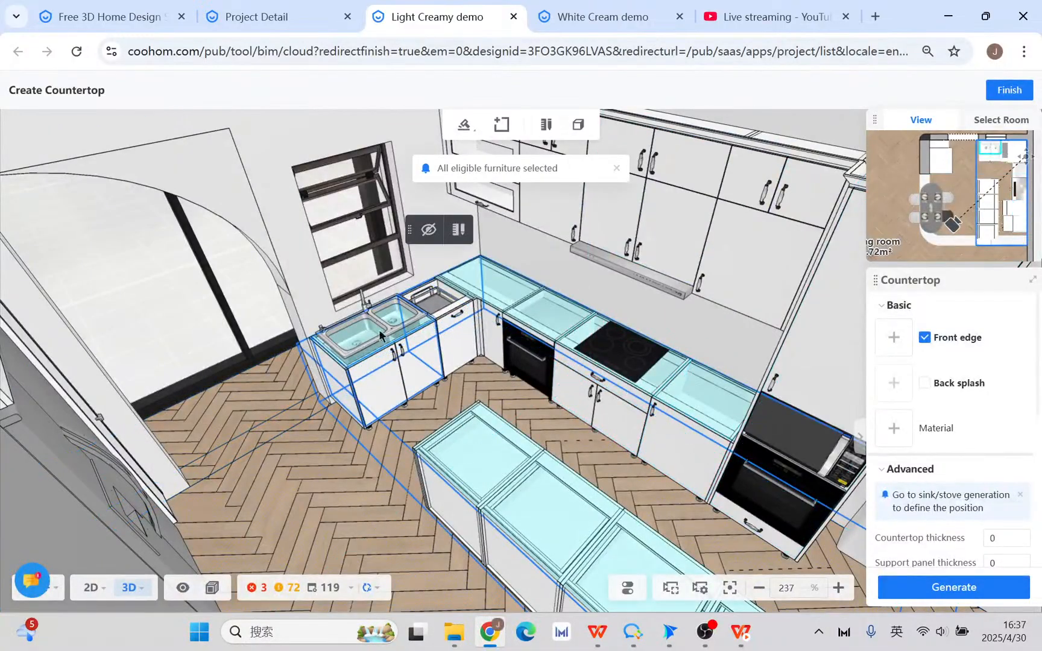
pyautogui.scroll(-3, 526, 461)
pyautogui.scroll(3, 638, 508)
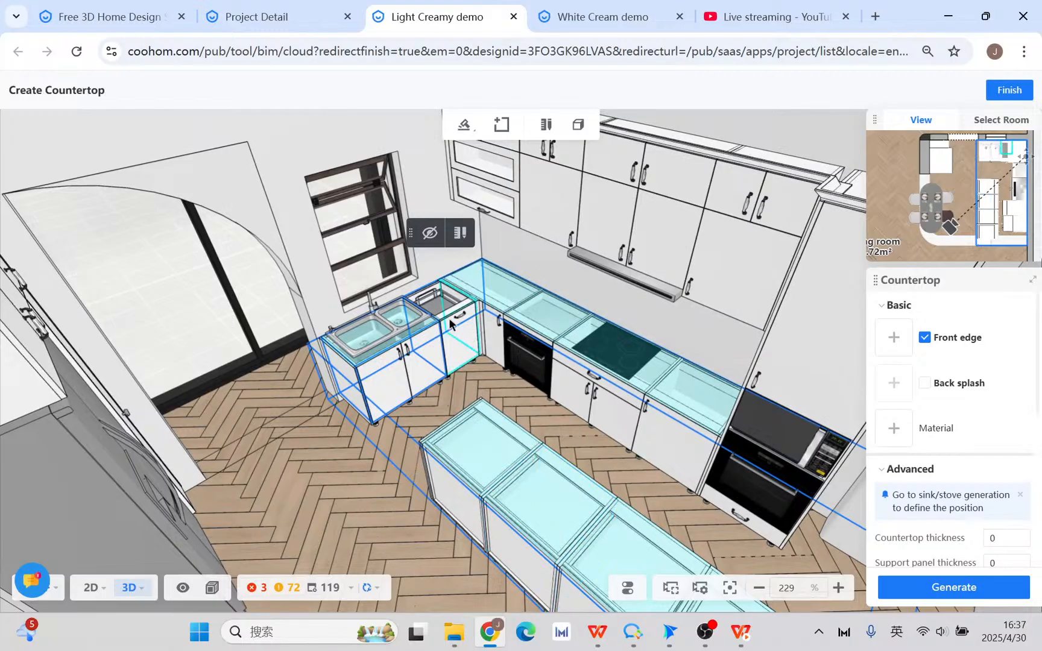
pyautogui.scroll(-1, 470, 383)
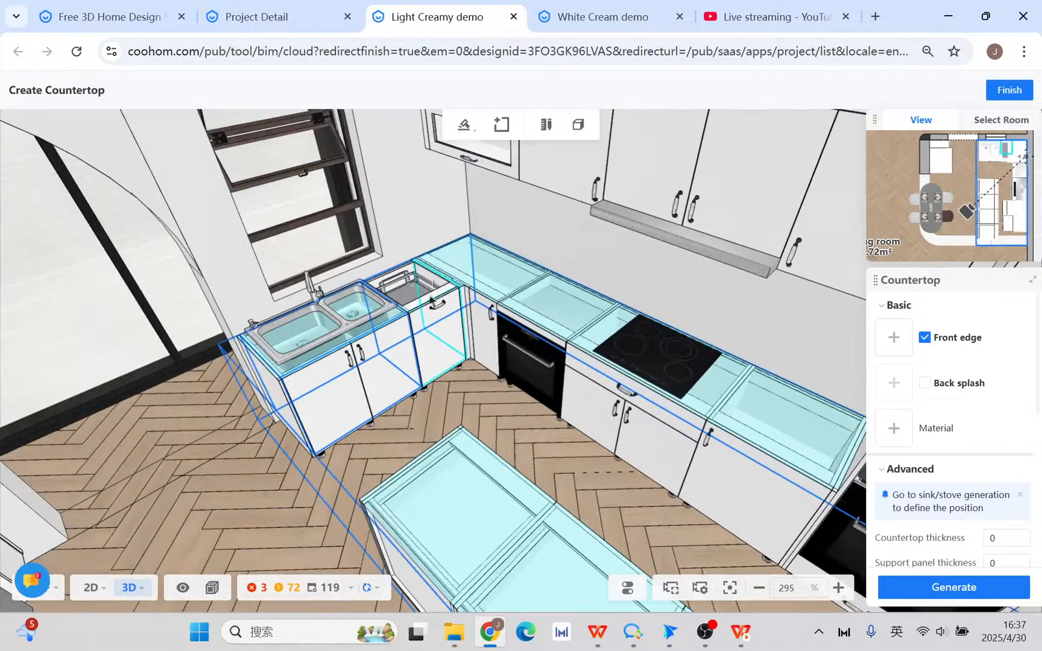
pyautogui.scroll(-1, 492, 419)
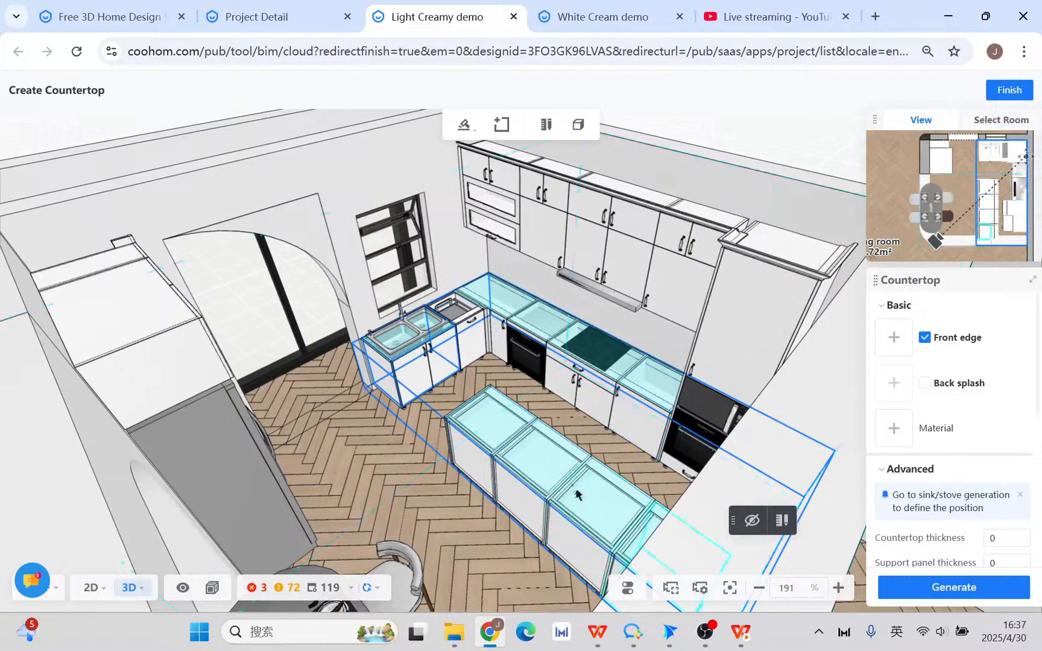
pyautogui.scroll(4, 503, 422)
pyautogui.click(505, 421)
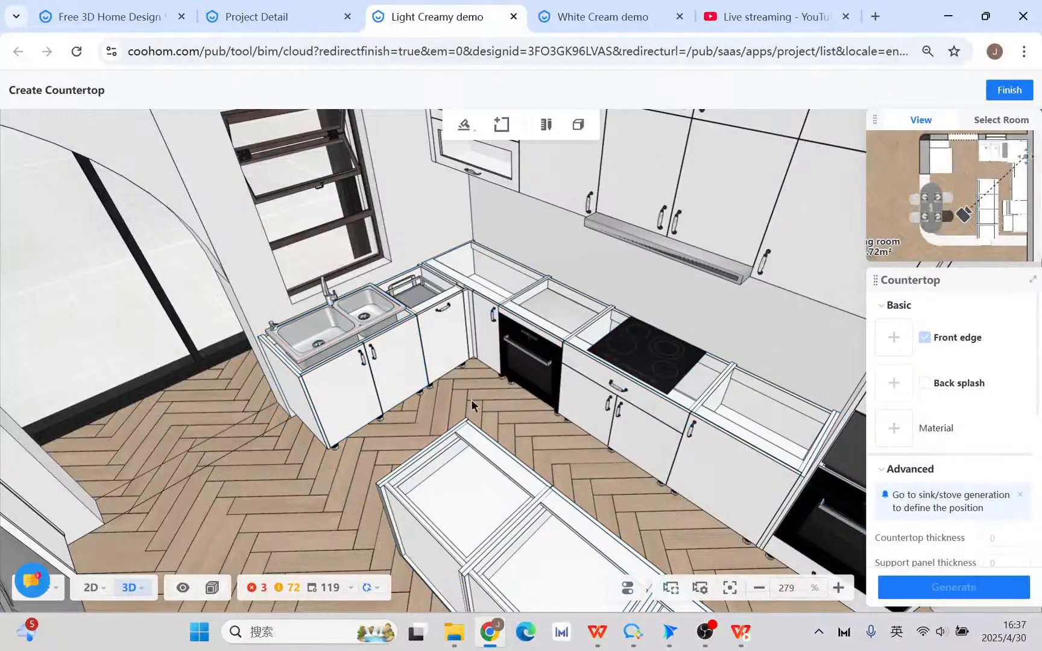
pyautogui.moveTo(472, 399); pyautogui.dragTo(492, 404)
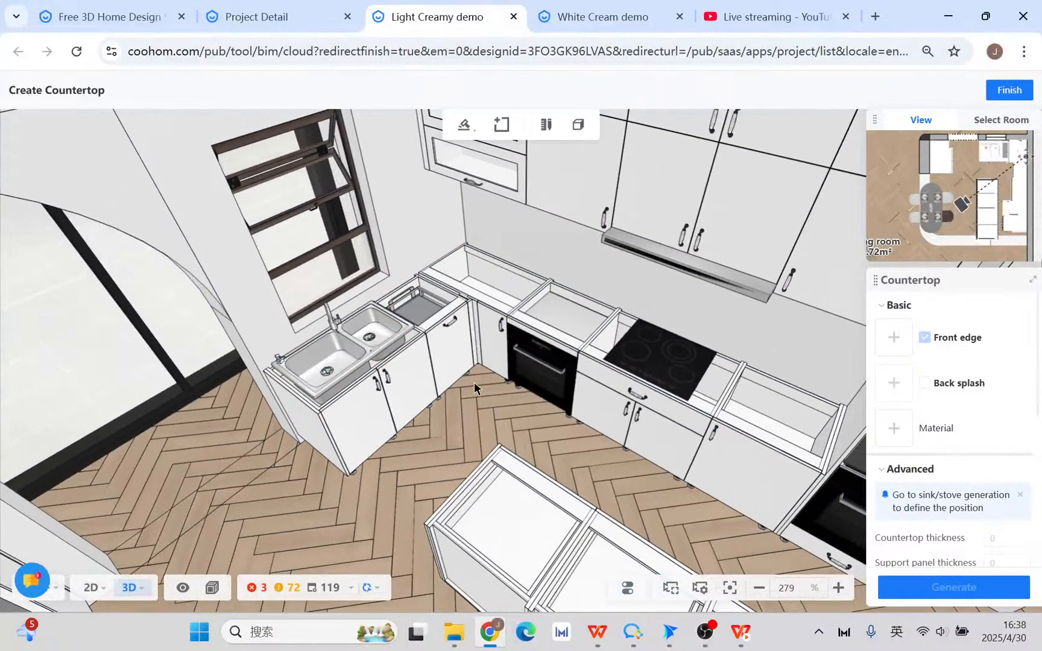
# - Select the L-shaped run of base cabinets from the sink through the corner and cooktop to the oven tower for the countertop
pyautogui.moveTo(233, 272); pyautogui.dragTo(717, 450)
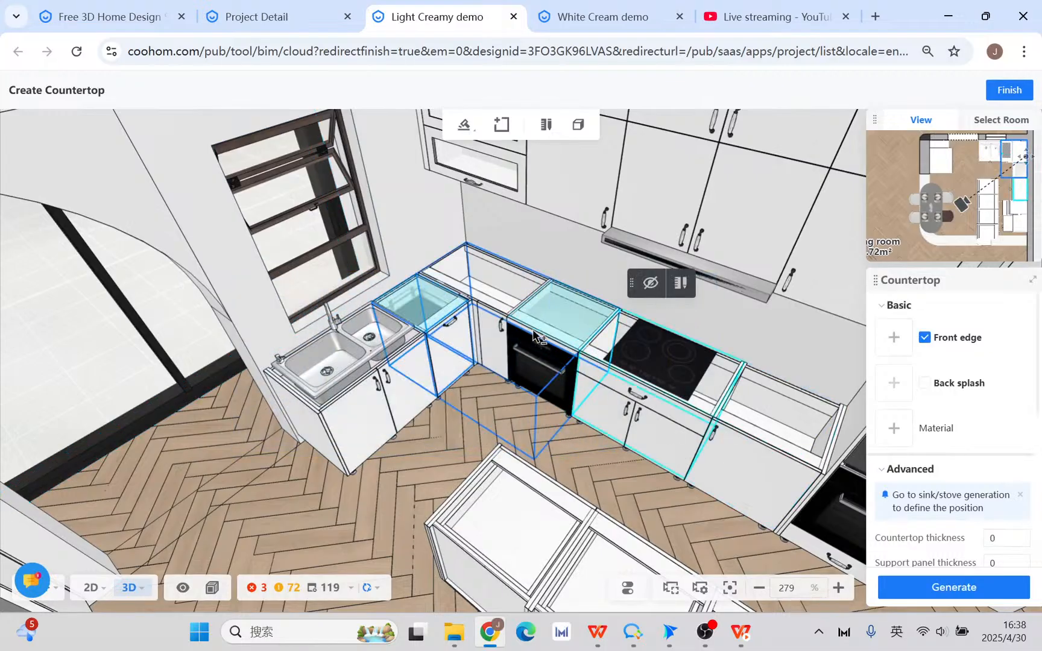
pyautogui.click(504, 290)
pyautogui.click(404, 336)
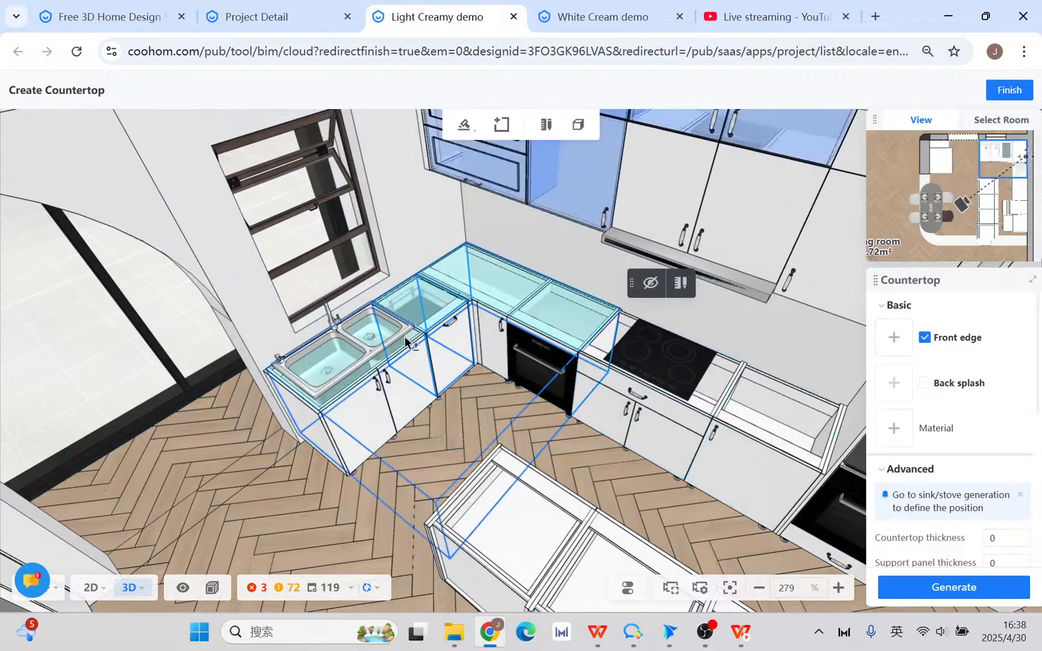
pyautogui.click(613, 346)
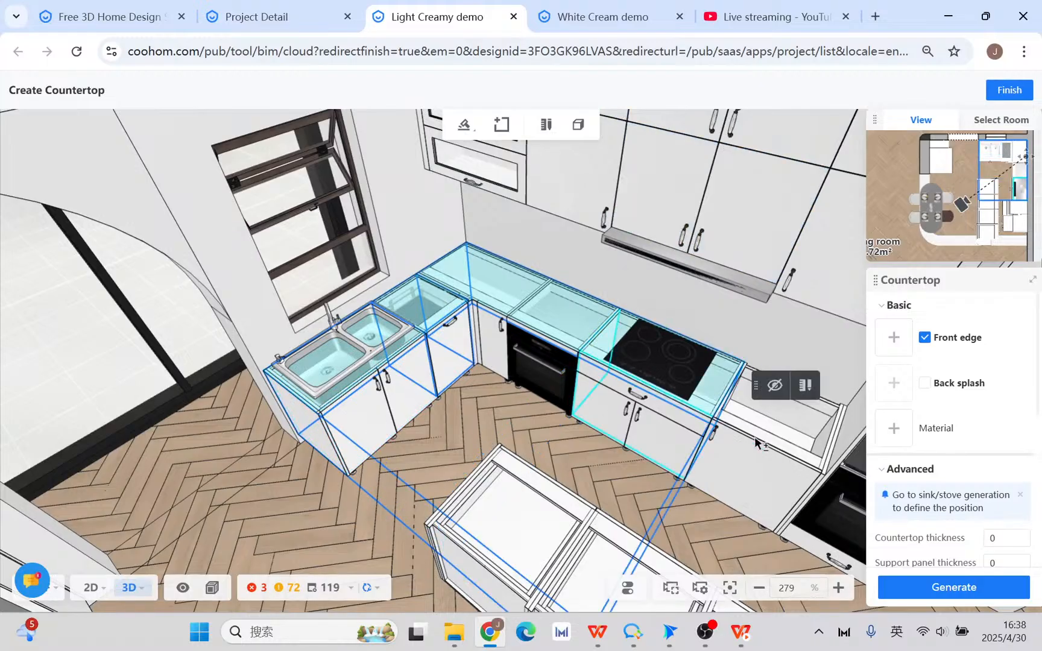
pyautogui.click(826, 457)
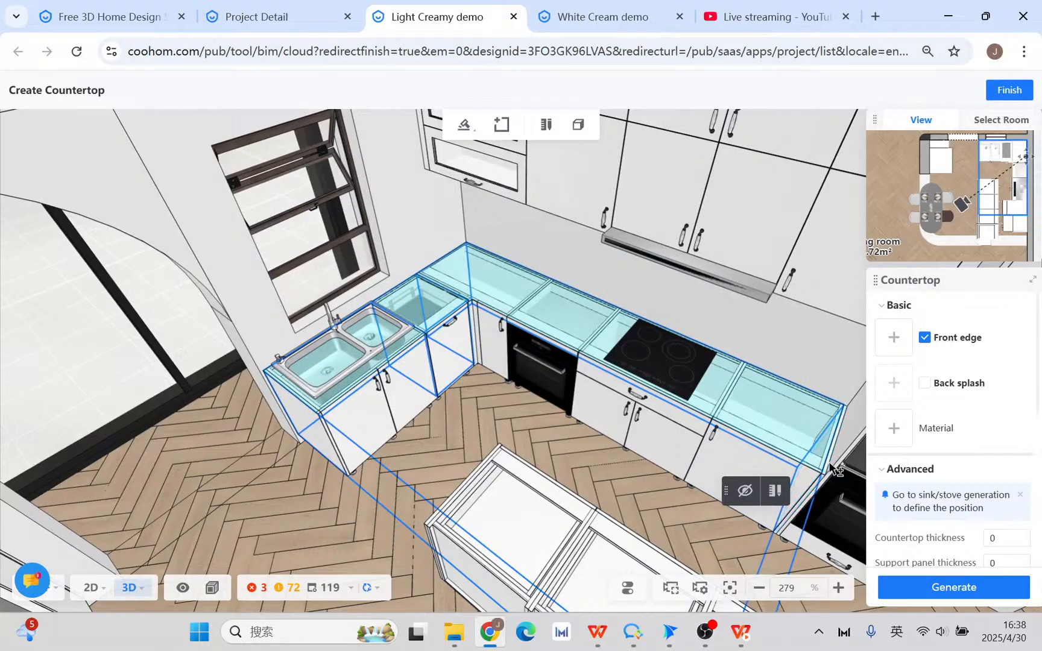
# - Set the countertop's front edge profile to Countertop11 from the public catalog
pyautogui.scroll(2, 481, 407)
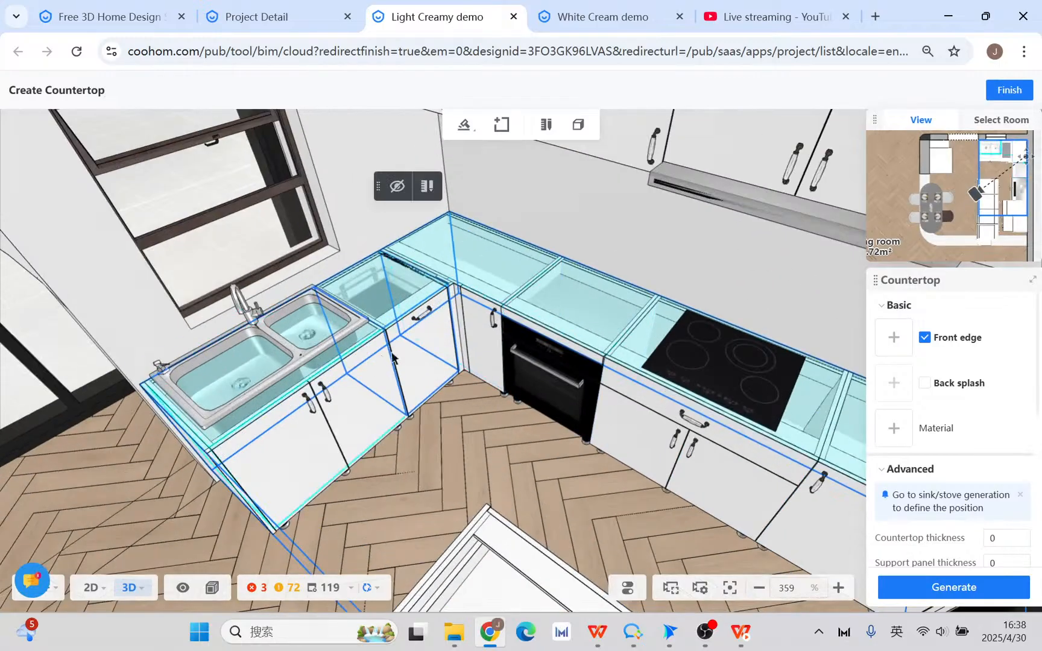
pyautogui.moveTo(543, 447)
pyautogui.mouseDown()
pyautogui.moveTo(449, 453)
pyautogui.moveTo(533, 464)
pyautogui.mouseUp()
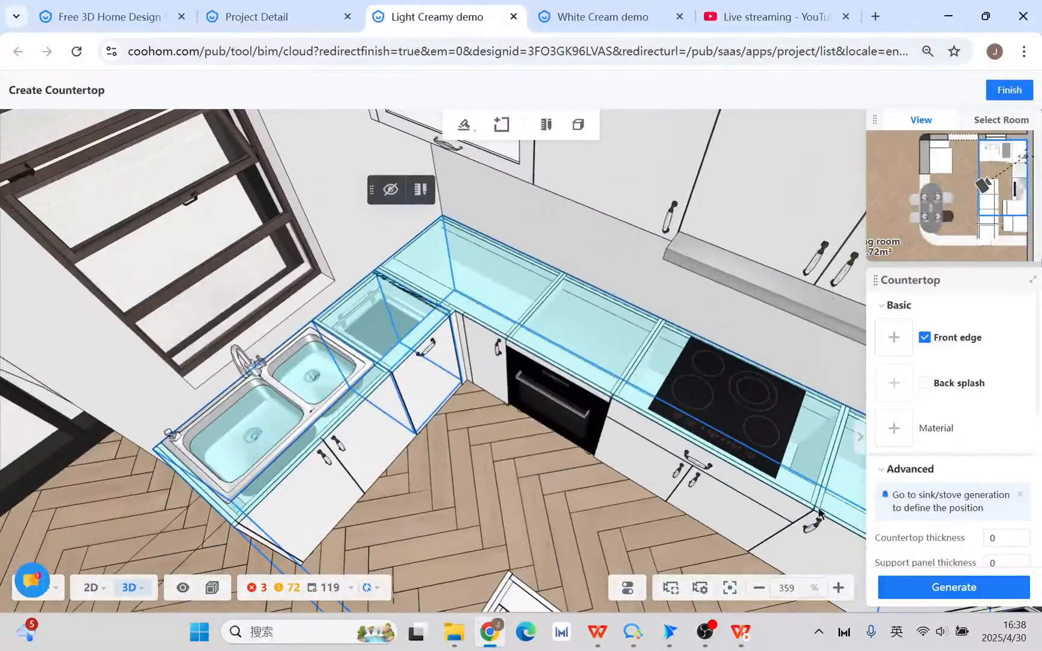
pyautogui.click(893, 338)
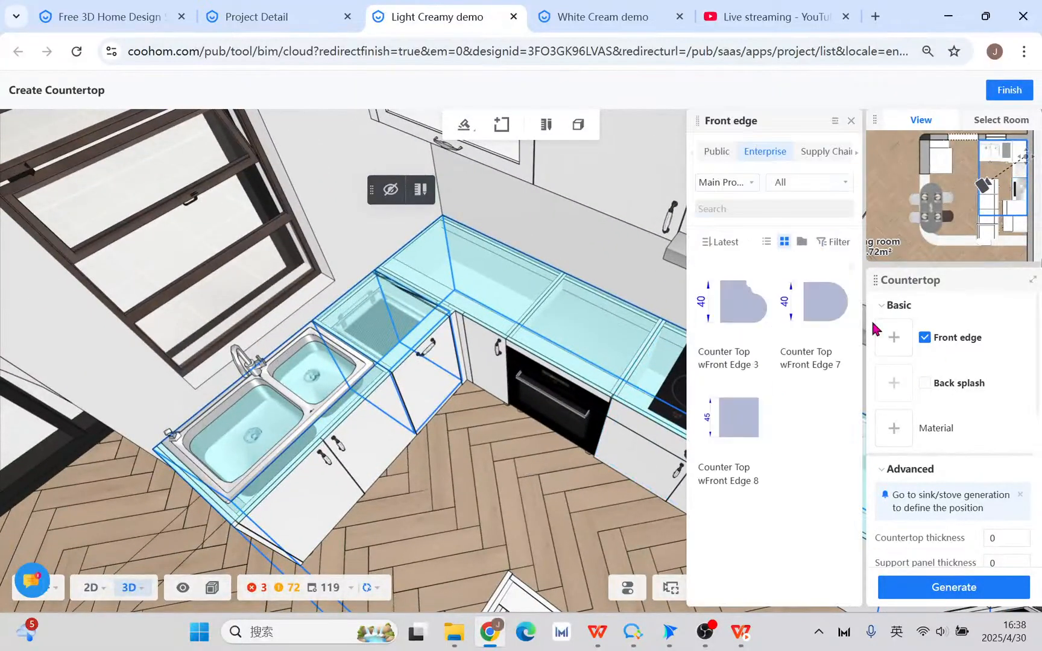
pyautogui.click(722, 160)
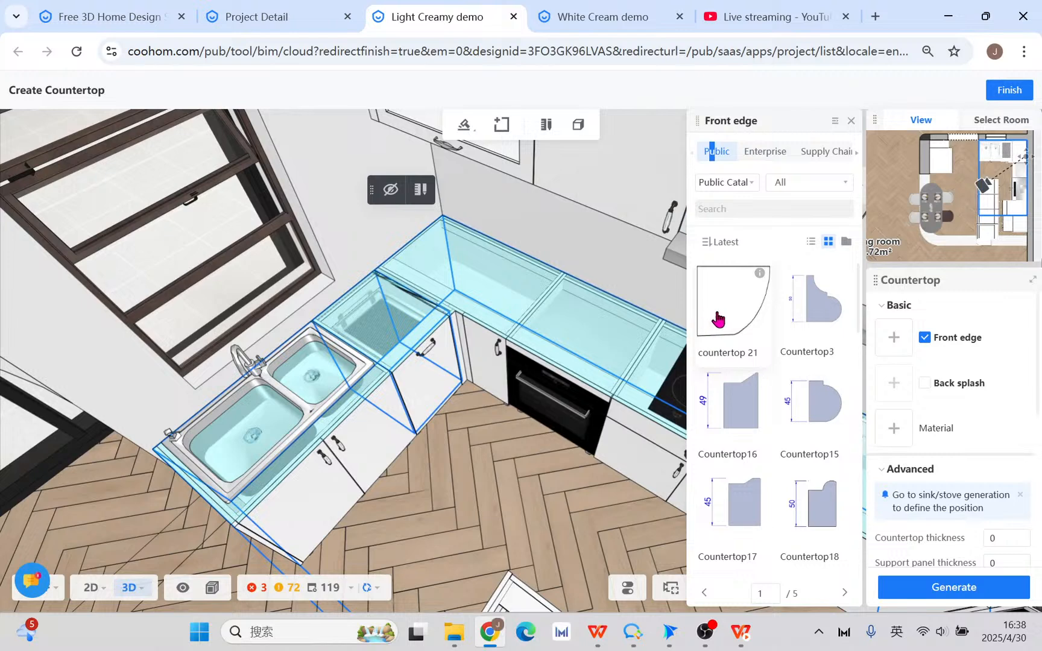
pyautogui.scroll(-3, 790, 476)
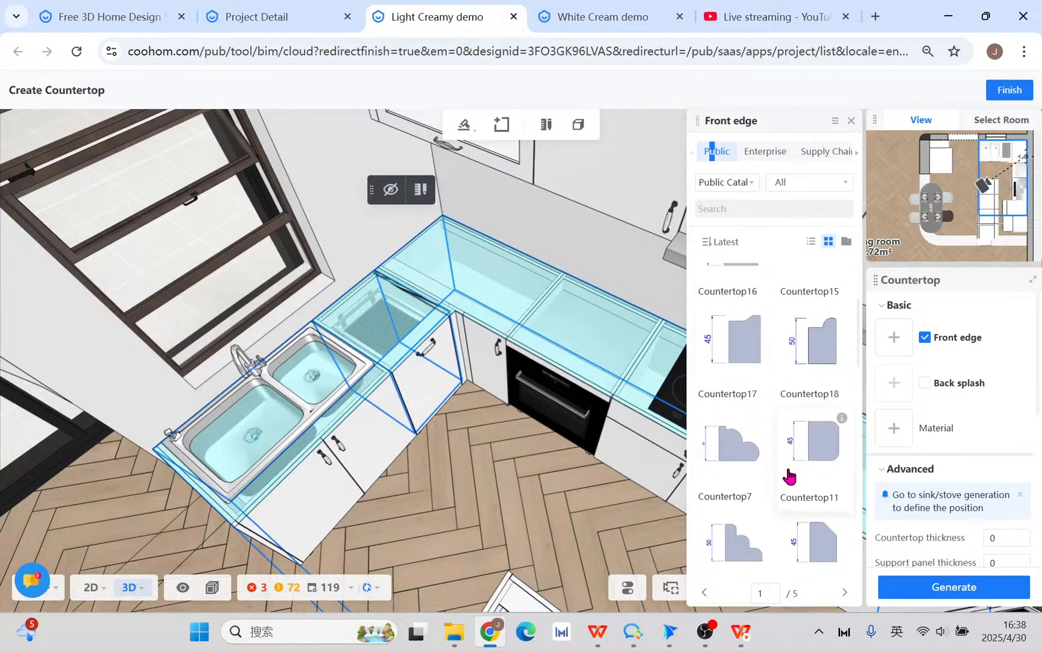
pyautogui.click(840, 467)
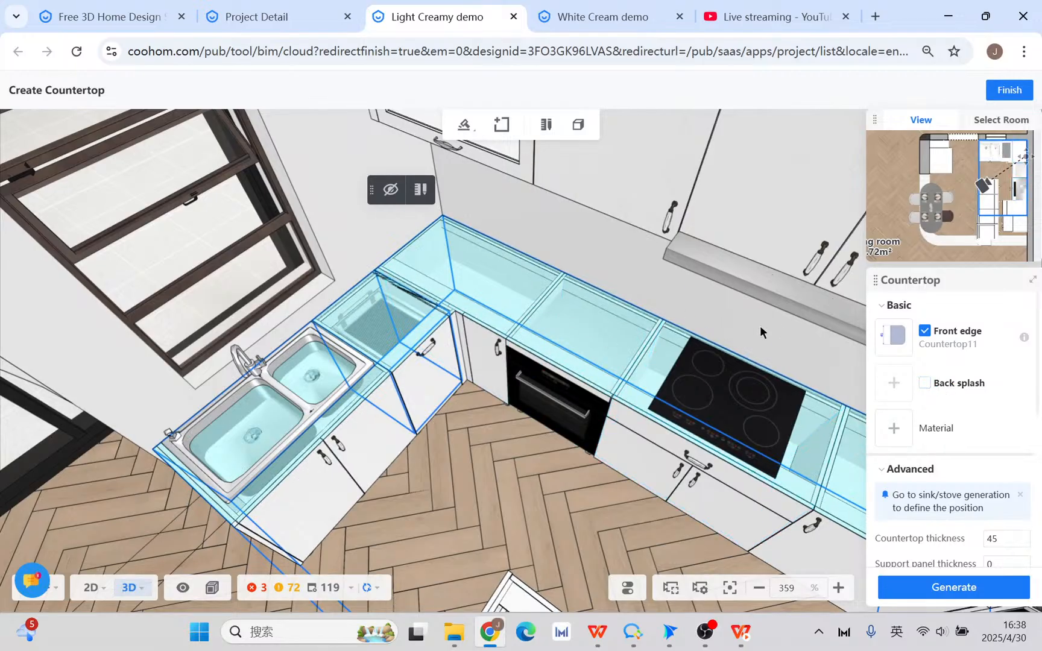
# - Search the public materials for "marb", assign Marble-H3 to the countertop, and generate it
pyautogui.click(890, 431)
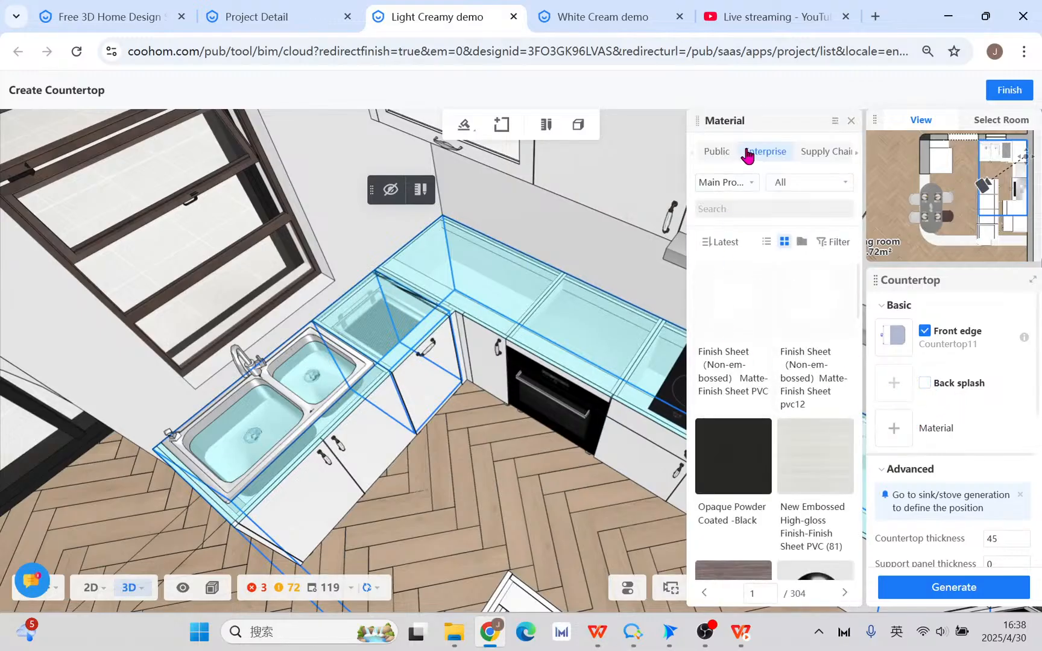
pyautogui.click(729, 156)
pyautogui.scroll(-5, 816, 449)
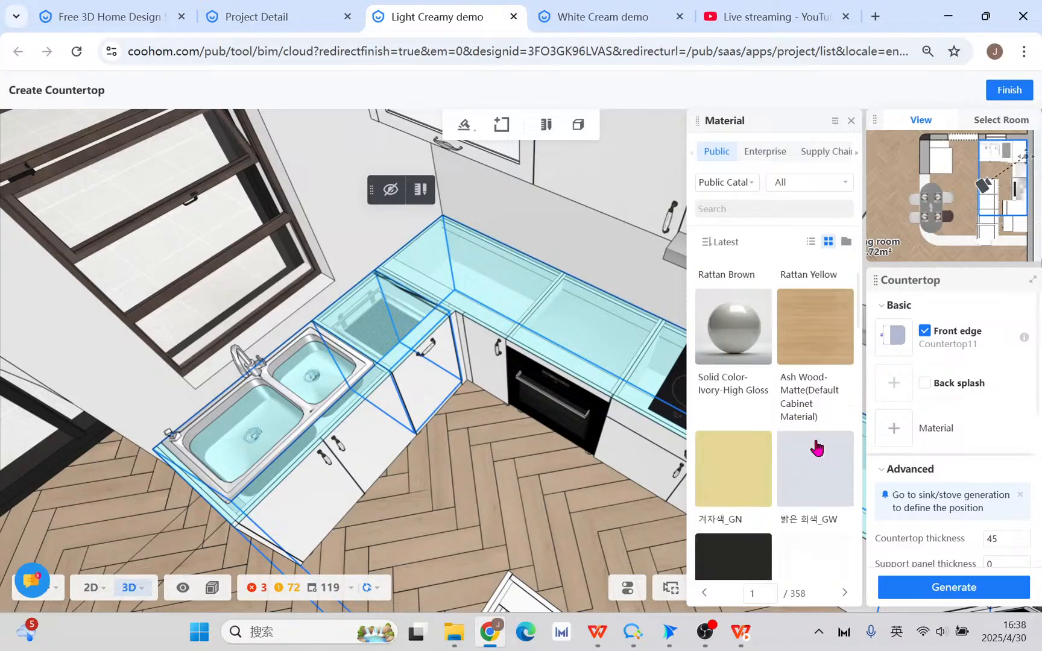
pyautogui.scroll(-6, 815, 450)
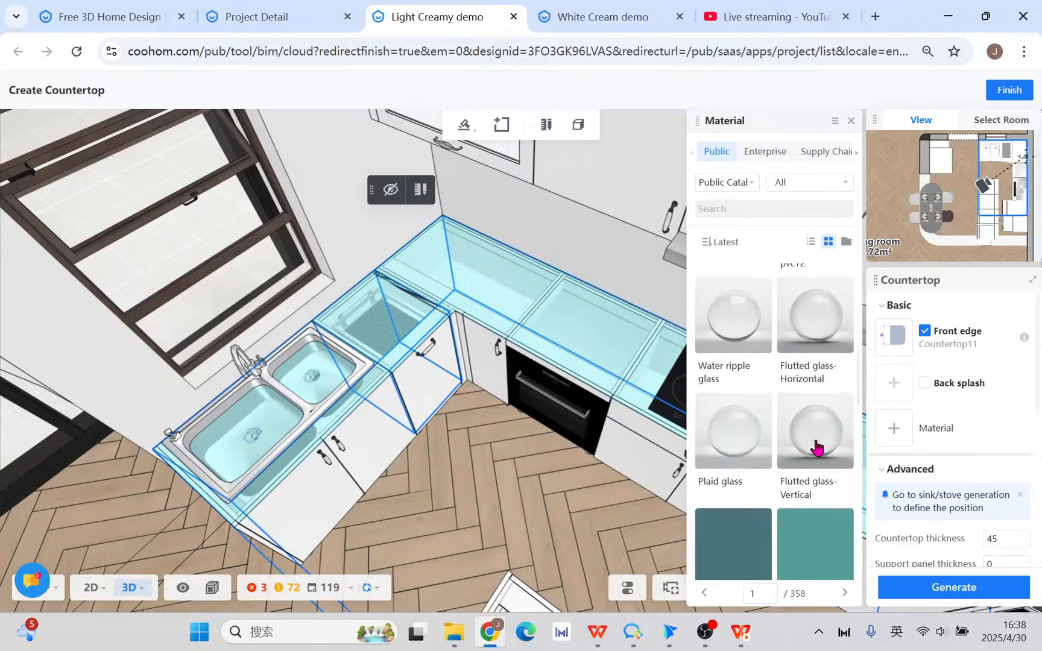
pyautogui.click(788, 208)
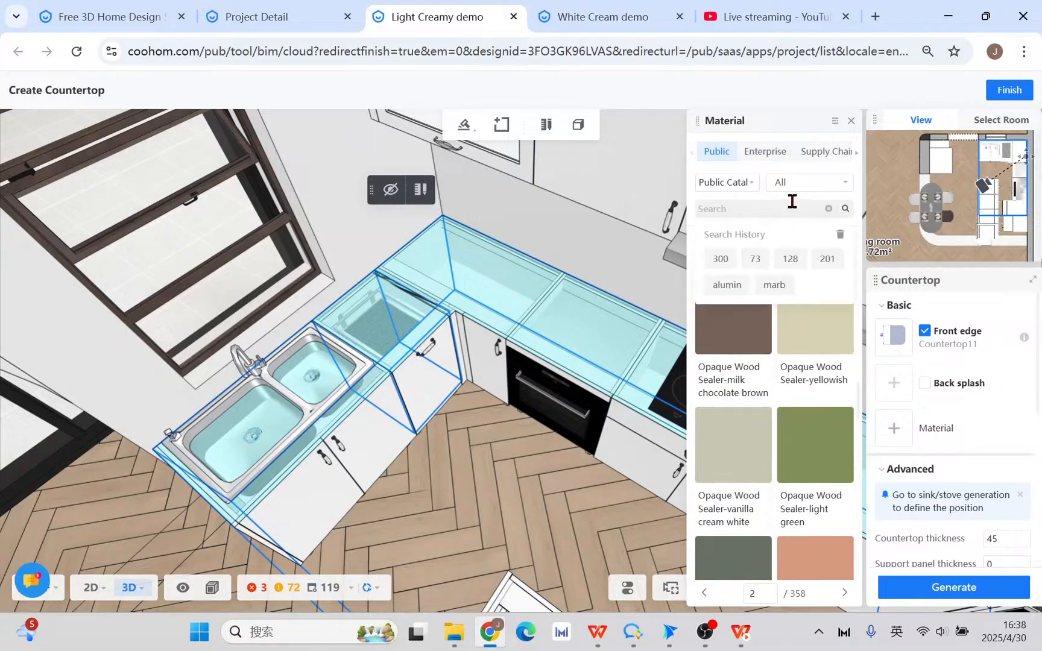
pyautogui.write('marb')
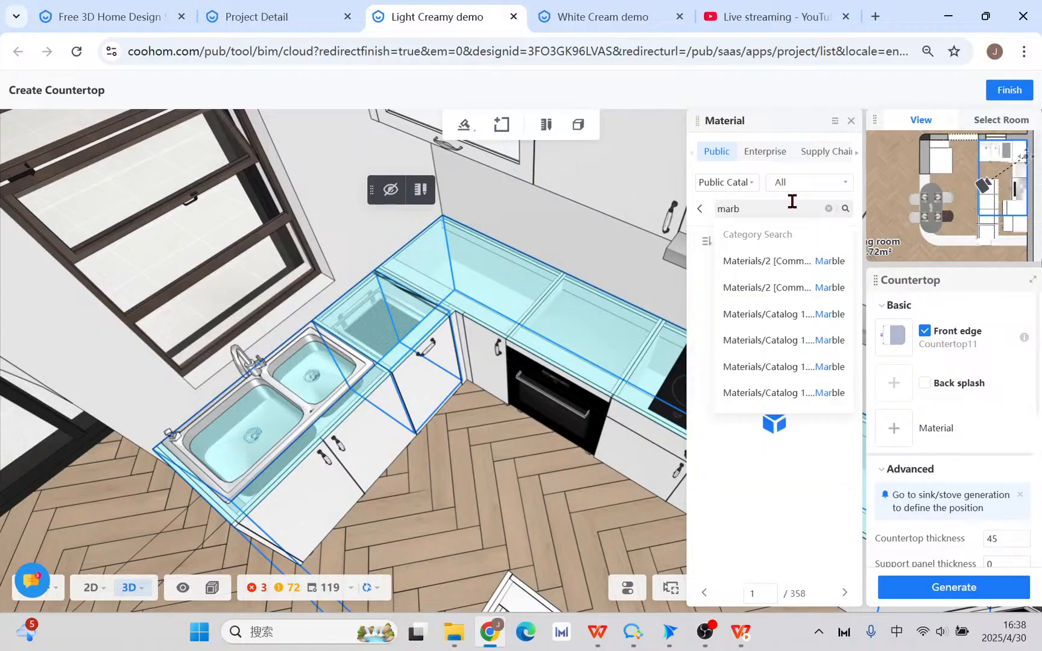
pyautogui.press('Return')
pyautogui.scroll(-4, 788, 336)
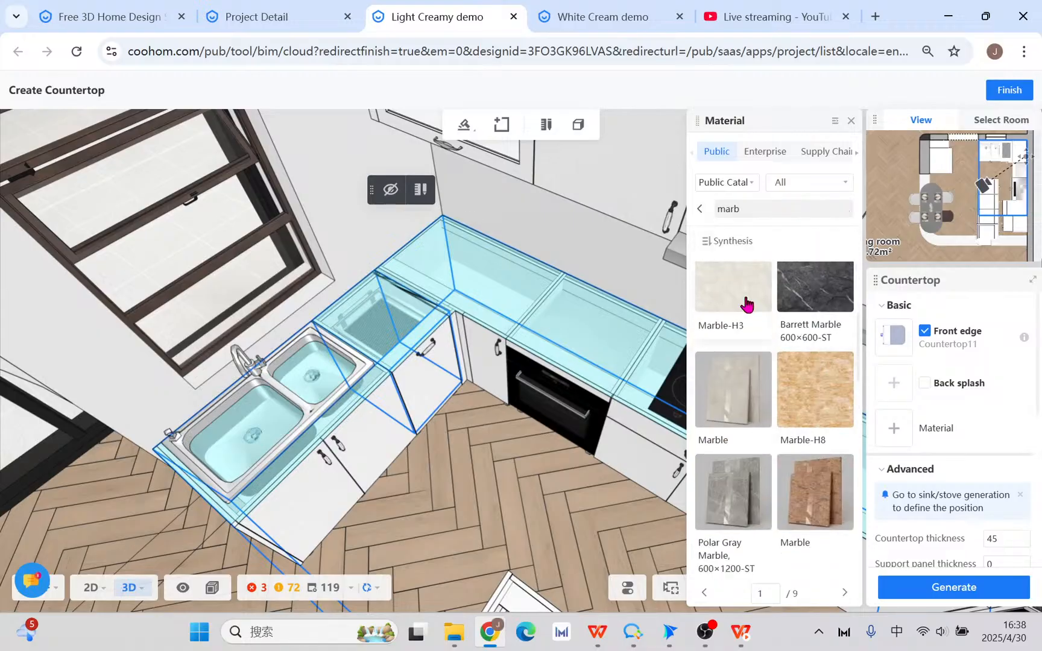
pyautogui.click(746, 299)
pyautogui.click(989, 586)
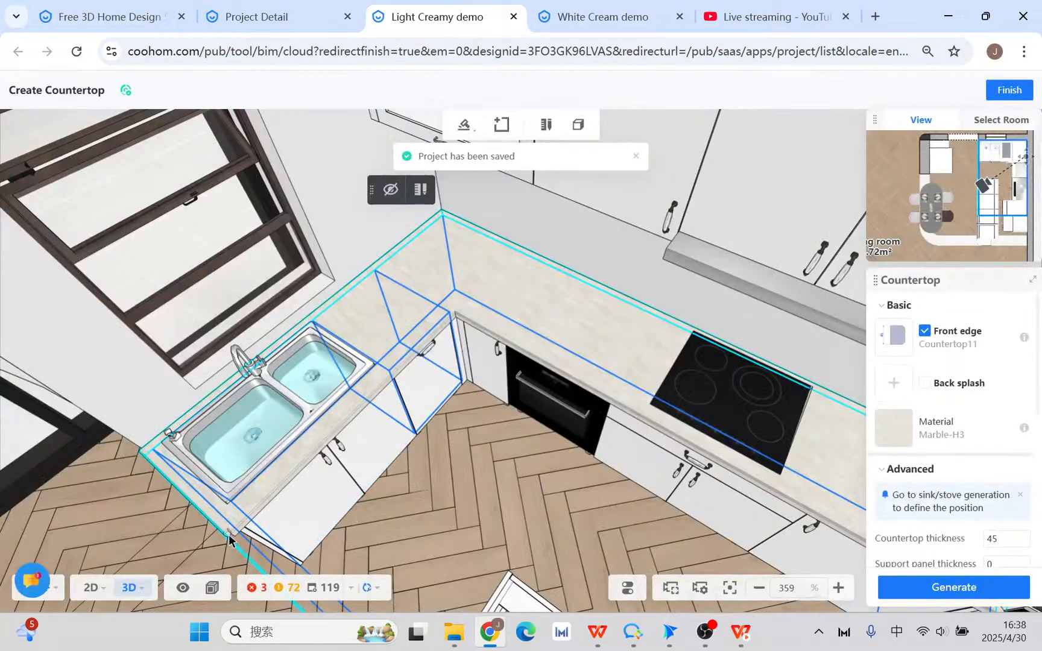
# - Select the generated L-shaped countertop and open its outline for manual editing in the 2D floor view
pyautogui.moveTo(459, 530); pyautogui.dragTo(472, 469)
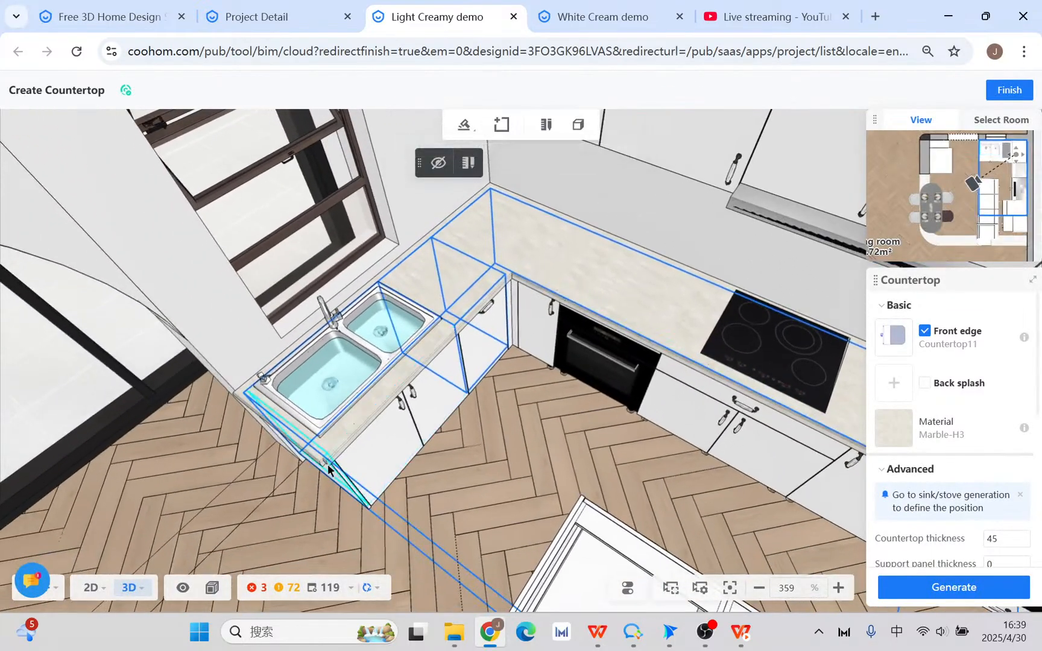
pyautogui.moveTo(692, 464); pyautogui.dragTo(524, 411, button='right')
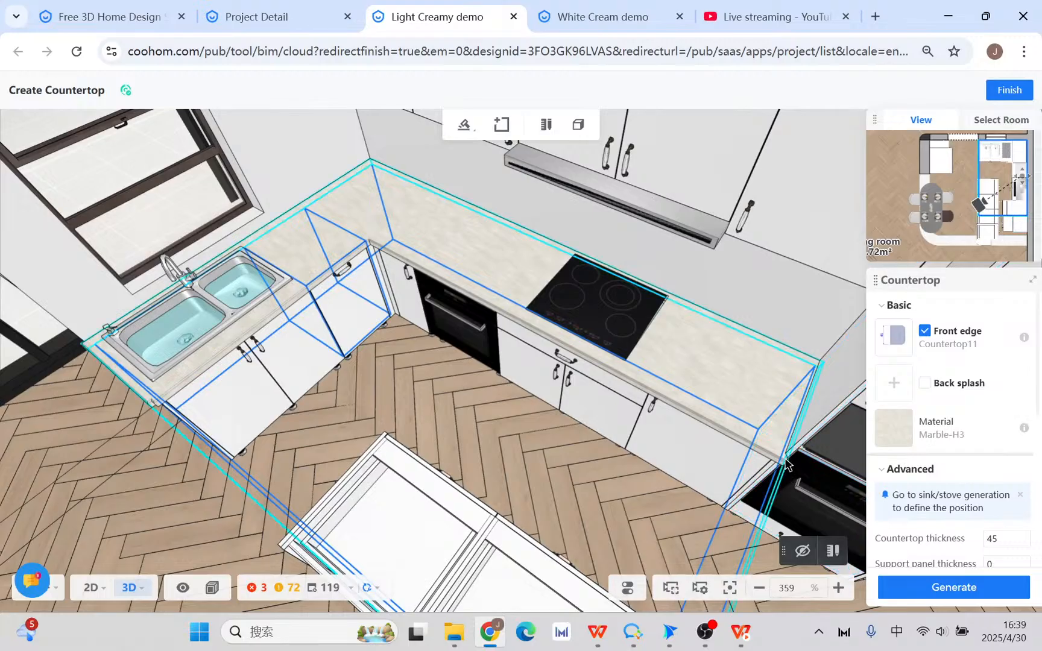
pyautogui.click(785, 463)
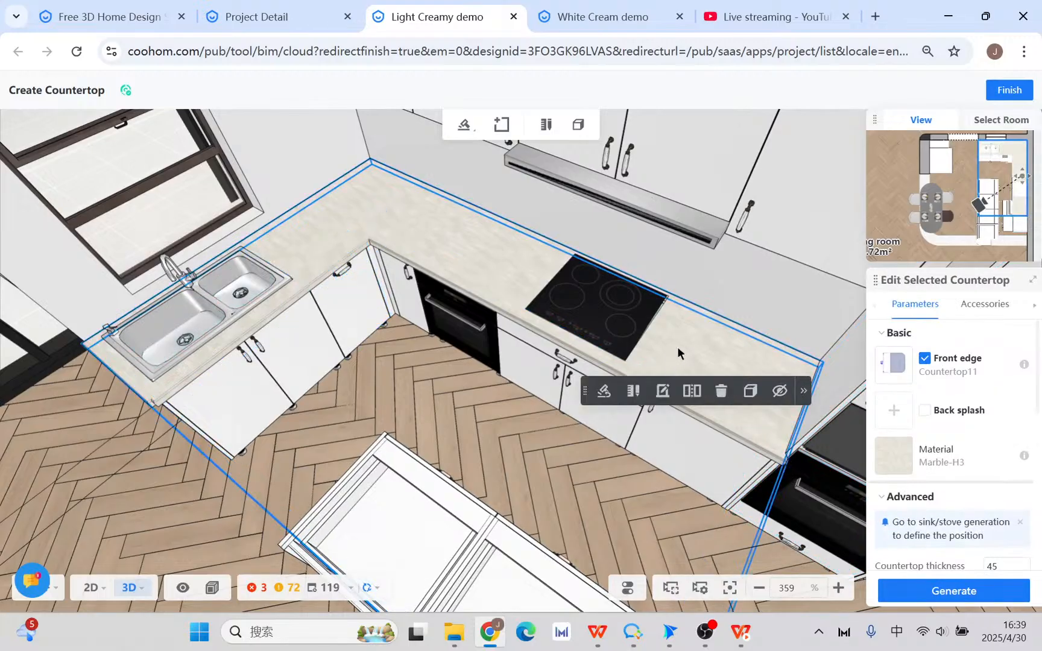
pyautogui.click(633, 392)
pyautogui.click(97, 590)
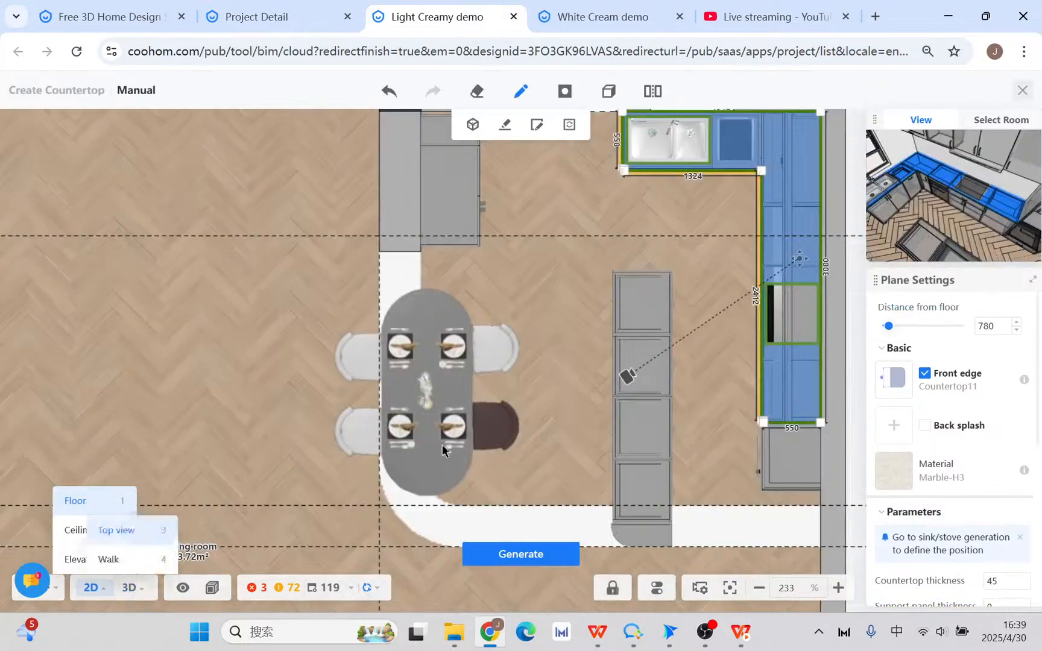
pyautogui.moveTo(697, 252); pyautogui.dragTo(672, 419)
pyautogui.scroll(6, 621, 342)
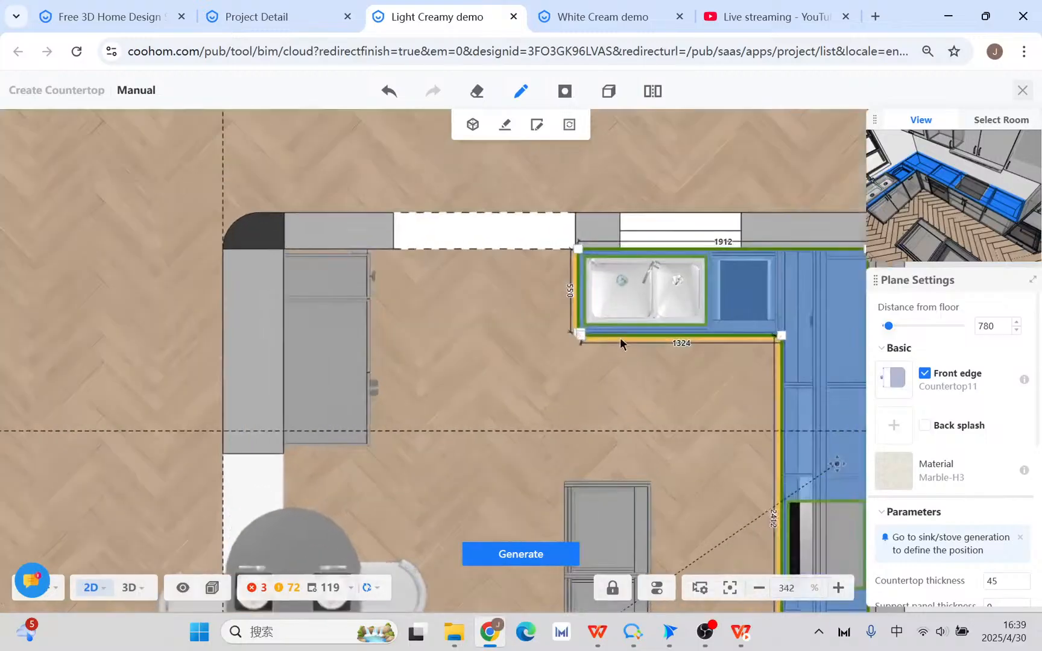
pyautogui.scroll(8, 565, 380)
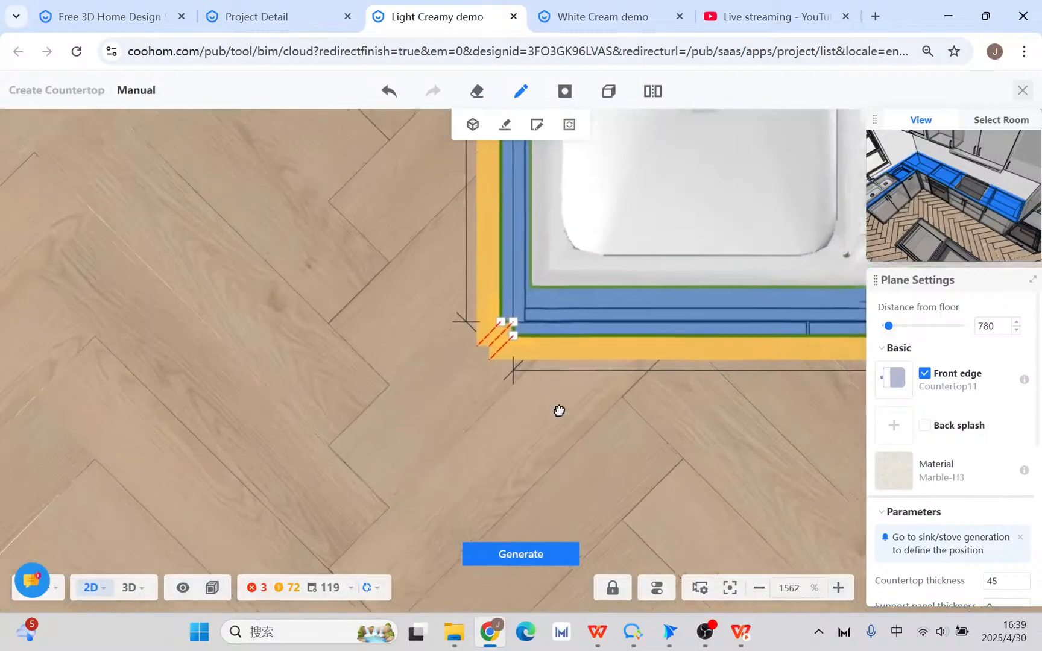
pyautogui.scroll(1, 491, 382)
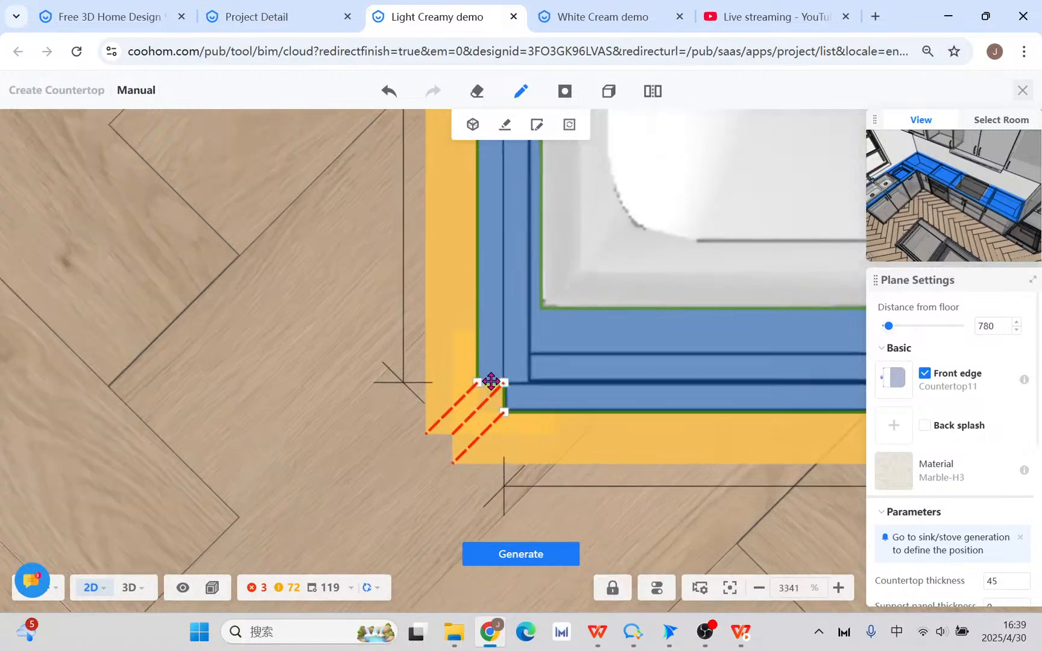
pyautogui.click(500, 383)
pyautogui.moveTo(505, 395); pyautogui.dragTo(477, 398)
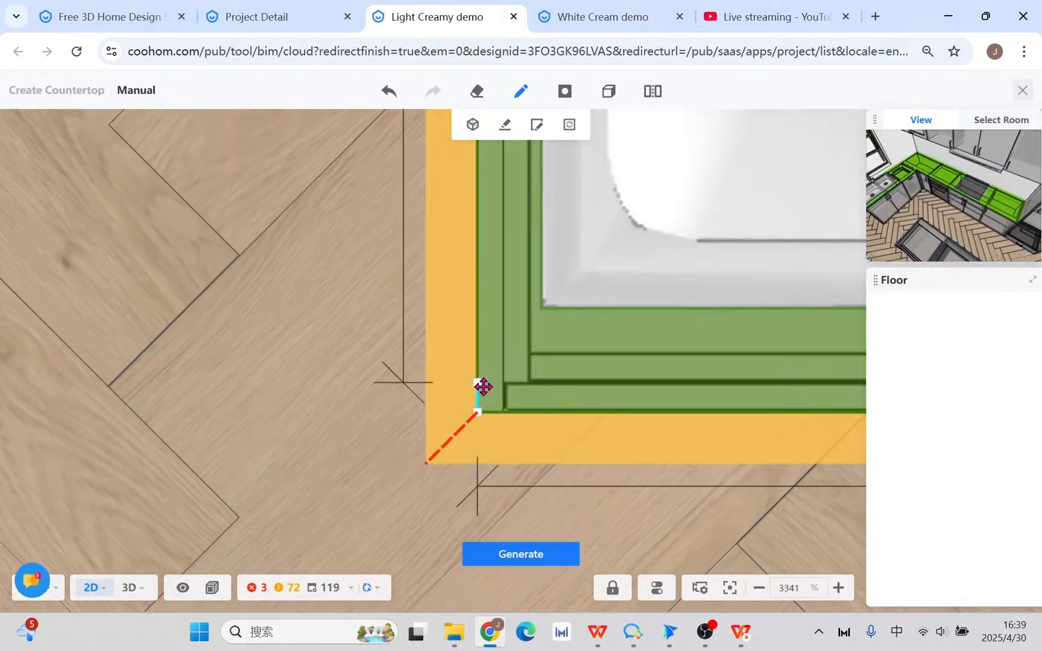
pyautogui.click(389, 92)
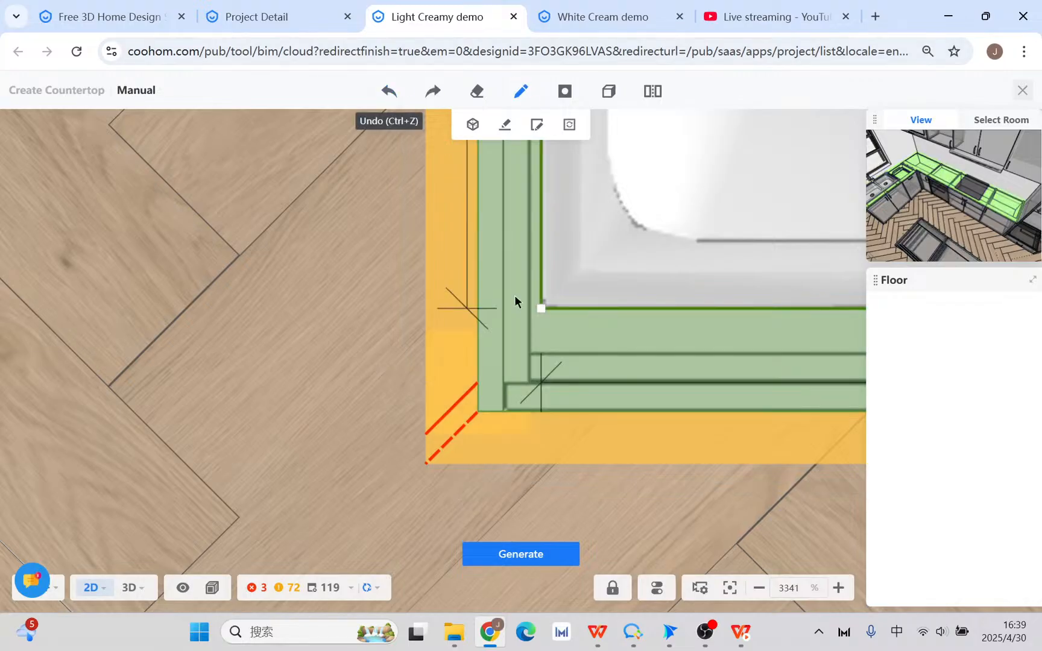
pyautogui.click(388, 94)
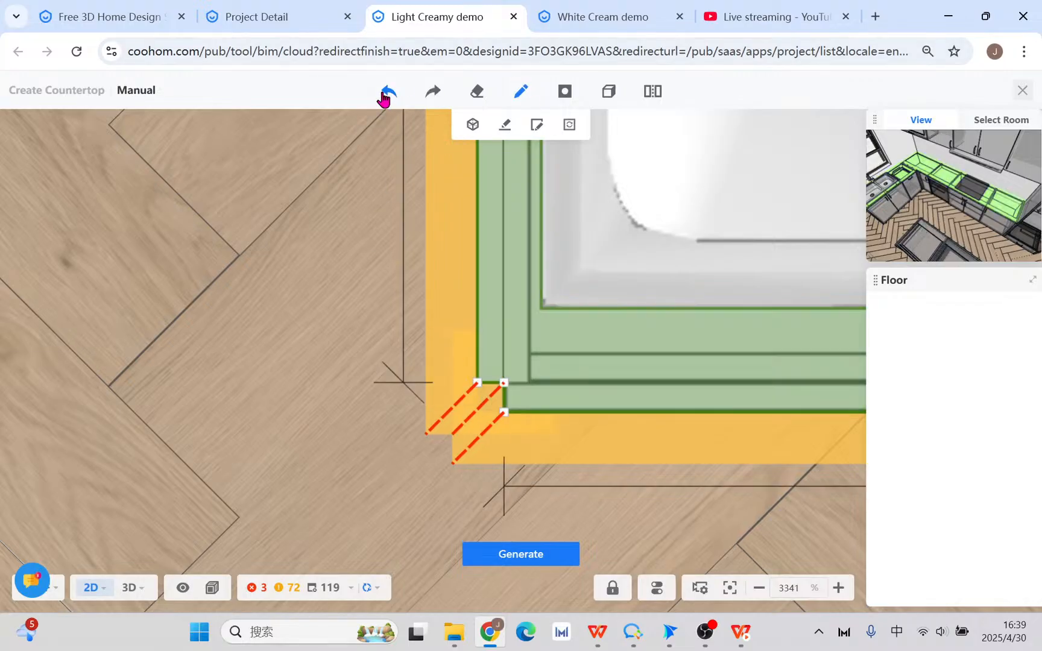
# - Remove the small notch at the countertop's outer front corner beside the sink by moving its short edges flush with the outer edges
pyautogui.click(489, 383)
pyautogui.click(492, 421)
pyautogui.moveTo(505, 393); pyautogui.dragTo(477, 412)
pyautogui.scroll(-2, 442, 427)
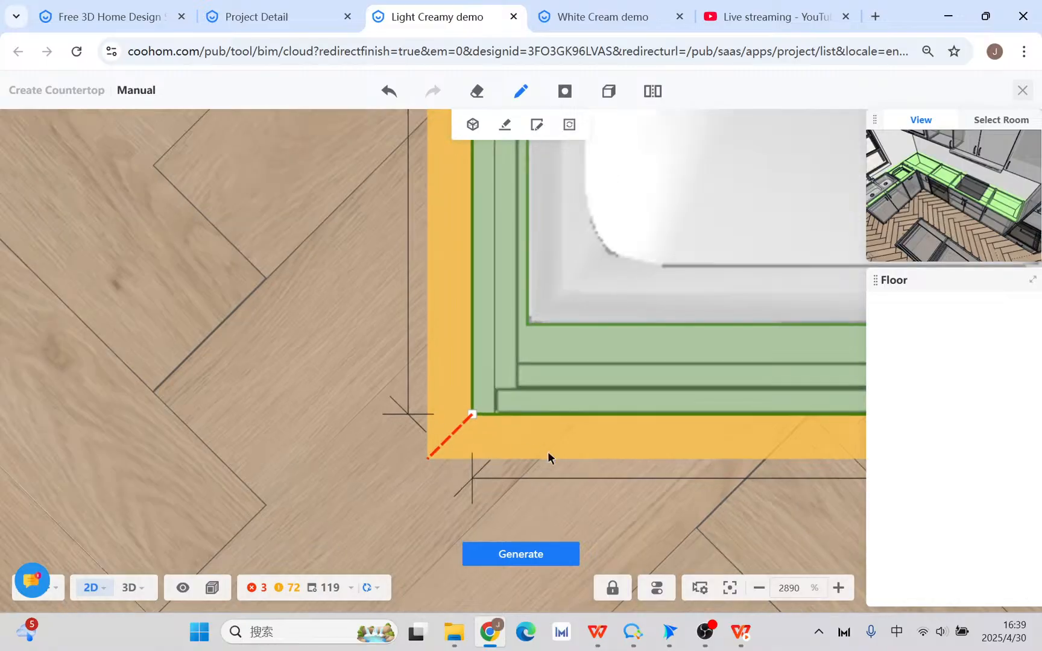
pyautogui.scroll(-7, 614, 505)
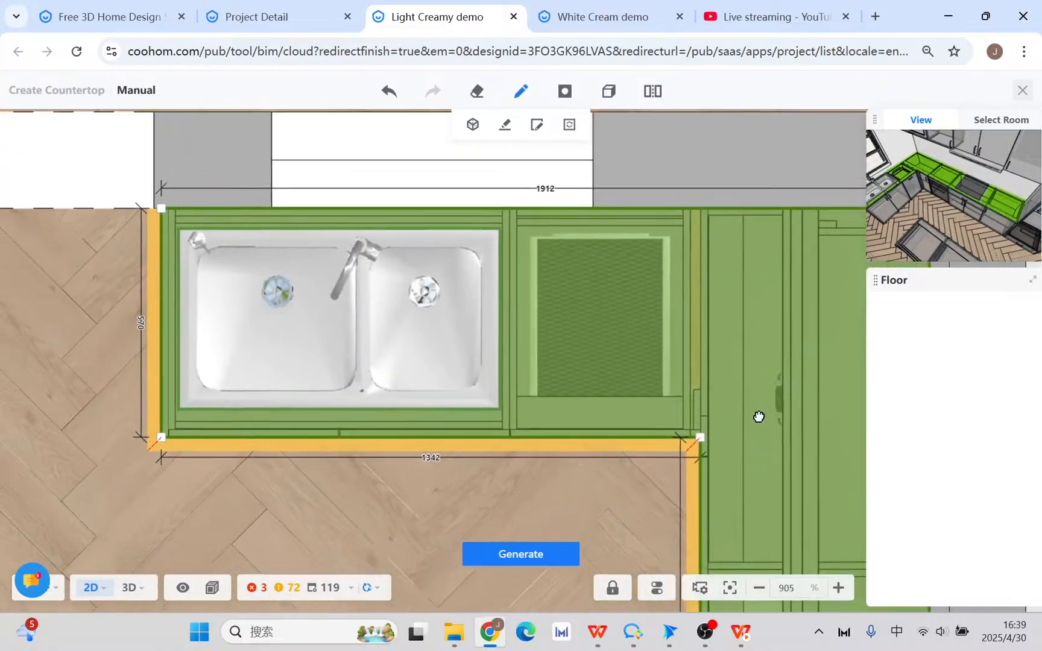
# - Round the countertop's outer front corner beside the sink with a fillet of radius 30
pyautogui.scroll(2, 220, 422)
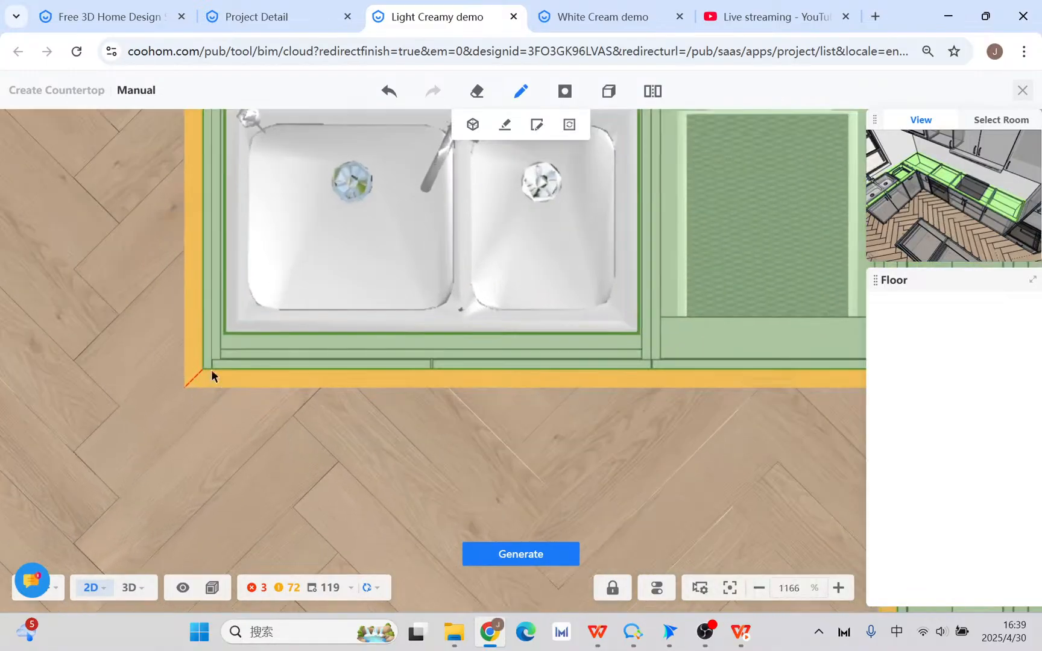
pyautogui.scroll(-4, 336, 469)
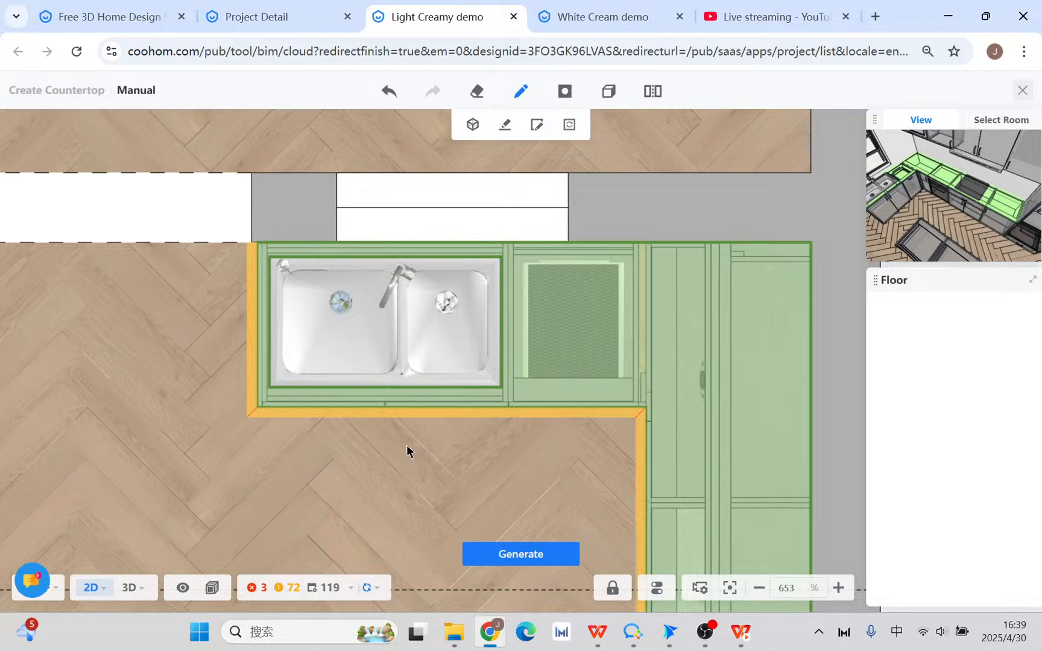
pyautogui.scroll(4, 261, 419)
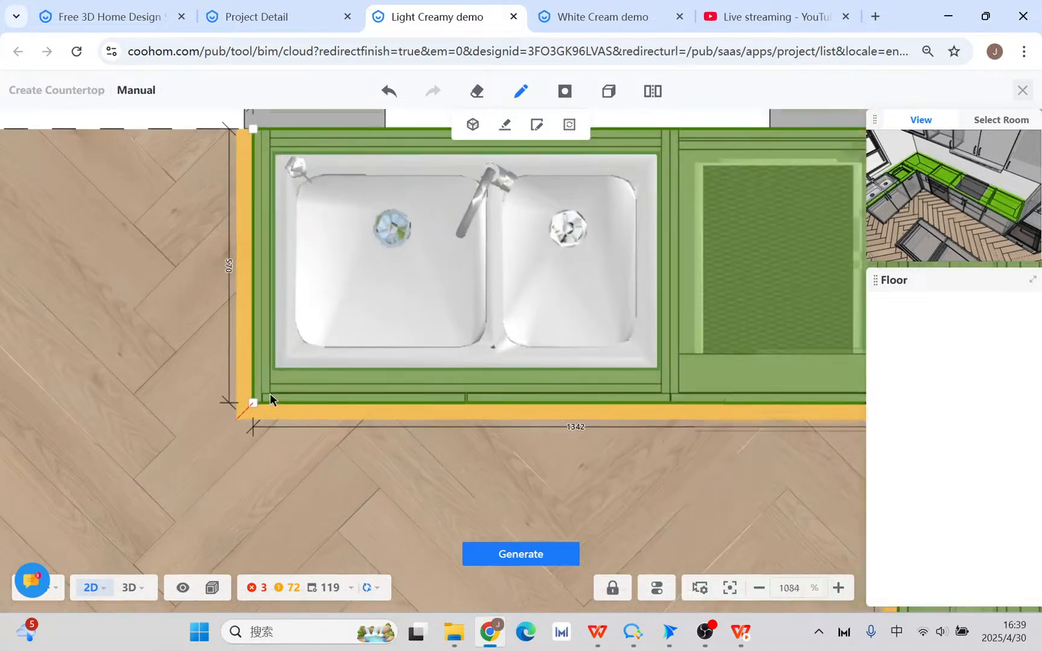
pyautogui.click(252, 402)
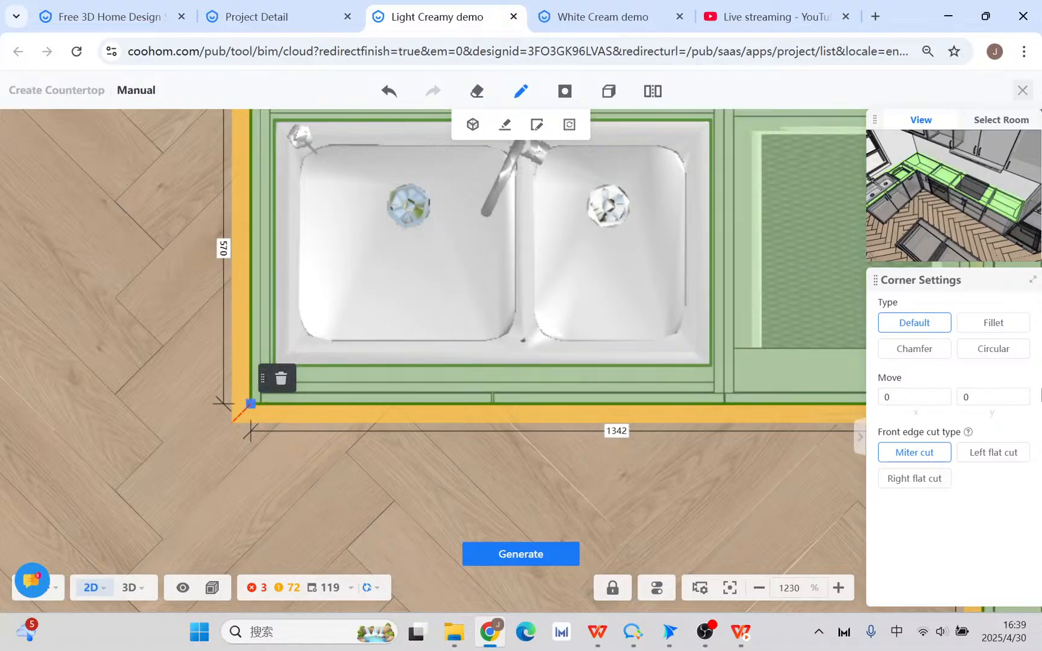
pyautogui.click(998, 323)
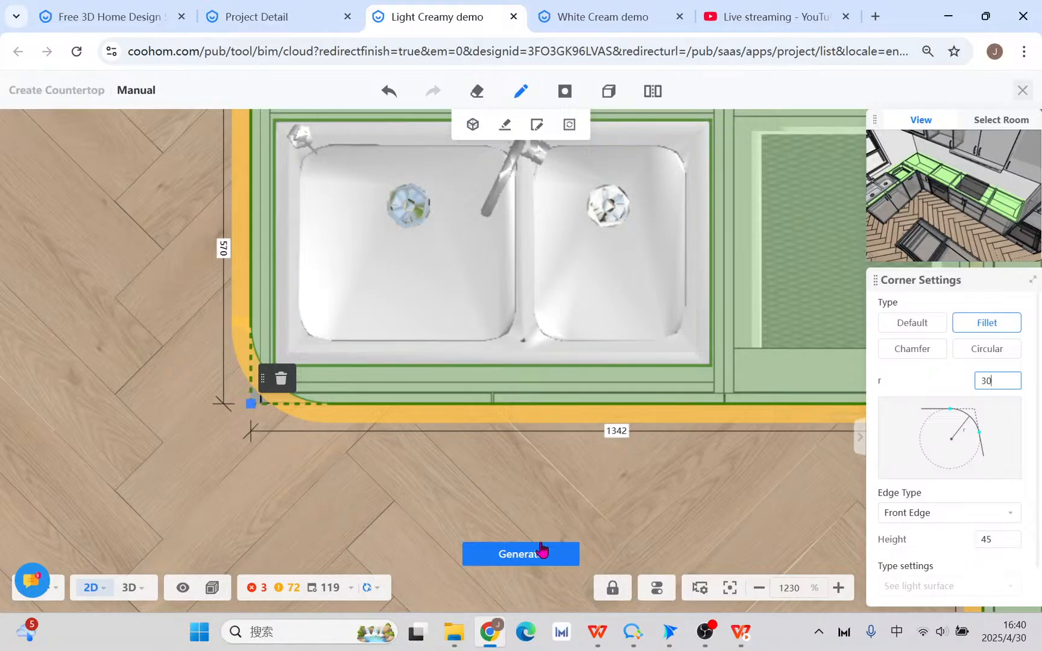
pyautogui.click(914, 389)
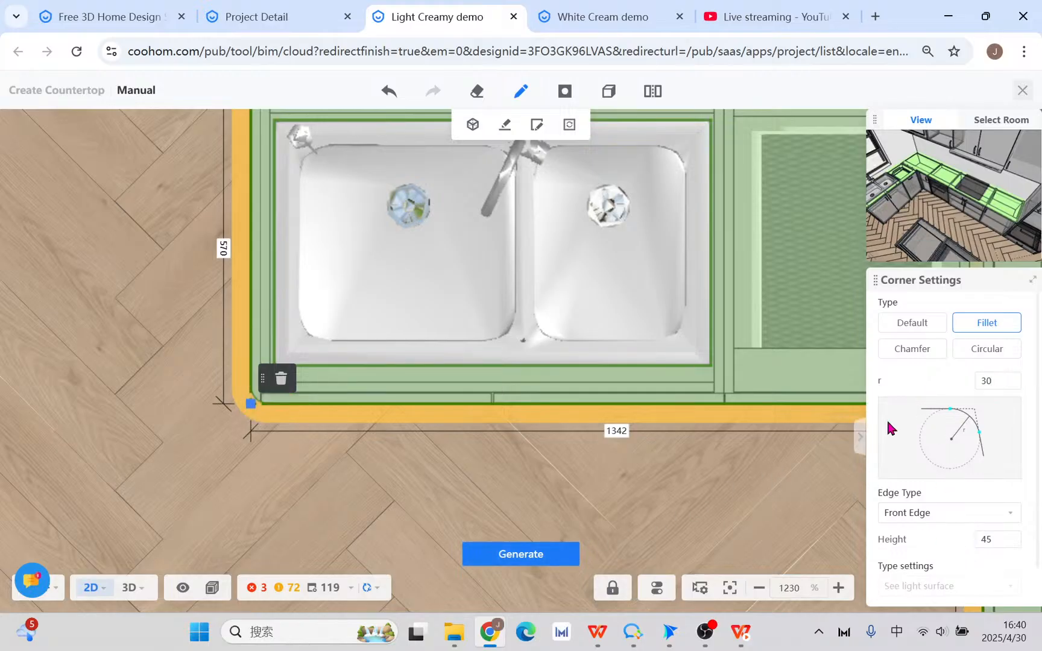
pyautogui.scroll(2, 265, 416)
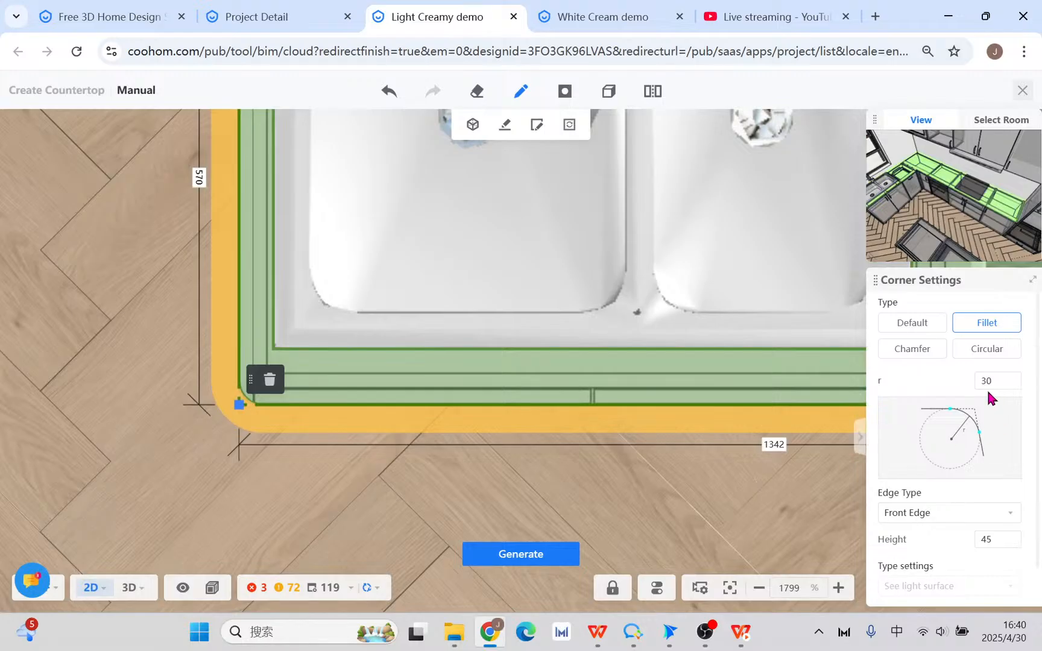
pyautogui.scroll(-2, 644, 444)
# - Round the countertop's inner front corner, where the two legs of the L meet, with a fillet of radius 30
pyautogui.moveTo(728, 498); pyautogui.dragTo(474, 362)
pyautogui.scroll(-1, 553, 414)
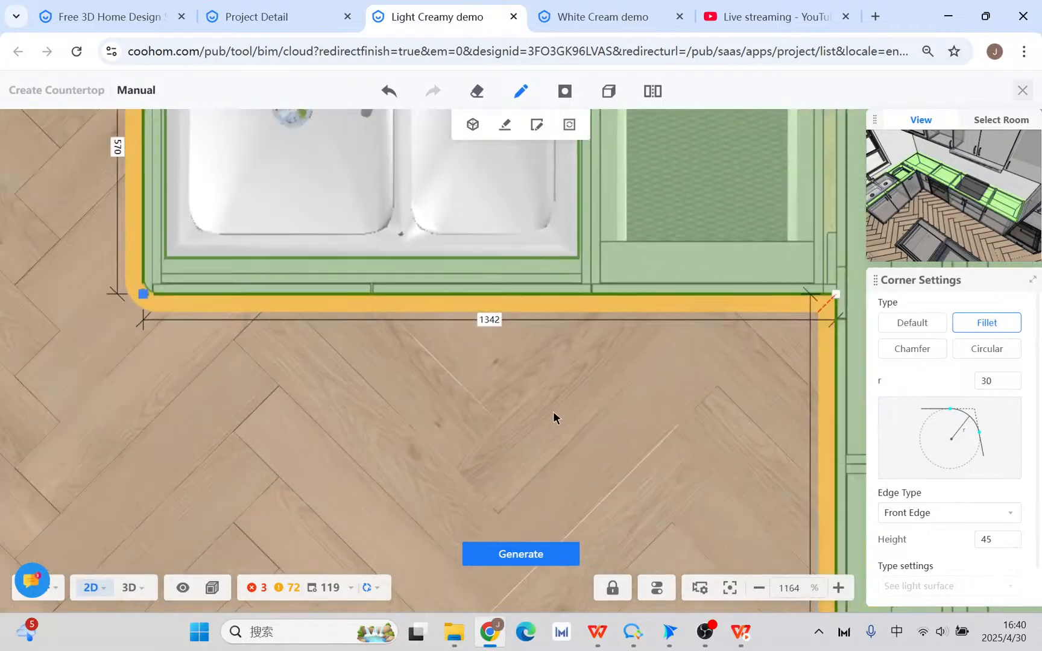
pyautogui.scroll(-1, 553, 416)
pyautogui.click(797, 309)
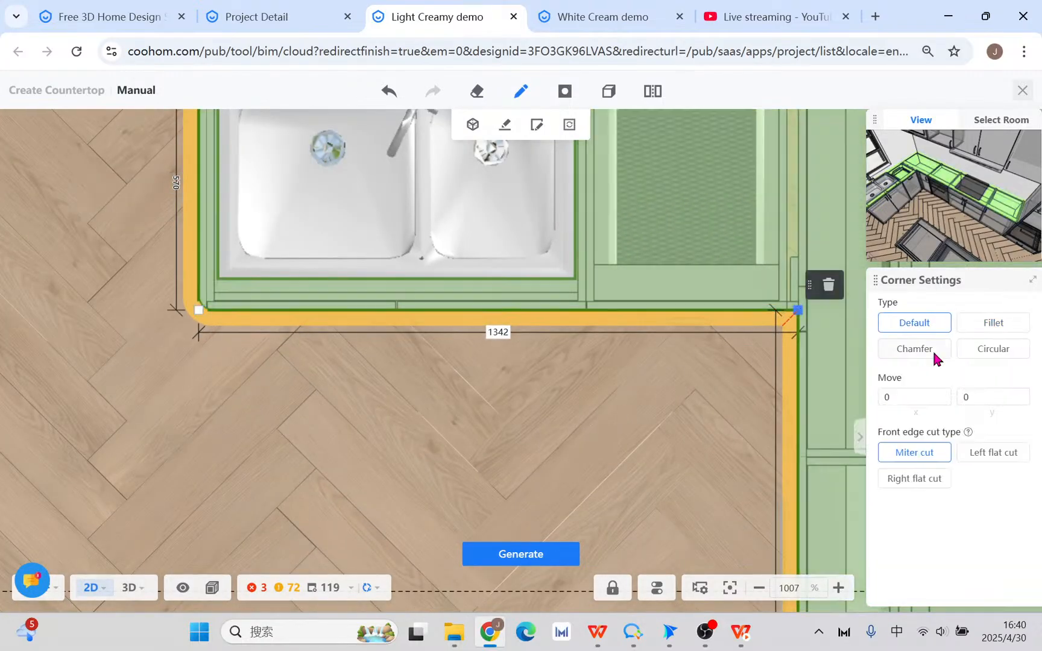
pyautogui.click(980, 326)
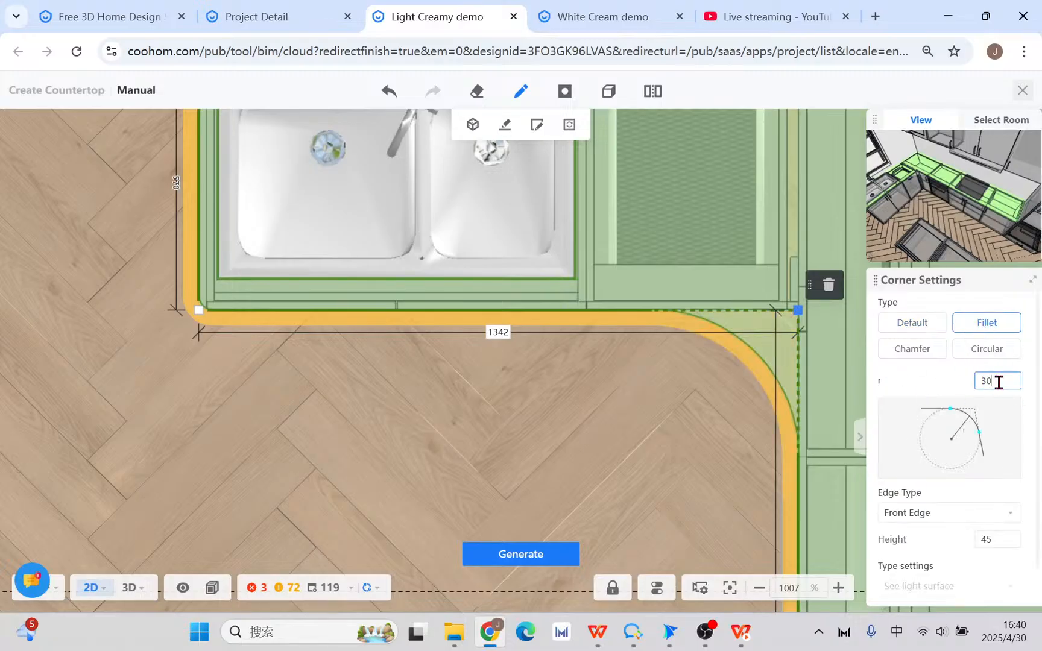
pyautogui.press('Return')
pyautogui.scroll(-3, 434, 440)
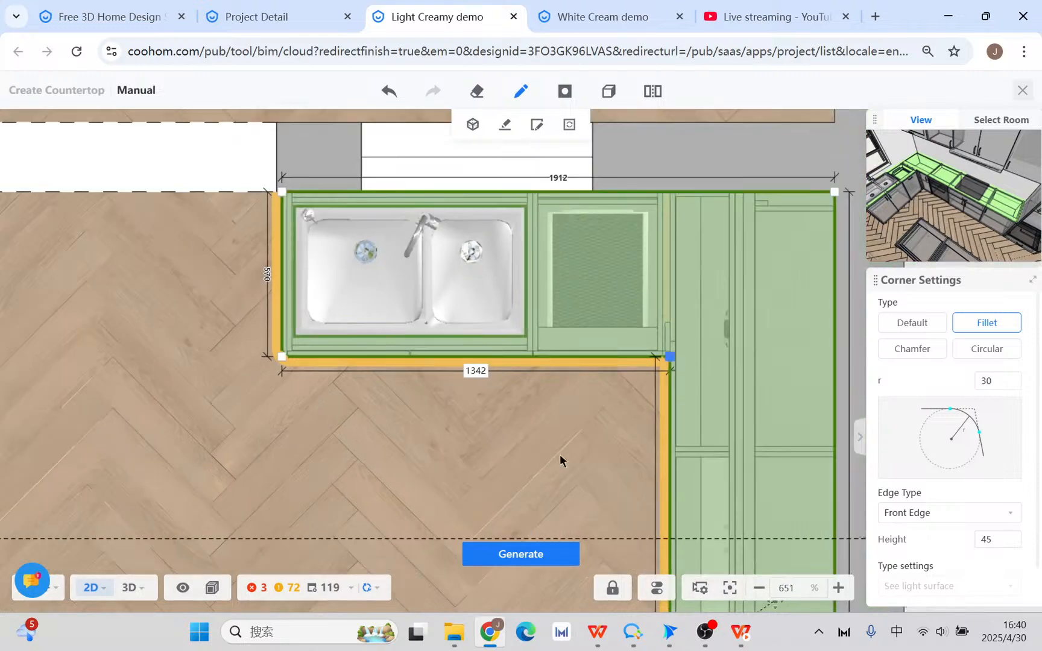
# - Remove the small notch at the countertop's front corner beside the tall cabinet by aligning its edge and corner point with the outer edges
pyautogui.moveTo(559, 458); pyautogui.dragTo(575, 251)
pyautogui.moveTo(610, 498); pyautogui.dragTo(544, 251)
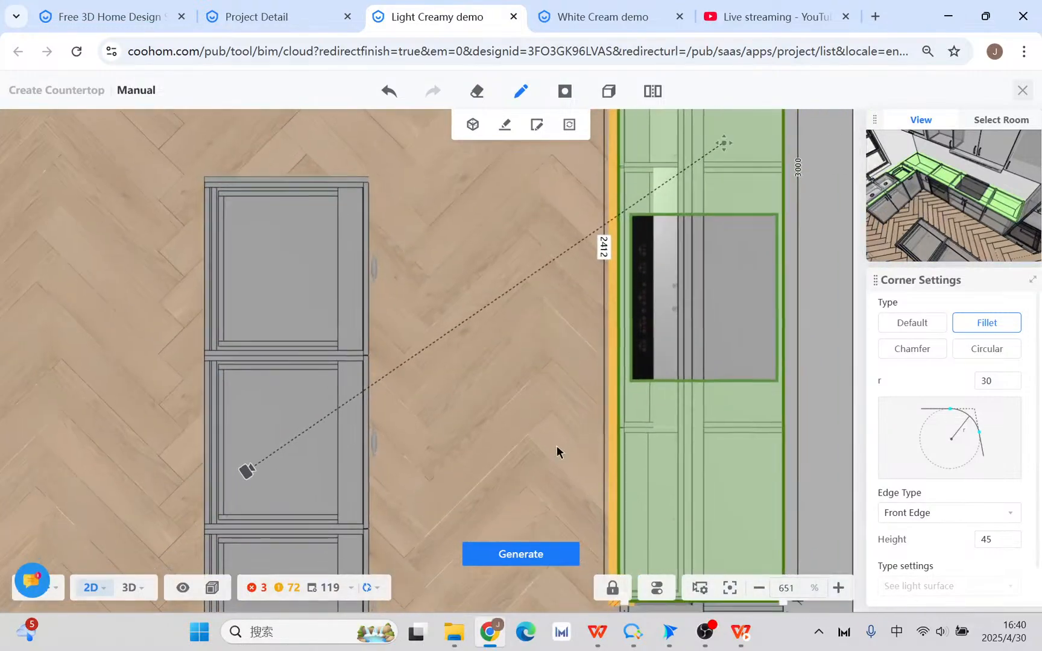
pyautogui.moveTo(558, 451); pyautogui.dragTo(529, 219)
pyautogui.scroll(5, 675, 328)
pyautogui.scroll(5, 483, 405)
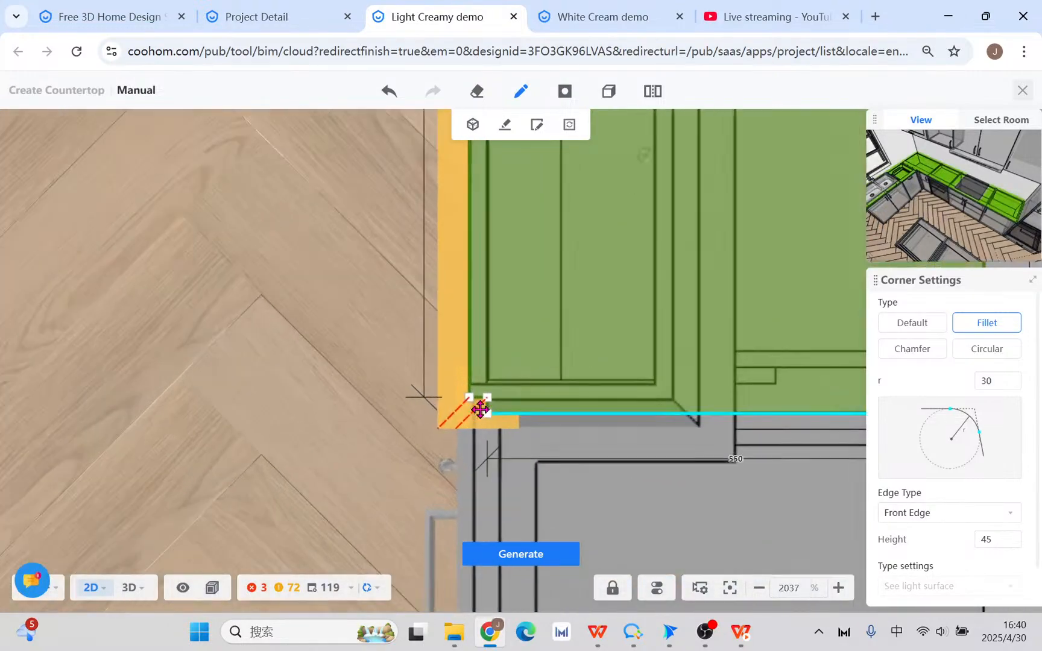
pyautogui.click(489, 404)
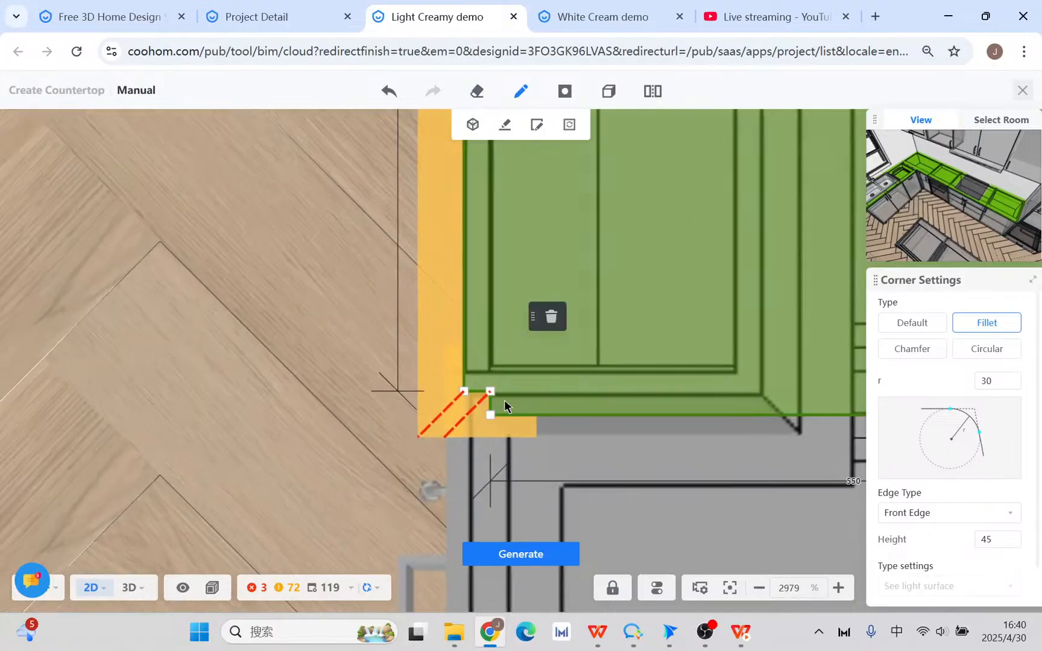
pyautogui.click(468, 399)
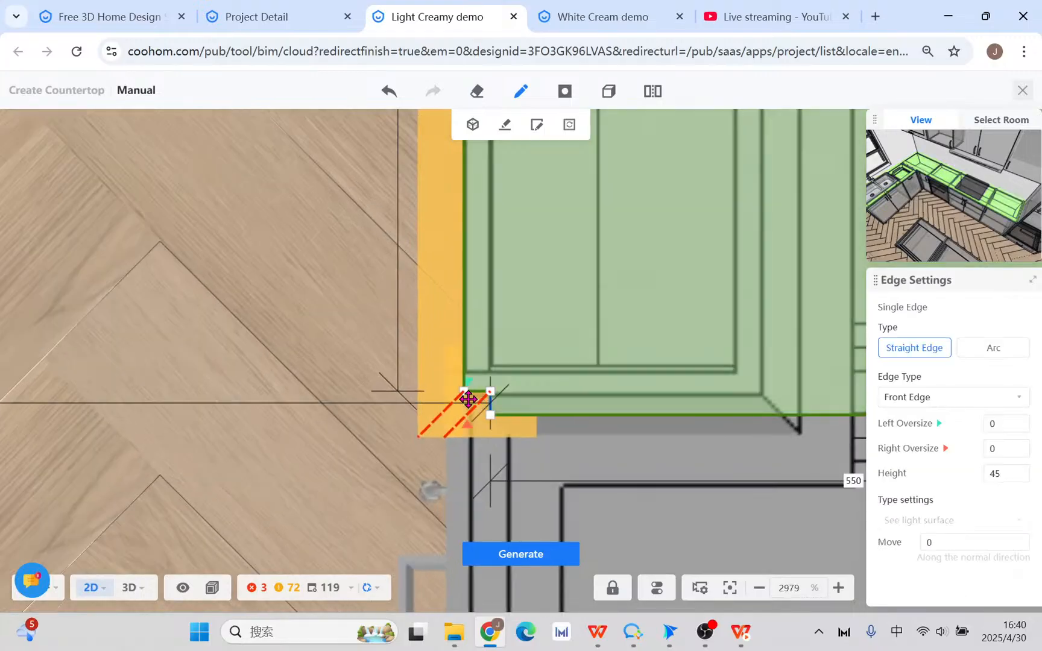
pyautogui.click(541, 404)
pyautogui.click(628, 435)
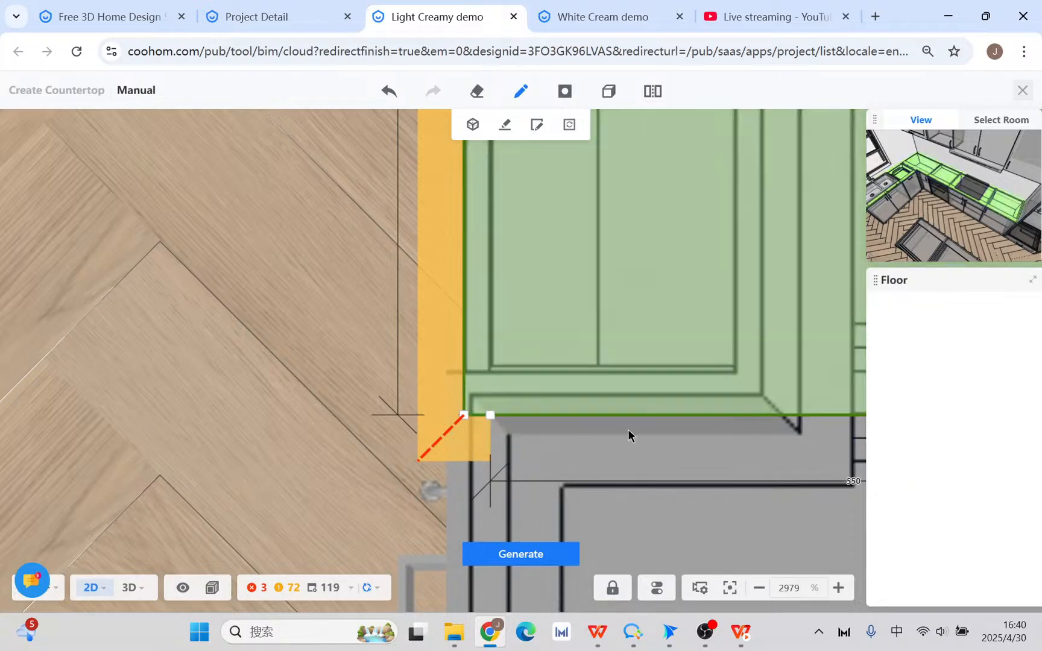
pyautogui.moveTo(491, 415); pyautogui.dragTo(471, 413)
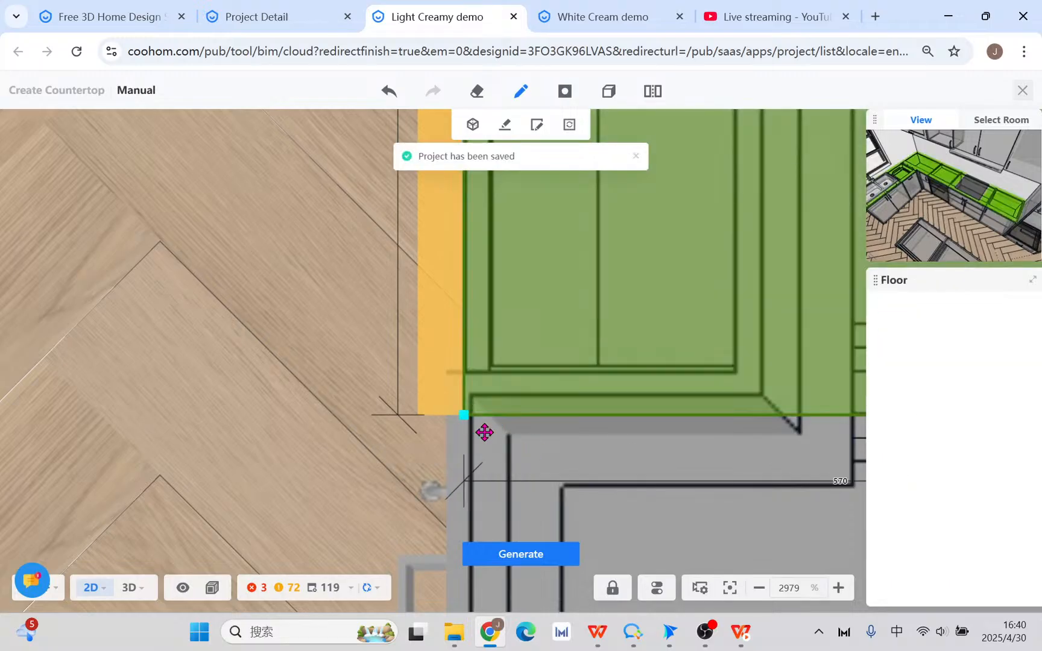
# - Set the countertop's end edge beside the tall cabinet to No Edge and move it slightly inward, flush with the cabinet's side
pyautogui.scroll(-3, 529, 440)
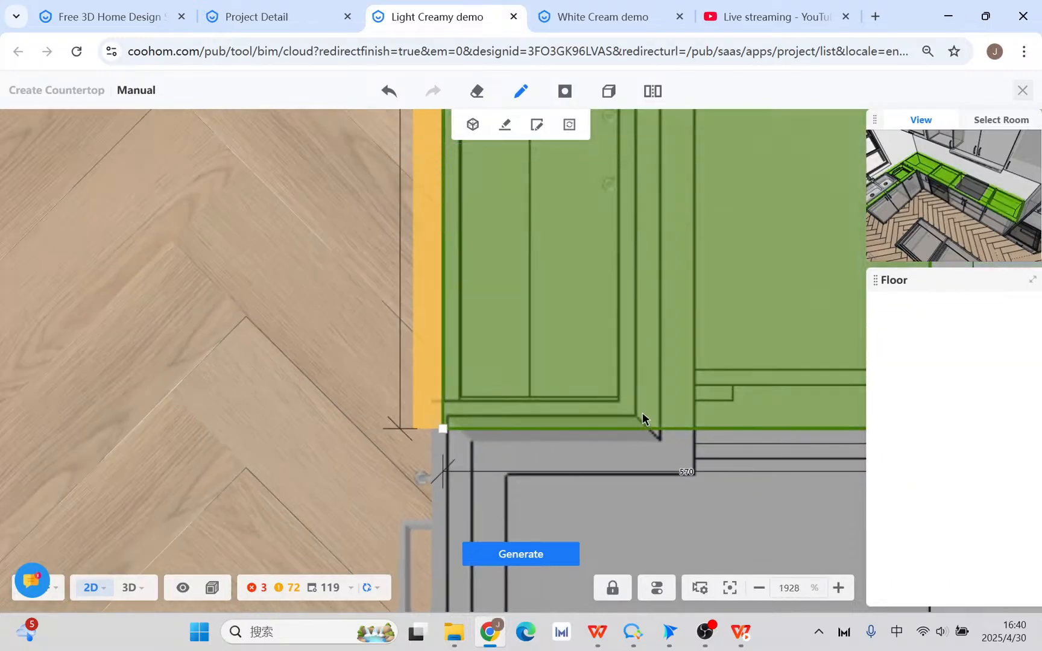
pyautogui.click(604, 431)
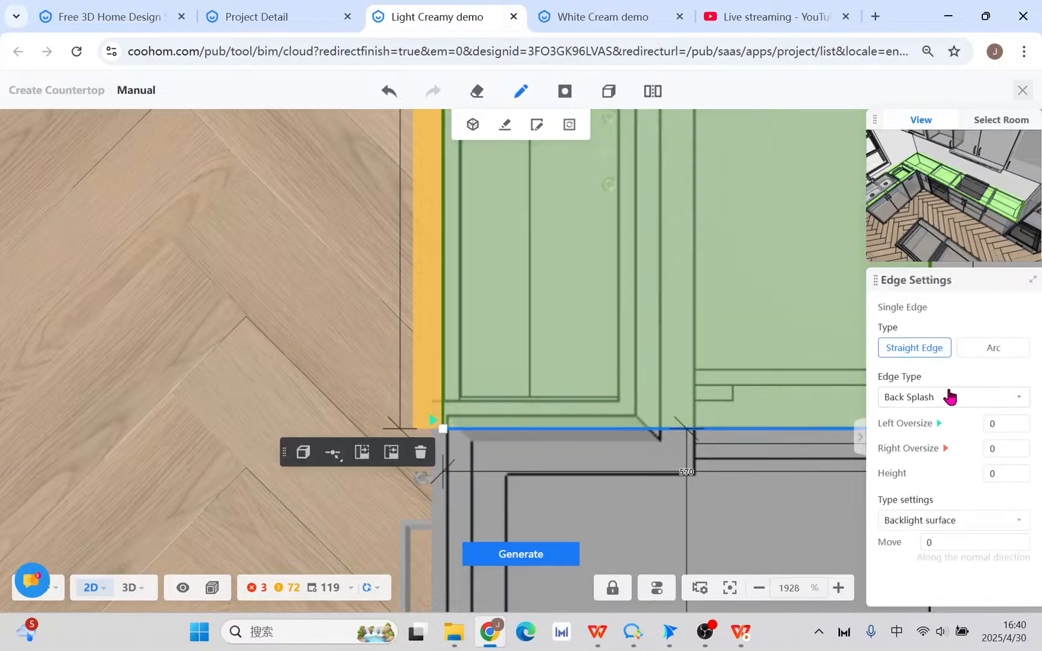
pyautogui.click(949, 397)
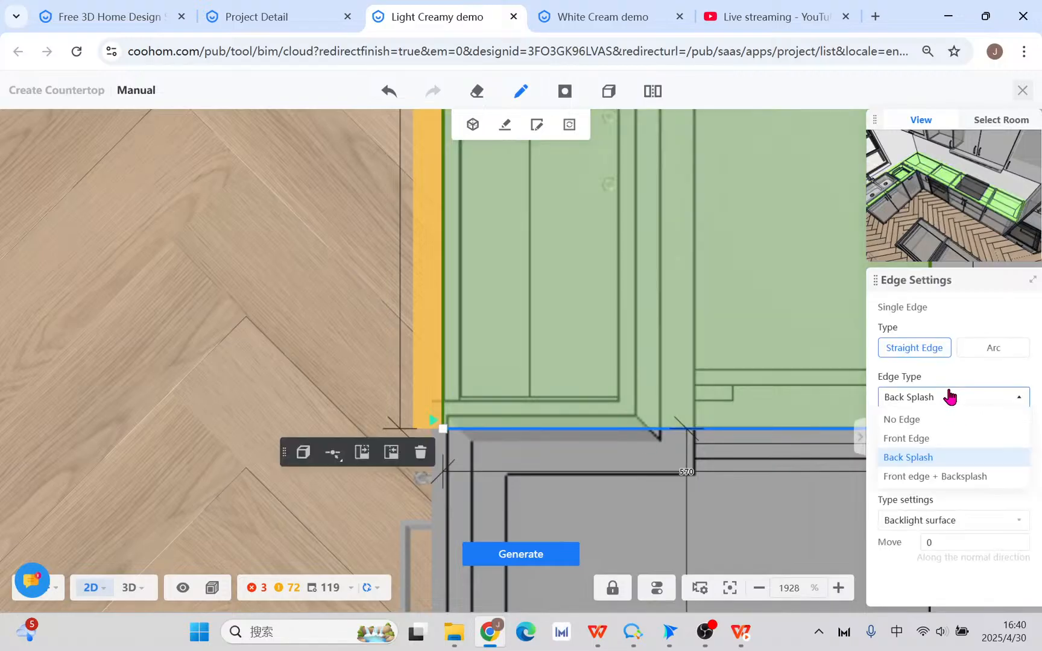
pyautogui.click(933, 426)
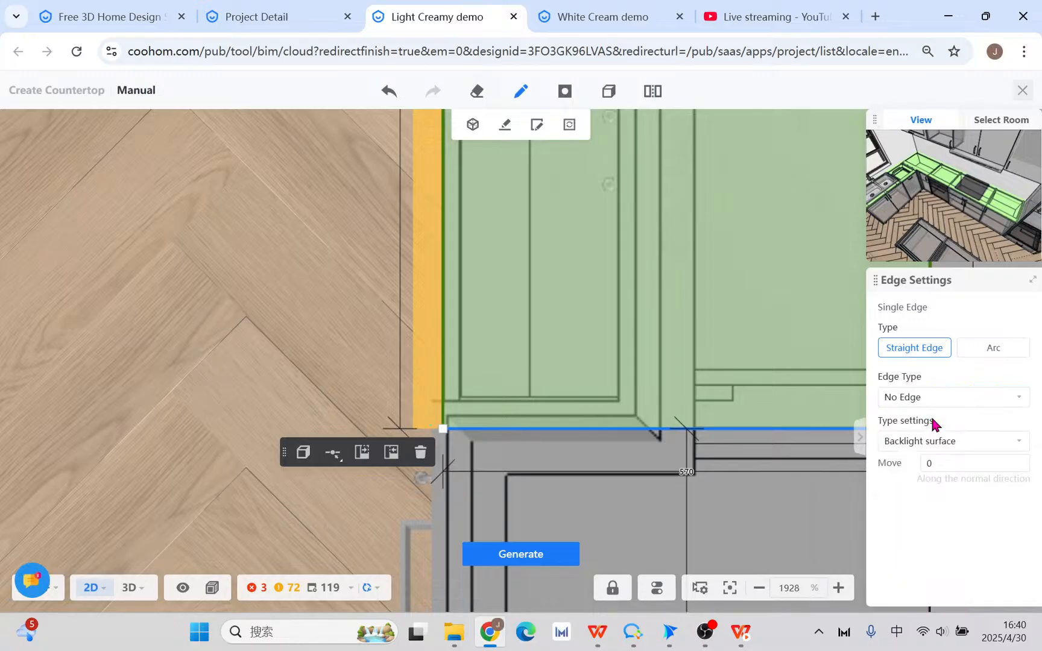
pyautogui.scroll(-1, 693, 422)
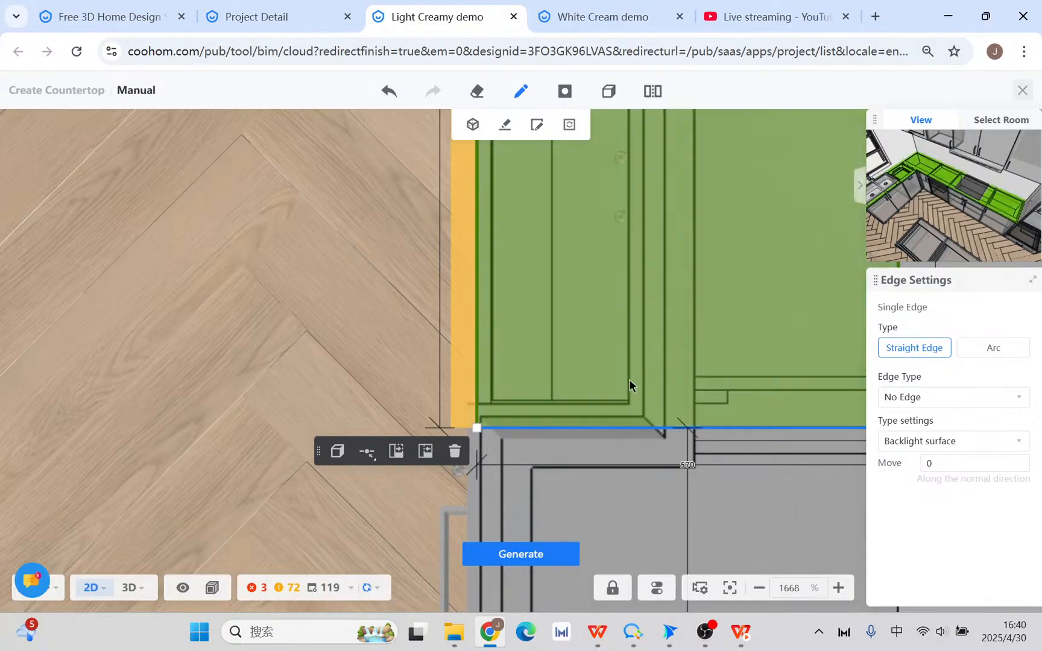
pyautogui.moveTo(596, 419); pyautogui.dragTo(595, 414)
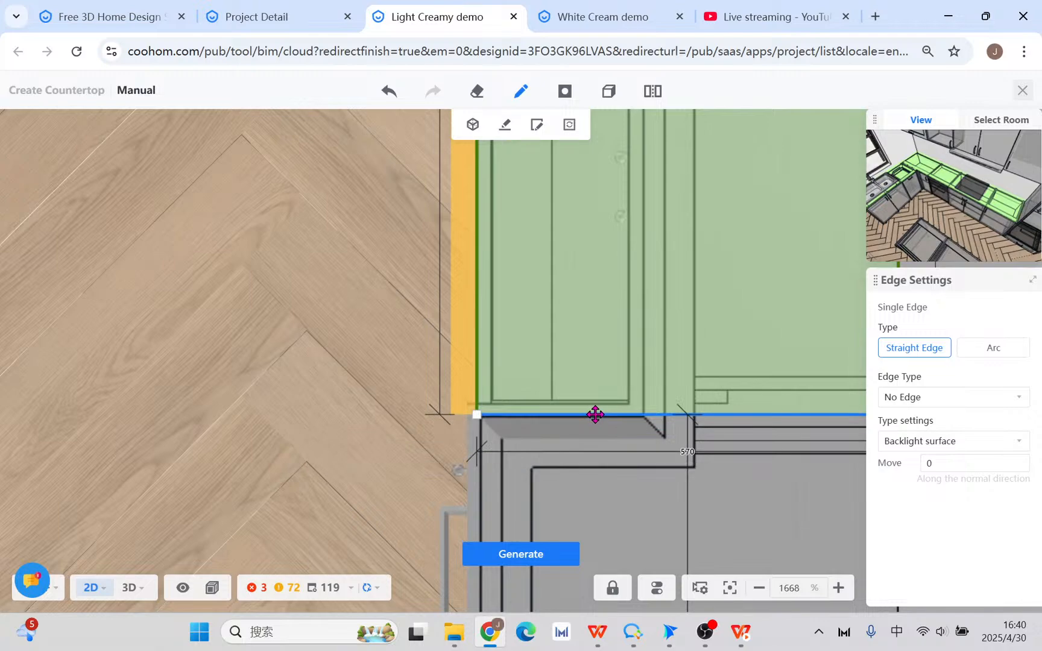
pyautogui.scroll(-2, 666, 412)
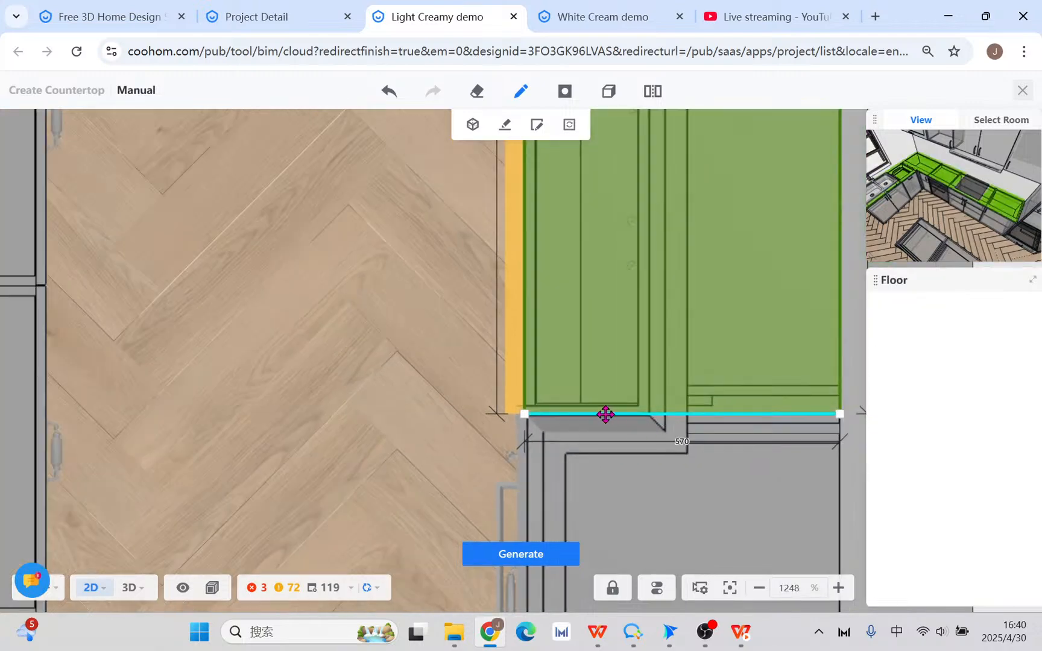
pyautogui.click(686, 414)
# - Add two breakpoints to the countertop's back edge, one on each side of the cooktop, 1491 and about 582 from the tall-cabinet end
pyautogui.scroll(-5, 577, 400)
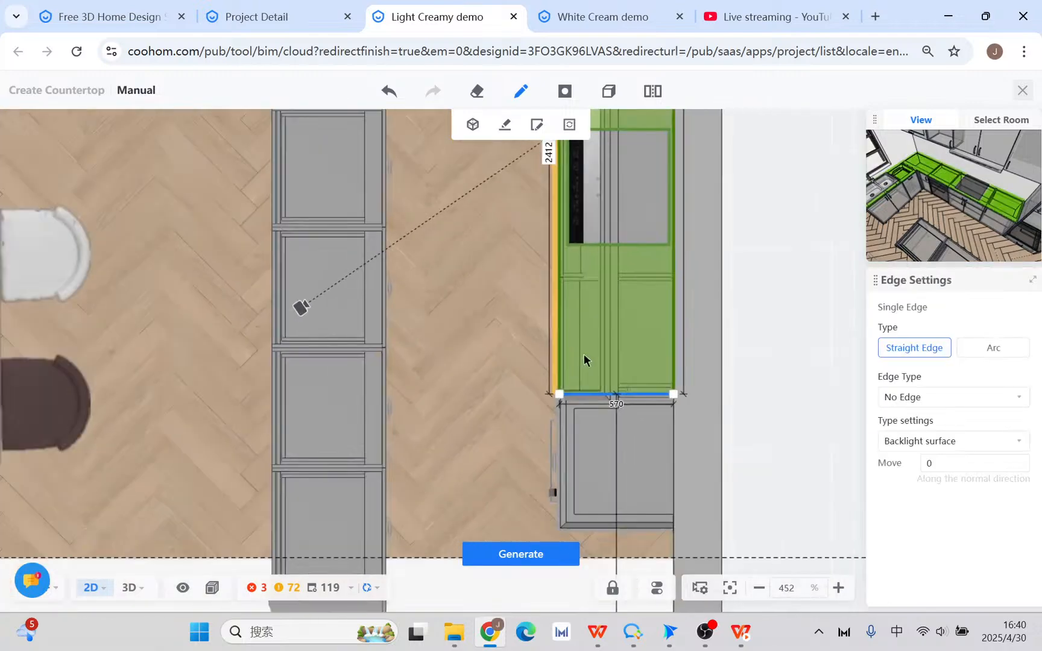
pyautogui.moveTo(477, 393); pyautogui.dragTo(458, 431)
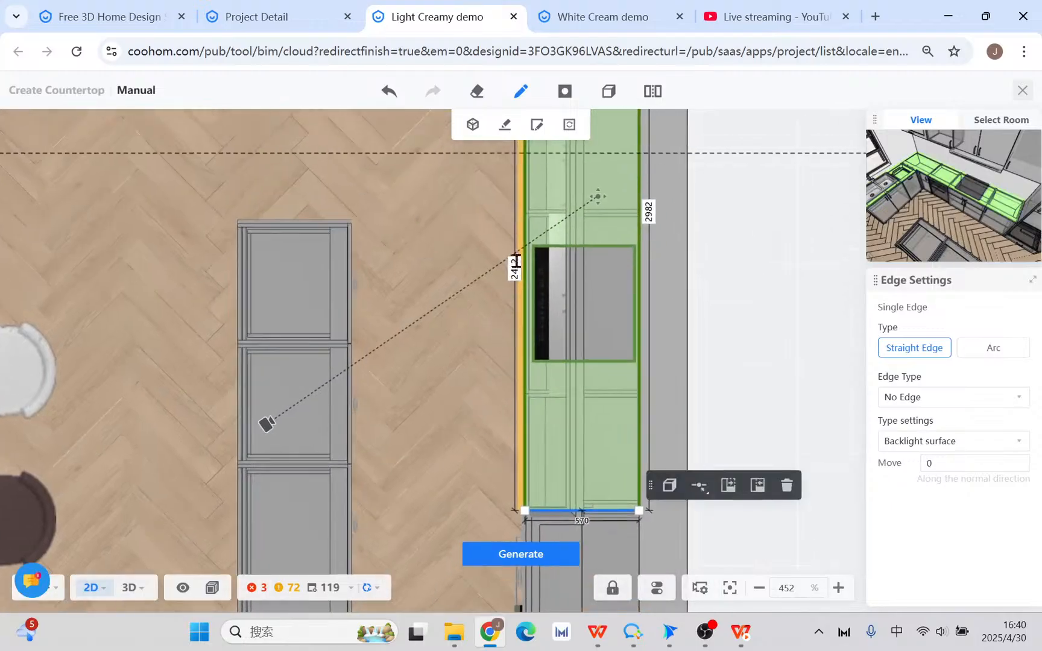
pyautogui.scroll(3, 589, 514)
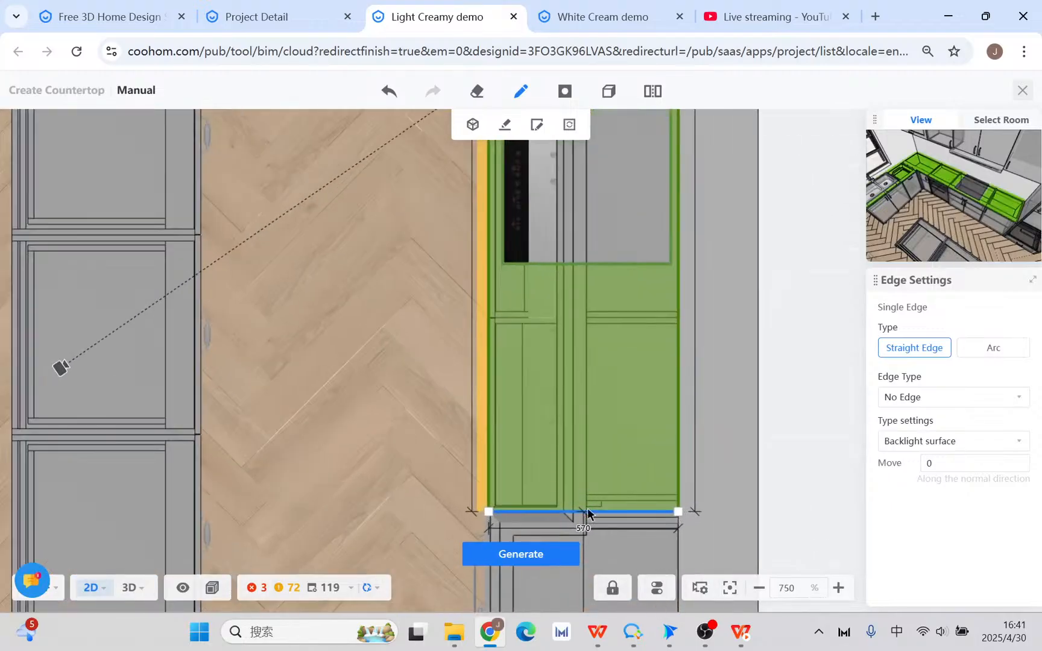
pyautogui.scroll(-3, 587, 512)
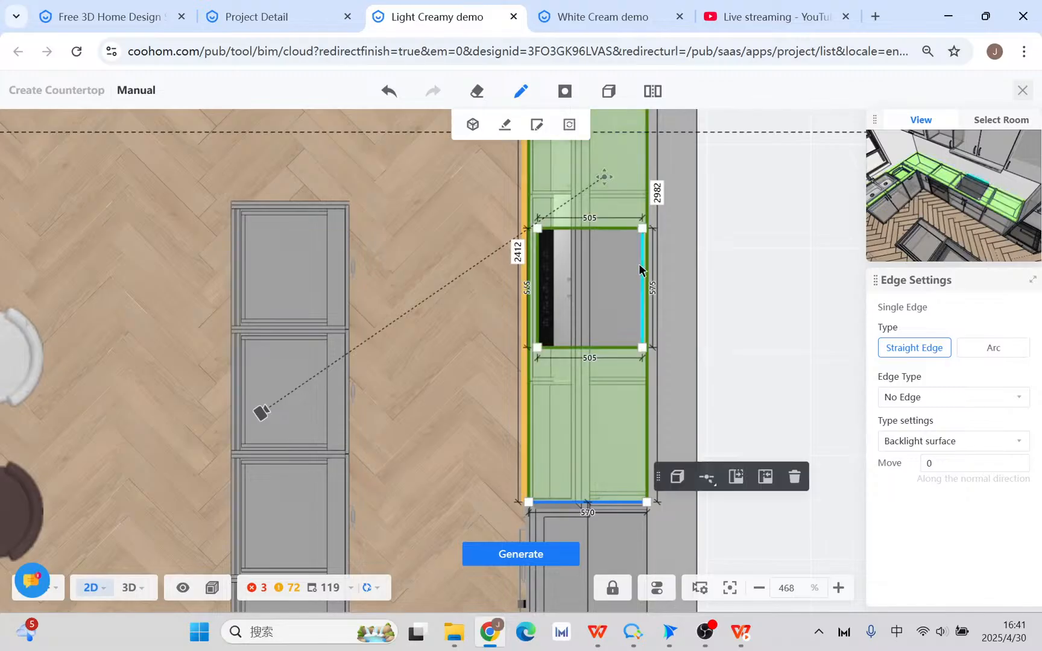
pyautogui.click(648, 255)
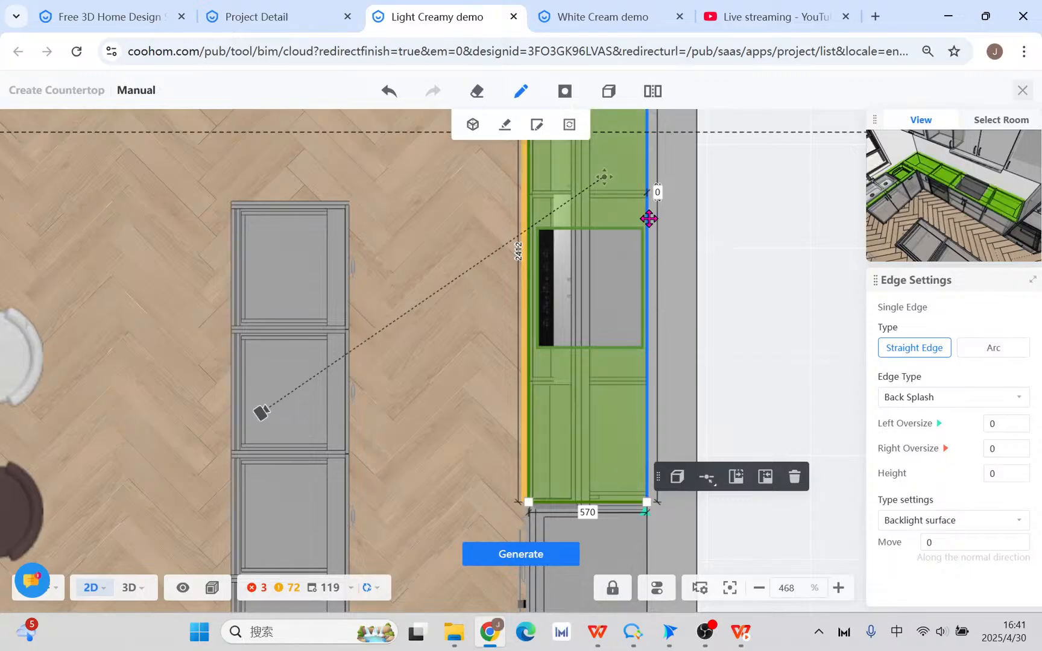
pyautogui.click(706, 476)
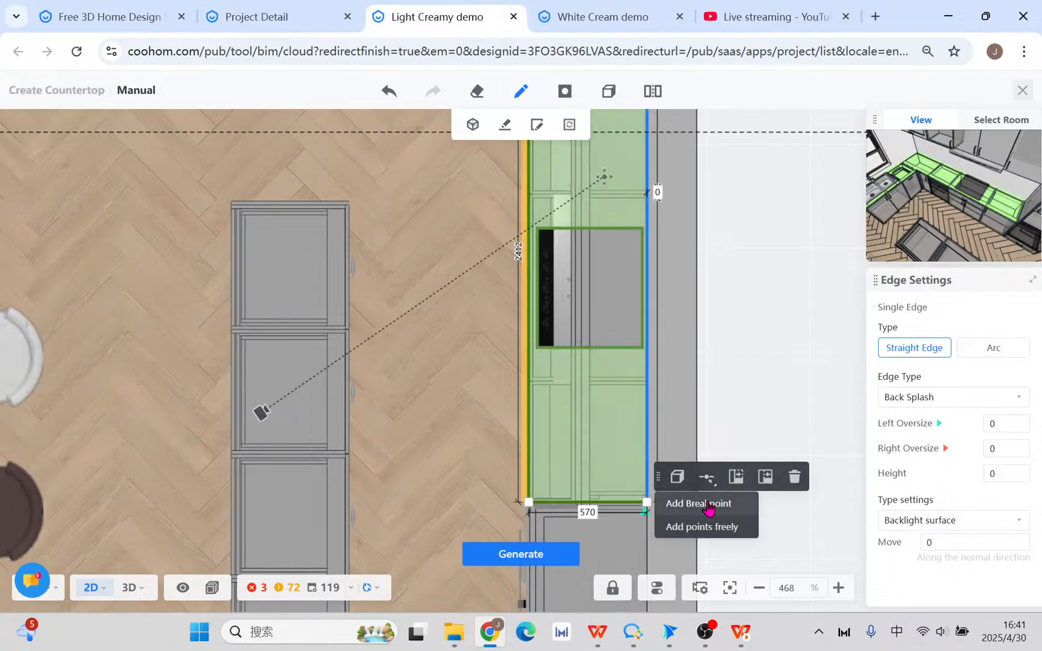
pyautogui.click(708, 505)
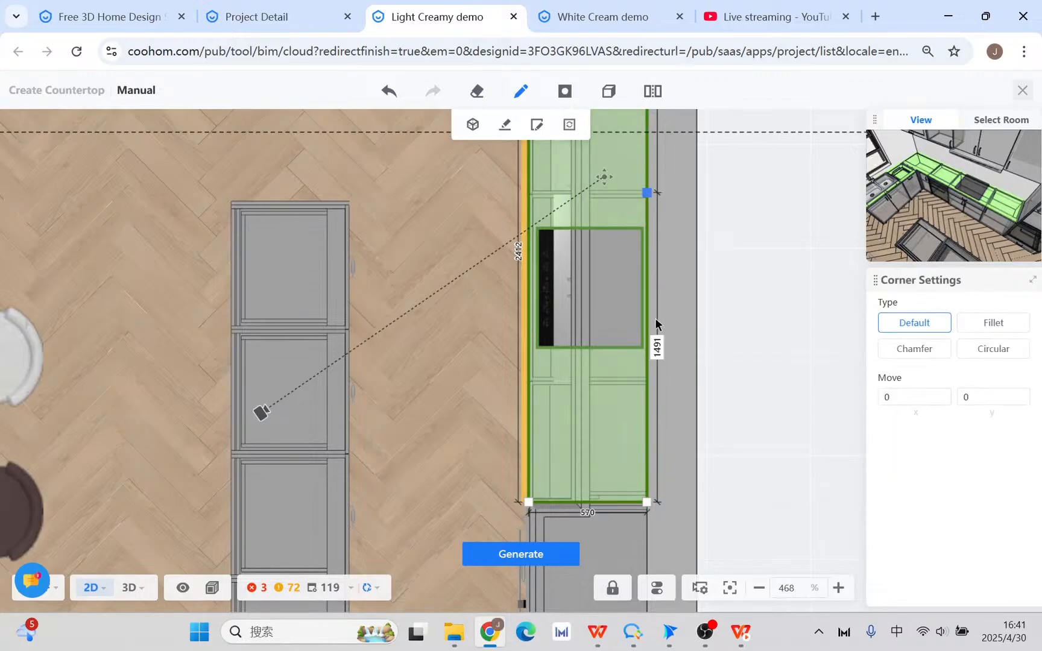
pyautogui.click(648, 252)
pyautogui.click(710, 171)
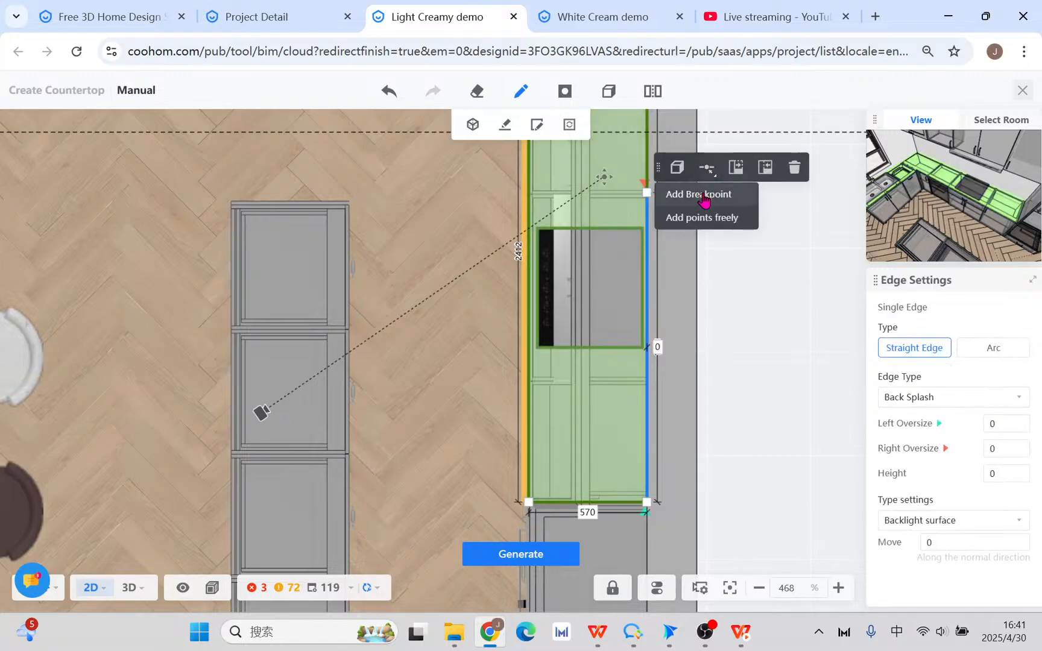
pyautogui.click(705, 197)
pyautogui.moveTo(647, 347); pyautogui.dragTo(652, 381)
pyautogui.click(746, 395)
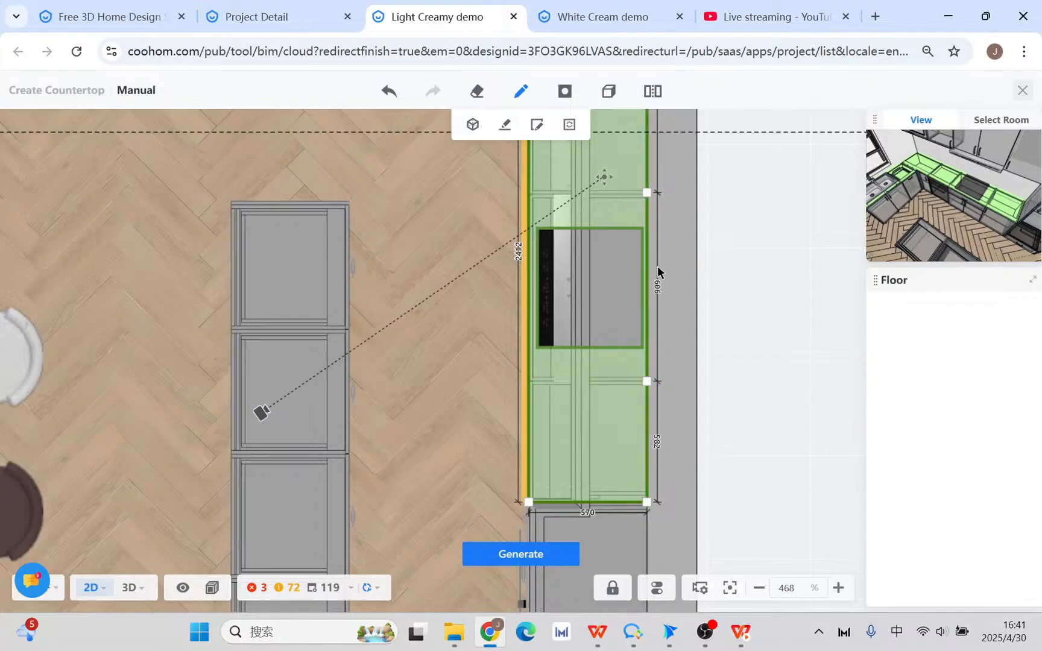
# - Set the back edge segment behind the cooktop to Back Splash with a height of 600 and regenerate the countertop
pyautogui.click(649, 228)
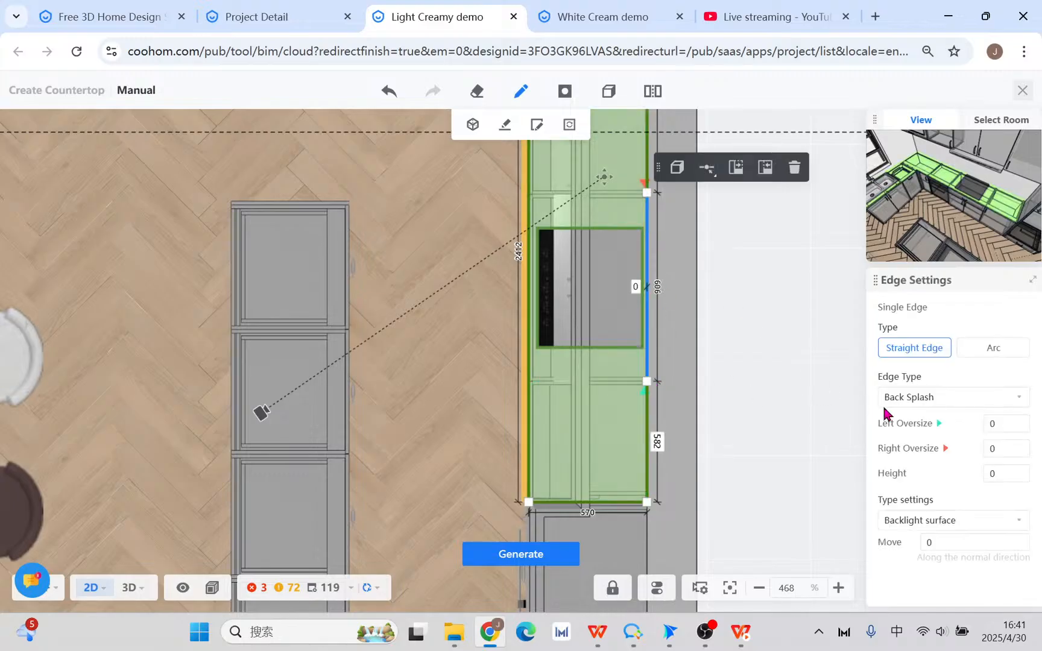
pyautogui.click(968, 395)
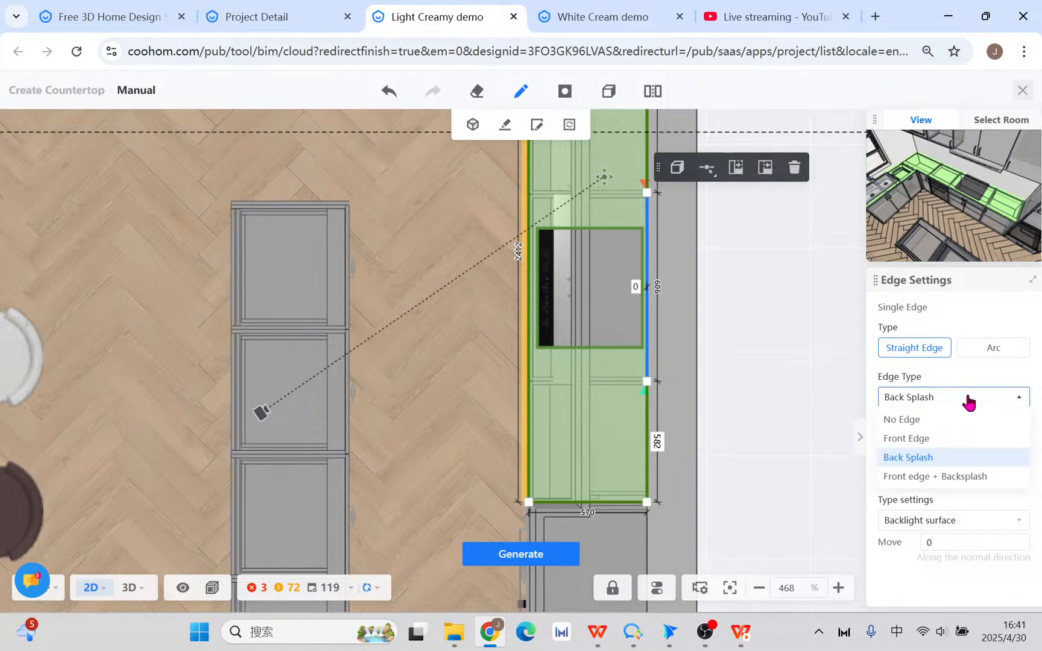
pyautogui.click(945, 458)
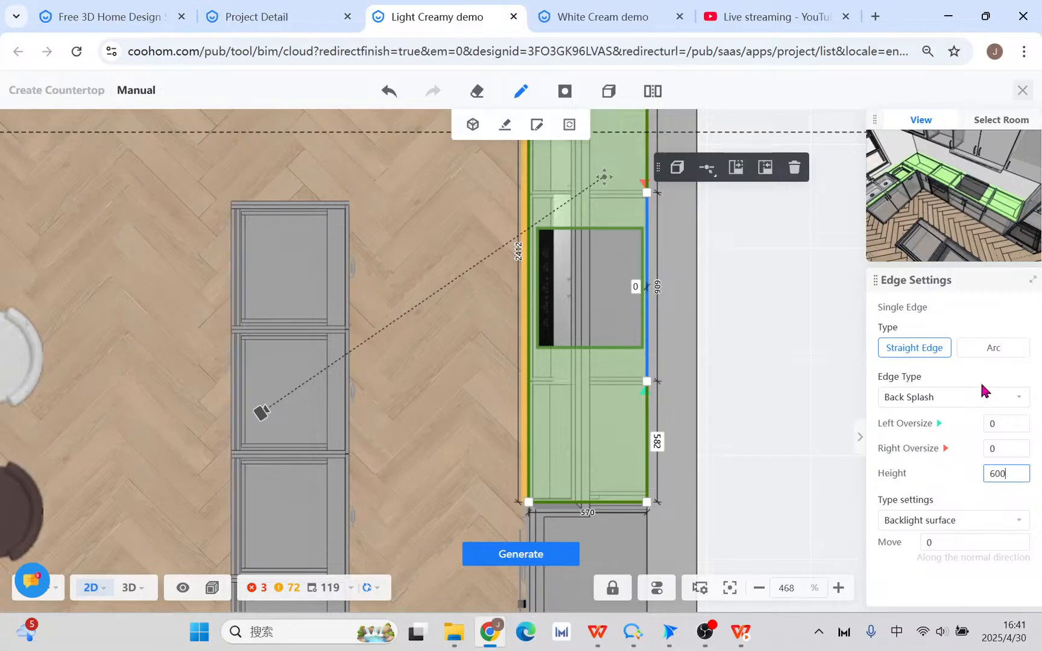
pyautogui.click(550, 553)
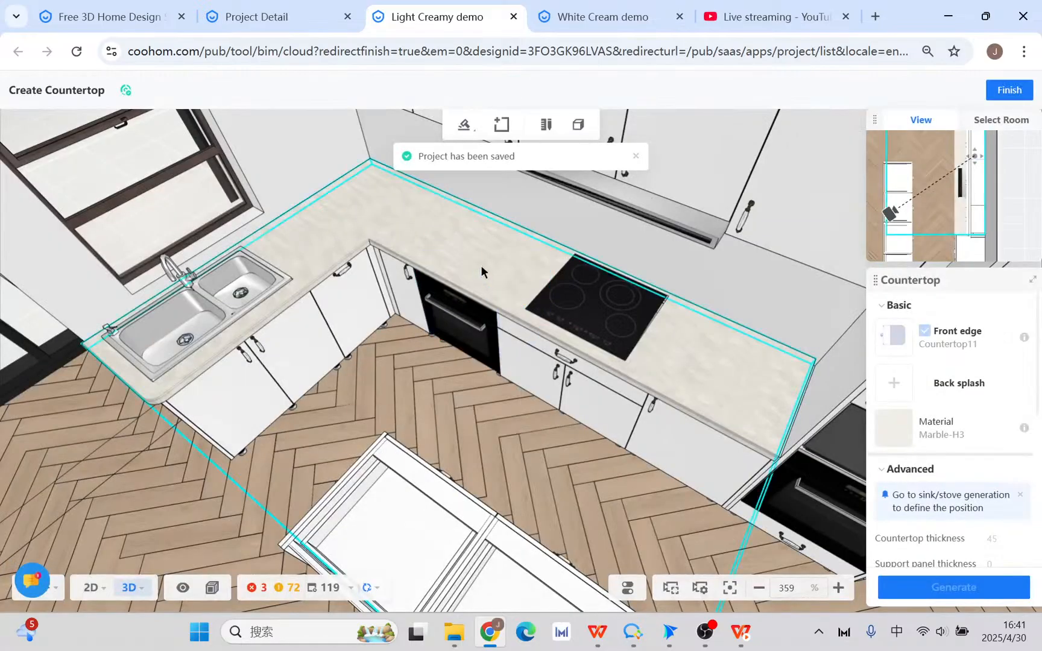
# - Try to generate a freely drawn back splash, 900 long, along the countertop's back edge behind the cooktop
pyautogui.click(481, 266)
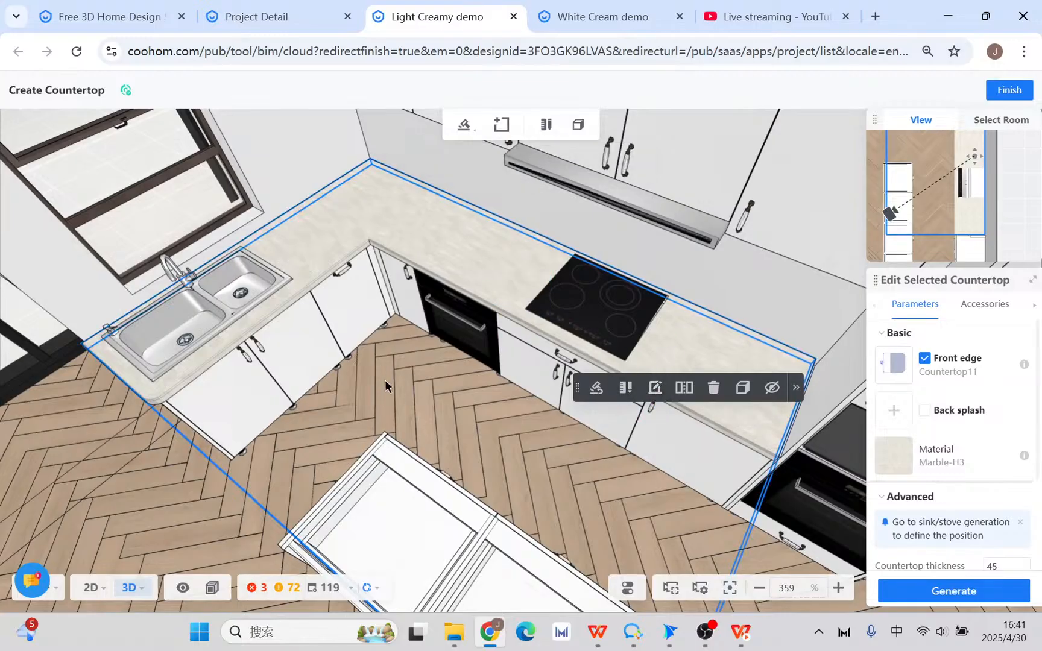
pyautogui.moveTo(386, 379); pyautogui.dragTo(472, 391)
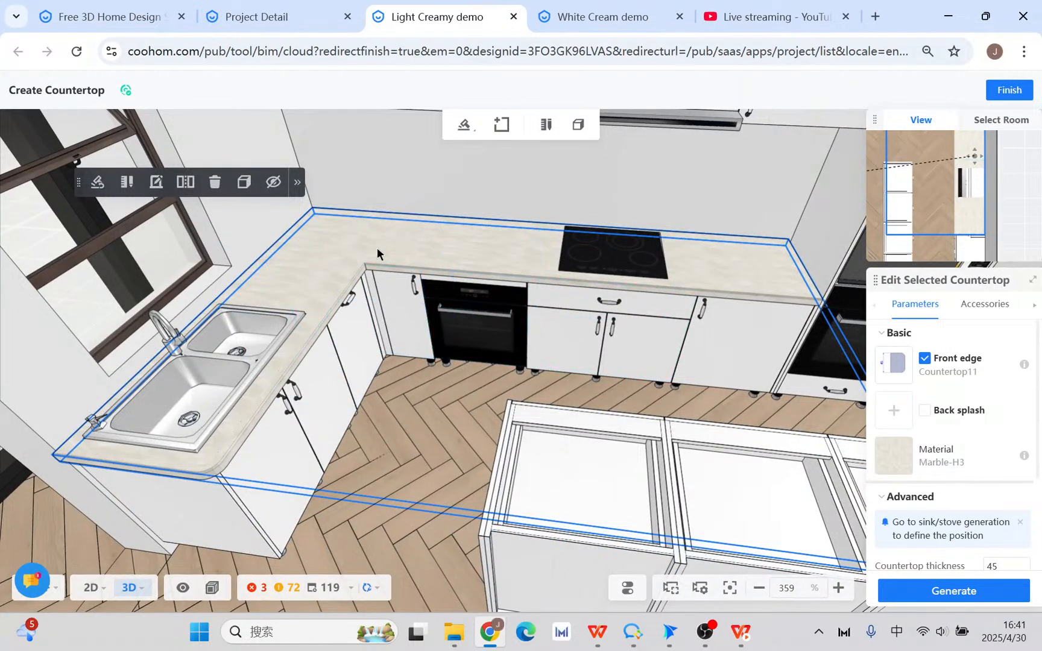
pyautogui.click(155, 181)
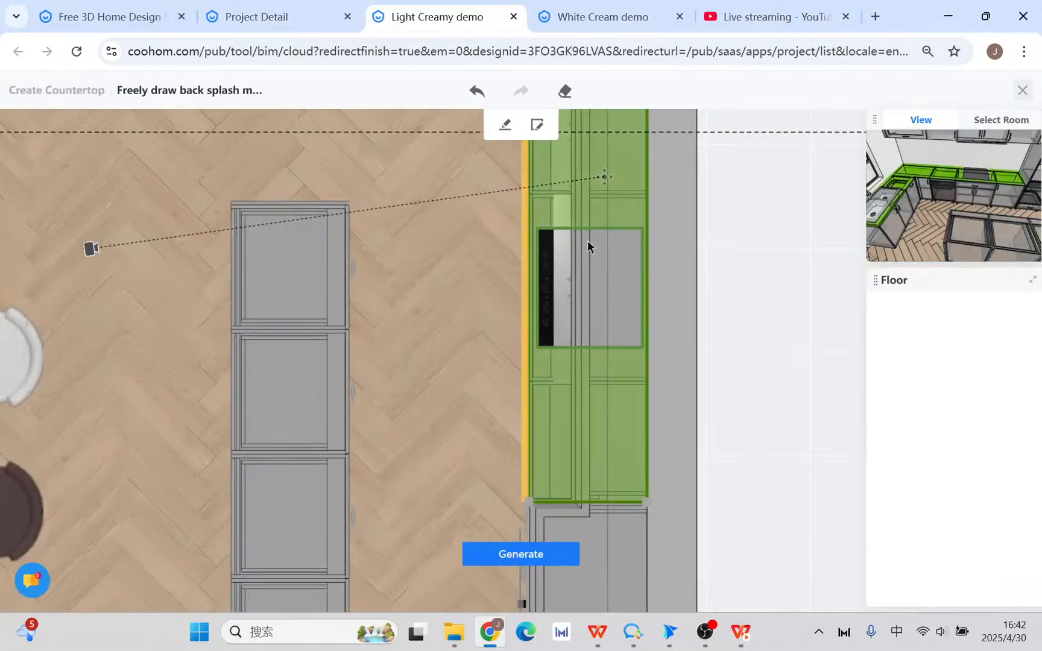
pyautogui.scroll(5, 650, 244)
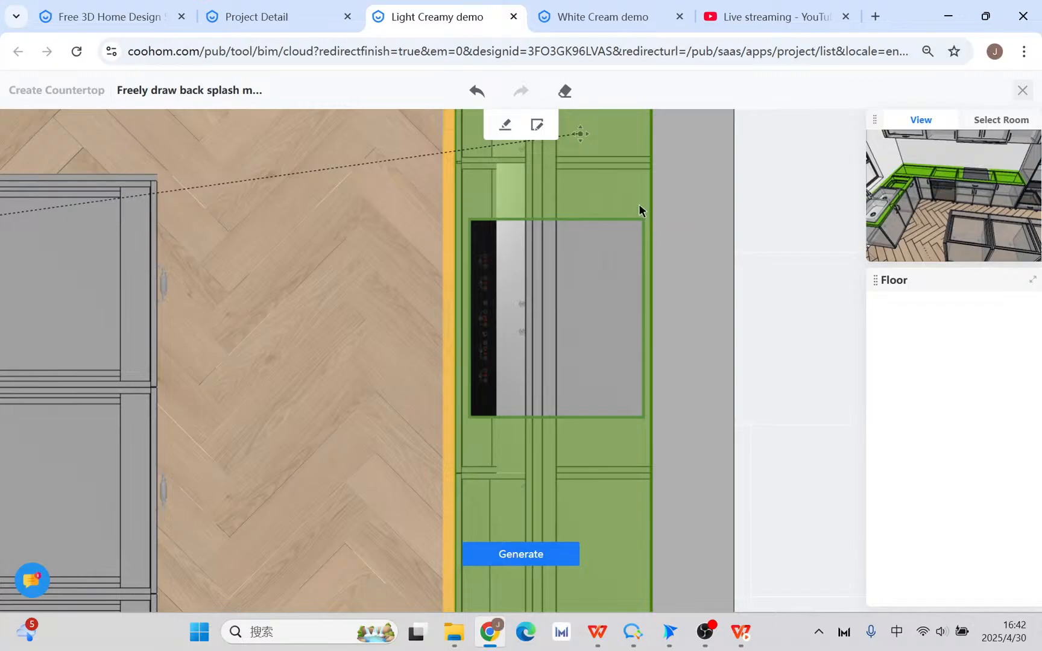
pyautogui.click(506, 126)
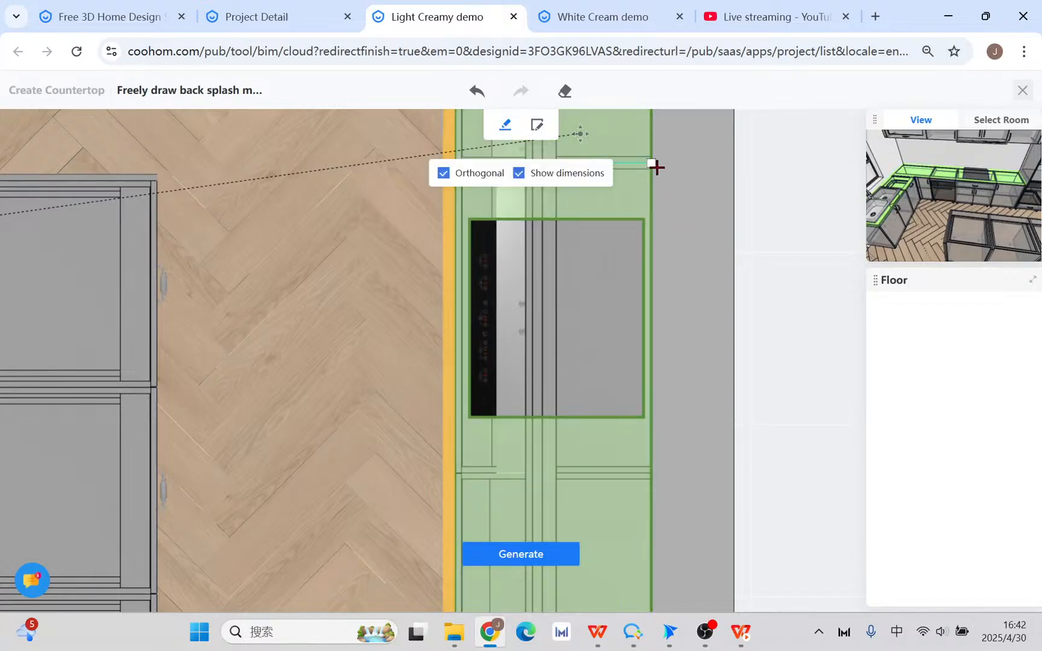
pyautogui.click(663, 469)
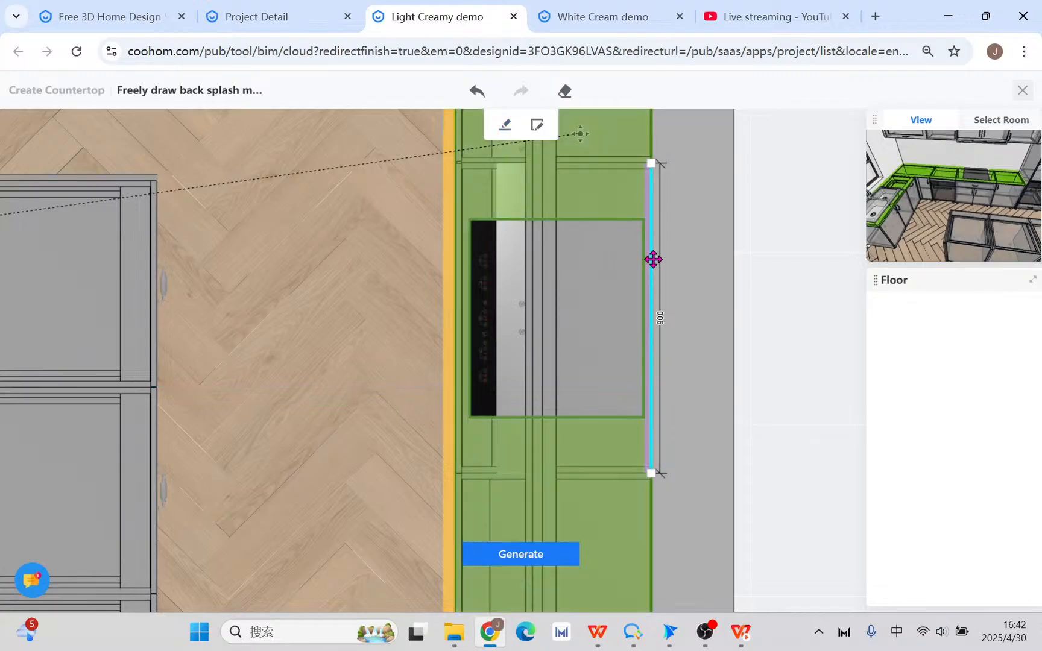
pyautogui.click(653, 259)
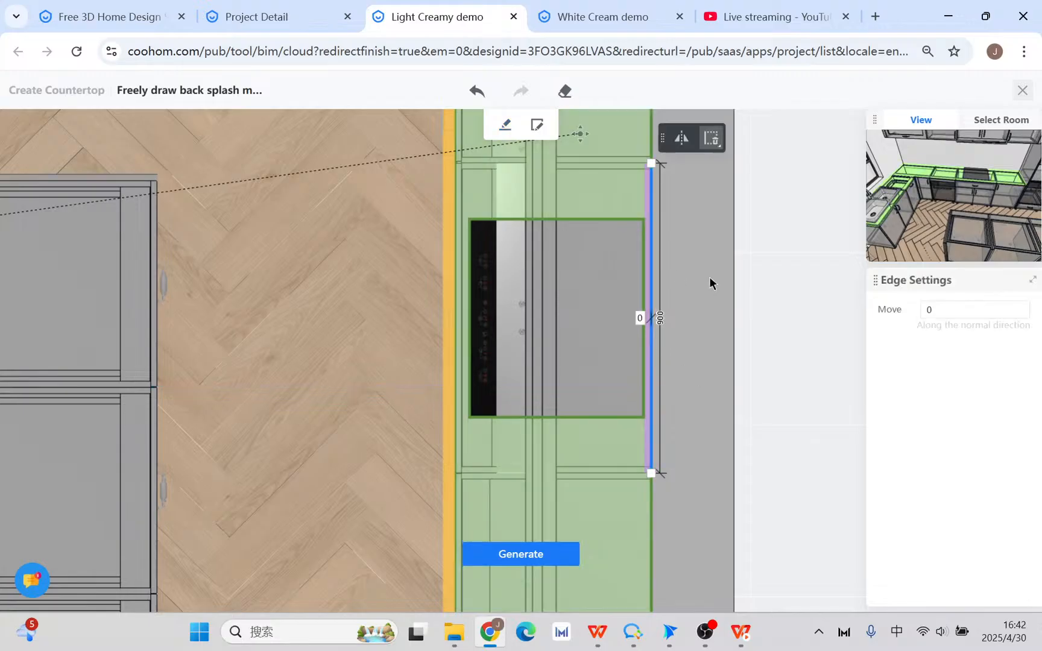
pyautogui.click(546, 558)
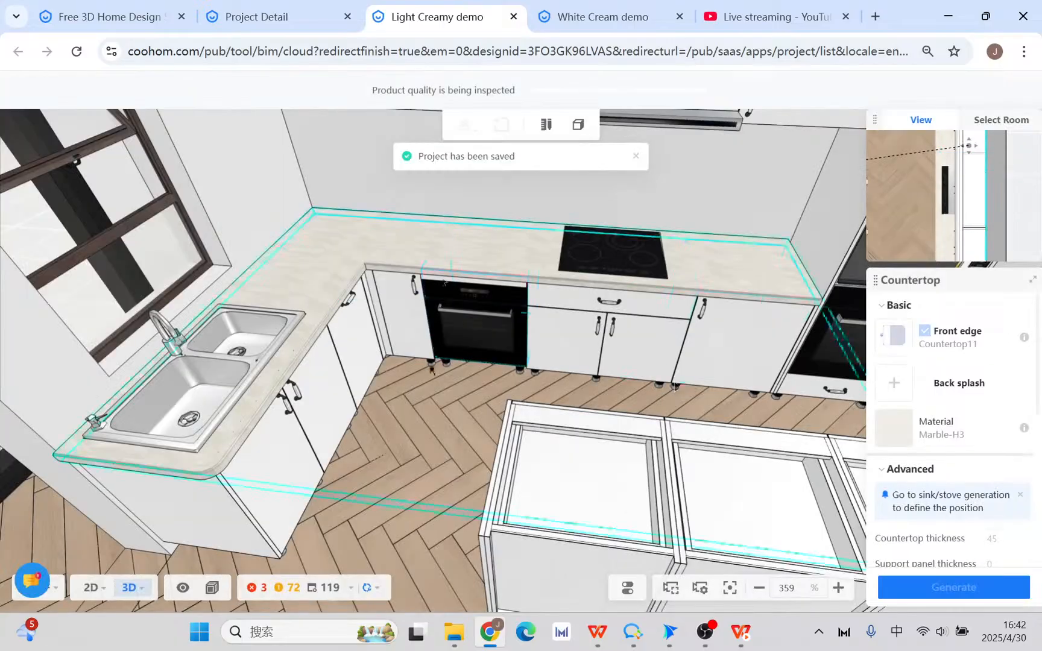
# - Set the fillet radius of the countertop's inner corner, where the sink run meets the cooktop run, to 60
pyautogui.scroll(-3, 988, 476)
pyautogui.scroll(-4, 988, 477)
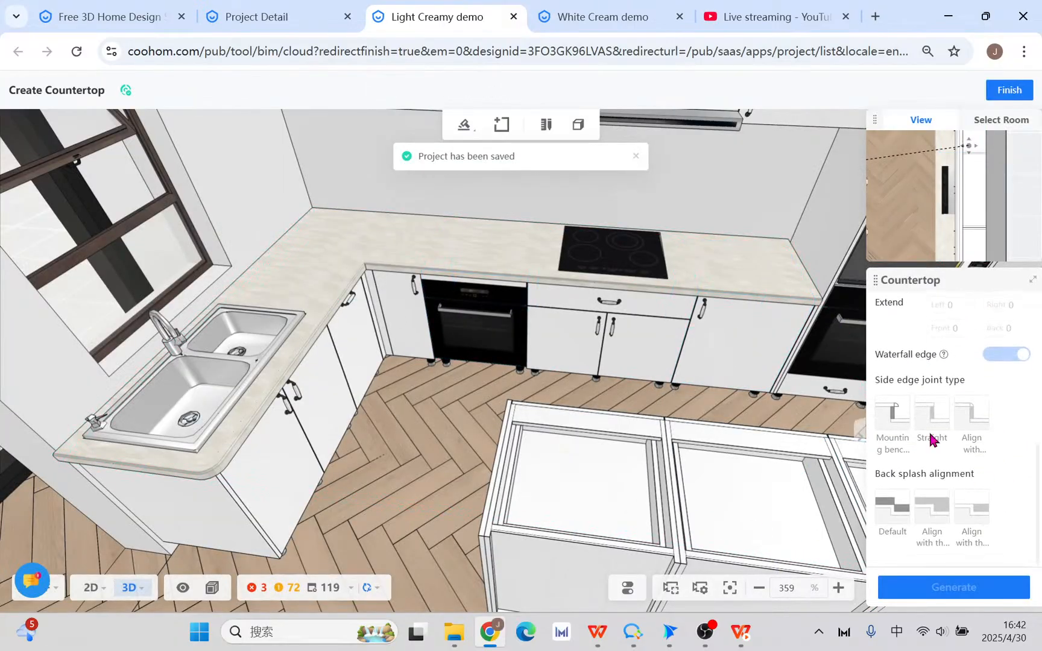
pyautogui.click(732, 279)
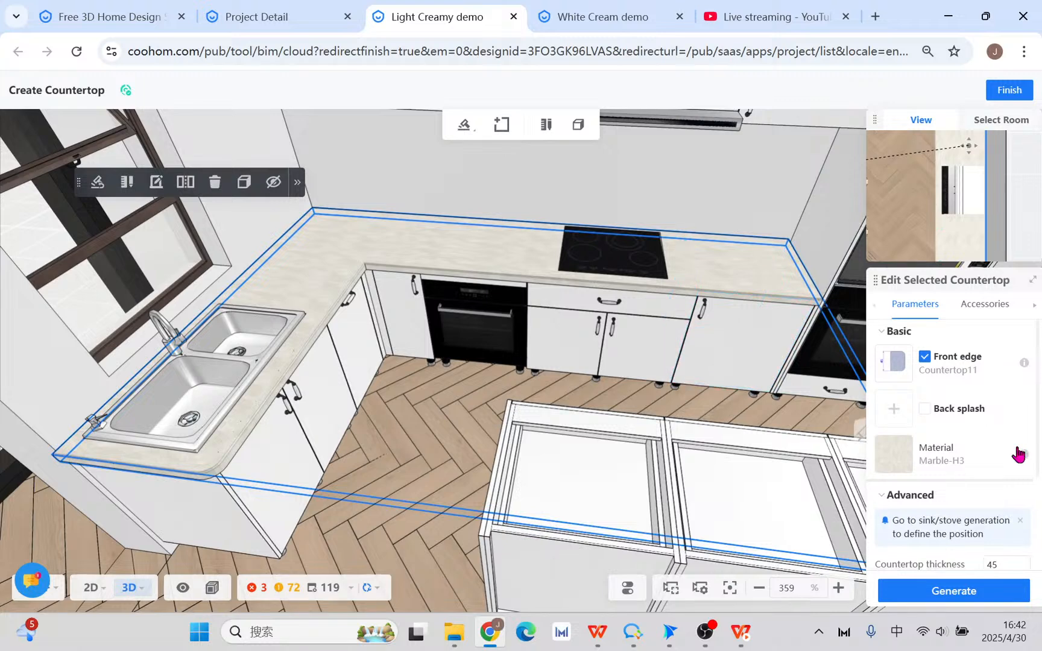
pyautogui.scroll(-3, 1001, 476)
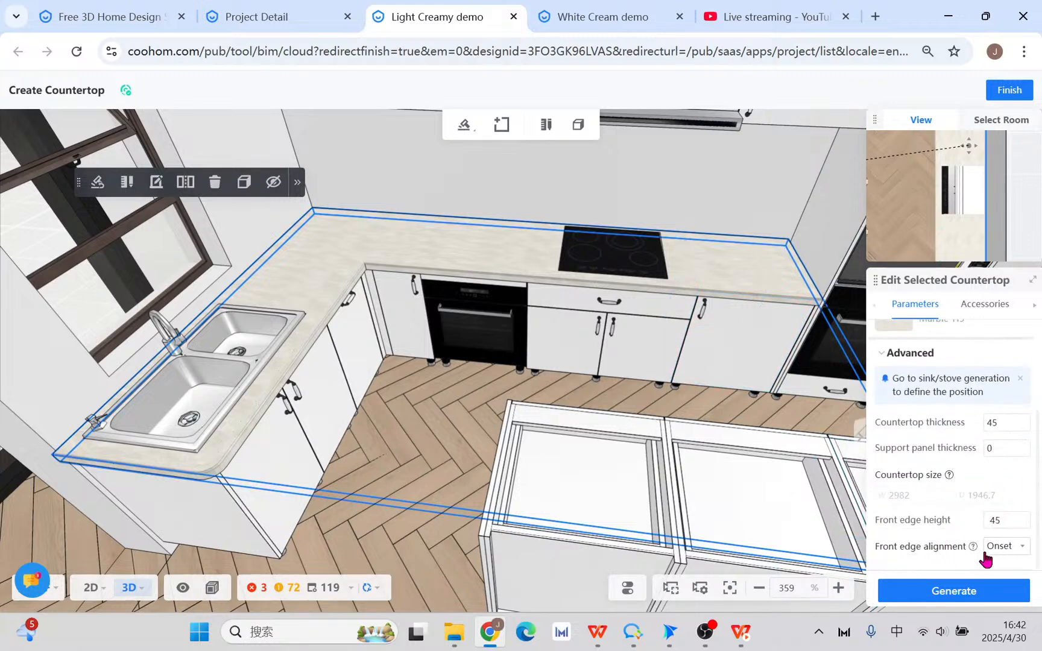
pyautogui.click(130, 186)
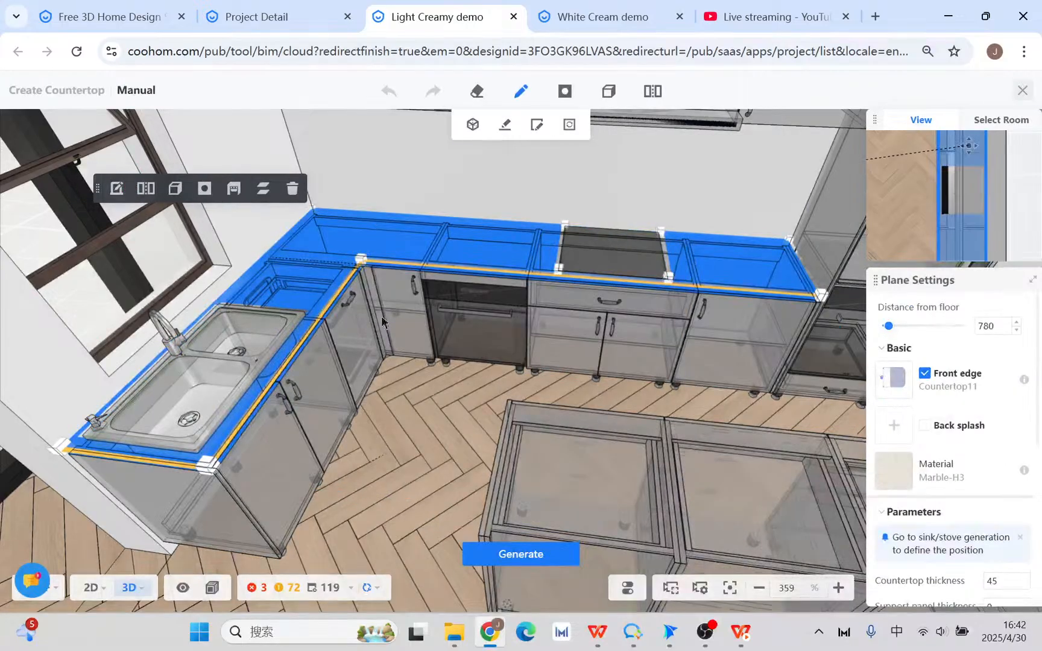
pyautogui.click(90, 588)
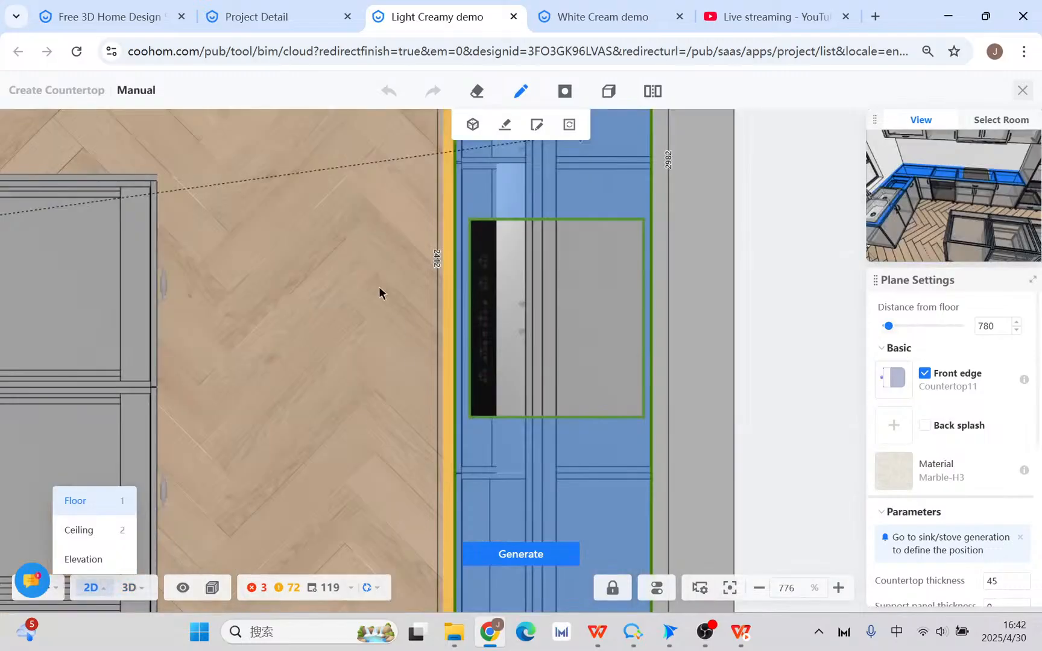
pyautogui.moveTo(414, 327); pyautogui.dragTo(449, 528)
pyautogui.scroll(4, 236, 244)
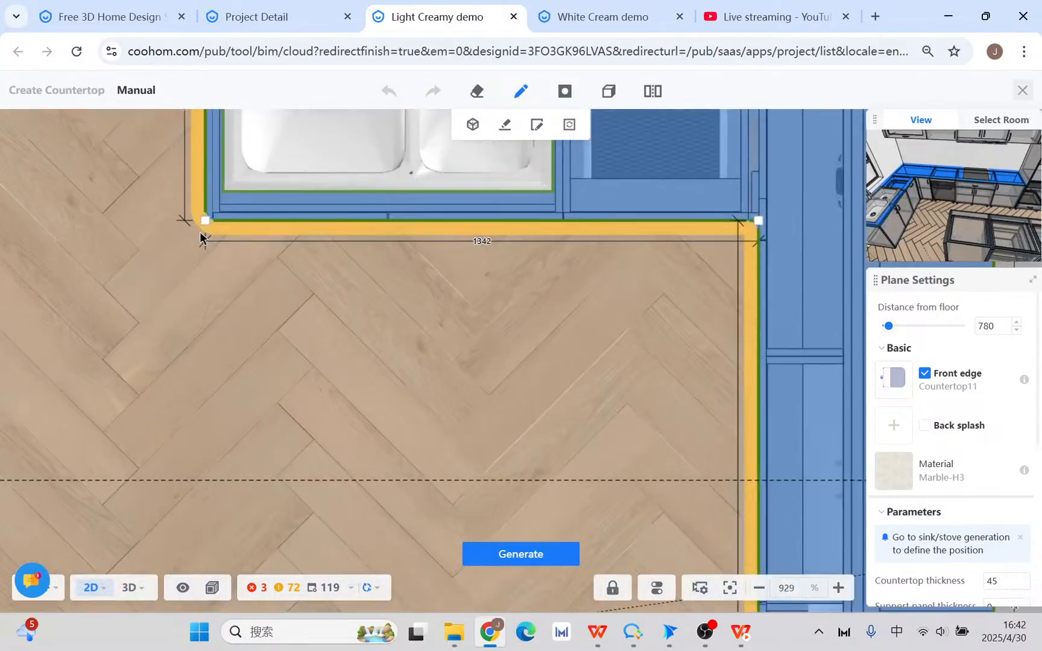
pyautogui.click(758, 221)
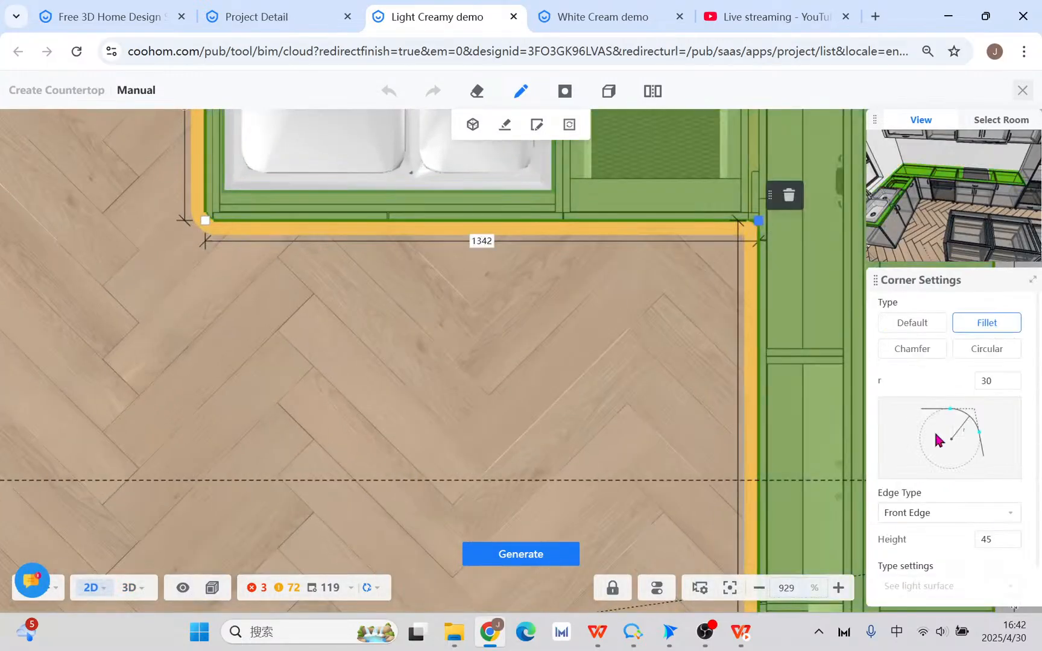
pyautogui.click(998, 379)
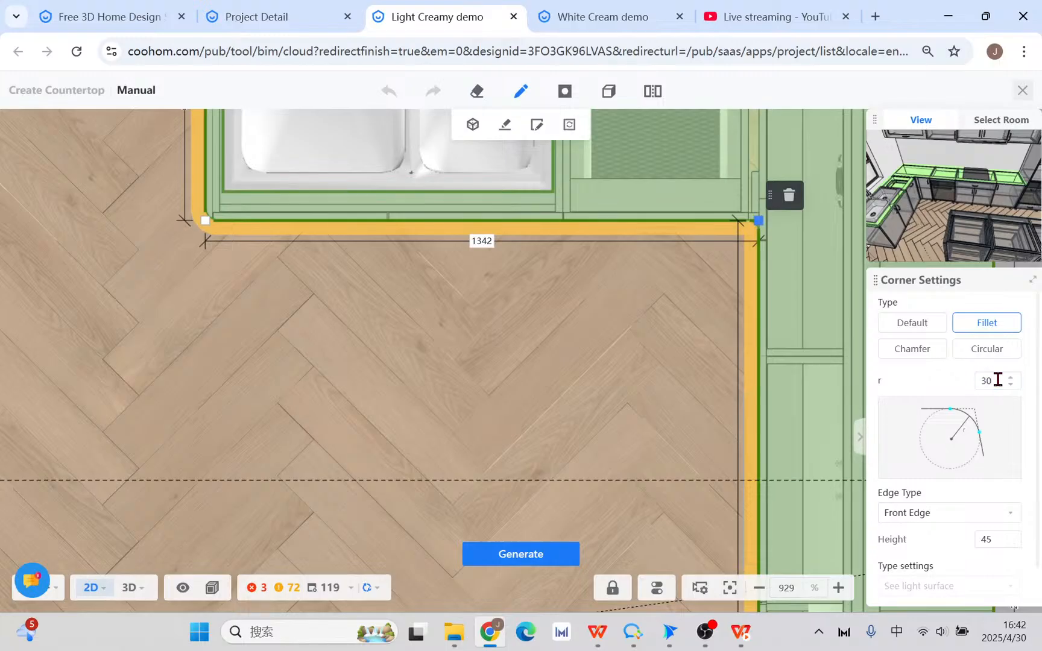
pyautogui.scroll(-5, 698, 373)
pyautogui.scroll(3, 603, 483)
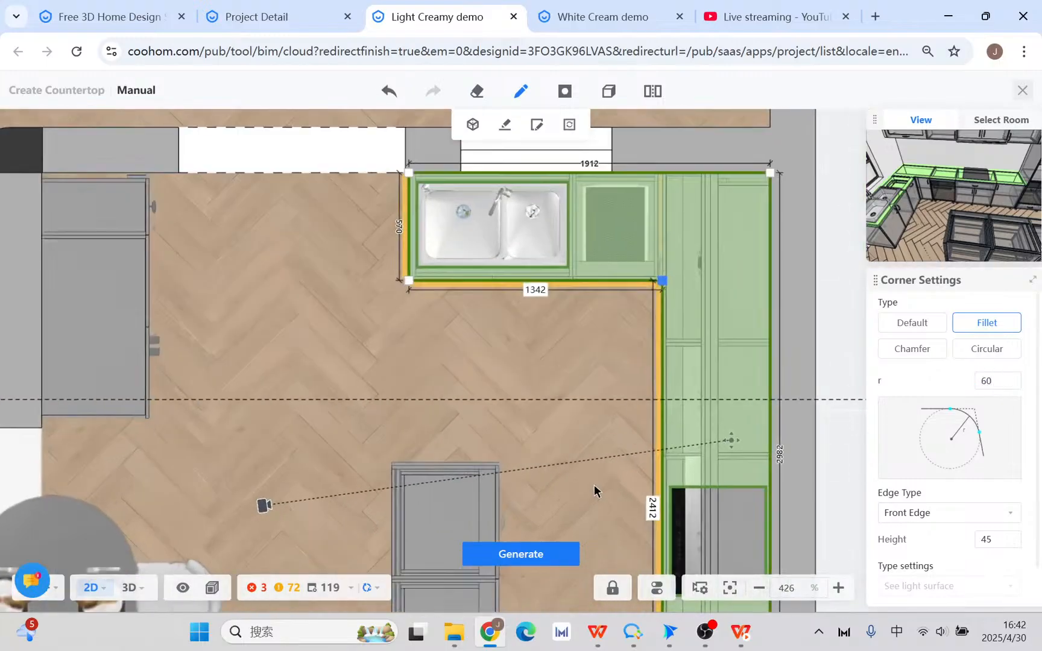
# - Check the Back Splash settings of the long back edge behind the cooktop and regenerate the countertop
pyautogui.scroll(-2, 529, 345)
pyautogui.click(618, 284)
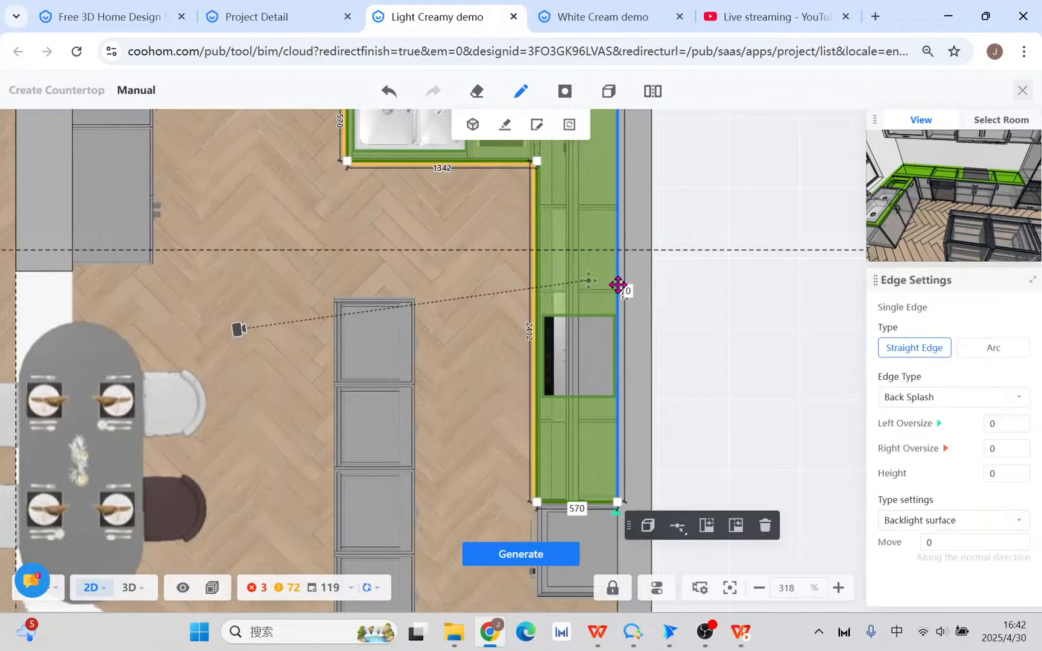
pyautogui.click(1012, 400)
pyautogui.click(1006, 400)
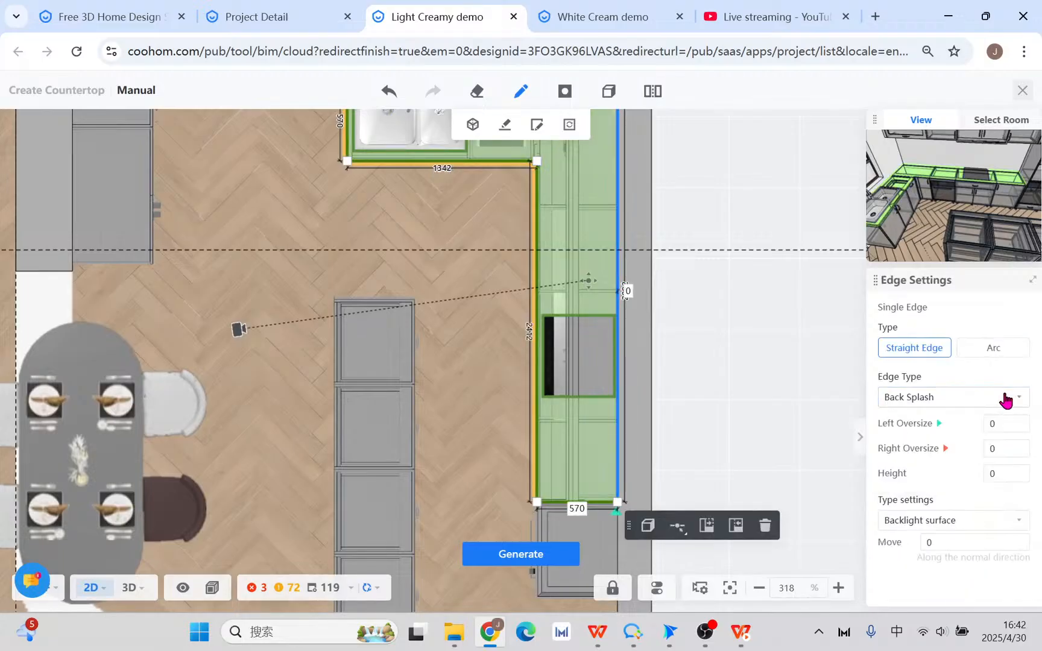
pyautogui.click(1004, 475)
pyautogui.click(537, 556)
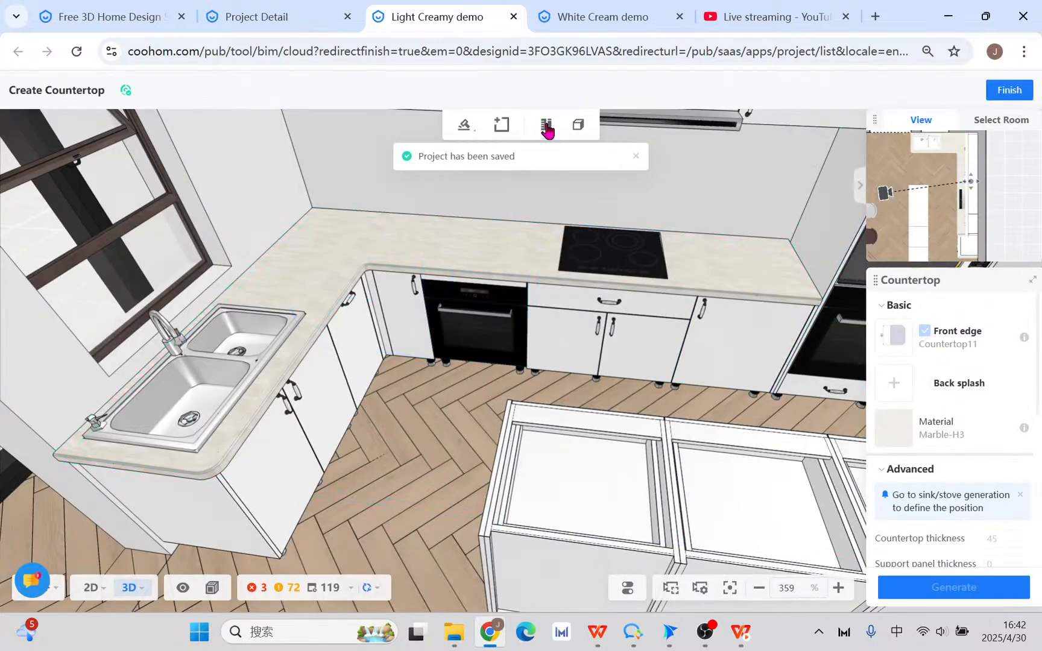
# - Finish countertop editing and freely draw a 900 back splash line on the back edge behind the cooktop
pyautogui.click(1011, 89)
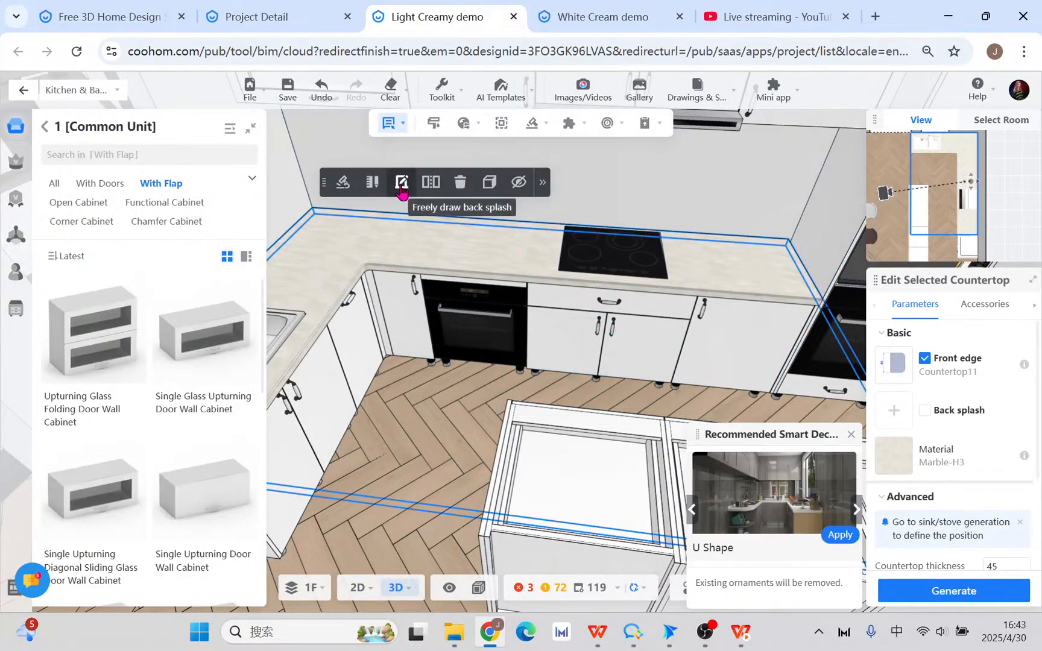
pyautogui.click(402, 182)
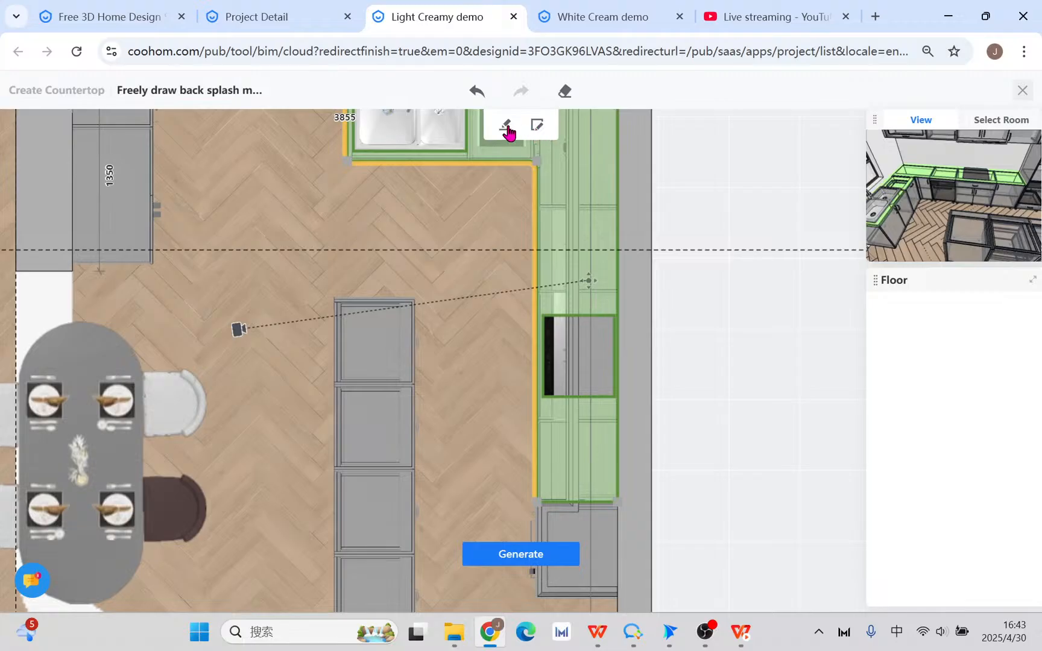
pyautogui.click(505, 125)
pyautogui.scroll(2, 617, 315)
pyautogui.click(616, 279)
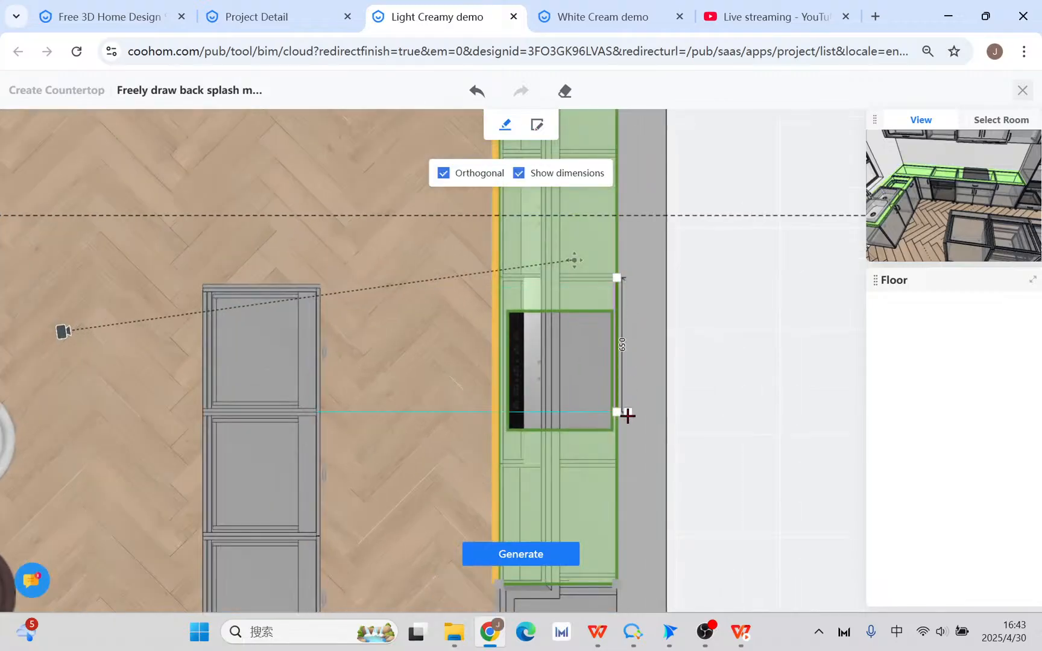
pyautogui.rightClick(695, 380)
pyautogui.rightClick(695, 380)
pyautogui.scroll(2, 640, 324)
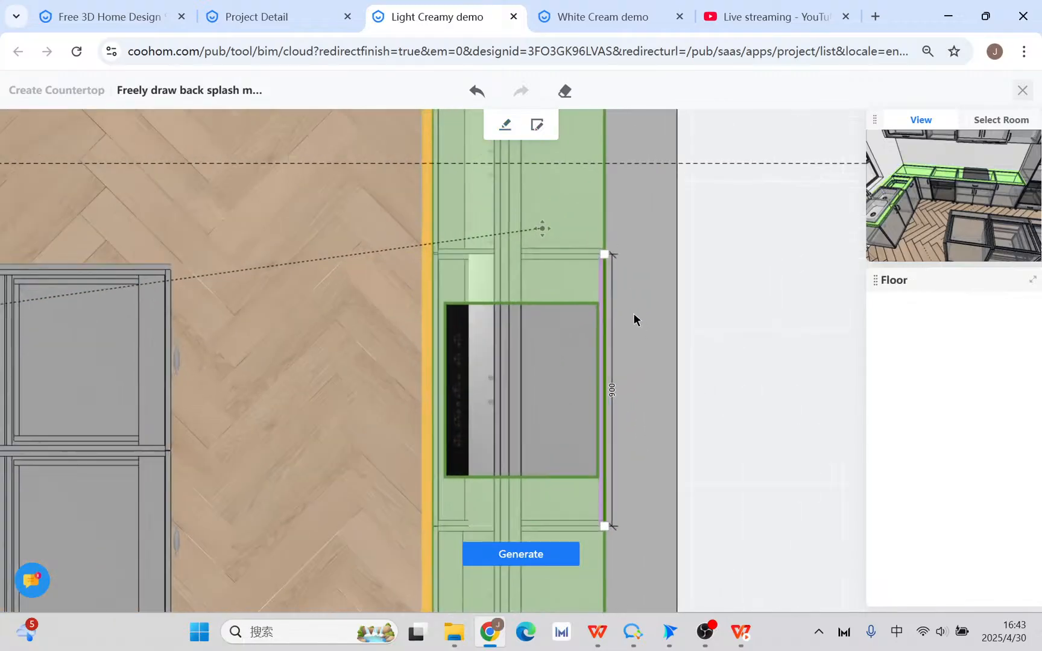
# - Flip the drawn back splash segment to the other side and back, and try to generate it
pyautogui.click(605, 284)
pyautogui.click(666, 230)
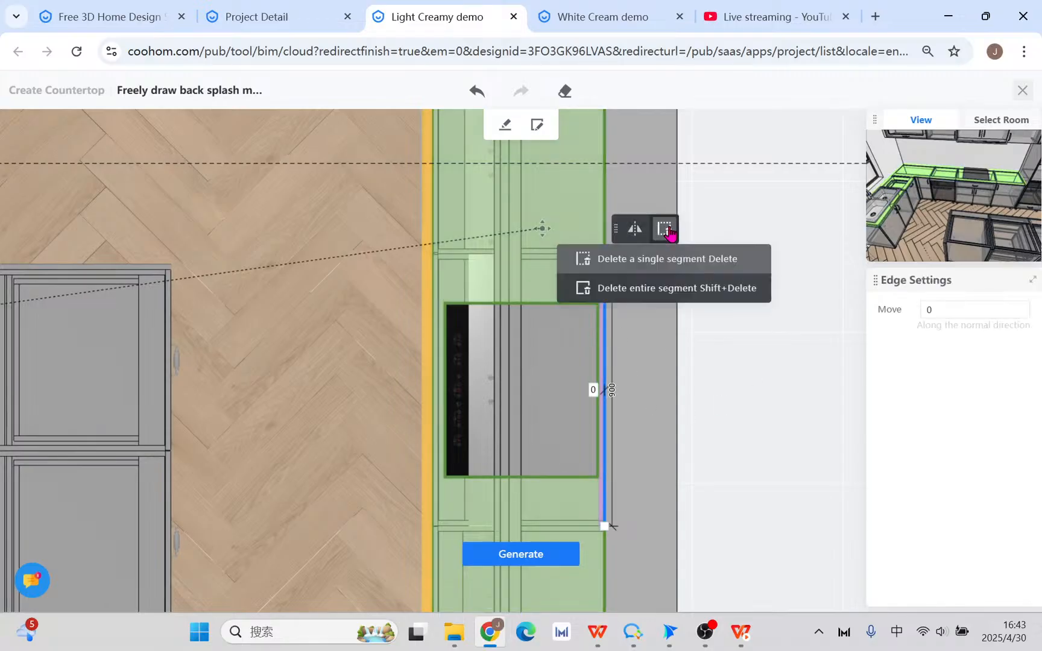
pyautogui.click(635, 230)
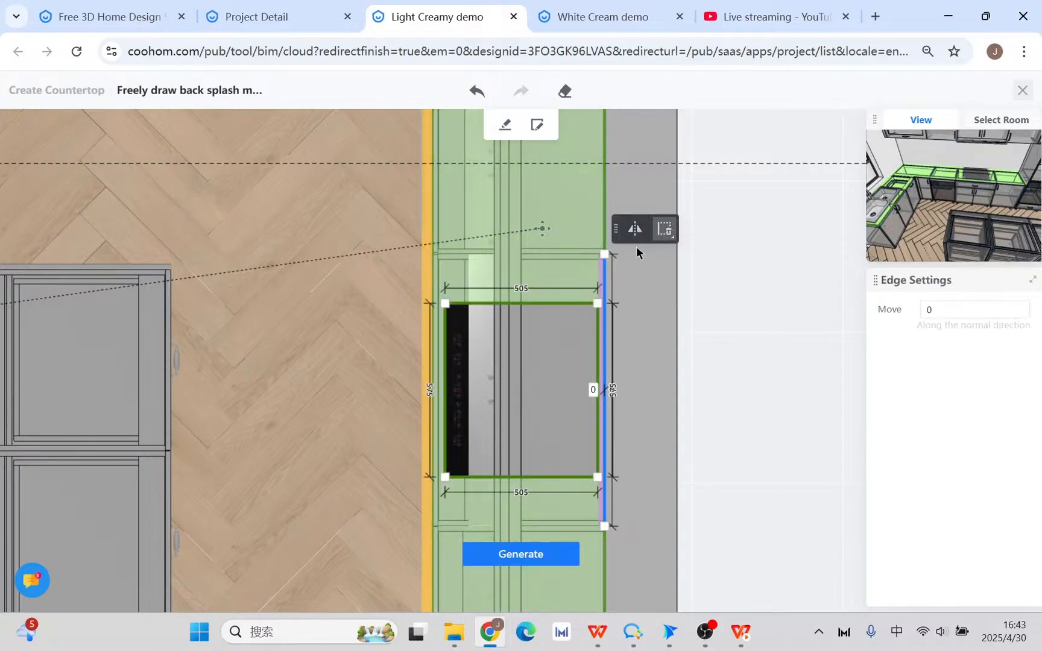
pyautogui.click(636, 236)
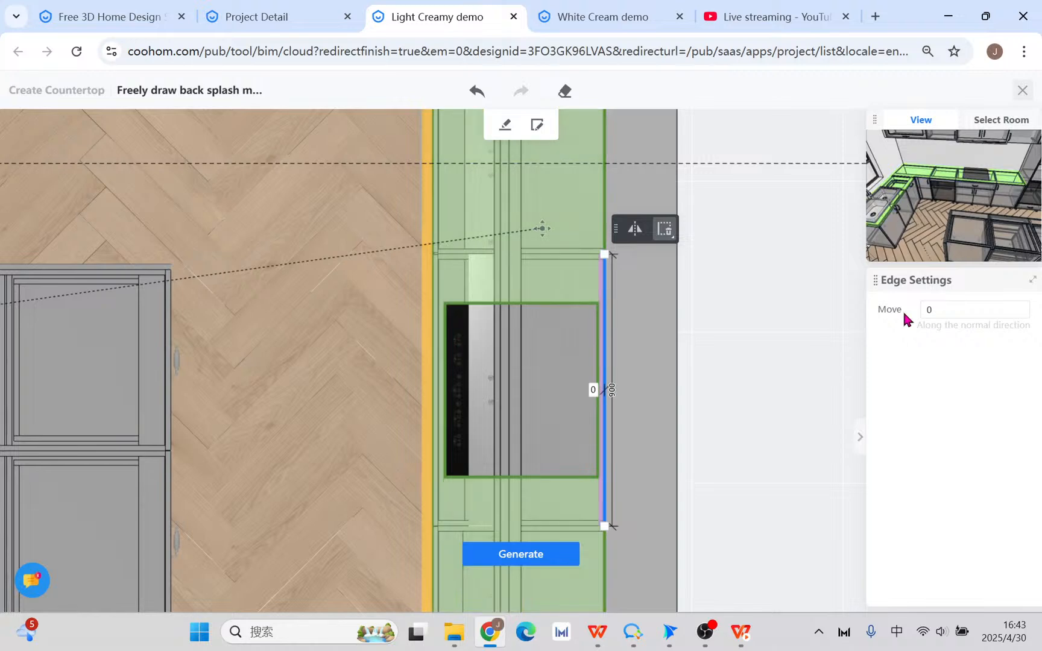
pyautogui.click(510, 556)
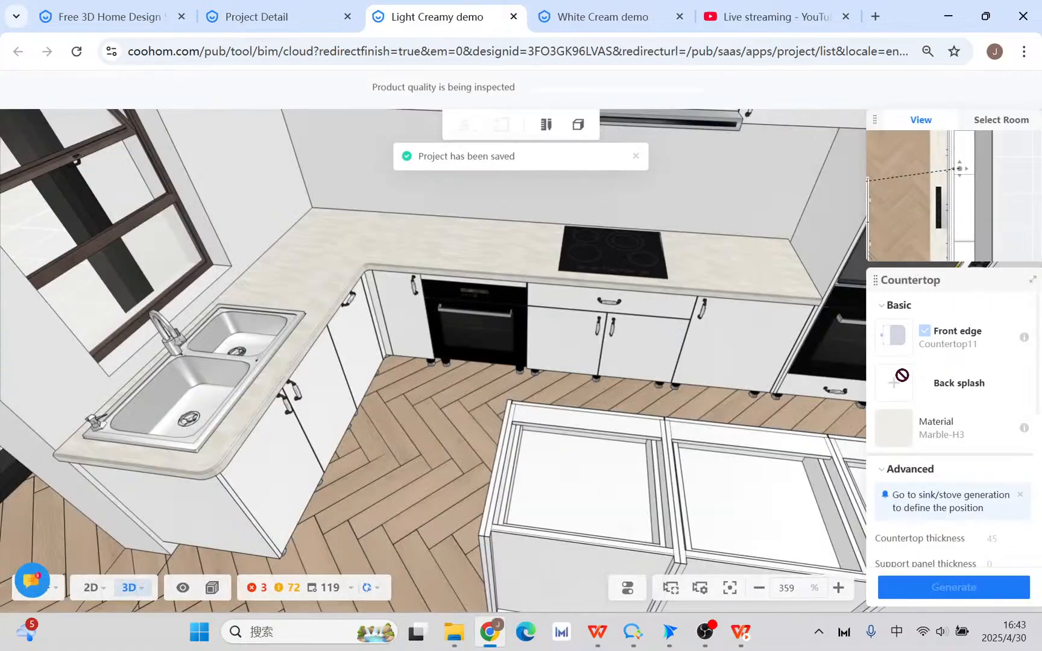
# - Enable the countertop's back splash with the public Back Splash-60 profile and regenerate the countertop
pyautogui.click(696, 259)
pyautogui.click(925, 413)
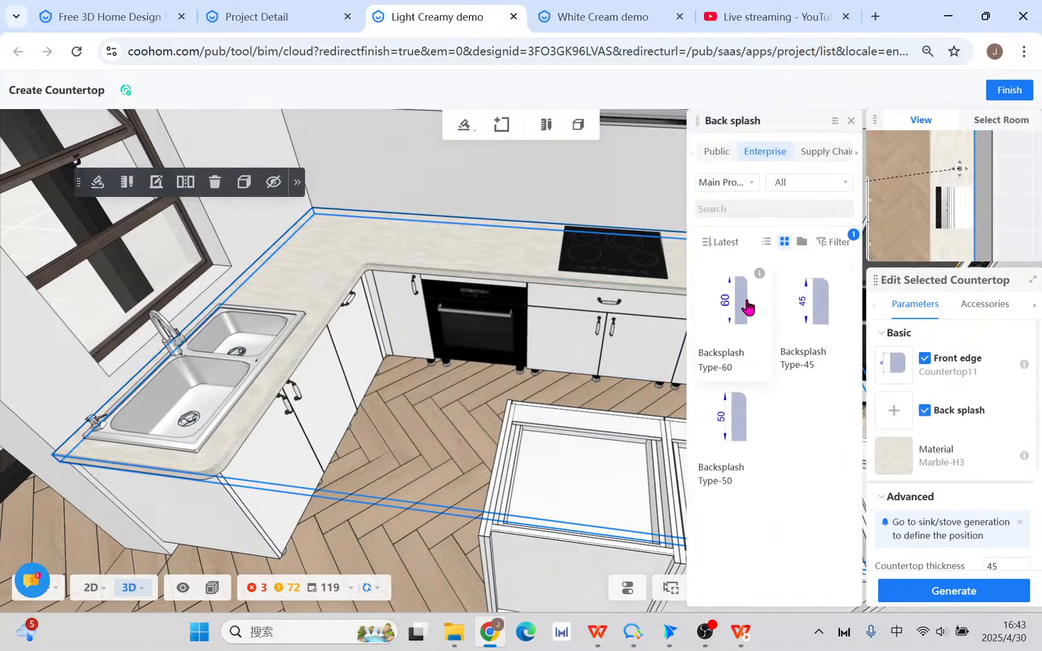
pyautogui.click(717, 152)
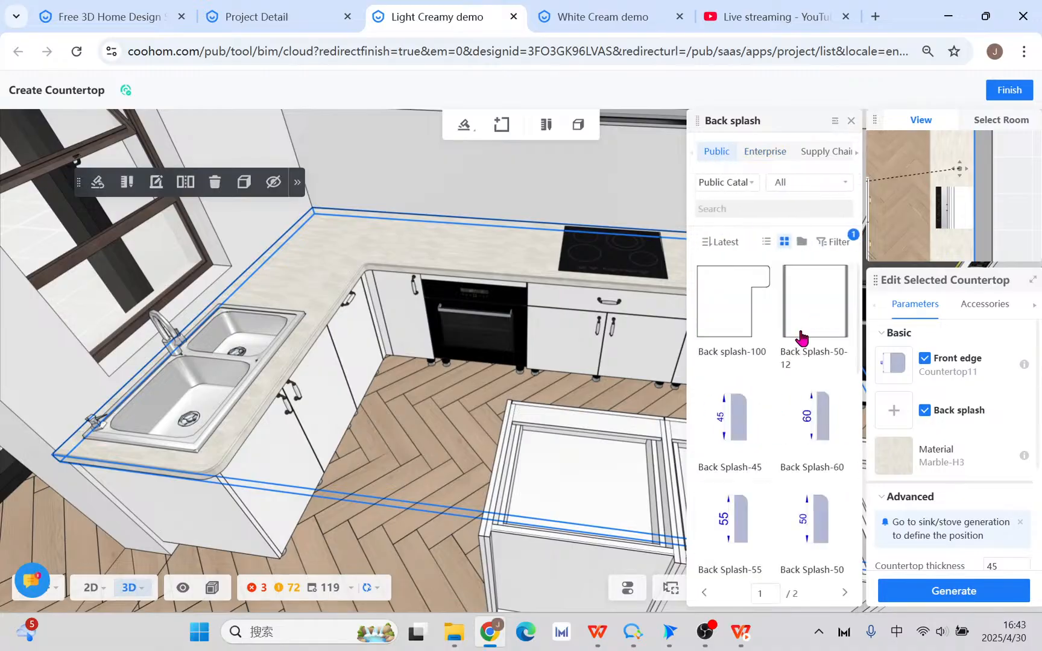
pyautogui.click(821, 422)
pyautogui.scroll(-2, 980, 469)
pyautogui.scroll(-3, 982, 483)
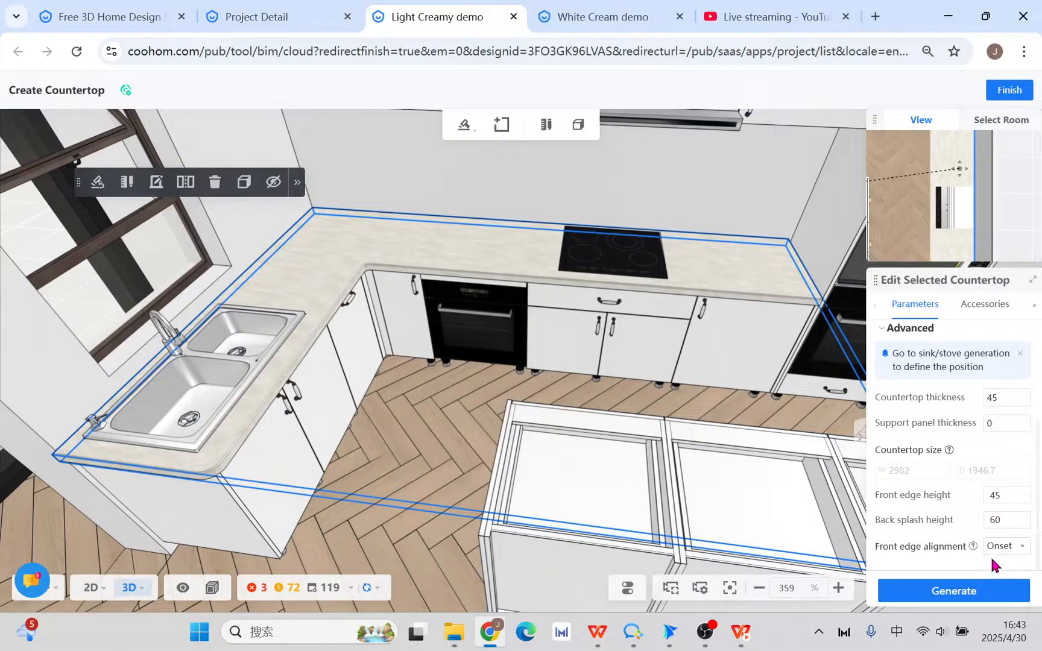
pyautogui.click(985, 587)
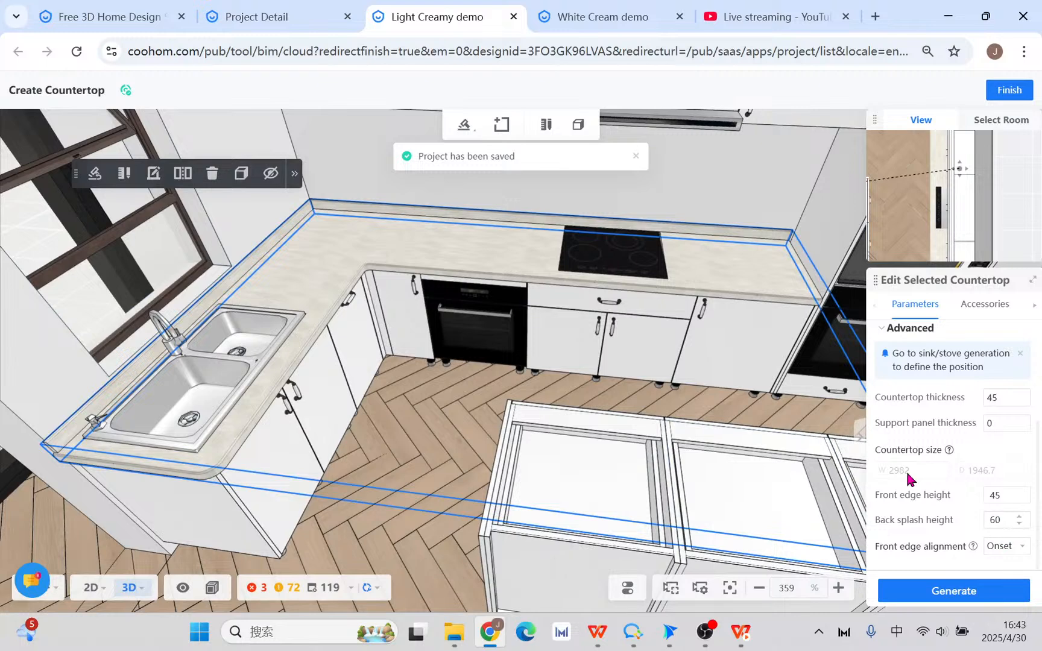
# - Freely draw a 900 back splash segment on the back edge behind the cooktop, using the countertop with Back Splash-60
pyautogui.click(154, 175)
pyautogui.scroll(-3, 607, 308)
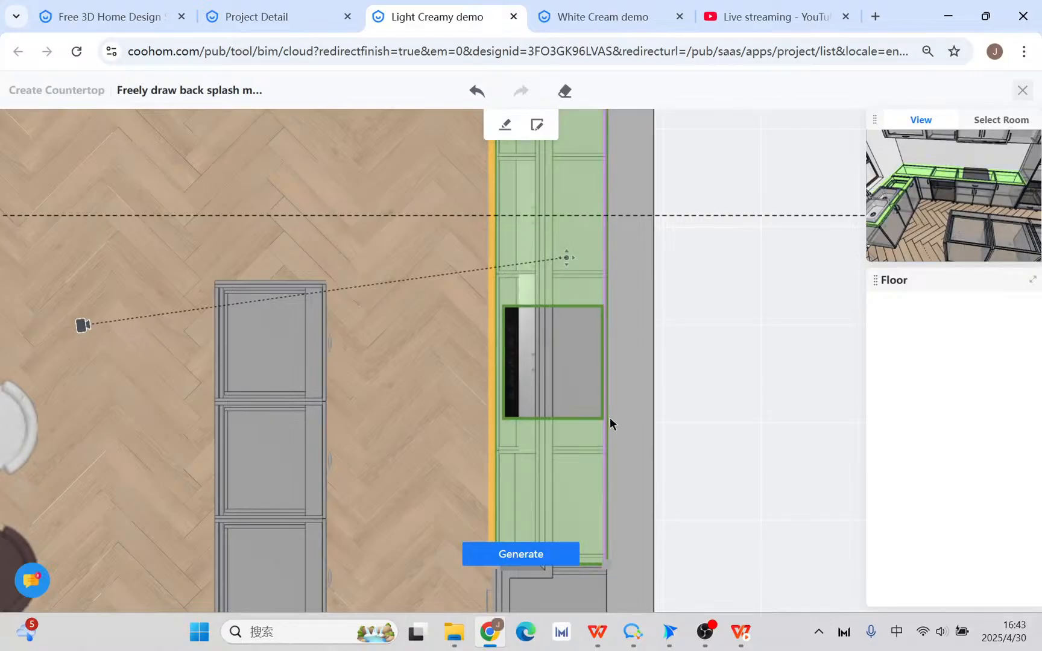
pyautogui.click(507, 126)
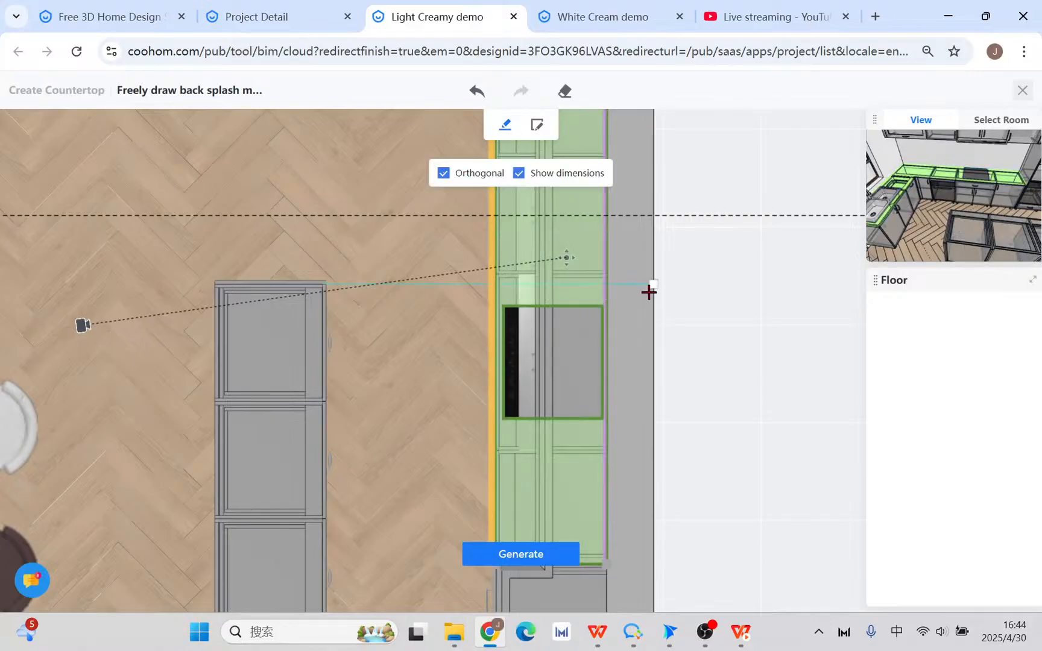
pyautogui.click(615, 440)
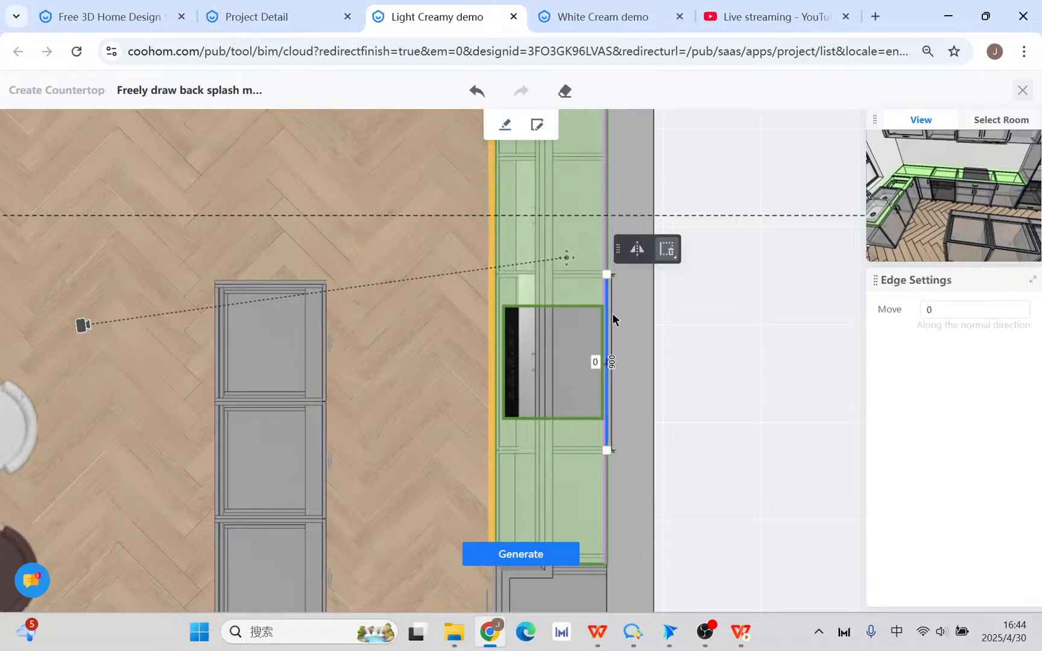
# - Generate the countertop with the drawn back splash segment behind the cooktop and review the countertop's parameters
pyautogui.click(565, 554)
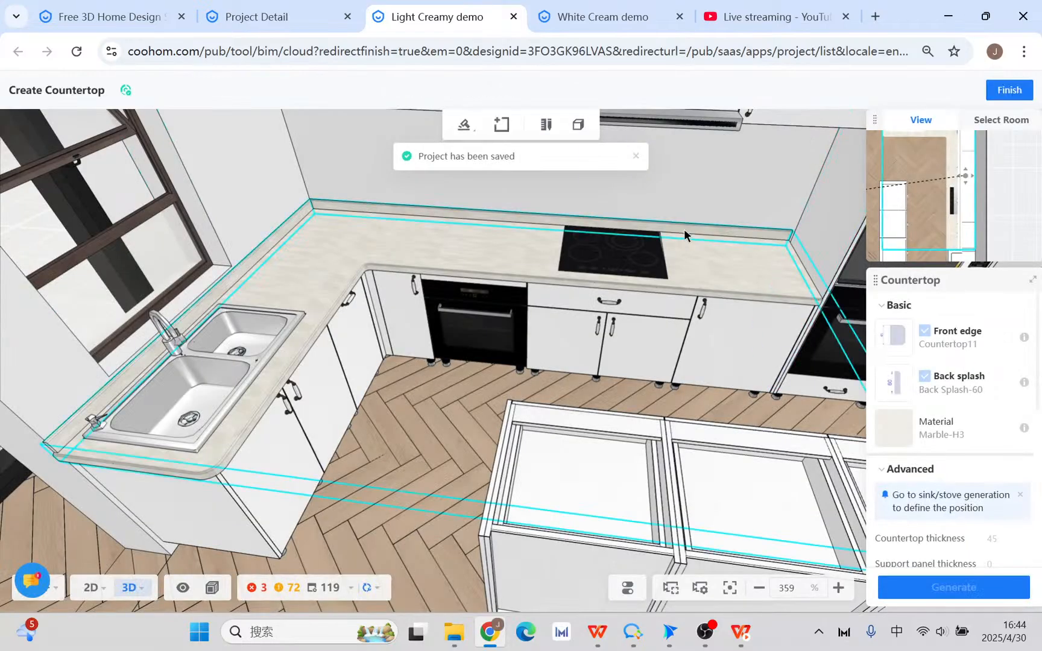
pyautogui.click(684, 228)
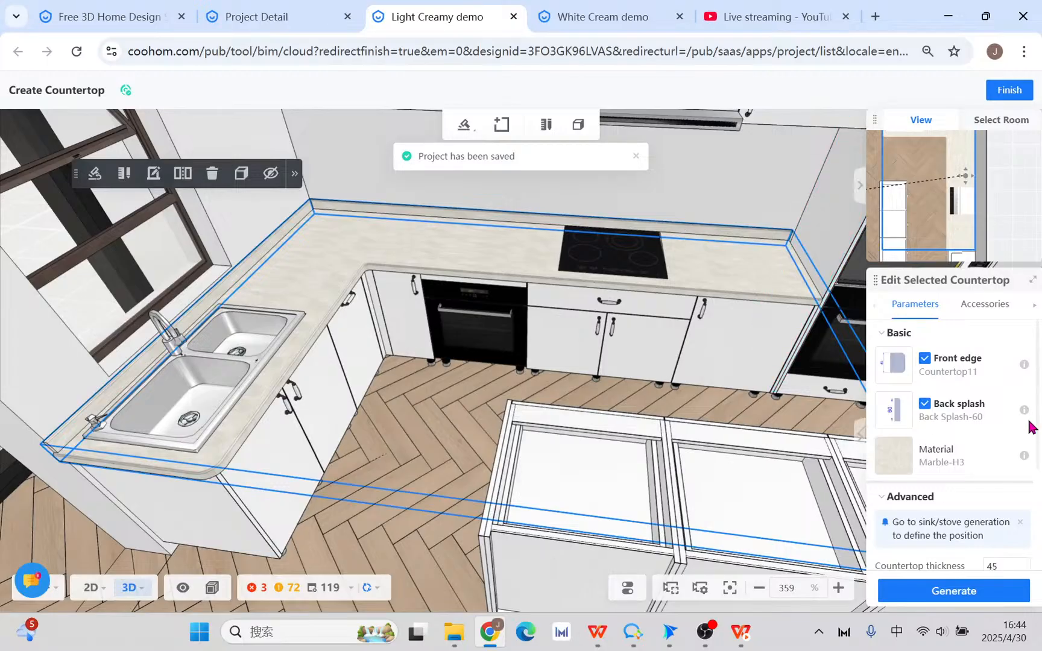
pyautogui.scroll(-3, 905, 523)
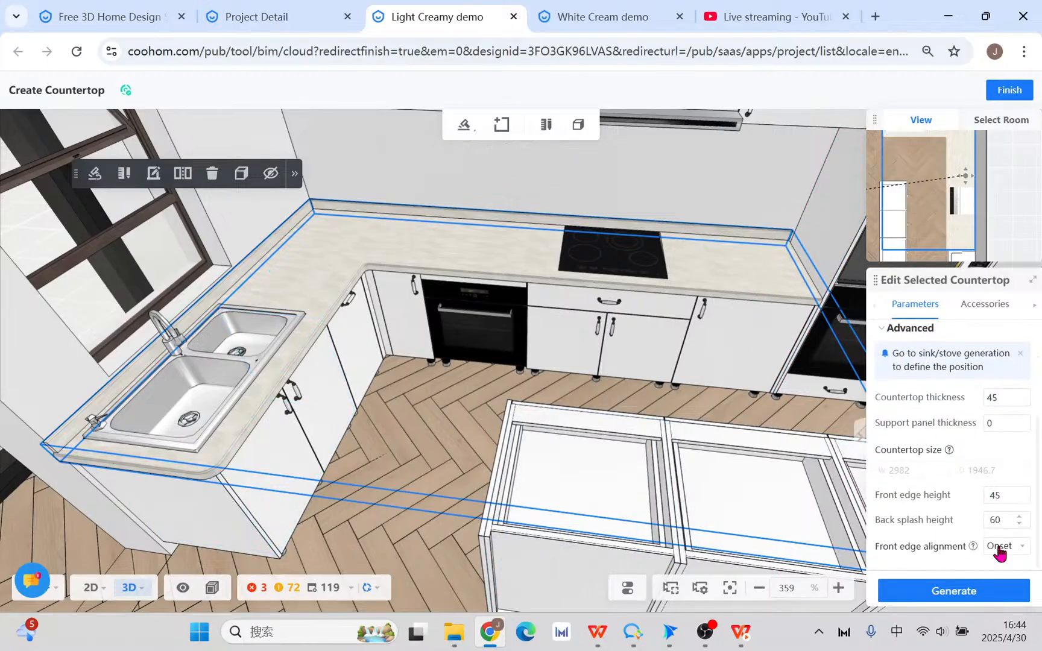
# - Open the countertop for manual editing in plan view and set the long back edge behind the cooktop to No Edge
pyautogui.click(124, 174)
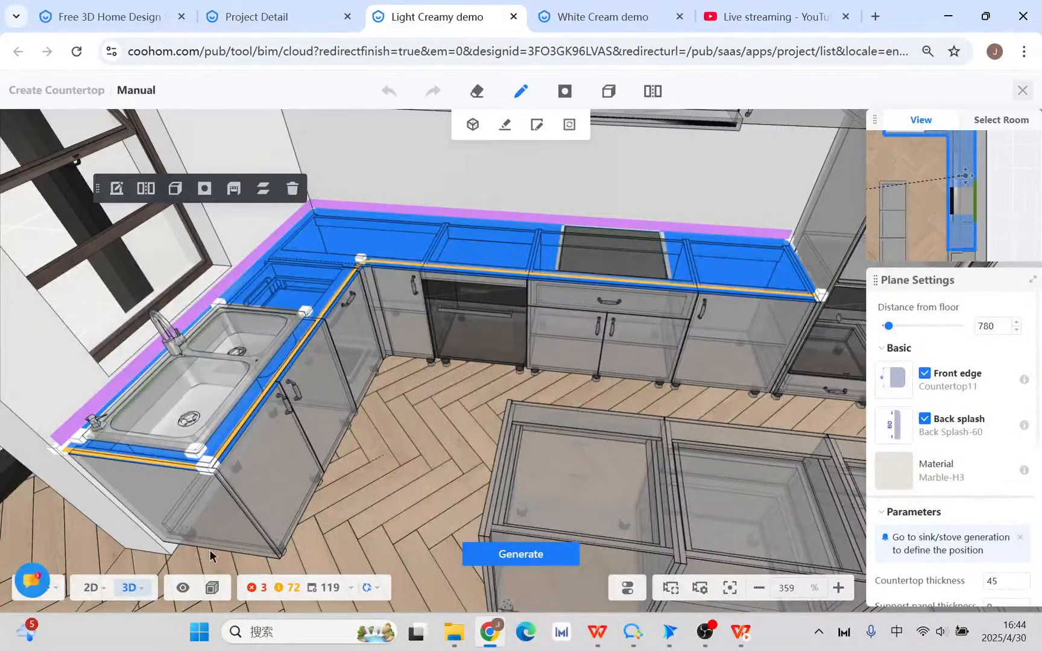
pyautogui.click(91, 588)
pyautogui.scroll(-3, 502, 338)
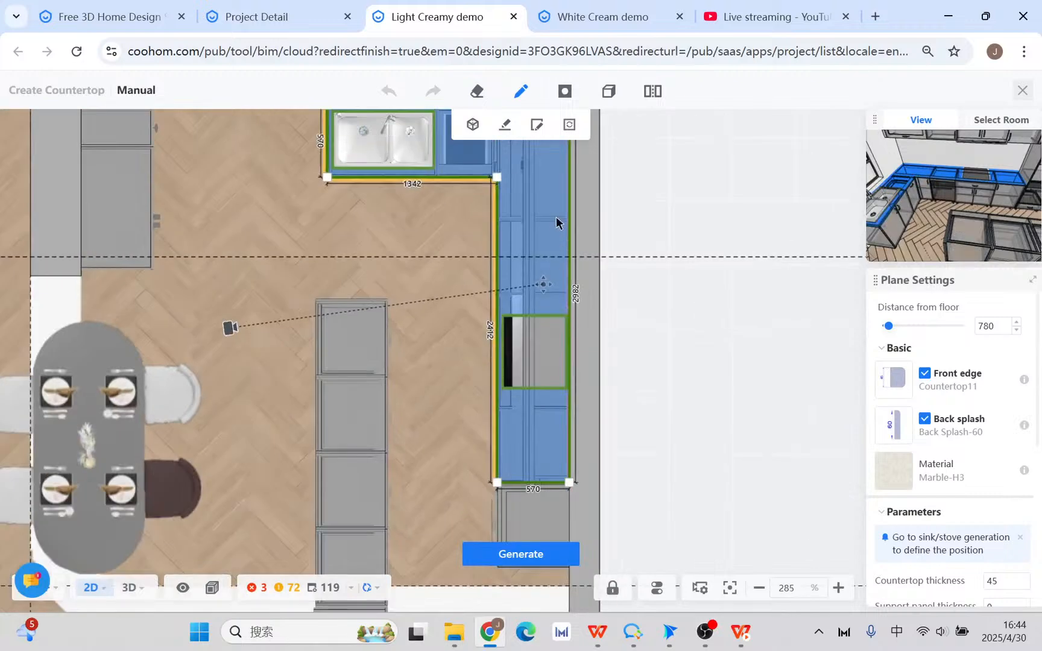
pyautogui.click(571, 210)
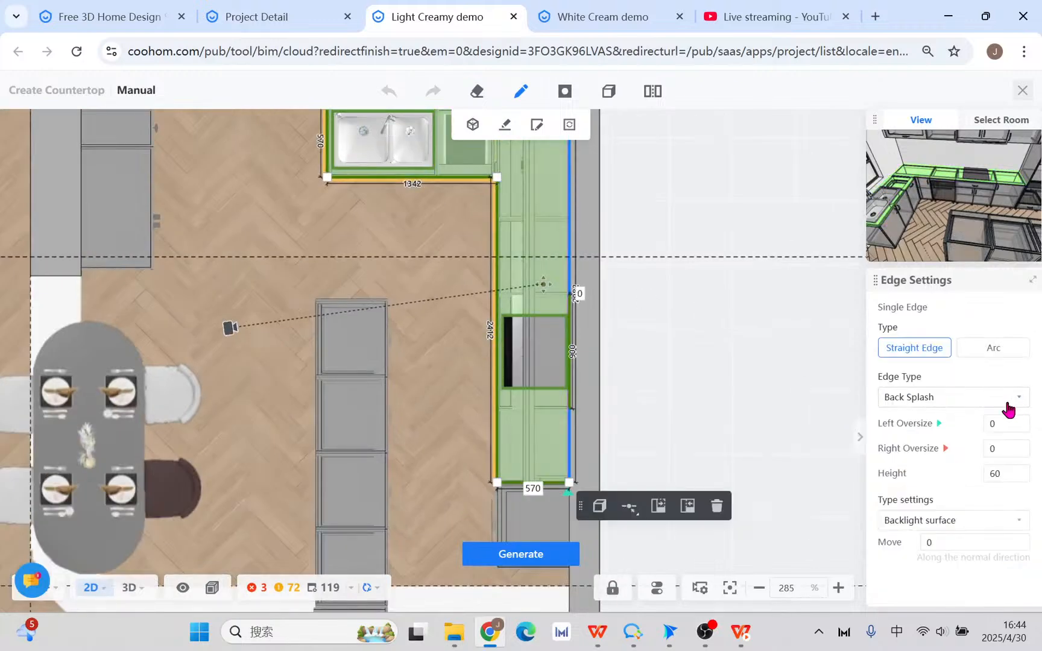
pyautogui.click(975, 398)
pyautogui.click(927, 421)
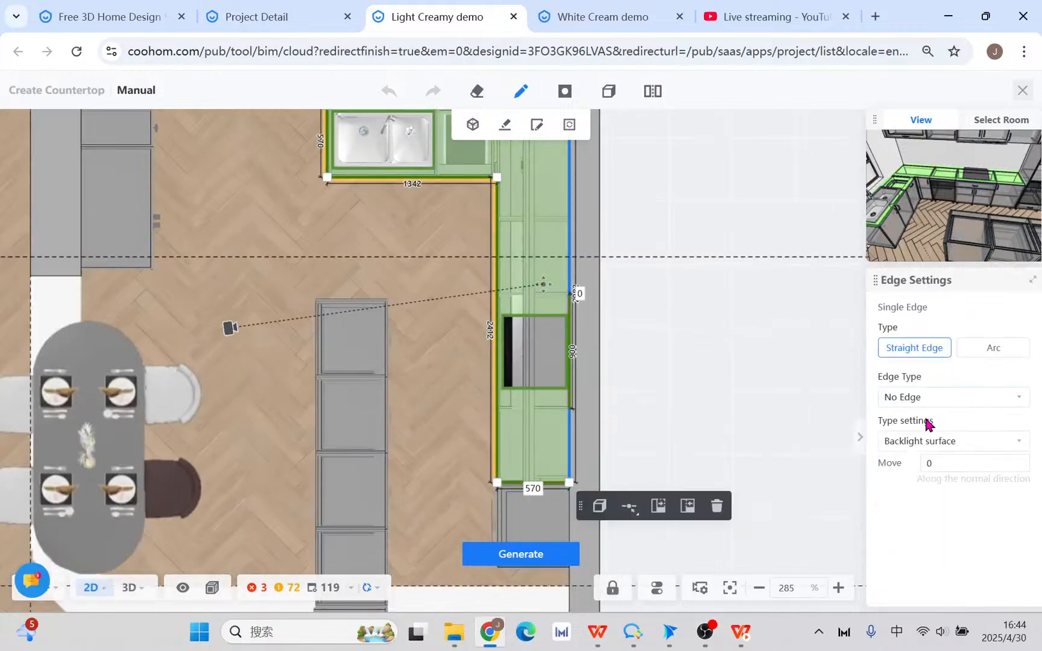
# - Set the back edge behind the sink to No Edge and generate the countertop with the drawn 900 segment
pyautogui.click(531, 231)
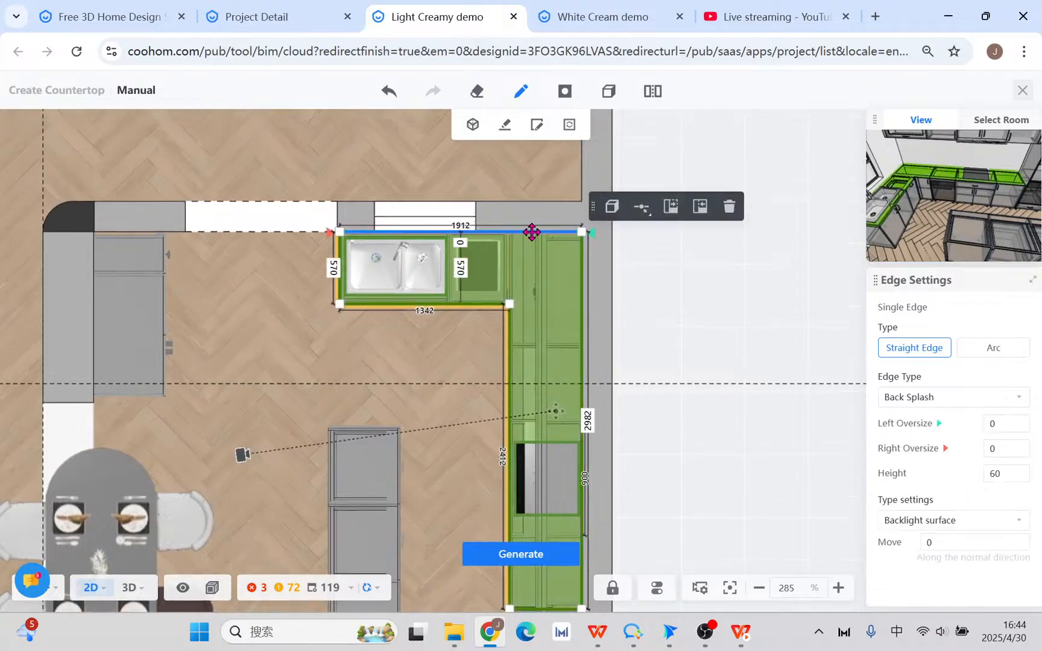
pyautogui.click(941, 398)
pyautogui.click(926, 419)
pyautogui.scroll(5, 741, 431)
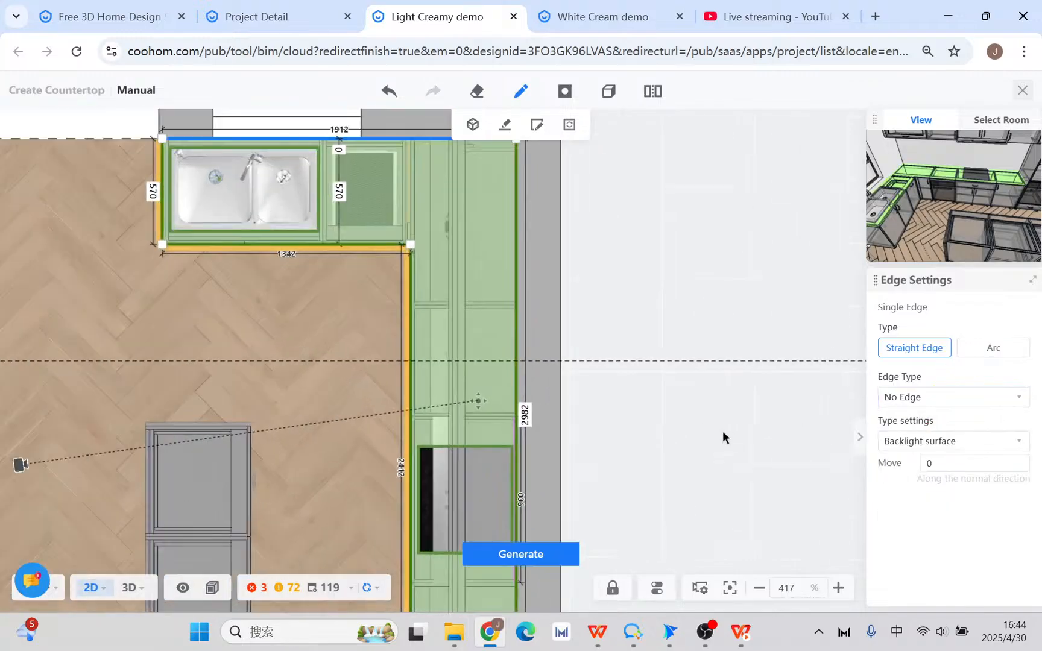
pyautogui.click(564, 293)
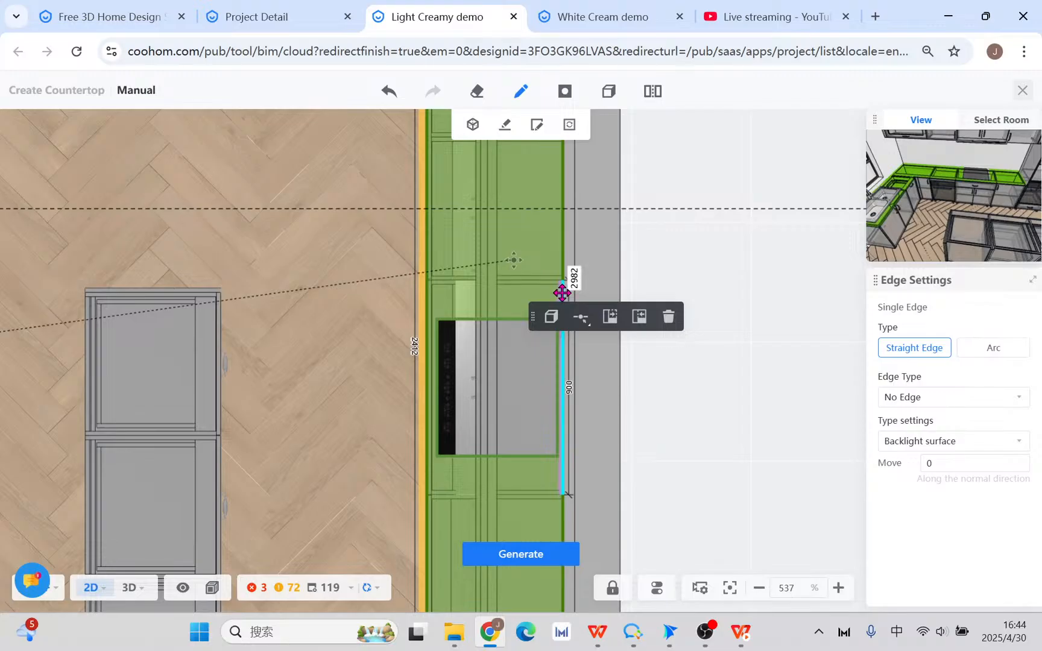
pyautogui.click(562, 293)
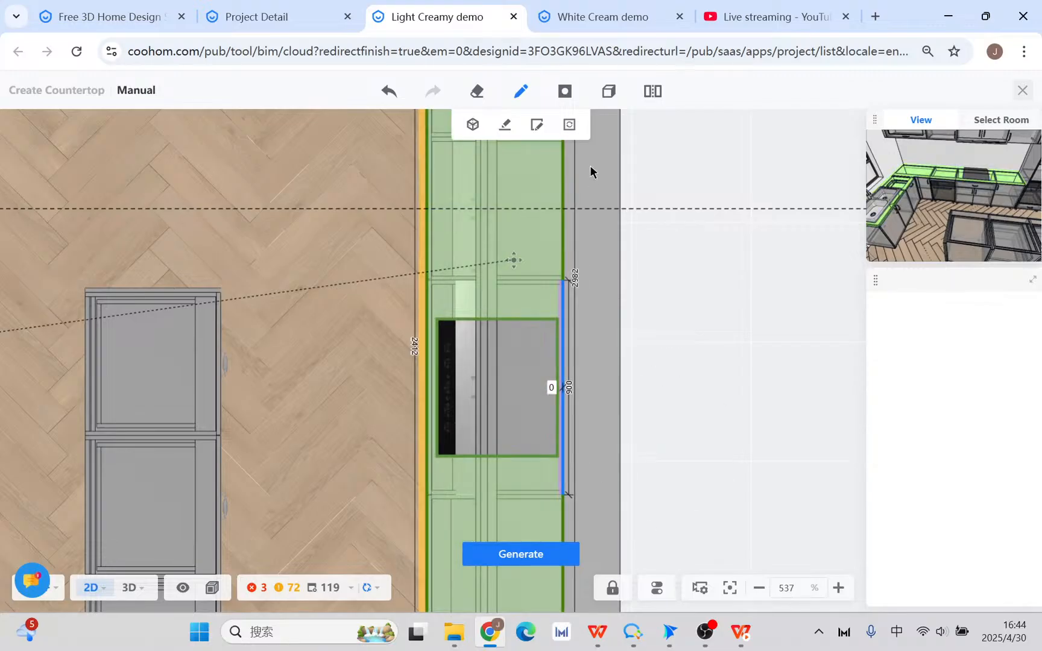
pyautogui.click(549, 555)
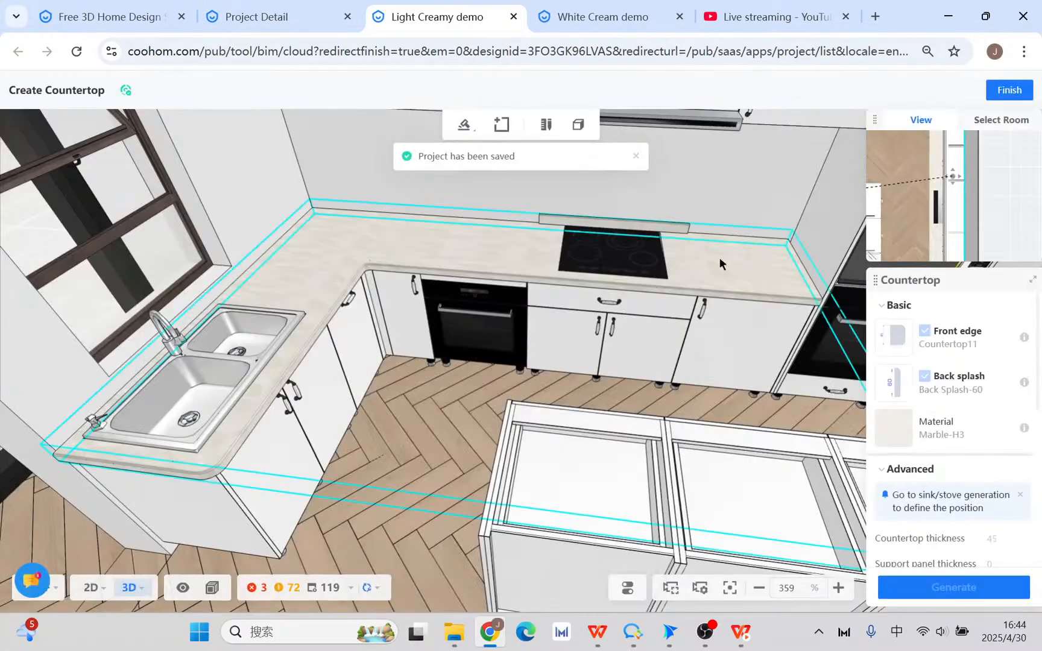
# - Set the countertop's back splash height to 600 and regenerate it
pyautogui.click(718, 258)
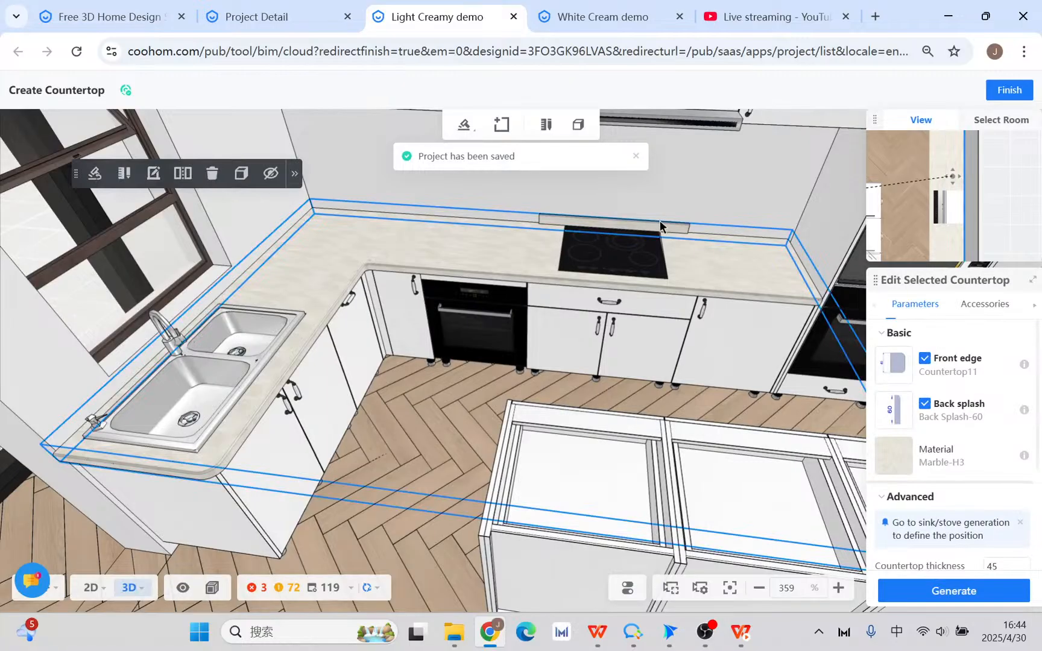
pyautogui.scroll(-3, 980, 517)
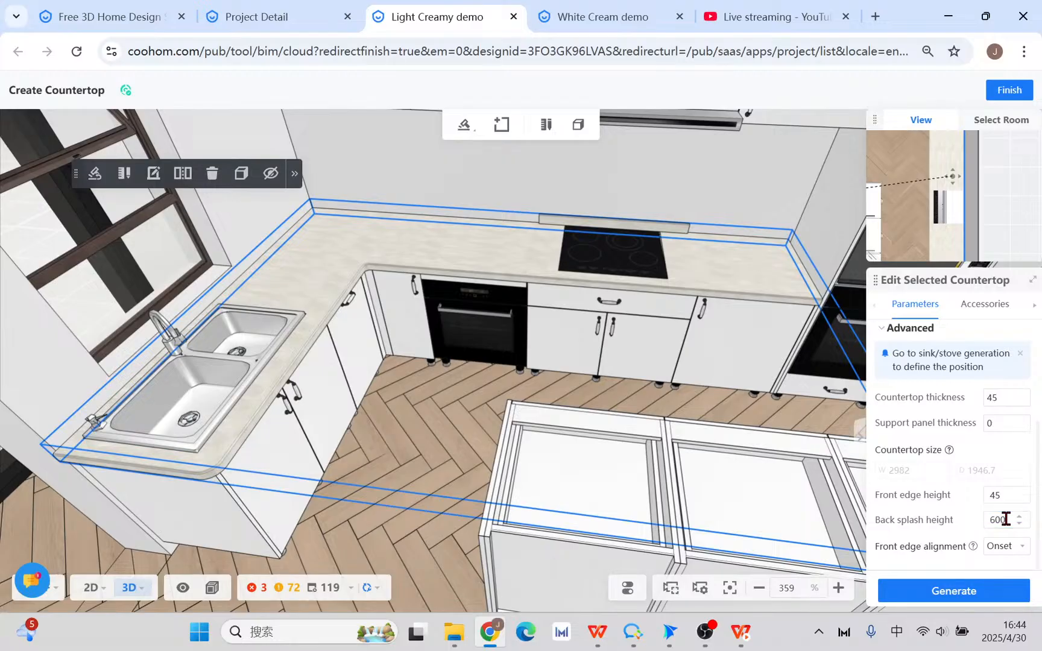
pyautogui.click(953, 591)
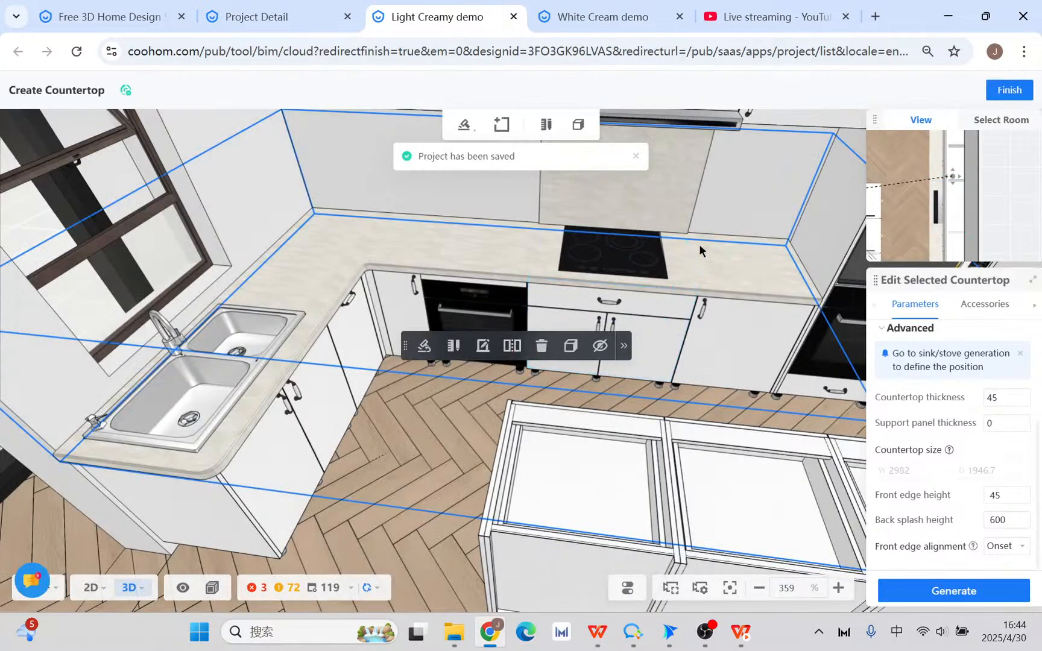
pyautogui.moveTo(422, 465); pyautogui.dragTo(444, 444)
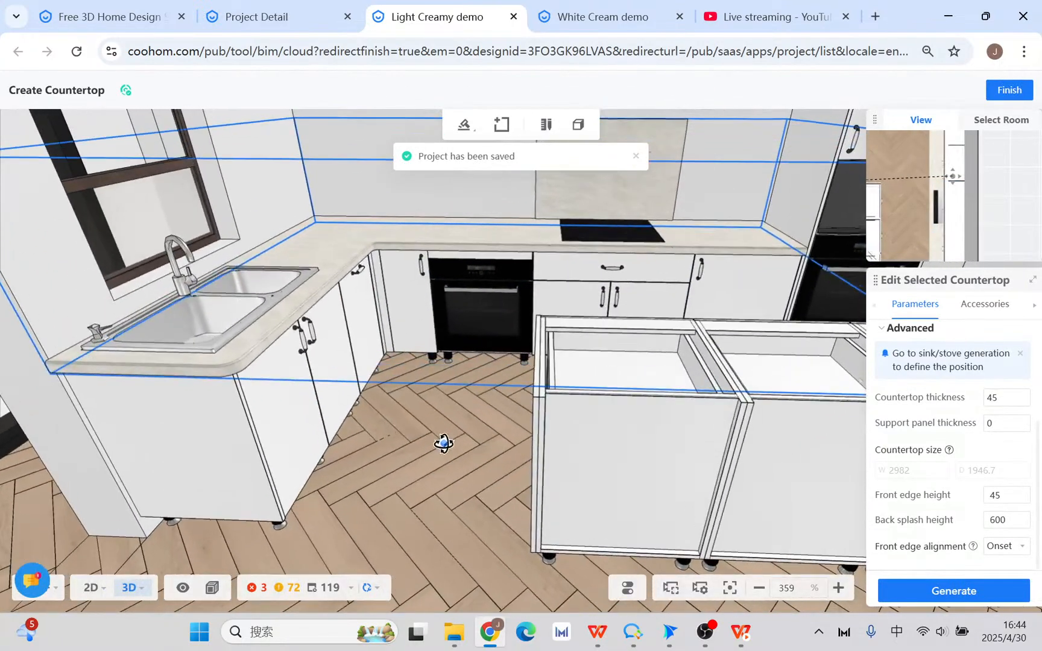
pyautogui.scroll(-1, 462, 366)
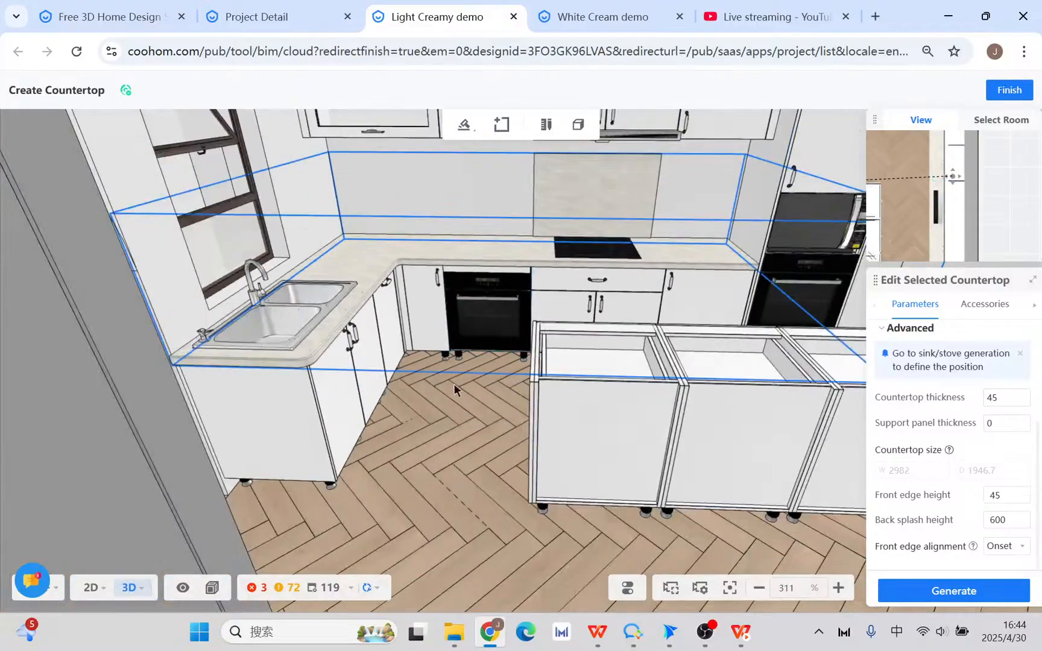
# - Set the countertop's back splash height to 730, regenerate it and finish countertop editing
pyautogui.click(1002, 521)
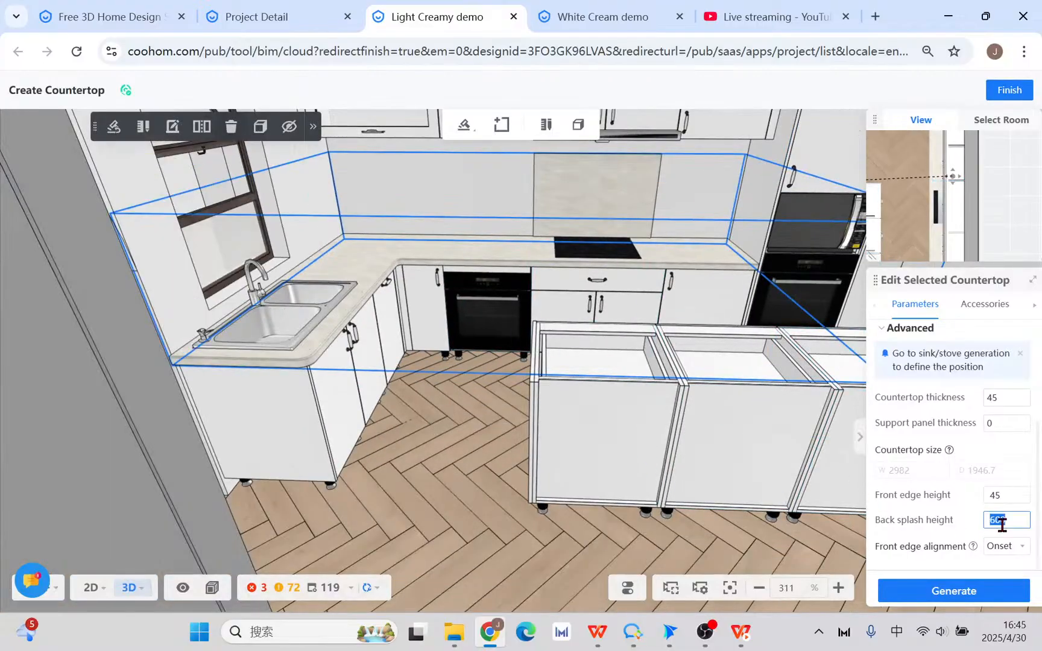
pyautogui.click(995, 591)
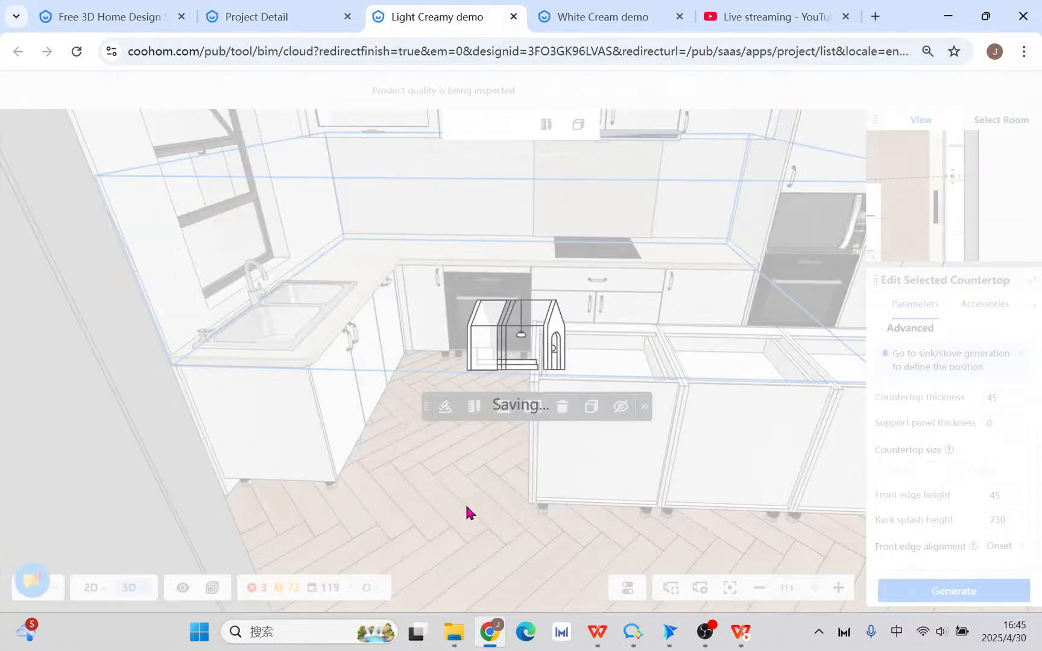
pyautogui.scroll(-3, 465, 504)
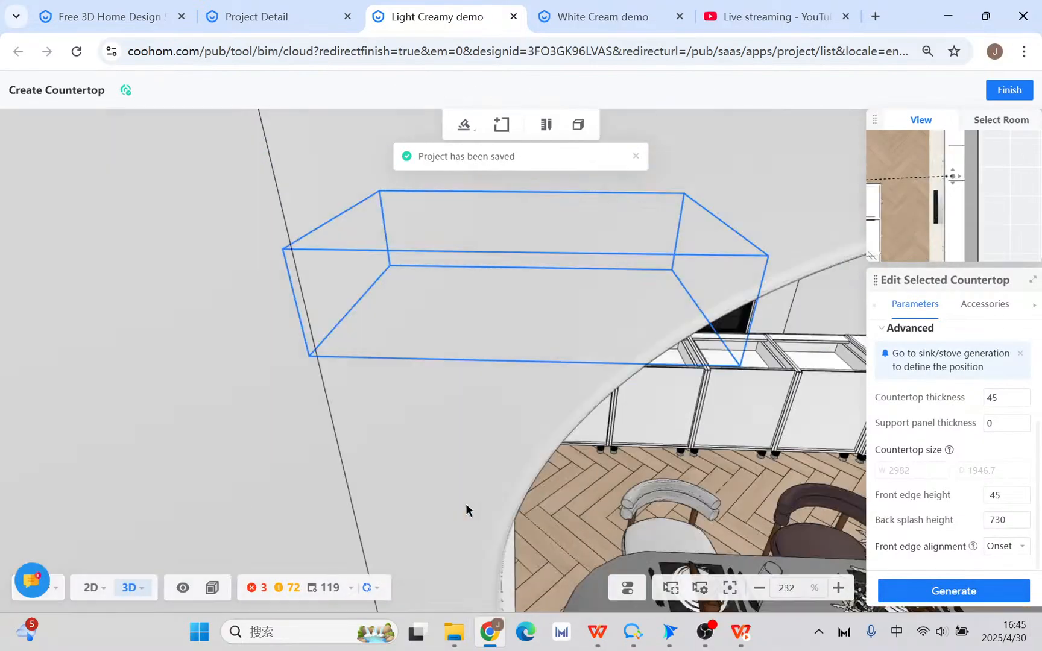
pyautogui.scroll(1, 565, 522)
pyautogui.scroll(-2, 530, 515)
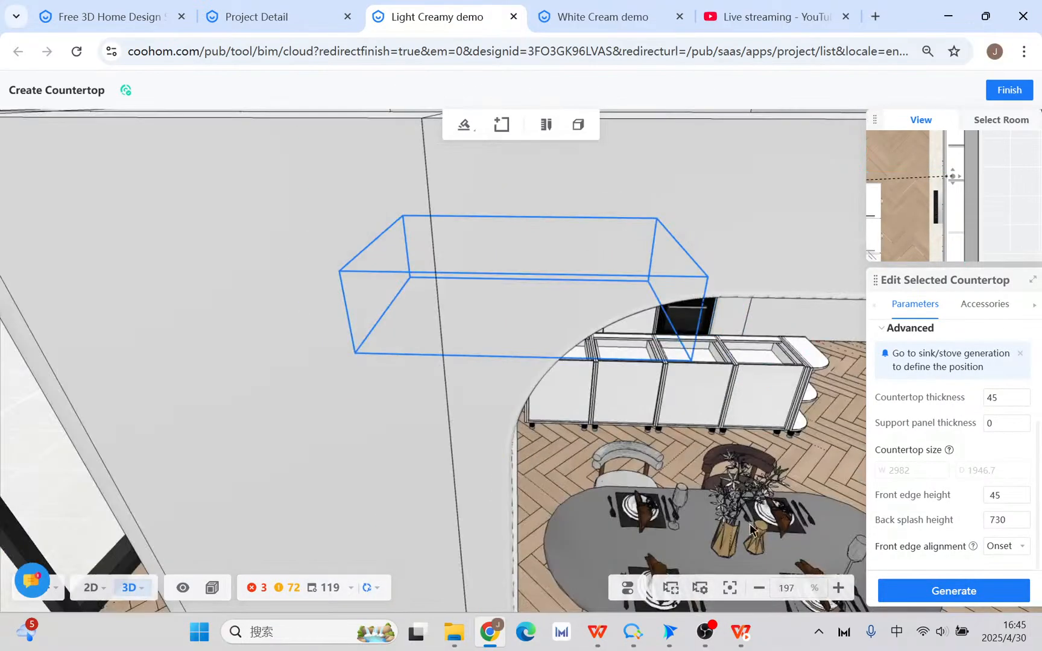
pyautogui.moveTo(799, 453); pyautogui.dragTo(744, 421)
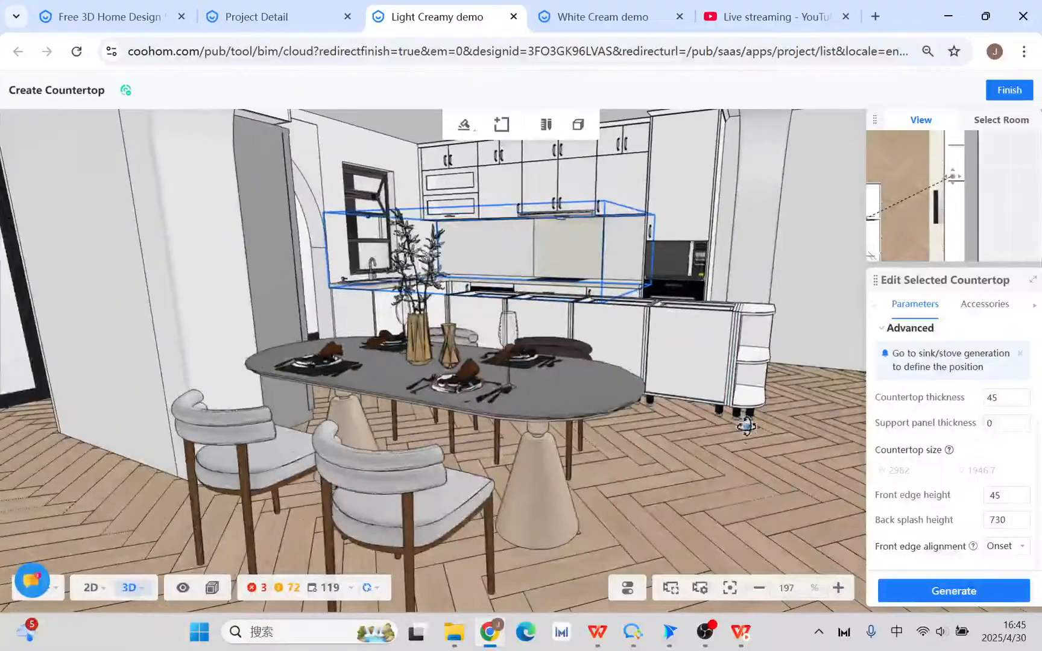
pyautogui.click(1014, 90)
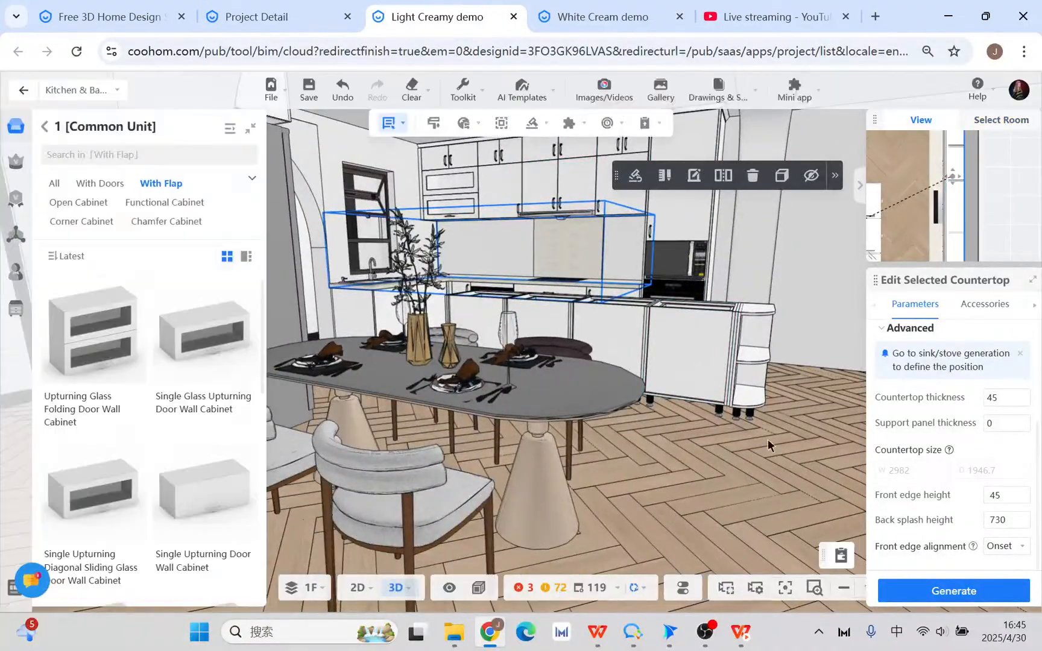
# - Examine the back splash panel and the induction cooker's placement on the countertop in 3D and plan view
pyautogui.scroll(3, 744, 446)
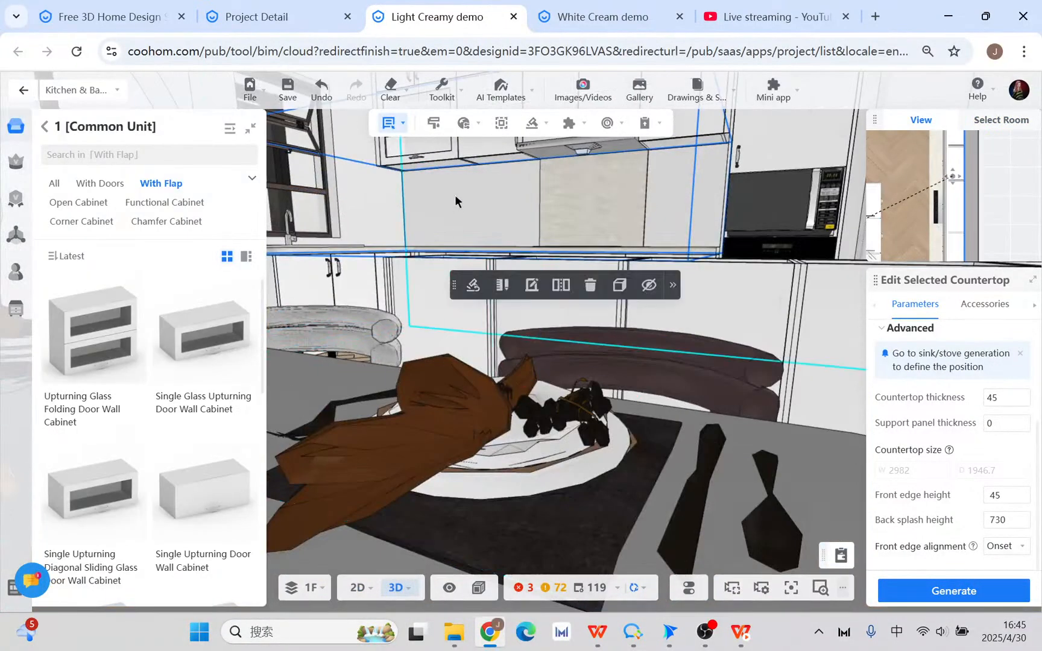
pyautogui.moveTo(456, 197); pyautogui.dragTo(535, 198)
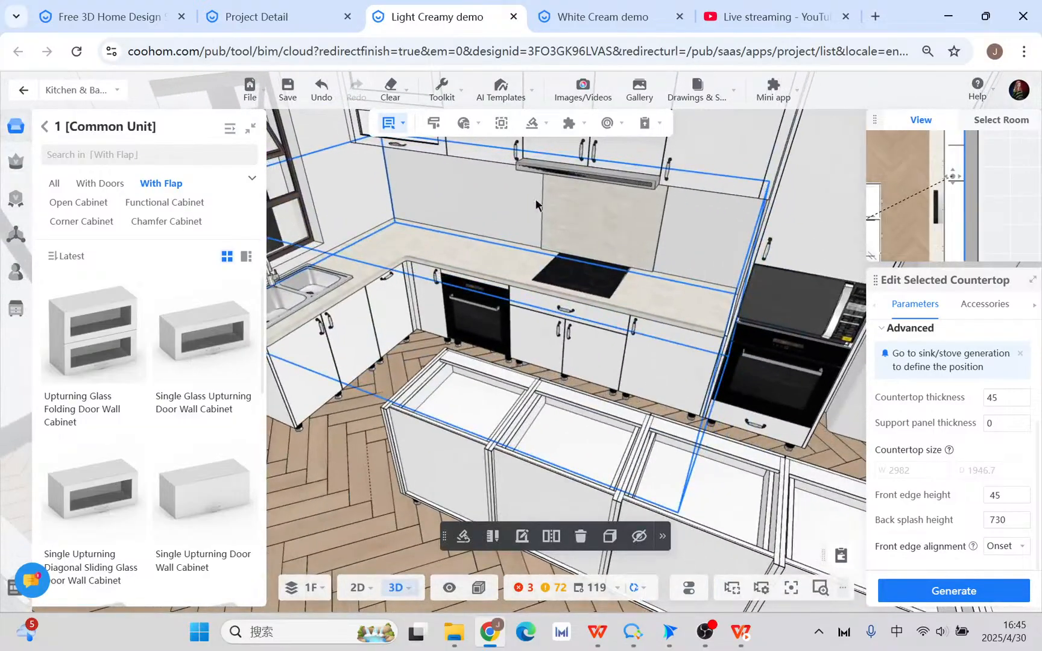
pyautogui.click(580, 281)
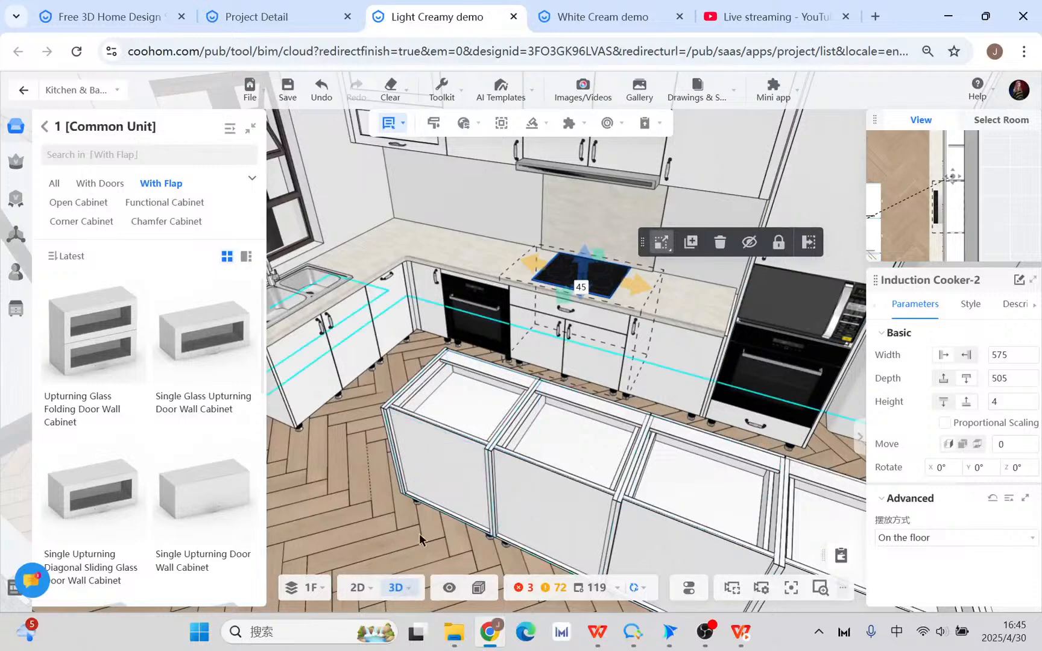
pyautogui.click(358, 588)
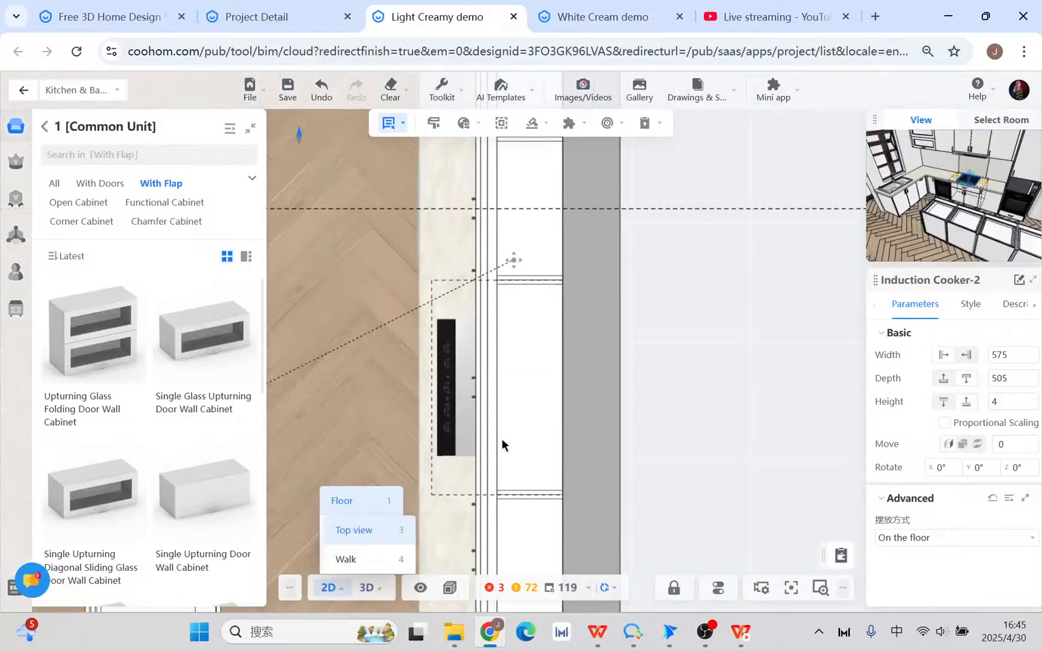
pyautogui.click(367, 588)
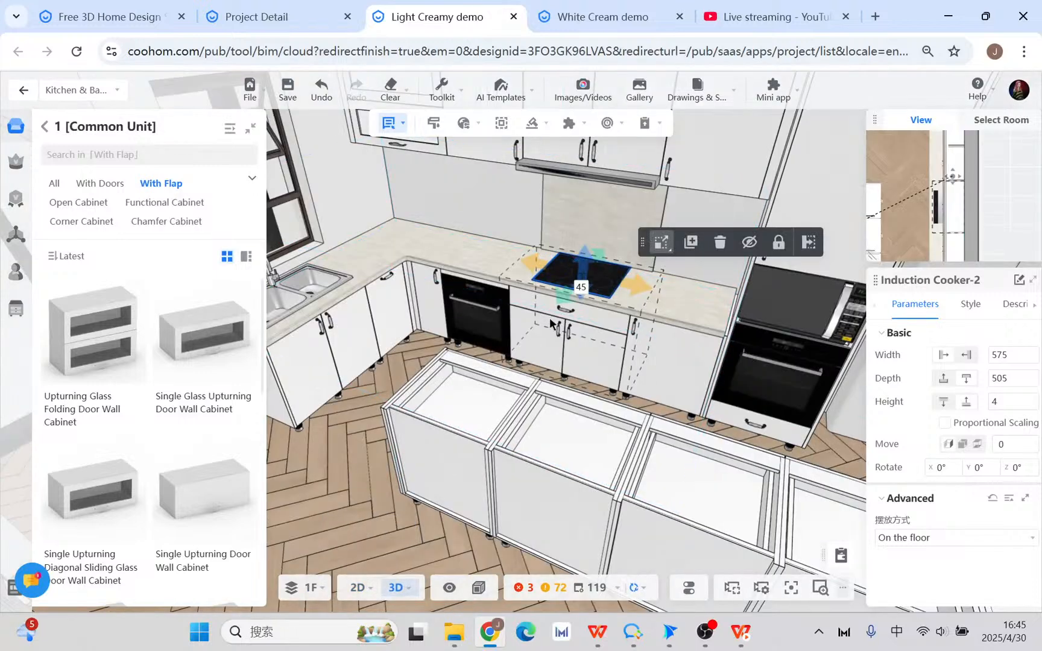
pyautogui.click(417, 363)
pyautogui.click(610, 272)
pyautogui.scroll(3, 612, 303)
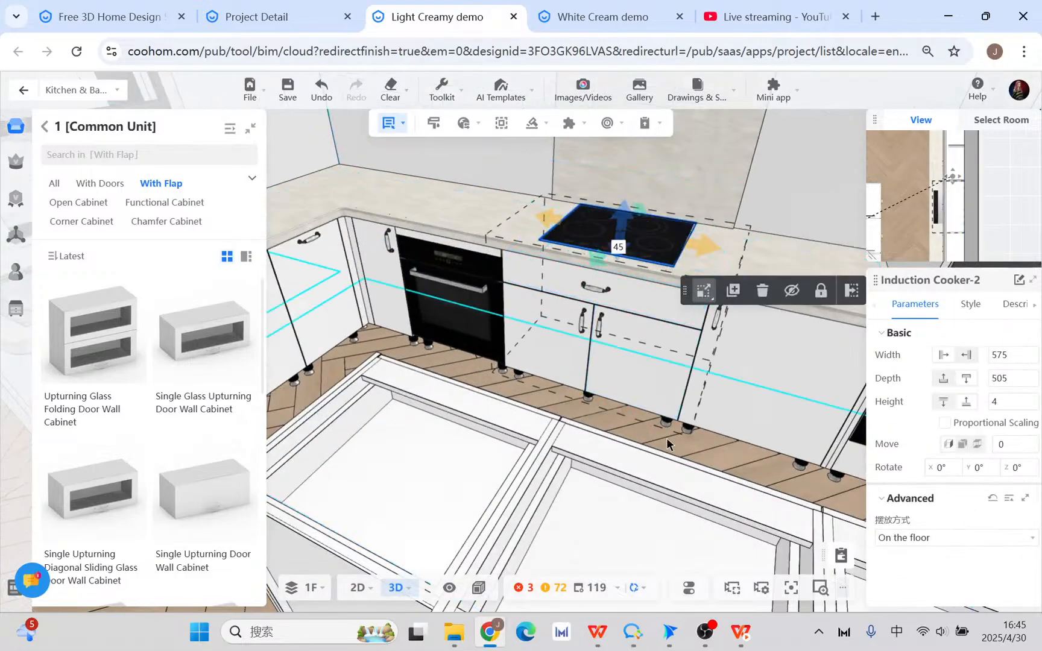
pyautogui.moveTo(666, 444); pyautogui.dragTo(605, 442)
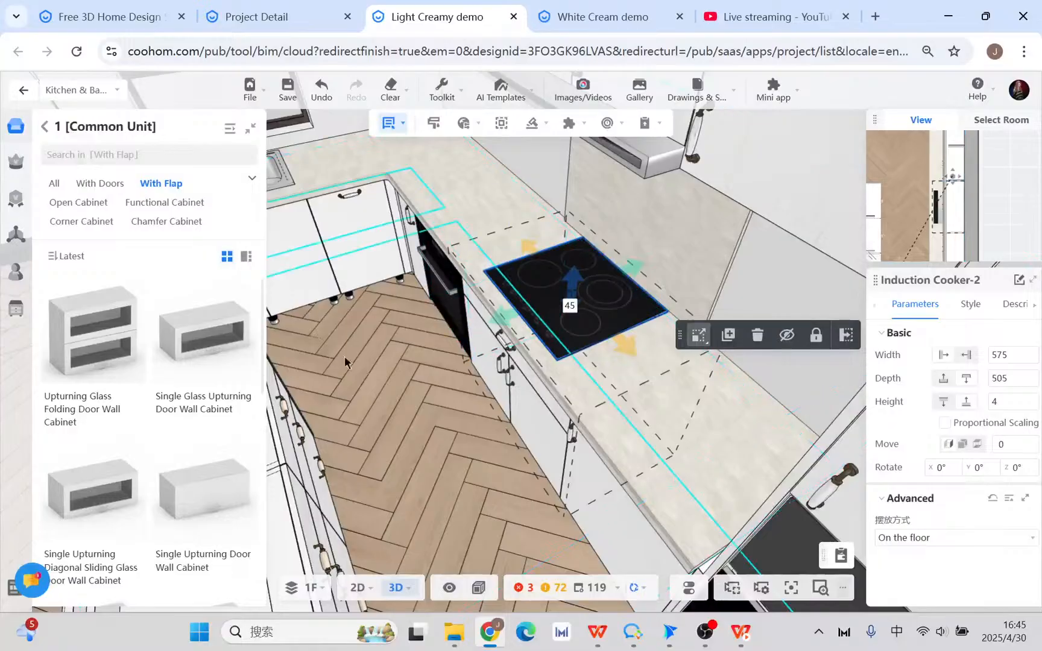
pyautogui.moveTo(345, 361); pyautogui.dragTo(622, 427, button='right')
pyautogui.scroll(-2, 565, 378)
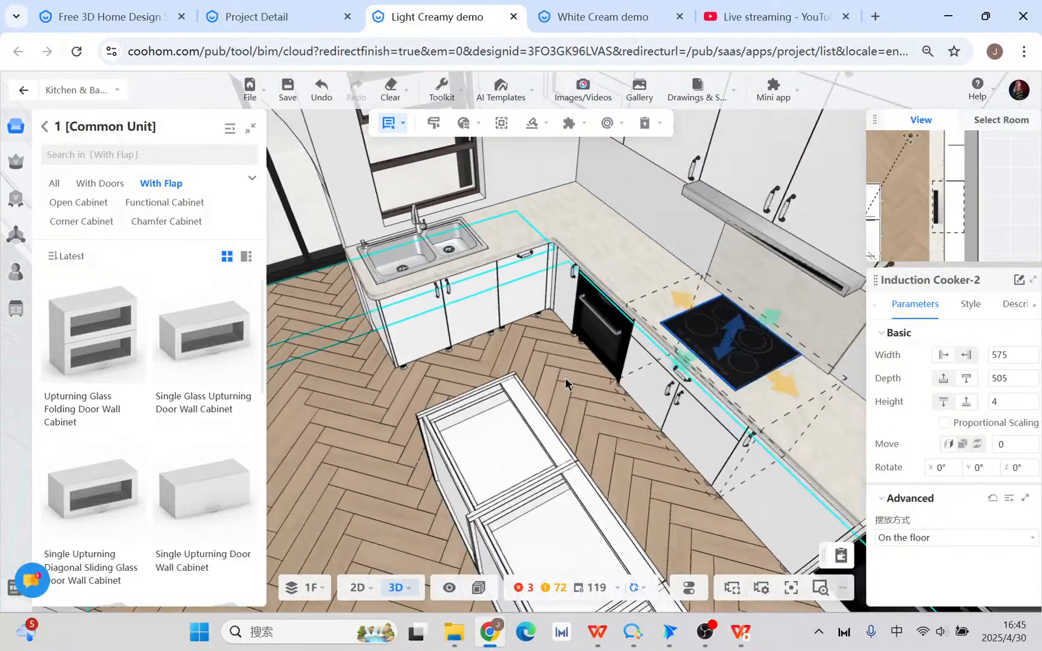
pyautogui.scroll(-1, 565, 377)
pyautogui.moveTo(436, 391); pyautogui.dragTo(442, 456)
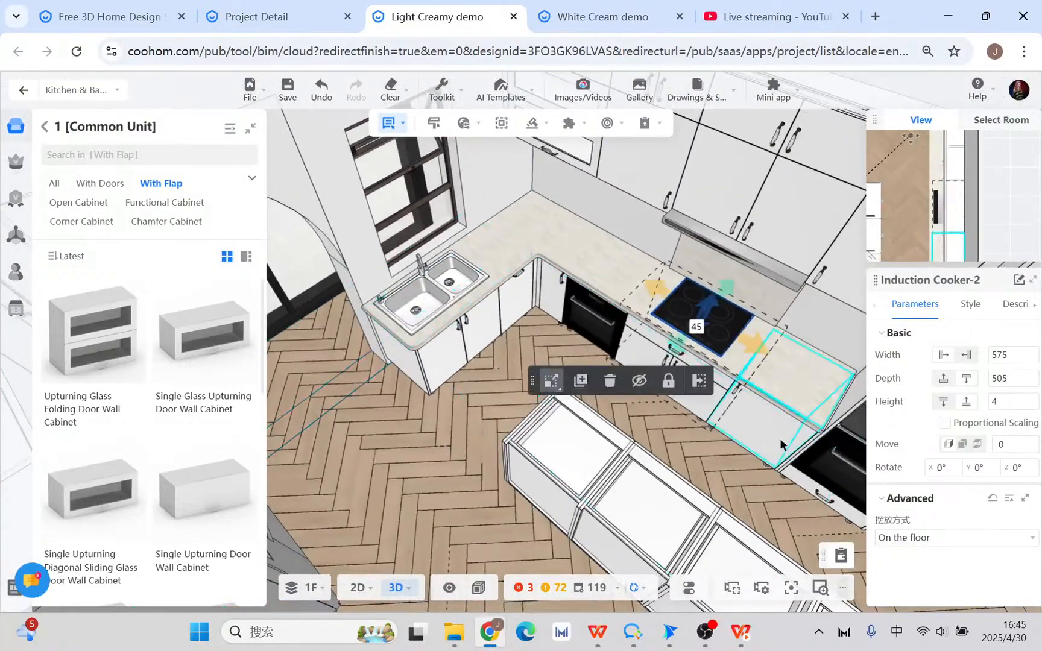
# - Edit the L-shaped countertop's outline in plan view so its end edge meets the tall oven cabinet, and regenerate it
pyautogui.moveTo(724, 463); pyautogui.dragTo(617, 433, button='right')
pyautogui.scroll(3, 687, 469)
pyautogui.moveTo(595, 486); pyautogui.dragTo(509, 465, button='right')
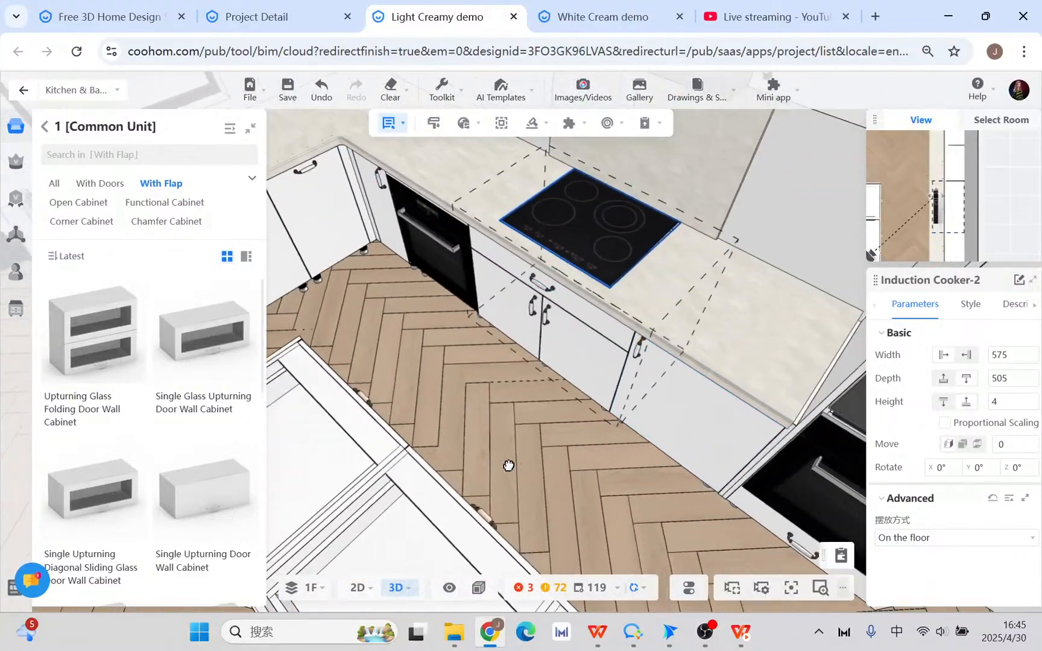
pyautogui.click(794, 364)
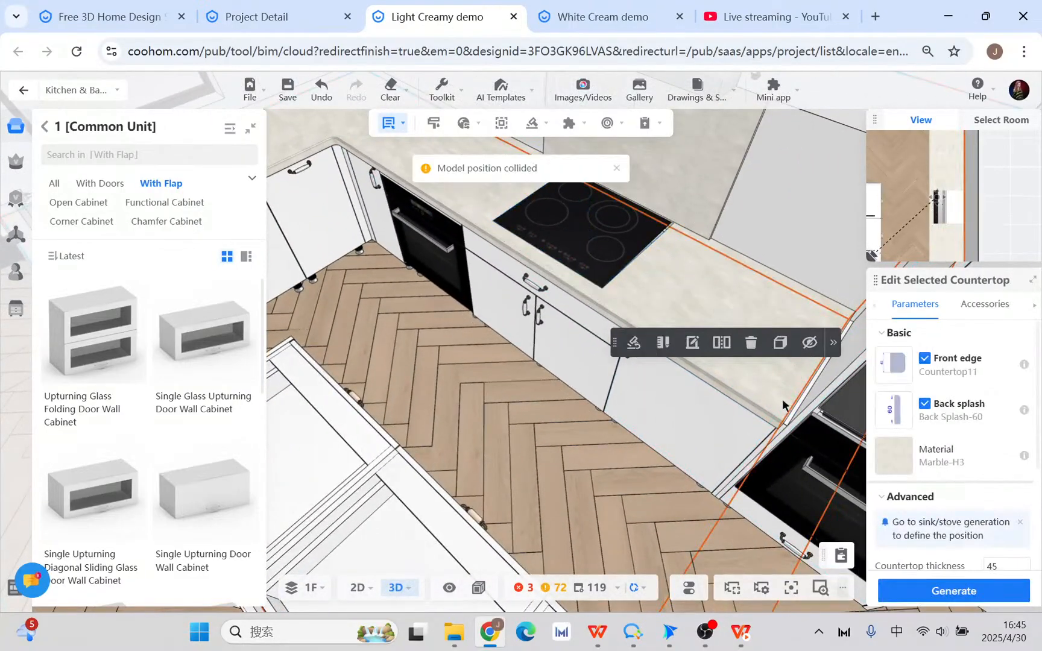
pyautogui.click(691, 344)
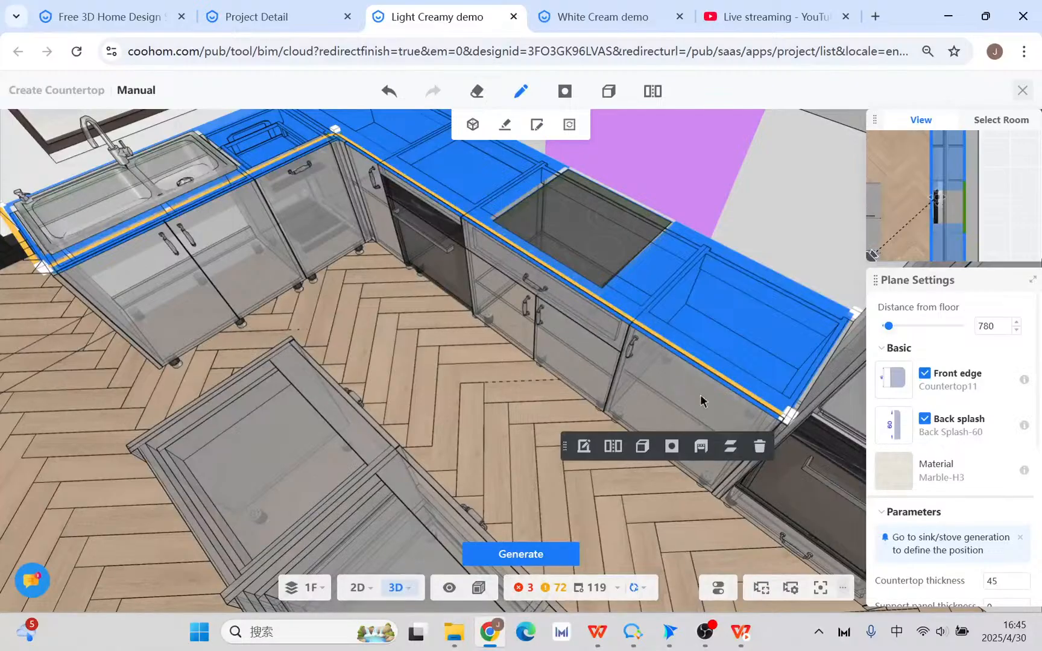
pyautogui.click(357, 591)
pyautogui.moveTo(366, 478); pyautogui.dragTo(344, 247, button='right')
pyautogui.click(484, 399)
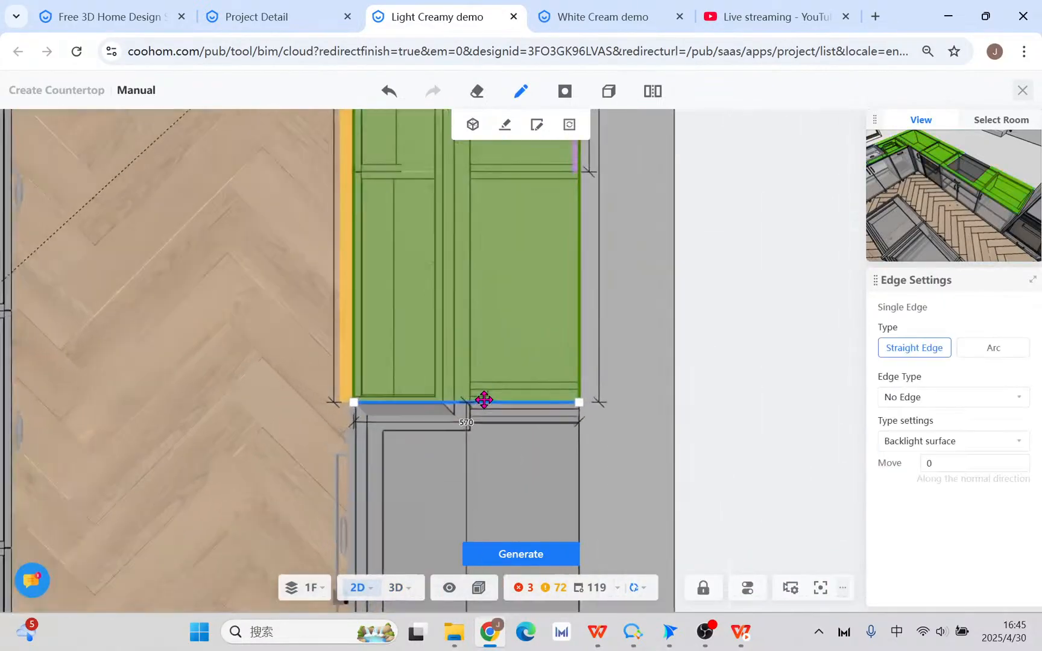
pyautogui.scroll(3, 484, 399)
pyautogui.click(545, 498)
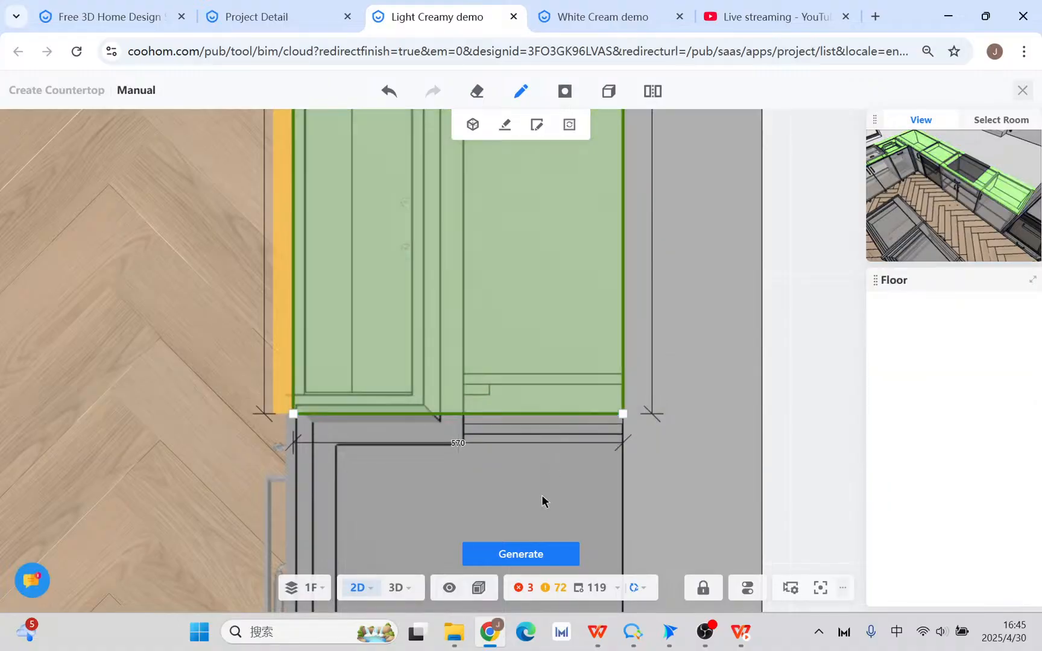
pyautogui.click(522, 552)
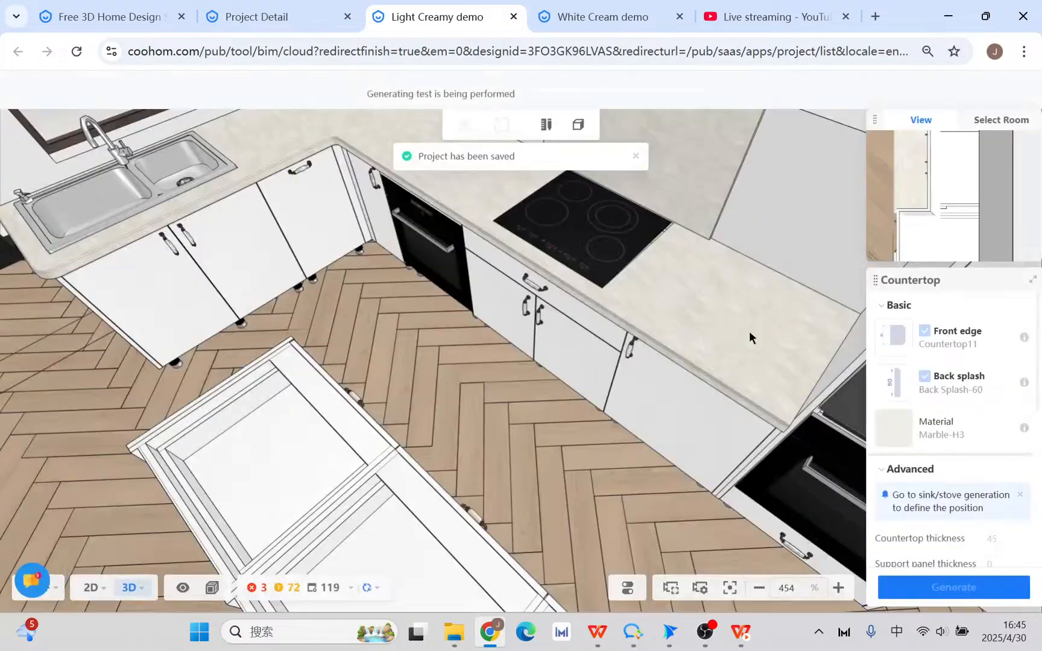
# - Review the countertop's front edge, back splash, material and advanced settings, and check the live chat in YouTube Studio
pyautogui.scroll(-4, 569, 397)
pyautogui.moveTo(572, 400)
pyautogui.mouseDown()
pyautogui.moveTo(579, 412)
pyautogui.moveTo(690, 408)
pyautogui.moveTo(640, 414)
pyautogui.mouseUp()
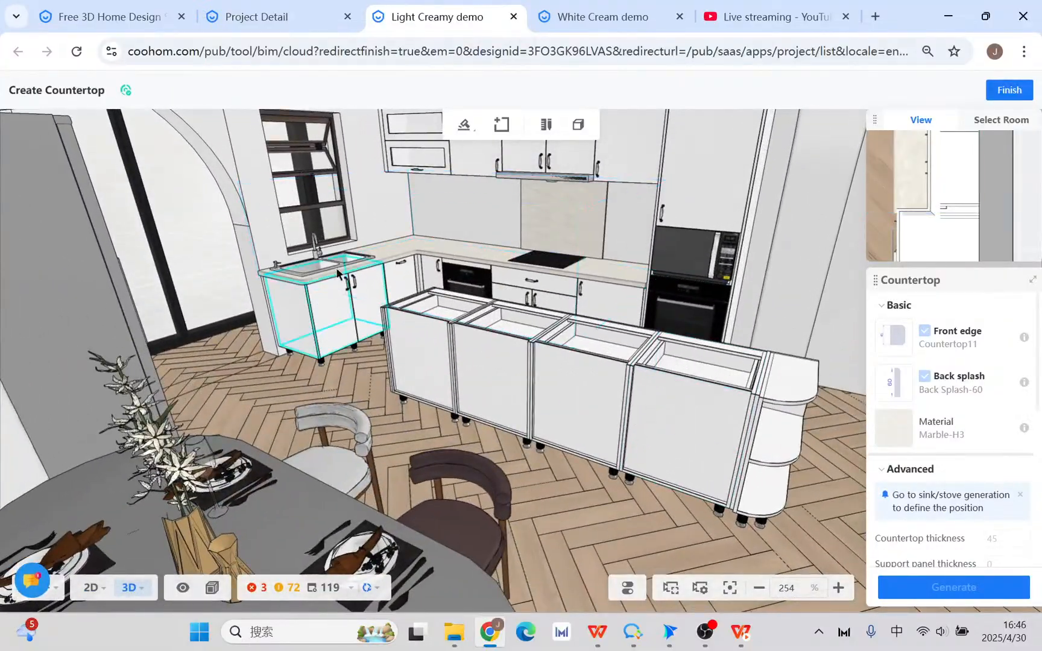
pyautogui.click(398, 237)
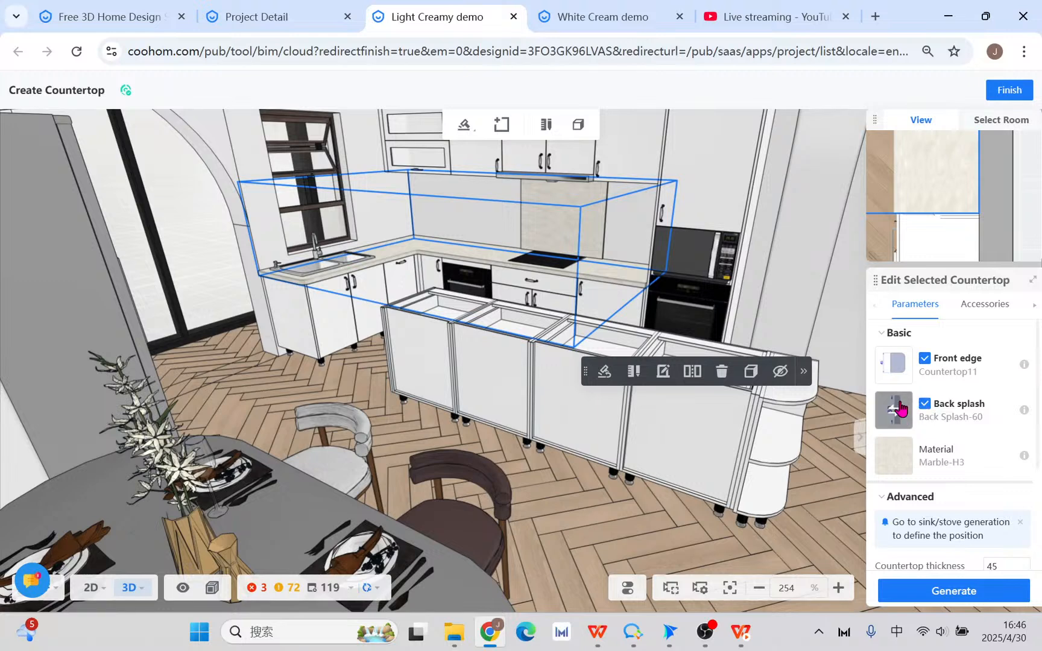
pyautogui.scroll(-3, 905, 412)
pyautogui.scroll(3, 923, 428)
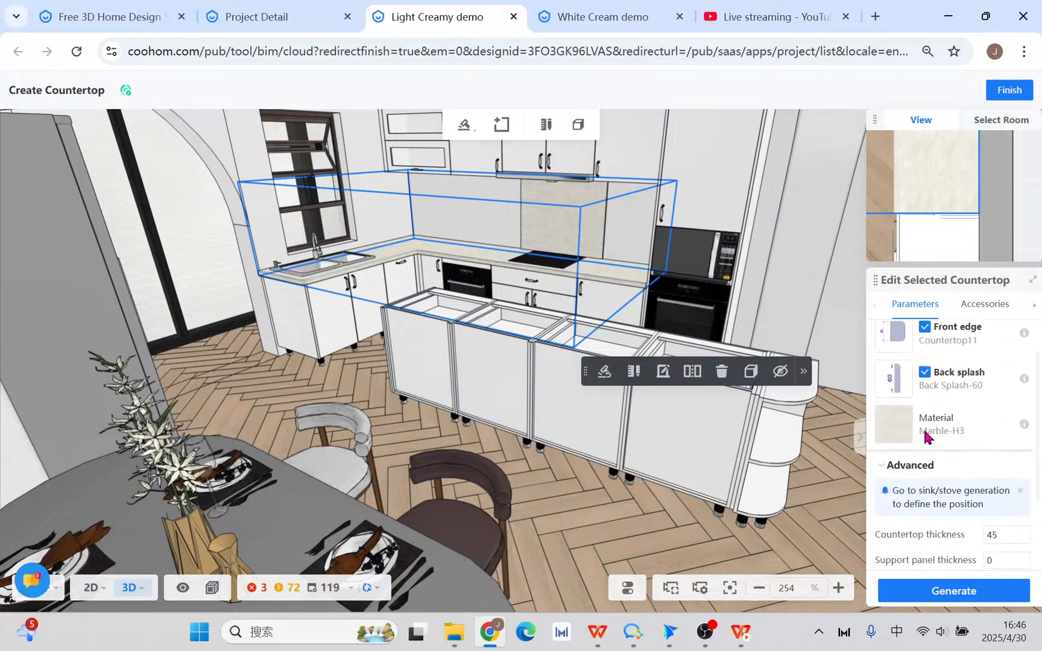
pyautogui.scroll(-3, 940, 452)
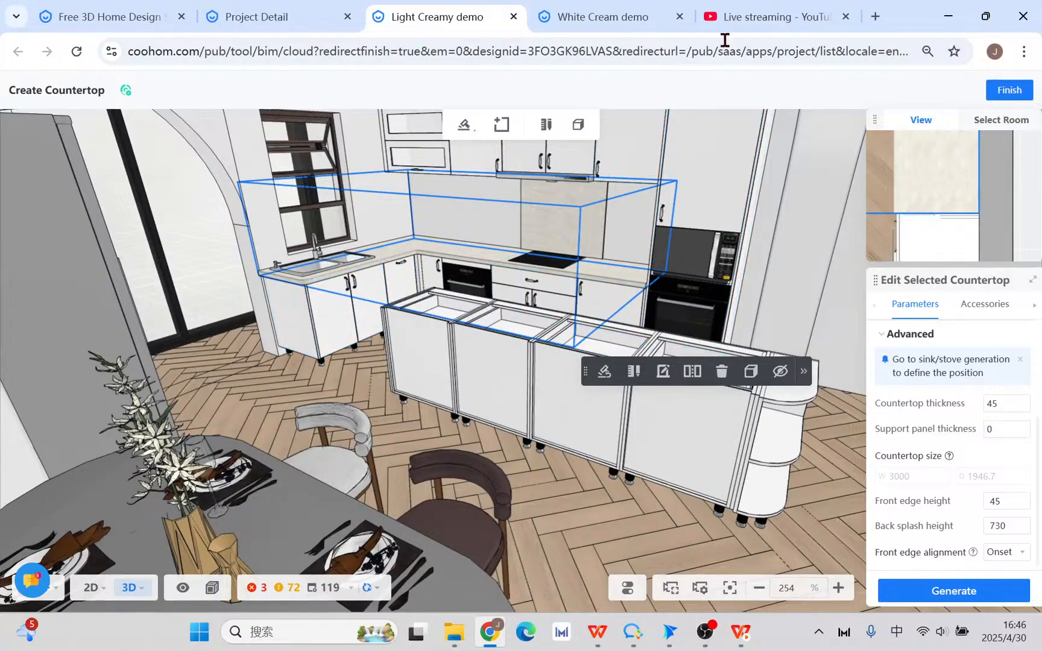
pyautogui.click(741, 15)
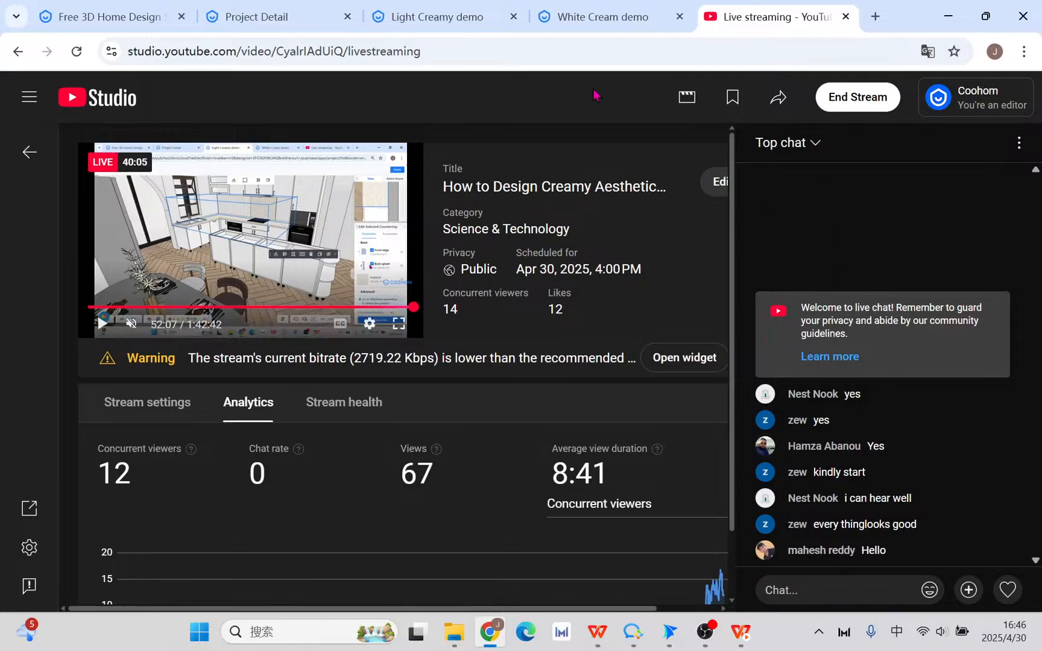
pyautogui.click(426, 18)
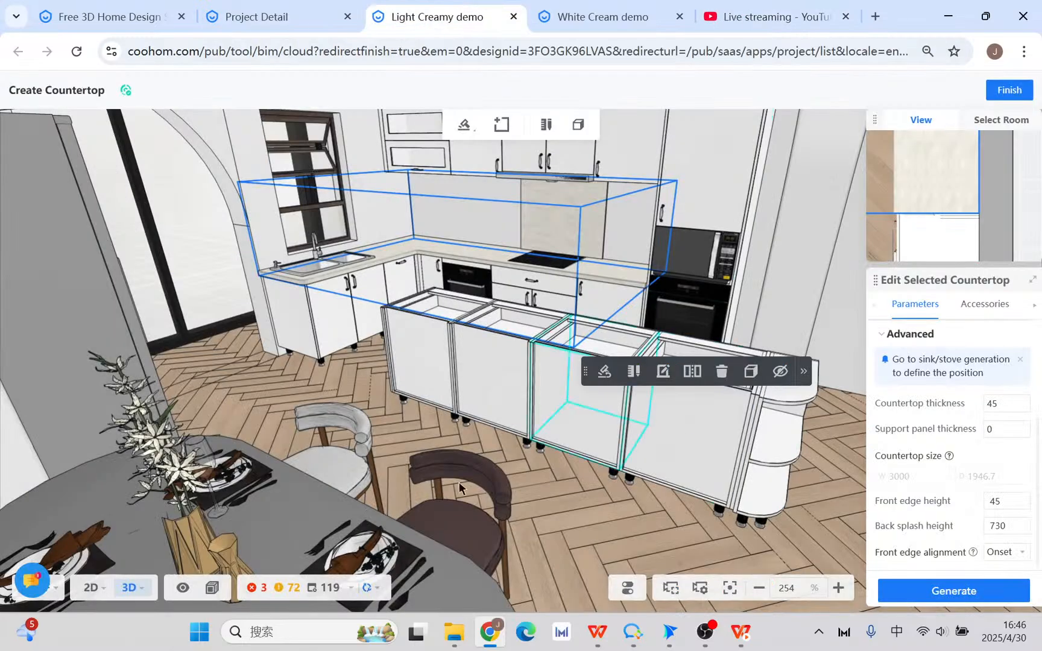
# - Finish countertop editing with the island's base cabinets in view
pyautogui.moveTo(649, 524); pyautogui.dragTo(605, 526)
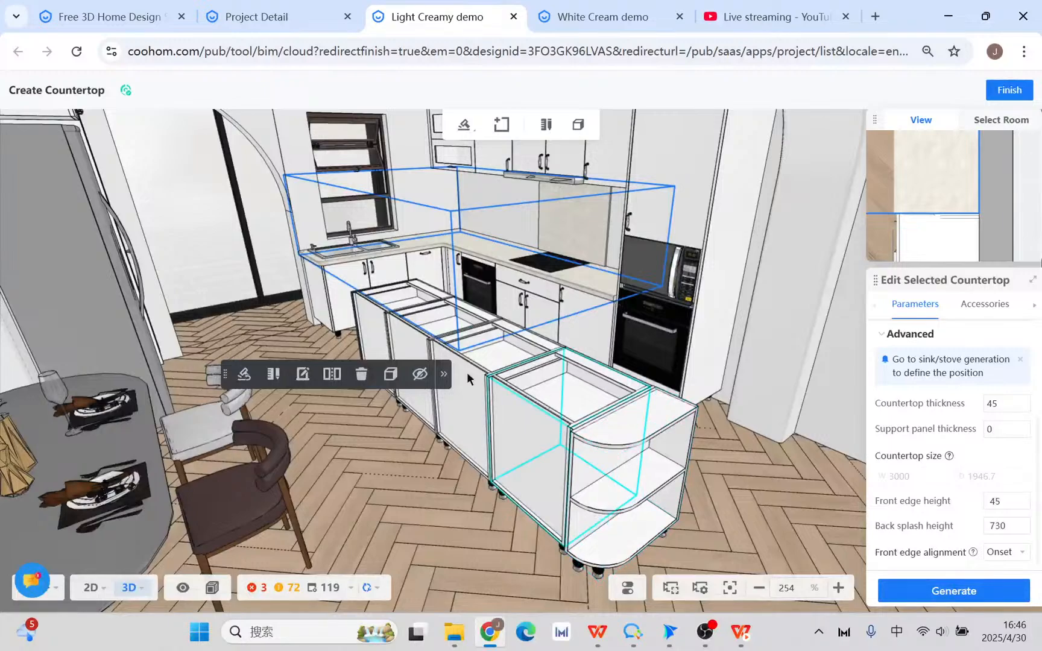
pyautogui.moveTo(716, 475); pyautogui.dragTo(660, 501)
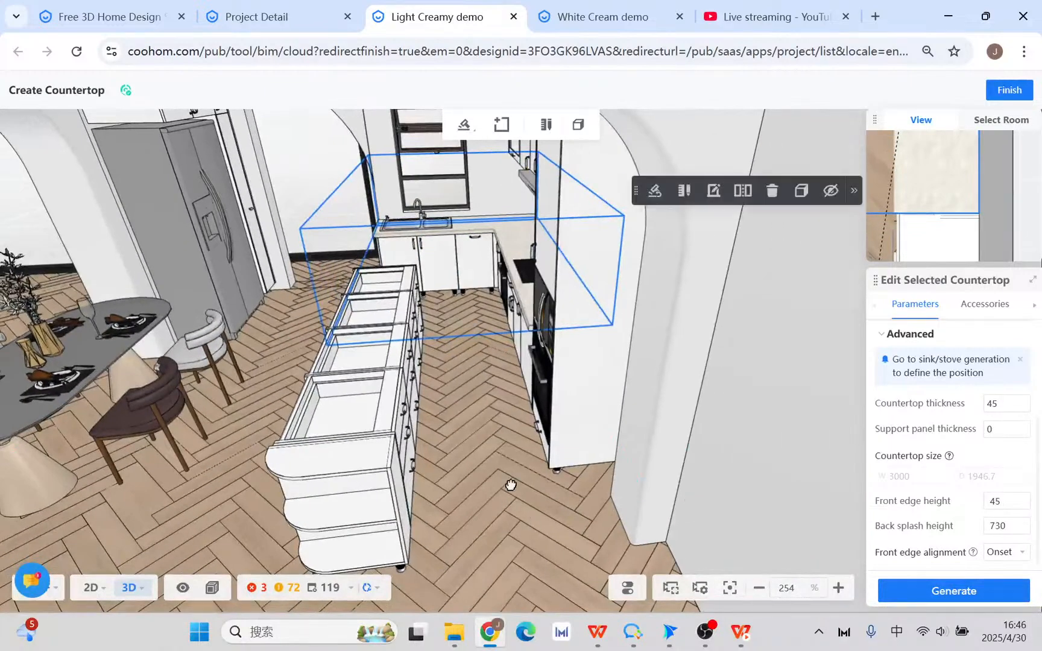
pyautogui.moveTo(507, 484); pyautogui.dragTo(467, 475)
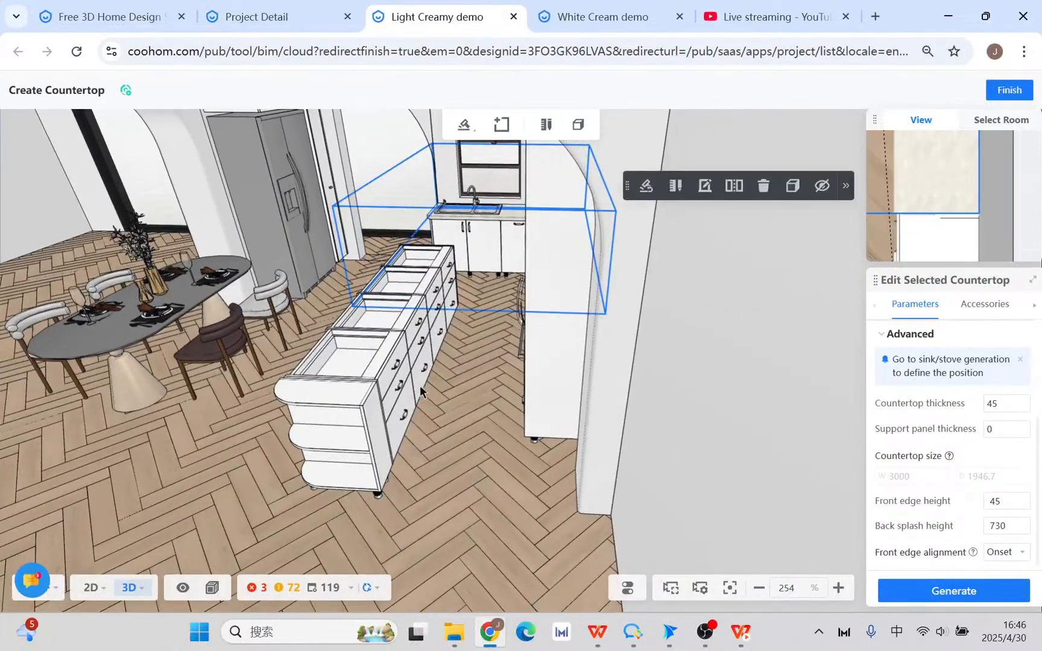
pyautogui.click(373, 371)
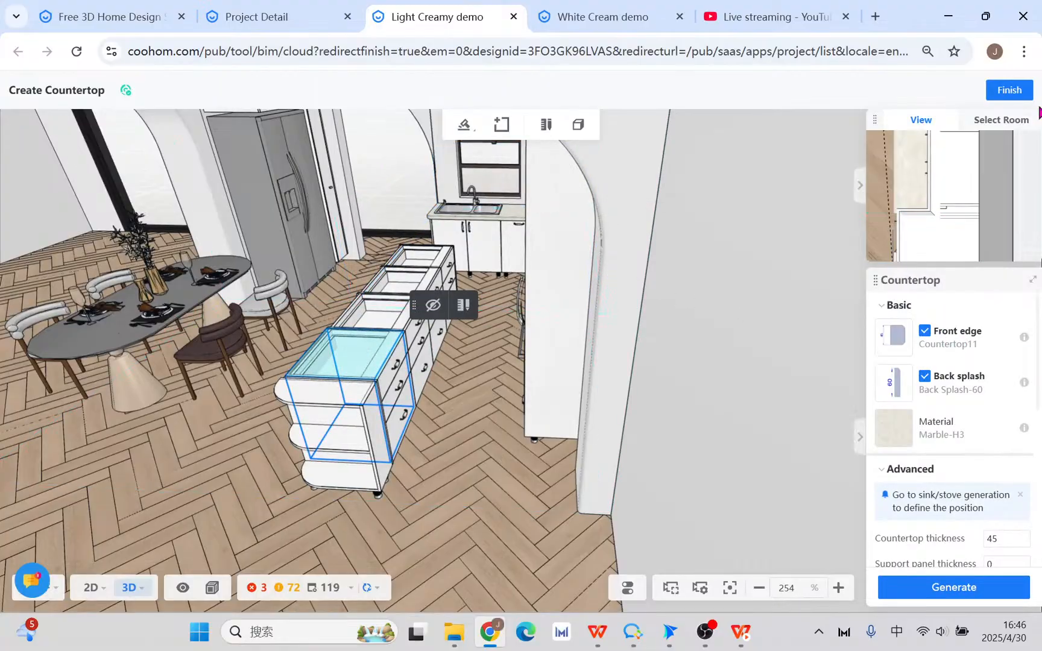
pyautogui.click(1013, 92)
pyautogui.click(479, 433)
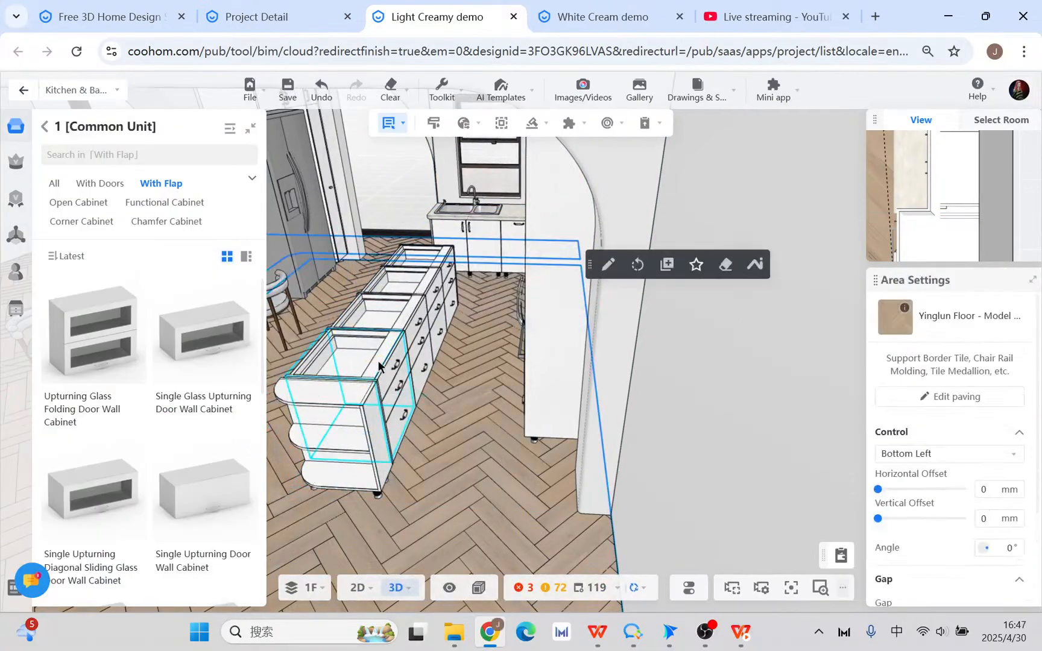
# - Examine the island's end three-drawer base cabinet and browse the With Drawers base cabinets in the public catalog
pyautogui.click(378, 360)
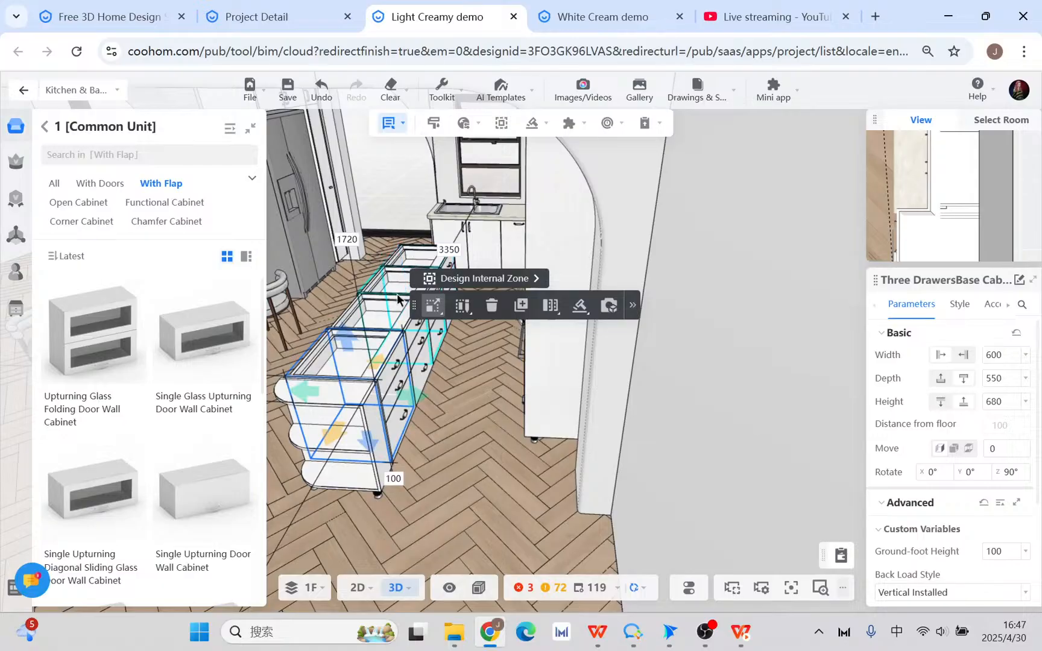
pyautogui.scroll(4, 480, 449)
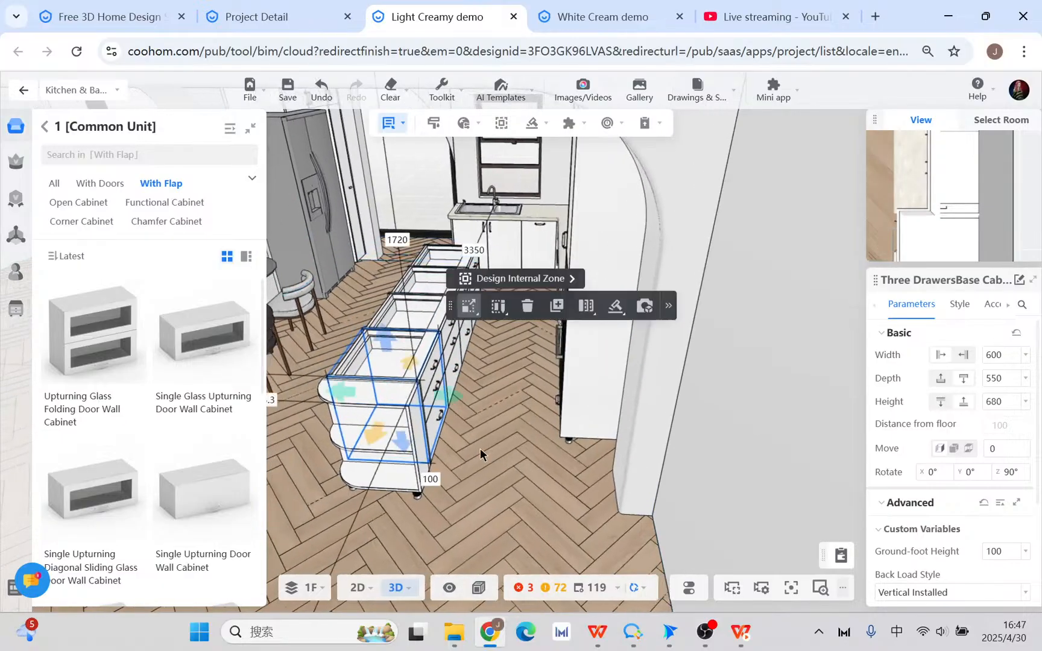
pyautogui.moveTo(481, 447); pyautogui.dragTo(515, 448, button='middle')
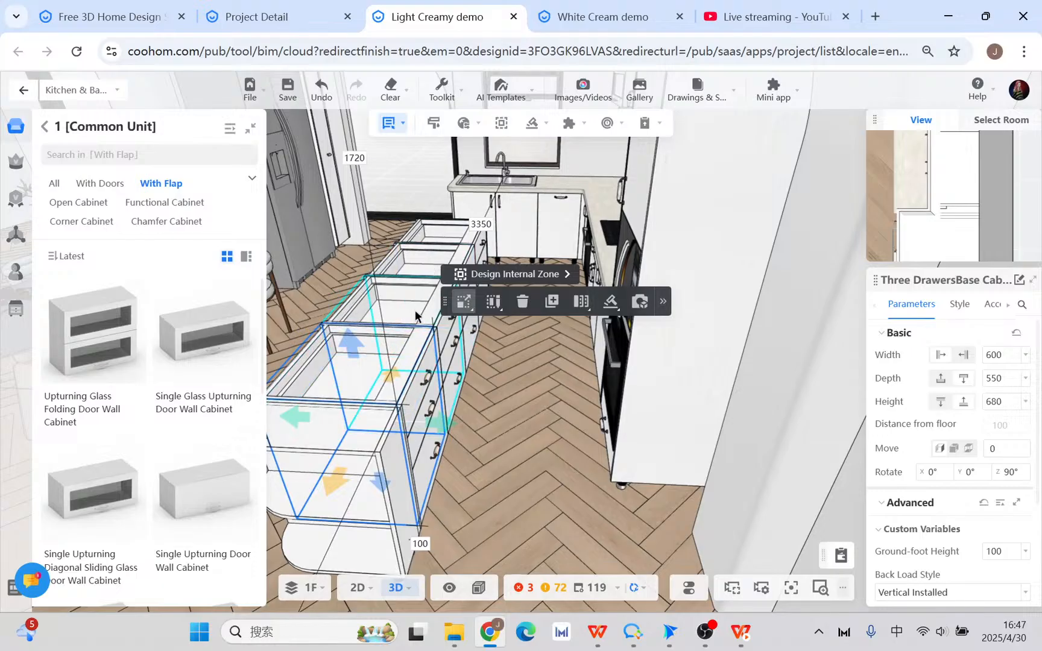
pyautogui.click(44, 126)
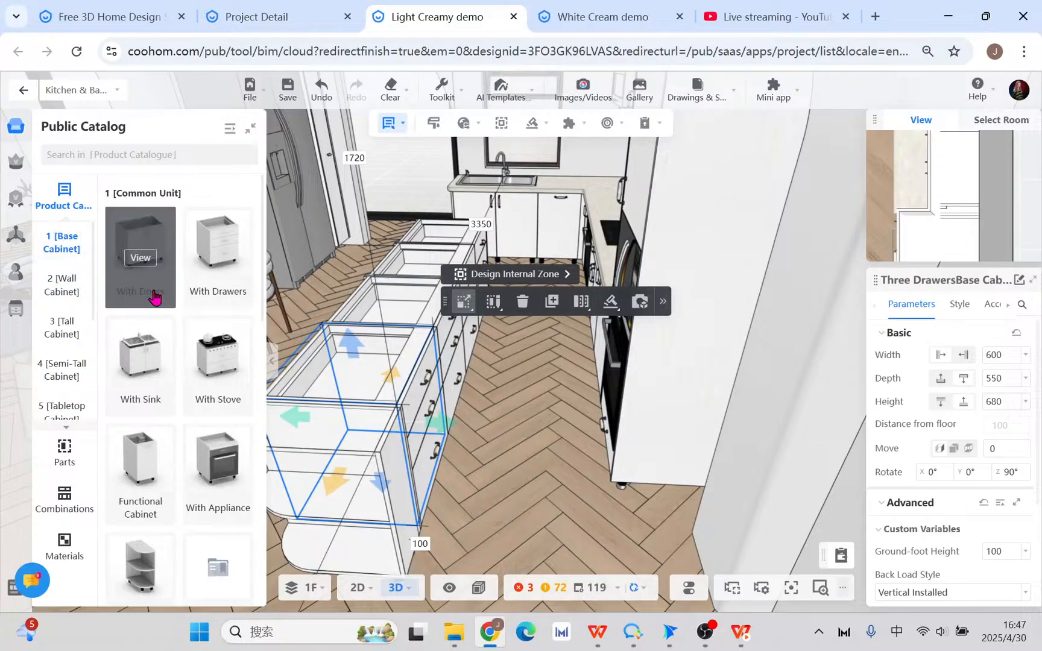
pyautogui.click(215, 258)
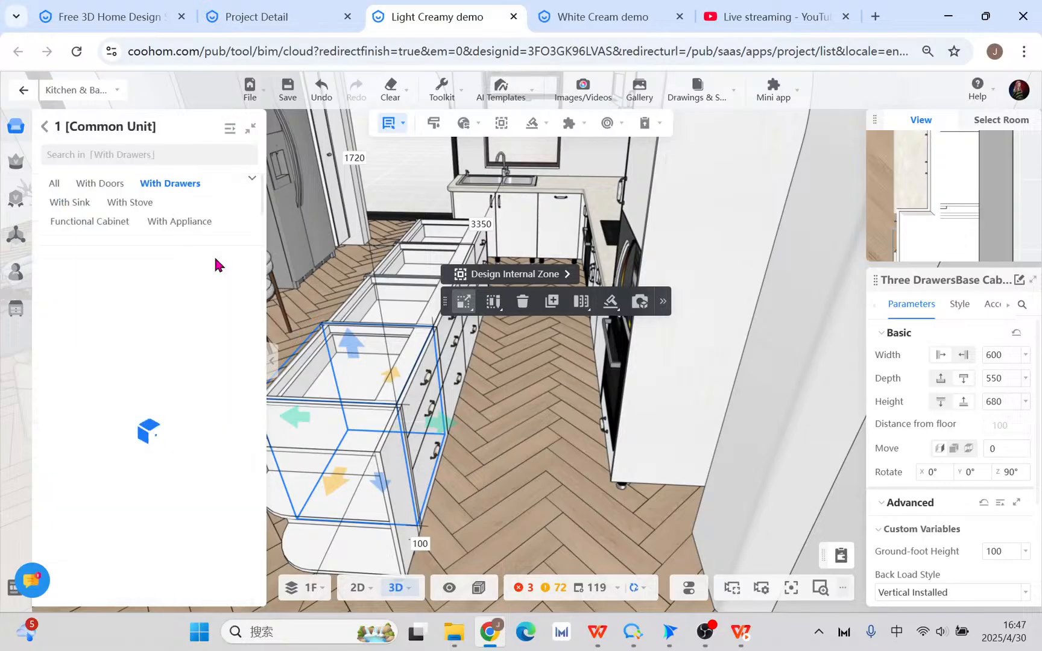
pyautogui.moveTo(488, 465); pyautogui.dragTo(491, 477)
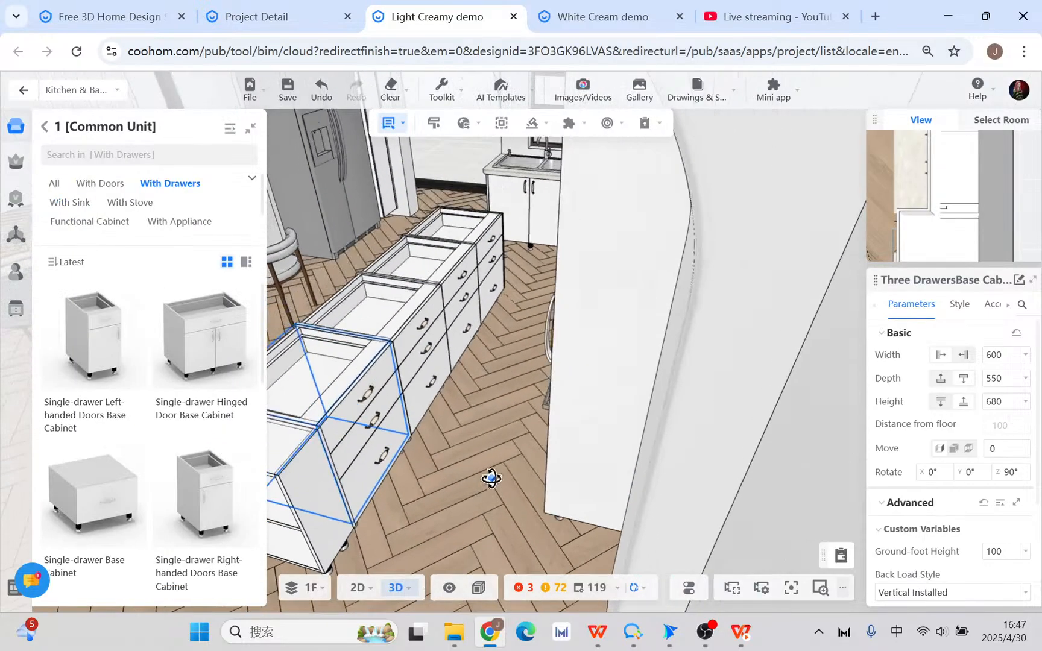
pyautogui.click(356, 381)
pyautogui.click(616, 319)
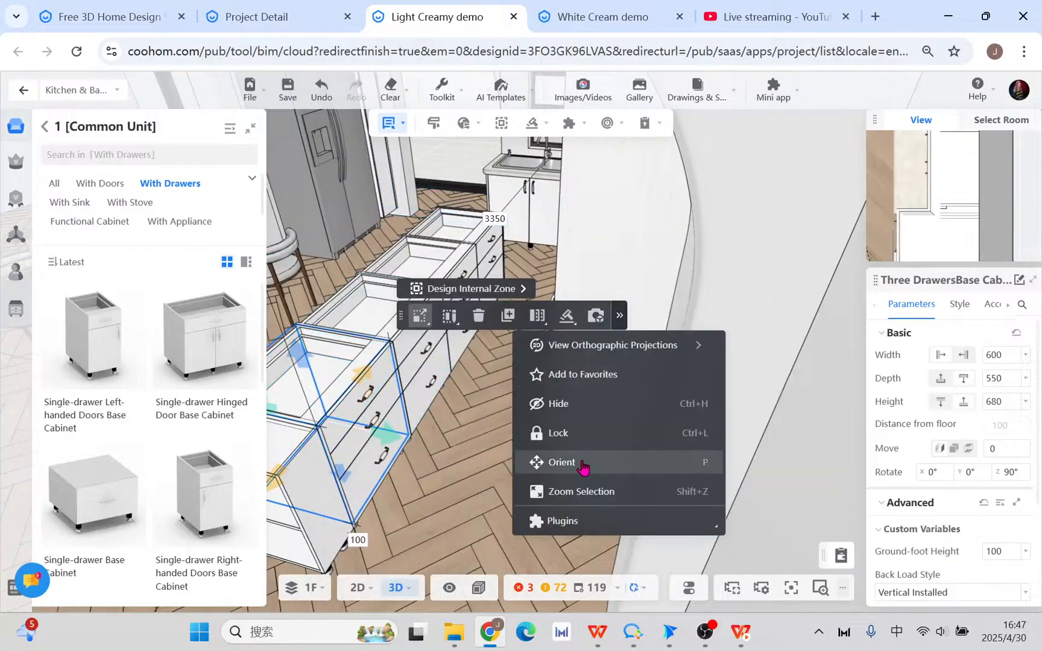
pyautogui.click(537, 316)
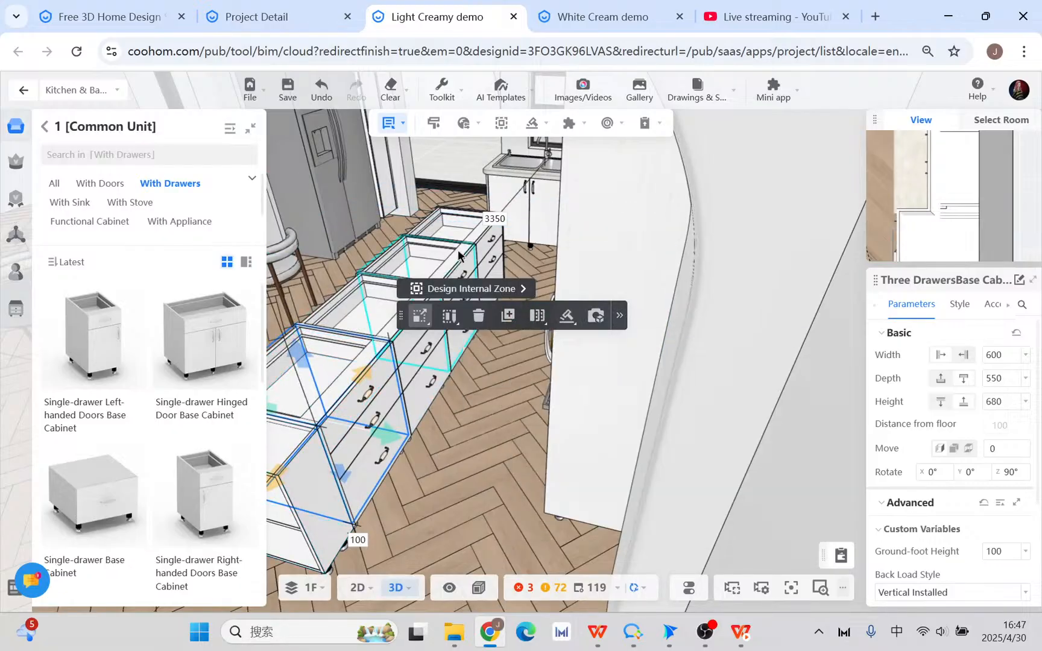
pyautogui.moveTo(450, 507); pyautogui.dragTo(463, 436)
# - Show the Open Cabinet base units in the catalog and delete the Right Arc Base Cabinet at the island's end
pyautogui.click(434, 479)
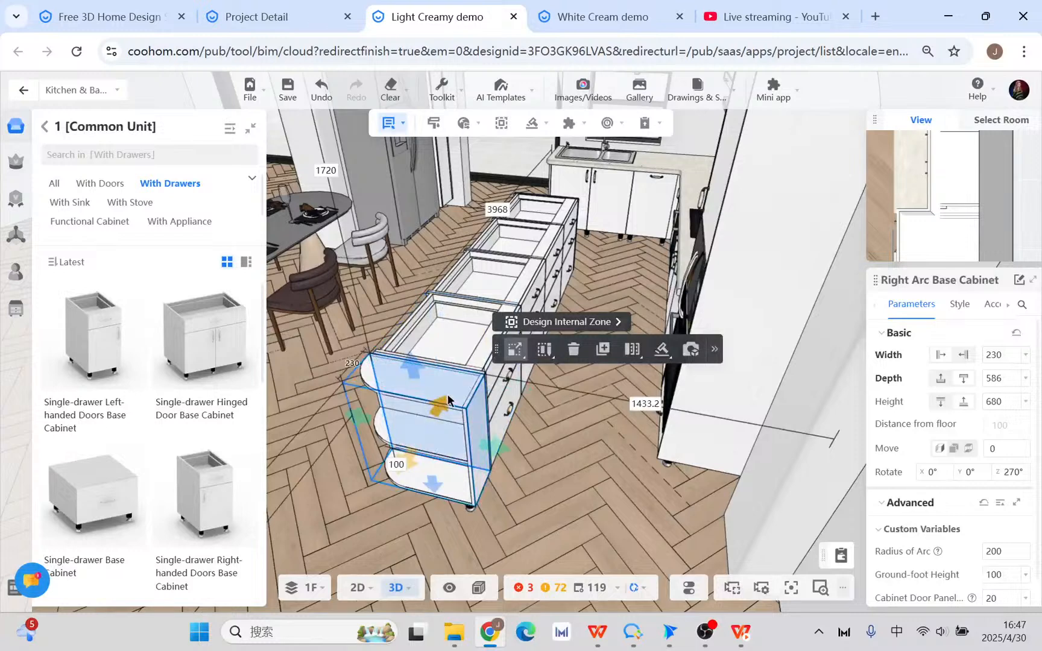
pyautogui.moveTo(29, 228)
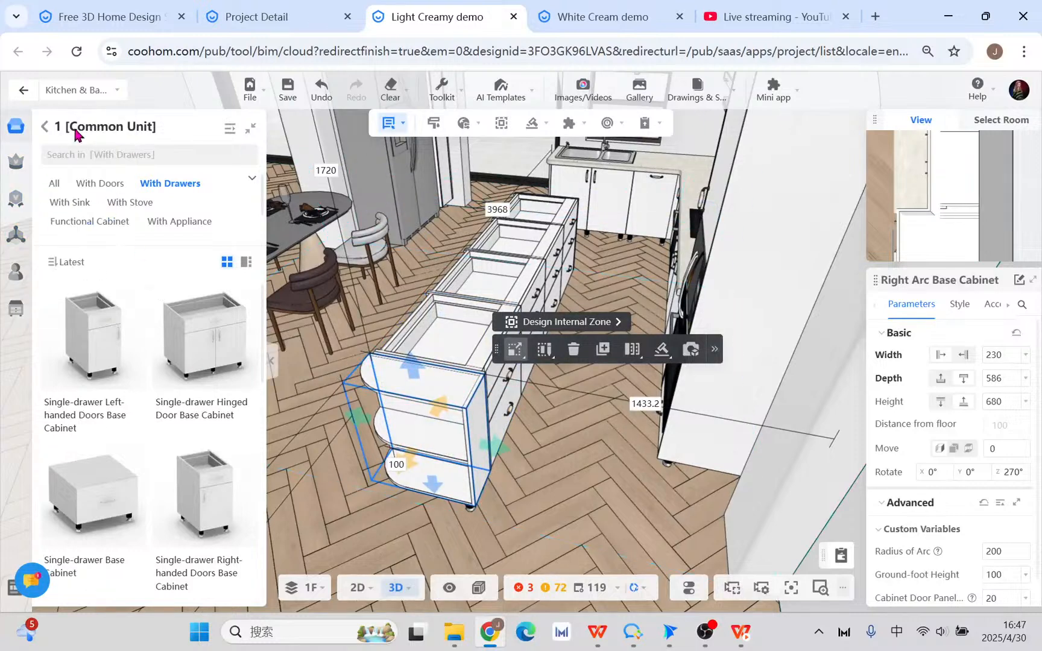
pyautogui.click(46, 126)
pyautogui.scroll(-3, 174, 493)
pyautogui.click(149, 386)
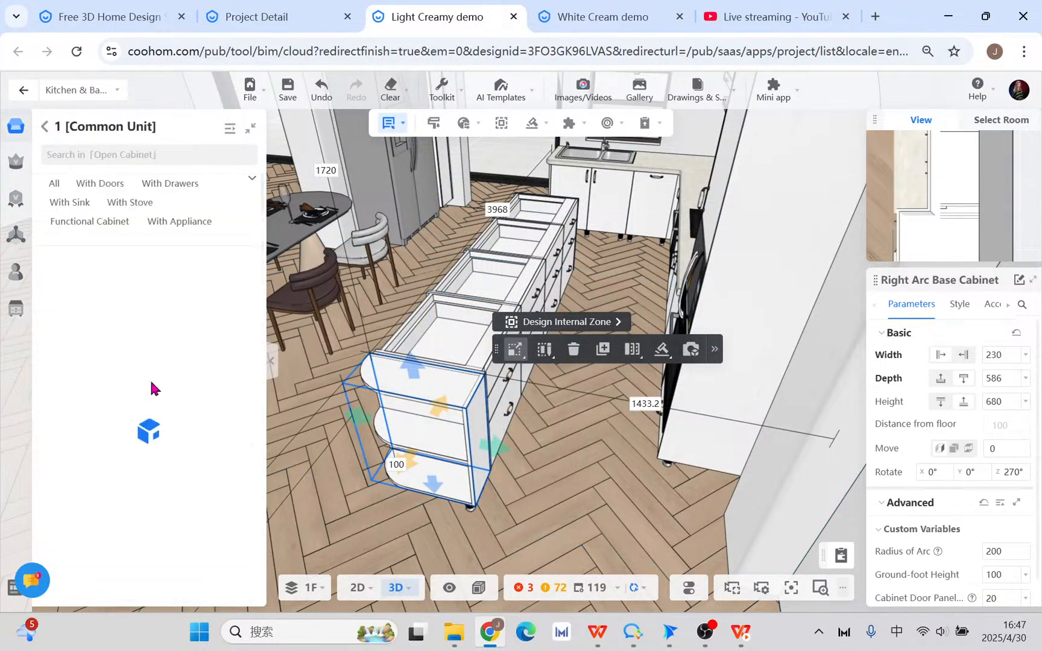
pyautogui.click(574, 349)
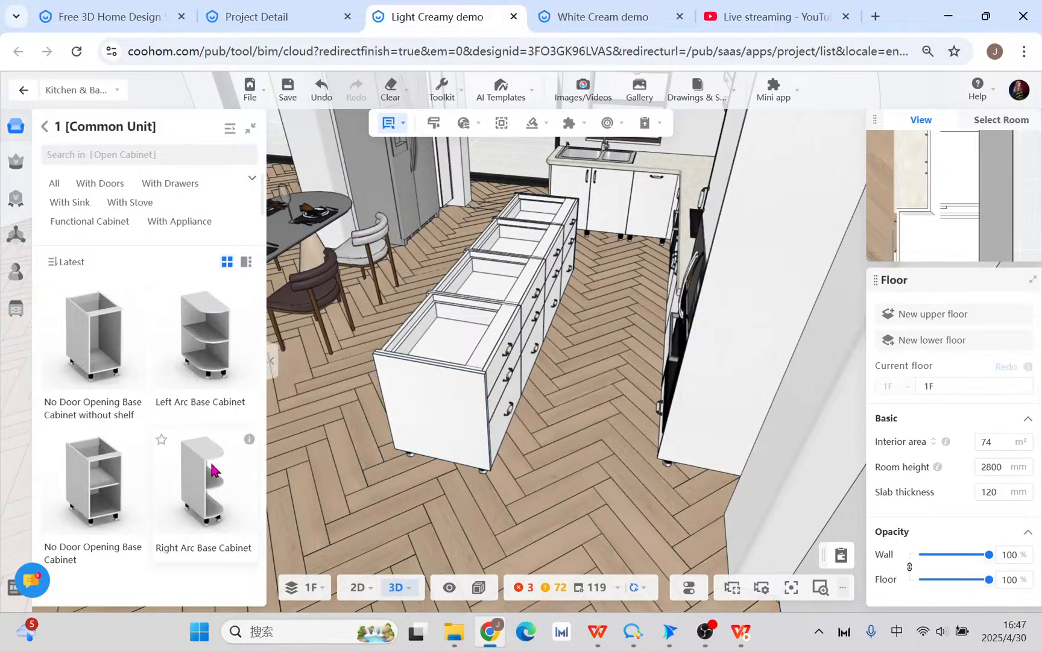
pyautogui.click(212, 485)
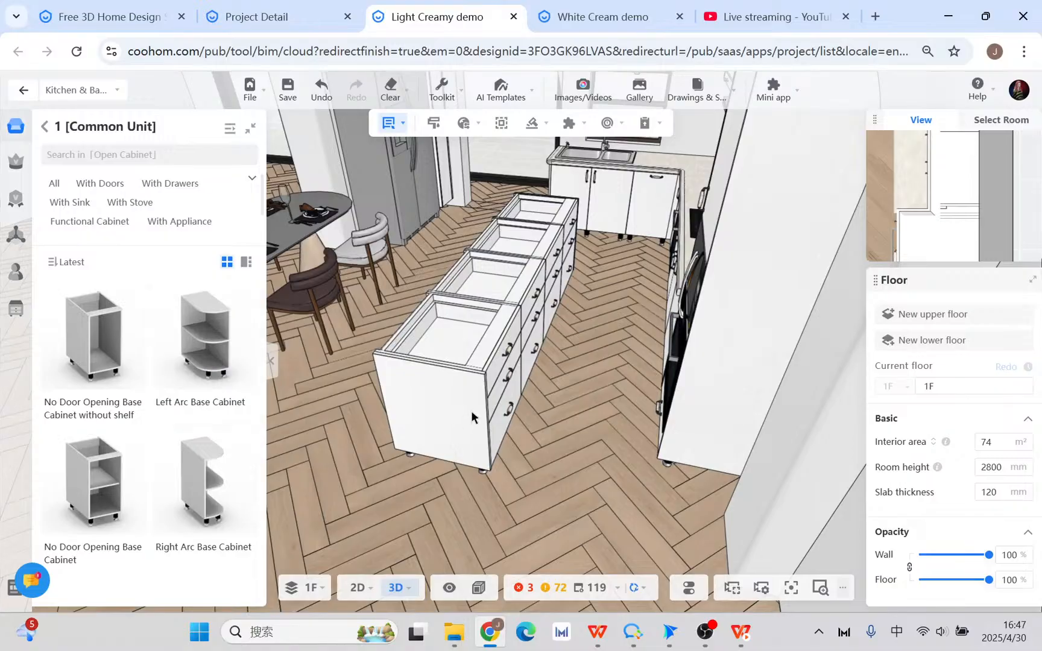
pyautogui.click(435, 393)
pyautogui.press('Delete')
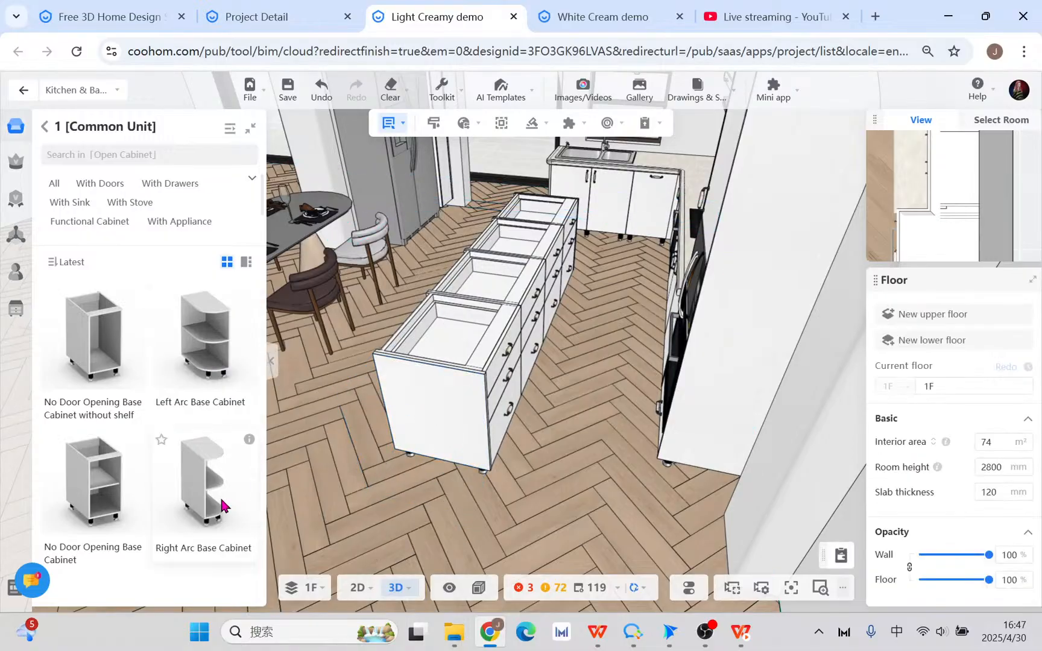
pyautogui.click(441, 392)
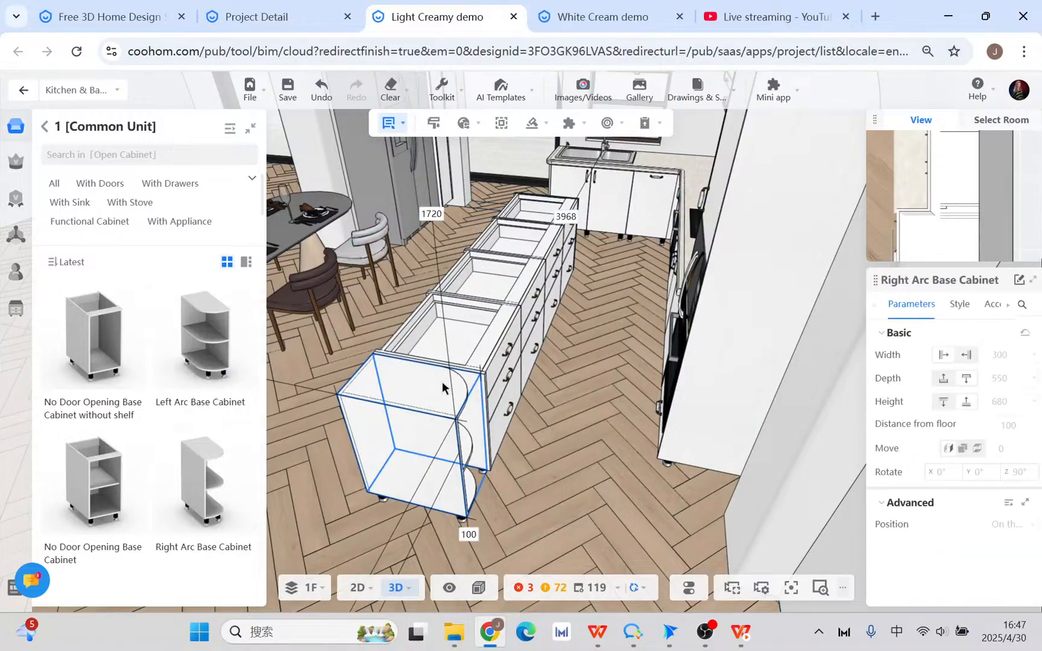
pyautogui.press('Escape')
pyautogui.moveTo(444, 426); pyautogui.dragTo(573, 499)
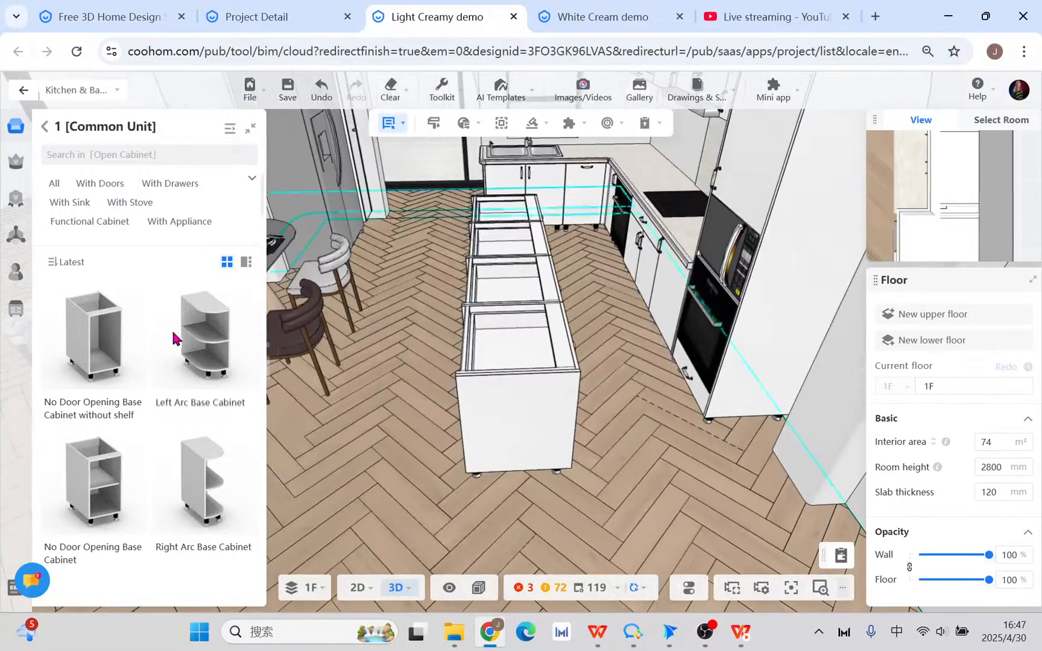
pyautogui.click(211, 351)
pyautogui.press('Escape')
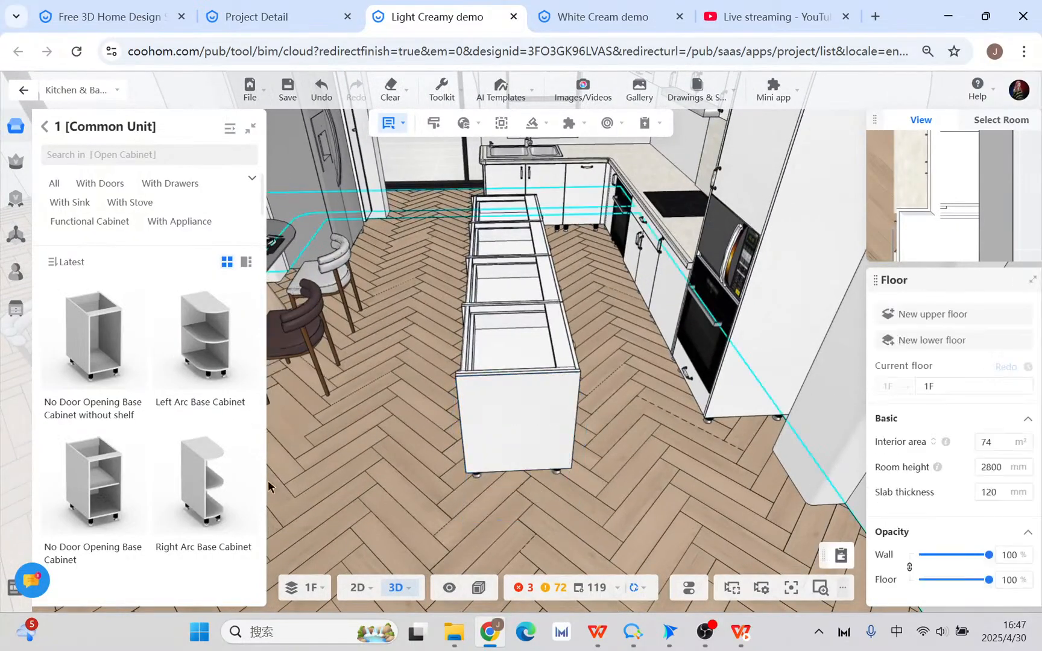
pyautogui.click(196, 485)
pyautogui.click(510, 406)
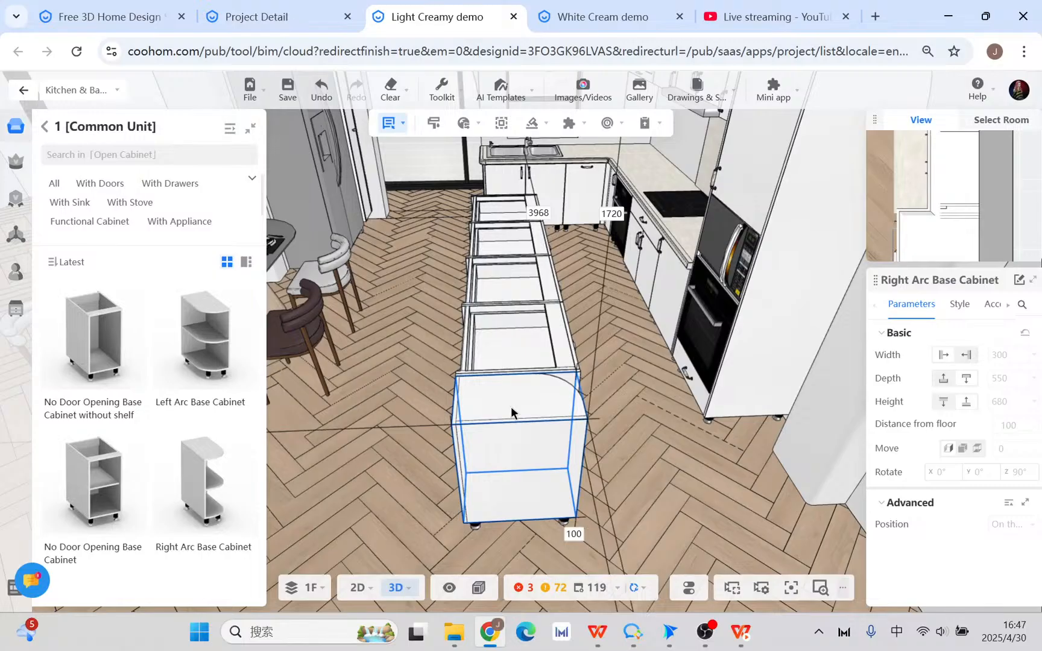
pyautogui.press('Escape')
# - Set the position snapping mode to Bump snap
pyautogui.click(689, 588)
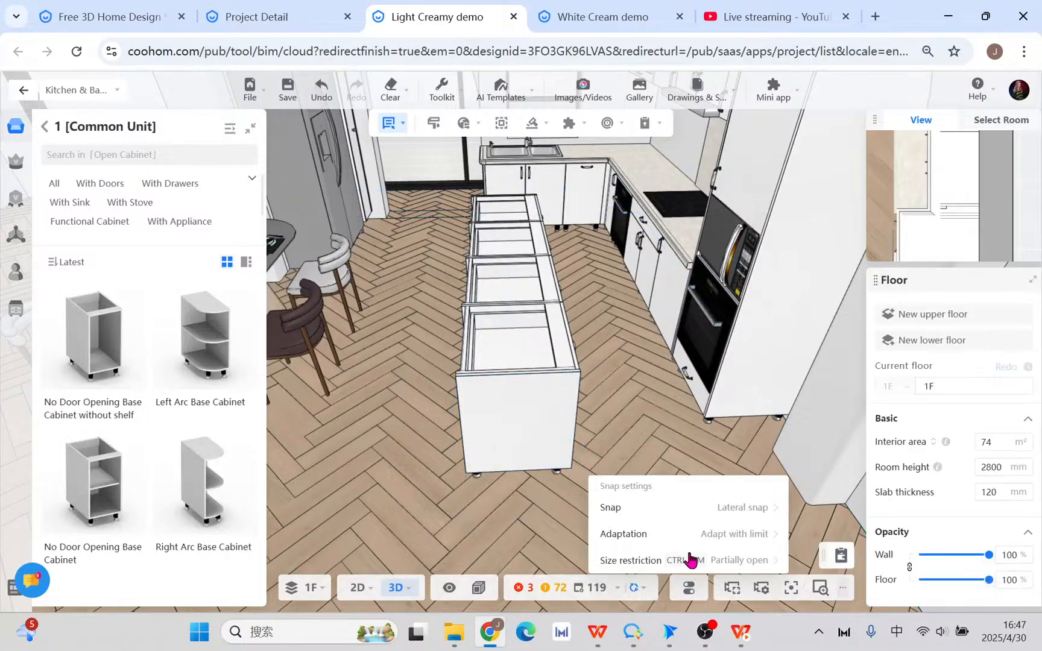
pyautogui.moveTo(691, 521)
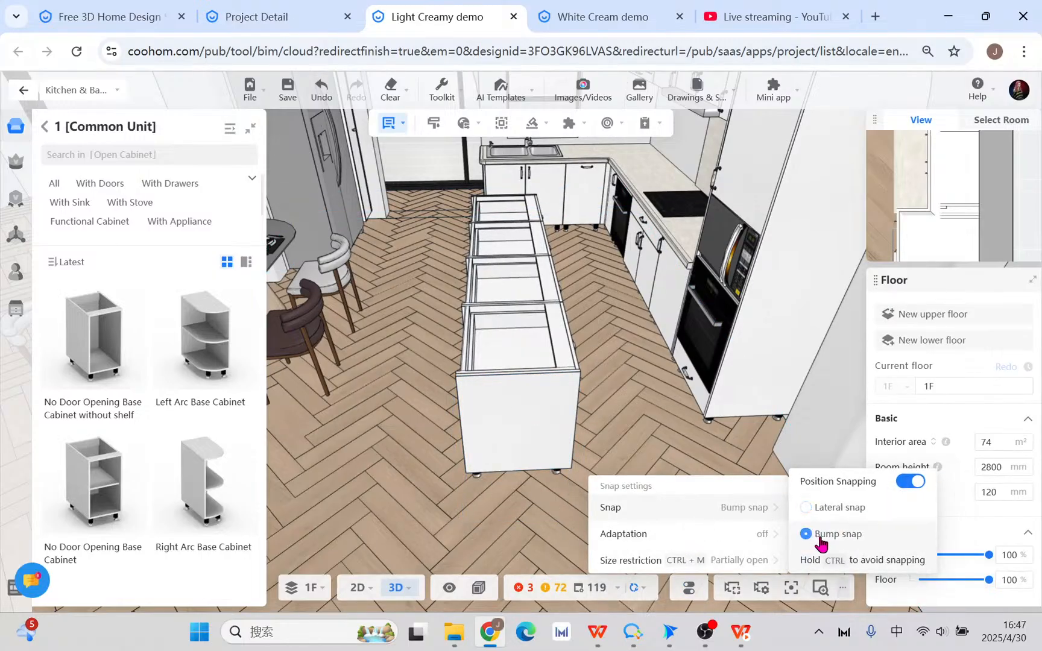
# - Try placing and rotating a Left Arc Base Cabinet at the island's end, and delete it again
pyautogui.click(188, 303)
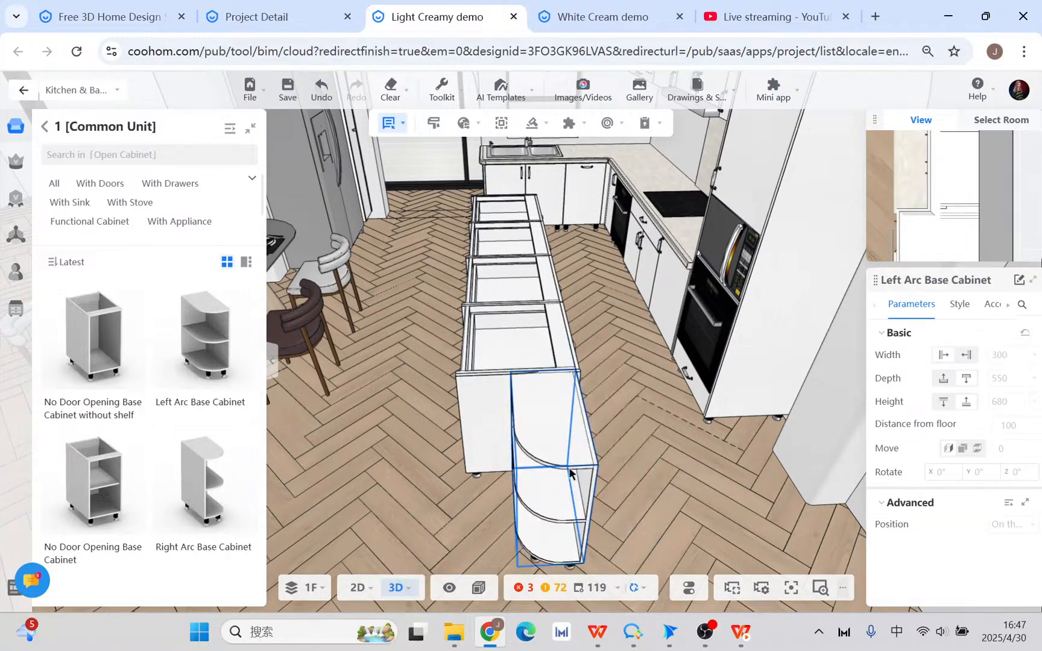
pyautogui.click(561, 471)
pyautogui.moveTo(562, 472); pyautogui.dragTo(603, 367)
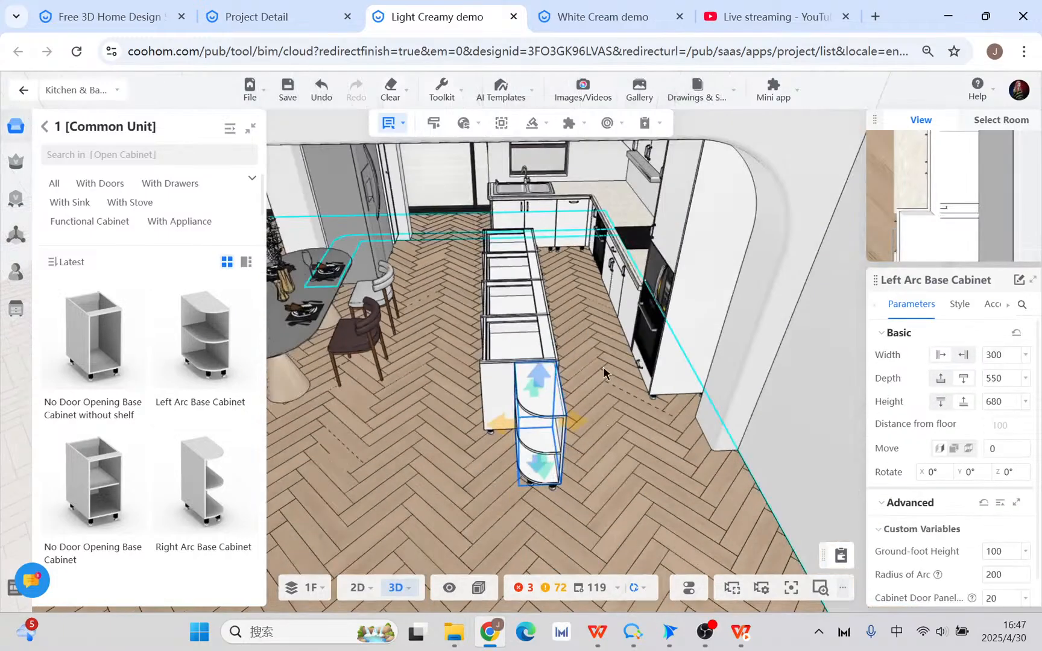
pyautogui.moveTo(585, 341)
pyautogui.click(598, 425)
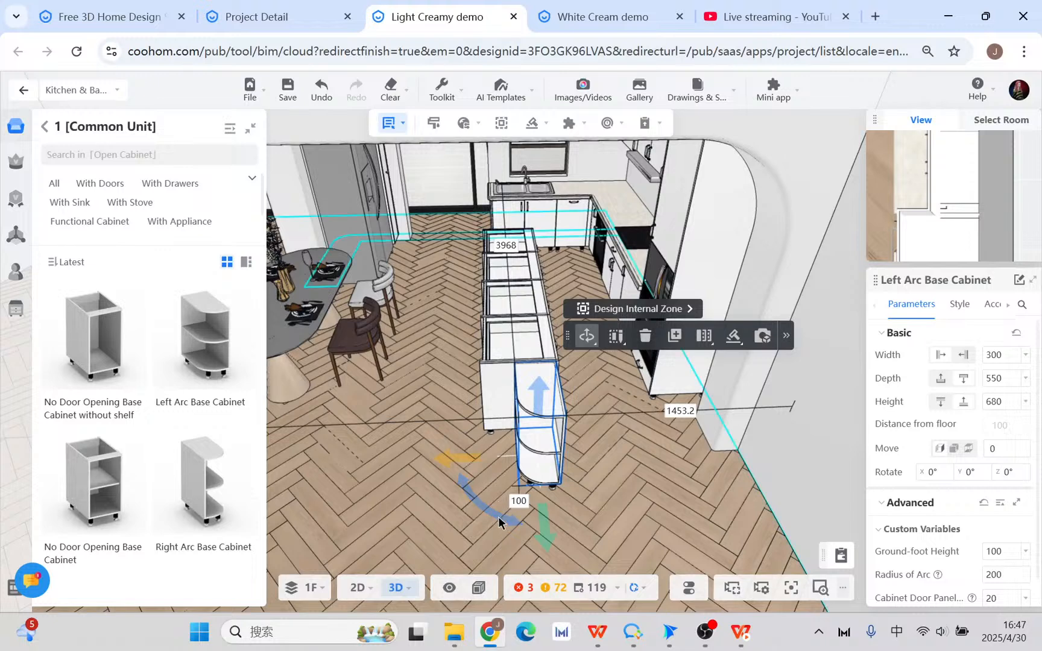
pyautogui.moveTo(498, 522); pyautogui.dragTo(538, 564)
pyautogui.moveTo(758, 379)
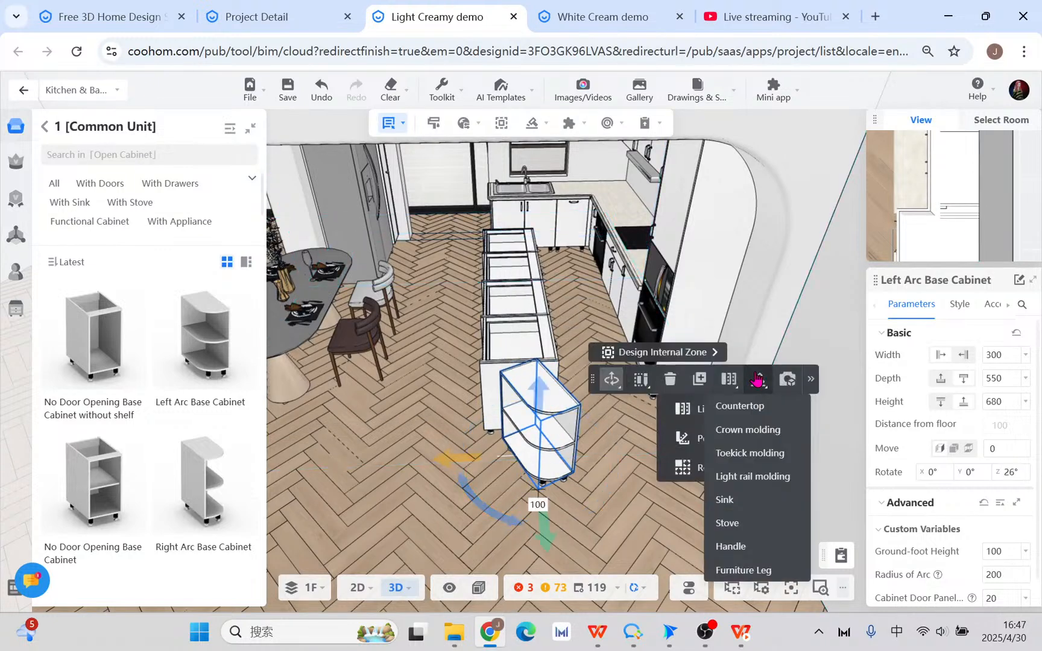
pyautogui.click(669, 379)
# - Place a Right Arc Base Cabinet at the island's end and rotate it to 270° about Z
pyautogui.click(203, 485)
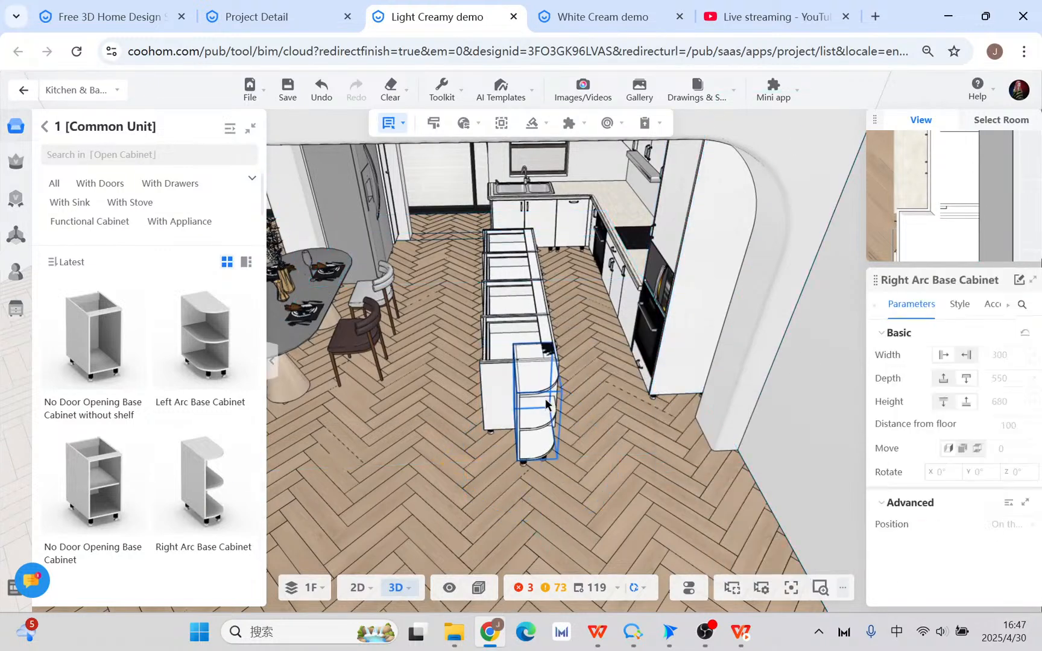
pyautogui.click(540, 432)
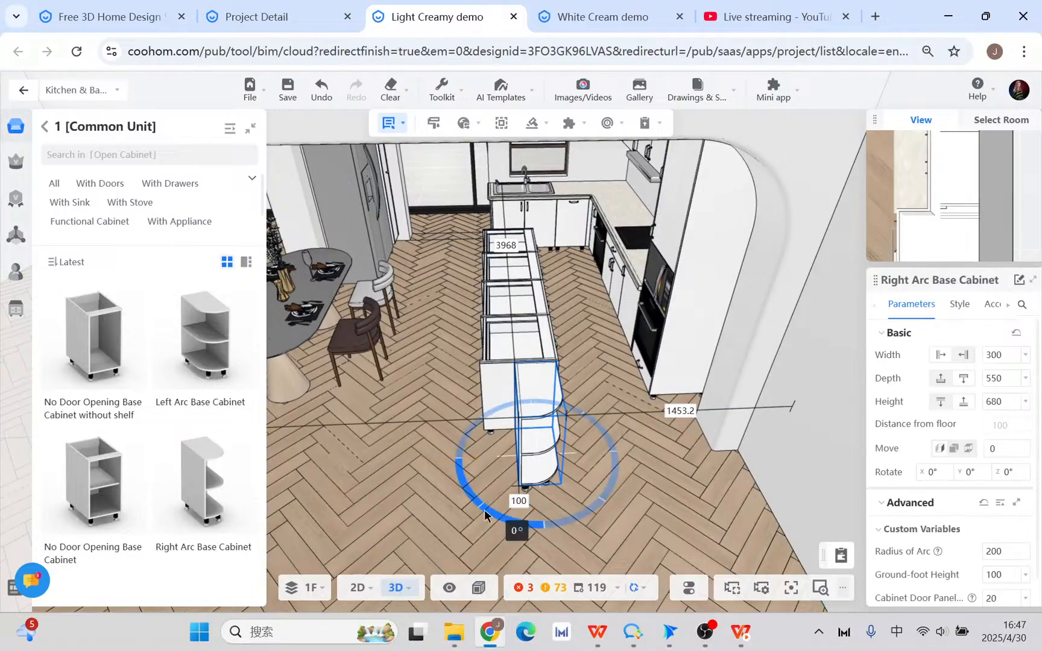
pyautogui.moveTo(486, 514); pyautogui.dragTo(415, 402)
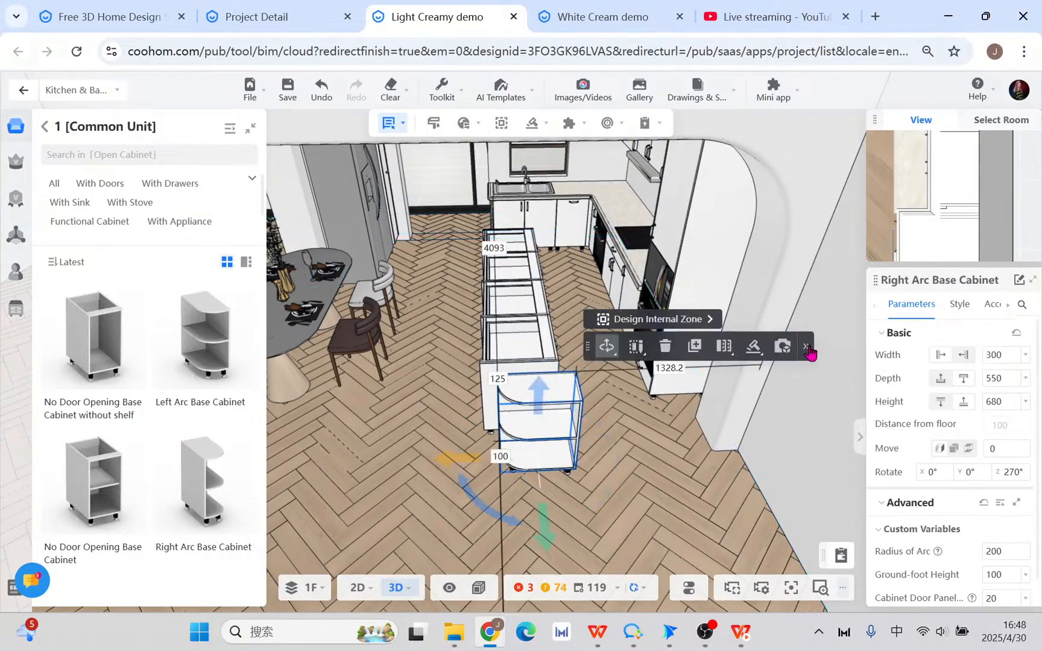
# - Align the Right Arc Base Cabinet with the island's end cabinet using Six Sides Orientation
pyautogui.click(808, 351)
pyautogui.click(763, 494)
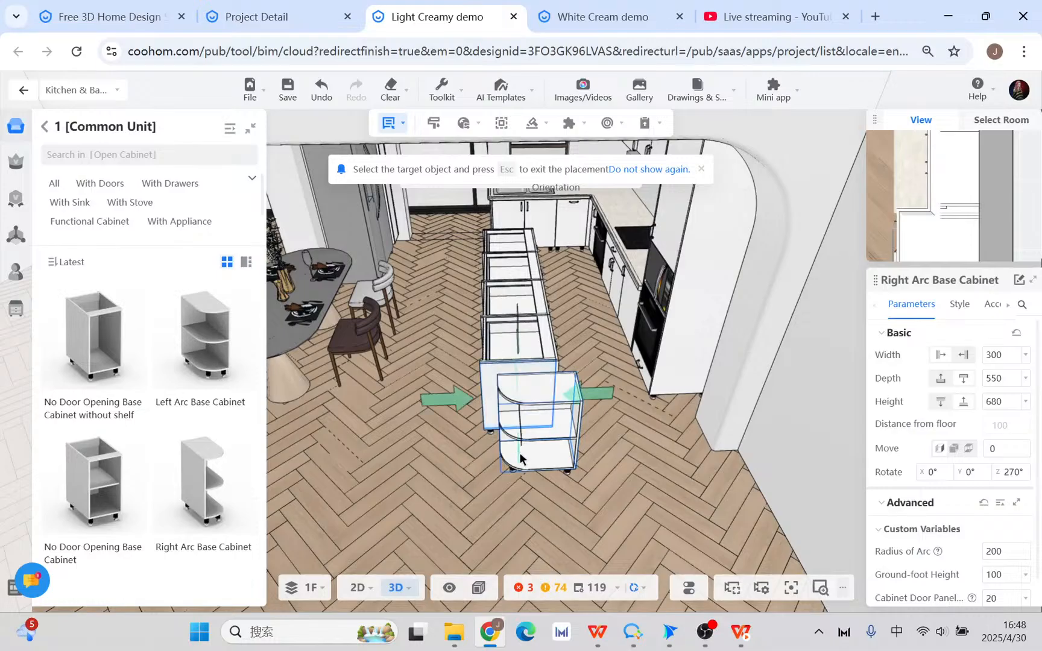
pyautogui.moveTo(522, 452); pyautogui.dragTo(510, 508)
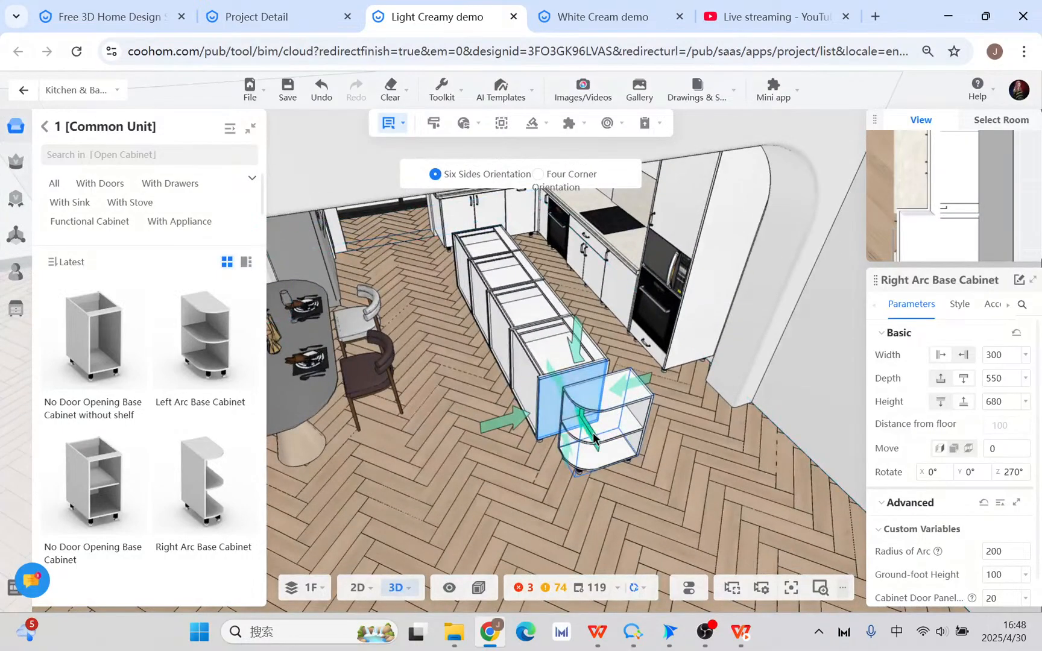
pyautogui.click(595, 434)
pyautogui.moveTo(616, 453); pyautogui.dragTo(496, 415)
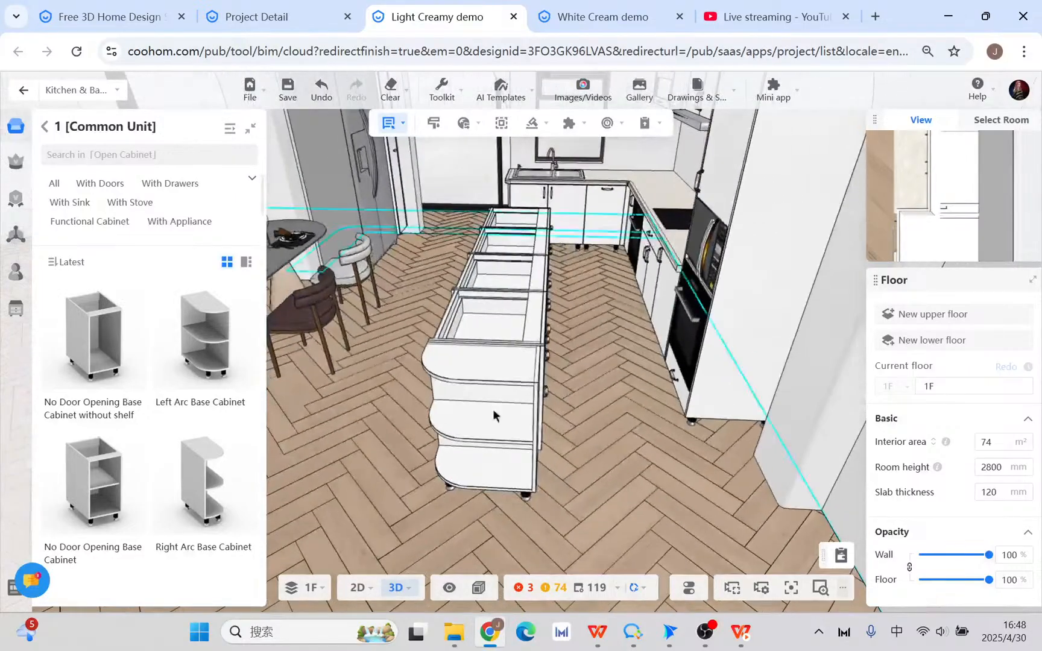
# - Switch the Right Arc Base Cabinet's control to Scale and inspect its side beside the island's drawer fronts
pyautogui.click(496, 414)
pyautogui.moveTo(571, 321)
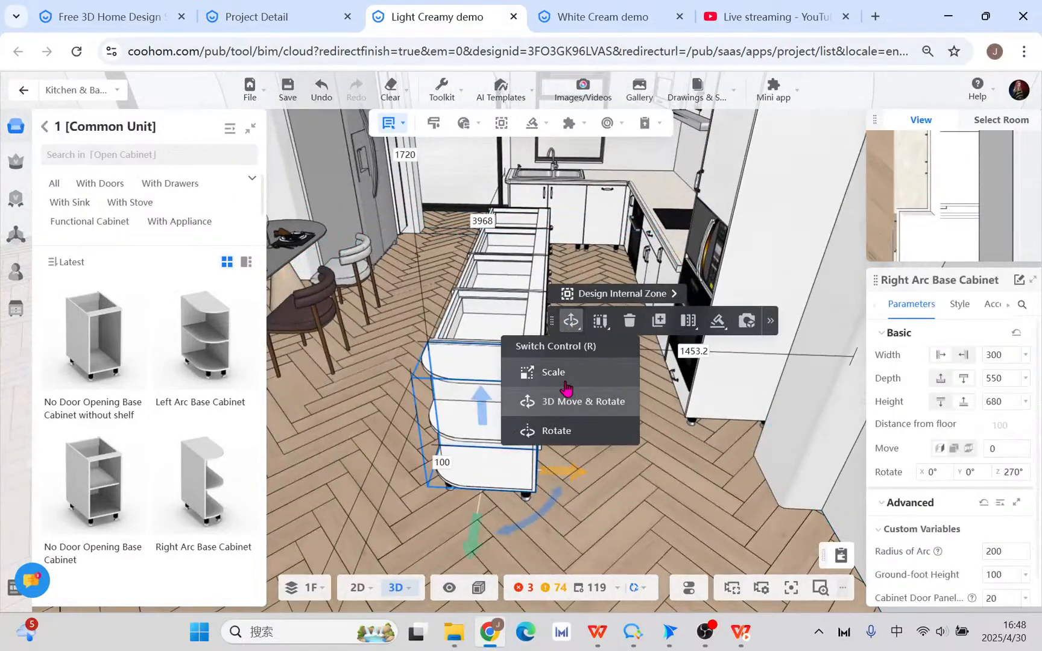
pyautogui.click(550, 373)
pyautogui.moveTo(550, 425); pyautogui.dragTo(575, 424)
pyautogui.scroll(3, 485, 430)
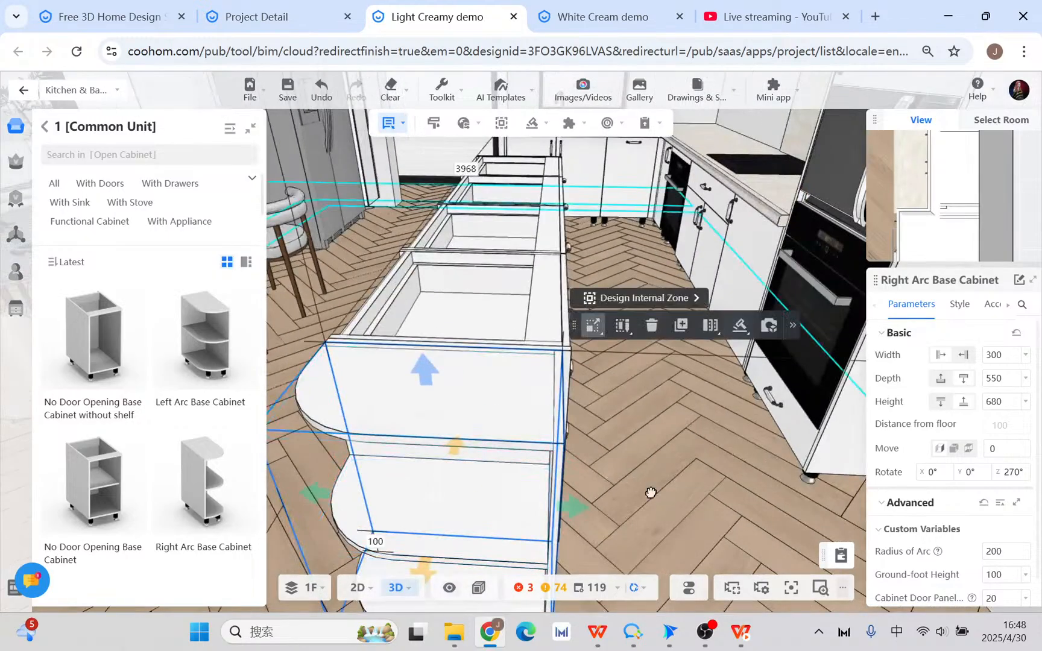
pyautogui.moveTo(649, 494); pyautogui.dragTo(611, 480)
pyautogui.moveTo(645, 479); pyautogui.dragTo(720, 481, button='right')
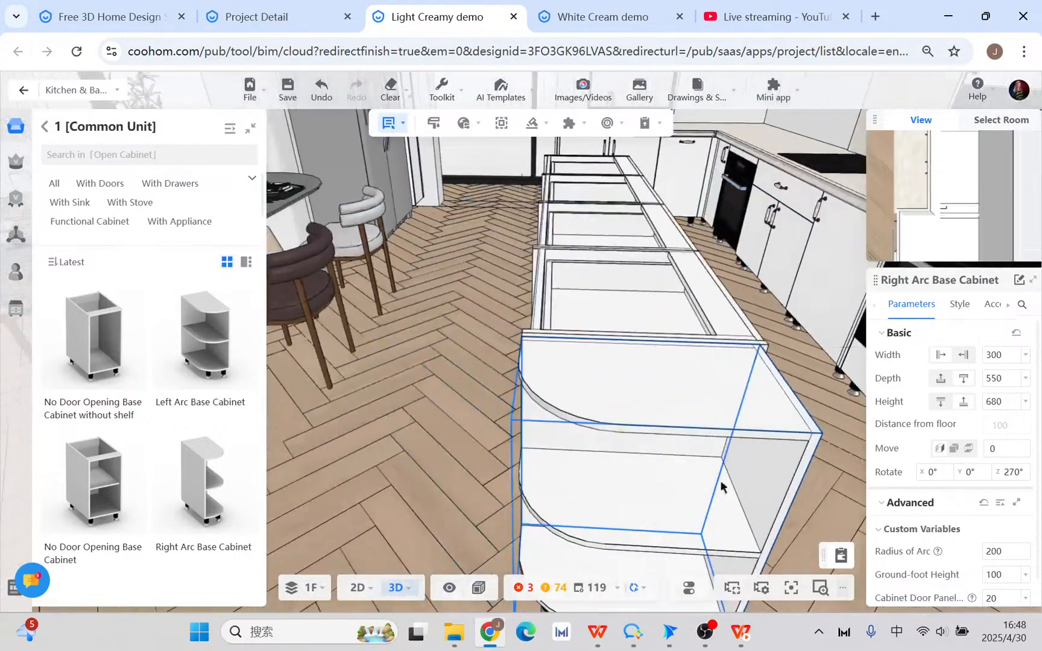
pyautogui.moveTo(475, 482); pyautogui.dragTo(500, 483)
pyautogui.moveTo(551, 524); pyautogui.dragTo(483, 452)
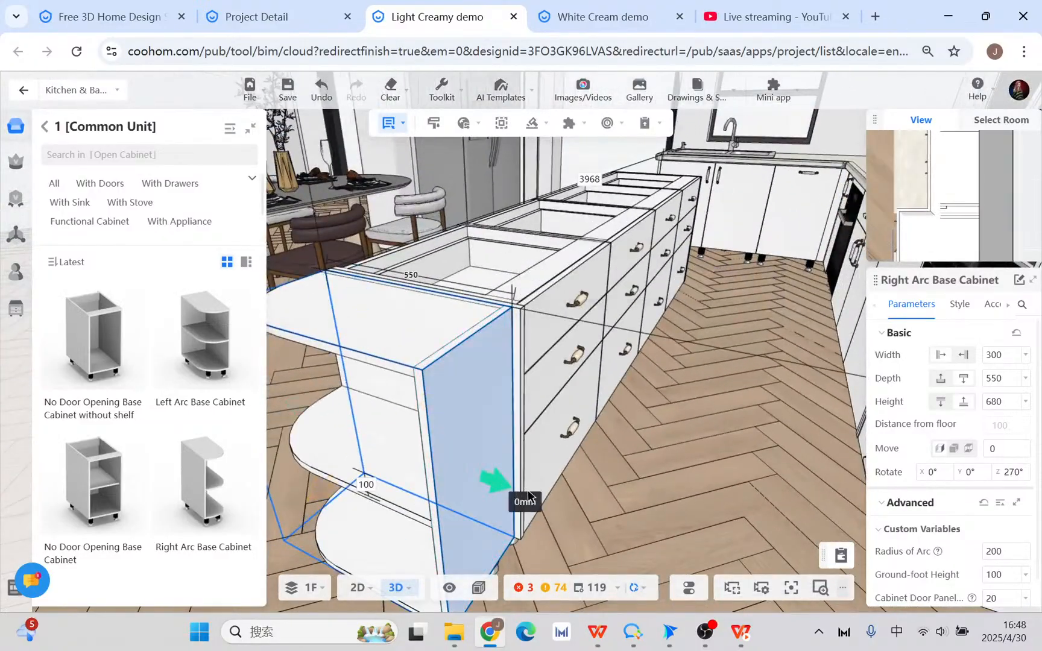
# - Set the Right Arc Base Cabinet's depth to 570 mm and deselect the cabinet
pyautogui.click(521, 339)
pyautogui.click(473, 374)
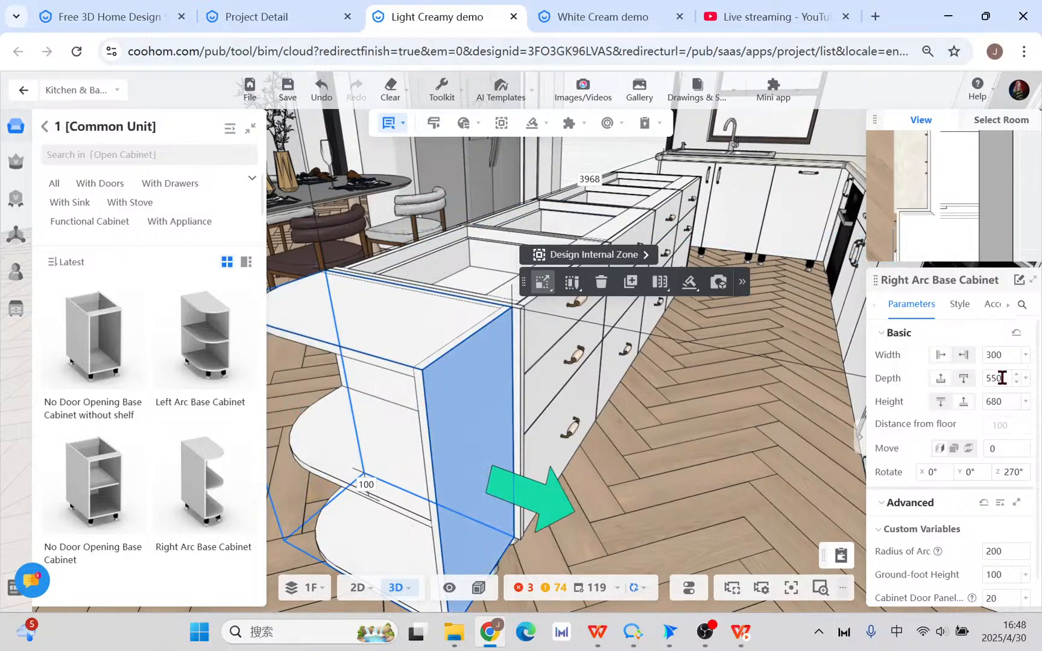
pyautogui.press('Return')
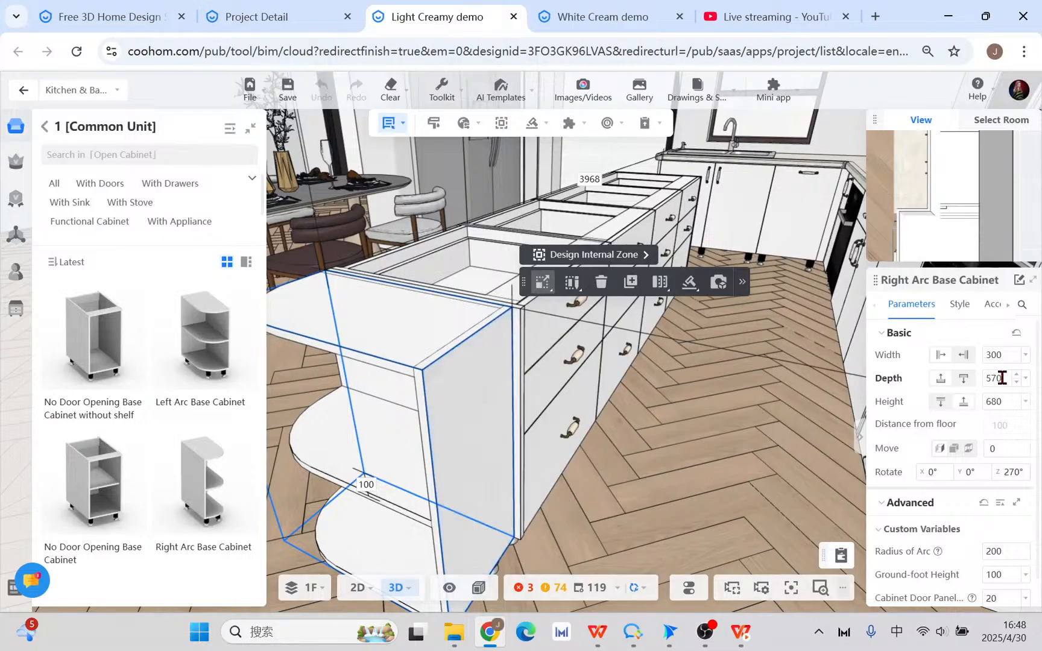
pyautogui.moveTo(670, 494); pyautogui.dragTo(484, 500)
pyautogui.click(708, 489)
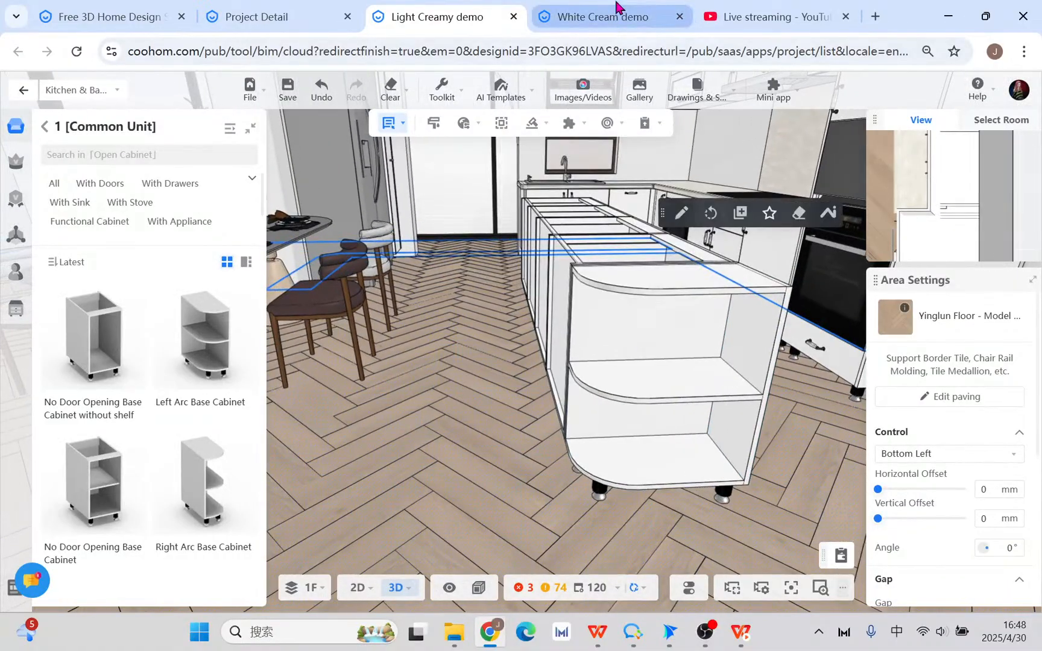
# - Switch to the White Cream demo and examine its finished island with the rounded countertop and open end shelves
pyautogui.click(616, 14)
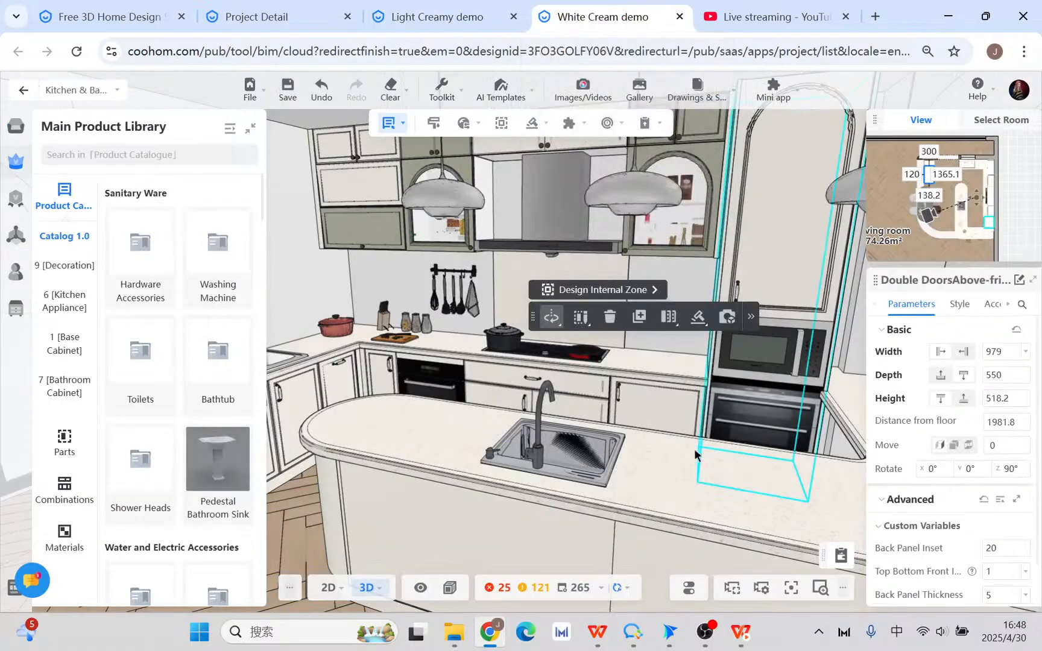
pyautogui.scroll(-3, 700, 475)
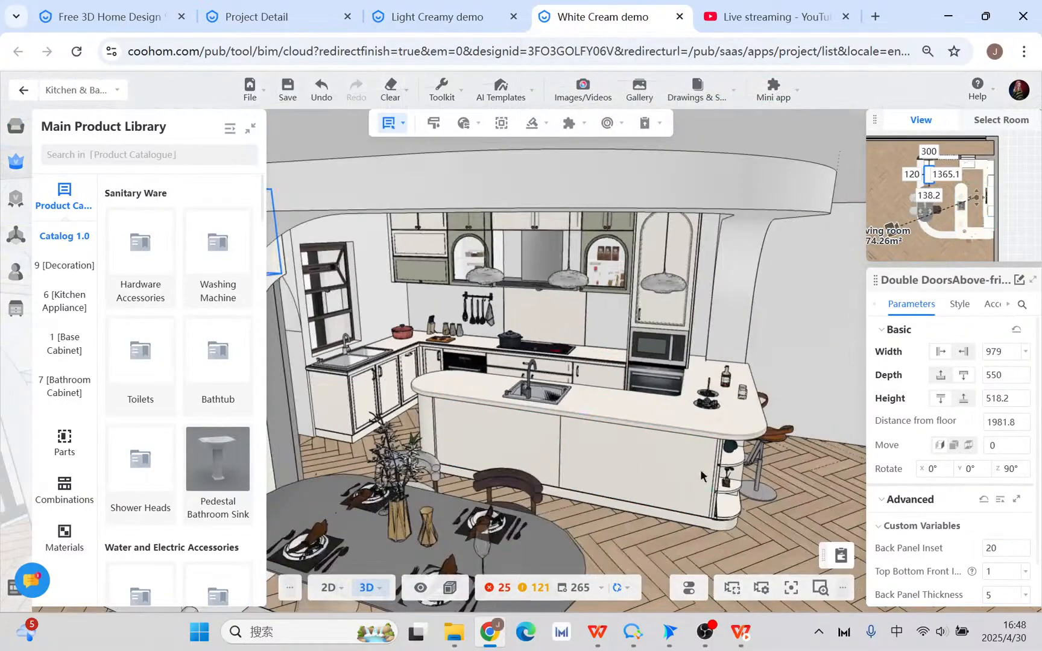
pyautogui.scroll(3, 700, 474)
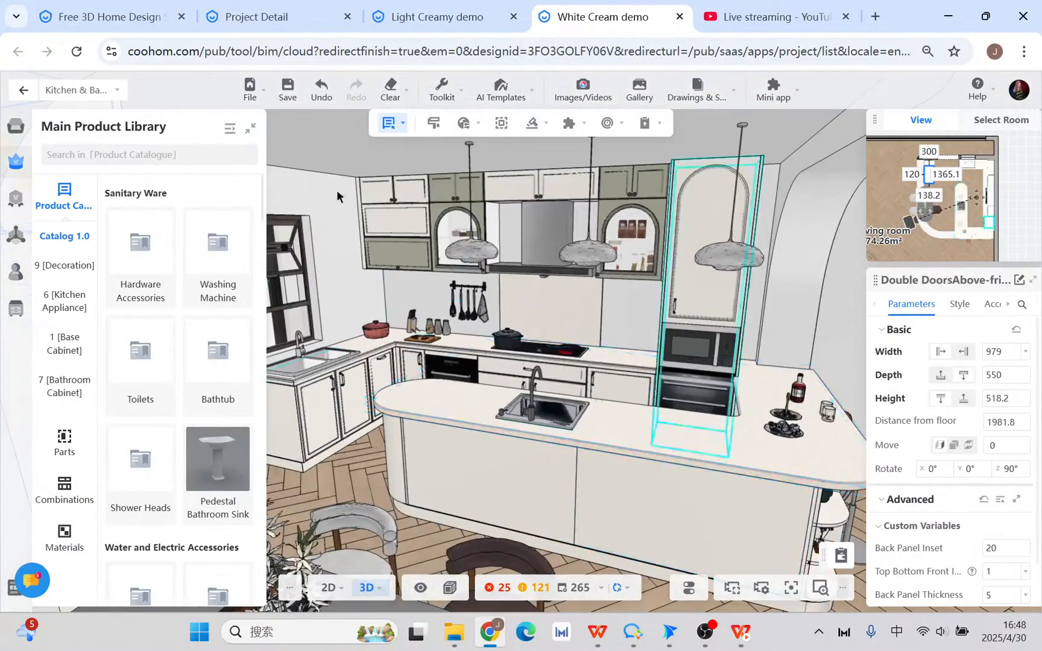
# - Leave the presentation slide and return to the Light Creamy demo in the browser
pyautogui.click(76, 55)
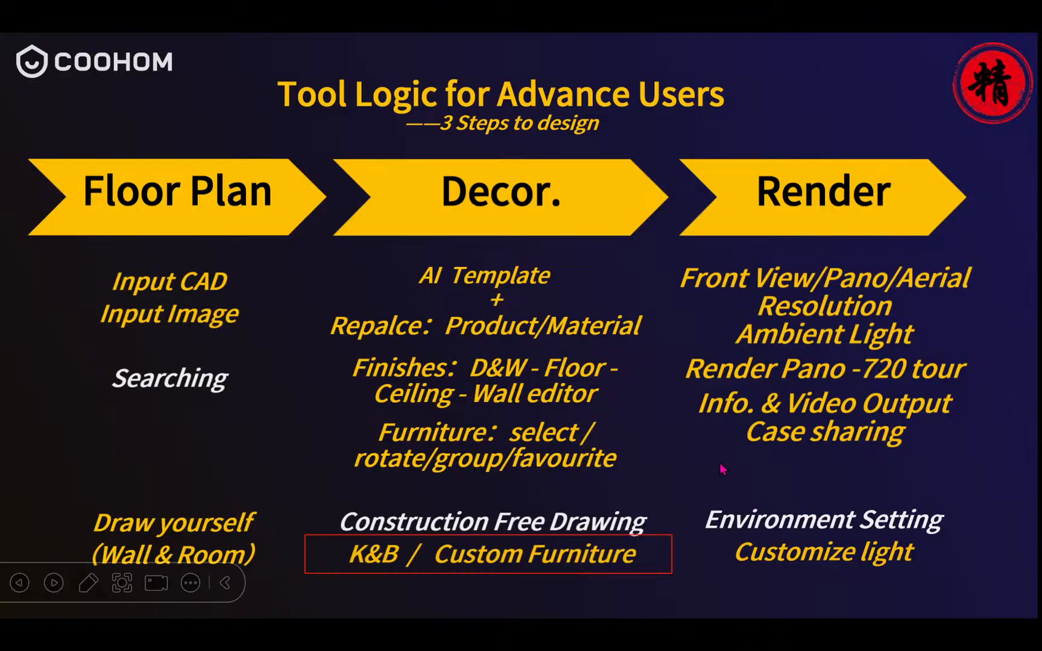
pyautogui.click(721, 470)
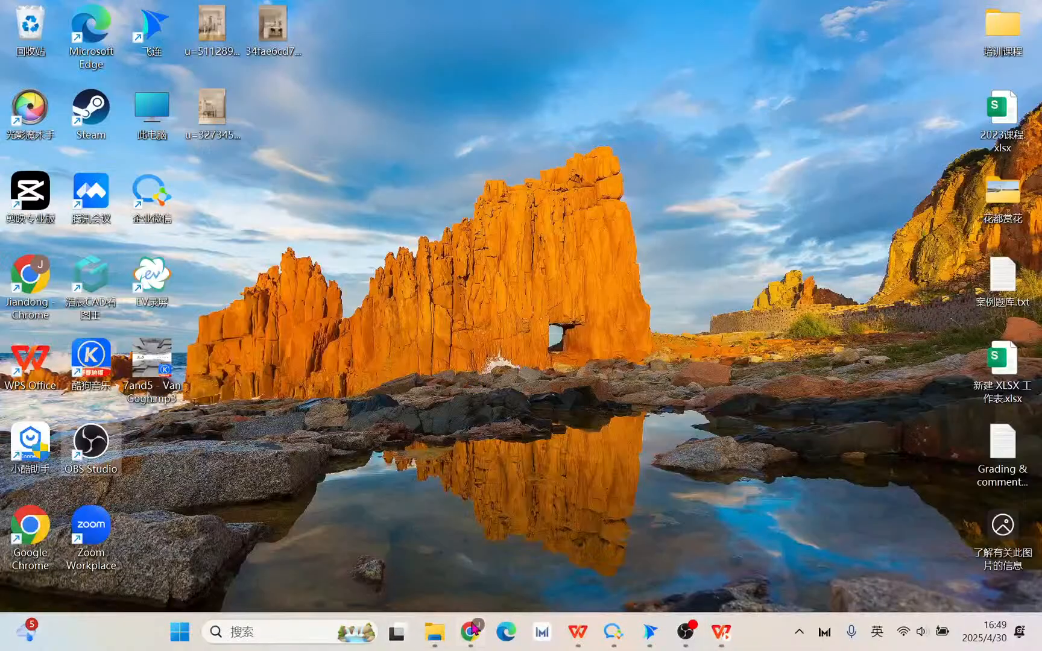
pyautogui.click(472, 630)
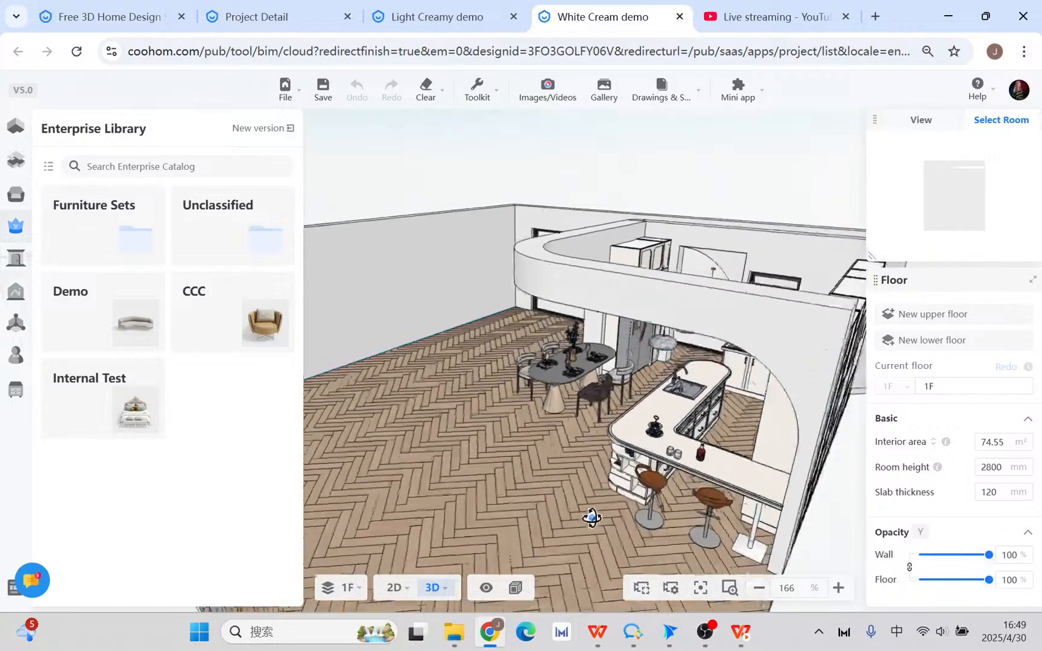
pyautogui.click(437, 17)
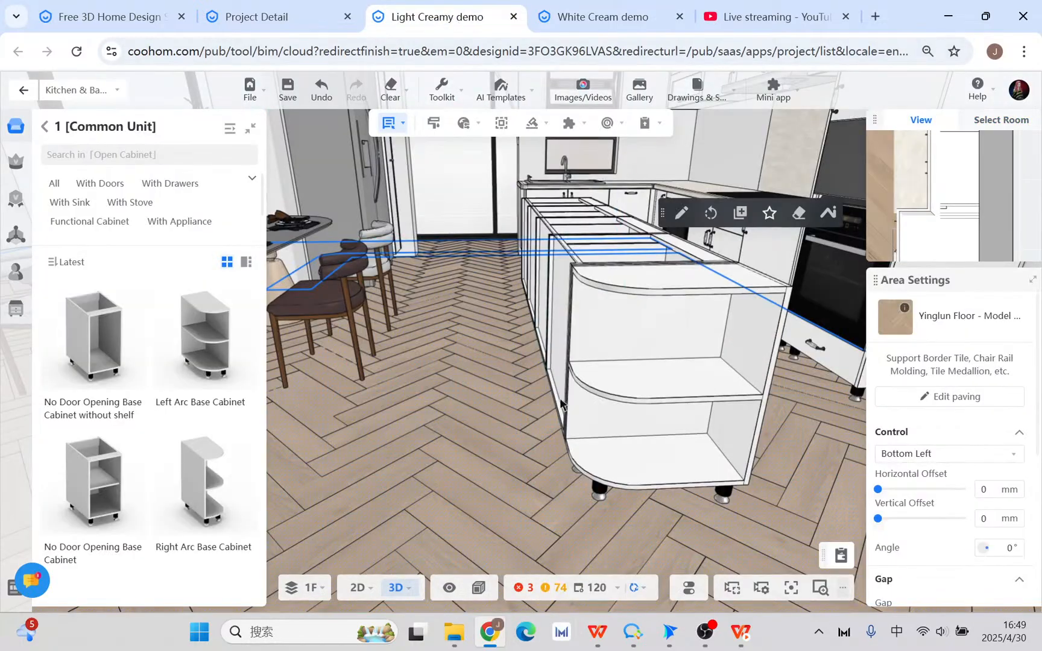
# - Review the parameters of the Fixed Shelf inside the Right Arc Base Cabinet and delete that shelf
pyautogui.doubleClick(667, 393)
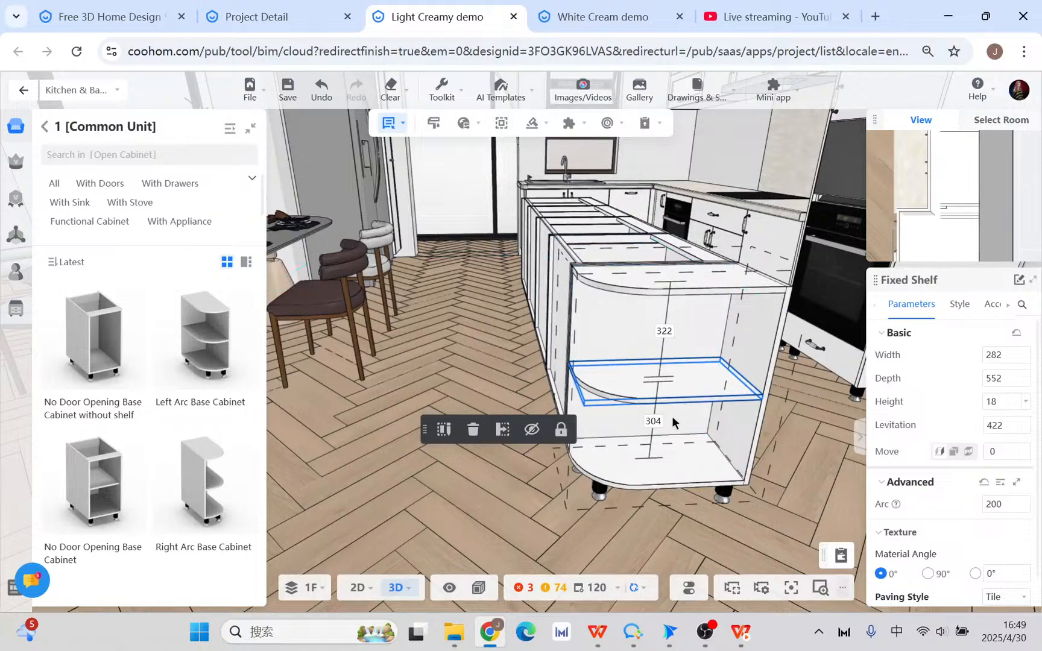
pyautogui.moveTo(533, 514); pyautogui.dragTo(629, 526)
pyautogui.scroll(-1, 953, 497)
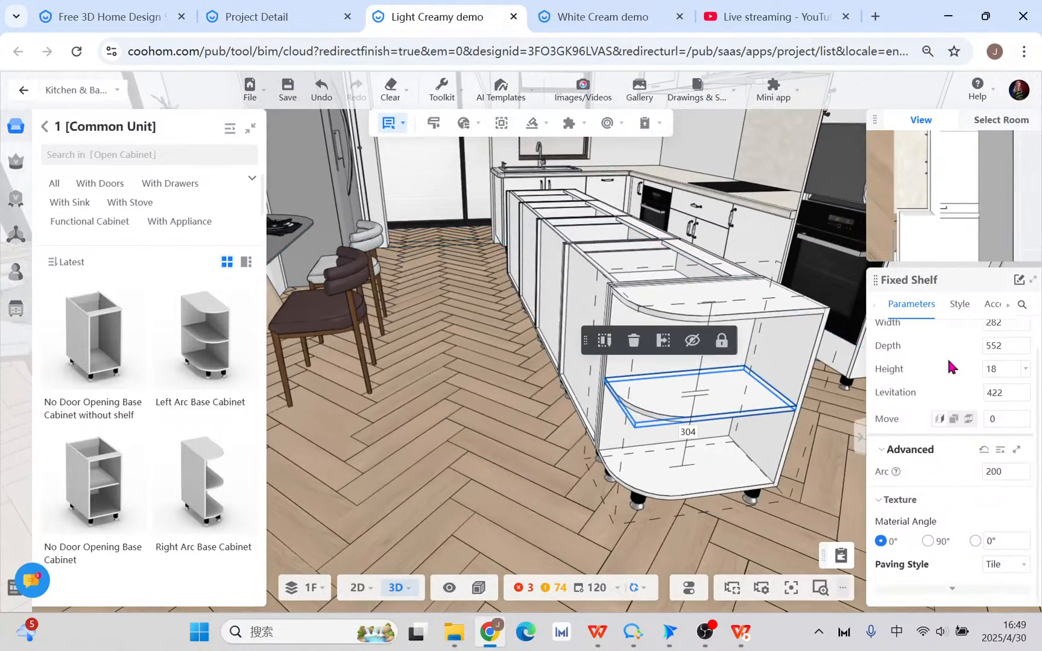
pyautogui.click(806, 510)
pyautogui.click(712, 383)
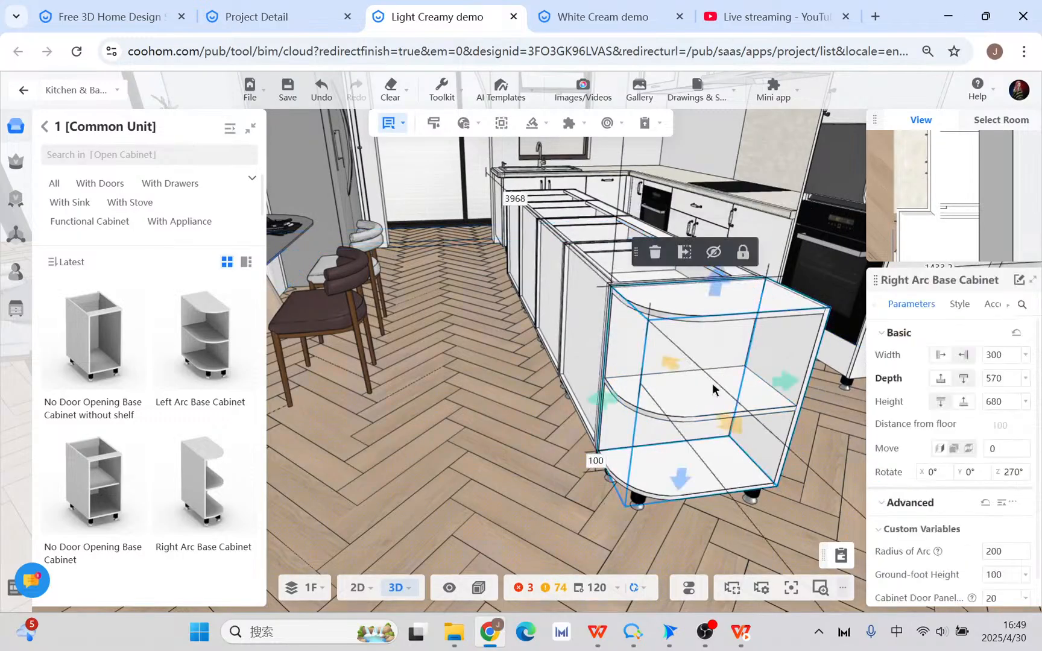
pyautogui.click(712, 382)
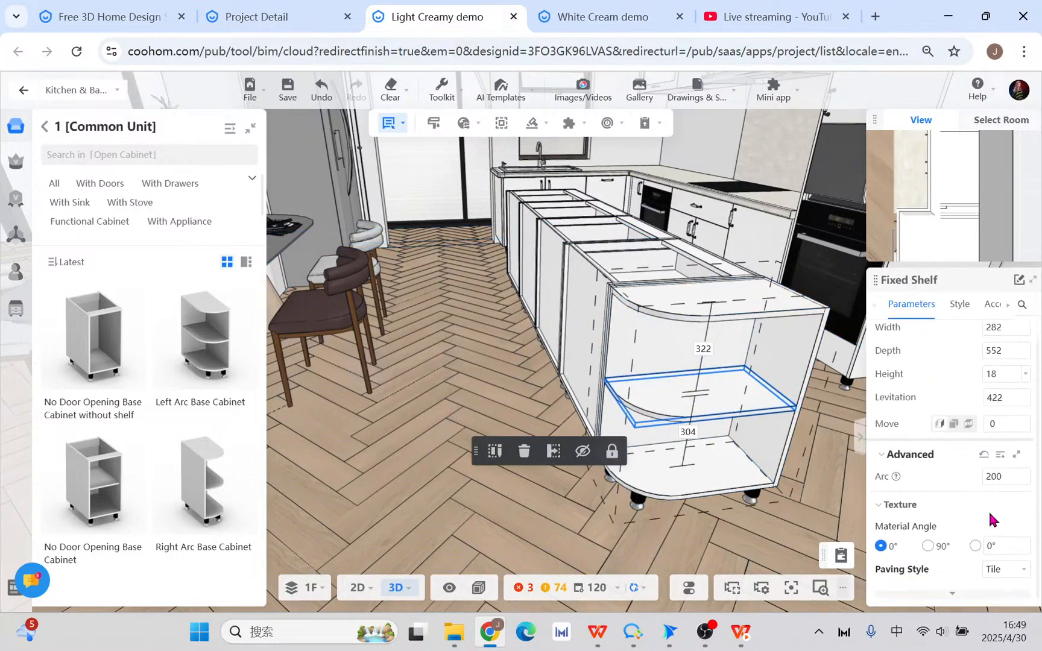
pyautogui.scroll(-1, 989, 526)
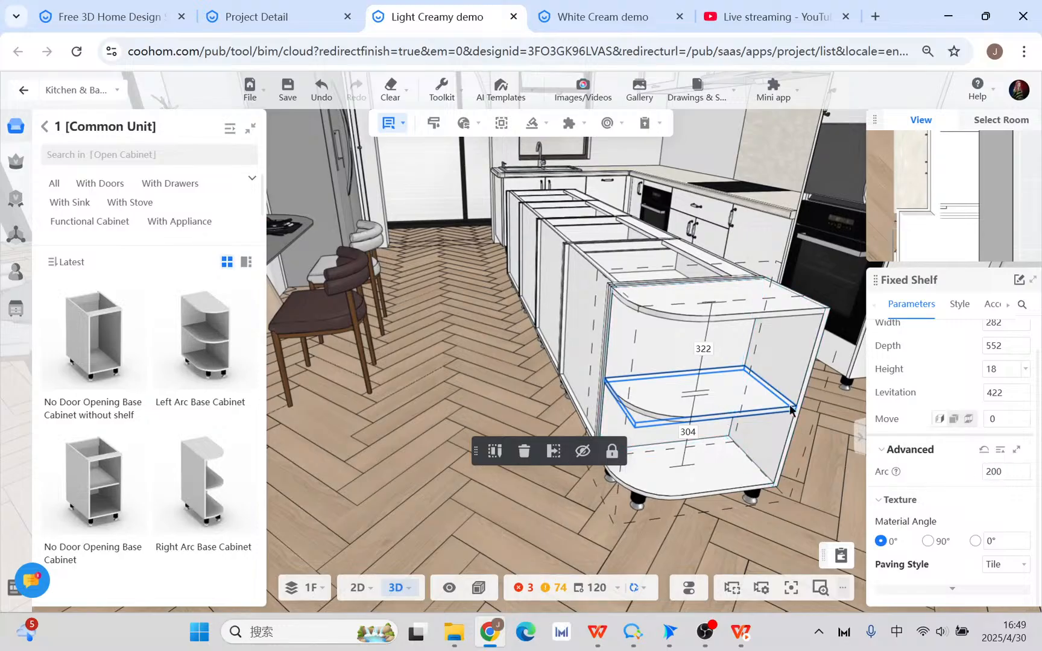
pyautogui.scroll(1, 1012, 353)
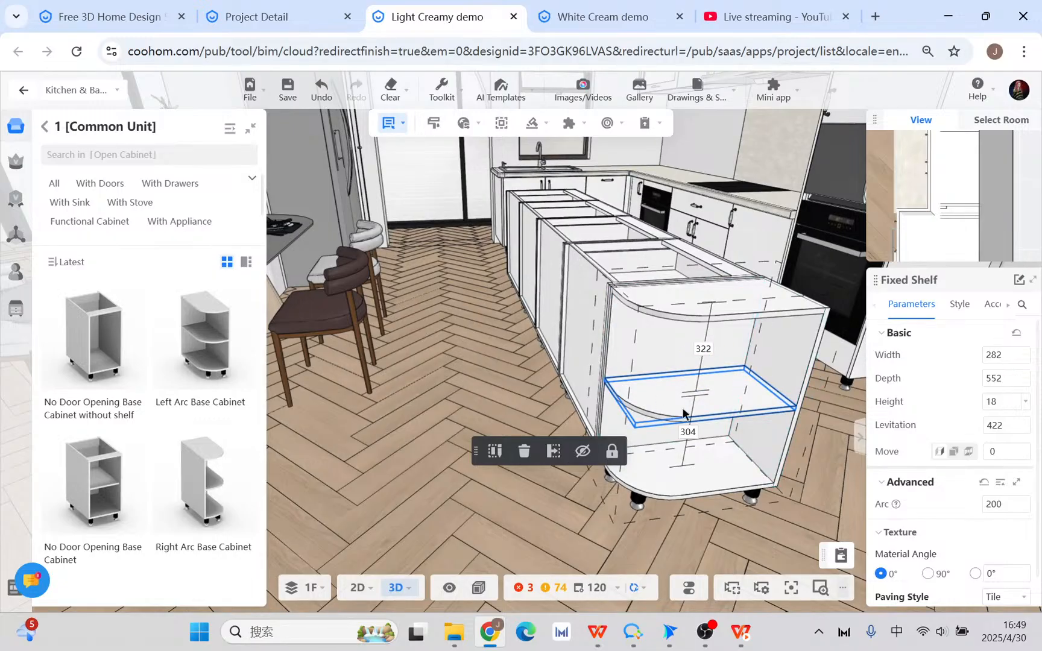
pyautogui.click(524, 453)
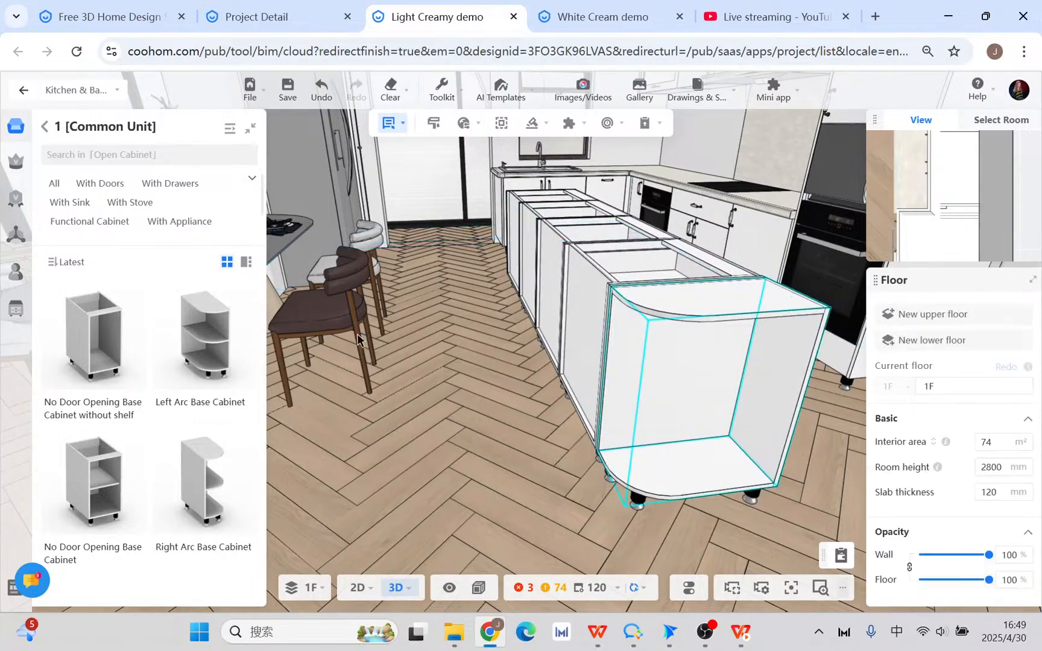
# - Place an Arc Shelf (Right) from the base panel shelves inside the arc base cabinet and set its Radius of Arc to 200
pyautogui.click(50, 136)
pyautogui.click(55, 459)
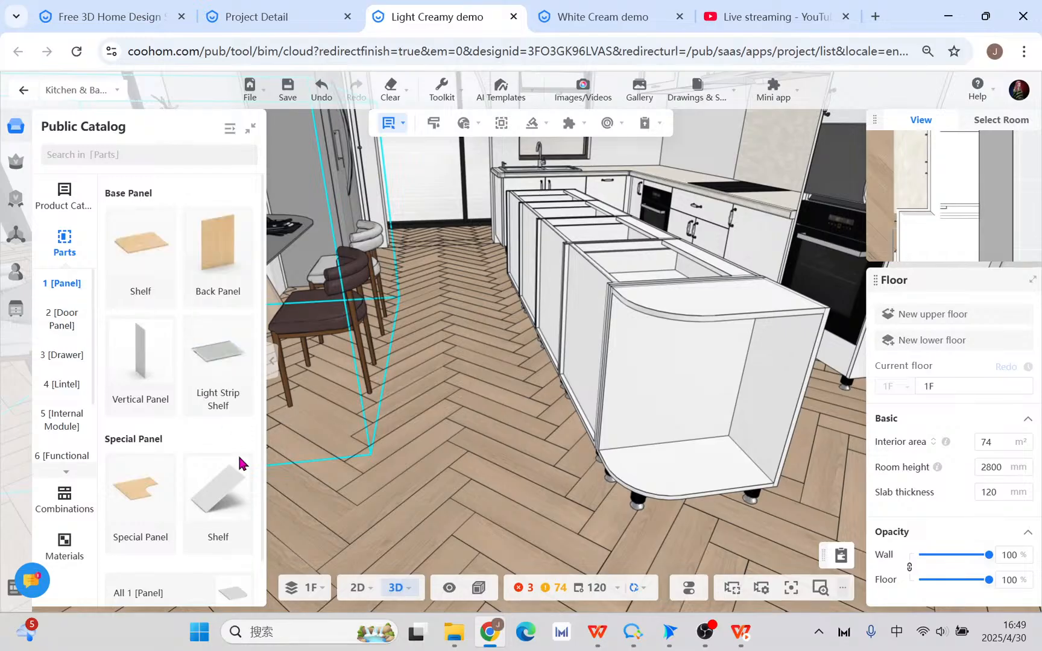
pyautogui.click(142, 265)
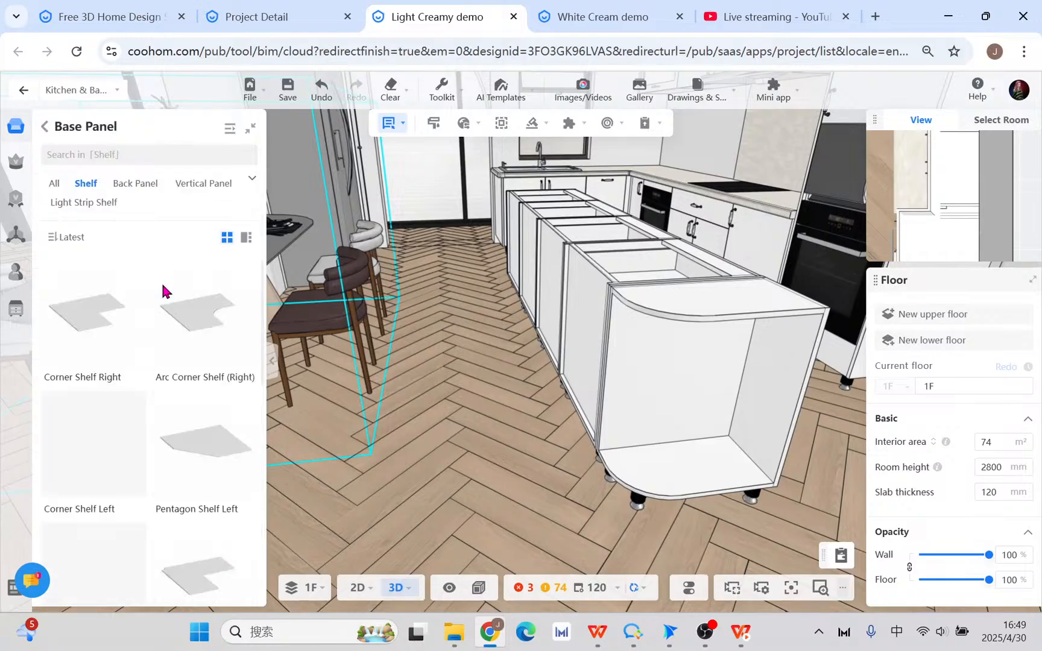
pyautogui.scroll(-5, 214, 429)
pyautogui.scroll(-1, 209, 428)
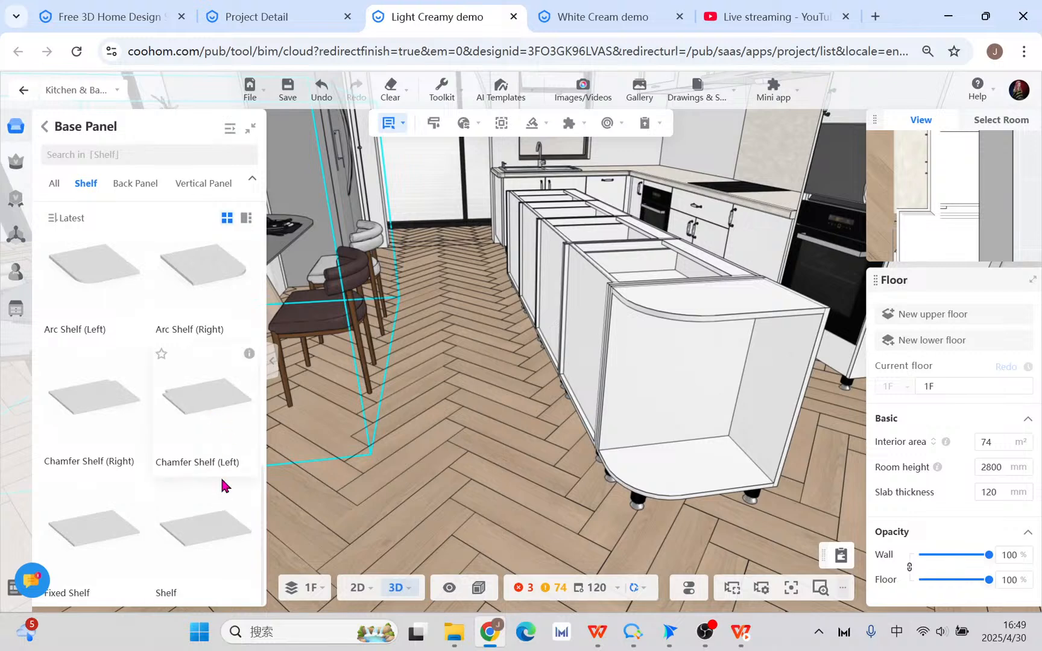
pyautogui.scroll(2, 188, 443)
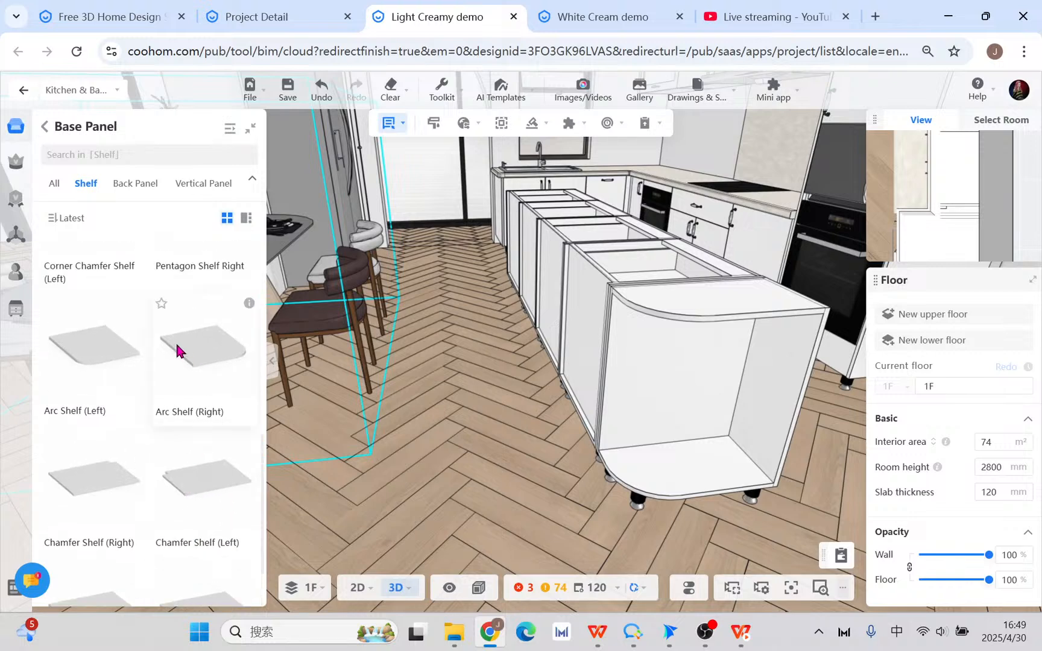
pyautogui.moveTo(220, 353); pyautogui.dragTo(695, 377)
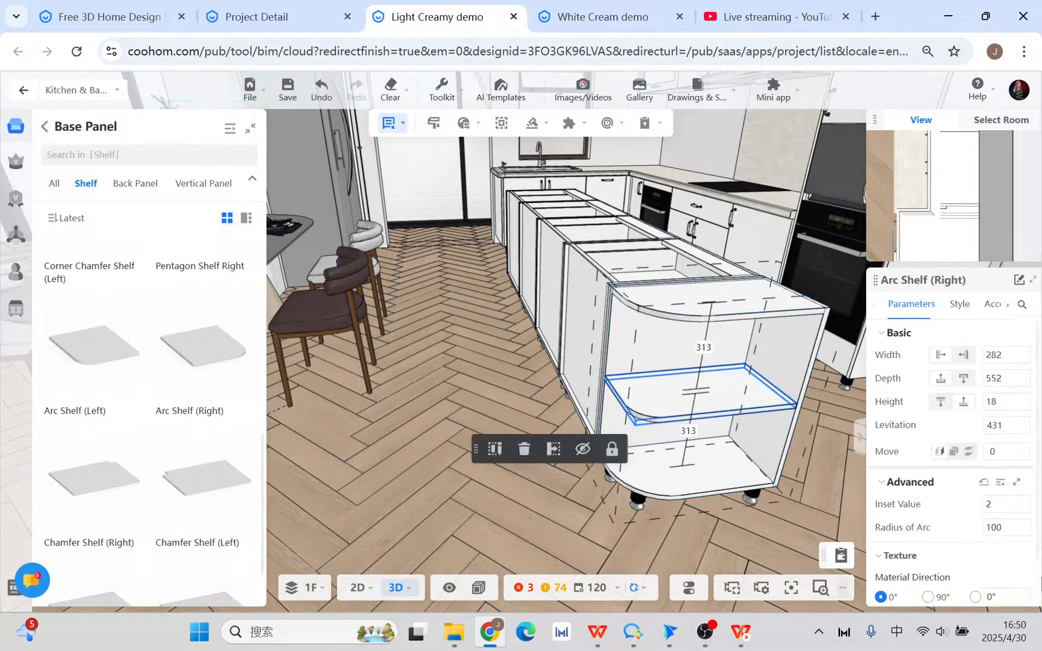
pyautogui.click(1006, 527)
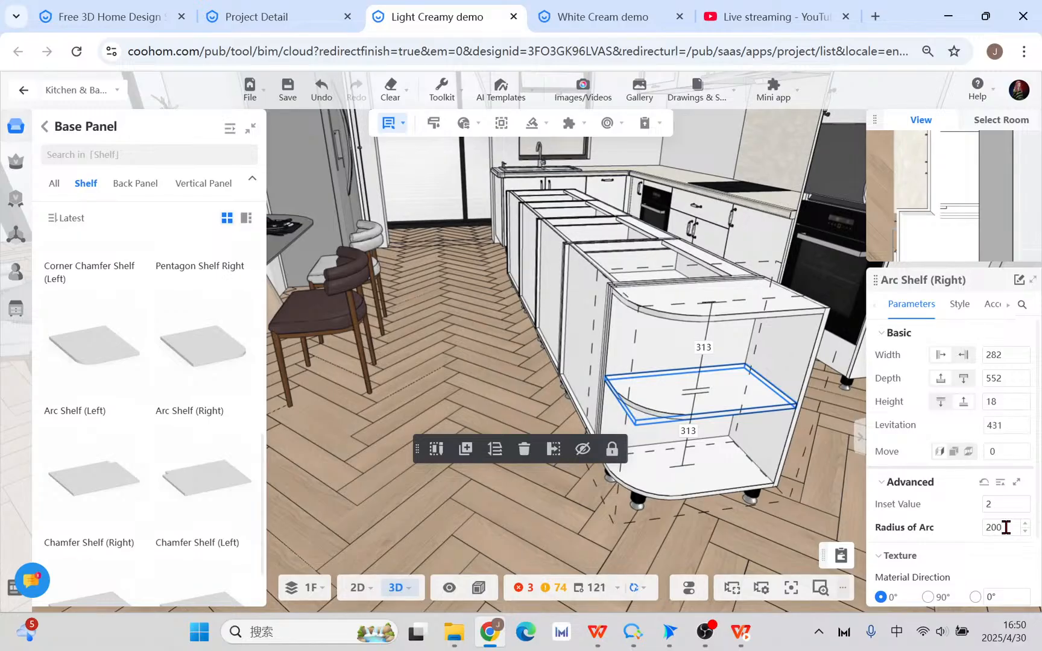
pyautogui.click(596, 535)
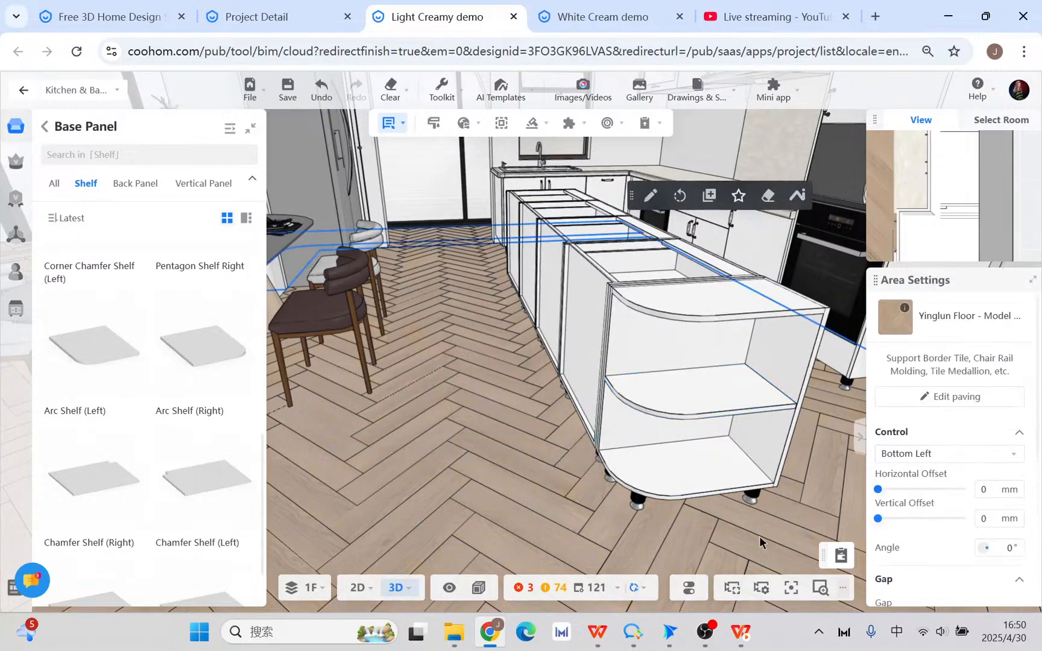
# - Array the arc shelf vertically inside the cabinet with the number of panels set to 2
pyautogui.scroll(3, 757, 544)
pyautogui.click(676, 363)
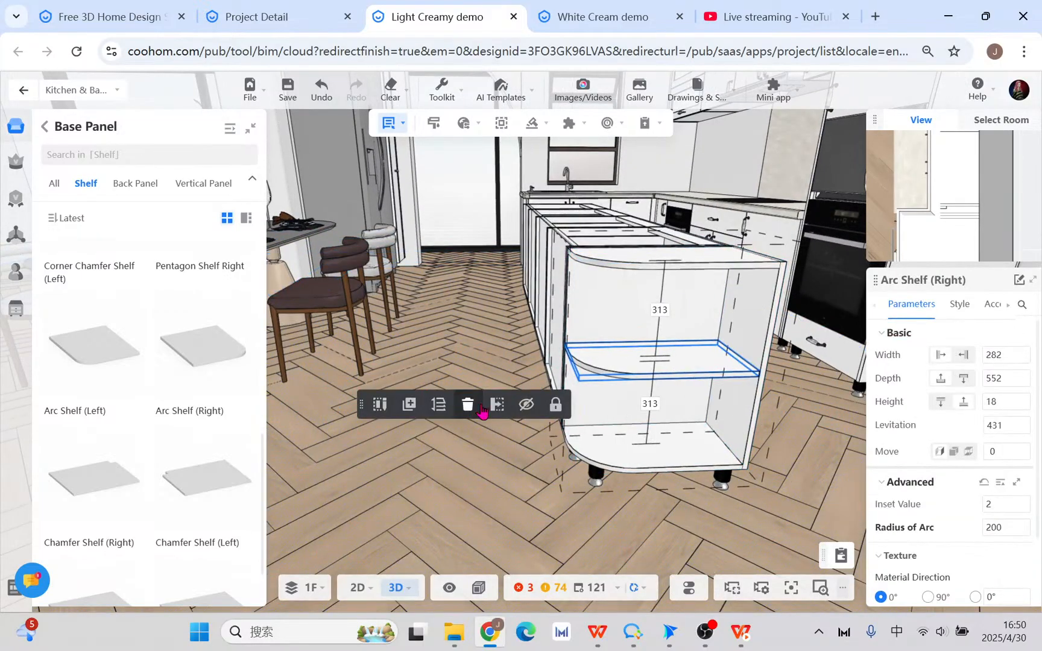
pyautogui.click(438, 405)
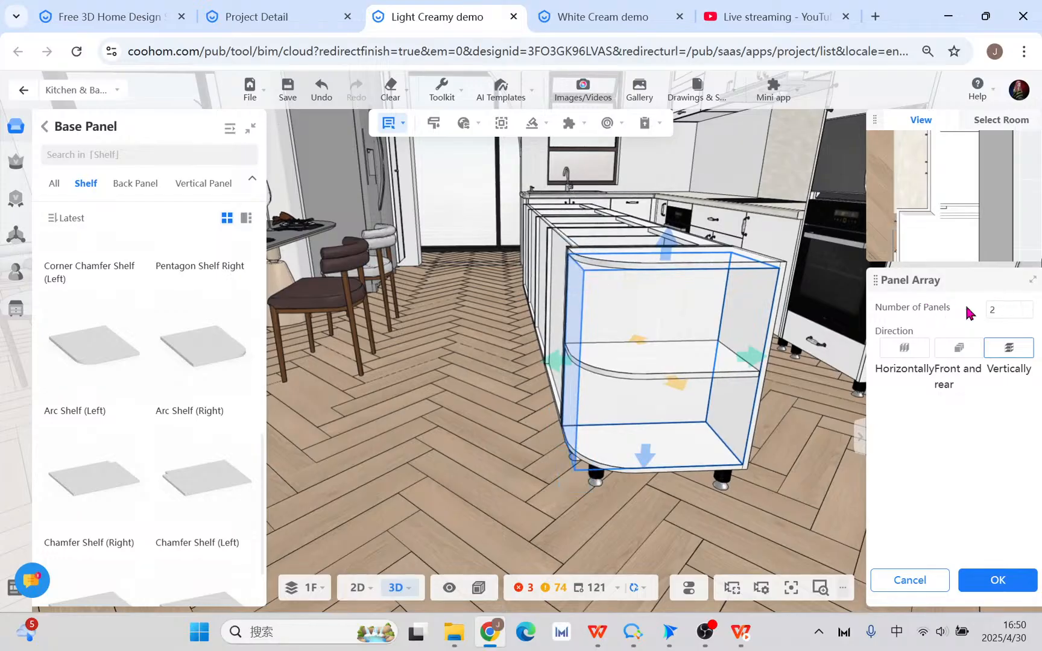
pyautogui.click(996, 582)
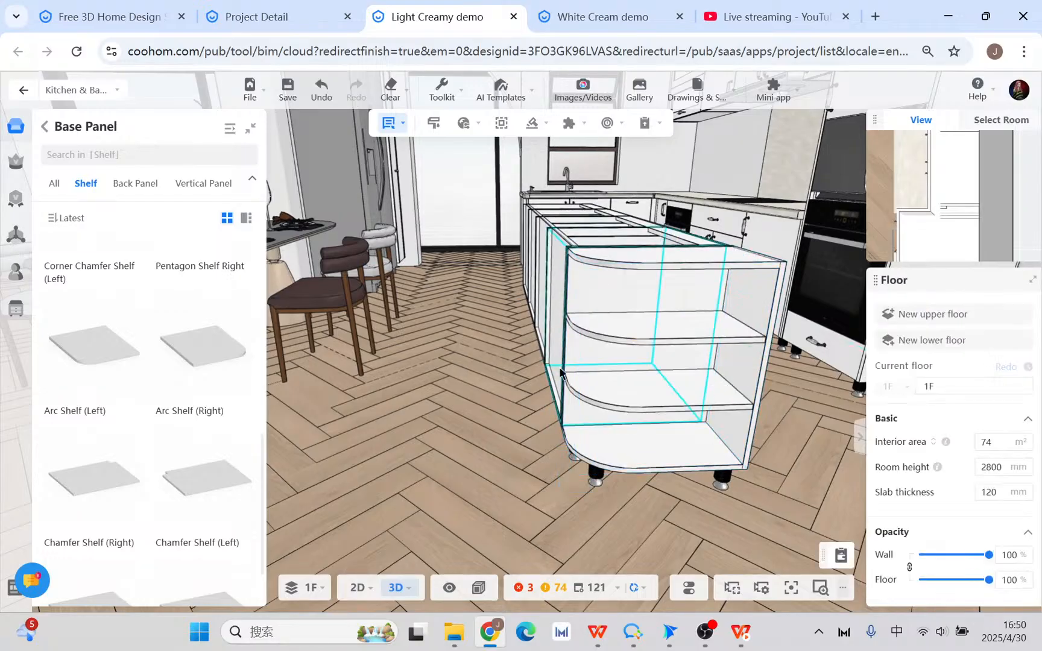
# - Start designing the cabinet's internal zone and try to place a vertical Partition in it
pyautogui.click(502, 125)
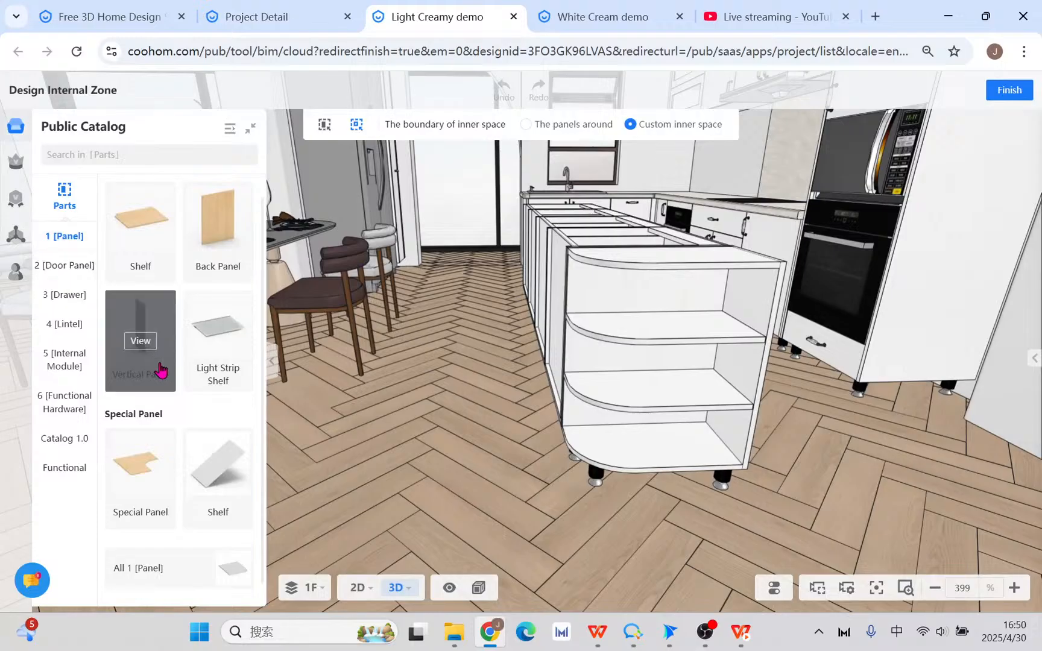
pyautogui.click(140, 339)
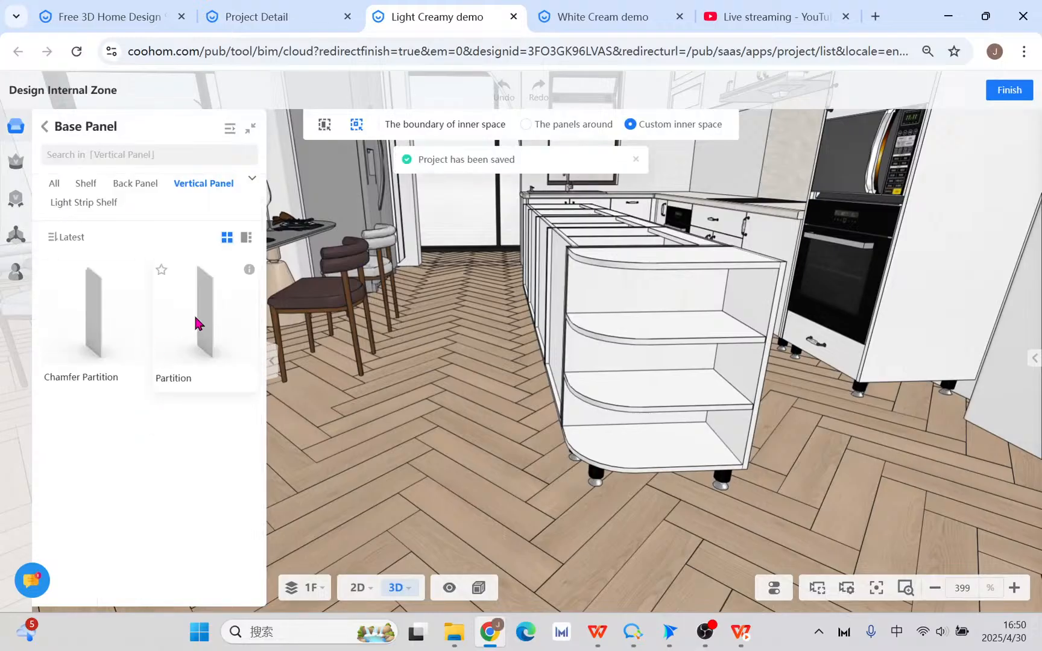
pyautogui.moveTo(196, 323); pyautogui.dragTo(691, 444)
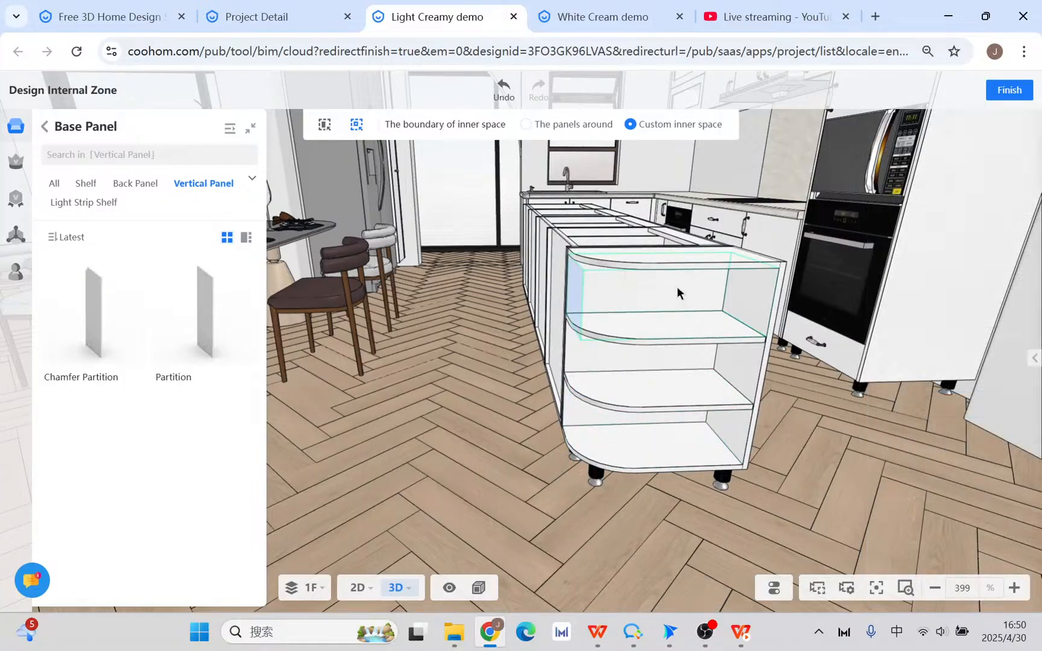
# - Rotate the top compartment's zone to its right side and place a Partition about 186 mm from the compartment's right end
pyautogui.click(687, 288)
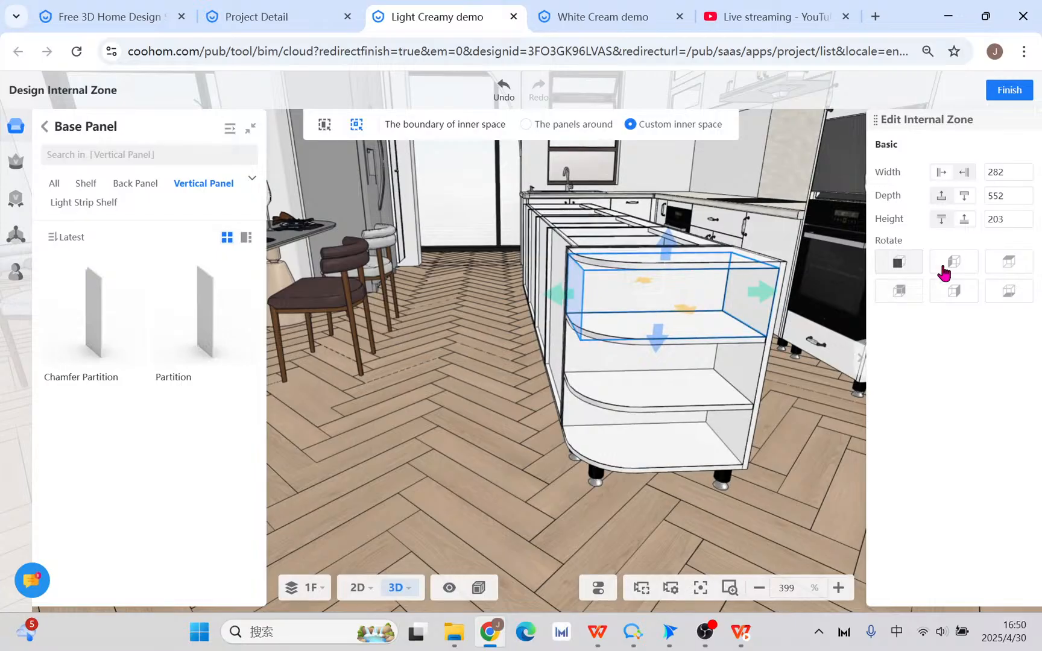
pyautogui.click(955, 263)
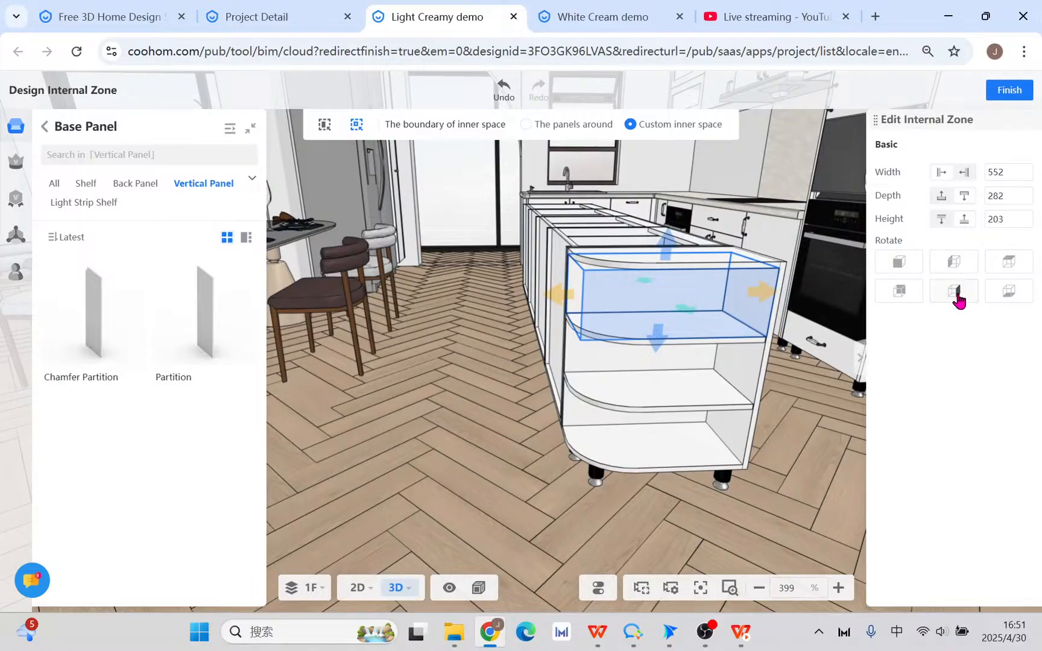
pyautogui.click(903, 262)
pyautogui.moveTo(474, 458); pyautogui.dragTo(542, 452)
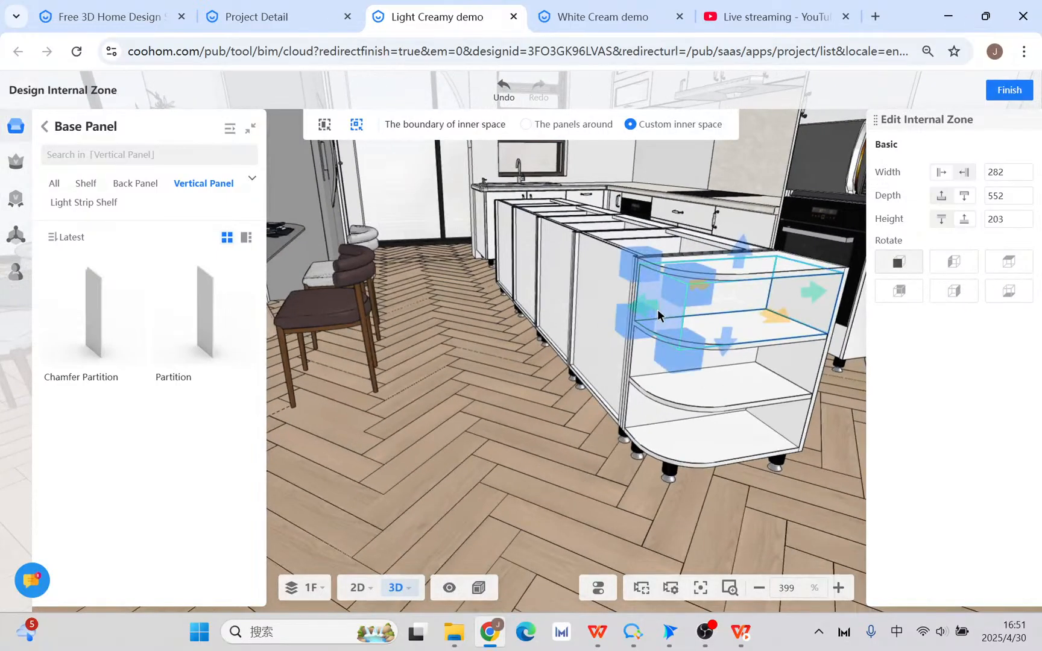
pyautogui.click(958, 293)
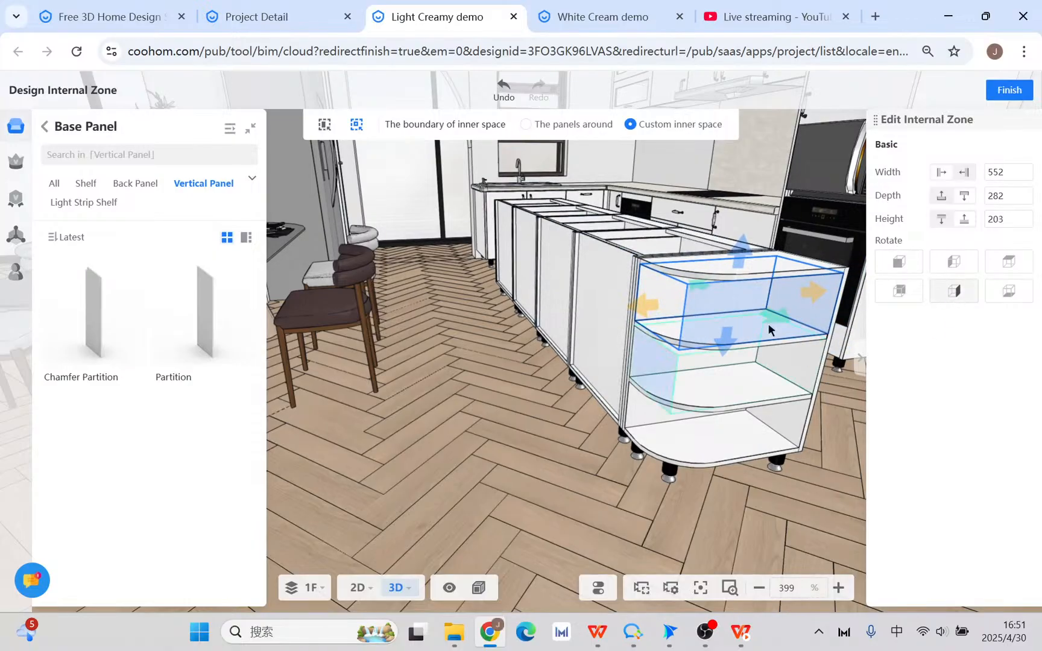
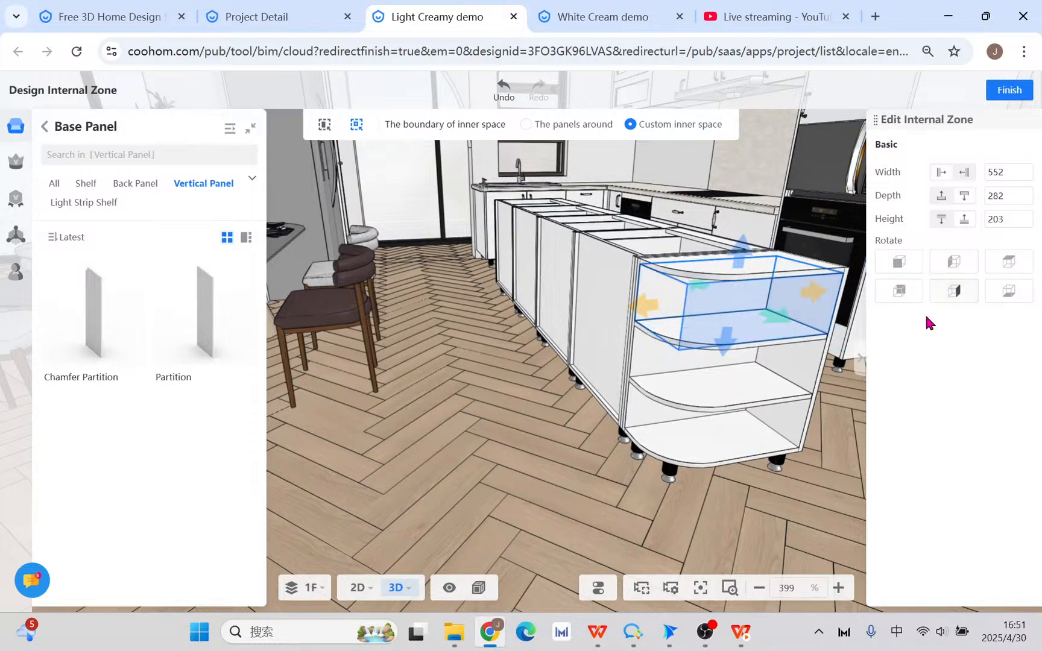
pyautogui.click(192, 318)
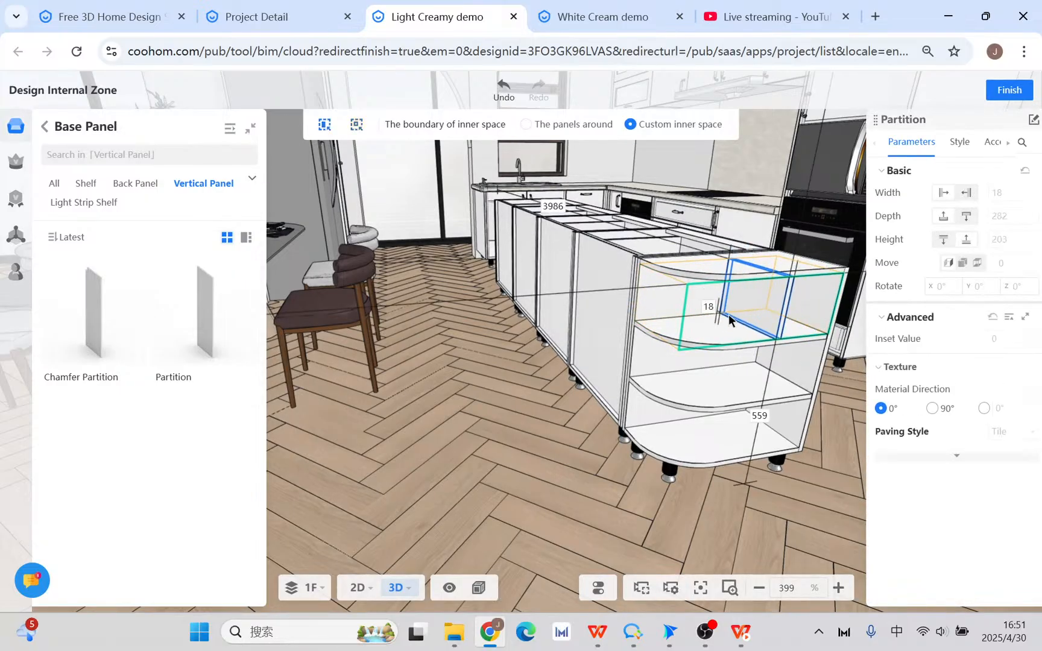
pyautogui.click(729, 314)
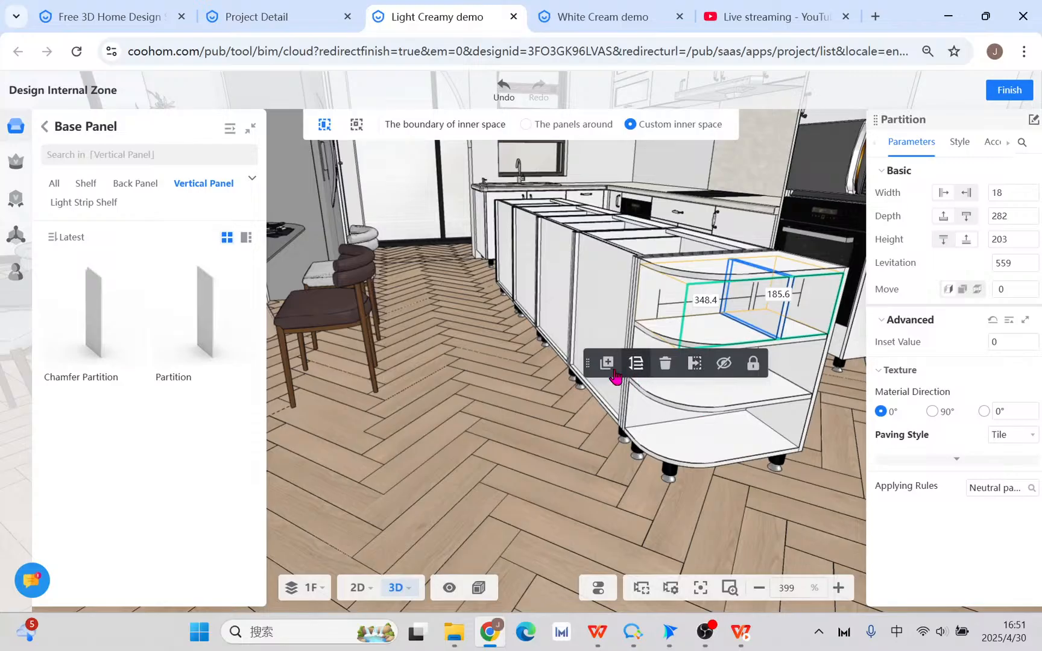
pyautogui.click(610, 367)
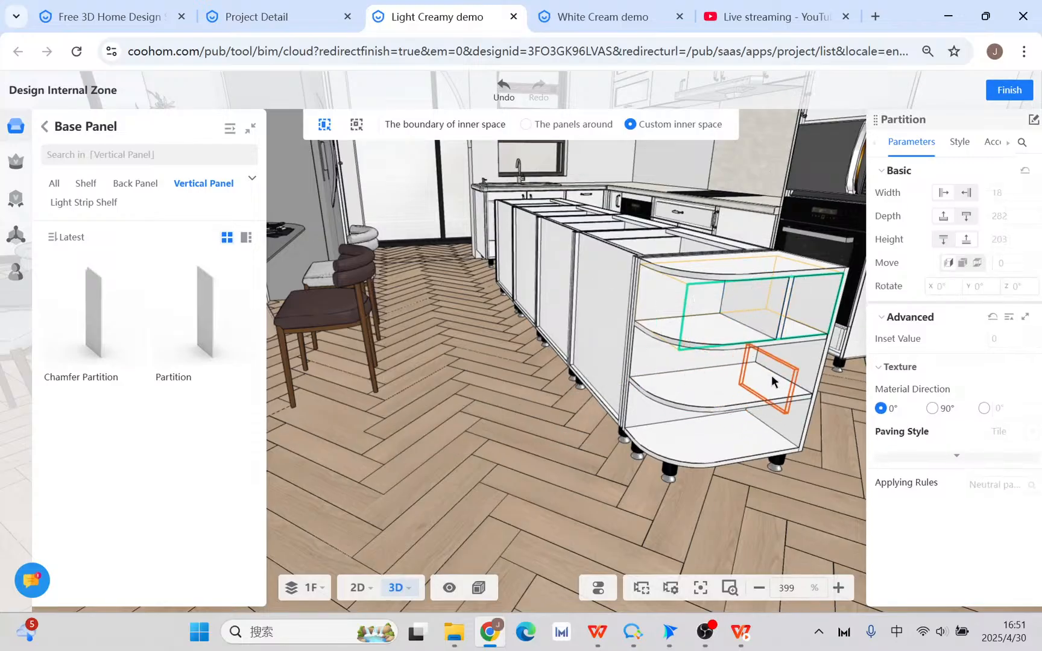
pyautogui.press('Escape')
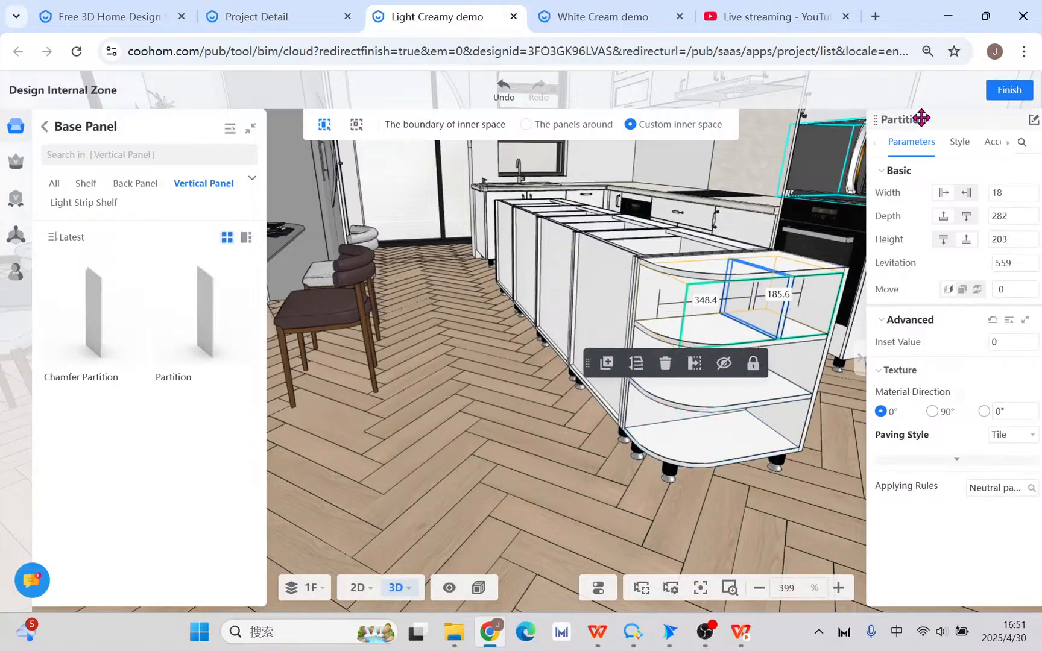
# - Place a Partition in the middle compartment, facing the same side, about 206 mm from the compartment's left end
pyautogui.moveTo(514, 390); pyautogui.dragTo(456, 400, button='right')
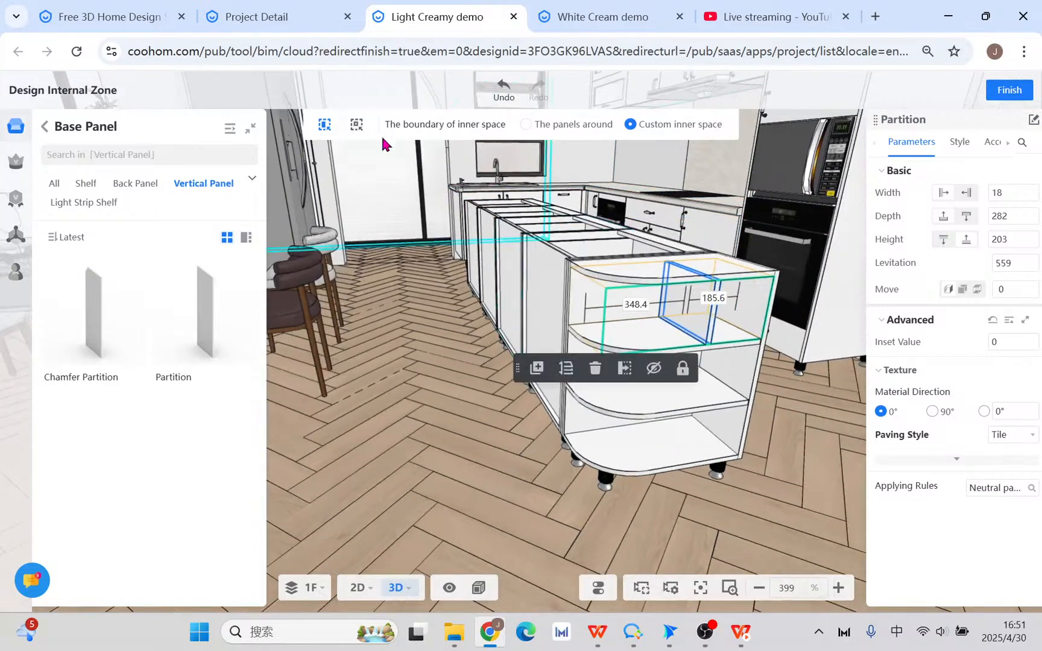
pyautogui.click(357, 125)
pyautogui.click(683, 377)
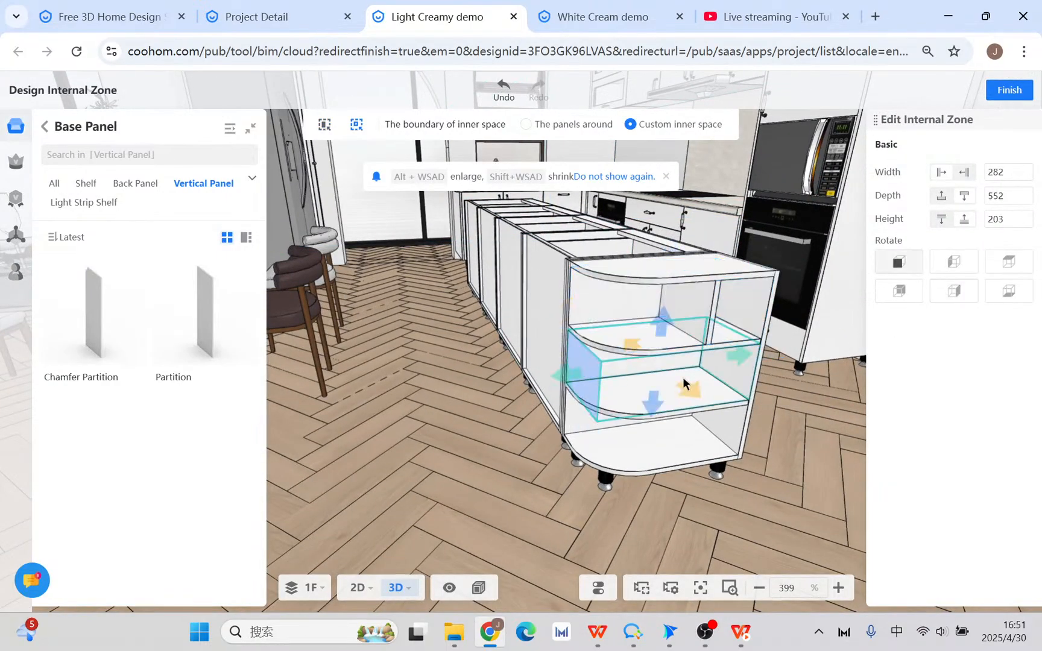
pyautogui.moveTo(204, 353); pyautogui.dragTo(621, 377)
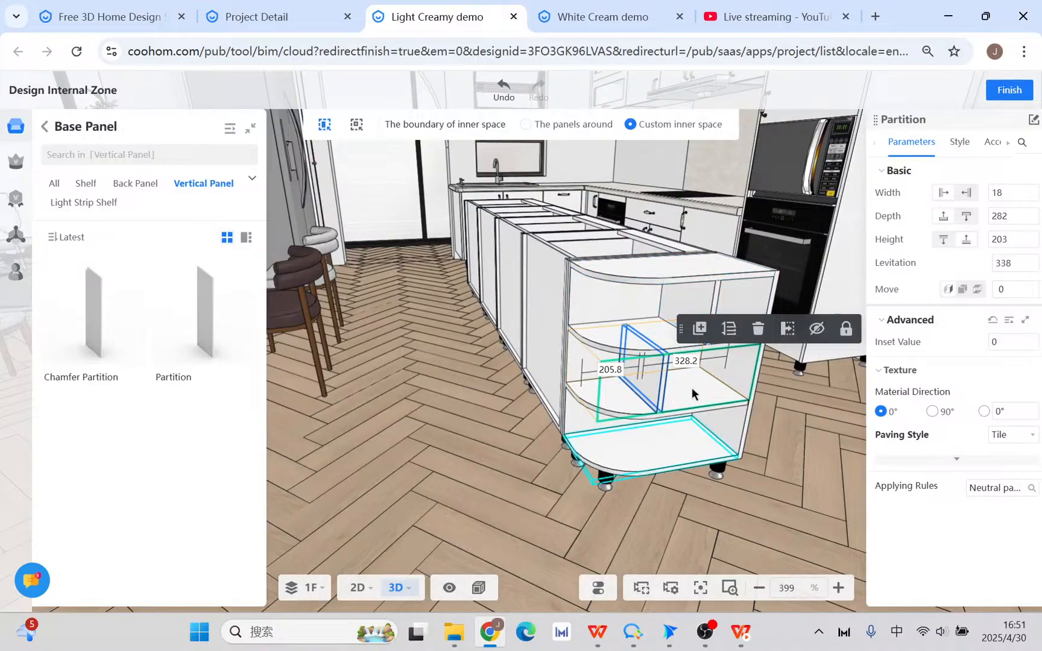
pyautogui.click(780, 481)
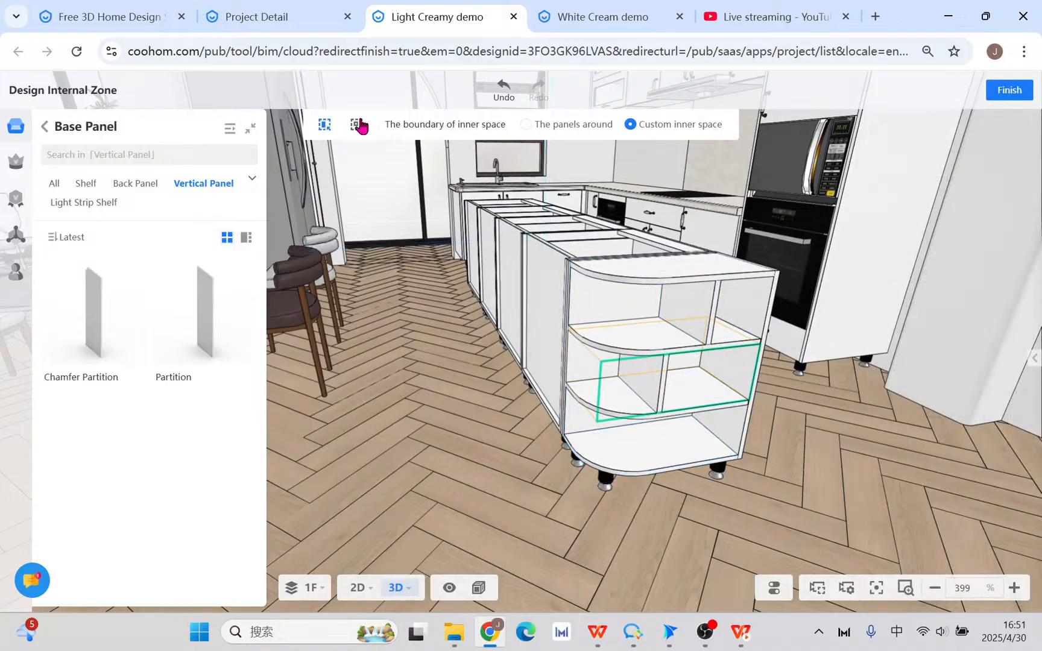
# - Place a Partition in the bottom compartment, zone rotated to its right side, about 212 mm from the right end, and finish the internal zone design
pyautogui.click(357, 126)
pyautogui.click(674, 454)
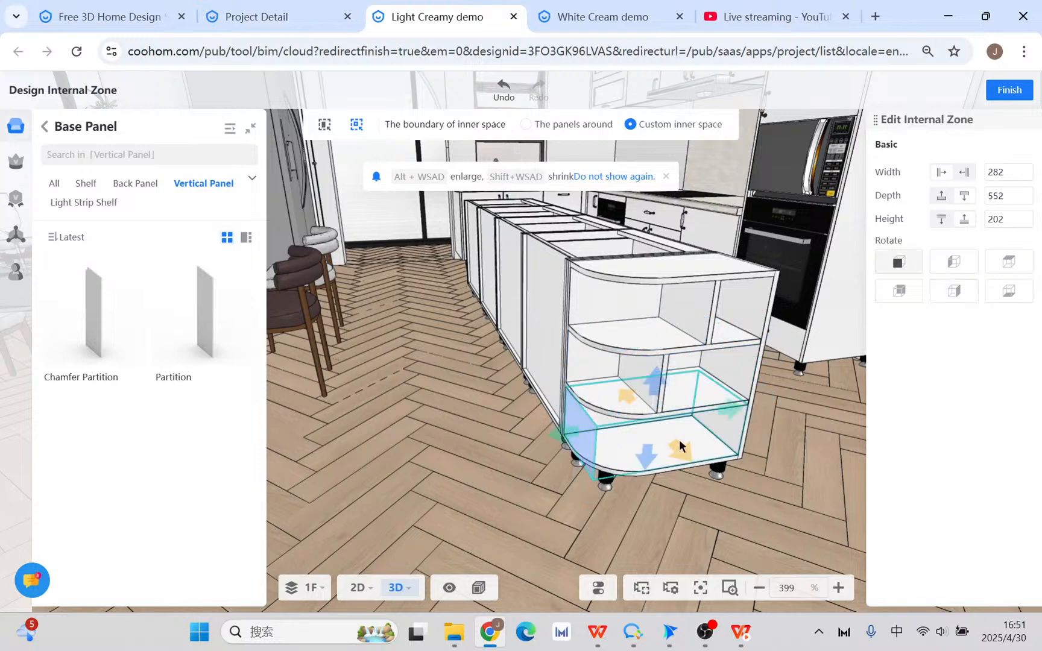
pyautogui.click(952, 296)
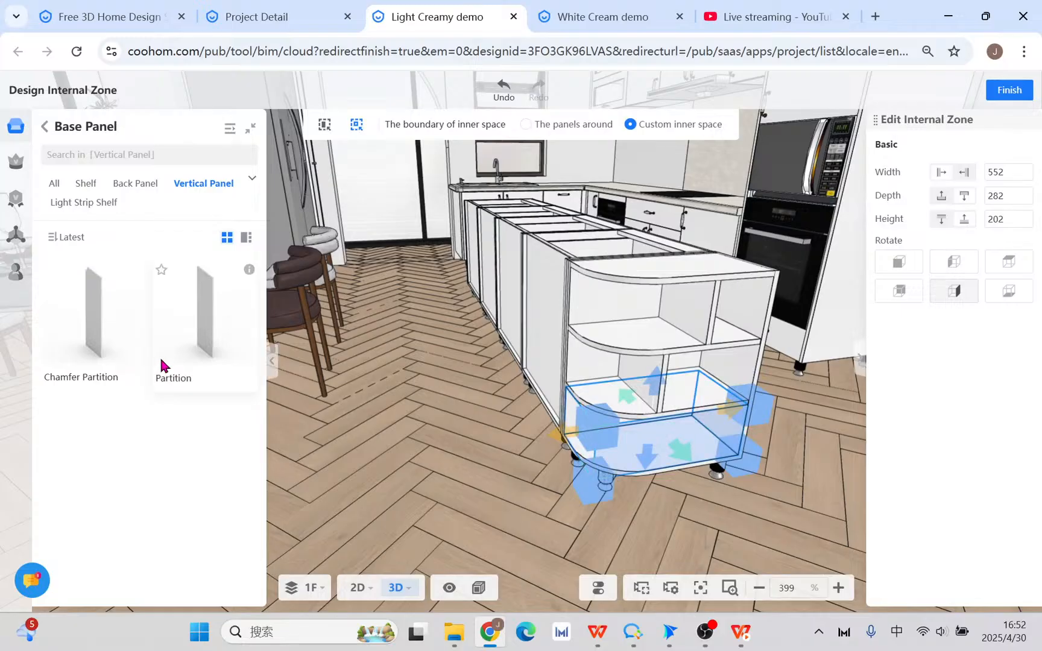
pyautogui.click(200, 316)
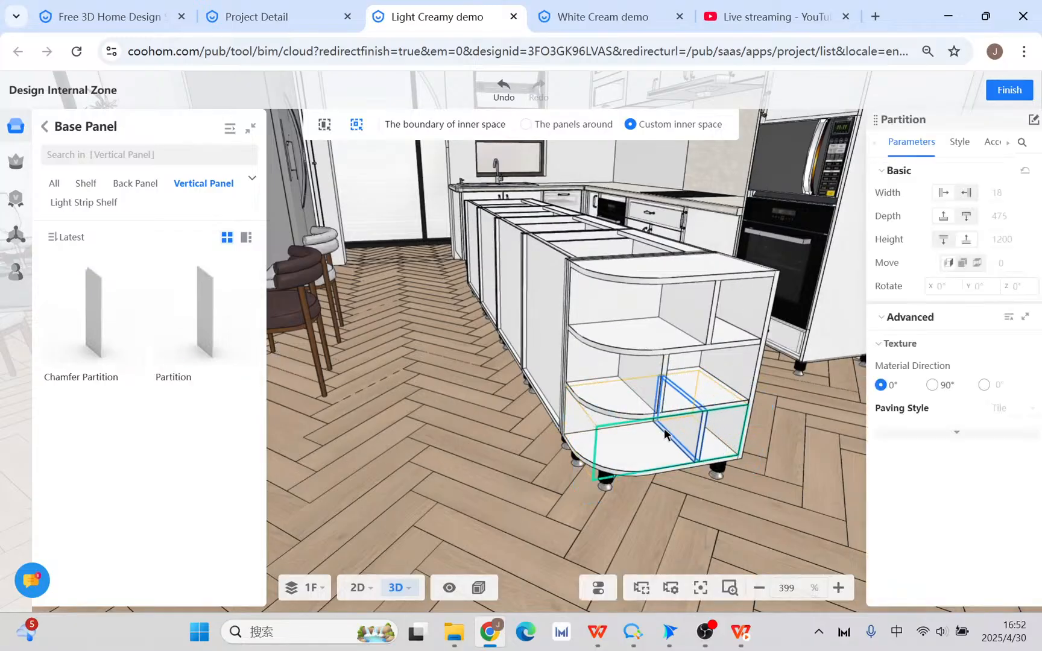
pyautogui.click(656, 431)
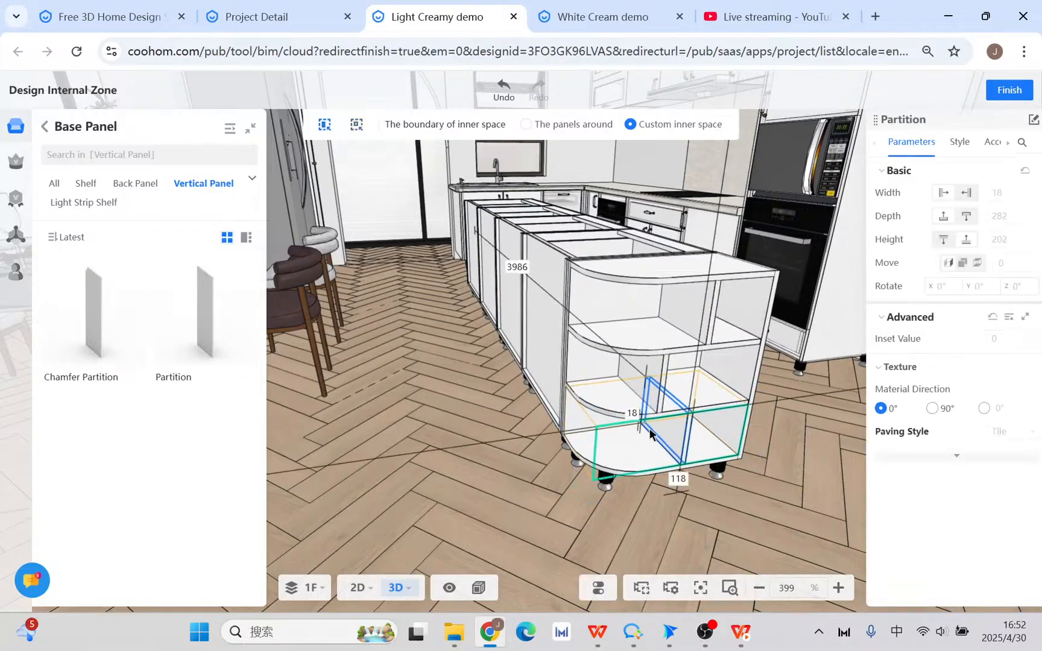
pyautogui.moveTo(675, 458); pyautogui.dragTo(783, 520)
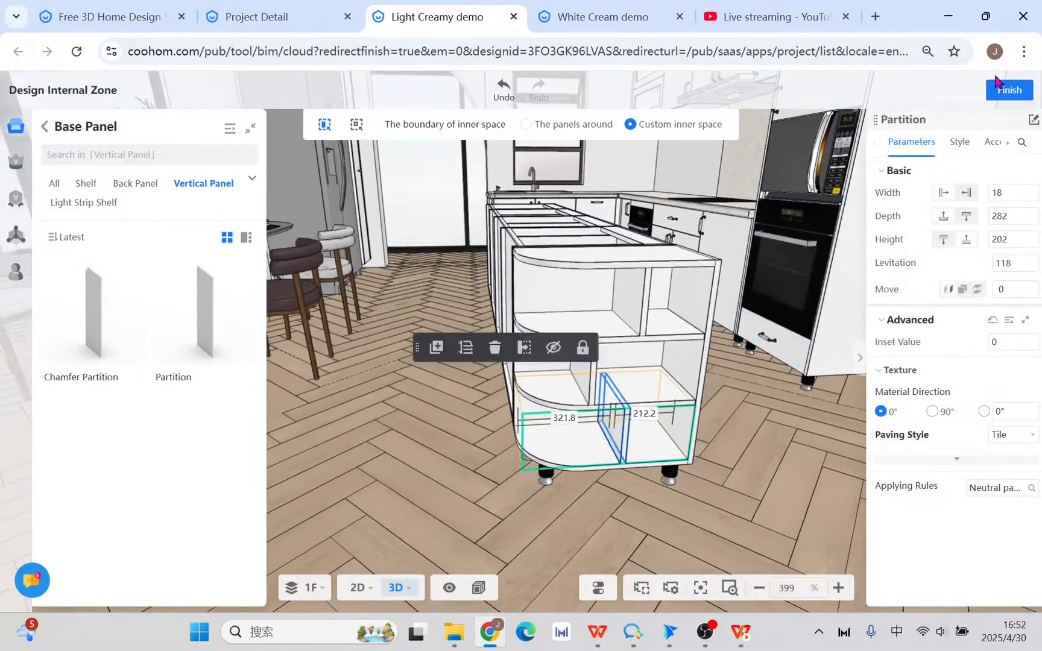
pyautogui.click(1009, 90)
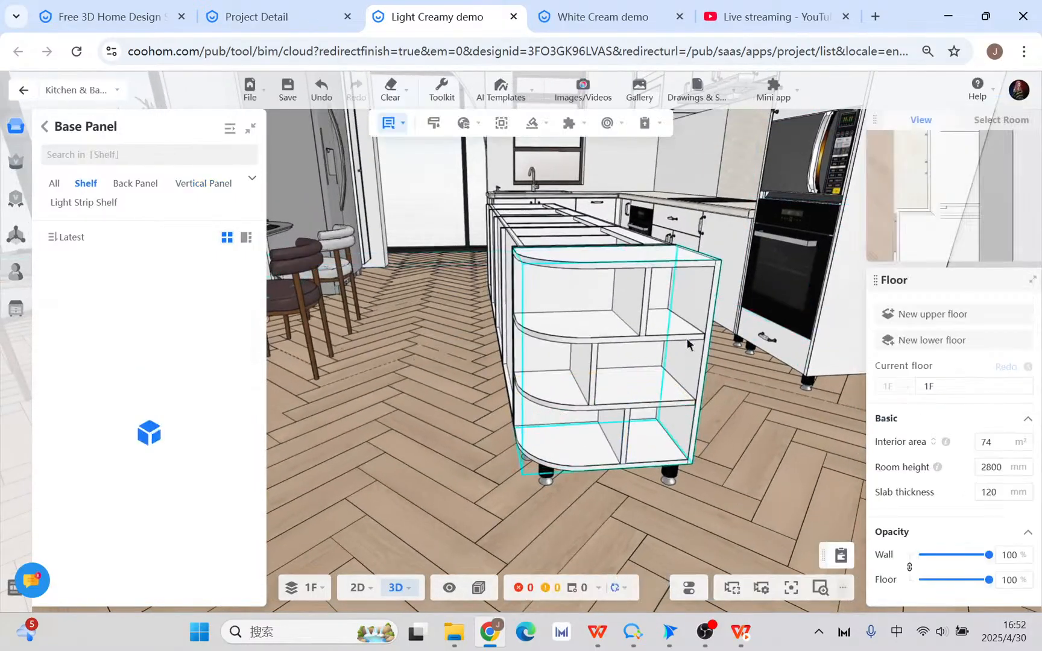
# - Set the top compartment partition's distance to the cabinet's right side to 180 mm
pyautogui.click(643, 298)
pyautogui.click(664, 291)
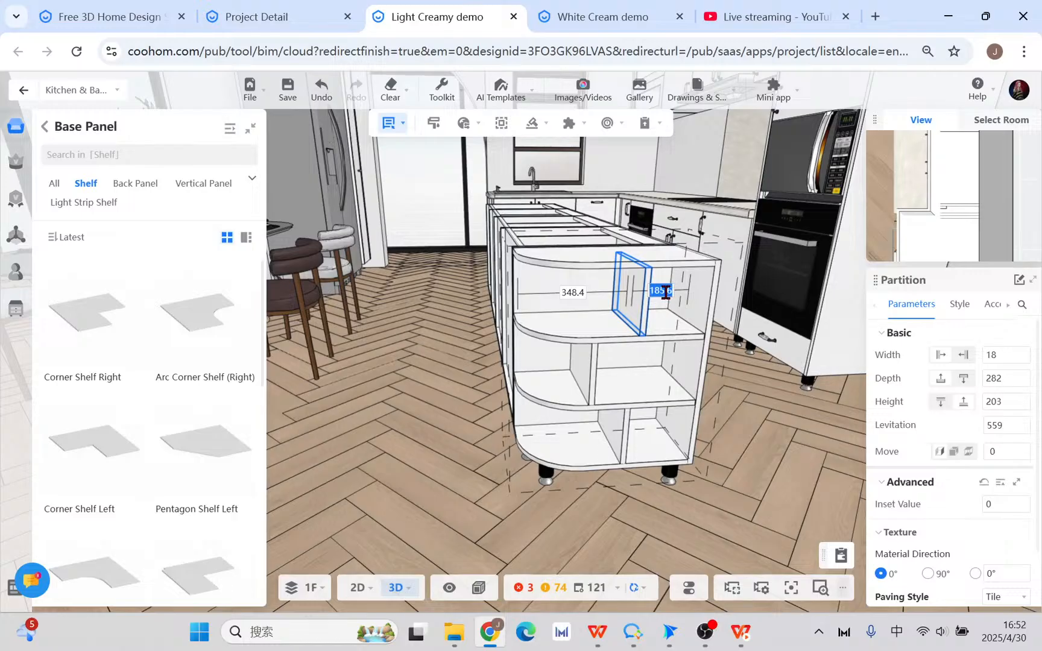
pyautogui.write('180')
pyautogui.press('Return')
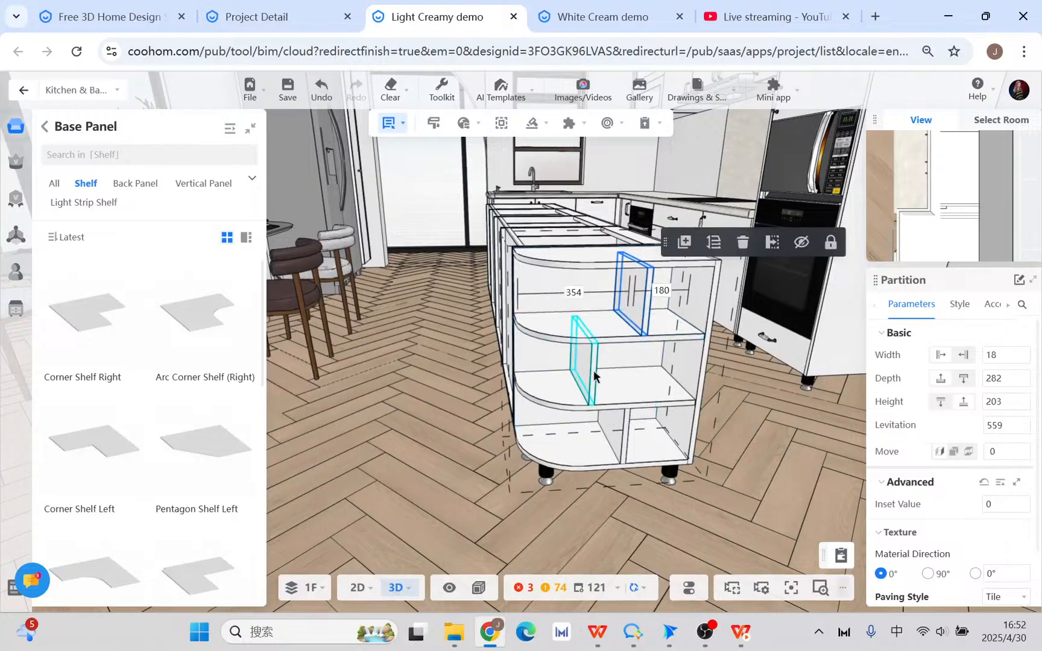
# - Set the middle compartment partition's distance to the cabinet's left side to 200 mm
pyautogui.click(589, 366)
pyautogui.click(551, 358)
pyautogui.write('2')
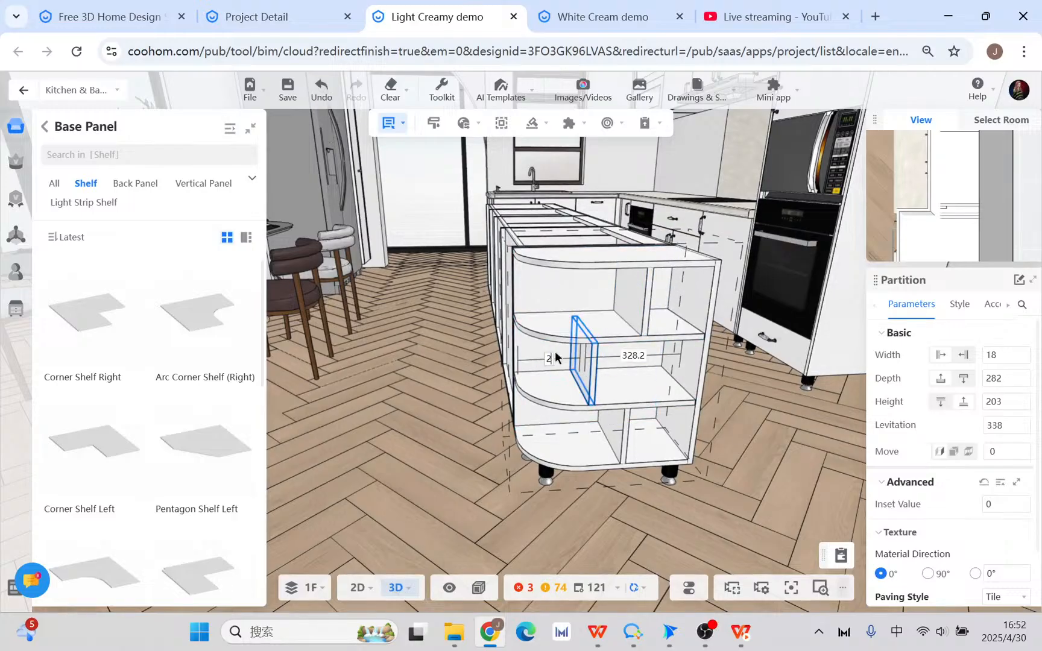
pyautogui.write('00')
pyautogui.press('Return')
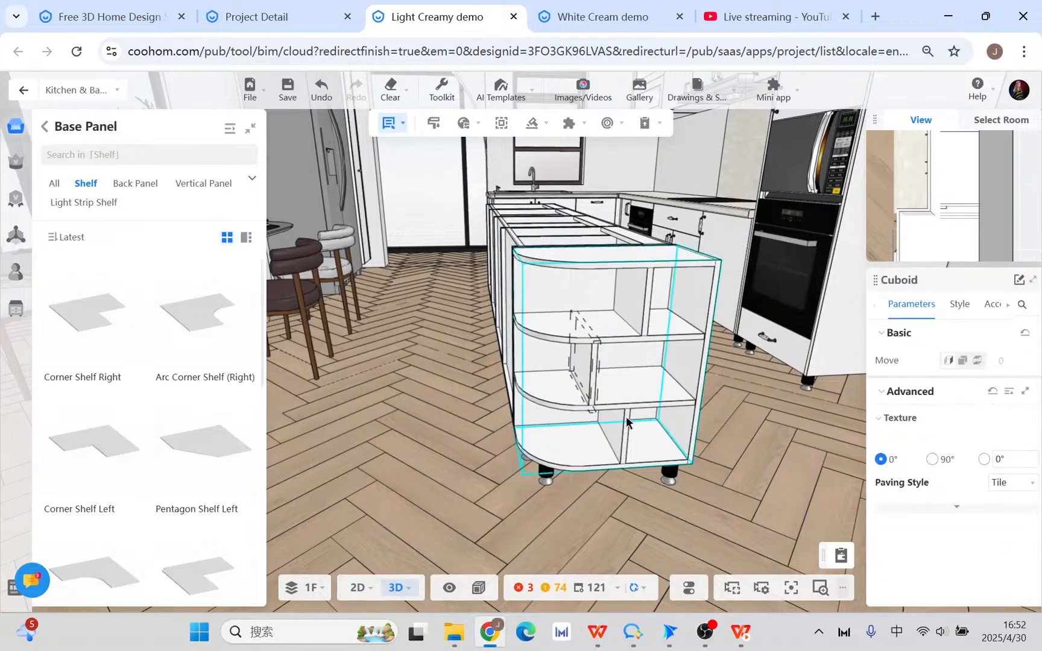
# - Set the bottom compartment partition's distance to the cabinet's left side to 300 mm
pyautogui.click(626, 434)
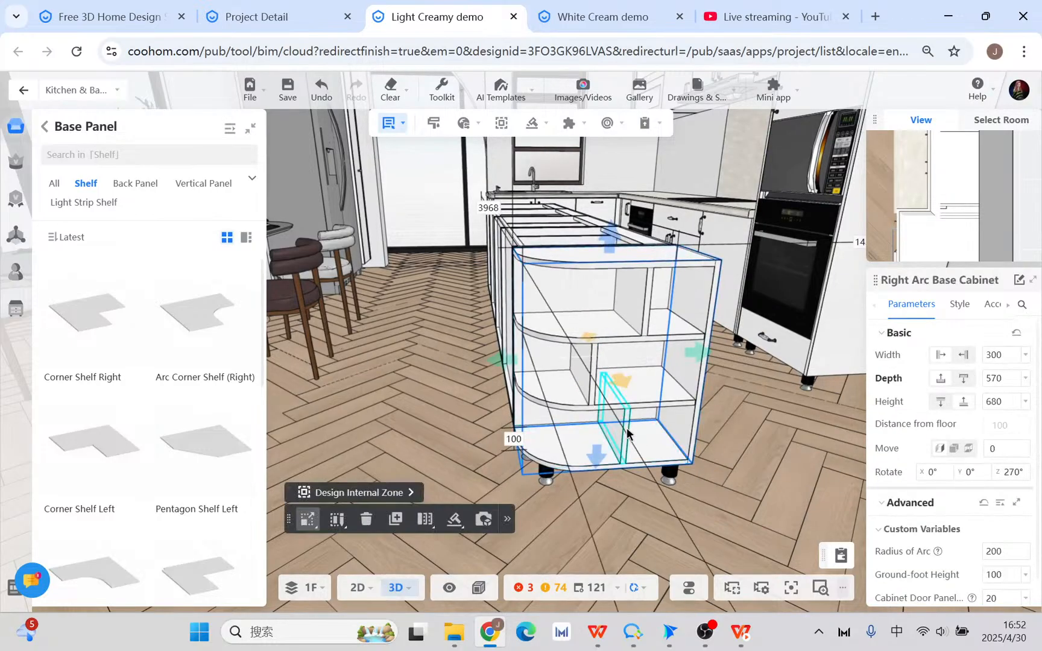
pyautogui.click(627, 431)
pyautogui.click(566, 418)
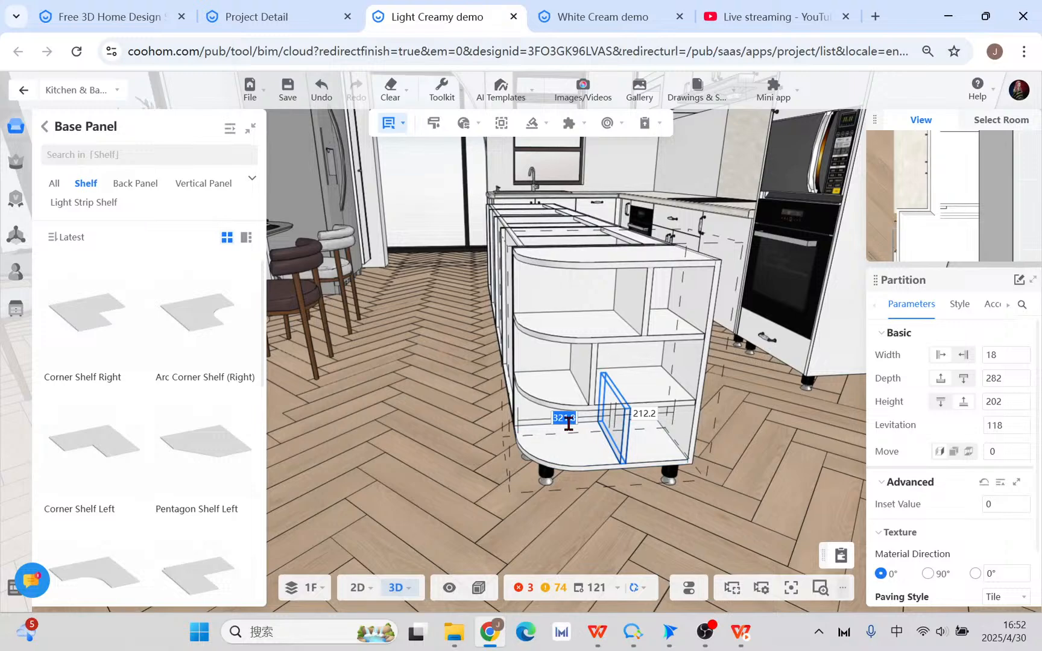
pyautogui.write('300')
pyautogui.press('Return')
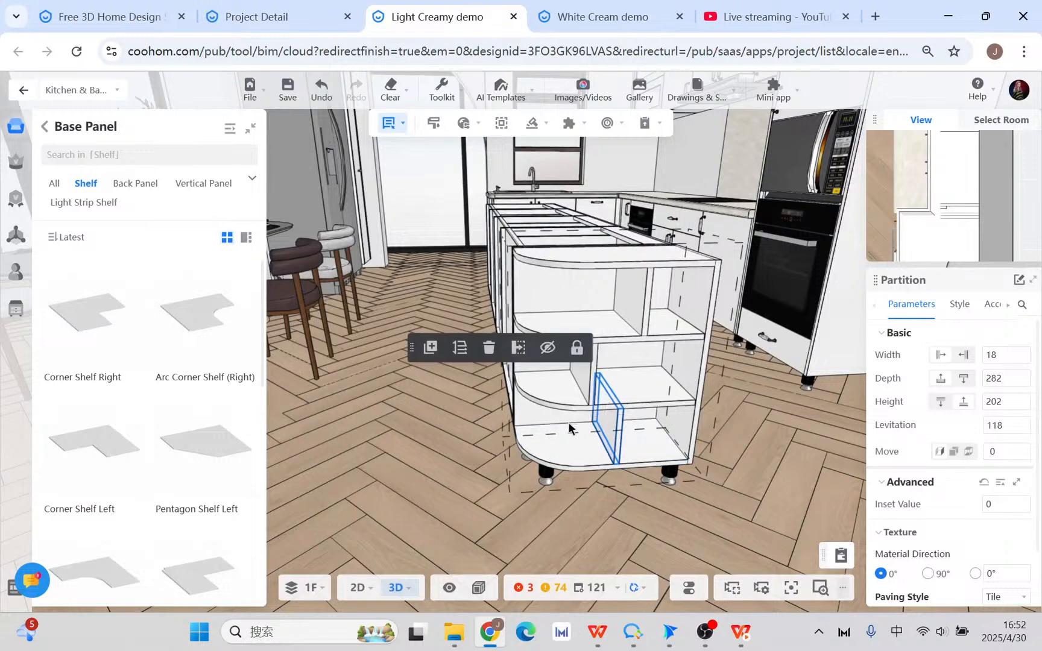
# - Set the depth of the island's Right Arc Base Cabinet to 590 mm
pyautogui.click(671, 538)
pyautogui.moveTo(671, 538); pyautogui.dragTo(644, 519)
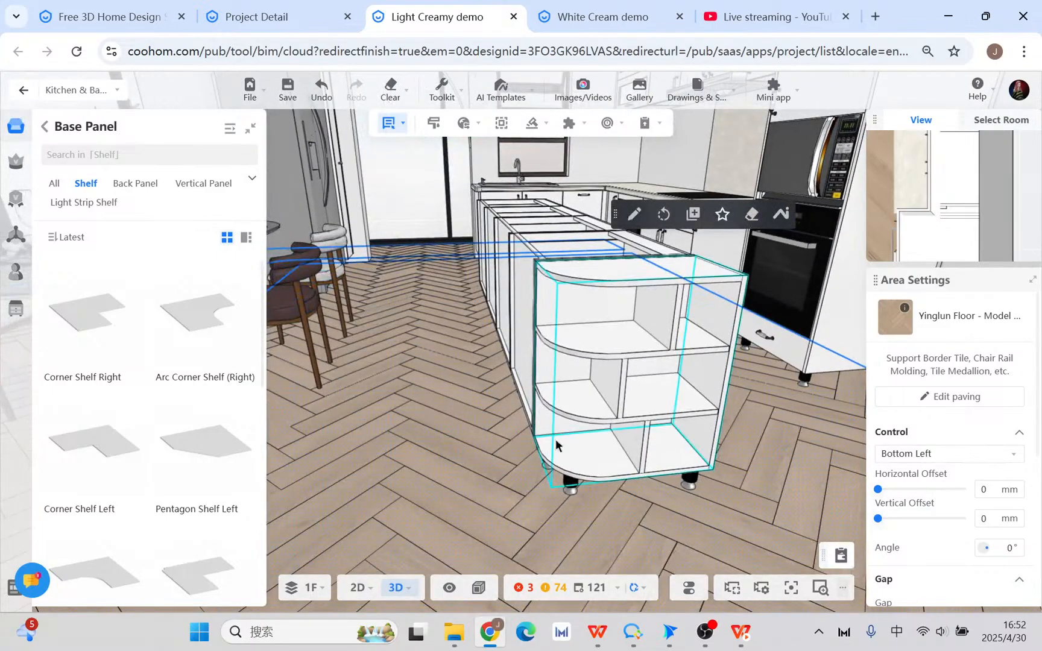
pyautogui.moveTo(559, 482); pyautogui.dragTo(493, 475)
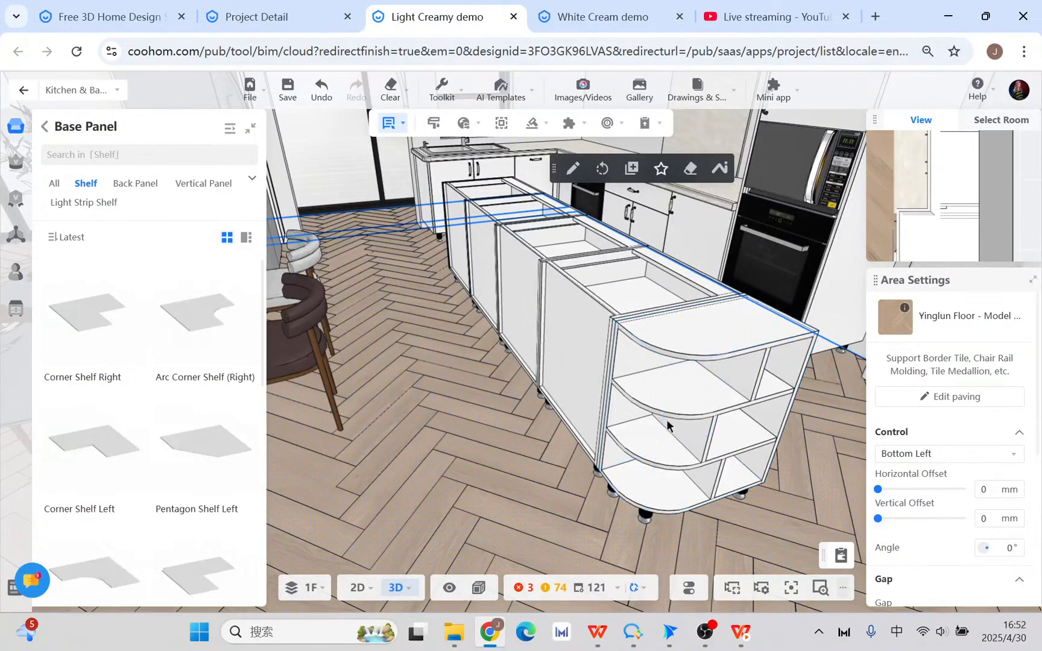
pyautogui.click(675, 401)
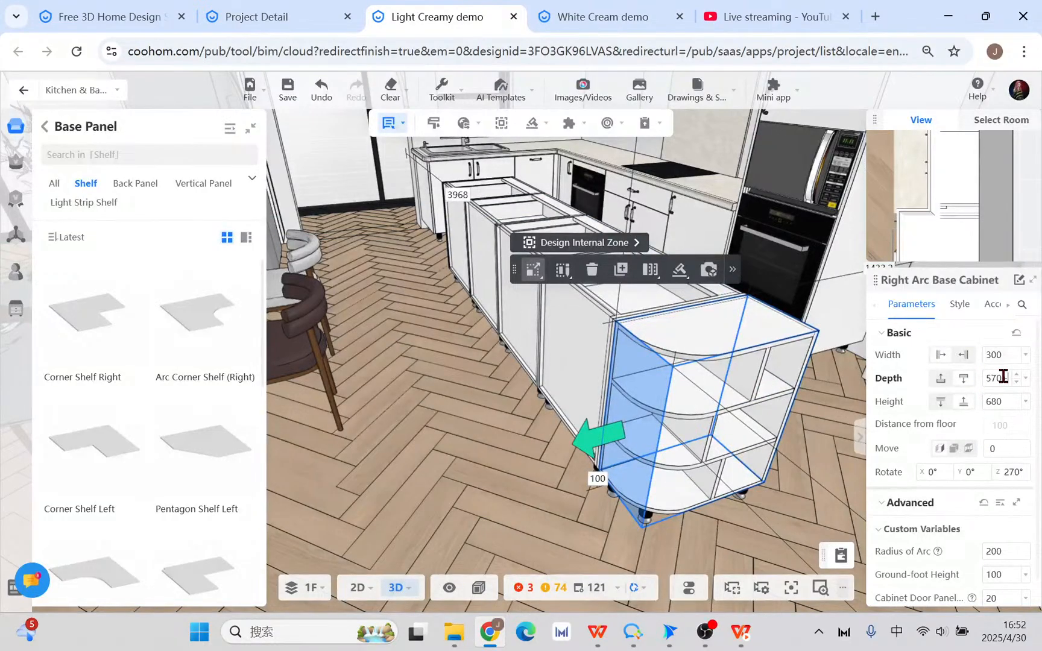
pyautogui.press('Return')
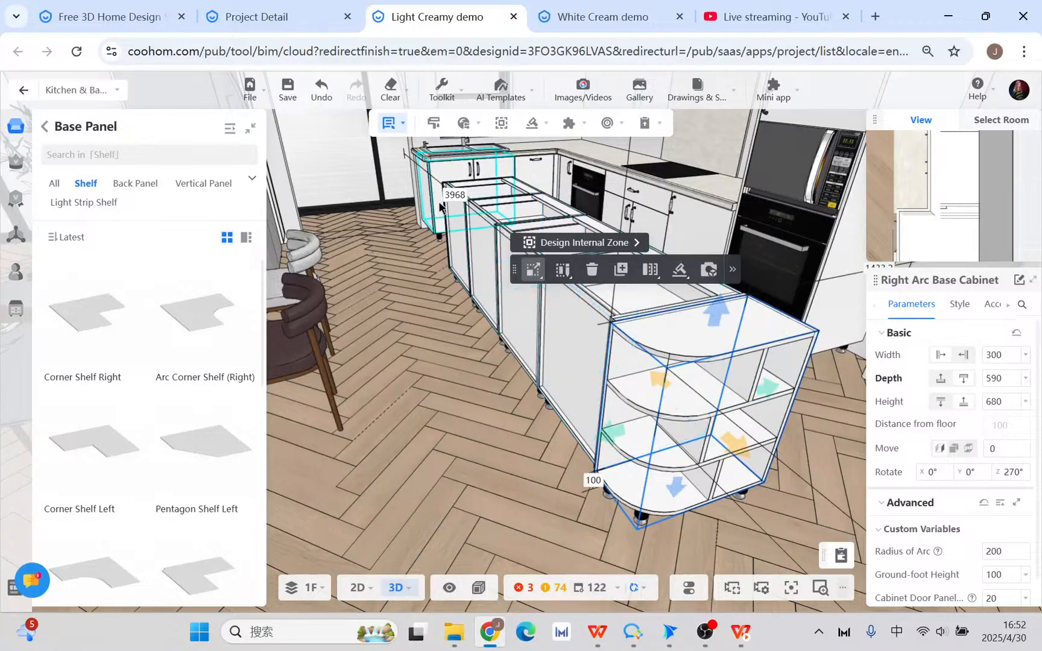
# - Open the Back Panel group in the Auxiliaries category of the public product catalogue
pyautogui.click(44, 127)
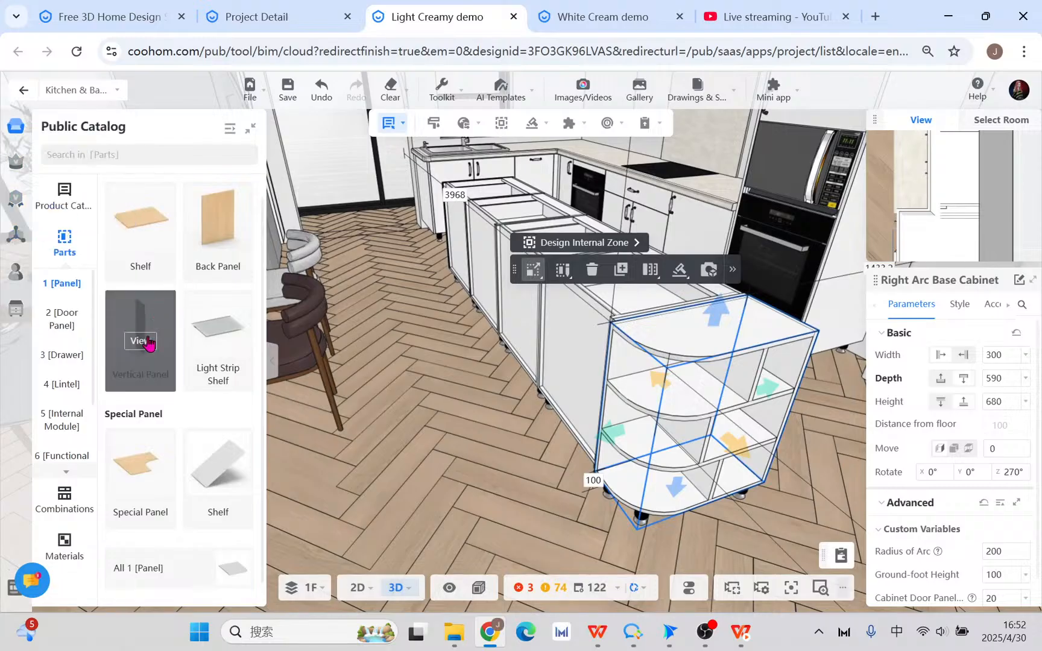
pyautogui.click(70, 205)
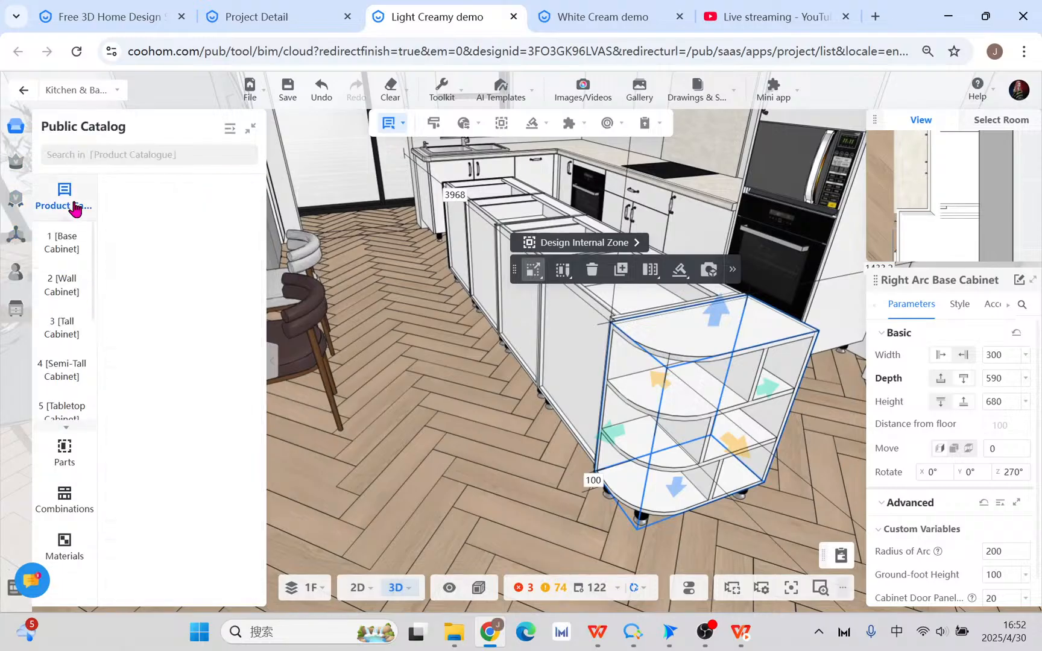
pyautogui.scroll(-3, 84, 343)
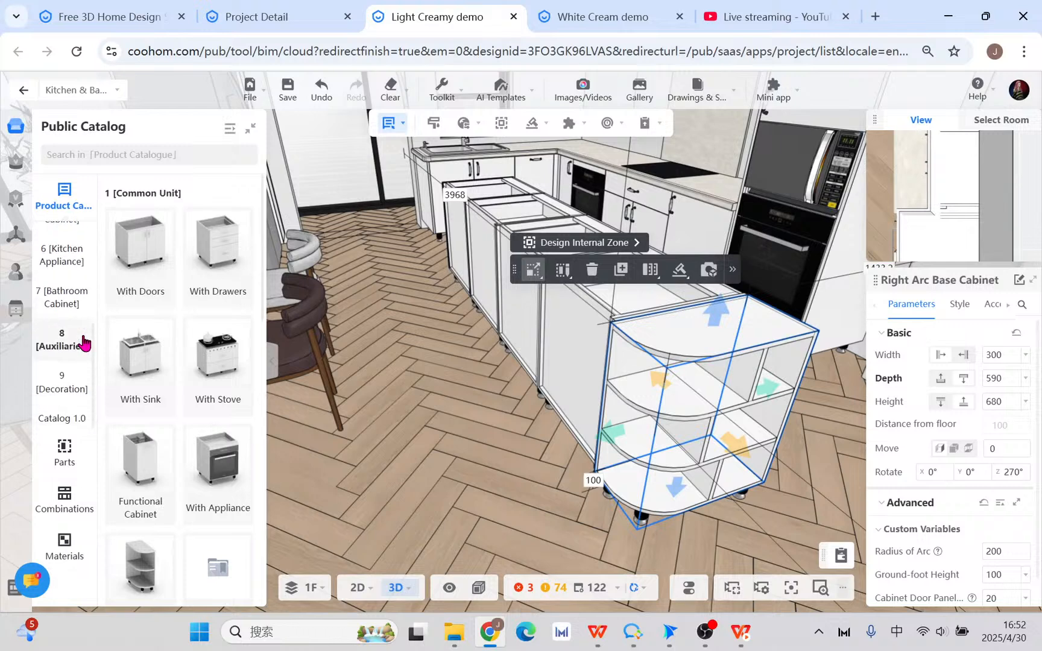
pyautogui.click(80, 352)
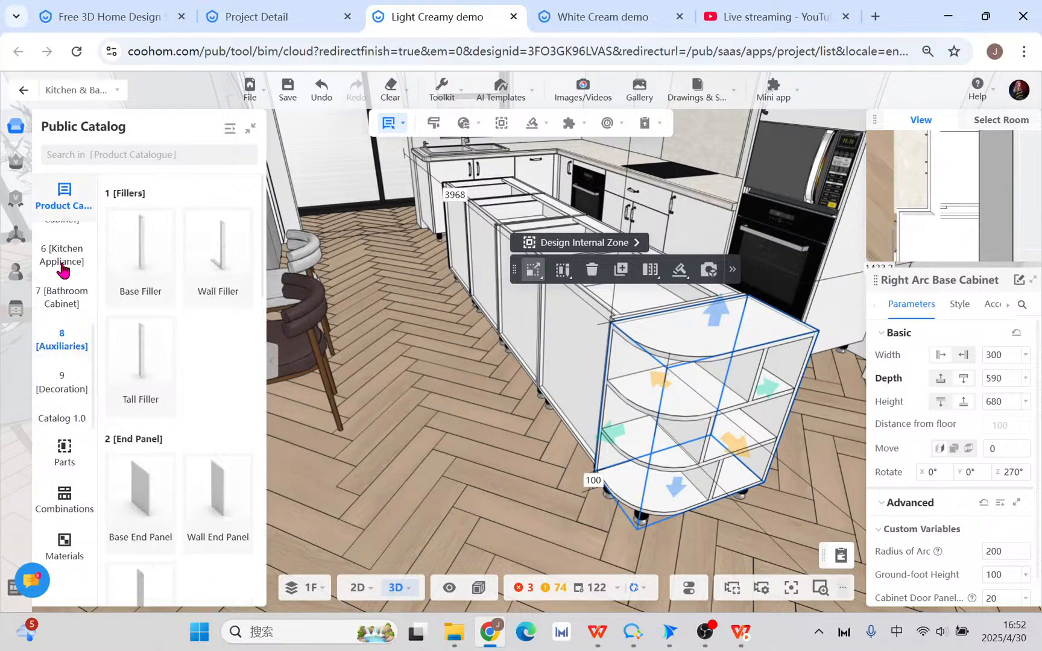
pyautogui.scroll(-3, 140, 500)
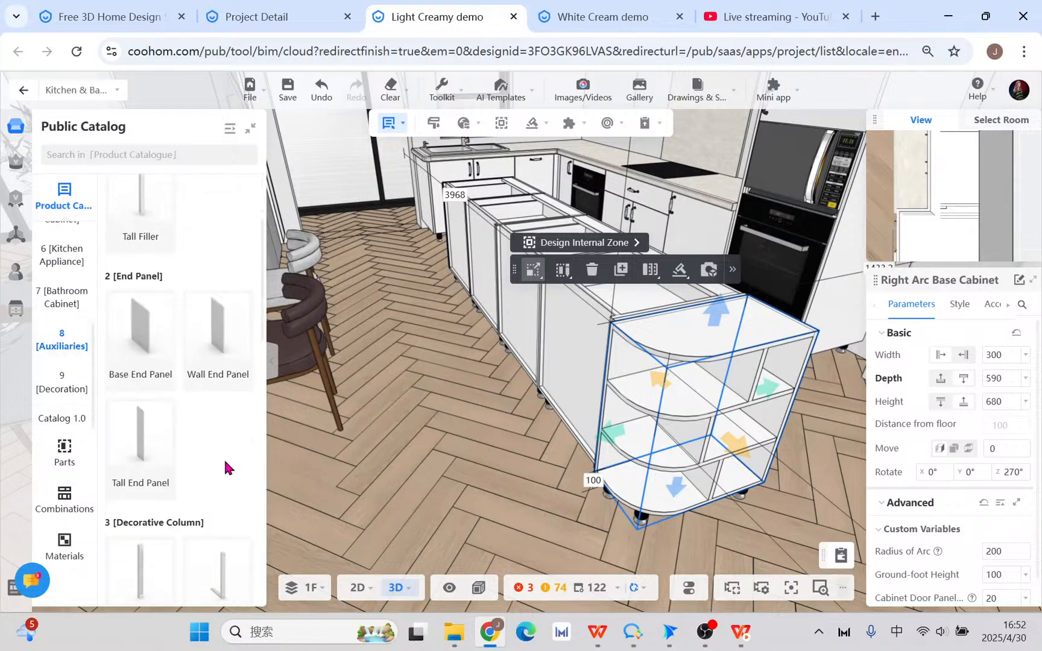
pyautogui.scroll(-10, 224, 468)
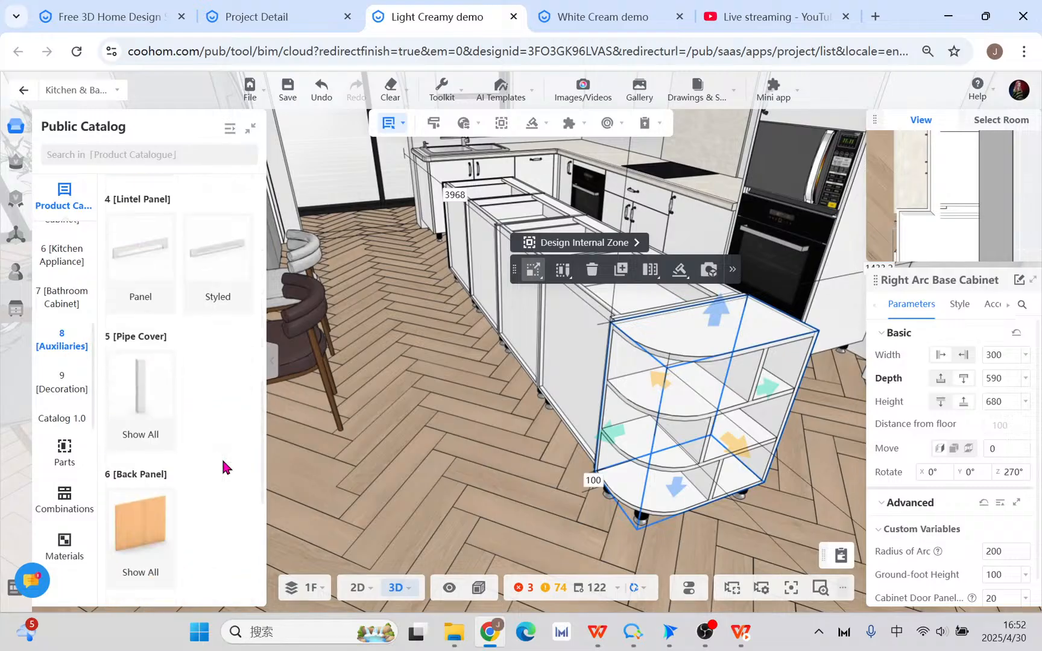
pyautogui.scroll(-3, 223, 468)
pyautogui.click(155, 387)
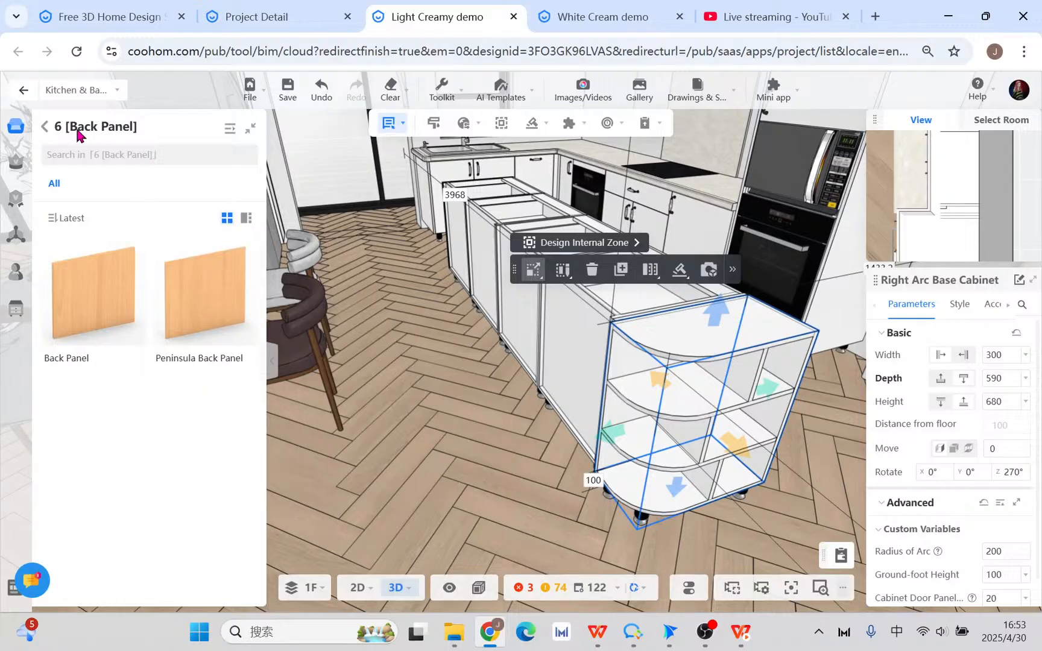
# - Switch to the WPS presentation, review the island on the Creamy style reference slide, and return to the Coohom design
pyautogui.click(591, 641)
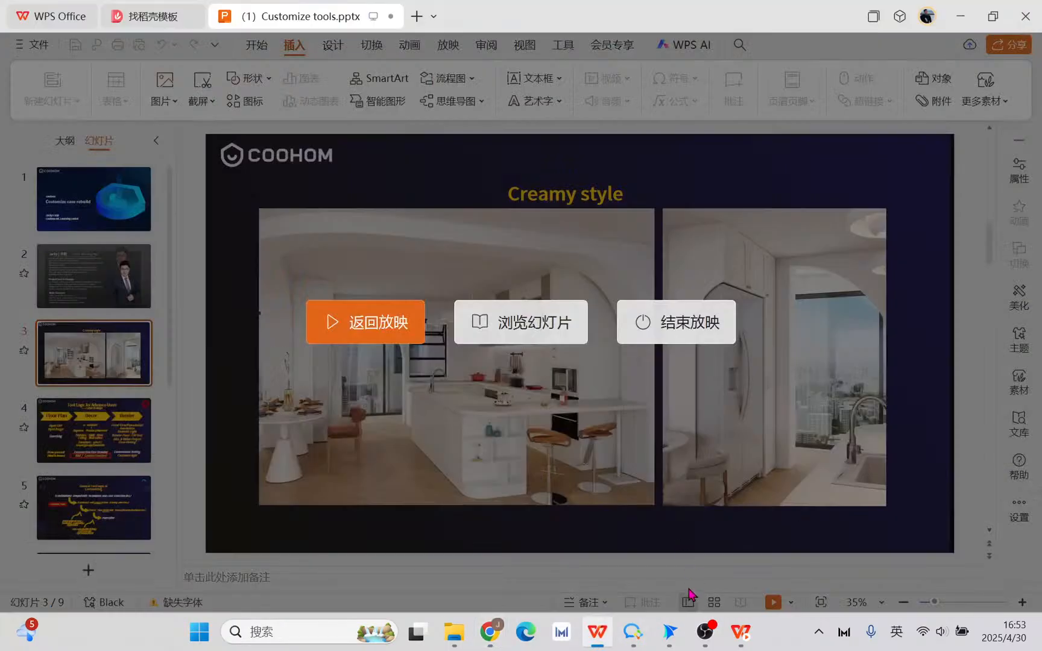
pyautogui.click(401, 332)
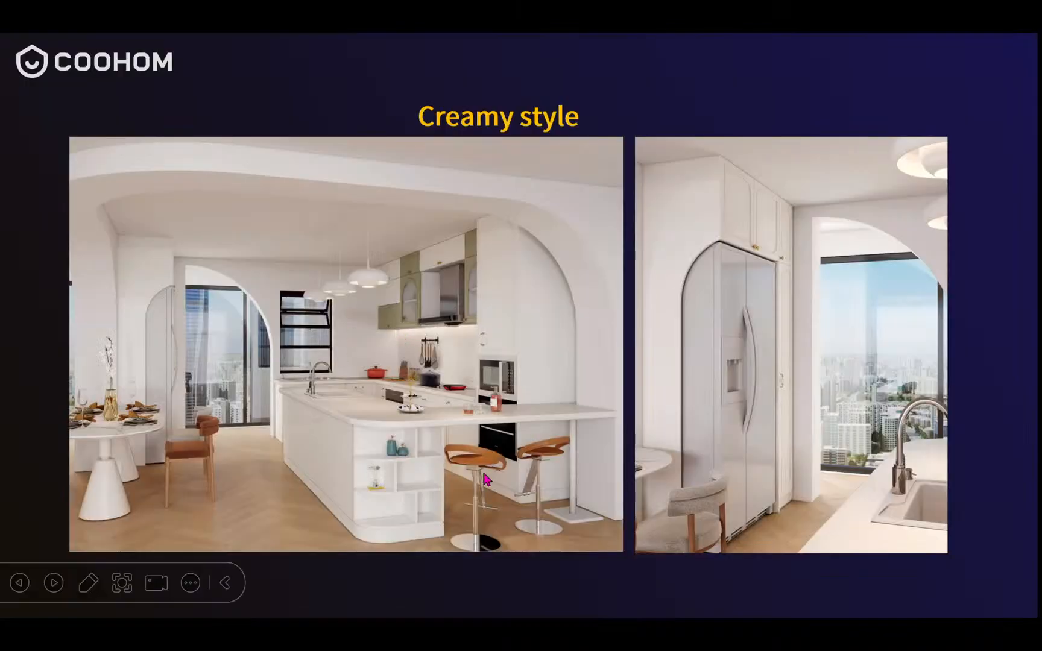
pyautogui.press('Right')
pyautogui.press('Right')
pyautogui.press('Right')
pyautogui.press('Right')
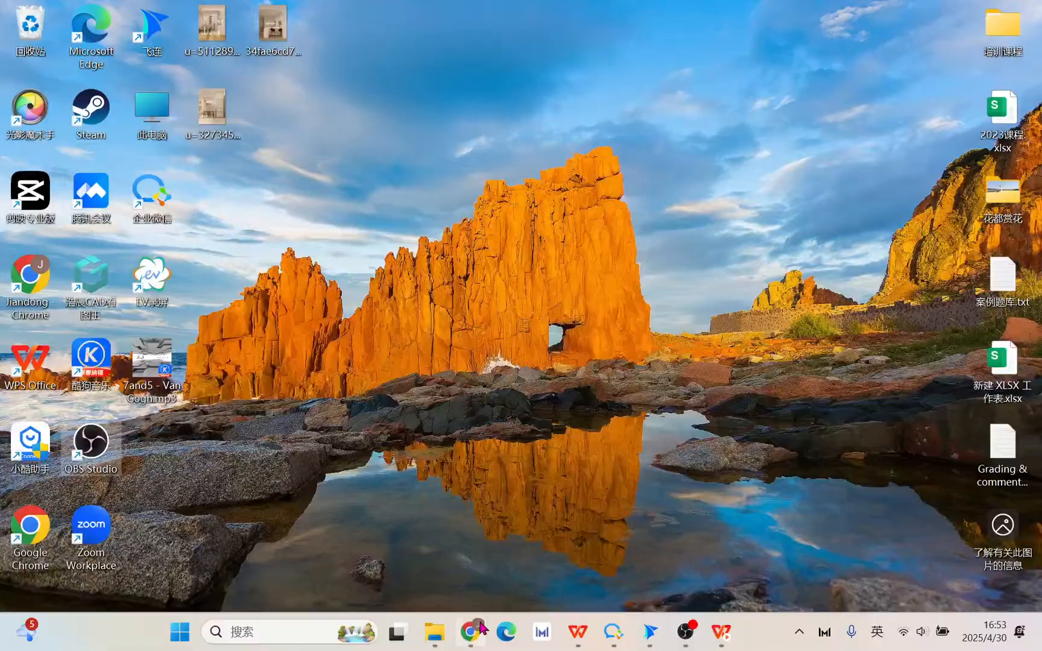
pyautogui.click(470, 631)
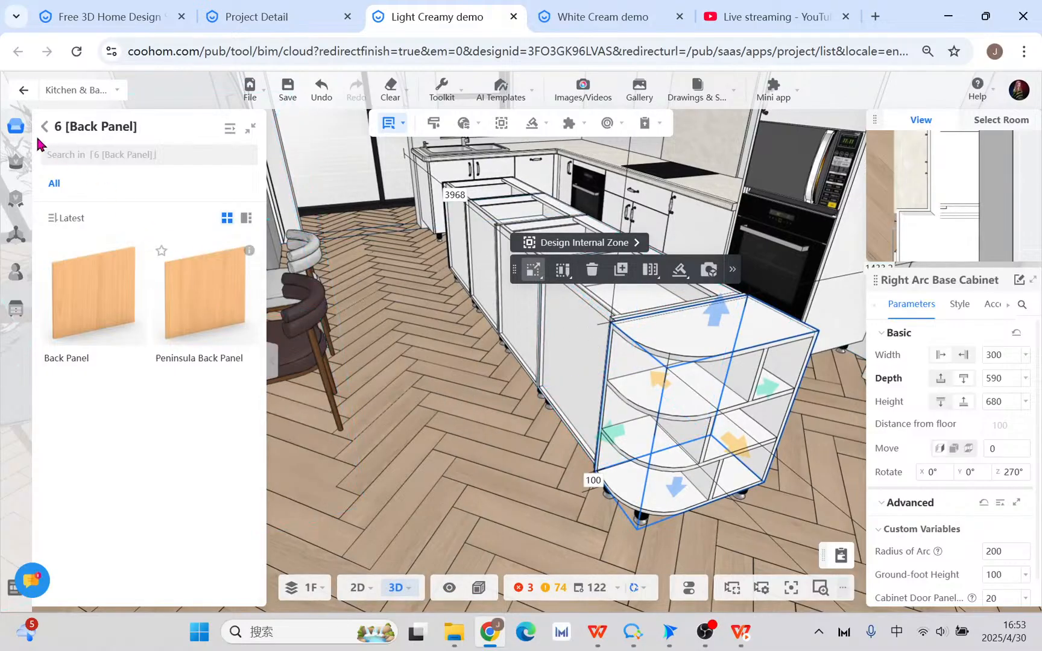
# - Browse the Auxiliaries category, reopen its Back Panel group, and view the details of the Peninsula Back Panel
pyautogui.moveTo(15, 128)
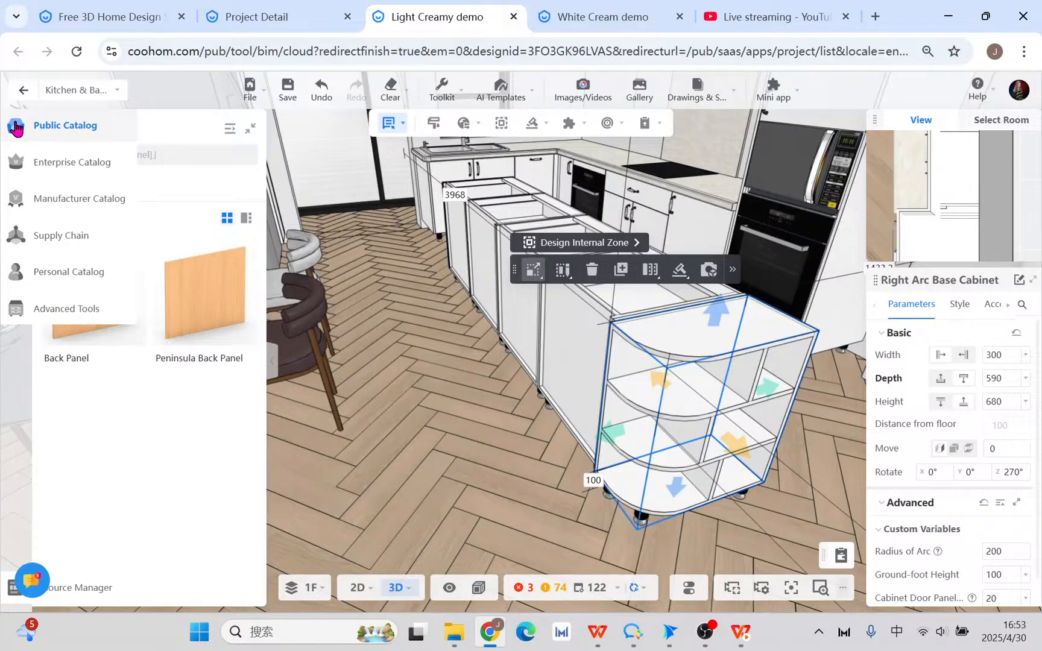
pyautogui.click(47, 129)
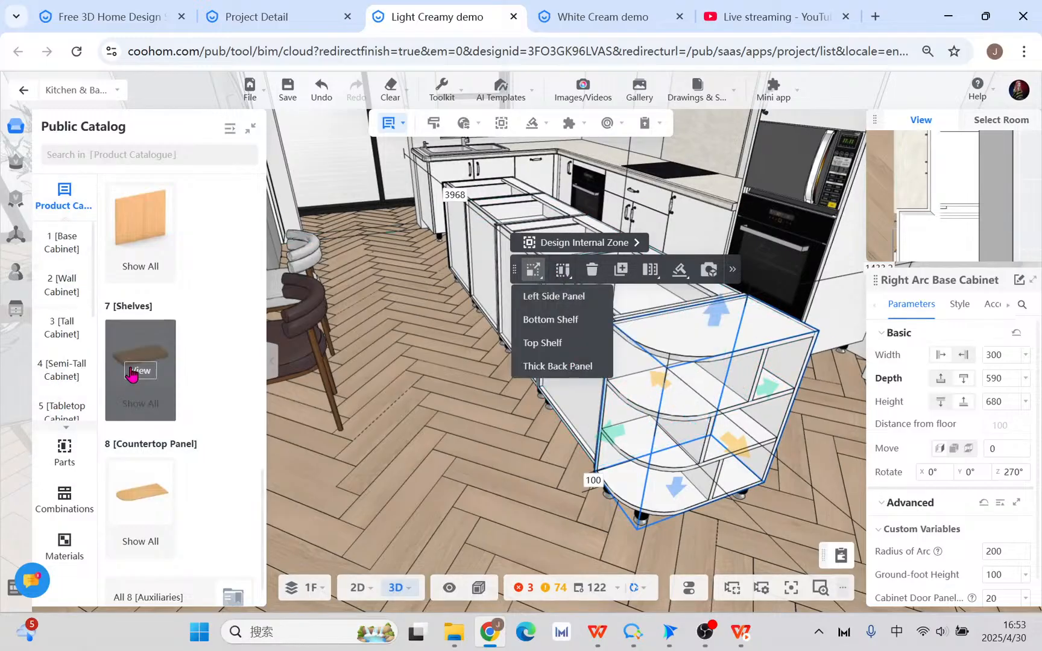
pyautogui.scroll(-3, 70, 368)
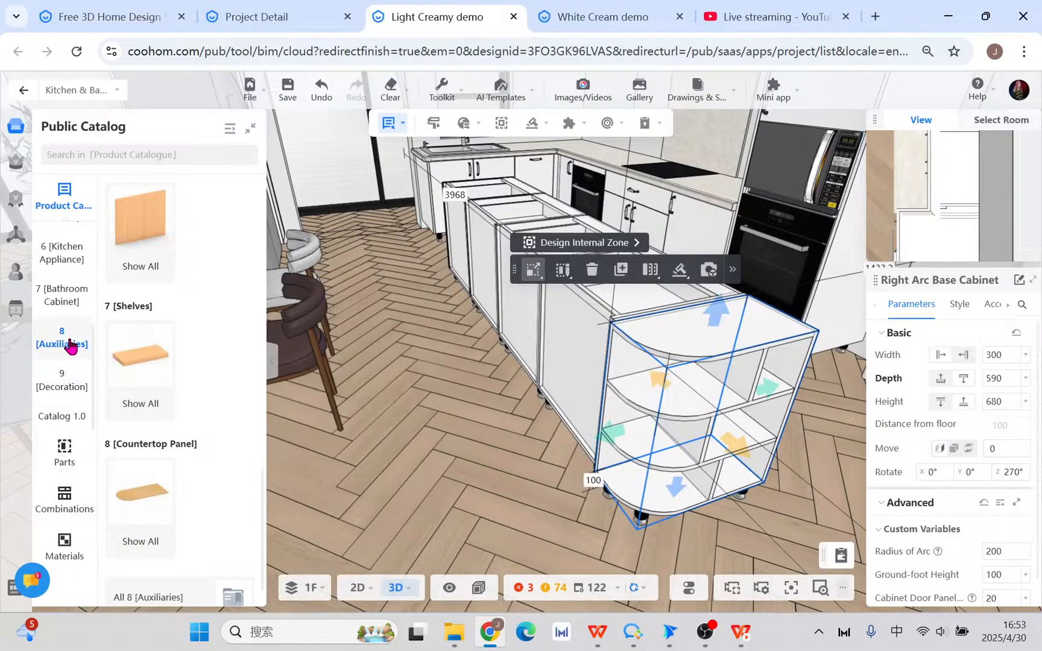
pyautogui.scroll(3, 187, 364)
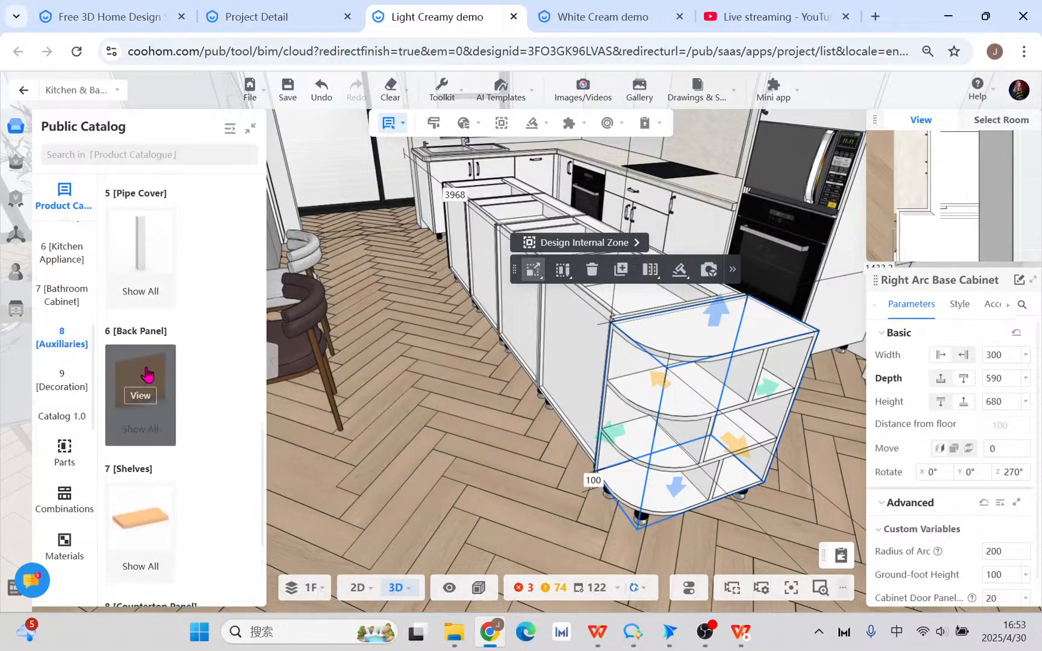
pyautogui.click(137, 395)
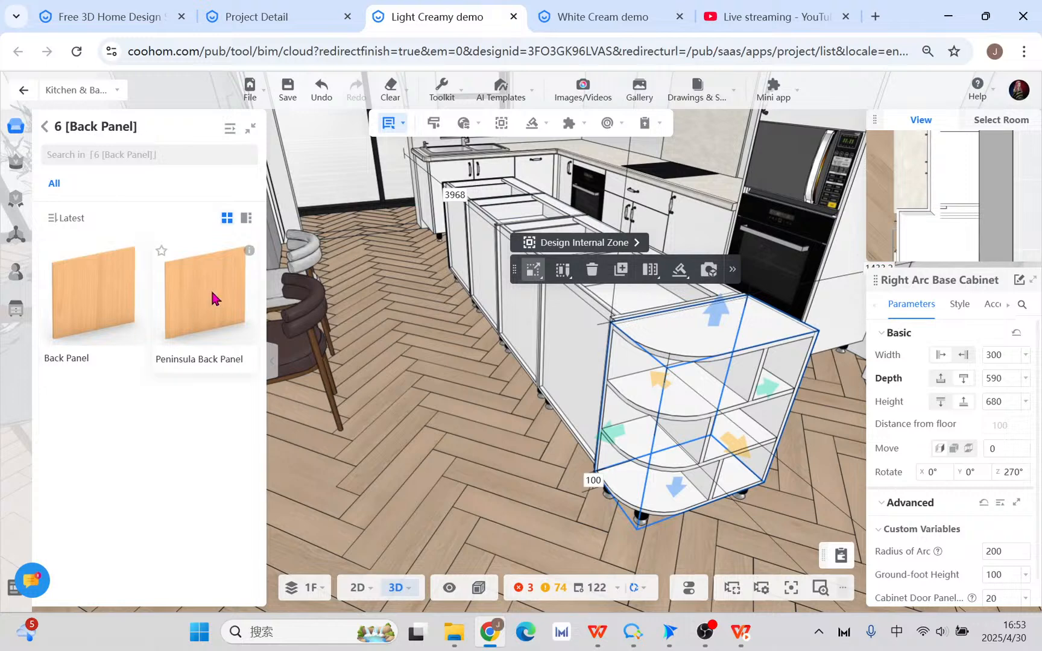
pyautogui.moveTo(249, 250)
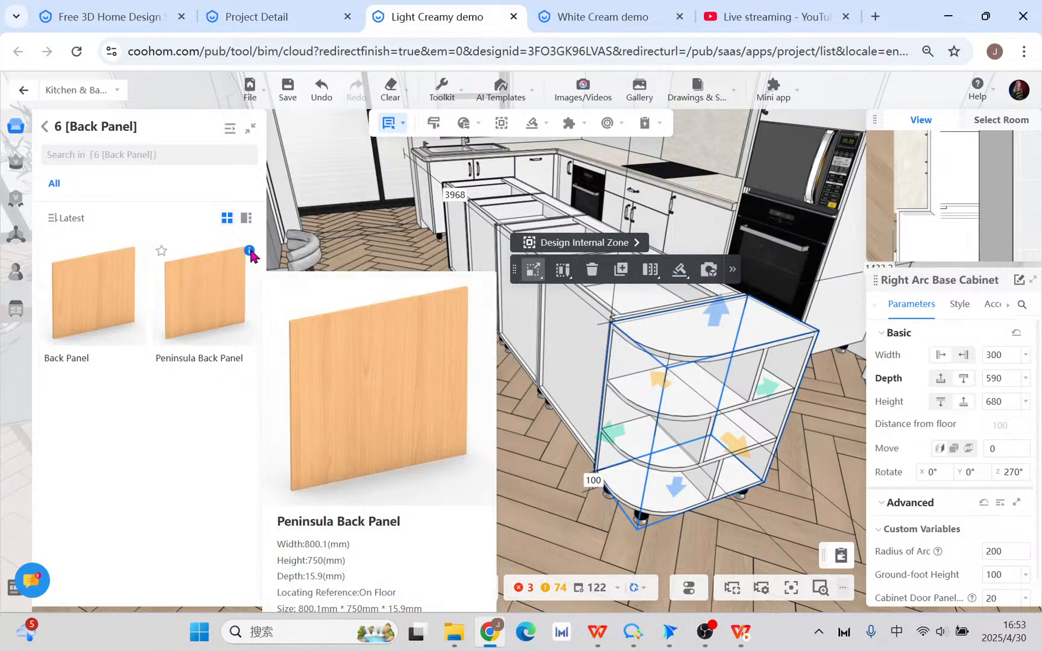
pyautogui.moveTo(134, 253)
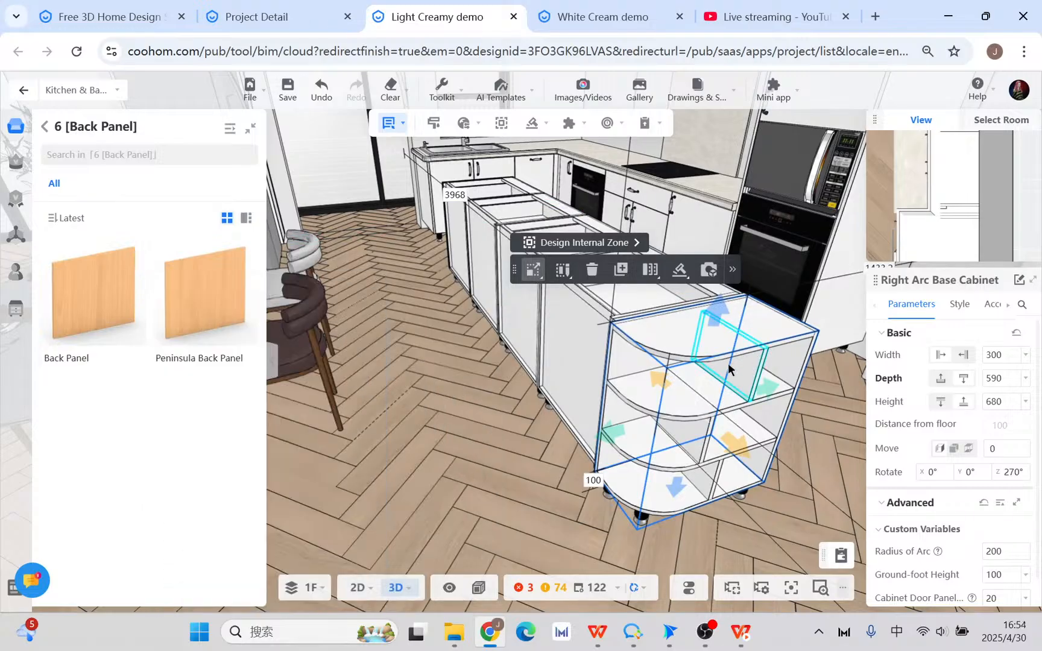
# - Place a Back Panel, 500 mm wide and 680 mm high, on the dining-side face of the island cabinet adjoining the arc base cabinet
pyautogui.click(77, 299)
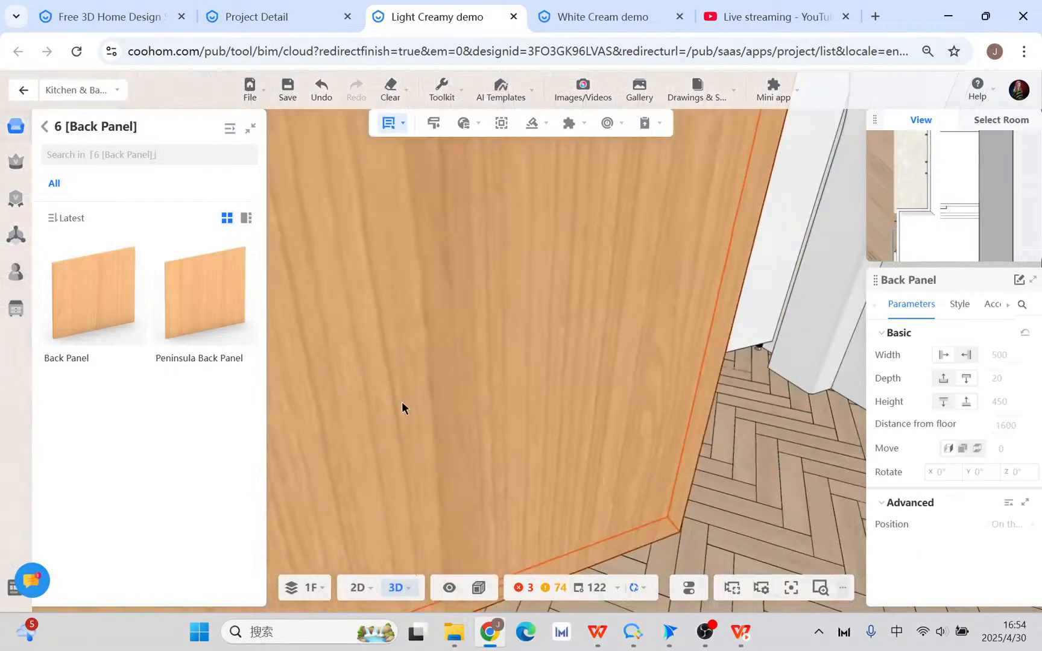
pyautogui.moveTo(402, 402); pyautogui.dragTo(535, 460)
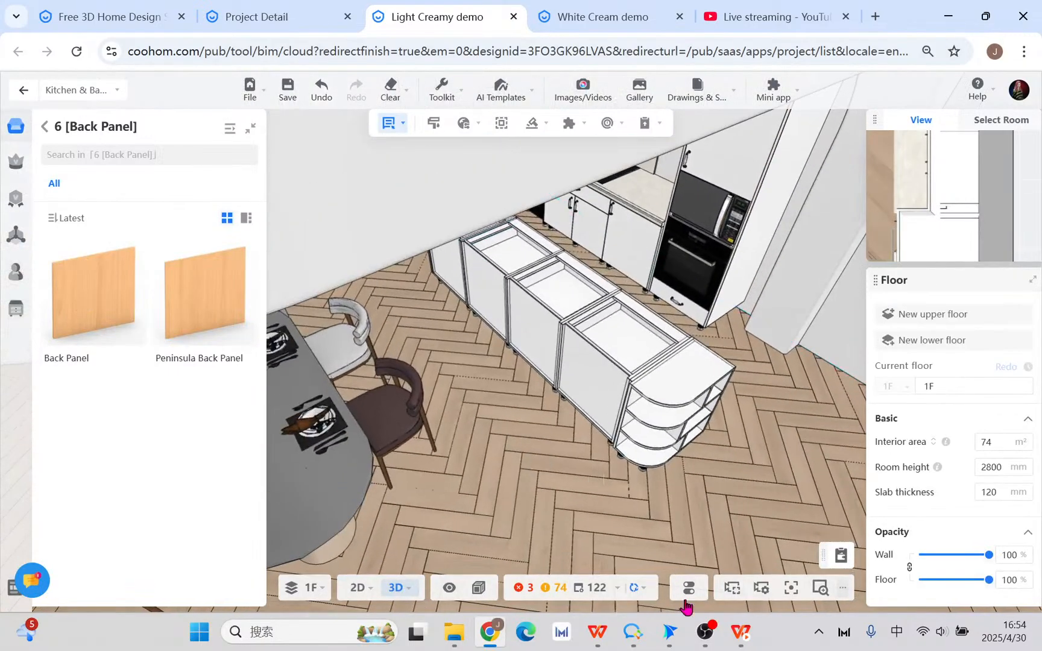
pyautogui.click(689, 588)
pyautogui.moveTo(722, 524)
pyautogui.click(837, 514)
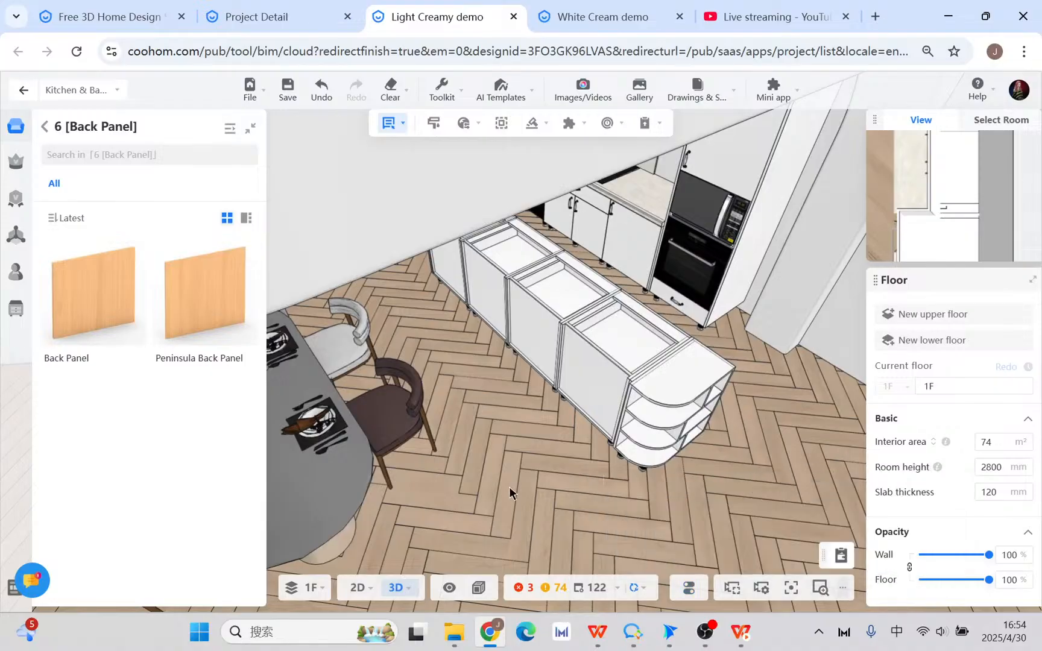
pyautogui.moveTo(510, 491); pyautogui.dragTo(498, 477)
pyautogui.click(64, 279)
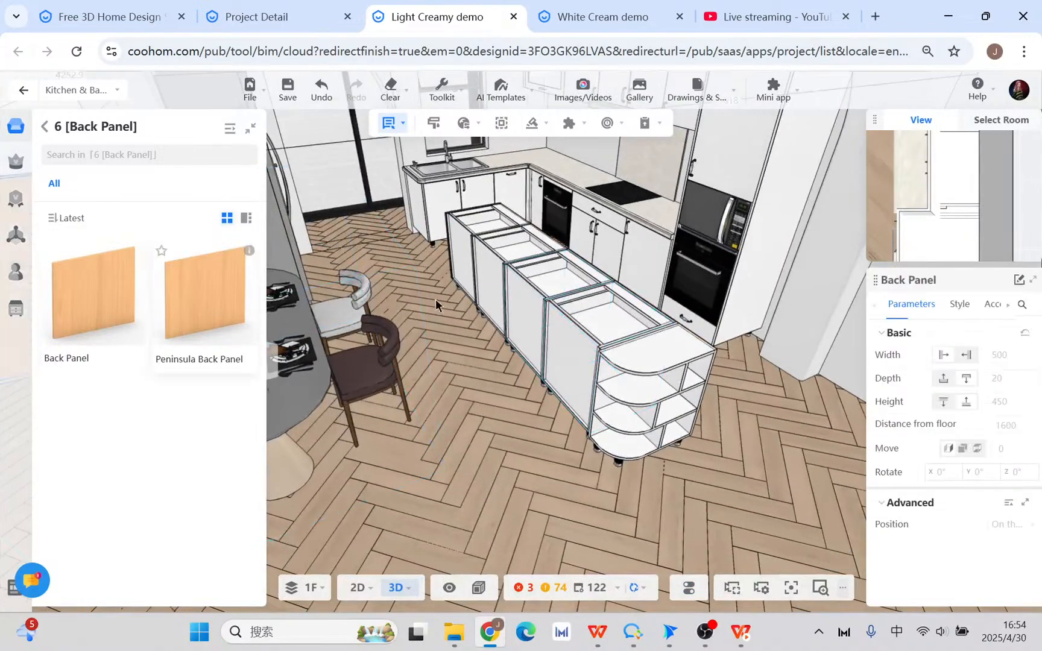
pyautogui.click(532, 335)
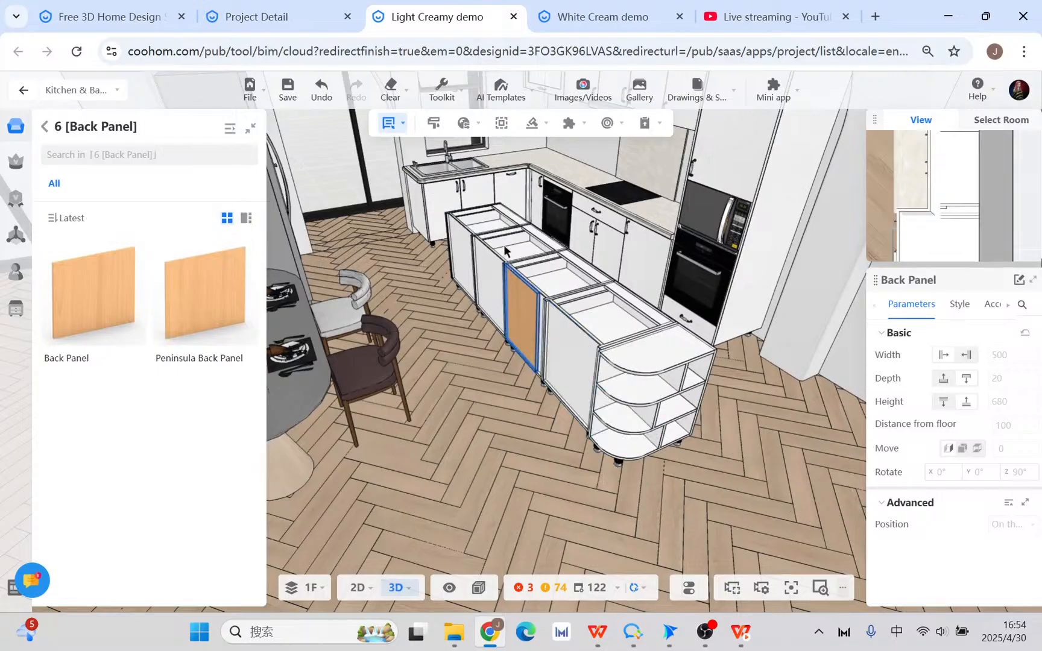
pyautogui.click(535, 330)
pyautogui.scroll(3, 554, 447)
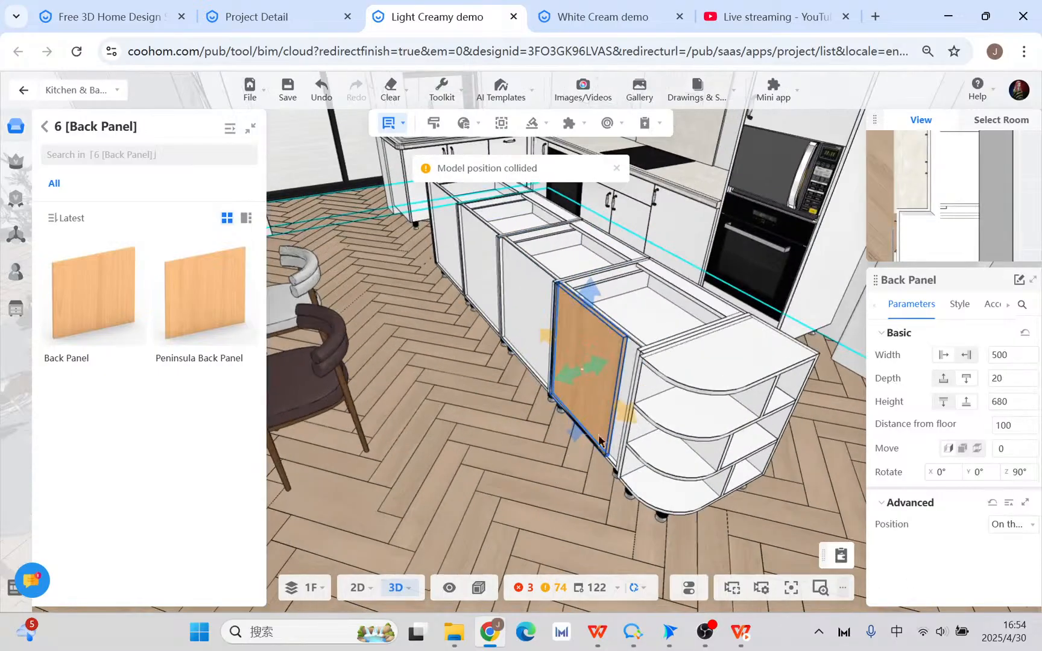
pyautogui.moveTo(546, 465); pyautogui.dragTo(486, 472)
pyautogui.scroll(2, 487, 471)
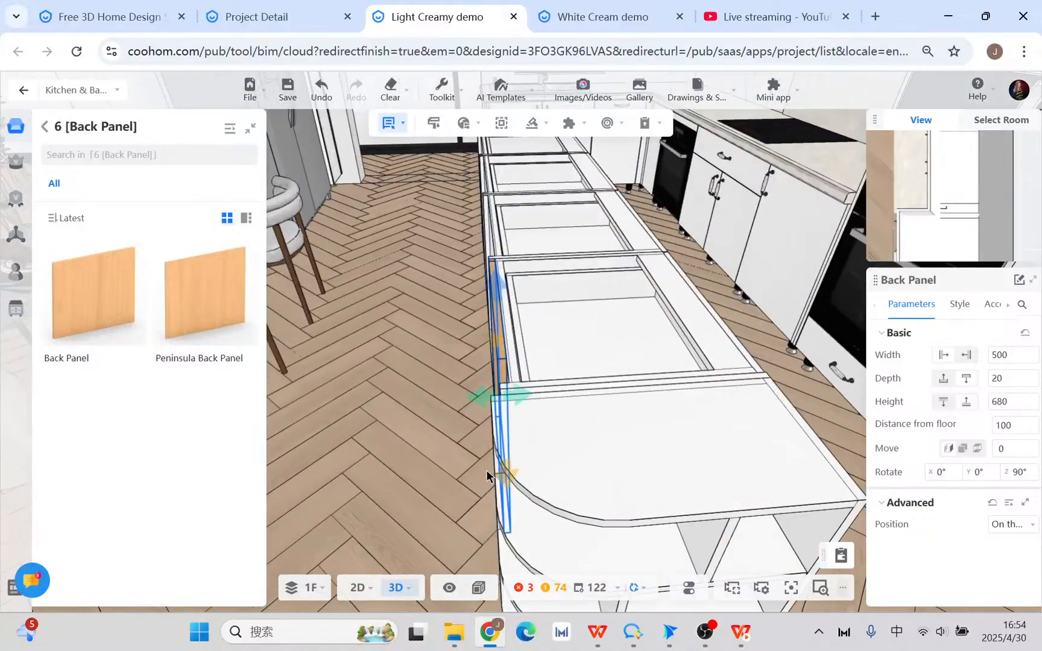
pyautogui.moveTo(398, 429); pyautogui.dragTo(473, 454)
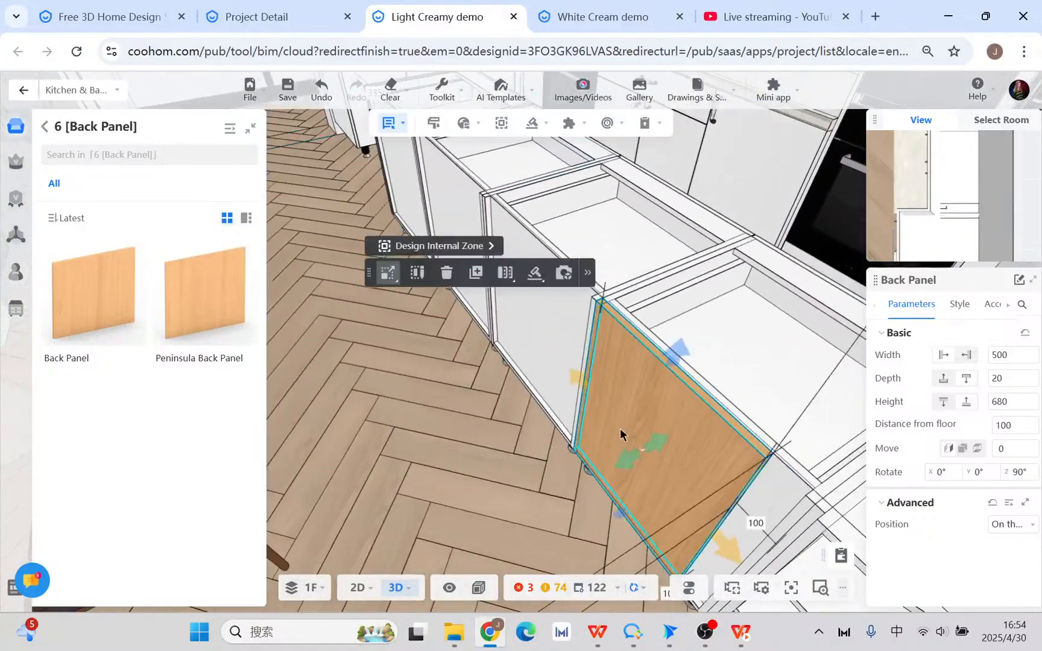
# - Orient the Back Panel against the dining-side face of the island cabinet, aligned with its end next to the arc base cabinet
pyautogui.scroll(-2, 621, 433)
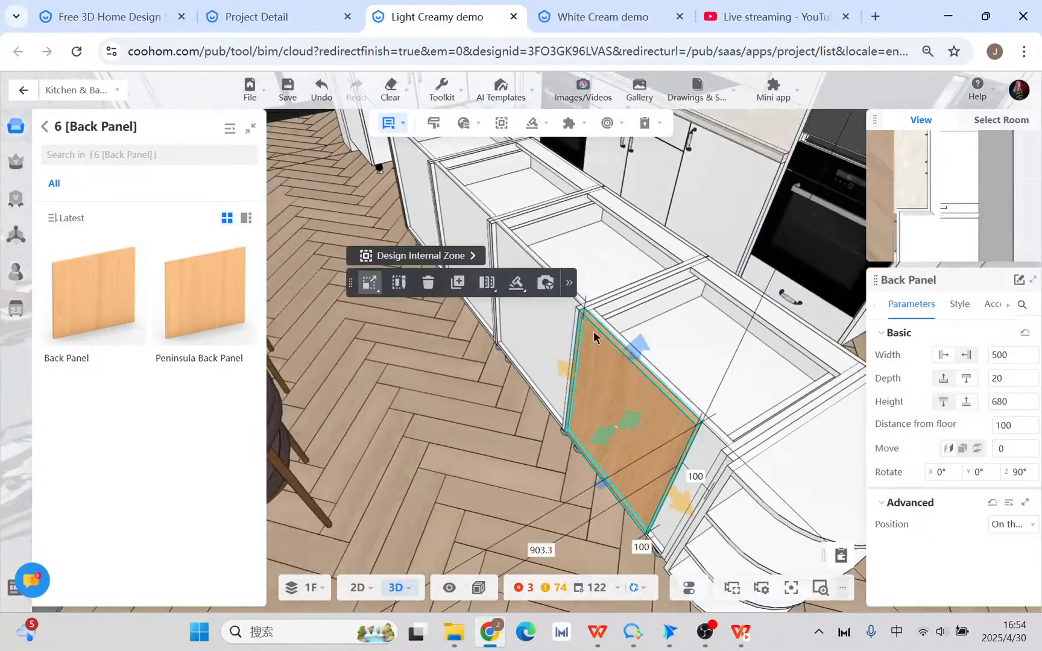
pyautogui.rightClick(574, 295)
pyautogui.click(581, 431)
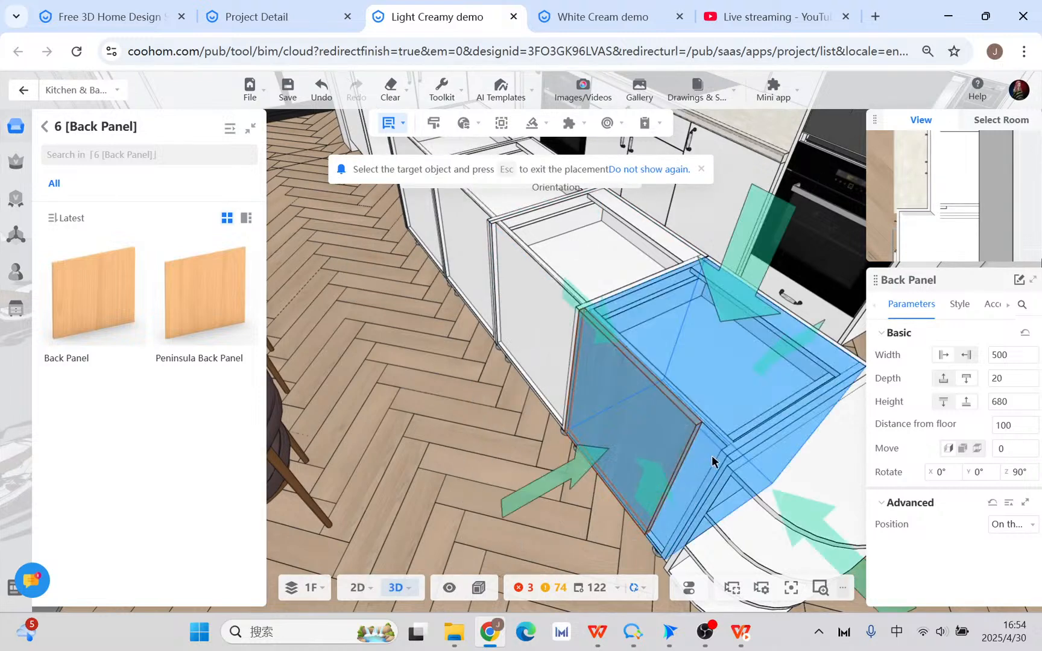
pyautogui.click(626, 481)
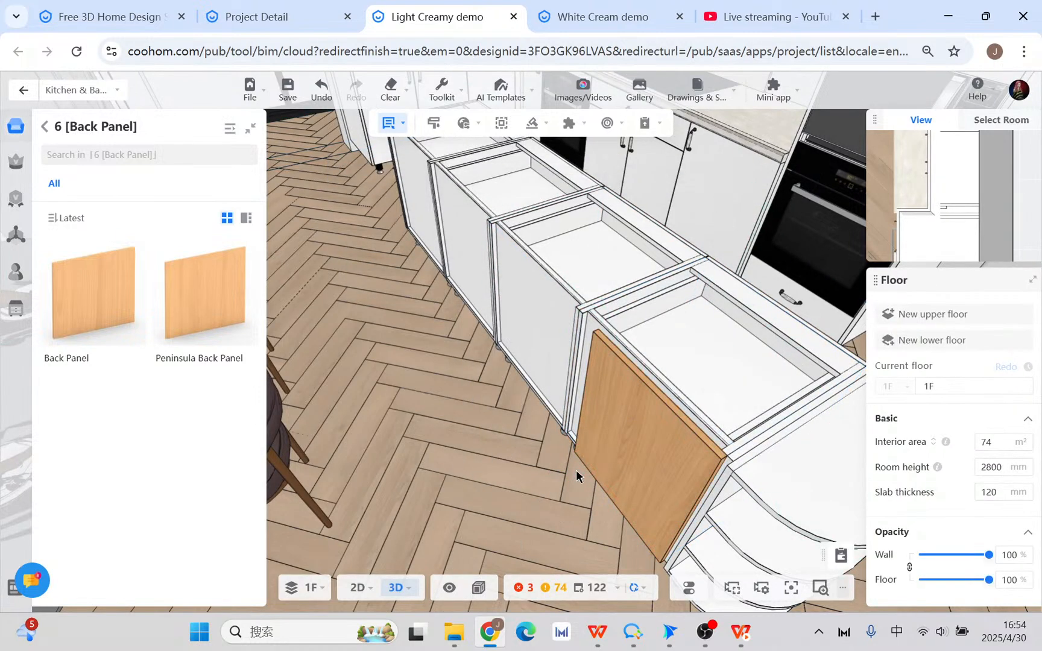
# - Stretch the Back Panel to 518 mm toward the arc base cabinet and out to 1218 mm wide across the neighbouring island cabinet
pyautogui.moveTo(553, 509); pyautogui.dragTo(470, 479, button='right')
pyautogui.click(562, 442)
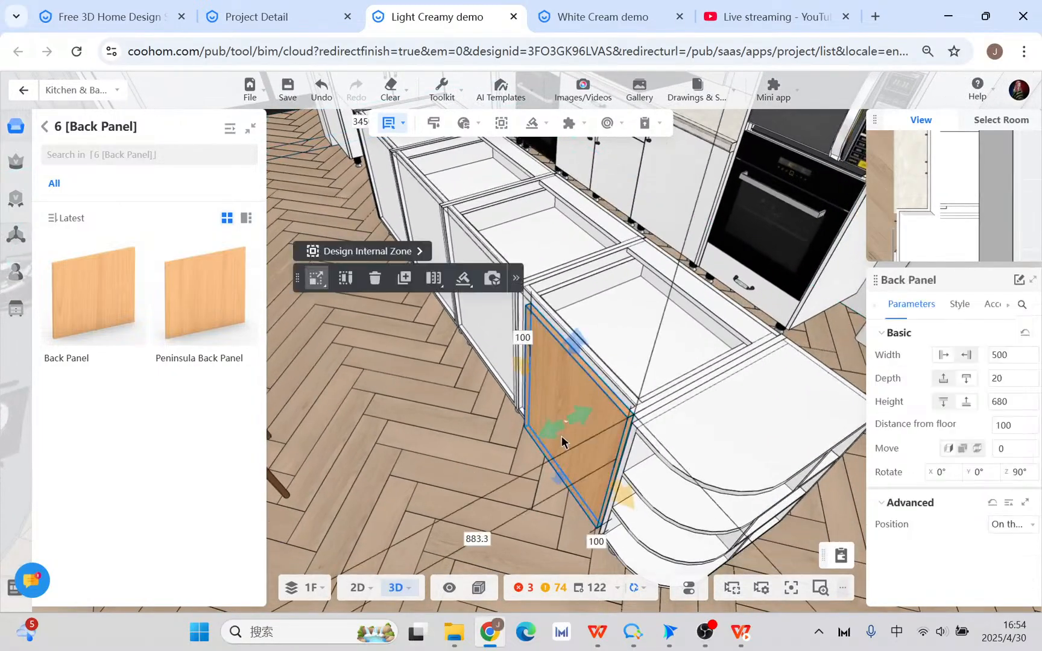
pyautogui.moveTo(621, 506); pyautogui.dragTo(631, 506)
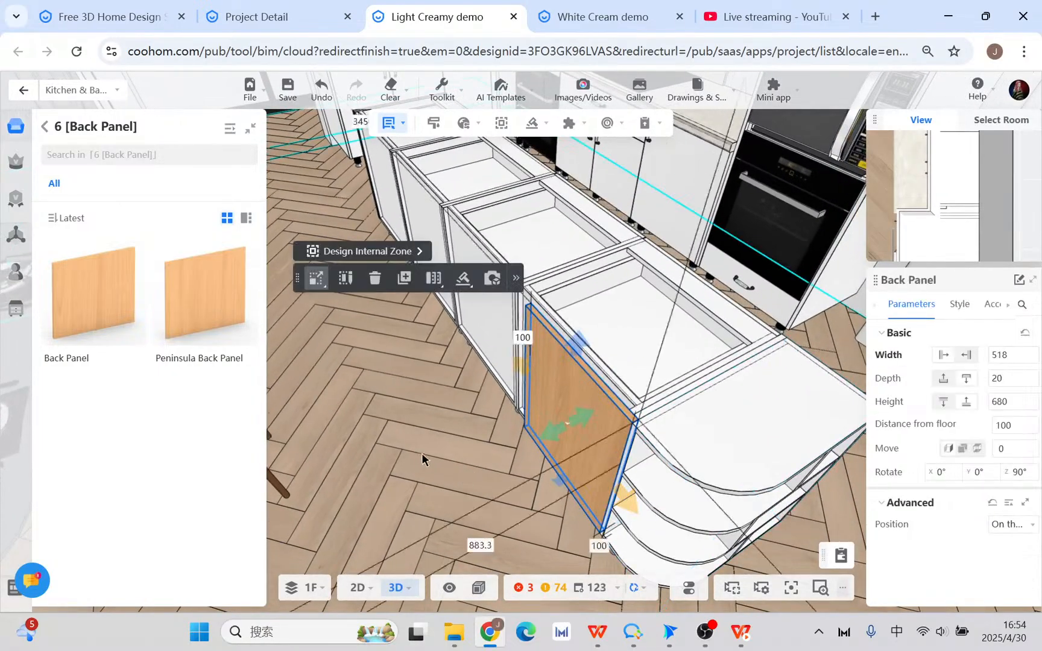
pyautogui.moveTo(423, 459); pyautogui.dragTo(602, 436)
pyautogui.moveTo(609, 356); pyautogui.dragTo(415, 344)
pyautogui.moveTo(424, 403); pyautogui.dragTo(546, 421, button='right')
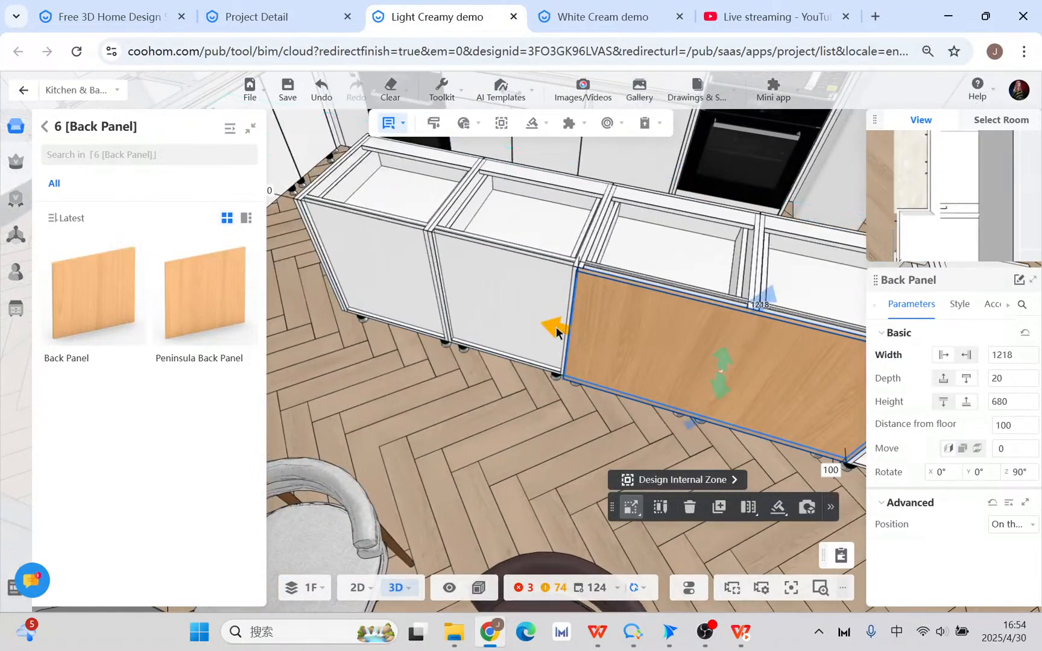
pyautogui.moveTo(556, 331)
pyautogui.mouseDown()
pyautogui.moveTo(281, 276)
pyautogui.moveTo(569, 351)
pyautogui.moveTo(560, 336)
pyautogui.mouseUp()
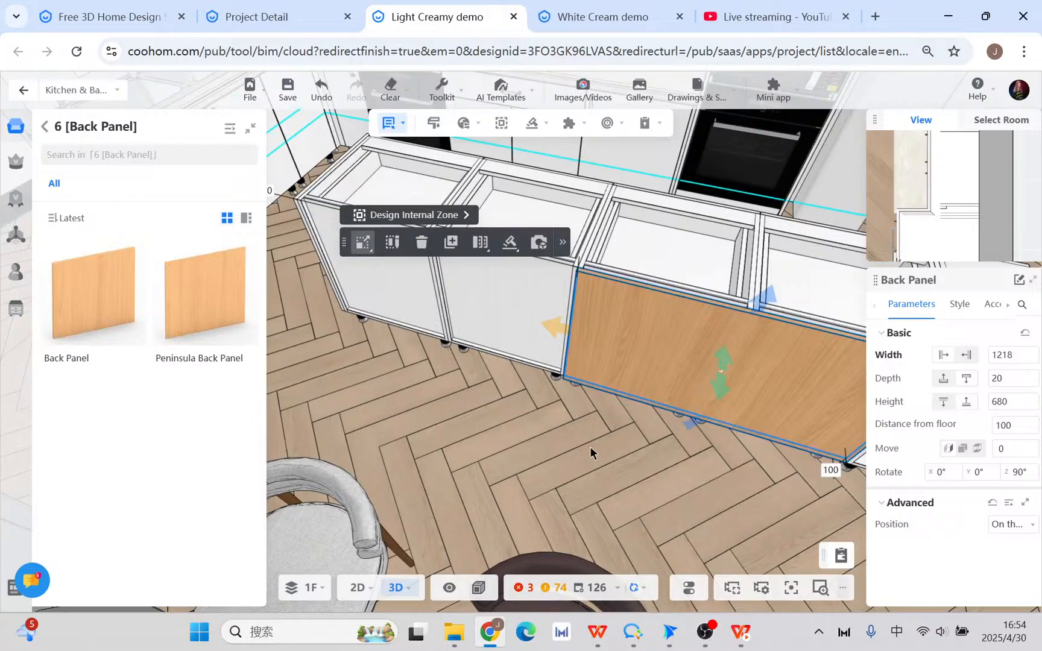
# - Duplicate the 1218 mm Back Panel and orient the copy flush over the dining side of the two remaining island cabinets
pyautogui.moveTo(589, 447); pyautogui.dragTo(613, 446)
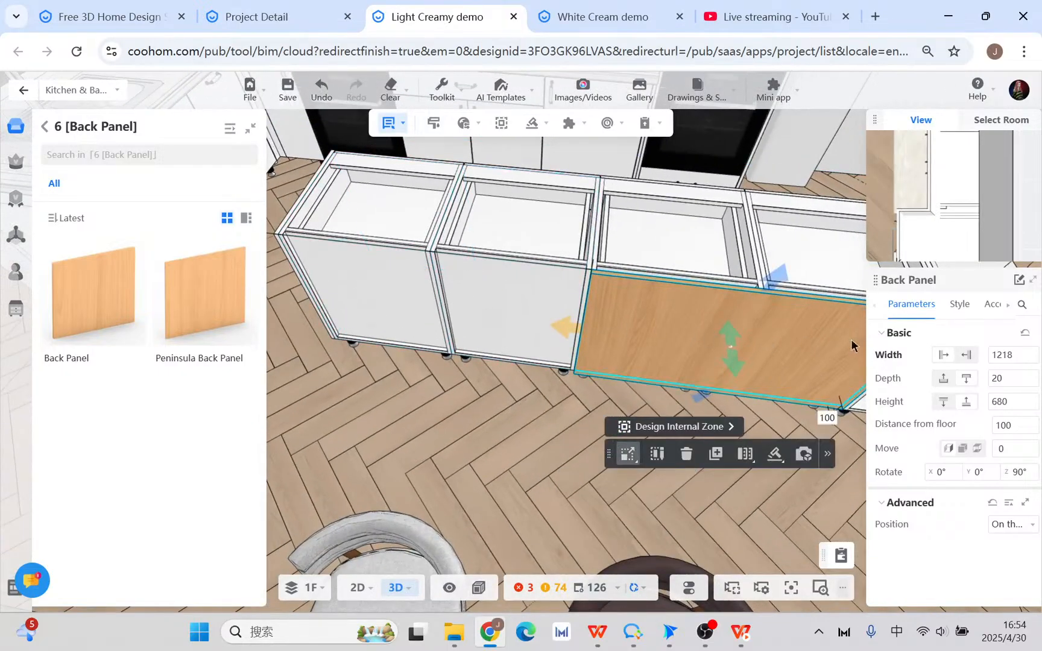
pyautogui.moveTo(498, 401); pyautogui.dragTo(533, 433)
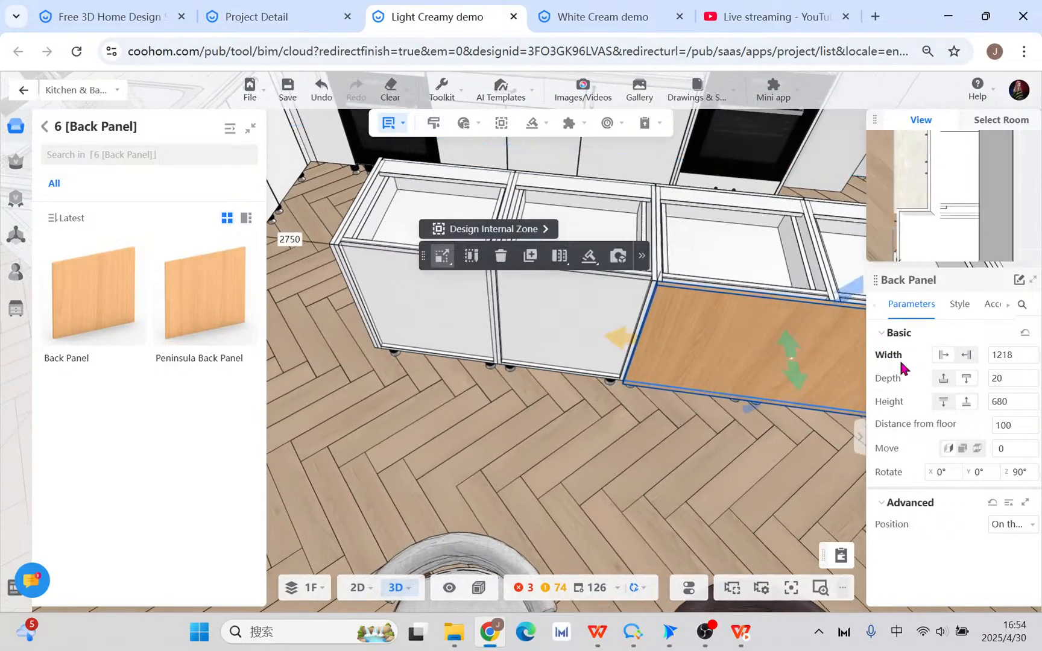
pyautogui.moveTo(766, 474); pyautogui.dragTo(856, 482)
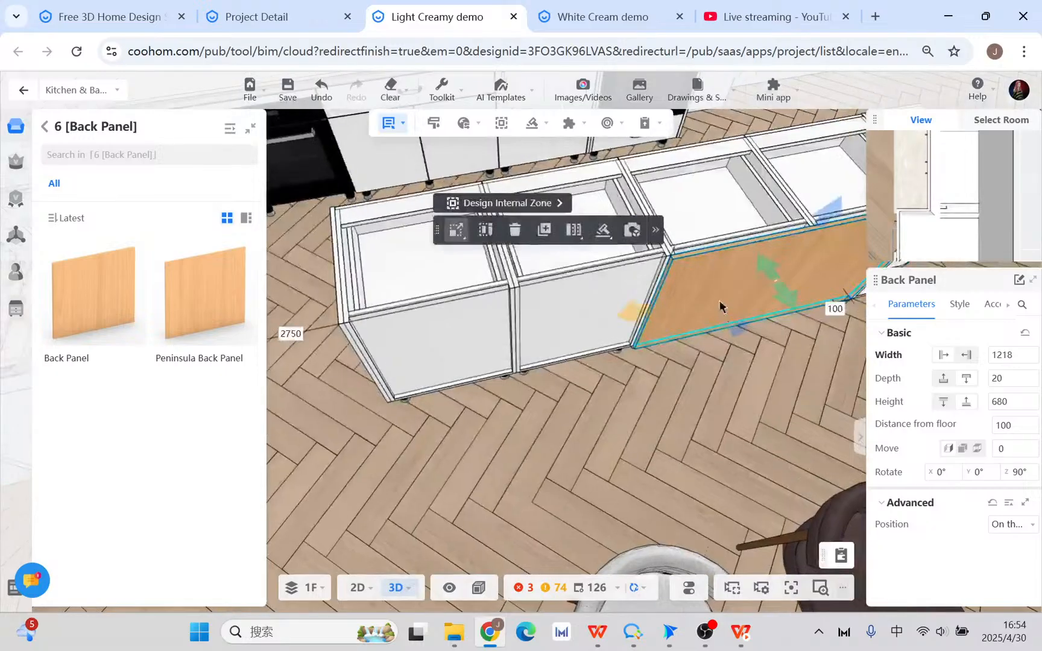
pyautogui.click(544, 231)
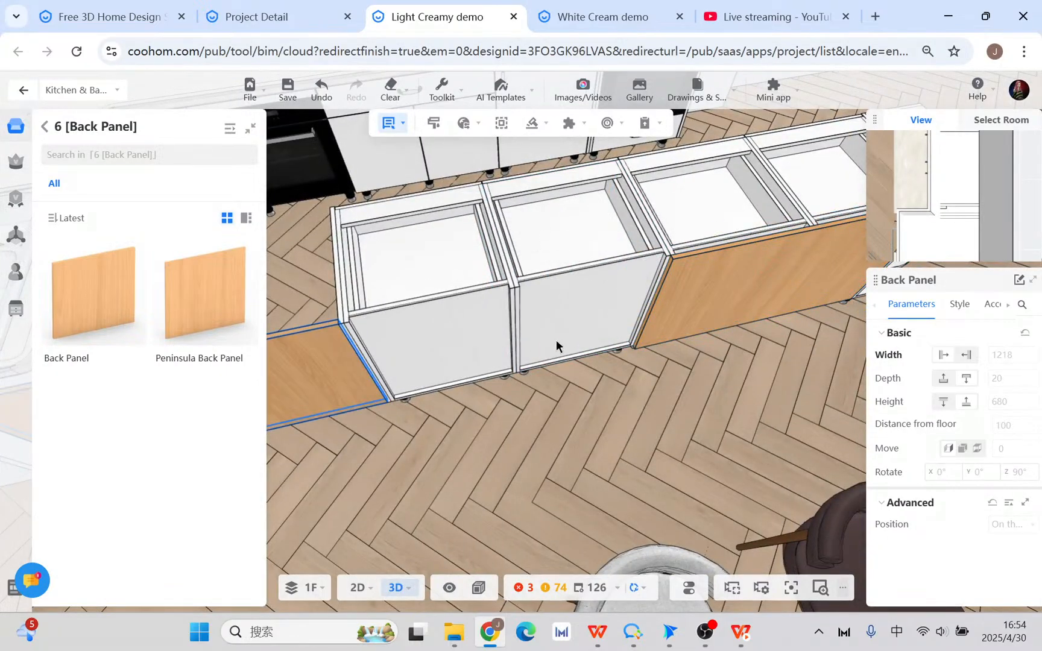
pyautogui.click(556, 345)
pyautogui.click(616, 375)
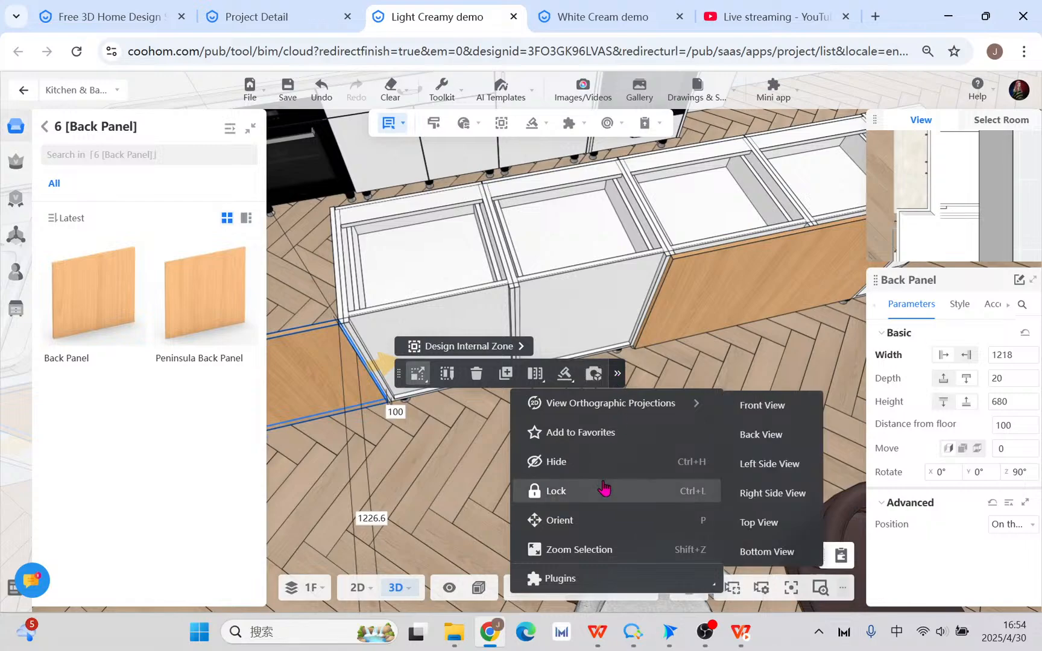
pyautogui.click(607, 524)
pyautogui.click(600, 367)
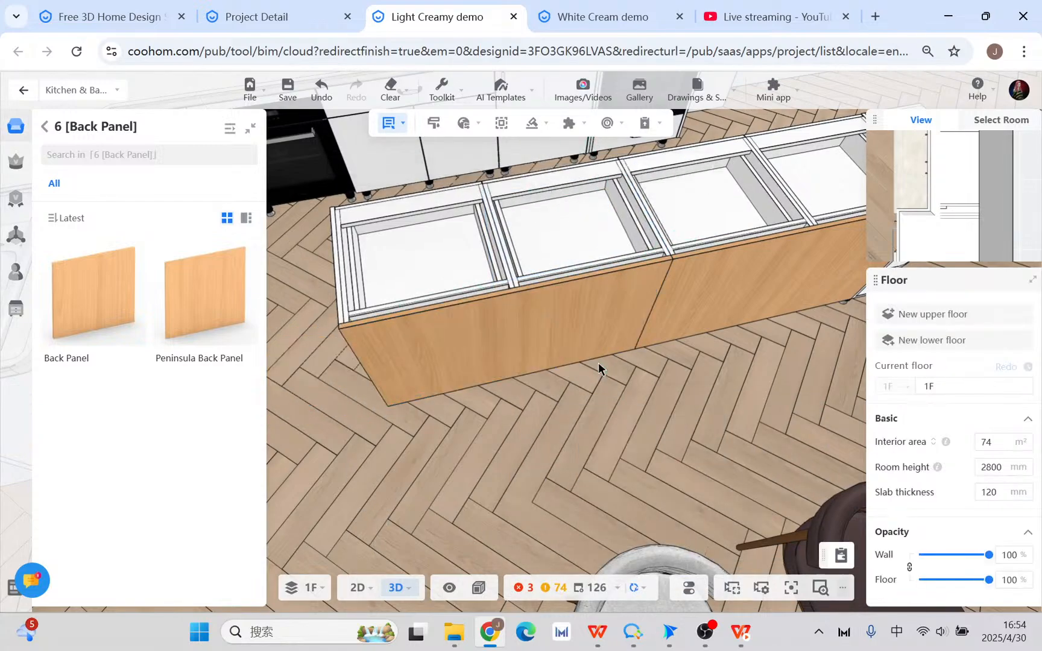
# - Use the Material brush to apply the island cabinets' white material to both dining-side back panels
pyautogui.moveTo(563, 461); pyautogui.dragTo(397, 438)
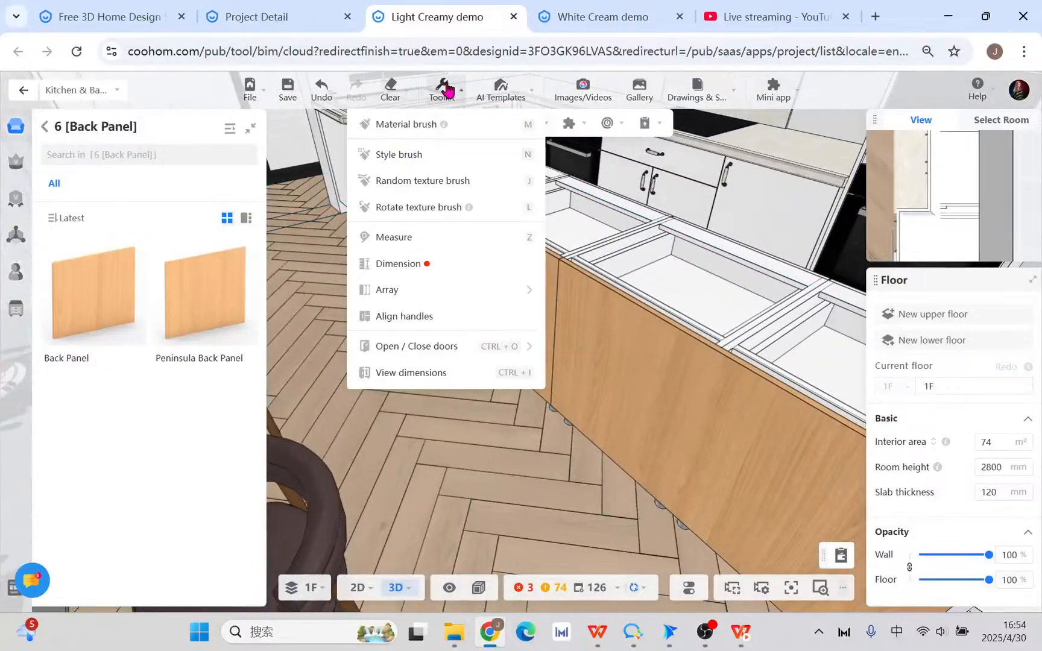
pyautogui.click(410, 123)
pyautogui.click(696, 292)
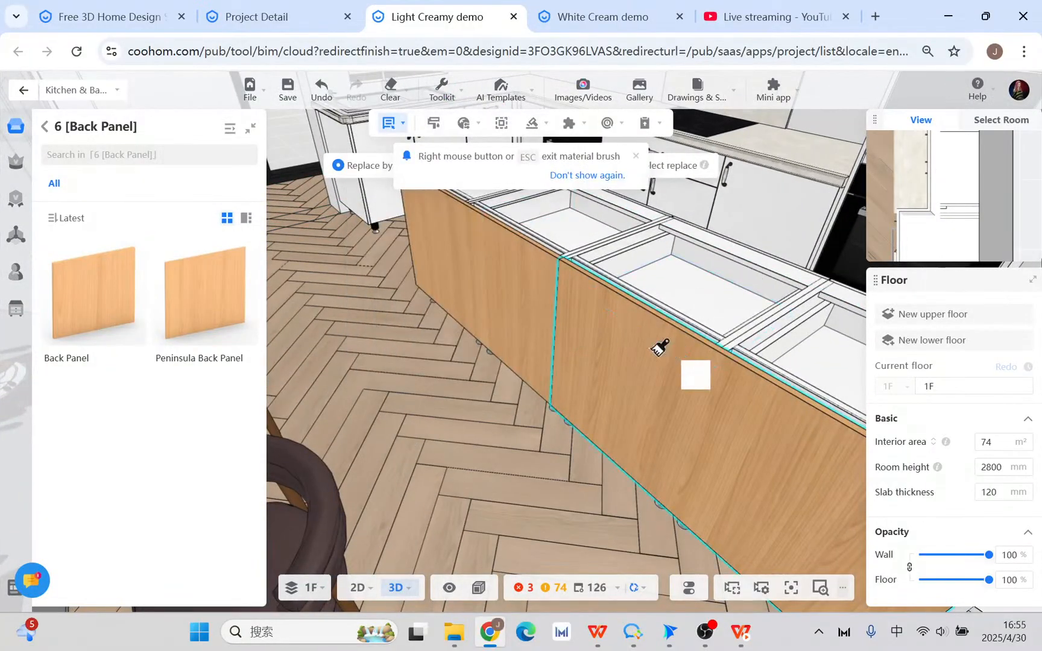
pyautogui.click(534, 304)
pyautogui.scroll(-8, 463, 405)
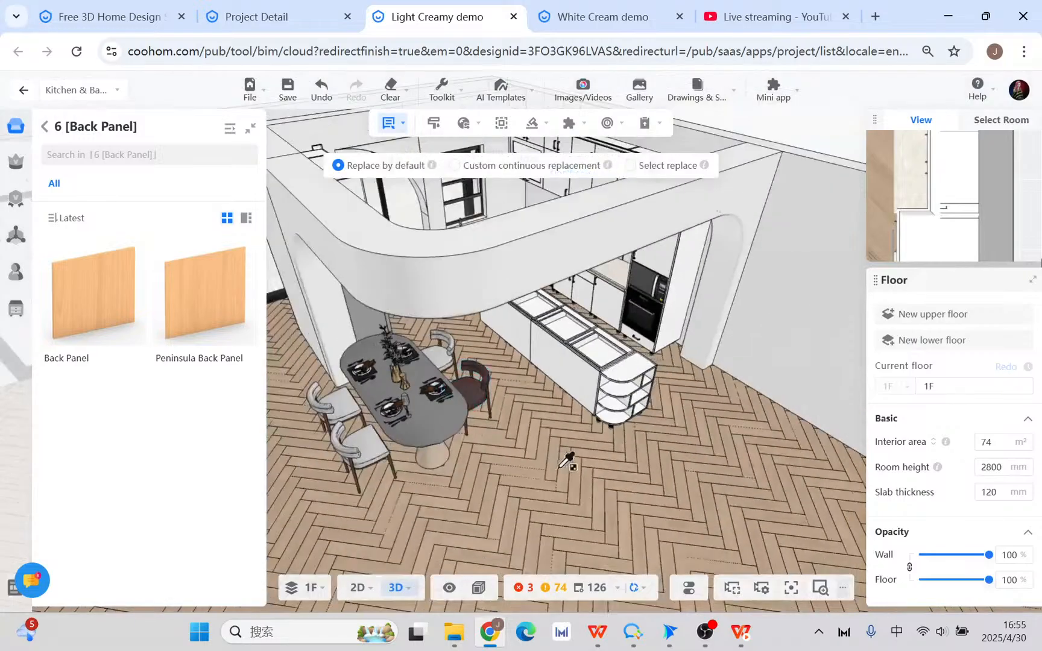
# - Delete the top and middle drawers from the 600 mm wide three-drawer base cabinet in the middle of the kitchen island
pyautogui.moveTo(620, 481); pyautogui.dragTo(682, 480)
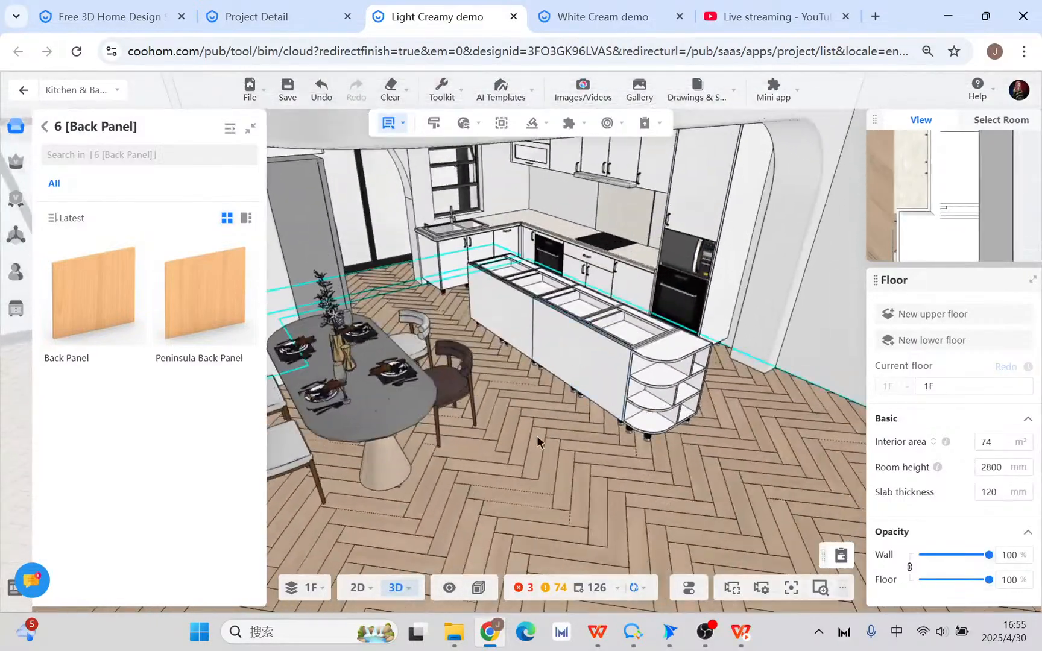
pyautogui.scroll(5, 537, 435)
pyautogui.moveTo(506, 382); pyautogui.dragTo(555, 184)
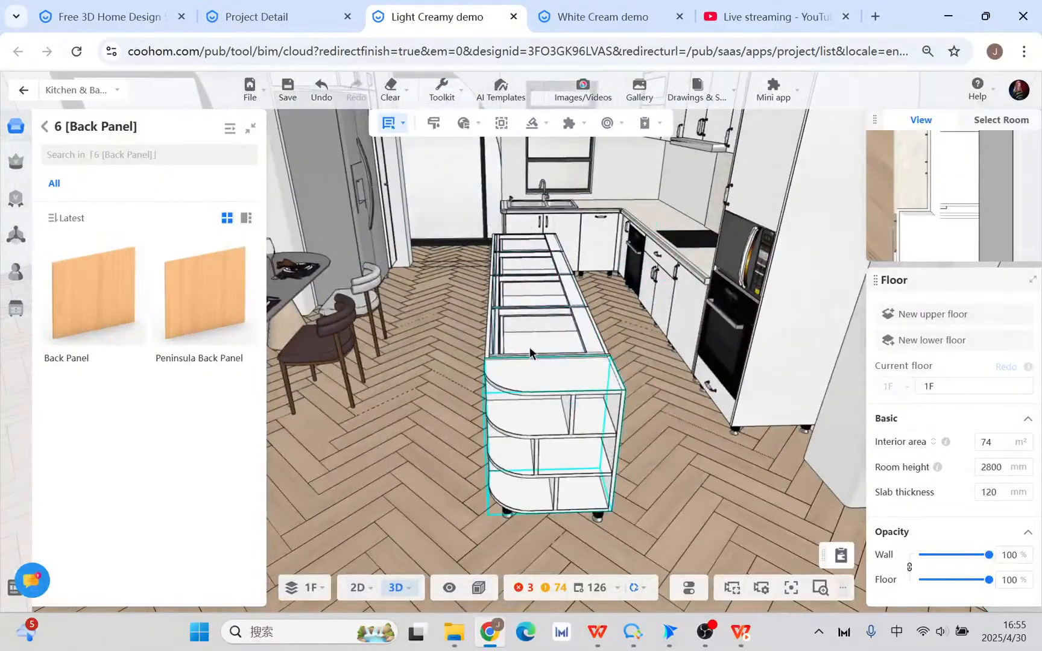
pyautogui.moveTo(622, 357); pyautogui.dragTo(656, 419)
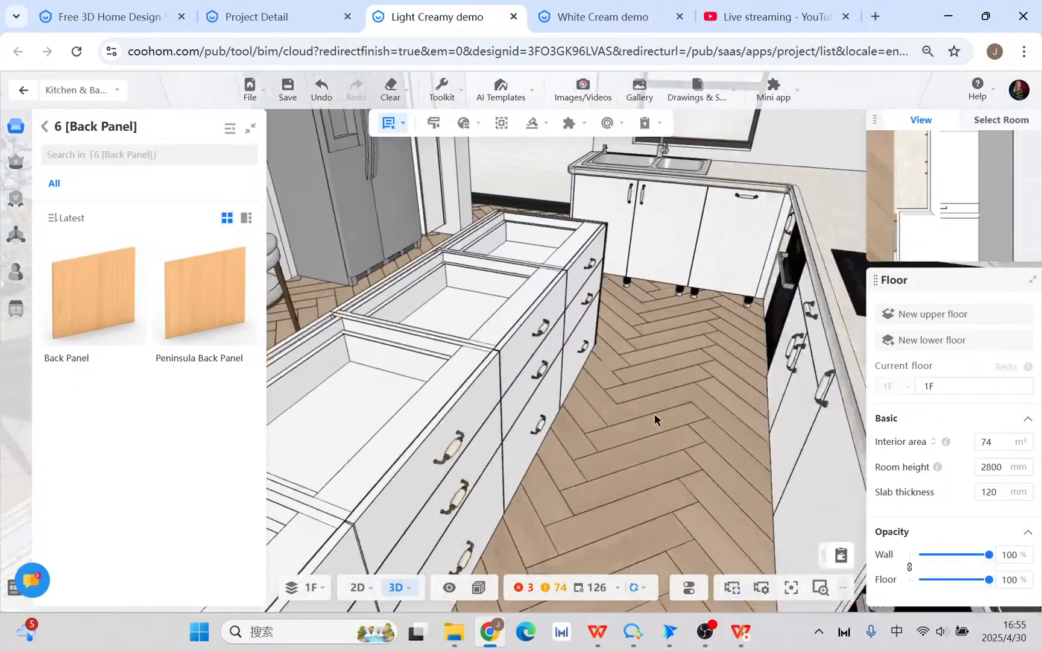
pyautogui.scroll(2, 656, 418)
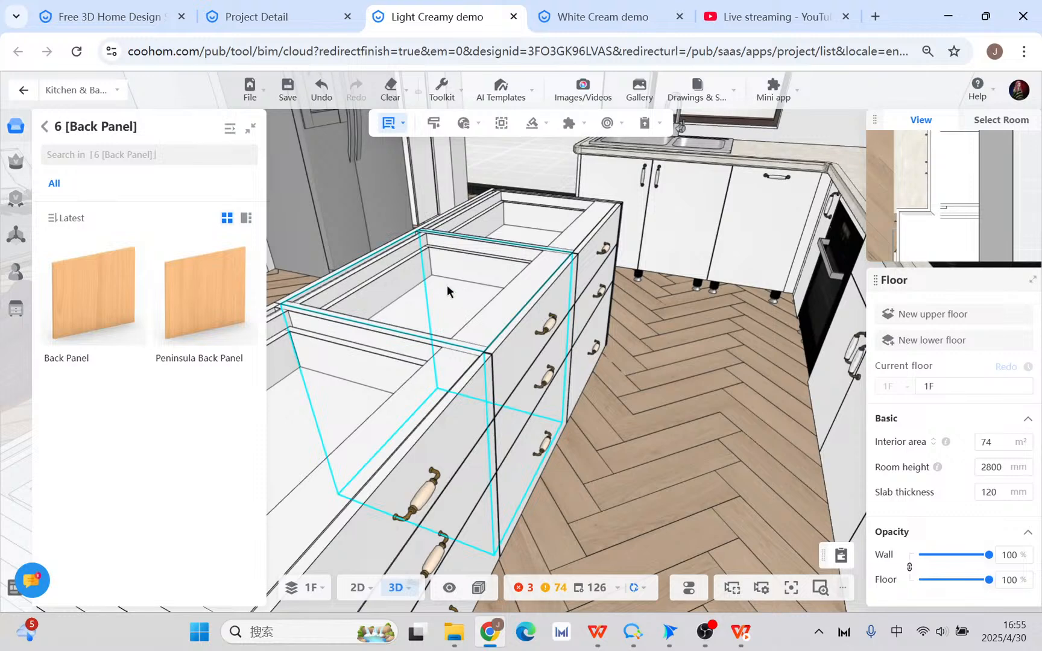
pyautogui.click(534, 332)
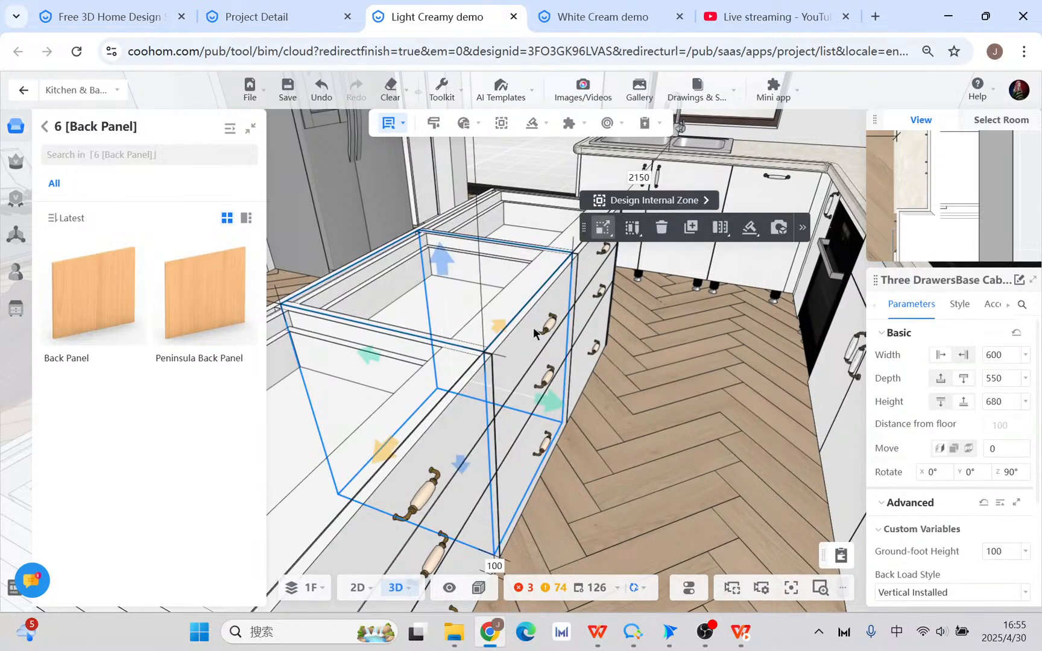
pyautogui.click(534, 332)
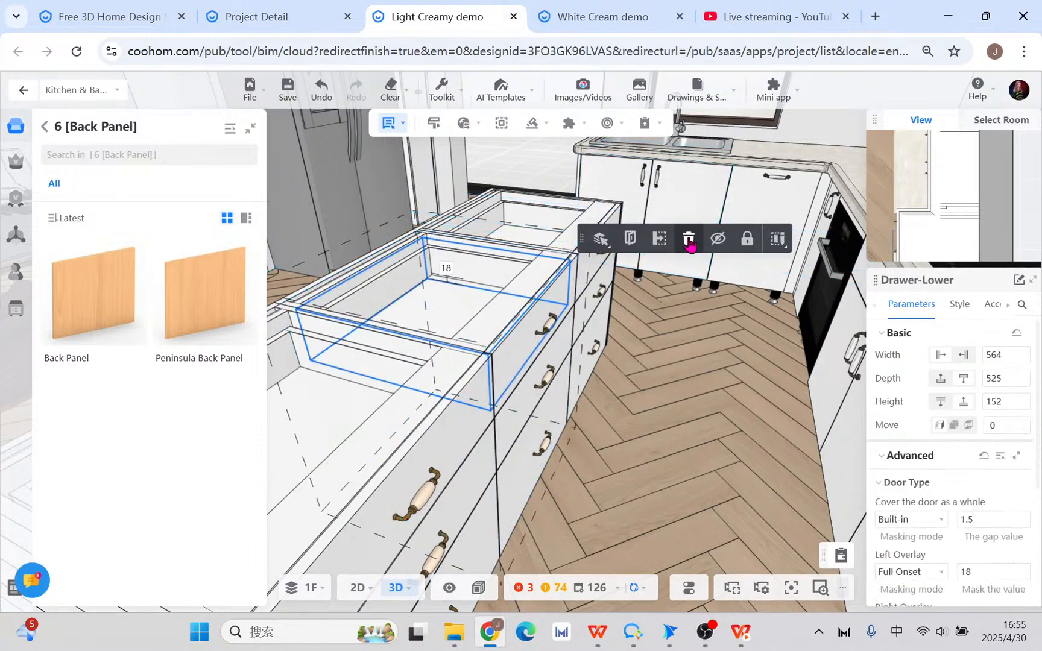
pyautogui.click(659, 235)
pyautogui.click(539, 378)
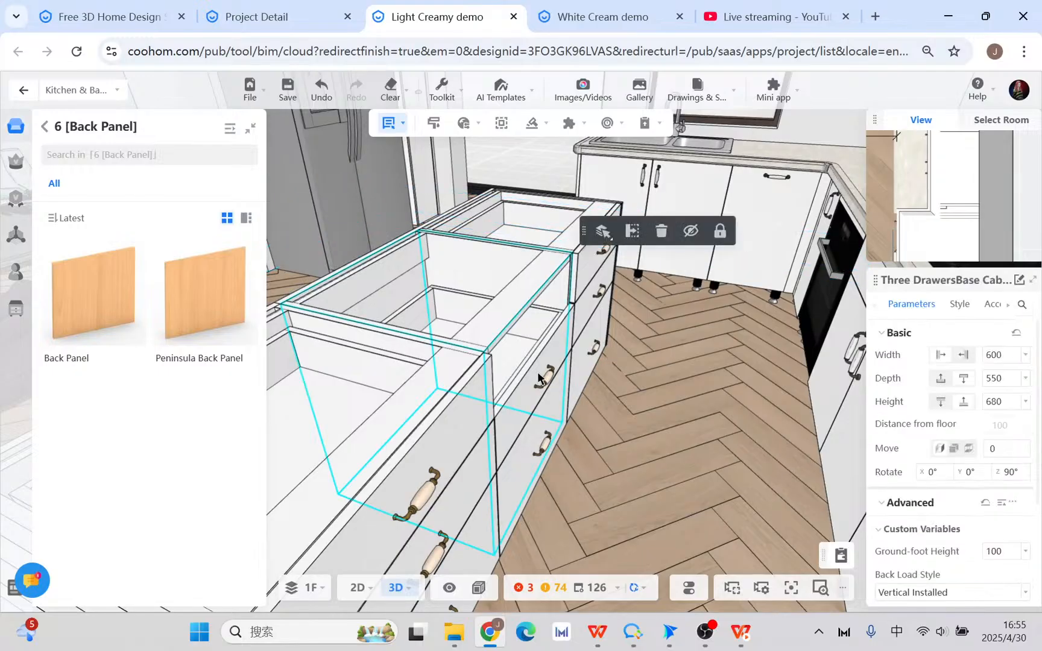
pyautogui.click(538, 378)
pyautogui.click(686, 283)
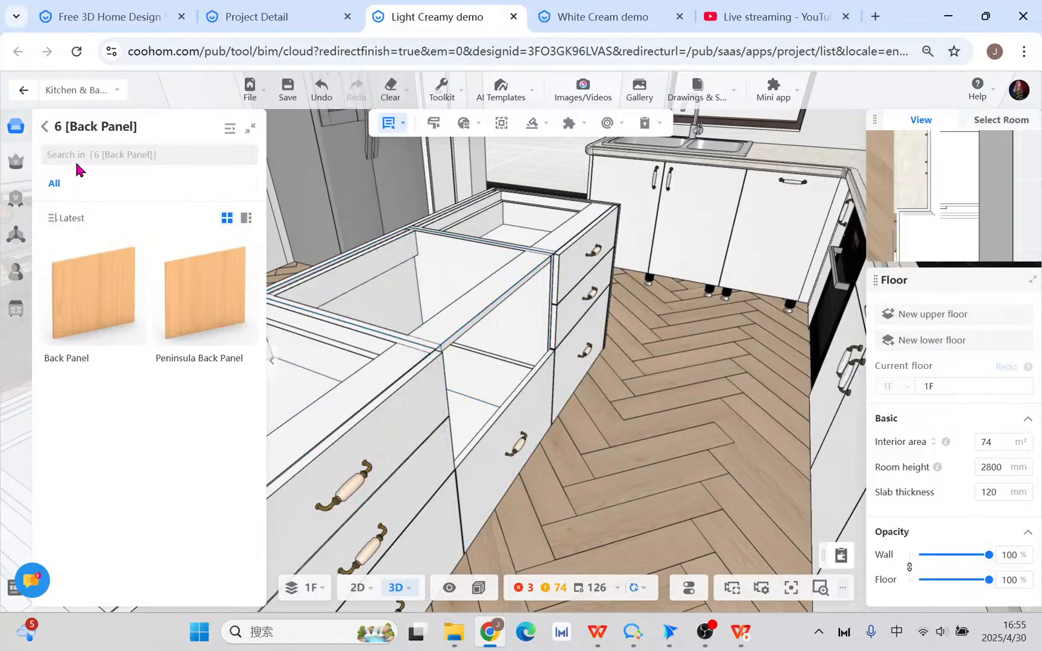
# - Start internal zone design from the main catalog and try selecting the empty compartment above the island cabinet's remaining drawer
pyautogui.click(42, 127)
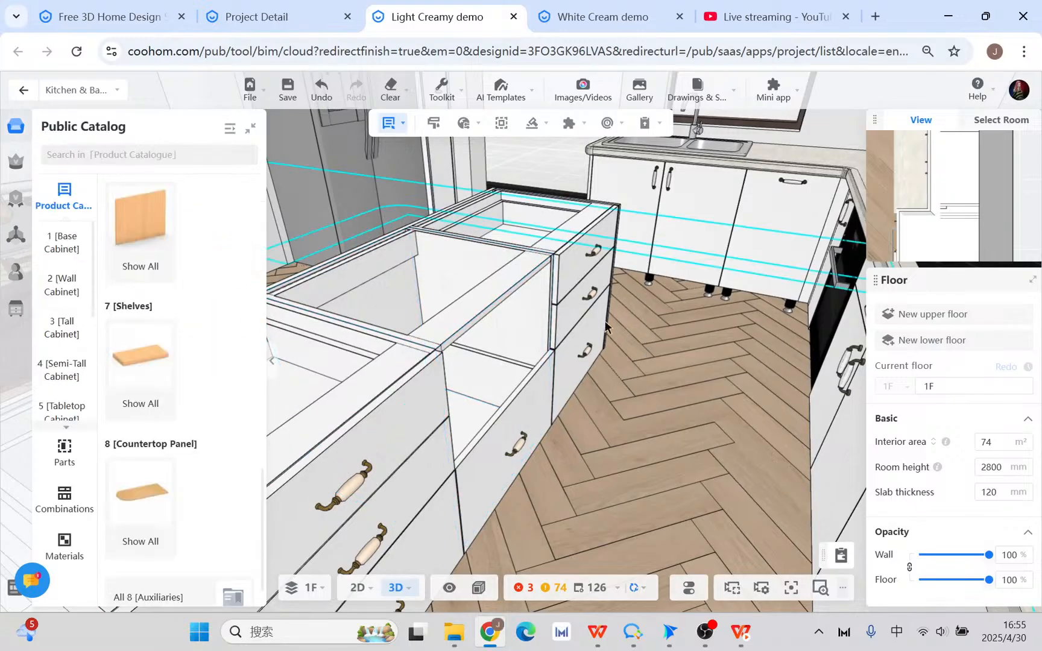
pyautogui.click(503, 125)
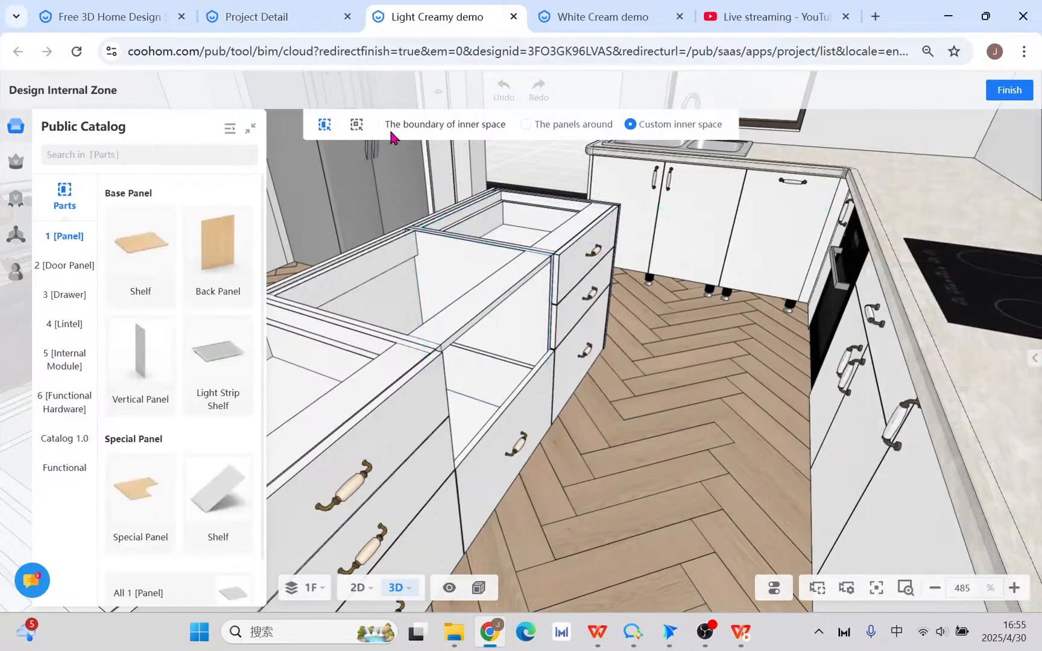
pyautogui.click(356, 124)
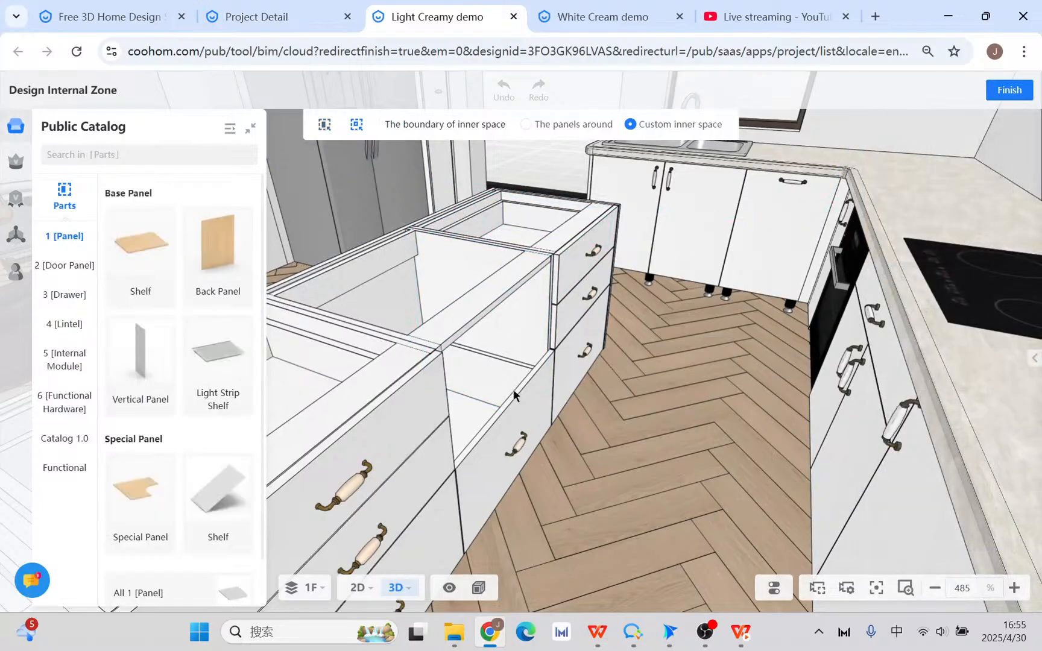
pyautogui.moveTo(603, 438); pyautogui.dragTo(573, 446)
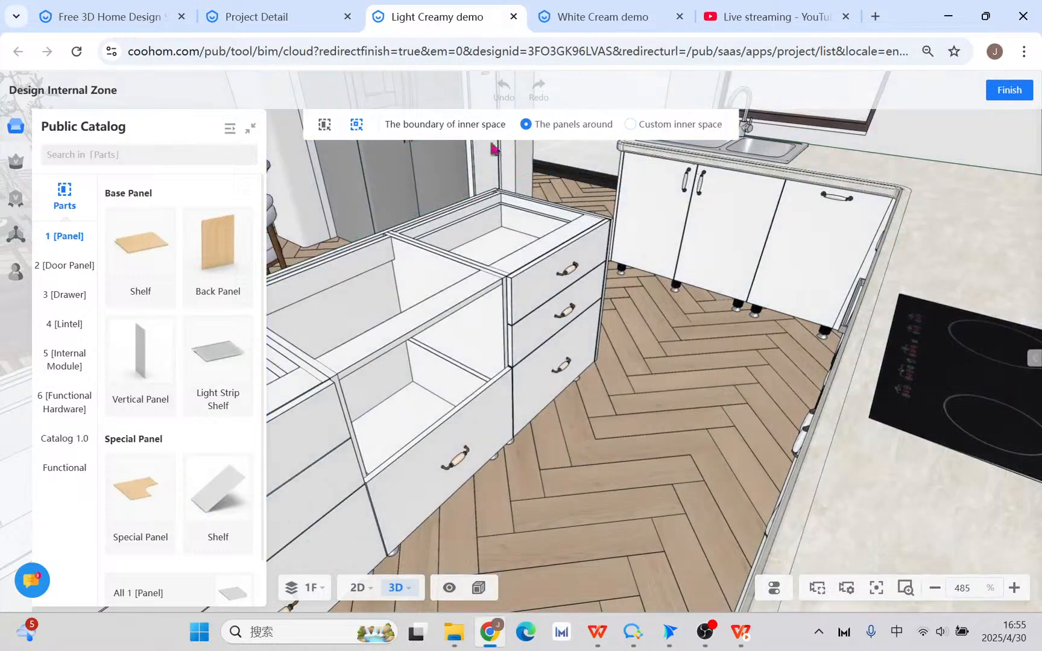
pyautogui.moveTo(588, 464); pyautogui.dragTo(664, 446)
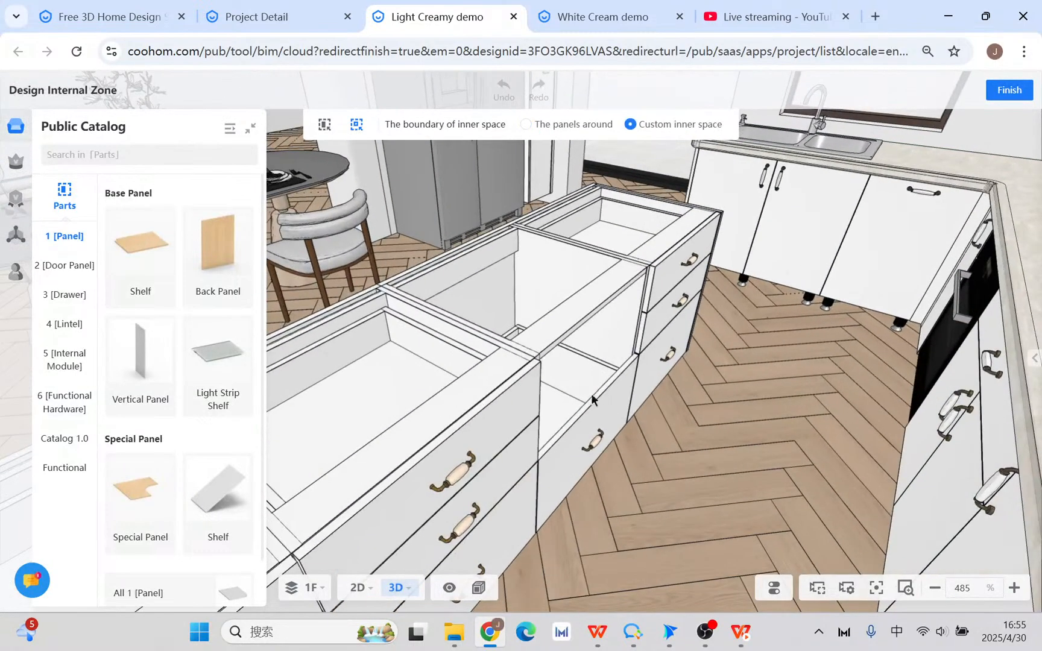
pyautogui.moveTo(598, 438); pyautogui.dragTo(470, 455)
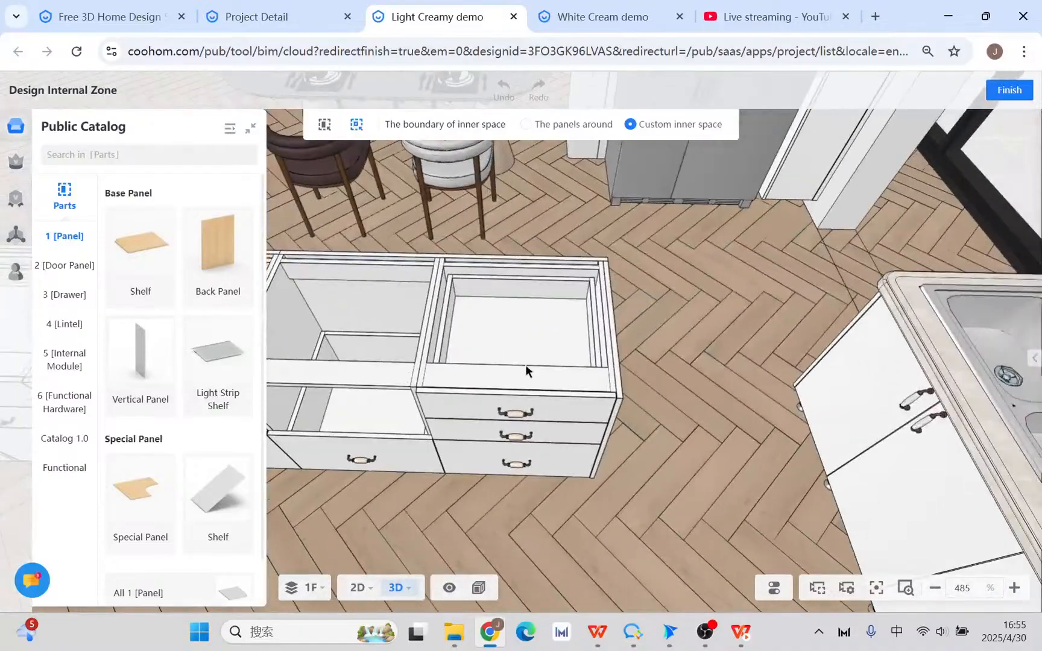
pyautogui.moveTo(416, 260); pyautogui.dragTo(519, 253, button='right')
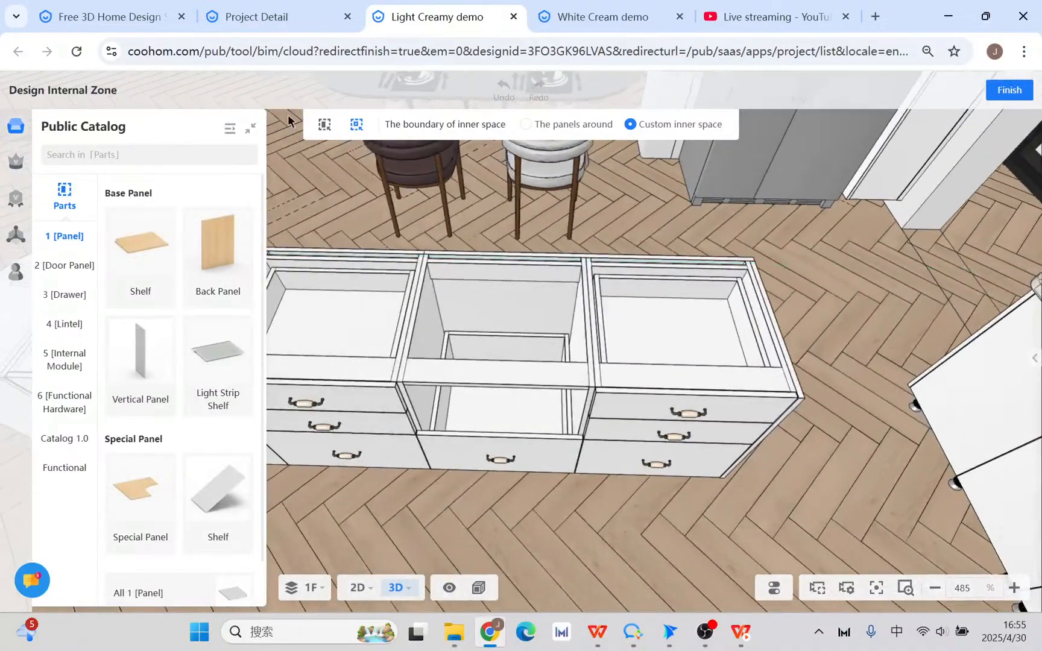
# - Select the remaining drawer, retry internal zone selection with the panels around as the boundary, and finish internal zone design
pyautogui.click(499, 400)
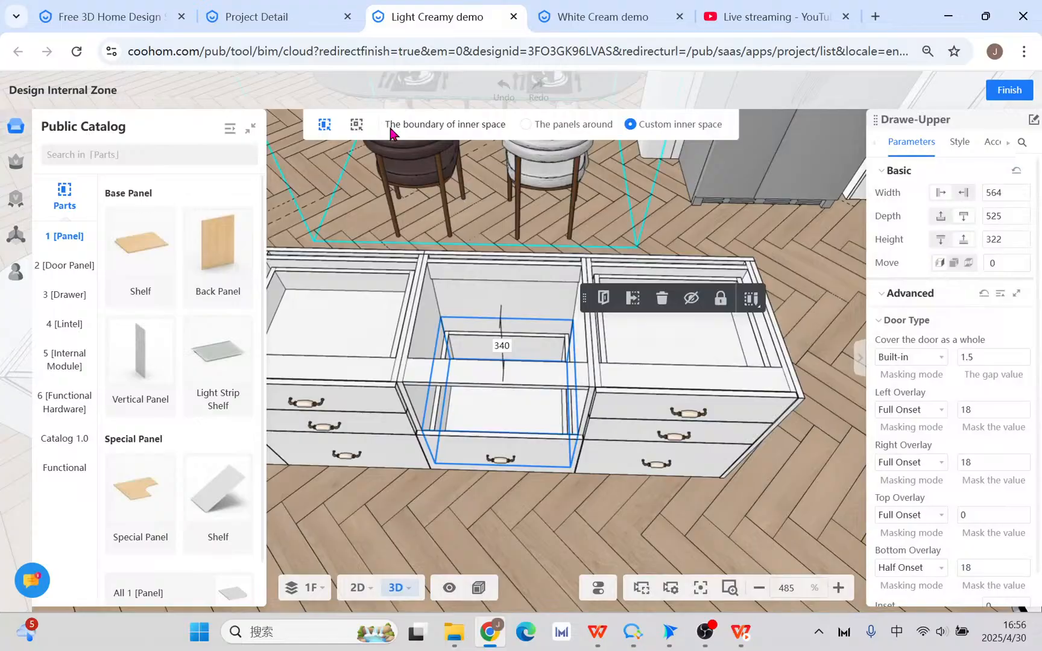
pyautogui.click(356, 125)
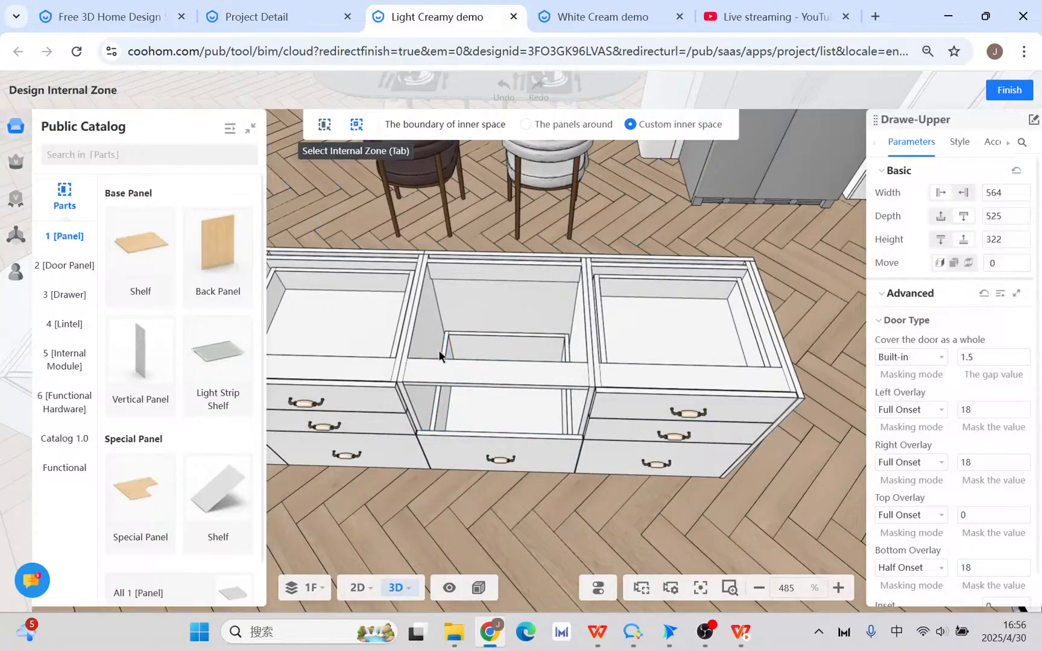
pyautogui.click(539, 128)
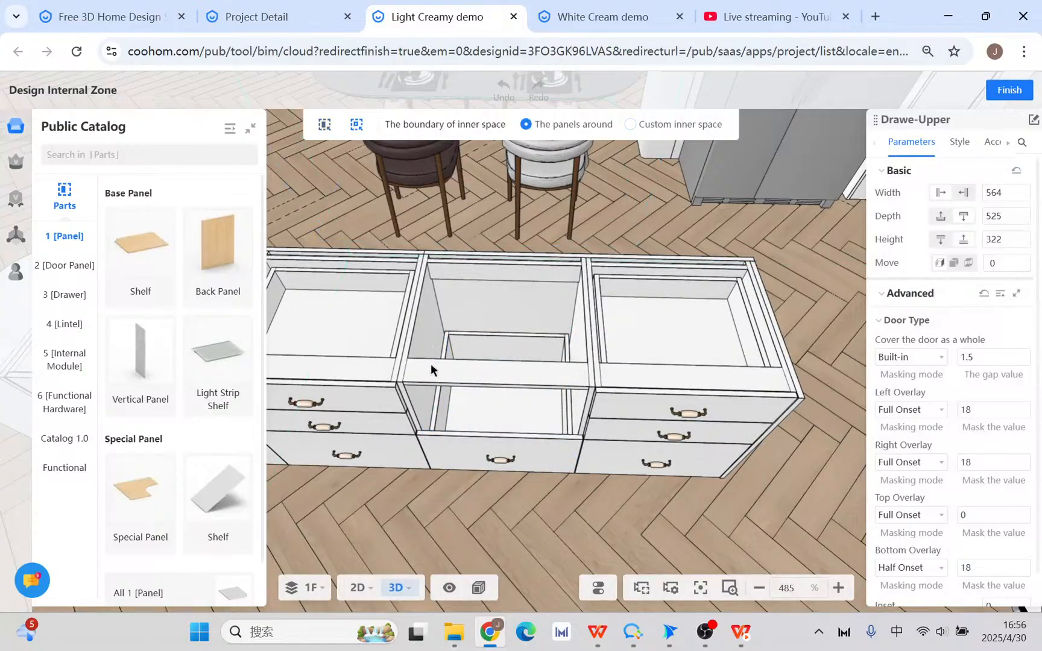
pyautogui.moveTo(502, 442); pyautogui.dragTo(462, 498)
pyautogui.scroll(5, 462, 497)
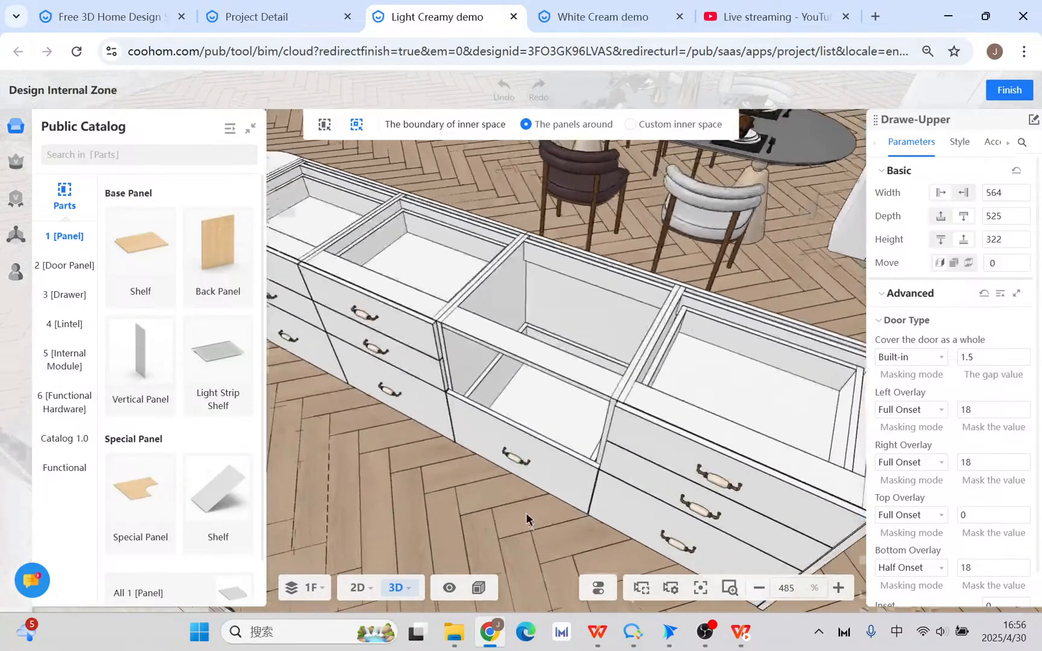
pyautogui.scroll(-4, 556, 295)
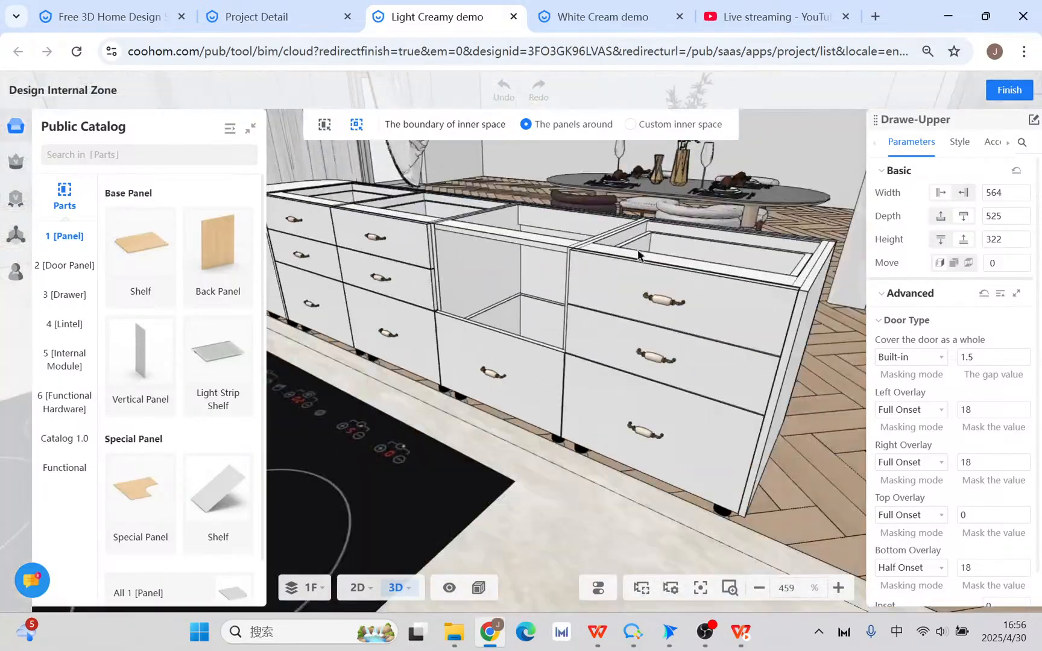
pyautogui.click(1009, 90)
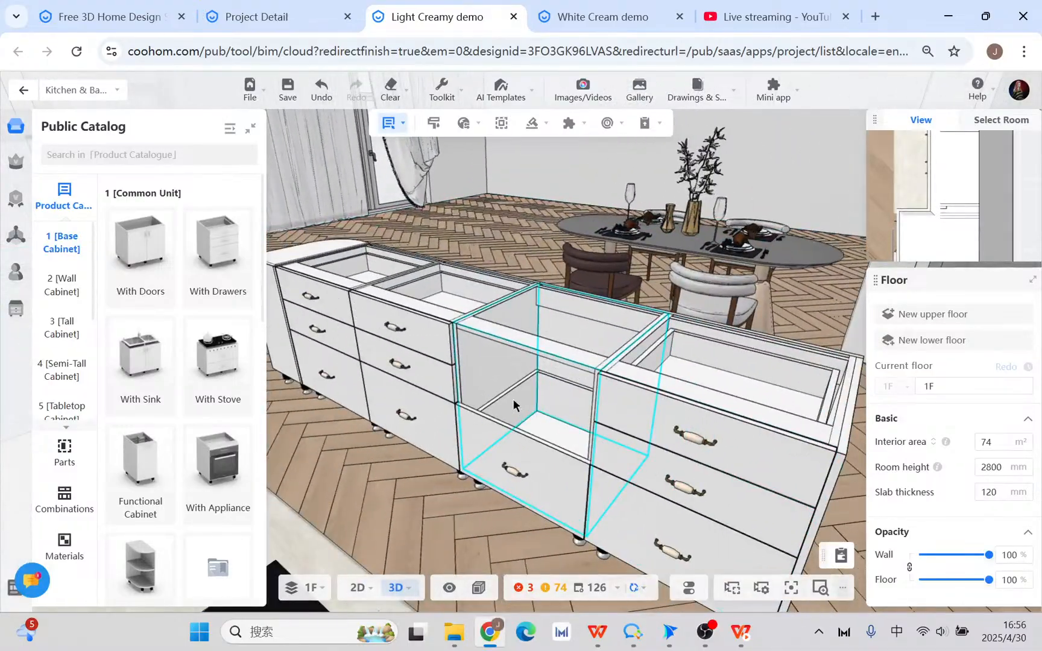
# - Reopen internal zone design for the partly emptied island cabinet, select its remaining drawer, and finish the mode
pyautogui.click(516, 404)
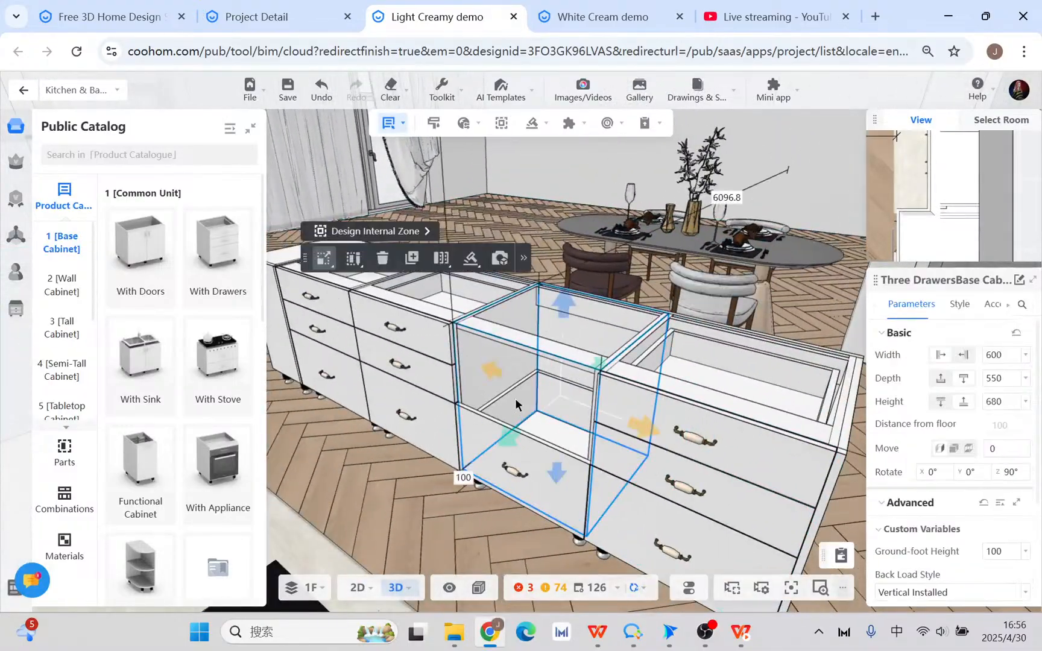
pyautogui.click(501, 124)
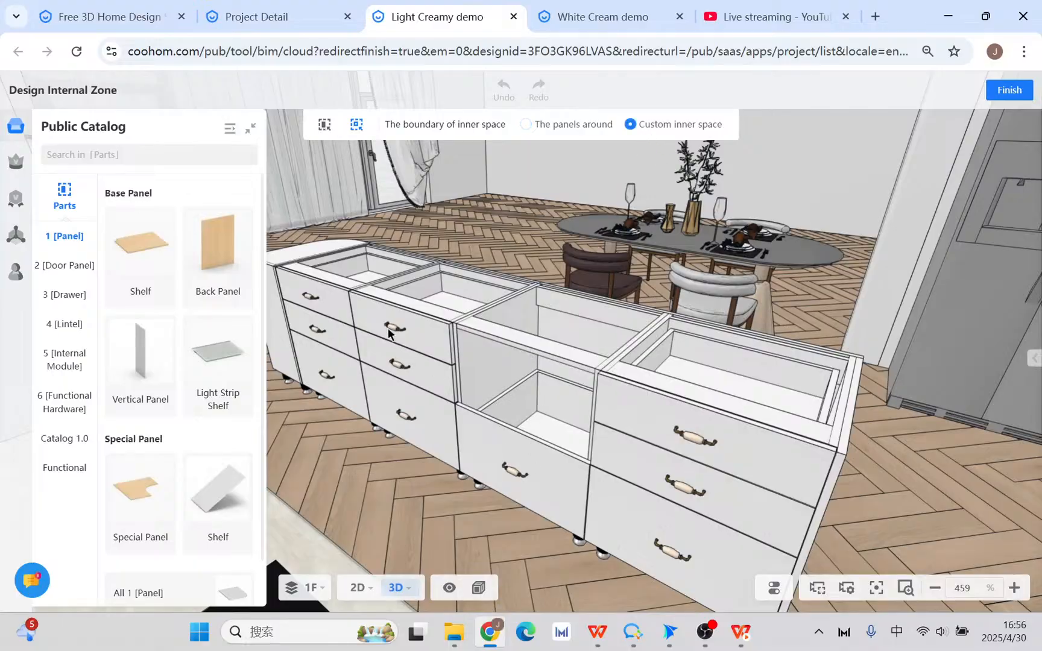
pyautogui.click(324, 126)
pyautogui.click(523, 438)
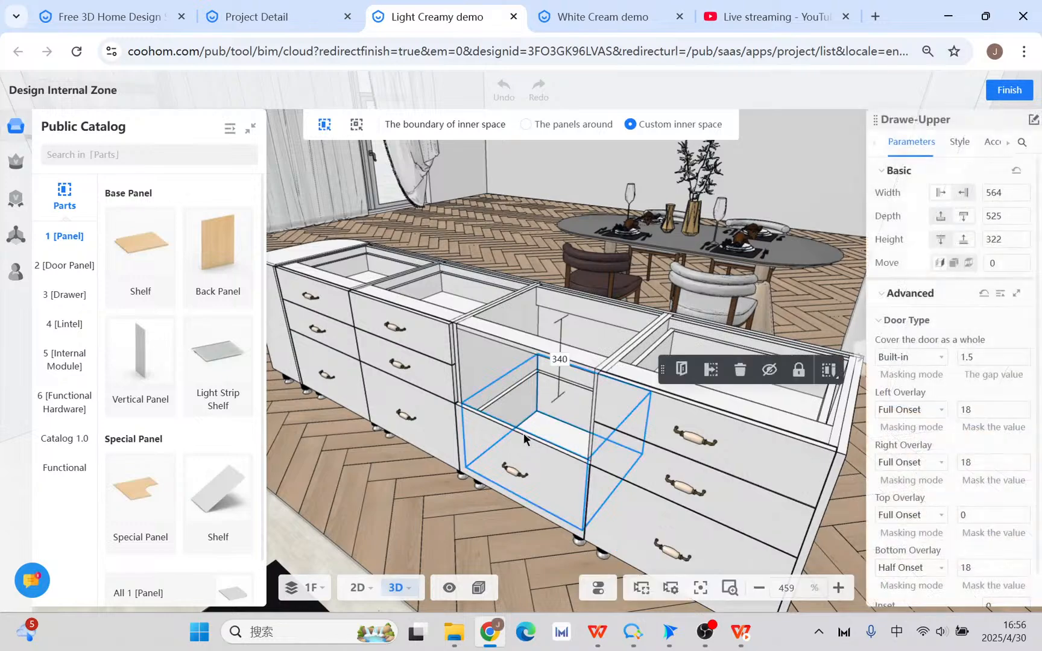
pyautogui.click(1009, 90)
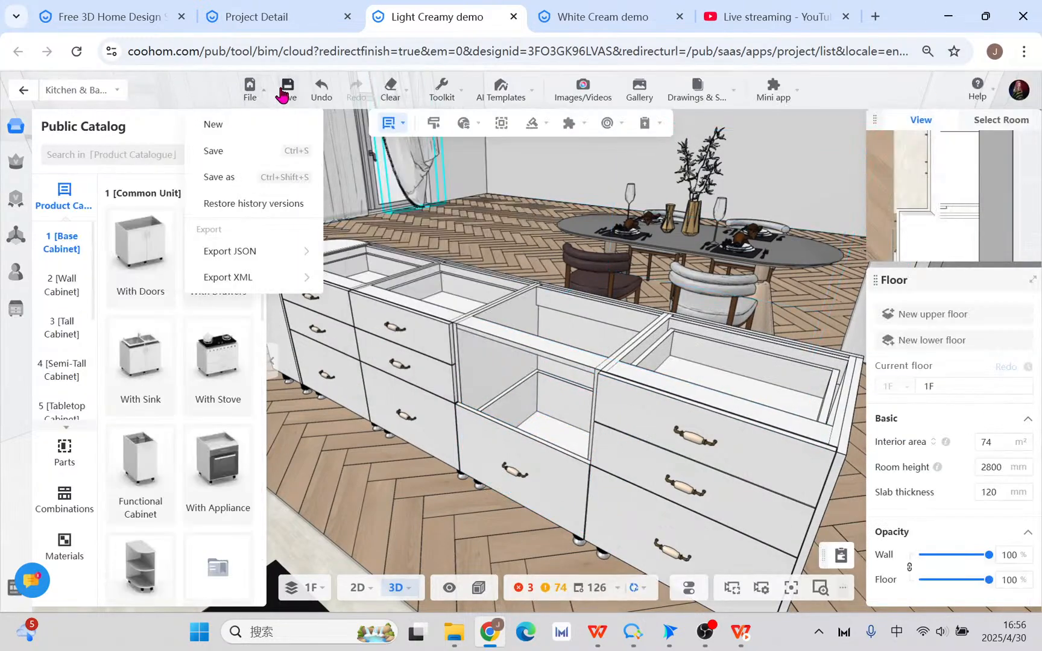
# - Save the design and open the partly emptied three-drawer island cabinet for customization
pyautogui.click(283, 94)
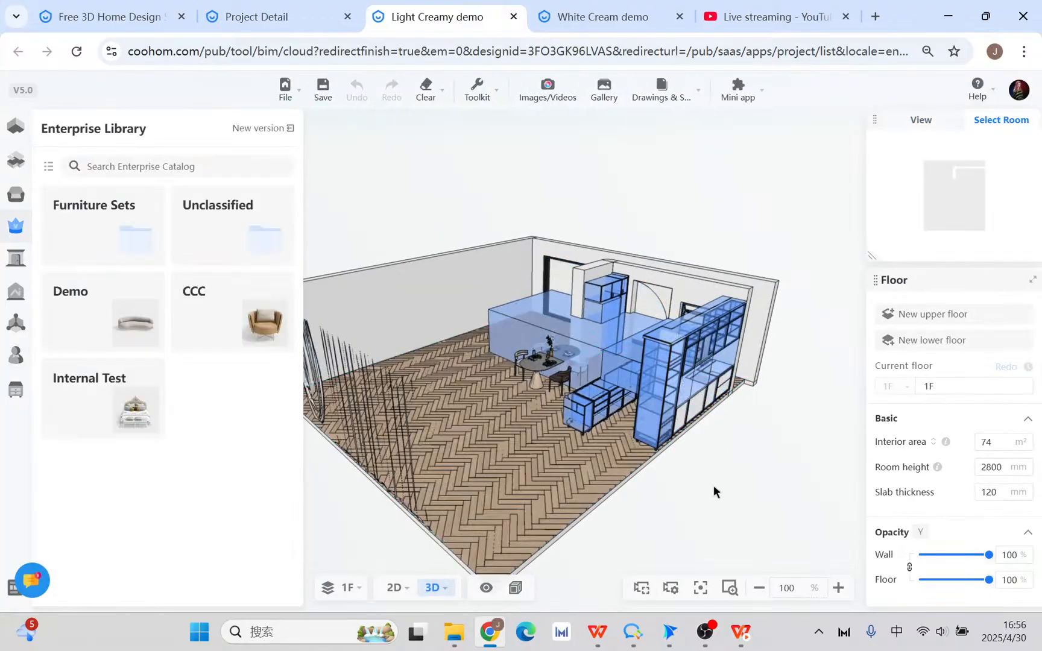
pyautogui.moveTo(698, 485); pyautogui.dragTo(584, 481)
pyautogui.scroll(8, 531, 492)
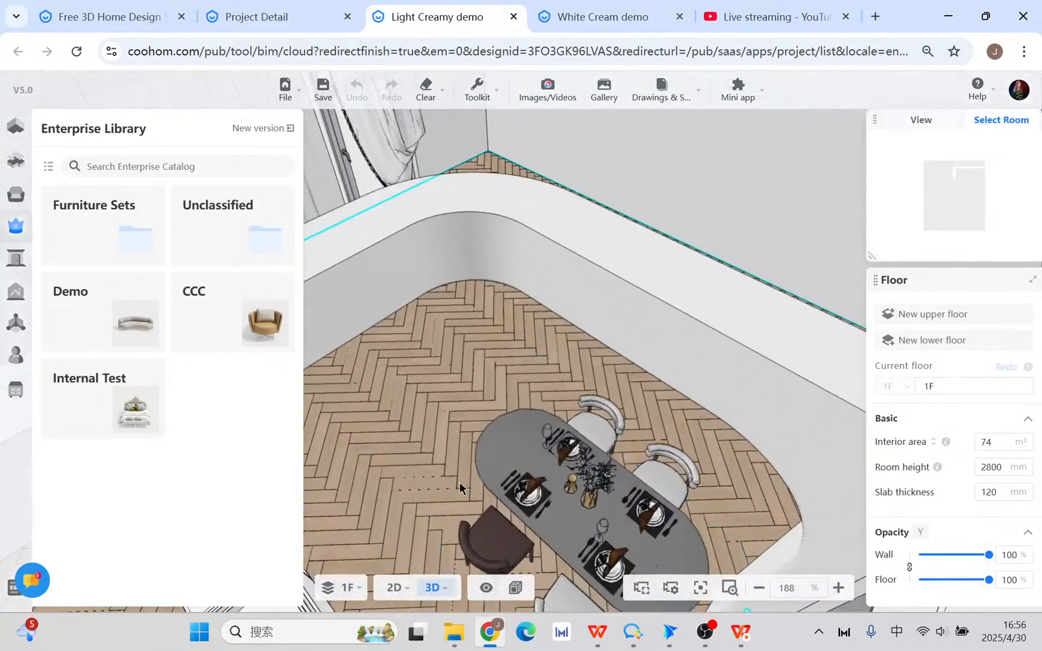
pyautogui.moveTo(460, 488); pyautogui.dragTo(480, 457)
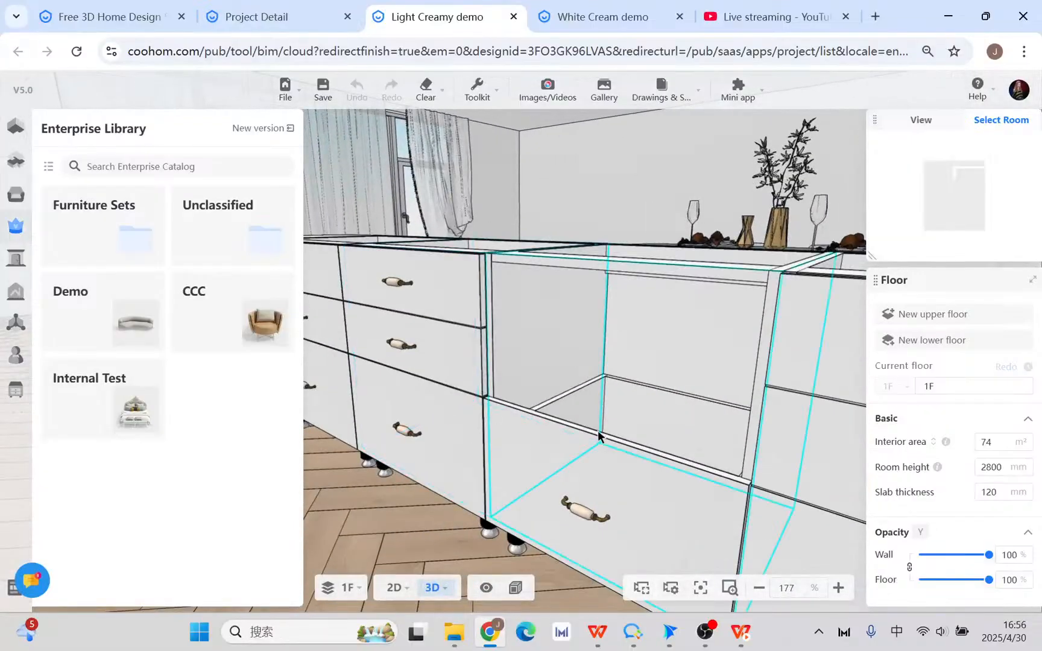
pyautogui.click(547, 248)
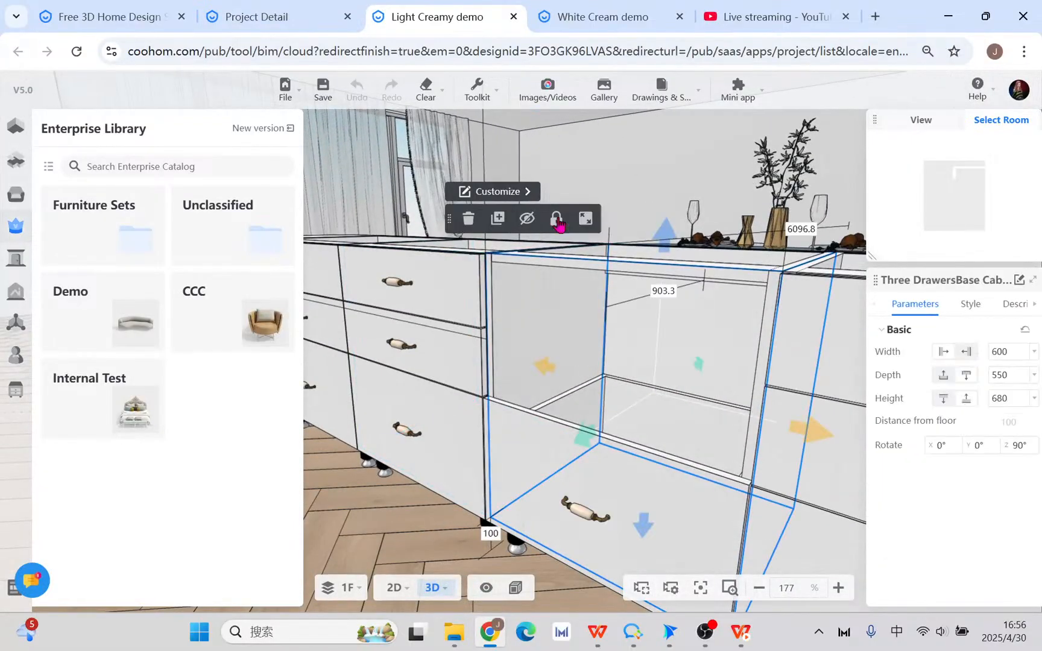
pyautogui.click(508, 192)
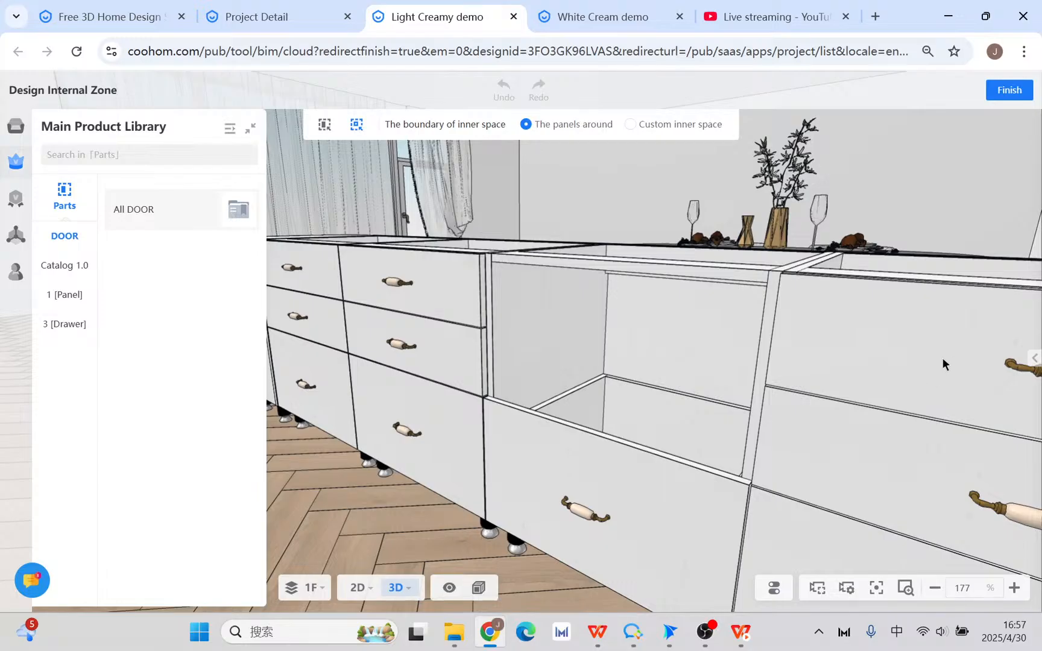
# - Browse the panel, drawer and door panel parts in the public catalog and open the Flat Panel collection
pyautogui.moveTo(597, 184); pyautogui.dragTo(546, 181, button='right')
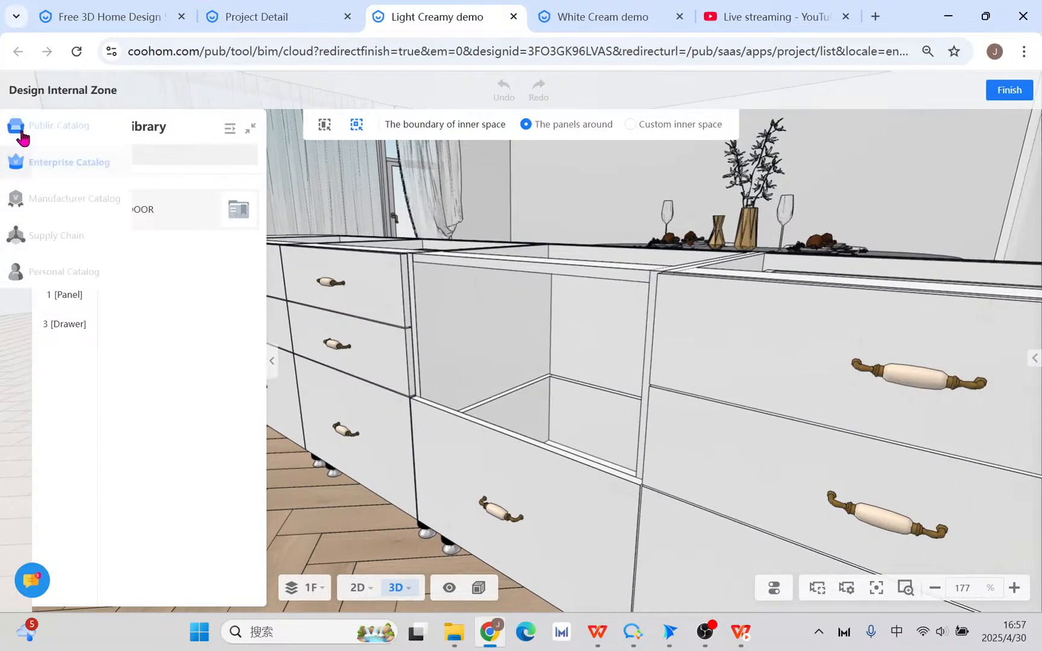
pyautogui.click(21, 136)
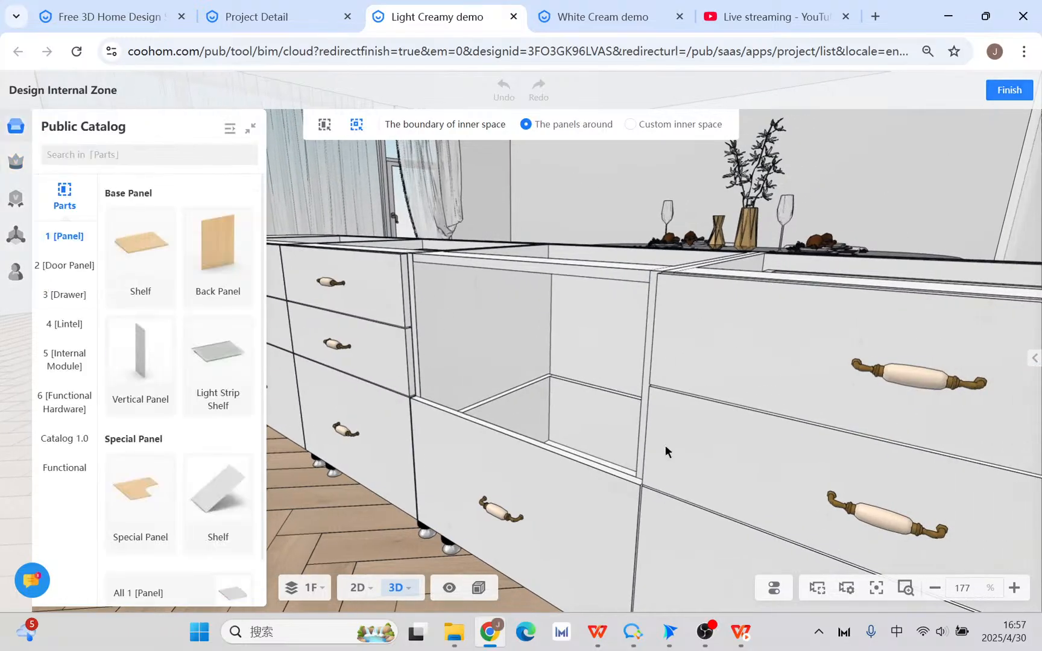
pyautogui.scroll(-3, 601, 396)
pyautogui.moveTo(550, 249); pyautogui.dragTo(563, 251)
pyautogui.scroll(4, 563, 251)
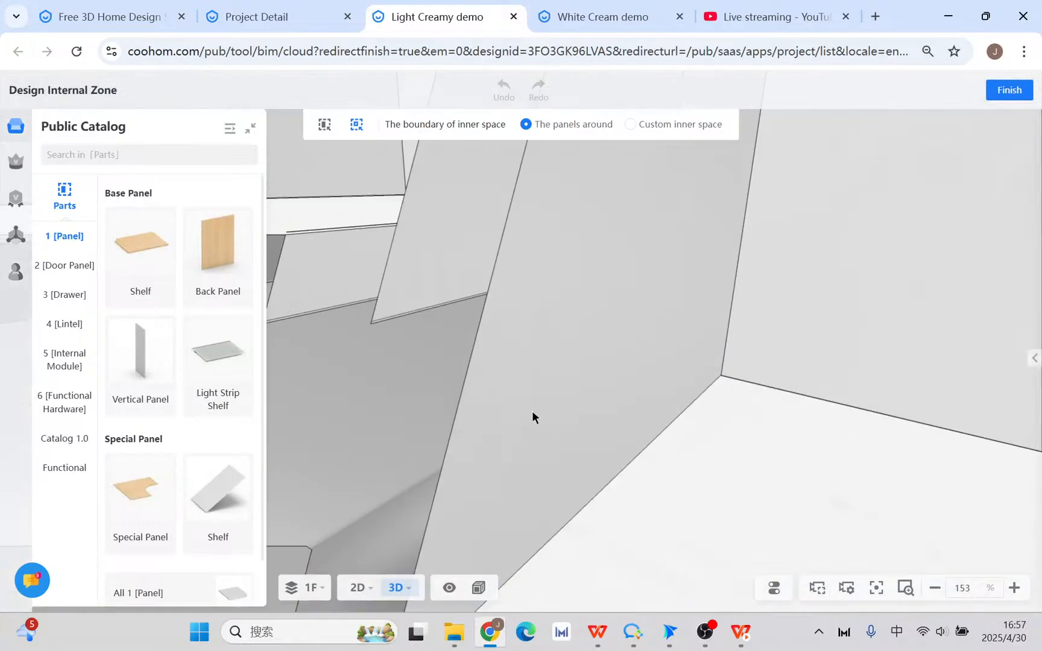
pyautogui.scroll(-3, 532, 410)
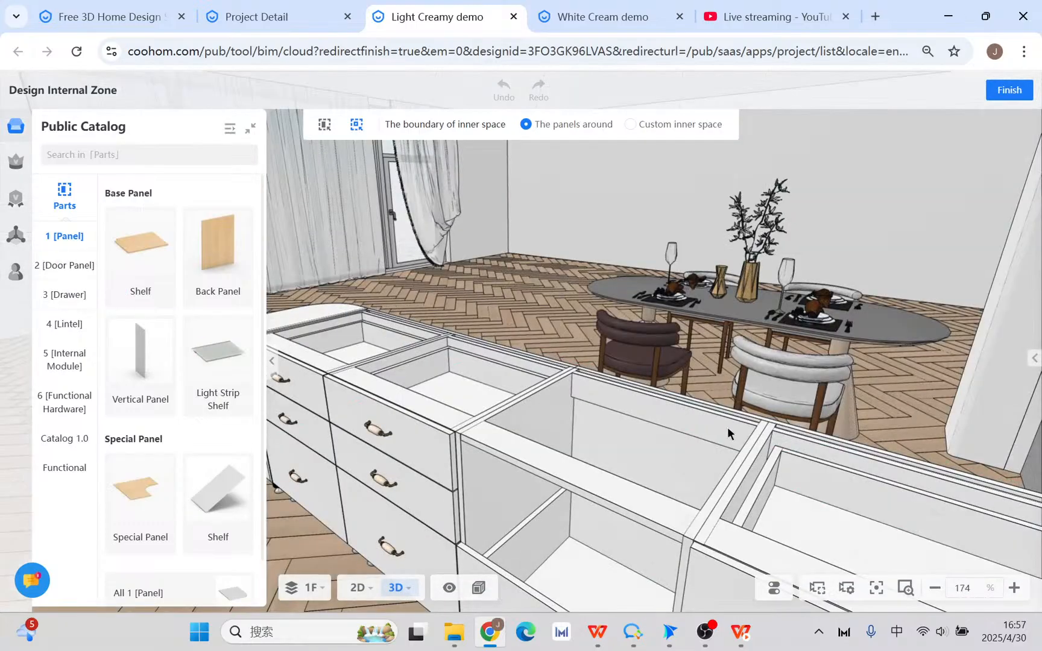
pyautogui.moveTo(593, 349); pyautogui.dragTo(558, 318)
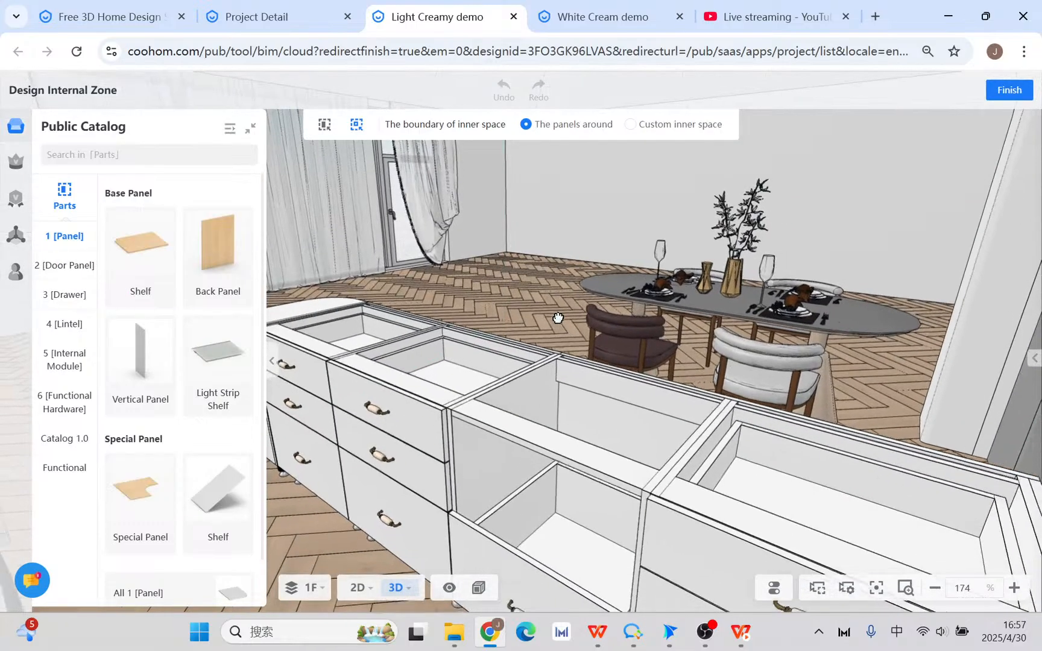
pyautogui.click(68, 295)
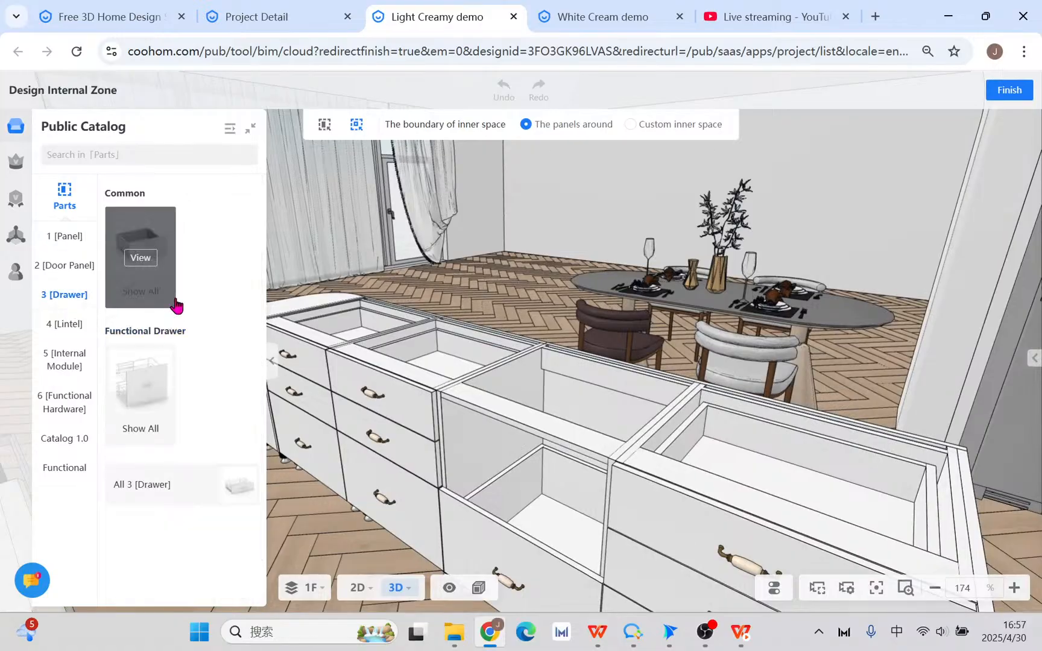
pyautogui.click(62, 236)
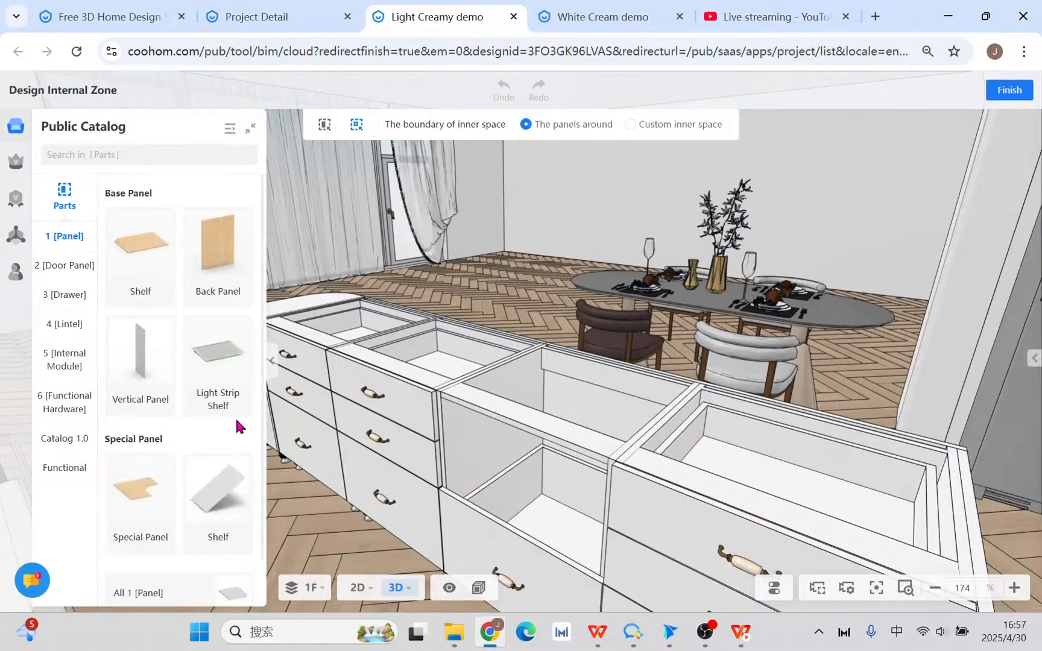
pyautogui.moveTo(217, 391)
pyautogui.click(78, 270)
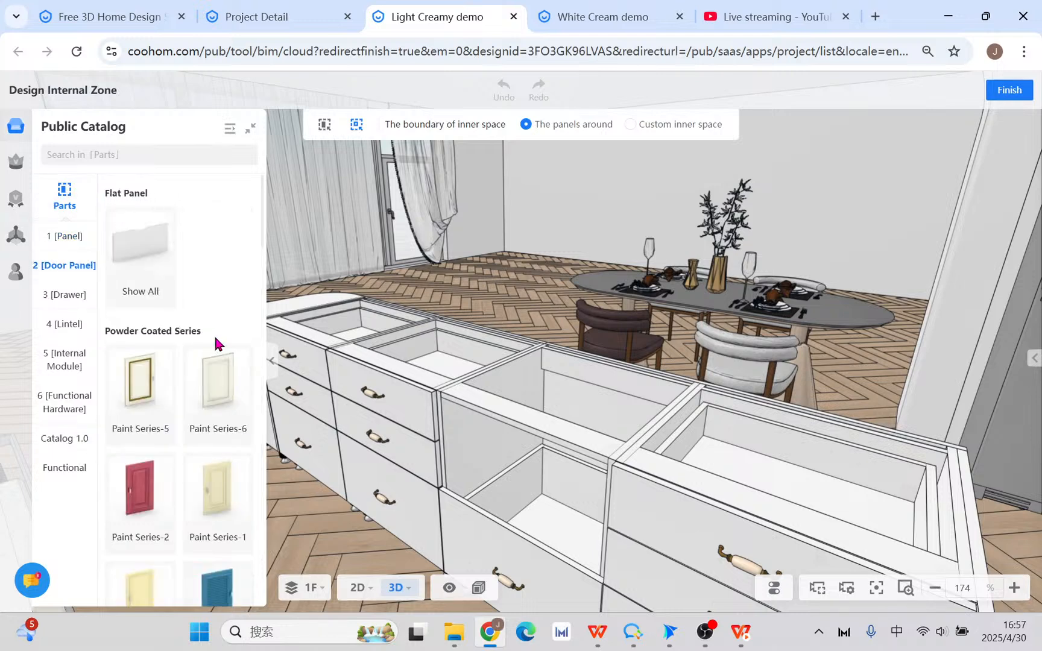
pyautogui.click(142, 256)
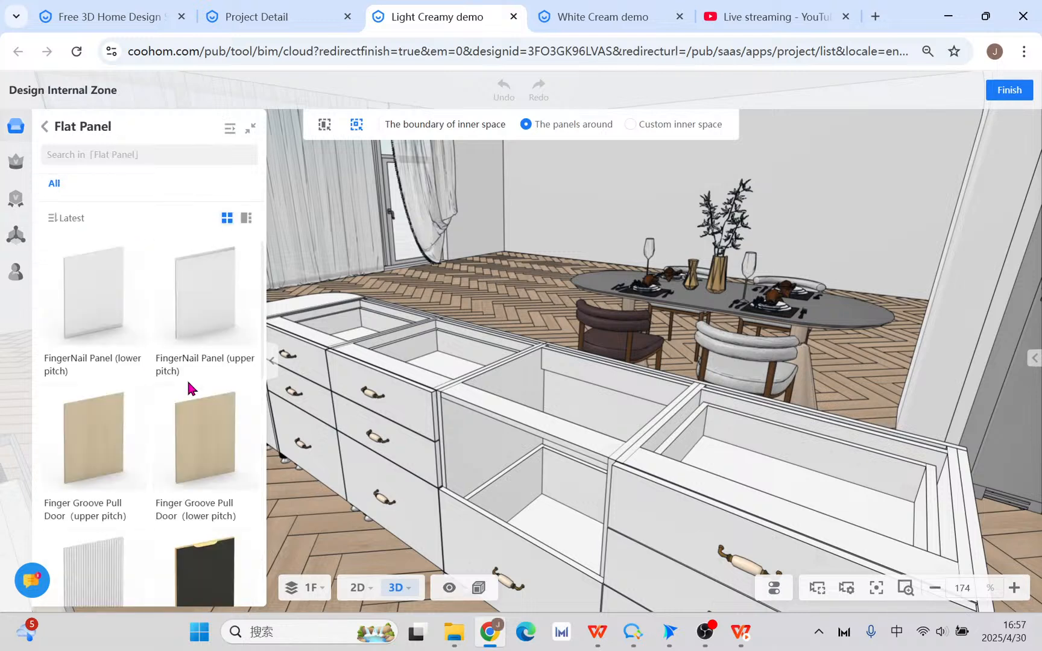
# - Try to place the Boat Type Flat Panel Door/Bottom in the island cabinet's empty compartment
pyautogui.scroll(-10, 179, 437)
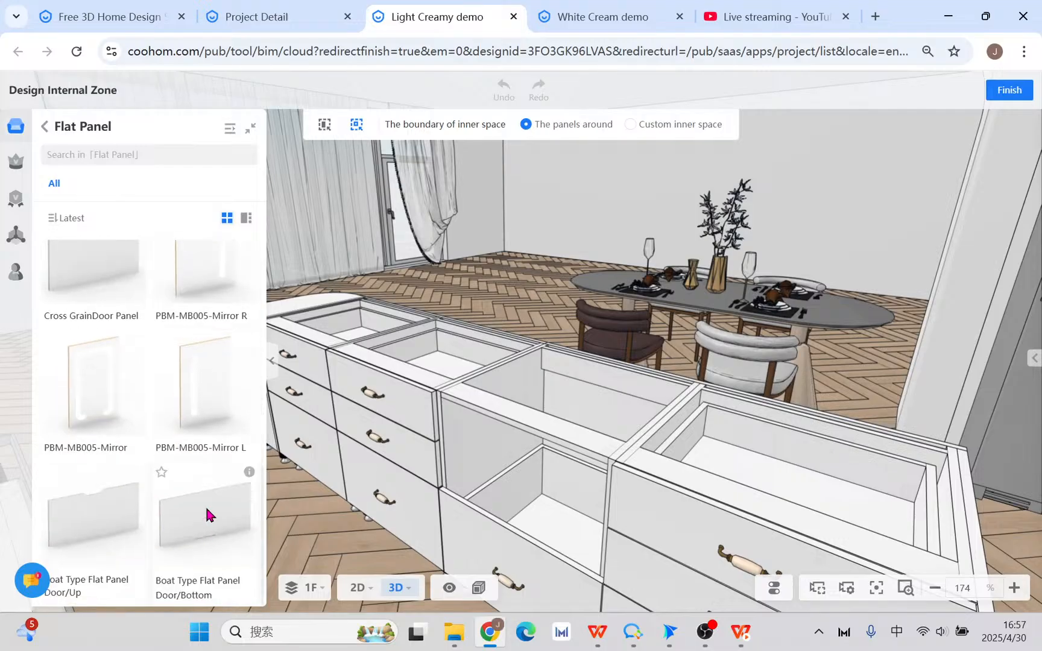
pyautogui.moveTo(205, 505); pyautogui.dragTo(556, 426)
pyautogui.press('Delete')
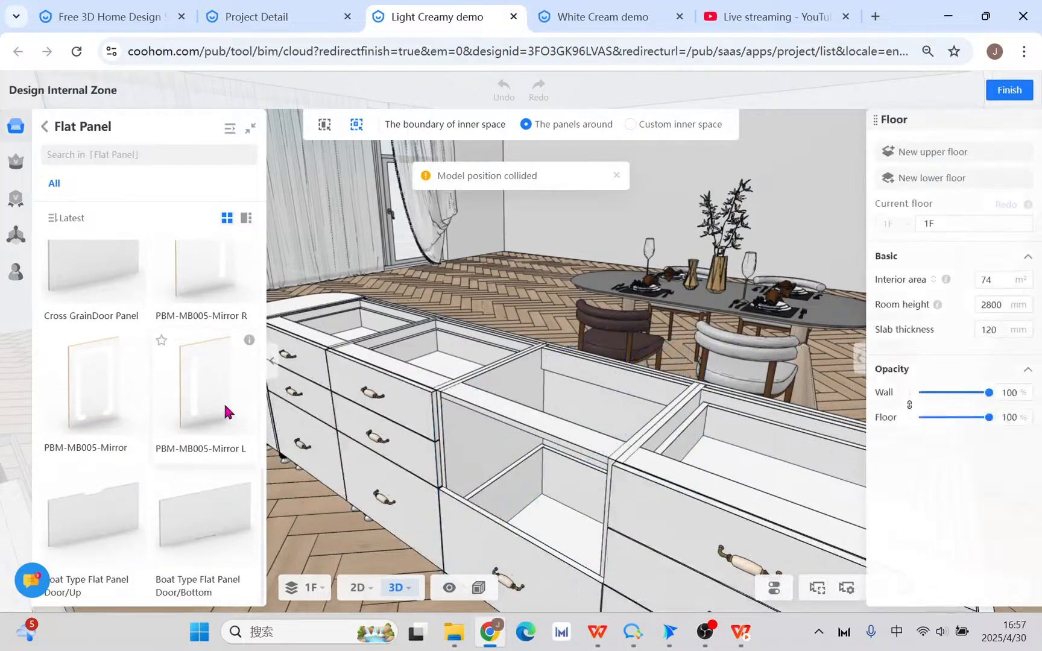
# - Enable the size restriction for Kitchen & Bath in the snap settings
pyautogui.moveTo(782, 591)
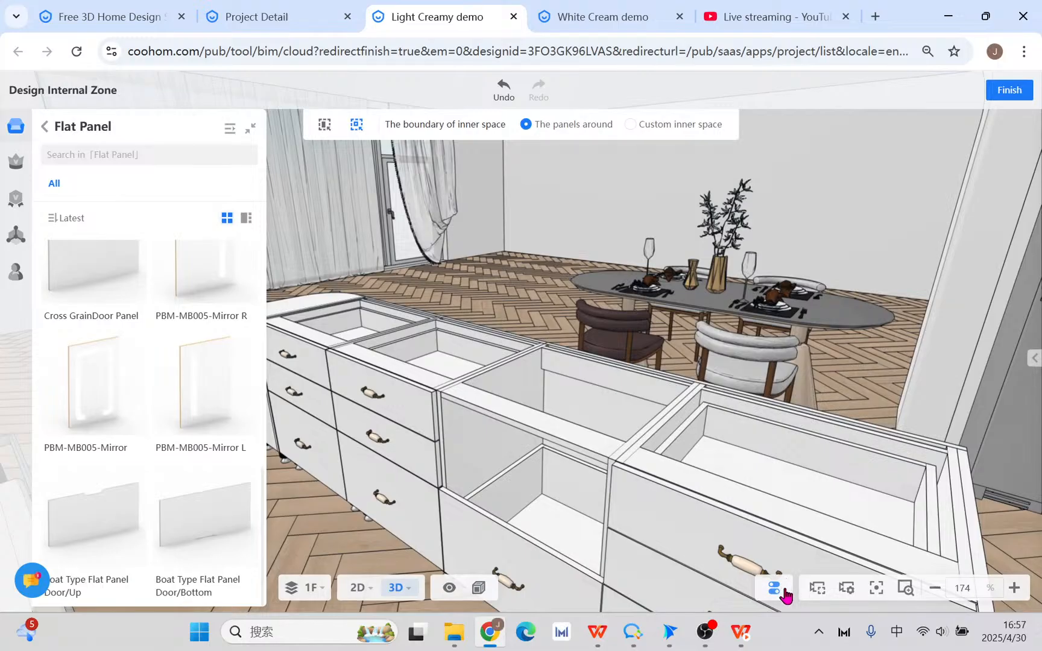
pyautogui.moveTo(848, 570)
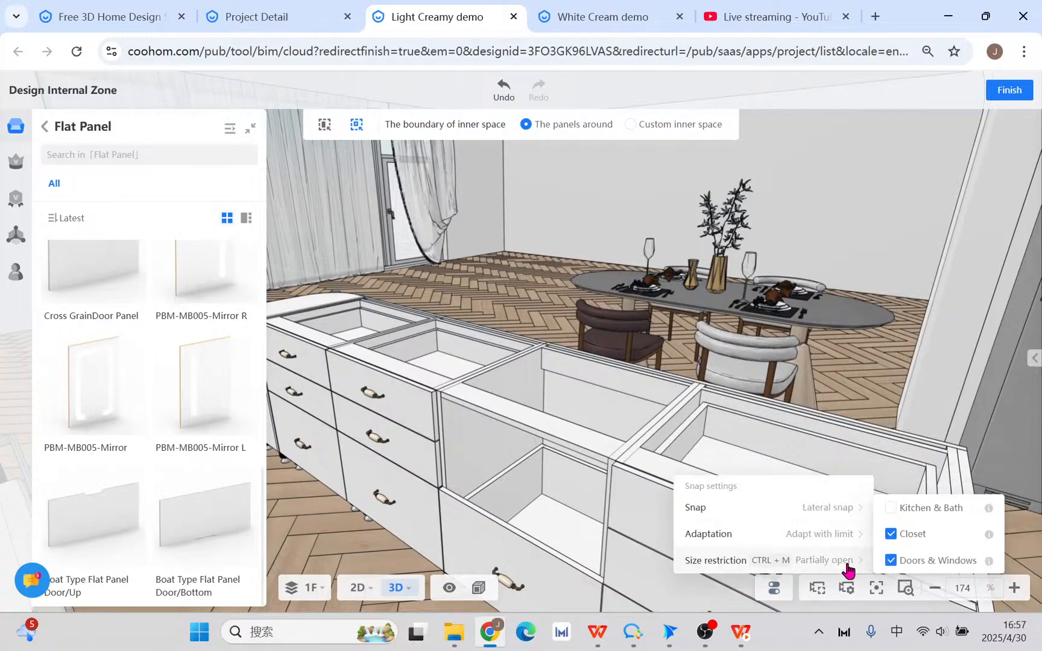
pyautogui.click(892, 509)
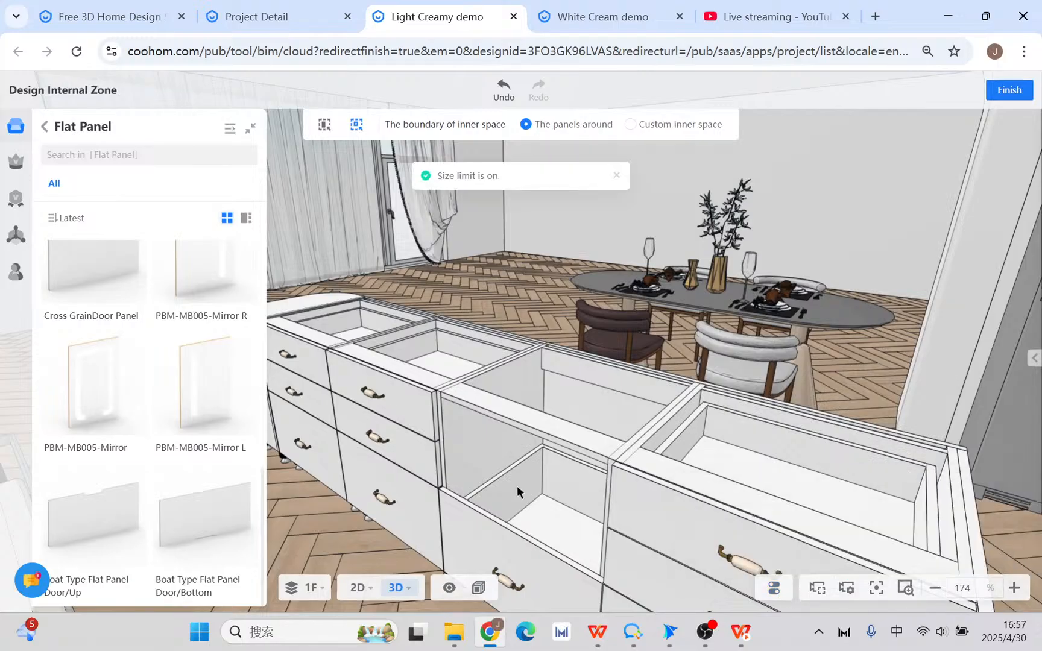
# - Try to place the PBM-MB001-No Pull door panel in the empty compartment and finish internal zone design
pyautogui.scroll(3, 148, 524)
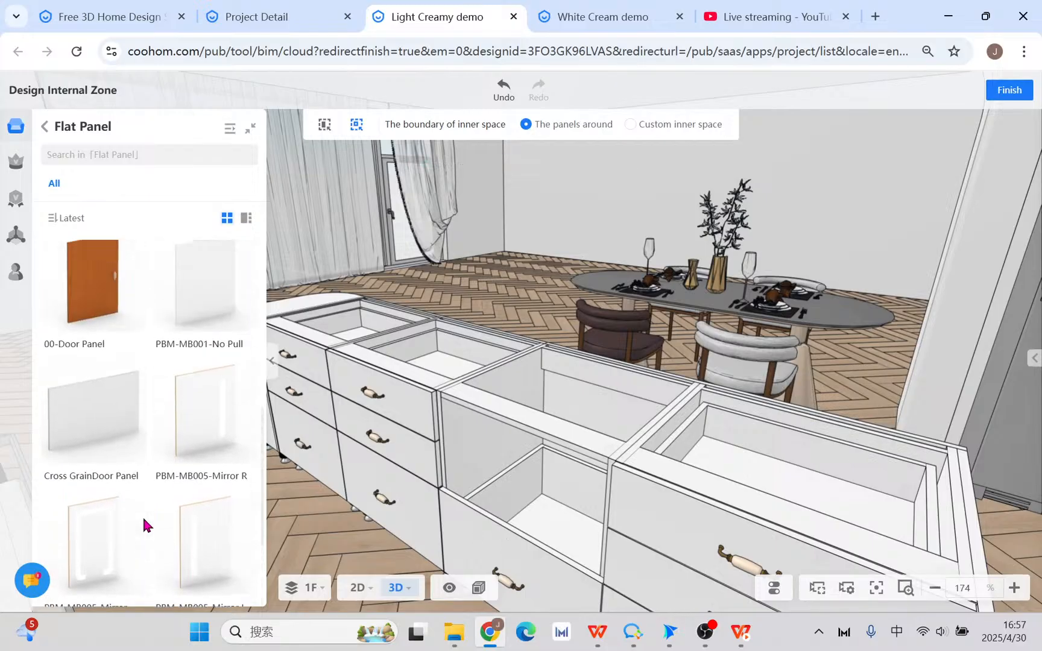
pyautogui.moveTo(190, 269); pyautogui.dragTo(532, 501)
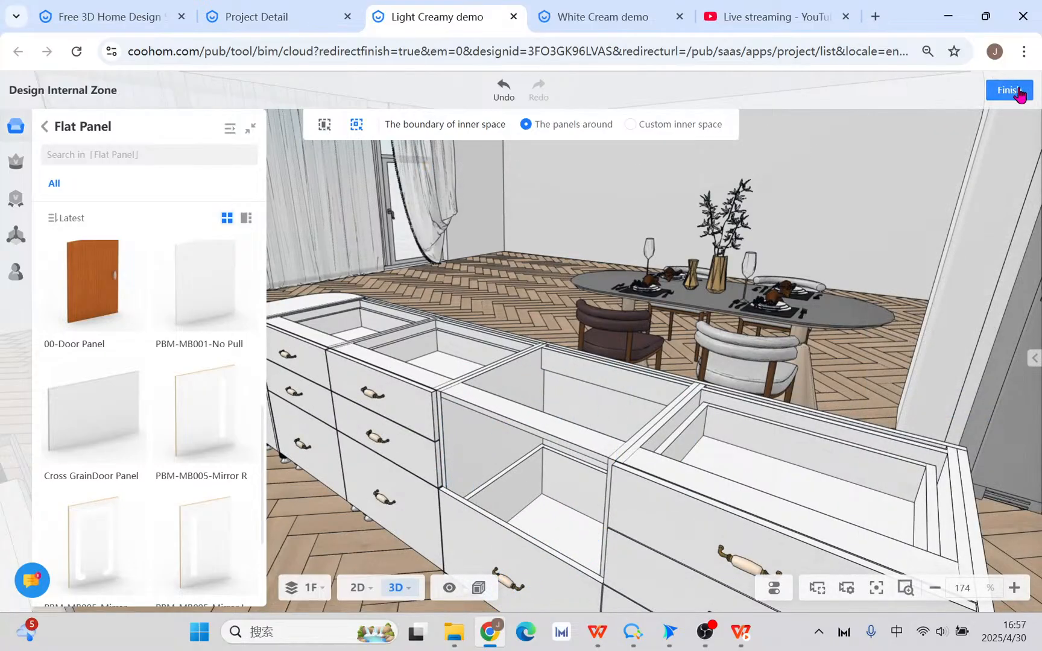
pyautogui.click(1009, 91)
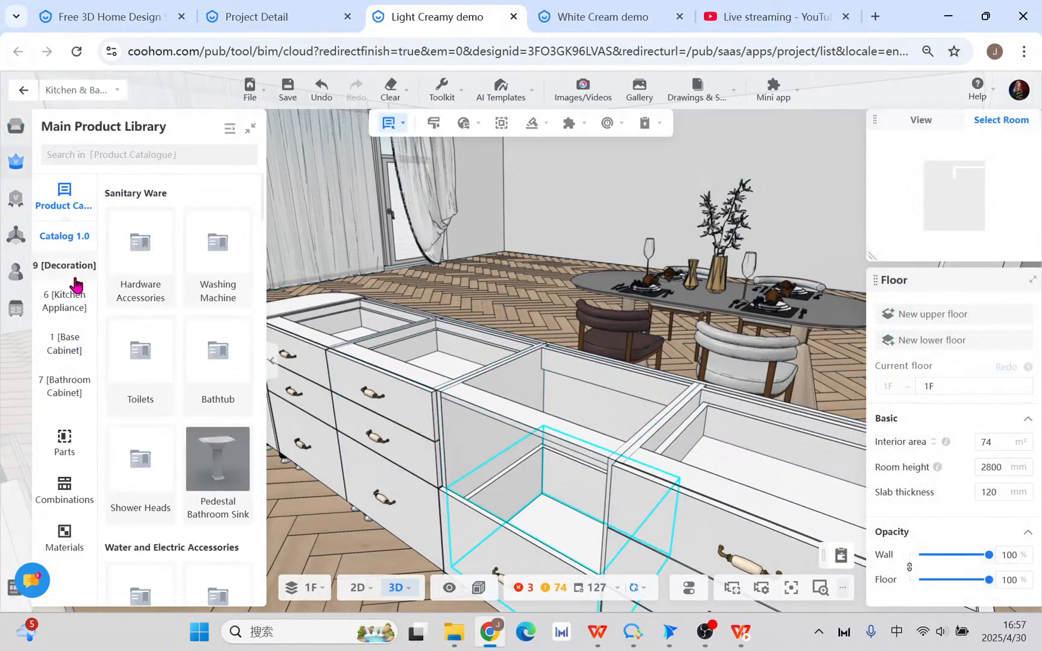
# - Open the Flat Panel door panels among the public catalog's parts in the kitchen design environment
pyautogui.click(28, 129)
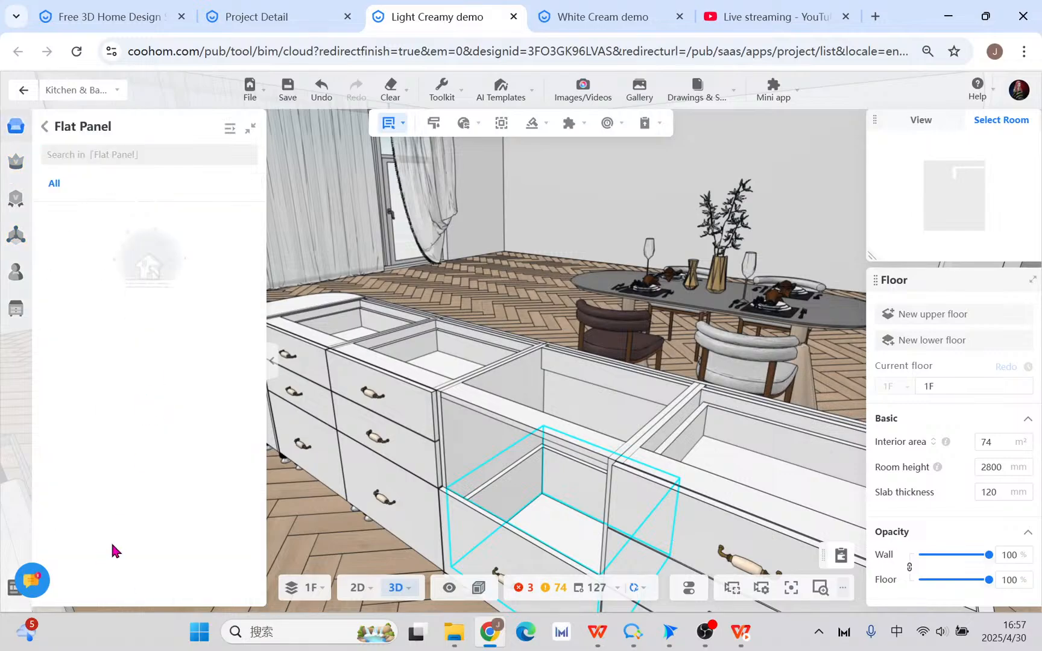
pyautogui.click(71, 132)
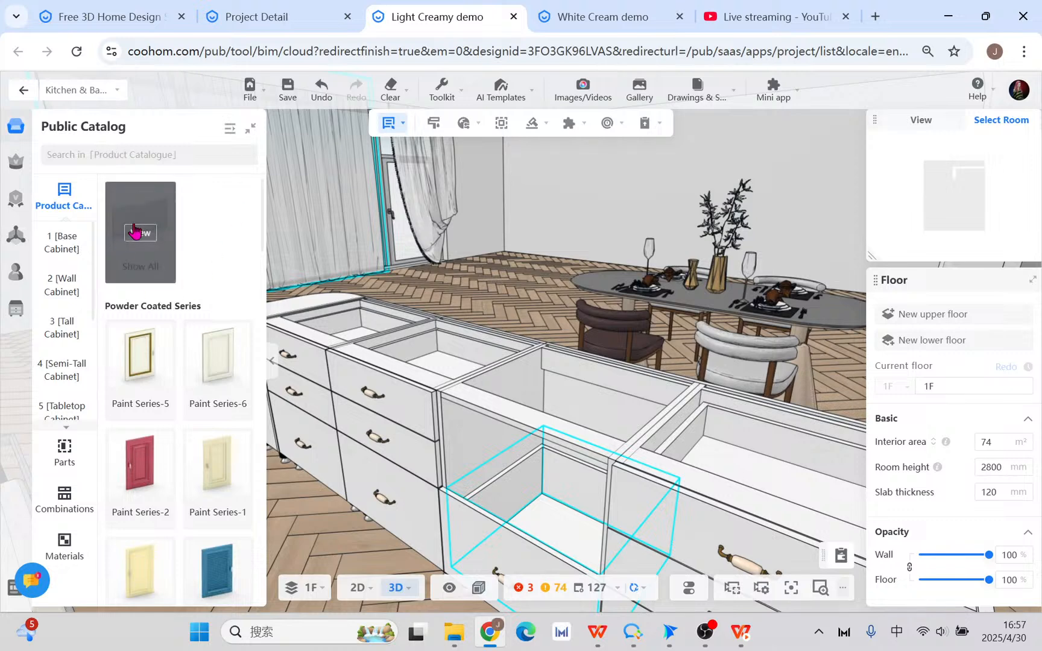
pyautogui.scroll(-3, 64, 374)
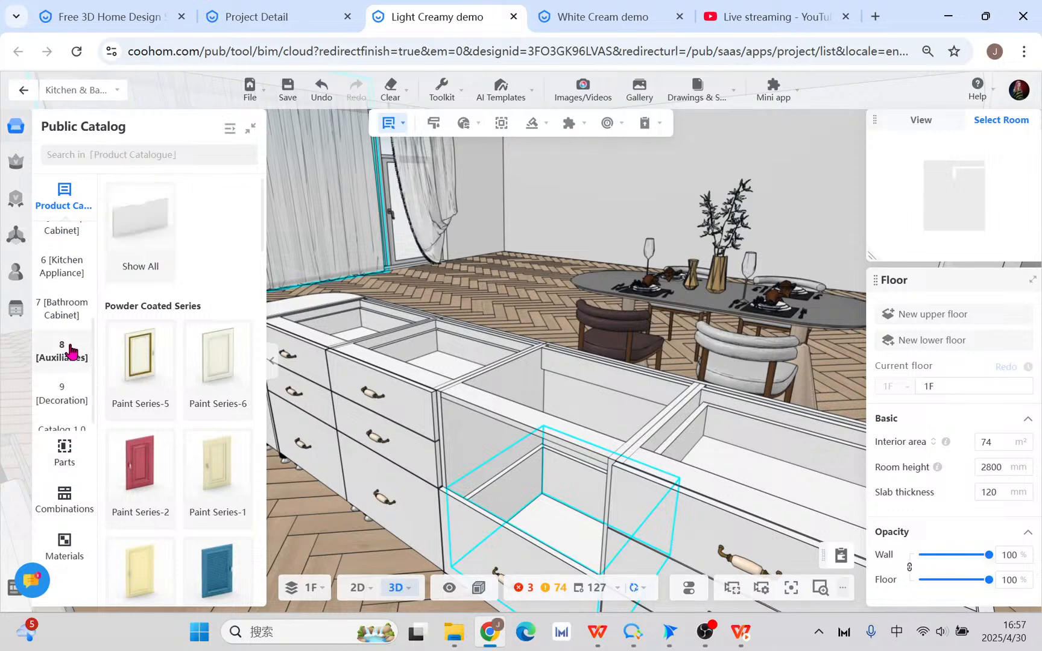
pyautogui.click(66, 454)
pyautogui.click(62, 325)
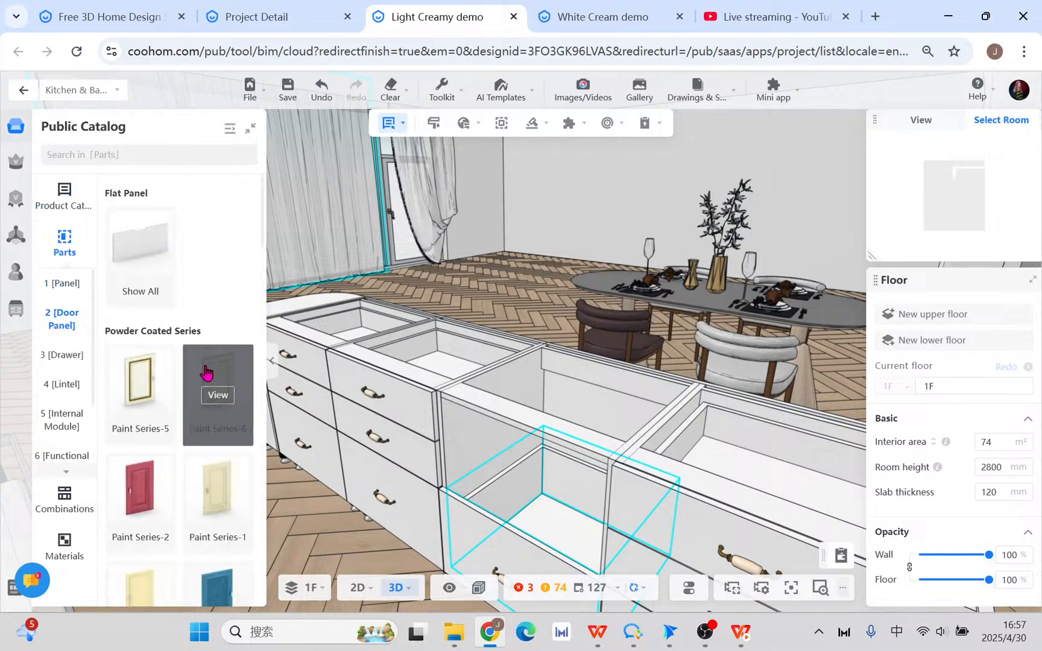
pyautogui.click(153, 281)
pyautogui.scroll(-3, 193, 386)
pyautogui.scroll(-4, 186, 432)
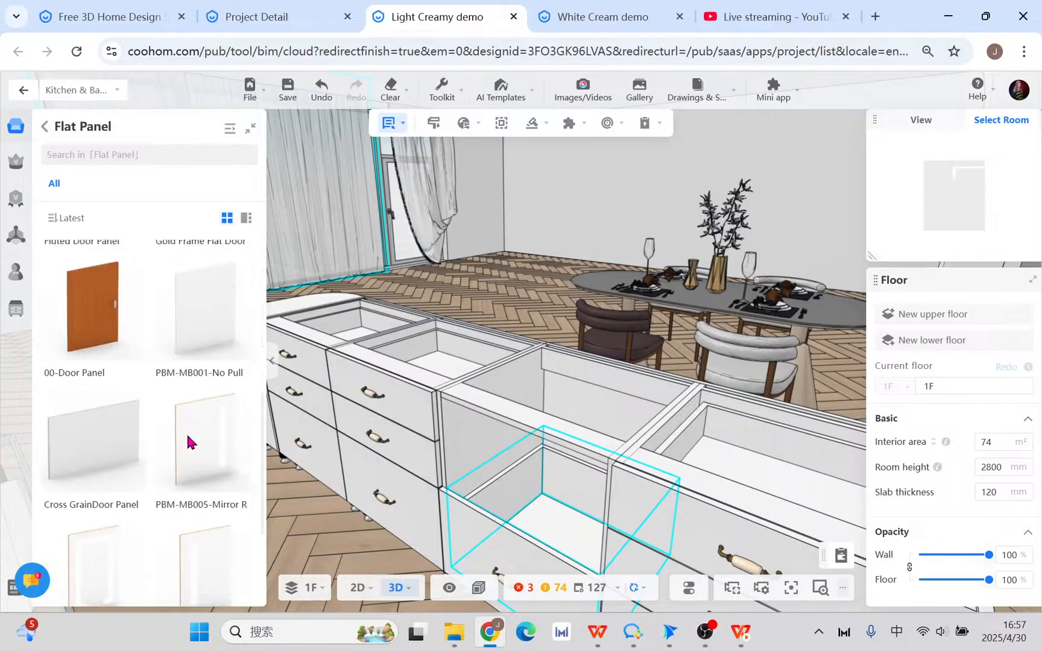
pyautogui.scroll(2, 182, 385)
# - Try to add the PBM-MB001-No Pull door panel to the partly emptied cabinet outside internal zone design
pyautogui.click(189, 328)
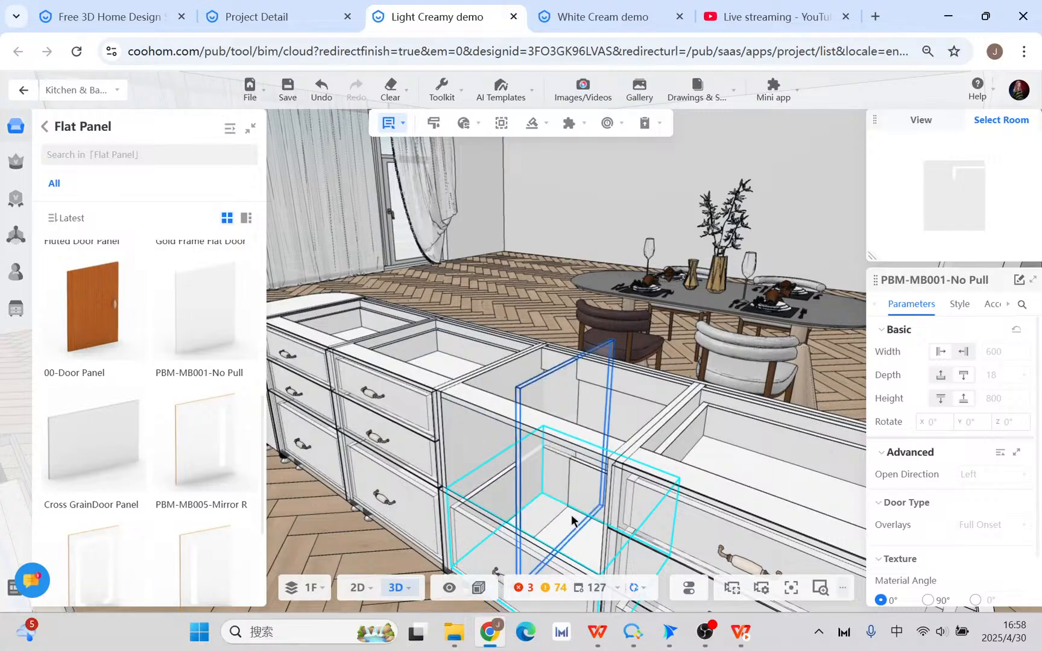
pyautogui.click(498, 464)
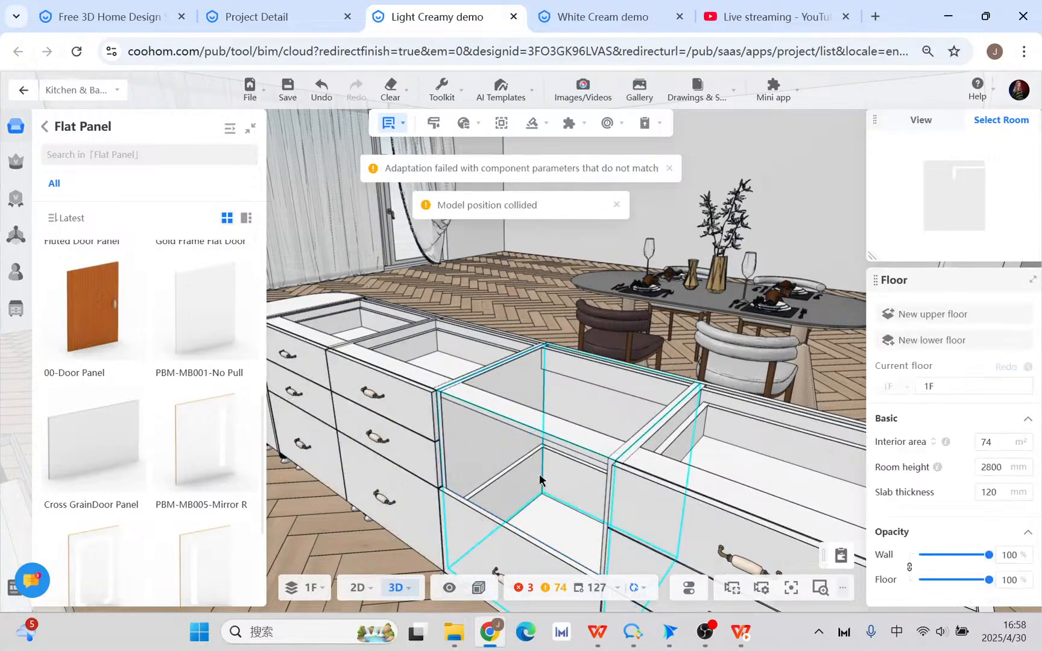
pyautogui.click(390, 443)
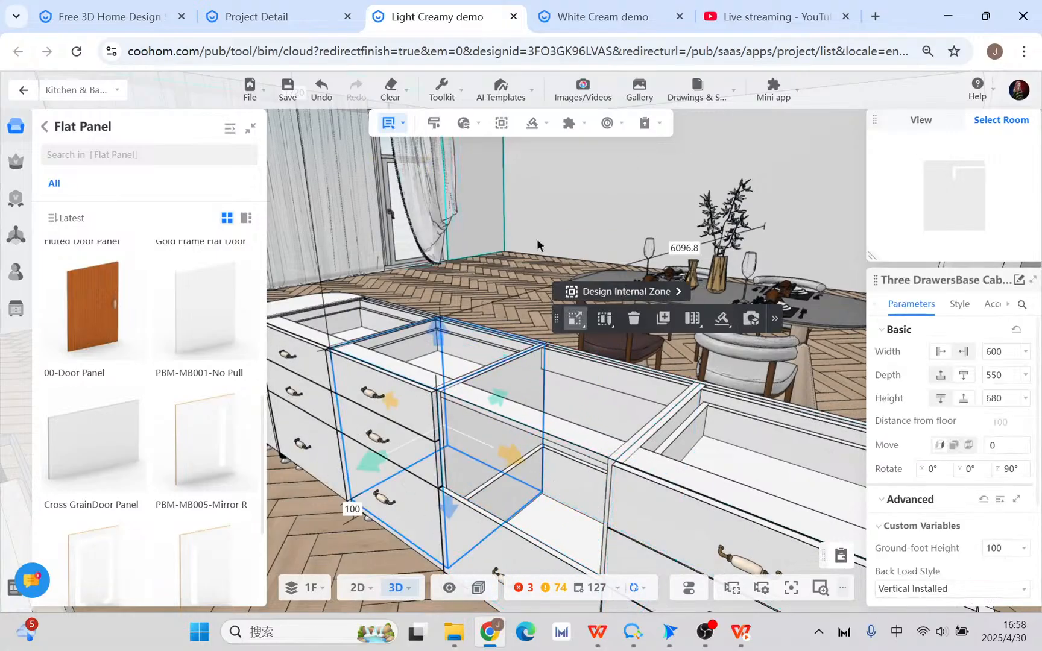
pyautogui.click(323, 90)
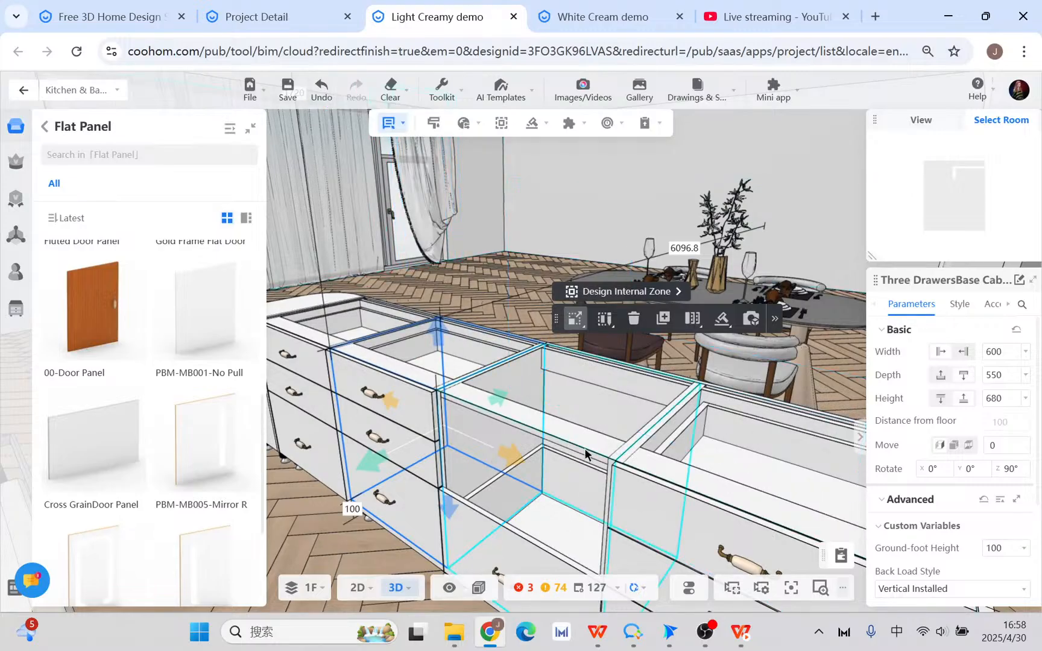
# - Check the island's three-drawer base cabinet in the White Cream demo design and return to the Light Creamy demo
pyautogui.click(597, 16)
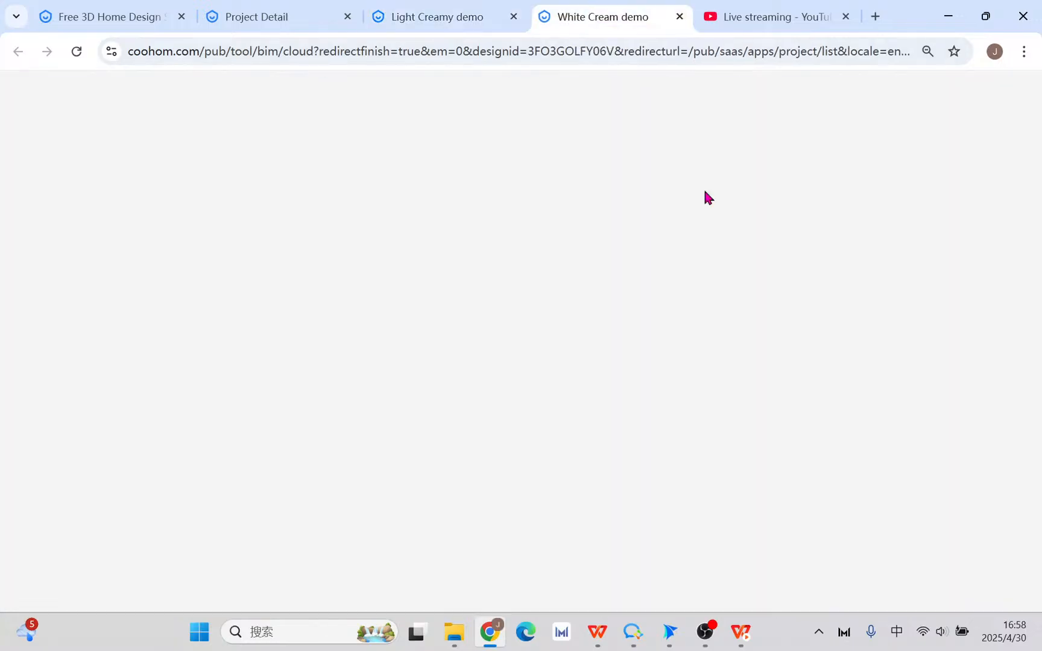
pyautogui.moveTo(599, 502); pyautogui.dragTo(399, 541)
pyautogui.click(475, 539)
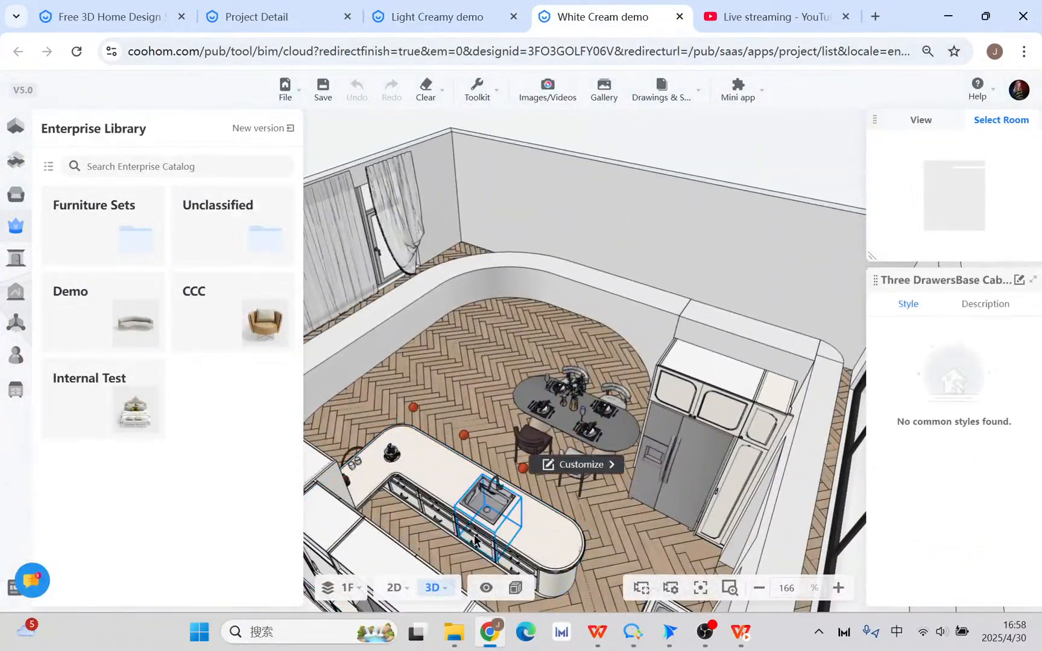
pyautogui.click(457, 18)
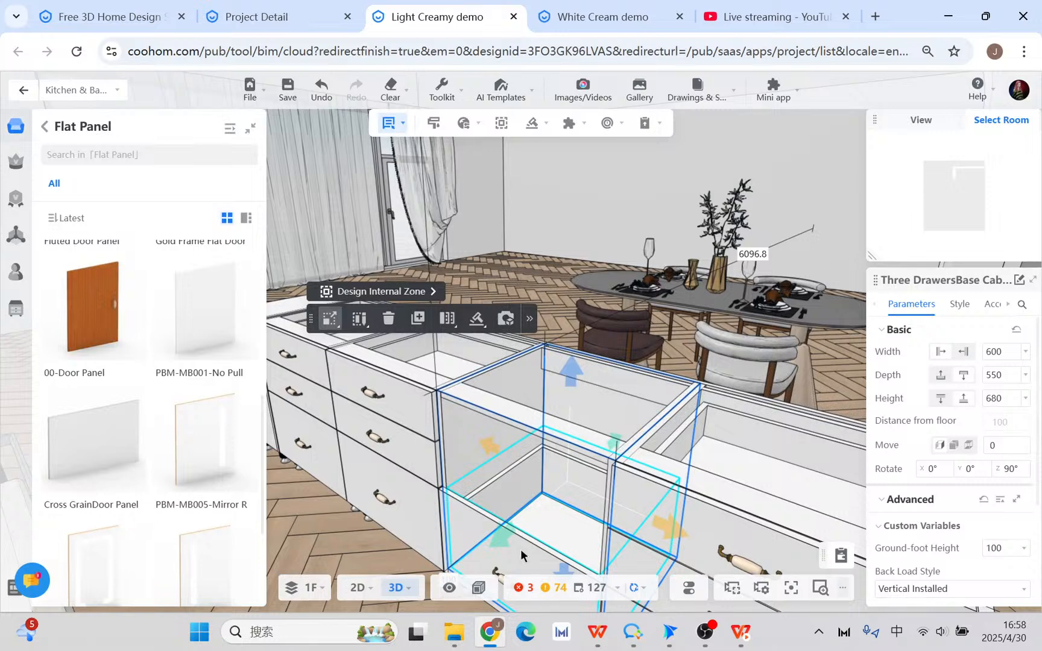
# - Retry placing the PBM-MB001-No Pull door panel in the open compartment and check the snap settings
pyautogui.click(201, 369)
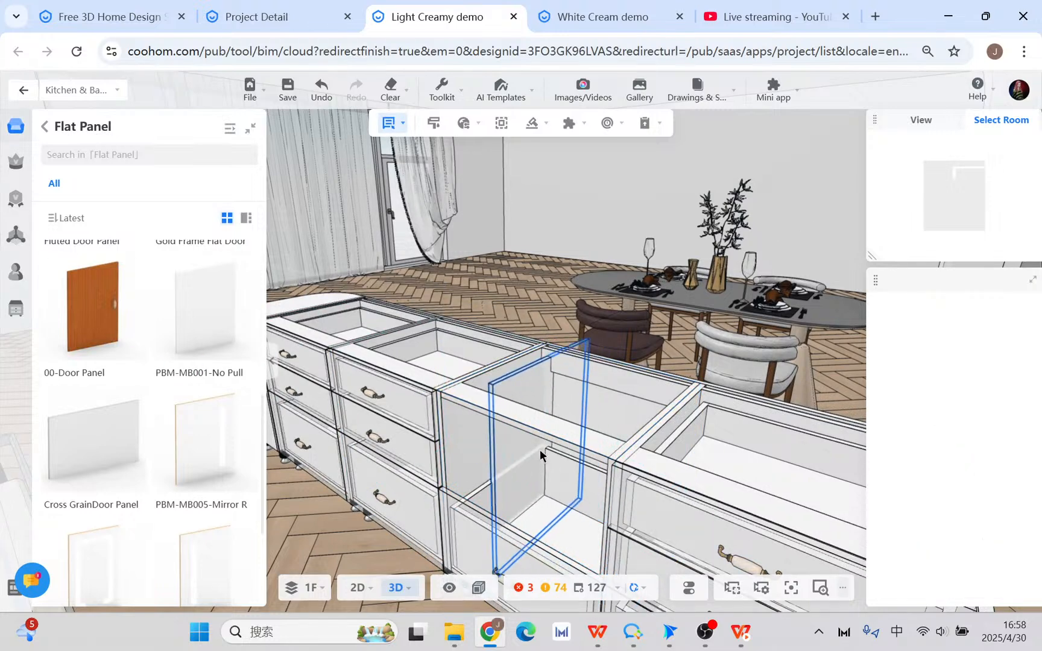
pyautogui.click(539, 478)
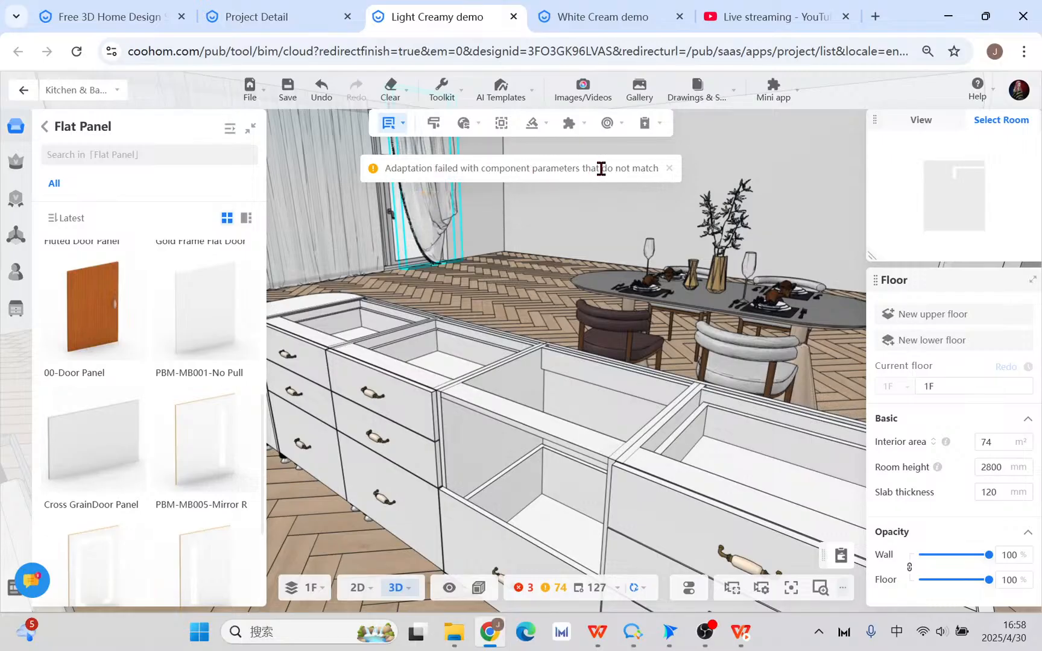
pyautogui.click(694, 588)
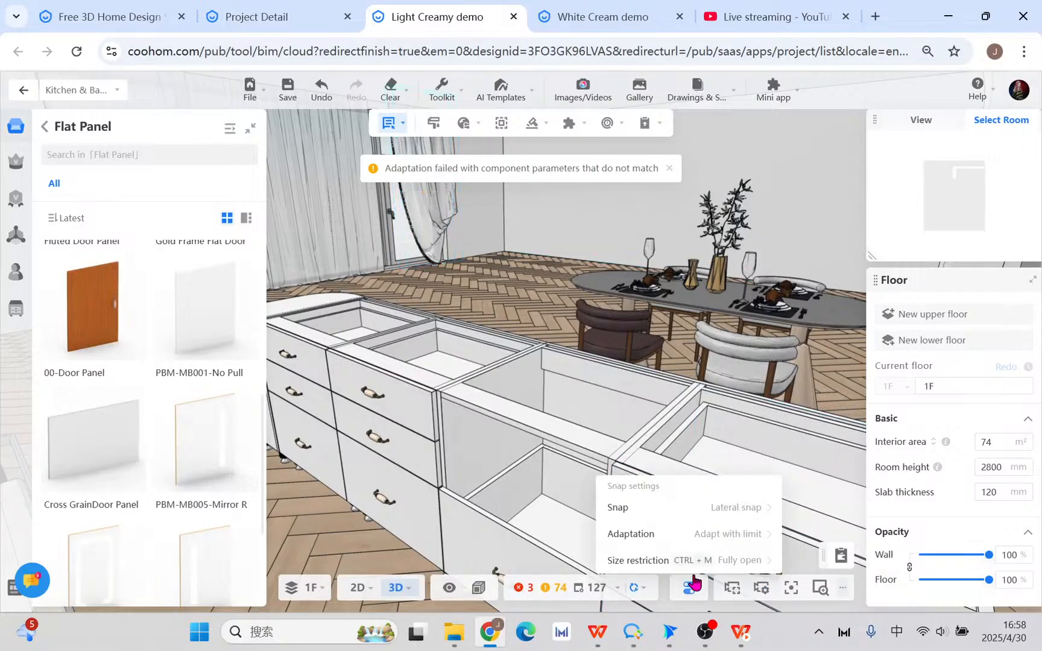
# - Start internal zone design, select the cabinet's remaining drawer part, and set the boundary to custom inner space
pyautogui.click(501, 124)
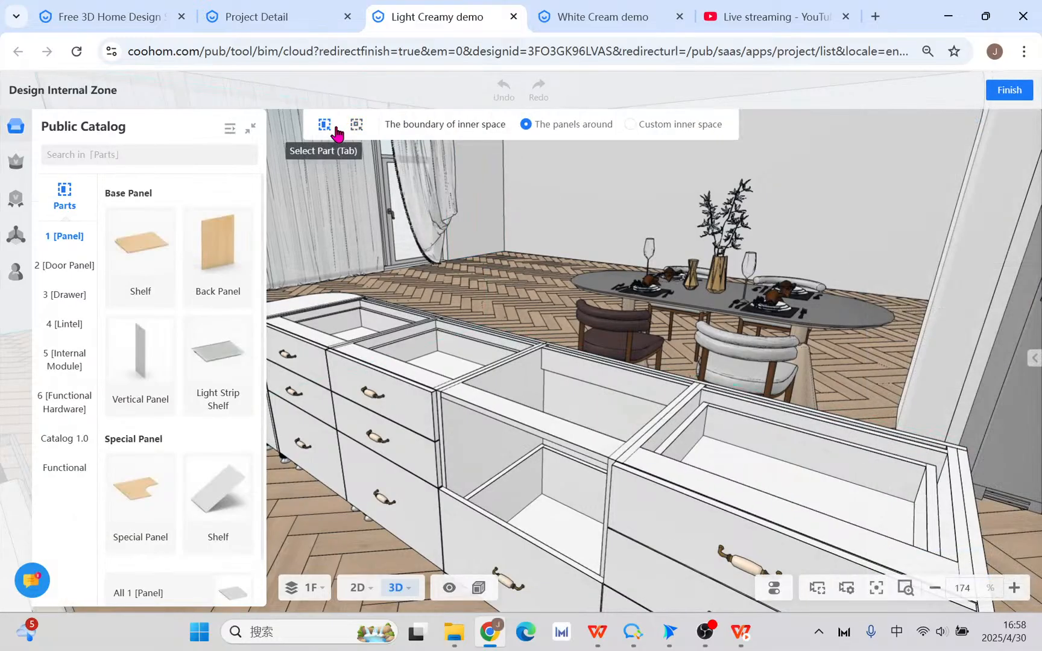
pyautogui.click(525, 507)
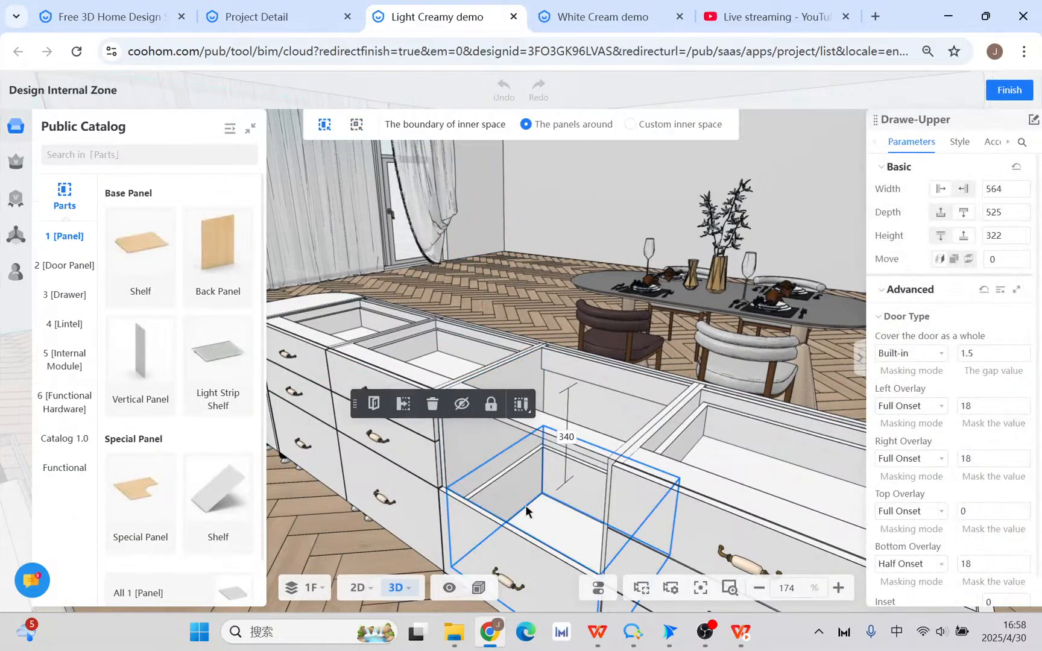
pyautogui.click(637, 125)
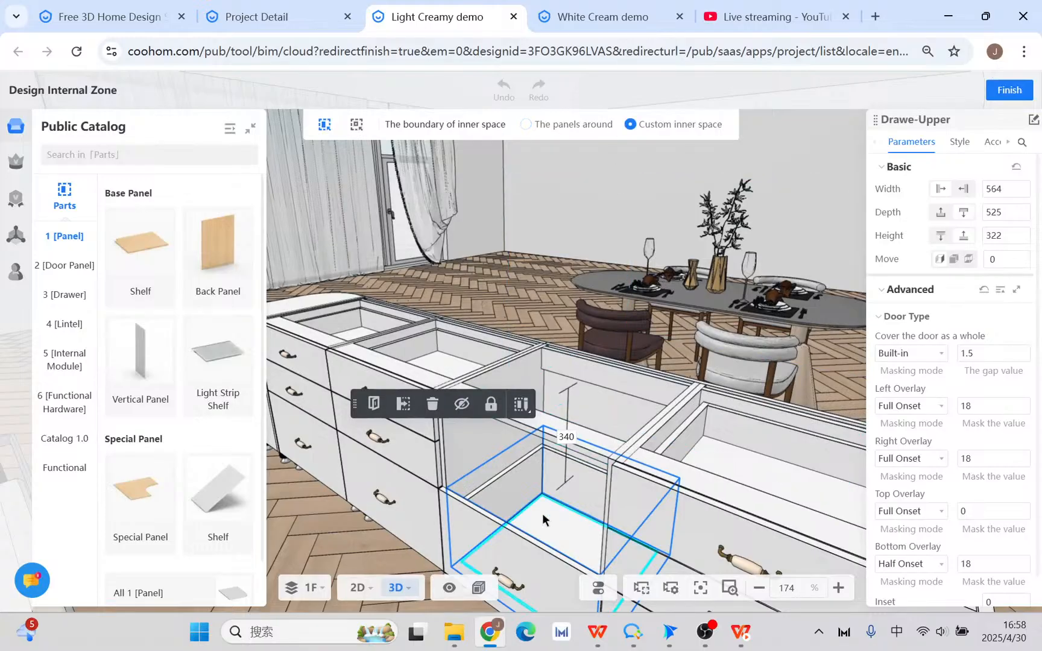
# - Try to place the PBM-MB001-No Pull flat door panel in the partly emptied cabinet's custom inner space, and leave internal zone design
pyautogui.click(360, 126)
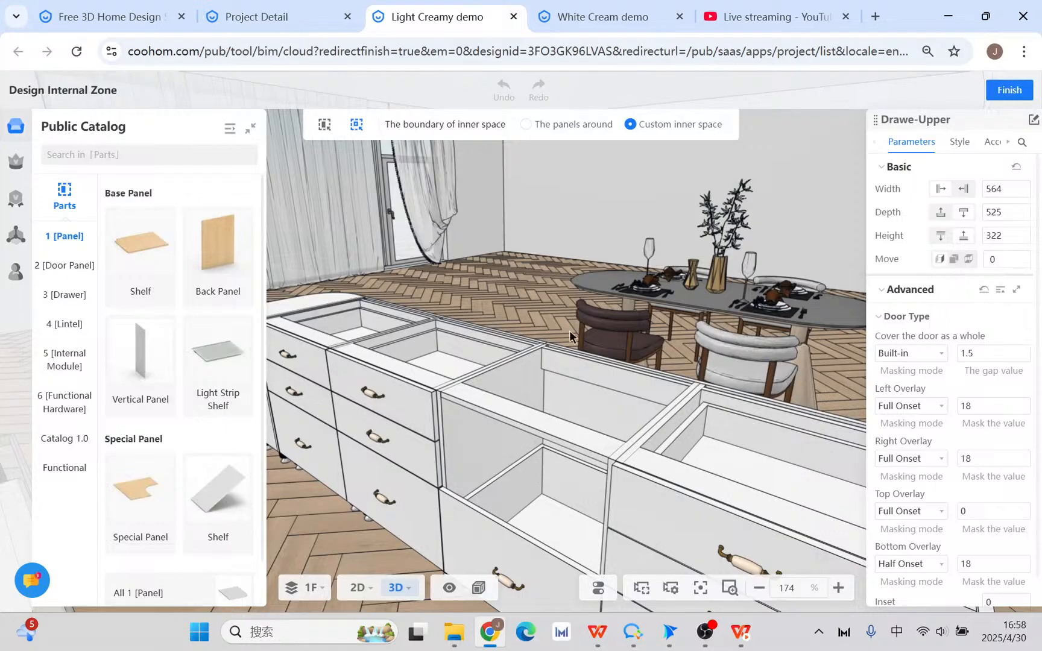
pyautogui.moveTo(532, 335); pyautogui.dragTo(501, 271, button='right')
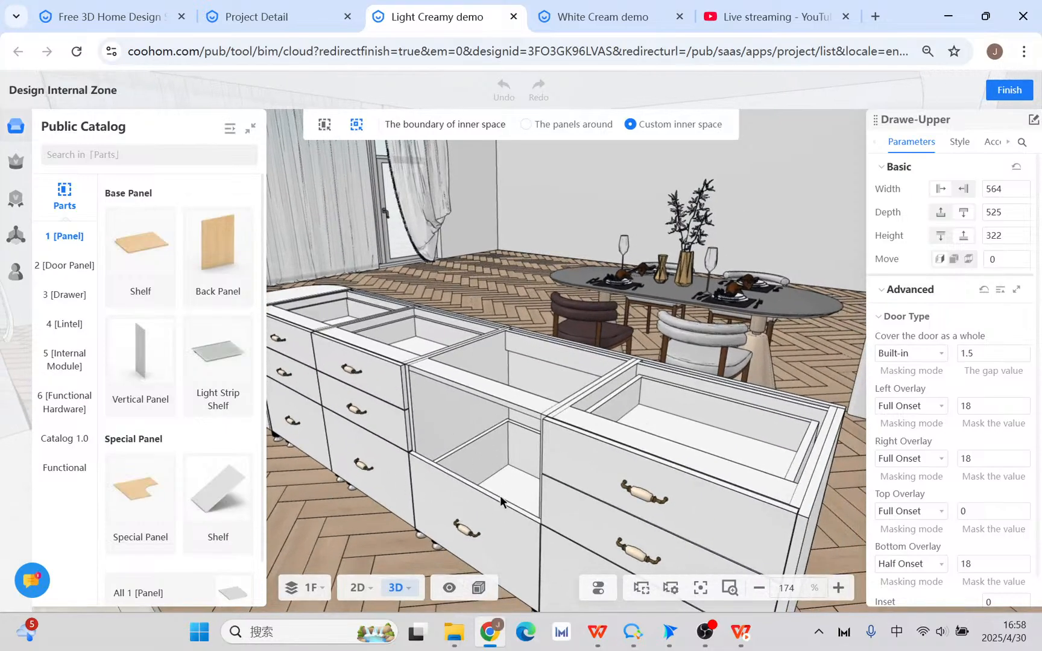
pyautogui.click(70, 276)
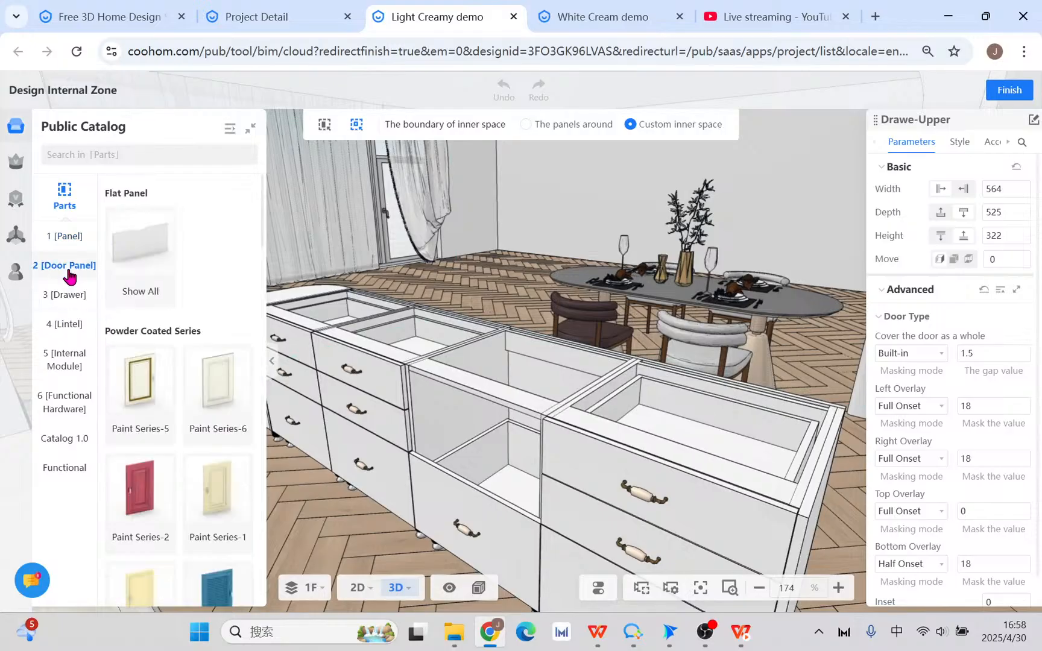
pyautogui.click(142, 253)
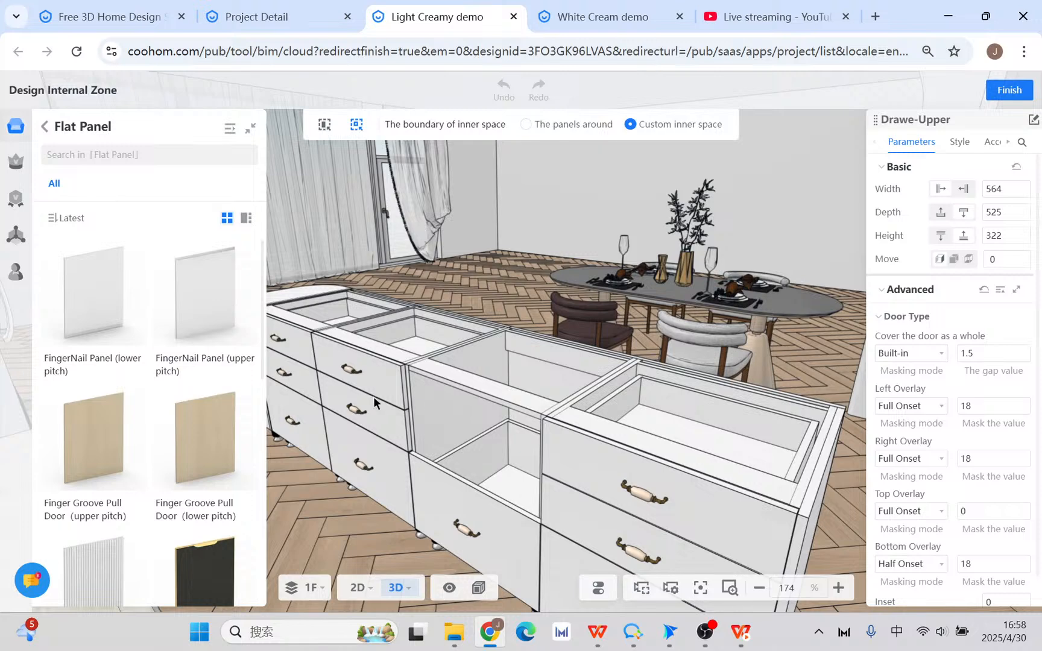
pyautogui.scroll(-6, 199, 458)
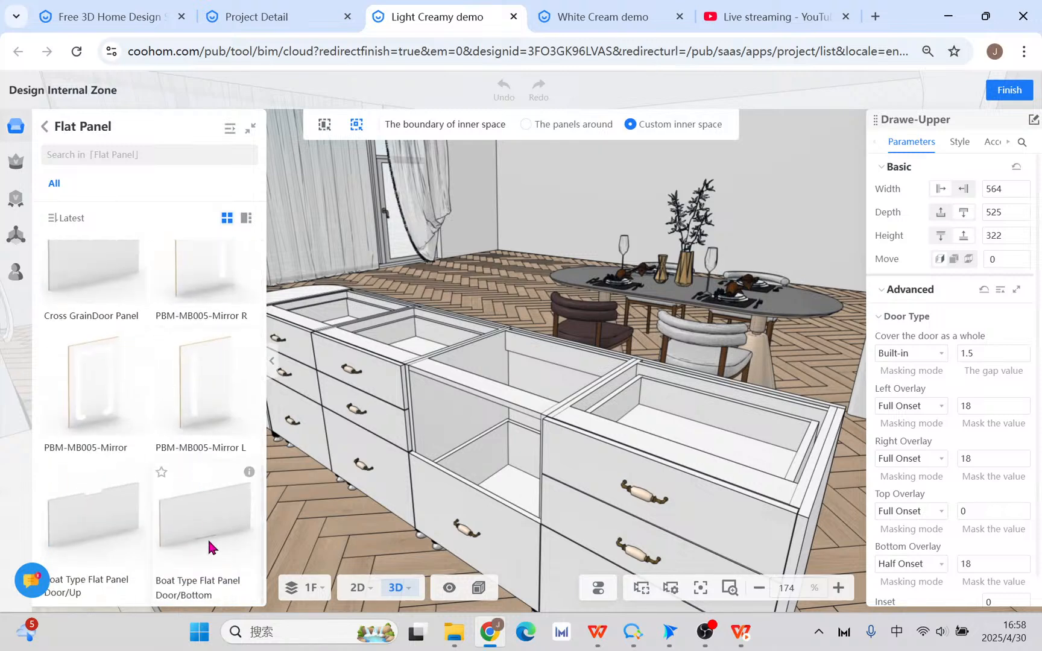
pyautogui.scroll(6, 208, 521)
pyautogui.click(209, 501)
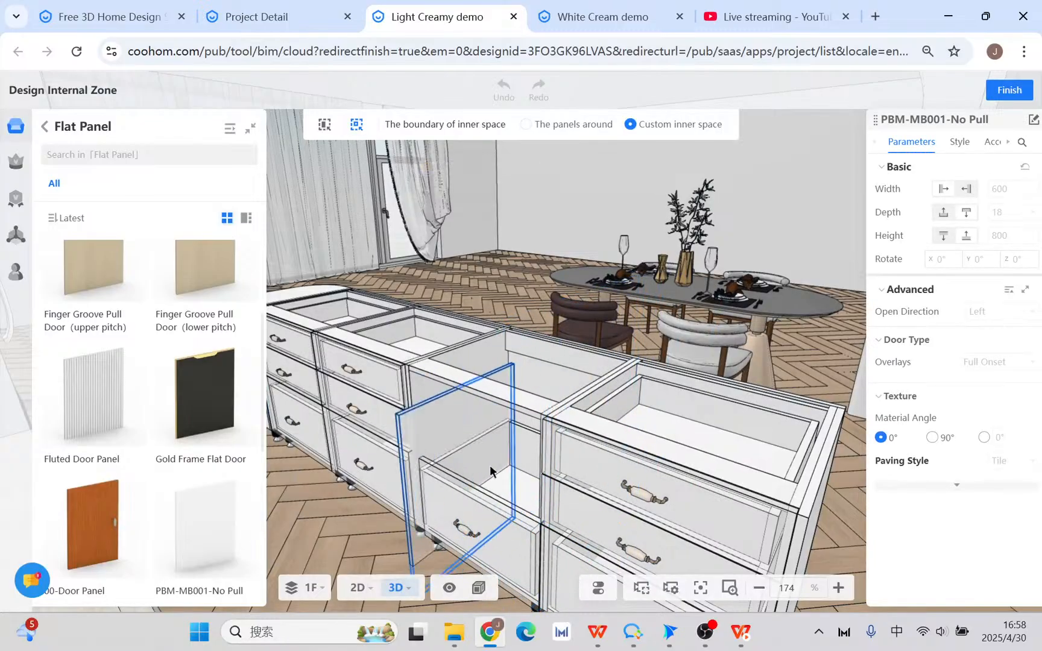
pyautogui.press('Escape')
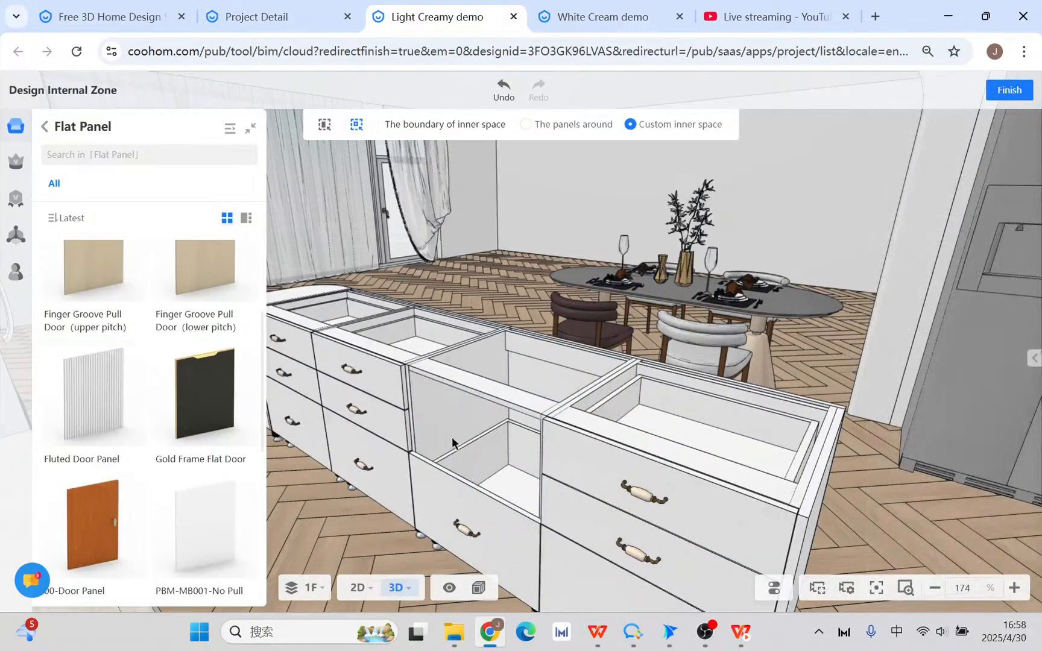
pyautogui.click(1010, 90)
pyautogui.click(320, 96)
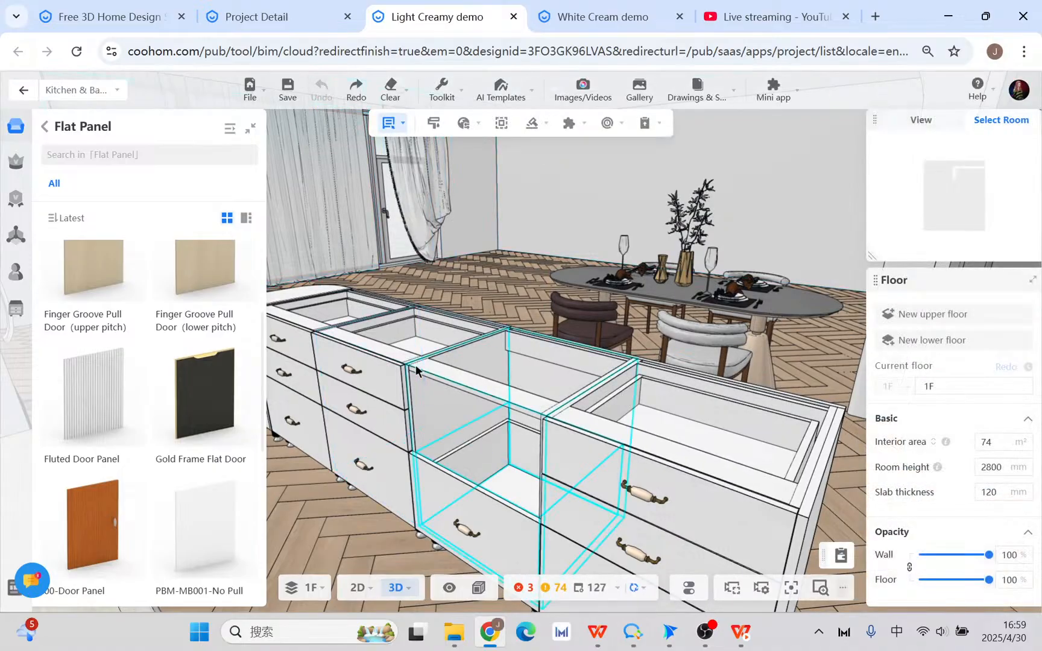
# - Delete the partly emptied island cabinet and fill its gap with a copy of the adjacent three-drawer base cabinet
pyautogui.click(505, 456)
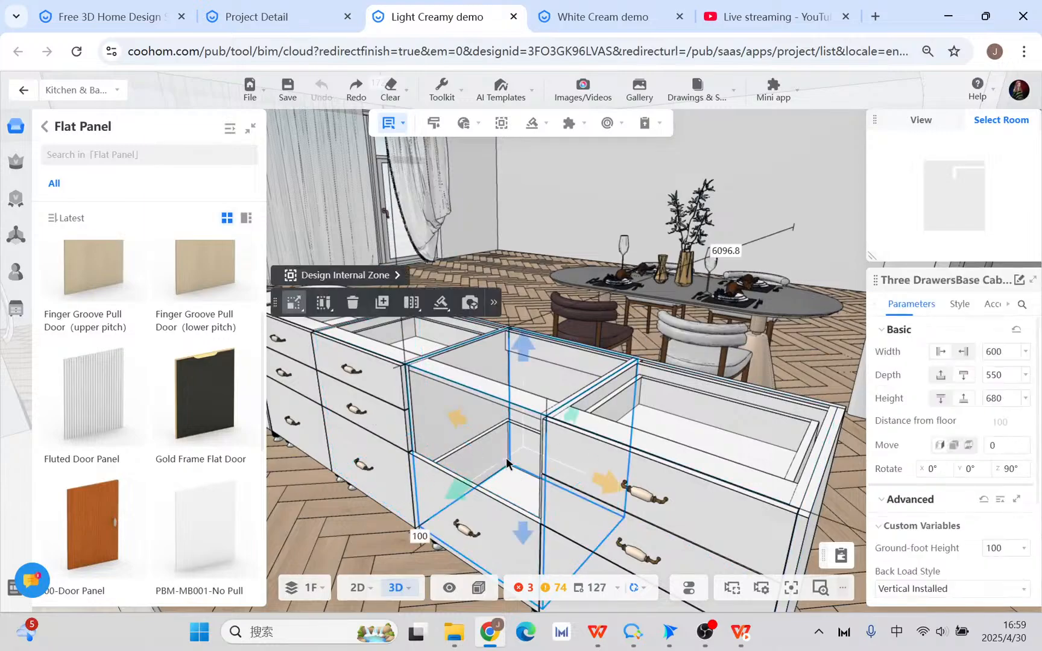
pyautogui.press('Delete')
pyautogui.click(375, 415)
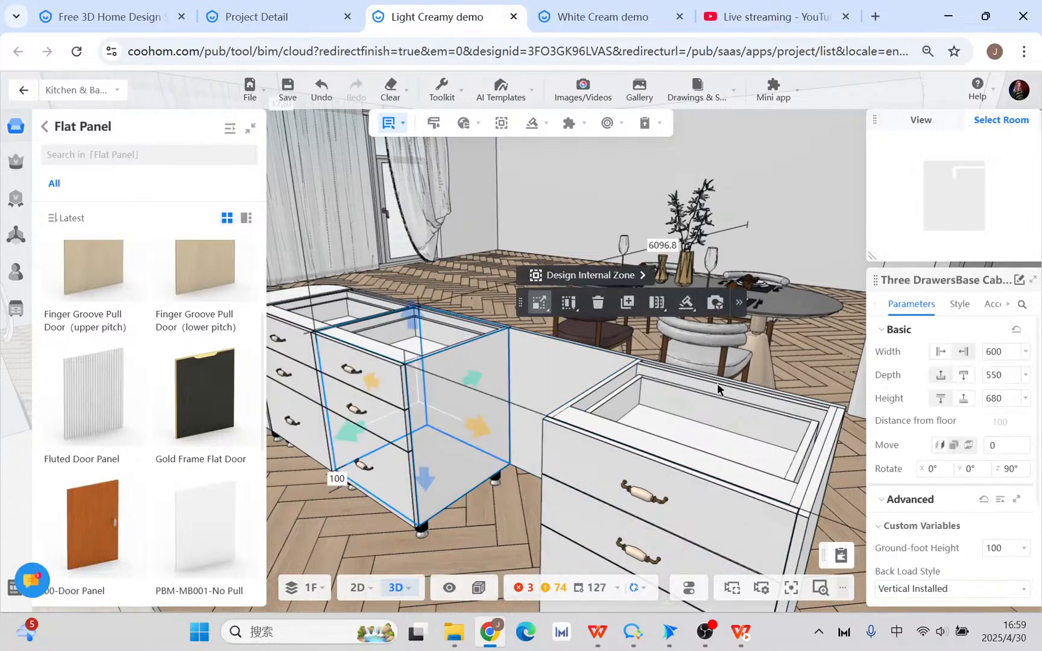
pyautogui.click(626, 306)
pyautogui.click(484, 425)
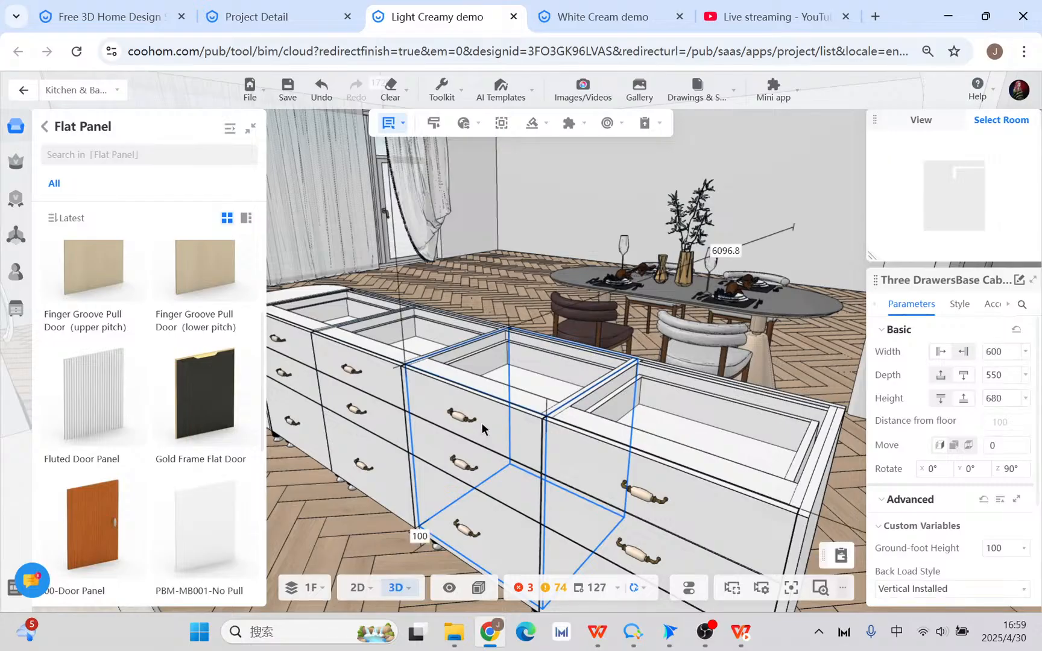
# - Compare part and cabinet selection on the copied cabinet's top drawer, and delete that whole drawer
pyautogui.click(477, 432)
pyautogui.moveTo(409, 138)
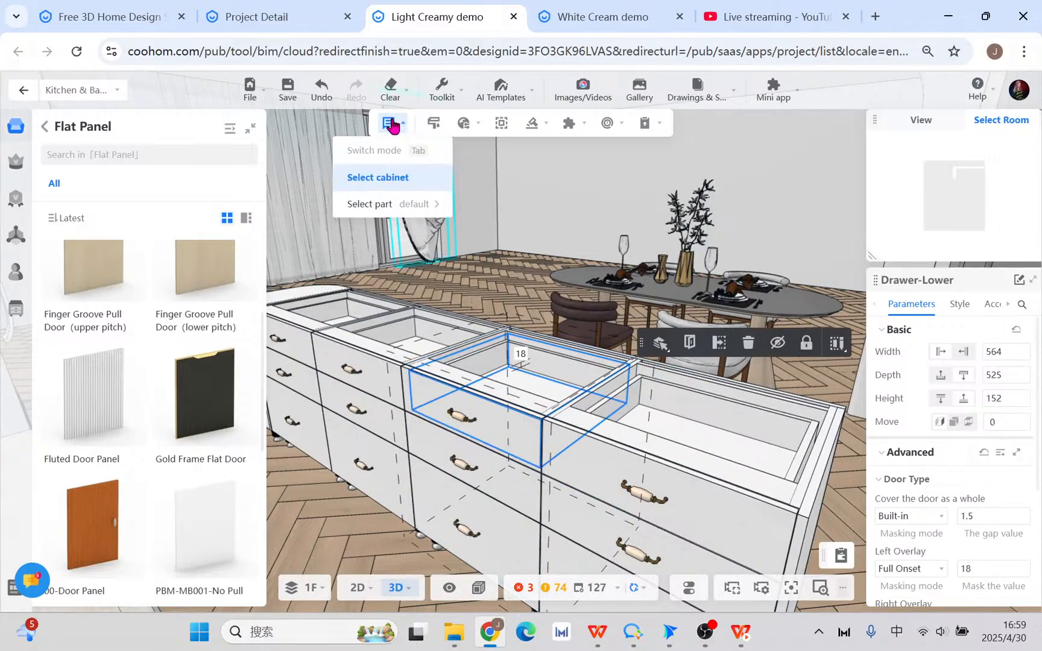
pyautogui.click(392, 205)
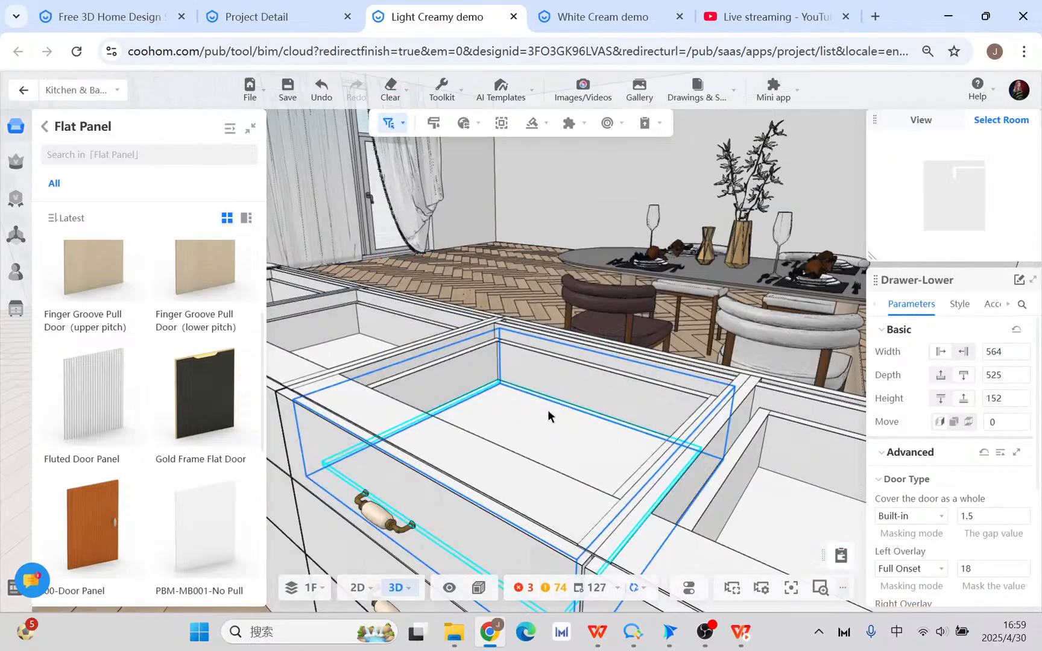
pyautogui.click(536, 412)
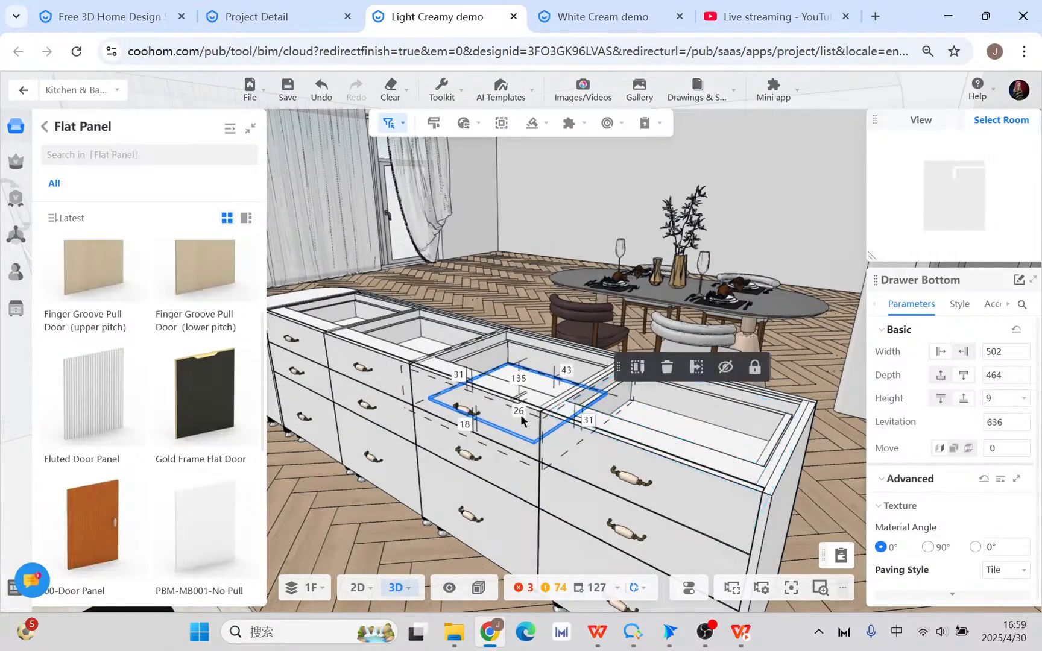
pyautogui.moveTo(404, 123)
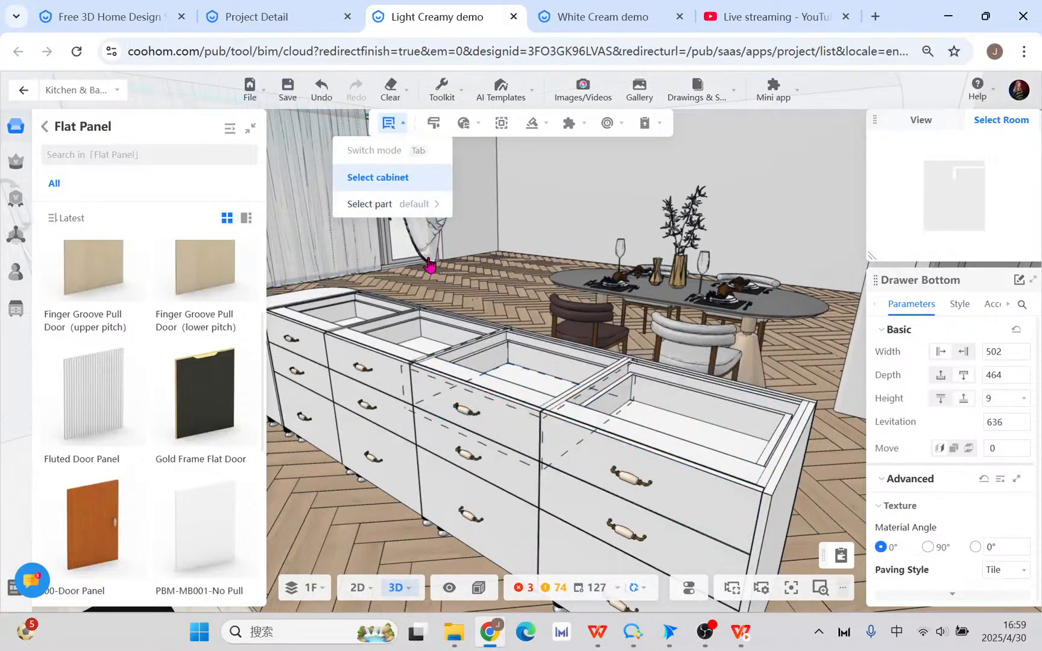
pyautogui.click(386, 175)
pyautogui.click(511, 418)
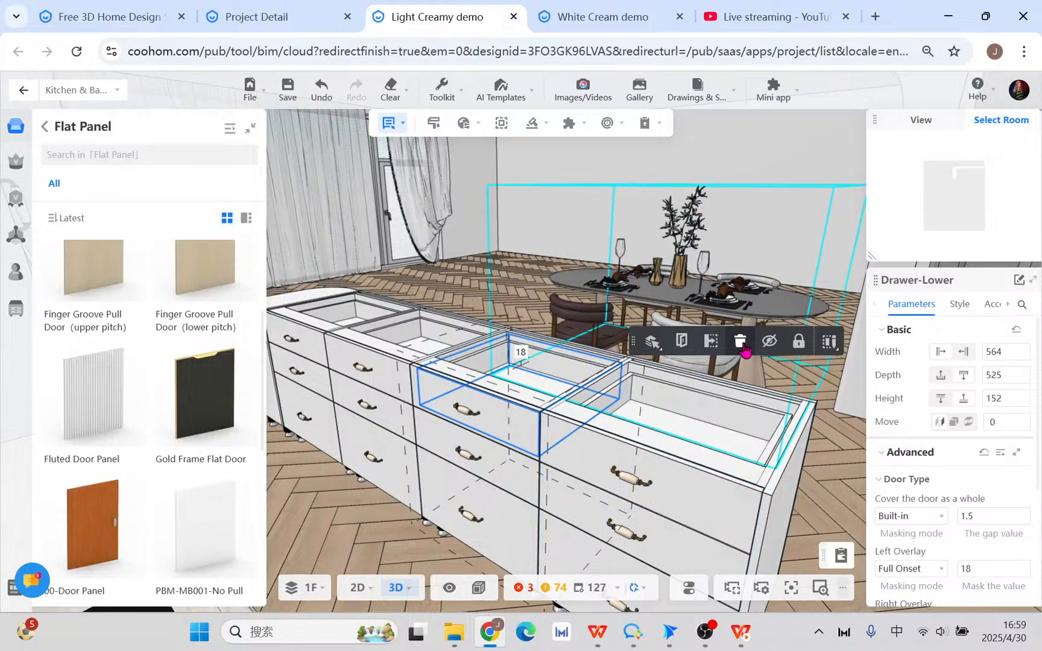
pyautogui.press('Escape')
# - Try to add the PBM-MB001-No Pull door panel to the opened top compartment, and undo the top drawer's deletion
pyautogui.click(468, 449)
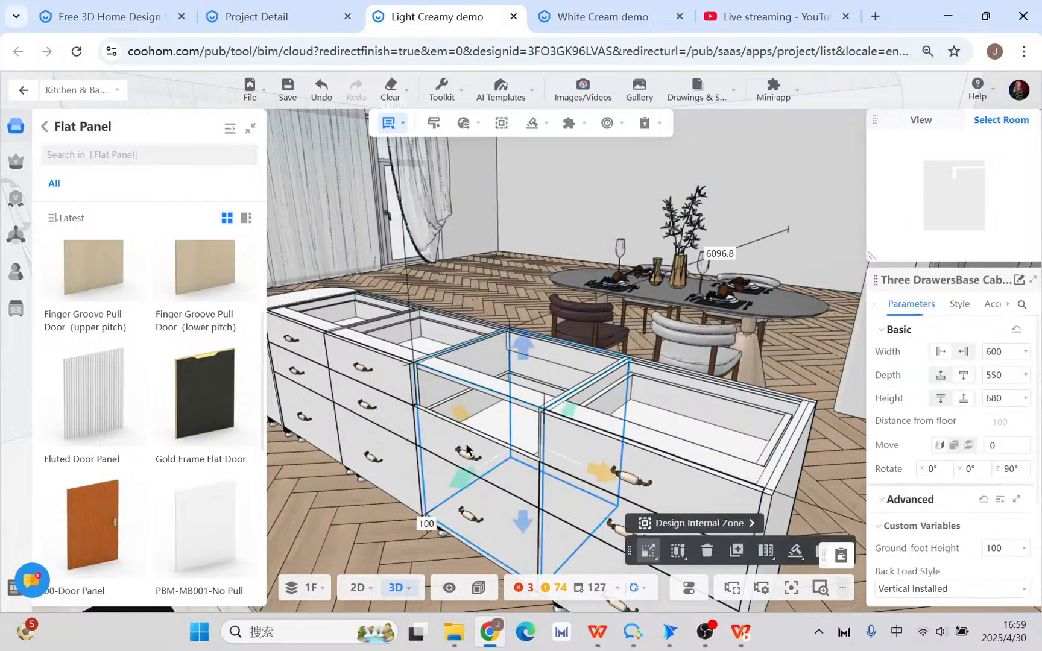
pyautogui.scroll(2, 199, 548)
pyautogui.scroll(-2, 204, 546)
pyautogui.scroll(3, 202, 543)
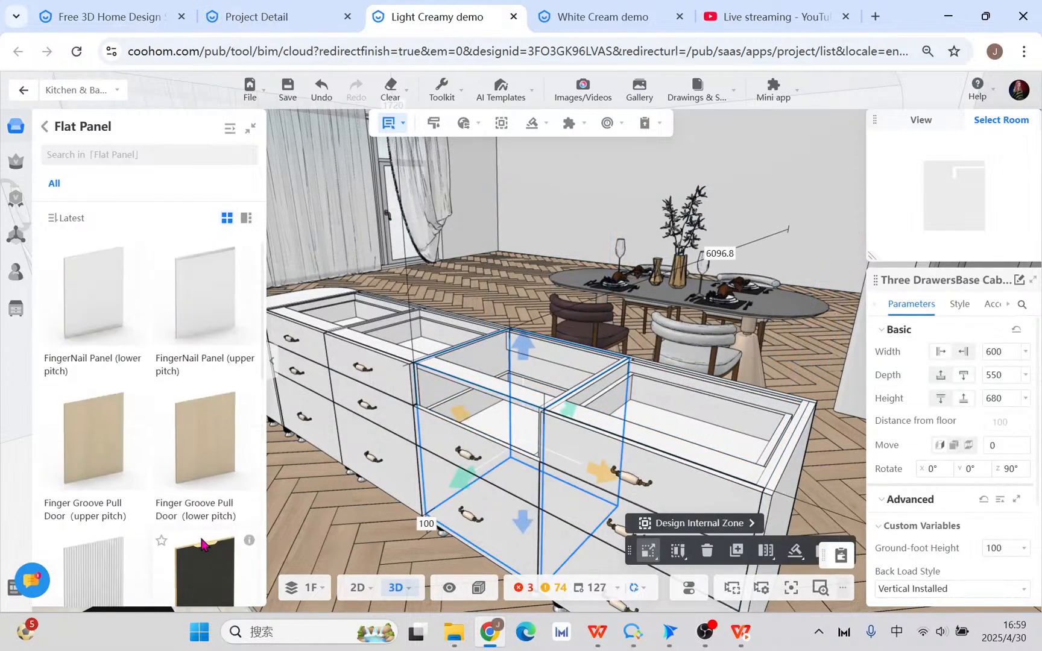
pyautogui.scroll(-4, 199, 389)
pyautogui.click(192, 480)
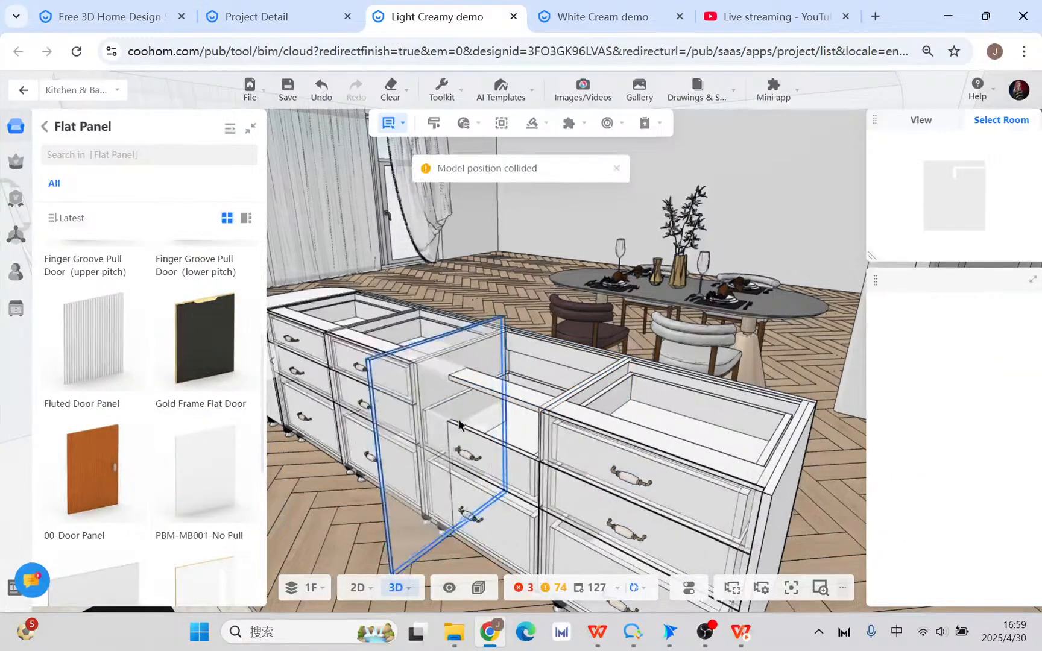
pyautogui.press('Escape')
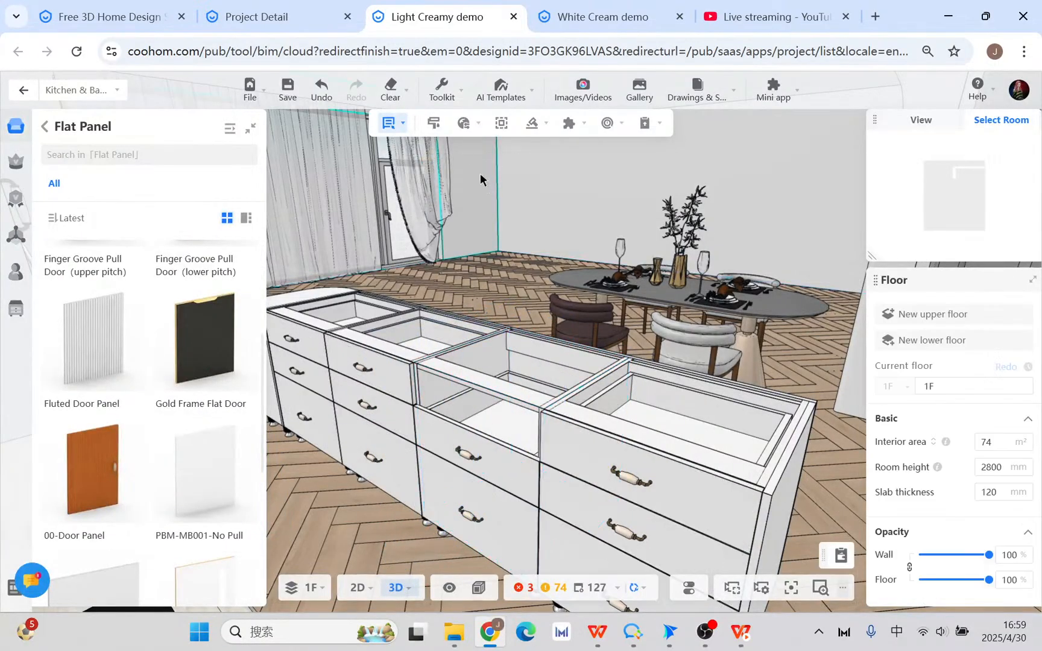
pyautogui.click(322, 89)
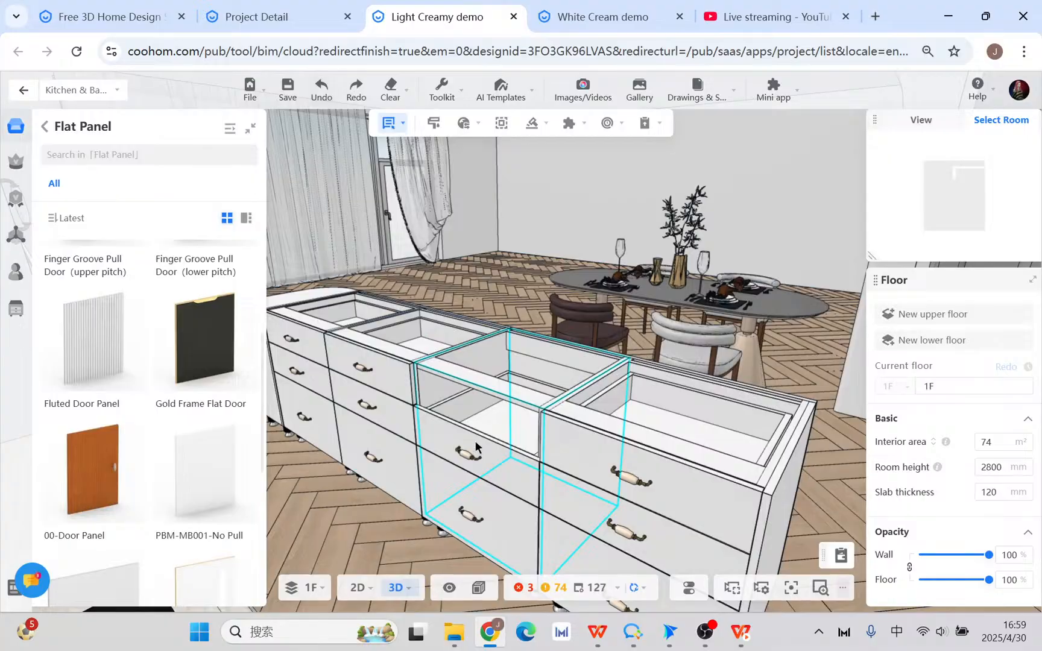
pyautogui.click(330, 95)
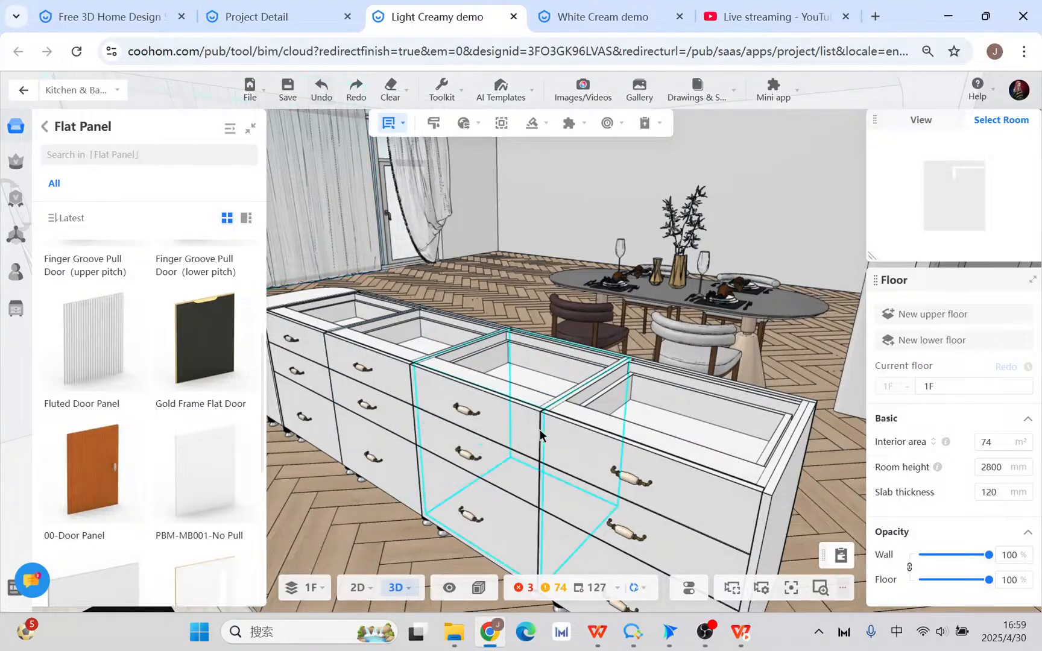
# - Using part selection, delete the bottom, back and left side panels of the copied cabinet's top drawer
pyautogui.click(489, 424)
pyautogui.click(489, 424)
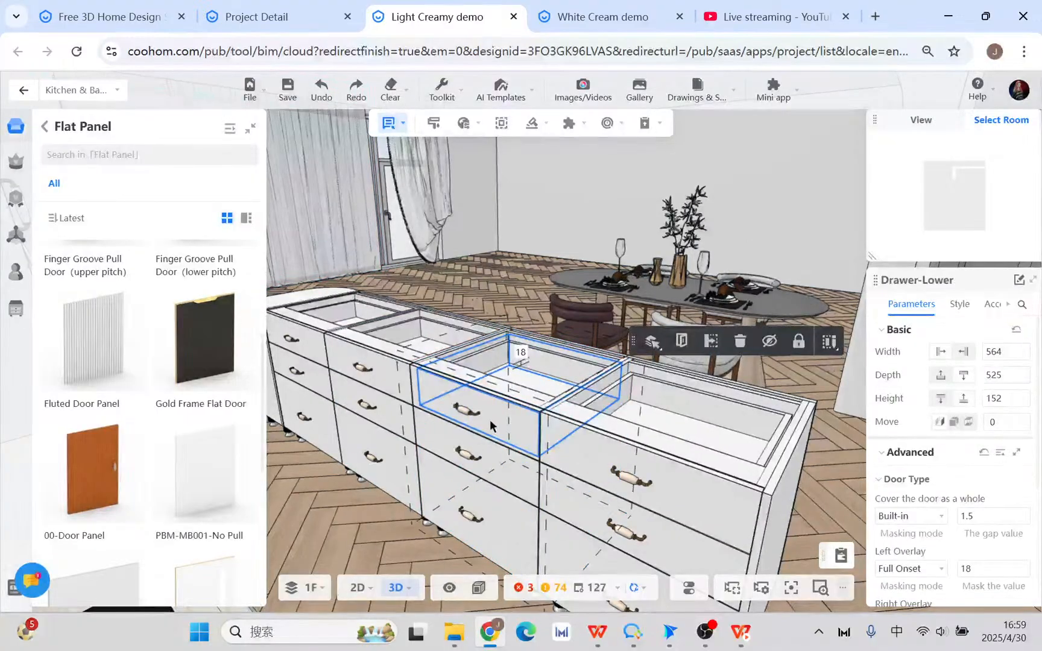
pyautogui.scroll(3, 500, 422)
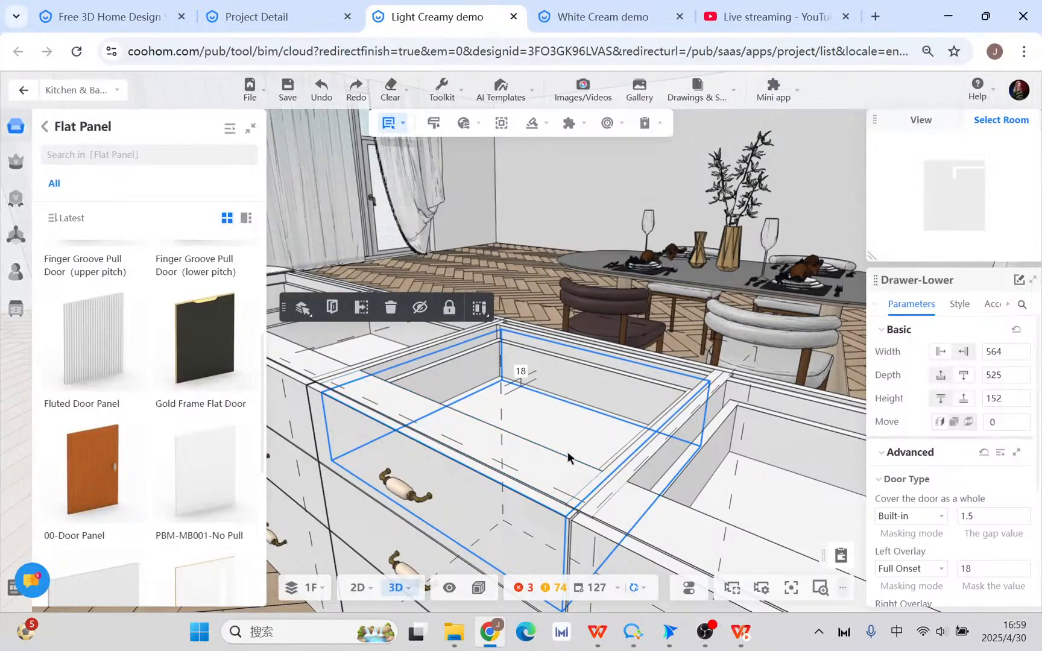
pyautogui.click(389, 123)
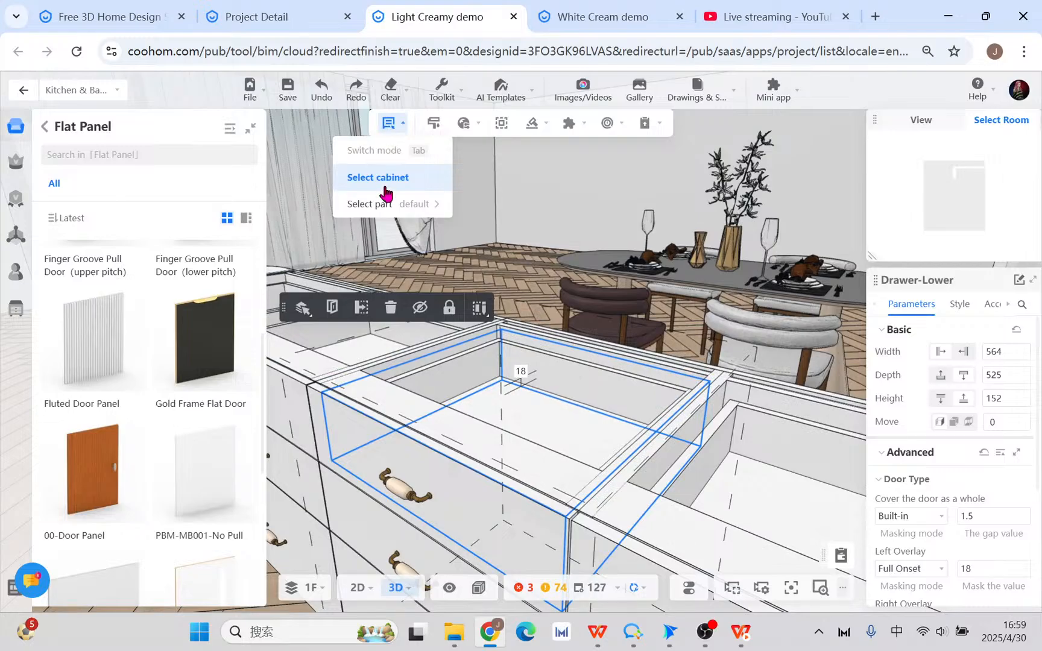
pyautogui.click(386, 209)
pyautogui.click(572, 420)
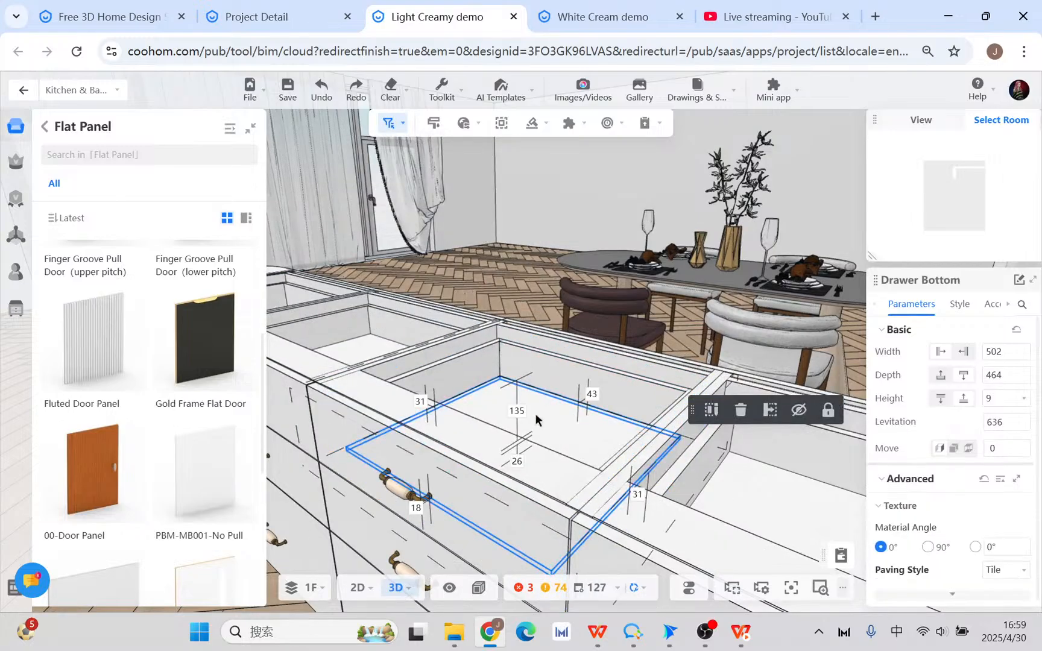
pyautogui.press('Delete')
pyautogui.click(627, 399)
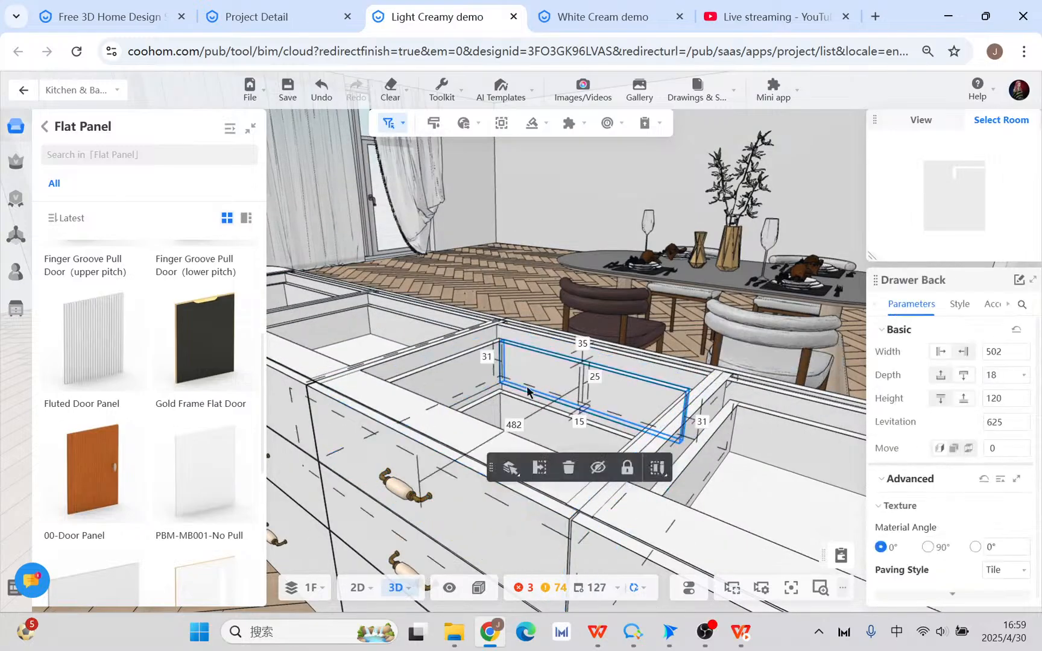
pyautogui.press('Delete')
pyautogui.click(481, 380)
pyautogui.press('Delete')
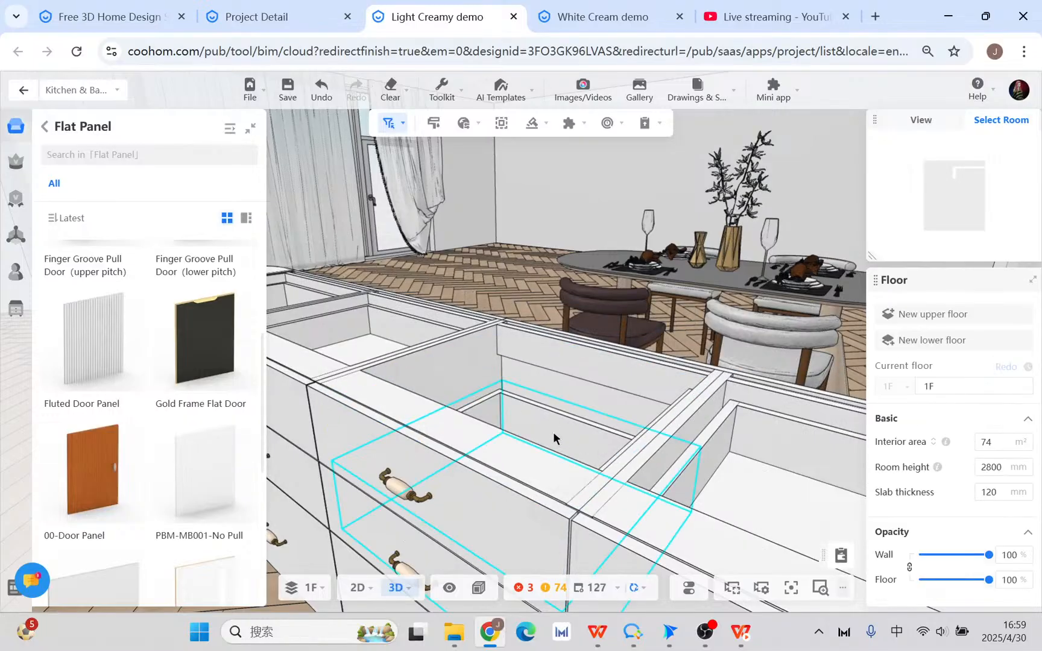
# - Delete the middle drawer's bottom panel and left side within the same cabinet
pyautogui.click(554, 435)
pyautogui.press('Delete')
pyautogui.click(477, 426)
pyautogui.click(489, 408)
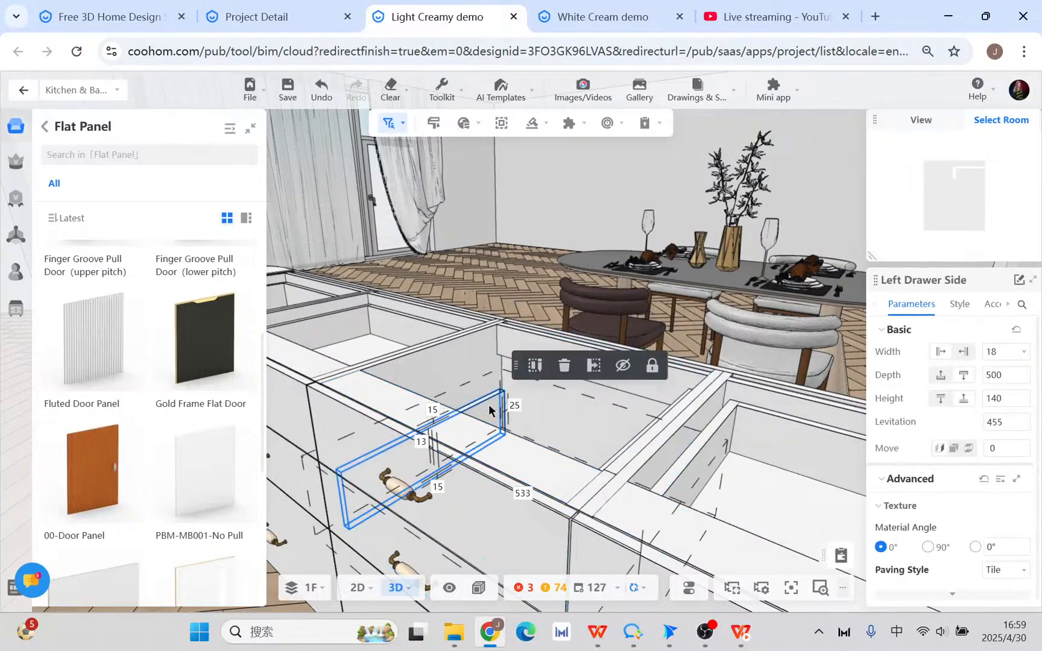
pyautogui.press('Delete')
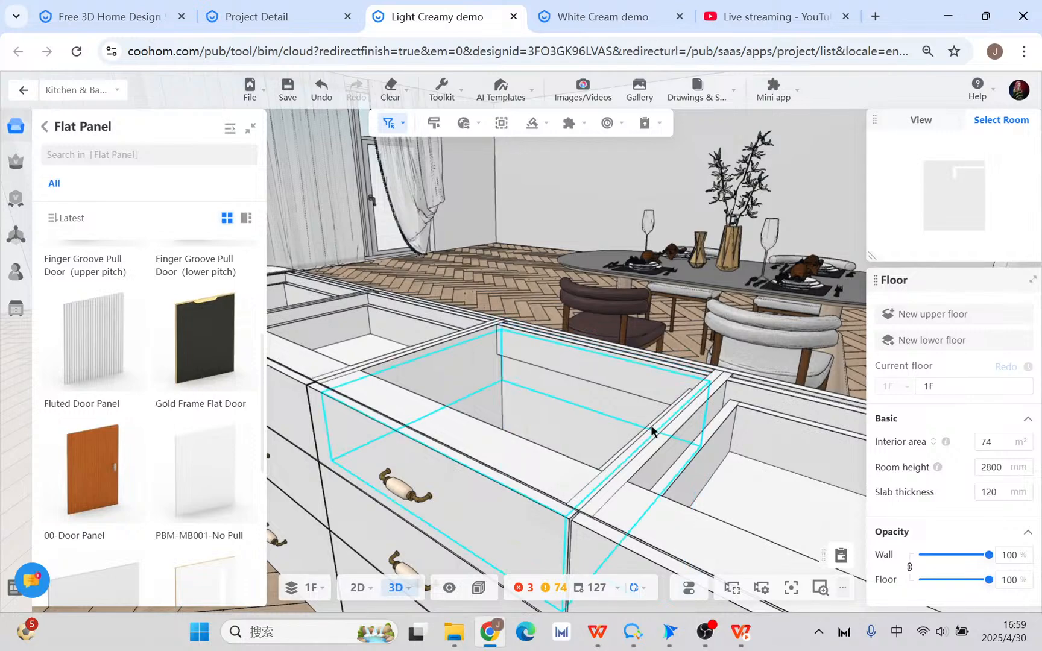
# - Delete the right side panels of the top and middle drawers and the last leftover inner panel, keeping the drawer fronts
pyautogui.moveTo(516, 264); pyautogui.dragTo(560, 300)
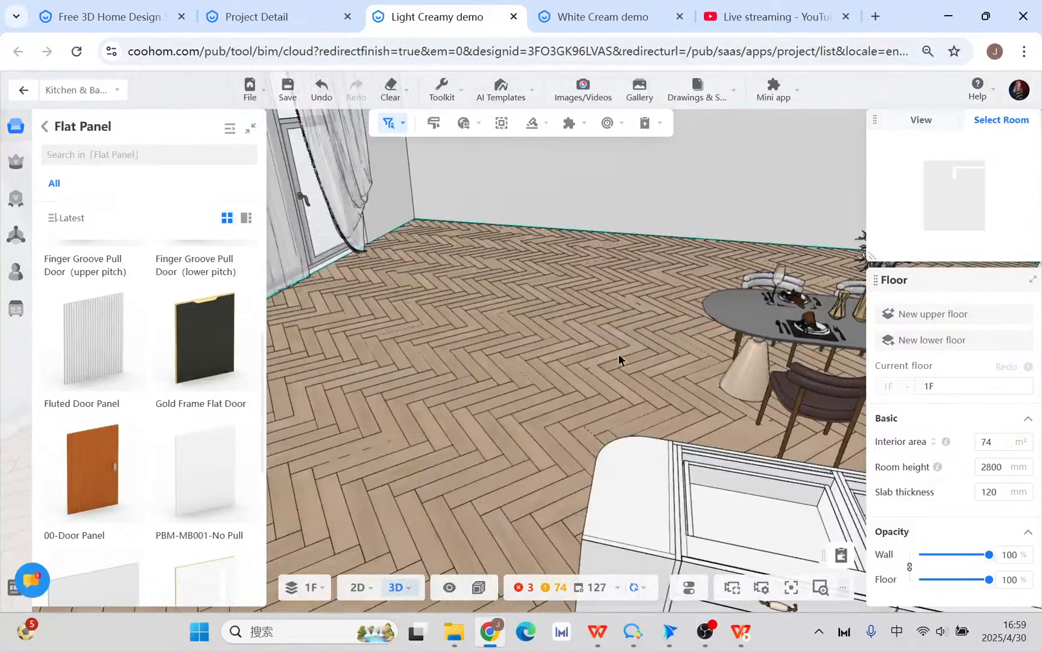
pyautogui.moveTo(619, 358); pyautogui.dragTo(459, 282)
pyautogui.scroll(-4, 480, 336)
pyautogui.scroll(2, 514, 400)
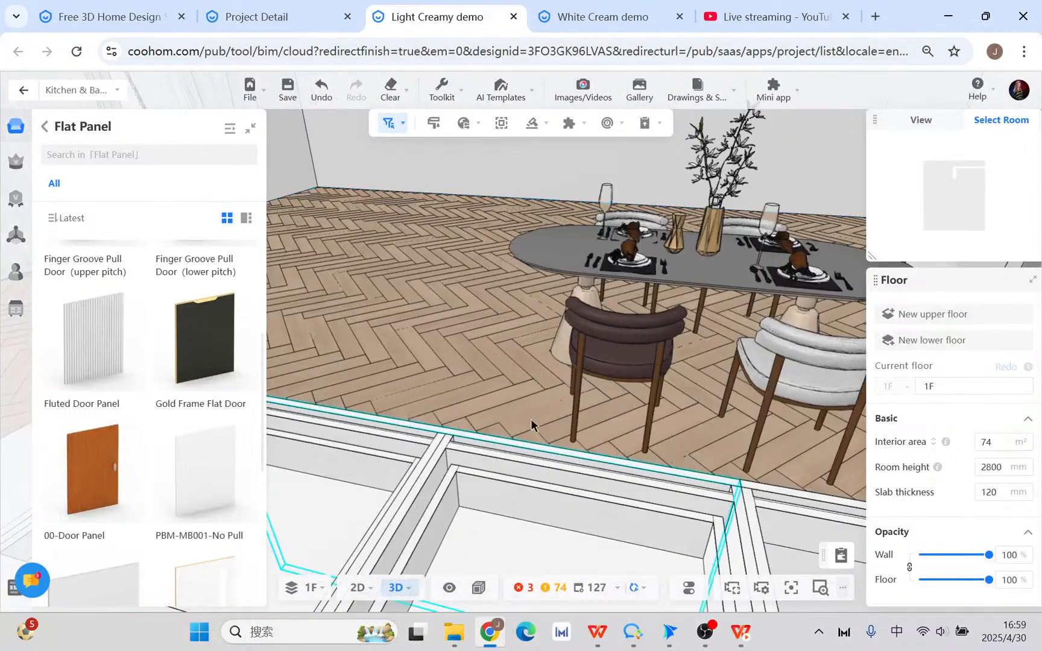
pyautogui.moveTo(533, 426); pyautogui.dragTo(480, 340)
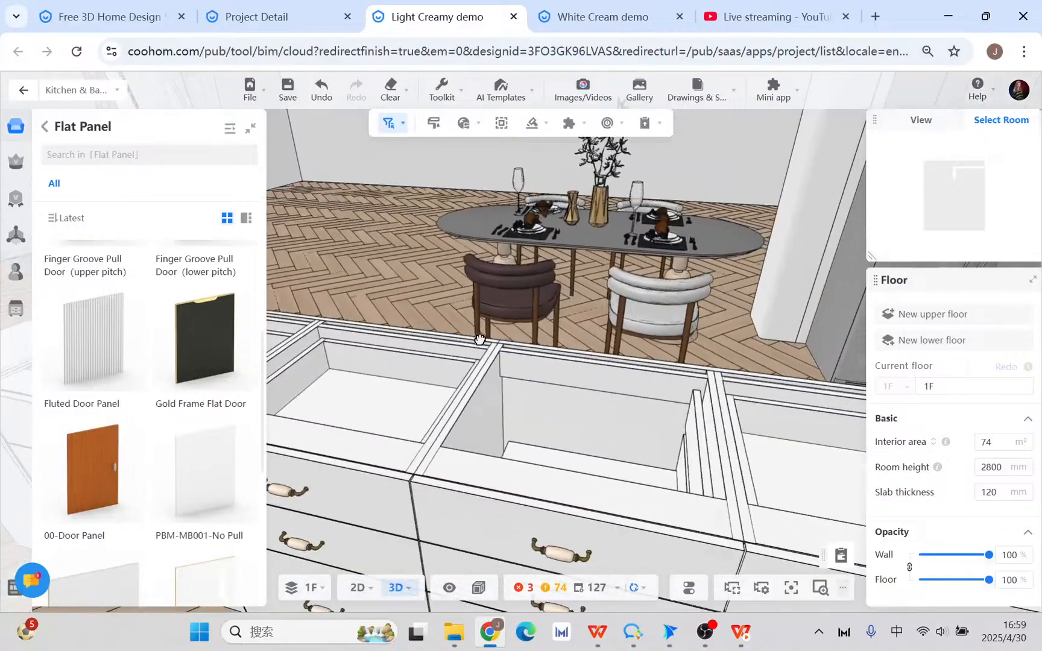
pyautogui.doubleClick(694, 442)
pyautogui.press('Delete')
pyautogui.click(687, 466)
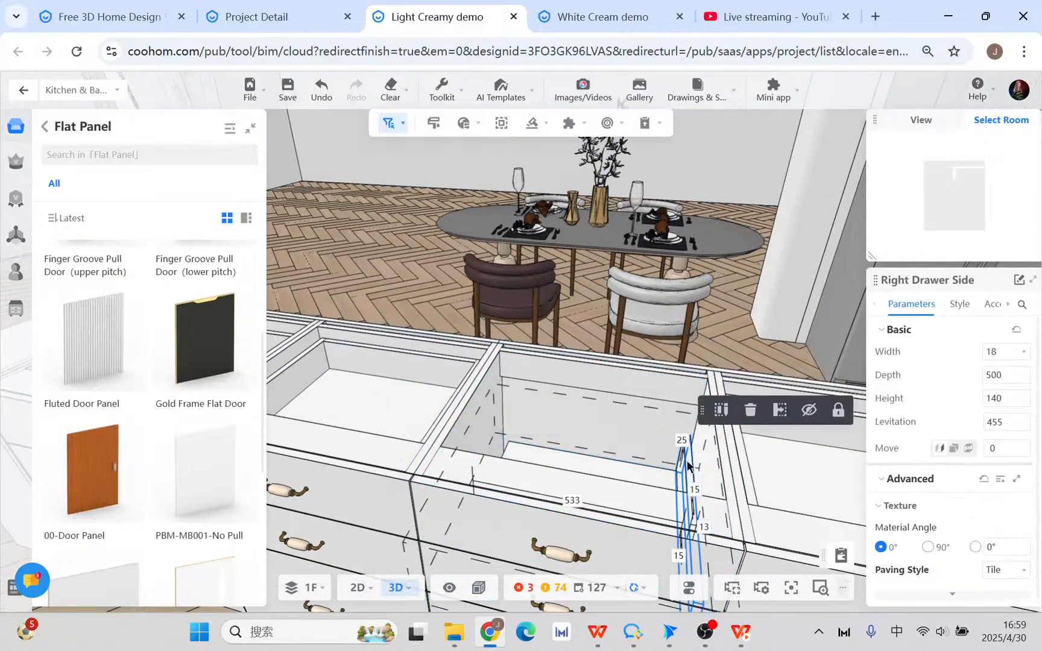
pyautogui.press('Delete')
pyautogui.click(656, 482)
pyautogui.press('Delete')
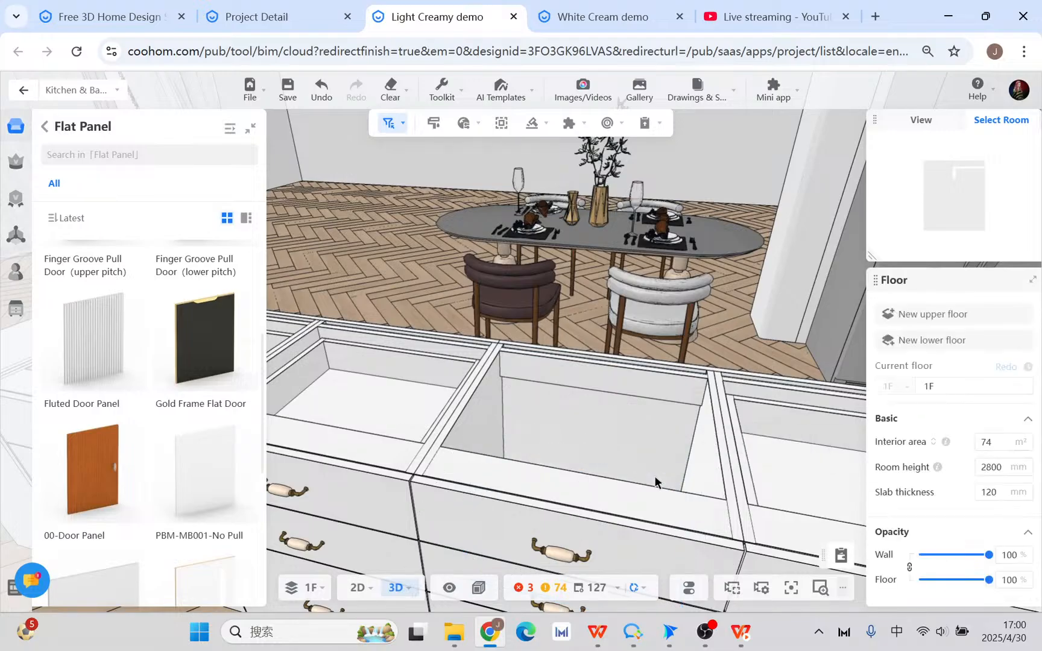
# - Test the opening of the top drawer front on the reworked island cabinet and close it again
pyautogui.moveTo(453, 414); pyautogui.dragTo(454, 276)
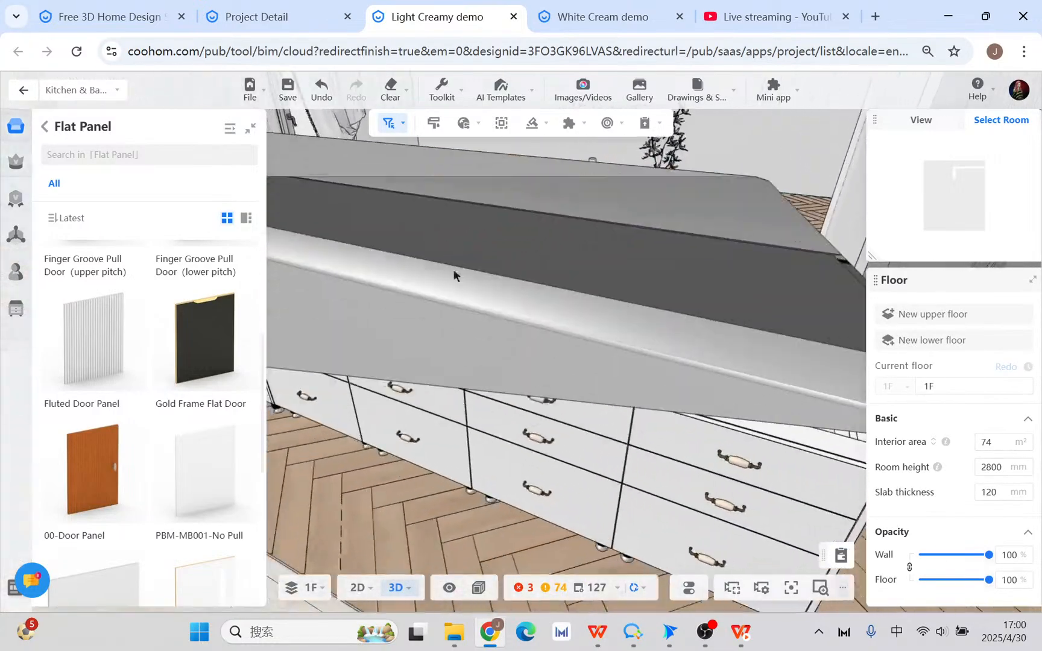
pyautogui.scroll(2, 545, 476)
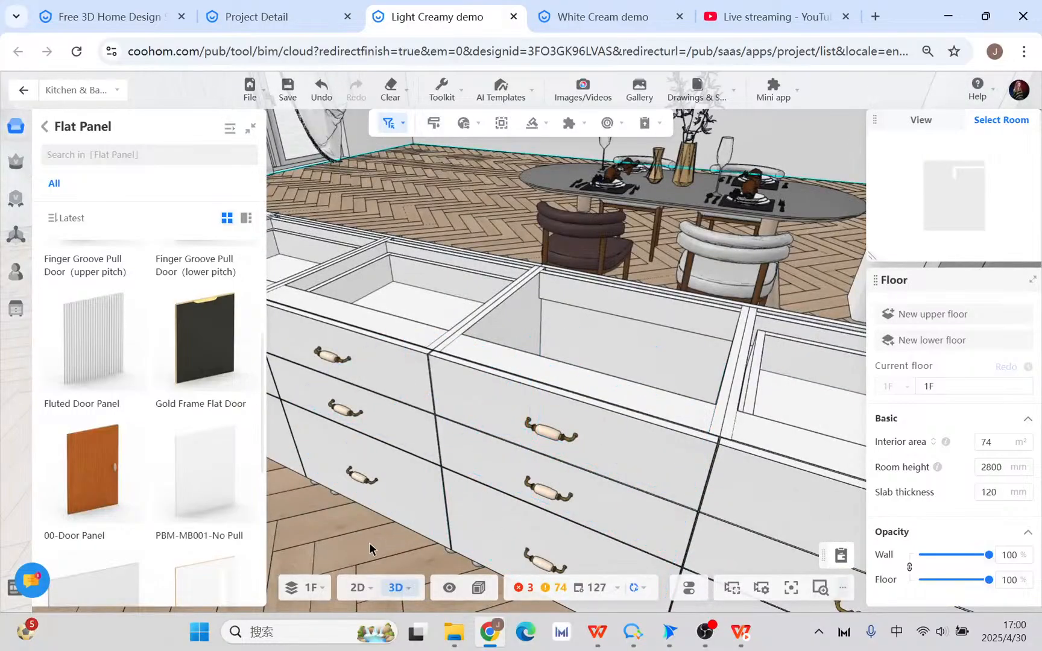
pyautogui.moveTo(370, 546); pyautogui.dragTo(362, 546)
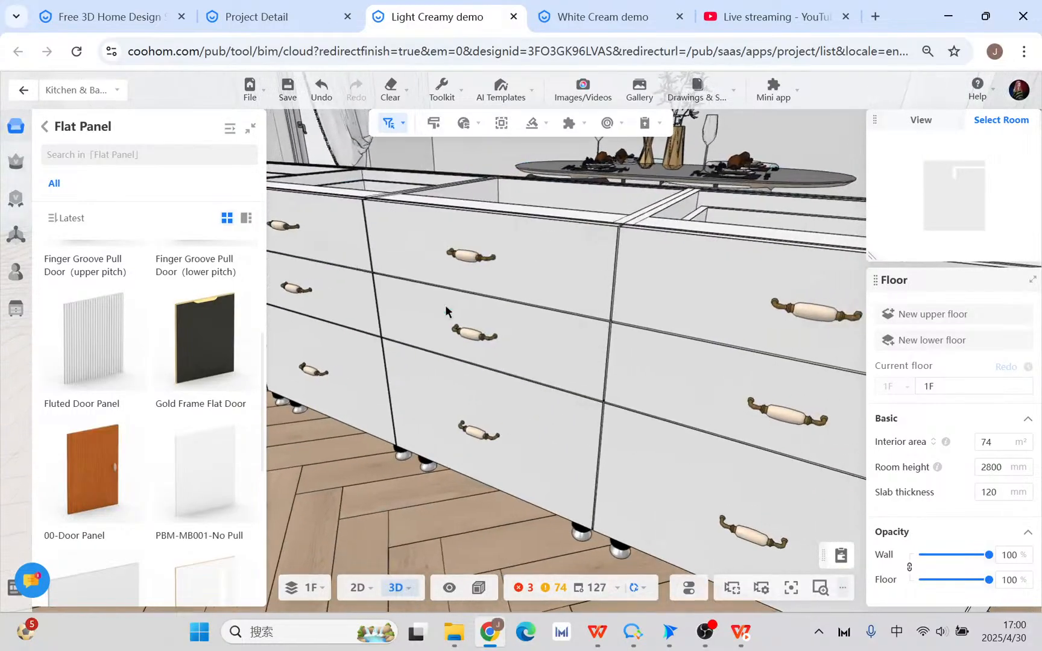
pyautogui.moveTo(483, 386); pyautogui.dragTo(384, 513)
pyautogui.moveTo(488, 398); pyautogui.dragTo(496, 224, button='right')
pyautogui.click(471, 375)
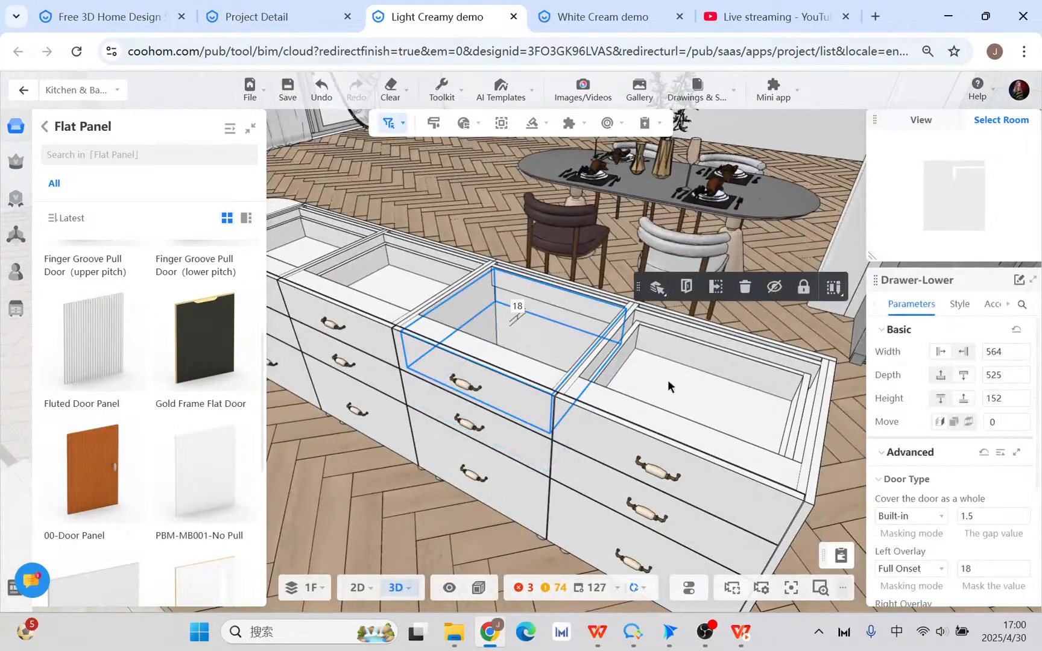
pyautogui.click(687, 287)
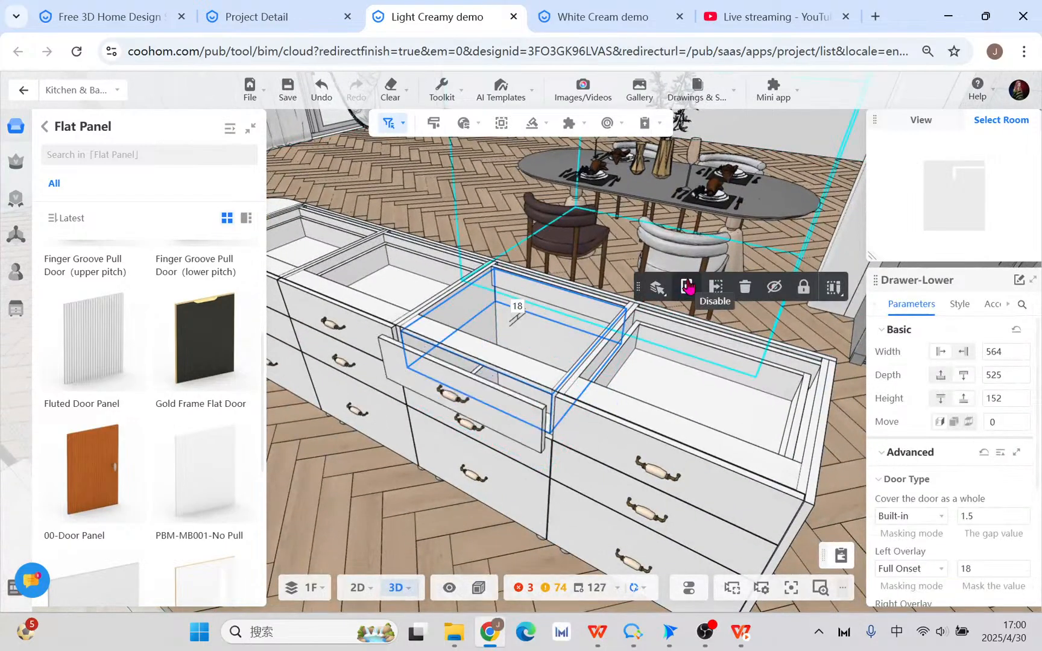
pyautogui.click(715, 288)
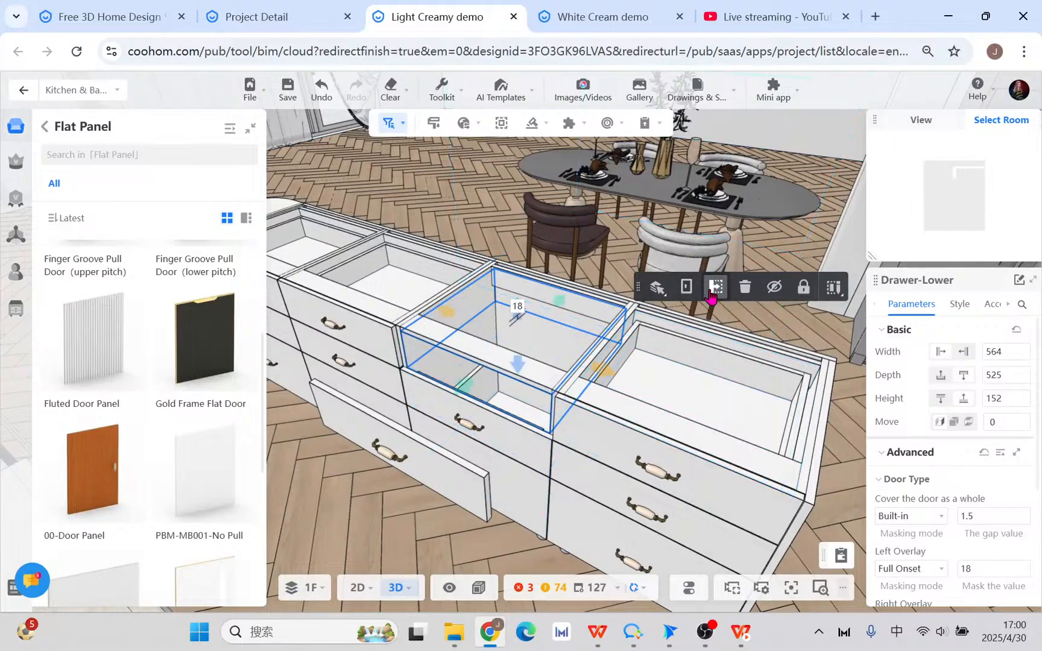
pyautogui.click(687, 289)
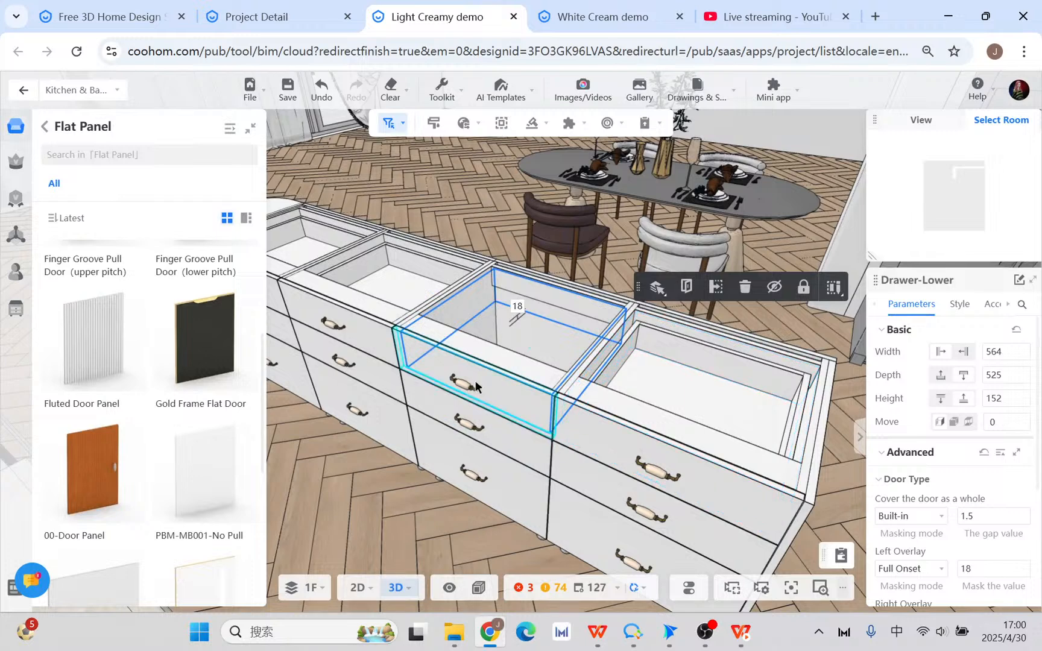
# - Check the open direction setting of the reworked cabinet's top and middle drawer fronts
pyautogui.click(509, 392)
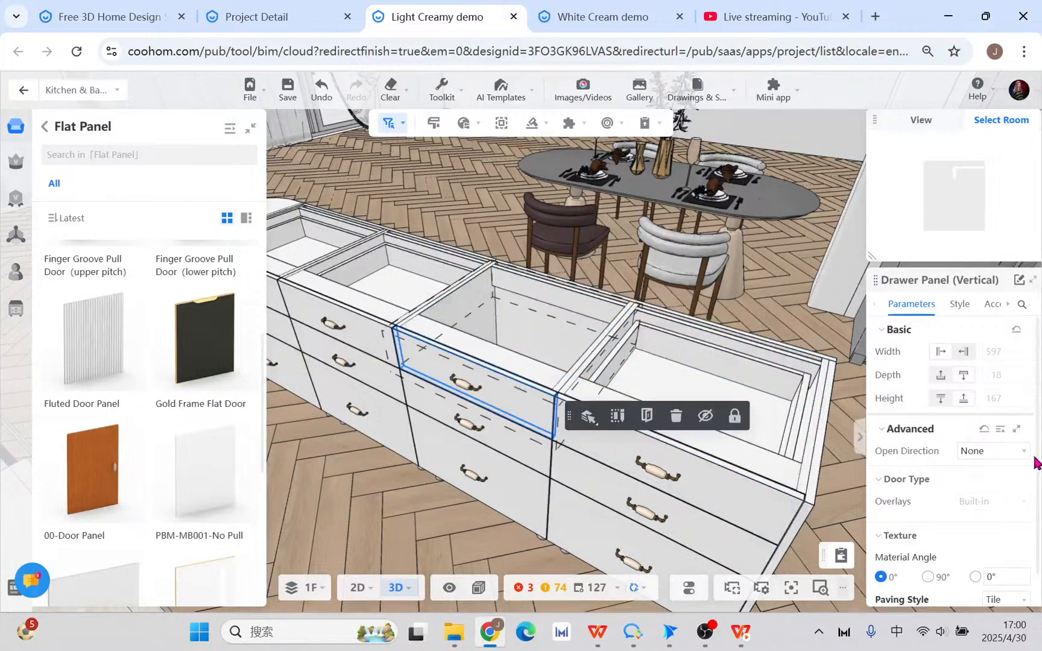
pyautogui.click(987, 542)
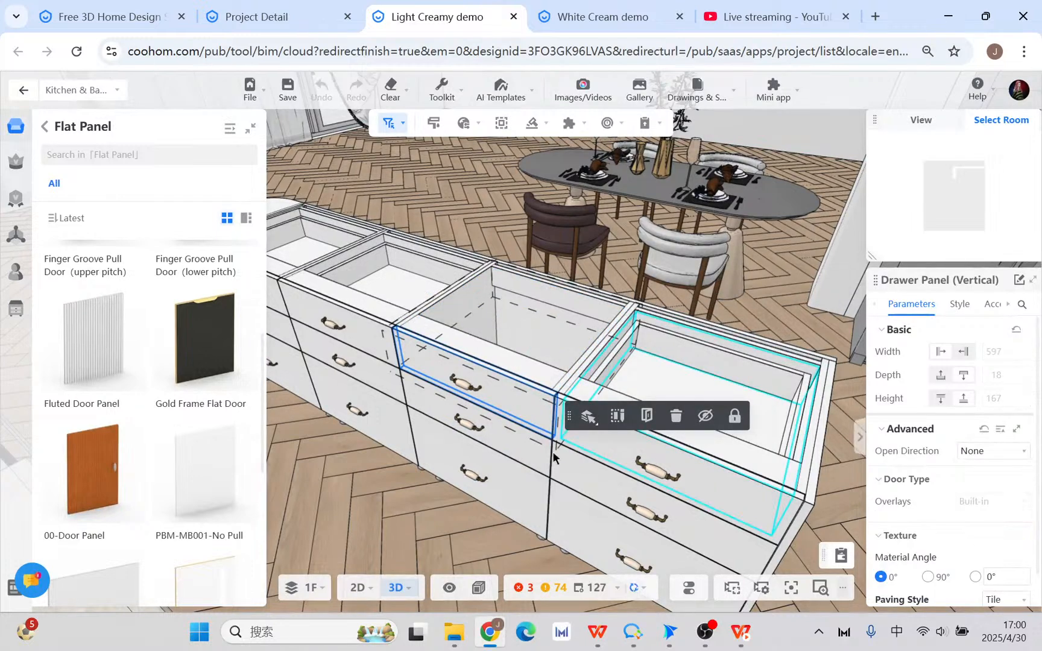
pyautogui.click(532, 445)
pyautogui.click(530, 445)
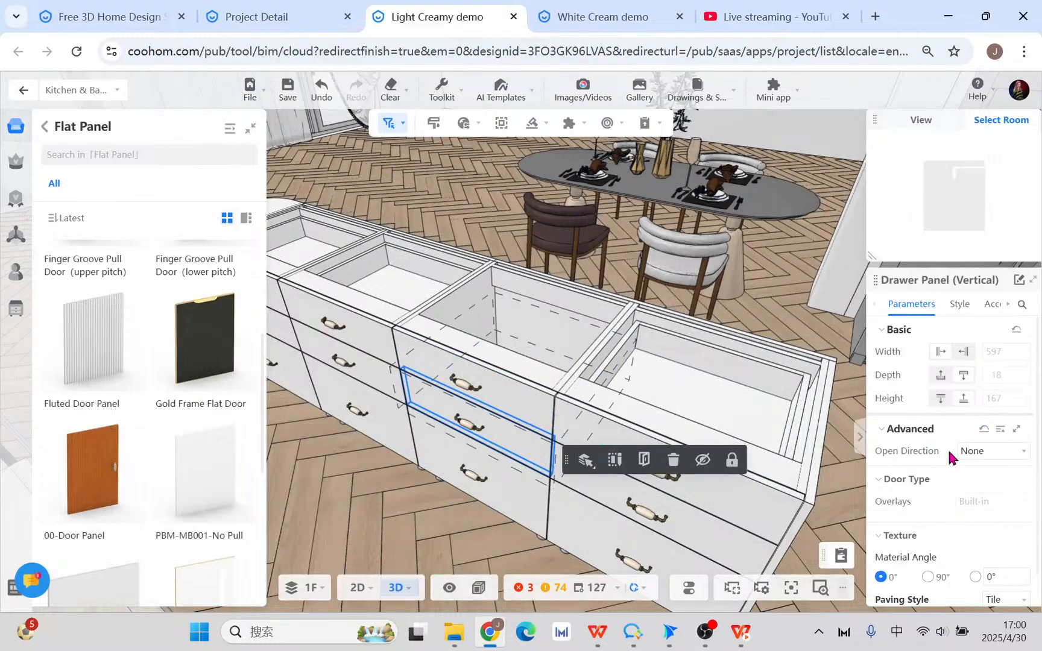
pyautogui.click(556, 354)
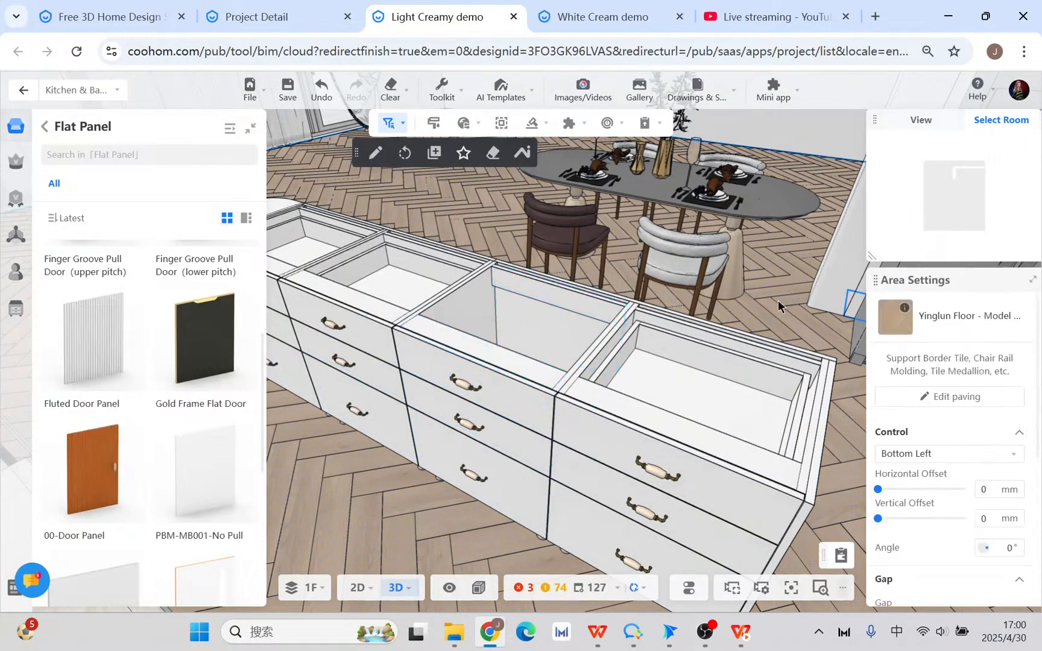
# - Start generating a sink for the emptied island drawer cabinet and browse the public sink styles
pyautogui.moveTo(778, 299); pyautogui.dragTo(782, 363, button='right')
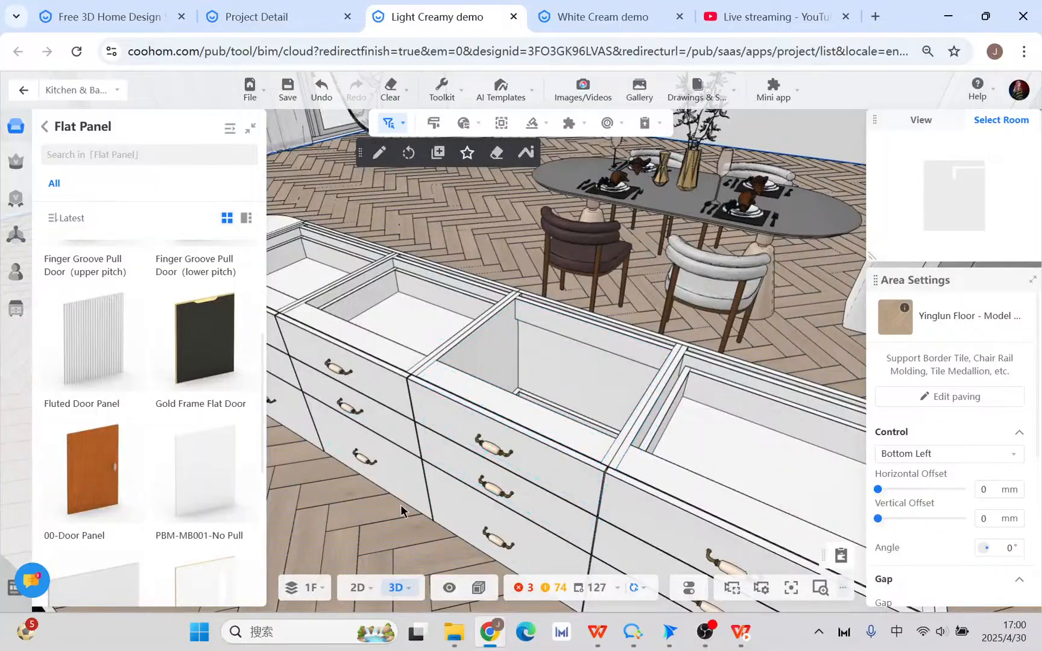
pyautogui.moveTo(378, 537); pyautogui.dragTo(531, 531)
pyautogui.click(534, 124)
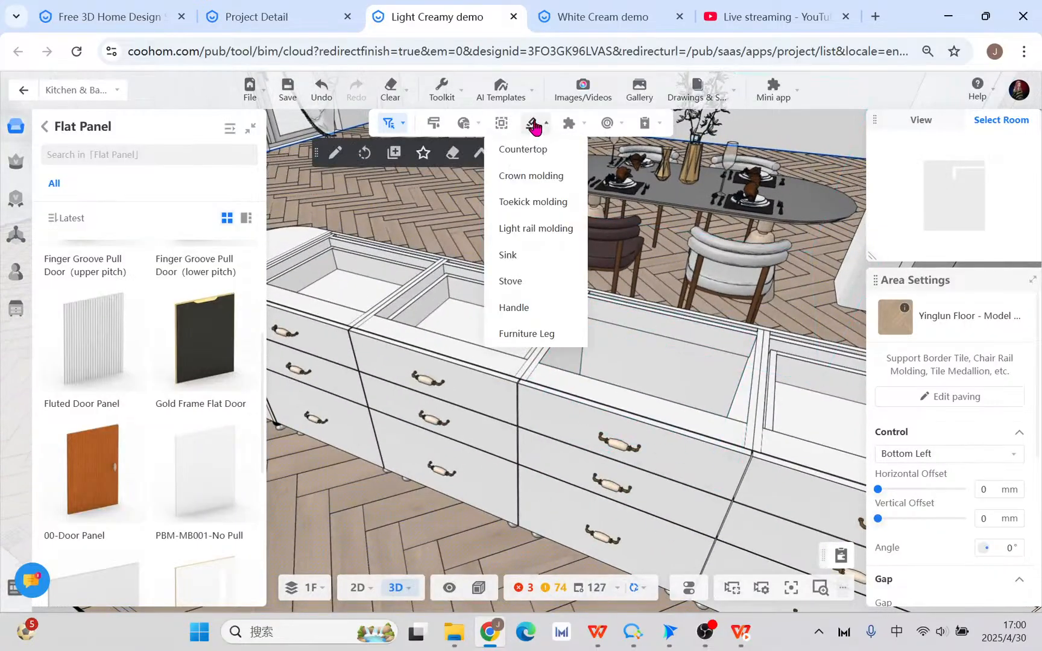
pyautogui.click(522, 258)
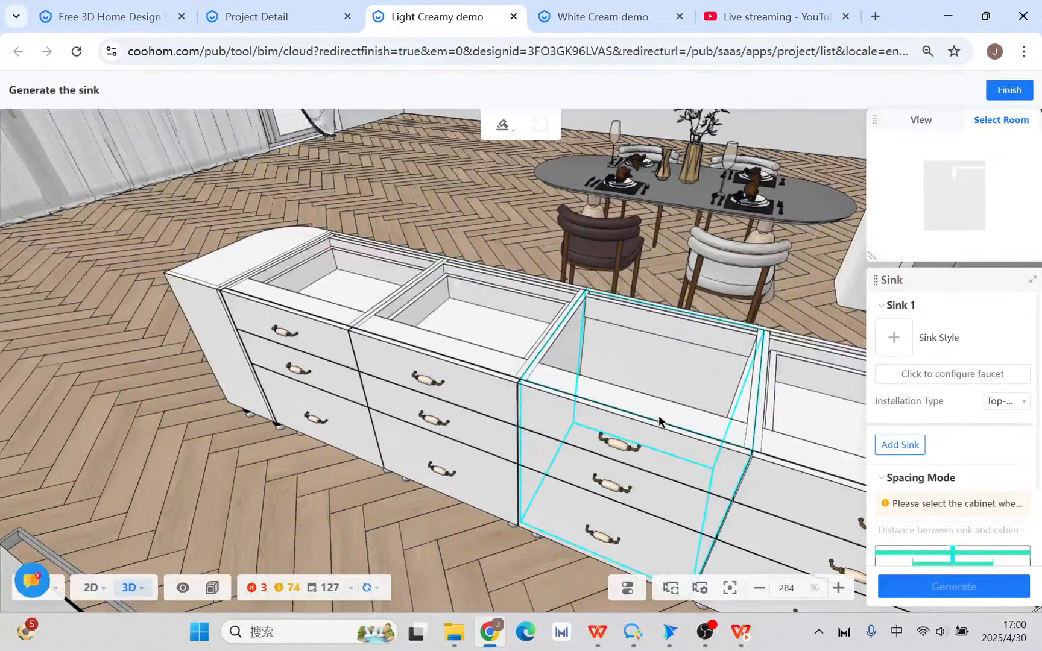
pyautogui.click(904, 339)
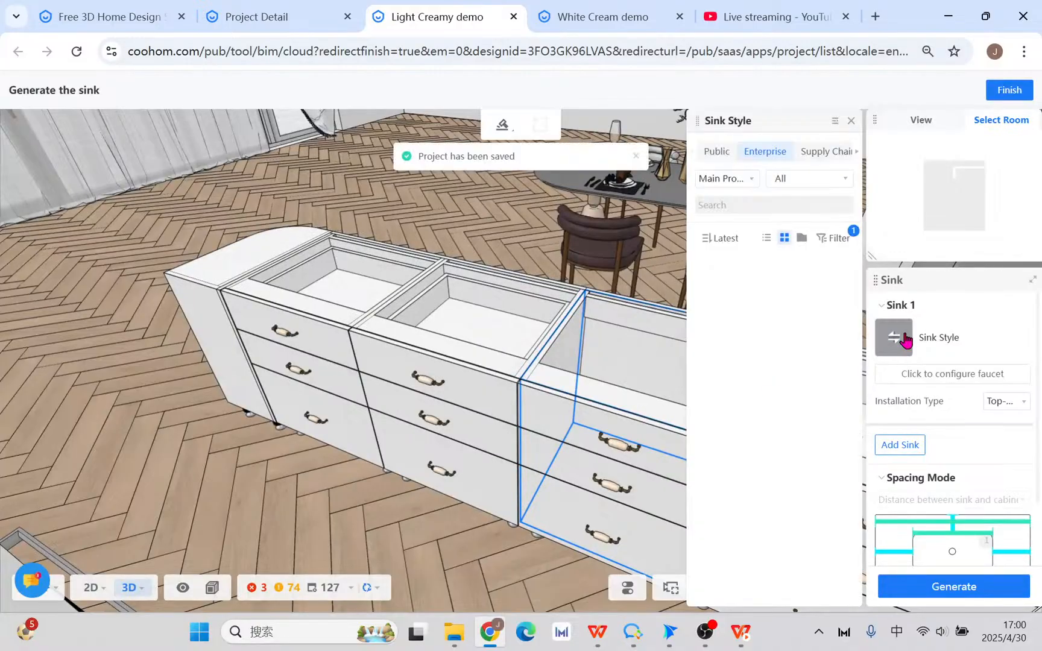
pyautogui.click(718, 151)
# - Choose a Moen Kitchen Sink style sized 500 by 450 mm, generate it in the selected cabinet, and finish
pyautogui.scroll(-5, 803, 437)
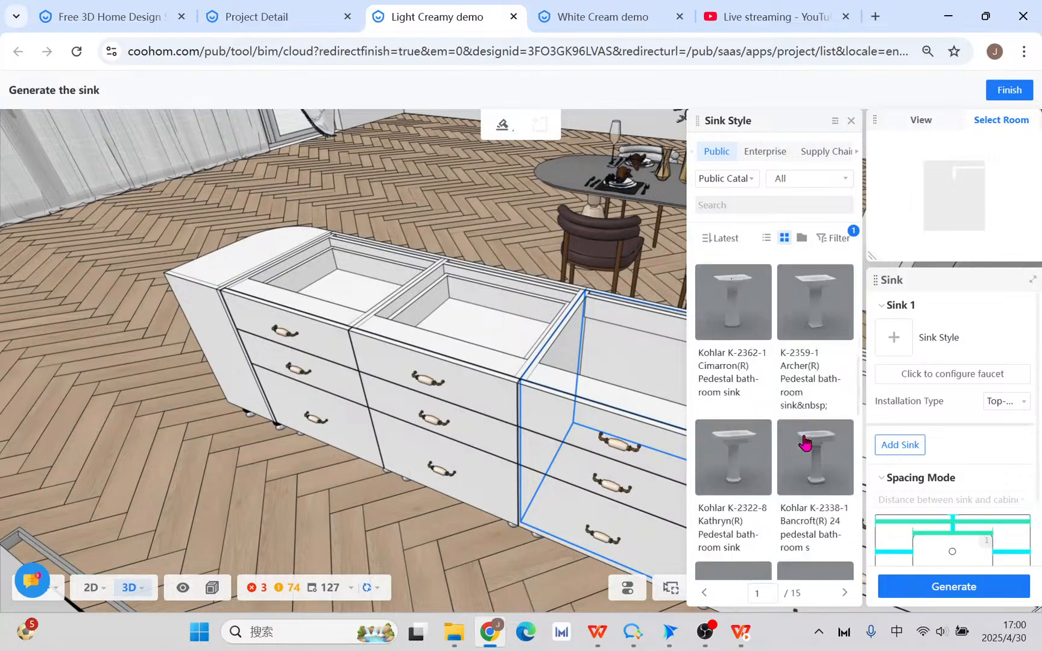
pyautogui.scroll(-15, 804, 442)
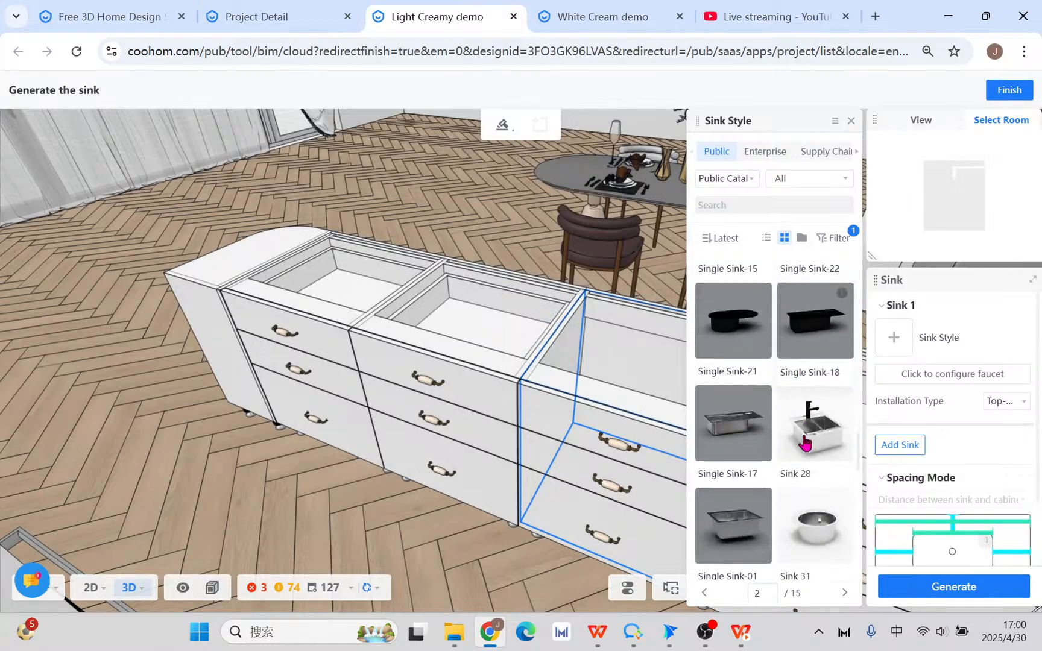
pyautogui.scroll(-8, 806, 442)
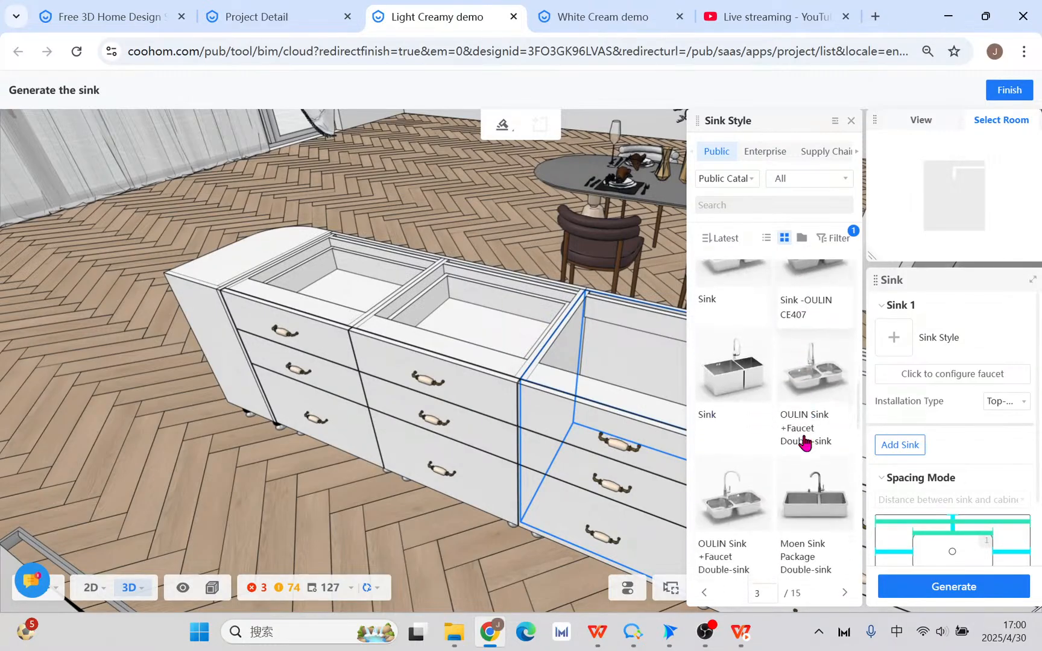
pyautogui.scroll(-3, 806, 442)
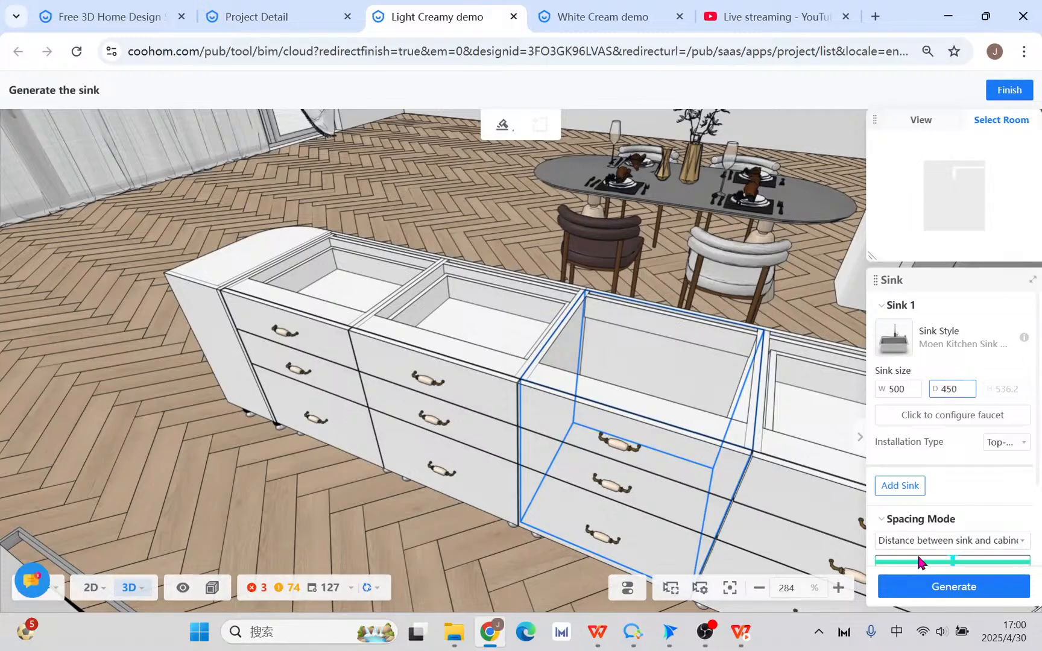
pyautogui.click(938, 594)
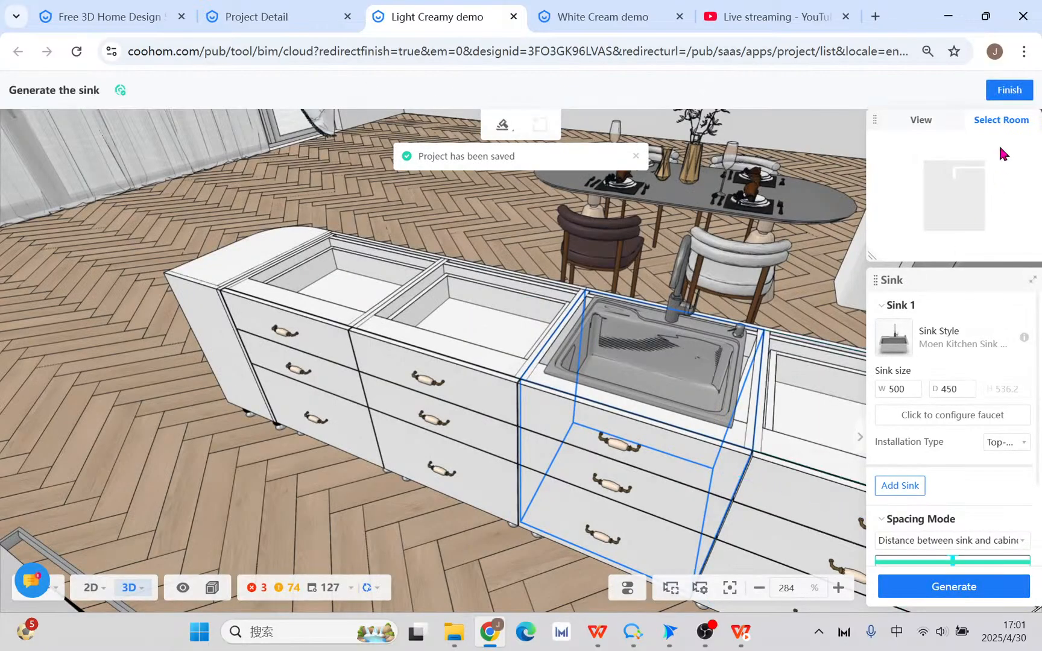
pyautogui.click(1009, 90)
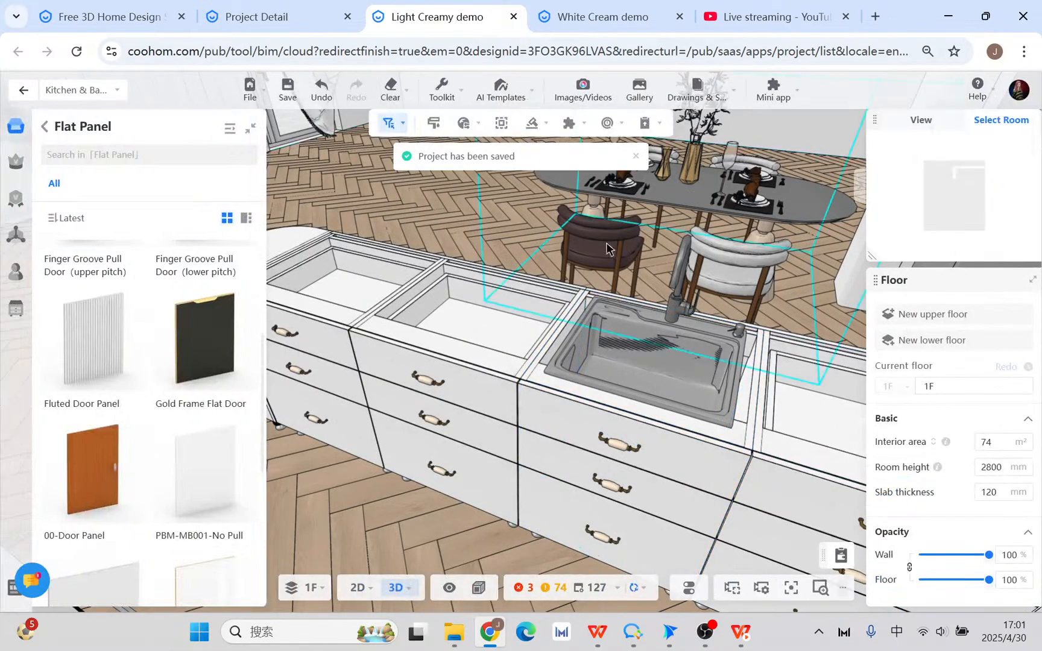
# - Start creating a countertop and limit its selection to the island's cabinets, including the sink cabinet and rounded end shelf unit
pyautogui.moveTo(503, 244); pyautogui.dragTo(466, 276, button='right')
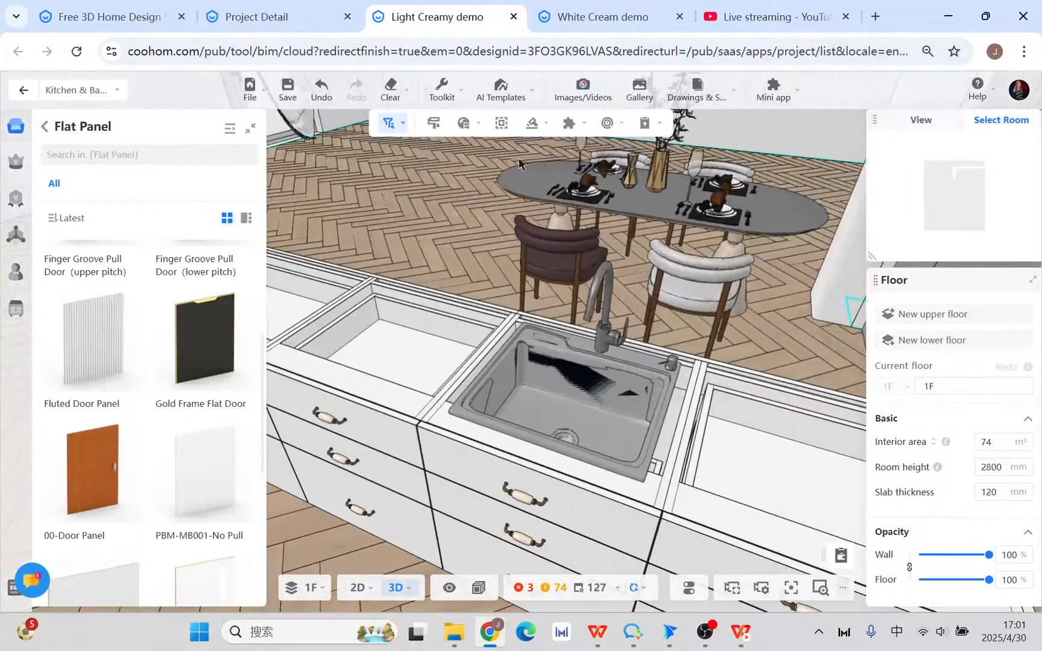
pyautogui.click(532, 124)
pyautogui.click(512, 149)
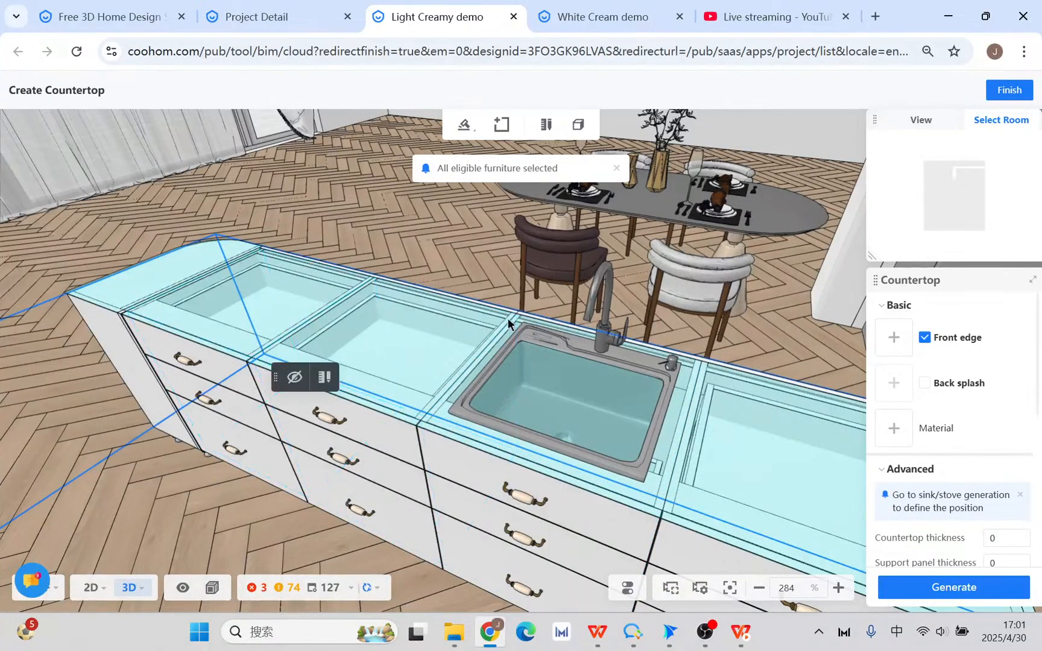
pyautogui.click(415, 239)
pyautogui.moveTo(415, 240); pyautogui.dragTo(458, 439)
pyautogui.click(690, 374)
pyautogui.click(644, 296)
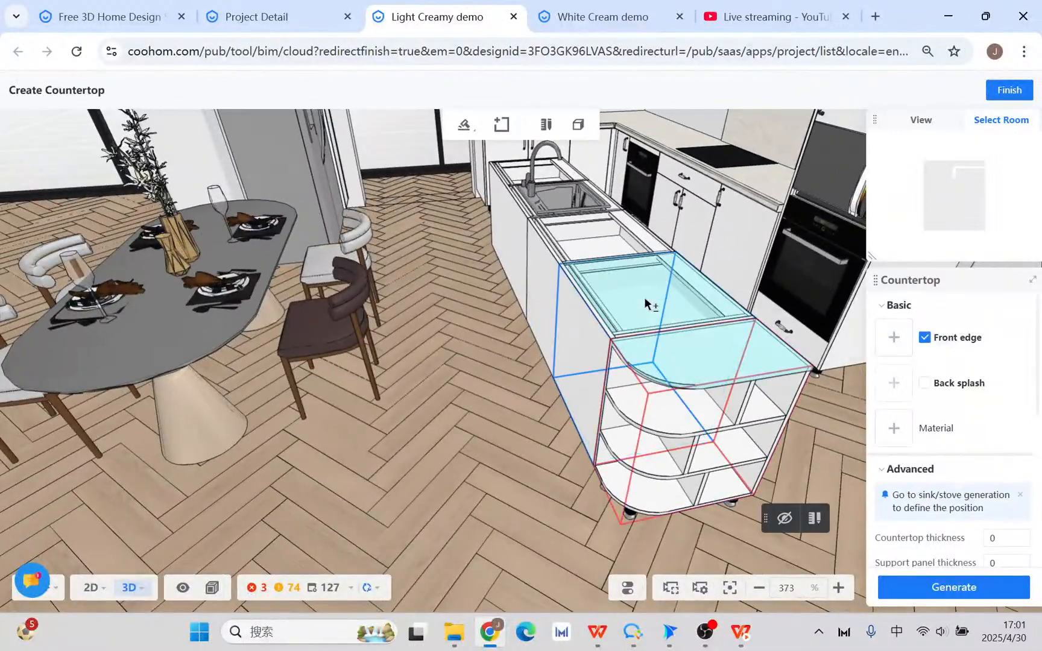
pyautogui.click(595, 246)
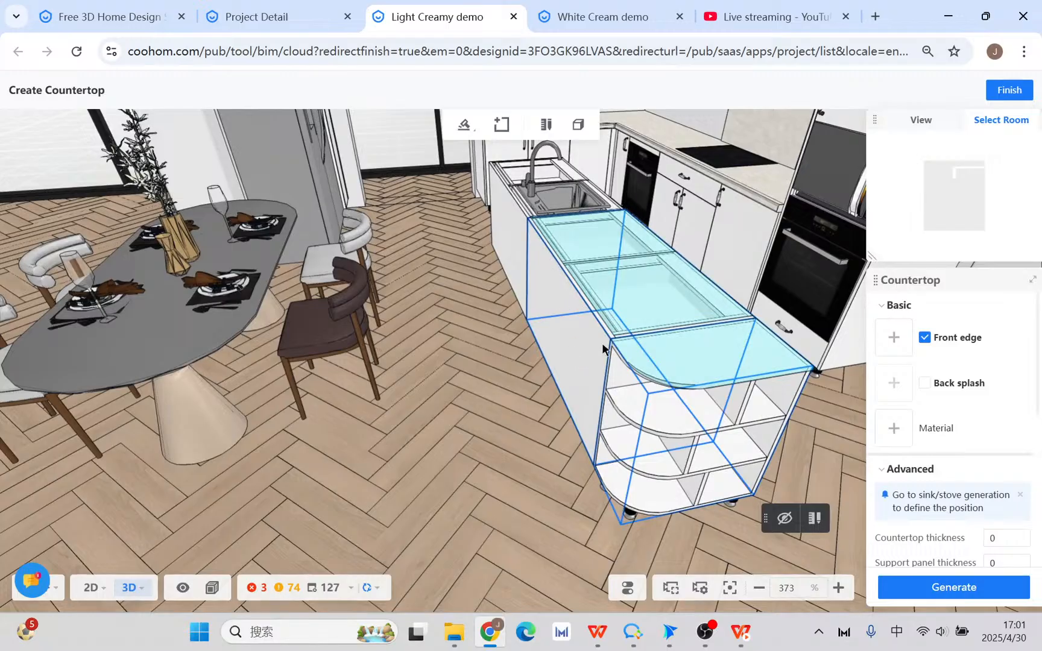
pyautogui.click(606, 327)
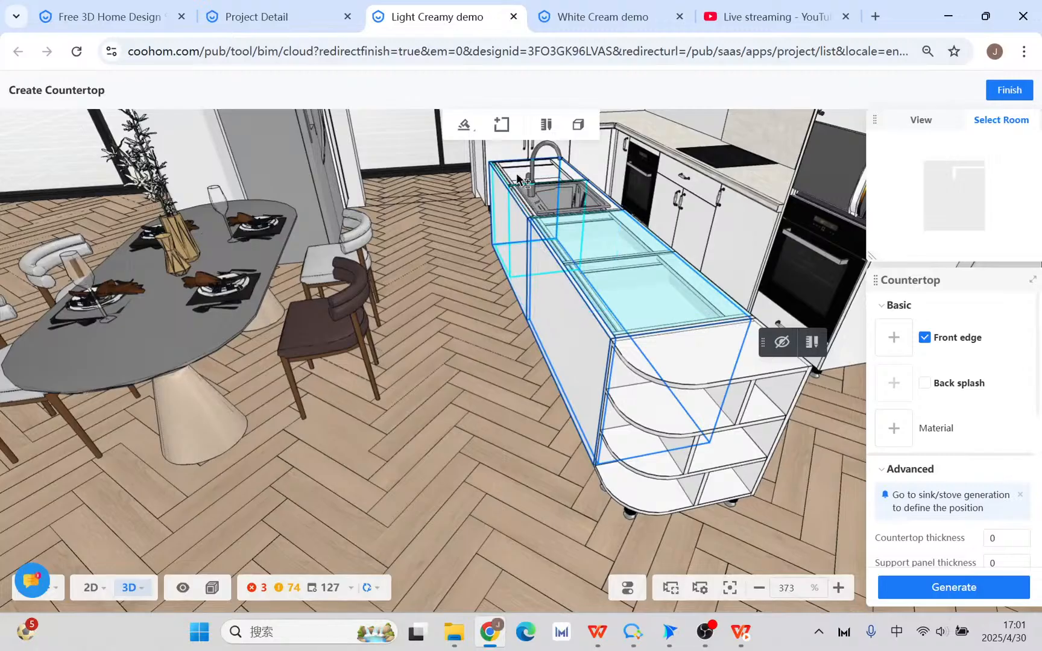
pyautogui.click(681, 361)
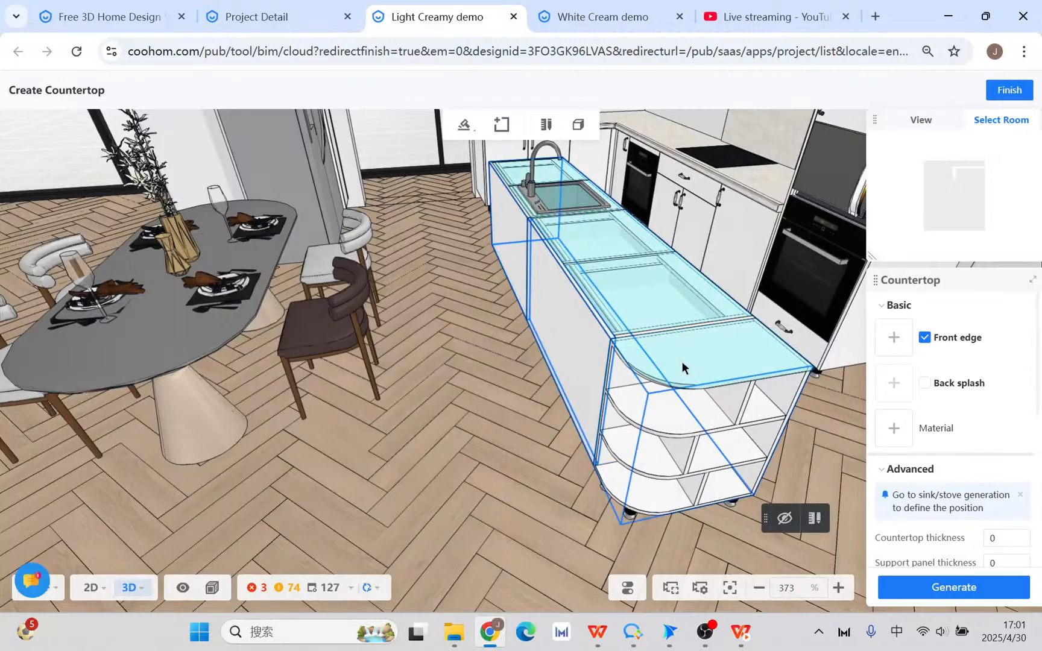
# - Examine the countertop outline over the island with and without the rounded end shelf, keeping that unit selected
pyautogui.click(676, 333)
pyautogui.scroll(1, 721, 344)
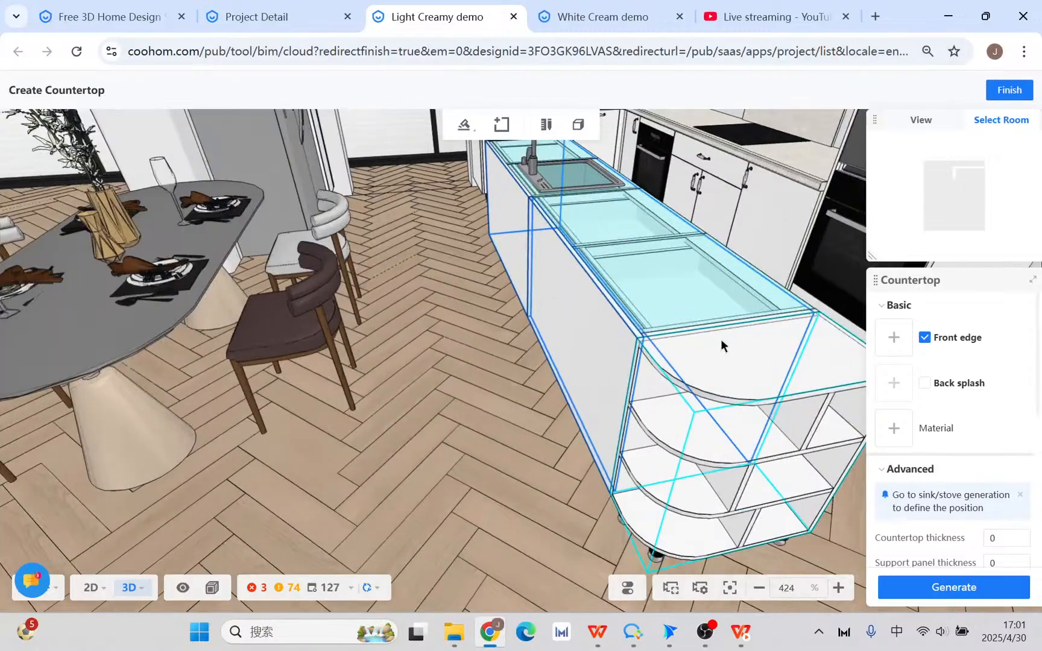
pyautogui.moveTo(689, 370); pyautogui.dragTo(519, 459)
pyautogui.scroll(2, 531, 457)
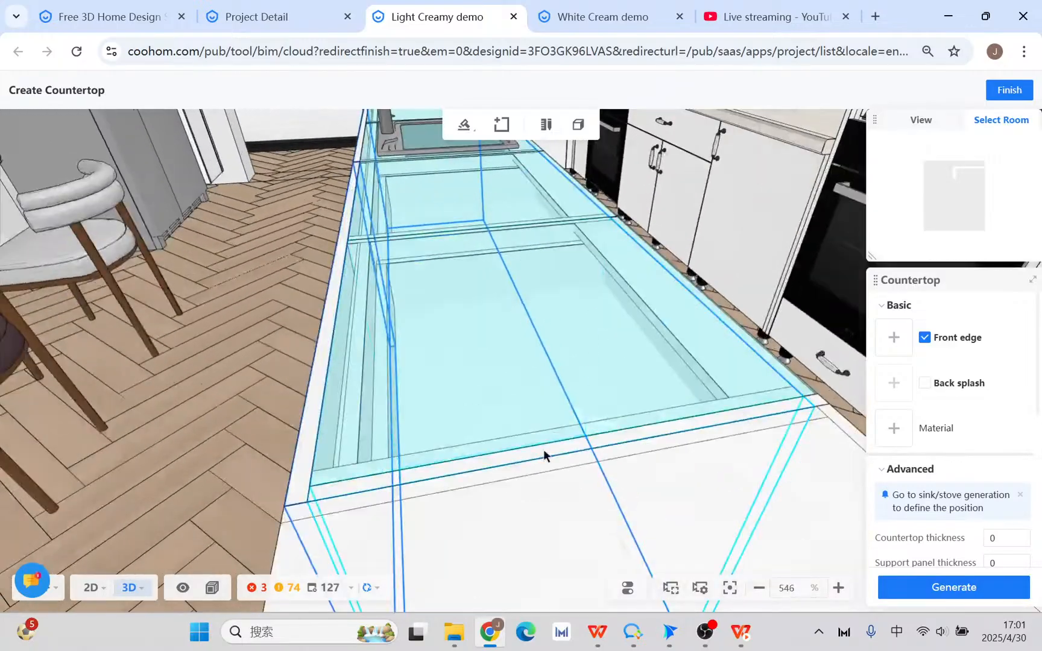
pyautogui.scroll(-2, 568, 502)
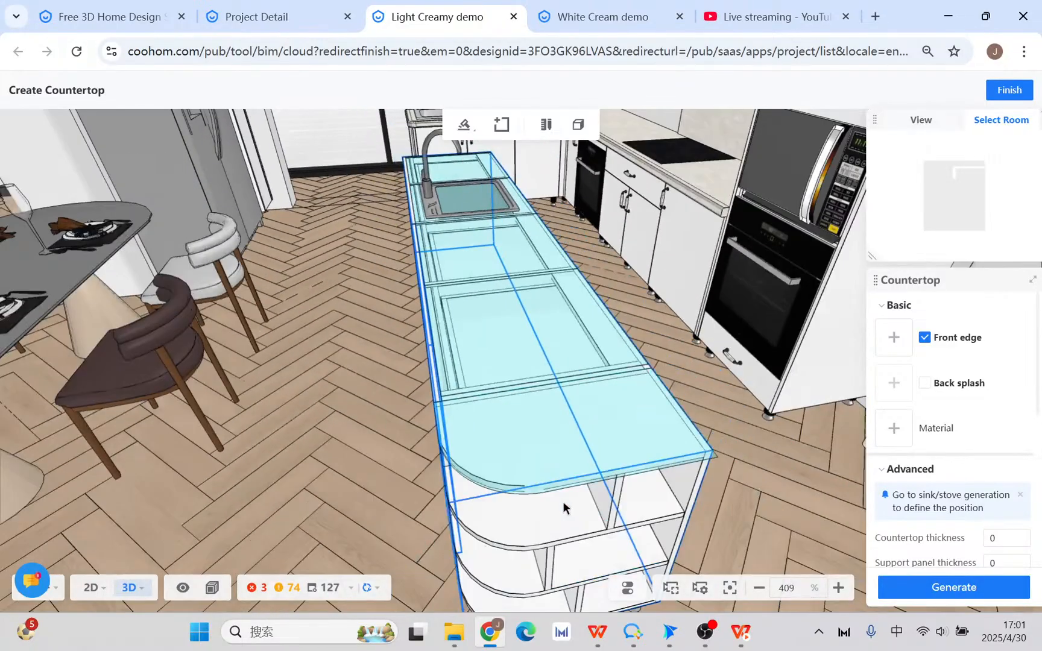
pyautogui.scroll(2, 433, 385)
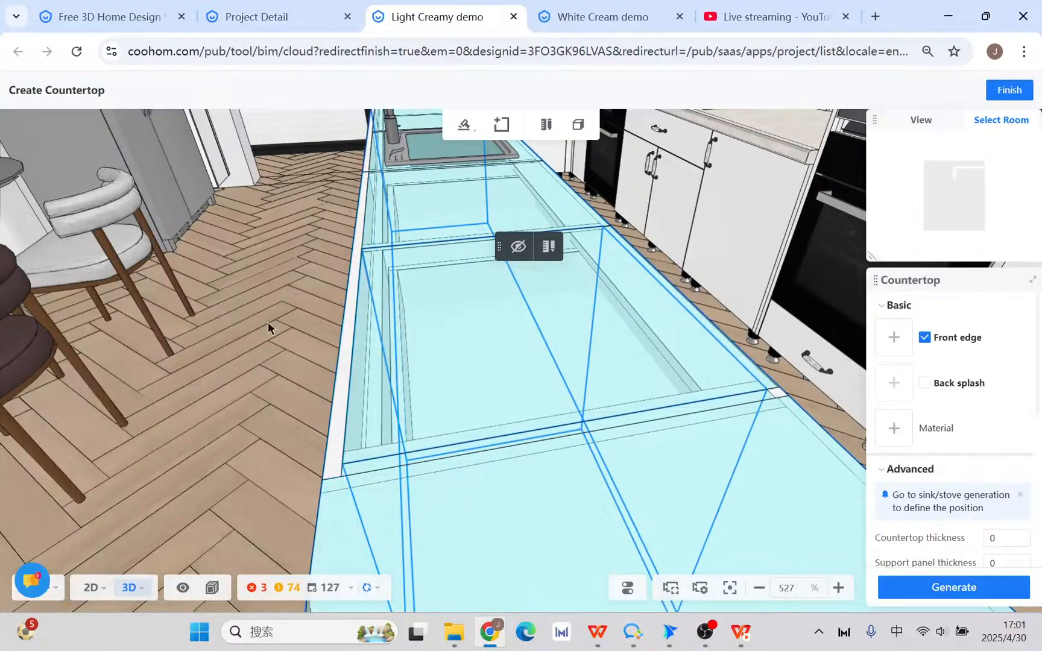
pyautogui.moveTo(291, 353); pyautogui.dragTo(386, 491)
pyautogui.moveTo(339, 342); pyautogui.dragTo(370, 393)
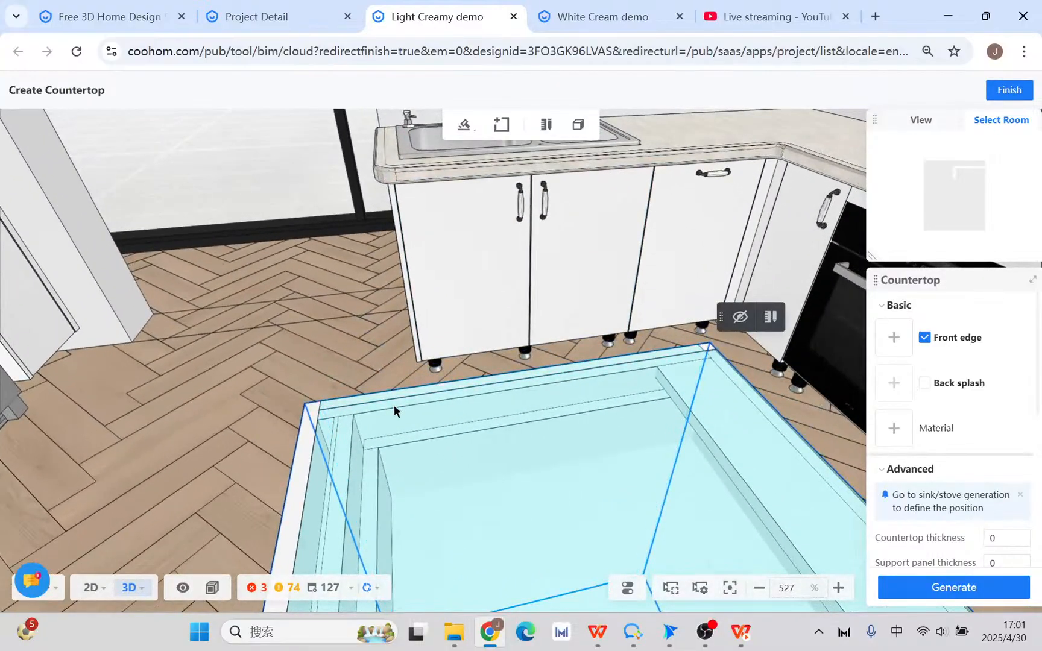
pyautogui.scroll(-2, 416, 428)
pyautogui.scroll(-10, 416, 428)
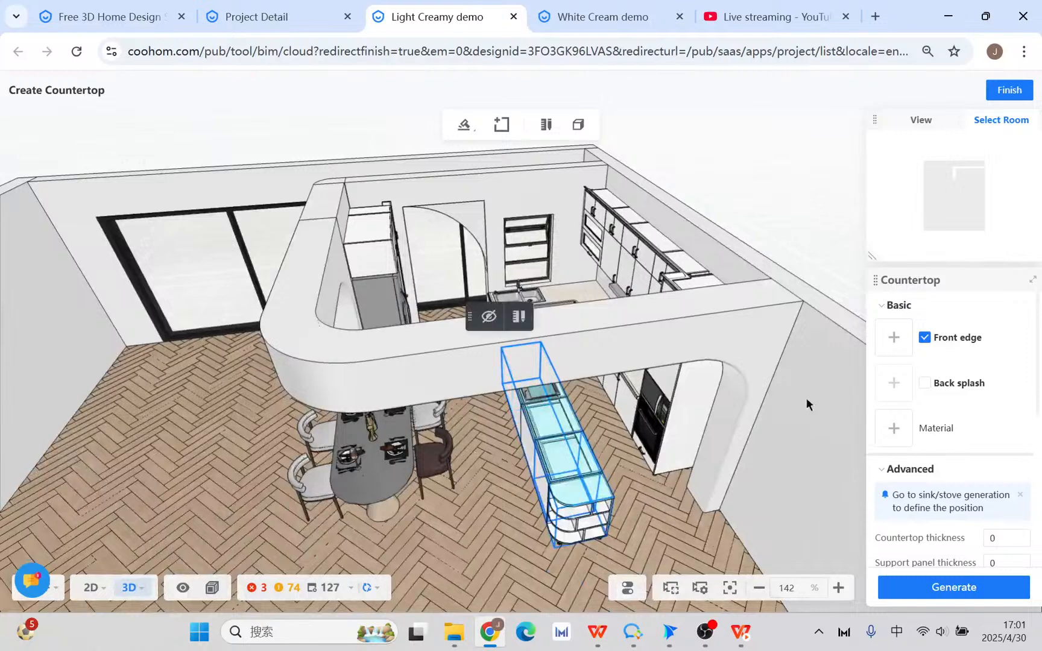
# - Choose the public Countertop11 profile as the countertop's front edge
pyautogui.click(894, 339)
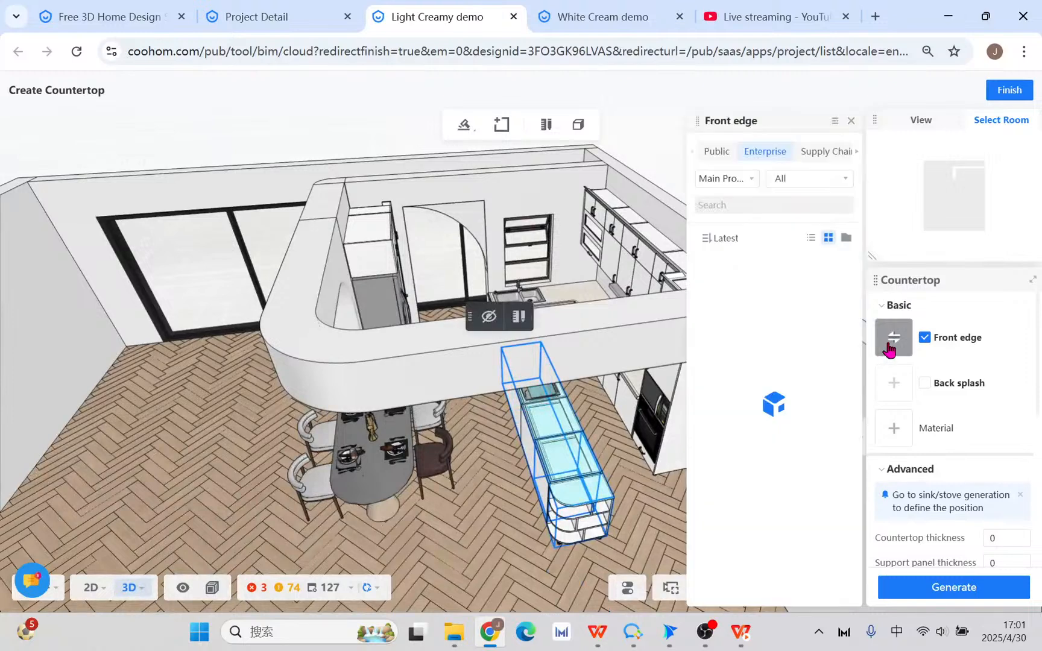
pyautogui.click(717, 153)
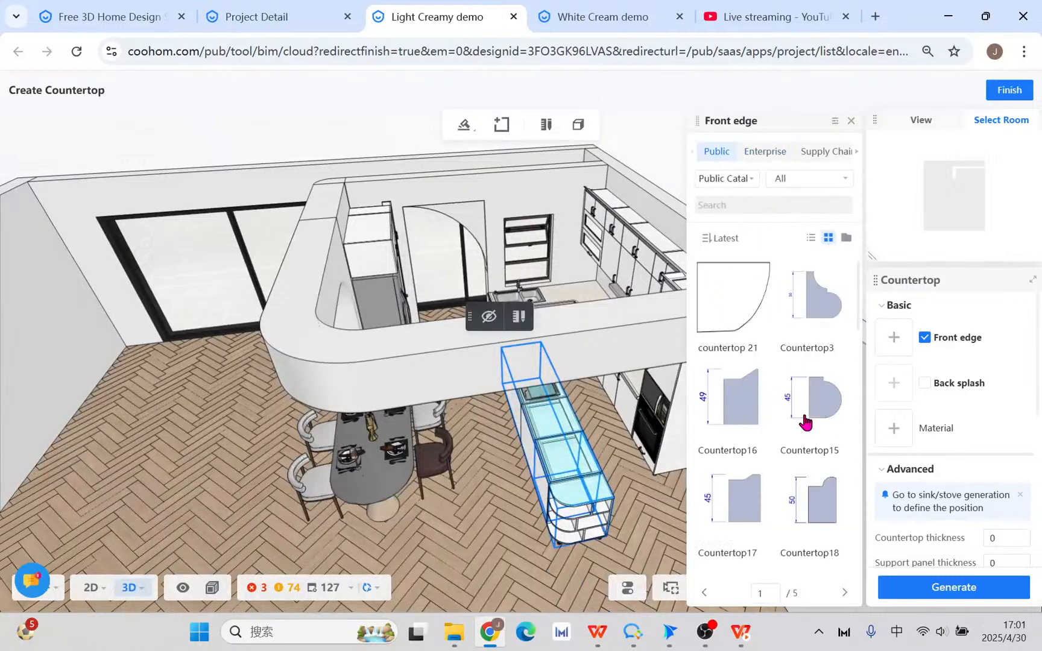
pyautogui.scroll(-4, 817, 452)
pyautogui.click(823, 357)
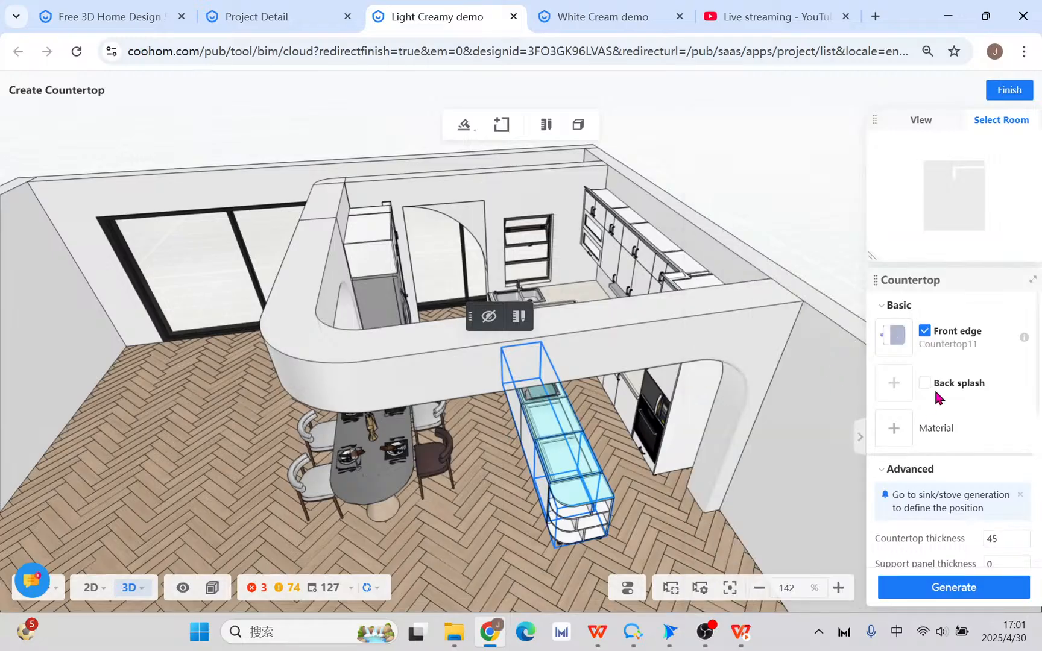
# - Search the countertop materials for "mar" and apply the beige Marble finish
pyautogui.click(893, 426)
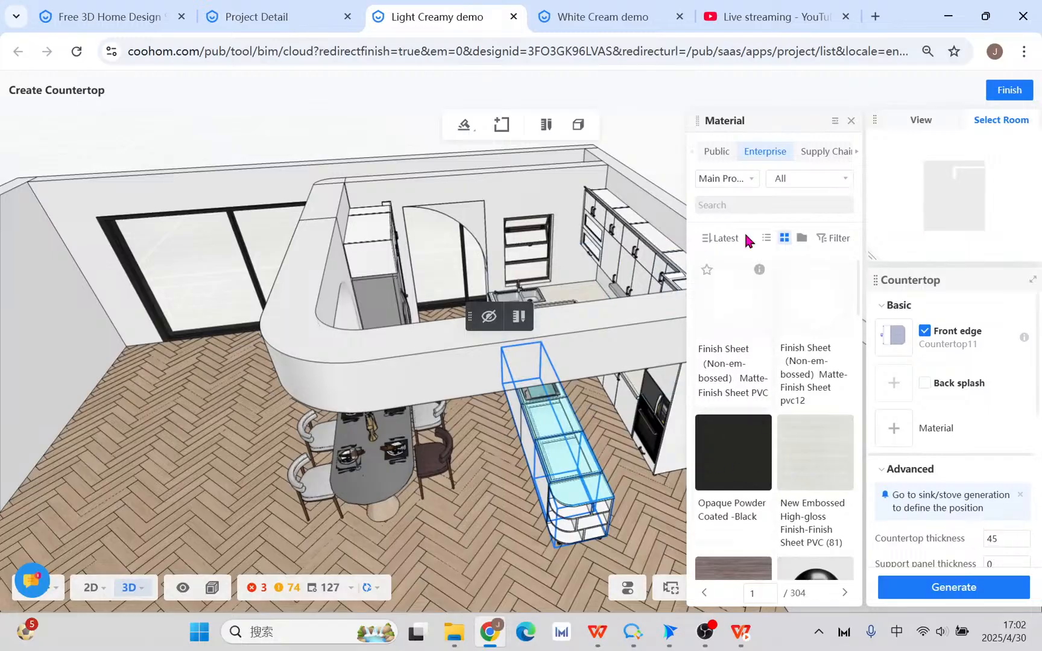
pyautogui.click(737, 205)
pyautogui.write('mar')
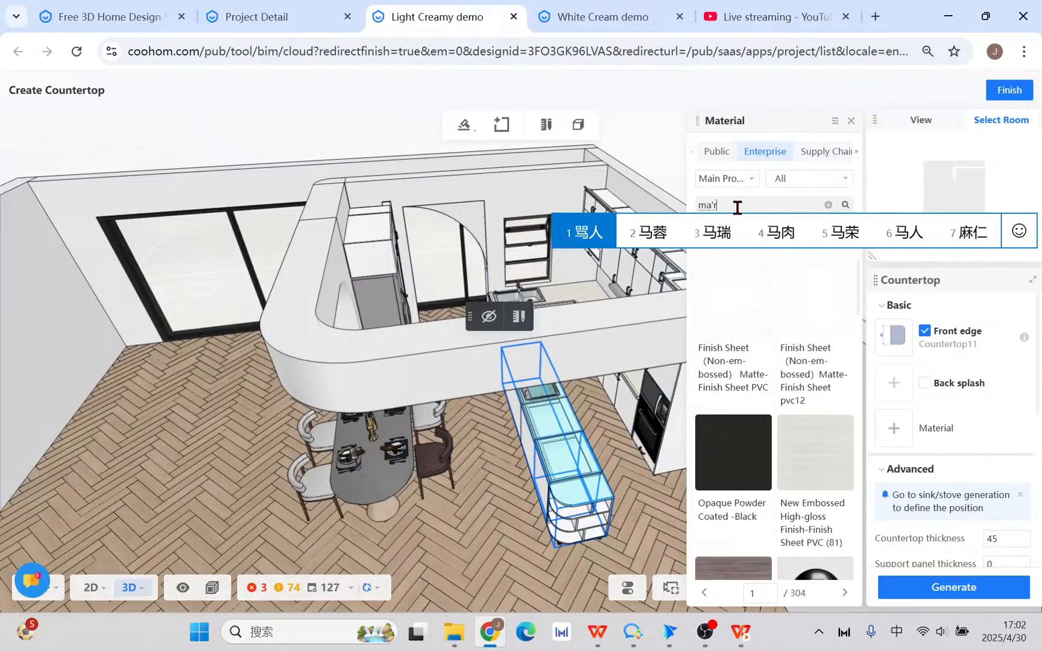
pyautogui.press('shift')
pyautogui.press('Return')
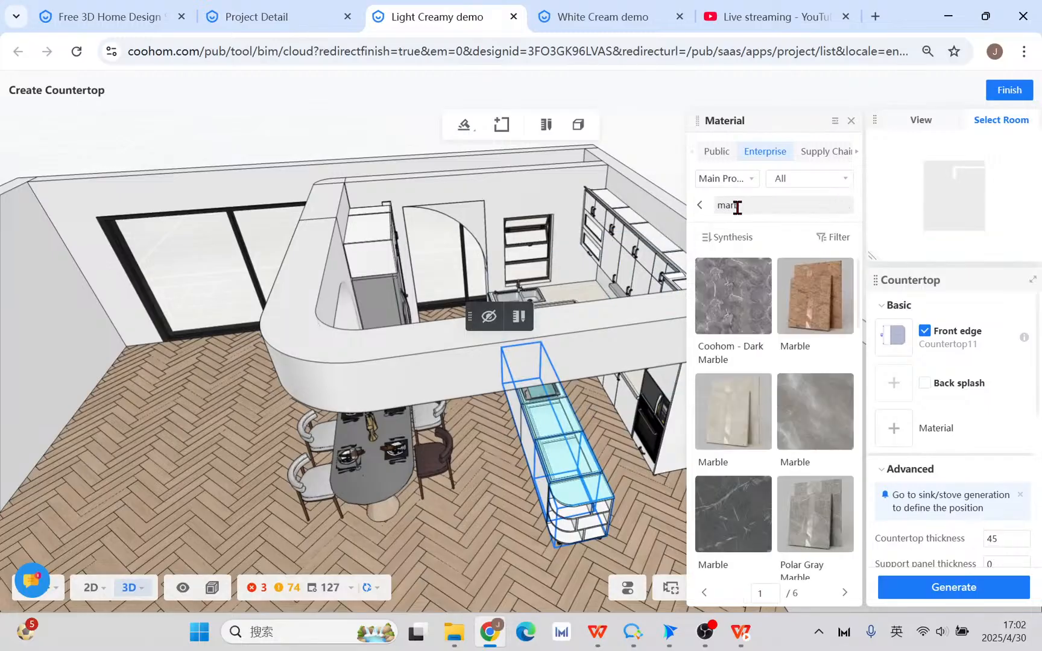
pyautogui.click(758, 410)
# - Review the advanced countertop settings, keep them as they are, and generate the marble countertop over the island cabinets
pyautogui.scroll(-4, 991, 467)
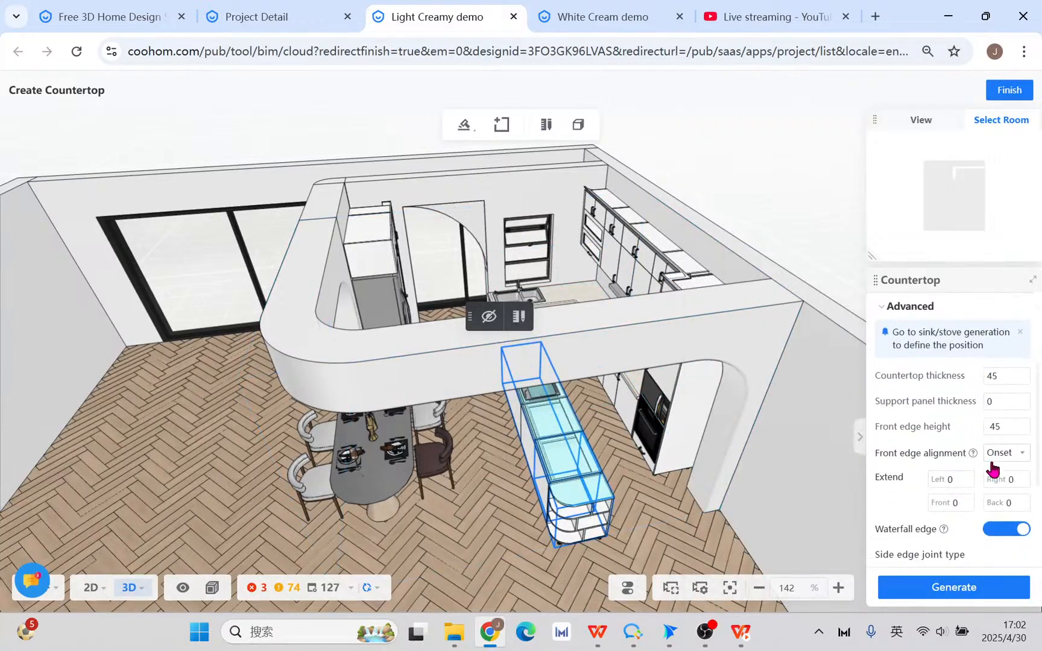
pyautogui.scroll(-2, 989, 495)
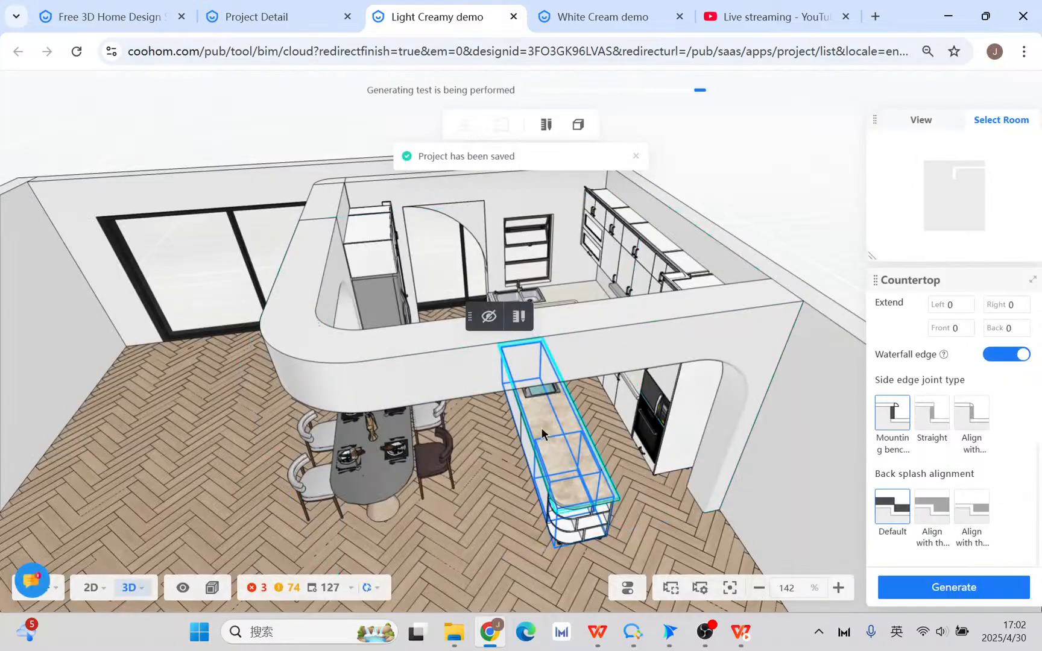
pyautogui.moveTo(554, 491); pyautogui.dragTo(494, 491)
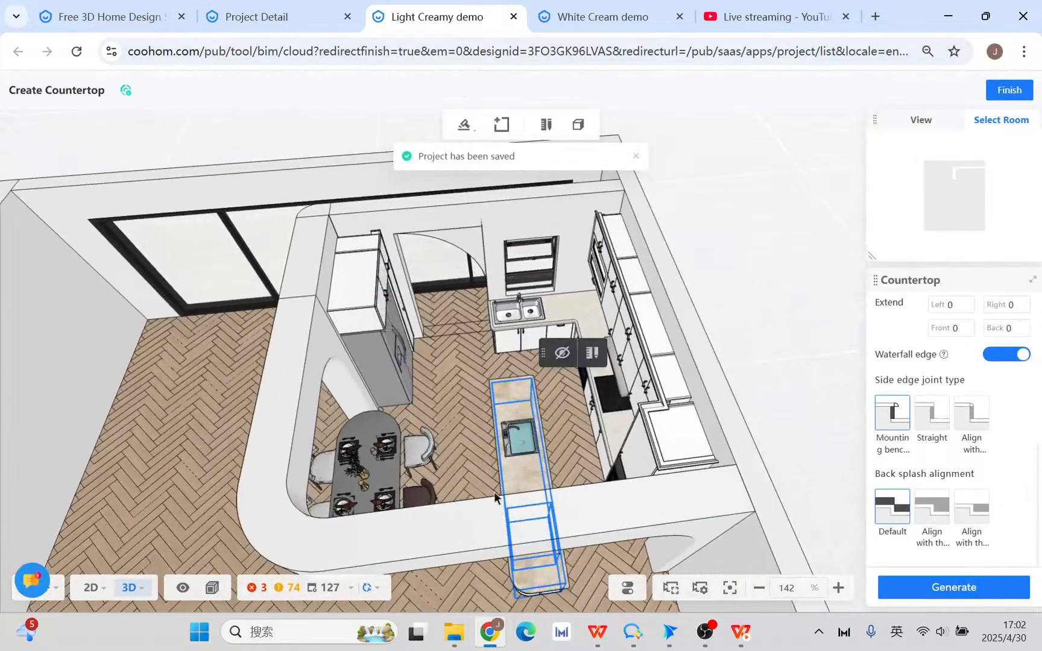
# - Open the island countertop for manual editing in the 2D plan view
pyautogui.click(519, 474)
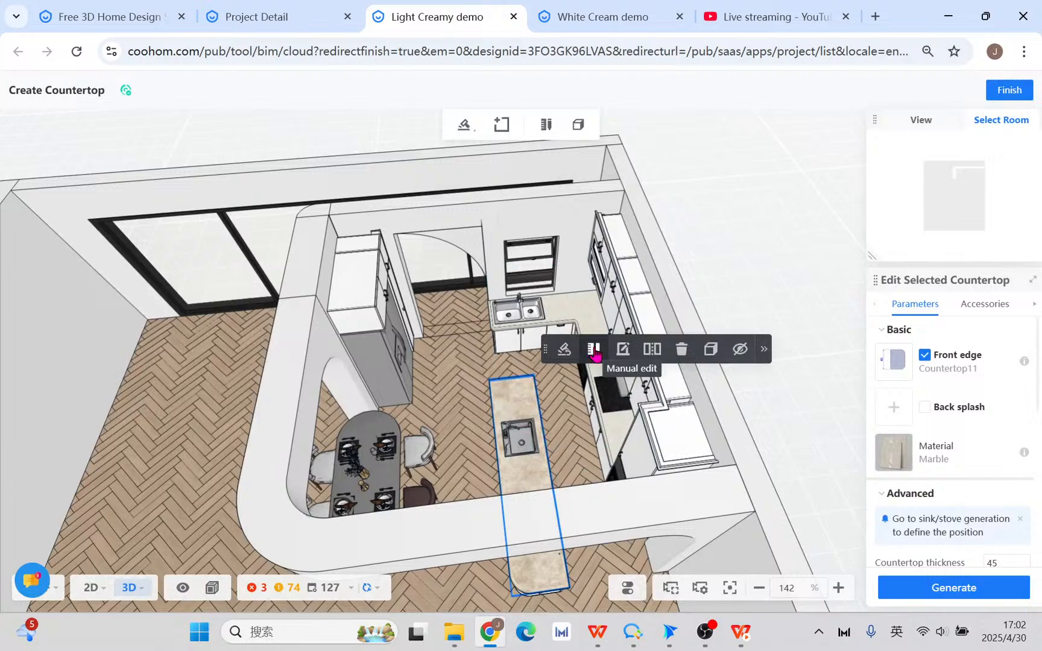
pyautogui.click(594, 353)
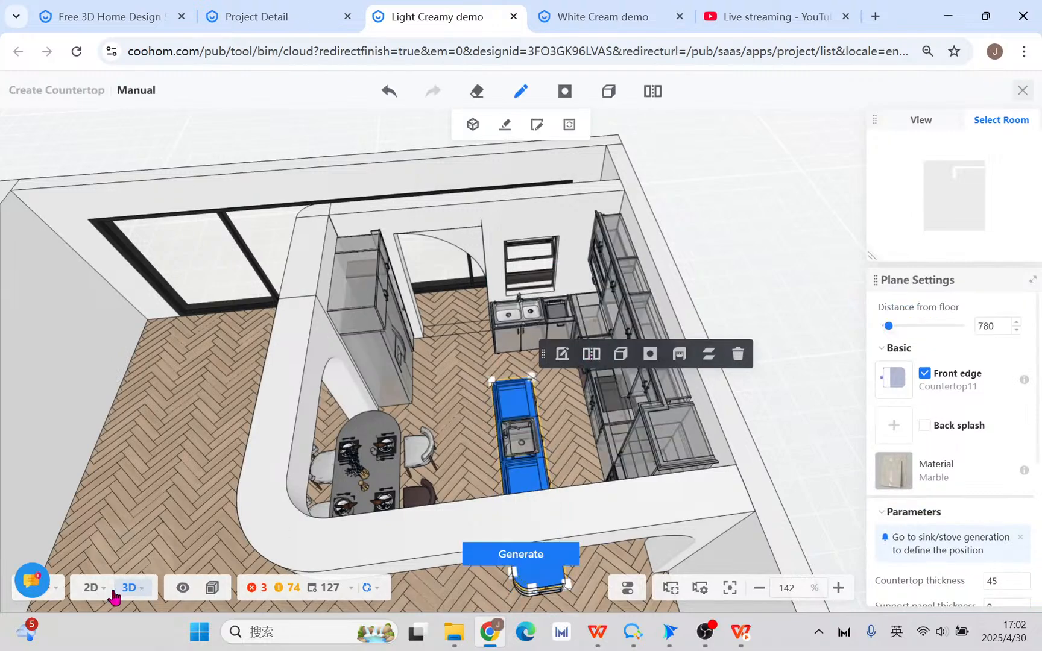
pyautogui.click(91, 588)
pyautogui.scroll(5, 693, 322)
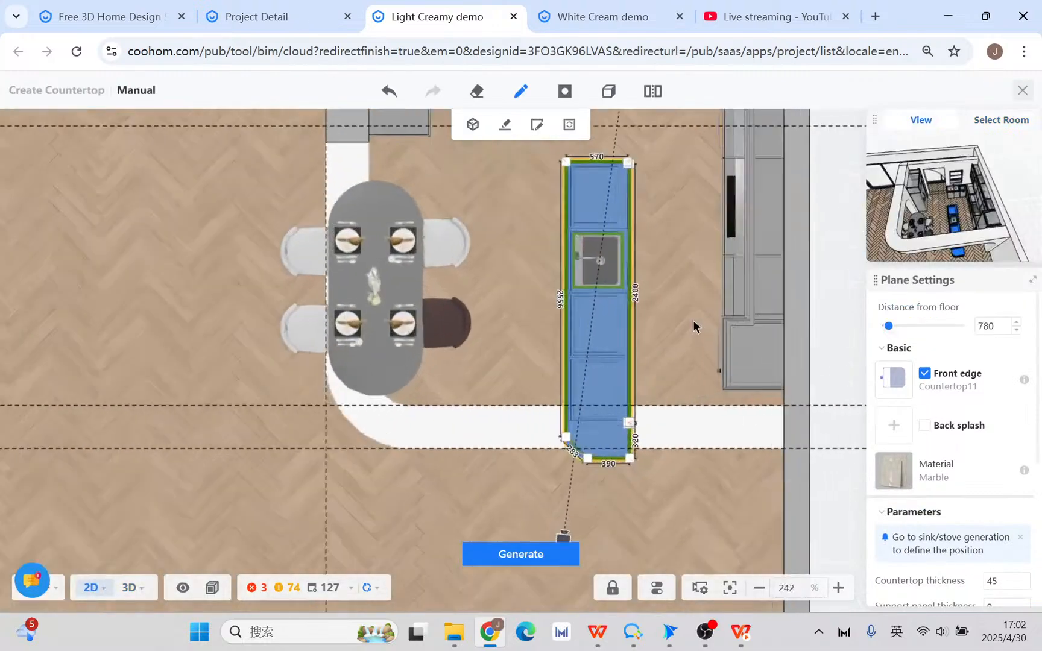
# - Remove the small corner step at the outline's sink end so the end edge spans the full 590 mm
pyautogui.moveTo(652, 318); pyautogui.dragTo(628, 457)
pyautogui.scroll(1, 581, 276)
pyautogui.scroll(13, 535, 237)
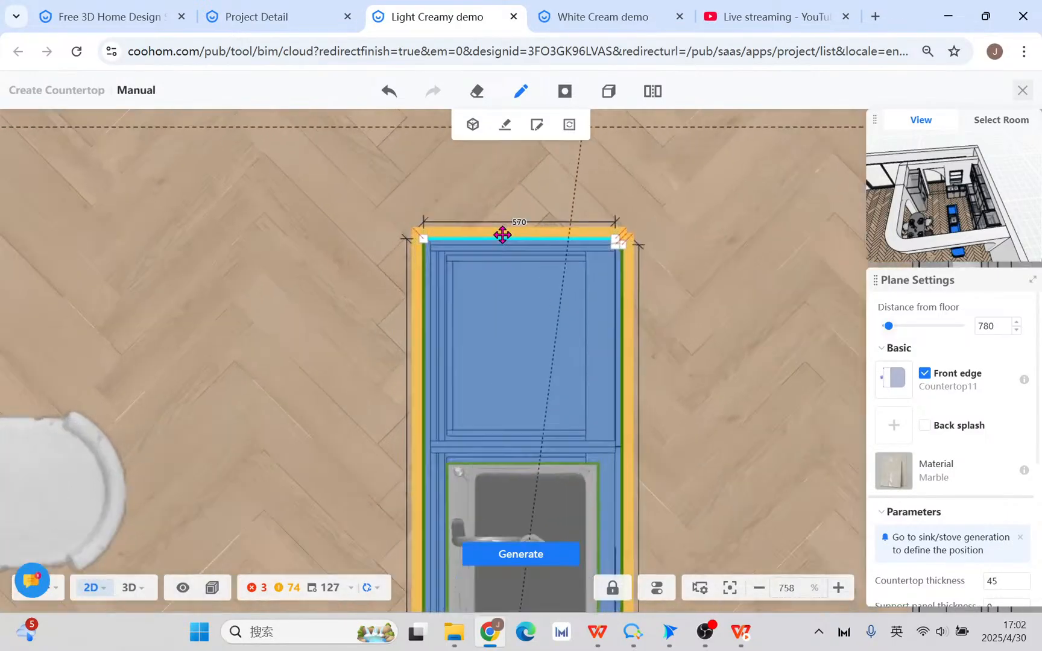
pyautogui.scroll(4, 718, 258)
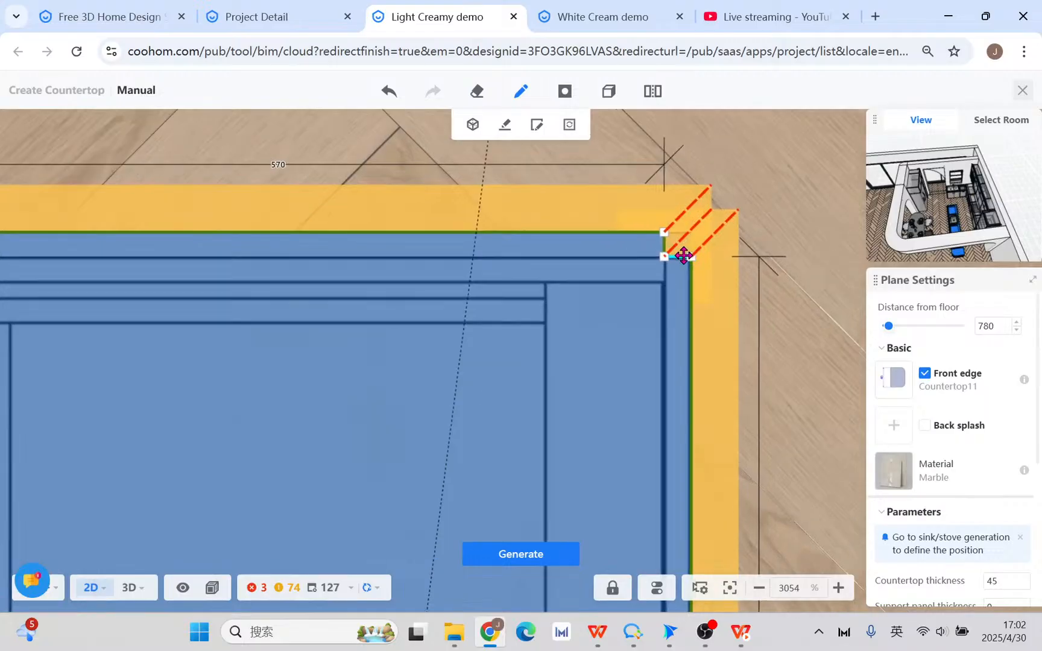
pyautogui.moveTo(676, 245)
pyautogui.mouseDown()
pyautogui.moveTo(688, 246)
pyautogui.moveTo(686, 233)
pyautogui.mouseUp()
pyautogui.scroll(-6, 507, 245)
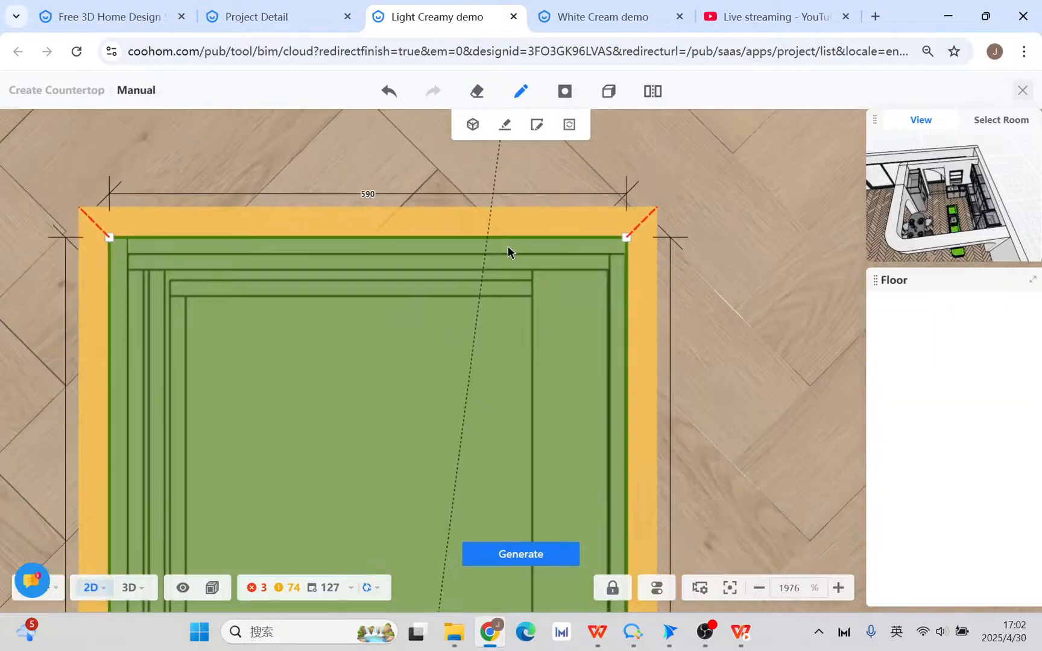
# - Convert the straight edge at the outline's sink end to a minor arc with a 295 mm radius
pyautogui.click(414, 239)
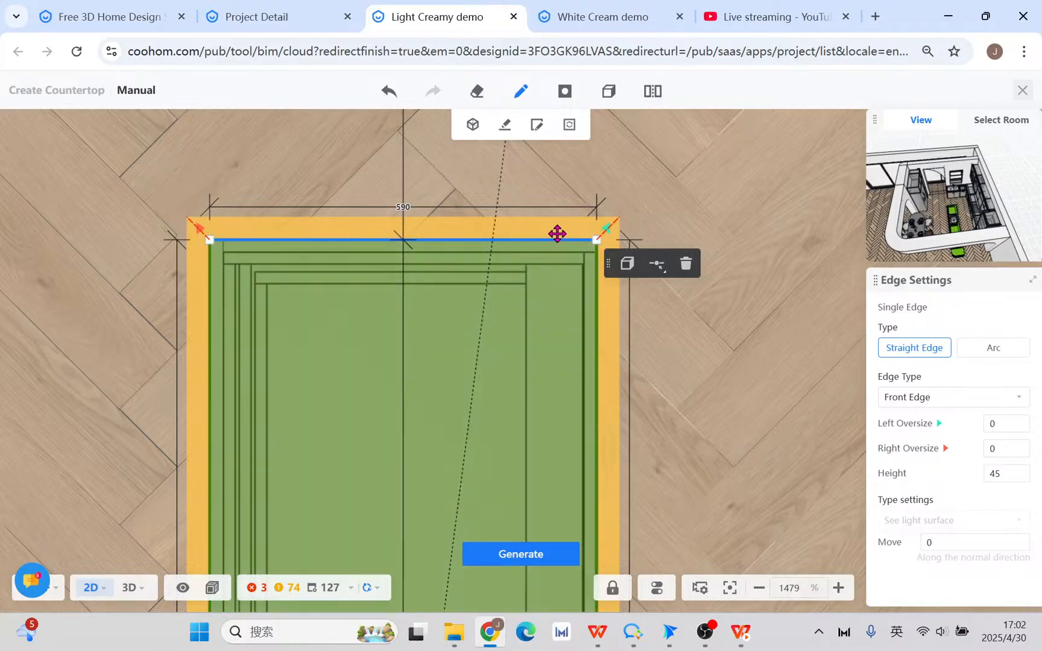
pyautogui.click(993, 349)
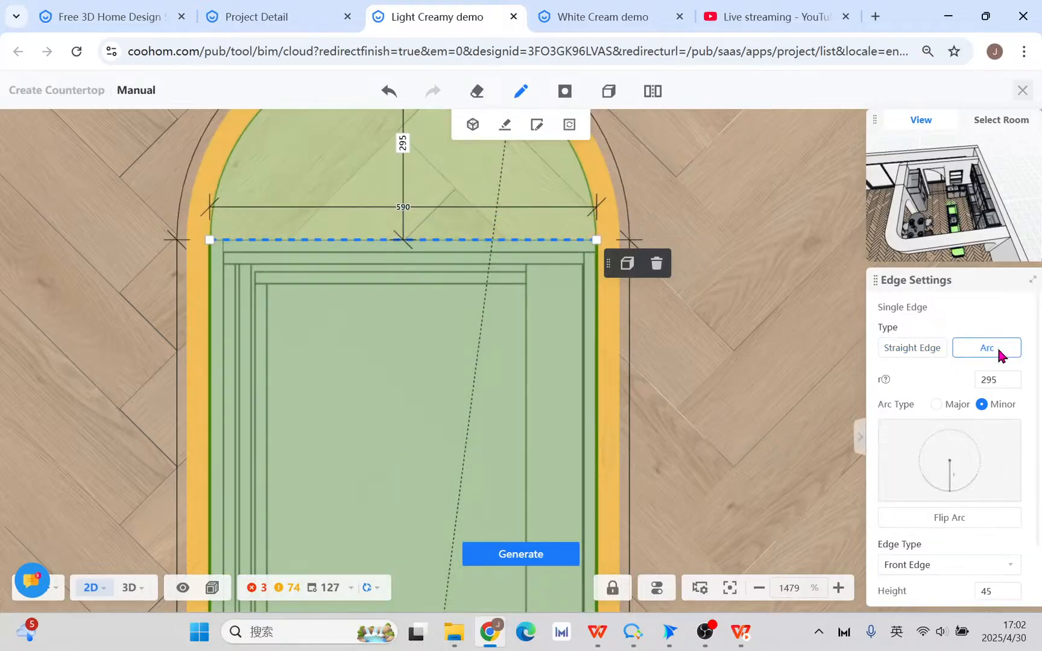
pyautogui.scroll(-2, 971, 398)
pyautogui.scroll(-4, 693, 355)
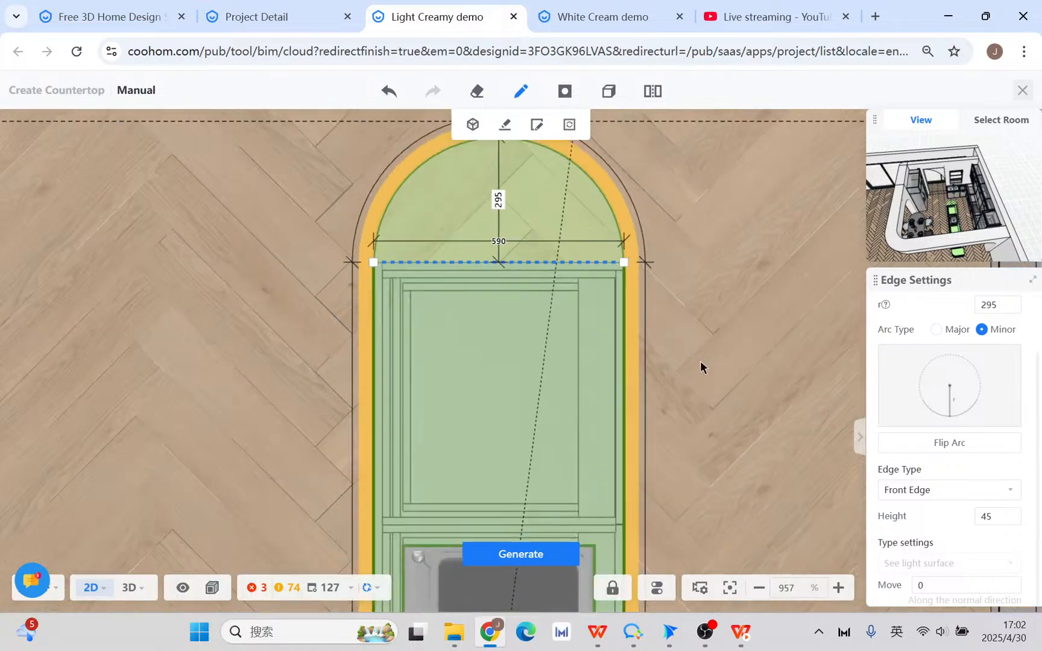
pyautogui.scroll(-1, 717, 495)
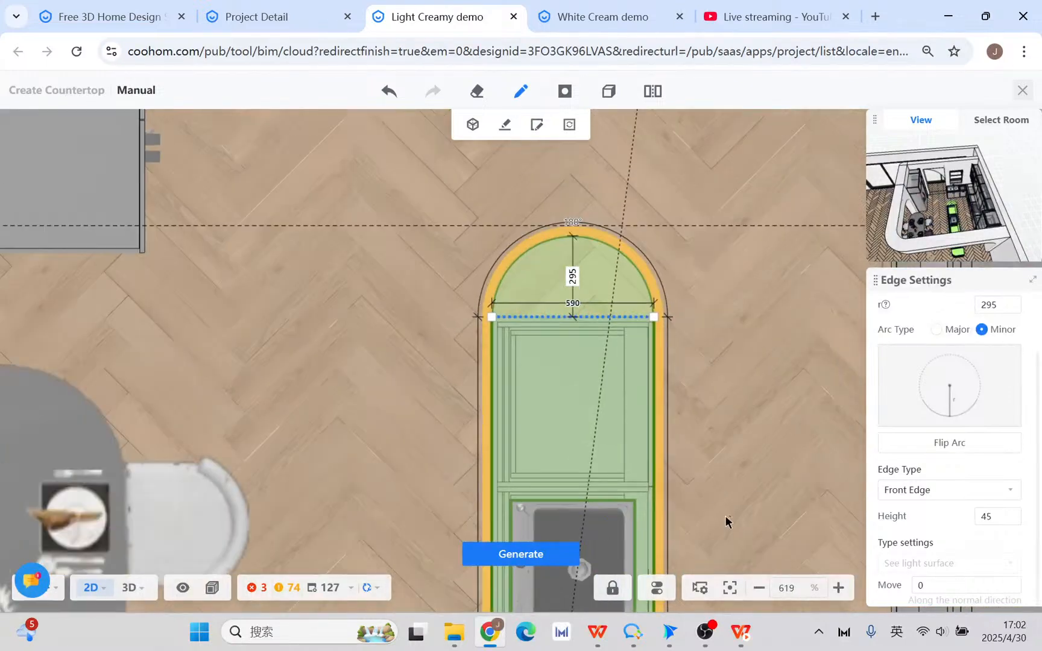
# - Remove the small notch in the outline's long side edge where the end shelf unit meets the neighbouring cabinet
pyautogui.moveTo(726, 521); pyautogui.dragTo(595, 286)
pyautogui.moveTo(623, 461); pyautogui.dragTo(628, 238)
pyautogui.moveTo(645, 446); pyautogui.dragTo(649, 315)
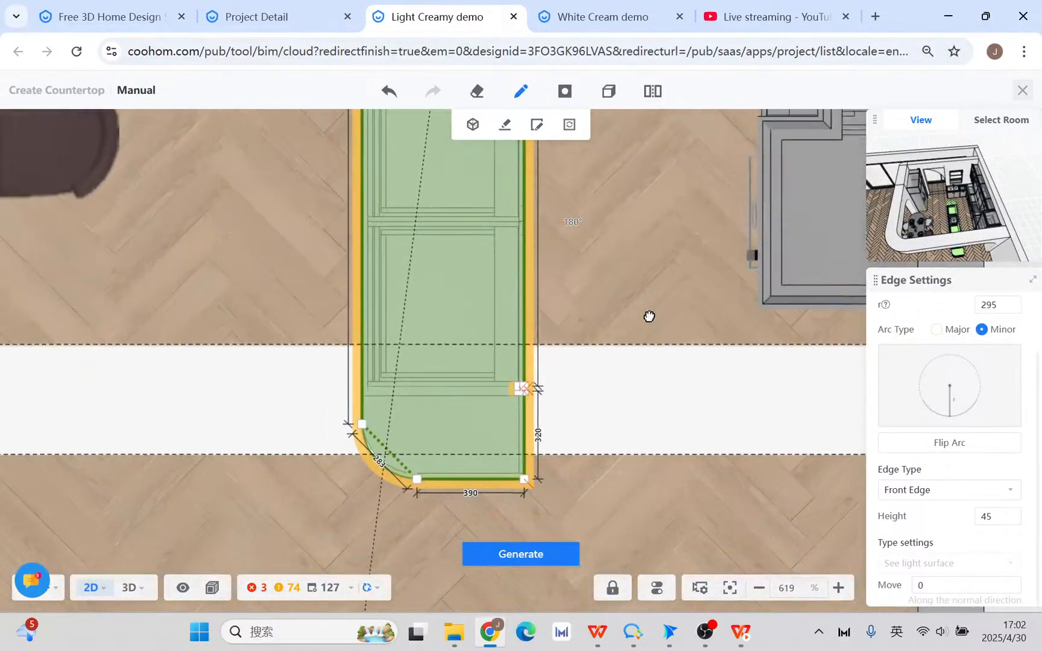
pyautogui.scroll(8, 532, 361)
pyautogui.scroll(4, 537, 354)
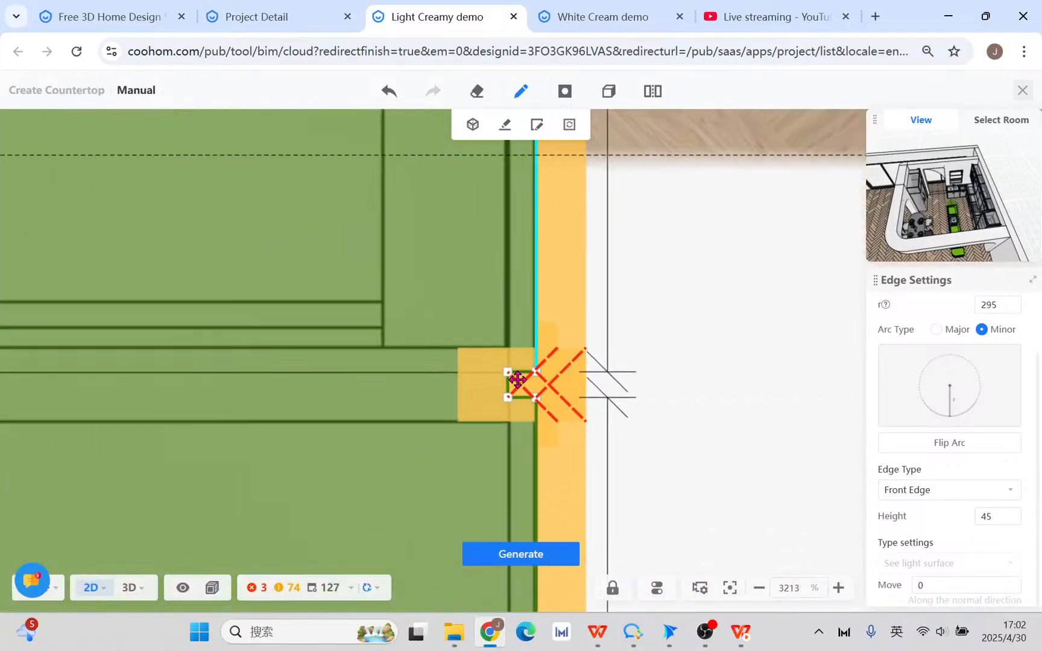
pyautogui.moveTo(498, 391); pyautogui.dragTo(515, 396)
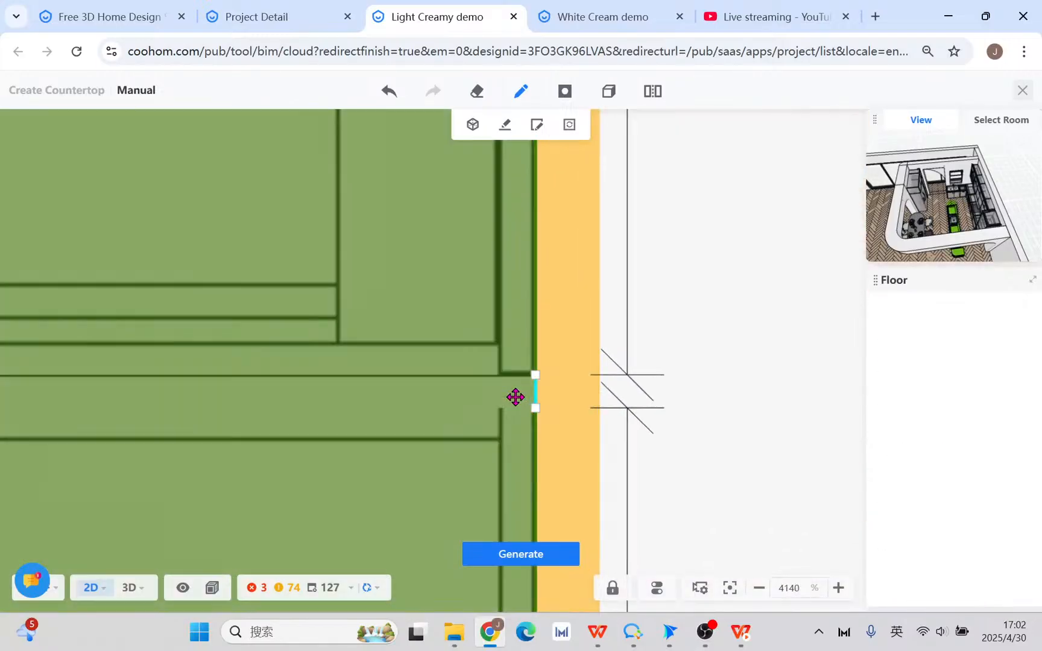
pyautogui.click(534, 374)
pyautogui.click(616, 462)
# - Move the corner point on the long side edge away from the shelf end so the end segment is 652 mm long
pyautogui.scroll(-4, 682, 321)
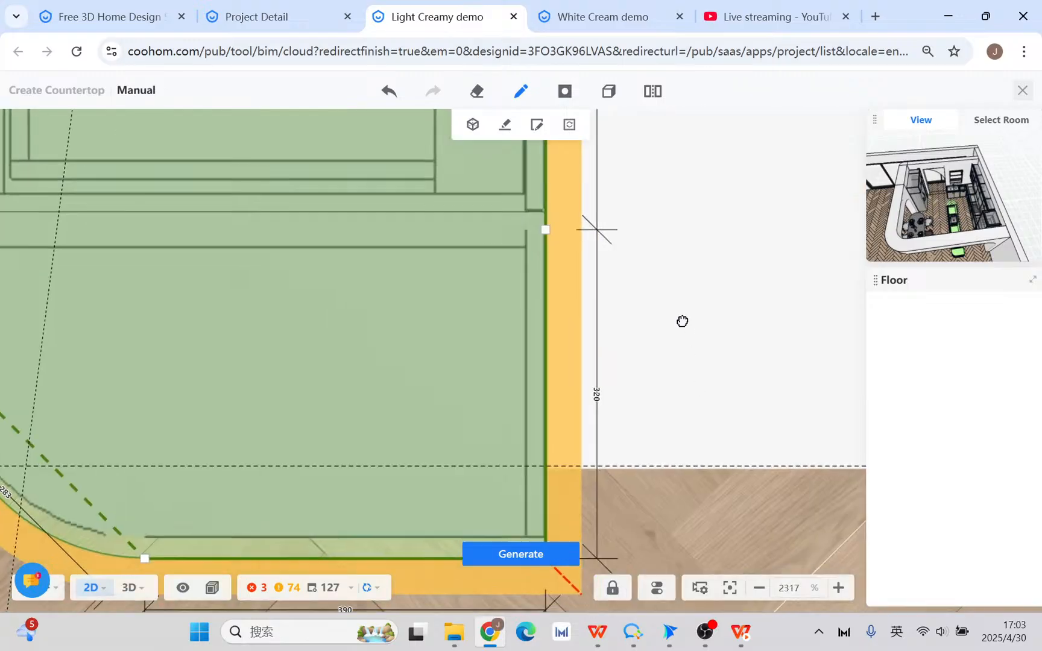
pyautogui.scroll(-4, 691, 340)
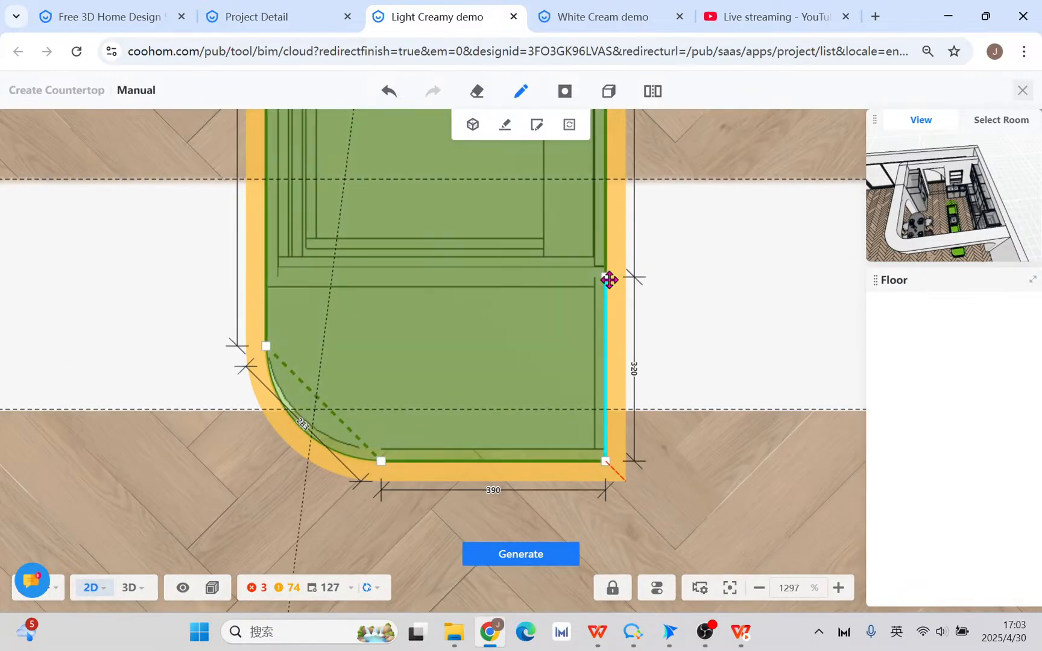
pyautogui.click(606, 276)
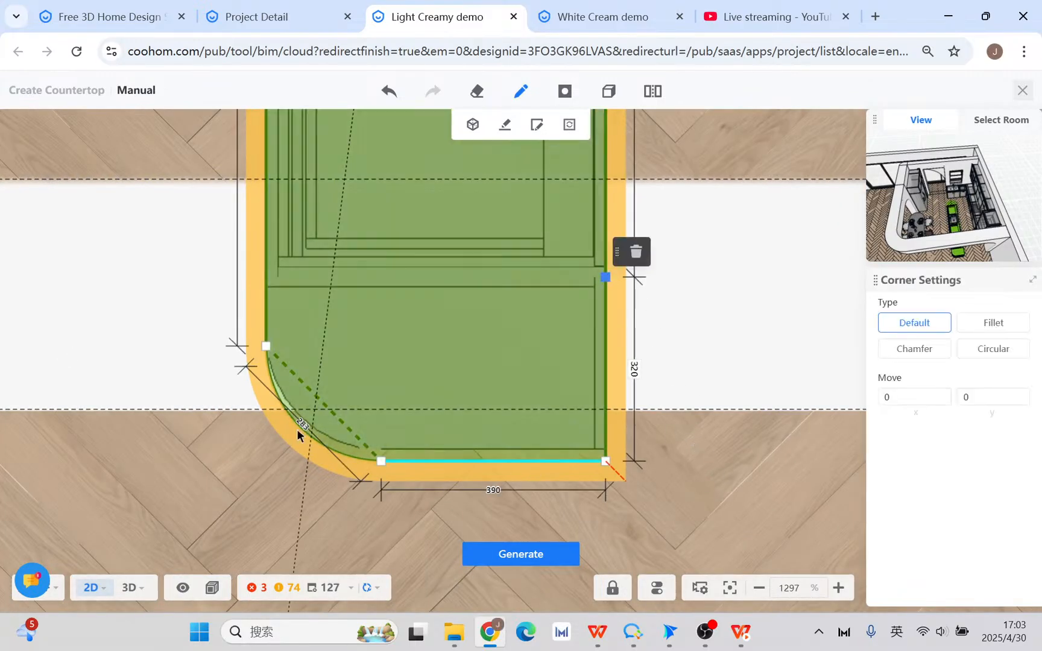
pyautogui.scroll(-2, 687, 482)
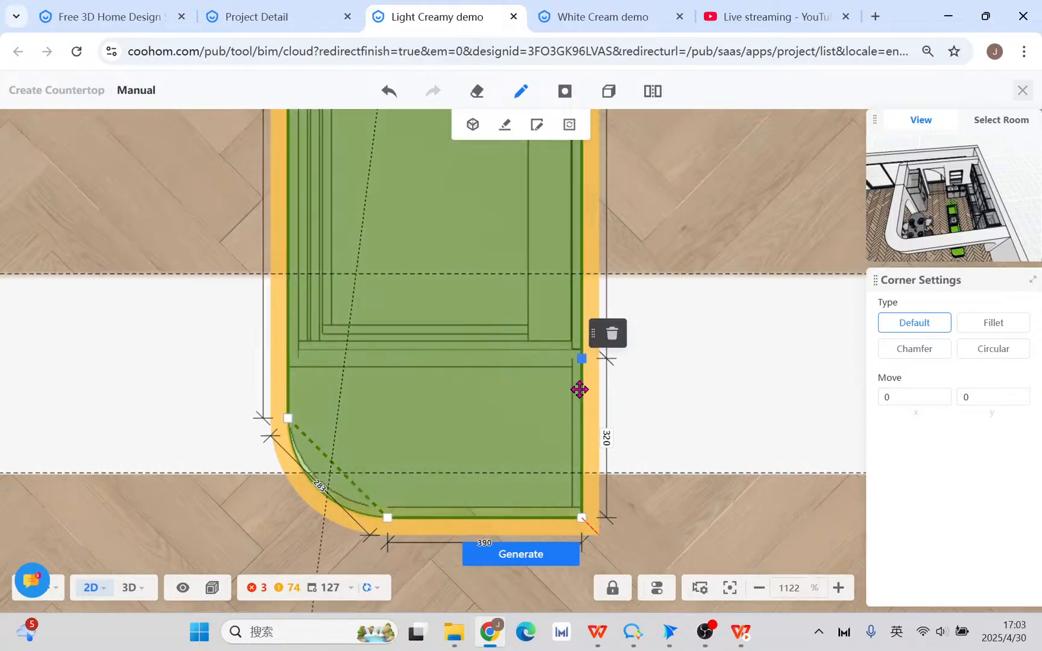
pyautogui.click(681, 302)
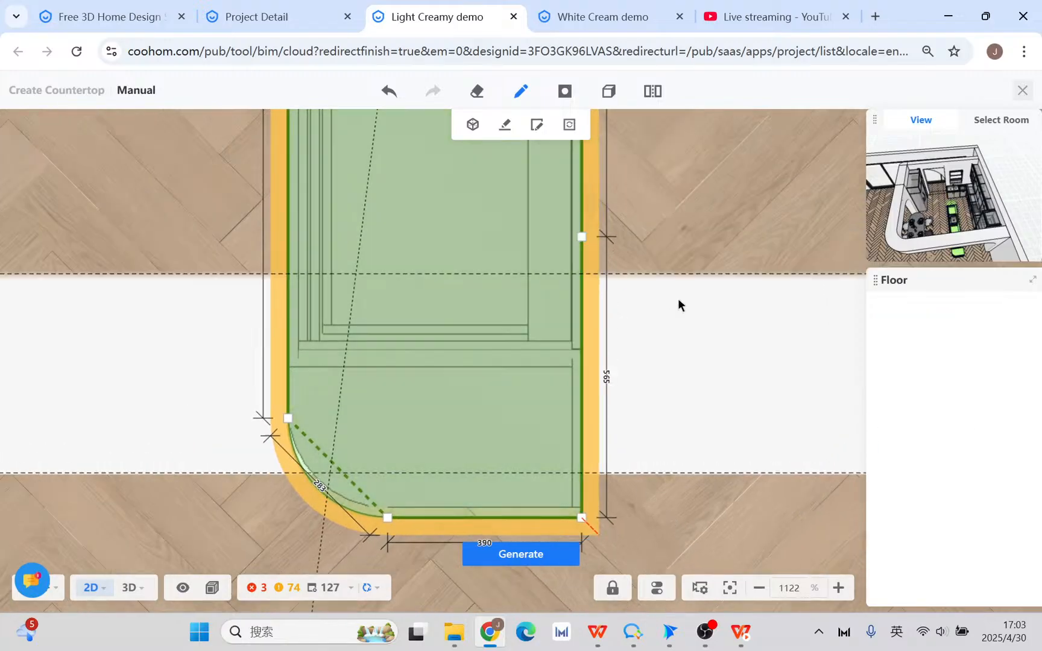
pyautogui.scroll(-4, 705, 259)
pyautogui.moveTo(597, 279); pyautogui.dragTo(559, 321)
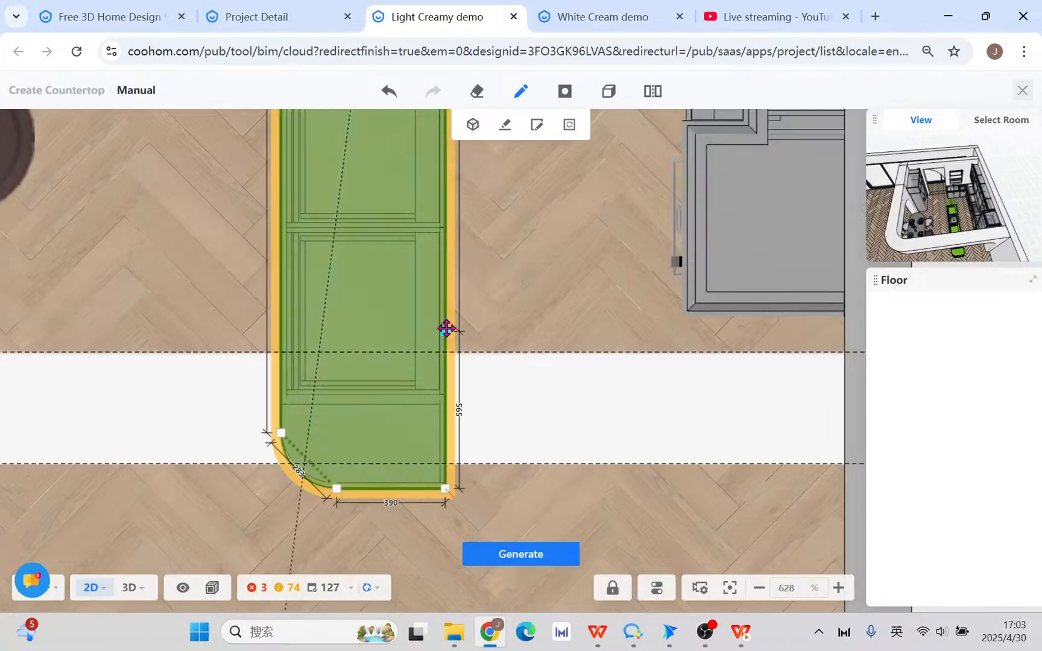
pyautogui.moveTo(446, 330); pyautogui.dragTo(447, 307)
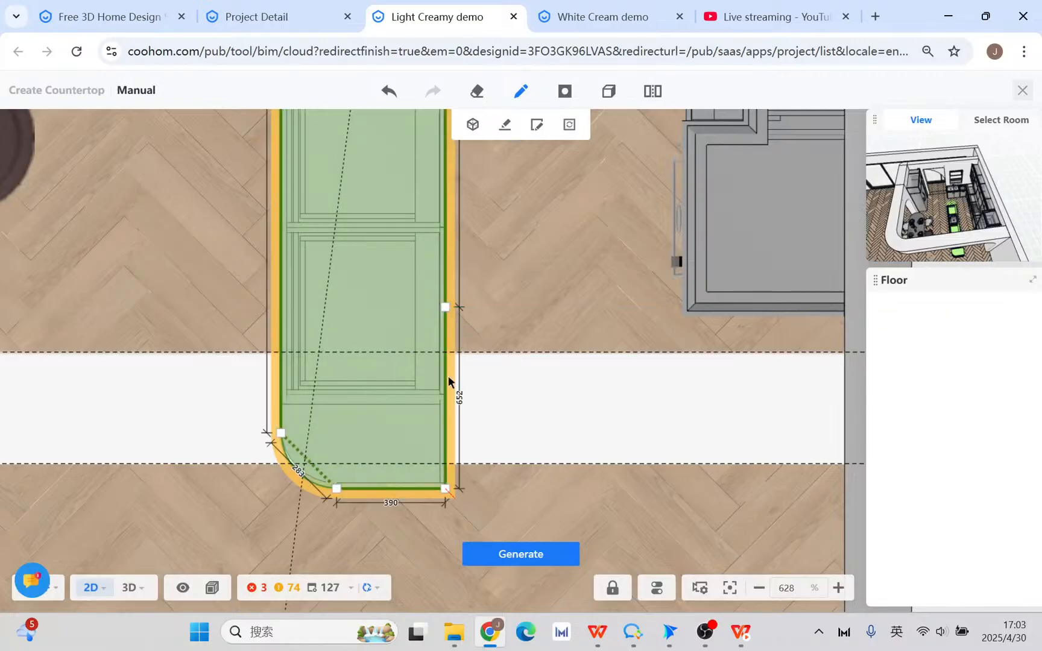
# - Add a breakpoint to the 652 mm side segment and pull it out 1433 mm to the wall beside the tall cabinets
pyautogui.click(448, 378)
pyautogui.click(507, 282)
pyautogui.click(512, 308)
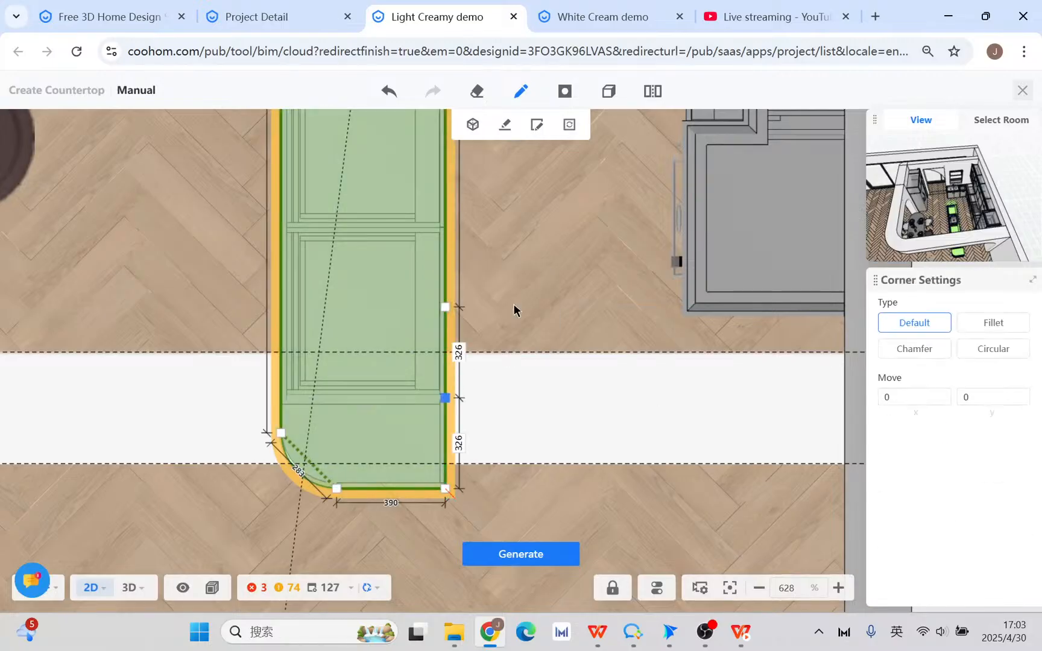
pyautogui.moveTo(445, 399); pyautogui.dragTo(840, 313)
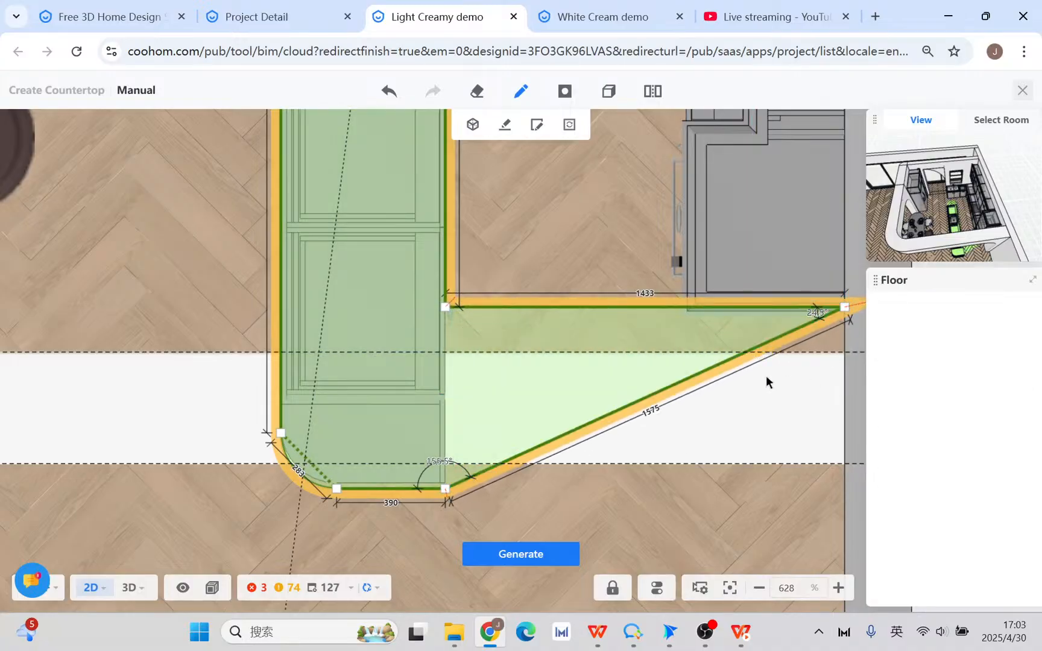
# - Add a breakpoint to the diagonal edge and square the extension into a 652 mm deep rectangle with one straight 1823 mm outer edge
pyautogui.click(709, 368)
pyautogui.click(792, 281)
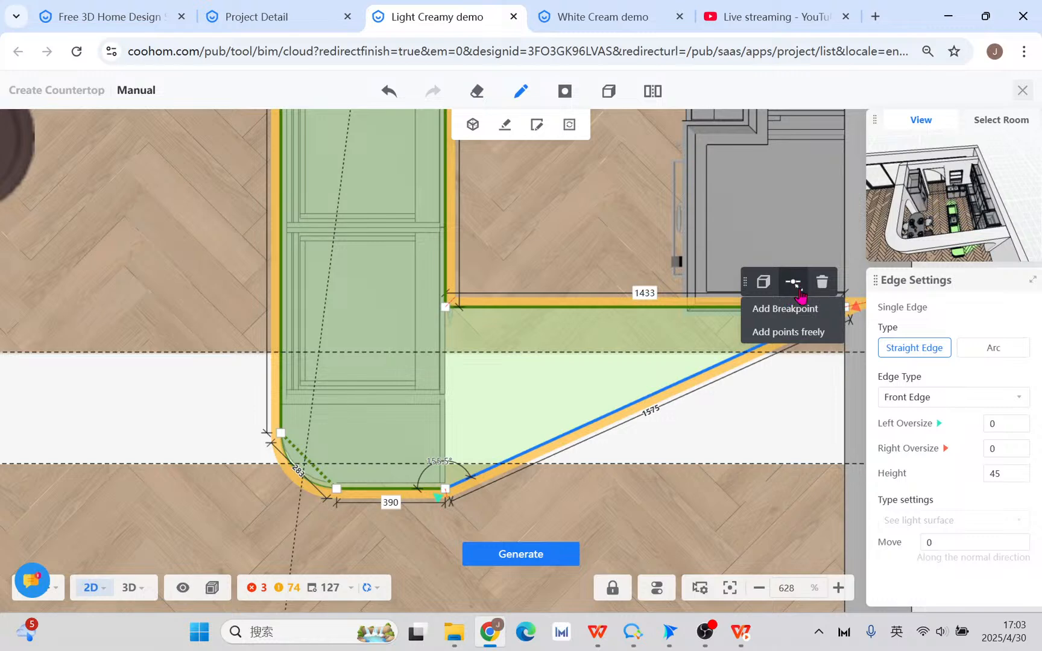
pyautogui.click(787, 307)
pyautogui.moveTo(646, 398); pyautogui.dragTo(840, 488)
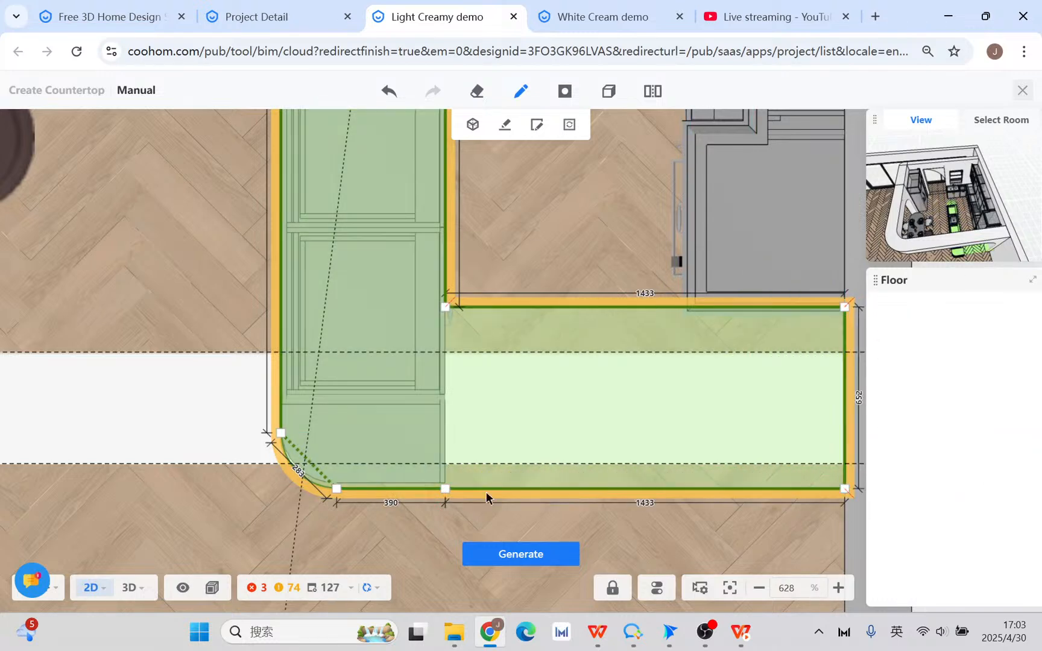
pyautogui.moveTo(465, 488); pyautogui.dragTo(842, 489)
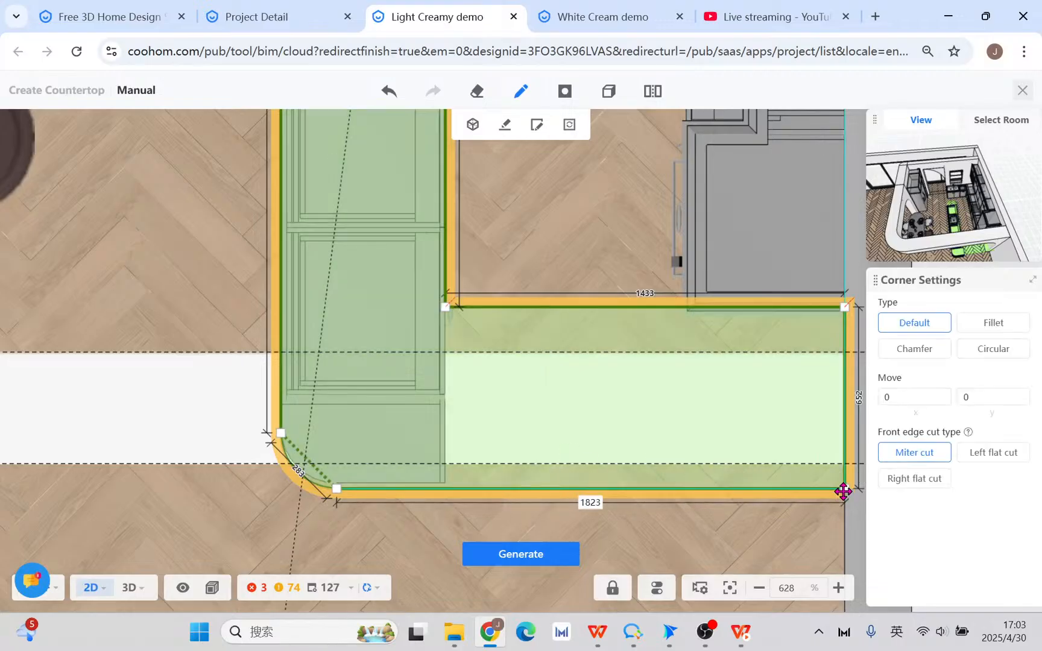
pyautogui.scroll(1, 693, 453)
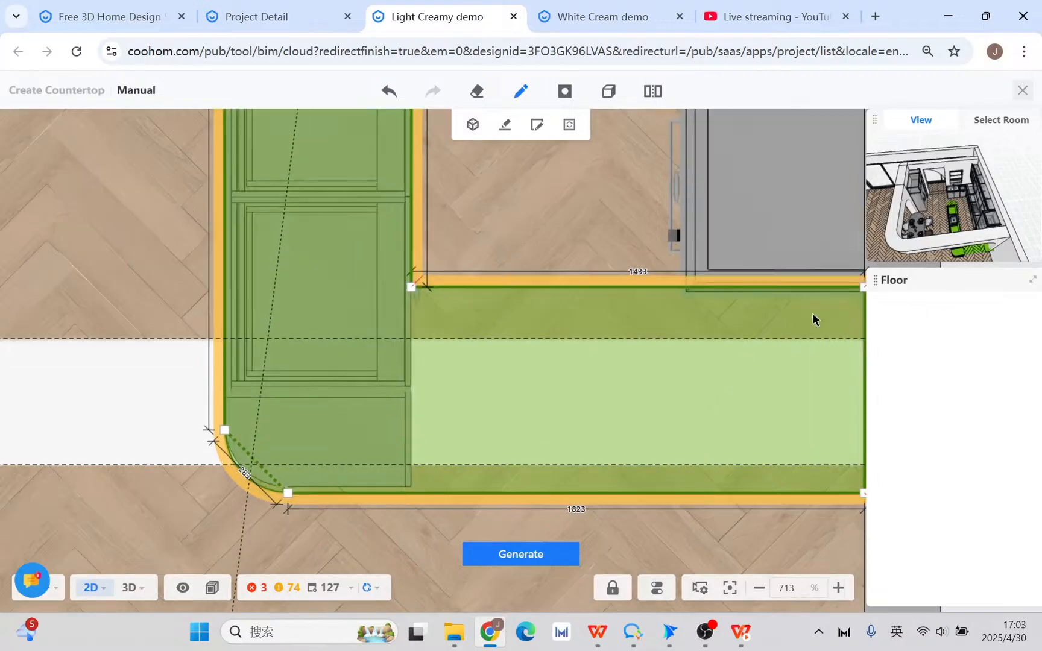
# - Add a breakpoint to the extension's 1433 mm inner edge and move it to 840 mm from the inside corner, beside the tall cabinet's front
pyautogui.click(653, 287)
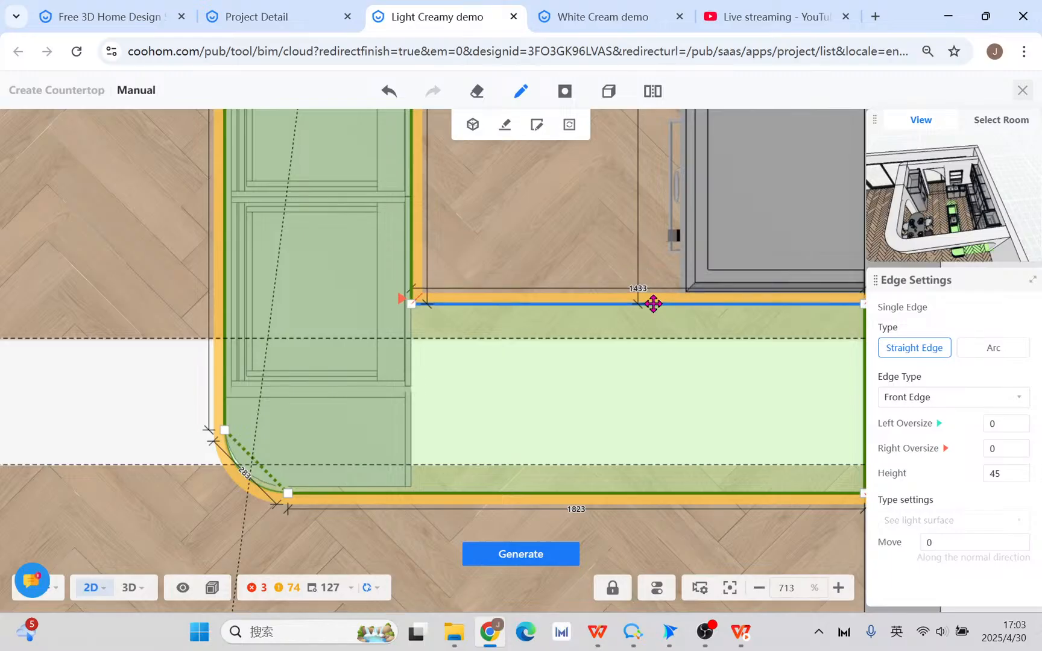
pyautogui.click(653, 299)
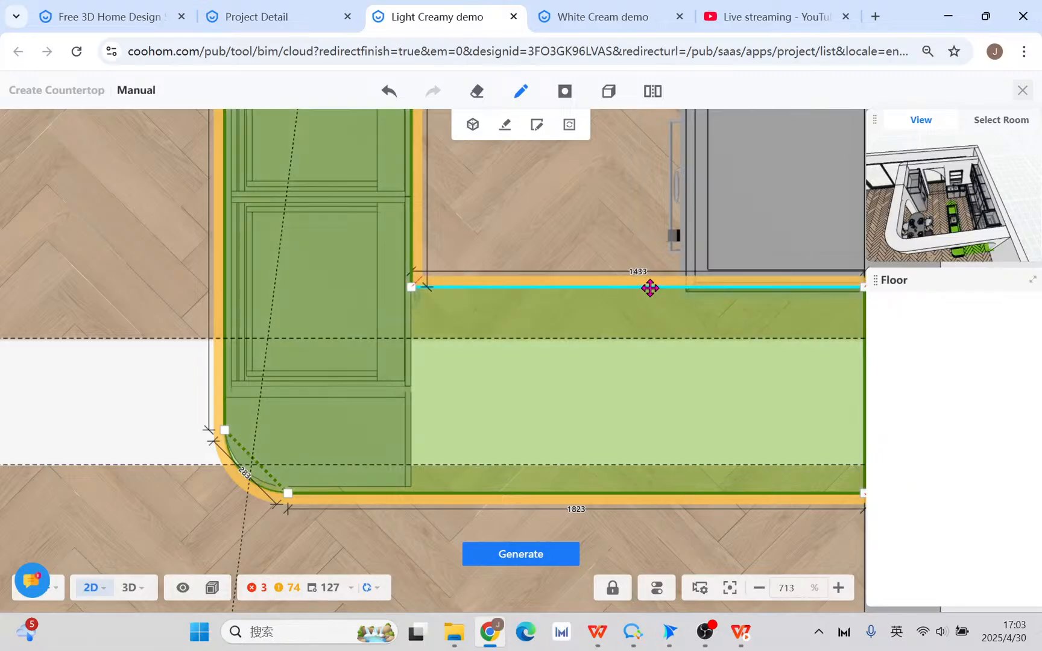
pyautogui.click(650, 288)
pyautogui.moveTo(819, 270)
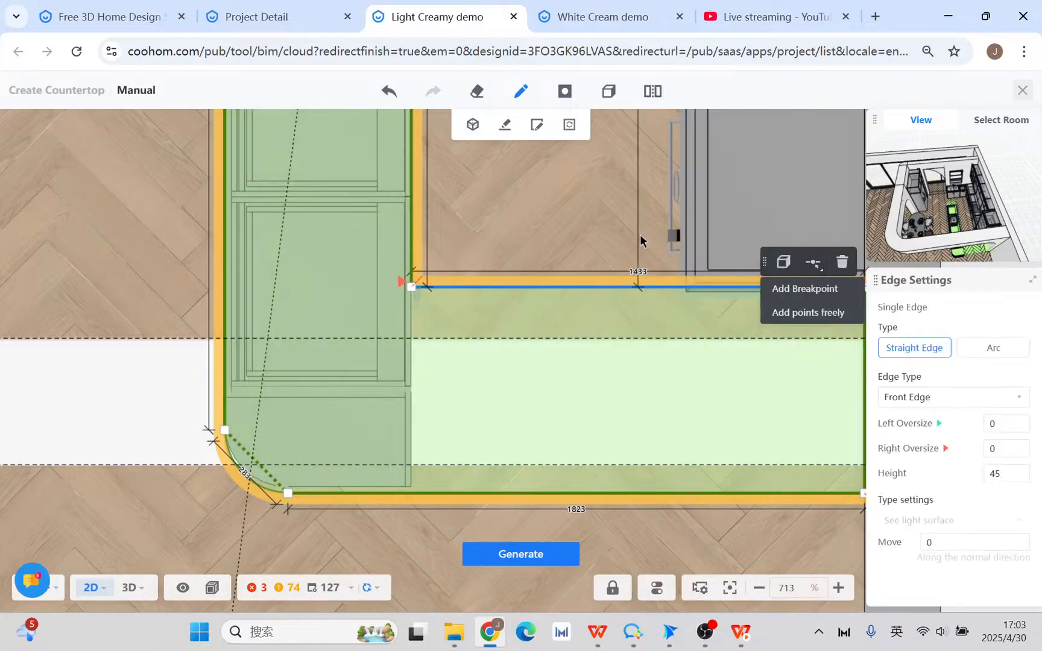
pyautogui.scroll(3, 623, 232)
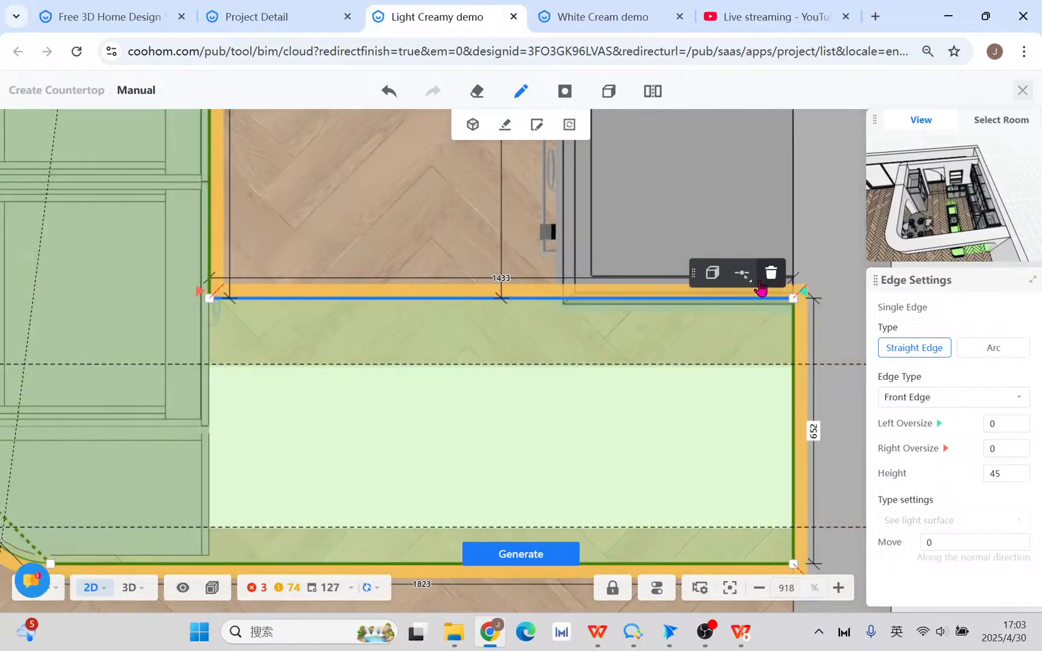
pyautogui.moveTo(742, 274)
pyautogui.click(748, 299)
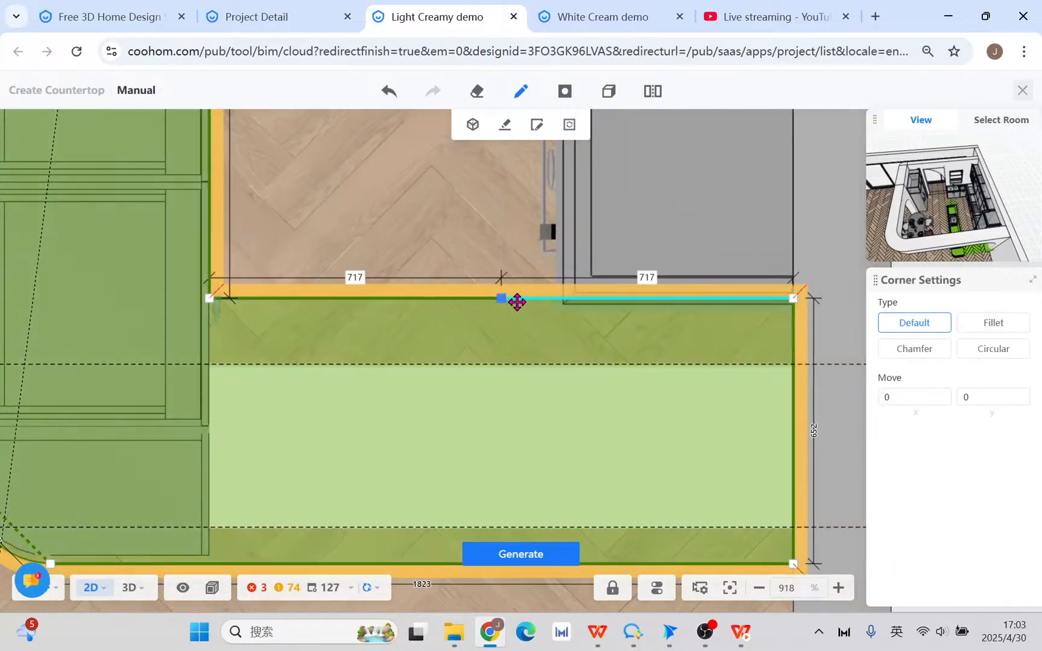
pyautogui.moveTo(502, 300); pyautogui.dragTo(551, 299)
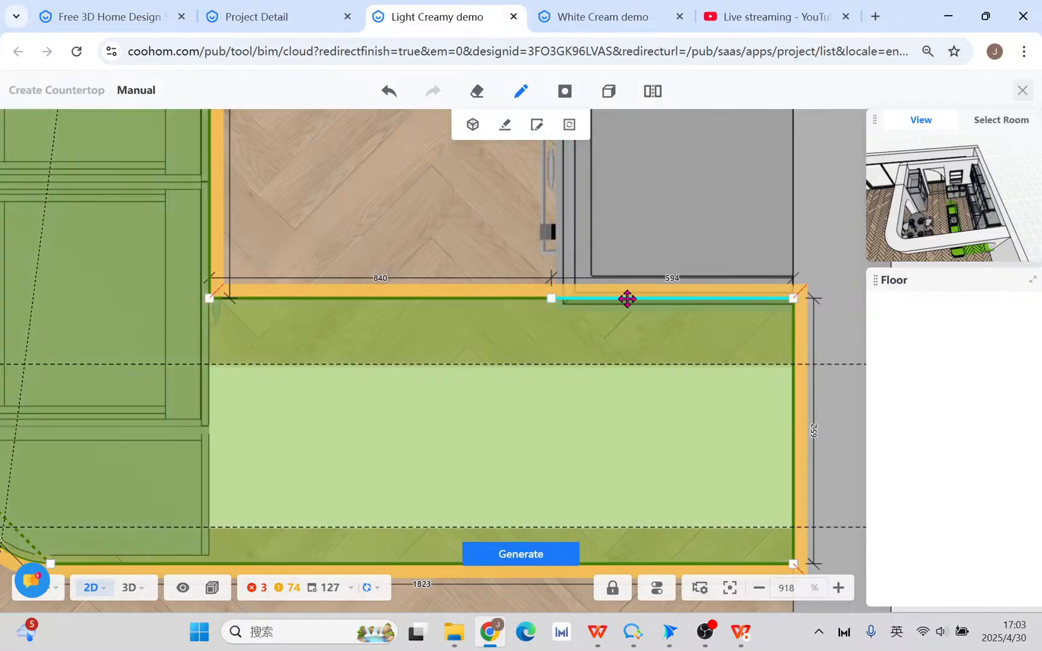
# - Set the edge type of the 594 mm segment along the tall cabinet to No Edge
pyautogui.click(627, 299)
pyautogui.click(945, 399)
pyautogui.click(911, 419)
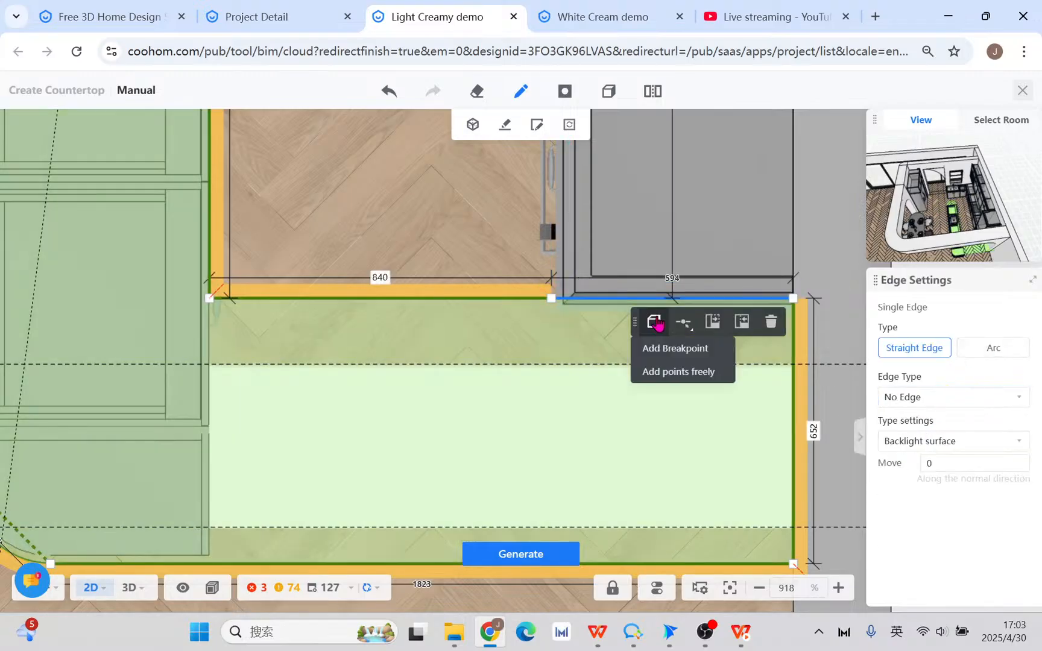
# - Inspect the edging and edge settings of the two segments on either side of the new breakpoint
pyautogui.scroll(2, 651, 302)
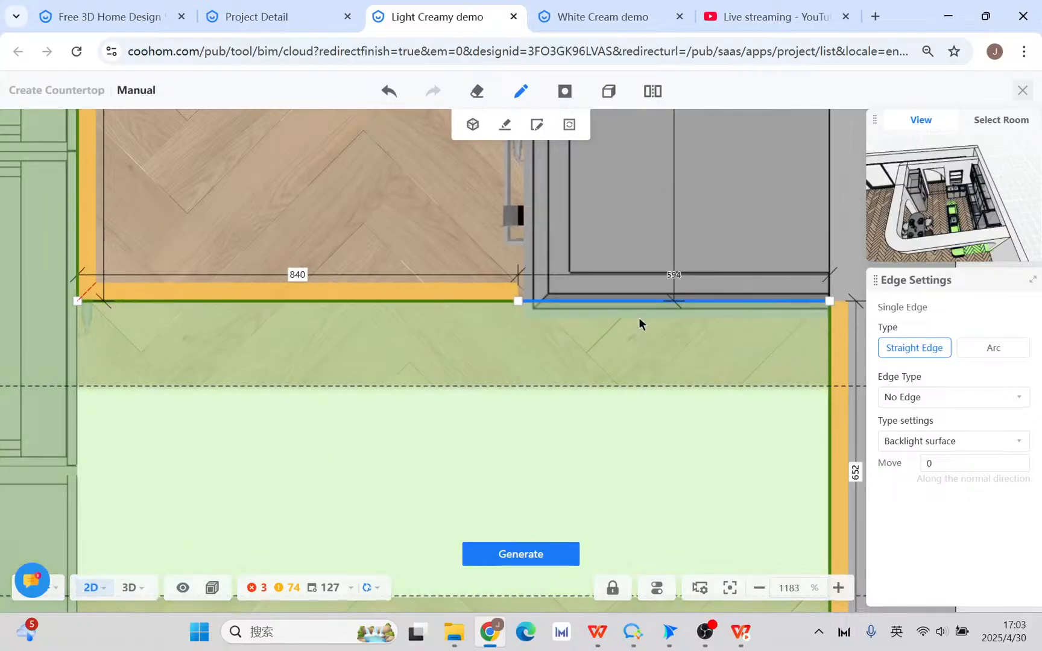
pyautogui.click(631, 323)
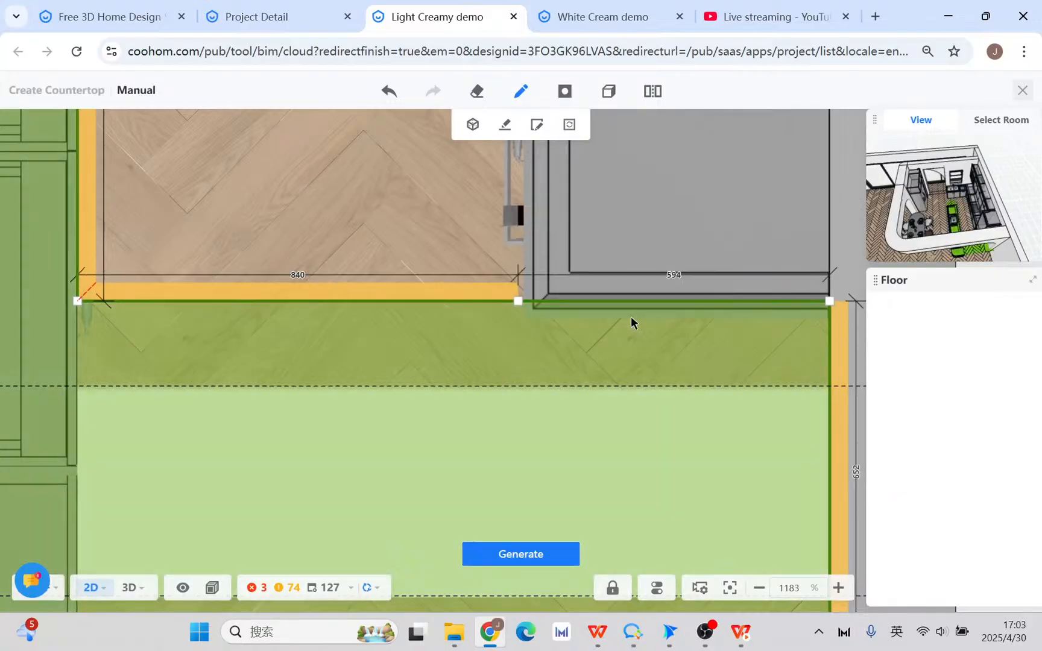
pyautogui.click(420, 313)
pyautogui.click(424, 319)
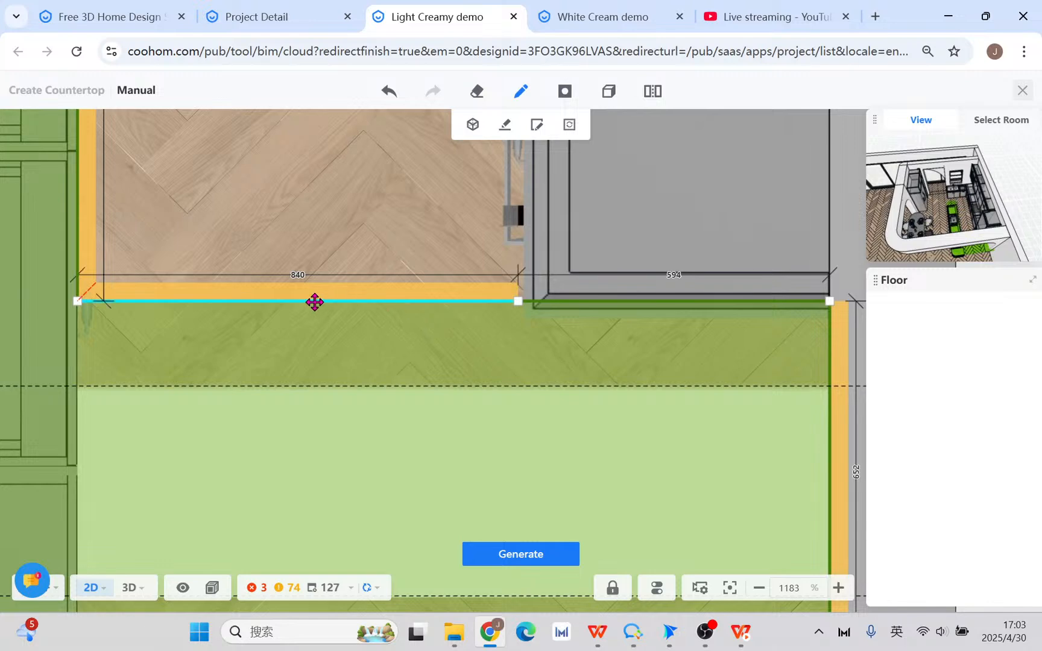
pyautogui.click(314, 302)
pyautogui.scroll(-3, 542, 338)
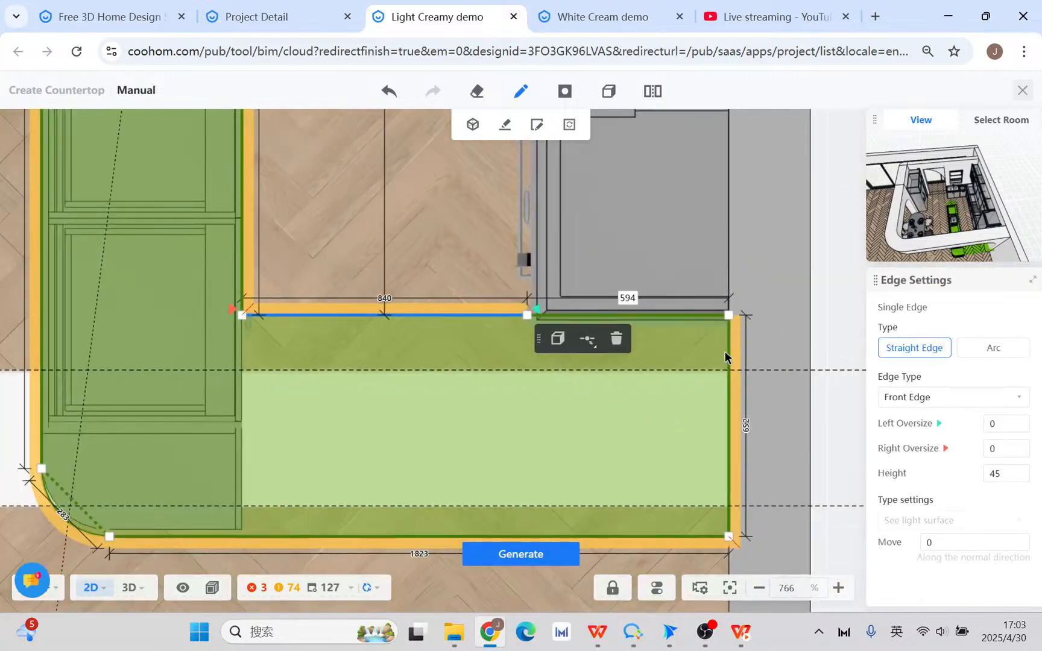
pyautogui.click(526, 314)
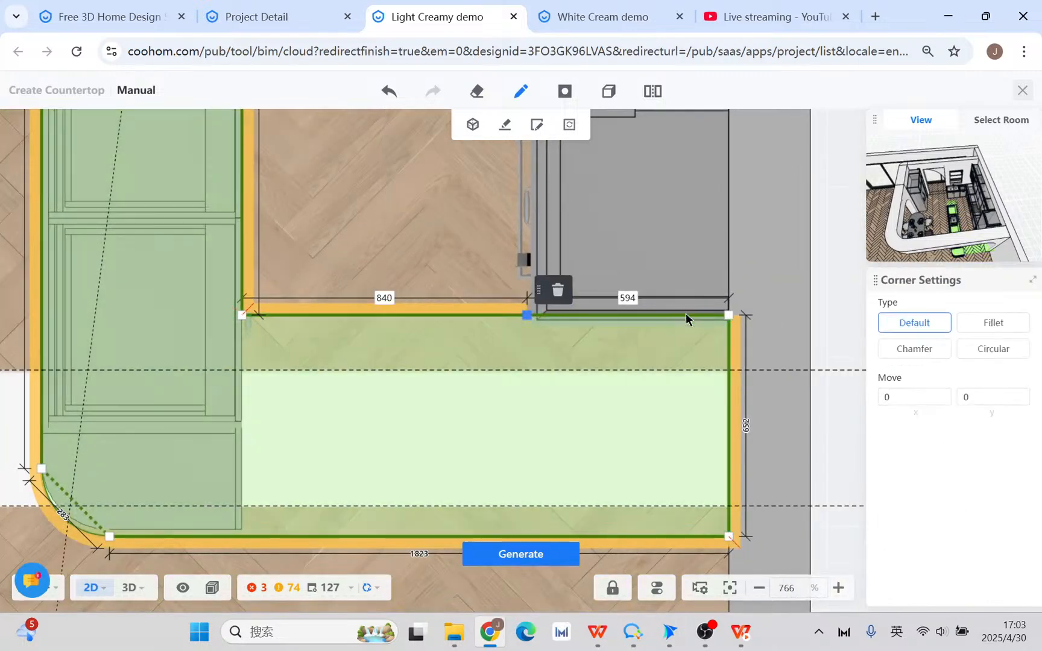
pyautogui.scroll(2, 685, 319)
pyautogui.click(591, 311)
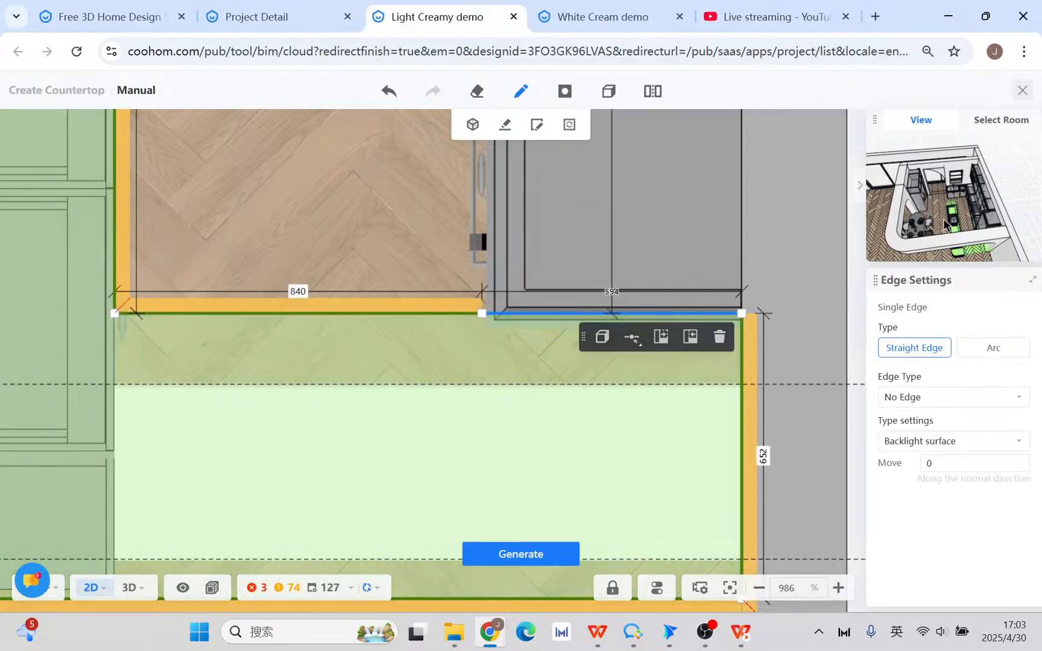
# - Enlarge the 3D preview and examine where the countertop outline meets the corner of the tall oven cabinet
pyautogui.scroll(3, 945, 224)
pyautogui.moveTo(915, 231); pyautogui.dragTo(954, 237)
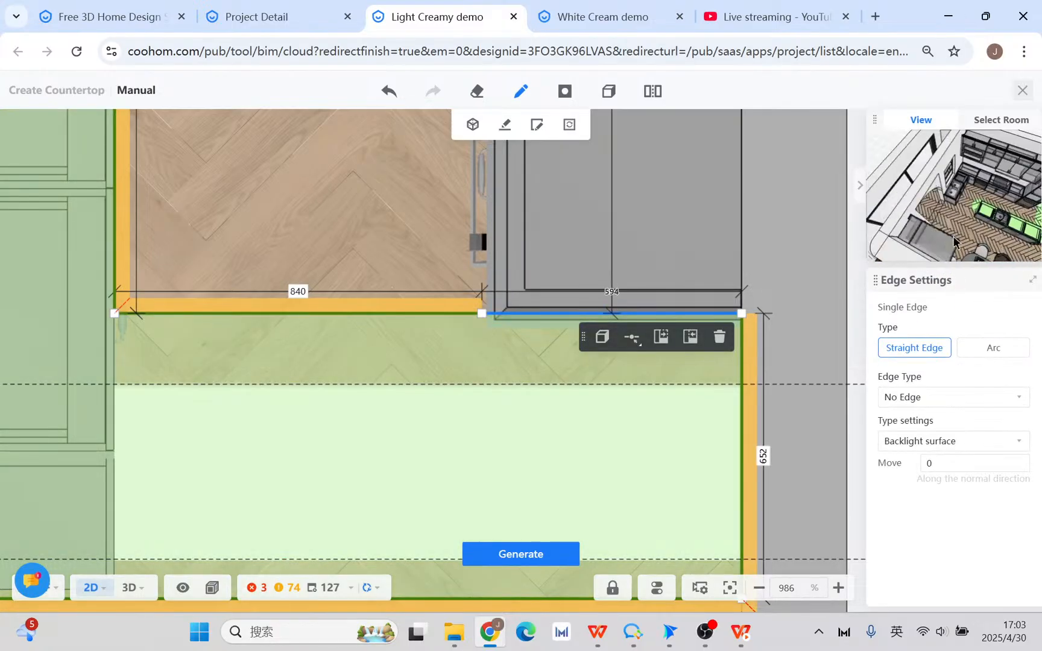
pyautogui.moveTo(1007, 205); pyautogui.dragTo(1041, 197)
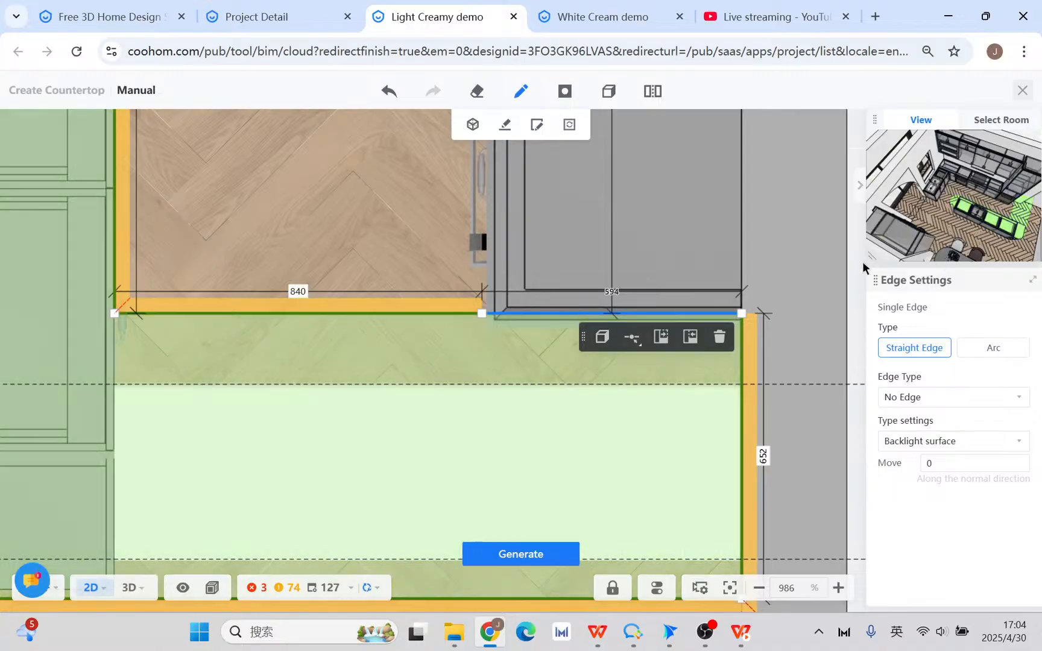
pyautogui.moveTo(868, 260); pyautogui.dragTo(697, 370)
pyautogui.moveTo(1022, 329); pyautogui.dragTo(784, 297)
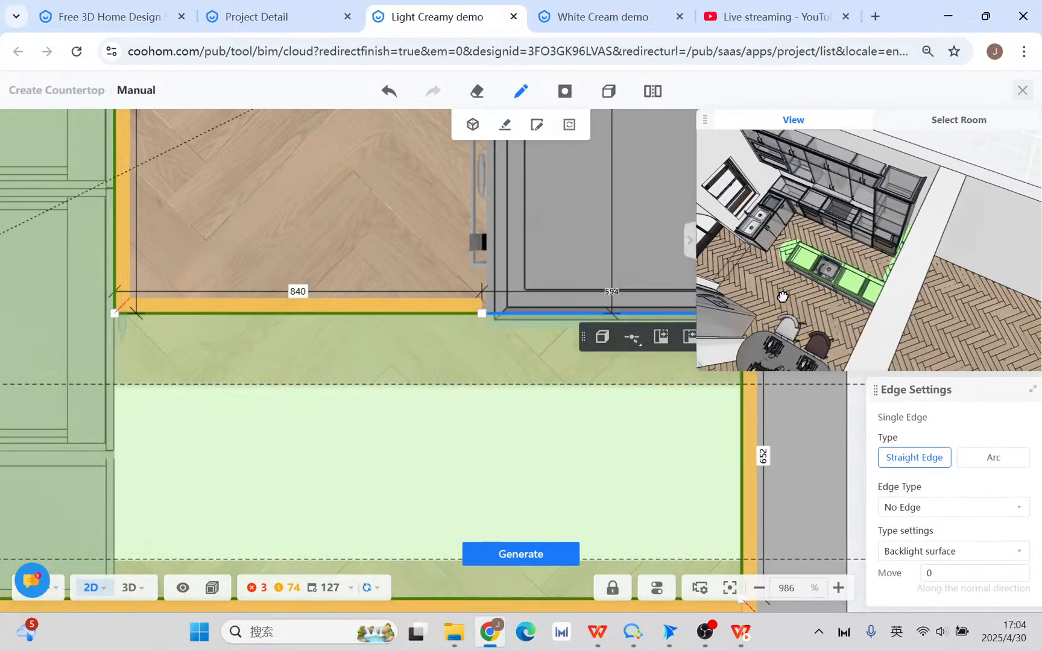
pyautogui.scroll(3, 996, 321)
pyautogui.moveTo(996, 321)
pyautogui.mouseDown()
pyautogui.moveTo(1014, 318)
pyautogui.moveTo(994, 306)
pyautogui.mouseUp()
pyautogui.scroll(3, 993, 311)
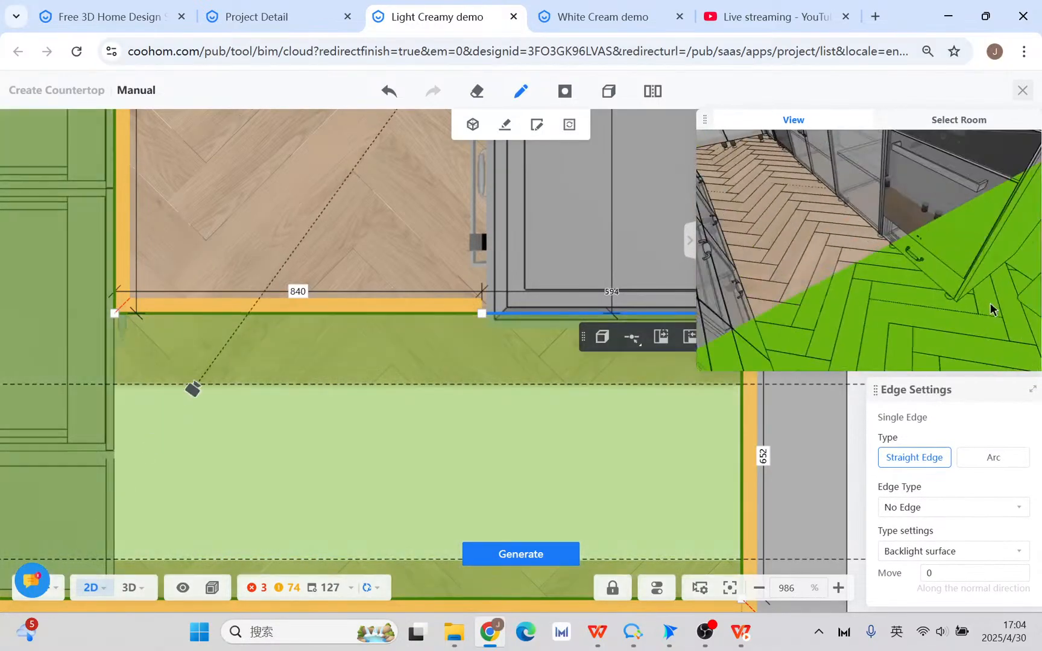
pyautogui.moveTo(818, 249); pyautogui.dragTo(838, 265)
pyautogui.moveTo(890, 270)
pyautogui.mouseDown(button='right')
pyautogui.moveTo(831, 275)
pyautogui.moveTo(756, 302)
pyautogui.moveTo(756, 312)
pyautogui.mouseUp(button='right')
pyautogui.moveTo(756, 313); pyautogui.dragTo(773, 322)
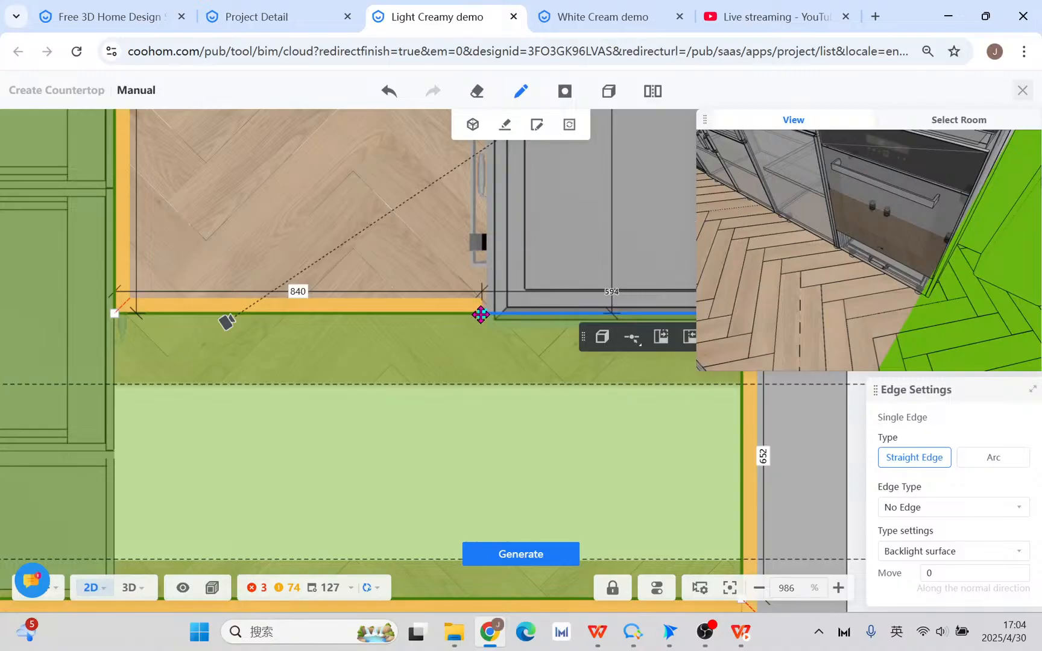
# - Move the breakpoint beside the tall cabinet so the front-edged segment is 850 mm long
pyautogui.moveTo(487, 314); pyautogui.dragTo(488, 310)
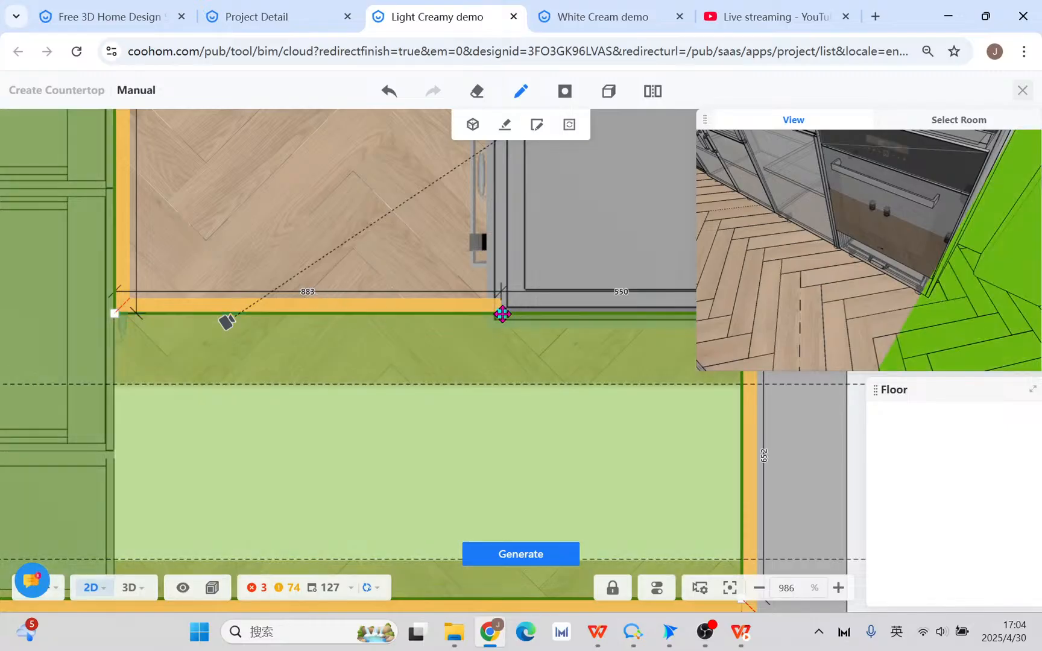
pyautogui.click(502, 314)
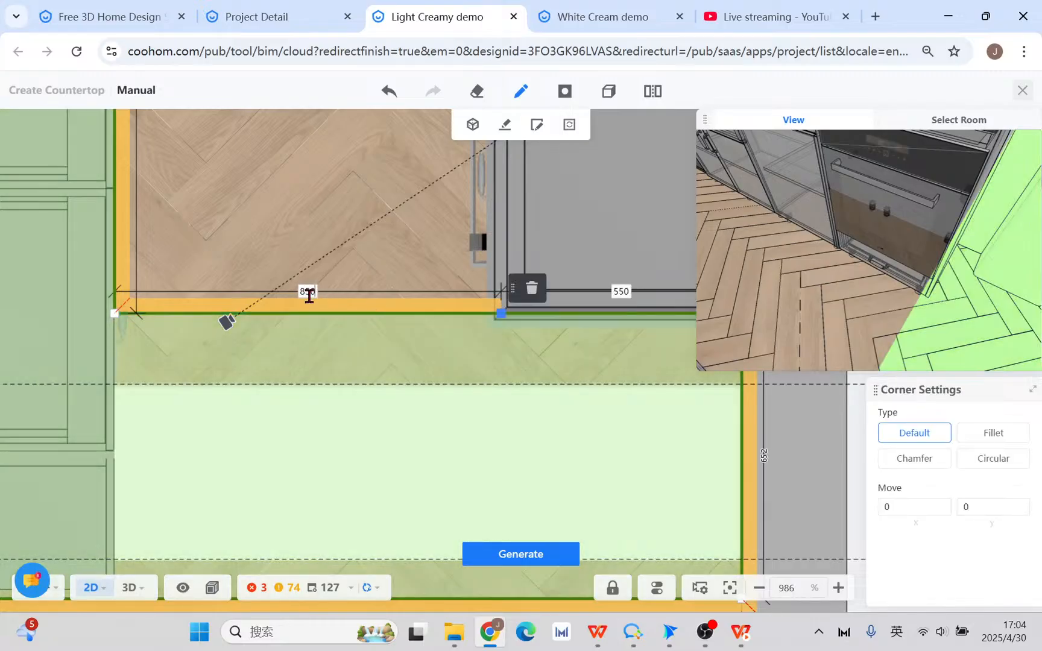
pyautogui.press('Return')
pyautogui.scroll(-4, 455, 350)
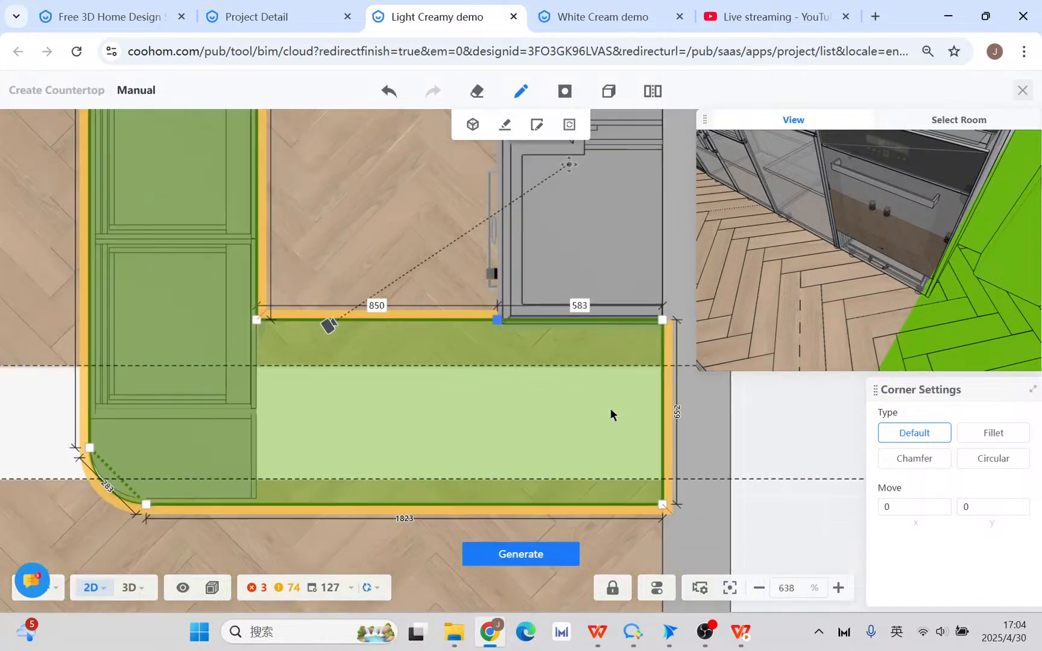
# - Set the edge type of the extension's 652 mm wall-side edge to No Edge
pyautogui.click(613, 344)
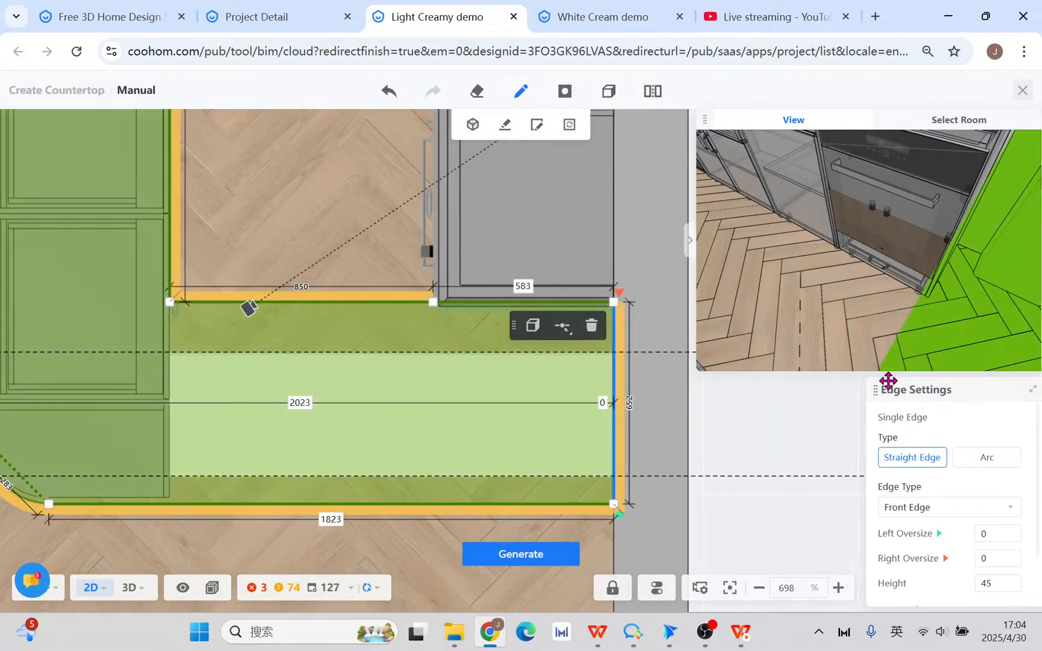
pyautogui.click(927, 509)
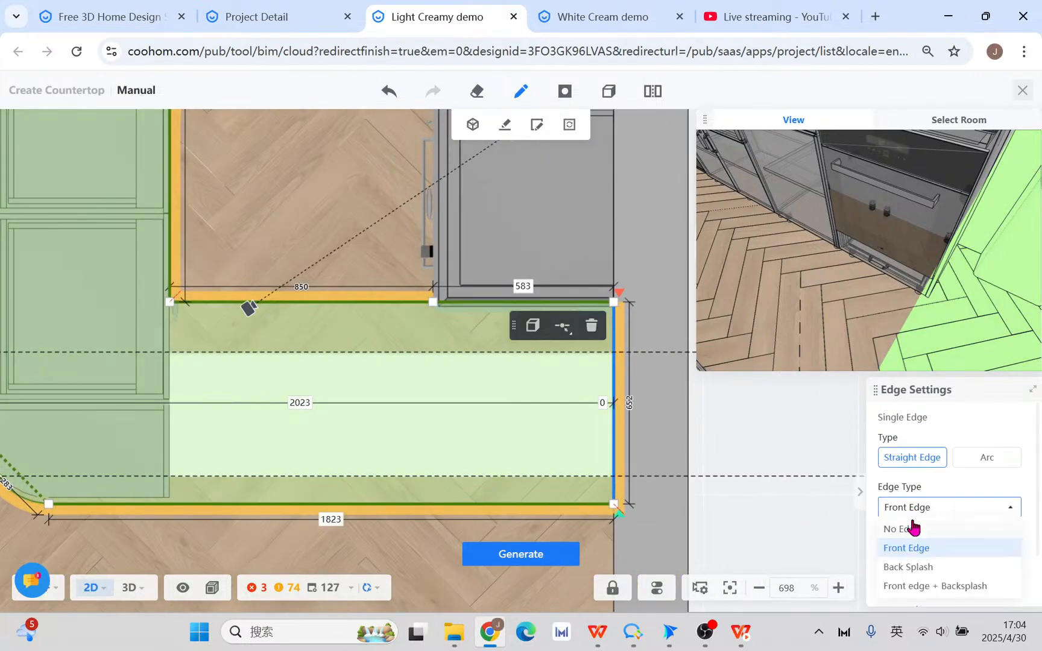
pyautogui.click(914, 529)
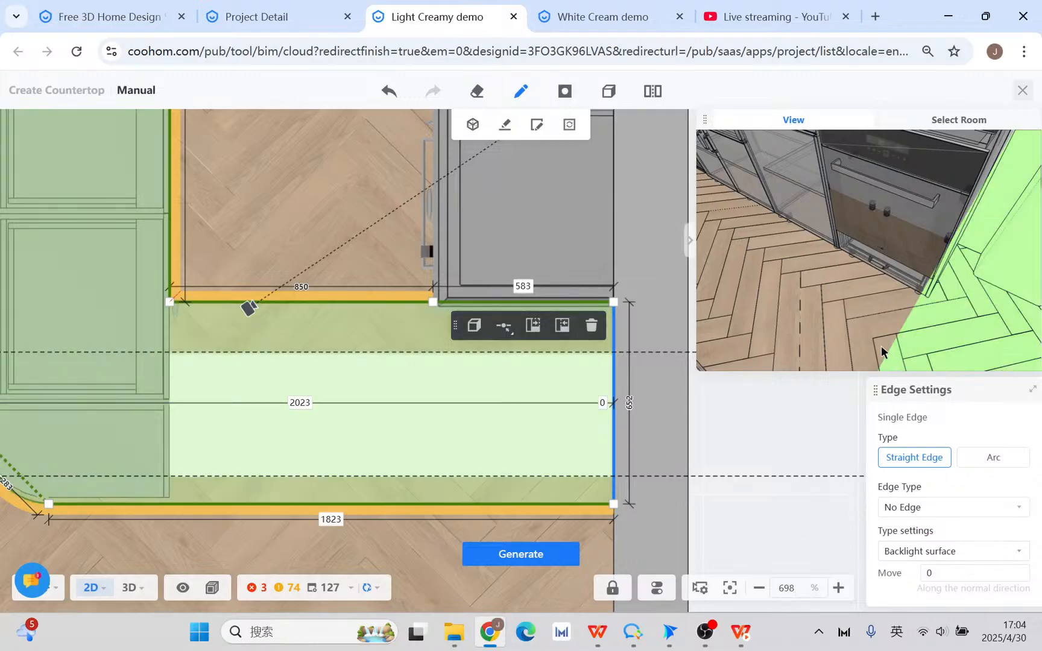
# - Add two breakpoints to the wall-side edge at the dashed lines, dividing it into 163, 402 and 87 mm segments
pyautogui.scroll(-5, 1019, 258)
pyautogui.scroll(5, 873, 333)
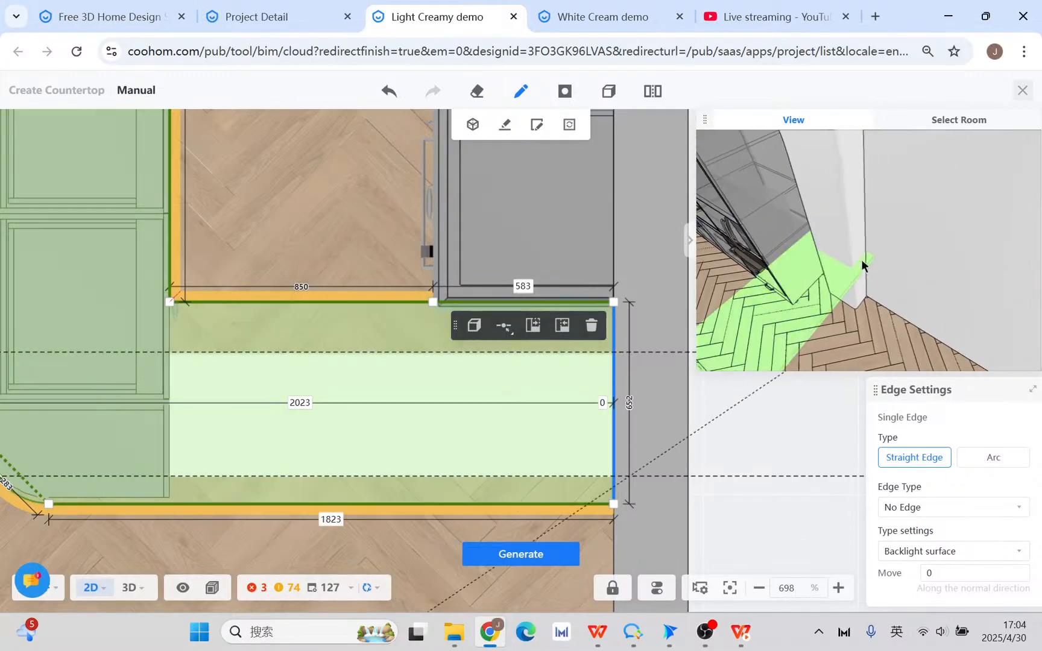
pyautogui.moveTo(872, 330); pyautogui.dragTo(907, 334)
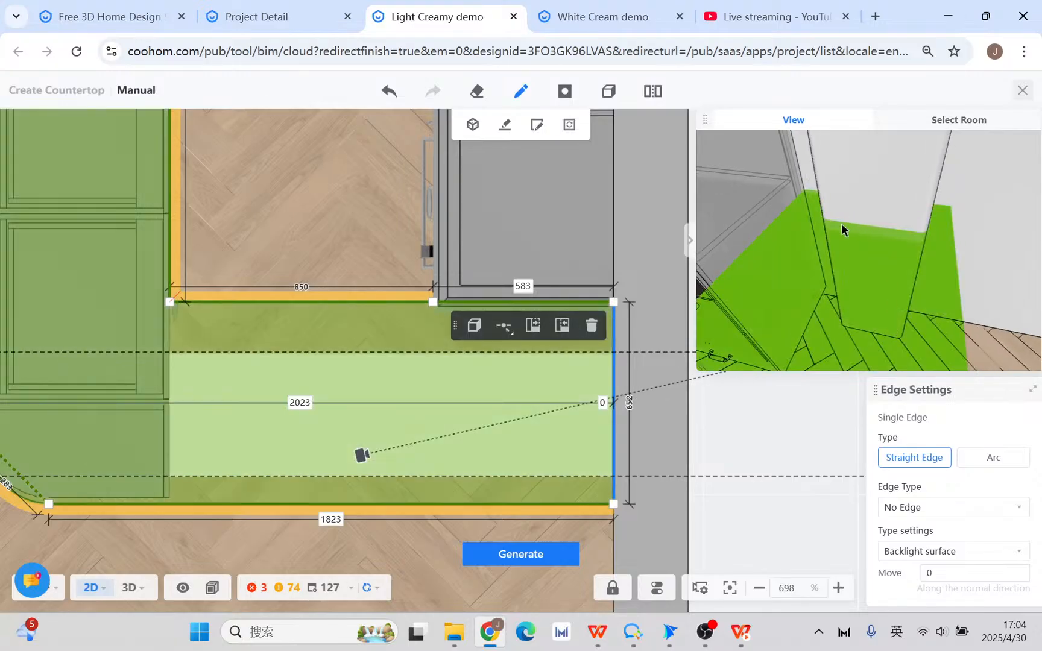
pyautogui.moveTo(981, 267); pyautogui.dragTo(975, 280)
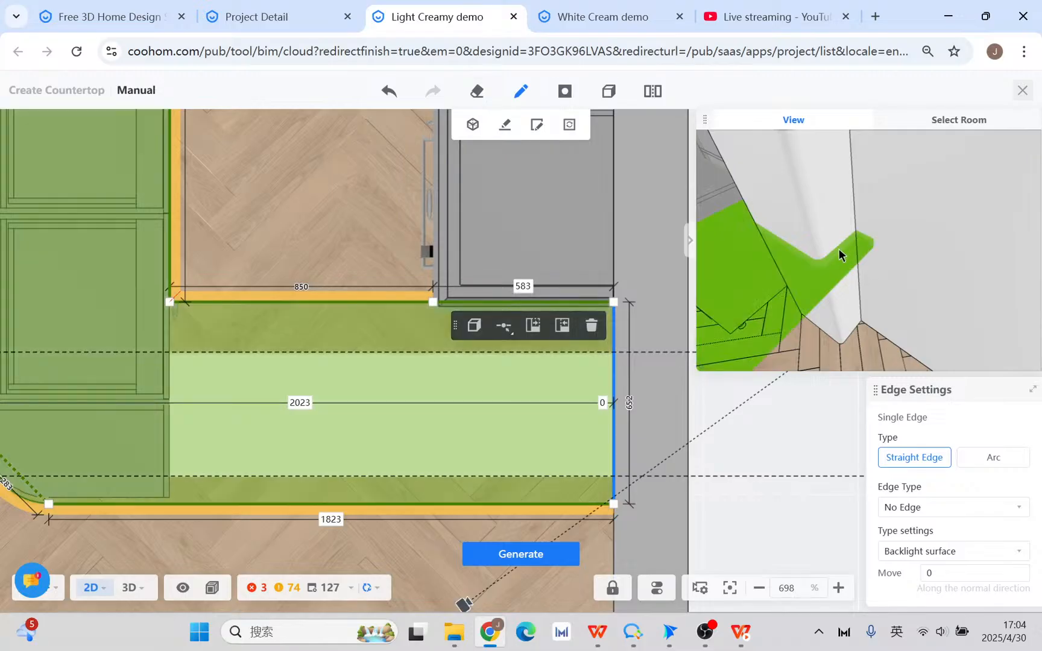
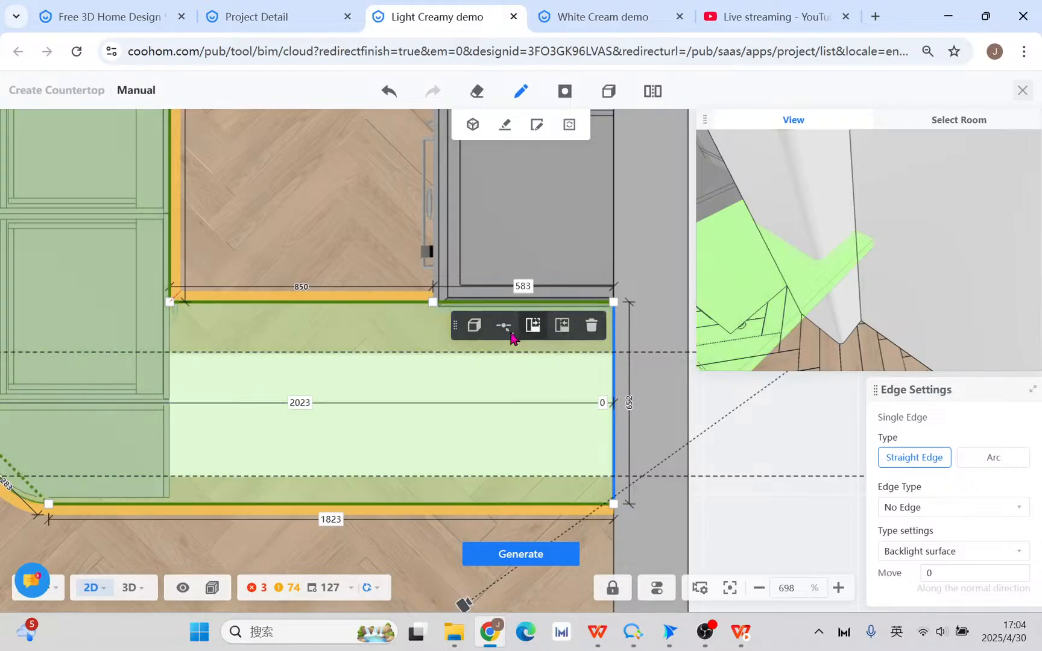
pyautogui.moveTo(504, 327)
pyautogui.click(495, 360)
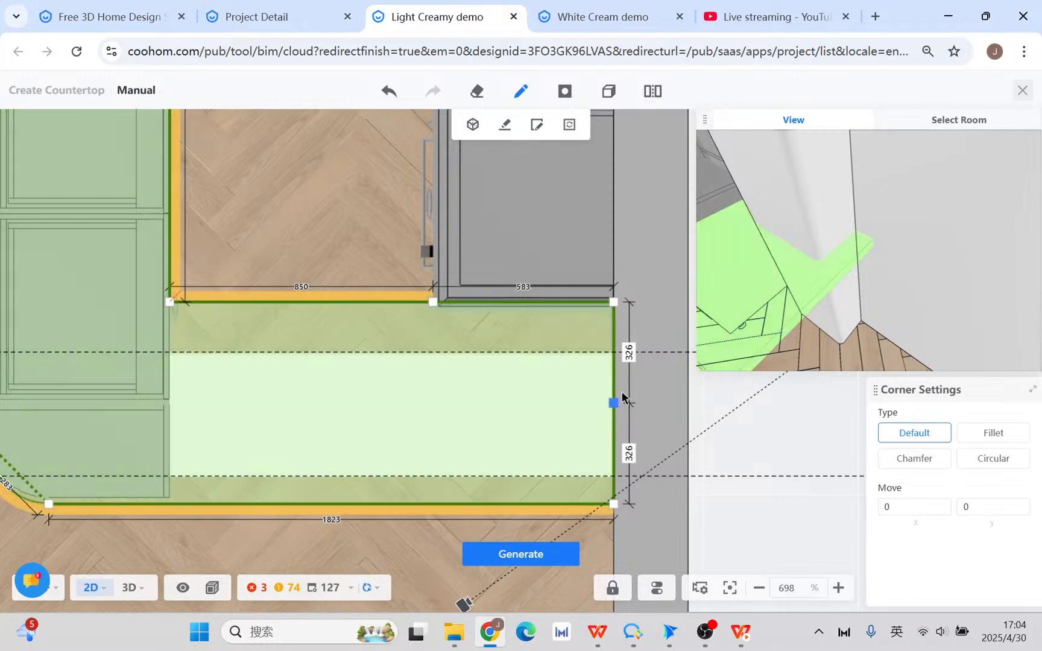
pyautogui.moveTo(615, 401); pyautogui.dragTo(611, 360)
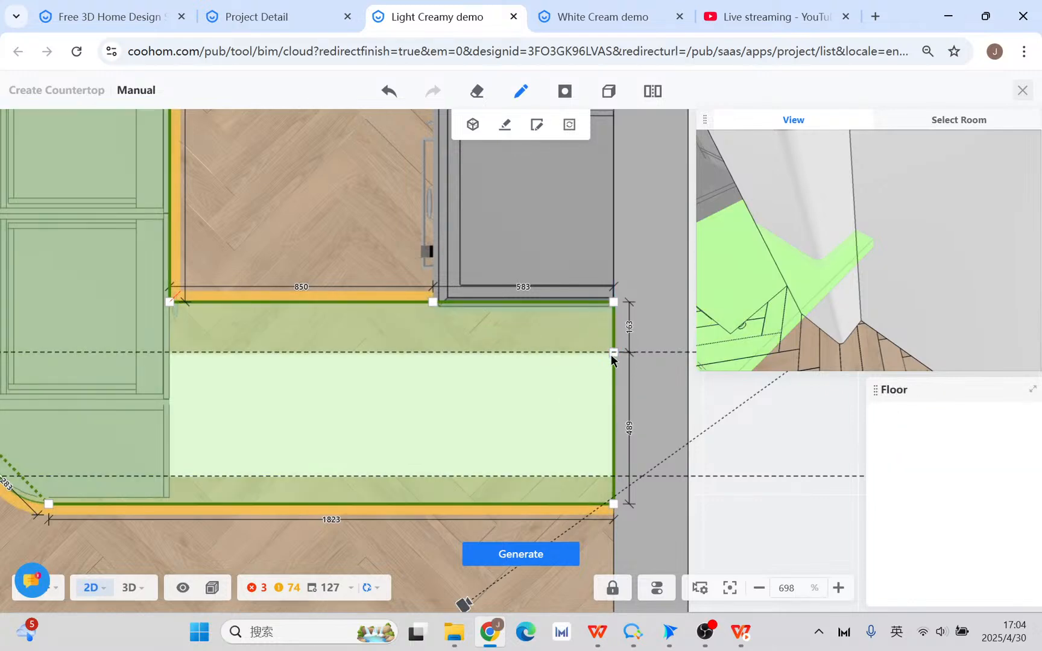
pyautogui.click(614, 423)
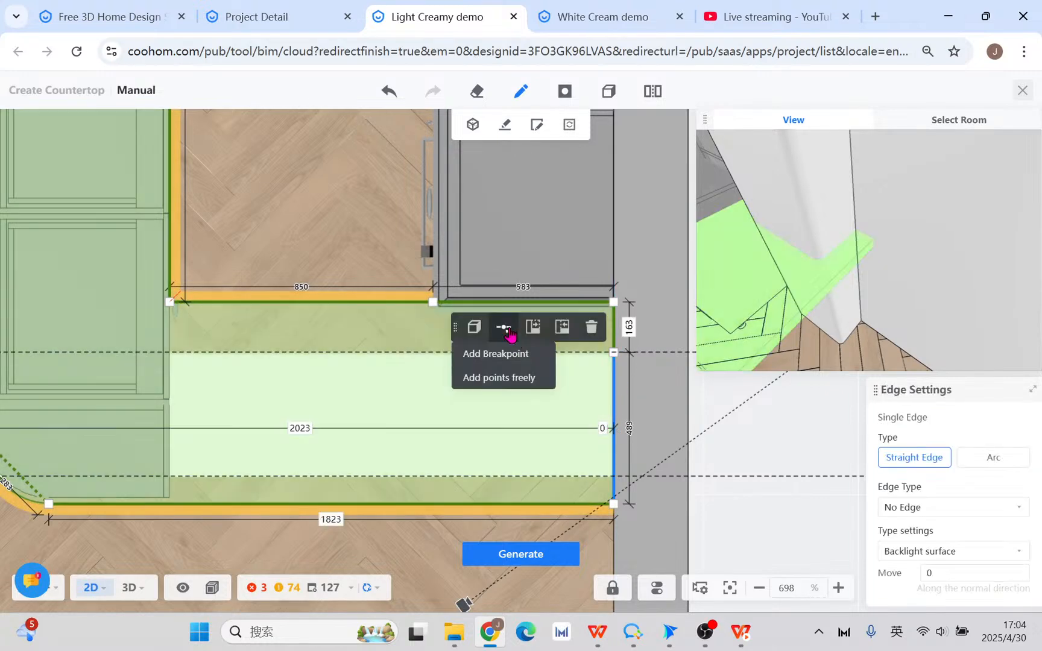
pyautogui.click(509, 356)
pyautogui.moveTo(613, 427); pyautogui.dragTo(609, 477)
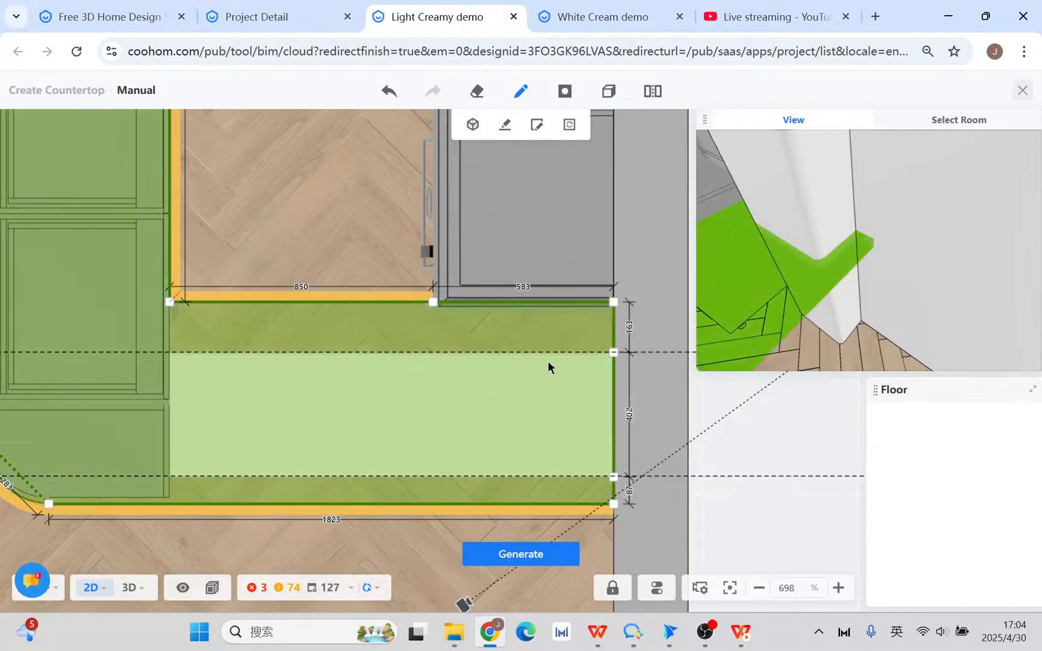
# - Push the 402 mm middle segment 131 mm into the countertop and square the notch on the 163 mm side with a new breakpoint
pyautogui.click(614, 384)
pyautogui.moveTo(613, 383); pyautogui.dragTo(574, 376)
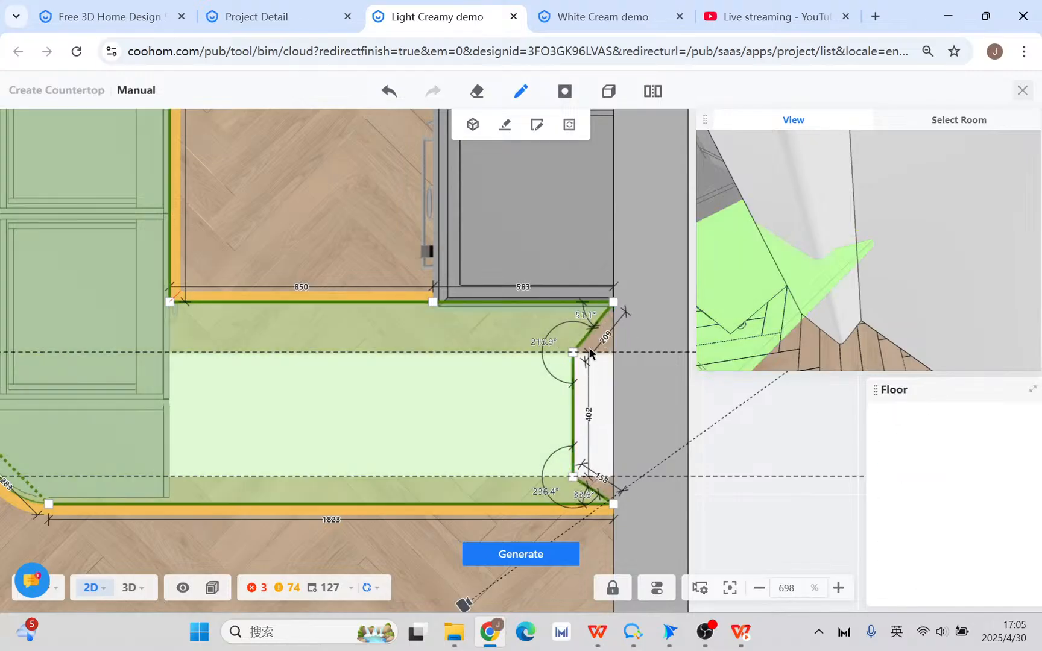
pyautogui.click(589, 352)
pyautogui.click(467, 402)
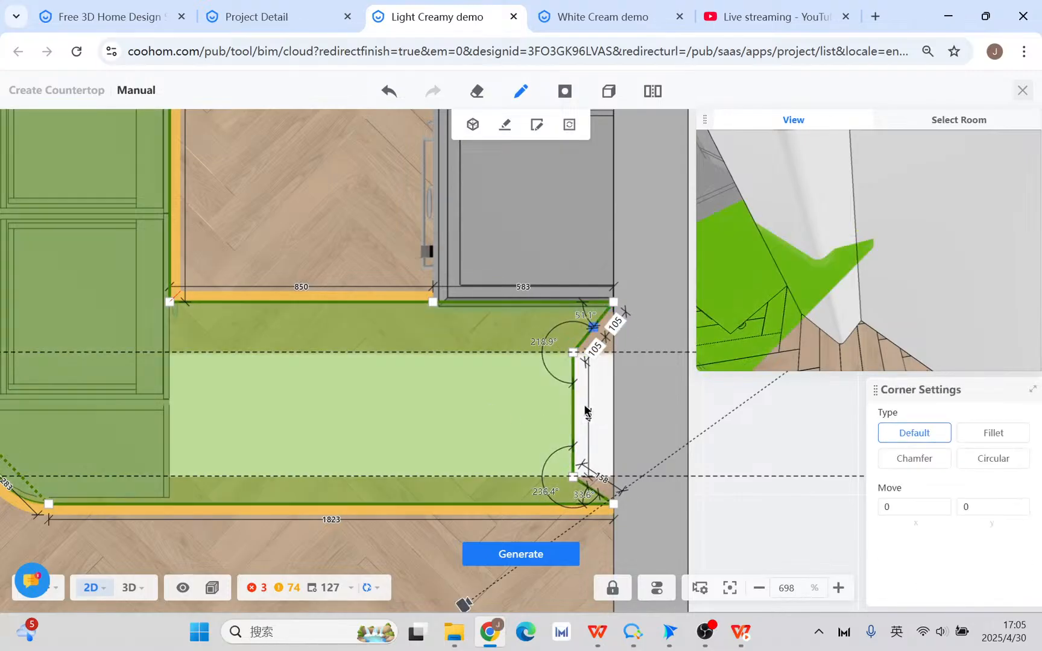
pyautogui.moveTo(593, 327); pyautogui.dragTo(610, 352)
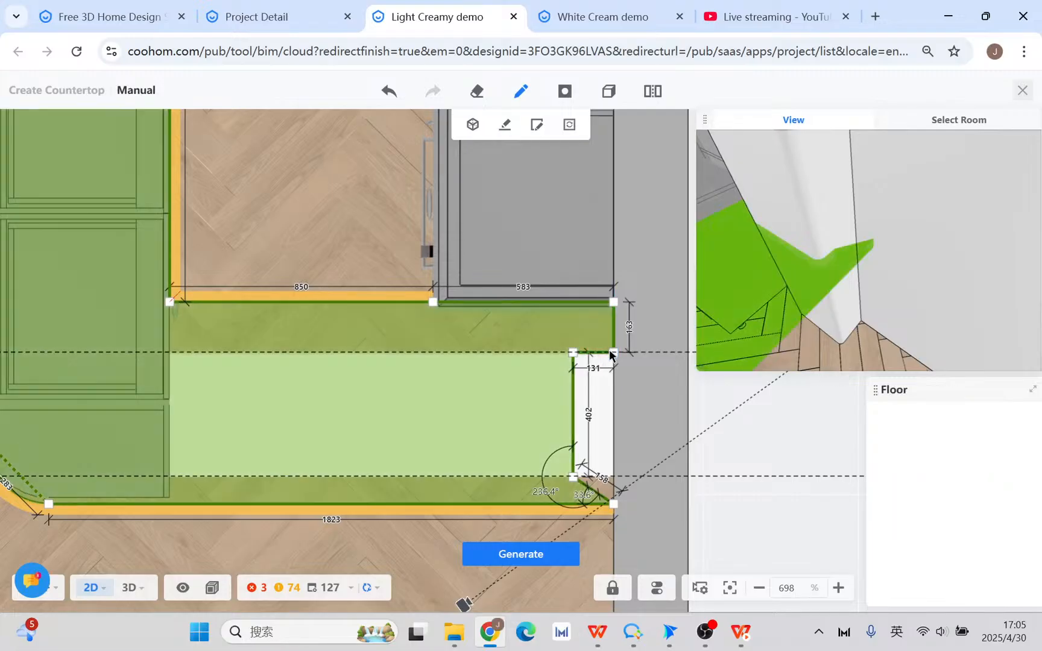
# - Add a breakpoint to the notch's slanted edge and move it to square the notch on the 87 mm side
pyautogui.click(598, 498)
pyautogui.moveTo(673, 529)
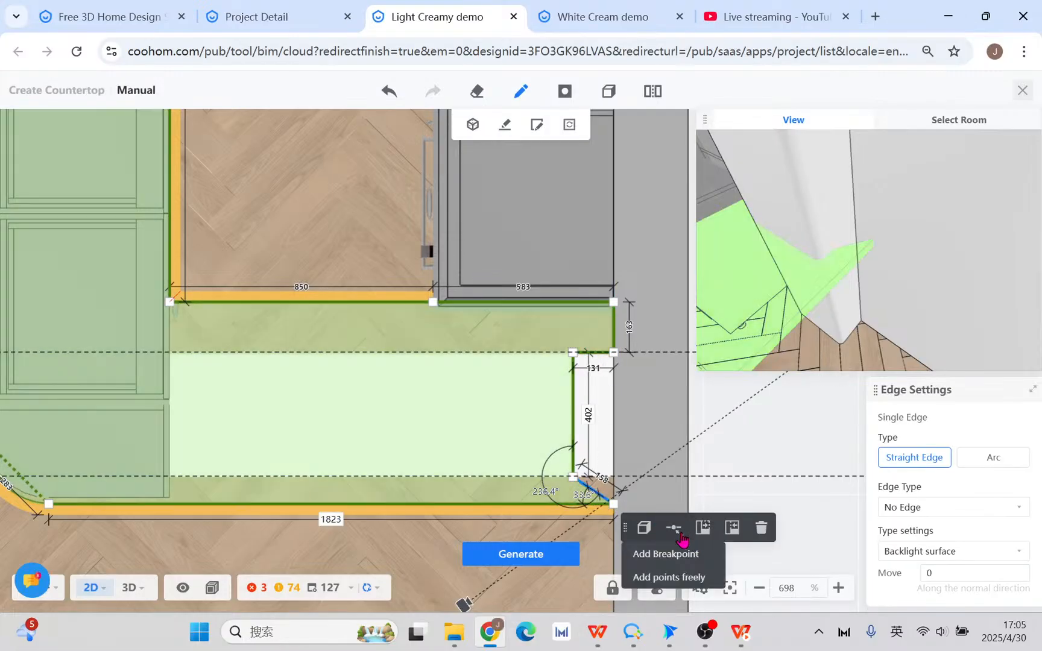
pyautogui.click(679, 551)
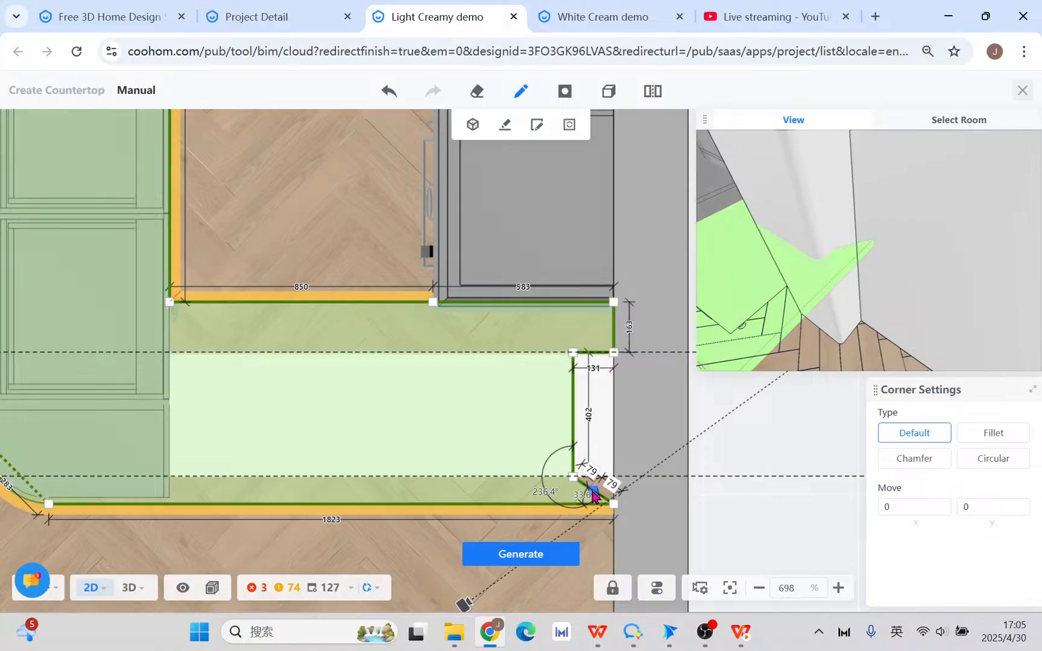
pyautogui.moveTo(593, 496); pyautogui.dragTo(614, 477)
pyautogui.click(747, 356)
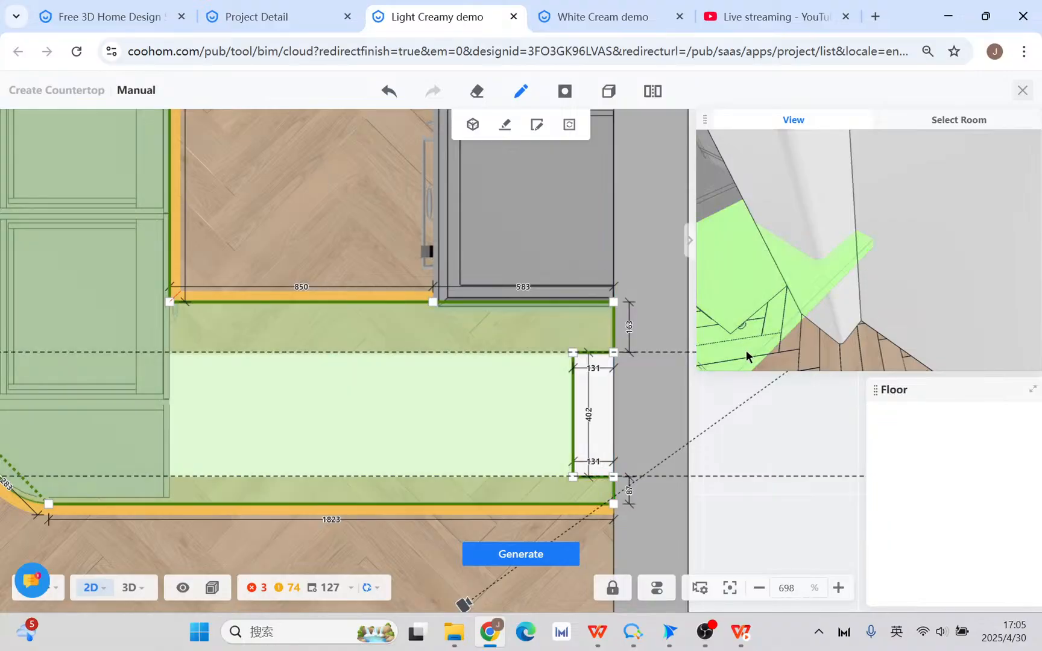
# - Adjust the notch's inner 402 mm edge against the wall column until the notch is 212 mm deep
pyautogui.moveTo(849, 323); pyautogui.dragTo(873, 328)
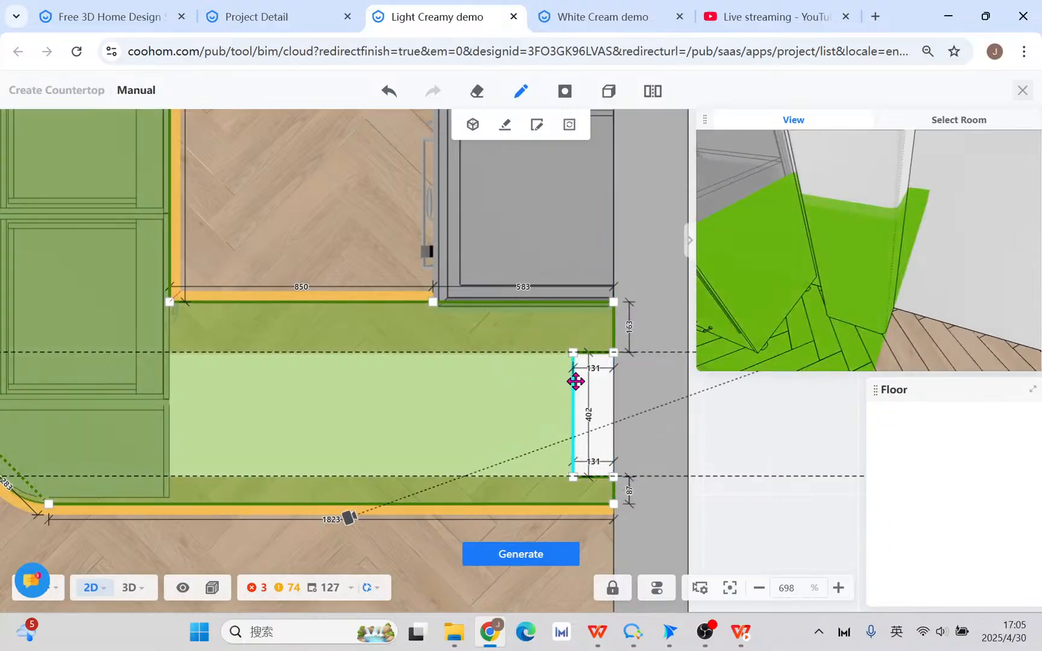
pyautogui.moveTo(569, 382); pyautogui.dragTo(543, 377)
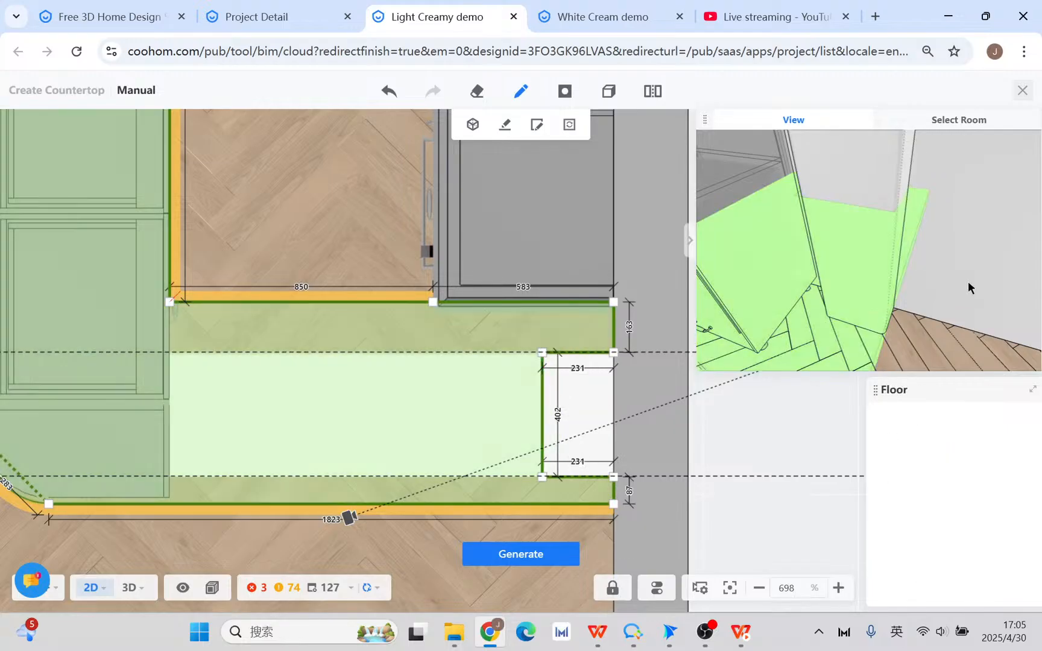
pyautogui.moveTo(968, 289); pyautogui.dragTo(955, 304)
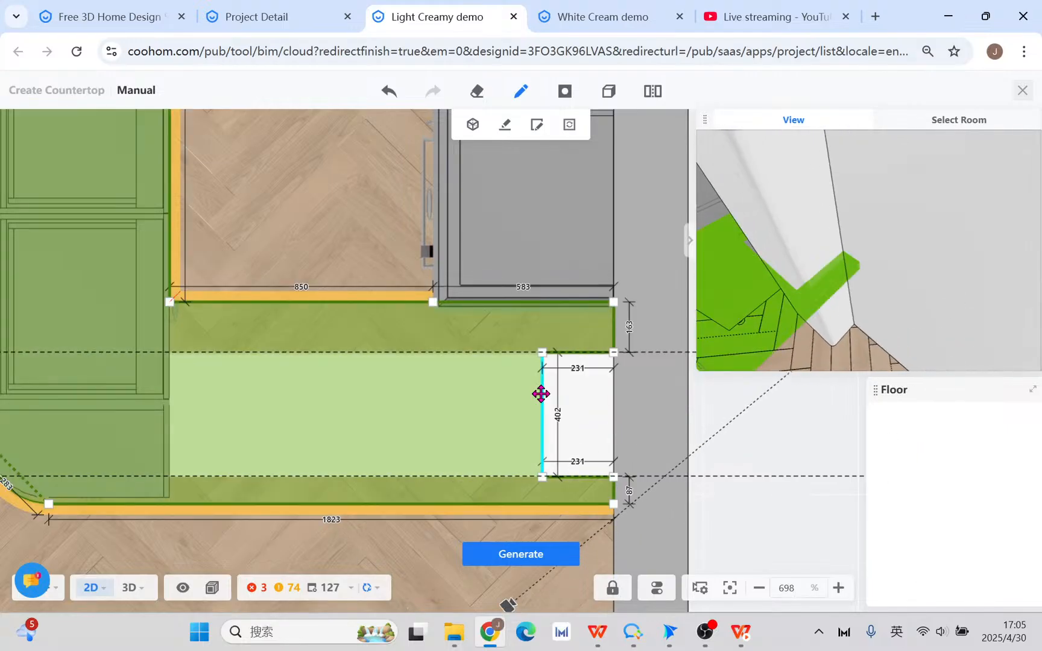
pyautogui.moveTo(542, 393); pyautogui.dragTo(557, 397)
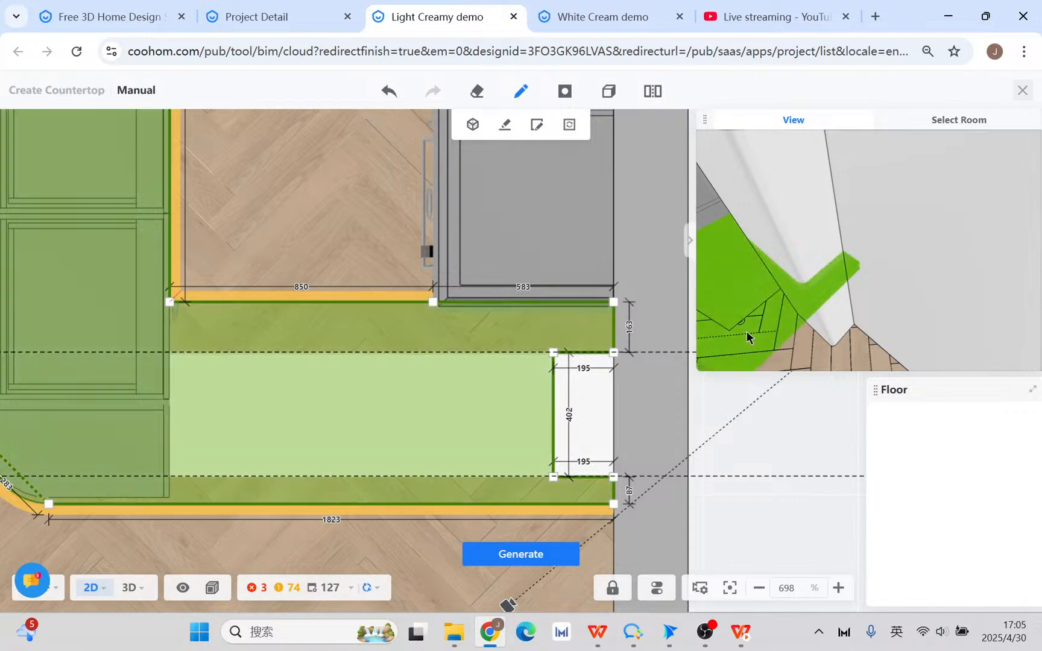
pyautogui.moveTo(860, 328); pyautogui.dragTo(925, 345)
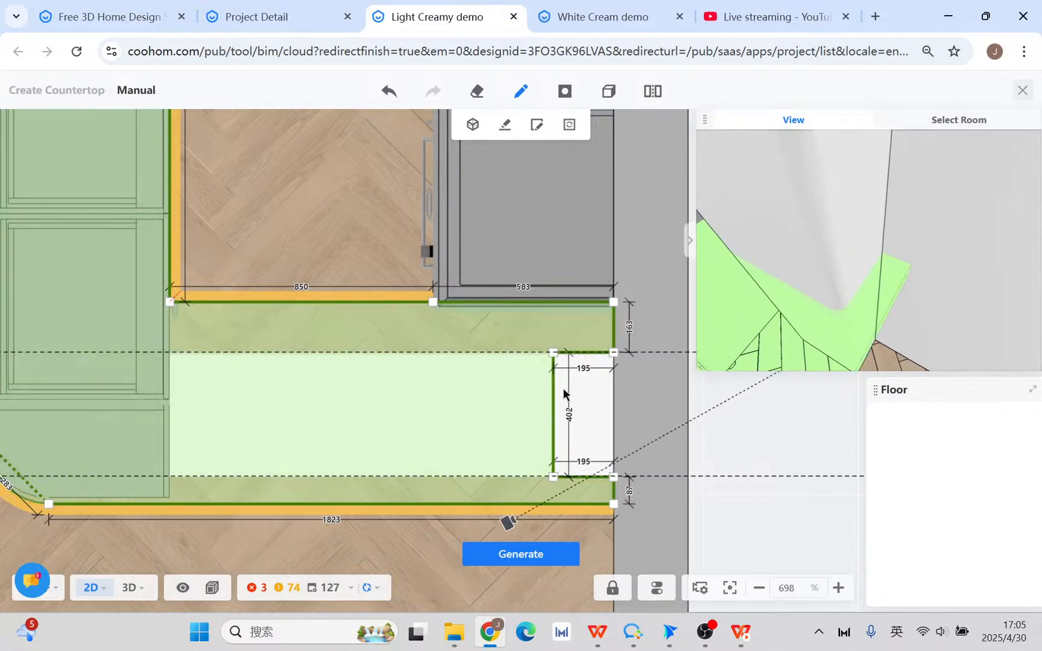
pyautogui.moveTo(553, 386); pyautogui.dragTo(549, 388)
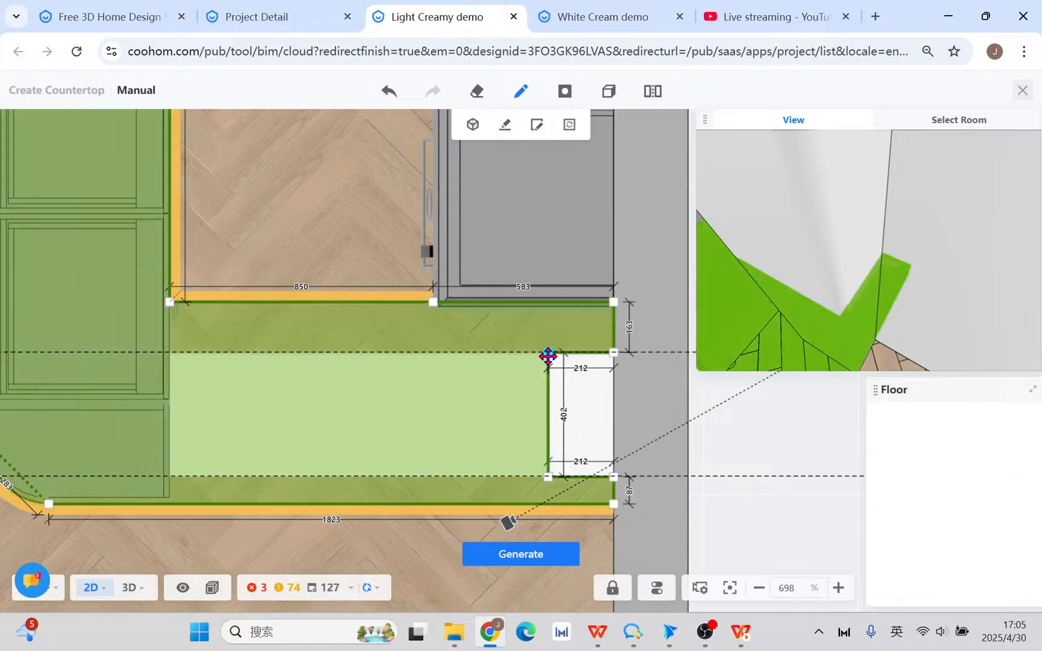
# - Set both inner corners of the wall notch to Fillet with a radius of 30
pyautogui.click(548, 352)
pyautogui.click(993, 433)
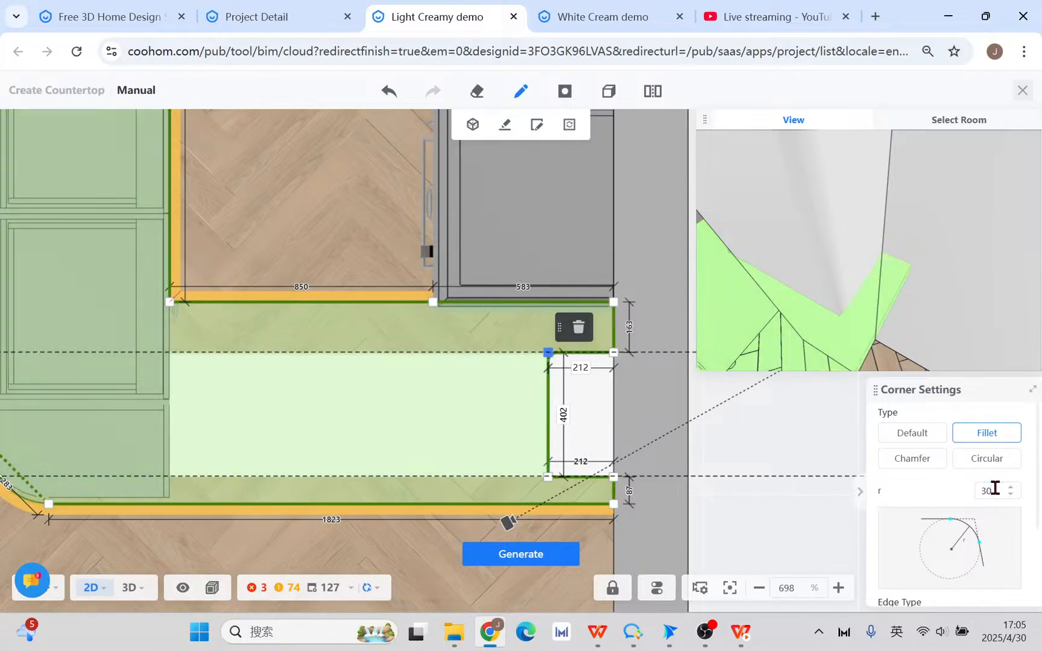
pyautogui.click(548, 477)
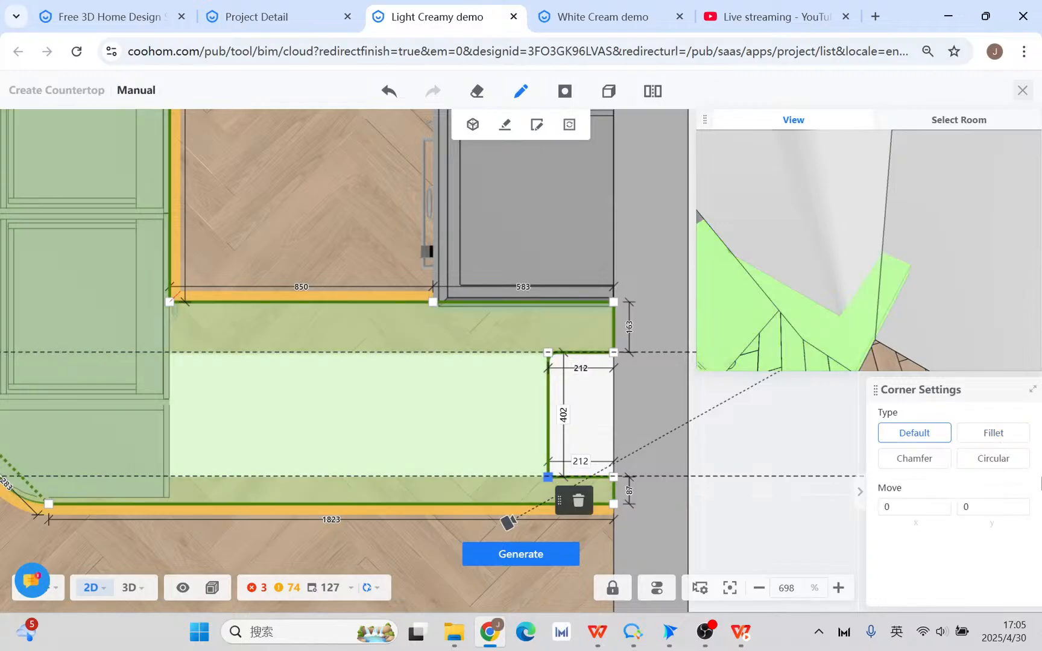
pyautogui.click(1017, 439)
pyautogui.click(1004, 489)
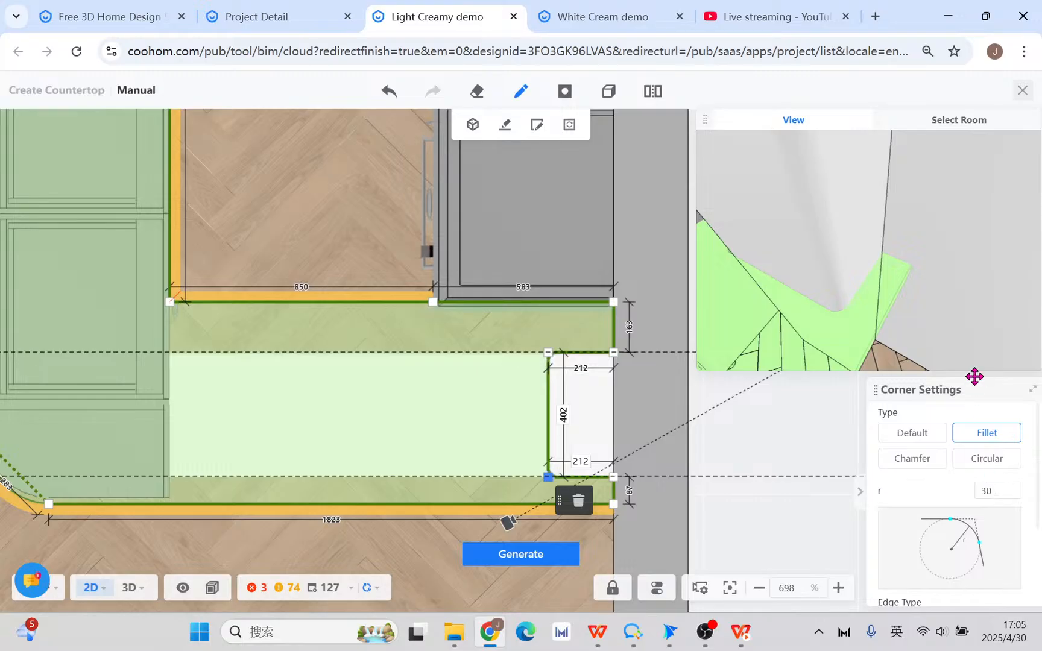
# - Generate the island countertop from the edited outline and check how the notch meets the wall column
pyautogui.moveTo(974, 377)
pyautogui.mouseDown()
pyautogui.moveTo(980, 347)
pyautogui.moveTo(1000, 333)
pyautogui.moveTo(989, 332)
pyautogui.mouseUp()
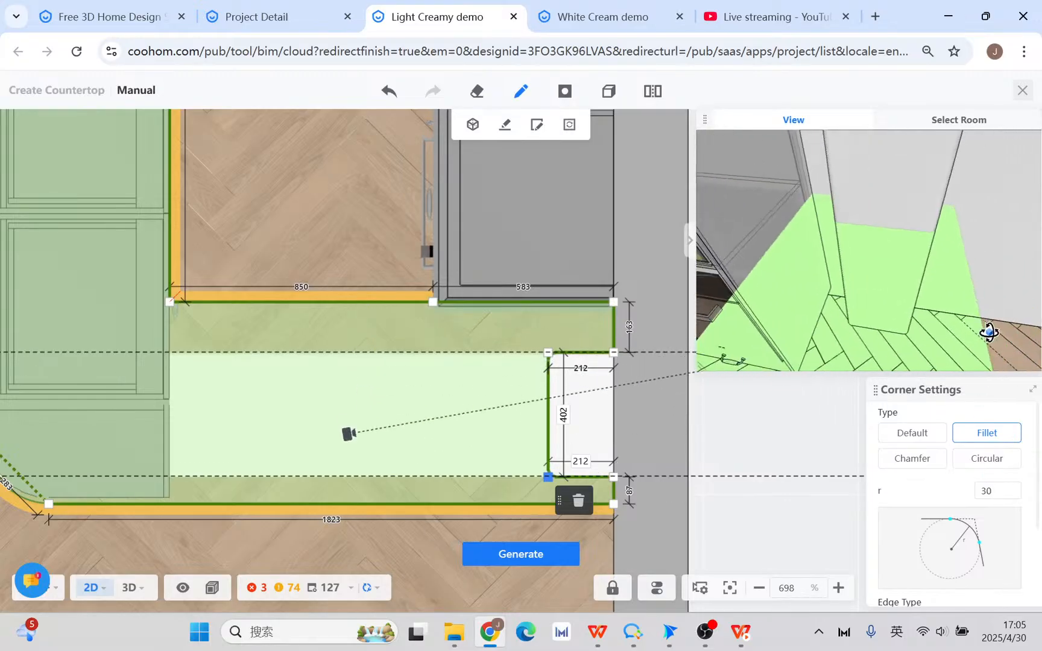
pyautogui.scroll(-4, 484, 451)
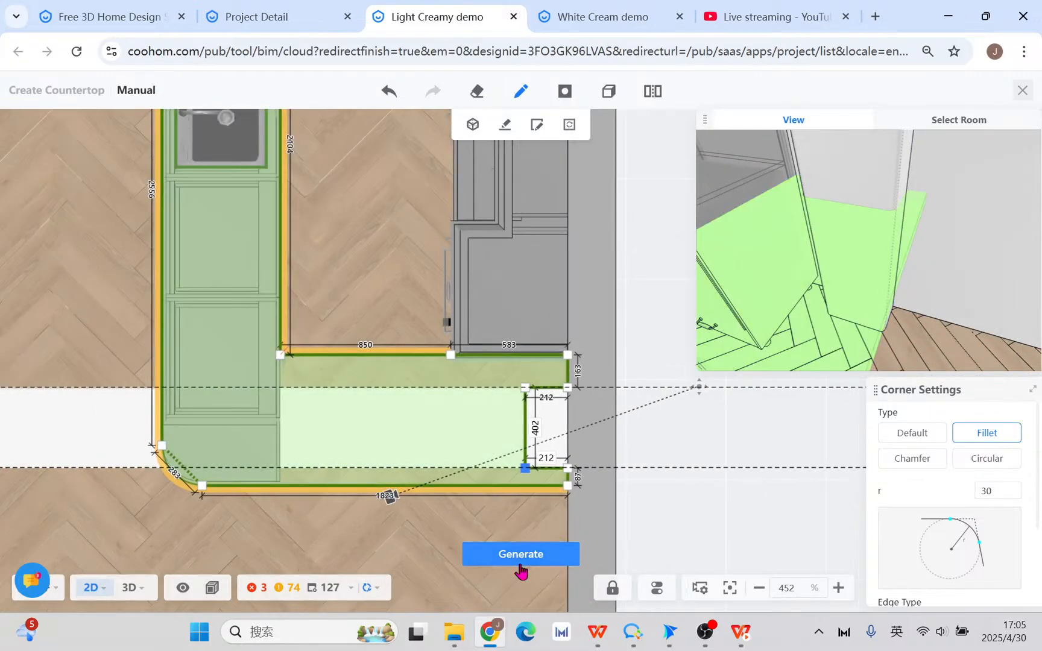
pyautogui.click(512, 557)
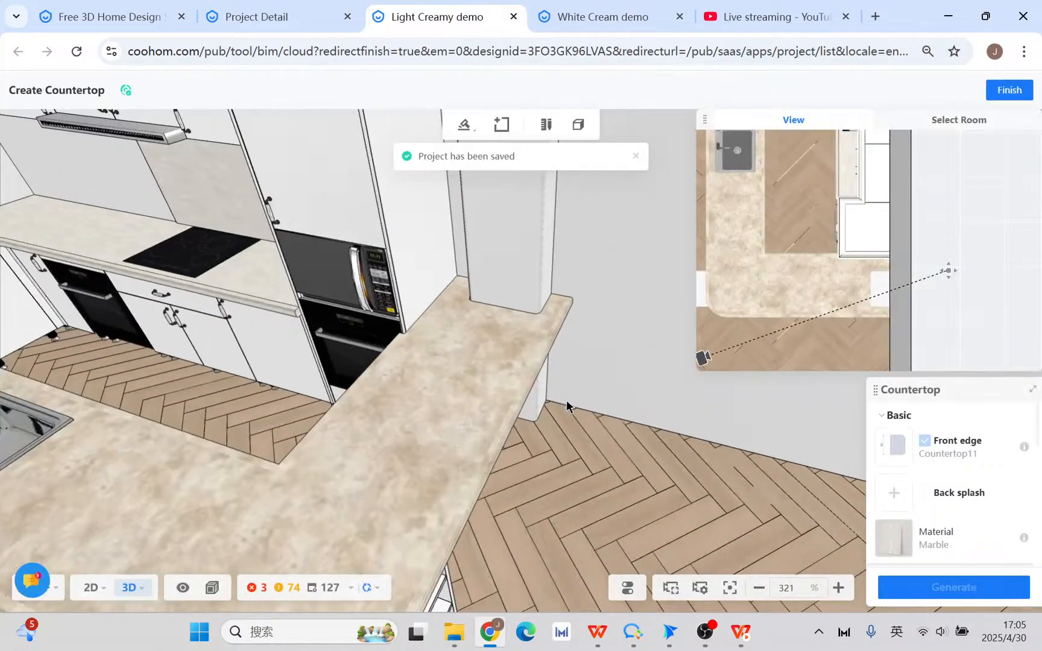
pyautogui.moveTo(567, 401); pyautogui.dragTo(493, 475)
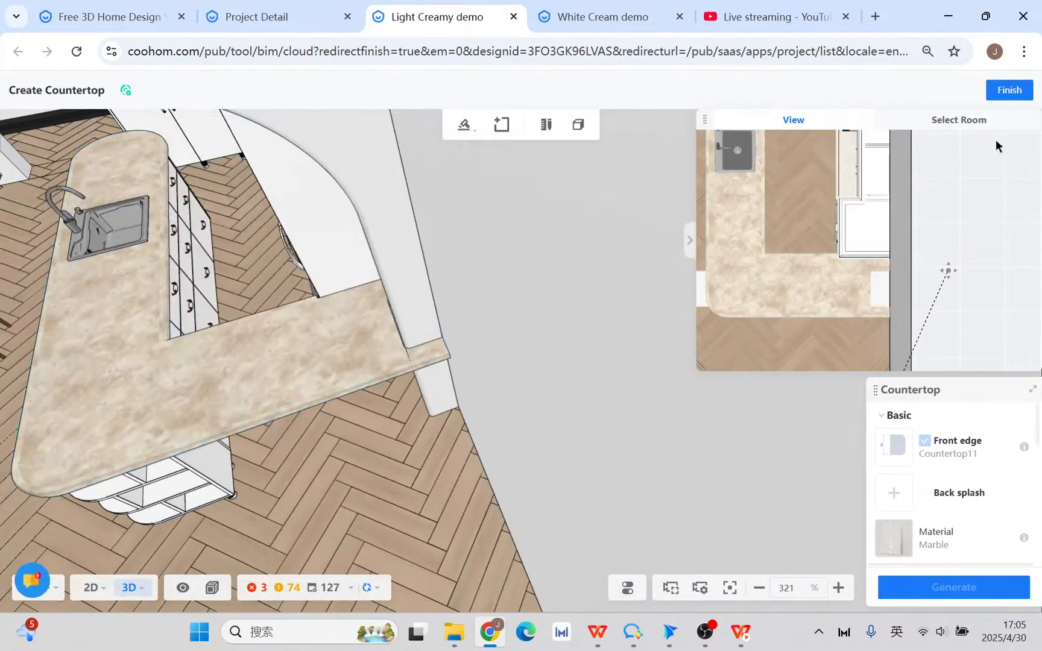
# - Reopen the countertop outline for editing, set the wall notch's depth to 200 mm and regenerate the countertop
pyautogui.click(264, 339)
pyautogui.click(508, 329)
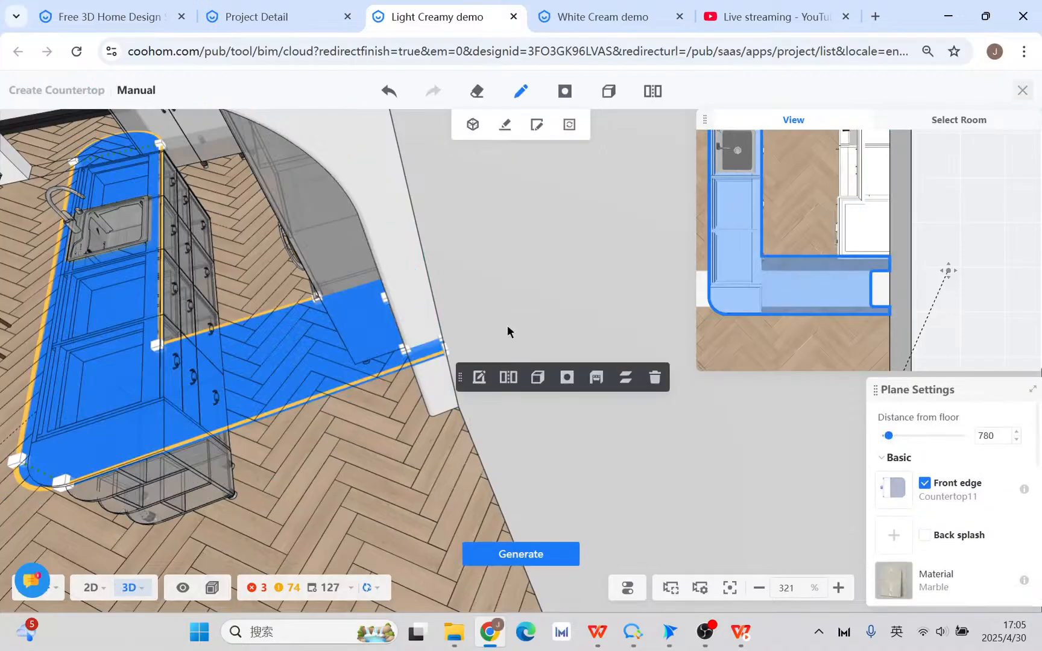
pyautogui.click(90, 588)
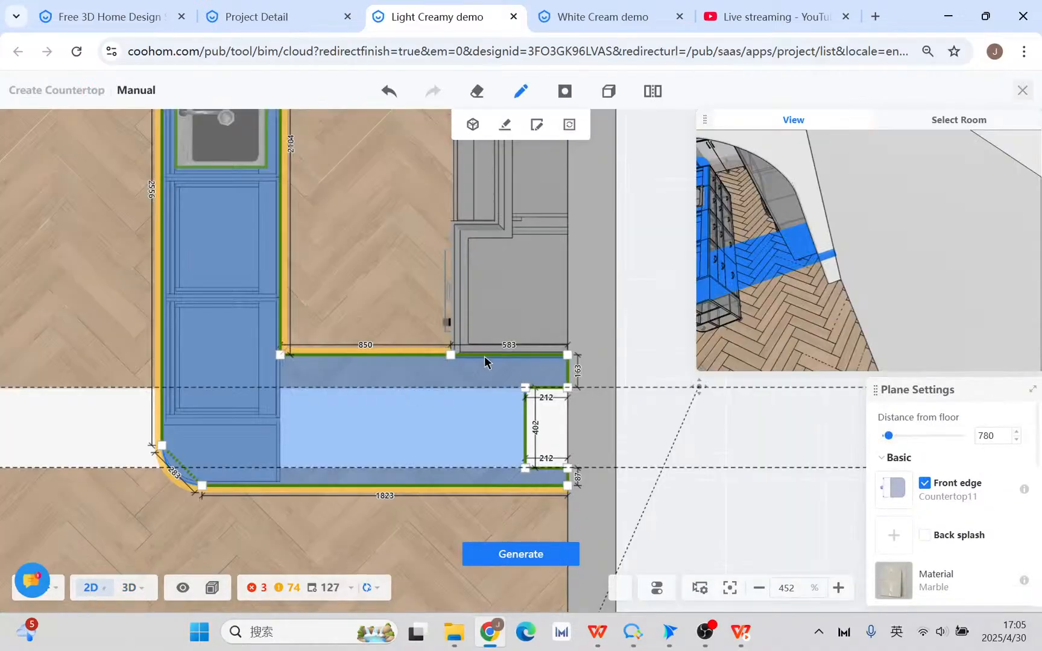
pyautogui.click(524, 414)
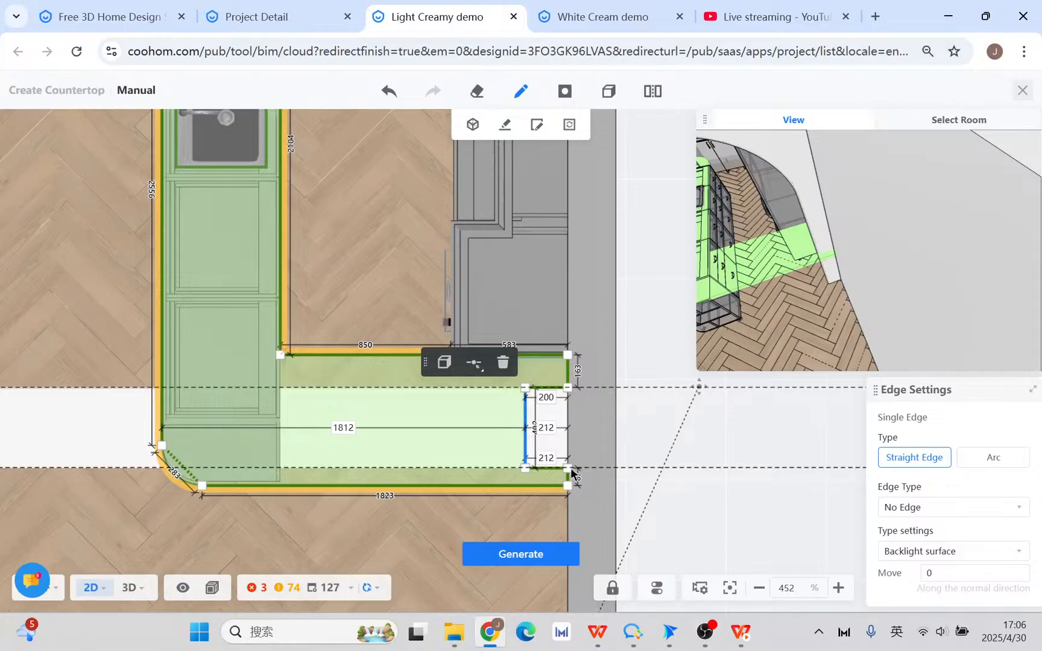
pyautogui.press('Return')
pyautogui.click(519, 553)
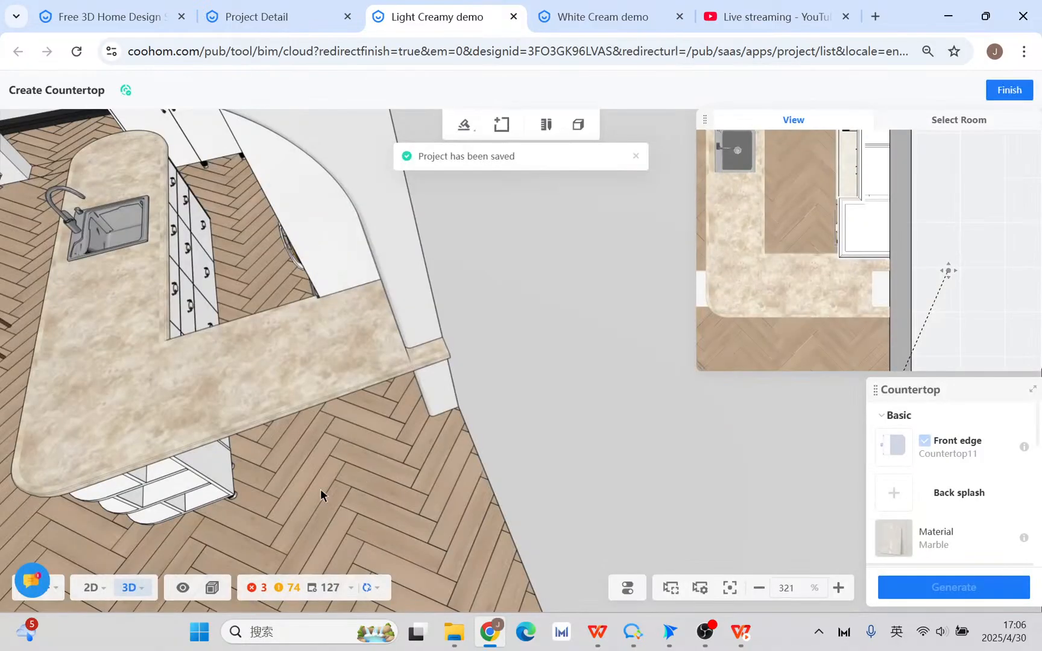
# - Review the regenerated island countertop from several angles and finish the countertop creation
pyautogui.moveTo(361, 483); pyautogui.dragTo(491, 465)
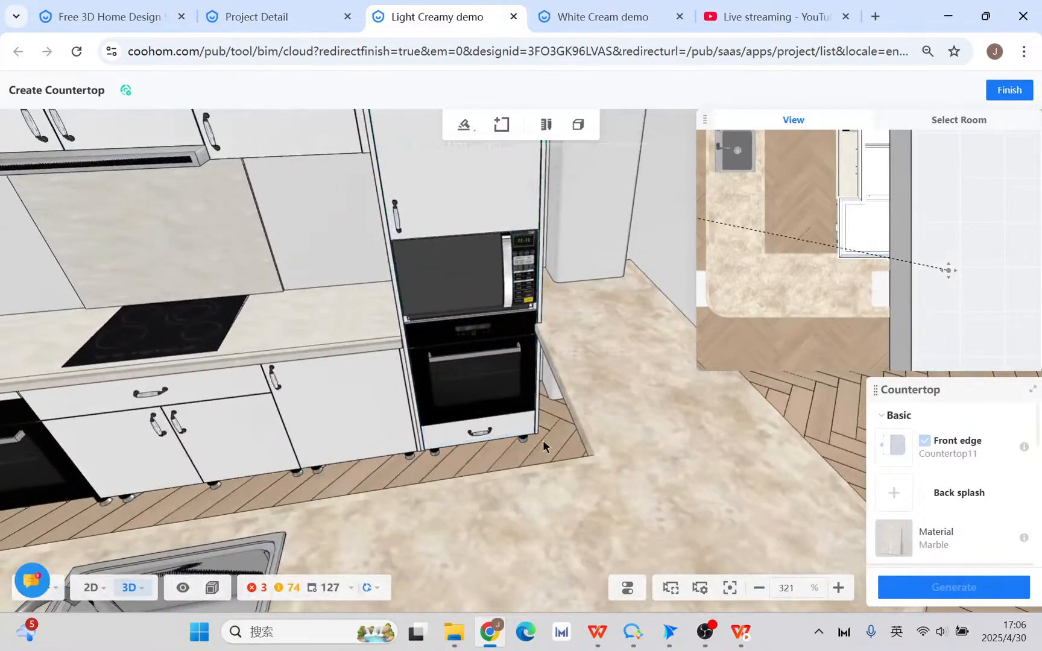
pyautogui.moveTo(563, 459); pyautogui.dragTo(445, 451)
pyautogui.scroll(-3, 451, 459)
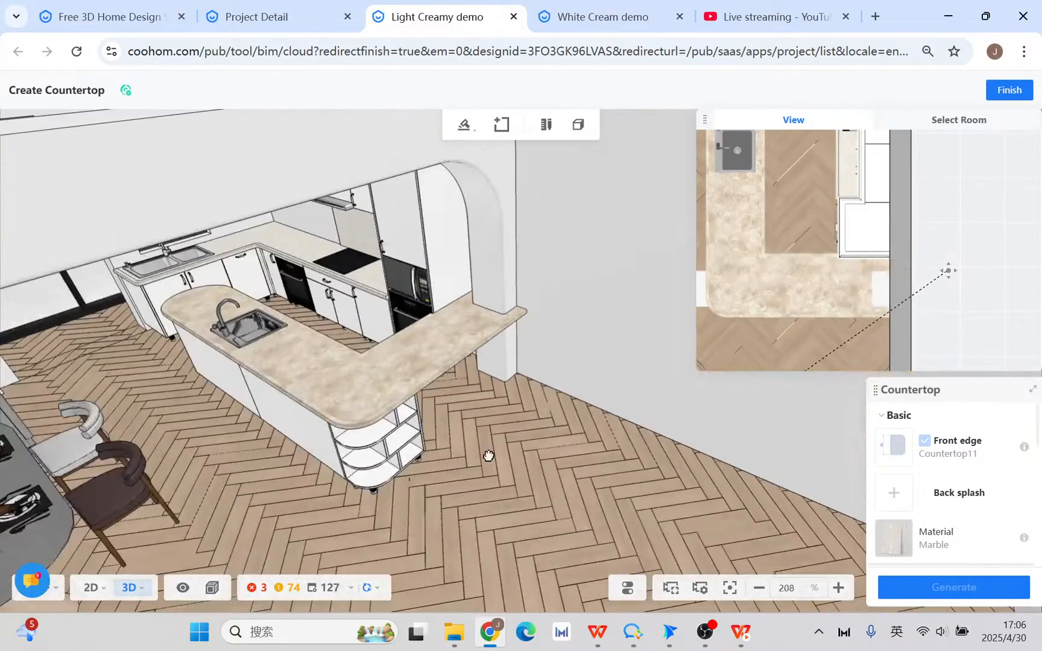
pyautogui.moveTo(488, 456); pyautogui.dragTo(664, 472, button='right')
pyautogui.moveTo(664, 472); pyautogui.dragTo(600, 481)
pyautogui.click(422, 345)
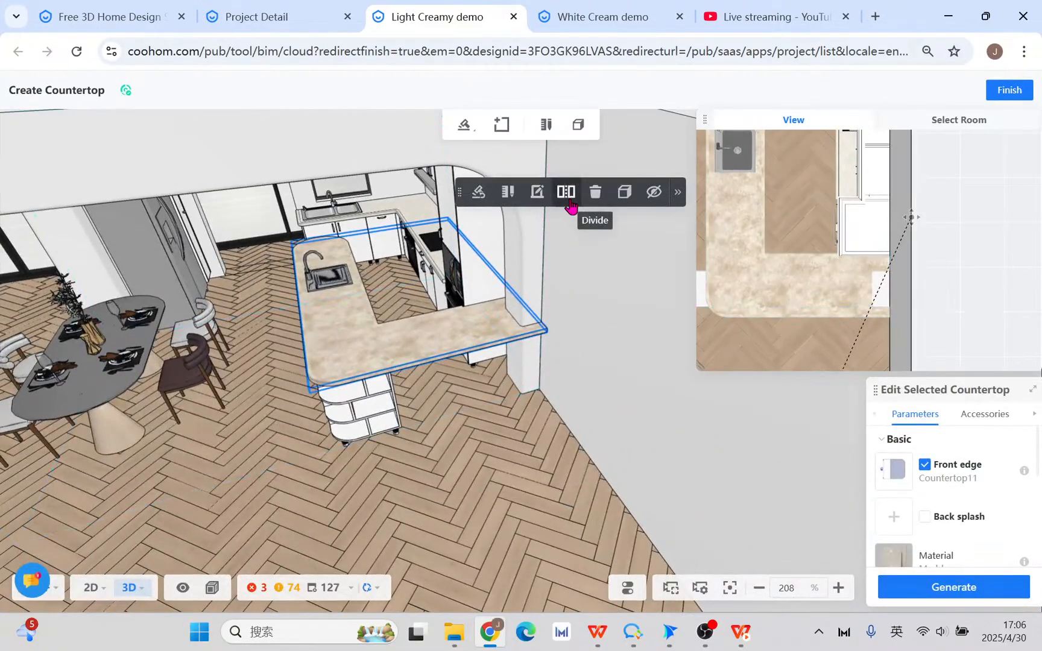
pyautogui.moveTo(420, 408); pyautogui.dragTo(493, 432)
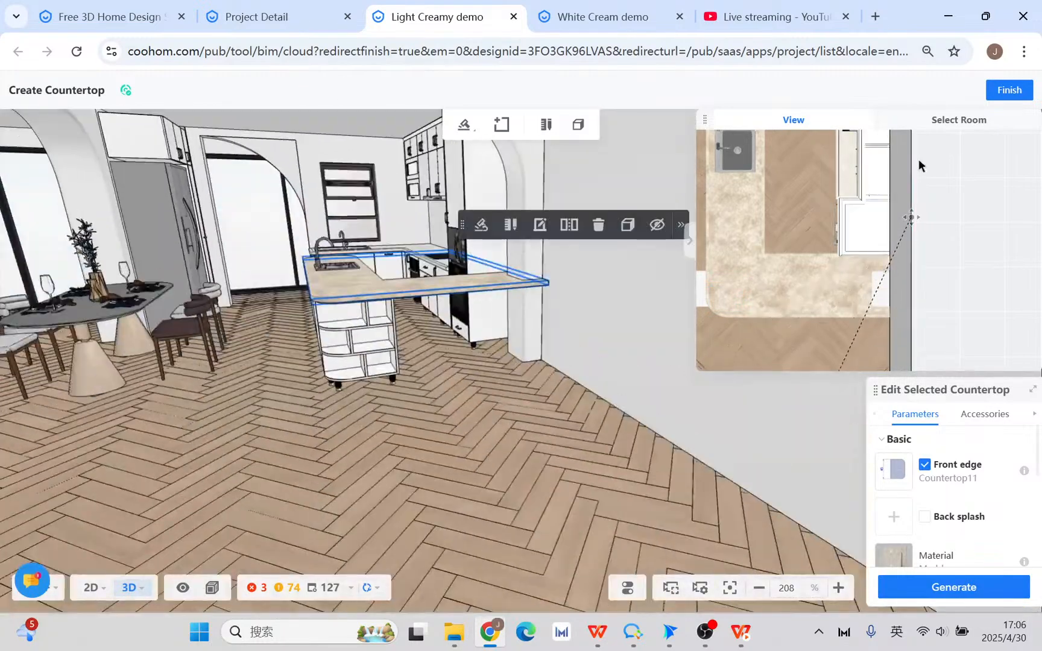
pyautogui.click(1007, 89)
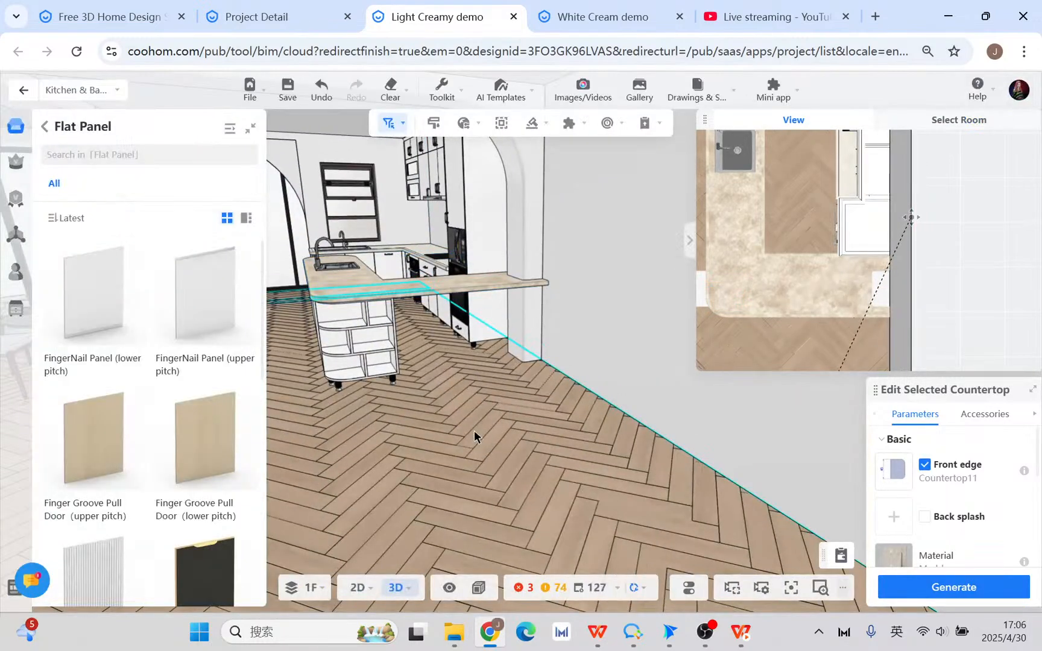
# - Return to the public product catalogue and search it for "support leg"
pyautogui.moveTo(474, 430); pyautogui.dragTo(578, 353)
pyautogui.moveTo(7, 172)
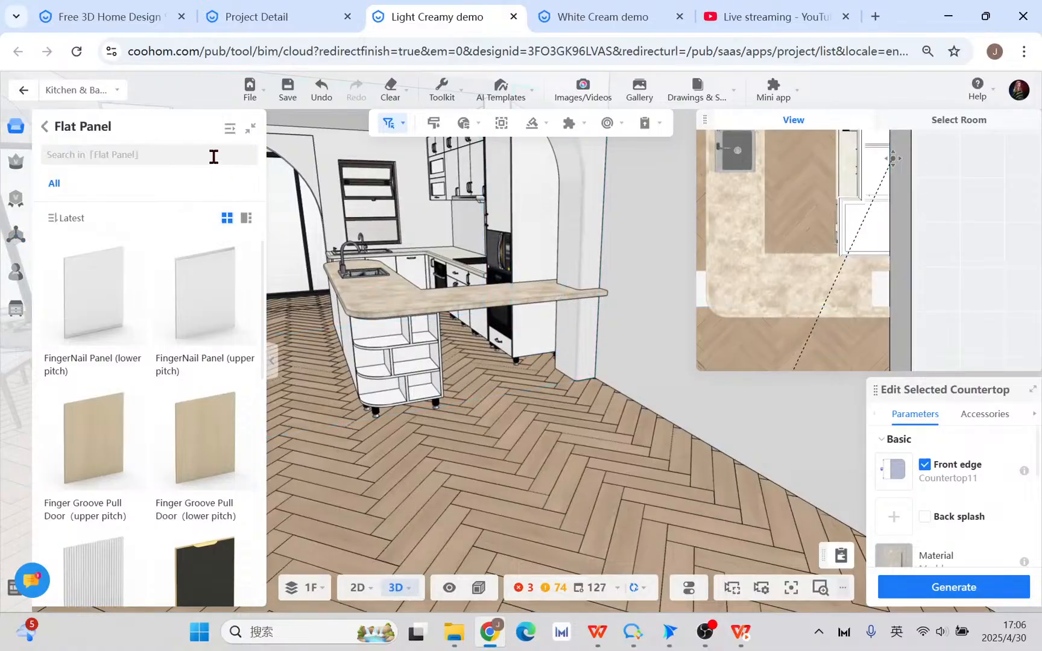
pyautogui.click(44, 128)
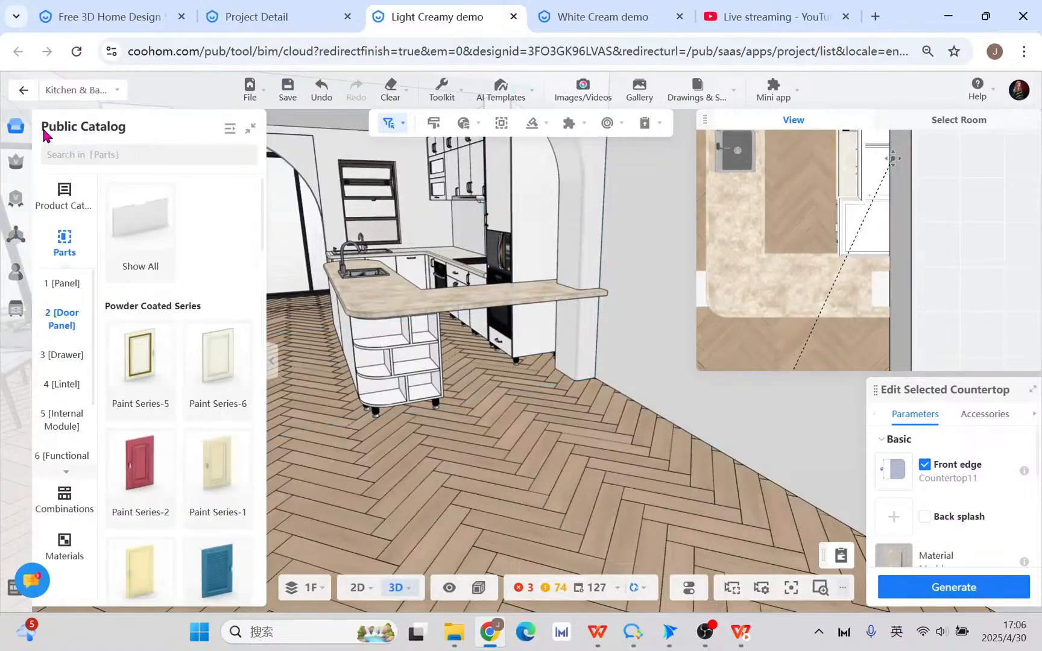
pyautogui.click(63, 196)
pyautogui.click(131, 154)
pyautogui.write('su')
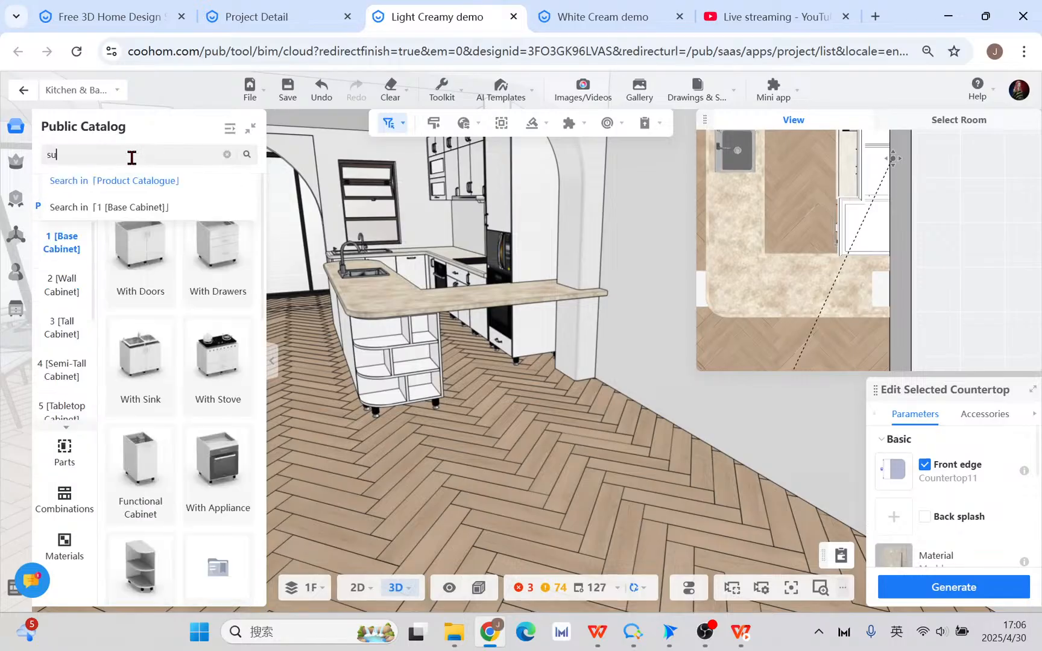
pyautogui.write('pport leg')
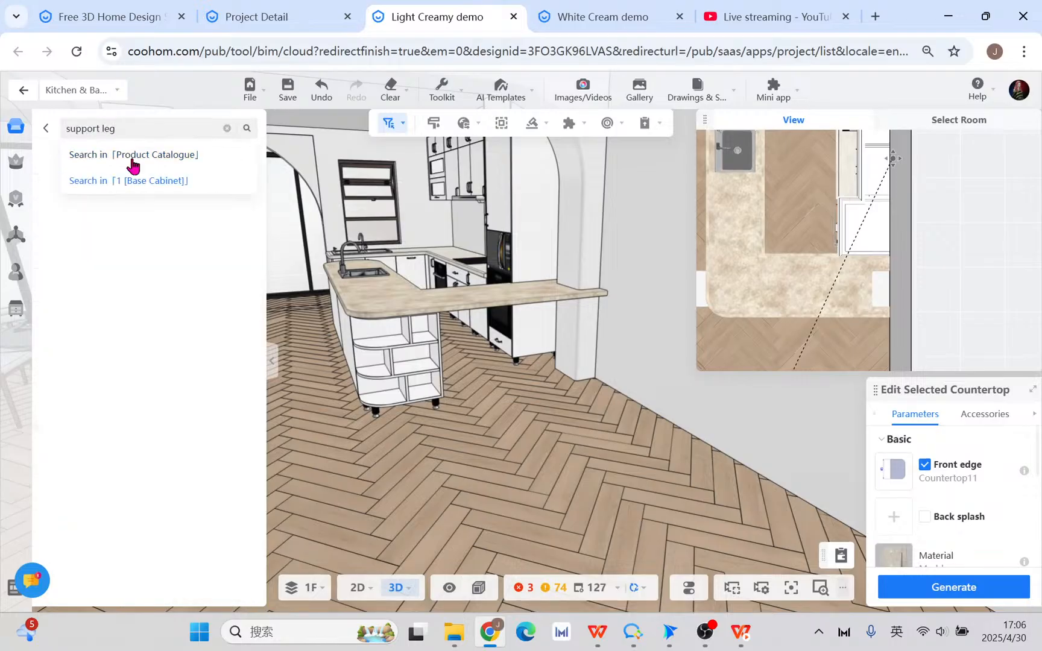
pyautogui.press('Return')
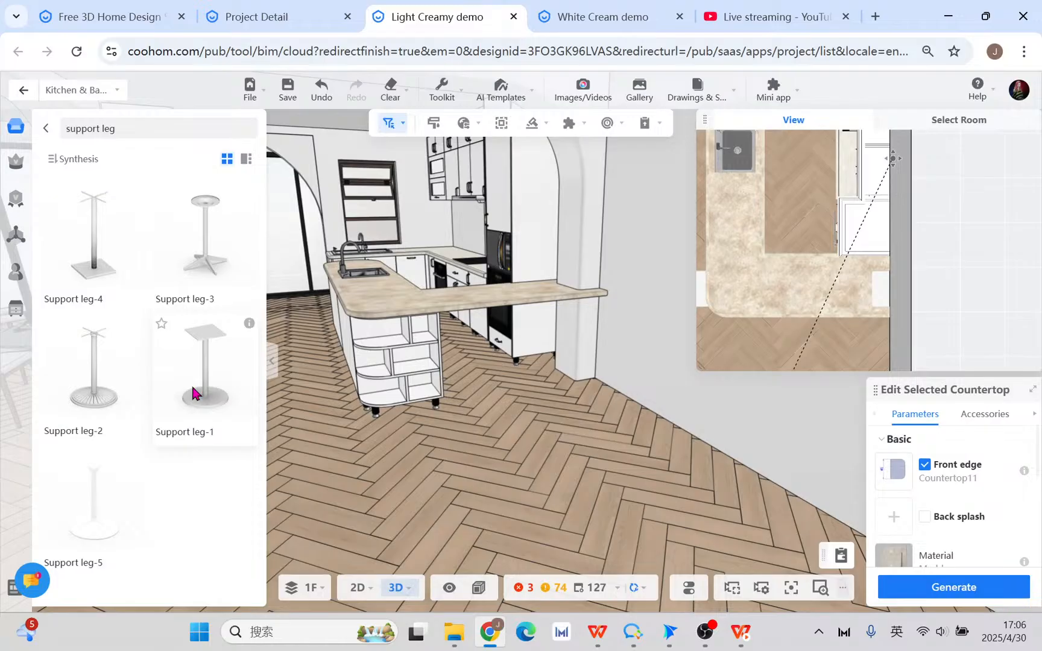
# - Place Support leg-1 on the open floor in front of the countertop extension and check its position in plan
pyautogui.moveTo(193, 393); pyautogui.dragTo(635, 433)
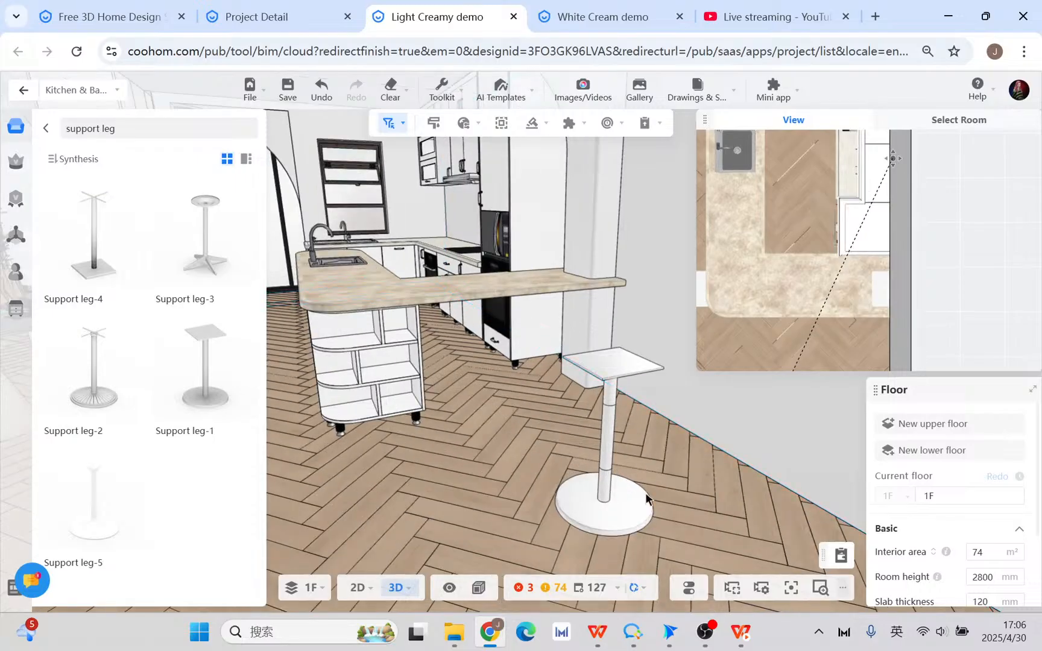
pyautogui.moveTo(655, 505); pyautogui.dragTo(586, 500, button='right')
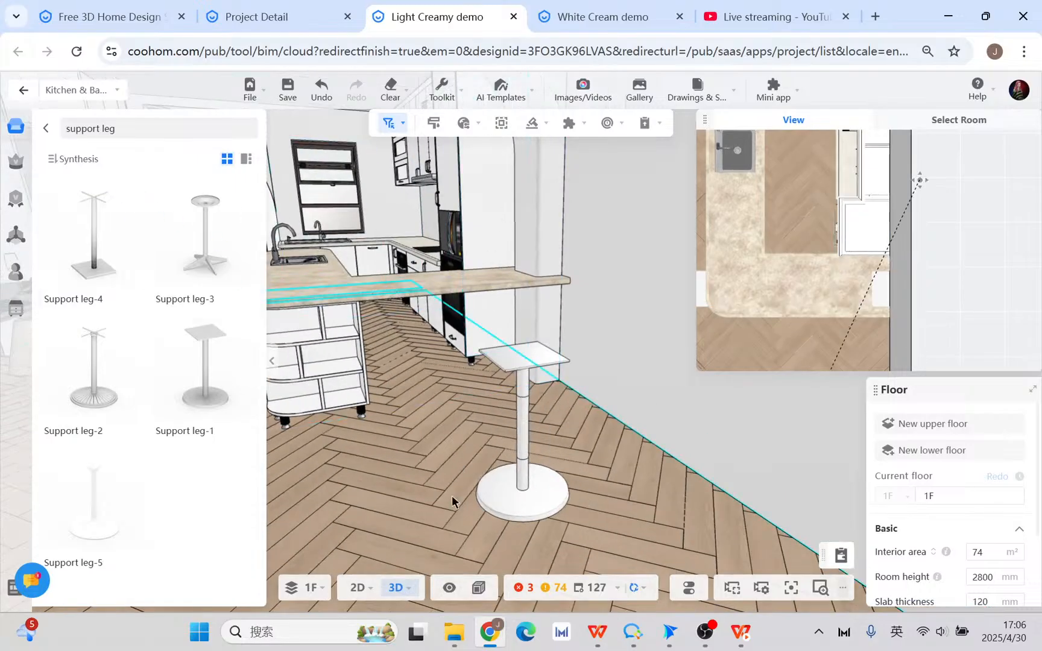
pyautogui.click(360, 588)
pyautogui.scroll(-2, 451, 444)
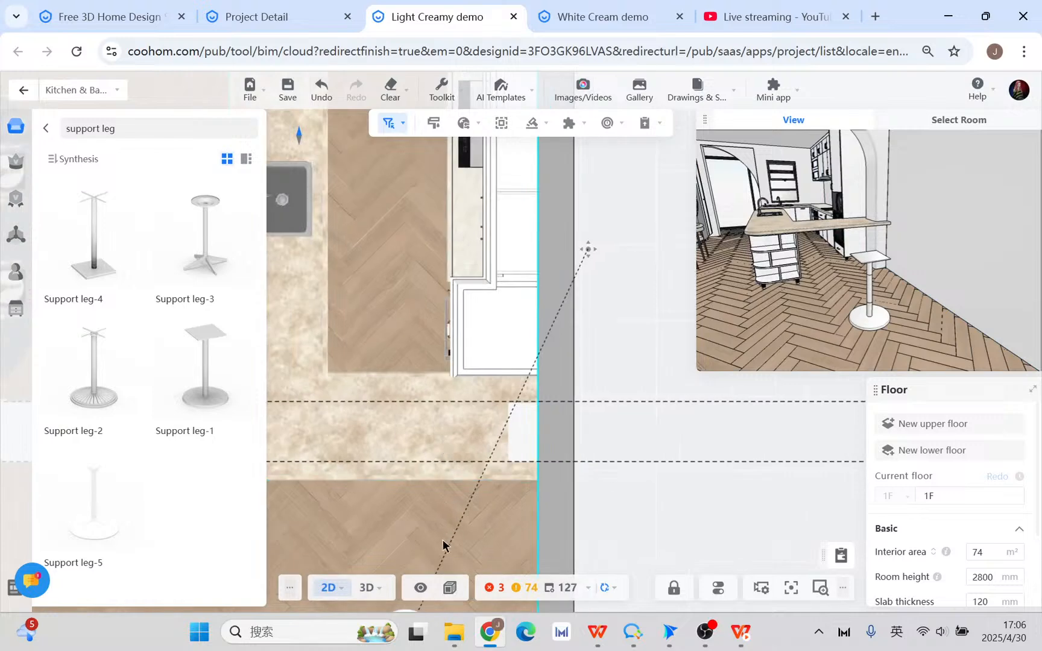
pyautogui.moveTo(444, 545); pyautogui.dragTo(462, 431)
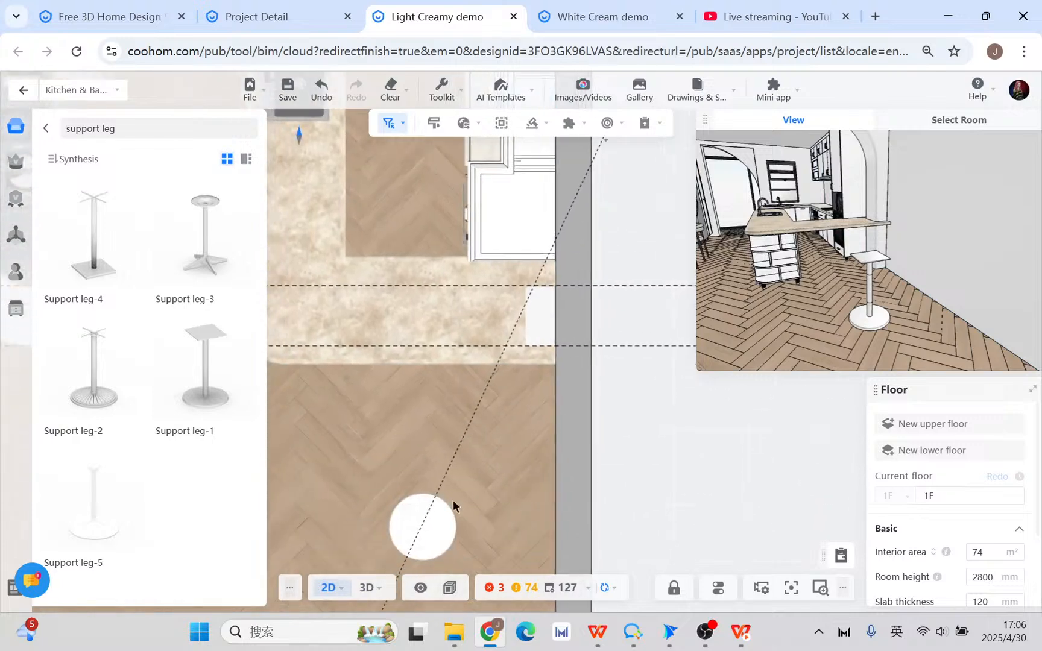
pyautogui.click(368, 588)
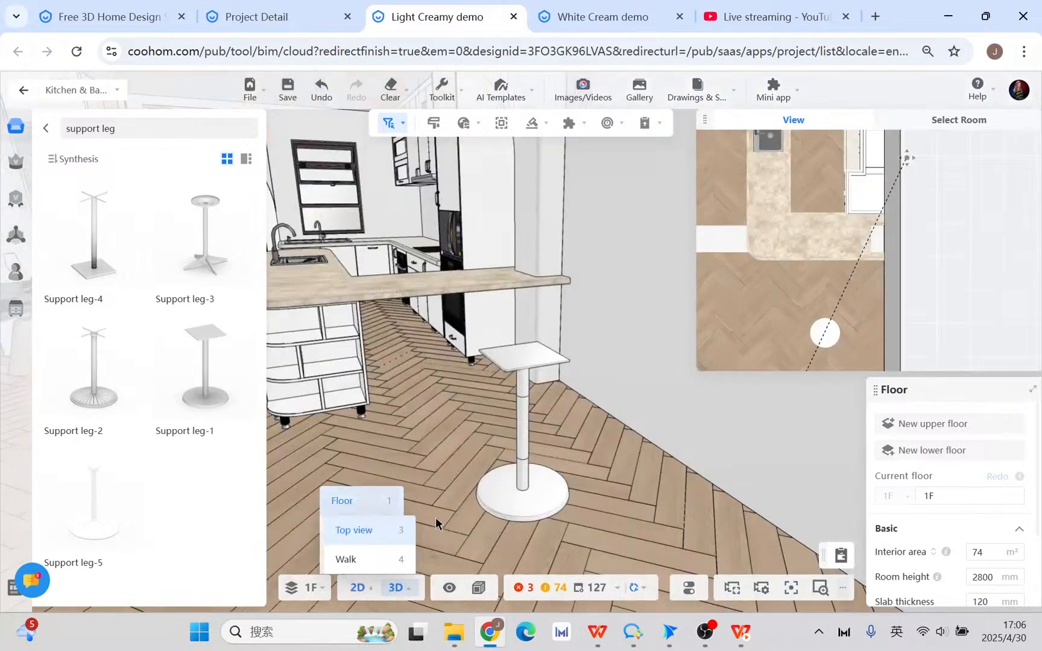
# - Save the design and reopen the placed support leg for customizing in the kitchen and bath tool
pyautogui.click(287, 91)
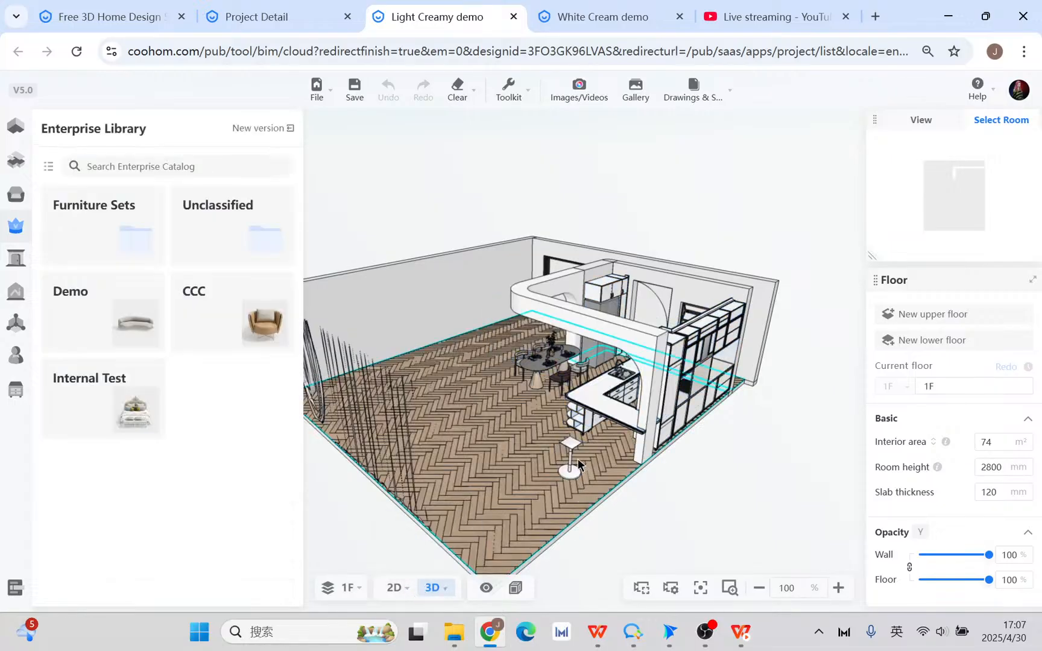
pyautogui.click(572, 472)
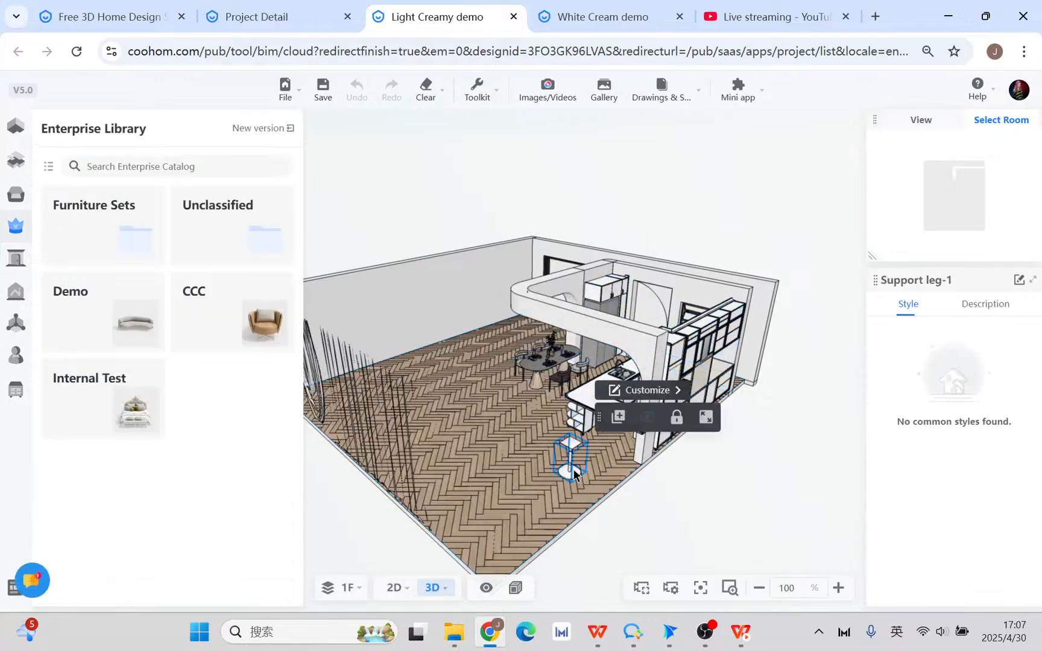
pyautogui.click(645, 392)
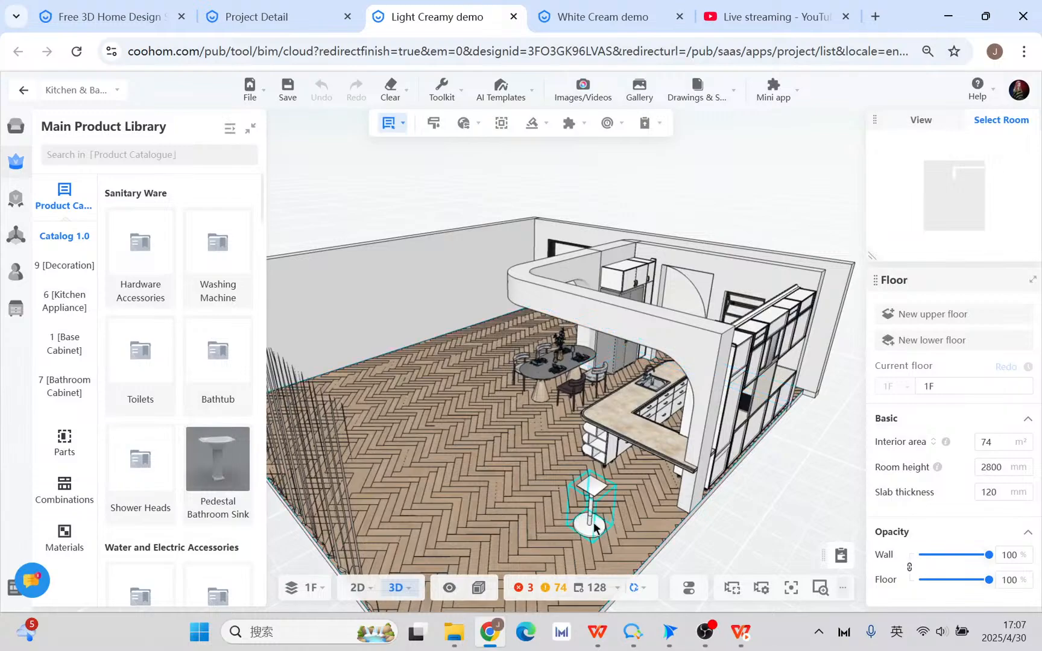
# - Move the support leg across the floor to the front edge of the countertop extension, close to the wall
pyautogui.click(591, 510)
pyautogui.scroll(2, 554, 560)
pyautogui.moveTo(507, 546); pyautogui.dragTo(719, 506)
pyautogui.scroll(3, 584, 442)
pyautogui.scroll(3, 584, 441)
pyautogui.moveTo(649, 454); pyautogui.dragTo(562, 455, button='right')
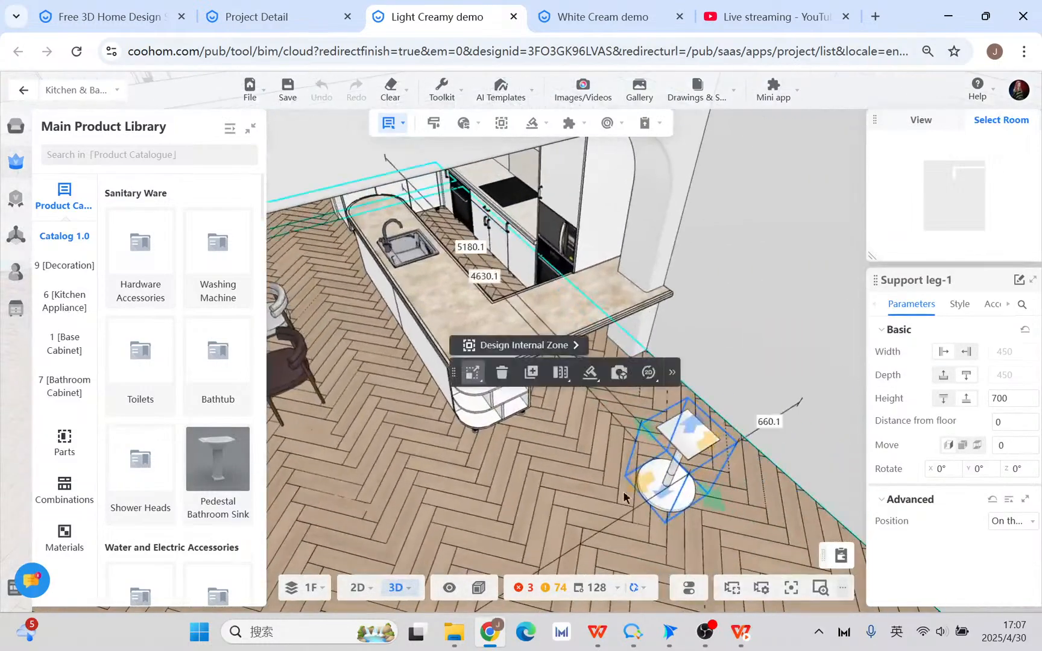
pyautogui.moveTo(613, 417); pyautogui.dragTo(601, 343)
pyautogui.moveTo(698, 482); pyautogui.dragTo(694, 450)
pyautogui.moveTo(688, 498); pyautogui.dragTo(637, 473)
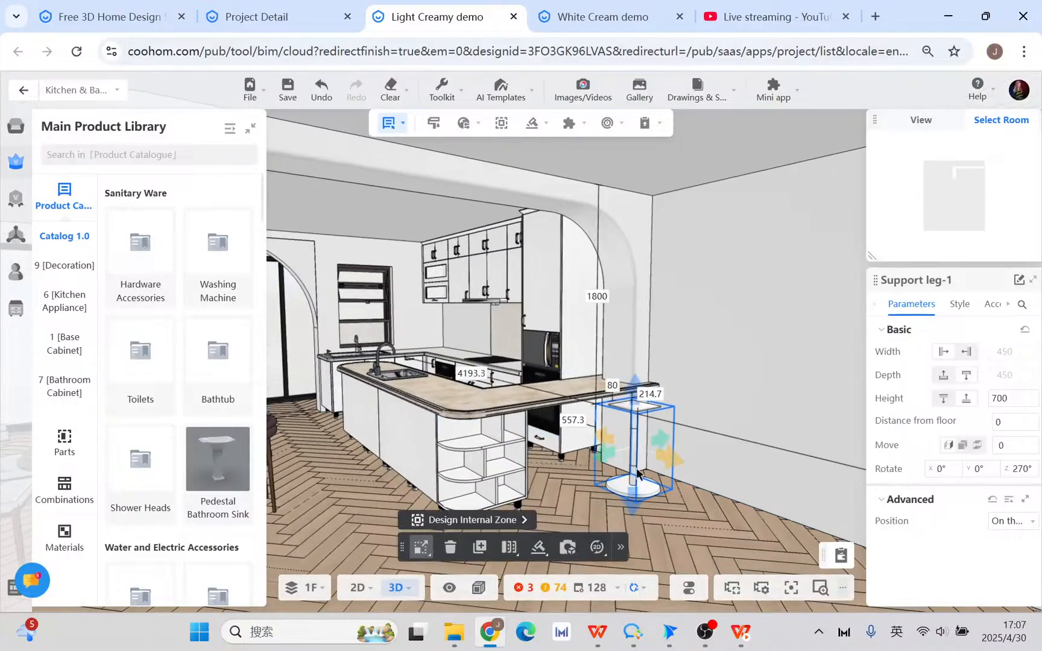
# - Adjust the support leg's height to meet the underside of the countertop extension and set it to 780 mm
pyautogui.moveTo(638, 393); pyautogui.dragTo(639, 371)
pyautogui.moveTo(723, 498); pyautogui.dragTo(608, 423)
pyautogui.scroll(2, 653, 483)
pyautogui.moveTo(608, 423); pyautogui.dragTo(578, 410, button='right')
pyautogui.scroll(2, 592, 482)
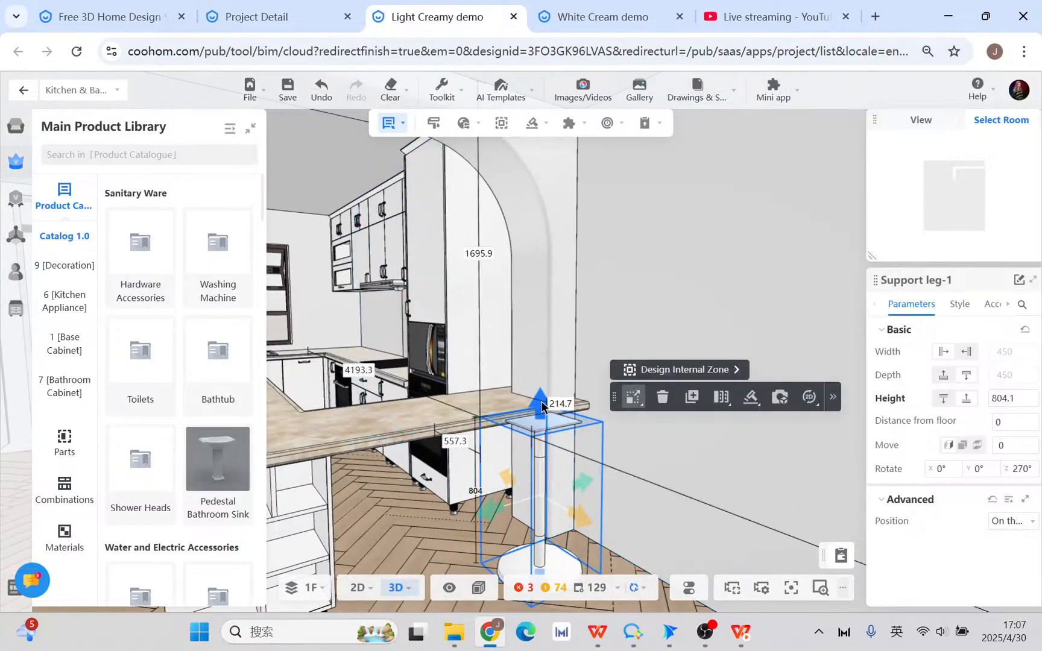
pyautogui.moveTo(543, 409)
pyautogui.mouseDown()
pyautogui.moveTo(545, 455)
pyautogui.moveTo(541, 398)
pyautogui.mouseUp()
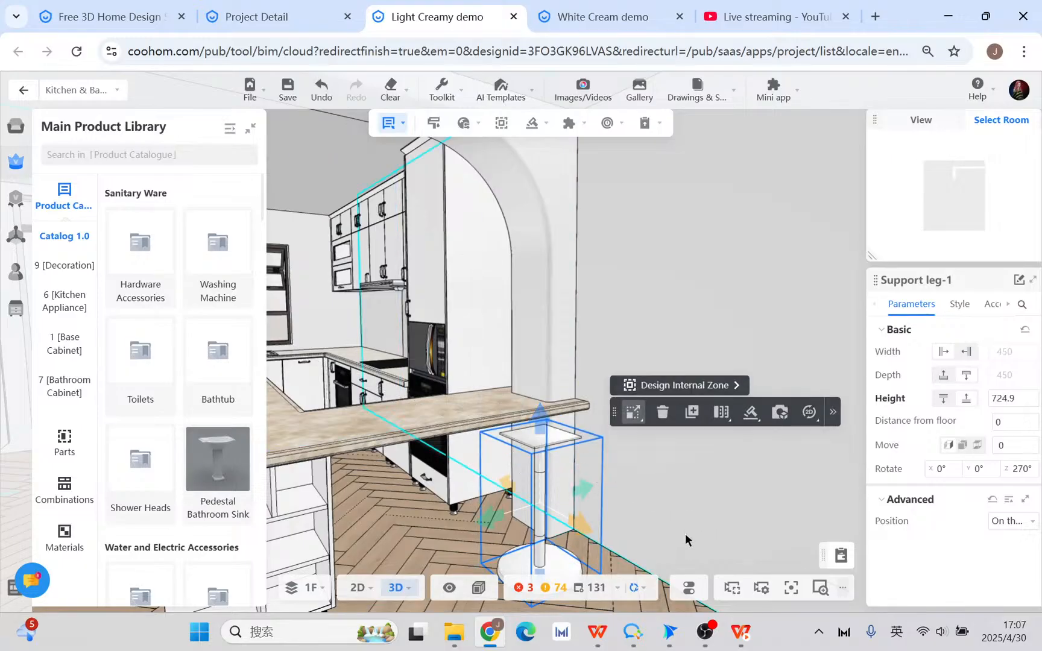
pyautogui.moveTo(686, 540); pyautogui.dragTo(711, 530)
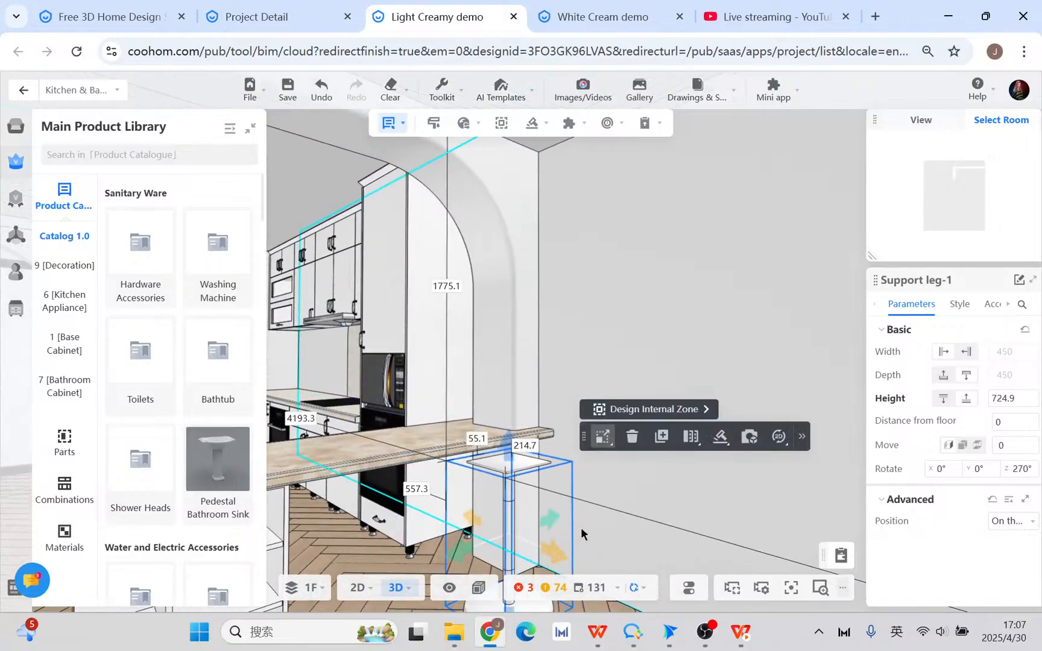
pyautogui.scroll(5, 582, 533)
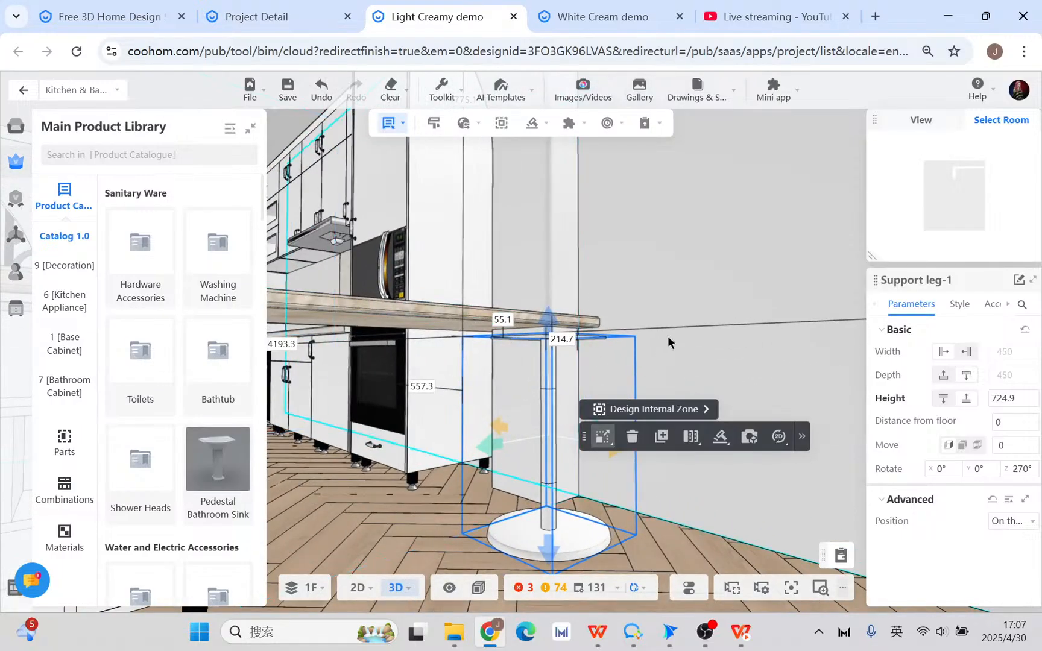
pyautogui.moveTo(670, 342); pyautogui.dragTo(475, 353)
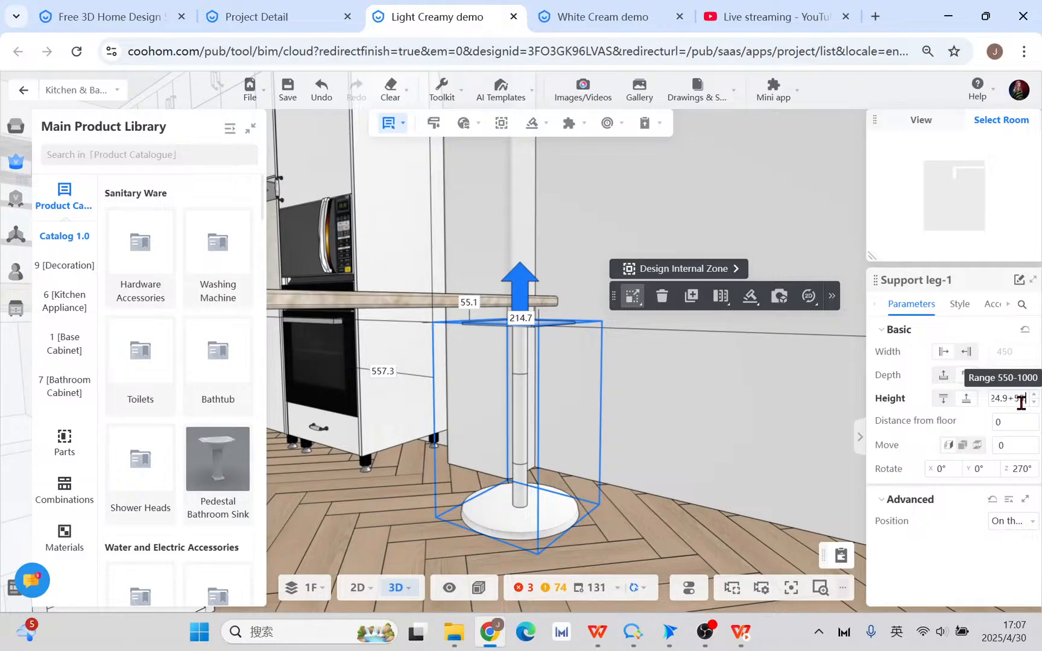
pyautogui.press('Return')
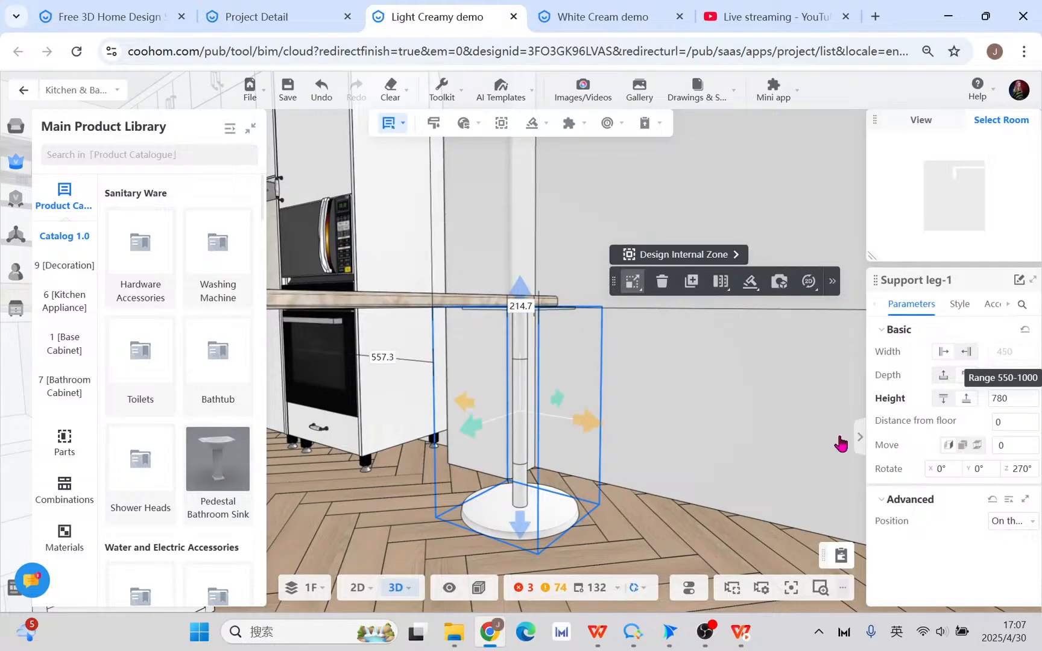
# - Move the support leg in plan so it stands under the countertop extension, and return to the 3D view
pyautogui.click(358, 588)
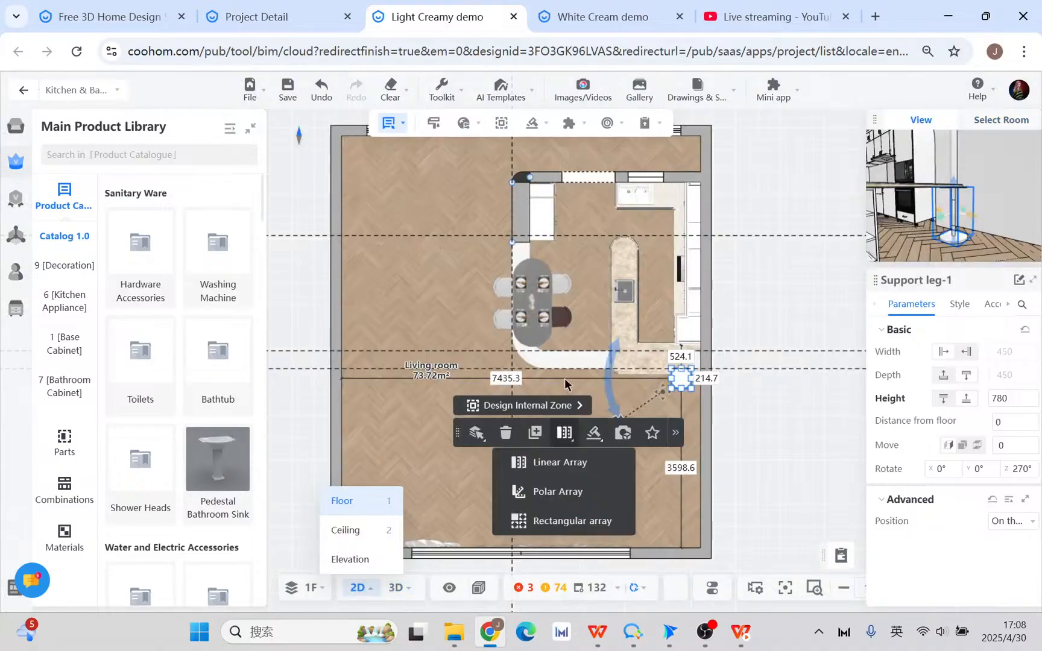
pyautogui.scroll(5, 746, 386)
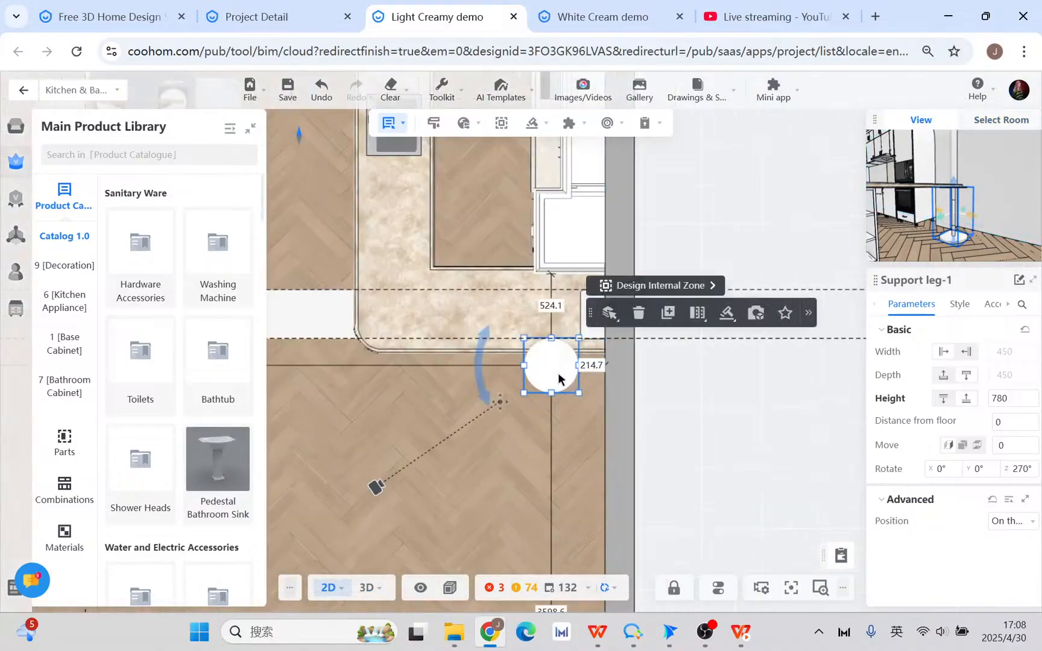
pyautogui.moveTo(559, 375); pyautogui.dragTo(542, 316)
pyautogui.click(366, 588)
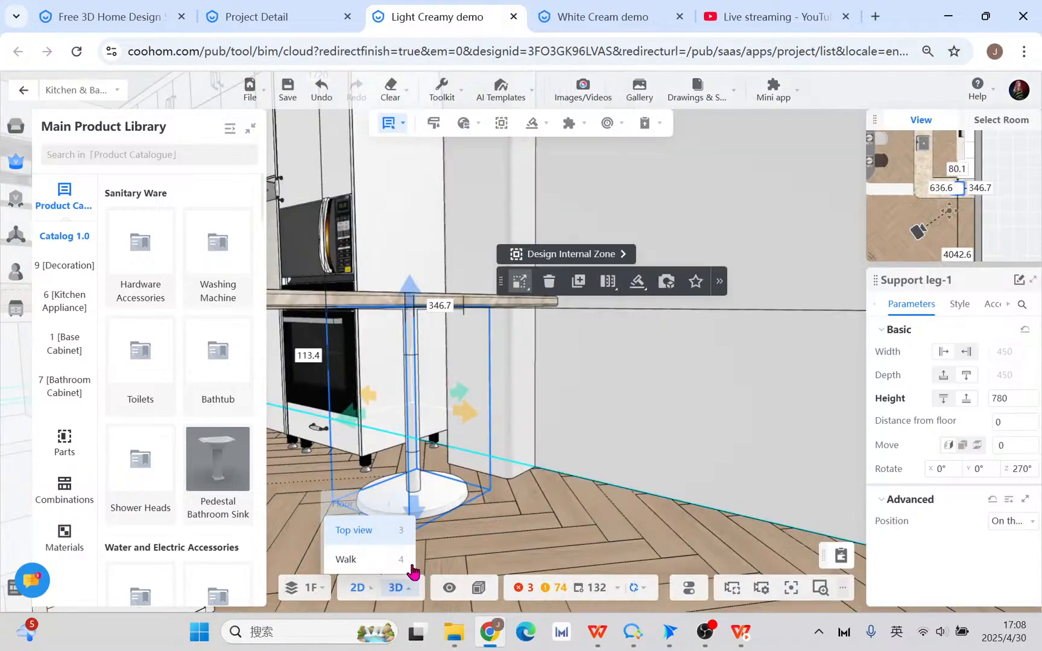
# - Examine the support leg's placement, the island cabinets and the countertop's rounded end from several angles
pyautogui.moveTo(606, 521); pyautogui.dragTo(493, 524)
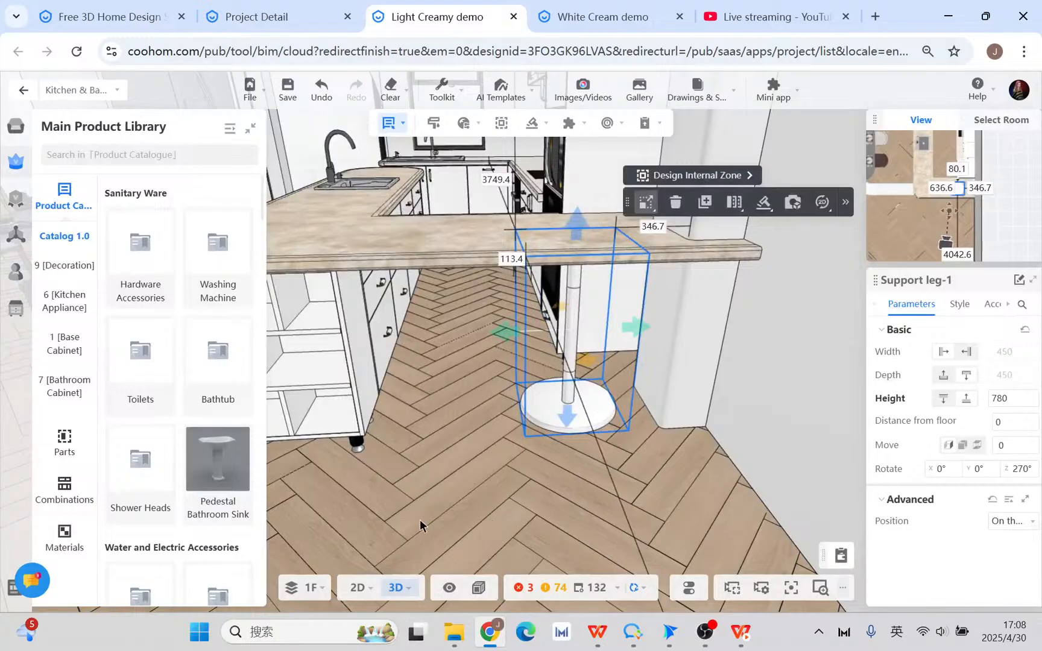
pyautogui.moveTo(420, 526); pyautogui.dragTo(586, 530)
pyautogui.scroll(-2, 588, 532)
pyautogui.scroll(-3, 502, 485)
pyautogui.moveTo(491, 489); pyautogui.dragTo(653, 519)
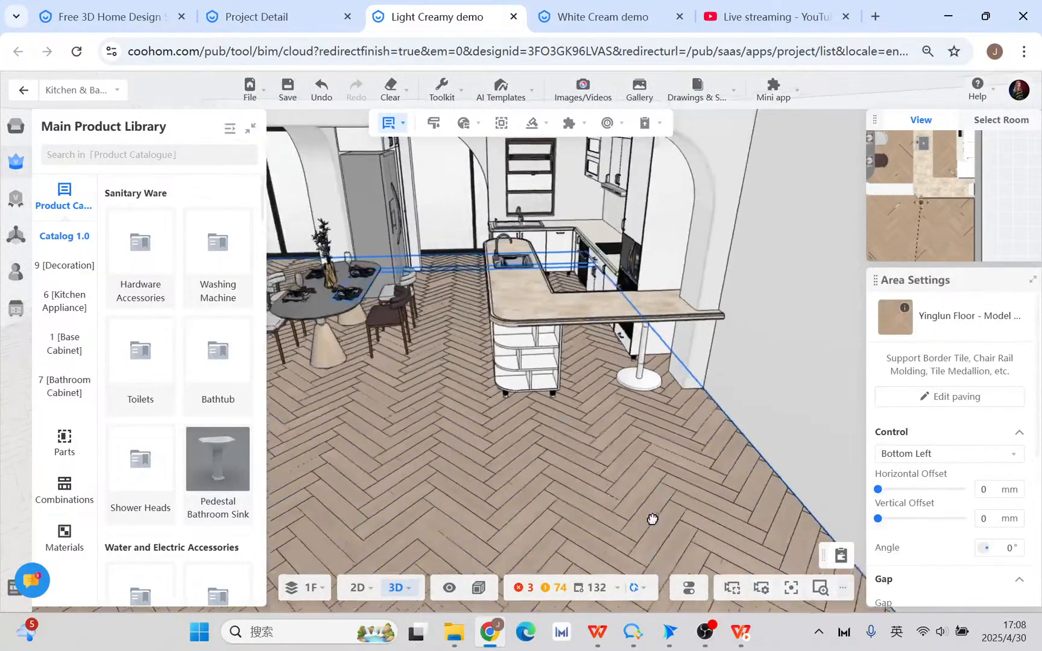
pyautogui.moveTo(652, 520); pyautogui.dragTo(673, 521, button='right')
pyautogui.scroll(-3, 588, 492)
pyautogui.moveTo(545, 496); pyautogui.dragTo(613, 490)
pyautogui.scroll(3, 621, 425)
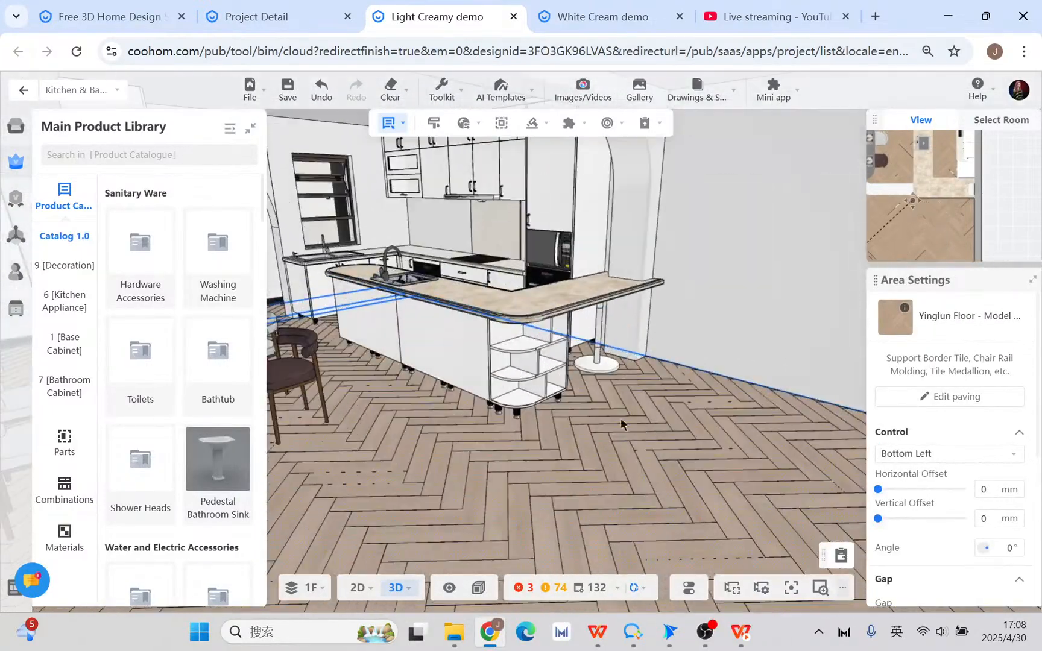
pyautogui.scroll(1, 686, 516)
pyautogui.moveTo(652, 434); pyautogui.dragTo(630, 392)
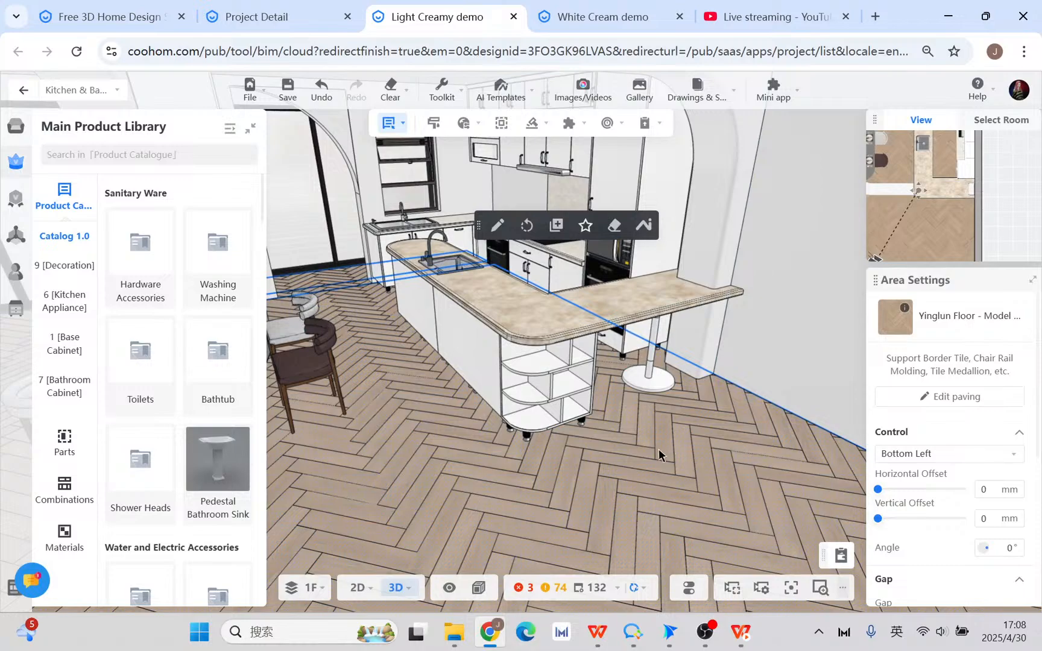
pyautogui.moveTo(635, 371); pyautogui.dragTo(628, 483)
pyautogui.scroll(1, 627, 483)
pyautogui.moveTo(414, 467); pyautogui.dragTo(672, 484)
pyautogui.scroll(-3, 603, 507)
pyautogui.moveTo(577, 519); pyautogui.dragTo(751, 433)
pyautogui.scroll(3, 742, 481)
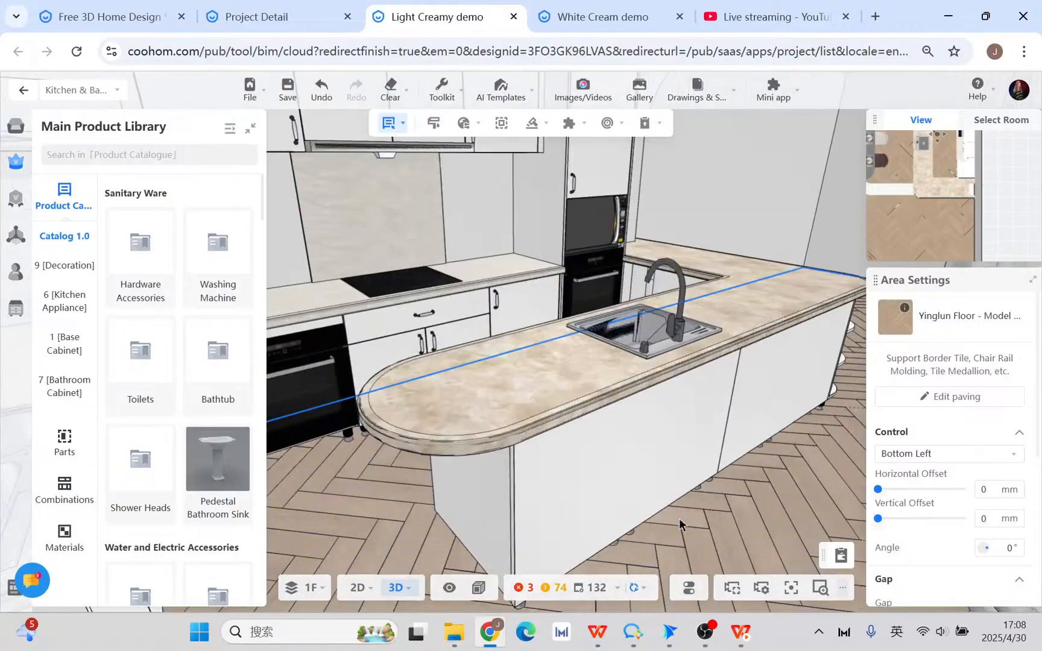
pyautogui.moveTo(679, 527); pyautogui.dragTo(719, 500)
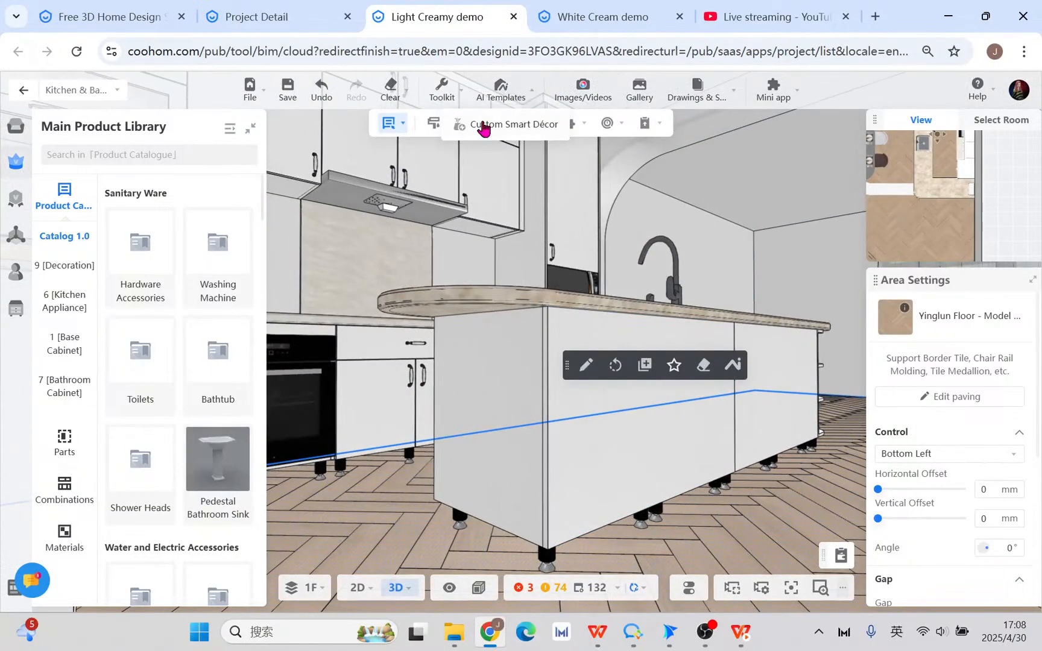
# - Open the custom modeling tool for the current room
pyautogui.moveTo(534, 125)
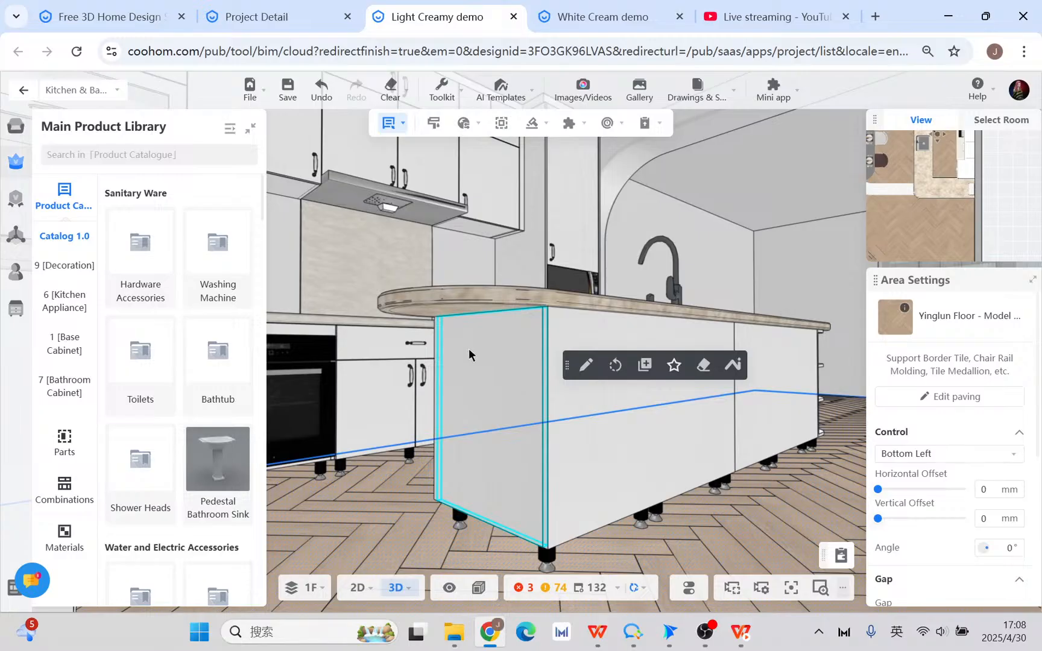
pyautogui.click(16, 311)
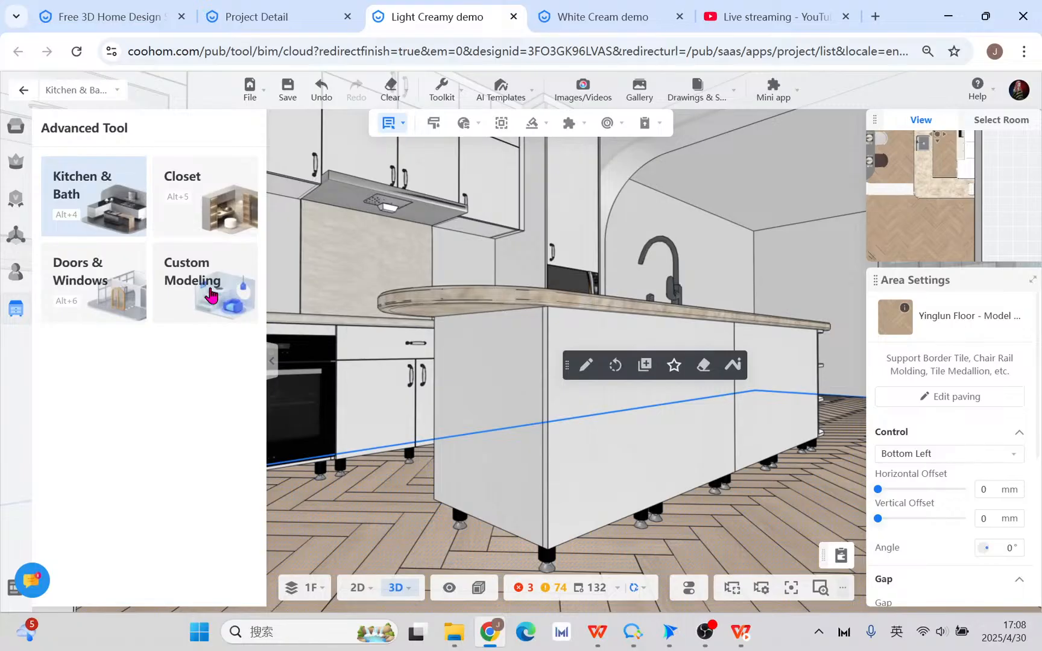
pyautogui.click(210, 295)
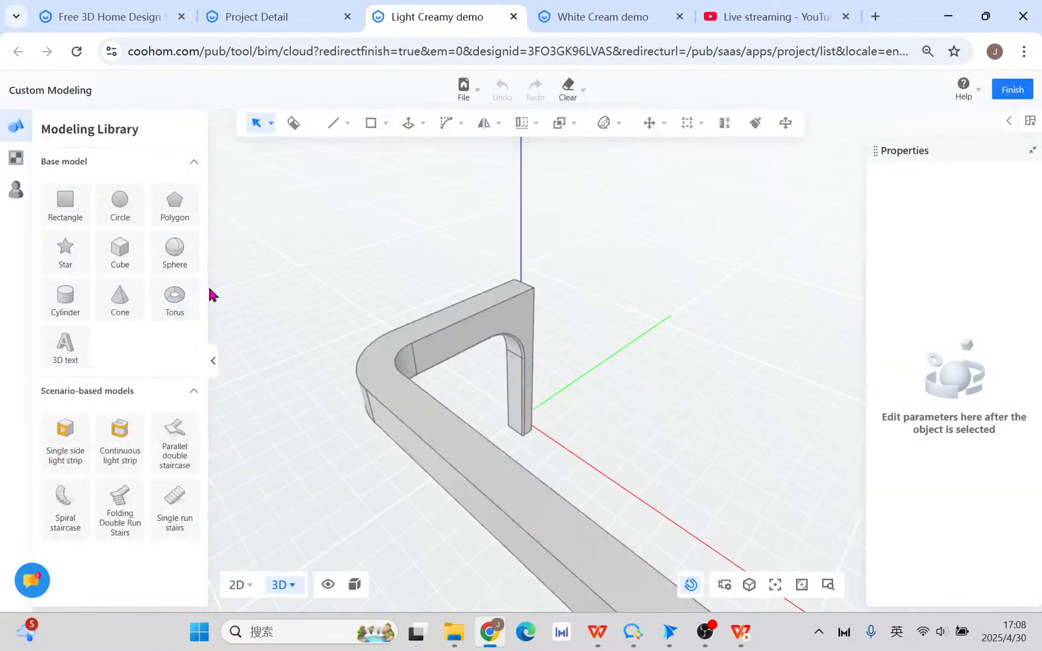
# - Examine the room model in plan and 3D, focusing on the base of the cabinet beneath the island's rounded end
pyautogui.click(254, 580)
pyautogui.click(237, 586)
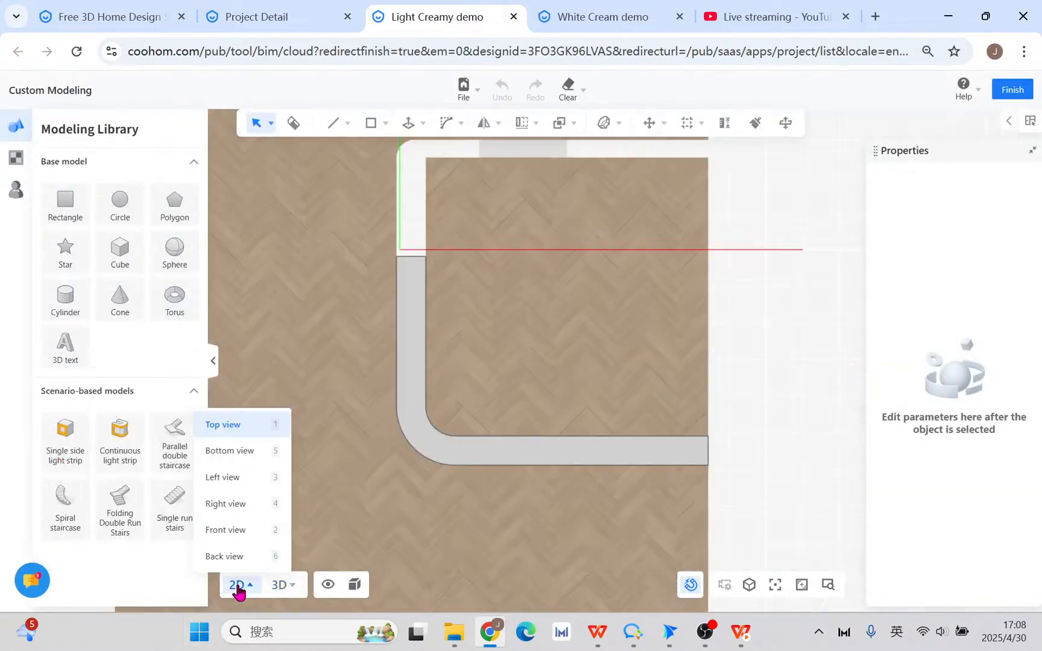
pyautogui.click(295, 586)
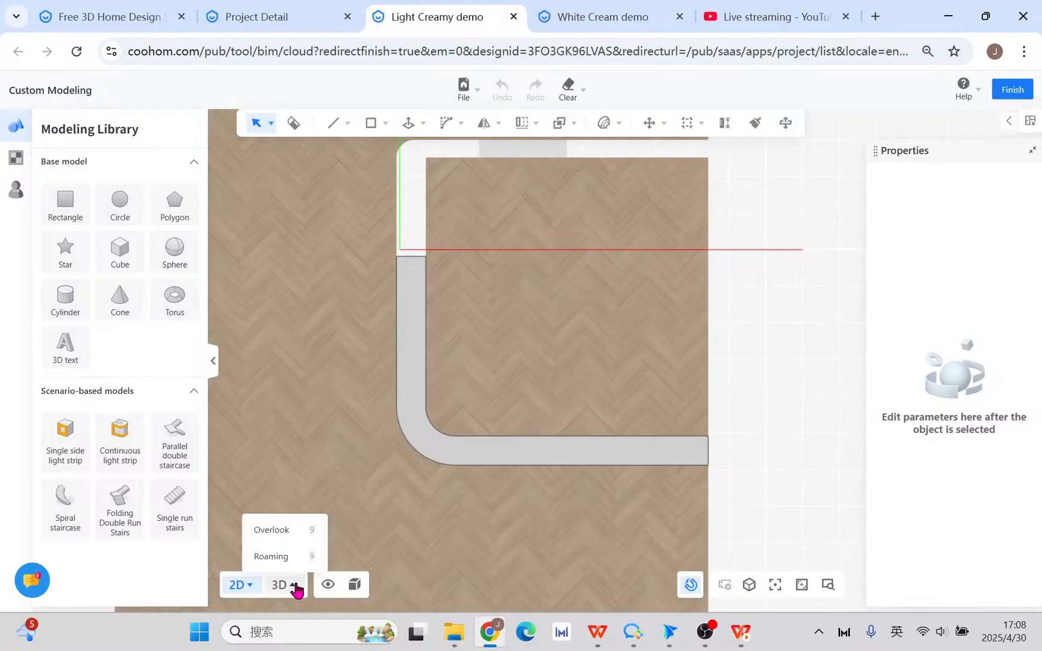
pyautogui.click(293, 589)
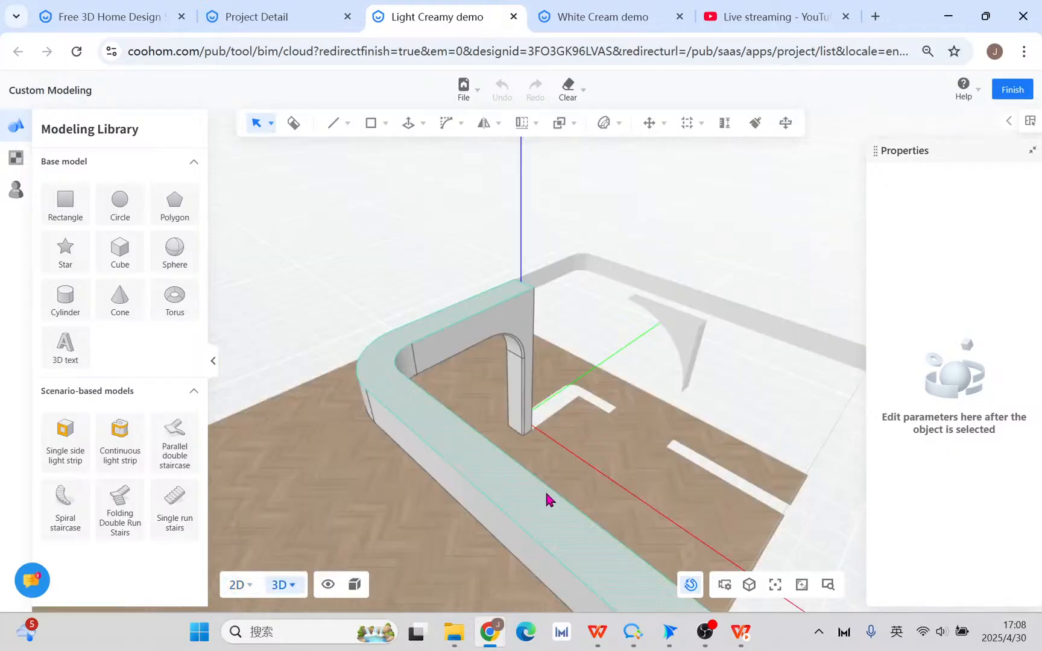
pyautogui.scroll(-5, 546, 498)
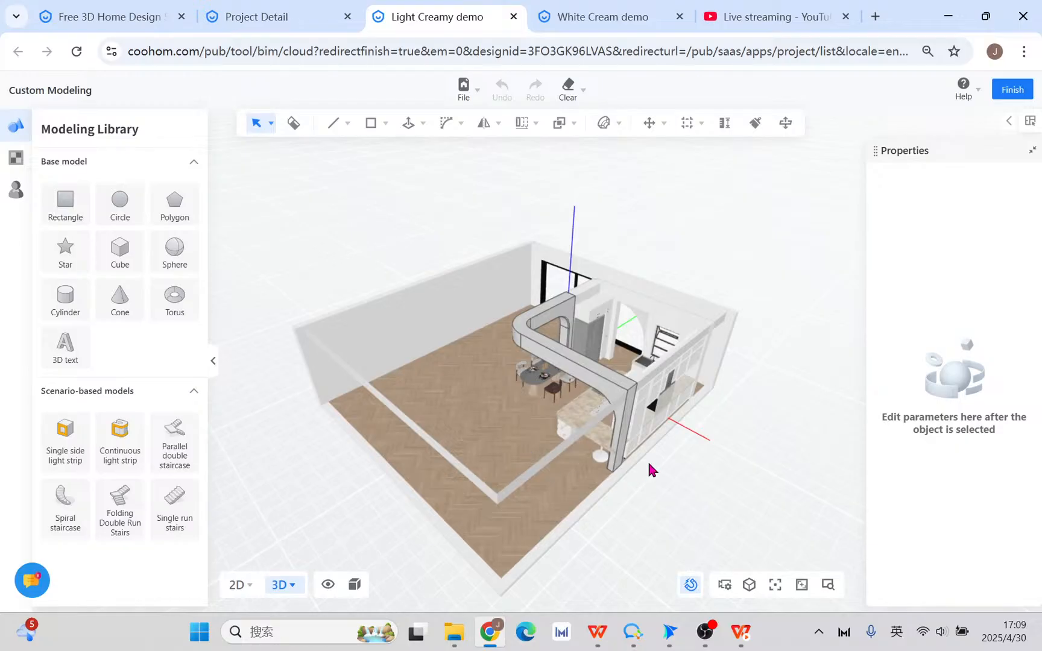
pyautogui.moveTo(679, 482); pyautogui.dragTo(710, 479)
pyautogui.moveTo(710, 480); pyautogui.dragTo(576, 525, button='middle')
pyautogui.scroll(5, 494, 428)
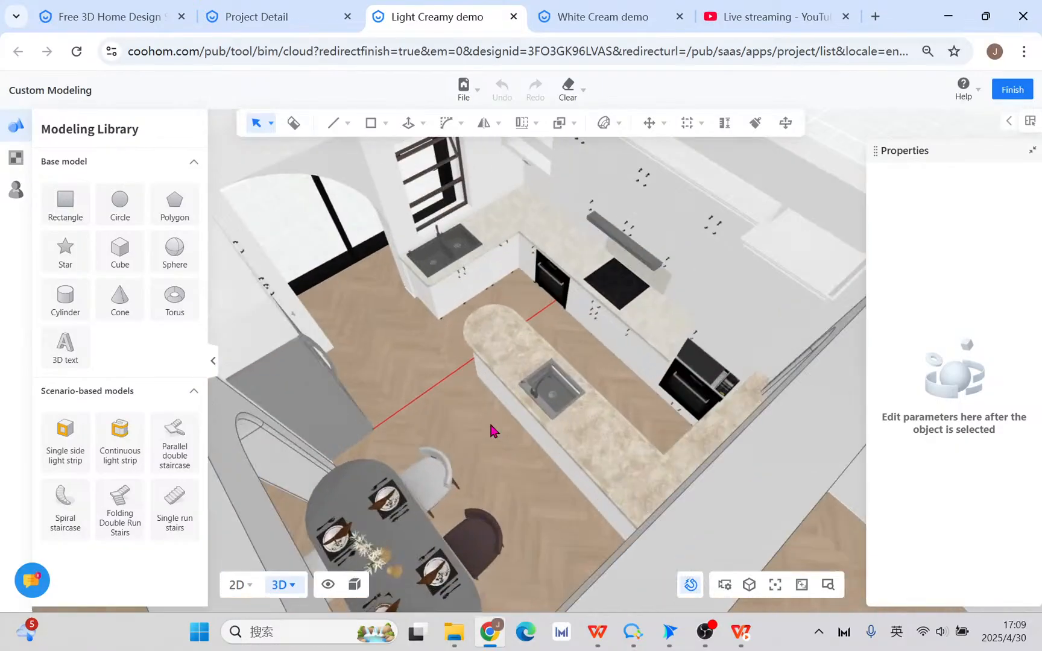
pyautogui.moveTo(453, 416); pyautogui.dragTo(769, 421, button='right')
pyautogui.scroll(8, 578, 457)
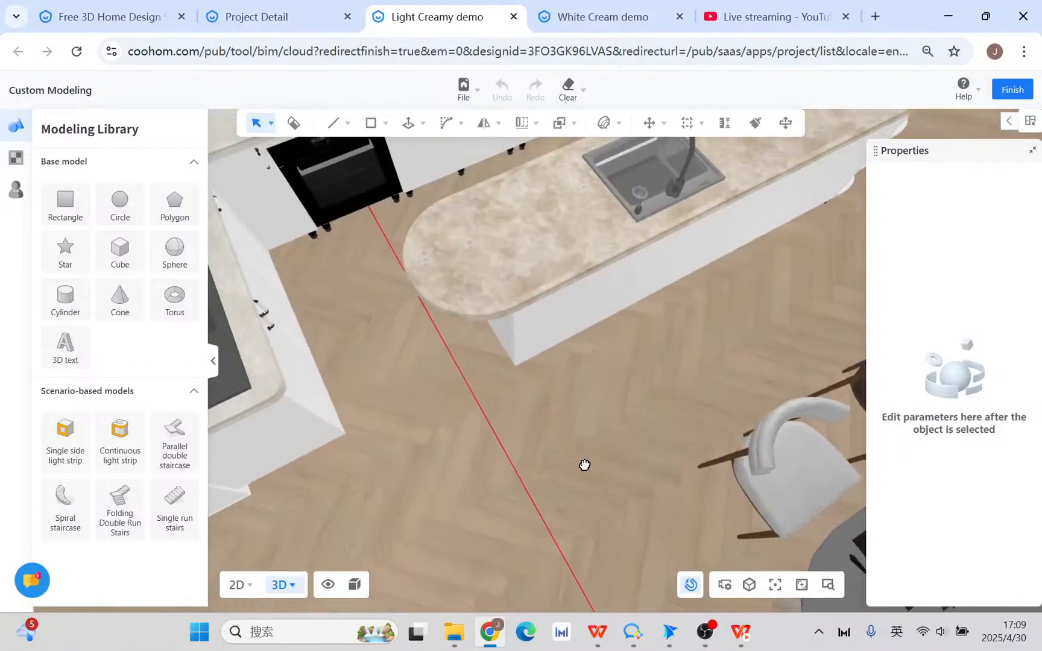
pyautogui.moveTo(615, 493); pyautogui.dragTo(741, 457, button='right')
pyautogui.moveTo(674, 396); pyautogui.dragTo(685, 592, button='middle')
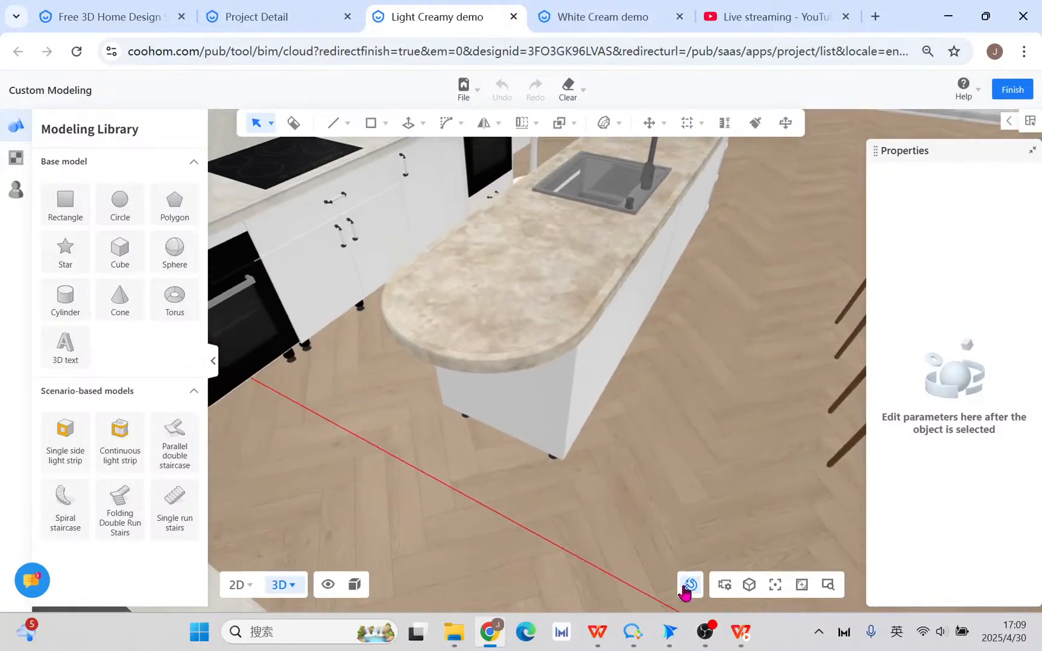
pyautogui.scroll(3, 626, 481)
pyautogui.moveTo(592, 481); pyautogui.dragTo(602, 458, button='right')
pyautogui.moveTo(619, 474); pyautogui.dragTo(620, 475, button='middle')
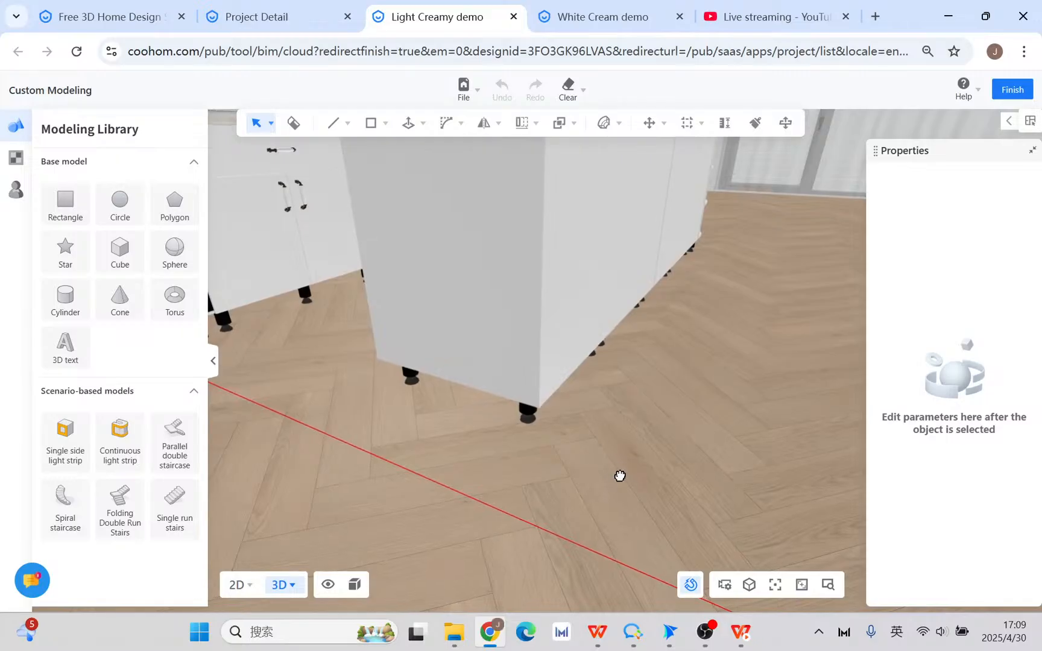
pyautogui.click(373, 126)
pyautogui.click(377, 151)
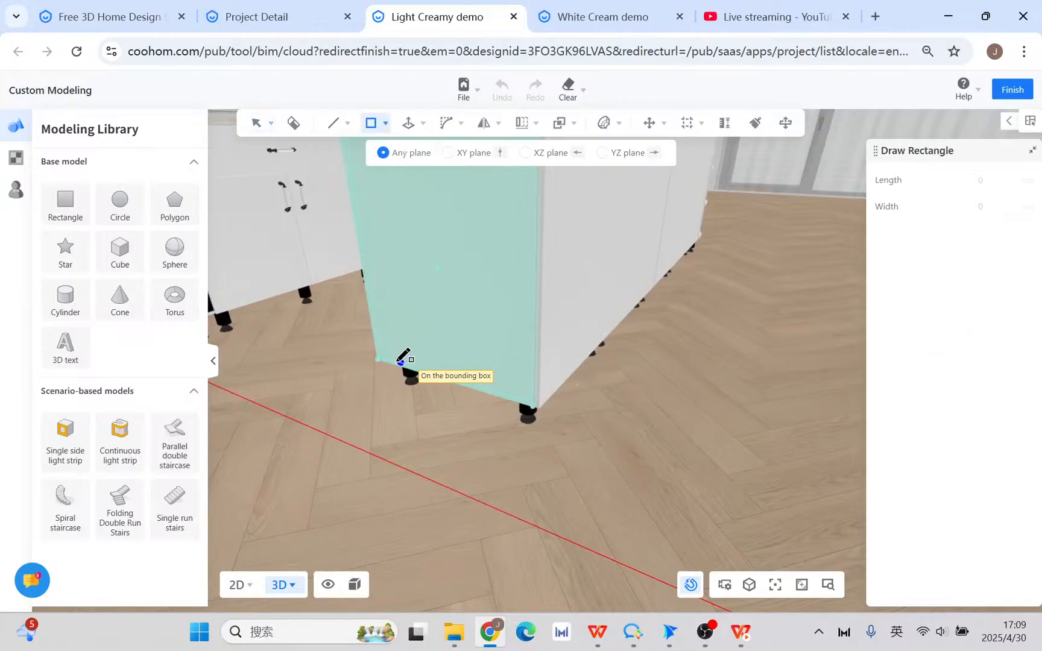
pyautogui.click(377, 359)
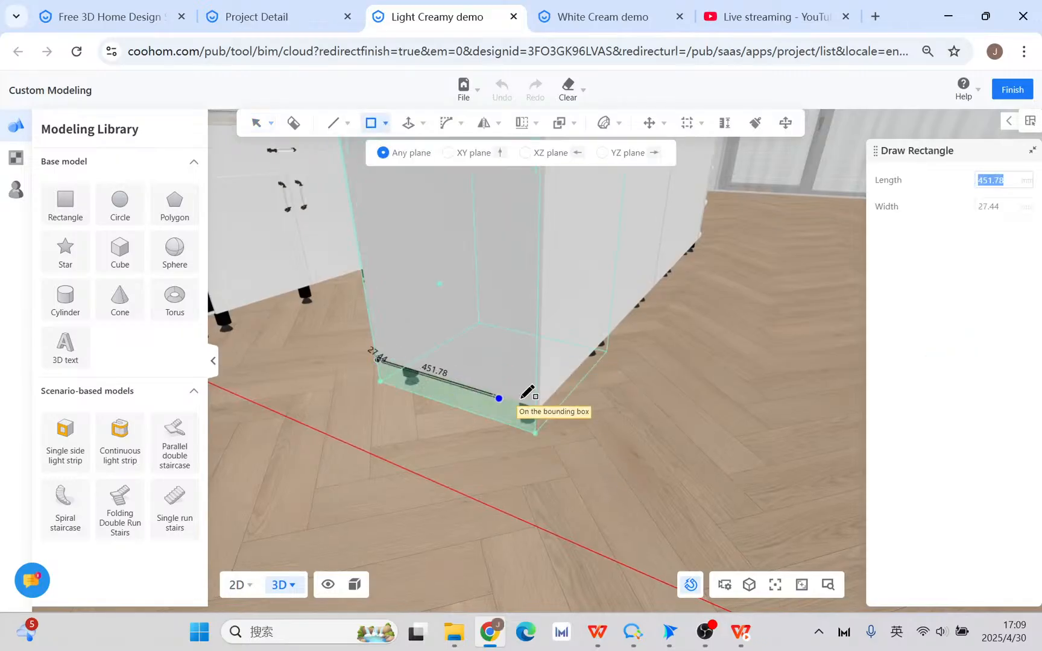
pyautogui.click(553, 420)
pyautogui.click(379, 360)
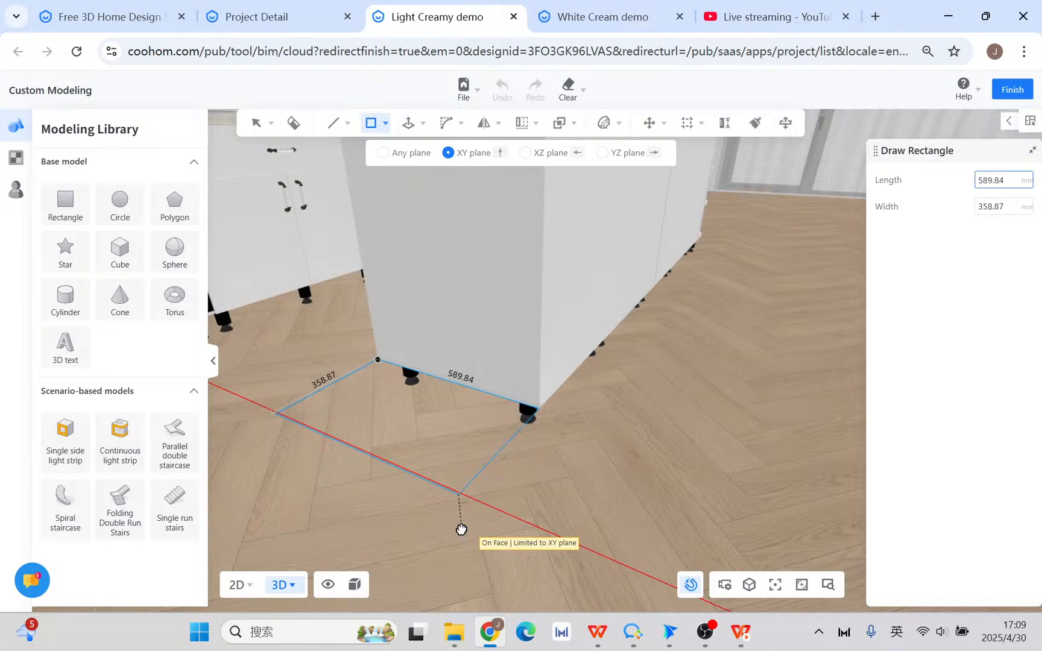
pyautogui.press('Escape')
pyautogui.moveTo(574, 457); pyautogui.dragTo(577, 459, button='middle')
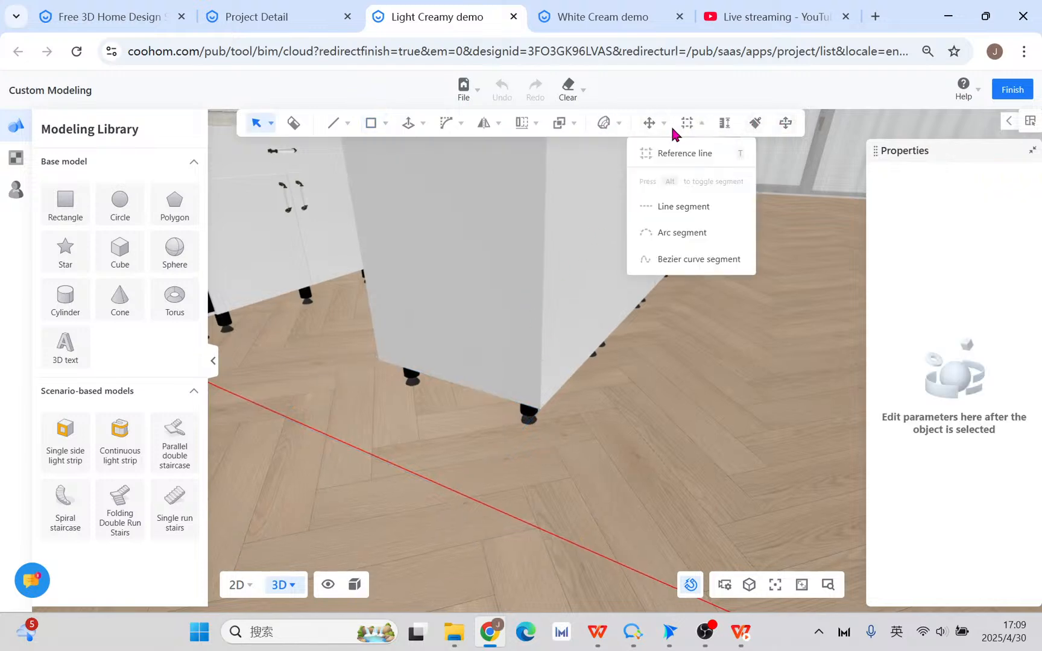
# - Measure the bottom edge of the cabinet side beneath the island's rounded end
pyautogui.press('t')
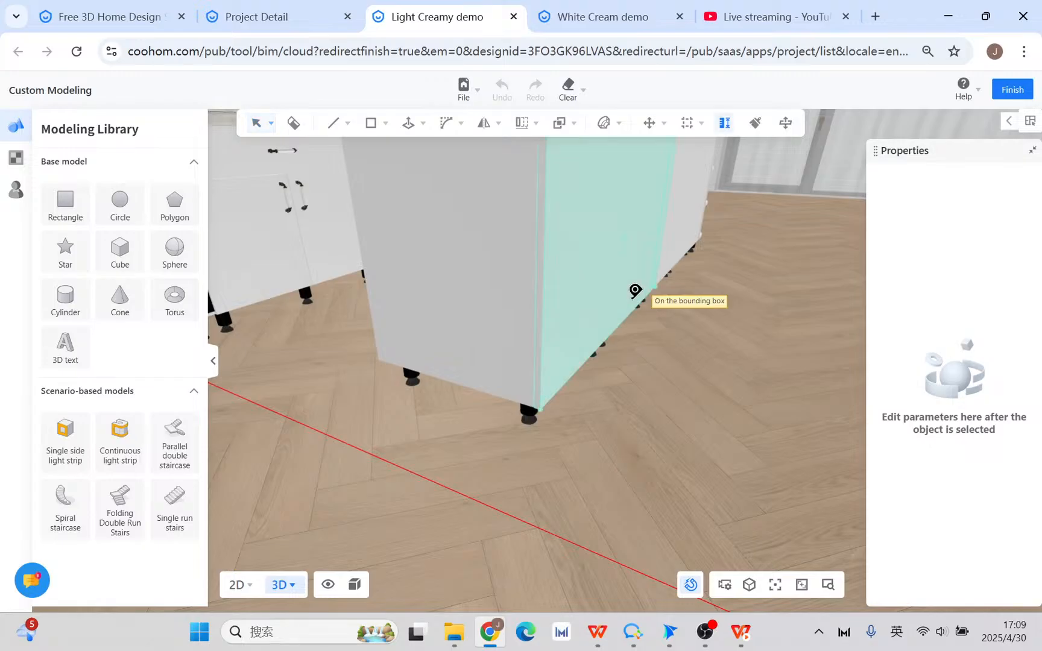
pyautogui.click(379, 360)
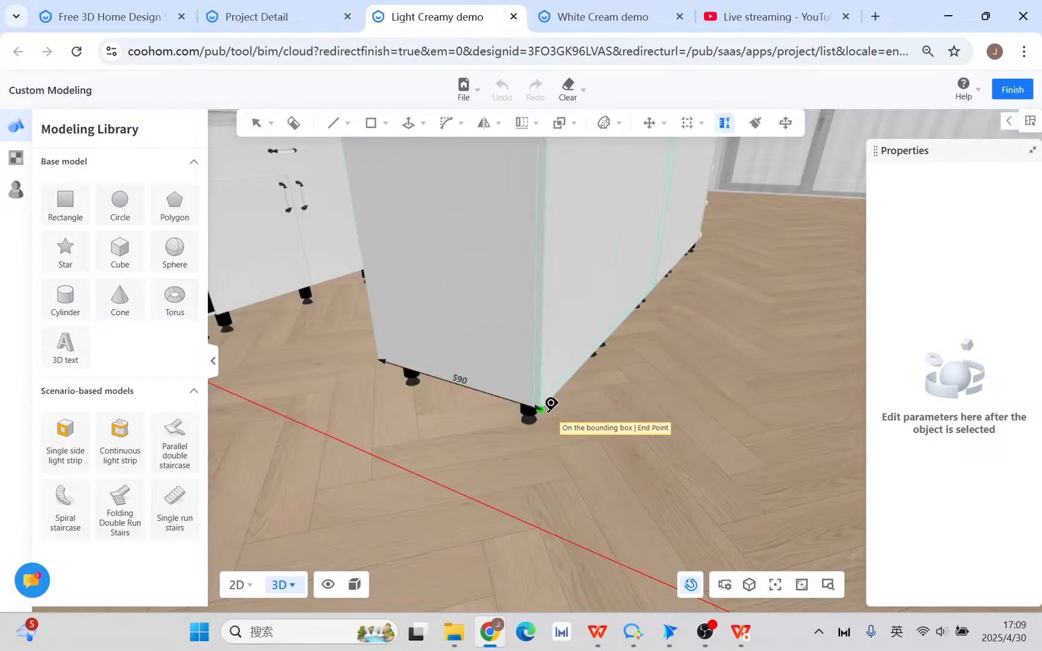
pyautogui.scroll(3, 544, 403)
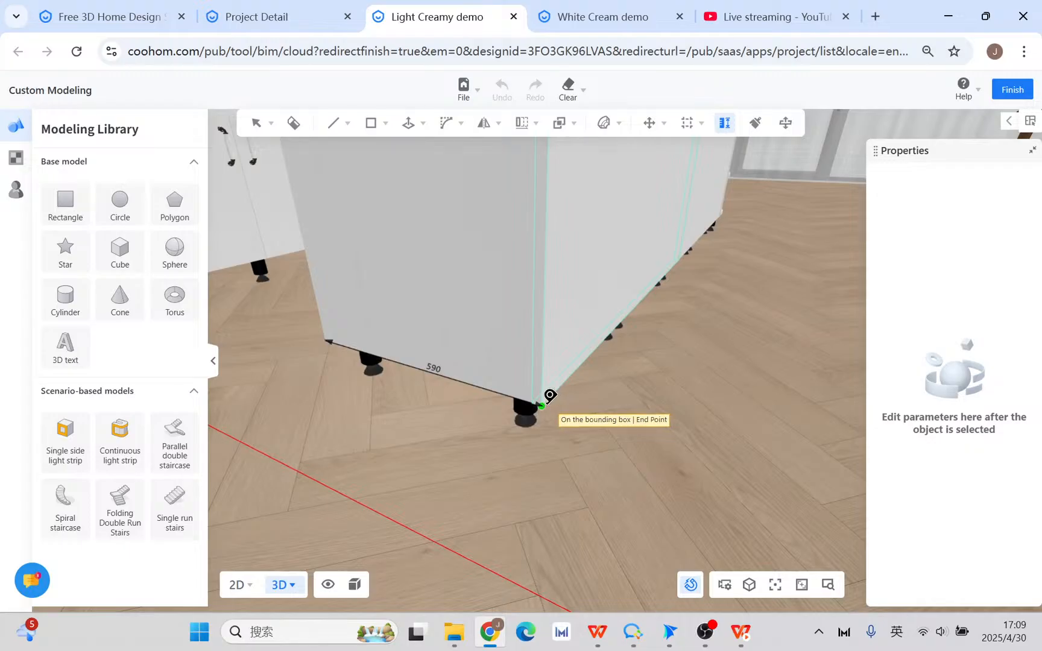
pyautogui.press('Escape')
# - Draw a 590 by 295 mm rectangle on the XY plane from the bottom corner of the island's end cabinet
pyautogui.click(385, 124)
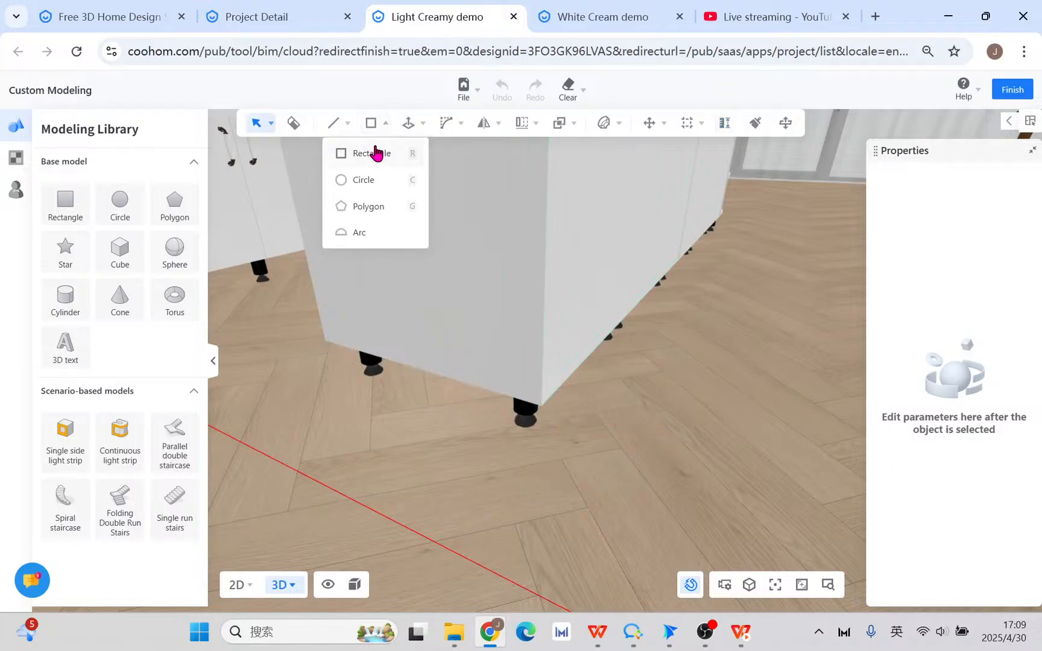
pyautogui.click(375, 153)
pyautogui.click(326, 341)
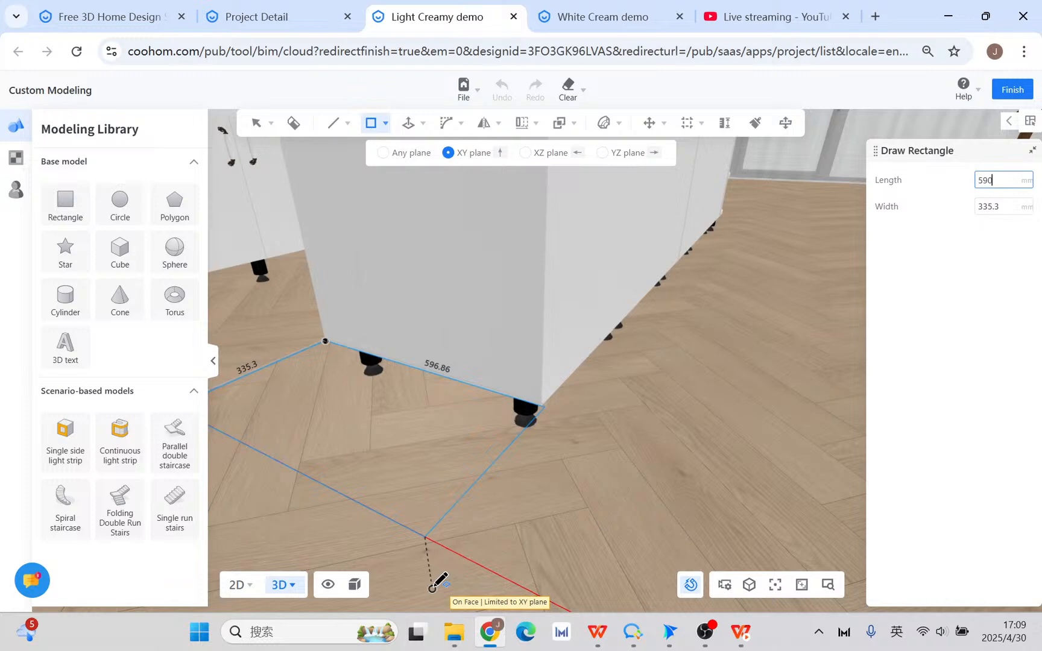
pyautogui.press('Tab')
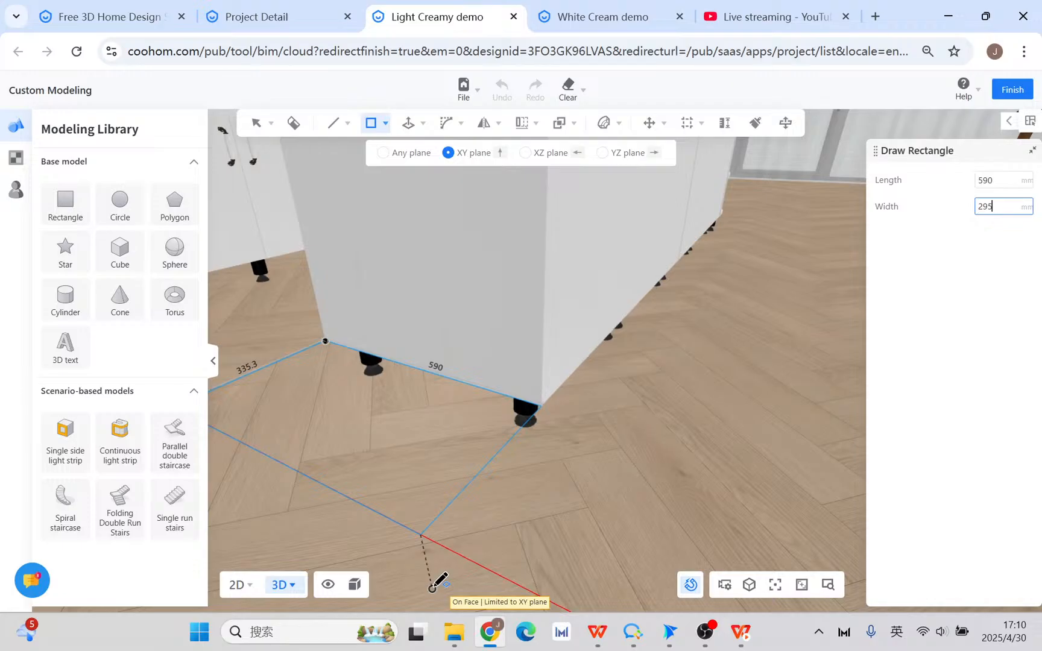
pyautogui.press('Return')
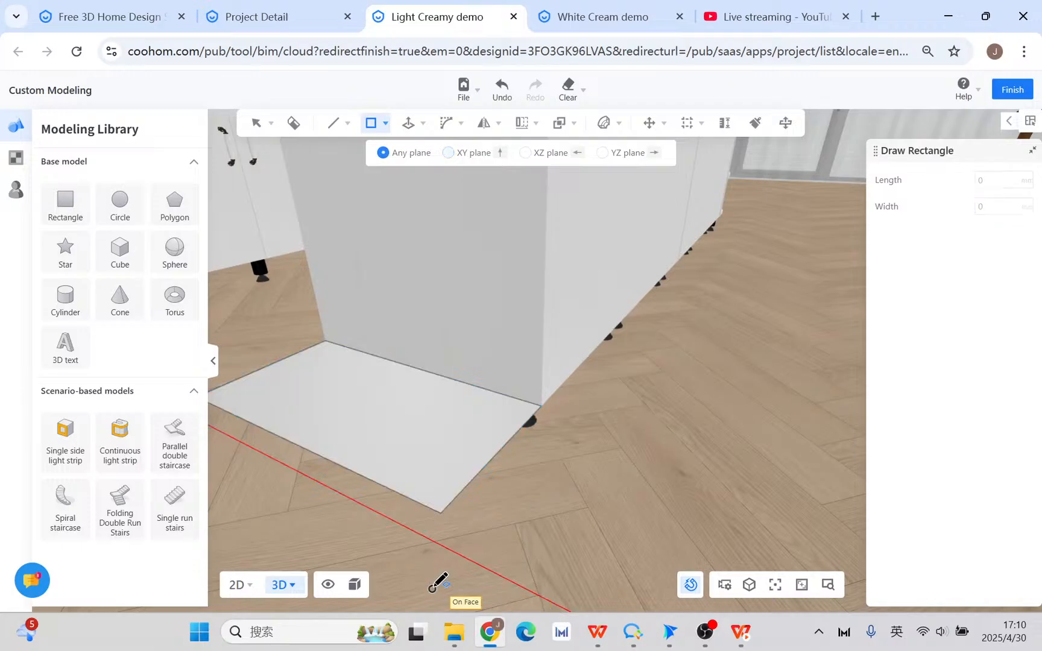
pyautogui.press('Escape')
# - Round one outer corner of the rectangle with a 2D bevel of 295 mm radius and 30 edges
pyautogui.moveTo(633, 507); pyautogui.dragTo(668, 500, button='middle')
pyautogui.moveTo(408, 125)
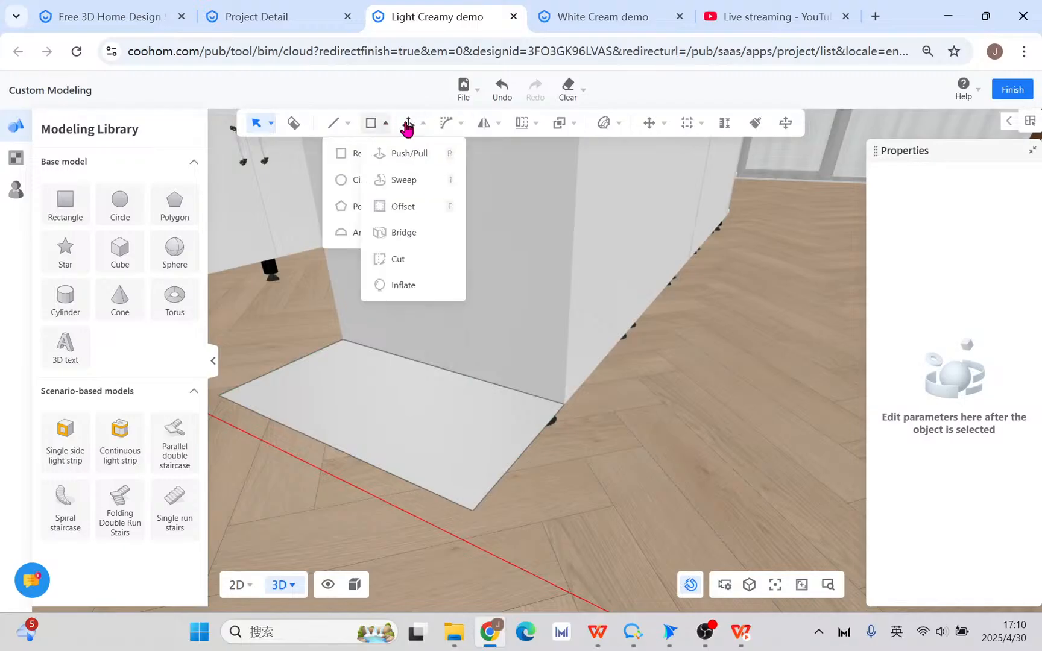
pyautogui.moveTo(449, 123)
pyautogui.click(452, 155)
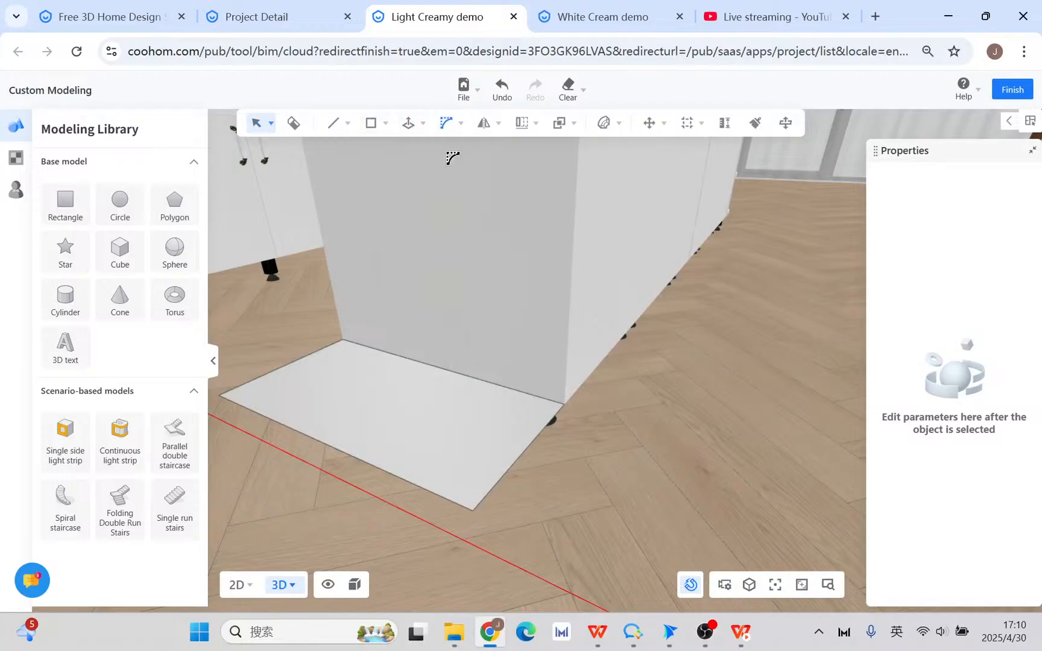
pyautogui.click(492, 498)
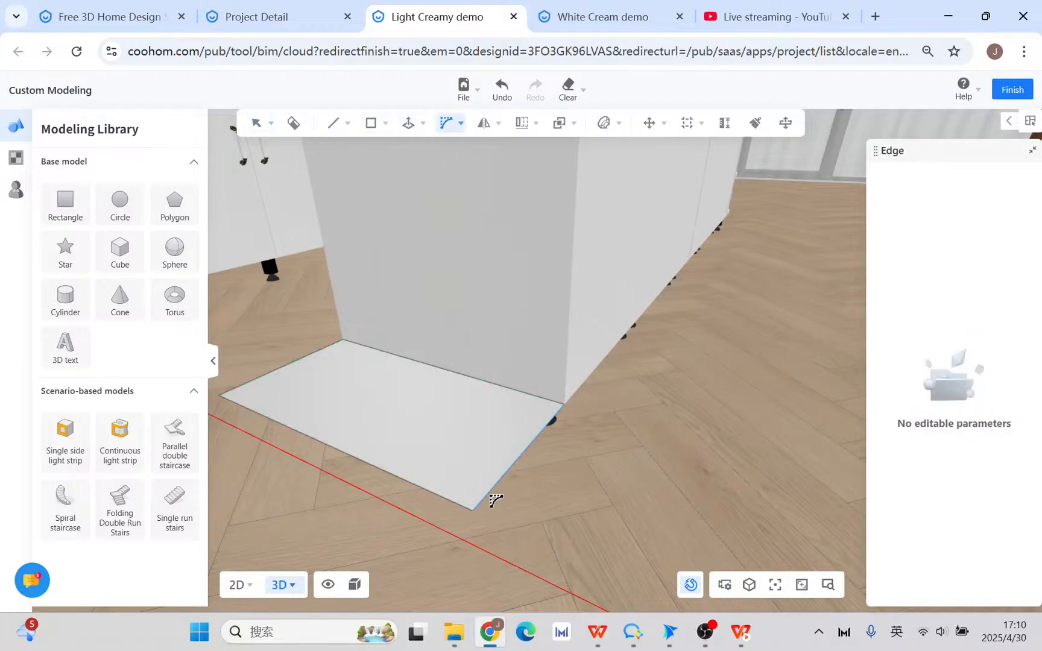
pyautogui.click(392, 481)
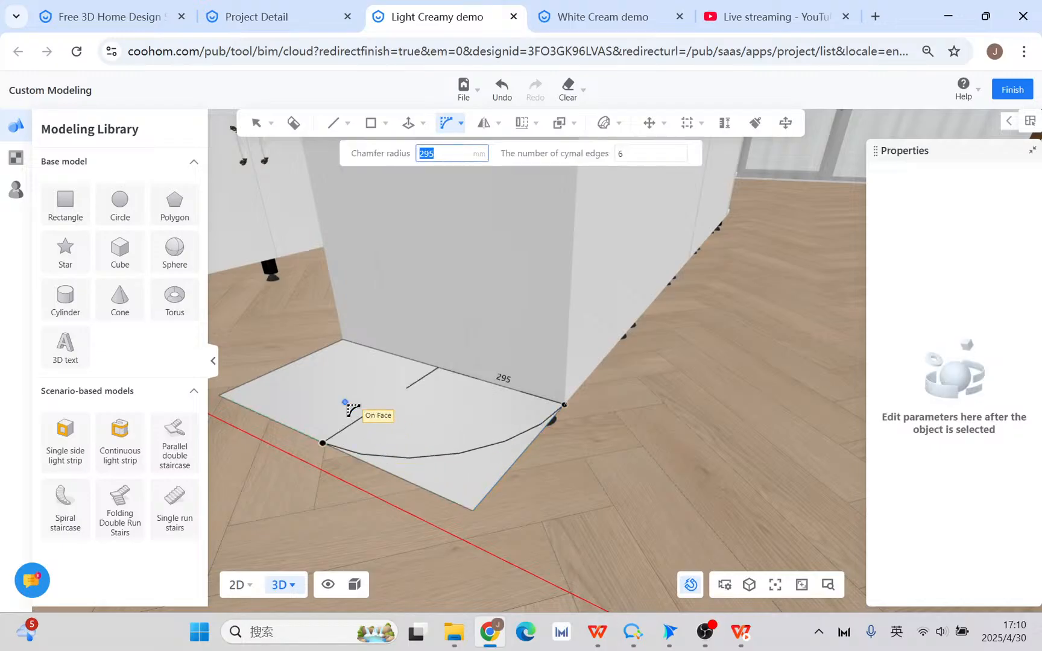
pyautogui.press('Tab')
pyautogui.press('Tab')
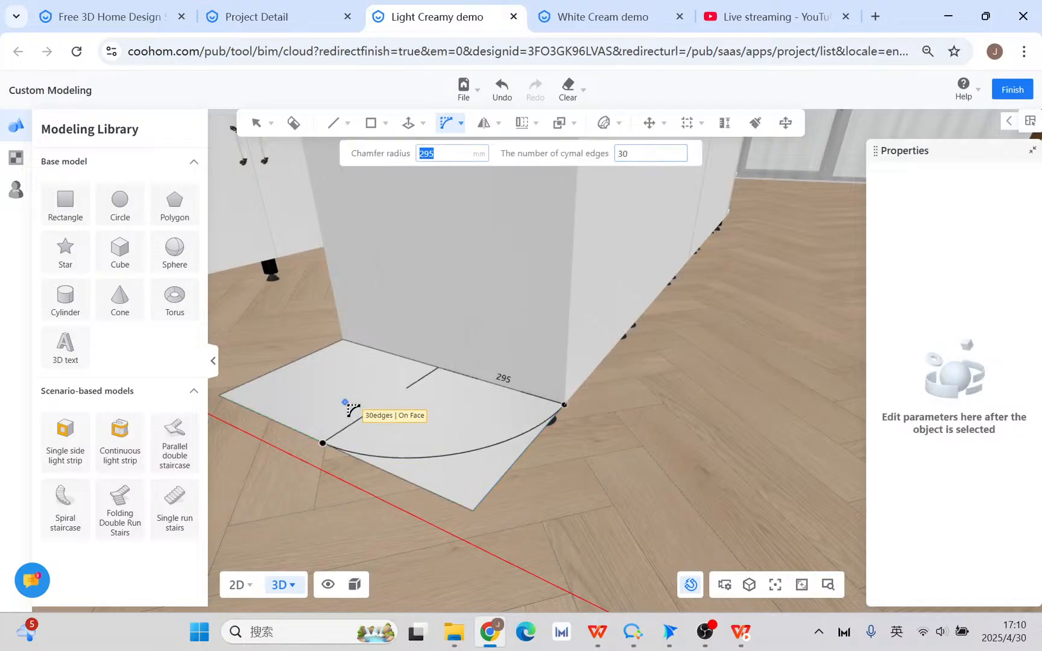
pyautogui.press('Return')
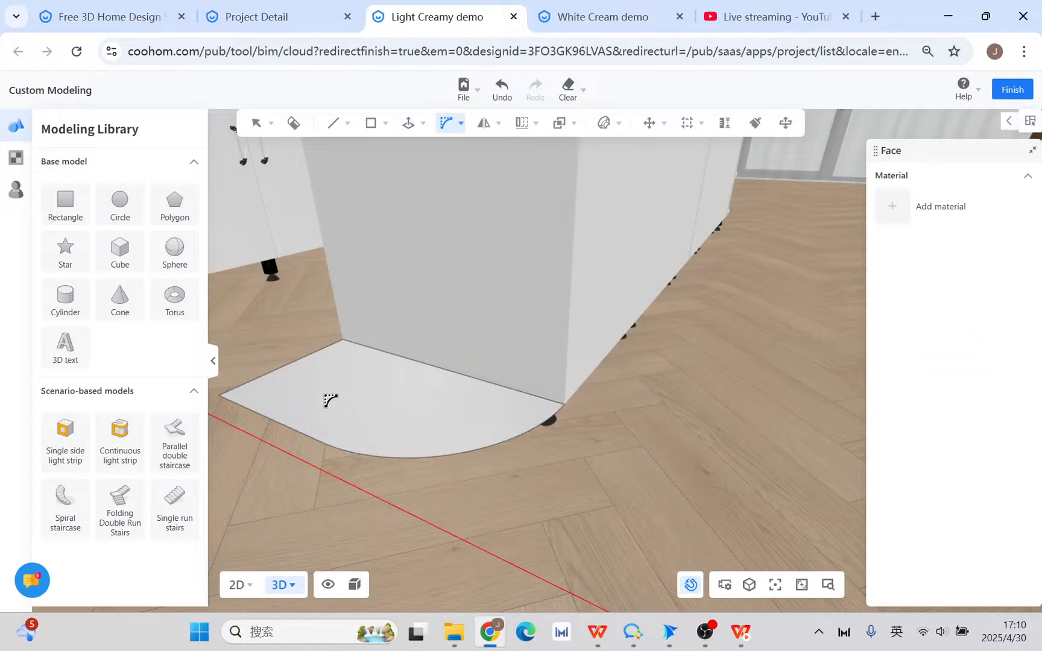
# - Round the rectangle's other outer corner with a 2D bevel so the face follows the countertop's curved end
pyautogui.moveTo(273, 386); pyautogui.dragTo(603, 524, button='middle')
pyautogui.scroll(3, 388, 477)
pyautogui.press('Escape')
pyautogui.click(395, 433)
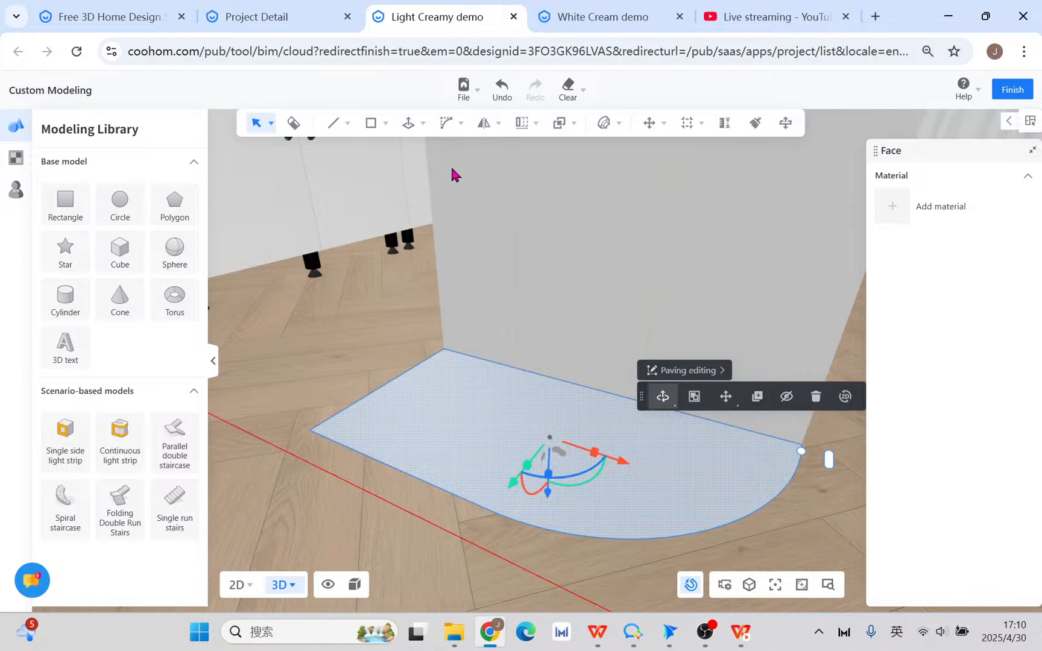
pyautogui.moveTo(440, 120)
pyautogui.click(448, 153)
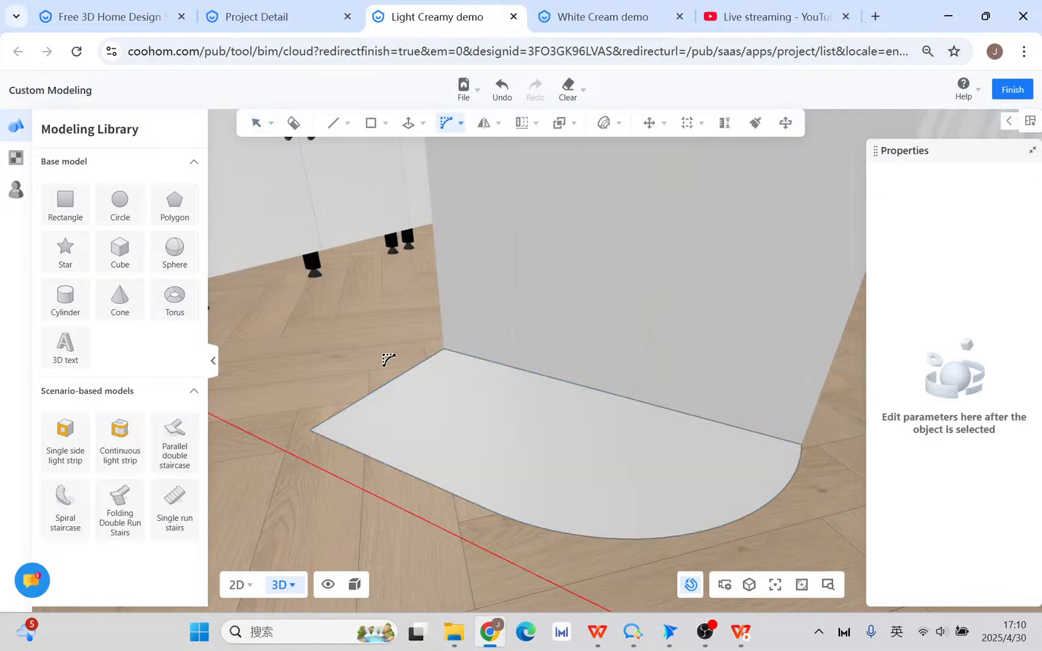
pyautogui.click(351, 415)
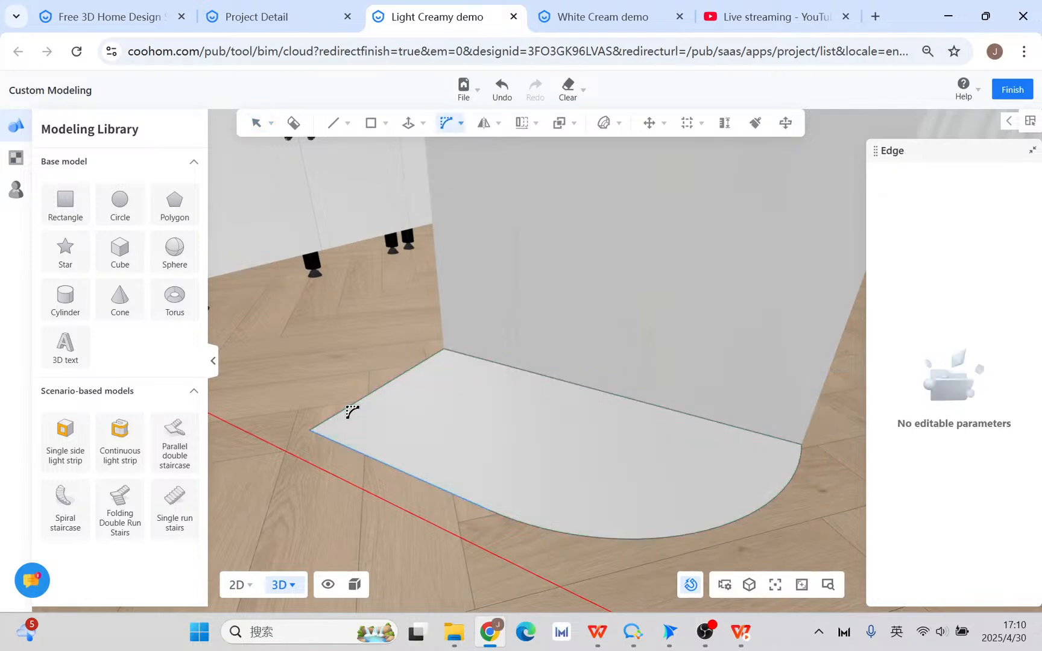
pyautogui.click(352, 412)
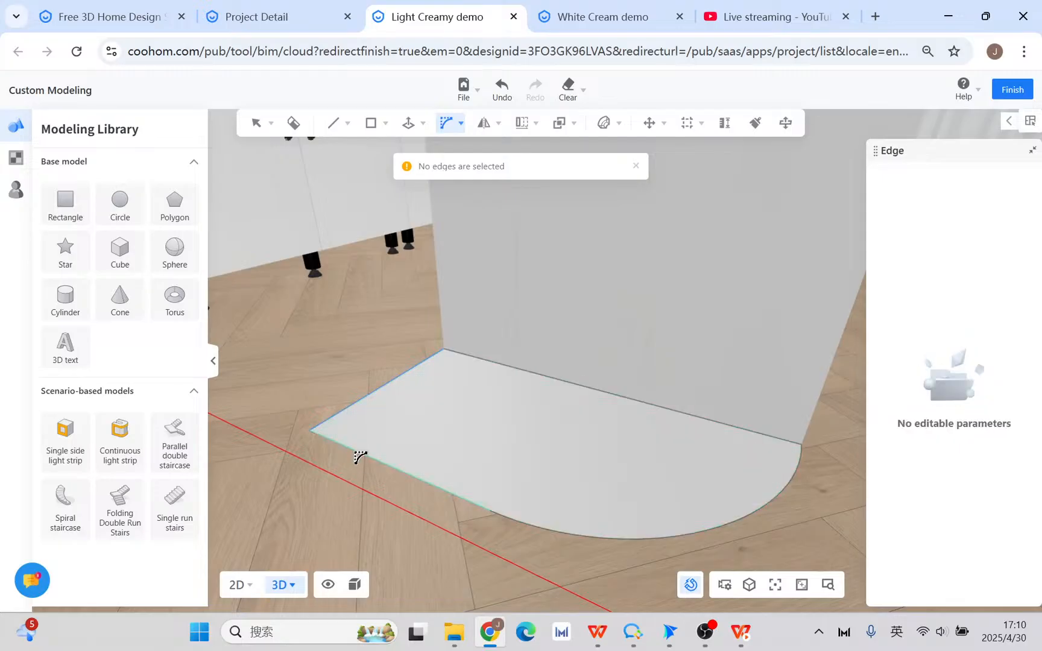
pyautogui.click(360, 458)
pyautogui.rightClick(699, 488)
pyautogui.scroll(-1, 701, 463)
pyautogui.rightClick(700, 464)
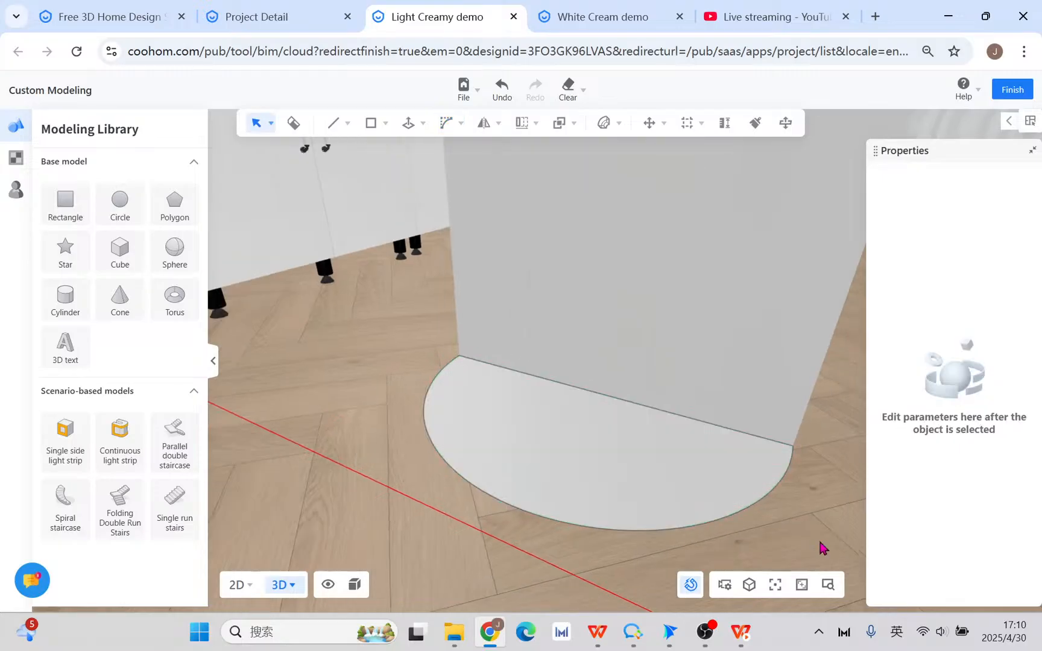
# - Push/Pull the rounded face upward from the cabinet base to the underside of the countertop
pyautogui.moveTo(819, 543); pyautogui.dragTo(621, 524, button='right')
pyautogui.scroll(-3, 620, 523)
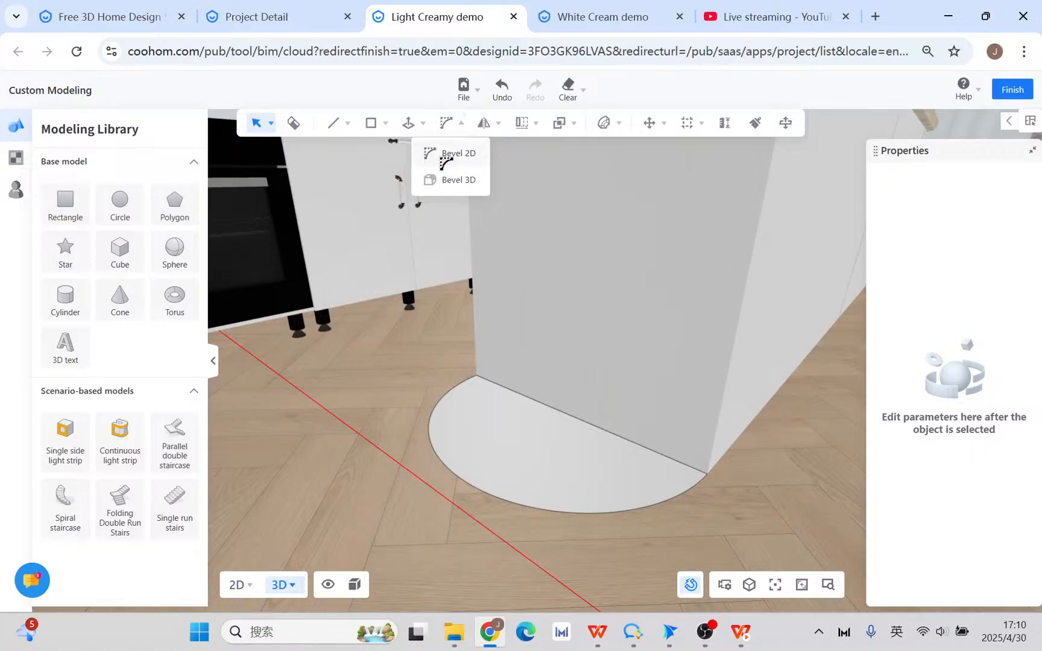
pyautogui.moveTo(410, 123)
pyautogui.click(412, 153)
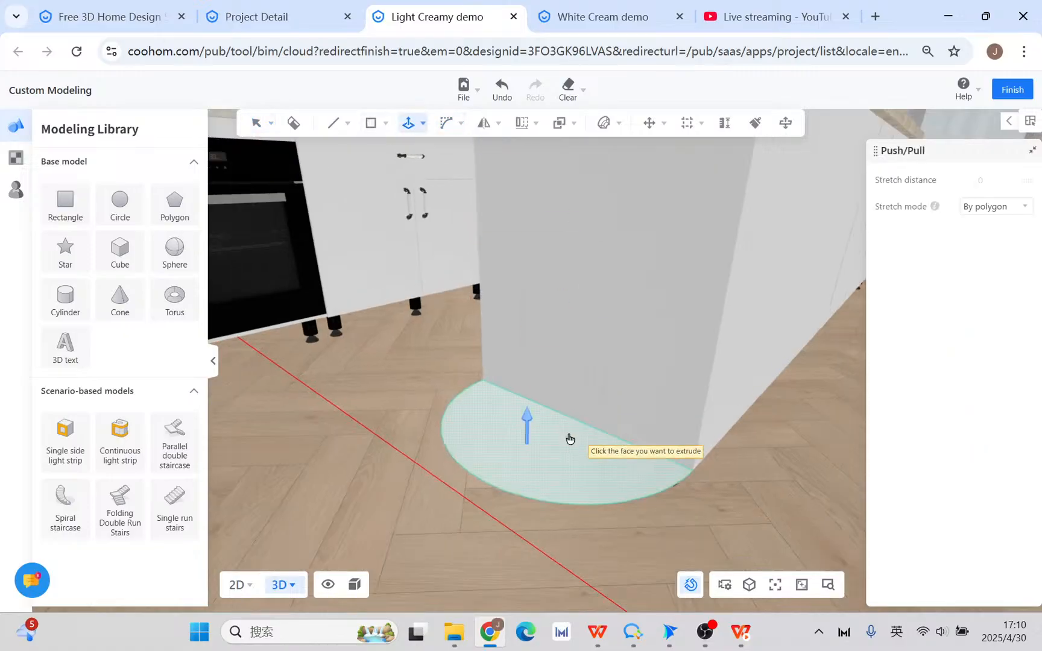
pyautogui.scroll(-3, 569, 438)
pyautogui.click(584, 460)
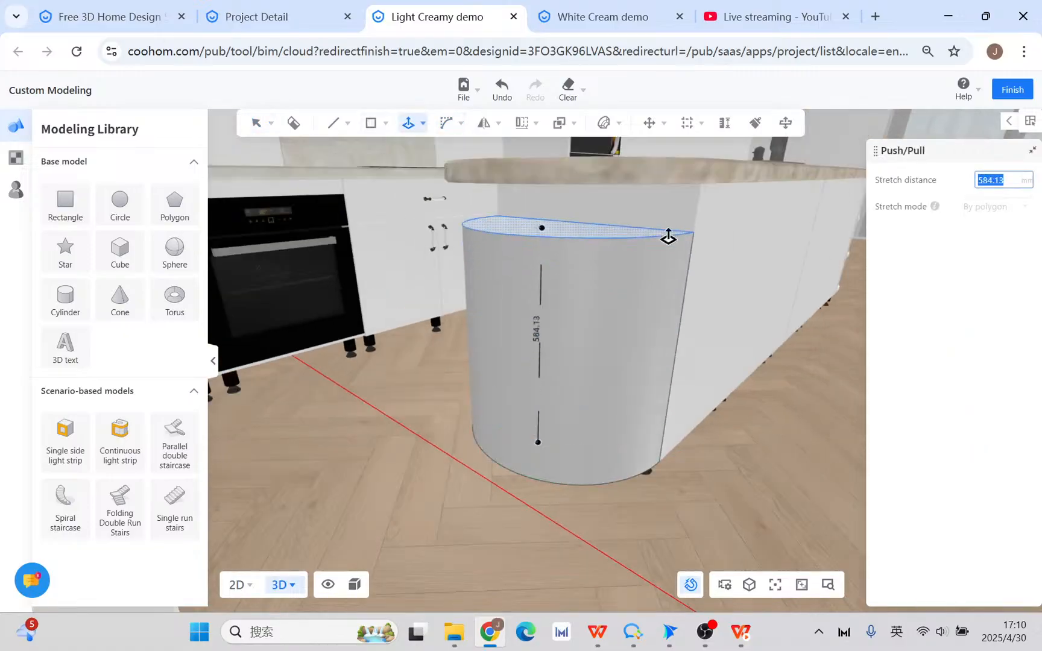
pyautogui.click(705, 199)
pyautogui.press('Escape')
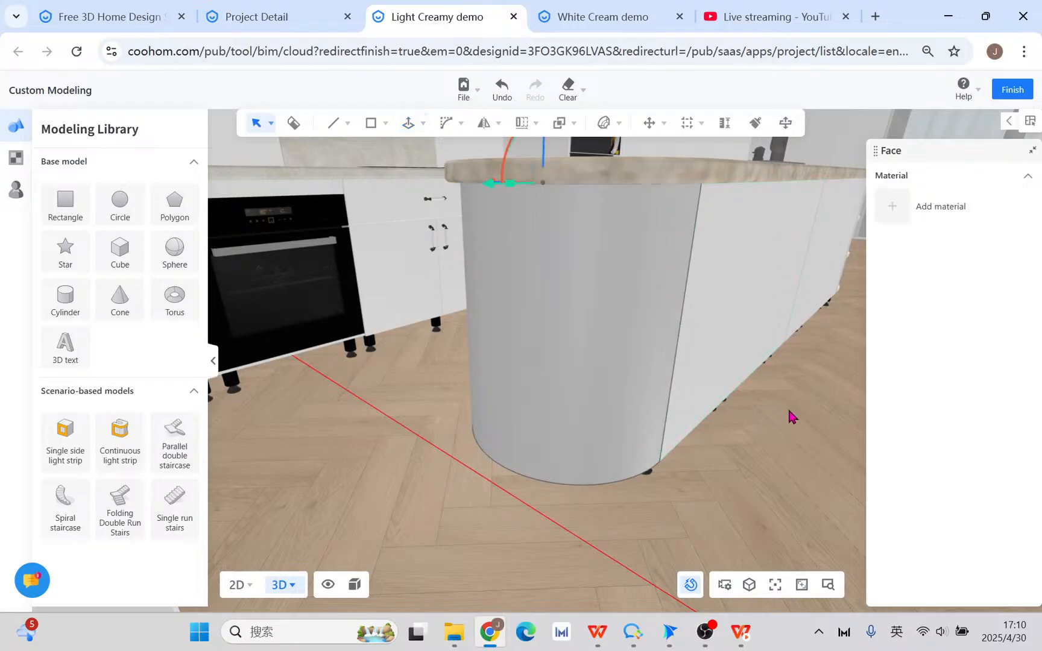
# - Copy the adjacent island cabinet's white material onto the rounded end piece with the material brush
pyautogui.moveTo(789, 413); pyautogui.dragTo(633, 319)
pyautogui.scroll(-1, 634, 320)
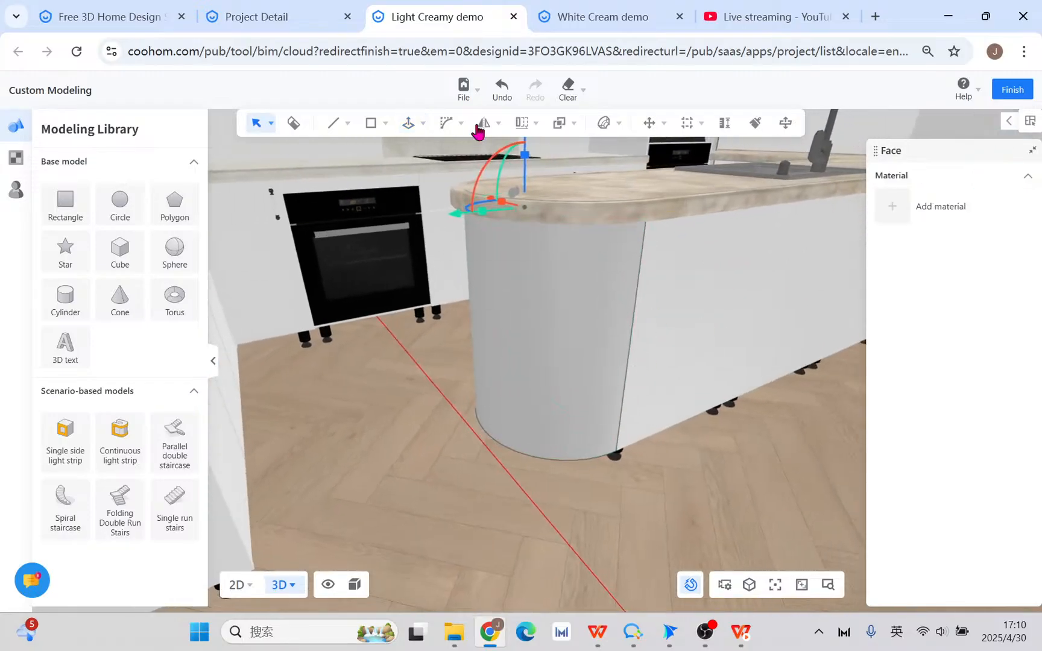
pyautogui.click(757, 124)
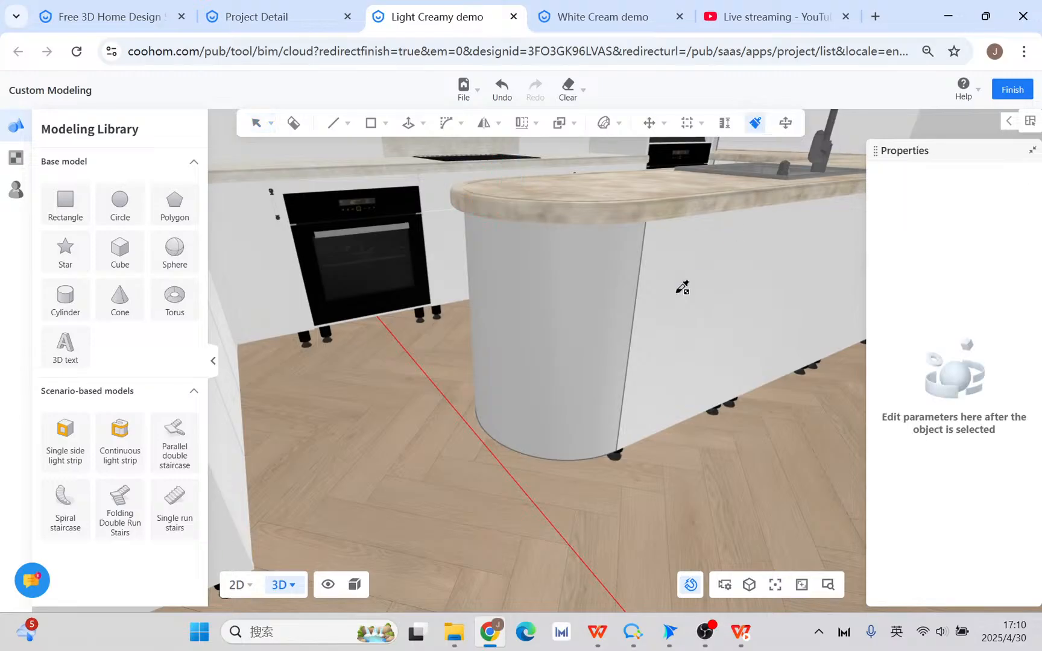
pyautogui.click(704, 281)
pyautogui.click(565, 325)
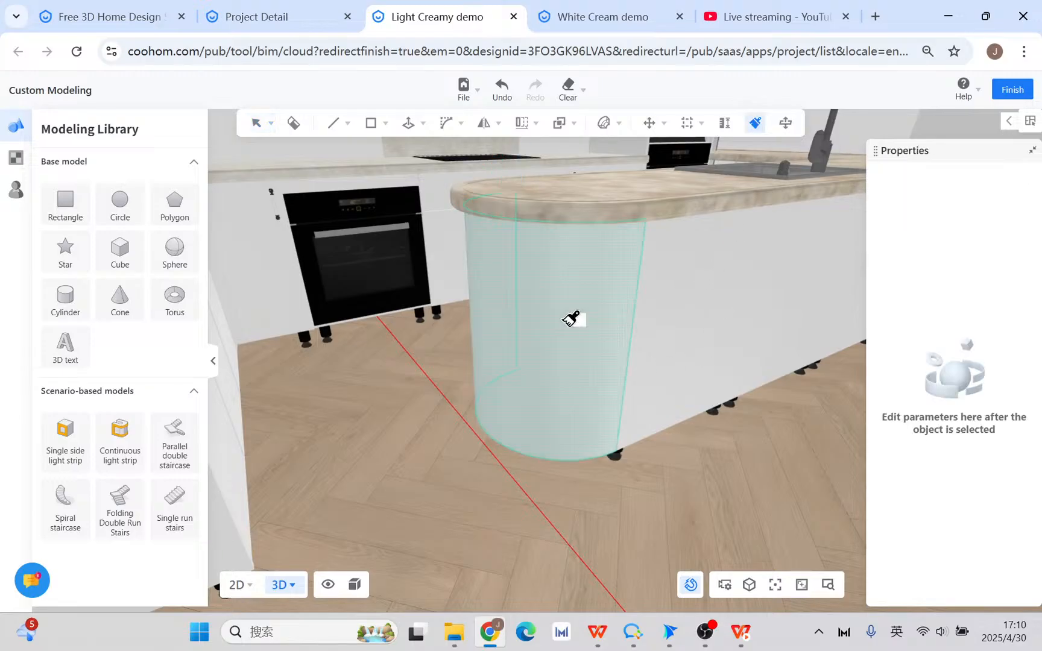
pyautogui.press('Escape')
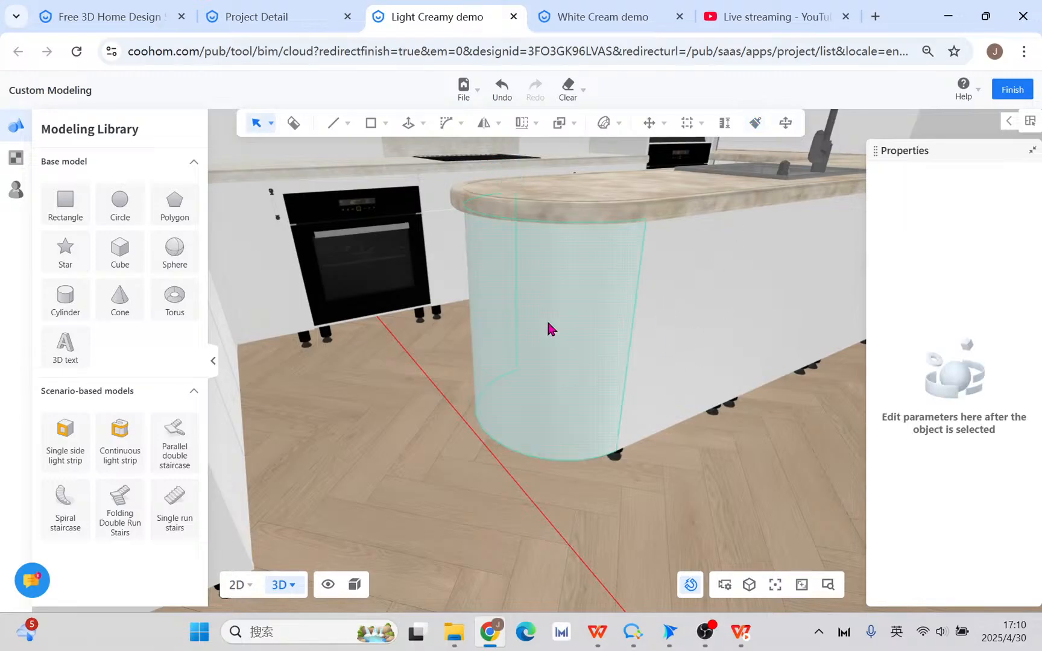
# - Finish the custom modeling and start generating a toekick molding in the kitchen design
pyautogui.moveTo(685, 459); pyautogui.dragTo(573, 468, button='middle')
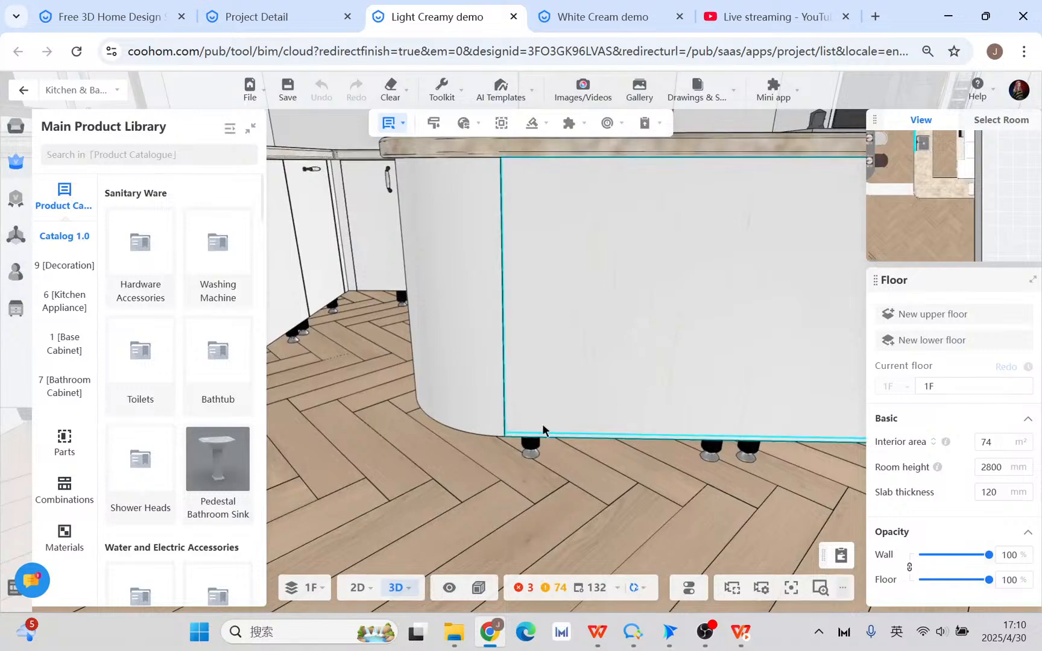
pyautogui.scroll(-2, 622, 485)
pyautogui.moveTo(622, 485); pyautogui.dragTo(575, 493, button='right')
pyautogui.moveTo(575, 493); pyautogui.dragTo(485, 502)
pyautogui.moveTo(534, 123)
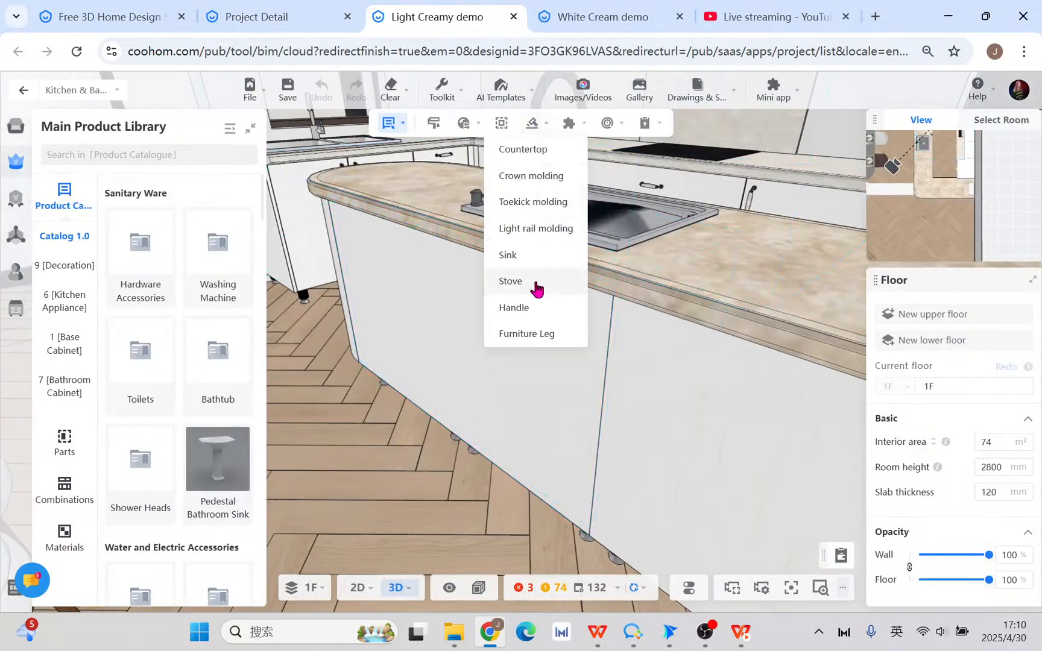
pyautogui.click(540, 202)
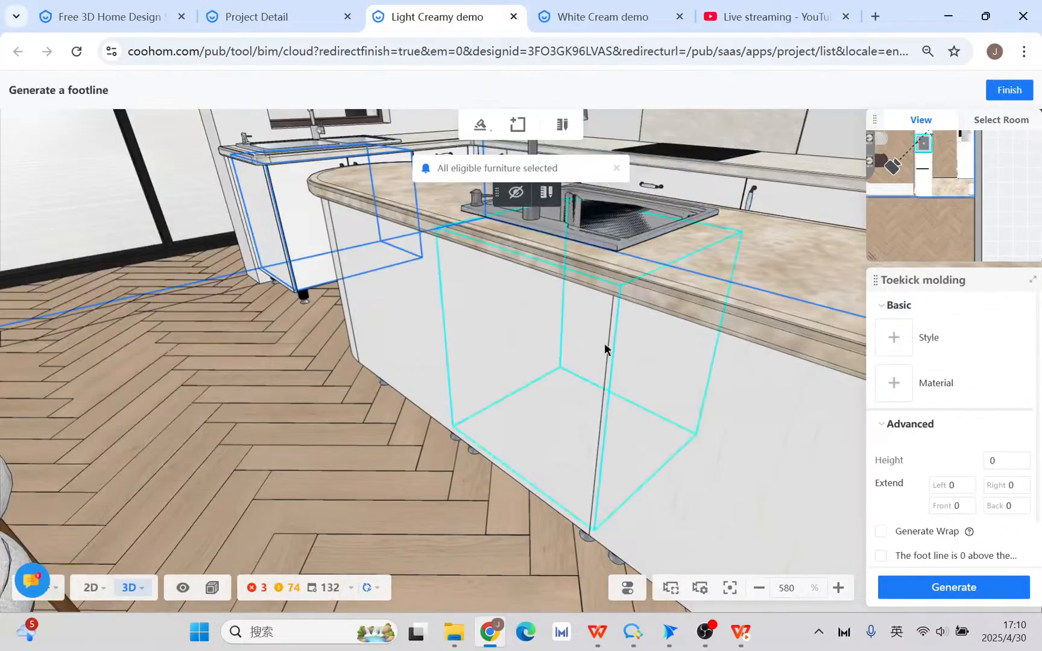
# - Clear the automatic furniture selection and select only the island's open shelf unit and base cabinets for the toekick molding
pyautogui.scroll(-5, 391, 394)
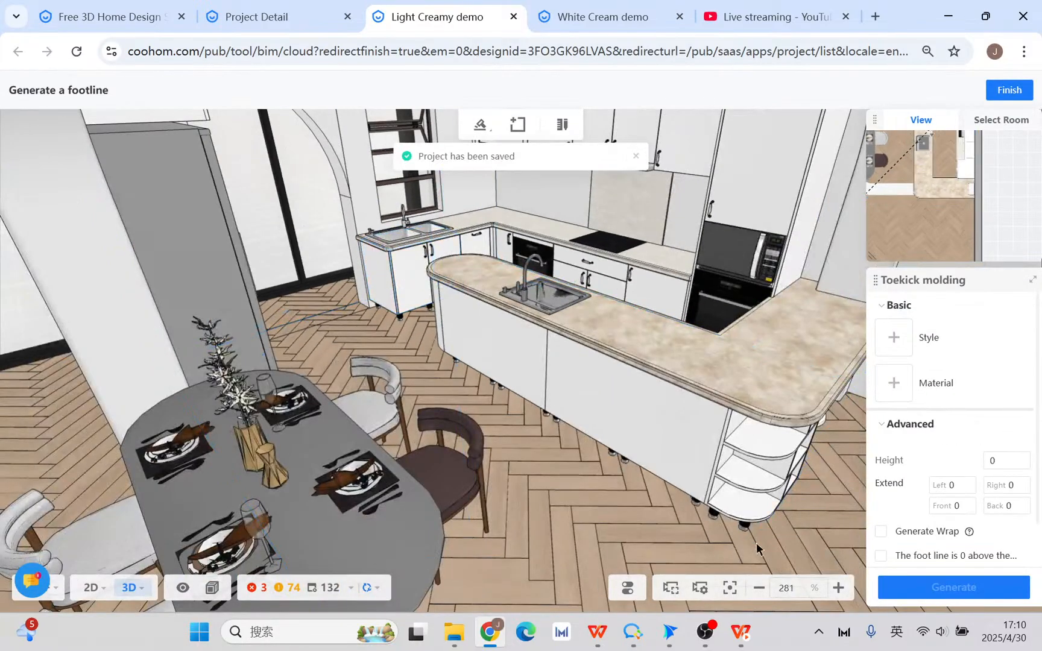
pyautogui.moveTo(758, 546)
pyautogui.mouseDown()
pyautogui.moveTo(728, 500)
pyautogui.moveTo(647, 502)
pyautogui.moveTo(703, 487)
pyautogui.mouseUp()
pyautogui.click(599, 364)
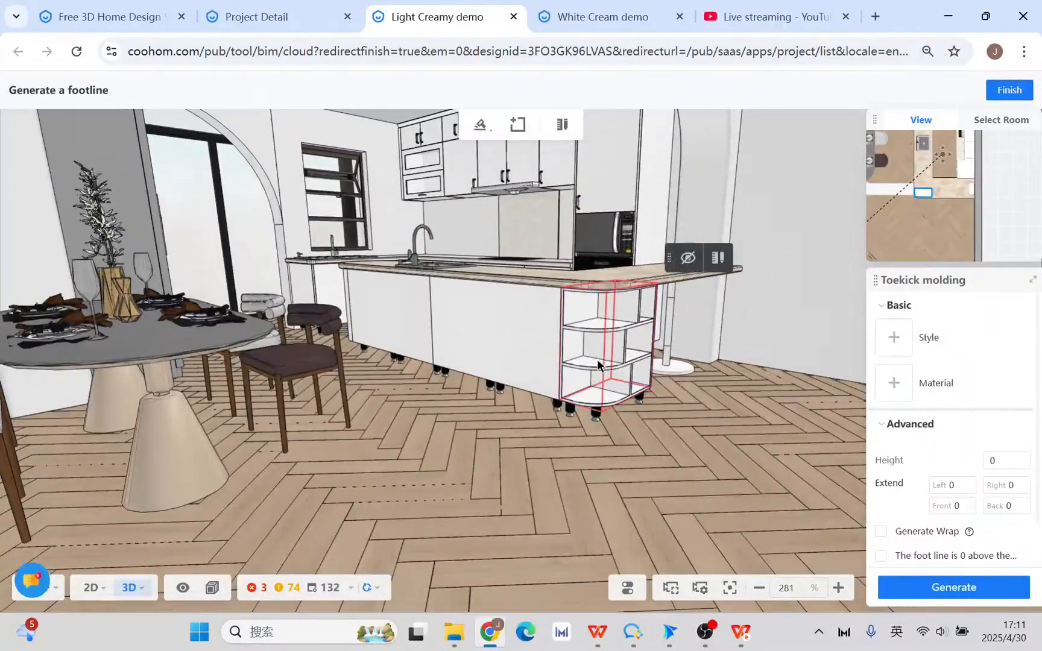
pyautogui.click(516, 360)
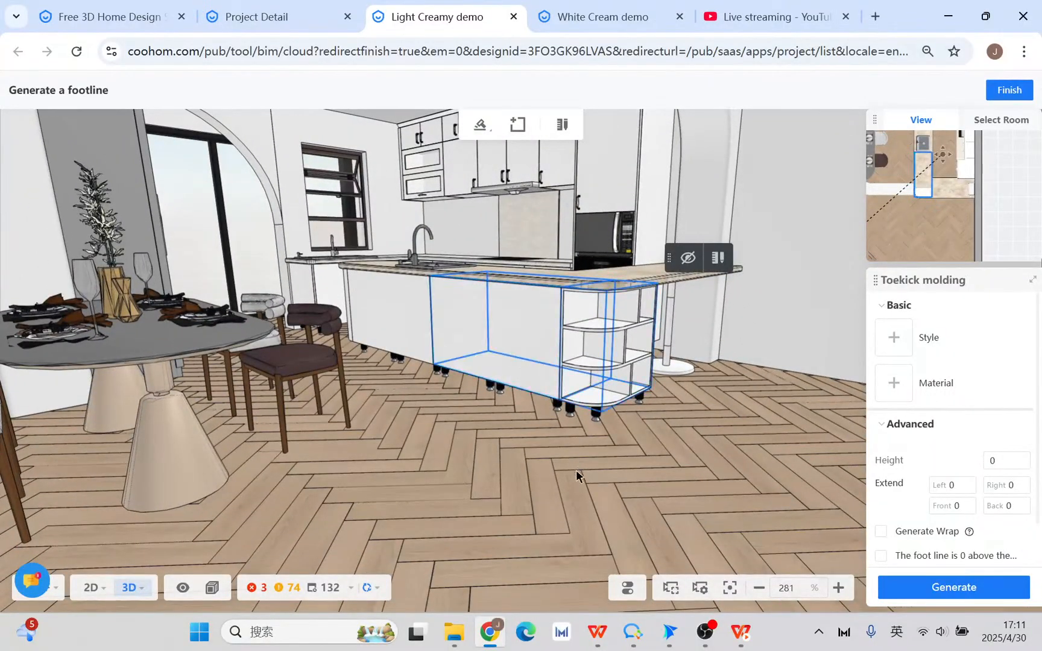
pyautogui.moveTo(576, 475)
pyautogui.mouseDown()
pyautogui.moveTo(586, 400)
pyautogui.moveTo(697, 454)
pyautogui.moveTo(548, 319)
pyautogui.mouseUp()
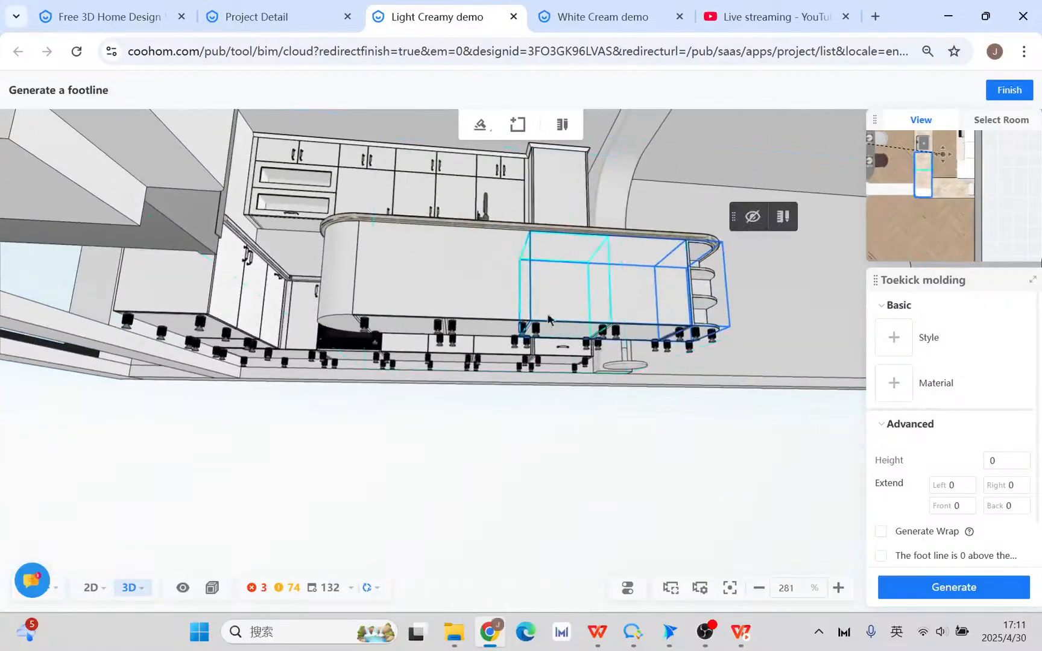
pyautogui.moveTo(493, 282)
pyautogui.mouseDown()
pyautogui.moveTo(472, 437)
pyautogui.moveTo(610, 433)
pyautogui.moveTo(621, 265)
pyautogui.mouseUp()
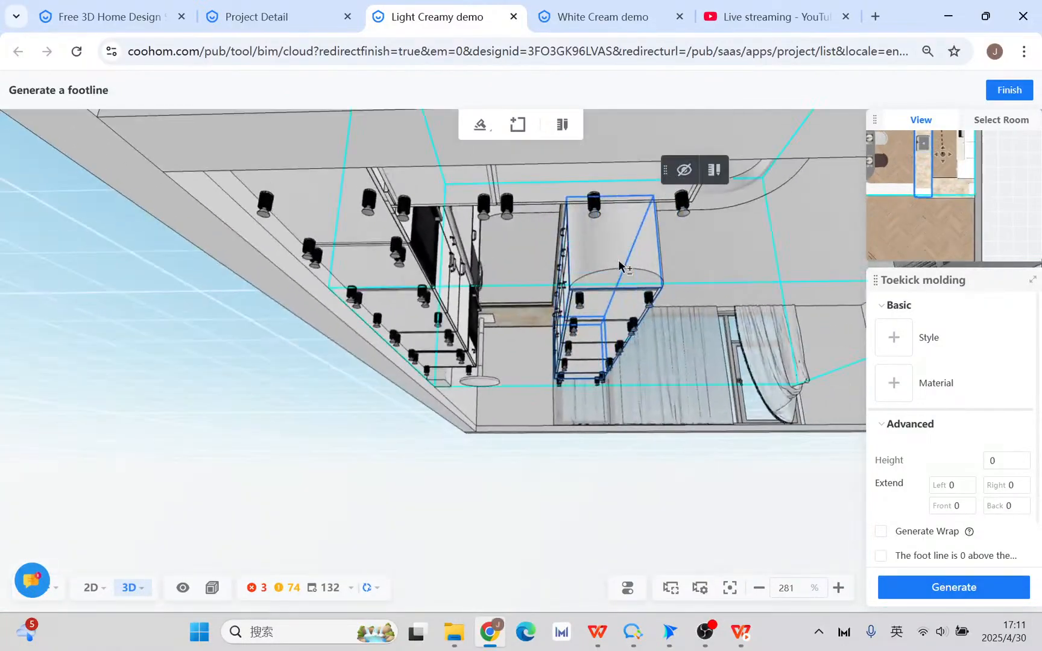
pyautogui.moveTo(677, 362); pyautogui.dragTo(615, 432)
pyautogui.scroll(3, 518, 384)
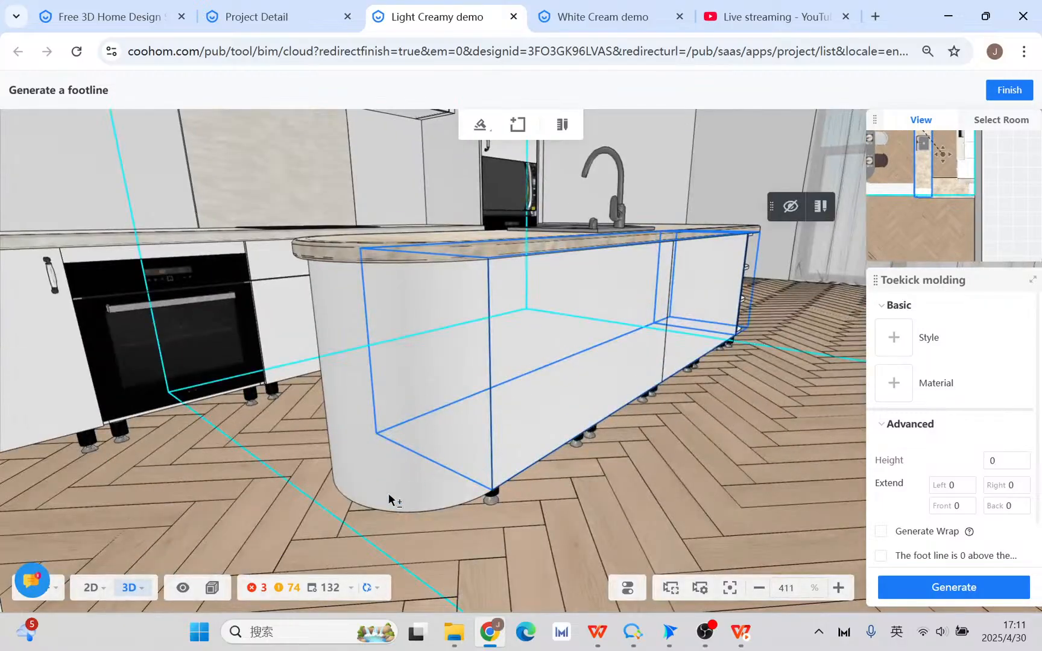
# - Set the toekick molding style to Toekick Molding 10-G and search the enterprise materials for "alumi"
pyautogui.click(894, 346)
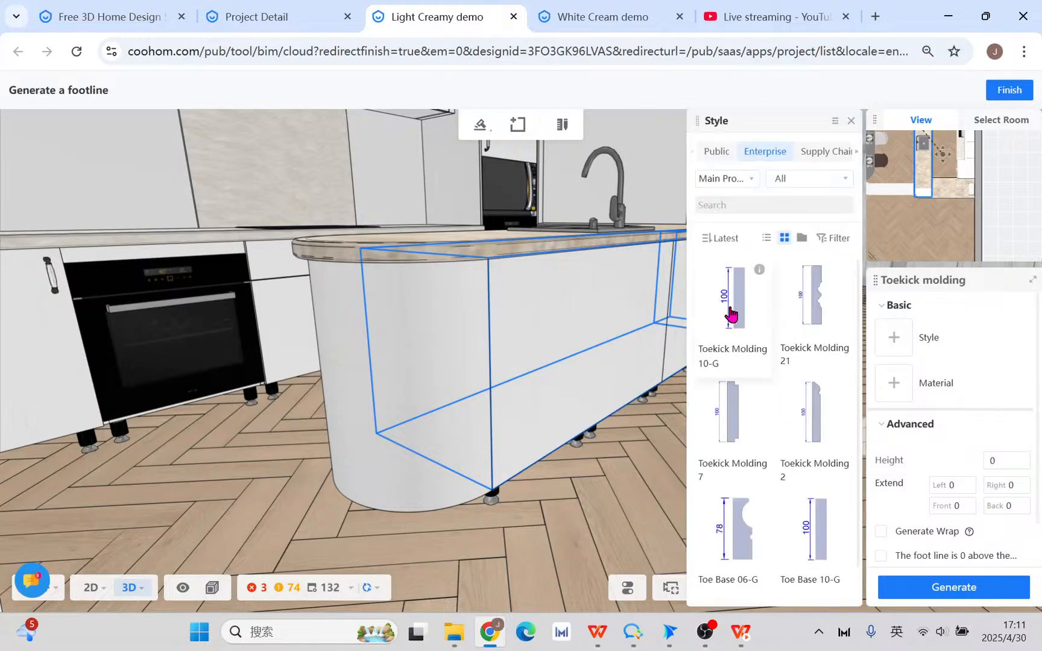
pyautogui.click(731, 294)
pyautogui.click(893, 383)
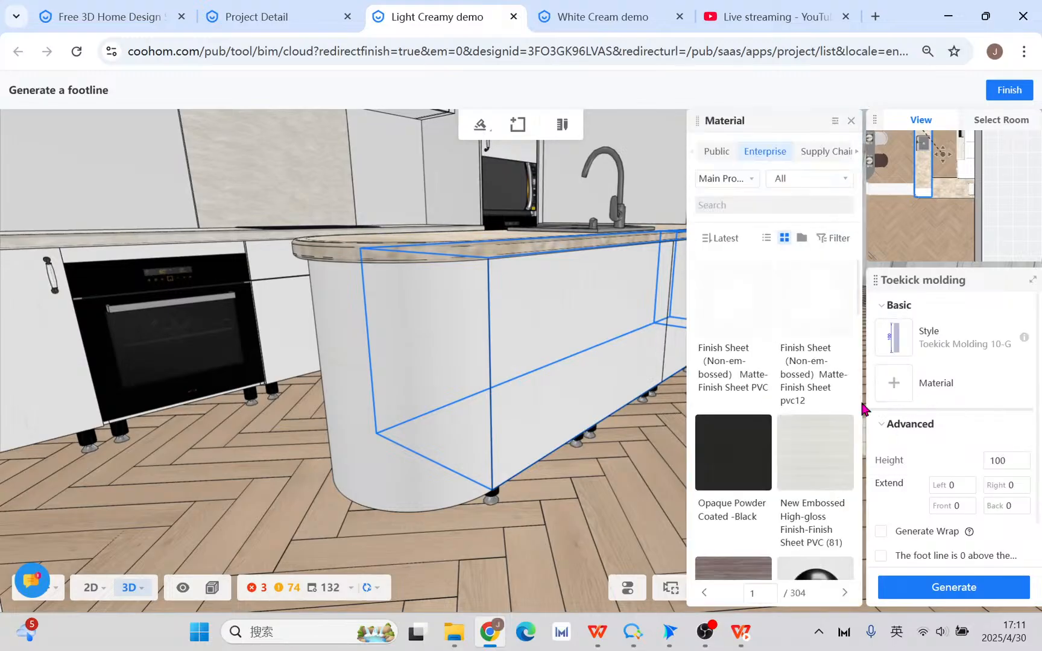
pyautogui.scroll(-1, 831, 429)
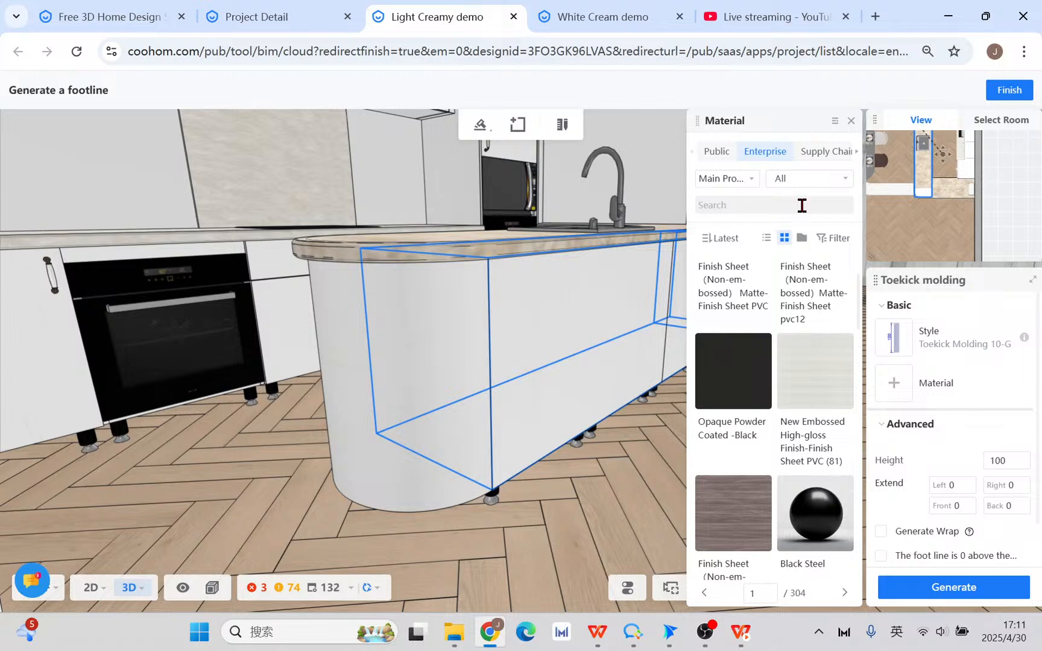
pyautogui.click(802, 206)
pyautogui.write('l')
pyautogui.write('lumi')
pyautogui.press('Return')
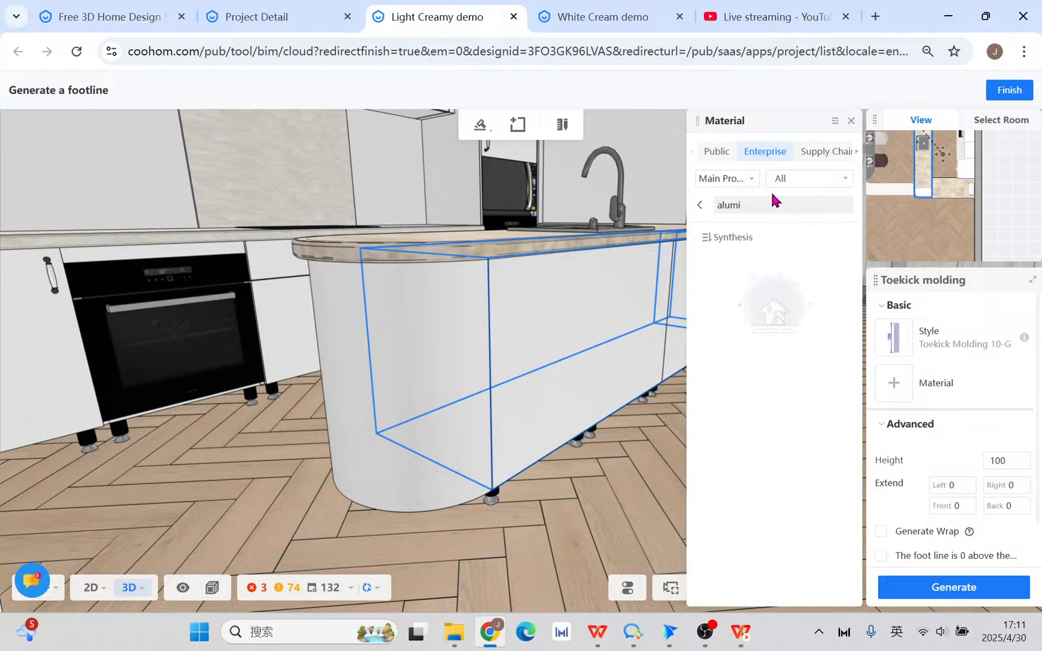
# - Search the public material catalog for "alumi" and assign Aluminum Alloy to the toekick molding
pyautogui.click(716, 151)
pyautogui.click(753, 207)
pyautogui.write('al')
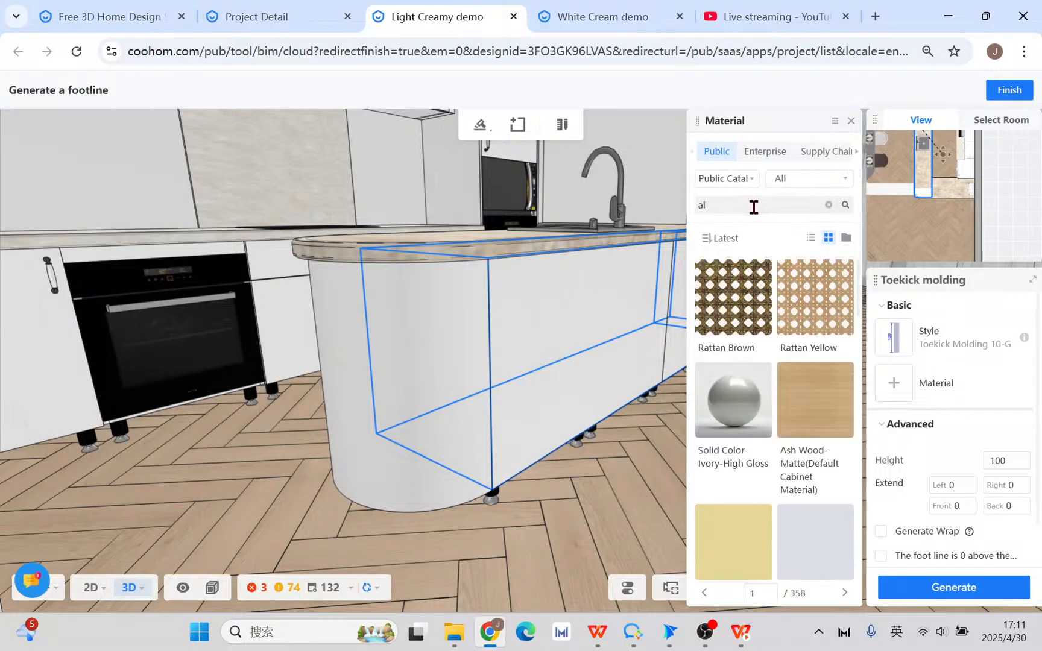
pyautogui.write('umi')
pyautogui.press('Return')
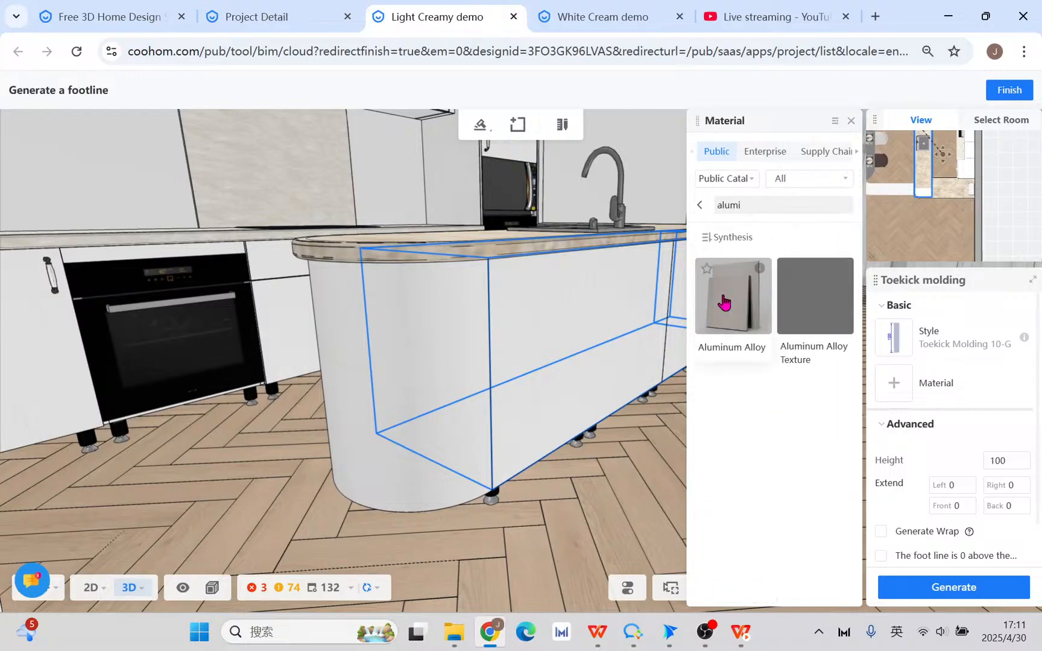
pyautogui.click(723, 301)
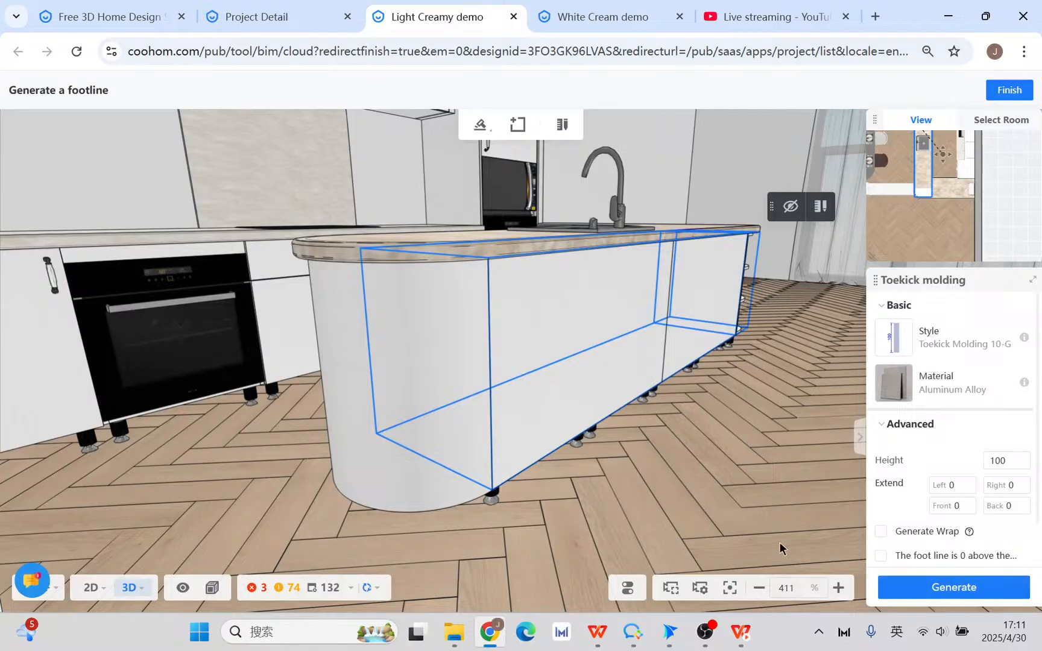
# - Try generating the toekick molding on the selected island units, inspect it from floor level and delete it
pyautogui.moveTo(628, 586)
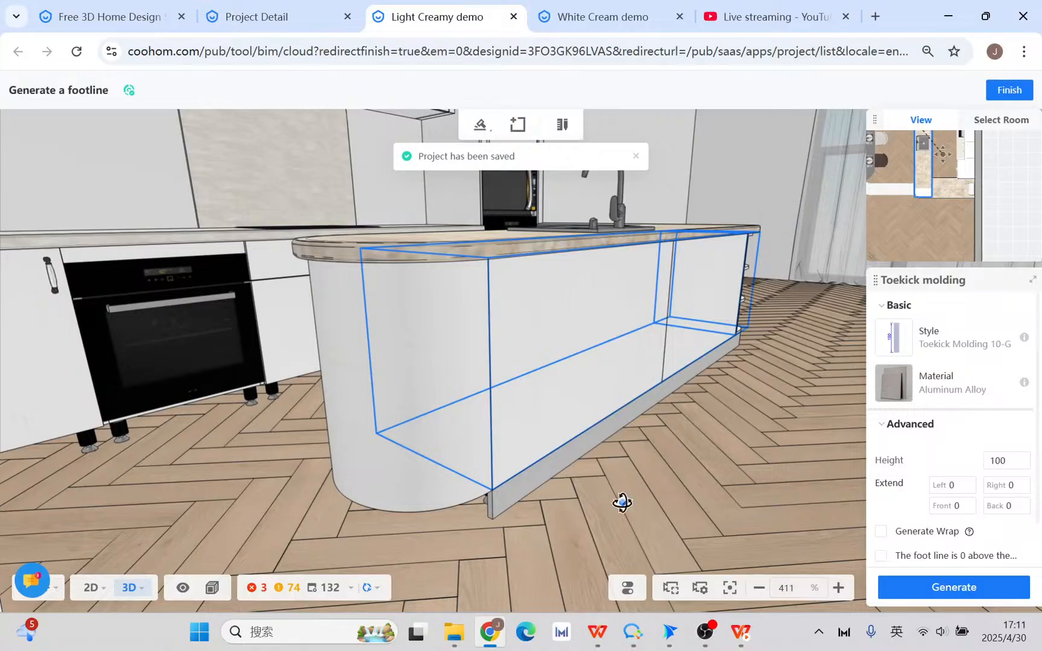
pyautogui.moveTo(621, 498); pyautogui.dragTo(557, 391)
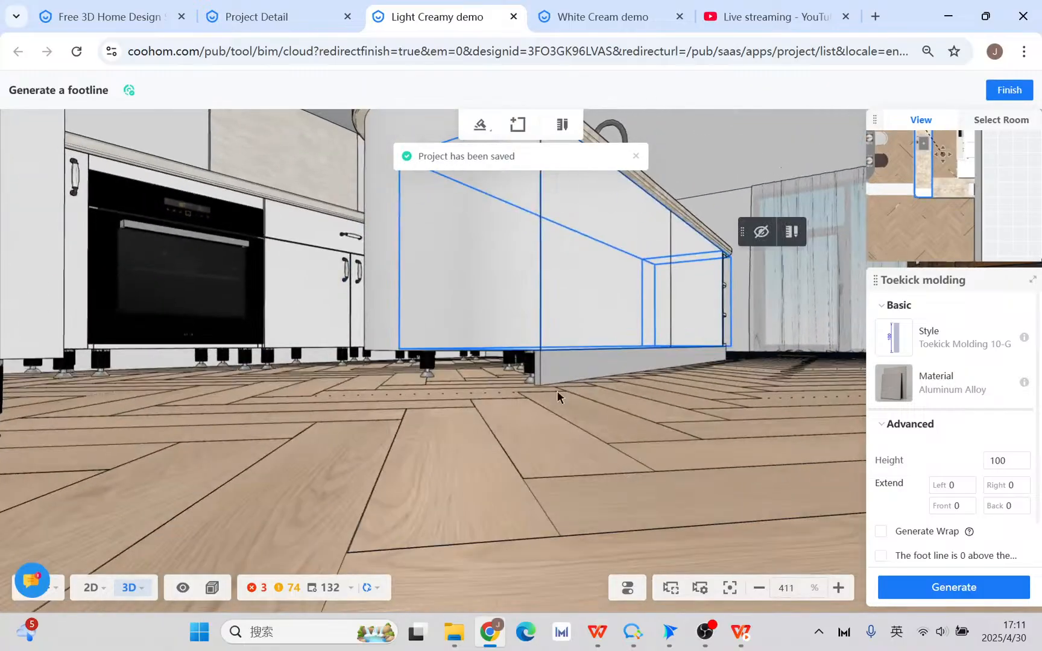
pyautogui.click(559, 372)
pyautogui.click(767, 324)
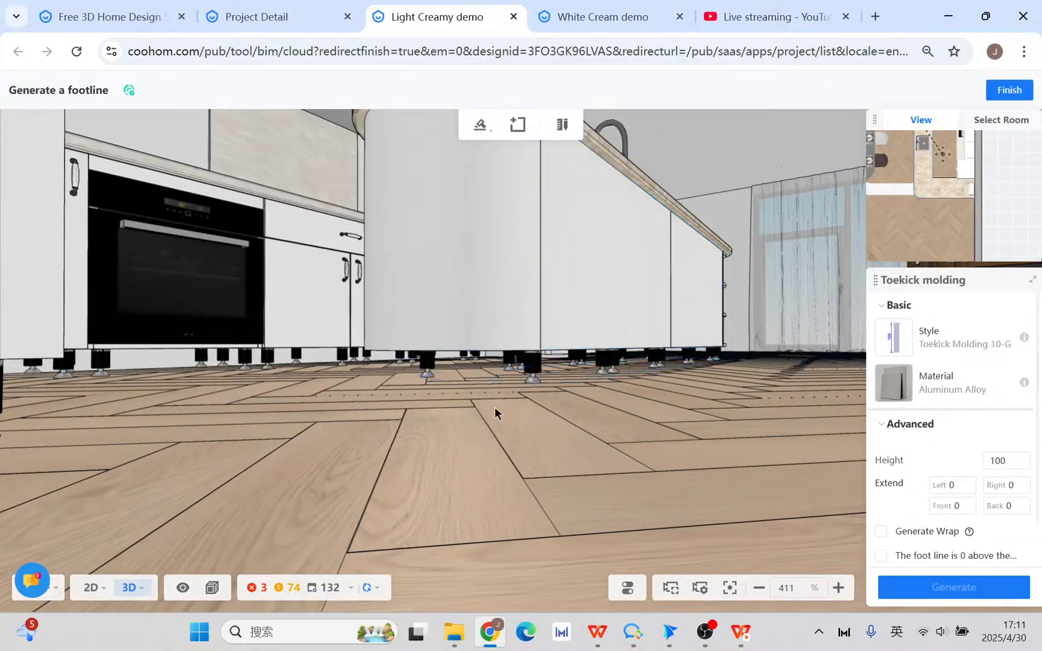
# - Select all the island's base cabinets and its open shelf unit from below and generate the toekick molding around them
pyautogui.moveTo(495, 408); pyautogui.dragTo(530, 386)
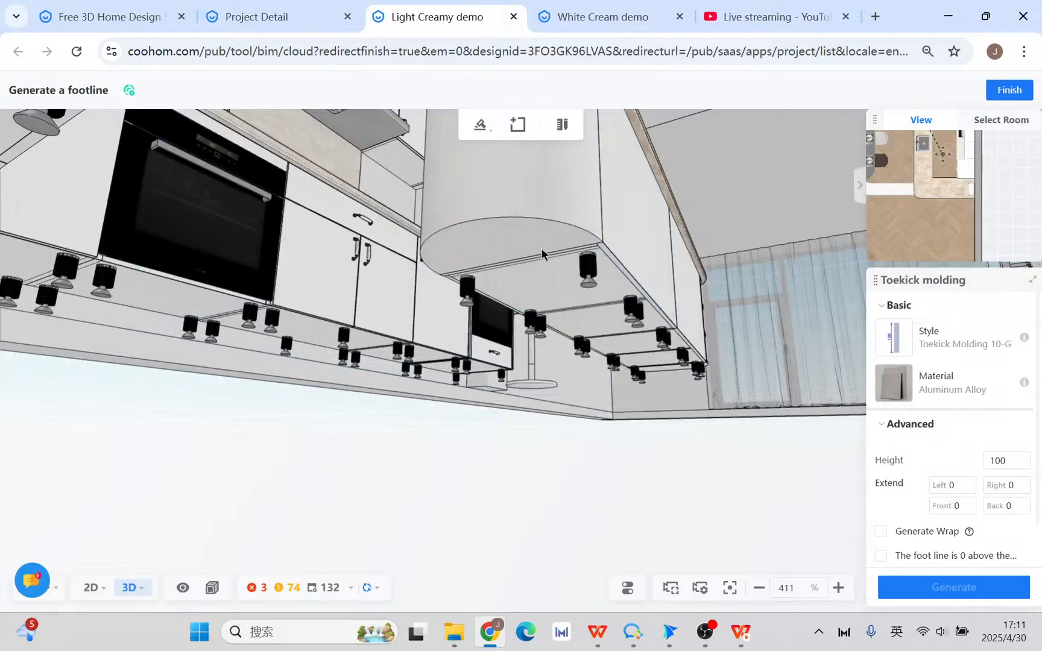
pyautogui.click(560, 294)
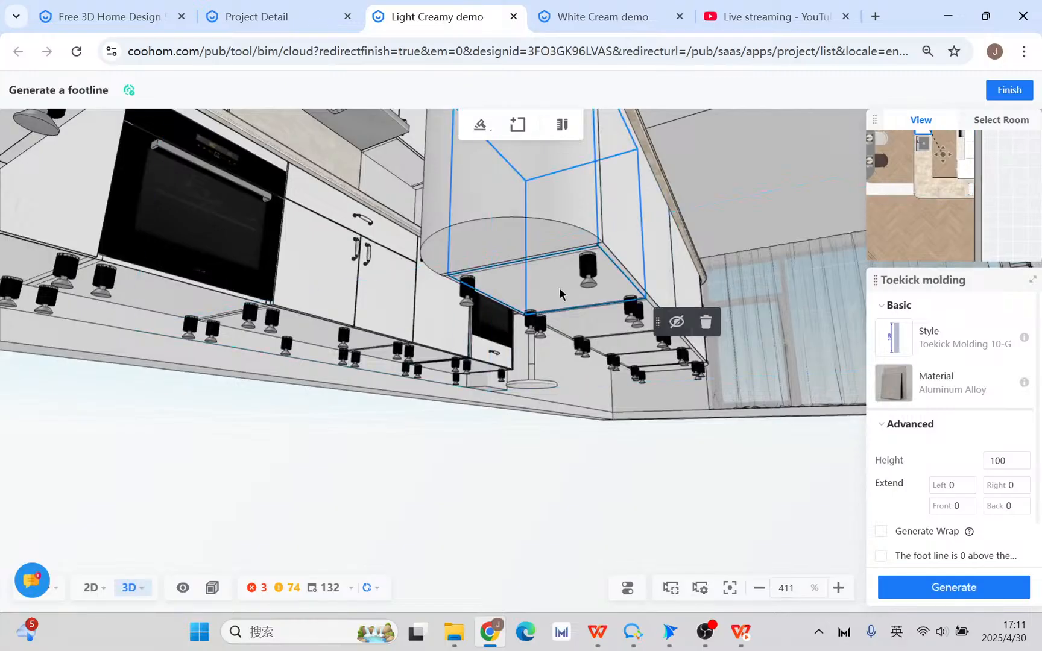
pyautogui.keyDown('ctrl'); pyautogui.click(592, 334); pyautogui.keyUp('ctrl')
pyautogui.keyDown('ctrl'); pyautogui.click(613, 341); pyautogui.keyUp('ctrl')
pyautogui.keyDown('ctrl'); pyautogui.click(653, 360); pyautogui.keyUp('ctrl')
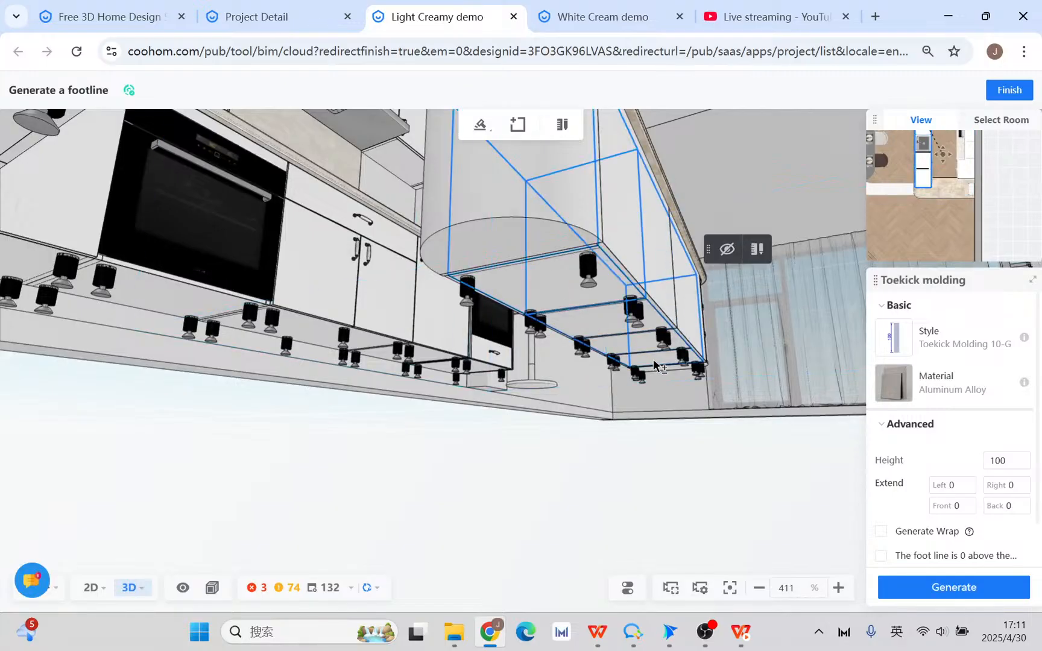
pyautogui.keyDown('ctrl'); pyautogui.click(662, 367); pyautogui.keyUp('ctrl')
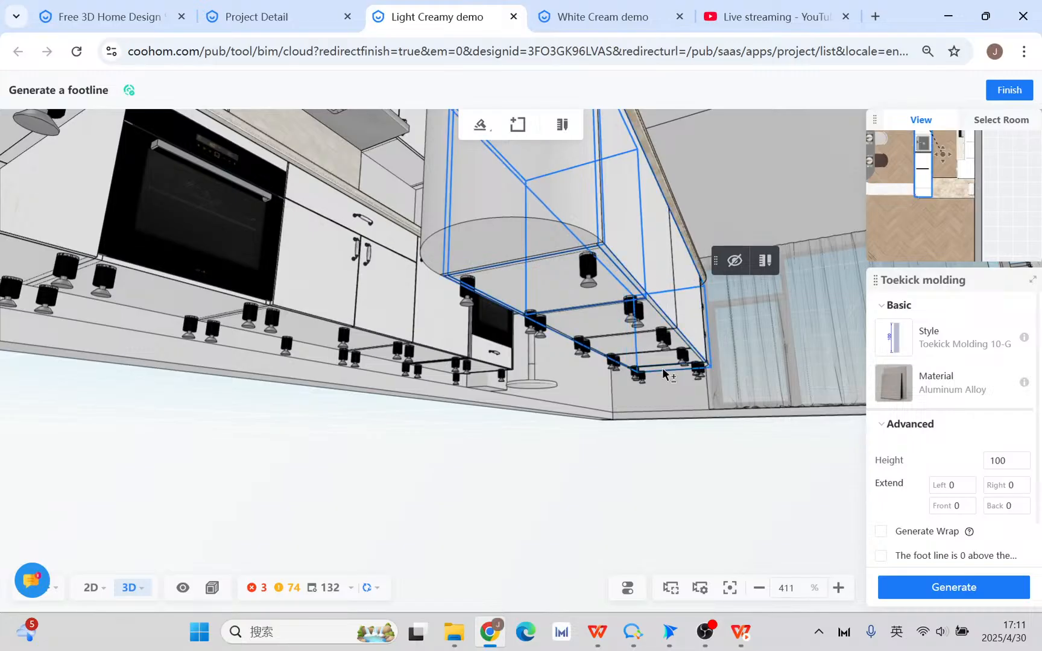
pyautogui.keyDown('ctrl'); pyautogui.click(617, 261); pyautogui.keyUp('ctrl')
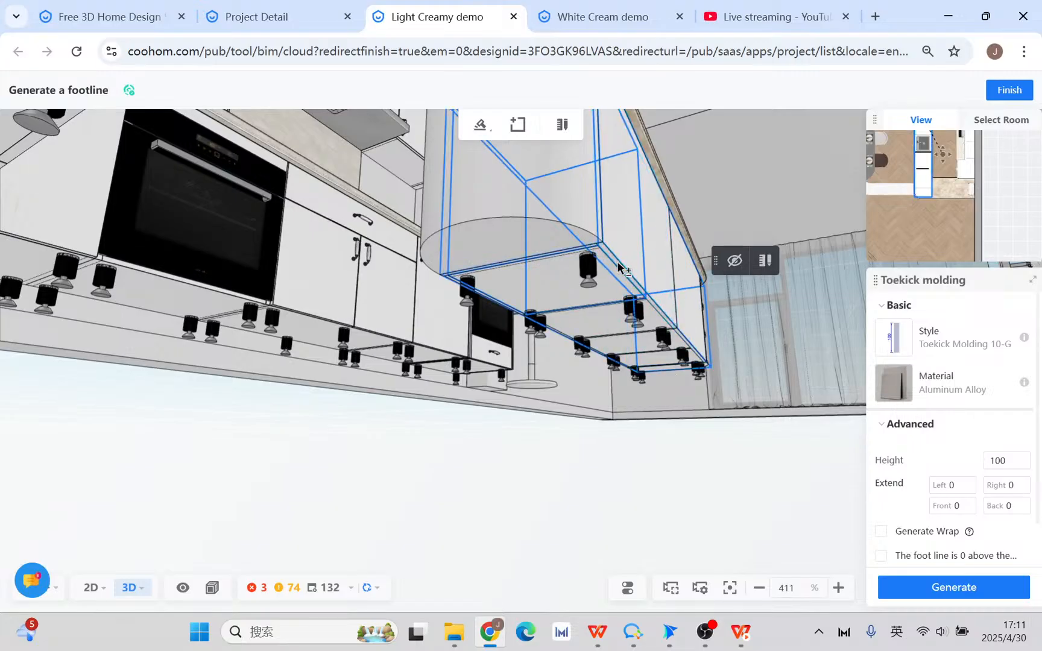
pyautogui.keyDown('ctrl'); pyautogui.click(585, 247); pyautogui.keyUp('ctrl')
pyautogui.moveTo(775, 372); pyautogui.dragTo(543, 405)
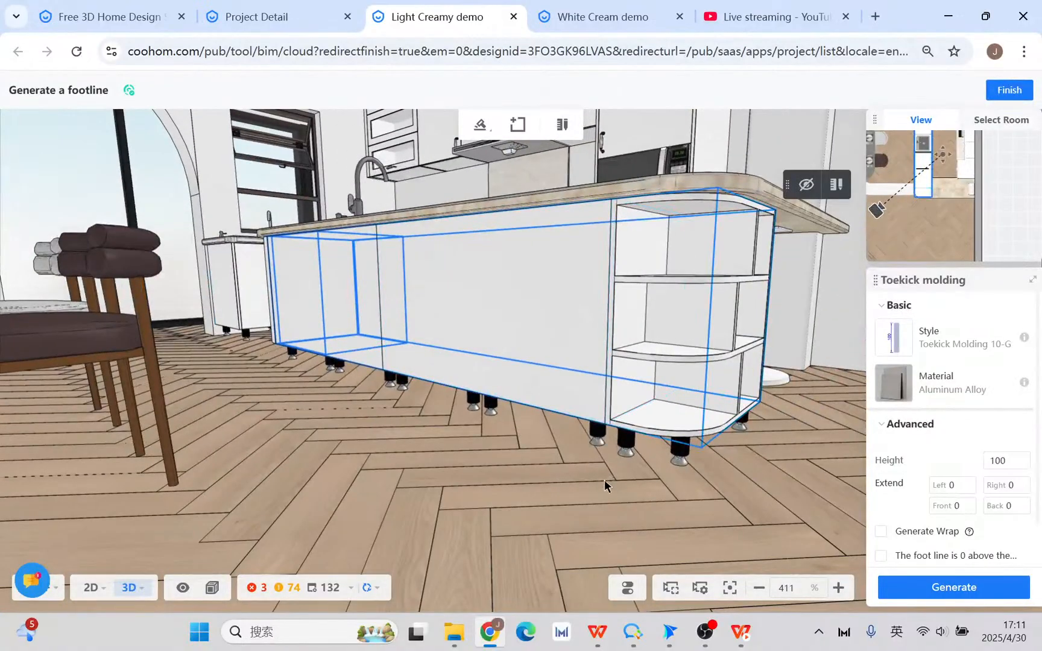
pyautogui.moveTo(609, 484); pyautogui.dragTo(590, 262)
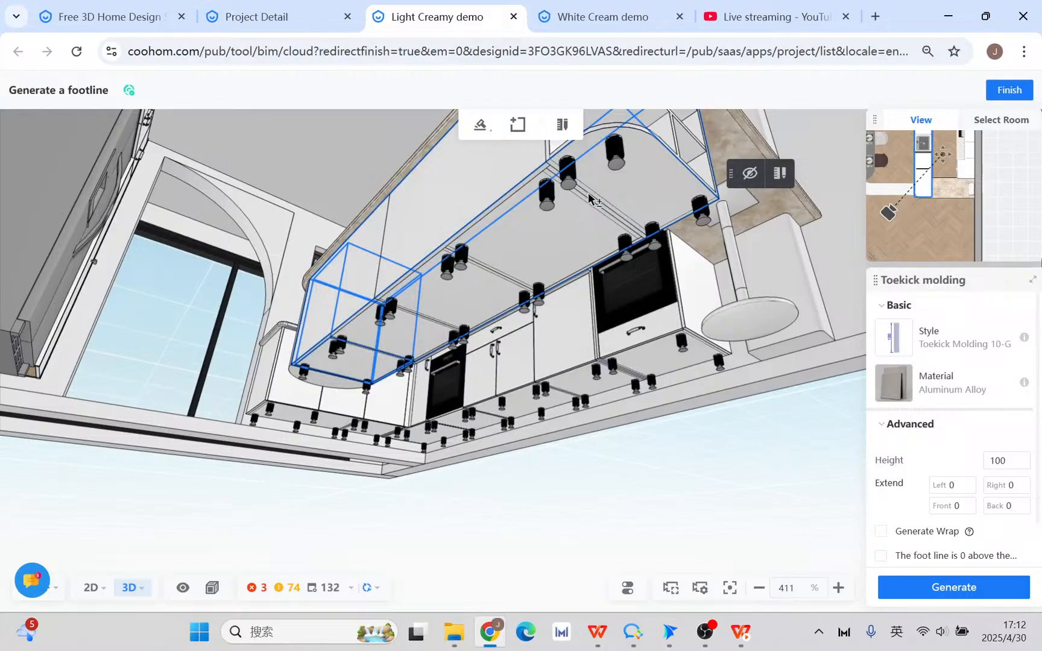
pyautogui.click(939, 588)
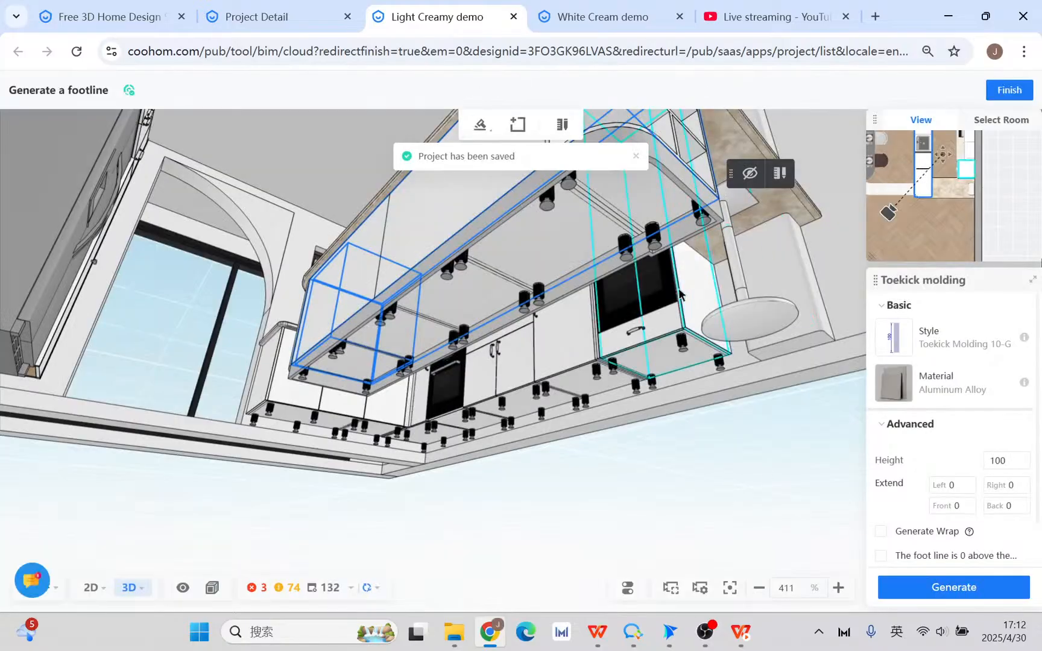
# - Open the island's toekick molding for manual editing in 2D and align the offset edge at the shelf end with the adjoining long edge
pyautogui.moveTo(692, 458); pyautogui.dragTo(567, 469)
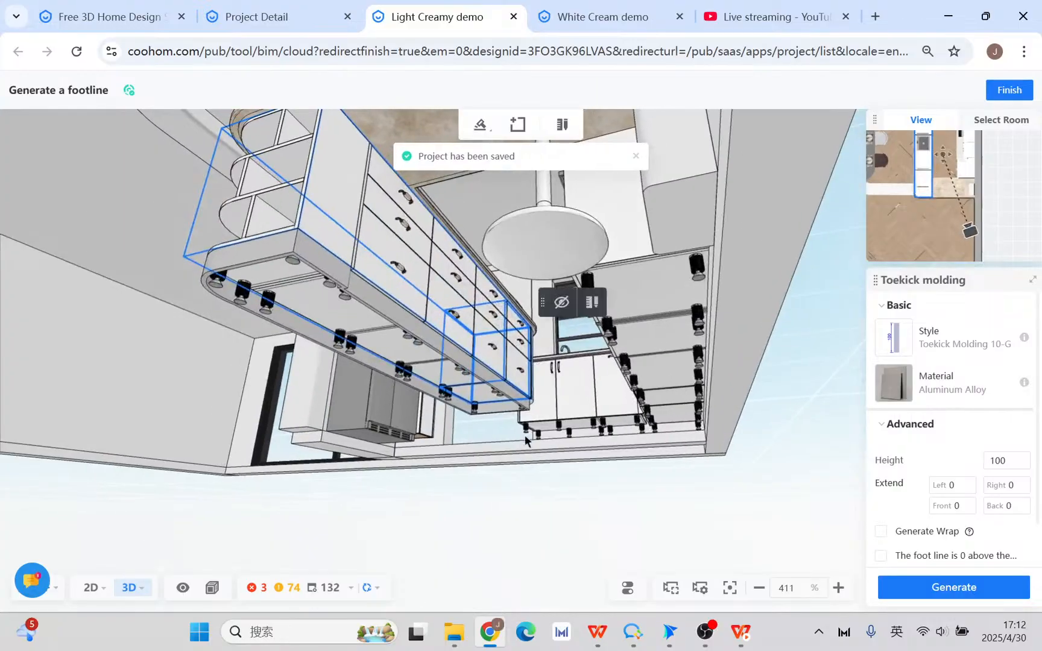
pyautogui.click(386, 294)
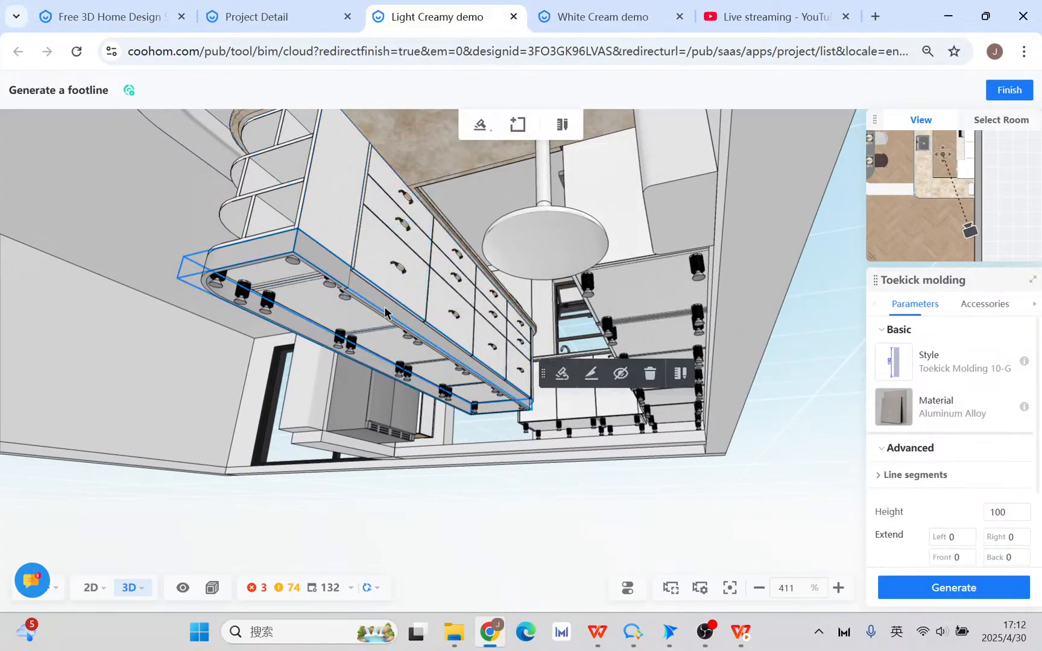
pyautogui.click(689, 381)
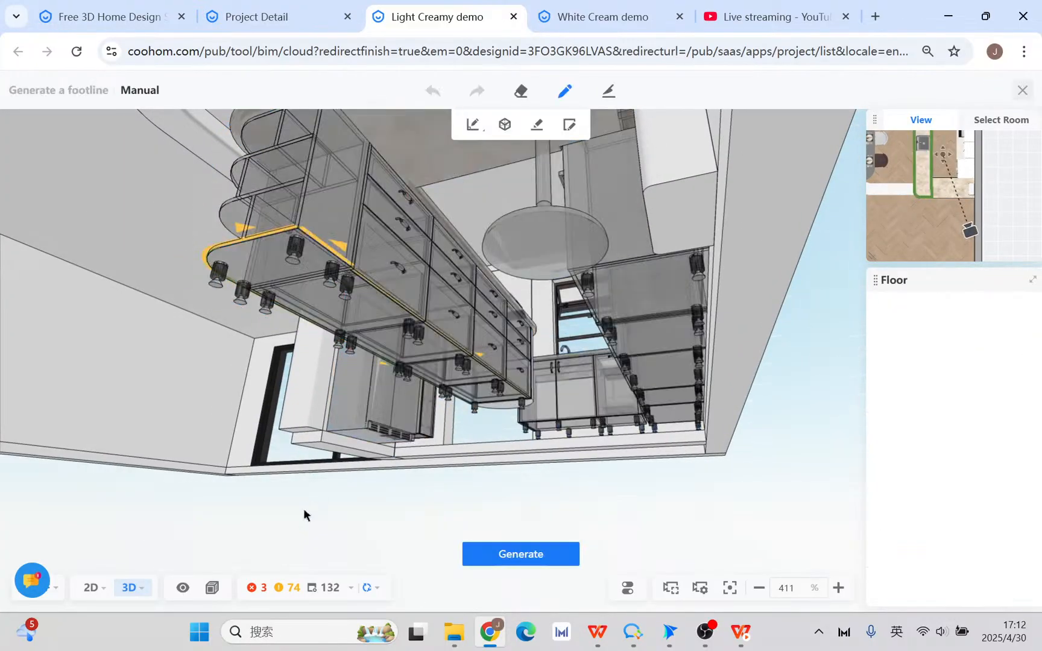
pyautogui.click(93, 589)
pyautogui.scroll(8, 395, 298)
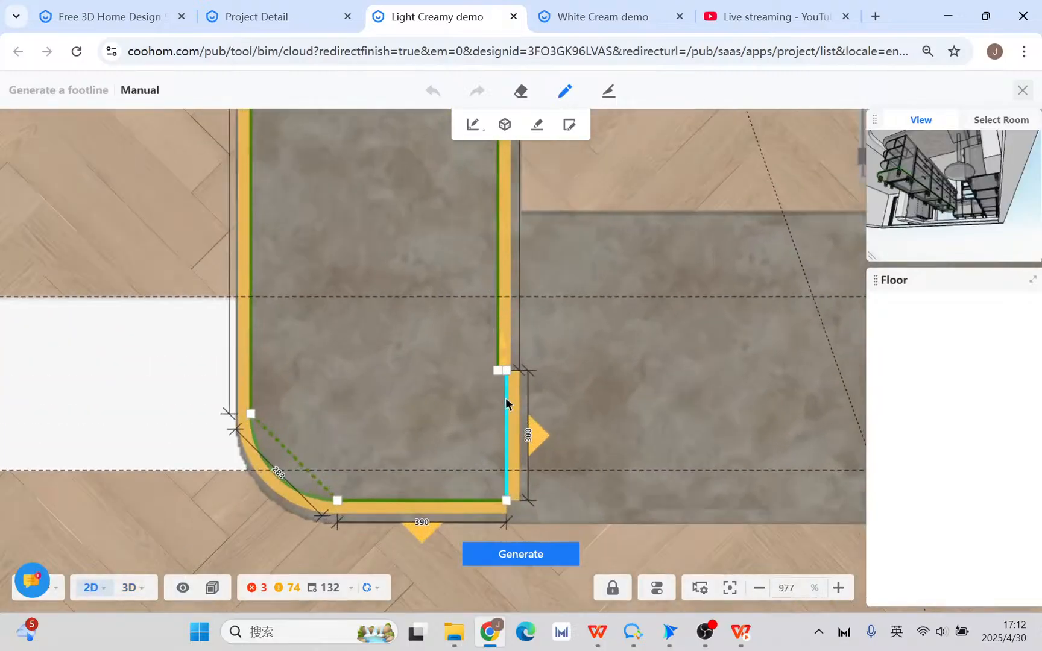
pyautogui.click(505, 398)
pyautogui.moveTo(510, 404)
pyautogui.mouseDown()
pyautogui.moveTo(500, 403)
pyautogui.moveTo(523, 404)
pyautogui.mouseUp()
pyautogui.click(524, 380)
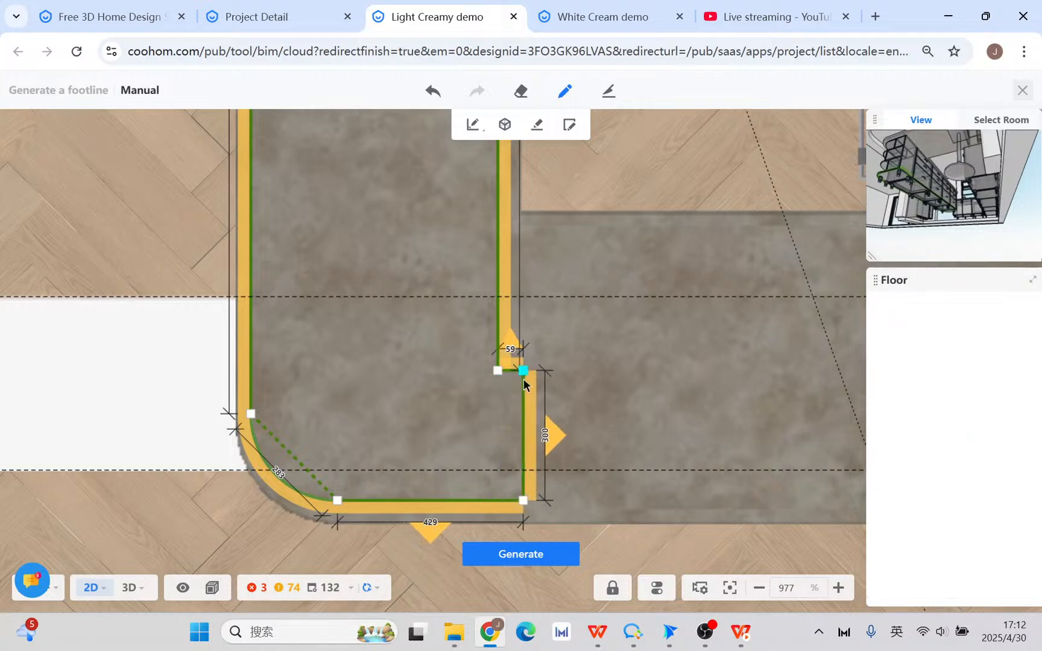
pyautogui.moveTo(522, 414); pyautogui.dragTo(498, 415)
pyautogui.moveTo(498, 370); pyautogui.dragTo(498, 502)
pyautogui.click(356, 416)
# - Change the molding's short straight edge at the sink end of the island to a minor arc and regenerate the molding
pyautogui.scroll(-8, 353, 392)
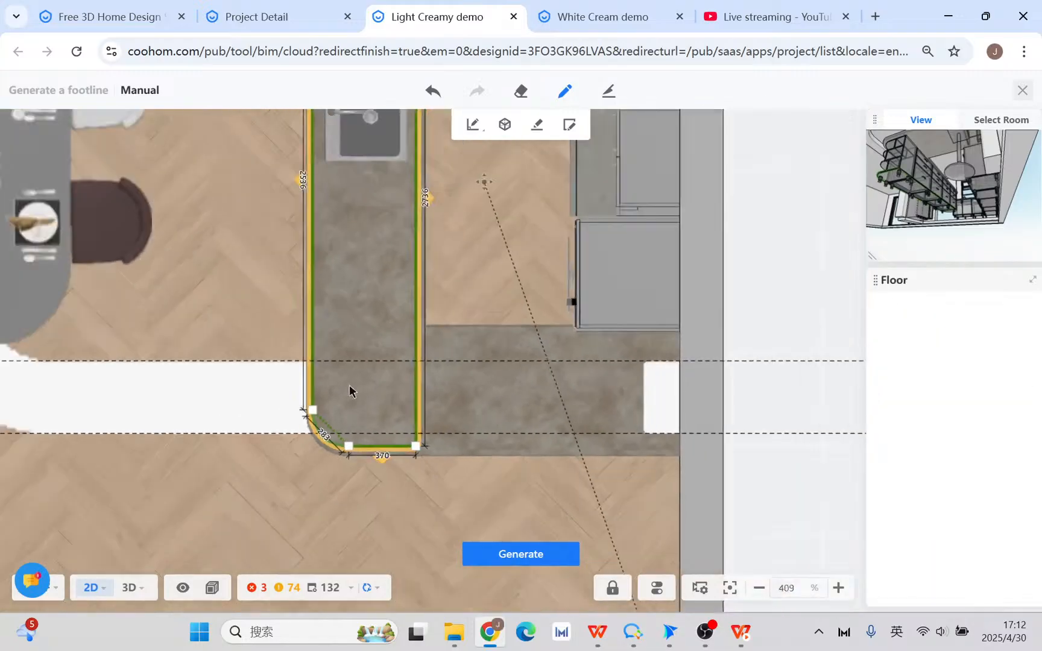
pyautogui.scroll(6, 370, 329)
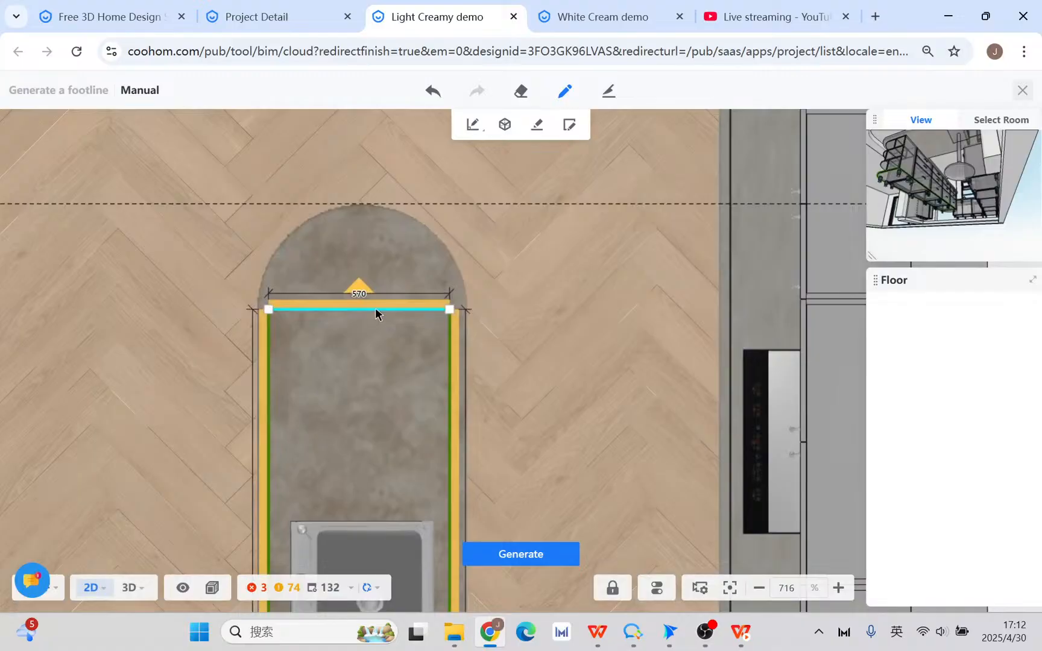
pyautogui.click(375, 312)
pyautogui.click(994, 361)
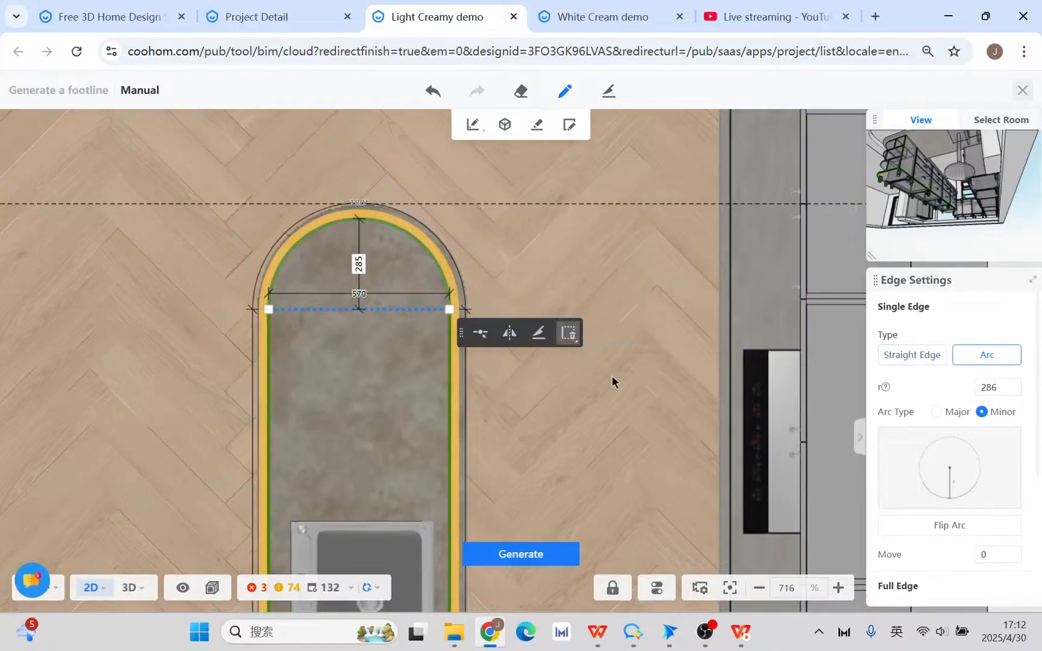
pyautogui.click(561, 556)
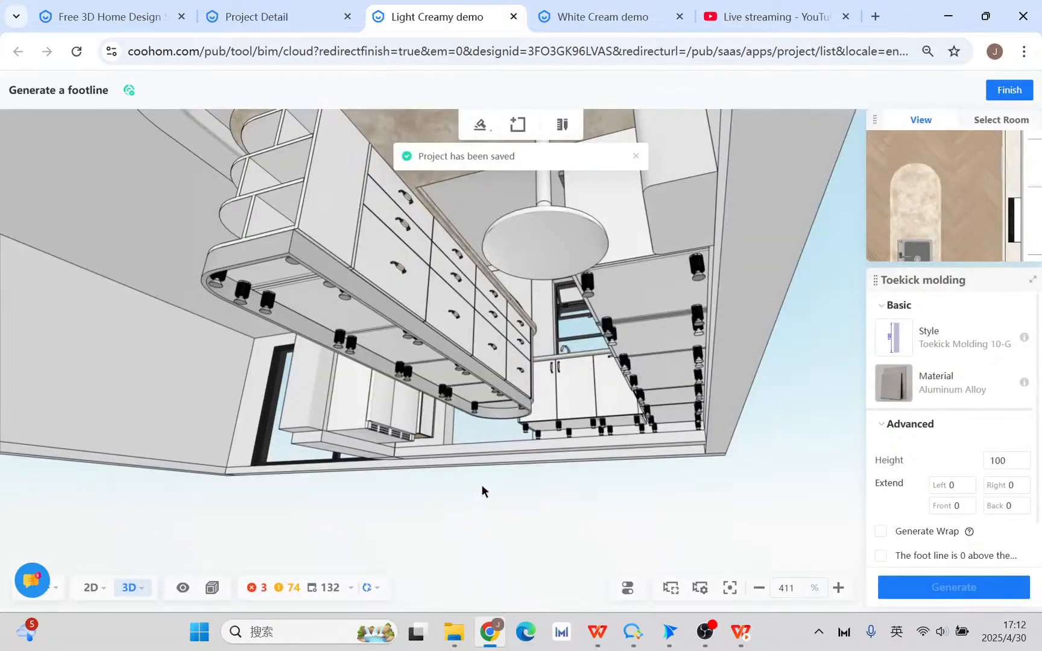
# - Inspect the regenerated toekick molding from floor level and reopen it for manual editing in the 2D view
pyautogui.moveTo(482, 491); pyautogui.dragTo(524, 522)
pyautogui.click(317, 349)
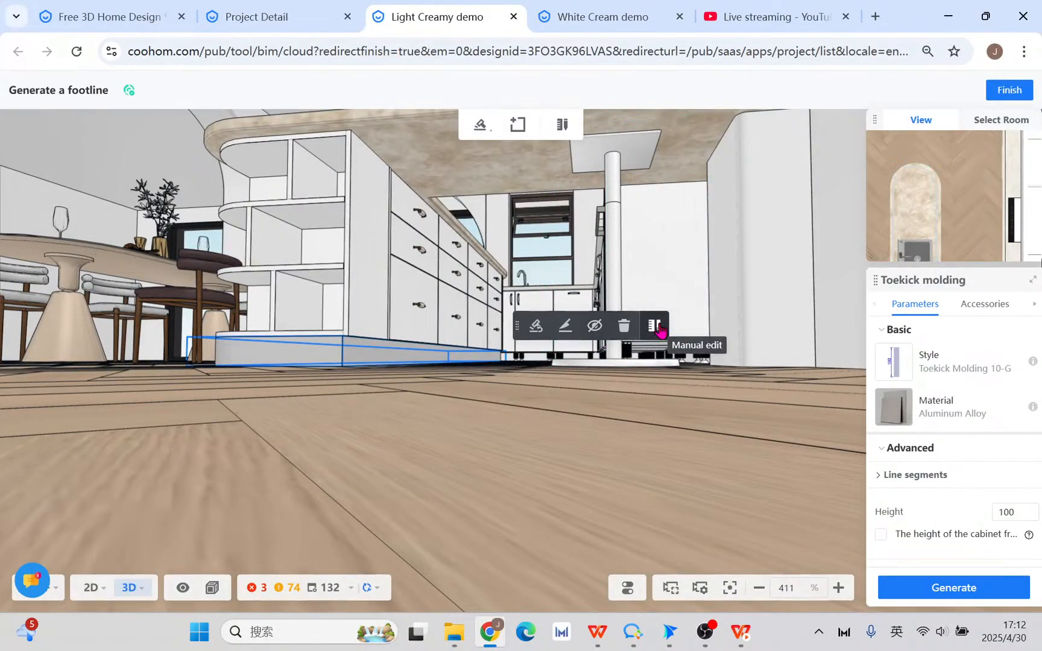
pyautogui.click(655, 326)
pyautogui.click(91, 588)
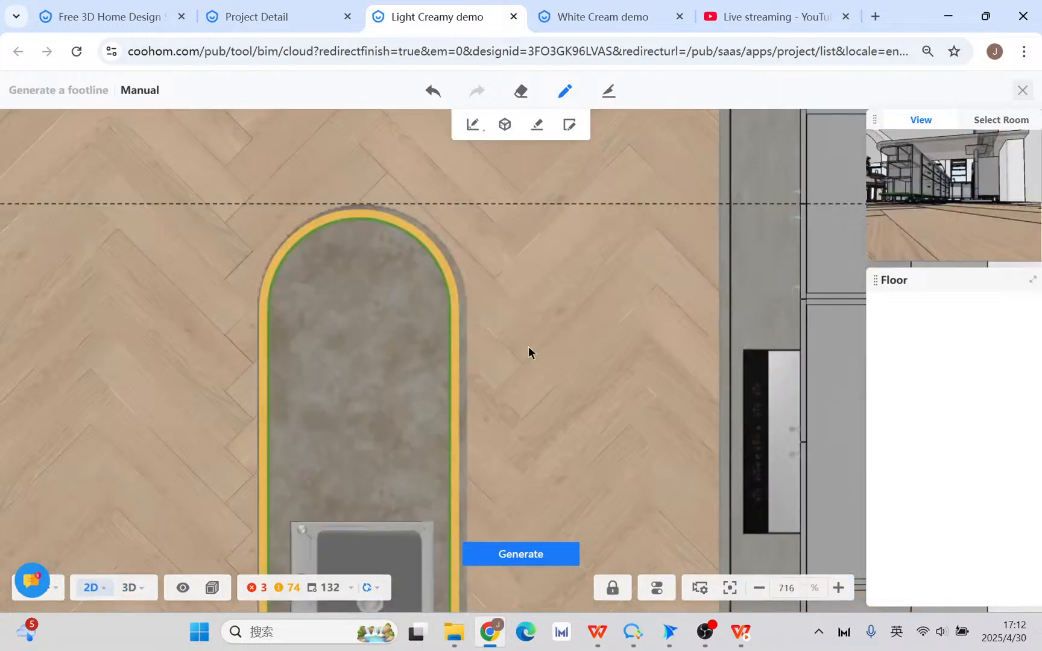
# - Try to set the distance between the molding's two long edges to 580 with the arc end in place
pyautogui.click(449, 361)
pyautogui.moveTo(549, 447); pyautogui.dragTo(527, 249)
pyautogui.scroll(-3, 553, 395)
pyautogui.moveTo(560, 451); pyautogui.dragTo(553, 376)
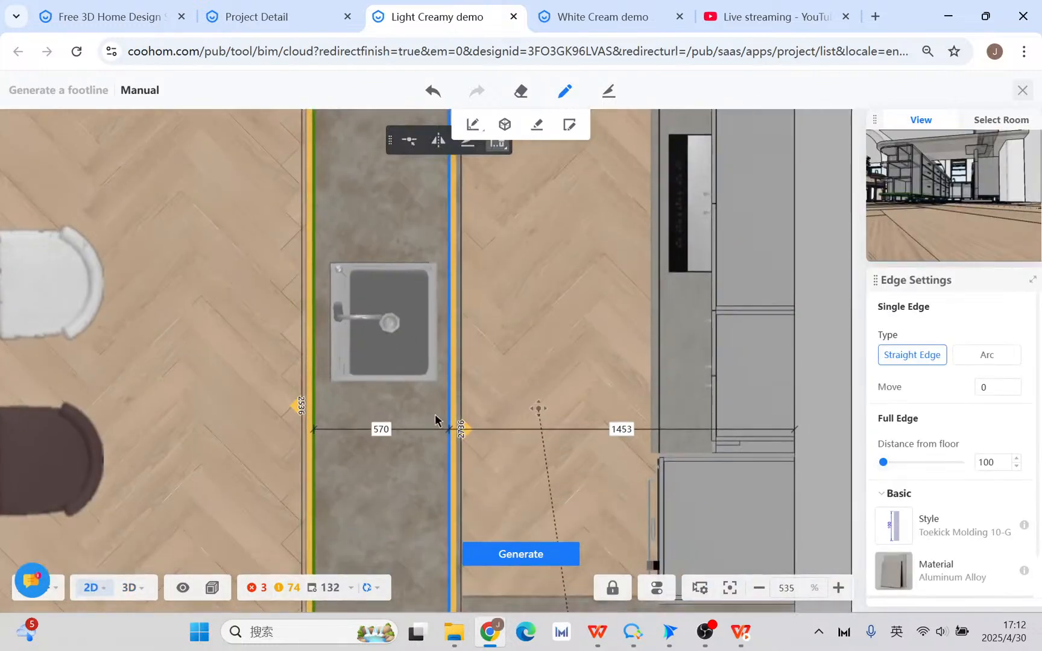
pyautogui.click(380, 430)
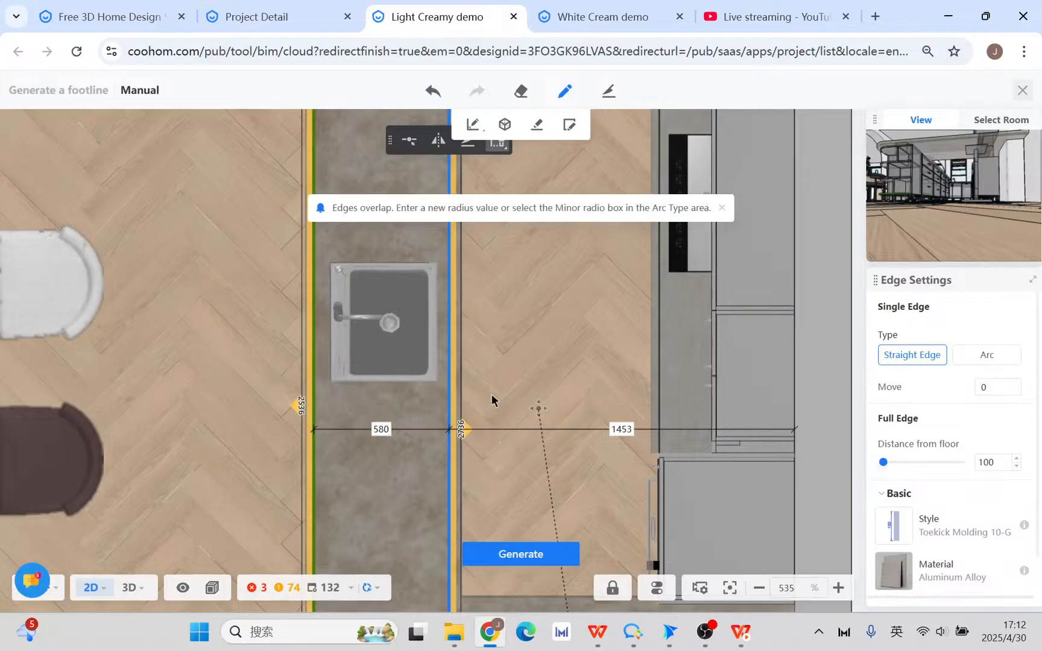
# - Change the molding's arc end back to a straight edge and set the distance between its long edges to 590
pyautogui.scroll(-3, 531, 337)
pyautogui.moveTo(523, 283); pyautogui.dragTo(528, 359)
pyautogui.scroll(5, 490, 265)
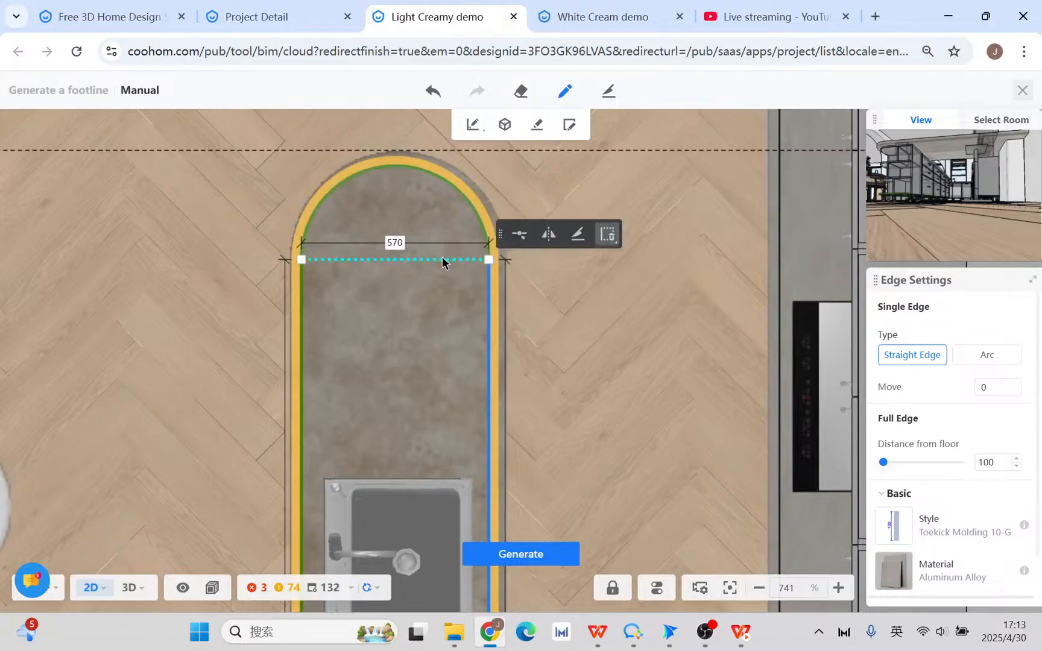
pyautogui.click(442, 260)
pyautogui.click(936, 356)
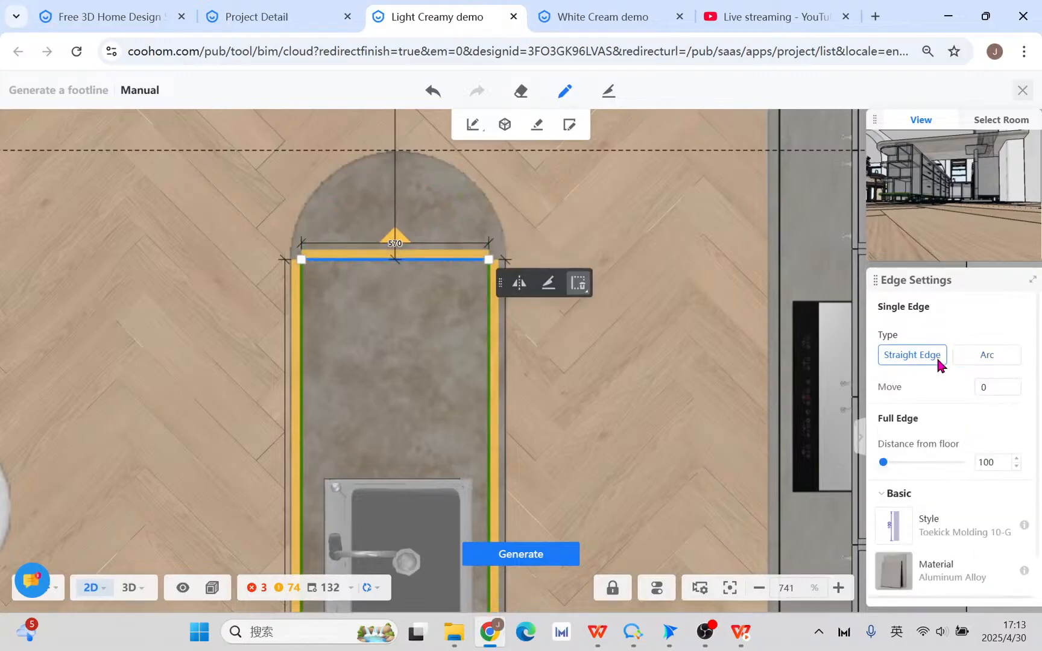
pyautogui.click(488, 332)
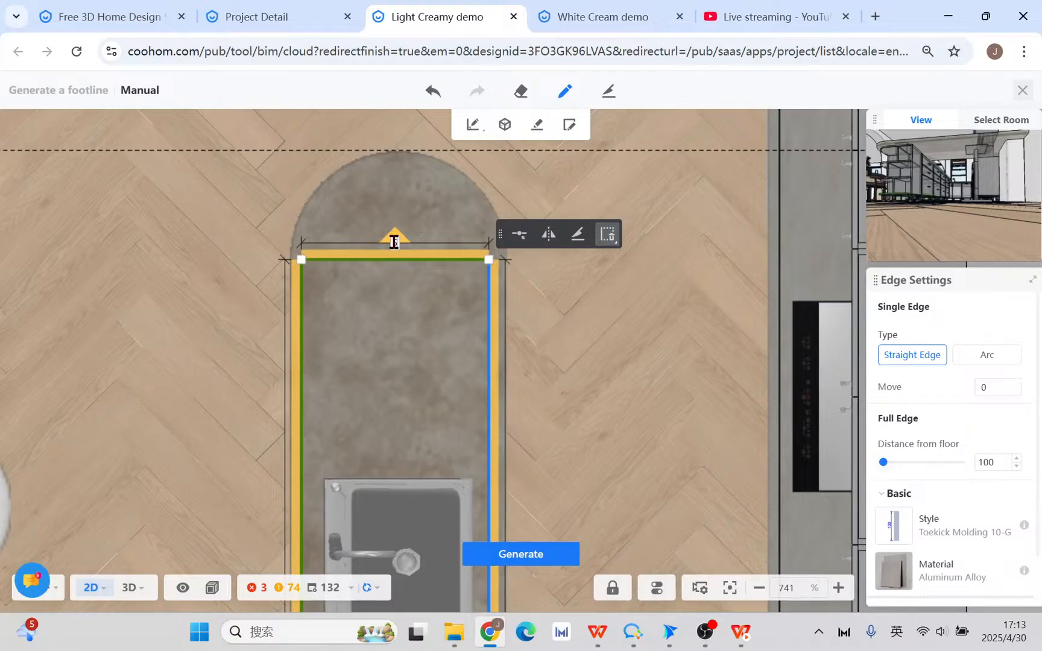
pyautogui.press('Return')
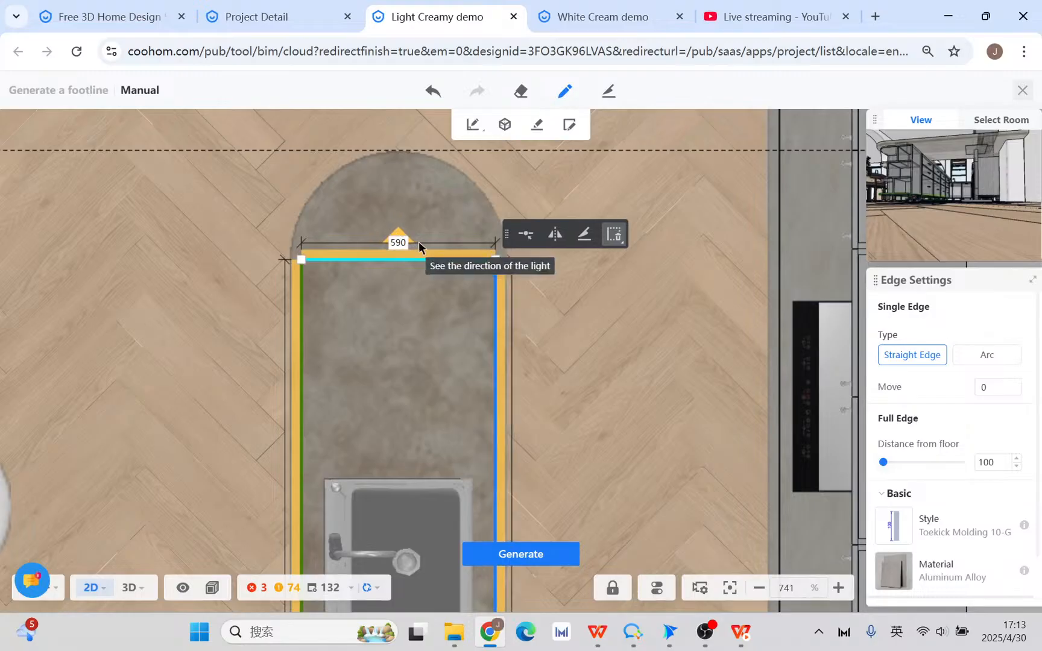
# - Change the molding's straight edge at the island's rounded end to an arc, then regenerate and finish the toekick molding
pyautogui.click(429, 258)
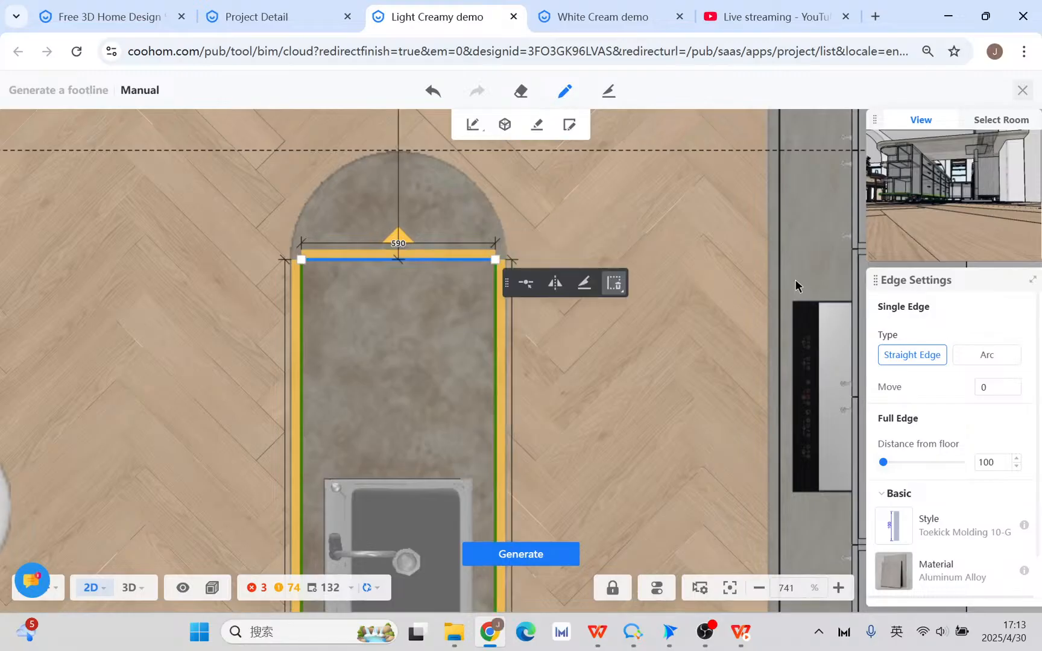
pyautogui.click(988, 357)
pyautogui.click(520, 555)
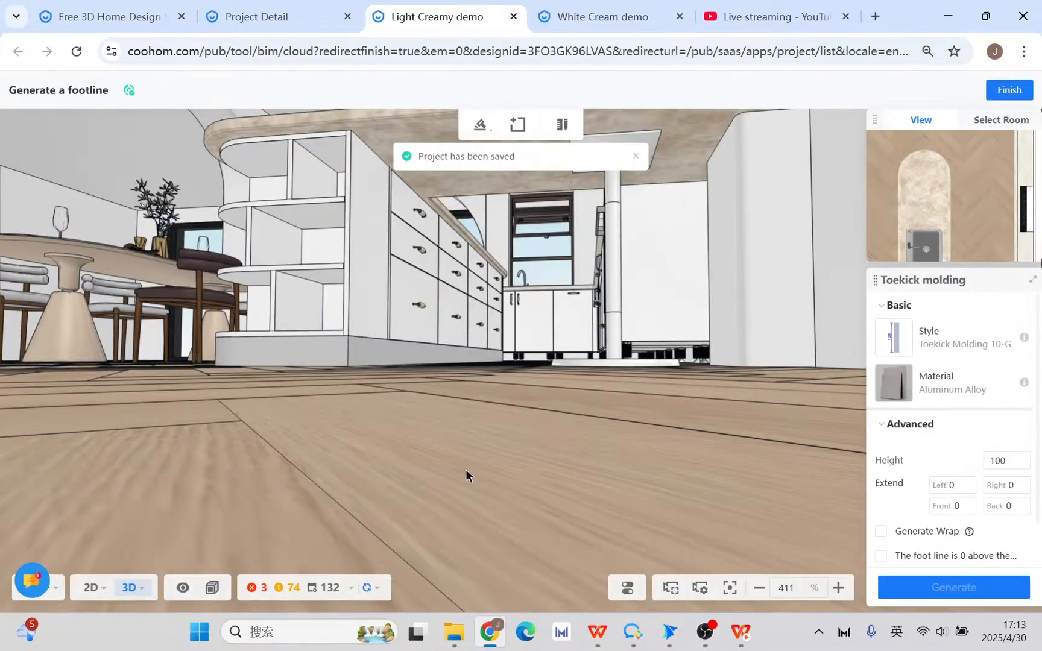
pyautogui.click(1009, 89)
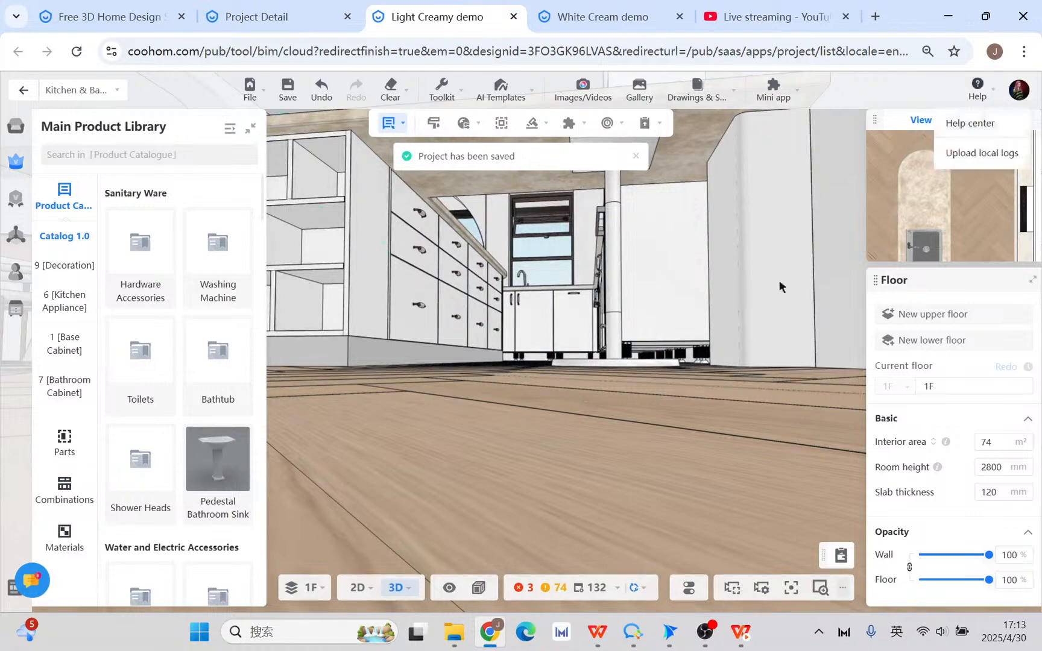
pyautogui.scroll(-3, 541, 389)
pyautogui.moveTo(508, 450); pyautogui.dragTo(584, 419)
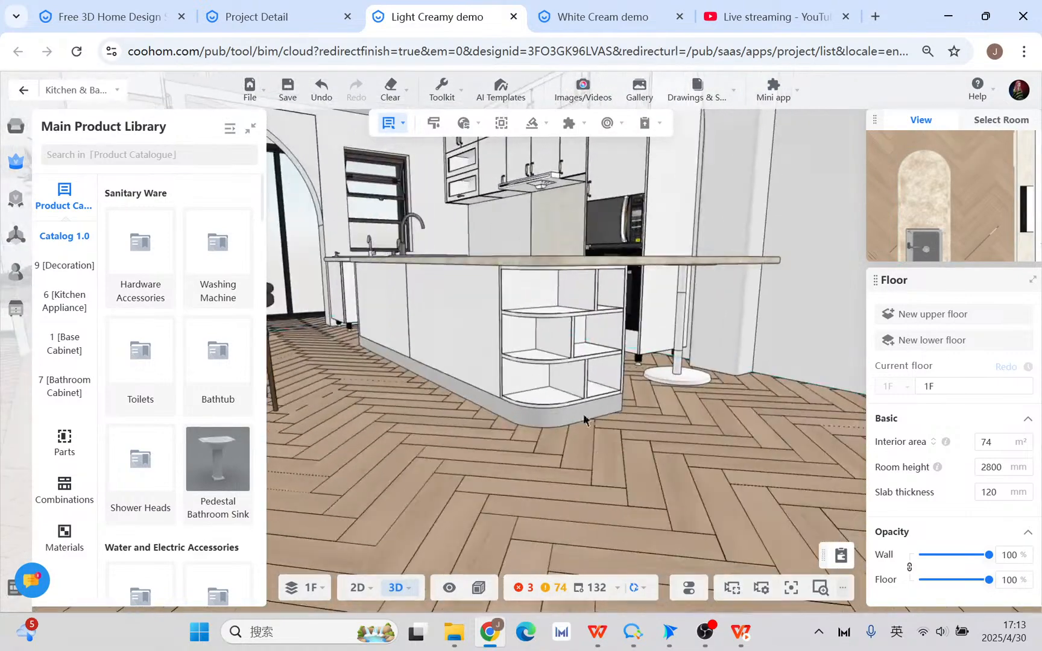
# - Use the material brush to copy the island cabinet's white panel material onto the toekick molding around its base
pyautogui.moveTo(532, 130)
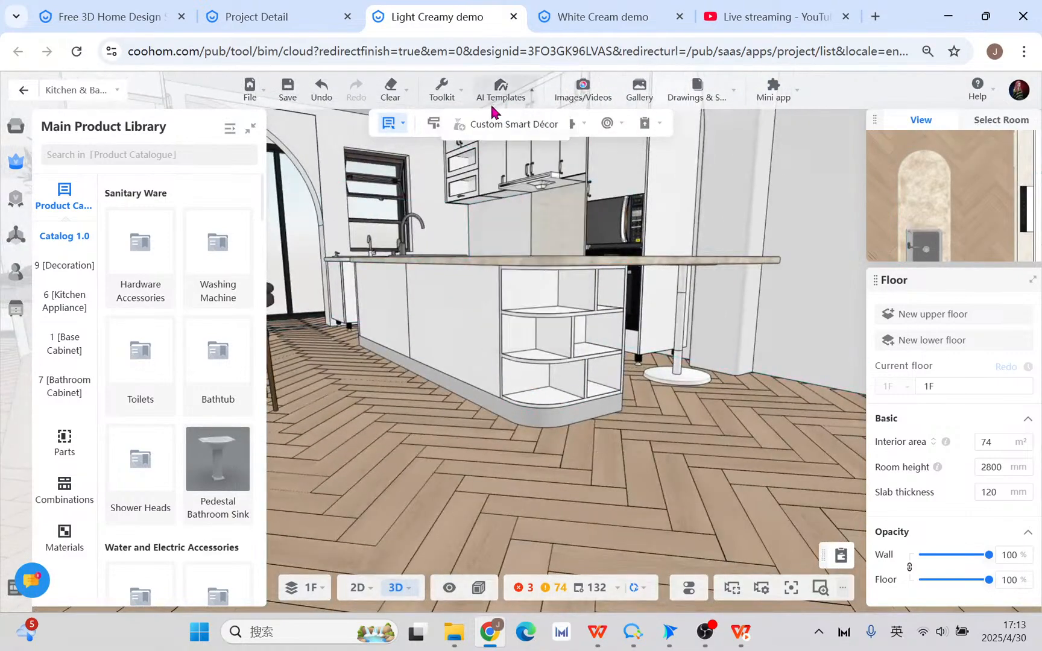
pyautogui.moveTo(447, 94)
pyautogui.click(406, 125)
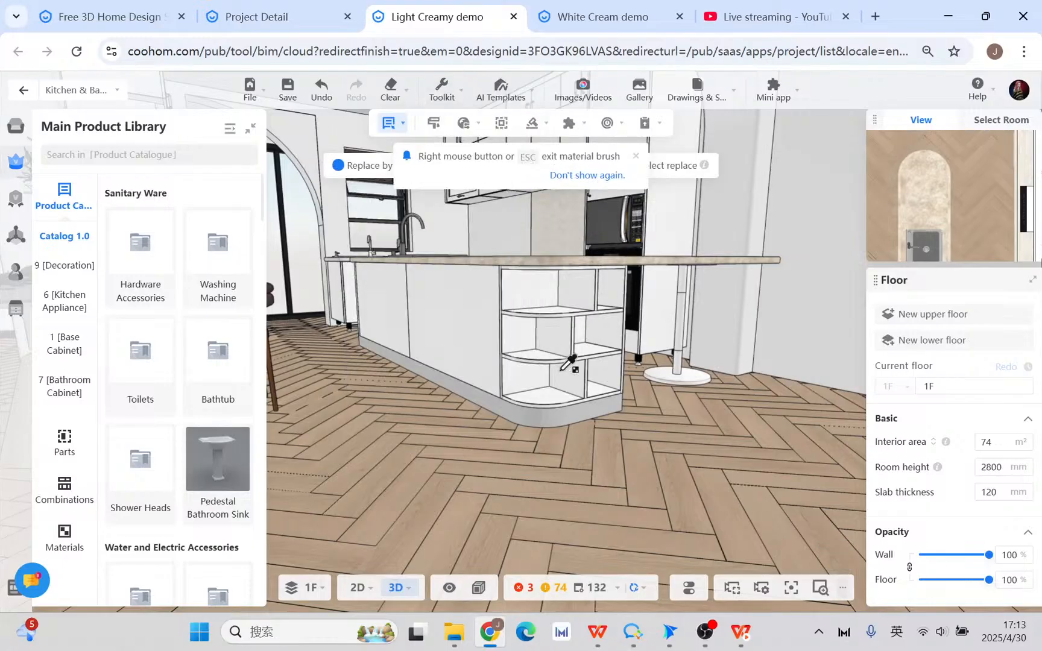
pyautogui.click(421, 292)
pyautogui.click(509, 413)
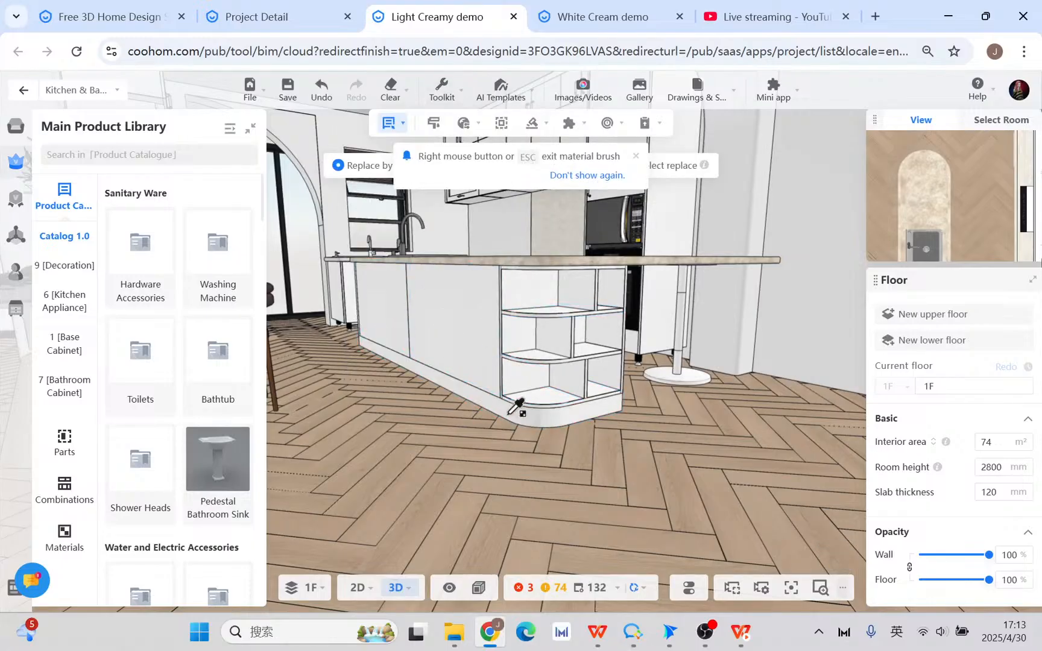
pyautogui.rightClick(596, 437)
pyautogui.moveTo(608, 455); pyautogui.dragTo(605, 468, button='right')
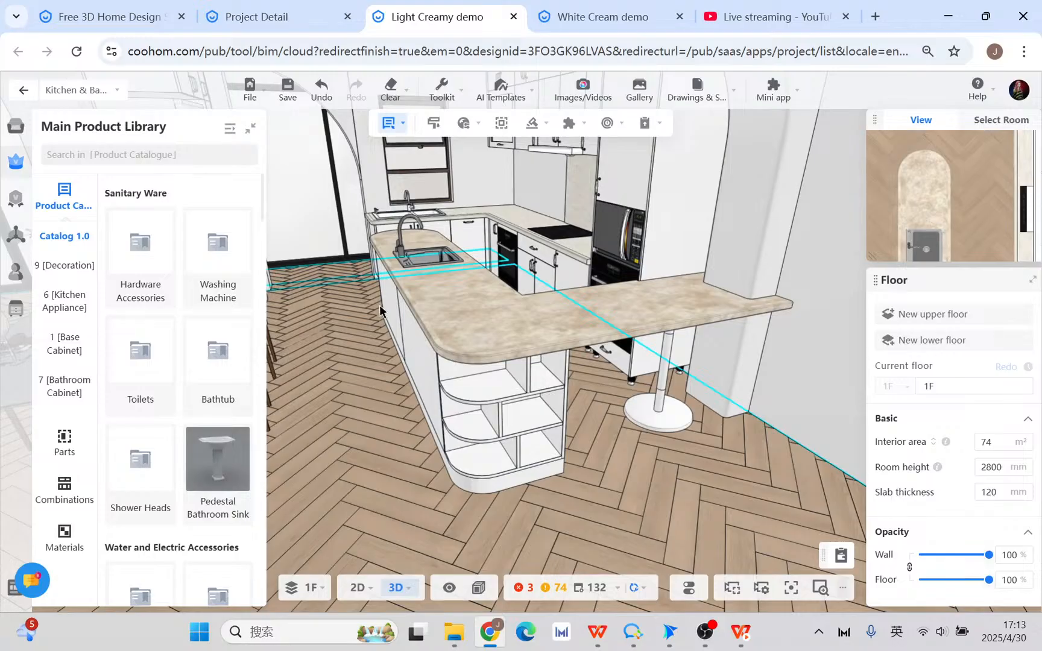
# - Switch to the White Cream demo project, examine the style materials of the fridge-wall cabinets, and open the tall cabinet for customization
pyautogui.click(585, 15)
pyautogui.click(734, 422)
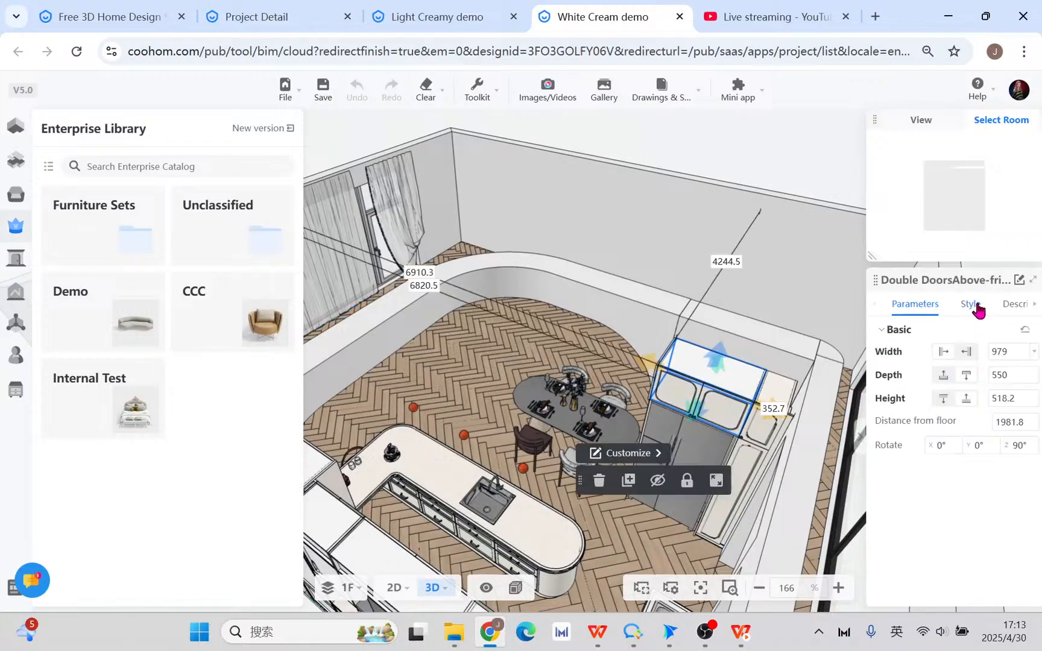
pyautogui.click(971, 305)
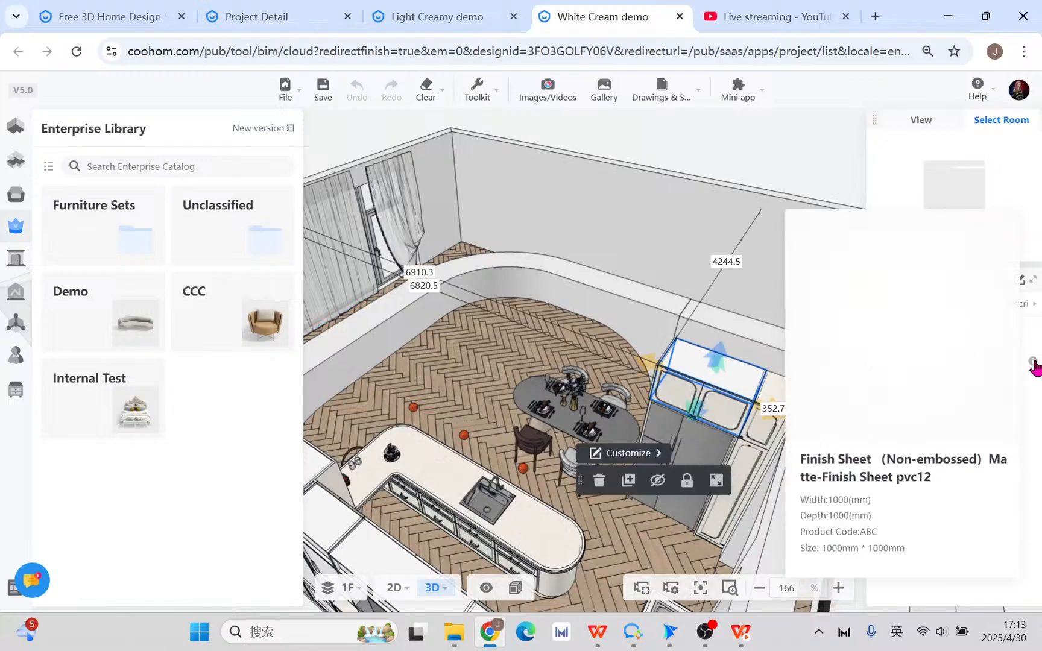
pyautogui.click(740, 483)
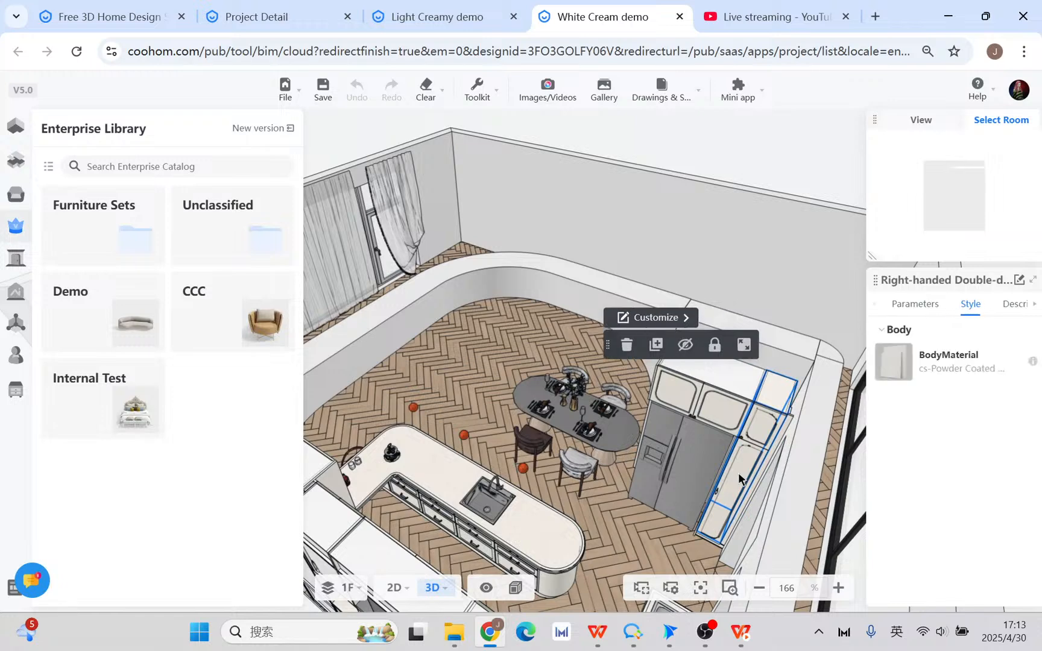
pyautogui.click(653, 318)
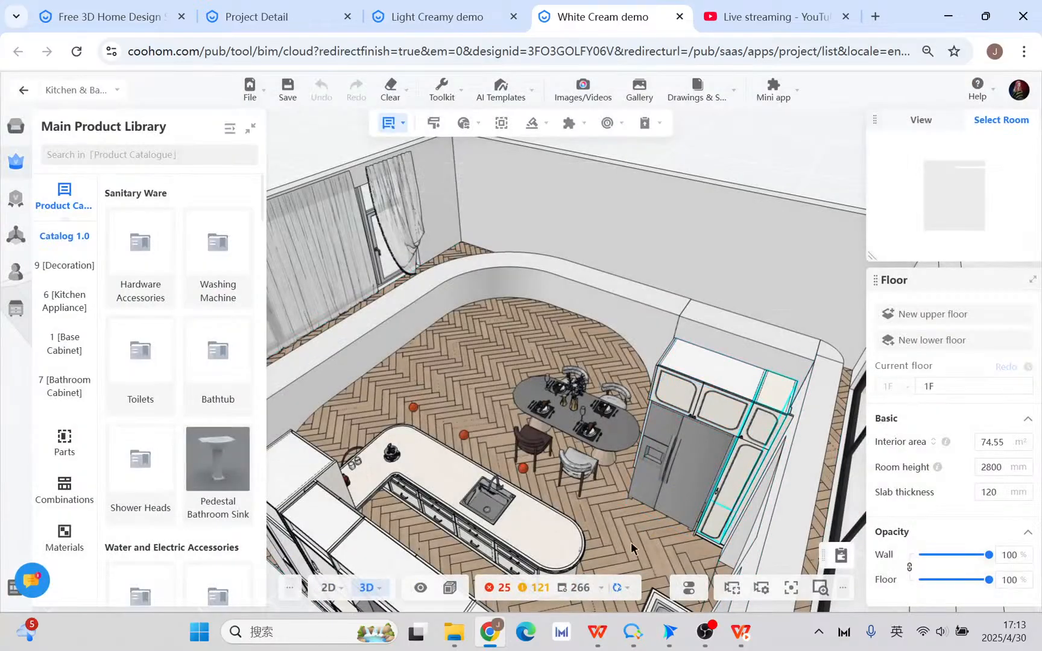
# - Examine the door style, door material and handle settings of the base cabinet door beside the double sink
pyautogui.moveTo(607, 512); pyautogui.dragTo(737, 559)
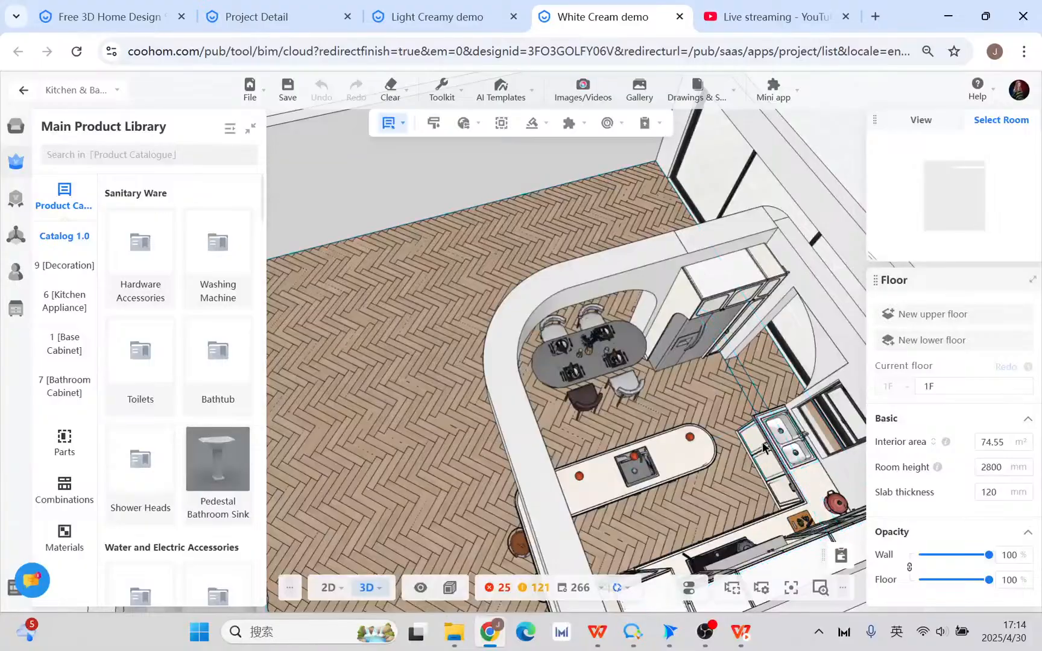
pyautogui.click(764, 447)
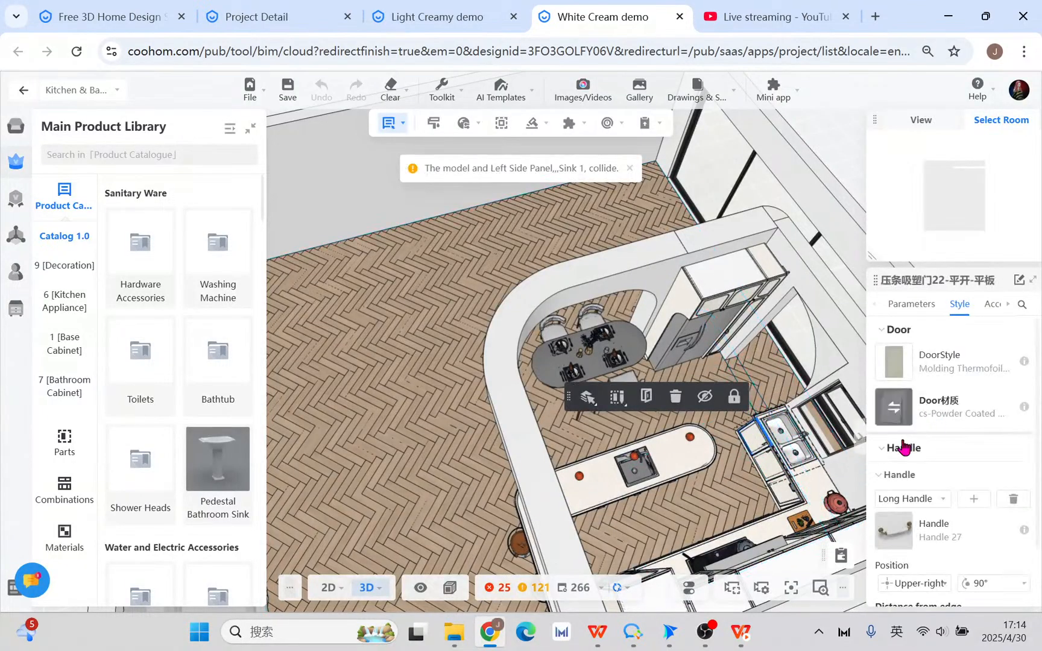
pyautogui.scroll(-2, 909, 540)
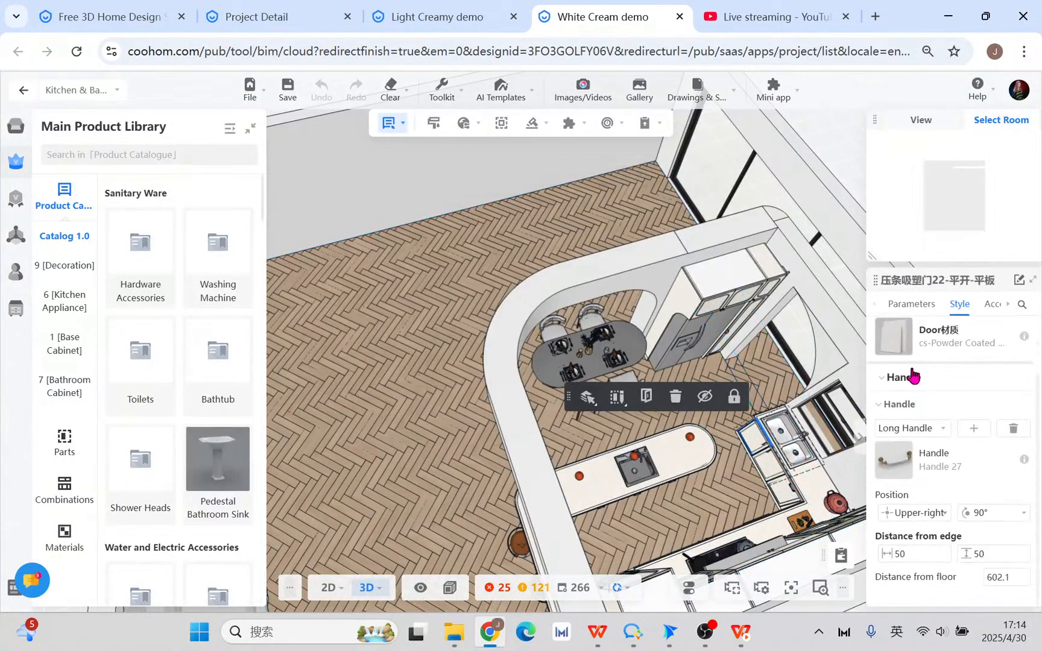
pyautogui.moveTo(1024, 340)
pyautogui.moveTo(417, 398); pyautogui.dragTo(579, 422)
# - Switch back to the Light Creamy demo project, select the double-door cabinet above the fridge, and disable the size limit
pyautogui.click(437, 17)
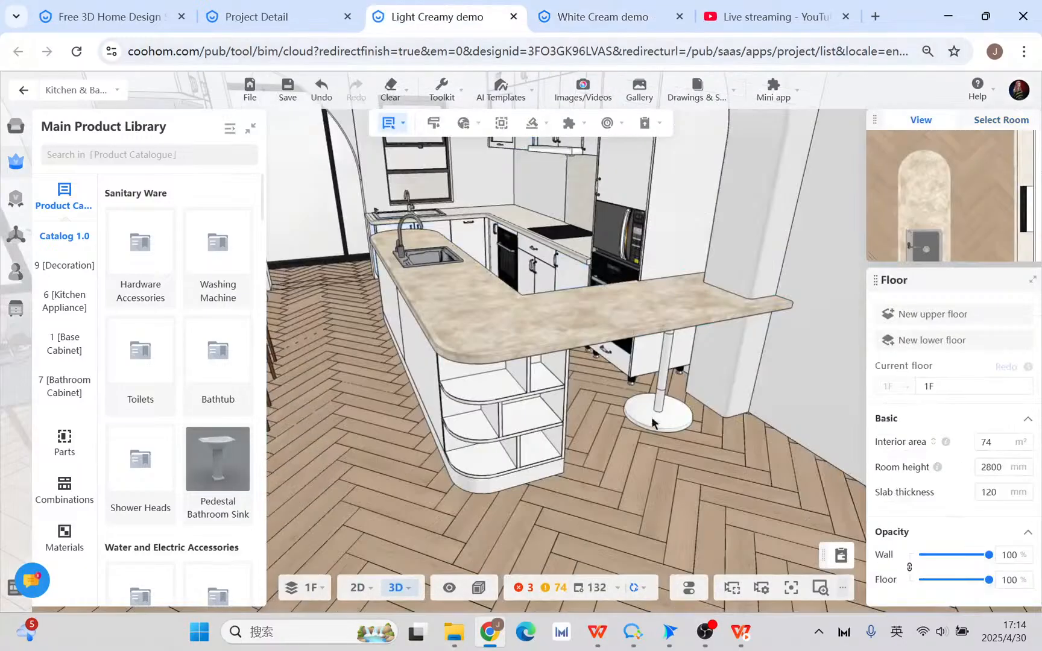
pyautogui.moveTo(633, 454); pyautogui.dragTo(573, 498)
pyautogui.moveTo(384, 260); pyautogui.dragTo(512, 561, button='right')
pyautogui.moveTo(480, 379); pyautogui.dragTo(547, 495)
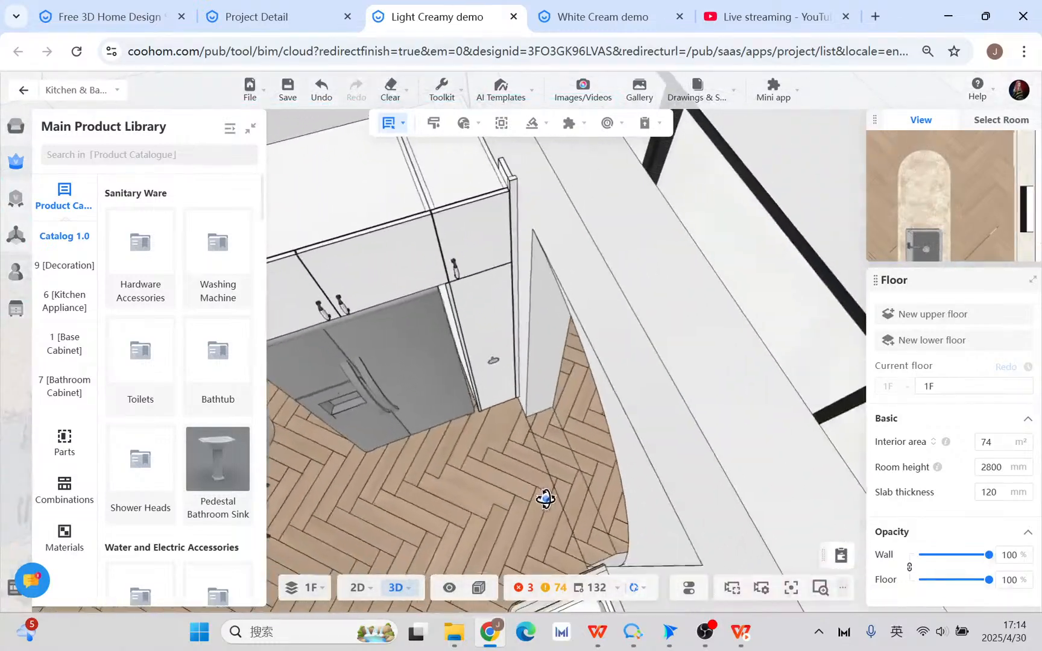
pyautogui.moveTo(485, 237); pyautogui.dragTo(483, 303)
pyautogui.click(483, 303)
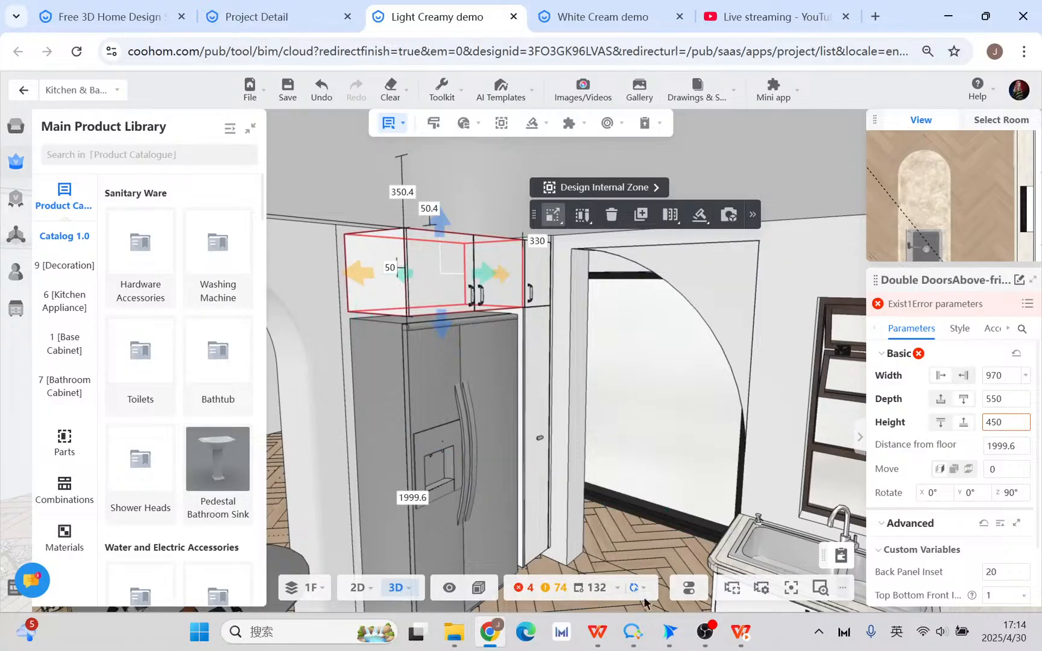
pyautogui.click(691, 592)
pyautogui.moveTo(735, 533)
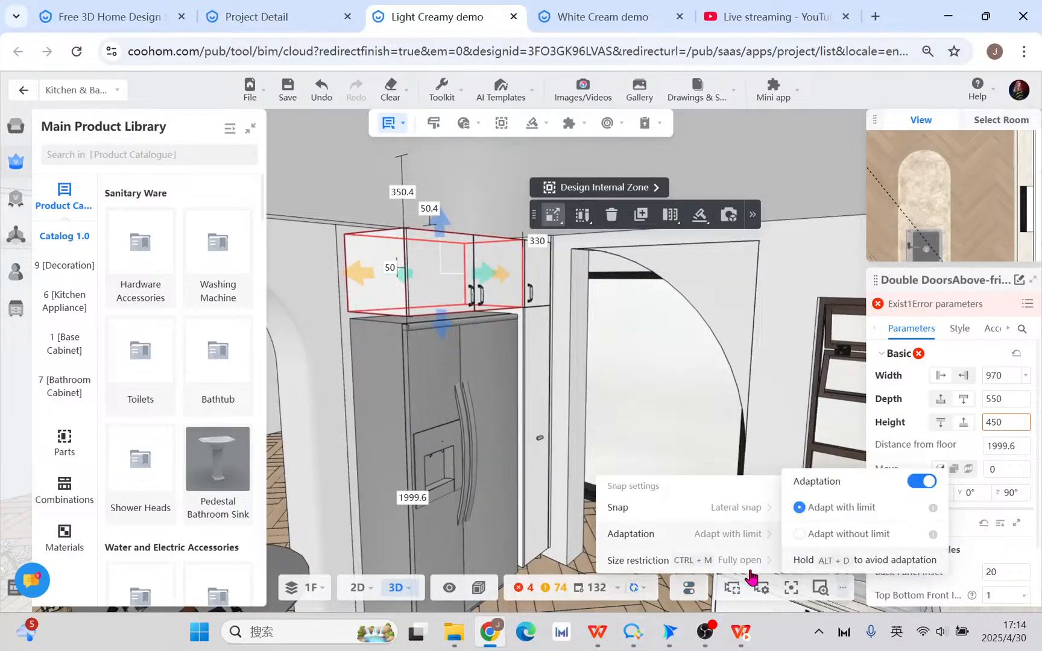
pyautogui.moveTo(754, 561)
pyautogui.click(799, 513)
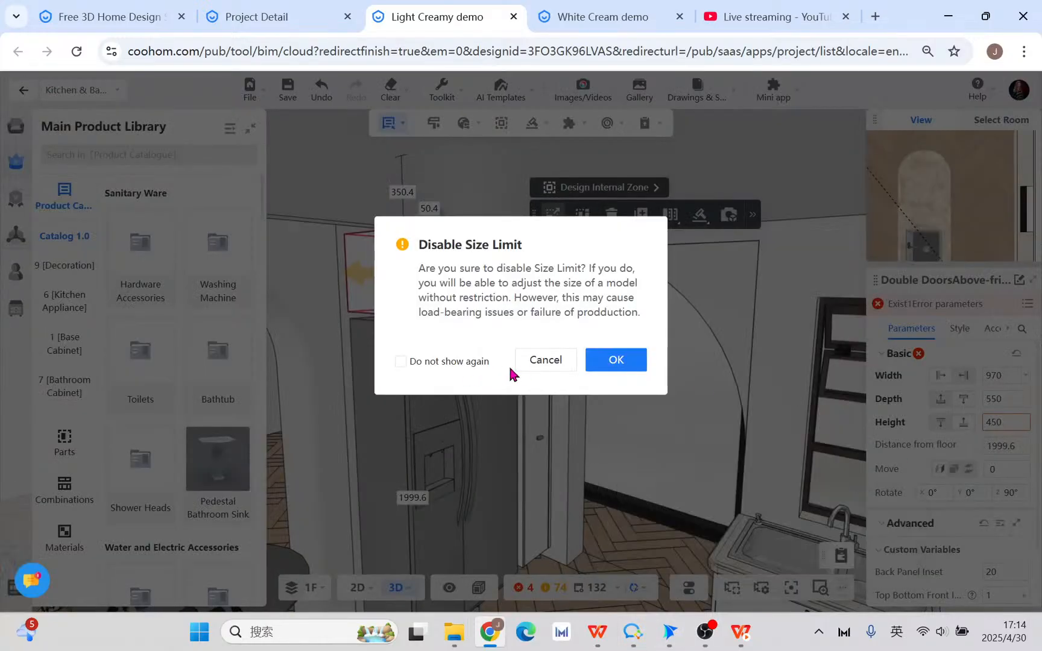
pyautogui.click(626, 365)
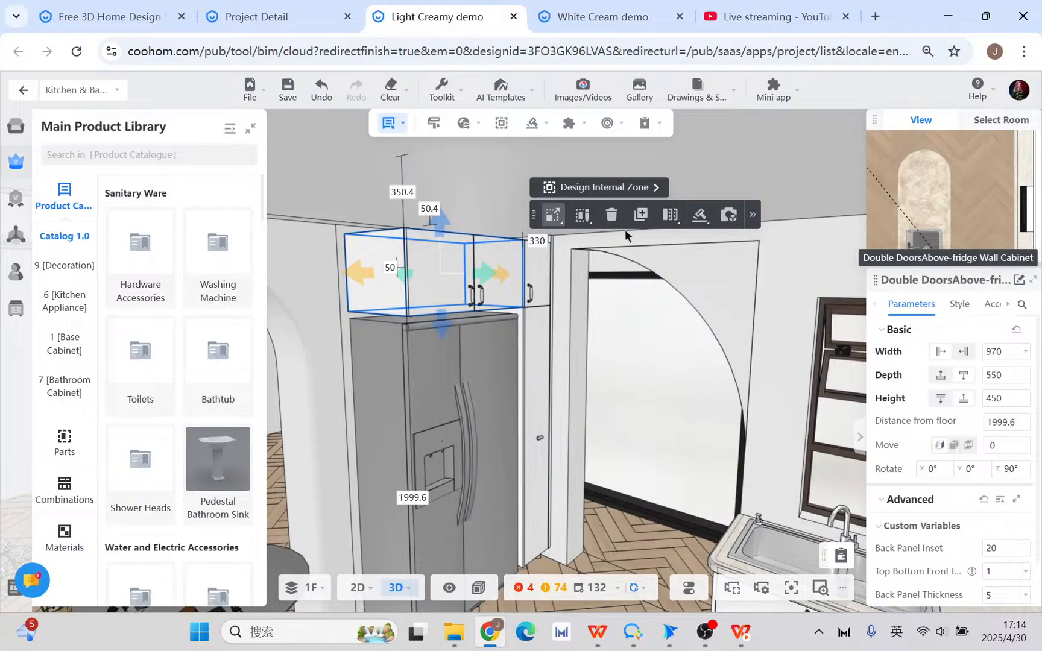
# - Browse the public catalog's common wall cabinets with doors for the above-fridge models and check the single-door cabinet beside the double-door one
pyautogui.click(20, 129)
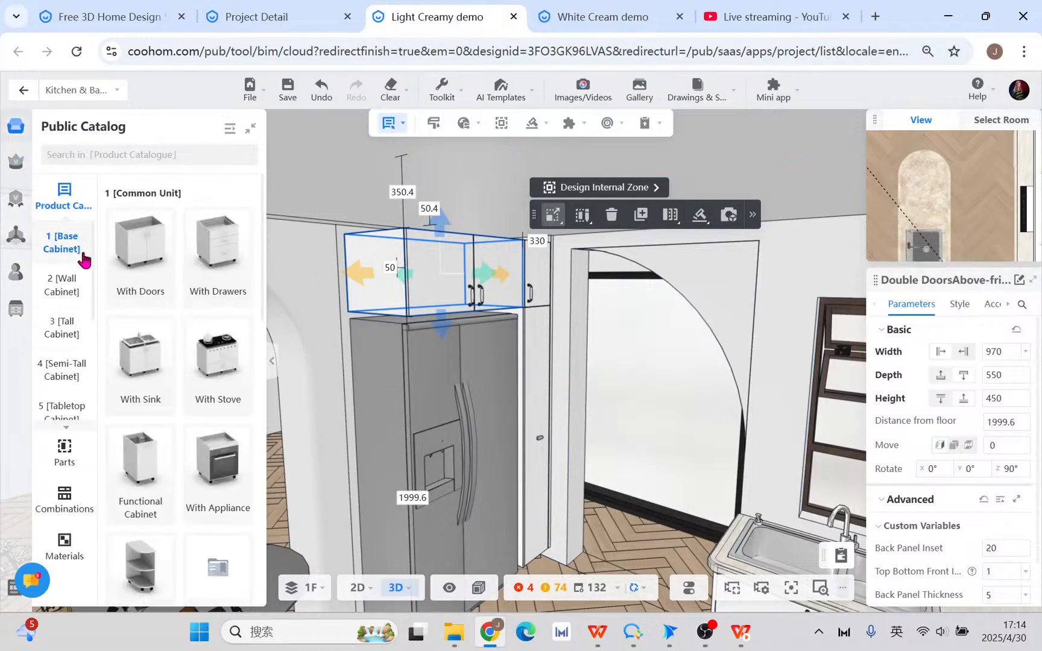
pyautogui.click(64, 287)
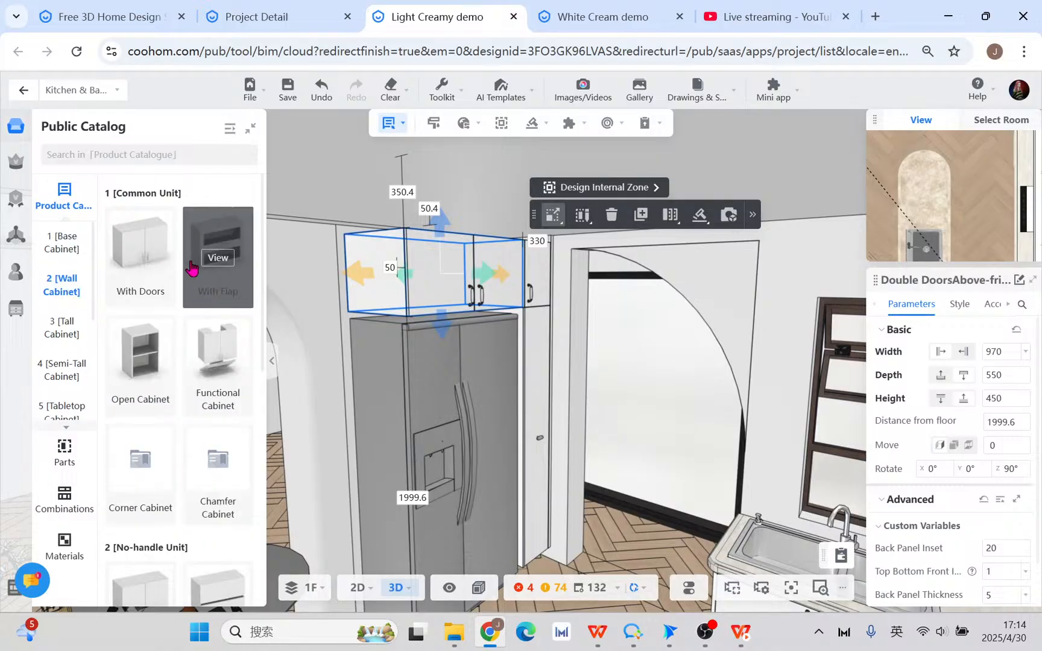
pyautogui.click(155, 260)
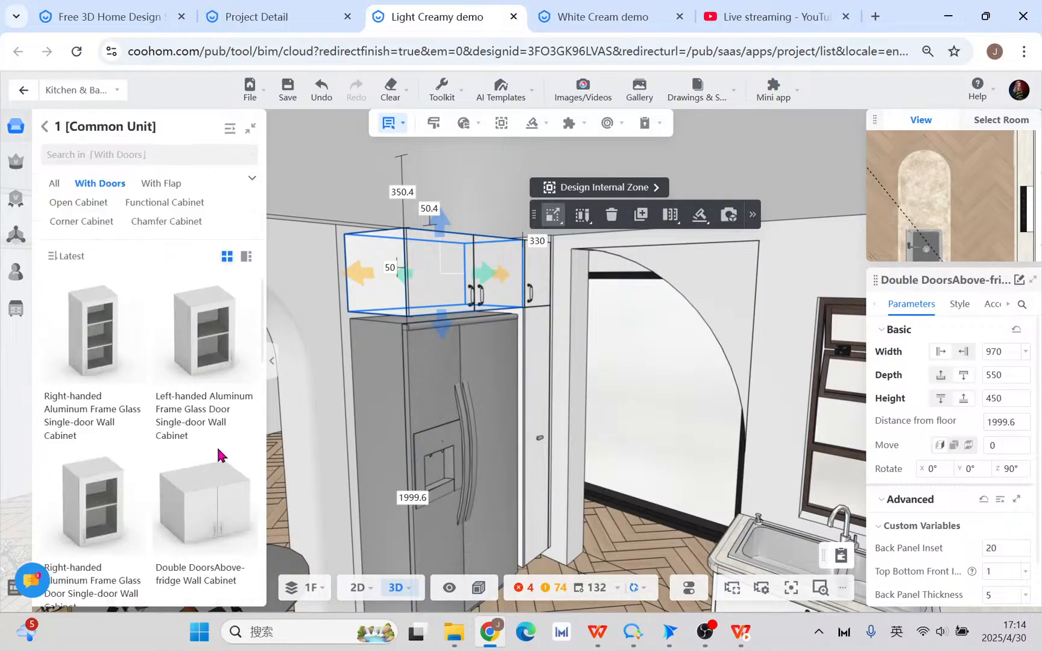
pyautogui.scroll(-4, 218, 455)
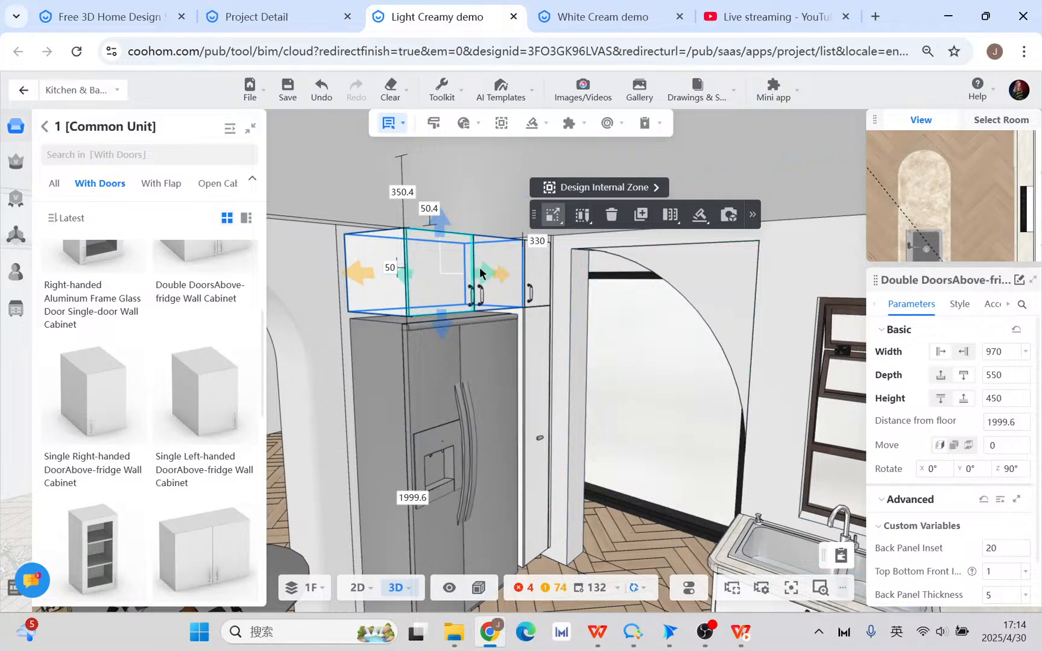
pyautogui.click(532, 281)
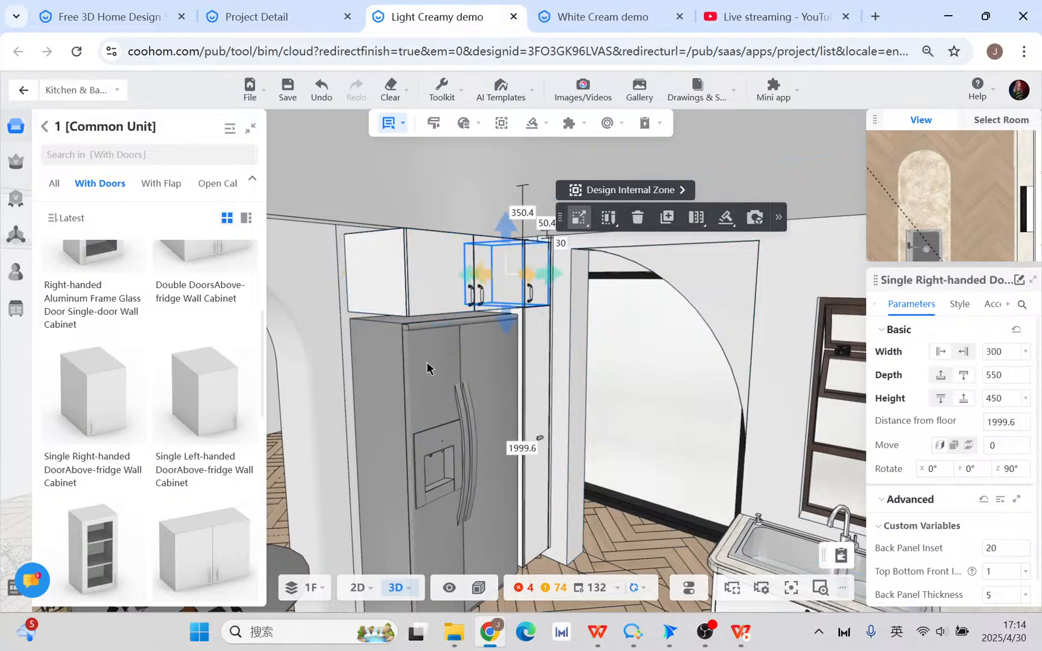
pyautogui.scroll(-2, 186, 414)
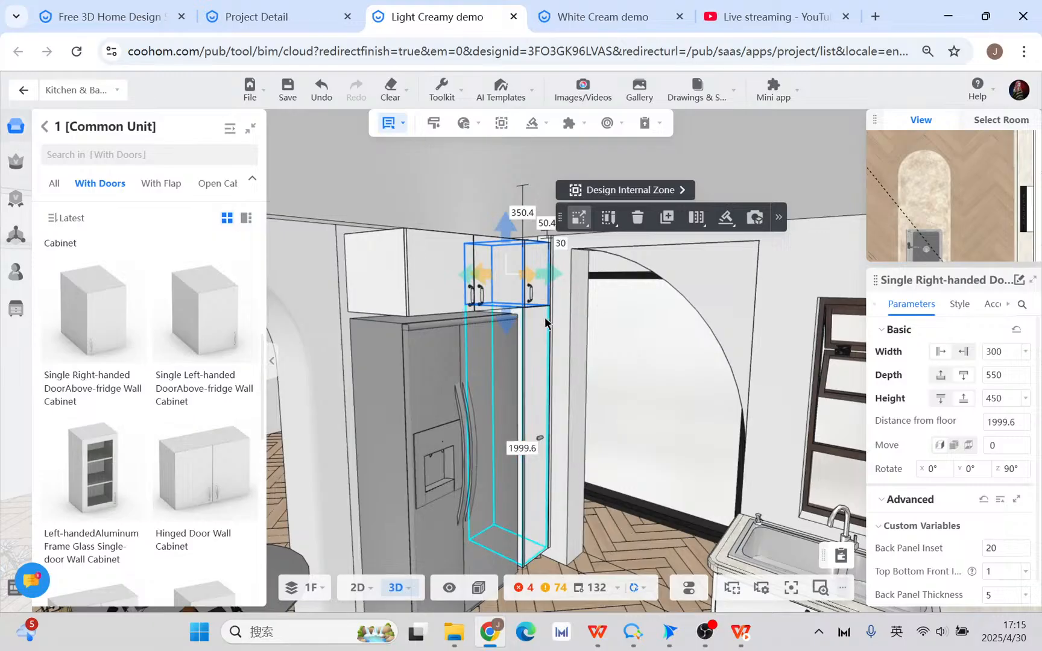
# - Select the narrow tall cabinet beside the fridge and browse the functional tall cabinets in the public catalog
pyautogui.click(526, 398)
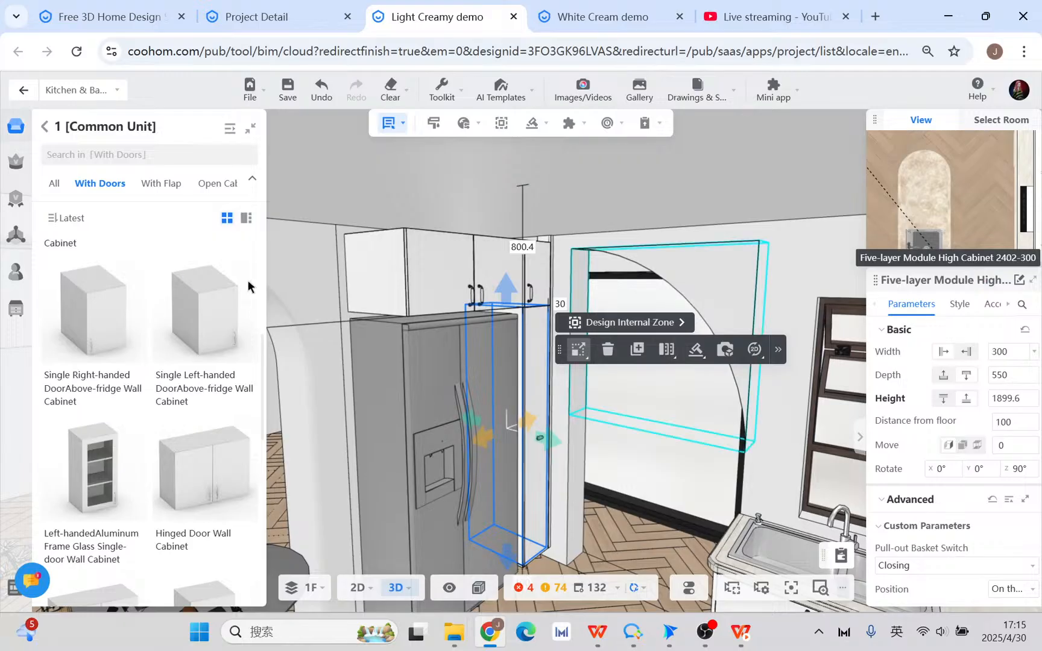
pyautogui.click(44, 126)
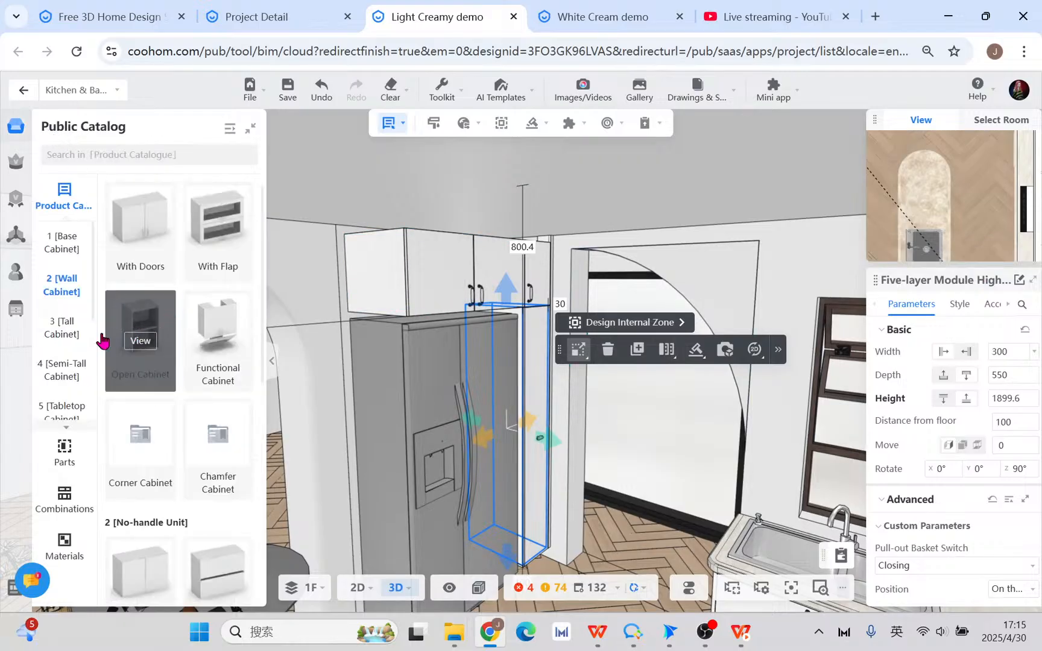
pyautogui.click(70, 337)
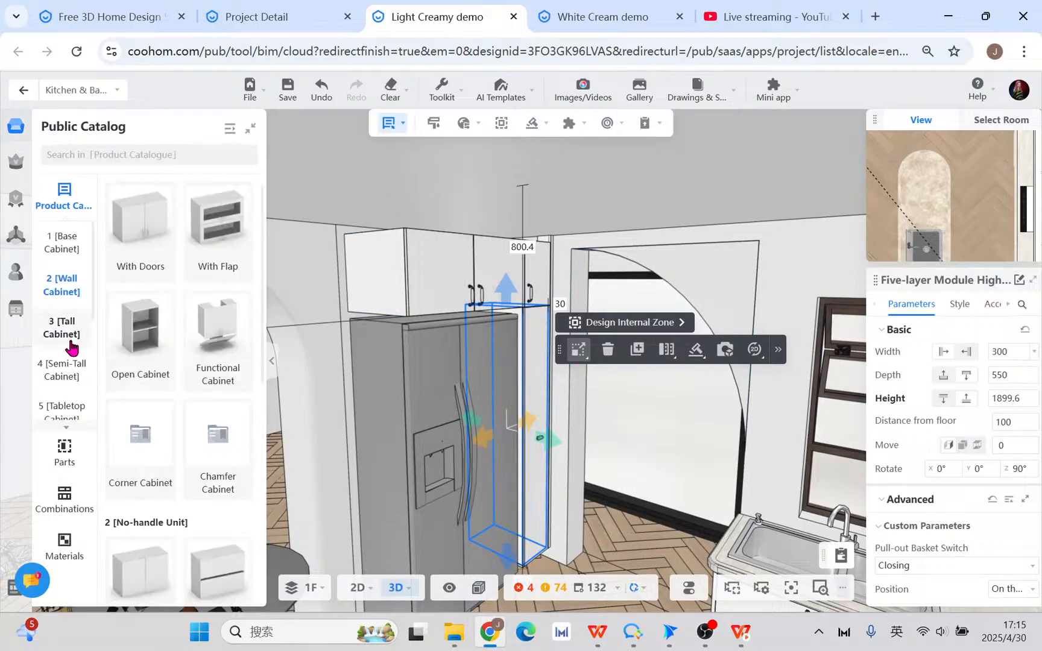
pyautogui.click(229, 341)
pyautogui.scroll(-2, 212, 353)
pyautogui.scroll(-2, 213, 353)
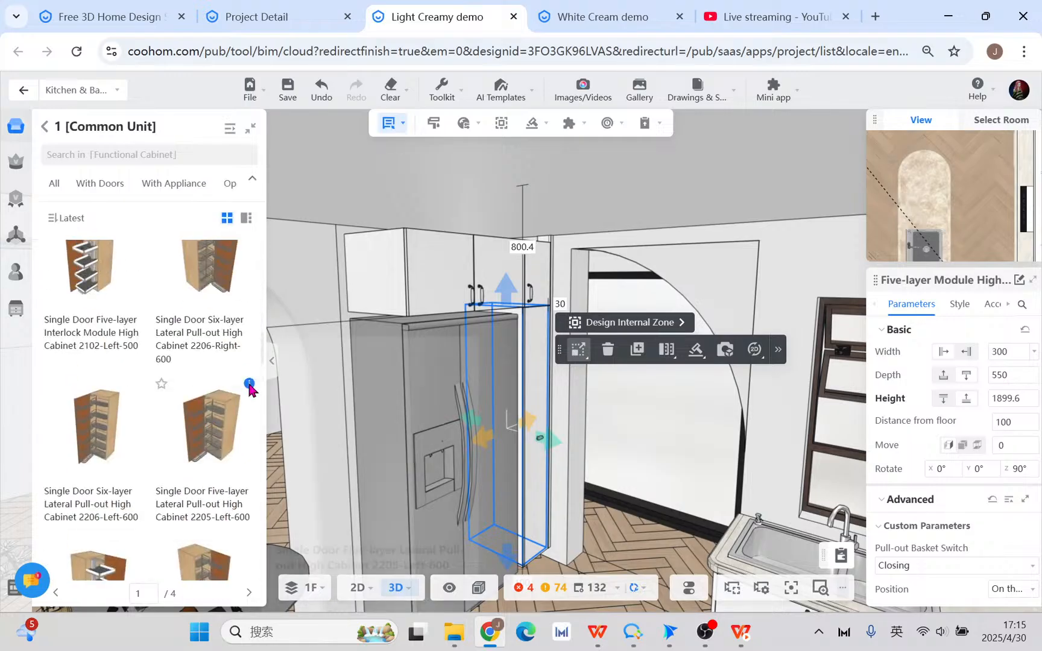
pyautogui.moveTo(248, 386)
pyautogui.scroll(-3, 217, 482)
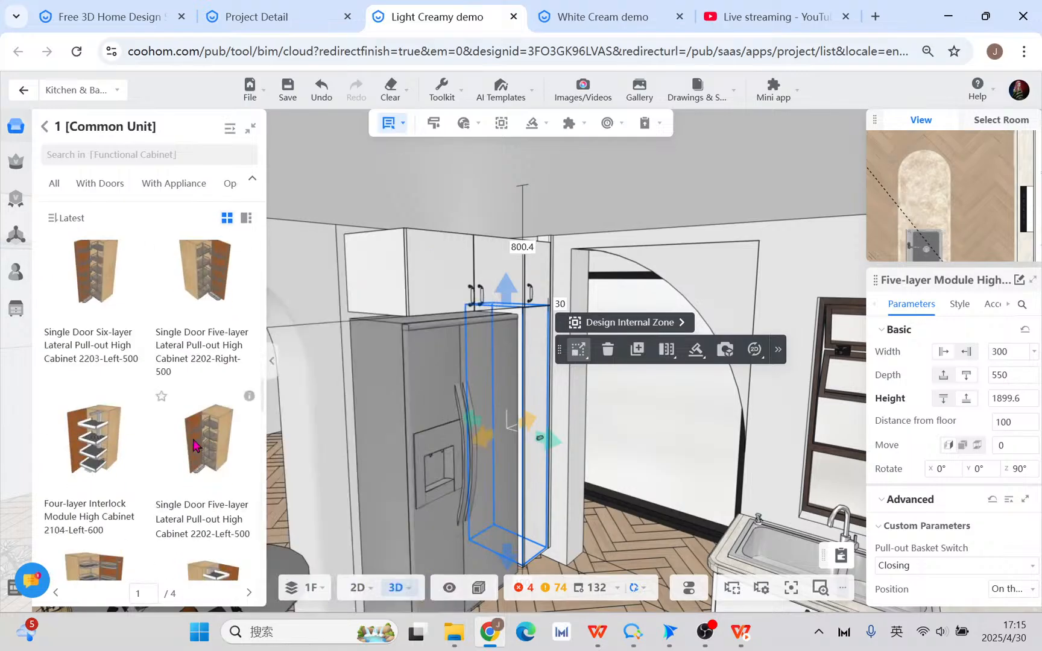
# - Search the functional tall cabinets for 300 and look through the matching pull-out and module high cabinets
pyautogui.click(116, 153)
pyautogui.write('3')
pyautogui.click(116, 155)
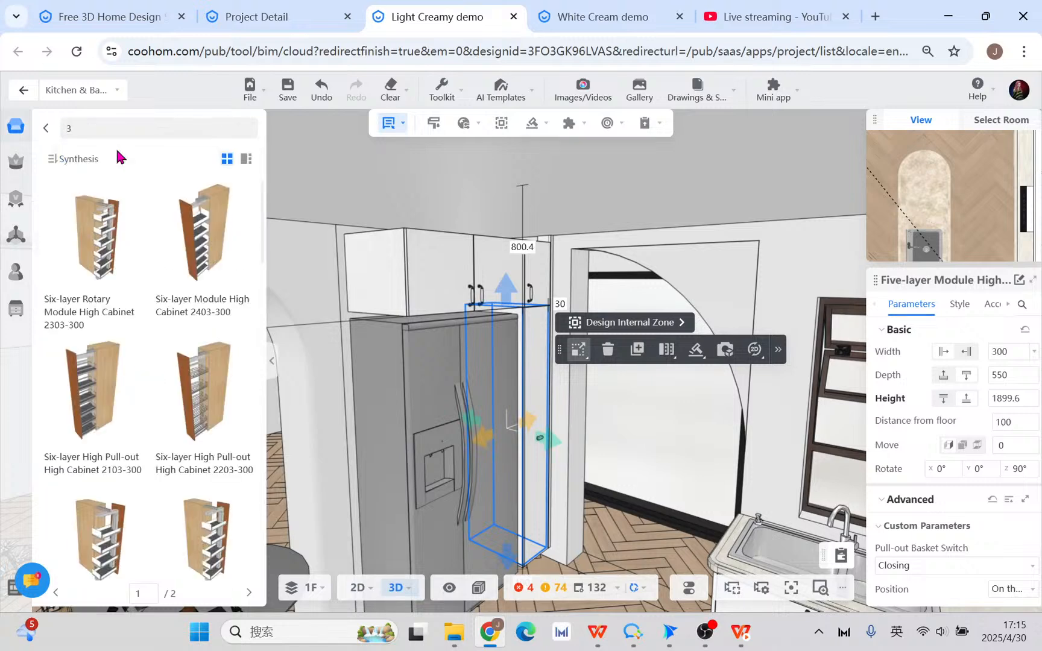
pyautogui.click(140, 125)
pyautogui.write('00')
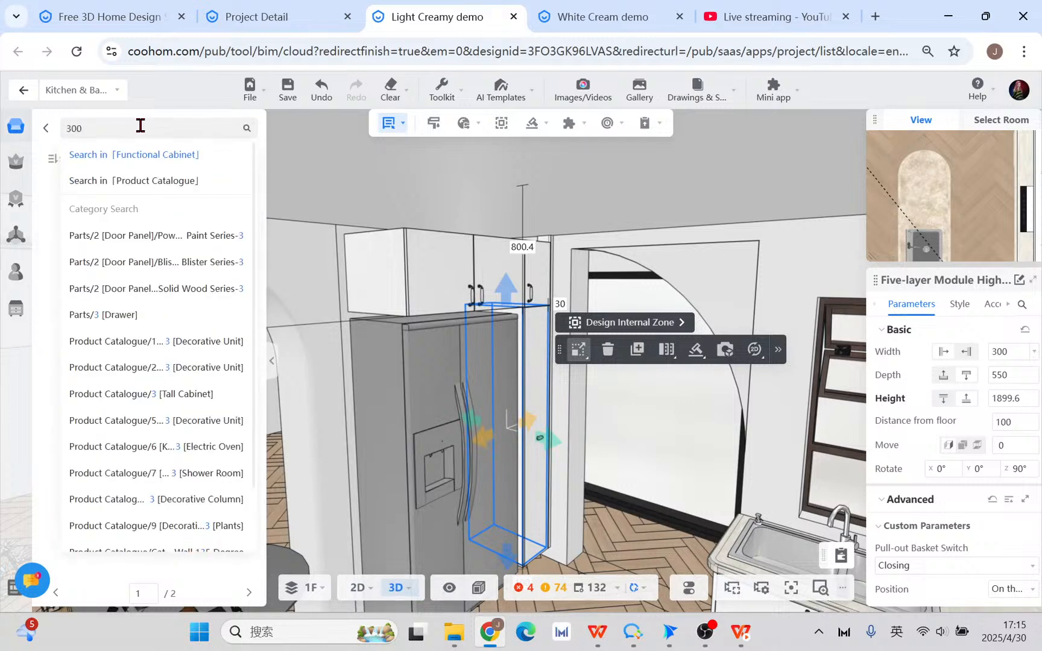
pyautogui.press('Return')
pyautogui.scroll(-6, 239, 456)
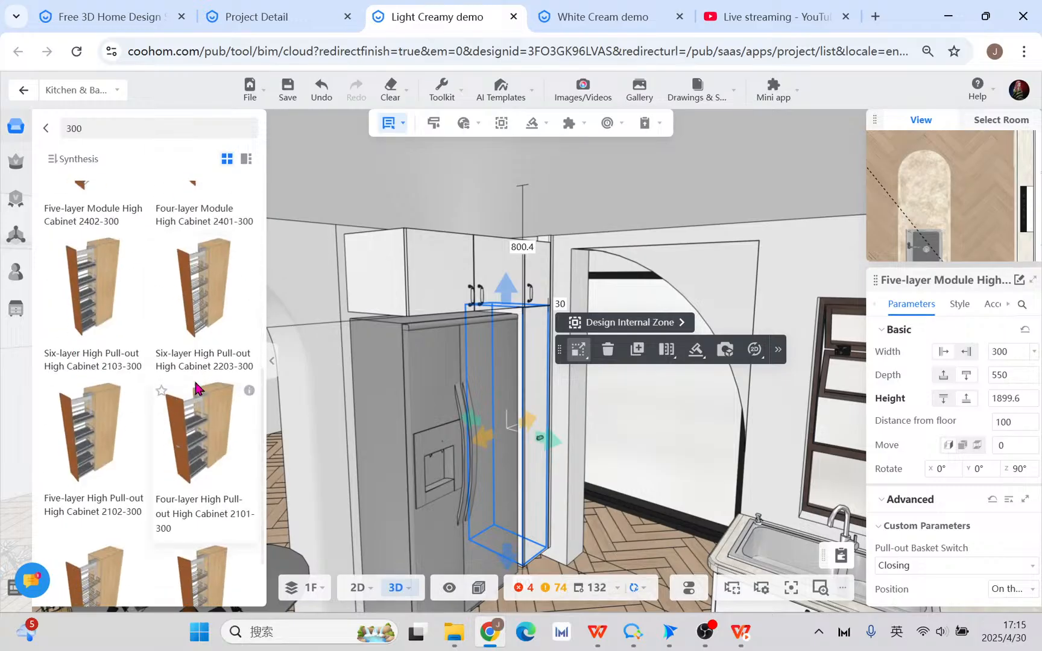
# - Check the details of Six-layer High Pull-out High Cabinet 2103-300, and select the end panel between the fridge and the narrow tall cabinet
pyautogui.moveTo(136, 246)
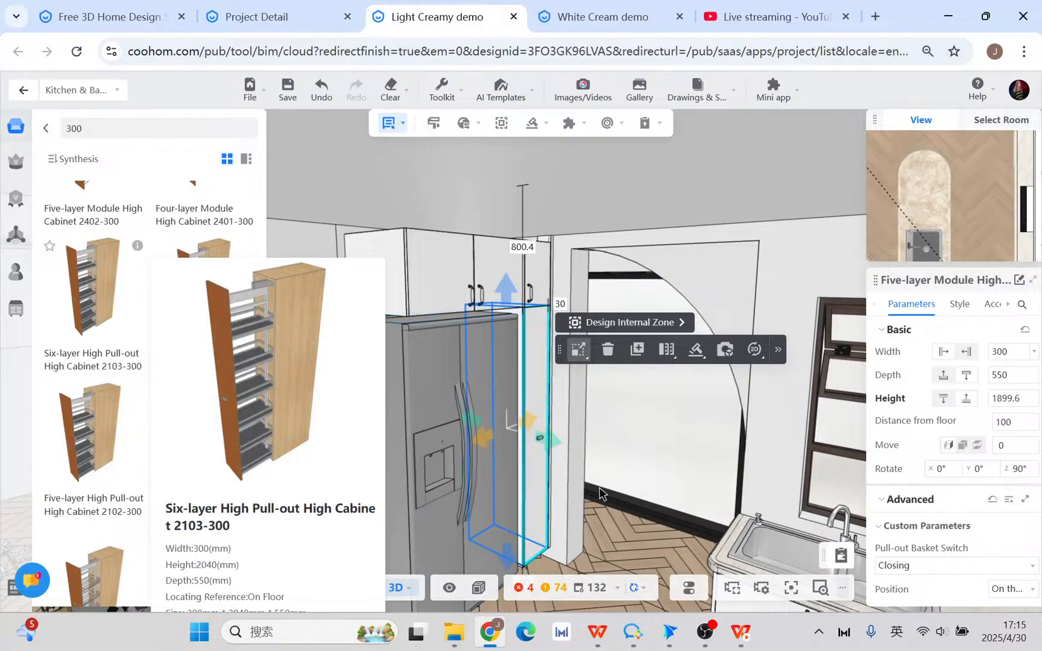
pyautogui.click(616, 550)
pyautogui.moveTo(617, 551); pyautogui.dragTo(593, 551)
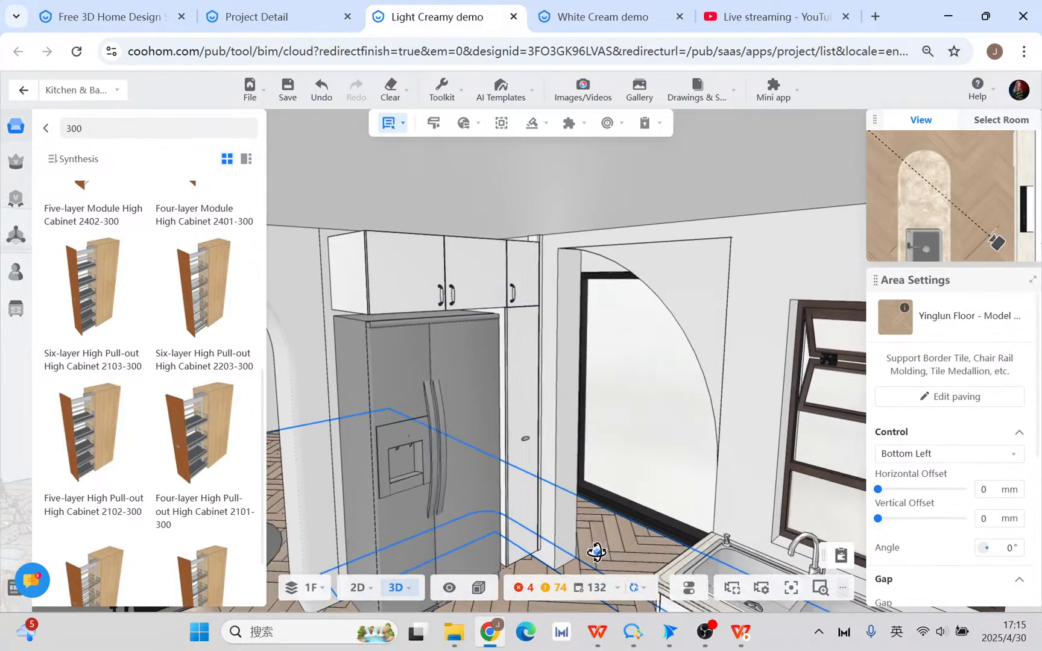
pyautogui.click(520, 309)
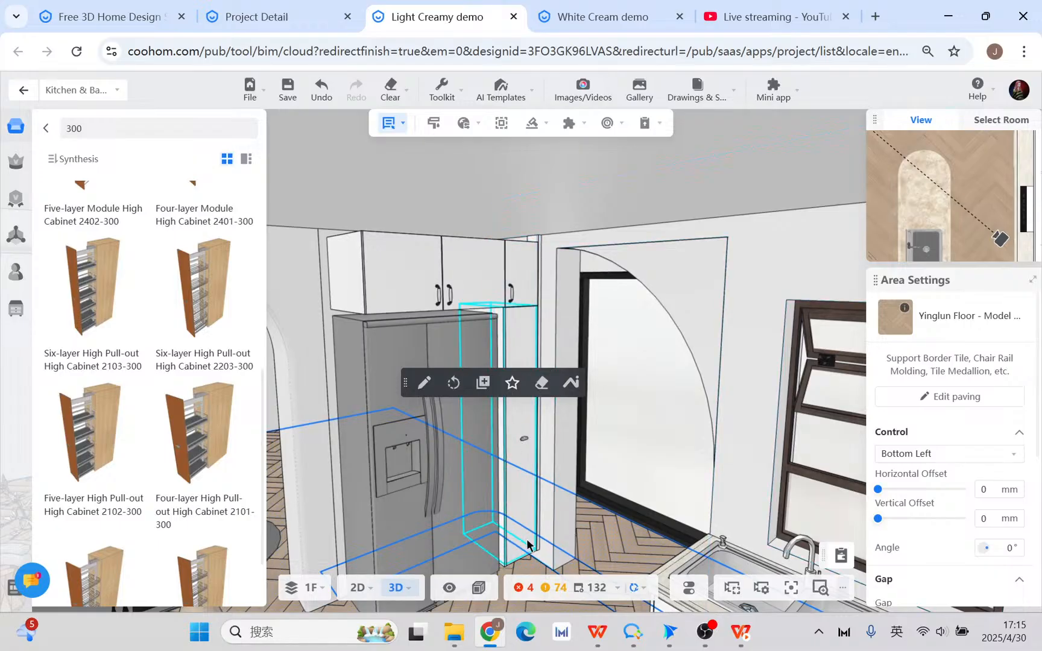
pyautogui.click(489, 440)
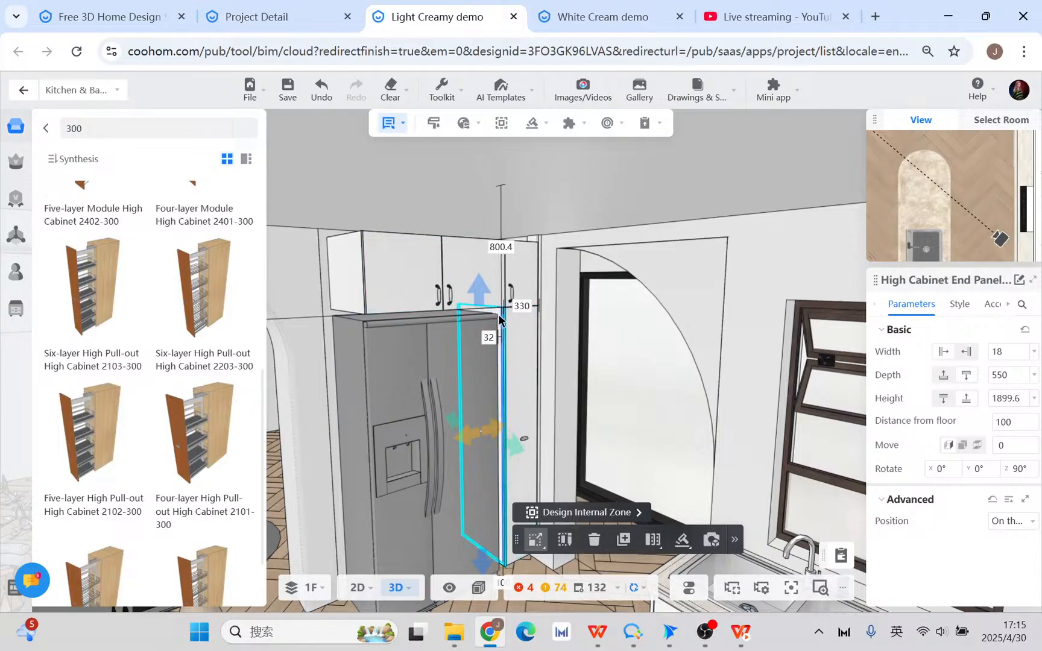
# - Select the high cabinet flat filler on the far side of the narrow tall cabinet and examine it along the fridge wall
pyautogui.scroll(3, 503, 323)
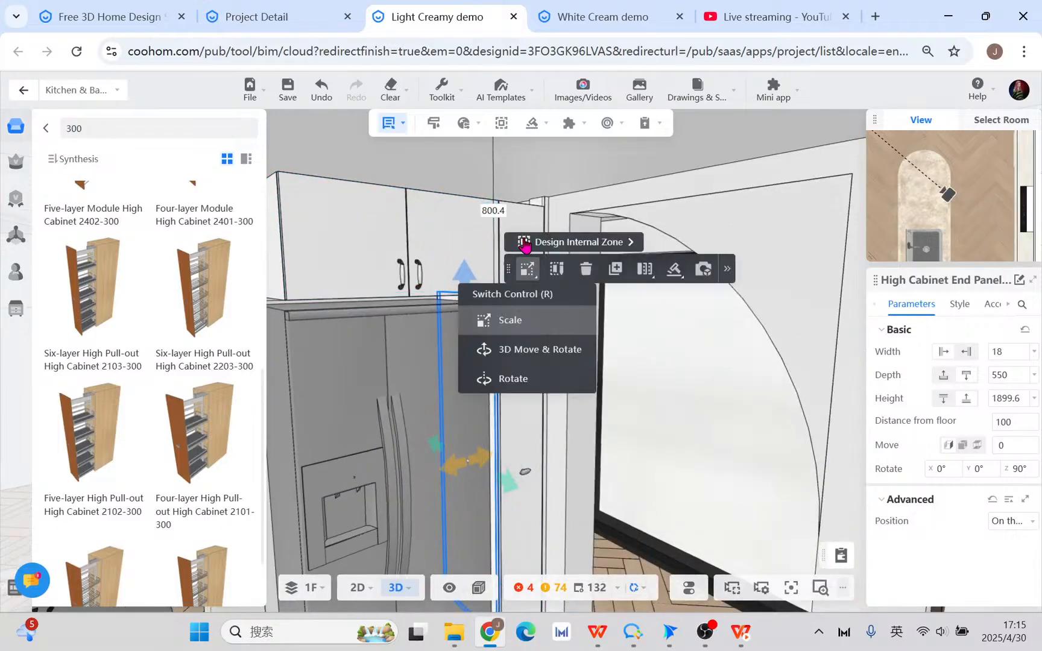
pyautogui.click(540, 314)
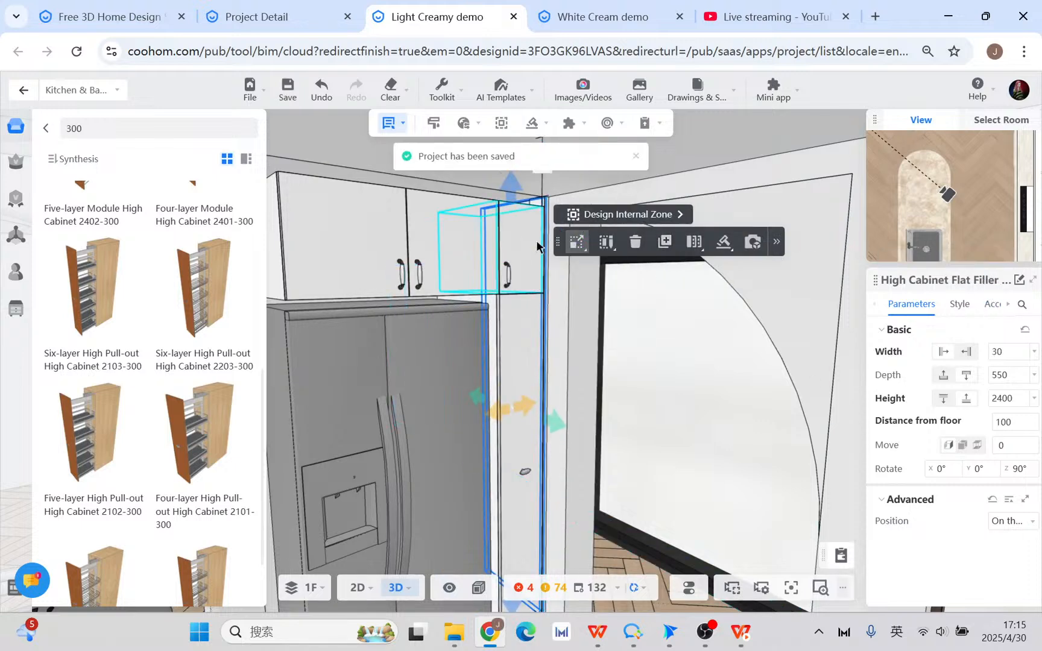
pyautogui.scroll(-2, 552, 408)
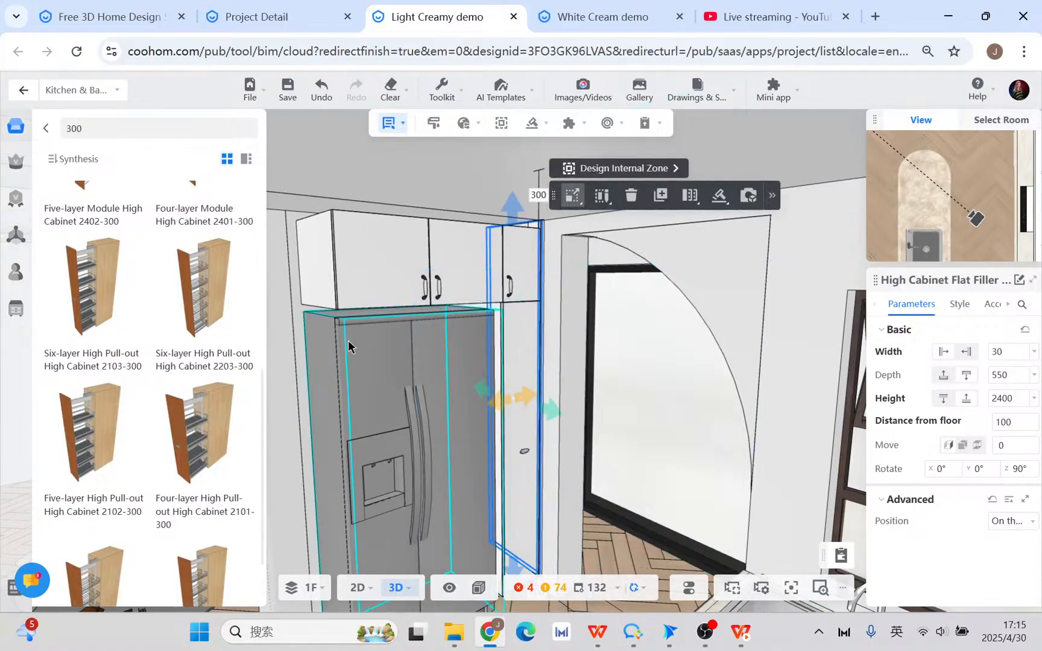
pyautogui.scroll(-2, 524, 452)
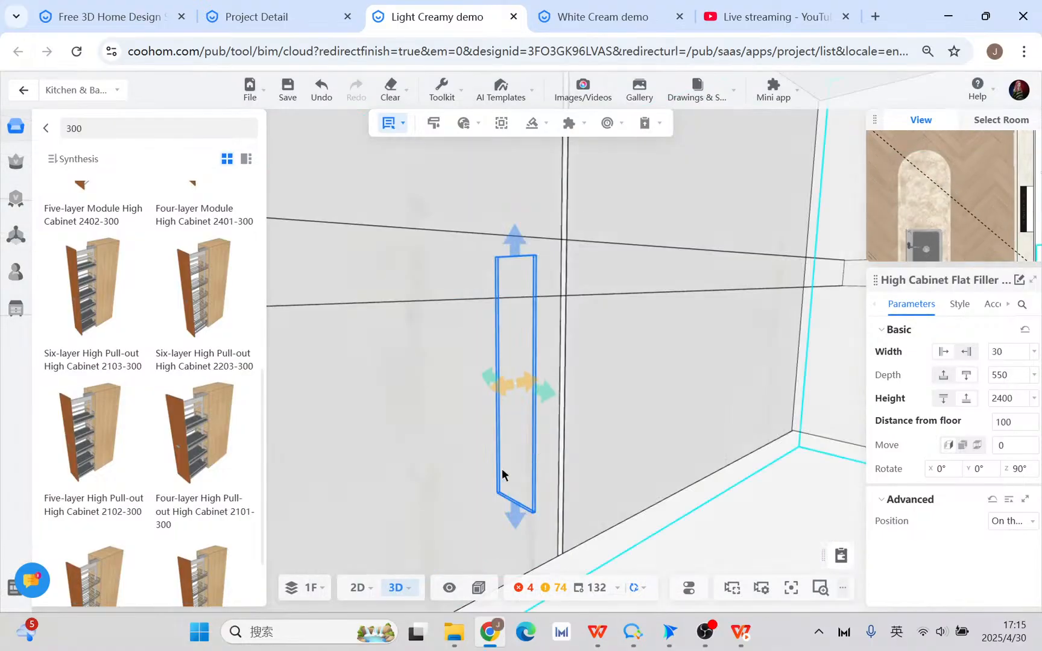
# - Find the Tall End Panel models among the Auxiliaries in the public catalog
pyautogui.scroll(1, 313, 463)
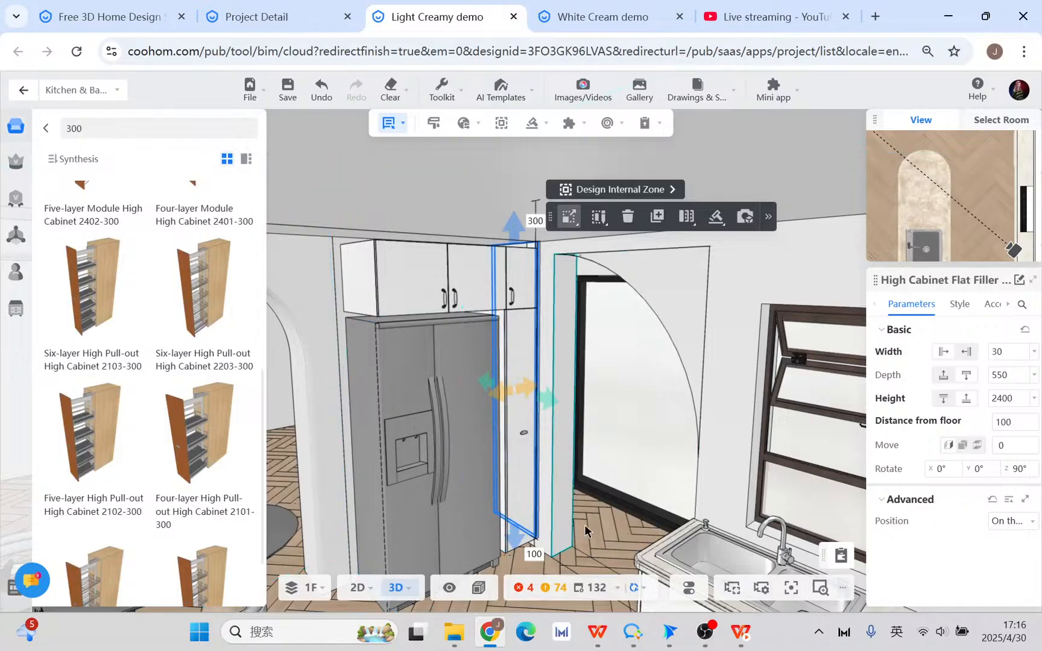
pyautogui.moveTo(648, 521); pyautogui.dragTo(760, 516)
pyautogui.moveTo(760, 517); pyautogui.dragTo(814, 516, button='right')
pyautogui.moveTo(464, 380); pyautogui.dragTo(480, 423)
pyautogui.scroll(-1, 479, 423)
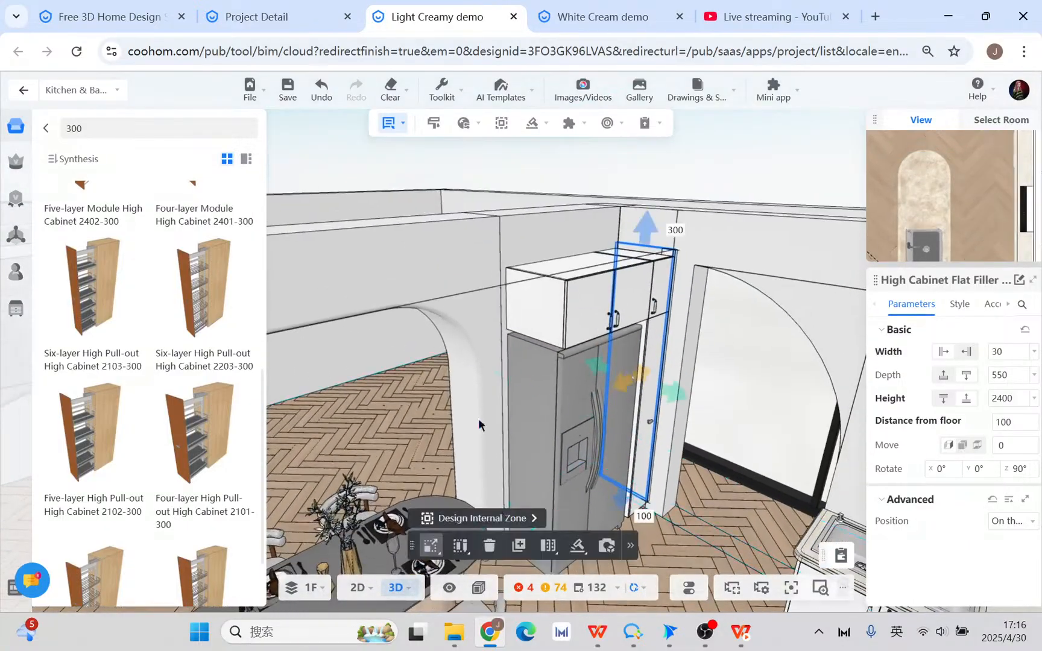
pyautogui.click(525, 416)
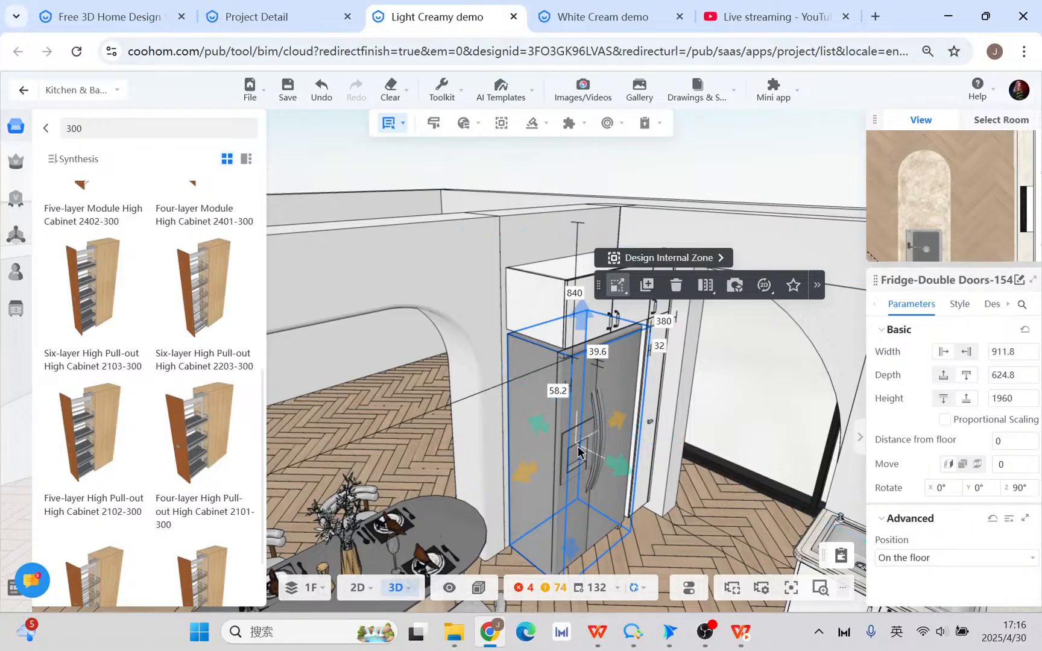
pyautogui.click(46, 128)
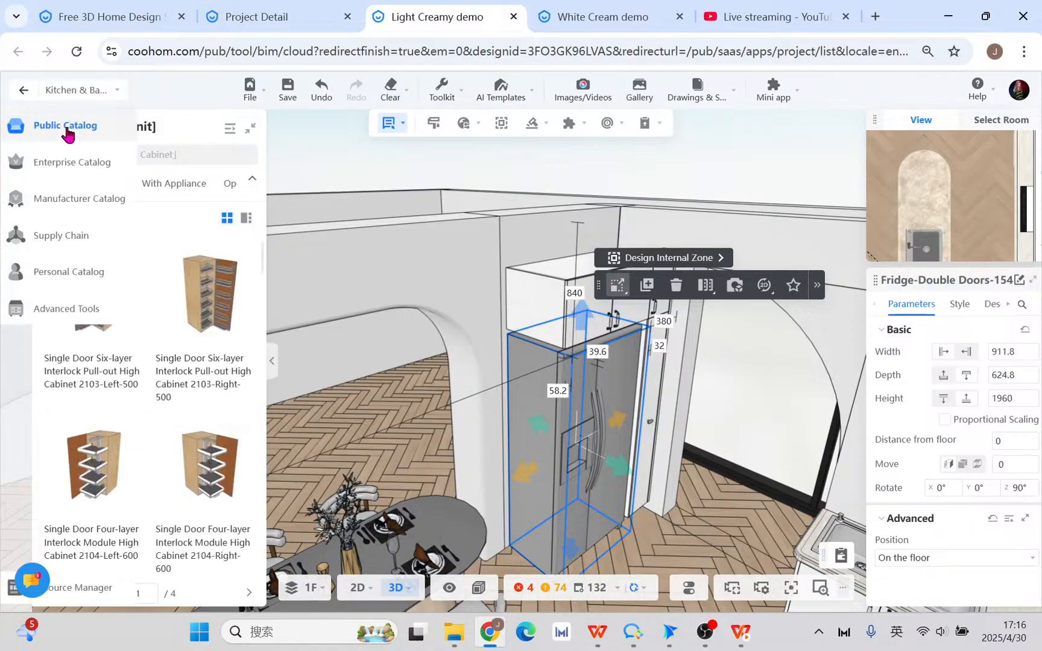
pyautogui.click(48, 128)
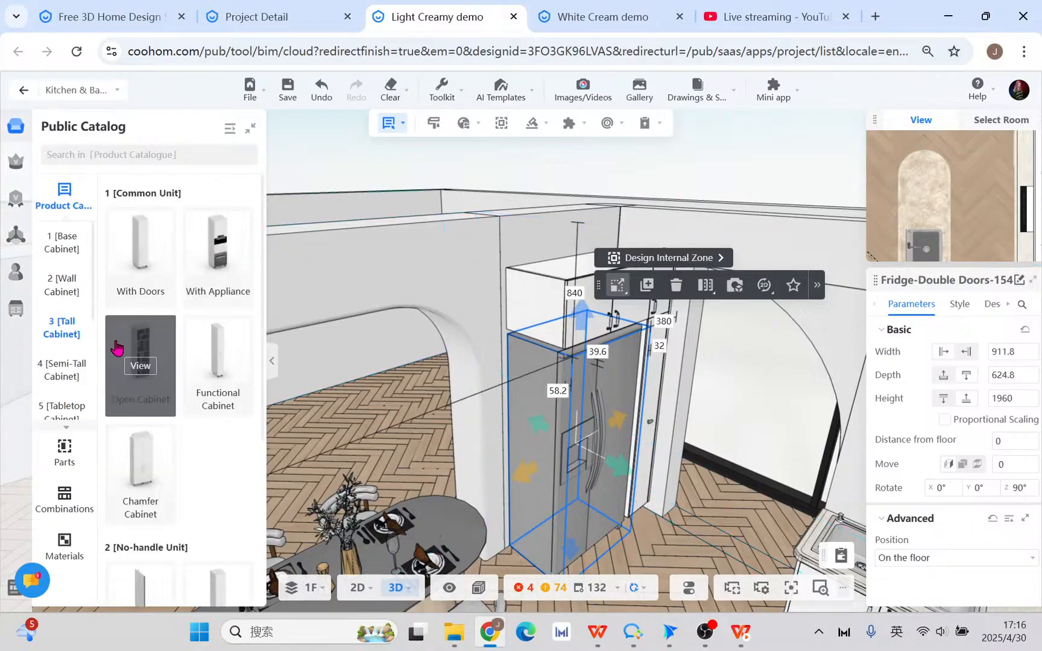
pyautogui.scroll(-3, 88, 382)
pyautogui.scroll(3, 73, 325)
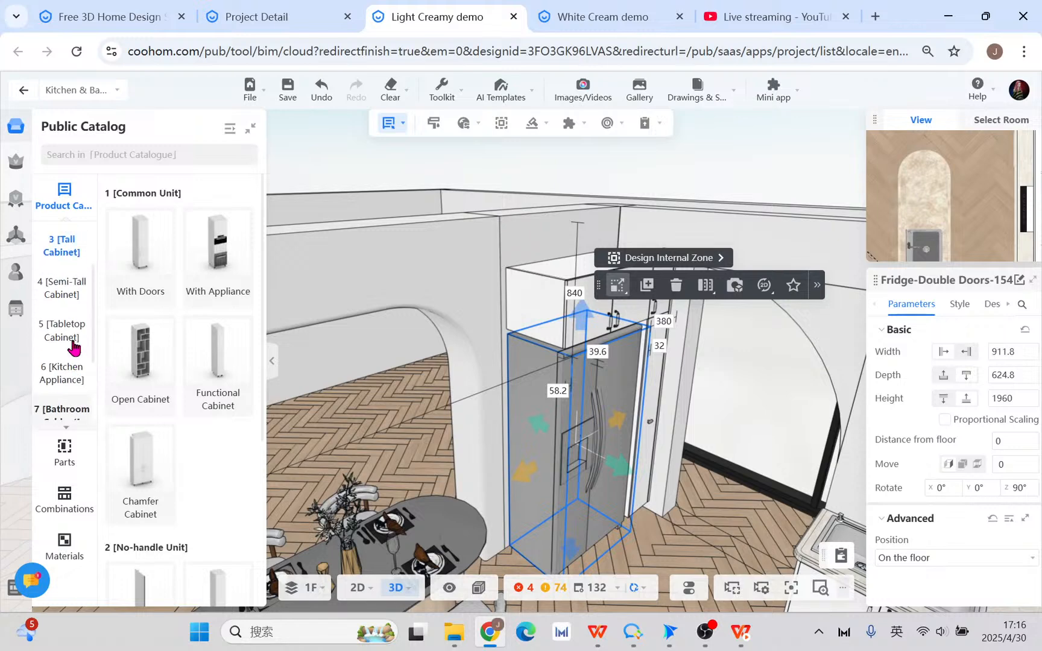
pyautogui.scroll(-3, 70, 422)
pyautogui.click(52, 376)
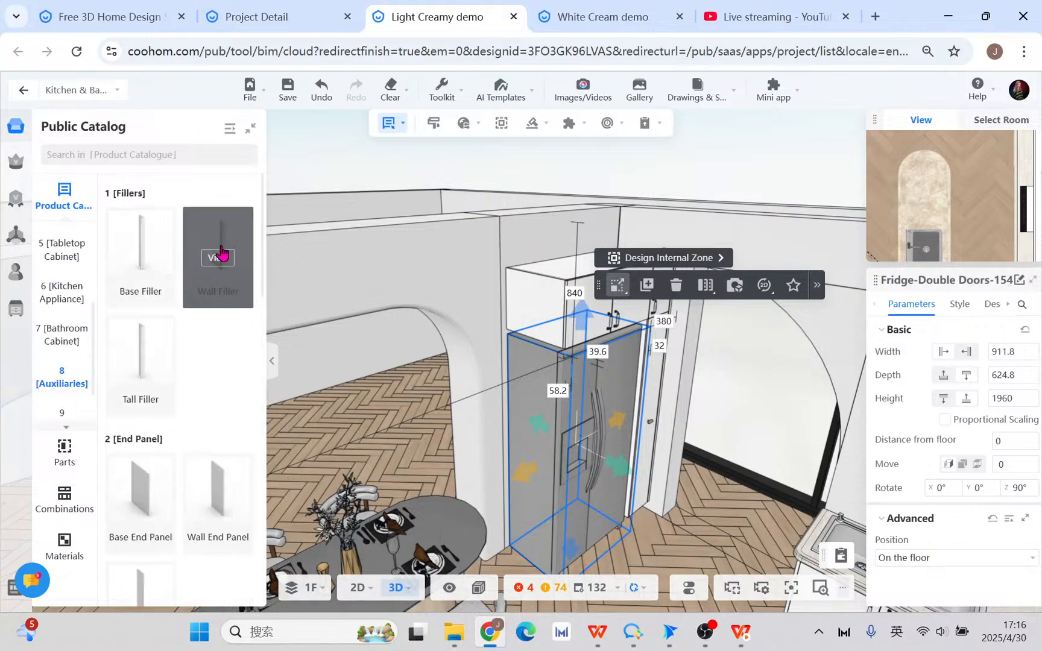
pyautogui.scroll(-3, 175, 471)
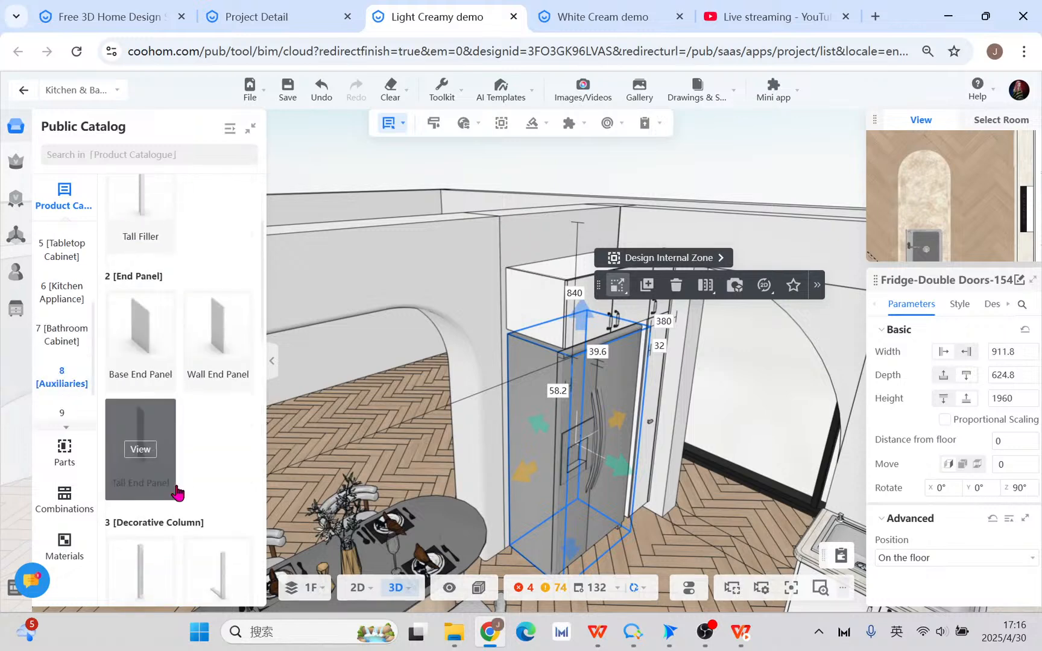
pyautogui.click(151, 437)
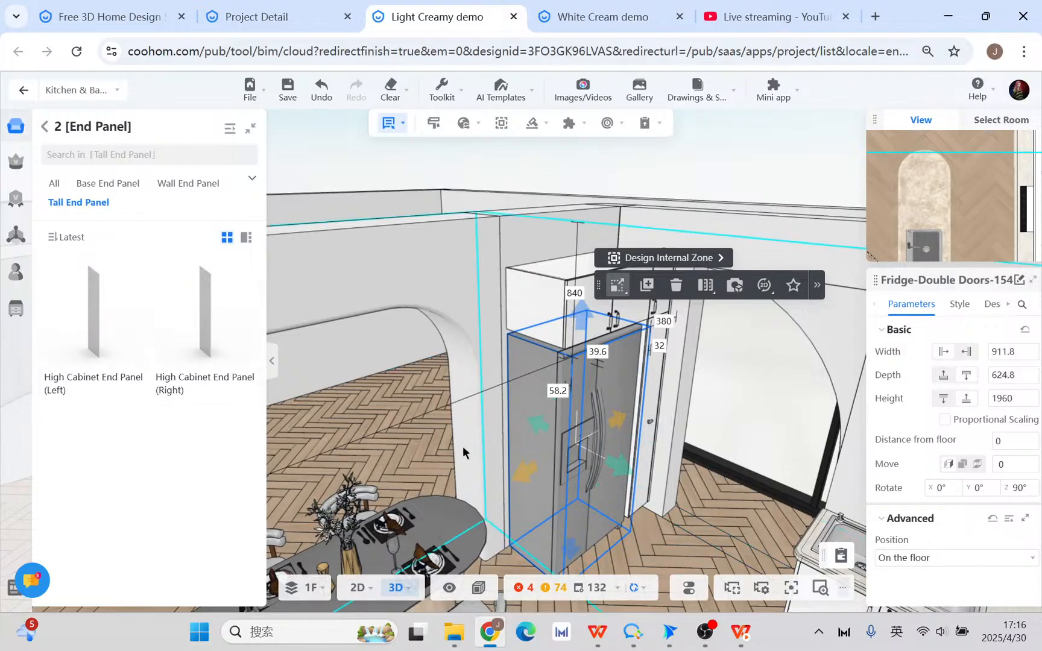
# - Place a High Cabinet End Panel (Left) against the fridge's exposed side facing the dining area
pyautogui.moveTo(462, 451); pyautogui.dragTo(510, 420)
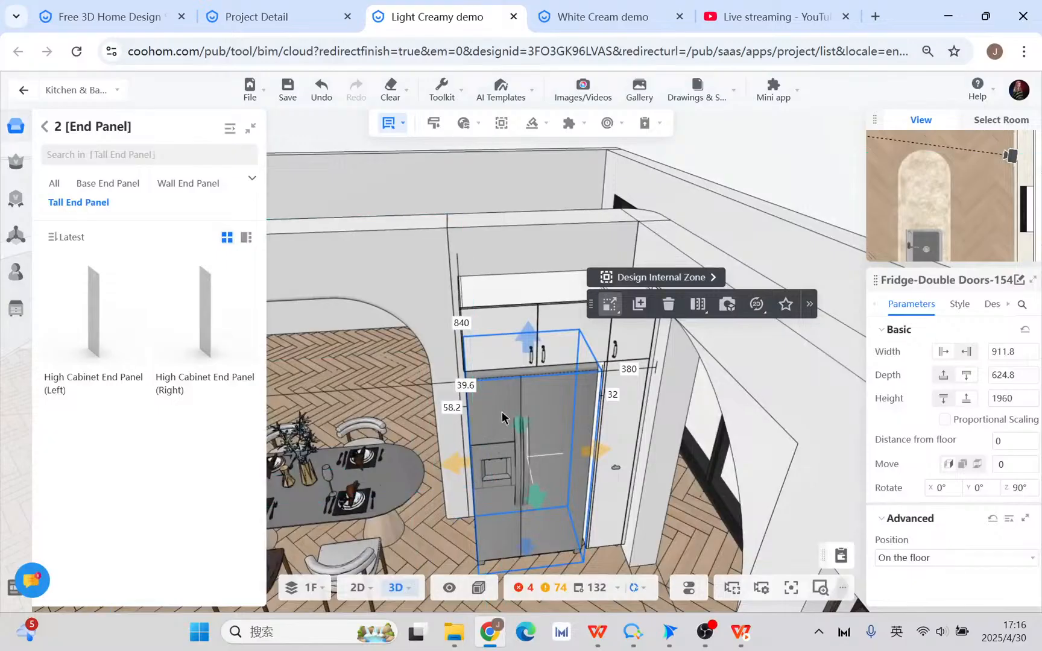
pyautogui.moveTo(419, 411); pyautogui.dragTo(537, 404)
pyautogui.click(108, 324)
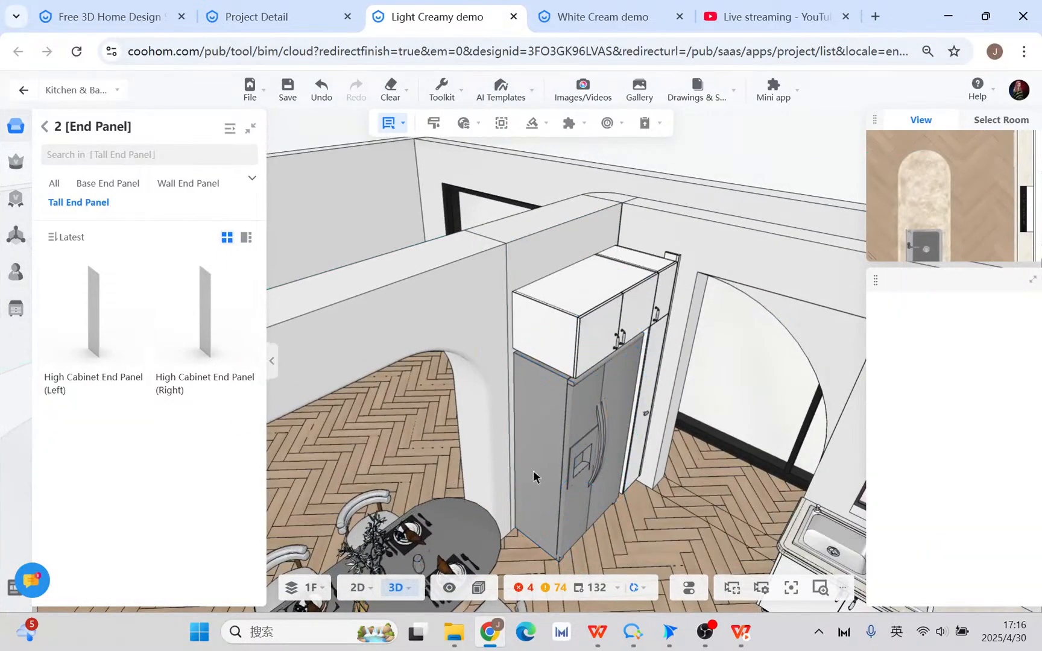
pyautogui.click(519, 446)
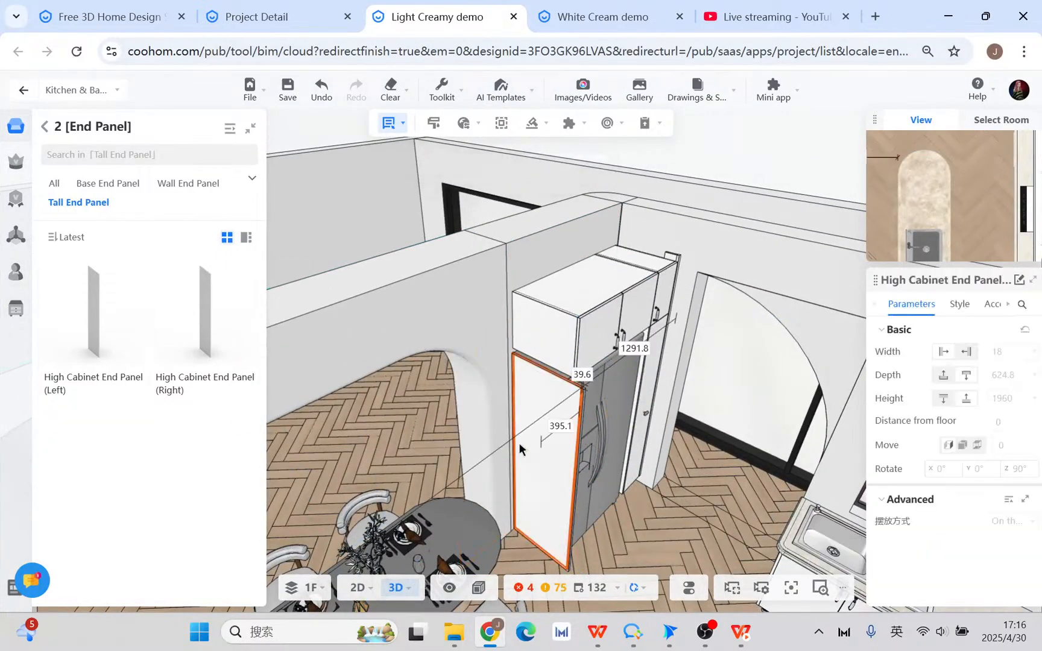
pyautogui.click(524, 473)
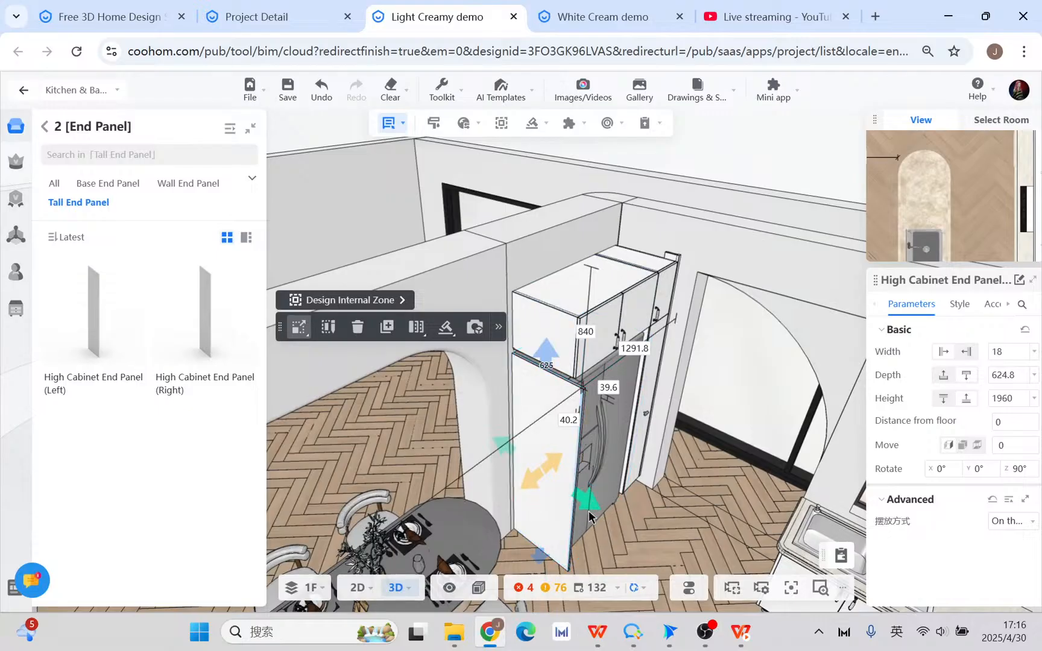
# - Size the end panel to 2400 high and 550 deep, with a distance from floor of 100
pyautogui.moveTo(581, 499)
pyautogui.mouseDown()
pyautogui.moveTo(565, 481)
pyautogui.moveTo(592, 498)
pyautogui.mouseUp()
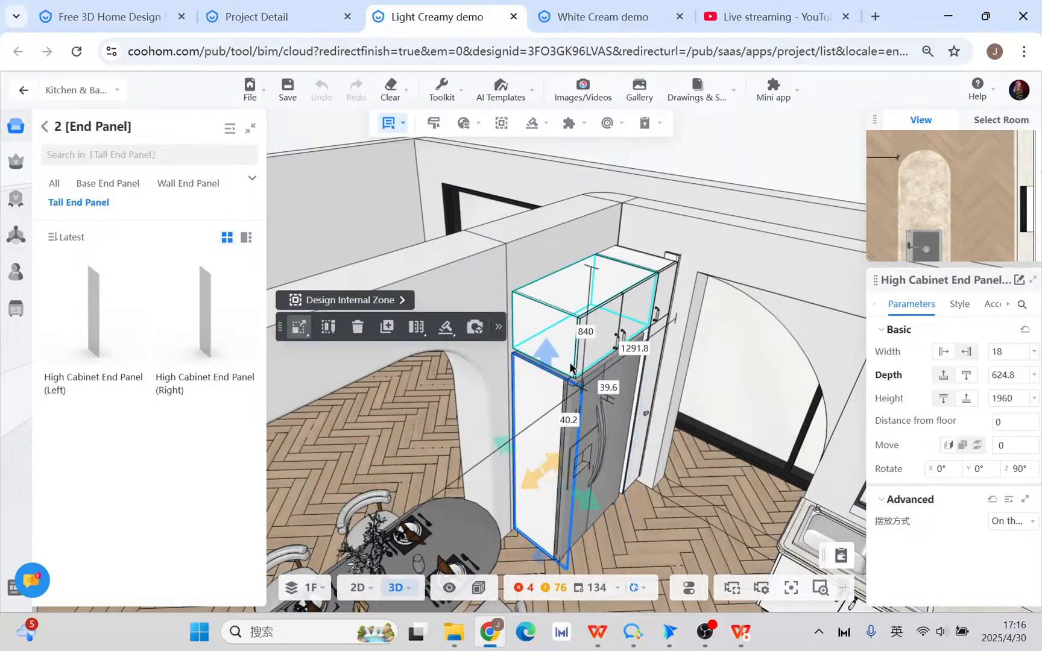
pyautogui.moveTo(548, 357); pyautogui.dragTo(550, 293)
pyautogui.scroll(1, 681, 544)
pyautogui.moveTo(681, 545); pyautogui.dragTo(604, 490)
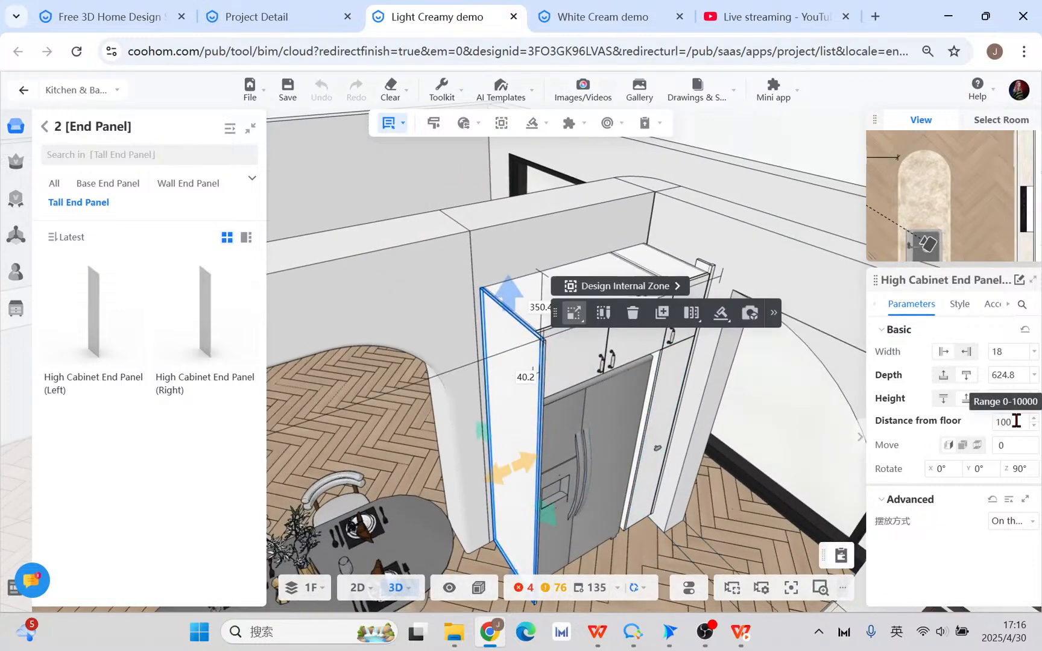
pyautogui.press('Return')
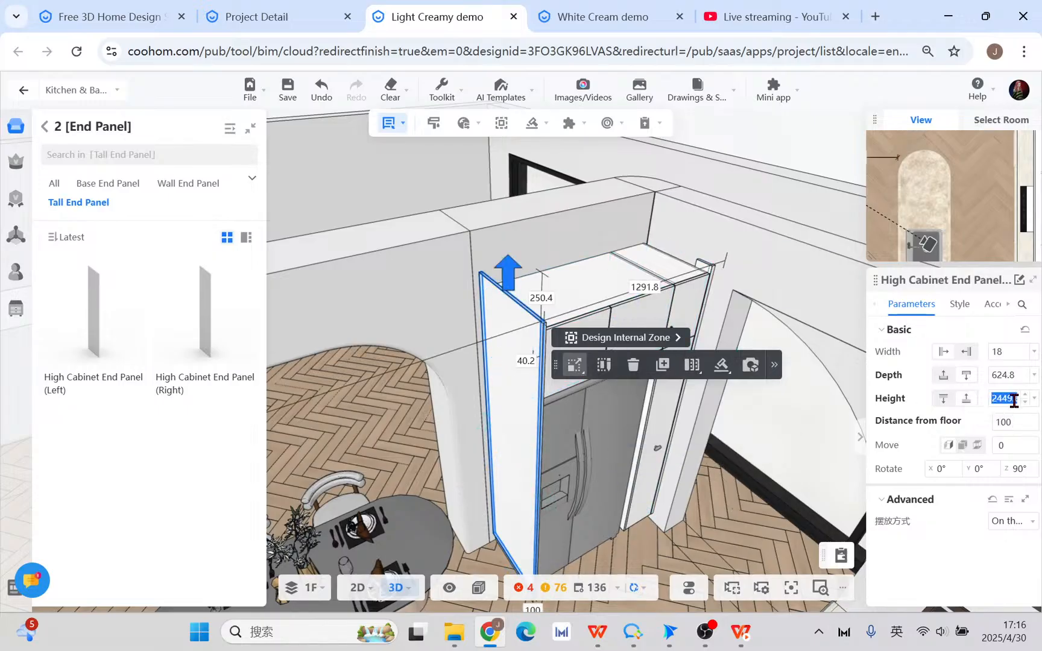
pyautogui.press('Return')
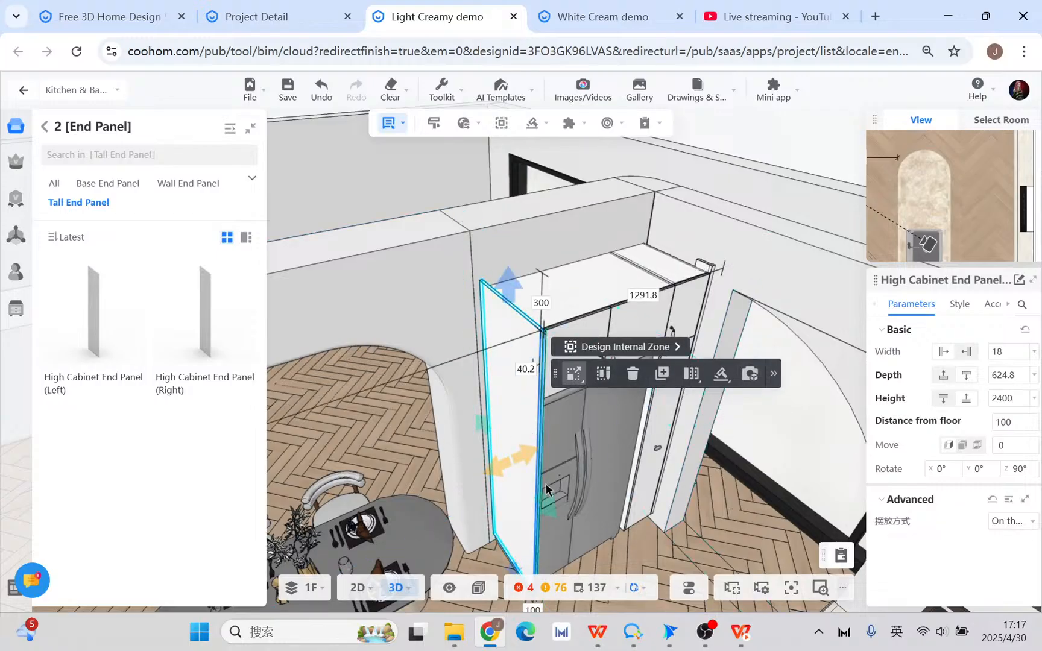
pyautogui.moveTo(547, 502); pyautogui.dragTo(531, 487)
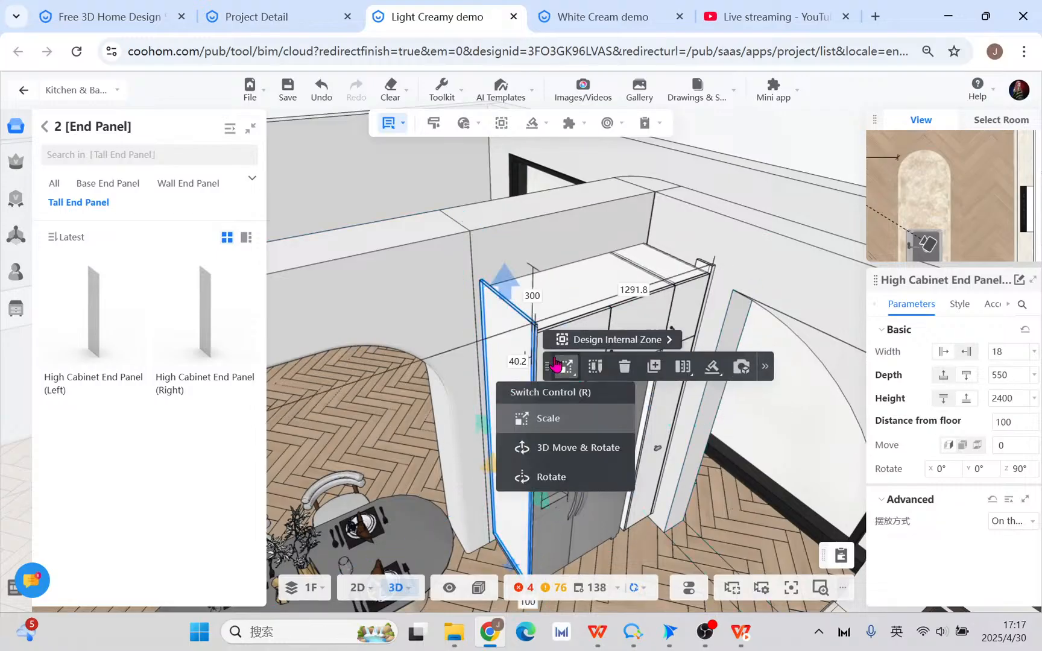
# - Try lowering the end panel to the top of the wall cabinets, and reset its height to 2400
pyautogui.moveTo(783, 529); pyautogui.dragTo(719, 522)
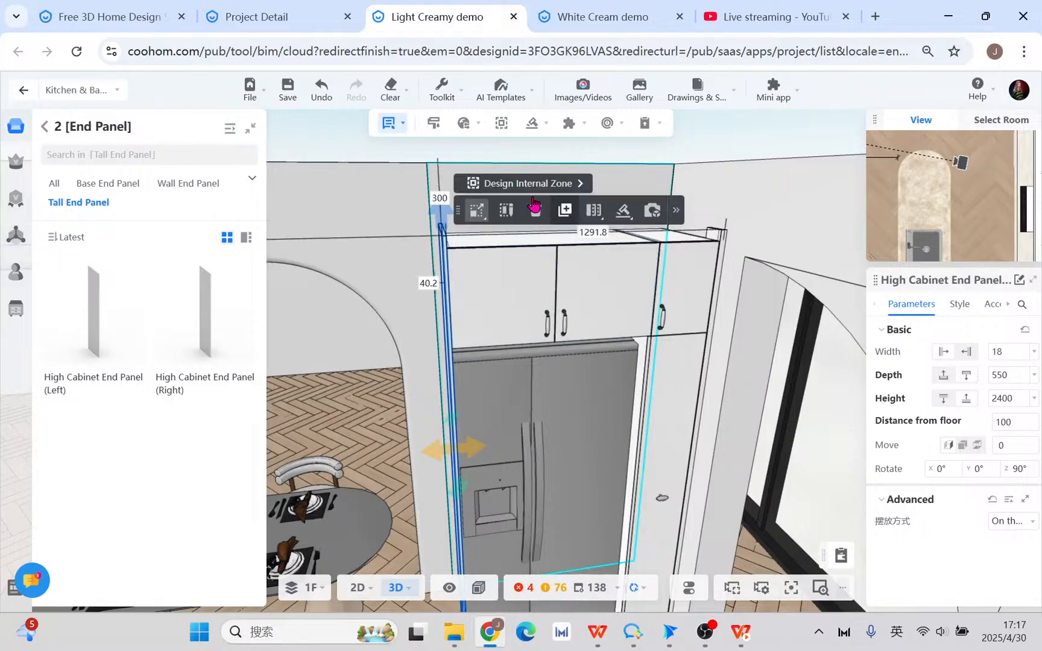
pyautogui.moveTo(533, 124)
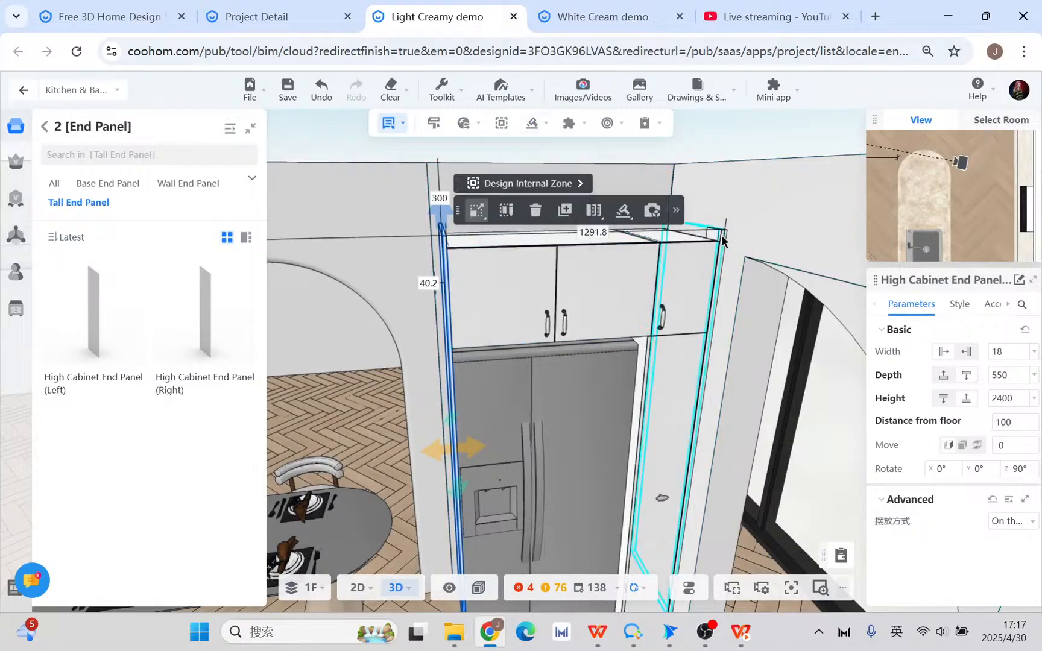
pyautogui.moveTo(443, 215); pyautogui.dragTo(448, 241)
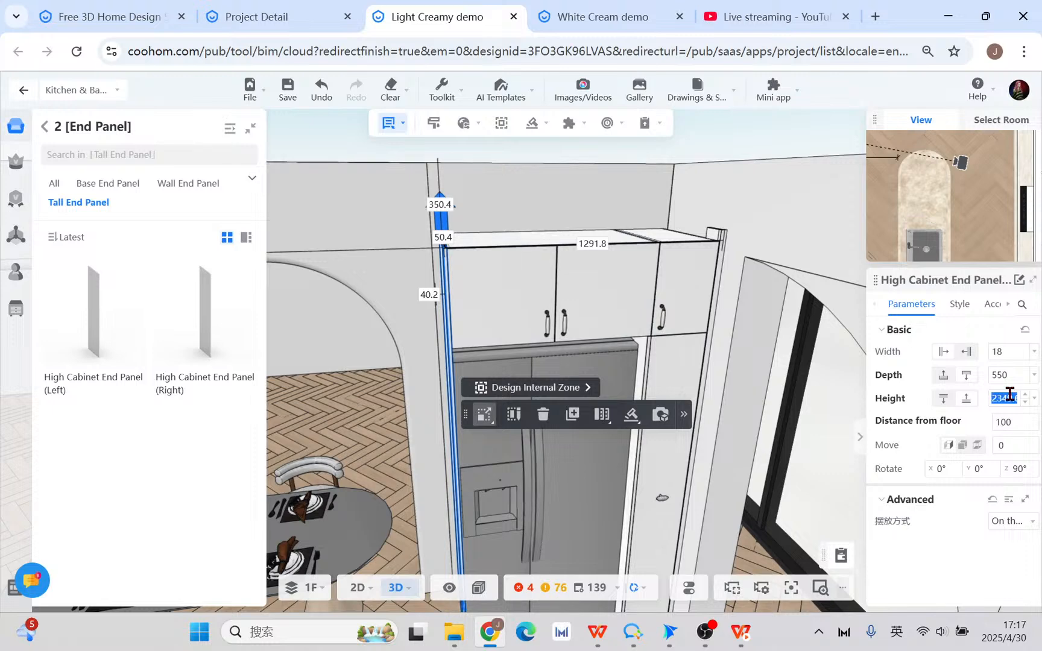
pyautogui.write('00')
pyautogui.press('Return')
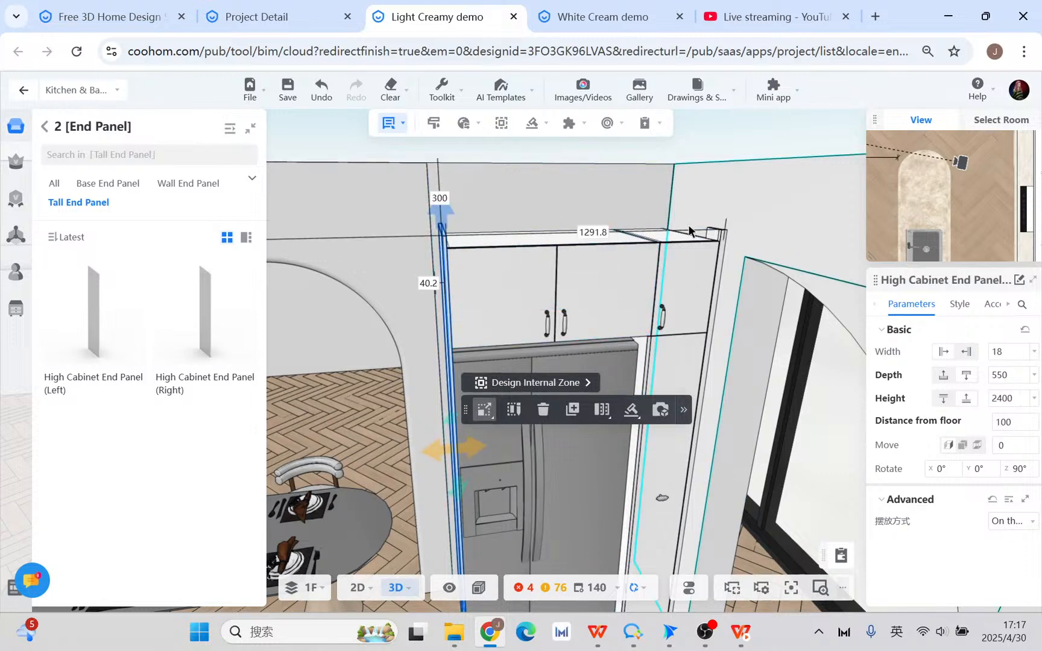
# - Examine how the flat filler, the end panel and the fridge line up, viewing them from several angles
pyautogui.click(719, 240)
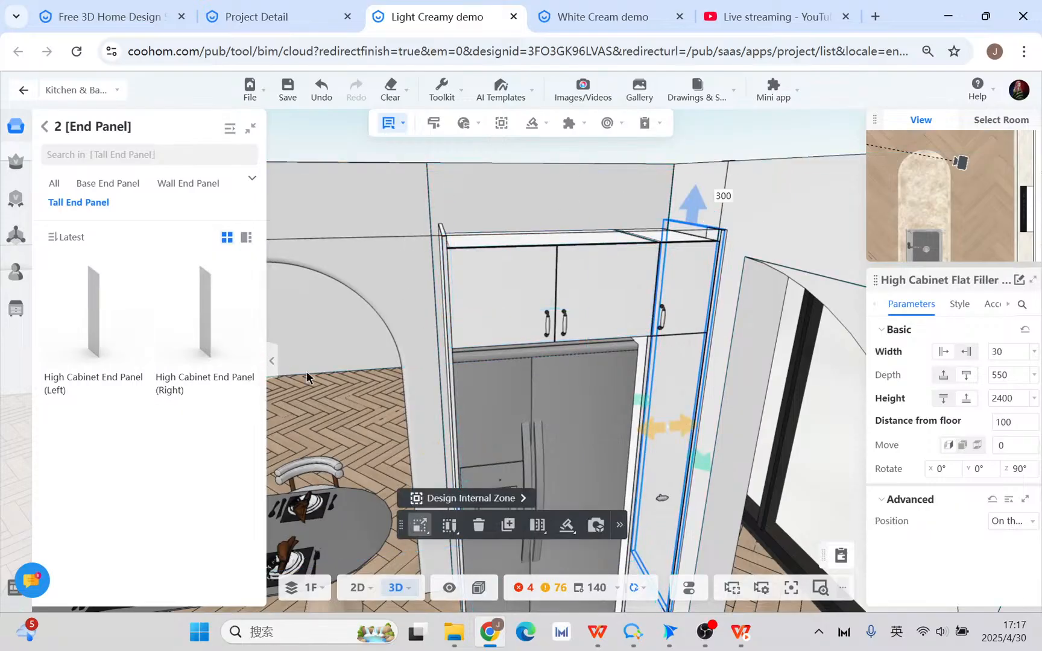
pyautogui.moveTo(370, 416); pyautogui.dragTo(565, 331)
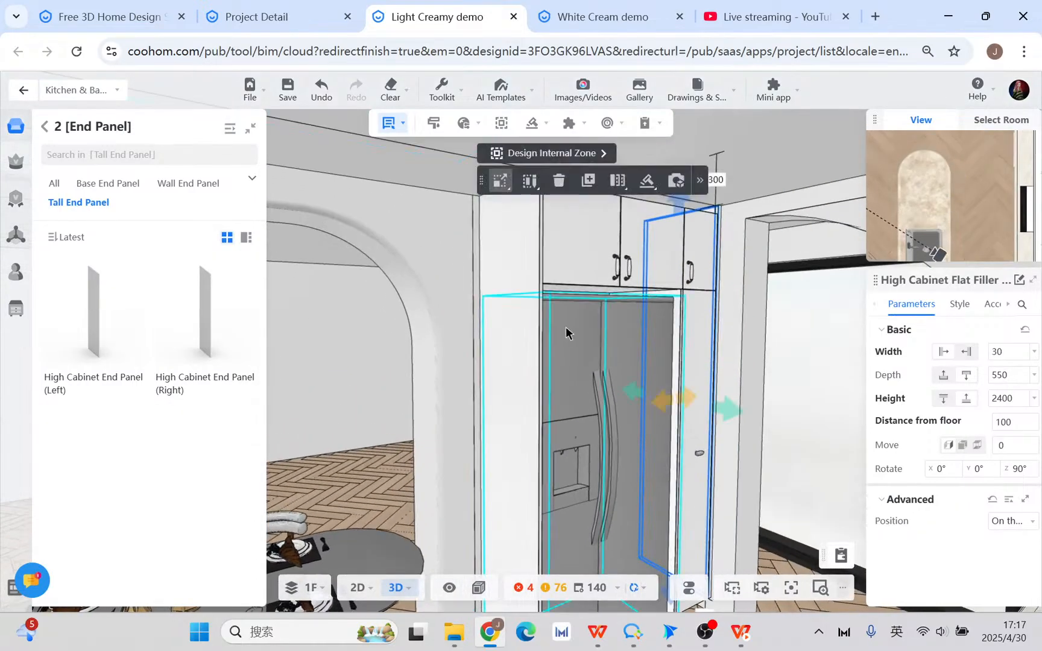
pyautogui.click(523, 284)
pyautogui.scroll(-1, 526, 318)
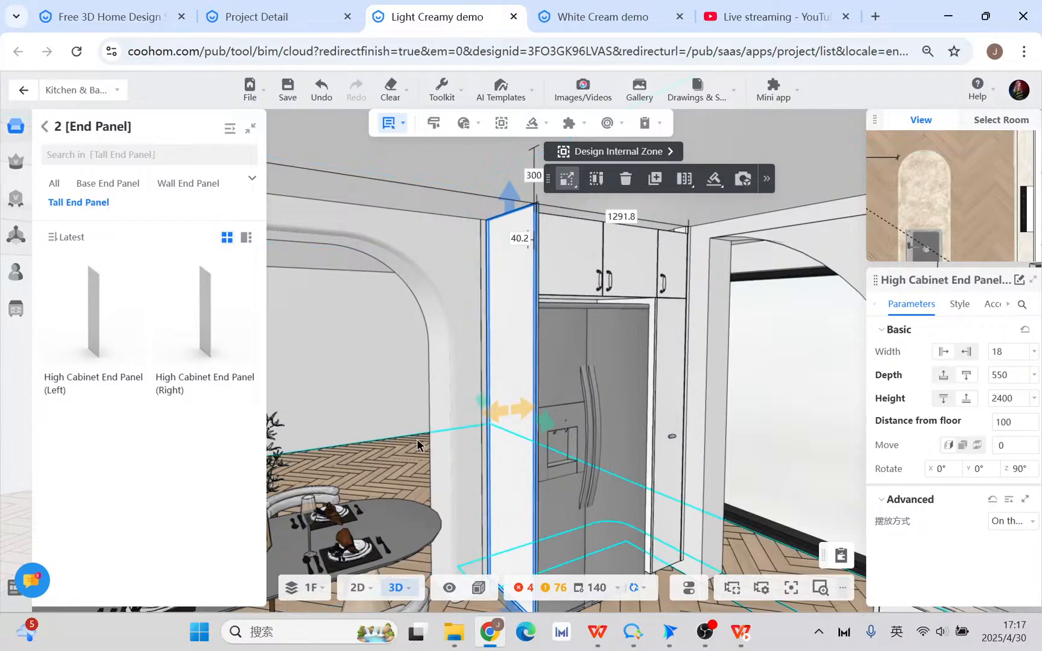
pyautogui.moveTo(420, 366); pyautogui.dragTo(434, 422)
pyautogui.click(510, 339)
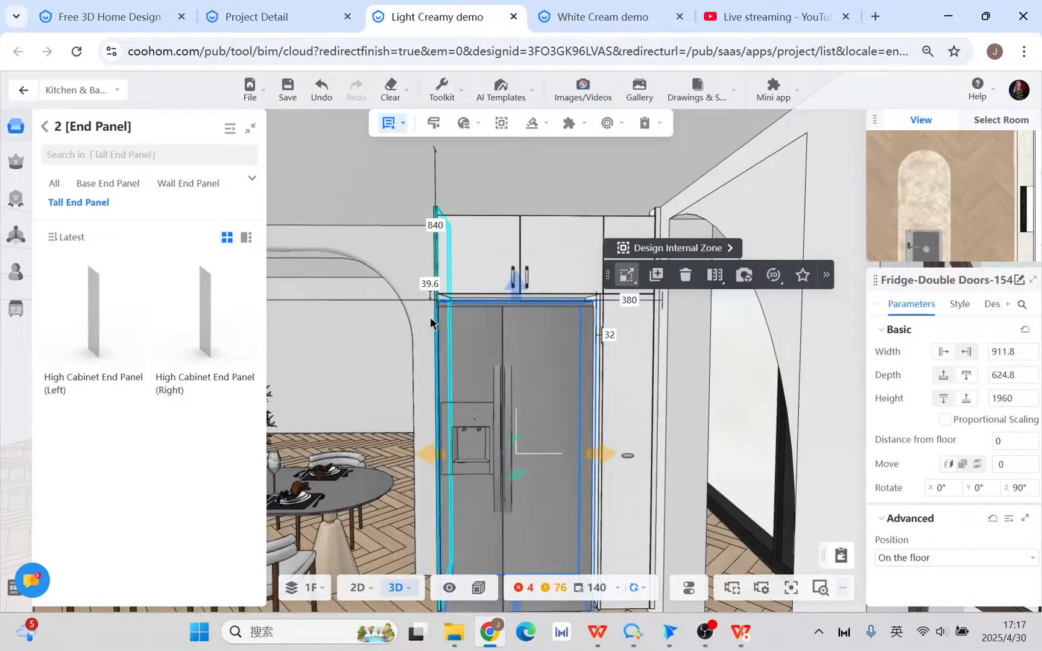
pyautogui.moveTo(382, 371); pyautogui.dragTo(450, 233)
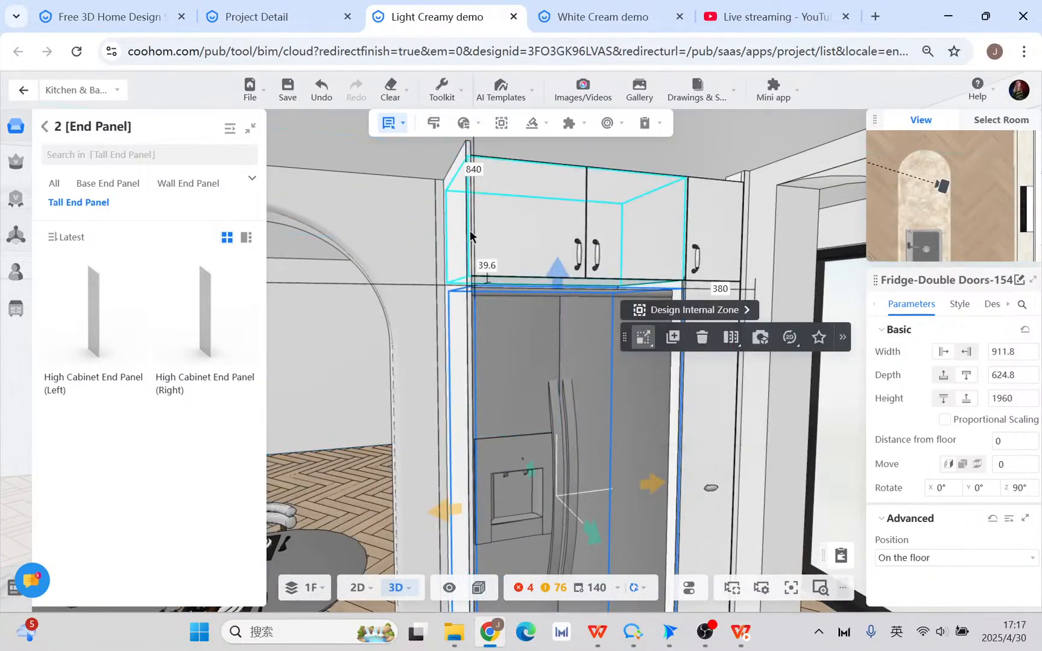
pyautogui.click(470, 230)
pyautogui.moveTo(482, 298)
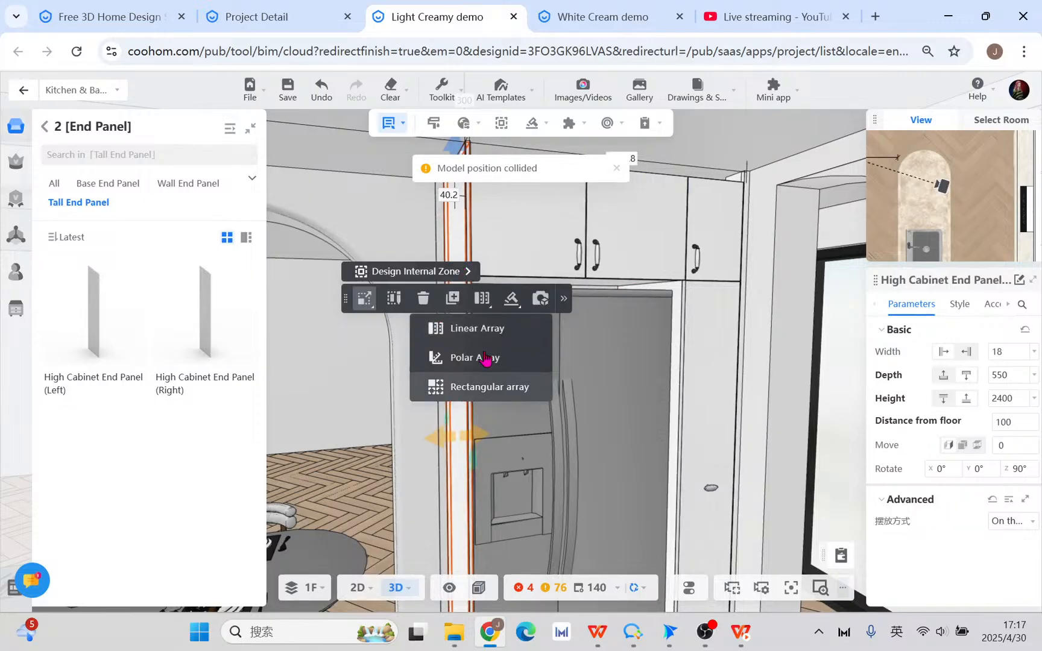
pyautogui.click(363, 459)
pyautogui.click(457, 420)
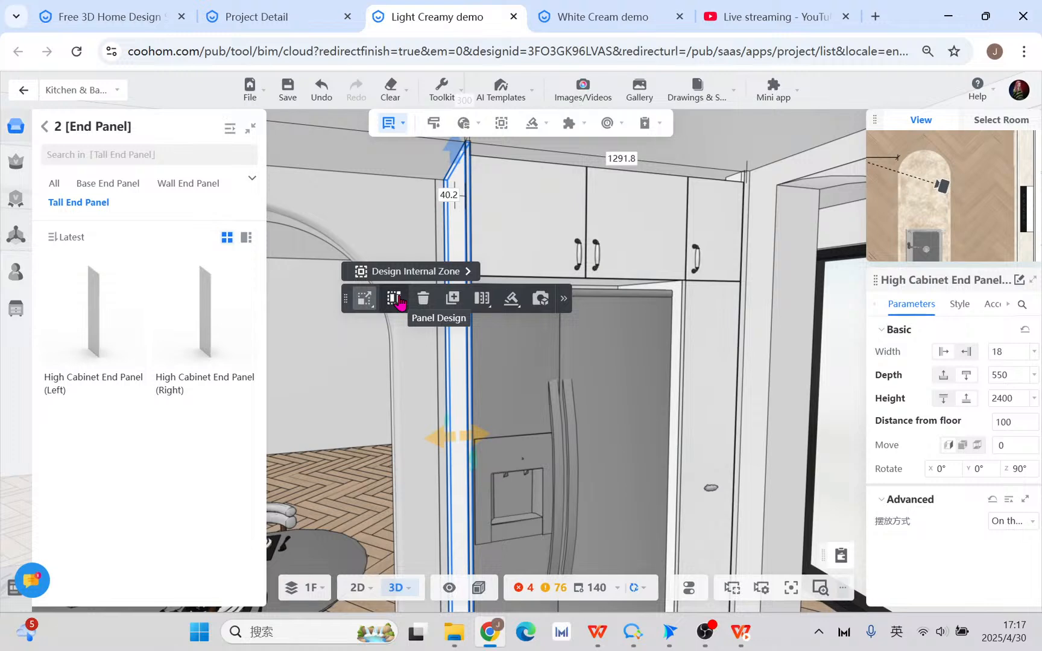
# - Switch to the slide presentation and go back to the Creamy style reference images
pyautogui.click(742, 633)
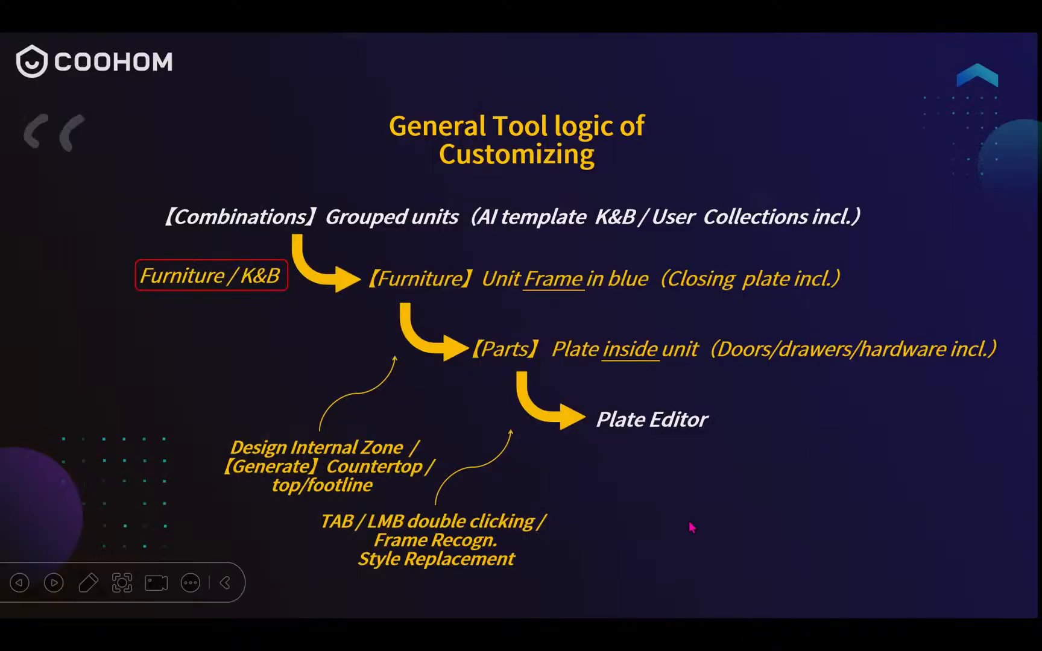
pyautogui.press('Left')
pyautogui.press('Left')
pyautogui.press('Left')
pyautogui.press('Left')
pyautogui.press('Left')
pyautogui.press('Left')
pyautogui.press('Left')
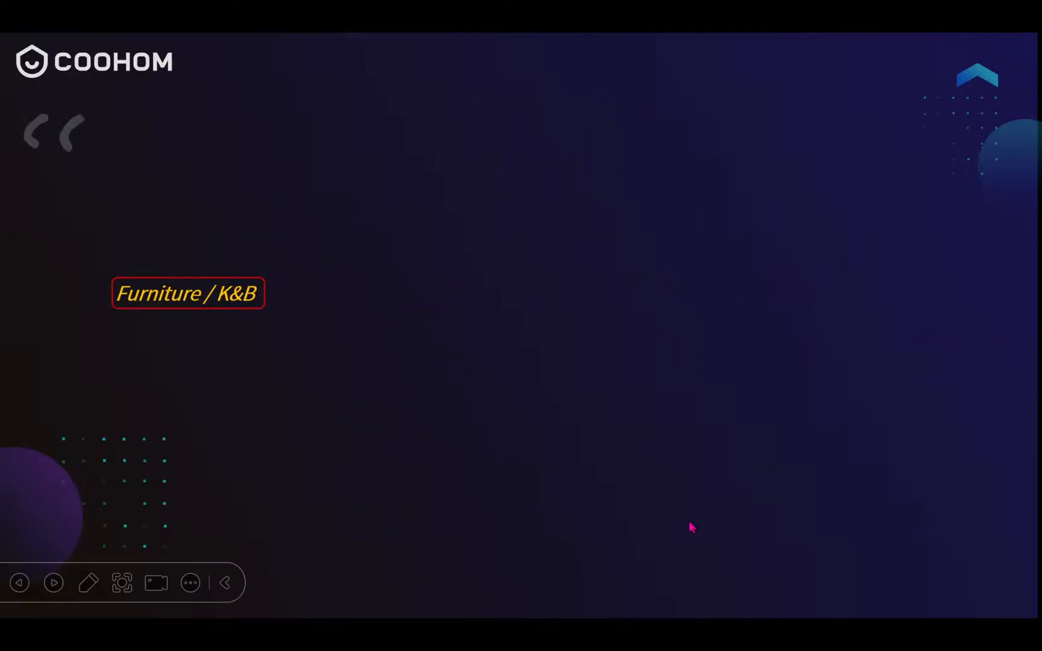
pyautogui.press('Left')
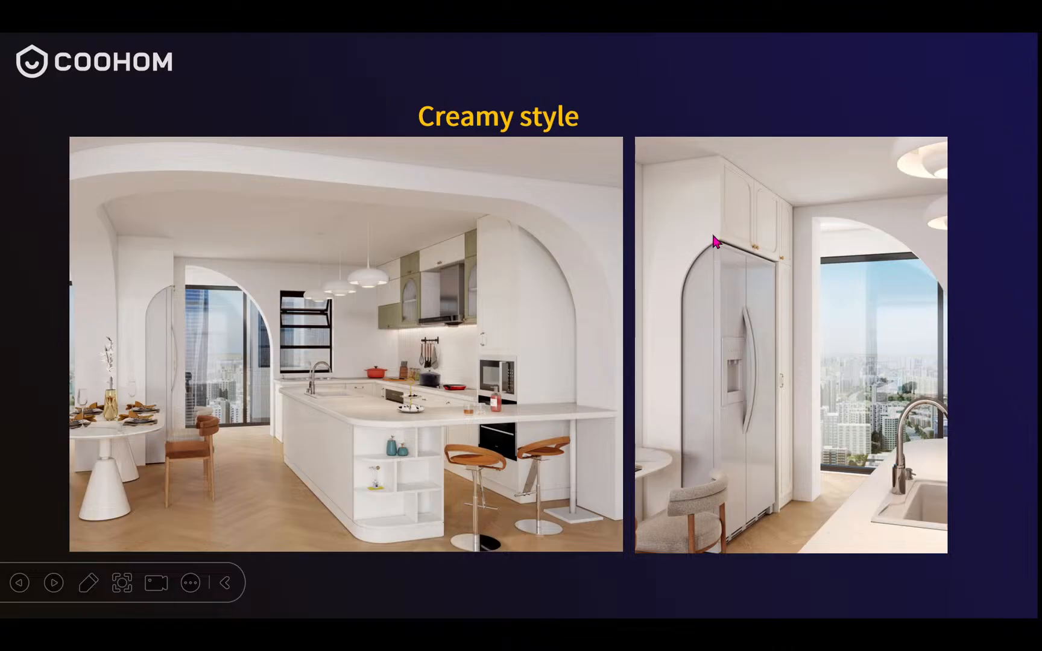
# - Return to the Coohom kitchen design and view the end panel and arched wall beside the fridge
pyautogui.press('super+d')
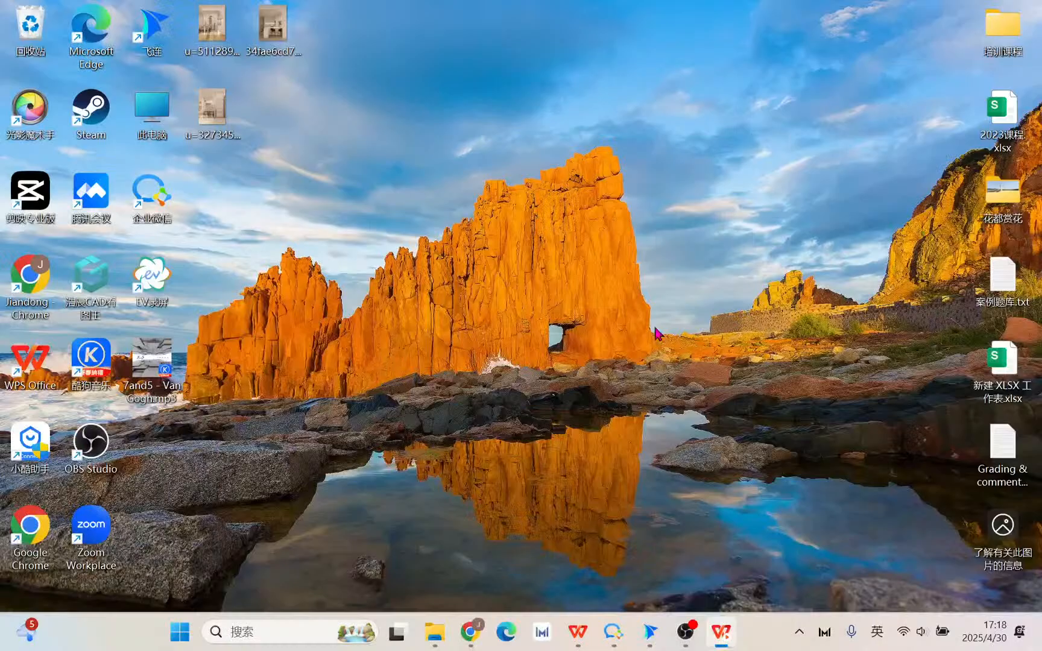
pyautogui.click(476, 631)
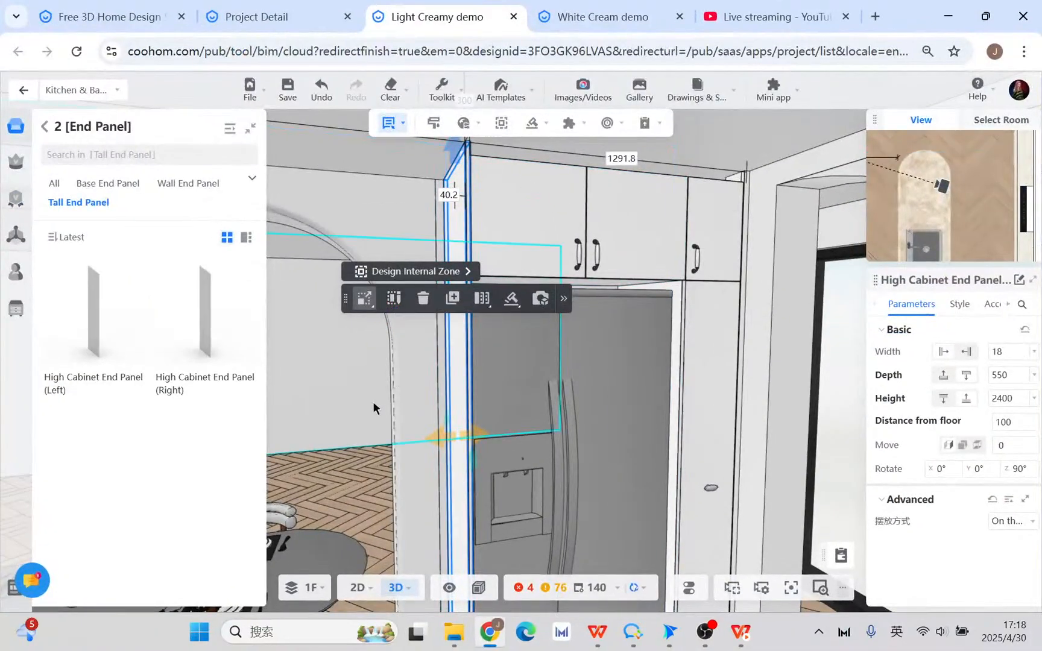
pyautogui.click(345, 390)
pyautogui.moveTo(345, 390); pyautogui.dragTo(435, 337)
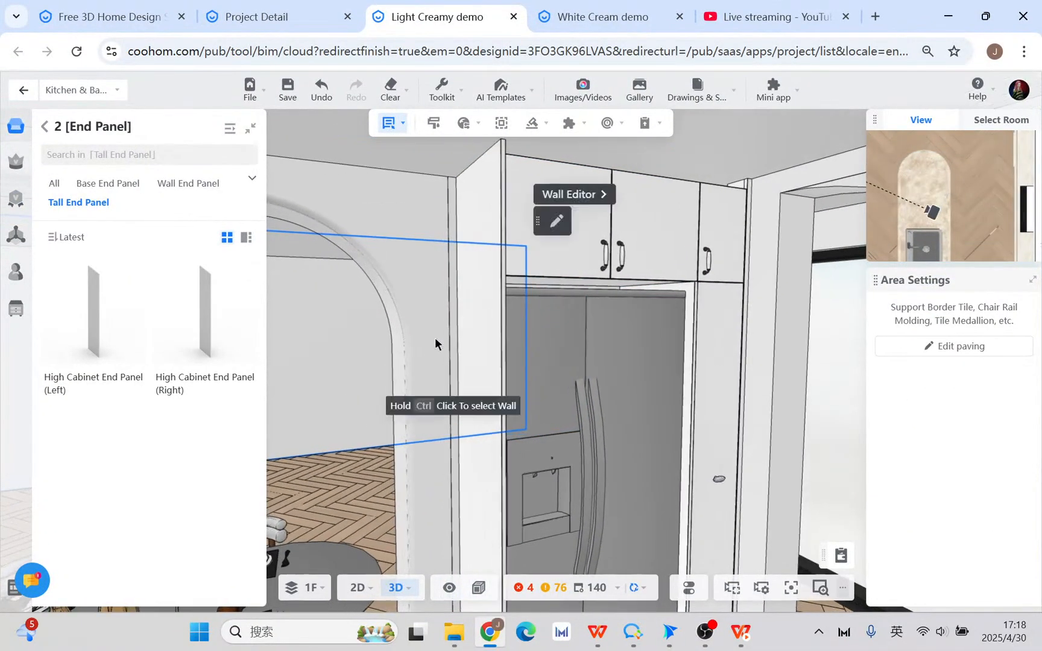
# - Examine how the tall end panel beside the fridge meets the wall and the cabinet above
pyautogui.click(485, 309)
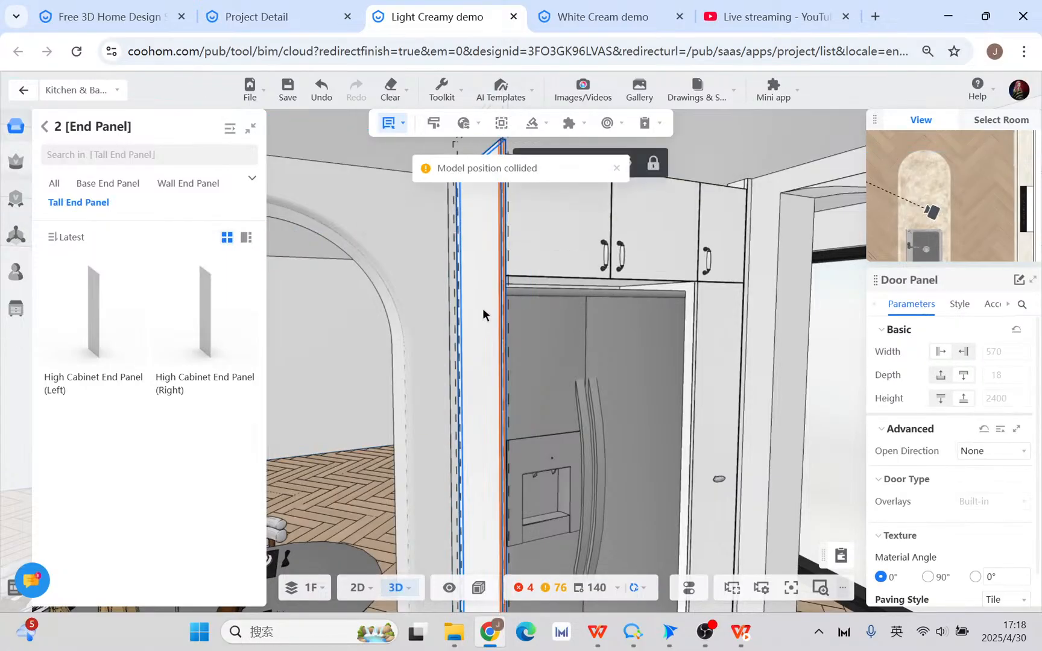
pyautogui.click(616, 168)
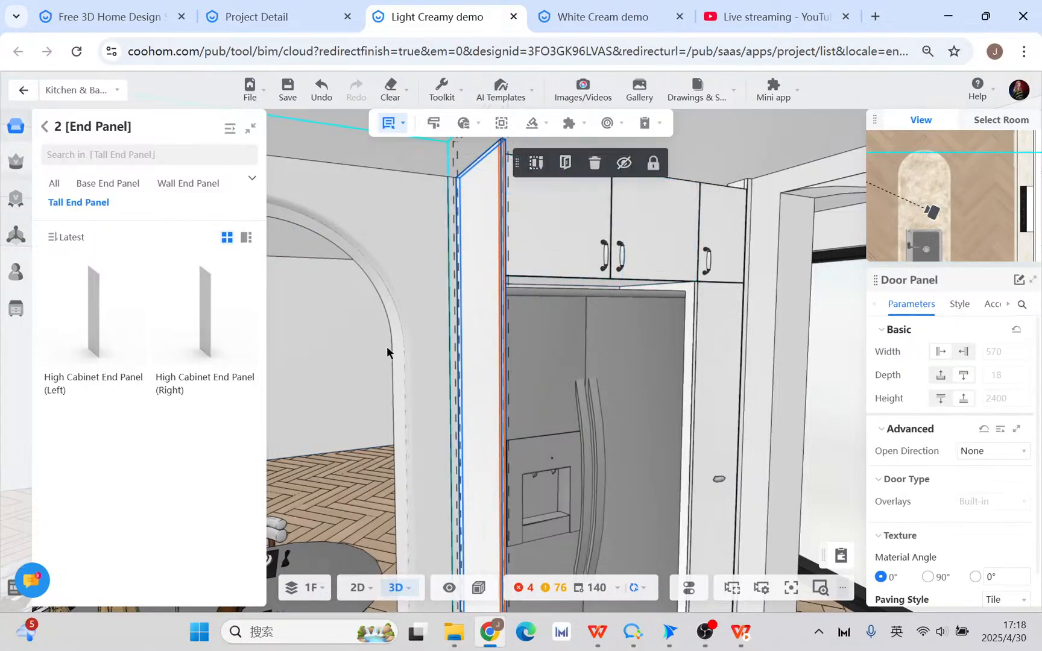
pyautogui.click(327, 351)
pyautogui.click(483, 276)
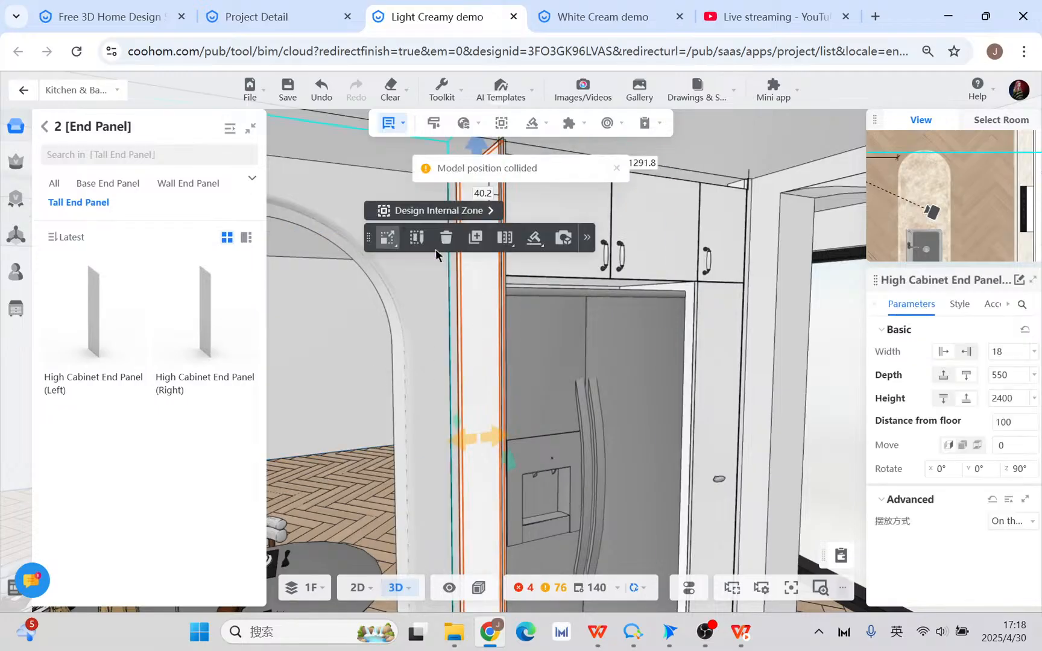
pyautogui.moveTo(390, 408); pyautogui.dragTo(422, 404)
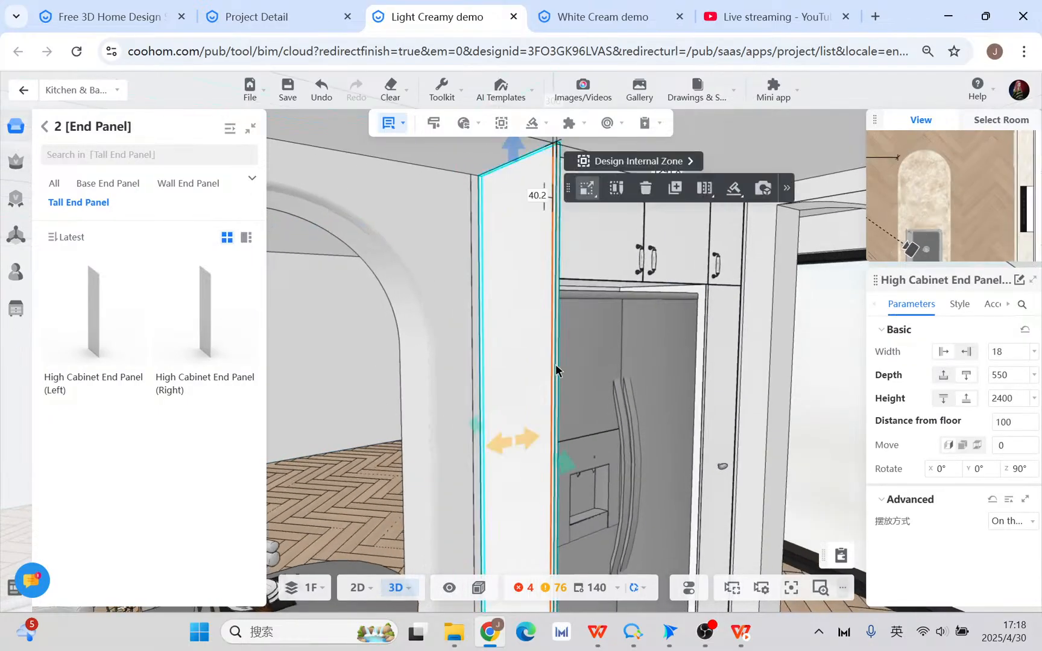
pyautogui.click(392, 425)
pyautogui.click(503, 408)
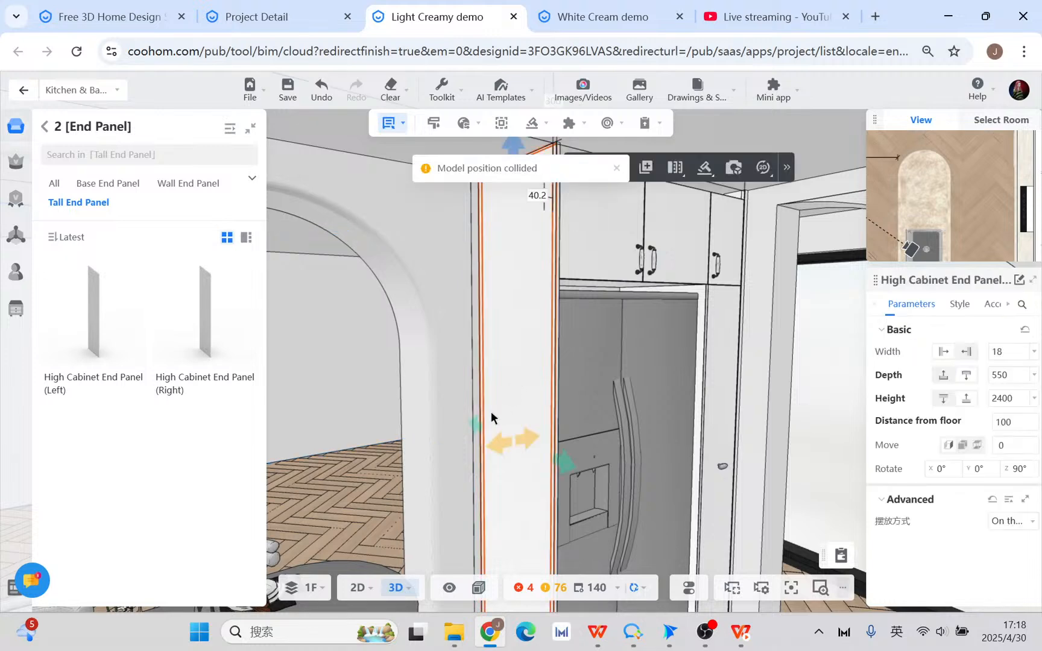
# - Reposition the tall end panel against the side of the above-fridge cabinet and set its distance from floor to 100
pyautogui.click(627, 302)
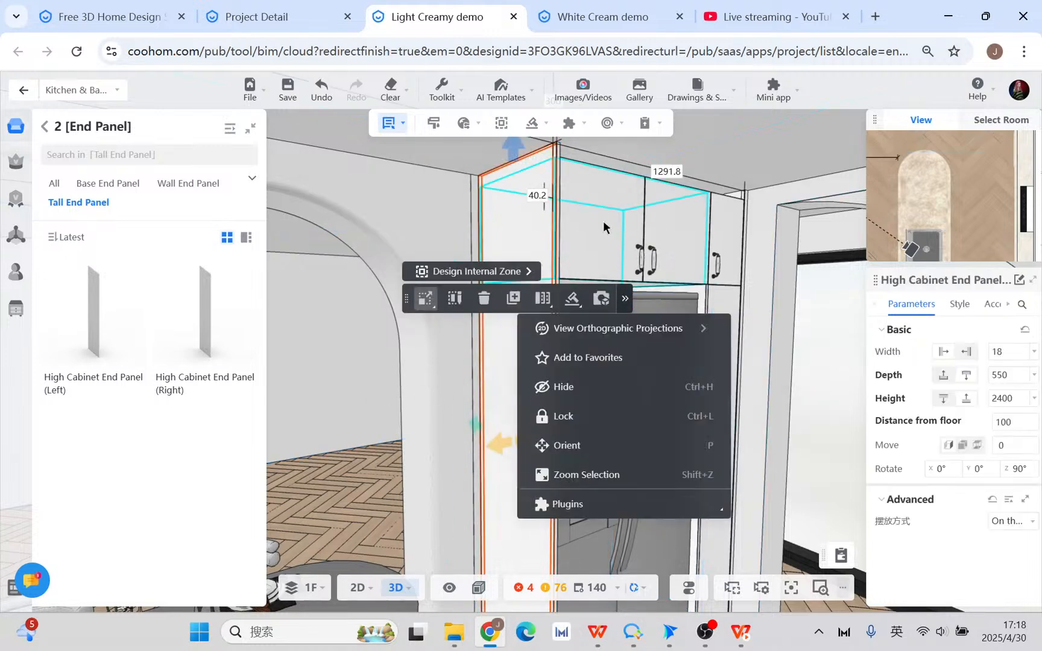
pyautogui.click(653, 454)
pyautogui.click(493, 231)
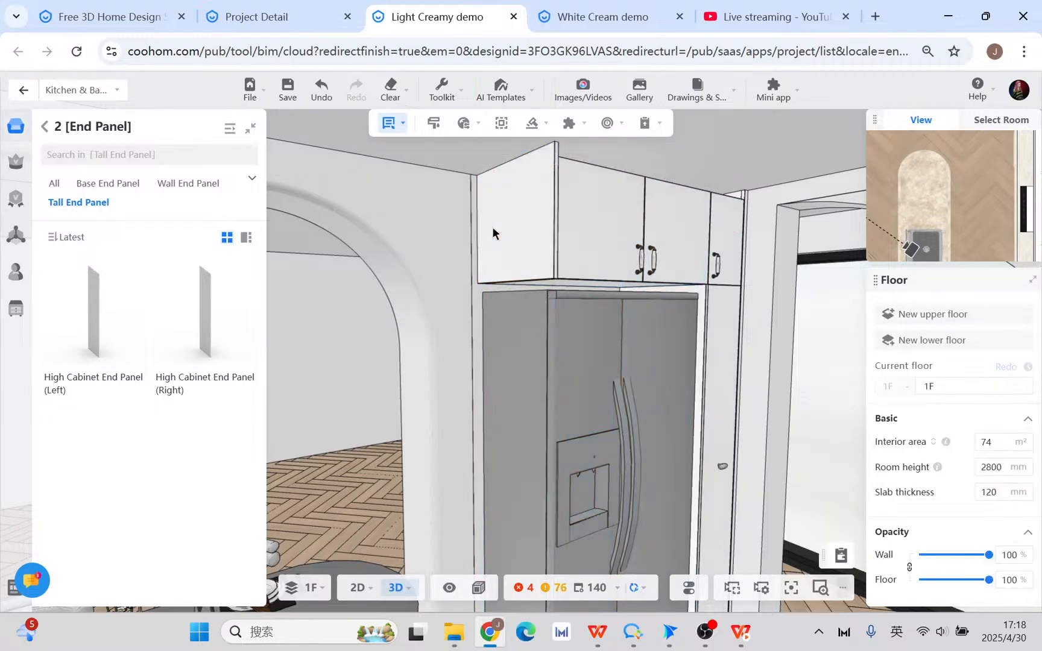
pyautogui.click(517, 236)
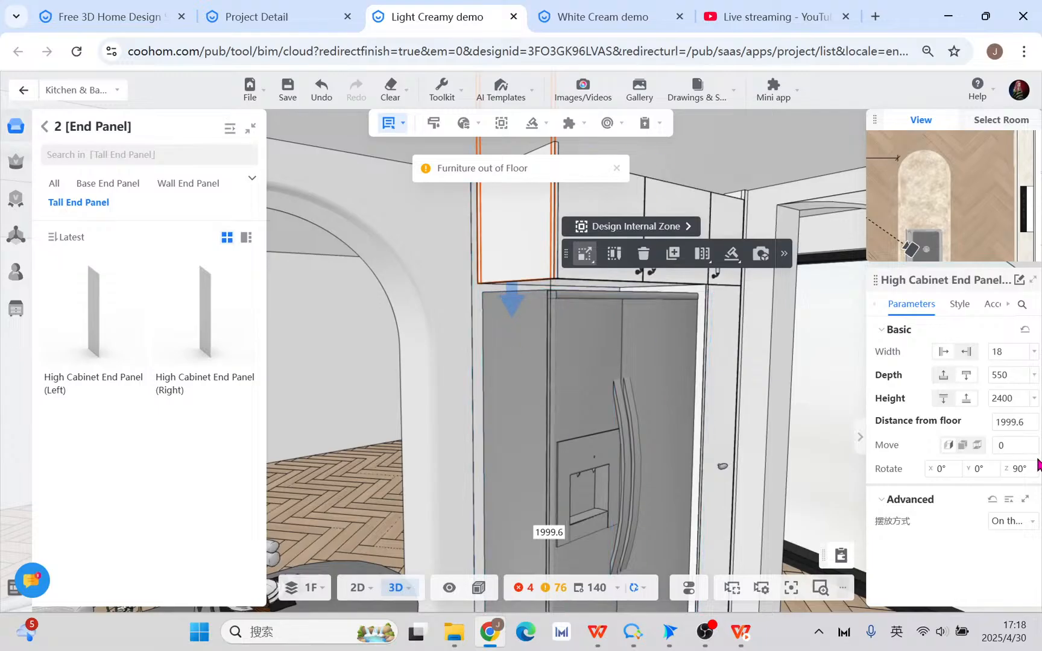
pyautogui.click(1013, 421)
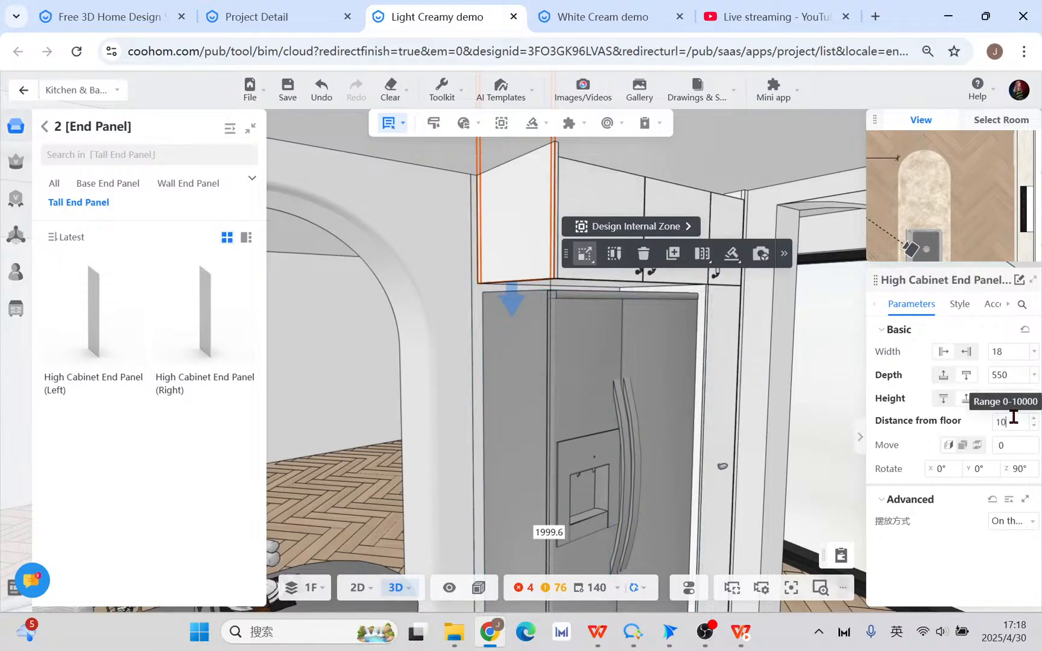
pyautogui.write('100')
pyautogui.press('Return')
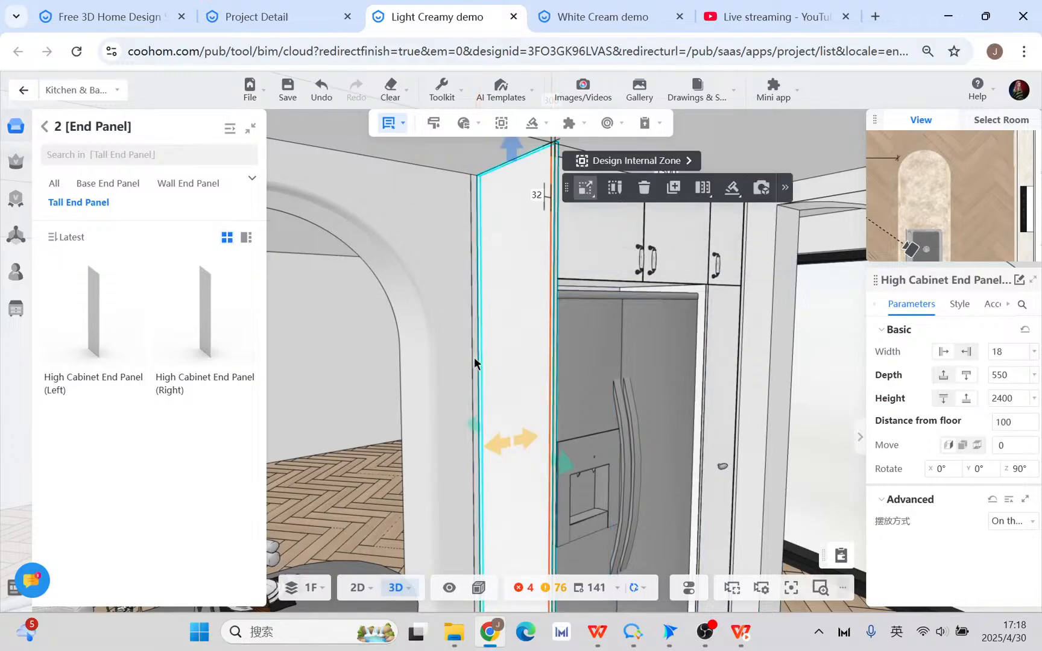
# - Examine the end panel and the double-door cabinet above the fridge from several angles
pyautogui.click(382, 352)
pyautogui.click(495, 304)
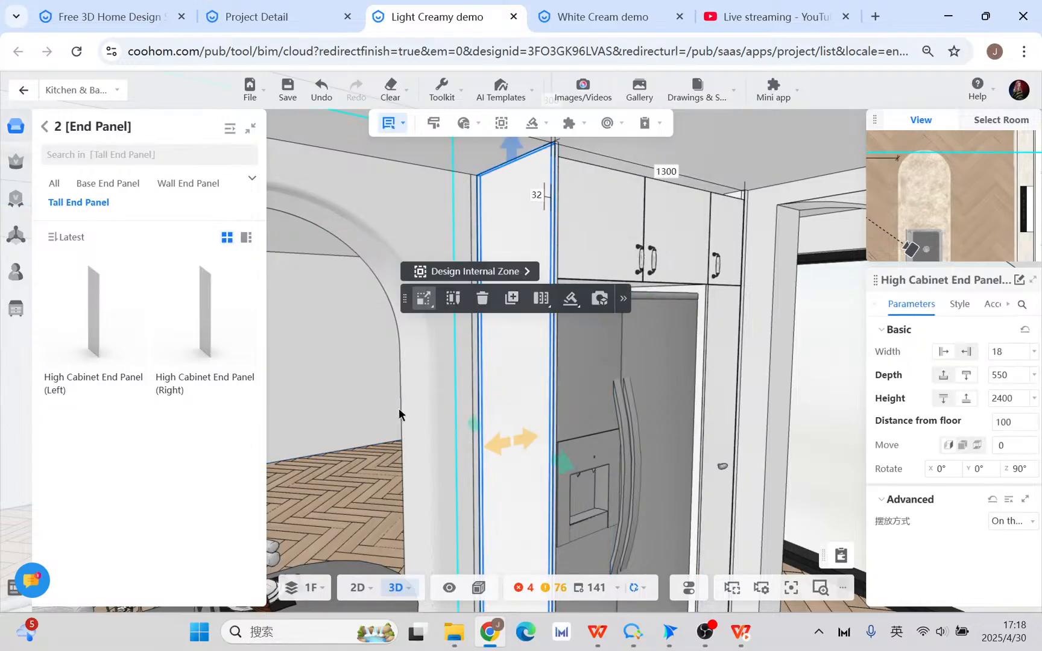
pyautogui.moveTo(399, 409); pyautogui.dragTo(335, 393)
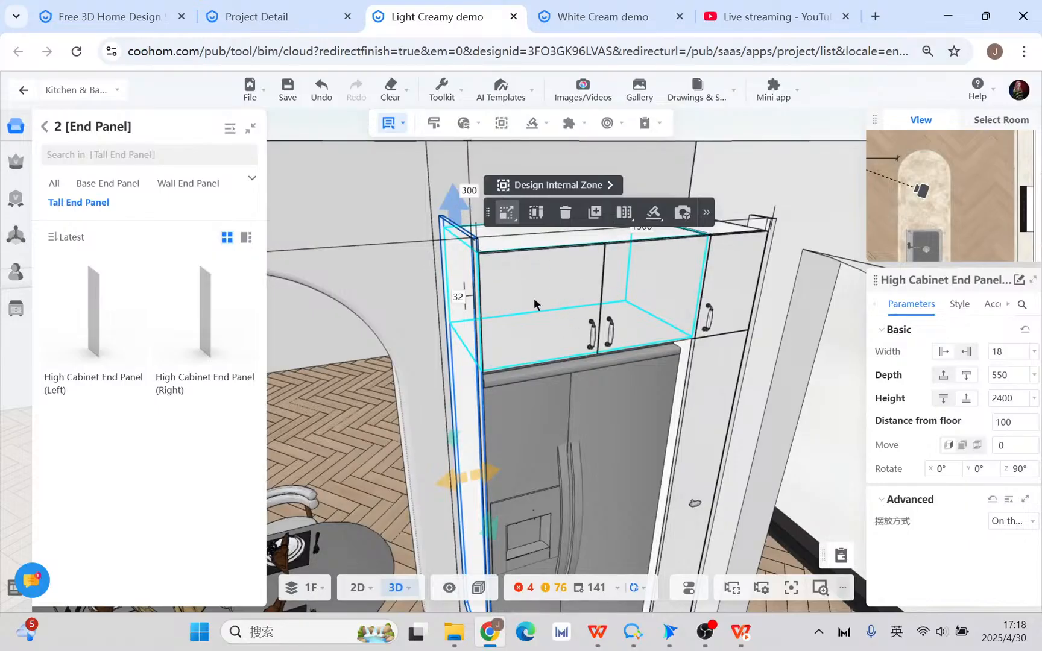
pyautogui.moveTo(372, 458); pyautogui.dragTo(334, 447)
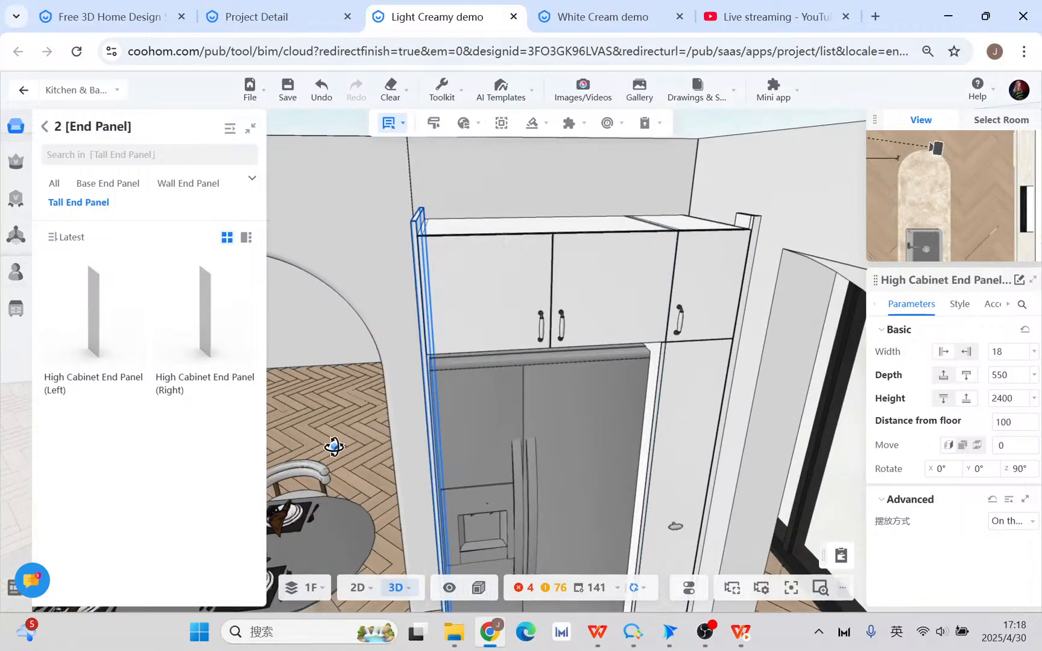
pyautogui.rightClick(547, 196)
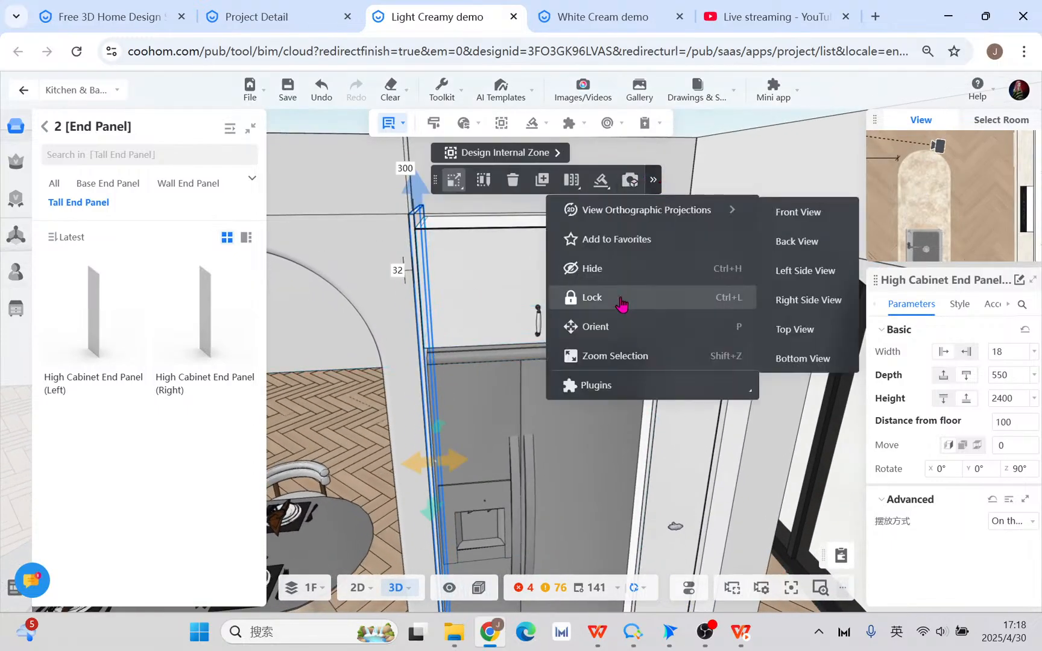
pyautogui.moveTo(335, 400); pyautogui.dragTo(407, 393)
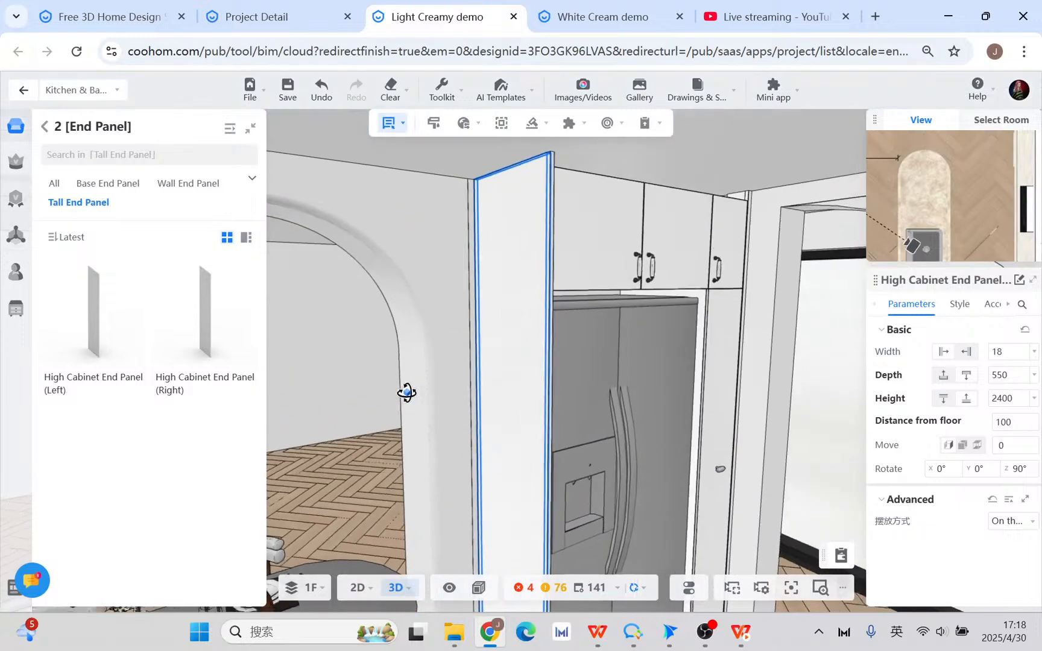
pyautogui.click(608, 242)
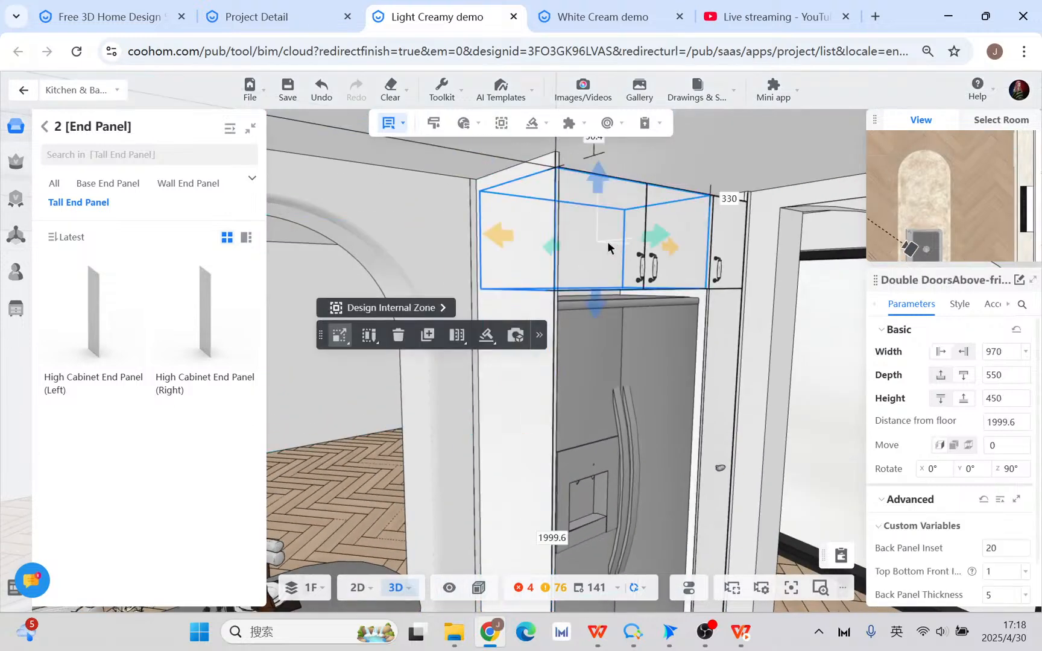
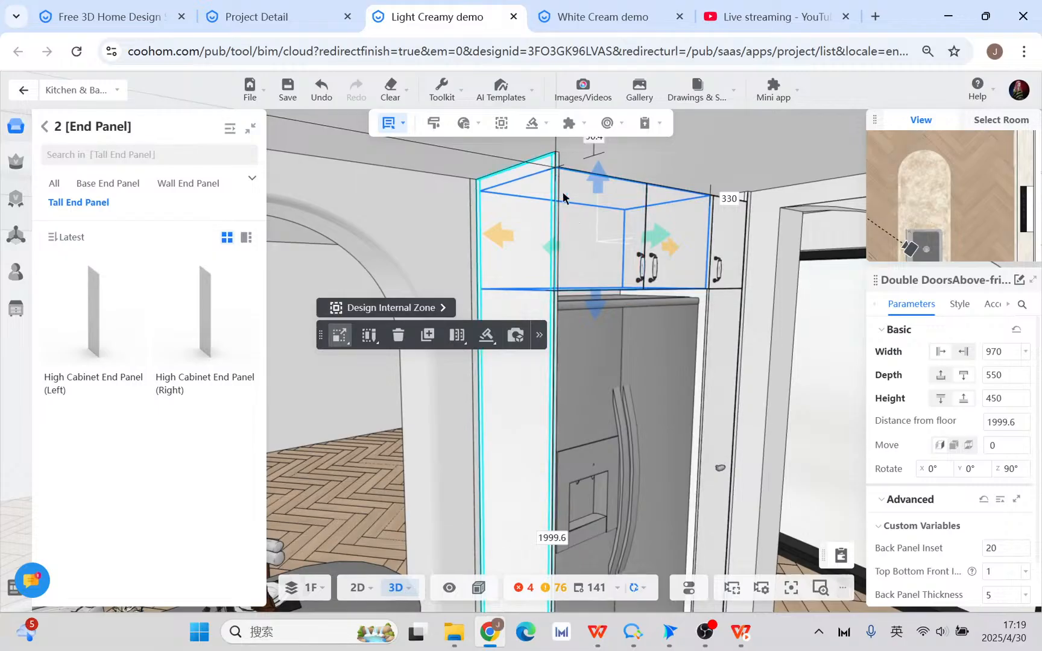
pyautogui.scroll(-2, 554, 223)
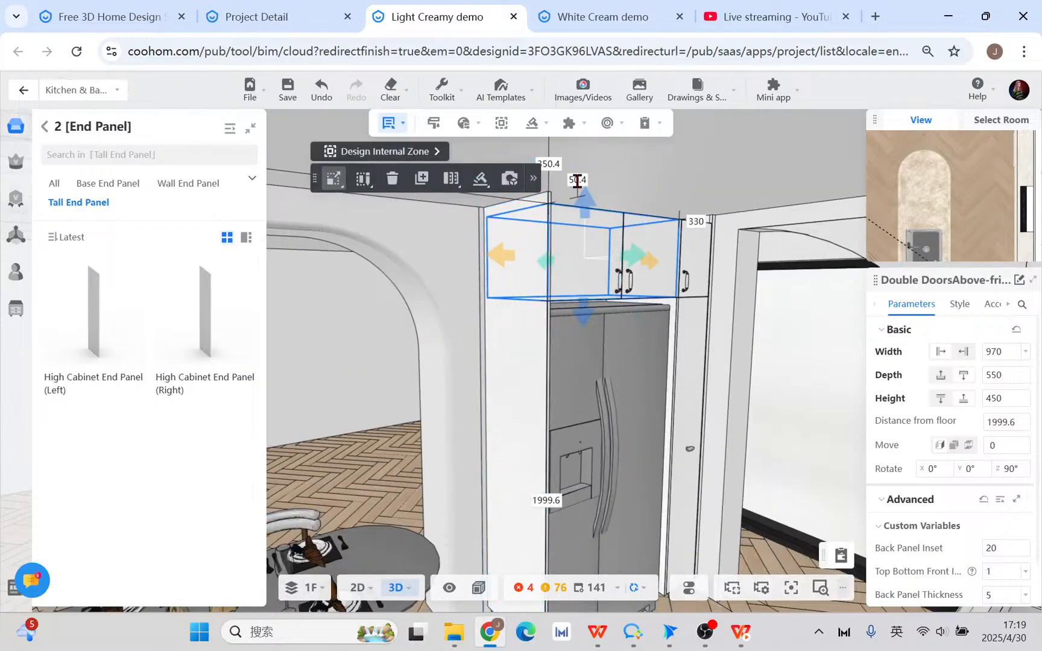
# - Open the tall end panel in Panel Design and orient its 3D preview beside the arch
pyautogui.click(522, 243)
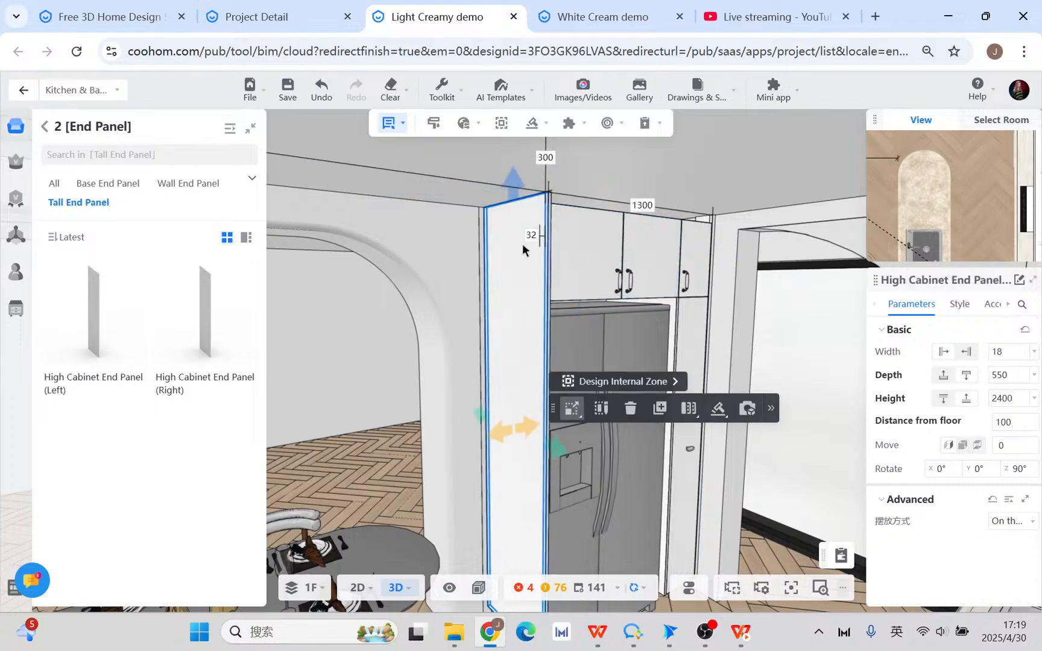
pyautogui.click(599, 413)
pyautogui.scroll(-5, 972, 222)
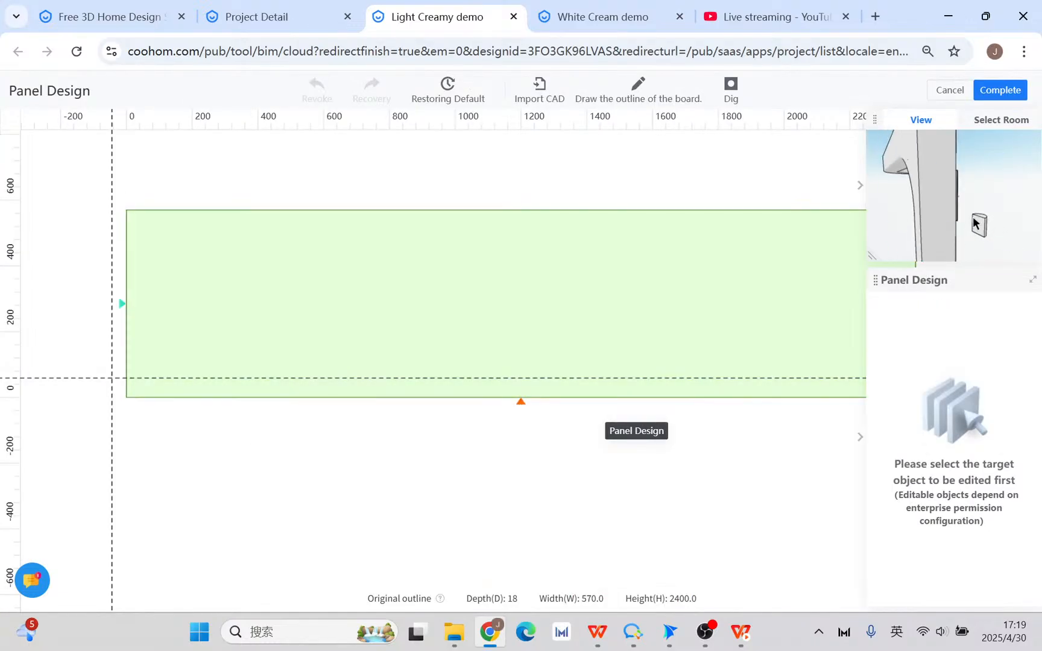
pyautogui.scroll(3, 977, 223)
pyautogui.moveTo(977, 223)
pyautogui.mouseDown()
pyautogui.moveTo(1007, 236)
pyautogui.moveTo(1007, 223)
pyautogui.moveTo(986, 237)
pyautogui.moveTo(985, 209)
pyautogui.mouseUp()
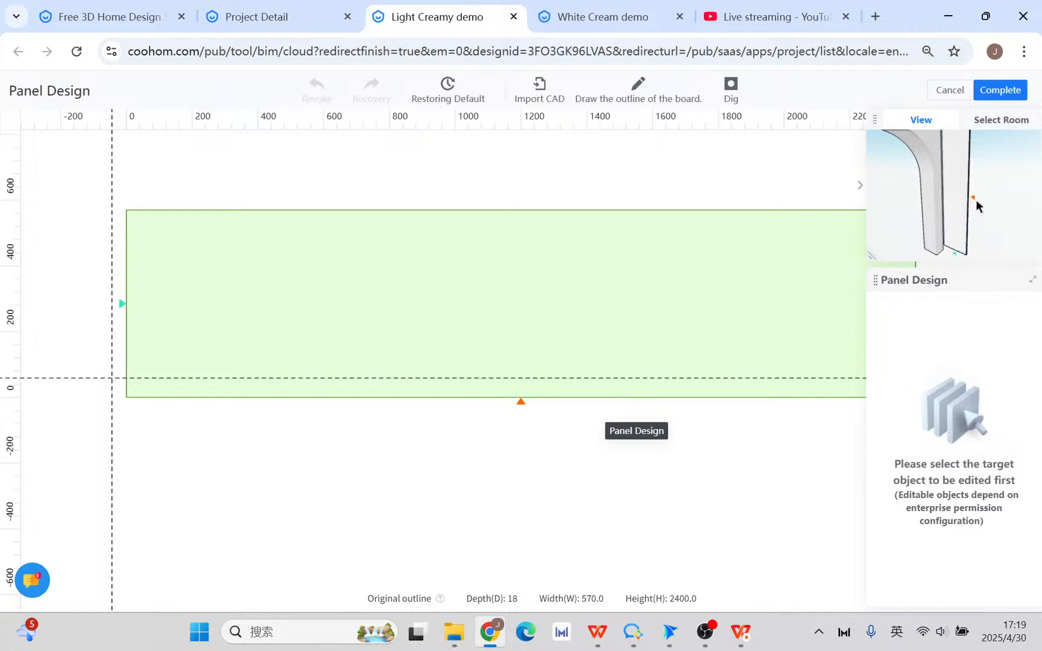
# - Split the lower 2400 edge of the panel outline with a point at x 1900, 500 from the far end
pyautogui.click(680, 309)
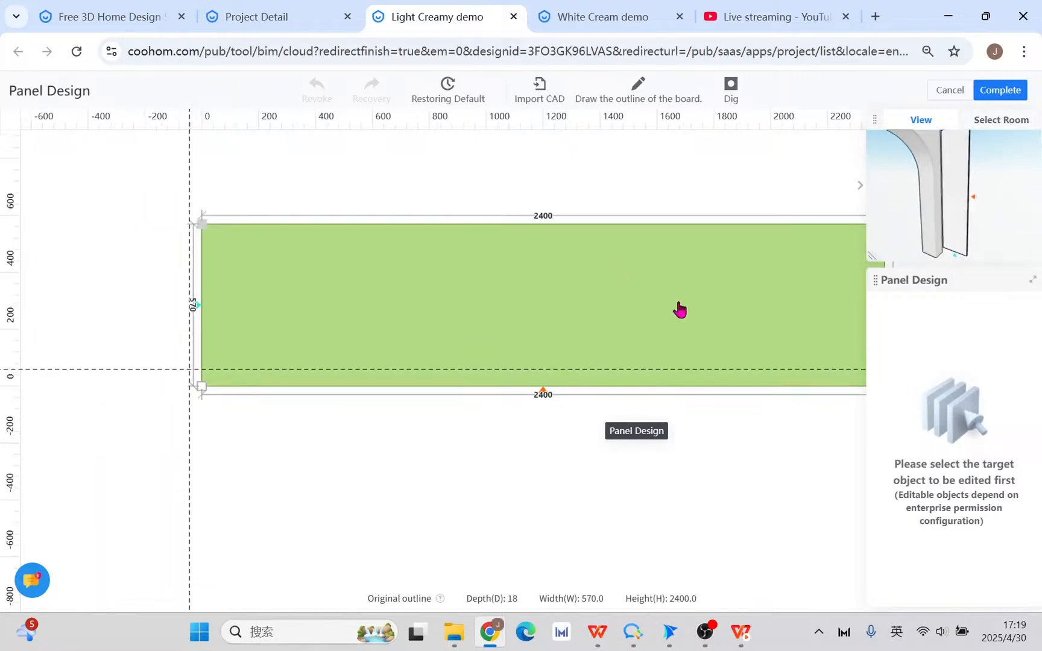
pyautogui.click(670, 376)
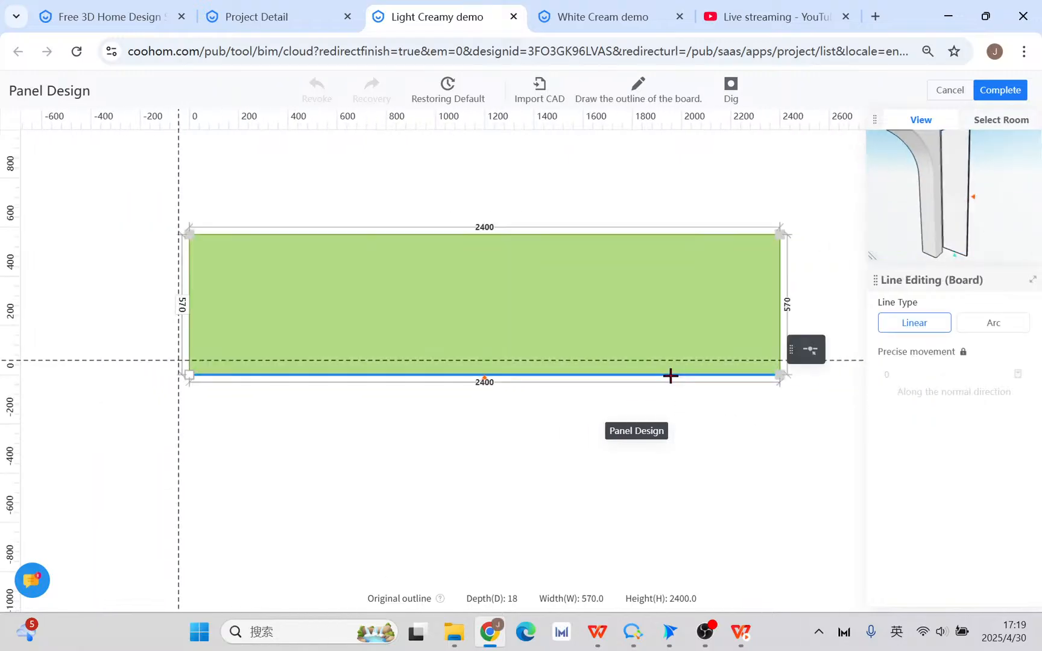
pyautogui.click(807, 349)
pyautogui.click(485, 375)
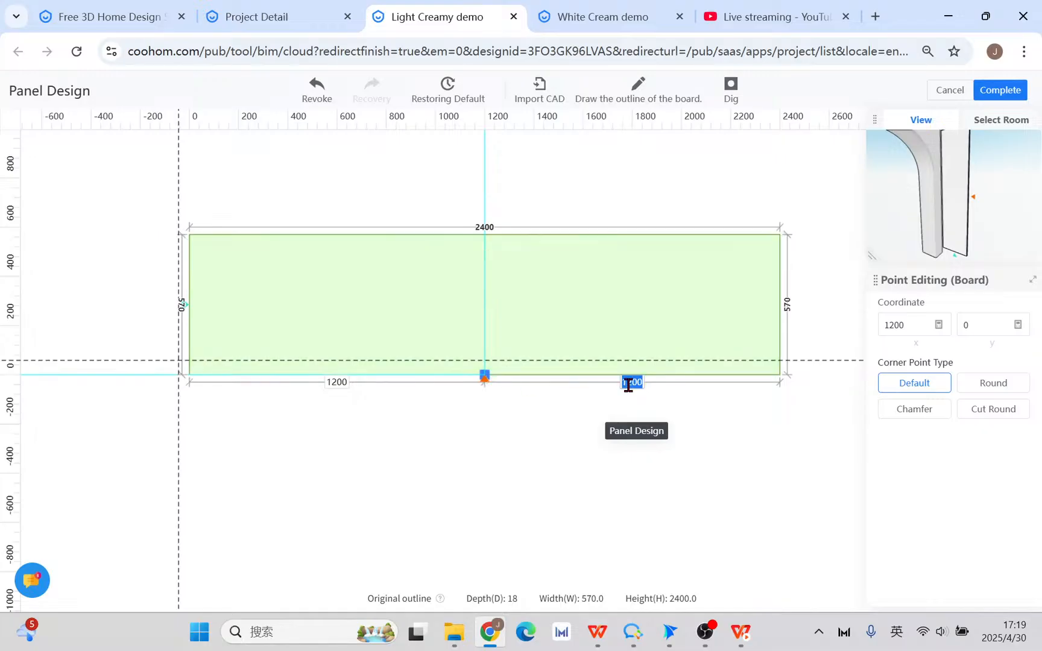
pyautogui.press('Return')
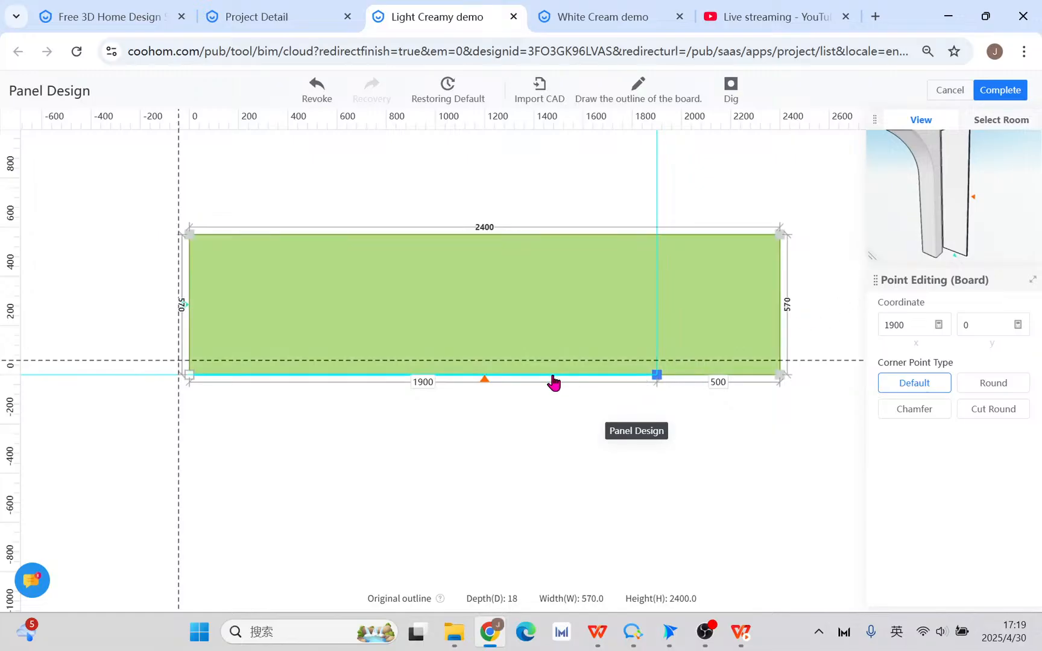
# - Add a second point about 1479 along the 1900 segment and push the edge before it inward by about 217
pyautogui.click(552, 378)
pyautogui.click(686, 355)
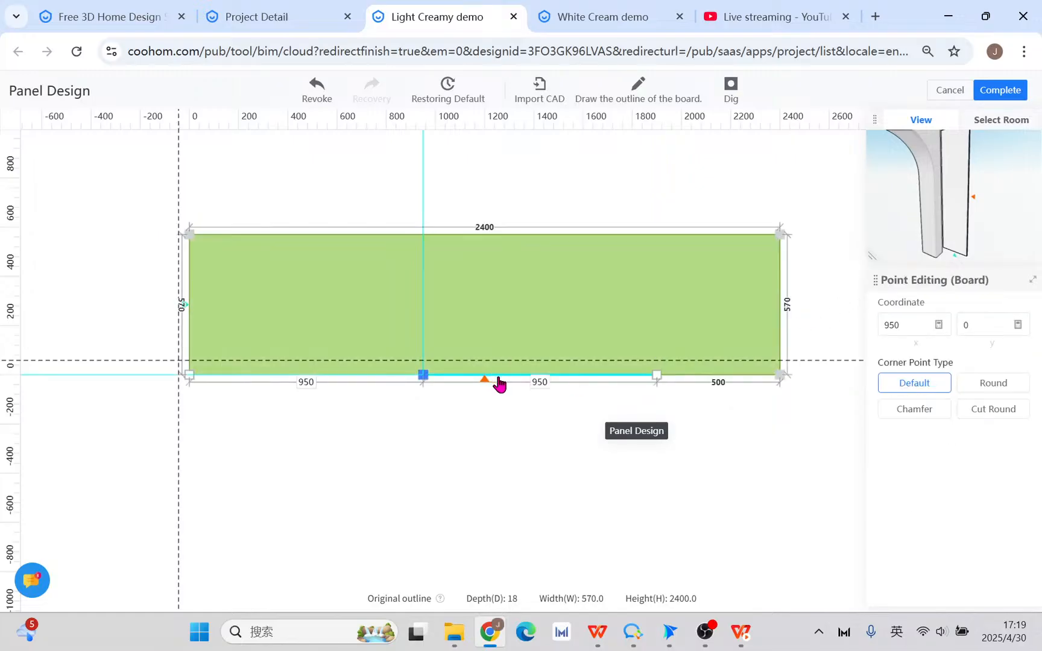
pyautogui.moveTo(424, 376); pyautogui.dragTo(554, 386)
pyautogui.moveTo(446, 382); pyautogui.dragTo(446, 326)
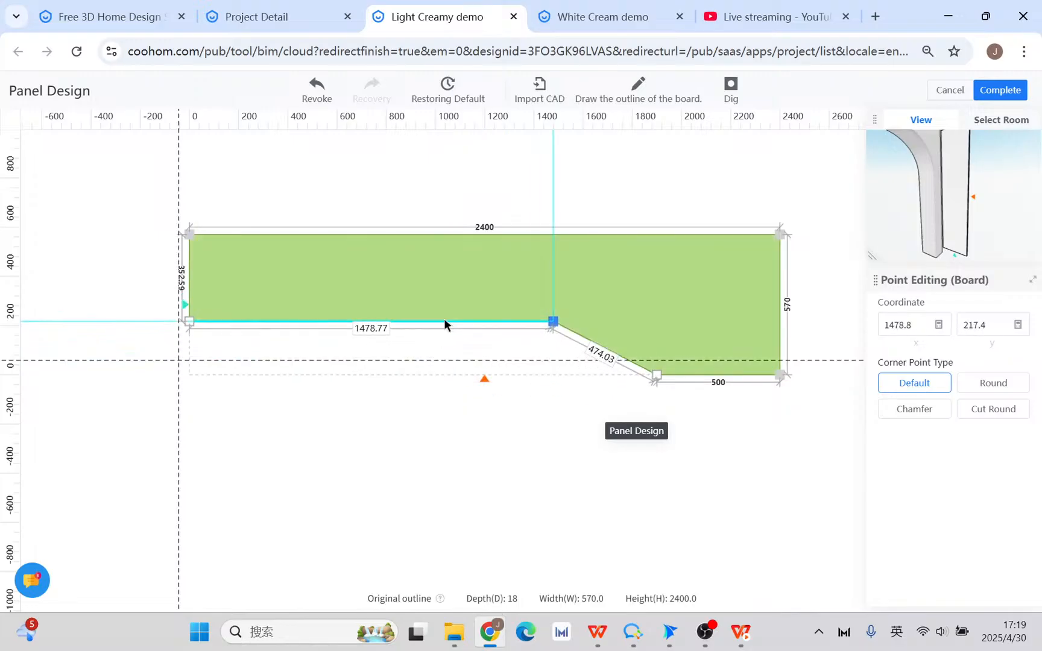
# - Set the narrow end of the panel outline to 280 and extend the inset edge to about 1413 long
pyautogui.click(451, 324)
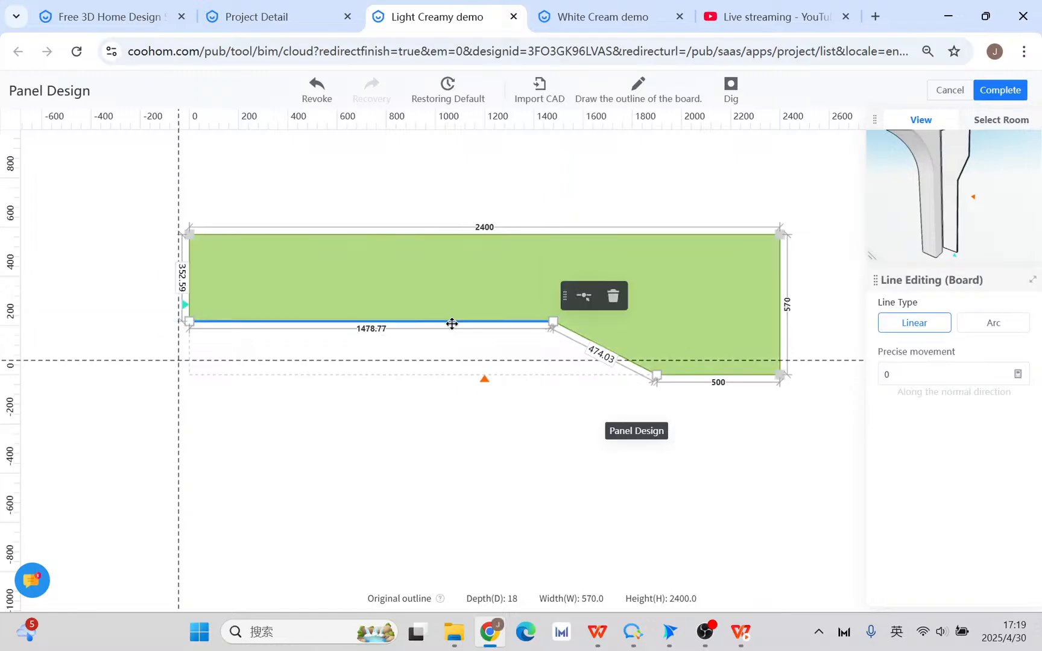
pyautogui.click(187, 274)
pyautogui.write('280')
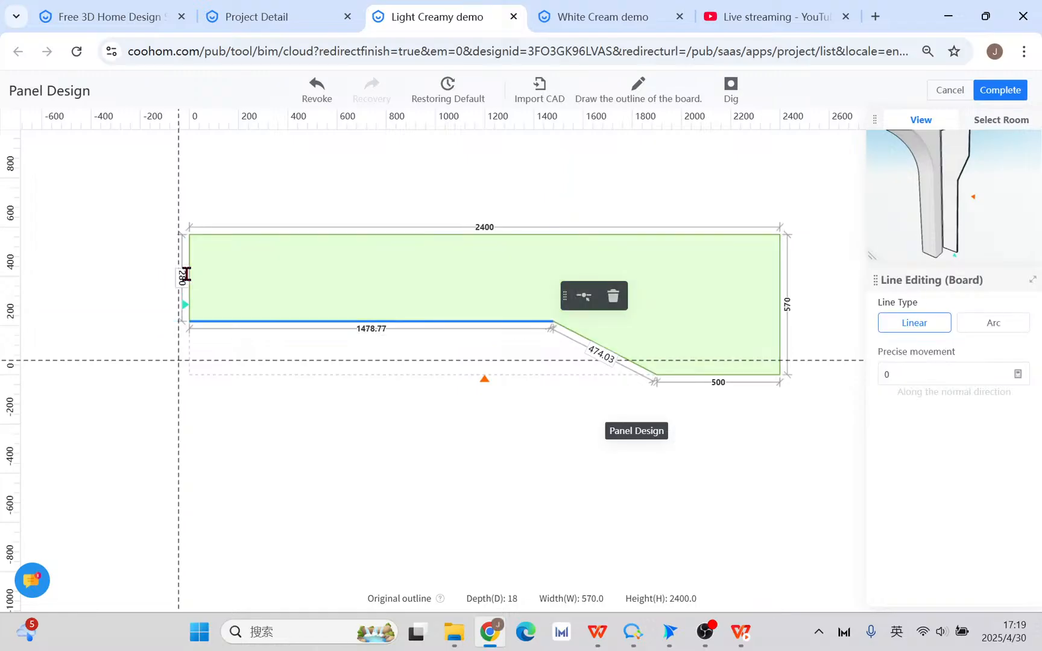
pyautogui.press('Return')
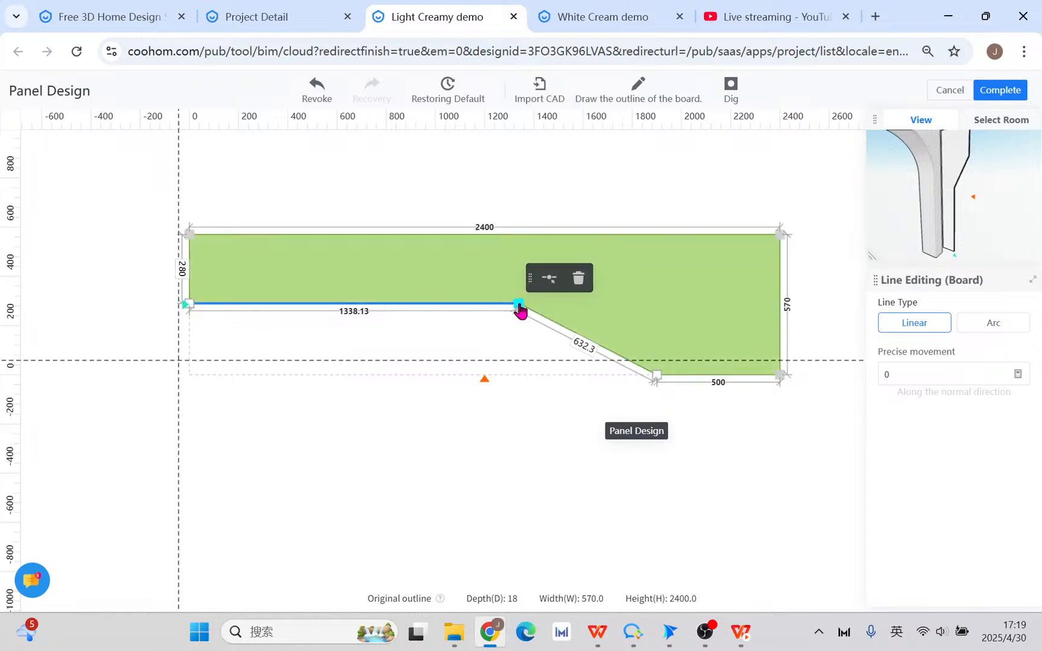
pyautogui.moveTo(517, 305)
pyautogui.mouseDown()
pyautogui.moveTo(550, 306)
pyautogui.moveTo(537, 306)
pyautogui.mouseUp()
# - Convert the sloped edge of the panel outline into an inner arc with a radius of 600
pyautogui.click(552, 315)
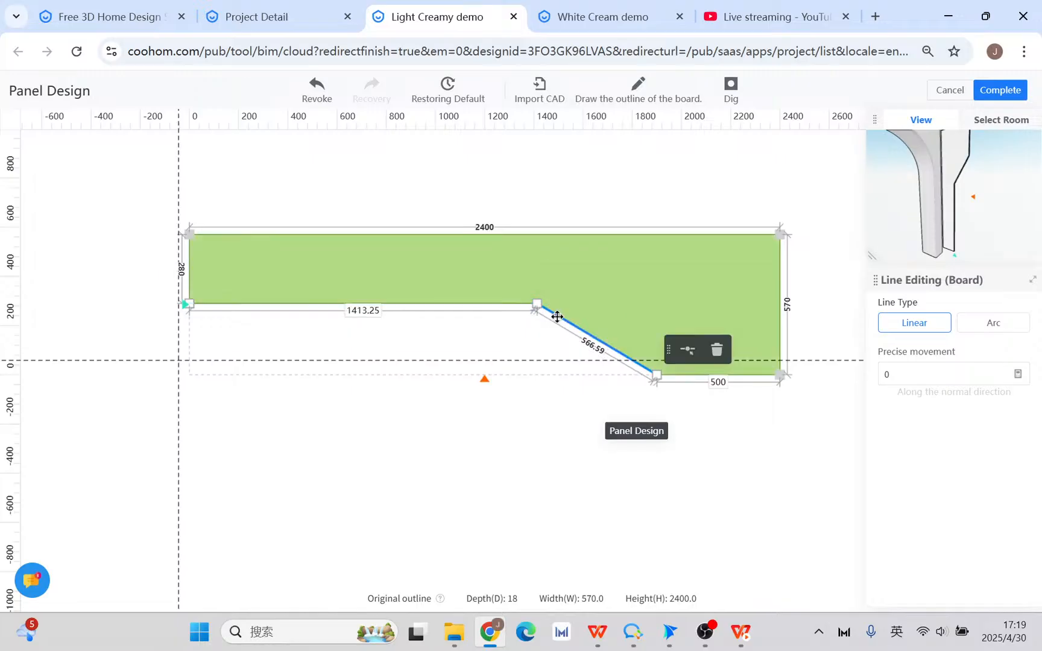
pyautogui.click(1017, 329)
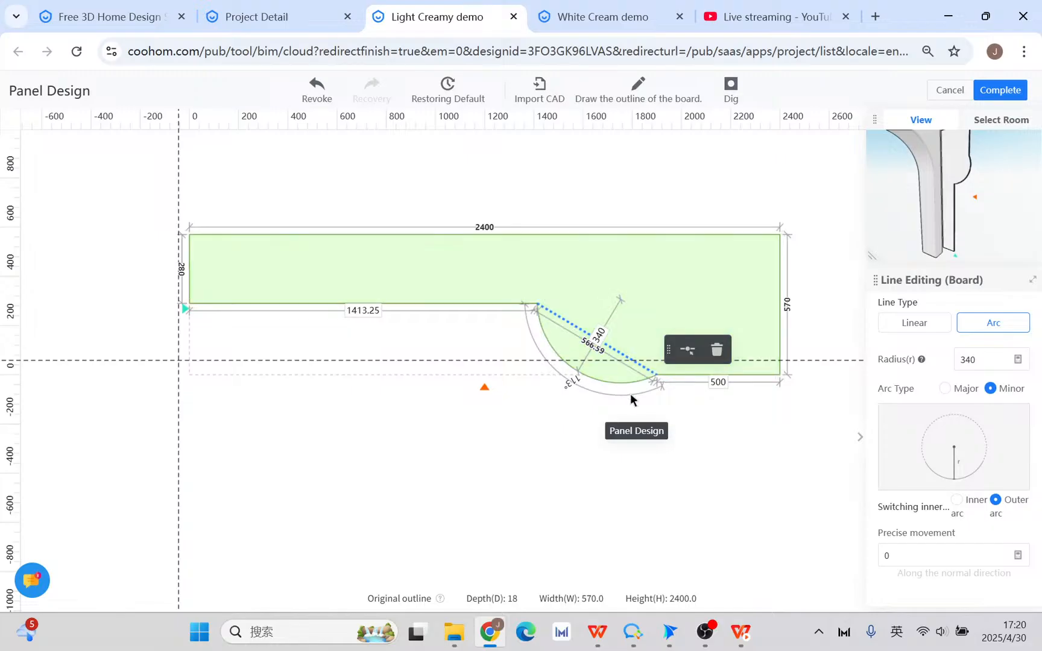
pyautogui.click(957, 500)
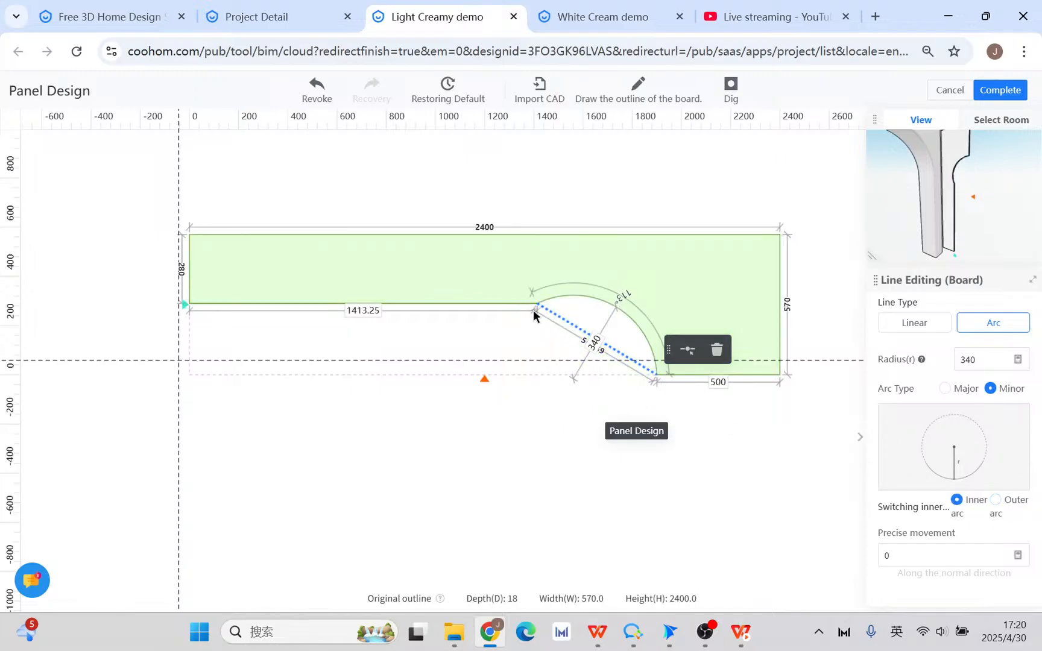
pyautogui.doubleClick(981, 361)
pyautogui.write('600')
pyautogui.press('Return')
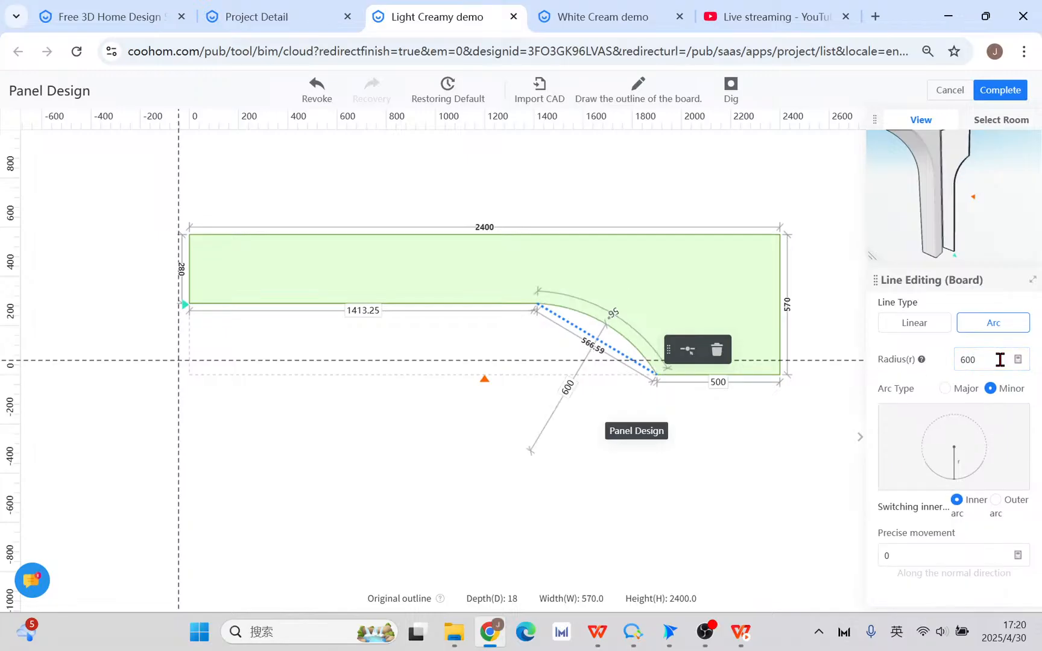
pyautogui.scroll(3, 577, 328)
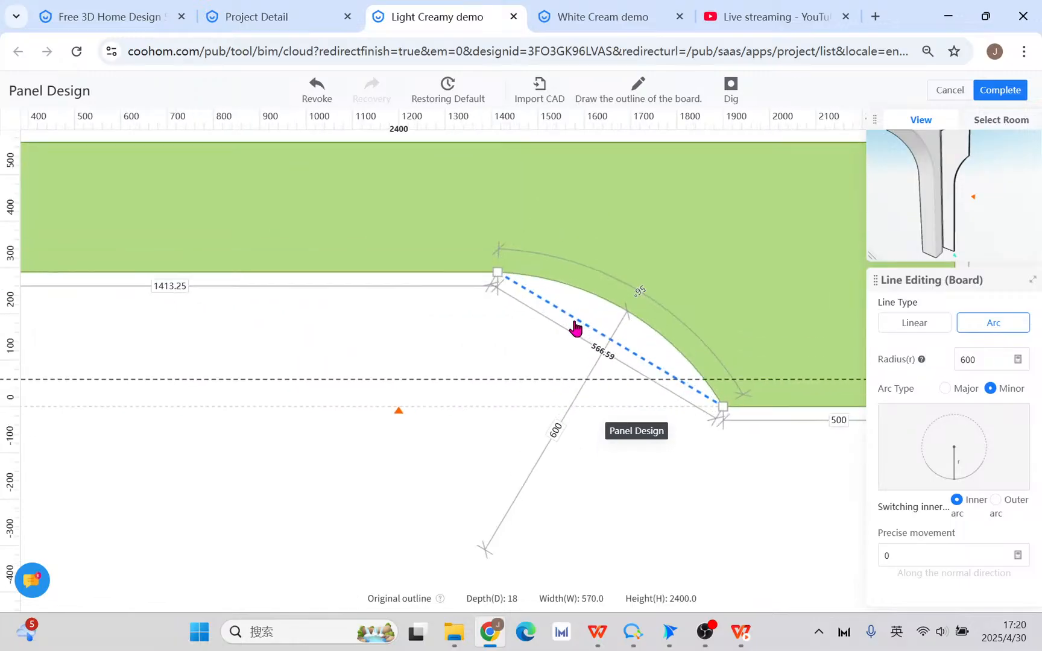
# - Try a radius of 300 for the inner arc of the panel outline
pyautogui.click(996, 357)
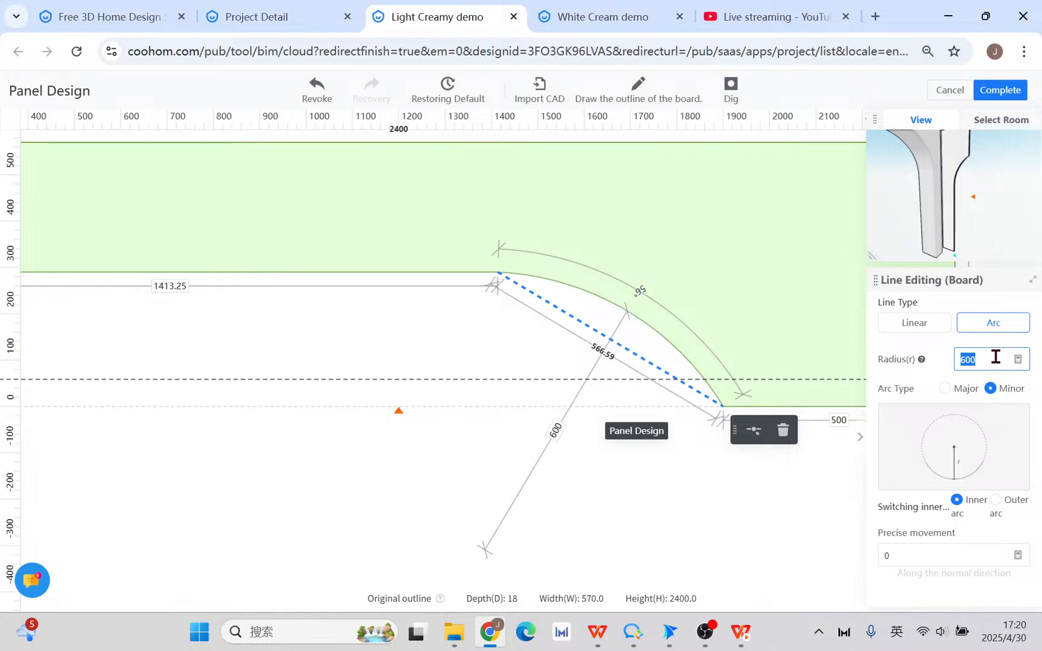
pyautogui.write('300')
pyautogui.press('Return')
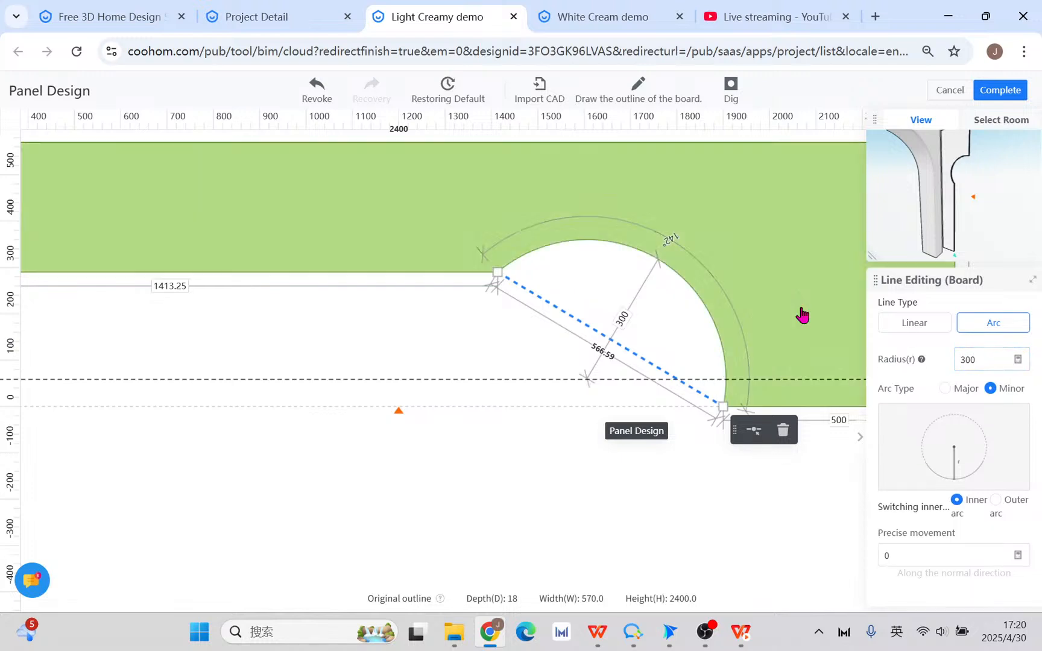
# - Set the radius of the panel outline's inner arc to 550 and complete the panel design
pyautogui.click(989, 358)
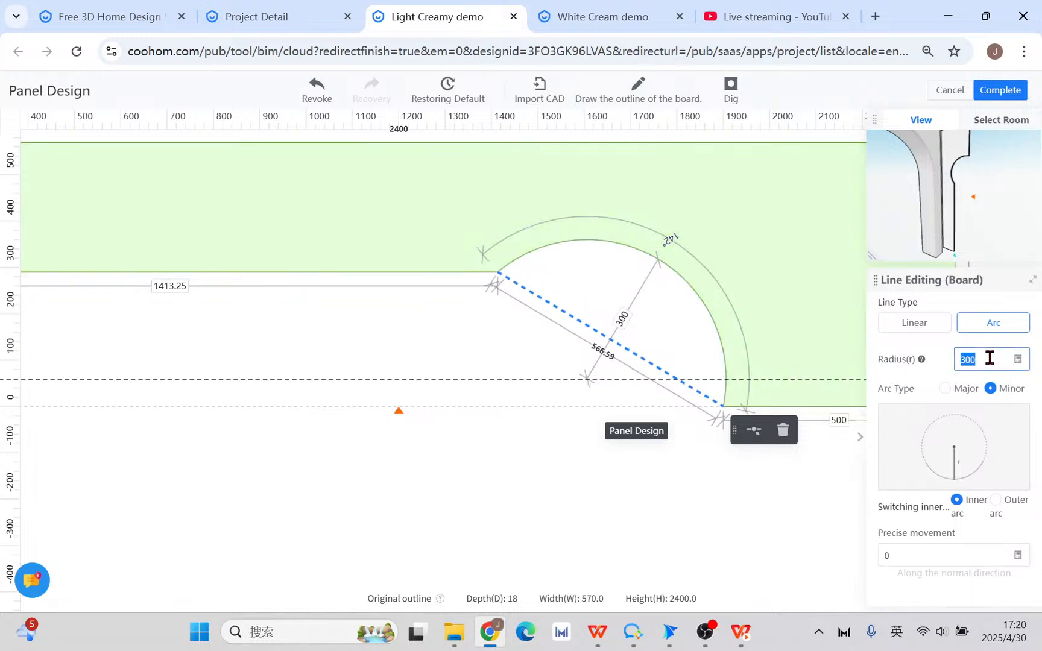
pyautogui.write('550')
pyautogui.press('Return')
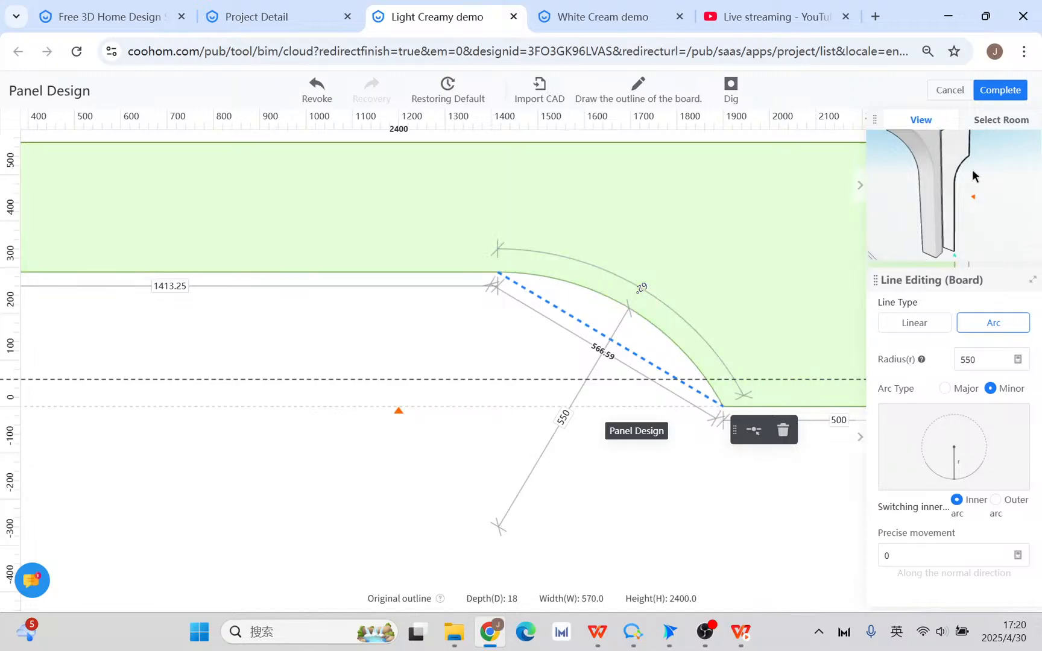
pyautogui.click(1001, 91)
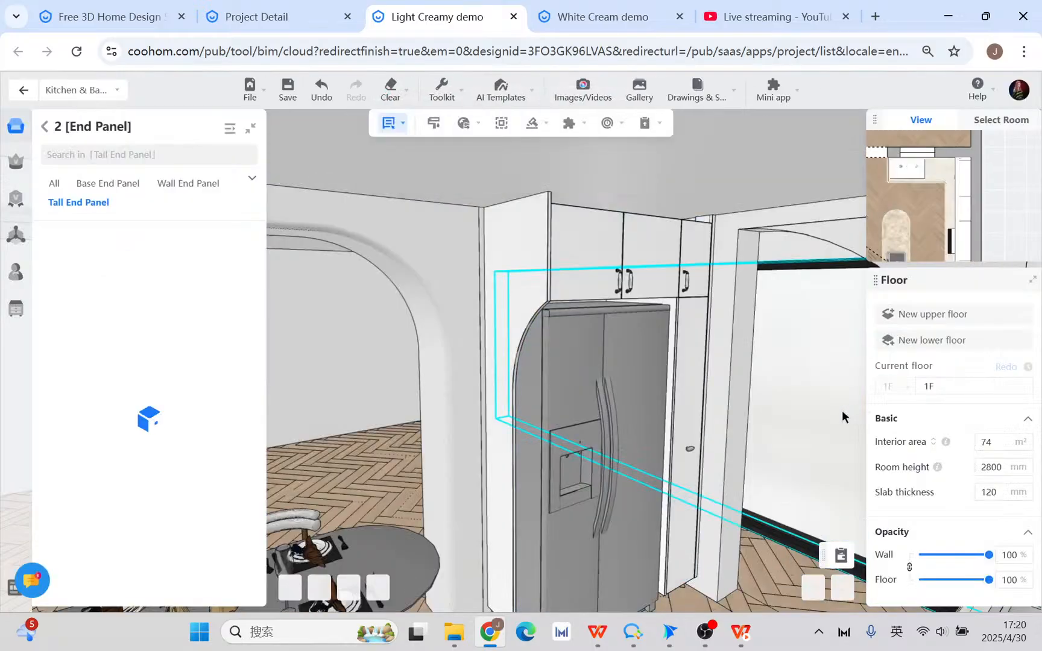
# - Set up a crown molding for the two upper cabinets by the fridge, using Top Molding 11-G and New Embossed High-gloss Finish-Finish Sheet PVC (81)
pyautogui.moveTo(358, 418); pyautogui.dragTo(340, 433)
pyautogui.moveTo(533, 125)
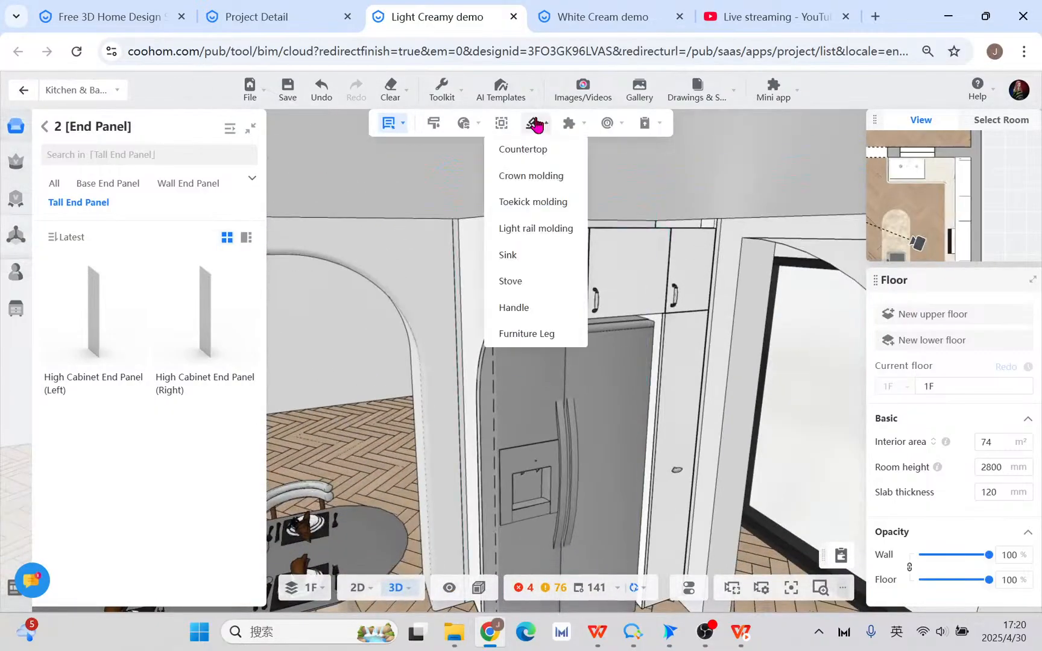
pyautogui.click(550, 184)
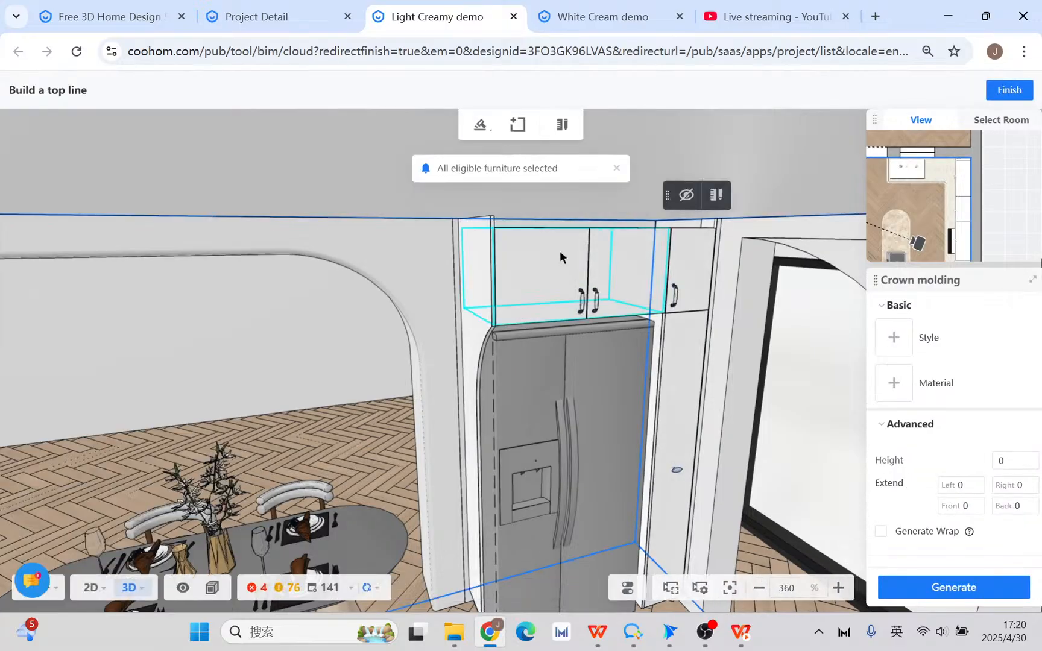
pyautogui.keyDown('ctrl'); pyautogui.click(684, 252); pyautogui.keyUp('ctrl')
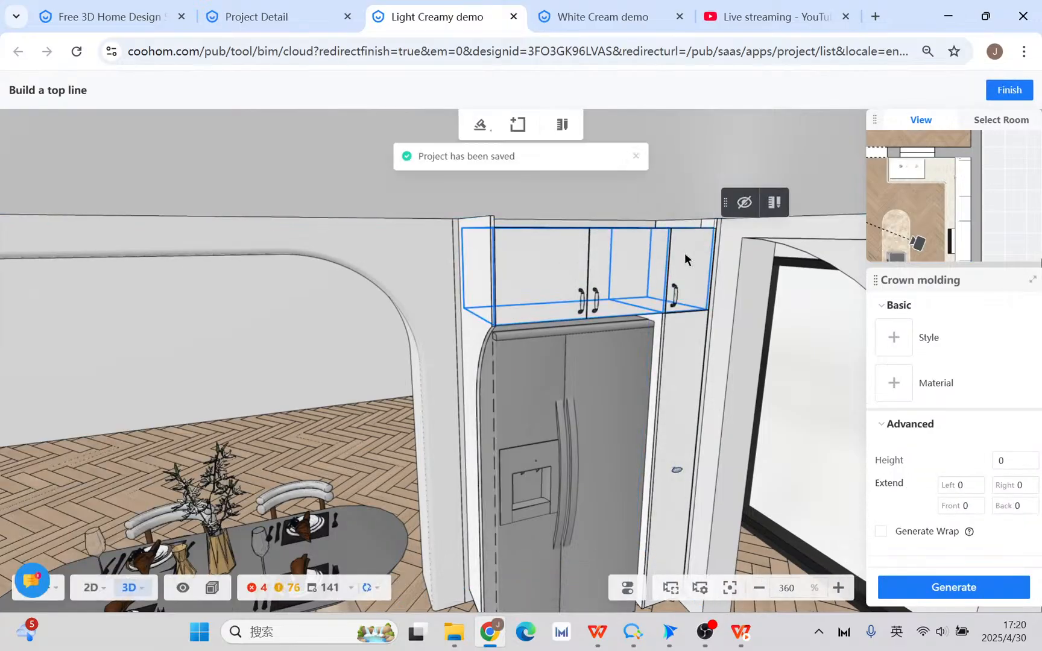
pyautogui.click(894, 337)
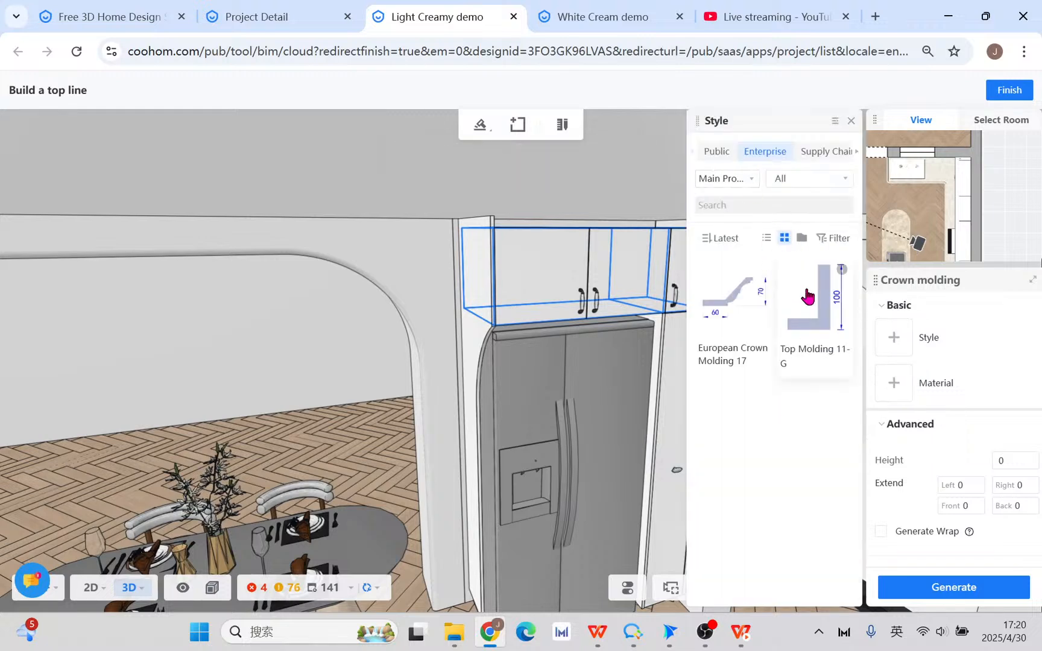
pyautogui.click(808, 298)
pyautogui.click(898, 386)
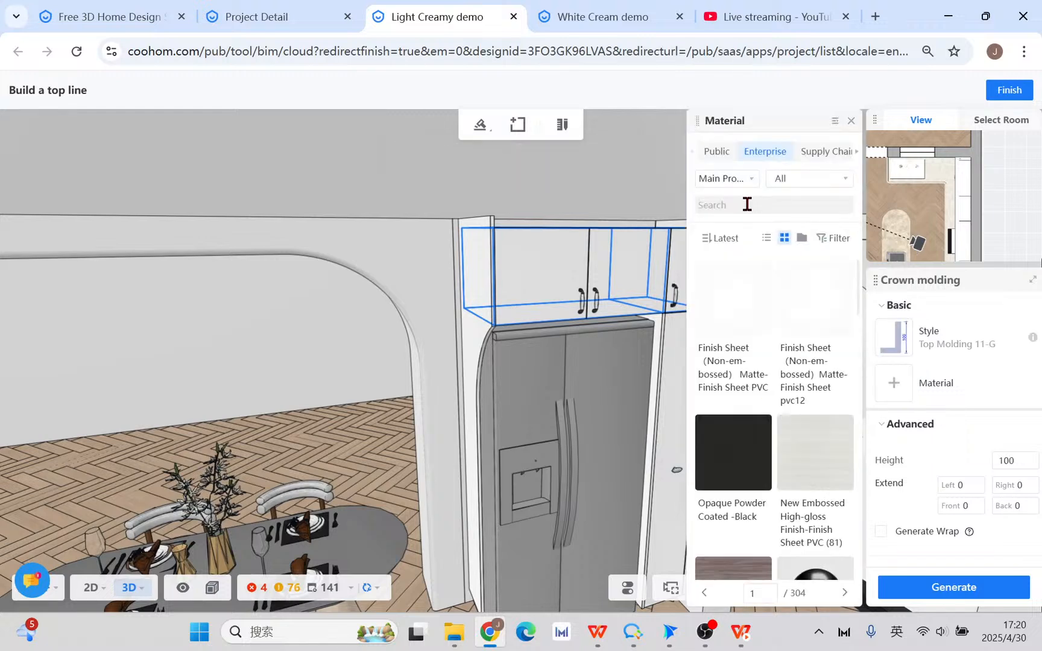
pyautogui.click(832, 467)
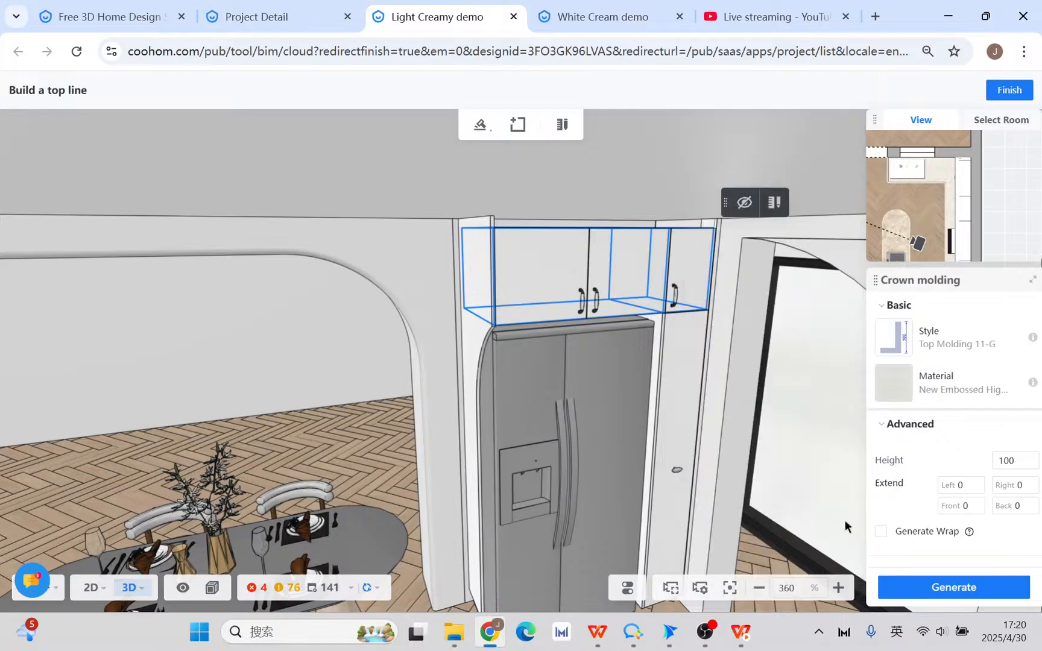
# - Generate the crown molding with a front extension of 20 and finish the molding setup
pyautogui.click(956, 595)
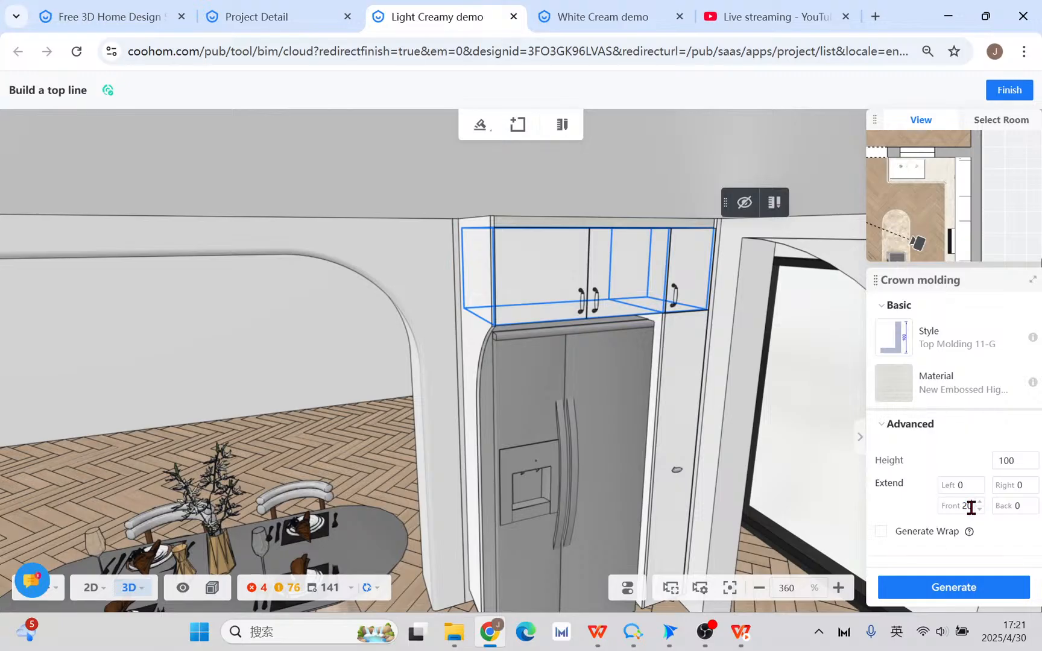
pyautogui.click(939, 585)
pyautogui.click(1009, 90)
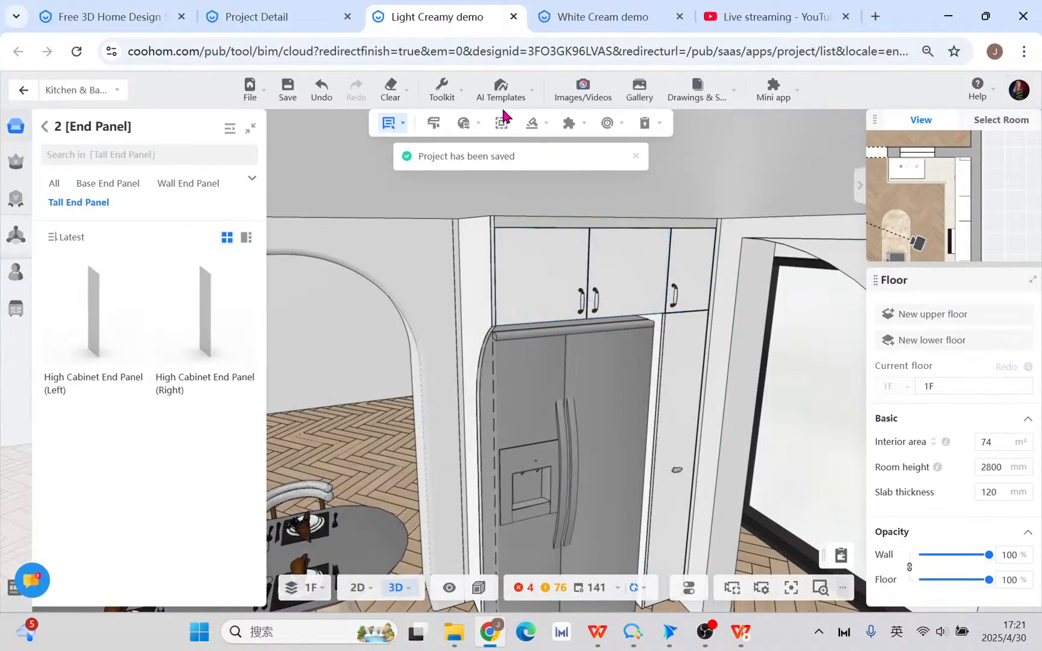
# - Copy the adjoining tall cabinetry's finish onto the crown molding with the Material brush
pyautogui.click(443, 91)
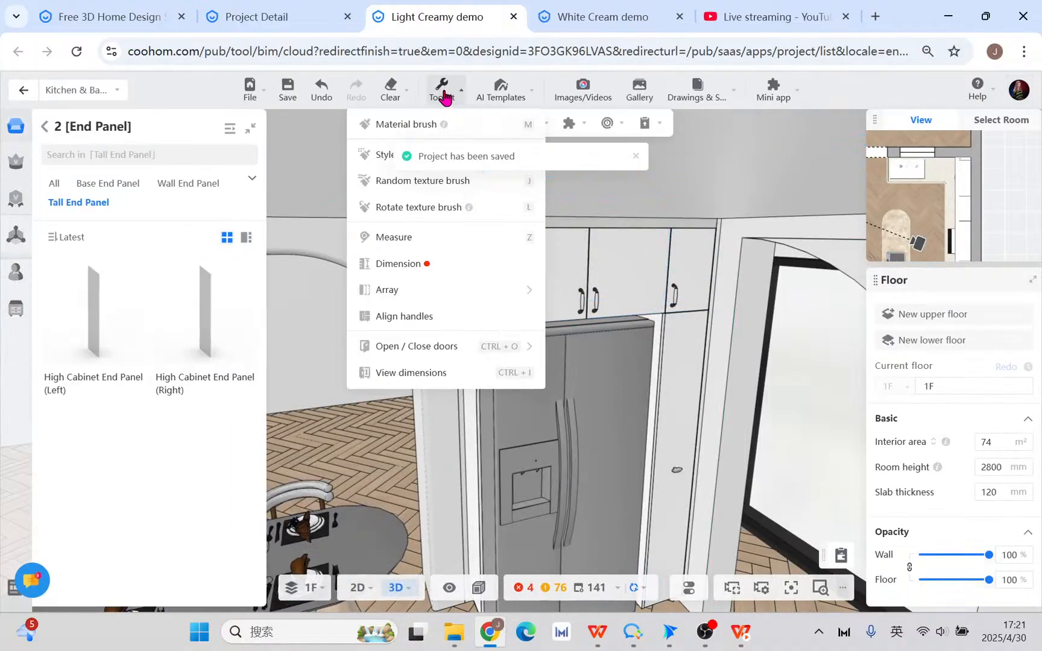
pyautogui.click(409, 124)
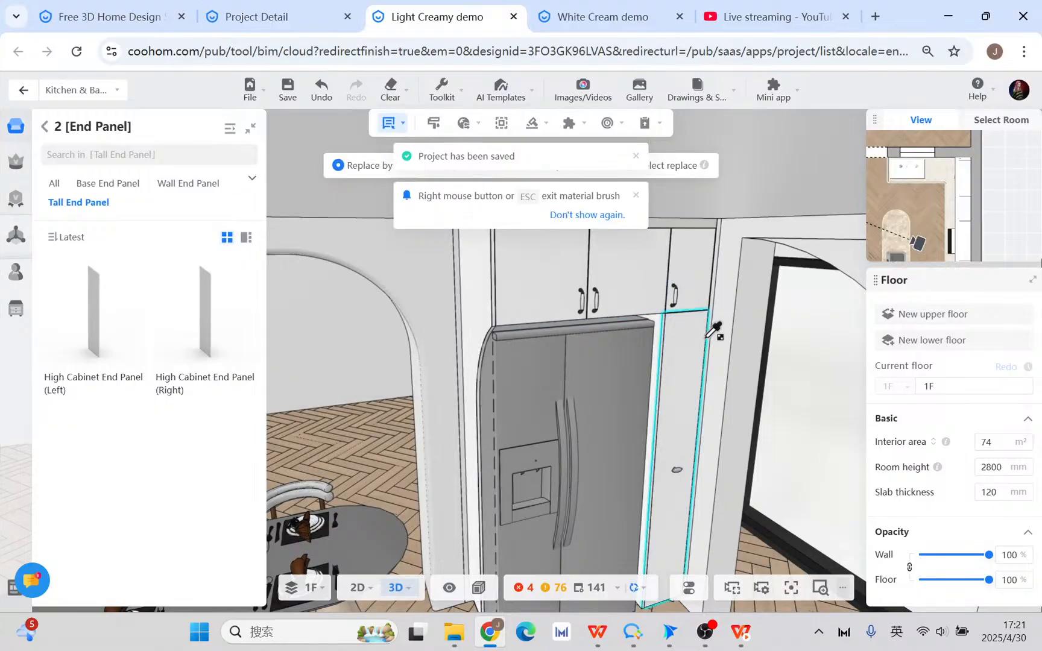
pyautogui.rightClick(685, 224)
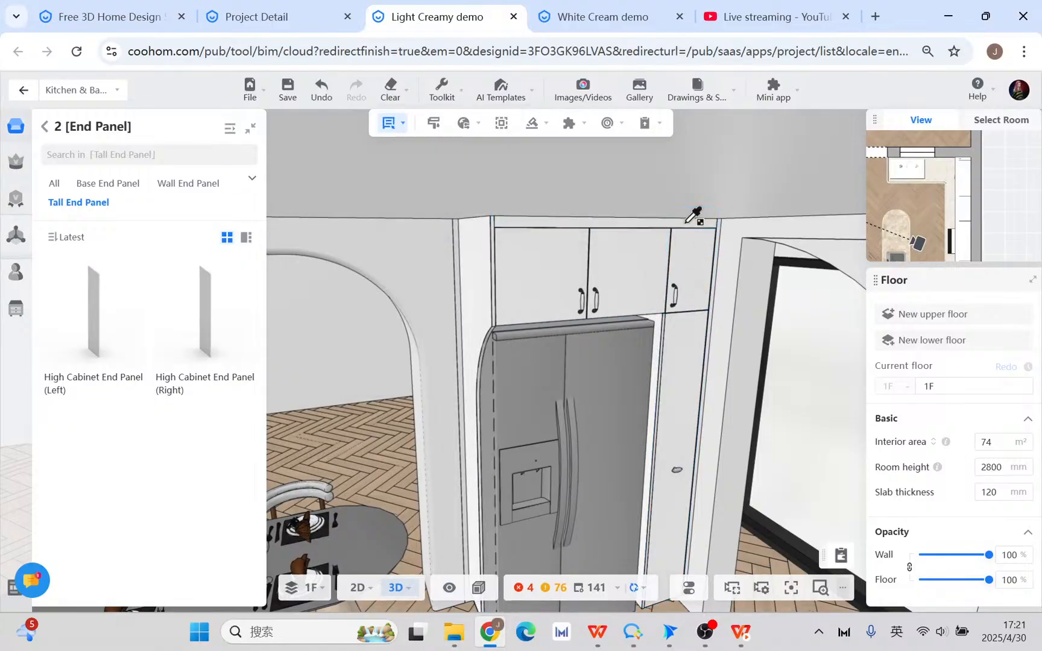
# - Set the height of the crown molding above the fridge cabinets to 50 and regenerate it
pyautogui.click(682, 227)
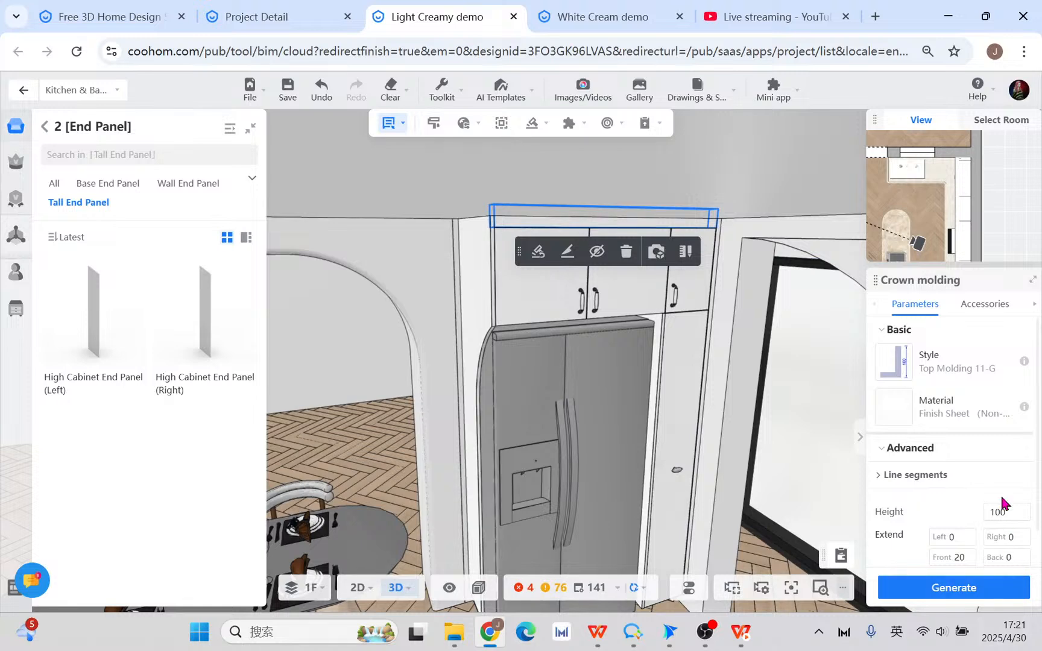
pyautogui.click(949, 586)
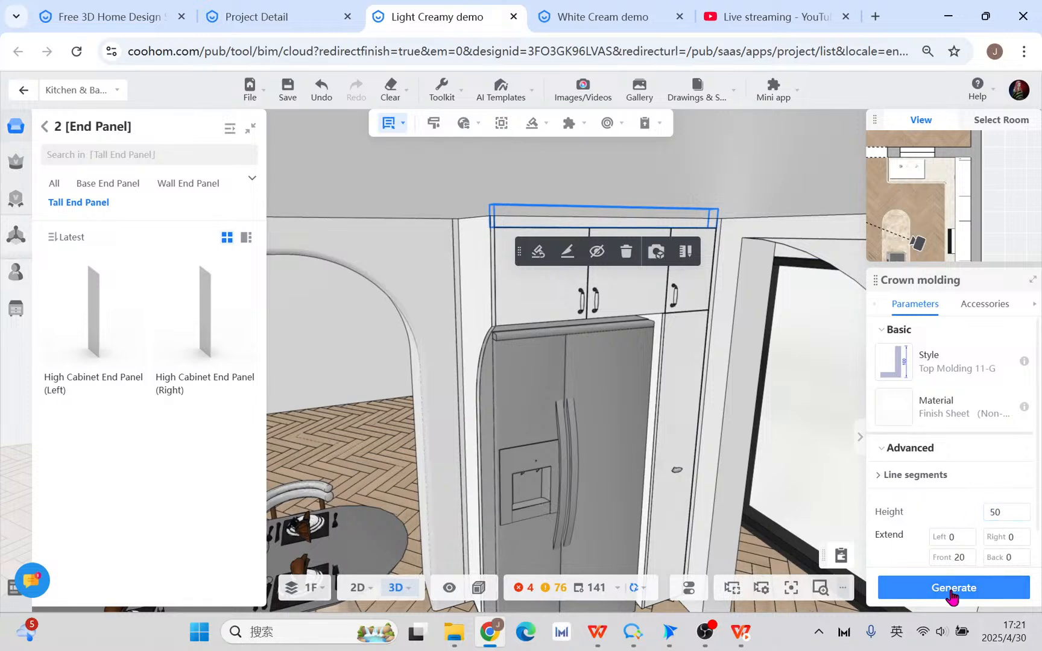
pyautogui.click(410, 403)
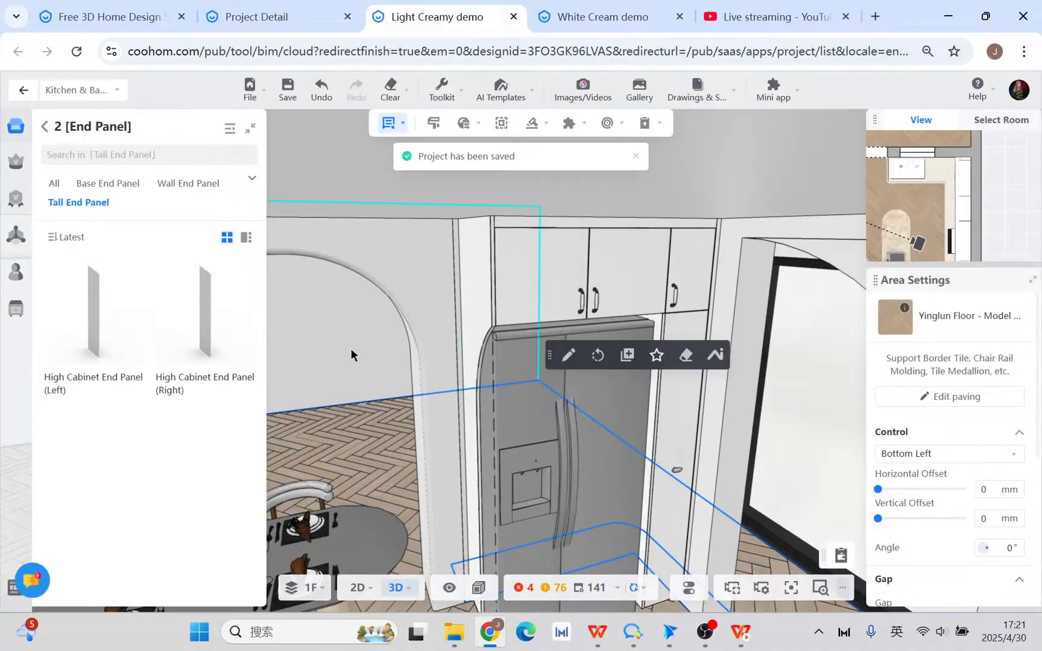
pyautogui.click(348, 352)
# - Examine the fridge enclosure and the base of its curved end panel up close
pyautogui.moveTo(336, 347); pyautogui.dragTo(361, 368)
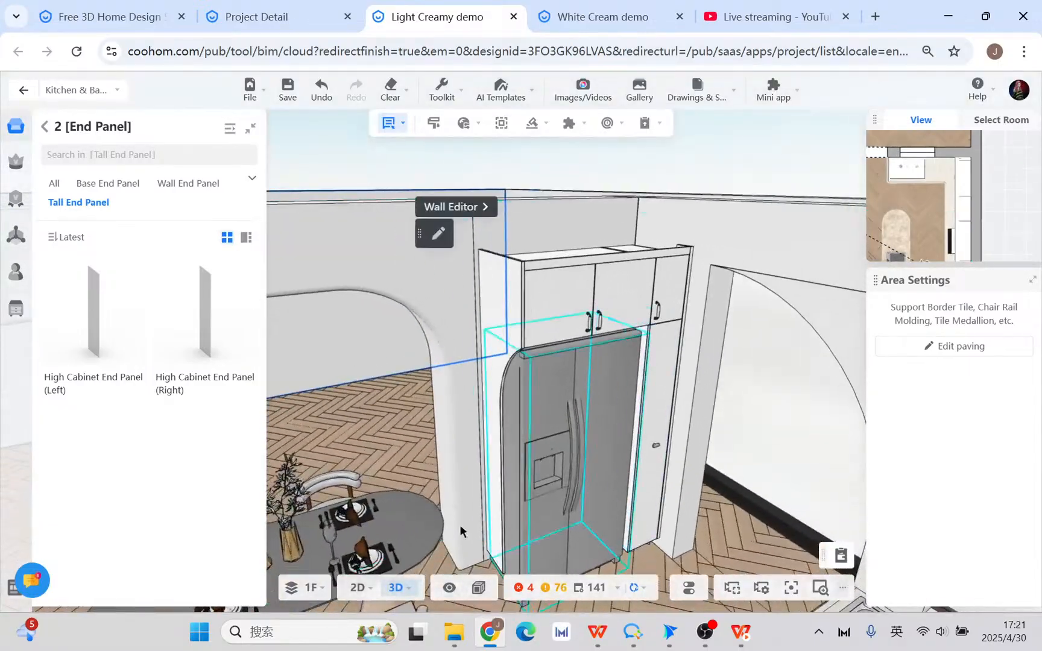
pyautogui.moveTo(649, 549); pyautogui.dragTo(606, 557)
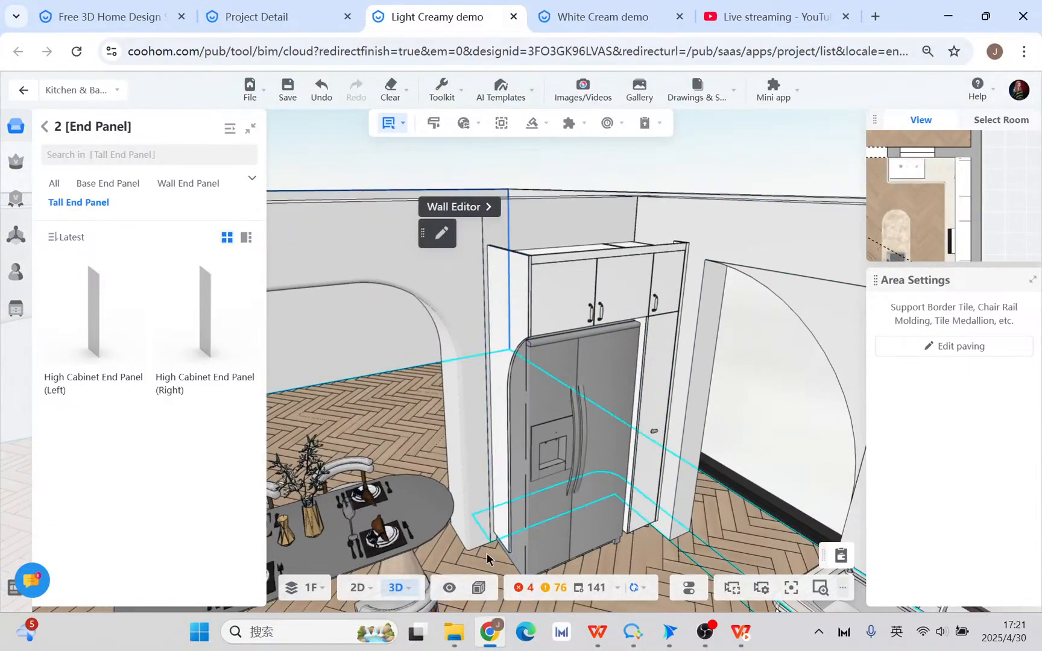
pyautogui.moveTo(490, 557); pyautogui.dragTo(528, 532)
pyautogui.click(520, 505)
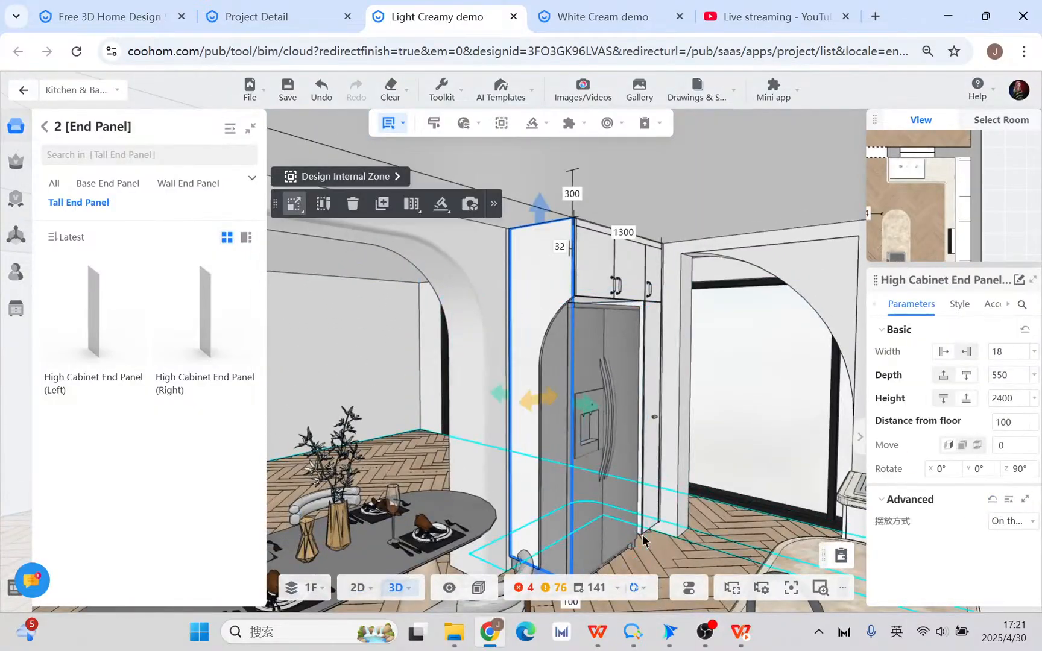
pyautogui.moveTo(643, 553); pyautogui.dragTo(642, 541, button='right')
pyautogui.press('e')
pyautogui.press('w')
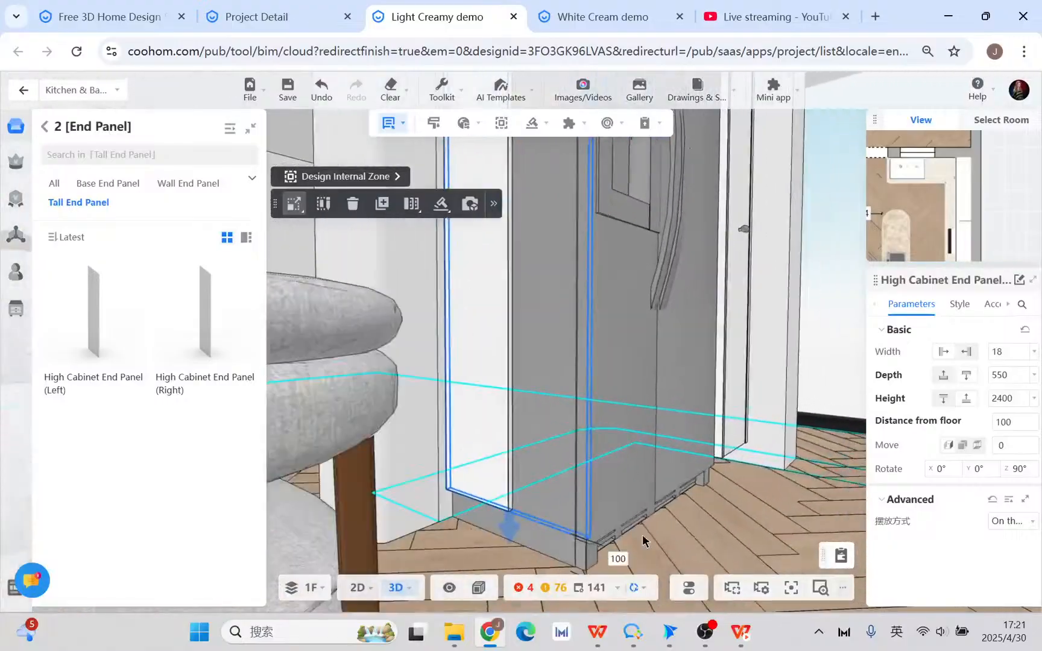
pyautogui.press('d')
pyautogui.press('s')
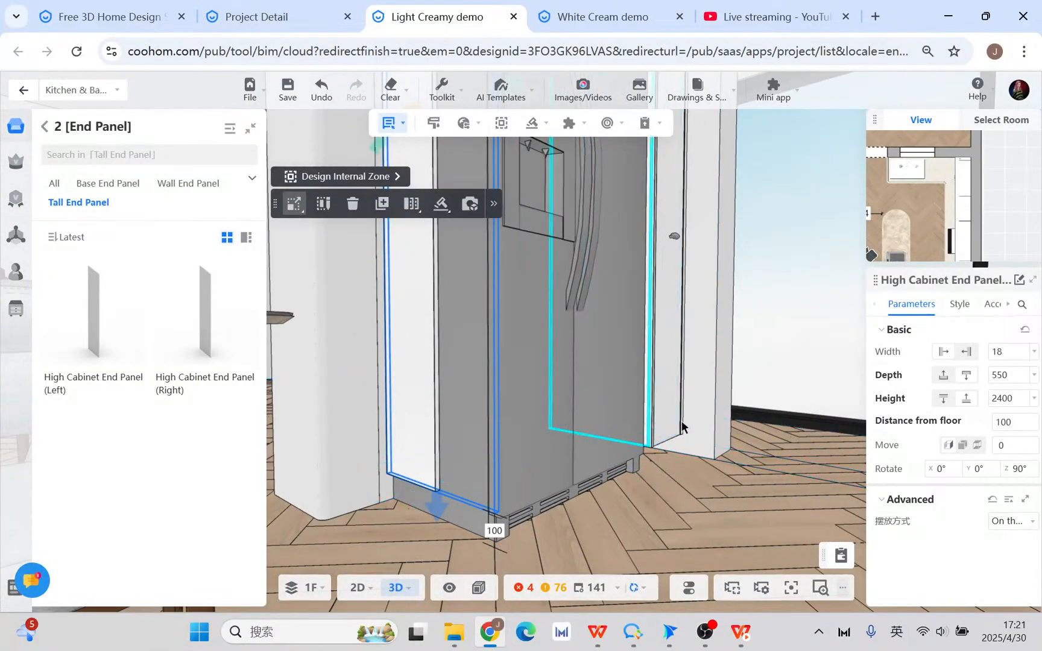
pyautogui.moveTo(510, 96)
pyautogui.moveTo(533, 124)
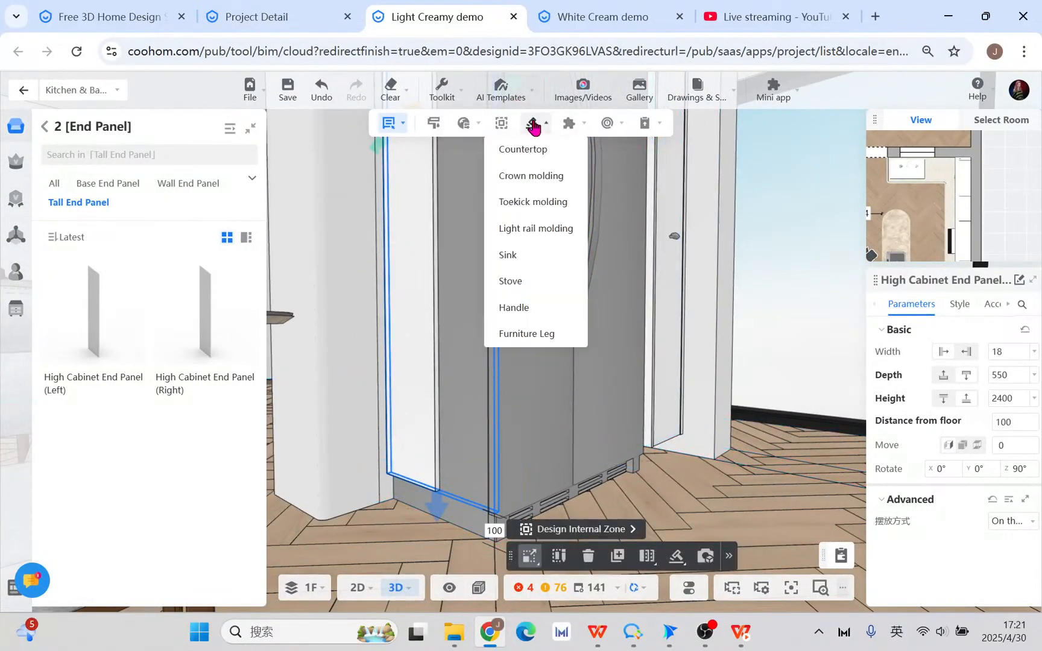
pyautogui.click(539, 202)
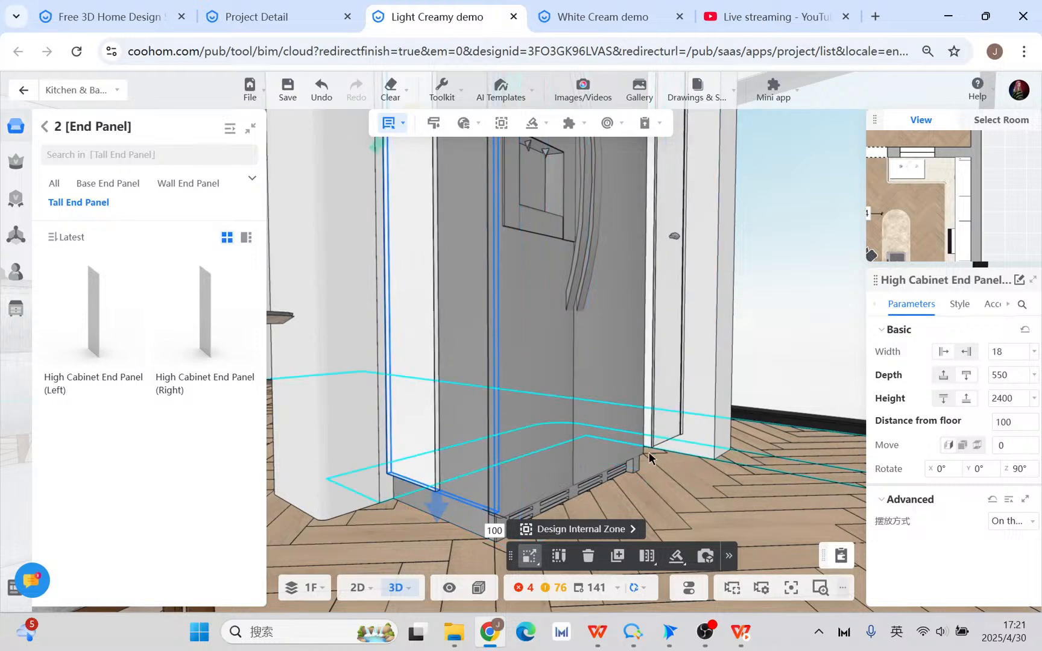
# - Examine the whole kitchen from above, then the sink corner and its base cabinets up close
pyautogui.scroll(-10, 423, 388)
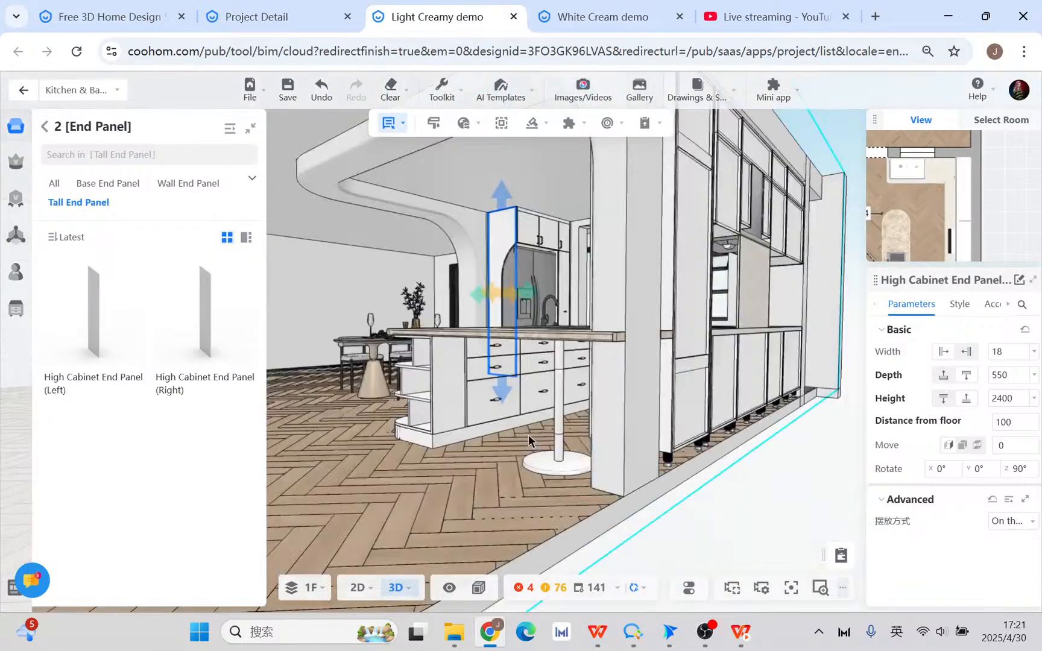
pyautogui.scroll(-5, 532, 440)
pyautogui.moveTo(598, 440); pyautogui.dragTo(705, 493)
pyautogui.moveTo(705, 493); pyautogui.dragTo(588, 499, button='right')
pyautogui.scroll(3, 588, 499)
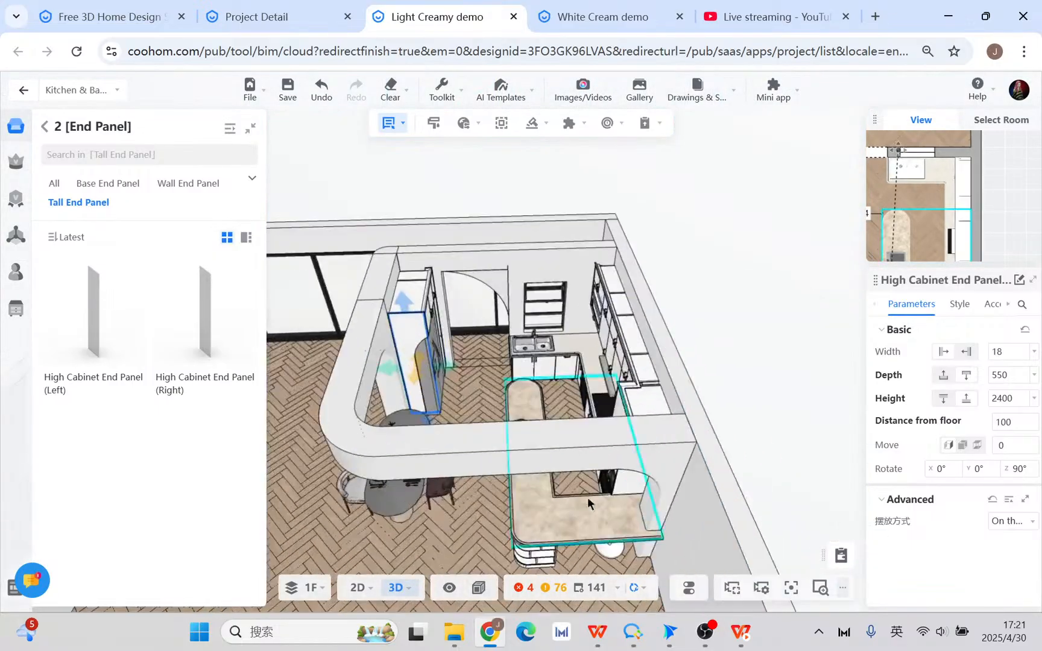
pyautogui.scroll(3, 588, 499)
pyautogui.moveTo(472, 436); pyautogui.dragTo(524, 453)
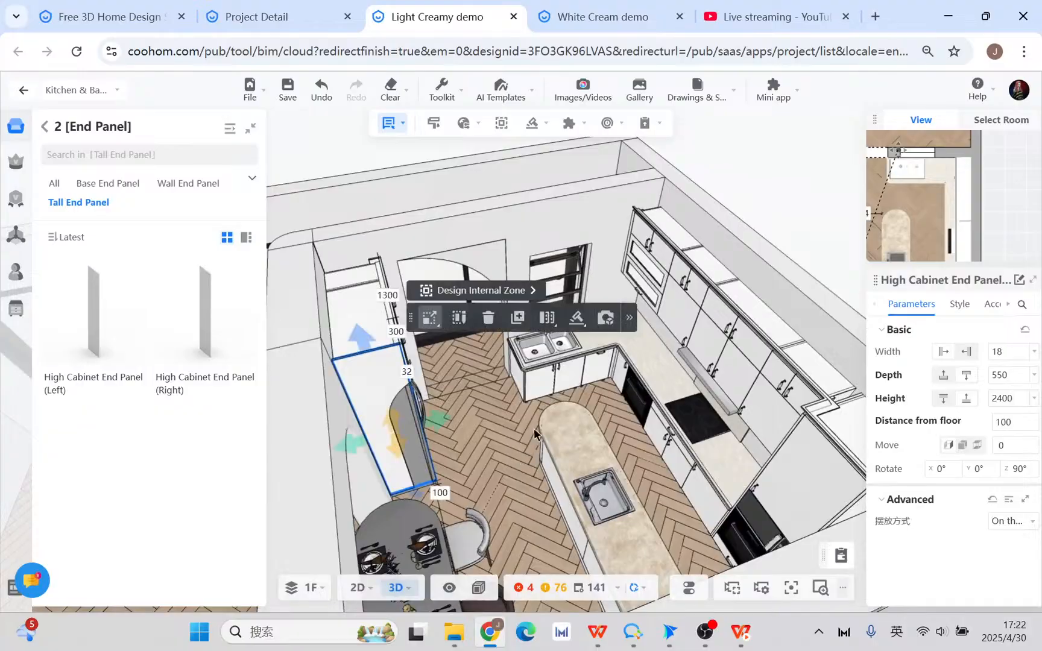
pyautogui.moveTo(613, 440); pyautogui.dragTo(556, 461, button='right')
pyautogui.scroll(3, 556, 458)
pyautogui.moveTo(581, 492)
pyautogui.mouseDown()
pyautogui.moveTo(603, 472)
pyautogui.moveTo(597, 483)
pyautogui.mouseUp()
pyautogui.scroll(3, 597, 475)
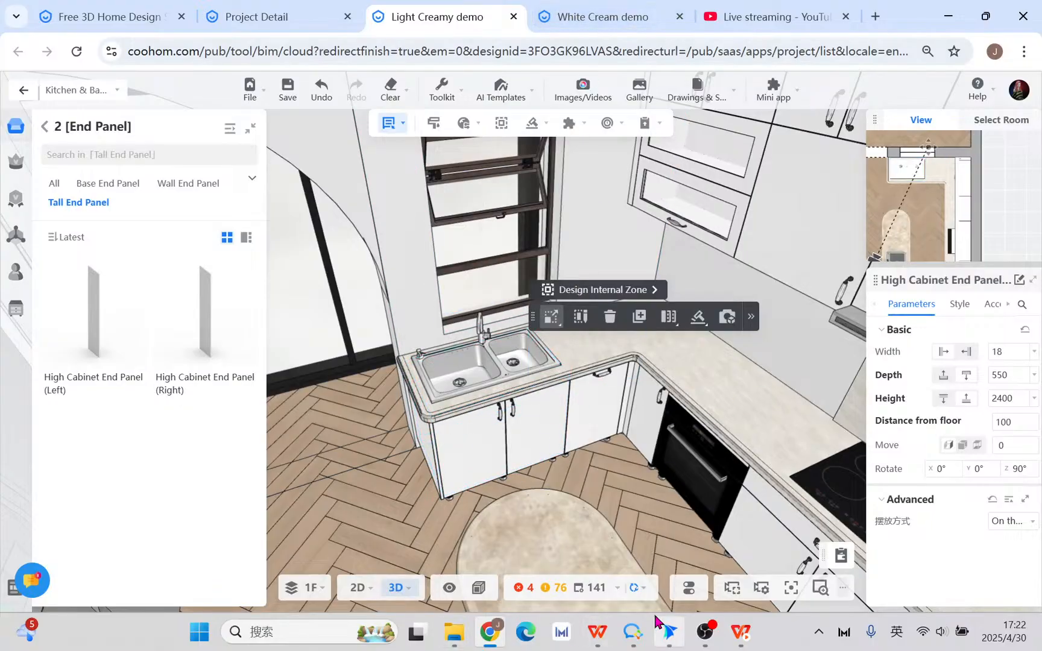
pyautogui.moveTo(655, 617)
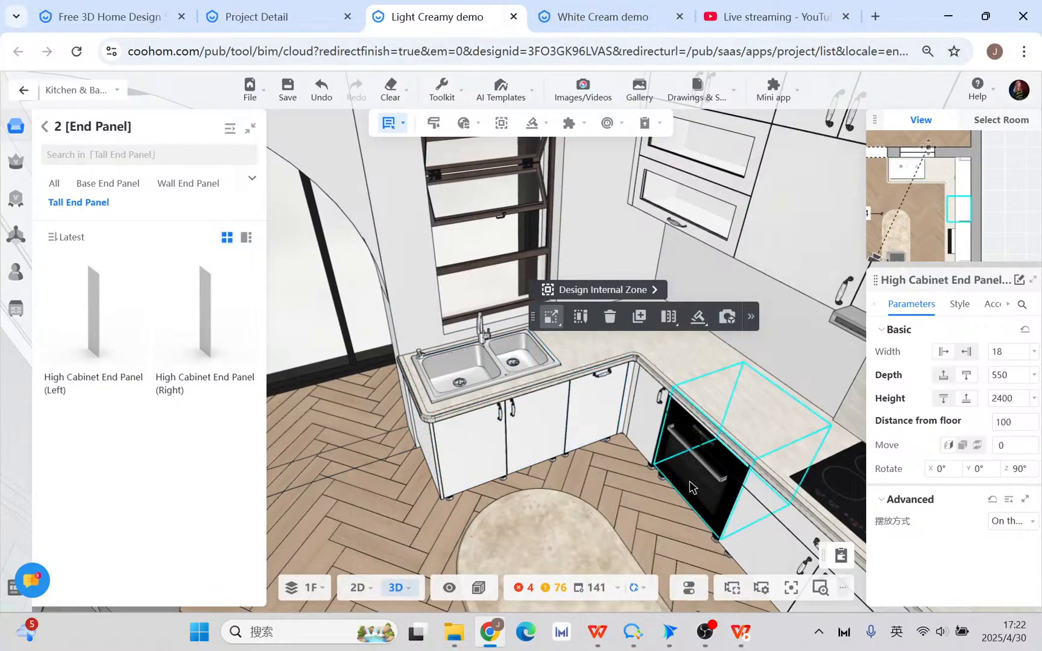
# - Switch to the White Cream demo project and examine its kitchen island, sink corner and wall cabinets as a reference
pyautogui.click(617, 25)
pyautogui.scroll(5, 543, 392)
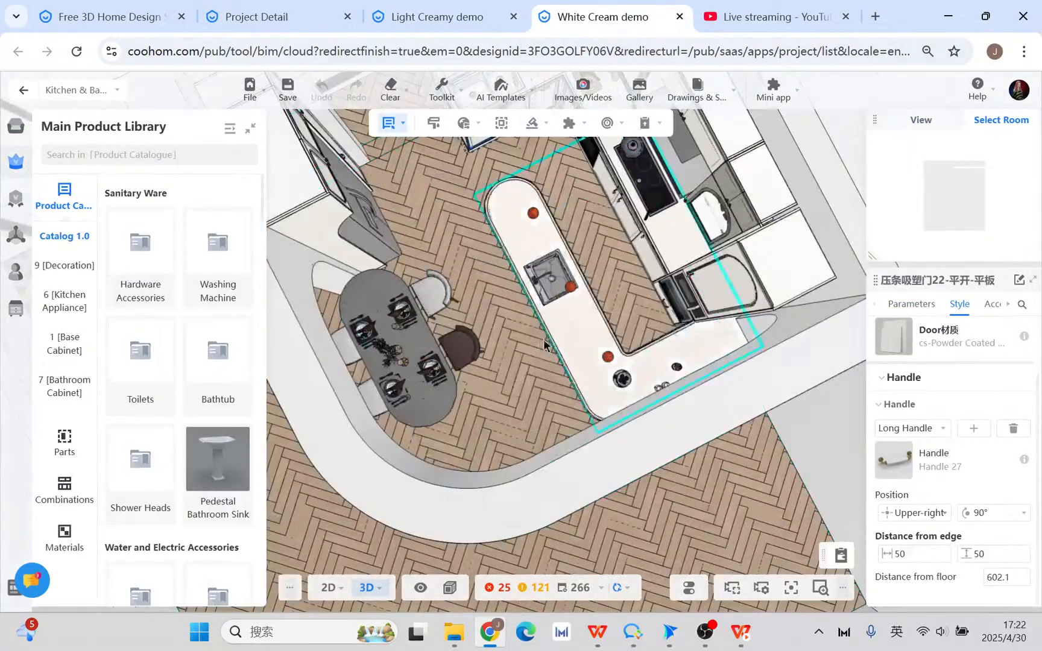
pyautogui.moveTo(551, 391); pyautogui.dragTo(536, 336)
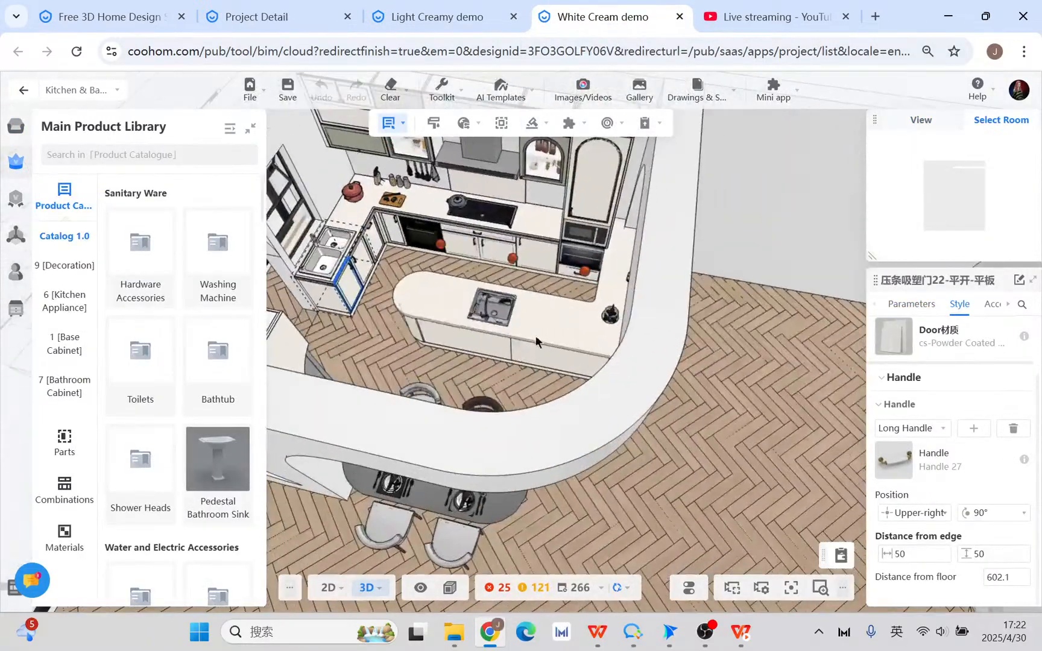
pyautogui.moveTo(393, 311)
pyautogui.click(747, 360)
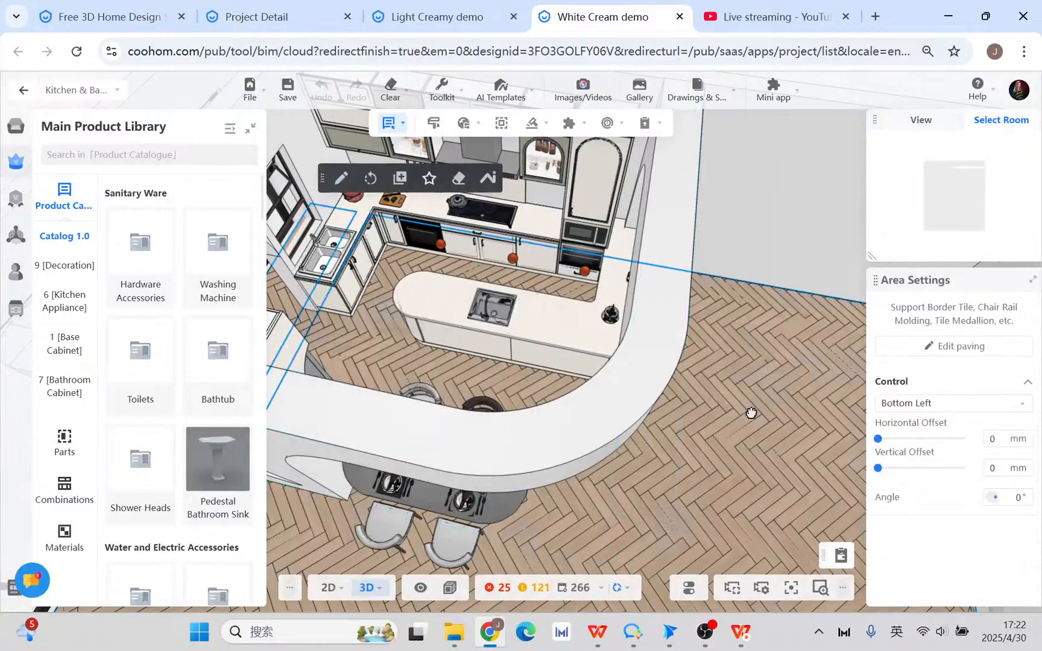
pyautogui.scroll(5, 462, 340)
pyautogui.scroll(2, 385, 328)
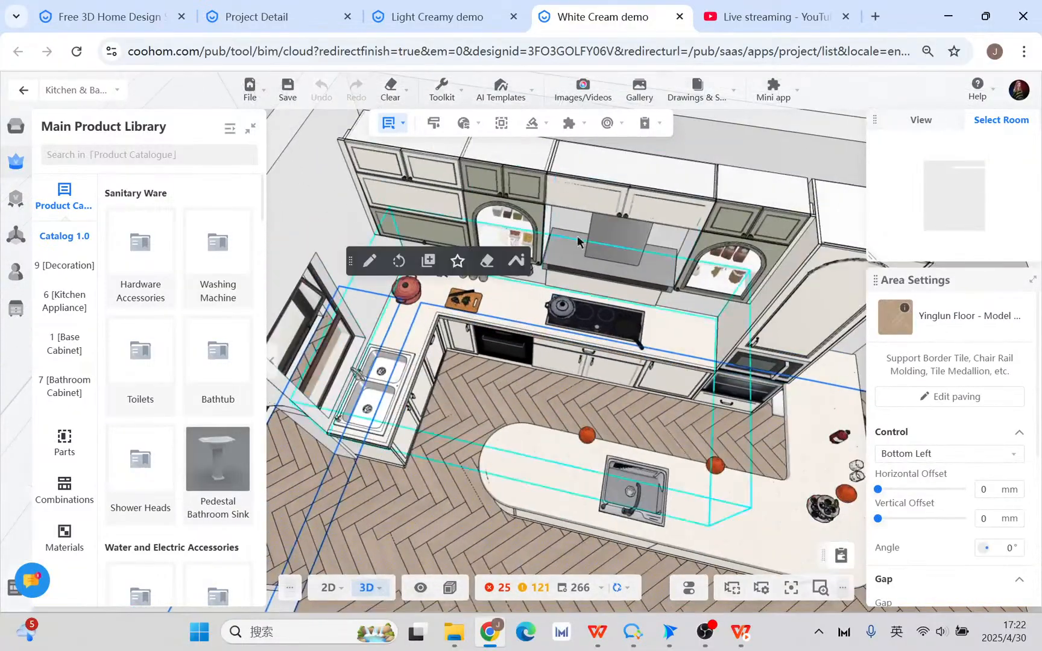
# - Switch to the live stream page in YouTube Studio and read the viewers' chat questions
pyautogui.scroll(3, 470, 374)
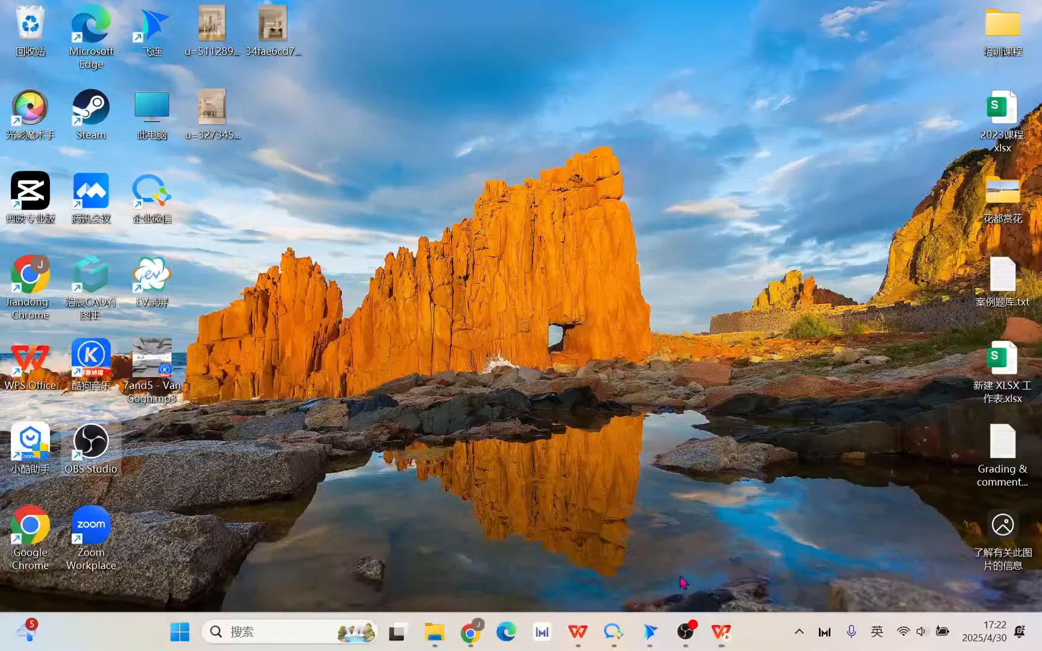
pyautogui.click(471, 631)
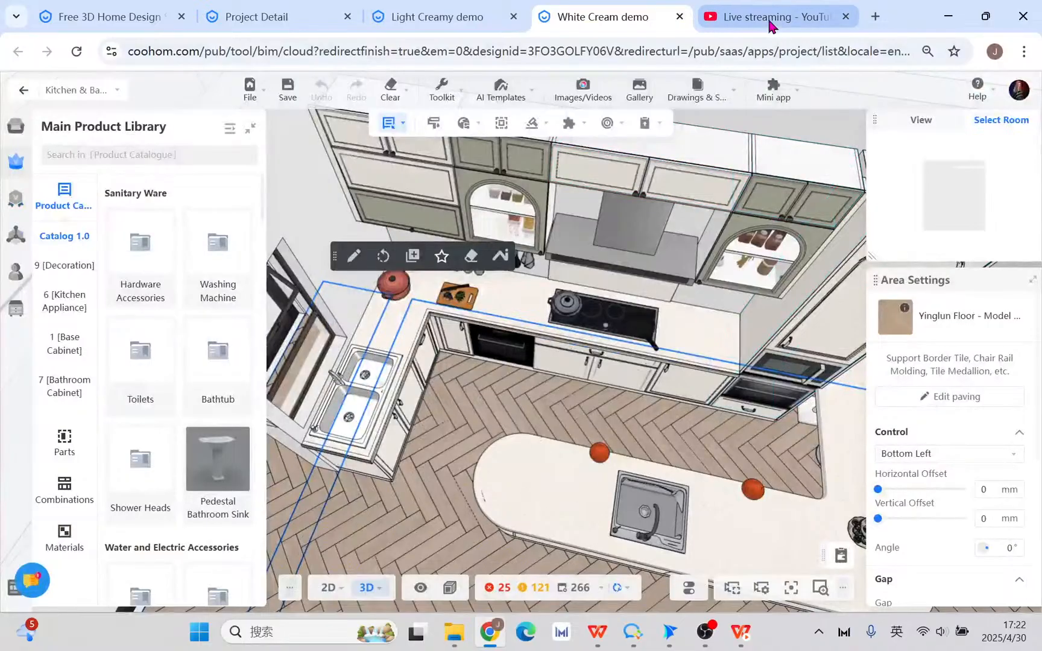
pyautogui.click(767, 23)
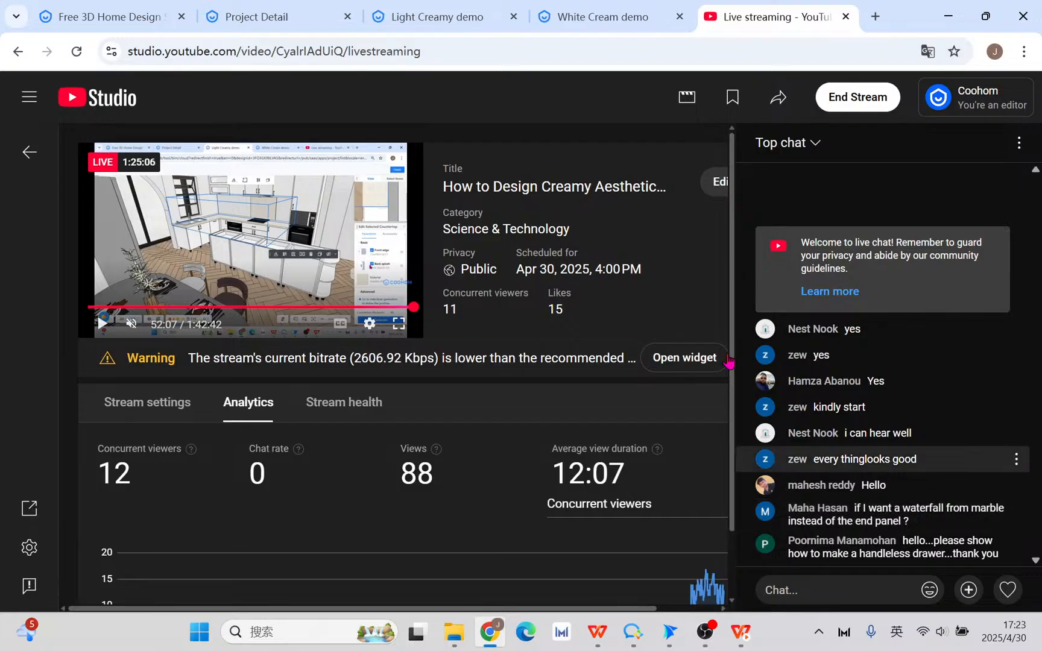
# - Return to the Light Creamy demo project and generate a marble waterfall side panel from the island countertop down its dining-side face
pyautogui.click(470, 18)
pyautogui.scroll(-3, 573, 493)
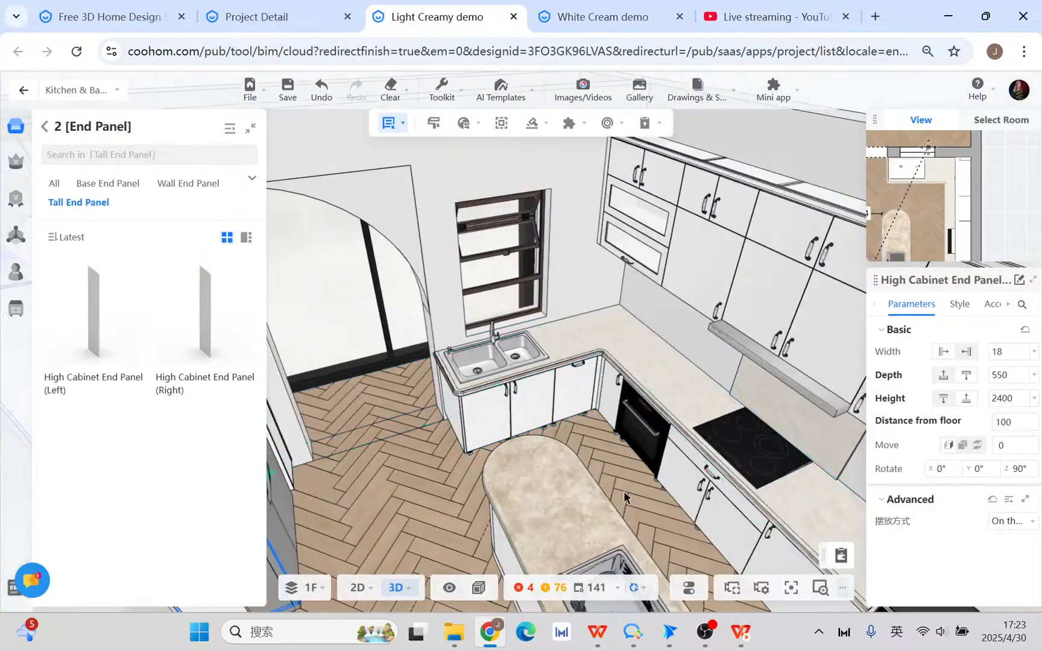
pyautogui.scroll(-3, 426, 368)
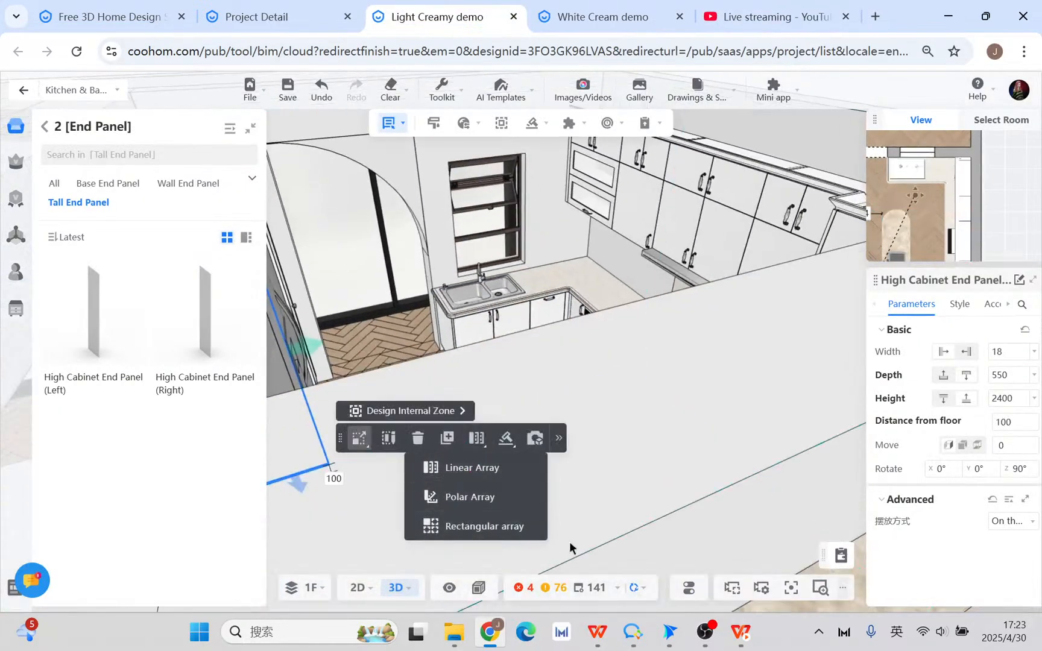
pyautogui.scroll(-3, 570, 546)
pyautogui.moveTo(571, 550); pyautogui.dragTo(531, 516)
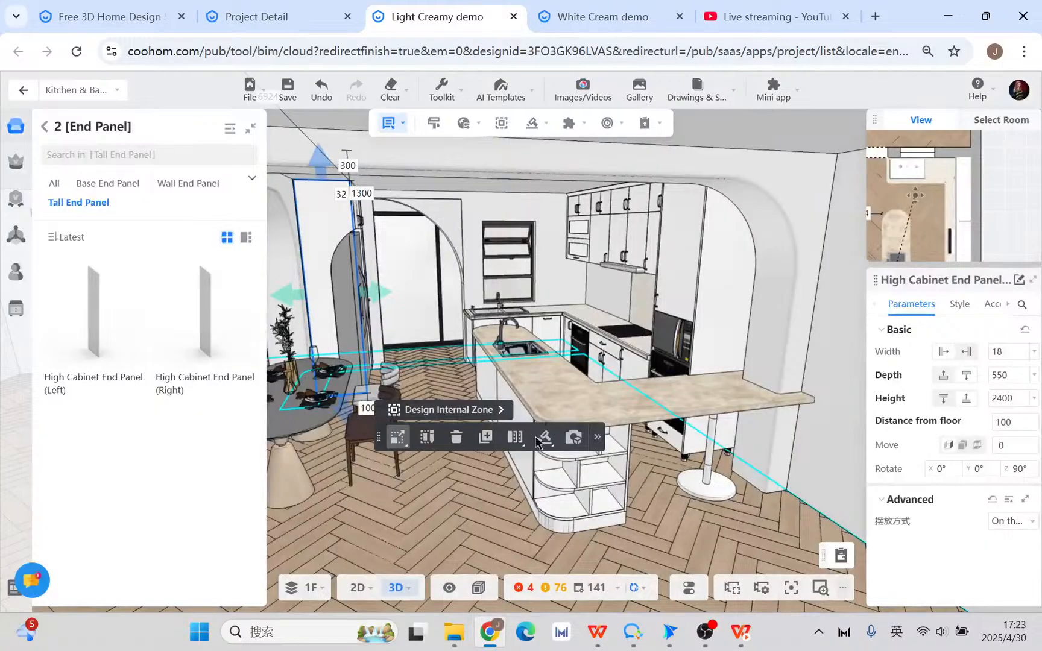
pyautogui.click(673, 407)
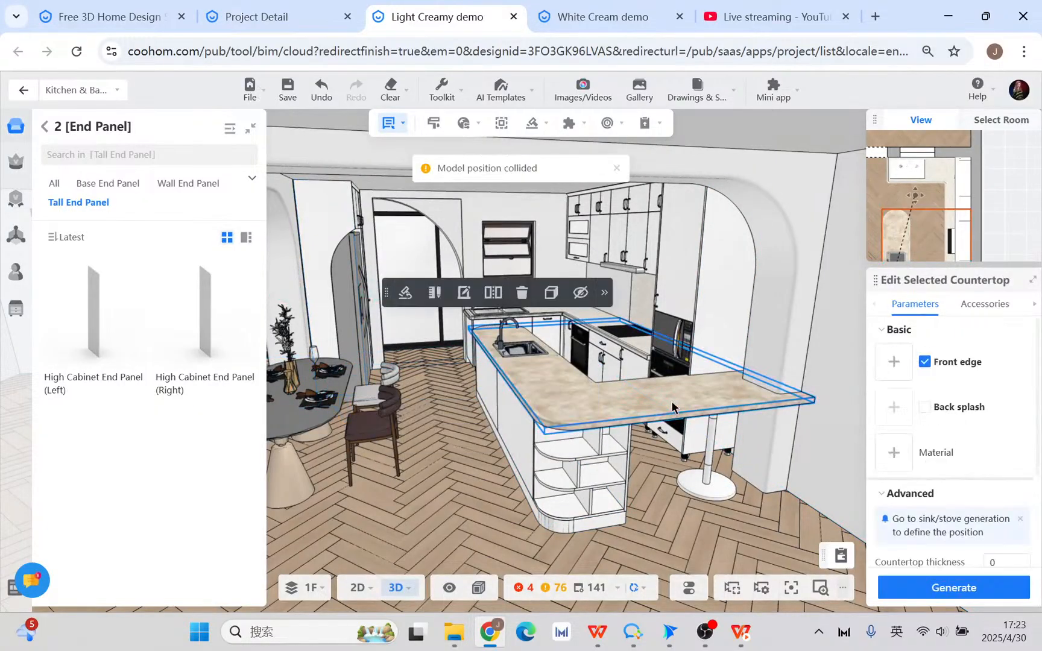
pyautogui.moveTo(674, 414); pyautogui.dragTo(535, 493)
pyautogui.moveTo(556, 365); pyautogui.dragTo(508, 478)
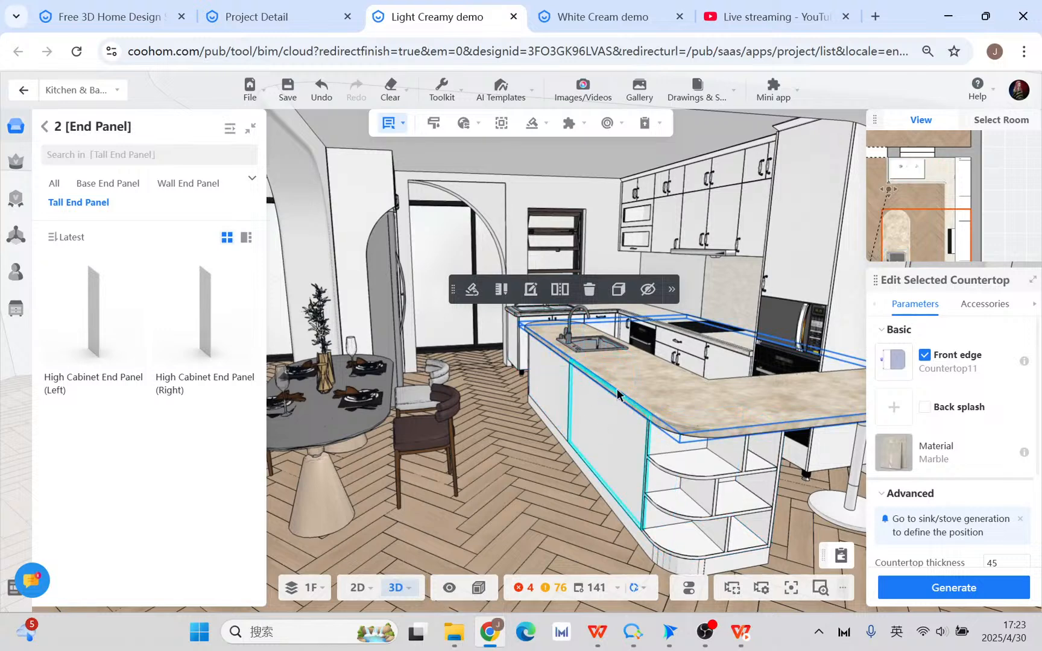
pyautogui.click(616, 291)
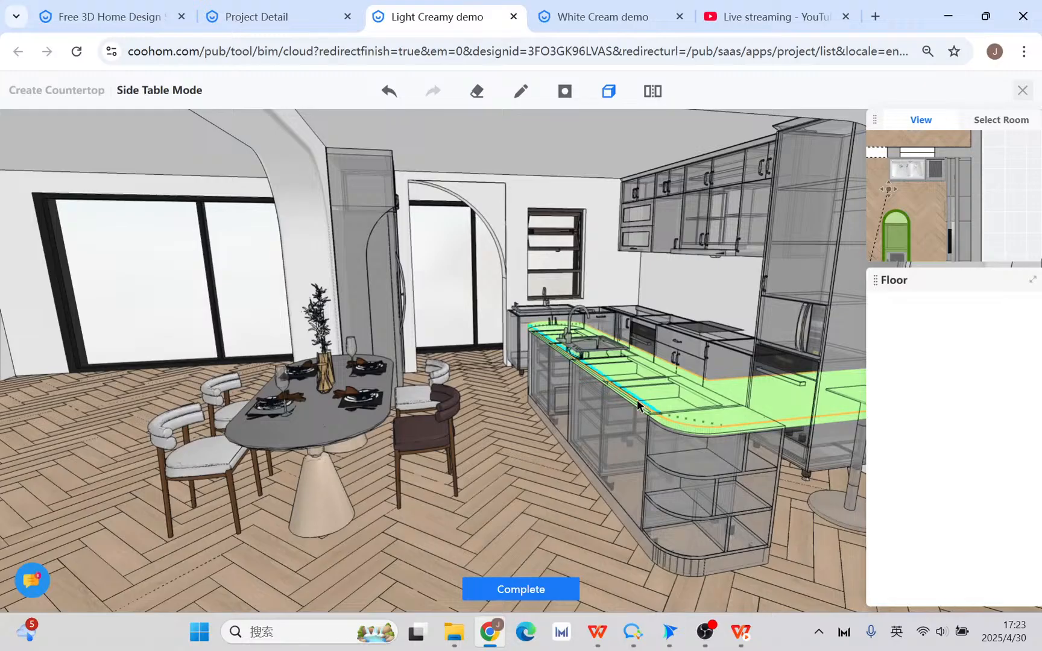
pyautogui.click(675, 433)
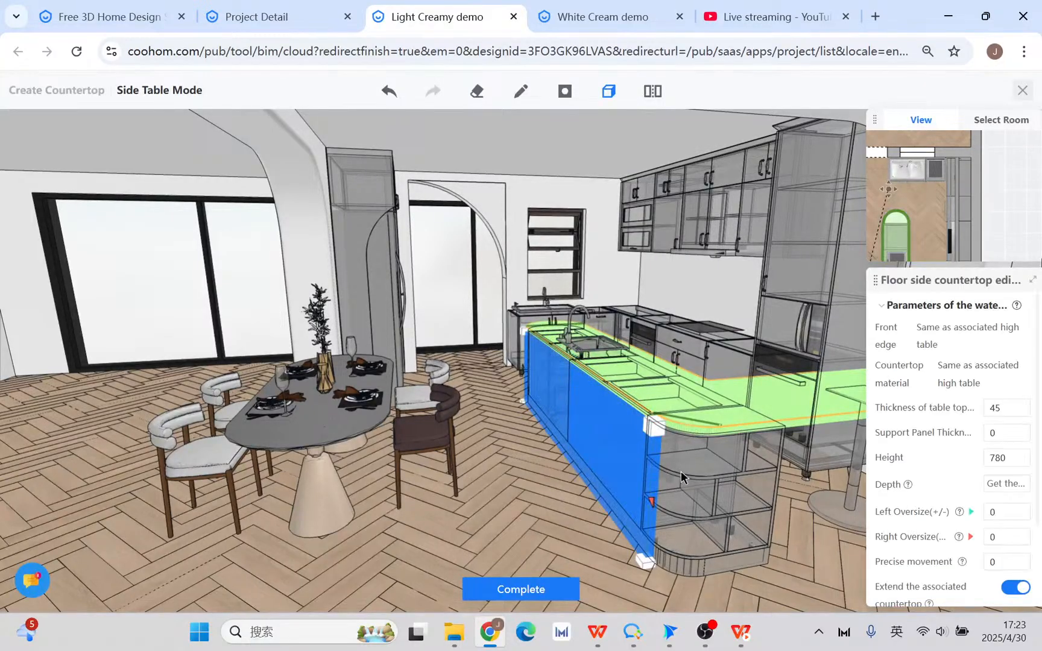
pyautogui.click(531, 589)
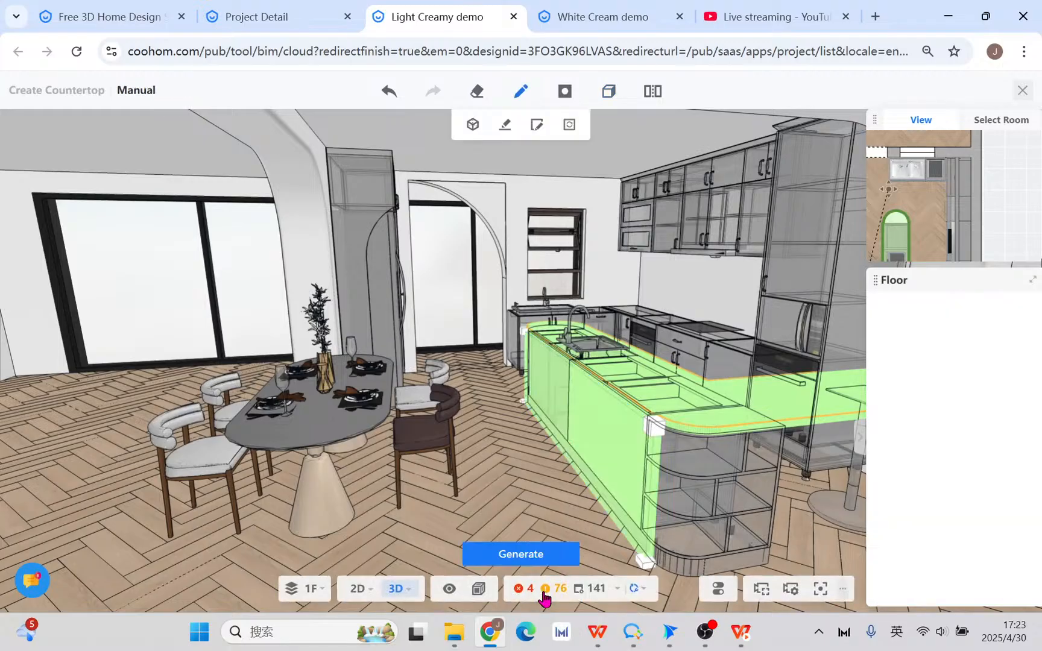
pyautogui.click(541, 561)
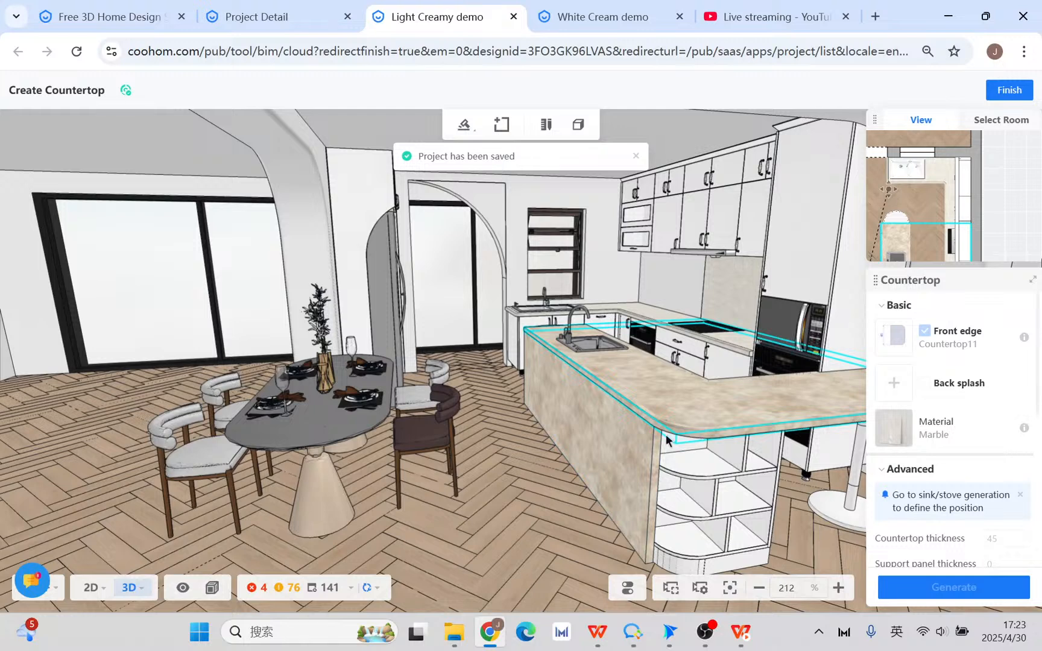
# - Remove the waterfall side panel from the island countertop and reread the viewer's question in the YouTube Studio live chat
pyautogui.click(633, 432)
pyautogui.click(751, 400)
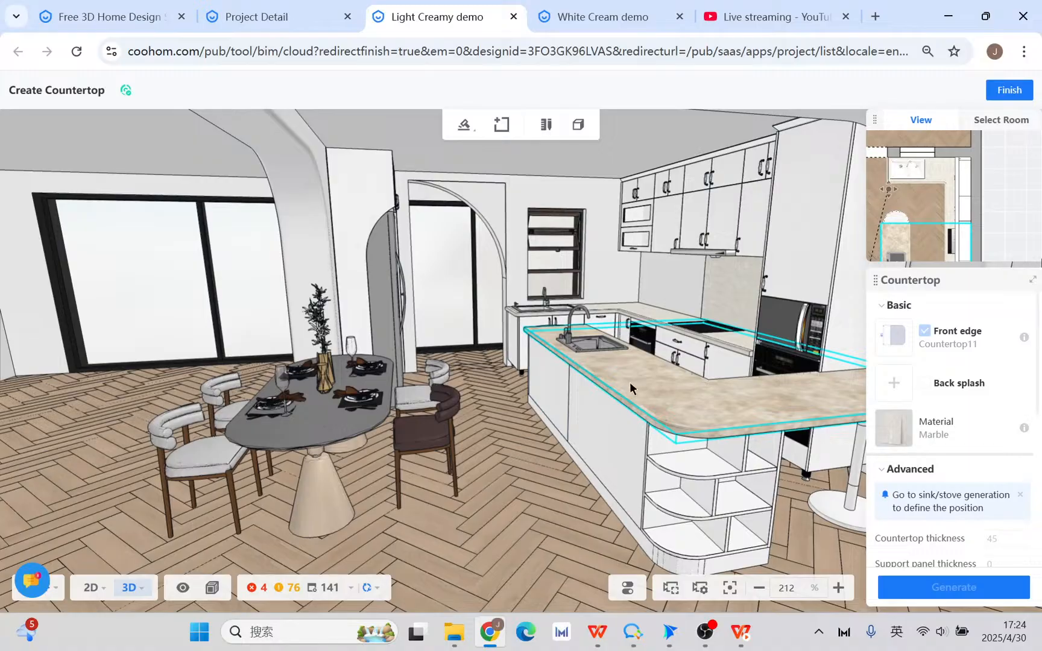
pyautogui.click(765, 16)
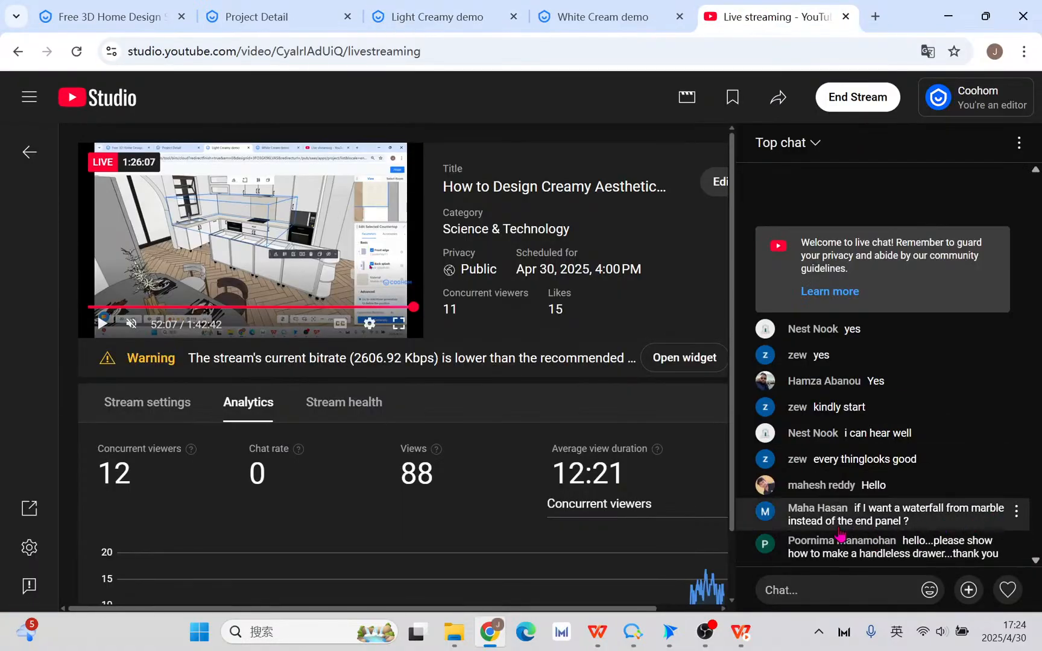
# - Back in the Light Creamy demo, finish countertop editing and apply the countertop marble to both island back panels with the Material brush
pyautogui.click(429, 17)
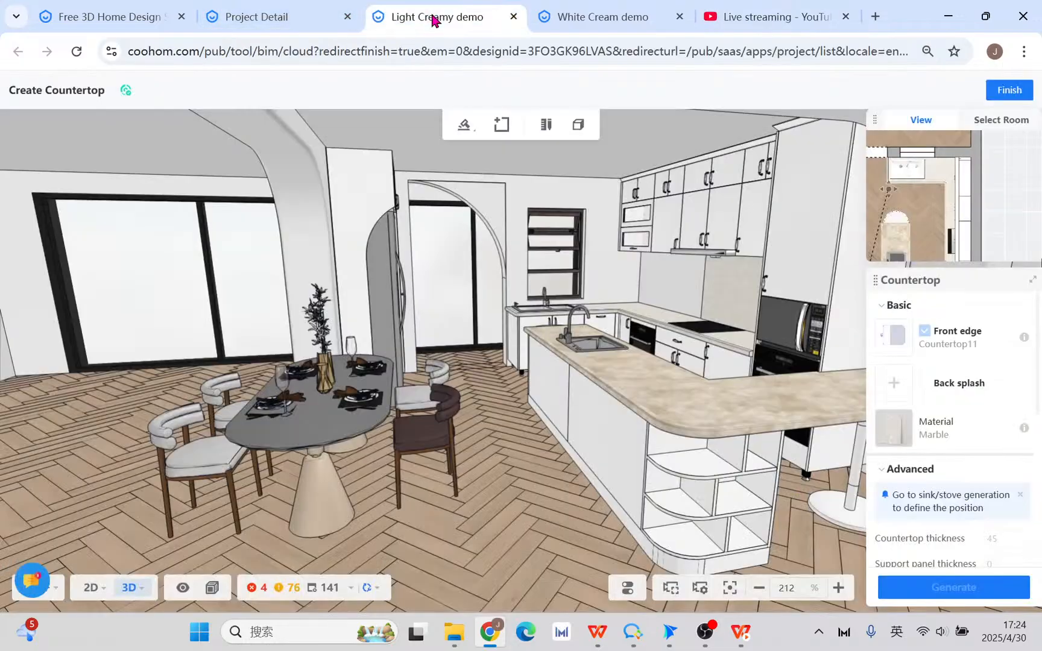
pyautogui.click(660, 402)
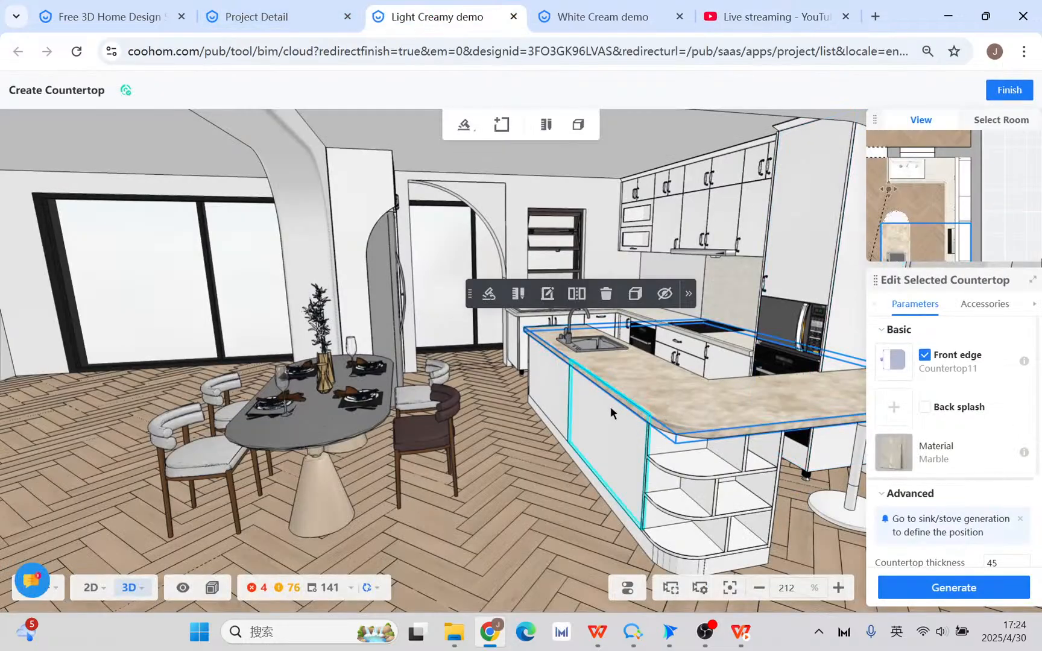
pyautogui.moveTo(558, 500); pyautogui.dragTo(531, 470)
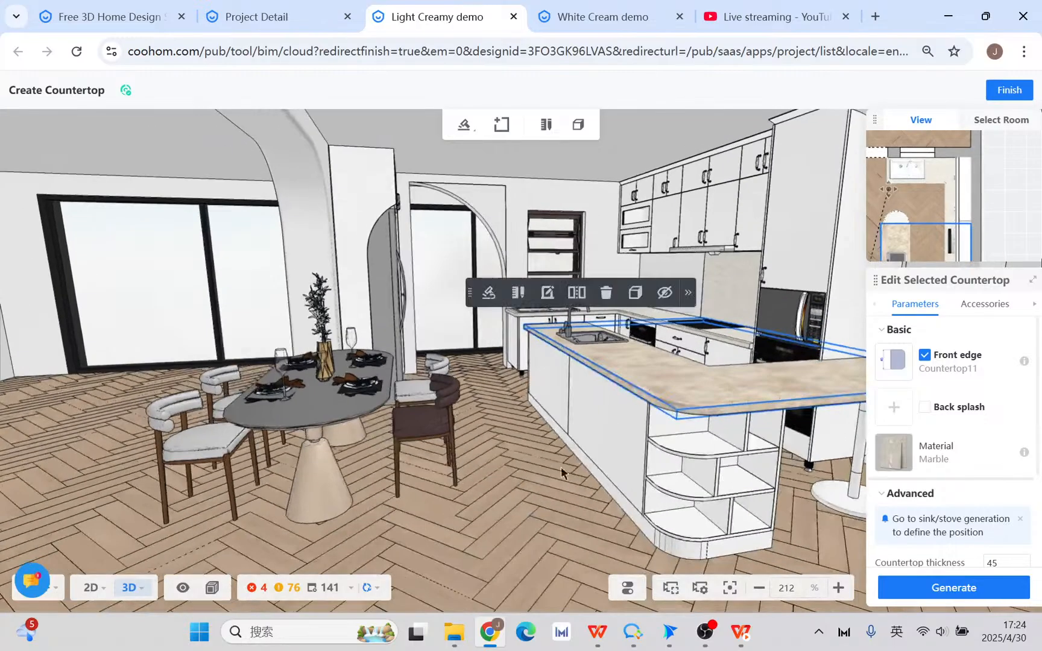
pyautogui.click(1001, 91)
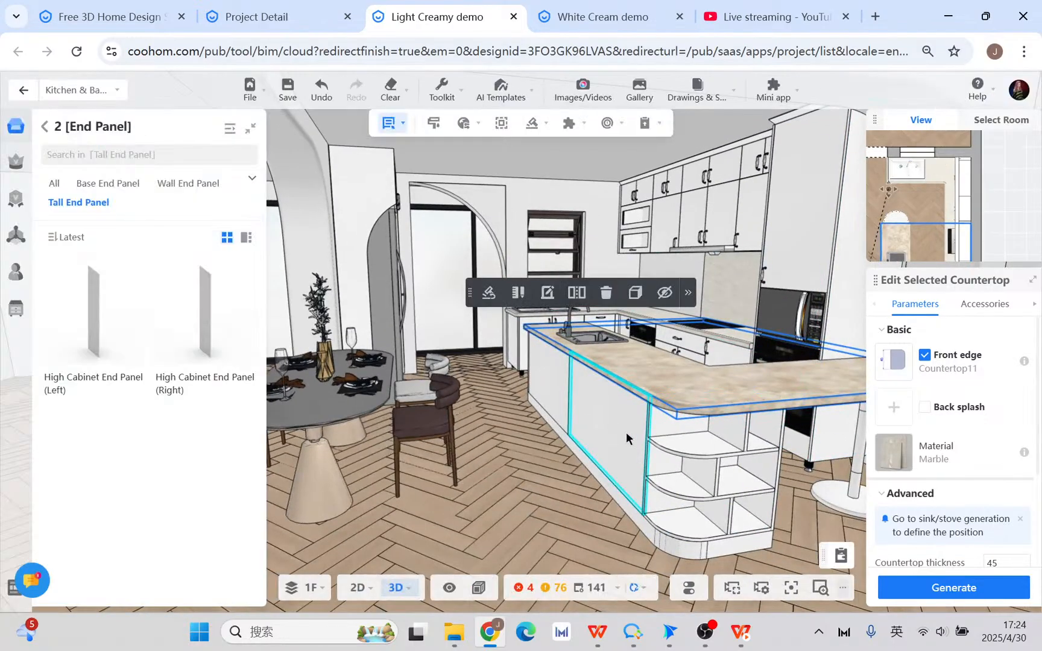
pyautogui.moveTo(442, 86)
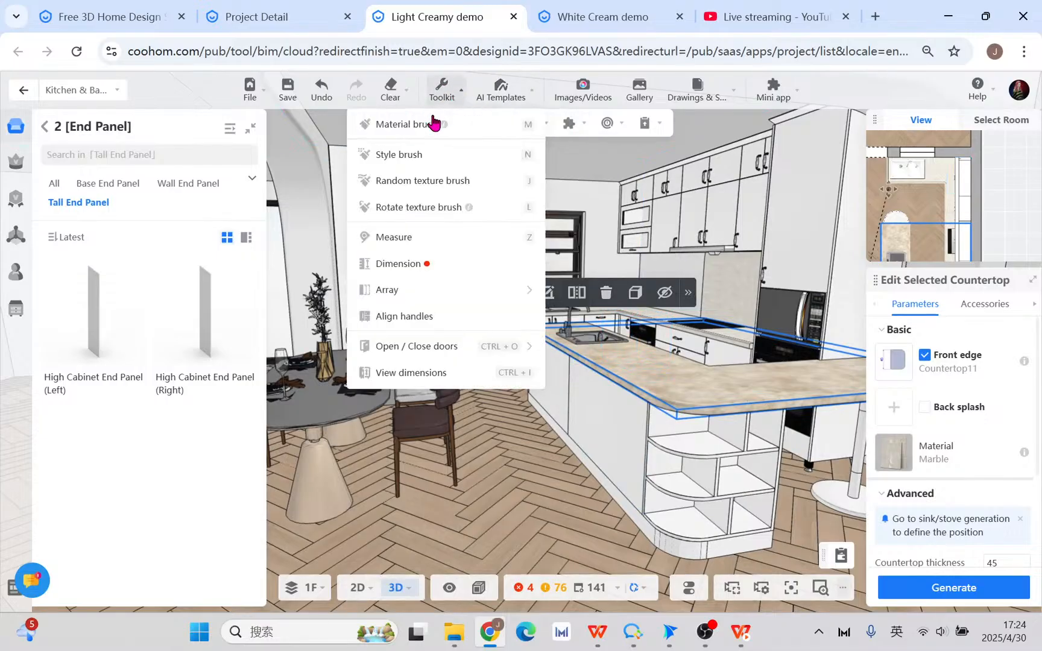
pyautogui.click(410, 124)
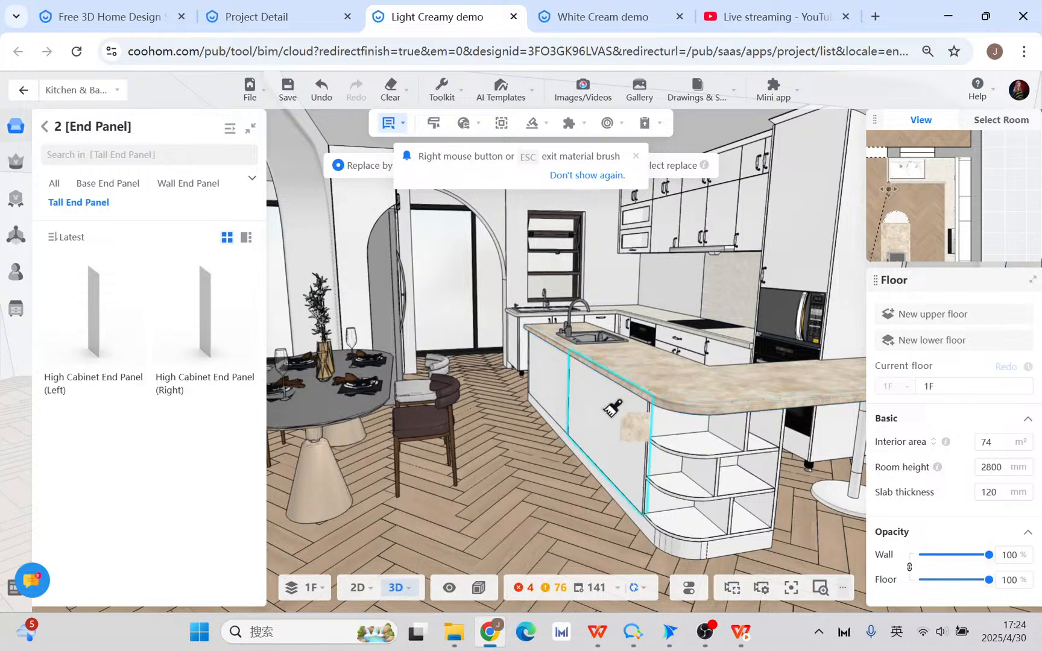
pyautogui.click(606, 415)
pyautogui.click(556, 381)
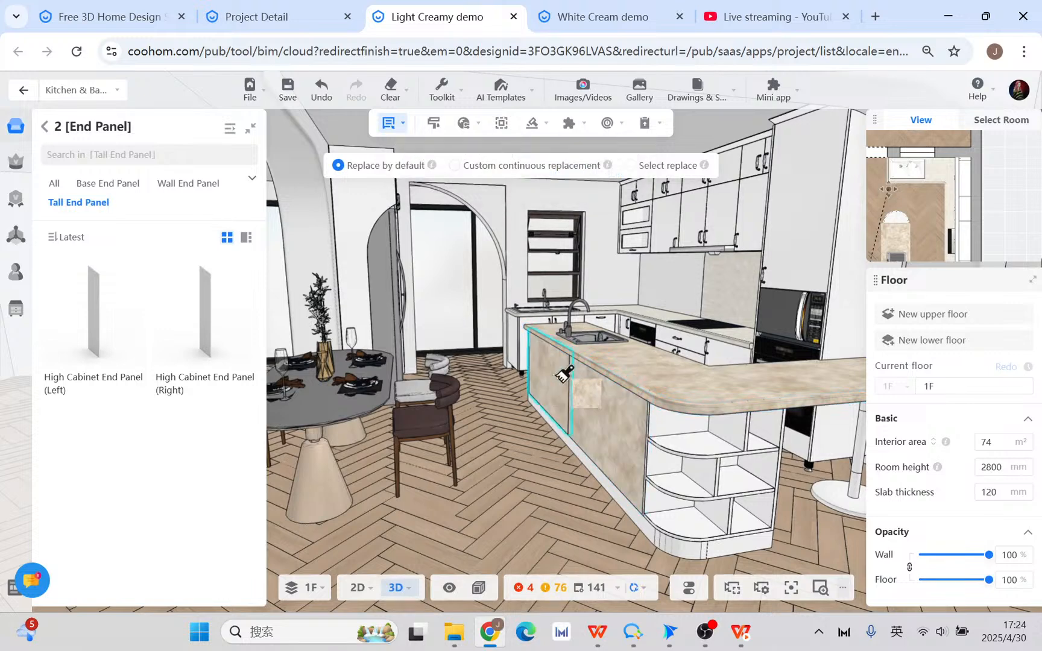
pyautogui.press('Escape')
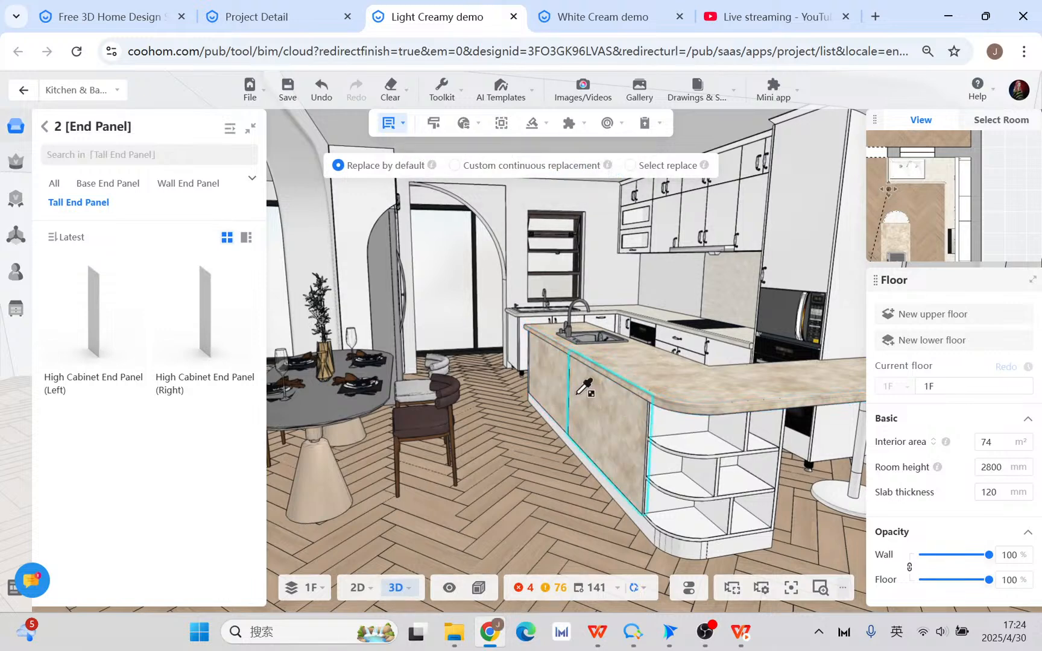
pyautogui.press('Escape')
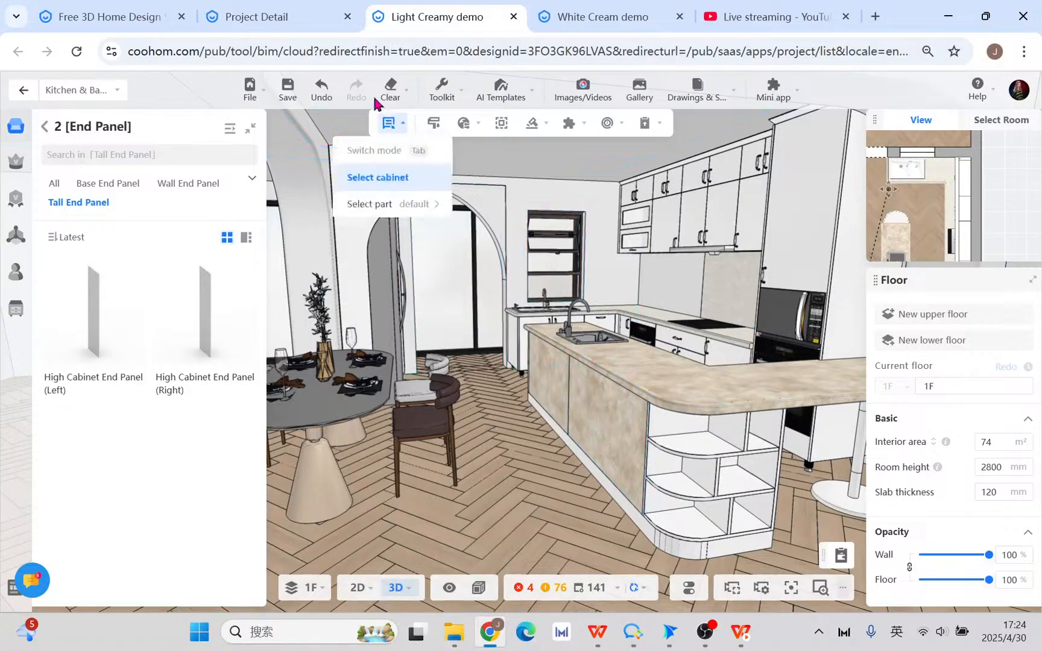
# - Undo the marble material on both of the island's back panels
pyautogui.click(331, 95)
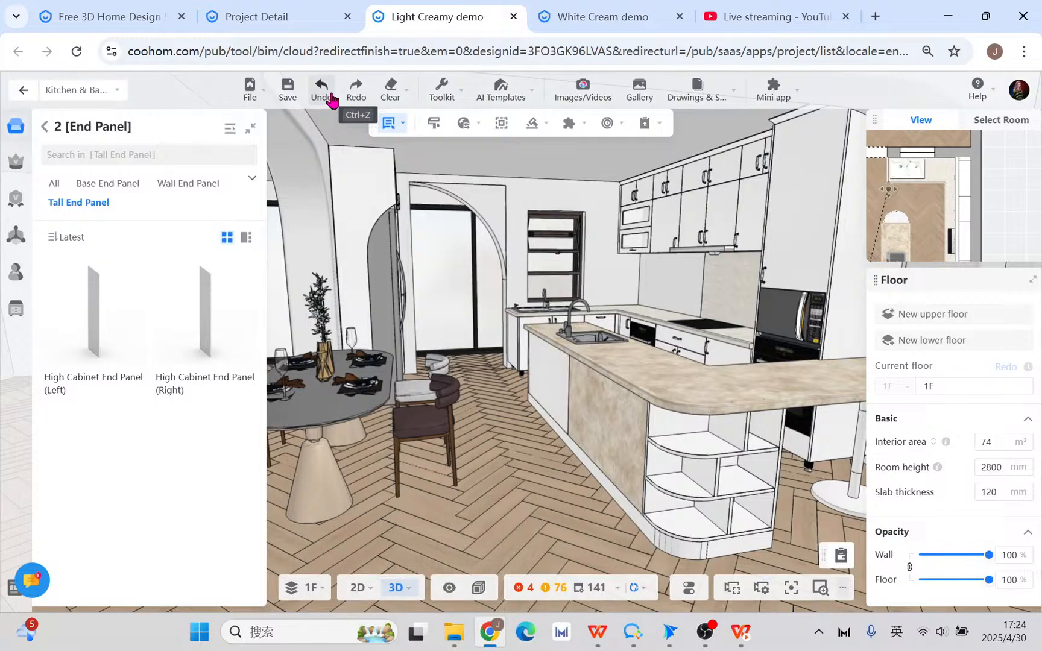
pyautogui.click(331, 95)
pyautogui.scroll(5, 571, 432)
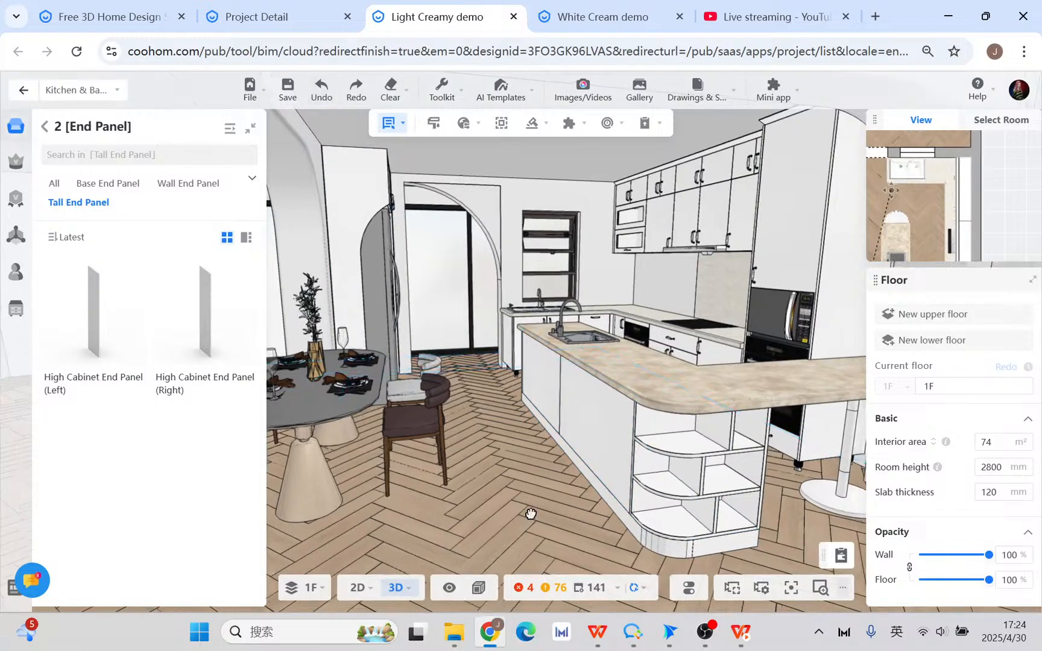
pyautogui.scroll(-3, 558, 466)
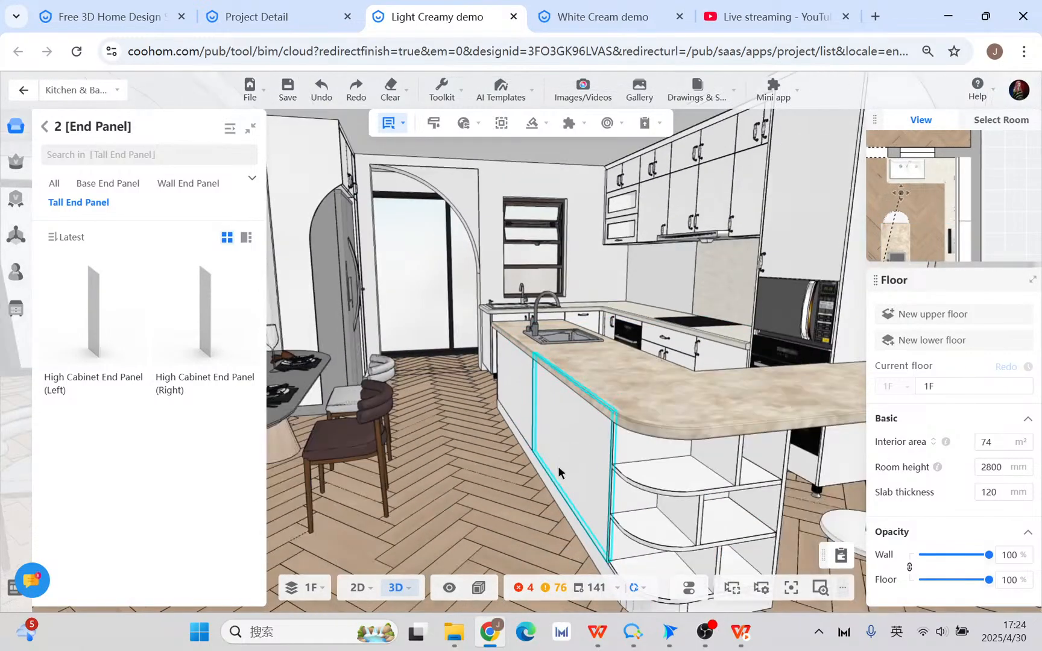
# - Examine the parameters of the island's back panel and the countertop's side table option
pyautogui.click(565, 424)
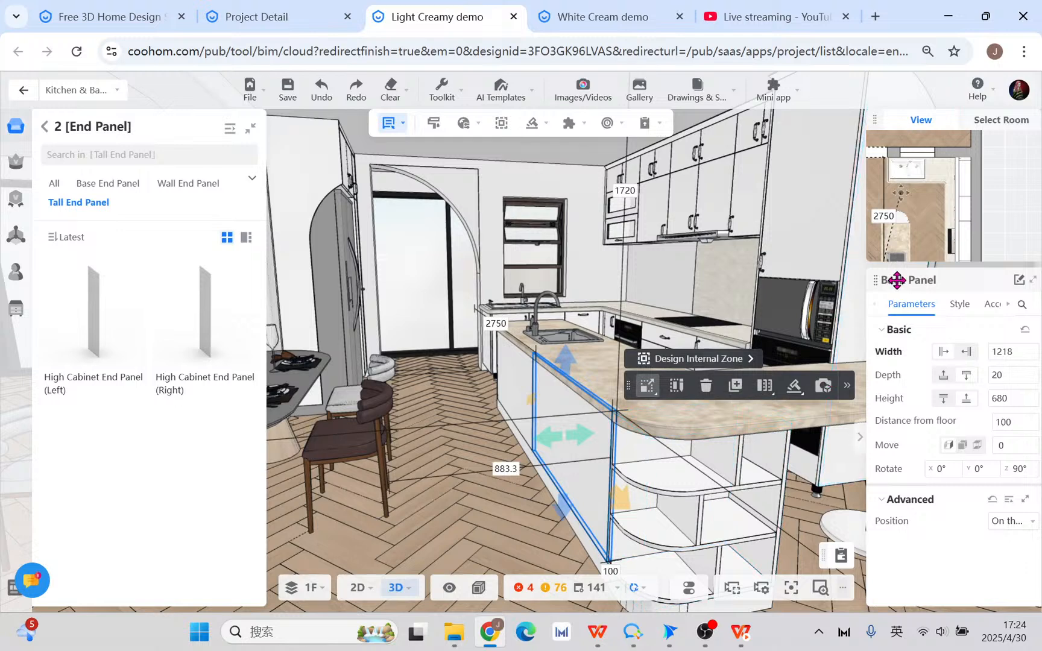
pyautogui.click(576, 355)
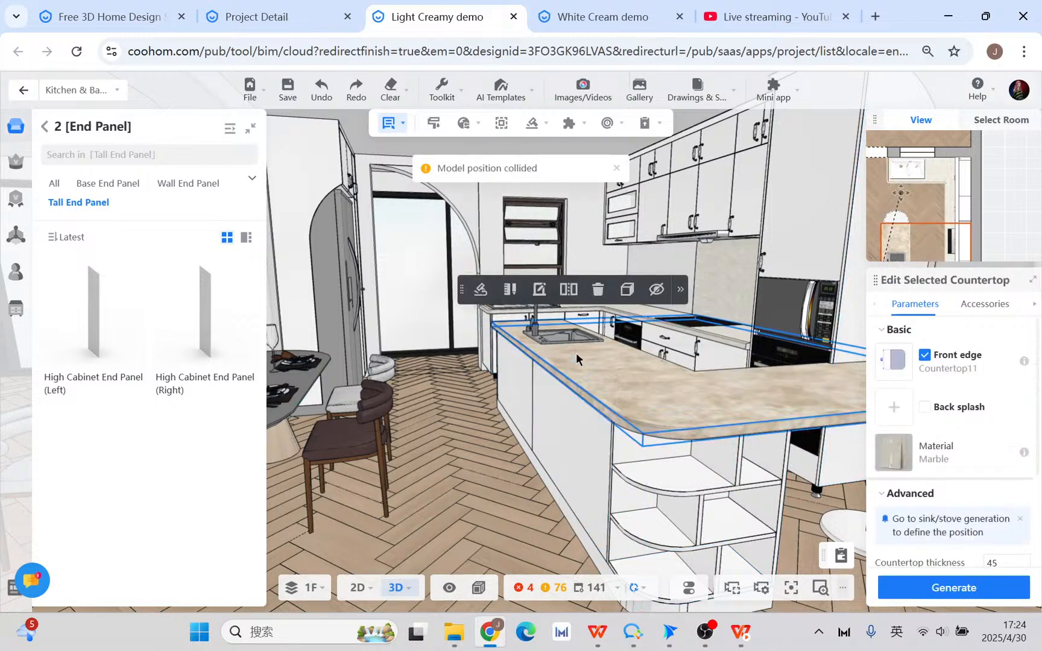
pyautogui.click(627, 291)
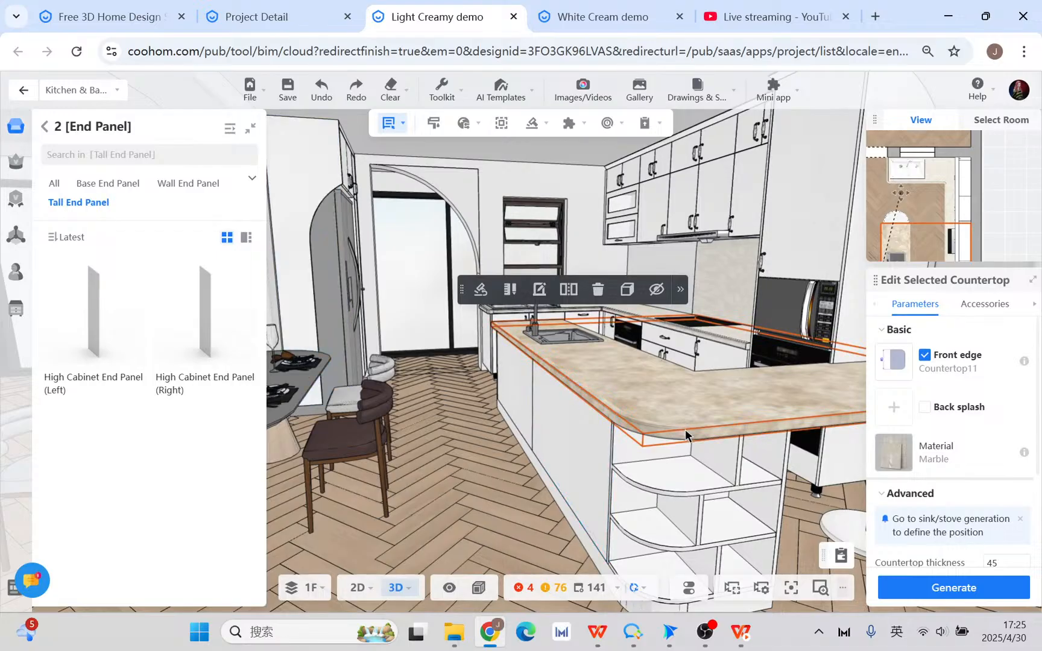
# - Switch to the YouTube Studio live chat and read the latest viewer request
pyautogui.click(742, 634)
pyautogui.press('Escape')
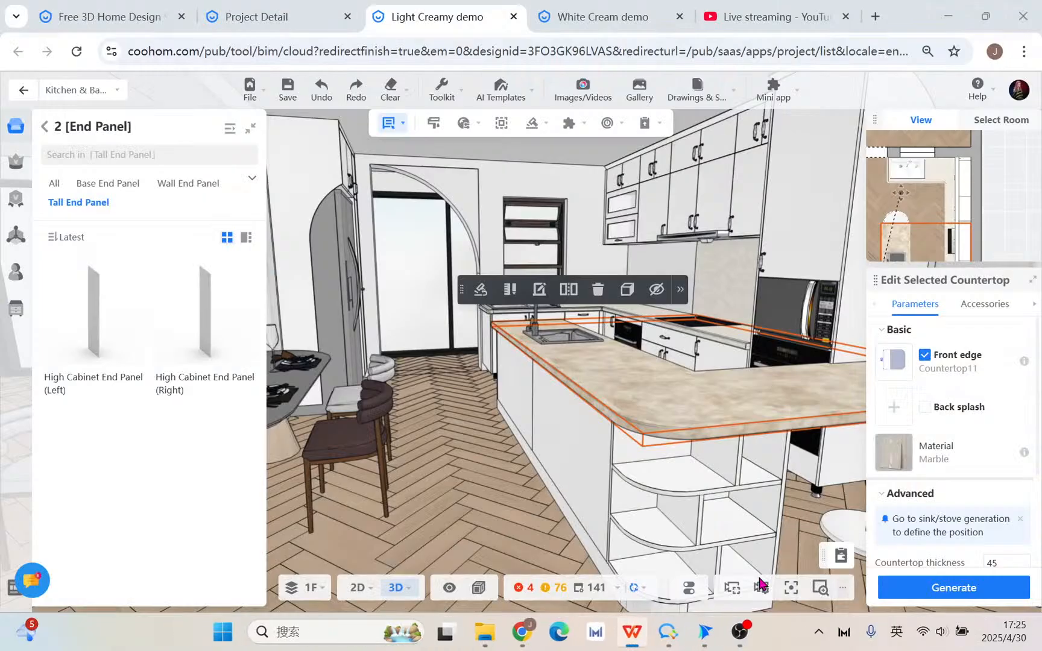
pyautogui.click(740, 9)
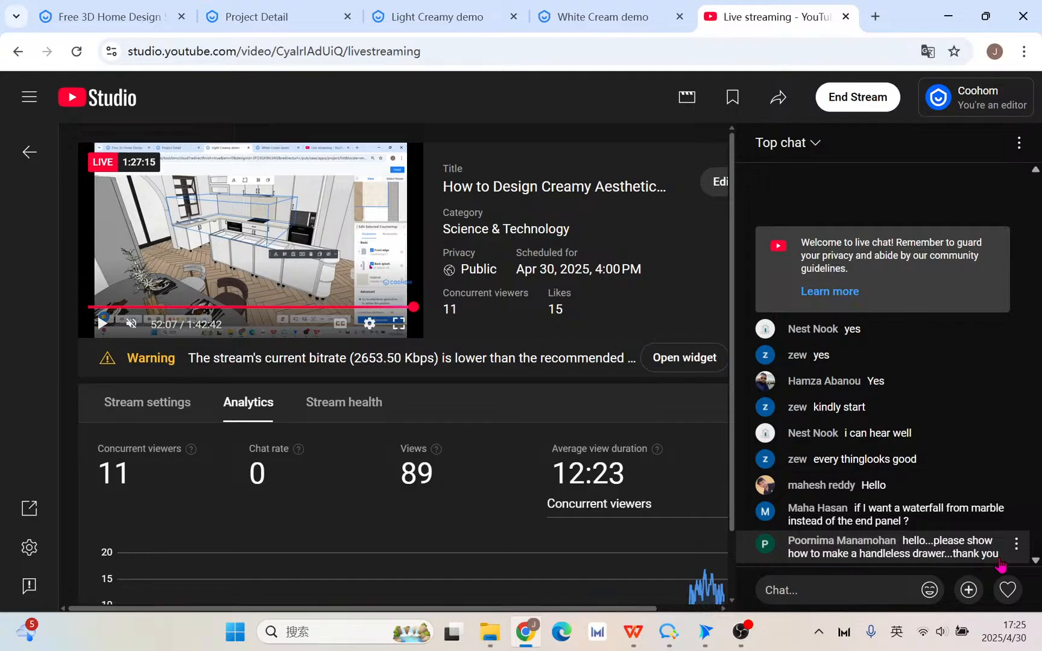
# - Return to the Light Creamy demo and examine the common and no-handle units in the public catalogue's base cabinets
pyautogui.click(430, 16)
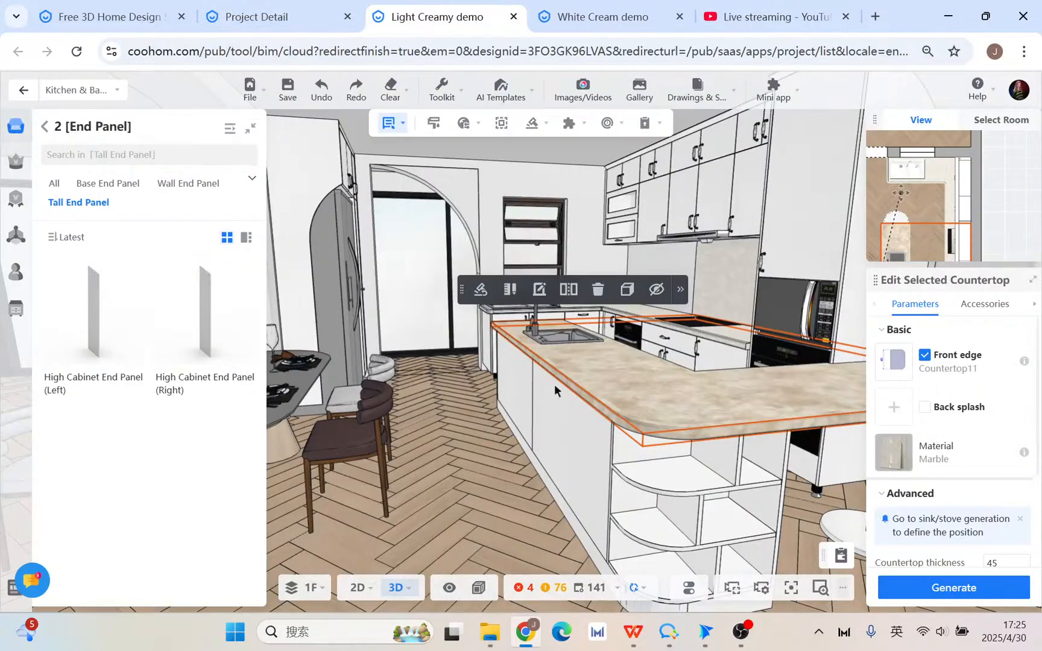
pyautogui.moveTo(555, 384); pyautogui.dragTo(470, 482)
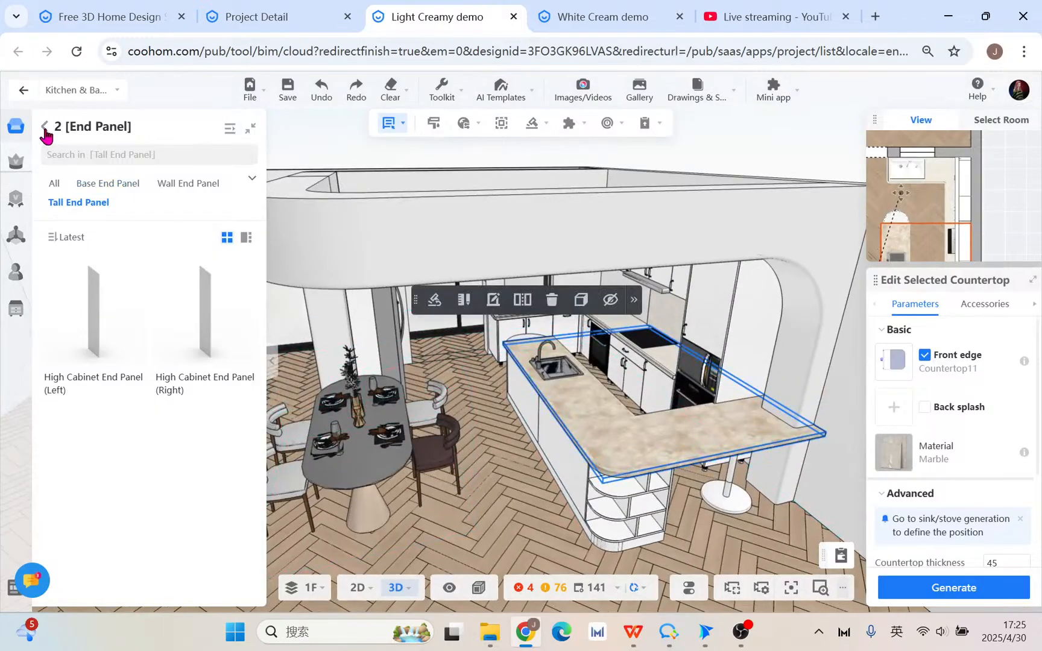
pyautogui.click(45, 126)
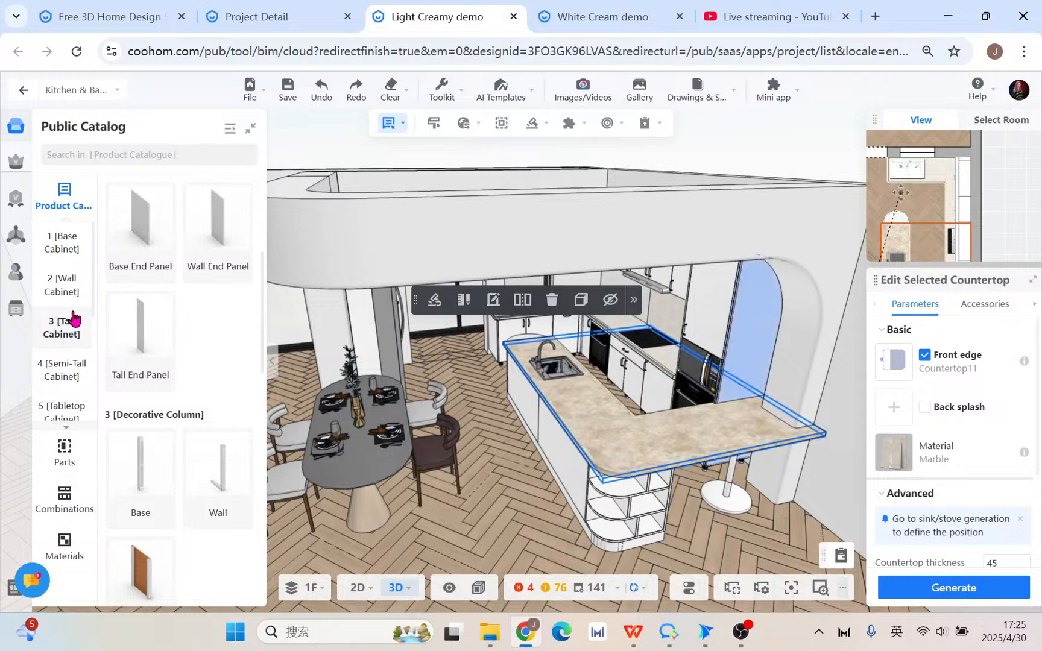
pyautogui.scroll(1, 144, 367)
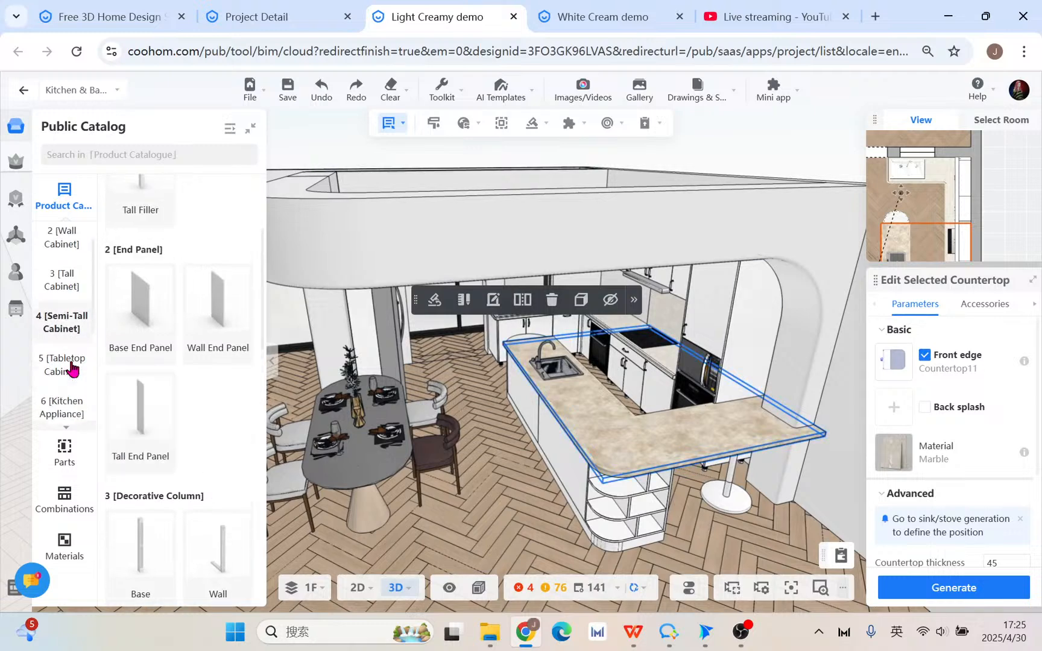
pyautogui.click(63, 242)
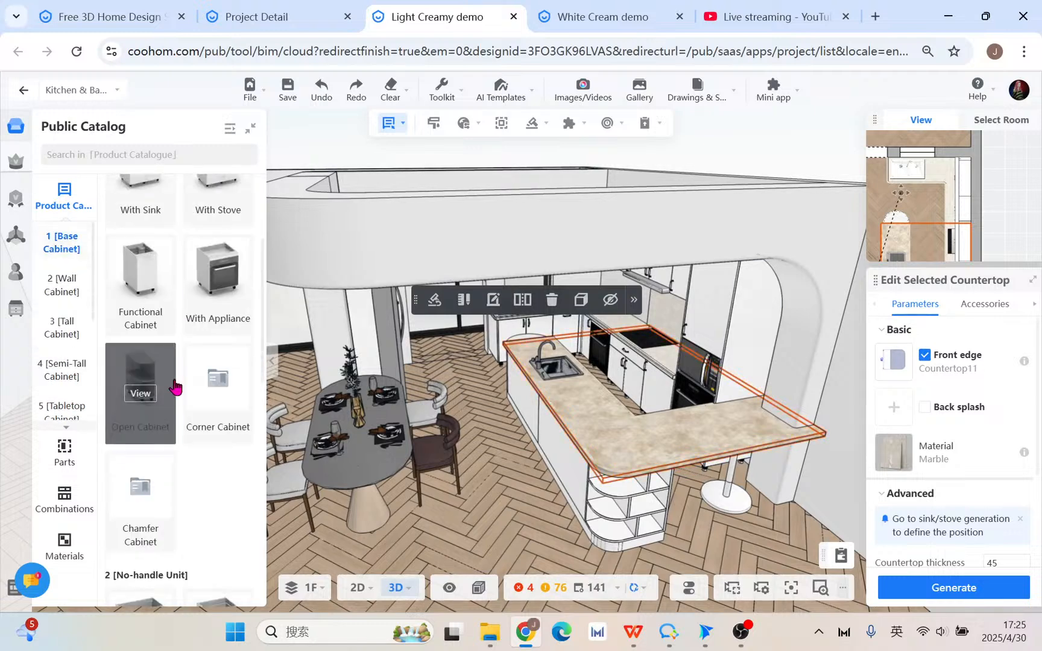
pyautogui.scroll(-3, 177, 391)
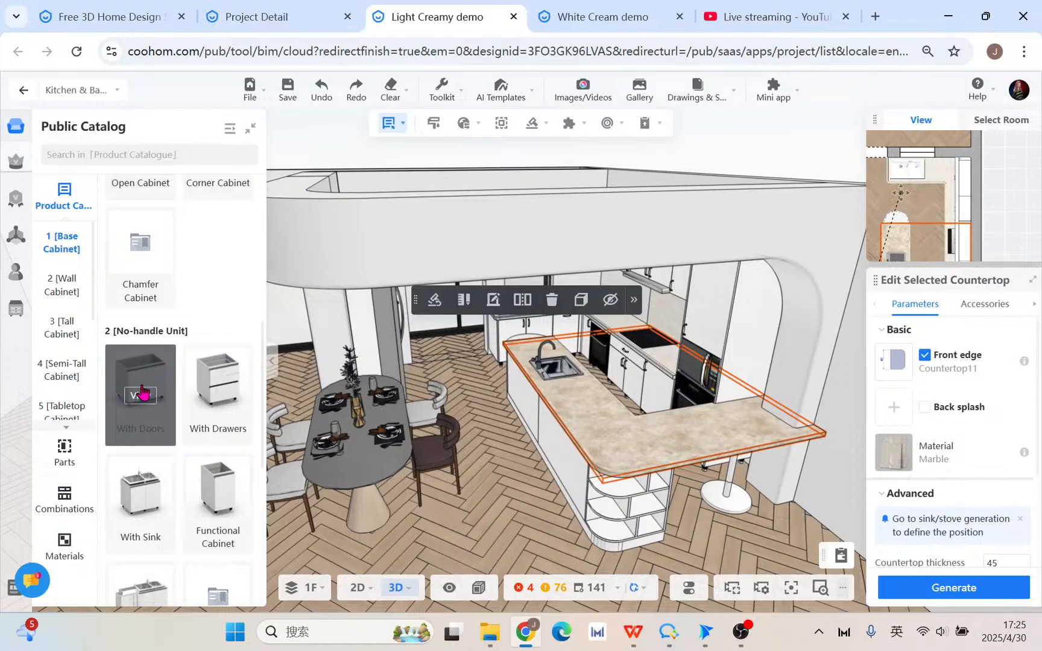
pyautogui.scroll(5, 142, 392)
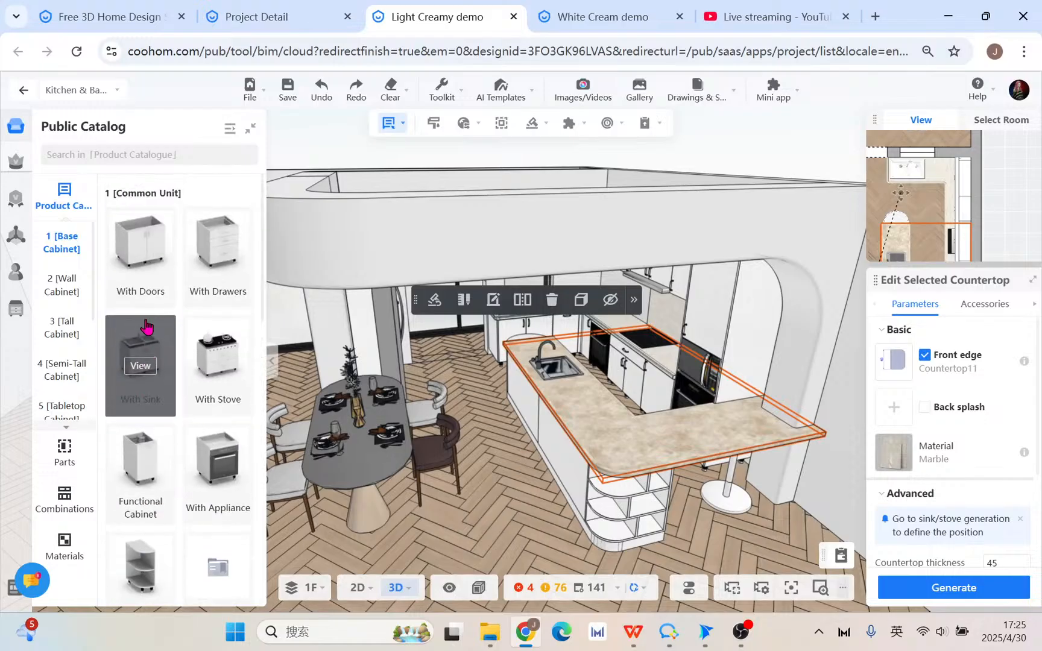
# - Place a Three Drawers Base Cabinet (S-S-L) from the common units on the floor between the dining table and the island
pyautogui.click(219, 258)
pyautogui.scroll(-5, 137, 491)
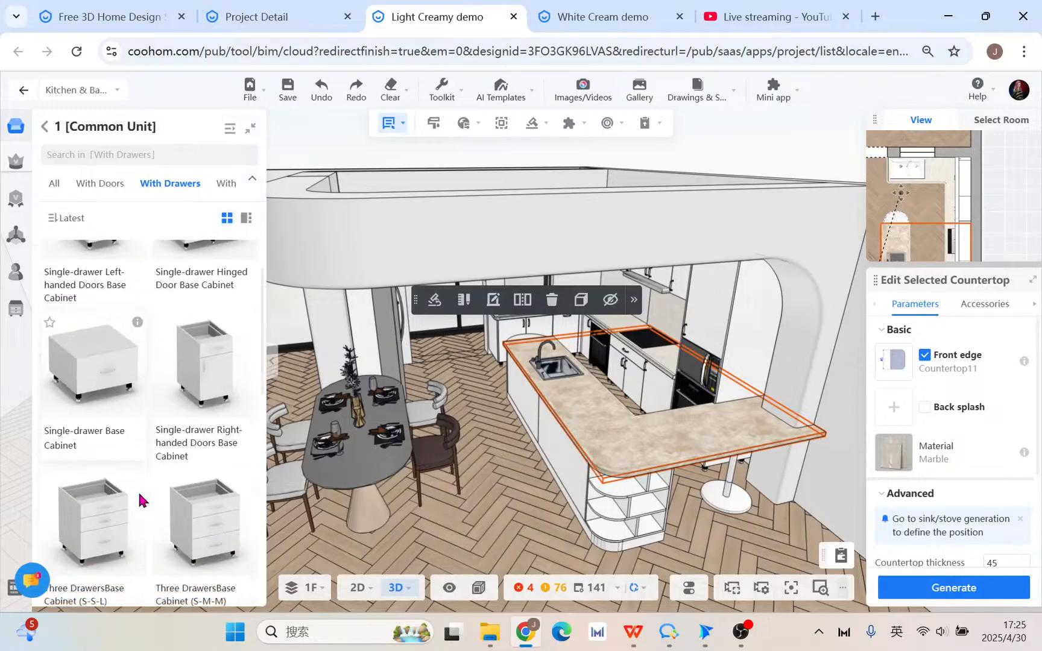
pyautogui.click(109, 462)
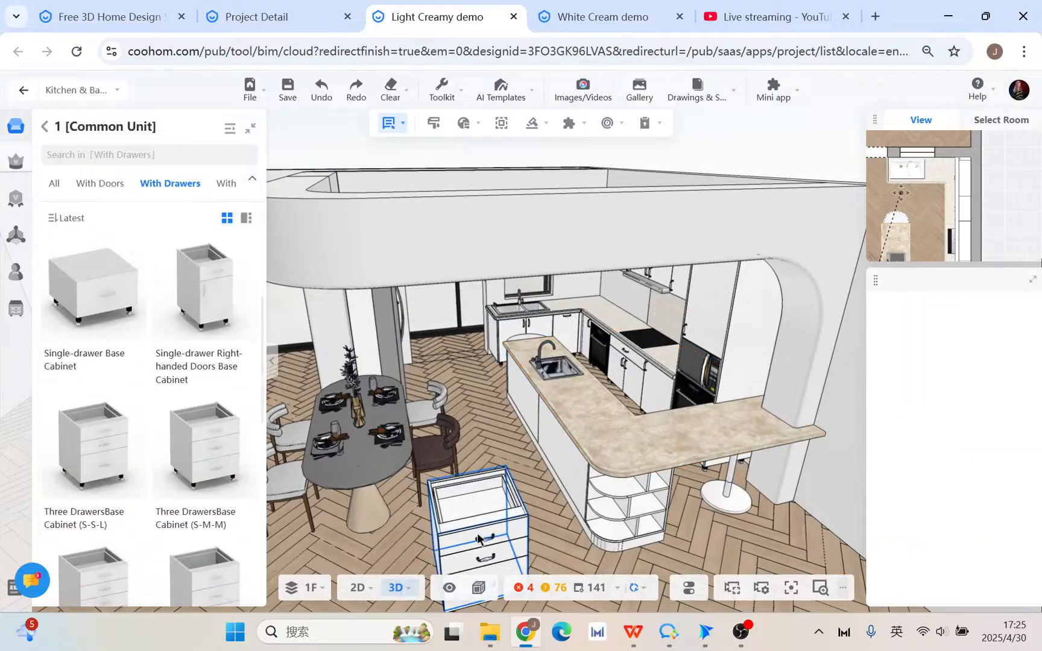
pyautogui.click(484, 540)
pyautogui.moveTo(554, 555); pyautogui.dragTo(536, 407)
pyautogui.scroll(5, 475, 517)
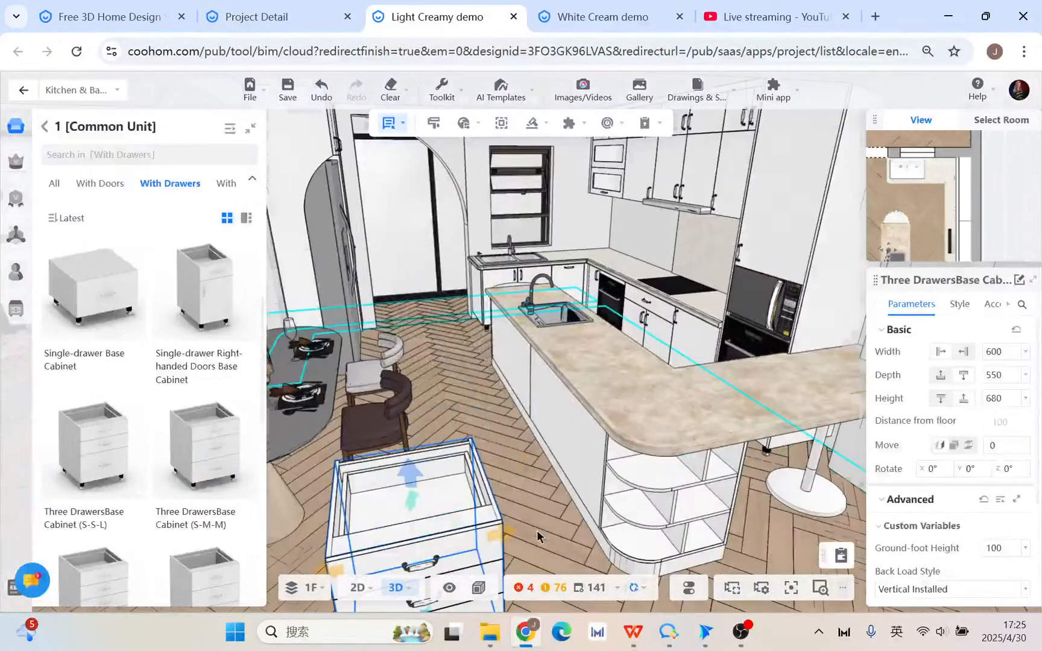
pyautogui.moveTo(548, 535)
pyautogui.mouseDown(button='right')
pyautogui.moveTo(553, 509)
pyautogui.moveTo(559, 528)
pyautogui.mouseUp(button='right')
# - Switch to part selection, select the new cabinet's upper drawer front and open its door style library
pyautogui.click(498, 423)
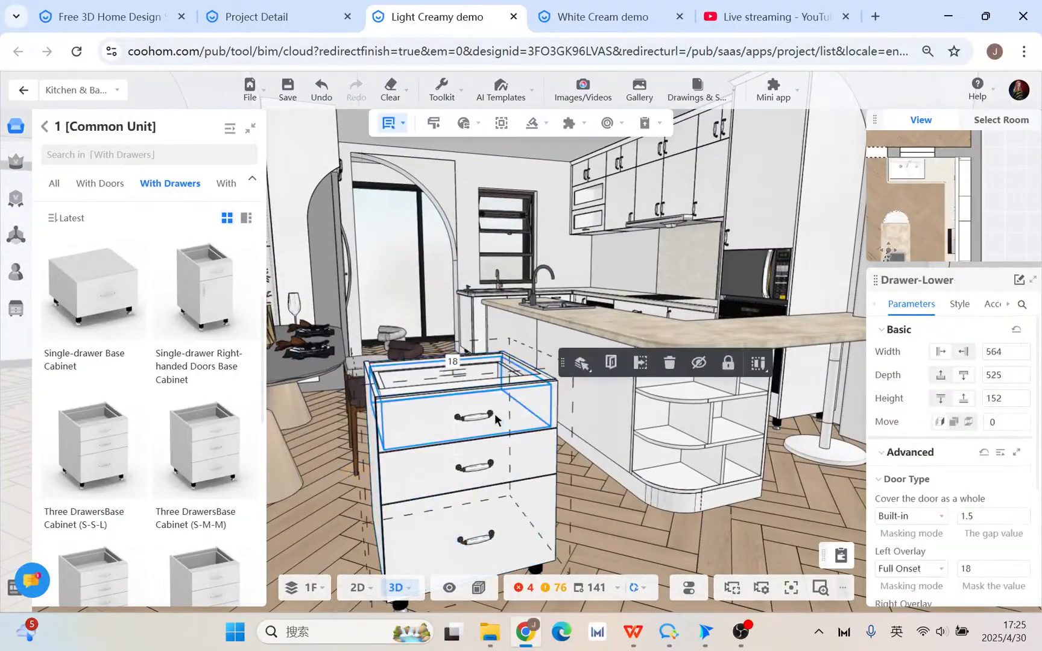
pyautogui.moveTo(391, 130)
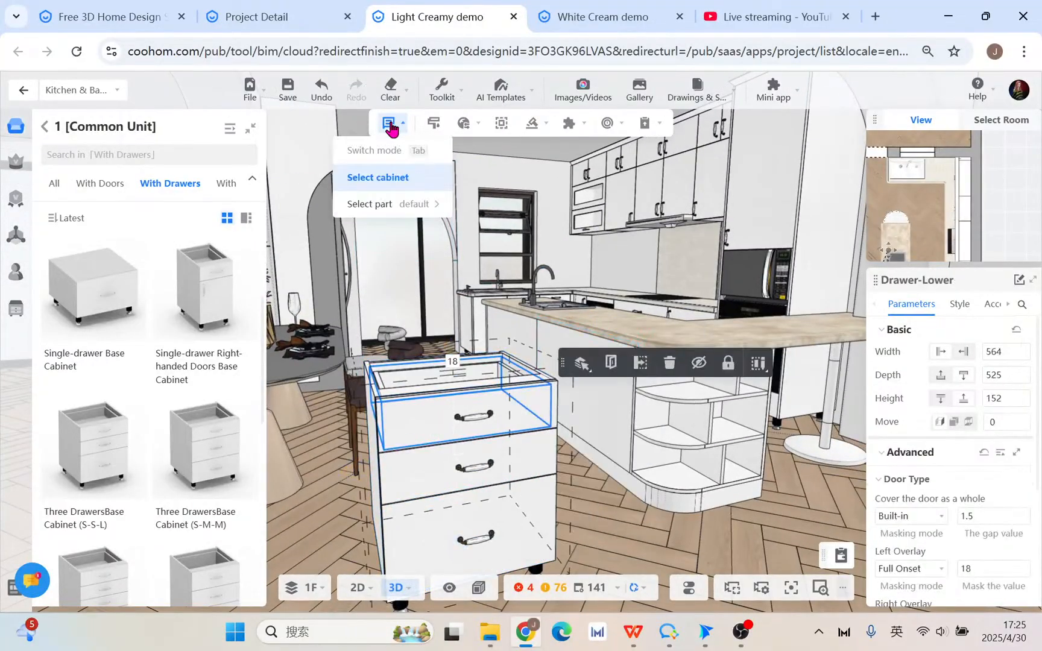
pyautogui.click(376, 204)
pyautogui.click(513, 421)
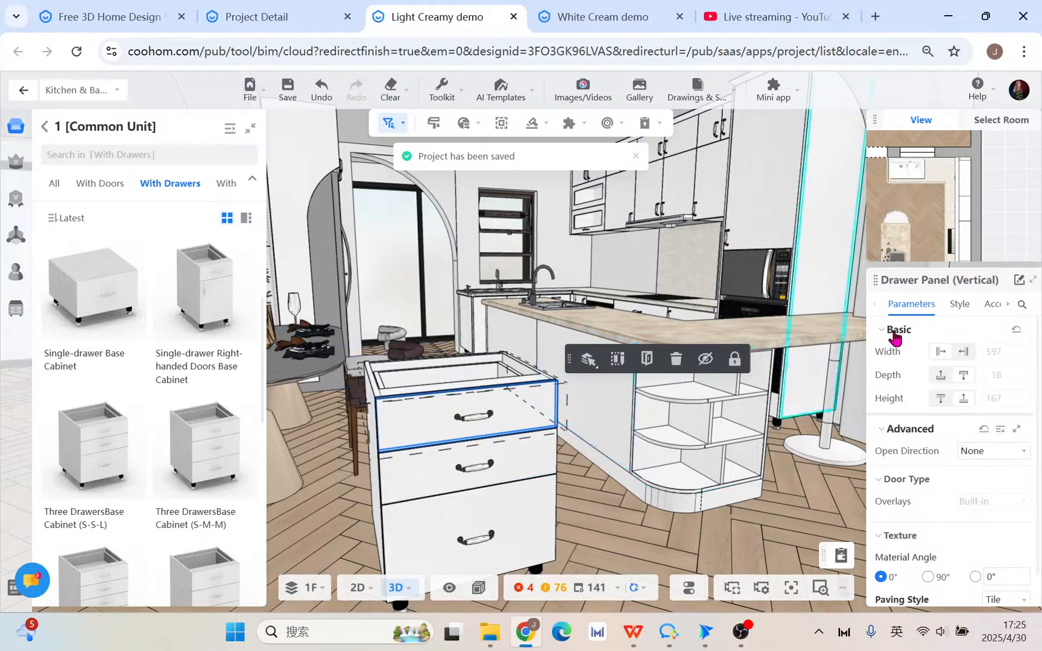
pyautogui.click(960, 305)
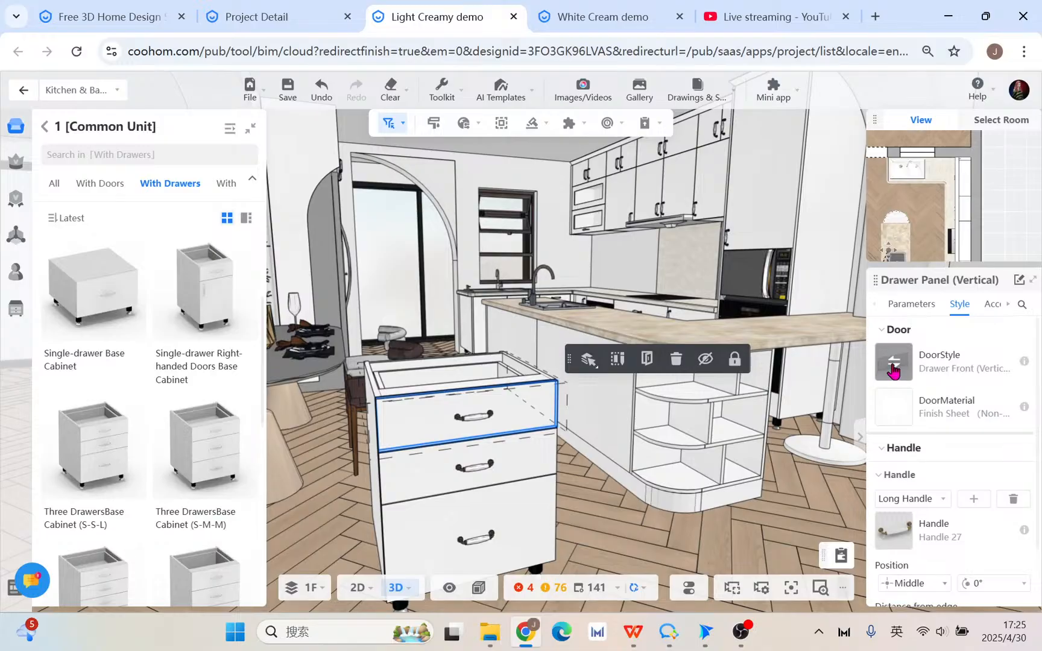
pyautogui.click(894, 364)
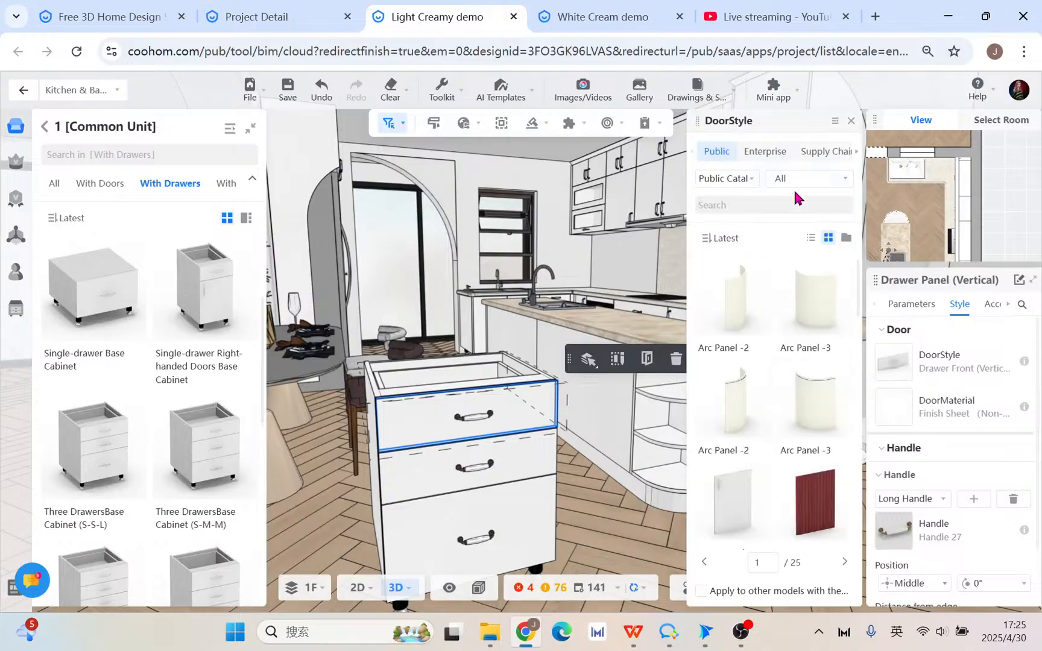
# - Filter the door styles by the No-handle Door Panel category and look through the available fronts
pyautogui.click(843, 181)
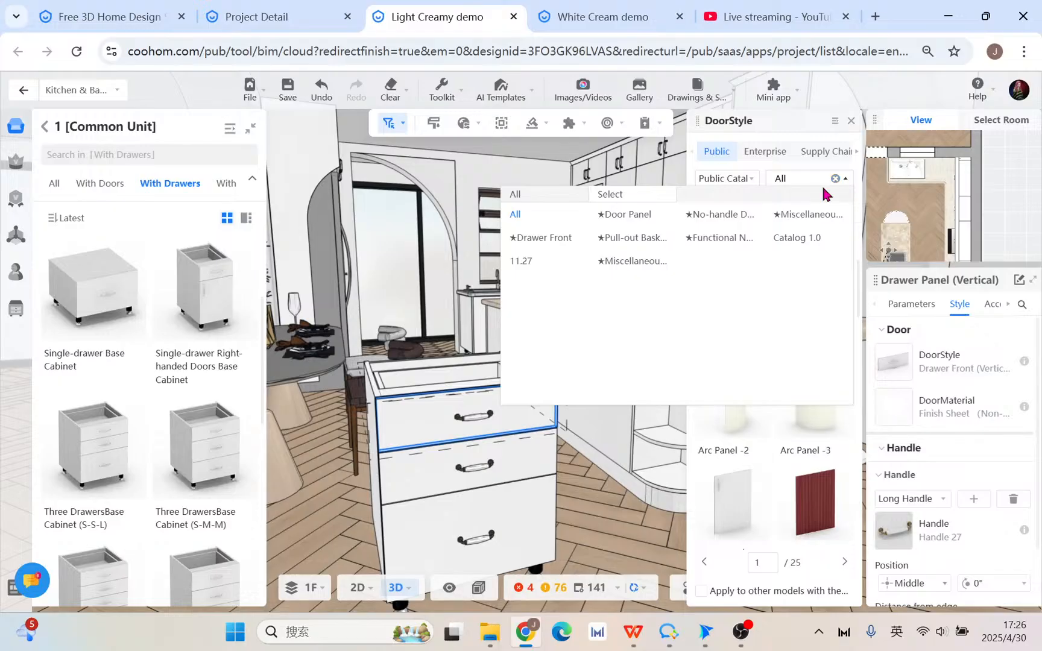
pyautogui.click(709, 222)
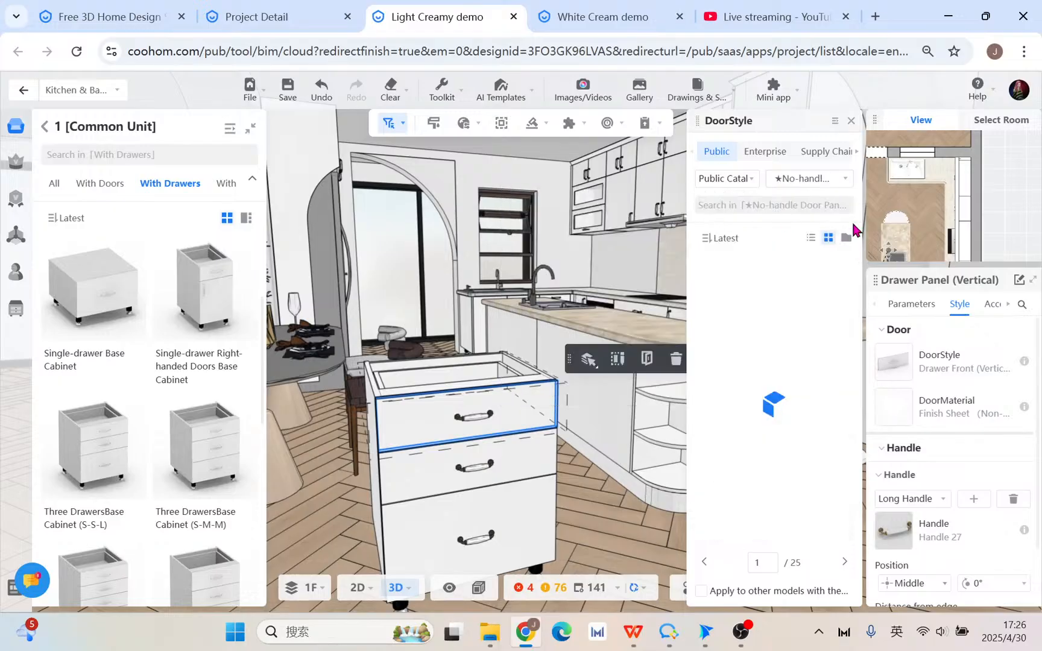
pyautogui.scroll(-5, 817, 440)
pyautogui.scroll(5, 821, 455)
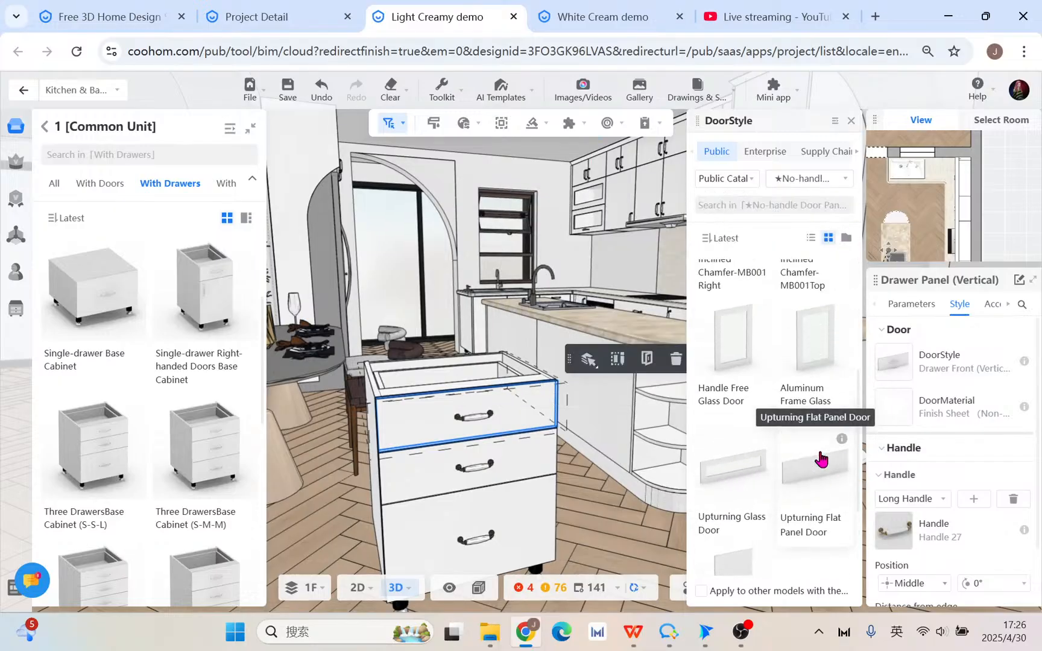
# - Replace the category filter with all Door Panel styles and look through the listed fronts
pyautogui.click(835, 178)
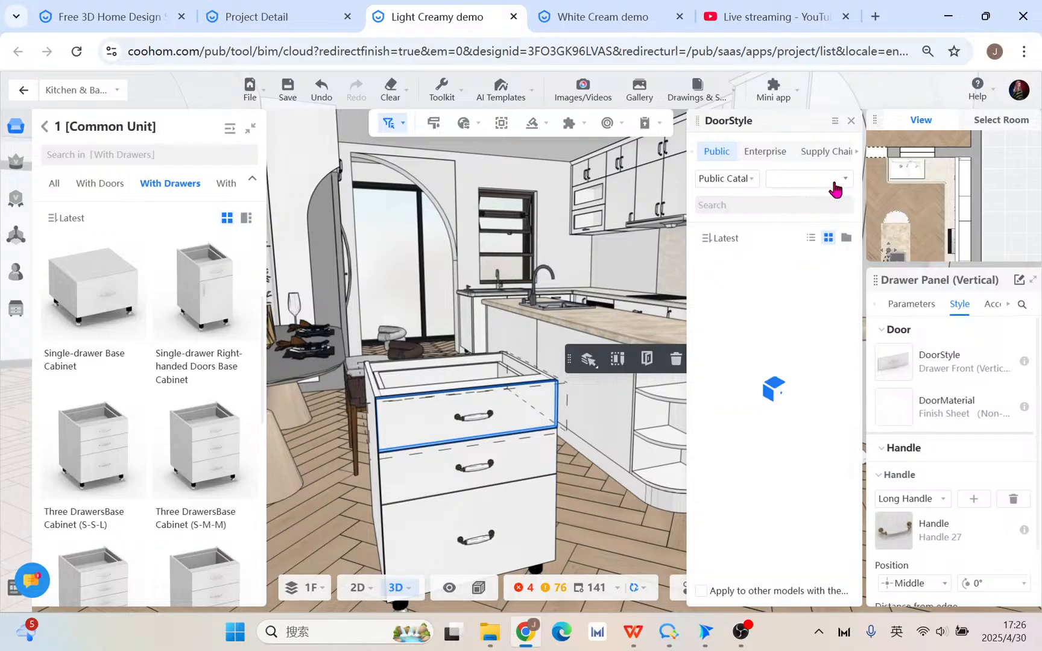
pyautogui.click(820, 181)
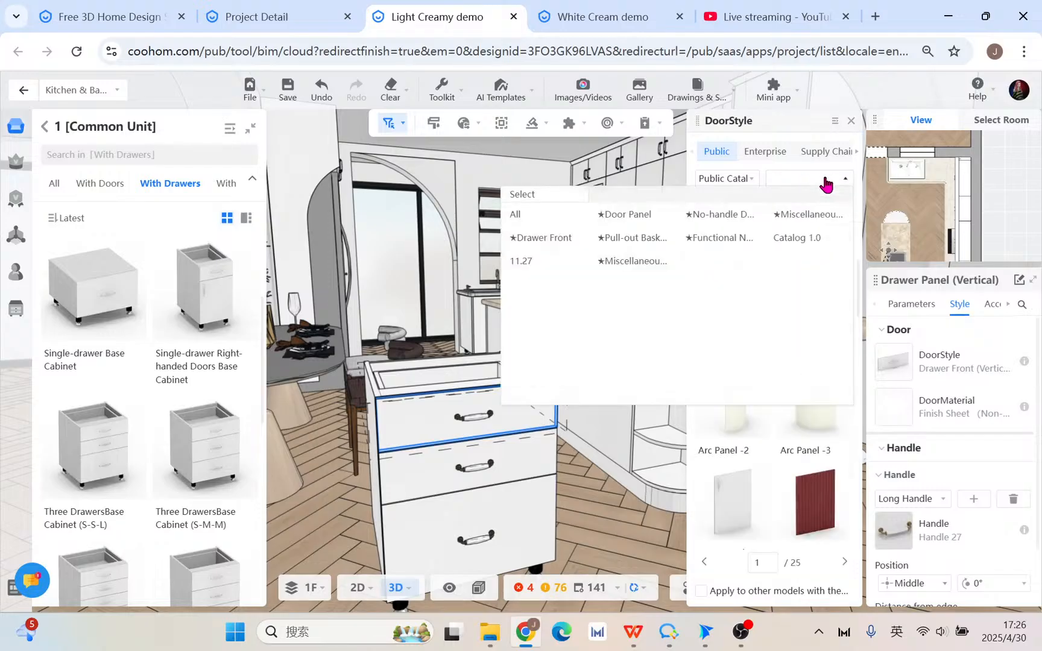
pyautogui.click(636, 213)
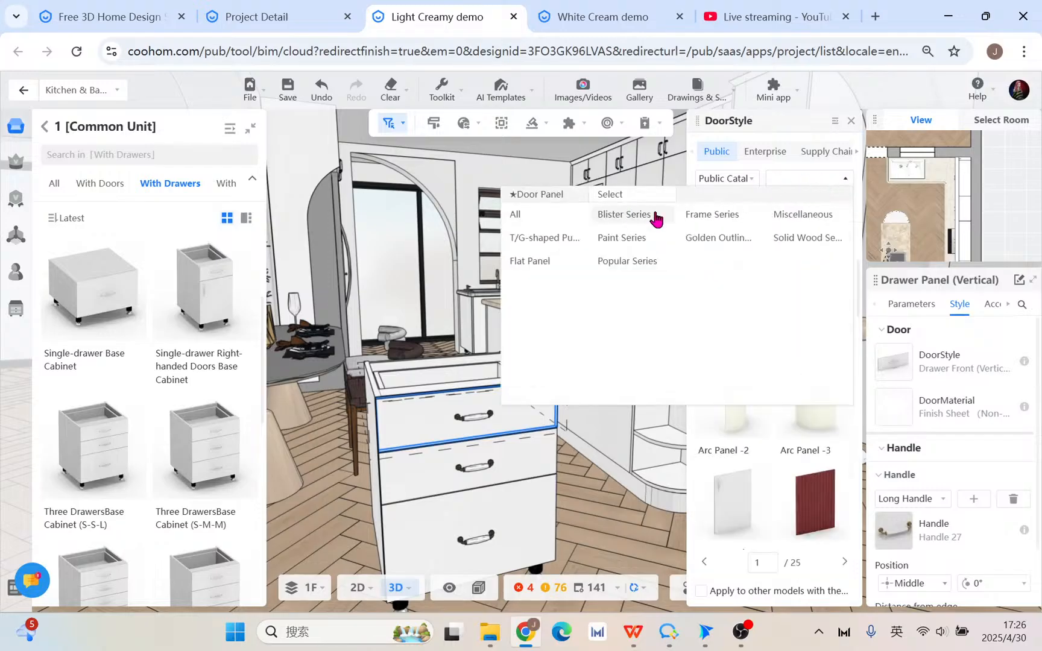
pyautogui.click(543, 214)
pyautogui.scroll(-5, 796, 440)
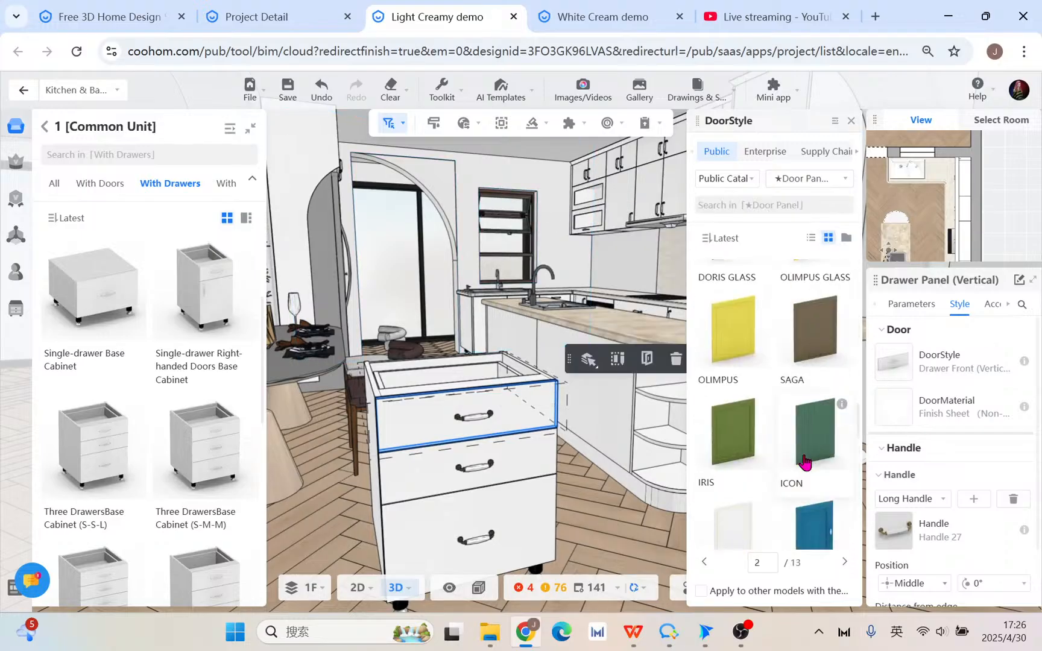
pyautogui.scroll(-5, 804, 460)
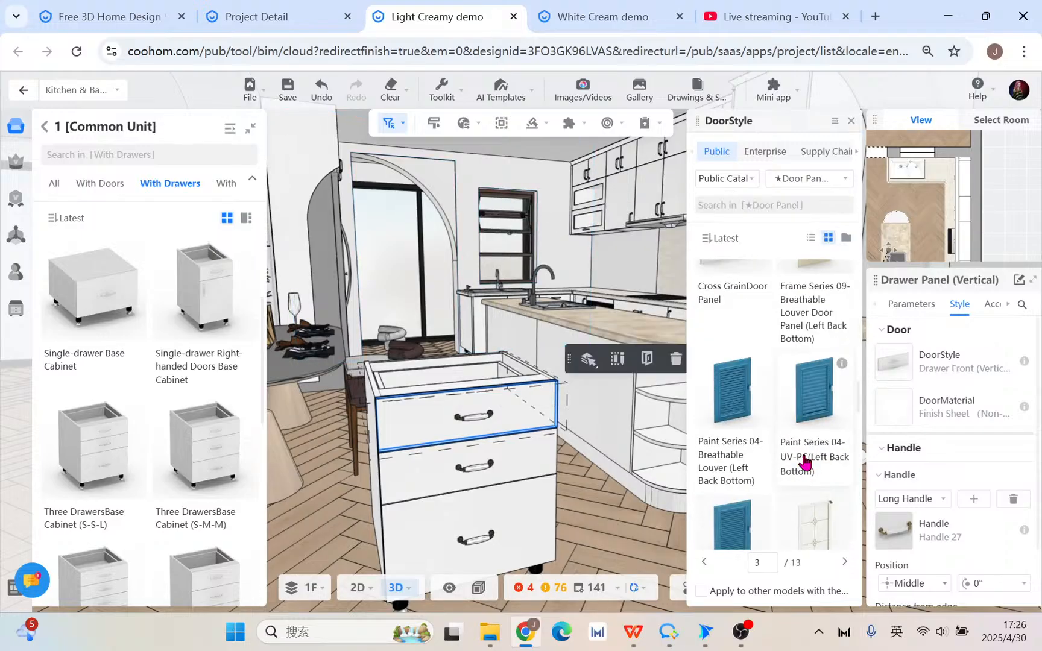
# - Search the Door Panel styles for "boat" and return to the full category list
pyautogui.click(823, 182)
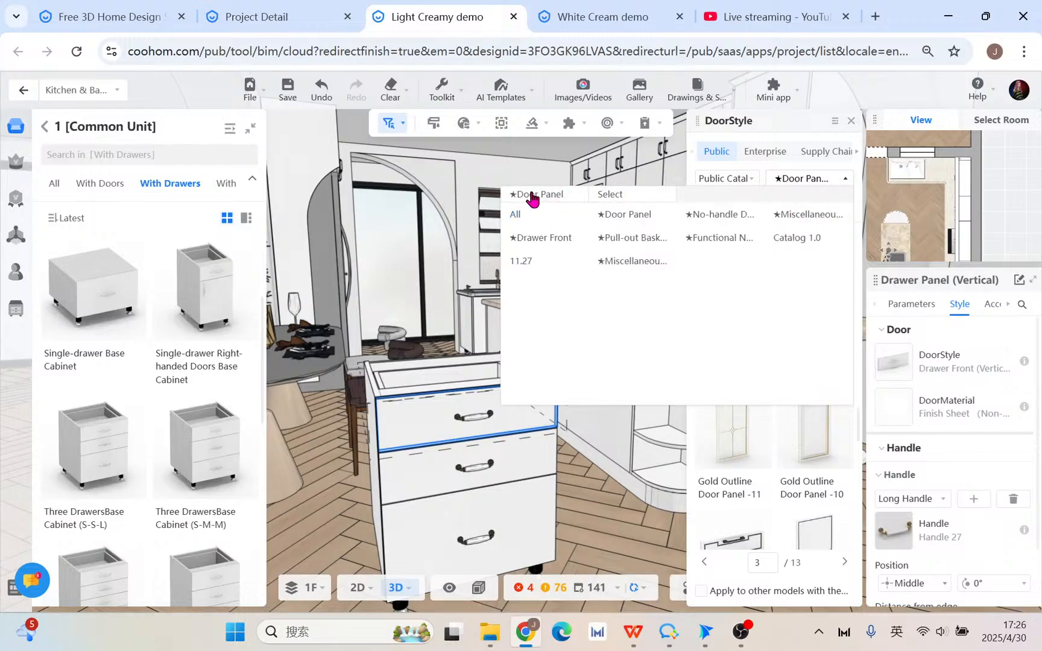
pyautogui.click(812, 179)
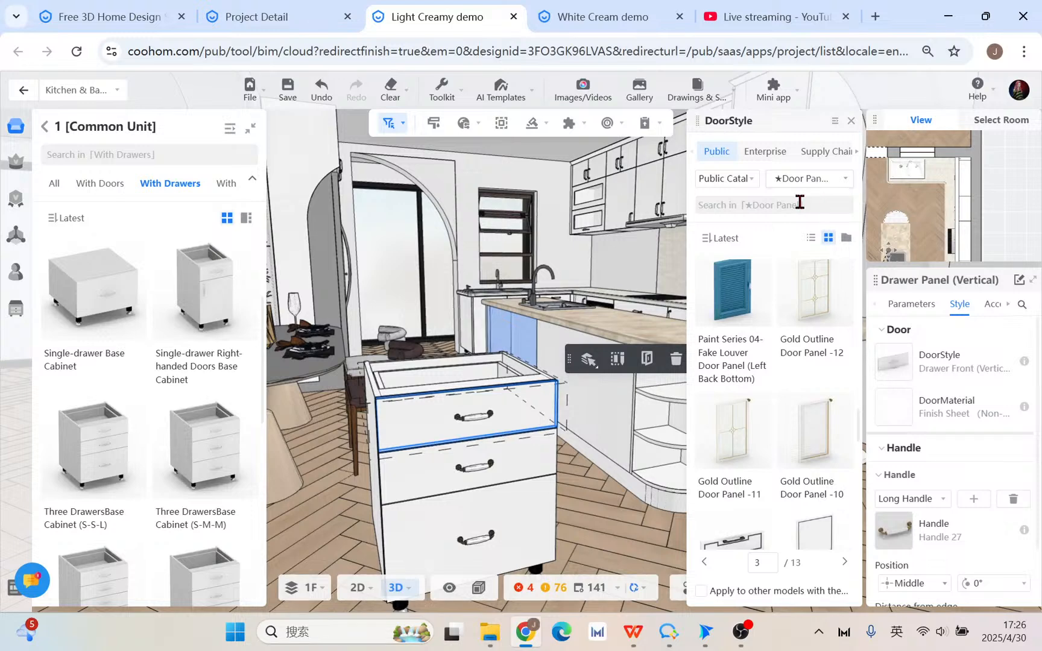
pyautogui.click(801, 205)
pyautogui.write('b')
pyautogui.press('BackSpace')
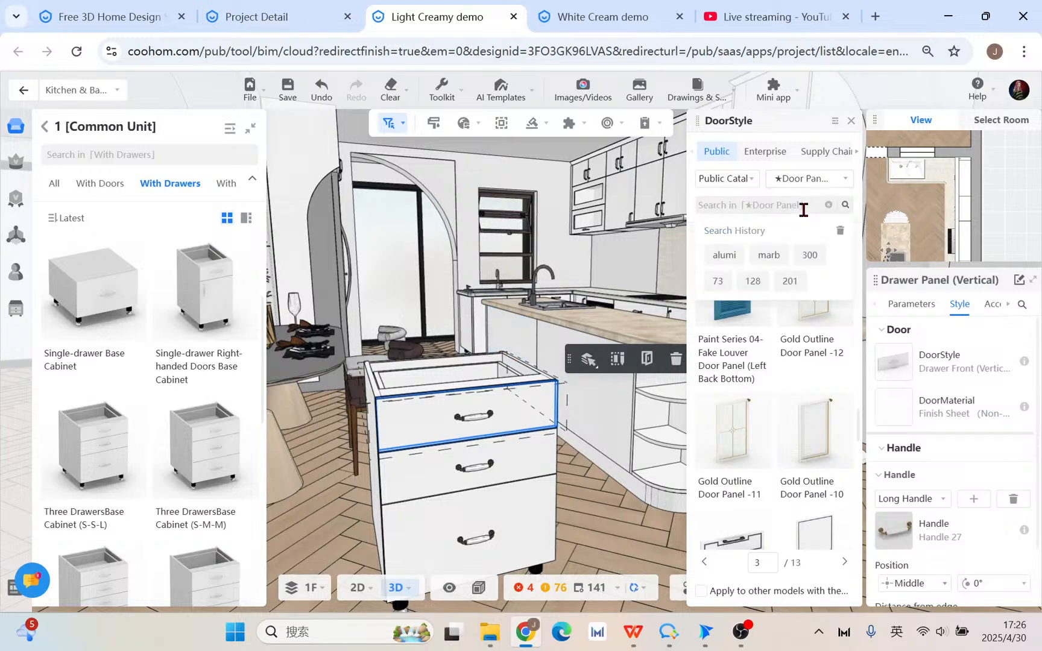
pyautogui.write('boat')
pyautogui.press('Return')
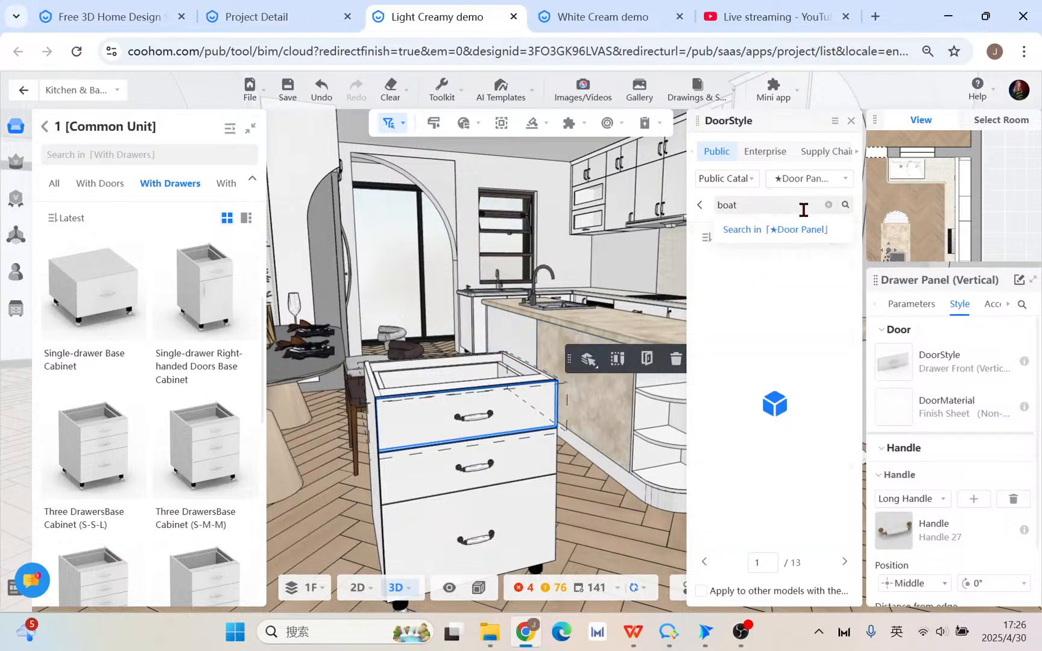
pyautogui.click(770, 206)
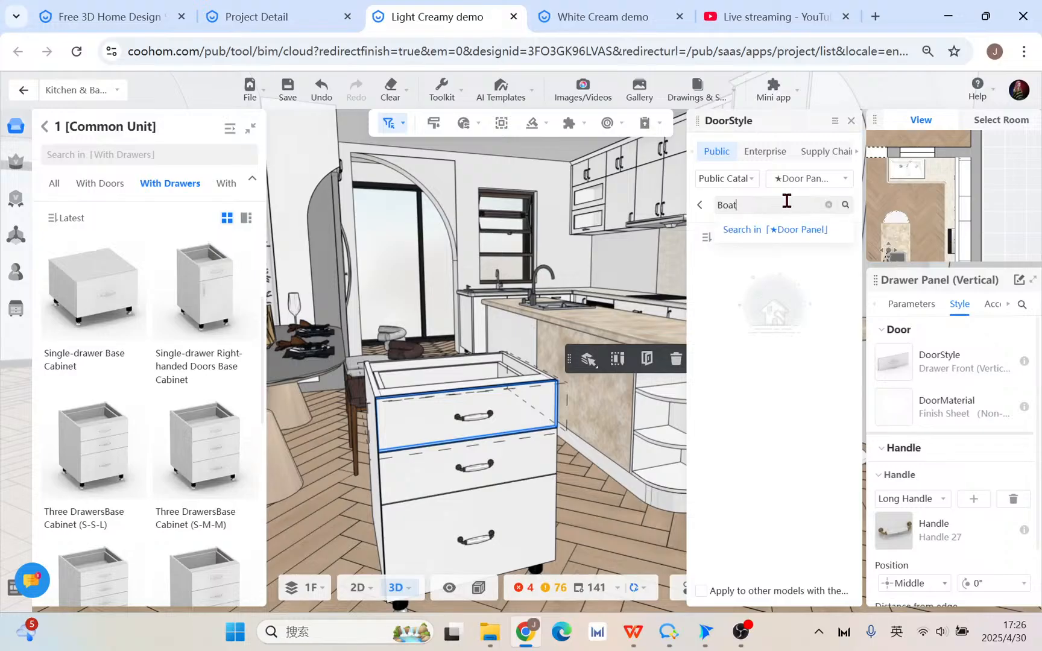
pyautogui.click(700, 205)
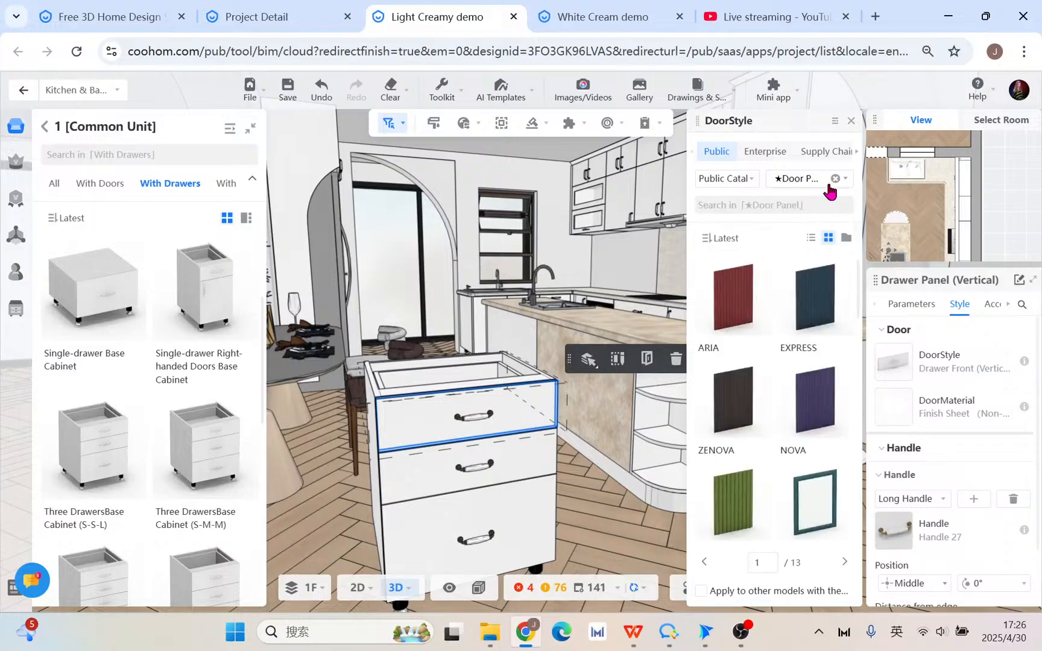
# - Look through the Door Panel styles again and narrow them to the Flat Panel subcategory
pyautogui.scroll(-10, 804, 422)
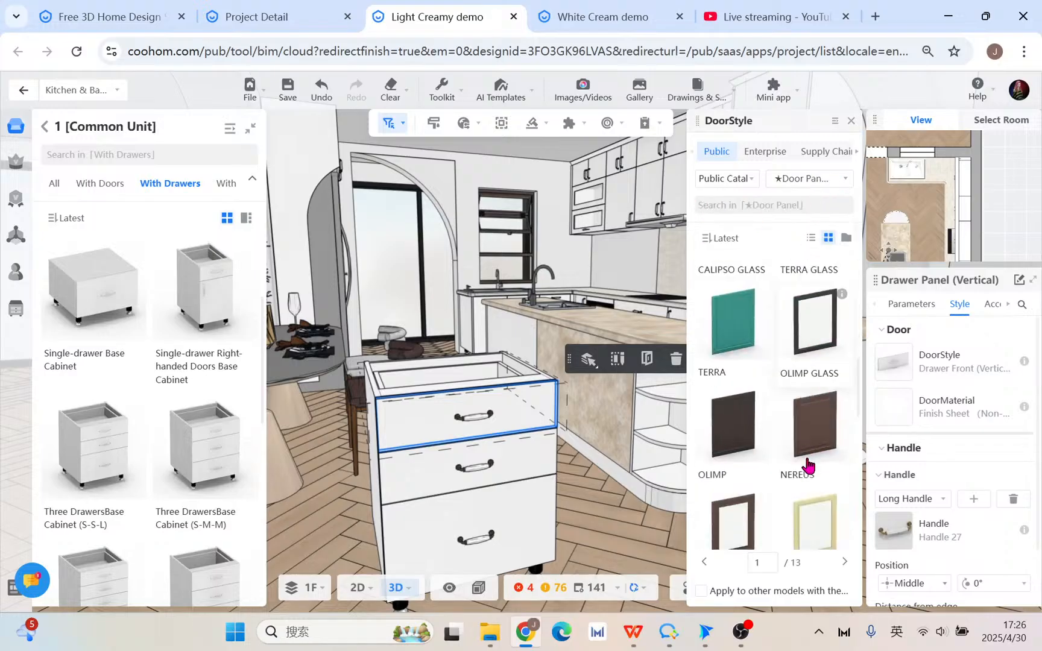
pyautogui.scroll(-8, 804, 427)
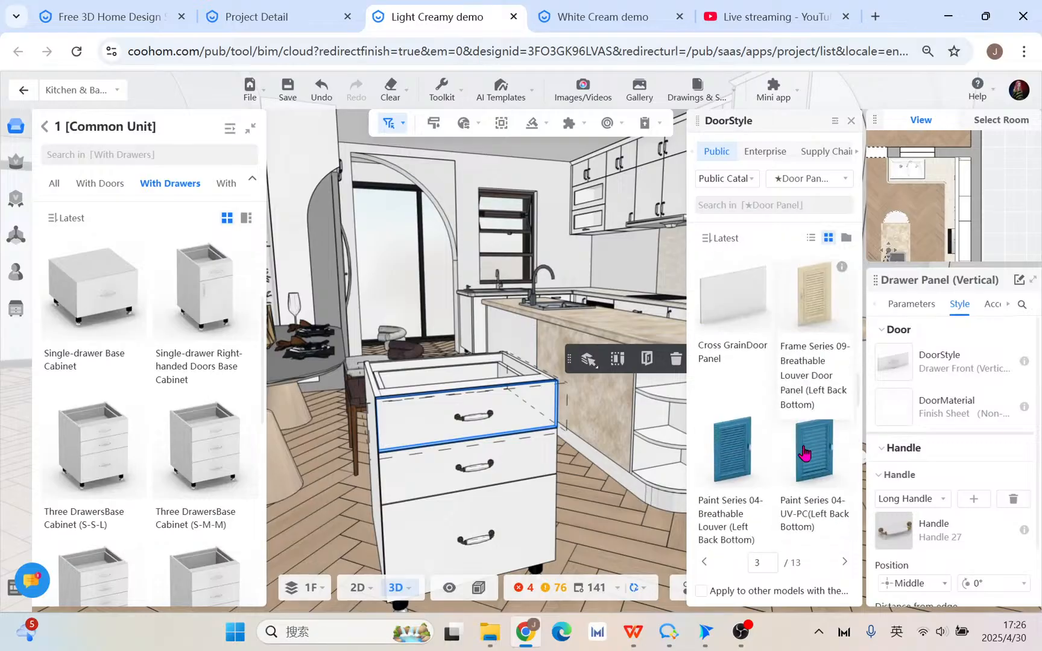
pyautogui.click(846, 180)
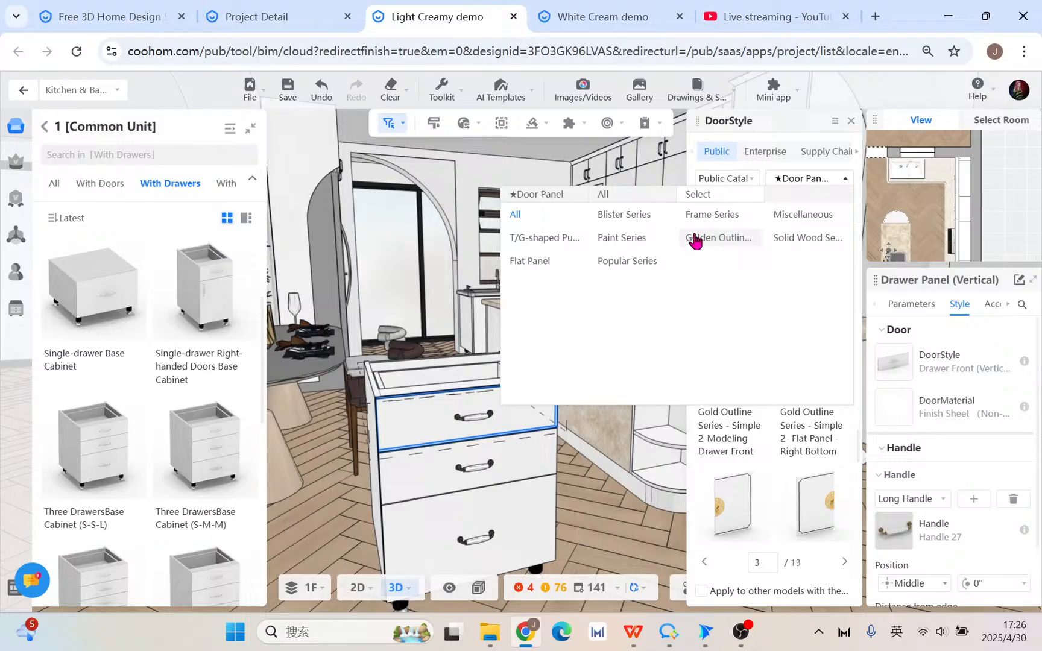
pyautogui.click(536, 263)
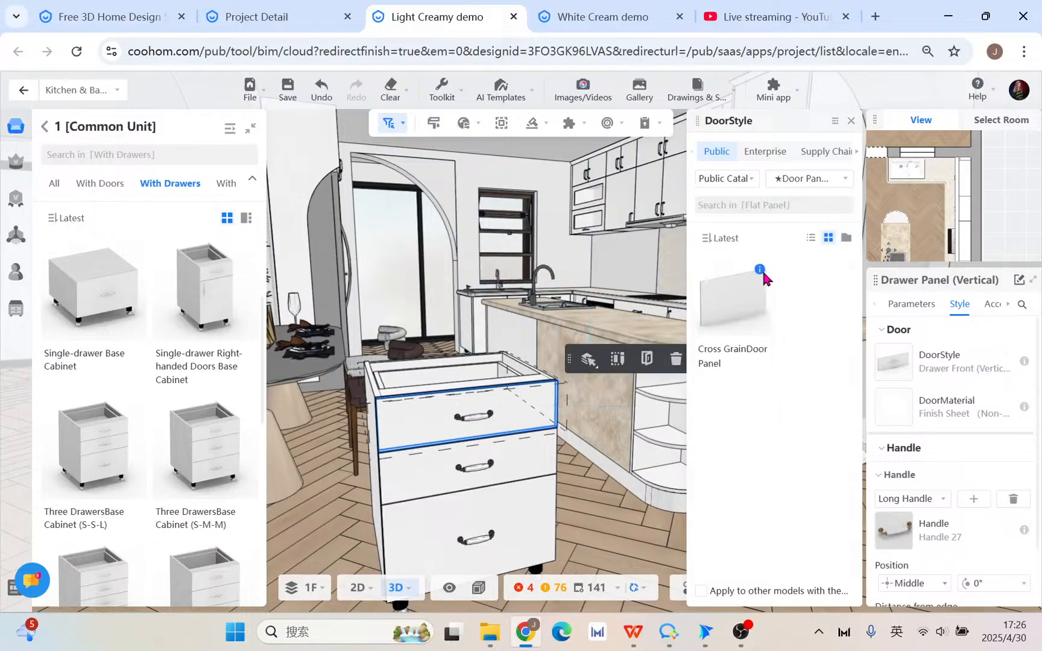
pyautogui.moveTo(759, 274)
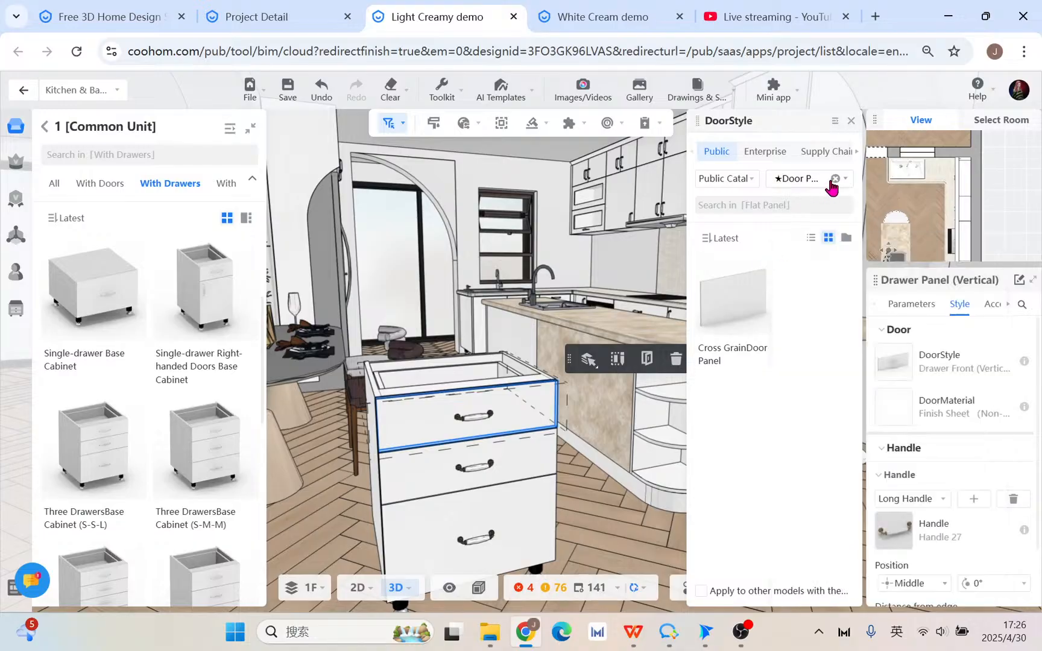
pyautogui.click(835, 181)
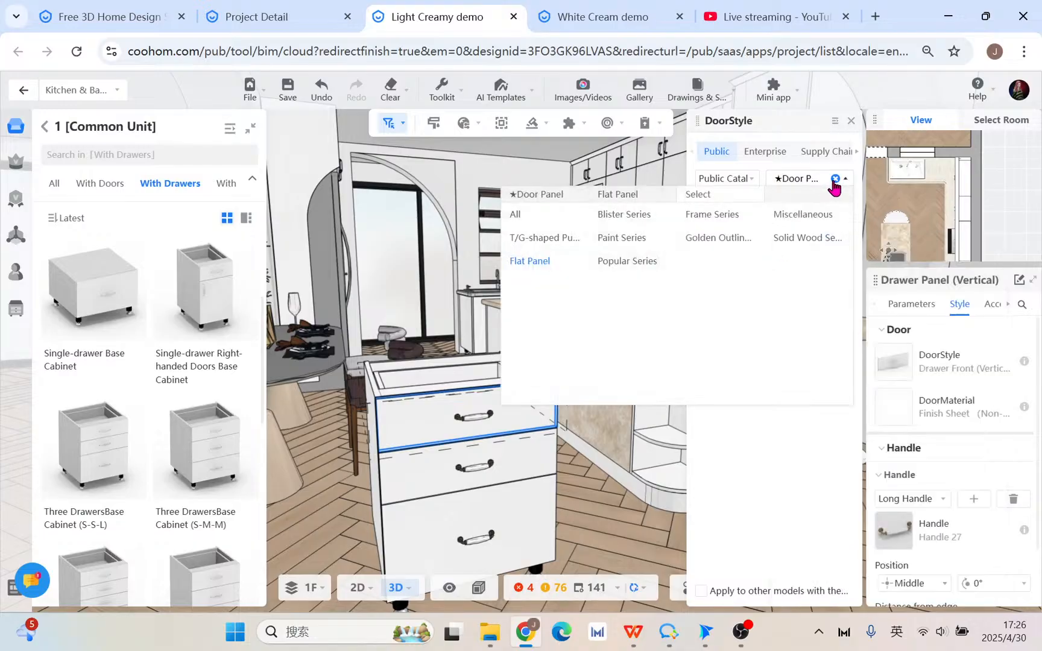
# - Filter the door styles by the Drawer Front category and look through the available fronts
pyautogui.click(537, 194)
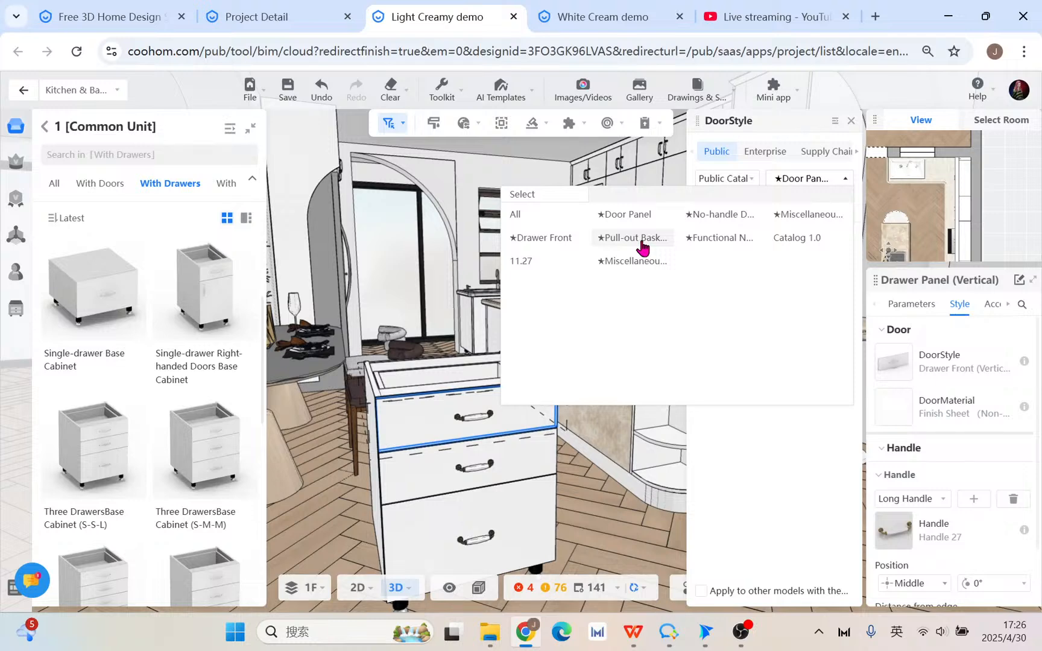
pyautogui.click(571, 240)
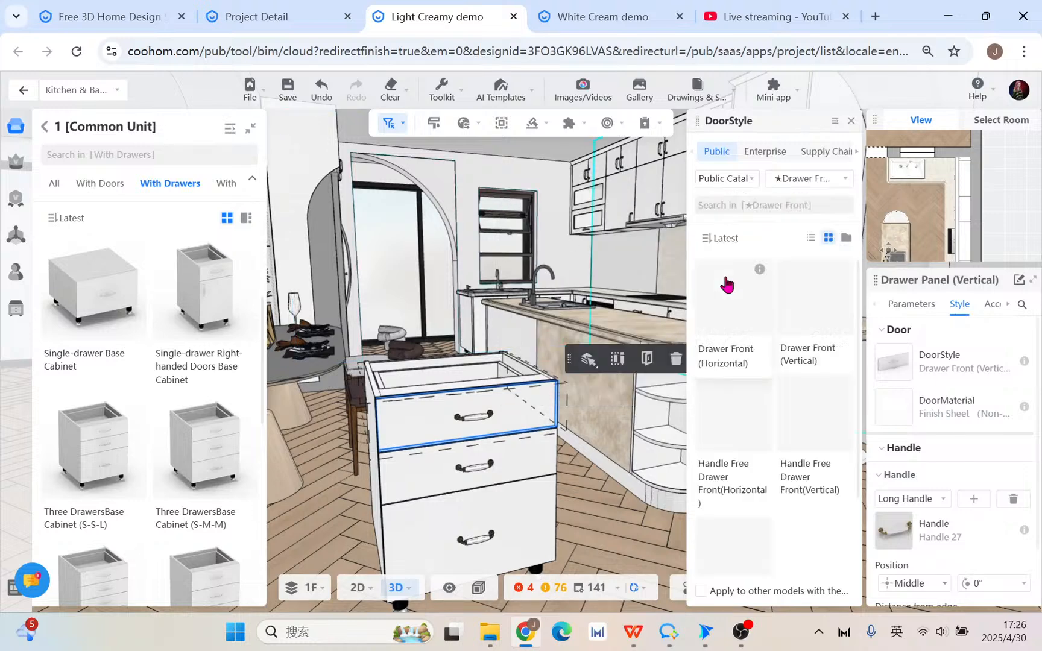
pyautogui.scroll(-2, 826, 504)
pyautogui.scroll(2, 826, 504)
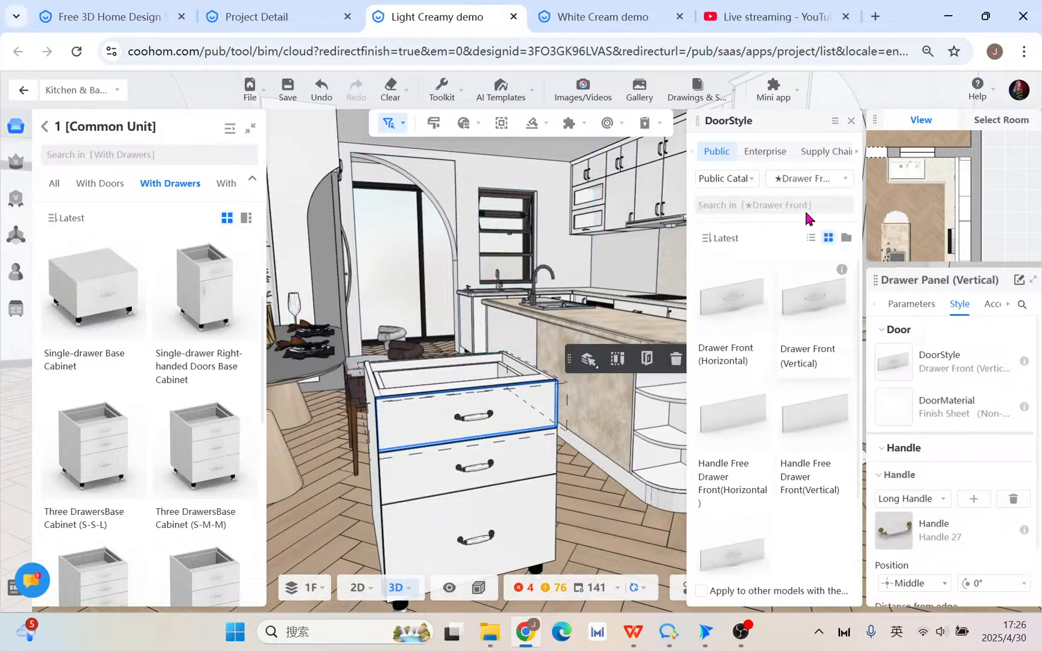
# - Apply the no-handle front MLSM-Inner Inclined Chamfer-MB001Top to the cabinet's top drawer and remove that drawer's handle
pyautogui.click(841, 178)
pyautogui.click(738, 223)
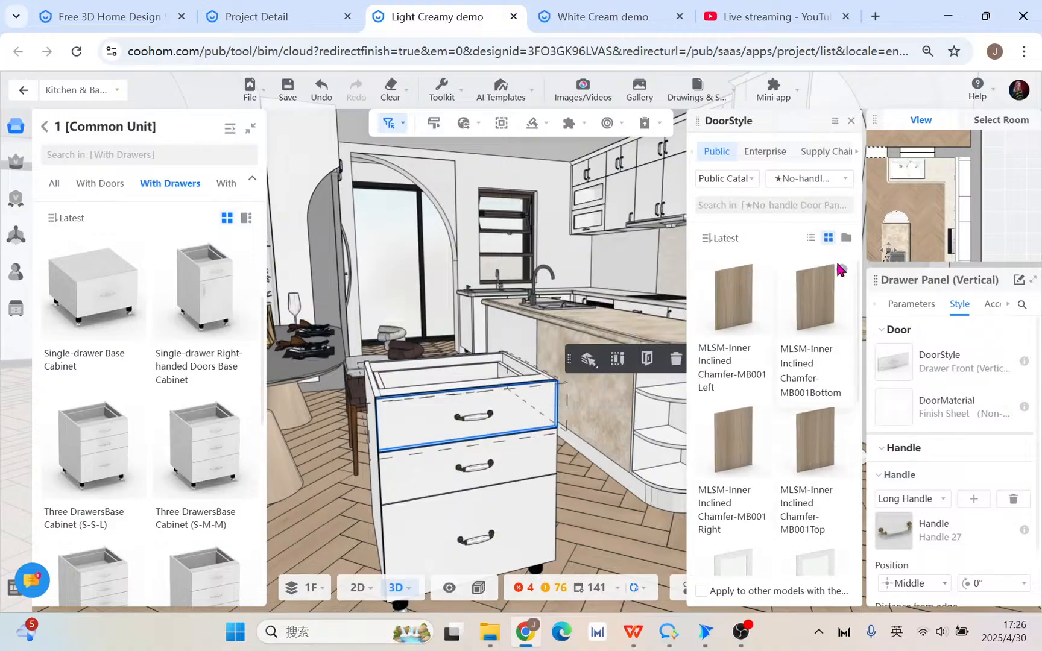
pyautogui.moveTo(842, 271)
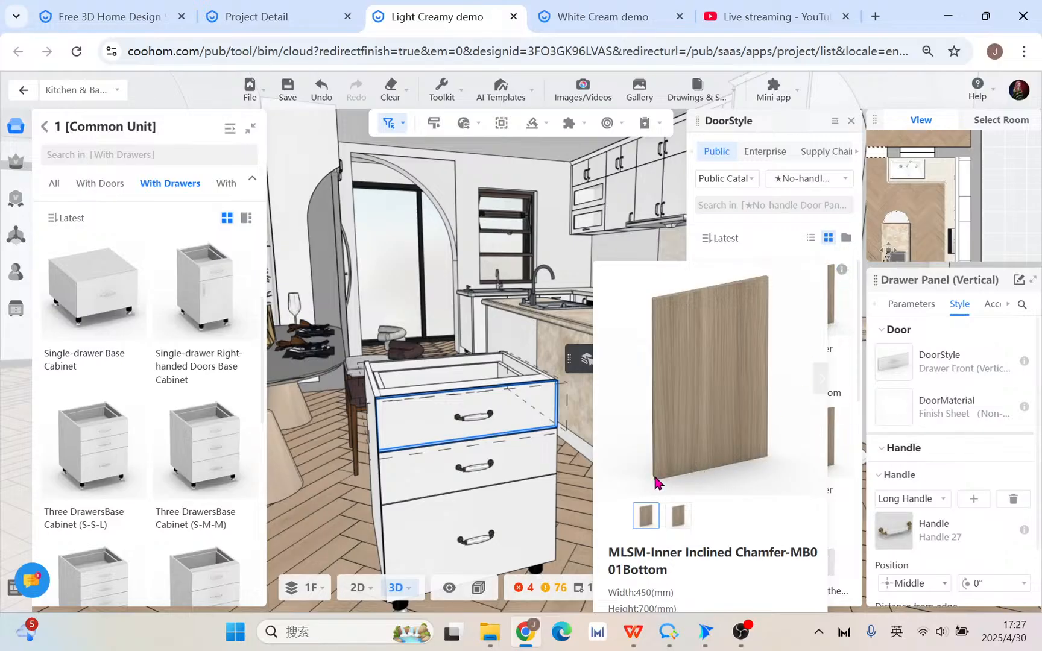
pyautogui.moveTo(843, 414)
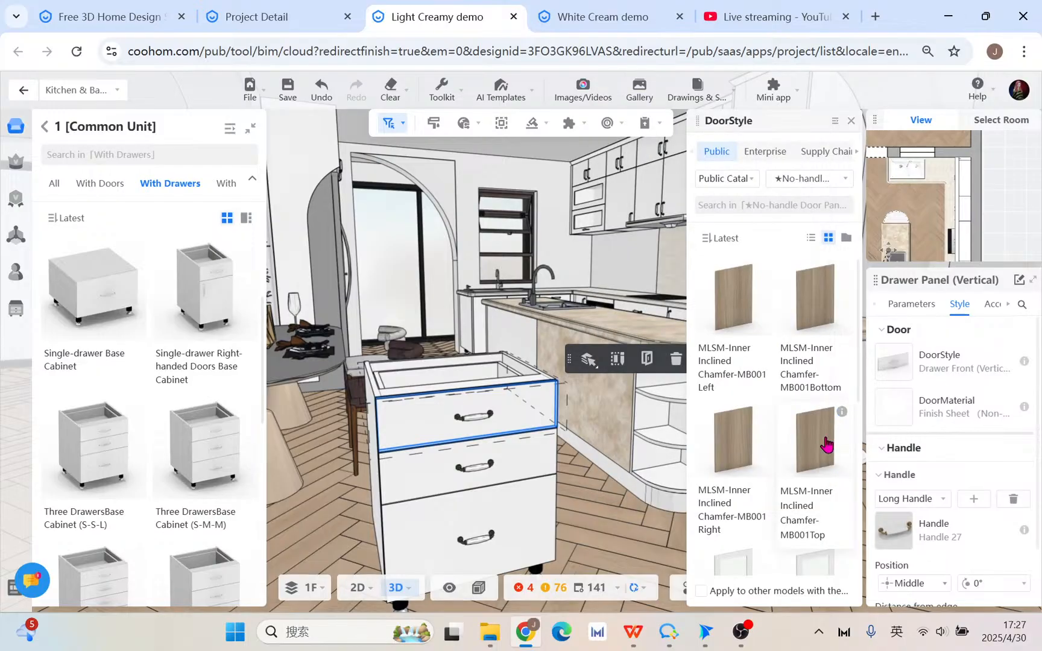
pyautogui.click(823, 443)
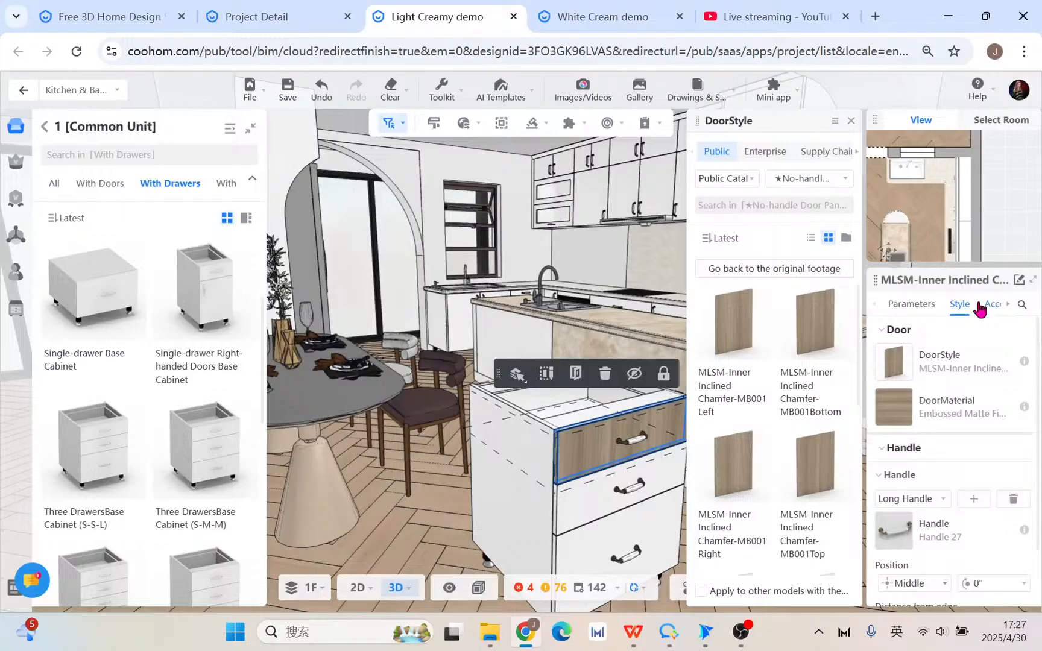
pyautogui.click(1011, 502)
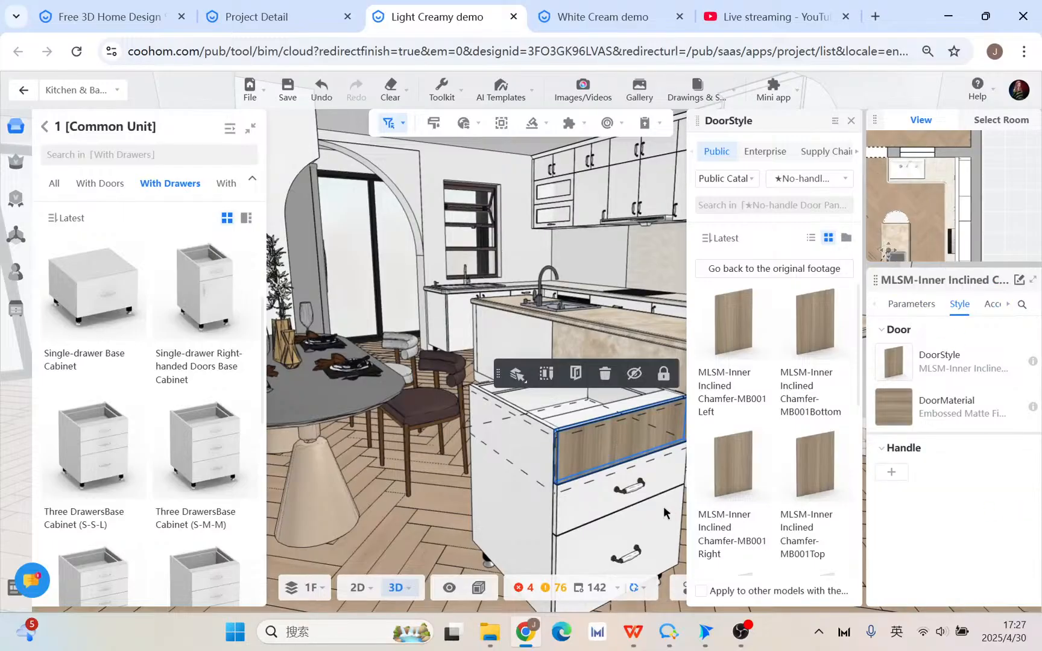
# - Examine the chamfered edge of the handleless top drawer front up close
pyautogui.scroll(2, 513, 515)
pyautogui.scroll(2, 512, 515)
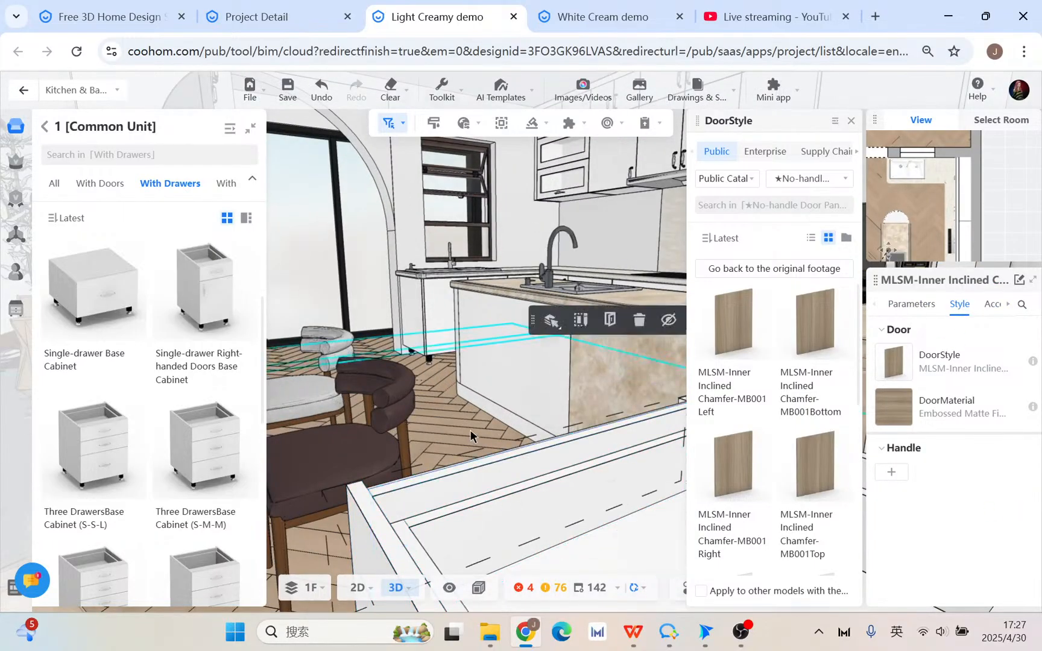
pyautogui.scroll(-1, 472, 434)
pyautogui.moveTo(398, 512); pyautogui.dragTo(371, 472, button='right')
pyautogui.scroll(2, 419, 508)
pyautogui.scroll(-3, 373, 527)
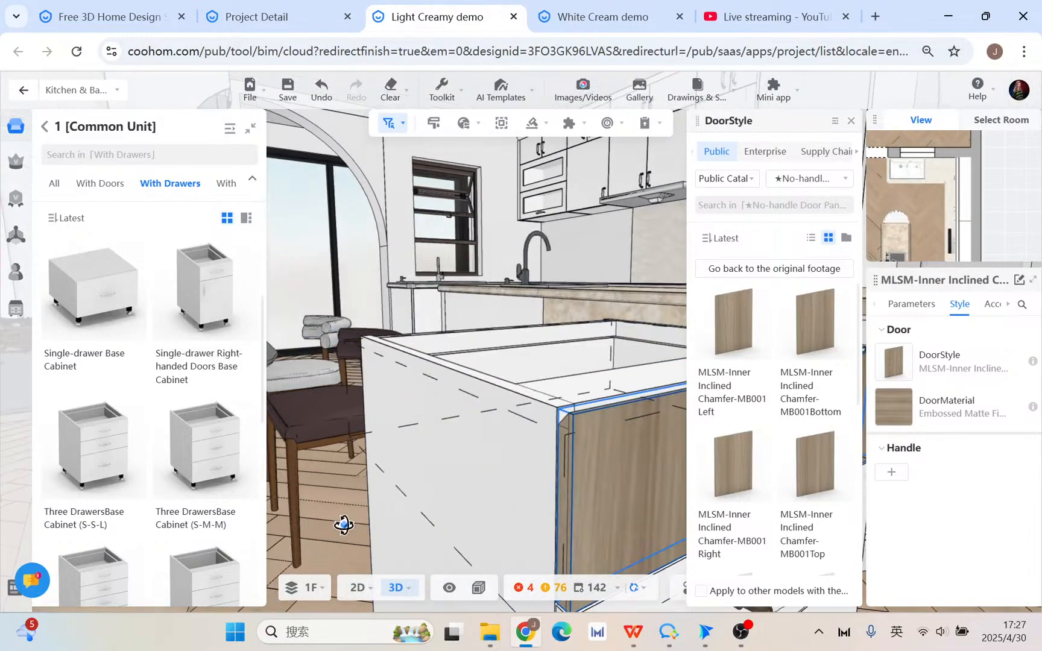
pyautogui.click(560, 431)
pyautogui.click(599, 418)
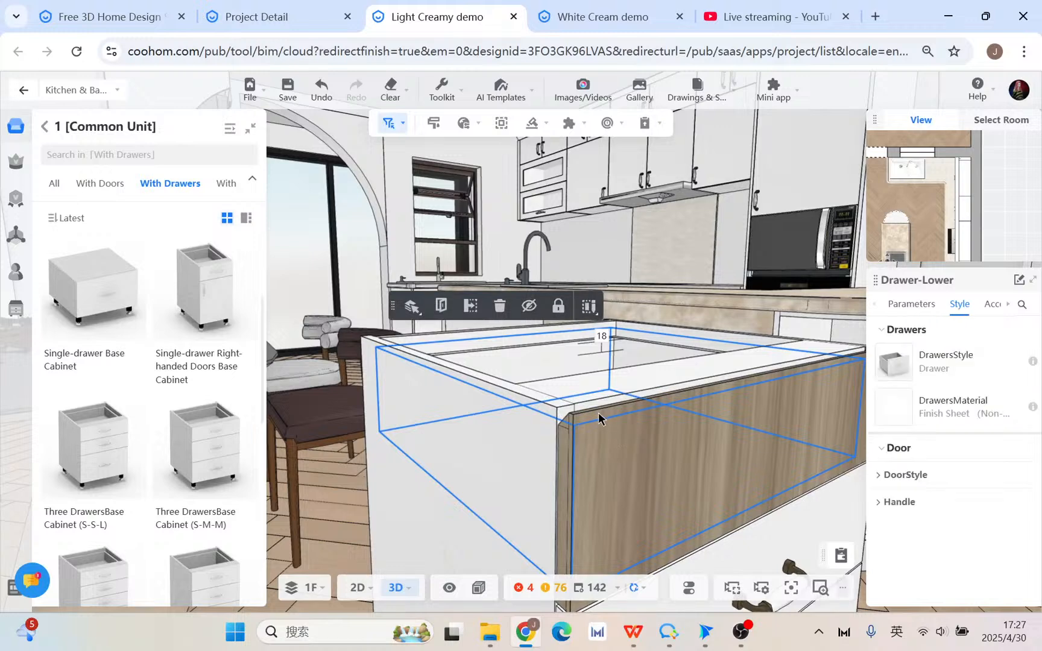
pyautogui.click(614, 442)
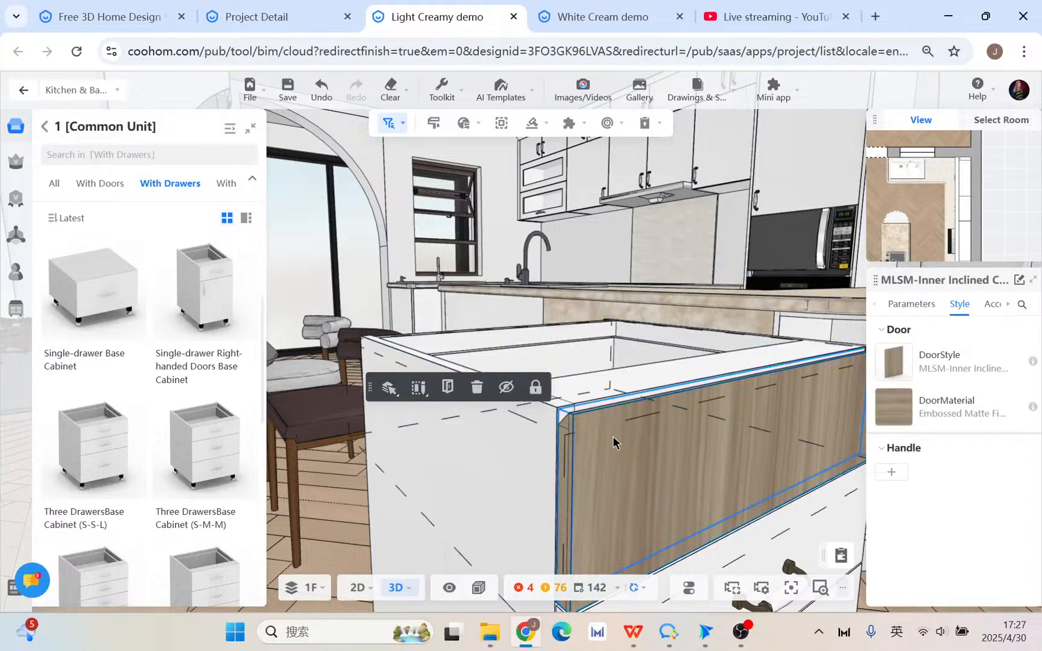
# - Look through the No-handle Door Panel fronts for the selected drawer and close the door style list without replacing the front
pyautogui.click(892, 381)
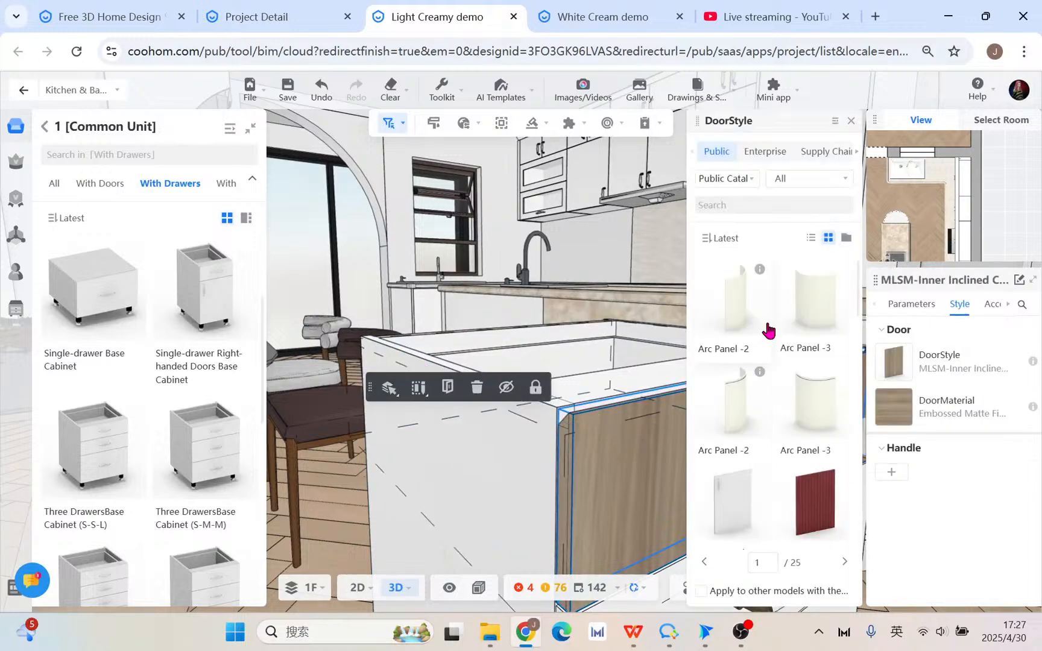
pyautogui.scroll(-5, 799, 482)
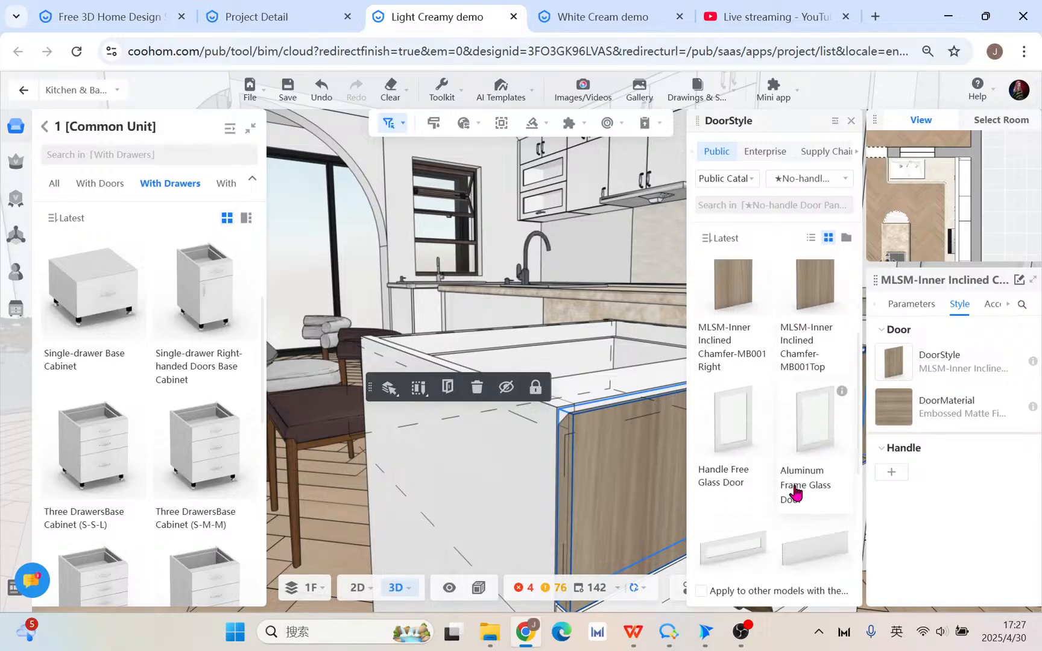
pyautogui.scroll(-3, 820, 464)
pyautogui.scroll(2, 820, 463)
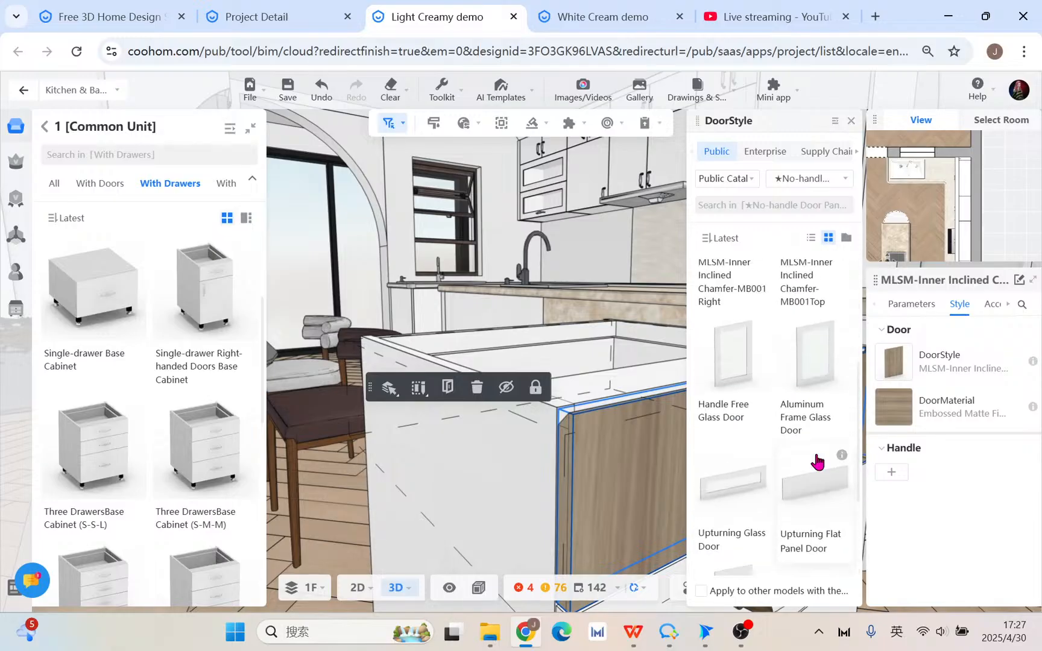
pyautogui.moveTo(844, 385)
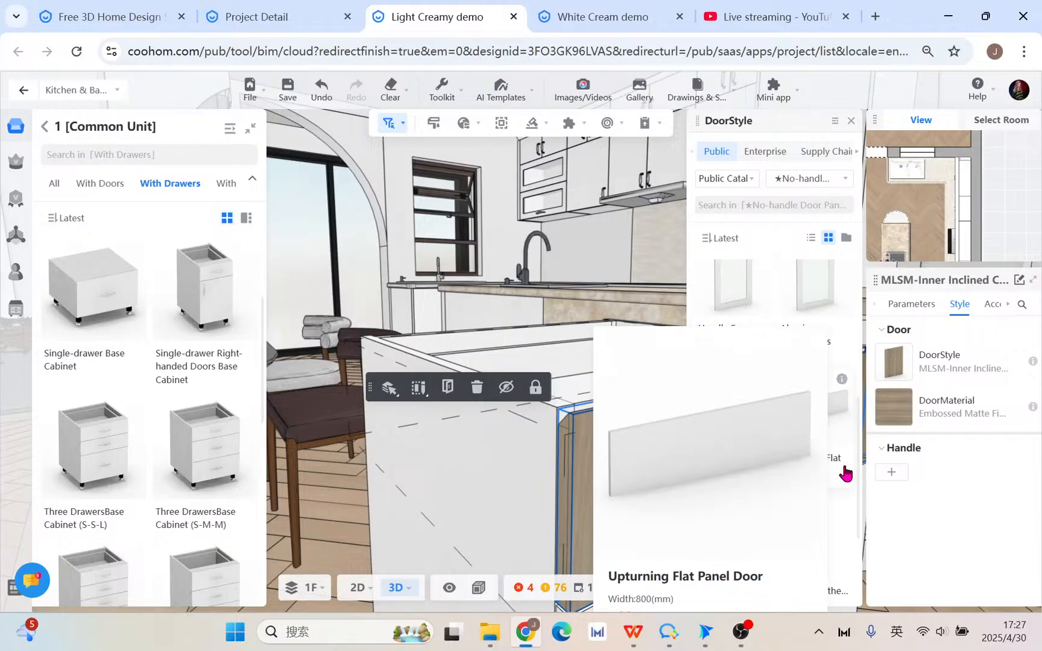
pyautogui.moveTo(760, 496)
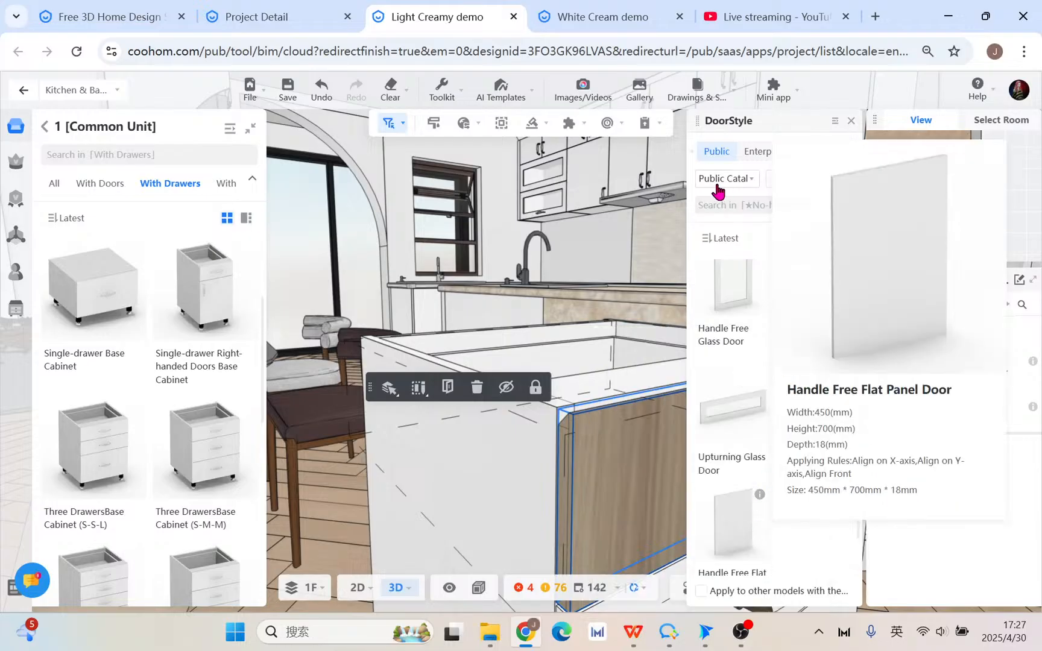
pyautogui.click(846, 180)
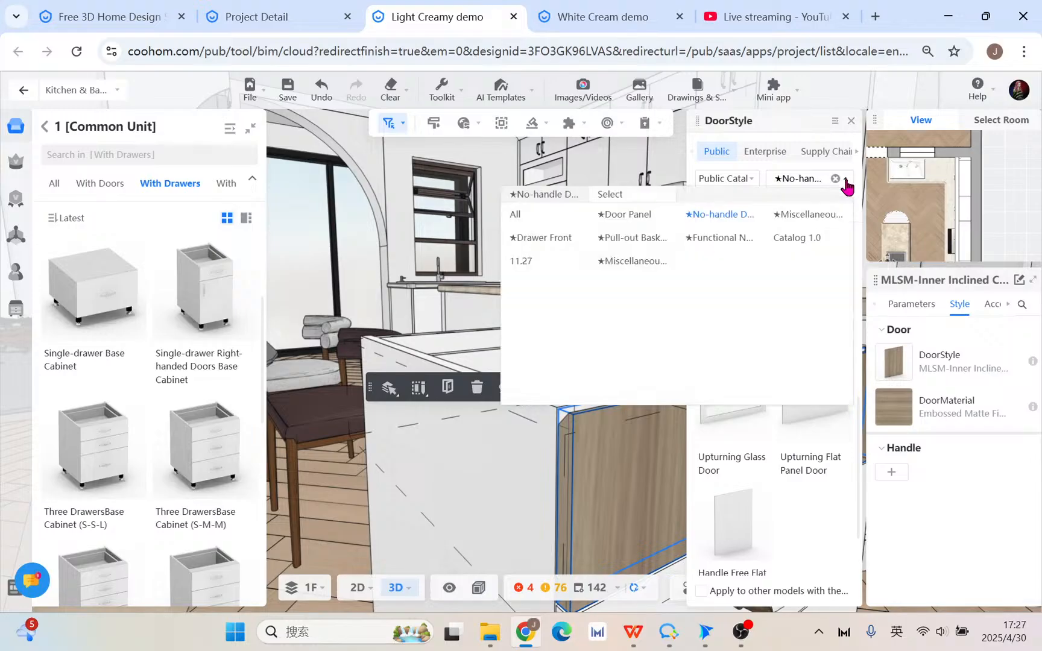
pyautogui.click(626, 214)
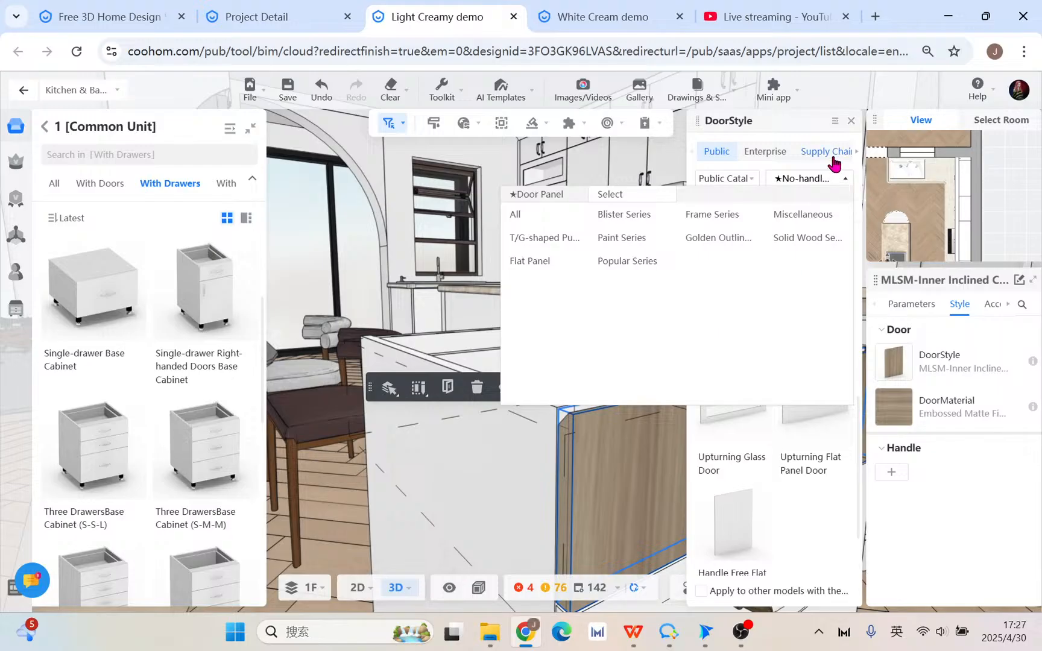
pyautogui.click(851, 121)
# - Set the selection mode to whole cabinets and delete the three-drawer base cabinet beside the island
pyautogui.scroll(-5, 609, 534)
pyautogui.click(611, 458)
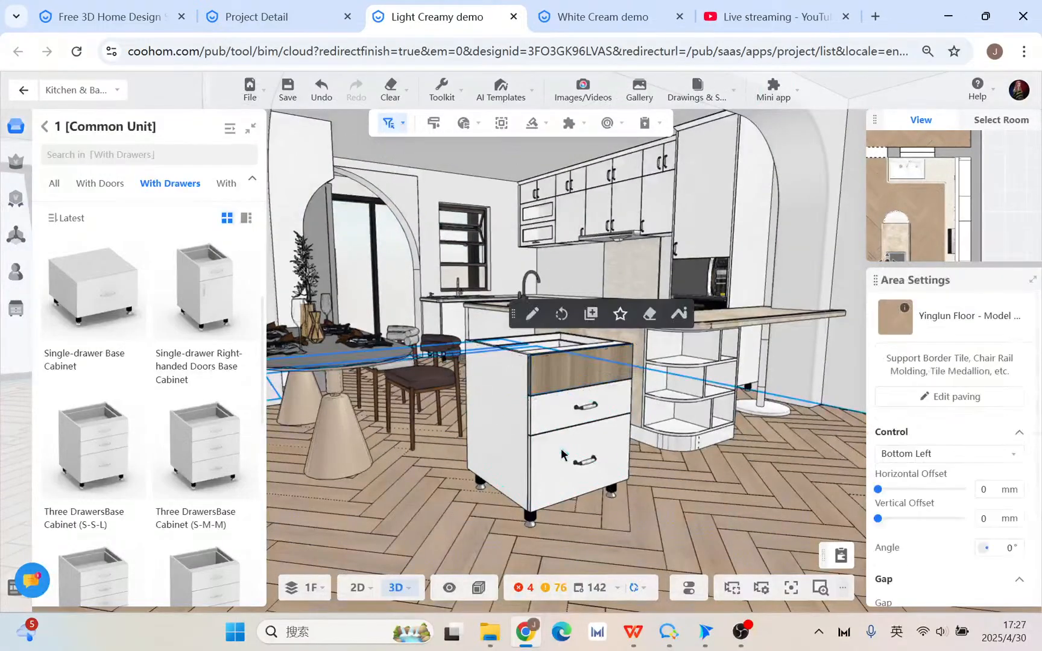
pyautogui.click(561, 453)
pyautogui.click(397, 123)
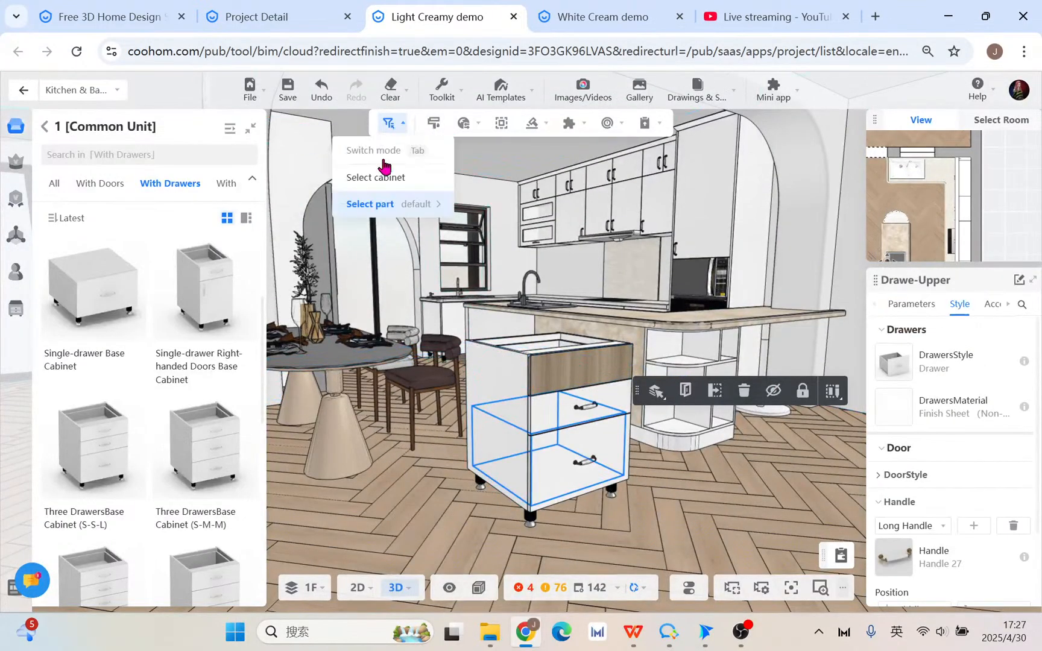
pyautogui.click(380, 177)
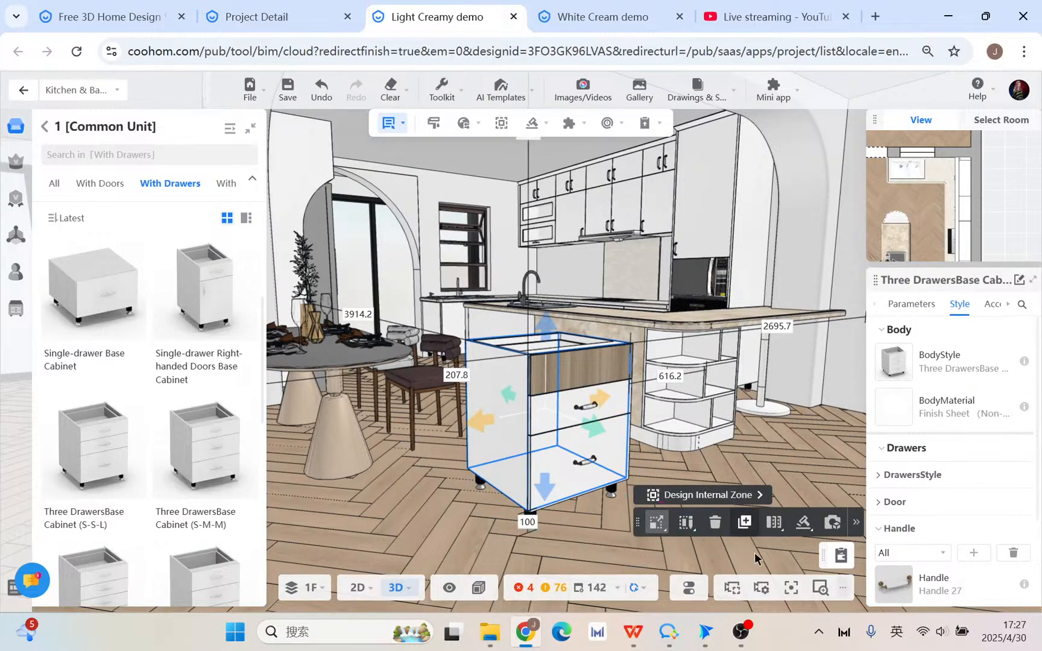
pyautogui.click(715, 522)
pyautogui.moveTo(716, 522); pyautogui.dragTo(616, 512)
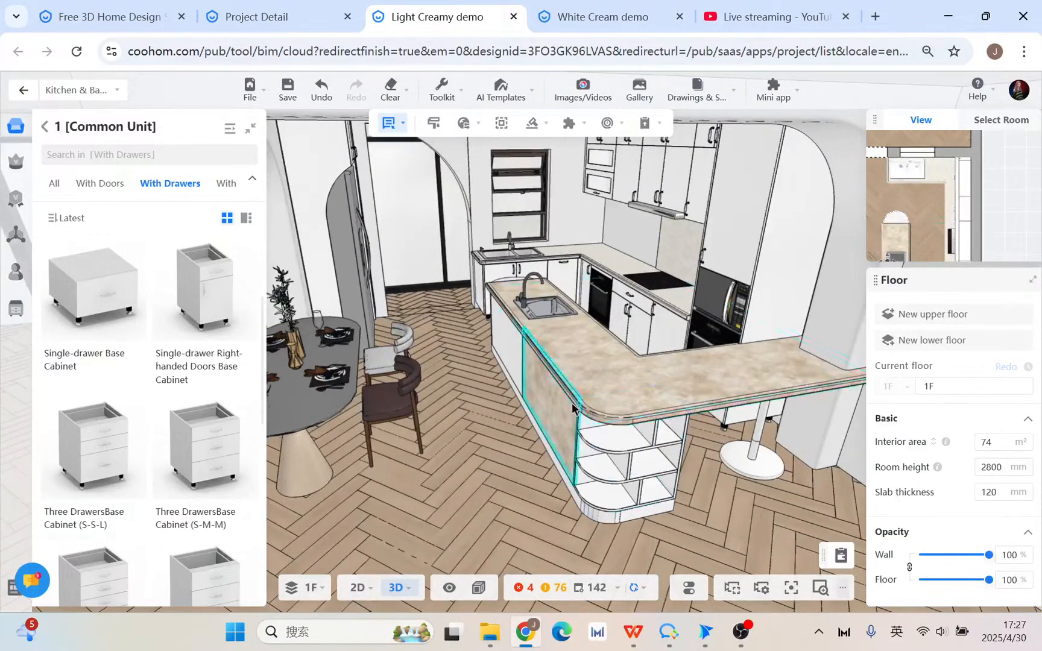
pyautogui.press('m')
pyautogui.press('Escape')
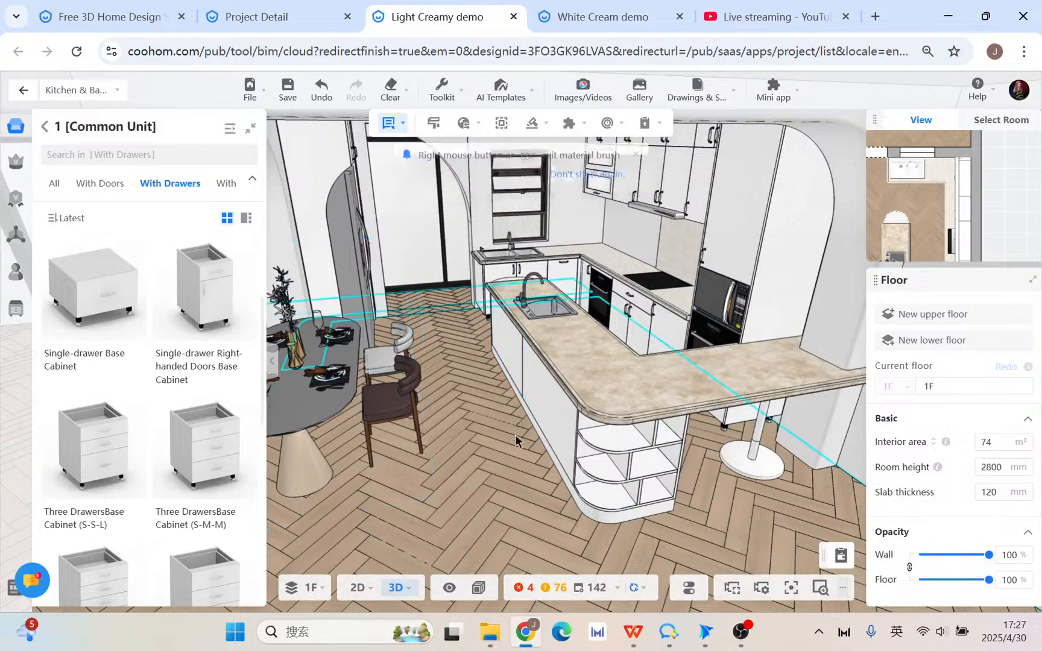
pyautogui.moveTo(516, 440); pyautogui.dragTo(445, 308)
pyautogui.moveTo(445, 308); pyautogui.dragTo(428, 512, button='right')
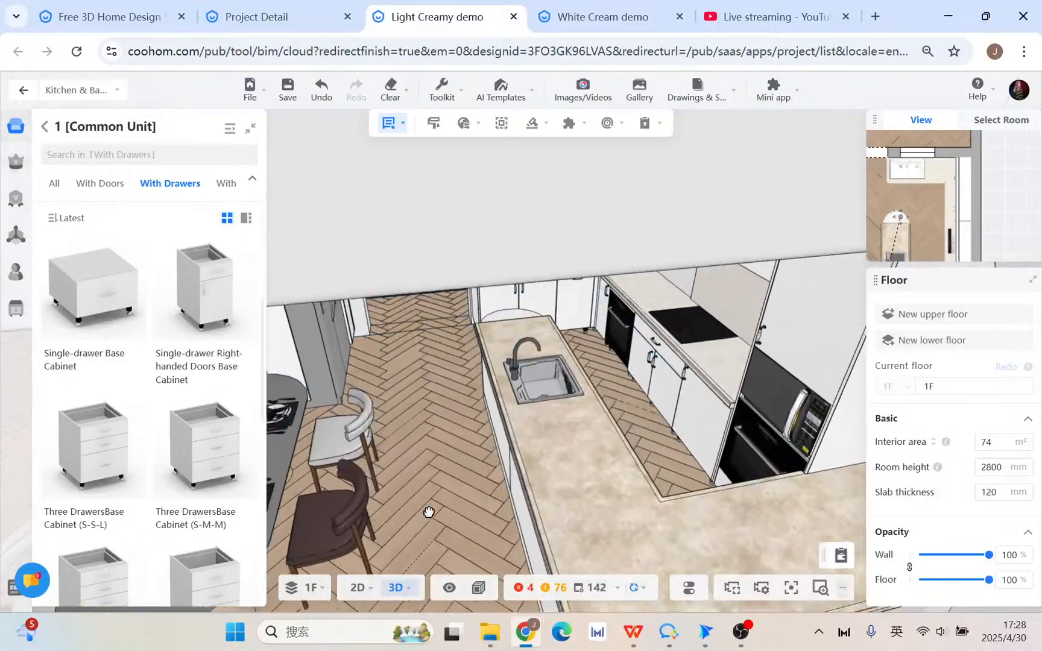
pyautogui.scroll(5, 428, 512)
pyautogui.moveTo(338, 322); pyautogui.dragTo(340, 424, button='right')
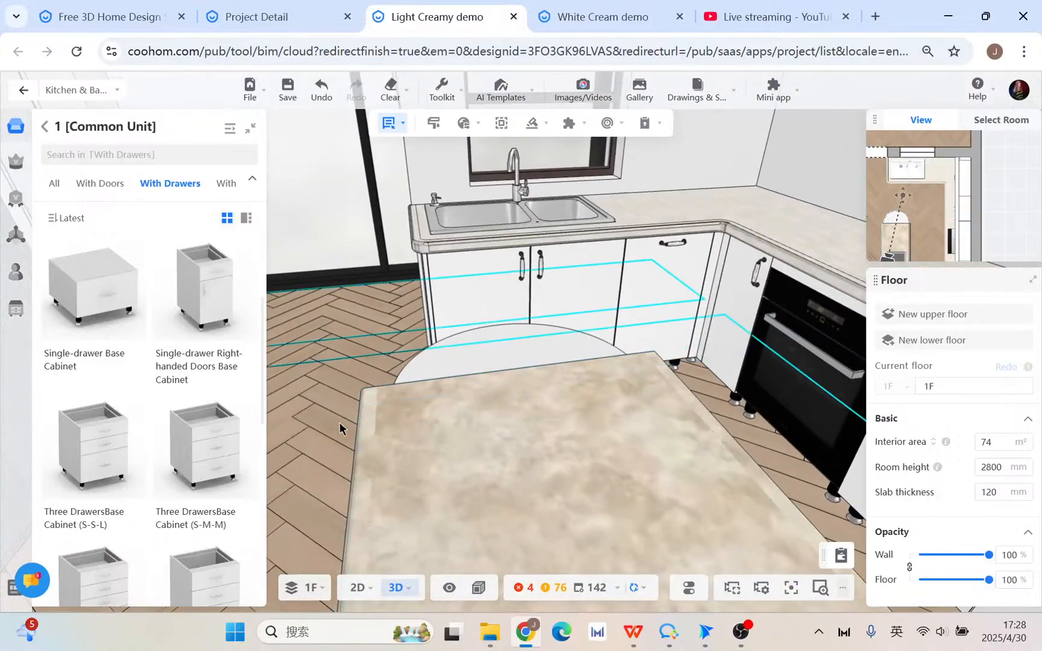
pyautogui.moveTo(328, 426); pyautogui.dragTo(387, 439)
pyautogui.click(630, 422)
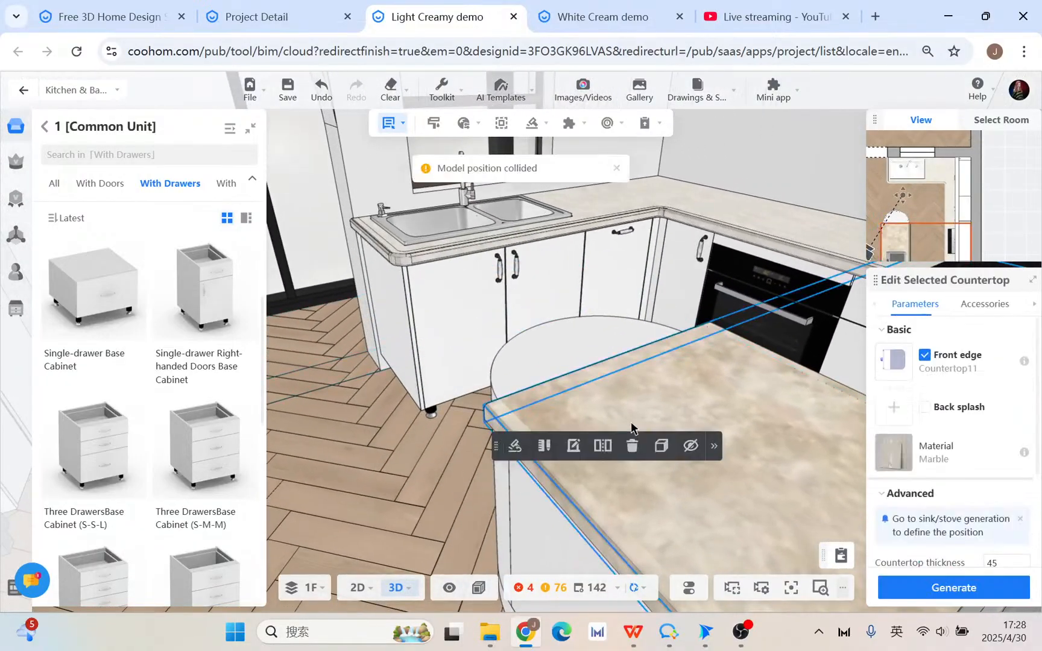
pyautogui.click(576, 445)
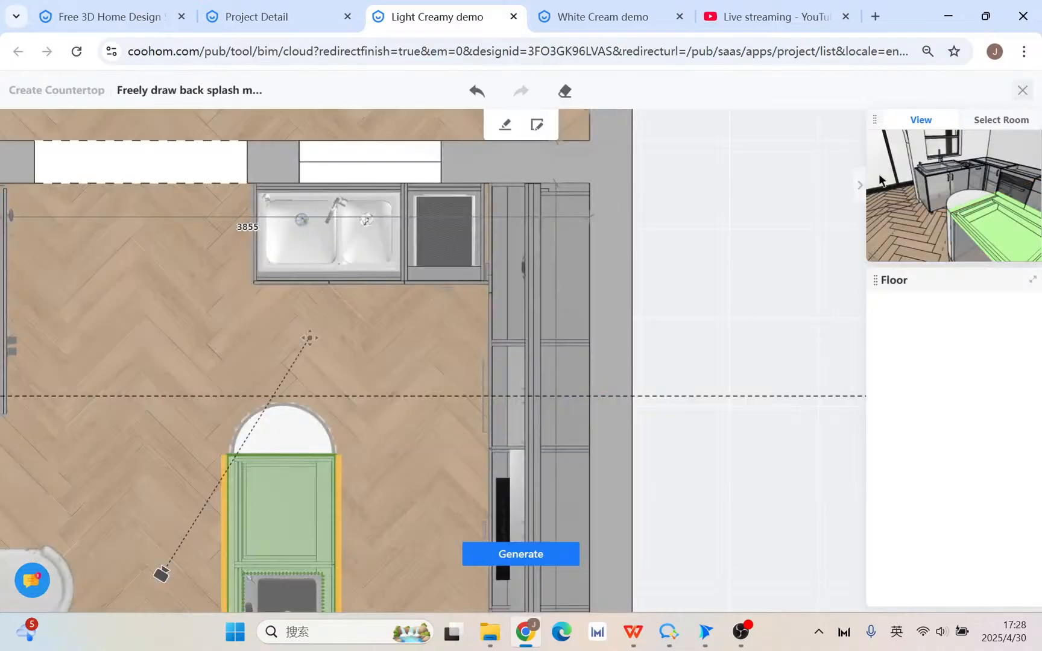
pyautogui.click(1023, 90)
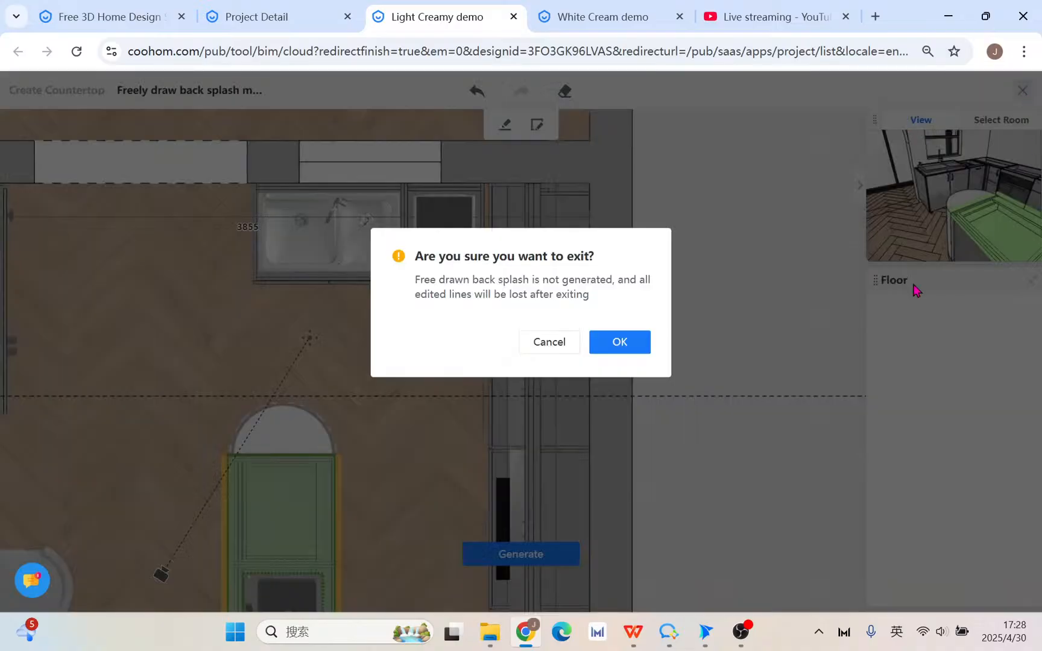
pyautogui.click(620, 343)
# - Try manual editing of the island countertop outline in the 2D plan at its rounded end, and exit without generating
pyautogui.click(622, 407)
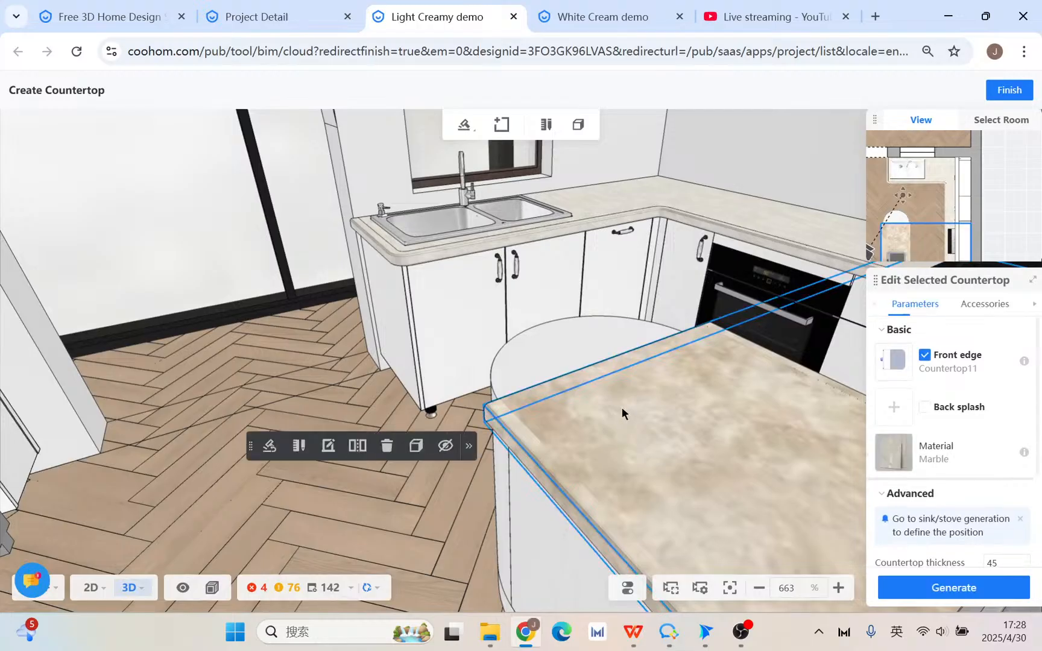
pyautogui.click(327, 450)
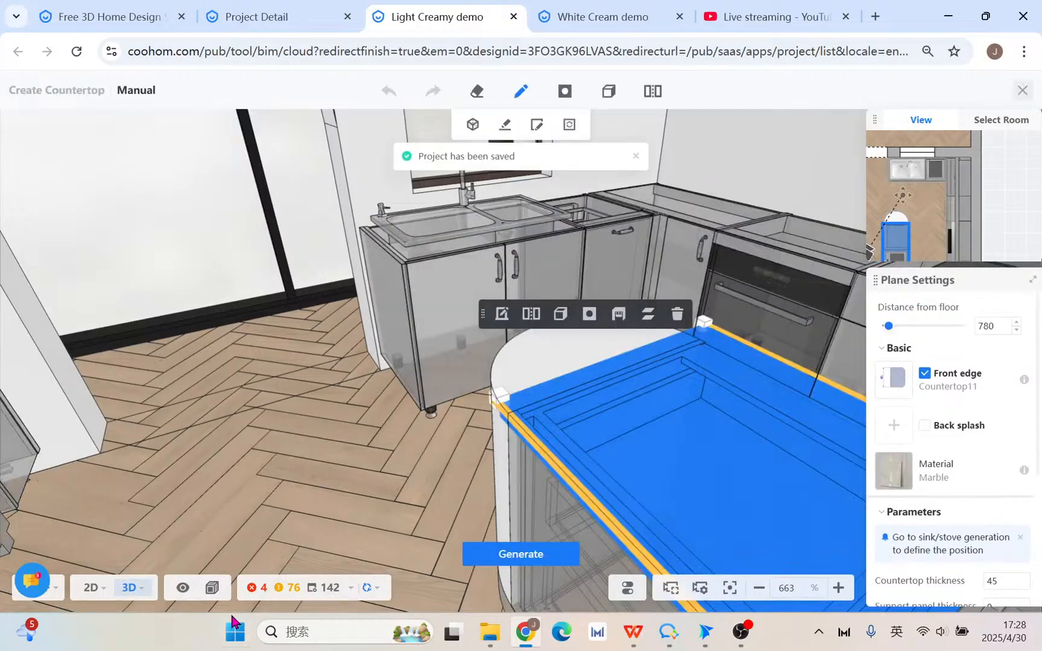
pyautogui.click(93, 591)
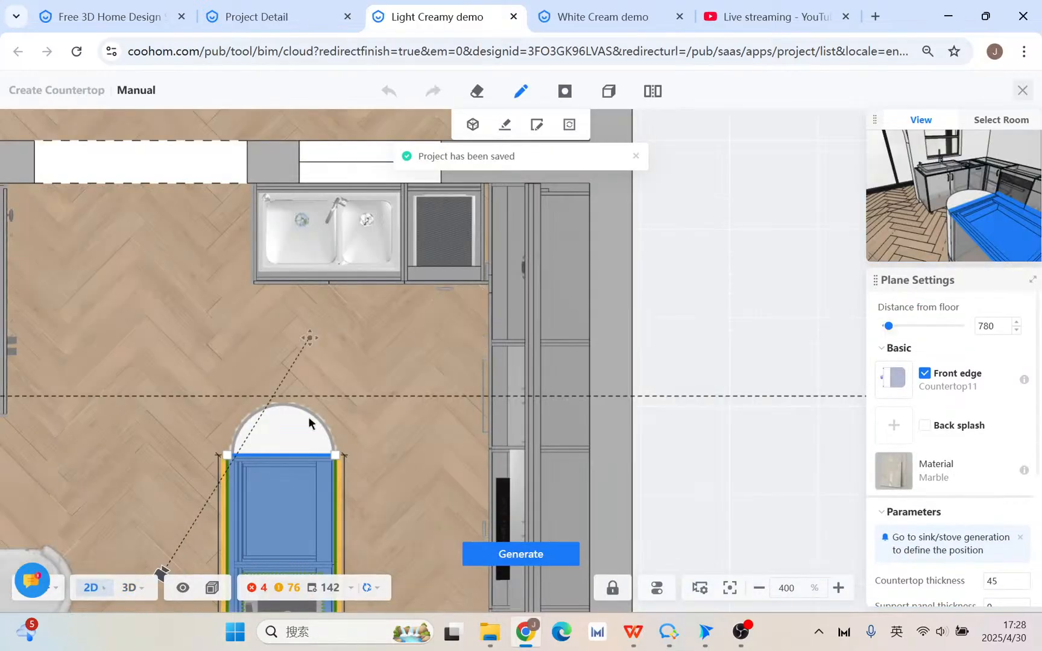
pyautogui.click(298, 458)
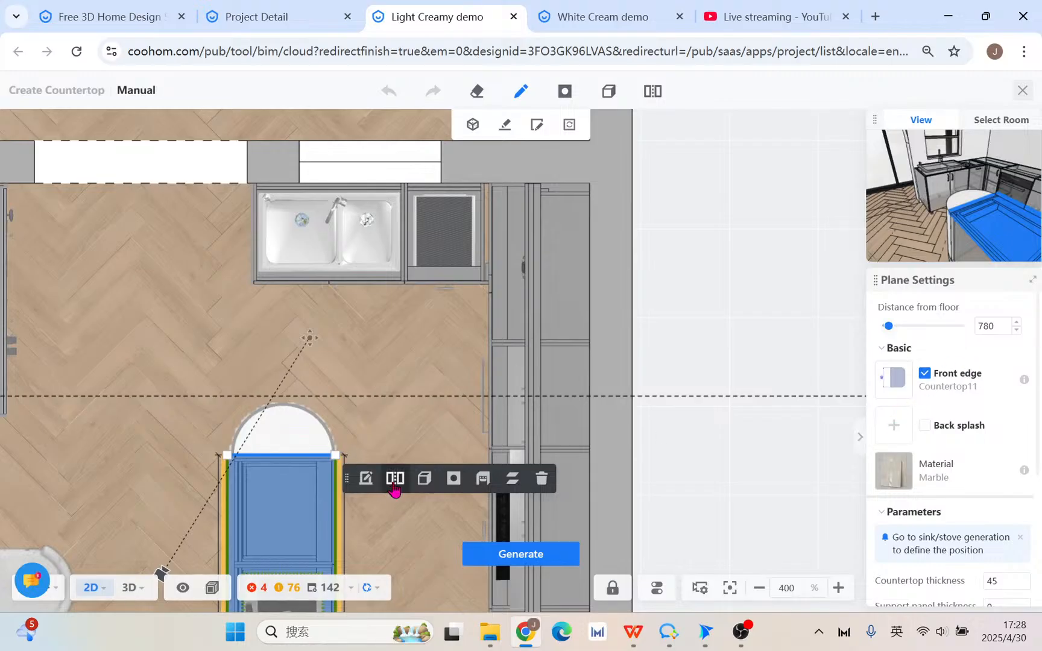
pyautogui.click(1023, 91)
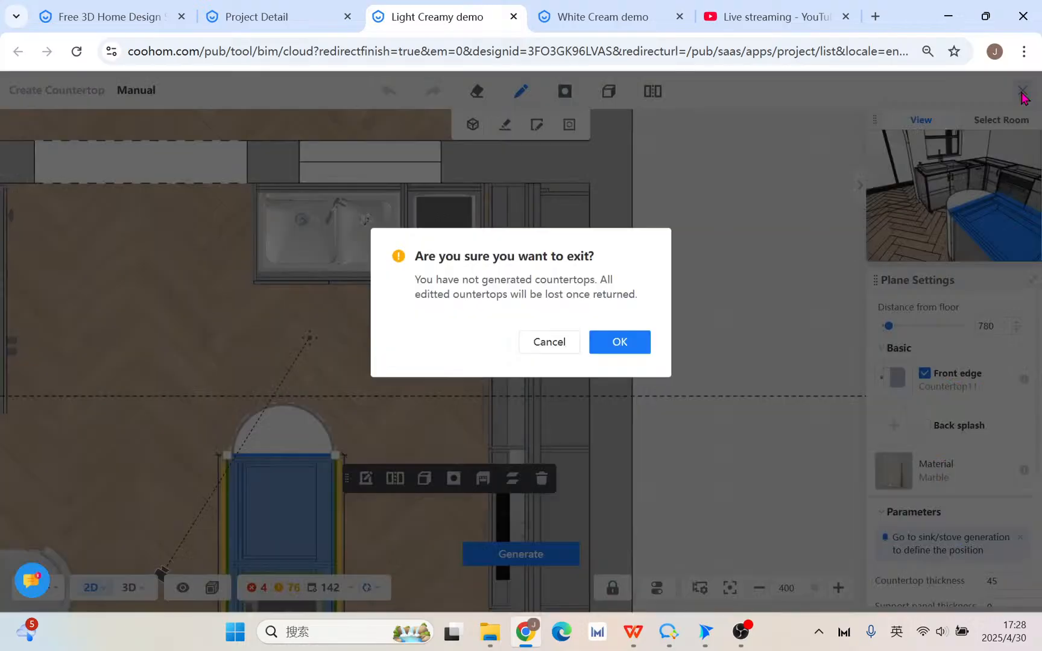
pyautogui.click(620, 342)
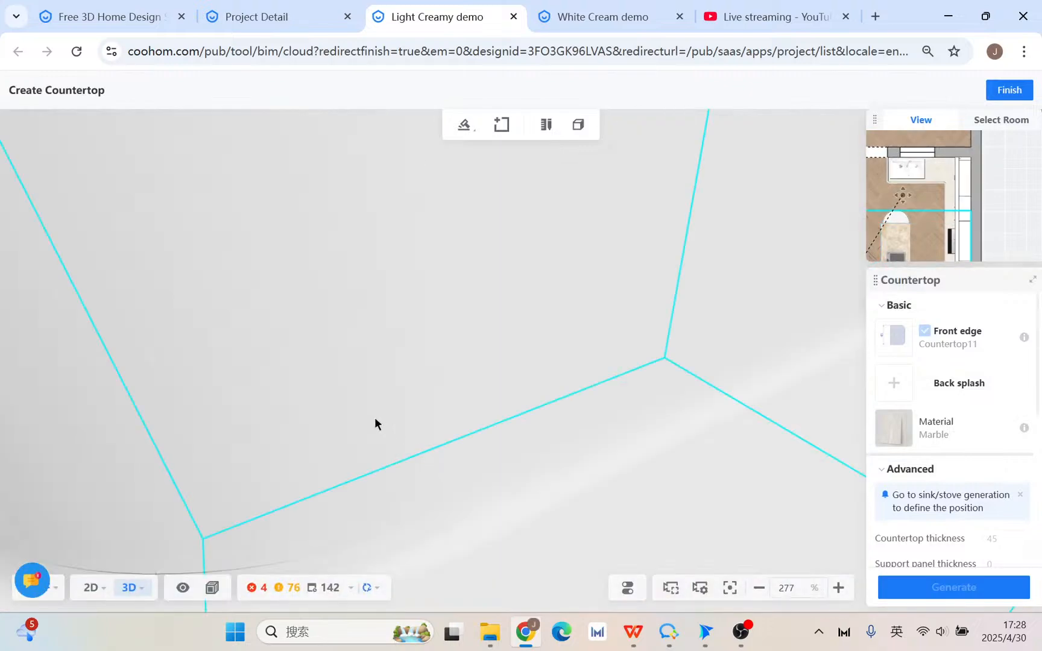
# - Leave the countertop creation mode and open the island countertop for manual editing in the 2D plan
pyautogui.click(1007, 92)
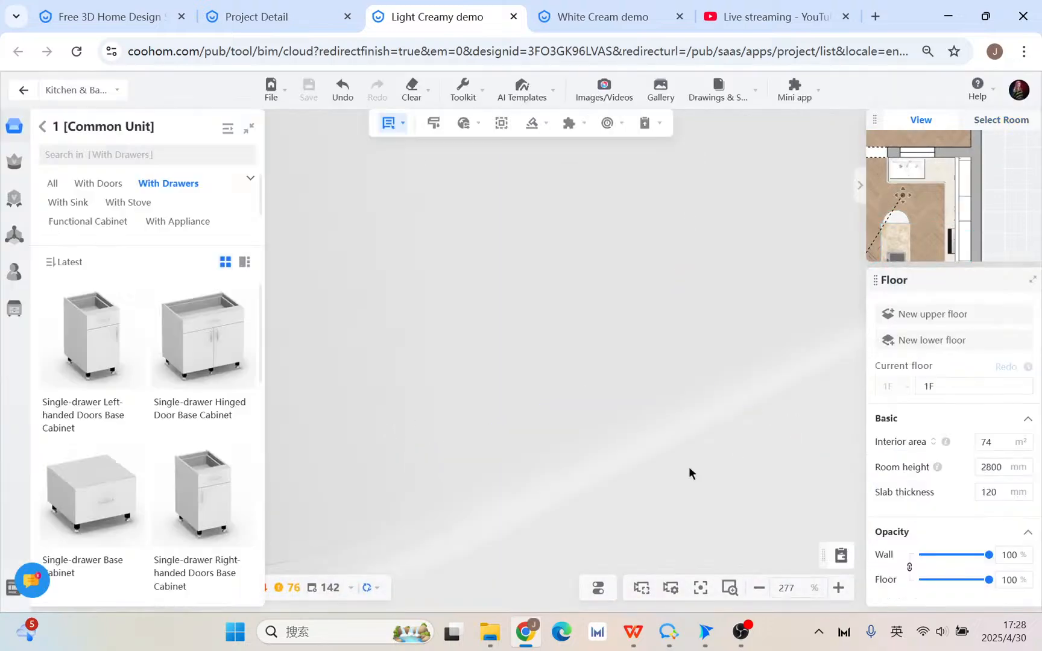
pyautogui.click(609, 425)
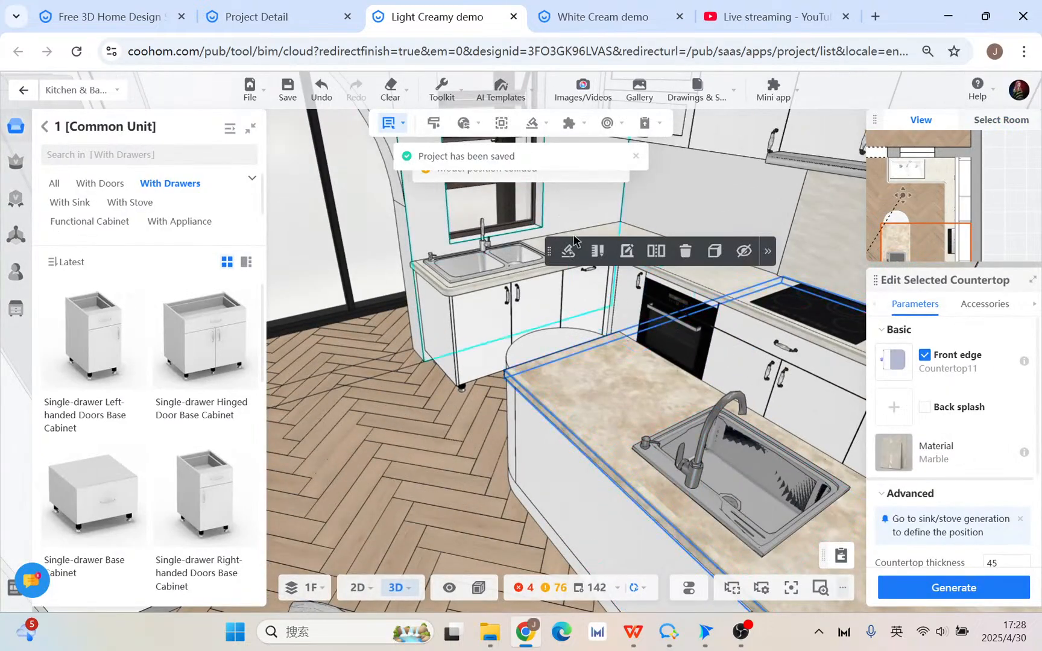
pyautogui.click(597, 246)
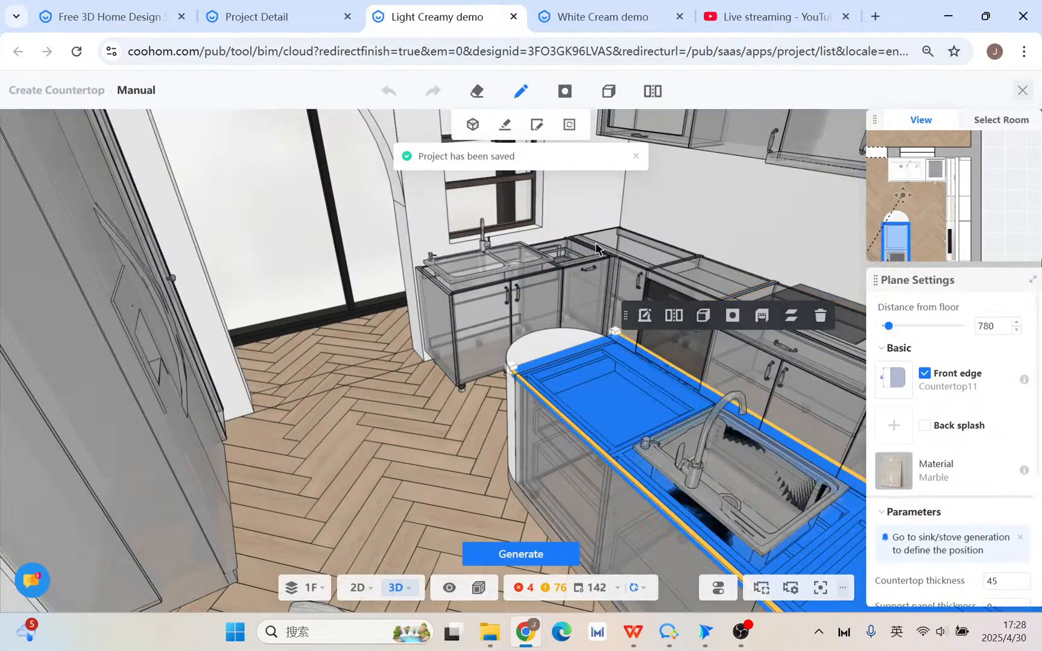
pyautogui.click(362, 588)
pyautogui.click(301, 459)
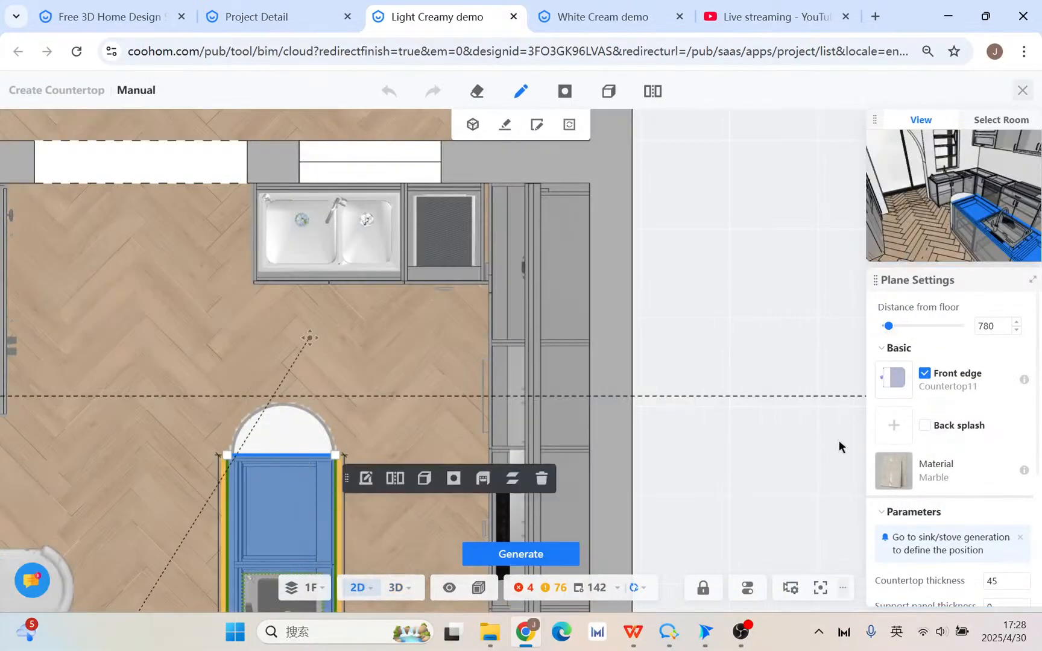
# - Review the island countertop's outline and plane settings in the 2D plan and try to generate it with the existing outline
pyautogui.moveTo(688, 436); pyautogui.dragTo(699, 330)
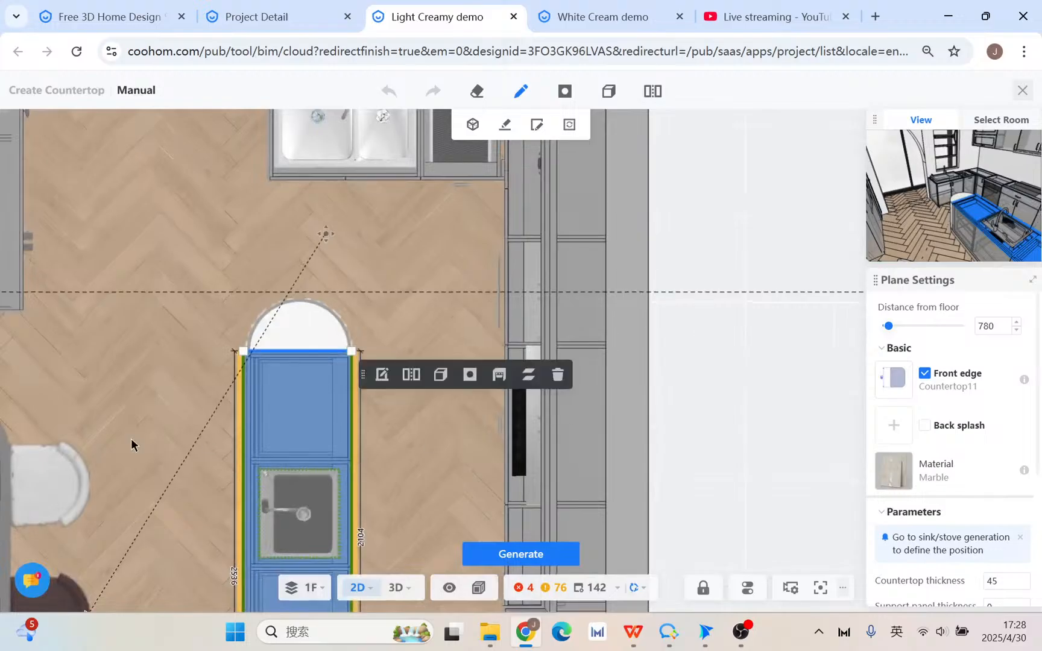
pyautogui.scroll(-2, 134, 443)
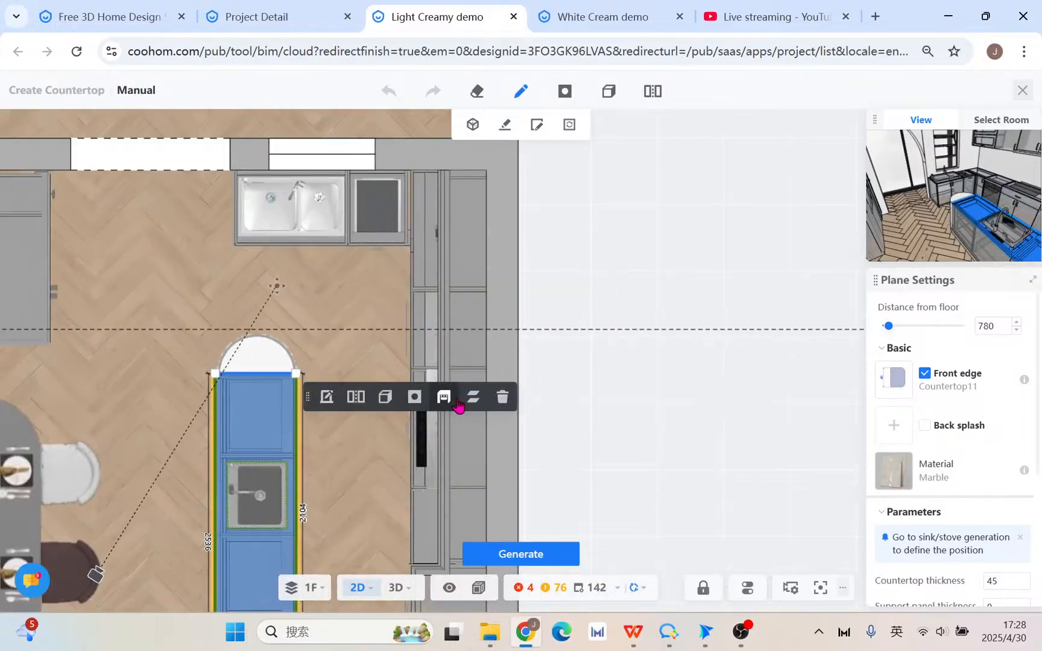
pyautogui.scroll(-4, 937, 482)
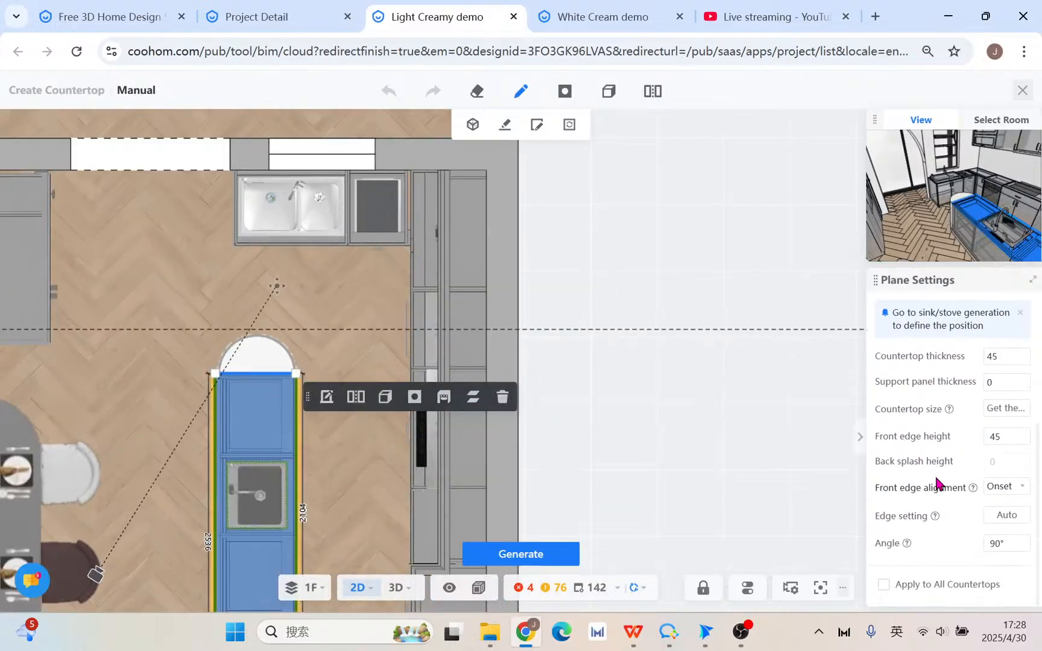
pyautogui.moveTo(611, 469); pyautogui.dragTo(663, 280)
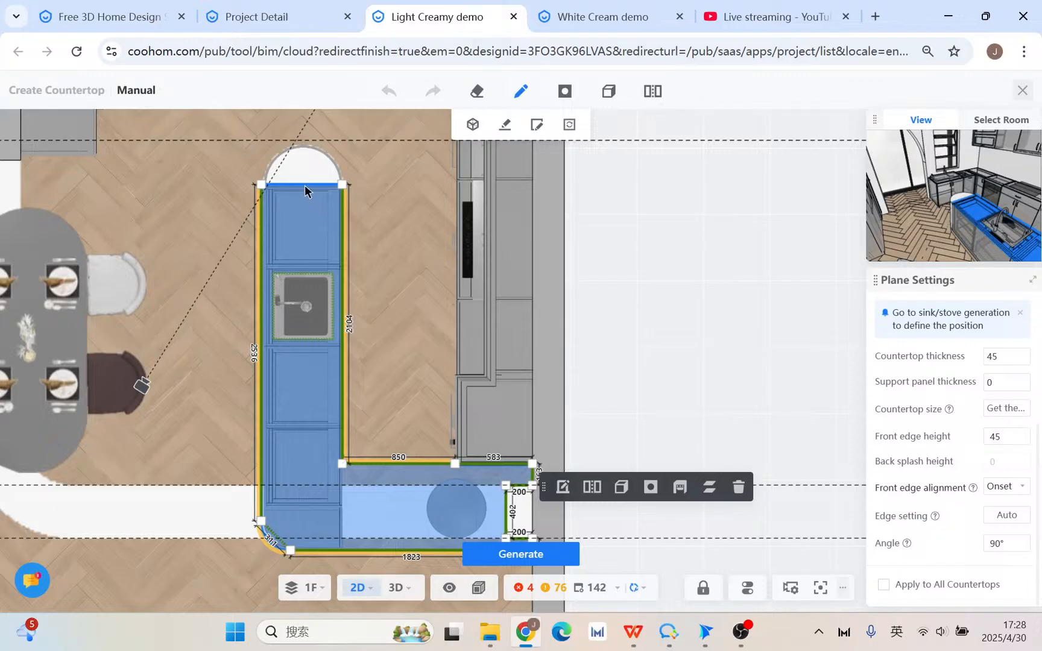
pyautogui.scroll(4, 957, 427)
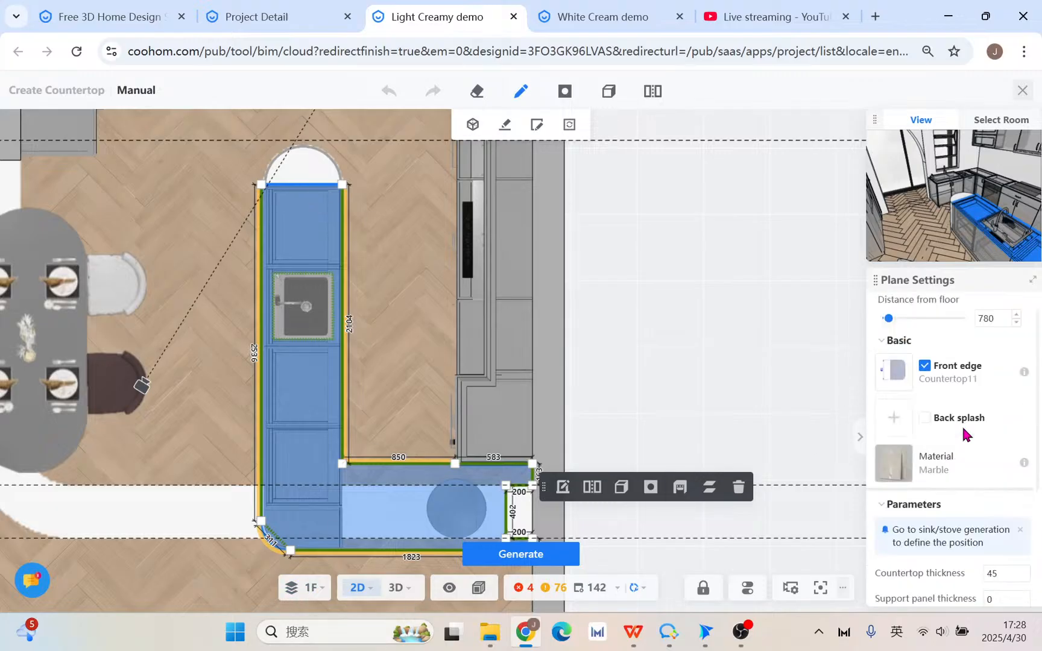
pyautogui.click(497, 561)
# - Reopen manual editing of the island countertop and look through its plane settings and parameters
pyautogui.click(573, 418)
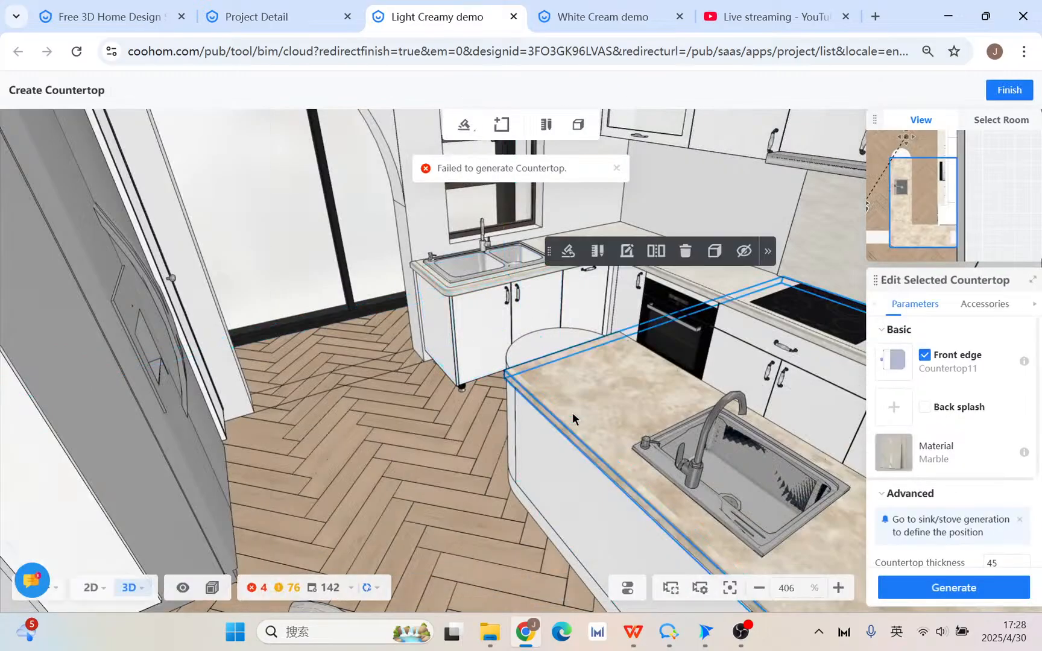
pyautogui.click(597, 248)
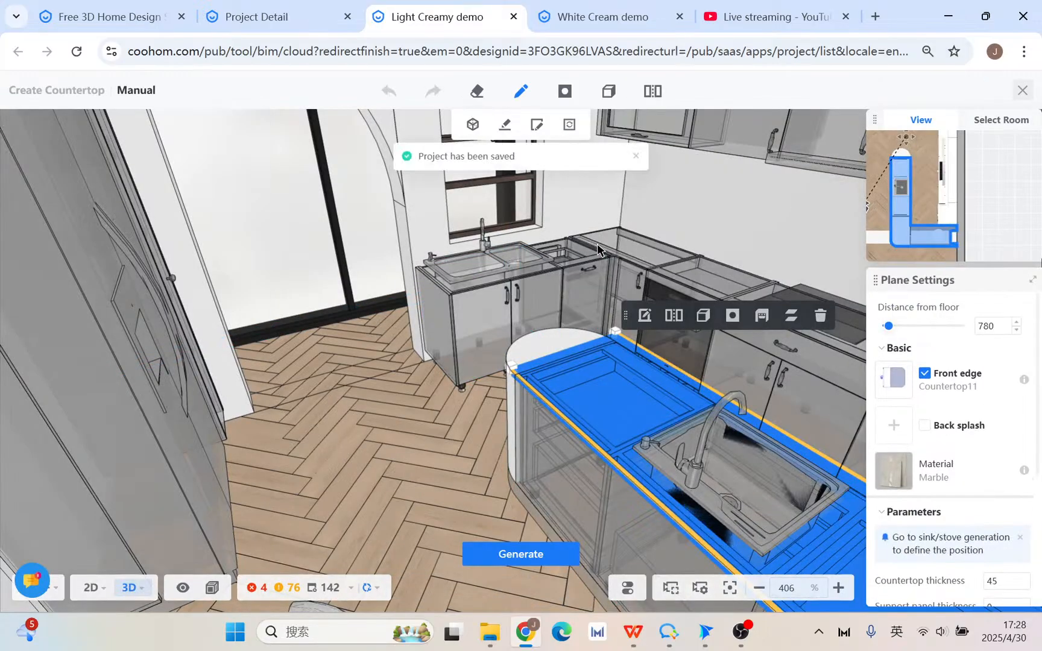
pyautogui.scroll(-2, 912, 380)
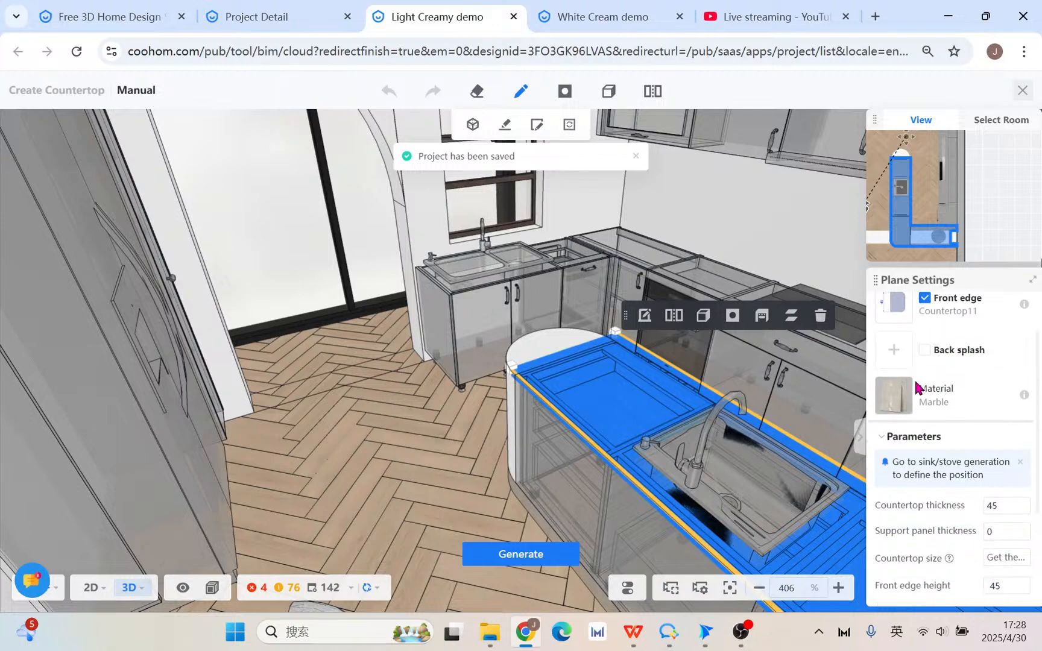
pyautogui.scroll(-5, 540, 412)
pyautogui.scroll(6, 535, 439)
pyautogui.scroll(-3, 543, 446)
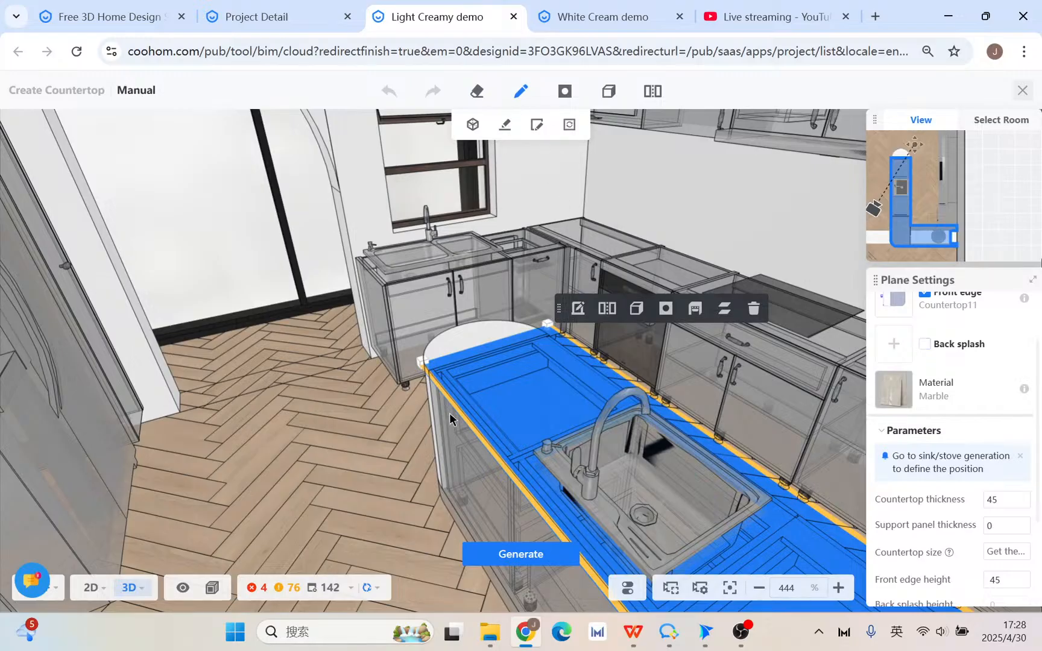
# - Try to select the countertop's short end edge beside the rounded end unit in the 2D plan for editing
pyautogui.click(90, 588)
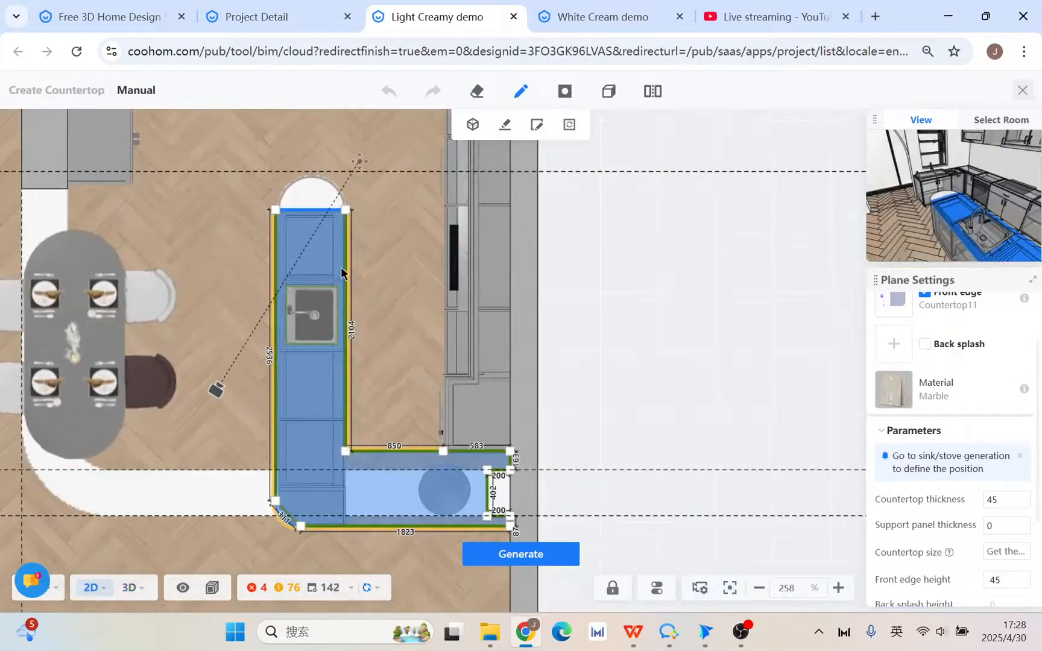
pyautogui.click(348, 243)
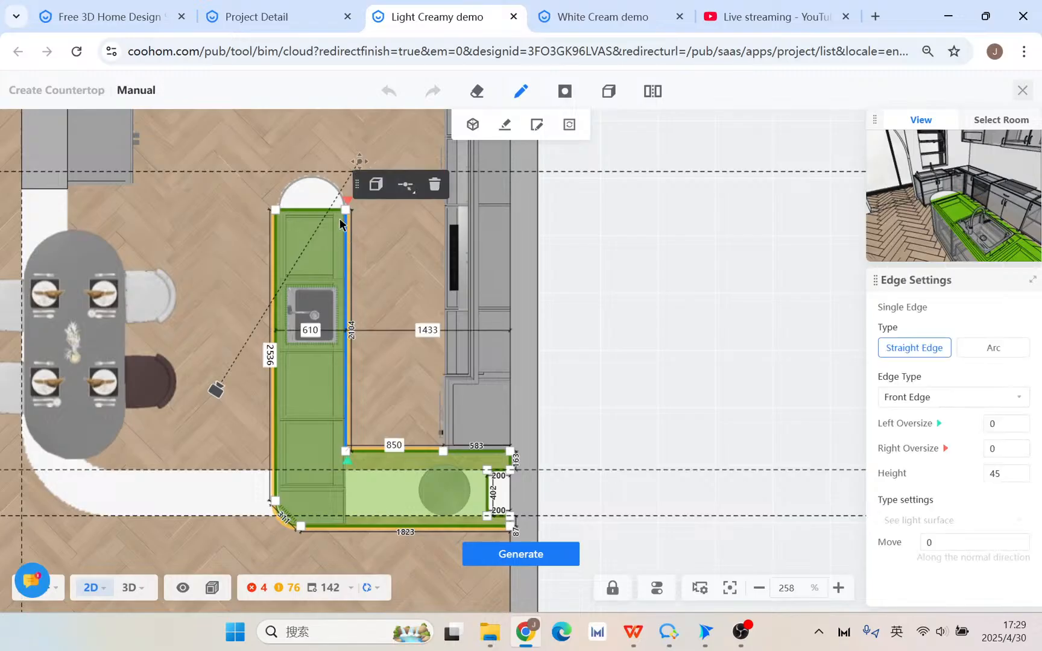
pyautogui.click(320, 206)
pyautogui.scroll(6, 316, 202)
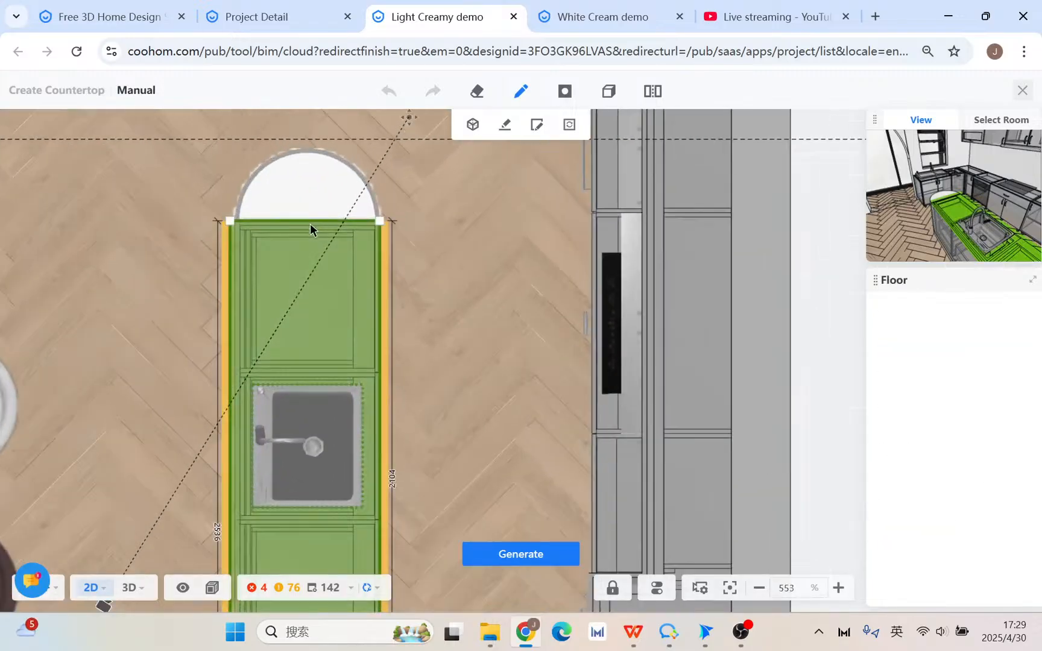
pyautogui.click(228, 246)
pyautogui.scroll(5, 356, 190)
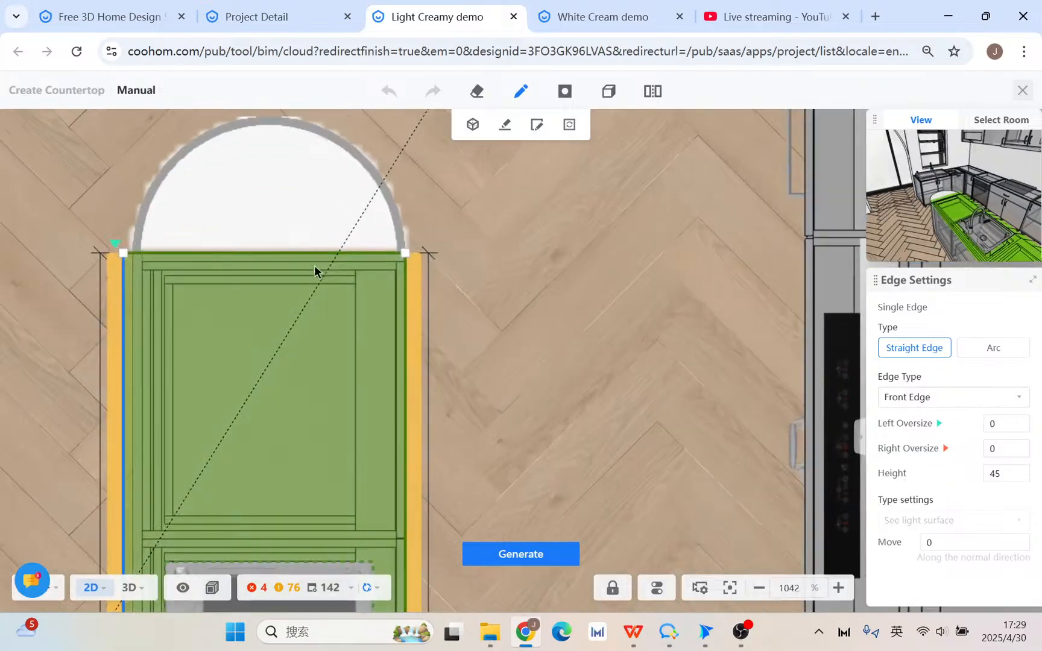
pyautogui.click(404, 254)
pyautogui.click(382, 251)
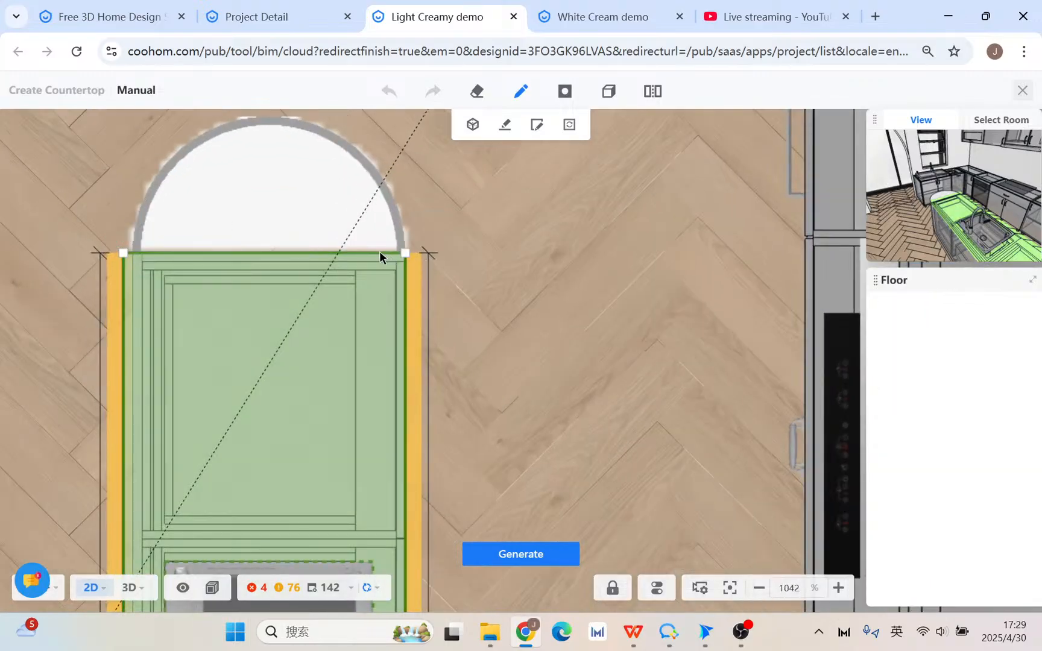
pyautogui.click(378, 254)
pyautogui.click(327, 256)
pyautogui.scroll(-3, 321, 444)
pyautogui.click(318, 445)
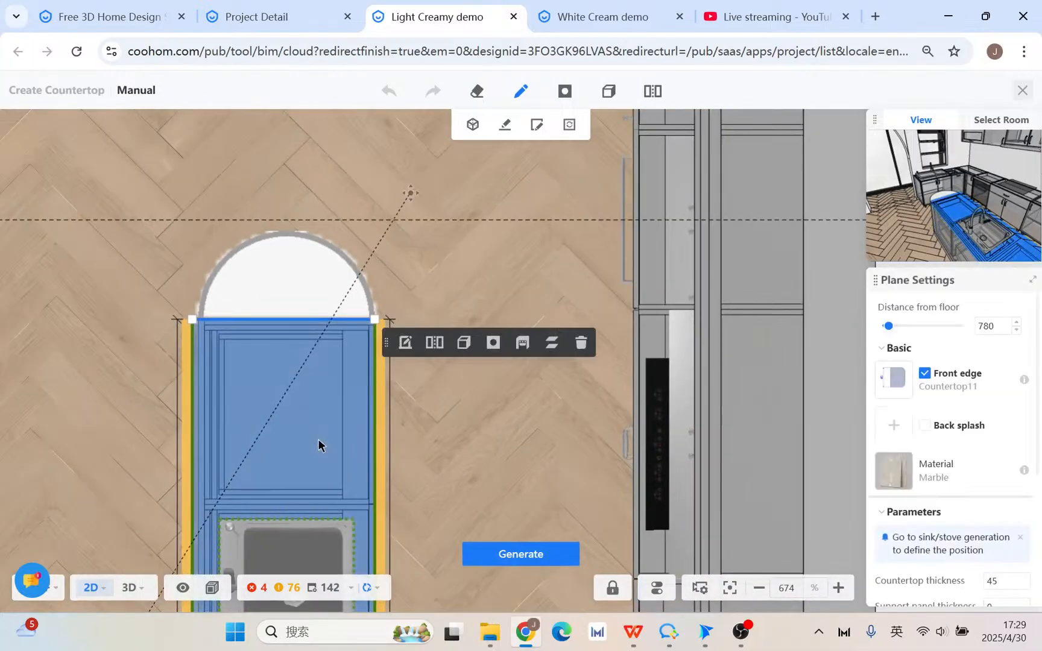
pyautogui.scroll(-4, 973, 424)
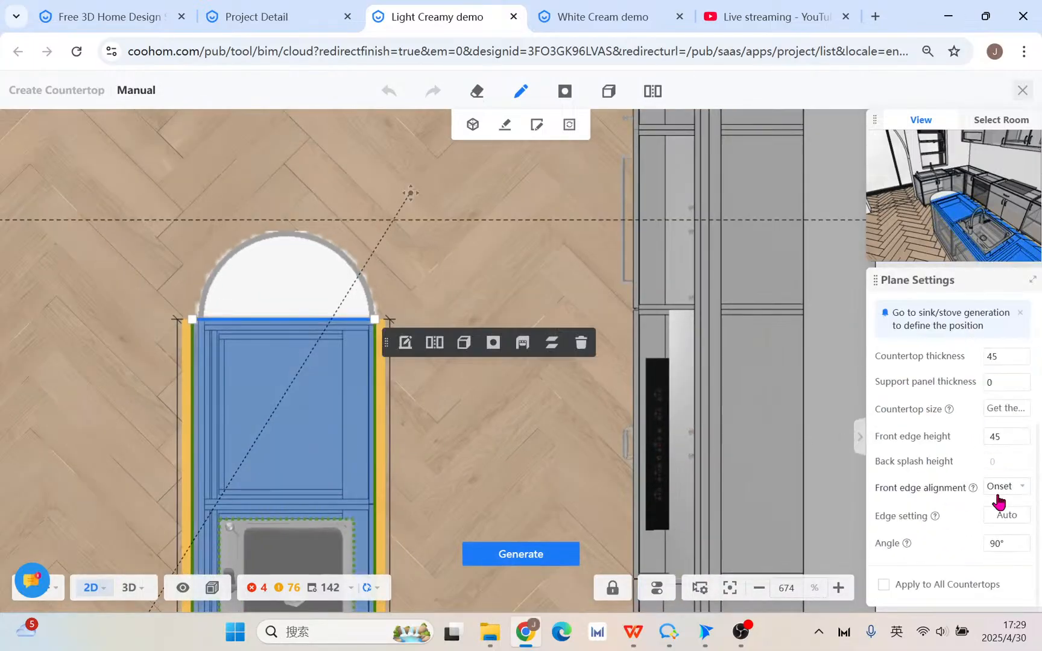
pyautogui.scroll(-3, 523, 491)
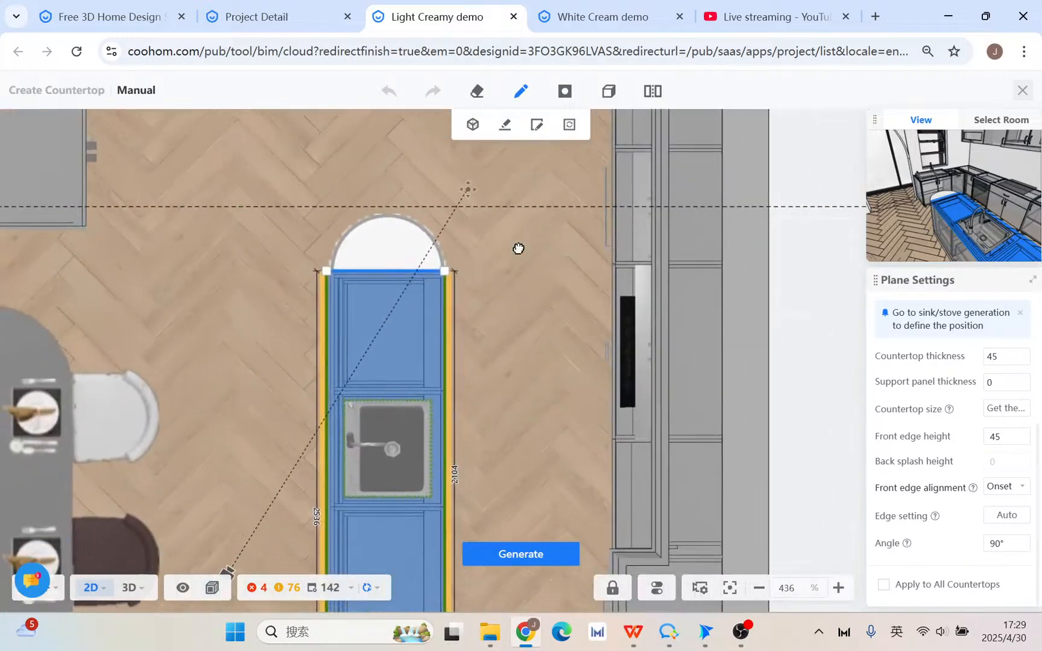
# - Try to draw a 610 mm edge across the countertop's short end beside the rounded unit with the Edit edge tool
pyautogui.click(505, 126)
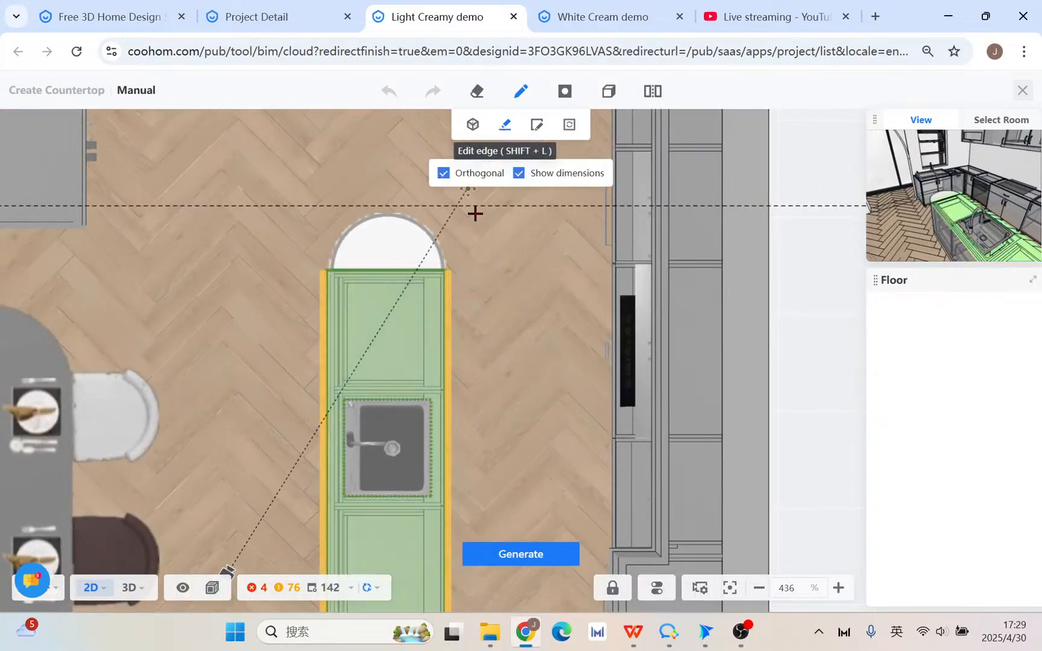
pyautogui.scroll(2, 398, 273)
pyautogui.click(395, 269)
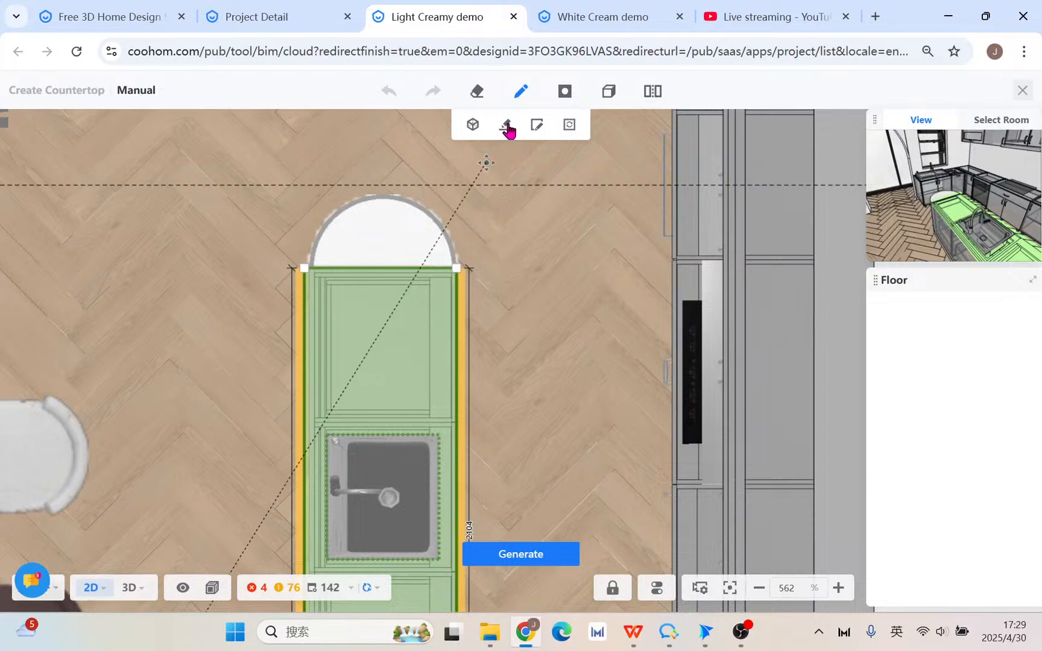
pyautogui.scroll(2, 349, 268)
pyautogui.click(288, 271)
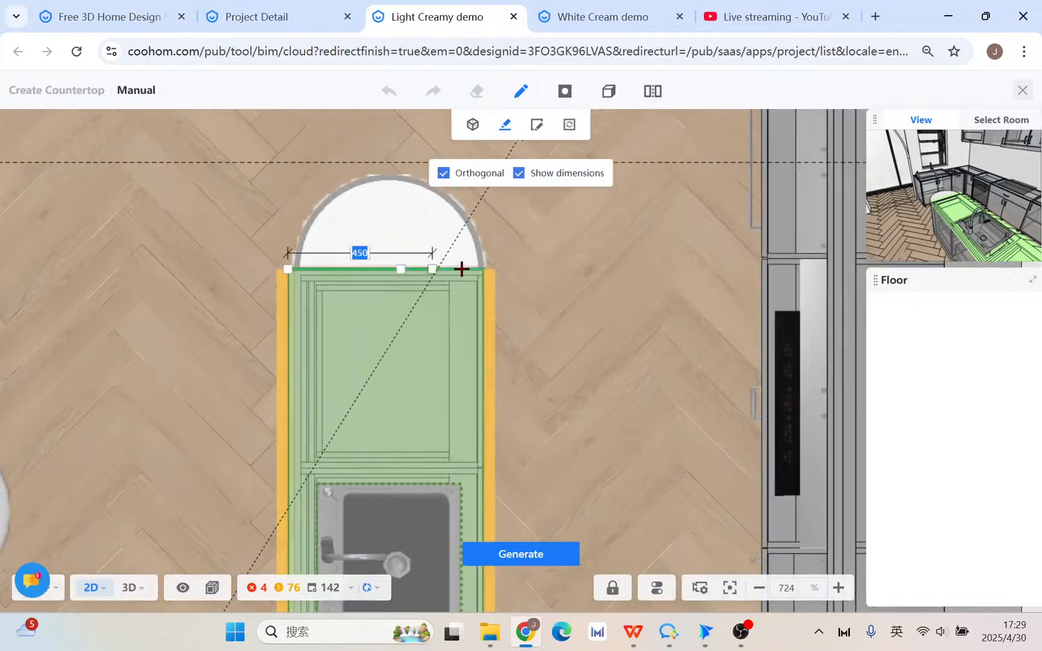
pyautogui.click(483, 258)
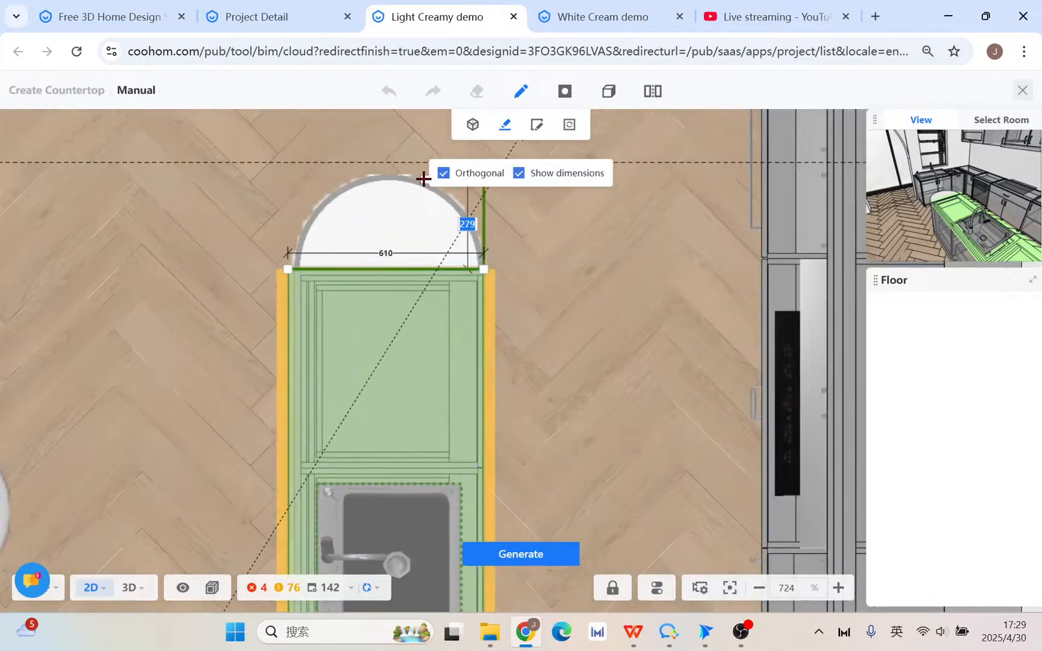
pyautogui.click(421, 269)
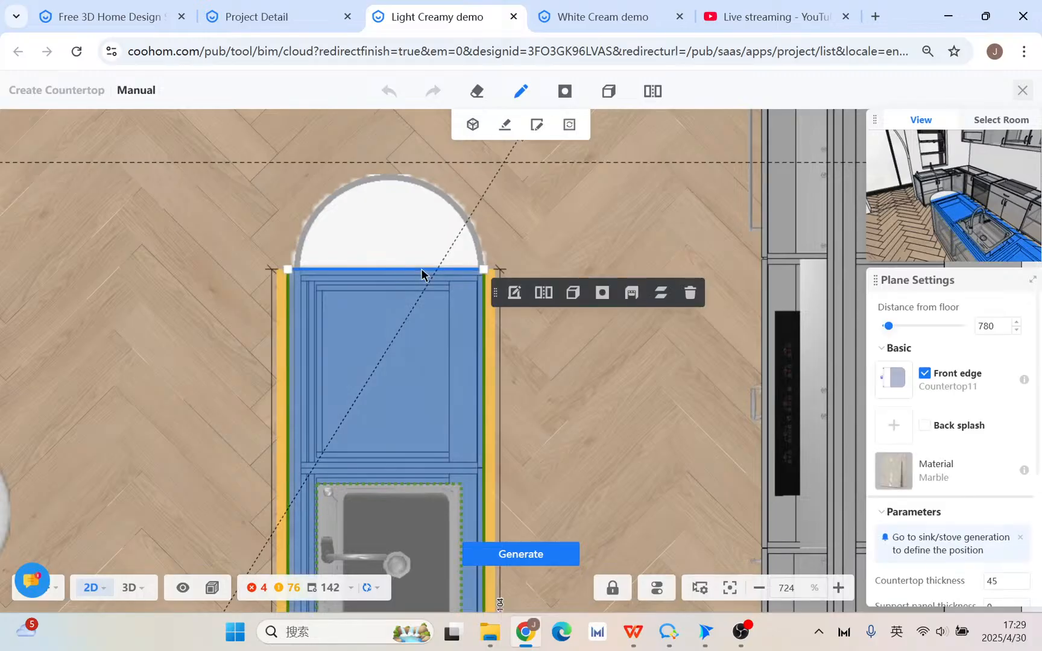
pyautogui.press('Escape')
# - Check the corner settings at the countertop's rounded end and exit manual editing without generating
pyautogui.click(482, 270)
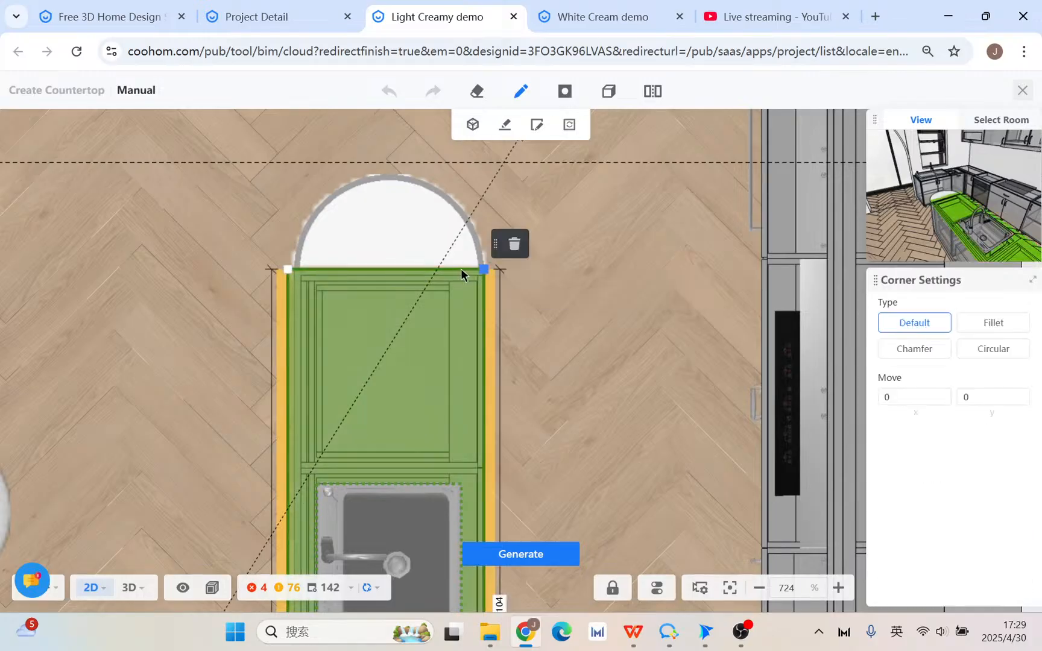
pyautogui.click(461, 273)
pyautogui.click(1023, 91)
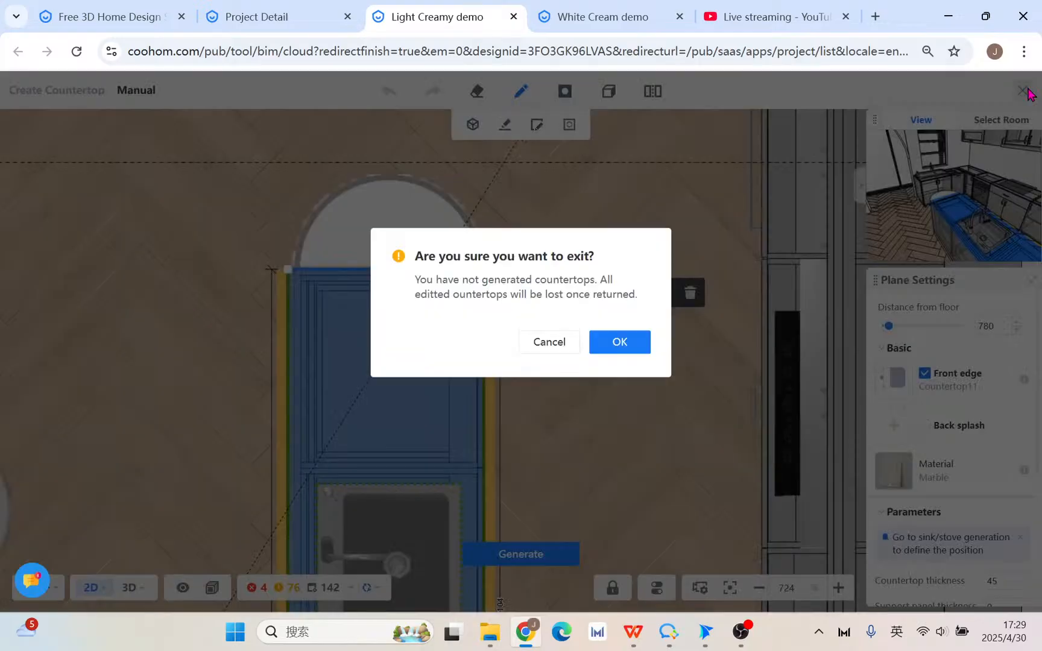
pyautogui.click(618, 343)
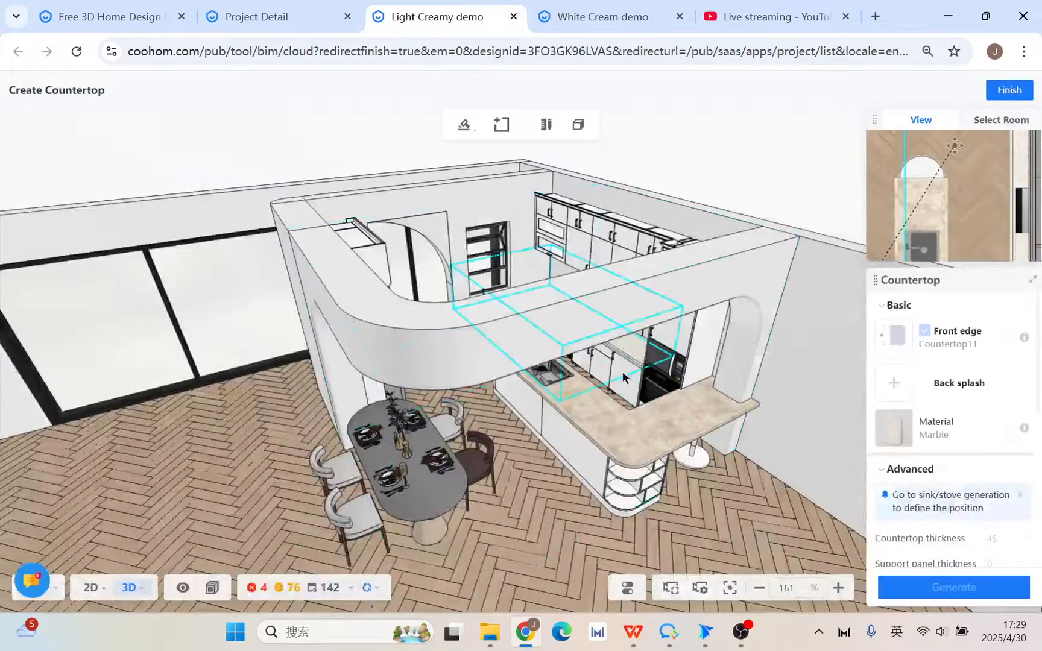
# - Select the island countertop in 3D and examine how it meets the rounded end unit in the 2D plan
pyautogui.click(681, 433)
pyautogui.scroll(4, 707, 499)
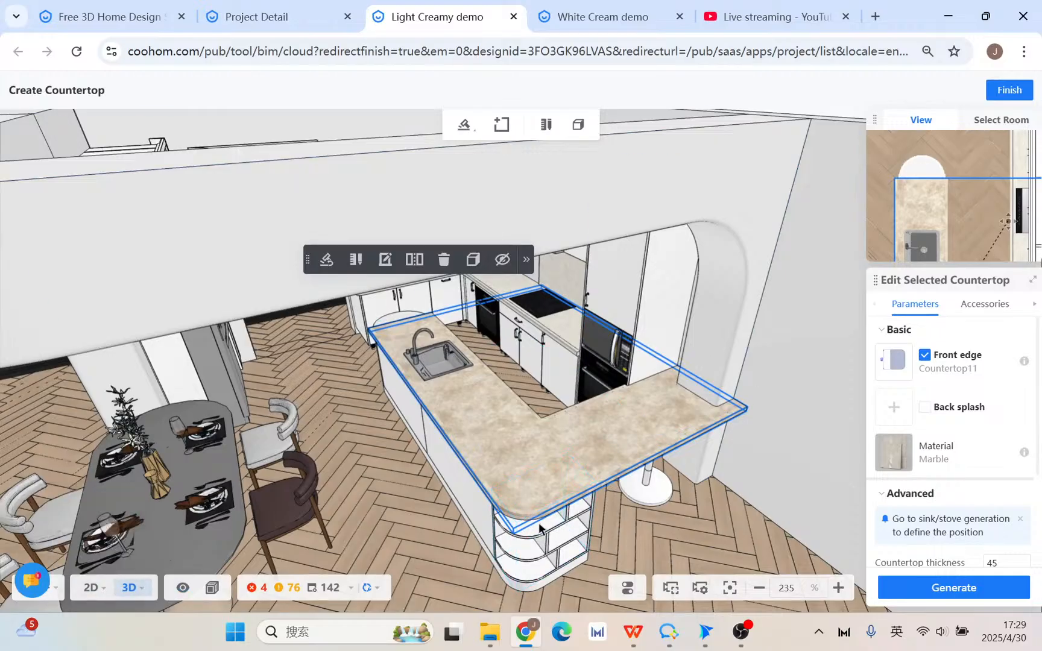
pyautogui.click(91, 587)
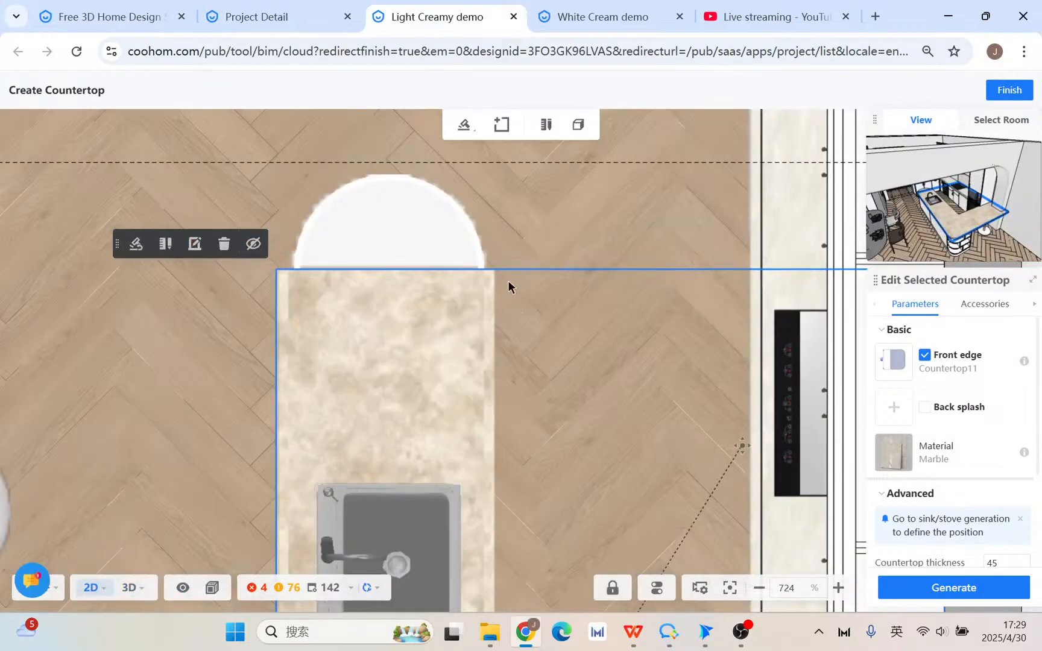
pyautogui.scroll(-4, 513, 298)
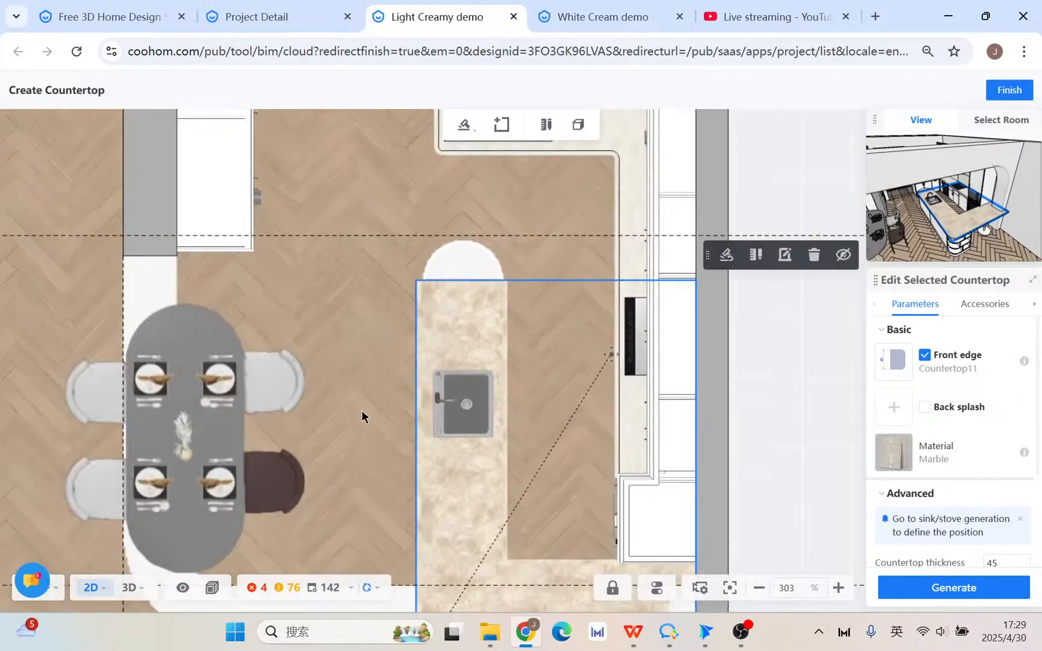
pyautogui.click(367, 361)
pyautogui.scroll(3, 494, 233)
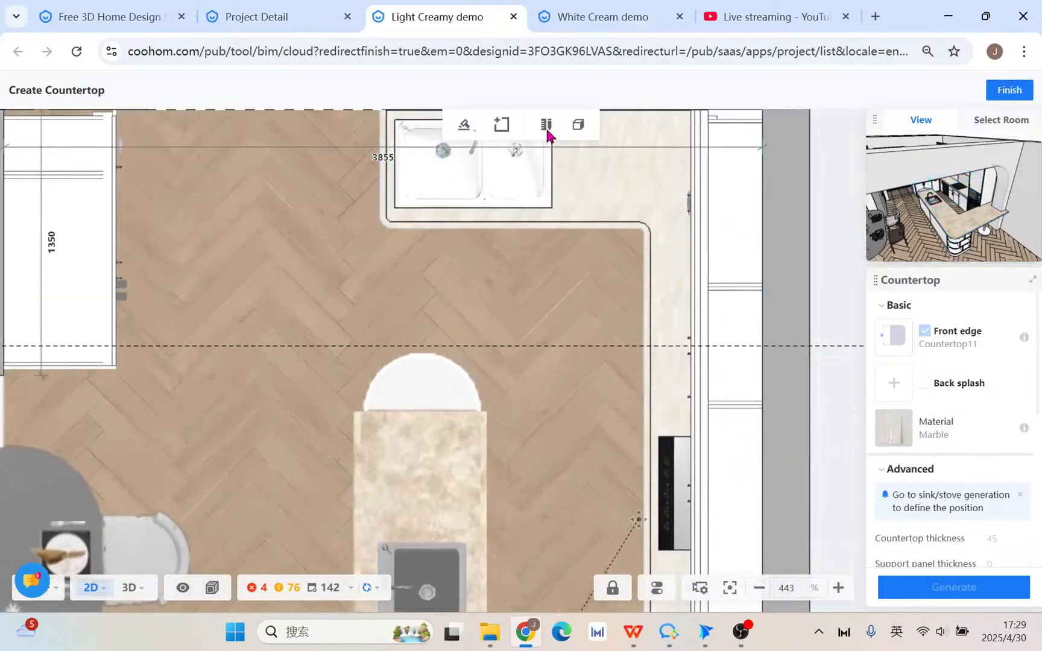
# - Reopen manual countertop editing, select the island countertop plane, review its parameters and regenerate it
pyautogui.click(545, 125)
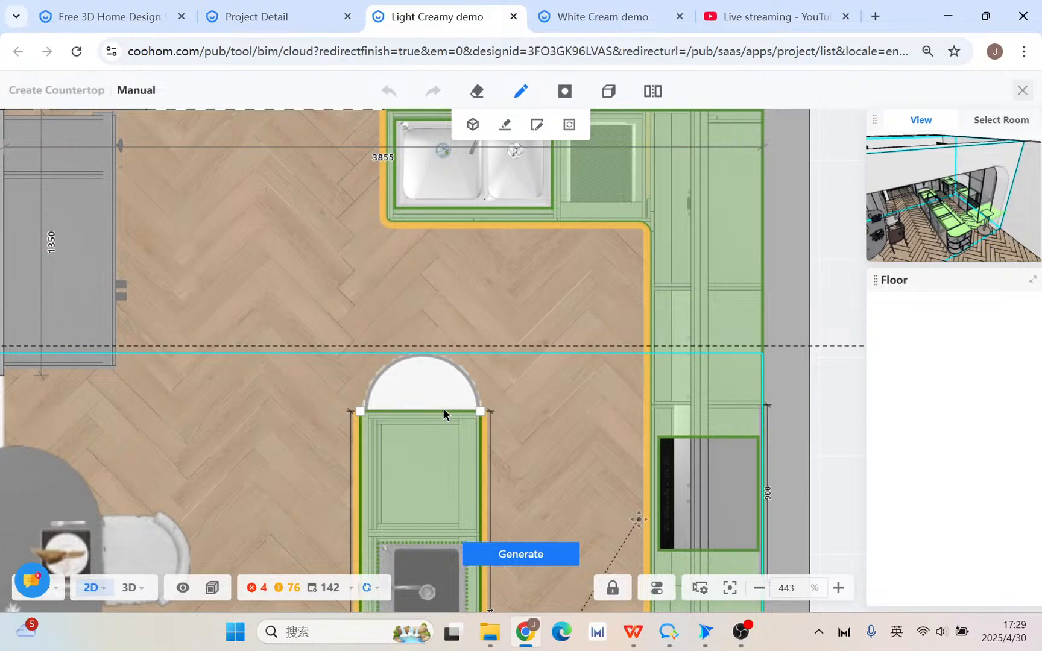
pyautogui.click(439, 417)
pyautogui.scroll(2, 445, 431)
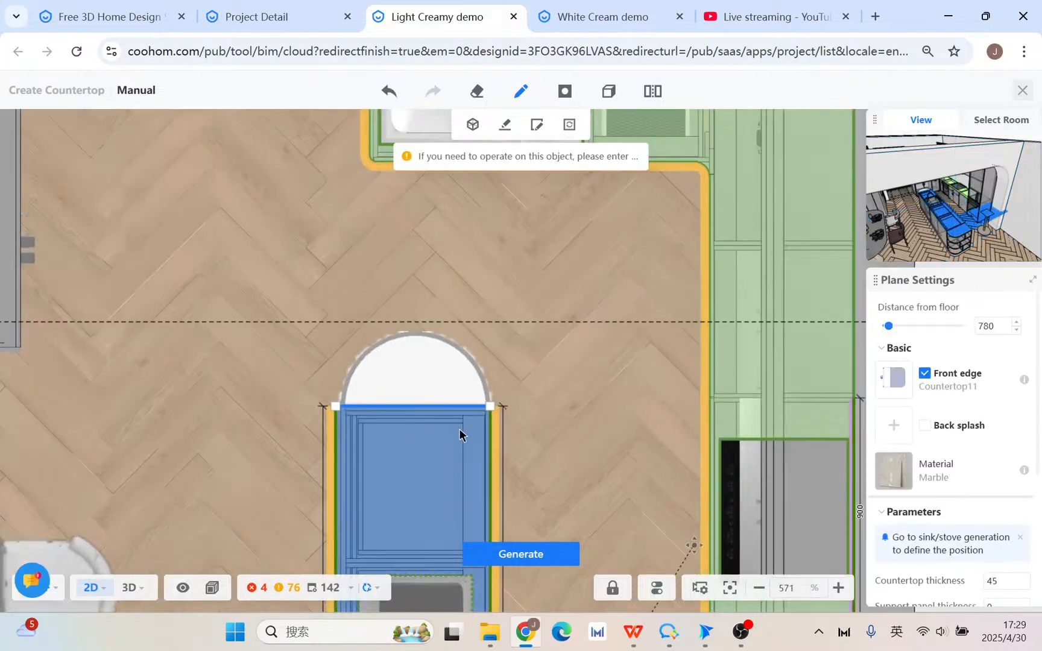
pyautogui.scroll(-4, 1011, 434)
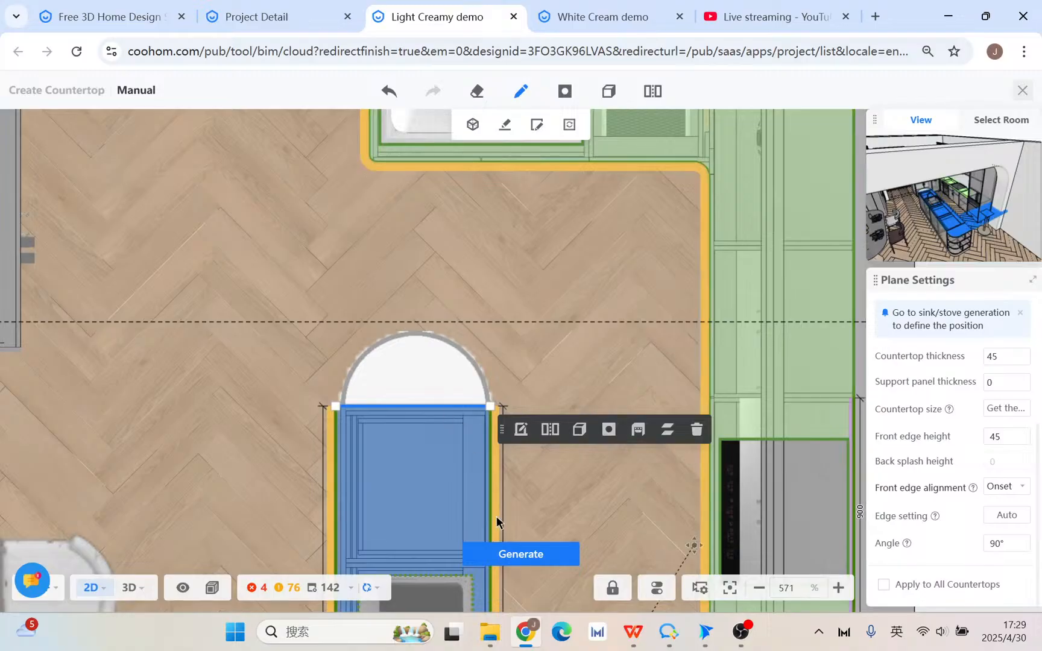
pyautogui.click(529, 548)
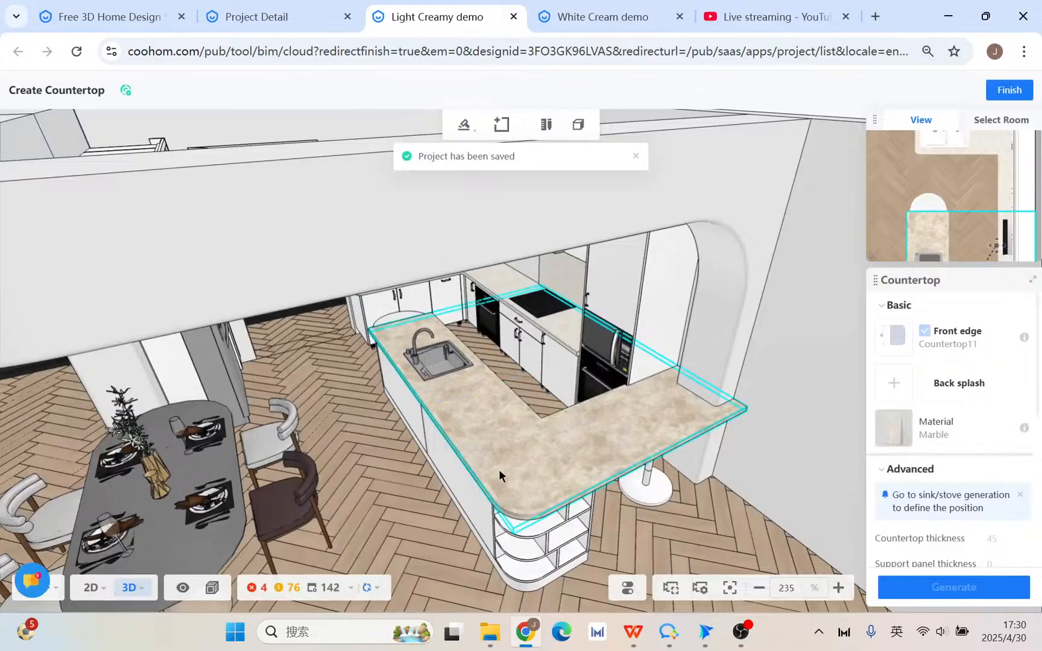
# - Delete the island countertop and open manual countertop editing in the 2D floor plan at the island's rounded end
pyautogui.click(499, 469)
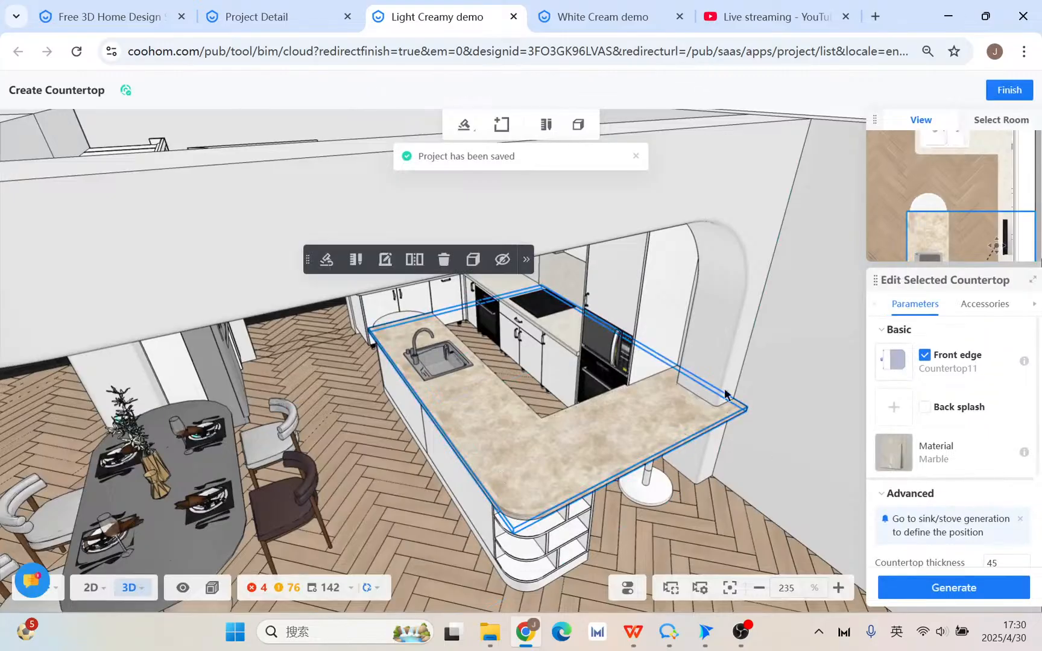
pyautogui.click(444, 259)
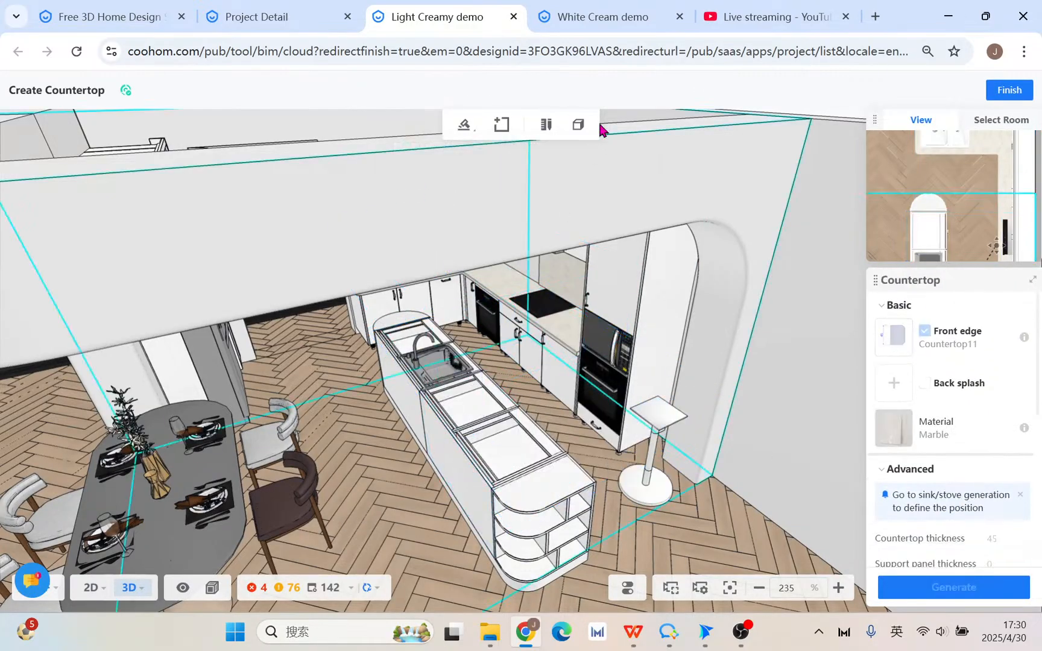
pyautogui.click(551, 129)
pyautogui.click(101, 589)
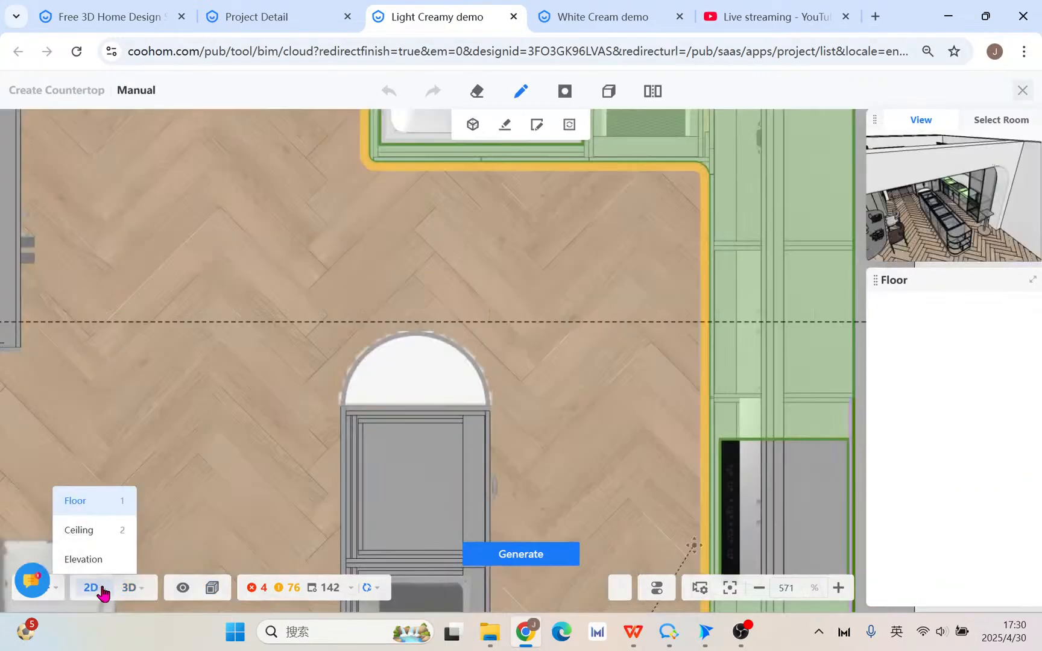
pyautogui.scroll(2, 404, 442)
pyautogui.scroll(-1, 500, 415)
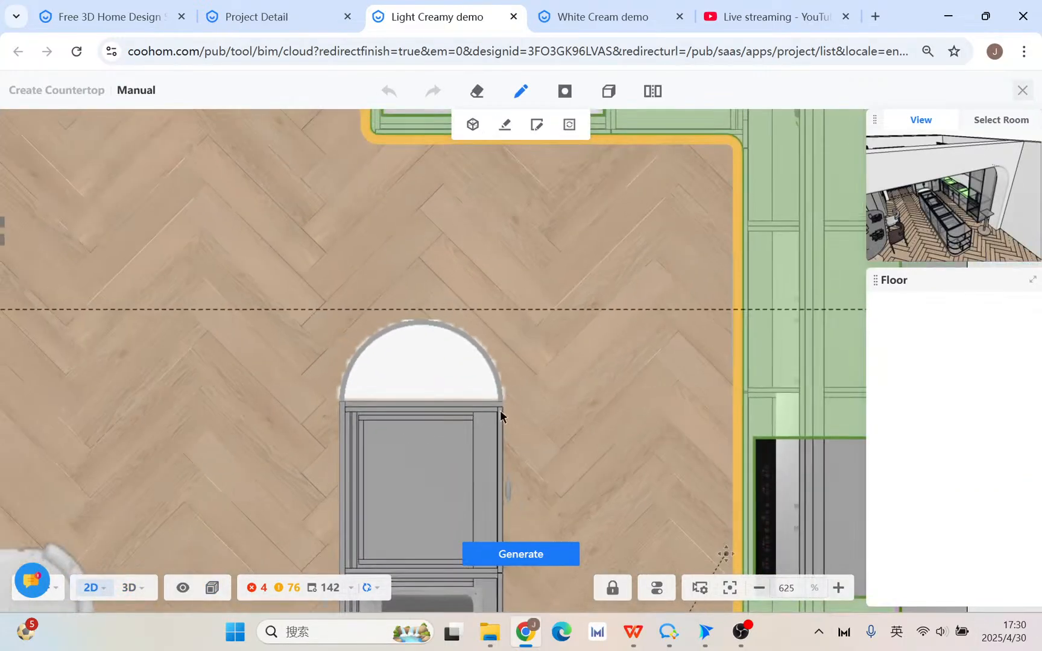
# - Draw a rectangular countertop outline about 1818 mm long over the three island cabinets, starting at the rounded end unit
pyautogui.moveTo(576, 389); pyautogui.dragTo(580, 302)
pyautogui.click(529, 126)
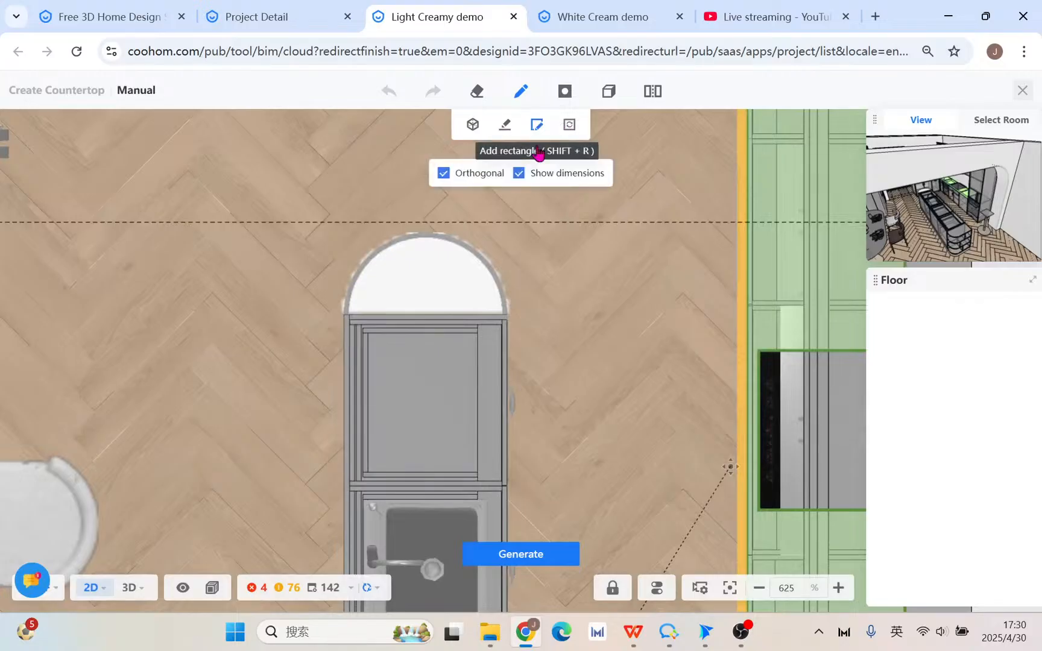
pyautogui.click(344, 314)
pyautogui.click(502, 540)
pyautogui.scroll(-4, 538, 528)
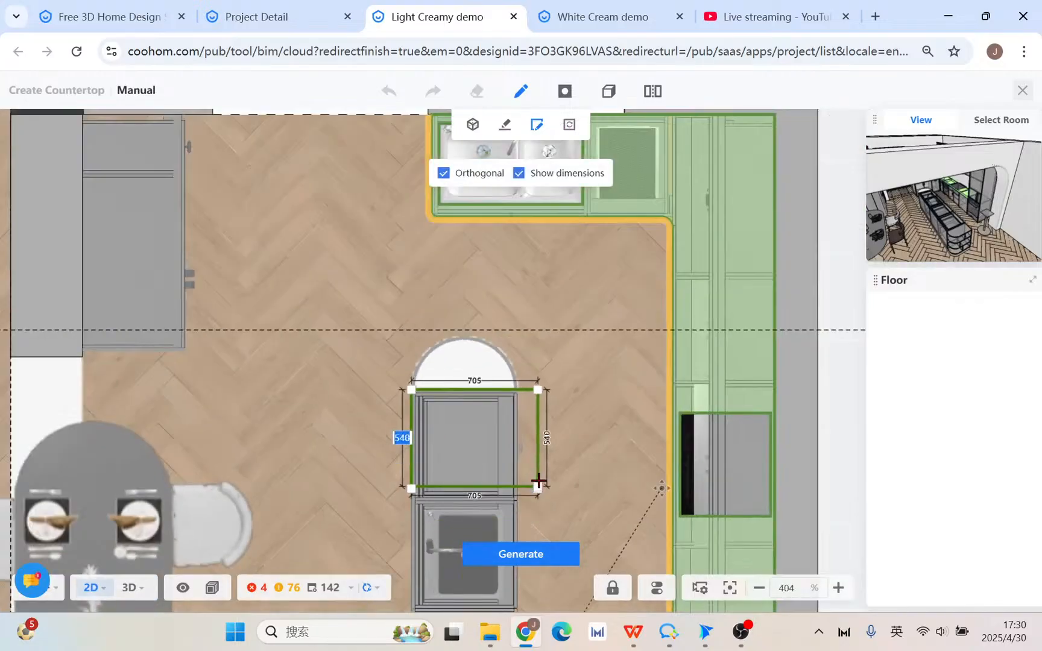
pyautogui.moveTo(536, 542); pyautogui.dragTo(549, 316, button='middle')
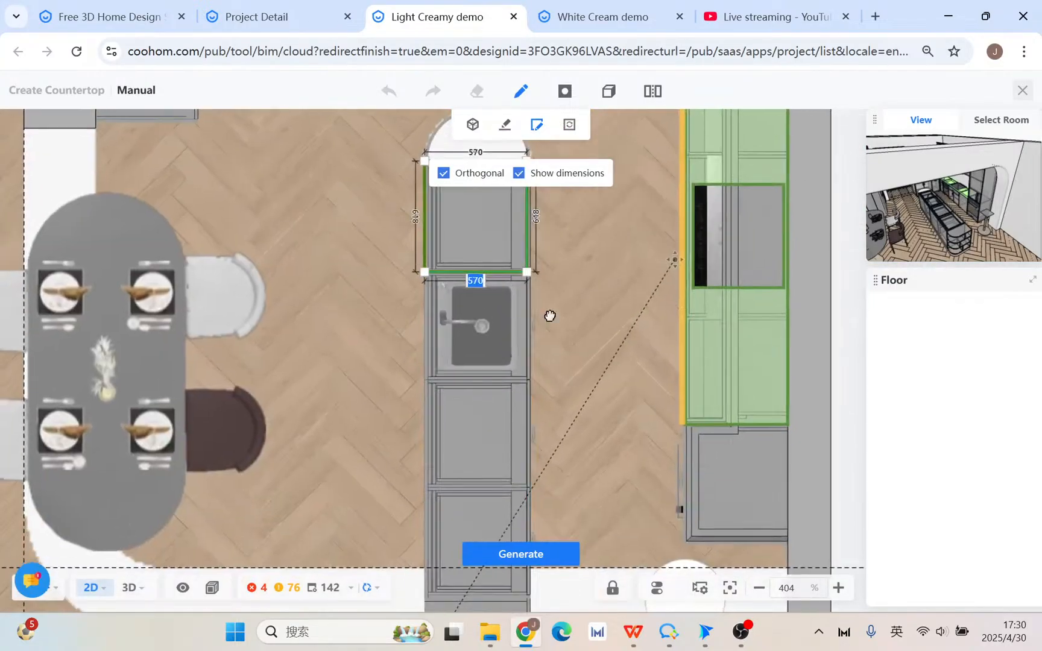
pyautogui.click(532, 488)
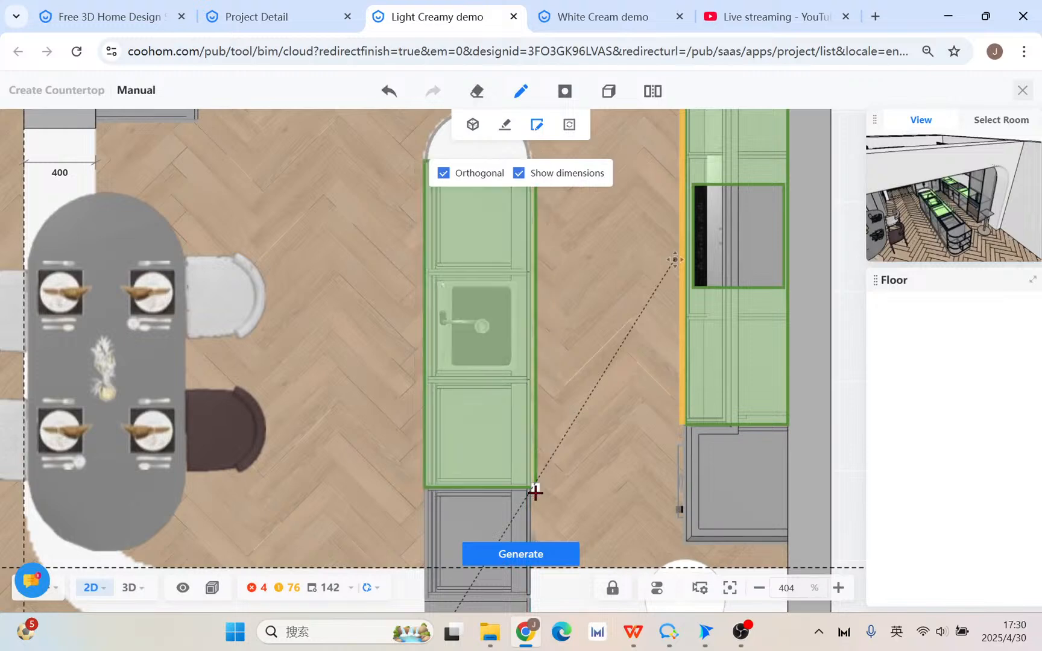
# - Set the width of the new island countertop rectangle to 590 mm
pyautogui.moveTo(589, 298); pyautogui.dragTo(562, 505, button='middle')
pyautogui.scroll(4, 525, 416)
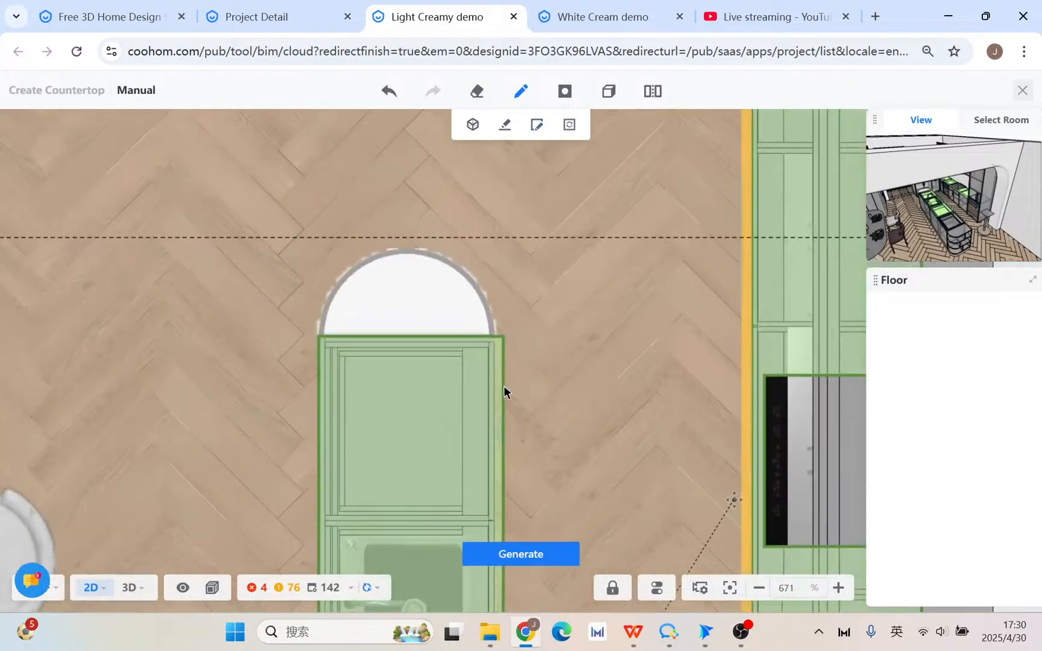
pyautogui.click(503, 389)
pyautogui.click(504, 385)
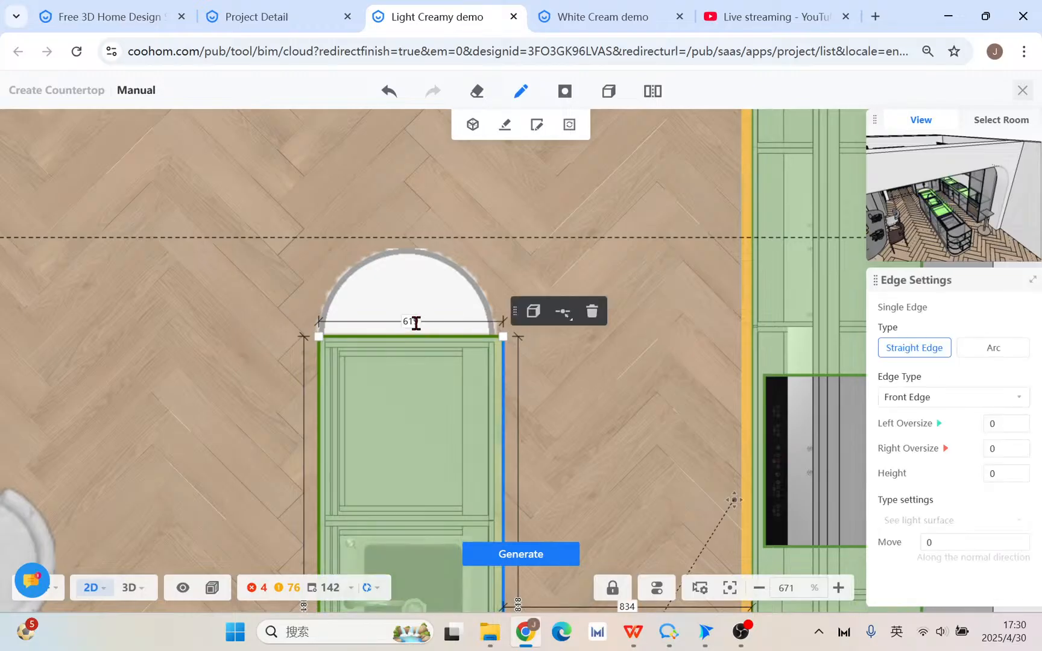
pyautogui.press('Return')
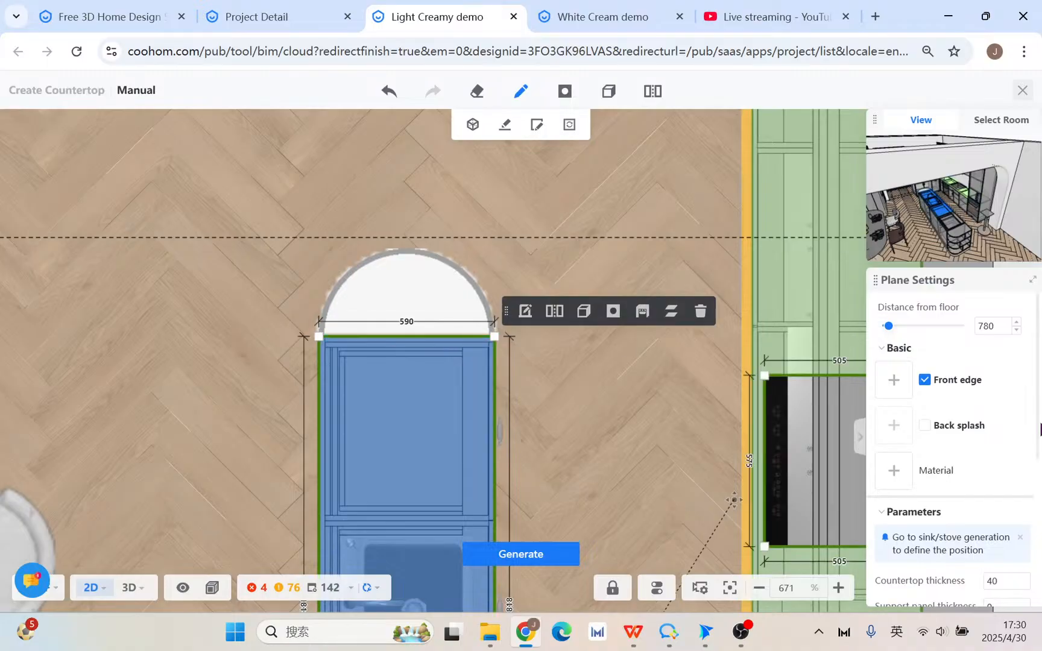
# - Review the plane settings and change the countertop's short edge beside the rounded end unit from straight to arc
pyautogui.scroll(-4, 979, 445)
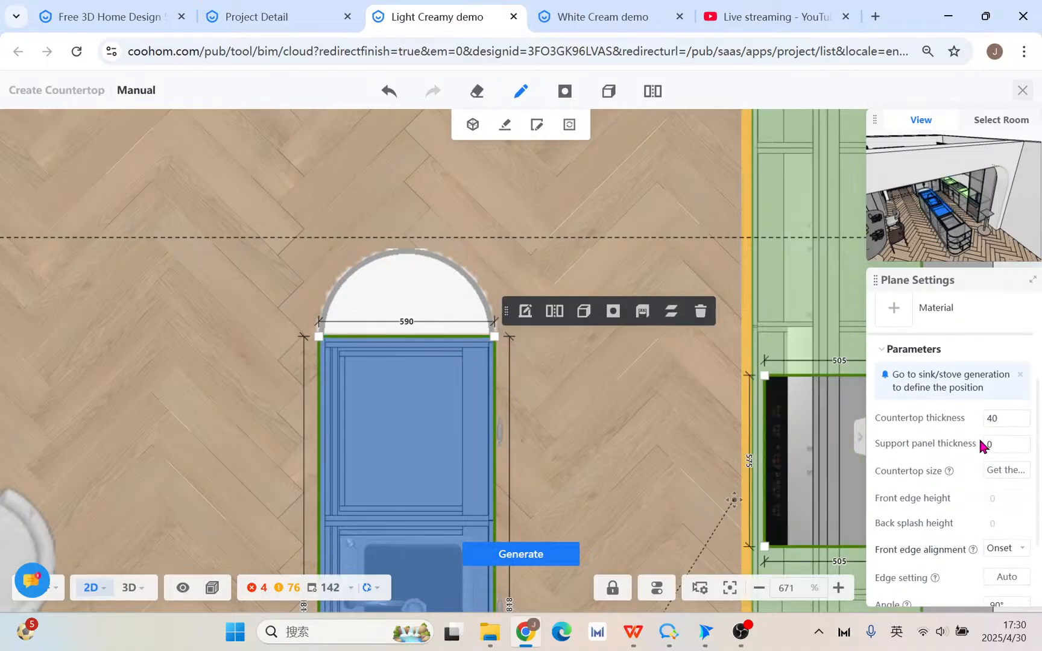
pyautogui.scroll(-1, 980, 445)
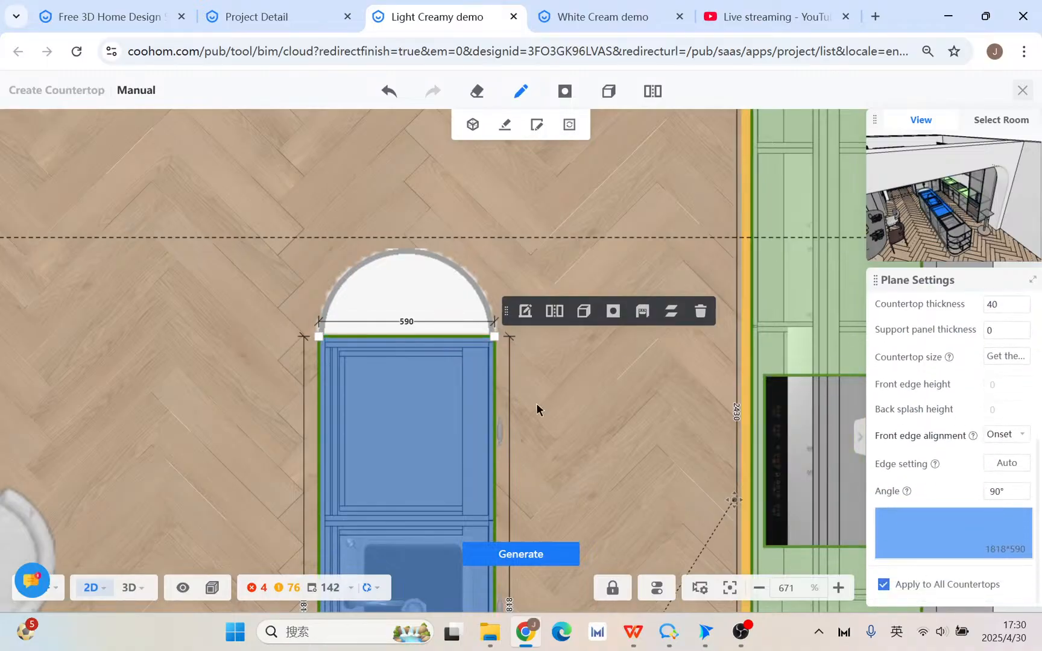
pyautogui.click(420, 337)
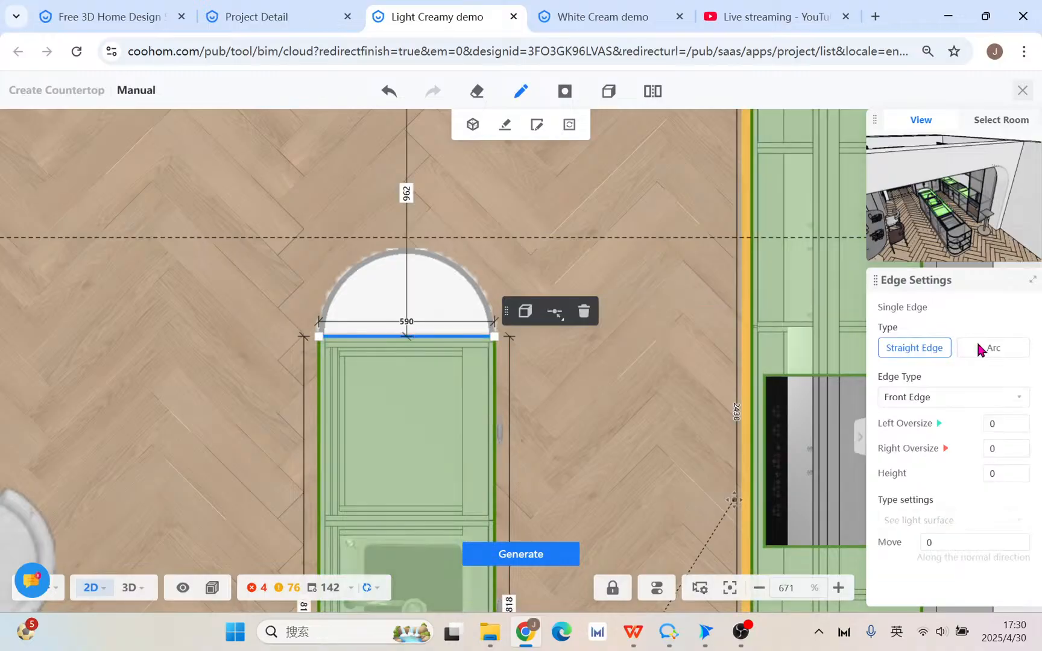
pyautogui.click(993, 349)
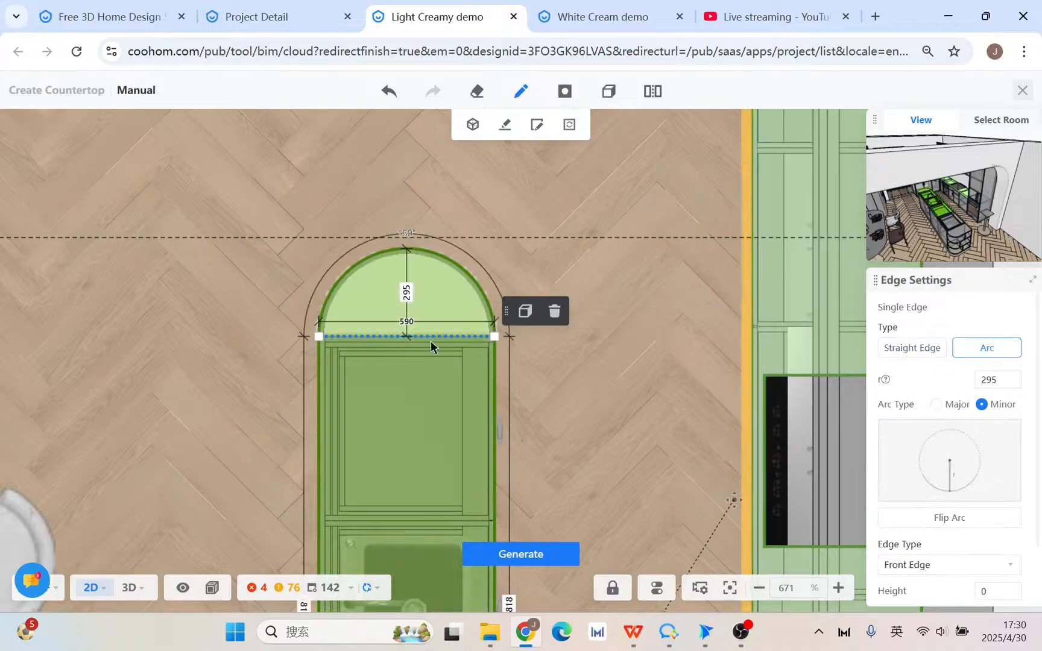
# - Start generating the countertop and assign the public Countertop11 profile as its front edge
pyautogui.click(550, 555)
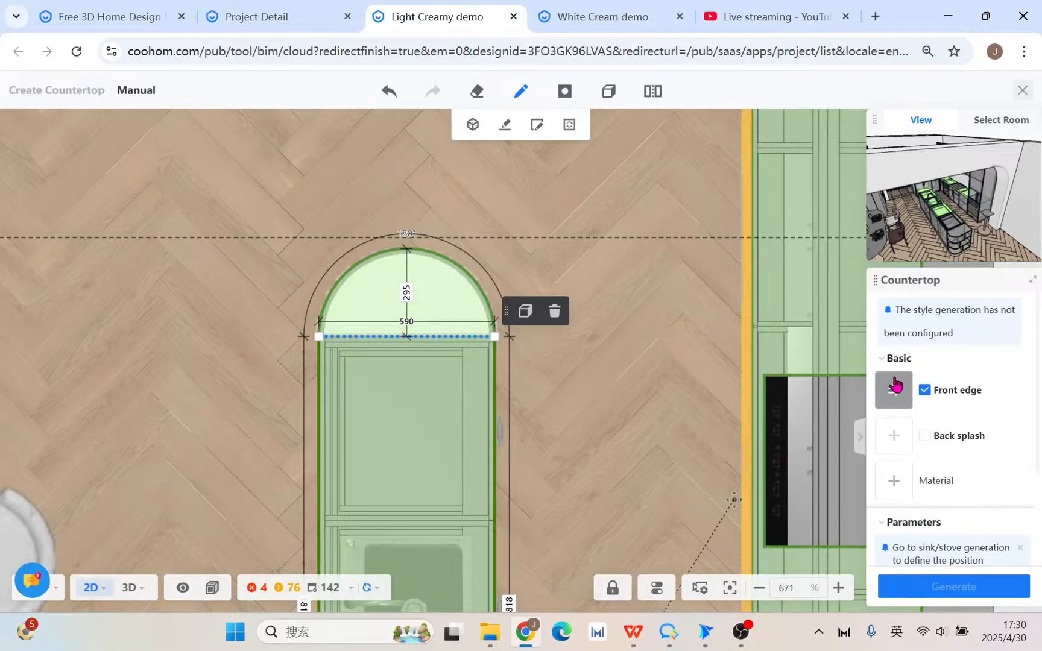
pyautogui.click(895, 384)
pyautogui.click(710, 149)
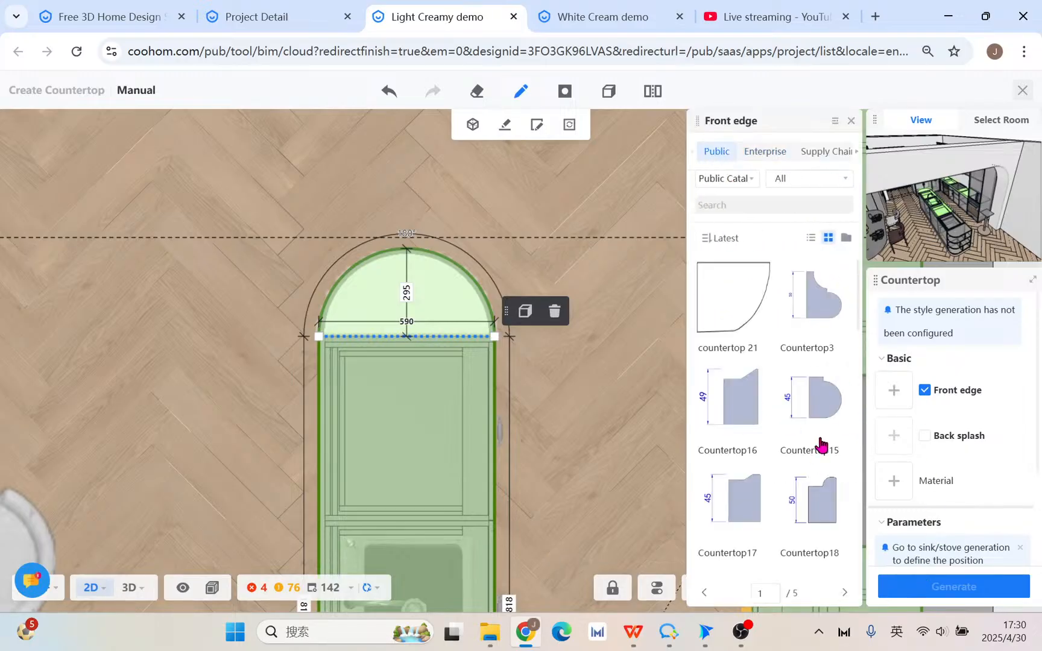
pyautogui.scroll(-2, 809, 470)
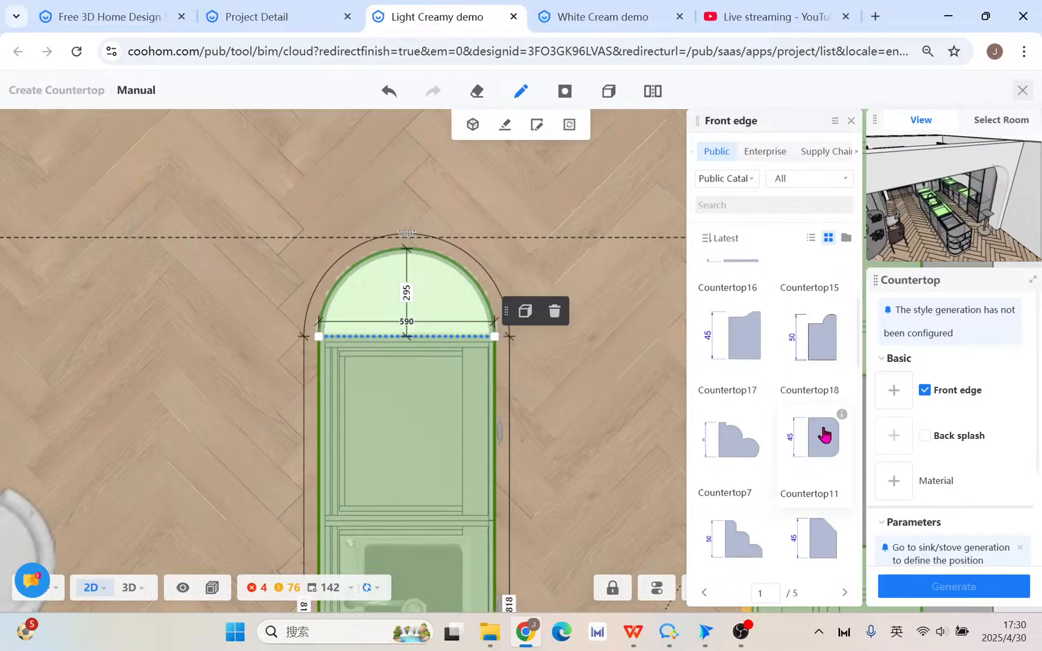
pyautogui.click(821, 430)
# - Search the public materials for "marb", apply Marble-H3 to the countertop and generate it
pyautogui.click(894, 481)
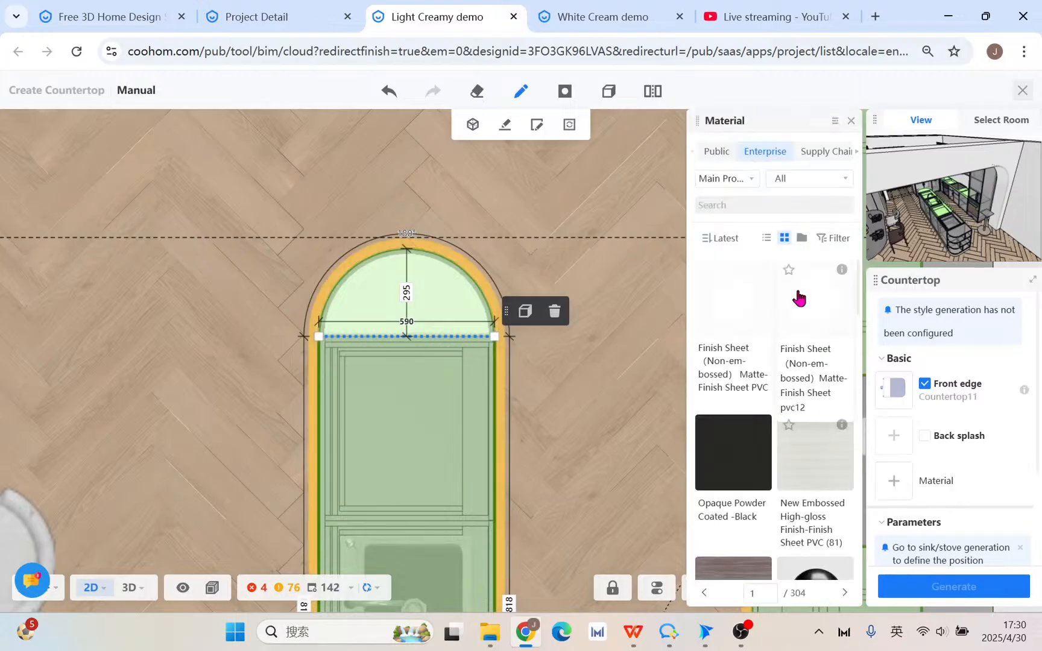
pyautogui.click(811, 473)
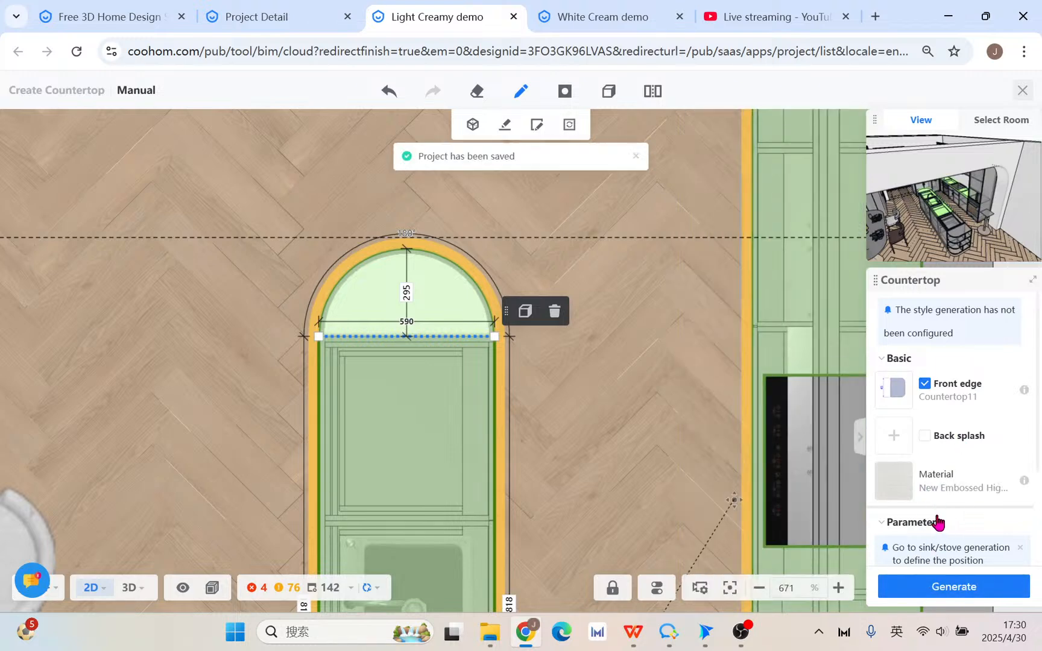
pyautogui.click(910, 492)
pyautogui.click(723, 153)
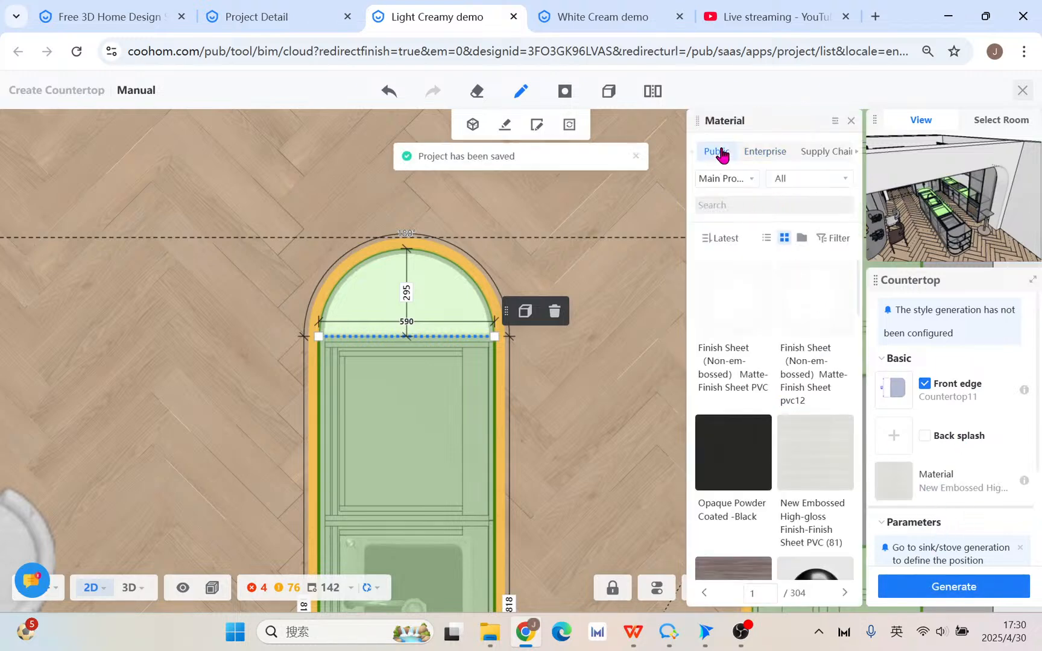
pyautogui.click(770, 205)
pyautogui.write('ma')
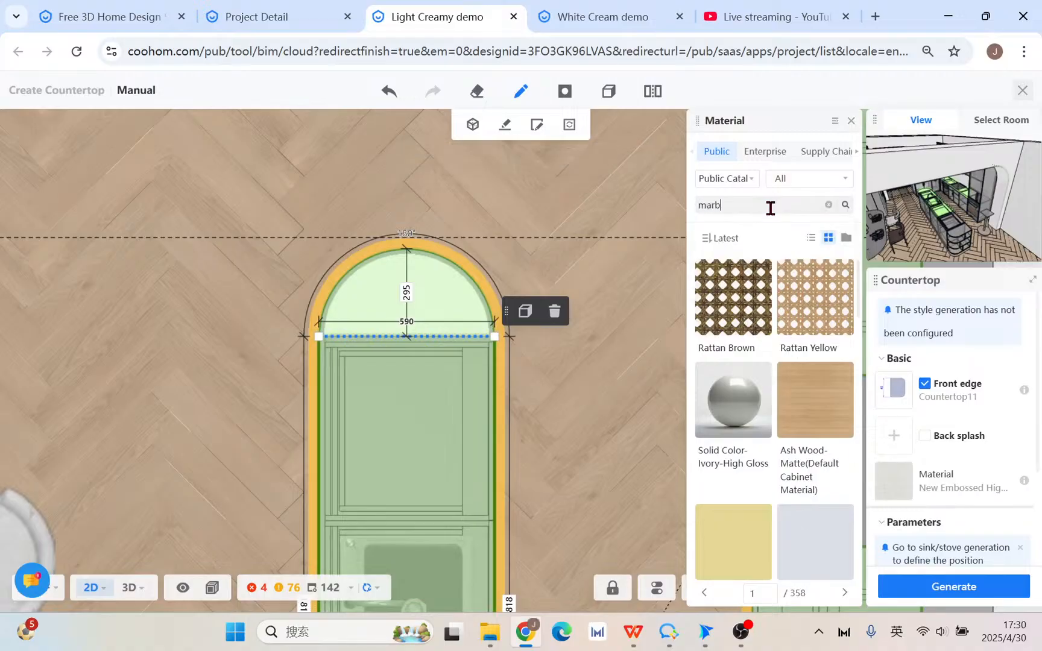
pyautogui.write('rb')
pyautogui.press('Return')
pyautogui.click(746, 515)
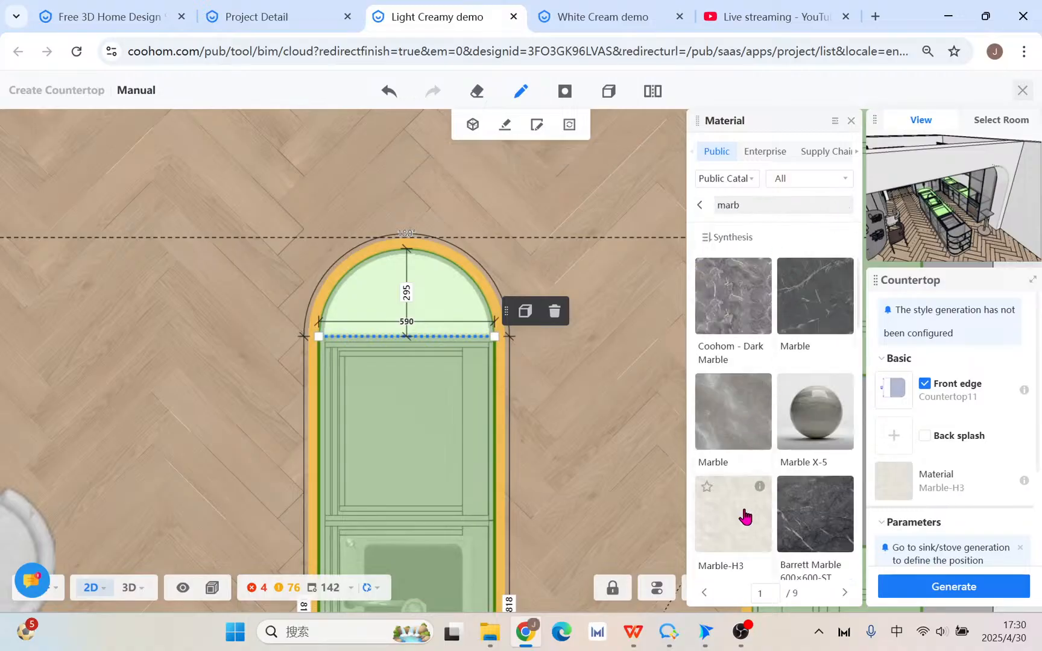
pyautogui.click(980, 587)
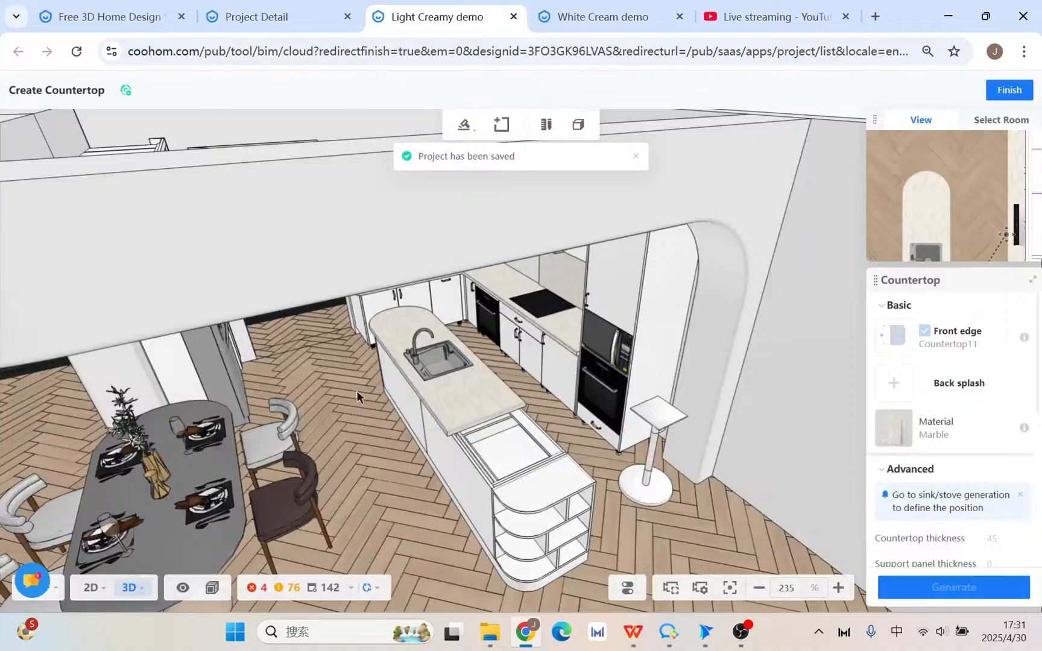
# - Inspect the rounded island countertop from above in 3D and finish countertop creation
pyautogui.moveTo(362, 400); pyautogui.dragTo(386, 513)
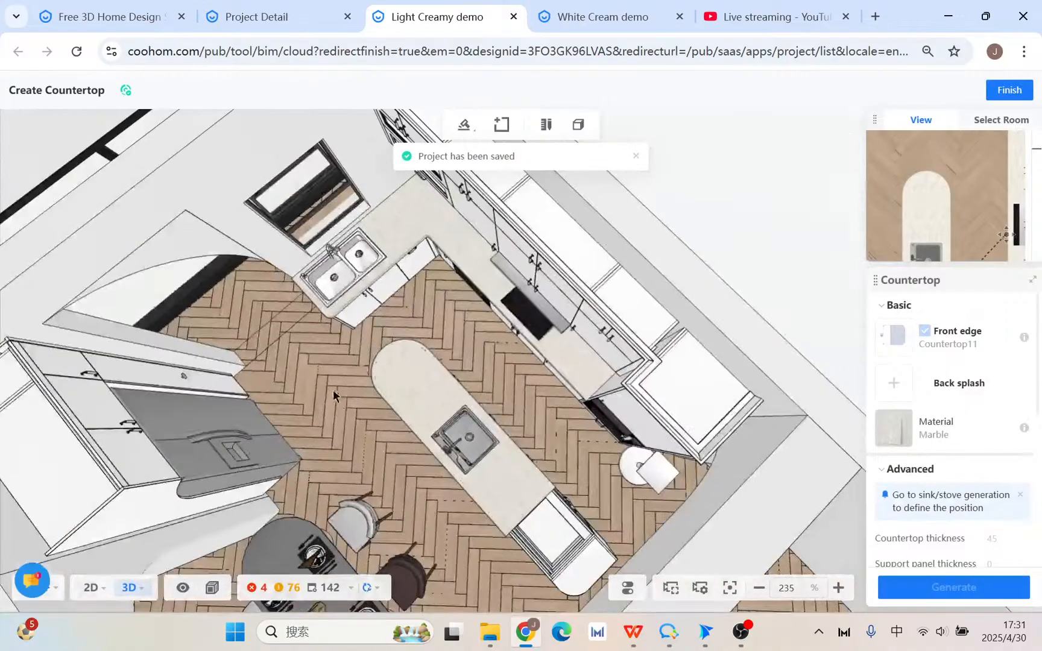
pyautogui.moveTo(334, 391); pyautogui.dragTo(460, 469, button='right')
pyautogui.scroll(4, 465, 423)
pyautogui.moveTo(465, 422); pyautogui.dragTo(493, 355)
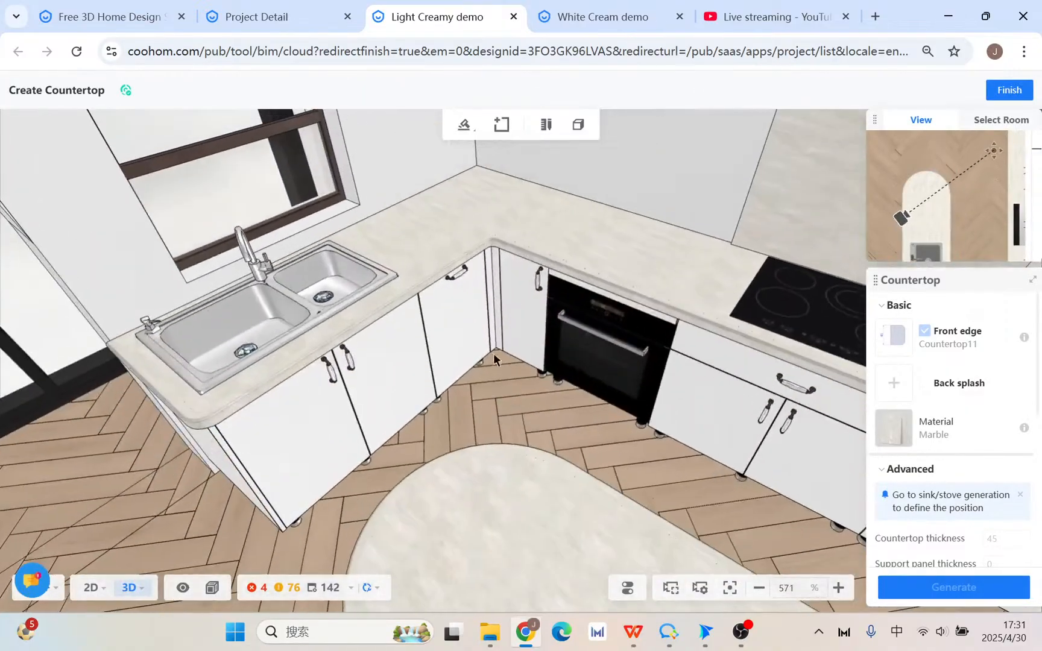
pyautogui.click(1020, 92)
# - Select the right door panel of the sink cabinet and filter its public door styles to the whole ★Door Panel category
pyautogui.click(423, 368)
pyautogui.click(423, 367)
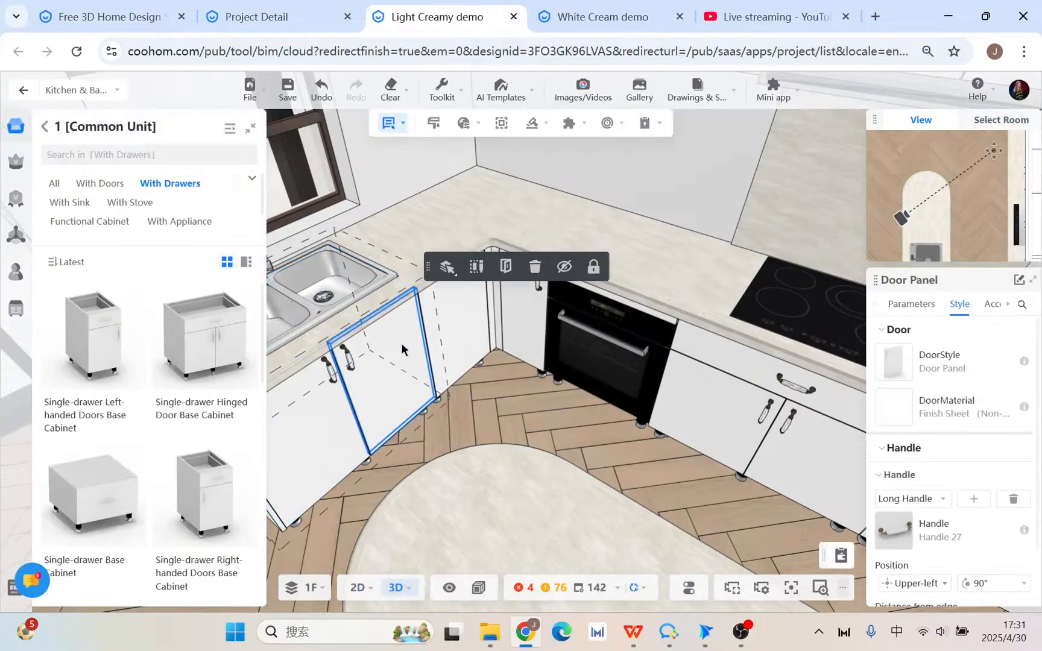
pyautogui.click(334, 464)
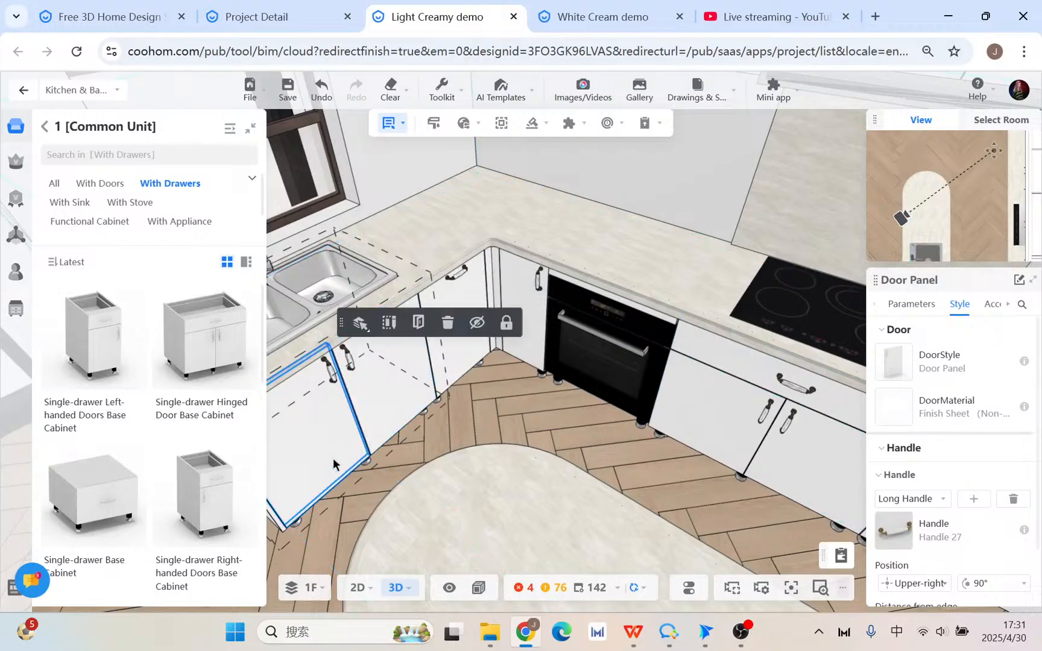
pyautogui.click(390, 380)
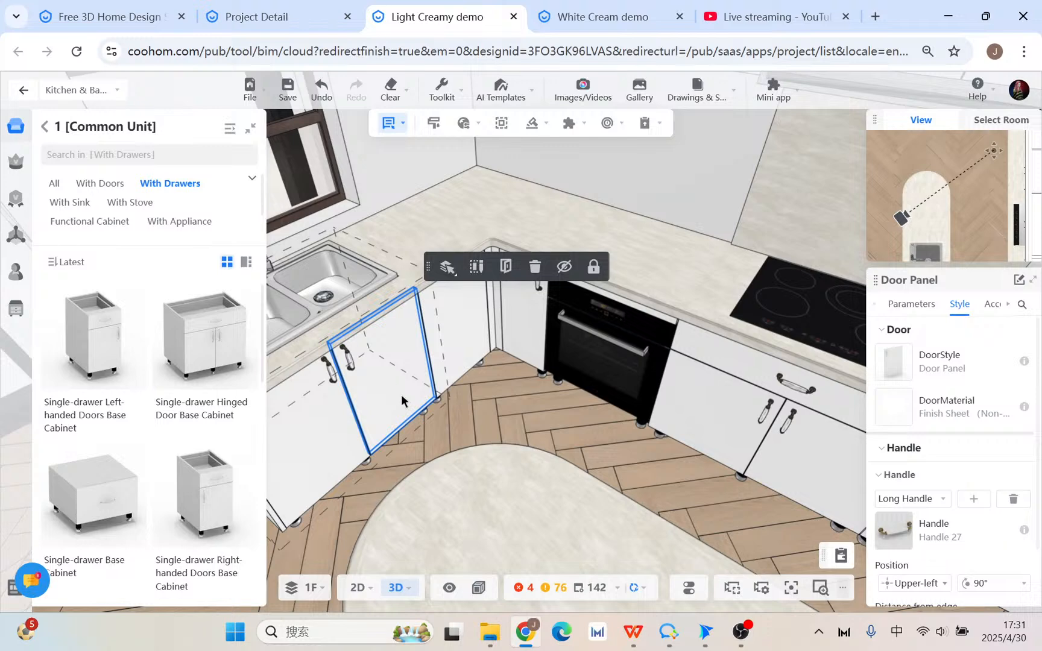
pyautogui.click(900, 367)
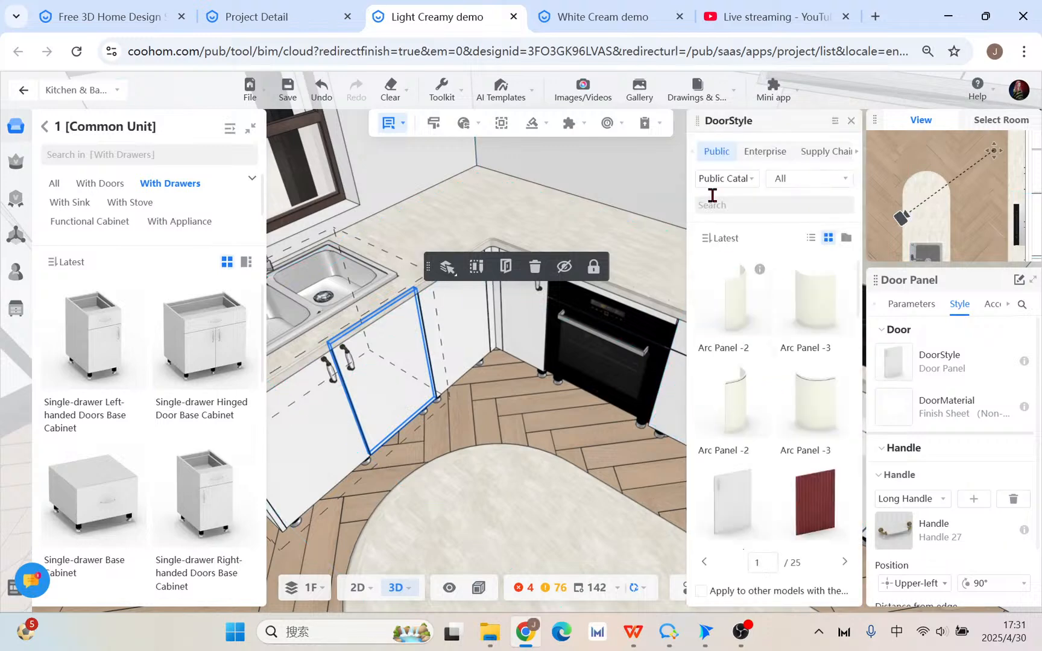
pyautogui.click(817, 192)
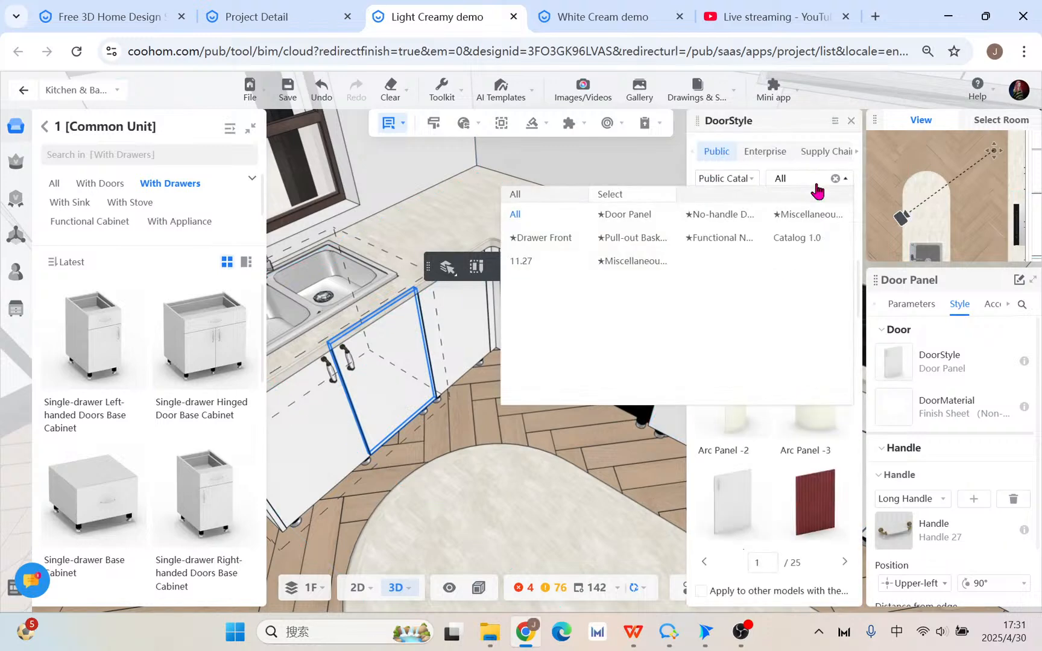
pyautogui.click(630, 217)
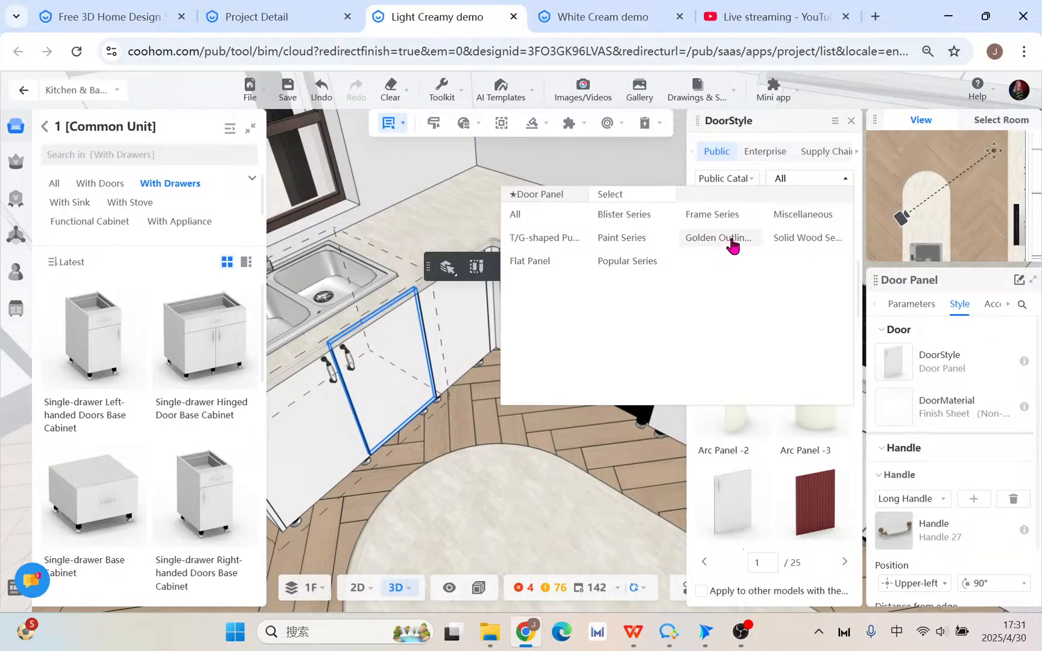
pyautogui.click(516, 215)
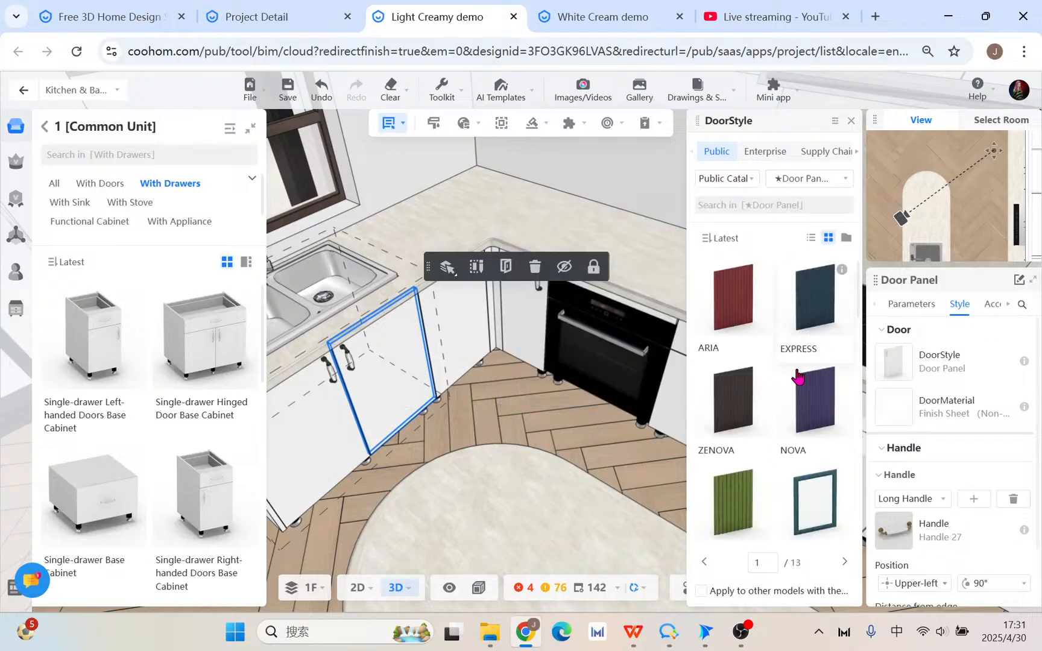
# - Browse the framed door panel styles and apply the ART style to the sink cabinet's right door
pyautogui.scroll(-5, 794, 393)
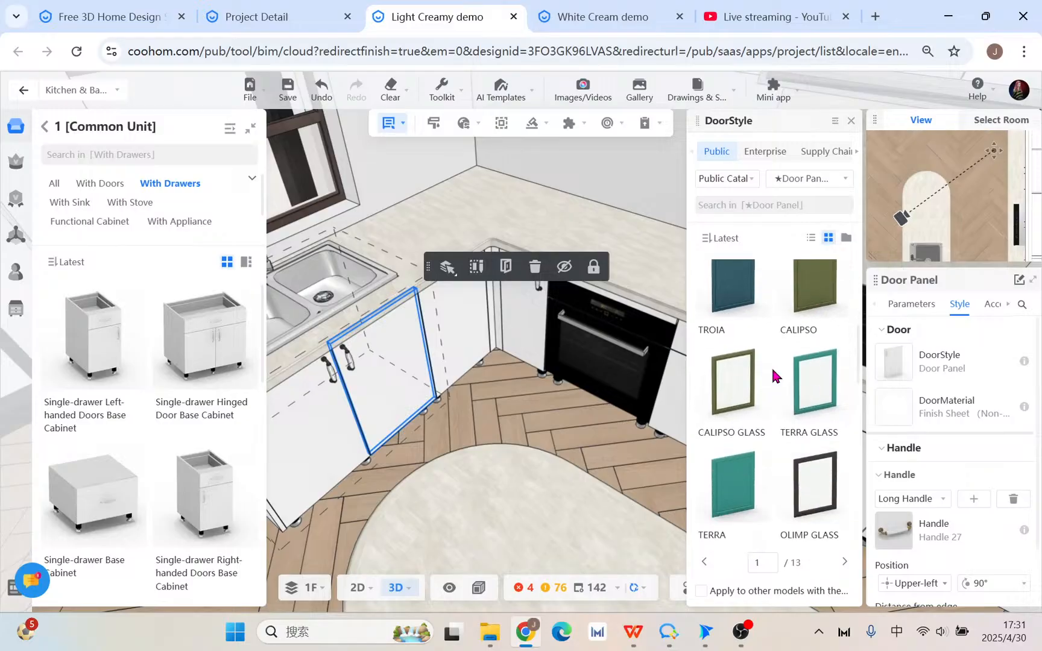
pyautogui.scroll(2, 772, 373)
pyautogui.moveTo(754, 346)
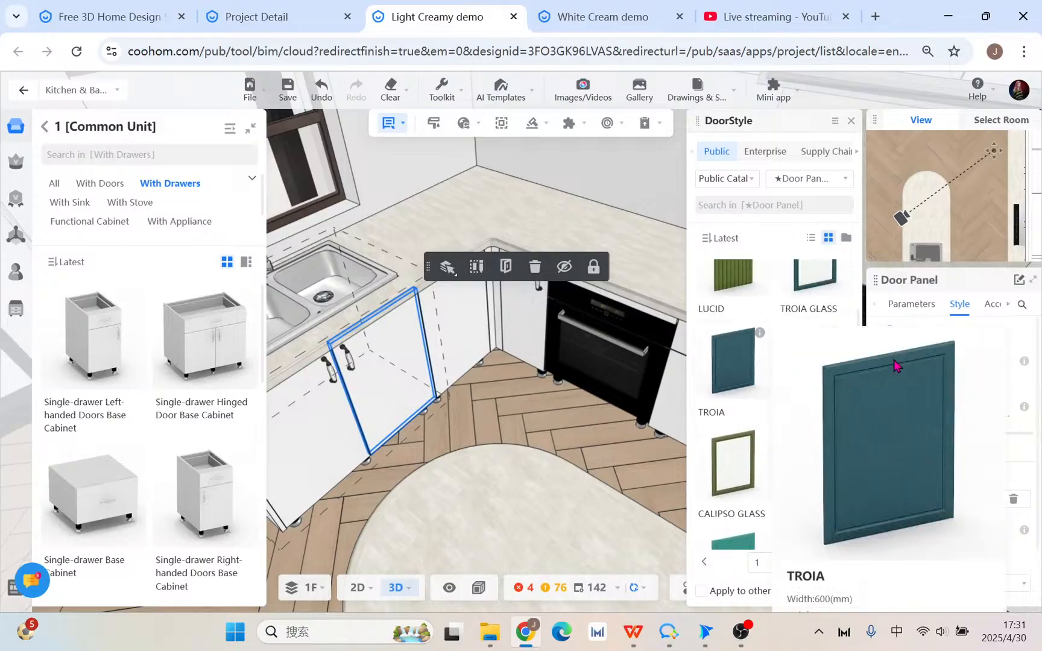
pyautogui.scroll(-4, 778, 440)
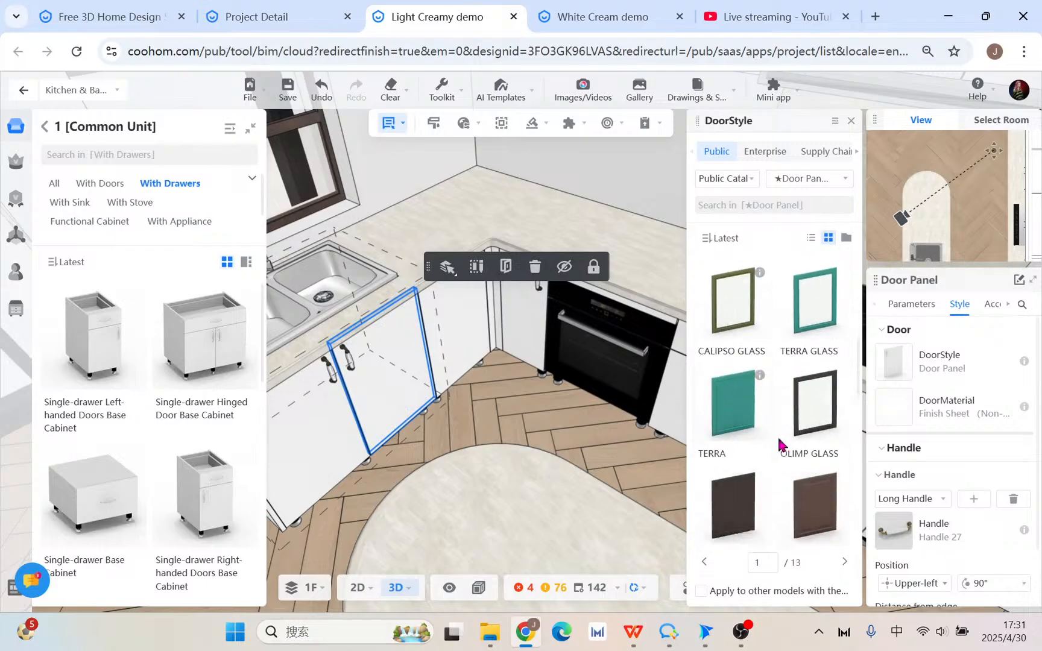
pyautogui.moveTo(762, 302)
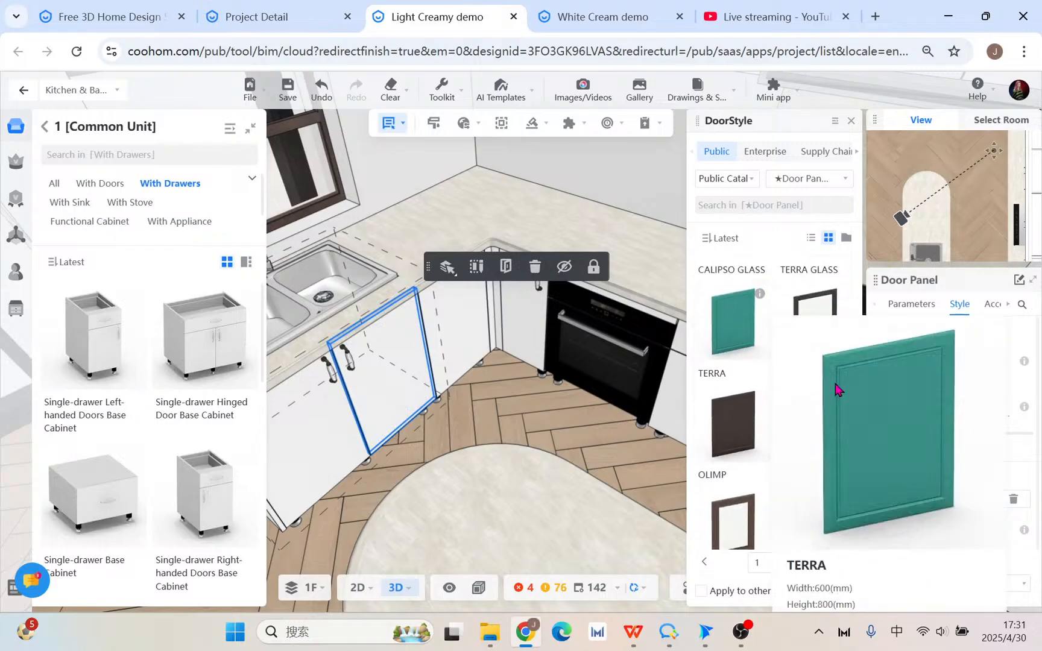
pyautogui.scroll(-5, 754, 422)
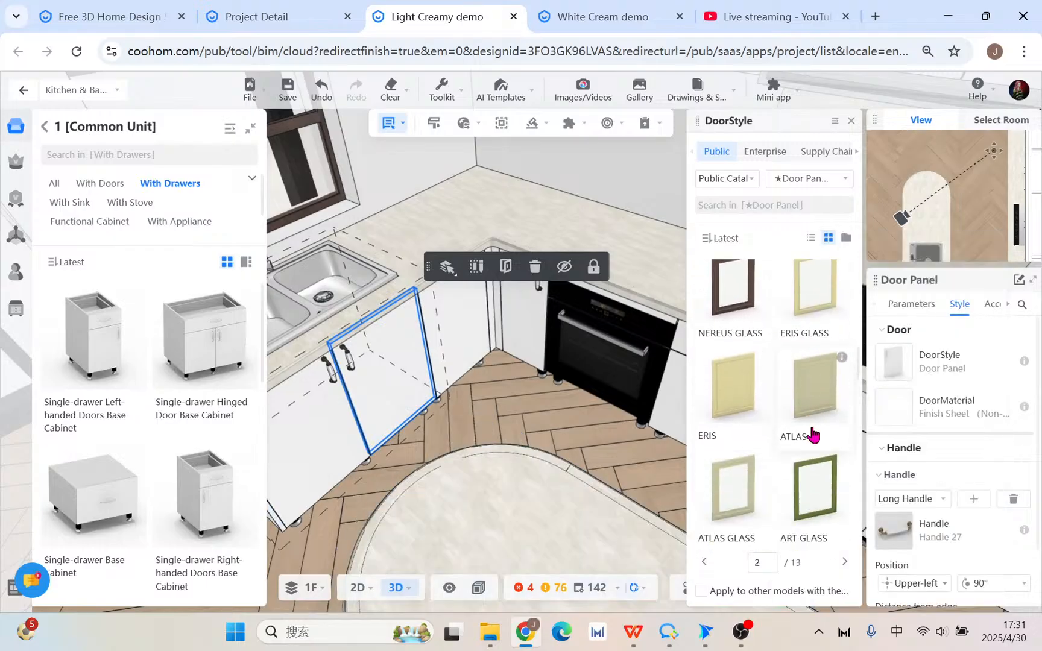
pyautogui.scroll(1, 811, 429)
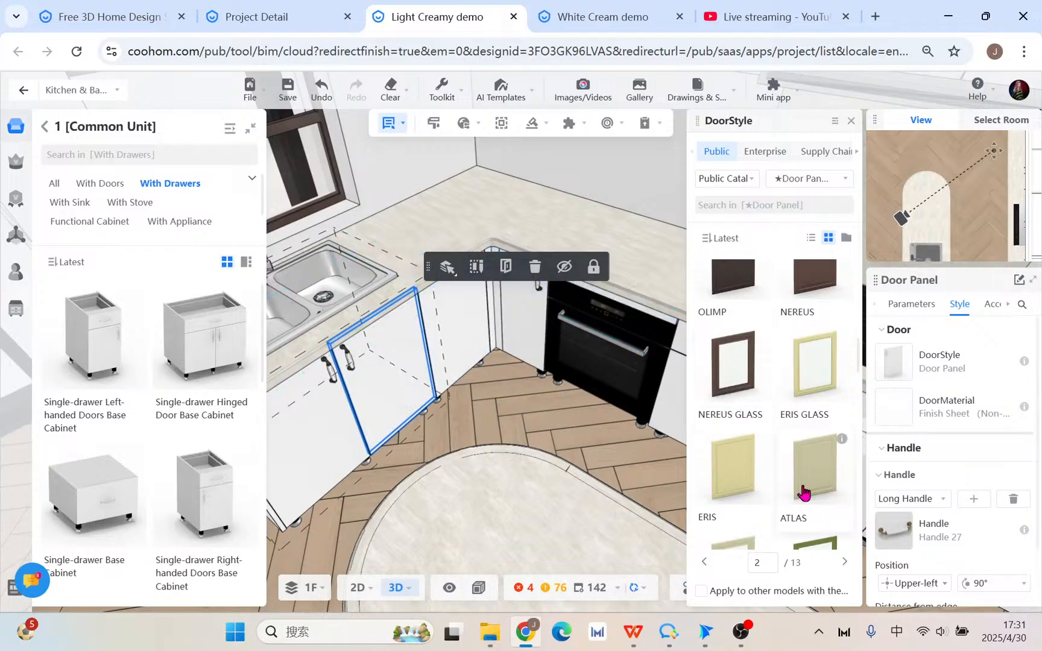
pyautogui.scroll(-2, 804, 493)
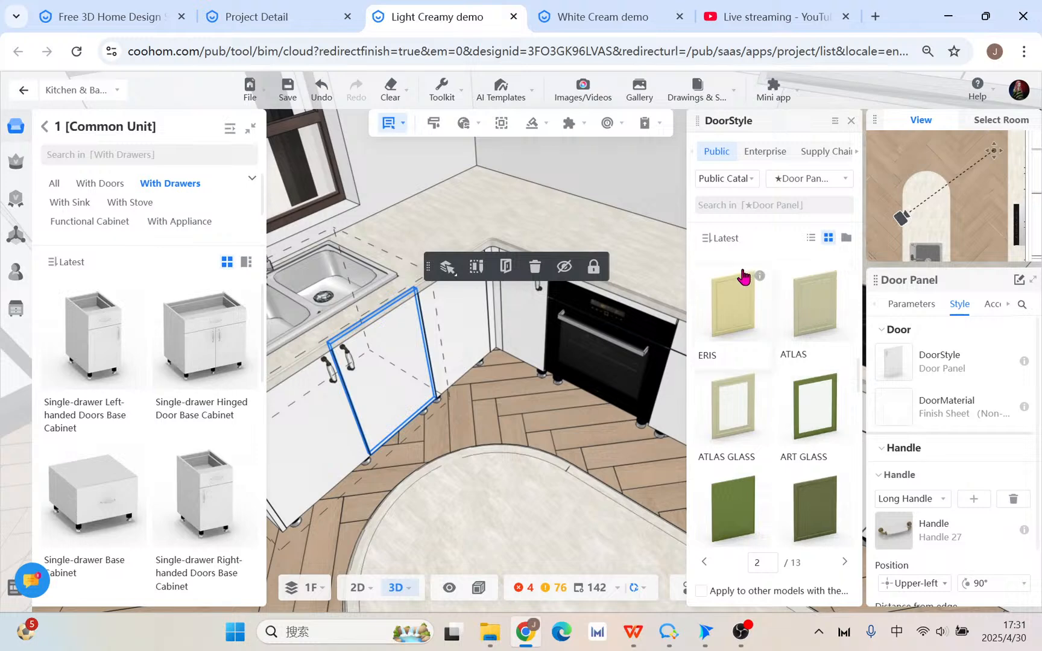
pyautogui.moveTo(760, 277)
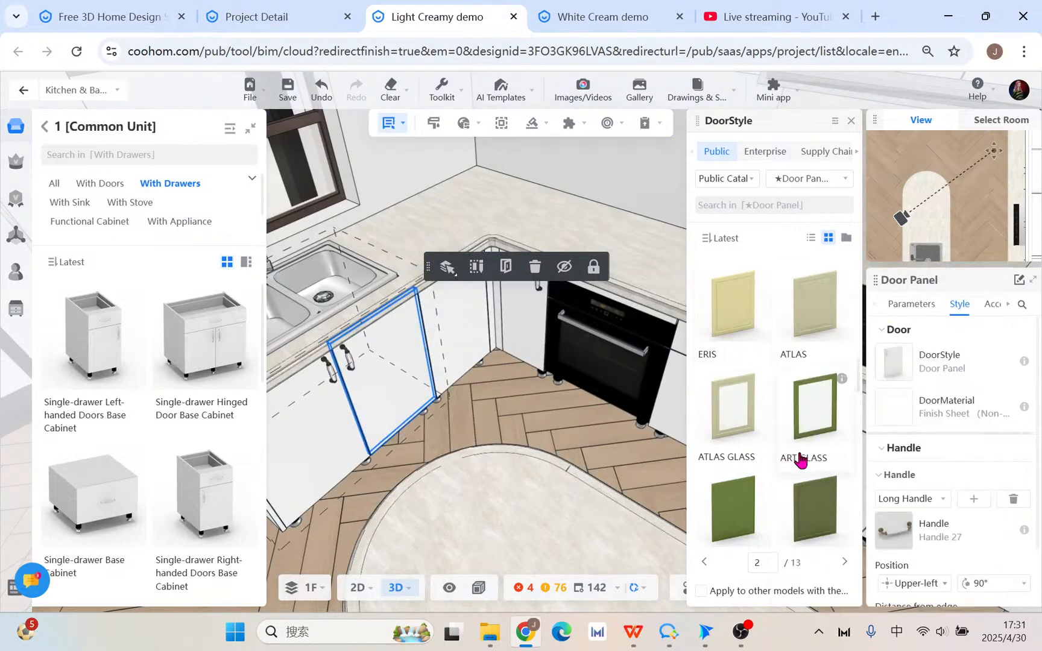
pyautogui.scroll(-4, 797, 462)
pyautogui.scroll(-3, 797, 465)
pyautogui.scroll(2, 784, 374)
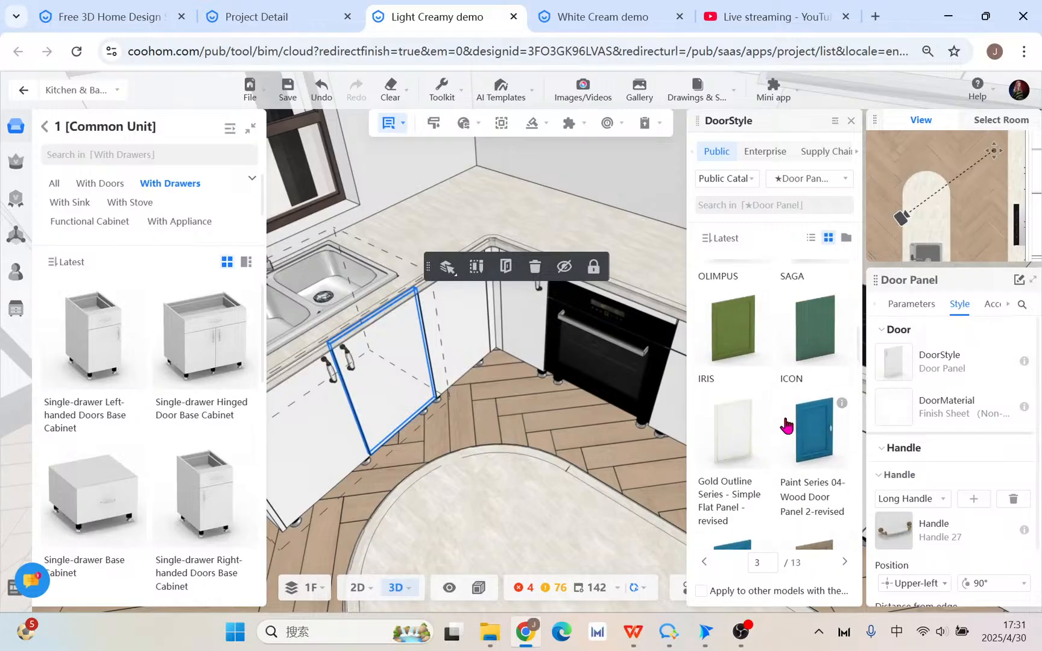
pyautogui.scroll(5, 741, 386)
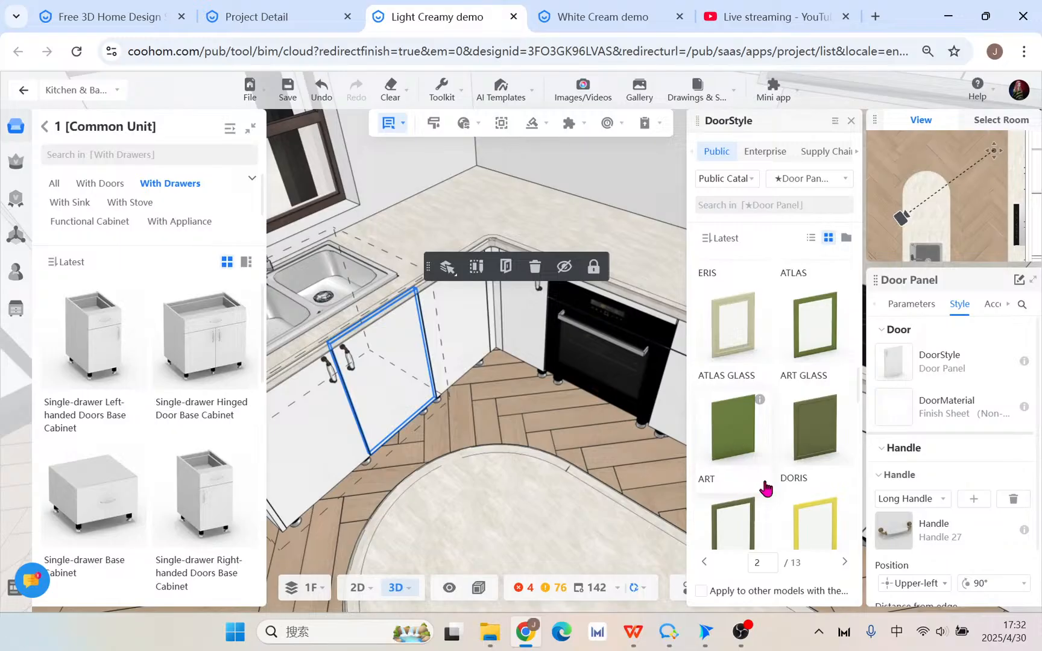
pyautogui.moveTo(761, 402)
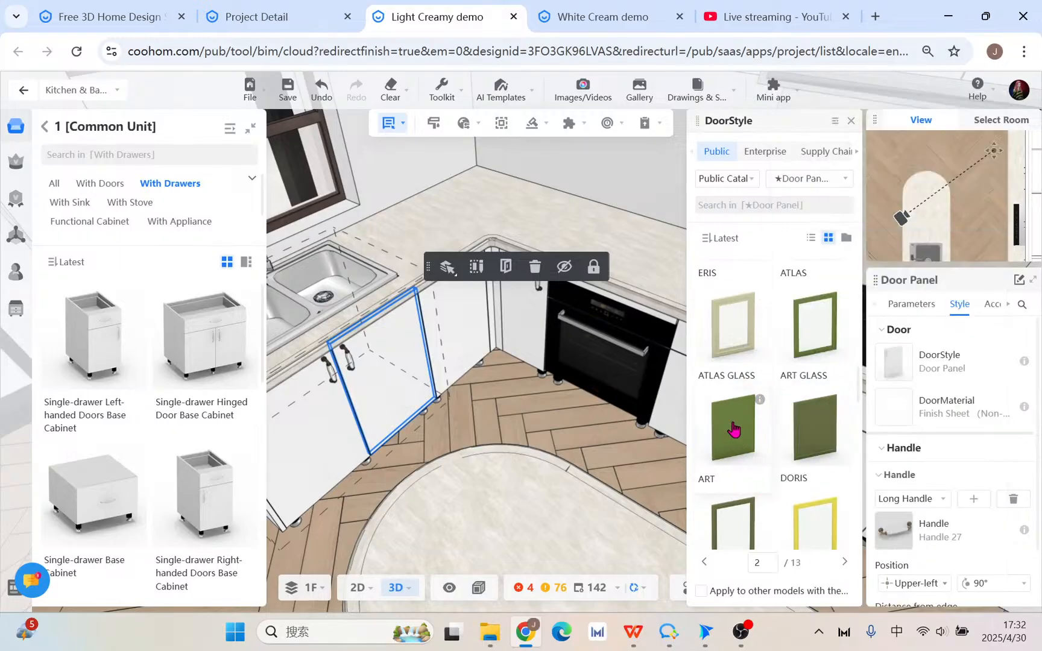
pyautogui.moveTo(734, 429); pyautogui.dragTo(396, 372)
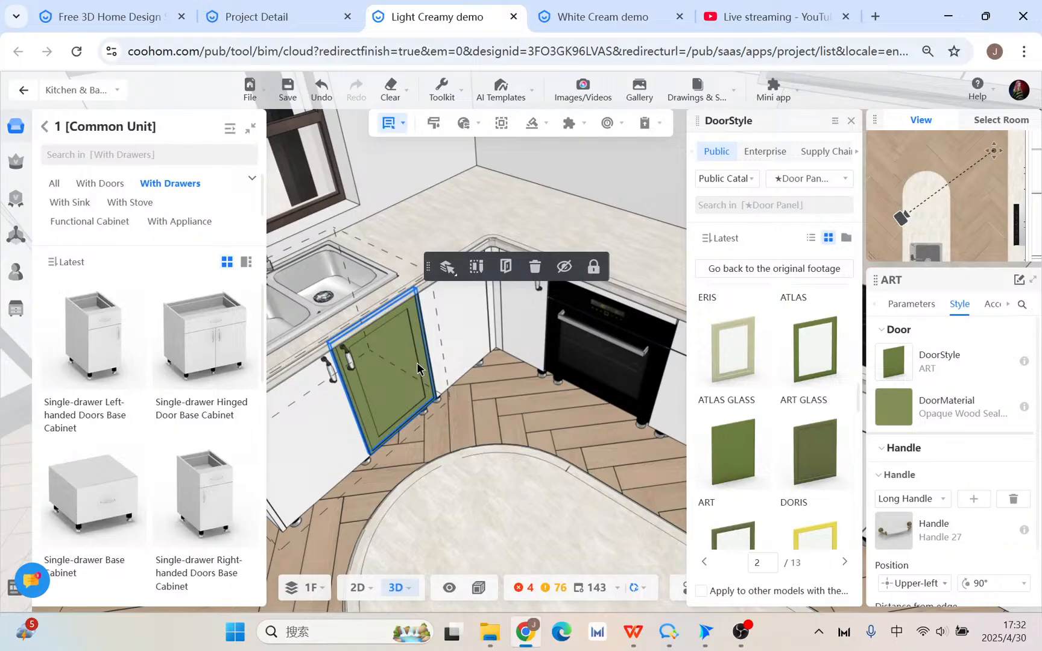
# - Search the public door materials for "warm white" for the ART door
pyautogui.click(894, 410)
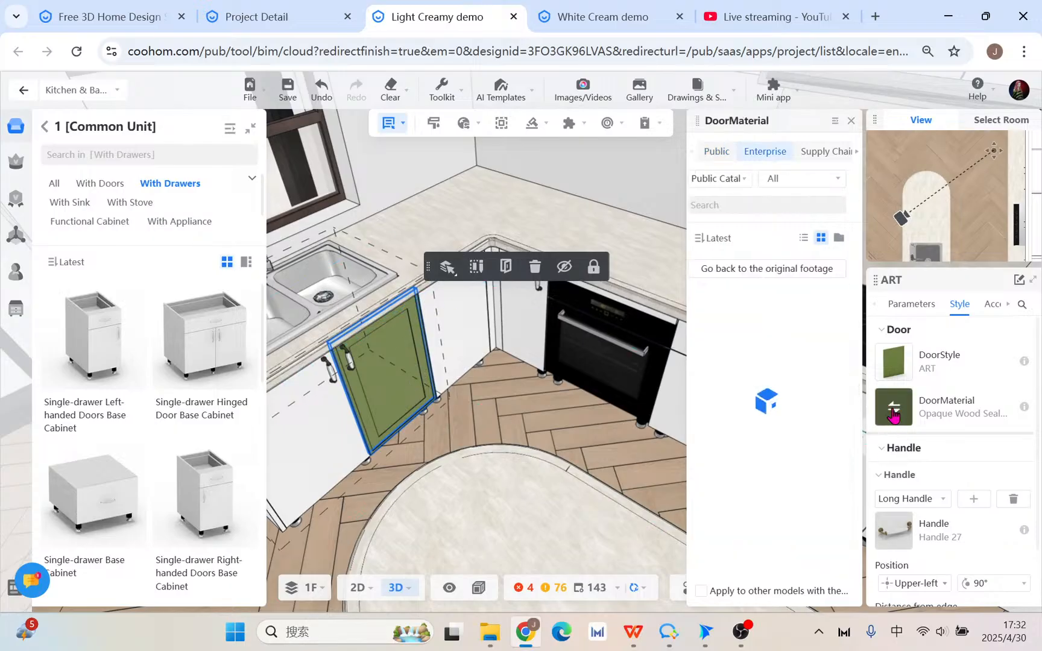
pyautogui.scroll(-1, 815, 453)
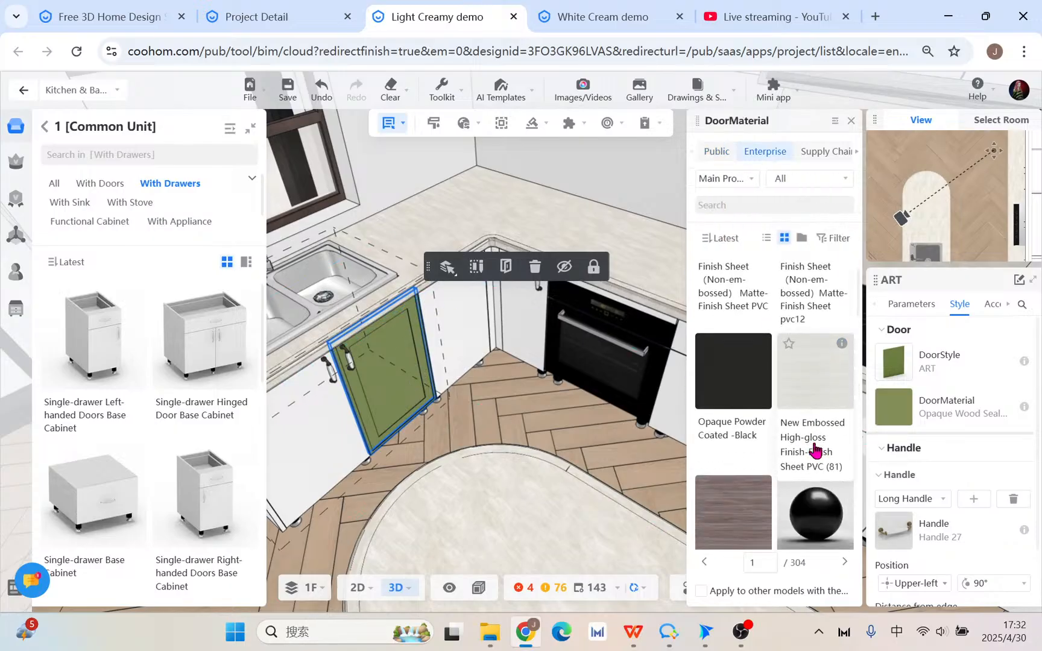
pyautogui.click(718, 152)
pyautogui.click(773, 205)
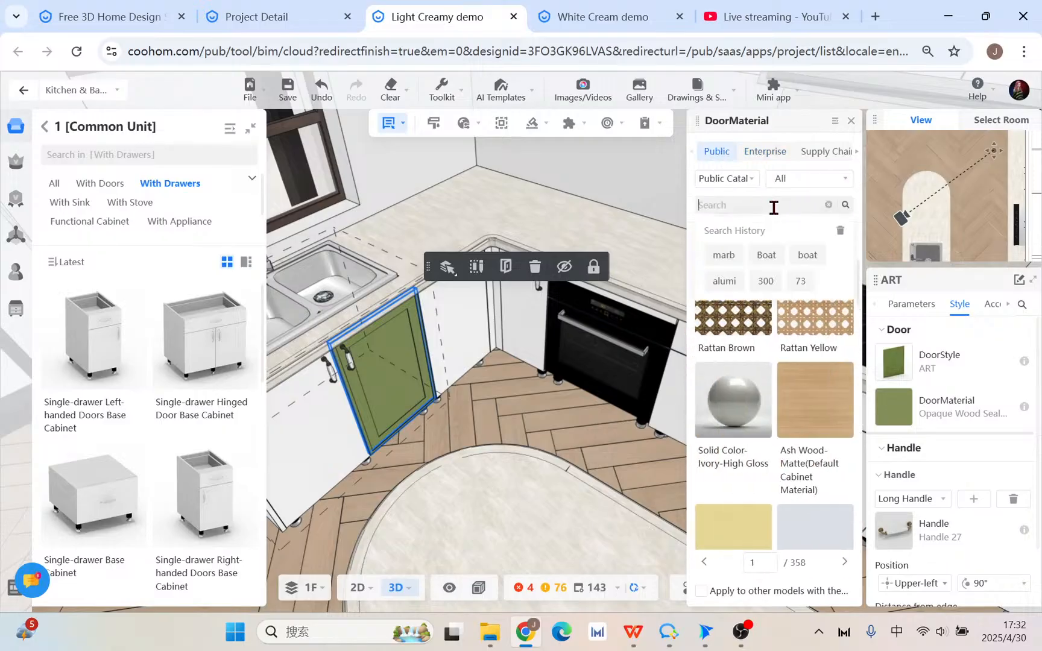
pyautogui.write('warM')
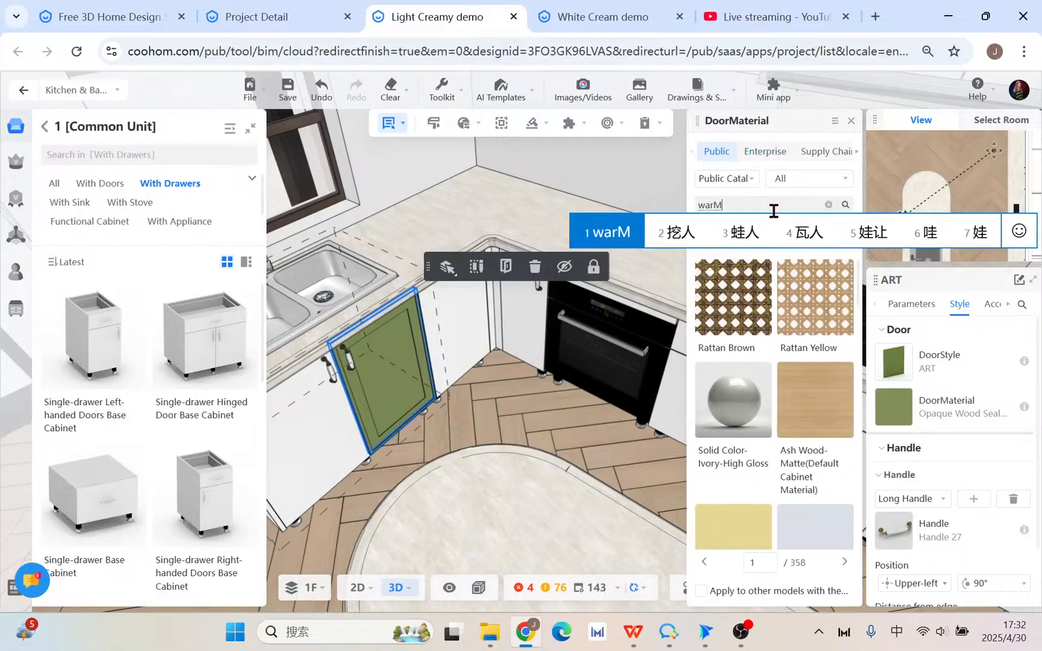
pyautogui.press('shift')
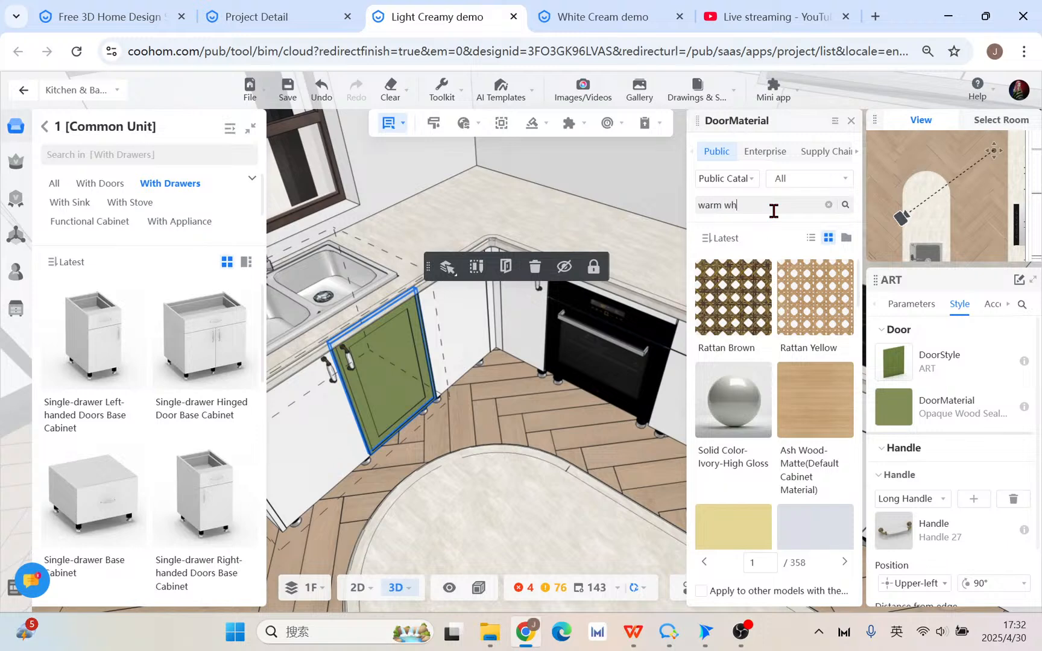
pyautogui.write('m white')
pyautogui.press('Return')
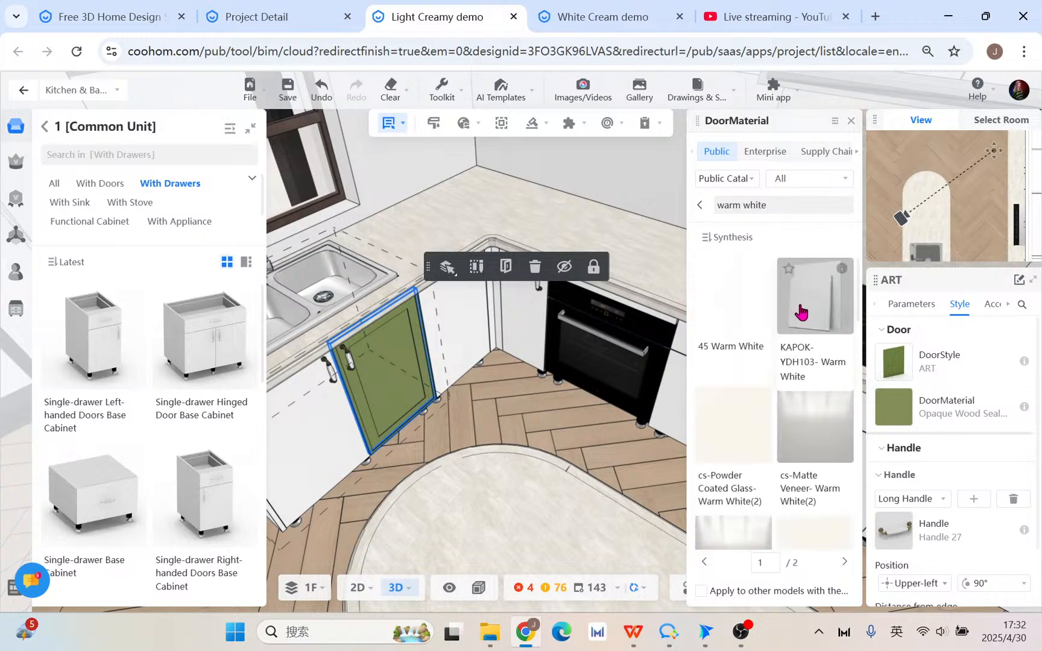
# - Apply the cs-Powder Coated Glass-Warm White(2) material to the ART door and close the material library
pyautogui.scroll(-4, 790, 362)
pyautogui.scroll(4, 783, 398)
pyautogui.click(746, 432)
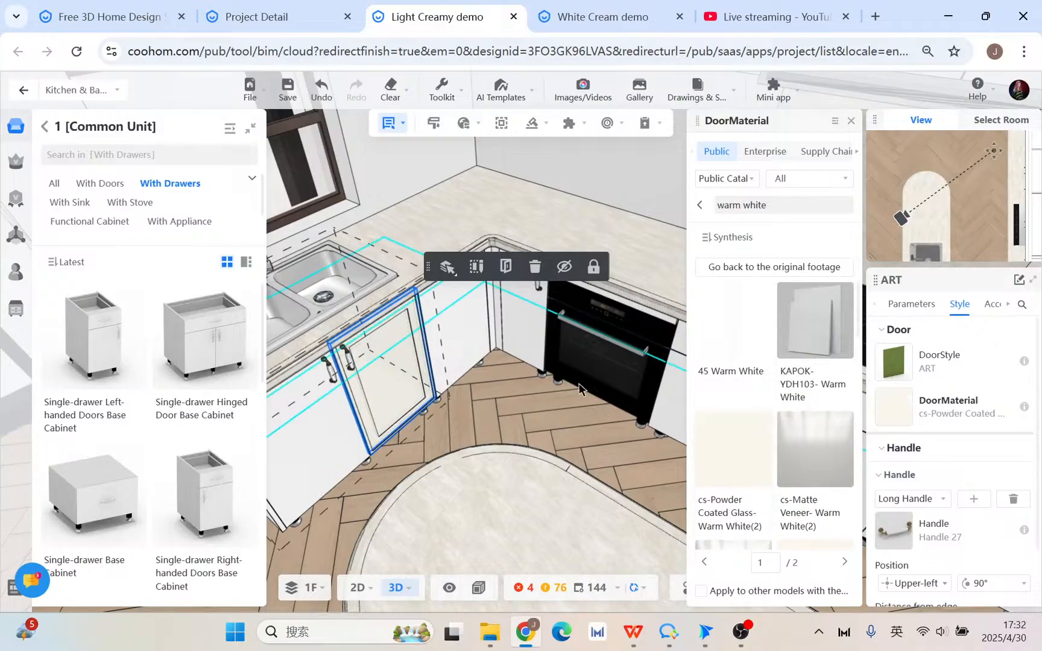
pyautogui.click(851, 121)
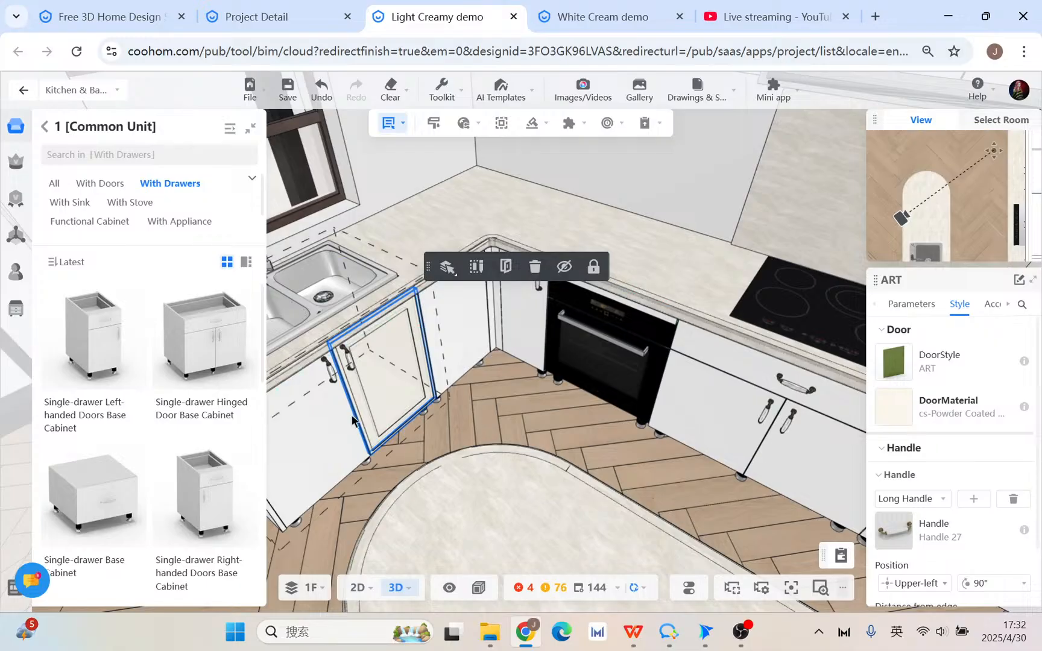
# - Copy the ART door's style and warm white material to the sink cabinet's left door with the Style brush
pyautogui.press('a')
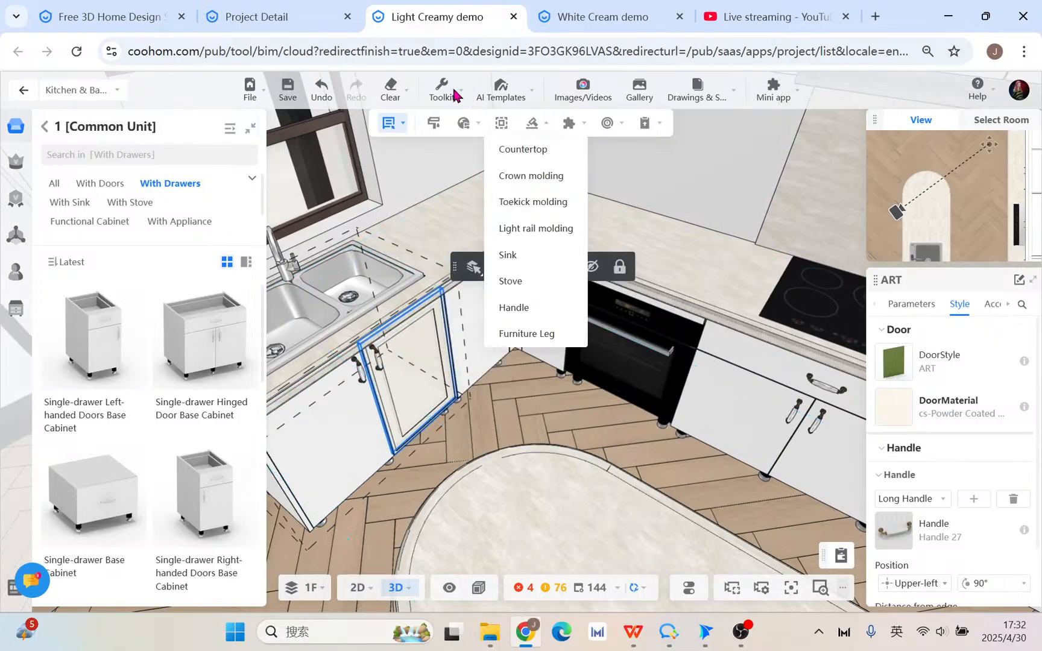
pyautogui.moveTo(392, 90)
pyautogui.moveTo(441, 92)
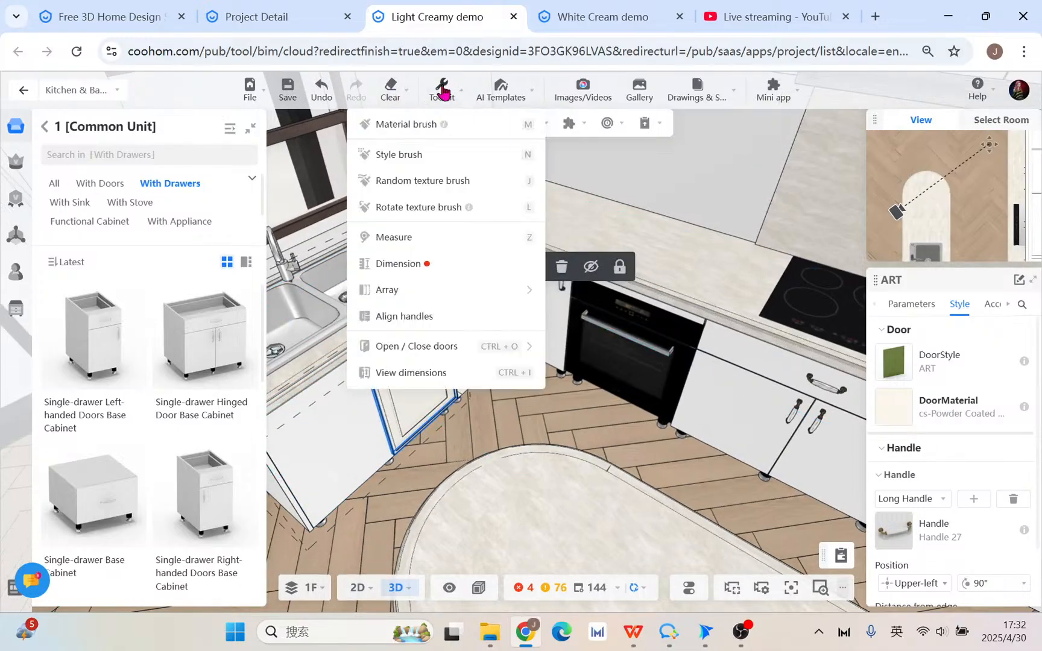
pyautogui.click(404, 154)
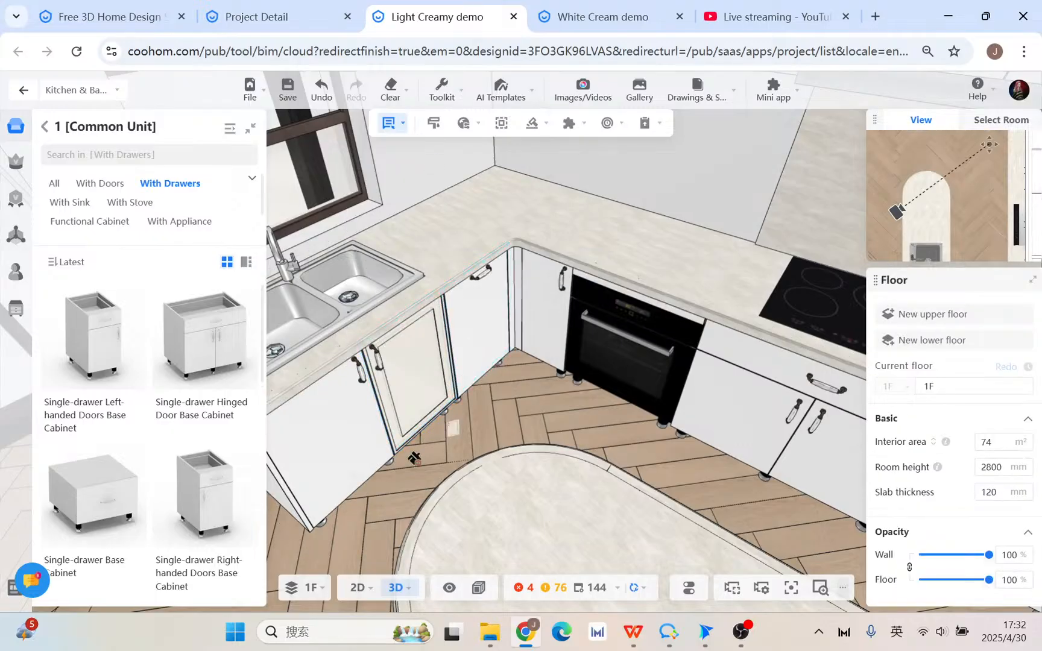
pyautogui.click(321, 421)
pyautogui.press('Escape')
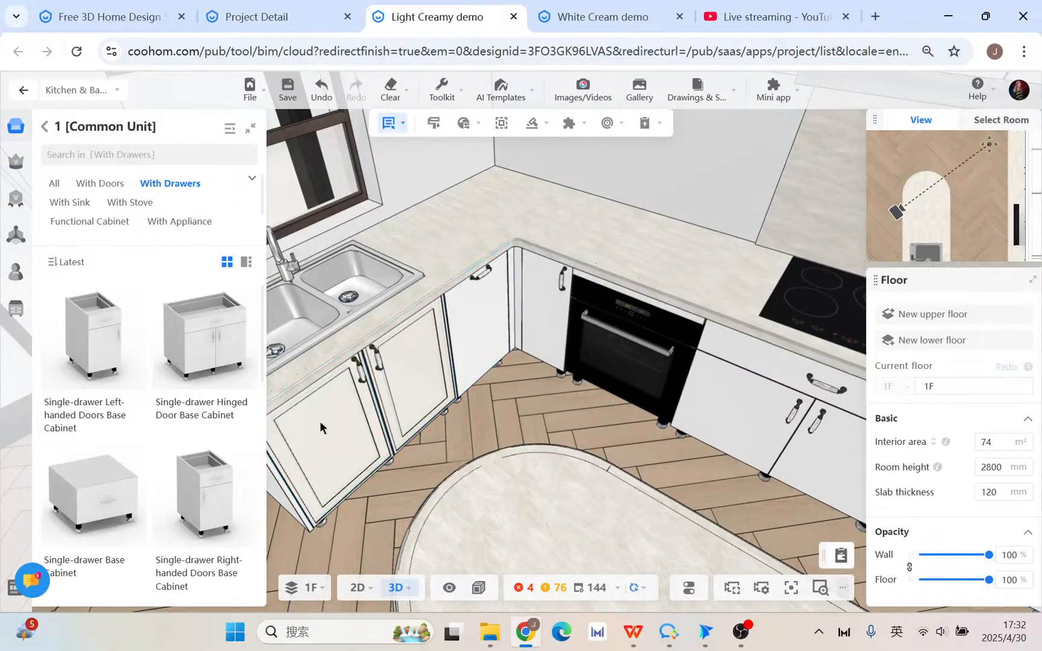
# - Open the global style settings for the Kitchen & Bath models
pyautogui.scroll(5, 320, 421)
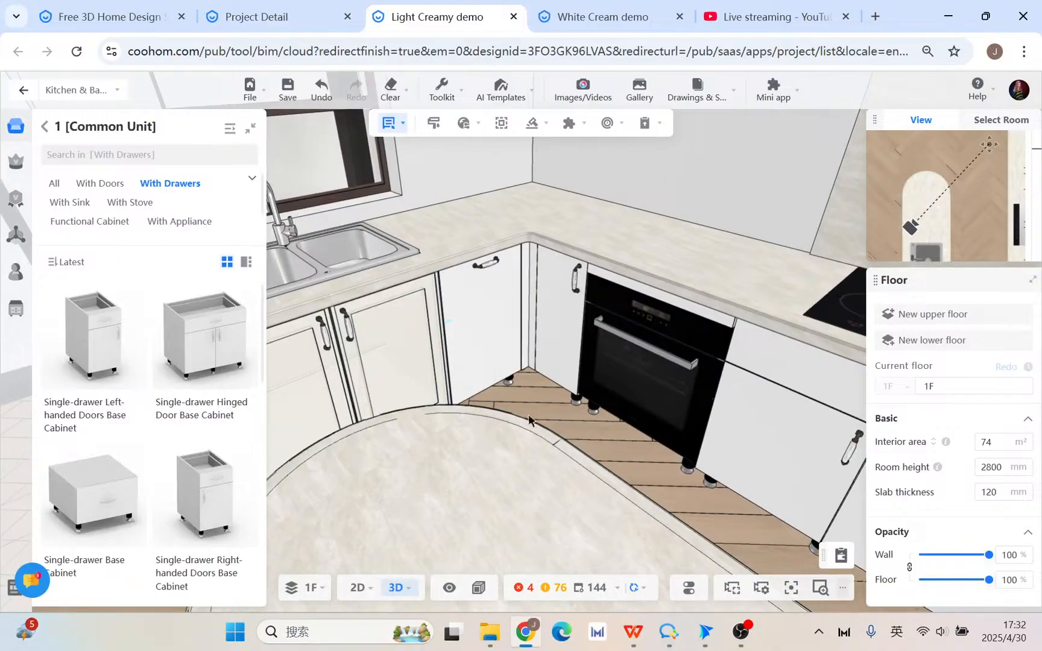
pyautogui.scroll(-4, 597, 410)
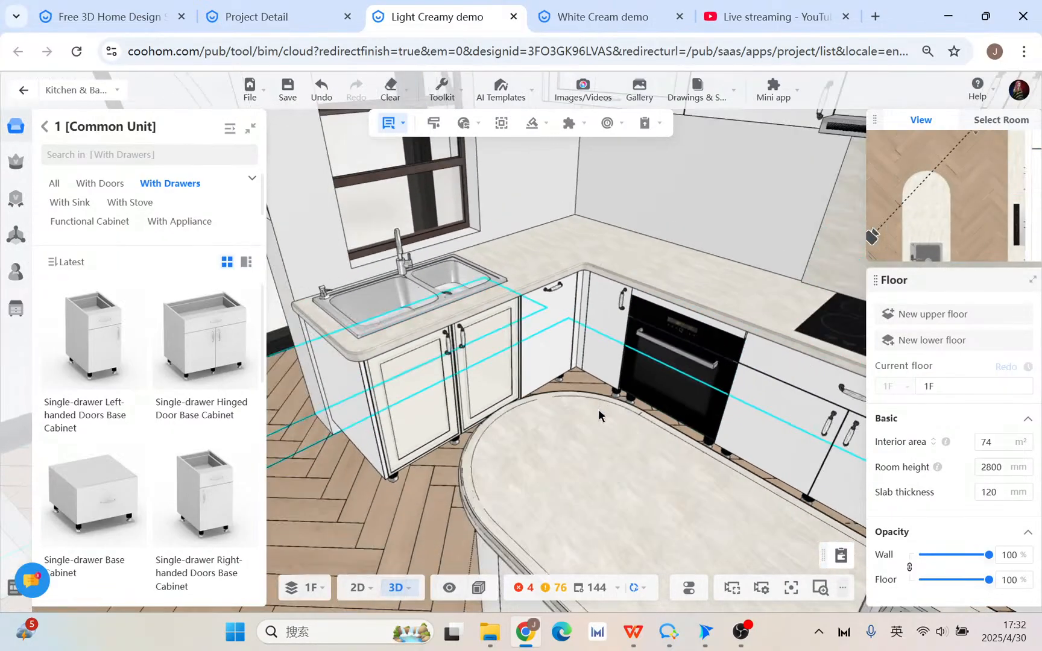
pyautogui.scroll(-3, 345, 350)
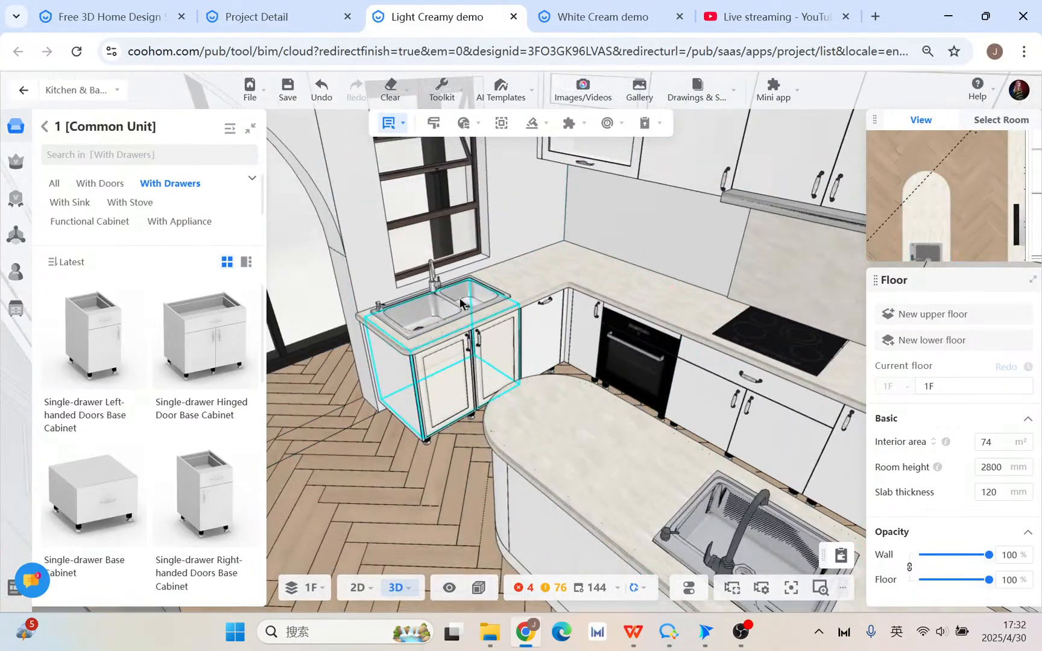
pyautogui.click(444, 426)
pyautogui.moveTo(464, 128)
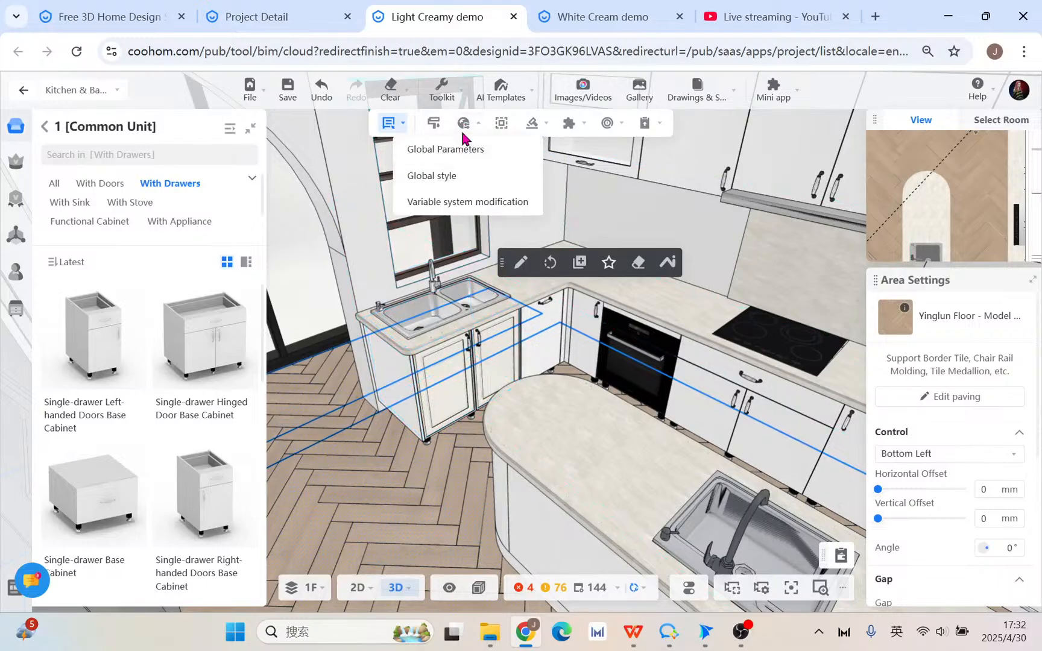
pyautogui.click(466, 177)
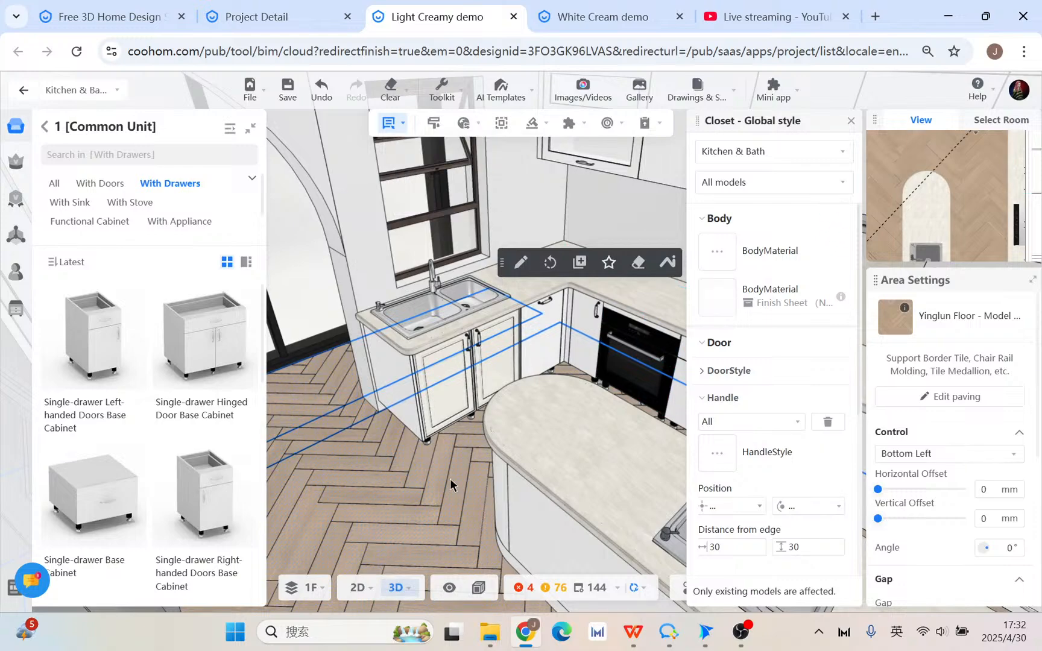
pyautogui.moveTo(450, 477); pyautogui.dragTo(369, 498)
pyautogui.scroll(-2, 523, 376)
pyautogui.moveTo(517, 246); pyautogui.dragTo(576, 250)
pyautogui.moveTo(574, 245); pyautogui.dragTo(450, 277, button='right')
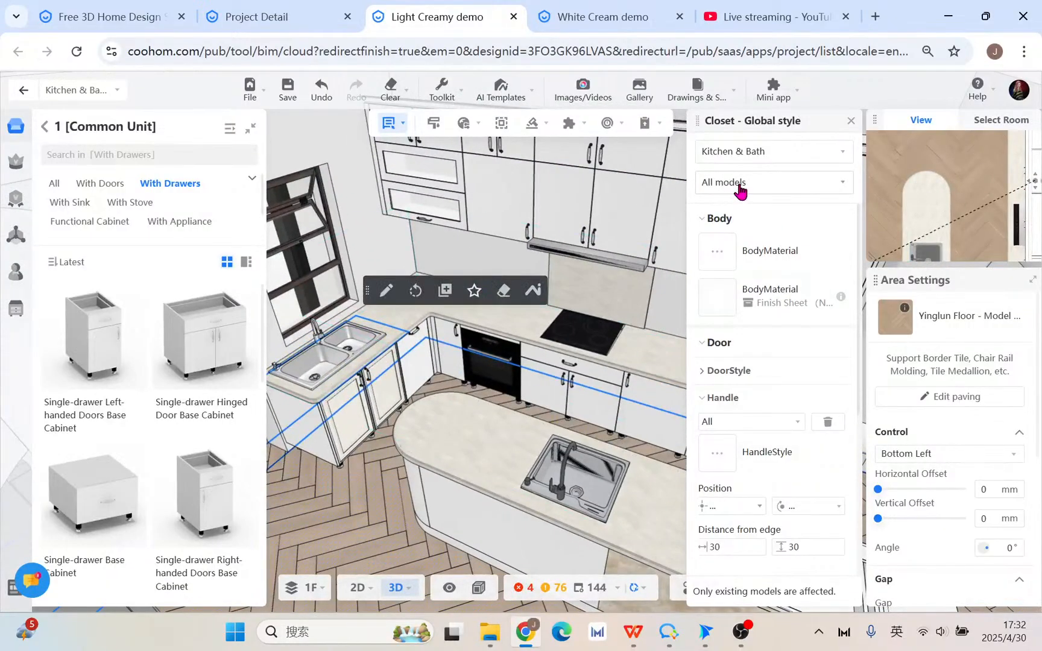
# - Limit the global style changes to the Base Units only
pyautogui.click(779, 188)
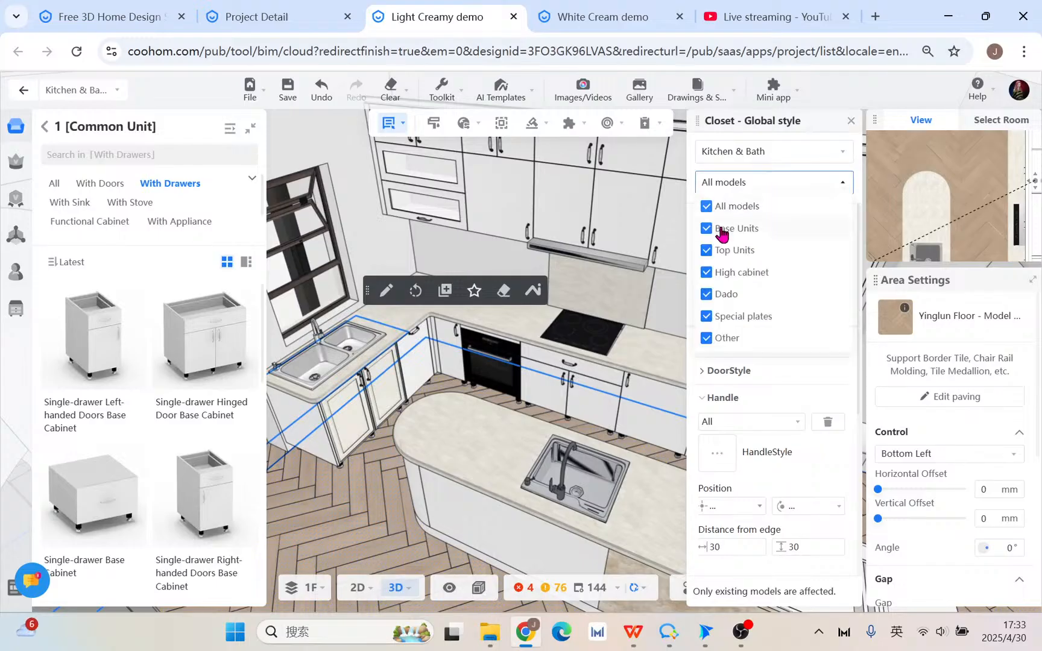
pyautogui.click(707, 207)
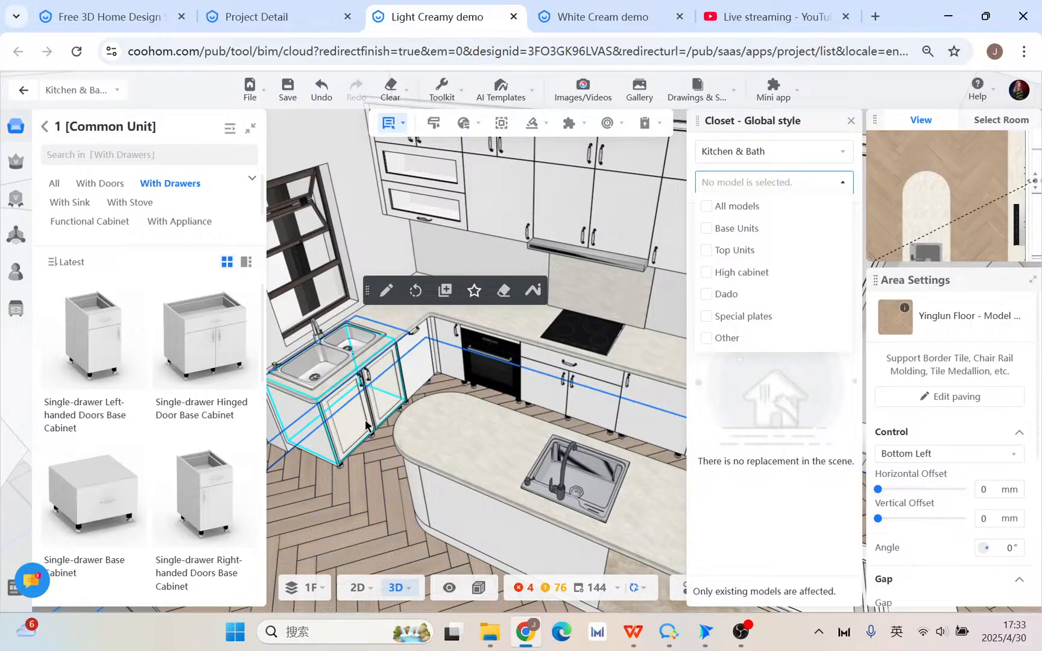
pyautogui.click(706, 228)
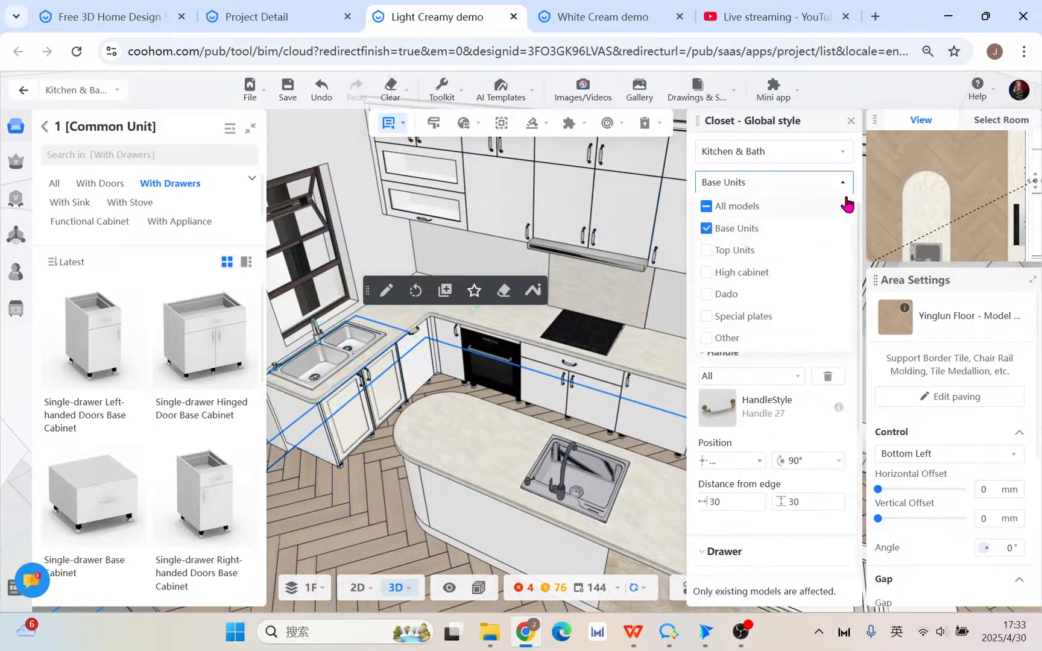
pyautogui.click(694, 376)
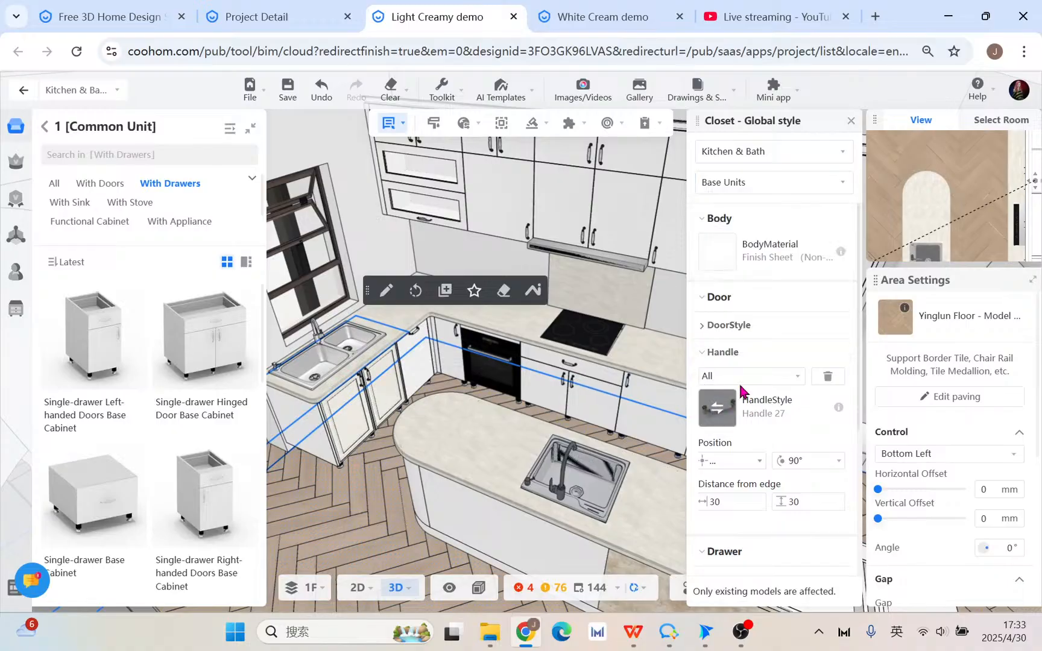
# - Find the ART door style in the public library and apply it to all base unit doors
pyautogui.click(726, 326)
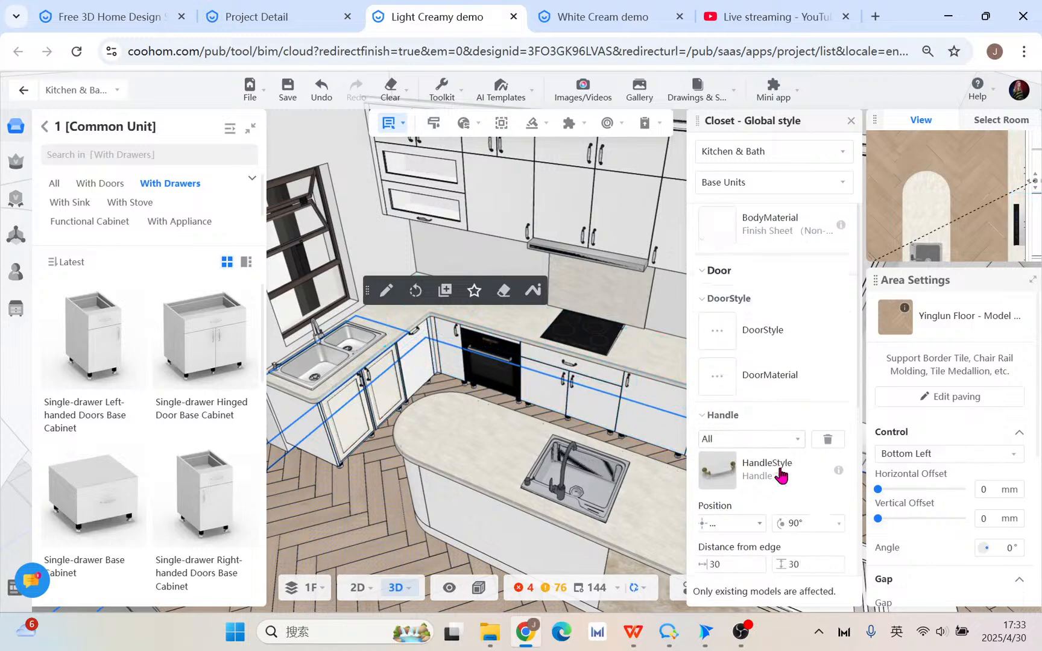
pyautogui.scroll(-5, 779, 475)
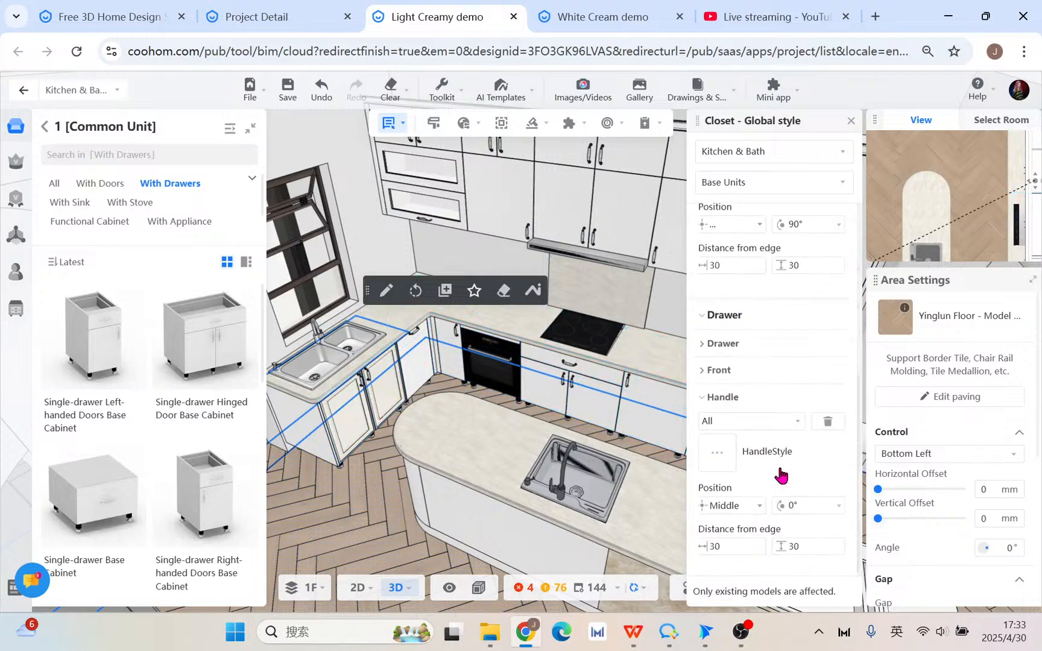
pyautogui.click(710, 371)
pyautogui.scroll(5, 719, 386)
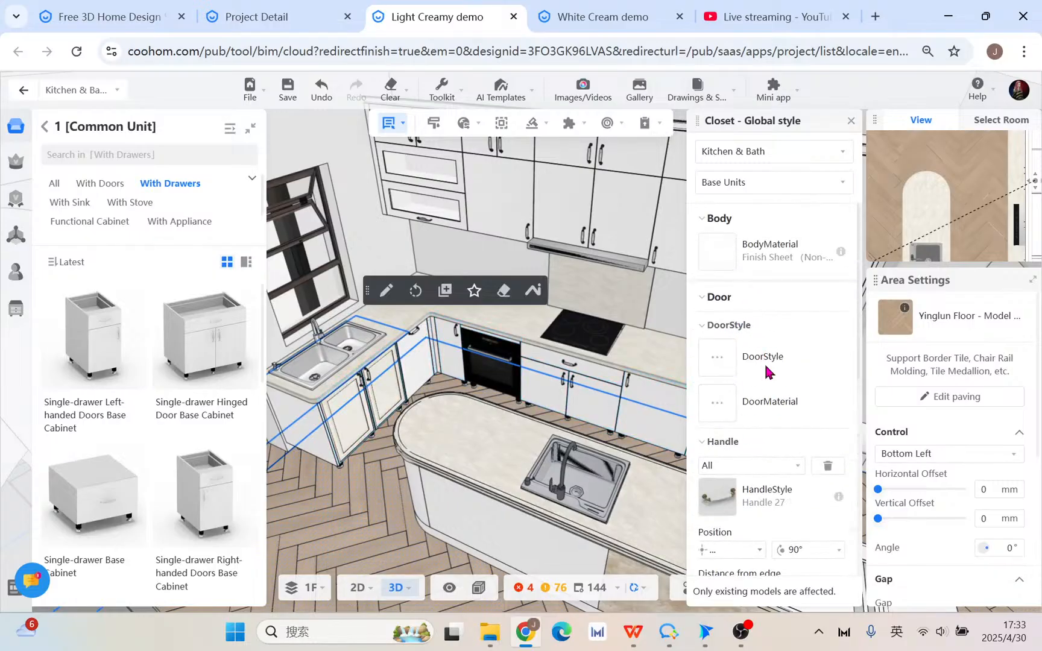
pyautogui.moveTo(716, 363)
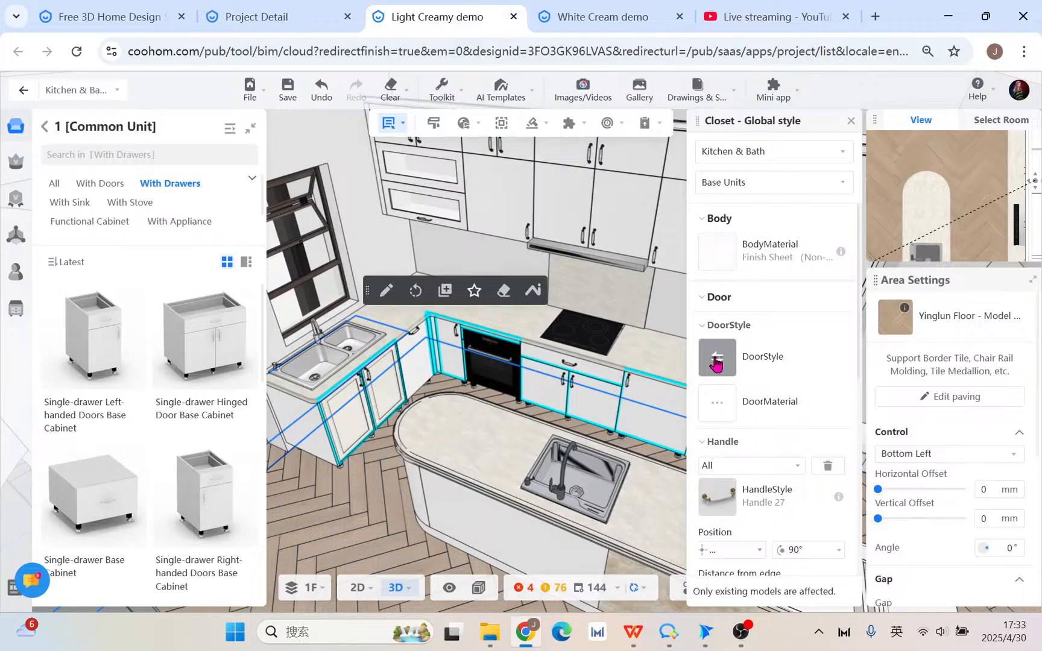
pyautogui.click(717, 363)
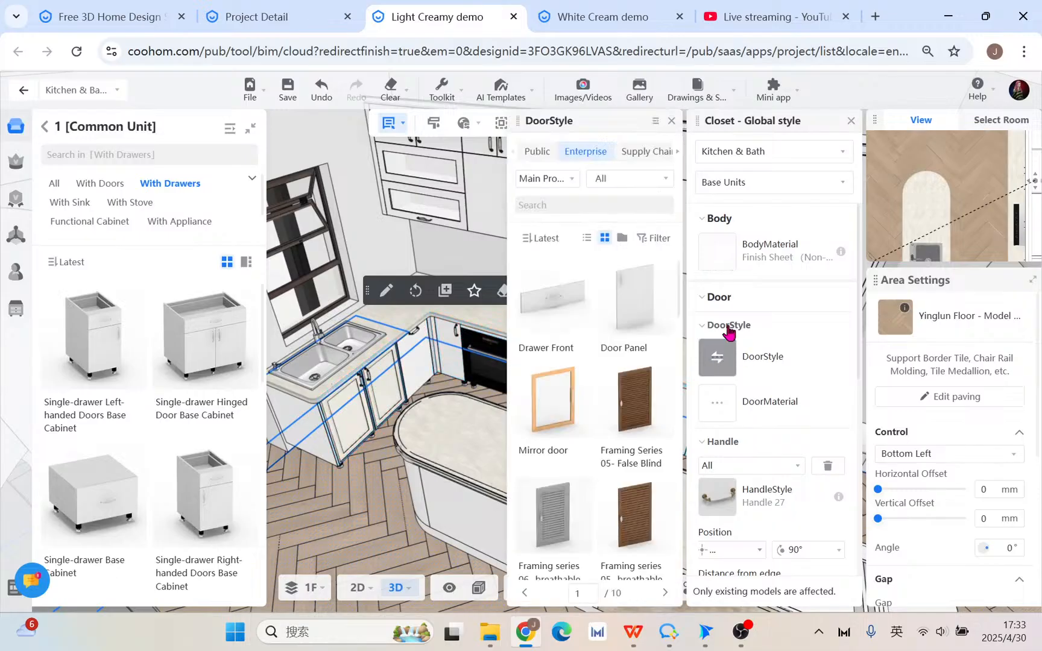
pyautogui.click(536, 151)
pyautogui.click(600, 205)
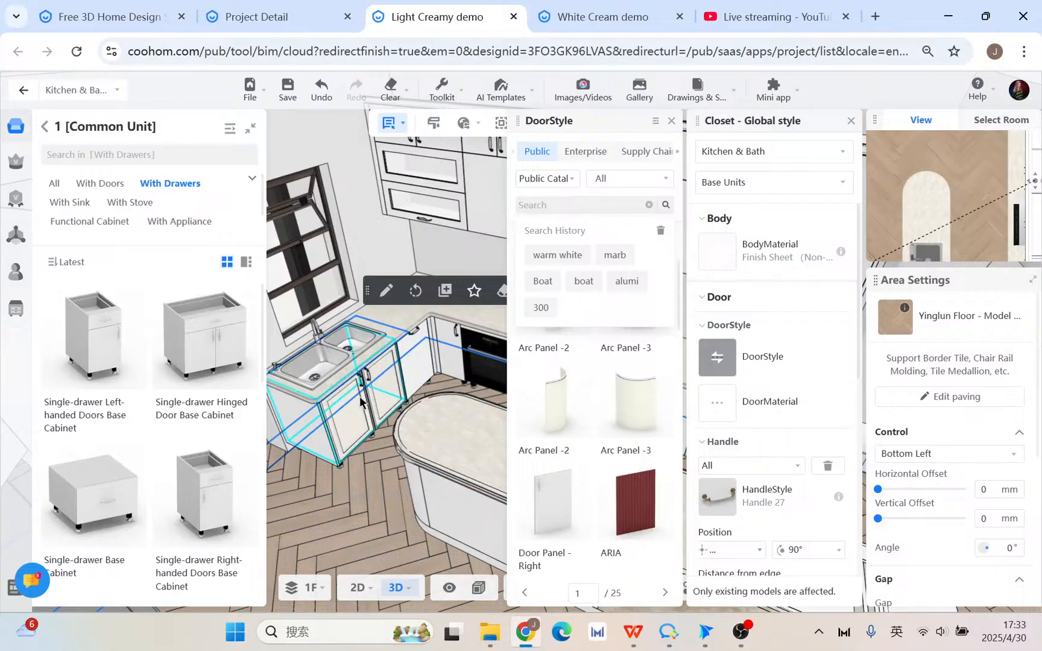
pyautogui.write('art')
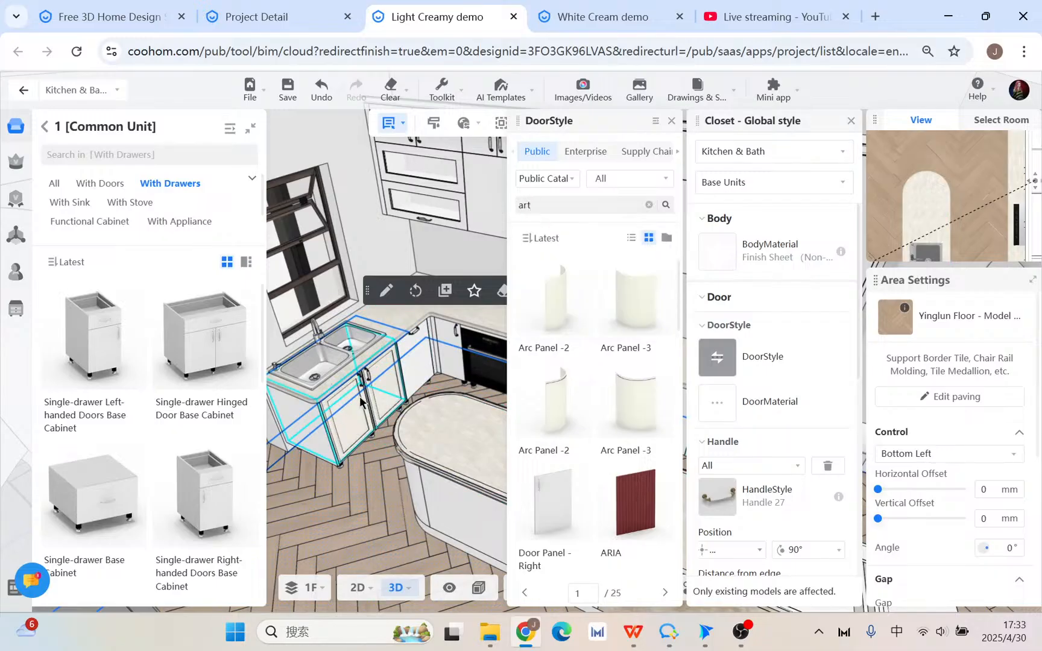
pyautogui.press('Return')
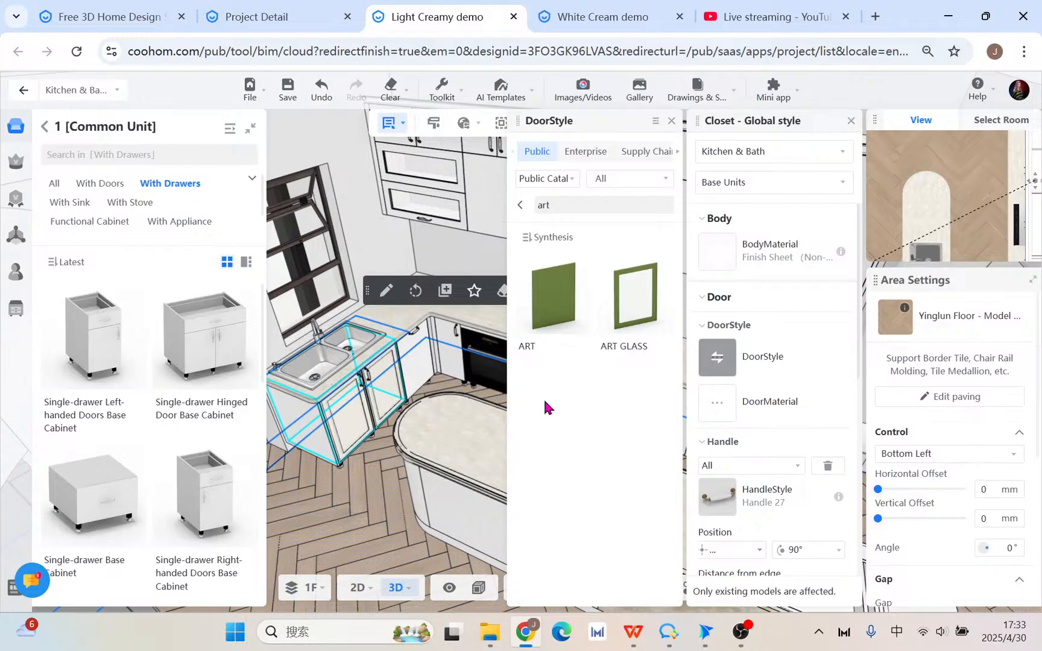
pyautogui.click(553, 295)
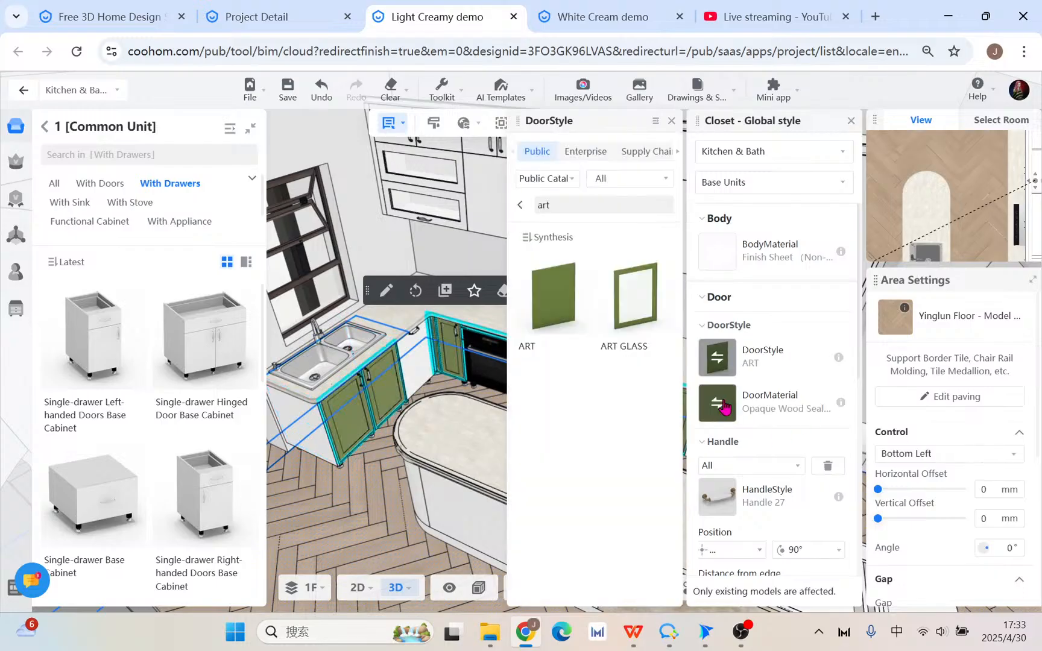
# - Add the public cs-Powder Coated Glass-Warm White(2) material to the favorites and apply it to the base unit doors
pyautogui.click(721, 407)
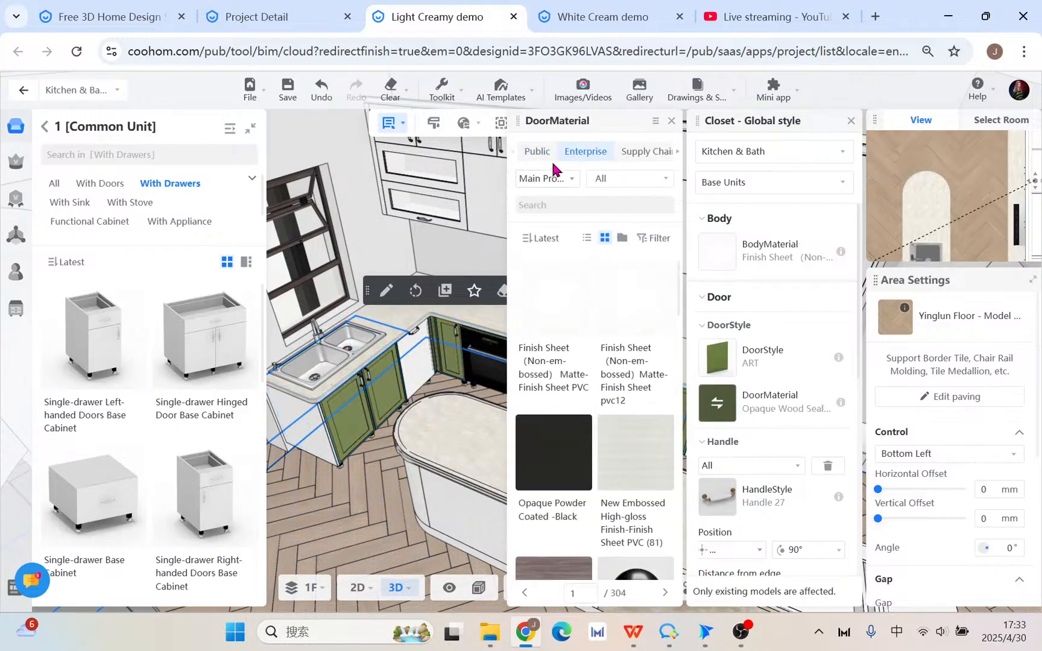
pyautogui.click(538, 152)
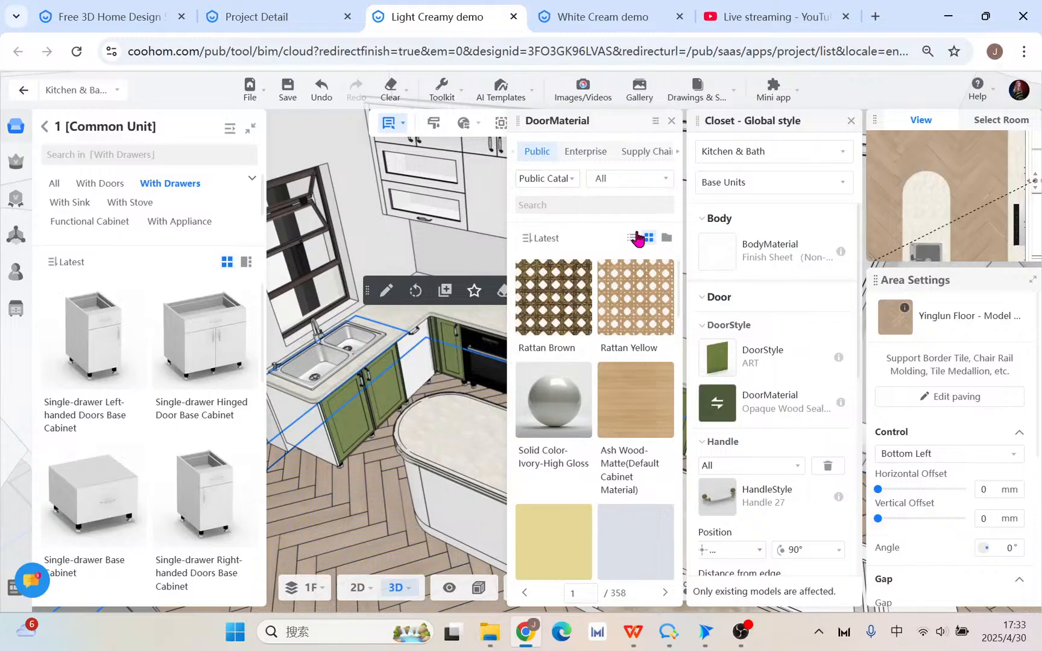
pyautogui.click(595, 200)
pyautogui.click(601, 255)
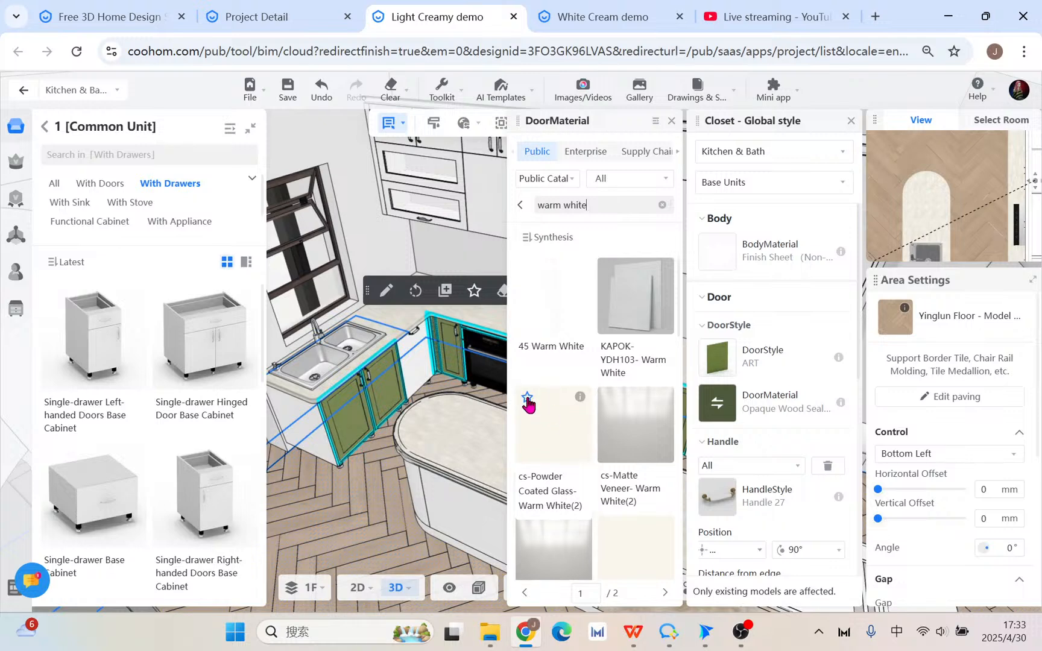
pyautogui.click(527, 398)
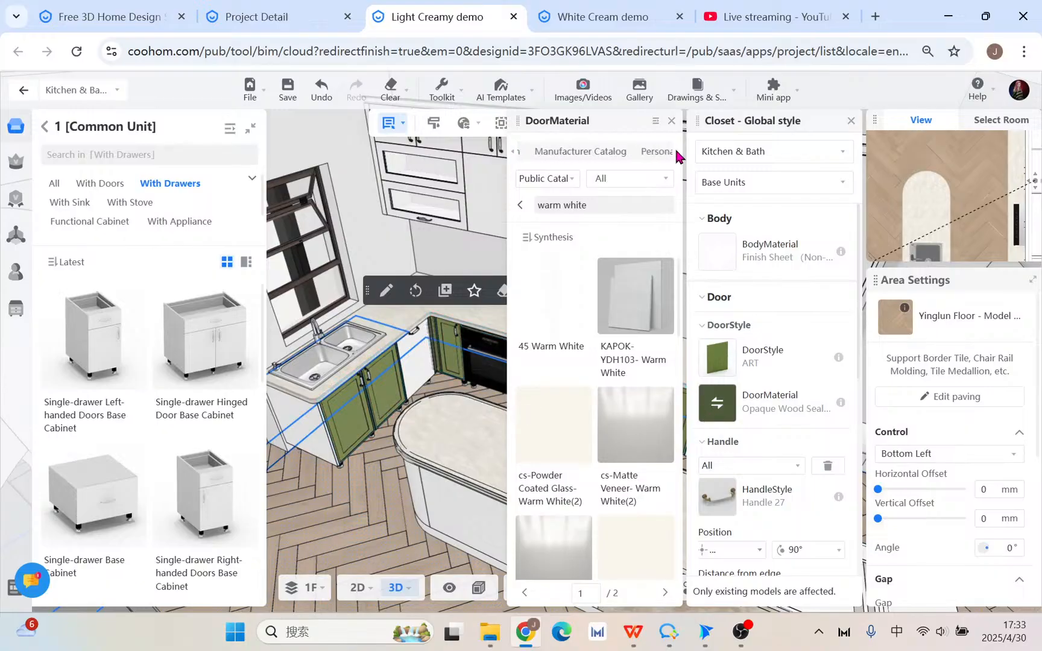
pyautogui.click(648, 151)
pyautogui.click(554, 268)
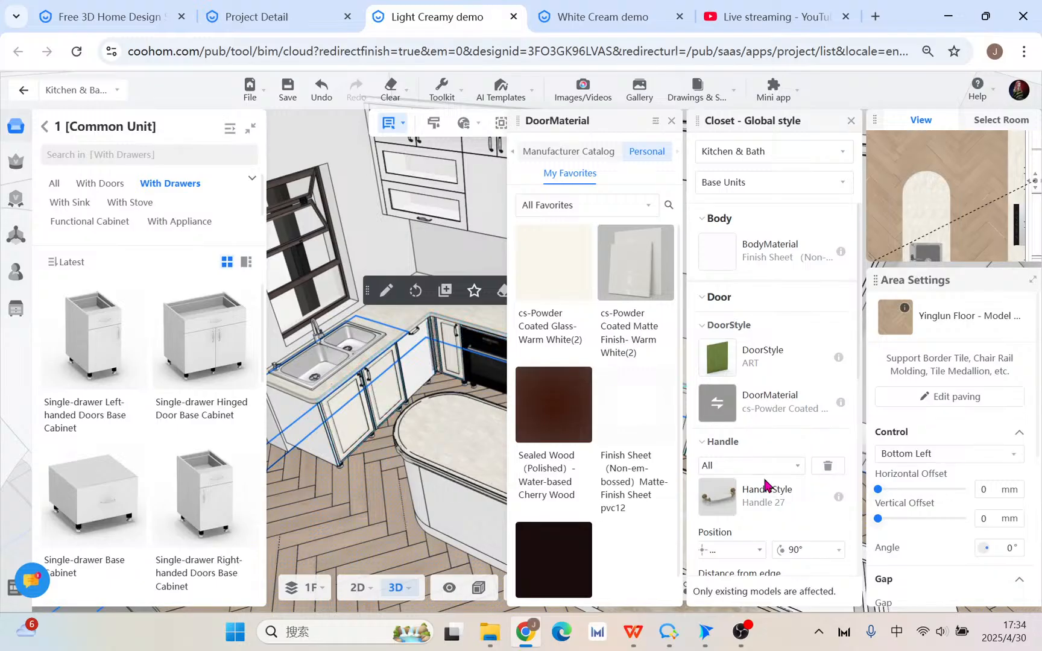
# - Apply the public ART style to the drawer fronts of the base units
pyautogui.scroll(-3, 766, 487)
pyautogui.scroll(-3, 763, 481)
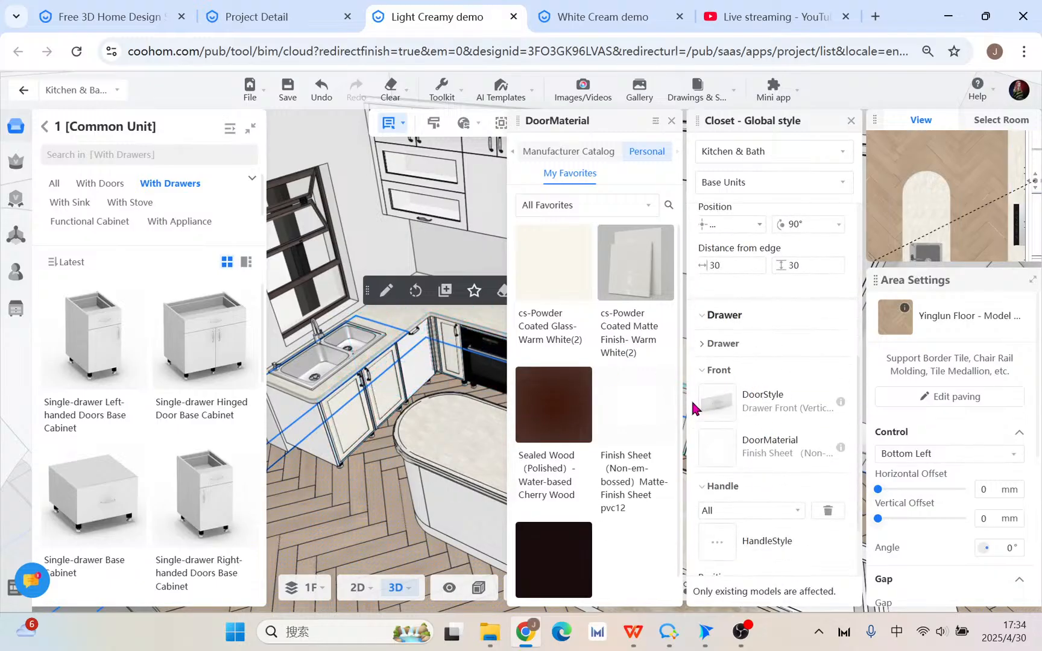
pyautogui.click(718, 405)
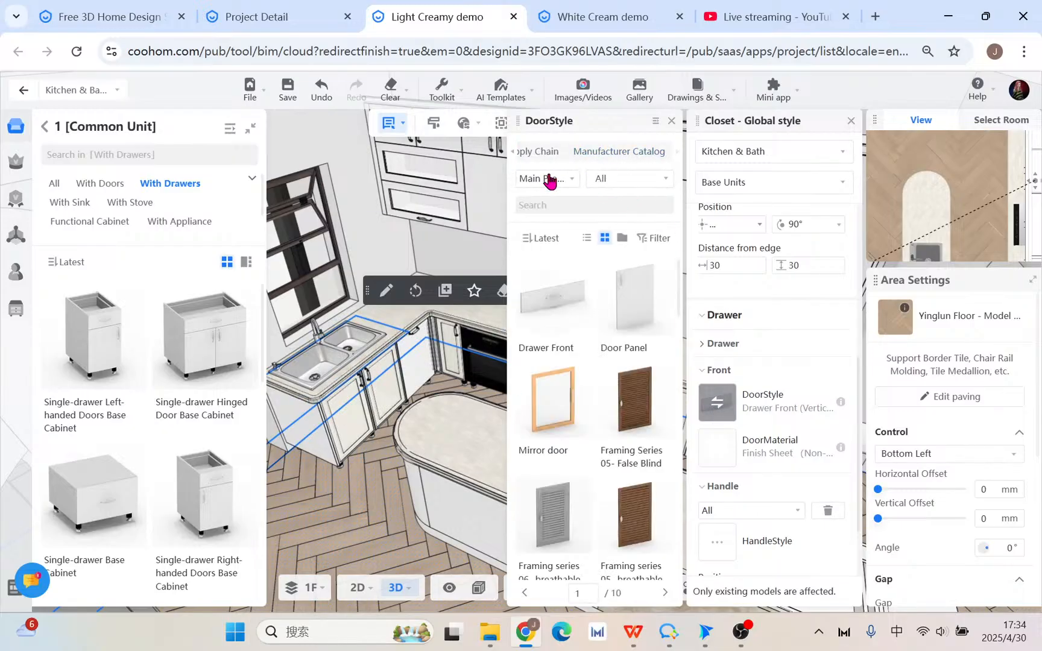
pyautogui.click(534, 151)
pyautogui.click(585, 205)
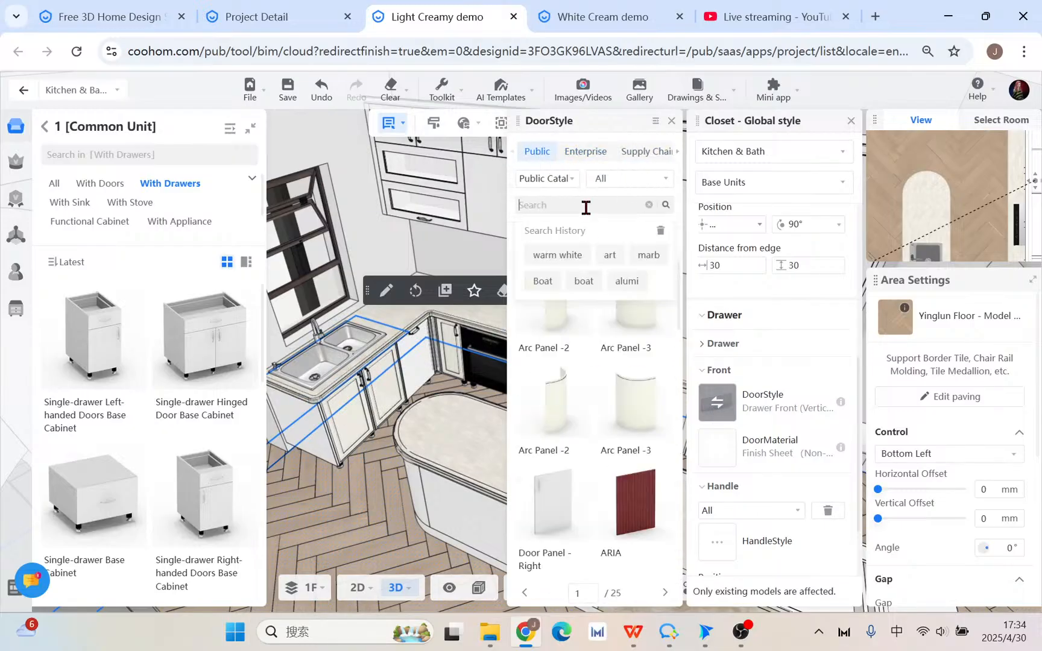
pyautogui.click(610, 255)
pyautogui.click(553, 309)
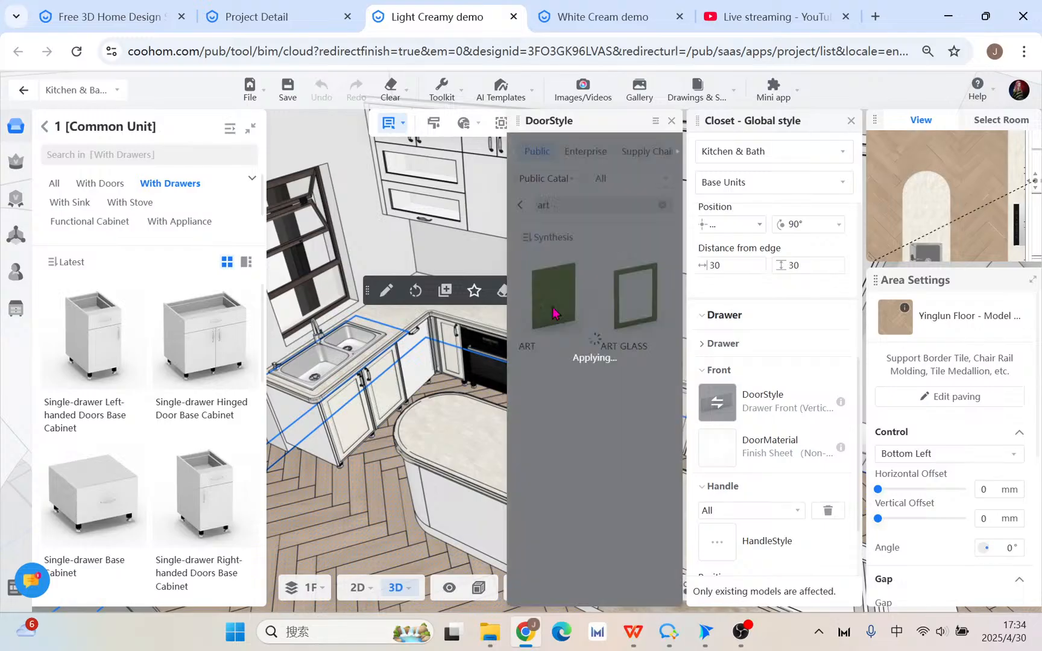
# - Apply the favorite cs-Powder Coated Glass-Warm White(2) material to the base units' drawer fronts and close the material library
pyautogui.click(718, 450)
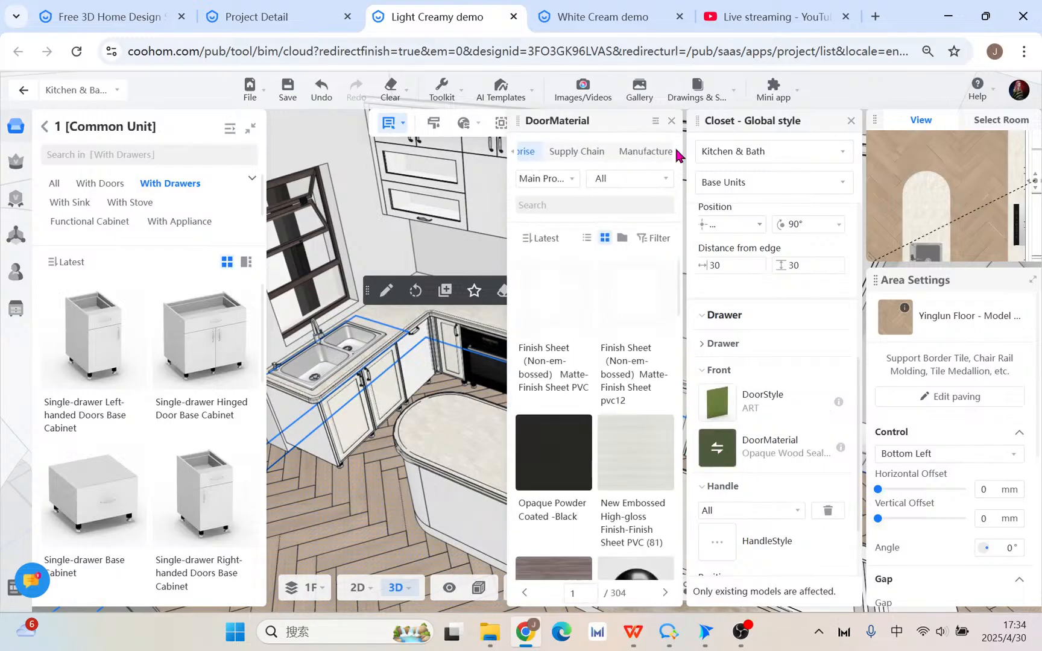
pyautogui.click(656, 168)
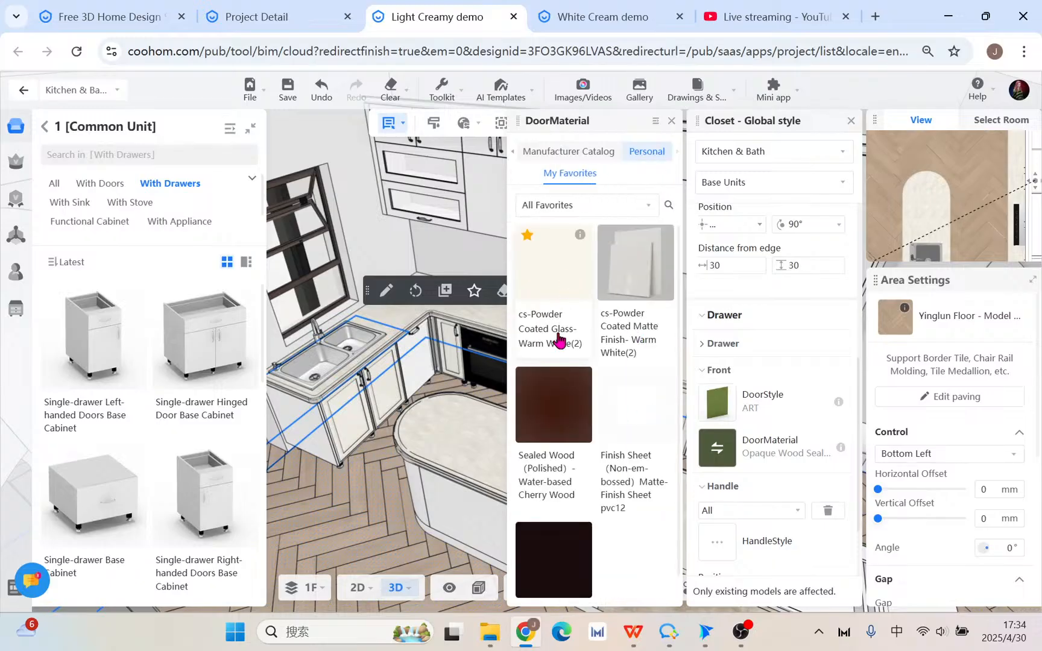
pyautogui.click(559, 280)
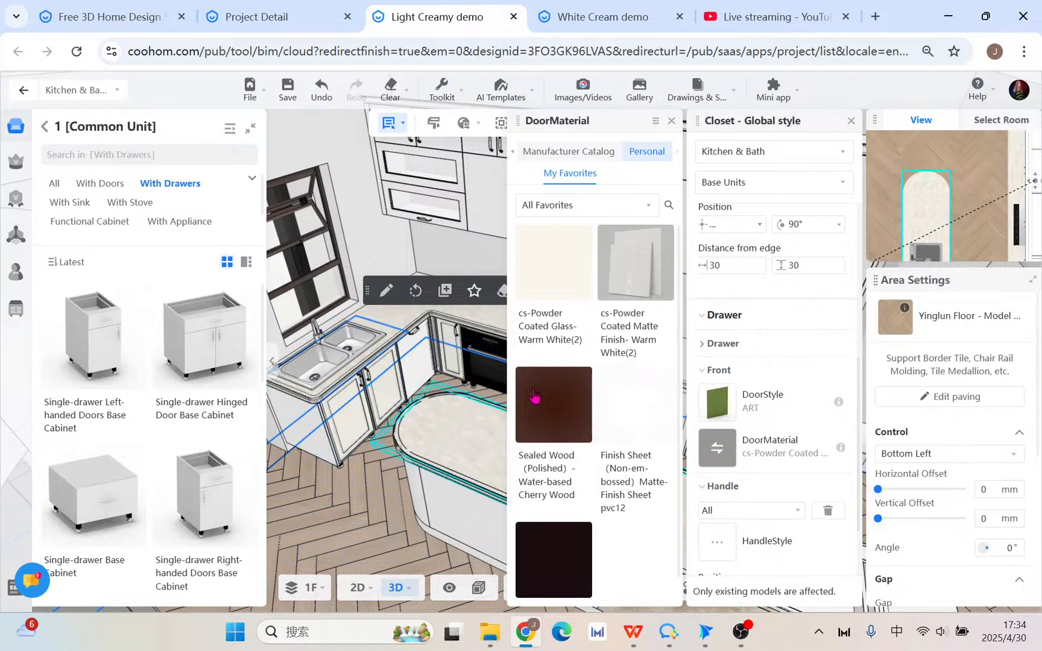
pyautogui.scroll(-2, 778, 508)
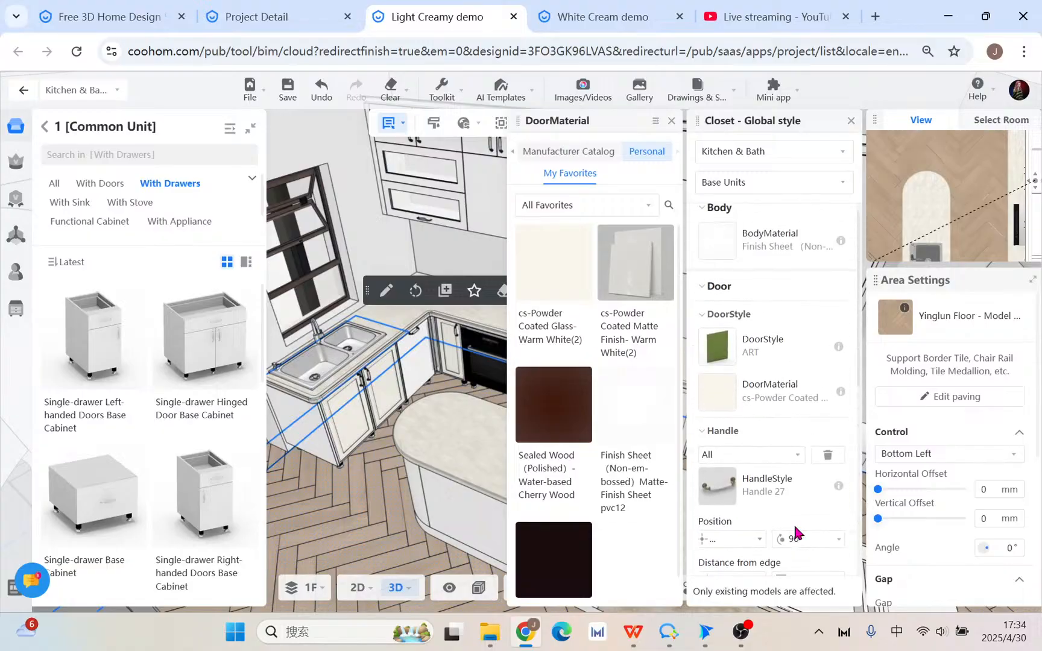
pyautogui.scroll(1, 788, 482)
pyautogui.click(671, 121)
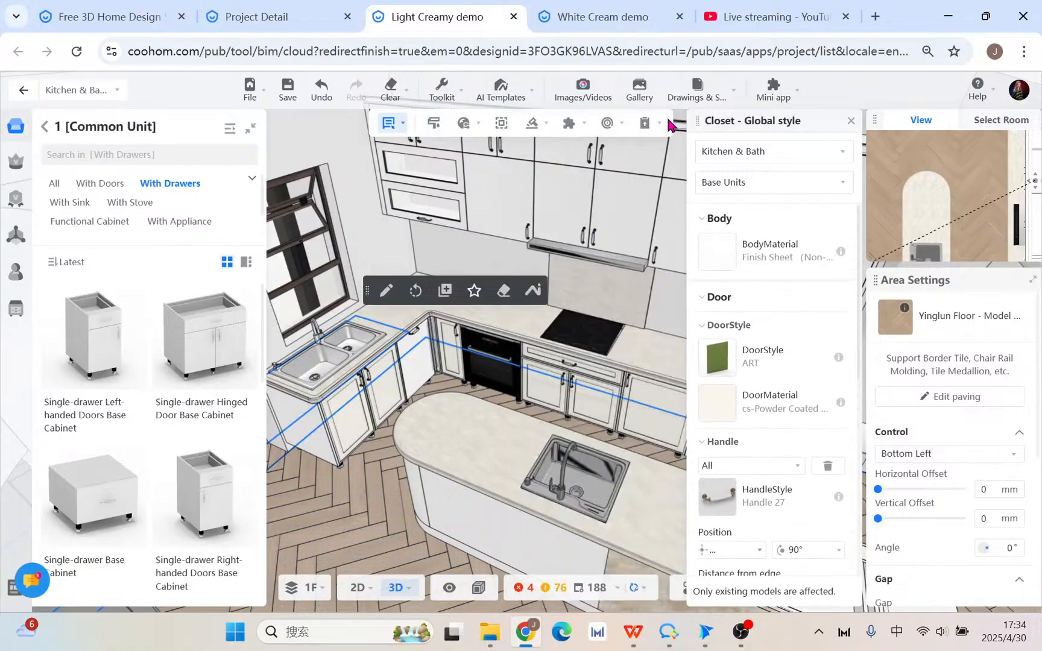
# - Select the single pull-out basket cabinet in the corner beside the sink cabinet and close the global style settings
pyautogui.scroll(3, 393, 428)
pyautogui.click(373, 344)
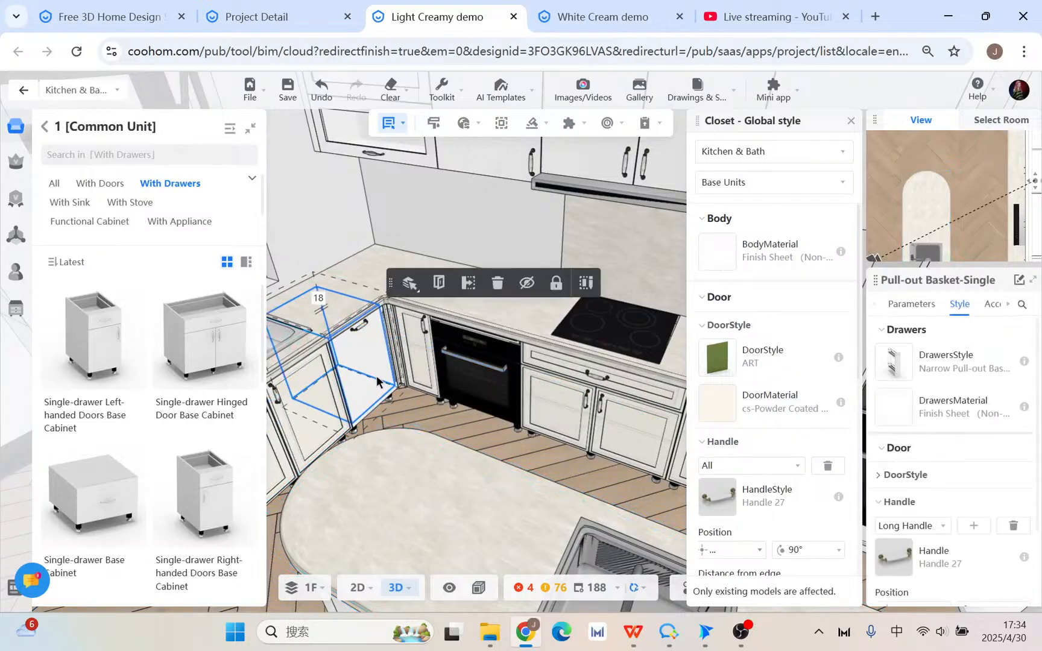
pyautogui.click(850, 120)
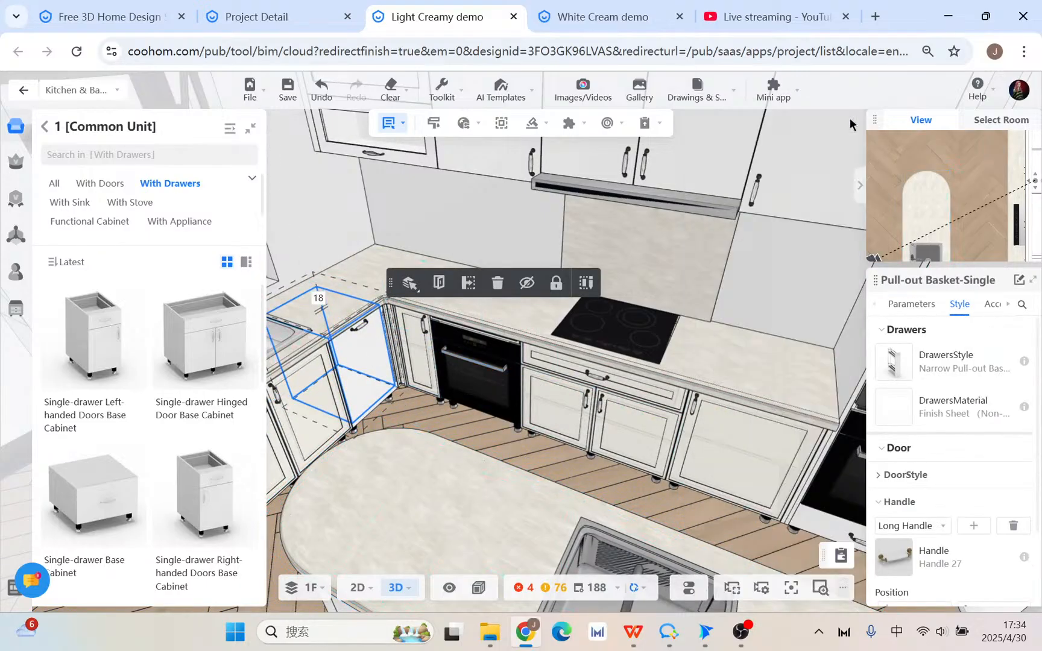
# - Use the style brush to copy the ART door style onto the front of the corner pull-out basket cabinet, and end the brush
pyautogui.click(460, 82)
pyautogui.click(430, 151)
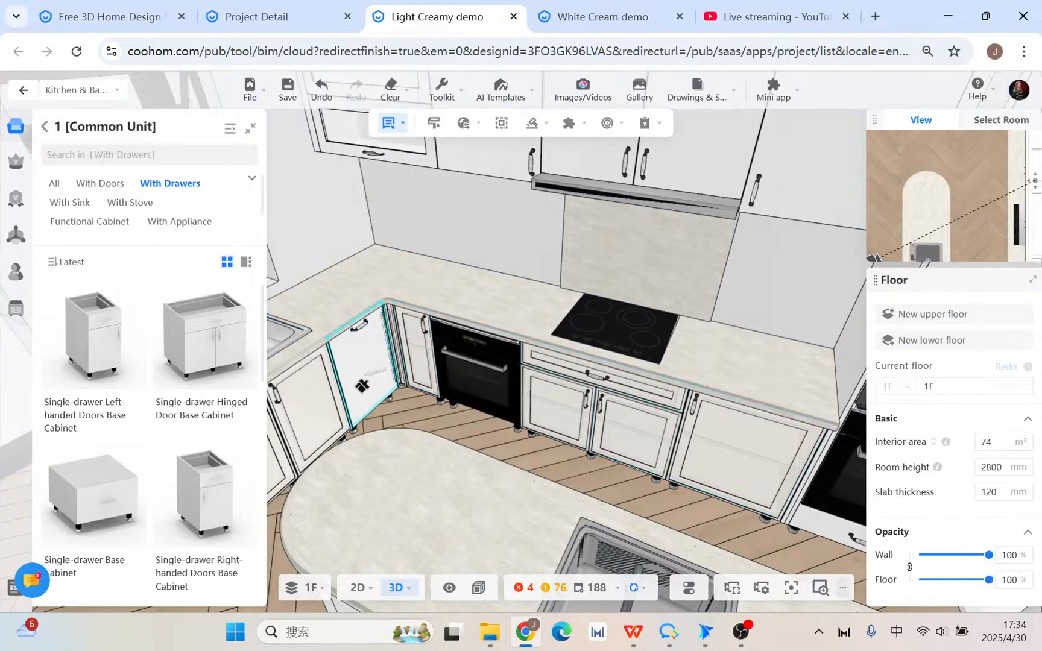
pyautogui.click(389, 369)
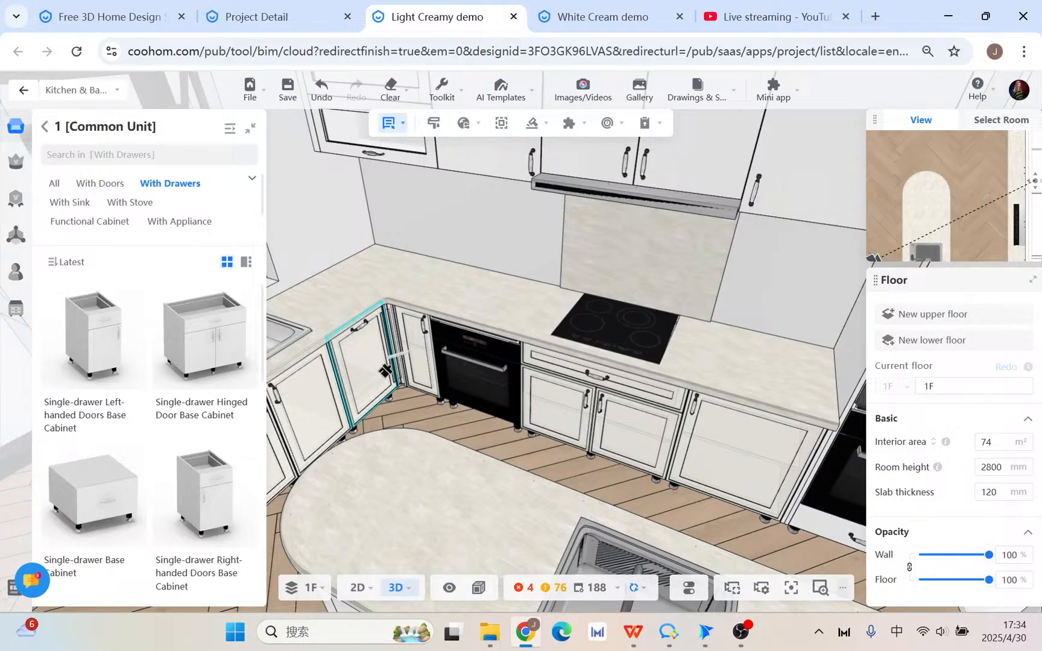
pyautogui.rightClick(439, 410)
pyautogui.moveTo(439, 410)
pyautogui.mouseDown()
pyautogui.moveTo(421, 440)
pyautogui.moveTo(431, 444)
pyautogui.mouseUp()
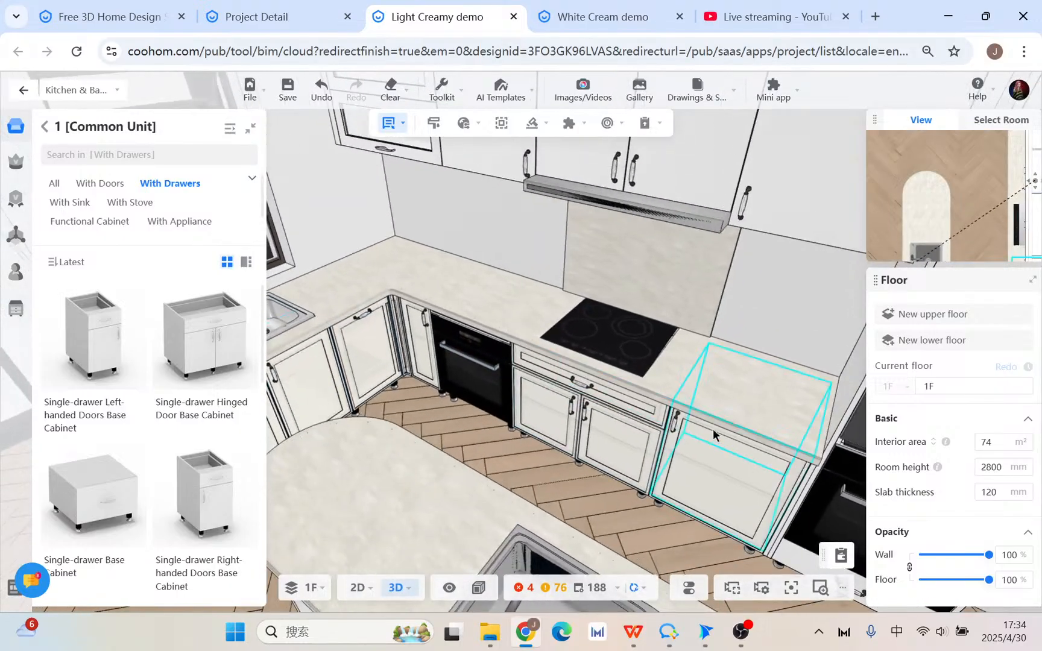
# - Select the large base door to the right of the cooktop cabinets and open its handle style library and handle position options
pyautogui.click(707, 453)
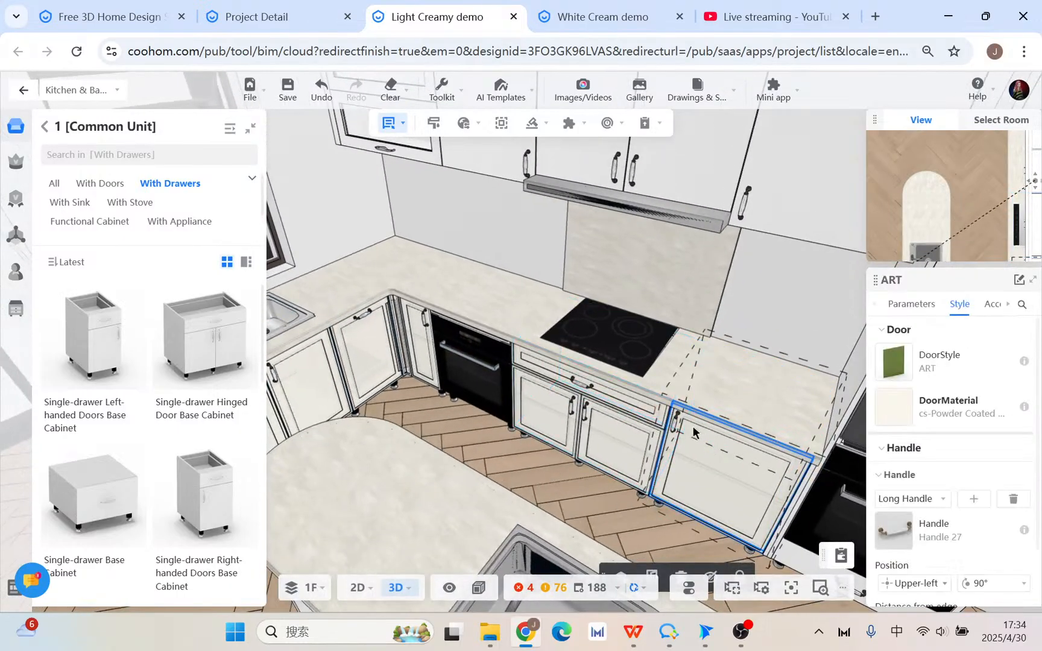
pyautogui.scroll(-1, 890, 448)
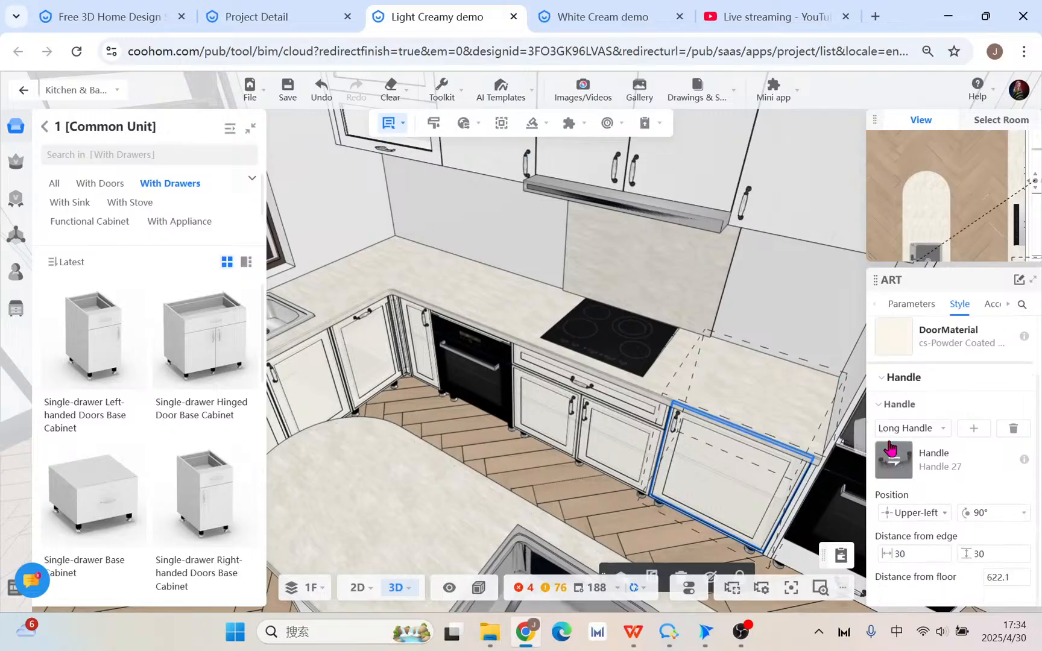
pyautogui.click(893, 475)
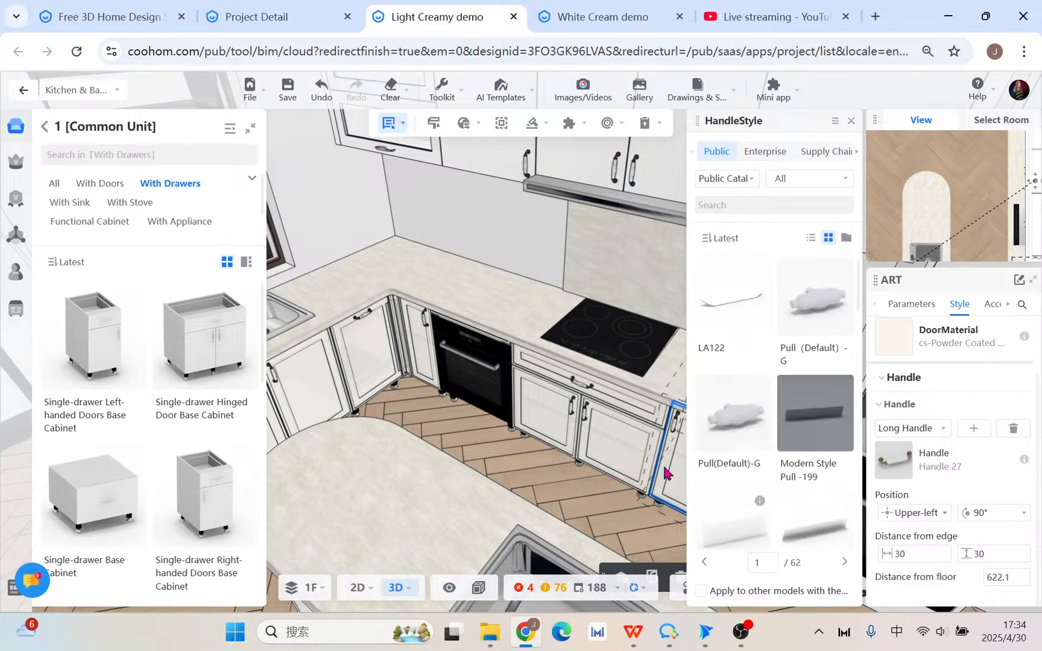
pyautogui.moveTo(463, 127)
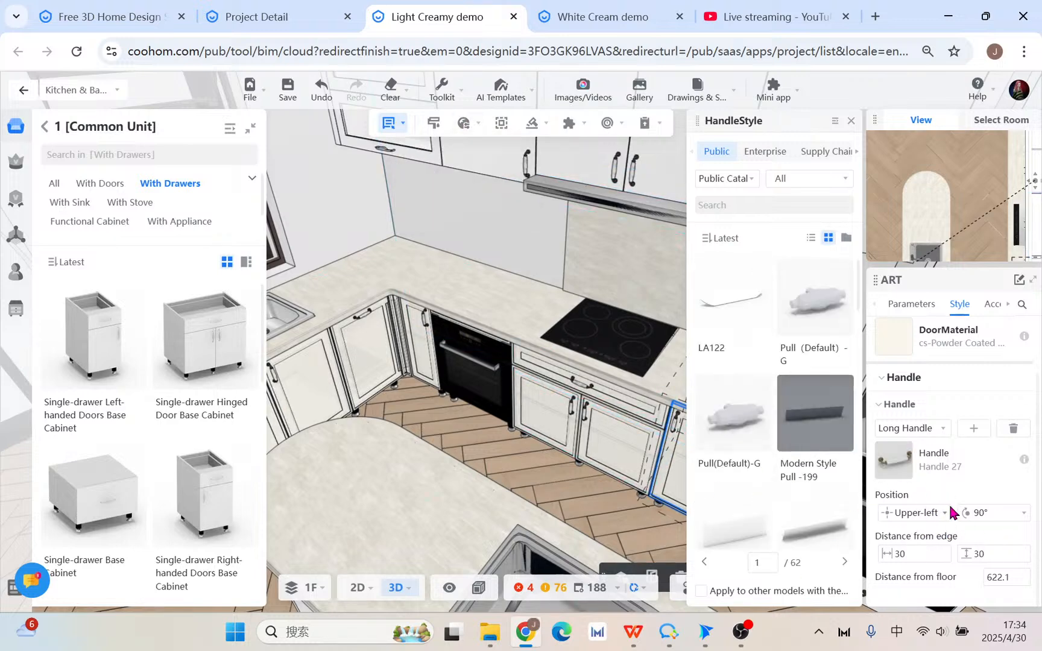
pyautogui.click(934, 517)
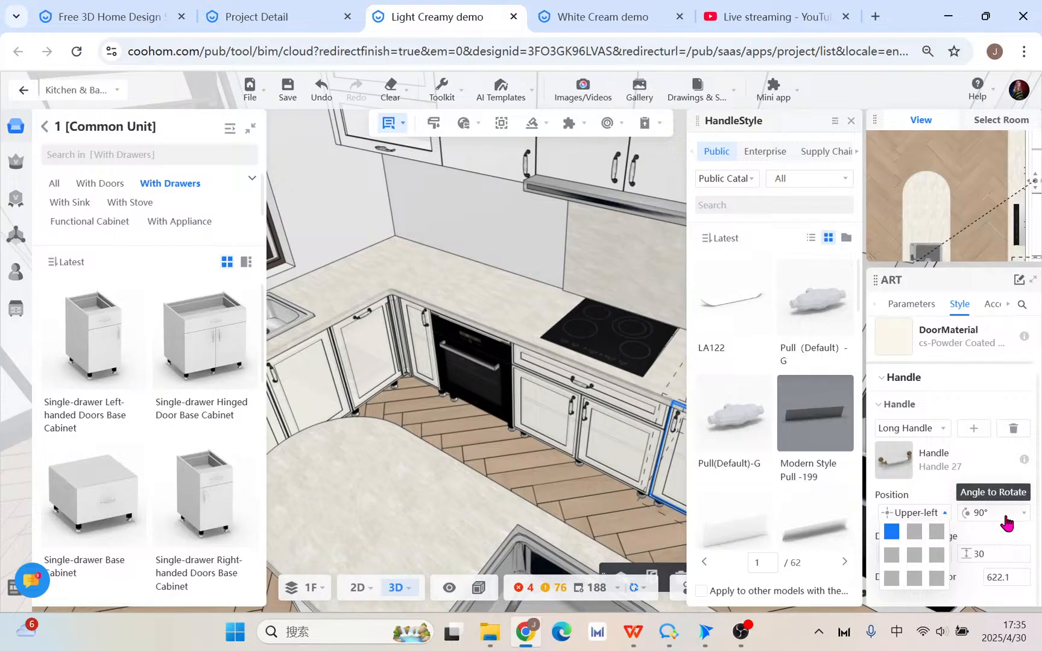
# - Try a 50 mm horizontal distance from the edge for the door's handle, and restore it to 30 mm
pyautogui.click(990, 533)
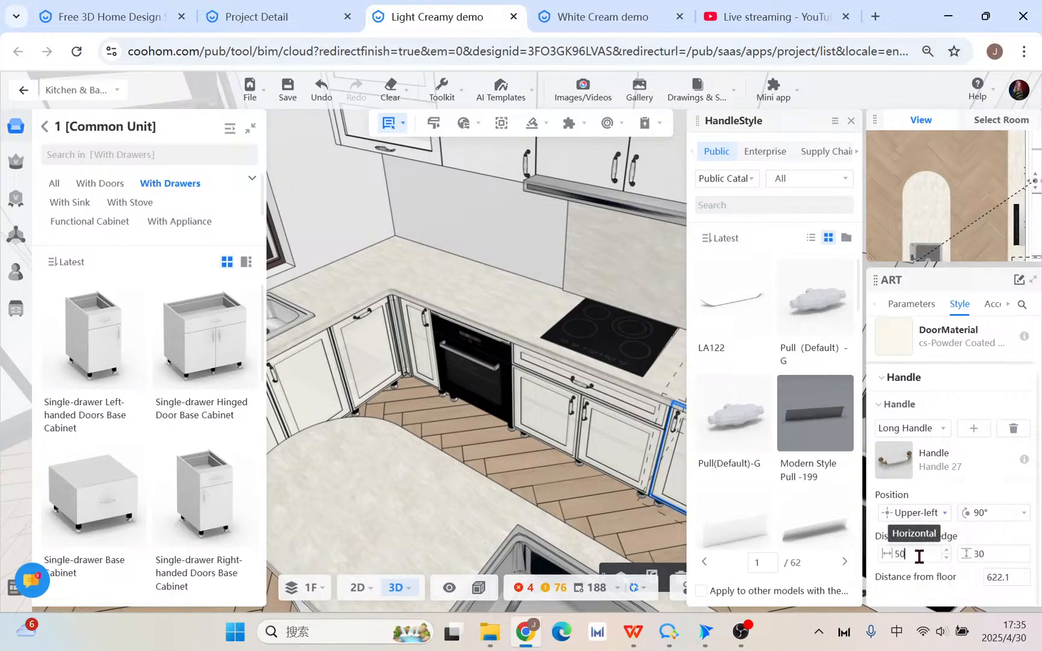
pyautogui.press('Return')
pyautogui.doubleClick(913, 554)
pyautogui.press('Return')
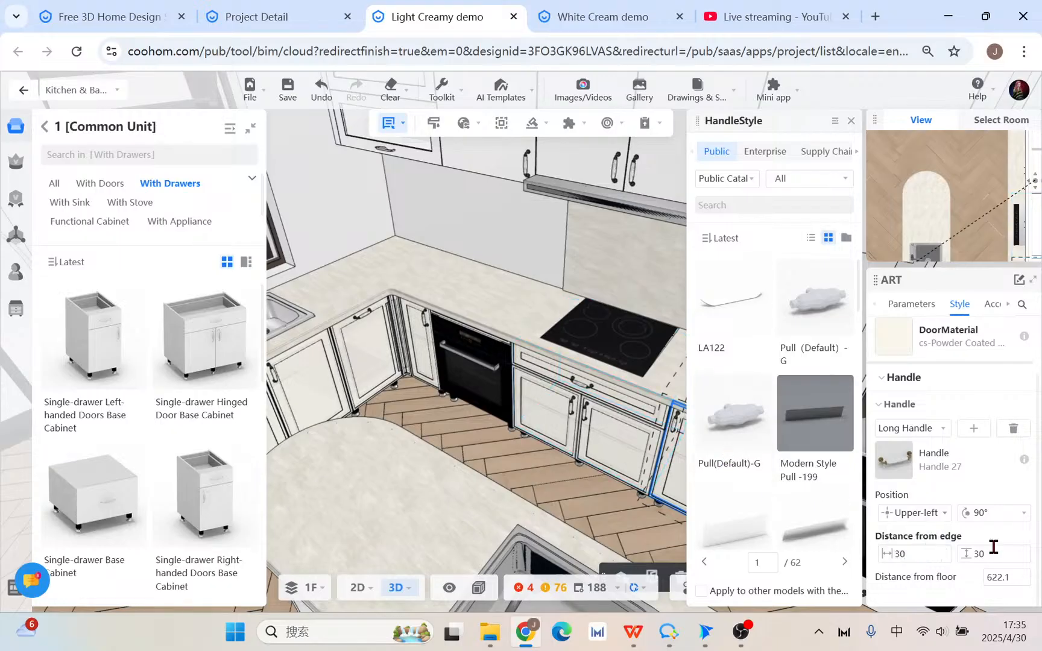
# - Check the wall units in the White Cream demo design as a reference and return to the Light Creamy demo design
pyautogui.moveTo(451, 435); pyautogui.dragTo(533, 415)
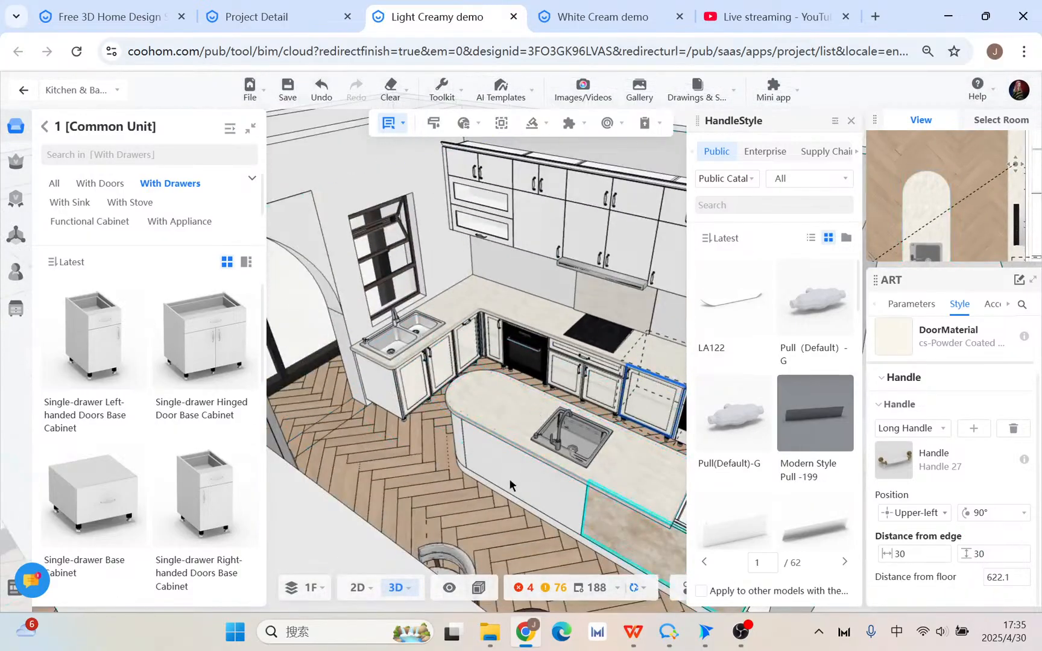
pyautogui.click(414, 484)
pyautogui.moveTo(415, 484); pyautogui.dragTo(440, 531)
pyautogui.click(623, 26)
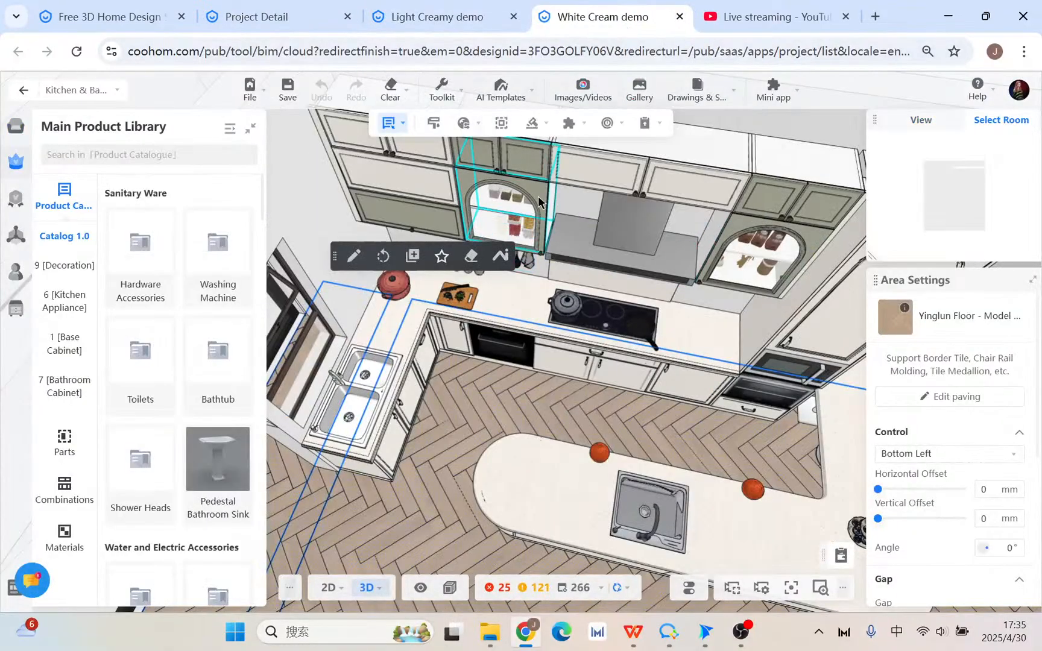
pyautogui.click(422, 17)
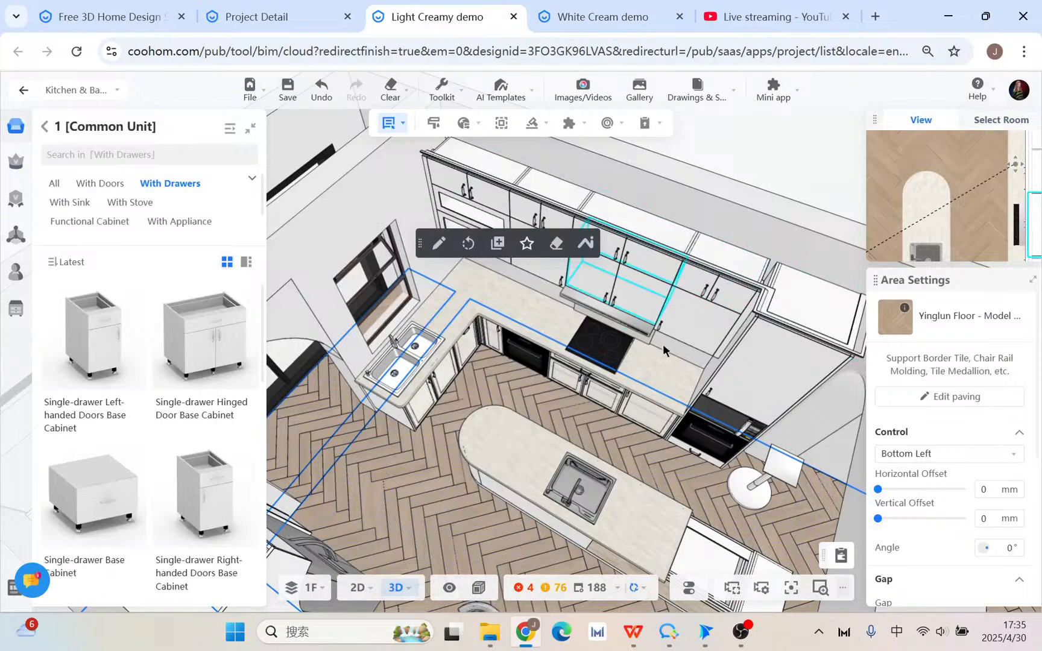
# - Select the lower door of the wall unit just left of the range hood and open its door style library
pyautogui.scroll(2, 714, 308)
pyautogui.click(561, 255)
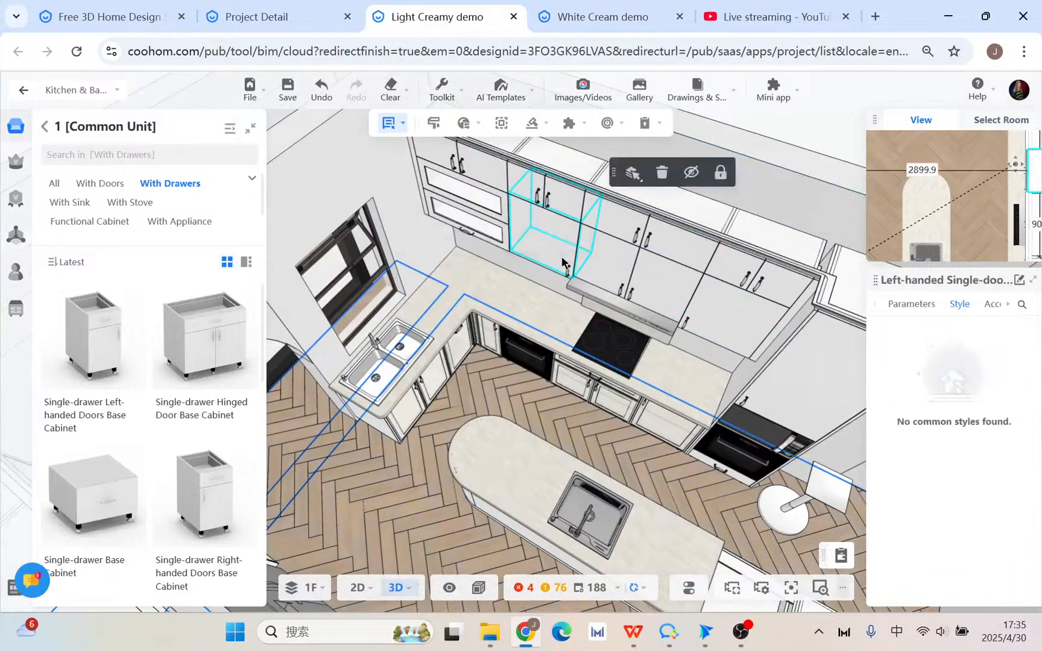
pyautogui.click(562, 255)
pyautogui.click(898, 364)
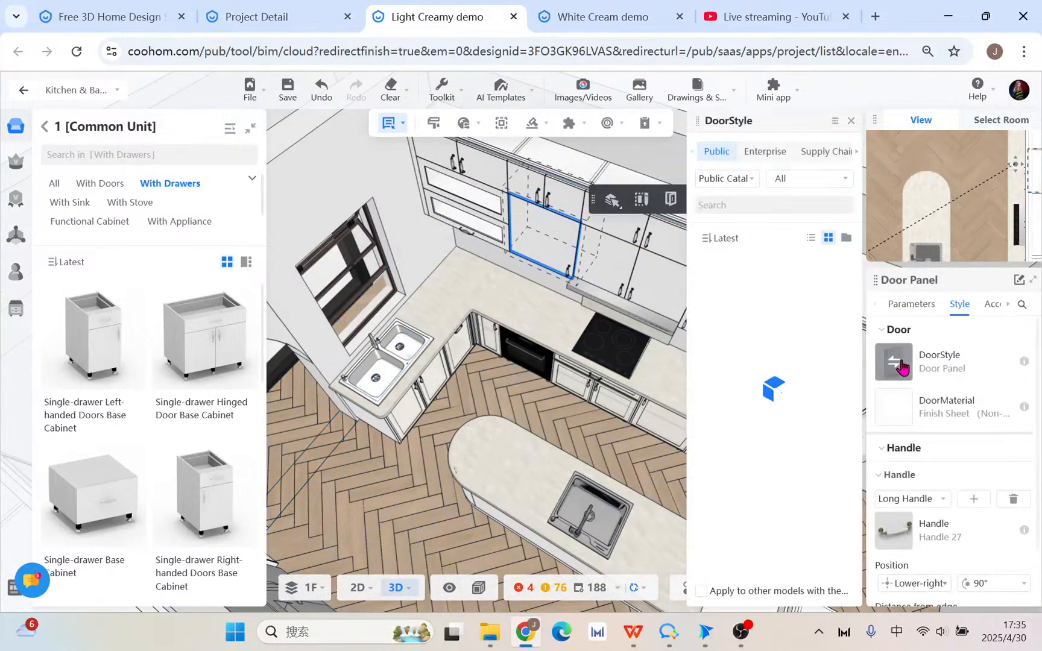
# - Search the public door styles for "glass" and browse the glass door panels
pyautogui.click(765, 205)
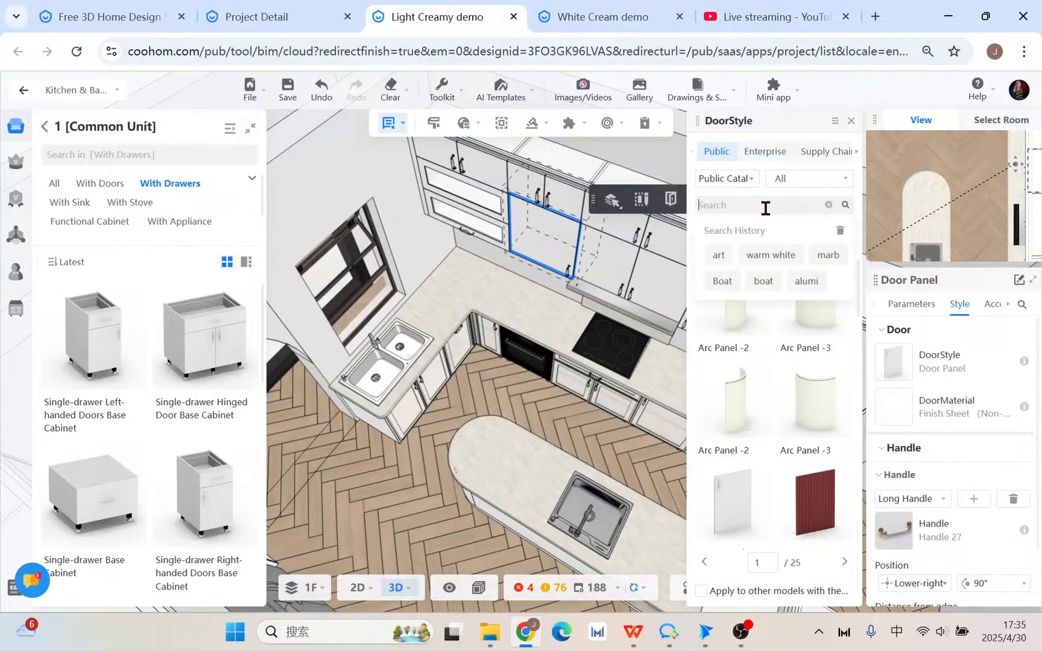
pyautogui.write('glass')
pyautogui.press('shift')
pyautogui.press('Return')
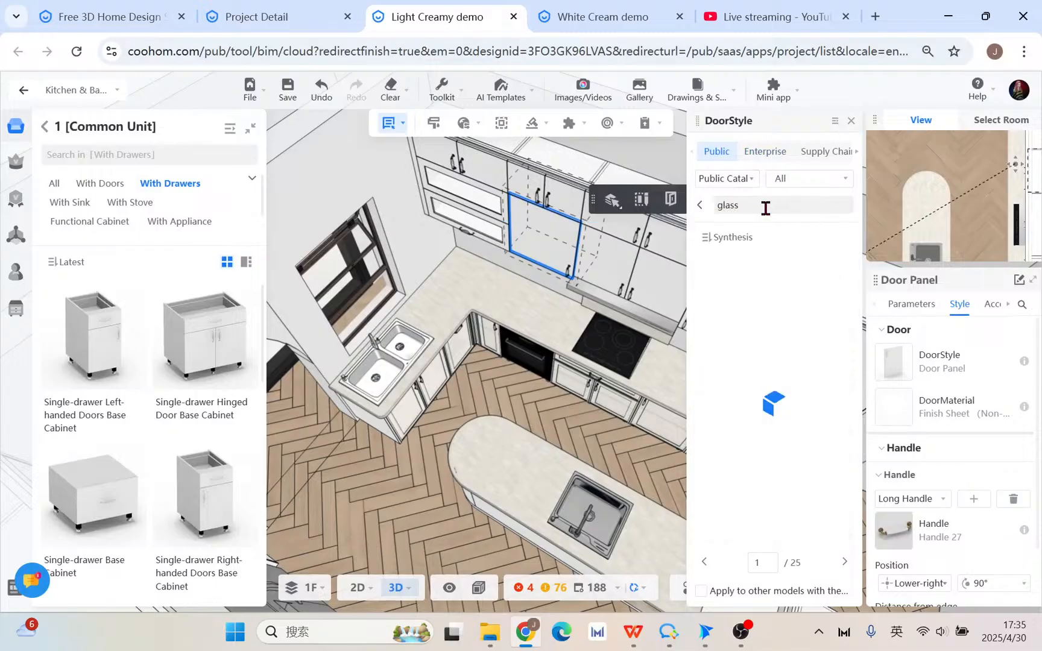
pyautogui.scroll(-5, 778, 362)
pyautogui.scroll(-10, 784, 386)
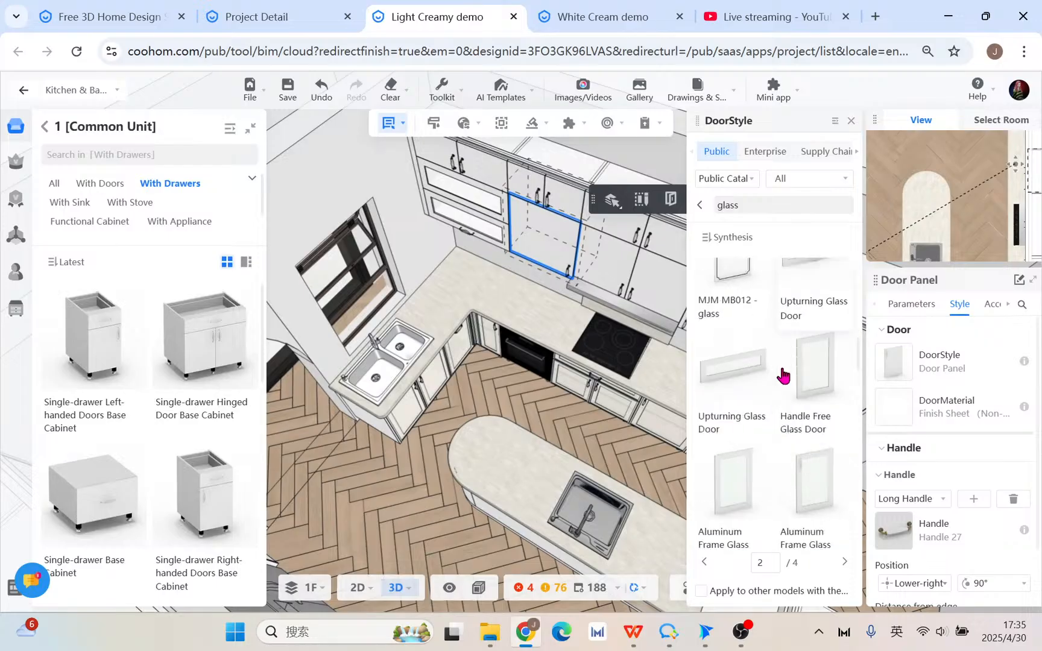
pyautogui.scroll(-8, 795, 416)
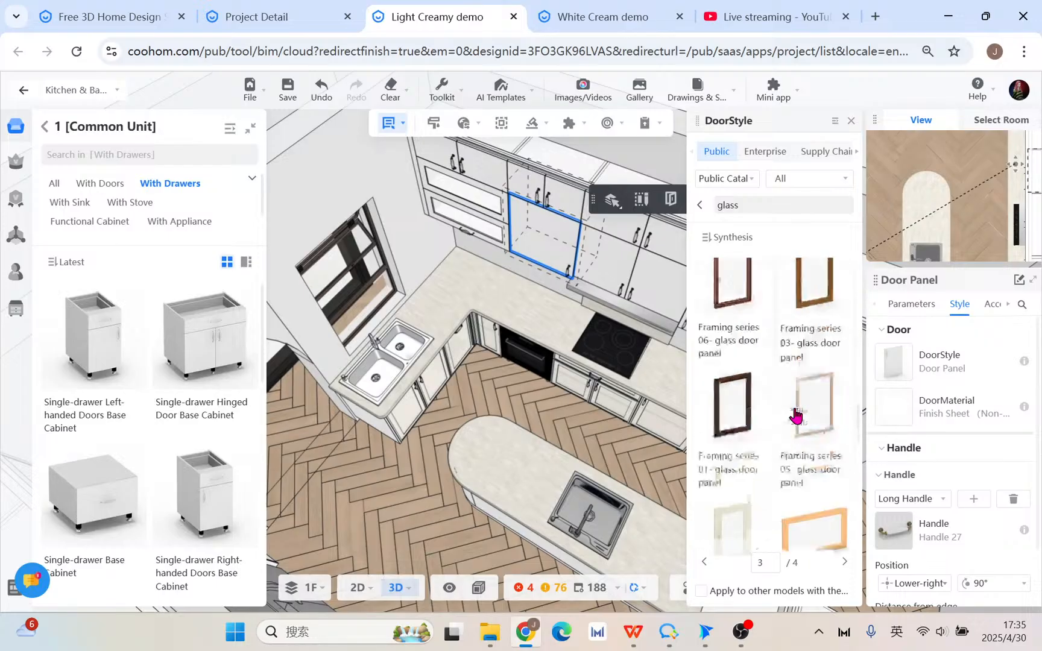
pyautogui.scroll(-2, 794, 415)
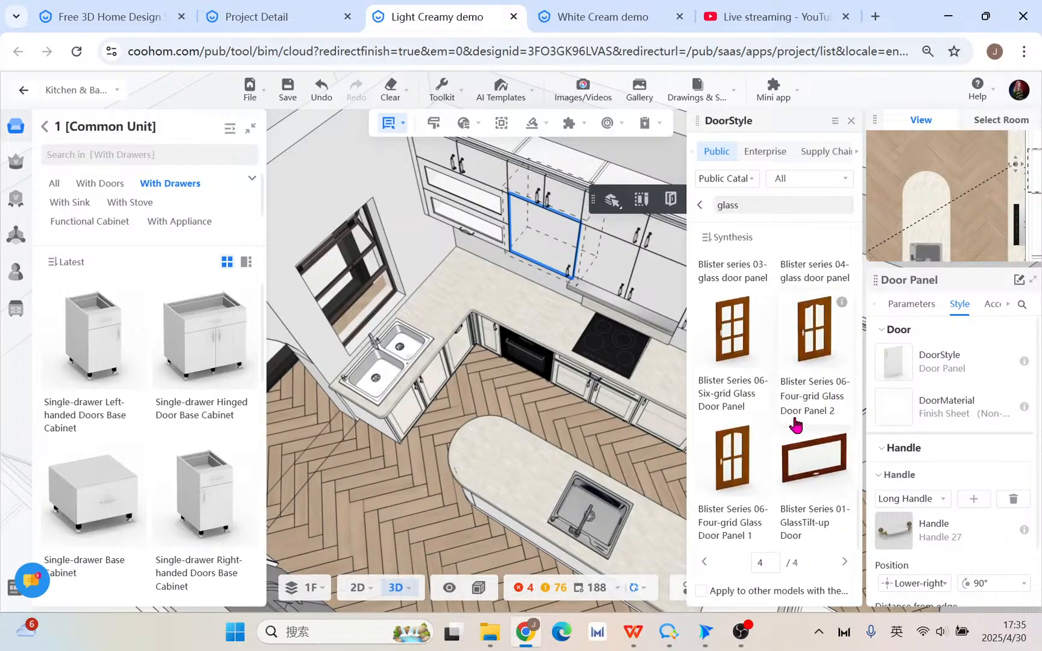
# - Search the supply chain door styles for "glass" and look through the pages for a suitable glass door
pyautogui.click(836, 162)
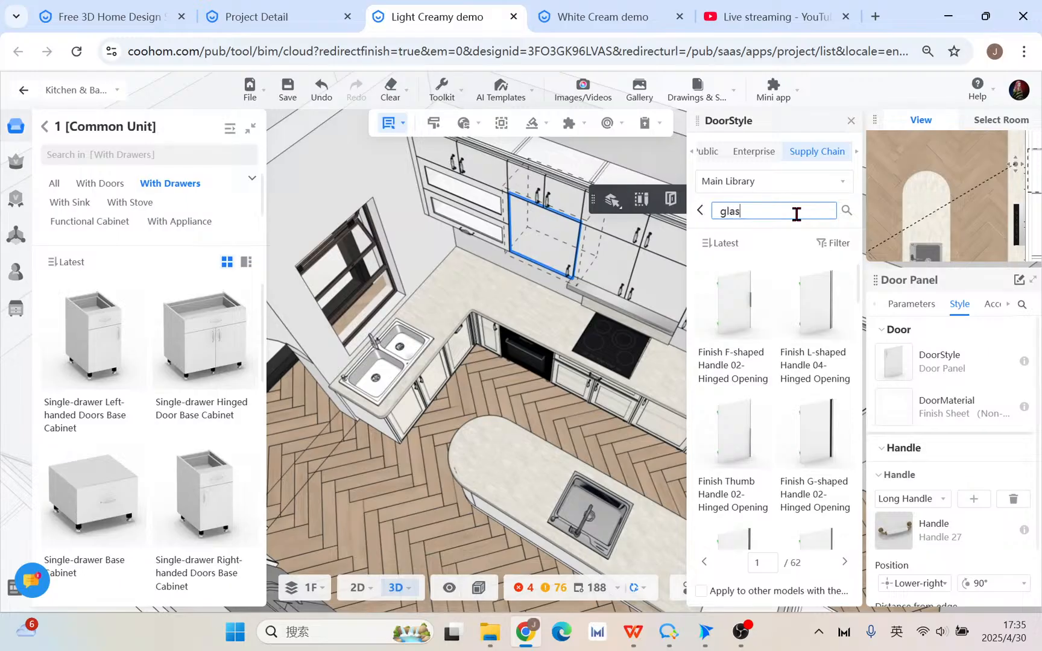
pyautogui.write('s')
pyautogui.press('Return')
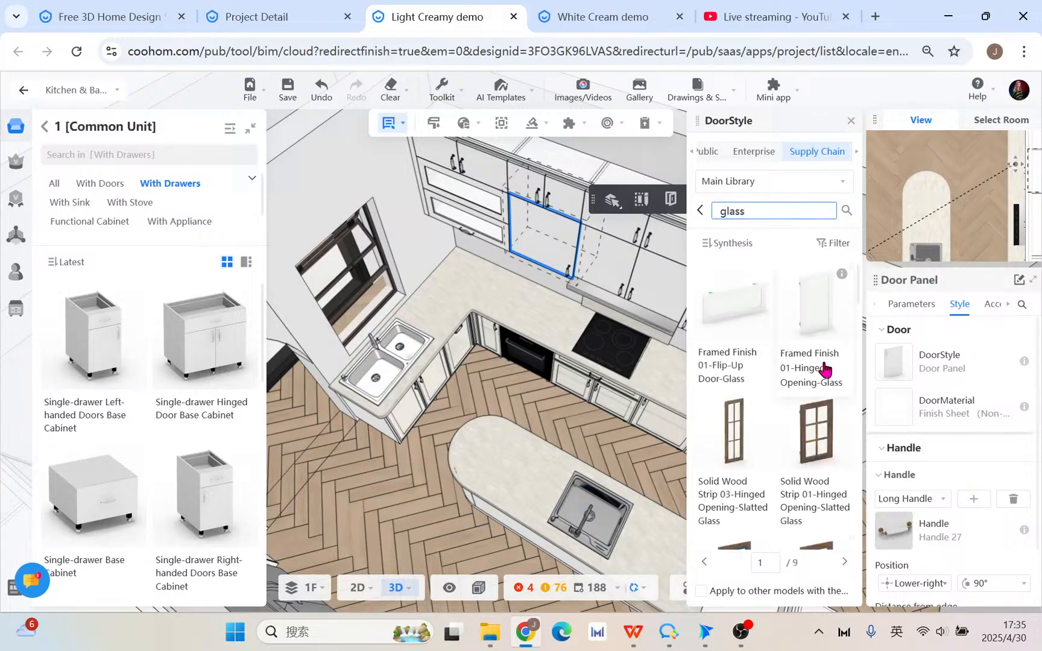
pyautogui.scroll(-8, 771, 391)
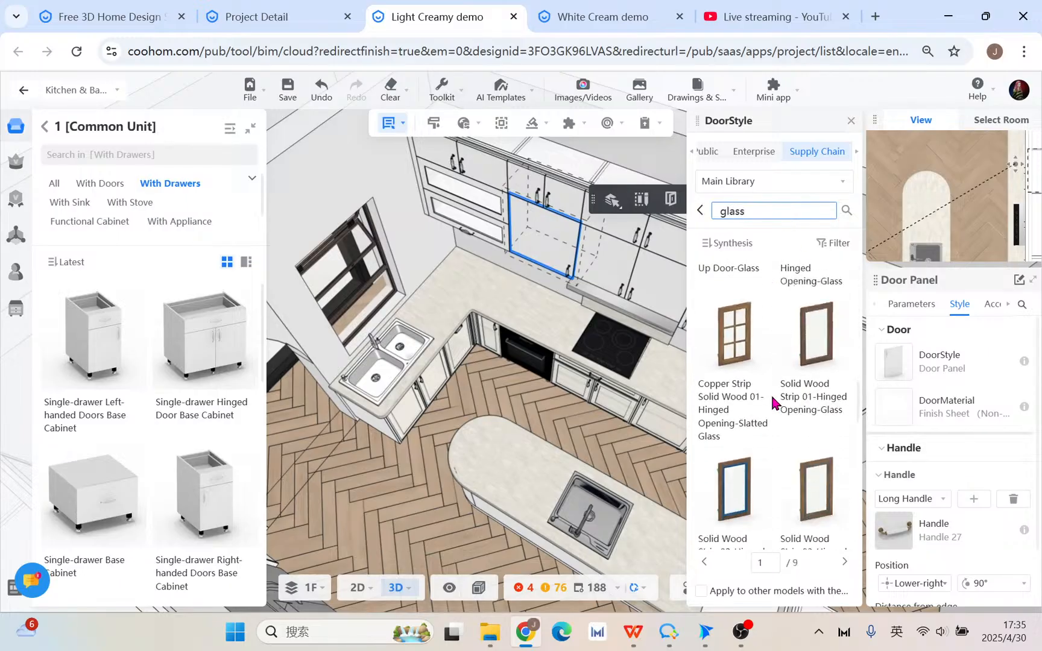
pyautogui.scroll(5, 770, 394)
pyautogui.scroll(-10, 786, 425)
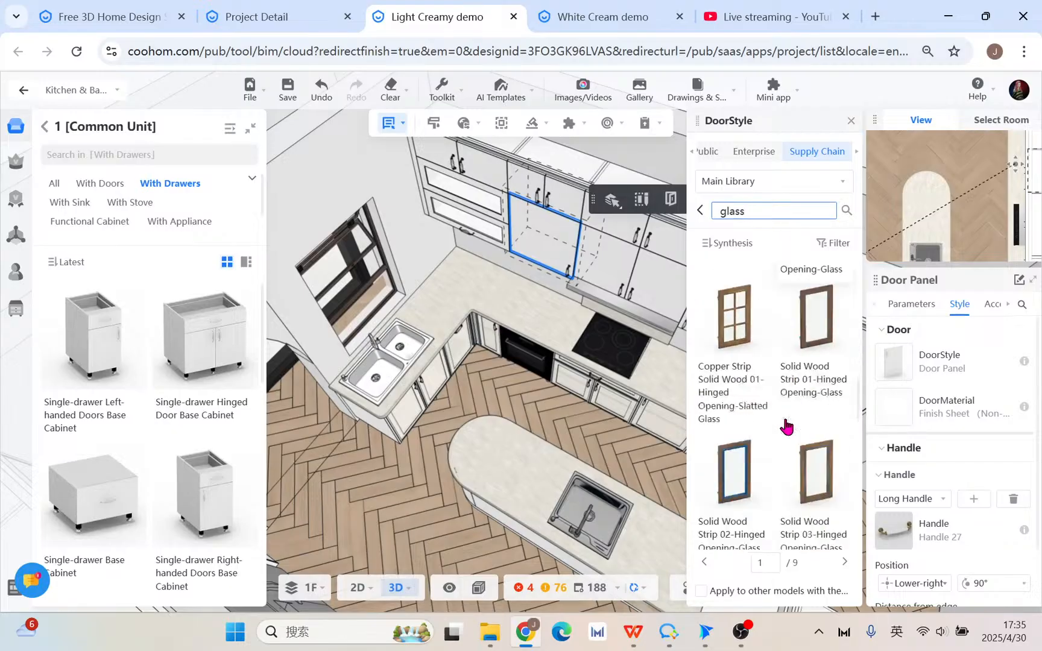
pyautogui.scroll(-8, 785, 425)
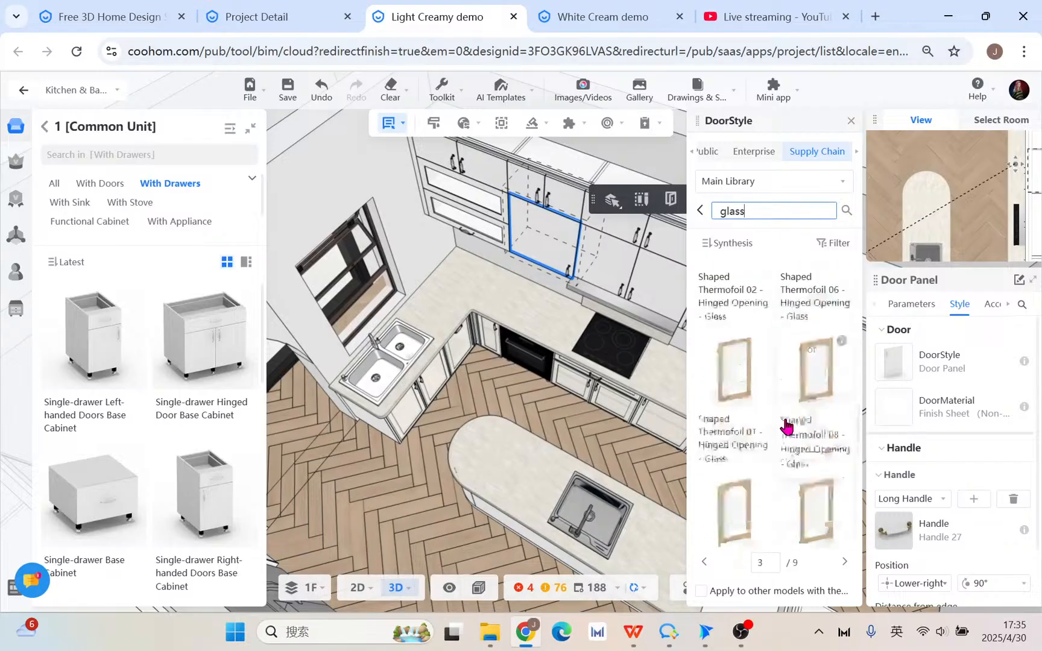
pyautogui.scroll(-8, 785, 425)
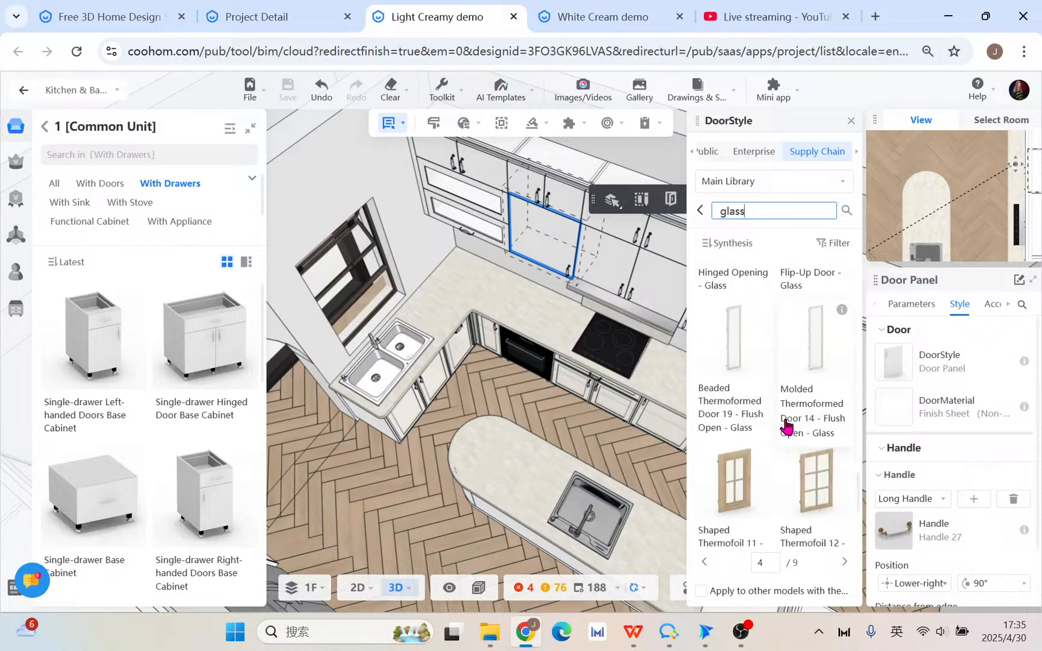
pyautogui.scroll(-8, 785, 425)
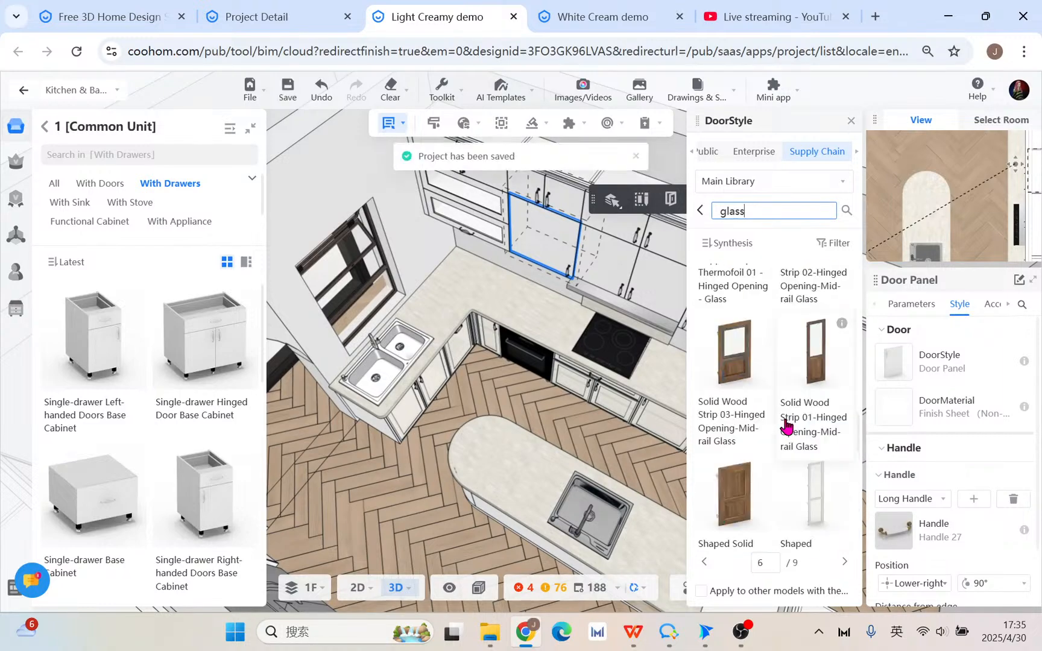
pyautogui.scroll(-8, 782, 422)
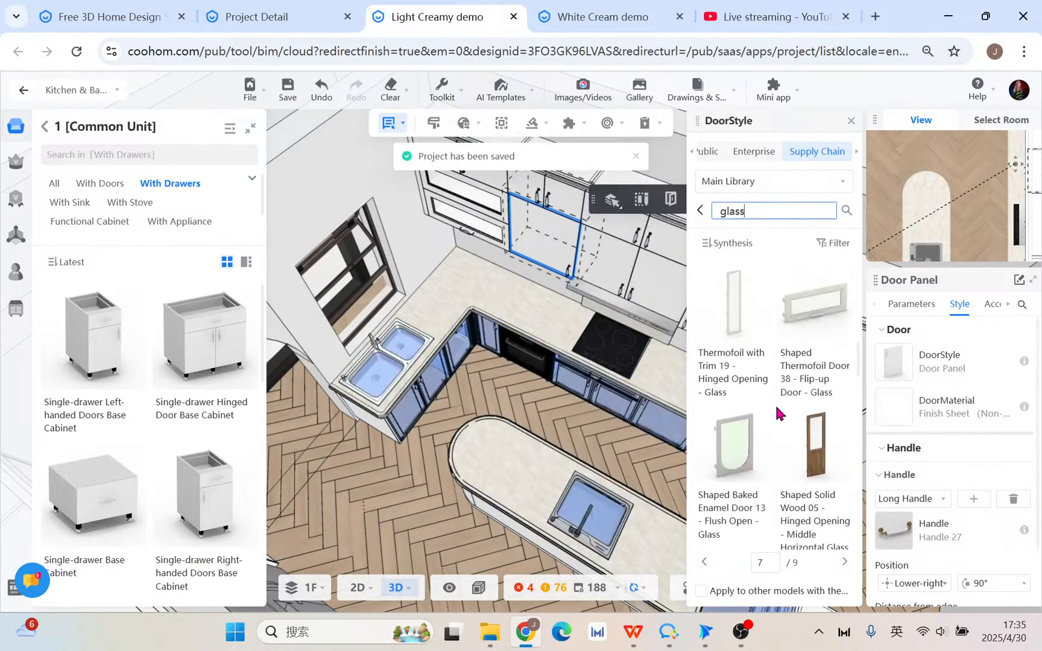
pyautogui.scroll(-10, 778, 428)
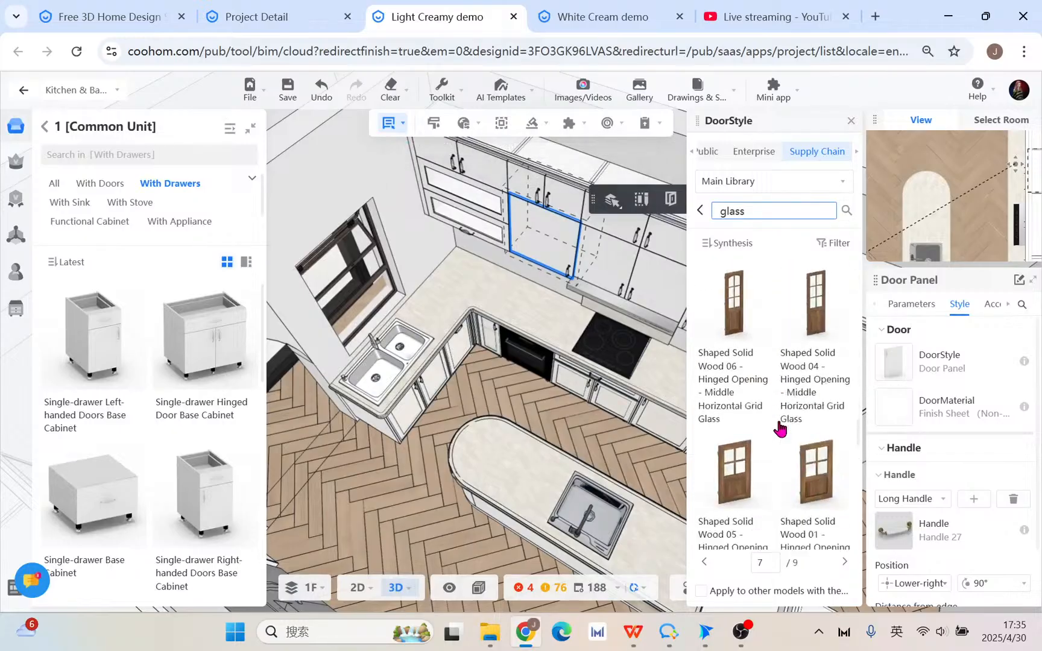
pyautogui.scroll(5, 766, 441)
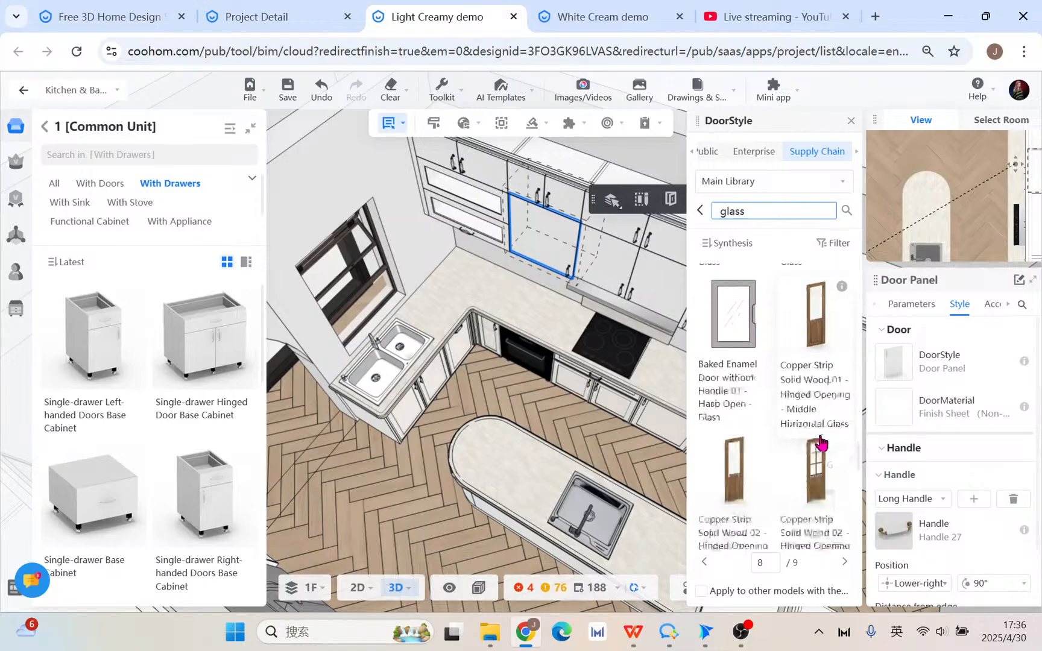
pyautogui.scroll(-5, 820, 422)
pyautogui.click(858, 152)
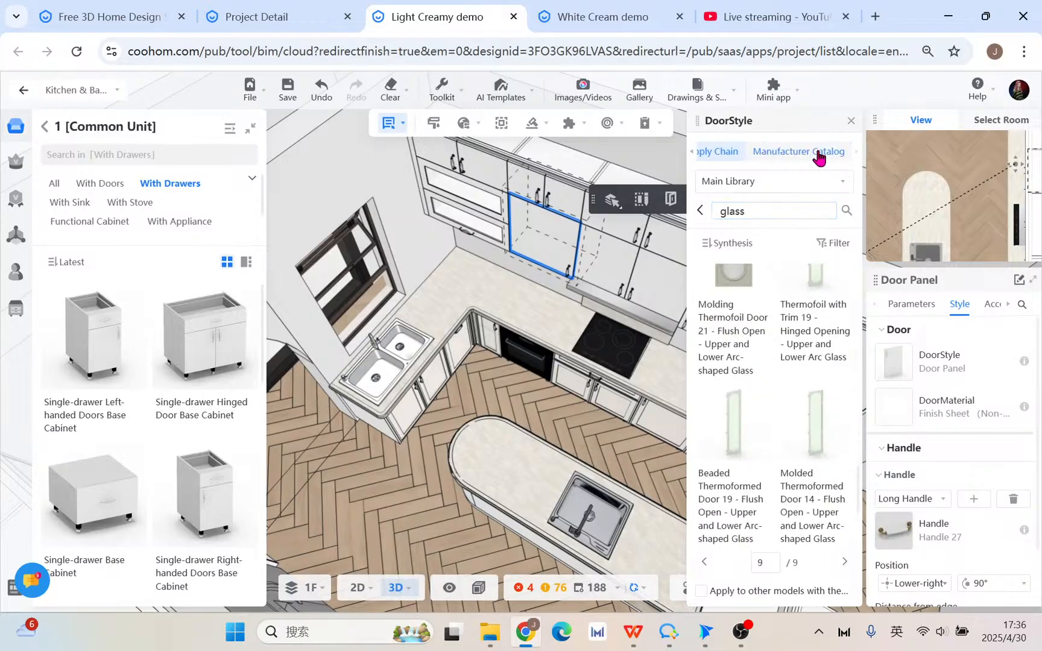
pyautogui.scroll(-3, 770, 416)
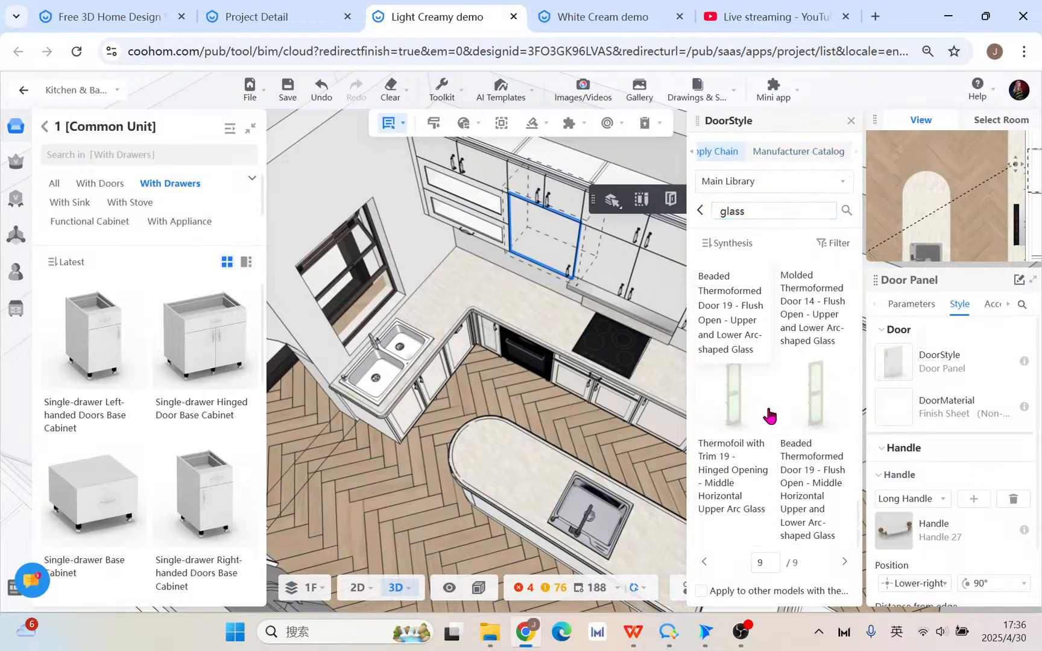
pyautogui.scroll(5, 770, 416)
# - Search the manufacturer catalog for "glass" and apply the ART GLASS style from Selected Cabinet to the wall unit door
pyautogui.click(799, 152)
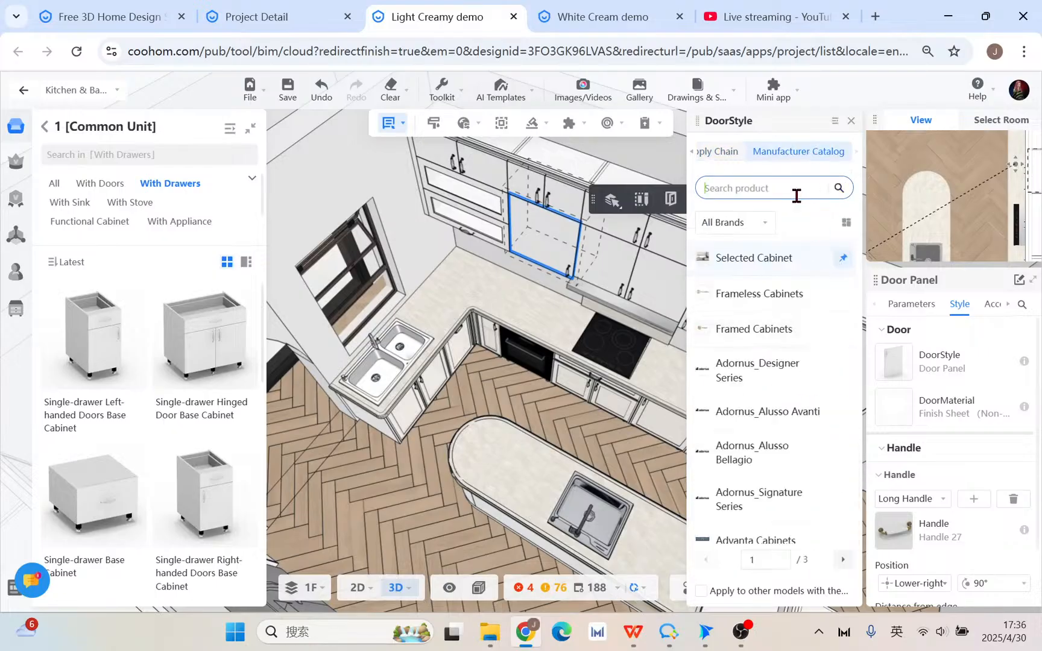
pyautogui.click(797, 196)
pyautogui.write('glass')
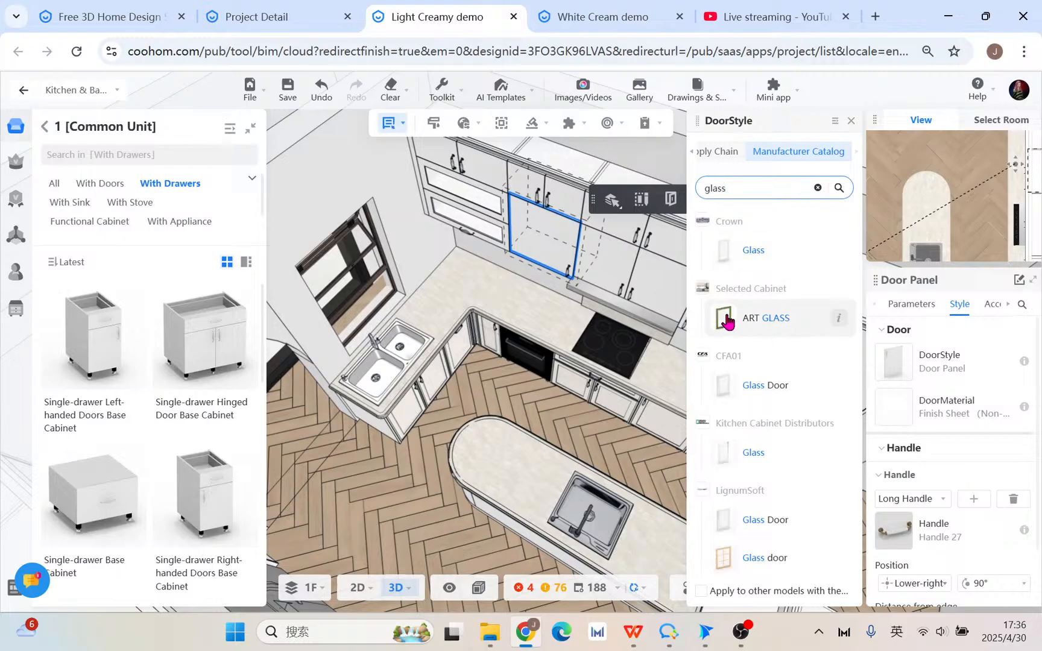
pyautogui.click(778, 329)
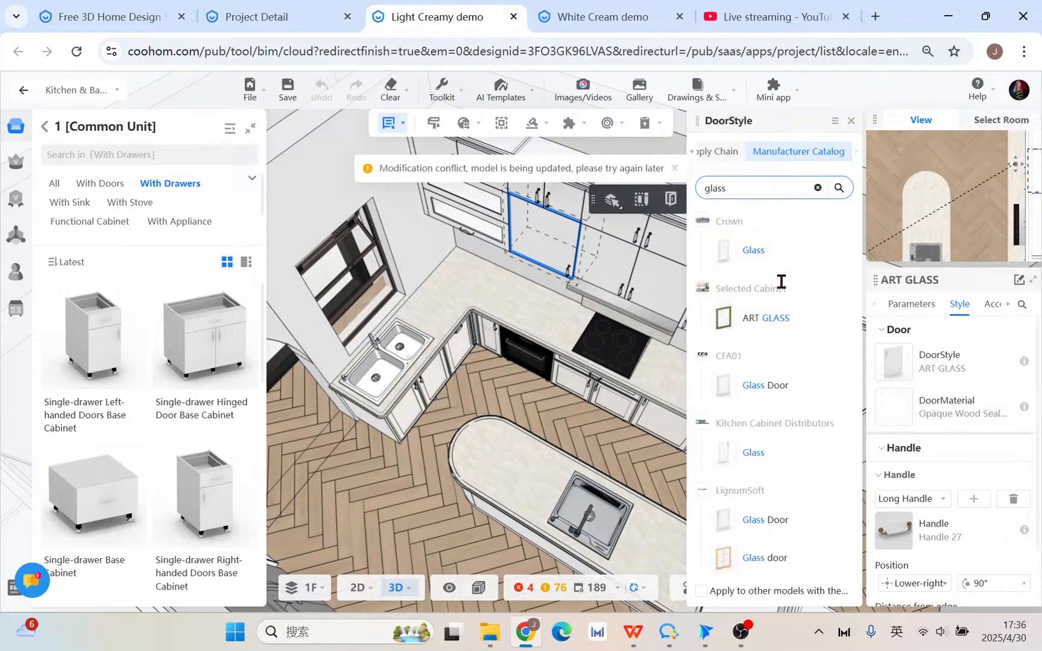
# - Try the Glass Door style from Interni Cucine Thyme in the manufacturer catalog on the wall unit door
pyautogui.scroll(-3, 795, 435)
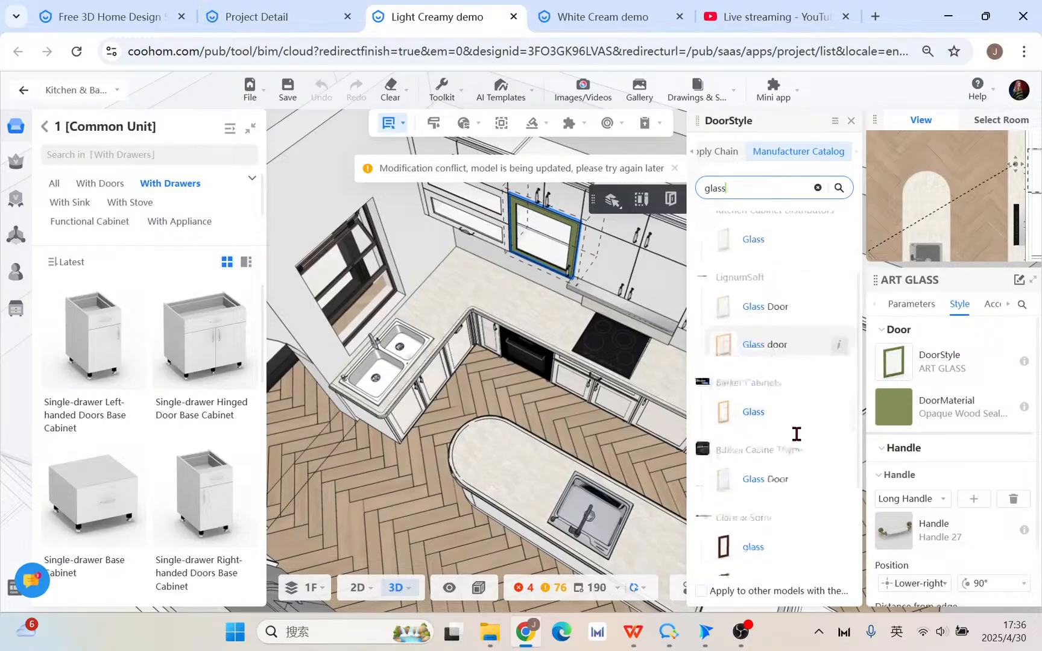
pyautogui.click(797, 435)
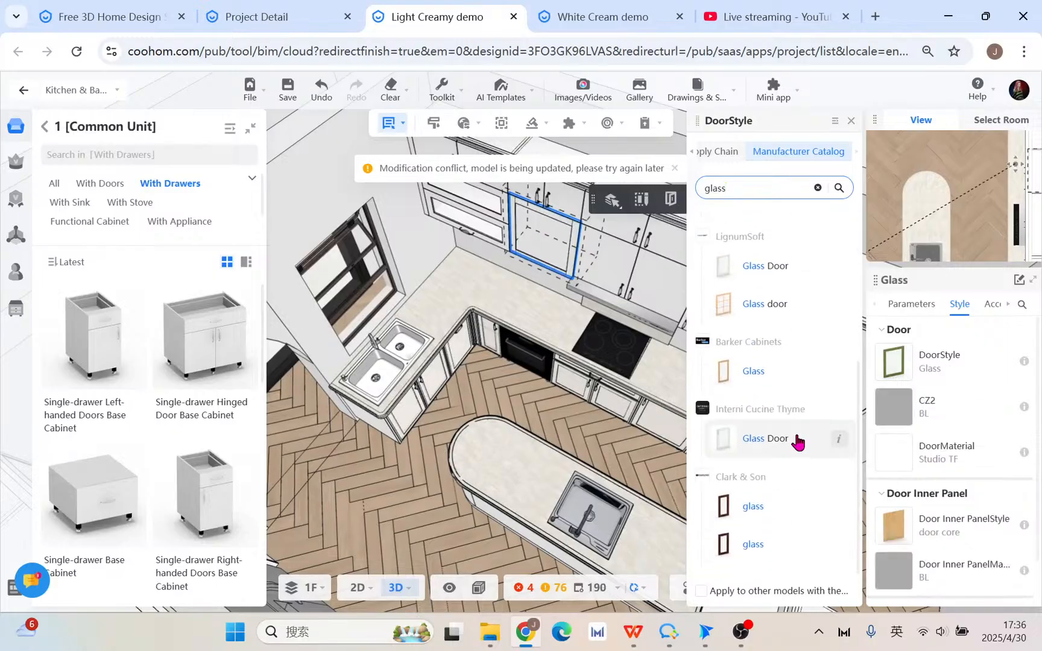
# - Search the enterprise door styles for "glass" and look through the pages for a suitable glass door
pyautogui.click(709, 153)
pyautogui.click(691, 152)
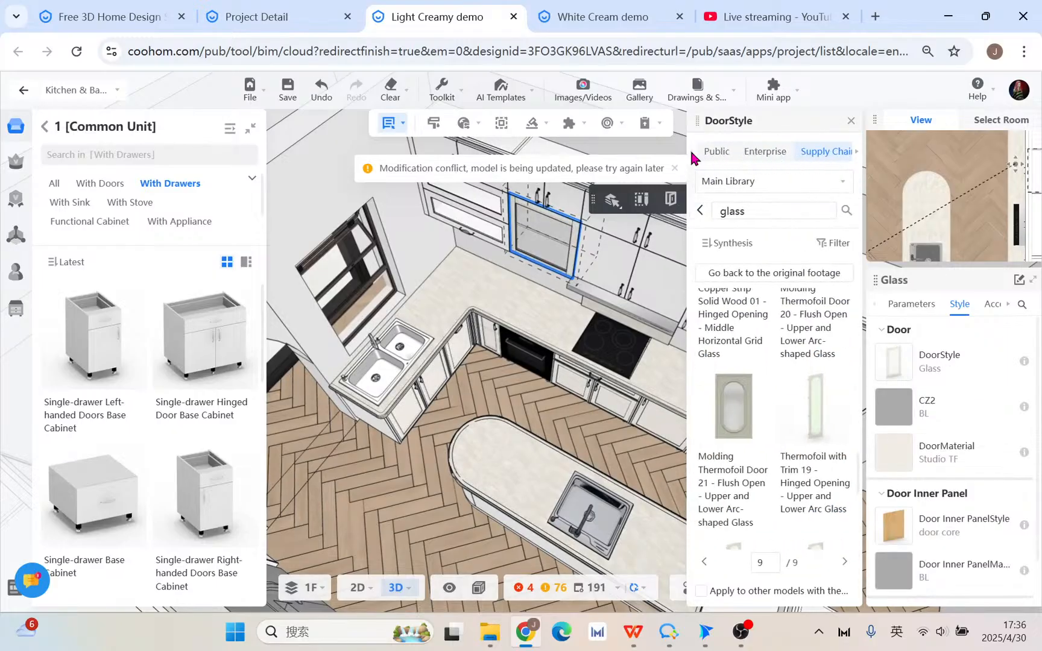
pyautogui.click(765, 151)
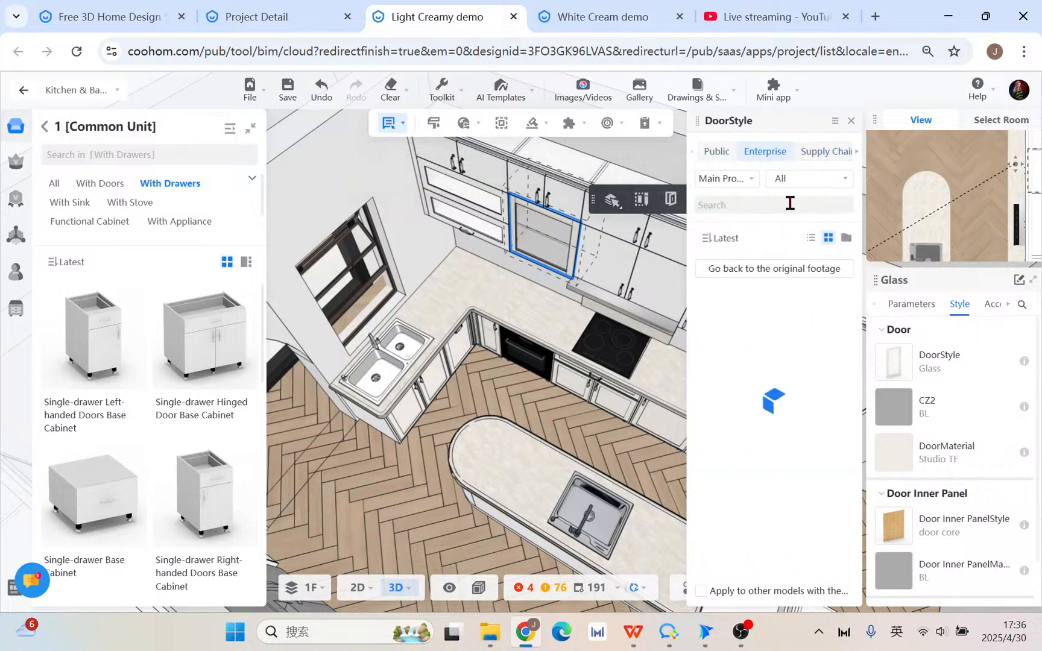
pyautogui.click(821, 205)
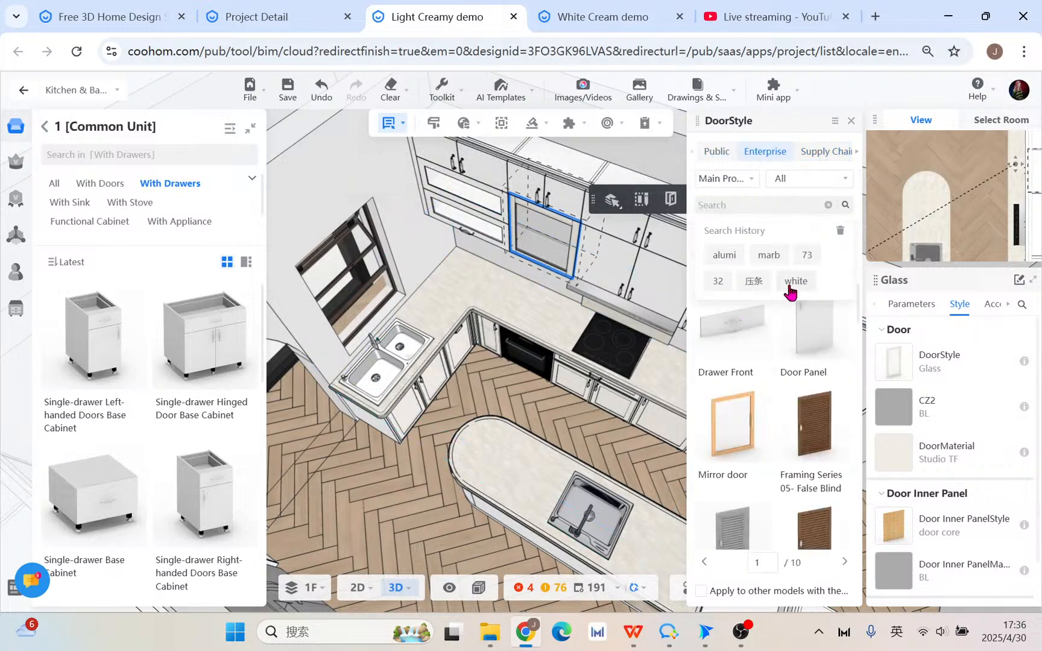
pyautogui.write('glass')
pyautogui.press('Return')
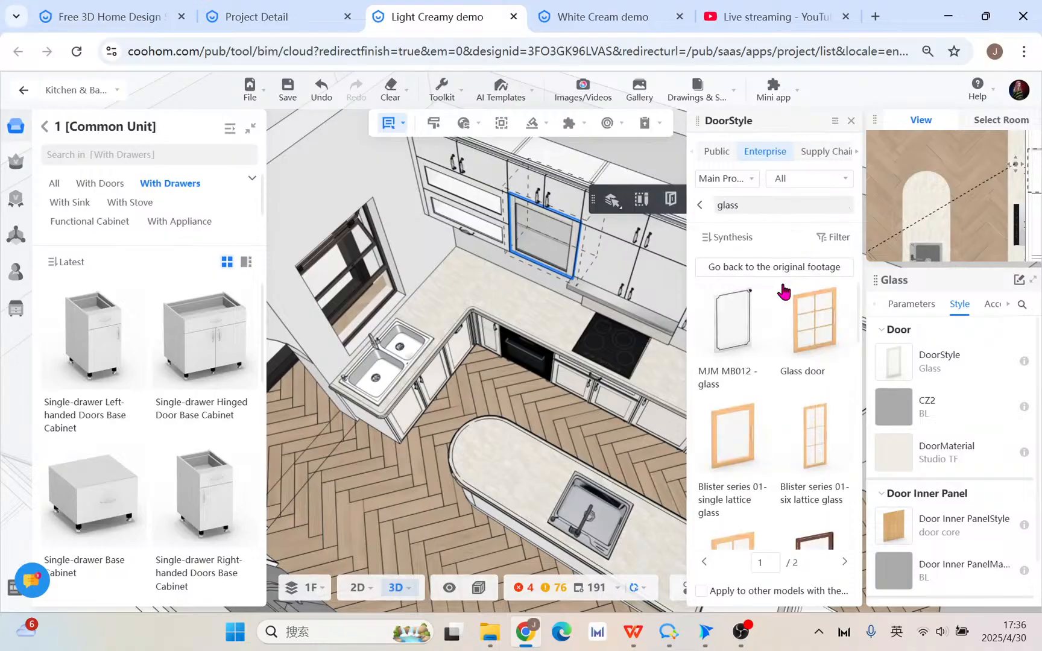
pyautogui.scroll(-5, 749, 435)
pyautogui.scroll(-3, 750, 434)
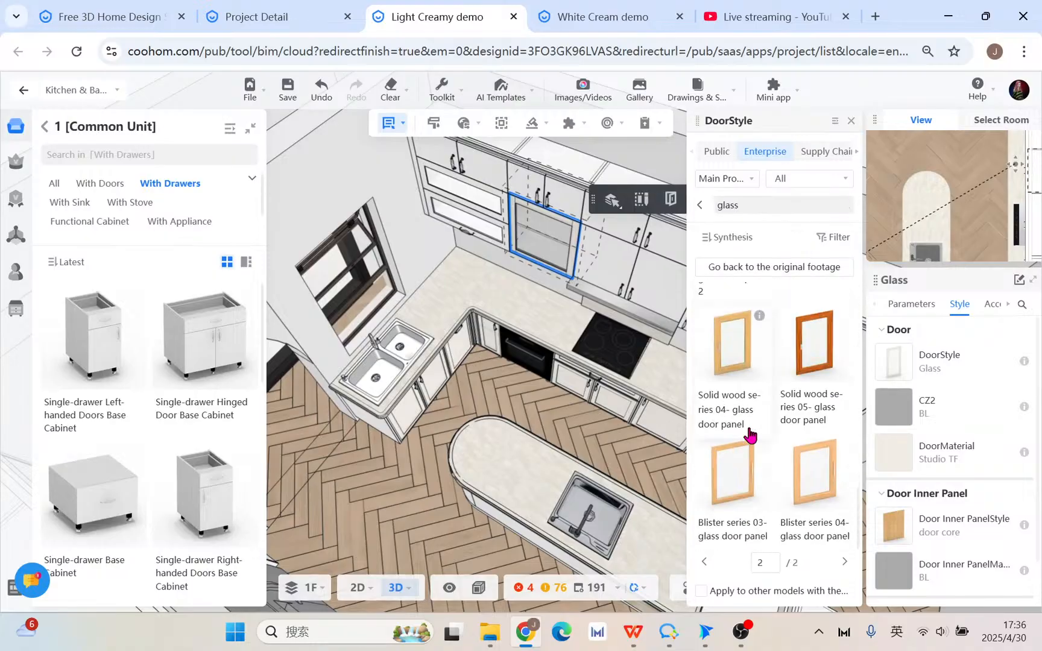
# - Apply the supply chain style Molding Thermofoil Door 20 with upper and lower arc-shaped glass to the wall unit door
pyautogui.click(819, 152)
pyautogui.scroll(-10, 759, 503)
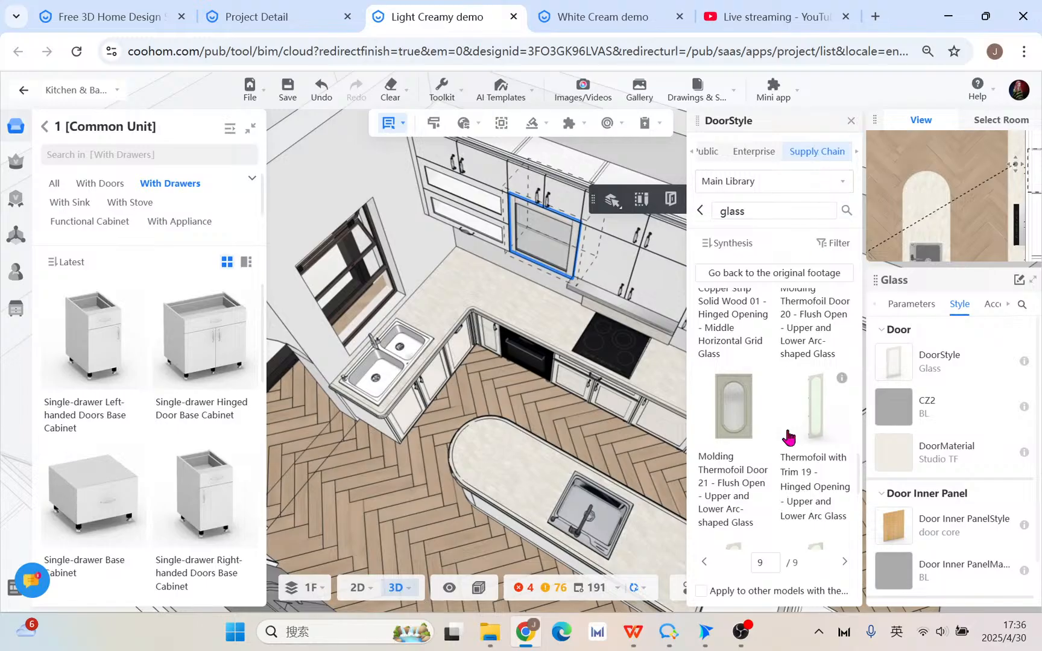
pyautogui.scroll(-5, 762, 500)
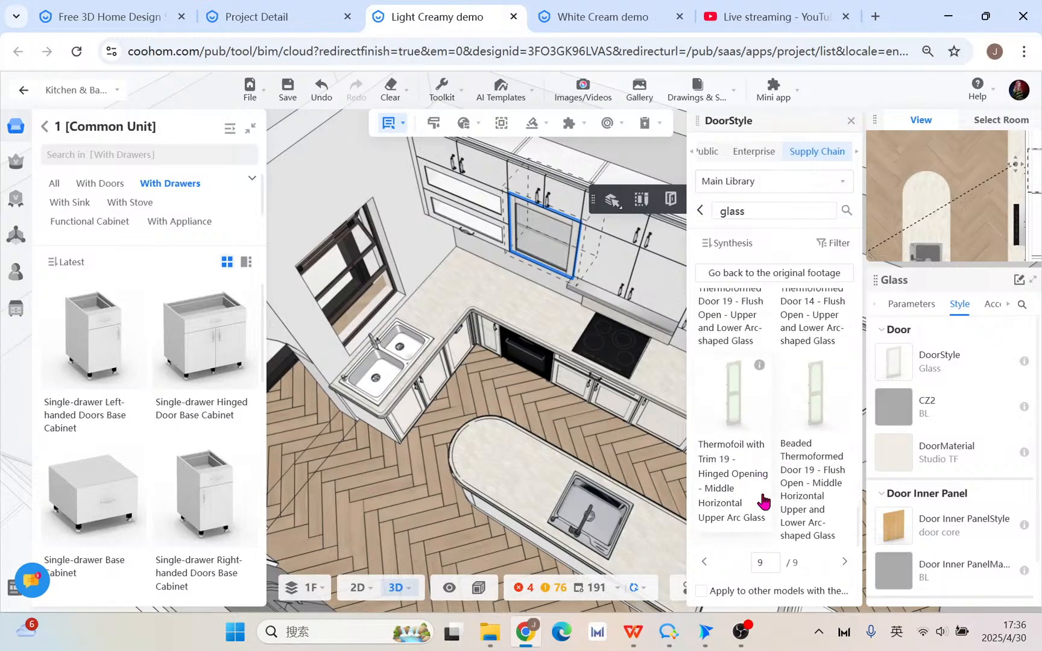
pyautogui.scroll(5, 762, 497)
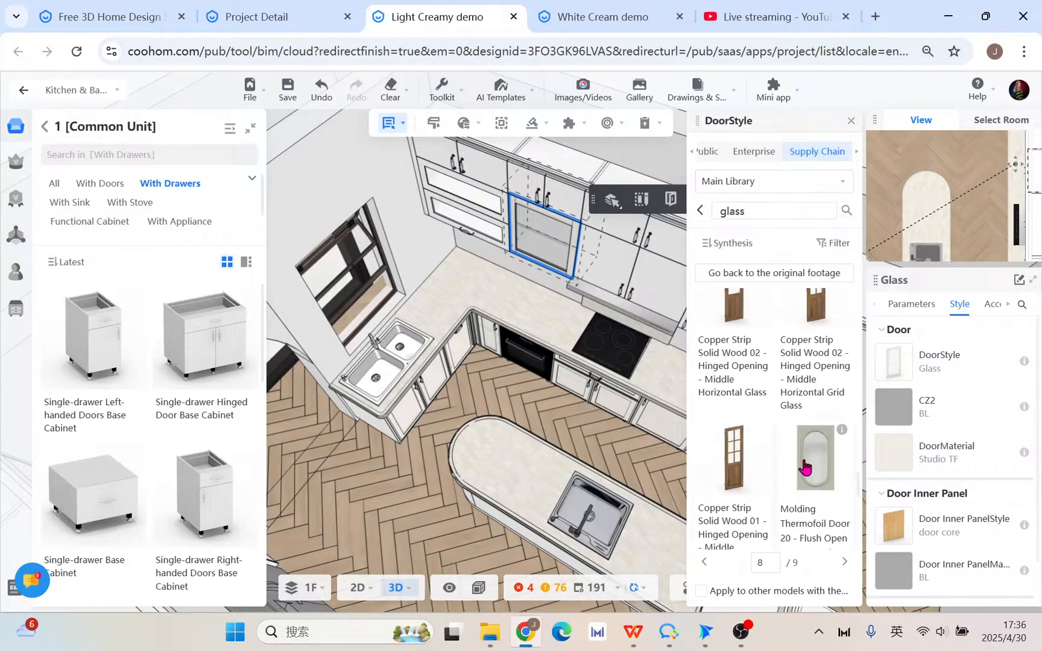
pyautogui.click(819, 431)
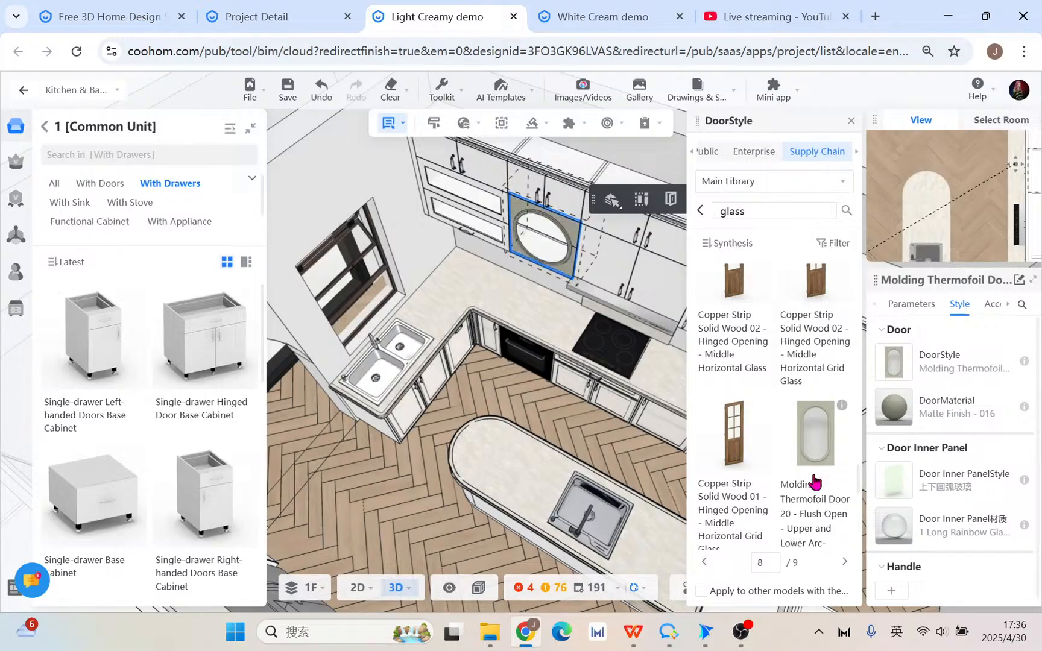
# - Set the wall unit door's Lower Left Arc and Lower Right Arc to 0 in its sideboard settings
pyautogui.scroll(-1, 928, 512)
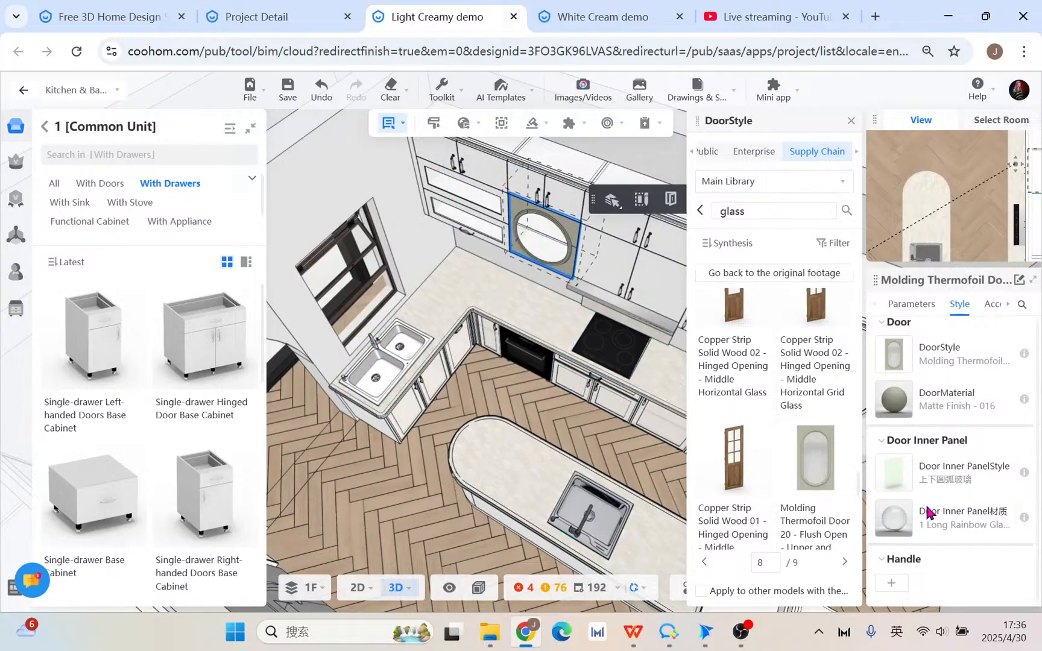
pyautogui.click(911, 304)
pyautogui.scroll(-5, 986, 548)
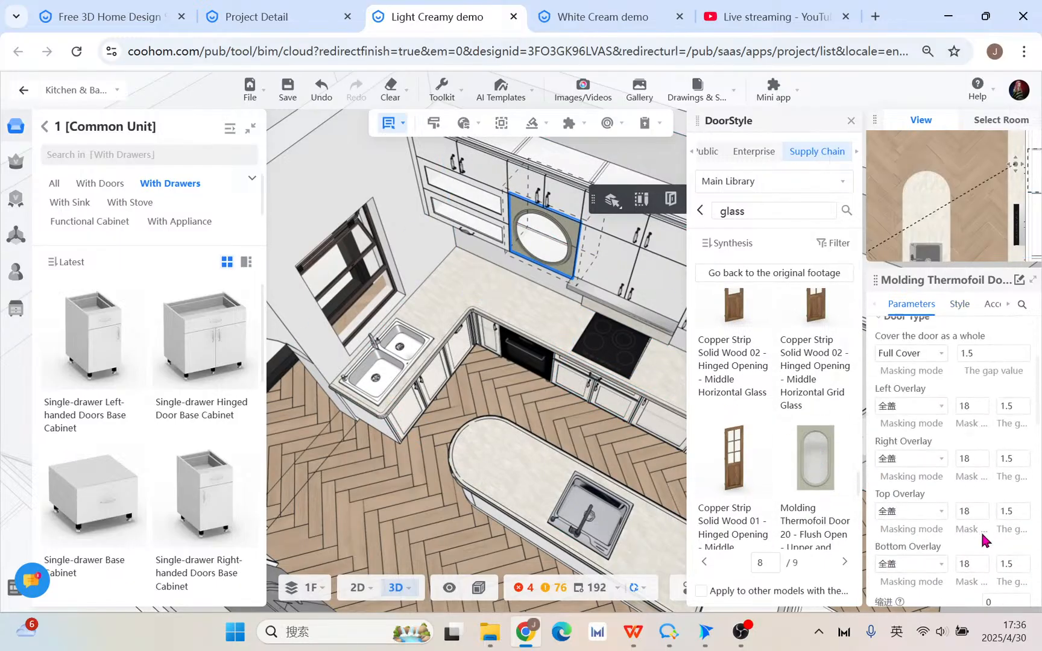
pyautogui.scroll(-10, 980, 531)
pyautogui.scroll(5, 980, 530)
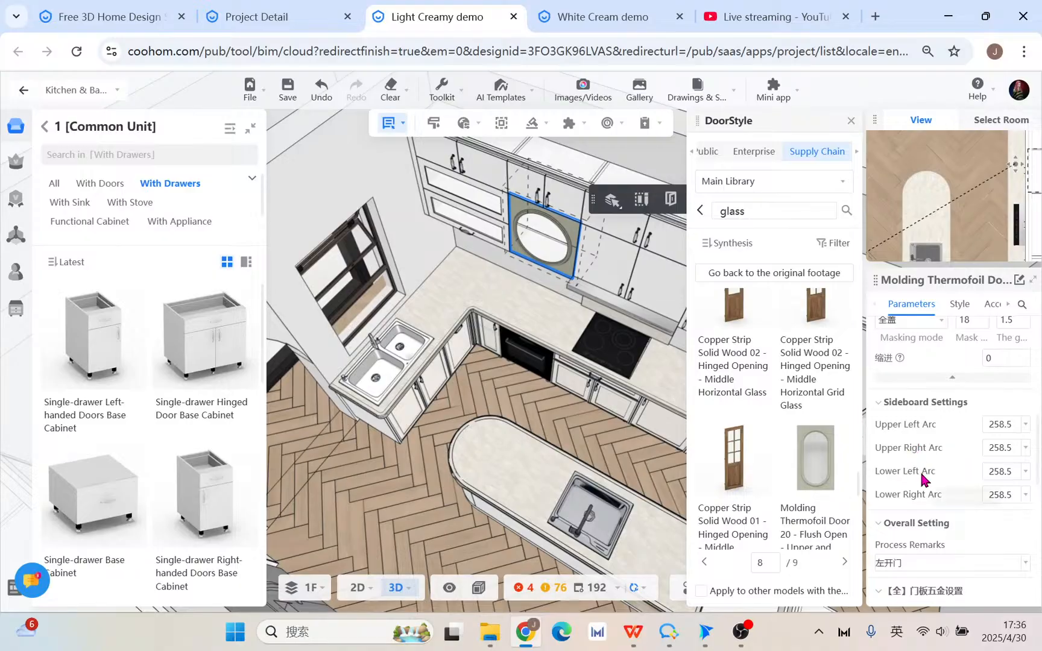
pyautogui.click(1000, 471)
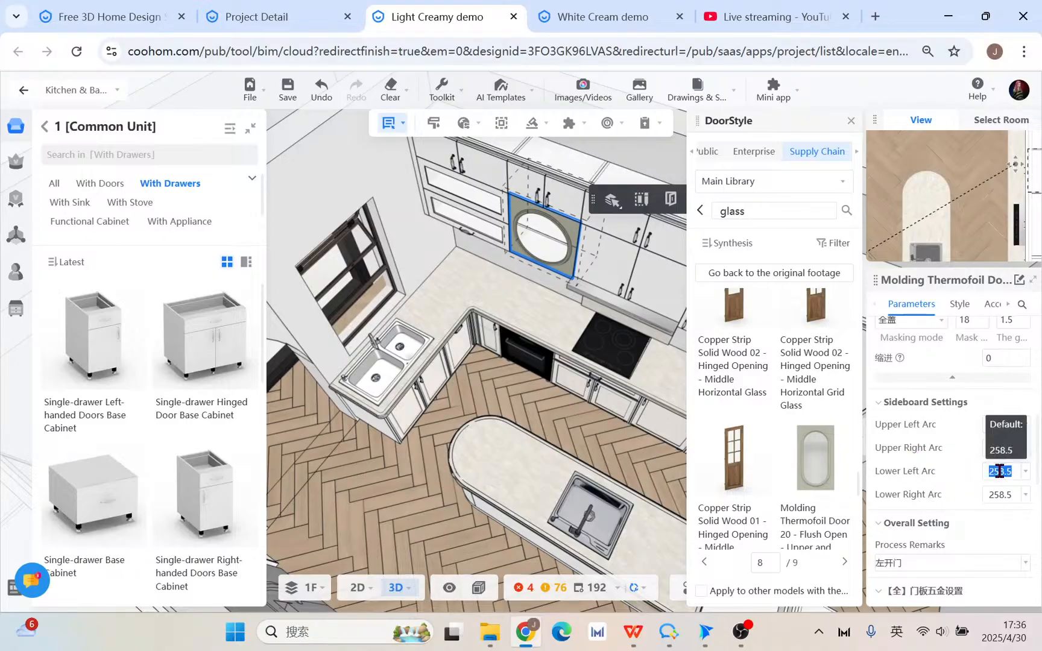
pyautogui.click(998, 495)
pyautogui.write('0')
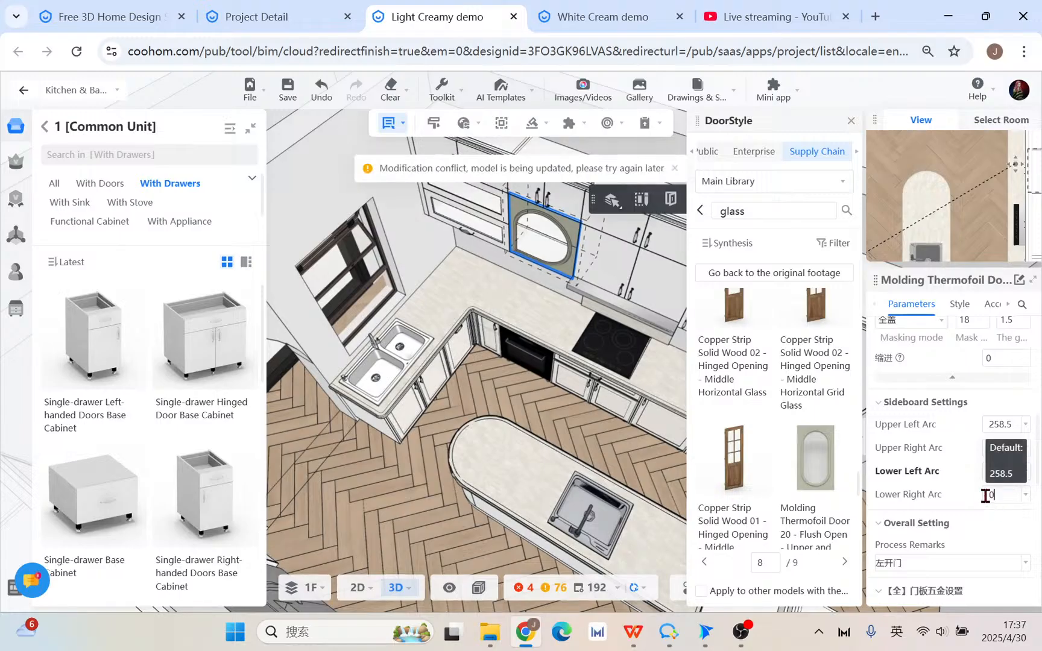
# - Set the upper left and upper right arcs of the glass wall-cabinet door to 150 and save the project
pyautogui.moveTo(488, 393); pyautogui.dragTo(665, 267)
pyautogui.click(1000, 425)
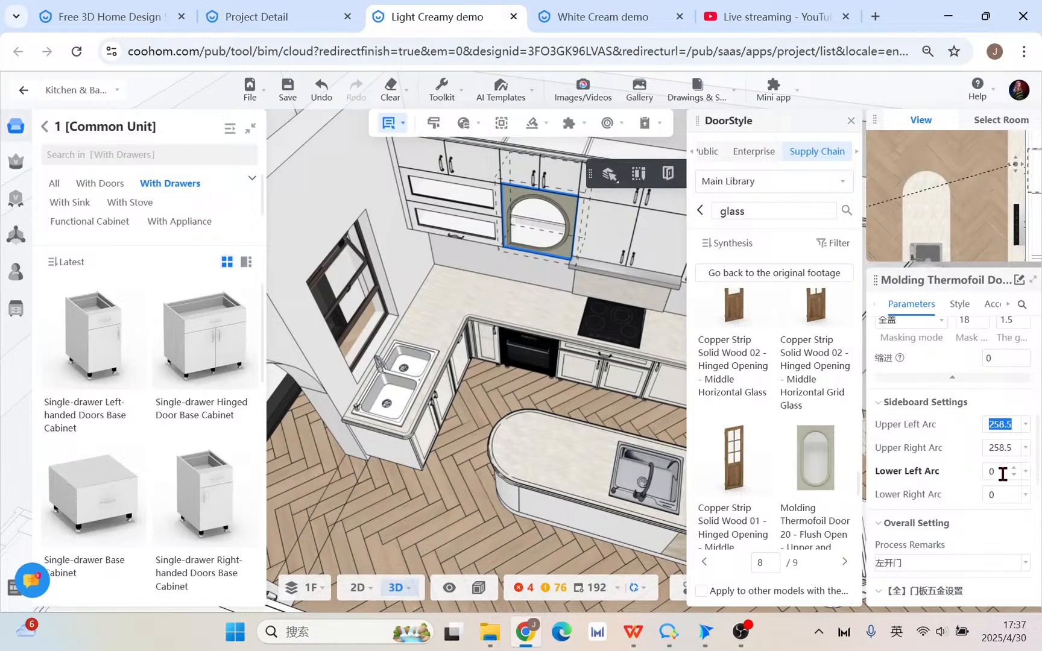
pyautogui.click(1002, 474)
pyautogui.click(1001, 448)
pyautogui.write('150')
pyautogui.press('Return')
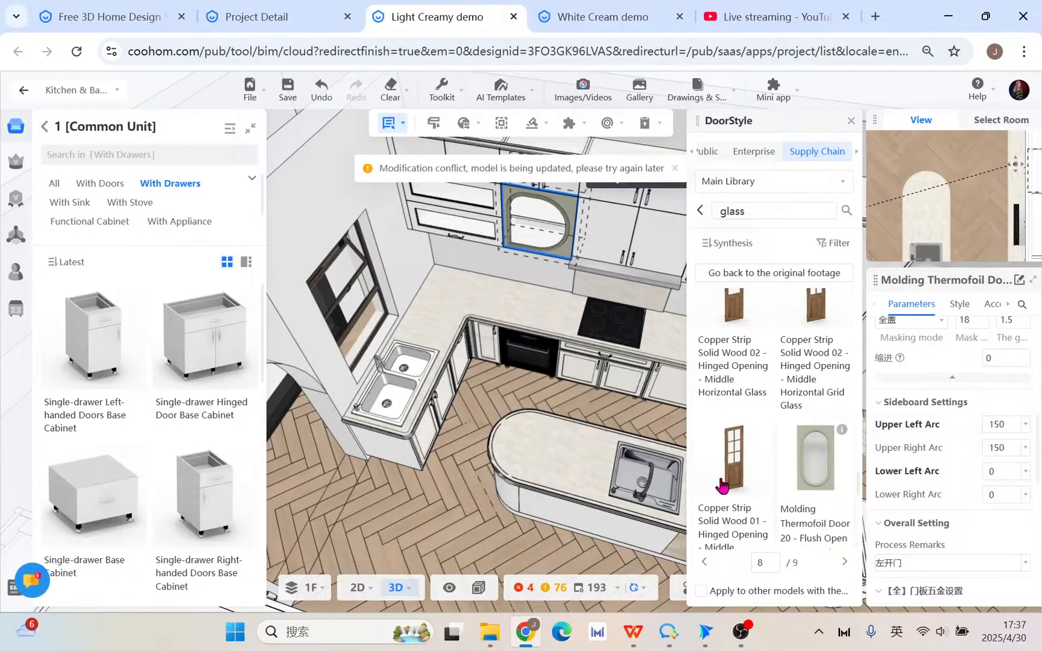
pyautogui.moveTo(517, 401); pyautogui.dragTo(437, 458, button='right')
pyautogui.scroll(1, 506, 335)
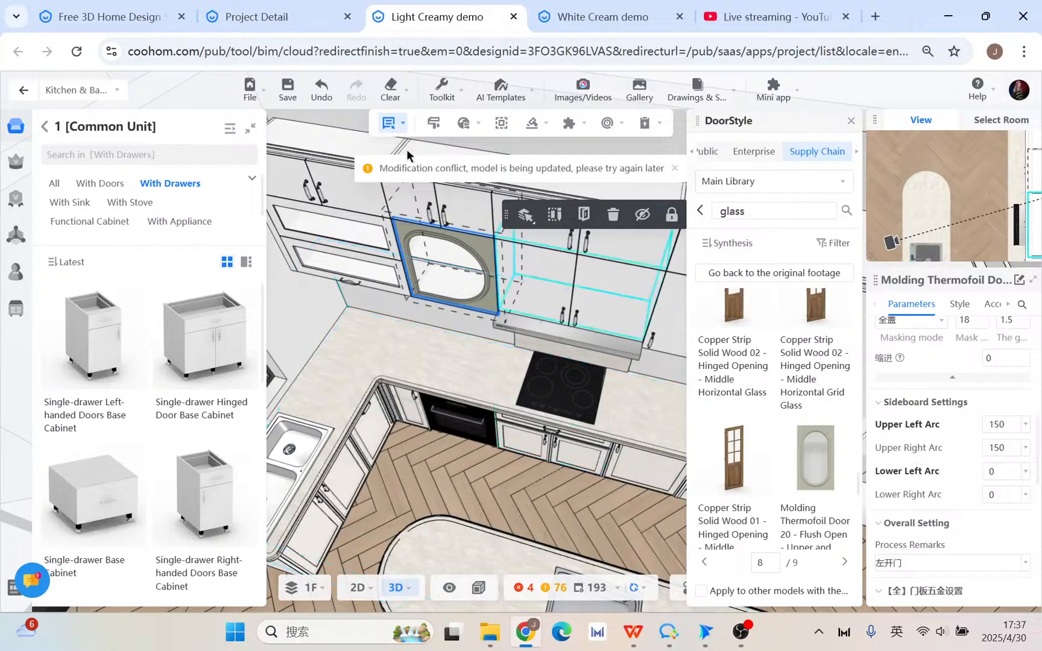
pyautogui.click(290, 95)
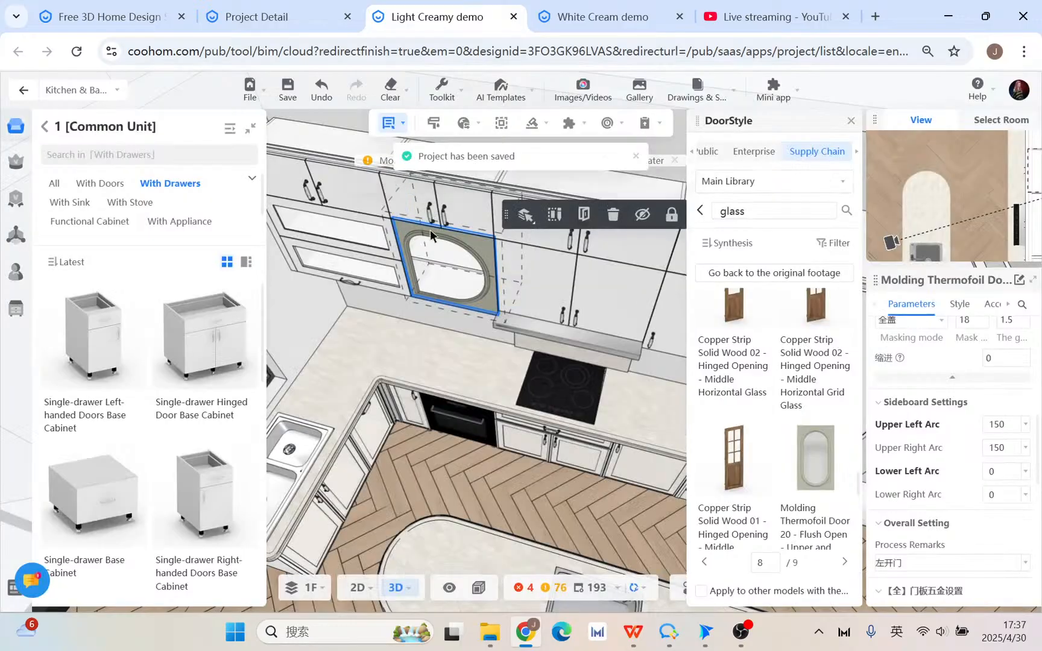
# - Set the glass door's upper left and upper right arcs to 200, save the project and close the door style library
pyautogui.doubleClick(1003, 424)
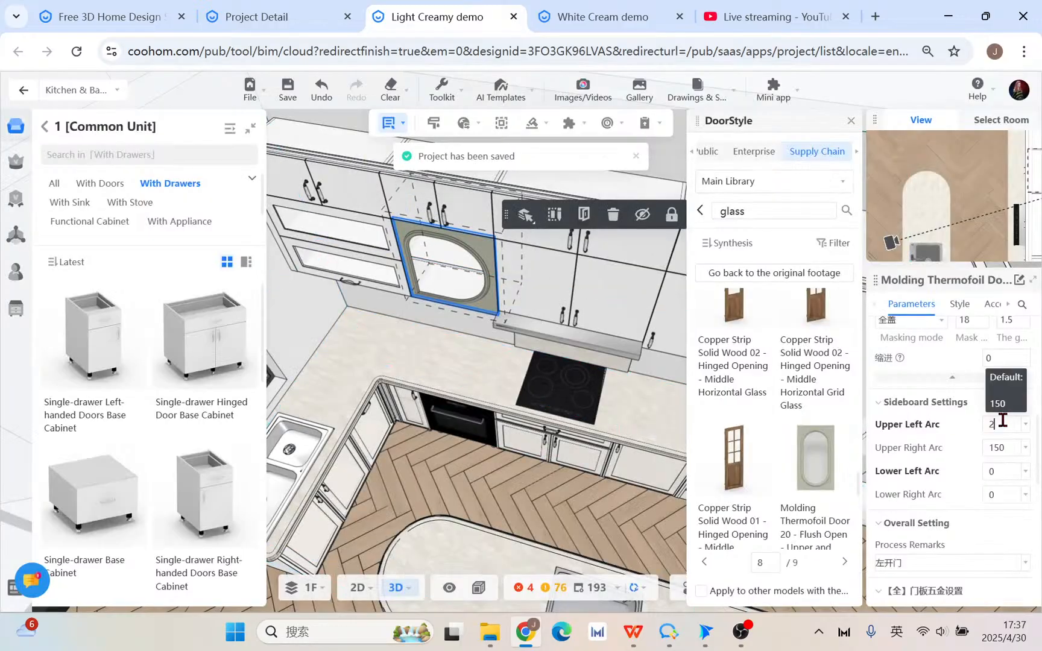
pyautogui.press('Return')
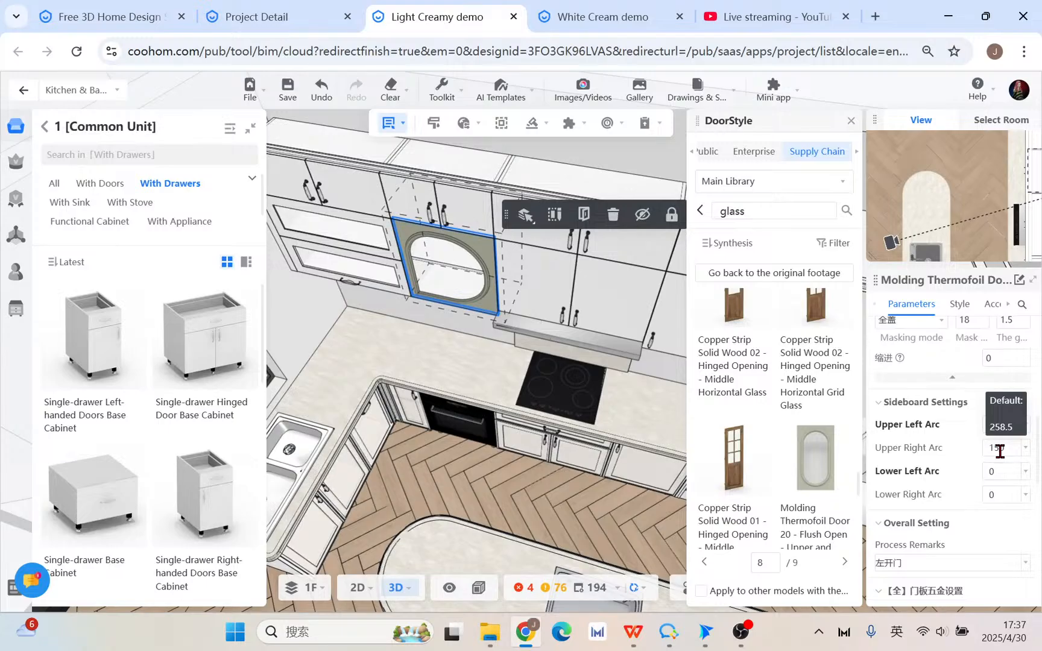
pyautogui.click(999, 452)
pyautogui.write('200')
pyautogui.press('Return')
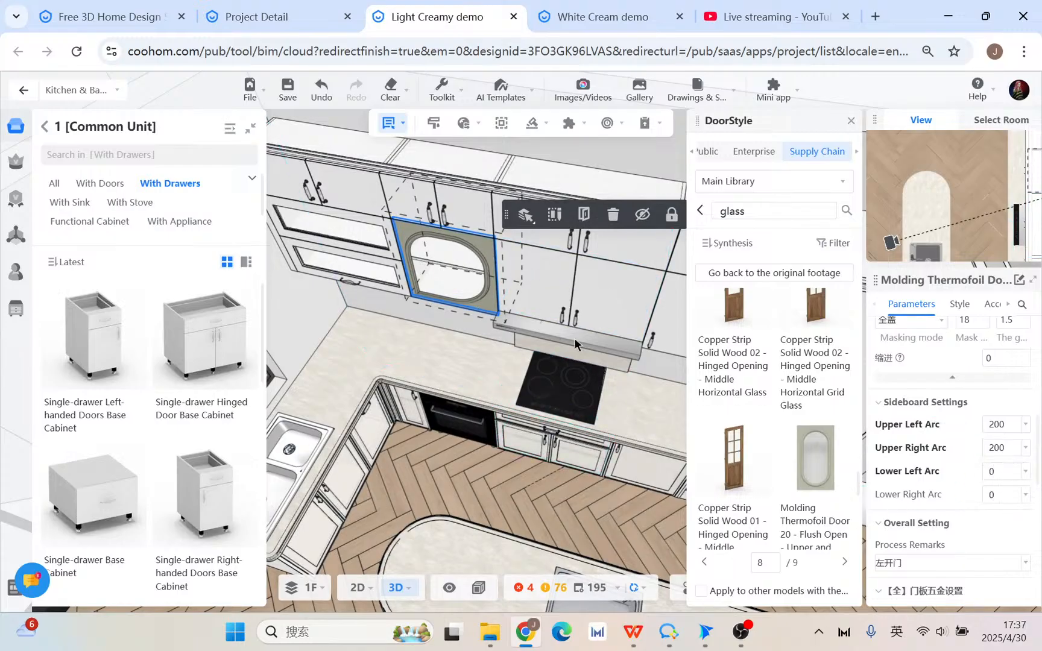
pyautogui.click(284, 90)
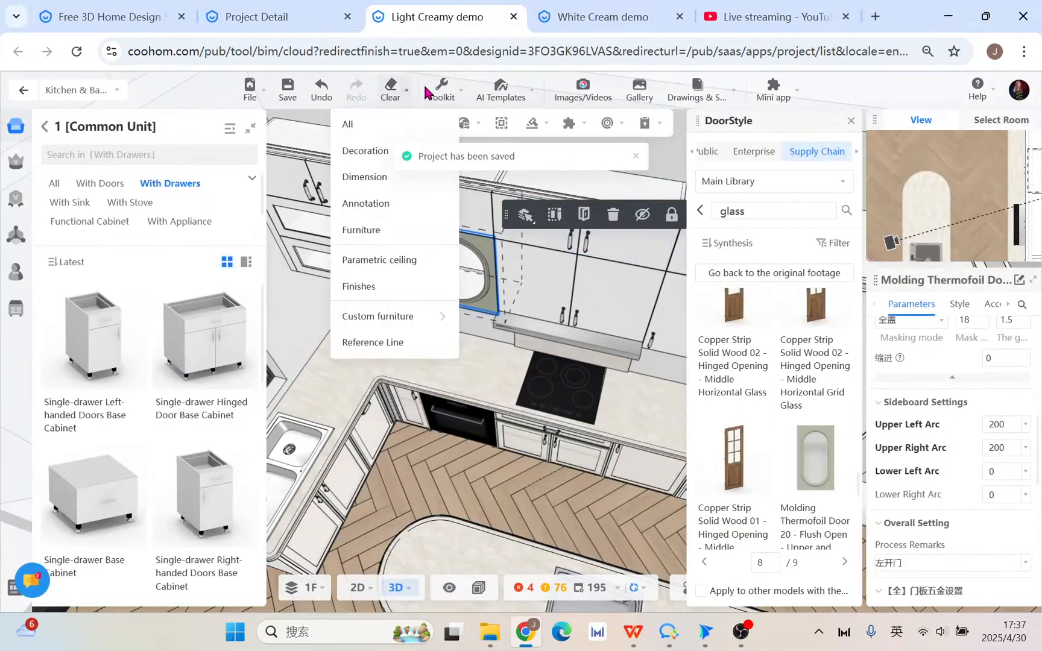
pyautogui.moveTo(434, 91)
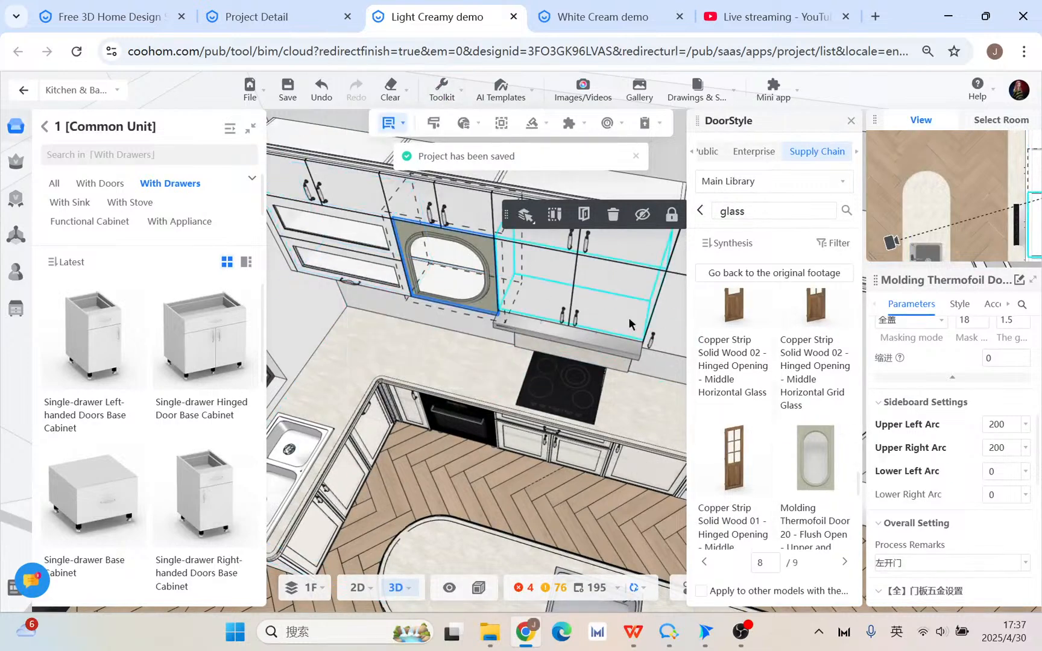
pyautogui.click(851, 120)
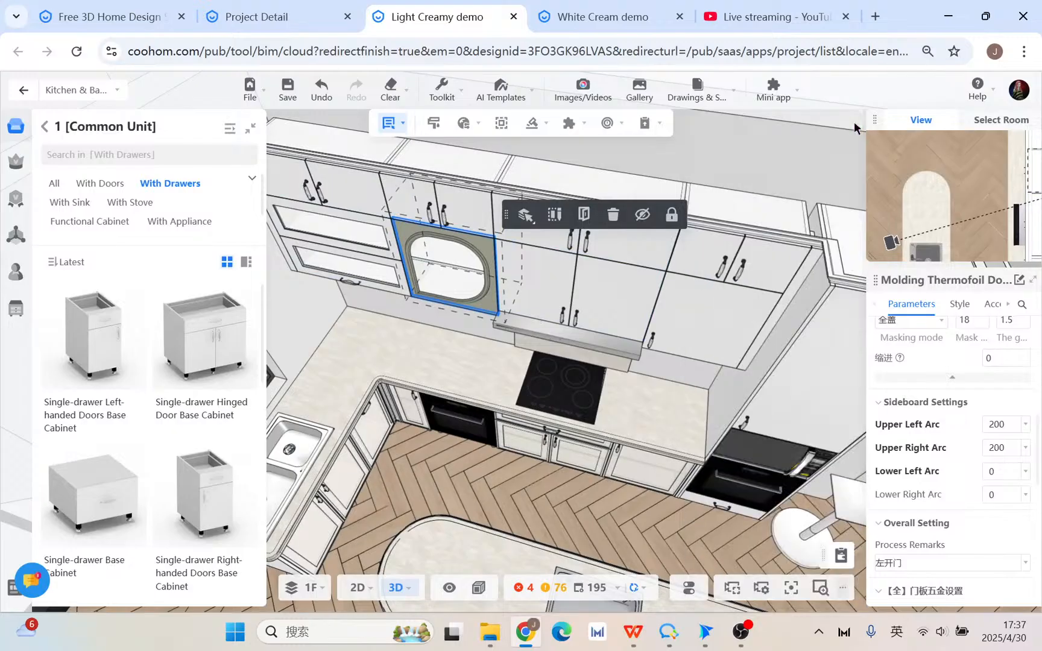
pyautogui.scroll(-2, 542, 471)
pyautogui.moveTo(542, 471); pyautogui.dragTo(267, 359)
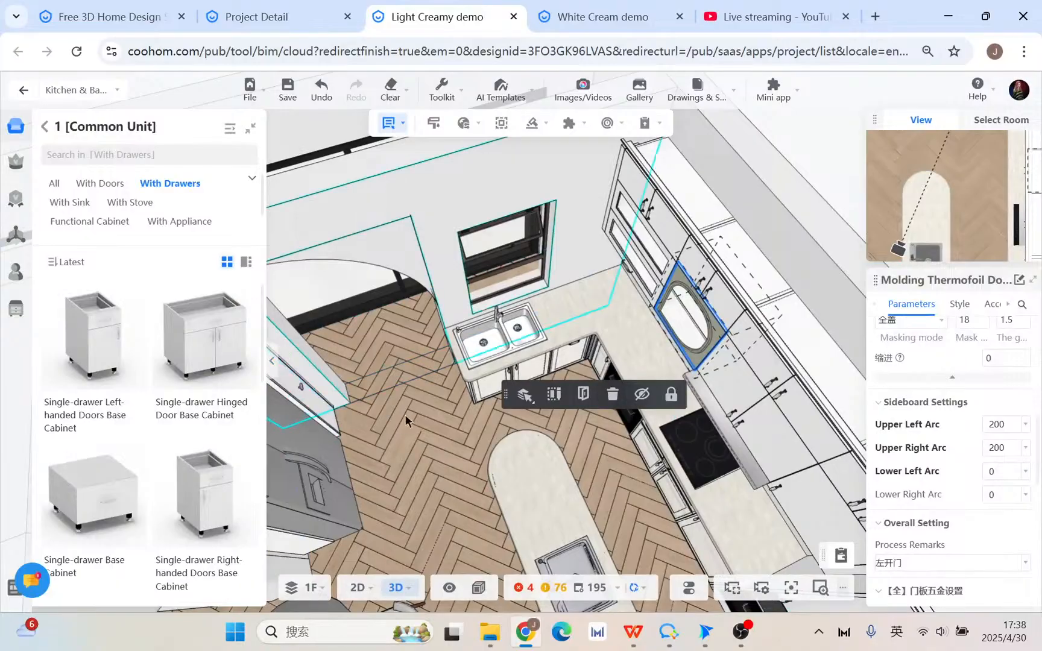
# - Switch to the White Cream demo project and examine its arched cabinet doors, hood wall and refrigerator cabinet
pyautogui.click(597, 17)
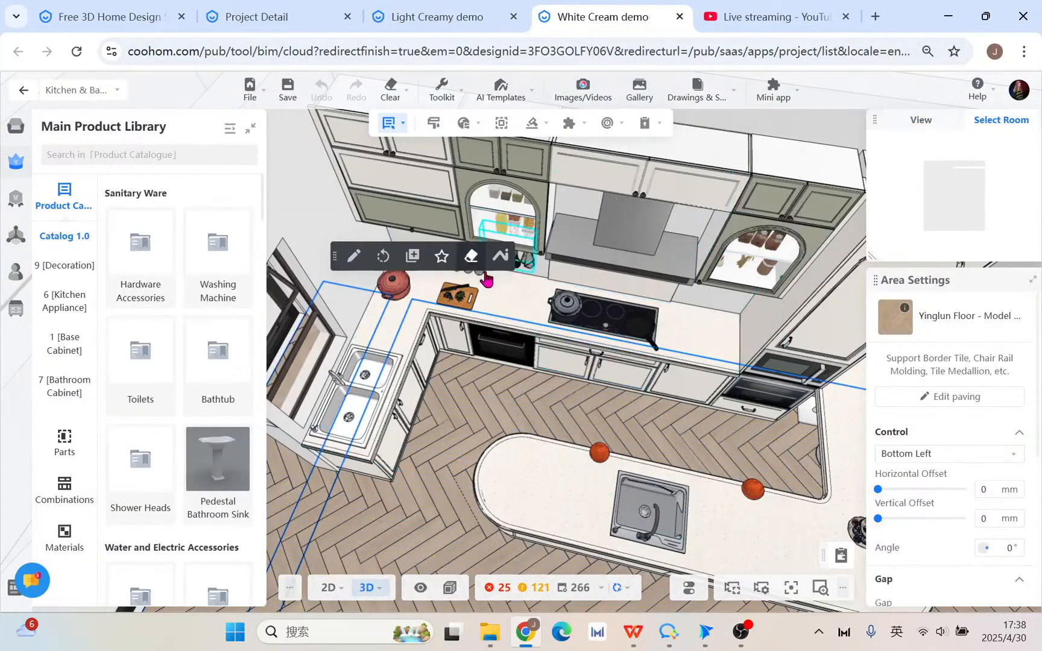
pyautogui.moveTo(653, 428); pyautogui.dragTo(530, 366)
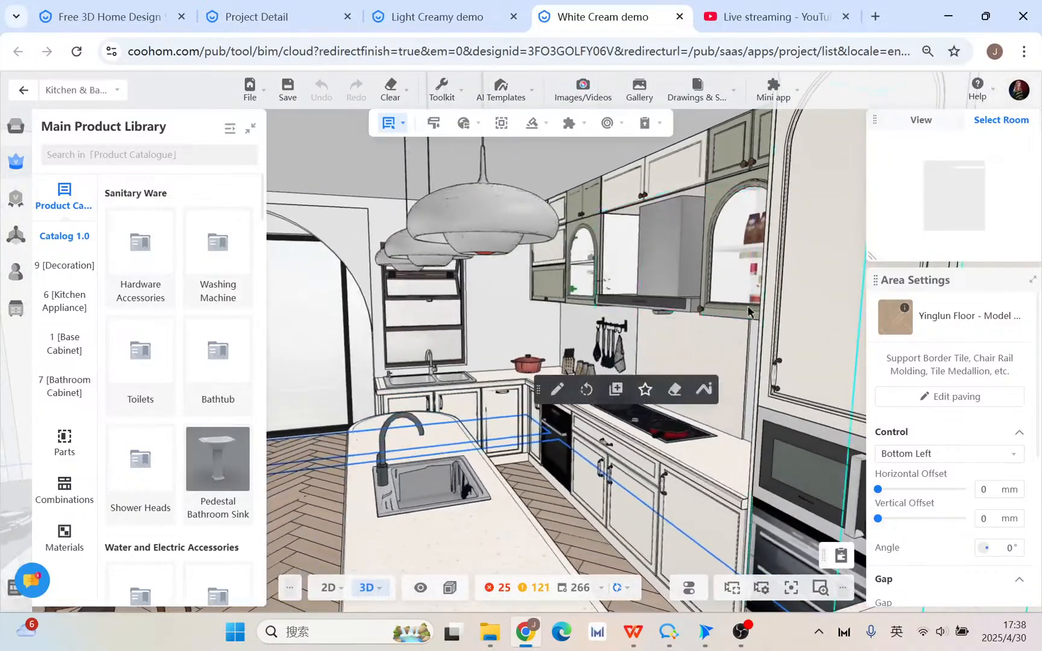
pyautogui.click(578, 322)
pyautogui.scroll(-4, 355, 261)
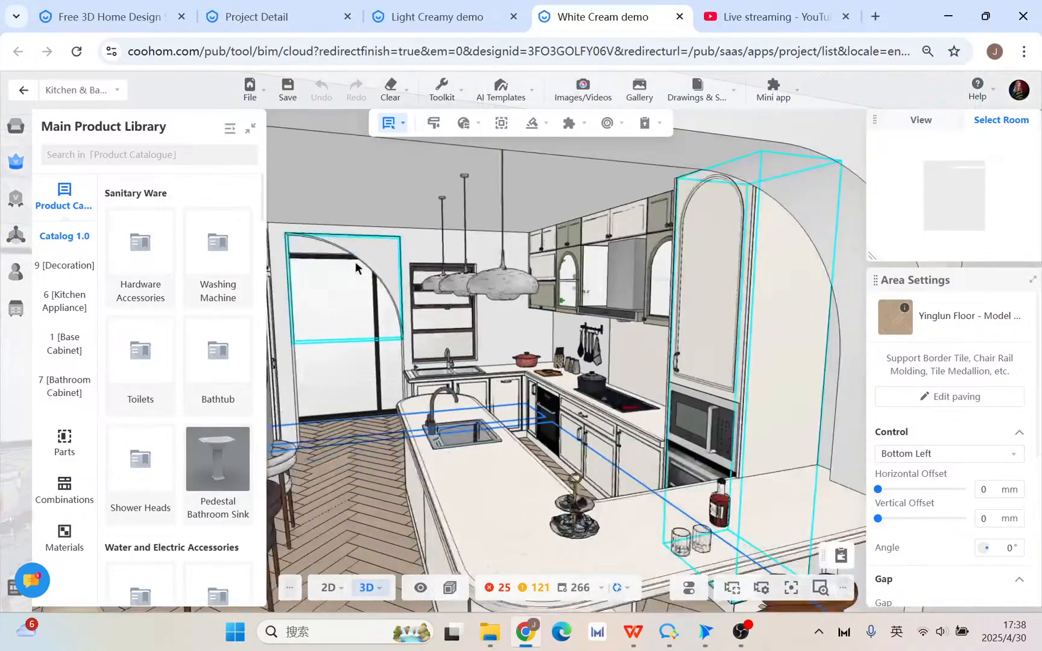
pyautogui.moveTo(402, 244); pyautogui.dragTo(361, 246)
pyautogui.scroll(5, 362, 271)
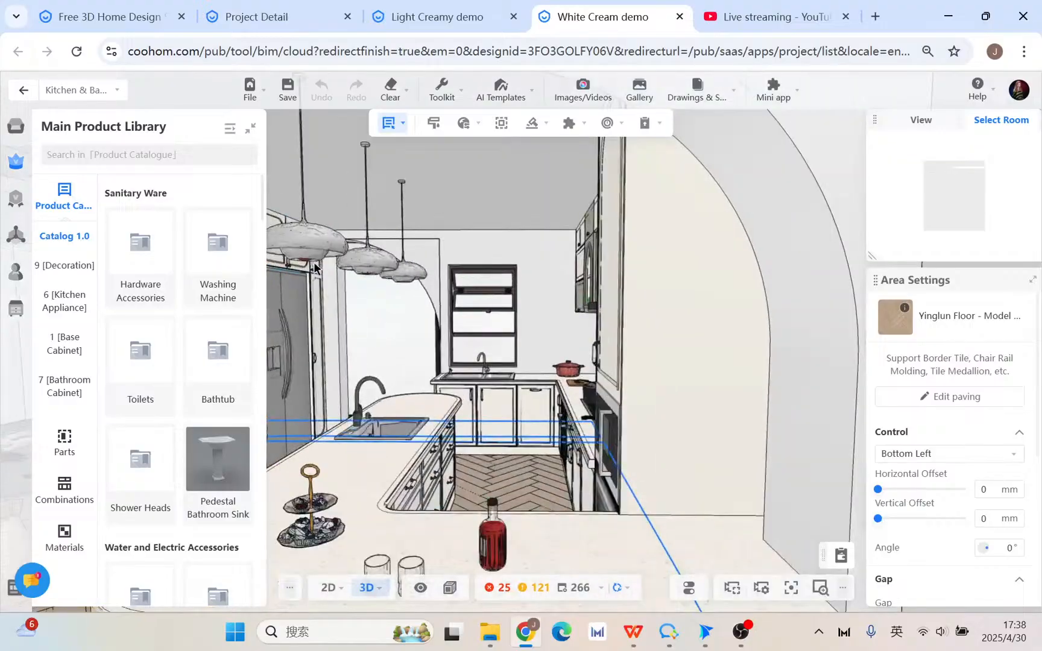
pyautogui.moveTo(563, 233); pyautogui.dragTo(357, 223, button='right')
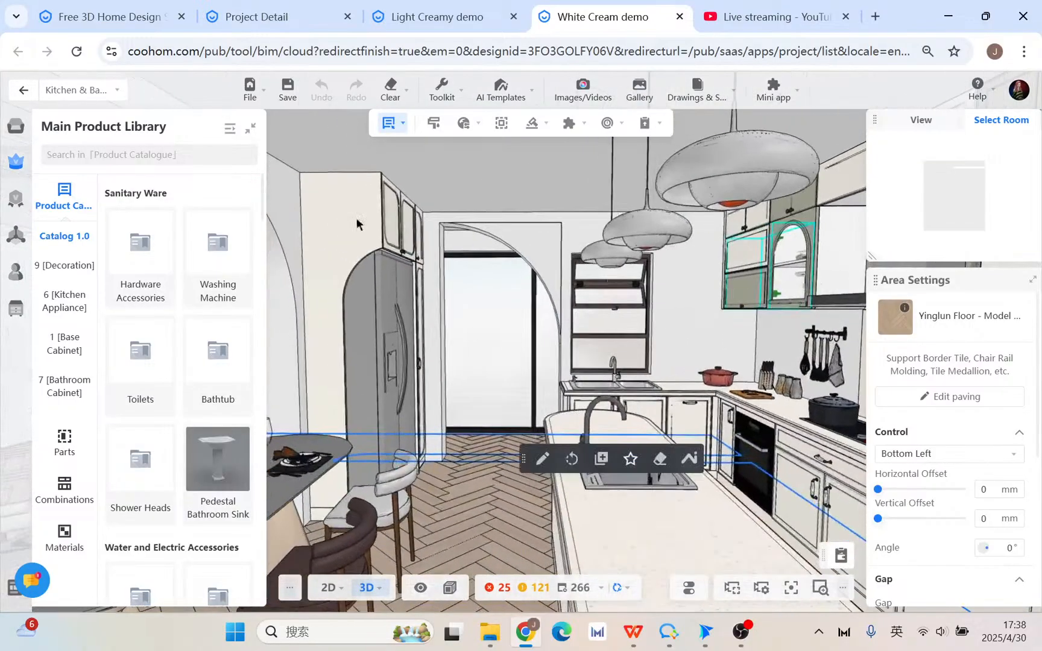
pyautogui.scroll(2, 353, 218)
# - Examine the style and corner arc parameters of the cabinet door above the refrigerator
pyautogui.doubleClick(351, 205)
pyautogui.scroll(-4, 963, 385)
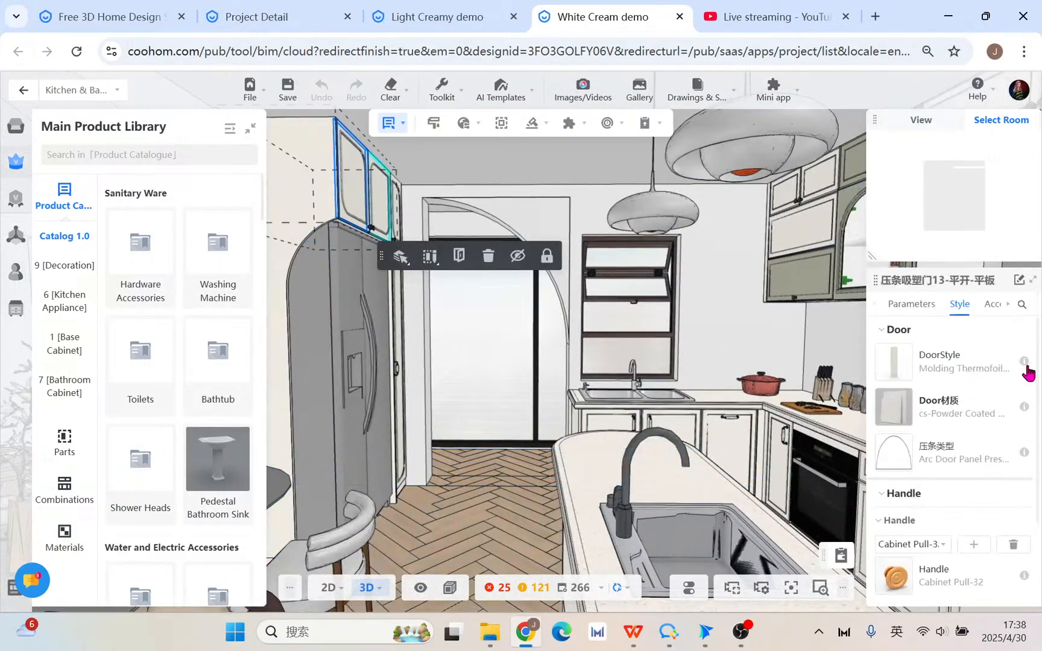
pyautogui.click(909, 304)
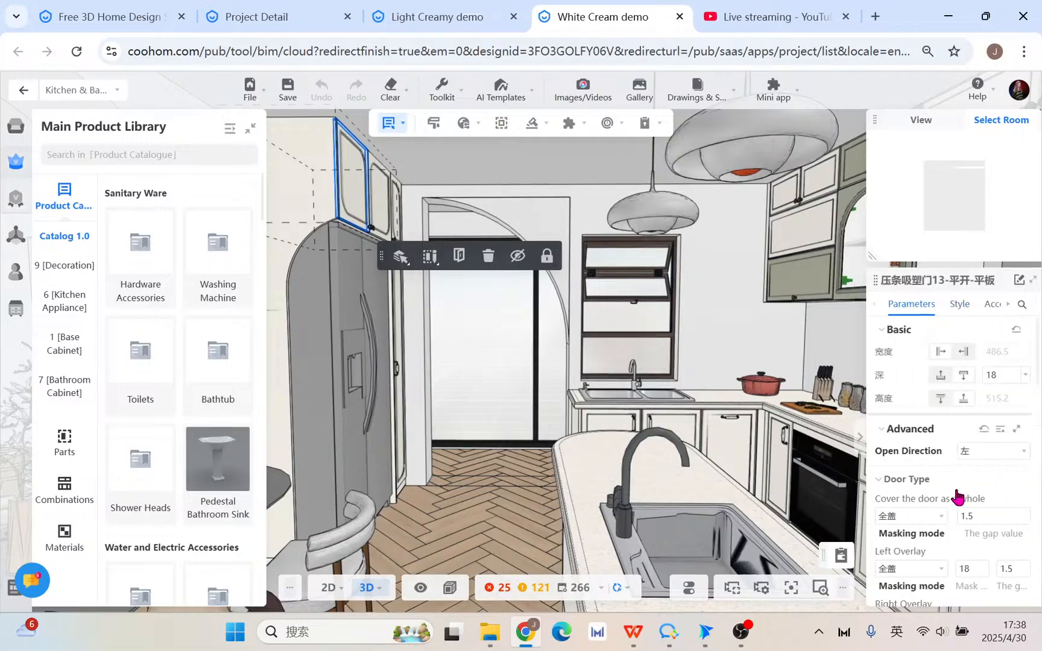
pyautogui.scroll(-8, 953, 496)
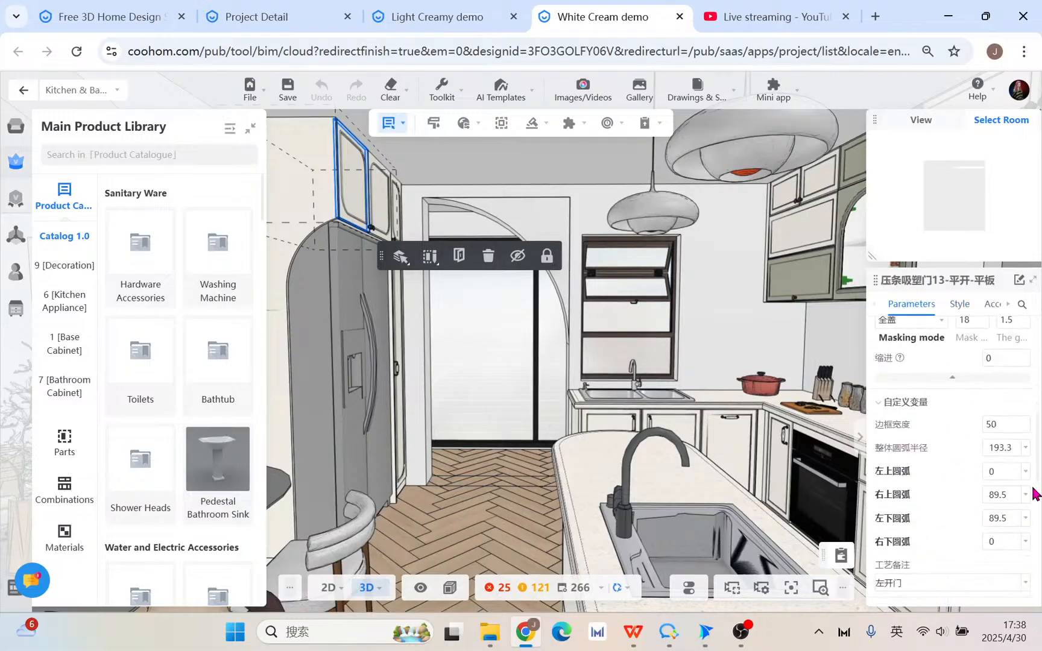
pyautogui.scroll(-2, 998, 483)
pyautogui.scroll(1, 956, 474)
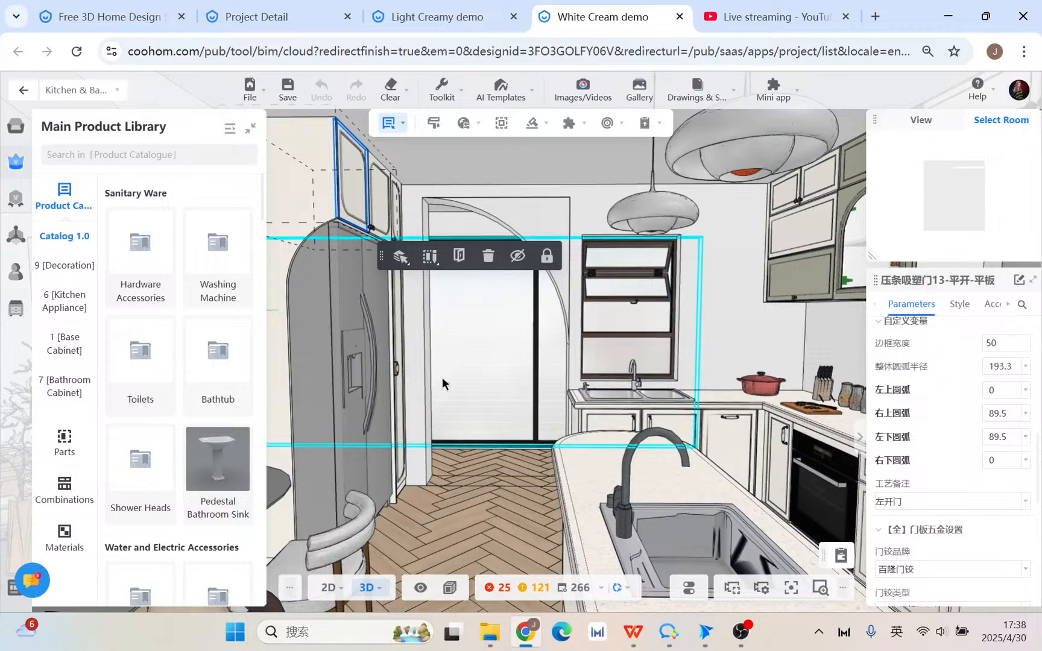
# - Examine the arched doorway wall and the top shelf of the refrigerator cabinet
pyautogui.click(708, 265)
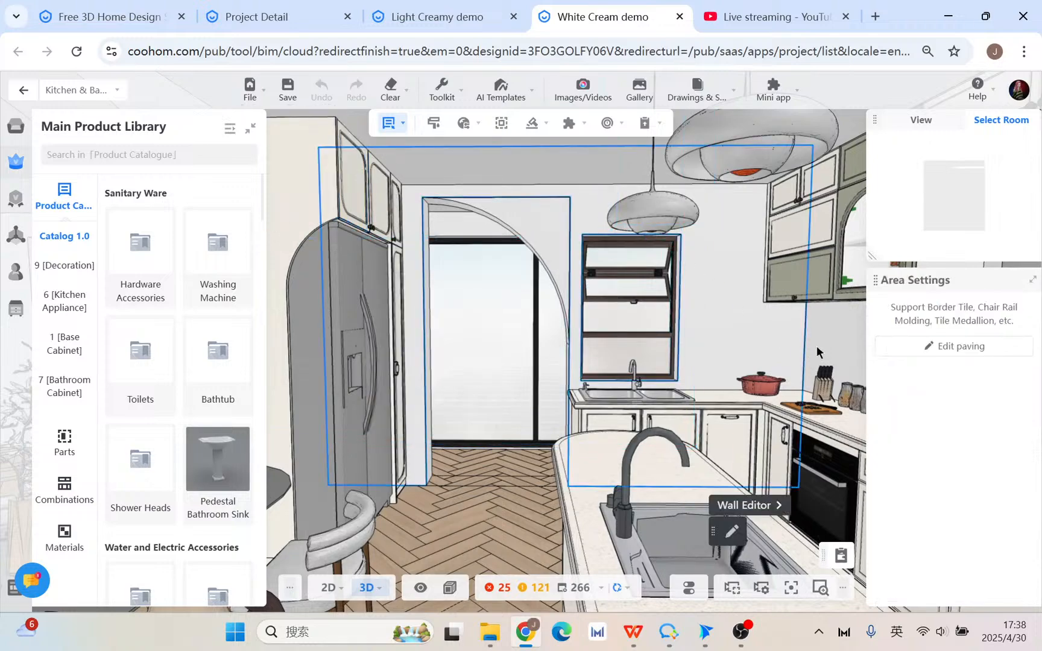
pyautogui.moveTo(485, 481); pyautogui.dragTo(473, 526)
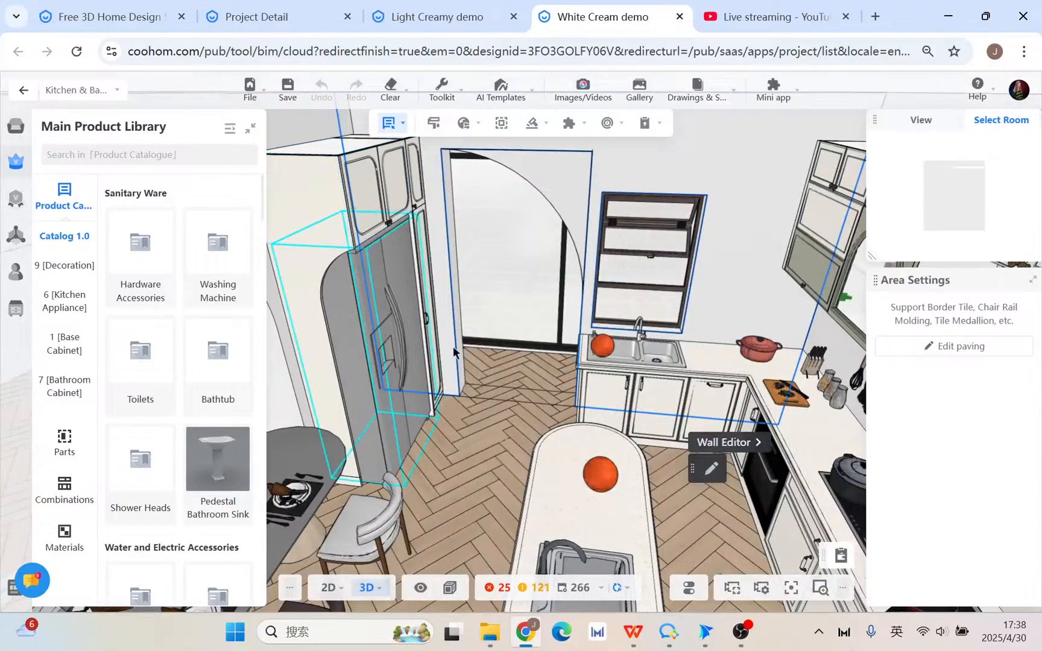
pyautogui.moveTo(453, 347); pyautogui.dragTo(603, 278)
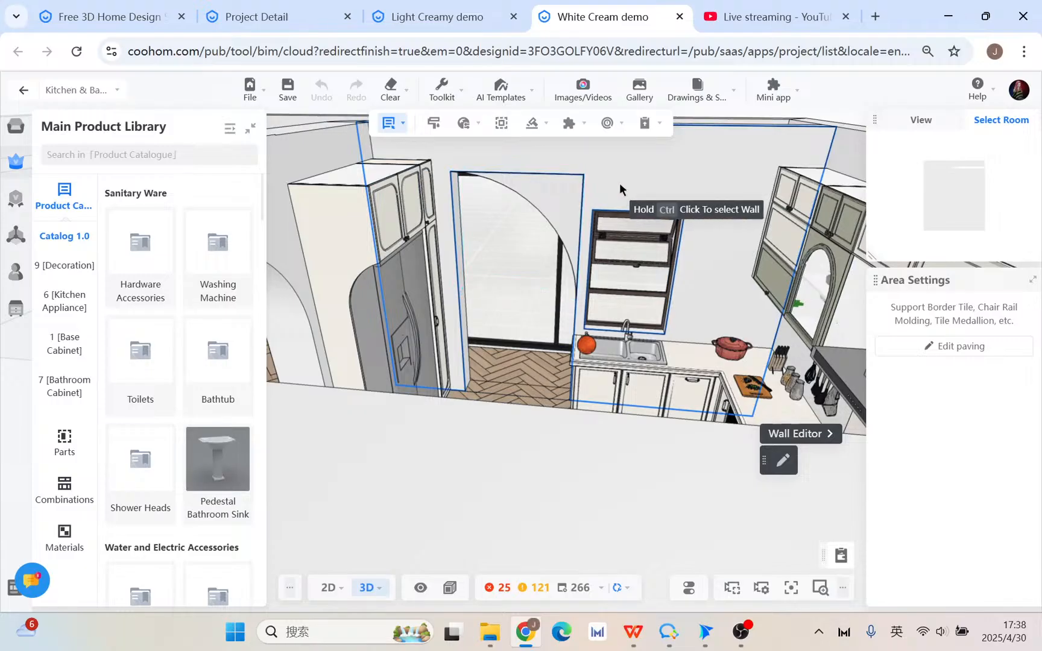
pyautogui.moveTo(620, 184); pyautogui.dragTo(637, 293)
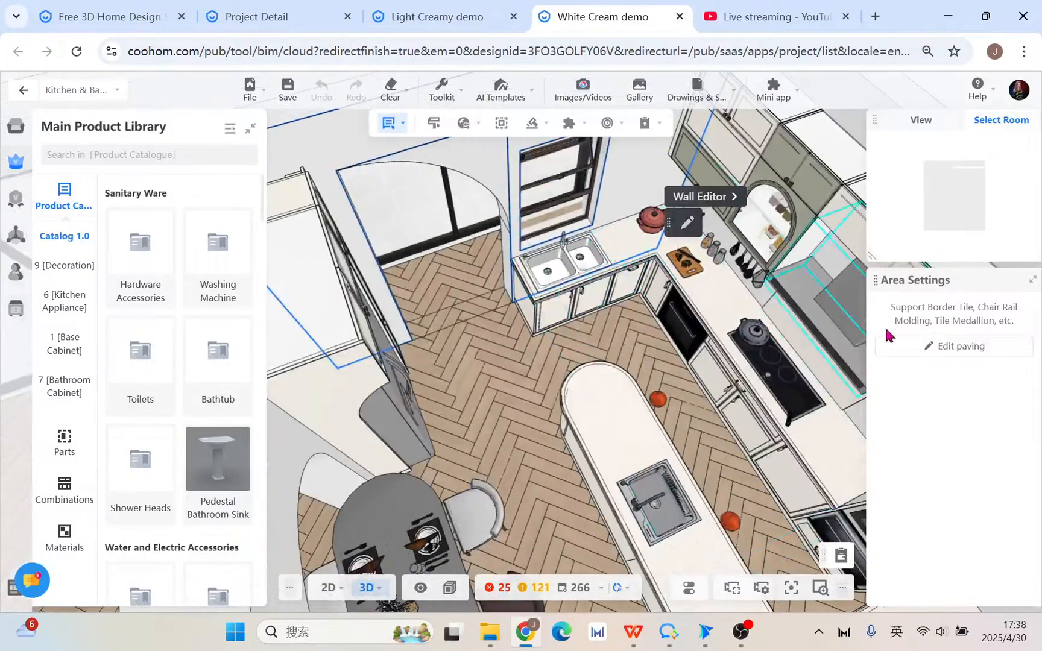
pyautogui.click(326, 287)
pyautogui.click(326, 281)
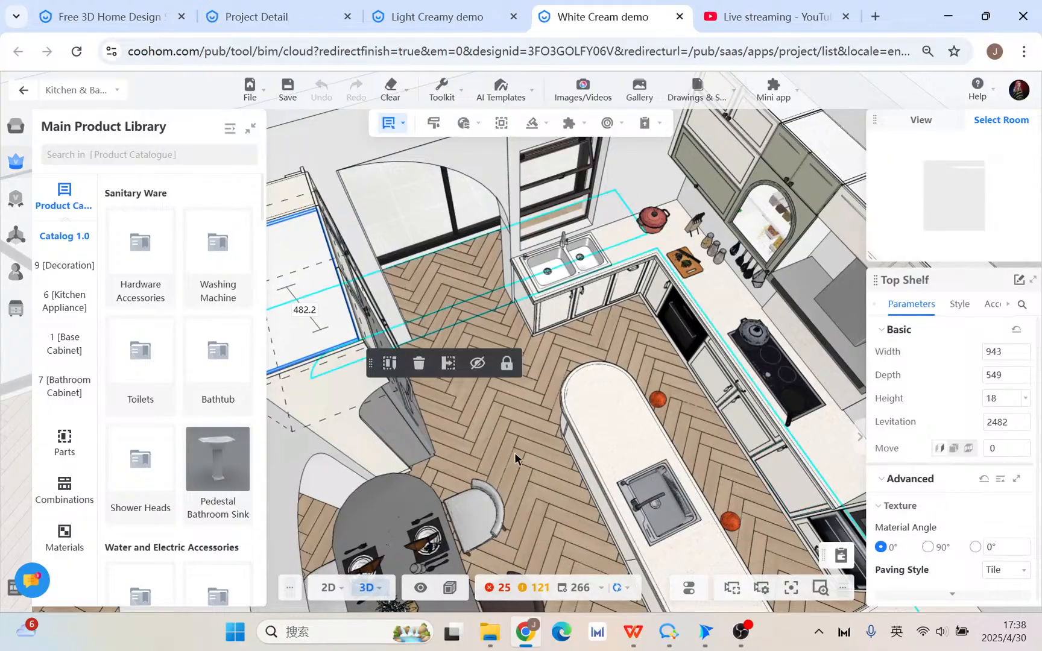
# - Examine the whole kitchen layout around the island, open end shelves and pendant lights
pyautogui.click(518, 469)
pyautogui.moveTo(519, 469); pyautogui.dragTo(582, 368)
pyautogui.scroll(-3, 582, 367)
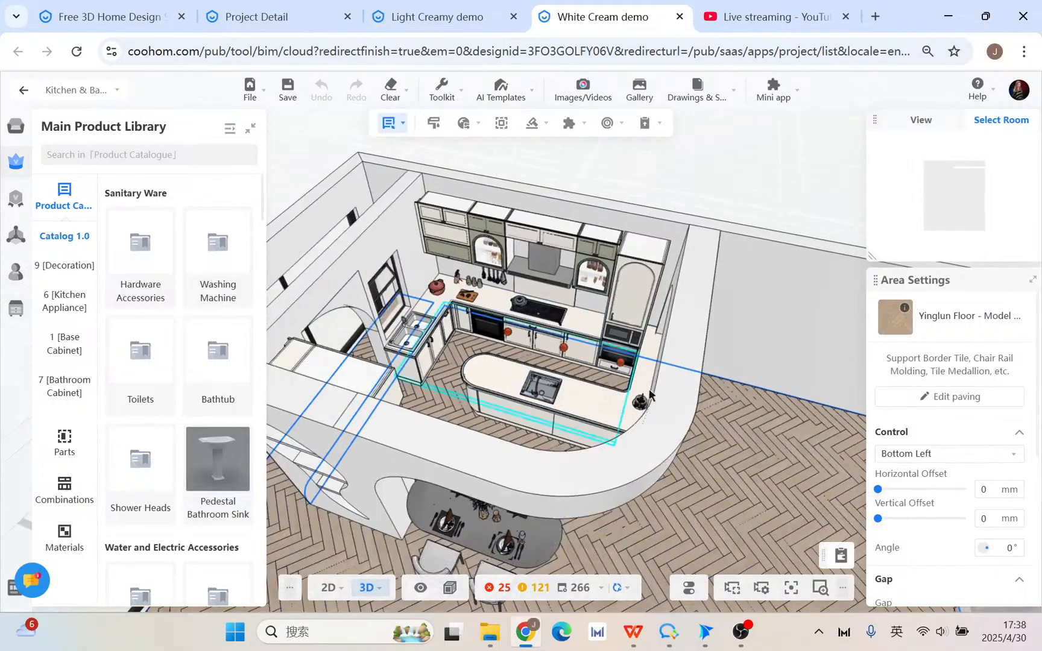
pyautogui.moveTo(751, 94)
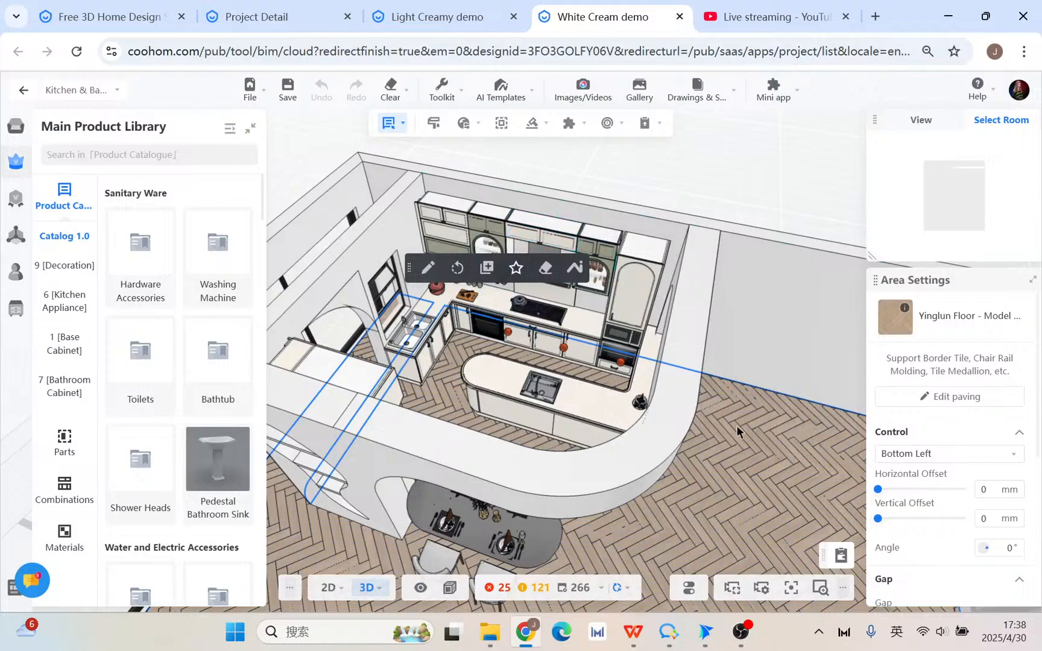
pyautogui.moveTo(732, 421); pyautogui.dragTo(576, 397)
pyautogui.scroll(3, 515, 482)
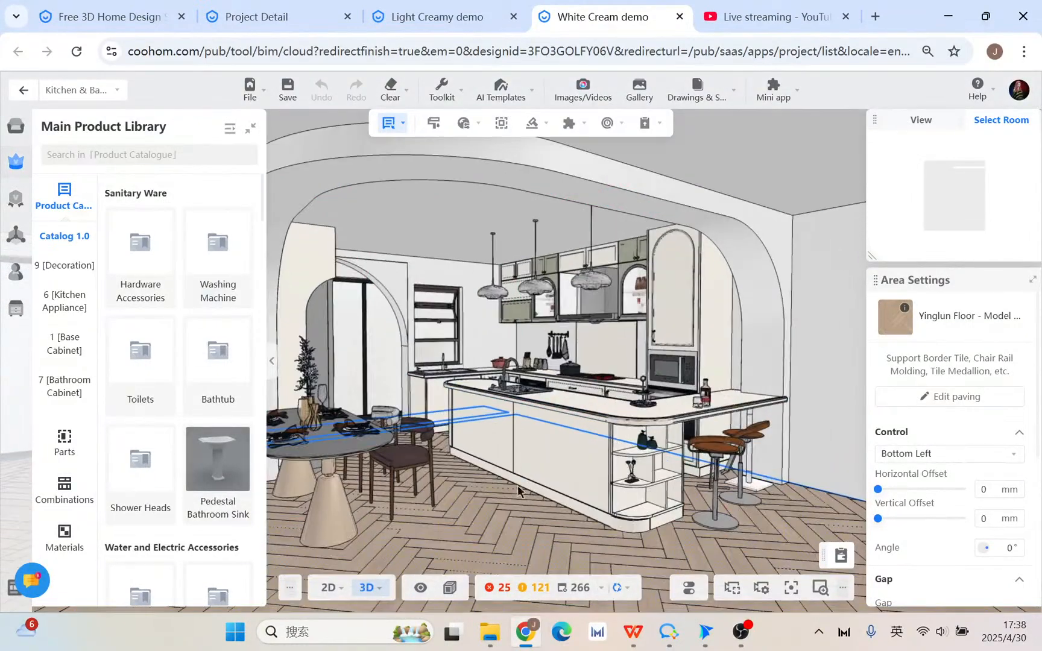
pyautogui.moveTo(500, 500); pyautogui.dragTo(482, 502)
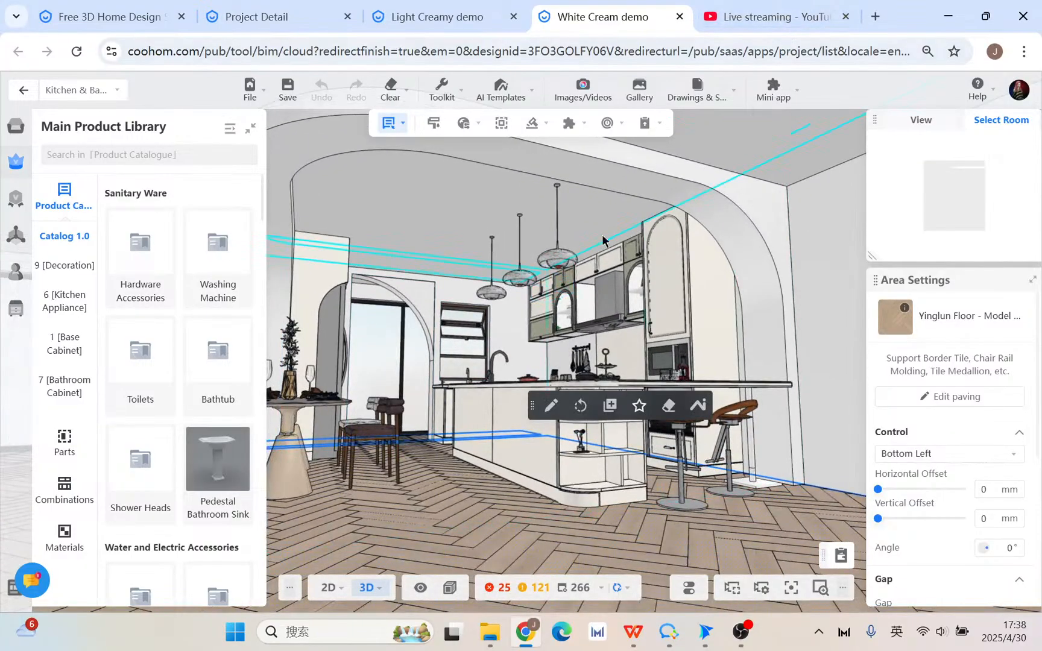
pyautogui.scroll(3, 592, 240)
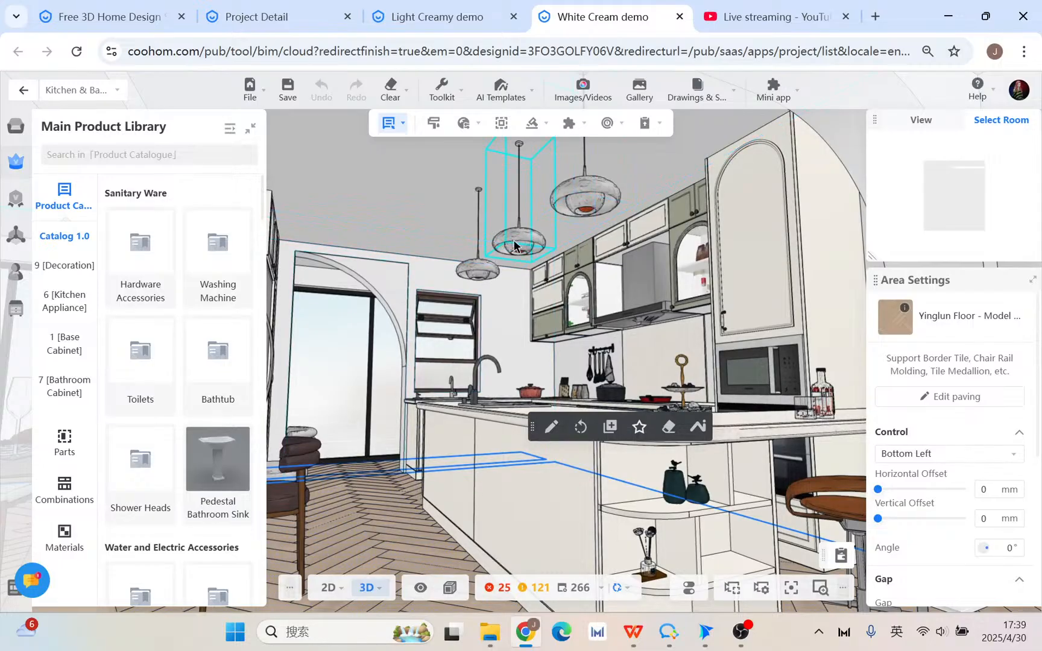
# - Check the viewers' questions in the YouTube Studio live chat and return to the Light Creamy demo project
pyautogui.click(743, 33)
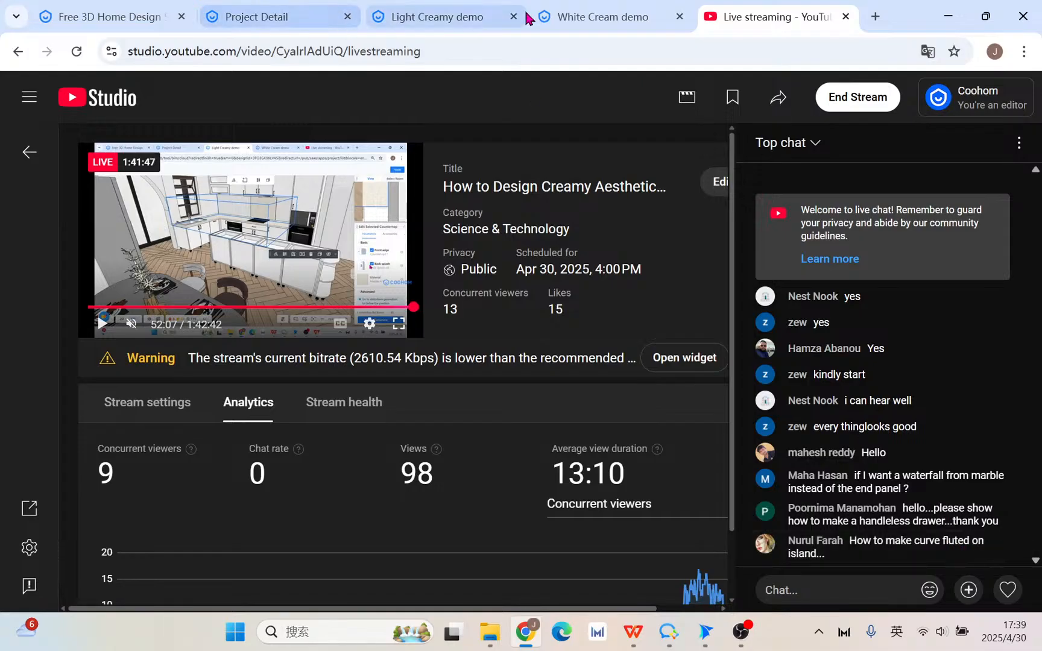
pyautogui.click(447, 18)
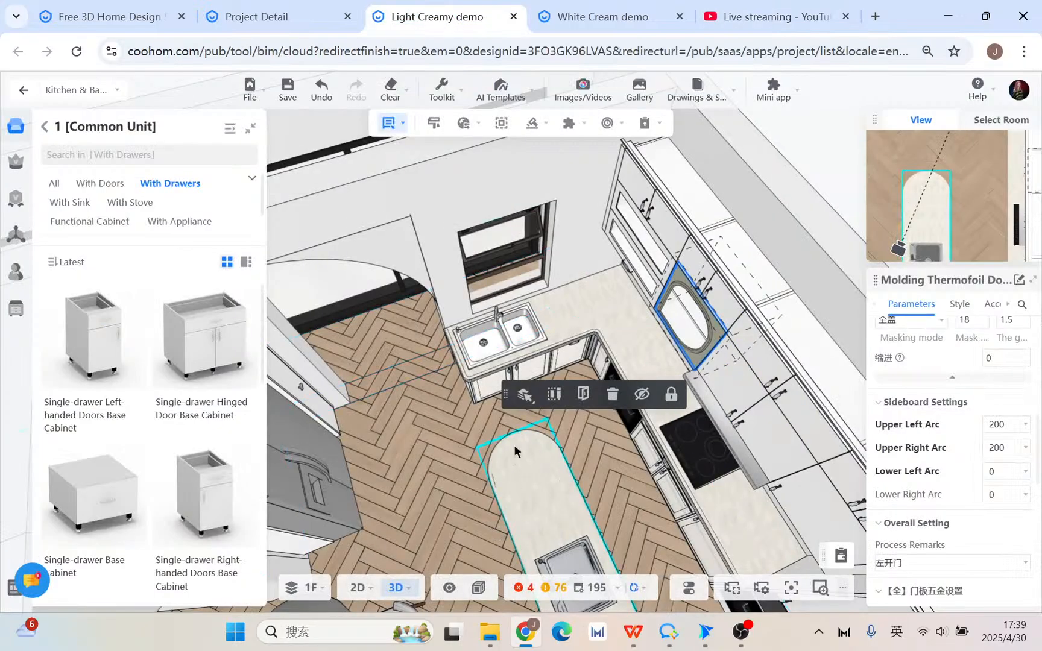
# - Select the island countertop and open the available front edge profiles for it
pyautogui.moveTo(477, 506); pyautogui.dragTo(395, 410)
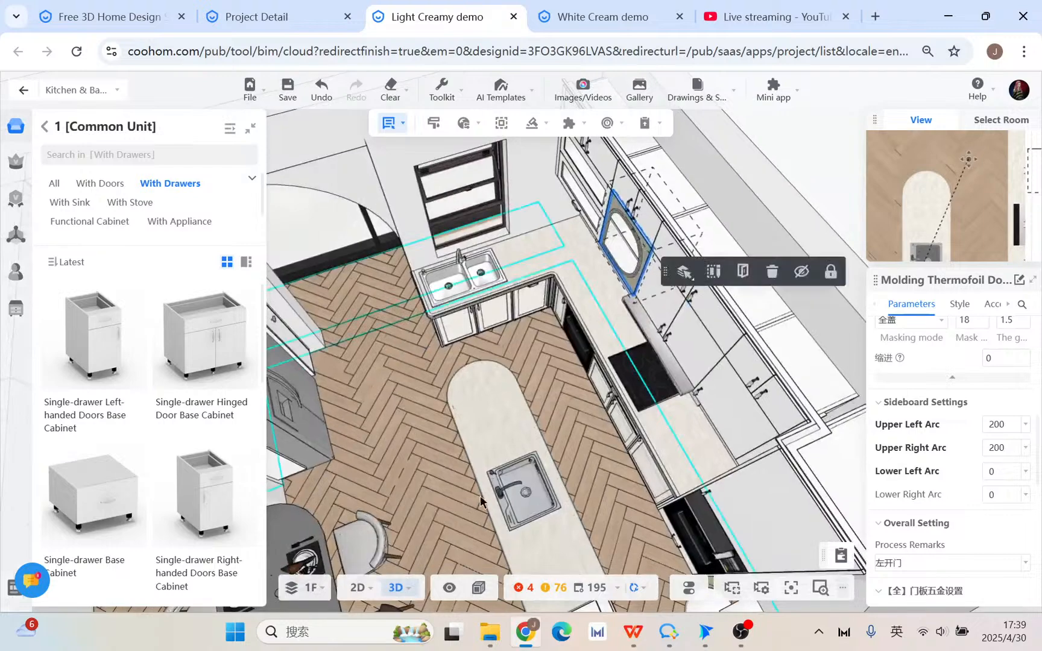
pyautogui.scroll(3, 530, 337)
pyautogui.click(483, 393)
pyautogui.moveTo(478, 406); pyautogui.dragTo(423, 365)
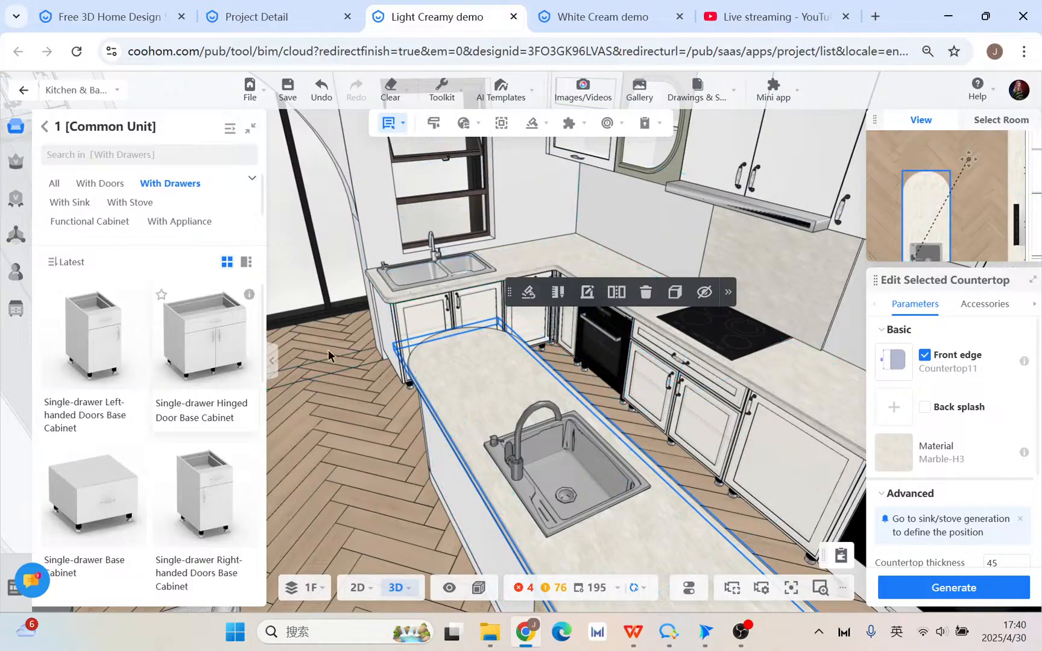
pyautogui.click(893, 365)
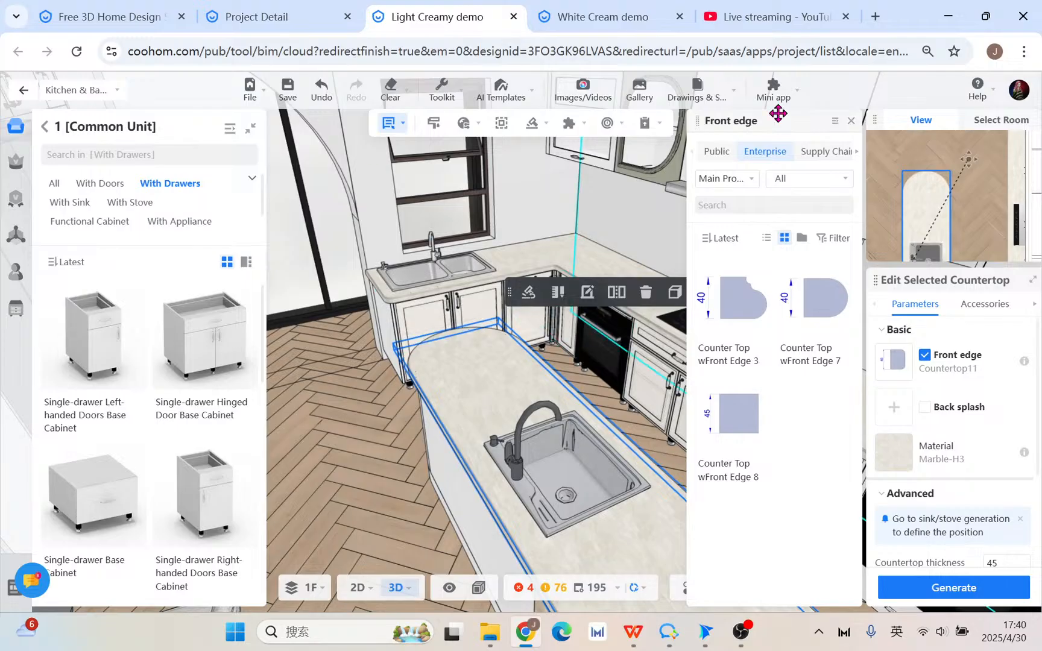
# - Check the newest viewer questions in the YouTube Studio live chat and return to the Light Creamy demo project
pyautogui.click(769, 16)
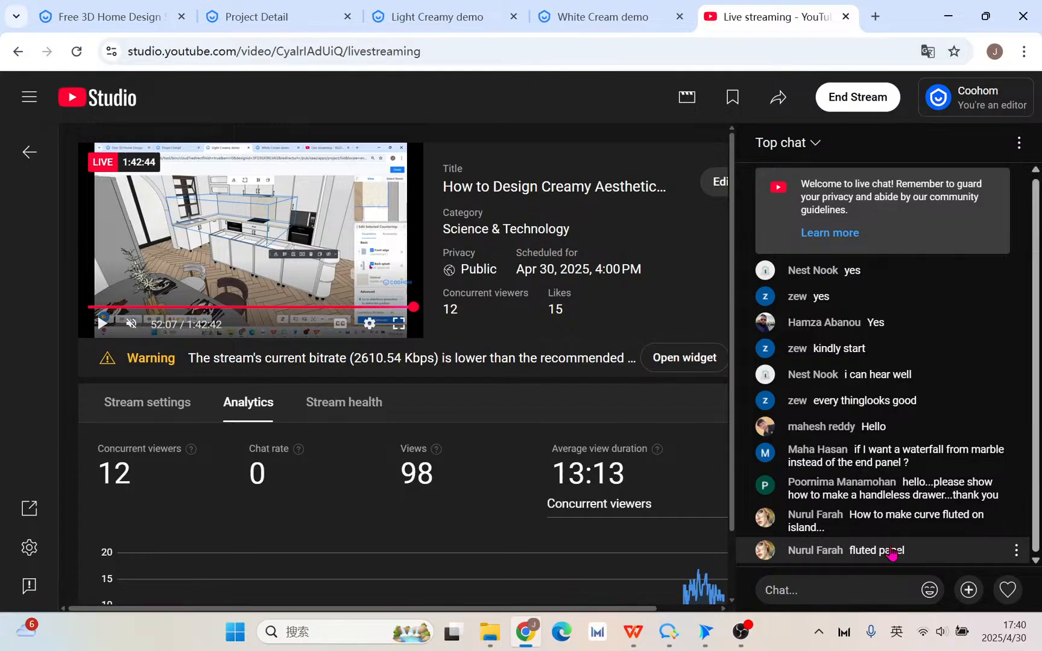
pyautogui.click(440, 17)
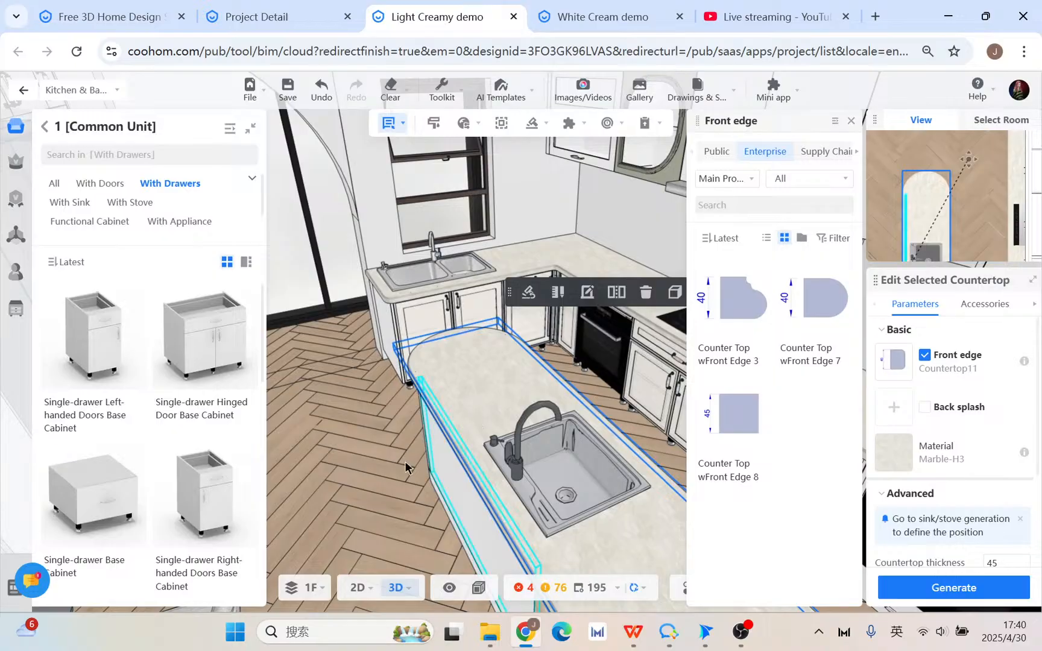
# - Copy the island side panel's white material onto the adjacent panel under the countertop with the material brush
pyautogui.moveTo(402, 467)
pyautogui.mouseDown()
pyautogui.moveTo(386, 480)
pyautogui.moveTo(386, 462)
pyautogui.mouseUp()
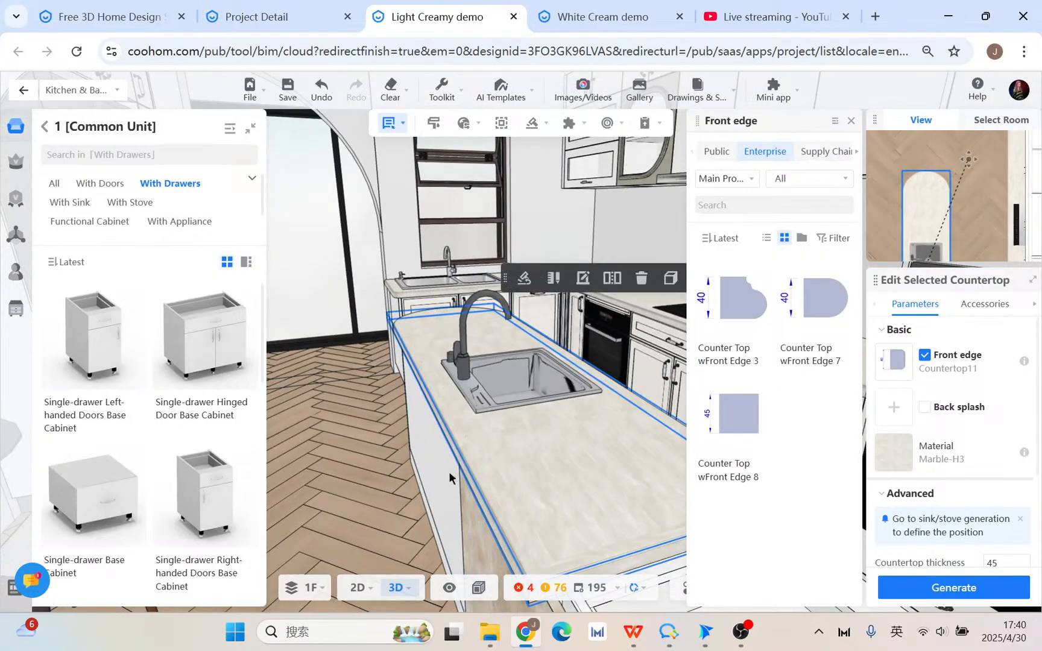
pyautogui.moveTo(386, 528); pyautogui.dragTo(410, 507)
pyautogui.press('m')
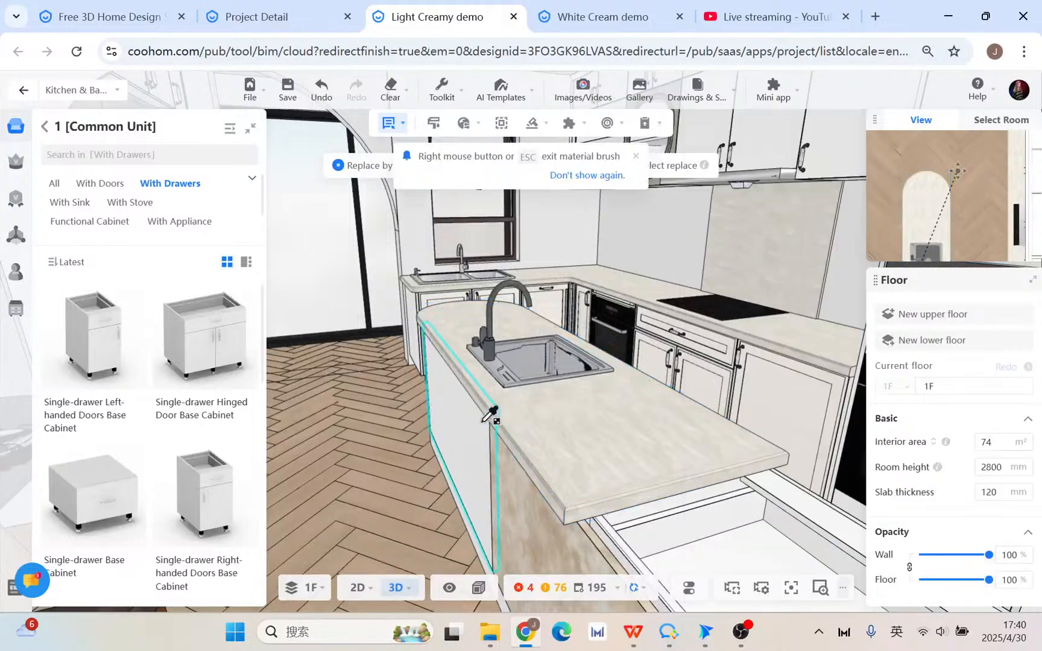
pyautogui.click(472, 427)
pyautogui.click(530, 498)
pyautogui.press('Escape')
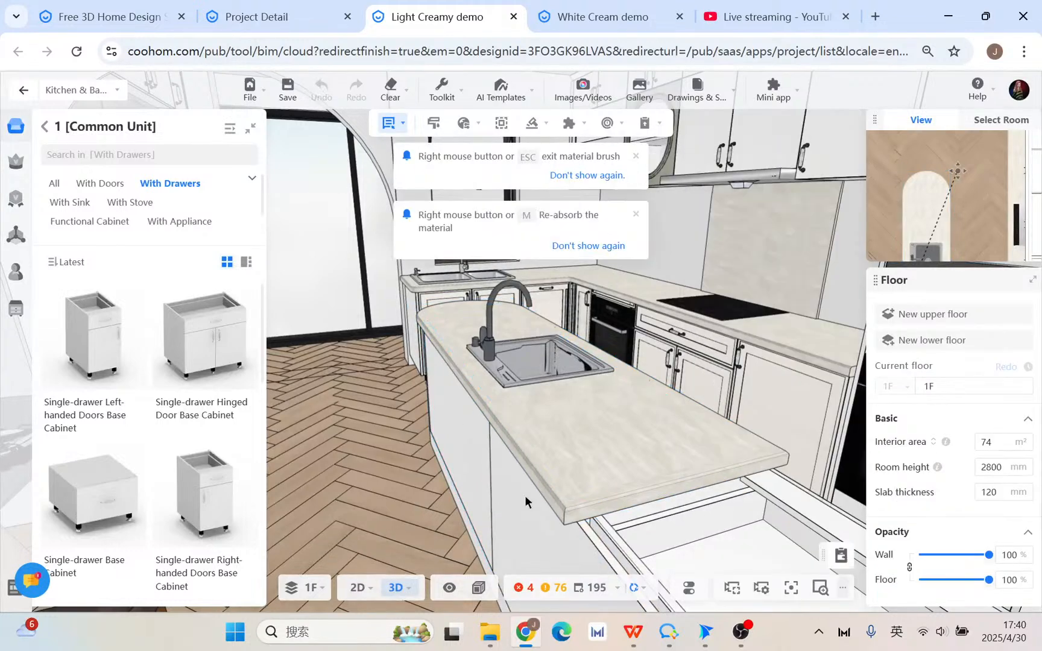
pyautogui.moveTo(366, 507); pyautogui.dragTo(383, 516)
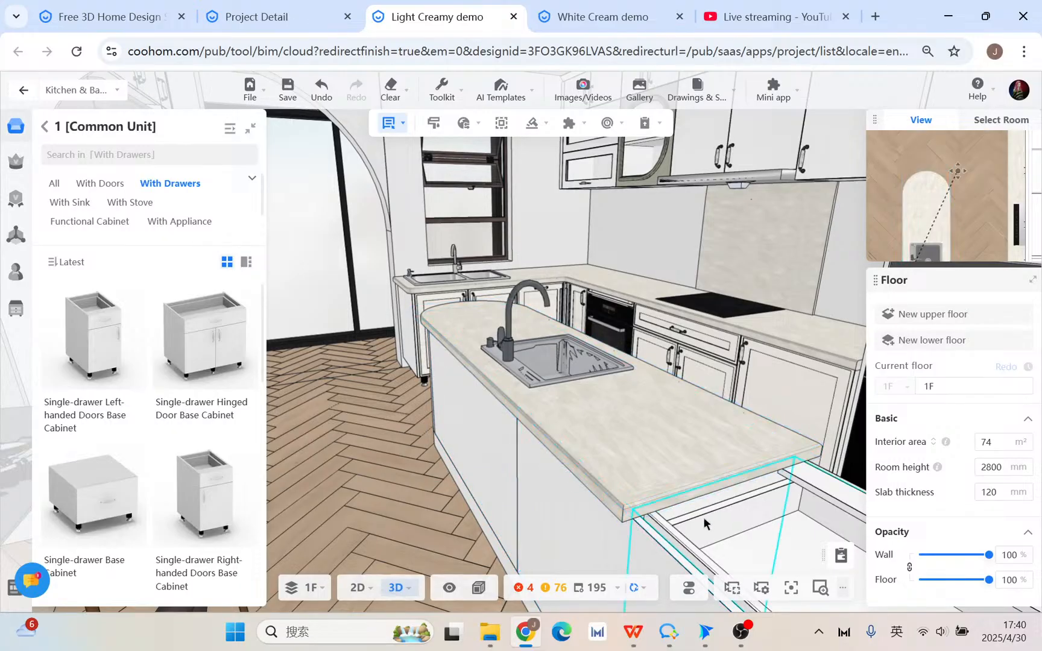
# - Browse the door panel parts in the public catalog, including the Embedded handle series
pyautogui.click(45, 127)
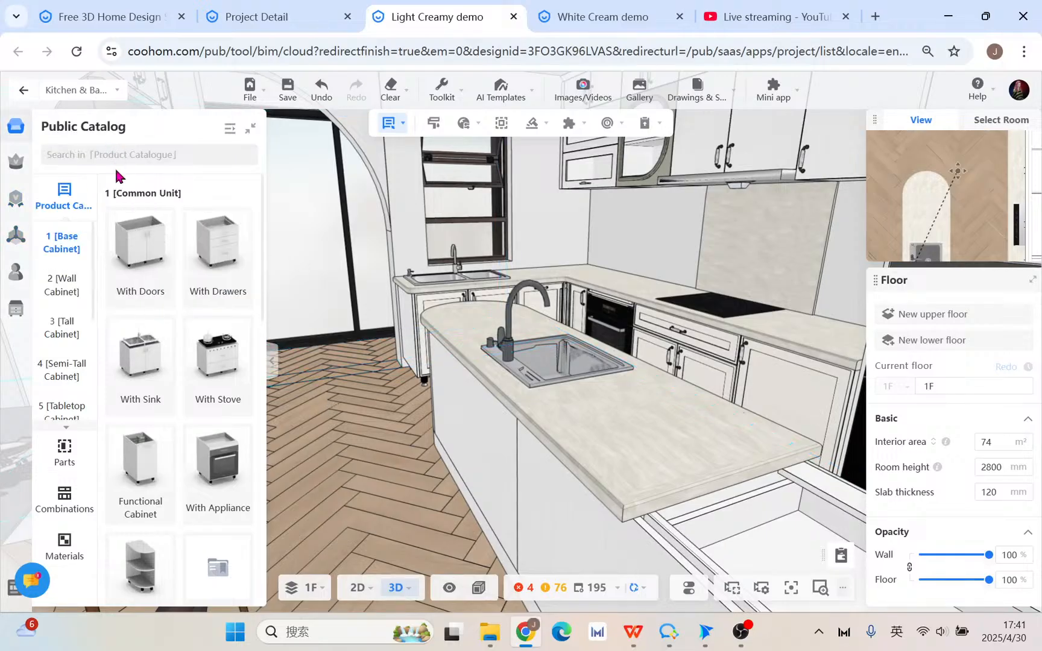
pyautogui.click(65, 454)
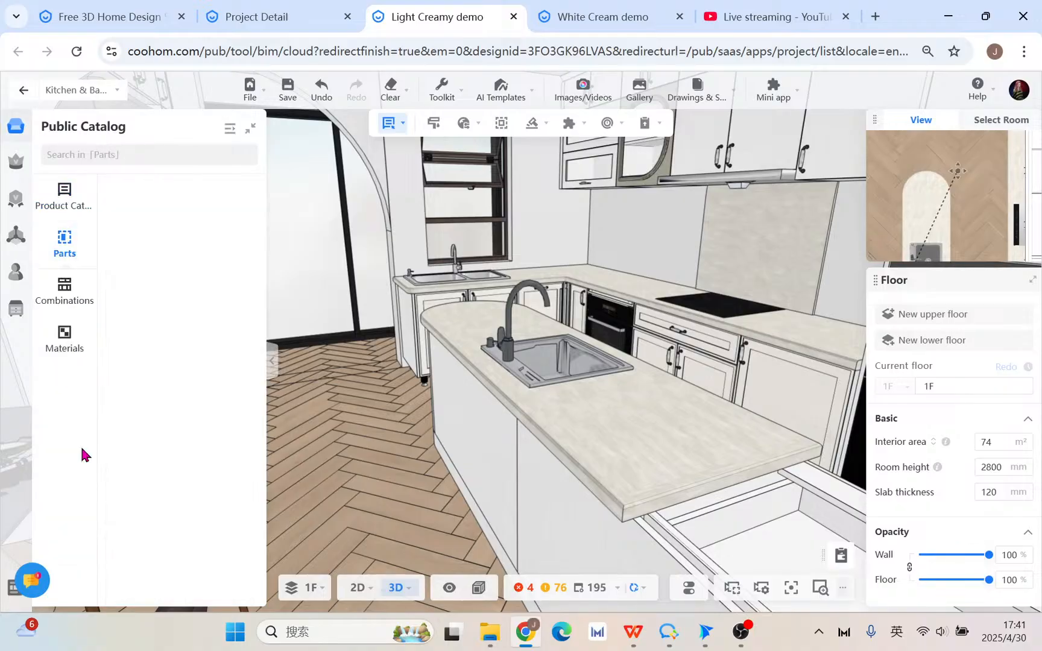
pyautogui.click(76, 328)
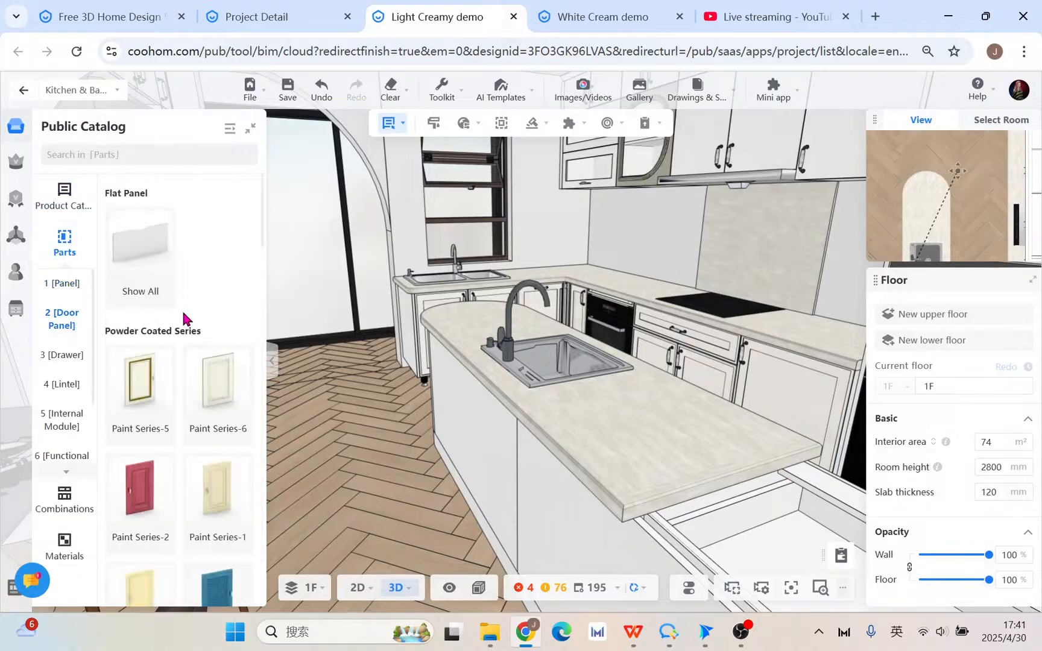
pyautogui.scroll(-6, 175, 412)
pyautogui.scroll(5, 170, 415)
pyautogui.scroll(-10, 170, 415)
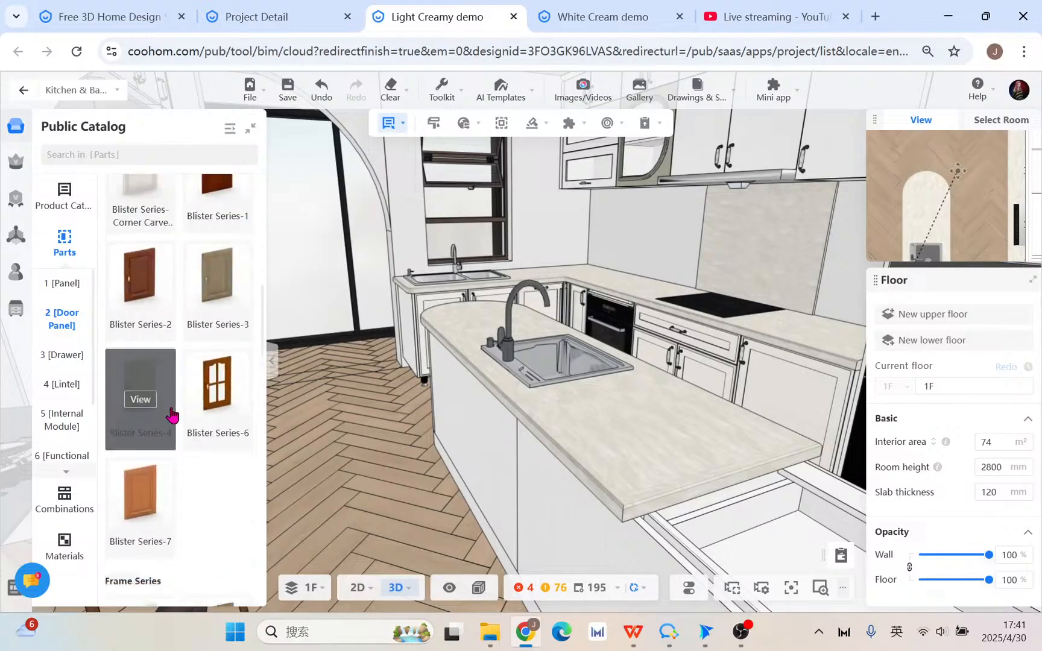
pyautogui.scroll(-7, 172, 416)
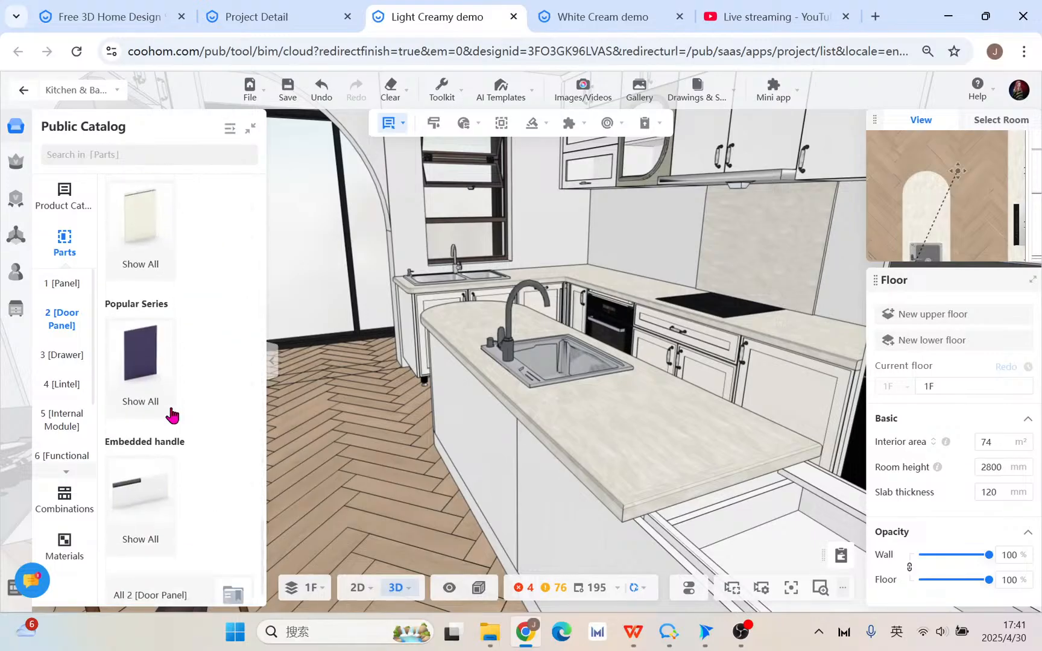
pyautogui.scroll(7, 171, 416)
pyautogui.scroll(-4, 171, 416)
pyautogui.scroll(-3, 173, 416)
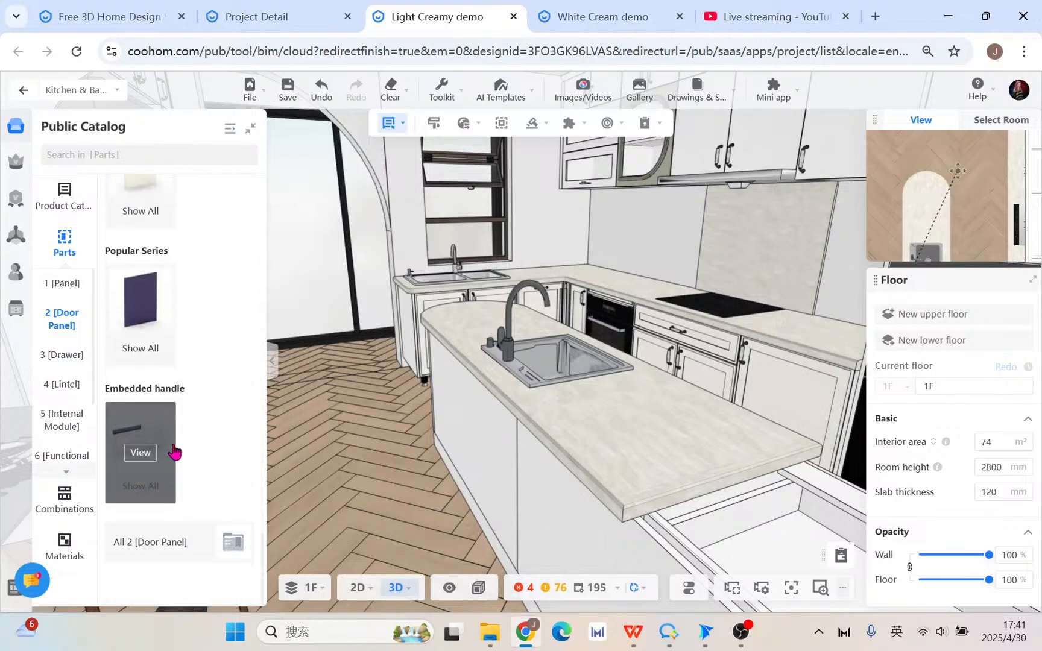
pyautogui.click(151, 451)
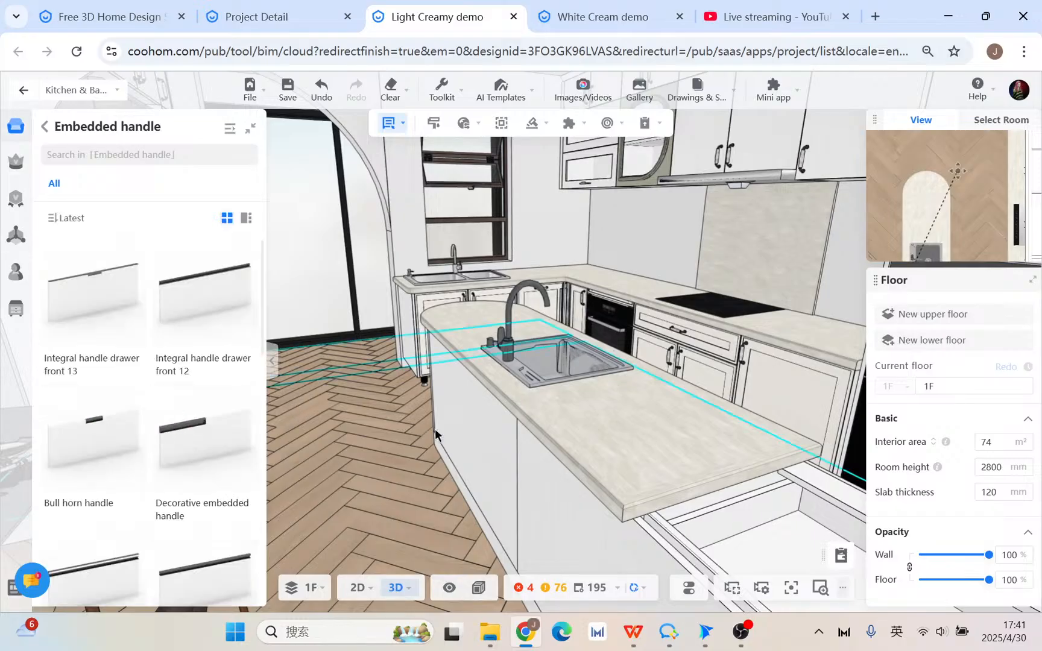
pyautogui.click(46, 128)
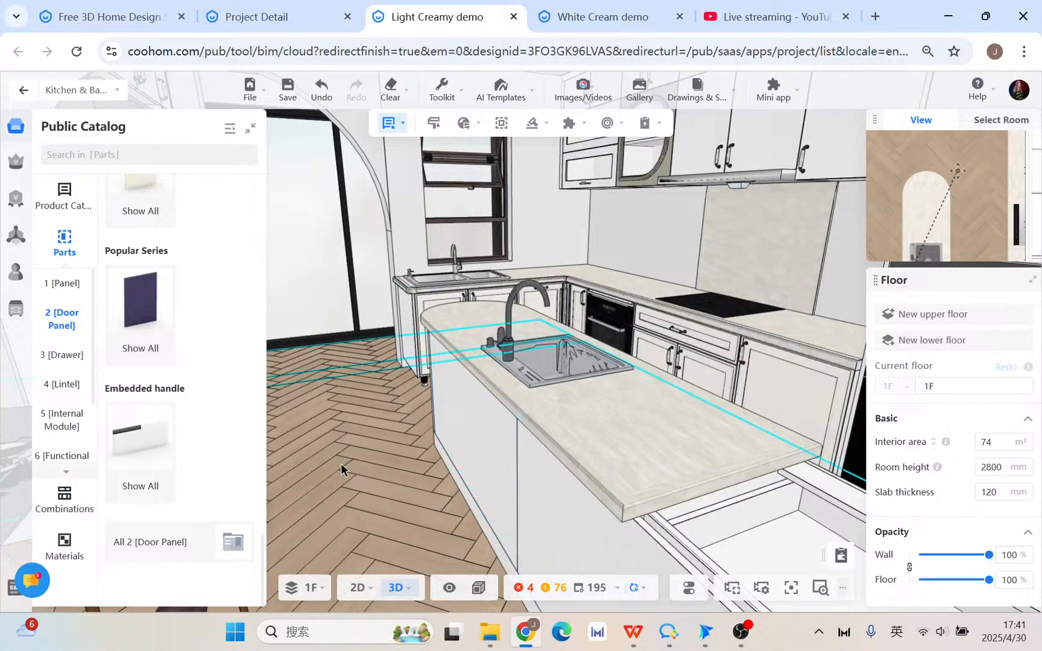
# - Examine the island's side panels, curved open end shelves and drawer fronts from several sides
pyautogui.moveTo(334, 465); pyautogui.dragTo(646, 465)
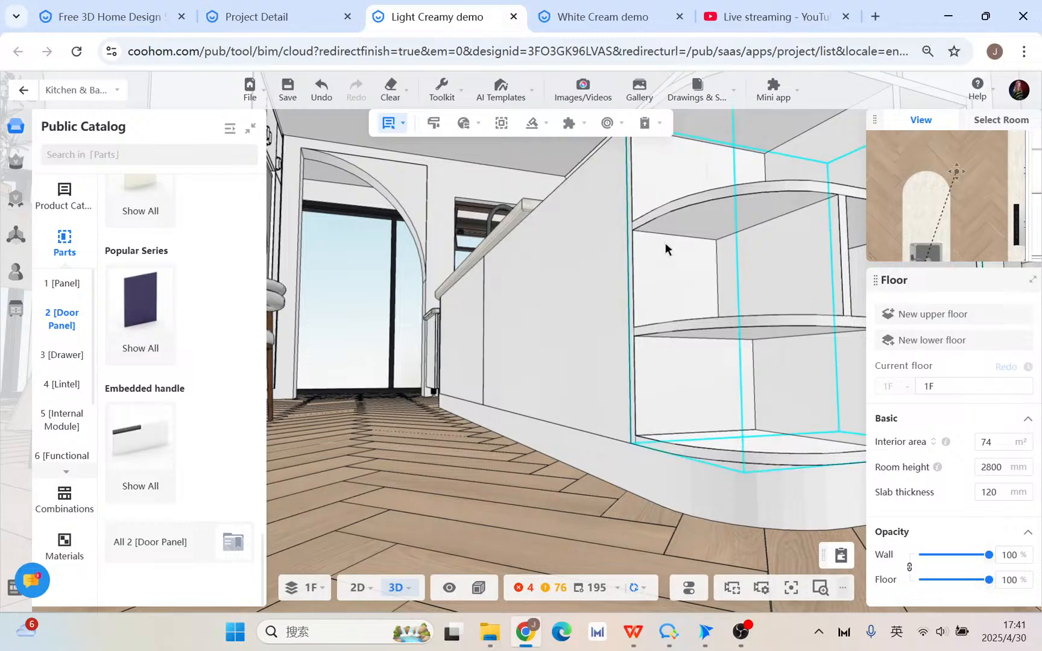
pyautogui.scroll(-3, 663, 297)
pyautogui.moveTo(494, 465); pyautogui.dragTo(493, 477)
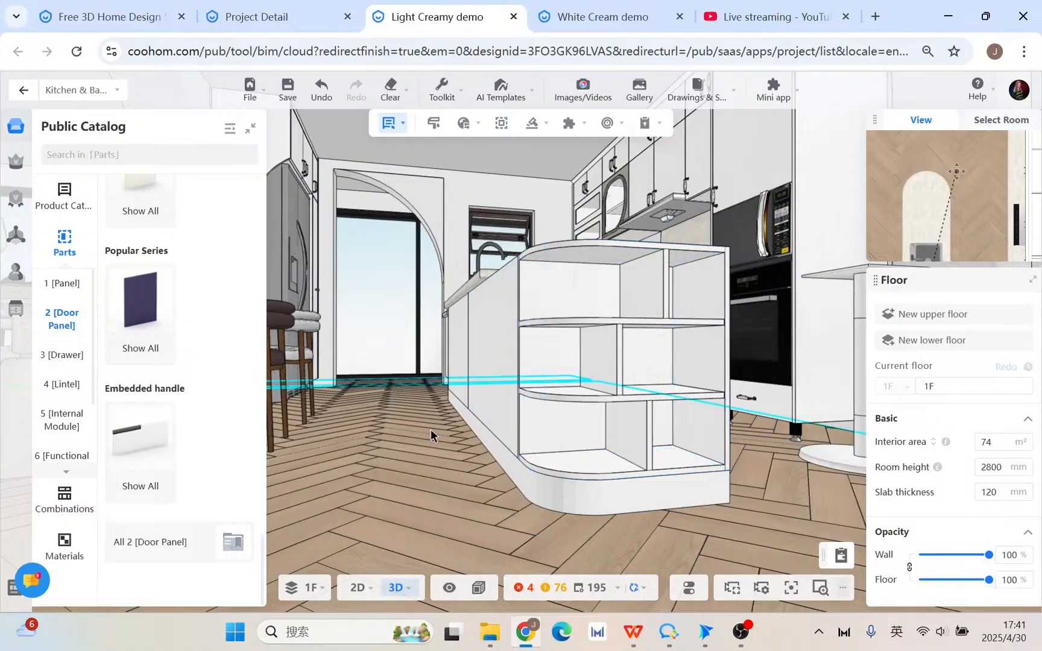
pyautogui.moveTo(431, 430)
pyautogui.mouseDown()
pyautogui.moveTo(444, 445)
pyautogui.moveTo(434, 448)
pyautogui.mouseUp()
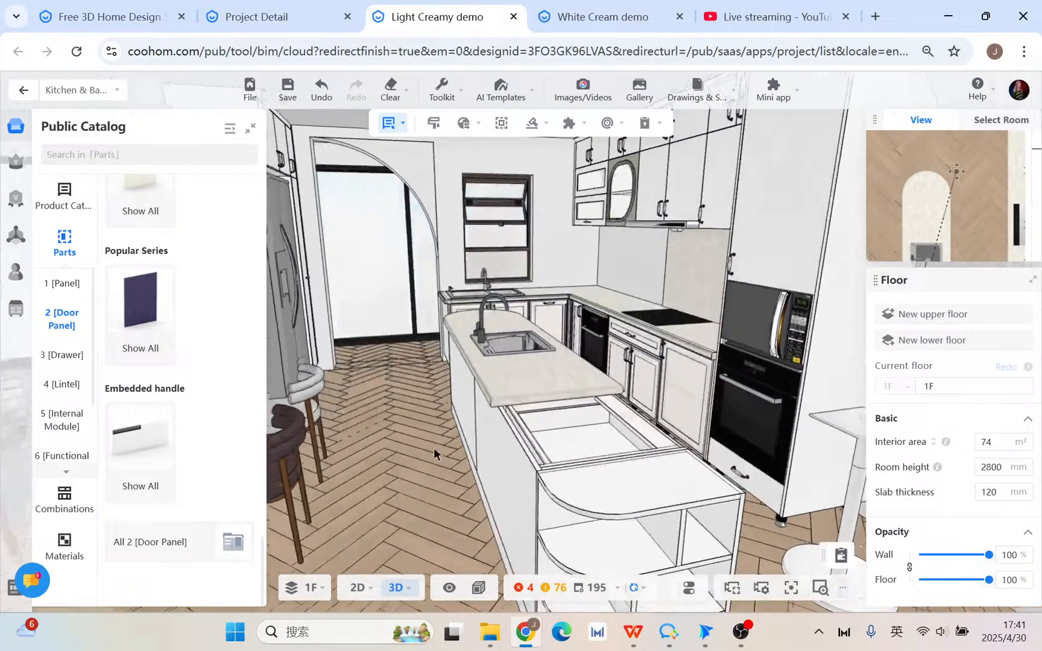
pyautogui.moveTo(434, 448); pyautogui.dragTo(418, 459, button='right')
pyautogui.scroll(-2, 418, 460)
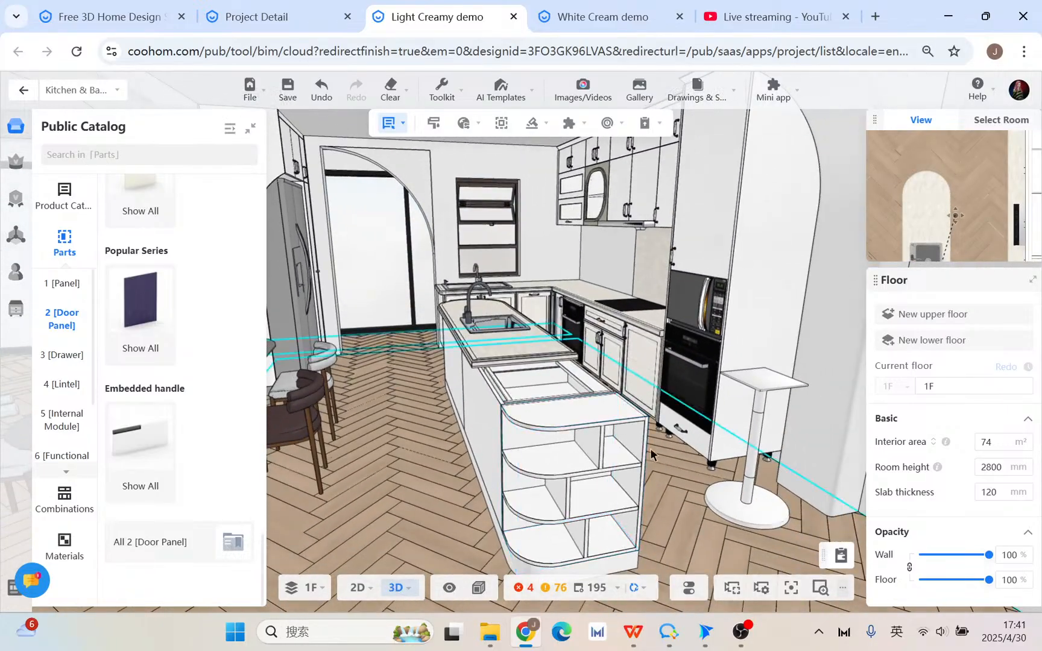
pyautogui.moveTo(671, 479); pyautogui.dragTo(503, 445)
pyautogui.moveTo(518, 497); pyautogui.dragTo(482, 463)
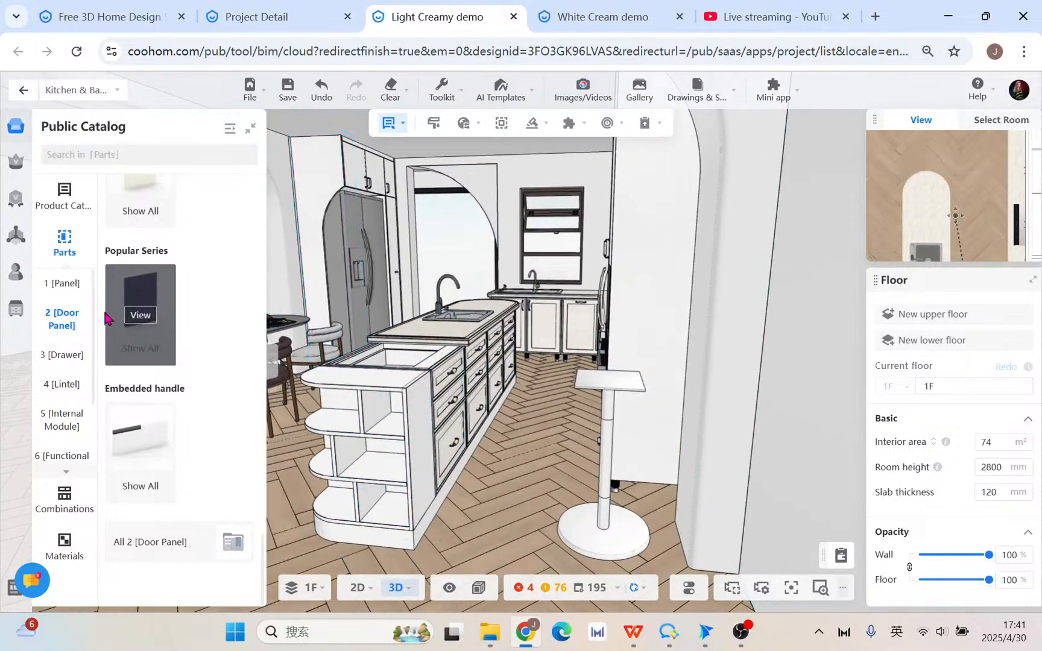
# - Browse the Auxiliaries category of the product catalogue for panels suited to the island
pyautogui.scroll(-1, 83, 353)
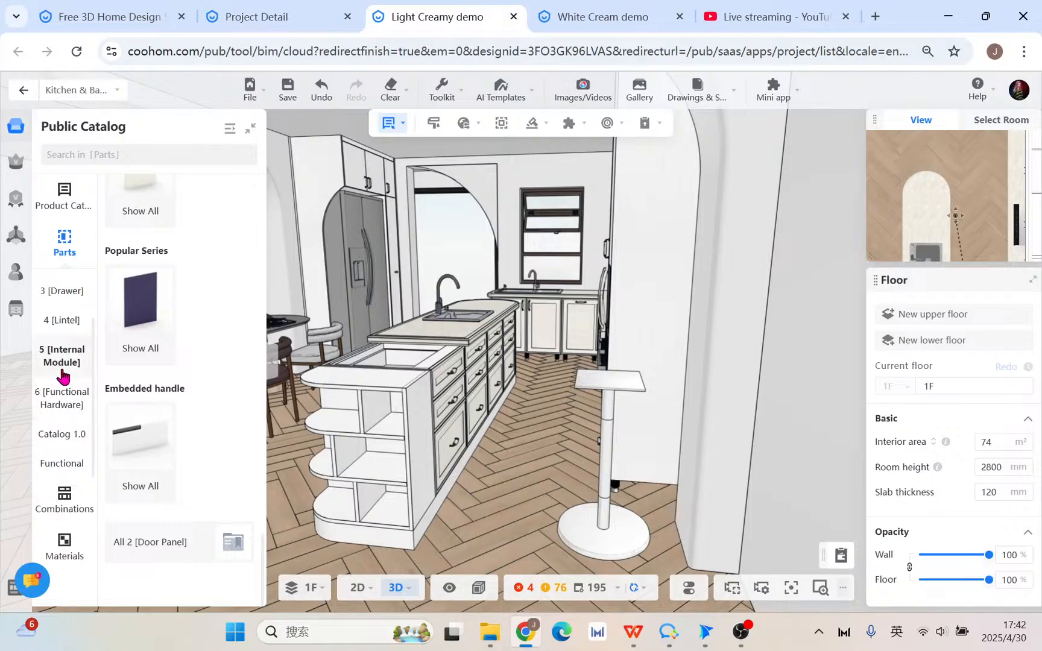
pyautogui.scroll(2, 63, 376)
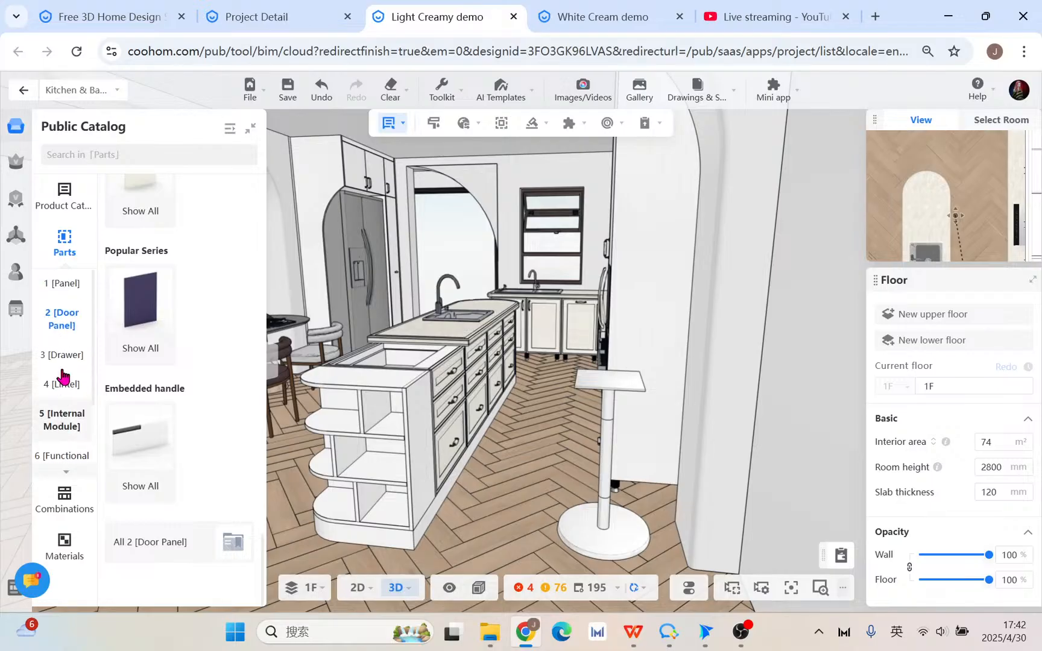
pyautogui.click(71, 208)
pyautogui.scroll(-5, 72, 331)
pyautogui.click(66, 348)
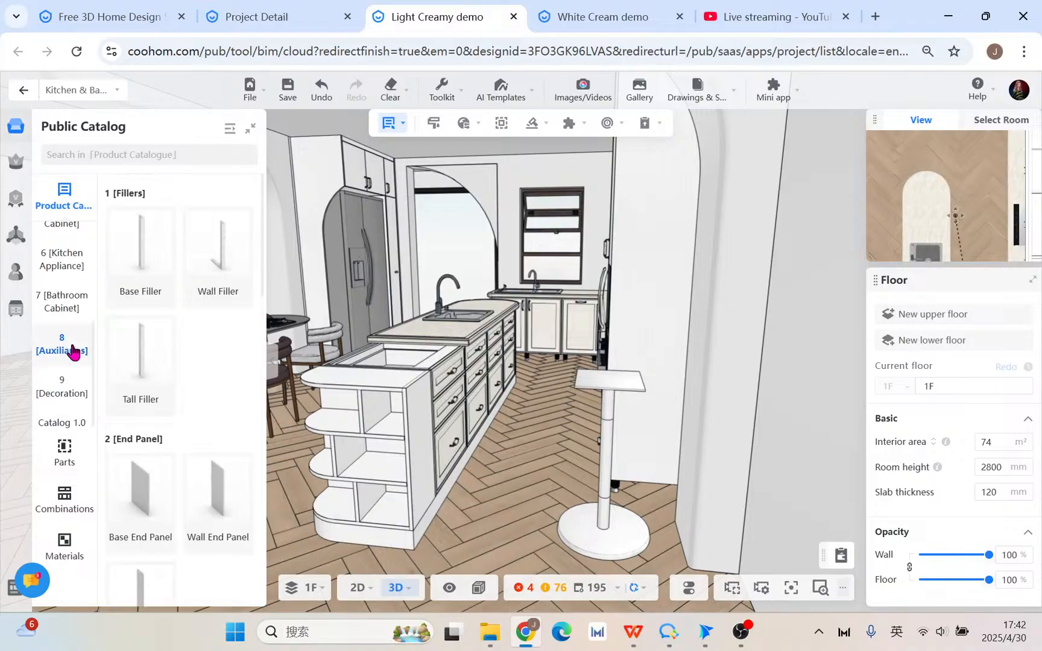
pyautogui.scroll(-5, 205, 404)
pyautogui.scroll(-3, 212, 404)
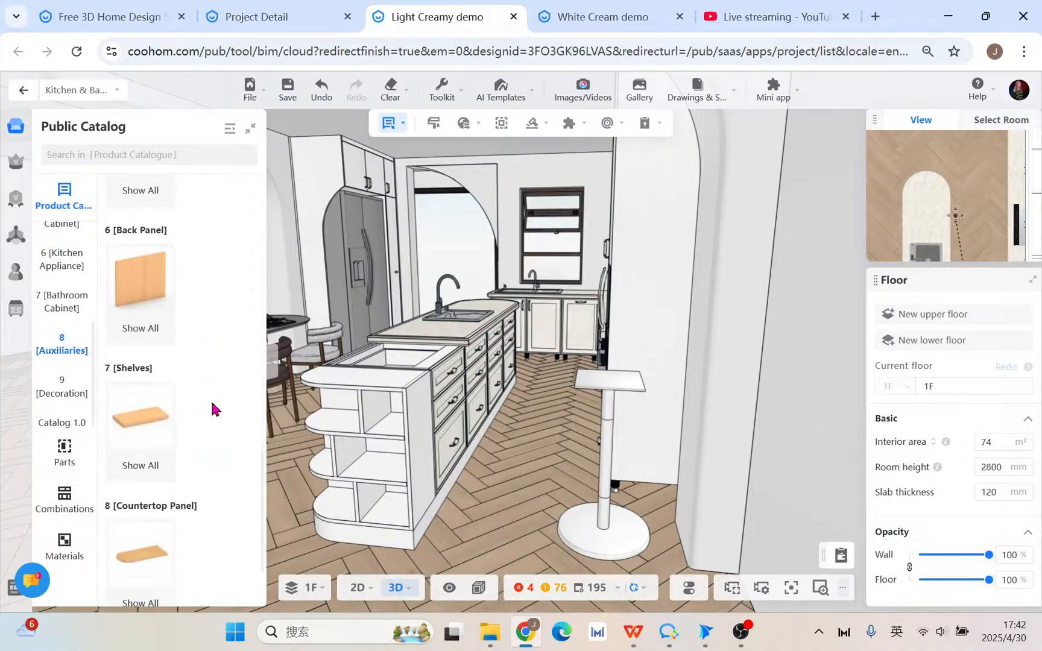
pyautogui.scroll(-3, 211, 399)
pyautogui.scroll(3, 211, 399)
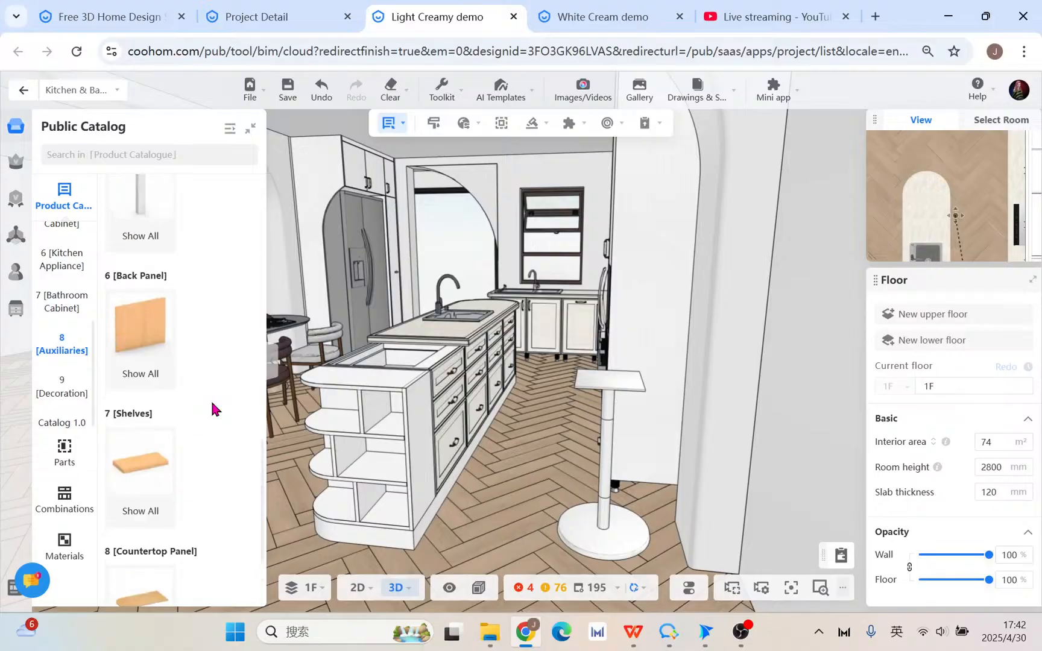
pyautogui.scroll(-3, 180, 392)
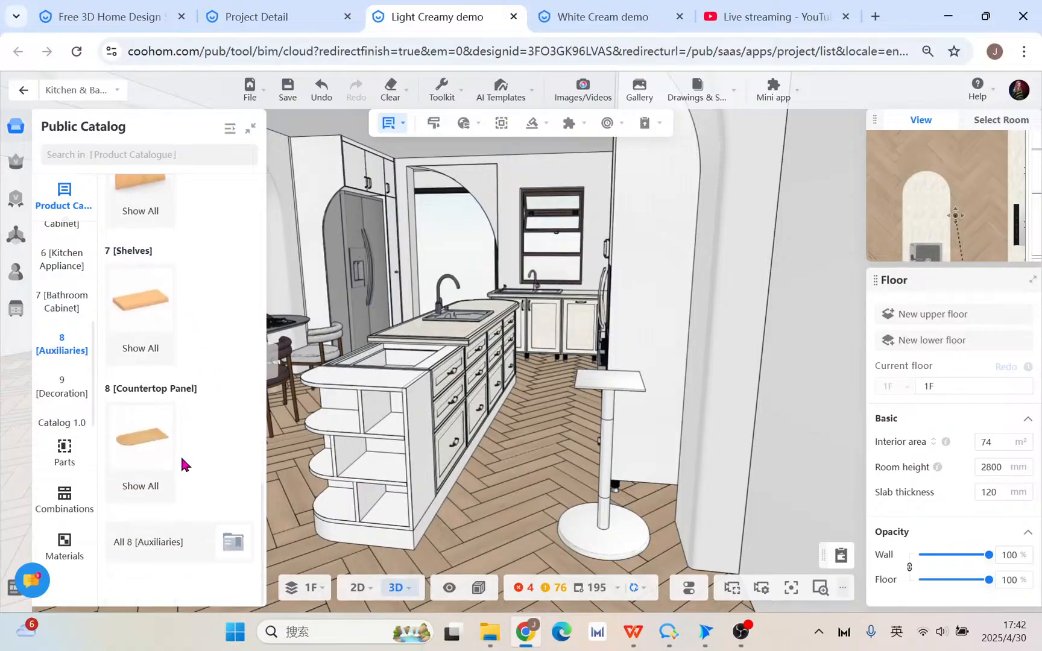
pyautogui.scroll(3, 181, 320)
pyautogui.scroll(6, 238, 332)
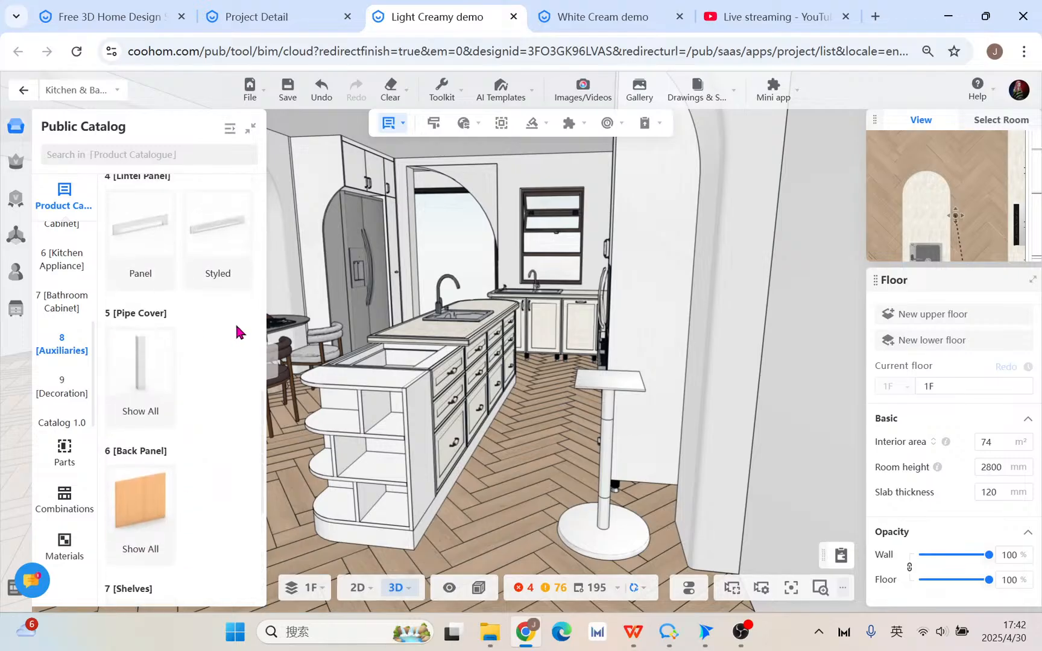
pyautogui.scroll(-10, 236, 333)
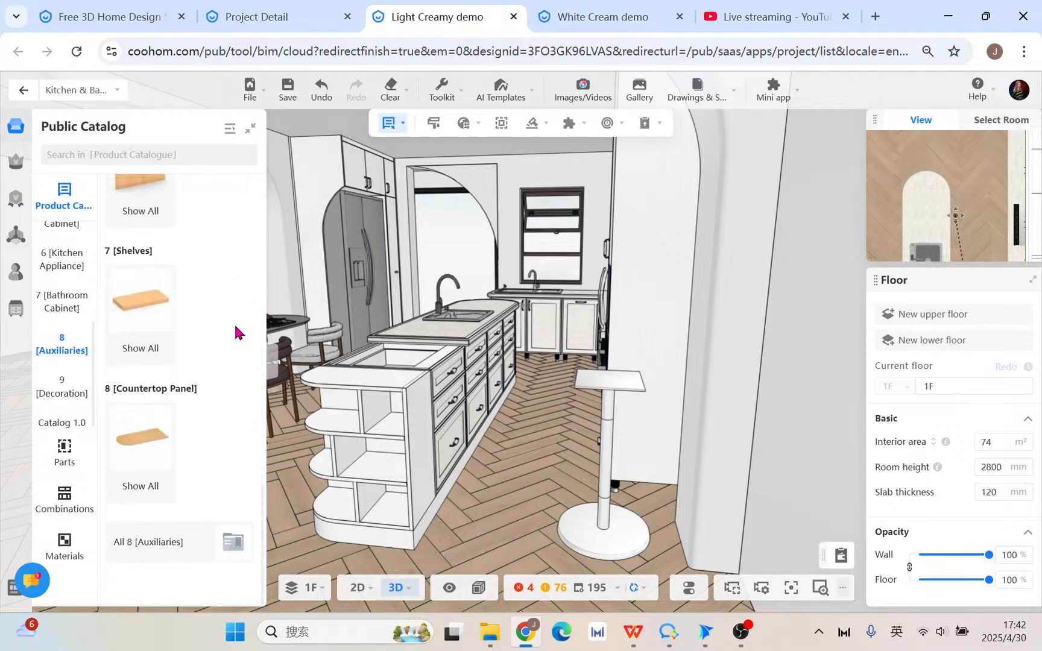
# - Place an Arc Countertop from the Countertop Panel category on the floor beside the island's open end shelves
pyautogui.click(158, 439)
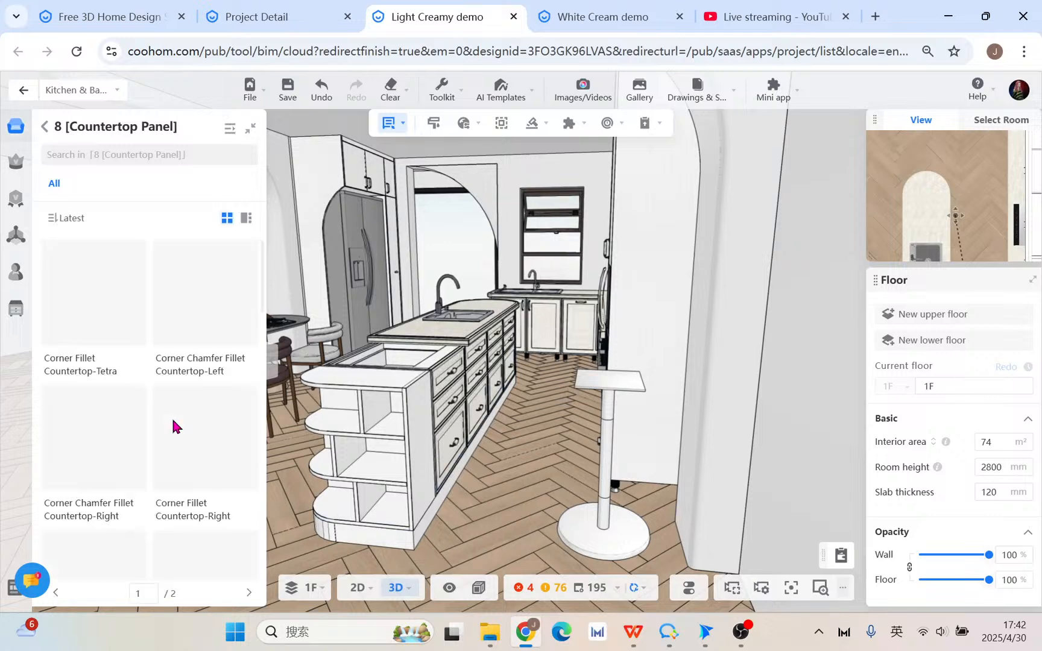
pyautogui.scroll(-10, 189, 447)
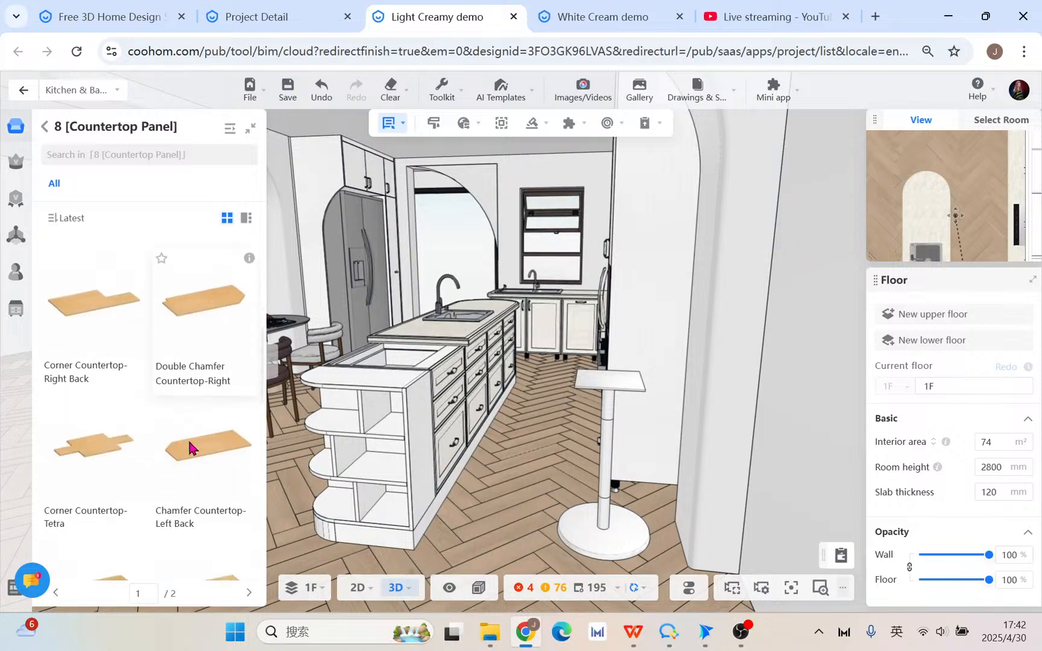
pyautogui.scroll(-8, 190, 447)
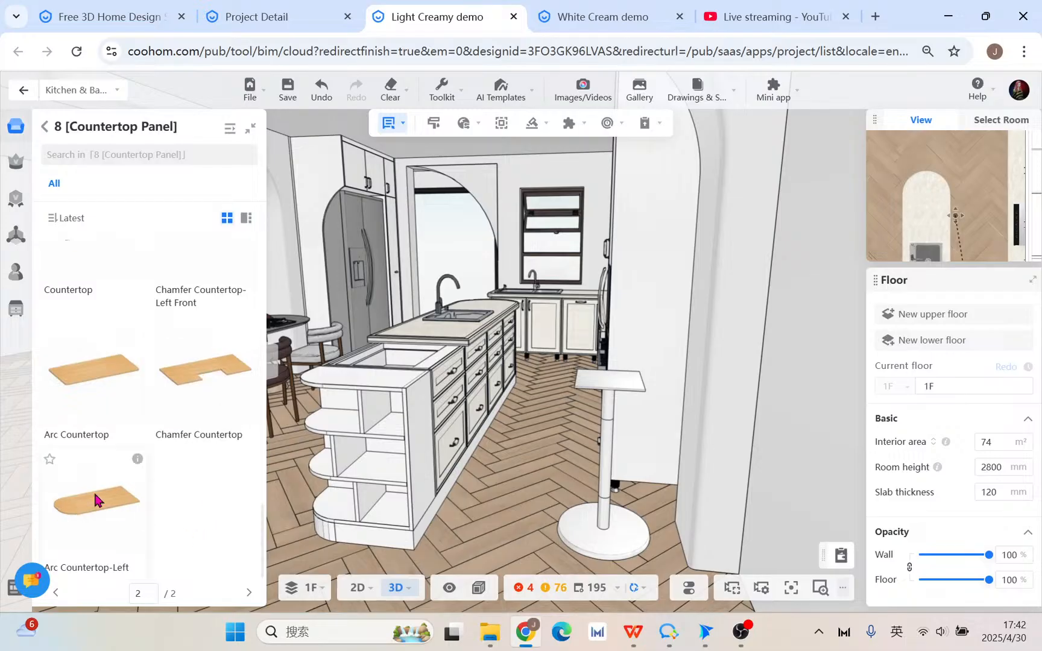
pyautogui.click(73, 376)
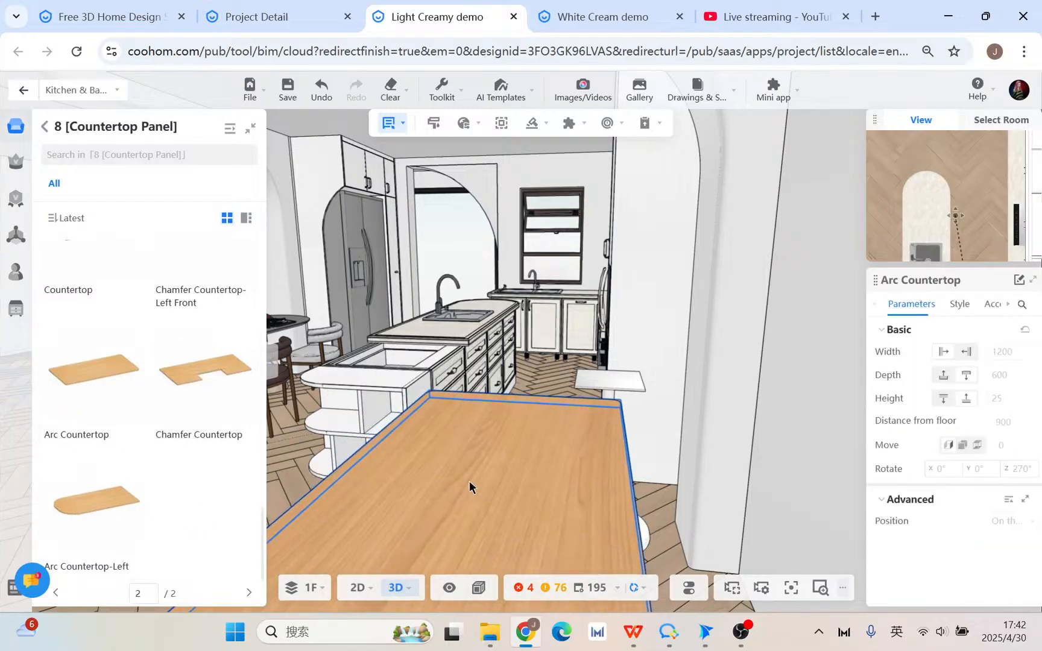
pyautogui.scroll(-3, 458, 467)
pyautogui.click(409, 501)
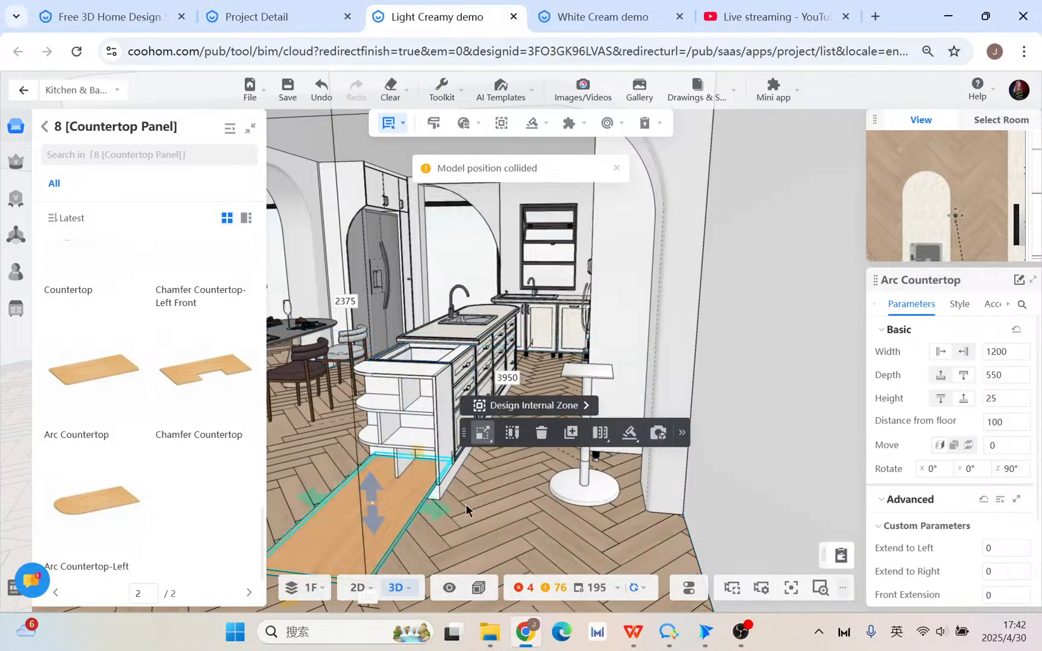
# - Align the Arc Countertop on the floor against the island's side panel using Six Sides Orientation
pyautogui.click(685, 436)
pyautogui.click(677, 344)
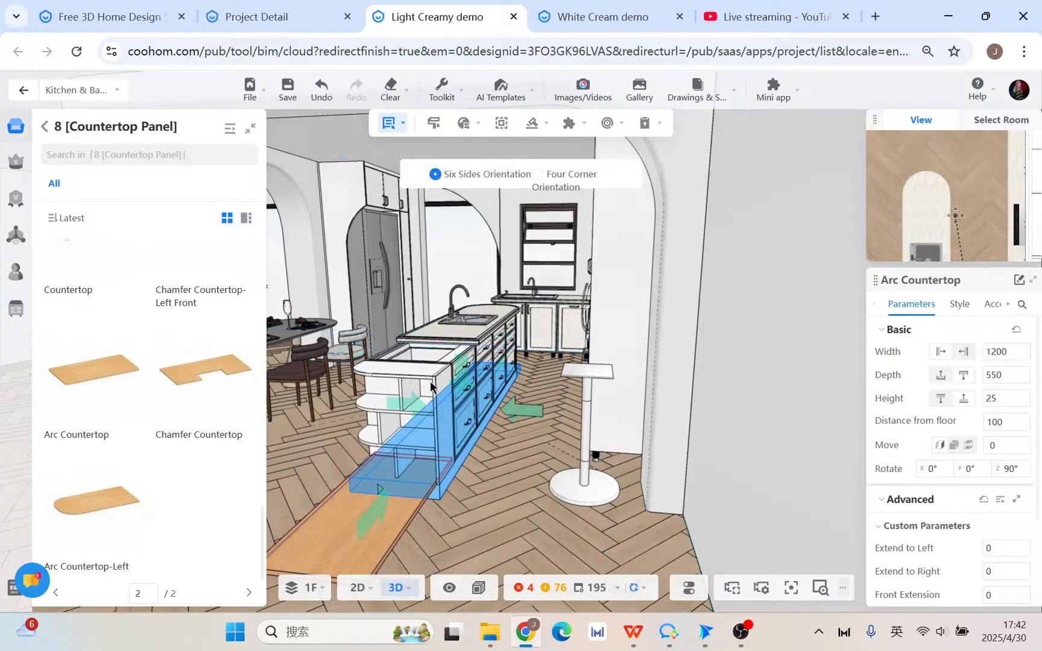
pyautogui.click(477, 421)
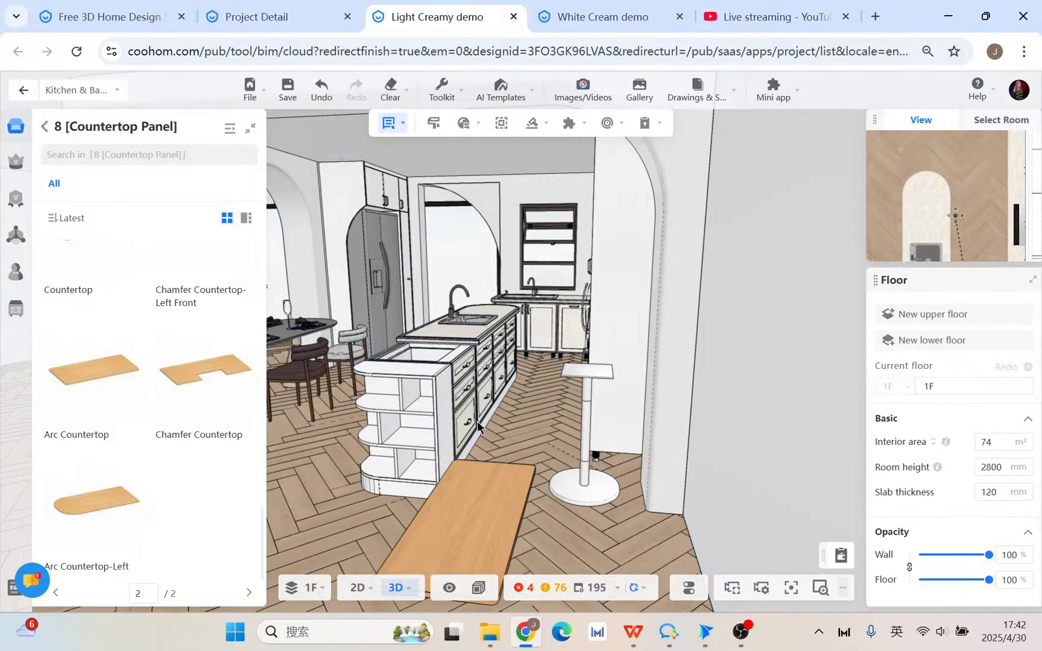
# - Shorten the Arc Countertop beside the island's end shelves to a width of 300 mm
pyautogui.click(472, 506)
pyautogui.moveTo(358, 499); pyautogui.dragTo(350, 522)
pyautogui.moveTo(458, 482); pyautogui.dragTo(566, 367, button='right')
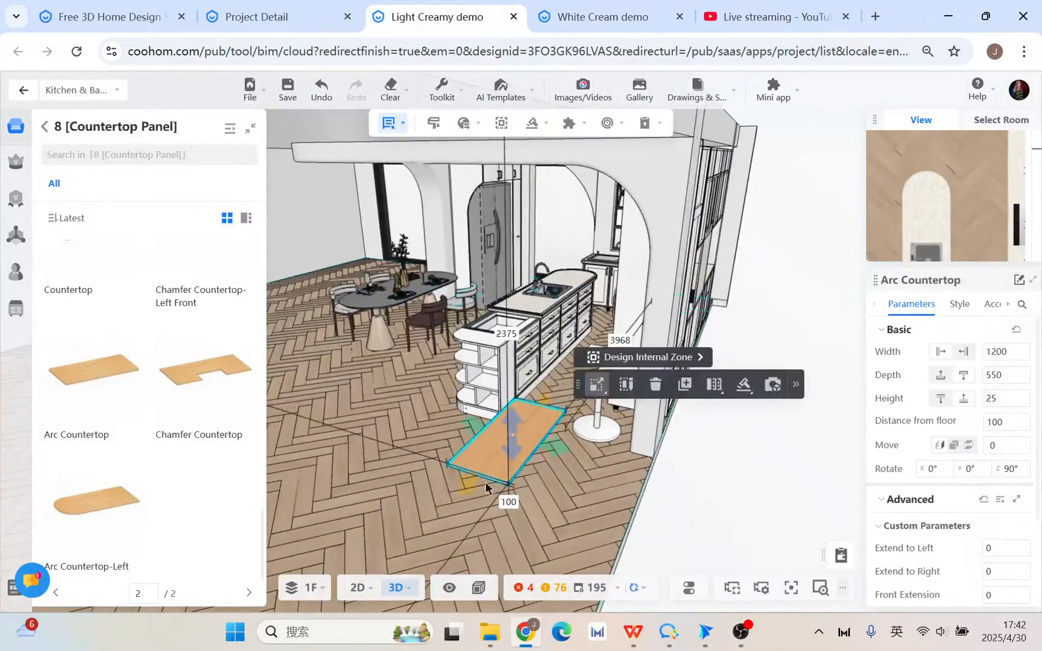
pyautogui.moveTo(470, 484); pyautogui.dragTo(541, 452)
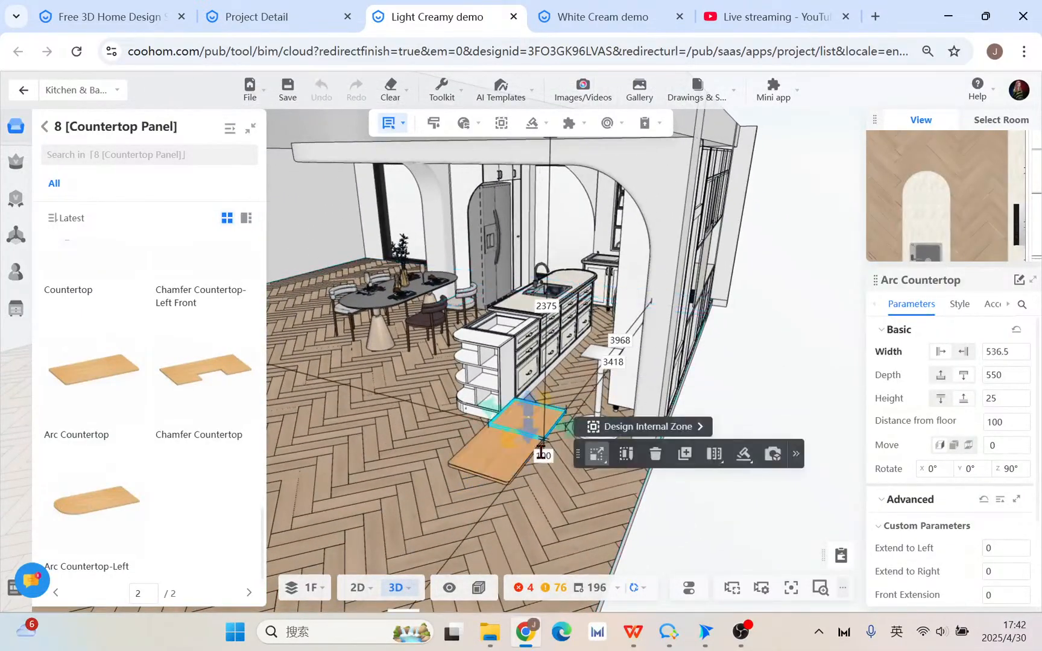
pyautogui.scroll(3, 516, 506)
pyautogui.moveTo(502, 532); pyautogui.dragTo(546, 472)
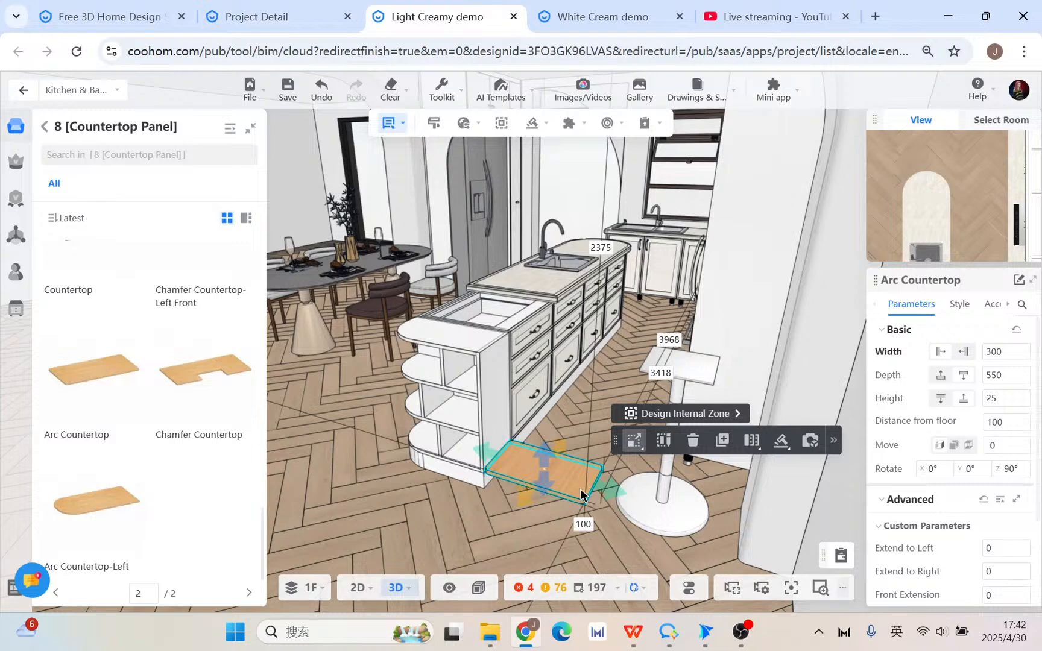
# - Set the Arc Countertop's corner radii R1 and R2 to 30 and R3 and R4 to 0
pyautogui.click(689, 588)
pyautogui.moveTo(694, 563)
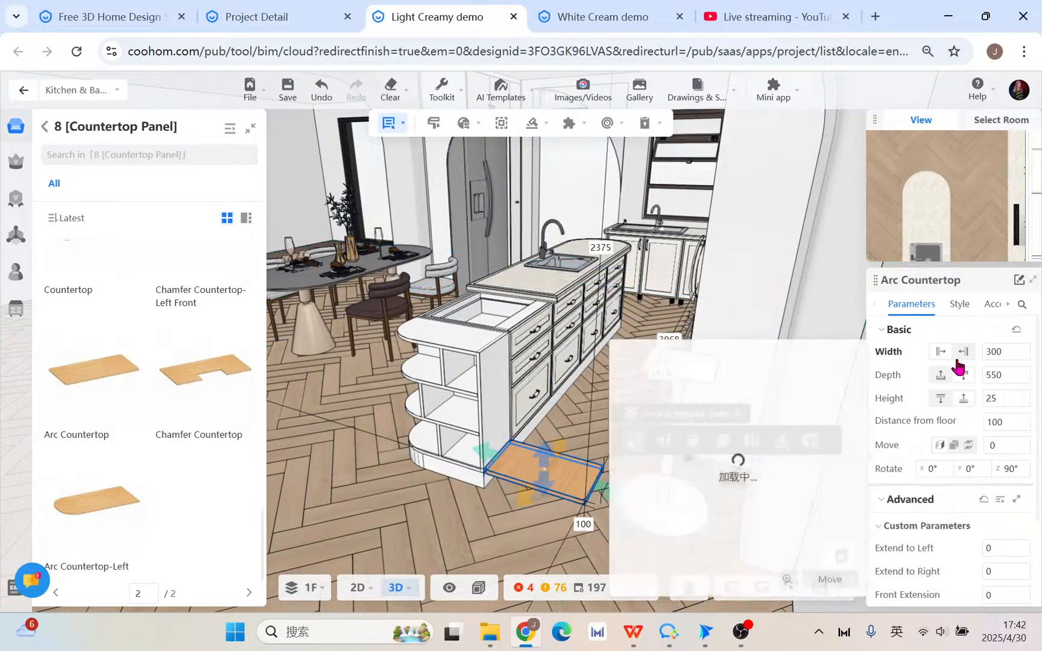
pyautogui.scroll(-2, 946, 516)
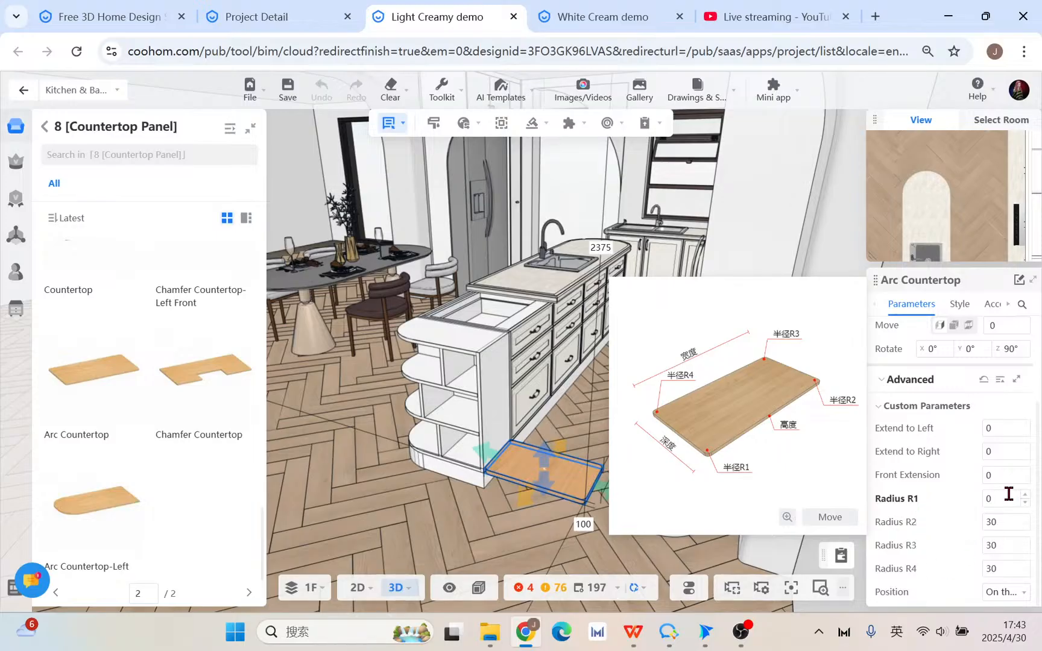
pyautogui.write('3')
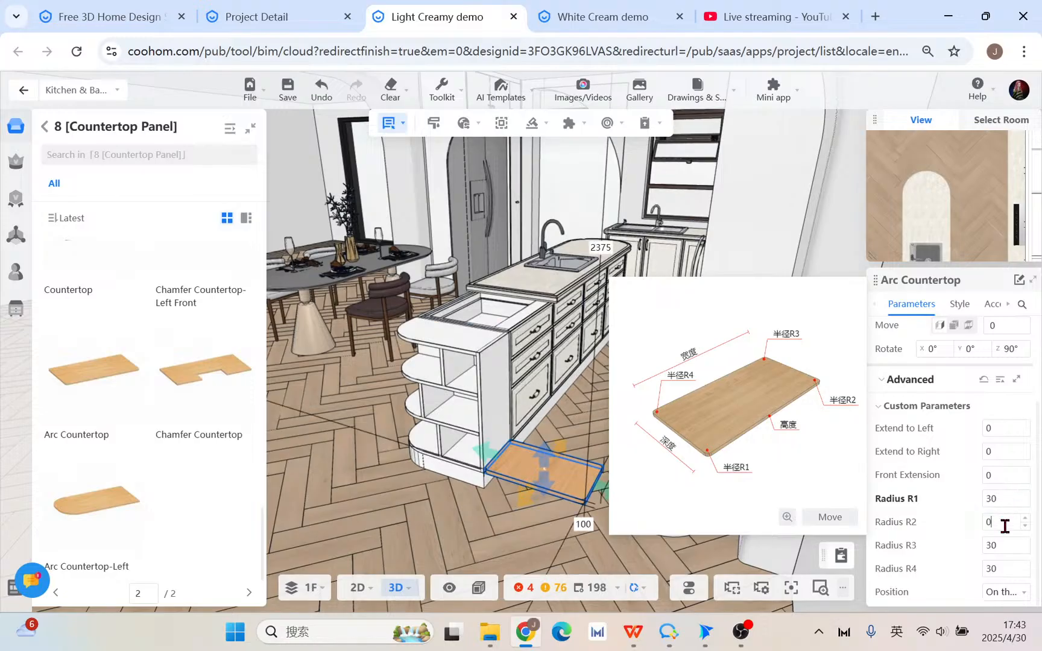
pyautogui.press('Return')
pyautogui.click(1005, 526)
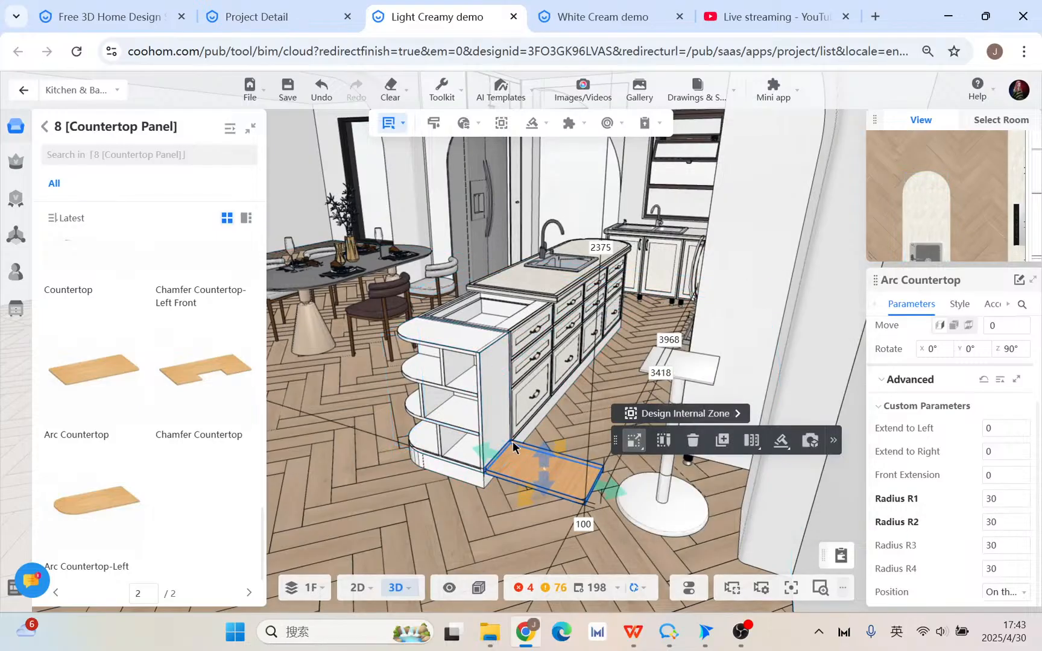
pyautogui.doubleClick(1000, 546)
pyautogui.write('0')
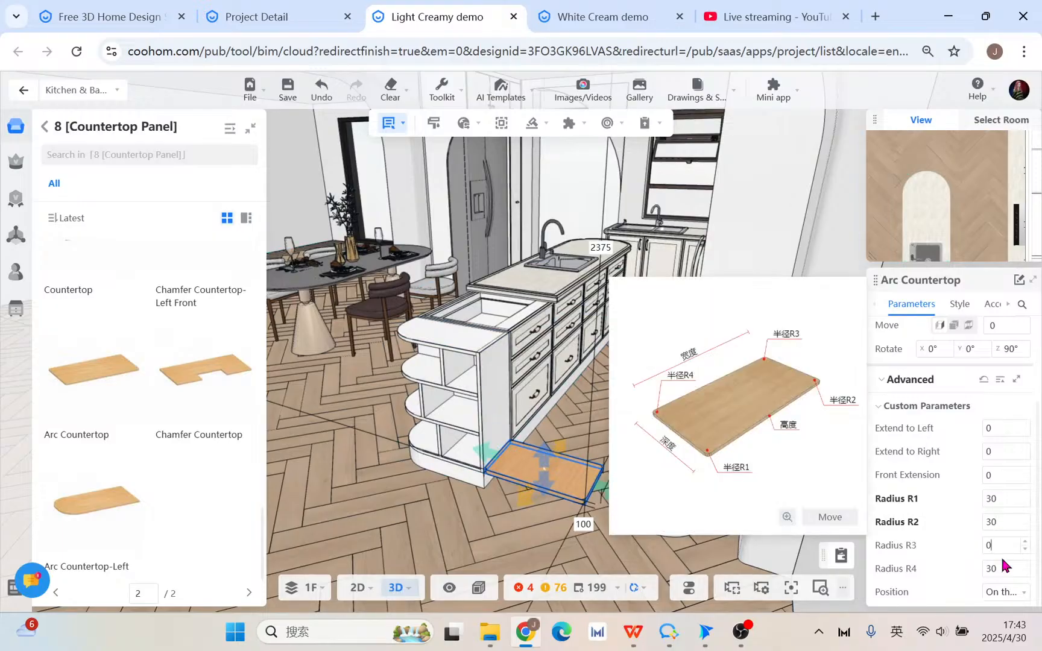
pyautogui.click(537, 523)
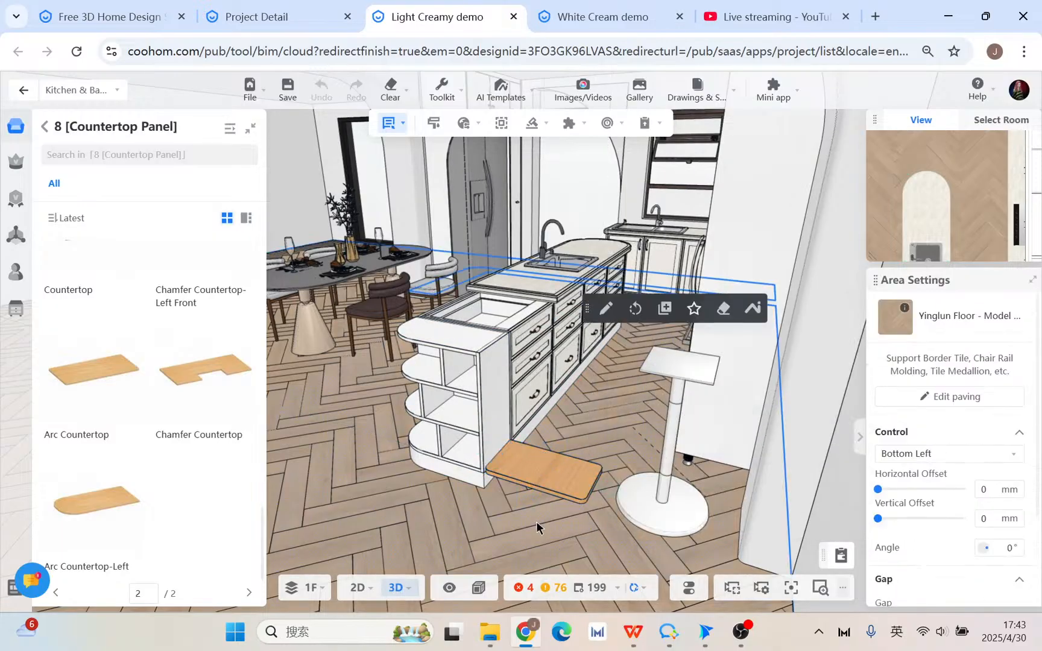
# - Stretch the Arc Countertop up to a height of 680 mm and reduce its depth to 302 mm
pyautogui.scroll(3, 519, 521)
pyautogui.click(529, 497)
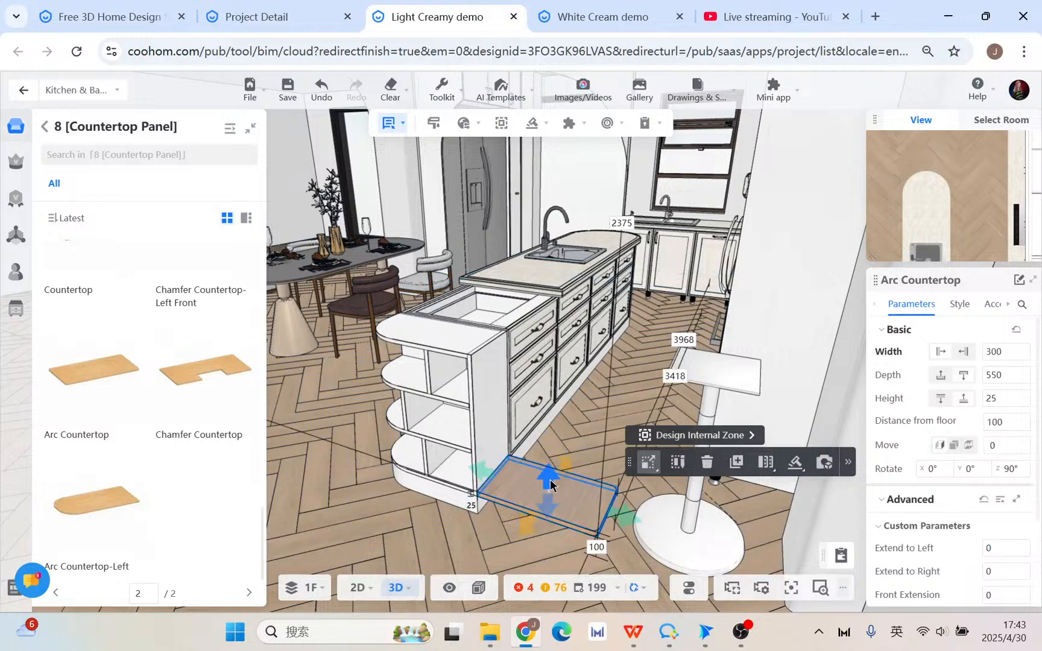
pyautogui.moveTo(550, 485); pyautogui.dragTo(561, 318)
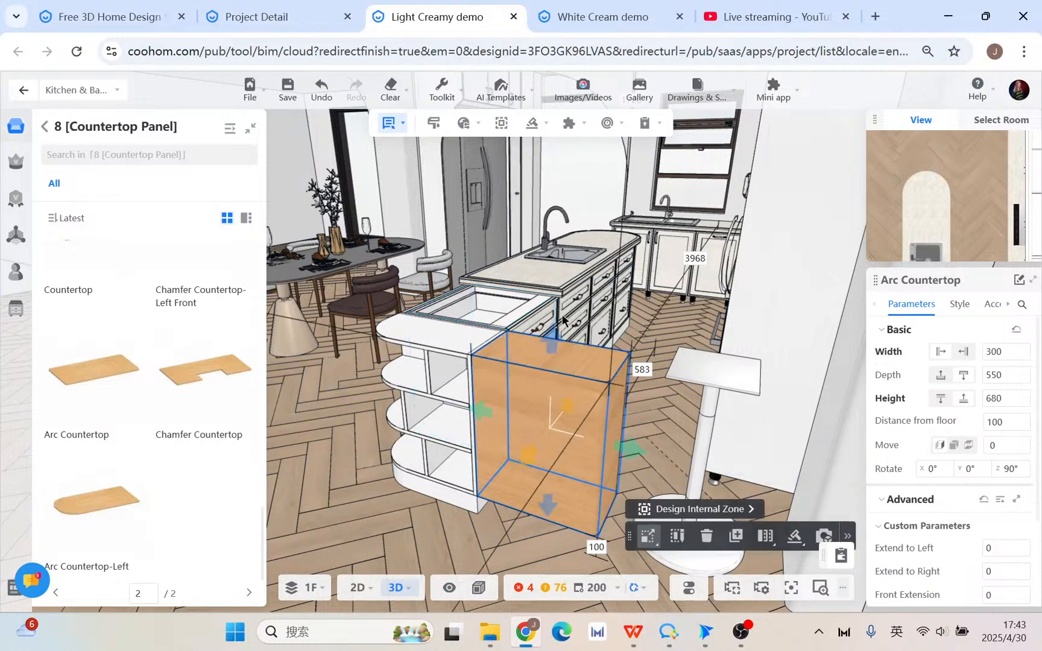
pyautogui.moveTo(633, 447); pyautogui.dragTo(569, 434)
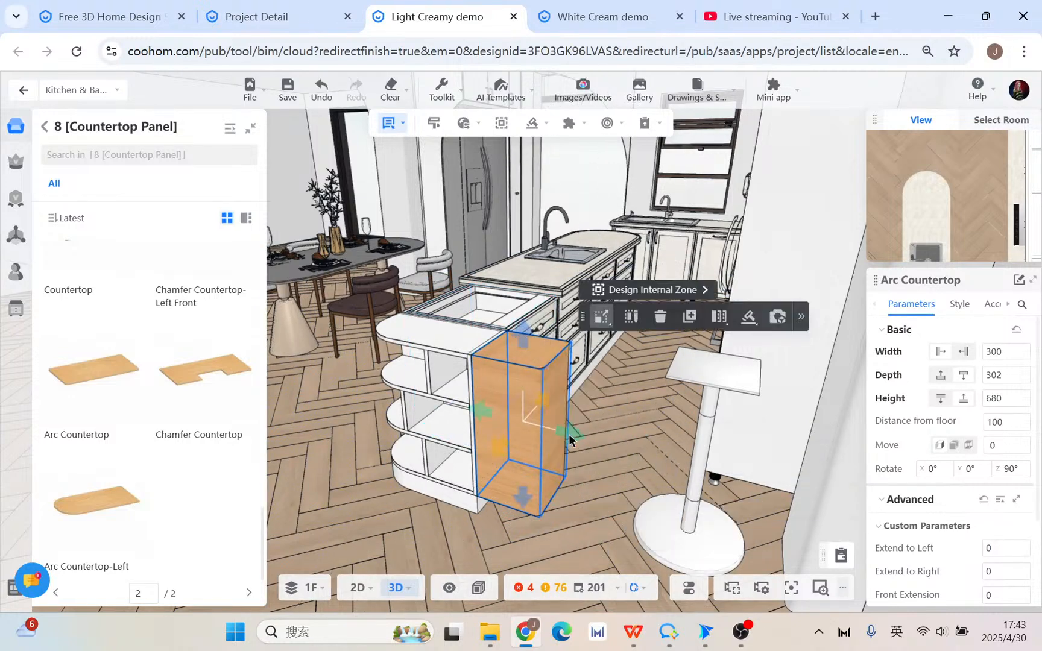
# - Set radius R1 and radius R2 of the raised block to 100 for a rounder outer edge
pyautogui.scroll(-2, 966, 558)
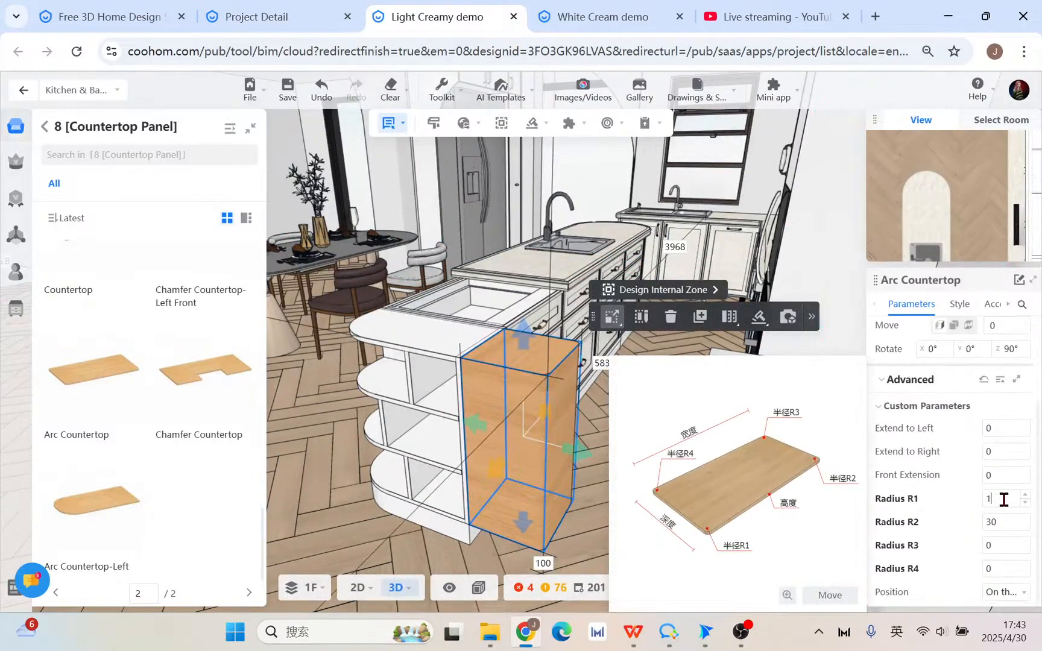
pyautogui.click(1005, 522)
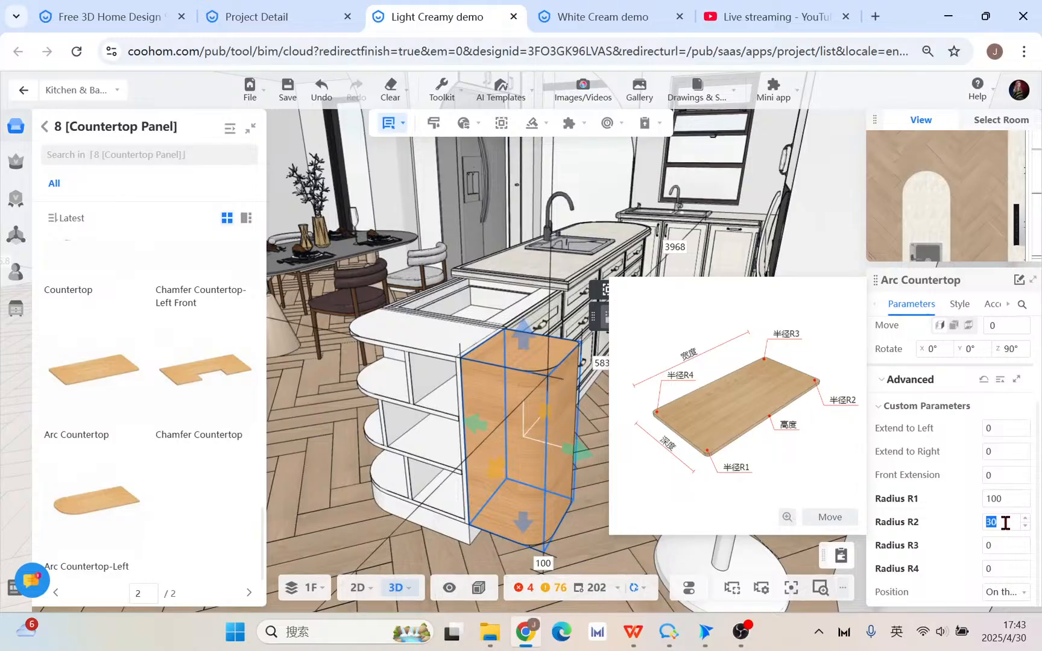
pyautogui.write('100')
pyautogui.press('Return')
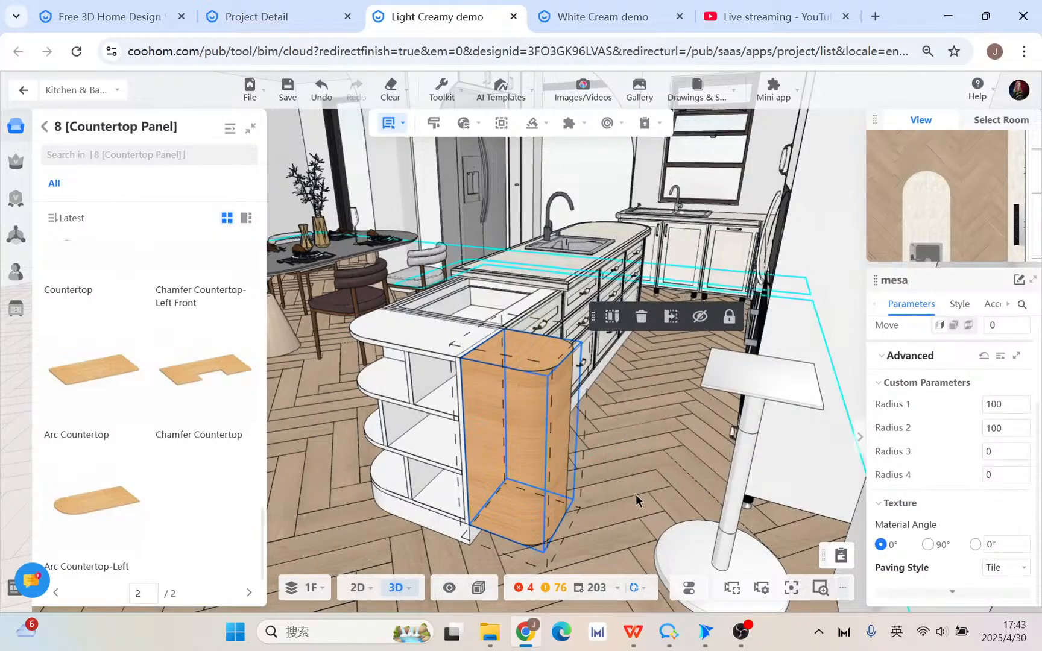
# - Copy the island shelves' white material onto the rounded block with the material brush
pyautogui.scroll(2, 632, 490)
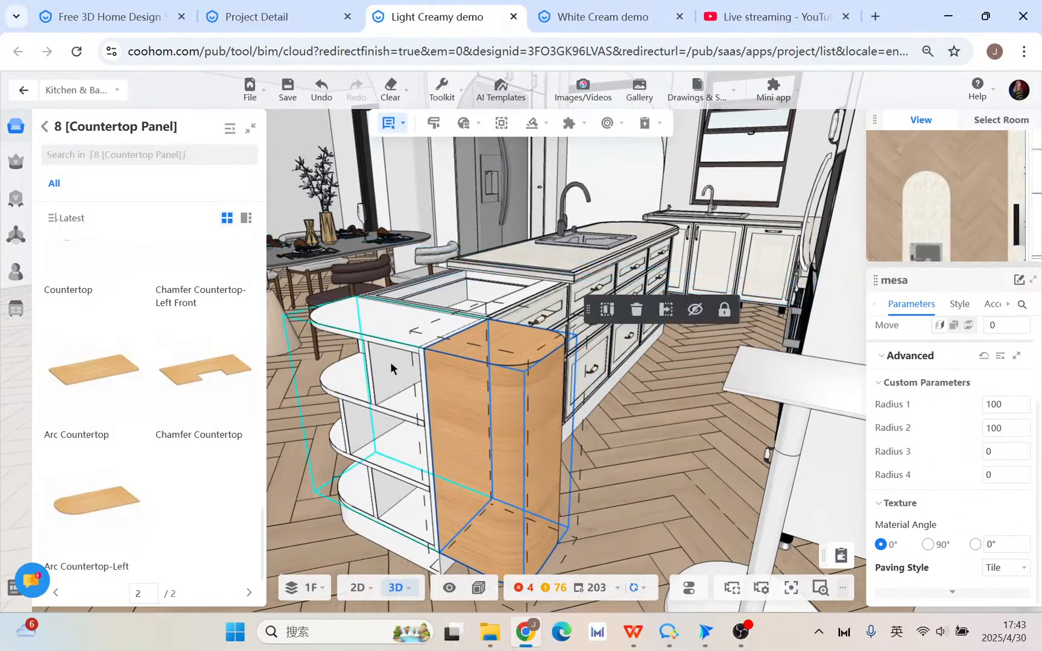
pyautogui.moveTo(445, 109)
pyautogui.click(405, 124)
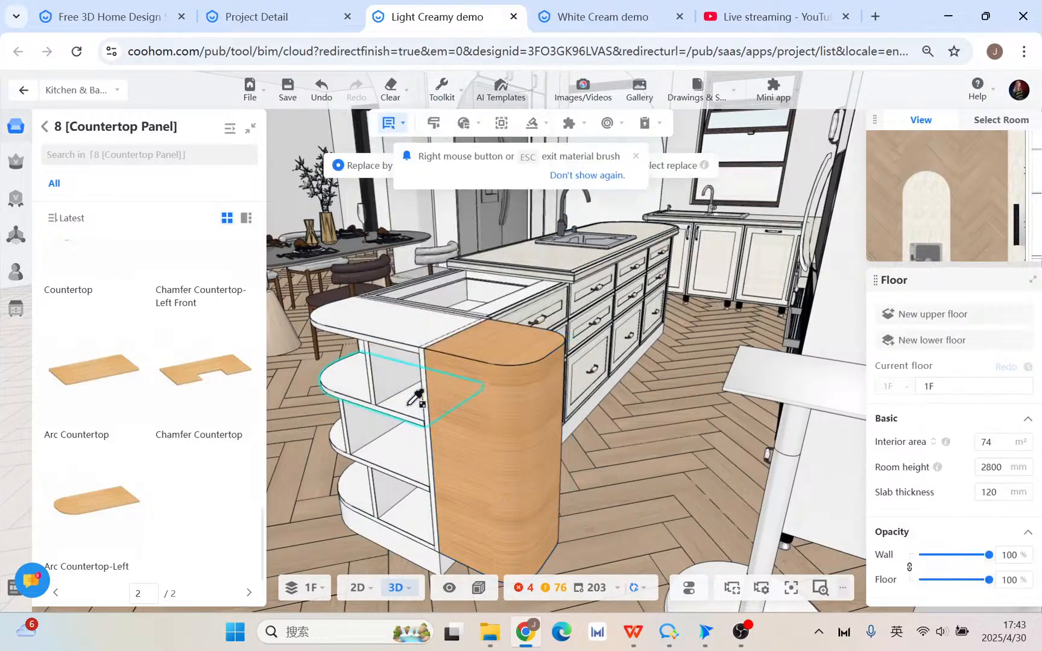
pyautogui.click(510, 431)
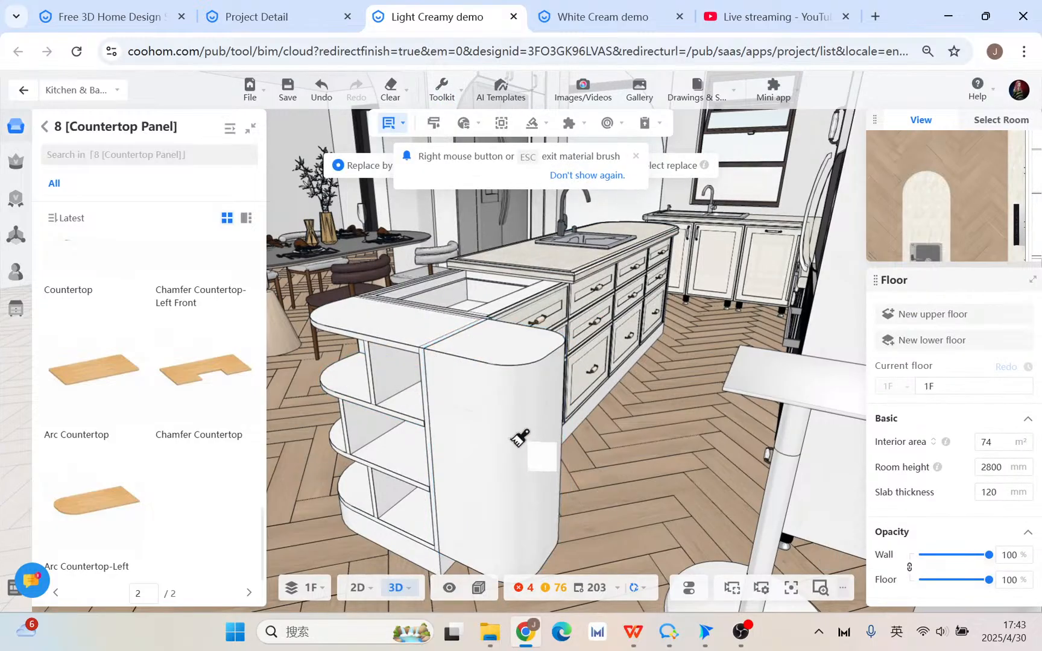
pyautogui.scroll(3, 519, 437)
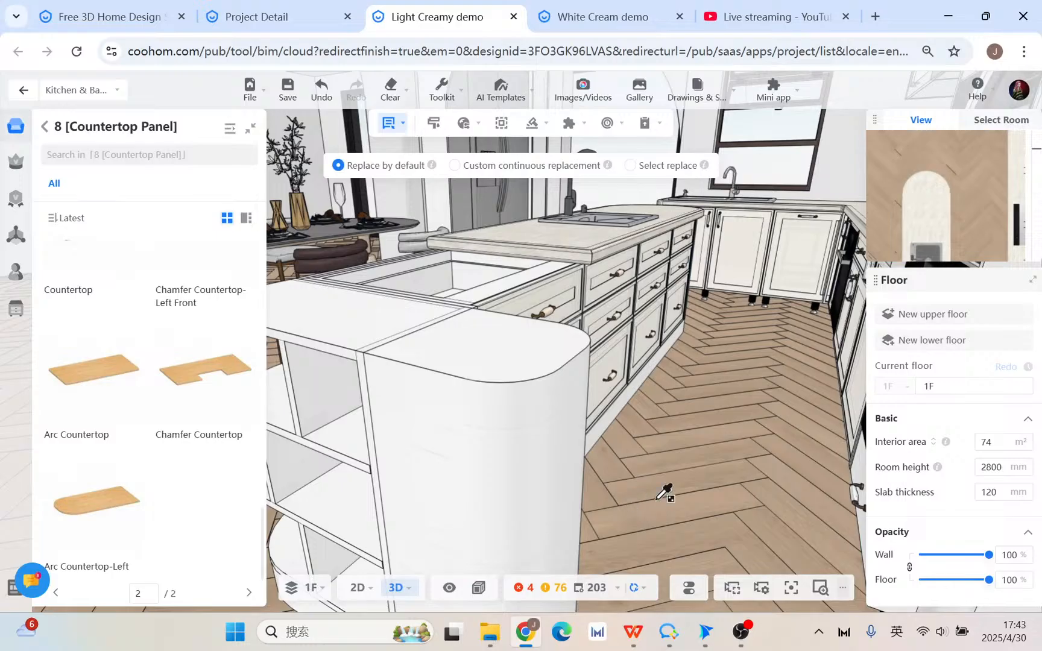
pyautogui.moveTo(649, 523); pyautogui.dragTo(671, 437, button='right')
pyautogui.rightClick(669, 439)
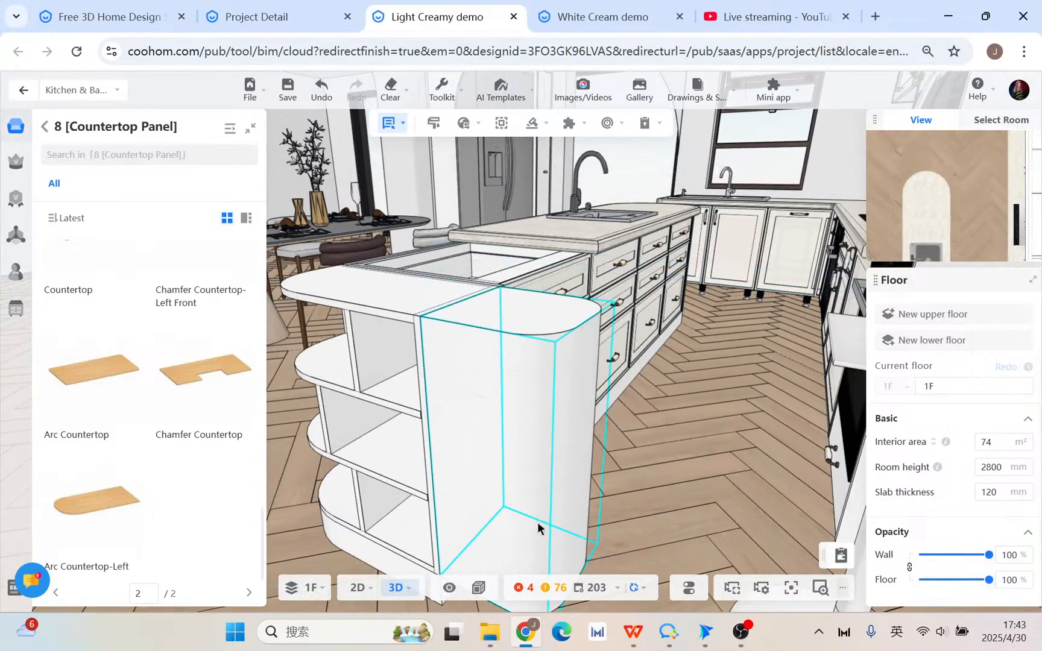
# - Change the rounded block's body material to New Embossed High-gloss Finish-Finish Sheet PVC (81) and inspect its curved side
pyautogui.scroll(5, 538, 519)
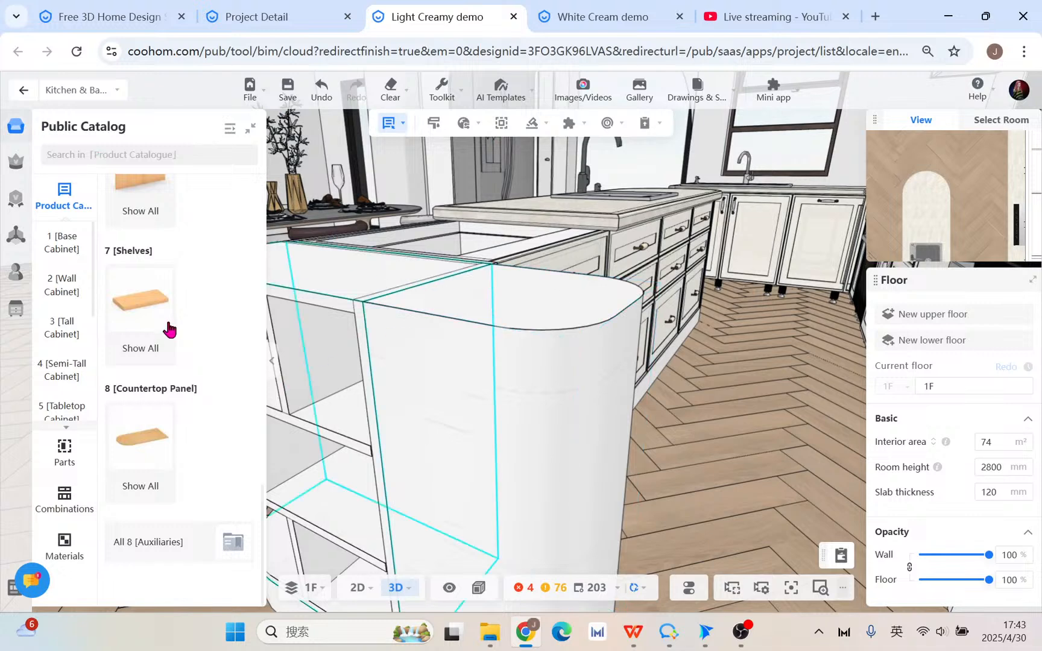
pyautogui.click(509, 403)
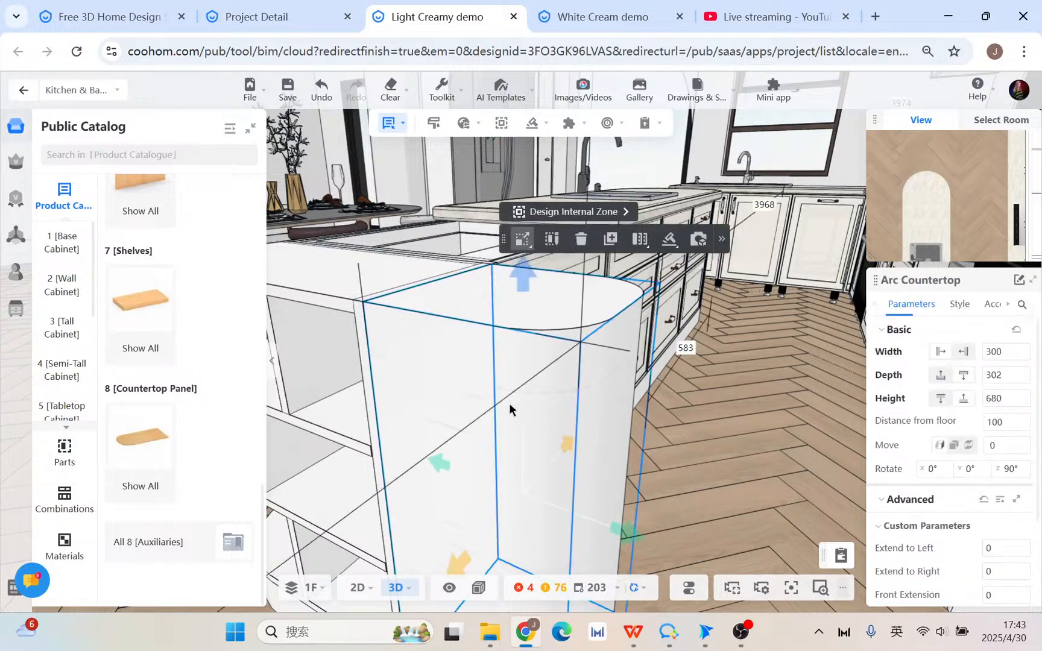
pyautogui.click(963, 304)
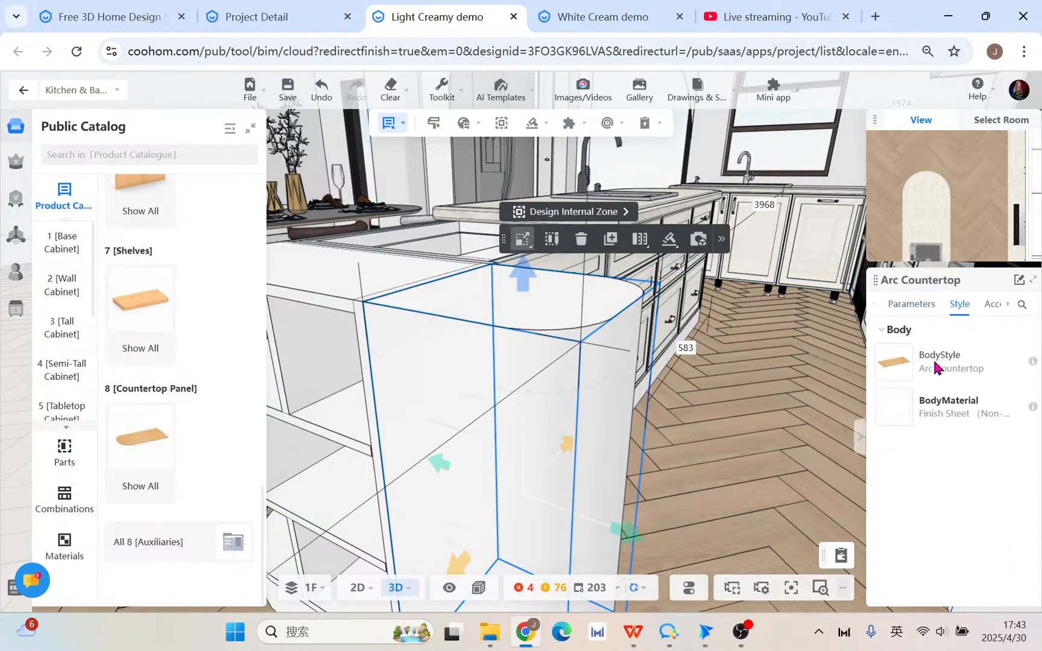
pyautogui.click(891, 408)
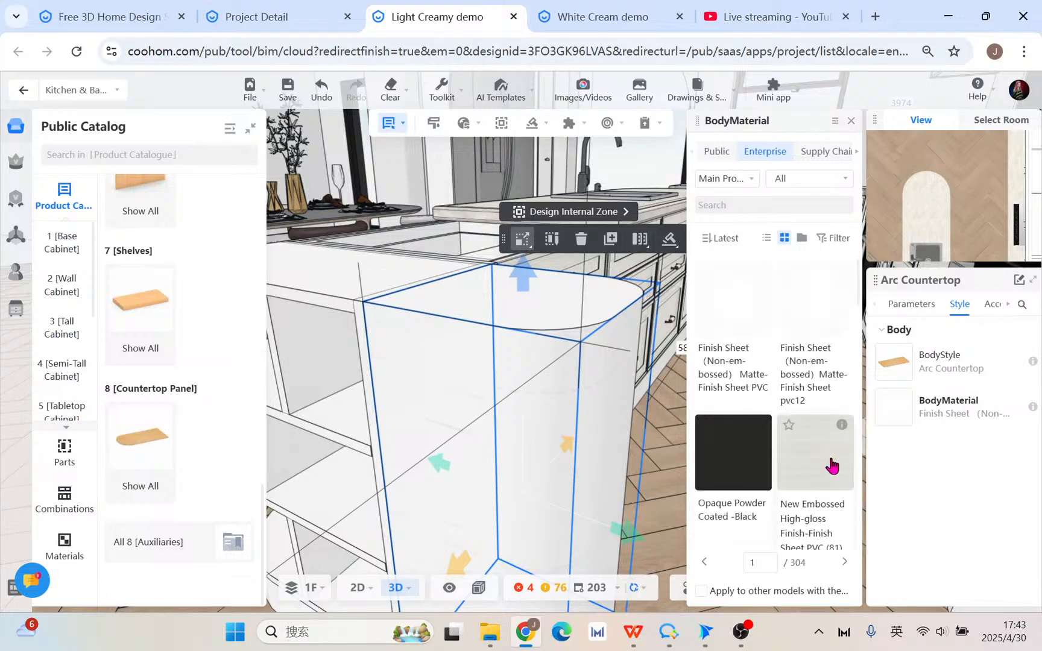
pyautogui.click(831, 460)
pyautogui.scroll(-2, 677, 486)
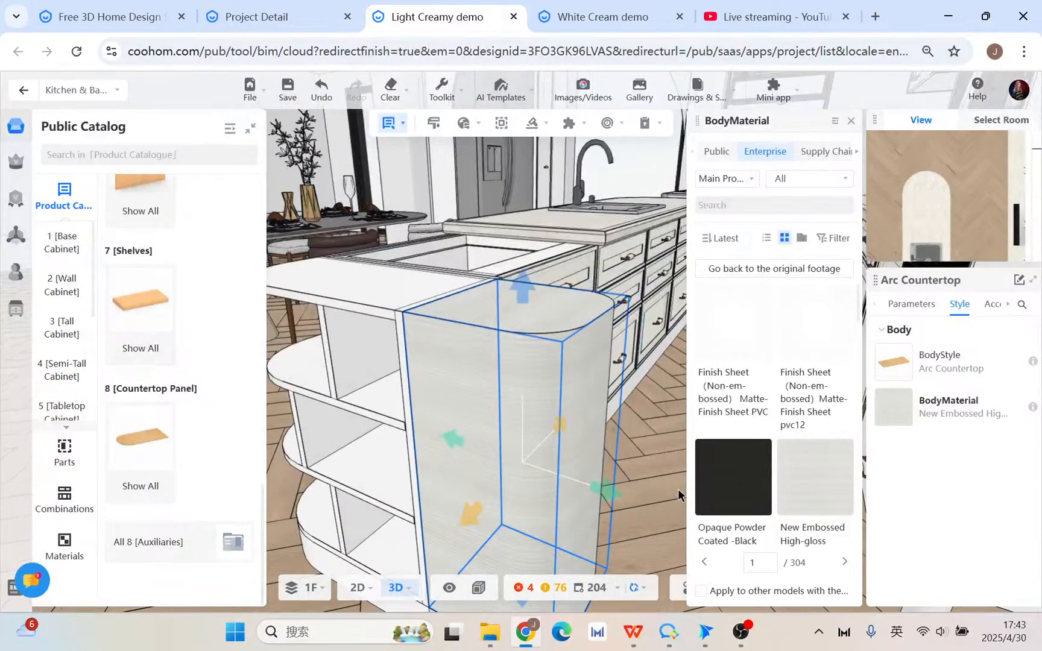
pyautogui.scroll(3, 670, 497)
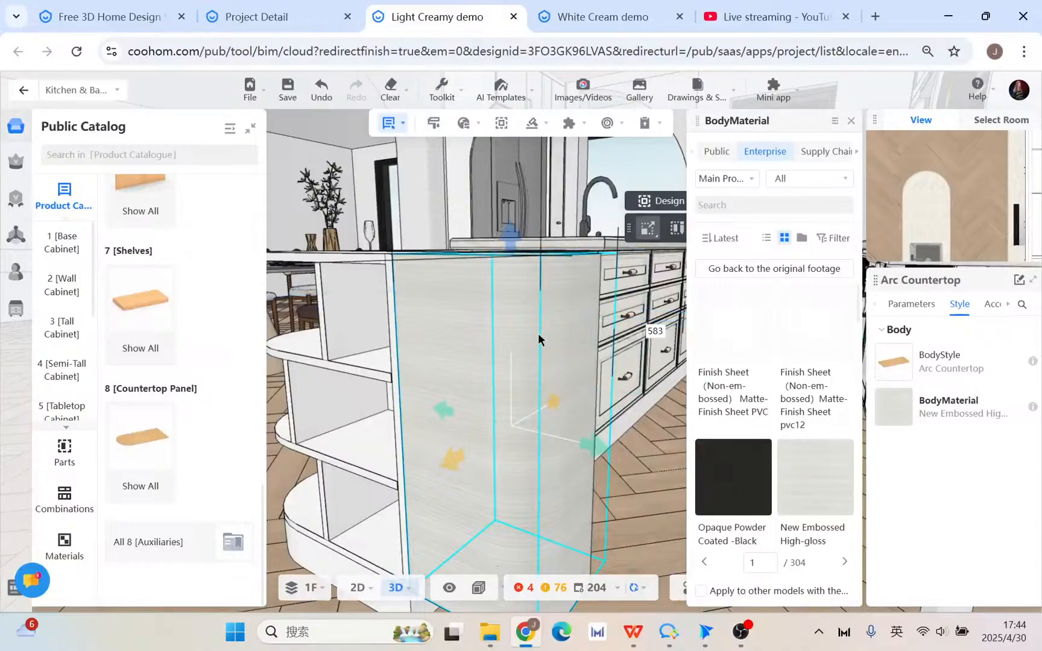
pyautogui.scroll(2, 531, 375)
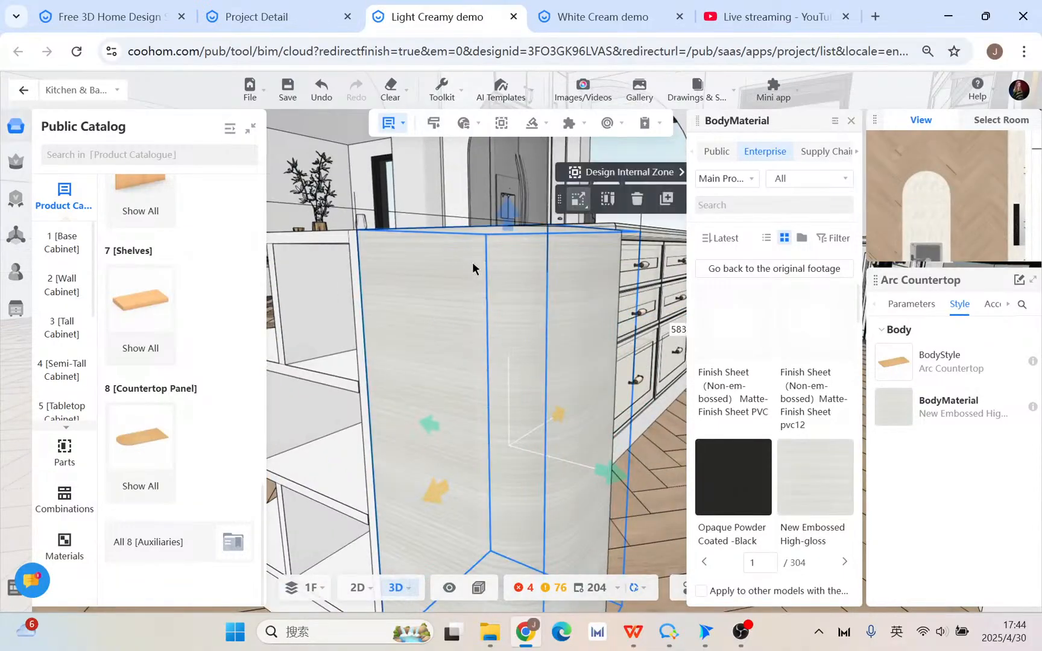
# - Try KN Russian Elm and Green Oak on the rounded block and settle on Opaque Wood Sealer-Blue grey as its body material
pyautogui.scroll(-5, 847, 516)
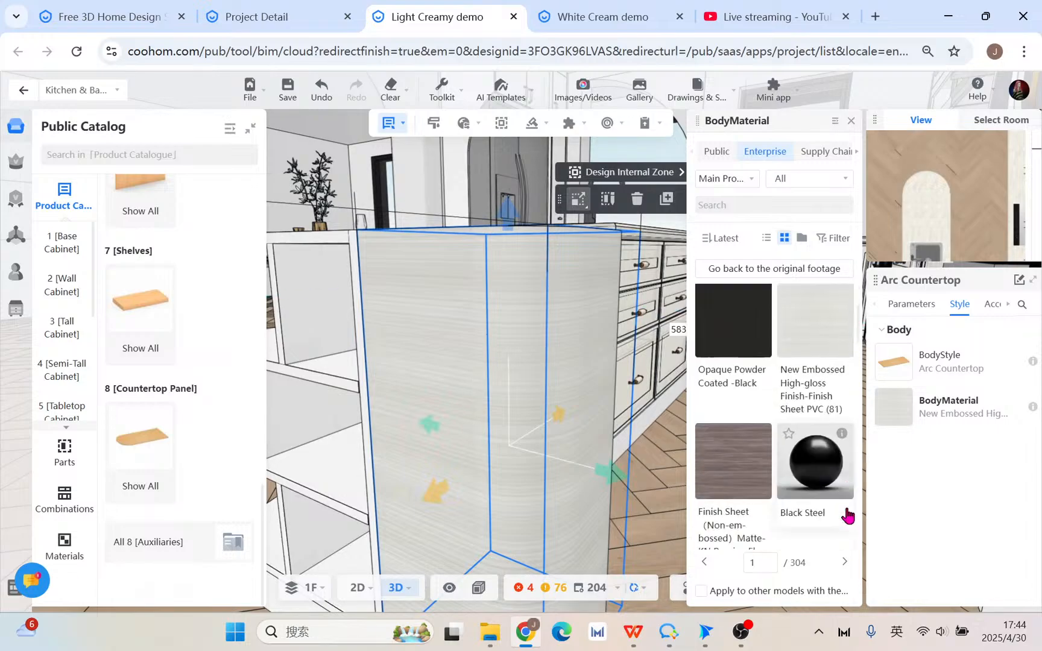
pyautogui.click(732, 381)
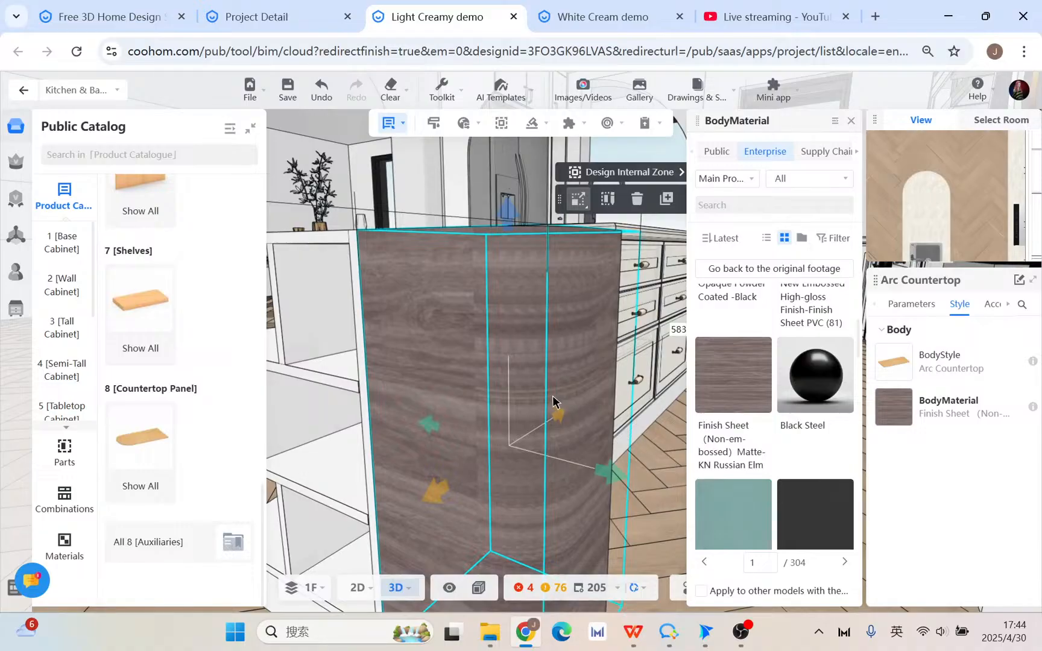
pyautogui.click(754, 503)
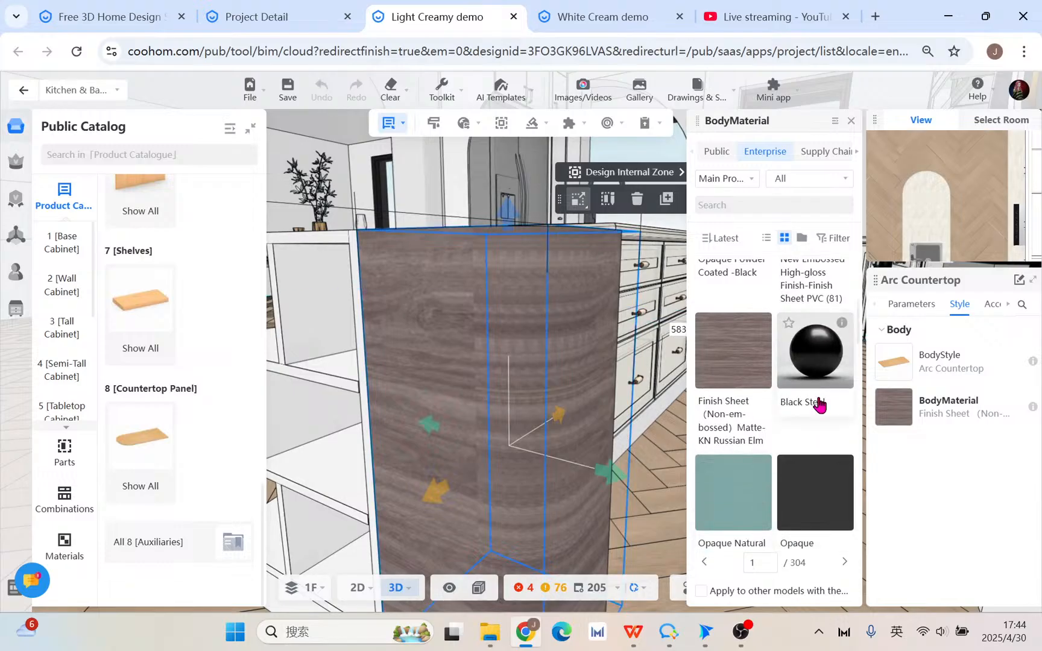
pyautogui.scroll(-3, 747, 495)
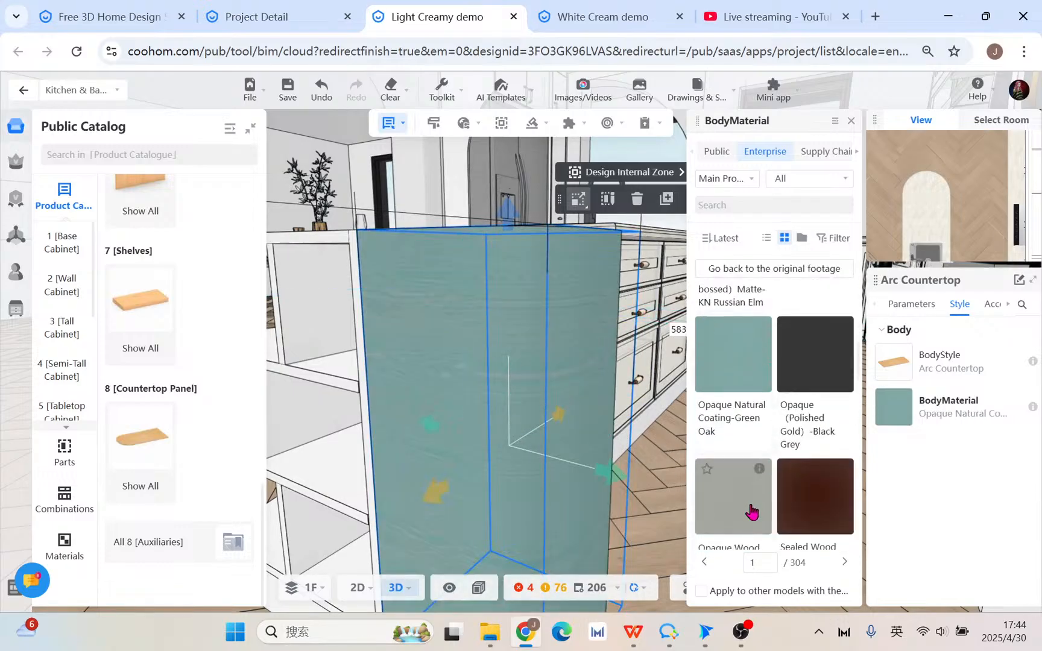
pyautogui.click(751, 507)
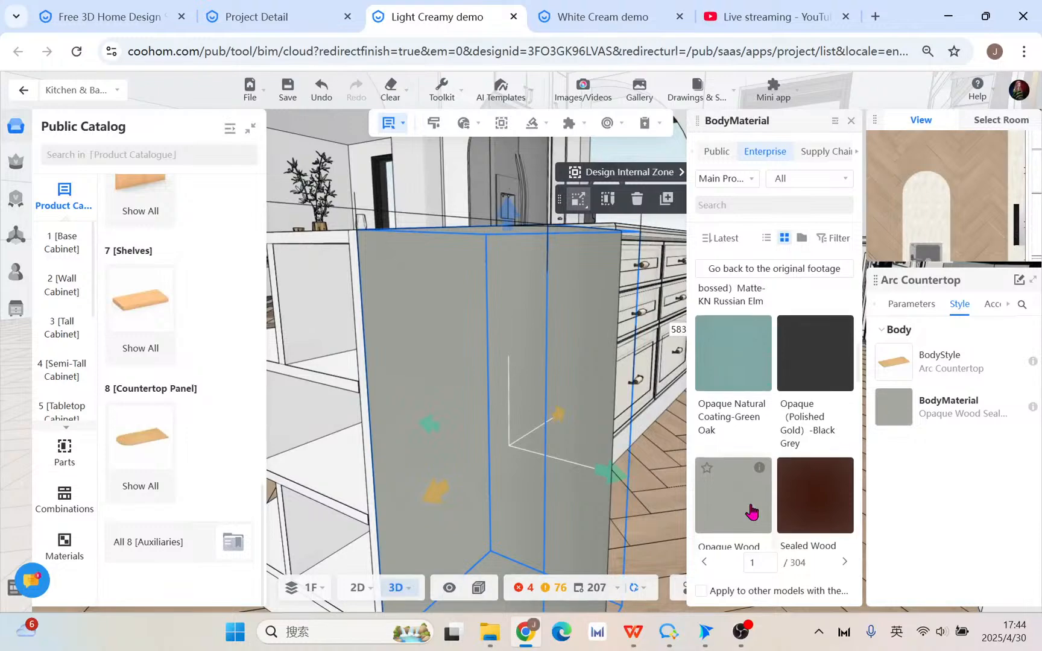
pyautogui.scroll(-3, 748, 498)
pyautogui.scroll(-3, 671, 499)
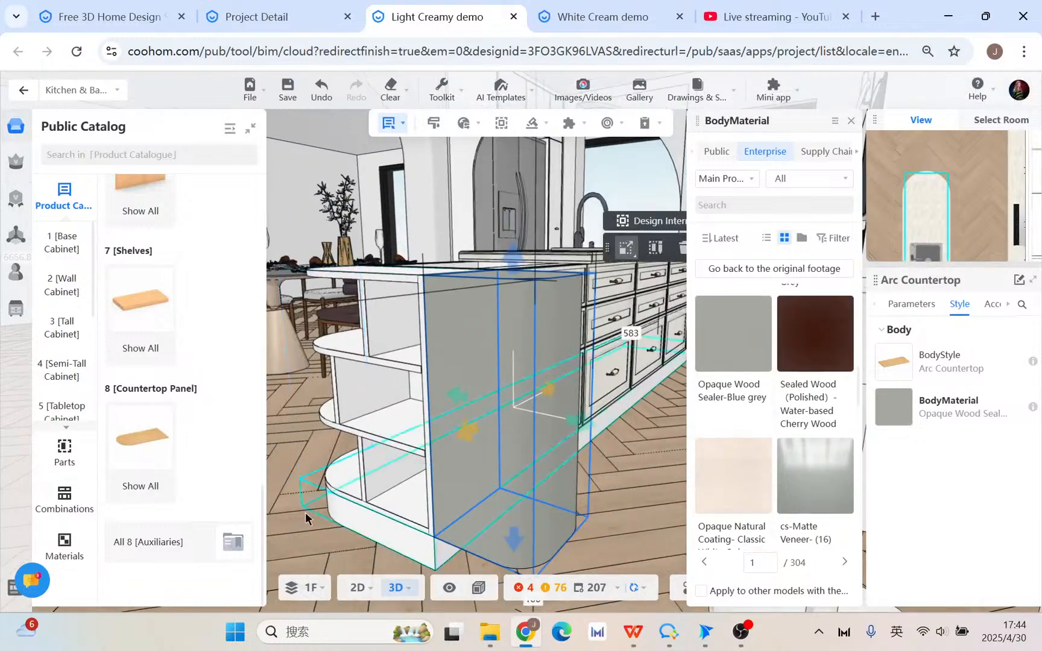
# - Try narrowing the rounded block from its outer side, and stretch it back out to the island's edge
pyautogui.moveTo(305, 514); pyautogui.dragTo(330, 542)
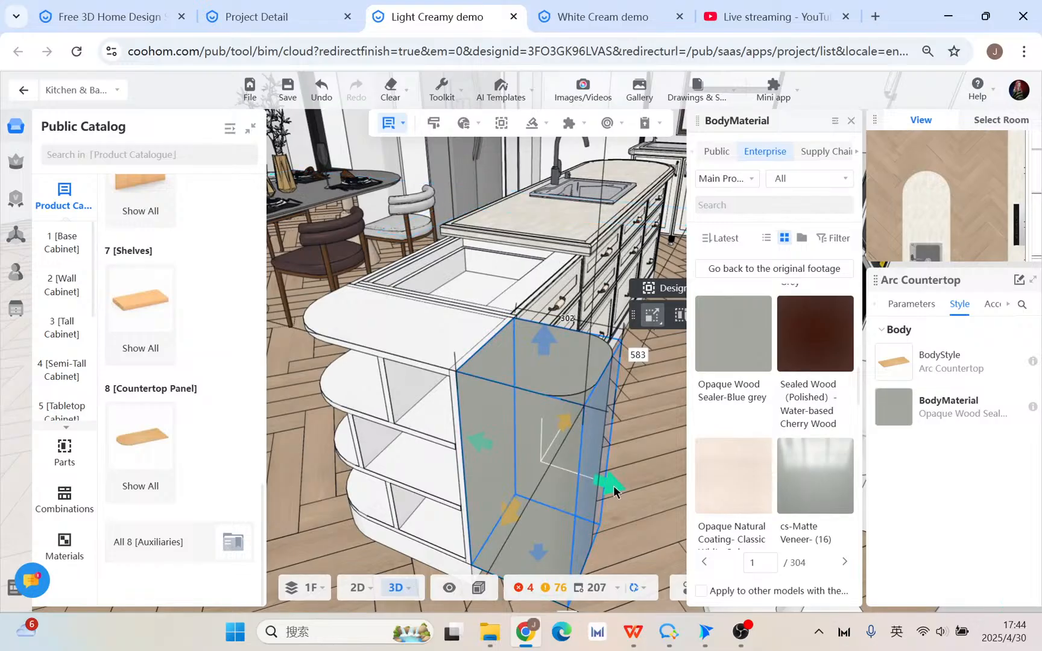
pyautogui.moveTo(609, 484); pyautogui.dragTo(551, 470)
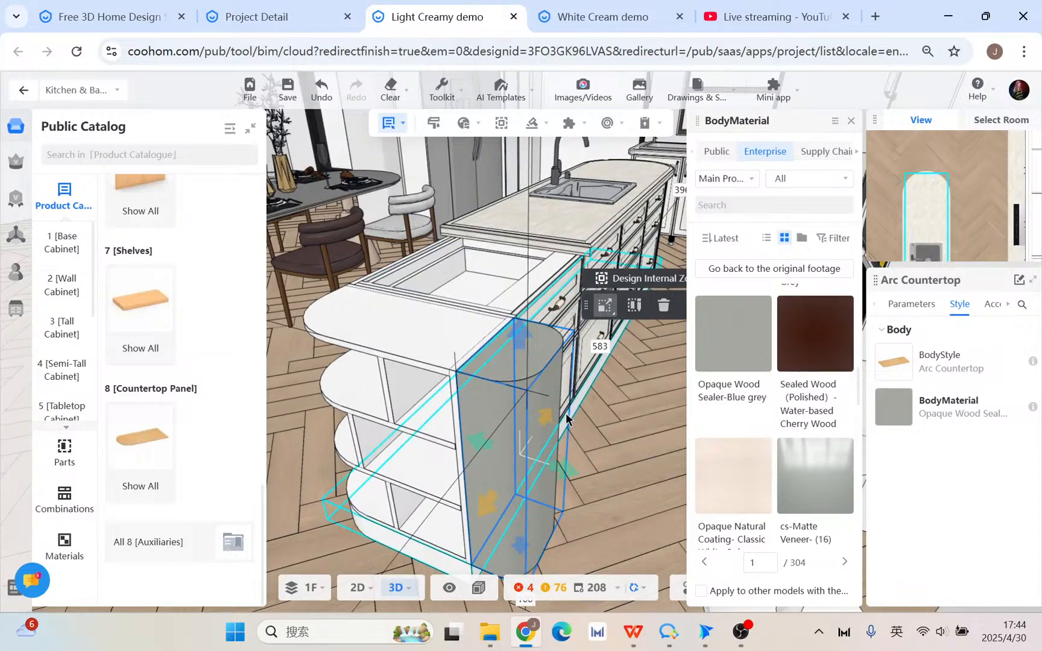
pyautogui.moveTo(565, 467); pyautogui.dragTo(668, 488)
pyautogui.click(669, 487)
pyautogui.click(550, 456)
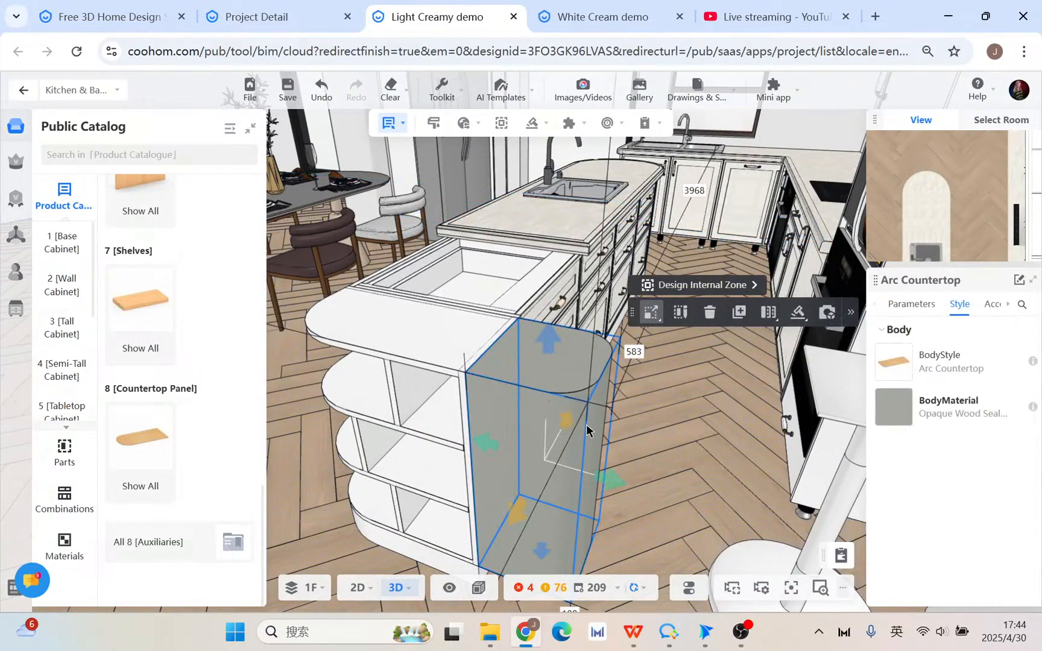
# - View the opposite rounded end of the island and open the Custom Modeling environment
pyautogui.scroll(-2, 587, 424)
pyautogui.moveTo(335, 475); pyautogui.dragTo(502, 412)
pyautogui.click(503, 412)
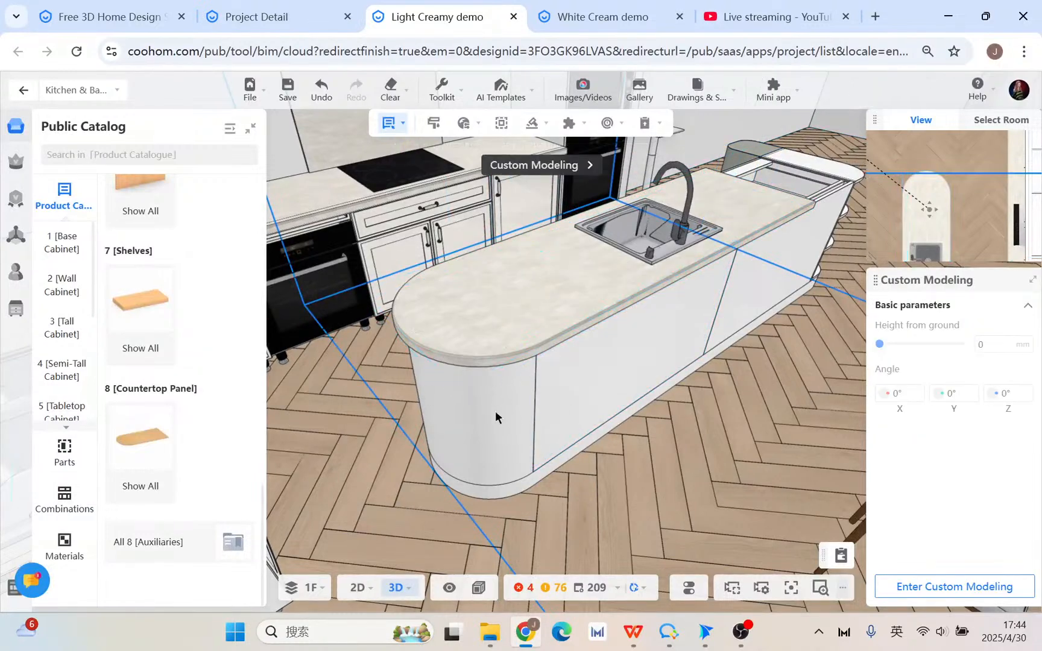
pyautogui.click(13, 310)
pyautogui.click(192, 278)
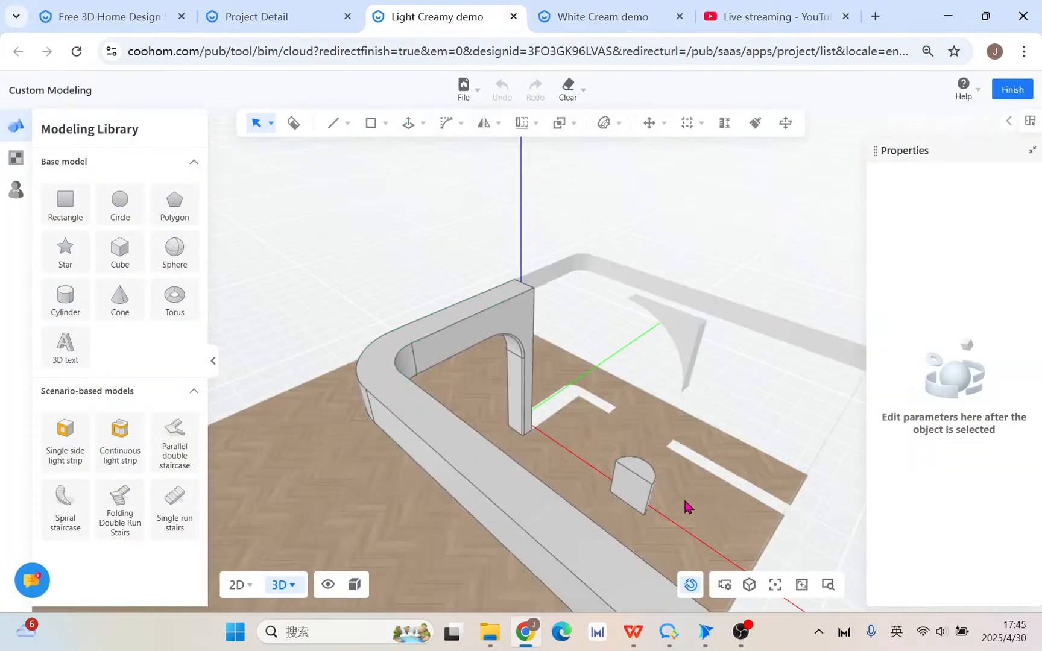
# - Apply the Wood material Brown Wood - High Gloss to the curved end face of the island, below the countertop
pyautogui.moveTo(683, 492); pyautogui.dragTo(301, 494, button='middle')
pyautogui.scroll(3, 445, 529)
pyautogui.moveTo(445, 529); pyautogui.dragTo(586, 376, button='middle')
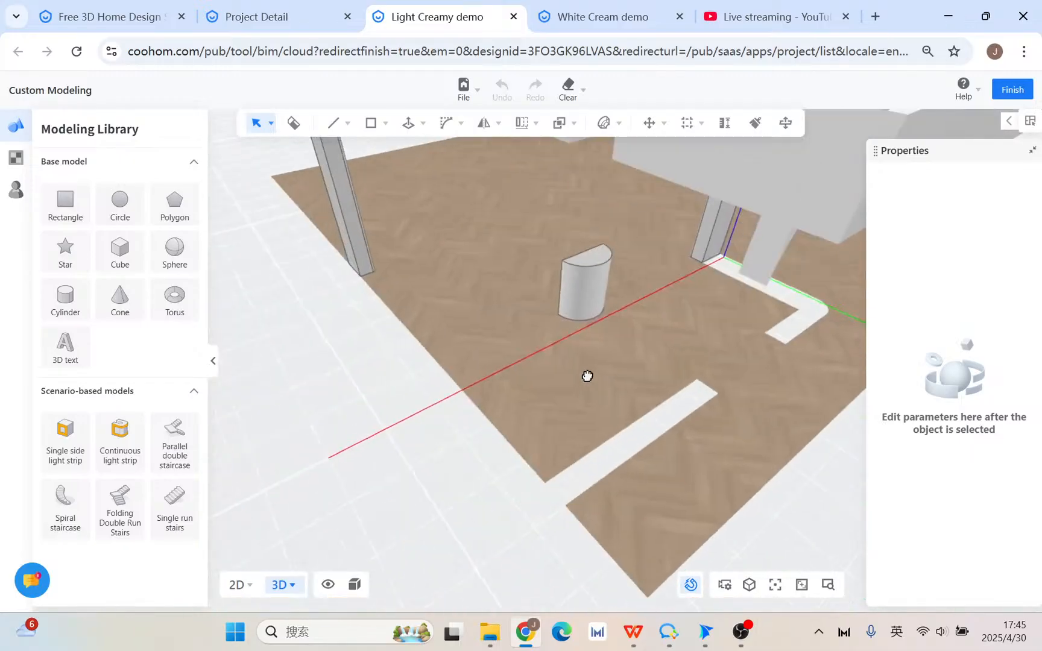
pyautogui.moveTo(416, 410); pyautogui.dragTo(639, 375, button='middle')
pyautogui.scroll(1, 606, 410)
pyautogui.moveTo(424, 446); pyautogui.dragTo(544, 372, button='middle')
pyautogui.scroll(5, 543, 374)
pyautogui.moveTo(505, 432); pyautogui.dragTo(524, 285, button='middle')
pyautogui.click(524, 285)
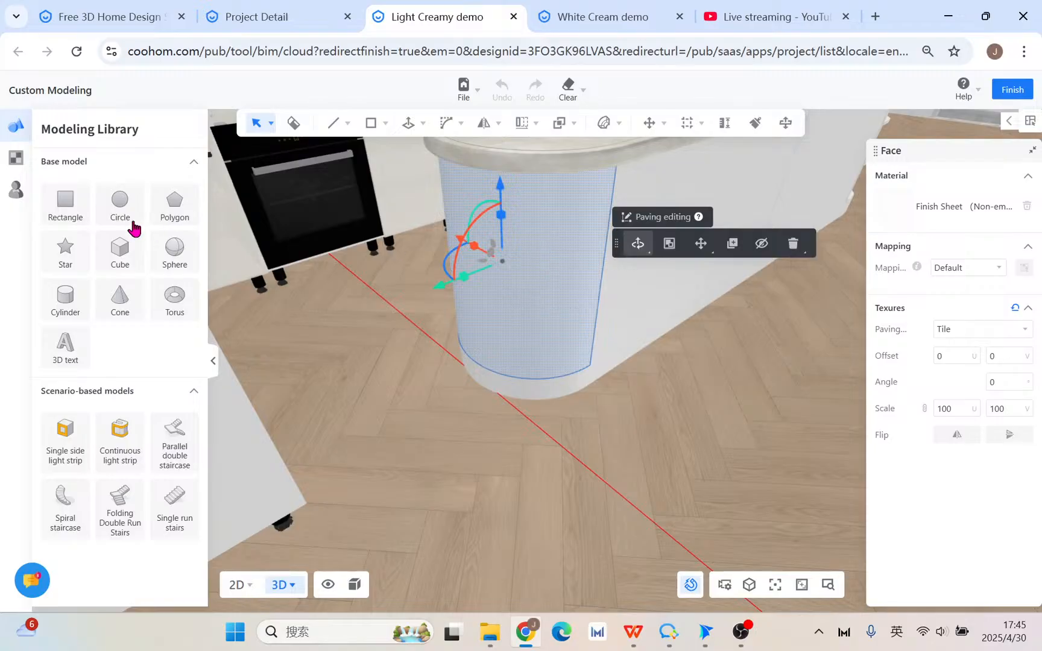
pyautogui.click(10, 164)
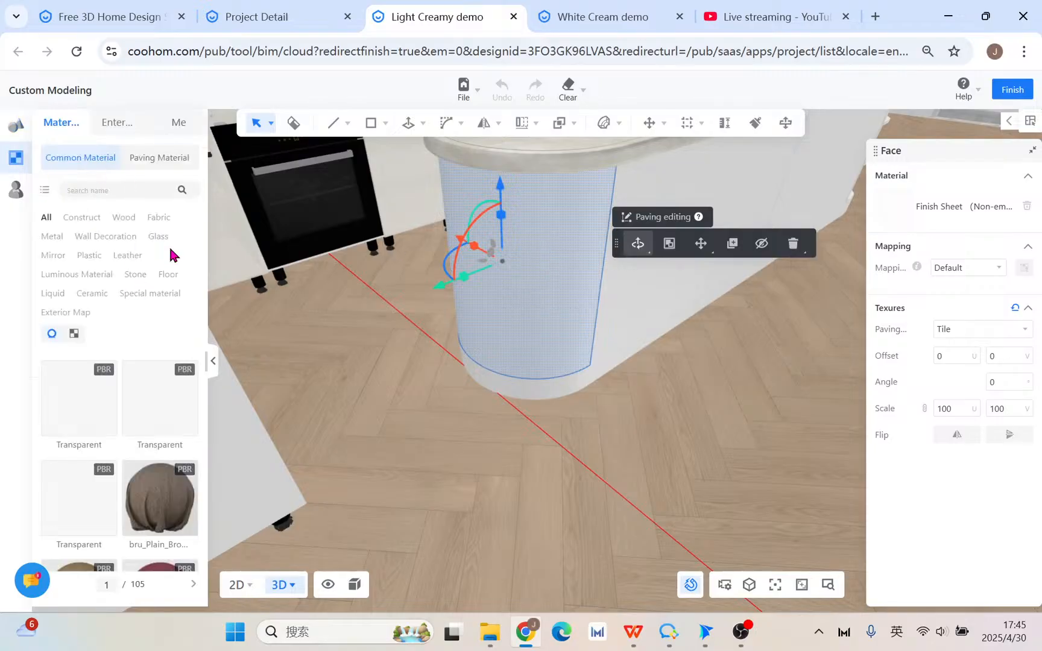
pyautogui.scroll(-1, 162, 361)
pyautogui.click(126, 219)
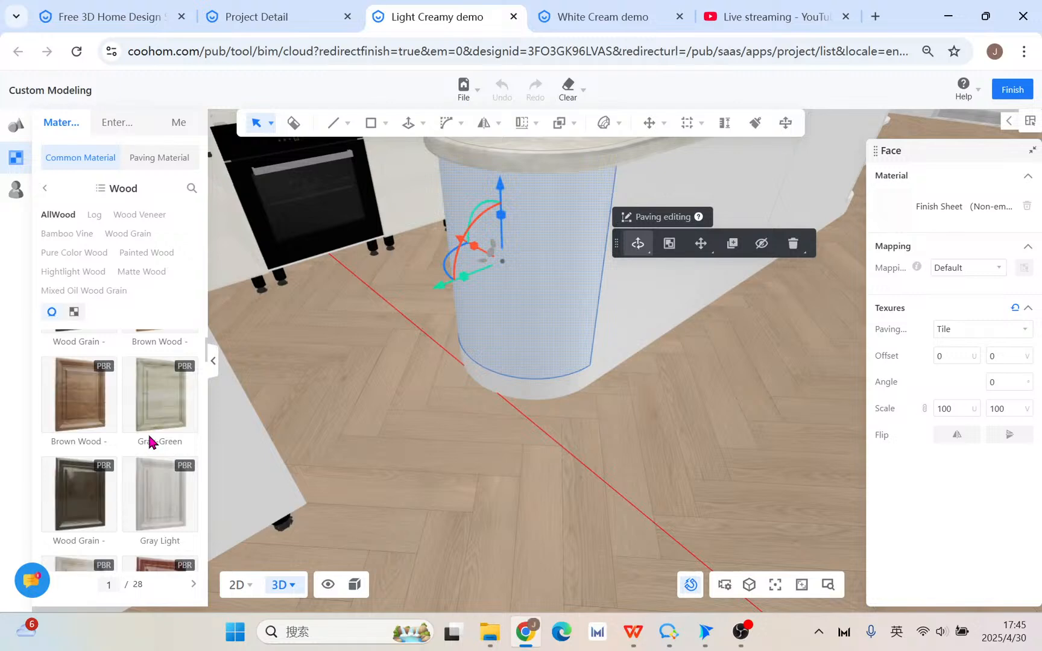
pyautogui.click(109, 414)
pyautogui.click(531, 264)
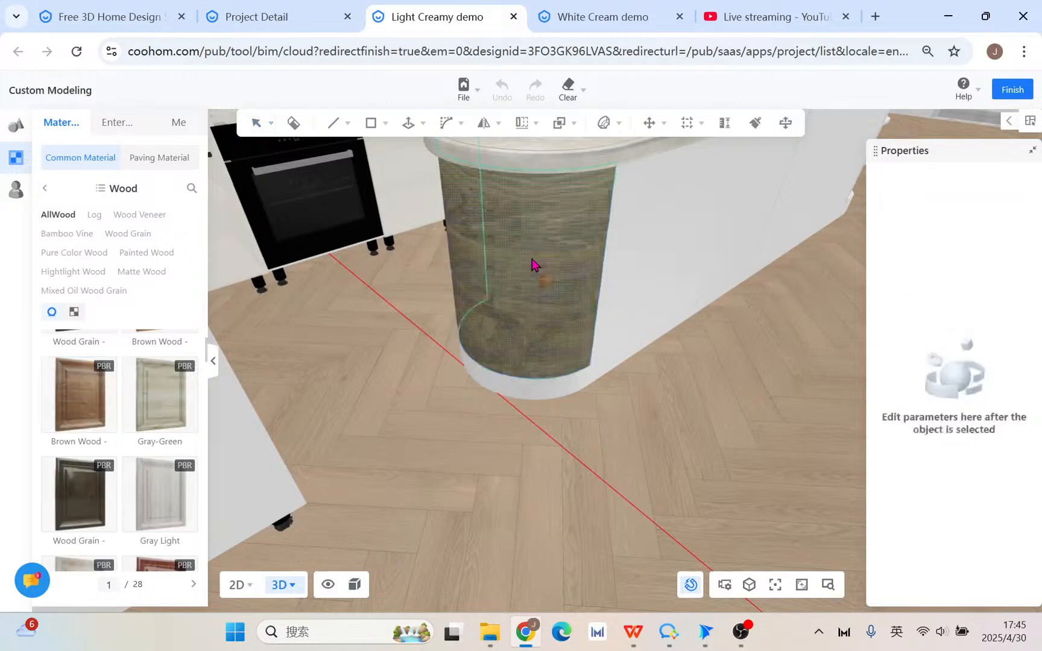
pyautogui.press('Escape')
pyautogui.moveTo(531, 451); pyautogui.dragTo(617, 415, button='right')
pyautogui.scroll(2, 715, 361)
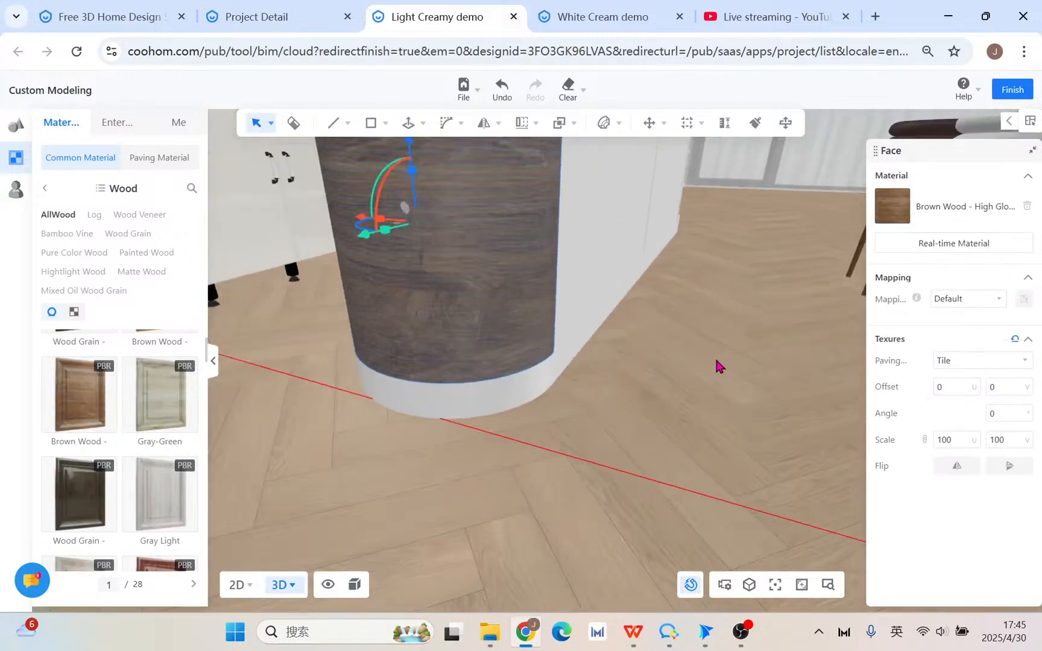
pyautogui.moveTo(719, 365); pyautogui.dragTo(730, 552, button='right')
pyautogui.scroll(-2, 640, 398)
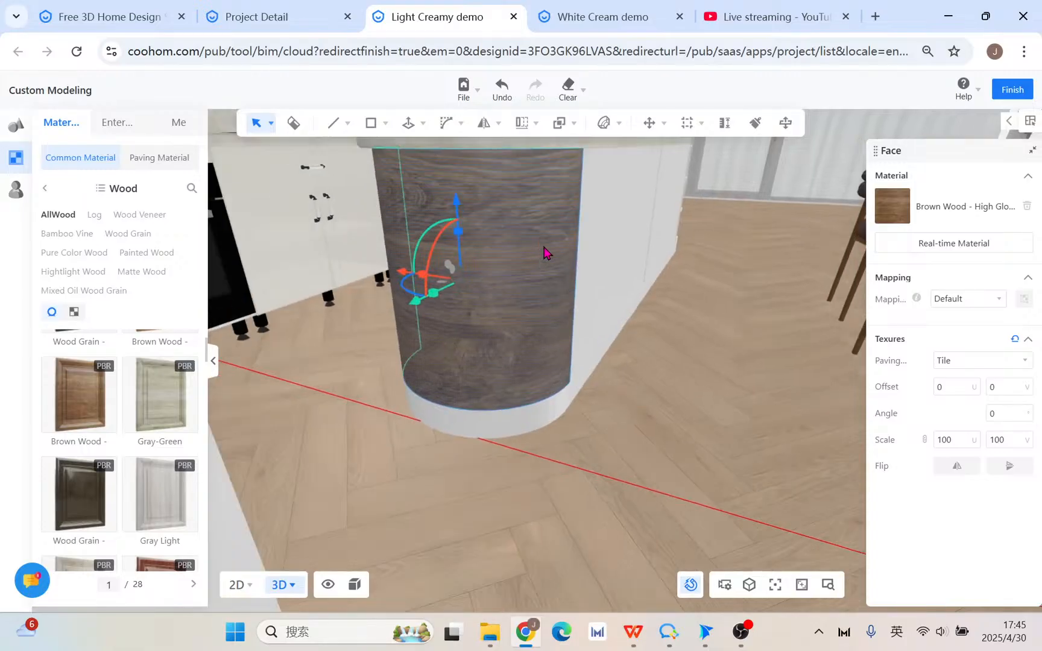
# - Try the Gray-Blue Wood material on the island's curved end face and check its grain direction
pyautogui.scroll(-4, 175, 495)
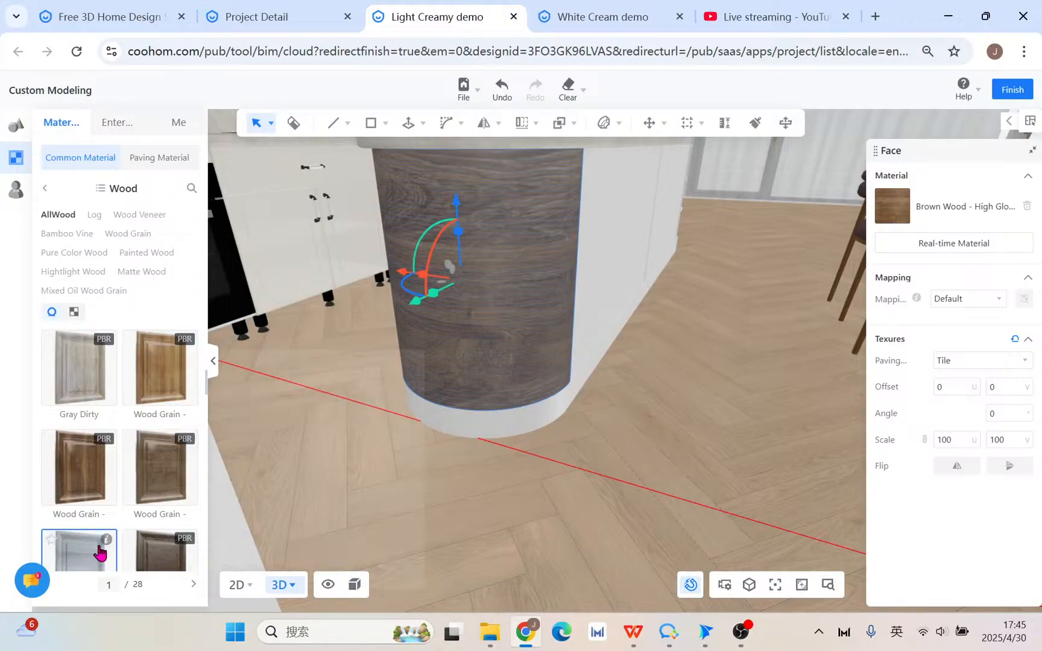
pyautogui.moveTo(103, 551); pyautogui.dragTo(475, 273)
pyautogui.scroll(5, 547, 345)
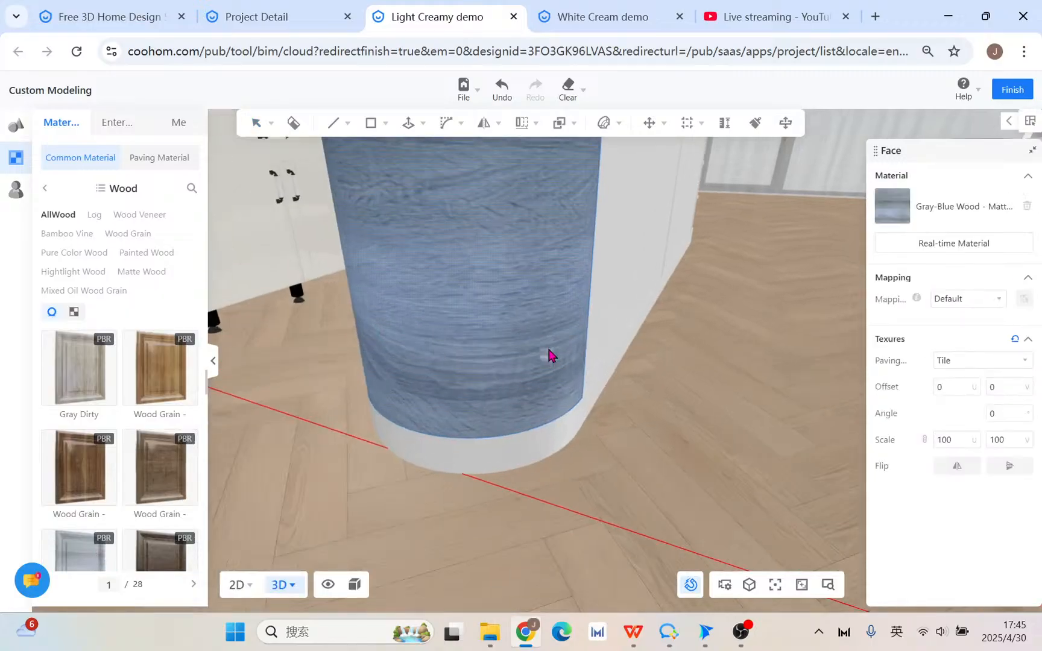
pyautogui.rightClick(561, 368)
pyautogui.scroll(-2, 560, 369)
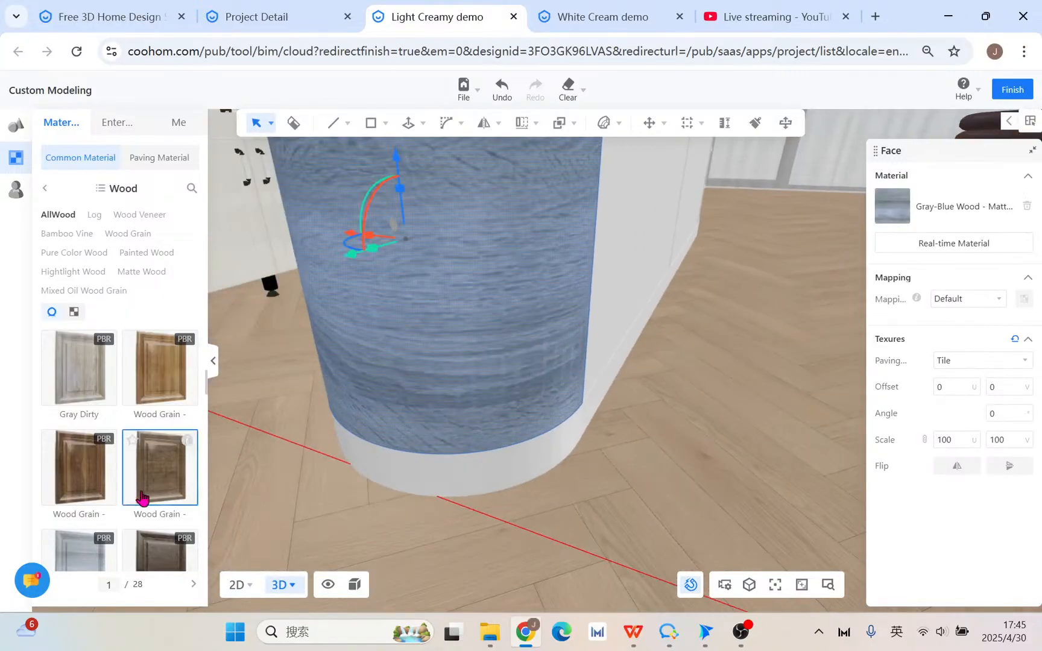
# - Replace the curved end face's material with the light Wood Grain - High Gloss finish
pyautogui.scroll(-4, 150, 509)
pyautogui.click(100, 523)
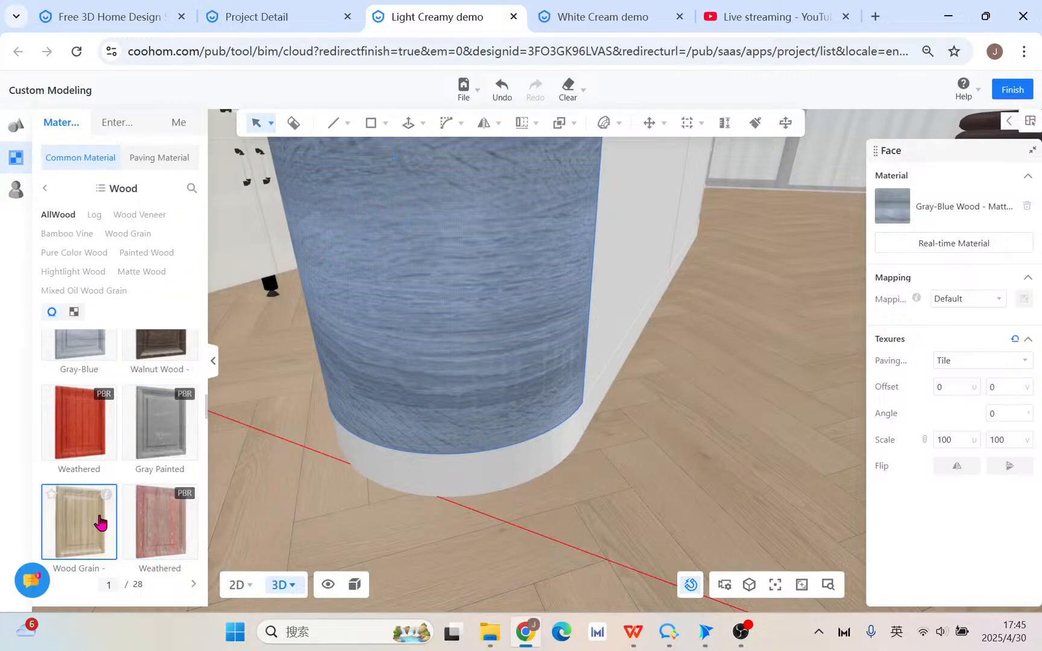
pyautogui.click(399, 329)
pyautogui.rightClick(422, 323)
pyautogui.scroll(-2, 422, 323)
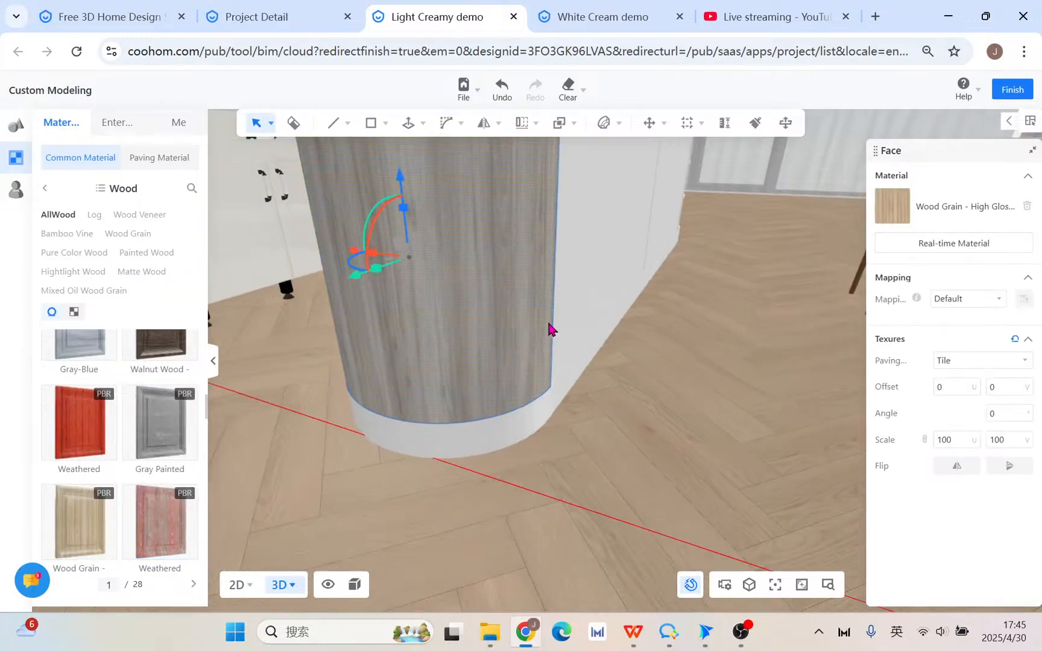
# - Set the curved face's texture mapping to Sphere, rotate the spherical mapping, and deselect the face to view it
pyautogui.click(981, 306)
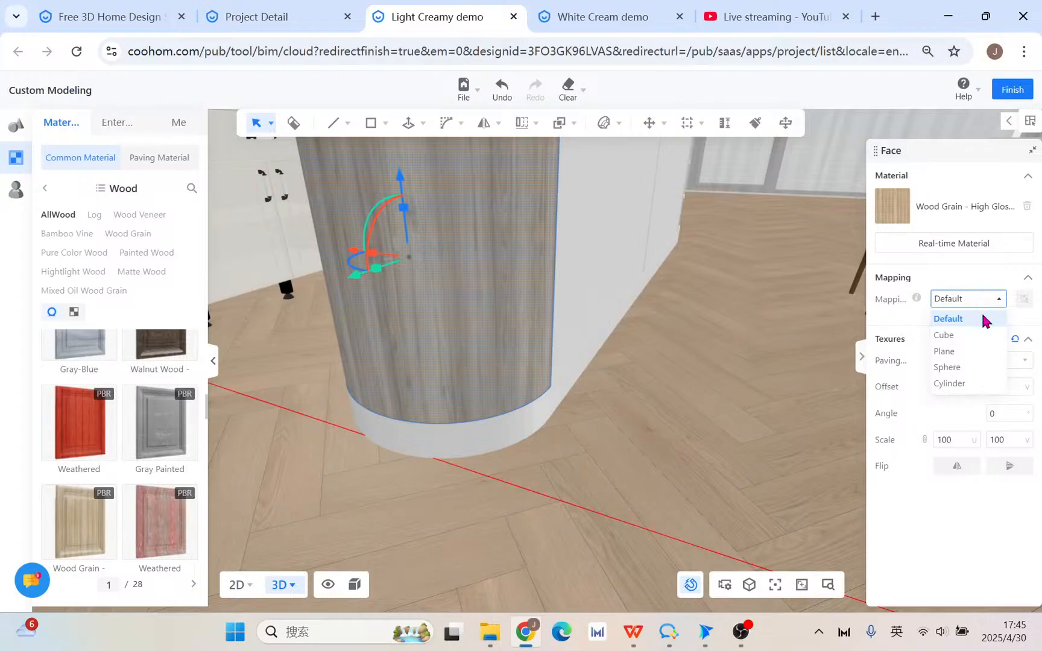
pyautogui.click(978, 368)
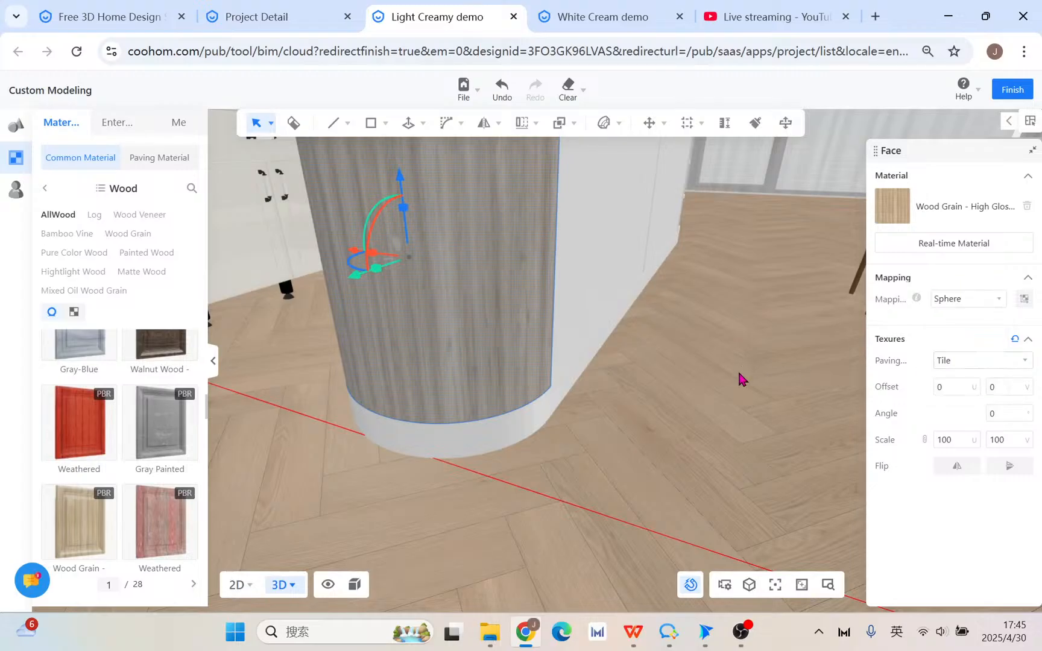
pyautogui.scroll(-5, 742, 379)
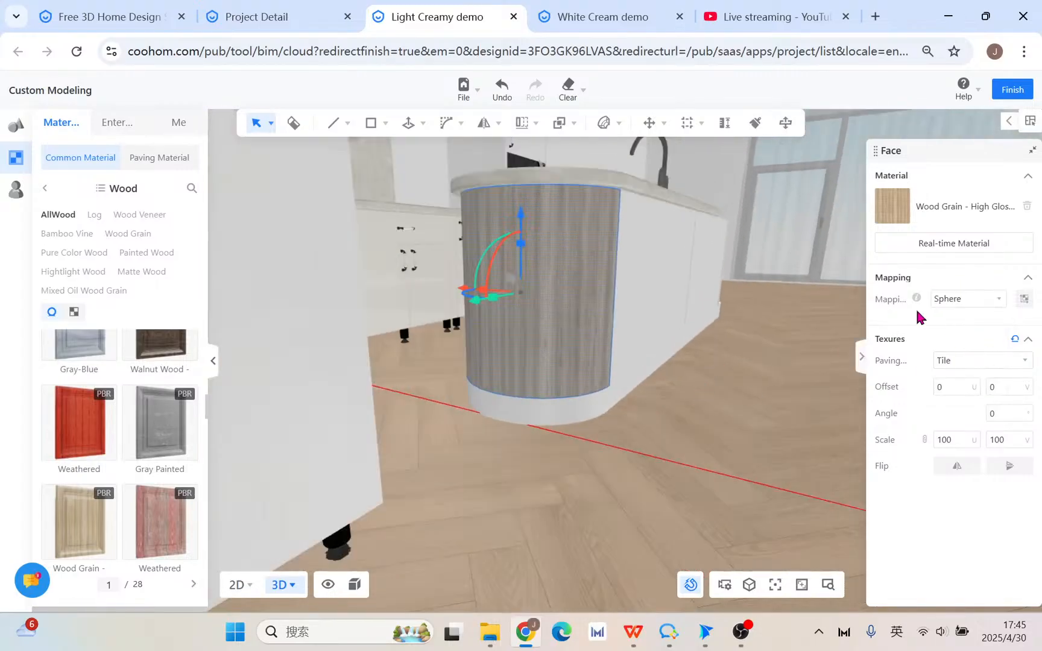
pyautogui.click(1025, 302)
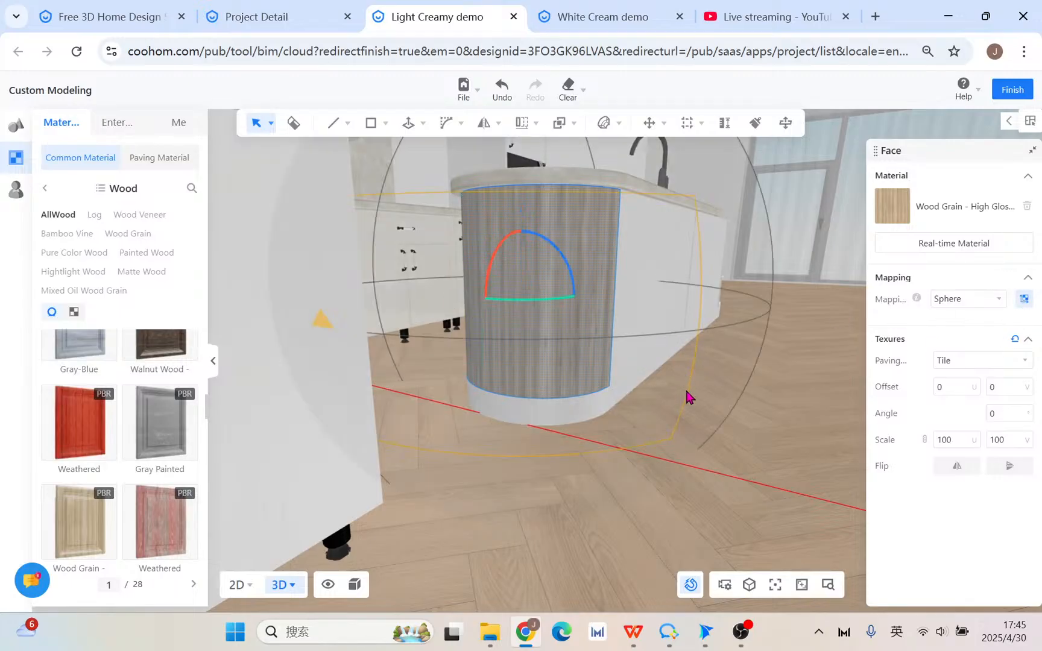
pyautogui.moveTo(582, 282); pyautogui.dragTo(581, 309)
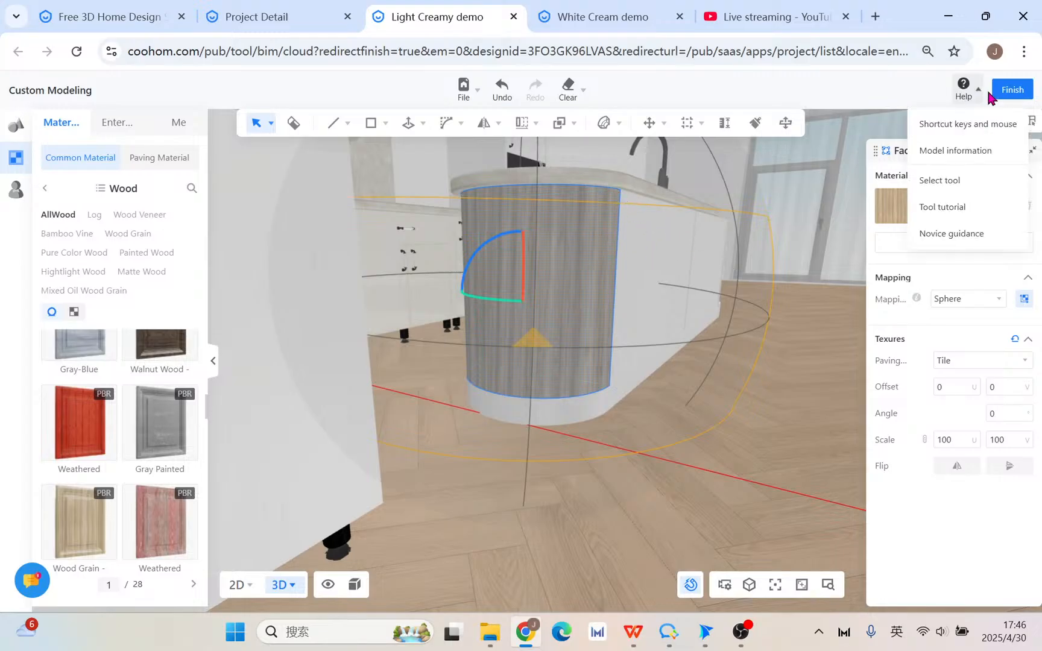
pyautogui.click(13, 130)
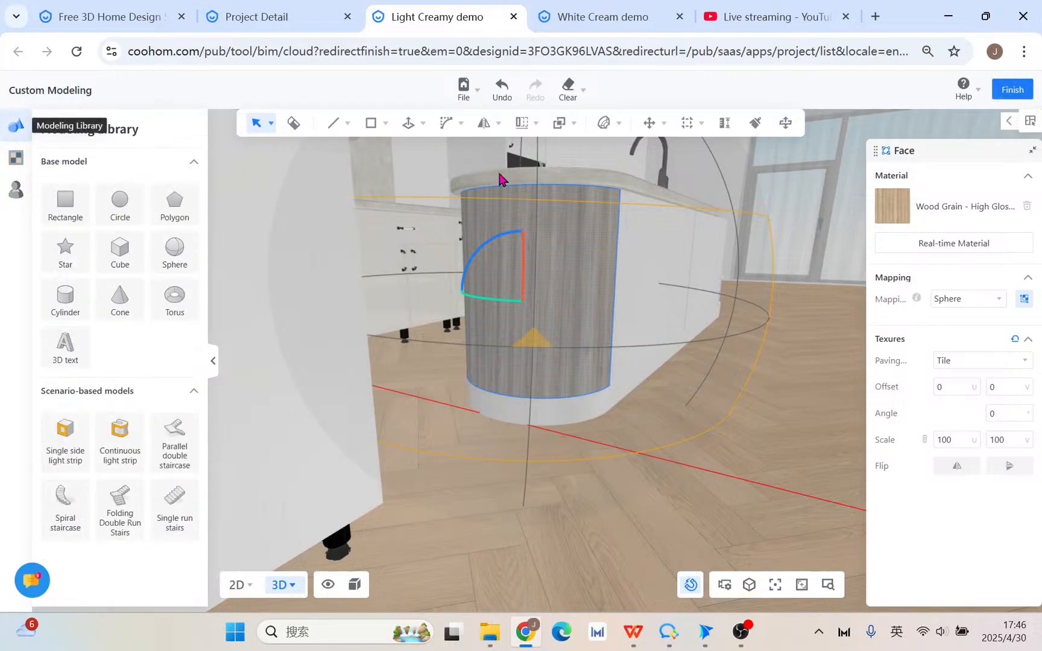
pyautogui.click(808, 343)
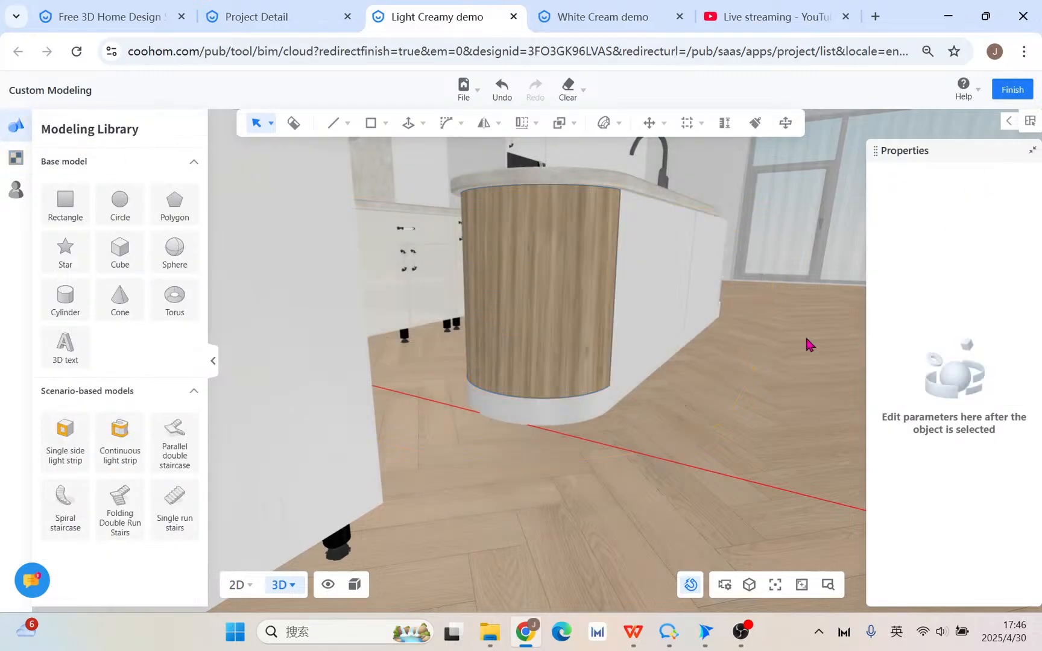
pyautogui.moveTo(704, 368); pyautogui.dragTo(752, 405, button='right')
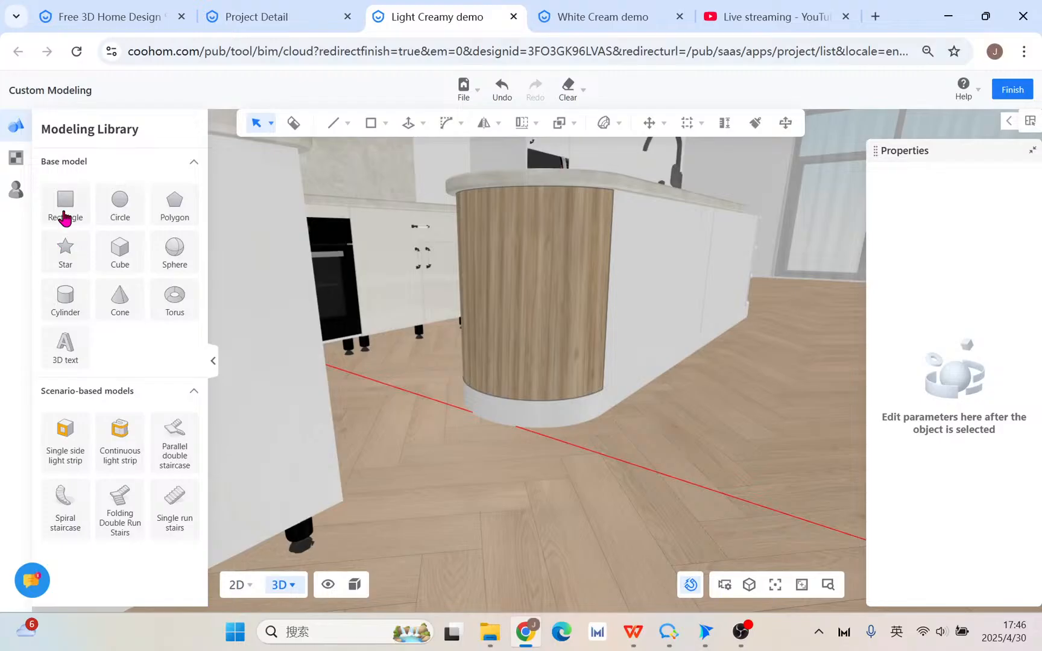
# - Draw a rectangle covering the flat side panel directly beside the island's curved end face
pyautogui.click(371, 123)
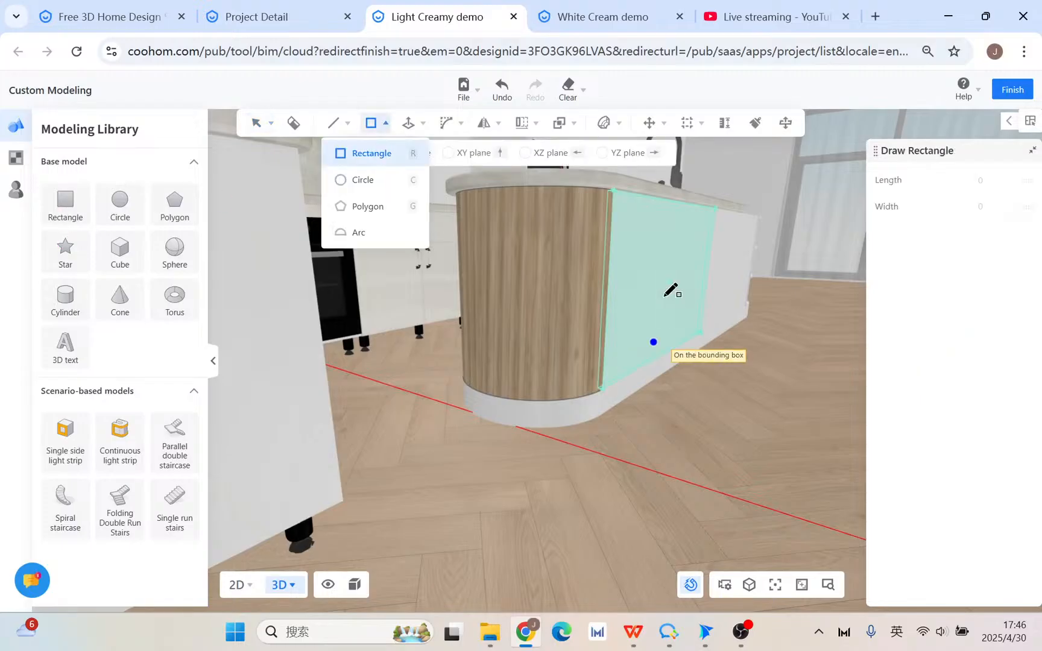
pyautogui.click(613, 190)
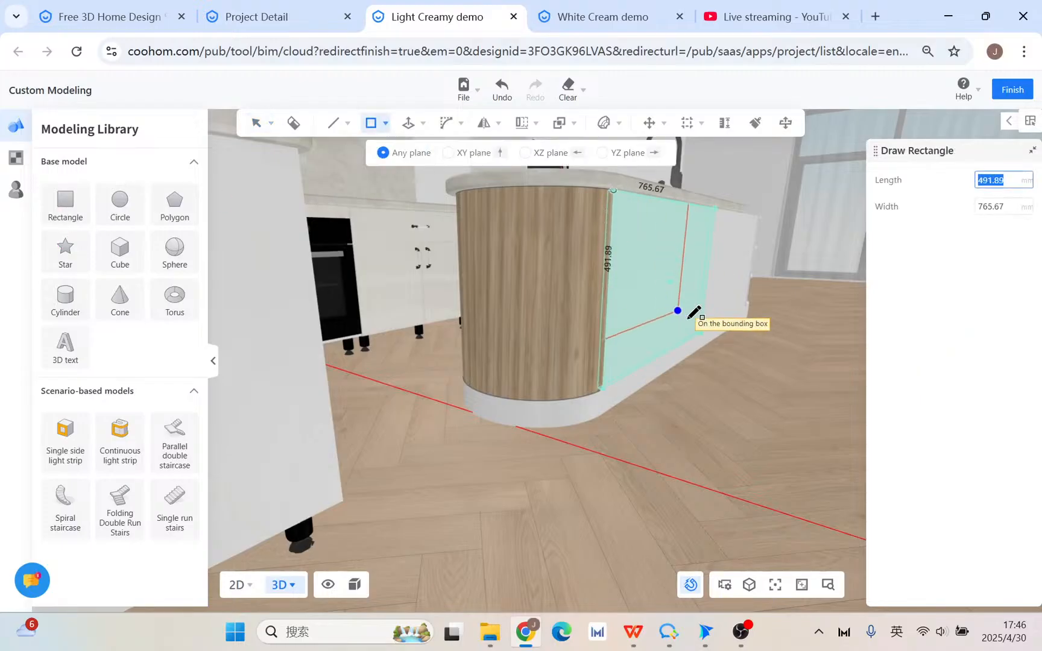
pyautogui.click(700, 332)
pyautogui.press('Escape')
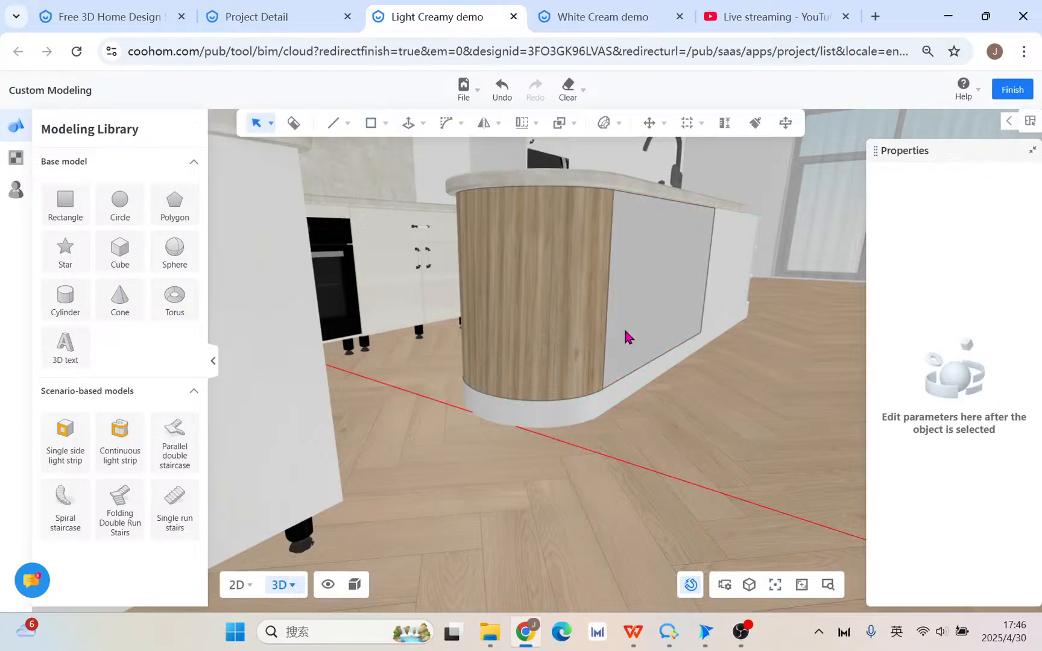
# - Combine the curved end face and the adjoining flat rectangle into one continuous face group
pyautogui.click(625, 331)
pyautogui.keyDown('shift'); pyautogui.click(634, 324); pyautogui.keyUp('shift')
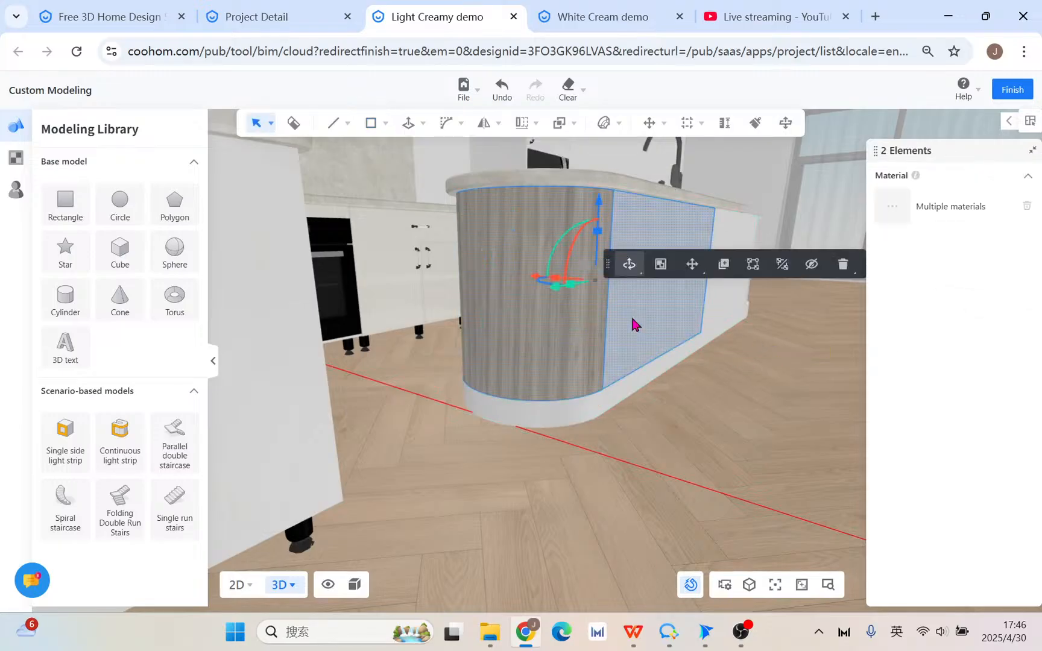
pyautogui.click(754, 265)
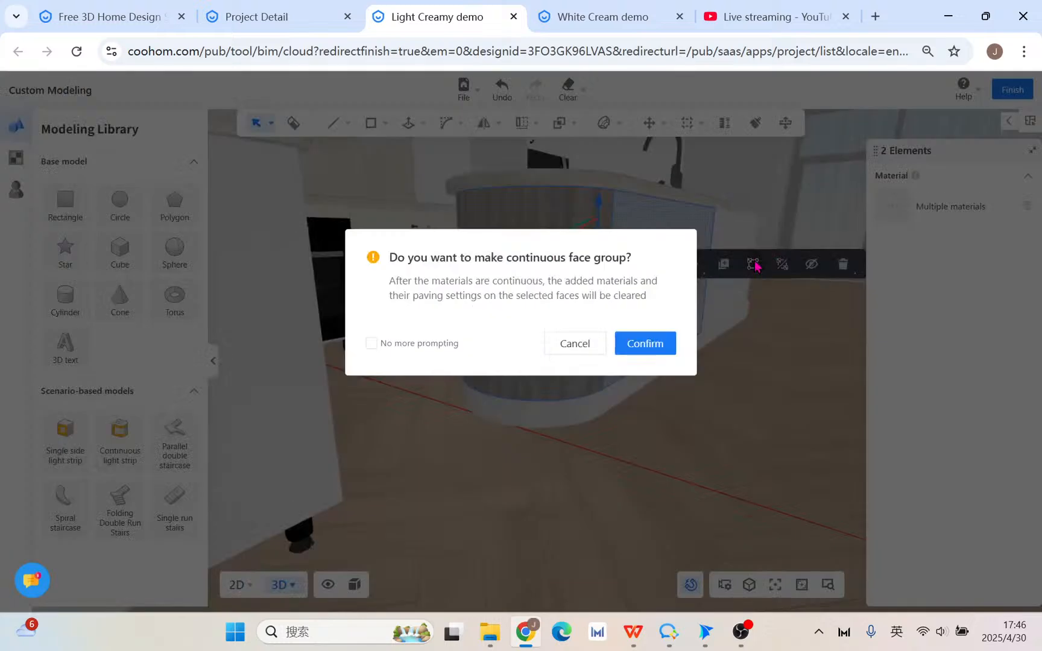
pyautogui.click(652, 343)
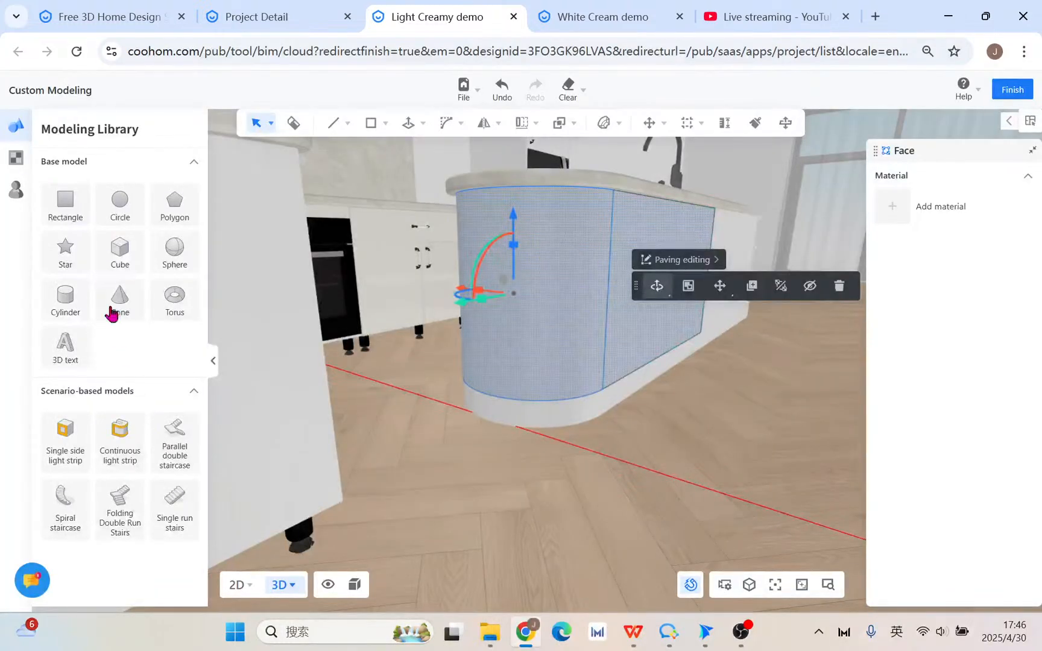
# - Apply Brown Wood - High Gloss to the continuous face group and set its texture mapping to Sphere
pyautogui.click(16, 157)
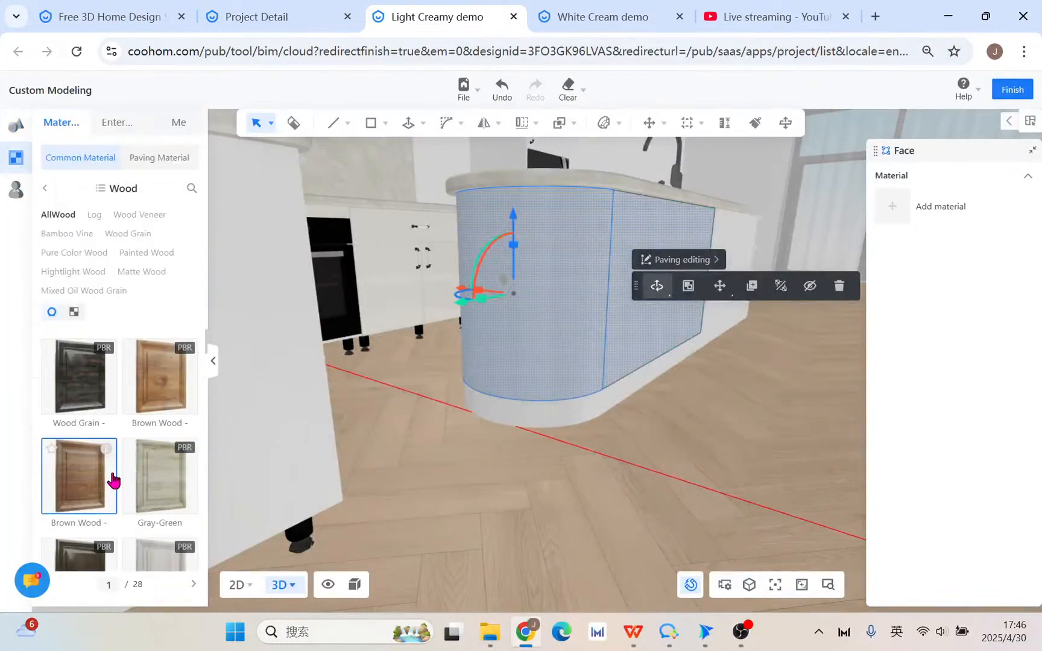
pyautogui.moveTo(87, 482); pyautogui.dragTo(531, 294)
pyautogui.moveTo(698, 425); pyautogui.dragTo(658, 322, button='middle')
pyautogui.click(983, 302)
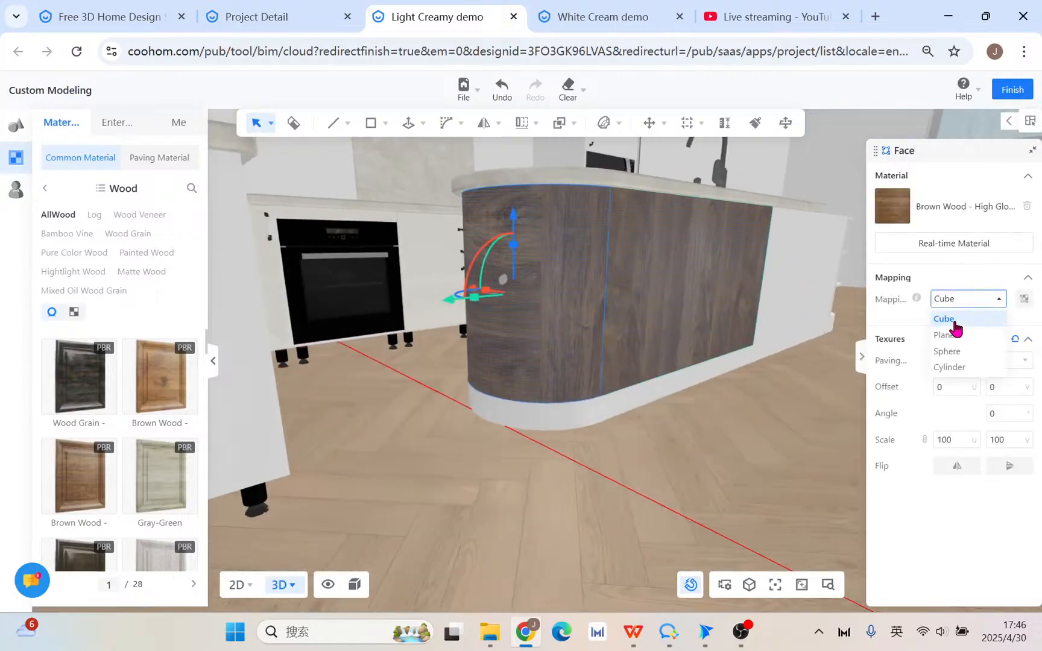
pyautogui.click(948, 352)
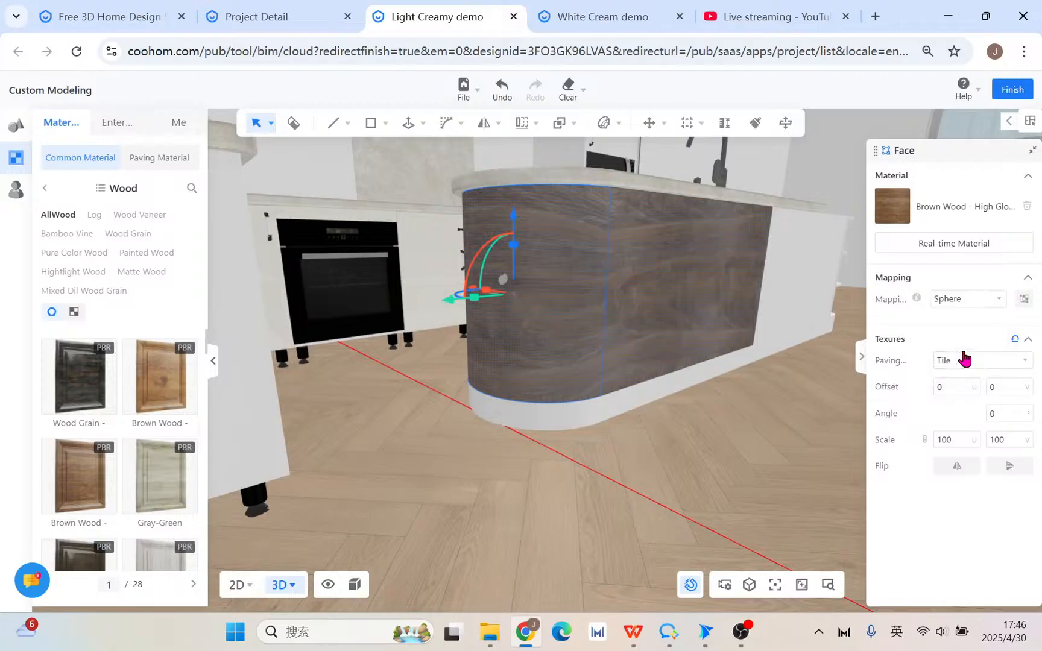
pyautogui.moveTo(712, 454); pyautogui.dragTo(744, 465, button='middle')
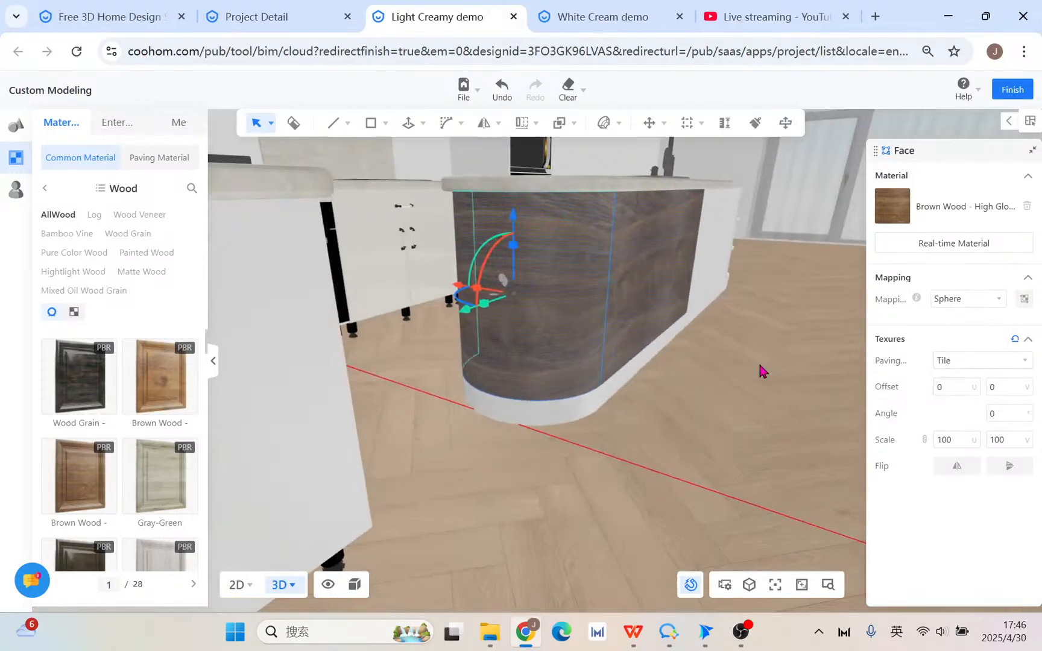
# - Try Cylinder and Plane texture mapping on the continuous wood face group, ending with Cylinder
pyautogui.click(968, 300)
pyautogui.click(969, 365)
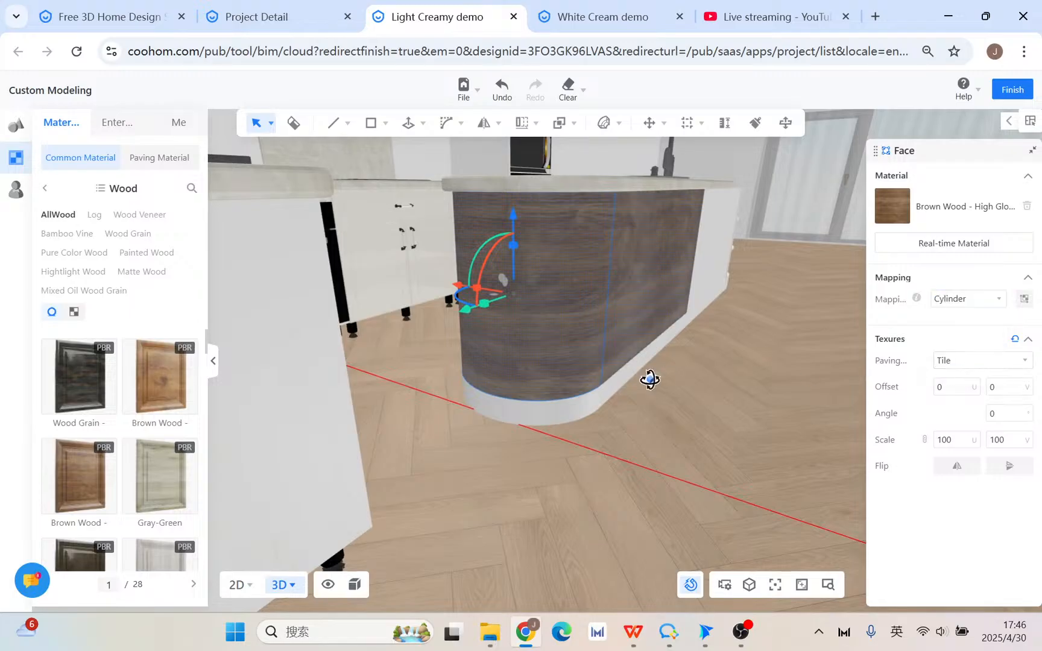
pyautogui.moveTo(650, 379); pyautogui.dragTo(594, 265, button='middle')
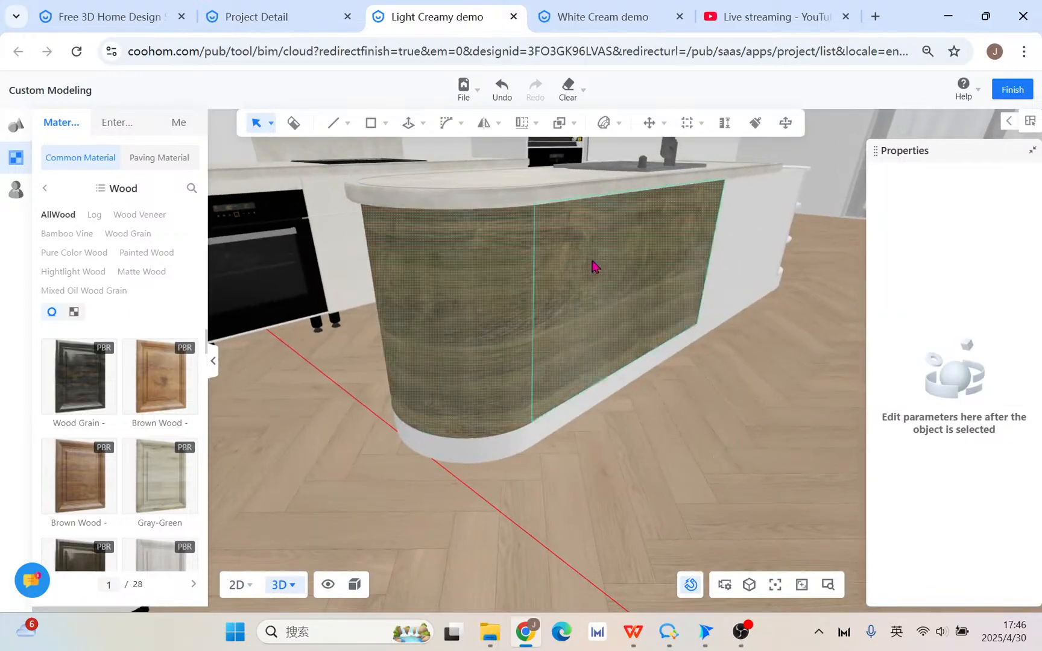
pyautogui.click(593, 266)
pyautogui.click(986, 301)
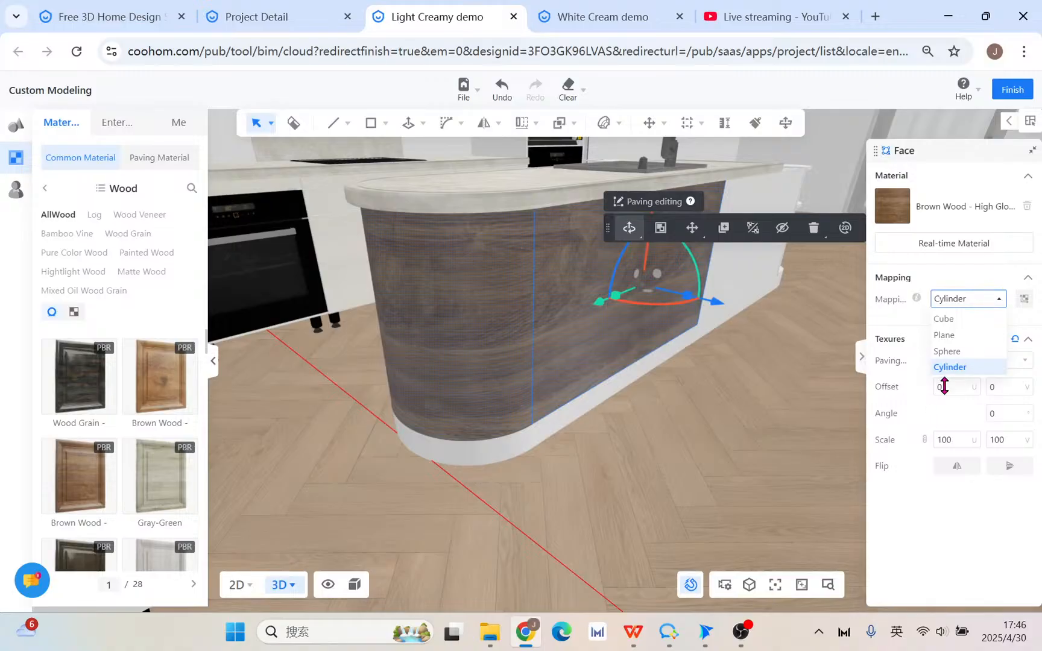
pyautogui.click(945, 335)
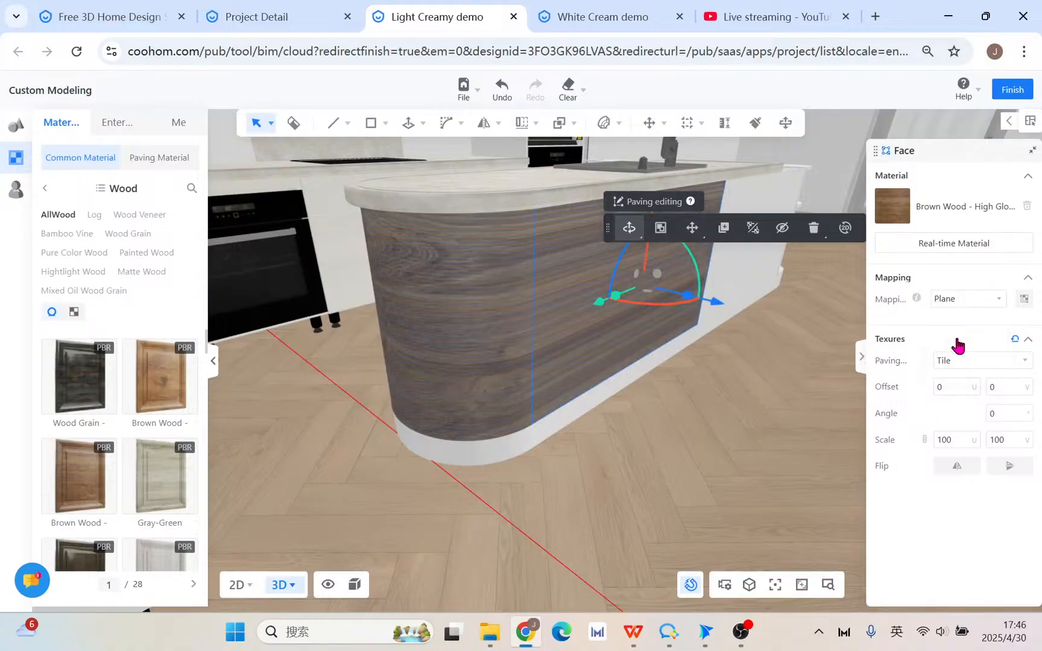
pyautogui.click(978, 301)
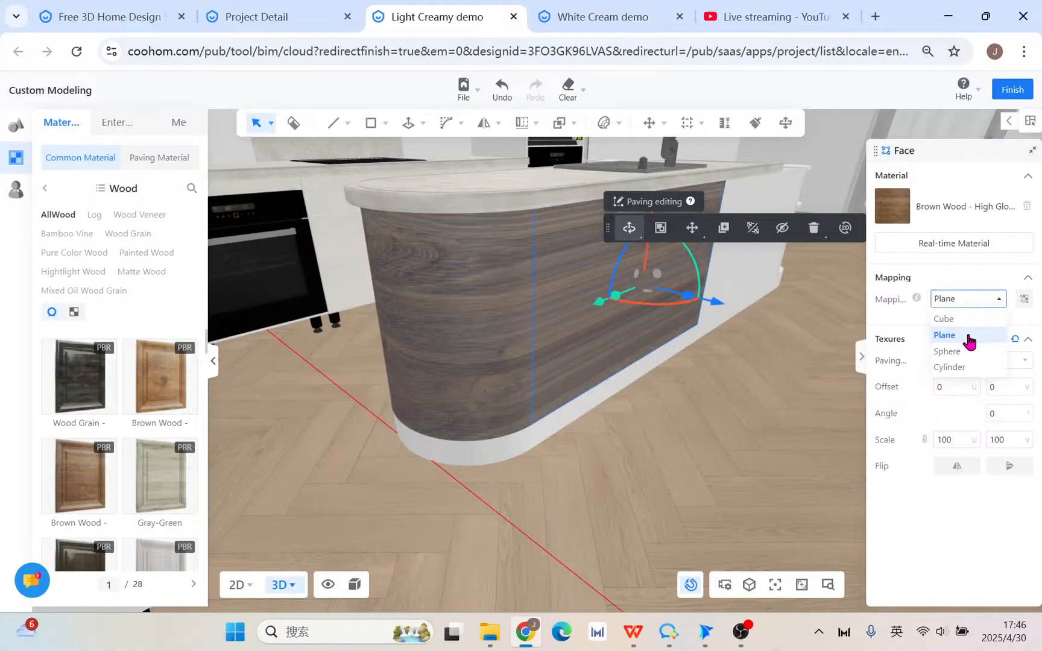
pyautogui.click(950, 367)
pyautogui.moveTo(684, 436); pyautogui.dragTo(621, 473, button='middle')
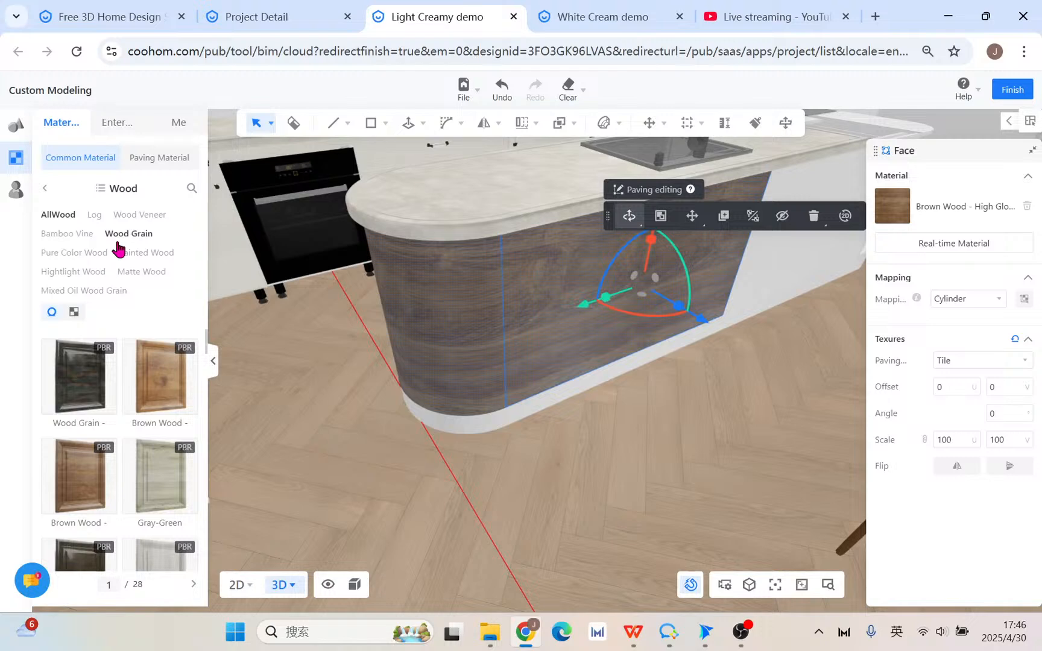
# - Apply Marble 16 from the Marble category of stone materials to the continuous face group and set its texture mapping to Sphere
pyautogui.click(46, 189)
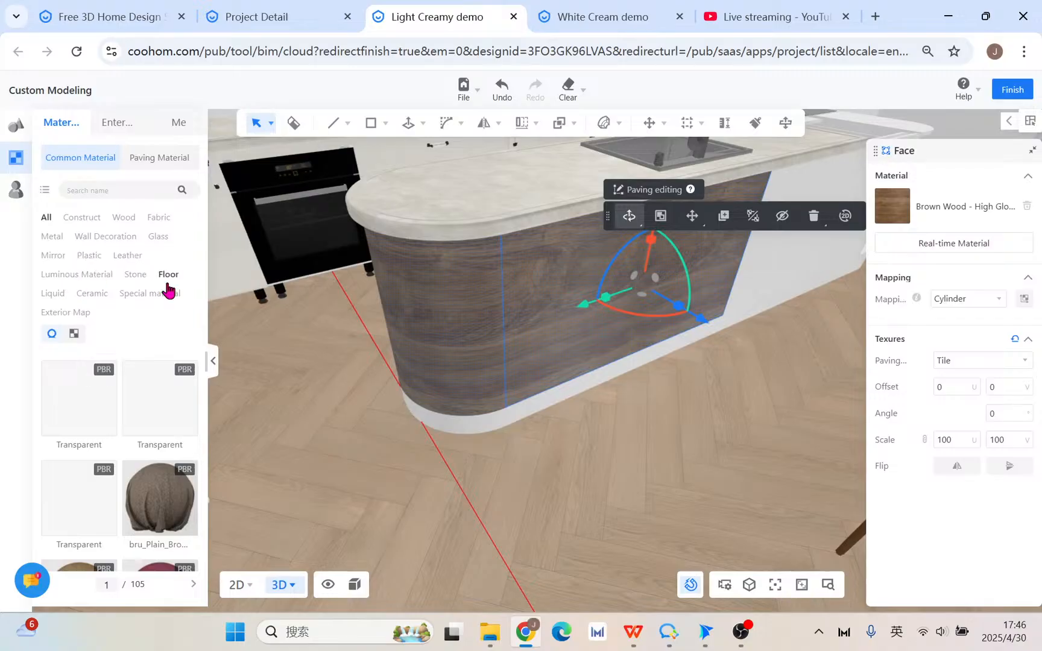
pyautogui.click(141, 276)
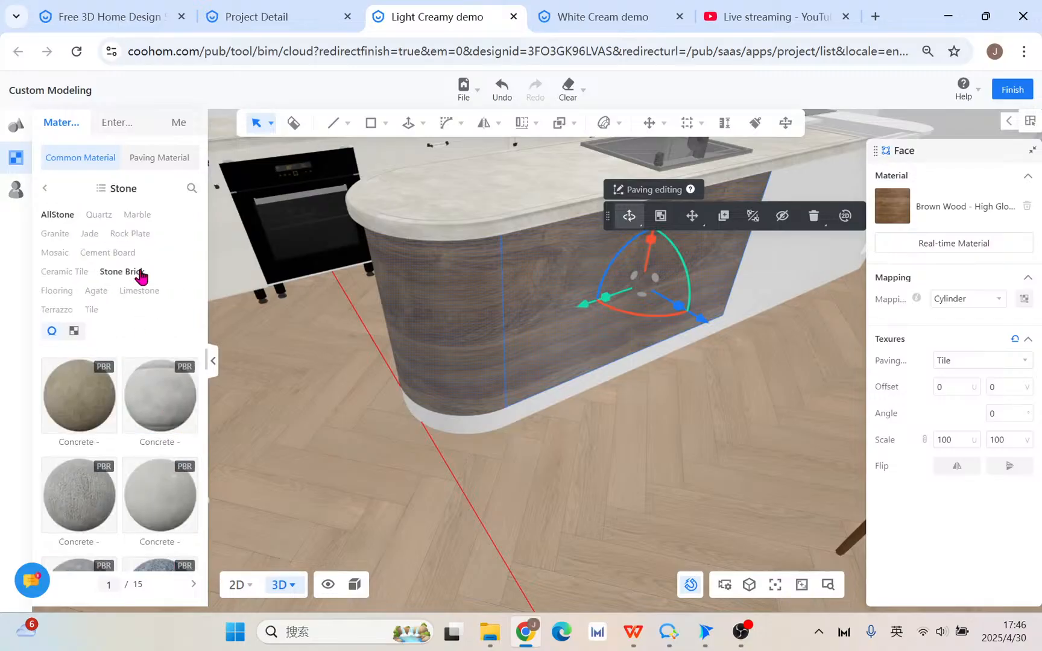
pyautogui.click(141, 224)
pyautogui.scroll(-3, 157, 488)
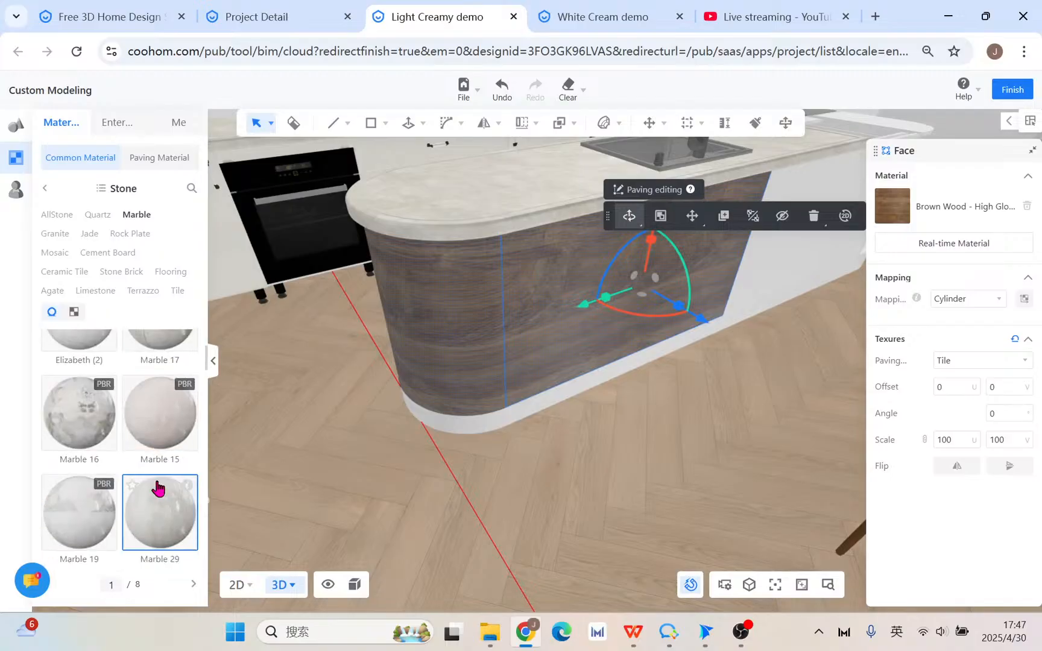
pyautogui.click(72, 437)
pyautogui.click(488, 345)
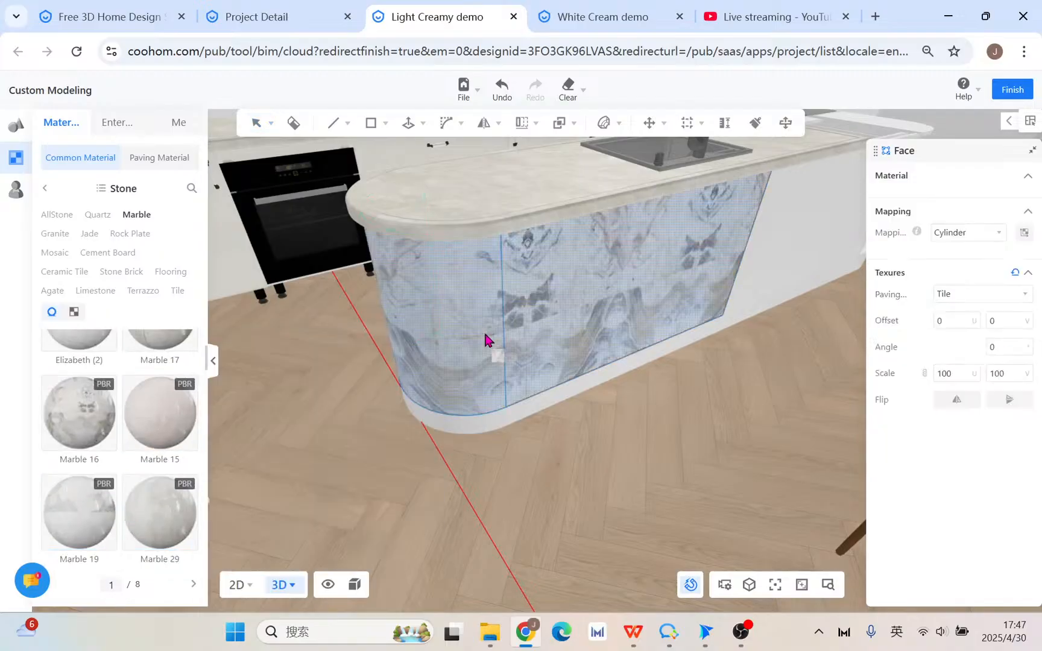
pyautogui.click(968, 299)
pyautogui.click(965, 350)
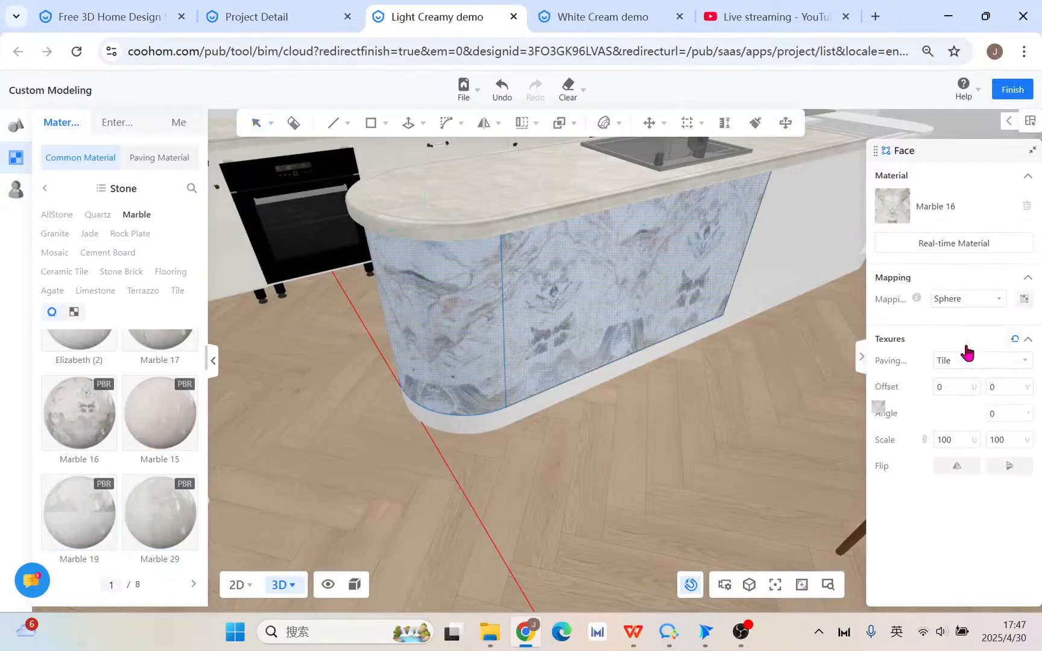
pyautogui.moveTo(580, 431); pyautogui.dragTo(630, 421, button='right')
pyautogui.press('Escape')
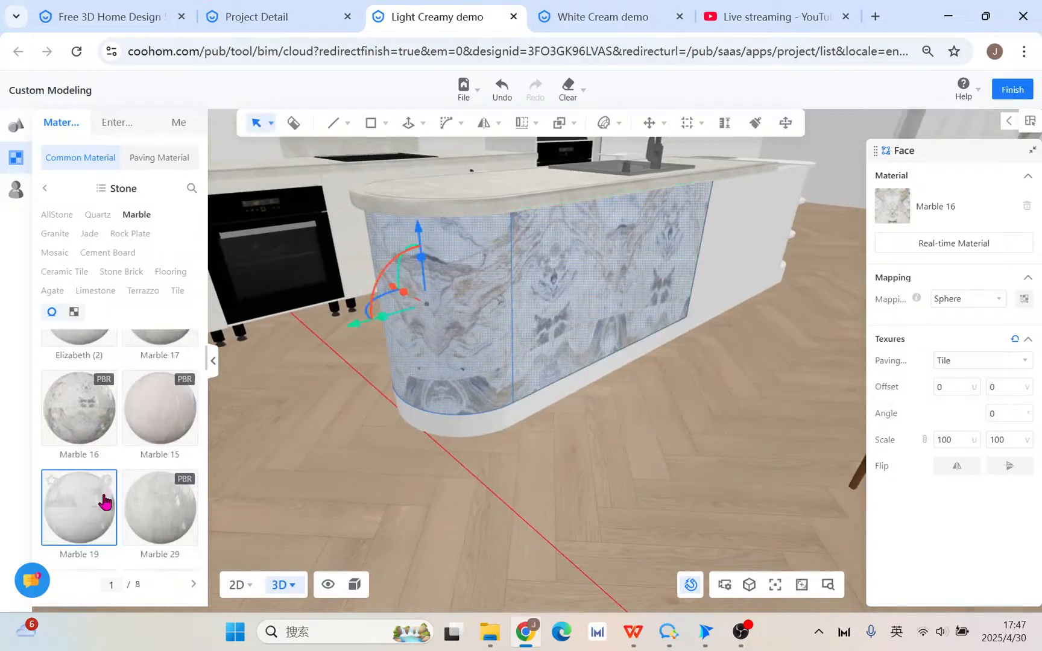
# - Replace the face group's material with Marble 100 and inspect the veining across the curved corner and flat side
pyautogui.scroll(-3, 104, 496)
pyautogui.scroll(-10, 108, 494)
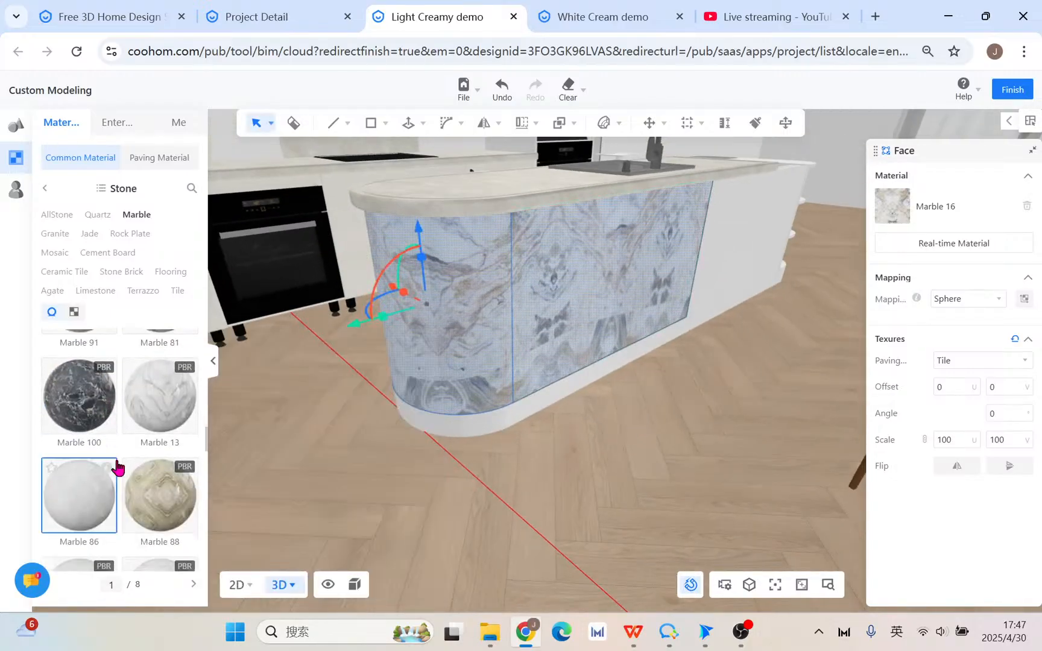
pyautogui.click(88, 422)
pyautogui.press('Escape')
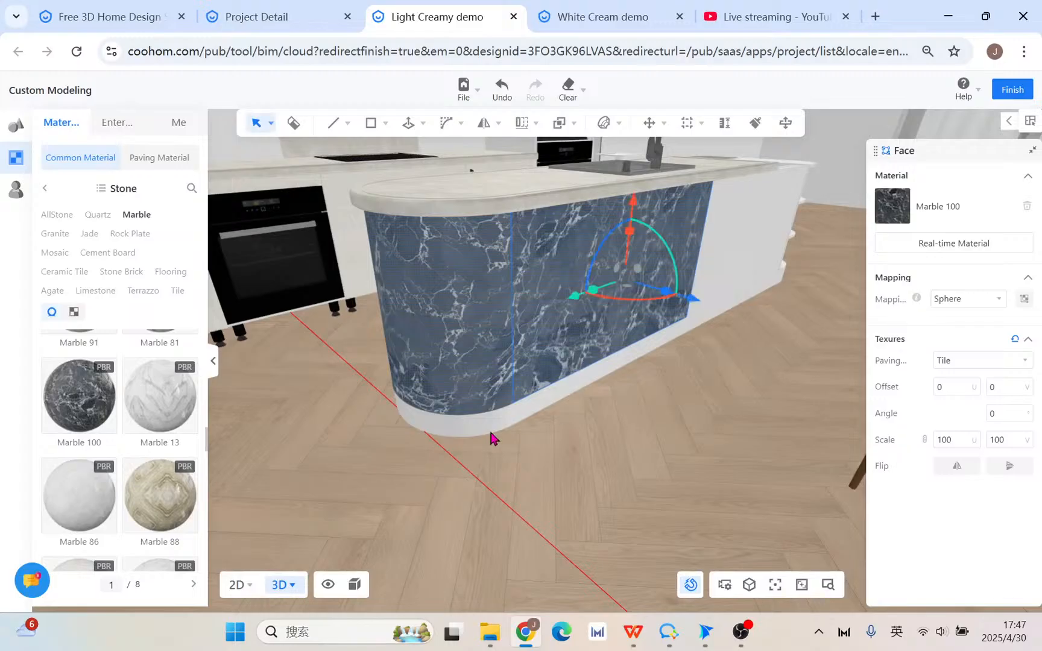
pyautogui.moveTo(493, 437); pyautogui.dragTo(613, 453, button='middle')
pyautogui.scroll(2, 675, 507)
pyautogui.moveTo(694, 436)
pyautogui.mouseDown(button='middle')
pyautogui.moveTo(614, 453)
pyautogui.moveTo(621, 503)
pyautogui.moveTo(455, 296)
pyautogui.mouseUp(button='middle')
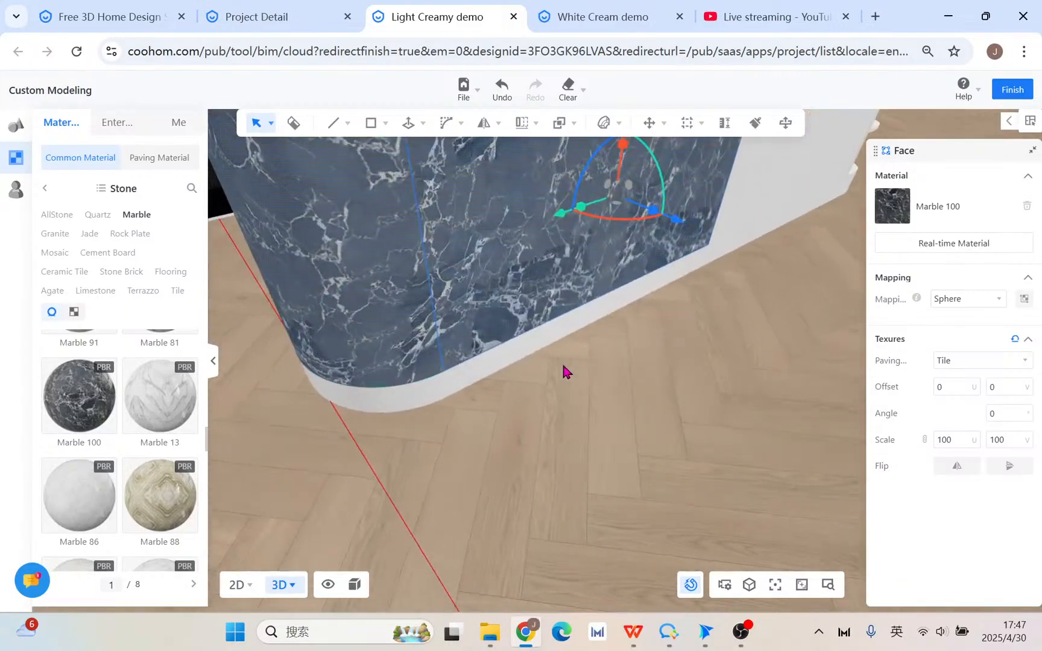
pyautogui.moveTo(564, 366); pyautogui.dragTo(530, 371, button='middle')
pyautogui.scroll(-2, 576, 360)
pyautogui.scroll(-1, 576, 360)
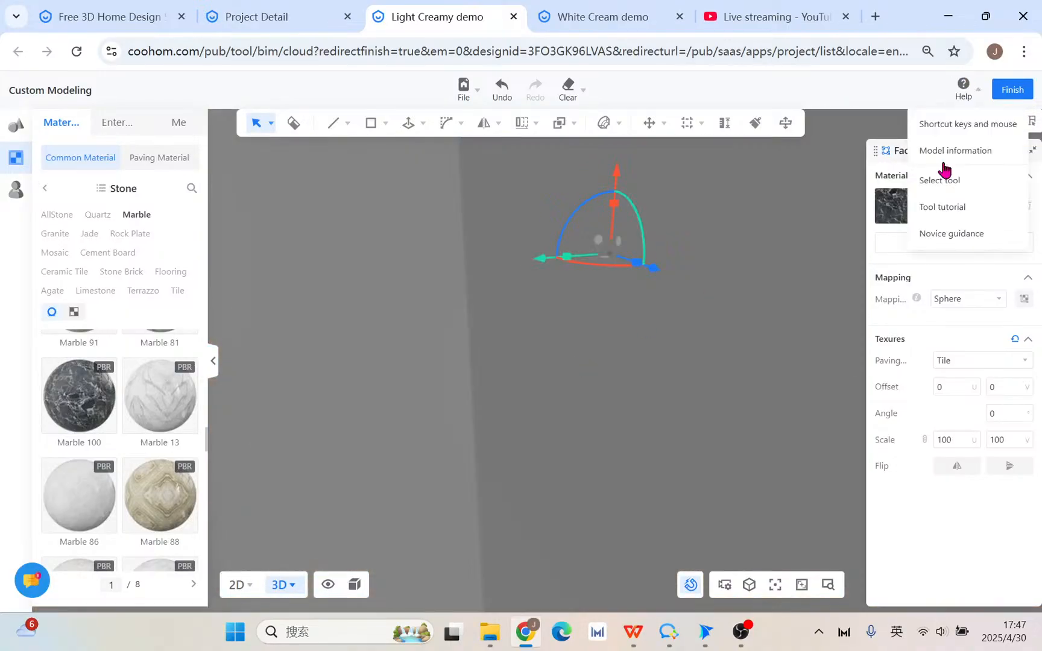
# - Finish custom modeling, return to the kitchen design, and view the island and surrounding cabinets from above
pyautogui.scroll(3, 584, 304)
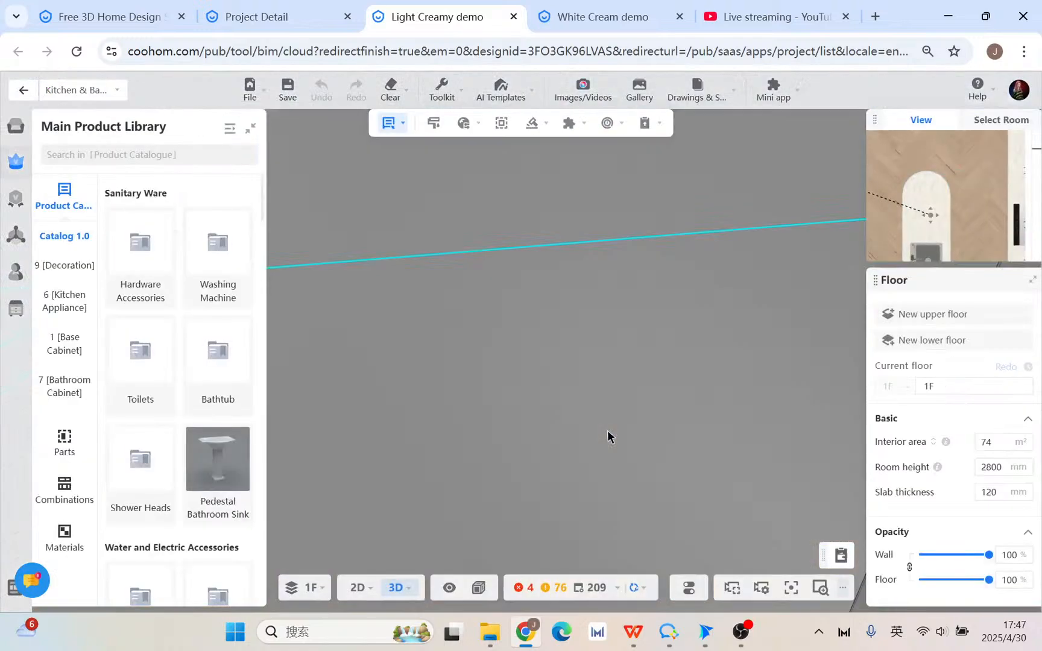
pyautogui.moveTo(608, 435); pyautogui.dragTo(535, 386)
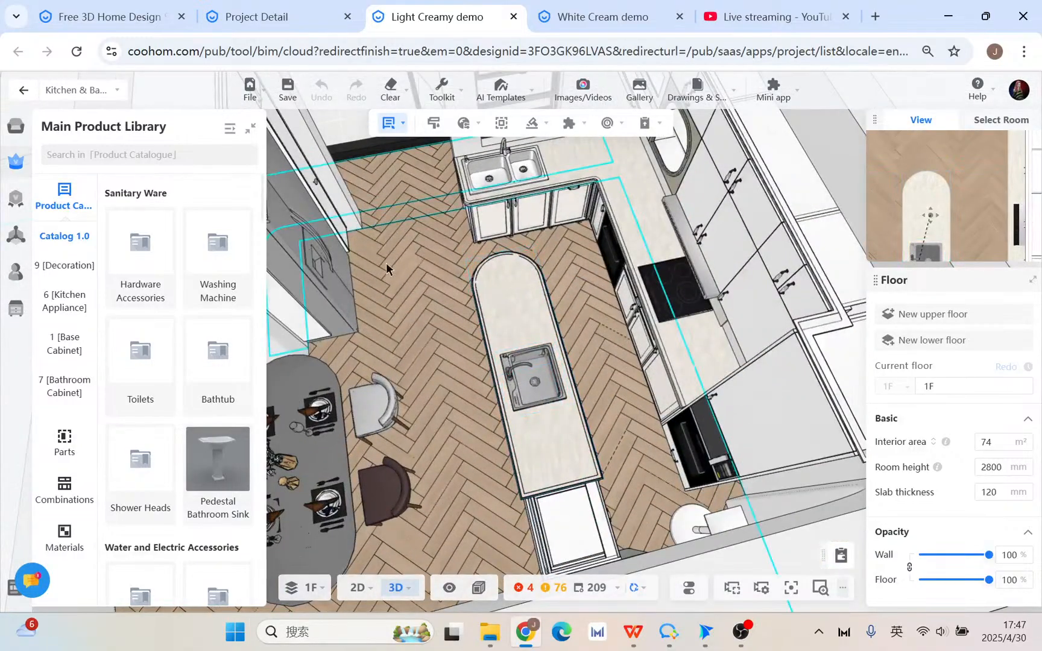
pyautogui.moveTo(386, 268); pyautogui.dragTo(476, 350)
# - Switch to YouTube Studio to check the live chat, return to the Light Creamy demo design, and view the whole kitchen
pyautogui.click(752, 20)
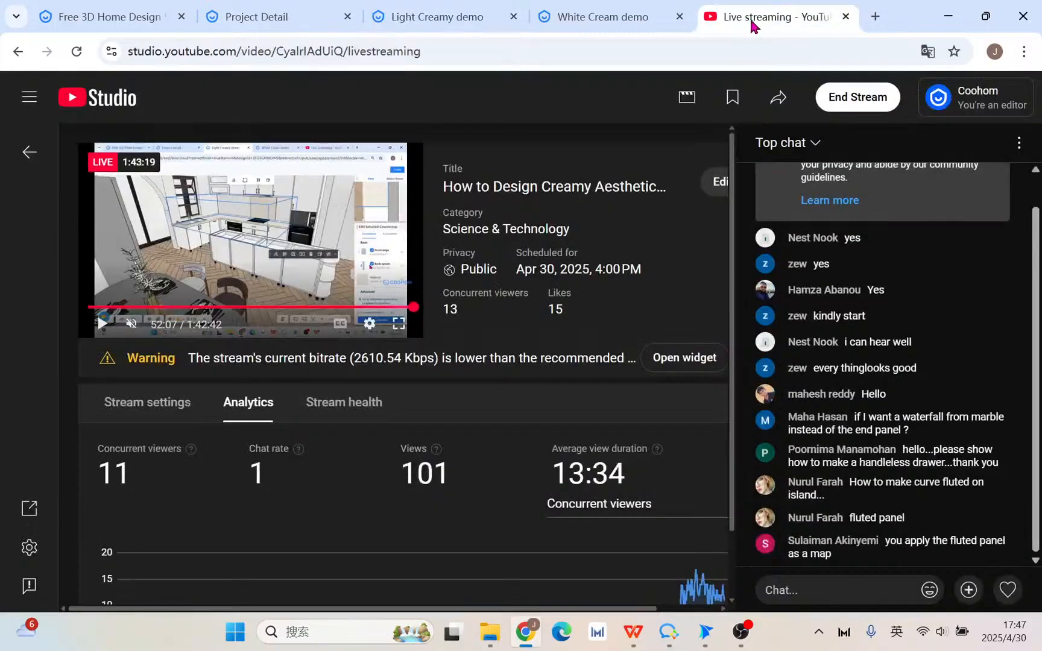
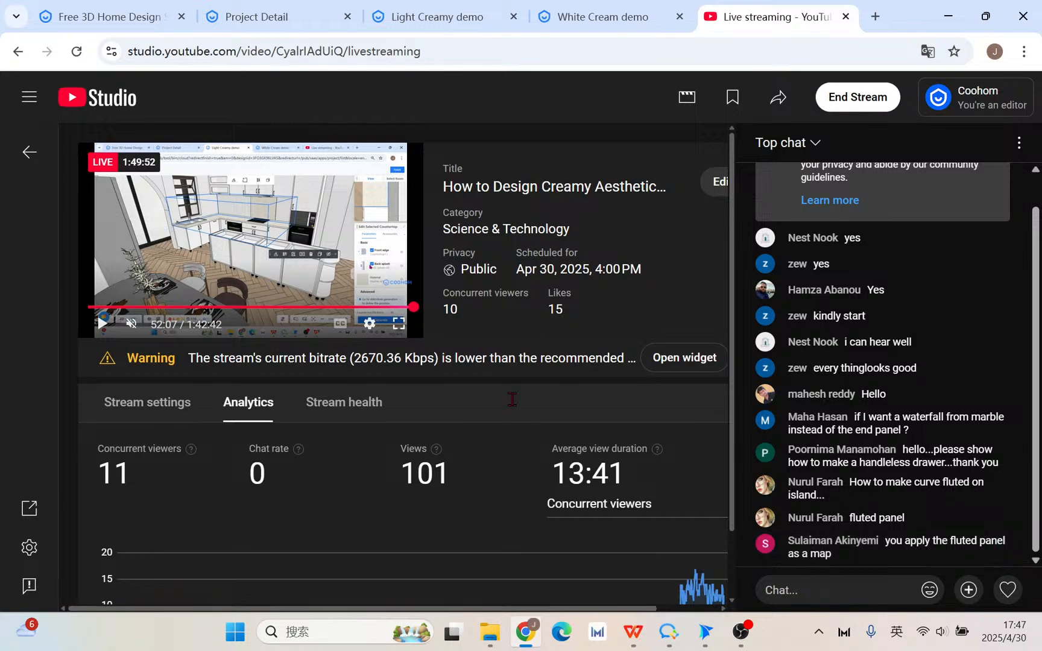
pyautogui.moveTo(600, 16)
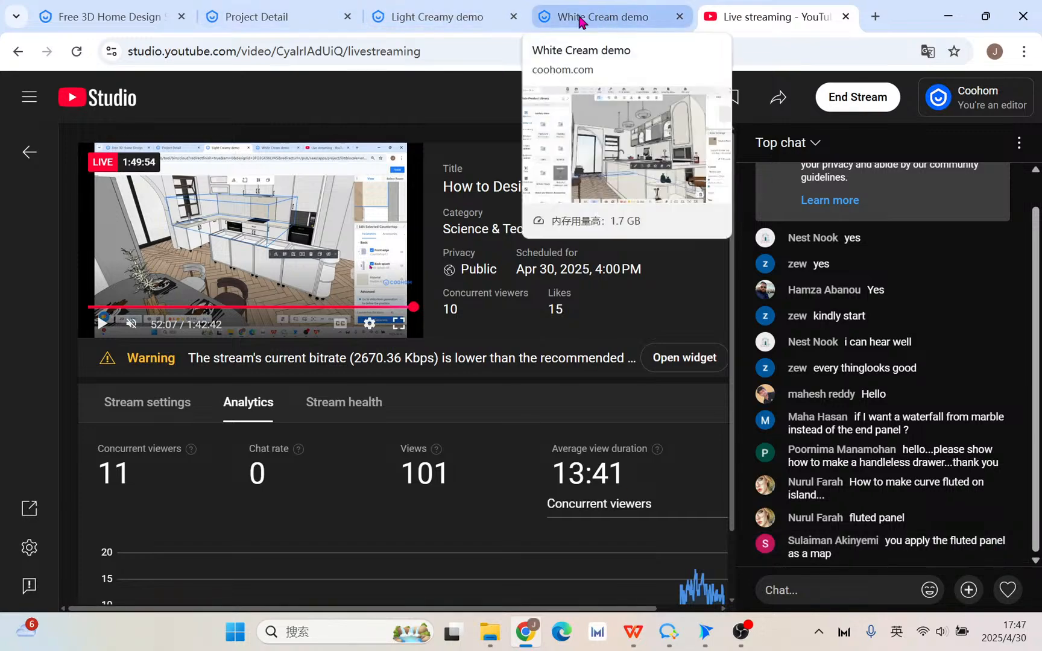
pyautogui.click(438, 16)
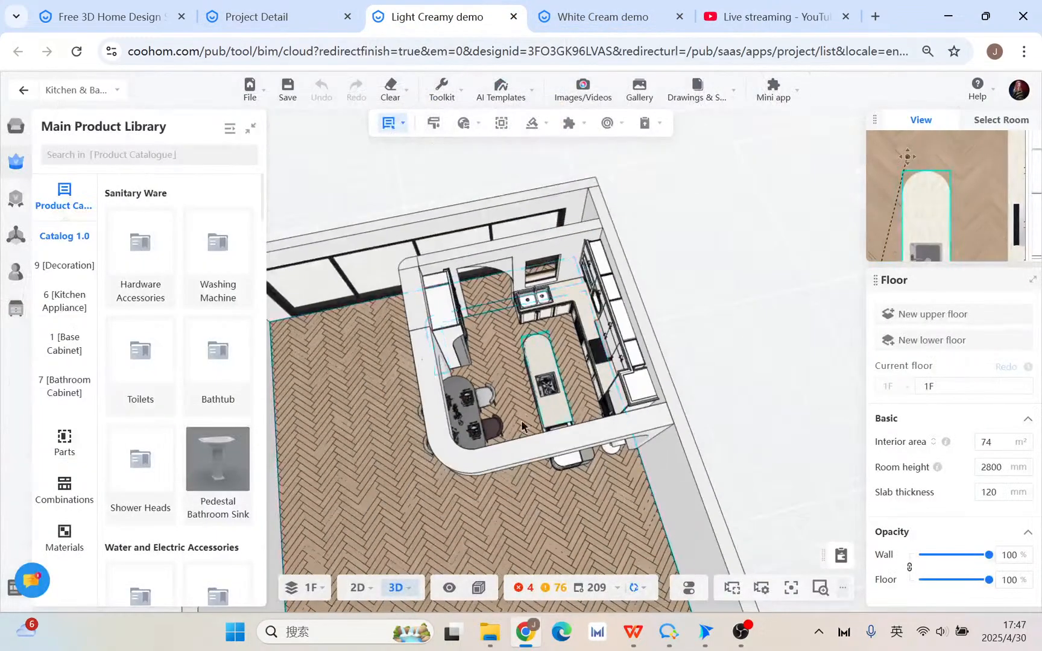
pyautogui.moveTo(544, 527); pyautogui.dragTo(633, 402)
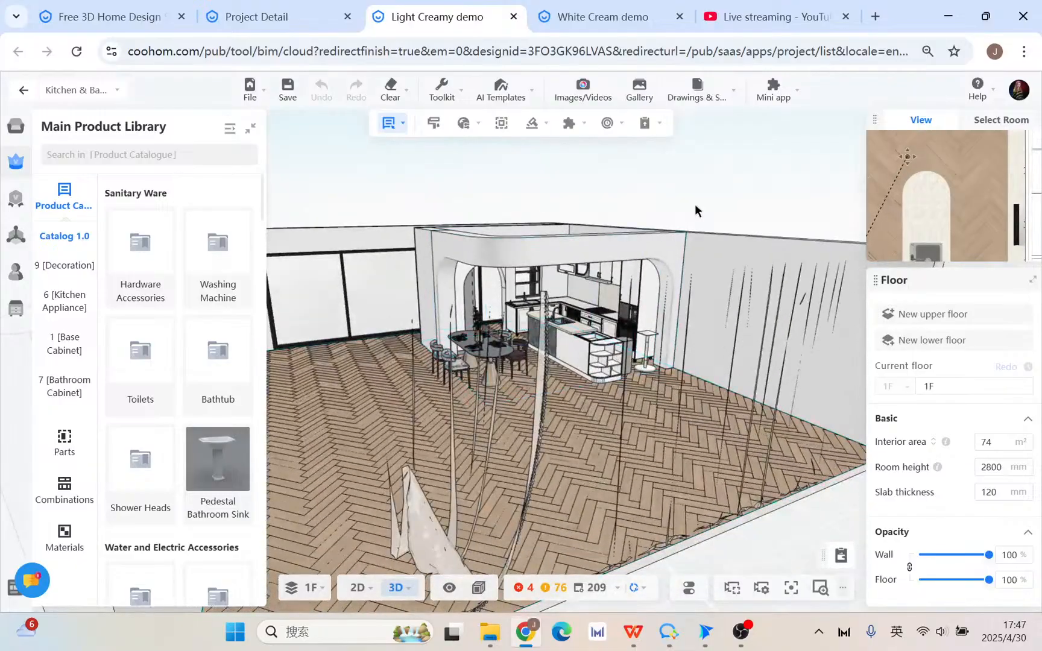
# - Switch to the White Cream demo design and inspect the round pendant lights above the island
pyautogui.click(621, 11)
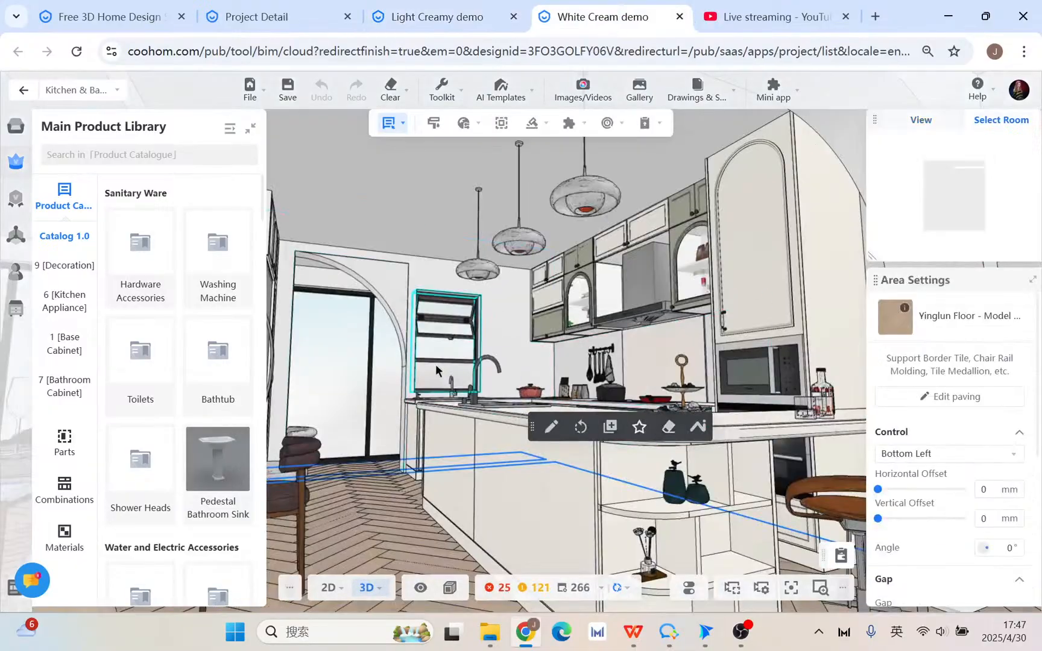
pyautogui.scroll(2, 436, 366)
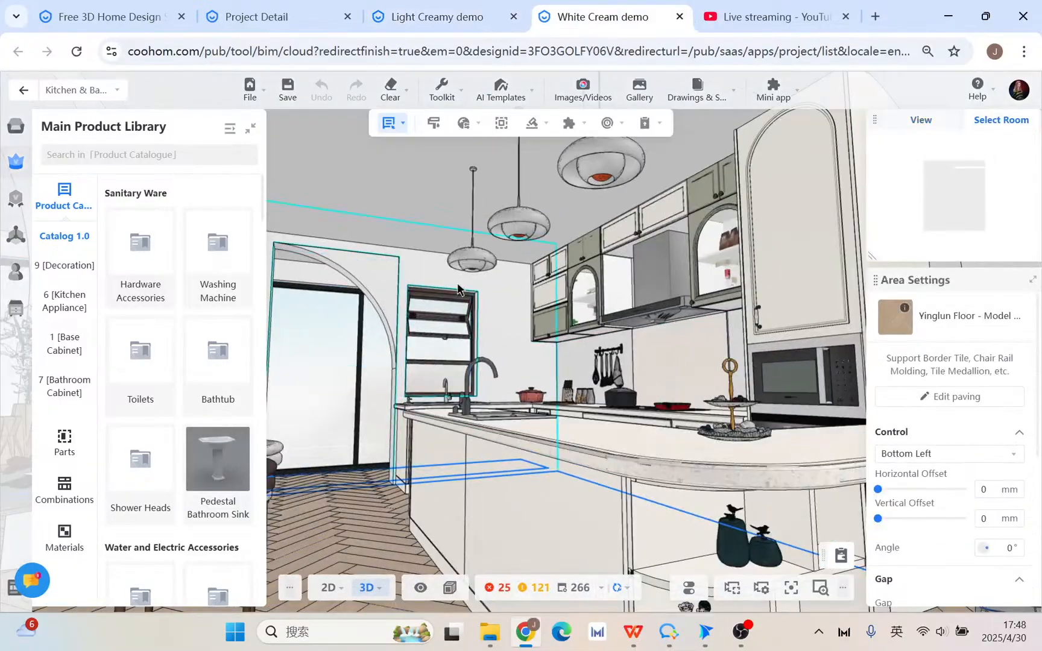
pyautogui.click(606, 181)
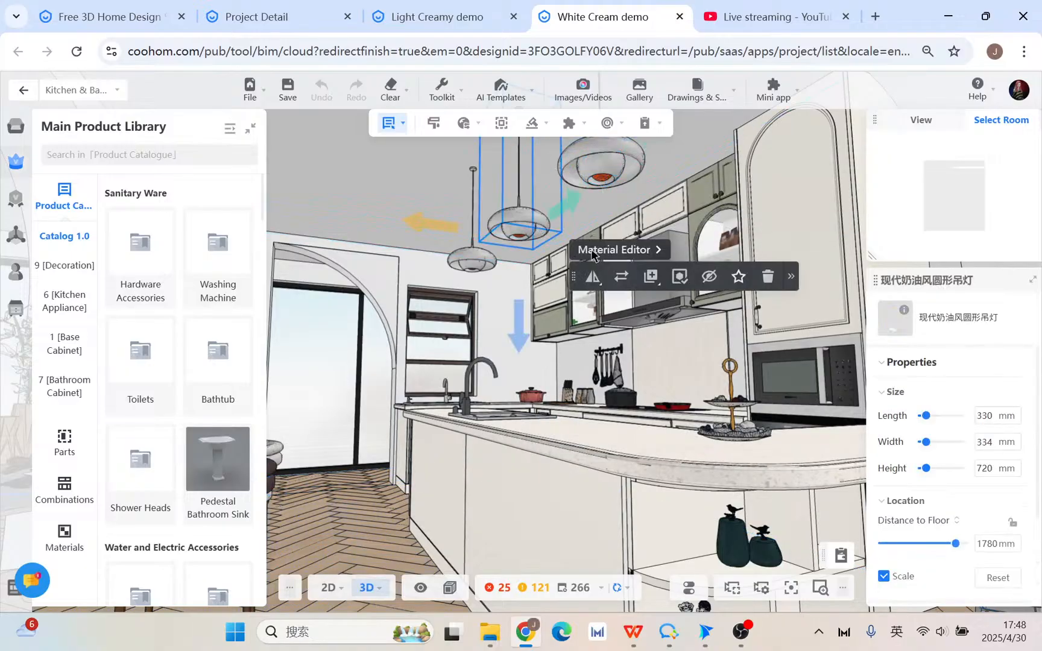
pyautogui.moveTo(903, 314)
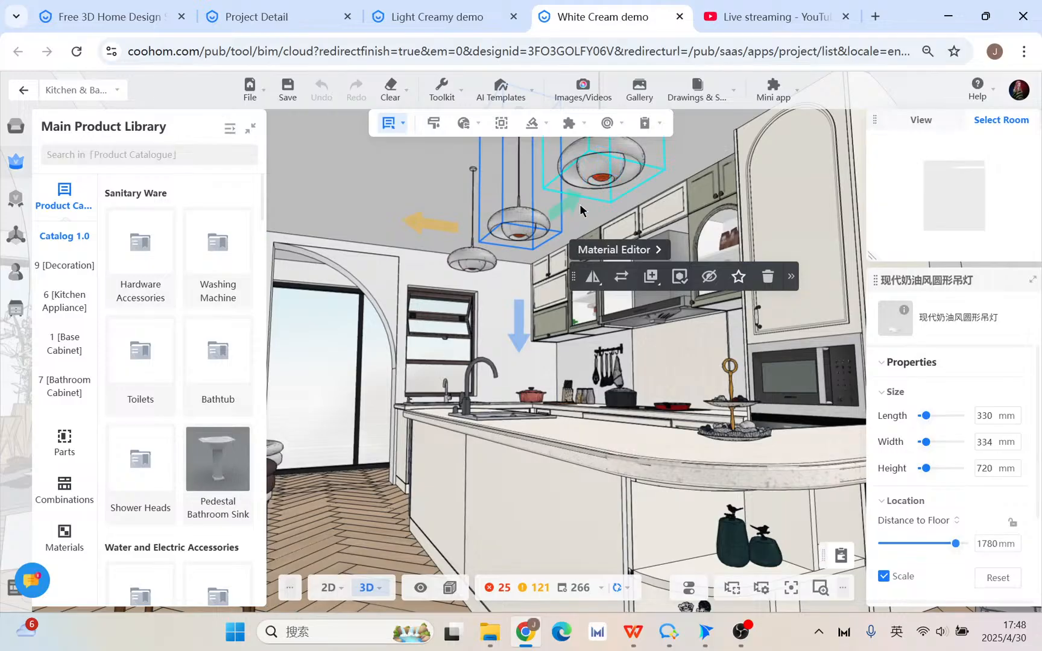
pyautogui.click(601, 184)
# - Enter Custom Modeling for the White Cream demo and place a base sphere in plan view on the floor outside the curved kitchen wall
pyautogui.click(13, 309)
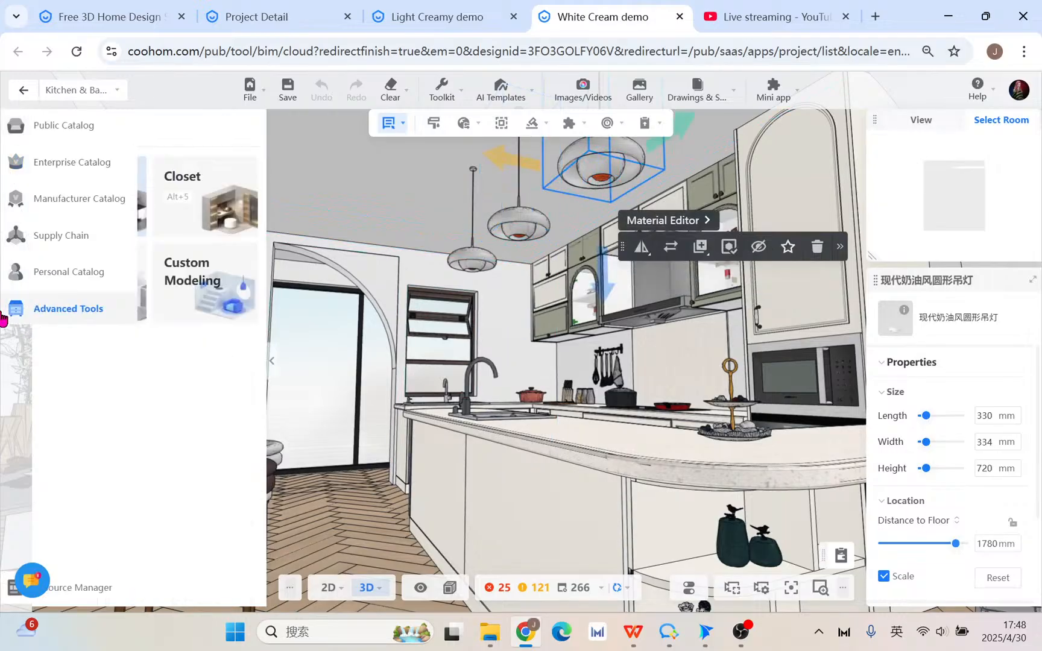
pyautogui.click(201, 305)
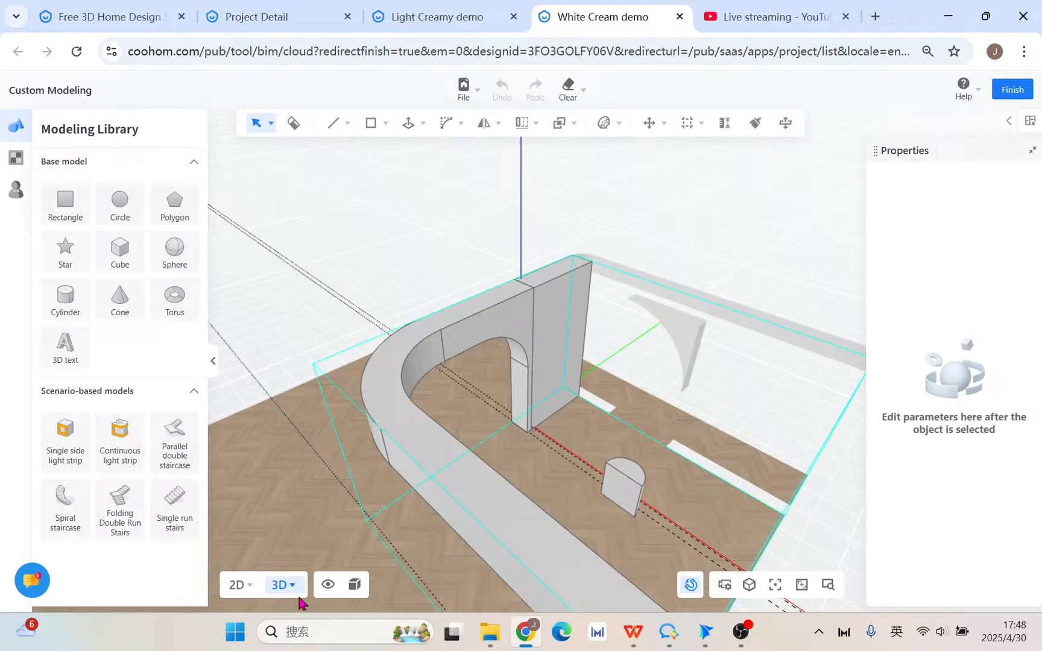
pyautogui.click(234, 588)
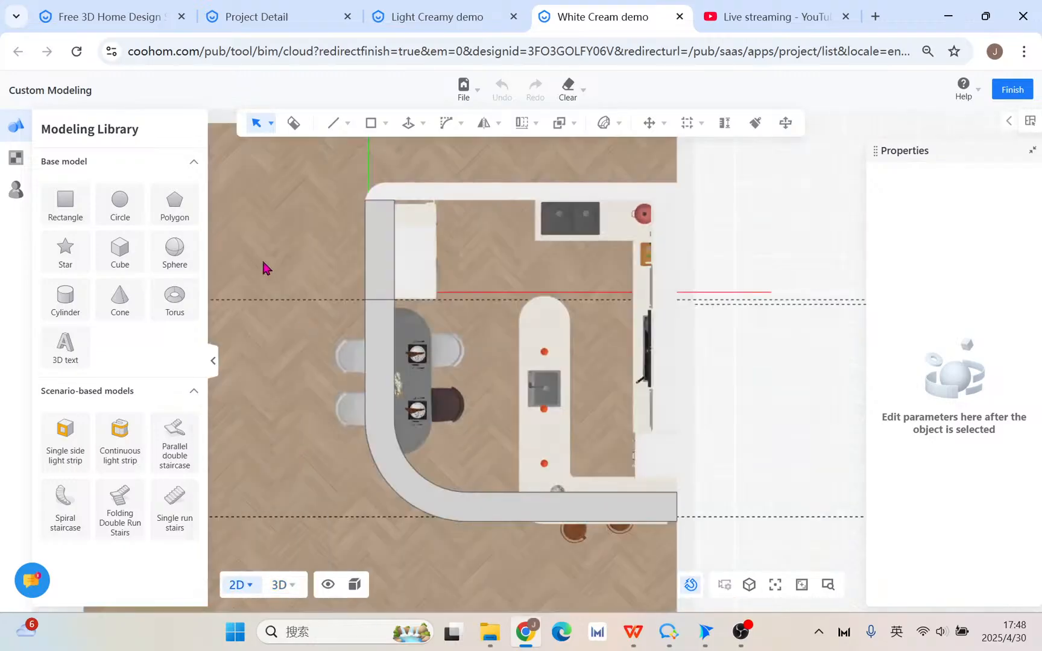
pyautogui.moveTo(183, 261); pyautogui.dragTo(458, 572)
pyautogui.click(283, 585)
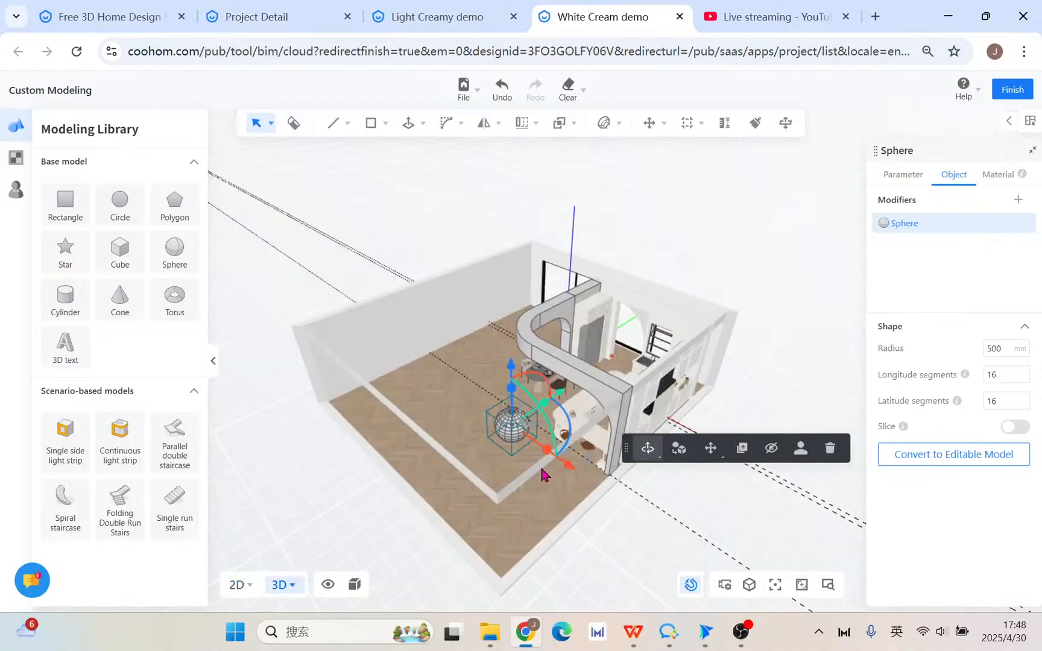
# - Raise the sphere off the floor to around the height of the kitchen island's countertop
pyautogui.scroll(6, 483, 482)
pyautogui.moveTo(528, 458); pyautogui.dragTo(698, 381, button='right')
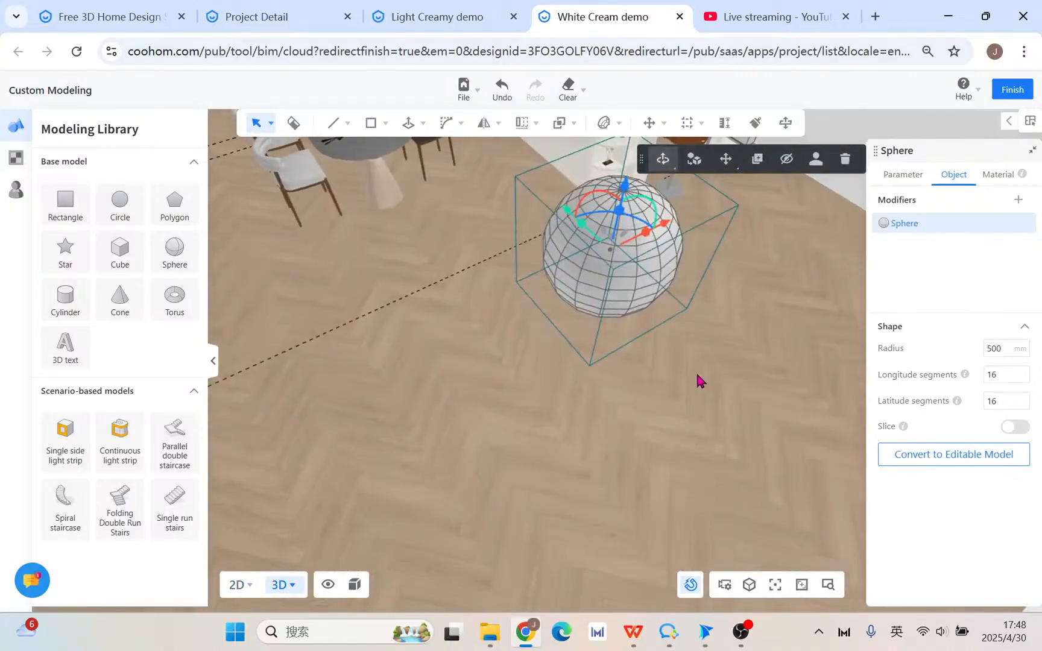
pyautogui.moveTo(697, 382); pyautogui.dragTo(644, 518, button='middle')
pyautogui.scroll(1, 645, 518)
pyautogui.moveTo(663, 521); pyautogui.dragTo(763, 440, button='right')
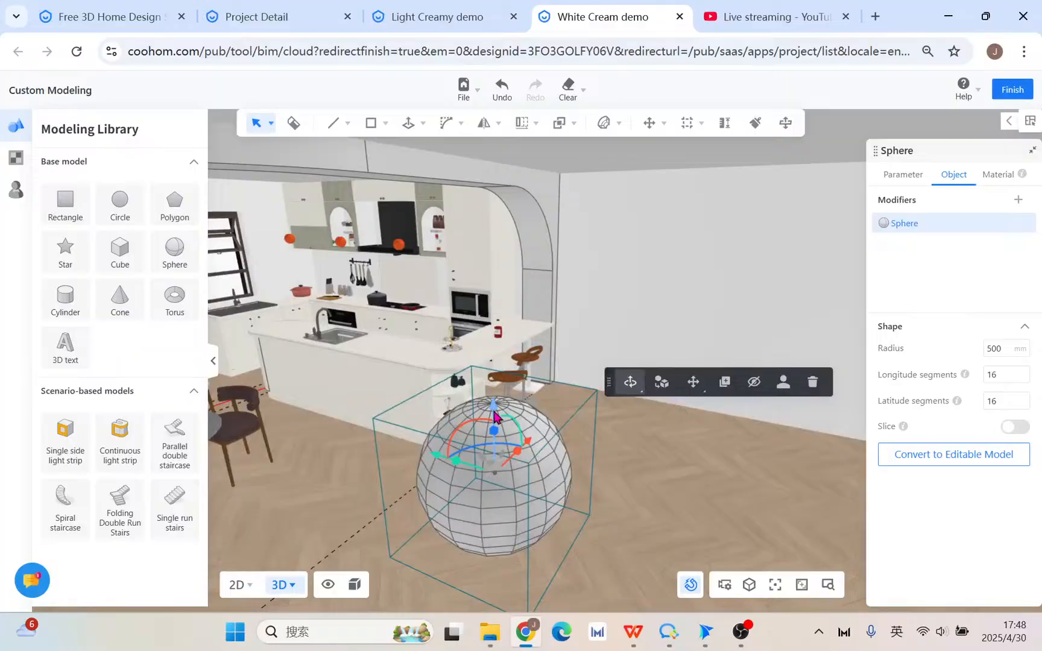
pyautogui.moveTo(496, 416); pyautogui.dragTo(493, 248)
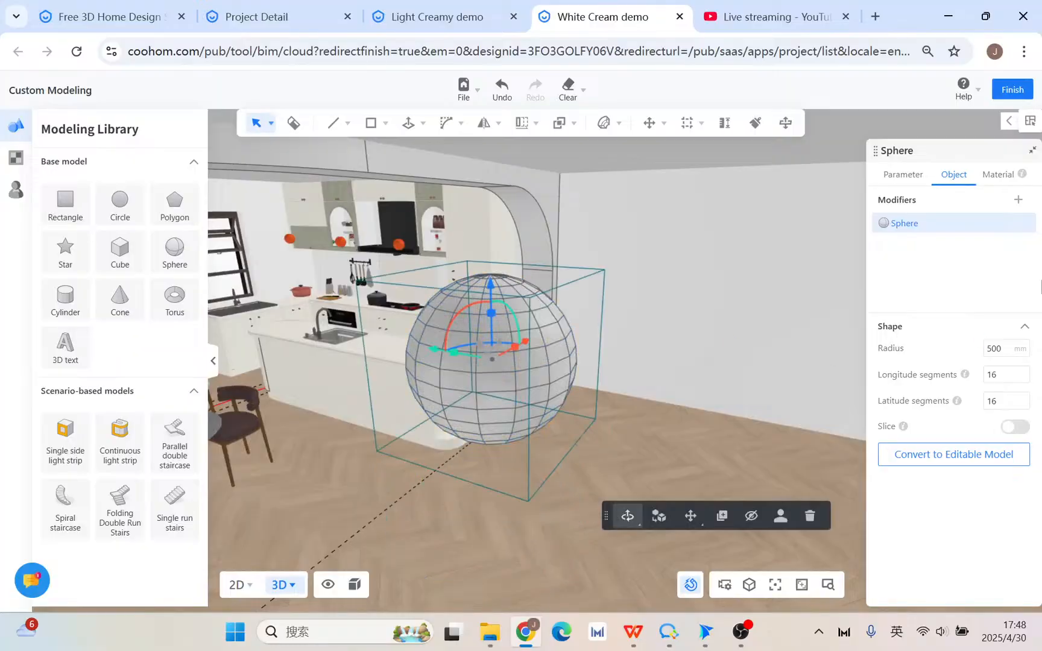
# - Set the sphere's longitude and latitude segments to 60 each
pyautogui.click(1006, 375)
pyautogui.write('60')
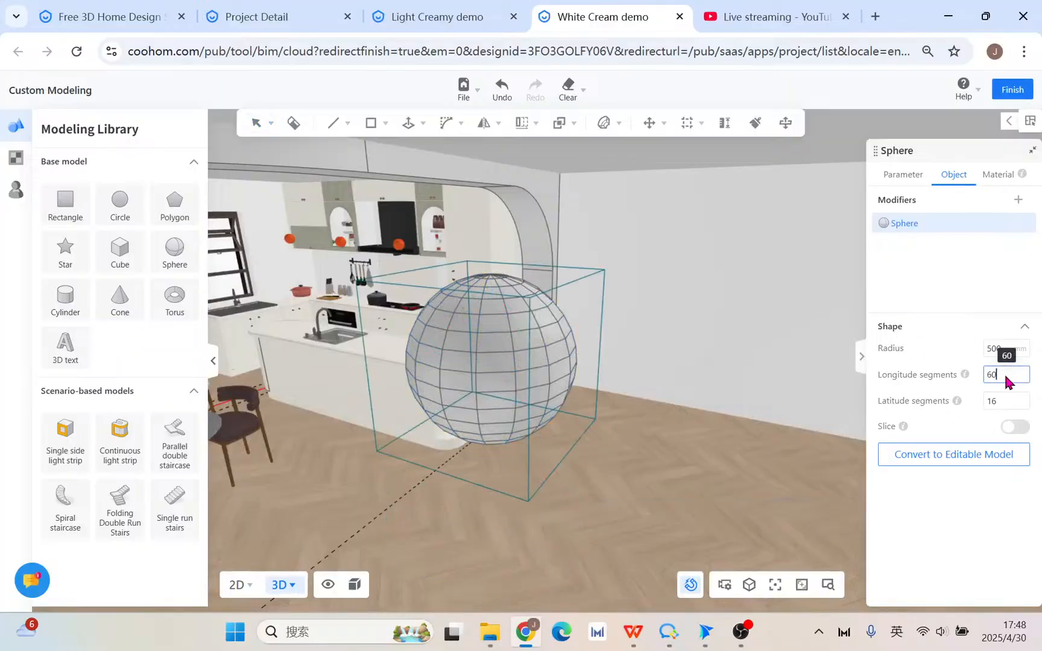
pyautogui.click(1018, 401)
pyautogui.write('60')
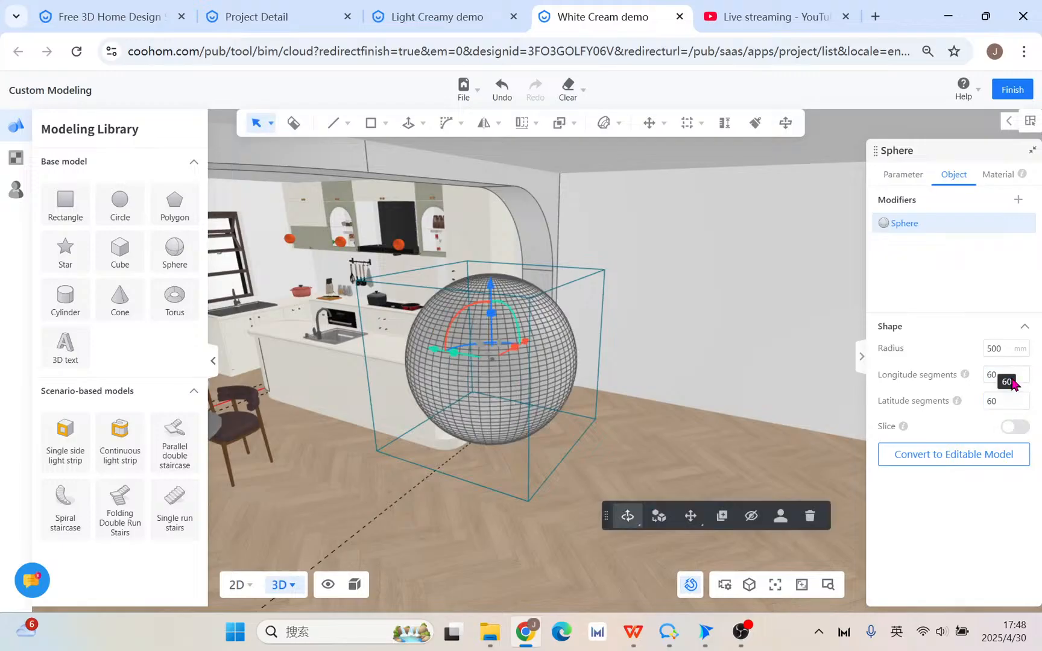
# - Reduce the sphere's radius, trying 20 mm before settling on 50 mm
pyautogui.click(1005, 350)
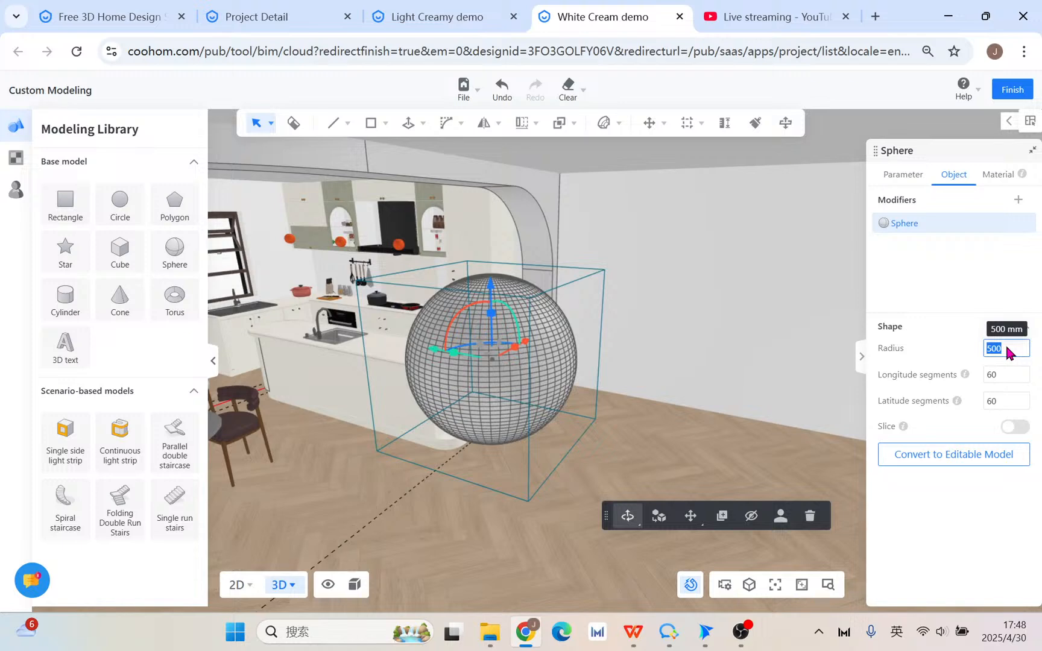
pyautogui.write('20')
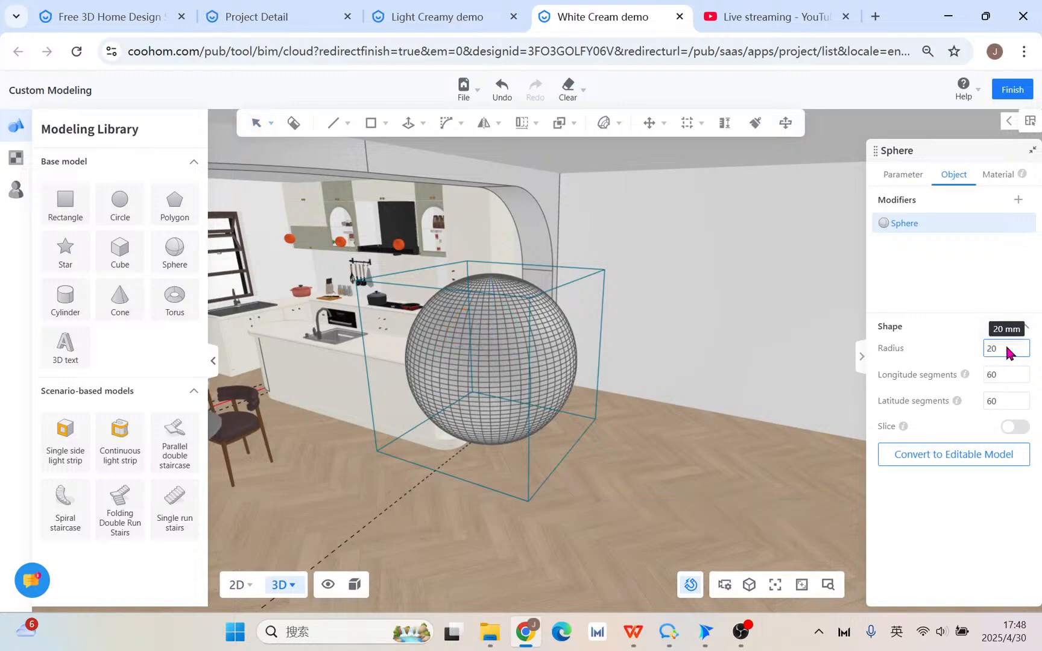
pyautogui.press('Return')
pyautogui.click(1006, 348)
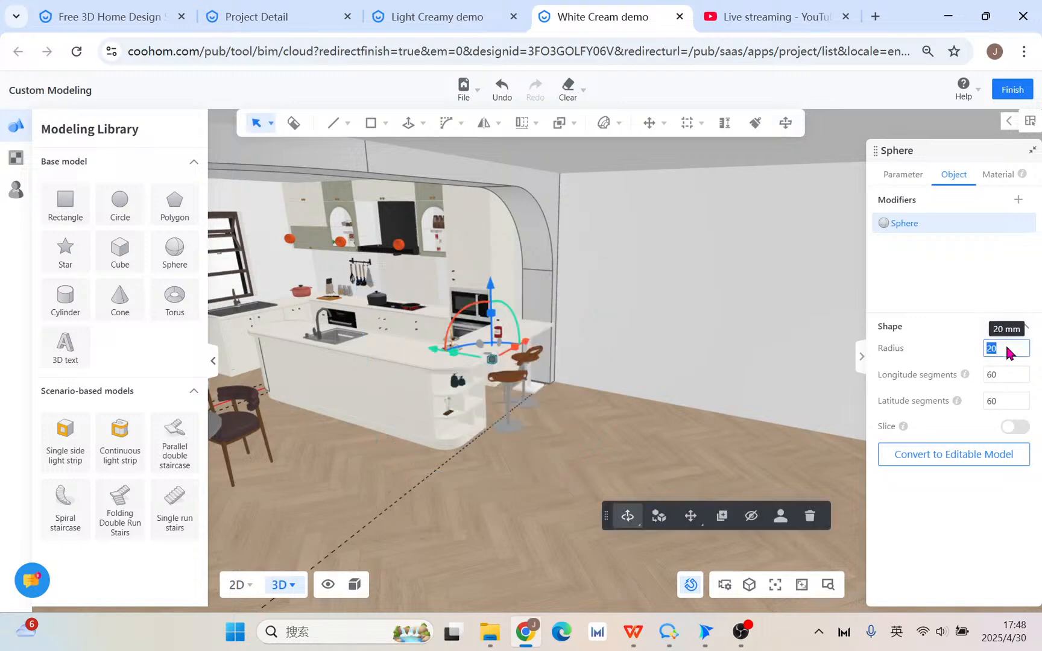
pyautogui.write('50')
pyautogui.press('Return')
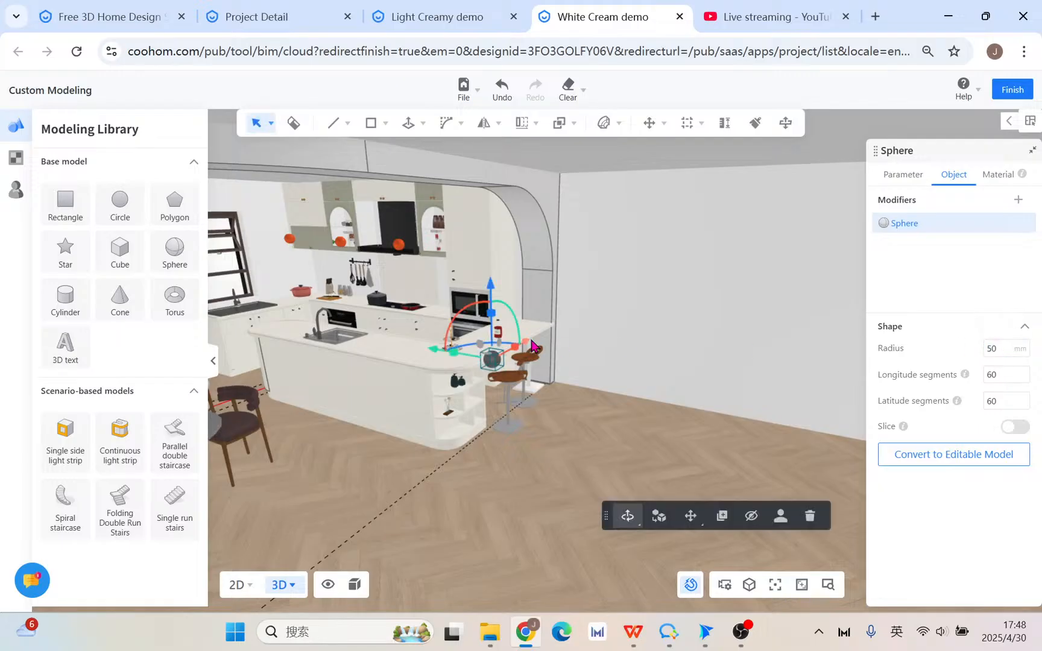
# - Open the Luminous Material category in the material library and browse its light-emitting colors
pyautogui.scroll(2, 526, 339)
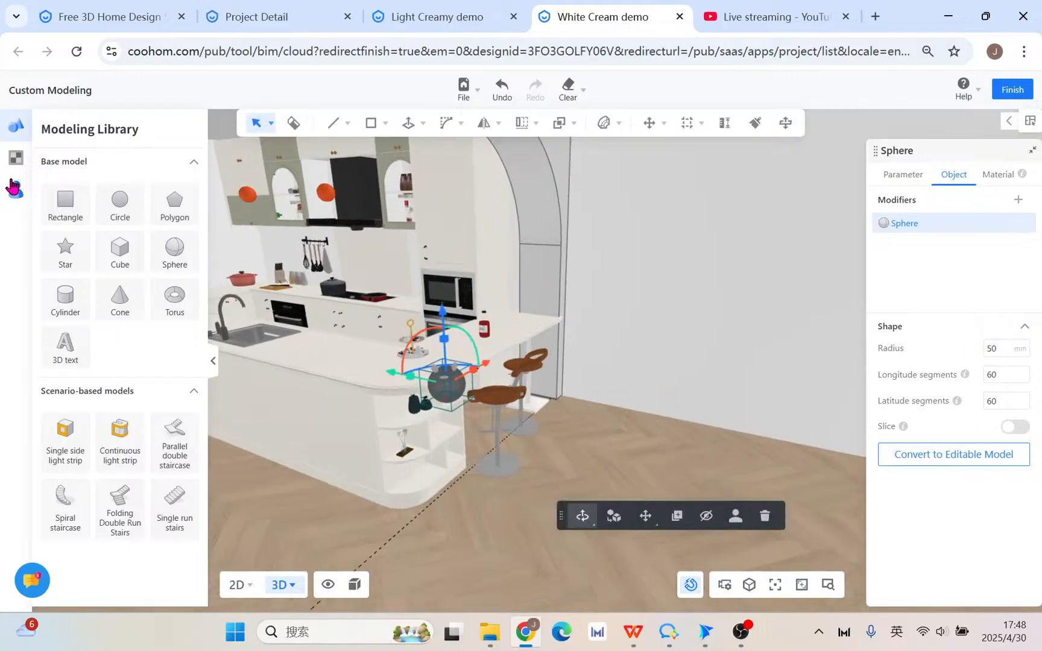
pyautogui.click(15, 161)
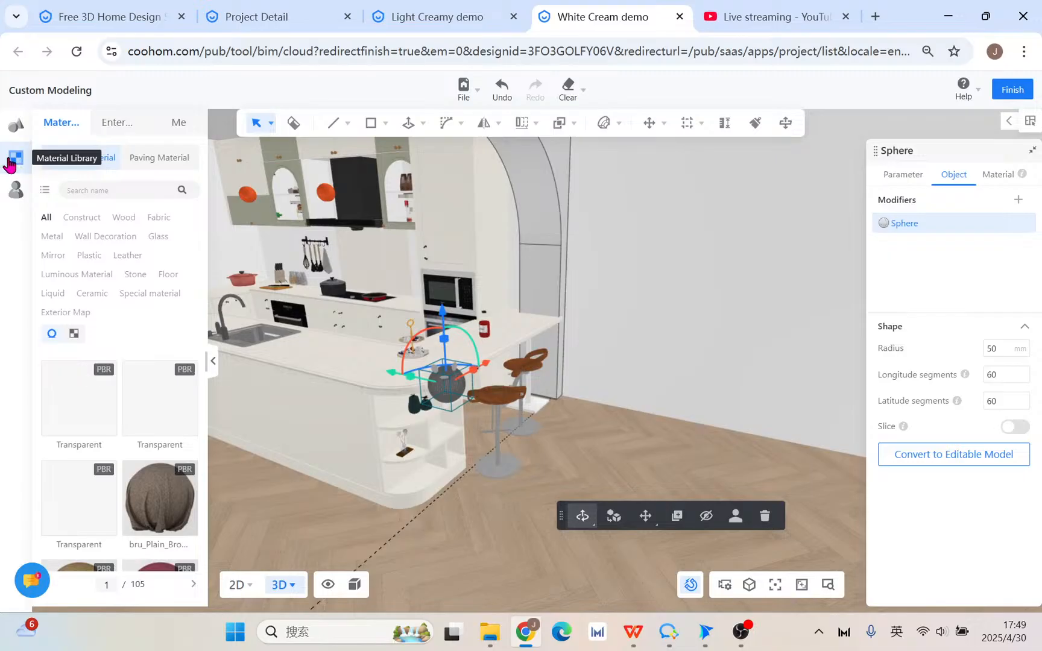
pyautogui.click(72, 275)
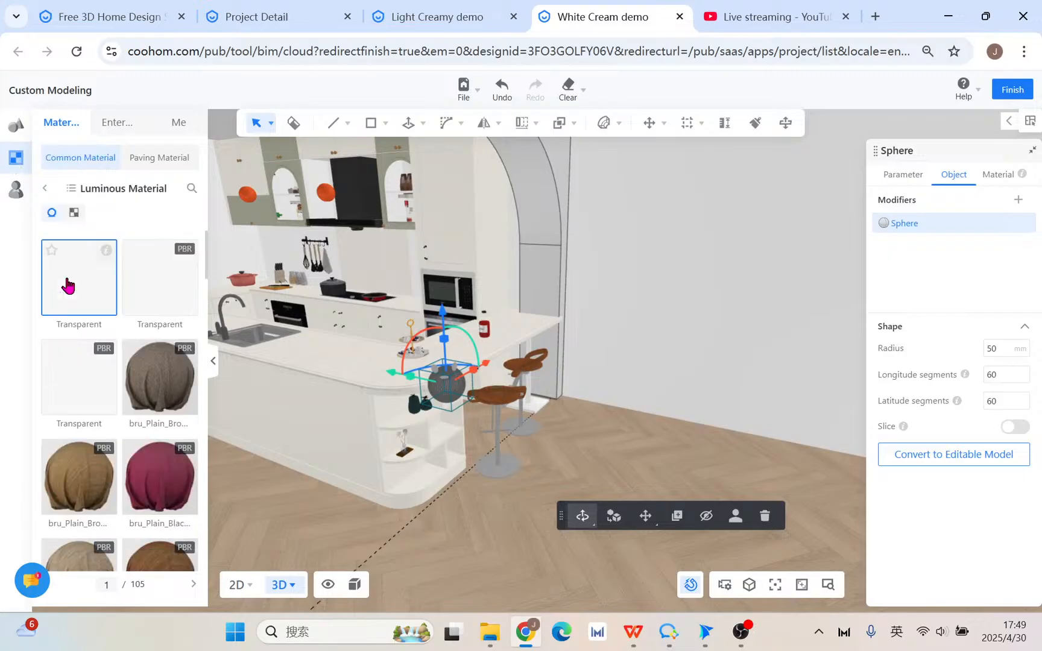
pyautogui.scroll(-4, 166, 440)
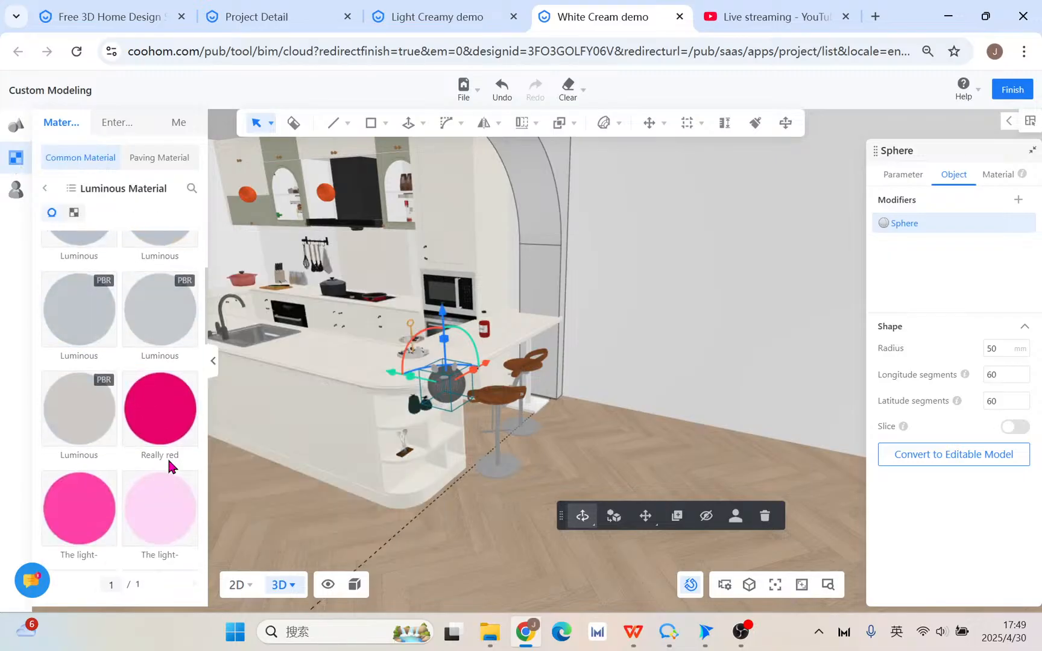
pyautogui.scroll(-6, 154, 476)
pyautogui.scroll(3, 142, 458)
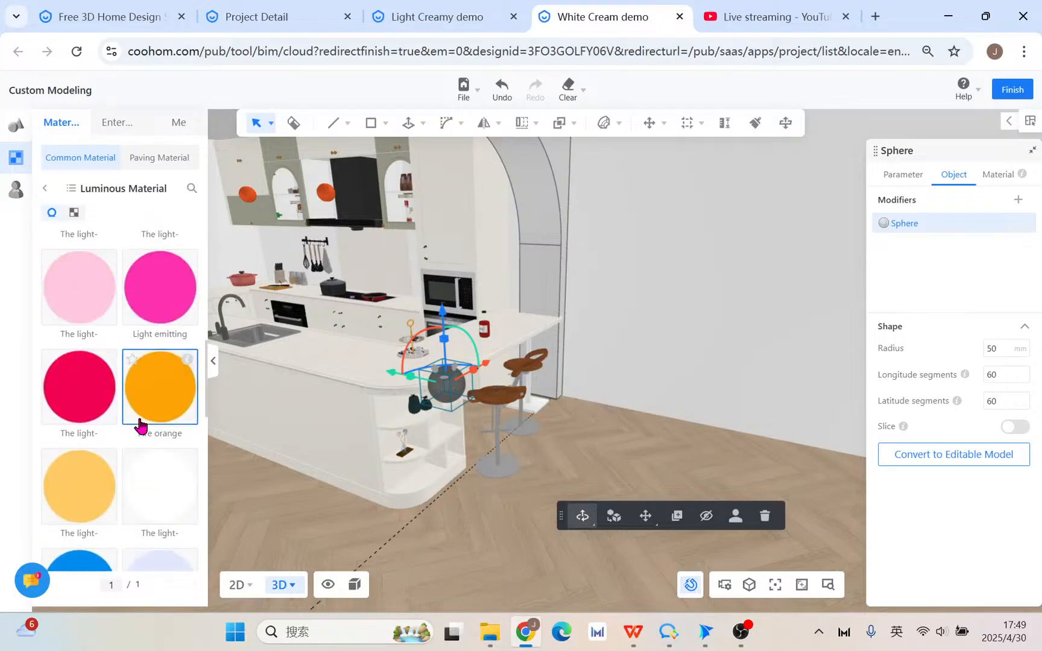
# - Apply the light-orange light-emitting material below the red one to the small sphere beside the island
pyautogui.click(87, 487)
pyautogui.click(454, 389)
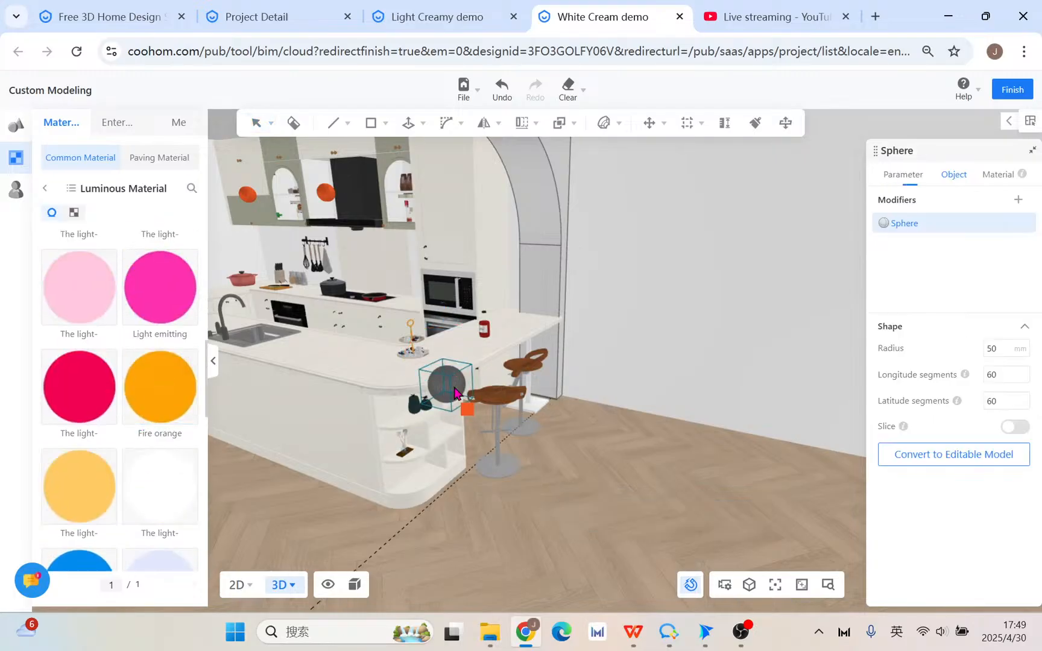
pyautogui.scroll(1, 453, 387)
pyautogui.scroll(3, 453, 389)
pyautogui.click(461, 395)
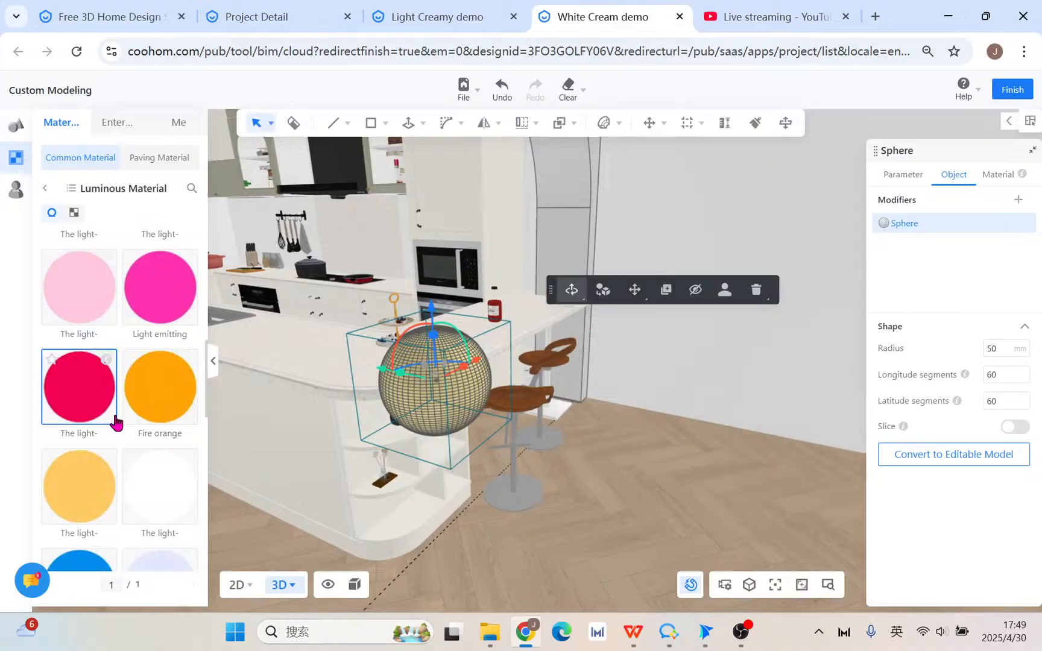
# - Display the sphere's assigned material and raise the sphere higher above the island countertop
pyautogui.click(998, 174)
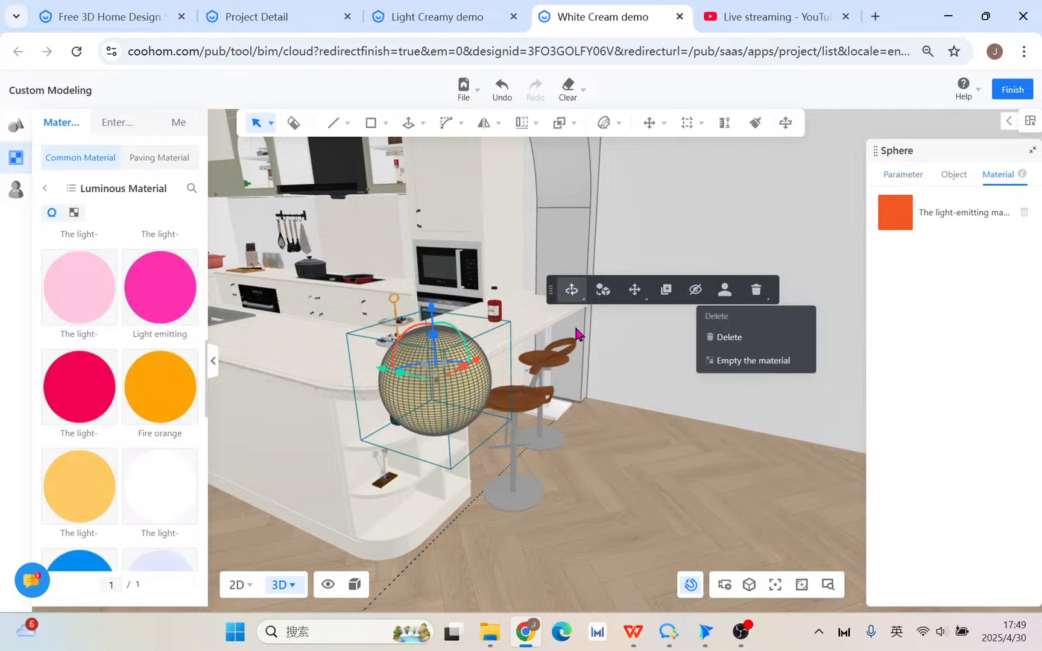
pyautogui.moveTo(510, 484); pyautogui.dragTo(412, 384)
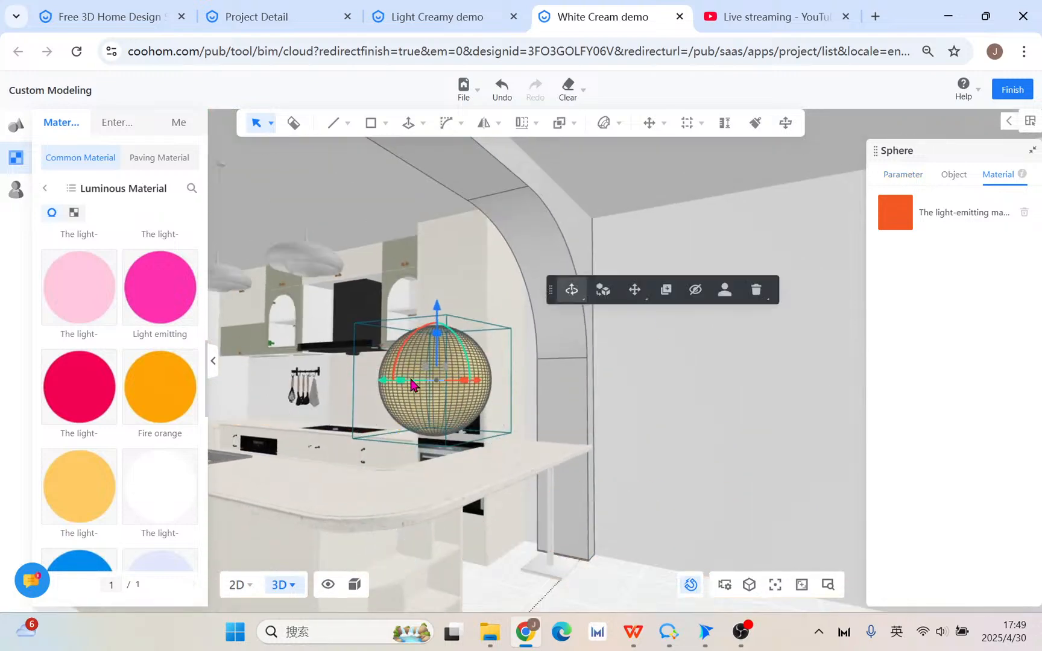
pyautogui.moveTo(437, 314); pyautogui.dragTo(438, 275)
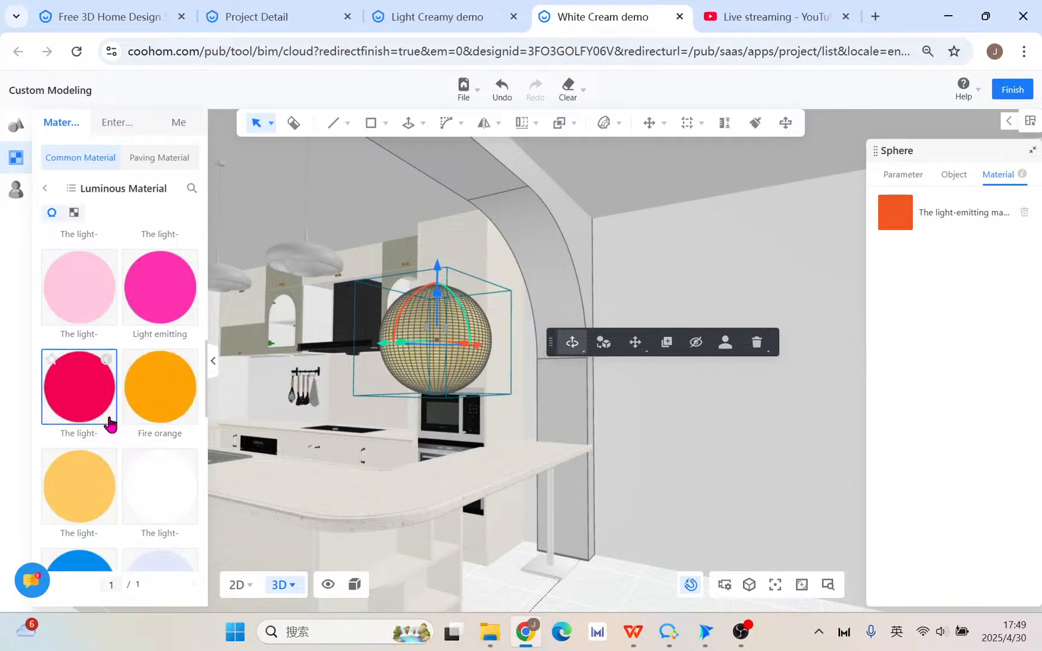
# - Replace the sphere's material with the second beige PBR luminous material and reselect the sphere
pyautogui.scroll(5, 109, 403)
pyautogui.scroll(-2, 109, 402)
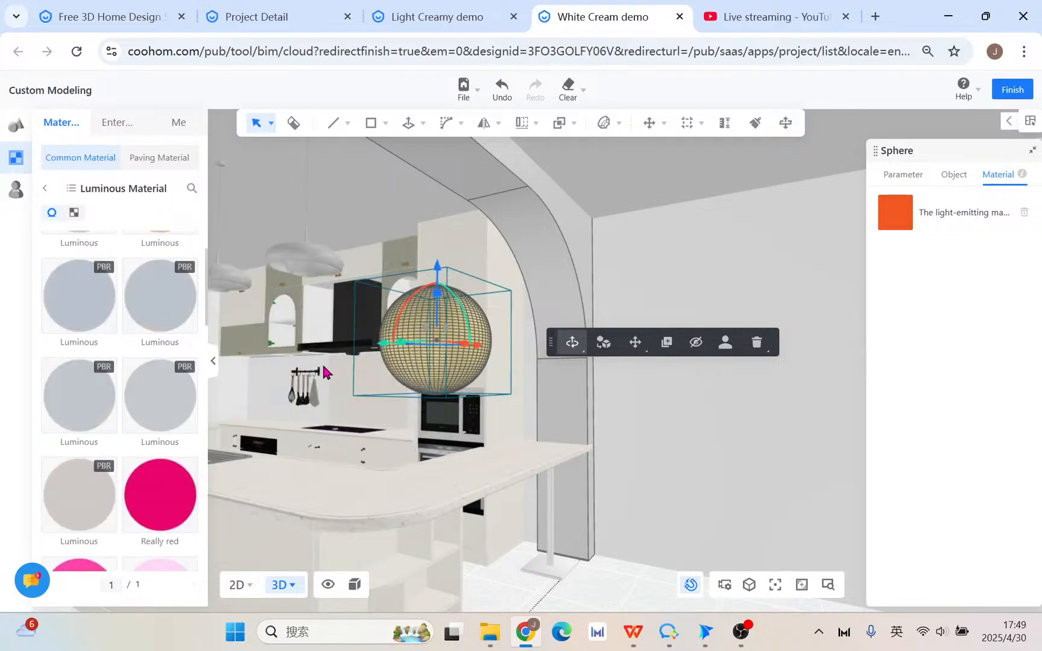
pyautogui.scroll(-3, 153, 459)
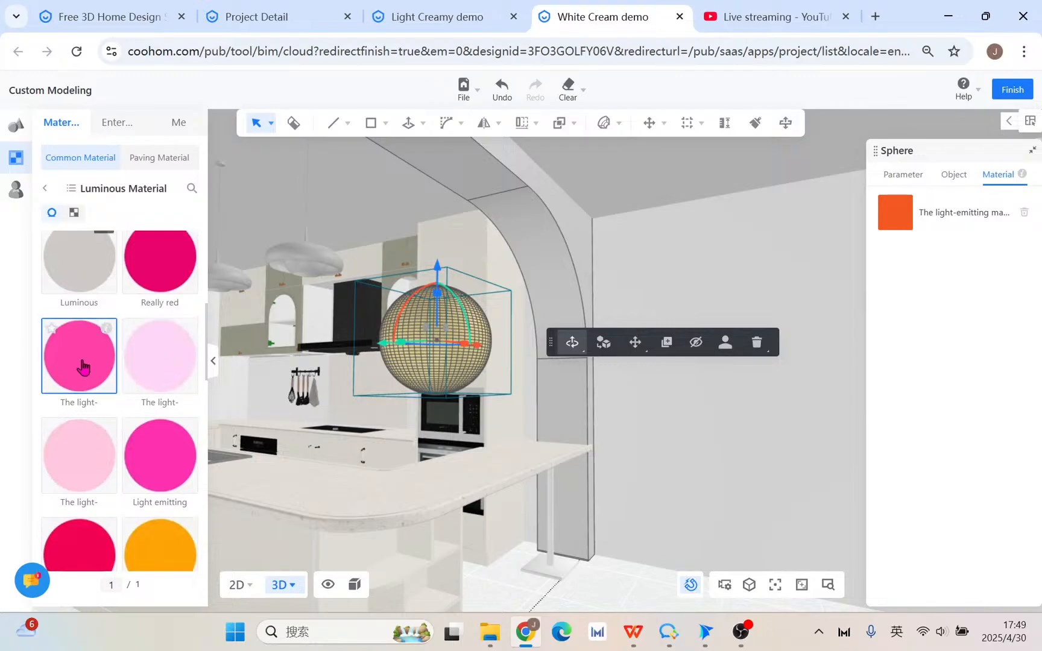
pyautogui.scroll(2, 81, 365)
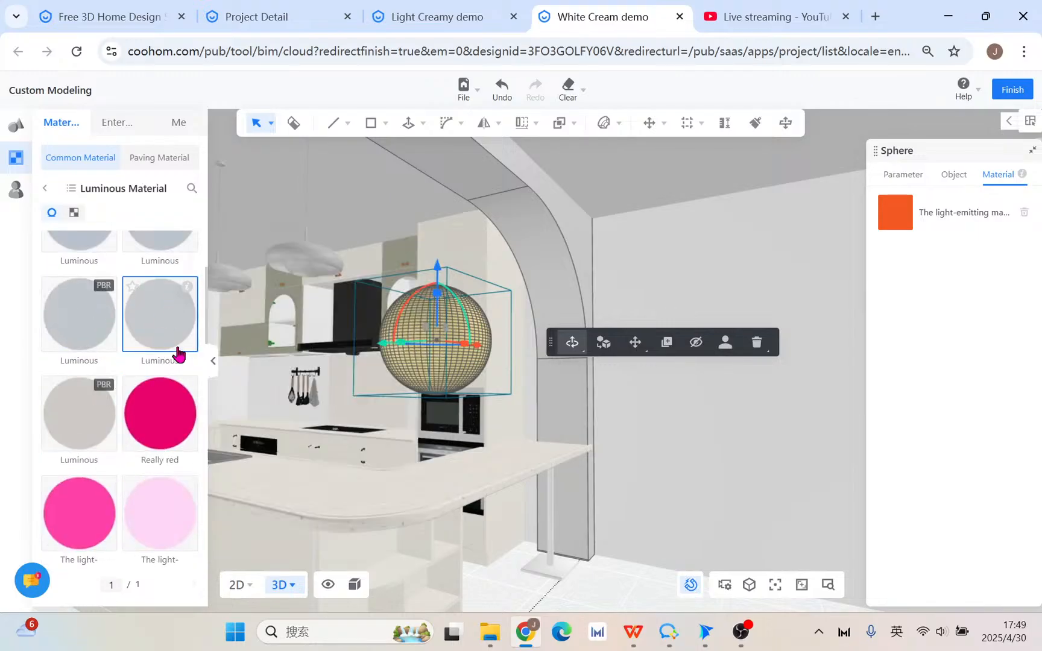
pyautogui.scroll(2, 158, 446)
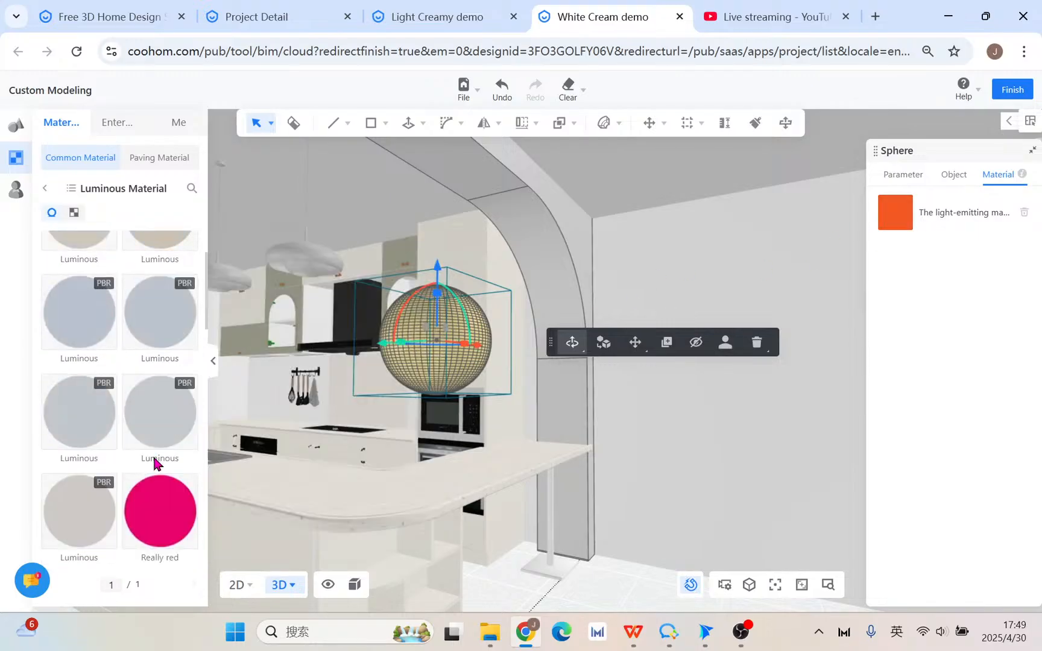
pyautogui.scroll(-5, 147, 386)
pyautogui.scroll(6, 146, 398)
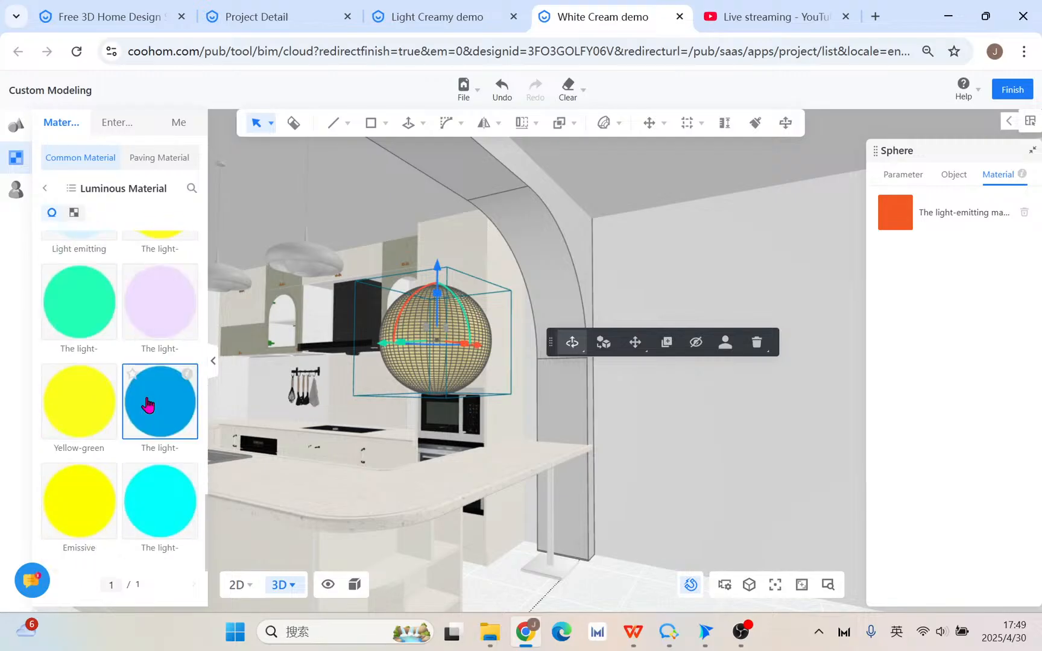
pyautogui.scroll(1, 147, 399)
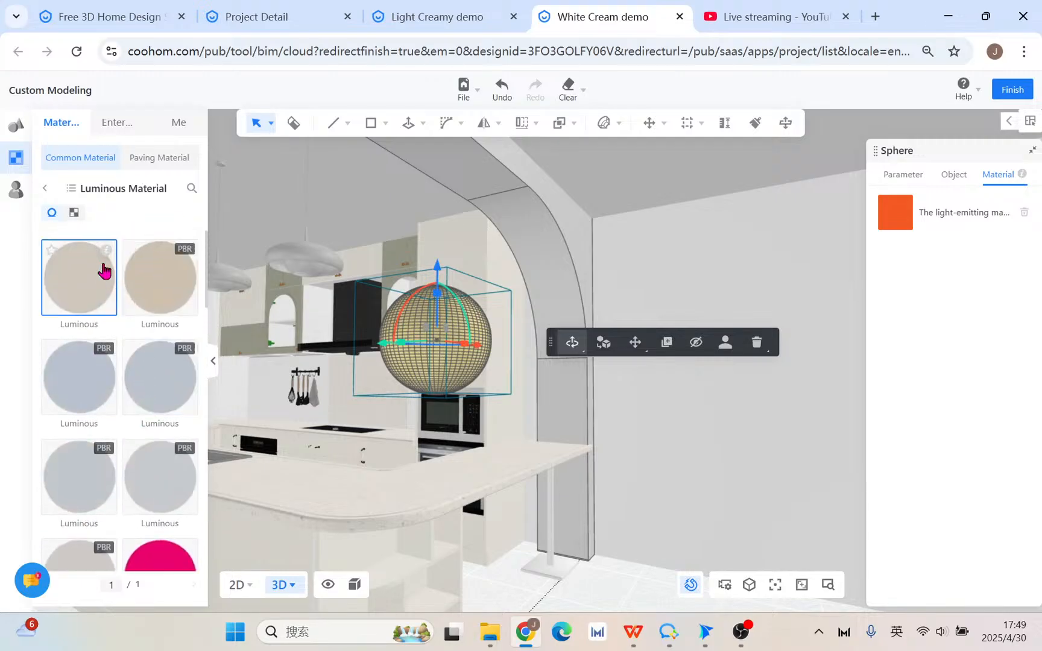
pyautogui.moveTo(167, 288); pyautogui.dragTo(457, 354)
pyautogui.click(457, 354)
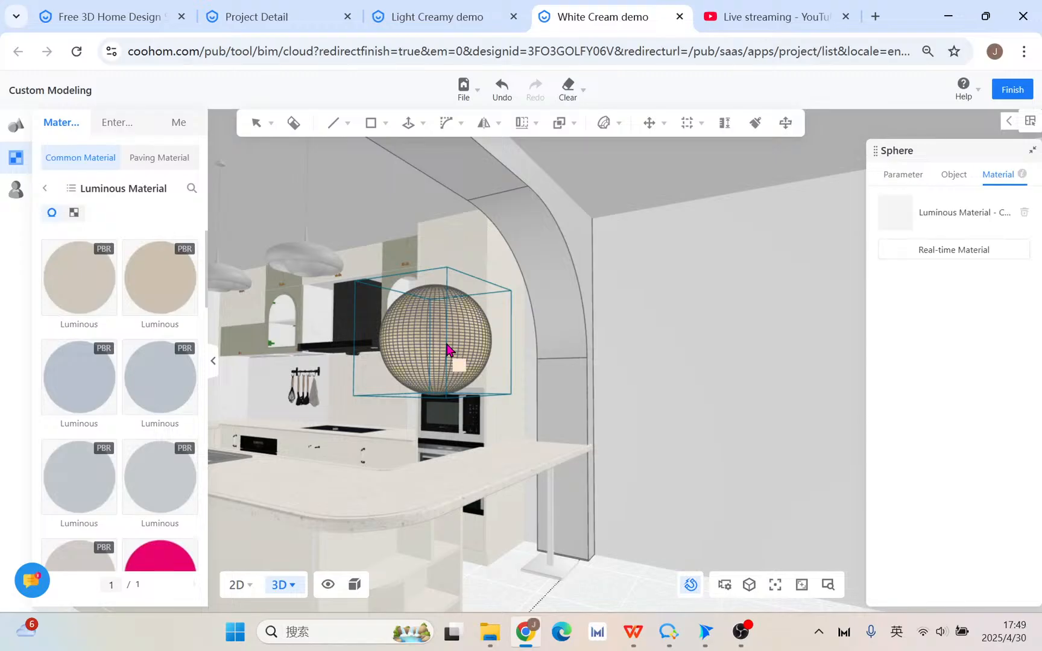
pyautogui.rightClick(446, 348)
pyautogui.click(439, 342)
# - Open the sphere's Real-time Material settings and try a luminous energy of 4.9
pyautogui.moveTo(890, 214)
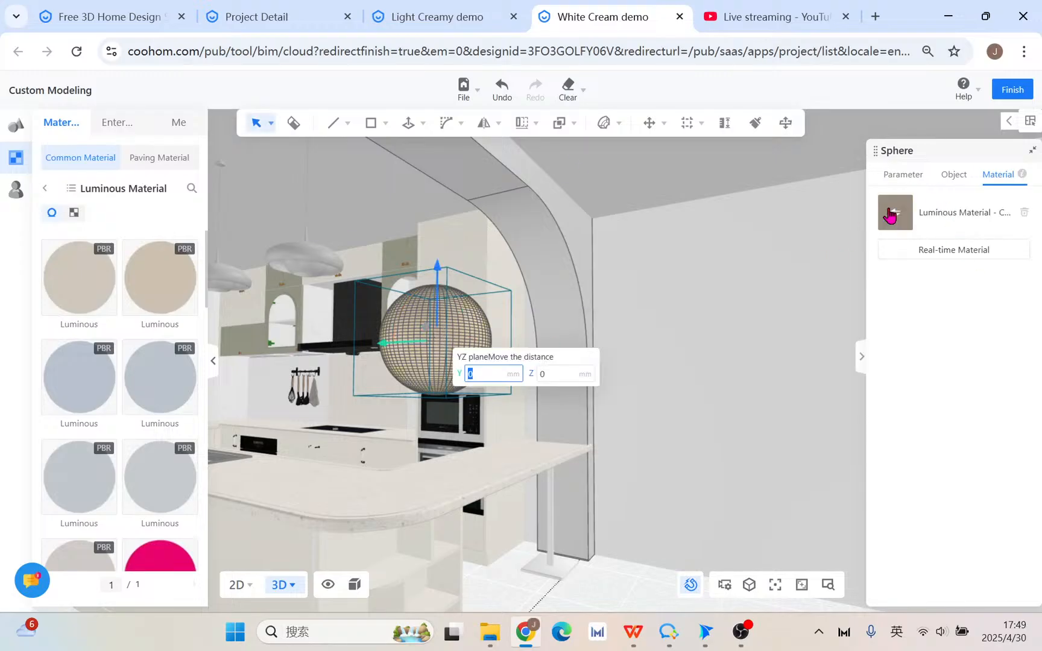
pyautogui.click(924, 253)
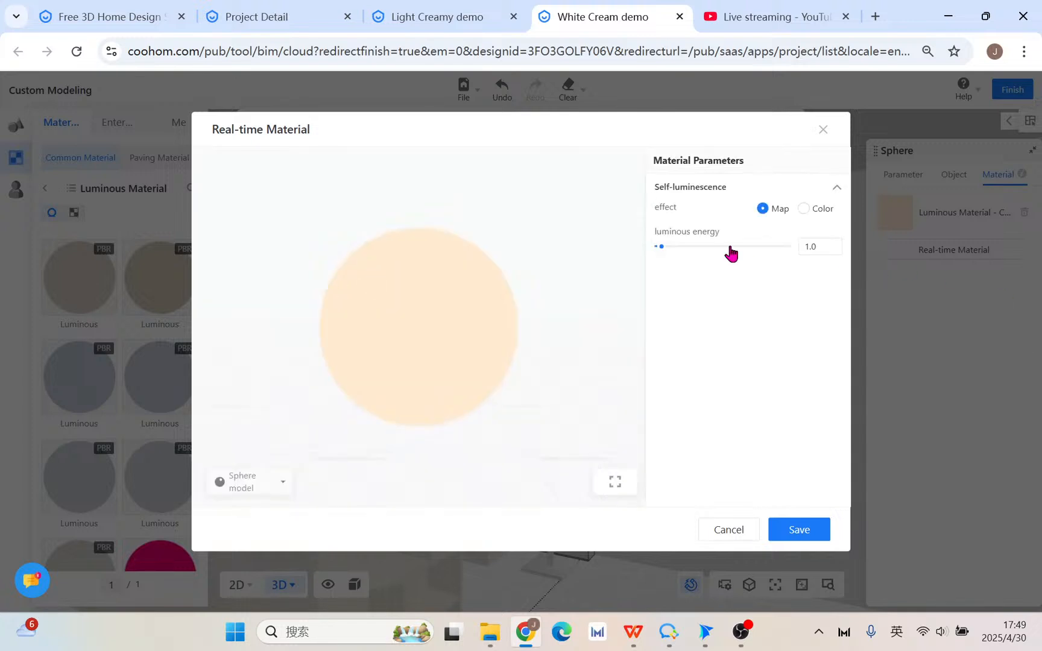
pyautogui.moveTo(659, 247); pyautogui.dragTo(688, 253)
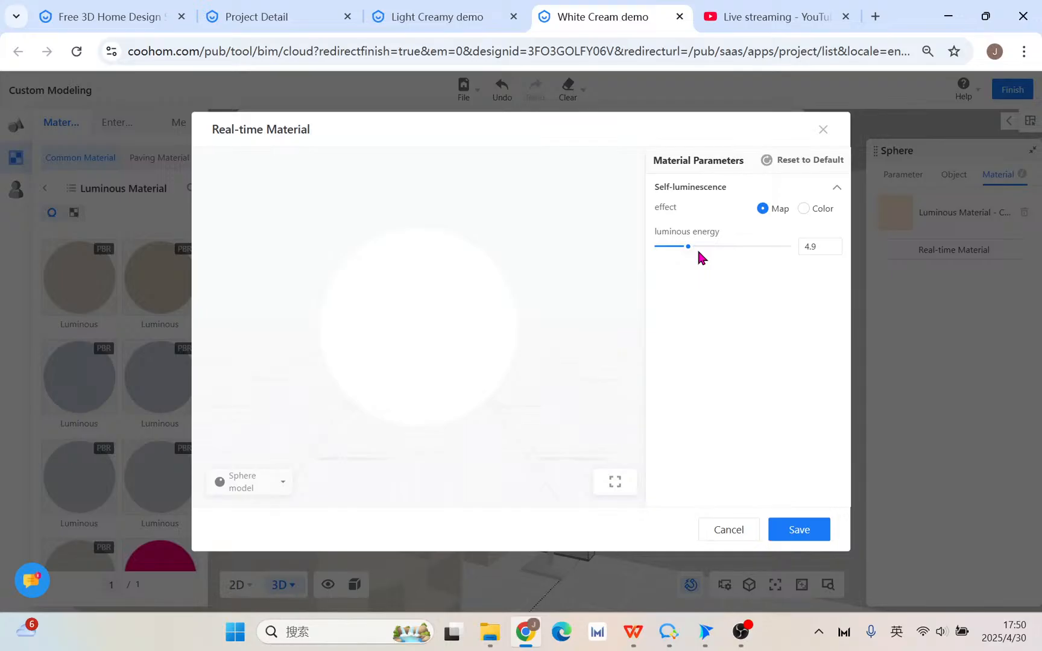
# - Switch the self-luminescence effect to Color and try yellow followed by orange as the glow color
pyautogui.click(804, 209)
pyautogui.click(816, 214)
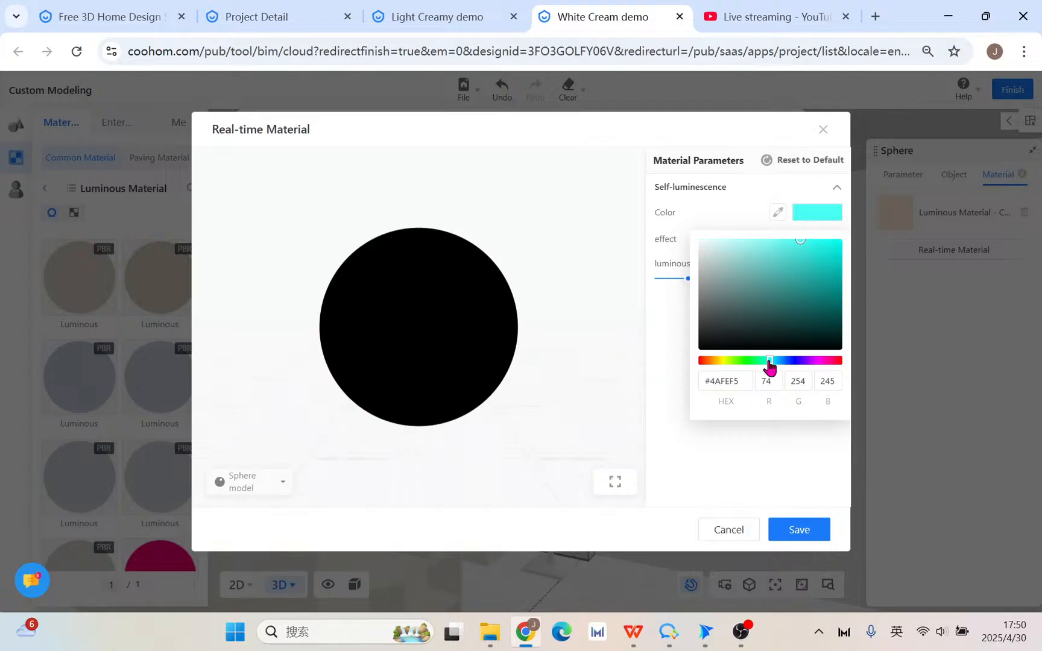
pyautogui.moveTo(769, 362); pyautogui.dragTo(723, 363)
pyautogui.moveTo(811, 249); pyautogui.dragTo(817, 242)
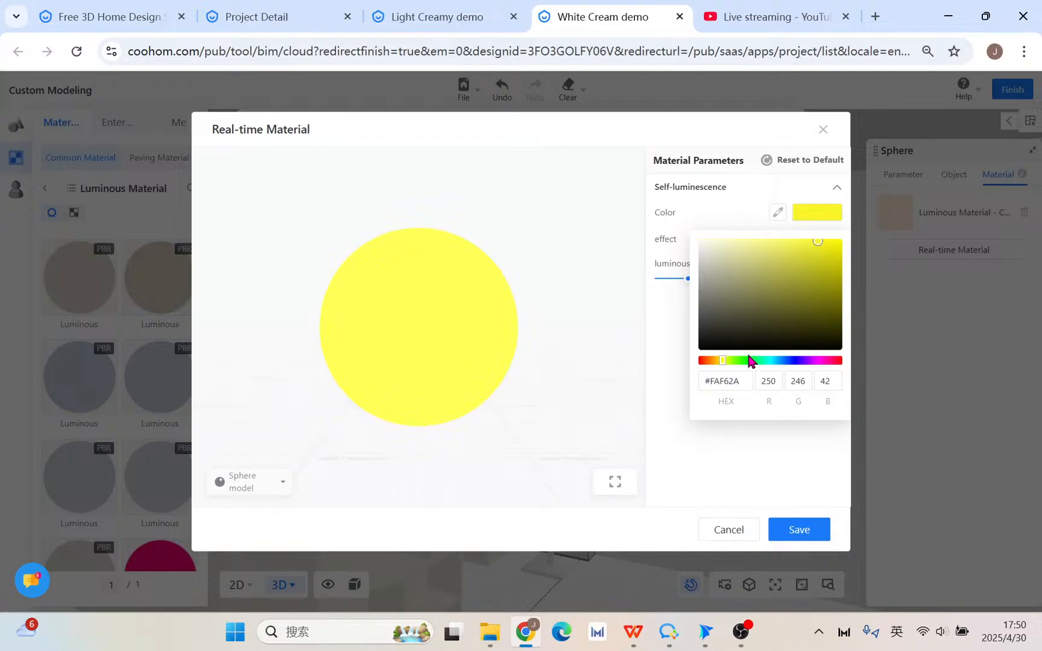
pyautogui.moveTo(727, 365); pyautogui.dragTo(713, 367)
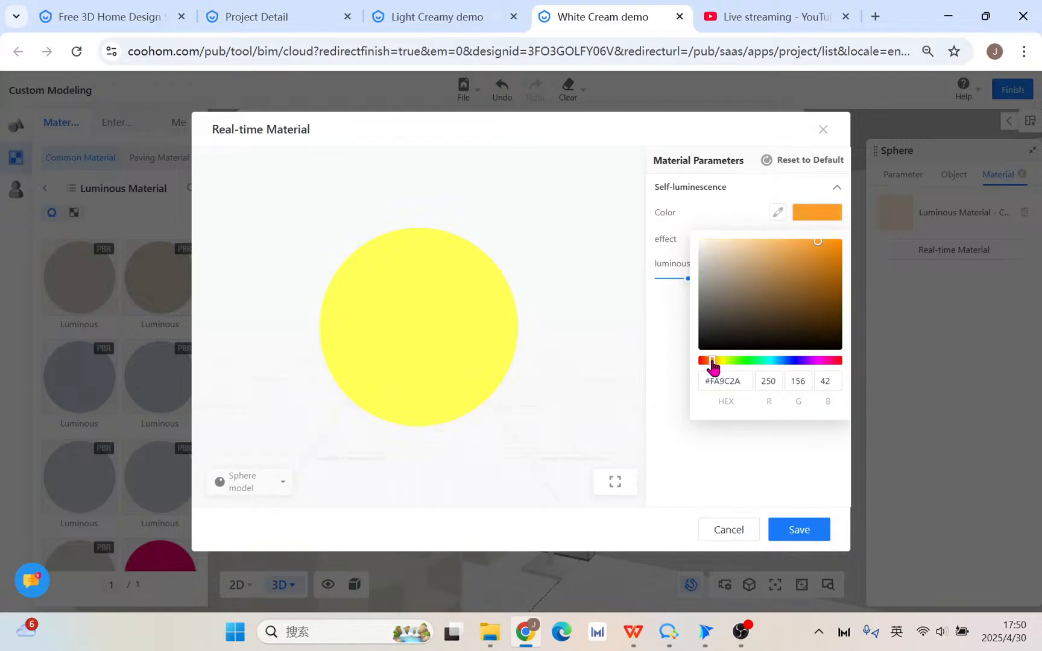
pyautogui.moveTo(827, 252); pyautogui.dragTo(820, 246)
pyautogui.click(744, 414)
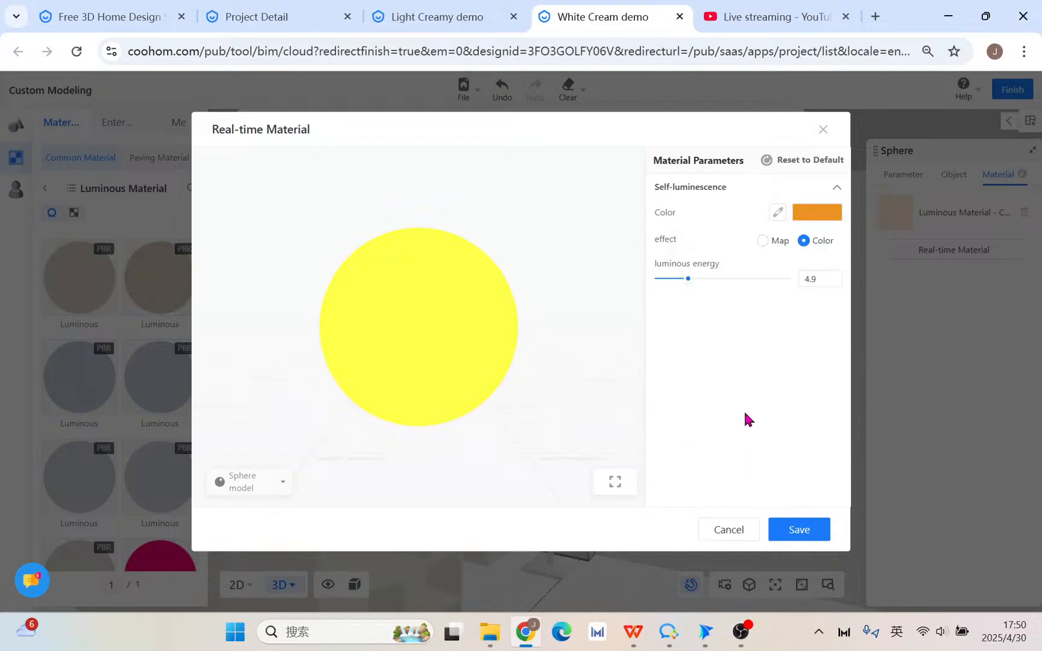
# - Try a luminous energy of 9.7 and close the material settings without saving
pyautogui.moveTo(690, 283); pyautogui.dragTo(721, 283)
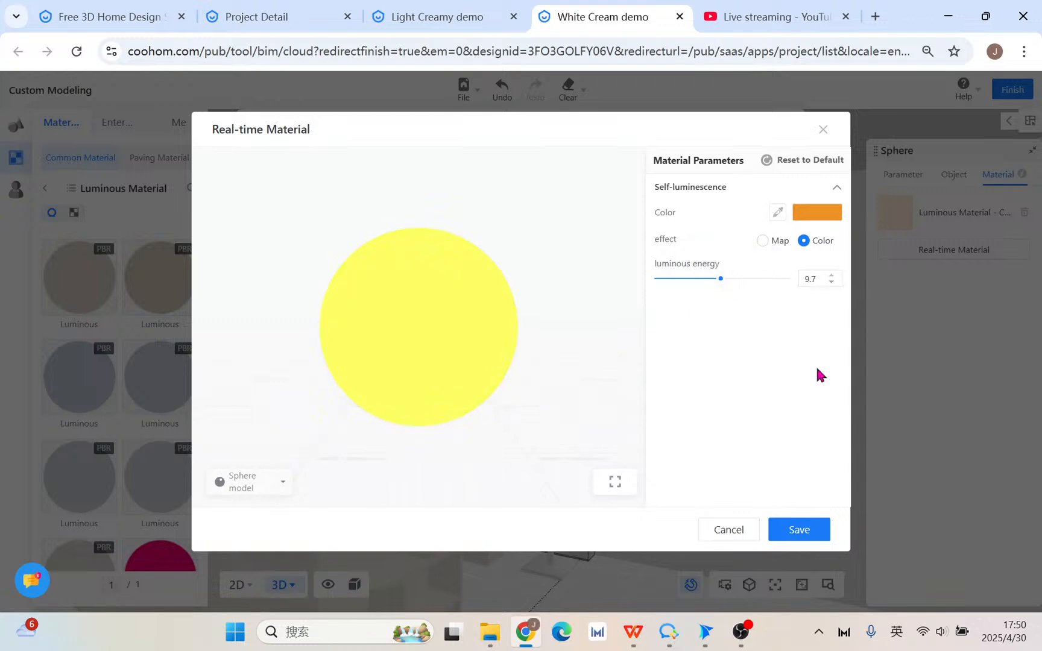
pyautogui.click(823, 130)
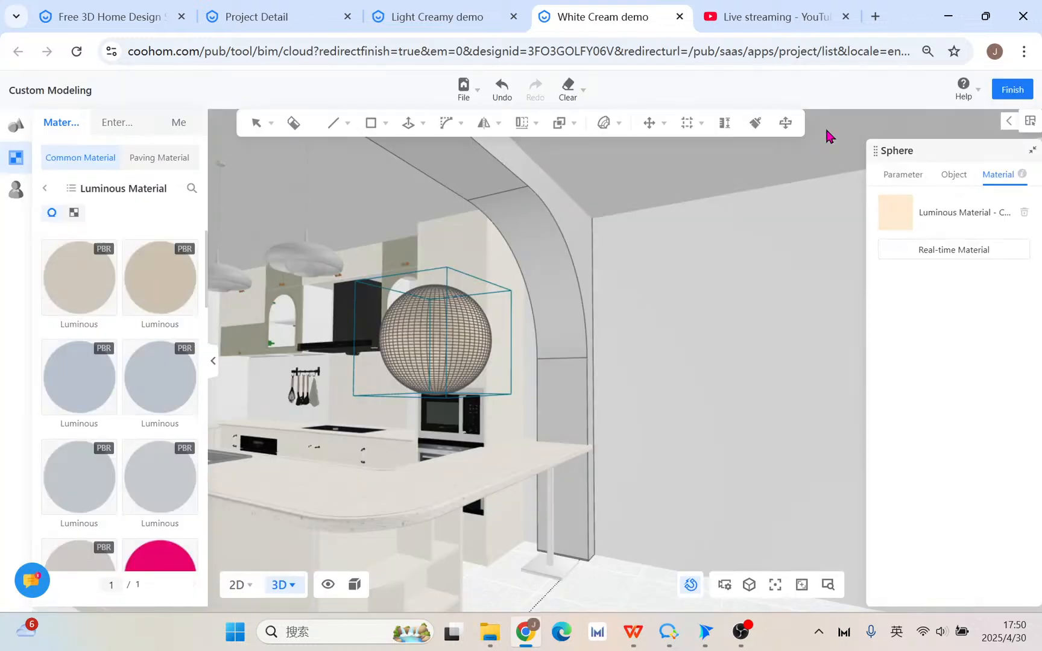
# - Delete the luminous sphere from the custom model
pyautogui.click(403, 330)
pyautogui.click(757, 270)
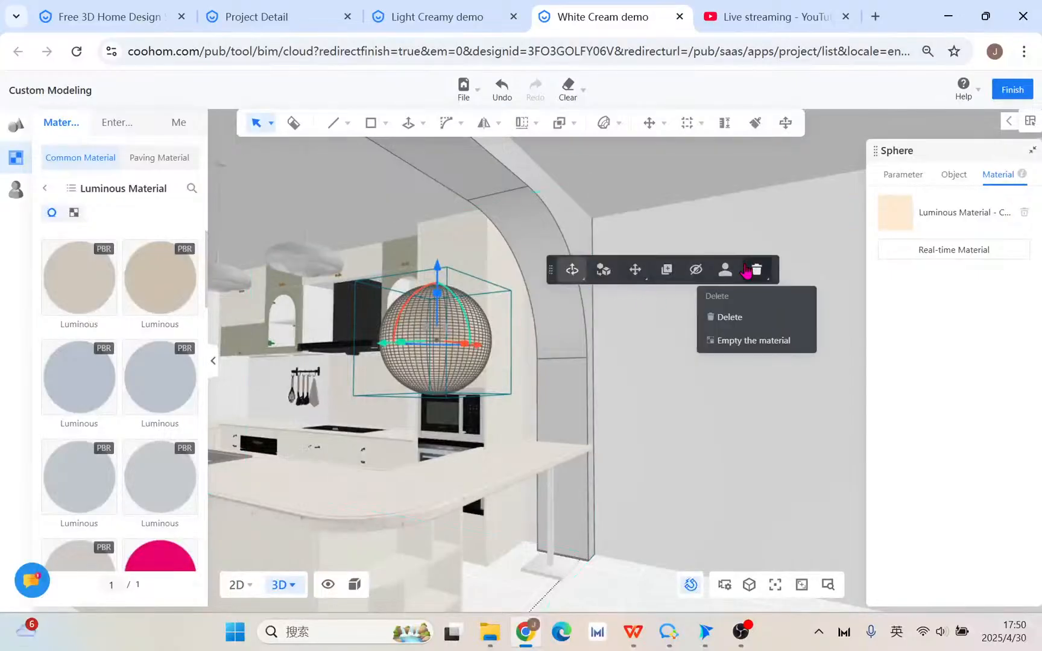
pyautogui.click(757, 314)
# - Review the Light Creamy demo's kitchen layout in 3D and return to the White Cream demo for an overview of its kitchen
pyautogui.click(452, 17)
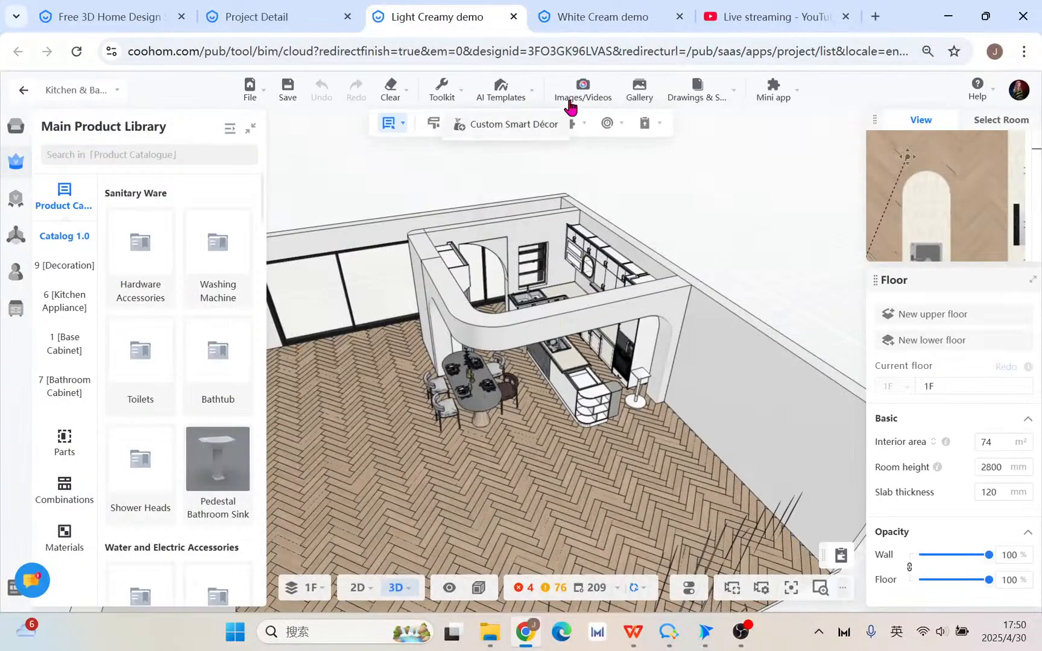
pyautogui.scroll(5, 482, 513)
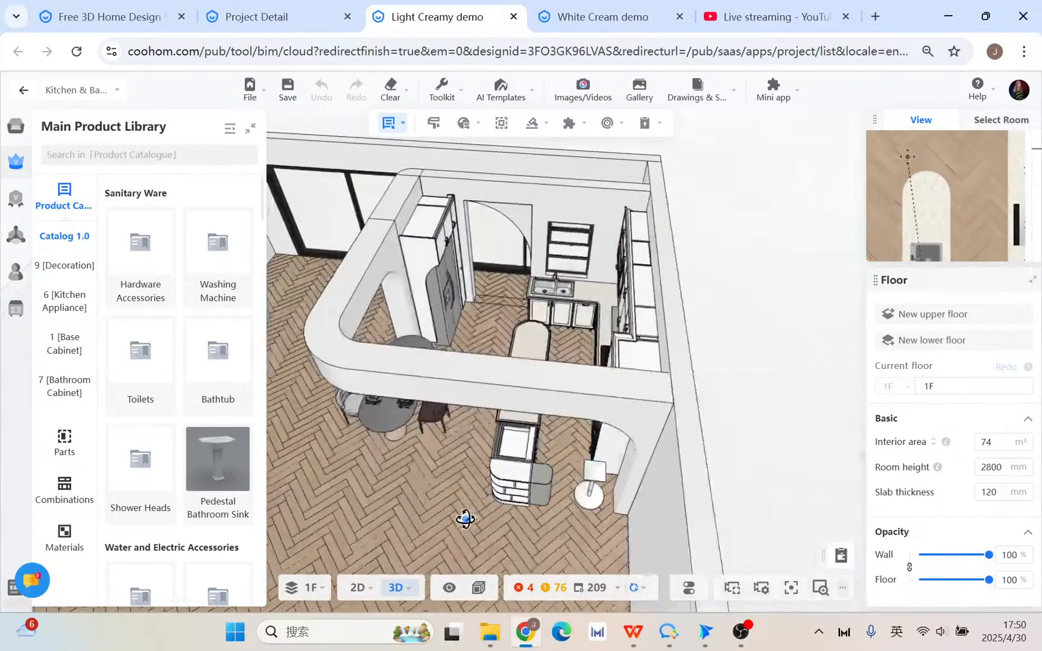
pyautogui.click(598, 16)
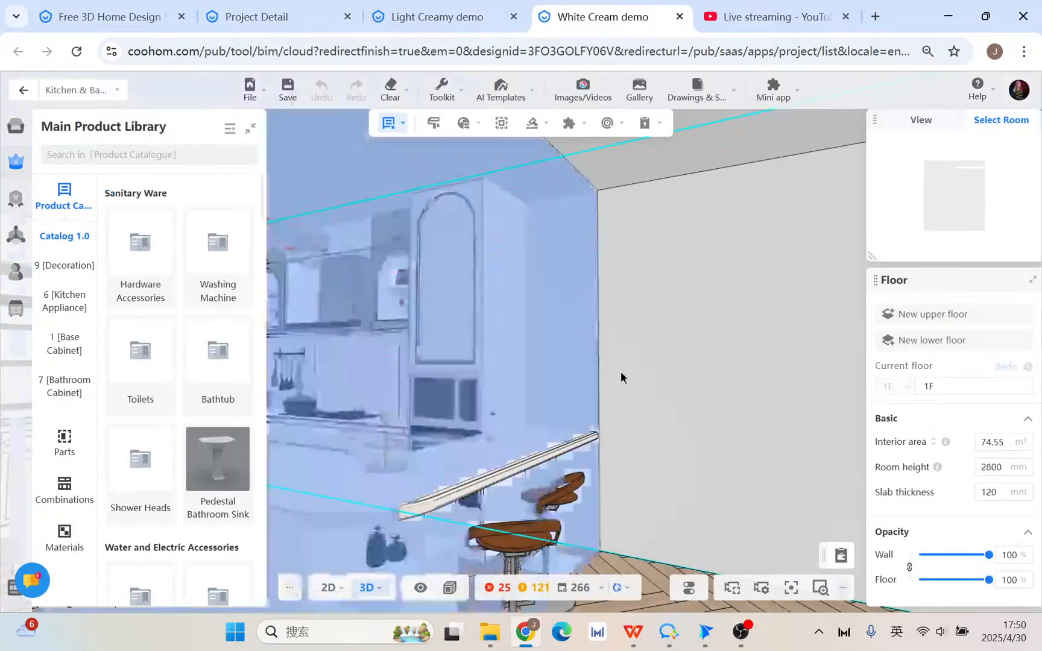
pyautogui.moveTo(771, 412); pyautogui.dragTo(749, 416)
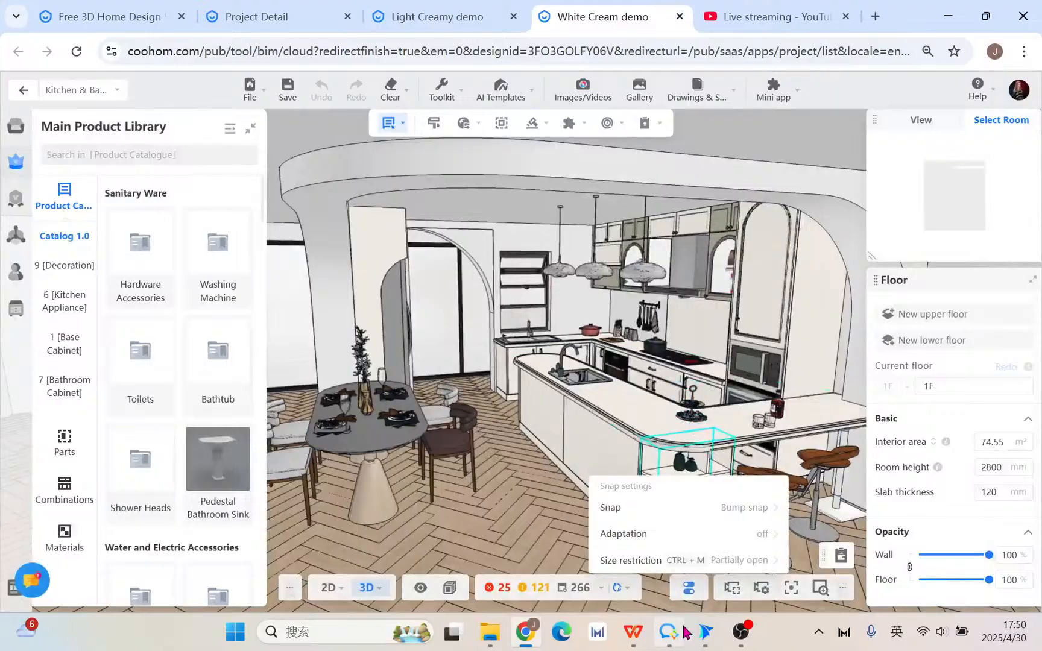
# - Switch to the WPS presentation, show the "Camera: Depth of field" slide in full screen, and exit the slideshow
pyautogui.click(640, 637)
pyautogui.scroll(-3, 60, 489)
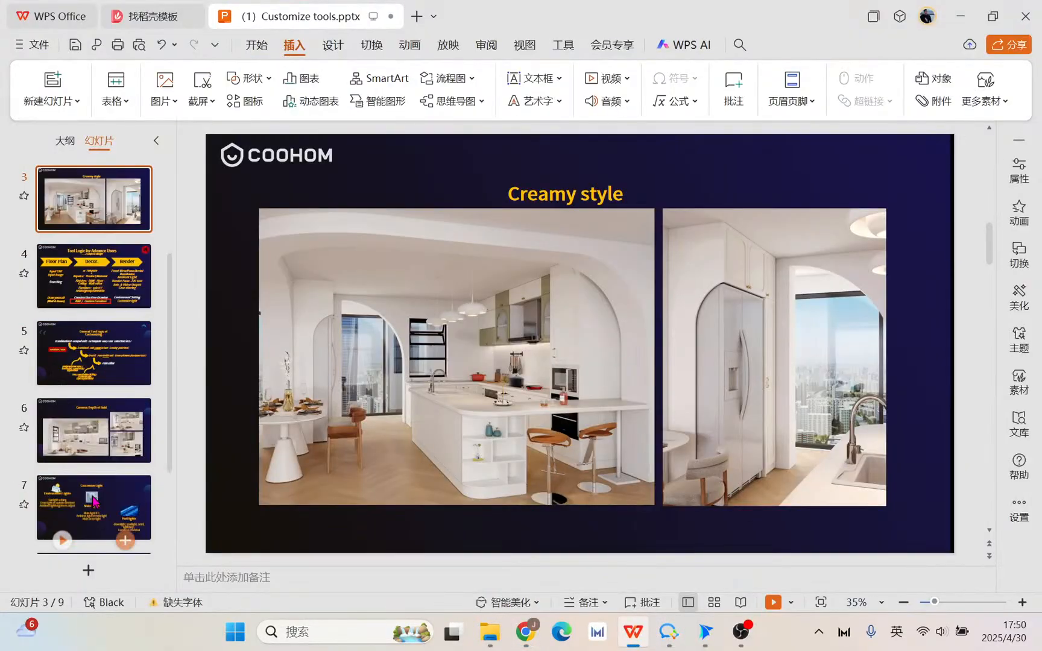
pyautogui.scroll(-2, 90, 447)
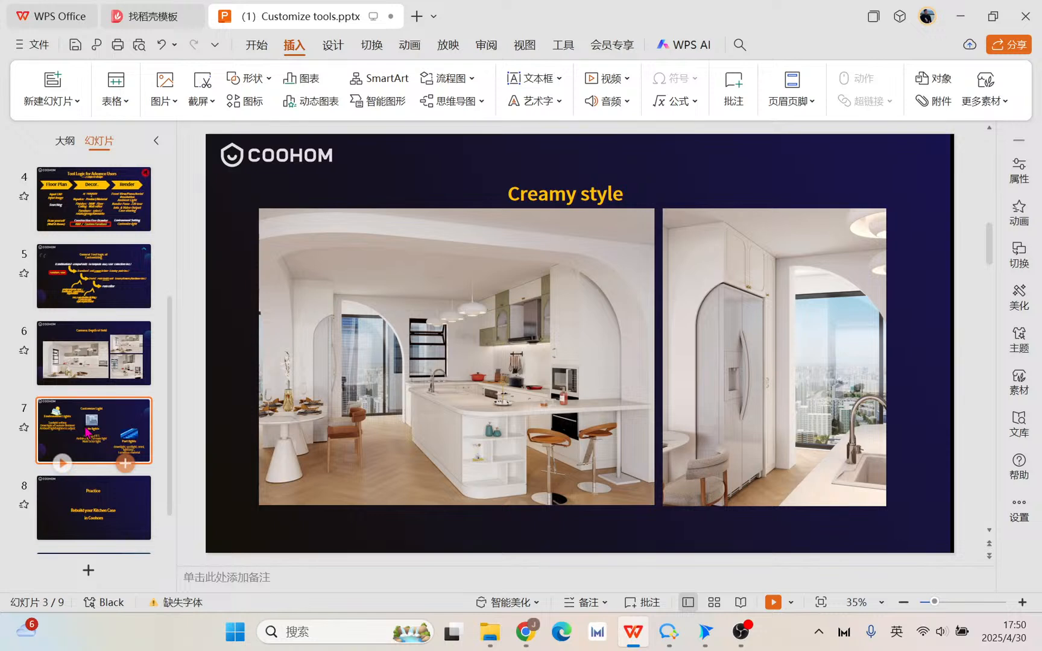
pyautogui.doubleClick(99, 367)
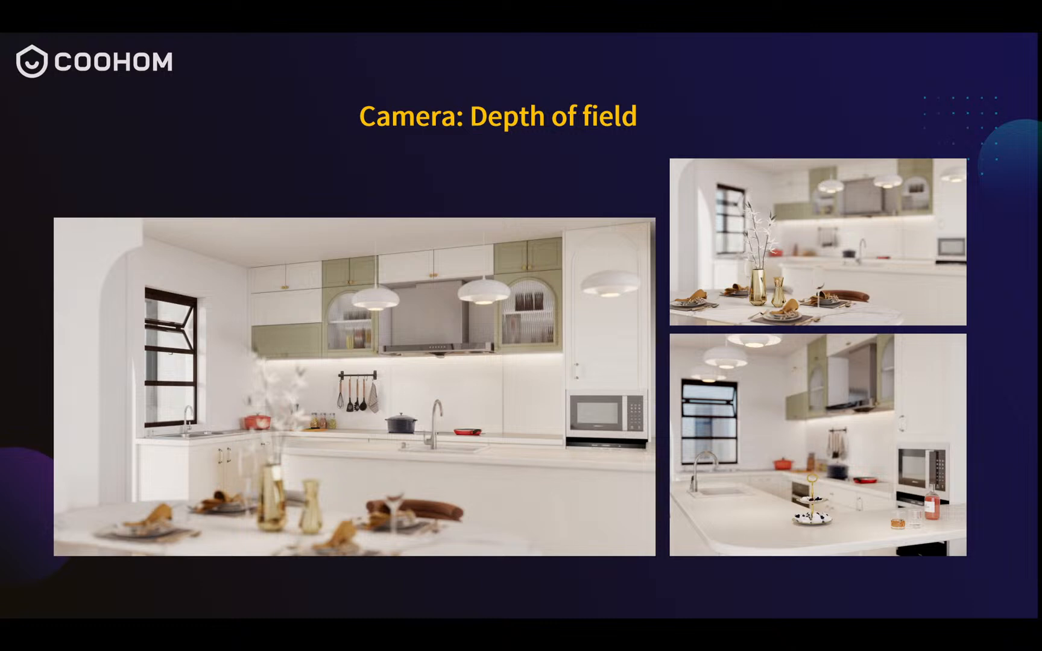
pyautogui.press('Escape')
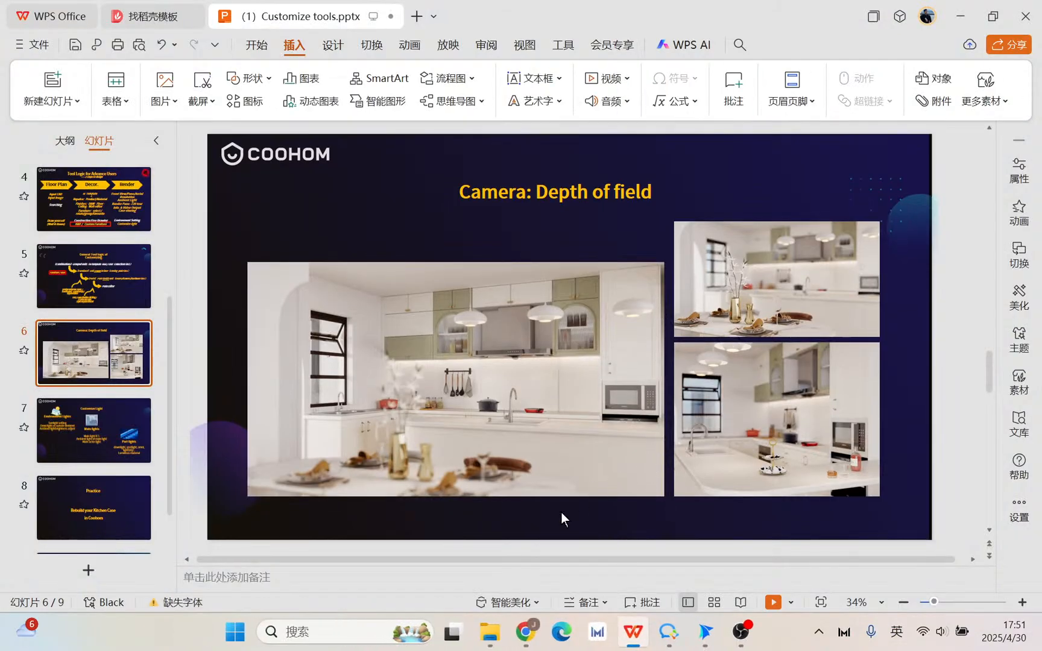
# - Switch to Chrome and check the YouTube Studio live stream page for viewer chat questions and analytics
pyautogui.click(522, 632)
pyautogui.click(769, 16)
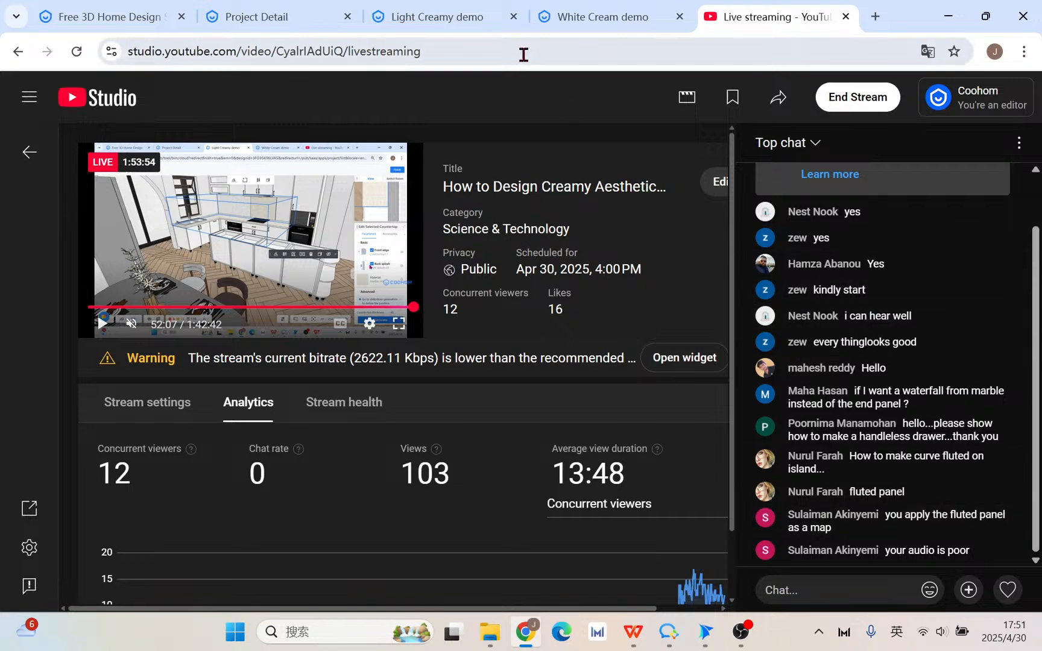
pyautogui.scroll(-1, 493, 573)
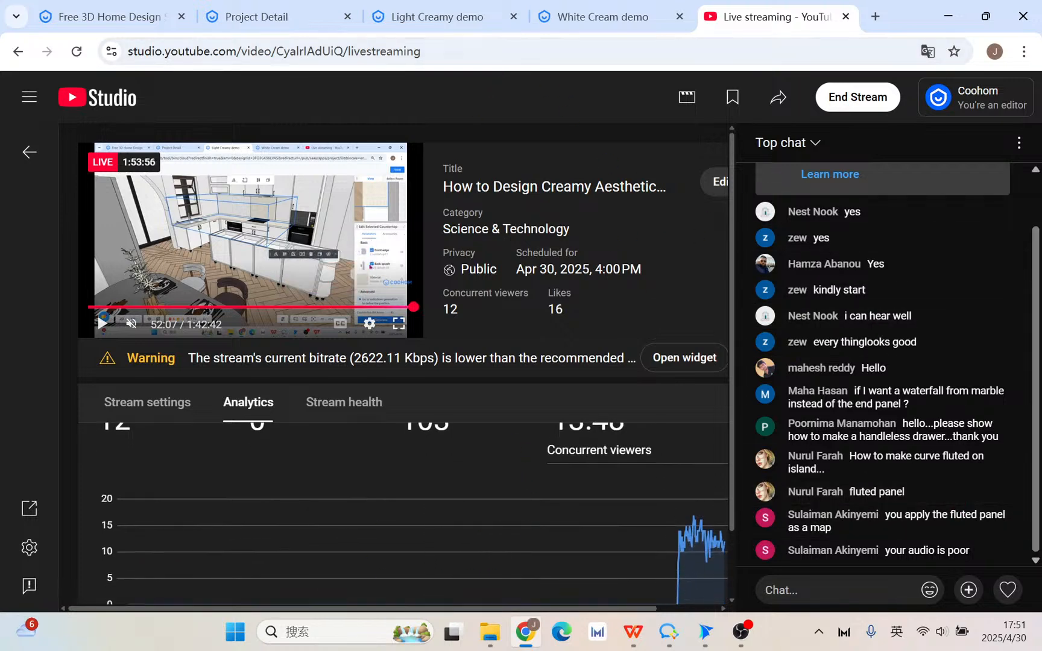
pyautogui.click(519, 640)
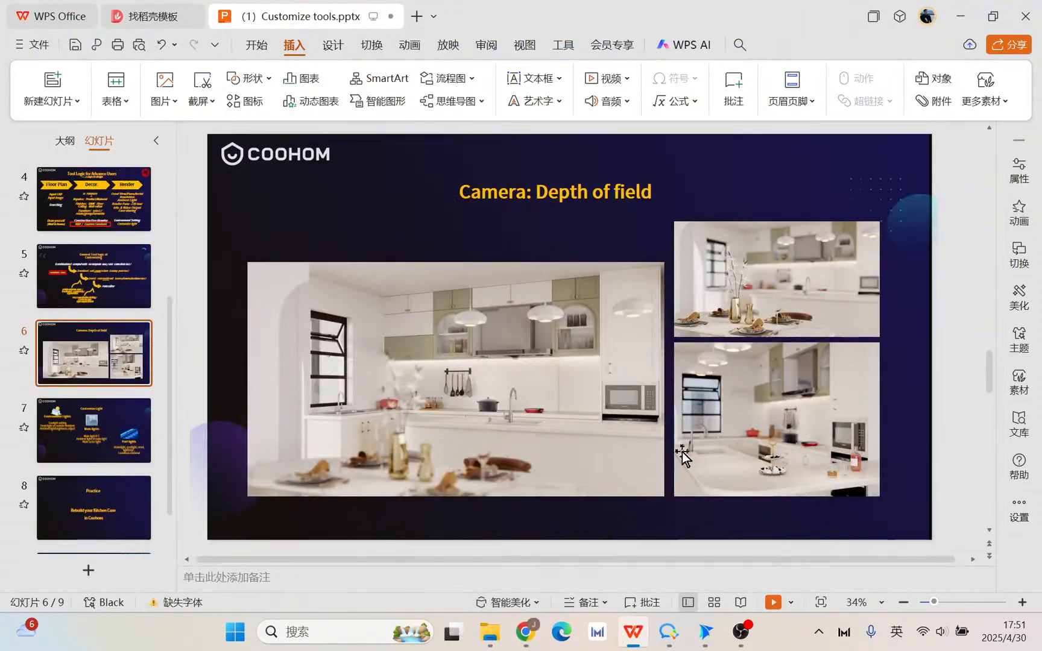
pyautogui.click(525, 632)
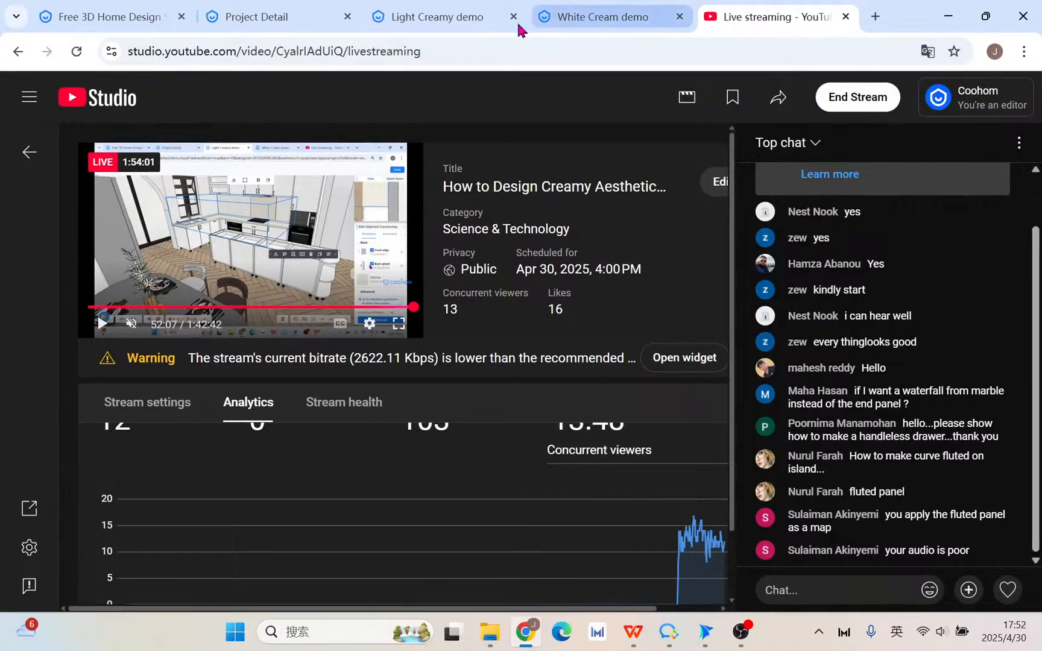
# - Open Images/Videos for the White Cream demo and frame the dining table and kitchen island in a 4:3 perspective view
pyautogui.click(575, 18)
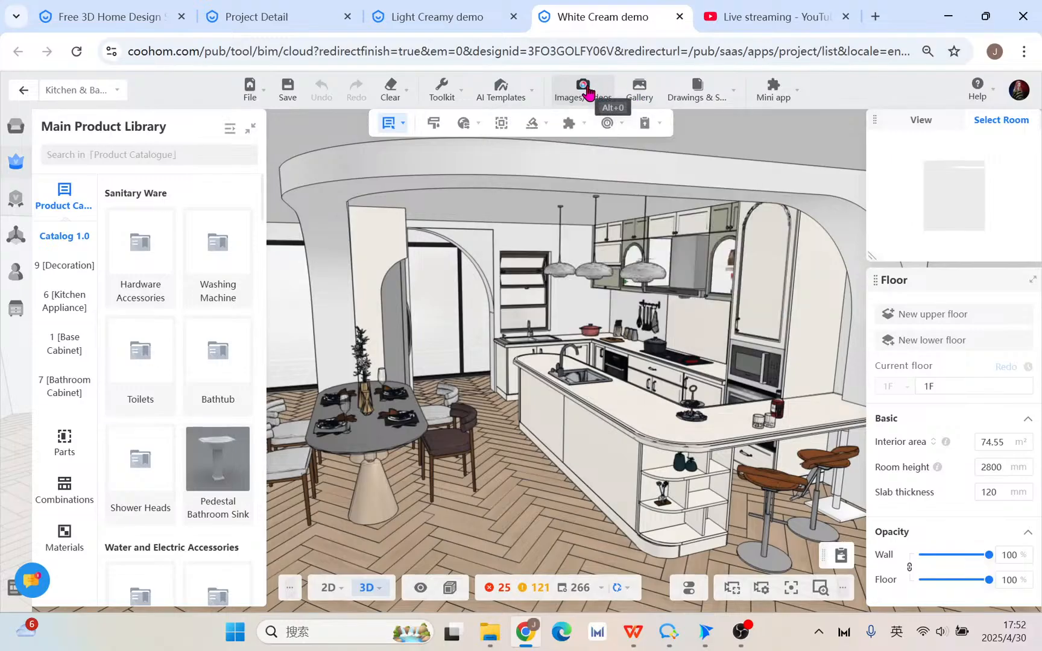
pyautogui.click(585, 89)
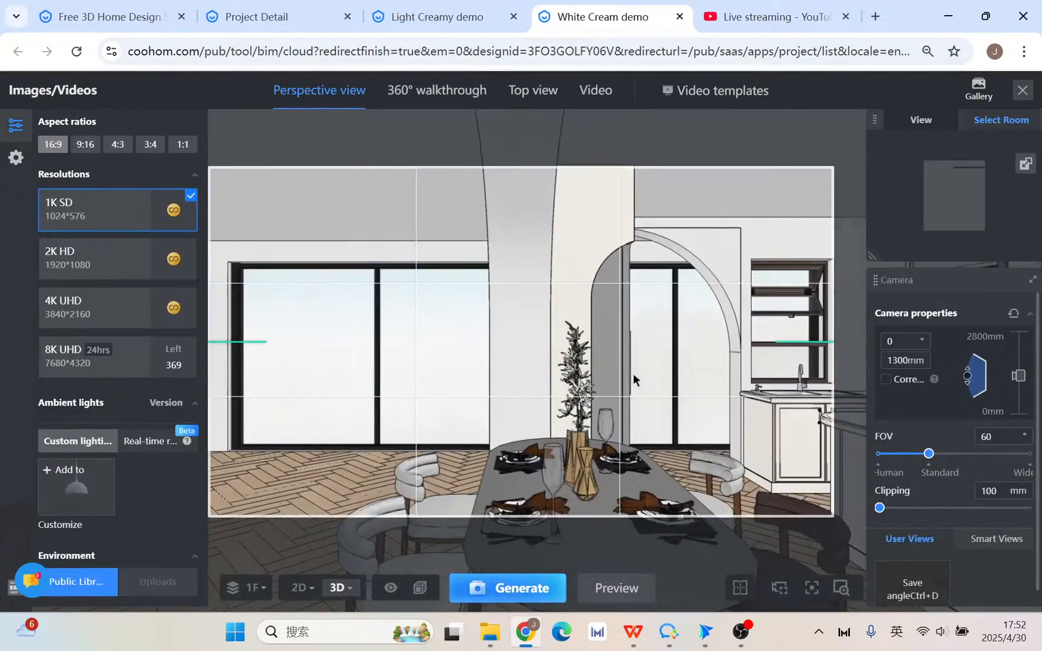
pyautogui.scroll(-3, 633, 375)
pyautogui.moveTo(691, 481); pyautogui.dragTo(544, 482)
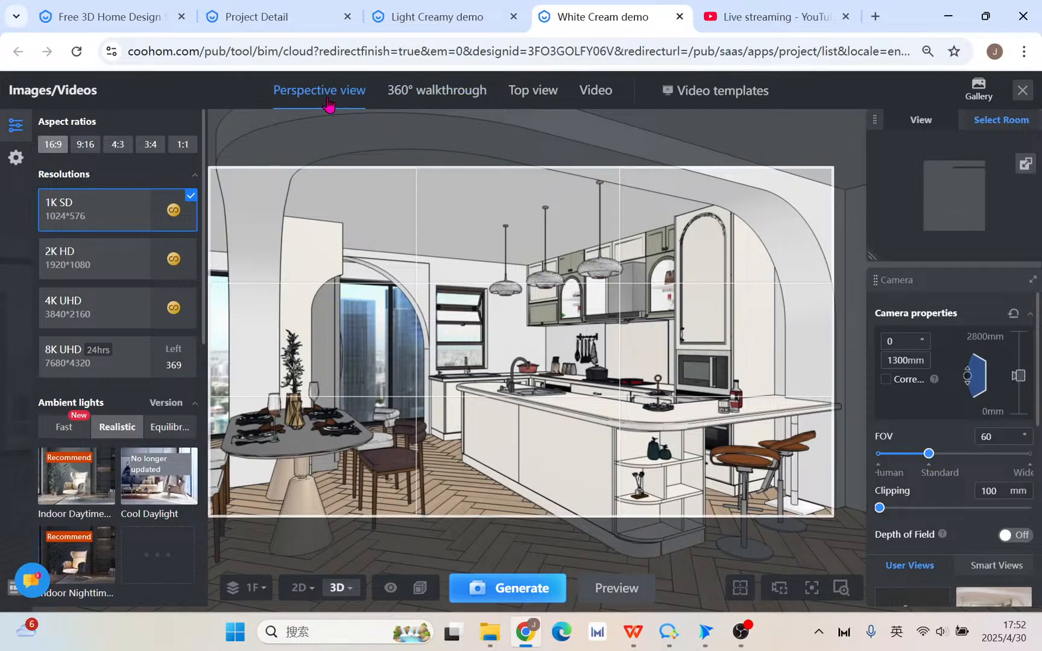
pyautogui.click(92, 146)
pyautogui.click(118, 147)
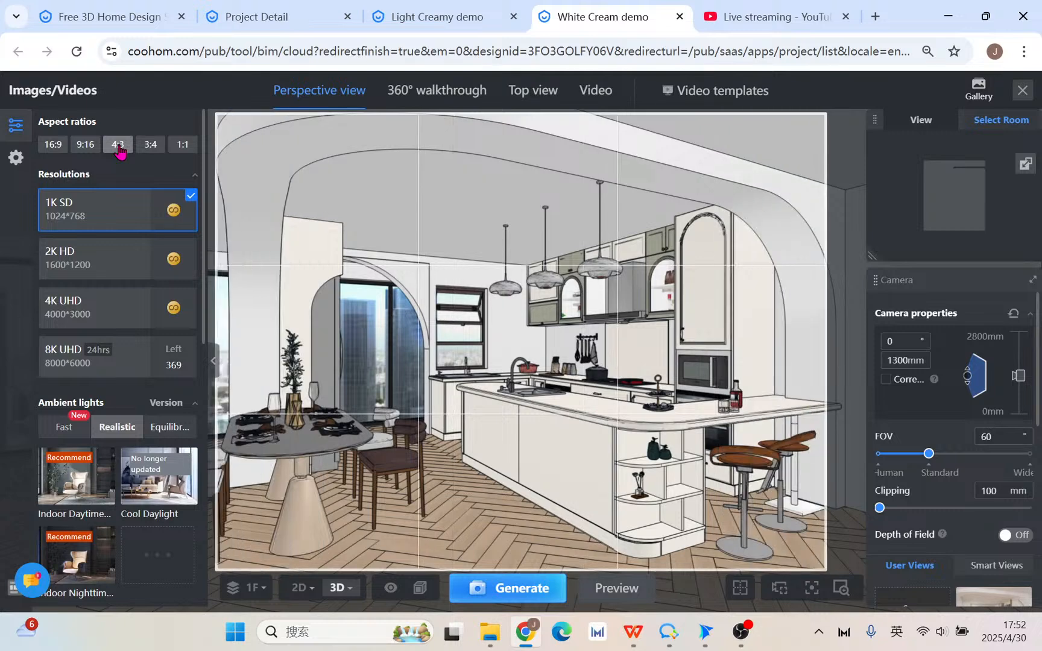
# - Create a new custom lighting scheme based on the Indoor Daytime 3.1 template
pyautogui.scroll(-4, 97, 416)
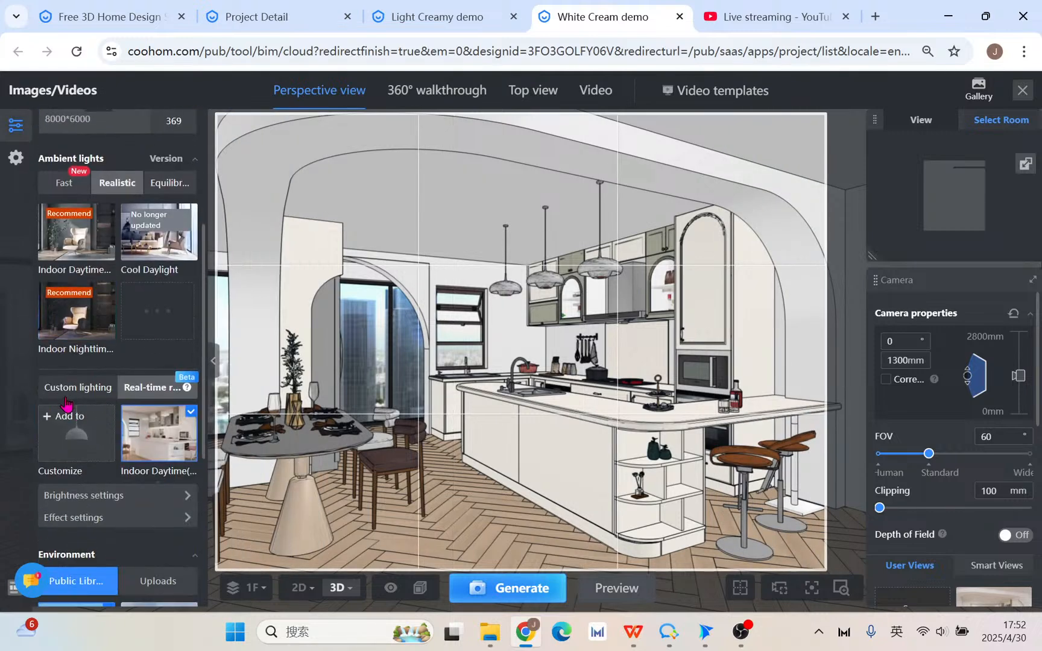
pyautogui.moveTo(180, 457)
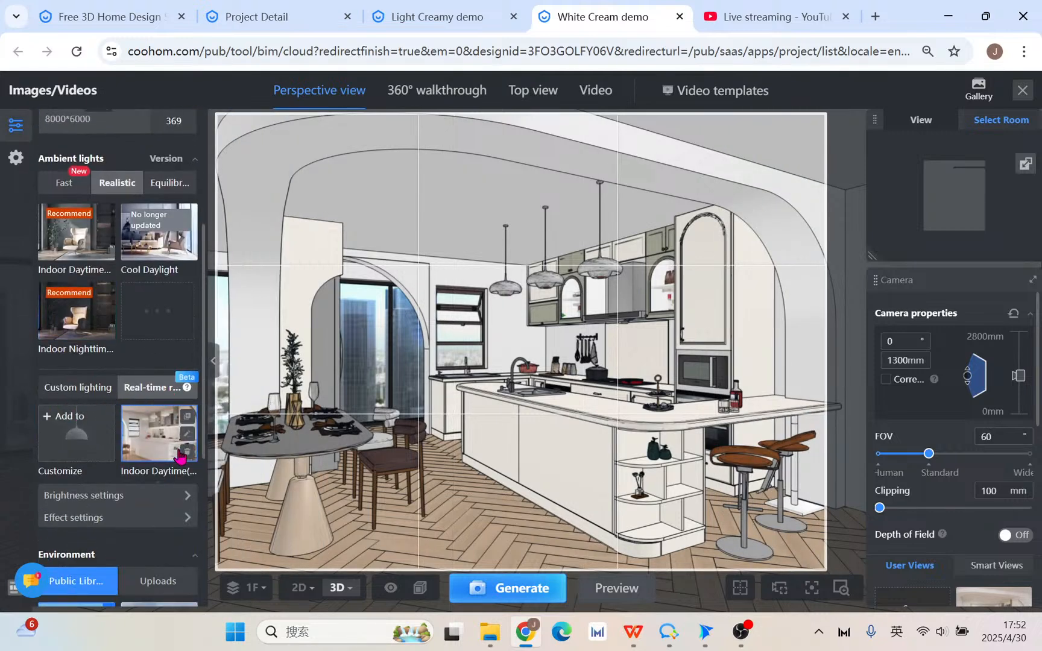
pyautogui.click(91, 441)
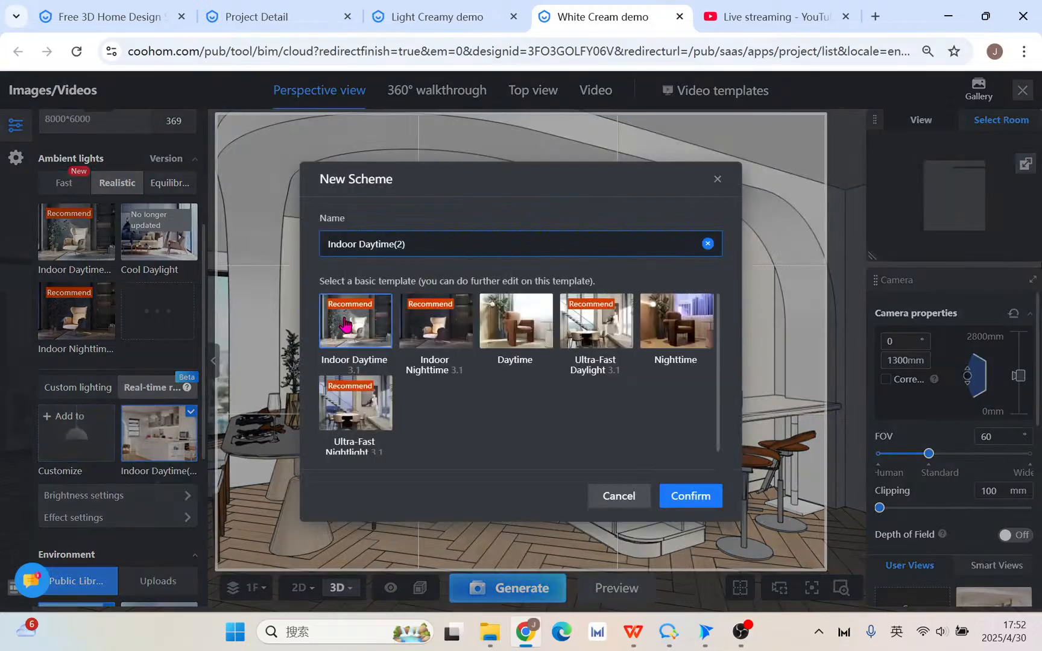
pyautogui.click(346, 324)
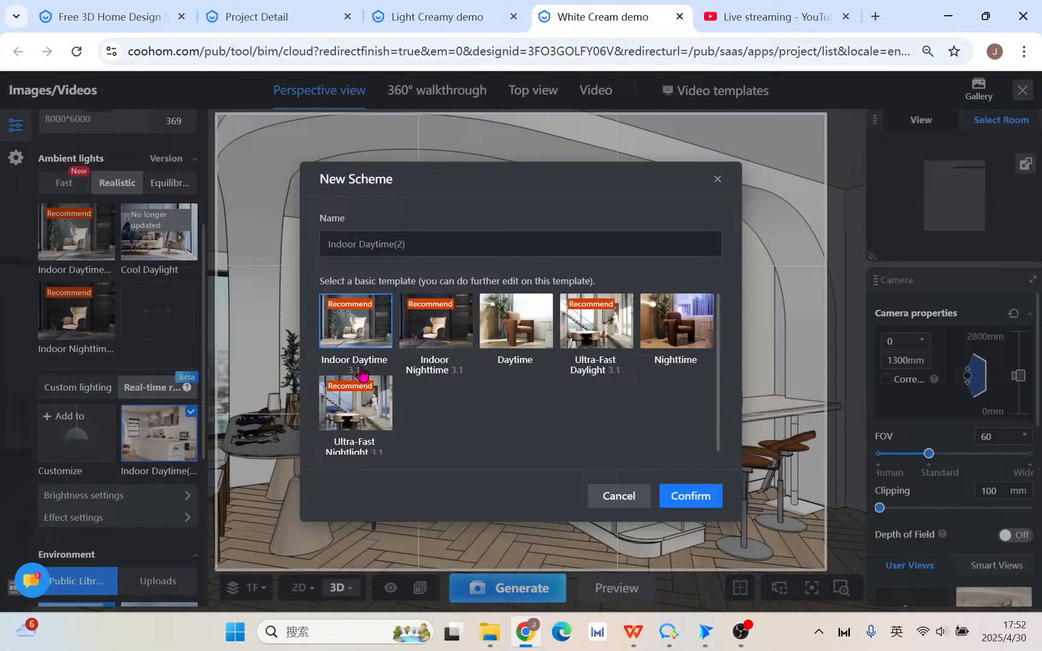
pyautogui.click(367, 305)
pyautogui.click(376, 369)
pyautogui.click(686, 497)
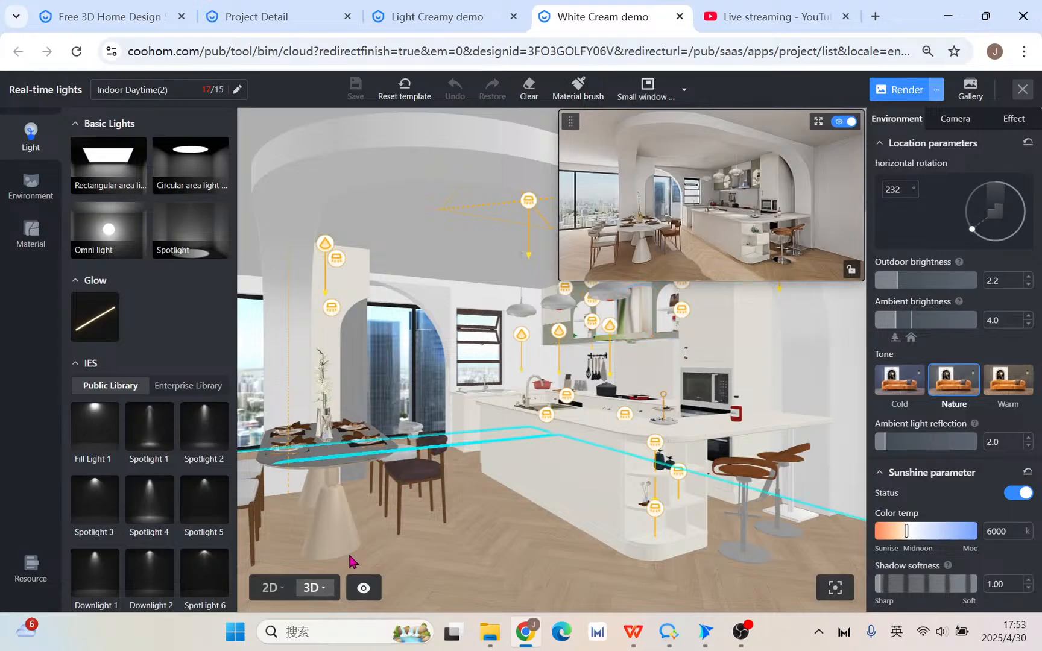
# - Show the real-time lights scene in 2D and clear all current lights
pyautogui.click(272, 587)
pyautogui.scroll(-5, 421, 478)
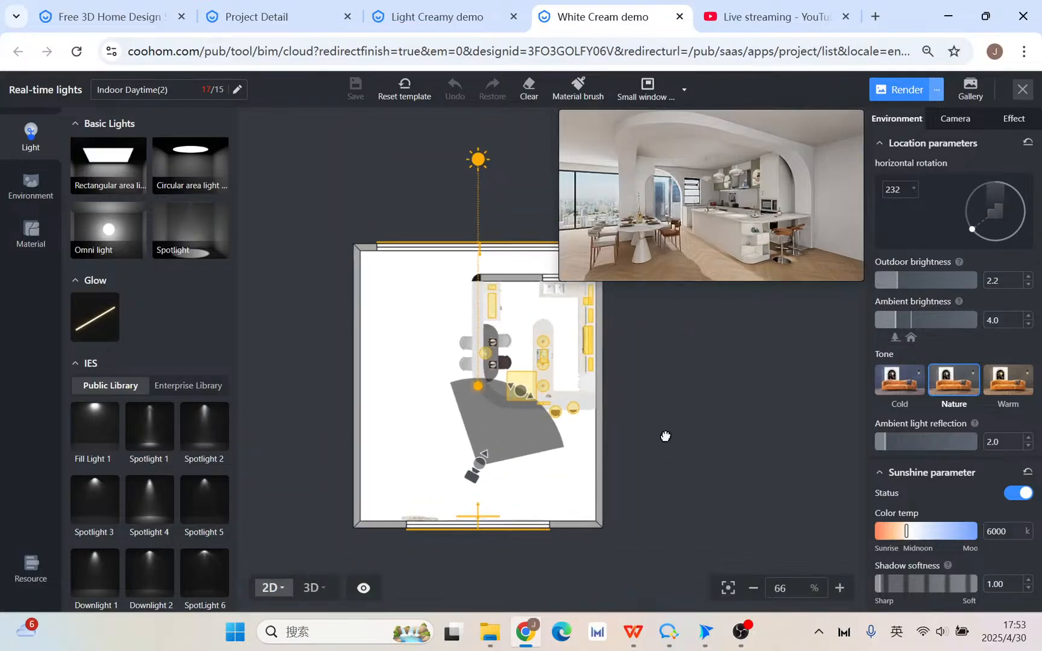
pyautogui.click(531, 92)
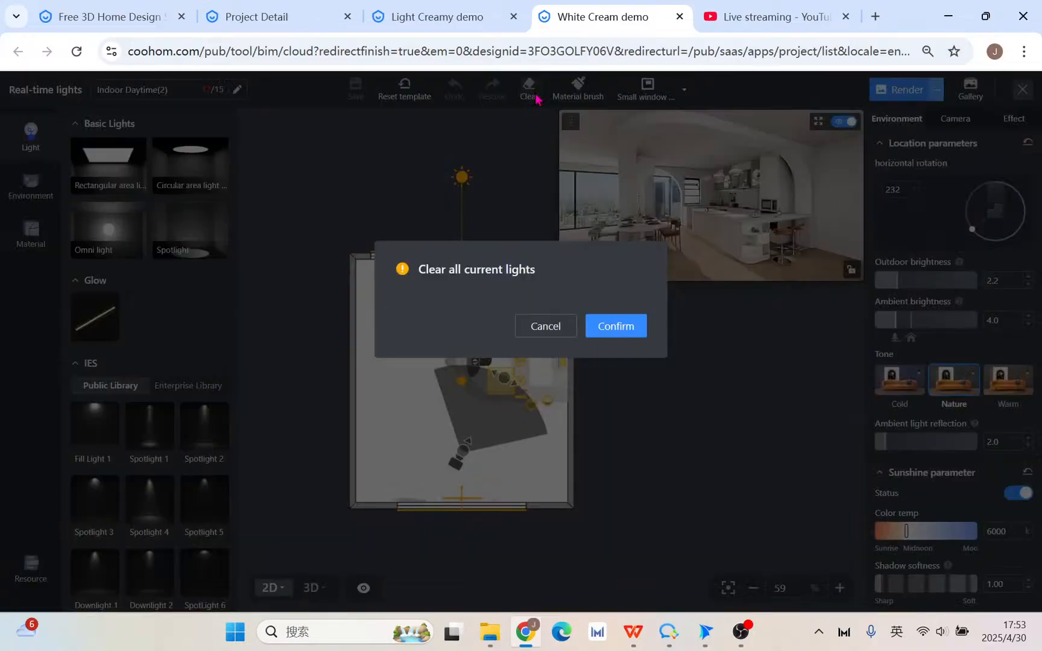
pyautogui.click(615, 326)
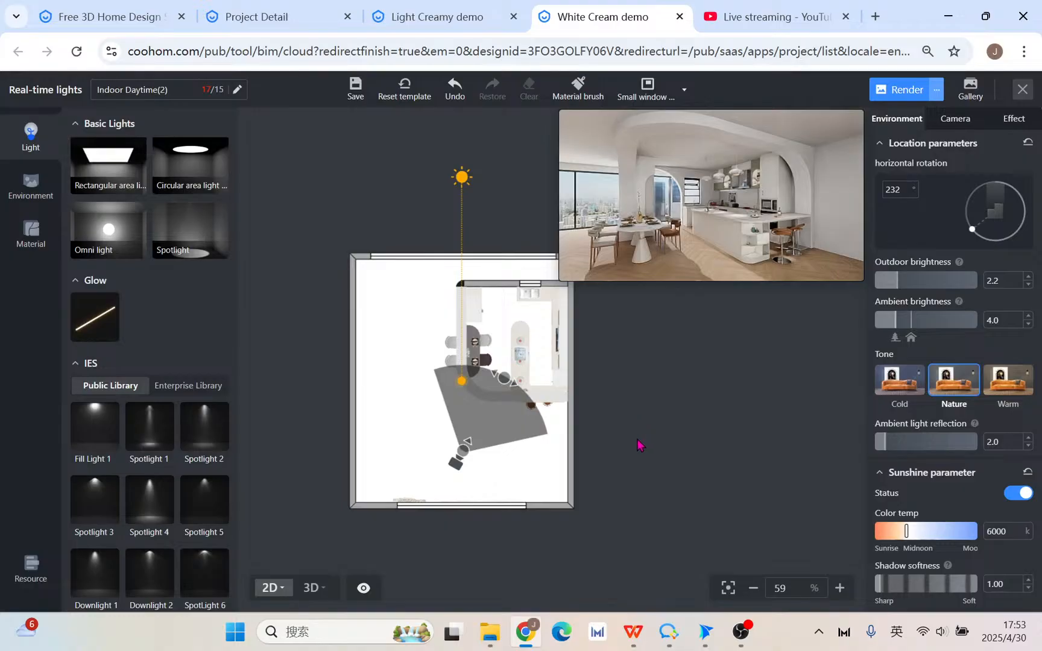
# - Aim the sunlight through the window in the plan's lower wall toward the island, with position 67 and angle 28
pyautogui.moveTo(462, 381); pyautogui.dragTo(504, 380)
pyautogui.moveTo(462, 177)
pyautogui.mouseDown()
pyautogui.moveTo(298, 497)
pyautogui.moveTo(417, 573)
pyautogui.mouseUp()
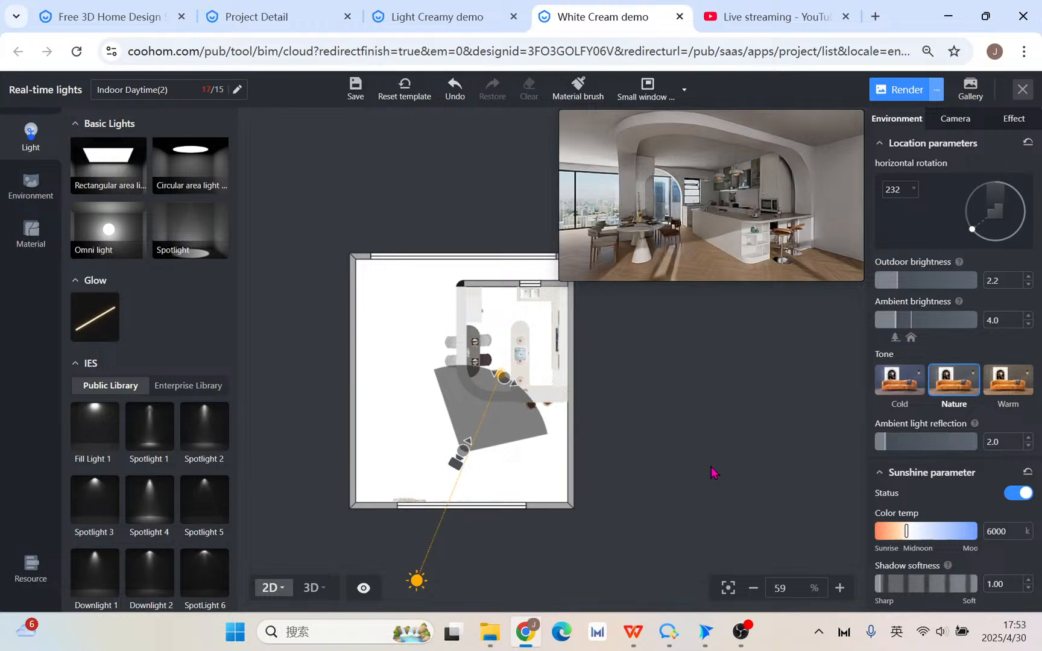
pyautogui.scroll(-2, 699, 449)
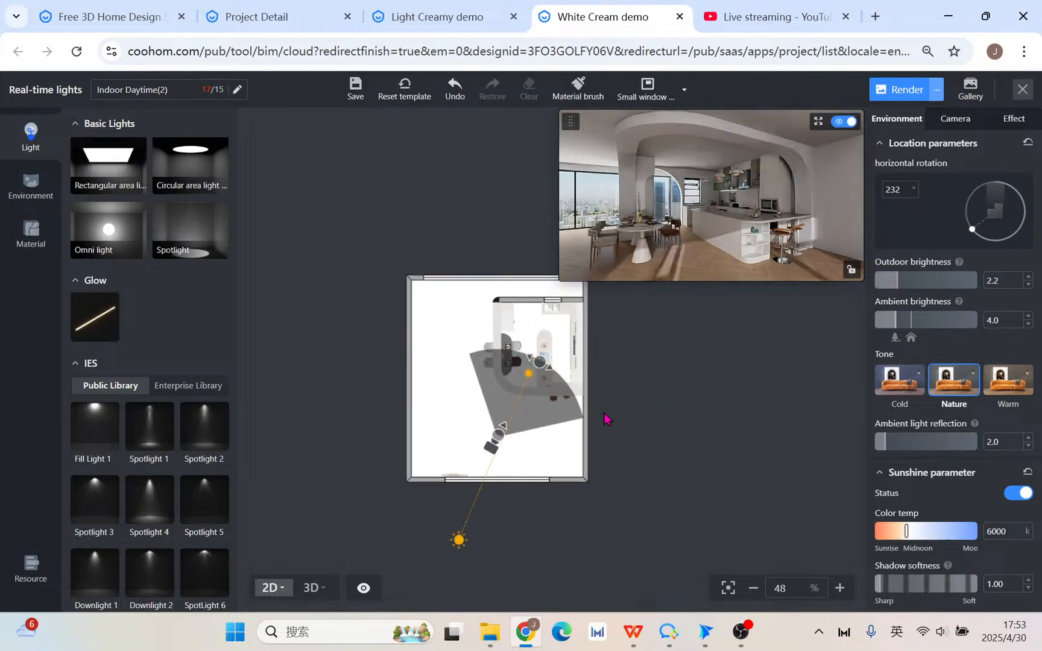
pyautogui.scroll(2, 603, 419)
pyautogui.click(435, 569)
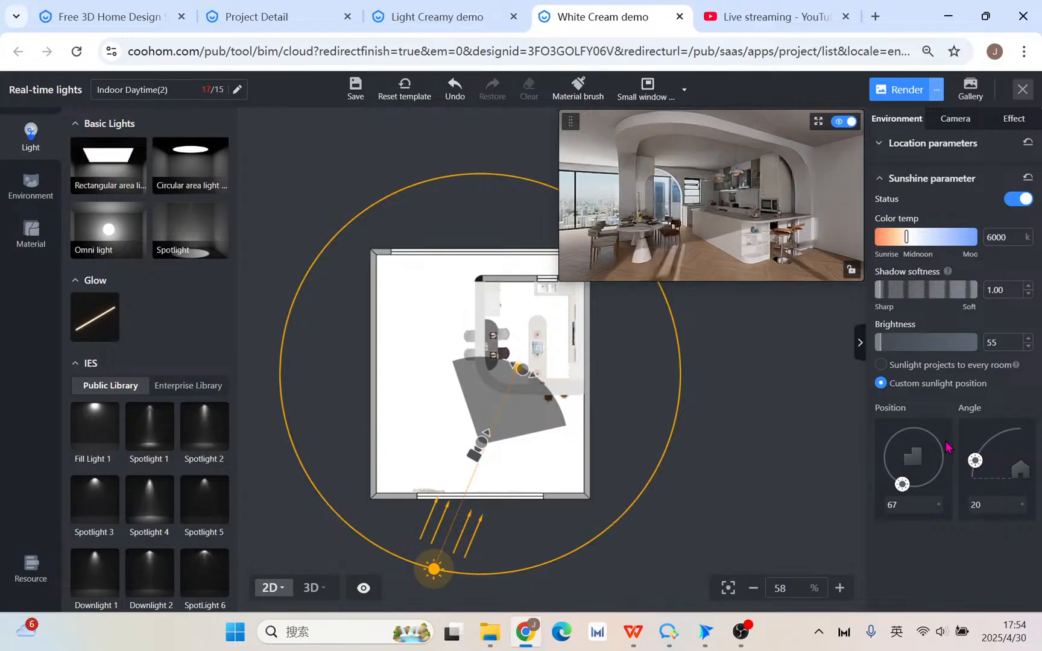
pyautogui.moveTo(975, 460); pyautogui.dragTo(982, 452)
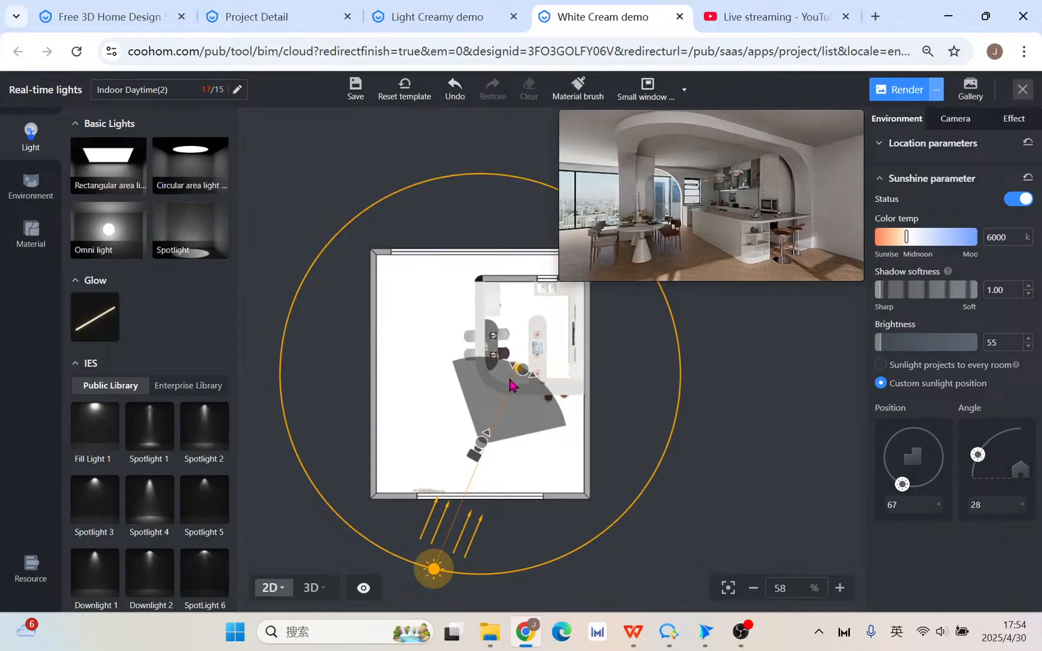
# - Move the sunlight's target just outside the curved kitchen opening and adjust the sun's position to 64
pyautogui.scroll(5, 510, 378)
pyautogui.moveTo(524, 368); pyautogui.dragTo(526, 426)
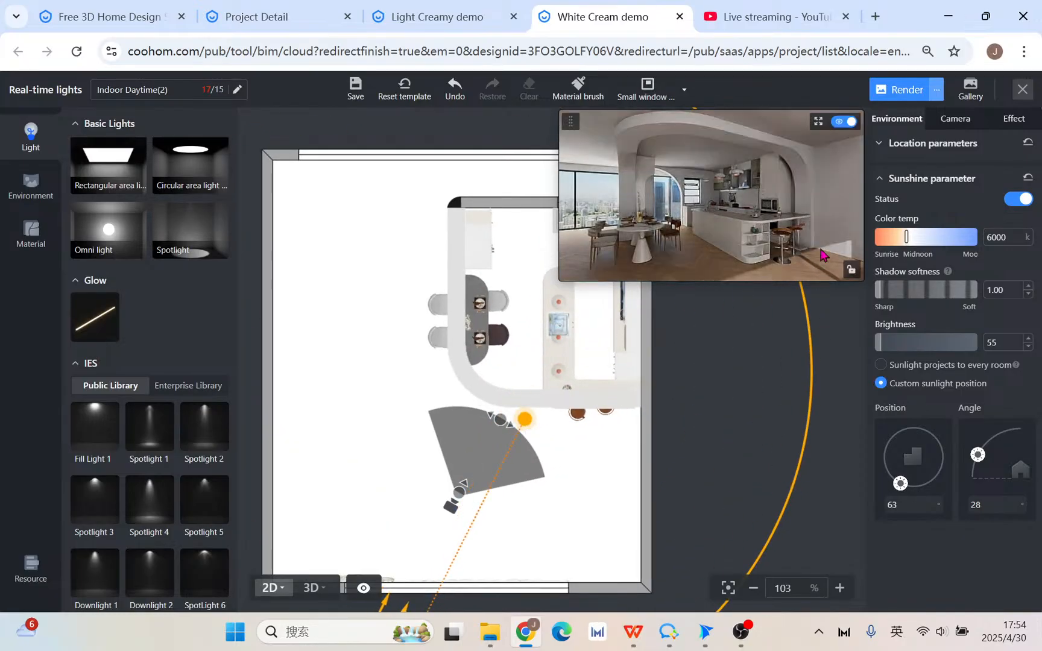
pyautogui.scroll(-3, 601, 435)
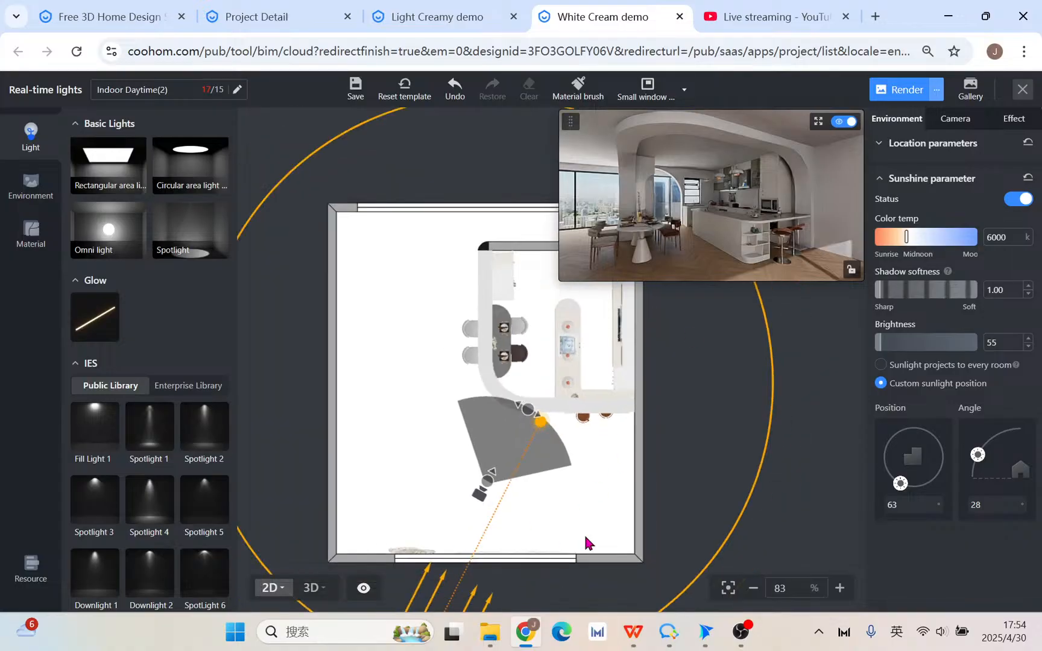
pyautogui.moveTo(766, 519); pyautogui.dragTo(760, 475)
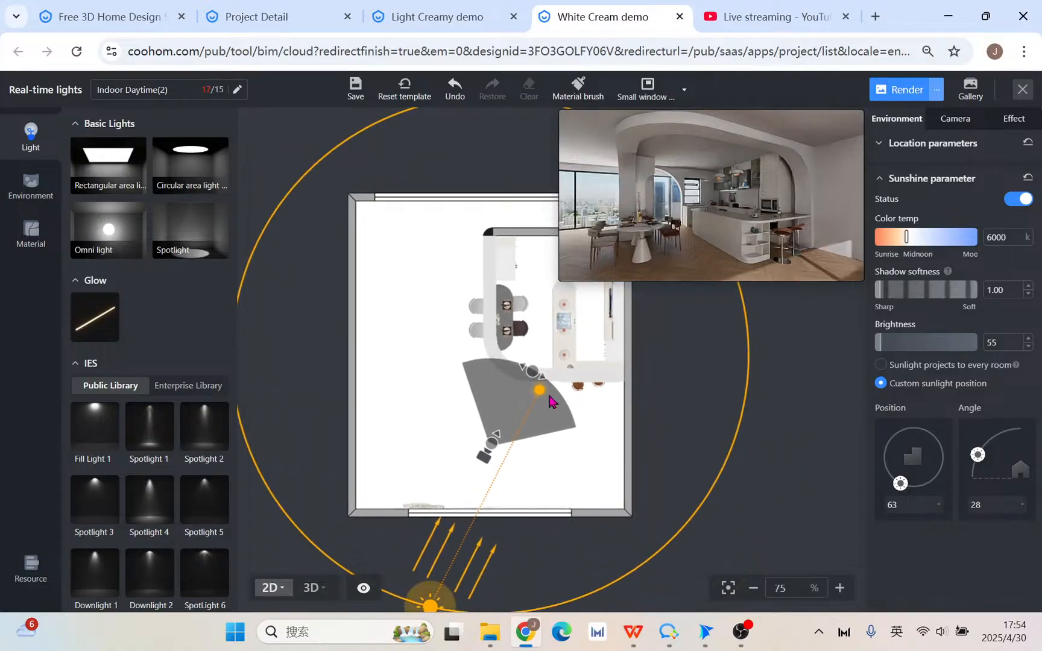
pyautogui.moveTo(542, 392); pyautogui.dragTo(540, 404)
pyautogui.moveTo(427, 599); pyautogui.dragTo(440, 604)
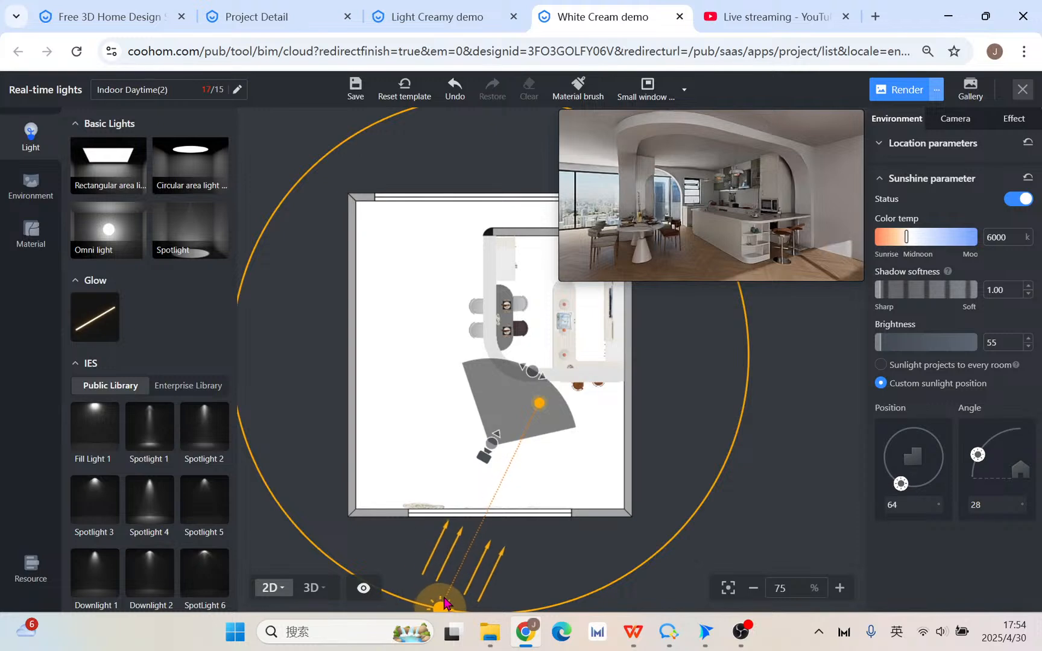
pyautogui.click(482, 532)
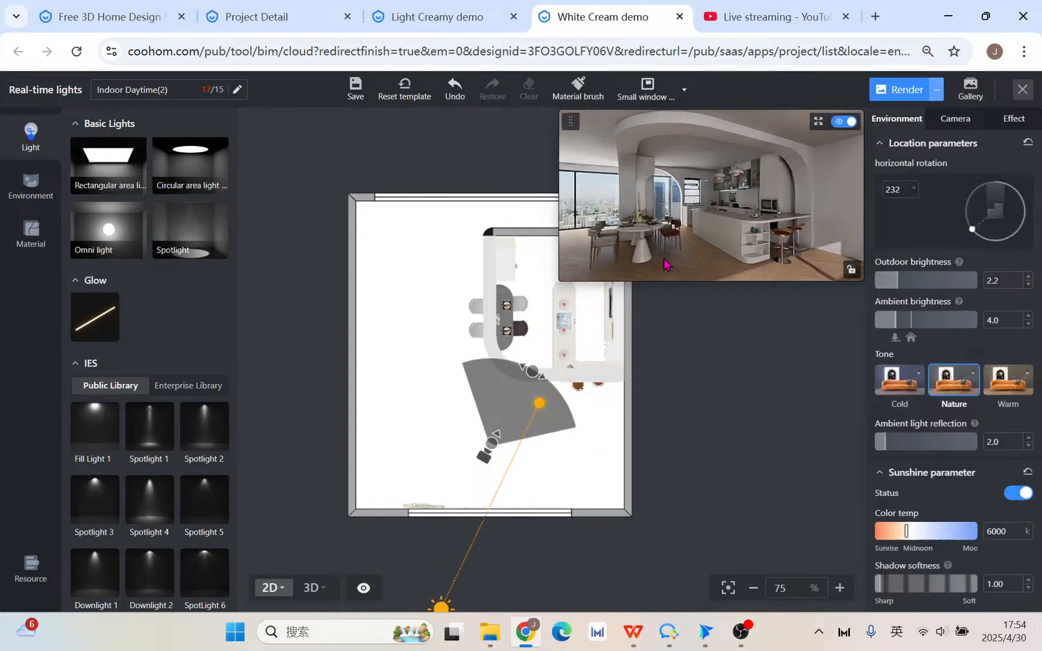
# - Switch to the WPS presentation and show the Customize Light slide
pyautogui.click(634, 633)
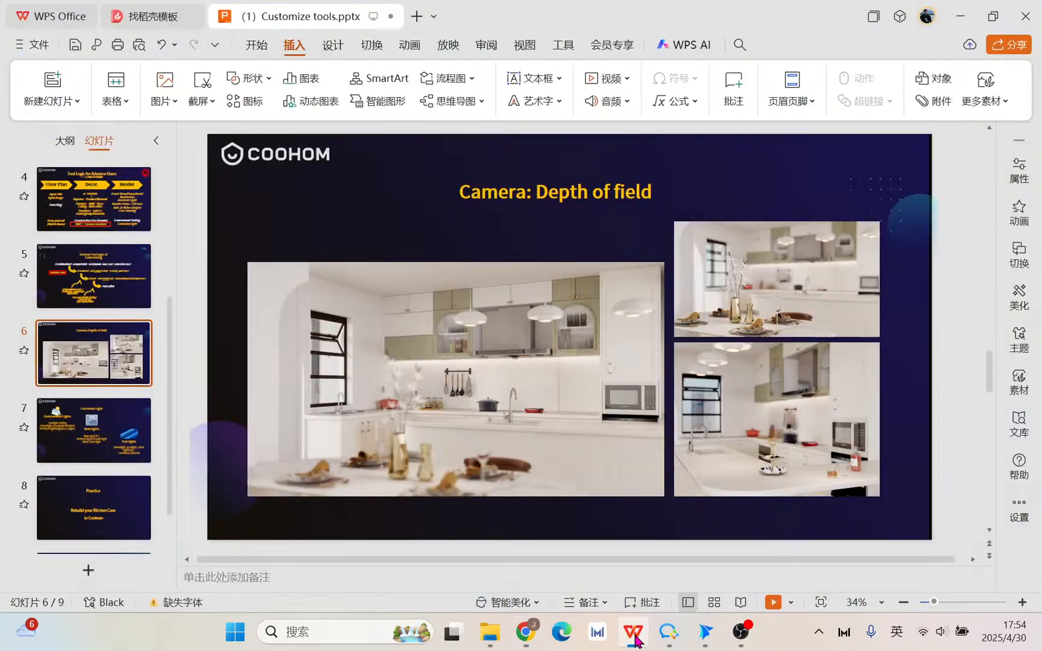
pyautogui.click(61, 463)
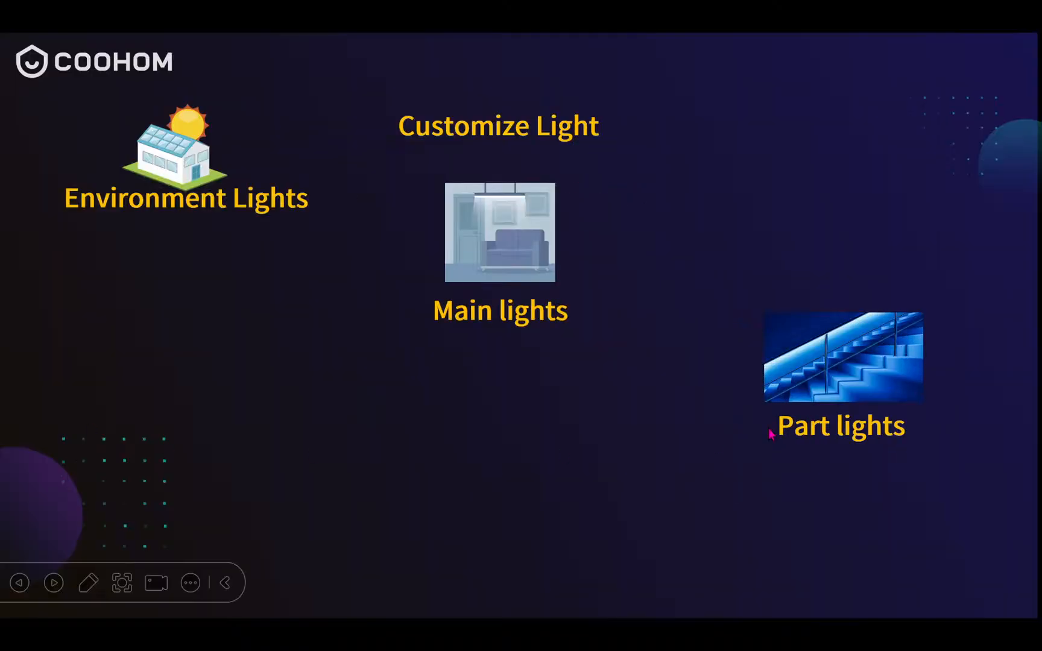
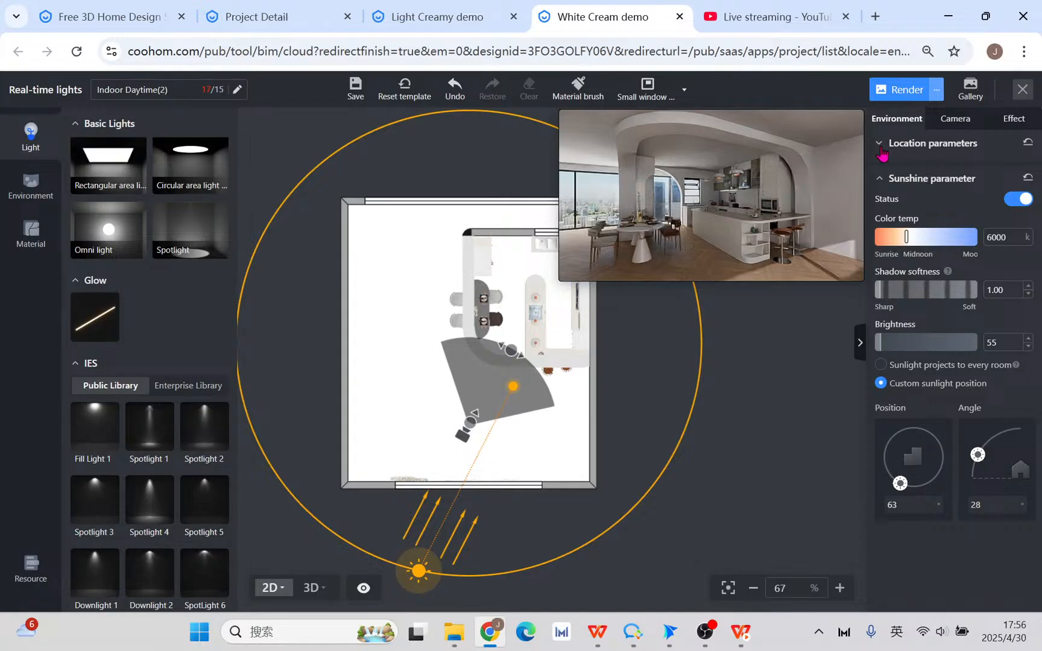
# - Return to Coohom and set the sunlight's color temperature to 4500 K, shadow softness to 1.50 and brightness to 35
pyautogui.click(415, 564)
pyautogui.doubleClick(1000, 237)
pyautogui.press('Return')
pyautogui.doubleClick(1008, 290)
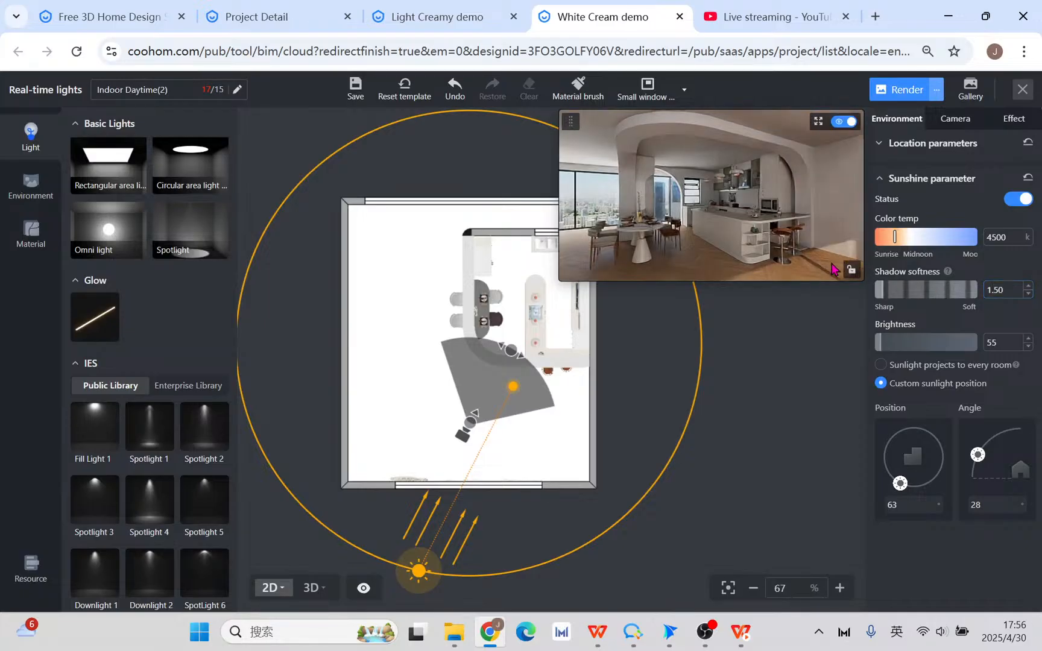
pyautogui.doubleClick(998, 346)
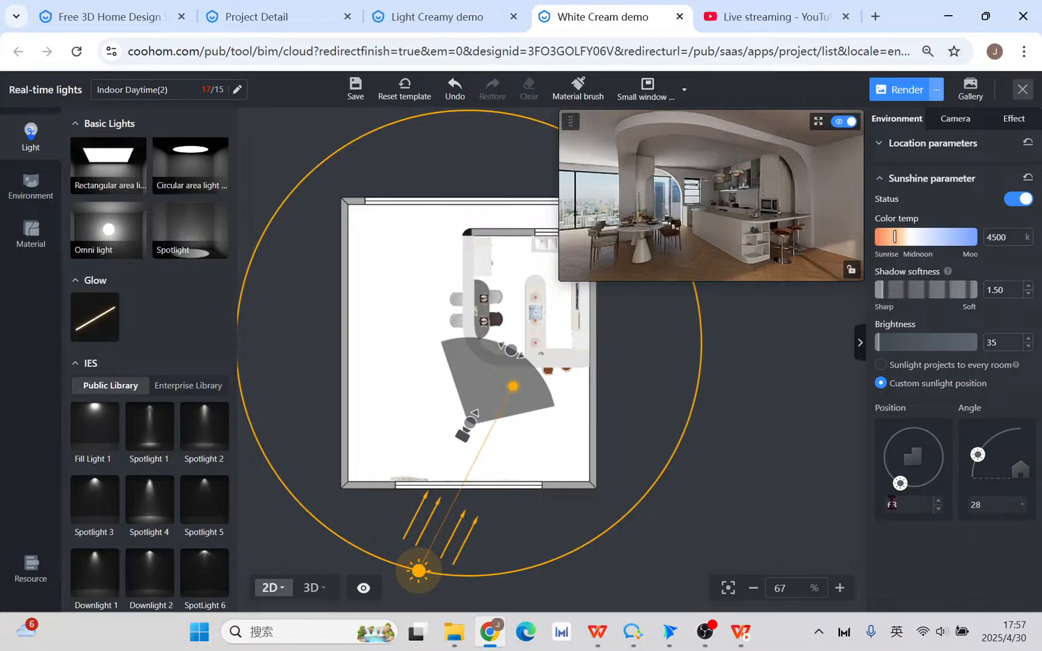
# - Place an omni light outside the window in the plan's lower wall, about 2862 mm from the wall
pyautogui.scroll(-2, 663, 465)
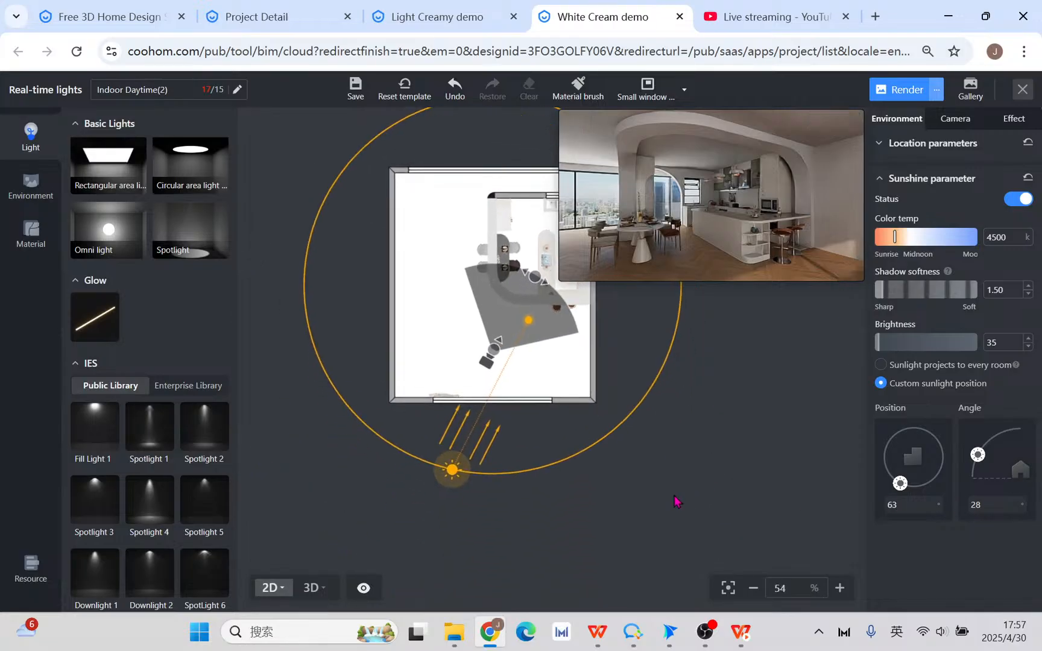
pyautogui.scroll(-1, 639, 468)
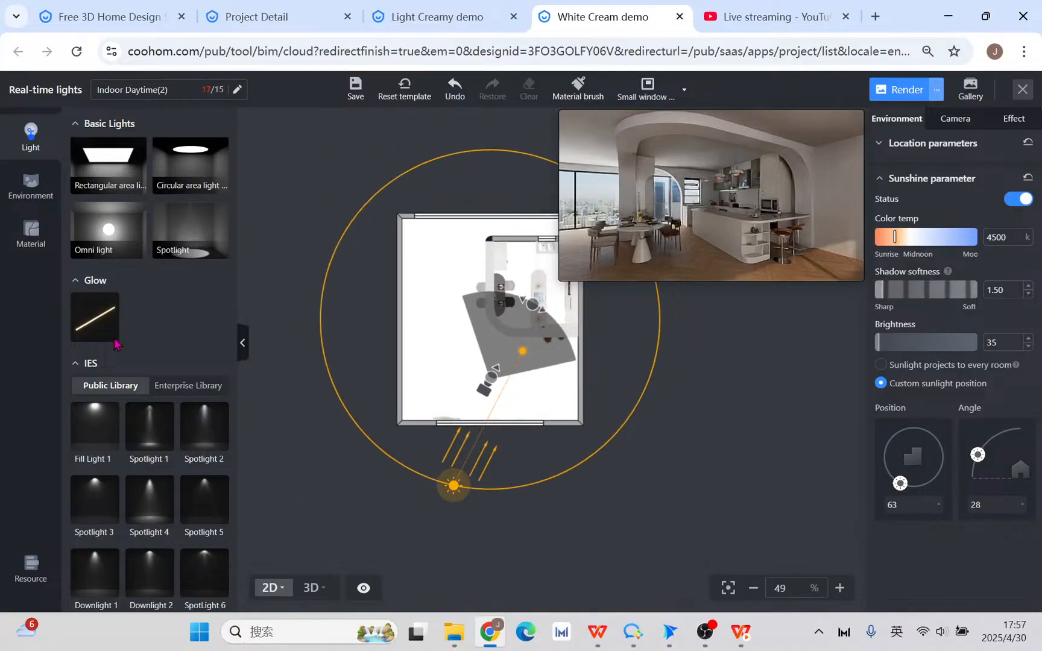
pyautogui.click(119, 235)
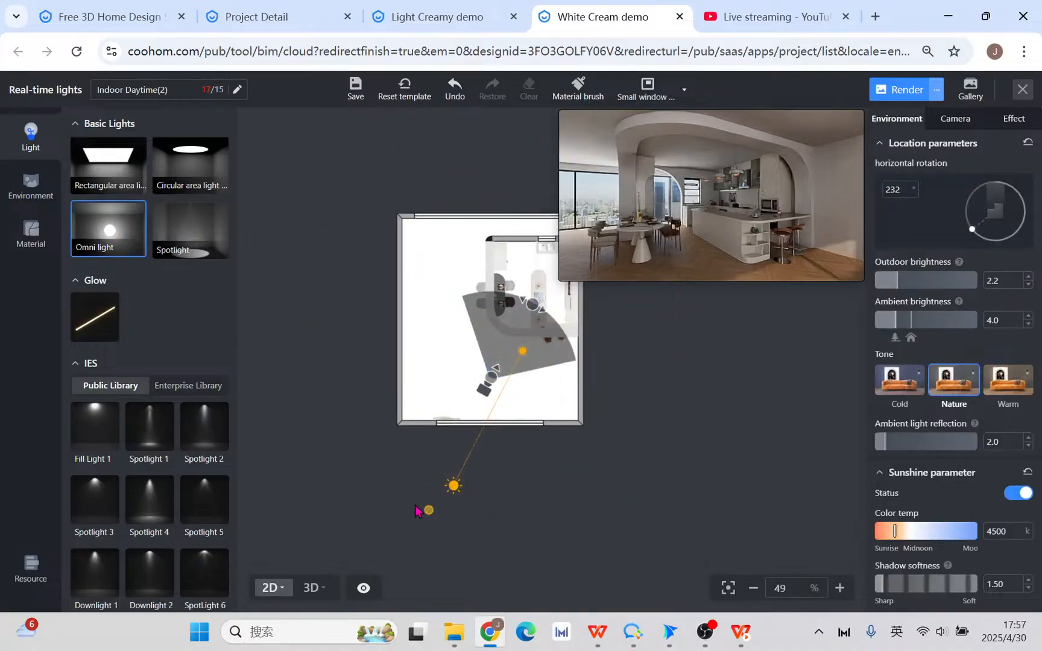
pyautogui.click(403, 485)
pyautogui.moveTo(404, 489); pyautogui.dragTo(417, 497)
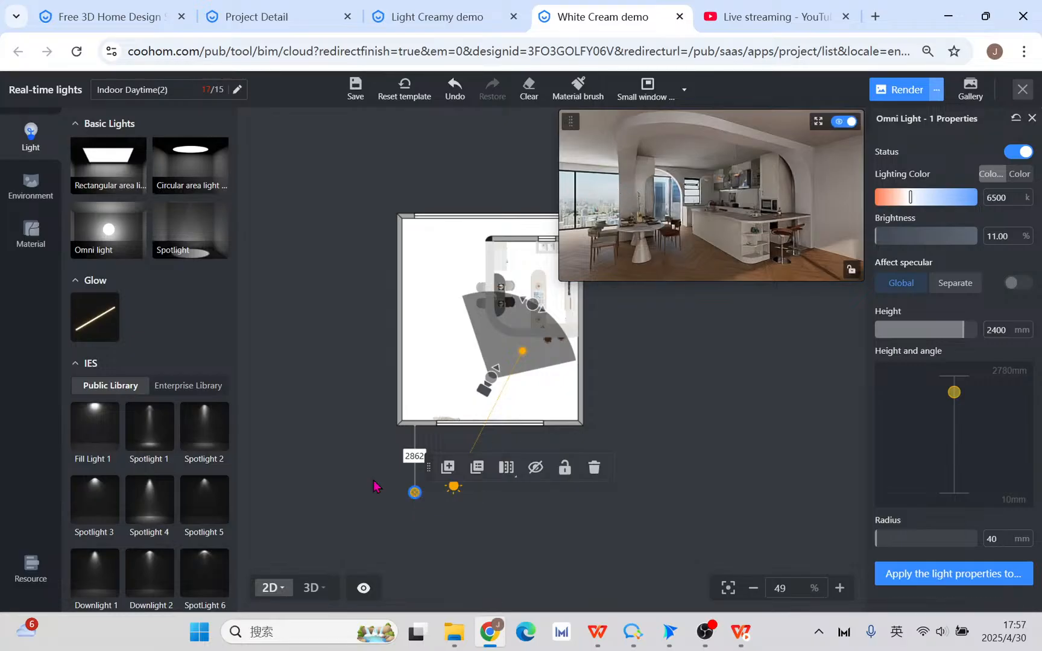
# - Try a 2000 K color temperature on the omni light, settle on 8000 K, and set its brightness to 400%
pyautogui.click(447, 467)
pyautogui.doubleClick(1006, 197)
pyautogui.write('2000')
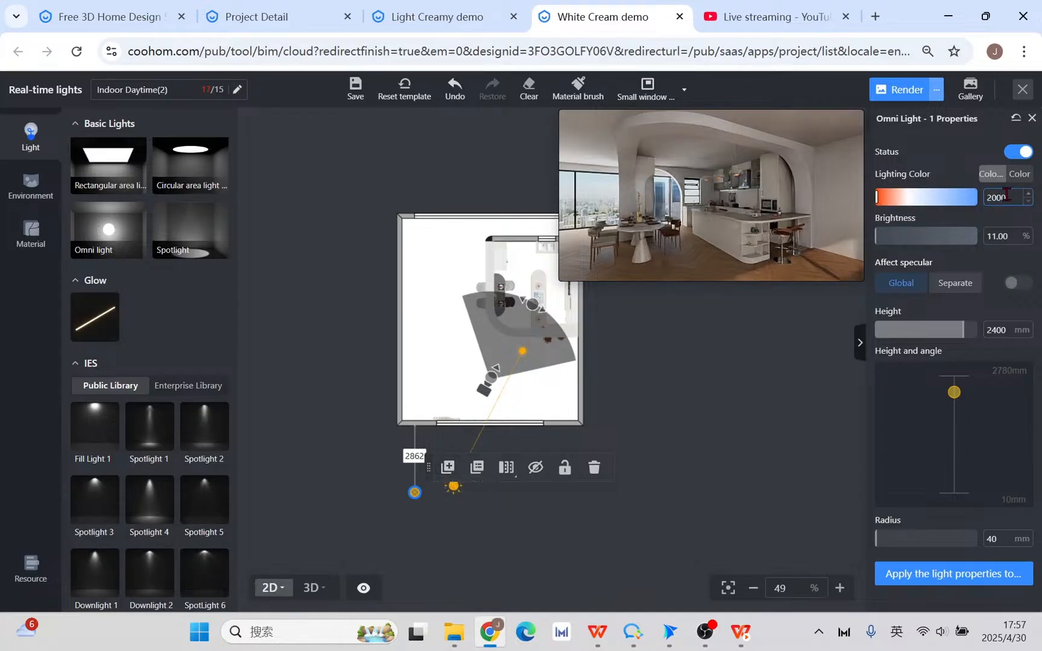
pyautogui.doubleClick(1006, 197)
pyautogui.write('8000')
pyautogui.doubleClick(1001, 235)
pyautogui.write('4')
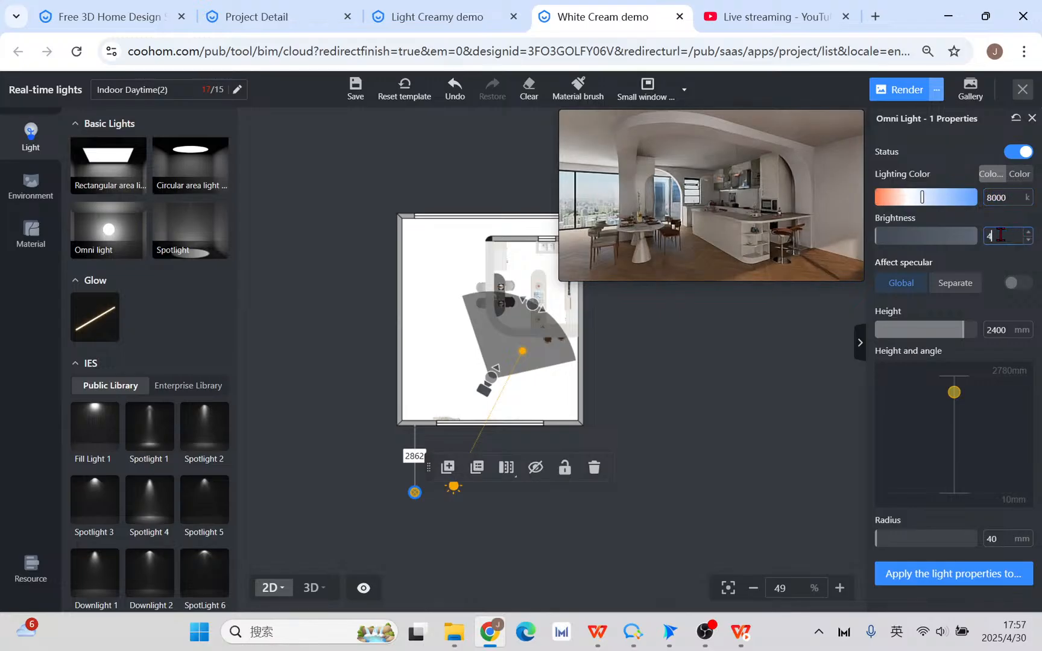
pyautogui.write('00')
pyautogui.press('Return')
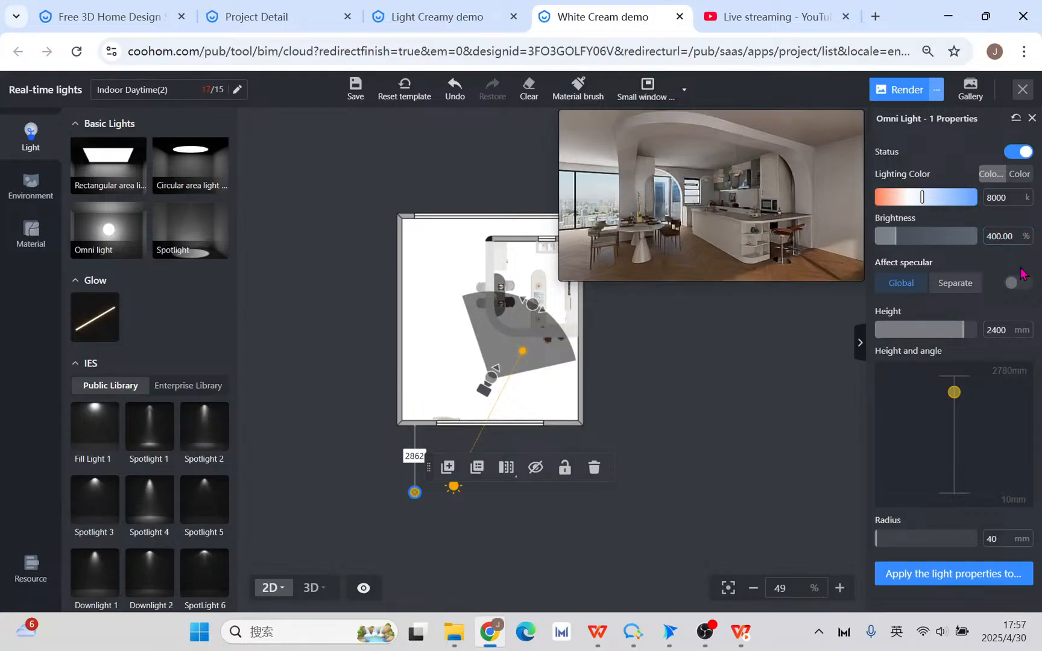
# - Set the omni light's radius to 800 mm and move it to about 2406 mm from the lower wall
pyautogui.doubleClick(1001, 537)
pyautogui.write('800')
pyautogui.press('Return')
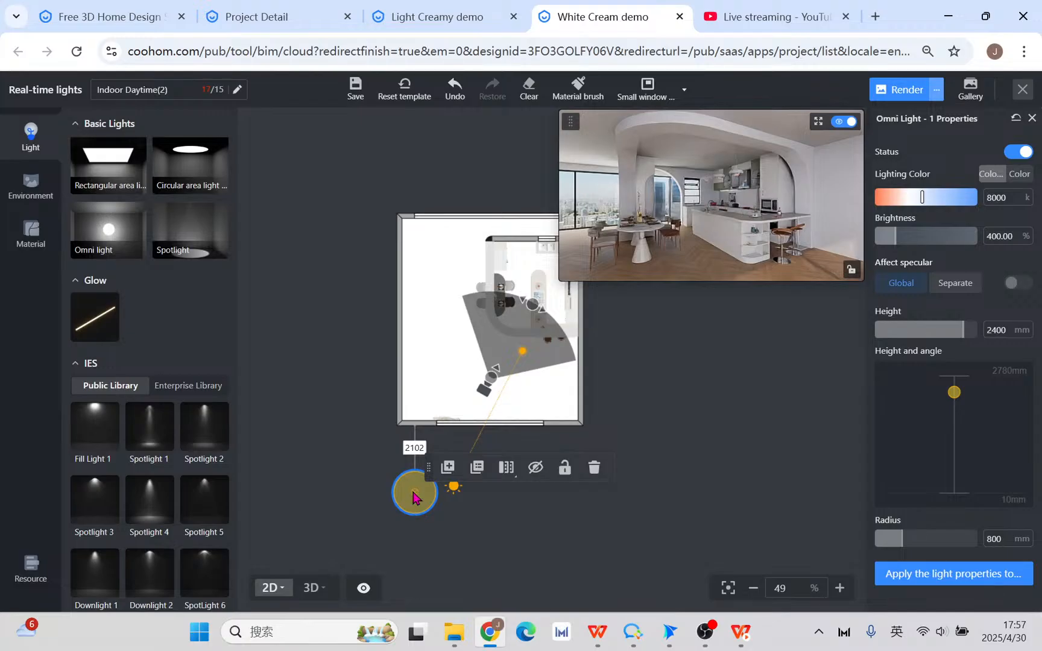
pyautogui.moveTo(414, 500); pyautogui.dragTo(419, 505)
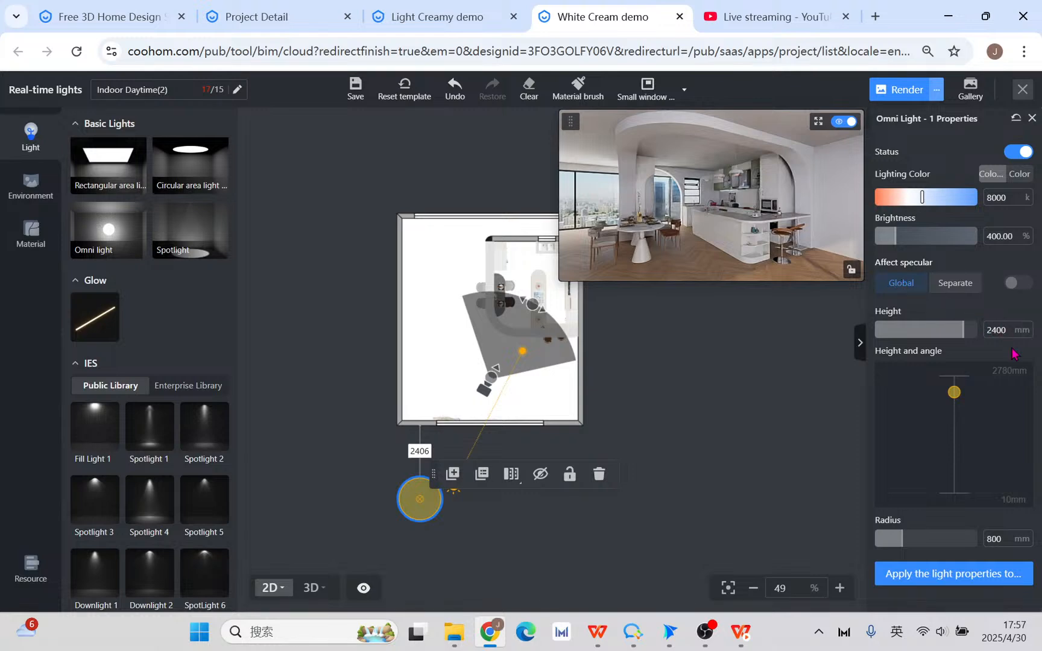
# - Raise the omni light's height to 2780 mm and set its brightness to 600%
pyautogui.moveTo(963, 330); pyautogui.dragTo(990, 342)
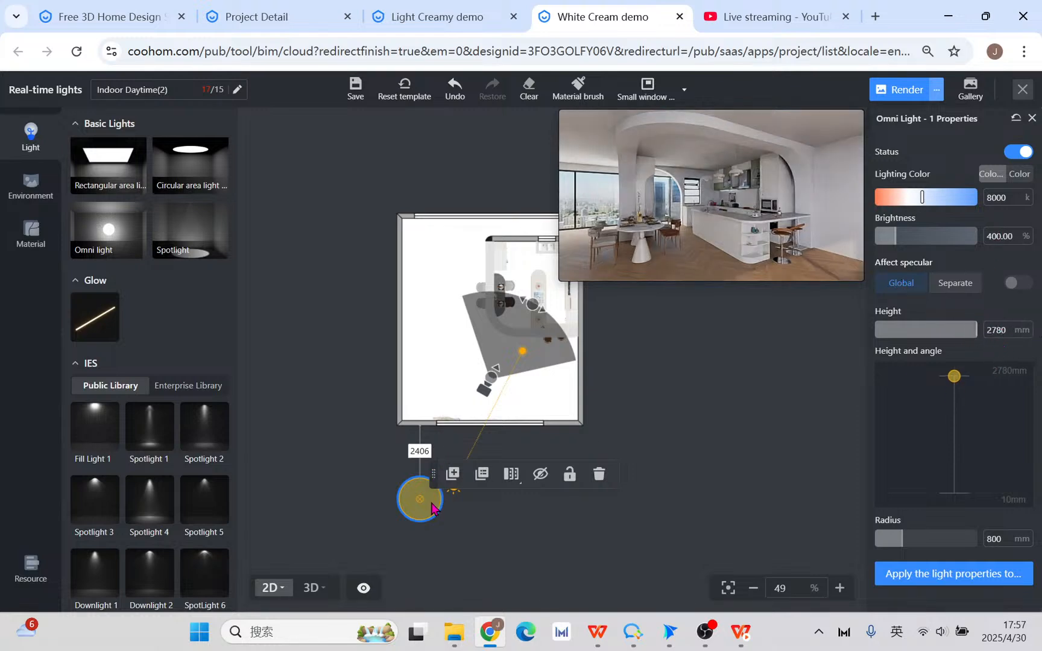
pyautogui.doubleClick(997, 233)
pyautogui.write('600')
pyautogui.press('Return')
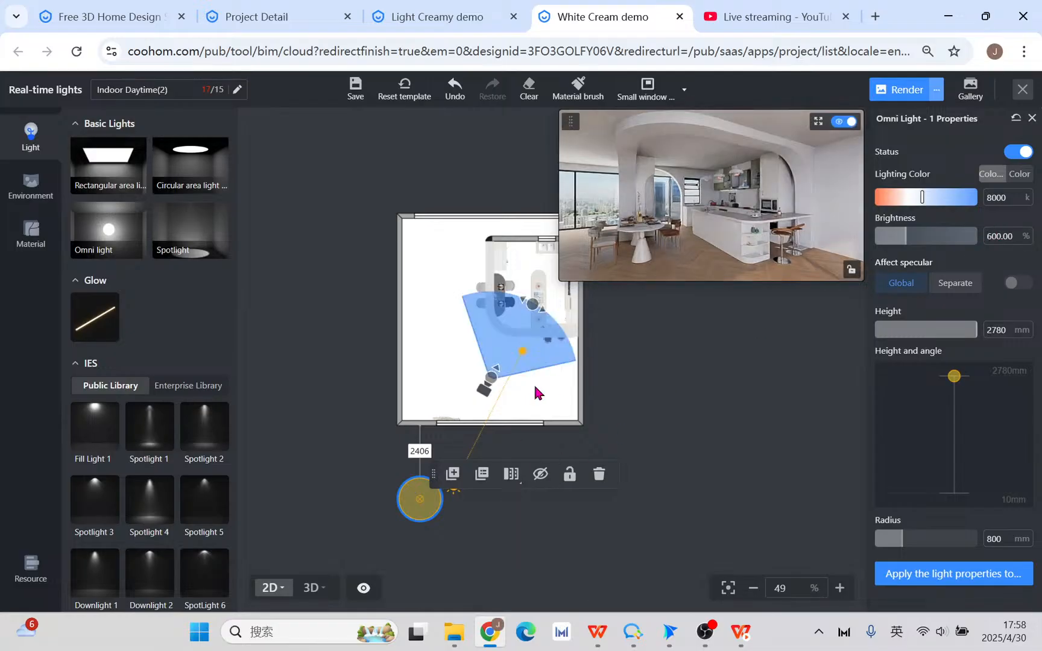
# - Duplicate the omni light and place the copy about 2057 mm beside it, outside the lower window
pyautogui.click(452, 474)
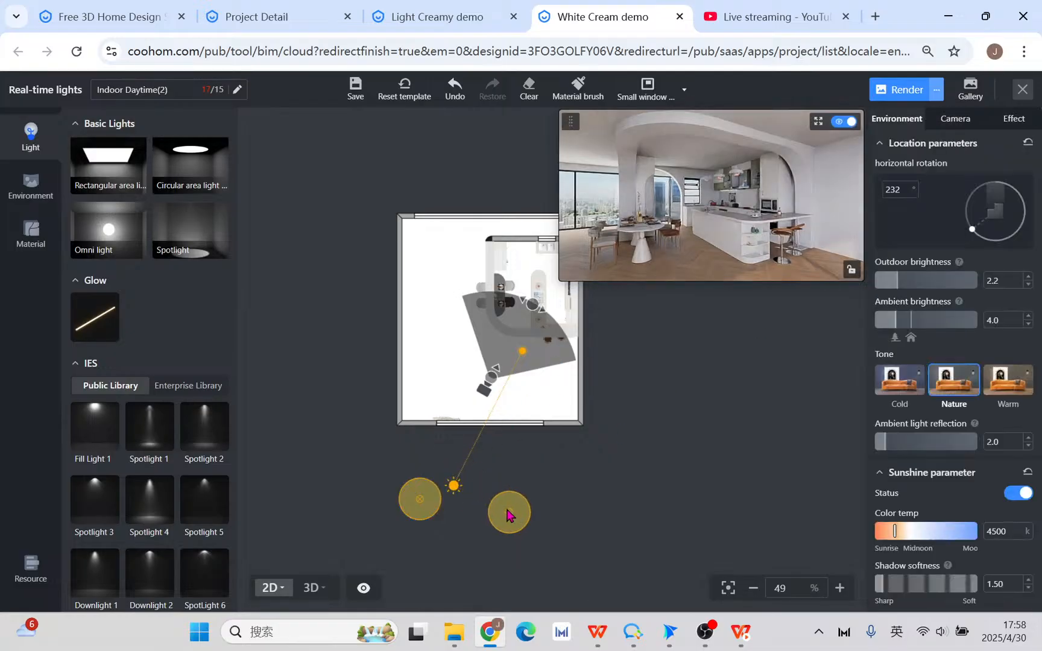
pyautogui.click(509, 514)
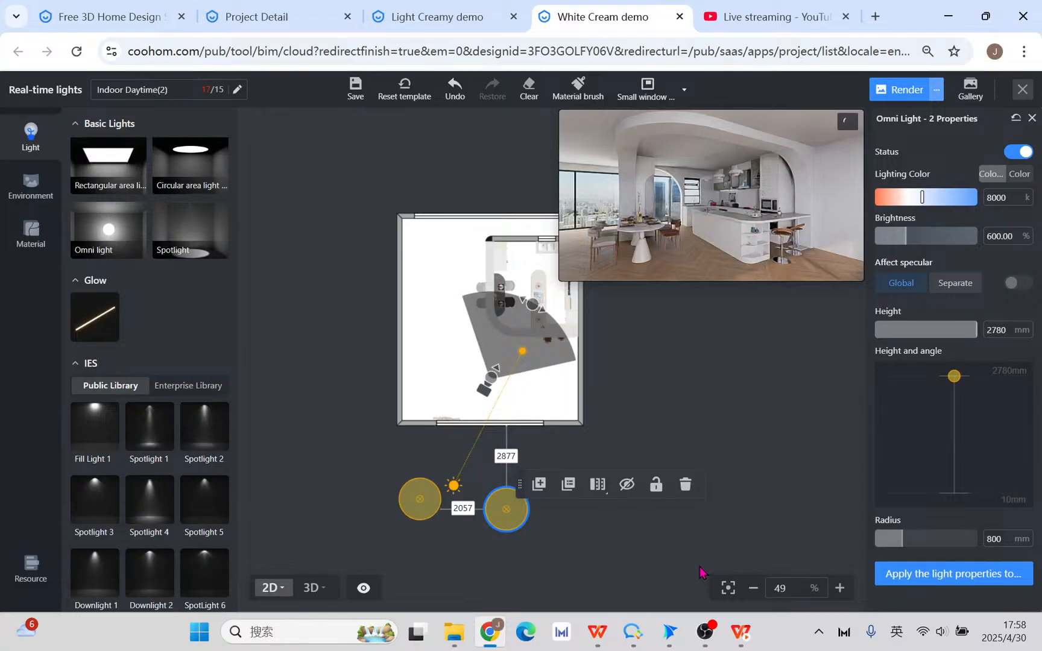
pyautogui.moveTo(505, 506); pyautogui.dragTo(505, 505)
# - Set the sunlight's brightness to 55
pyautogui.click(449, 487)
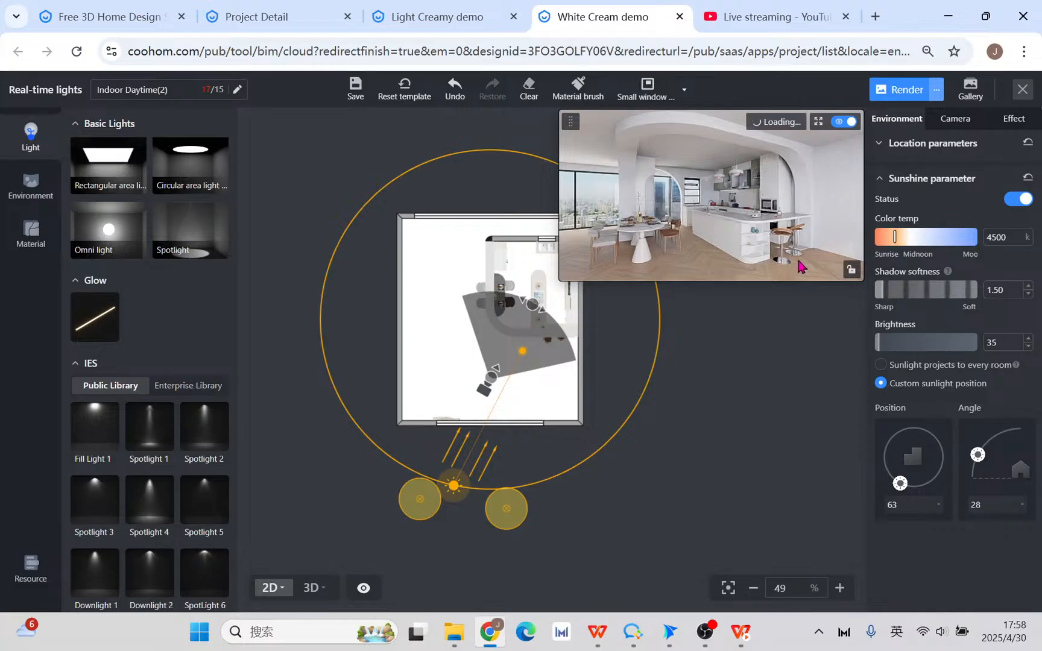
pyautogui.doubleClick(1001, 344)
pyautogui.write('55')
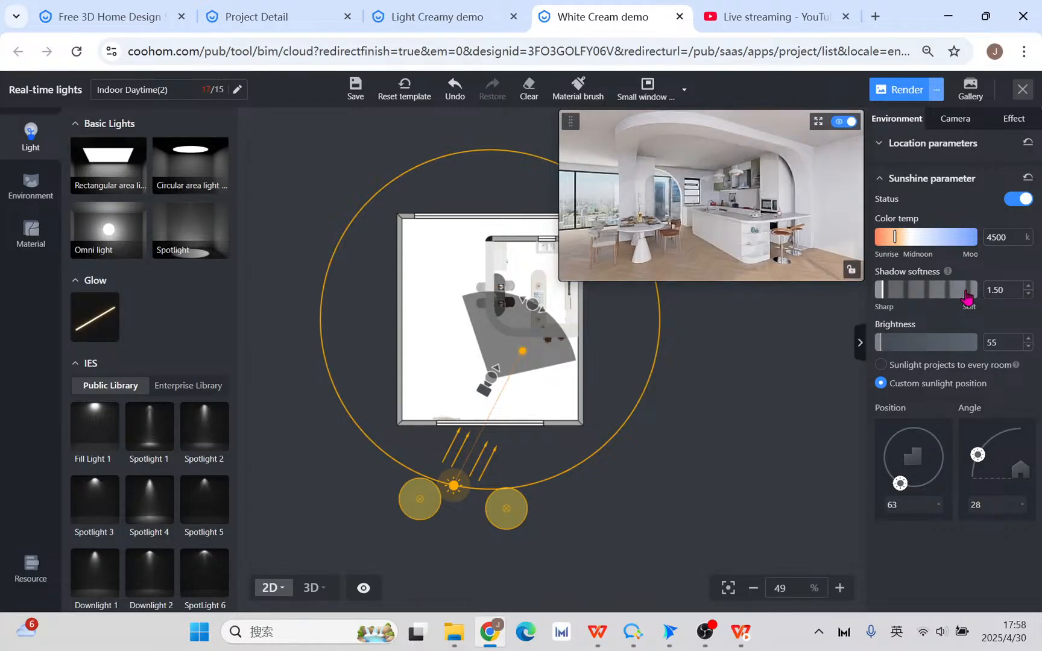
# - Reposition the second omni light outside the lower window, about 1889 mm from the first one
pyautogui.click(506, 508)
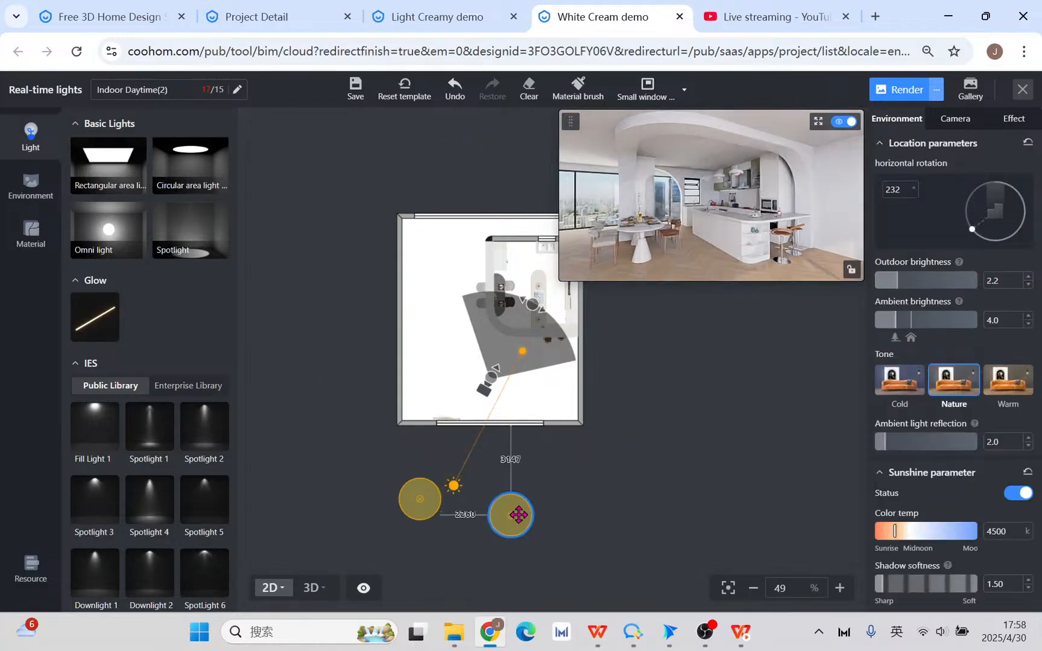
pyautogui.click(454, 489)
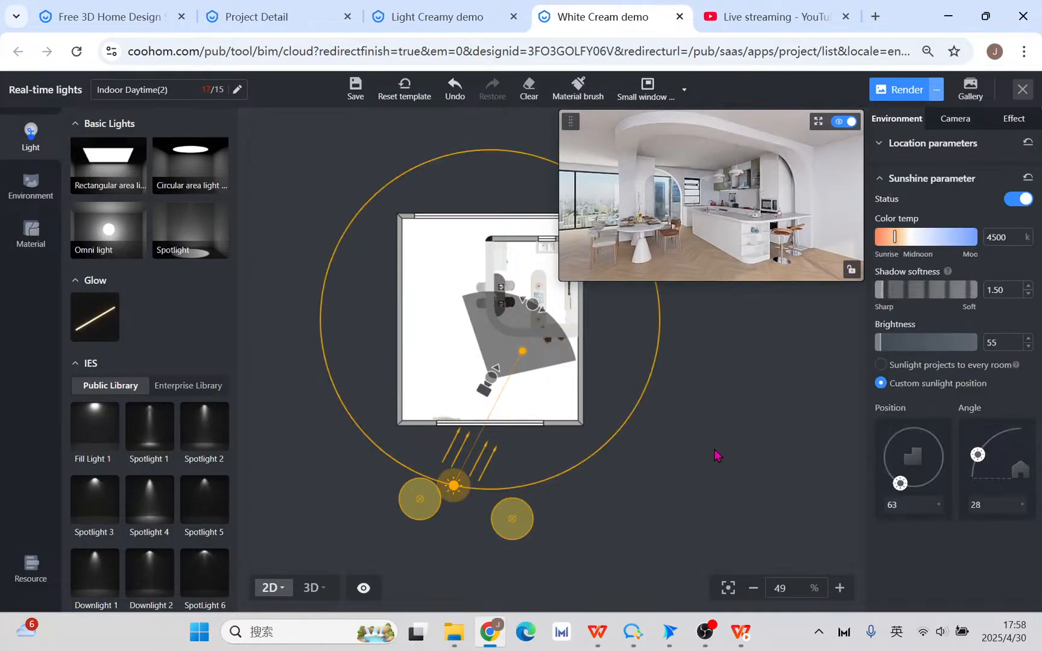
pyautogui.click(410, 511)
pyautogui.click(520, 520)
pyautogui.moveTo(513, 519); pyautogui.dragTo(502, 510)
# - Duplicate the omni light and place the copy outside the plan's upper wall, about 3936 mm from it
pyautogui.click(537, 490)
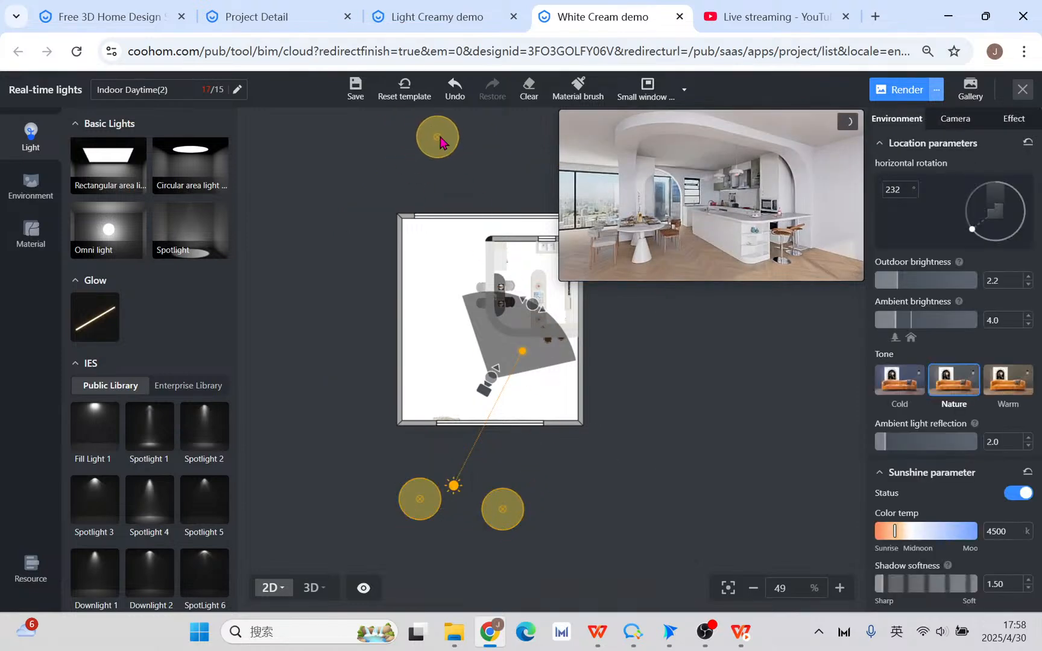
pyautogui.click(440, 121)
pyautogui.moveTo(344, 214); pyautogui.dragTo(320, 277)
pyautogui.moveTo(410, 185); pyautogui.dragTo(417, 172)
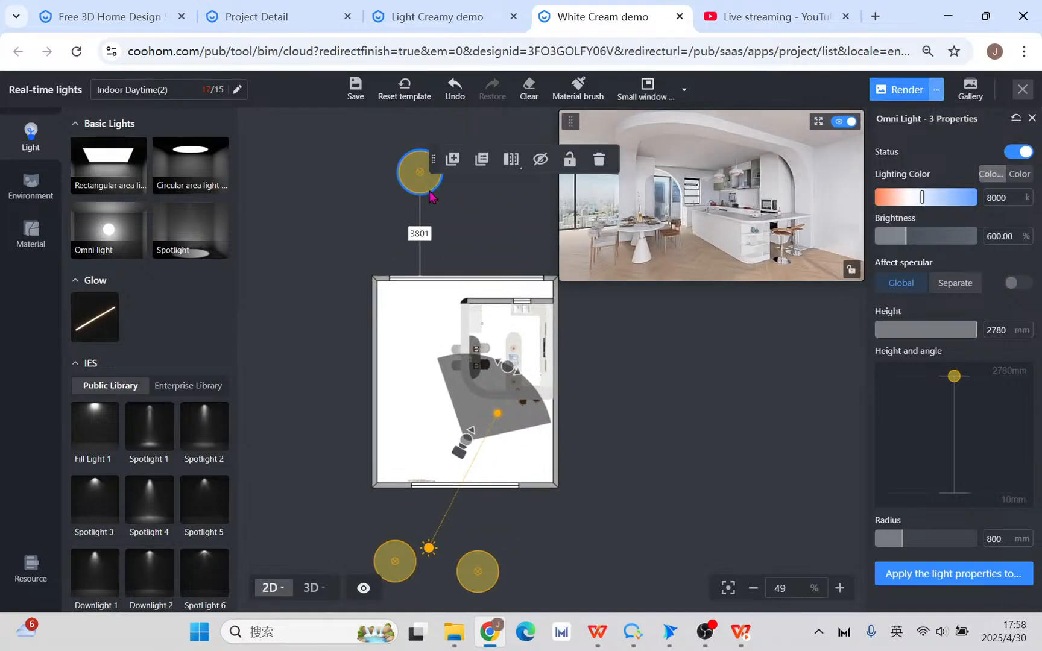
pyautogui.moveTo(425, 189)
pyautogui.mouseDown()
pyautogui.moveTo(410, 188)
pyautogui.moveTo(417, 170)
pyautogui.mouseUp()
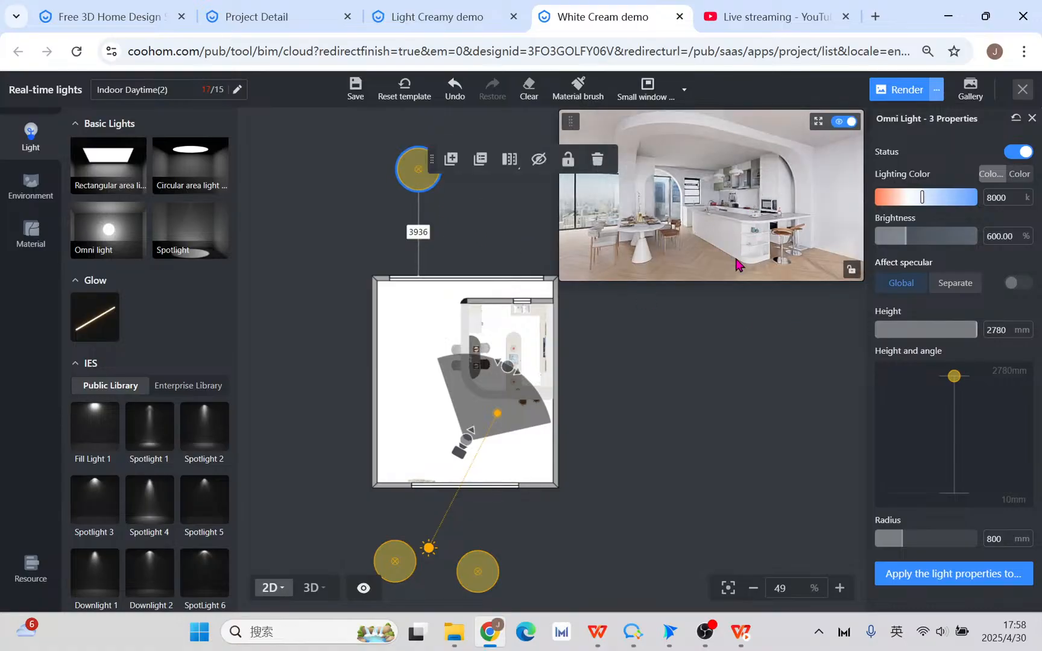
# - Move the third omni light farther out, to about 6059 mm from the upper wall
pyautogui.moveTo(416, 170)
pyautogui.mouseDown()
pyautogui.moveTo(421, 203)
pyautogui.moveTo(401, 165)
pyautogui.mouseUp()
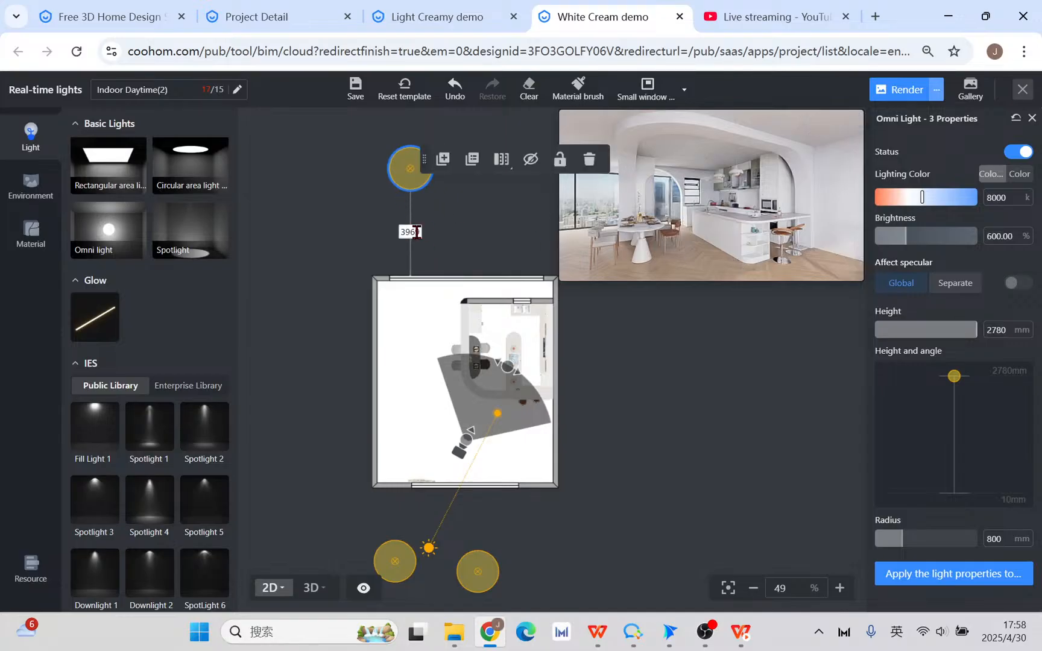
pyautogui.click(417, 232)
pyautogui.click(397, 558)
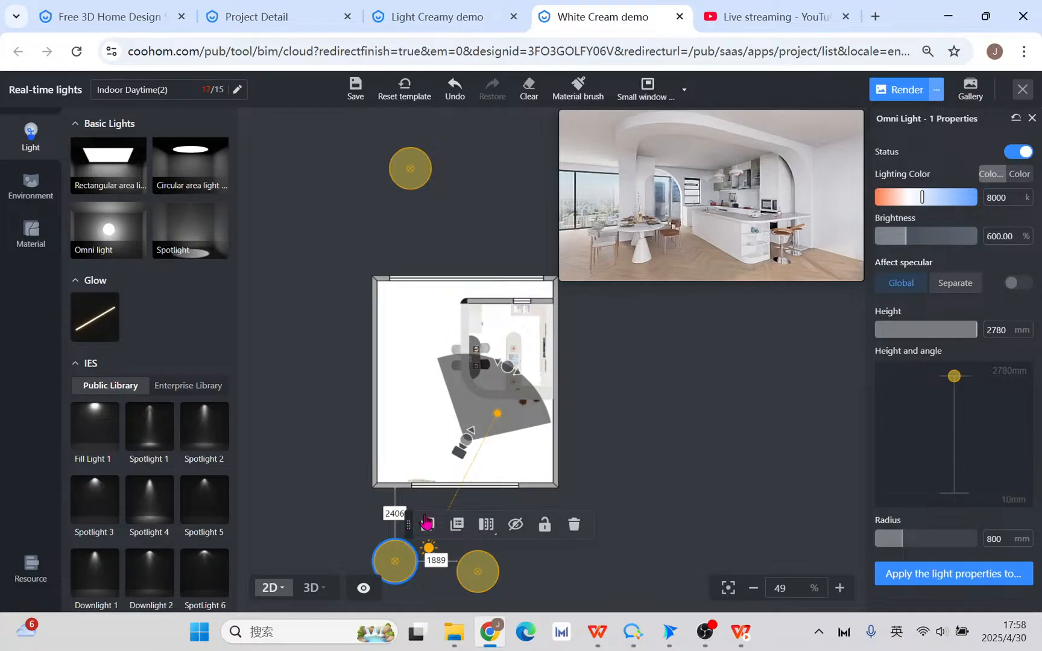
pyautogui.click(480, 588)
pyautogui.moveTo(412, 176); pyautogui.dragTo(395, 124)
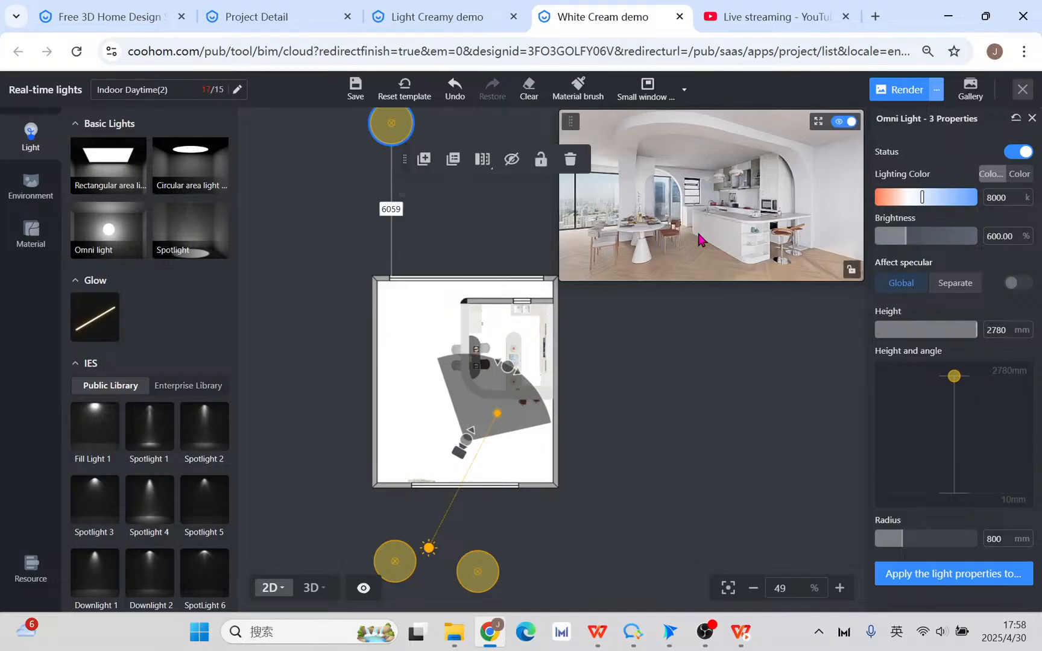
# - Shift the sun slightly to the right in the plan and fine-tune the third omni light to about 6093 mm from the upper wall
pyautogui.click(430, 552)
pyautogui.moveTo(433, 558); pyautogui.dragTo(434, 571)
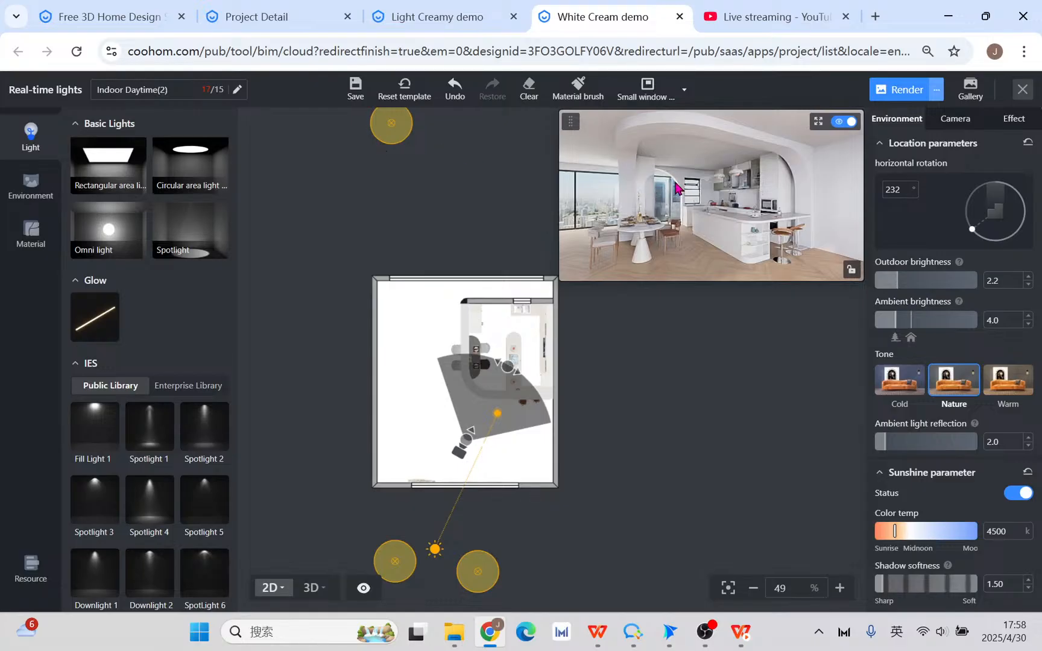
pyautogui.click(396, 126)
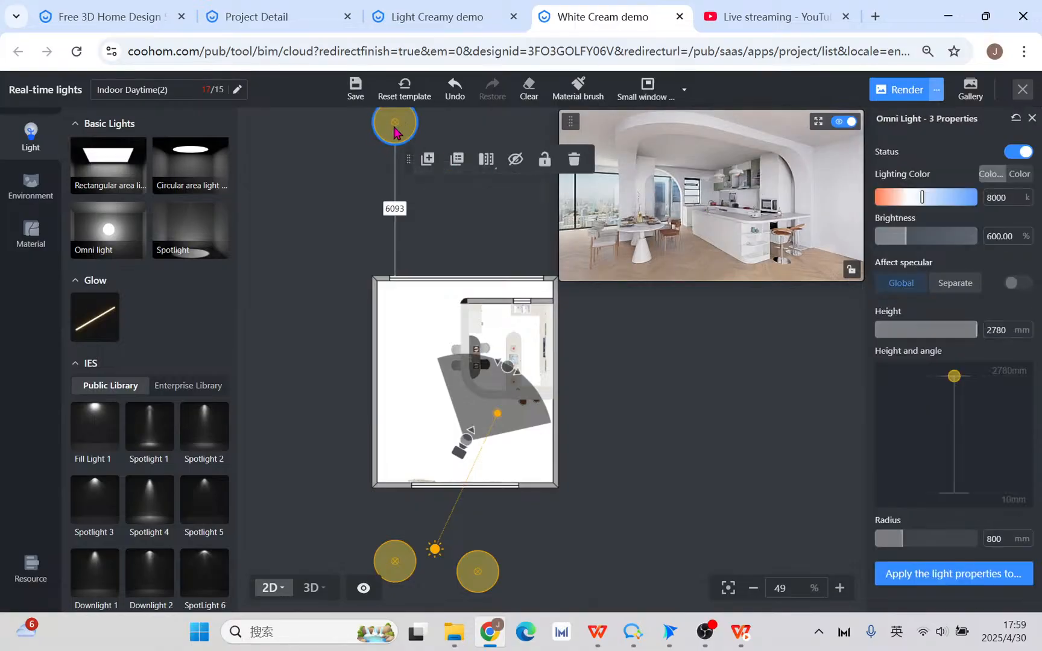
pyautogui.moveTo(396, 125); pyautogui.dragTo(389, 126)
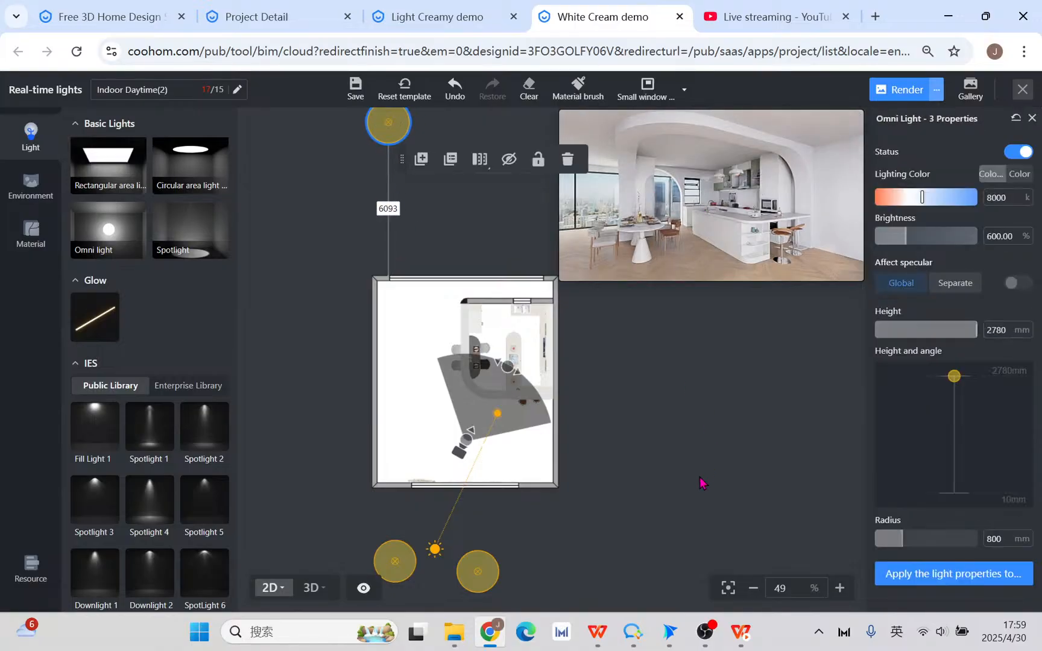
pyautogui.scroll(-1, 702, 481)
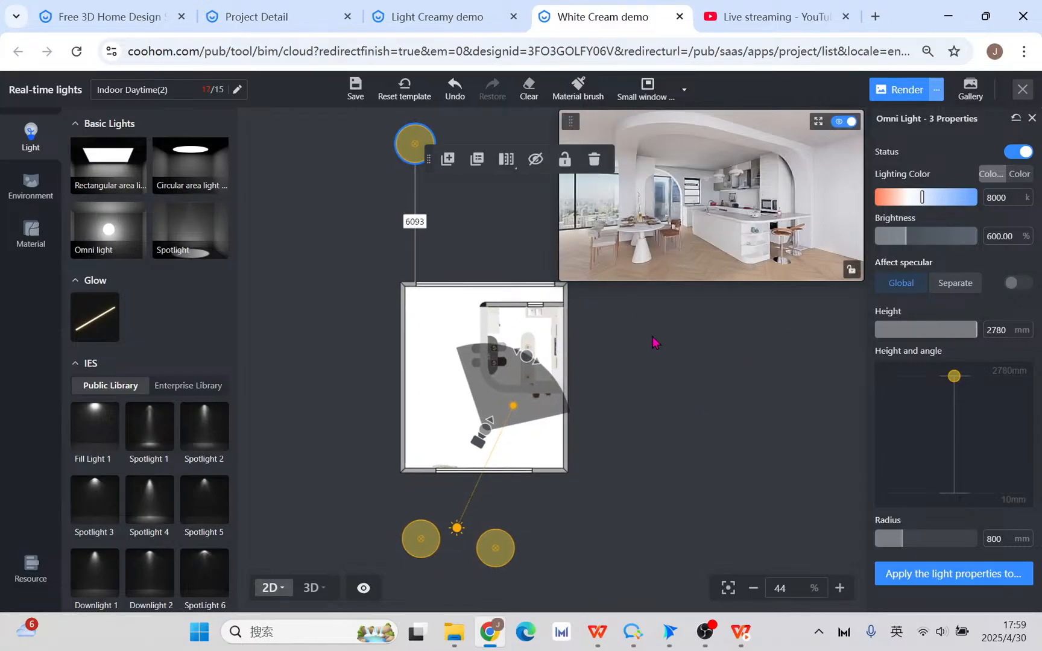
# - Leave the omni light's properties and increase the environment's ambient brightness to 7.0
pyautogui.click(1032, 118)
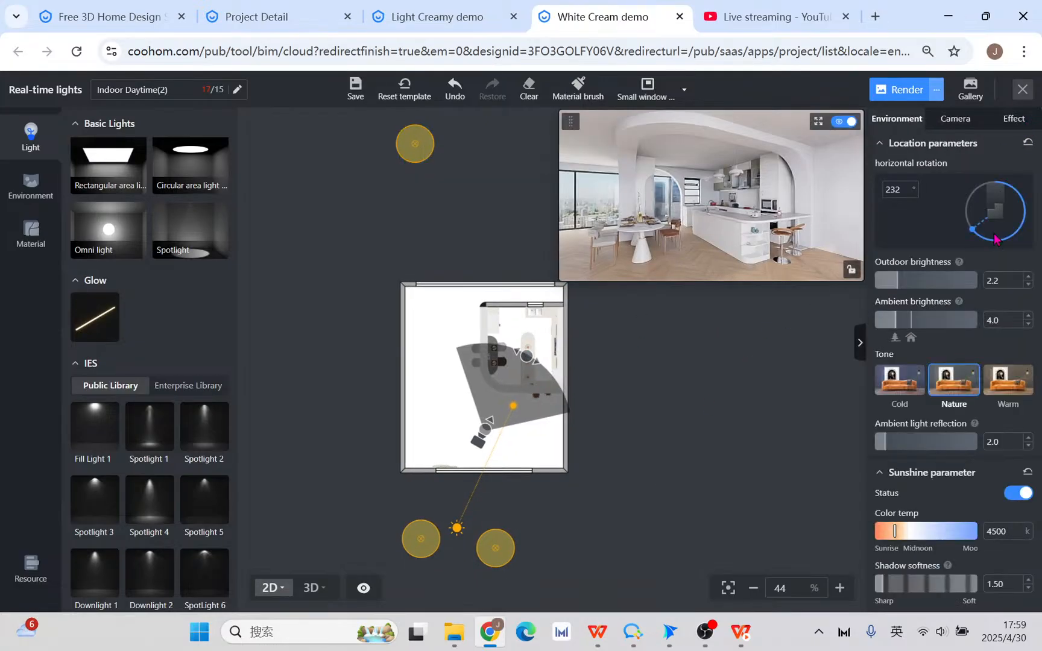
pyautogui.moveTo(959, 302)
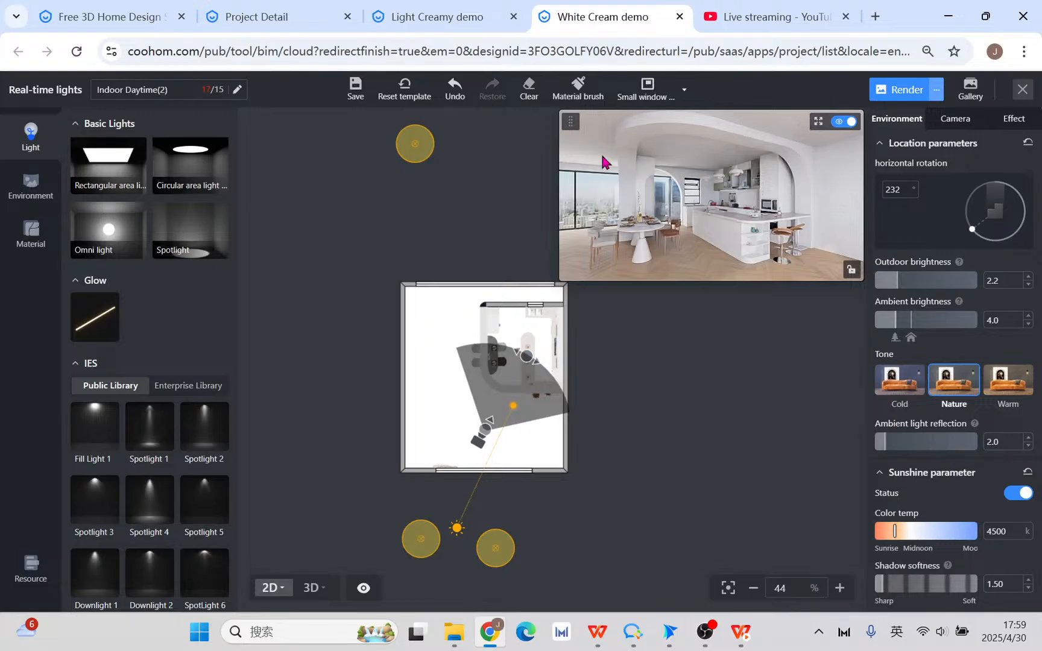
pyautogui.moveTo(897, 333); pyautogui.dragTo(912, 337)
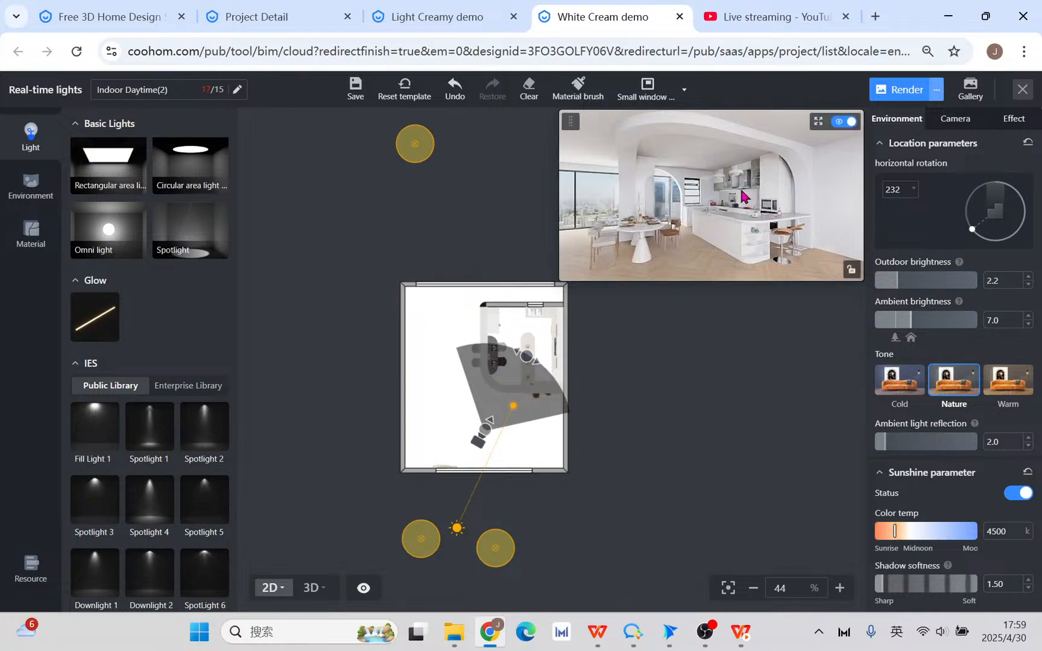
# - Review the main lights items on the Customize Light slide in the presentation and return to the Coohom lighting editor in Chrome
pyautogui.moveTo(905, 335)
pyautogui.mouseDown()
pyautogui.moveTo(921, 329)
pyautogui.moveTo(911, 329)
pyautogui.mouseUp()
pyautogui.click(741, 631)
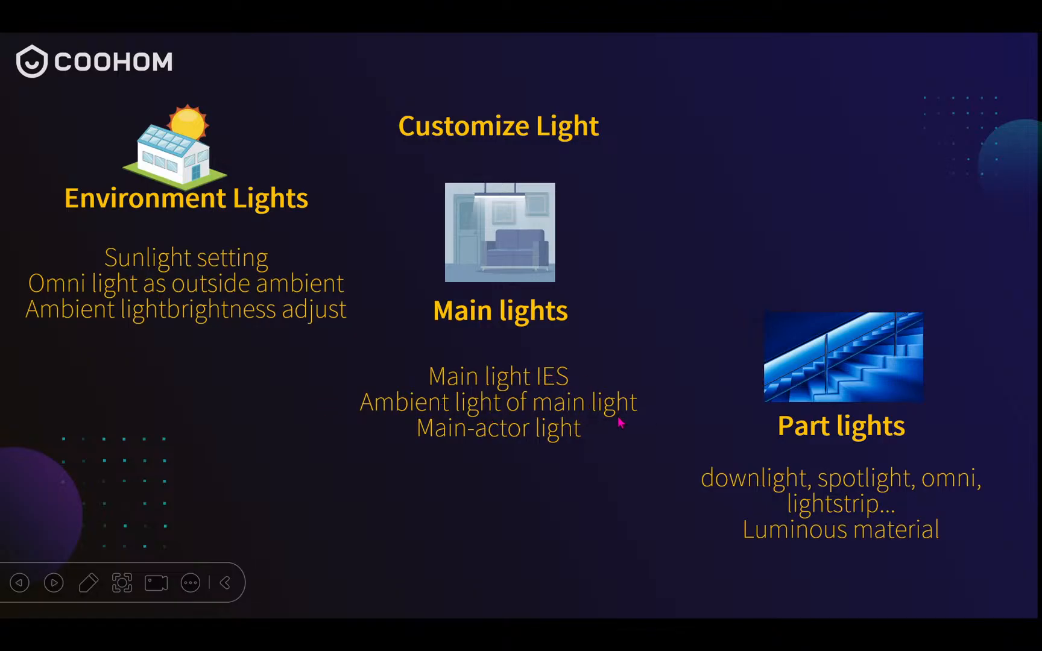
pyautogui.press('Escape')
pyautogui.click(472, 631)
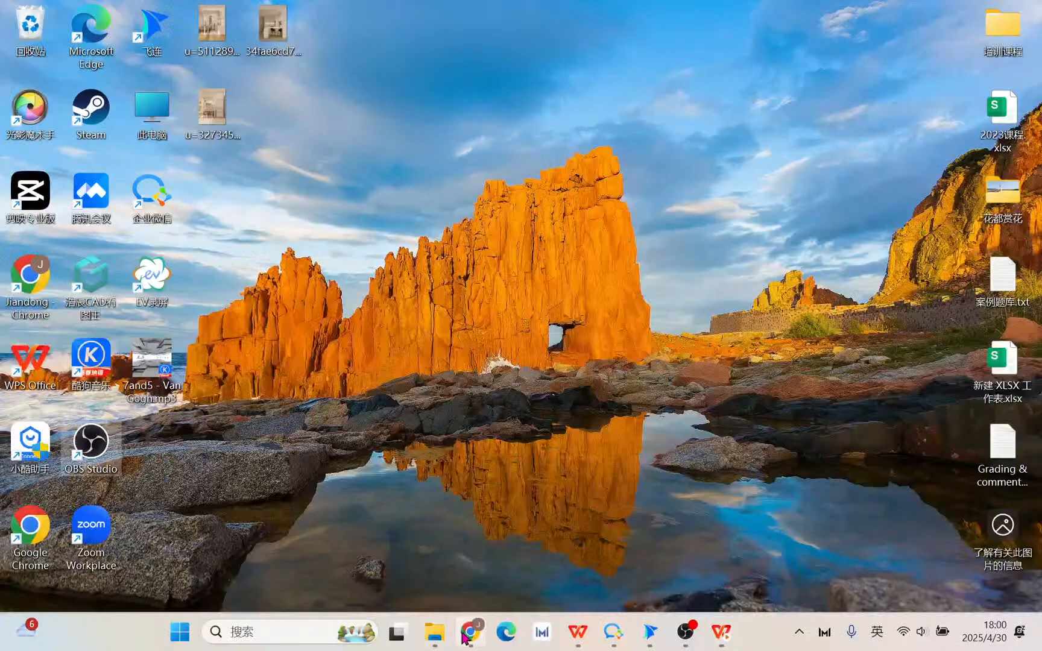
# - In the 3D view, set the luminous energy of the bulb in the island pendant nearest the kitchen window to 15
pyautogui.scroll(8, 452, 413)
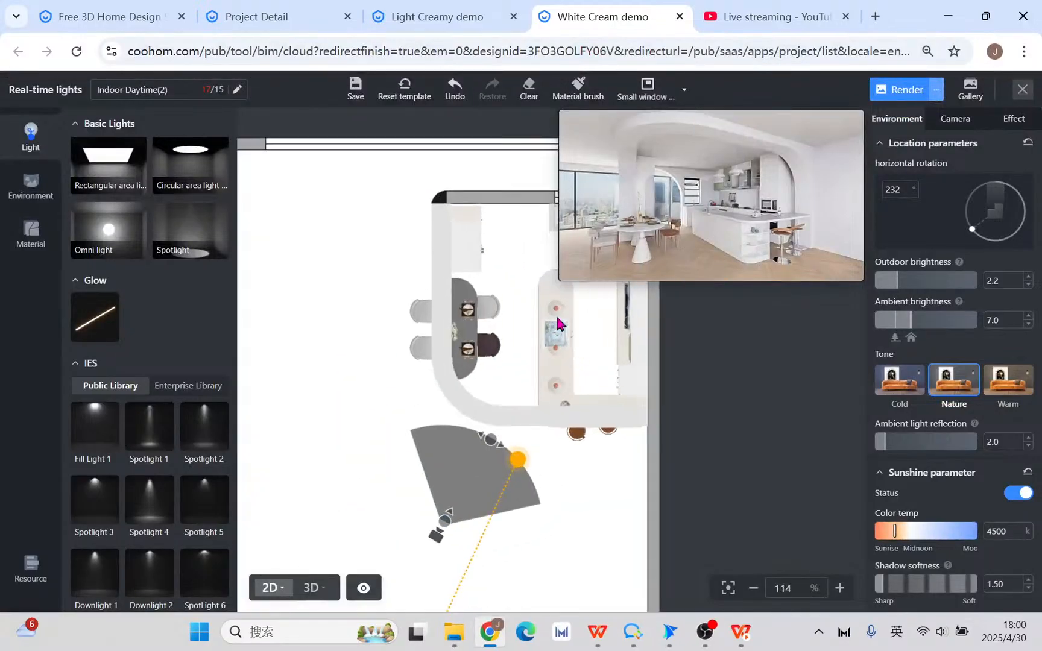
pyautogui.scroll(1, 487, 310)
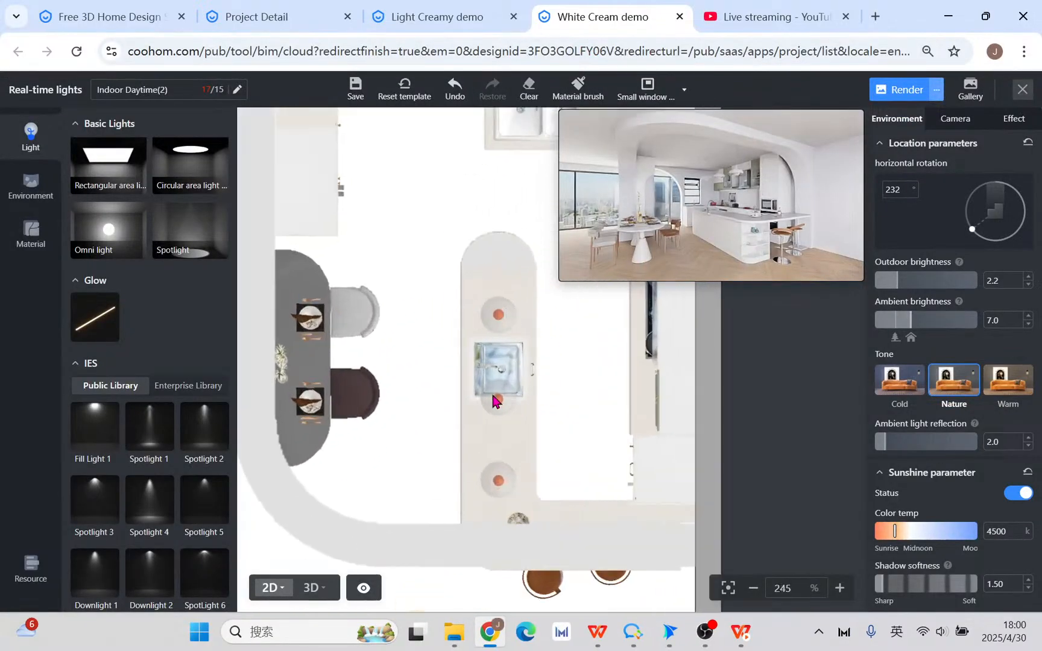
pyautogui.moveTo(701, 266)
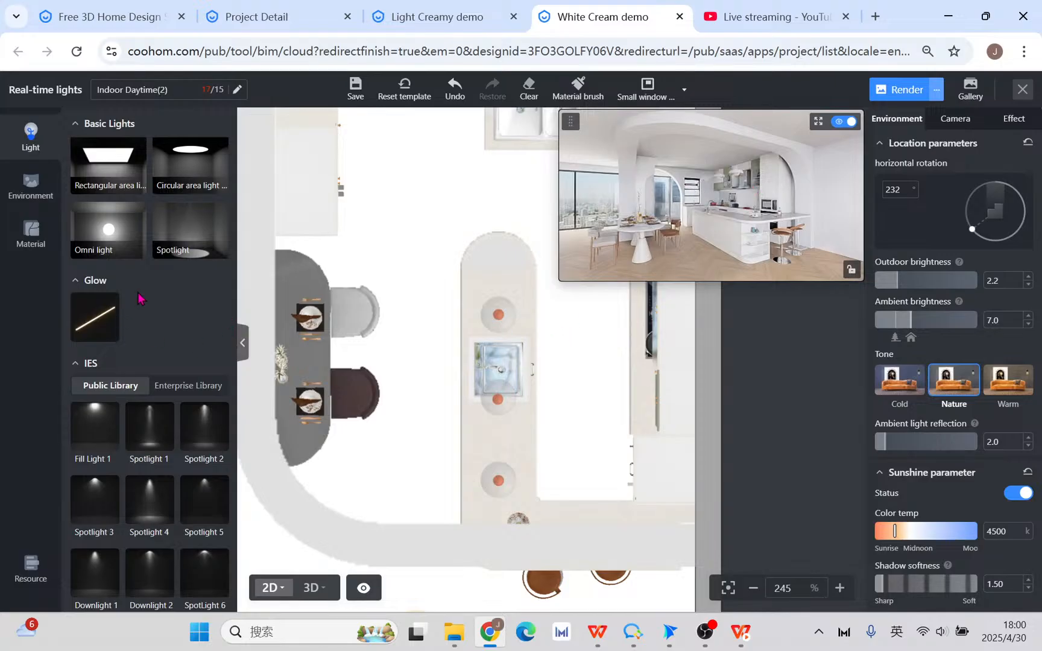
pyautogui.click(317, 588)
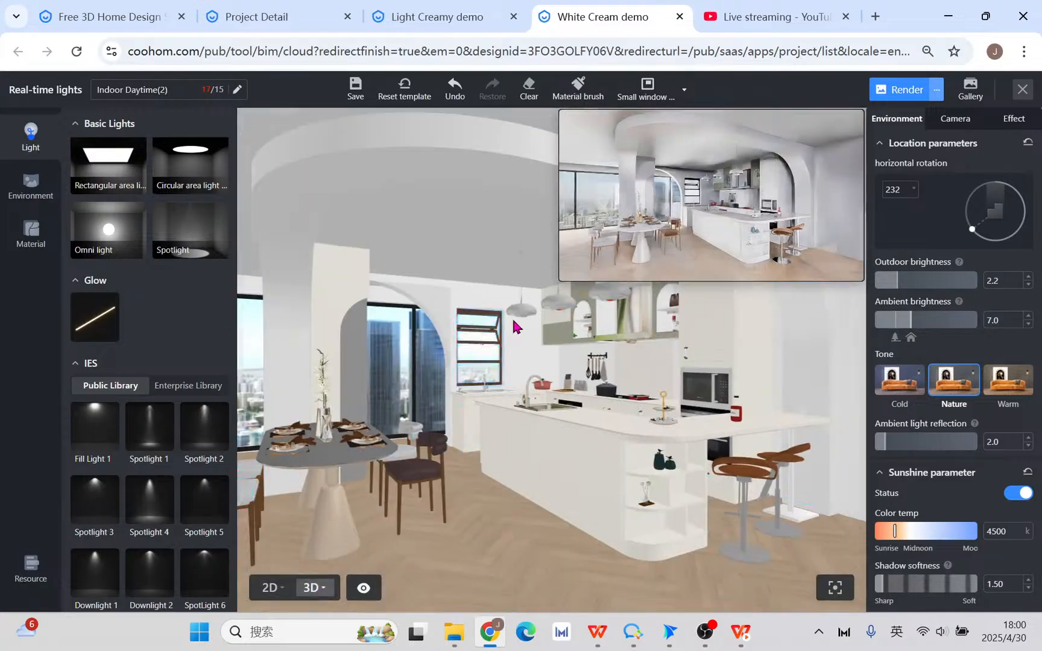
pyautogui.scroll(5, 526, 327)
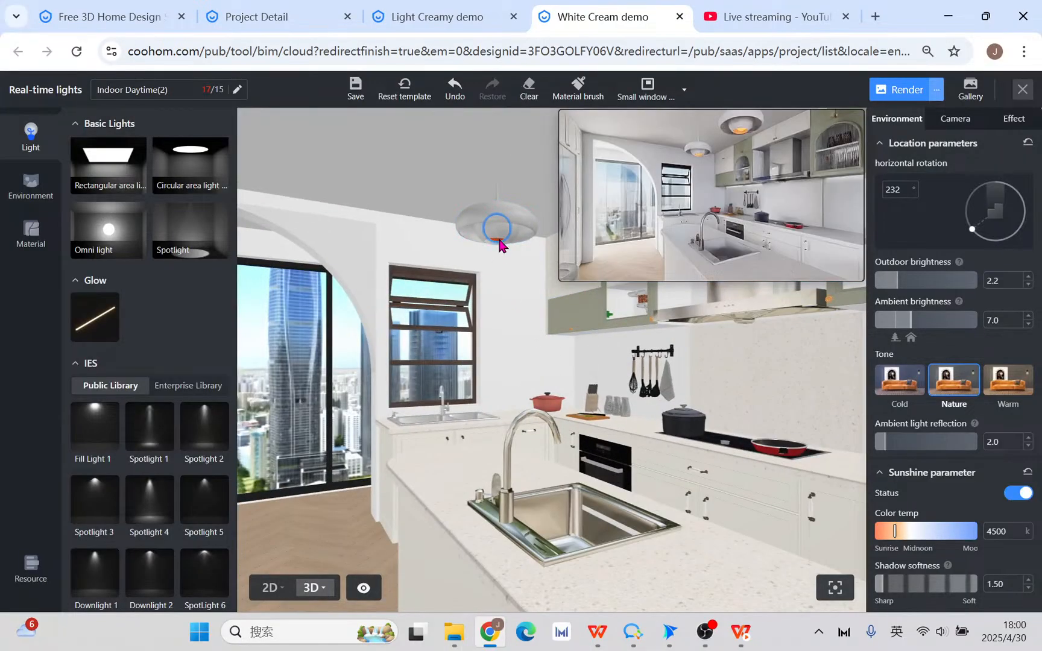
pyautogui.click(494, 244)
pyautogui.moveTo(906, 380); pyautogui.dragTo(923, 378)
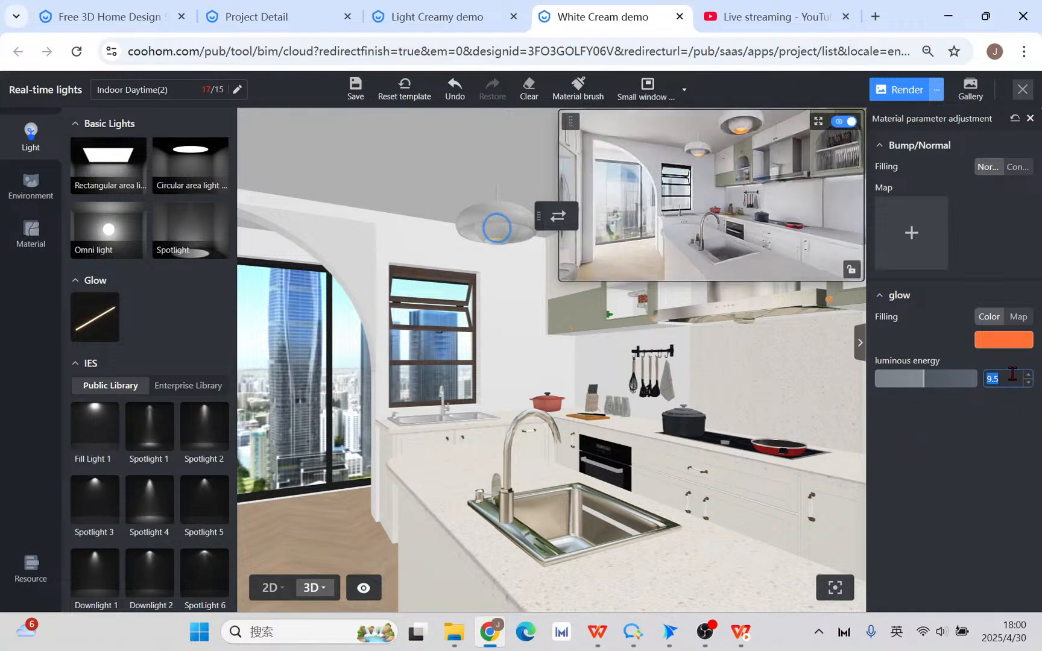
pyautogui.write('15')
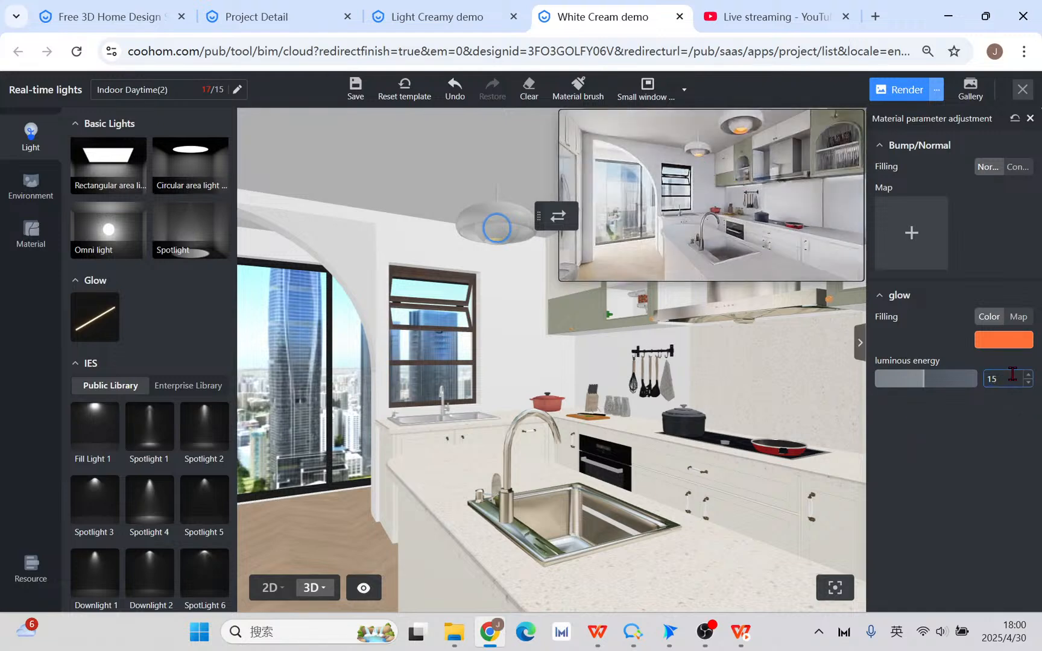
pyautogui.press('Return')
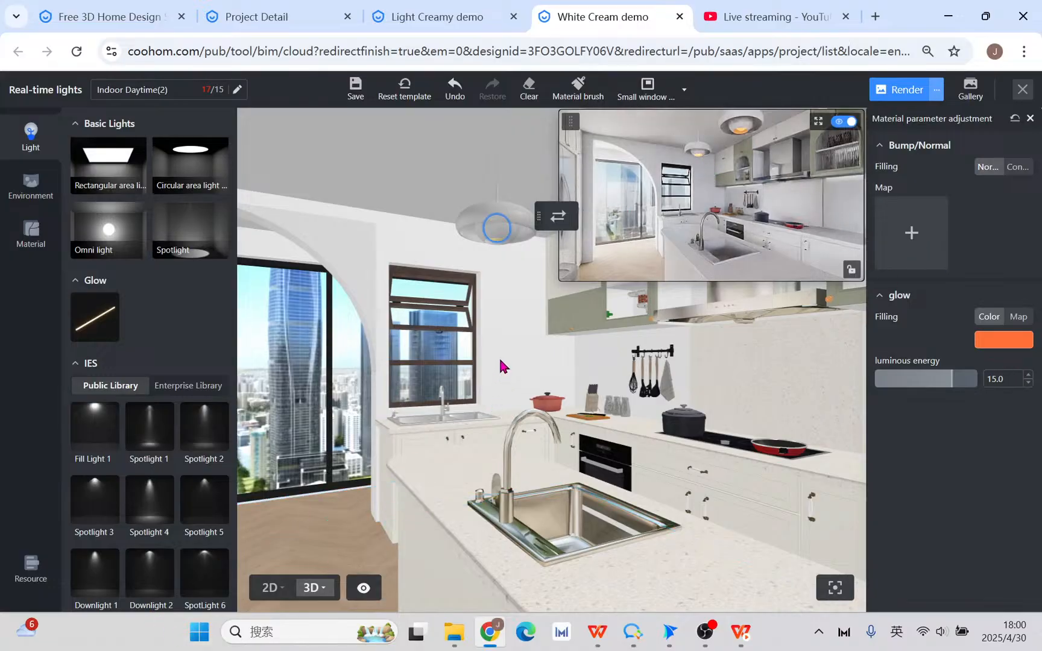
# - Try to copy the window-side pendant's bulb material onto the neighbouring pendant with the material brush
pyautogui.scroll(-1, 504, 356)
pyautogui.press('d')
pyautogui.click(577, 93)
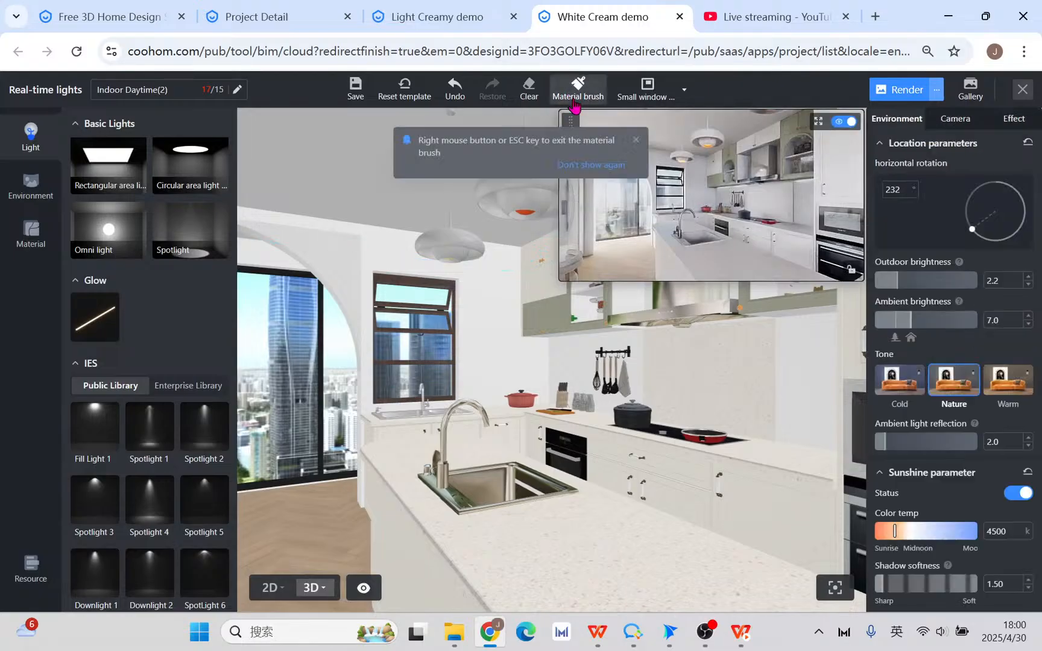
pyautogui.click(454, 261)
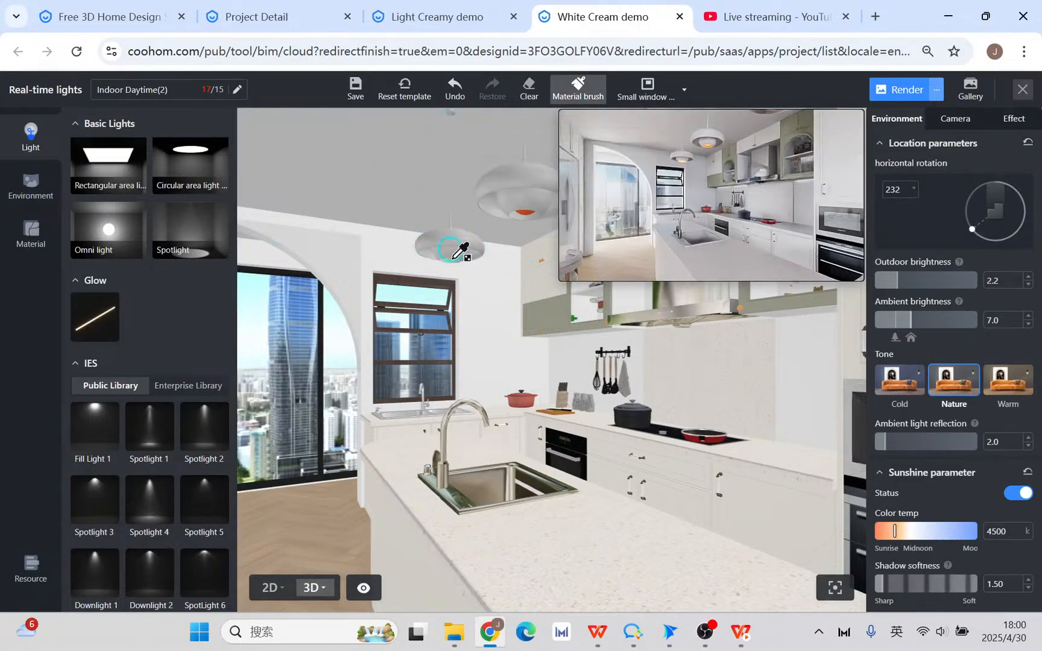
pyautogui.moveTo(484, 345); pyautogui.dragTo(458, 409)
pyautogui.scroll(3, 457, 403)
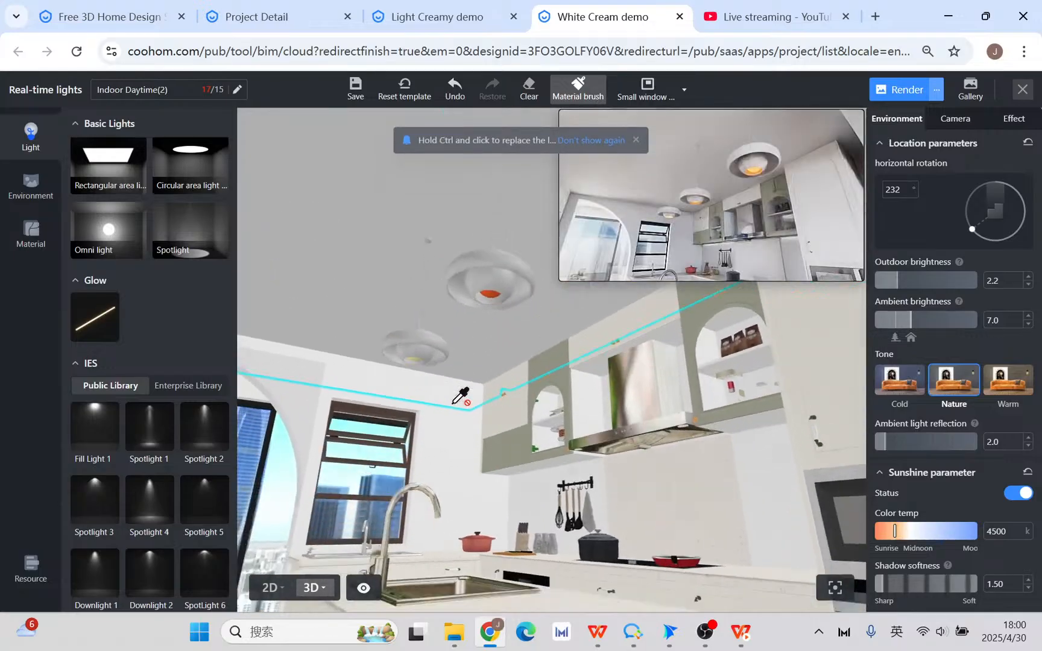
pyautogui.click(404, 331)
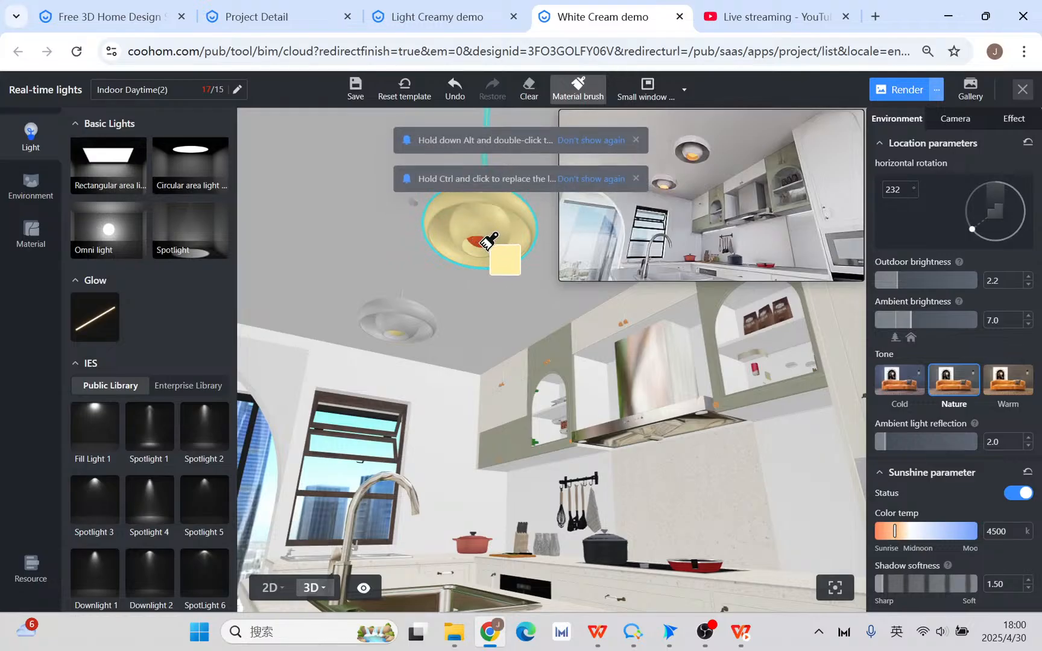
pyautogui.click(272, 588)
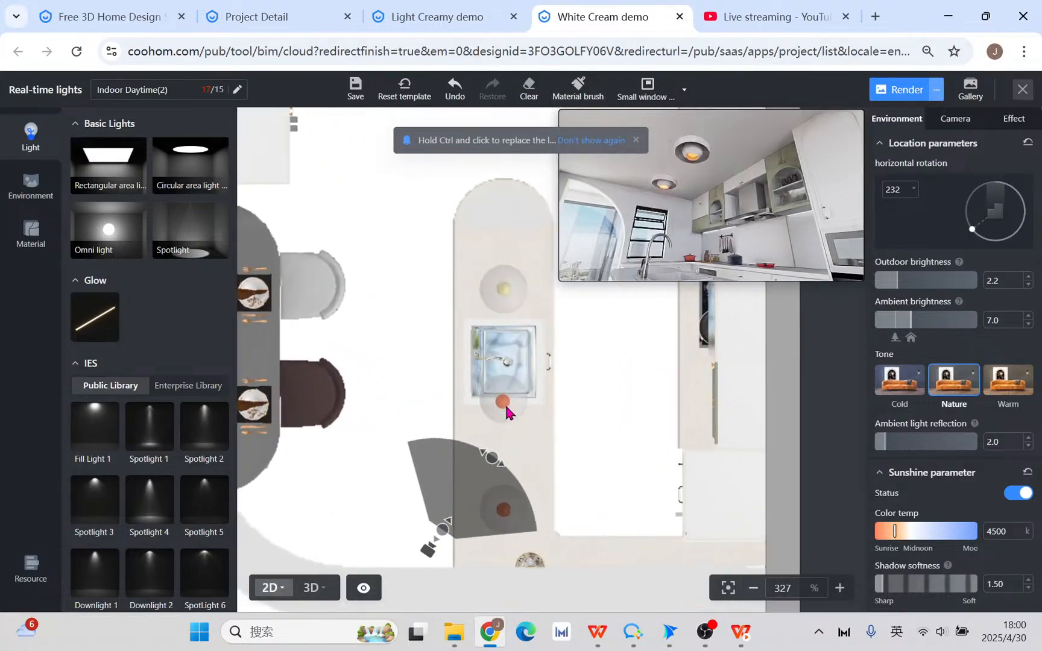
pyautogui.scroll(3, 505, 404)
pyautogui.click(329, 592)
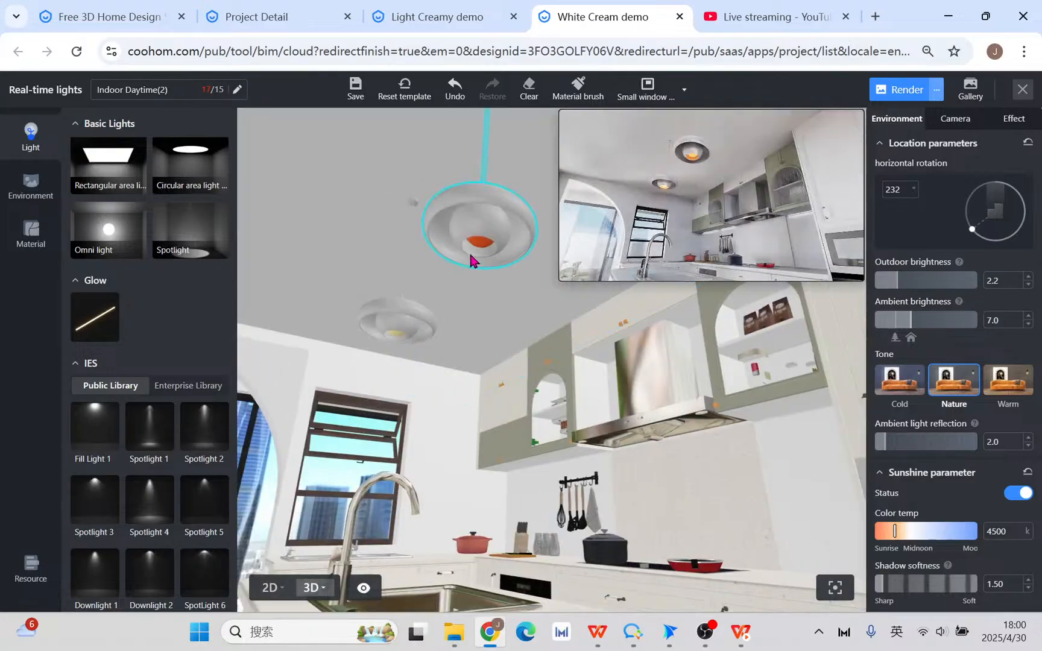
# - Check the glow settings of the bulbs in the middle and nearest island pendants
pyautogui.scroll(2, 482, 255)
pyautogui.scroll(-3, 484, 215)
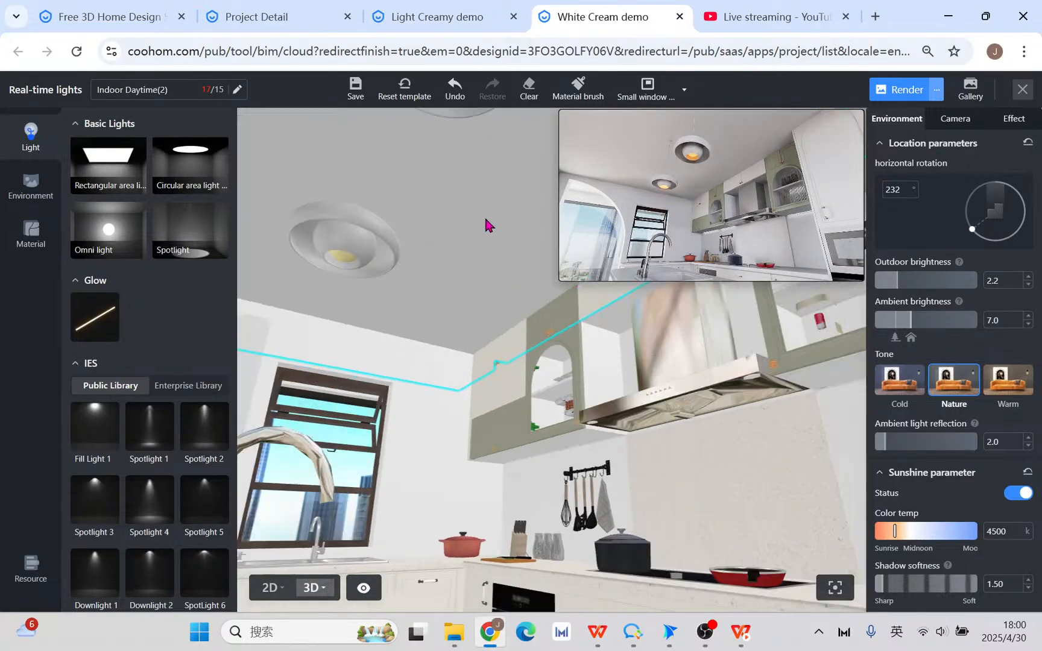
pyautogui.scroll(2, 496, 326)
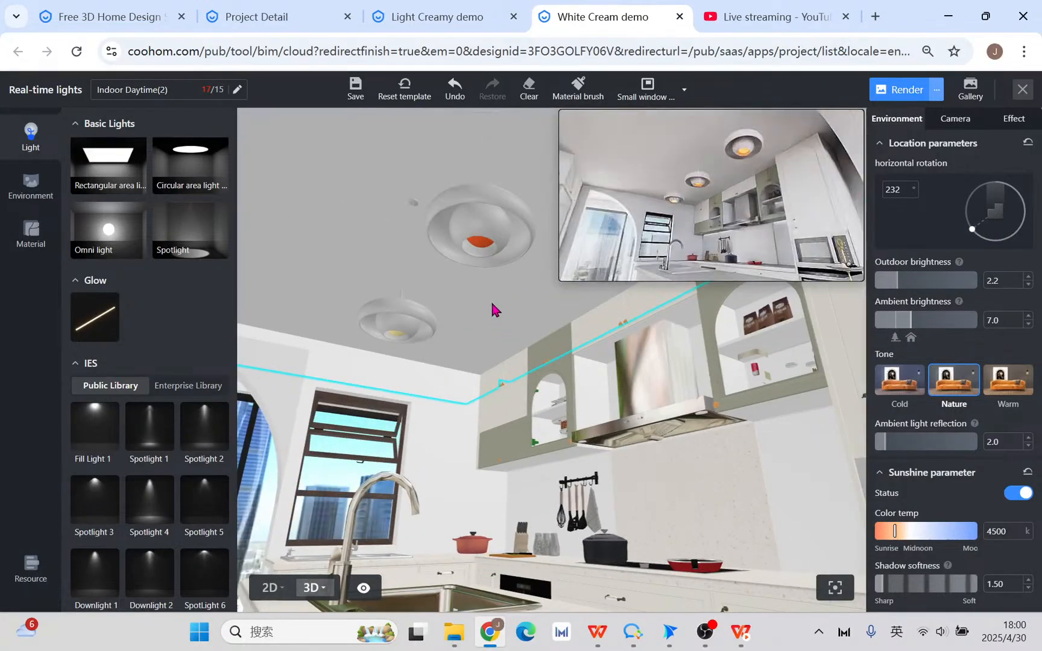
pyautogui.click(486, 240)
pyautogui.click(486, 240)
pyautogui.scroll(-3, 482, 248)
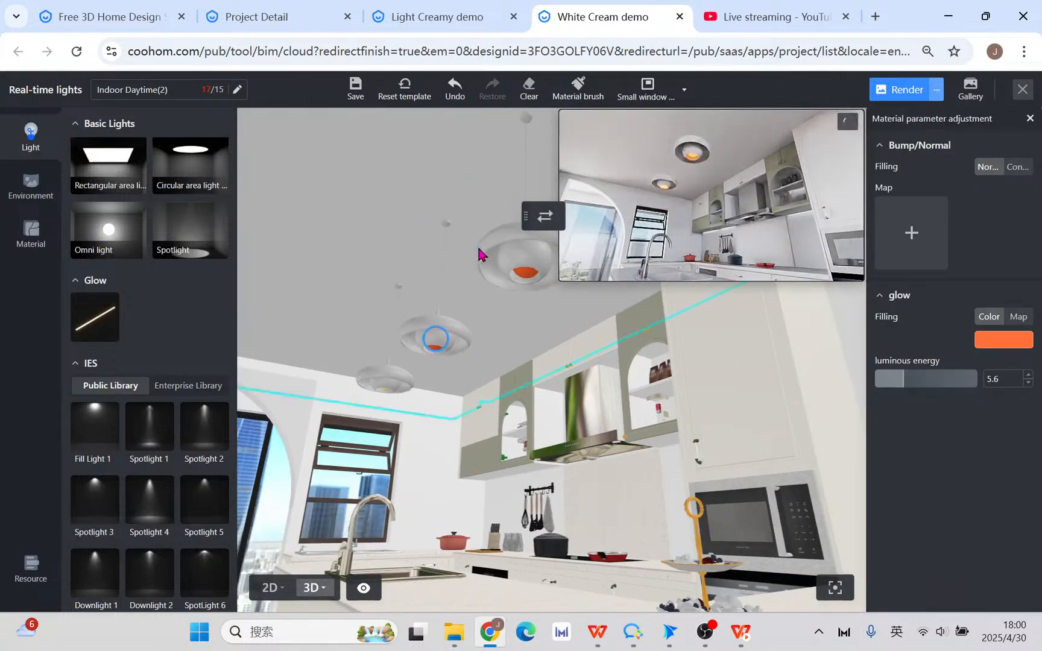
pyautogui.click(530, 282)
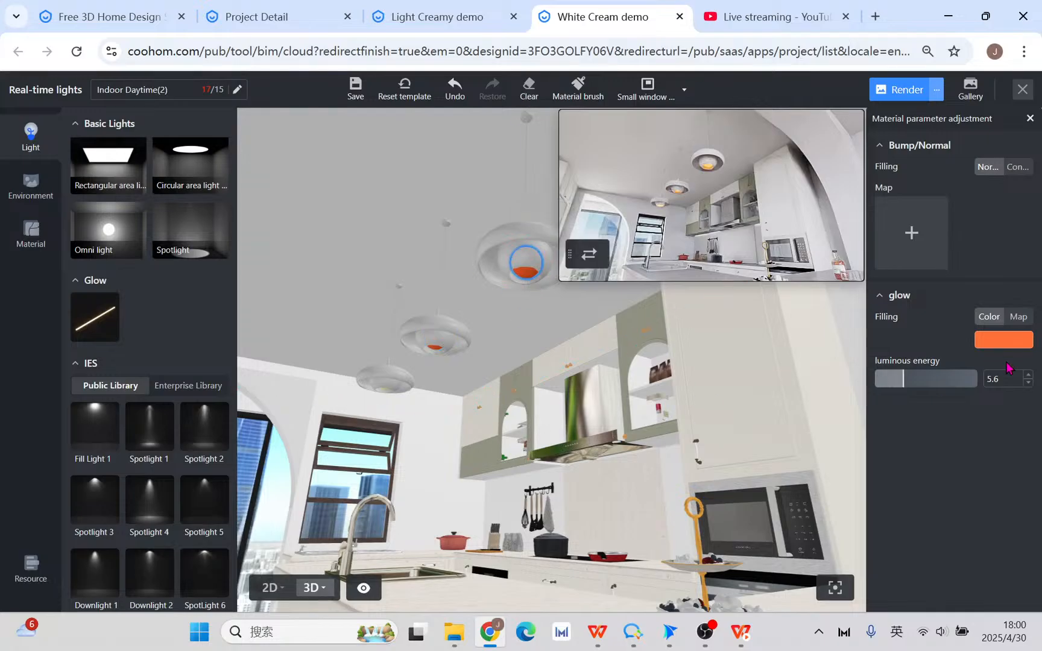
# - Use the material brush to copy the window-side pendant's bulb material onto the bulbs of the other two island pendants
pyautogui.click(579, 91)
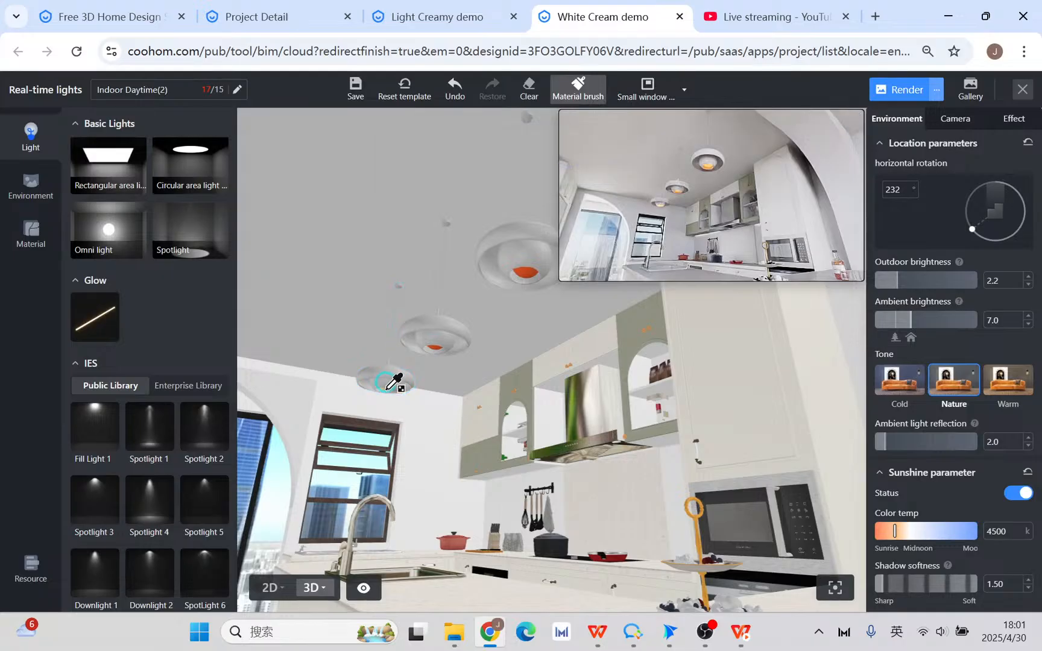
pyautogui.click(395, 381)
pyautogui.rightClick(460, 338)
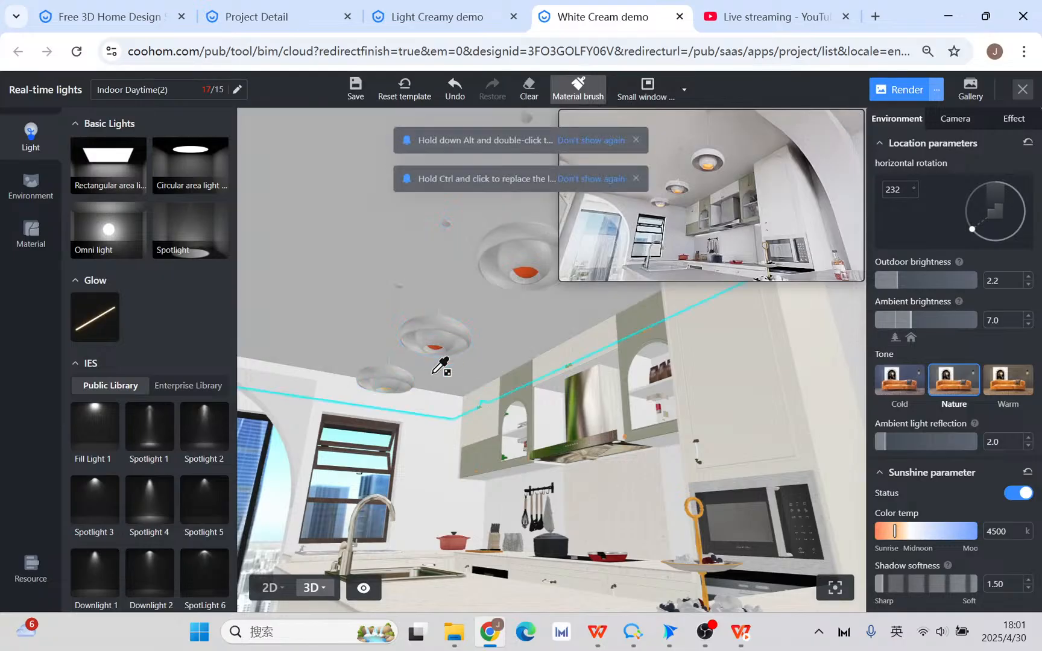
pyautogui.scroll(5, 405, 369)
pyautogui.click(414, 227)
pyautogui.scroll(-3, 416, 235)
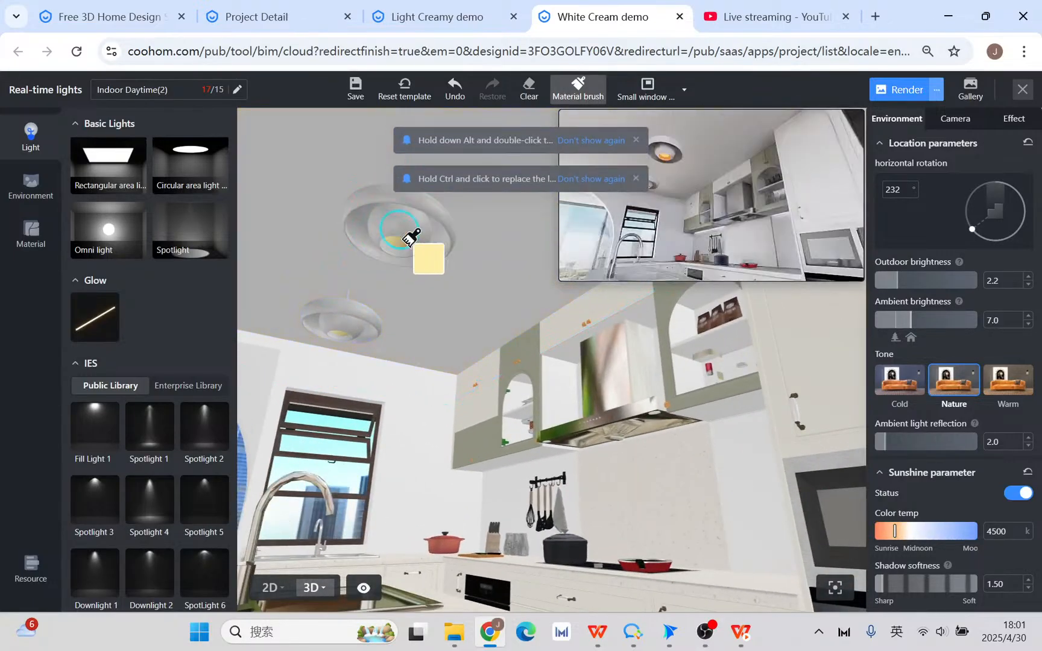
pyautogui.scroll(-3, 411, 237)
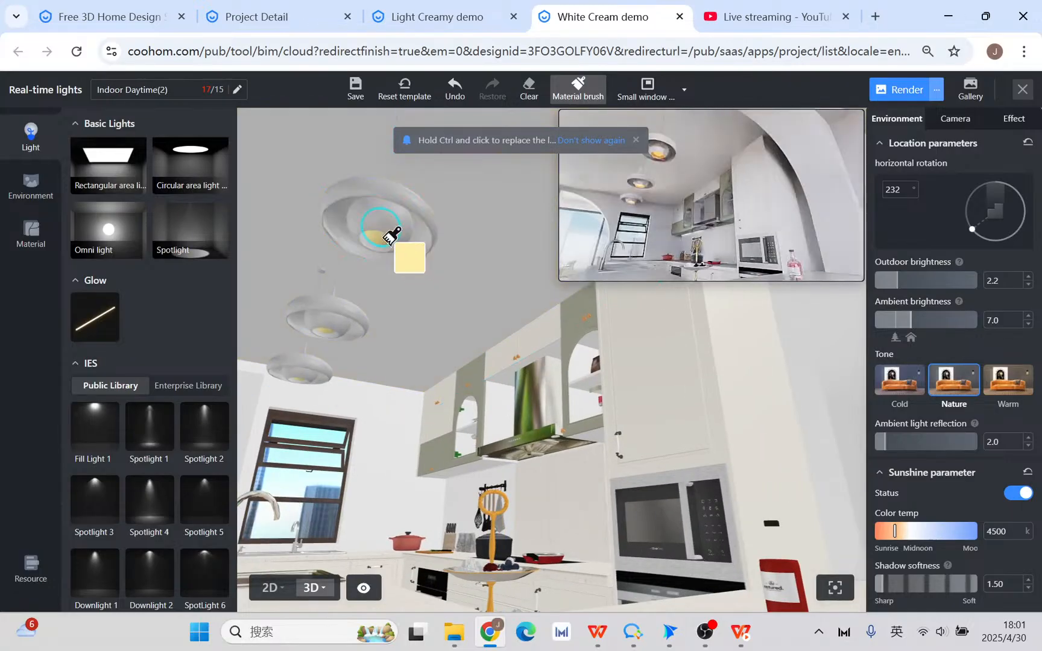
pyautogui.moveTo(390, 237); pyautogui.dragTo(494, 319, button='right')
pyautogui.press('Escape')
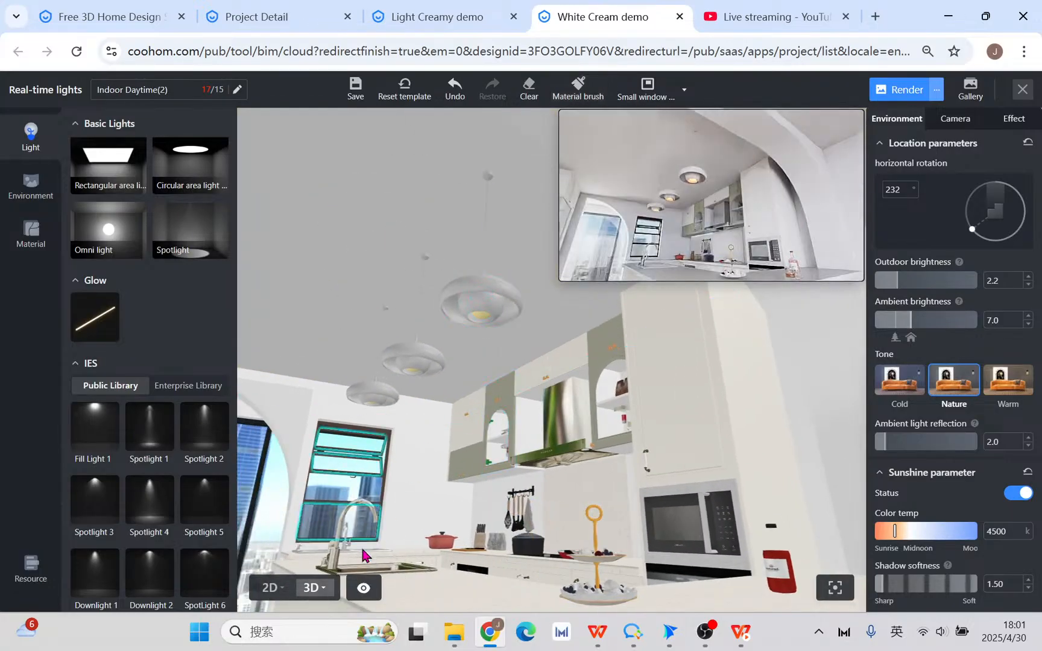
# - Place a circular area light in the 2D plan, centred on the island pendant nearest the kitchen window
pyautogui.click(269, 588)
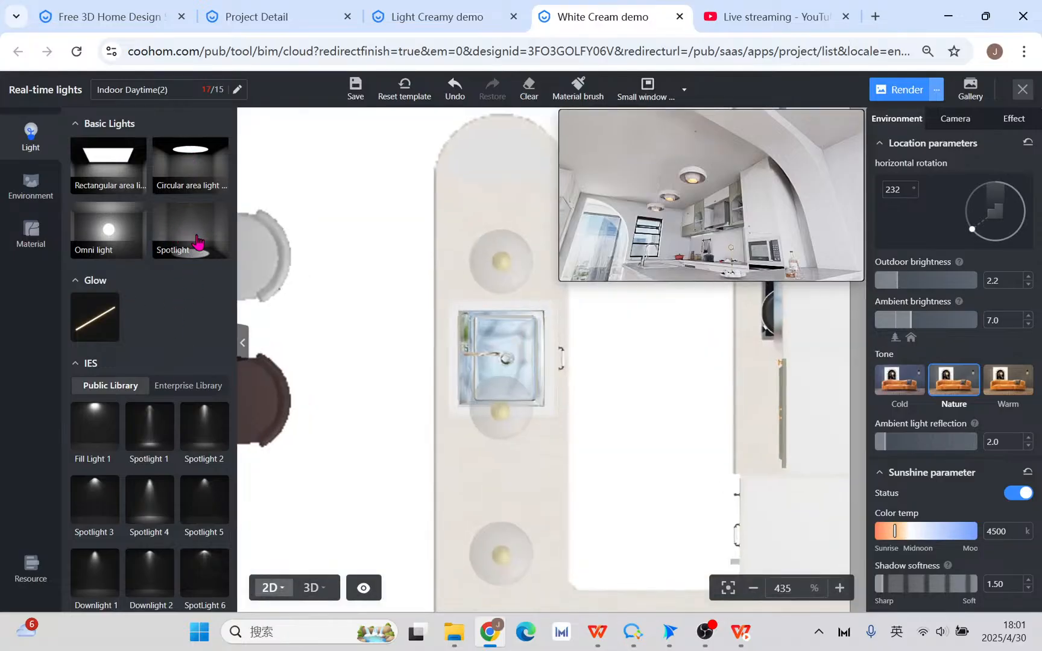
pyautogui.click(205, 170)
pyautogui.scroll(3, 489, 253)
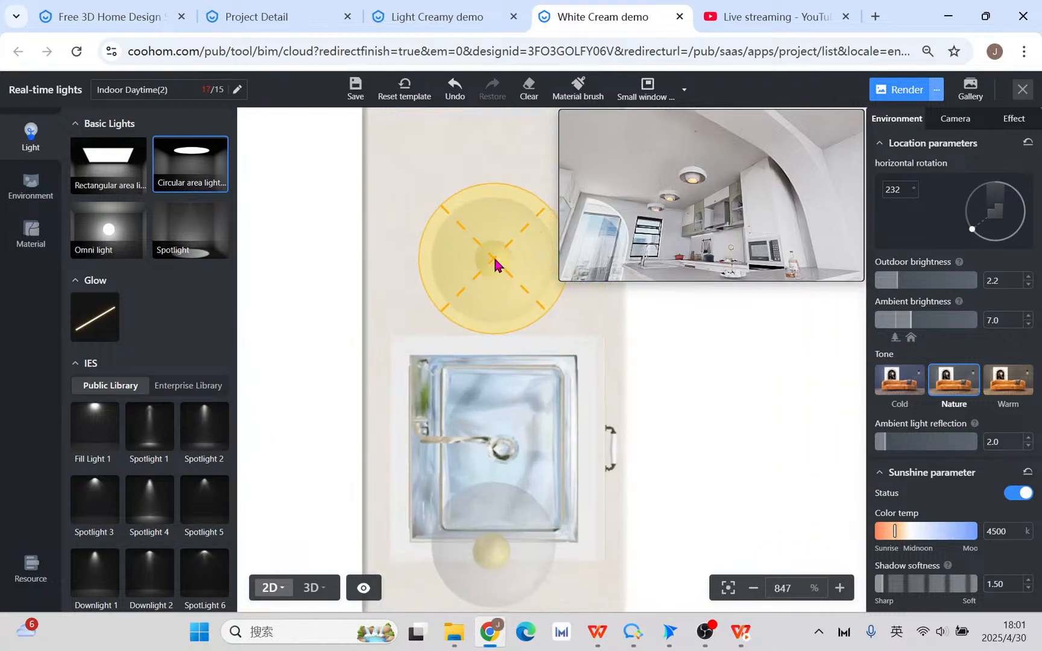
pyautogui.click(494, 262)
# - Set the circular light's radius to 150 mm and lower it into the pendant shade, to a height of 1870 mm
pyautogui.click(317, 588)
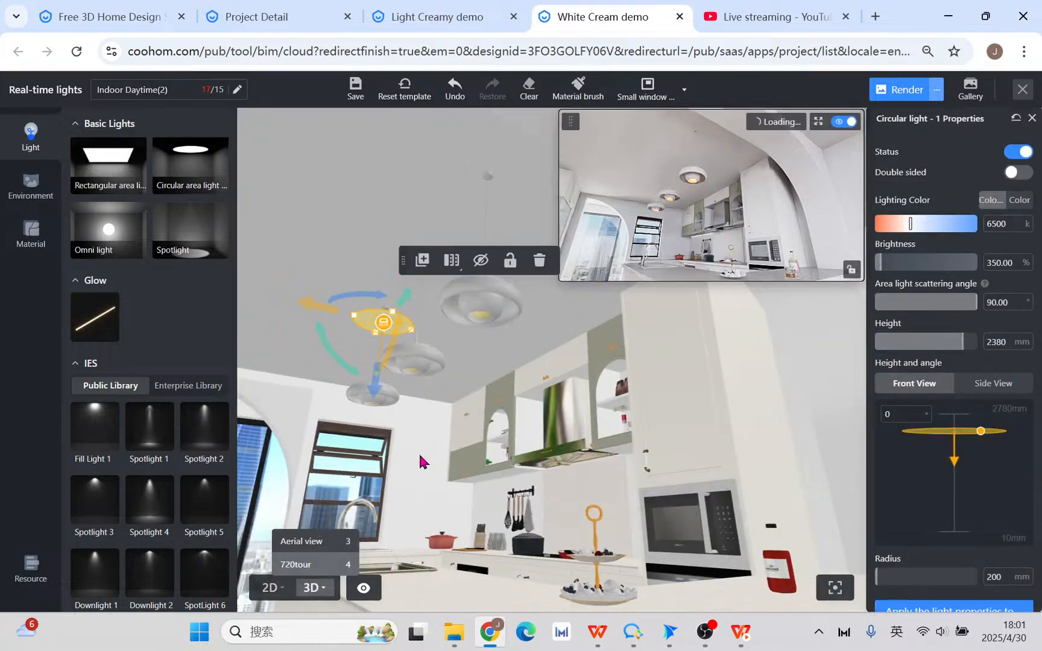
pyautogui.moveTo(439, 446); pyautogui.dragTo(503, 423)
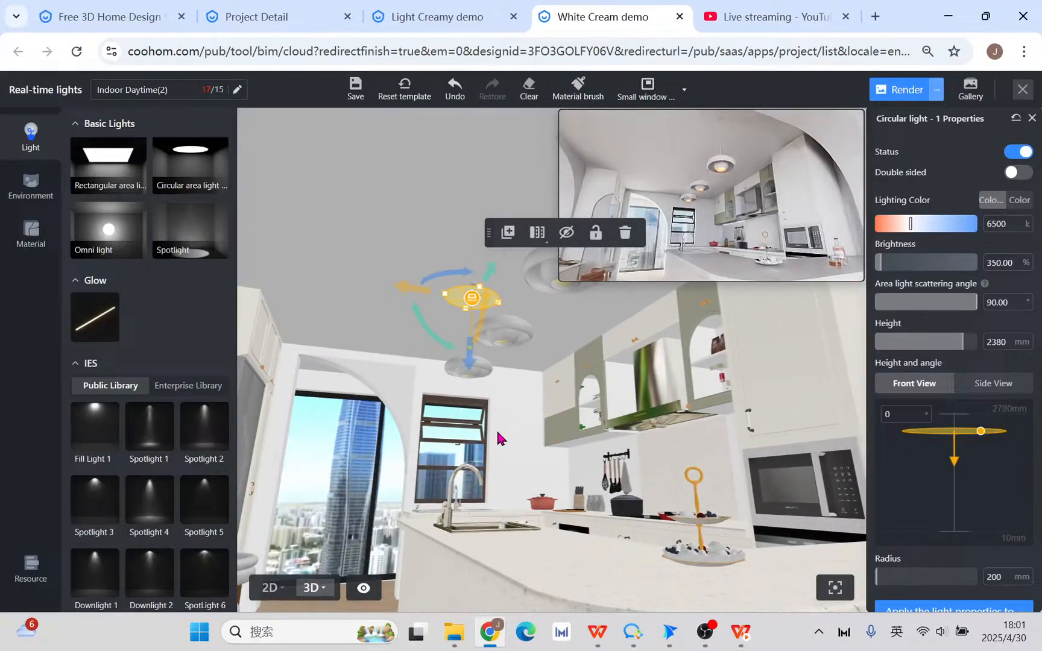
pyautogui.scroll(3, 498, 430)
pyautogui.scroll(3, 512, 407)
pyautogui.press('q')
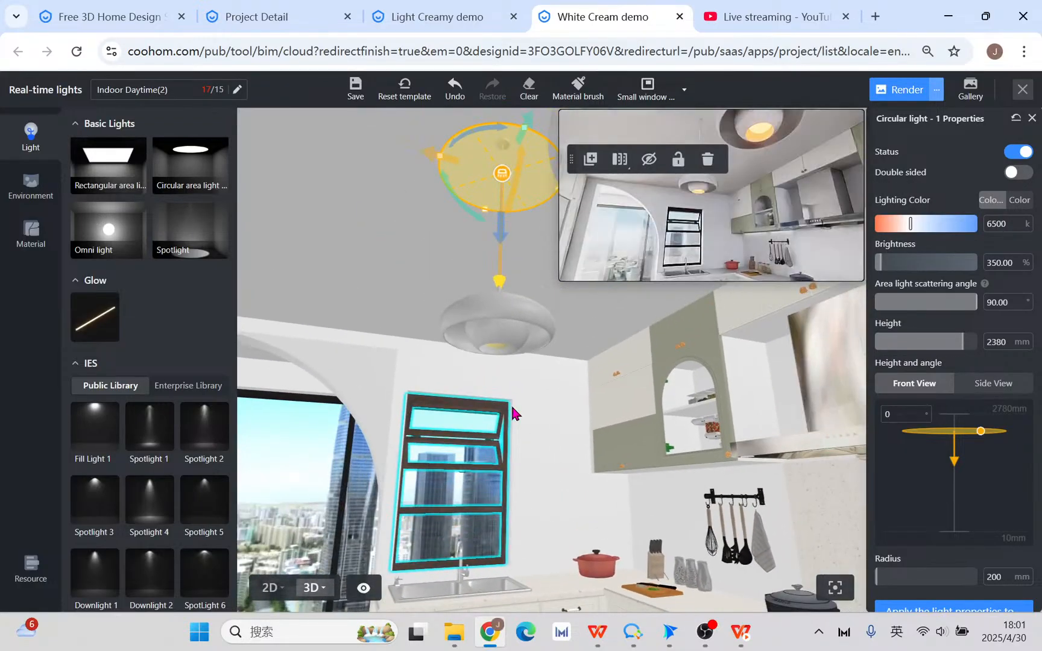
pyautogui.scroll(-1, 512, 408)
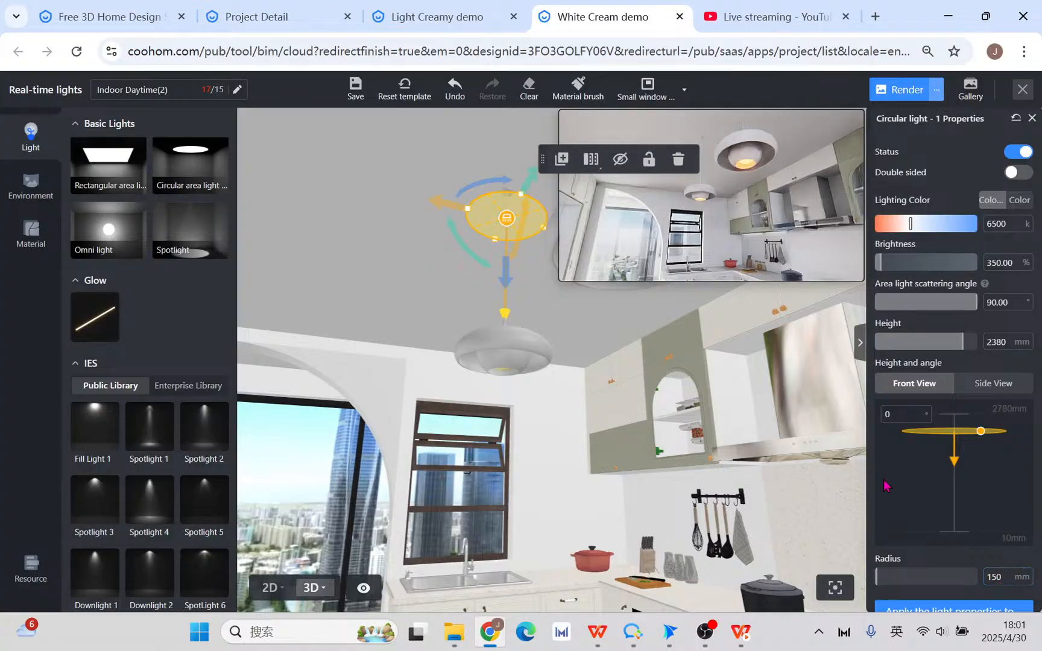
pyautogui.moveTo(506, 282); pyautogui.dragTo(508, 418)
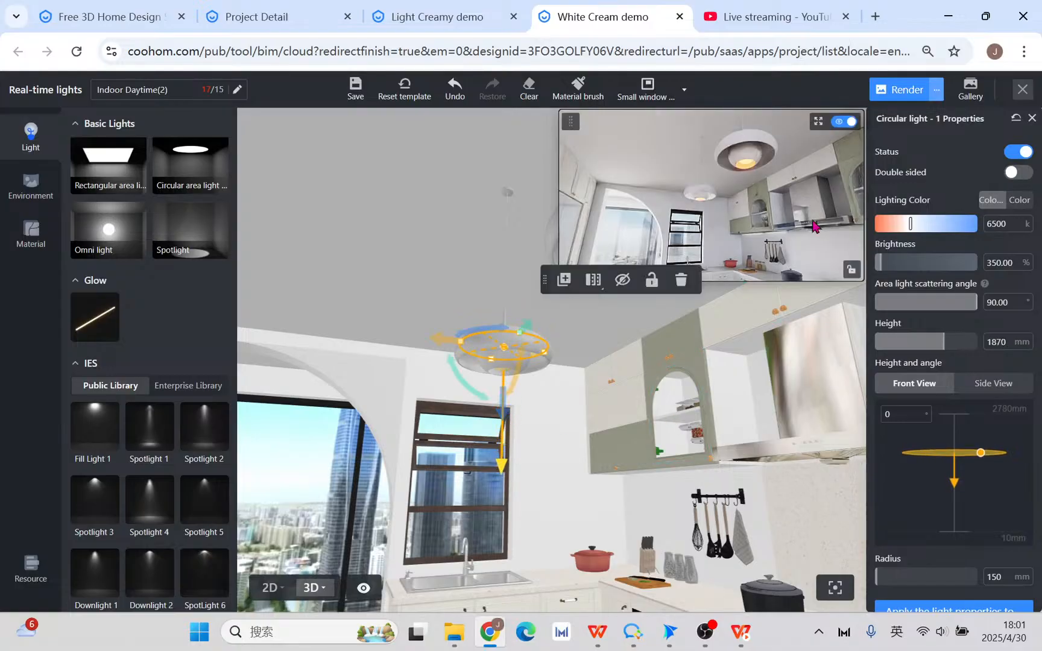
# - Try a colour temperature of 3500 K on the circular light and settle on 4200 K
pyautogui.click(999, 226)
pyautogui.write('.350')
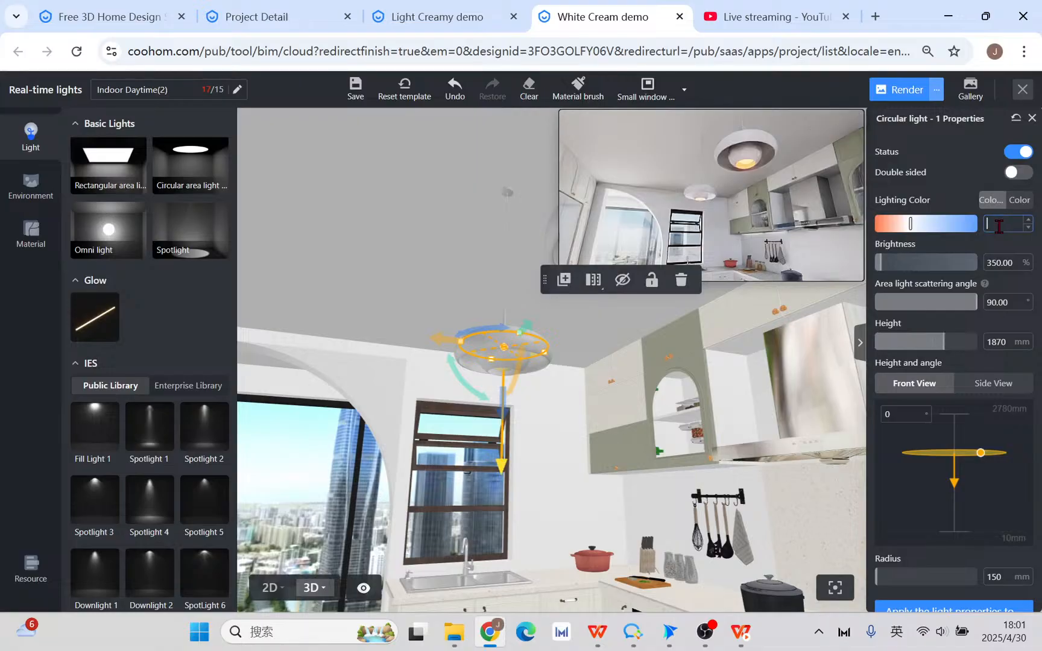
pyautogui.press('Return')
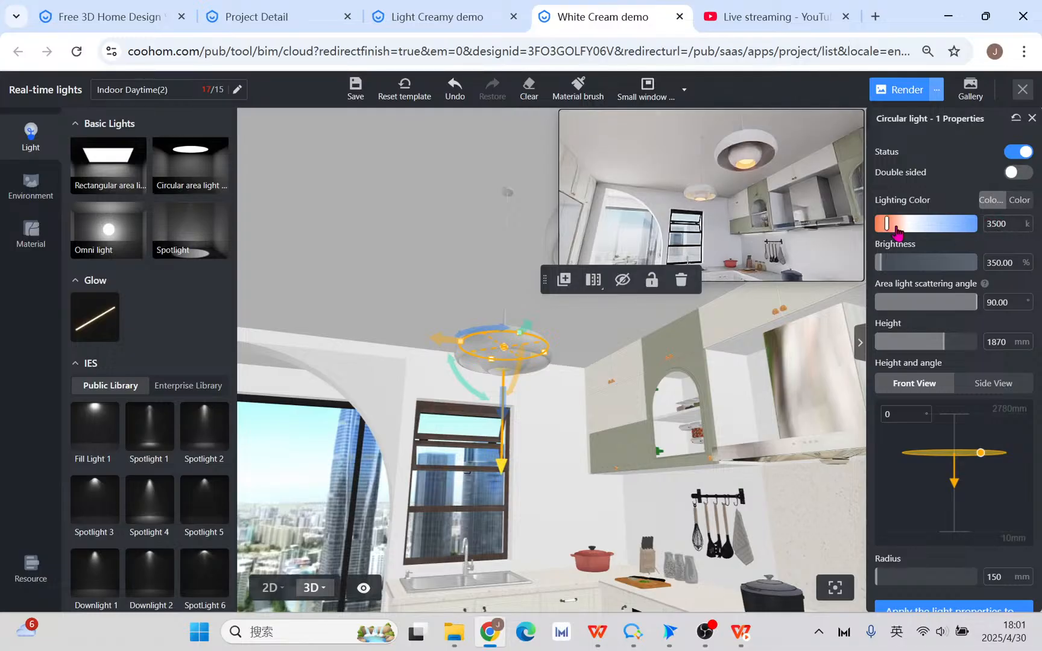
pyautogui.doubleClick(1008, 223)
pyautogui.write('4200')
pyautogui.press('Return')
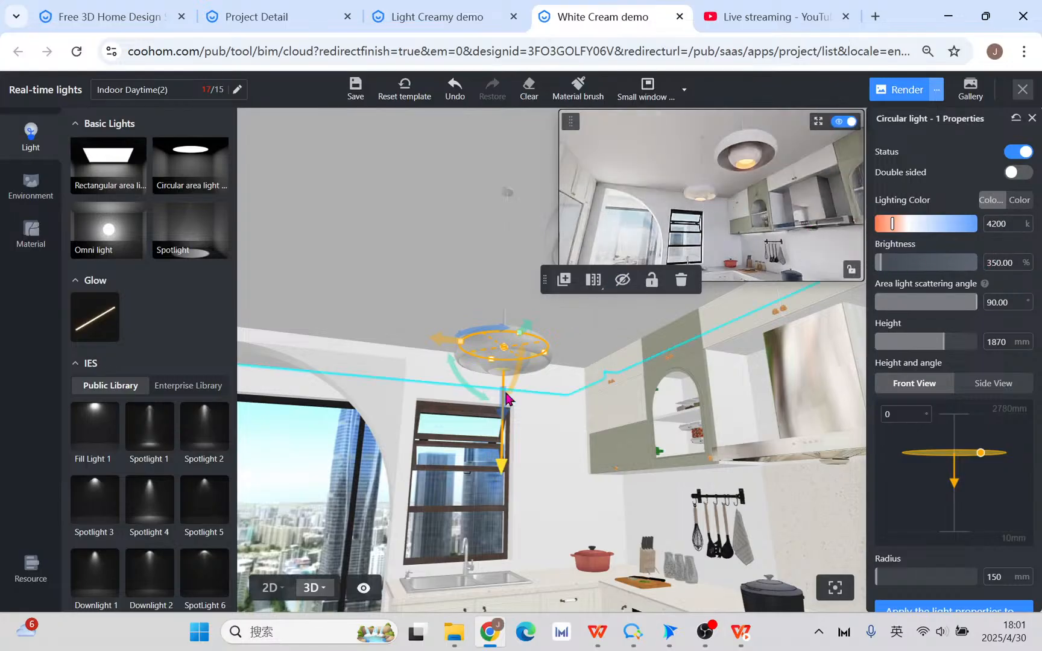
# - Lower the circular light inside the window-side pendant's shade to a height of 1862 mm
pyautogui.moveTo(581, 434); pyautogui.dragTo(553, 387)
pyautogui.press('q')
pyautogui.press('w')
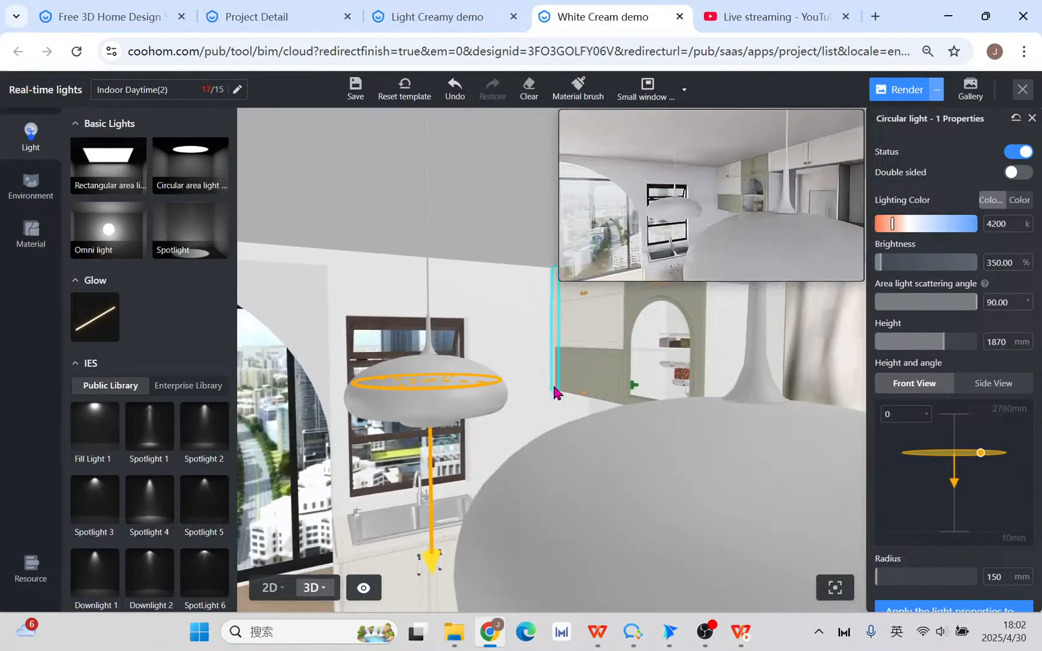
pyautogui.press('q')
pyautogui.press('a')
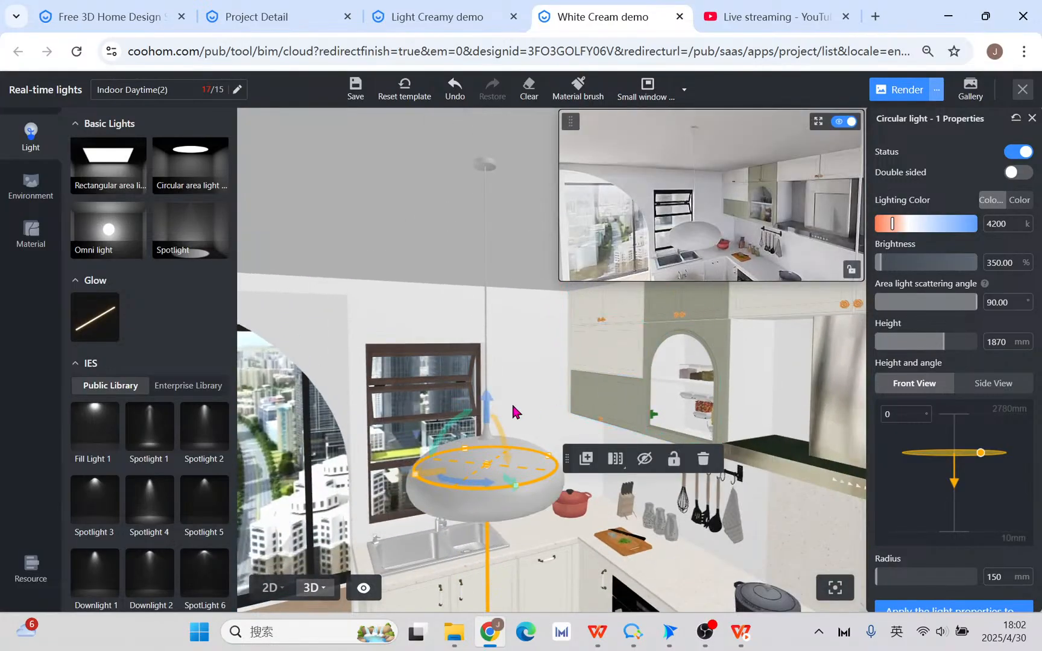
pyautogui.moveTo(488, 408); pyautogui.dragTo(487, 396)
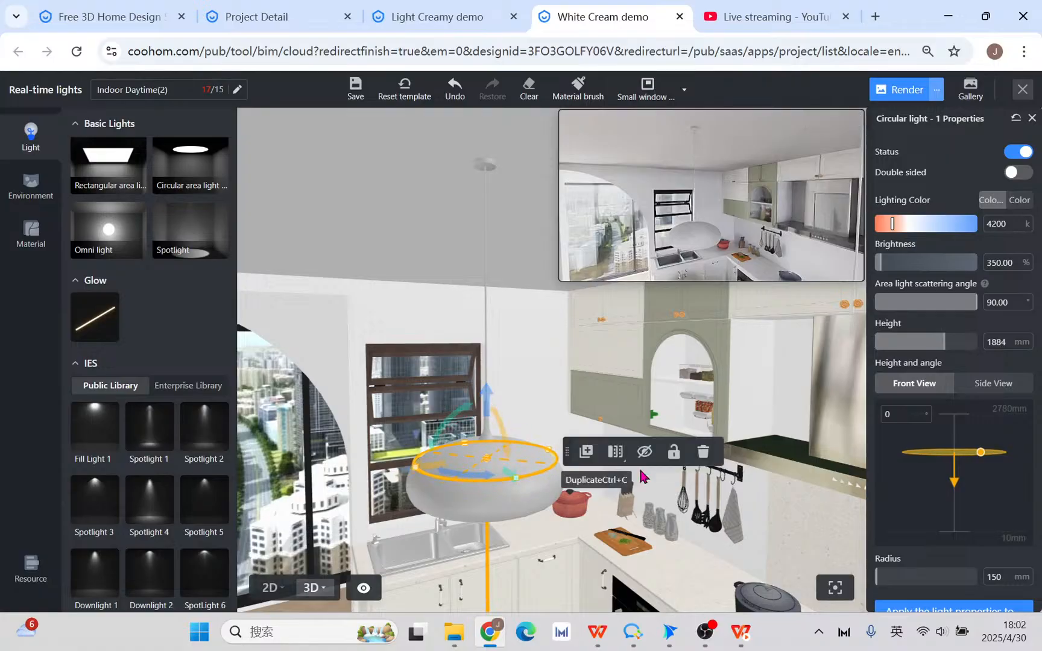
pyautogui.moveTo(486, 393); pyautogui.dragTo(486, 404)
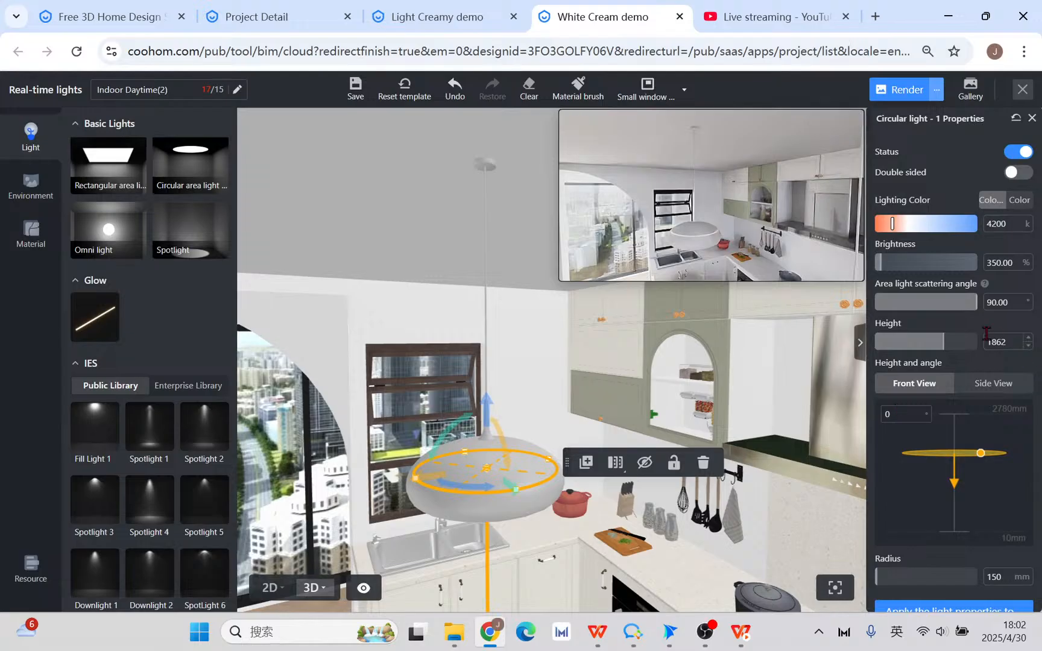
# - Set the circular light's brightness to 560%
pyautogui.scroll(-1, 1001, 506)
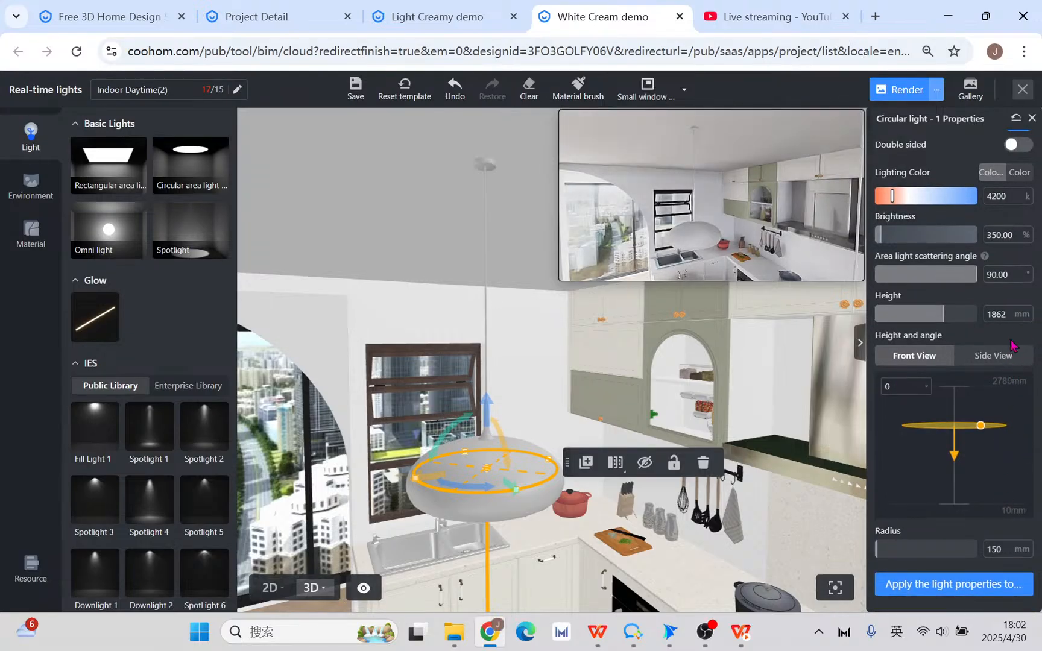
pyautogui.doubleClick(1000, 235)
pyautogui.press('e')
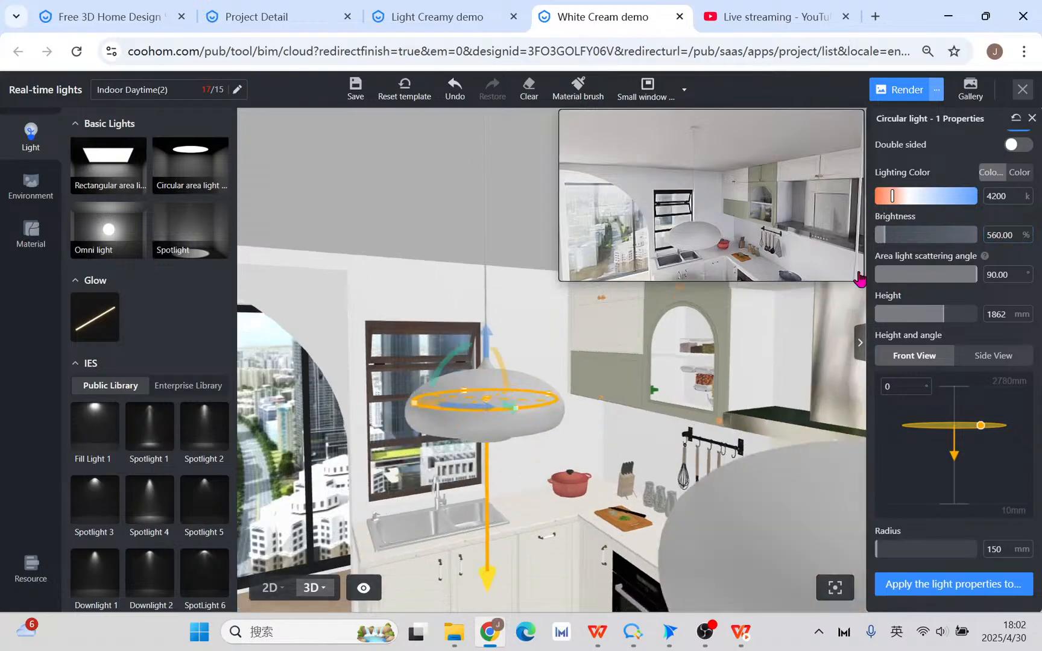
# - Reduce the circular light's radius to 120 mm and raise it inside the shade to a height of 1868 mm
pyautogui.moveTo(533, 285); pyautogui.dragTo(552, 325)
pyautogui.press('q')
pyautogui.scroll(1, 551, 319)
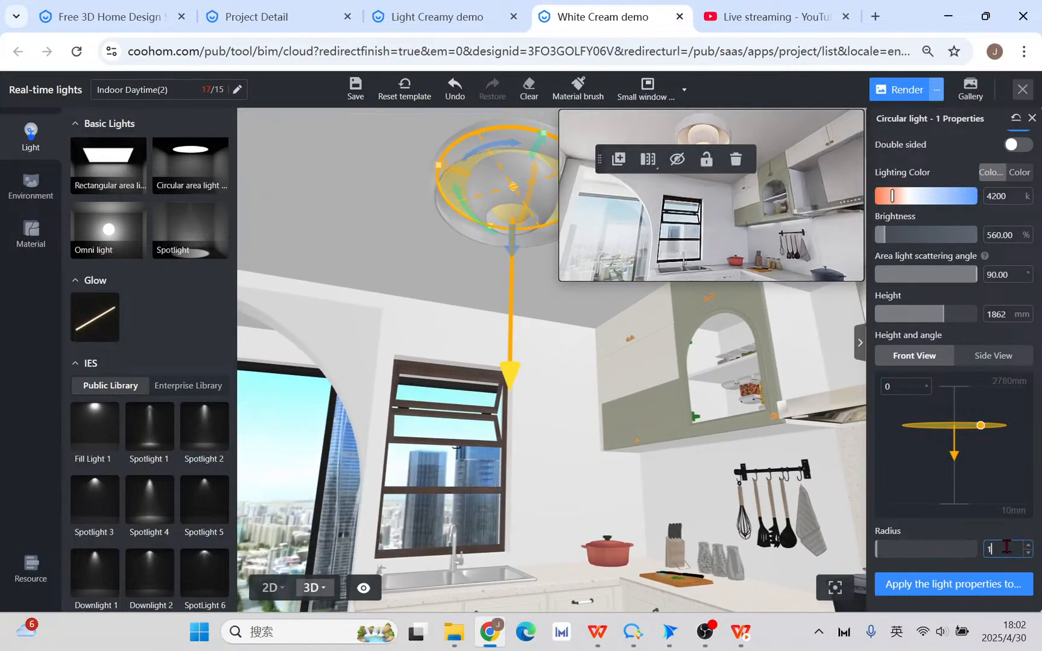
pyautogui.write('20')
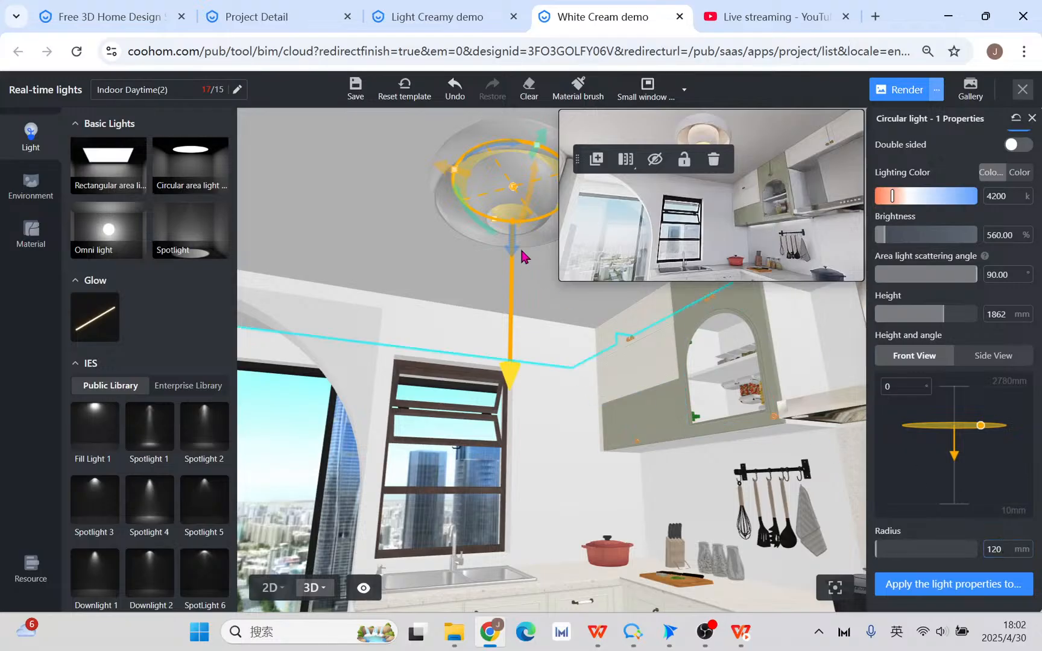
pyautogui.moveTo(512, 245); pyautogui.dragTo(513, 240)
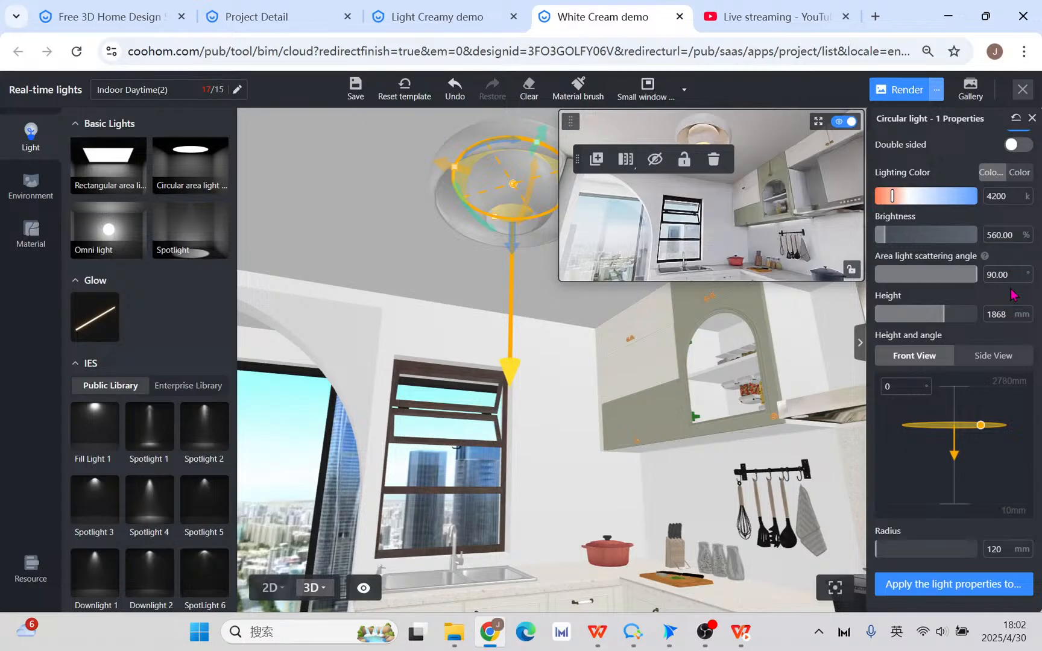
# - Set the circular light's brightness to 800% and check the lit pendant from other angles
pyautogui.doubleClick(1001, 234)
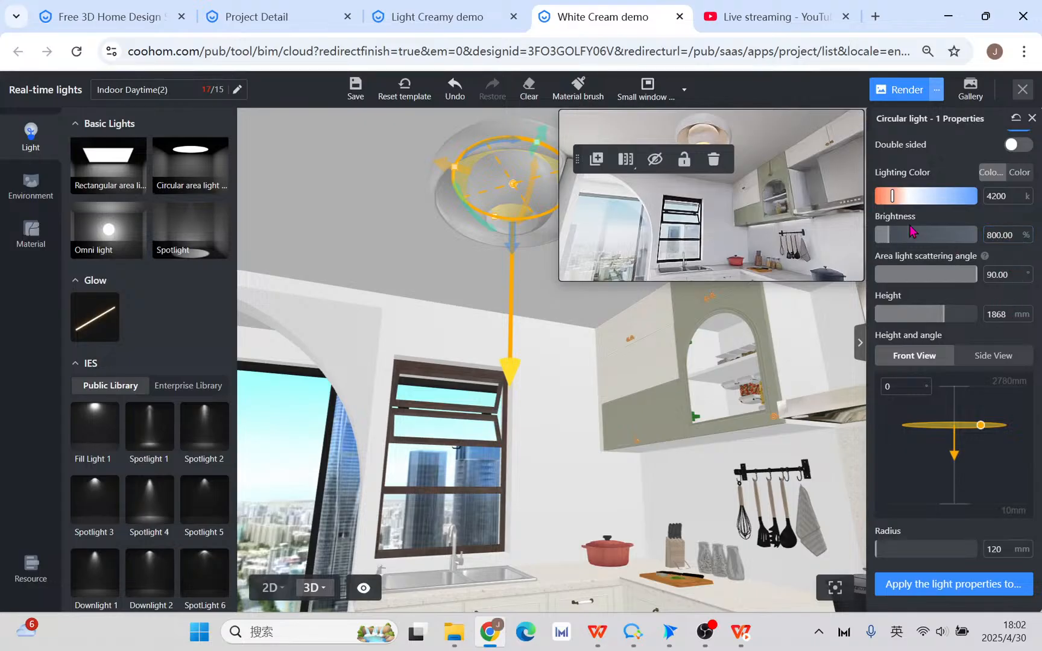
pyautogui.moveTo(531, 384); pyautogui.dragTo(534, 334)
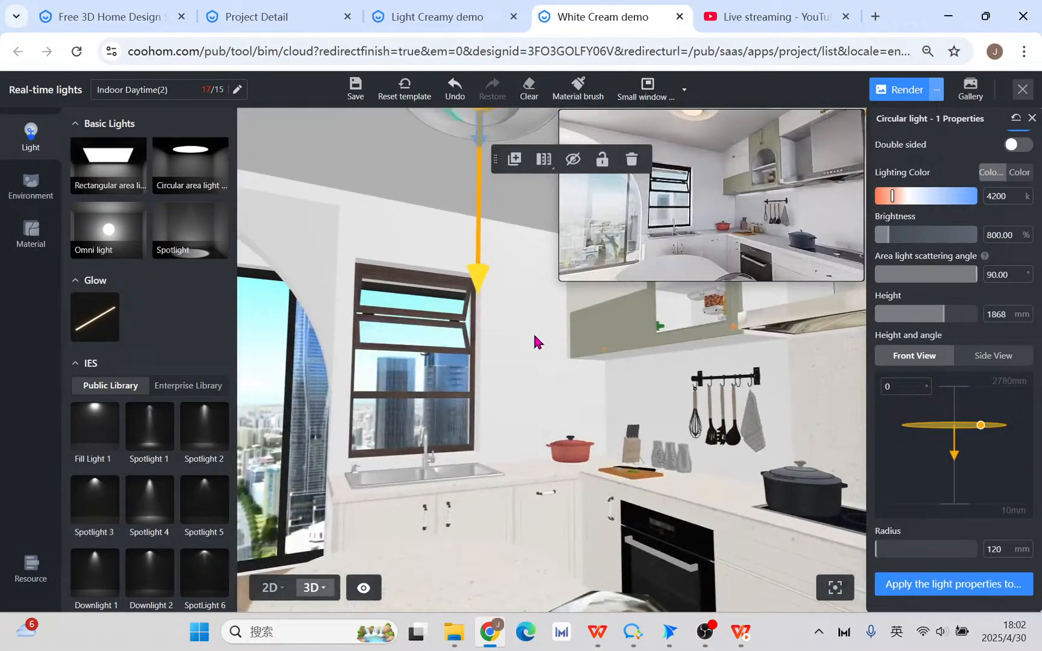
pyautogui.press('q')
pyautogui.scroll(-2, 534, 335)
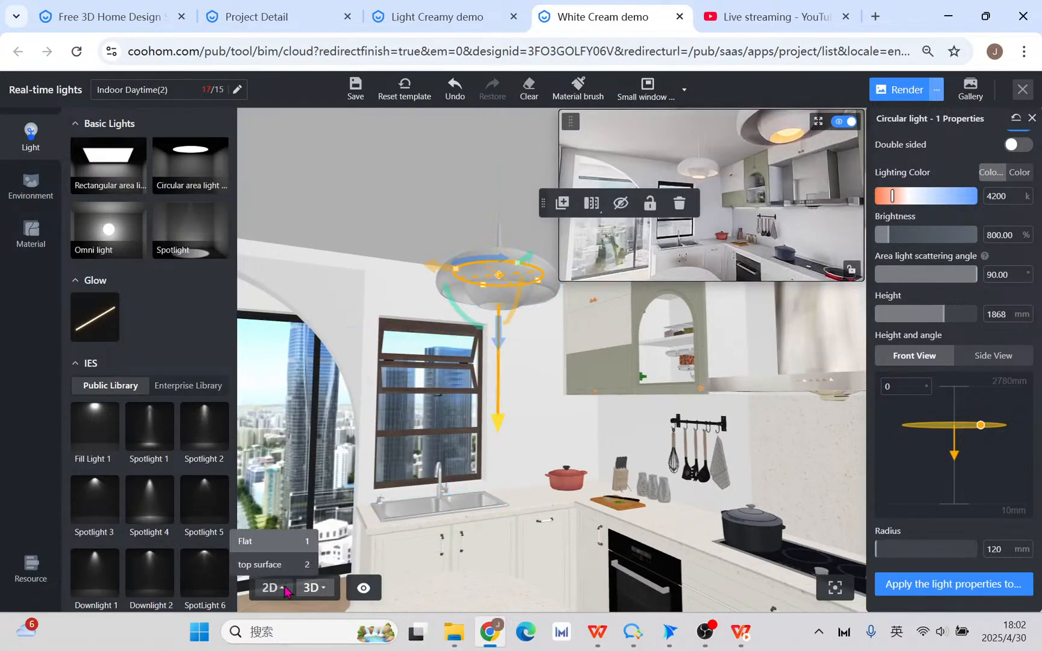
# - Array the circular light in the 2D plan onto the middle island pendant, using fixed spacing of -780 mm along Y
pyautogui.click(270, 588)
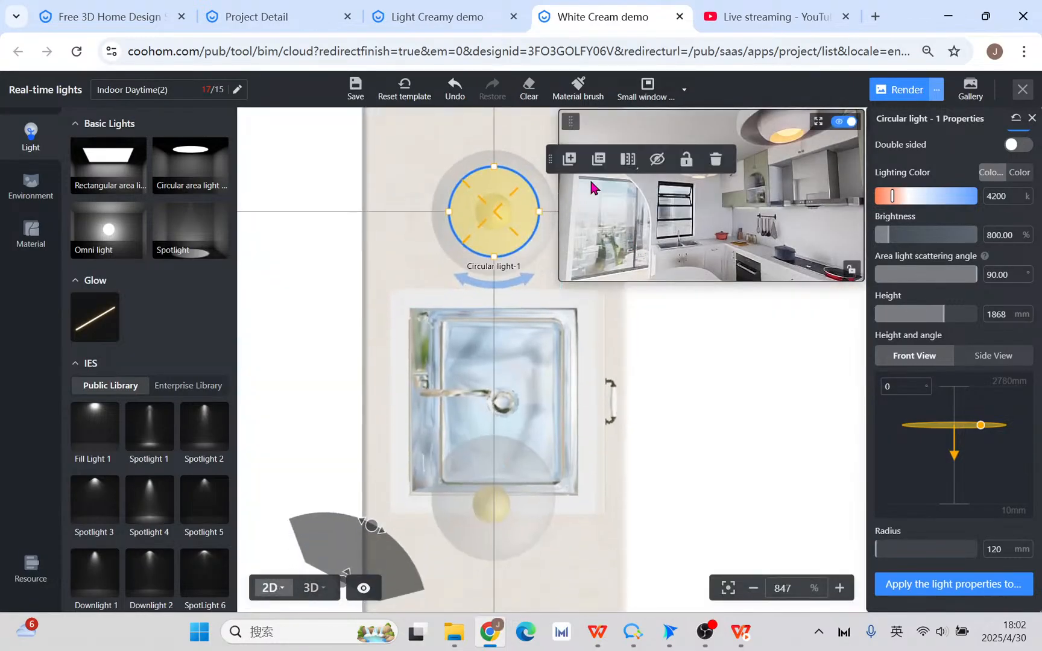
pyautogui.moveTo(630, 163)
pyautogui.click(616, 205)
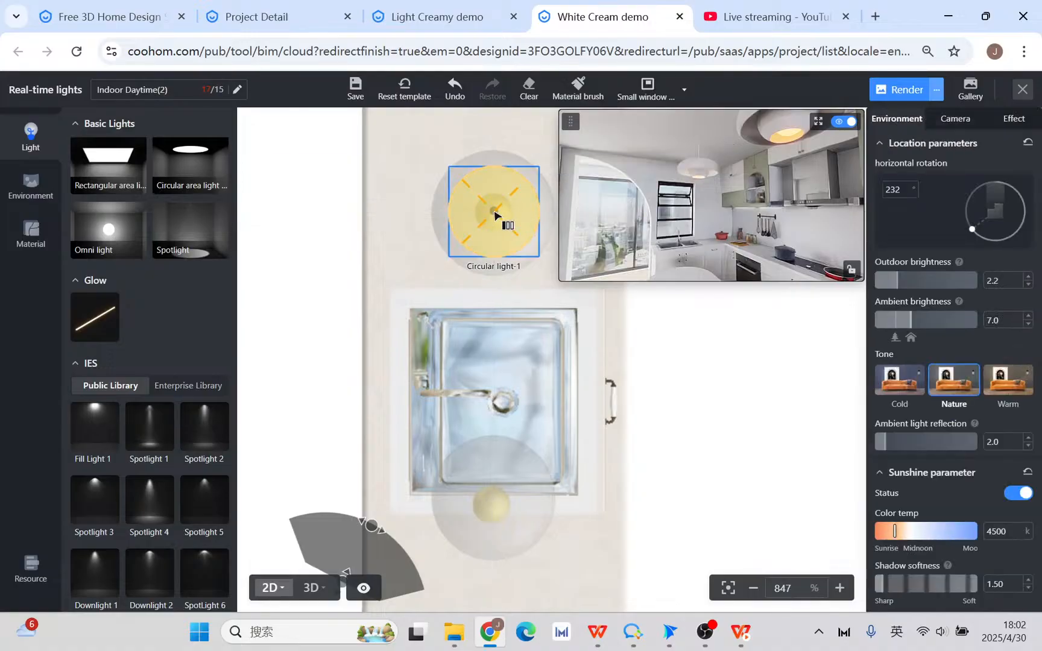
pyautogui.click(495, 213)
pyautogui.click(495, 506)
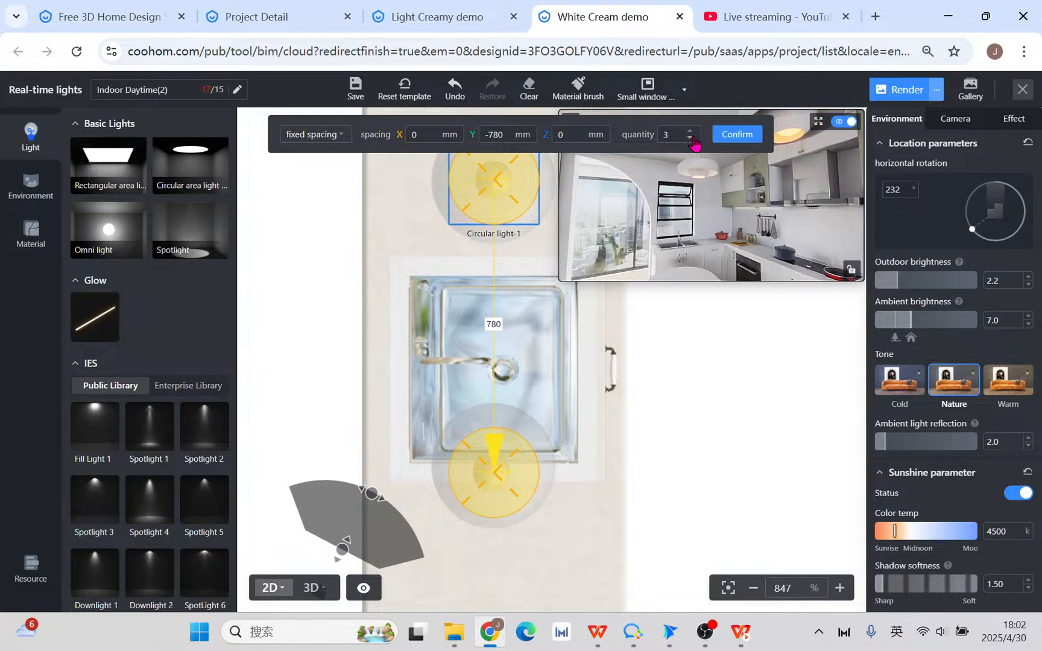
pyautogui.click(737, 134)
# - Duplicate the middle pendant's circular light onto the third island pendant in the 2D plan
pyautogui.scroll(-3, 637, 435)
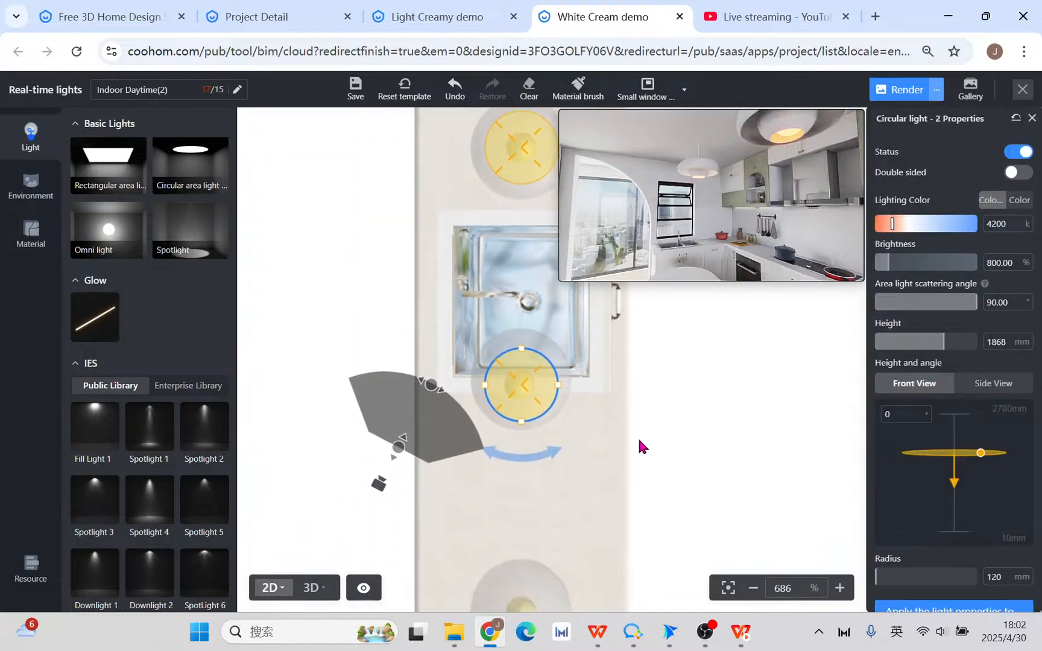
pyautogui.click(567, 379)
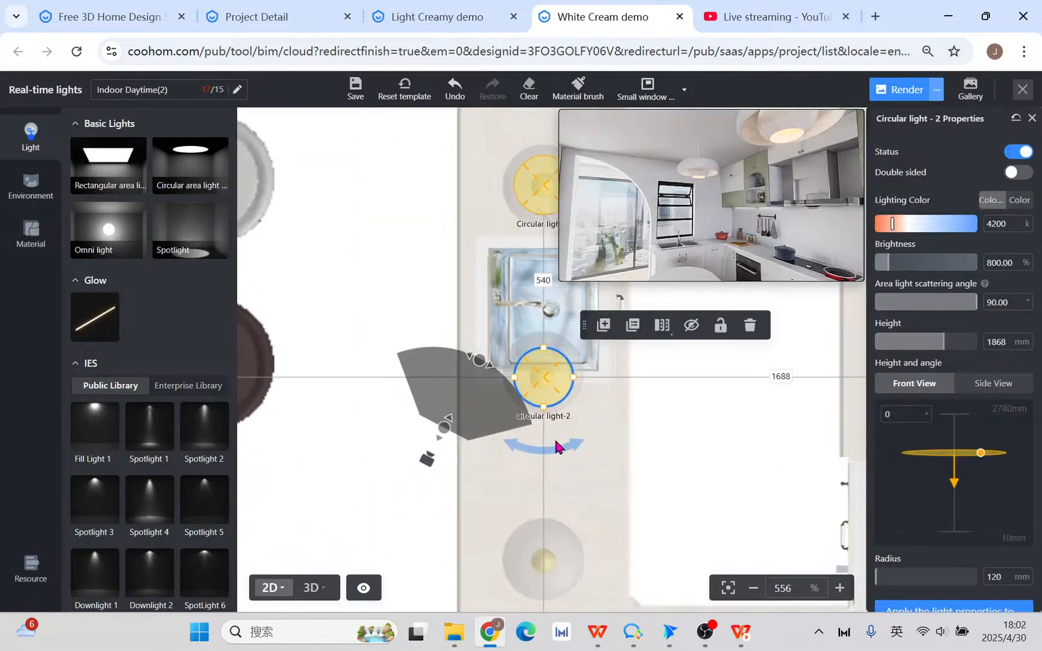
pyautogui.click(570, 519)
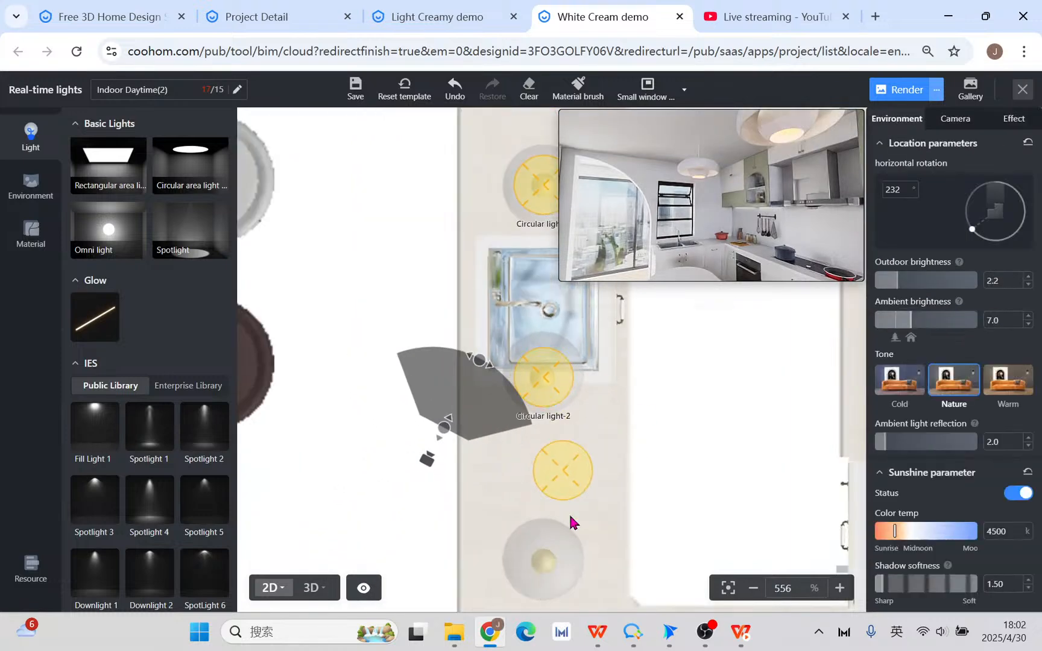
pyautogui.click(545, 567)
# - Inspect the circular lights in the three island pendants in 3D, returning to the browser from the desktop
pyautogui.click(314, 588)
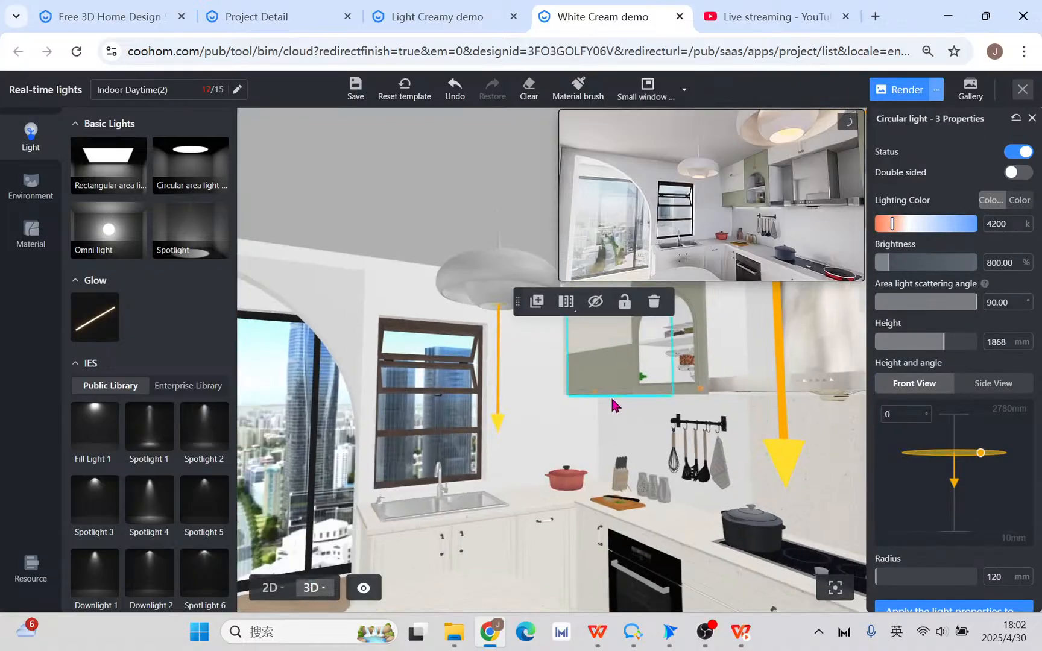
pyautogui.press('s')
pyautogui.press('a')
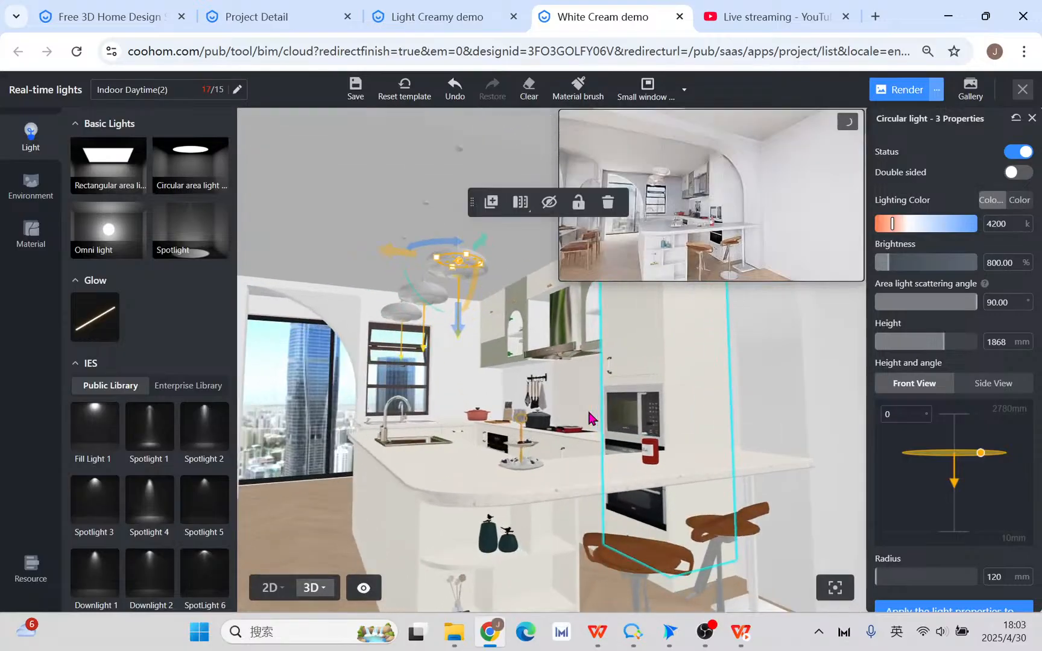
pyautogui.press('w')
pyautogui.press('q')
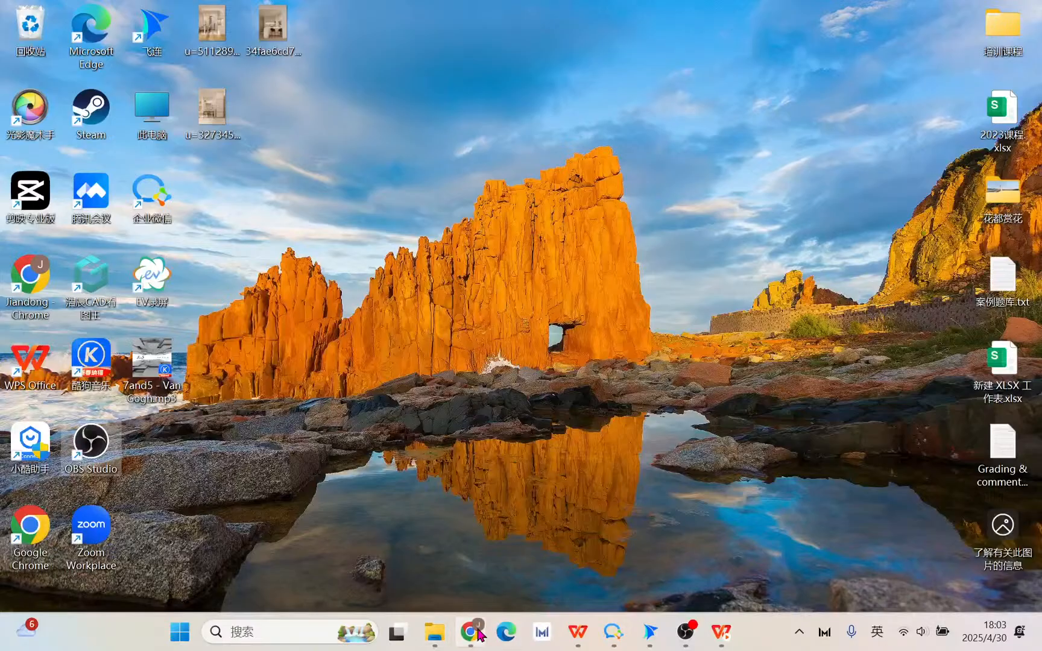
pyautogui.click(474, 633)
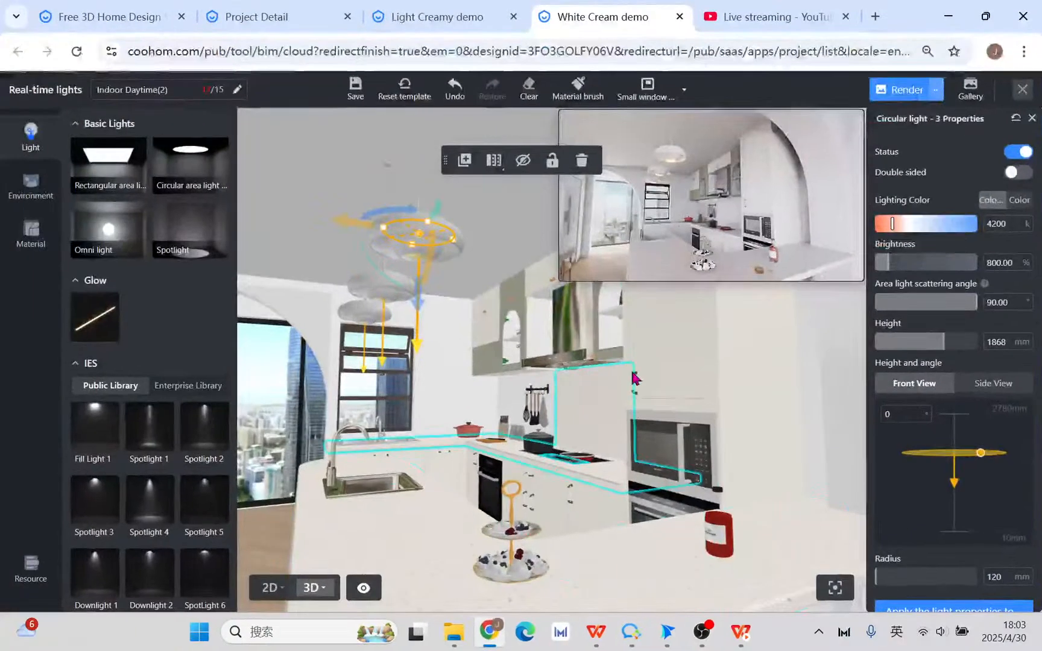
# - Place the IES light Downlight 1 in the 2D plan, centred on the window-side island pendant
pyautogui.click(269, 588)
pyautogui.scroll(-2, 493, 293)
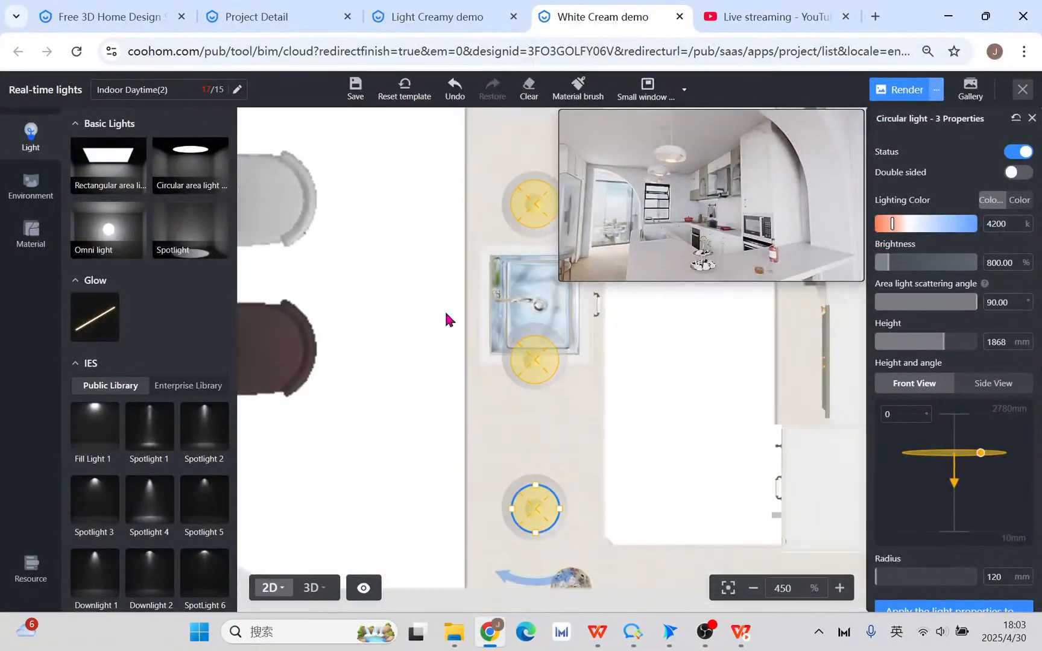
pyautogui.scroll(-3, 110, 349)
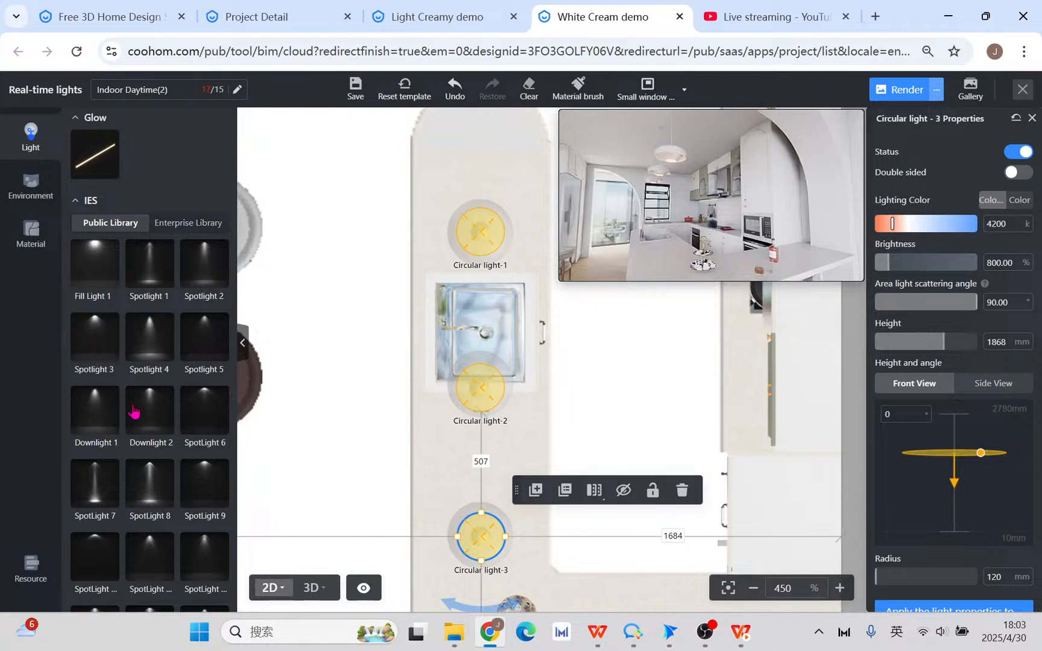
pyautogui.click(102, 416)
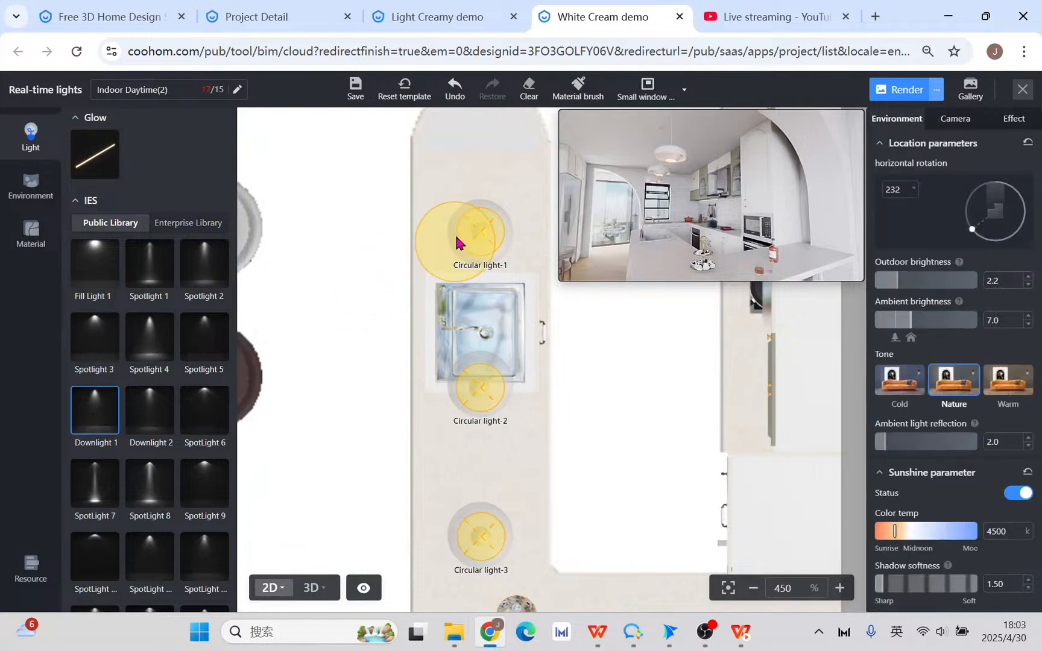
pyautogui.click(483, 239)
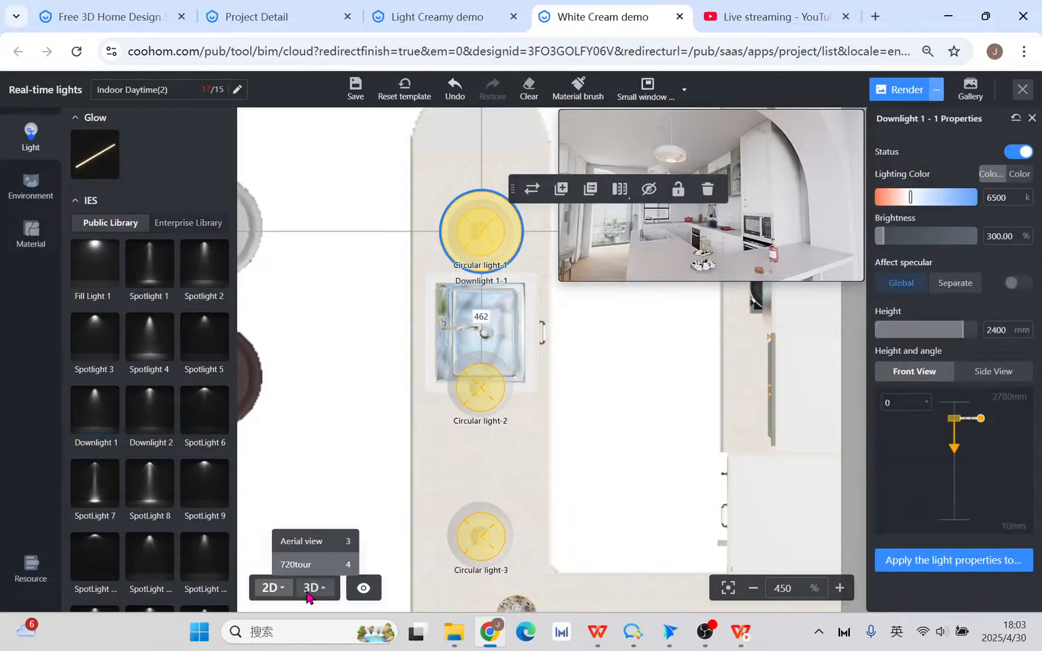
# - Lower the downlight in 3D to just beneath the window-side pendant, at a height of 1782 mm
pyautogui.click(314, 587)
pyautogui.moveTo(364, 307); pyautogui.dragTo(372, 398)
pyautogui.moveTo(282, 253); pyautogui.dragTo(500, 489, button='right')
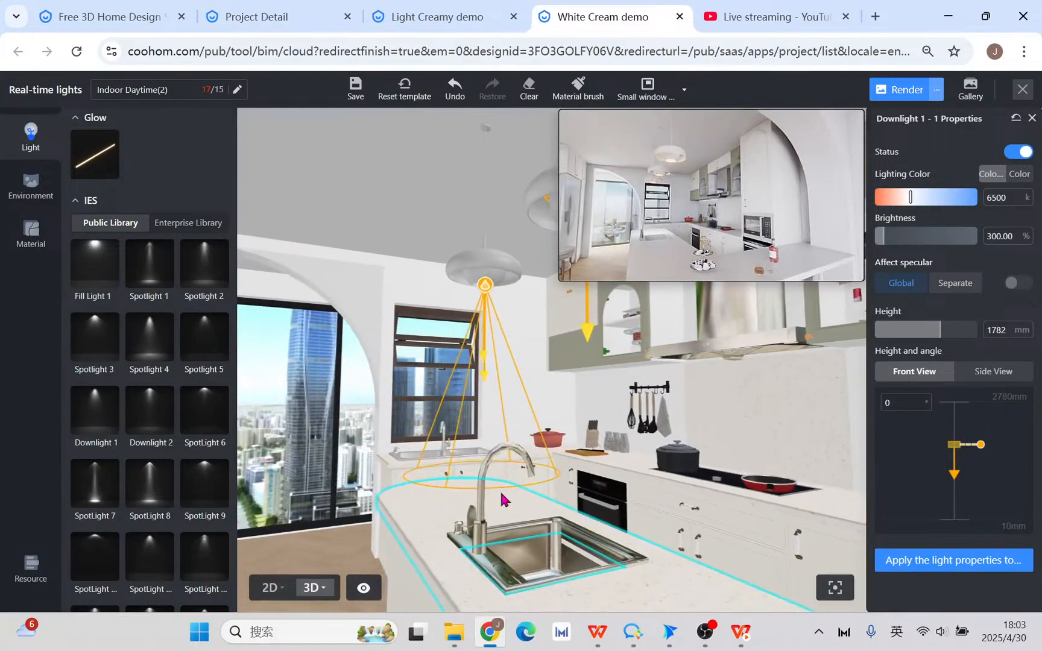
pyautogui.moveTo(624, 392); pyautogui.dragTo(458, 347)
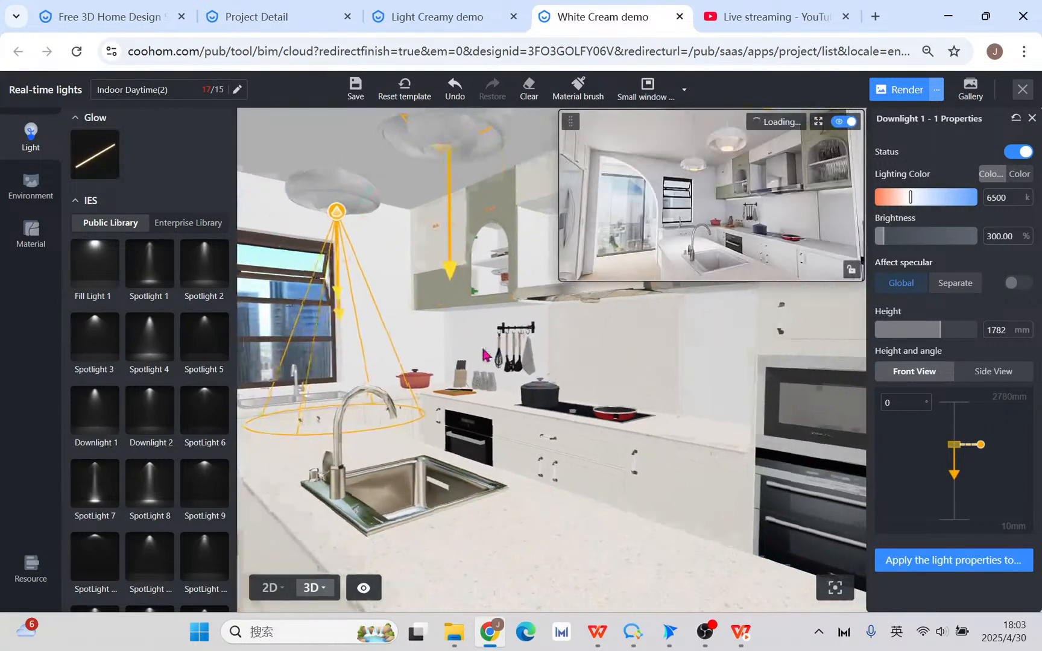
pyautogui.moveTo(458, 347); pyautogui.dragTo(647, 447, button='right')
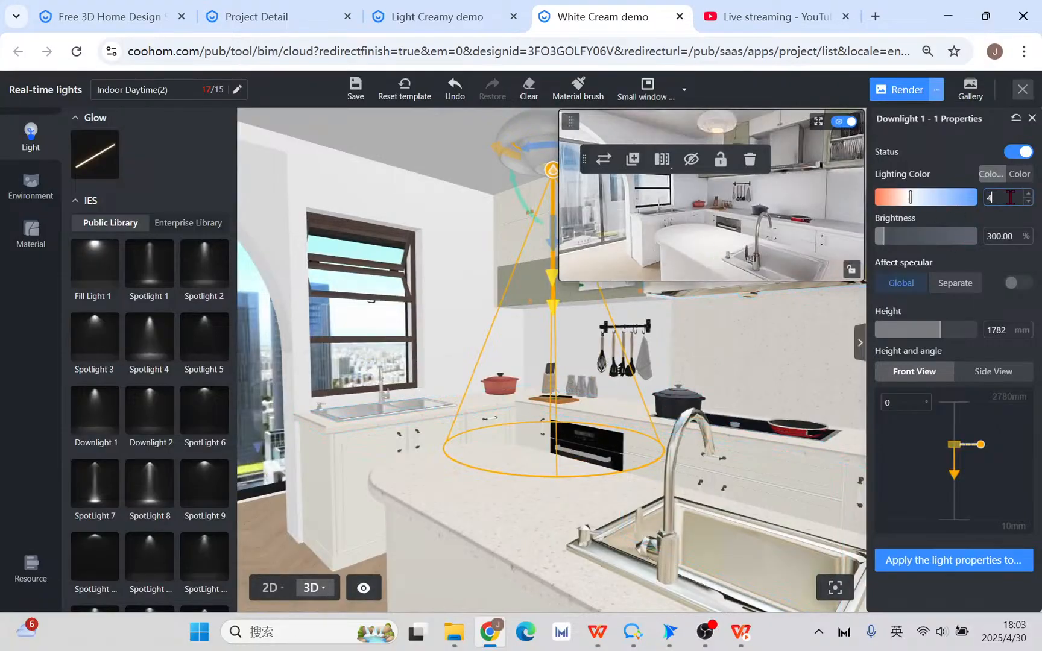
# - Try 4000 K on the downlight, settle on a colour temperature of 4500 K and set its brightness to 150%
pyautogui.write('4000')
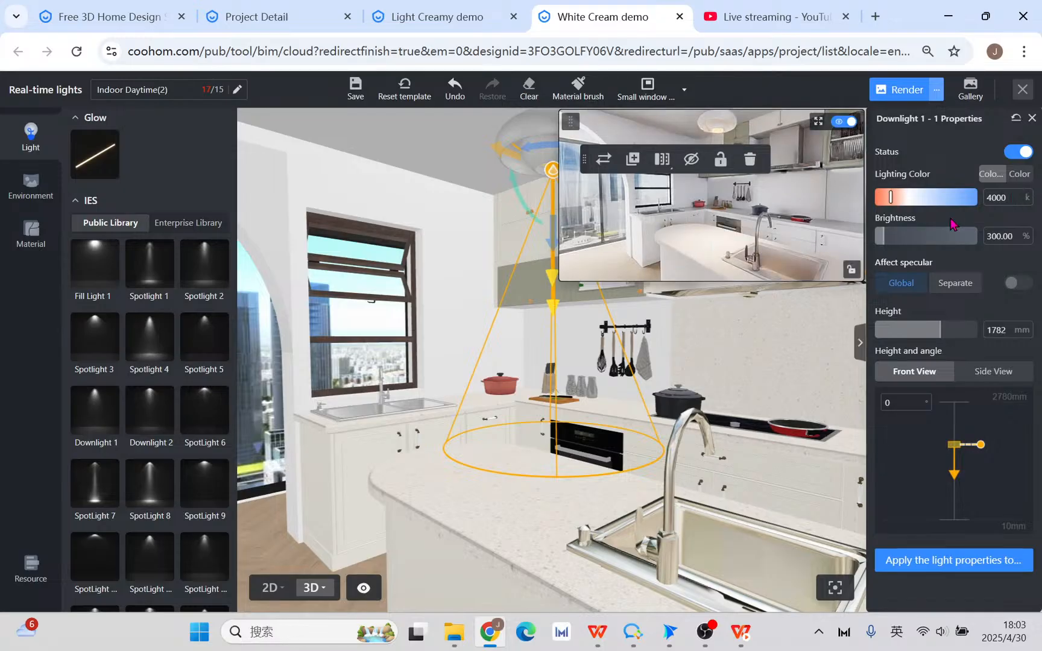
pyautogui.write('450')
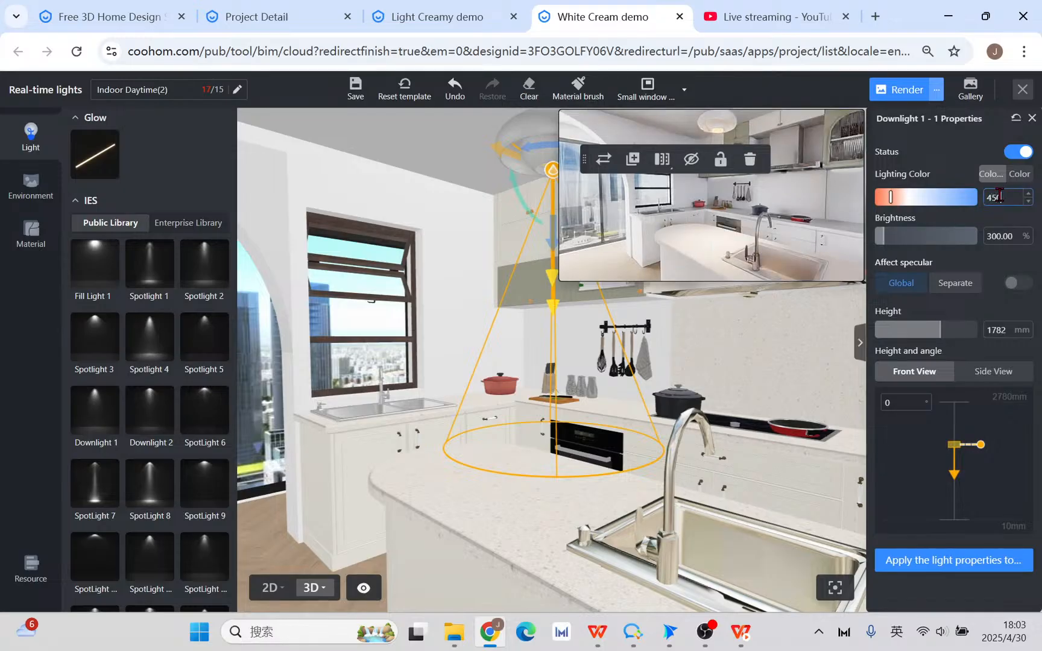
pyautogui.press('Return')
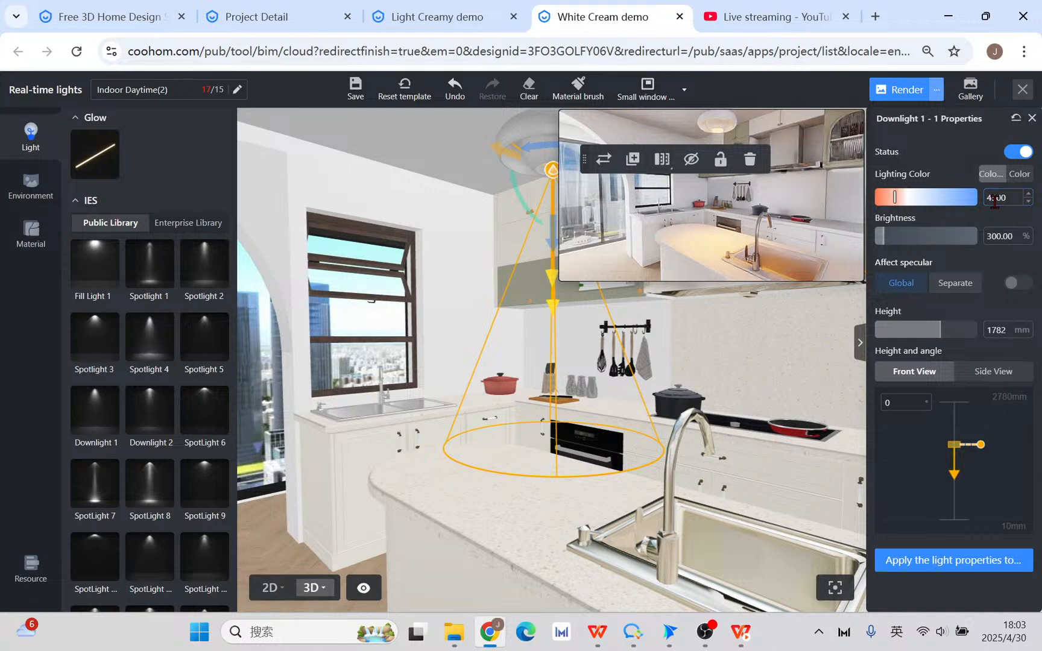
pyautogui.doubleClick(1005, 236)
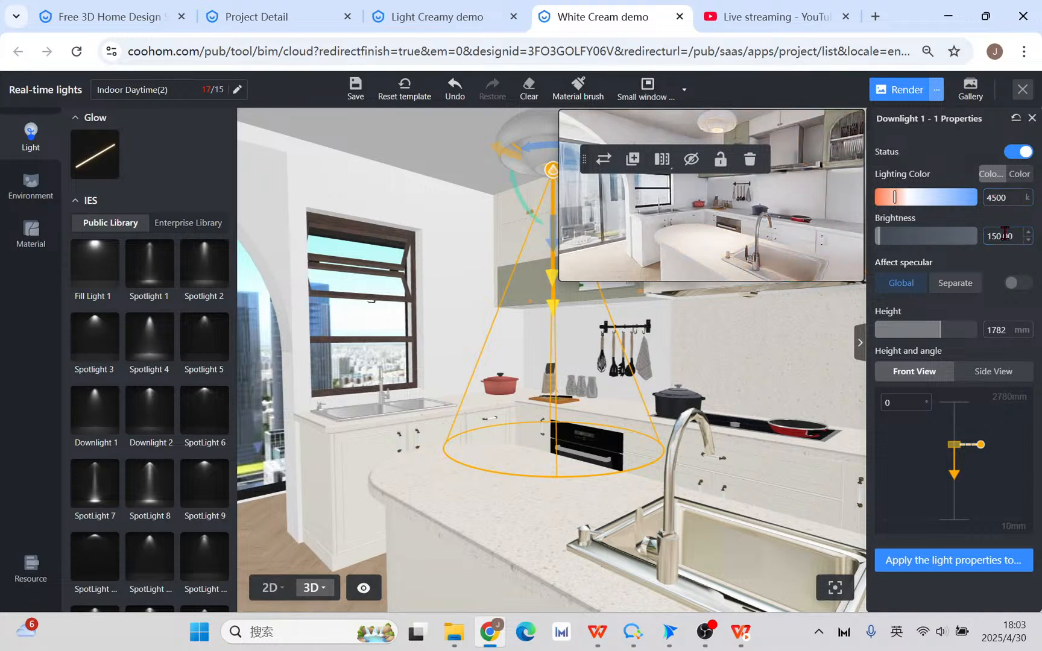
pyautogui.write('150')
pyautogui.press('Return')
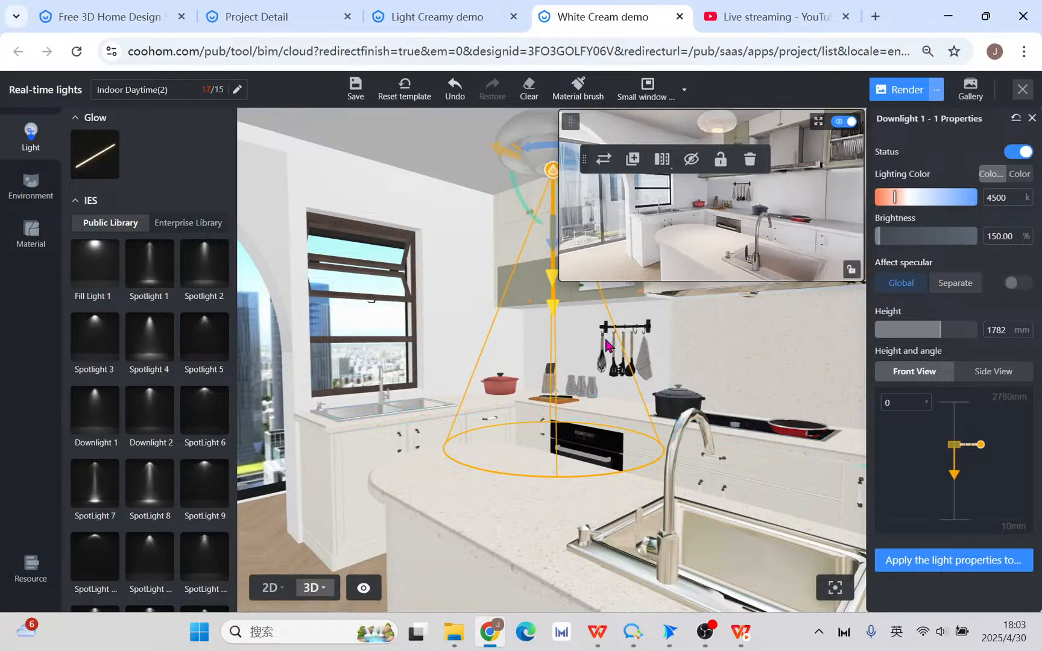
# - Lower the downlight slightly to a height of 1769 mm and return to the 2D plan
pyautogui.moveTo(720, 344); pyautogui.dragTo(406, 211)
pyautogui.moveTo(451, 240); pyautogui.dragTo(451, 241)
pyautogui.click(269, 587)
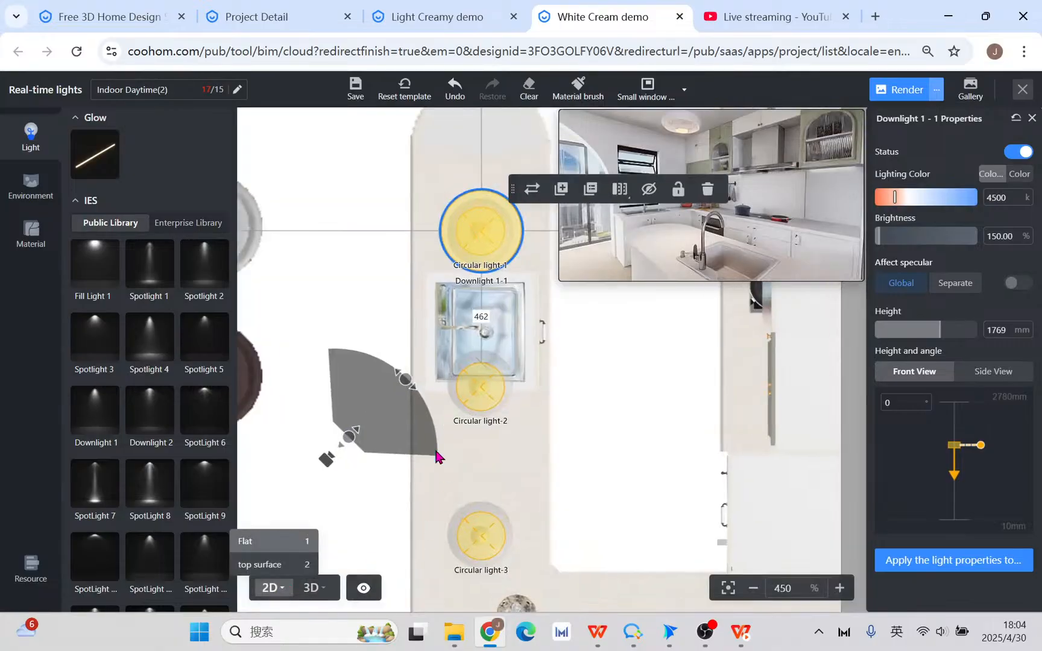
# - Duplicate the window-side pendant's downlight in the 2D plan onto the other two island pendants, centred on their circular lights
pyautogui.scroll(-3, 440, 474)
pyautogui.click(537, 270)
pyautogui.click(460, 406)
pyautogui.click(542, 373)
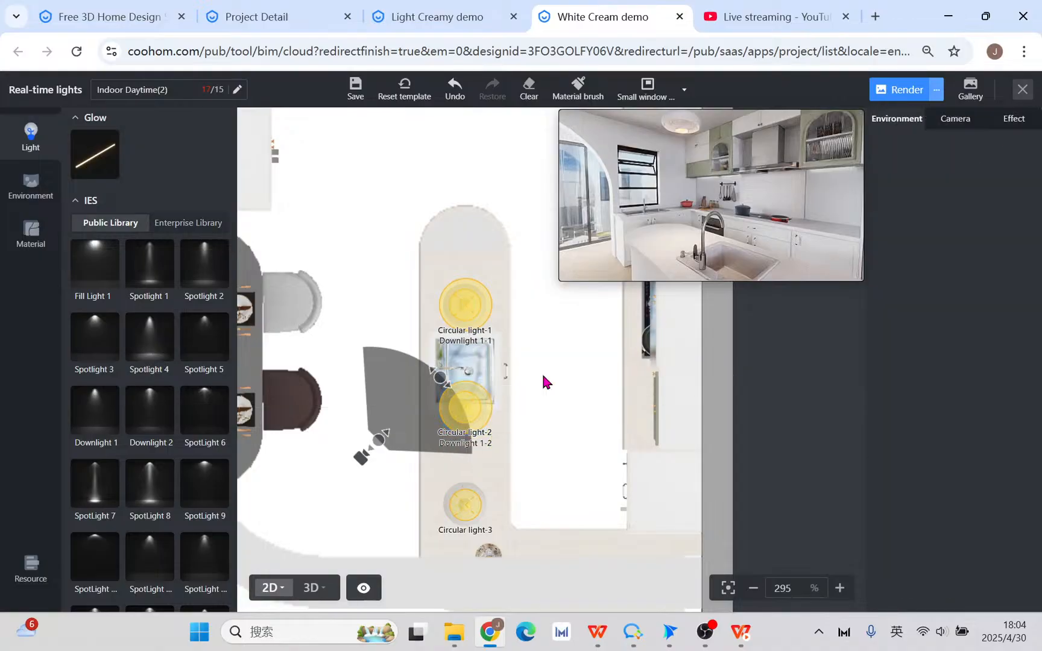
pyautogui.click(466, 504)
# - Examine the three island pendant downlights in 3D and the presentation slide on environment, main and part lights
pyautogui.click(314, 588)
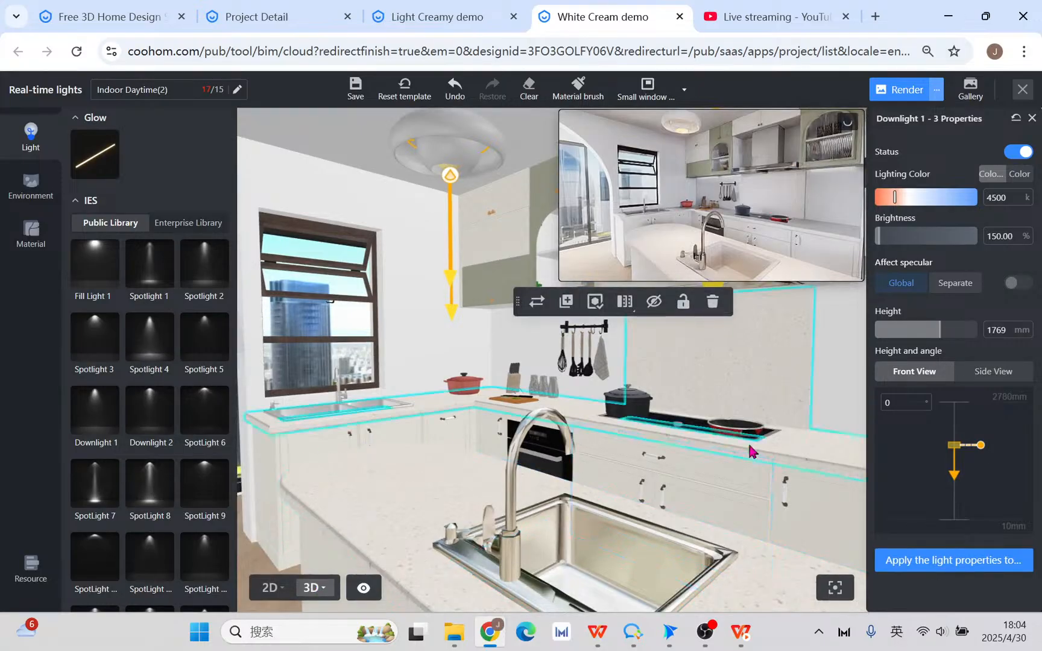
pyautogui.scroll(-3, 773, 386)
pyautogui.moveTo(774, 368); pyautogui.dragTo(574, 362, button='right')
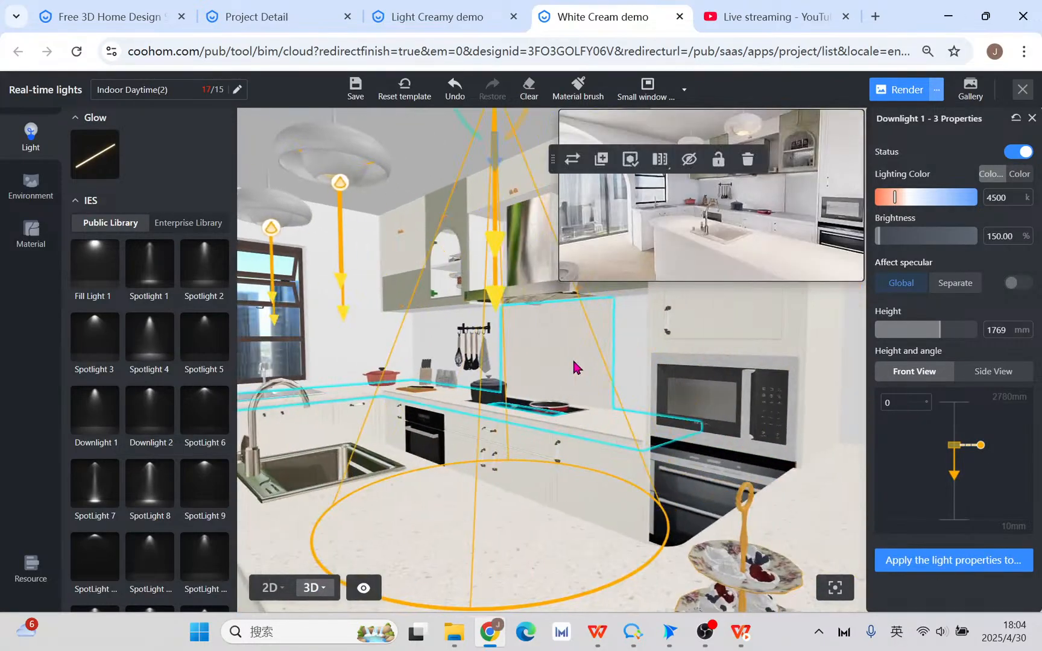
pyautogui.scroll(-2, 573, 361)
pyautogui.scroll(-3, 451, 406)
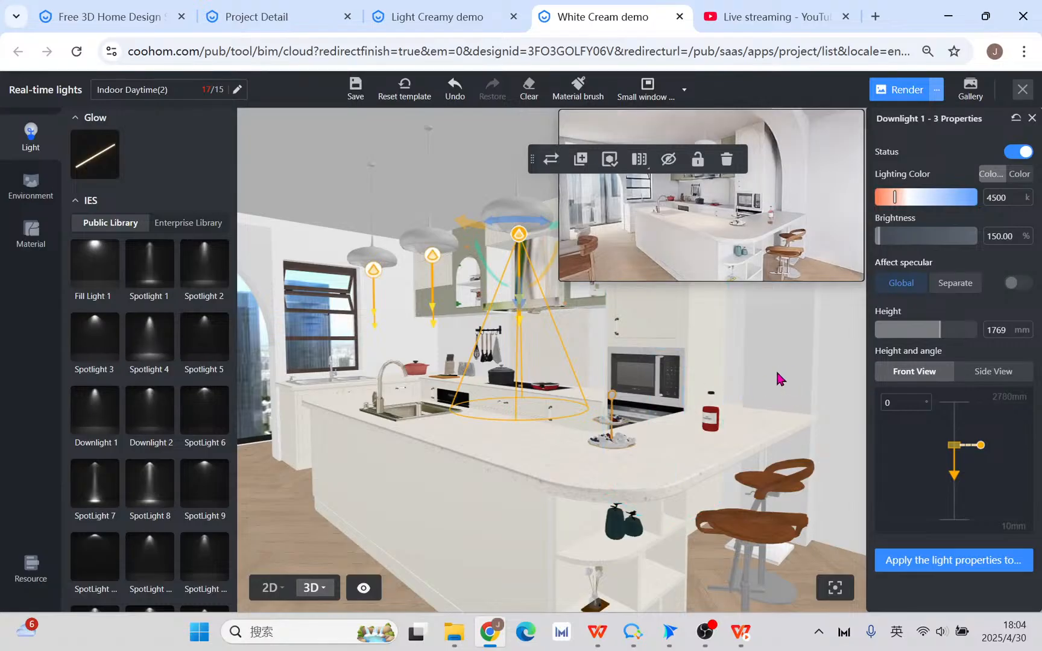
pyautogui.moveTo(779, 377); pyautogui.dragTo(693, 386, button='right')
pyautogui.click(742, 640)
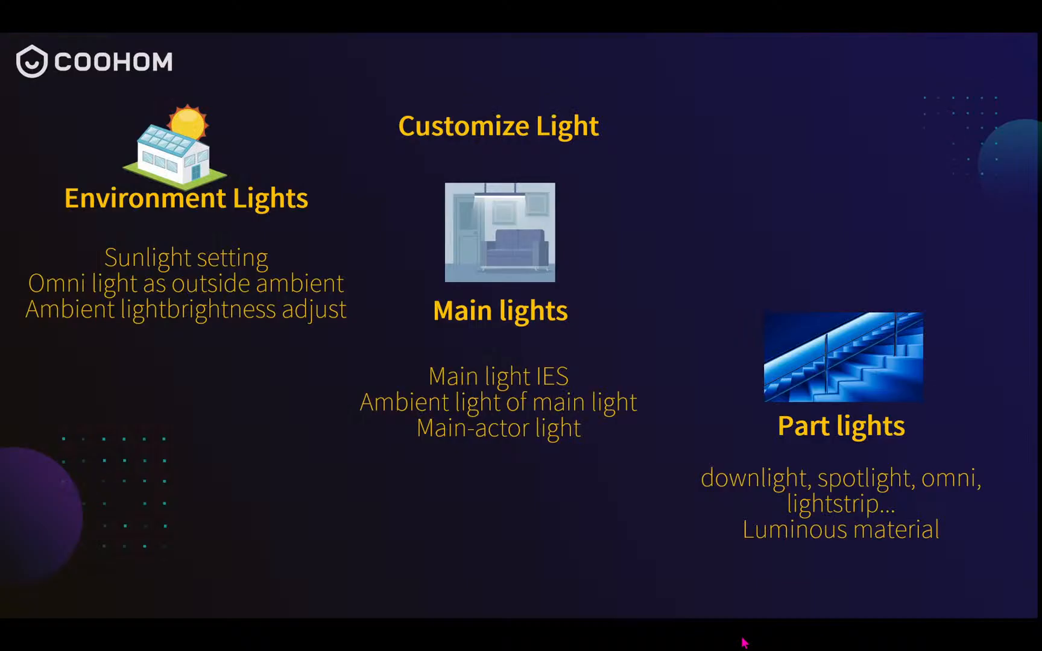
pyautogui.hotkey('alt', 'Tab')
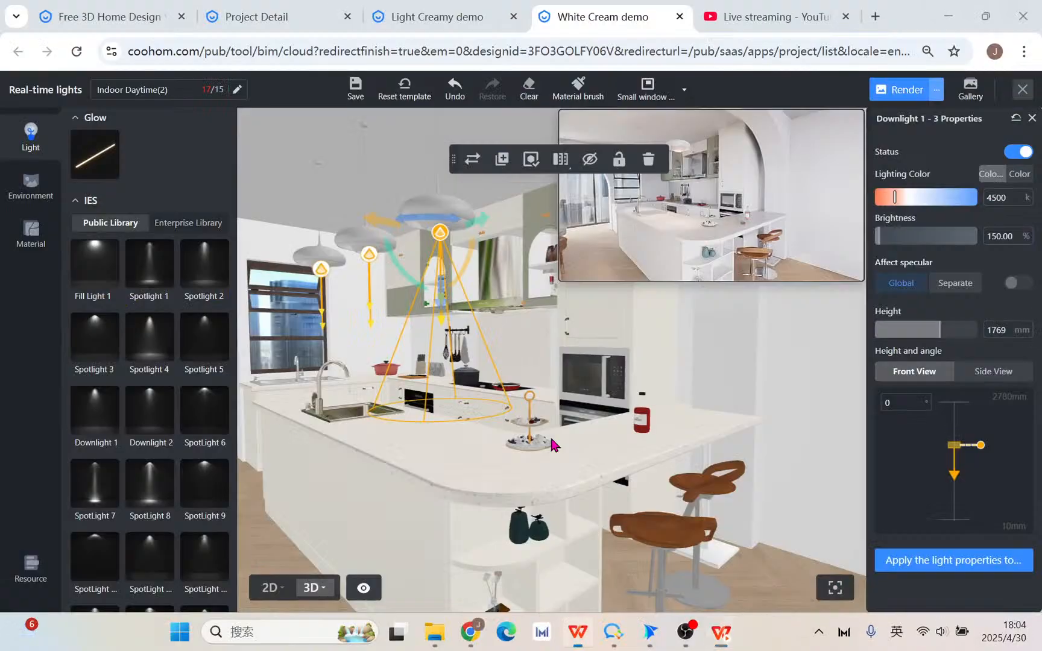
pyautogui.moveTo(696, 451); pyautogui.dragTo(572, 473, button='right')
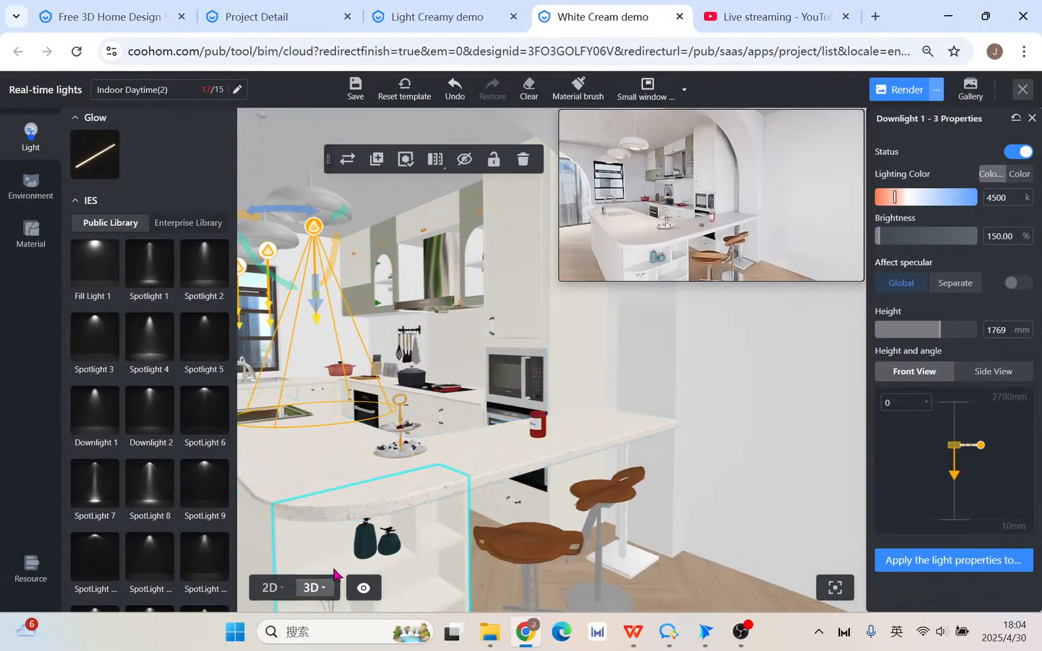
# - Place another Downlight 1 in the 2D plan over the bar counter beside the stools
pyautogui.click(272, 588)
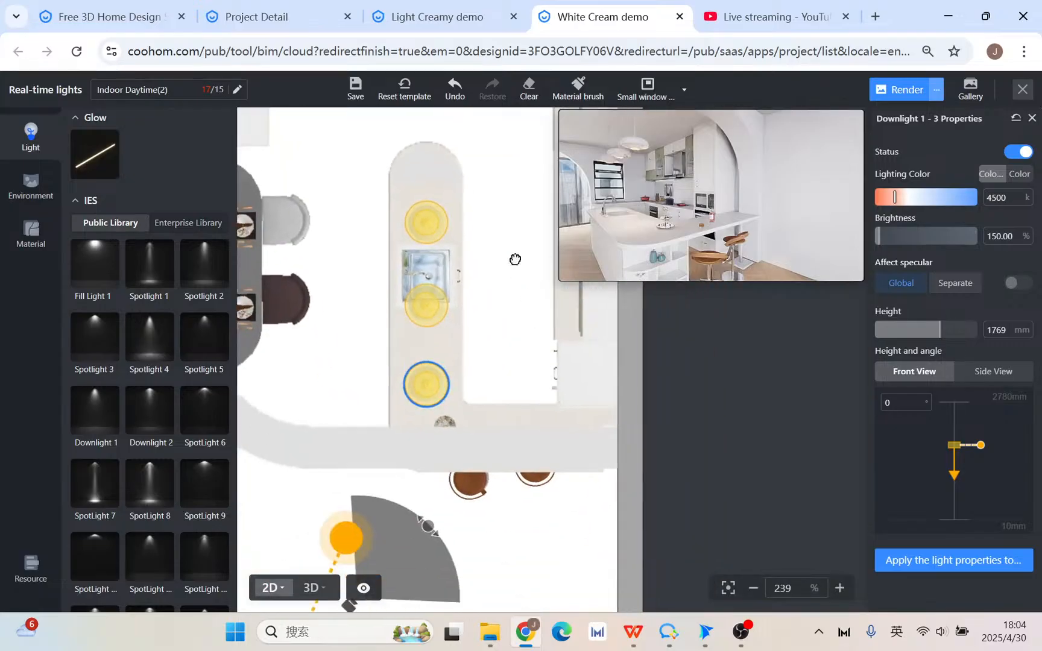
pyautogui.click(97, 417)
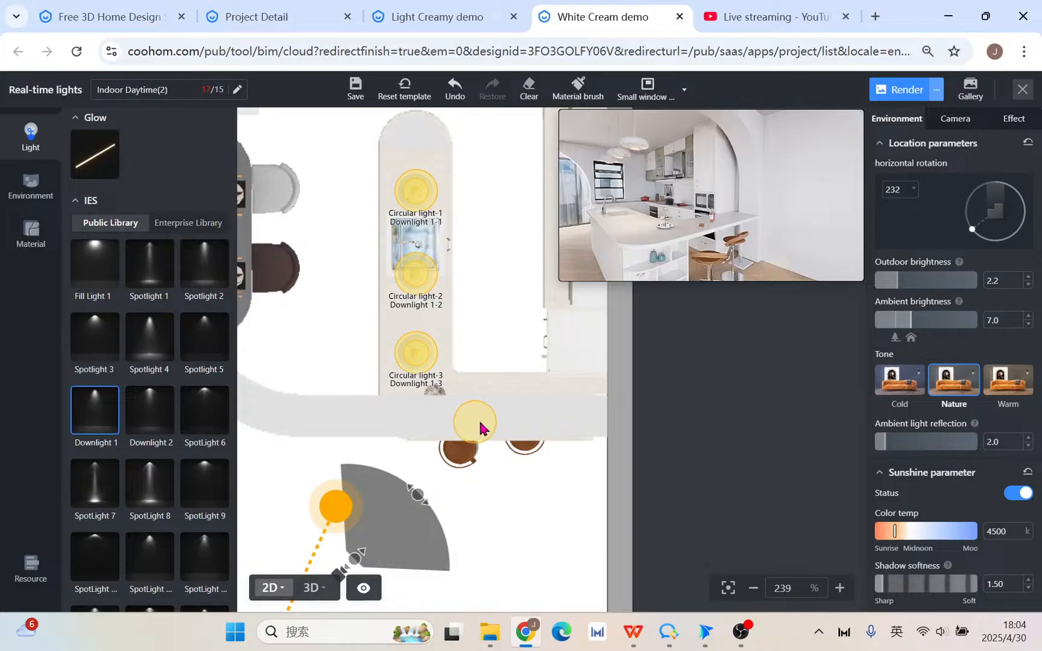
pyautogui.click(475, 428)
# - Lower the bar counter downlight in 3D and set its height to 1900 mm
pyautogui.click(311, 588)
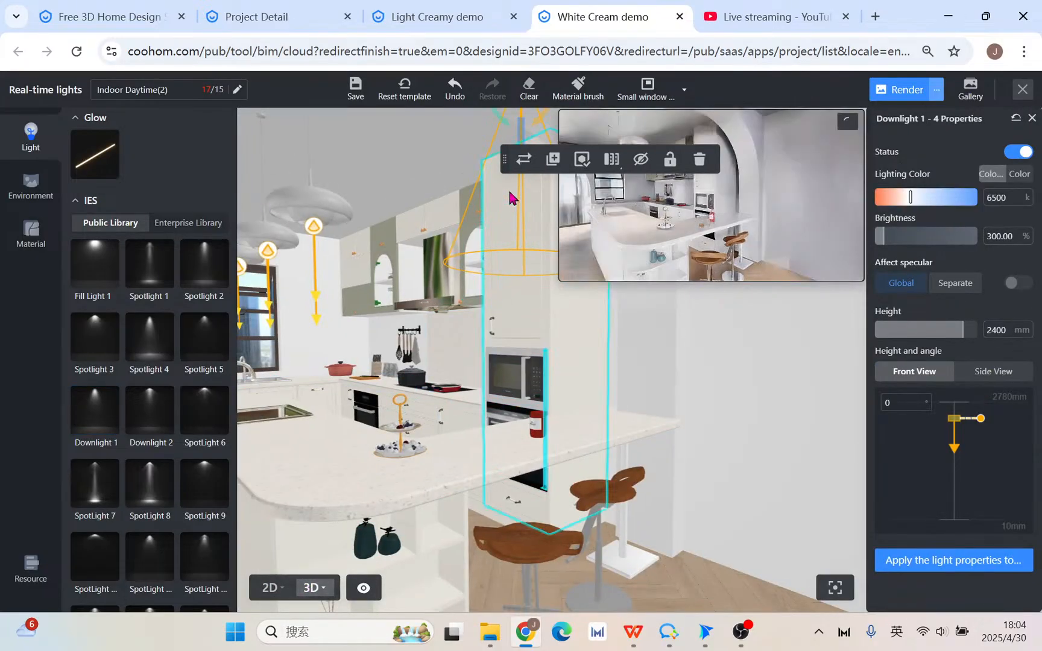
pyautogui.moveTo(521, 147); pyautogui.dragTo(521, 319)
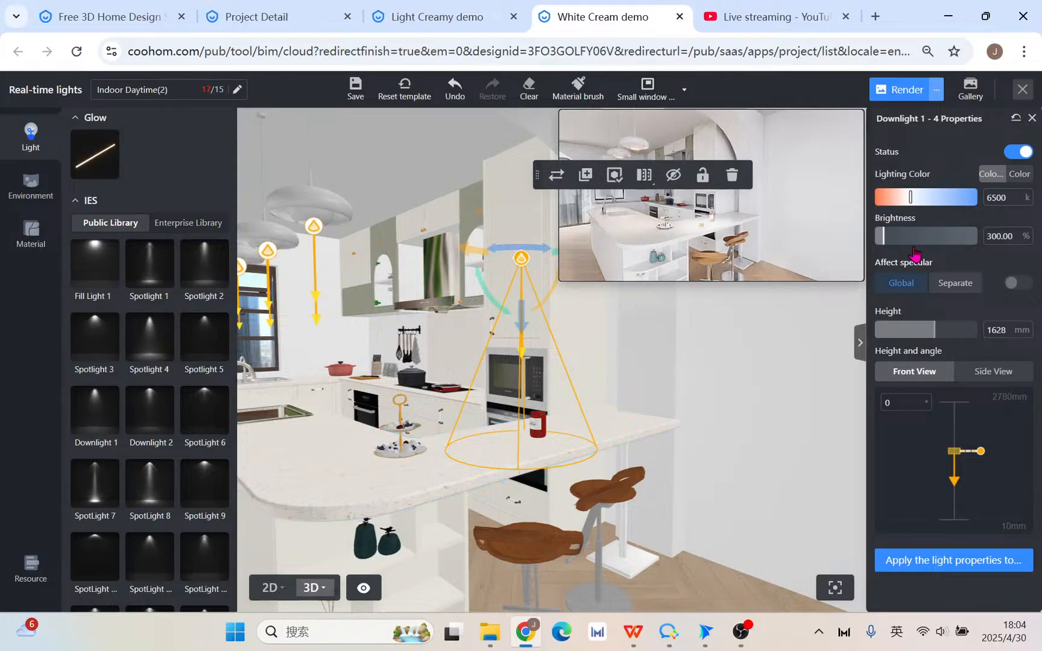
pyautogui.click(1006, 329)
pyautogui.write('1900')
pyautogui.press('Return')
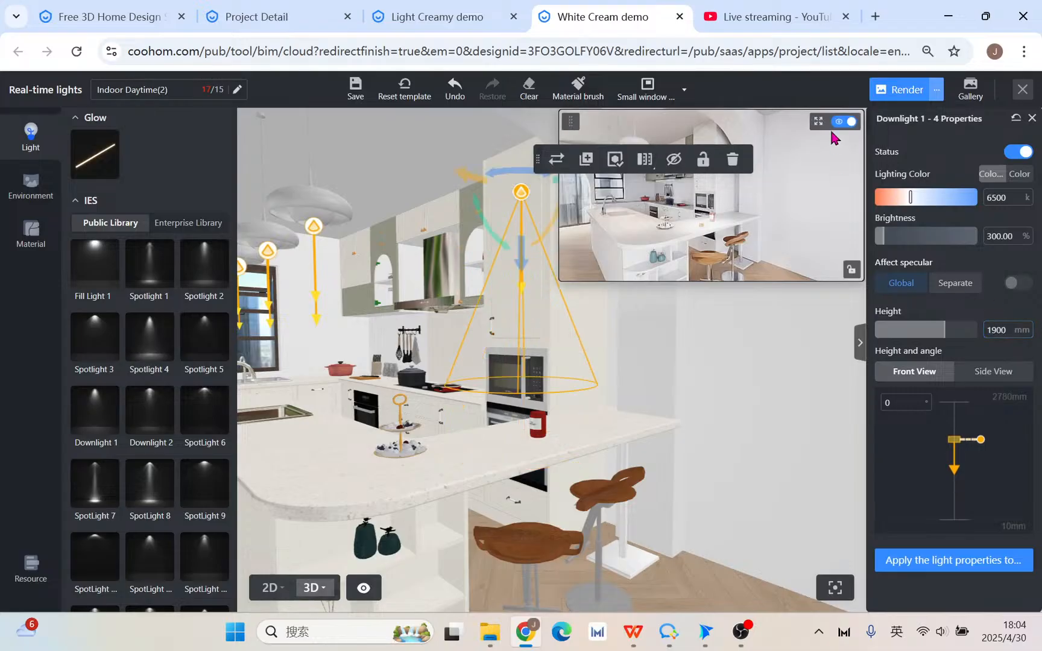
# - Set the bar counter downlight's brightness to 150% and its colour temperature to 4500 K
pyautogui.click(1009, 237)
pyautogui.write('150')
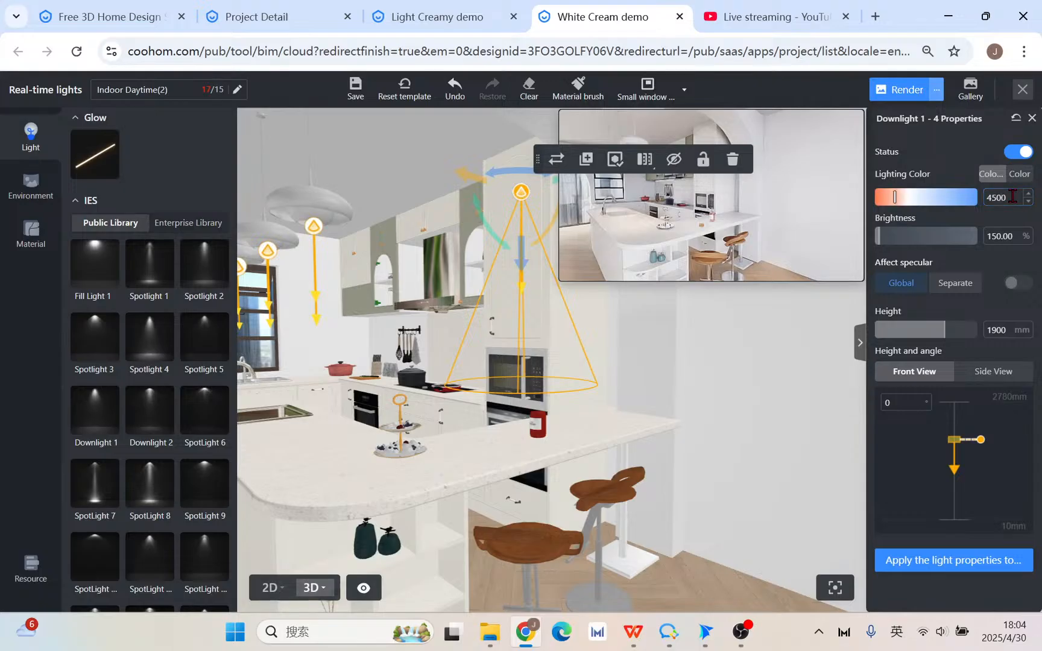
pyautogui.moveTo(721, 350); pyautogui.dragTo(621, 387, button='right')
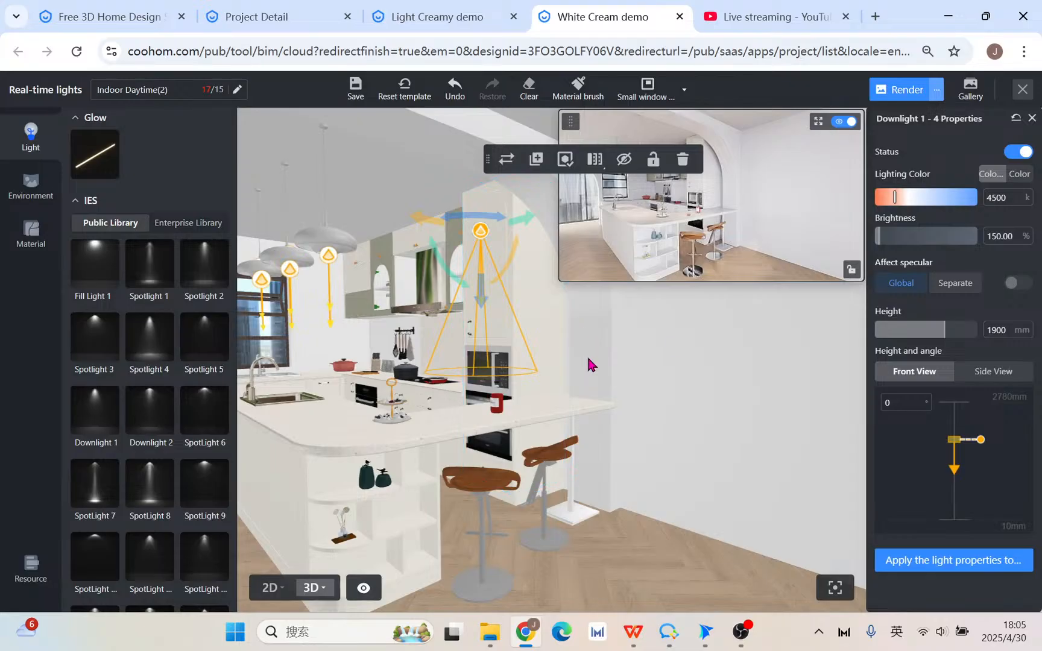
# - Try an ambient brightness of 3.0 for the environment and settle on 4.0
pyautogui.click(1031, 119)
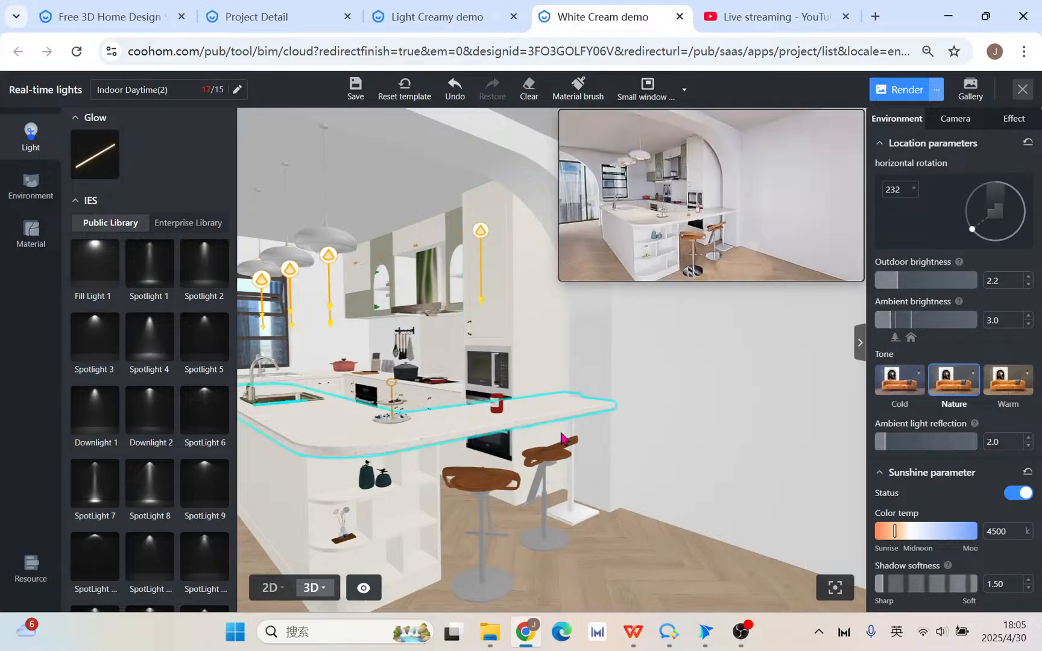
pyautogui.moveTo(676, 447); pyautogui.dragTo(699, 449)
pyautogui.scroll(3, 721, 553)
pyautogui.scroll(4, 771, 512)
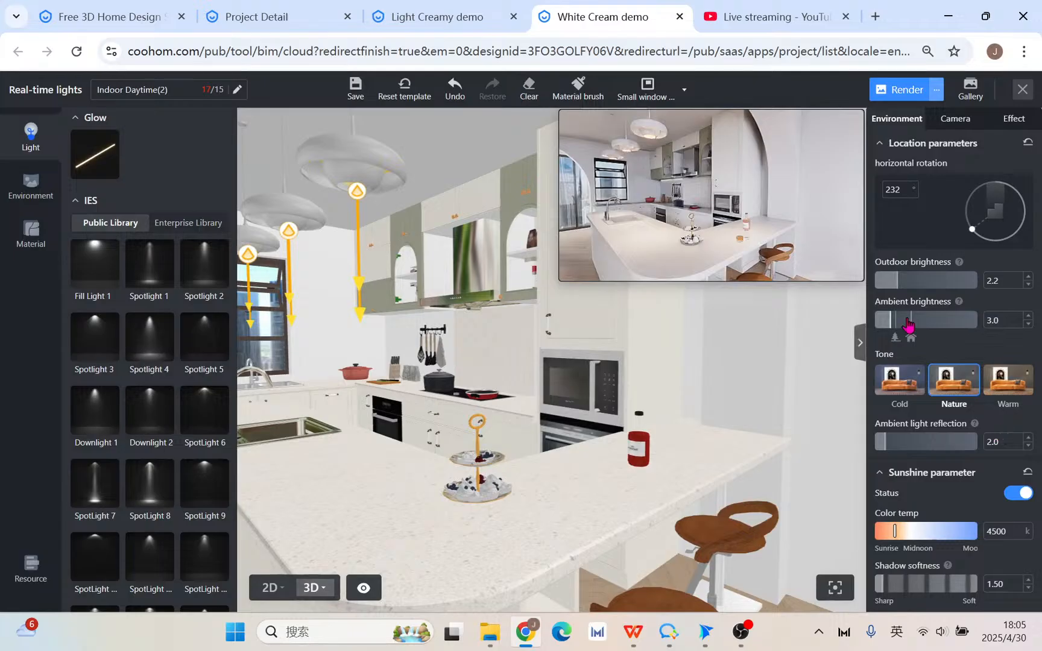
pyautogui.moveTo(894, 324); pyautogui.dragTo(896, 324)
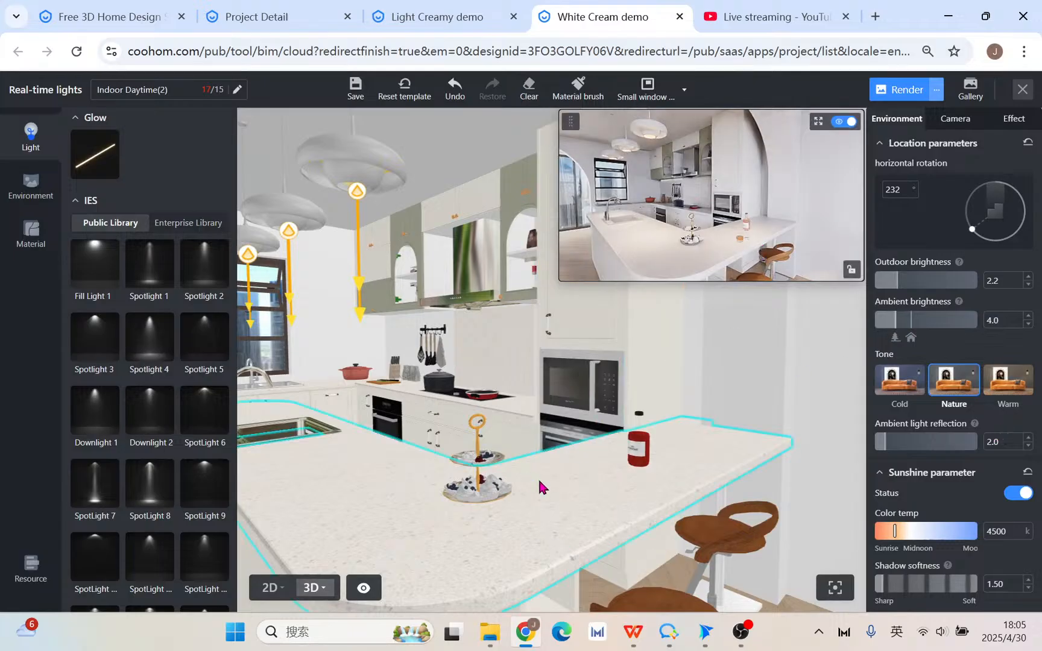
# - Switch the bar counter downlight off and back on to compare its effect on the real-time render
pyautogui.scroll(-3, 591, 434)
pyautogui.moveTo(670, 401); pyautogui.dragTo(596, 413, button='right')
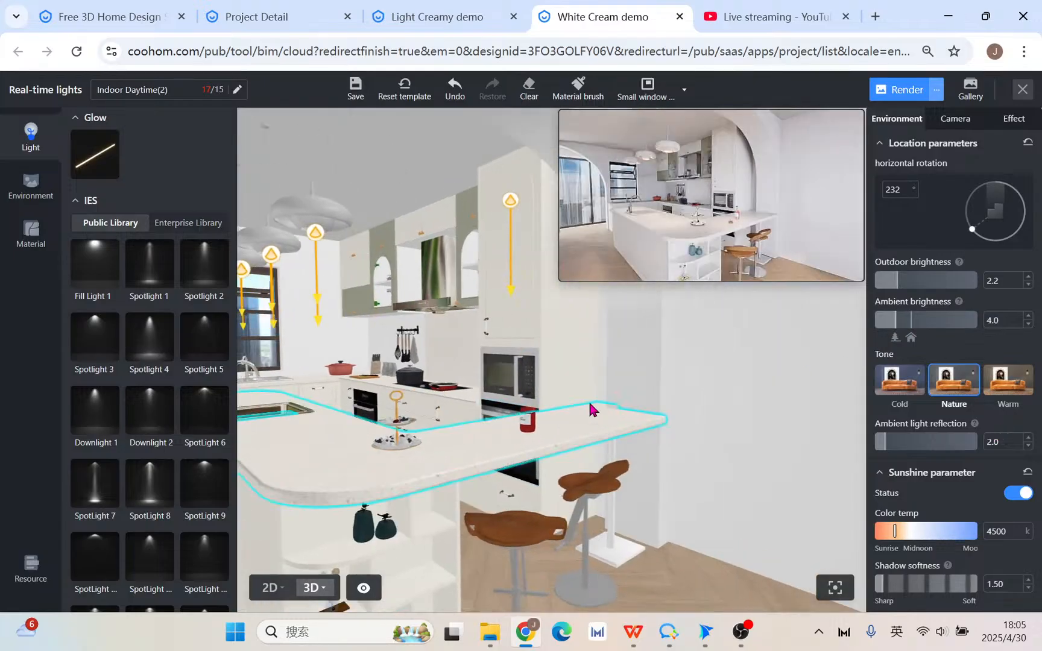
pyautogui.click(513, 204)
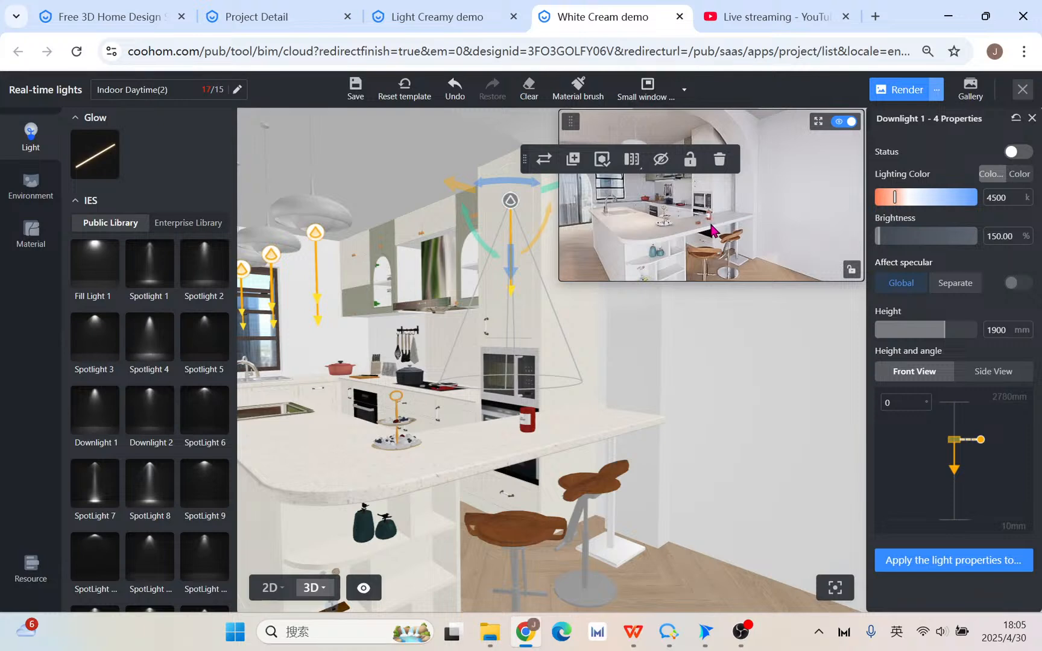
pyautogui.click(1019, 154)
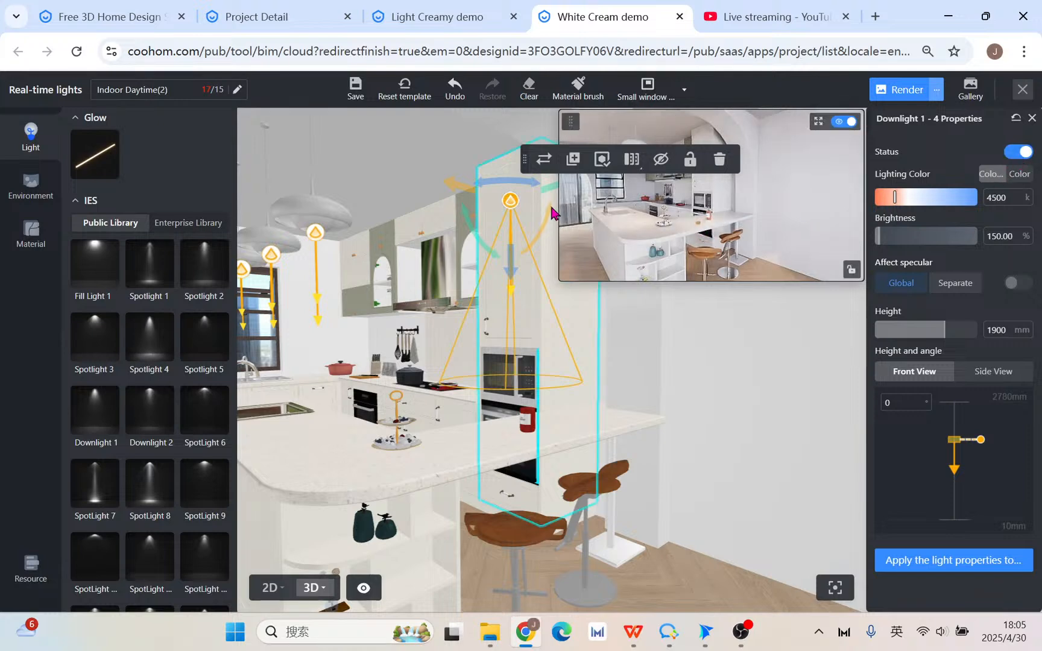
# - Shift the bar counter downlight horizontally in 3D to fine-tune its position near the bar stools
pyautogui.moveTo(546, 185); pyautogui.dragTo(556, 188)
pyautogui.moveTo(464, 187); pyautogui.dragTo(425, 183)
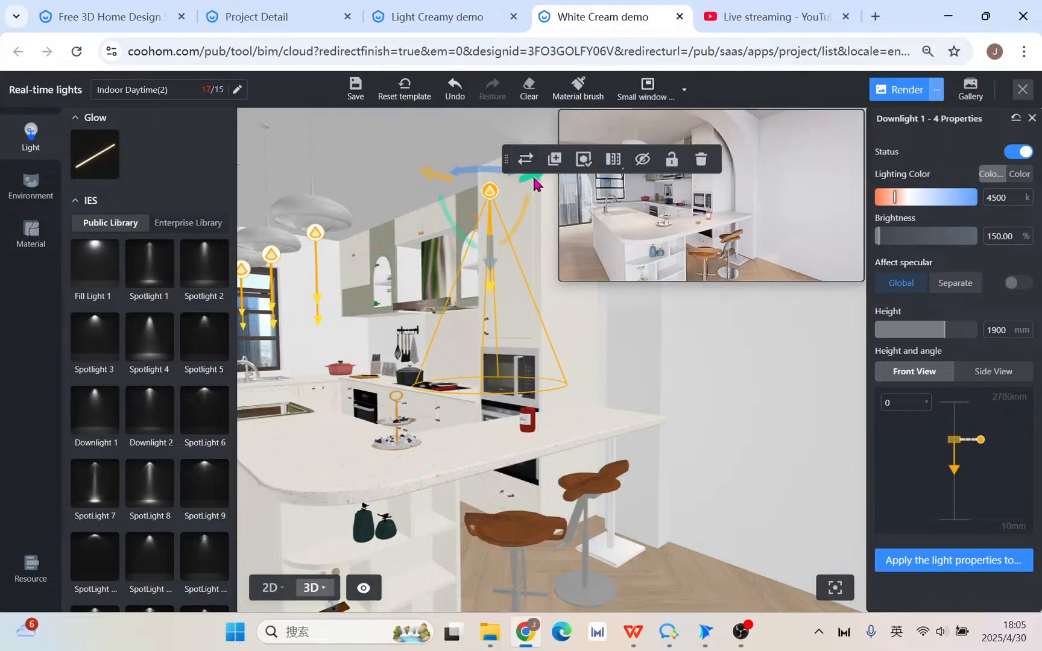
pyautogui.moveTo(529, 184); pyautogui.dragTo(544, 185)
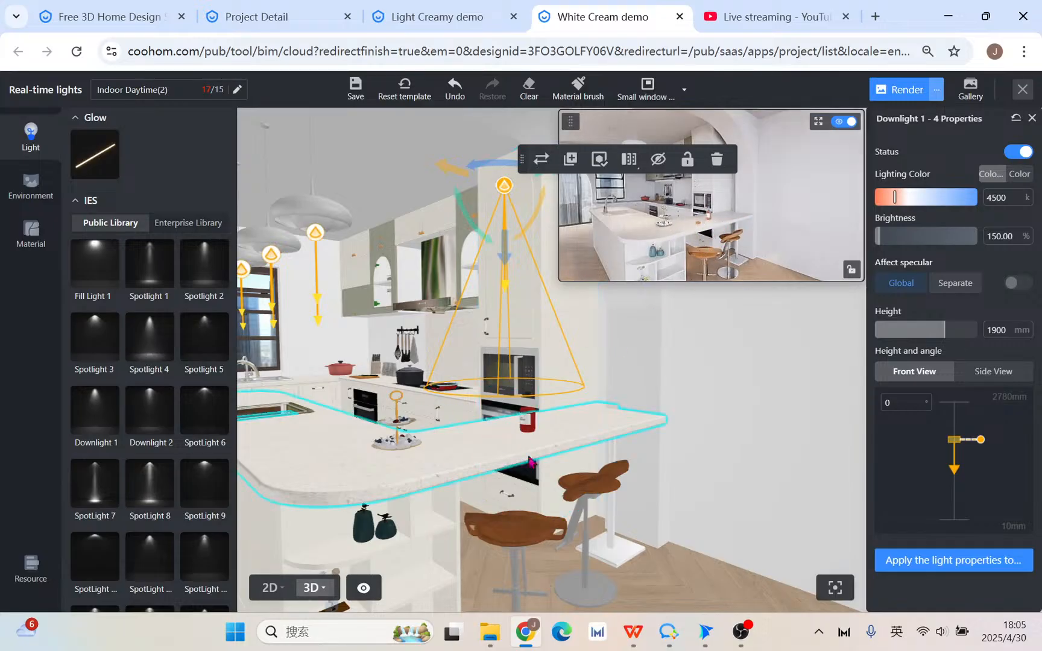
# - Duplicate the bar counter downlight twice in the 2D plan, placing one copy above each pair of place settings on the dining table
pyautogui.moveTo(480, 461); pyautogui.dragTo(501, 454, button='right')
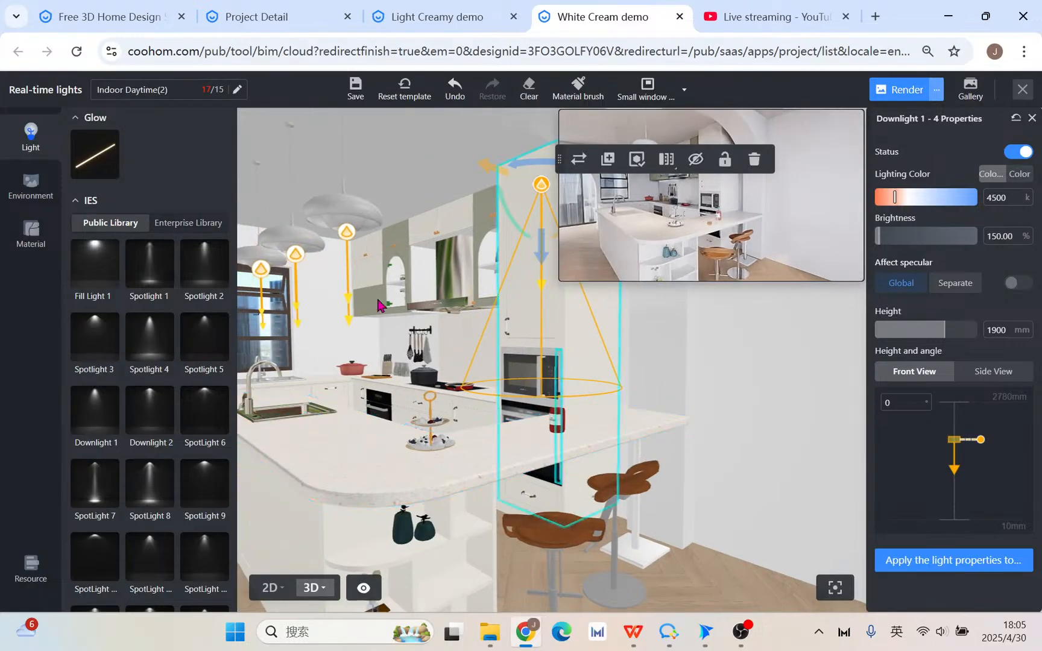
pyautogui.moveTo(681, 425); pyautogui.dragTo(758, 415, button='right')
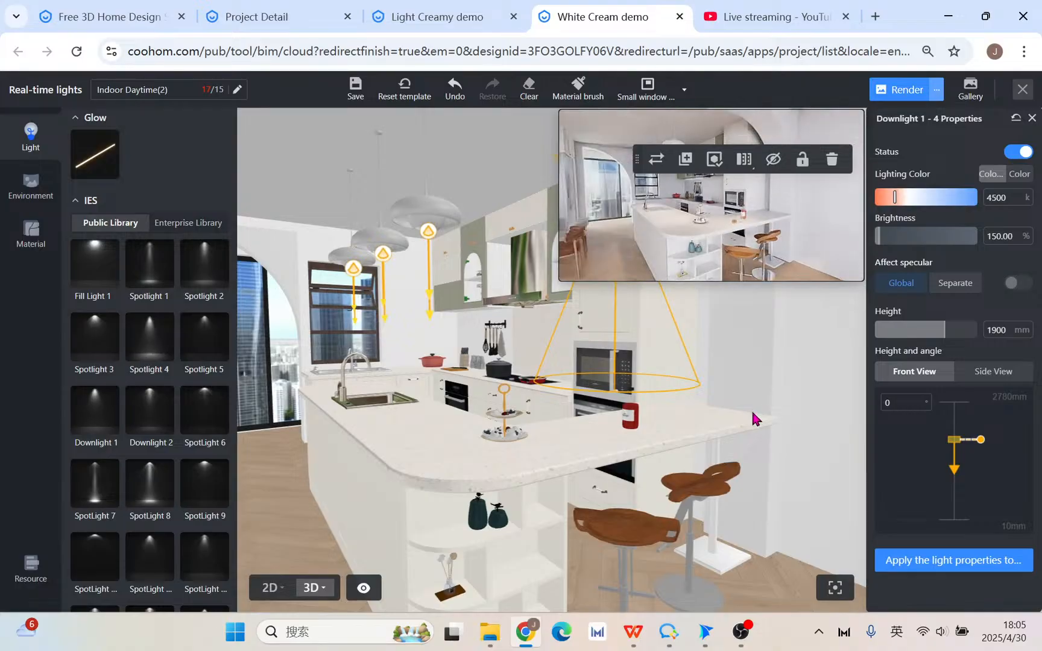
pyautogui.moveTo(296, 487); pyautogui.dragTo(361, 482, button='right')
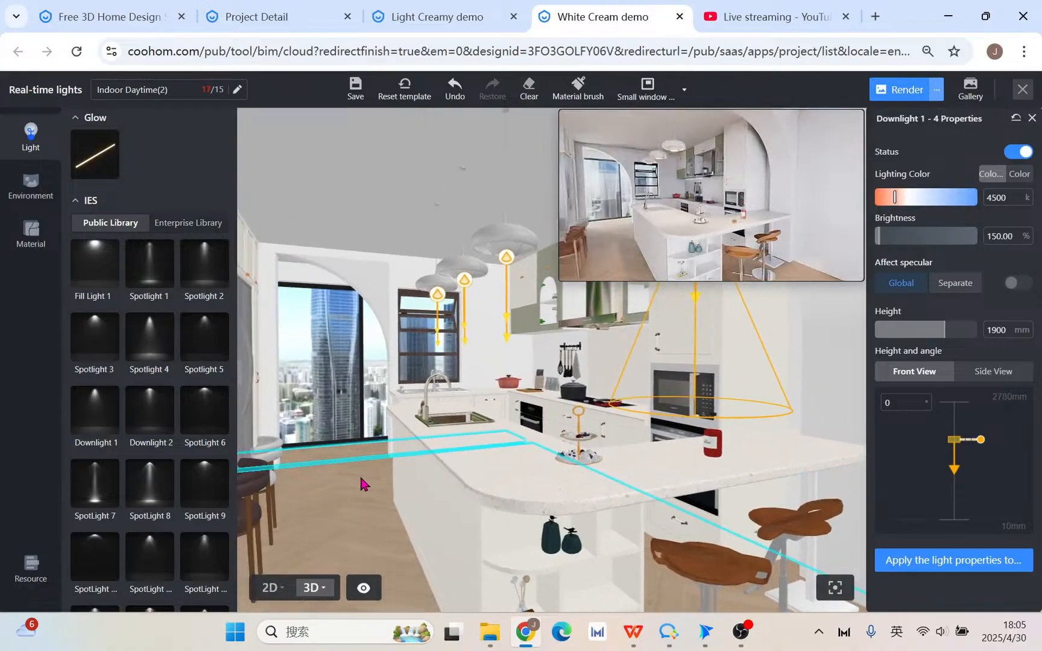
pyautogui.moveTo(362, 478); pyautogui.dragTo(440, 475)
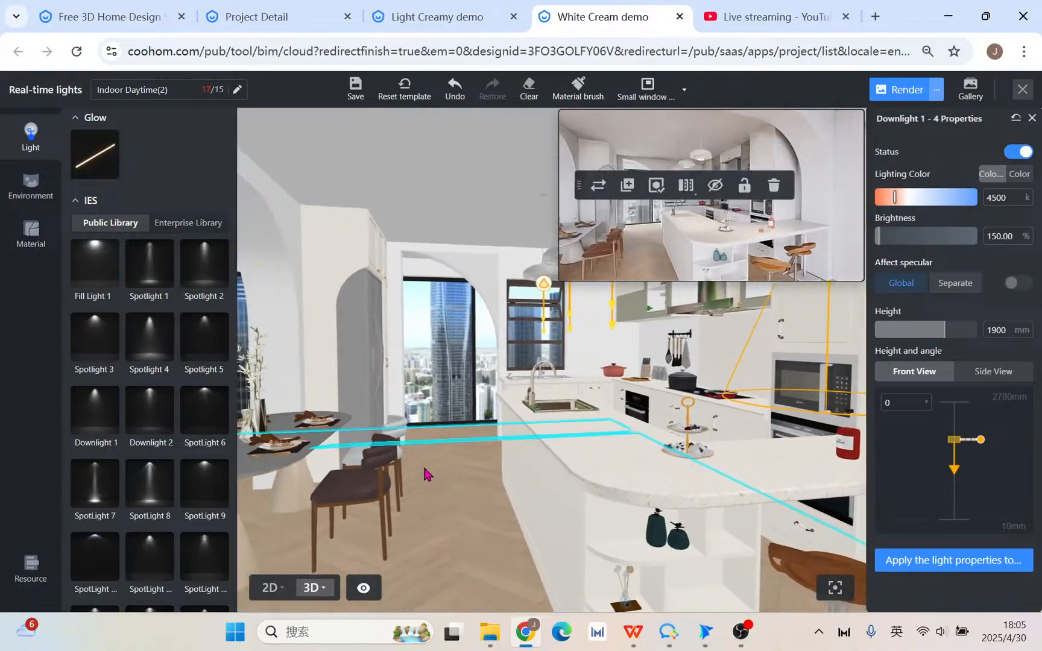
pyautogui.moveTo(303, 445); pyautogui.dragTo(378, 439)
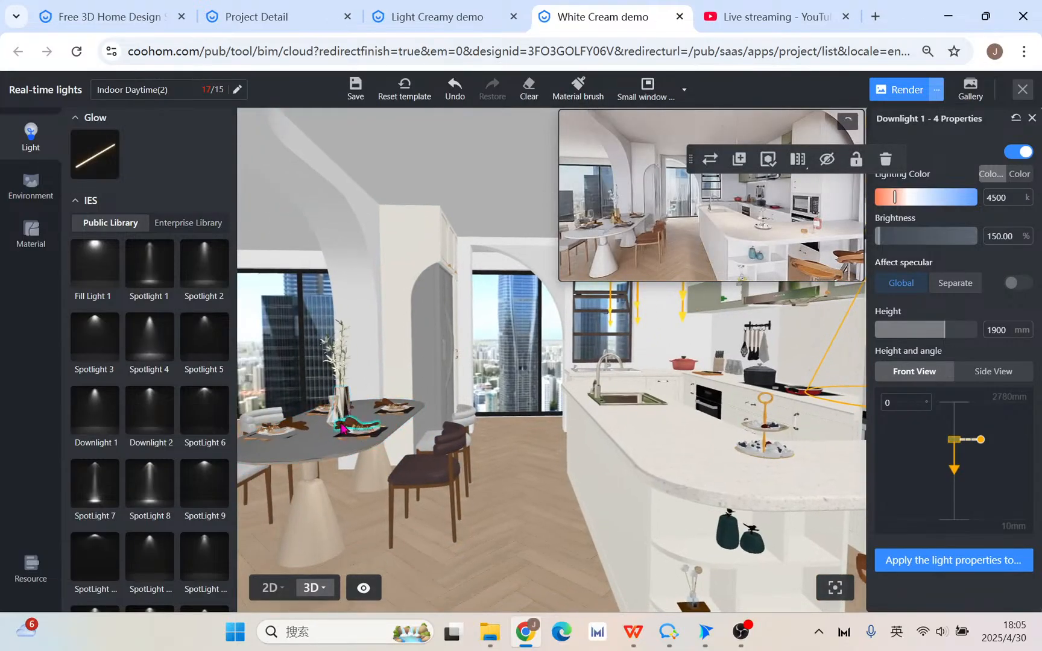
pyautogui.click(274, 592)
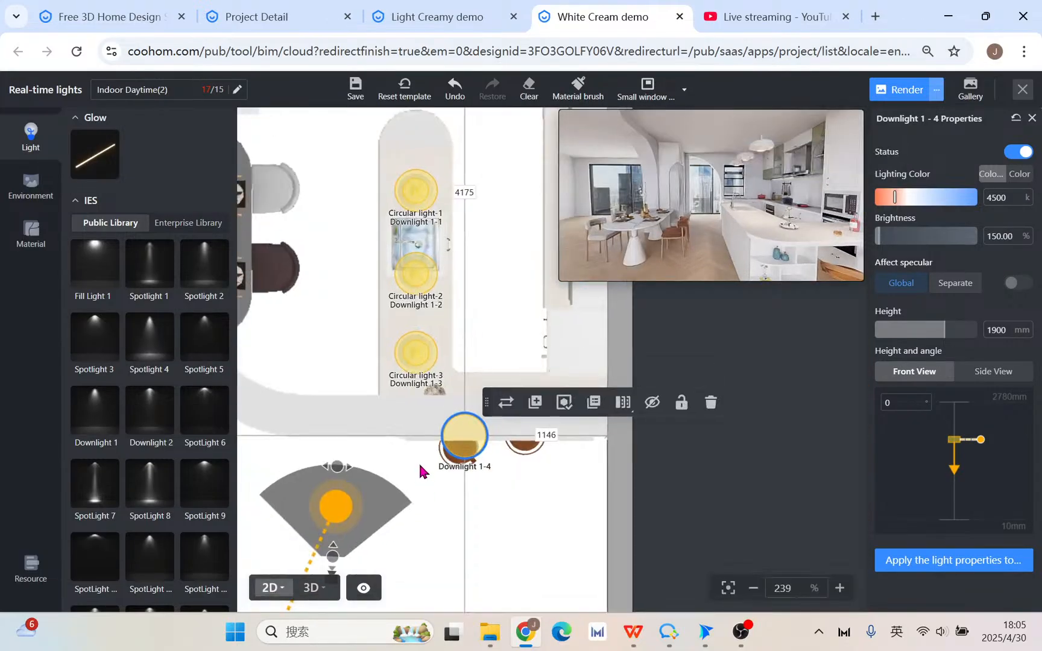
pyautogui.scroll(-3, 422, 467)
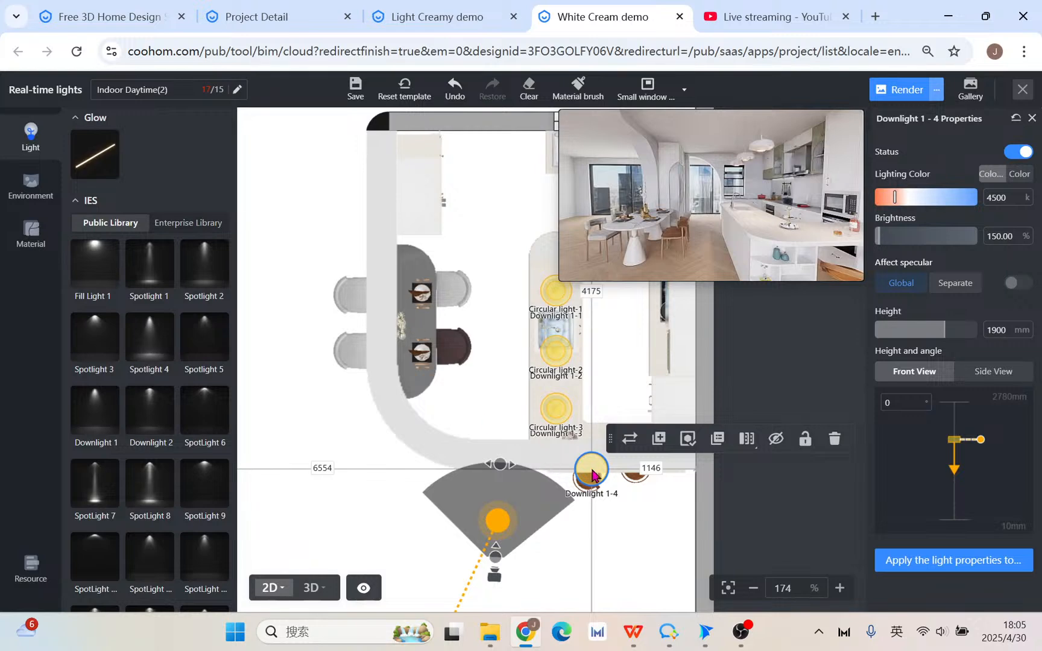
pyautogui.click(664, 439)
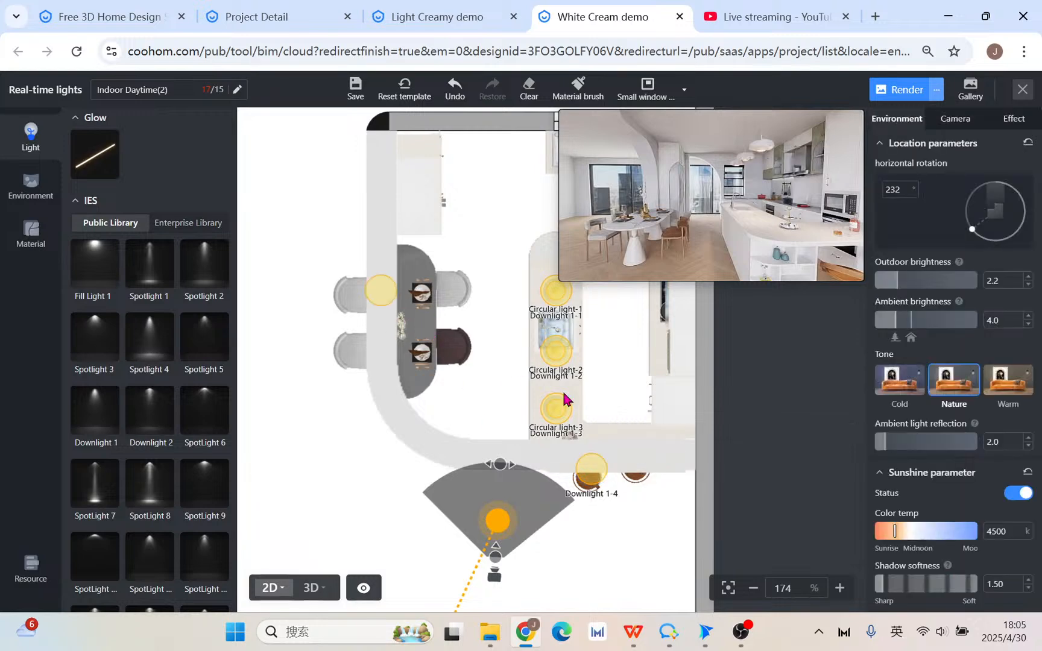
pyautogui.click(407, 300)
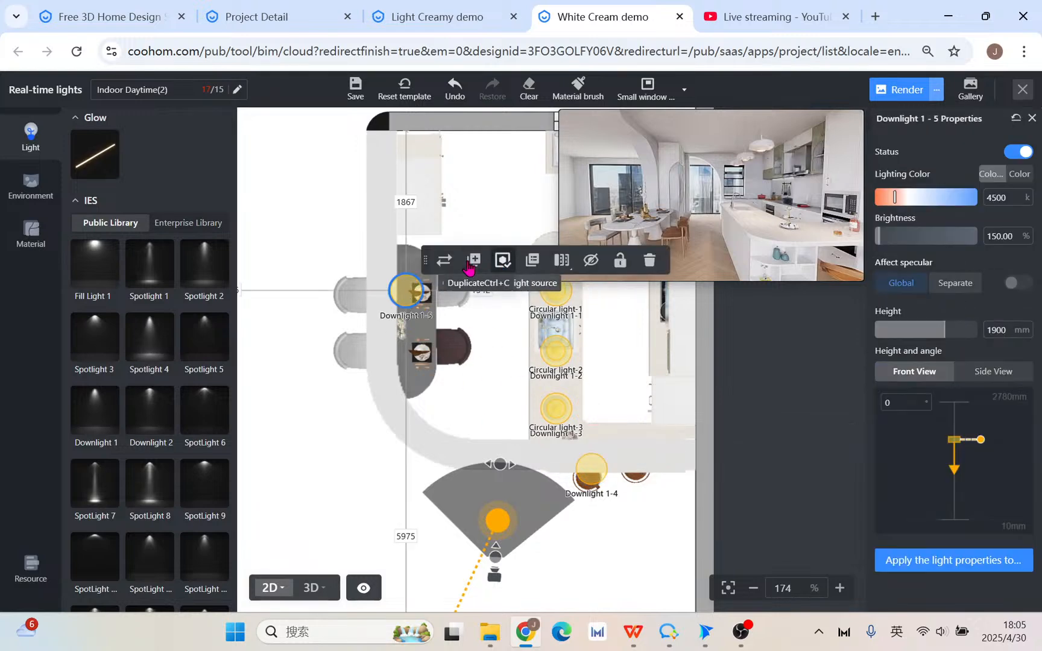
pyautogui.click(490, 267)
pyautogui.click(408, 349)
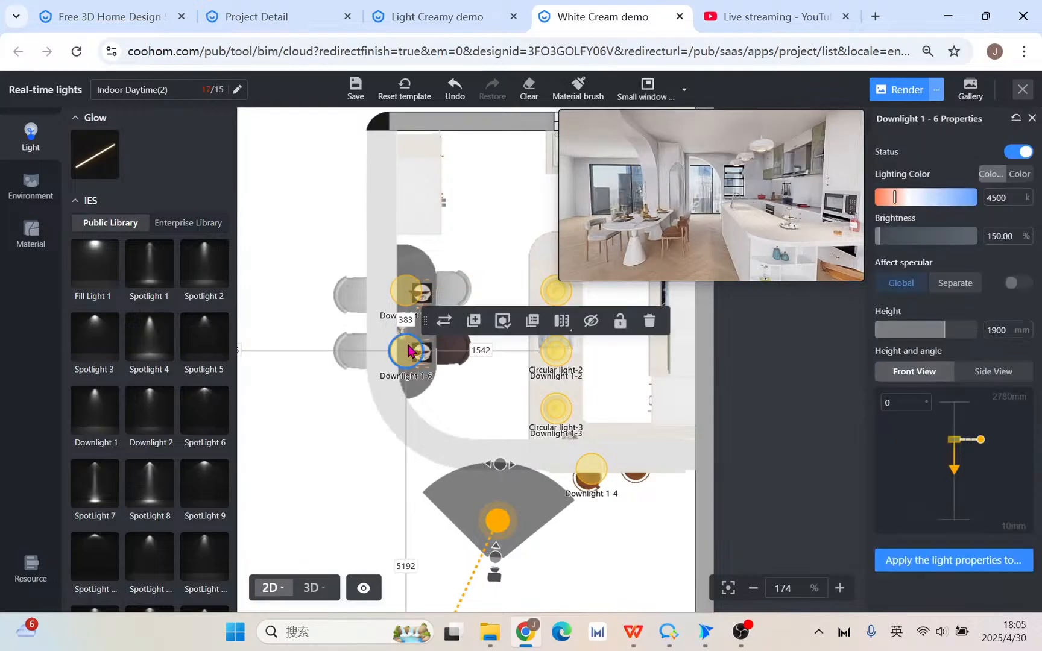
# - View the dining table downlights in 3D with the real-time render enlarged to full screen
pyautogui.click(313, 588)
pyautogui.moveTo(495, 514); pyautogui.dragTo(598, 495)
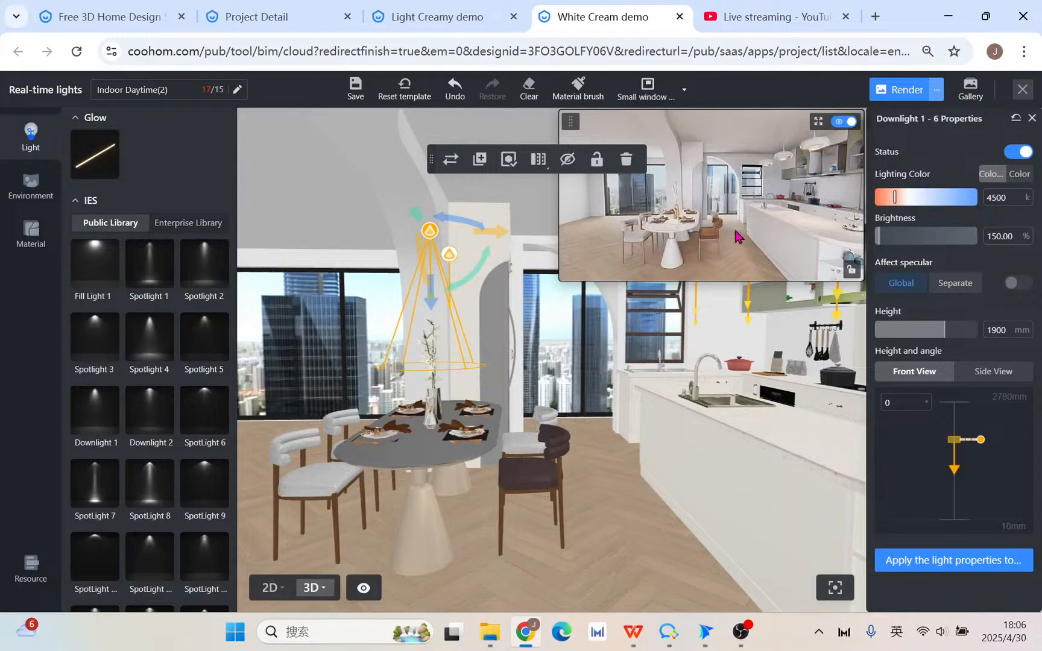
pyautogui.click(817, 123)
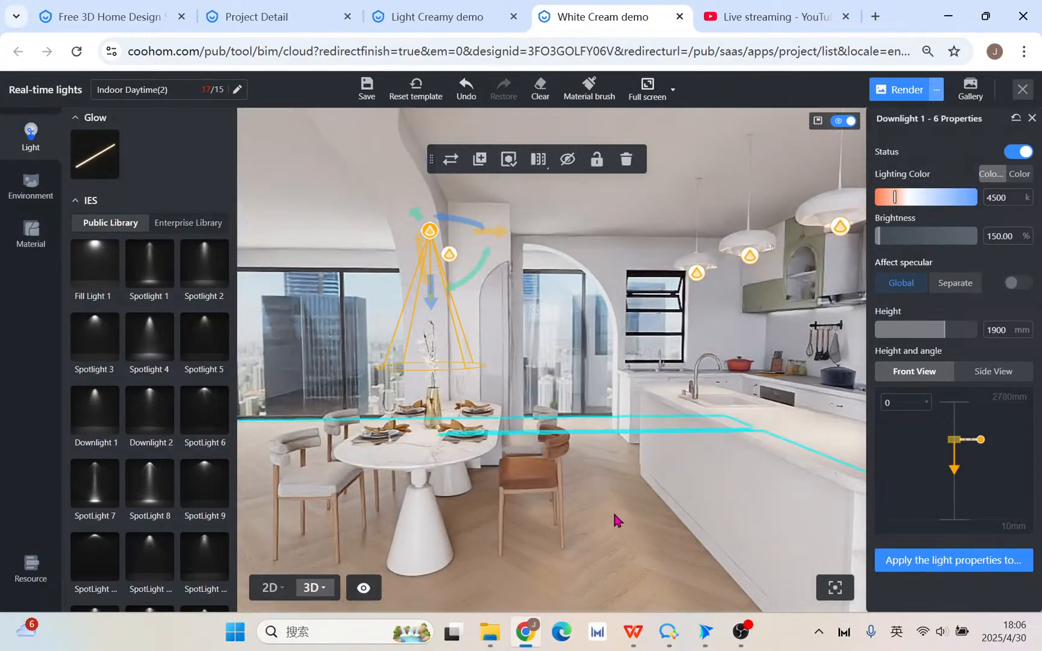
pyautogui.moveTo(640, 516); pyautogui.dragTo(594, 525)
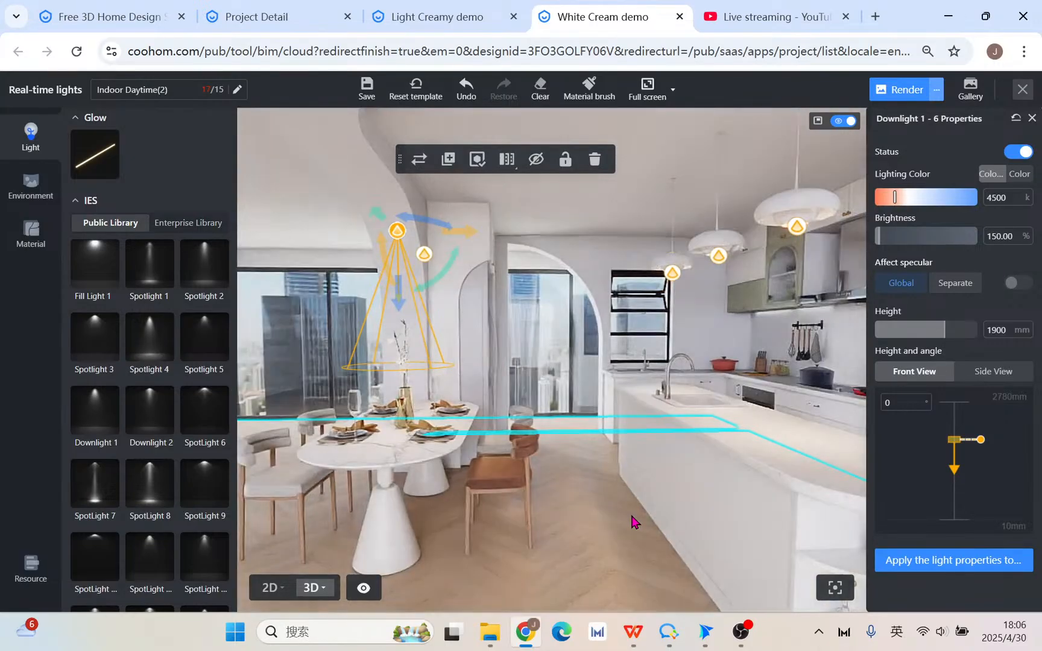
# - Switch both dining table downlights off and back on together to compare their effect, and inspect the lighting around the island and kitchen in 3D
pyautogui.keyDown('ctrl'); pyautogui.click(424, 256); pyautogui.keyUp('ctrl')
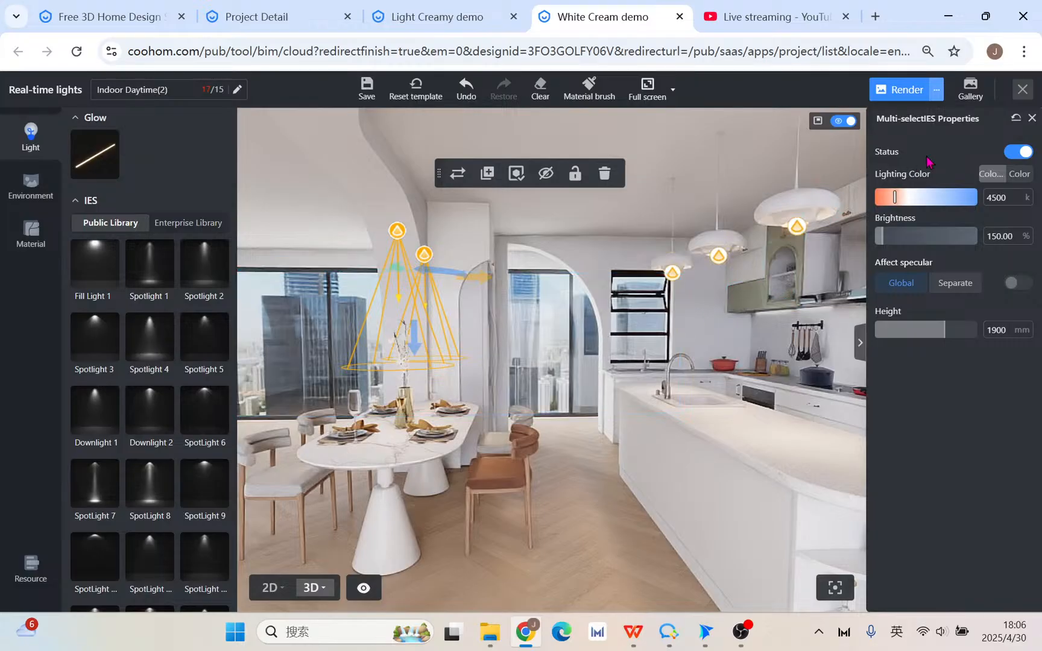
pyautogui.click(1020, 152)
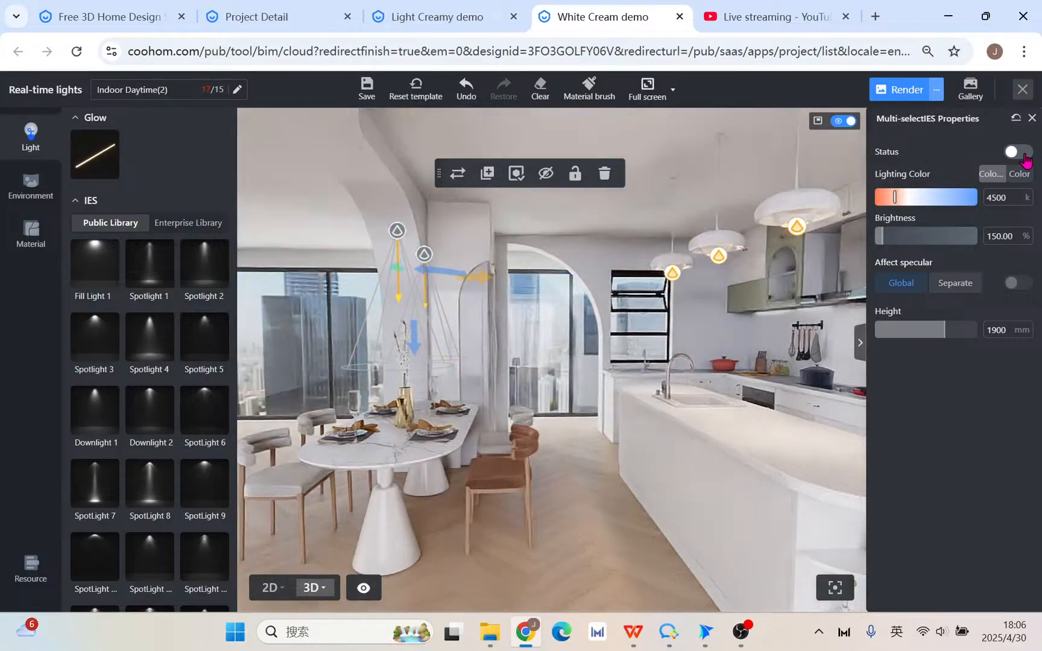
pyautogui.click(1023, 154)
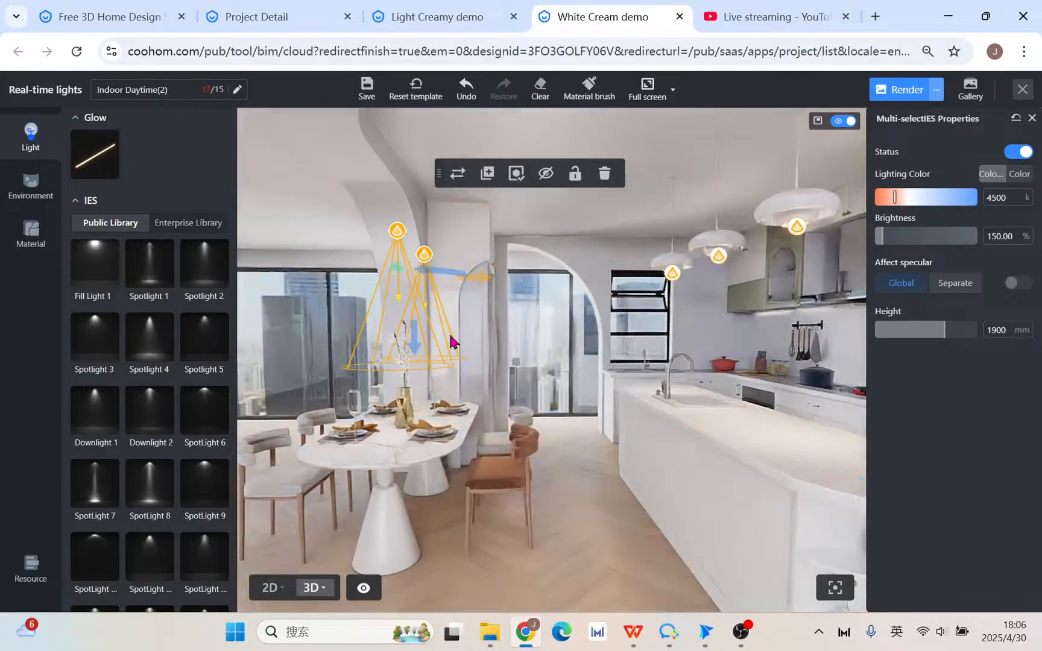
pyautogui.moveTo(597, 492); pyautogui.dragTo(461, 507)
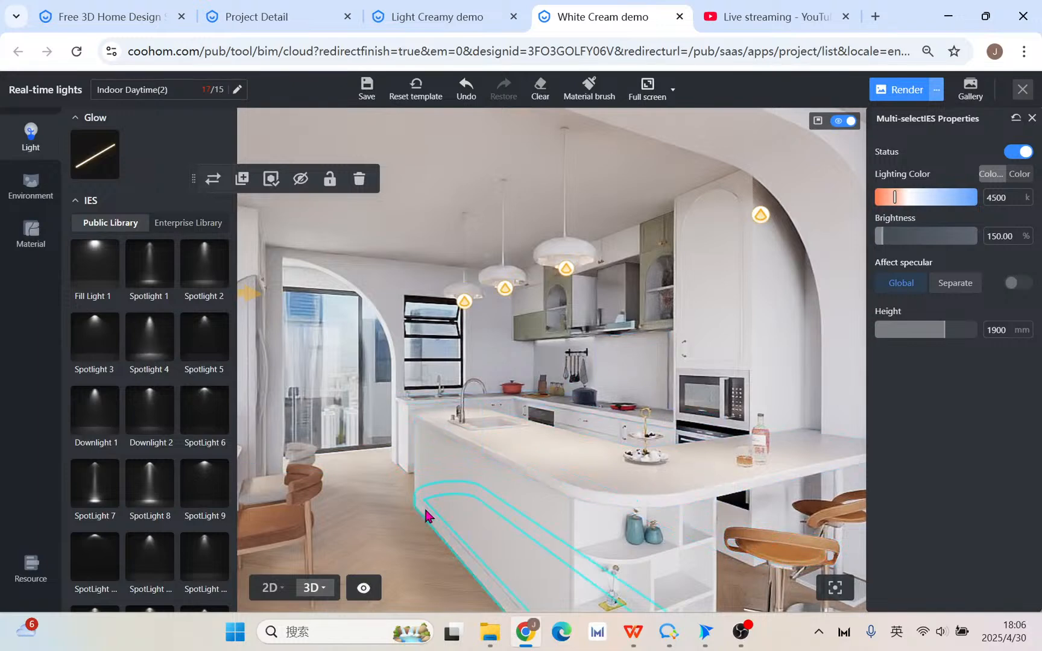
pyautogui.moveTo(419, 512); pyautogui.dragTo(475, 532)
pyautogui.moveTo(414, 519); pyautogui.dragTo(437, 442)
pyautogui.scroll(2, 439, 445)
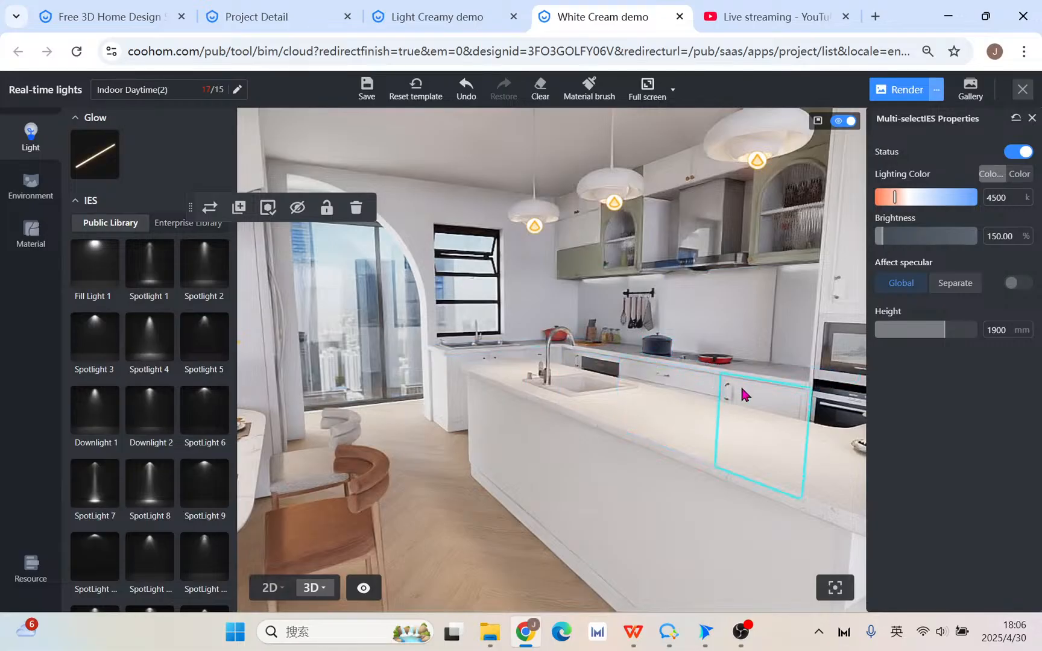
pyautogui.moveTo(459, 510); pyautogui.dragTo(347, 516, button='right')
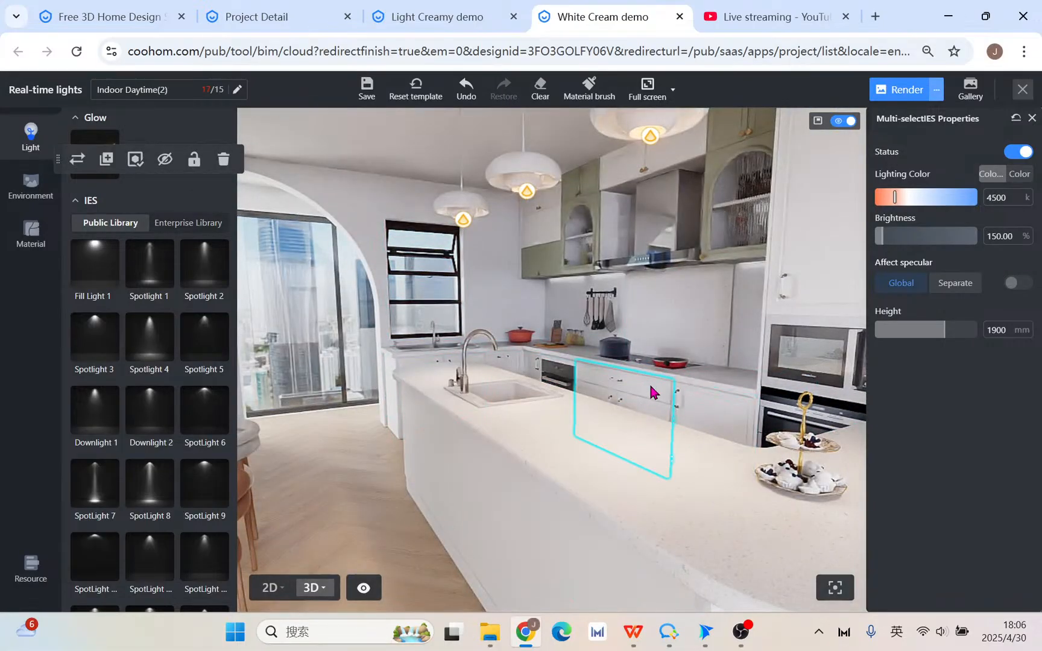
# - Add a Spotlight 3 in the 2D plan, in the aisle between the dining area and island near the window wall, with a 4500 K lighting color
pyautogui.click(279, 589)
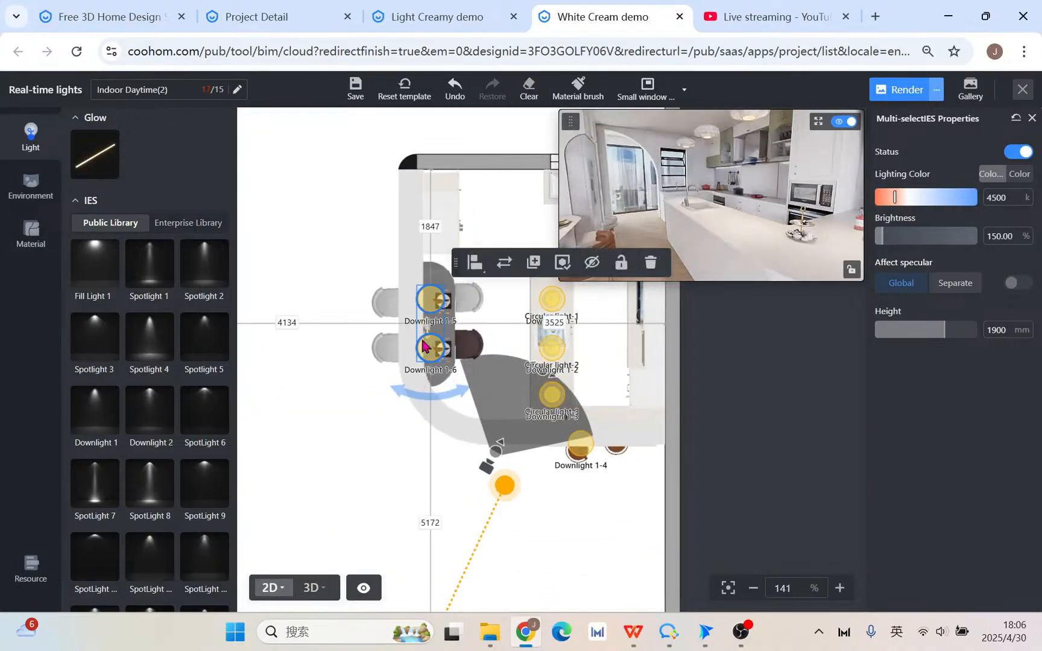
pyautogui.moveTo(494, 318); pyautogui.dragTo(416, 427)
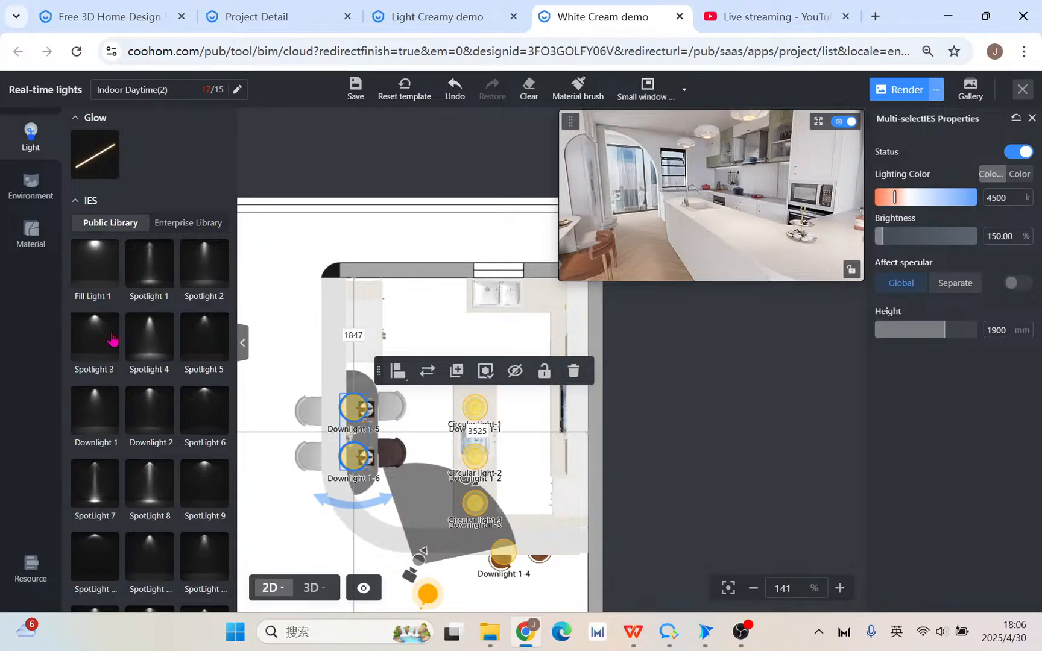
pyautogui.moveTo(104, 348); pyautogui.dragTo(442, 342)
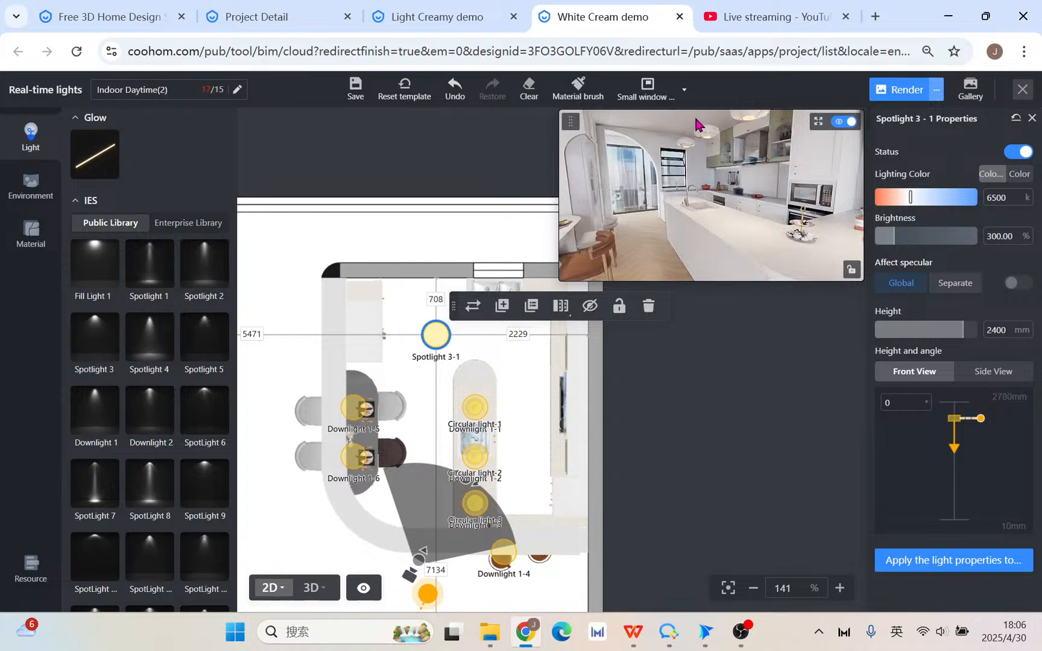
pyautogui.click(1007, 198)
pyautogui.write('4500')
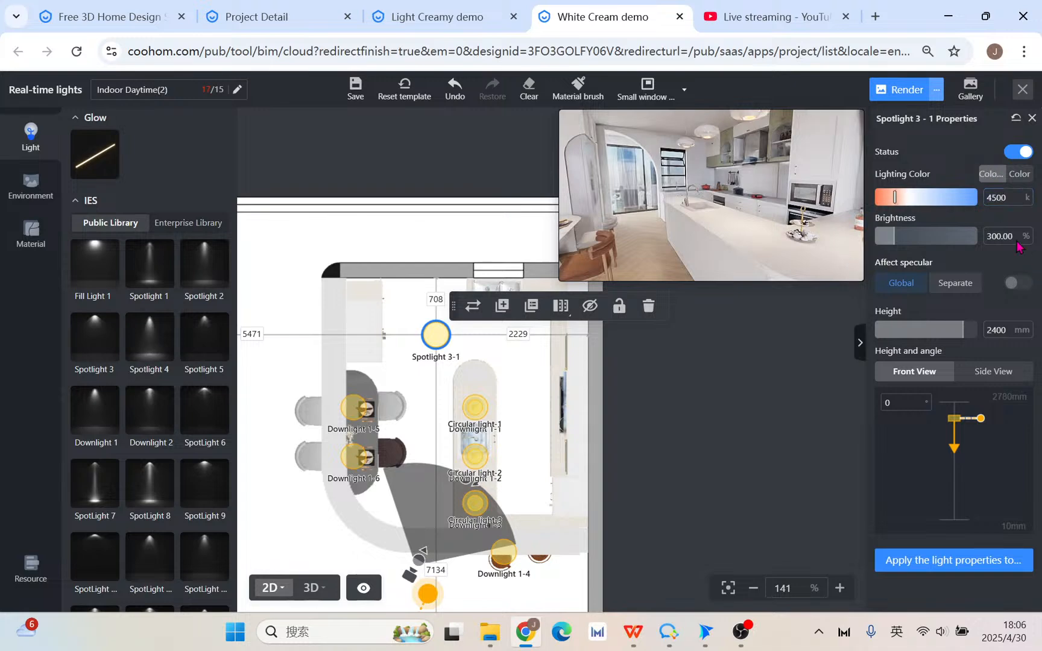
# - Set the selected spotlight's brightness to 200% and raise it to a height of about 2434 mm
pyautogui.doubleClick(999, 237)
pyautogui.write('2')
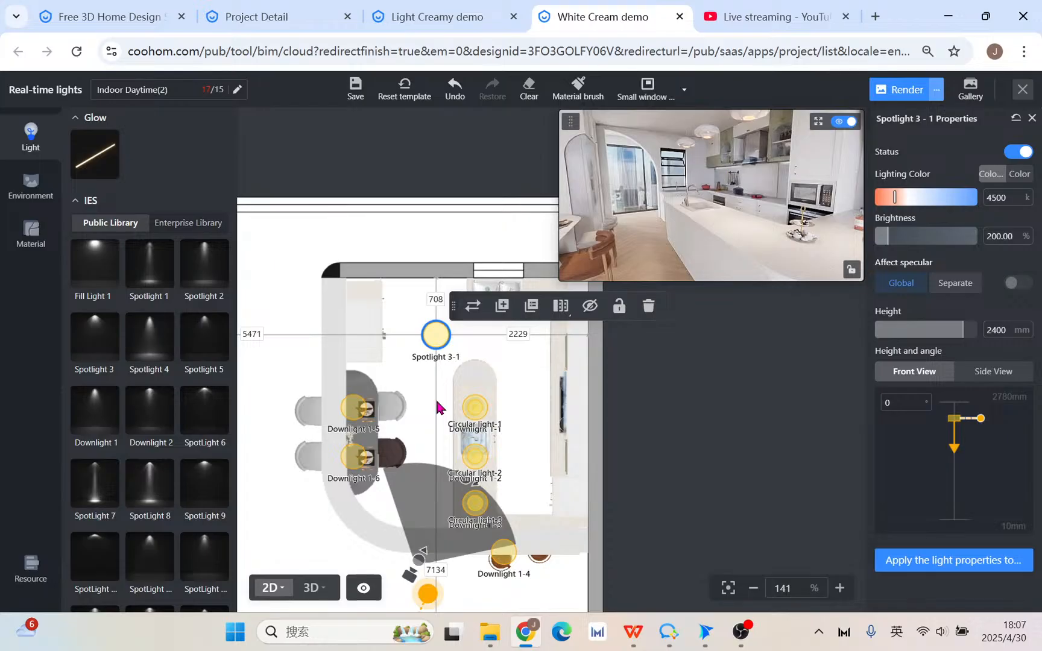
pyautogui.click(330, 582)
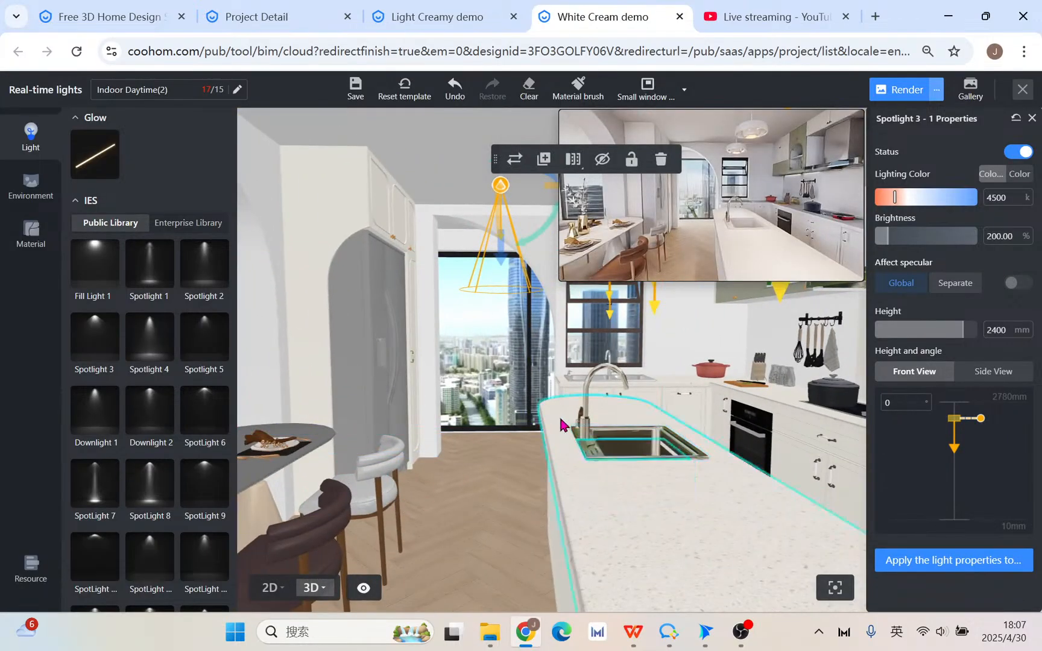
pyautogui.moveTo(500, 253); pyautogui.dragTo(500, 249)
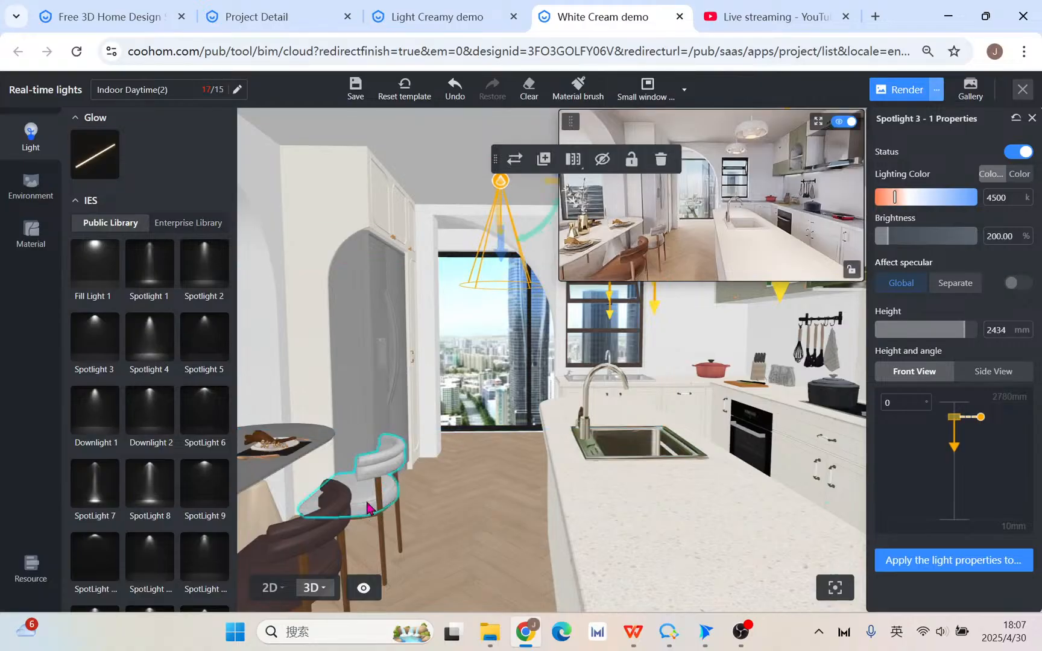
# - Duplicate the spotlight three times, placing one copy beside it near the sink and two between the island and the cooktop counter
pyautogui.click(250, 590)
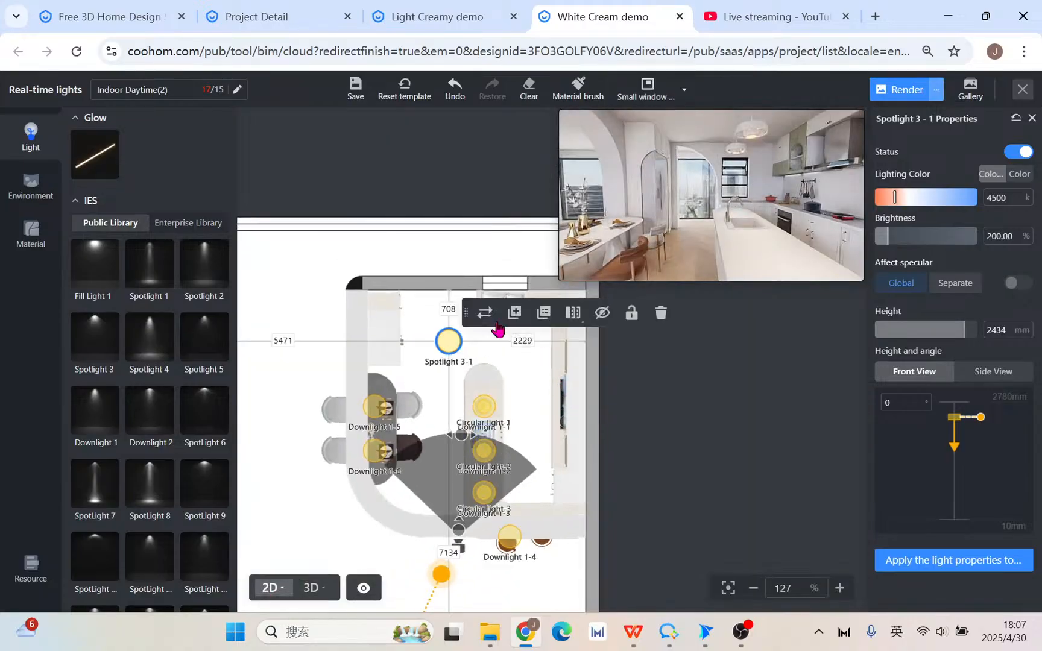
pyautogui.click(526, 320)
pyautogui.click(509, 341)
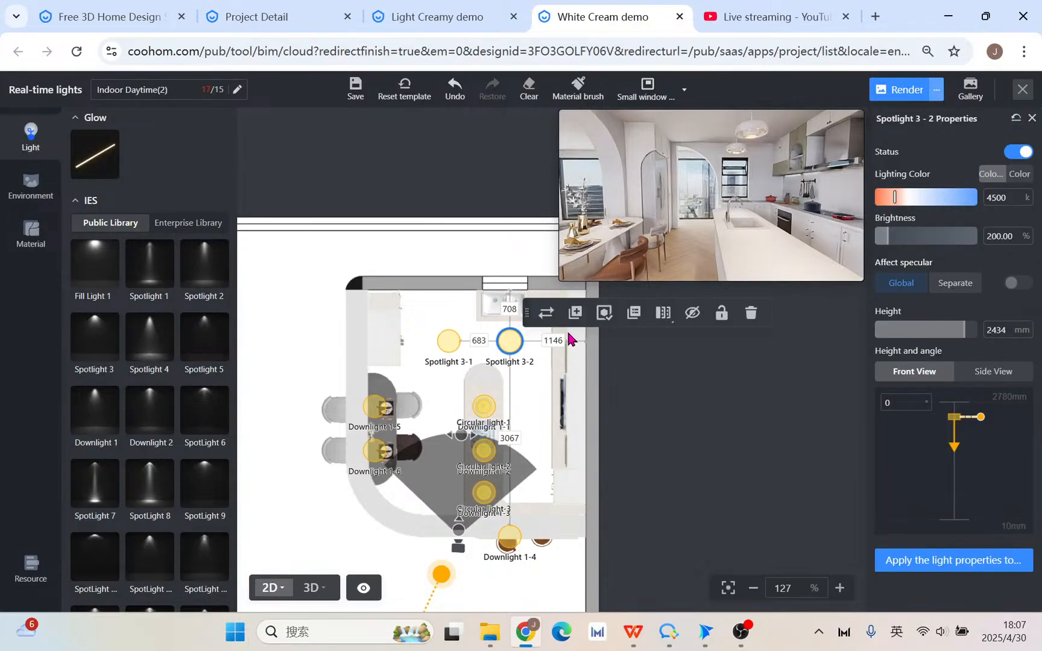
pyautogui.click(581, 320)
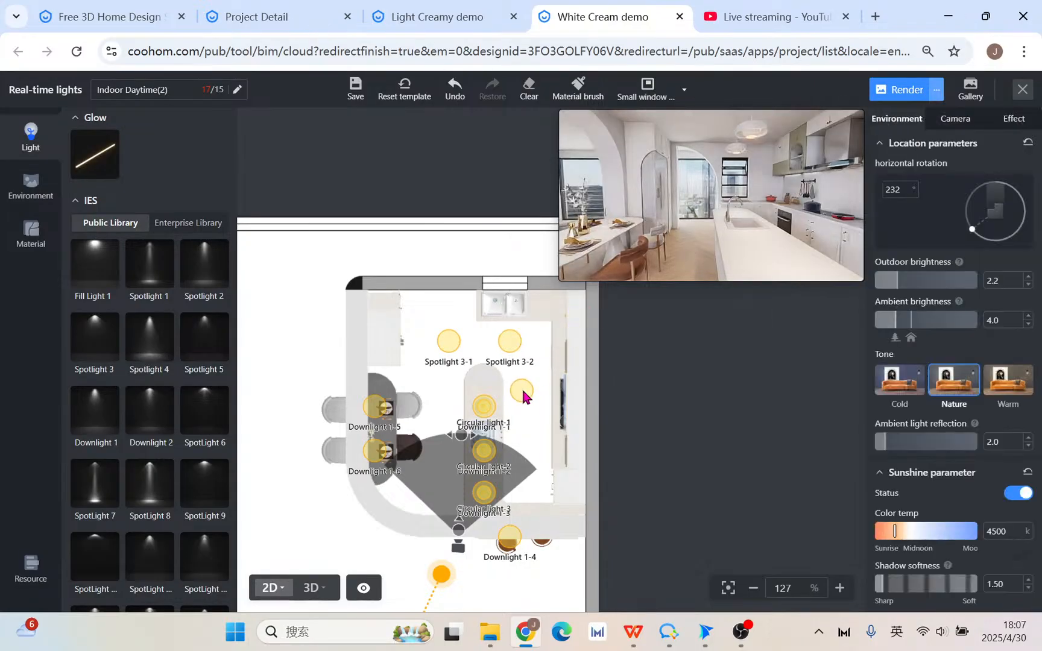
pyautogui.click(523, 392)
pyautogui.click(588, 362)
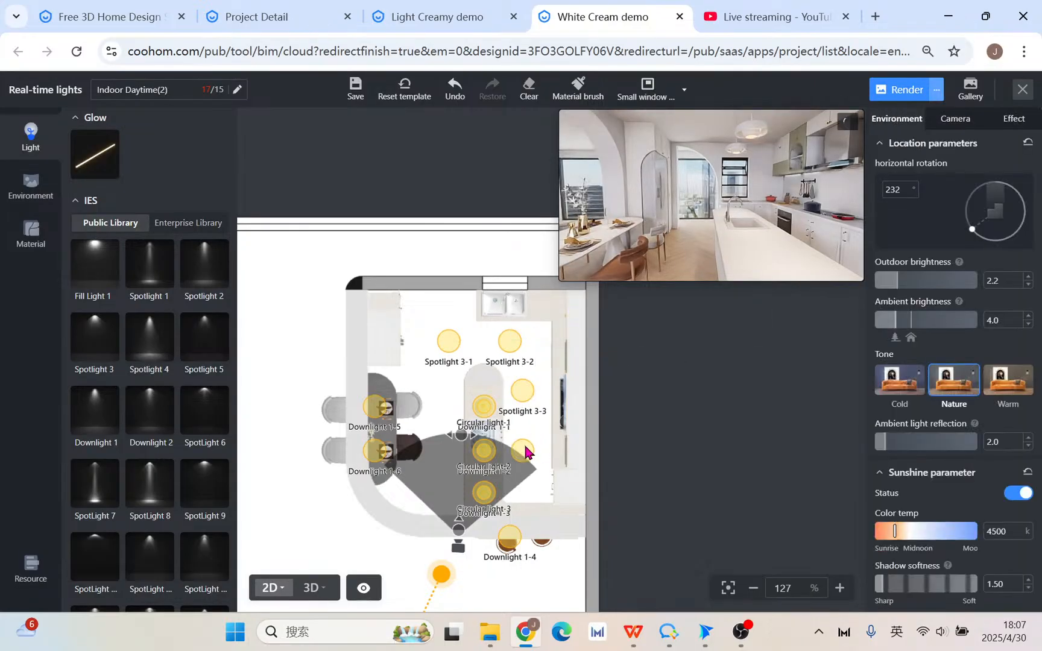
pyautogui.click(523, 451)
# - Examine the new spotlights' effect on the island and counter in the 3D view
pyautogui.click(311, 588)
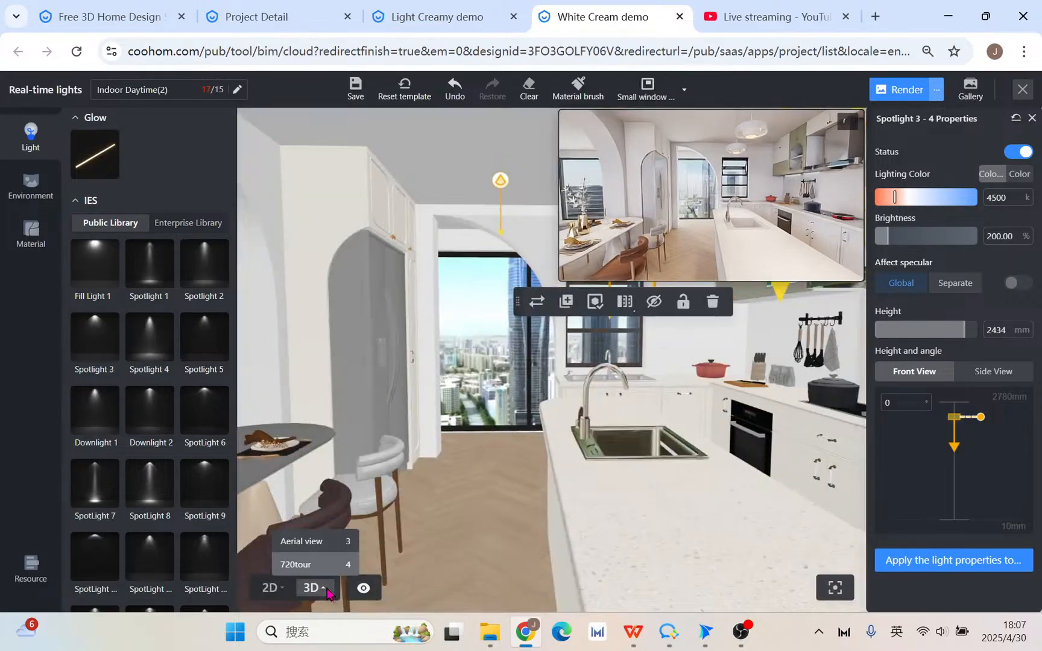
pyautogui.moveTo(686, 481); pyautogui.dragTo(549, 512)
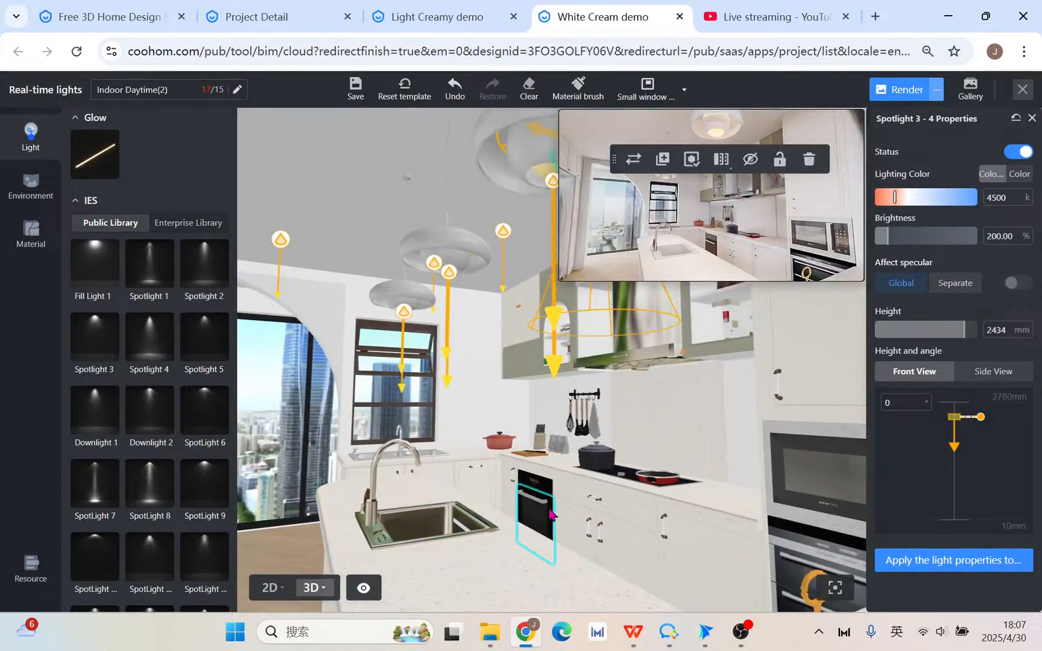
pyautogui.scroll(-3, 542, 522)
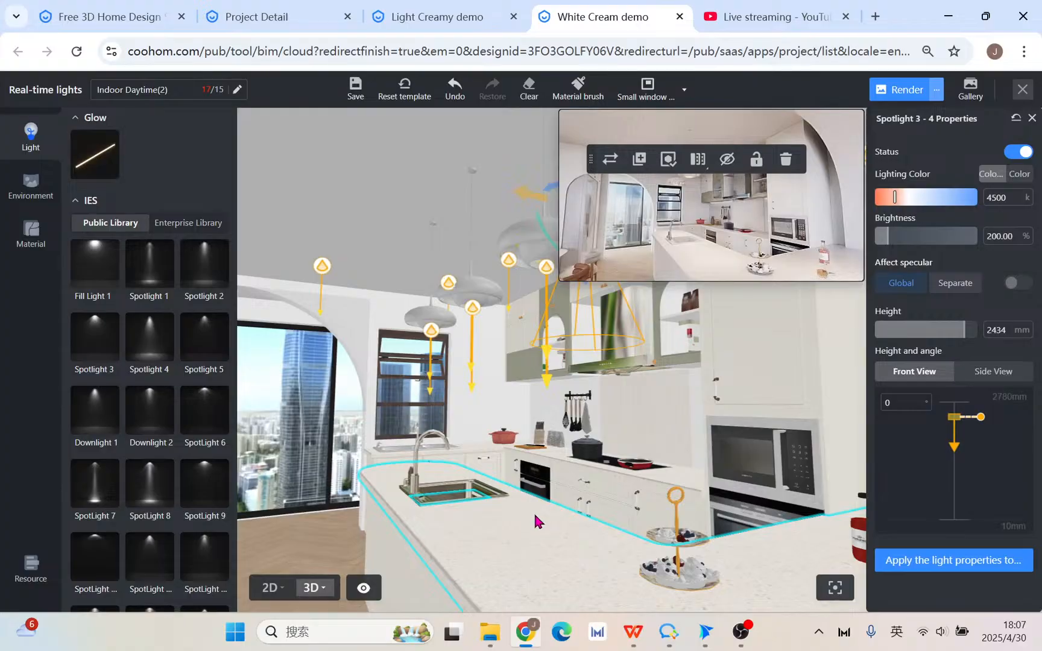
pyautogui.scroll(1, 535, 512)
pyautogui.scroll(-1, 534, 512)
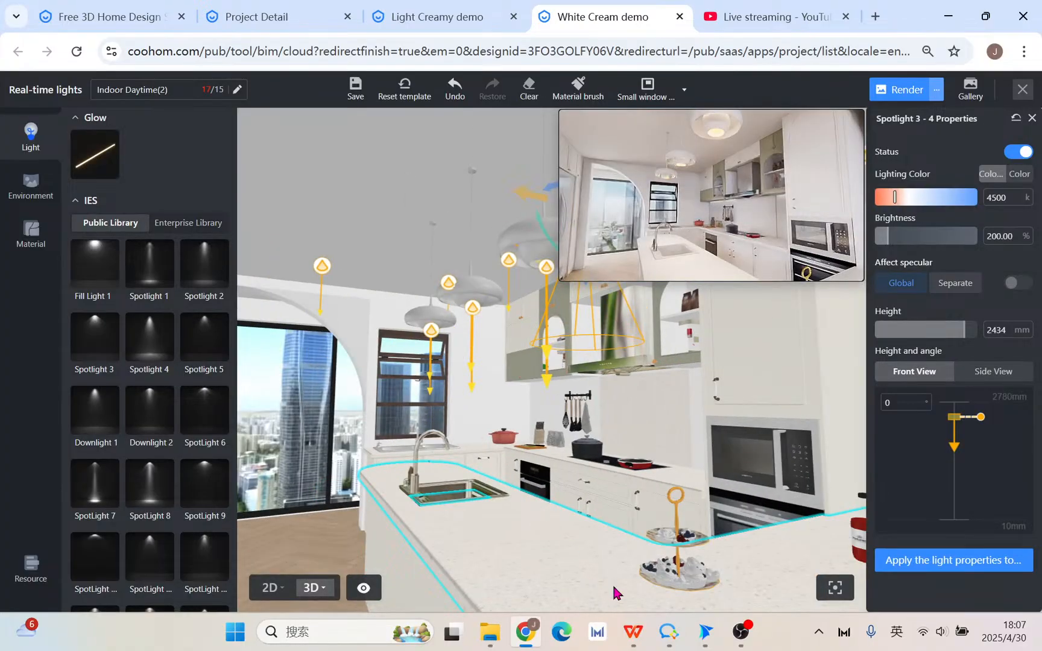
# - Switch to the WPS presentation to review the Customize Light slide and return to the Coohom lighting editor
pyautogui.moveTo(669, 632)
pyautogui.moveTo(676, 576)
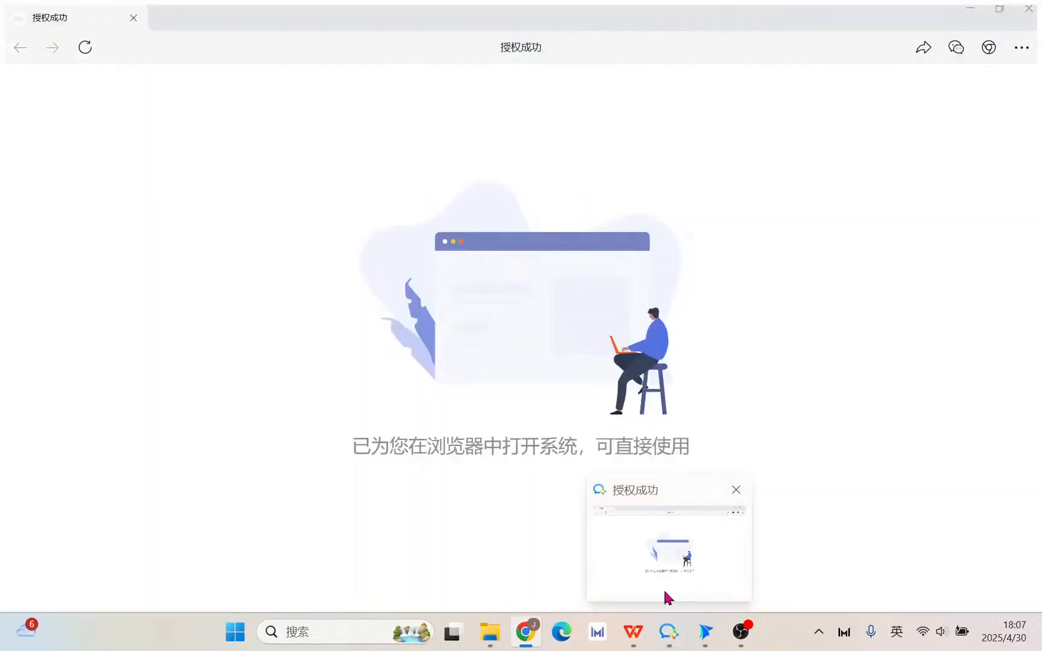
pyautogui.click(634, 632)
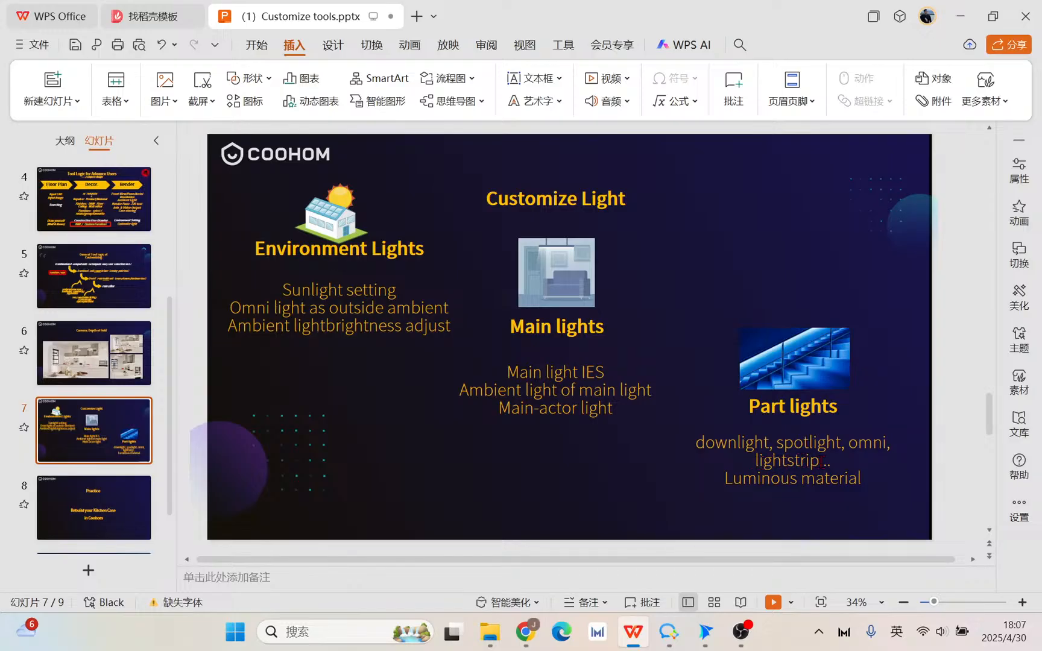
pyautogui.click(961, 16)
# - Add a rectangular area light along the cooktop wall and resize it to a strip about 3710 mm long and 50 mm wide
pyautogui.scroll(8, 522, 453)
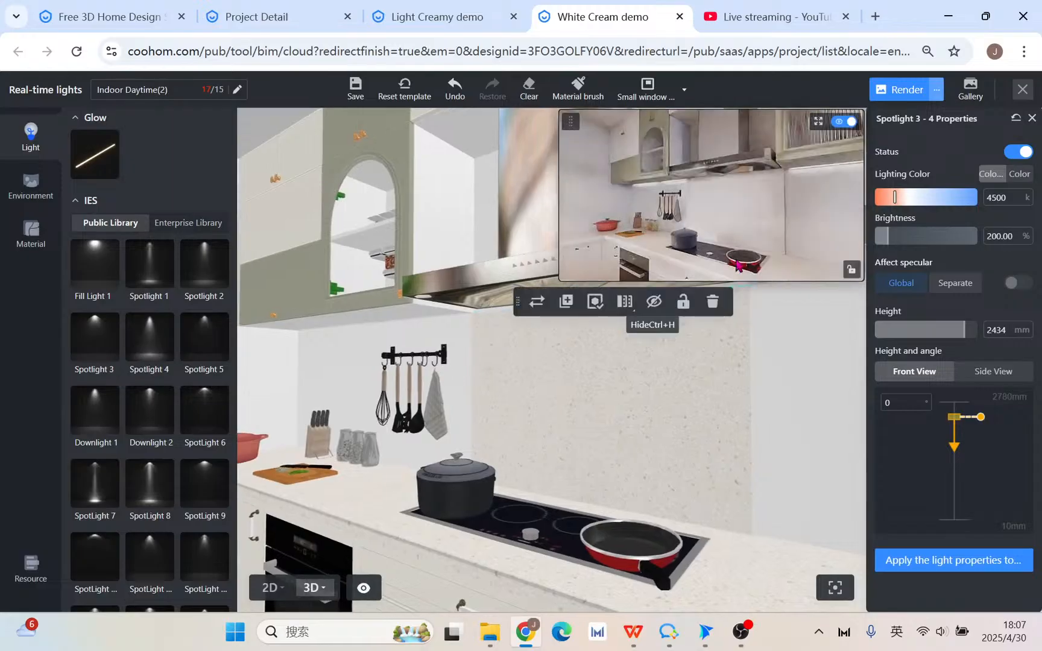
pyautogui.moveTo(726, 375); pyautogui.dragTo(582, 391)
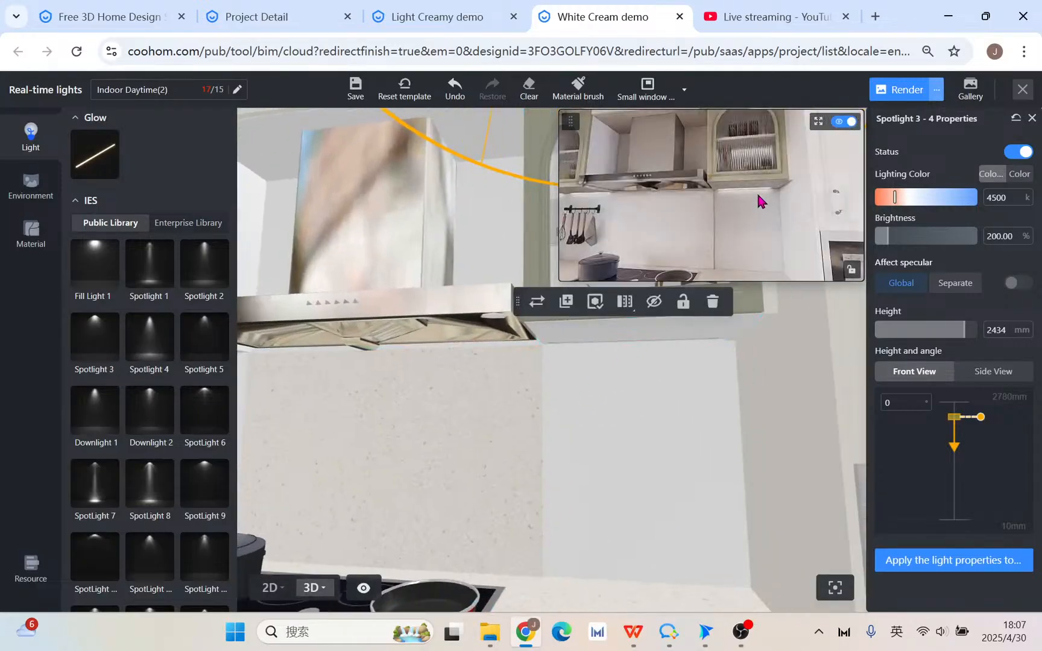
pyautogui.moveTo(618, 417); pyautogui.dragTo(724, 401)
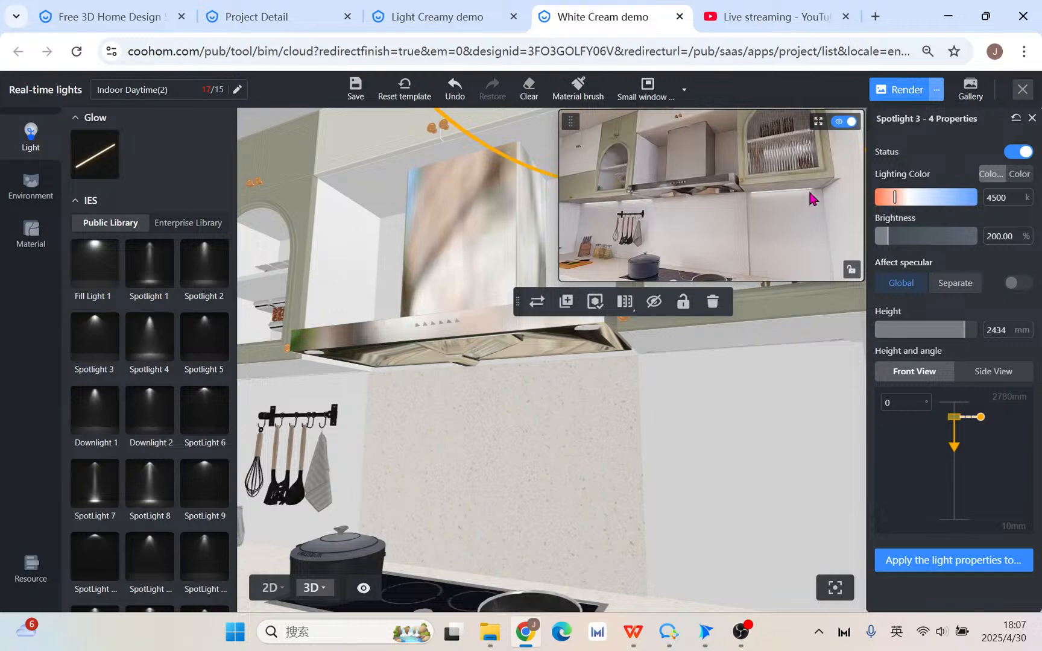
pyautogui.click(273, 592)
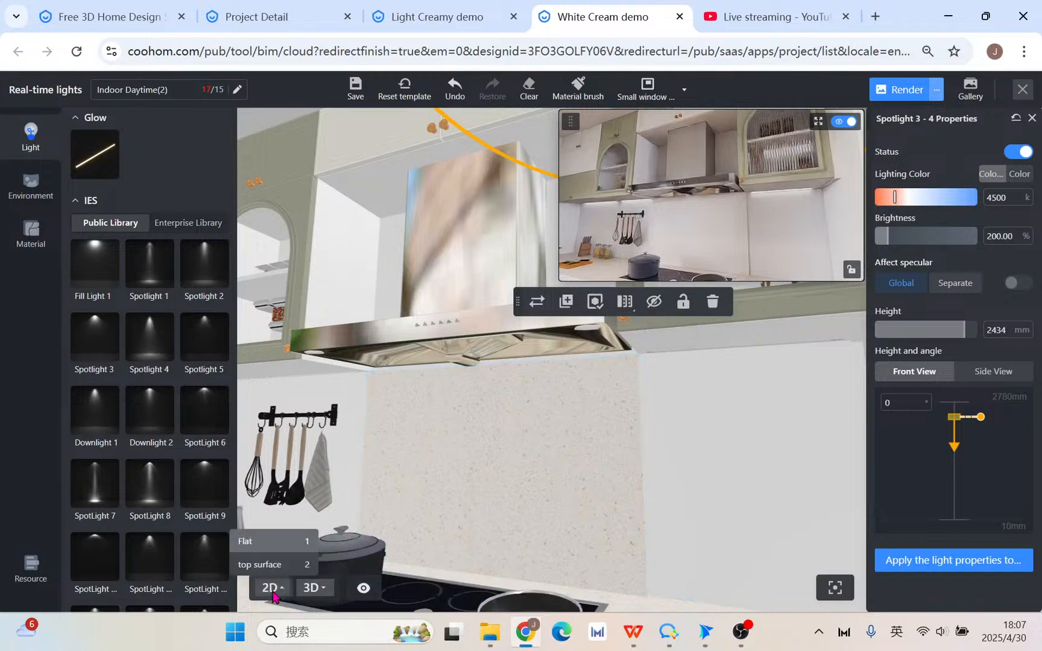
pyautogui.click(273, 593)
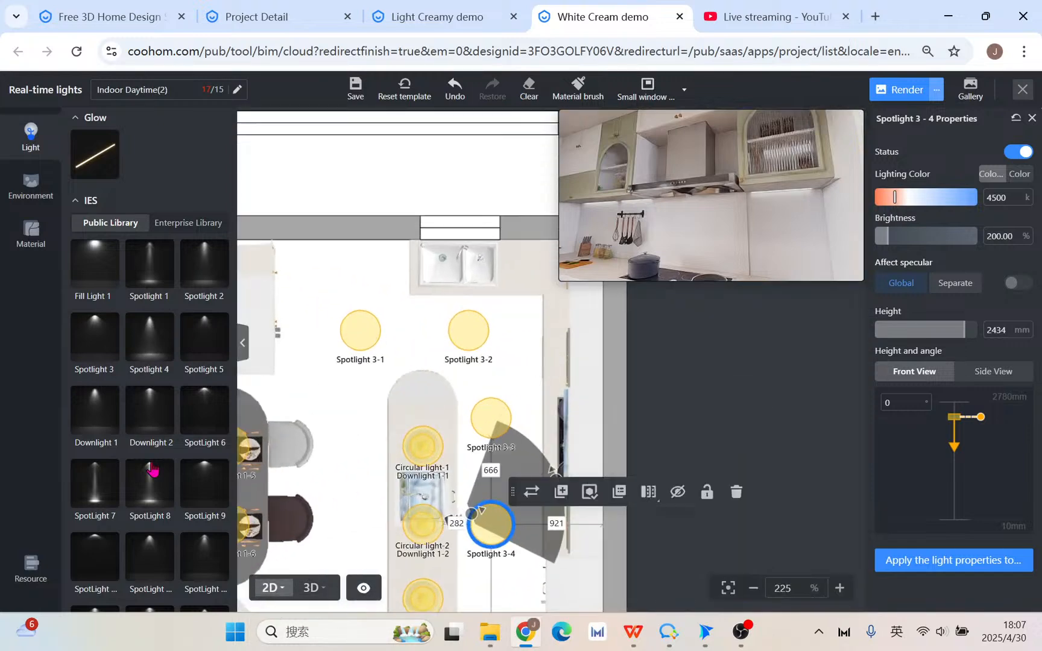
pyautogui.scroll(-3, 151, 470)
pyautogui.scroll(6, 150, 472)
pyautogui.moveTo(108, 148); pyautogui.dragTo(412, 344)
pyautogui.moveTo(111, 183); pyautogui.dragTo(419, 298)
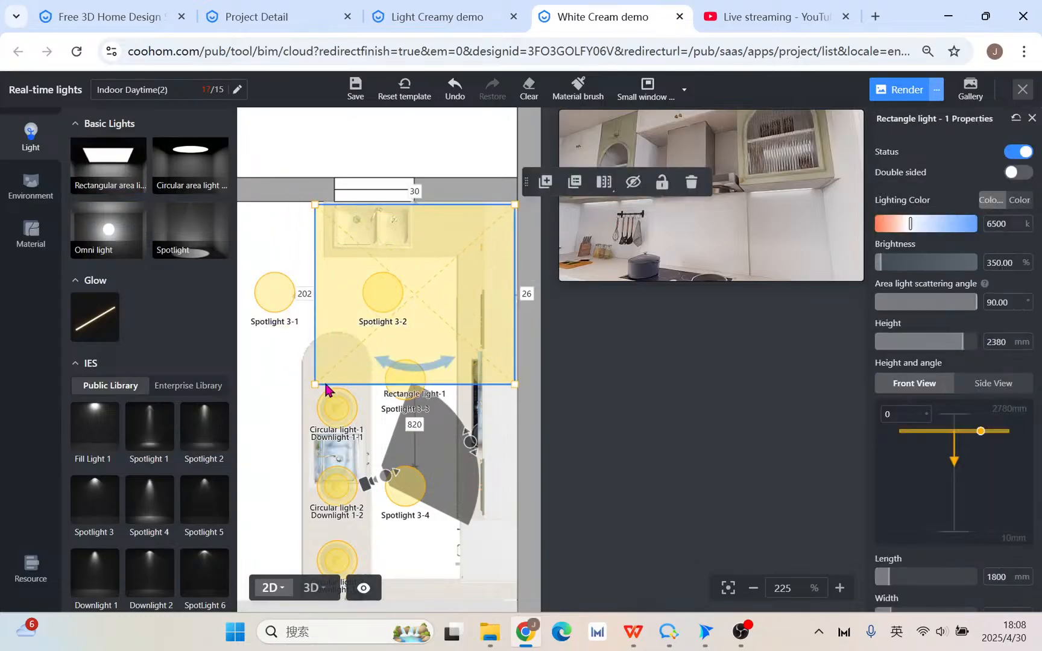
pyautogui.moveTo(315, 384); pyautogui.dragTo(510, 574)
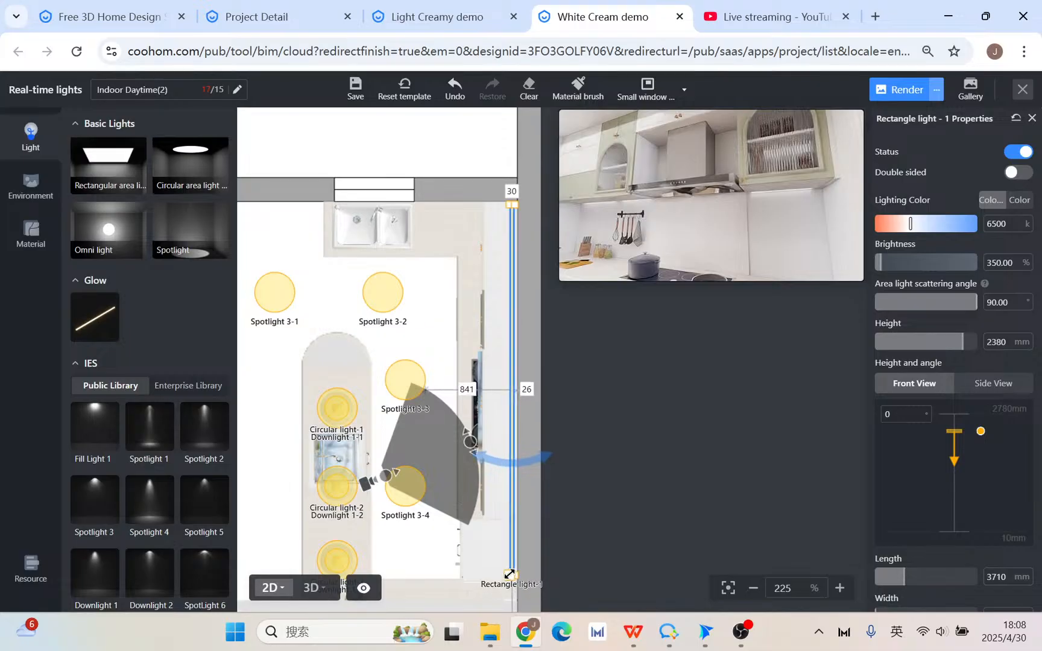
# - Set the strip-shaped area light's colour temperature to 3200 K and its brightness to 1200%
pyautogui.click(311, 588)
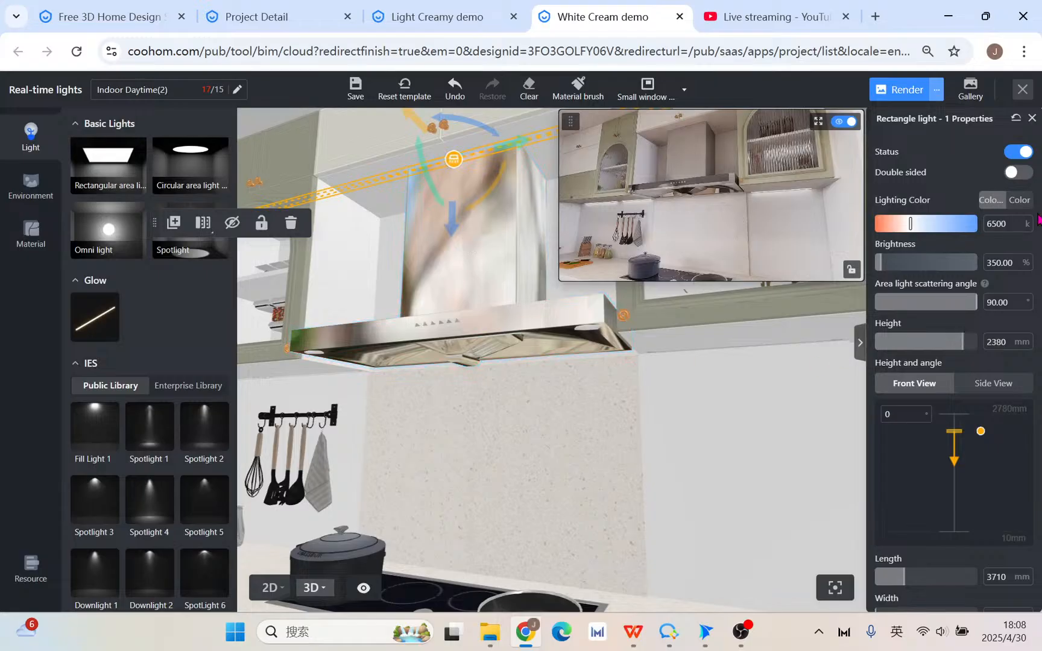
pyautogui.doubleClick(1003, 224)
pyautogui.write('32')
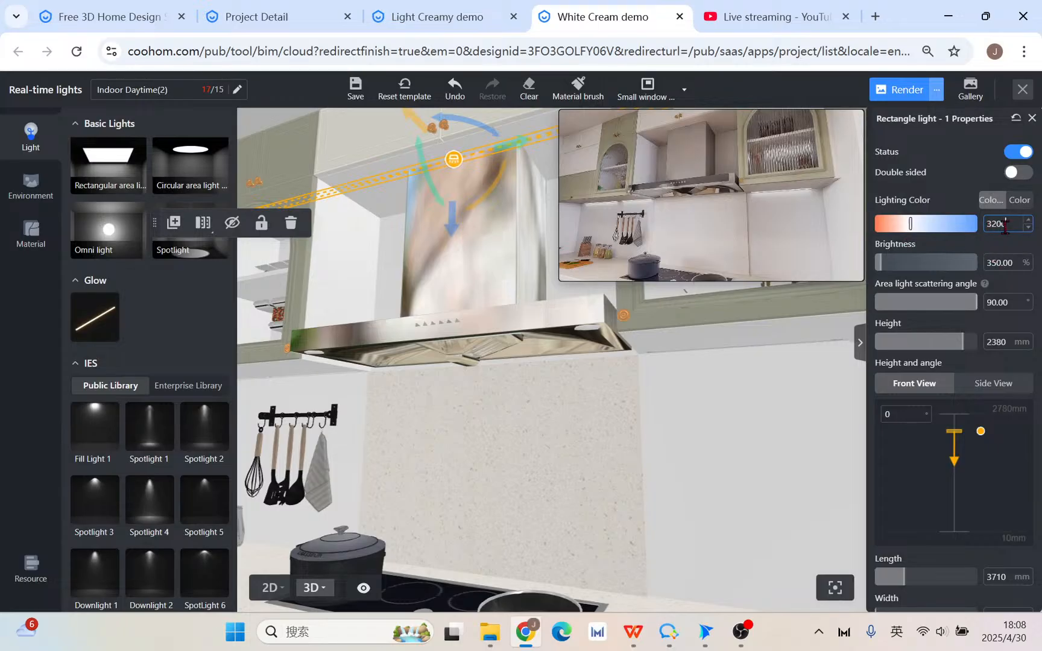
pyautogui.doubleClick(1006, 263)
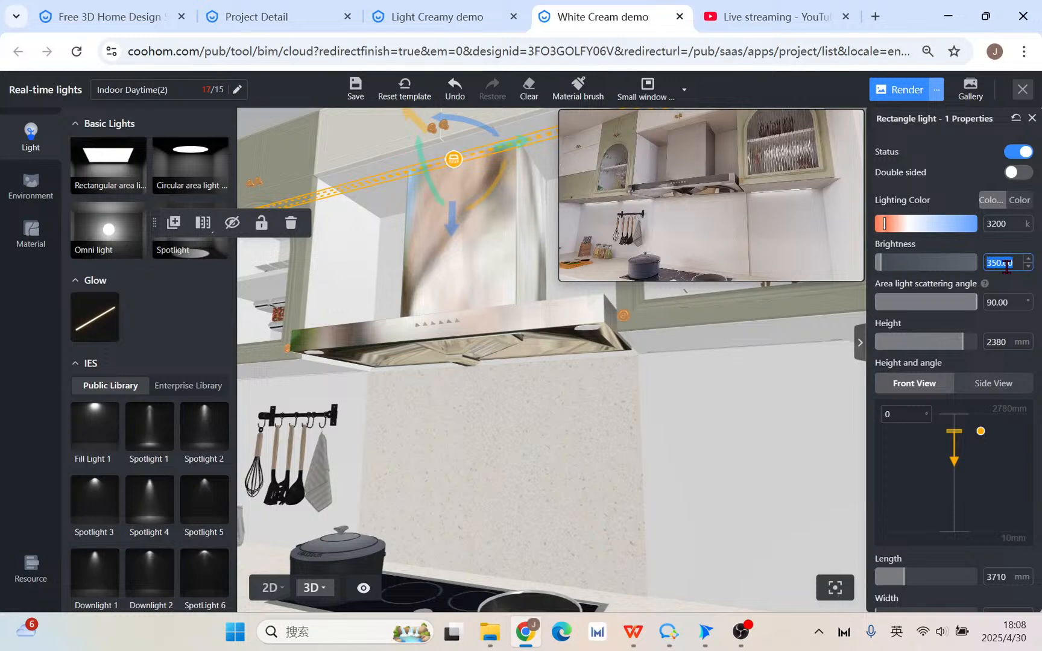
pyautogui.write('12000')
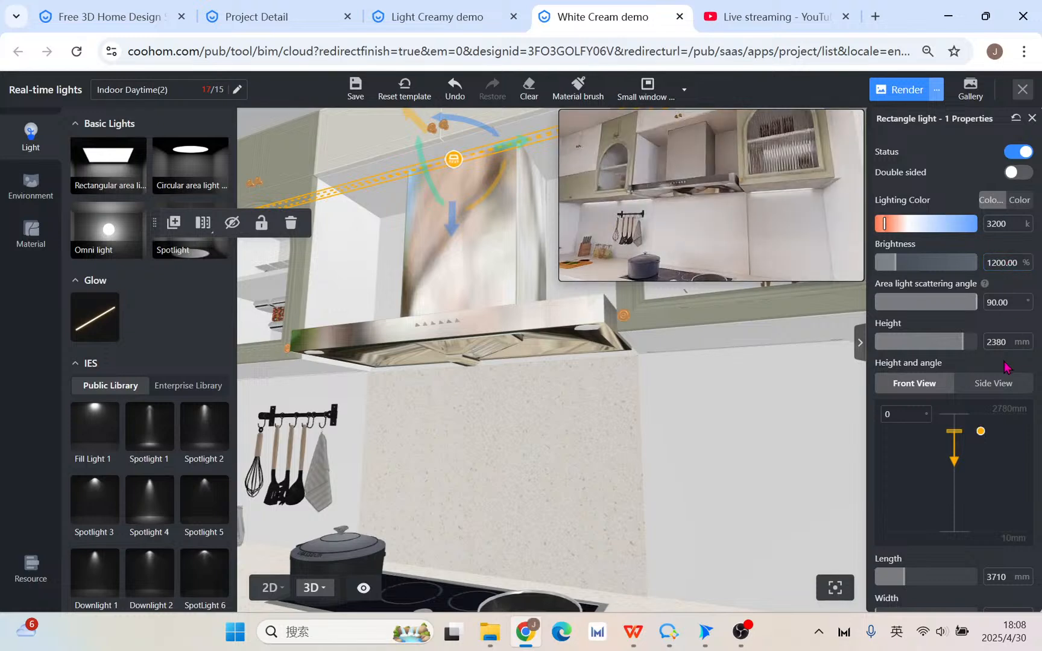
pyautogui.scroll(-1, 1007, 367)
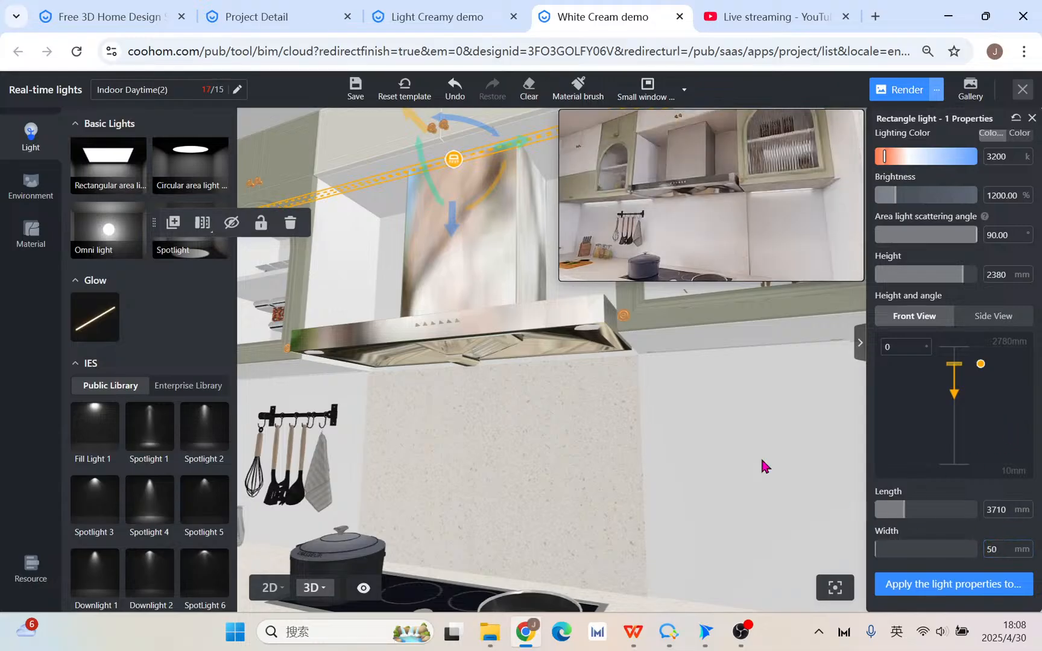
# - Lower the strip-shaped light to about 1538 mm beneath the wall cabinets and set its colour temperature to 3800 K
pyautogui.moveTo(455, 221); pyautogui.dragTo(468, 452)
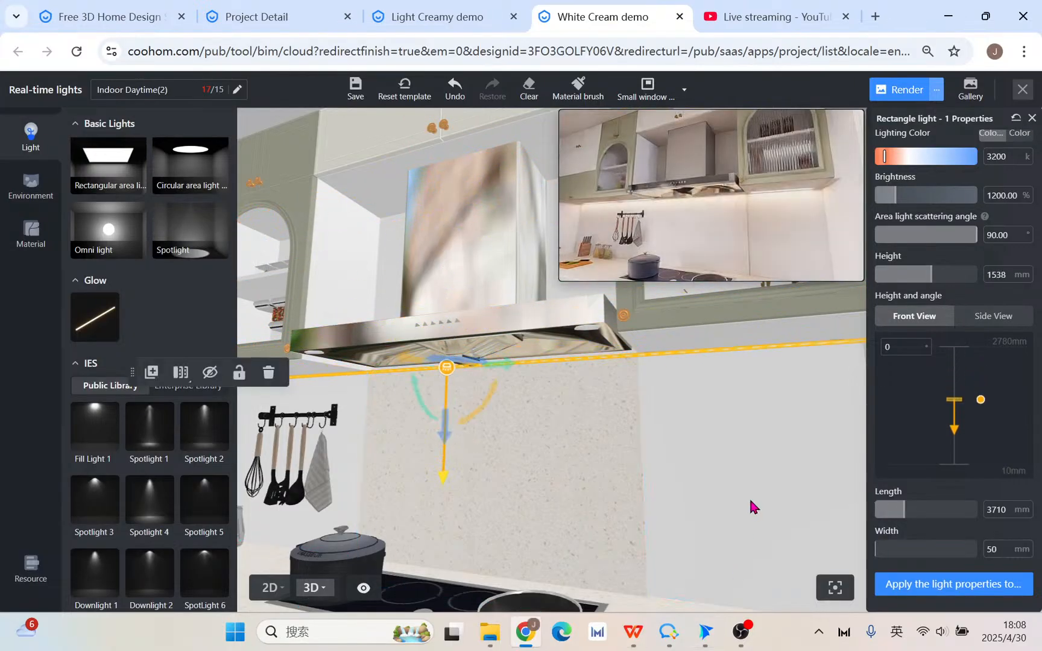
pyautogui.moveTo(721, 462); pyautogui.dragTo(804, 442)
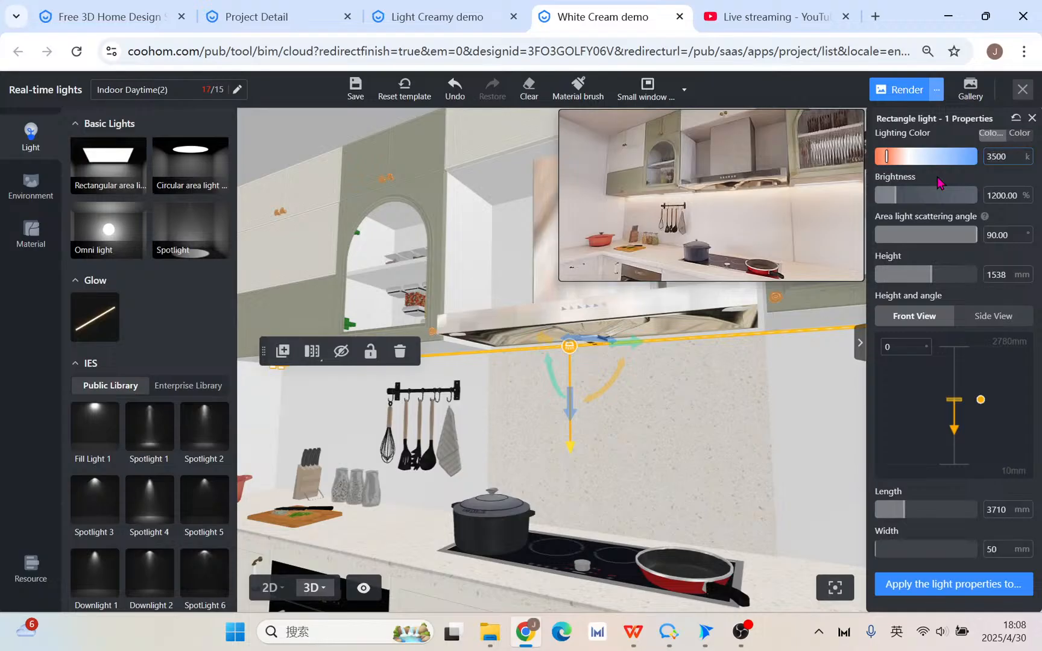
pyautogui.doubleClick(1008, 155)
pyautogui.moveTo(825, 421); pyautogui.dragTo(772, 414)
pyautogui.moveTo(759, 414); pyautogui.dragTo(726, 415, button='right')
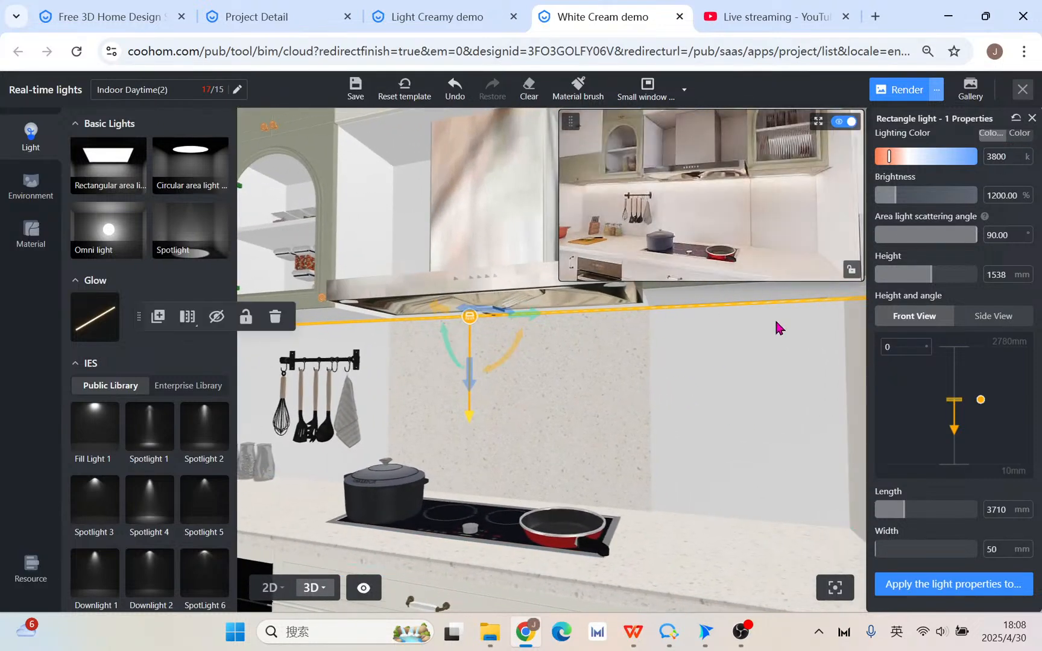
# - Place a Downlight 1 over one end of the cooktop and a copy of it over the other end
pyautogui.click(271, 588)
pyautogui.scroll(4, 410, 437)
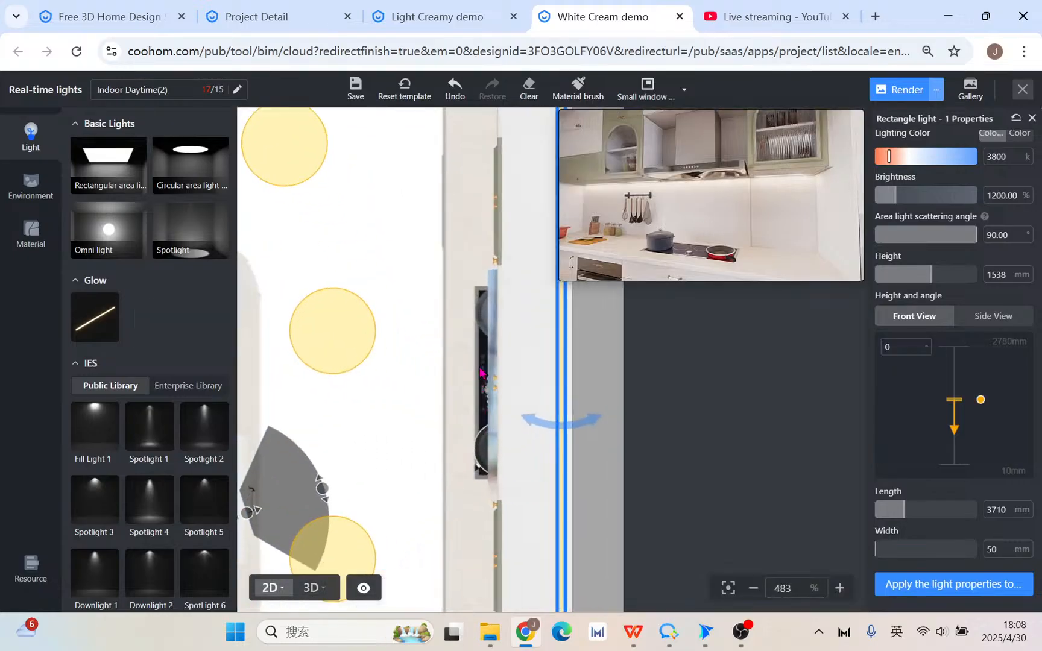
pyautogui.click(107, 565)
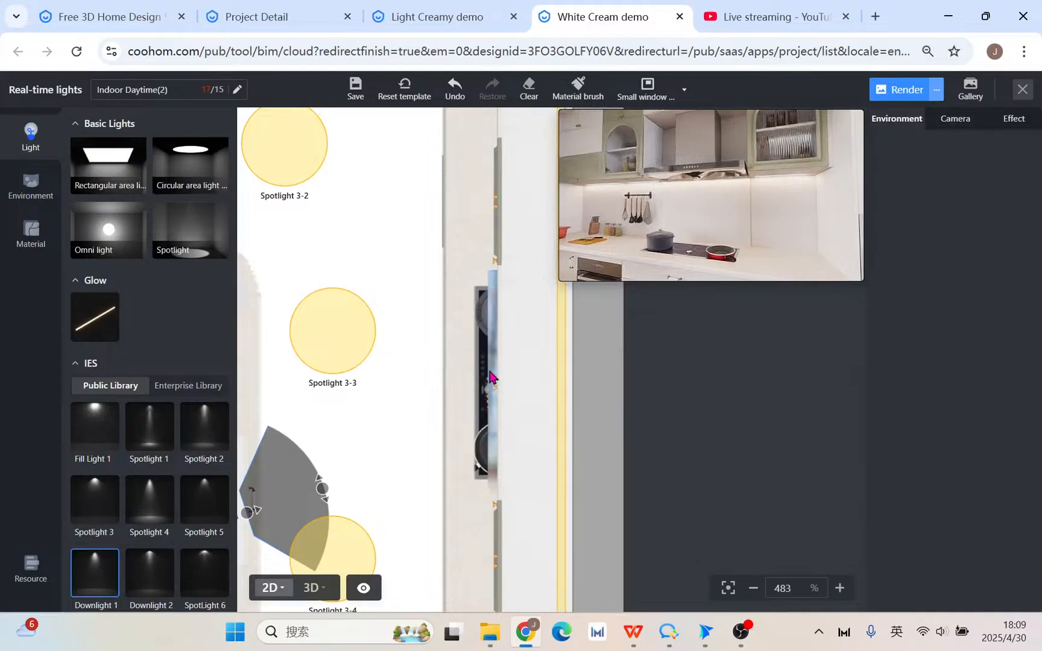
pyautogui.click(500, 311)
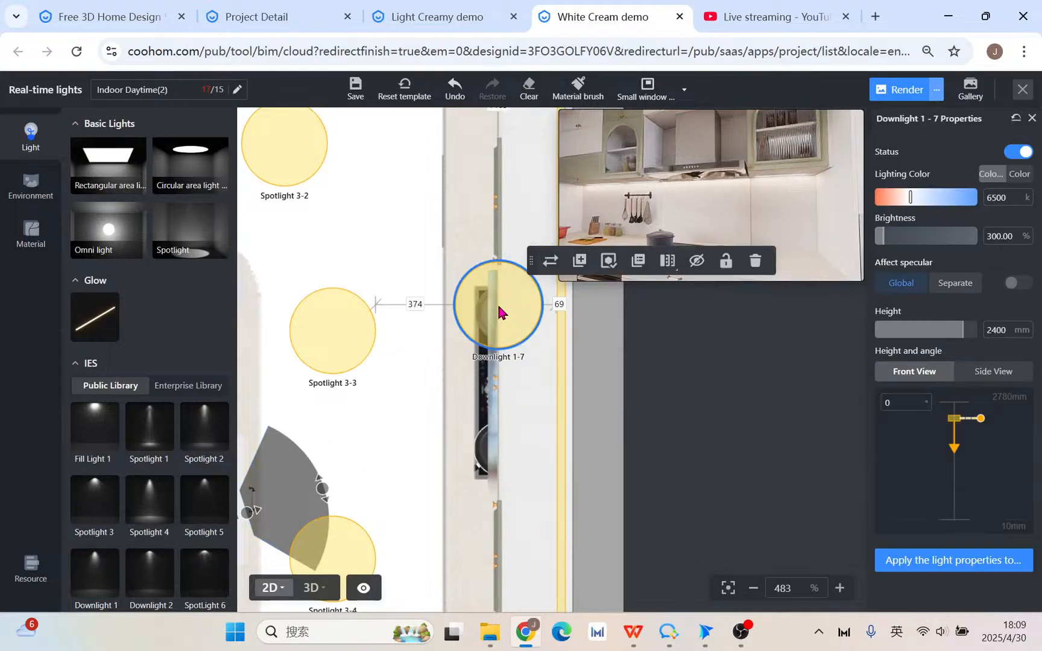
pyautogui.click(578, 260)
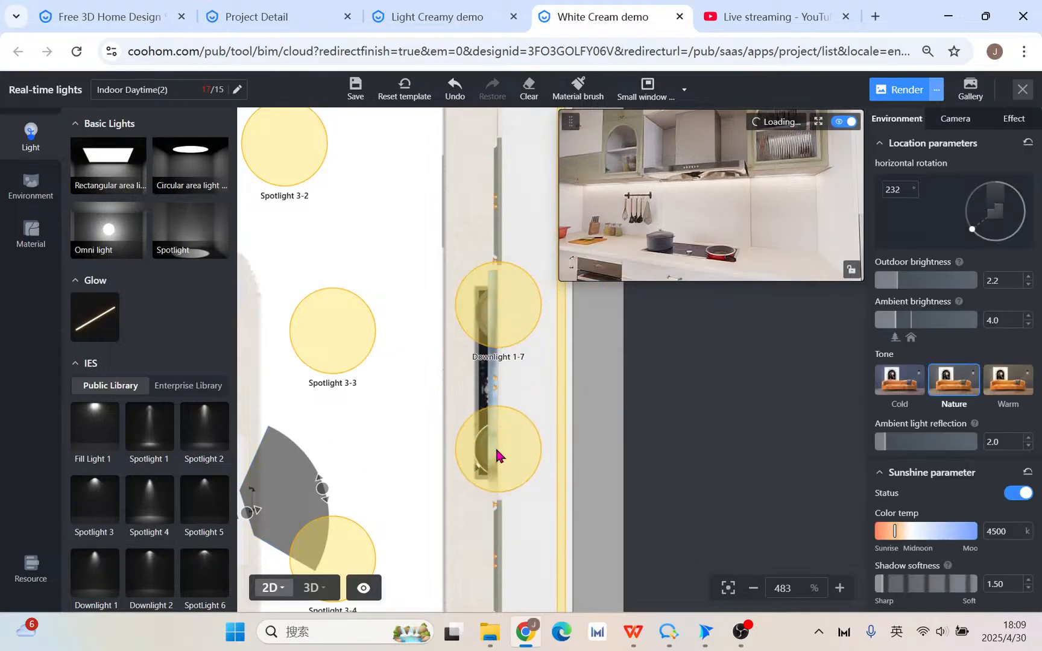
pyautogui.click(498, 455)
# - Select both cooktop downlights together and lower them to about 1509 mm, just beneath the range hood
pyautogui.click(314, 588)
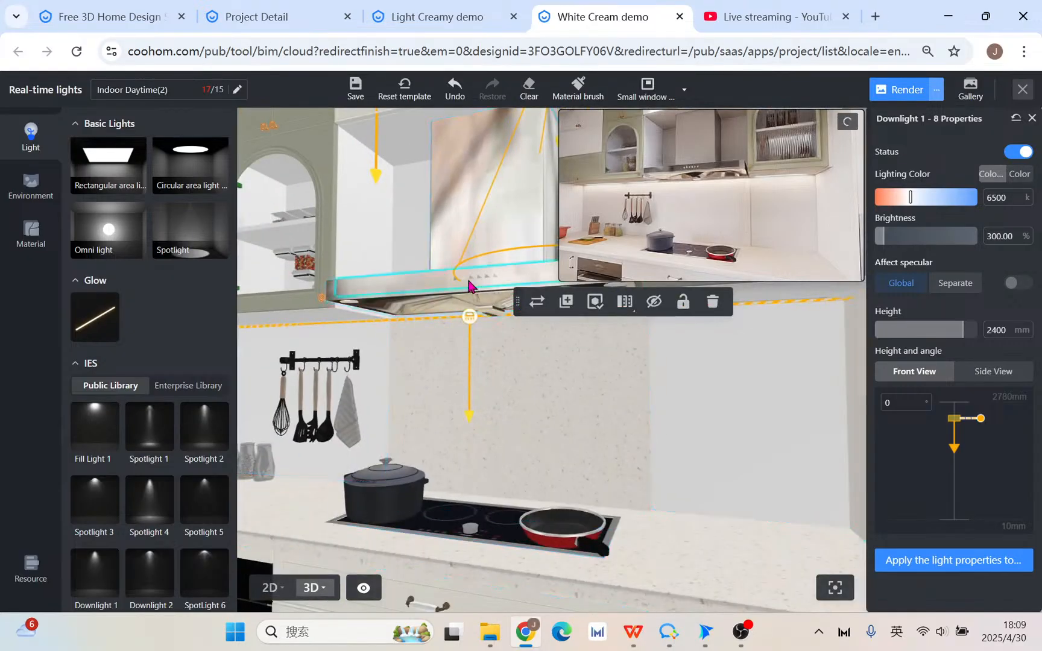
pyautogui.scroll(-5, 469, 284)
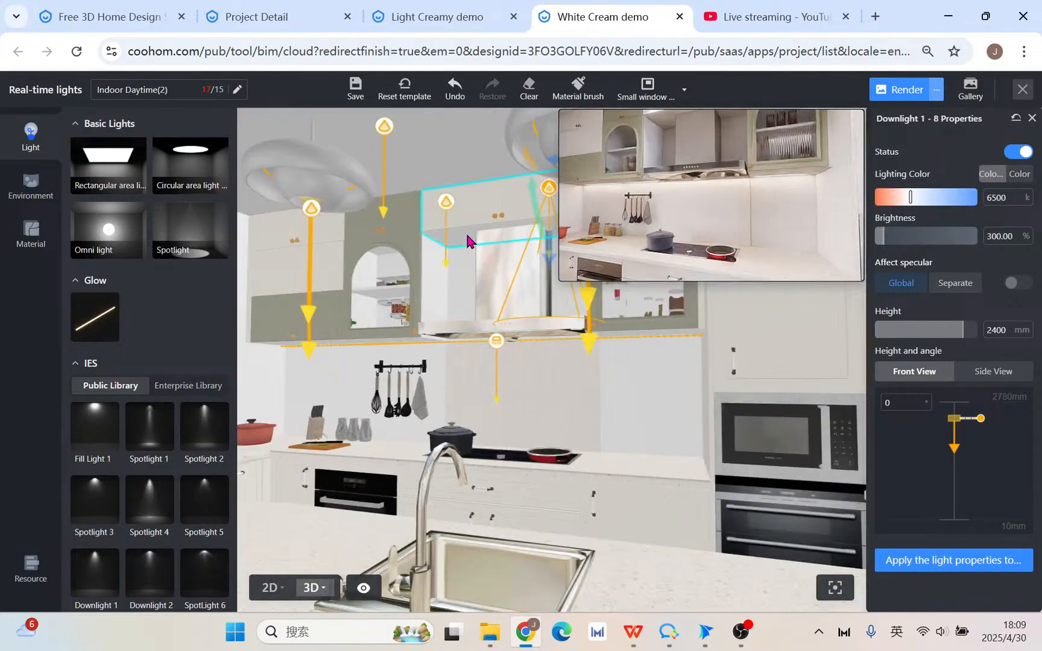
pyautogui.click(448, 207)
pyautogui.moveTo(500, 296); pyautogui.dragTo(516, 445)
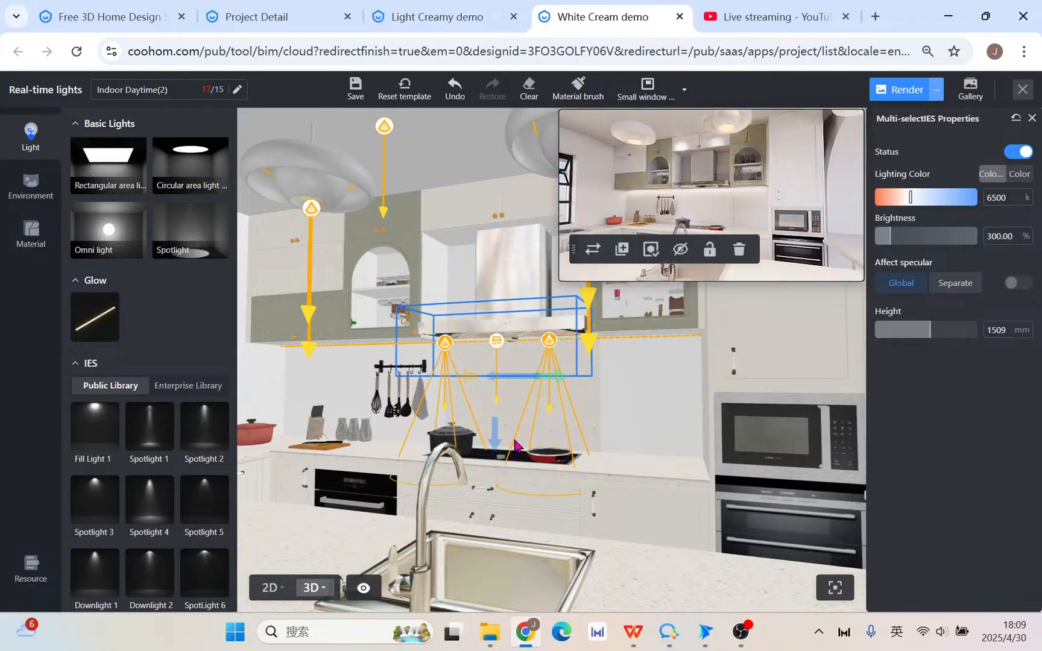
# - Set the two selected cooktop downlights' colour temperature to 4500 K and their brightness to 100%
pyautogui.doubleClick(999, 202)
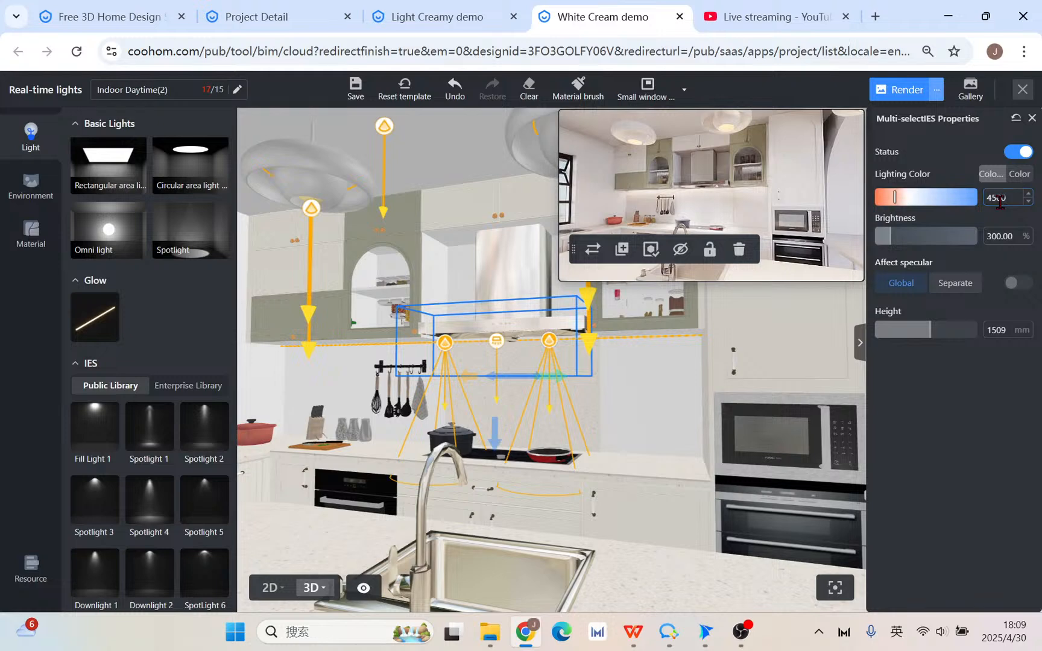
pyautogui.doubleClick(1002, 236)
pyautogui.write('1')
pyautogui.press('Return')
# - Examine the downlights' effect on the cooktop, backsplash and wall cabinets in the full-size rendered preview
pyautogui.moveTo(625, 387); pyautogui.dragTo(656, 360)
pyautogui.scroll(5, 716, 393)
pyautogui.scroll(-3, 721, 387)
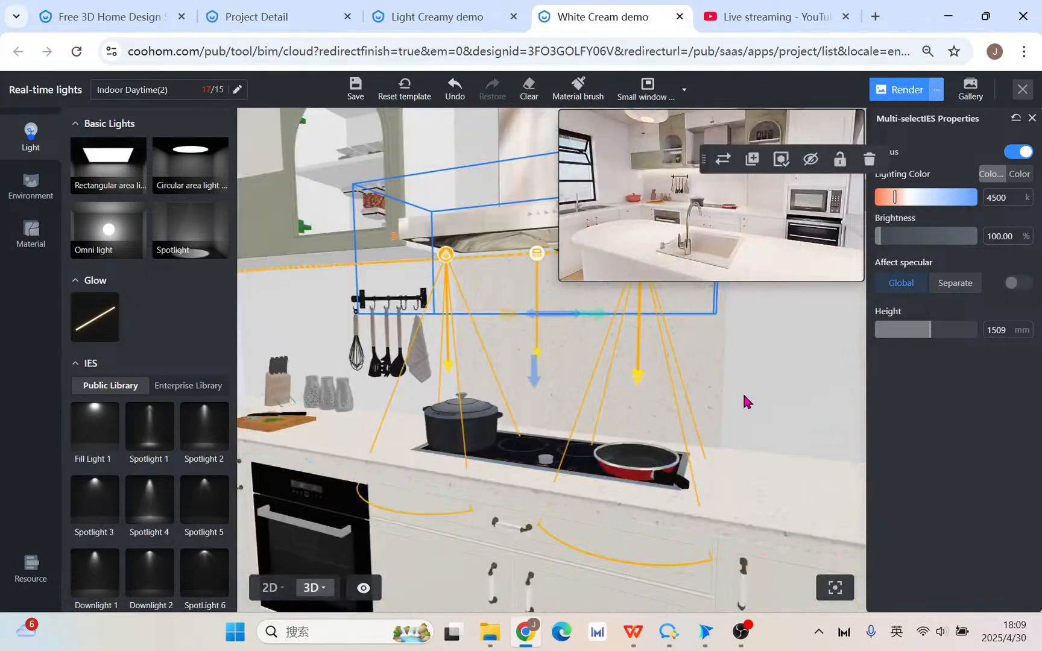
pyautogui.moveTo(798, 175)
pyautogui.click(818, 122)
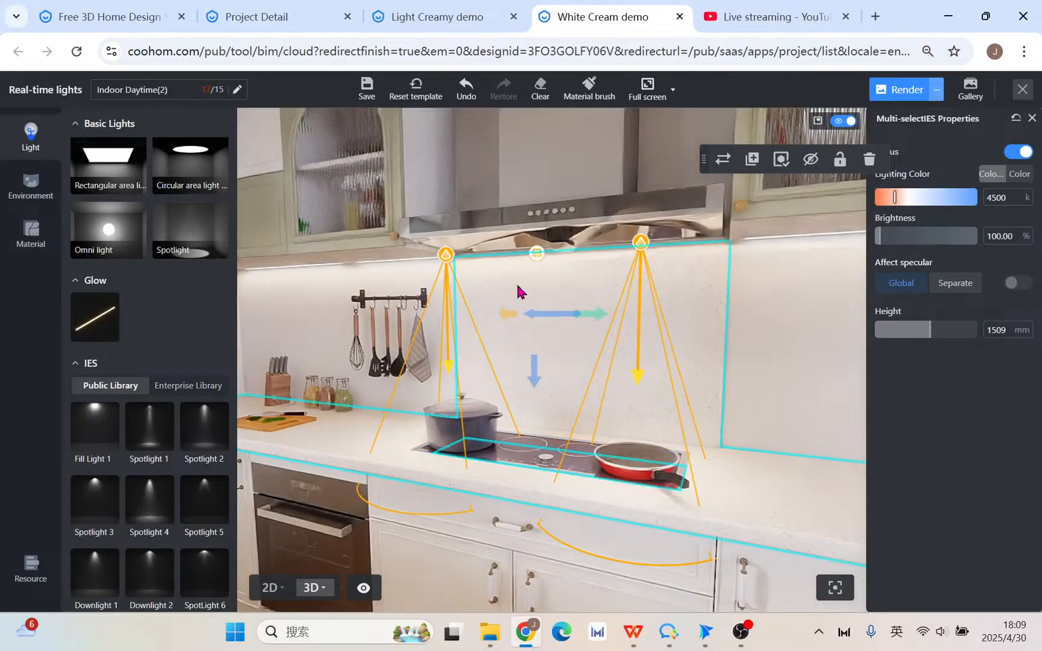
pyautogui.moveTo(715, 360); pyautogui.dragTo(599, 349)
pyautogui.scroll(-2, 600, 349)
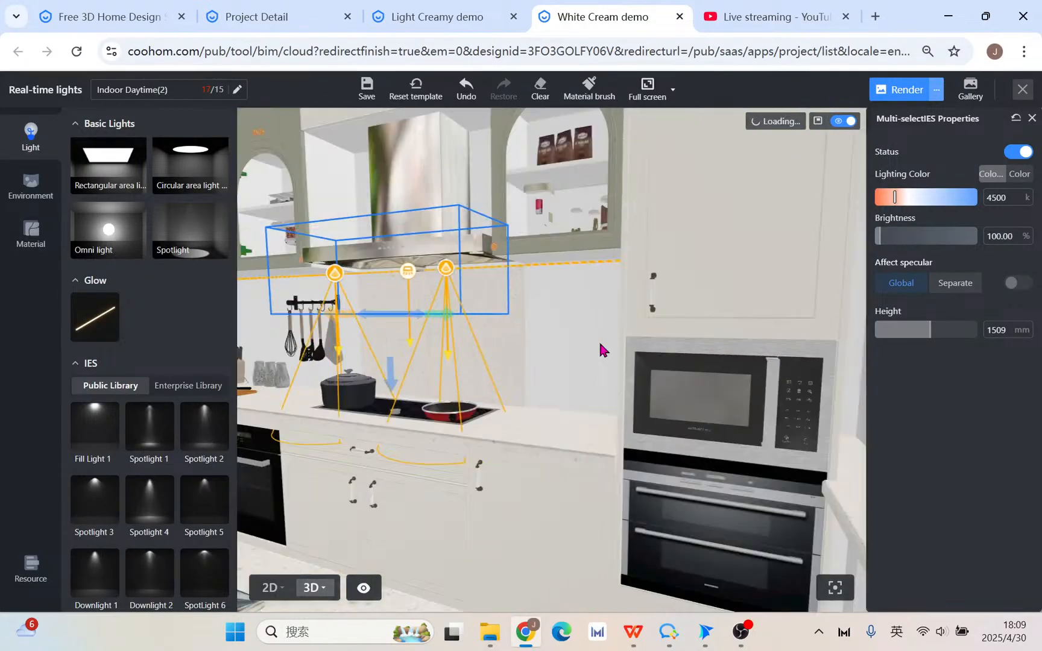
pyautogui.scroll(3, 567, 295)
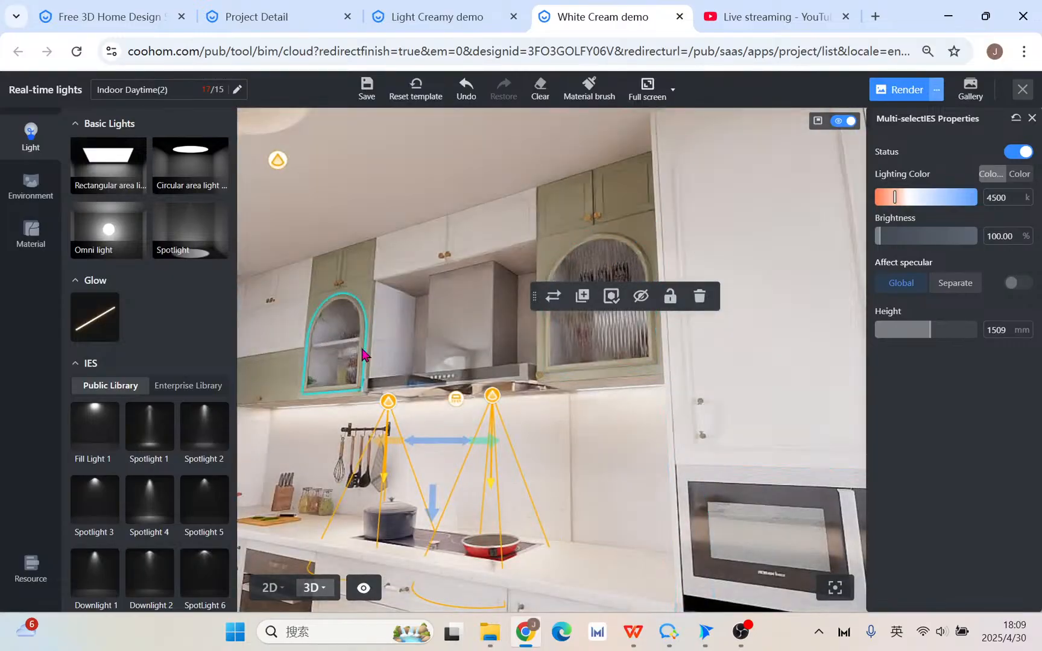
pyautogui.moveTo(531, 296); pyautogui.dragTo(685, 359)
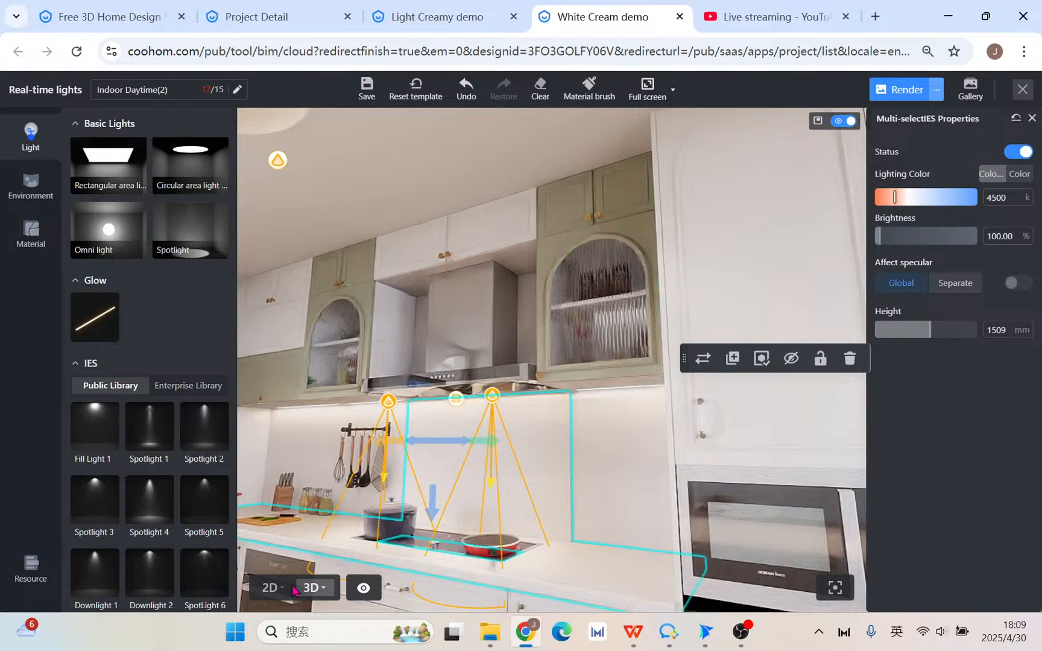
# - Draw a small rectangular area light about 369 mm long in plan over the arched glass wall cabinet beside the microwave tower
pyautogui.click(270, 588)
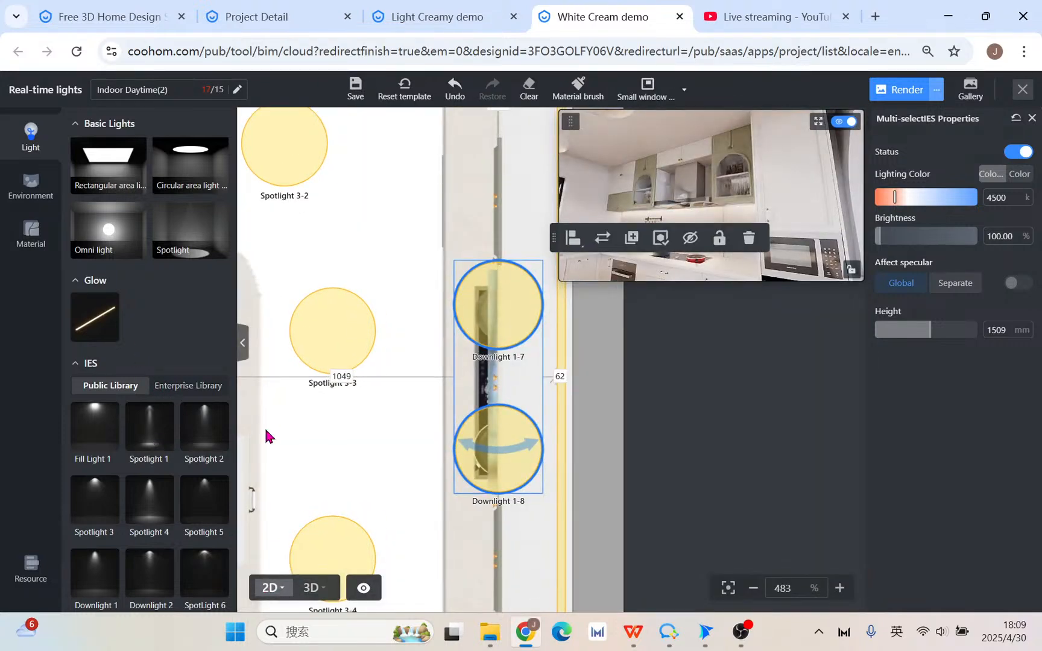
pyautogui.scroll(-2, 565, 414)
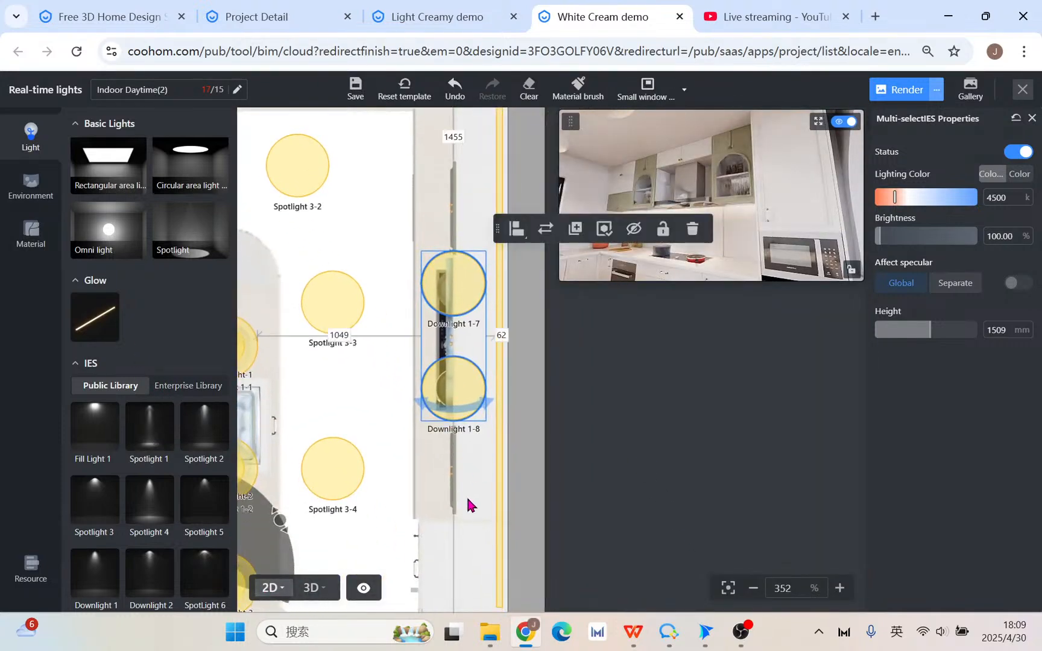
pyautogui.click(108, 163)
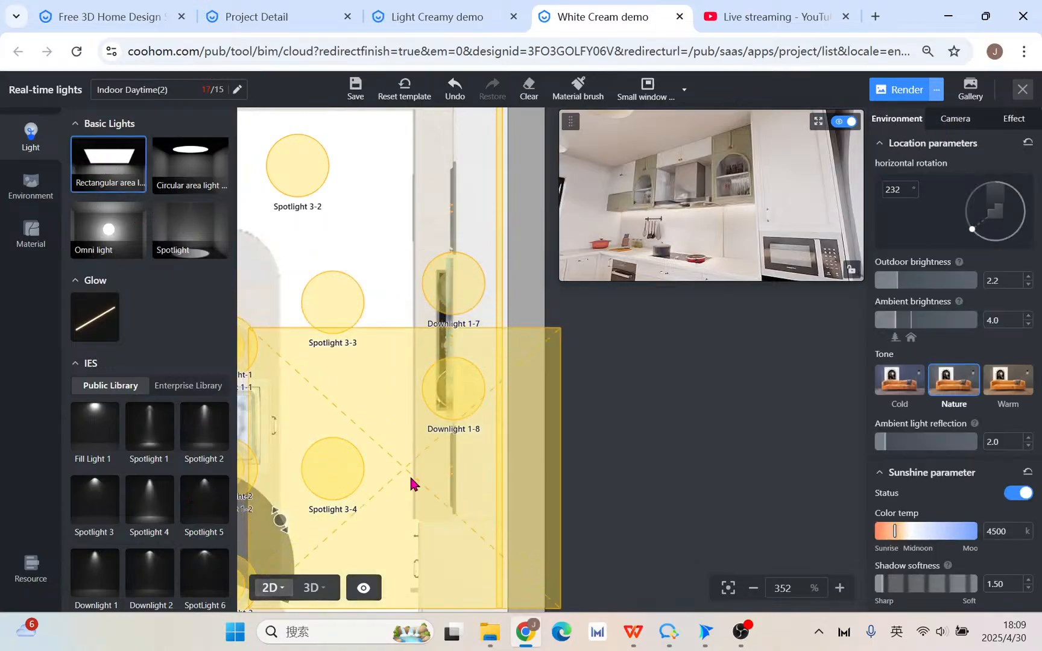
pyautogui.click(439, 379)
pyautogui.moveTo(314, 271); pyautogui.dragTo(603, 494)
pyautogui.moveTo(616, 525); pyautogui.dragTo(470, 498, button='middle')
pyautogui.moveTo(471, 505); pyautogui.dragTo(333, 436)
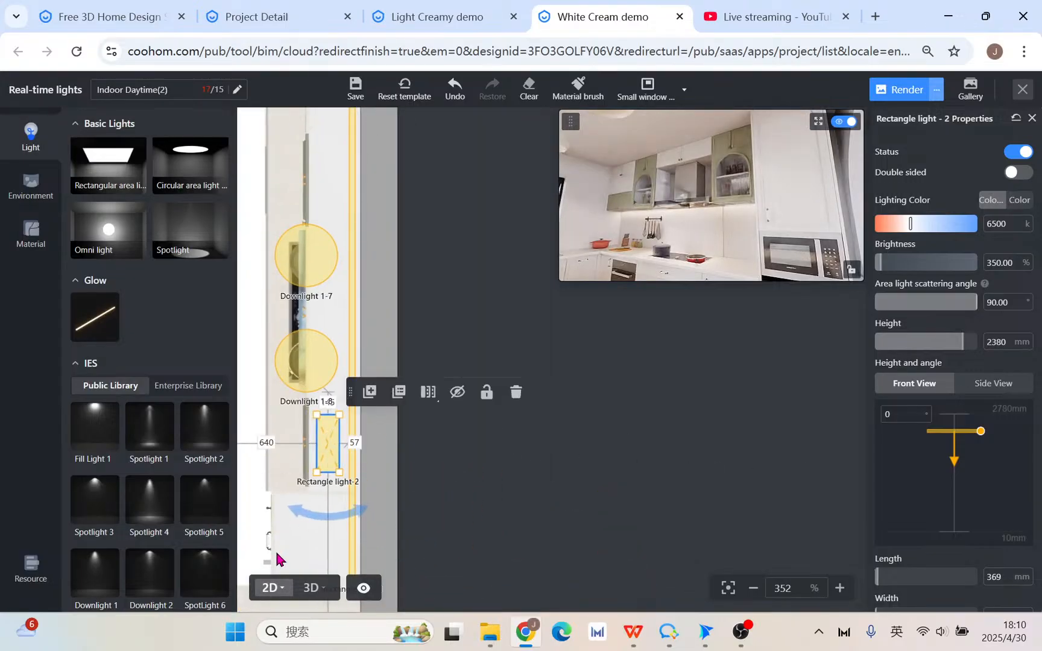
# - Lower the small rectangular light to about 2176 mm inside the arched glass cabinet and set its colour temperature to 6158 K
pyautogui.click(313, 587)
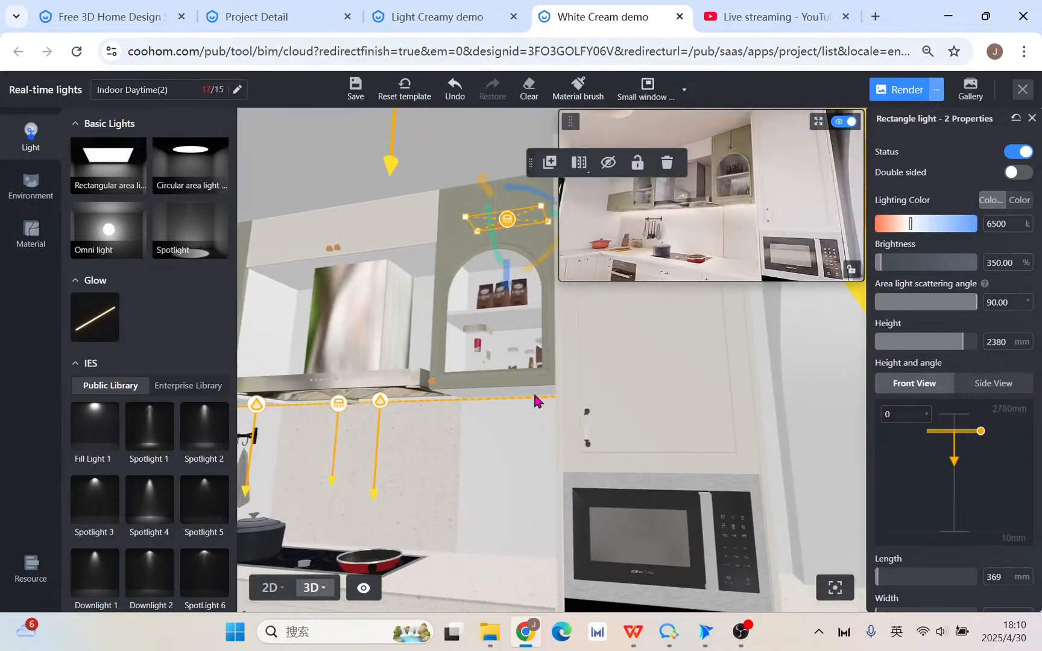
pyautogui.moveTo(504, 280); pyautogui.dragTo(506, 317)
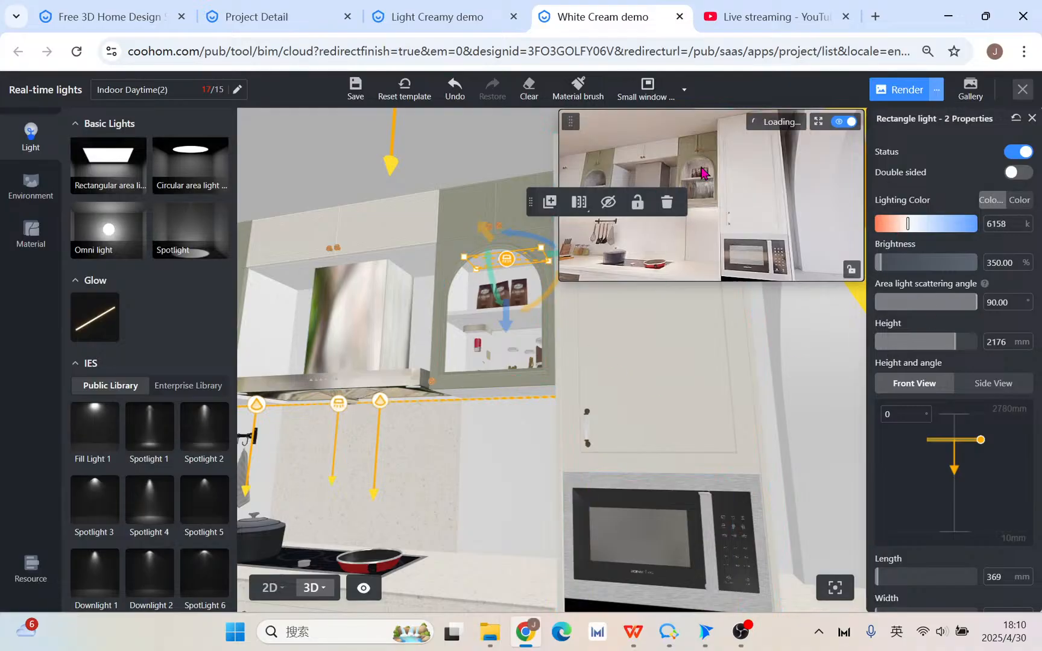
pyautogui.moveTo(487, 464); pyautogui.dragTo(693, 461)
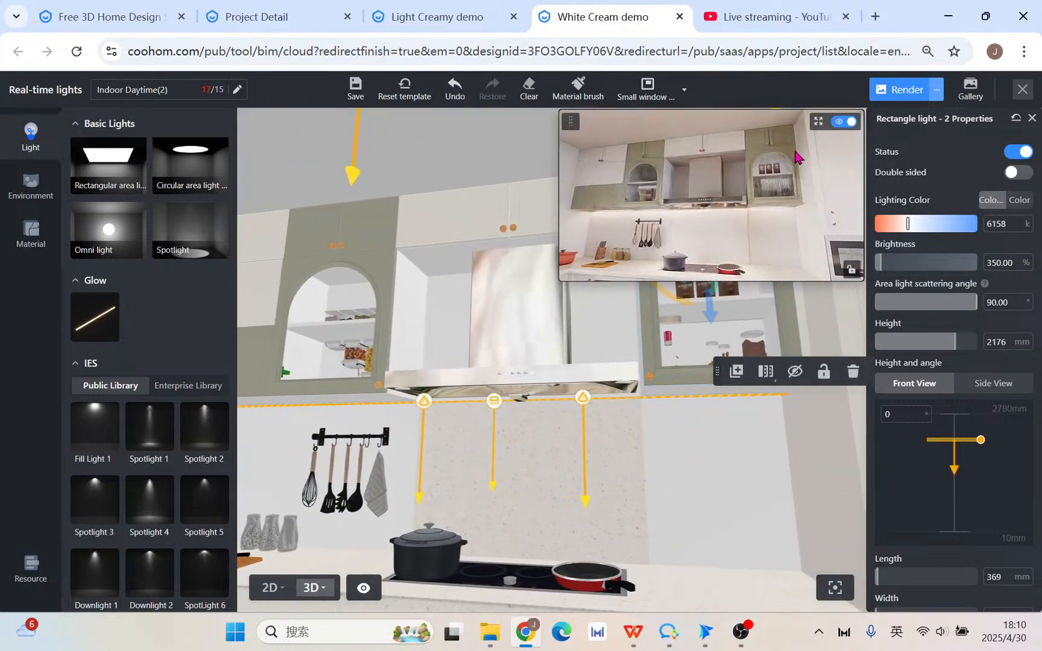
# - Raise the cabinet's rectangular light to 2200 mm and reduce its width to 100 mm
pyautogui.click(819, 123)
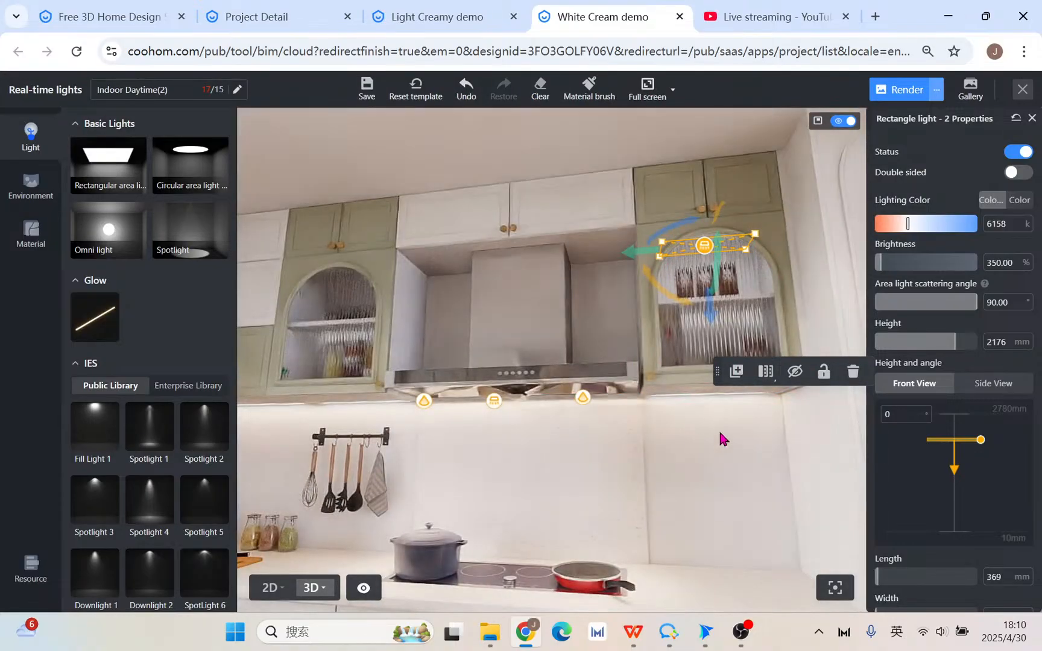
pyautogui.moveTo(711, 299); pyautogui.dragTo(709, 294)
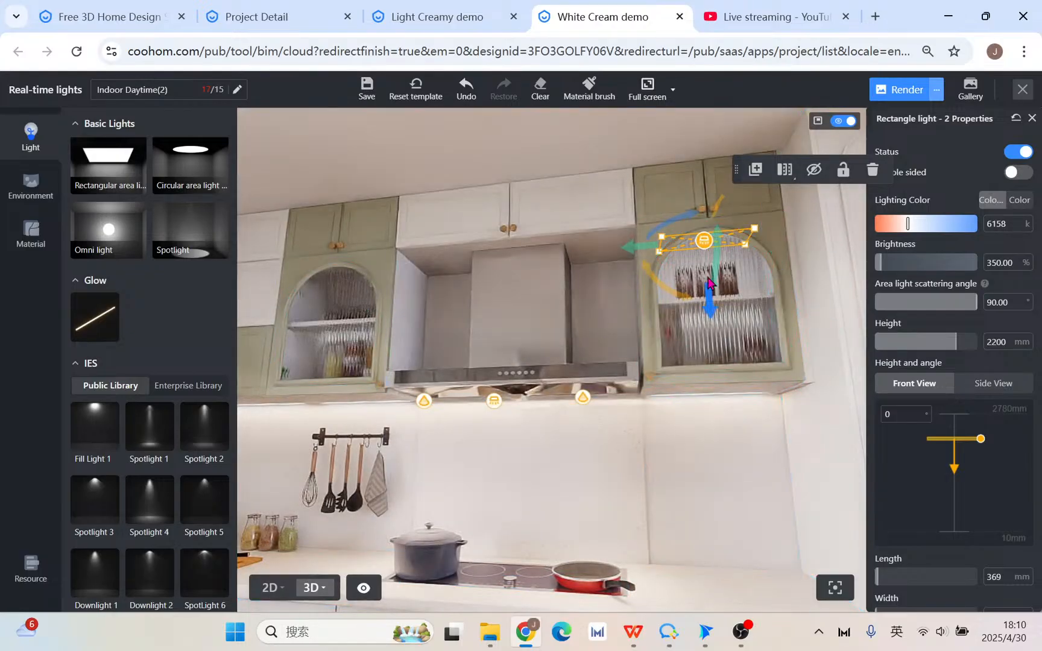
pyautogui.scroll(-1, 1000, 546)
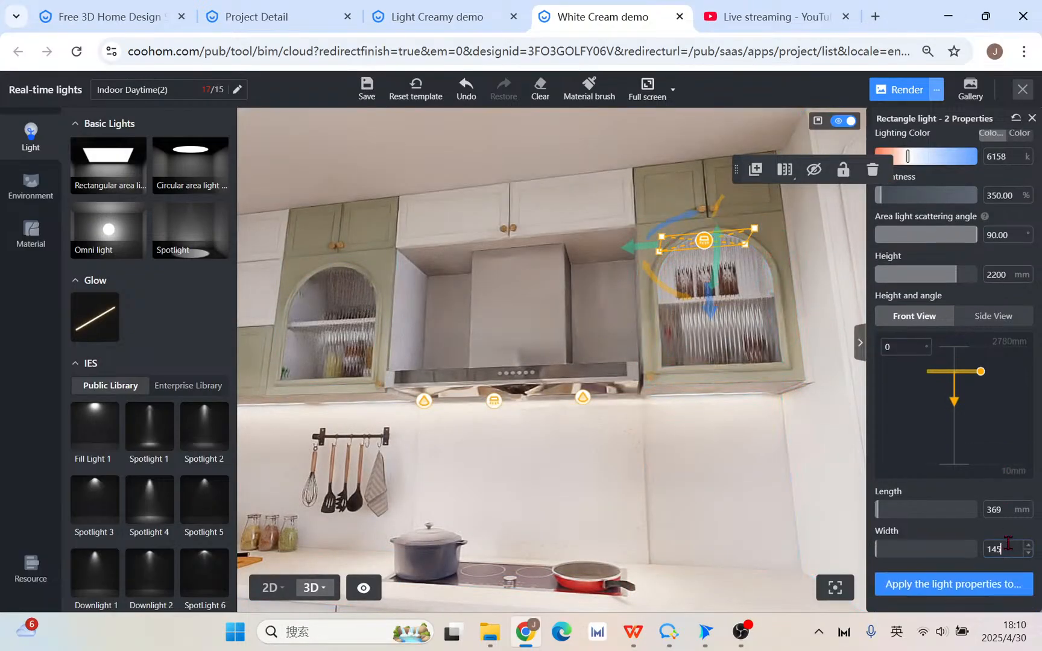
pyautogui.press('Return')
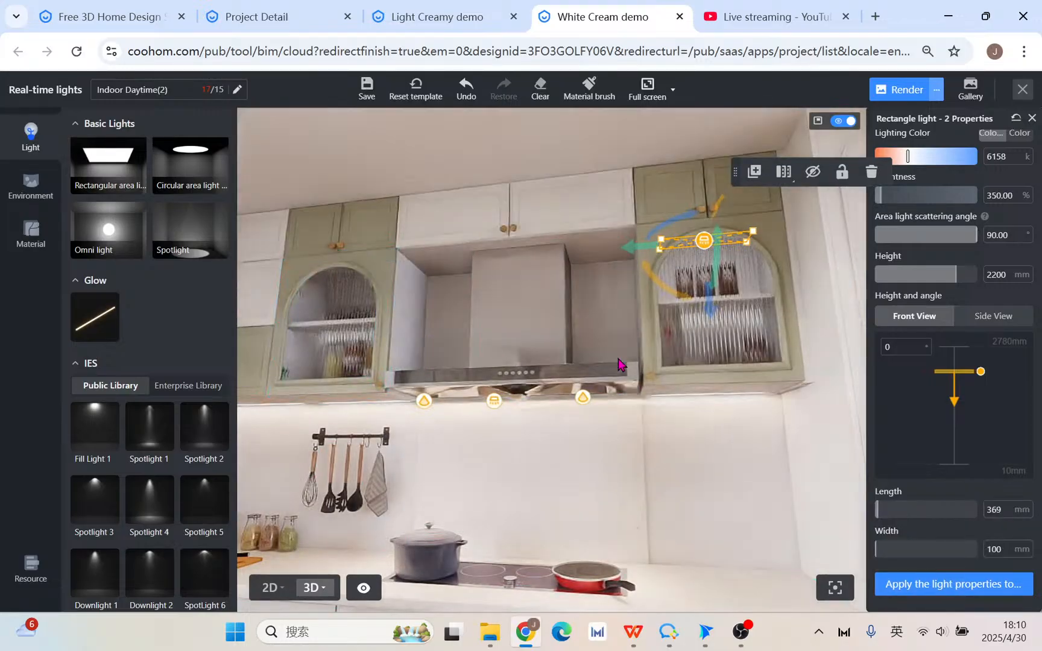
# - Examine the rendered kitchen and dining area from several angles, along with the light layout in plan
pyautogui.moveTo(689, 465); pyautogui.dragTo(864, 417)
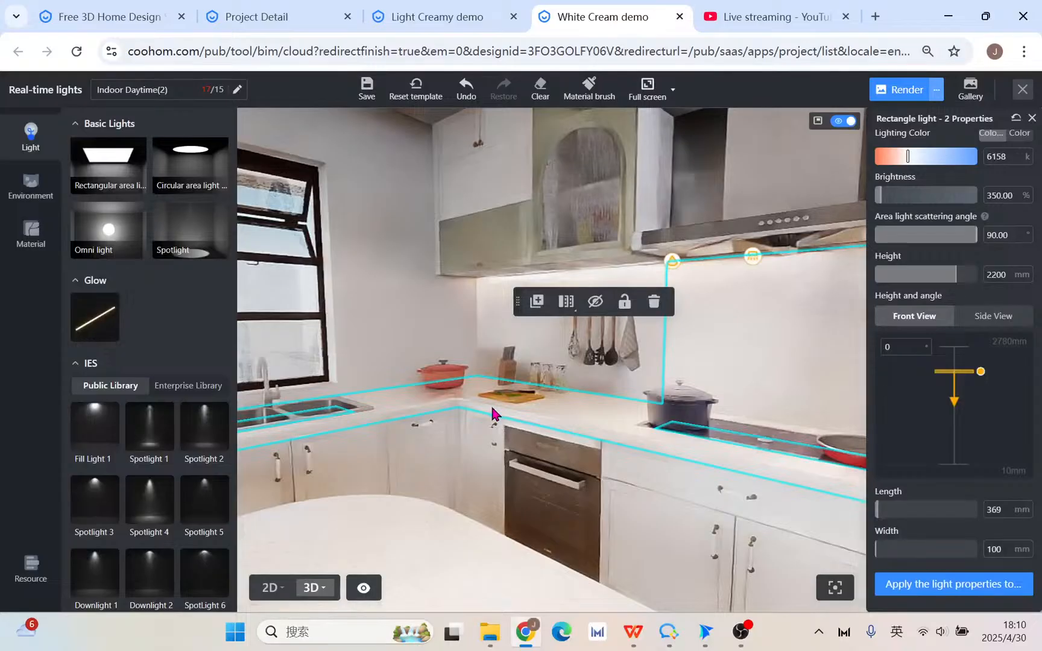
pyautogui.scroll(-5, 493, 409)
pyautogui.scroll(-2, 739, 524)
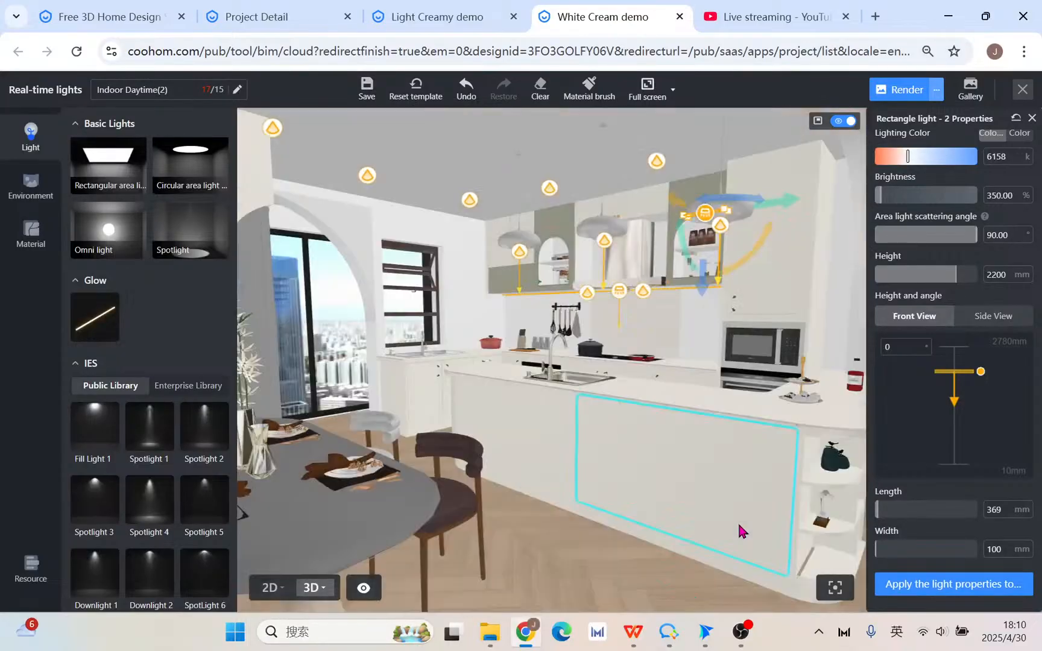
pyautogui.moveTo(620, 542); pyautogui.dragTo(554, 547)
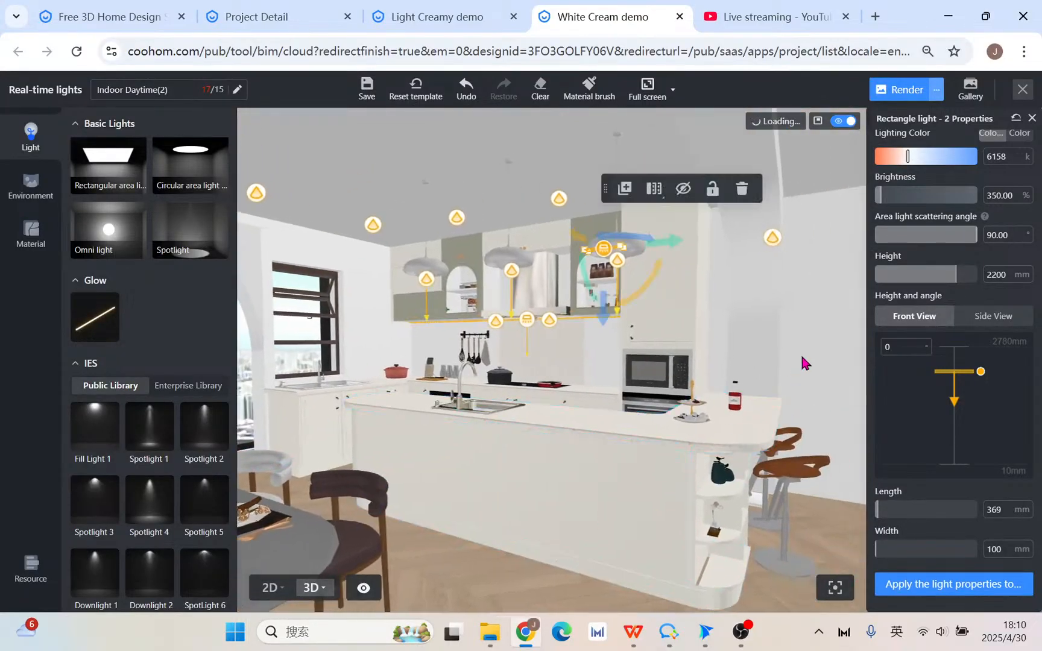
pyautogui.moveTo(804, 362); pyautogui.dragTo(671, 326)
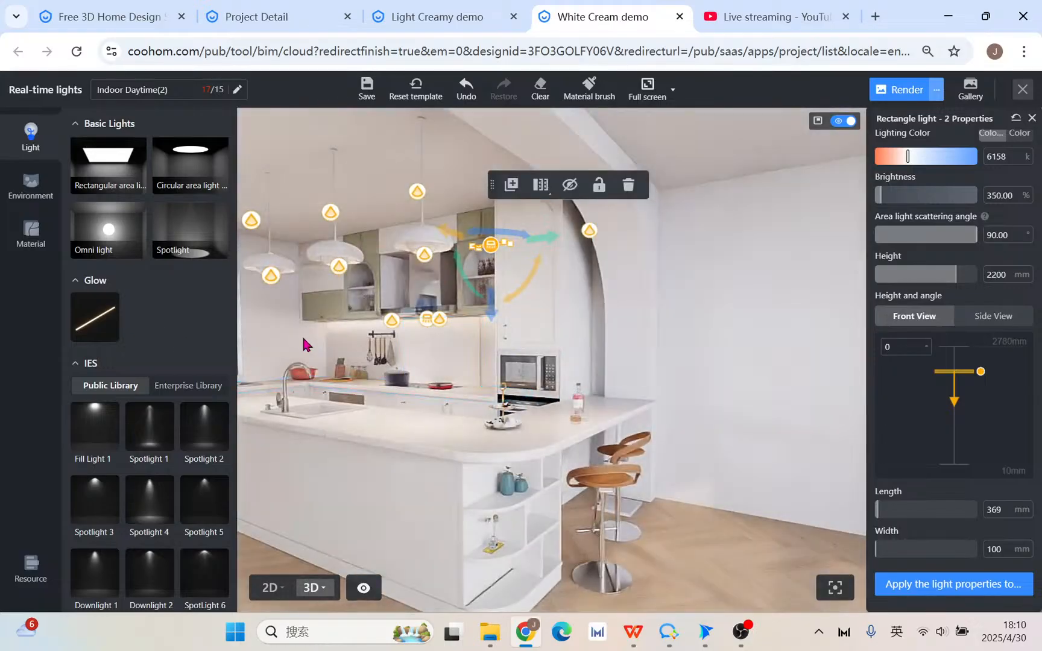
pyautogui.moveTo(336, 343); pyautogui.dragTo(483, 347)
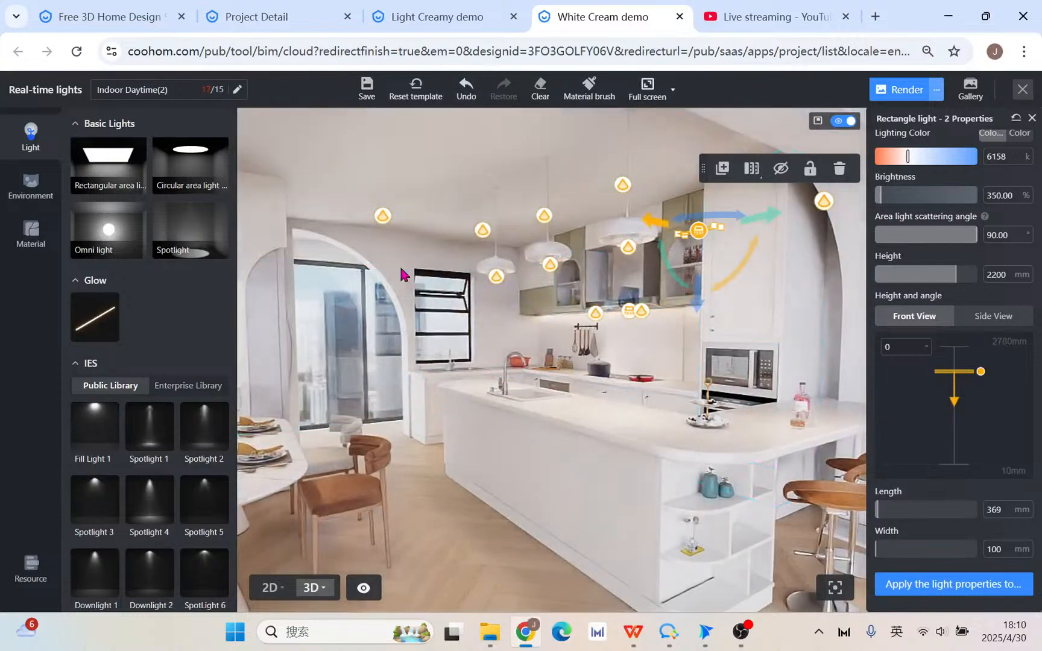
pyautogui.scroll(-2, 515, 401)
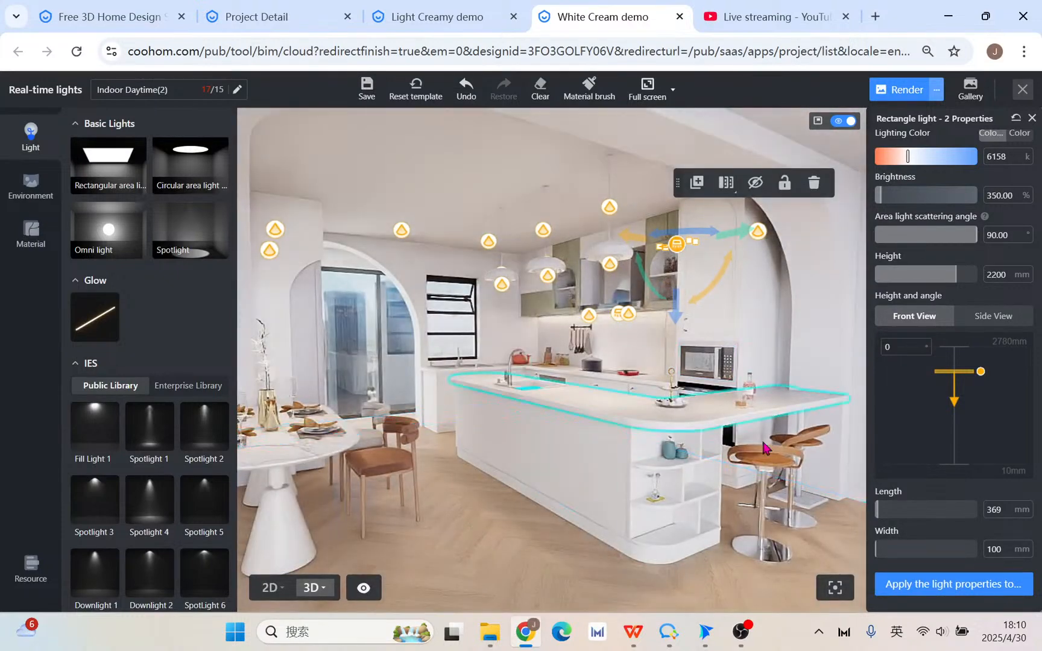
pyautogui.click(267, 594)
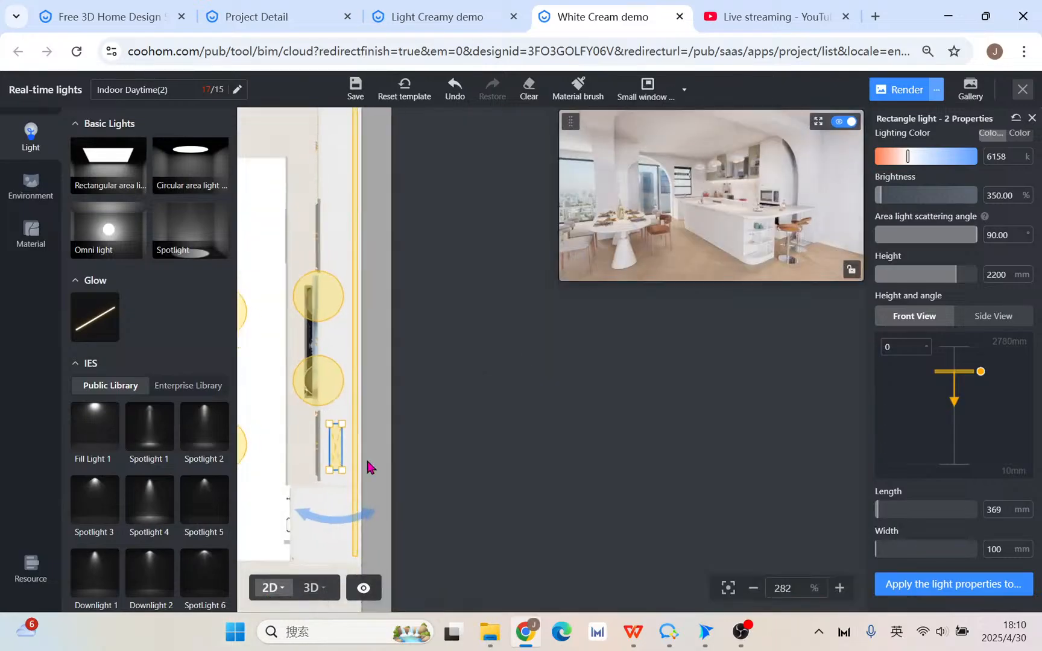
pyautogui.scroll(-3, 644, 443)
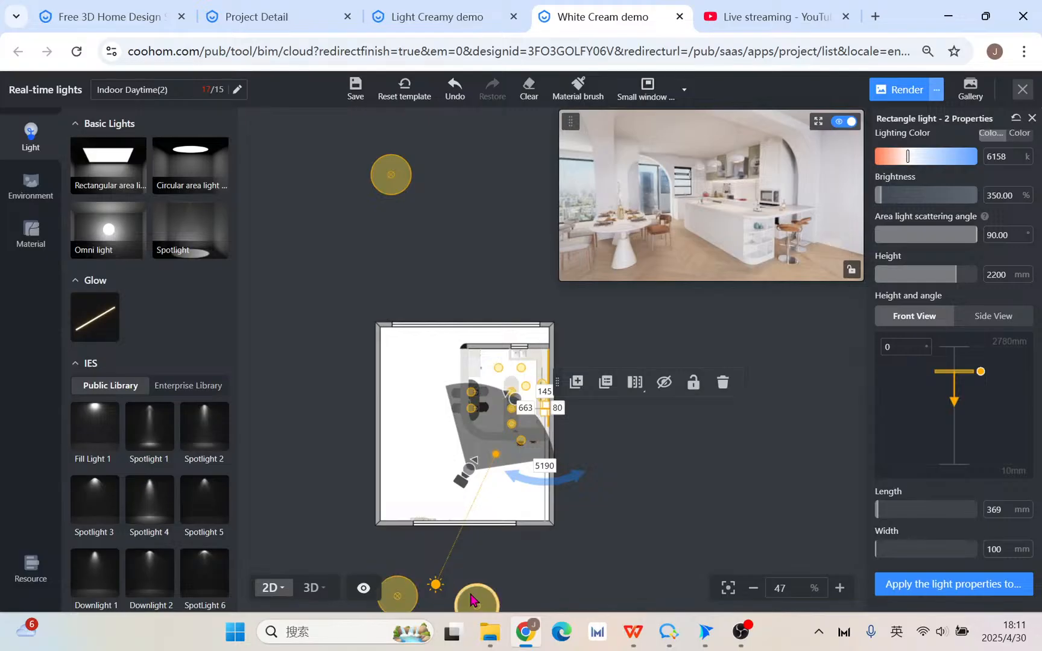
pyautogui.click(313, 588)
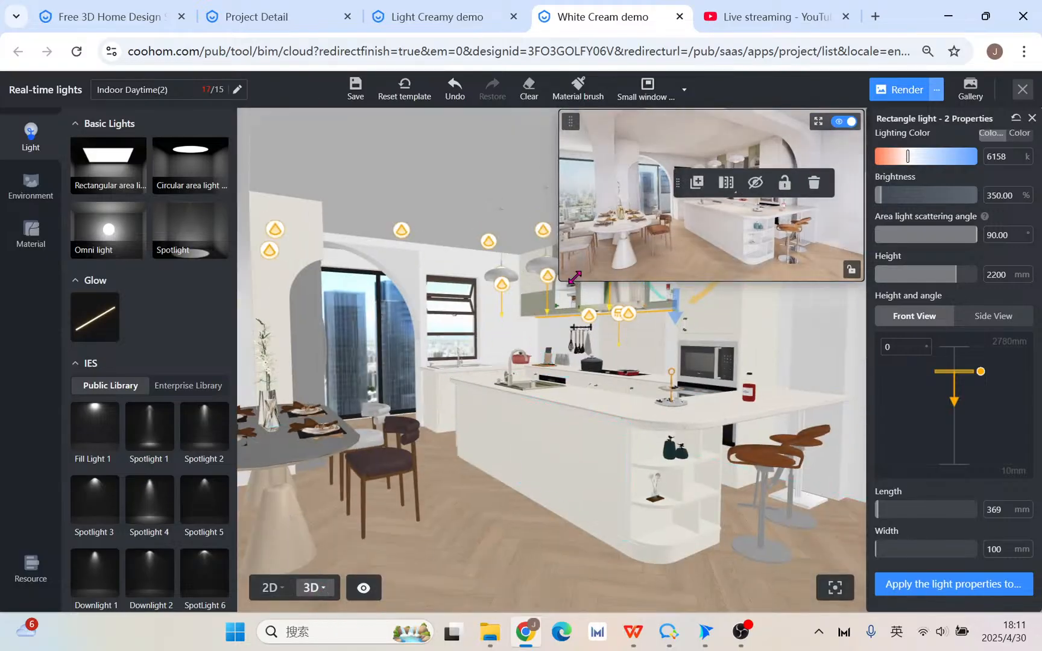
# - Enlarge the floating rendered preview to a medium size and deselect the cabinet's rectangular light
pyautogui.moveTo(574, 276); pyautogui.dragTo(369, 408)
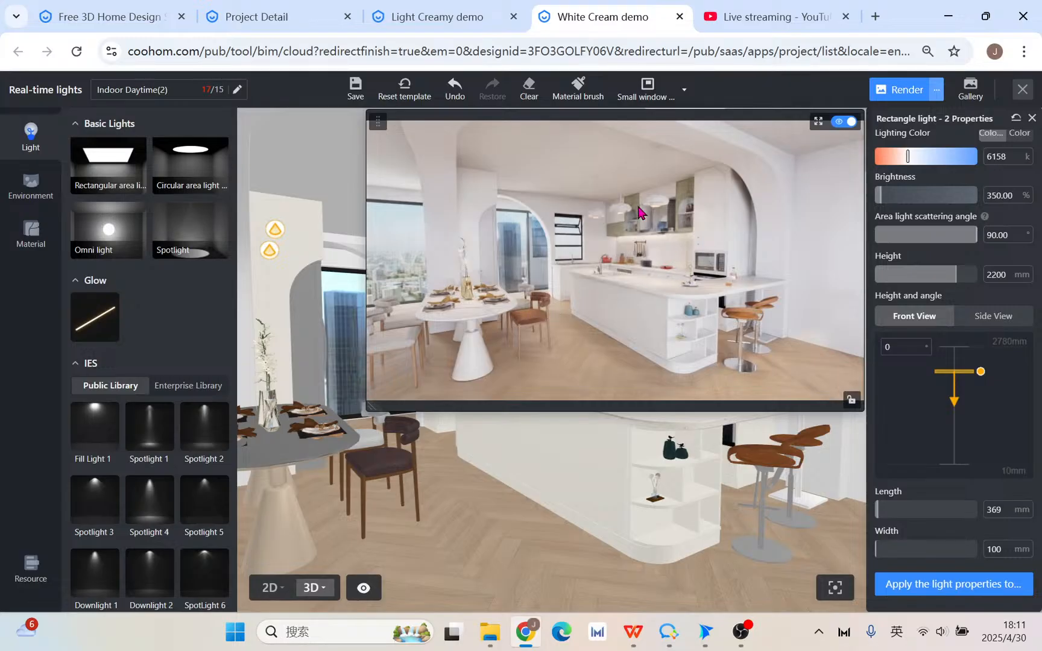
pyautogui.moveTo(376, 406); pyautogui.dragTo(506, 359)
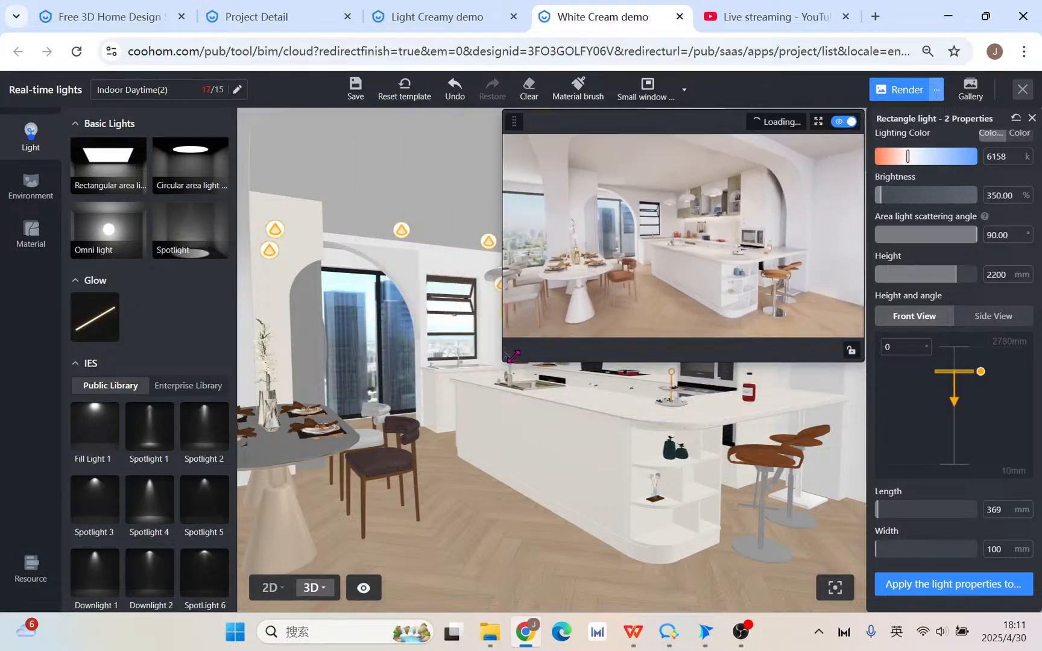
pyautogui.click(1032, 118)
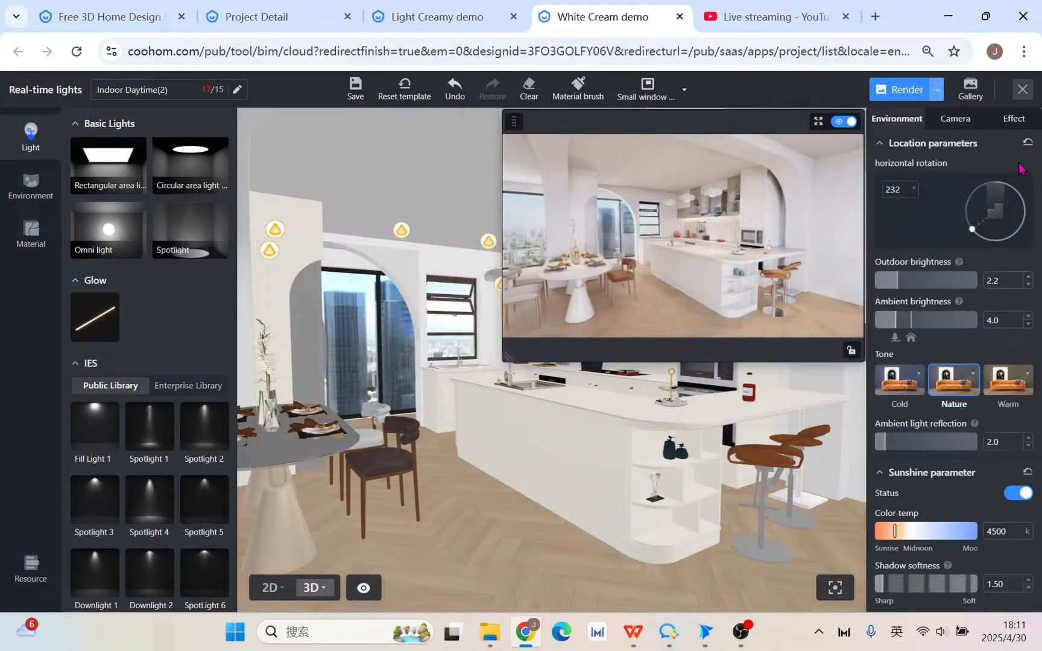
# - Frame the camera view across the dining table with its vase toward the kitchen island and cooktop wall
pyautogui.click(955, 118)
pyautogui.scroll(2, 554, 498)
pyautogui.scroll(5, 553, 498)
pyautogui.scroll(2, 664, 500)
pyautogui.moveTo(663, 500); pyautogui.dragTo(560, 462)
pyautogui.scroll(1, 399, 410)
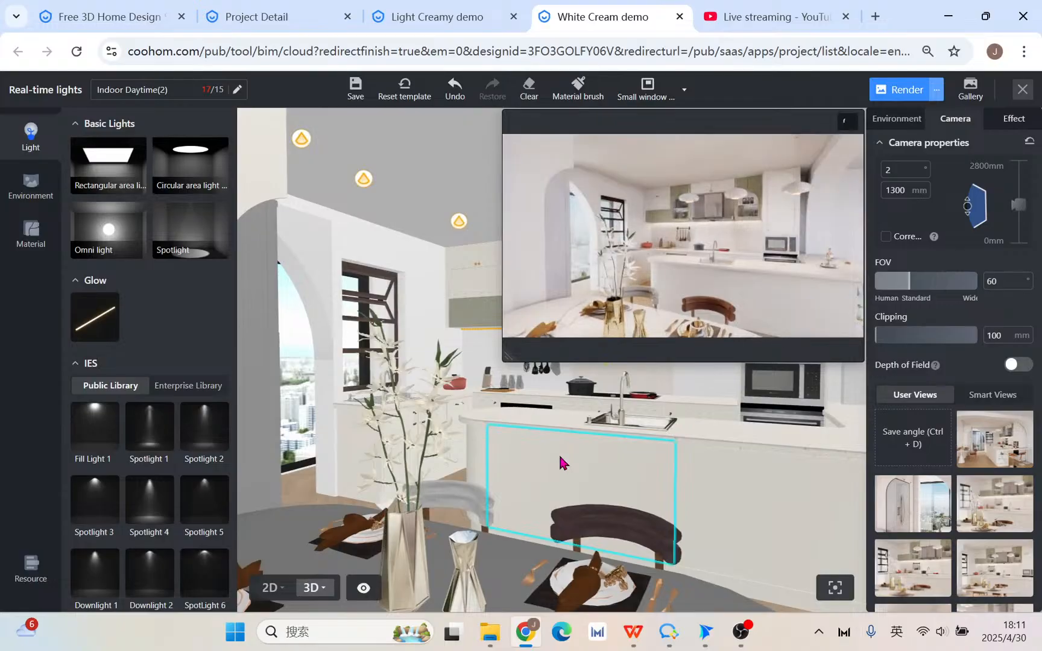
pyautogui.moveTo(576, 491); pyautogui.dragTo(566, 491, button='middle')
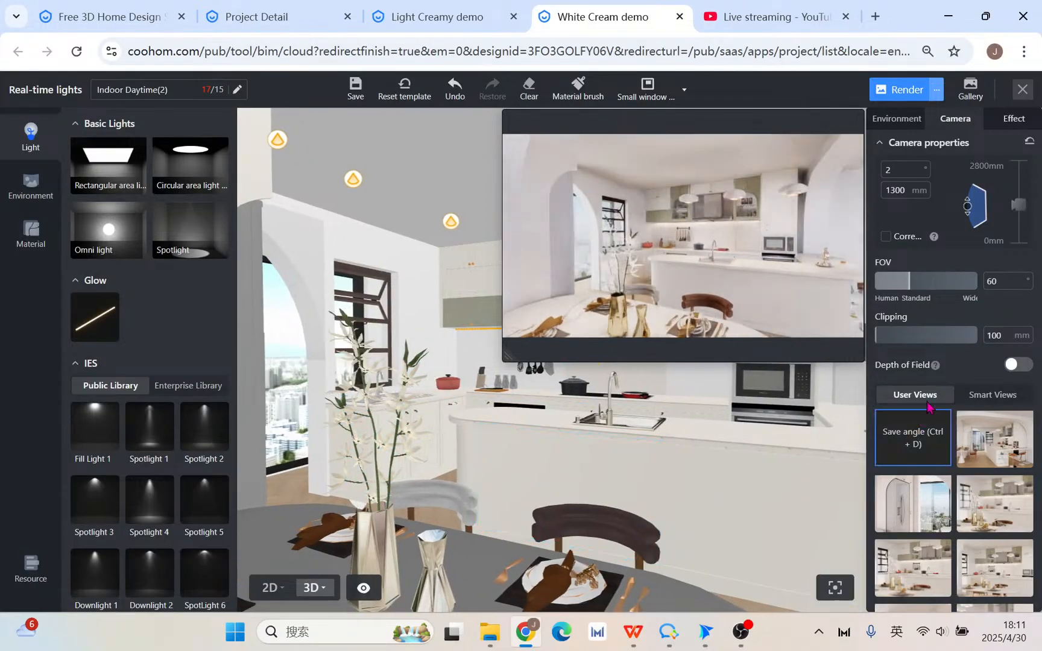
# - Turn on depth of field for the camera and end the focus-point editing
pyautogui.scroll(-3, 1002, 403)
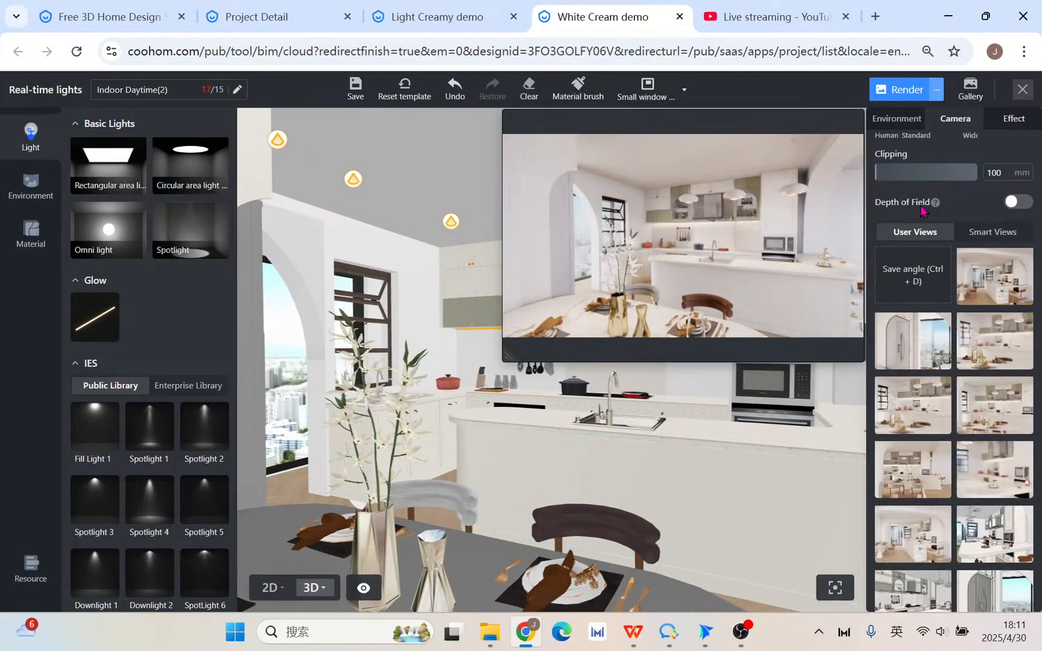
pyautogui.moveTo(934, 203)
pyautogui.scroll(3, 1017, 209)
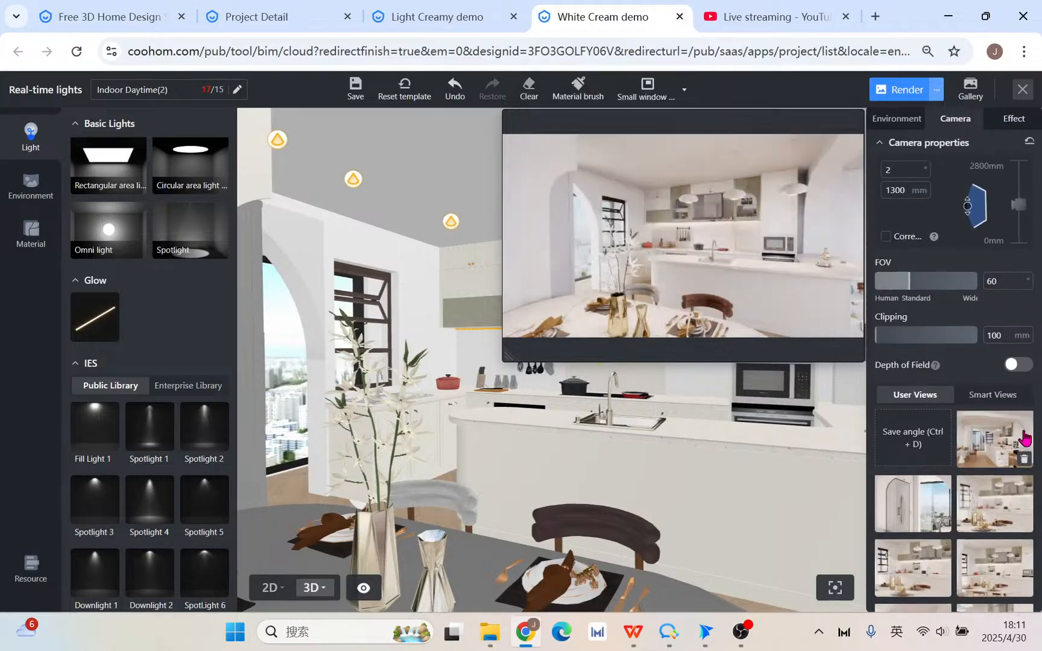
pyautogui.click(1018, 366)
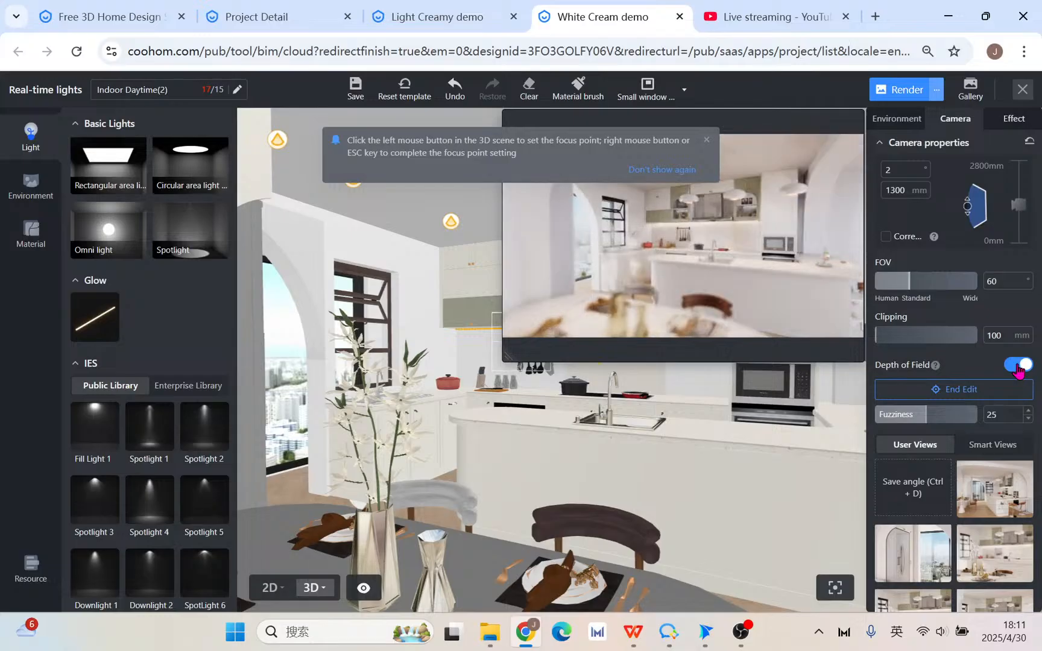
pyautogui.click(978, 390)
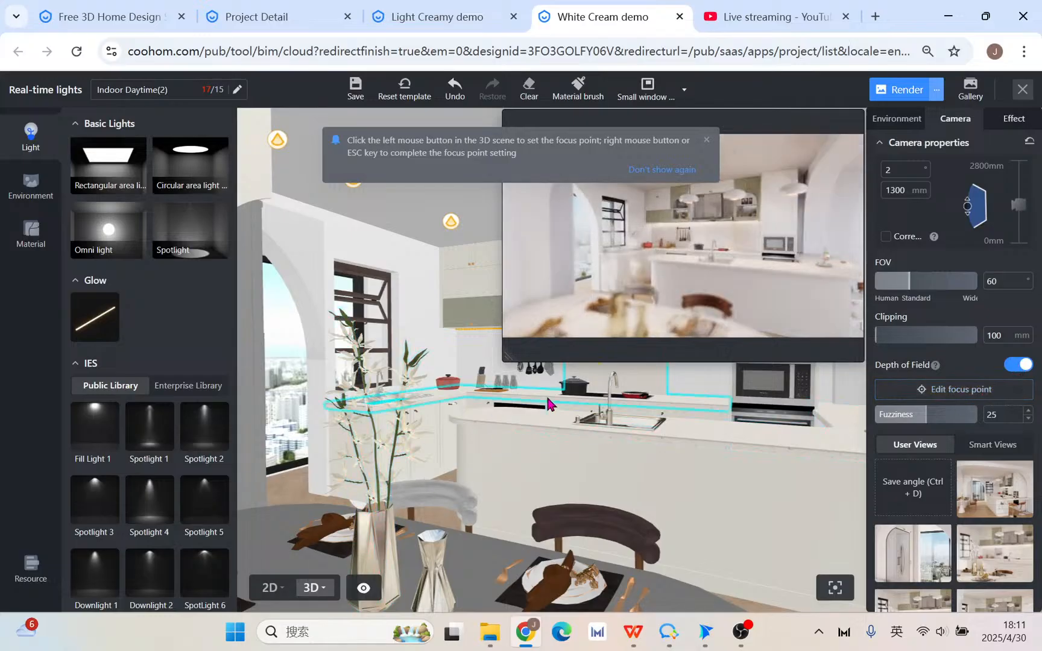
# - Pull the camera back over the dining table and place the depth-of-field focus point on the tall vase
pyautogui.click(965, 392)
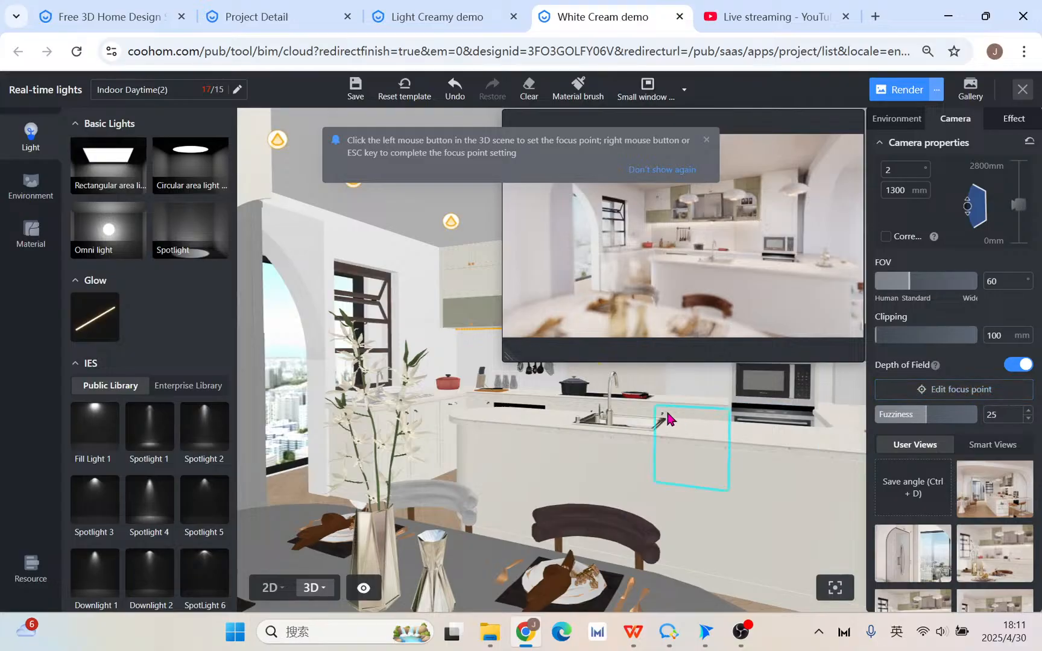
pyautogui.scroll(-2, 648, 422)
pyautogui.scroll(-3, 401, 519)
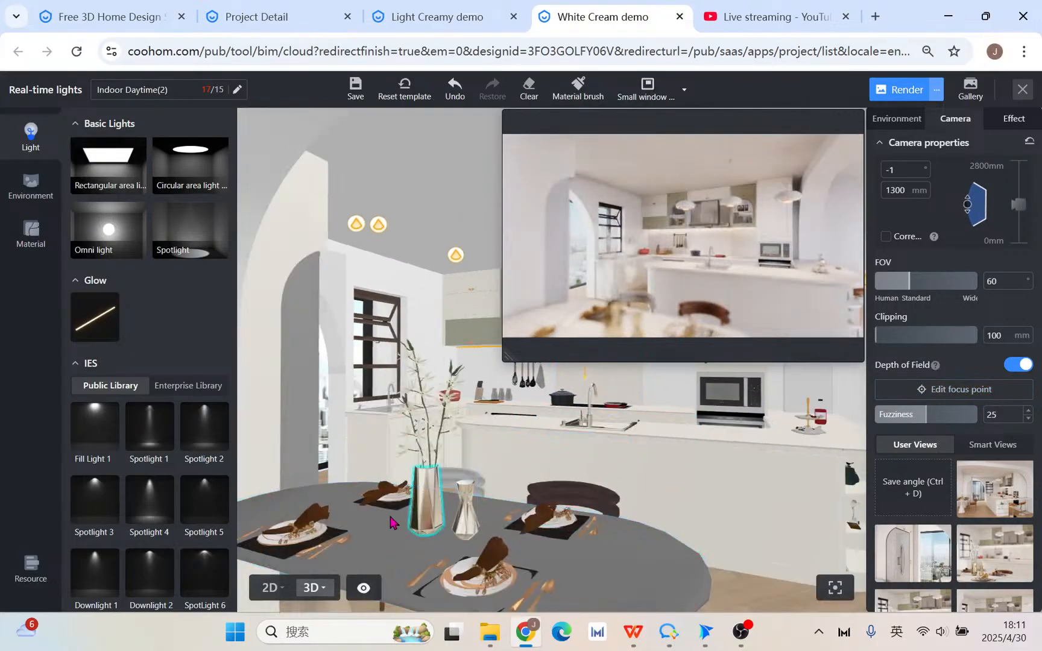
pyautogui.click(962, 391)
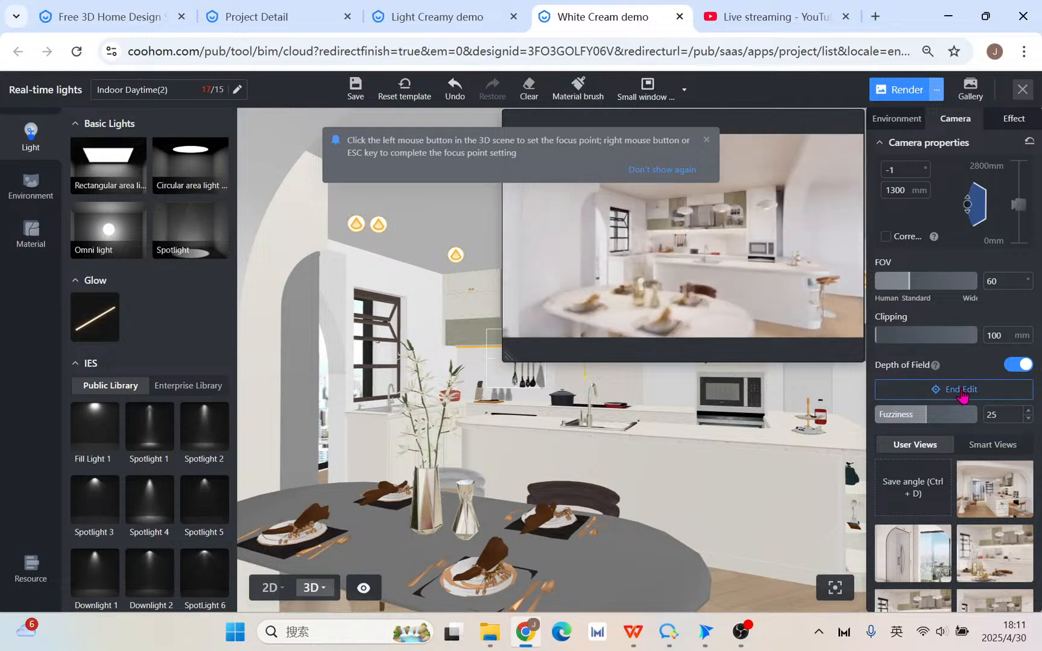
pyautogui.click(436, 494)
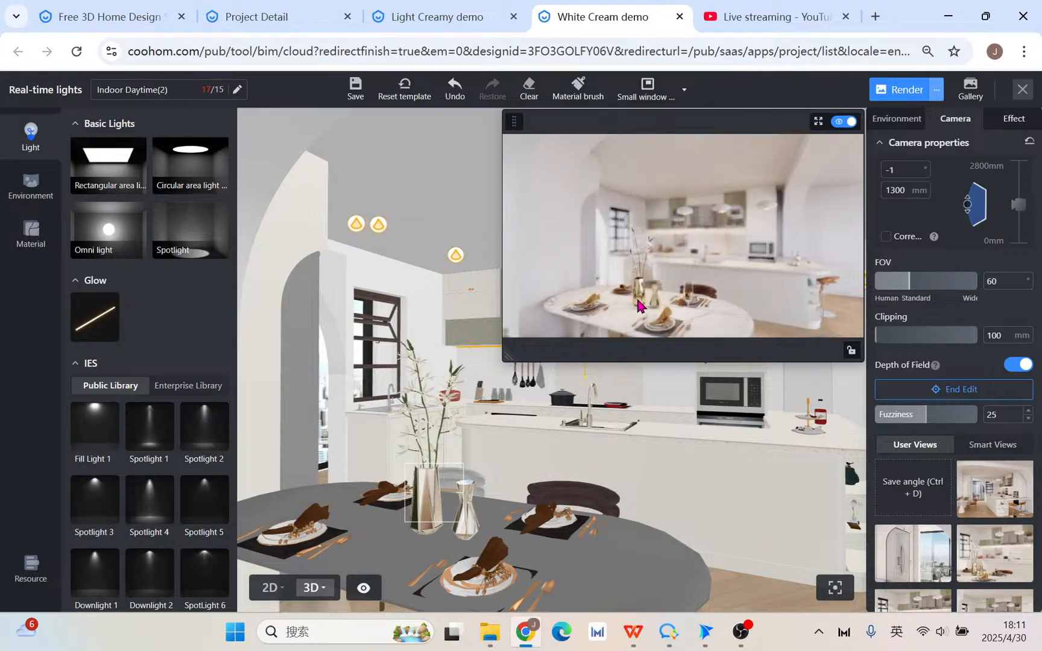
# - Move the focus point to the kitchen's back wall and set the depth-of-field fuzziness to 15
pyautogui.click(490, 337)
pyautogui.moveTo(582, 386); pyautogui.dragTo(578, 425)
pyautogui.click(445, 353)
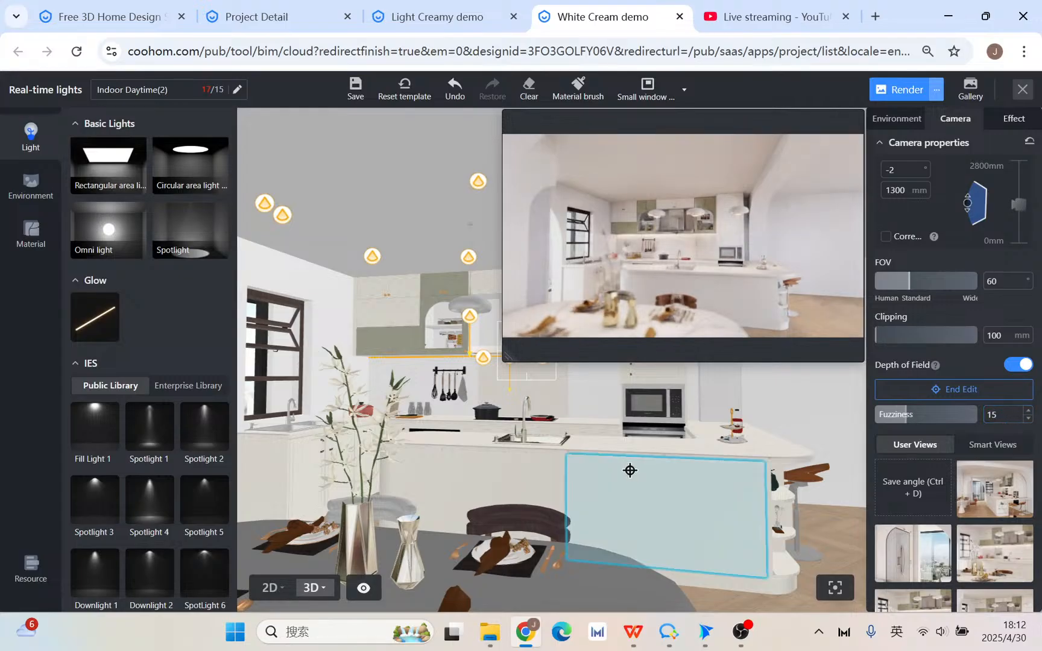
# - Reframe the camera across the dining table toward the island and refocus on the tall vase
pyautogui.moveTo(631, 470); pyautogui.dragTo(693, 463)
pyautogui.press('d')
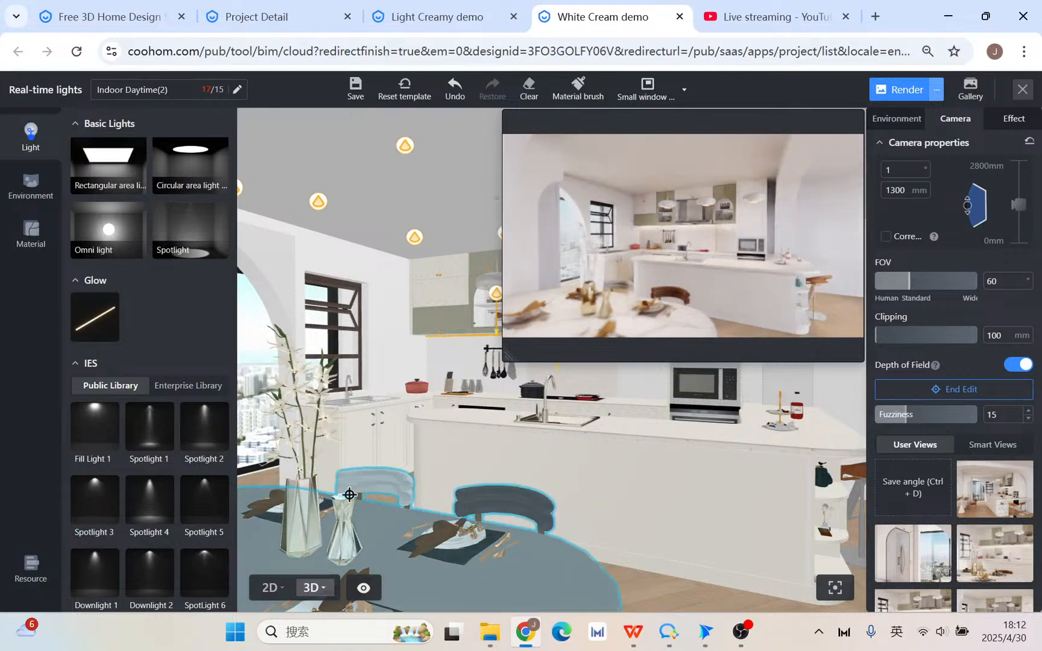
pyautogui.click(302, 499)
pyautogui.press('a')
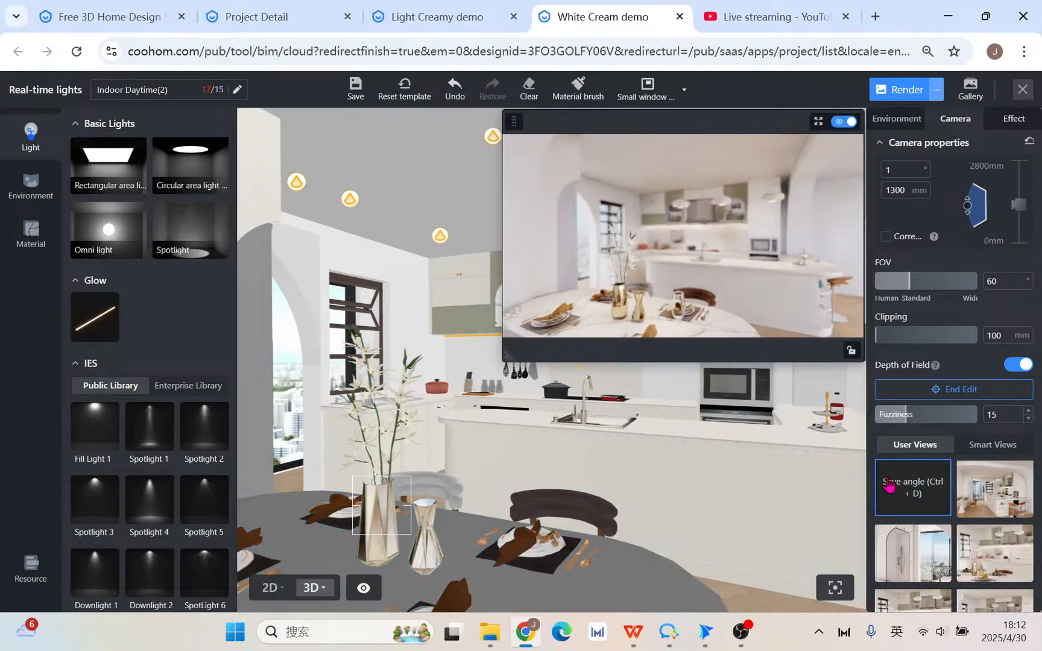
pyautogui.press('d')
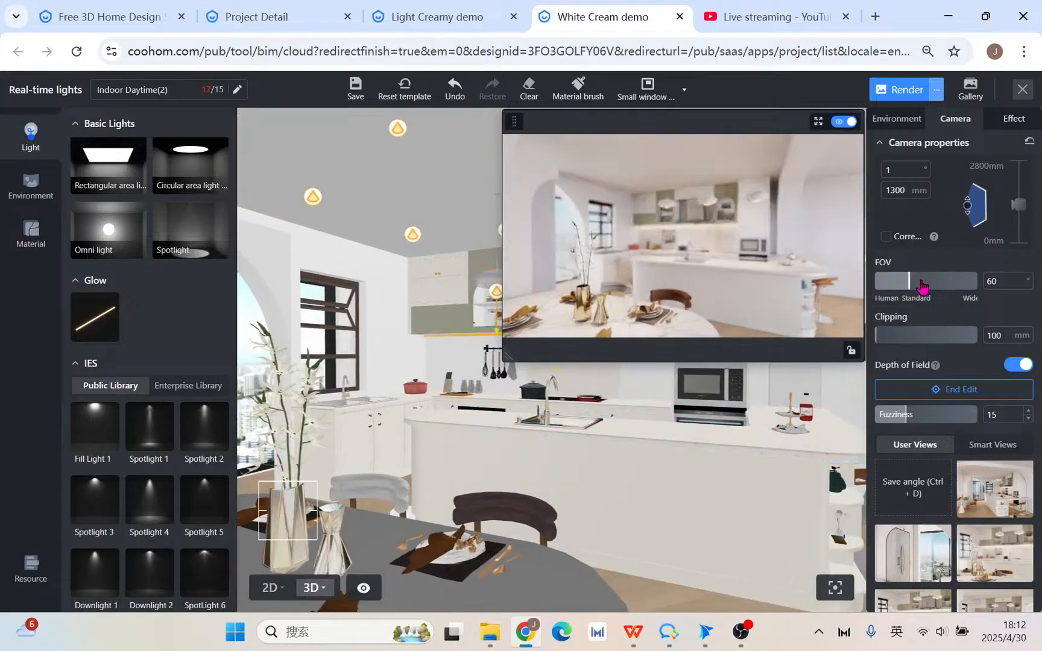
# - Set the camera's field of view to 30 and place the focus point on the island's sink faucet
pyautogui.moveTo(912, 288); pyautogui.dragTo(869, 291)
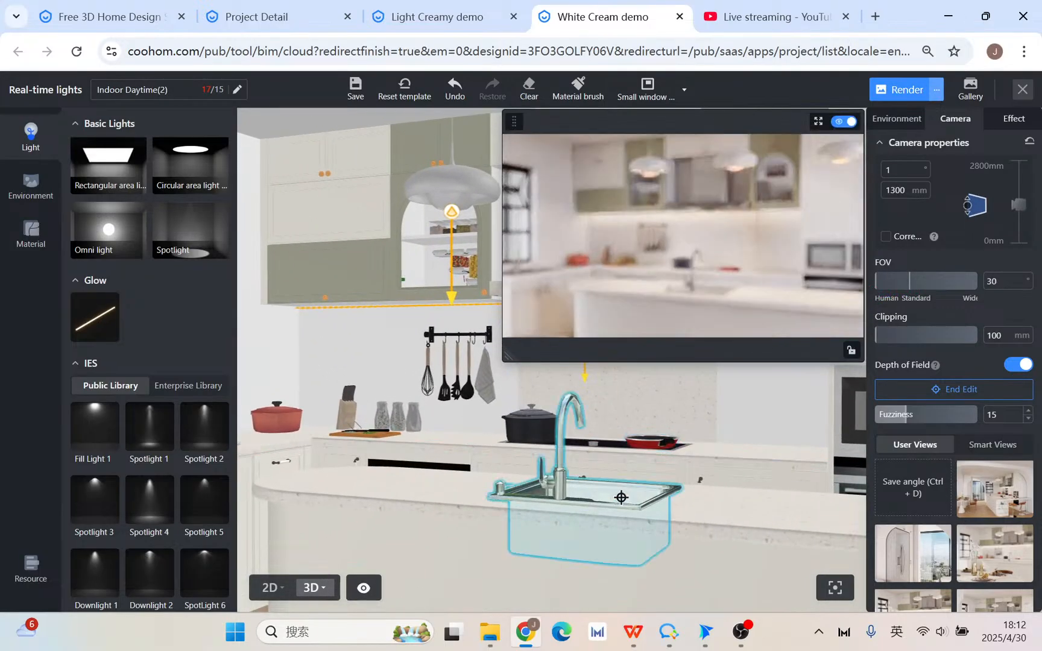
pyautogui.moveTo(616, 497); pyautogui.dragTo(741, 445, button='right')
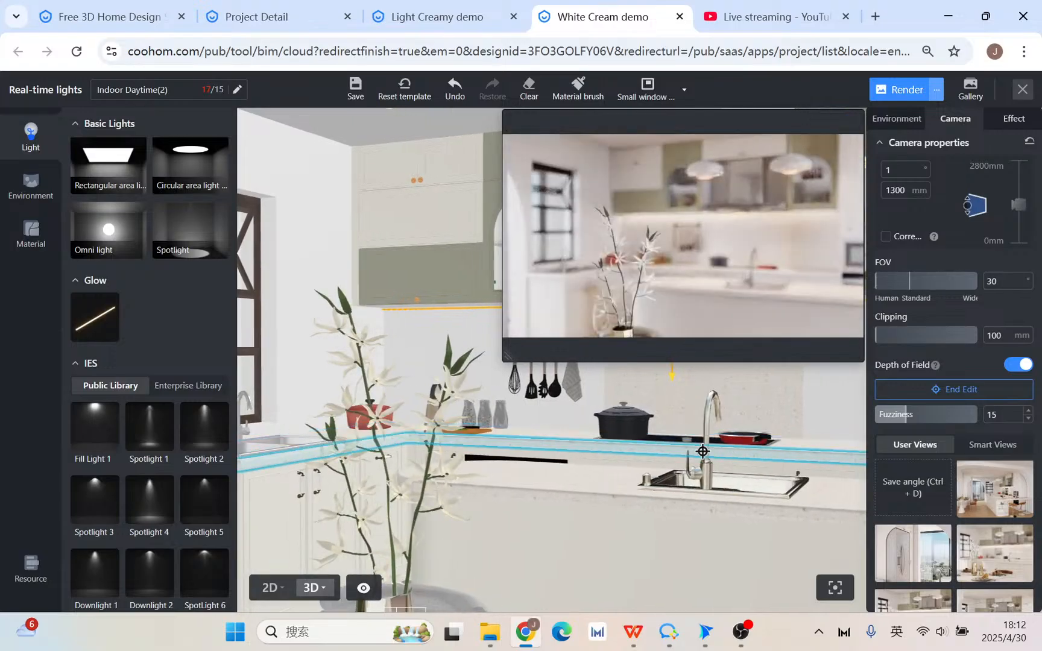
pyautogui.moveTo(707, 457); pyautogui.dragTo(680, 453, button='right')
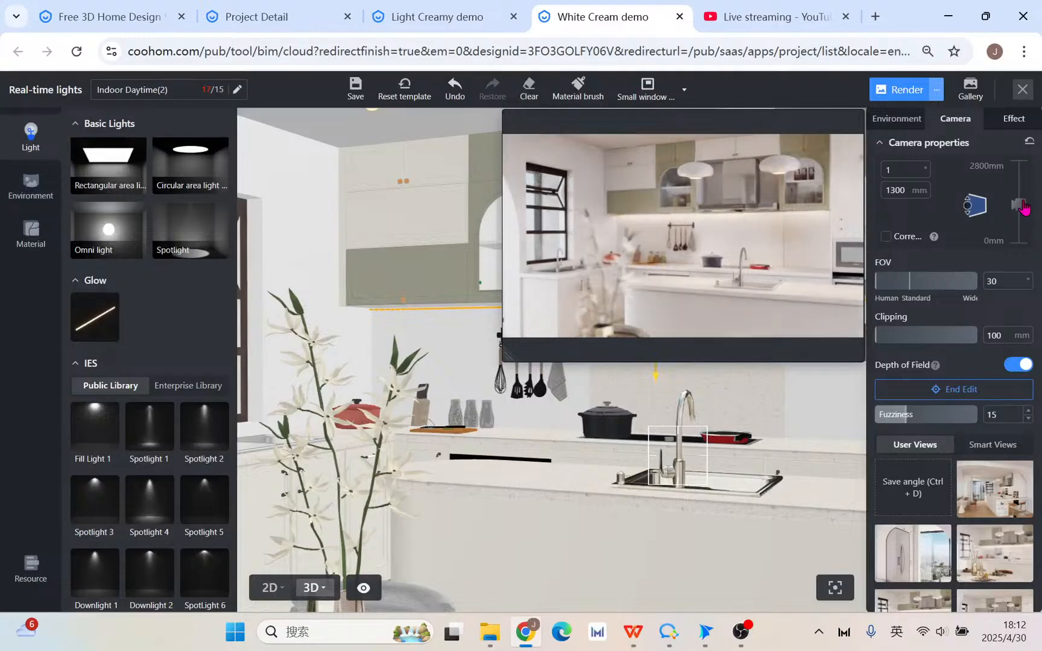
# - Lower the camera height to 1175 mm and fine-tune the framing of the island and table
pyautogui.moveTo(1024, 207); pyautogui.dragTo(1026, 220)
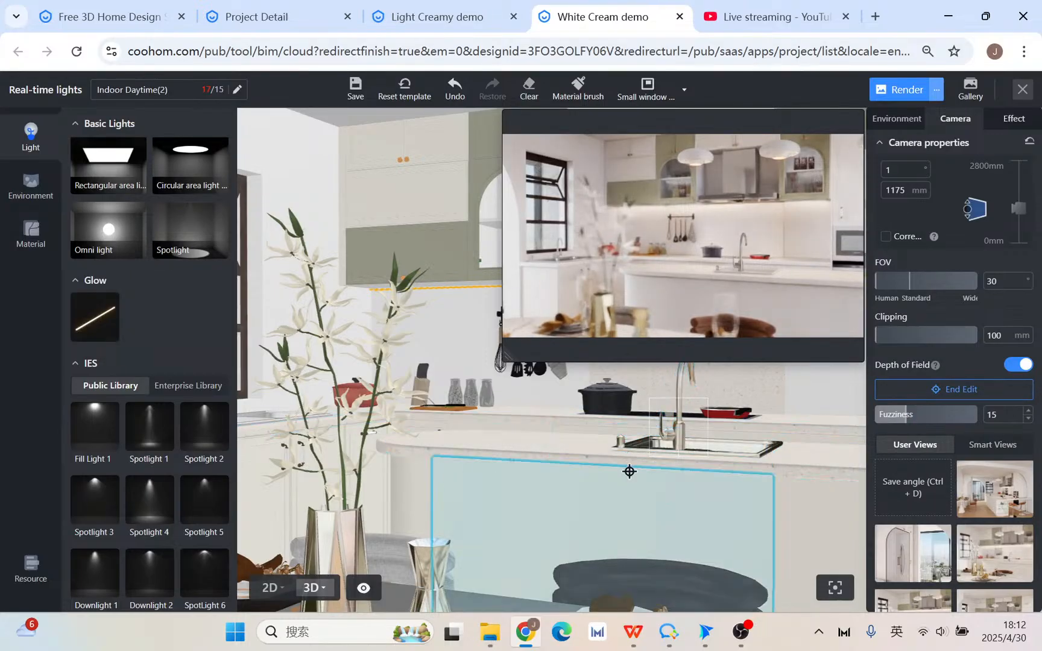
pyautogui.moveTo(668, 471)
pyautogui.mouseDown()
pyautogui.moveTo(640, 470)
pyautogui.moveTo(659, 465)
pyautogui.mouseUp()
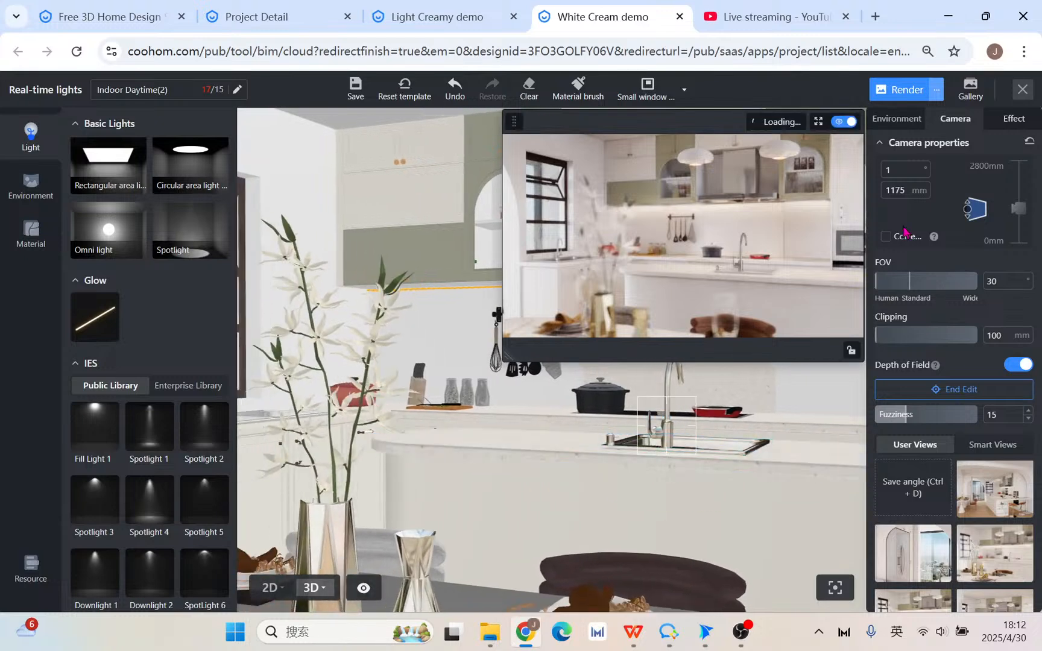
# - Configure the image render with a 1:1 aspect ratio and 2K HD resolution
pyautogui.click(940, 92)
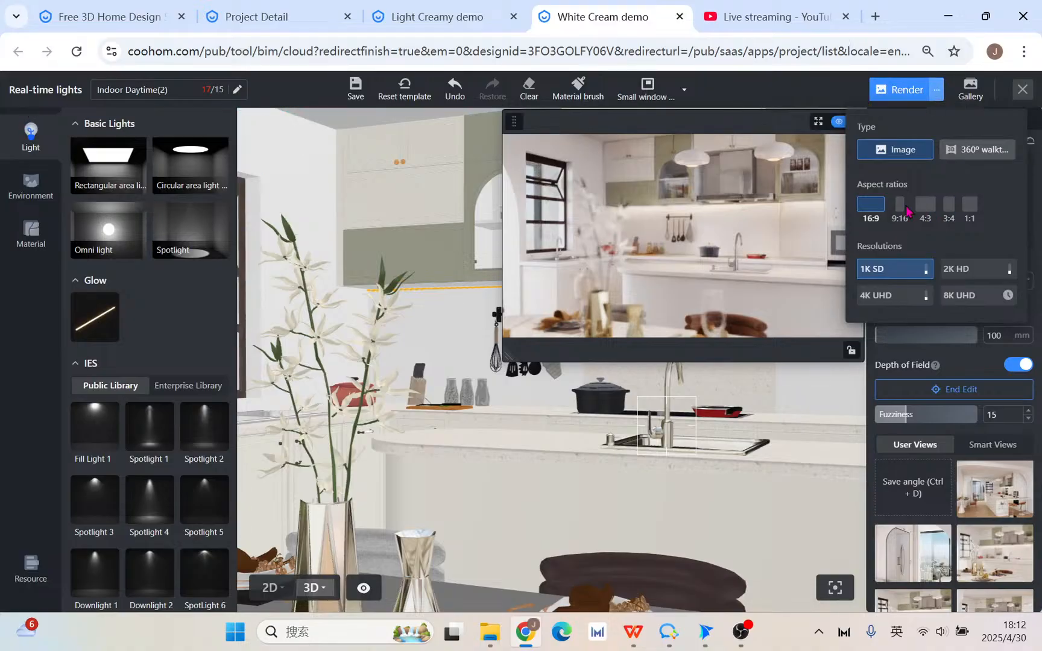
pyautogui.click(971, 207)
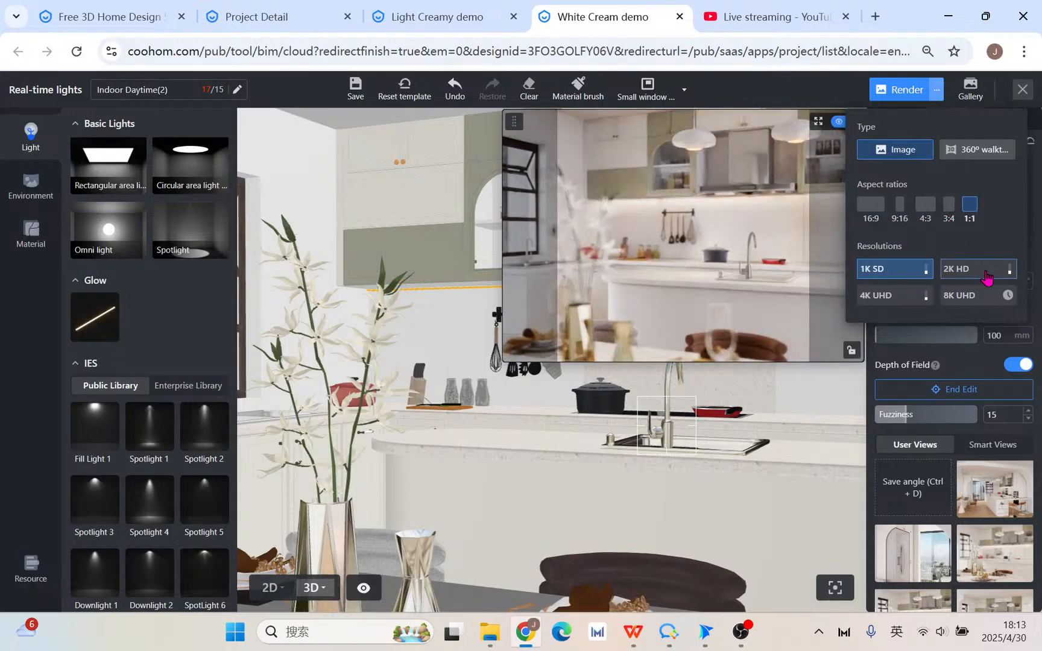
pyautogui.click(956, 279)
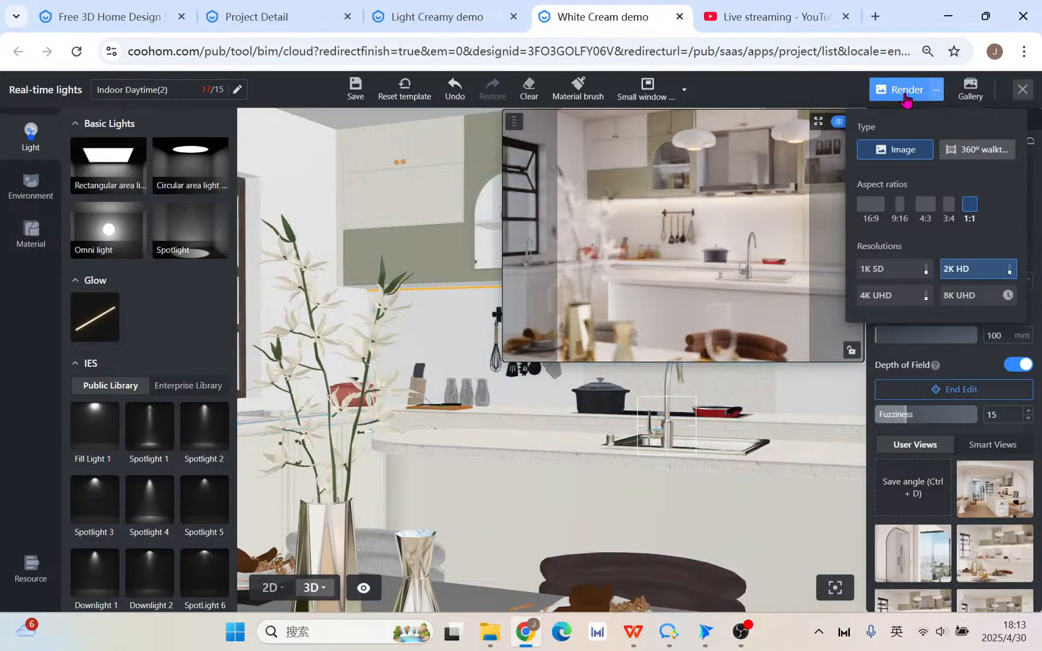
# - Reframe the view to include both vases and the place settings, focus on the island's sink faucet, and start the render
pyautogui.scroll(-1, 674, 474)
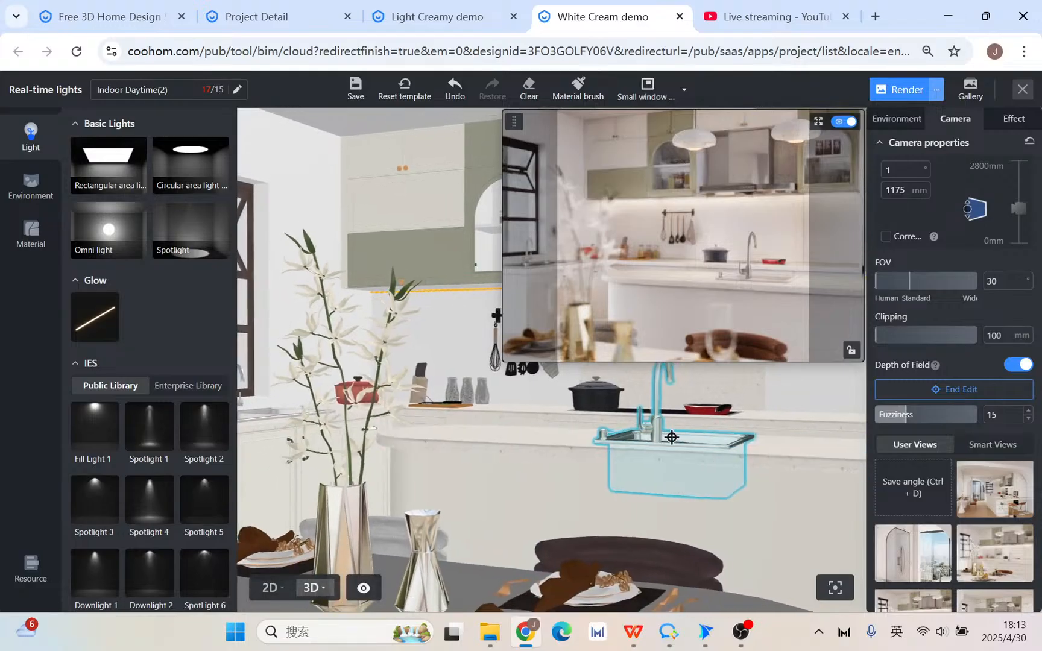
pyautogui.click(655, 421)
pyautogui.moveTo(649, 532); pyautogui.dragTo(569, 503)
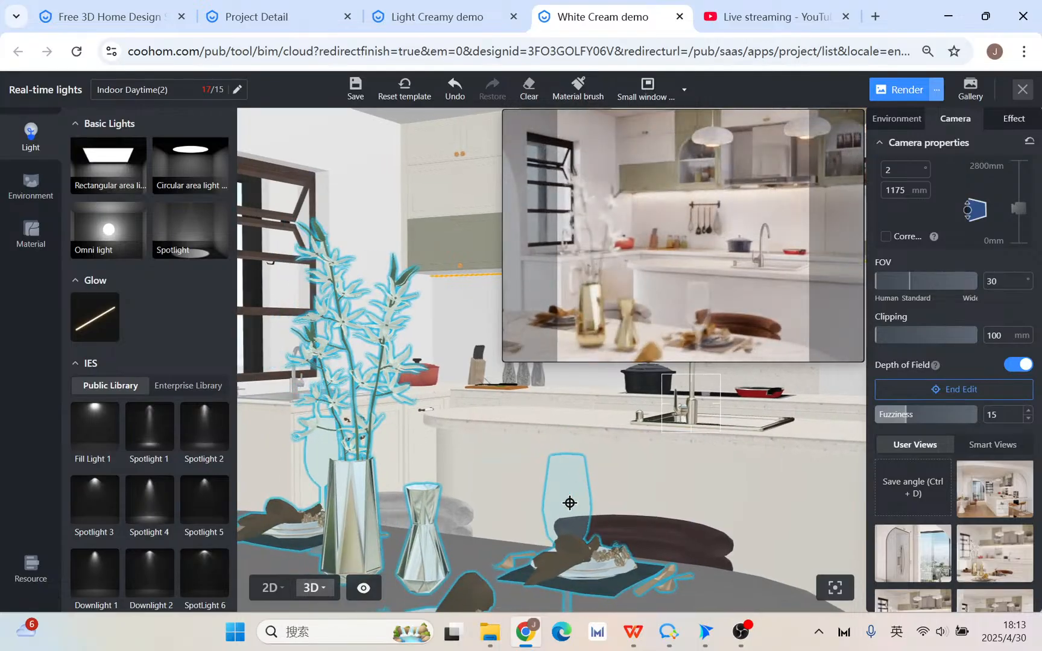
pyautogui.click(505, 418)
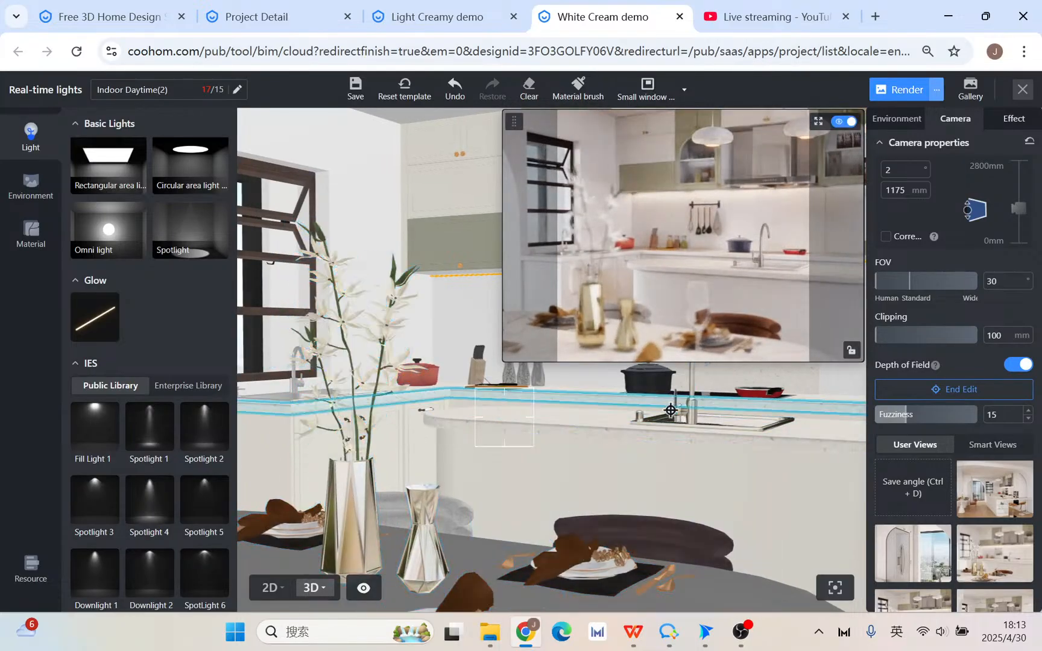
pyautogui.click(678, 417)
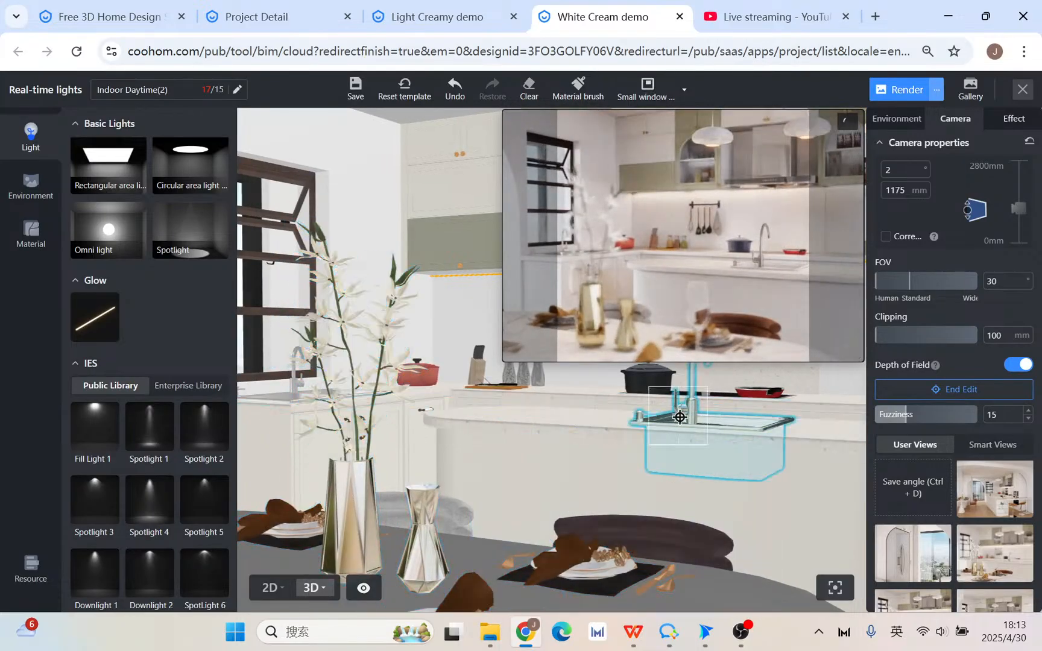
pyautogui.click(884, 92)
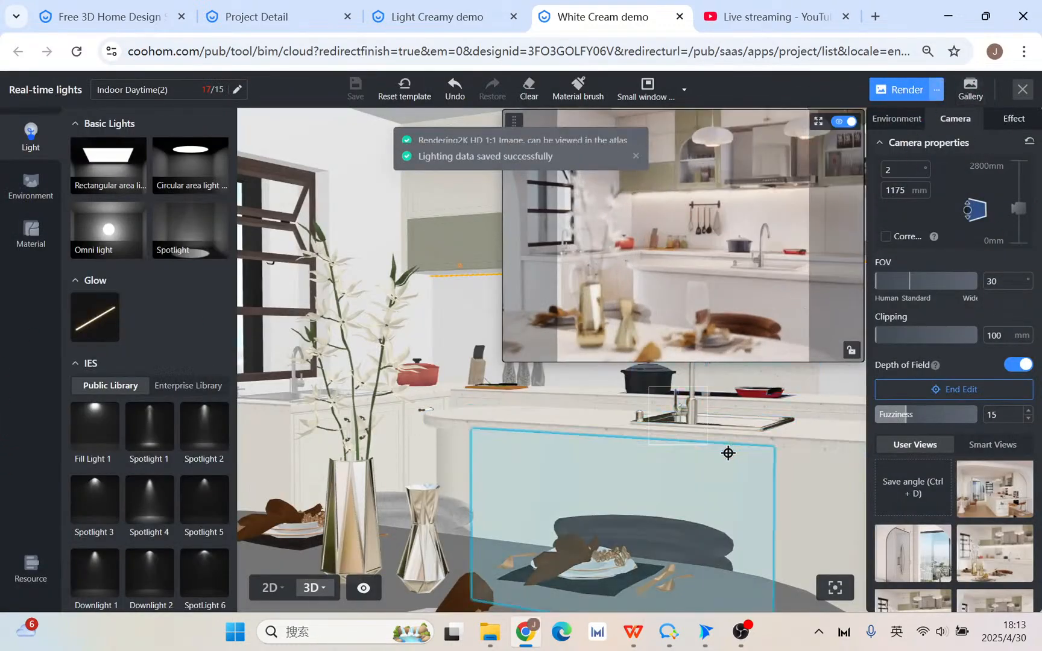
# - Examine the kitchen's upper cabinets, window corner and cooktop wall from several camera angles
pyautogui.moveTo(724, 453); pyautogui.dragTo(688, 453)
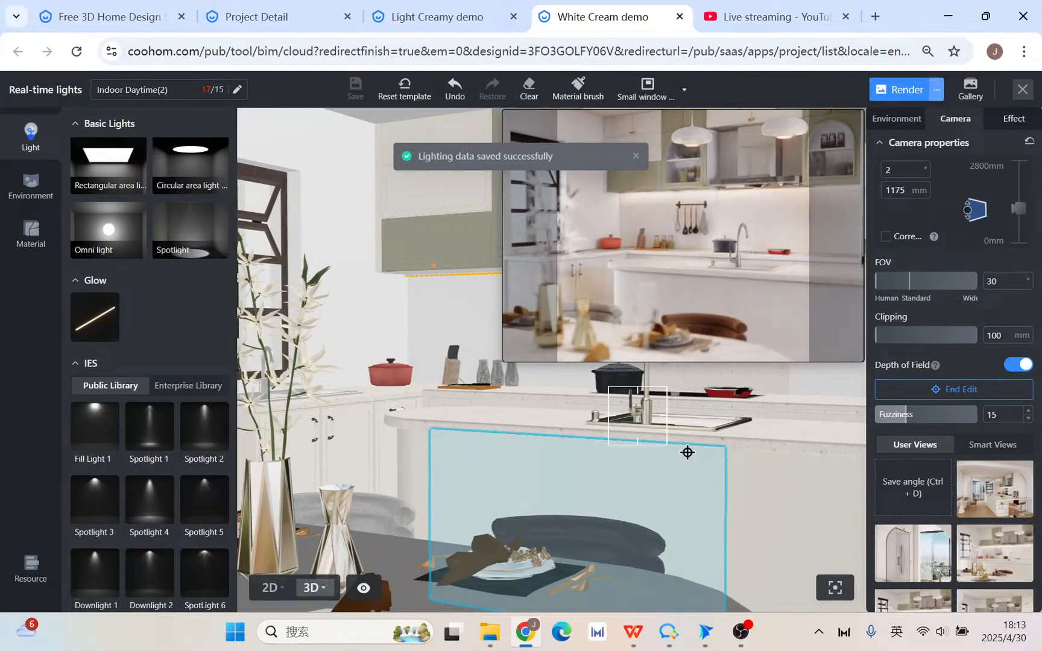
pyautogui.scroll(-2, 688, 453)
pyautogui.moveTo(693, 435); pyautogui.dragTo(647, 464)
pyautogui.click(647, 465)
pyautogui.scroll(3, 647, 465)
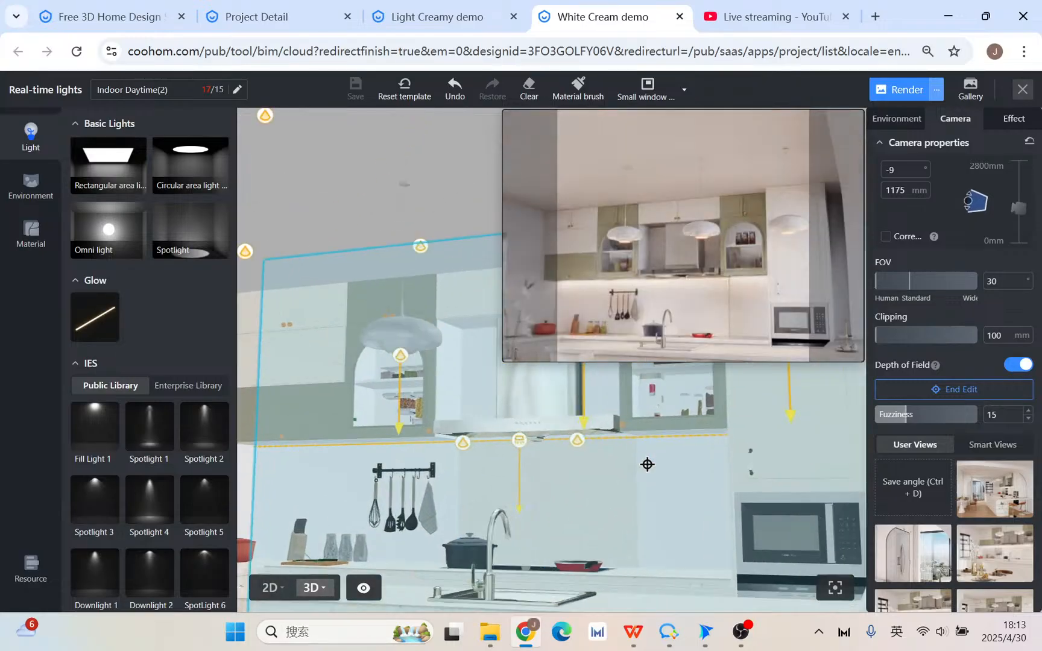
pyautogui.moveTo(415, 462); pyautogui.dragTo(571, 435)
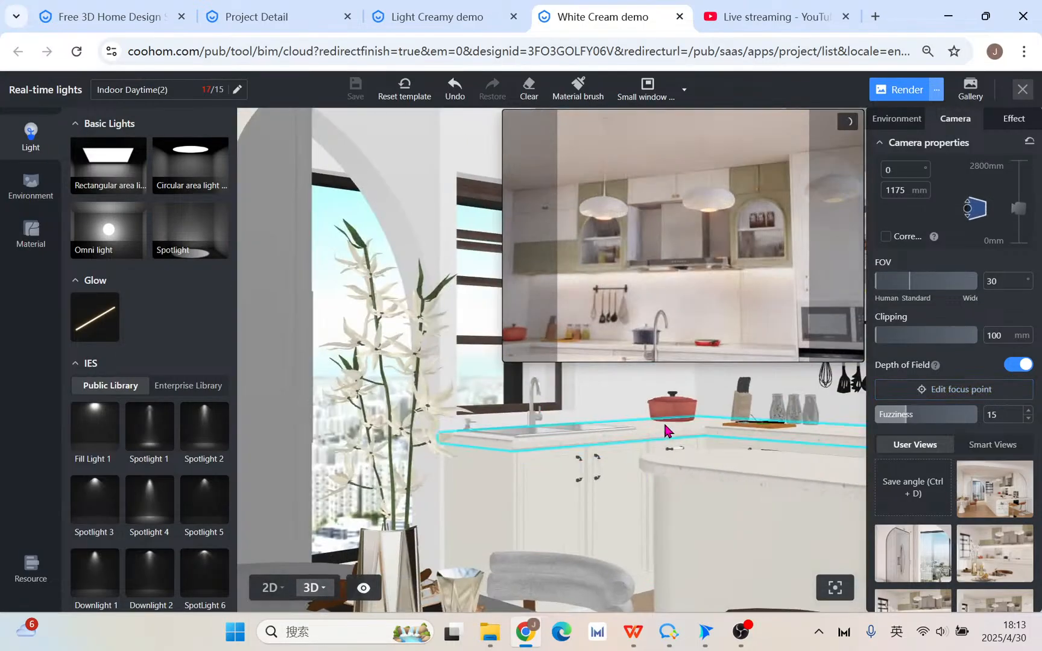
pyautogui.moveTo(663, 425); pyautogui.dragTo(413, 443, button='right')
pyautogui.moveTo(693, 443); pyautogui.dragTo(370, 471, button='right')
pyautogui.moveTo(369, 471); pyautogui.dragTo(377, 407)
pyautogui.click(304, 386)
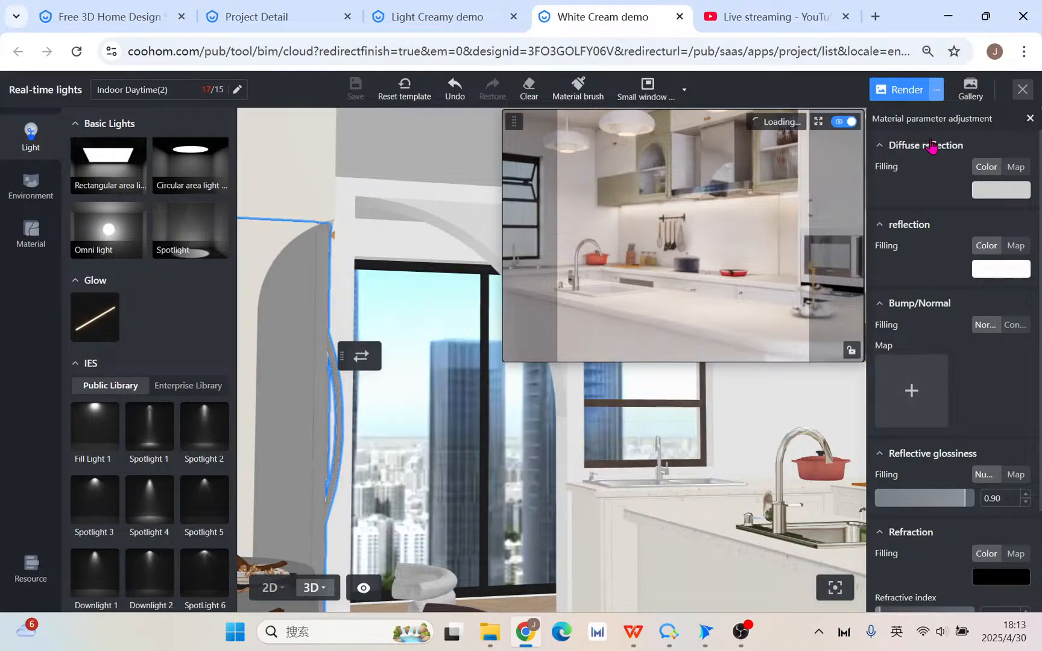
pyautogui.moveTo(769, 427); pyautogui.dragTo(588, 415)
# - Select the range hood, examine its material parameters, and inspect the hood up close
pyautogui.click(480, 382)
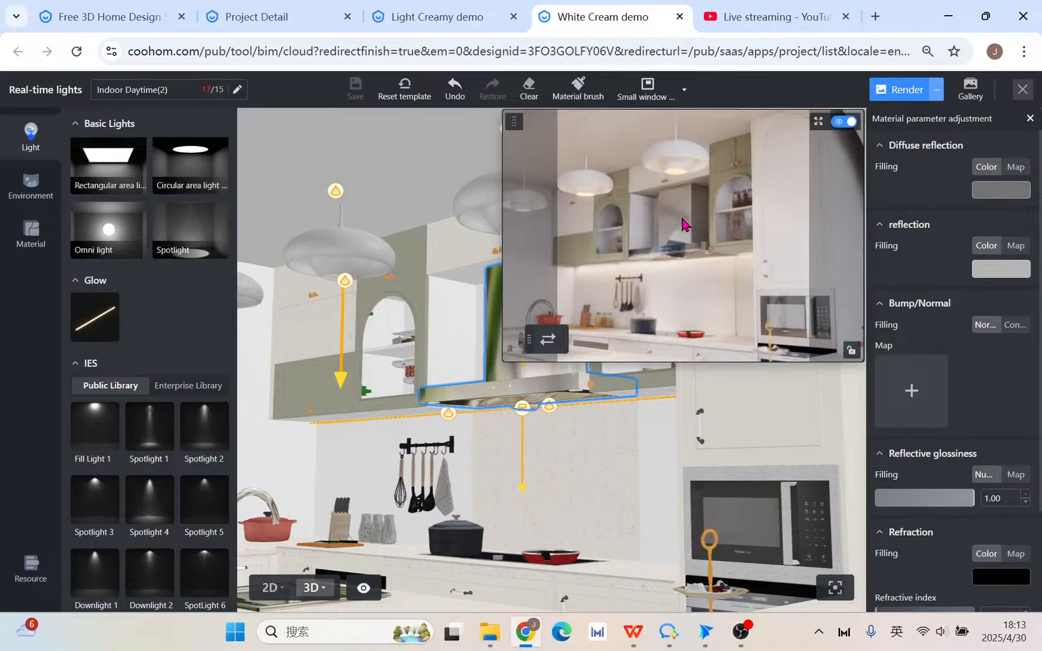
pyautogui.scroll(-3, 982, 357)
pyautogui.scroll(3, 982, 357)
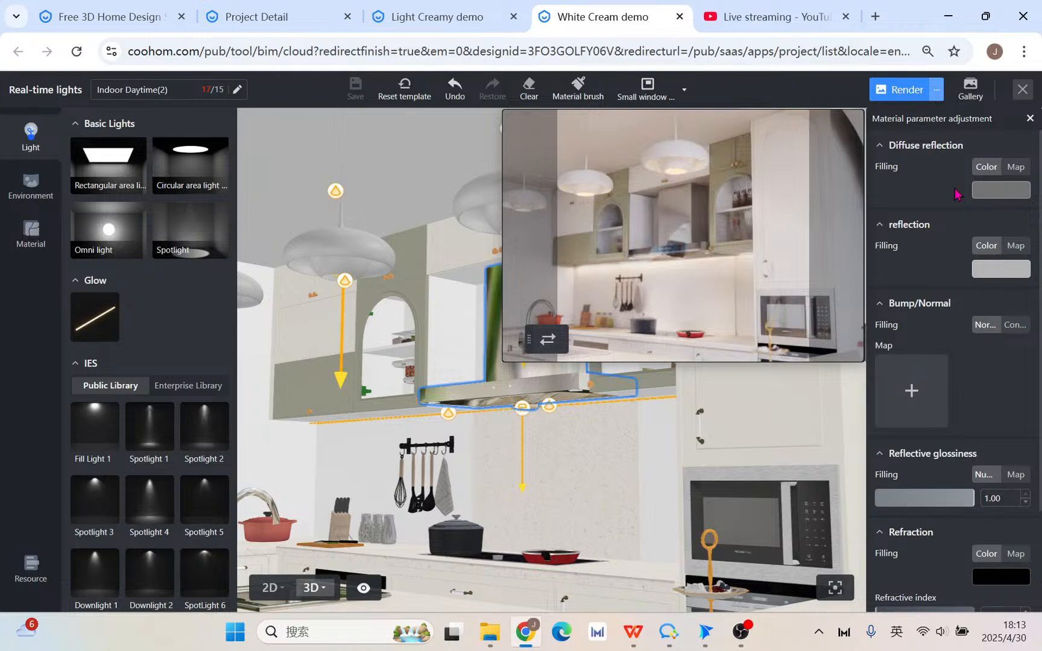
pyautogui.scroll(-2, 963, 410)
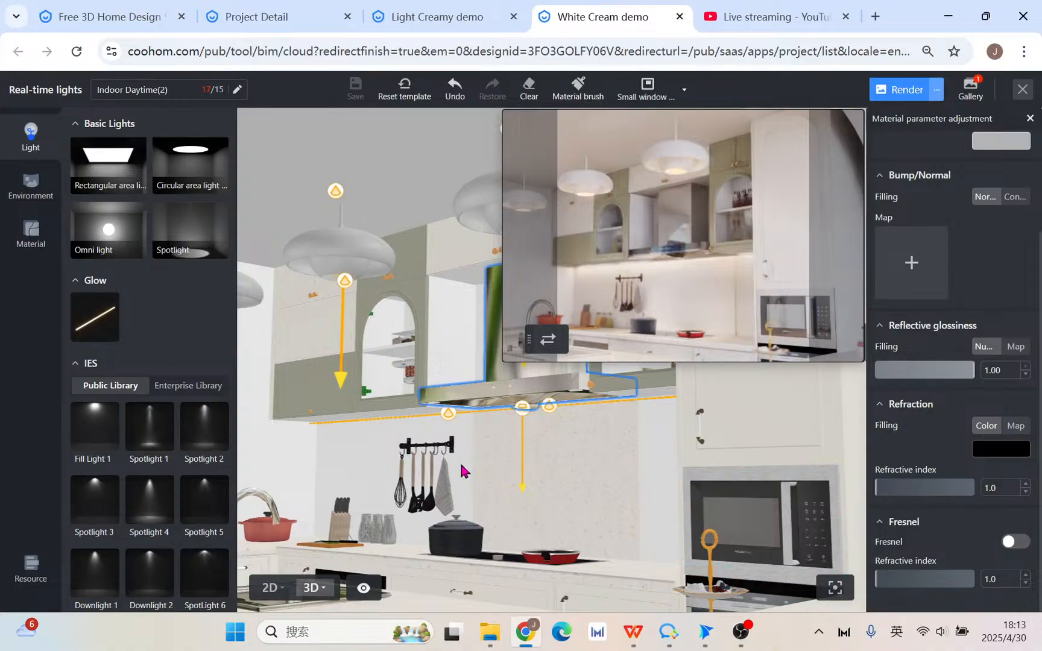
pyautogui.scroll(5, 473, 451)
pyautogui.scroll(1, 530, 432)
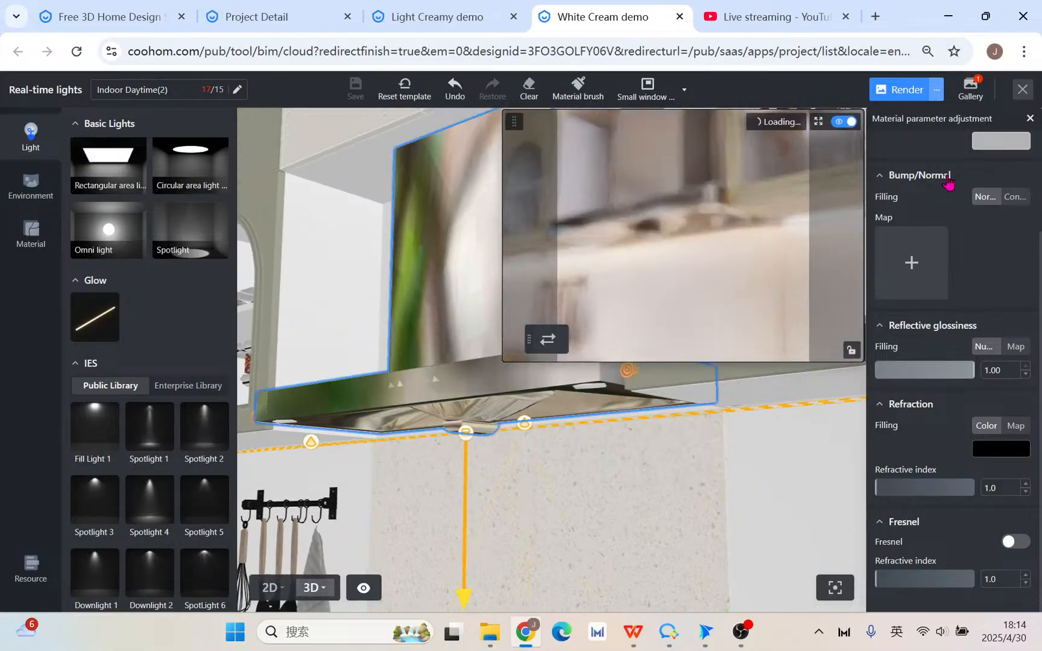
# - Close the material adjustment, turn off the camera's depth of field, and frame the range hood's chimney
pyautogui.click(1030, 119)
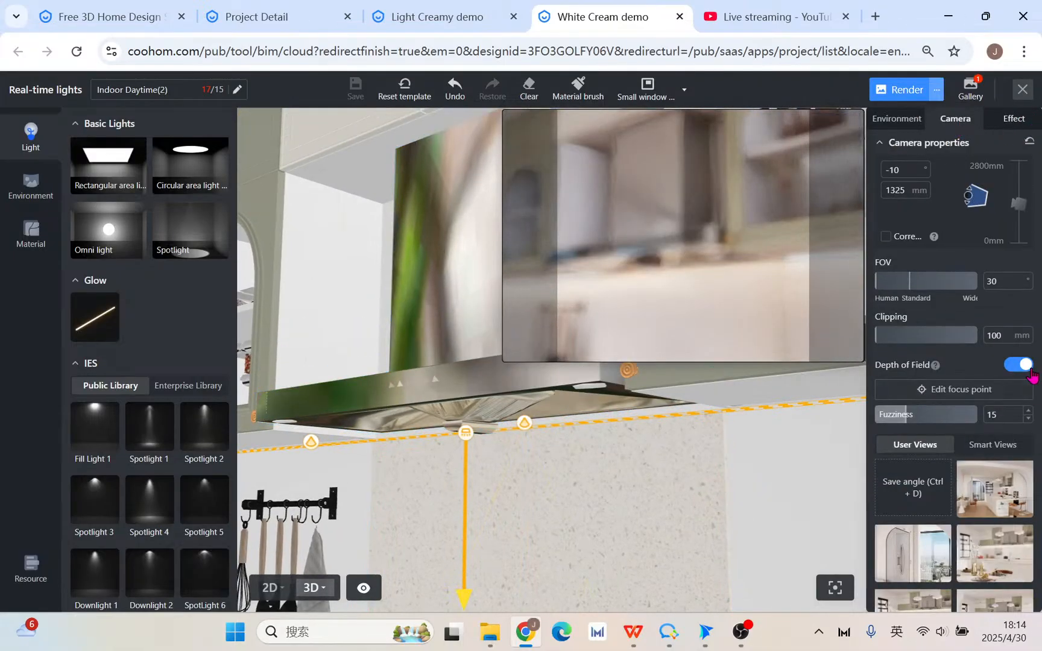
pyautogui.click(1019, 365)
pyautogui.click(460, 310)
pyautogui.scroll(2, 459, 311)
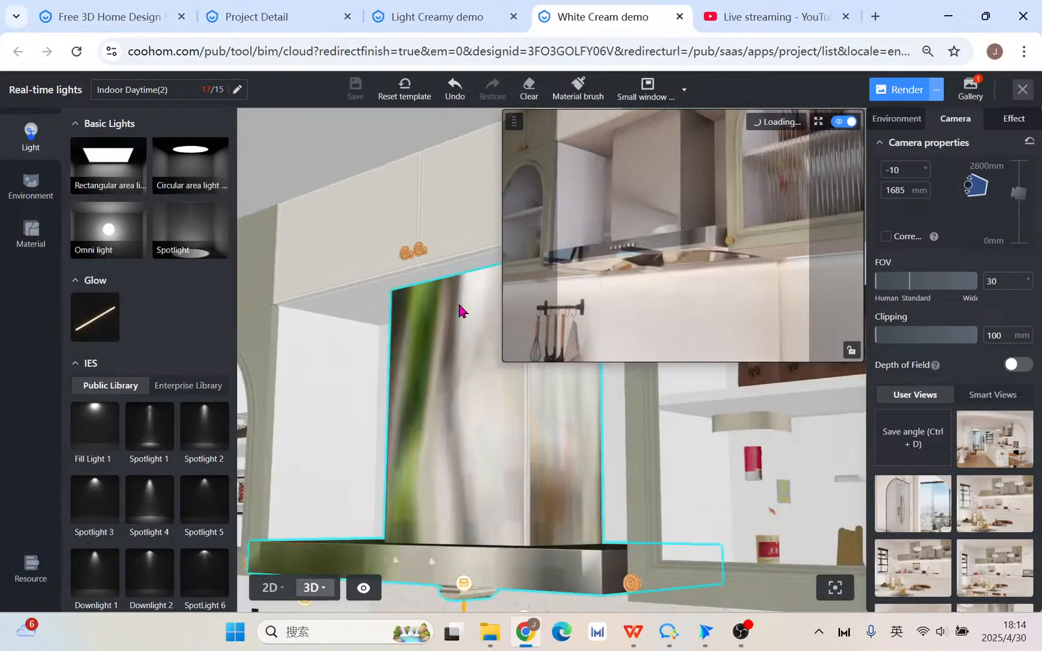
# - Try adjusting the range hood material's refractive index, and switch its reflection filling to Map
pyautogui.click(543, 421)
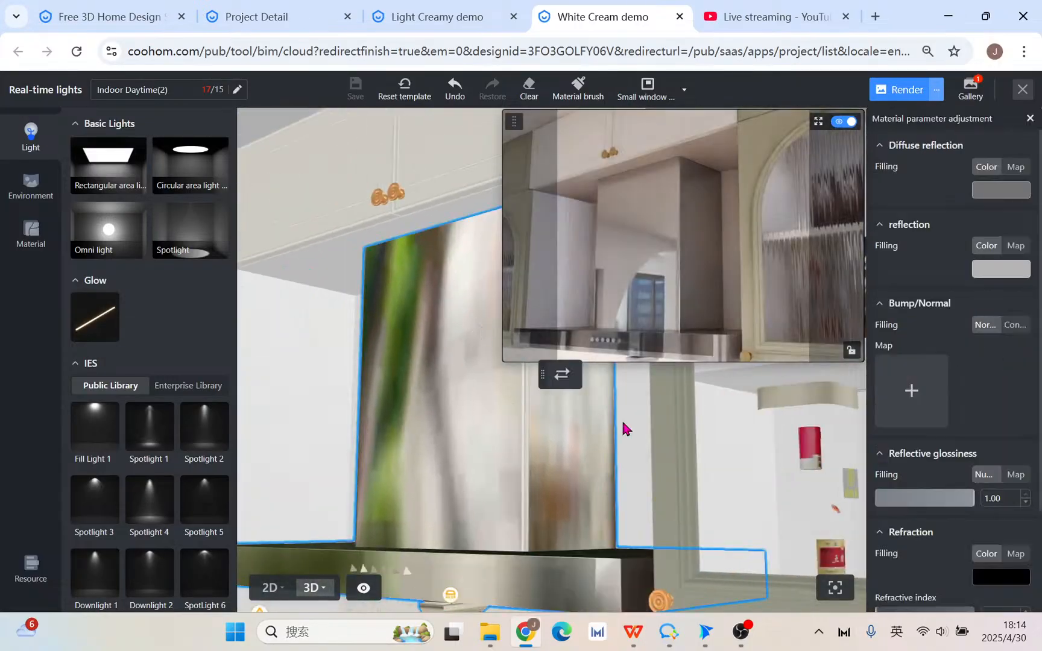
pyautogui.scroll(-2, 974, 553)
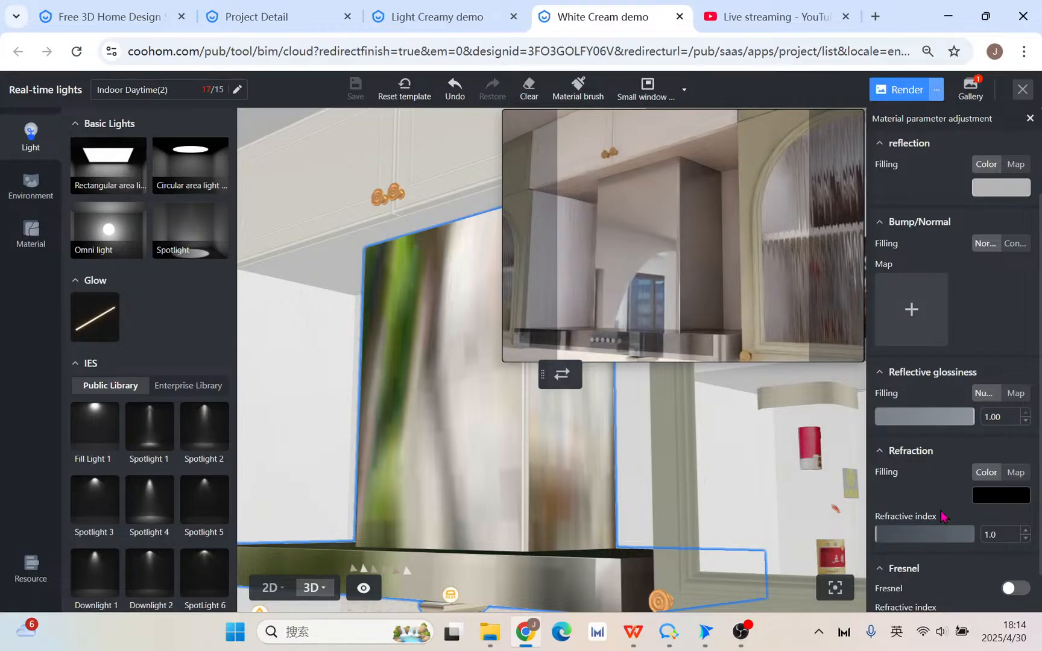
pyautogui.scroll(-1, 914, 484)
pyautogui.click(884, 489)
pyautogui.moveTo(884, 490); pyautogui.dragTo(816, 489)
pyautogui.scroll(3, 945, 543)
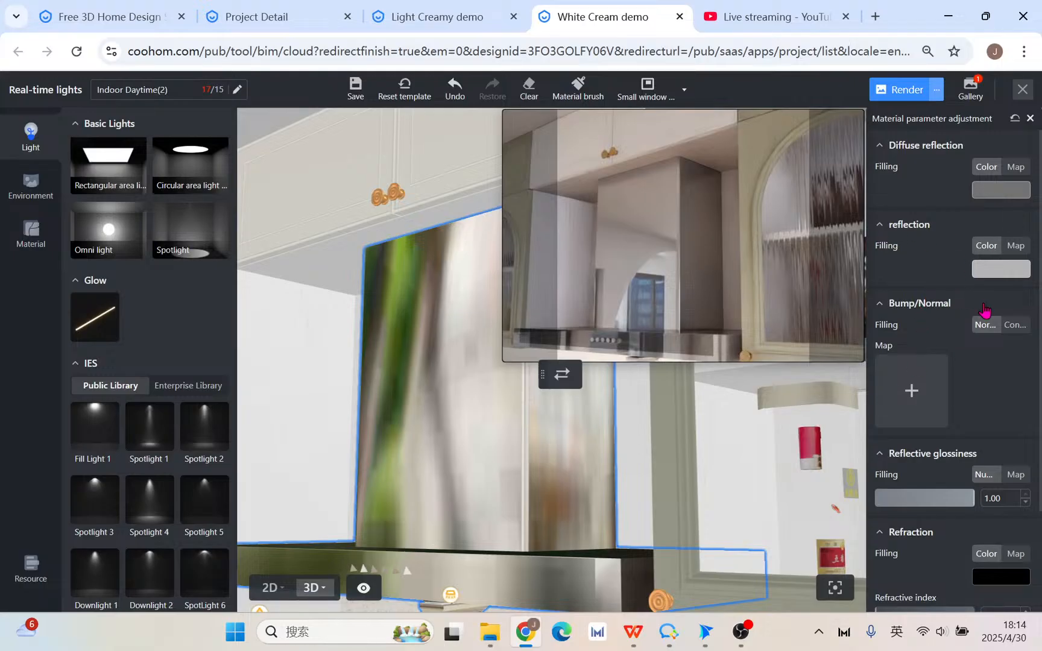
pyautogui.click(1018, 247)
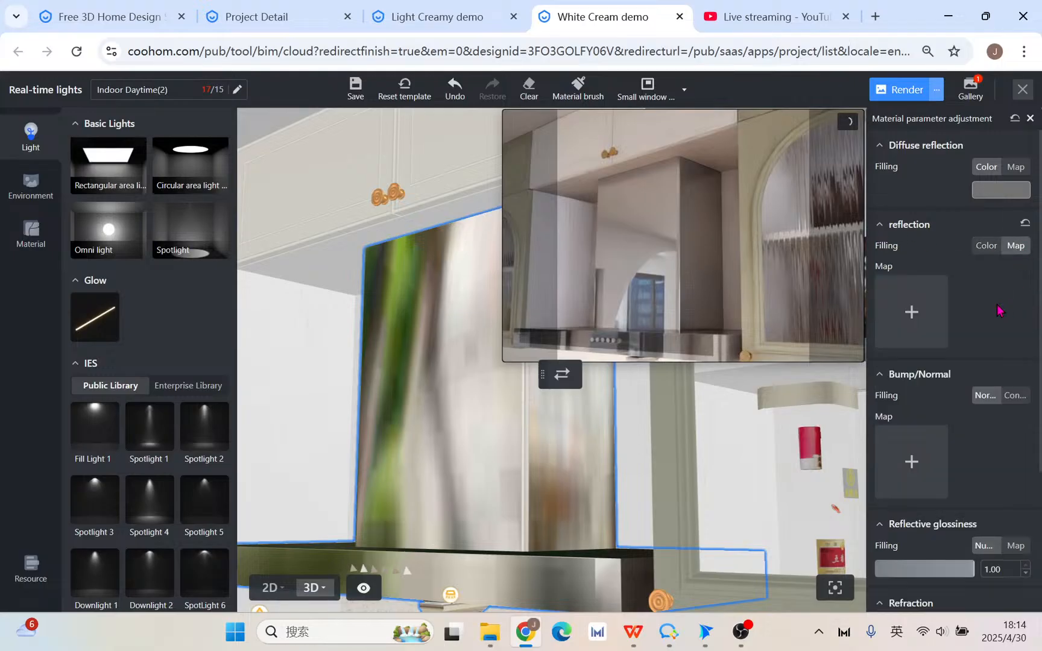
# - Switch the range hood's reflection filling back to Color and try the grey #878484 as its reflection color
pyautogui.click(986, 247)
pyautogui.click(996, 270)
pyautogui.moveTo(893, 351); pyautogui.dragTo(892, 362)
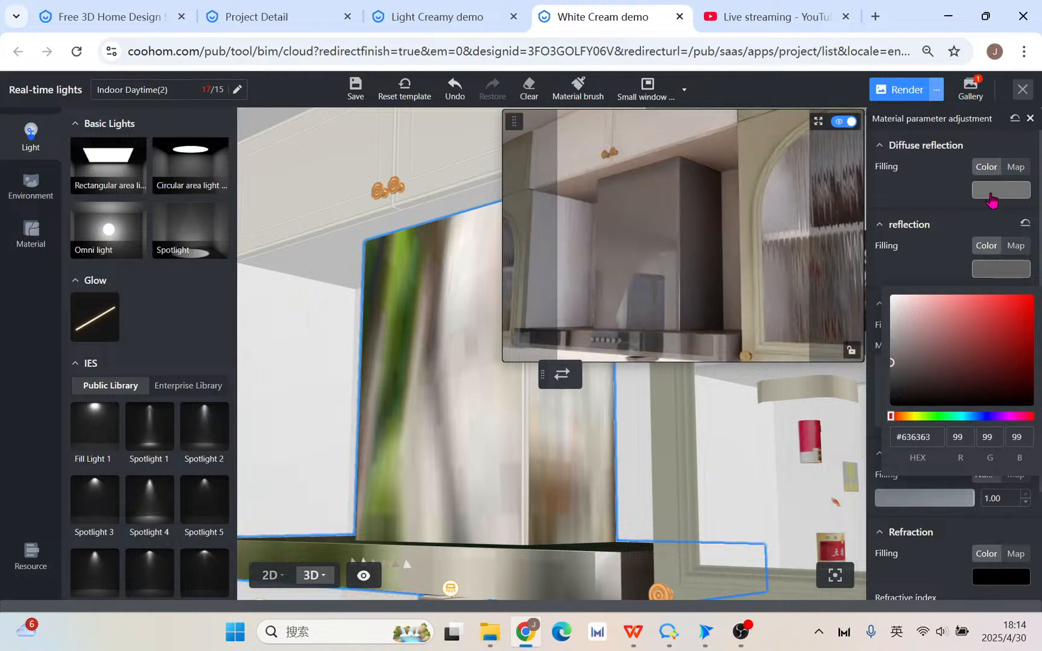
pyautogui.moveTo(891, 362); pyautogui.dragTo(894, 347)
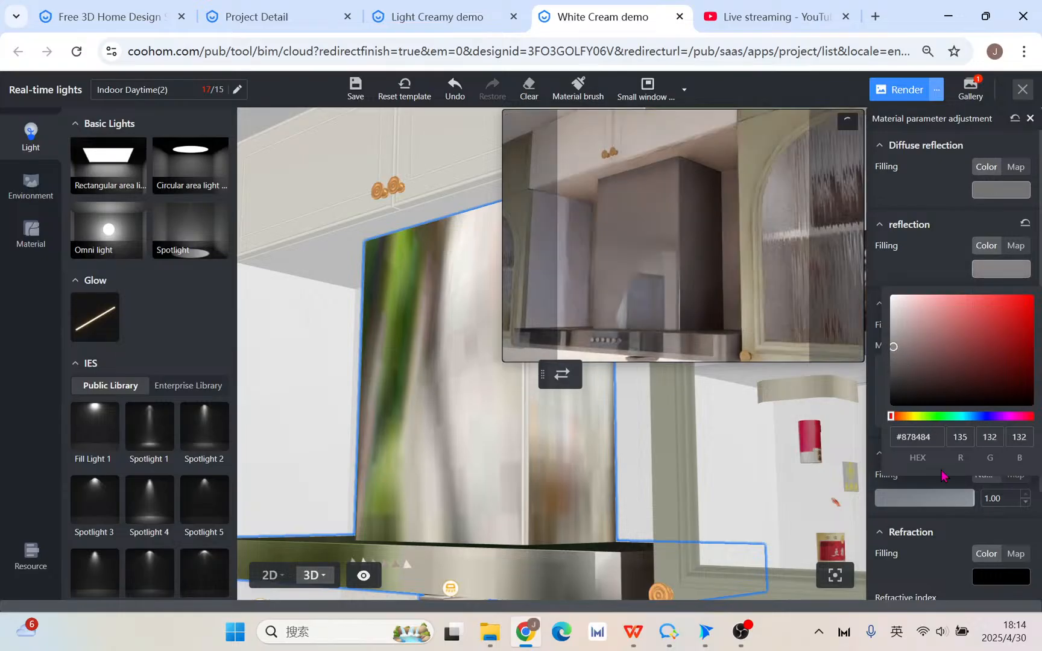
pyautogui.click(908, 274)
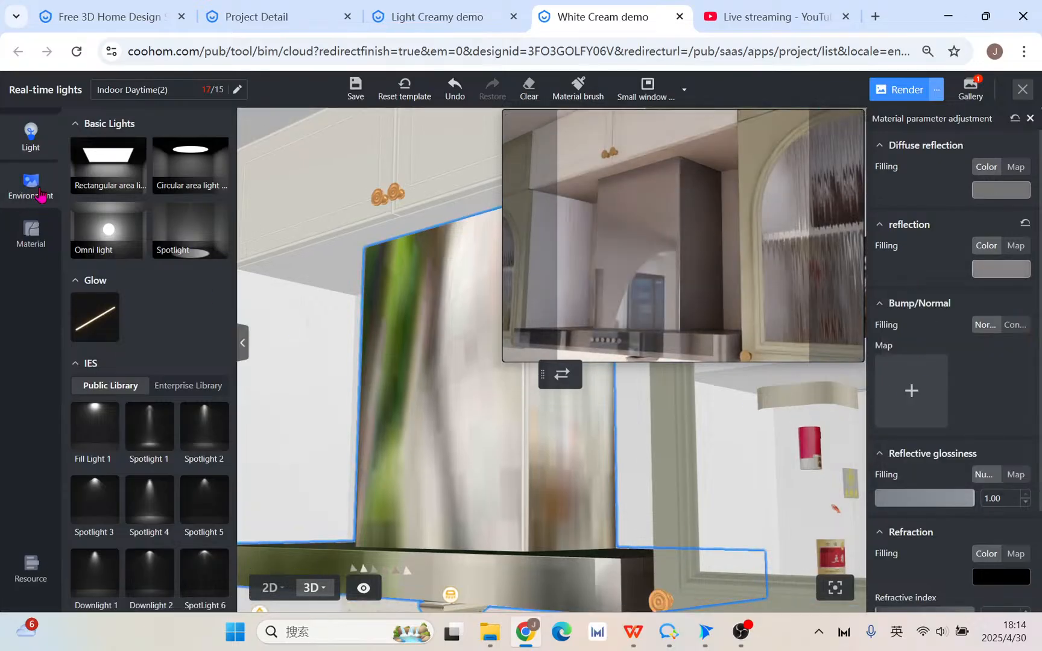
# - Replace the range hood's material with Matte Stainless Steel from the public library's metal materials
pyautogui.click(34, 232)
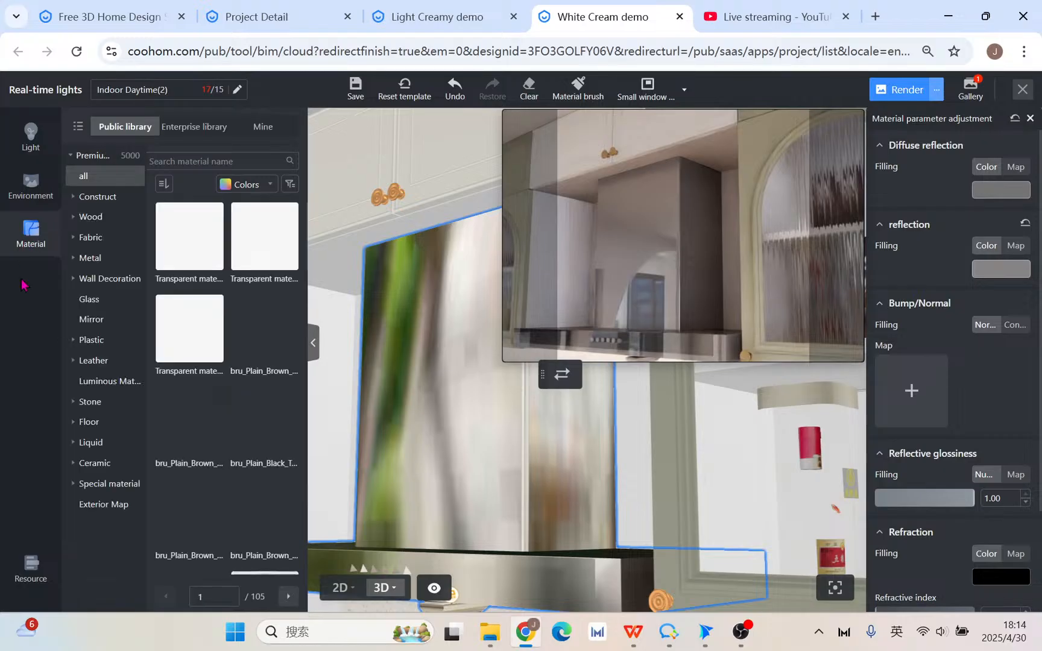
pyautogui.click(116, 258)
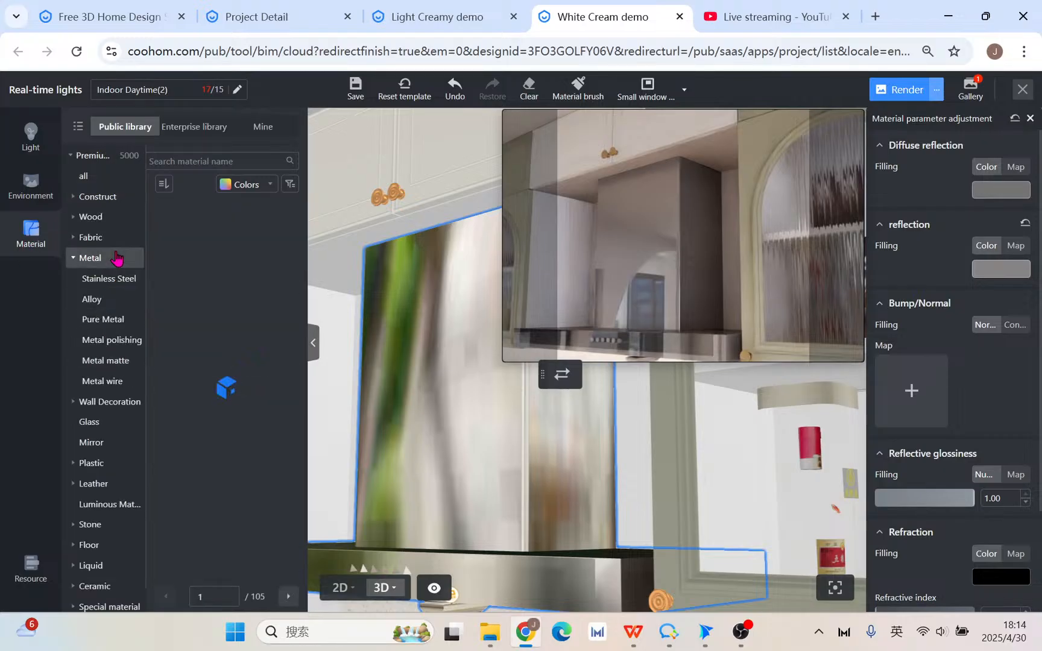
pyautogui.scroll(-3, 251, 461)
pyautogui.scroll(-6, 250, 462)
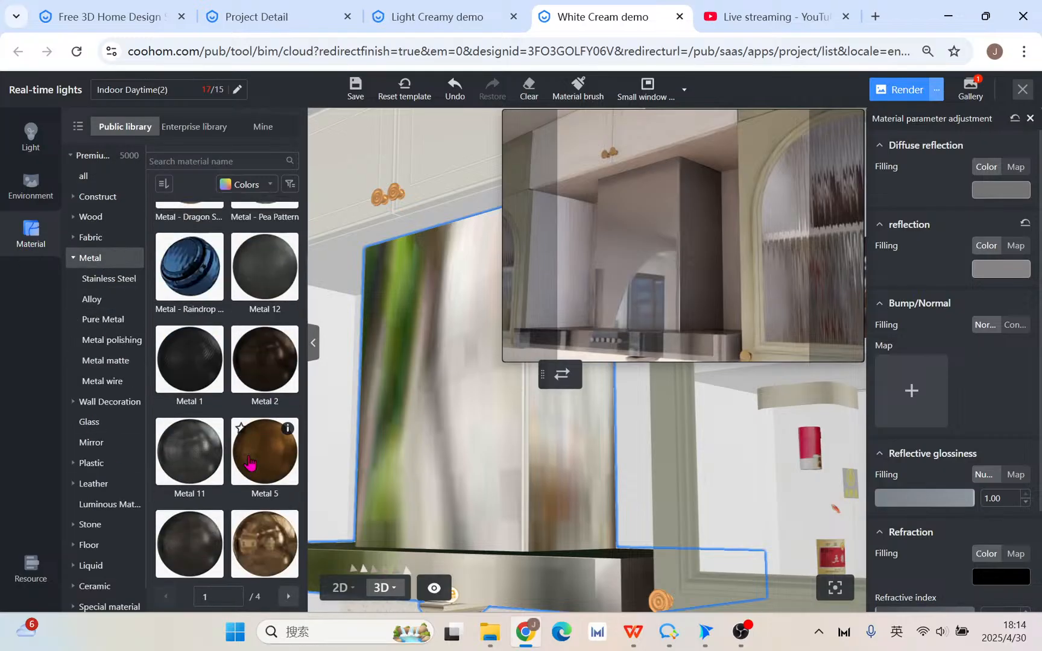
pyautogui.scroll(-4, 250, 461)
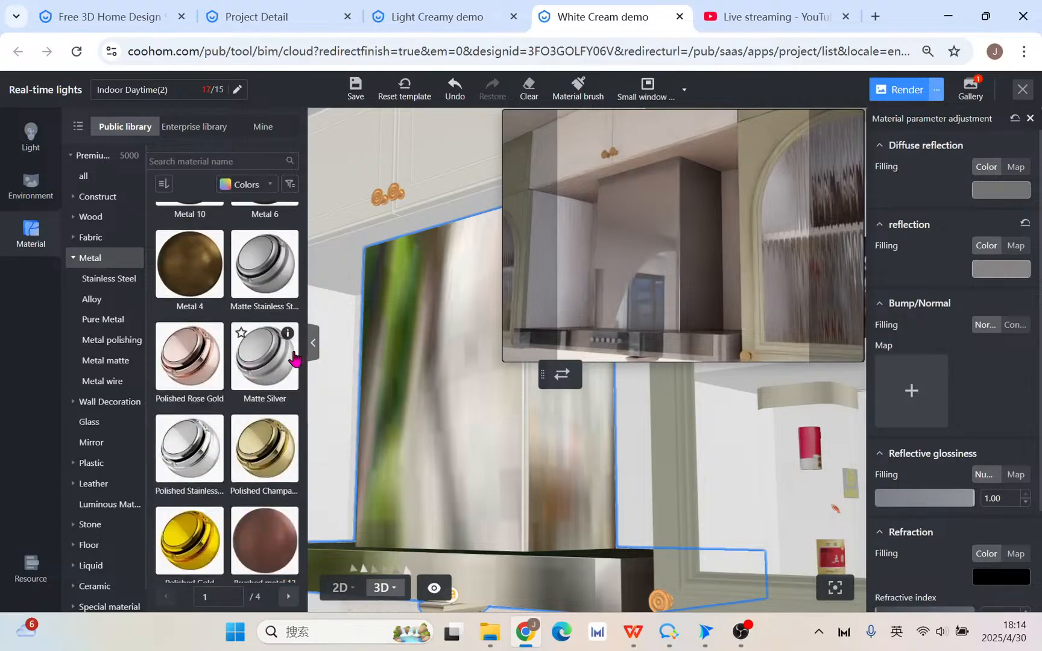
pyautogui.click(269, 284)
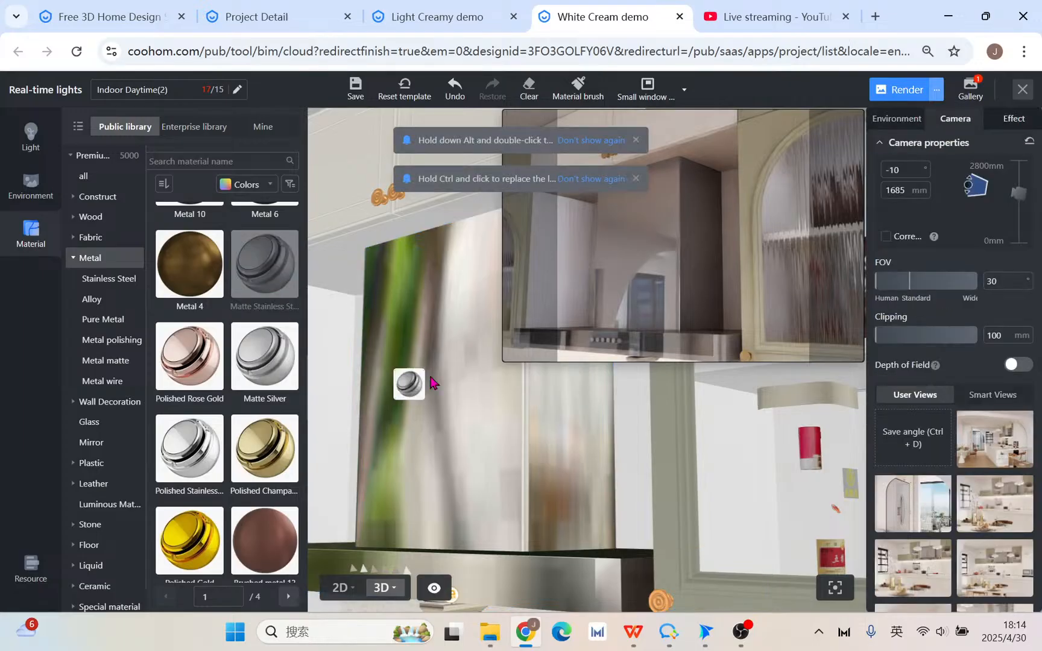
pyautogui.click(481, 401)
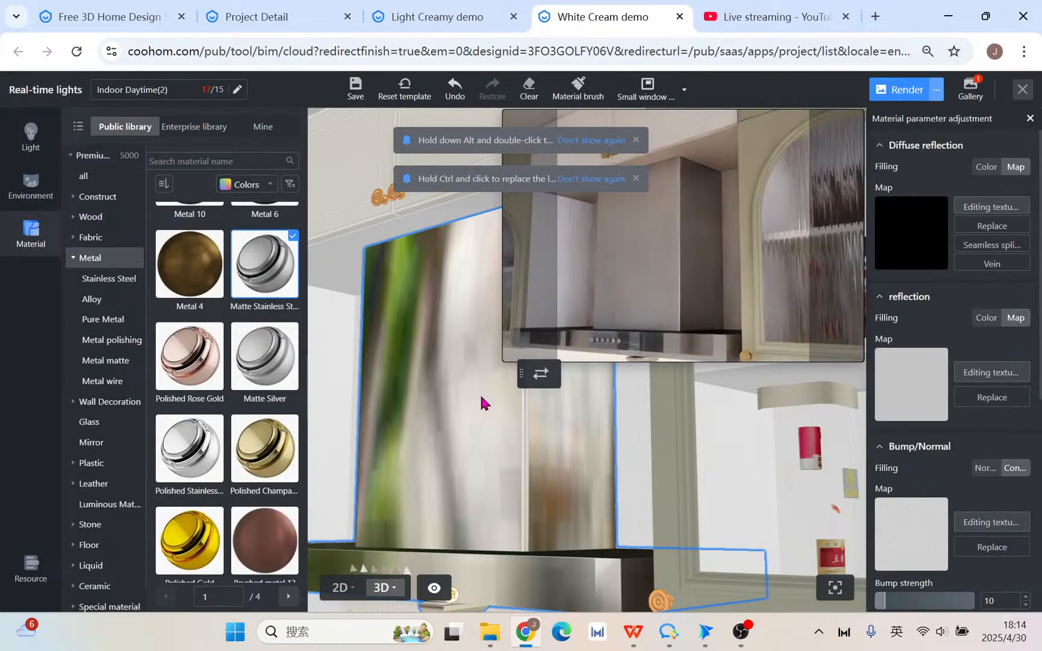
# - Review the stainless steel material's parameters and set its refraction refractive index to 66.7
pyautogui.scroll(-3, 955, 460)
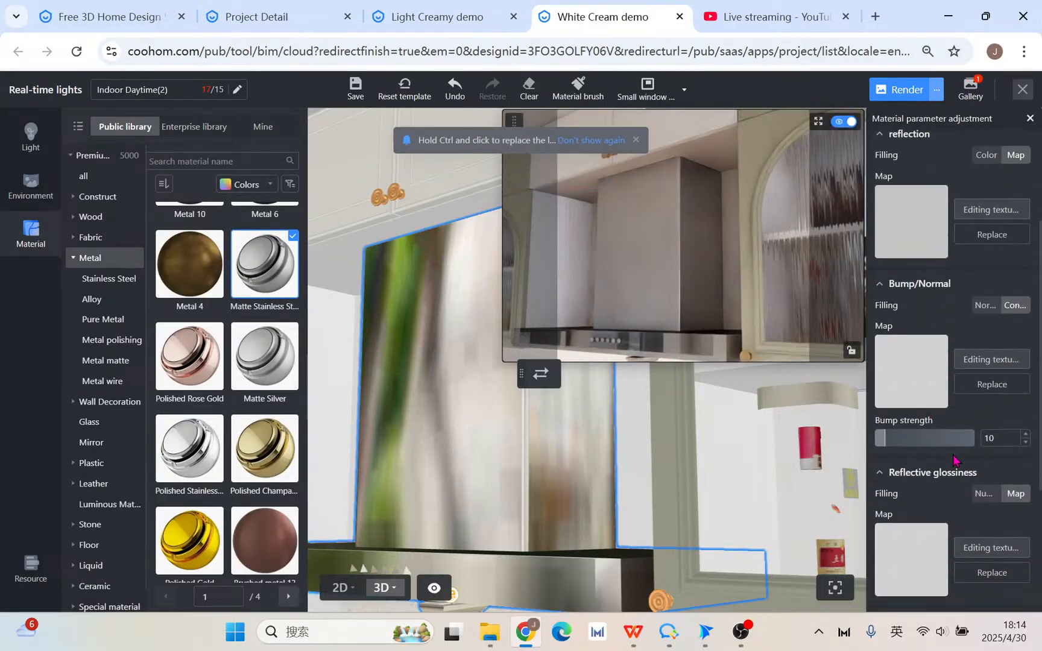
pyautogui.scroll(-1, 919, 482)
pyautogui.scroll(3, 920, 482)
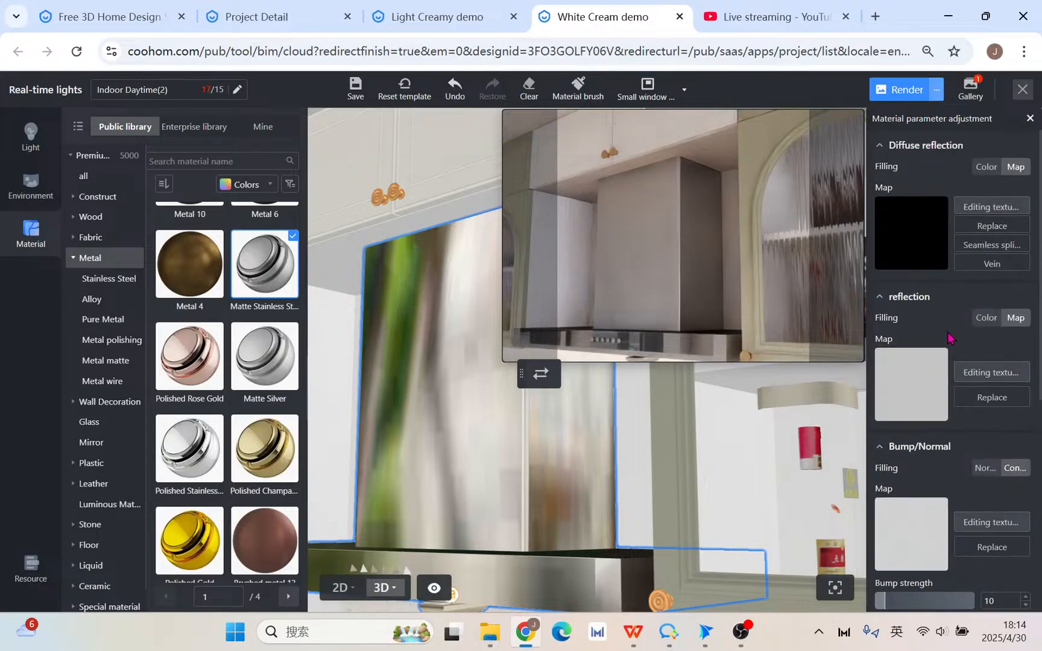
pyautogui.scroll(-4, 918, 505)
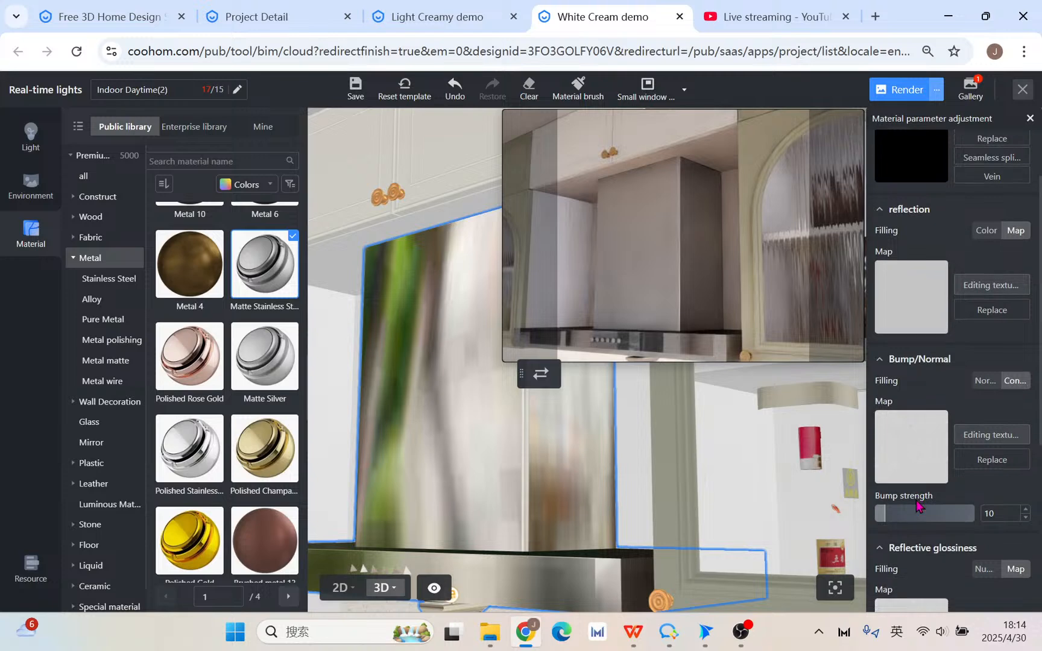
pyautogui.scroll(-3, 916, 507)
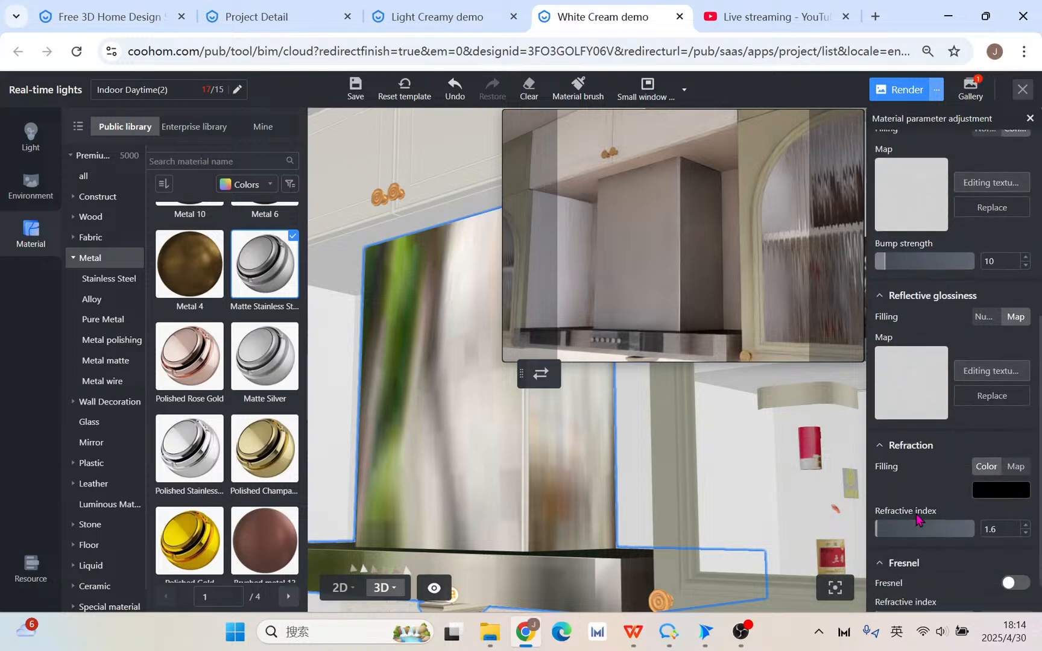
pyautogui.moveTo(882, 492); pyautogui.dragTo(941, 491)
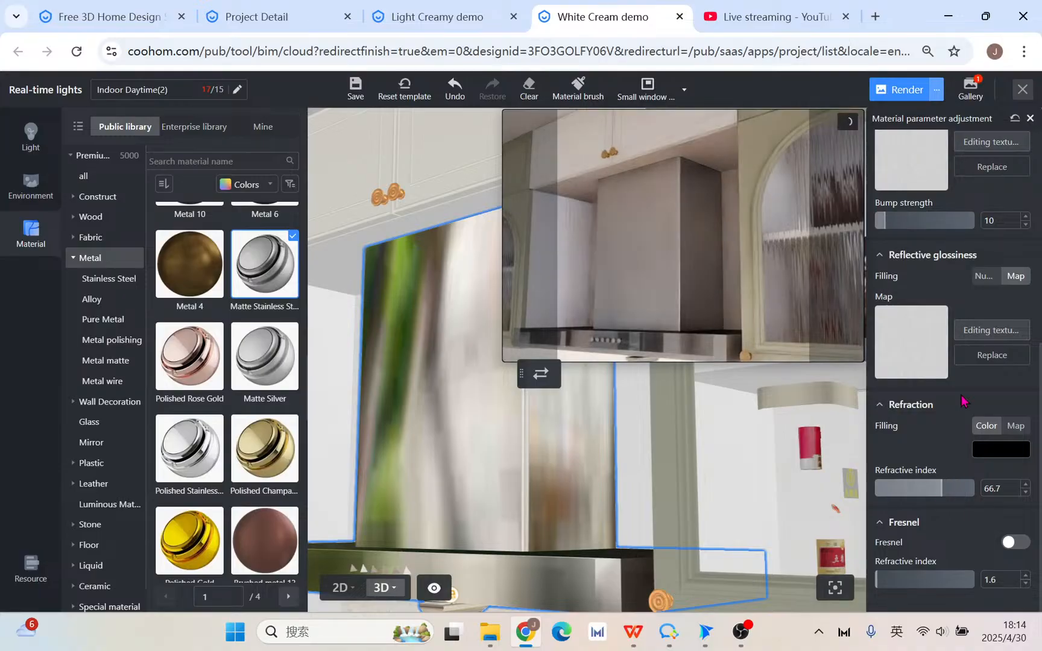
# - Try the Color reflection filling, return it to Map, and set the hood material's bump strength to 8
pyautogui.scroll(5, 959, 399)
pyautogui.scroll(-4, 958, 422)
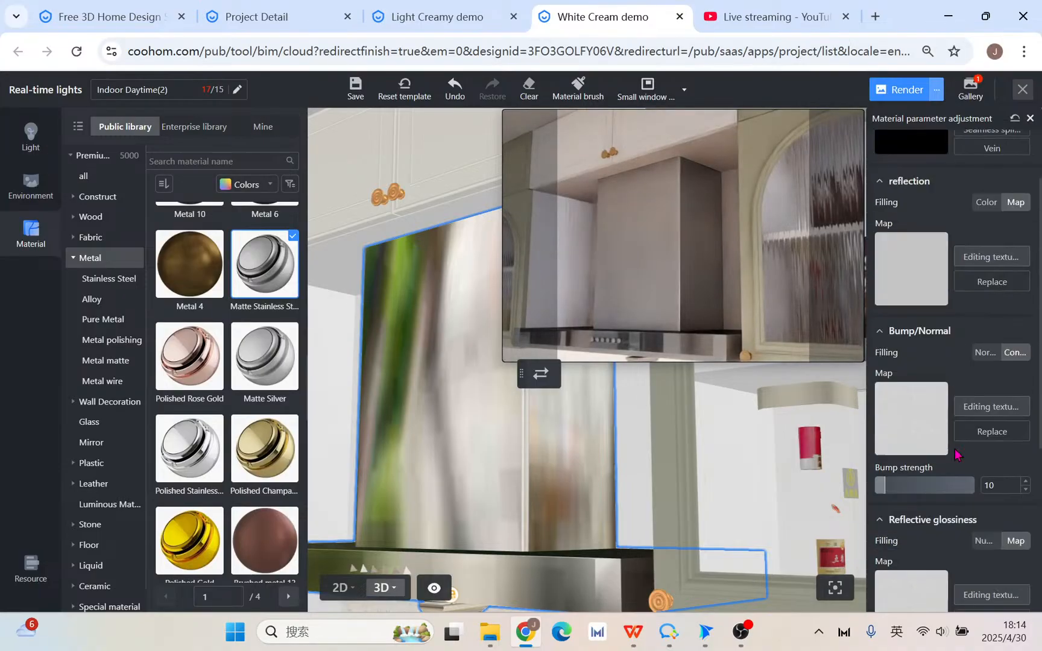
pyautogui.click(885, 360)
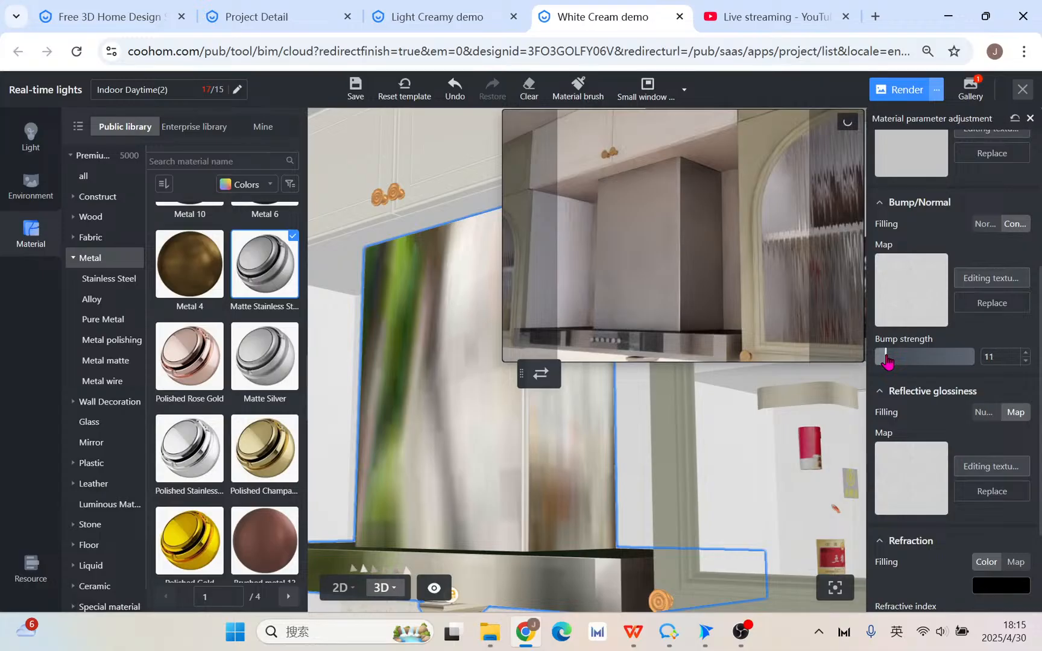
pyautogui.scroll(-3, 950, 529)
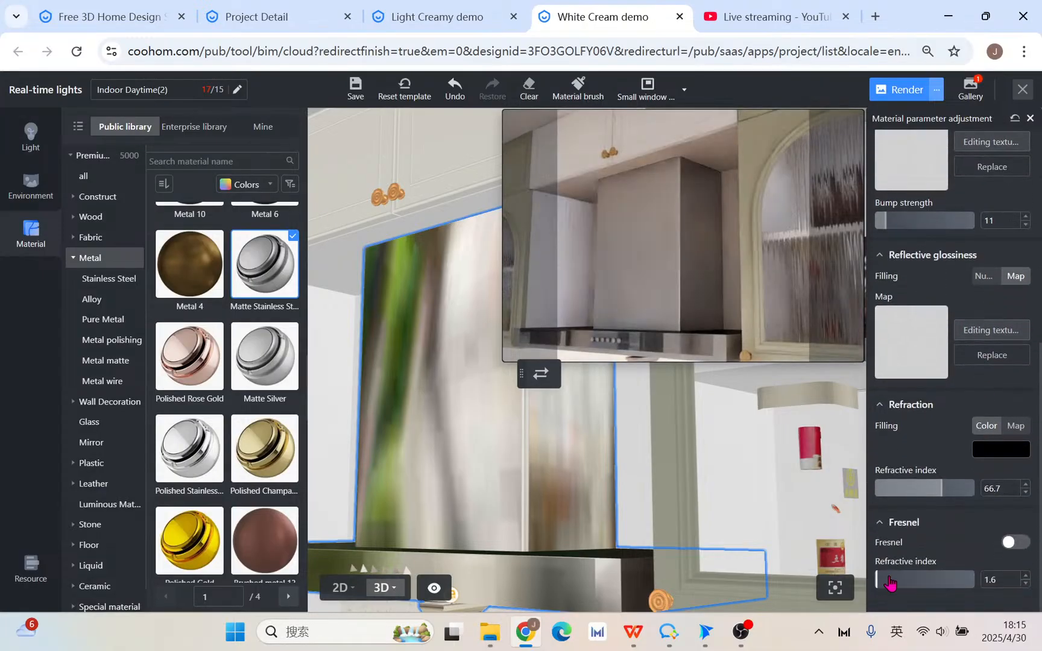
pyautogui.scroll(5, 891, 579)
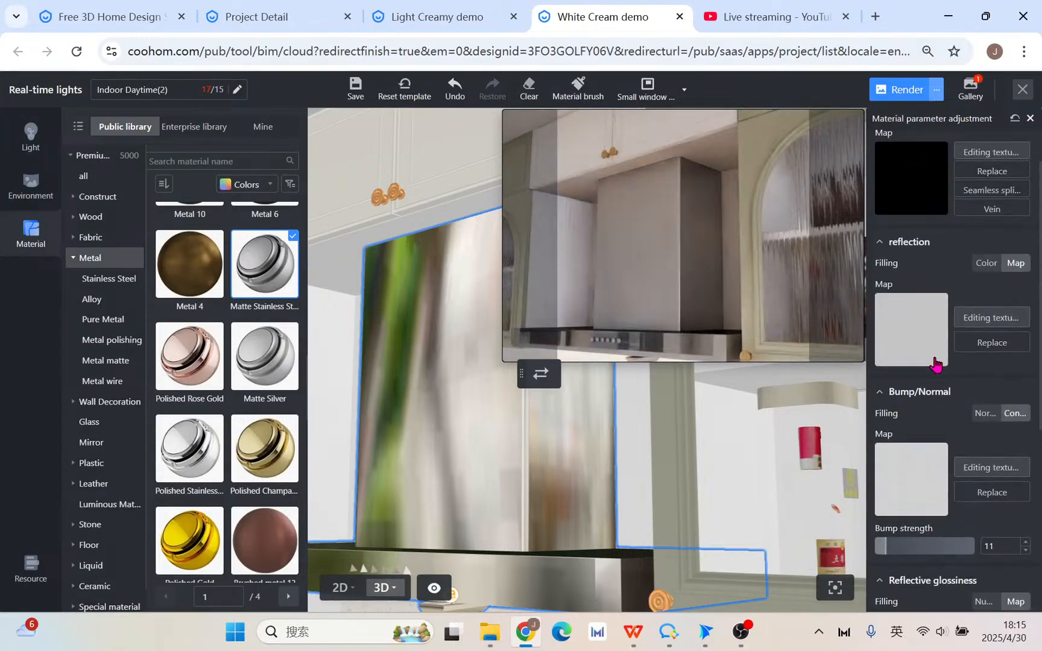
pyautogui.click(983, 265)
pyautogui.click(1016, 263)
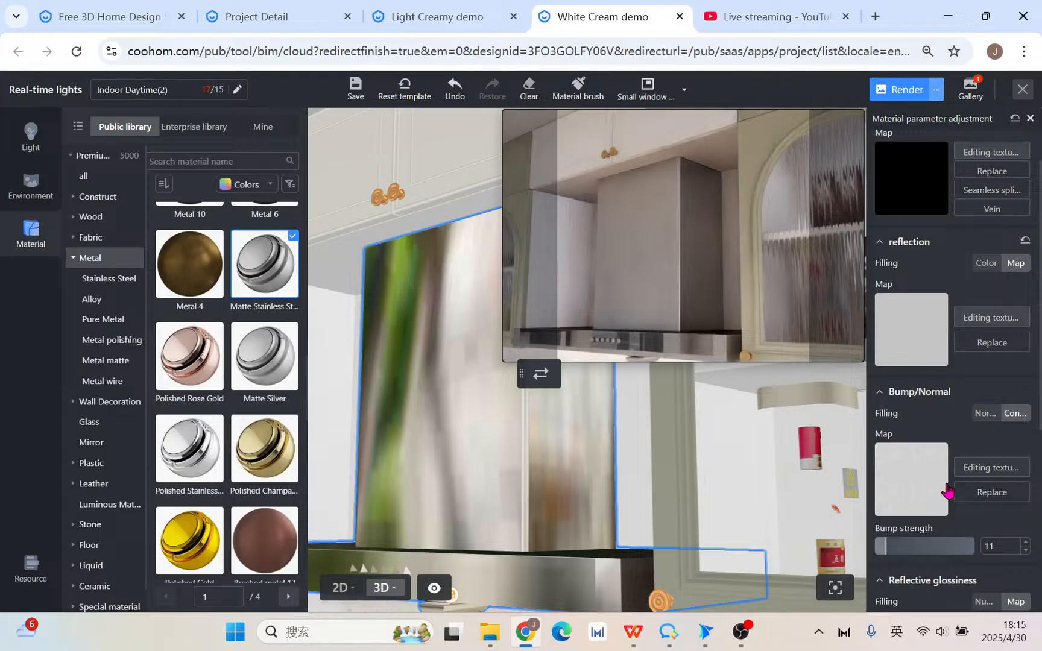
pyautogui.scroll(-2, 953, 482)
pyautogui.click(898, 465)
pyautogui.moveTo(895, 466); pyautogui.dragTo(881, 464)
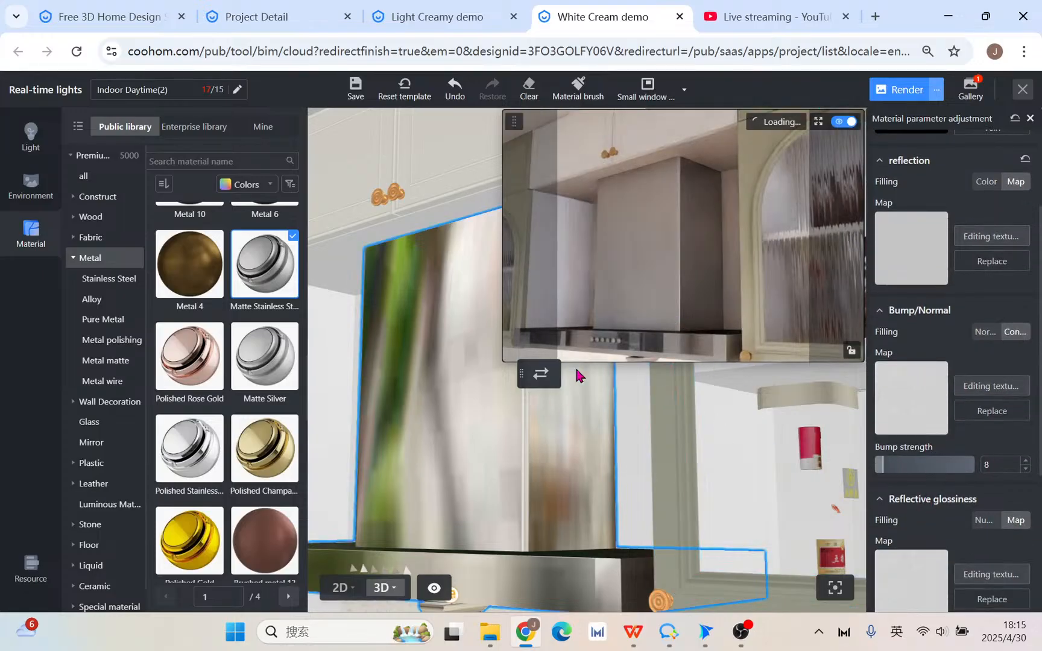
# - Examine the range hood's new material within a wider view of the kitchen, including the window and sink
pyautogui.scroll(-5, 512, 448)
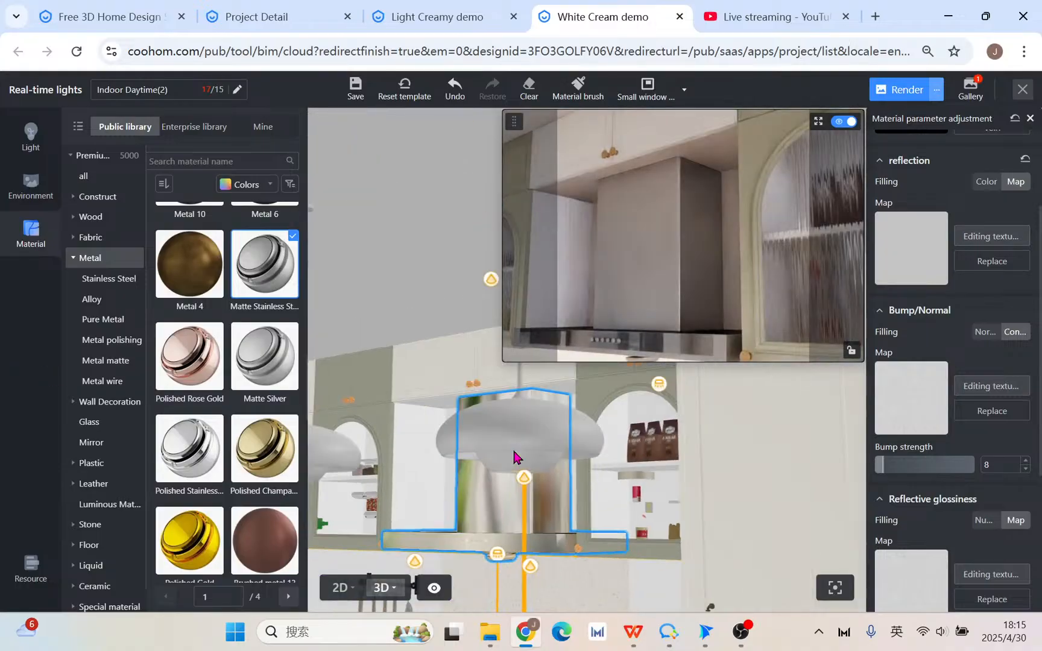
pyautogui.scroll(-2, 533, 476)
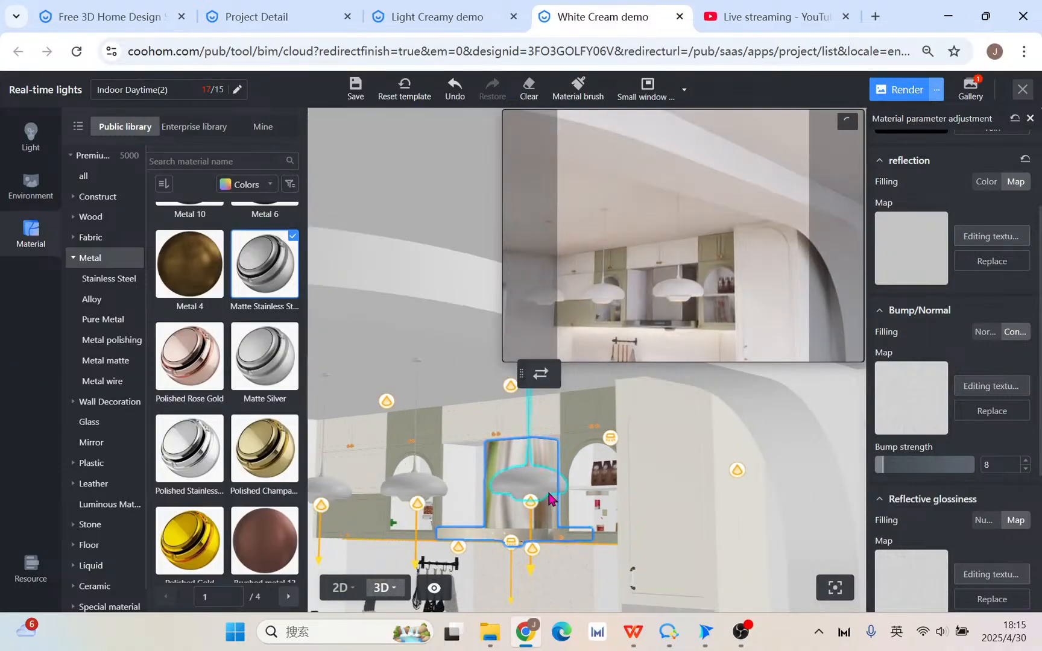
pyautogui.moveTo(463, 565); pyautogui.dragTo(629, 585)
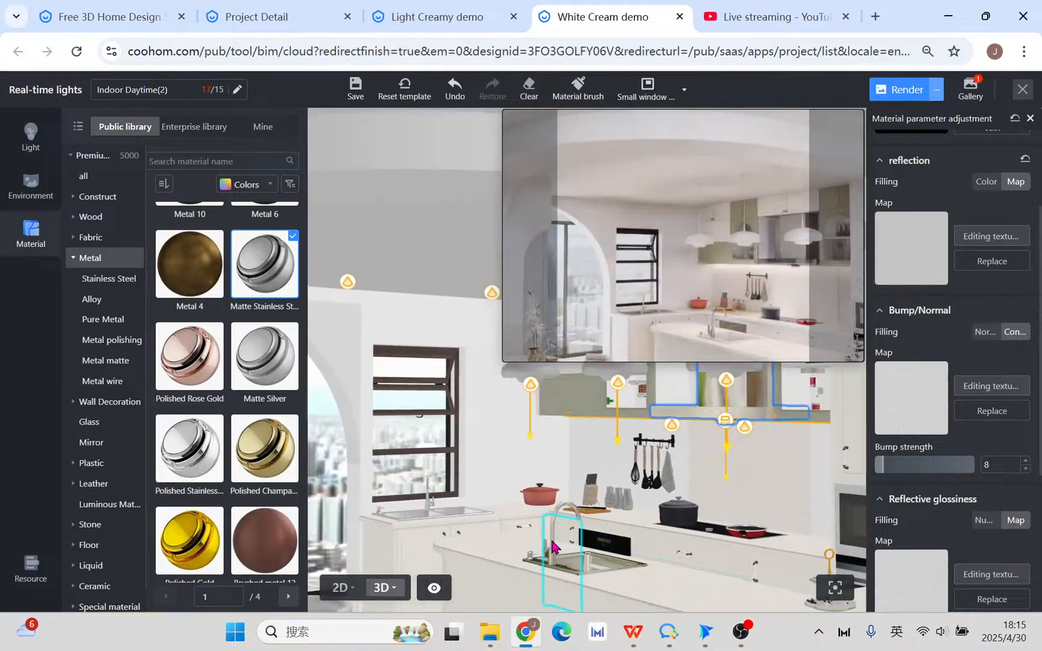
# - Switch to the folder of saved kitchen renders, view the first two White Cream demo images, and minimize both windows
pyautogui.click(632, 632)
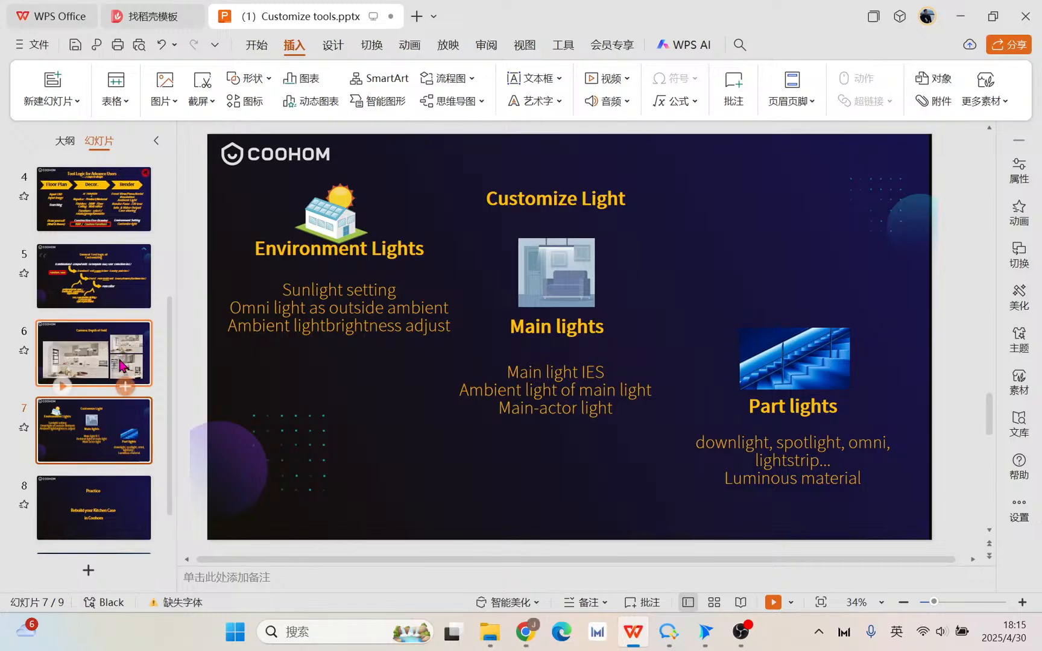
pyautogui.moveTo(504, 634)
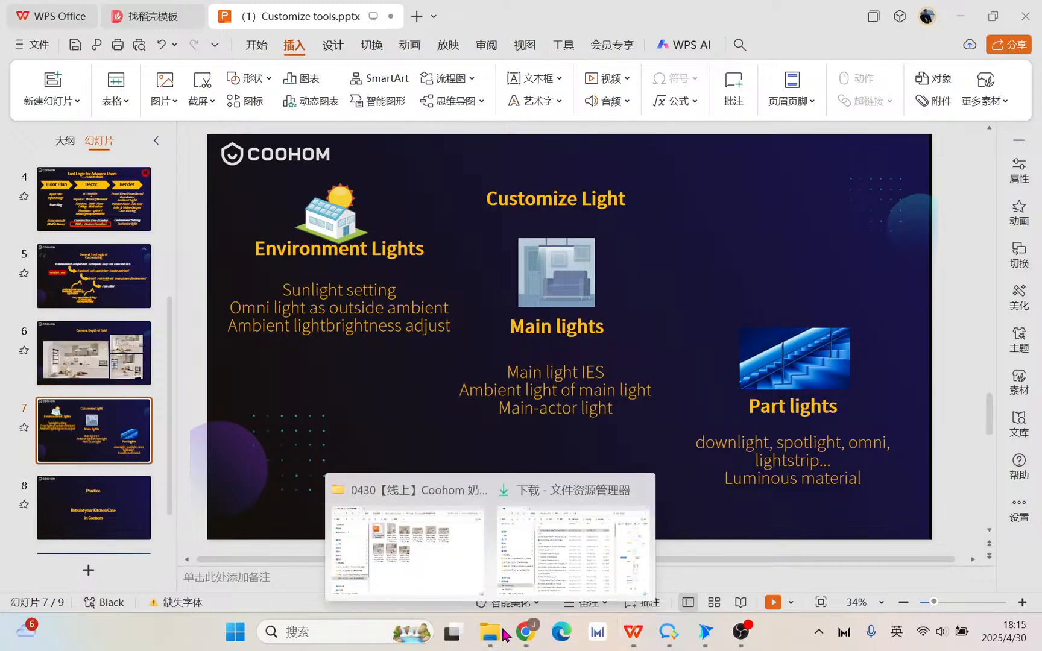
pyautogui.click(430, 548)
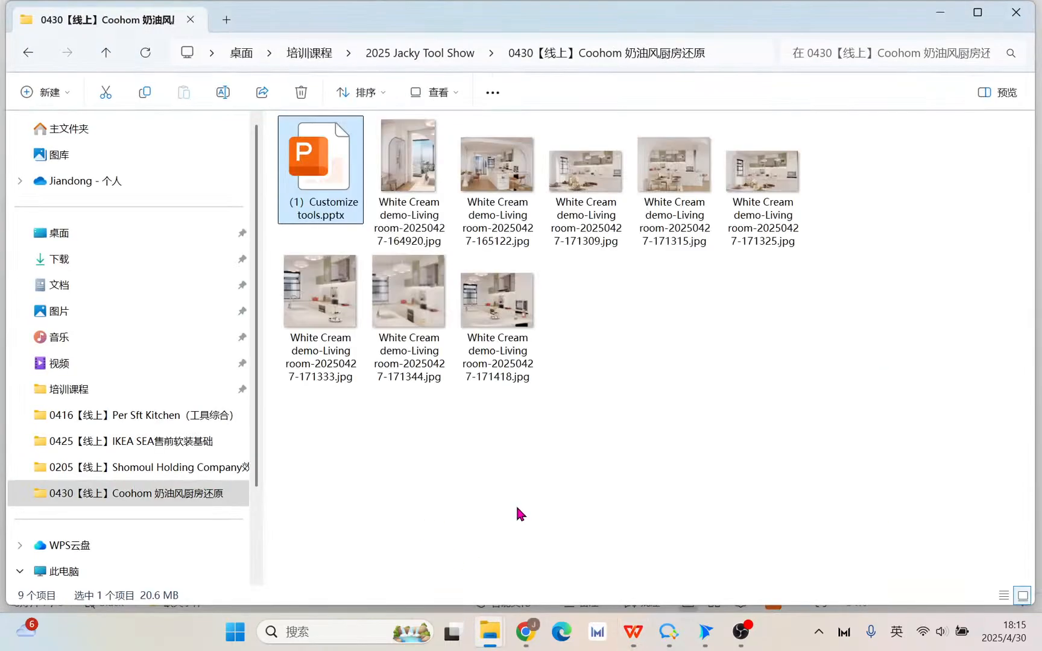
pyautogui.click(421, 174)
pyautogui.doubleClick(421, 174)
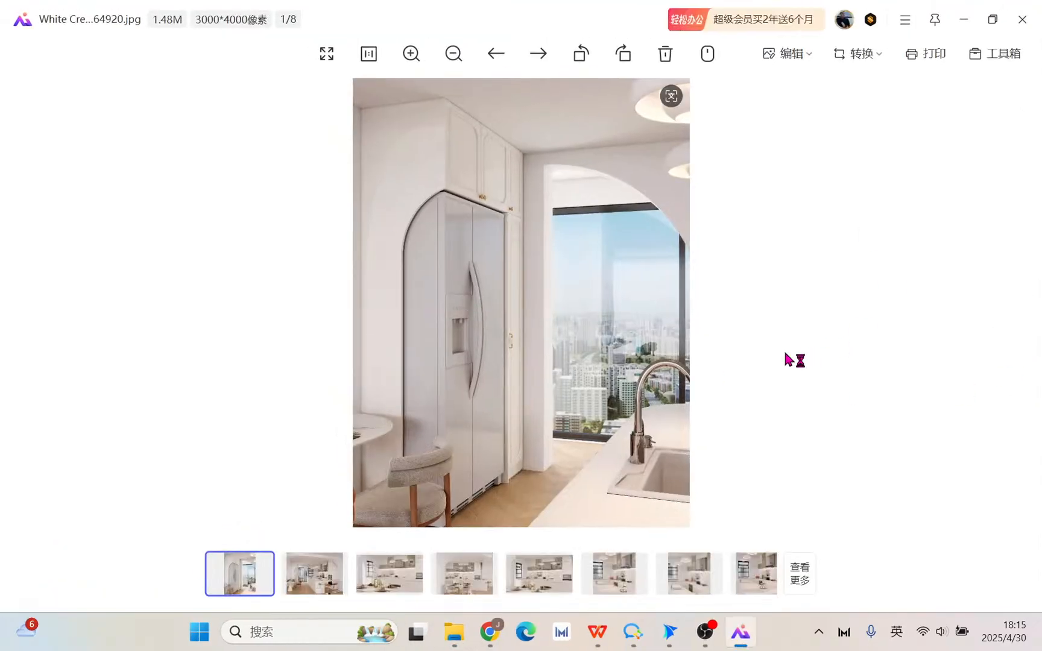
pyautogui.click(1020, 323)
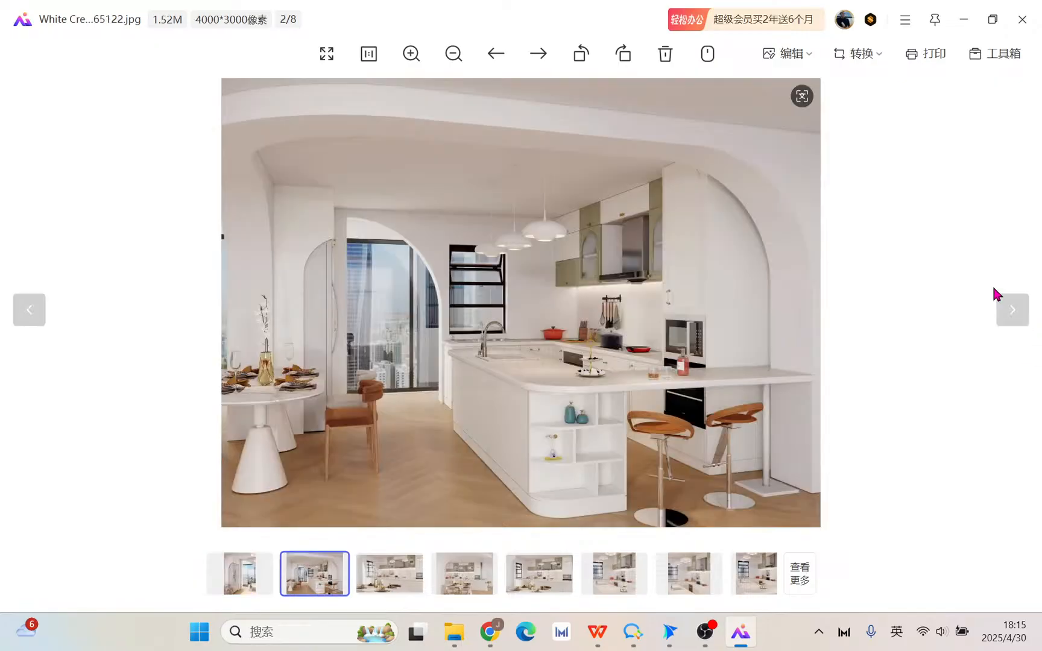
pyautogui.click(965, 21)
pyautogui.click(940, 12)
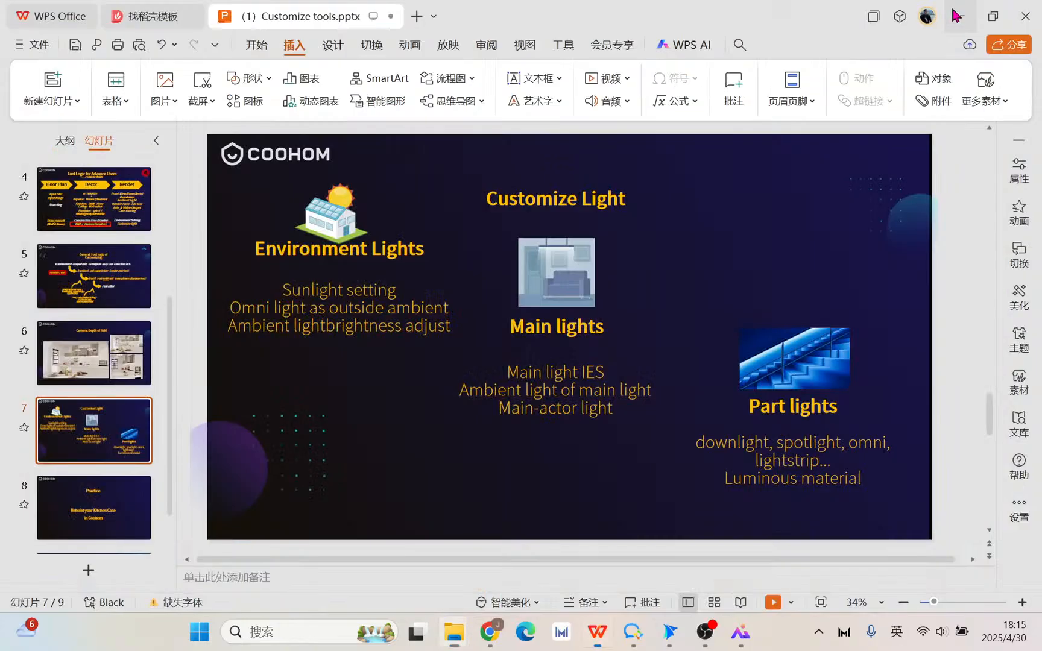
# - Return to the White Cream demo in the browser and open the newest 2K HD gallery render for image enhancement
pyautogui.click(490, 631)
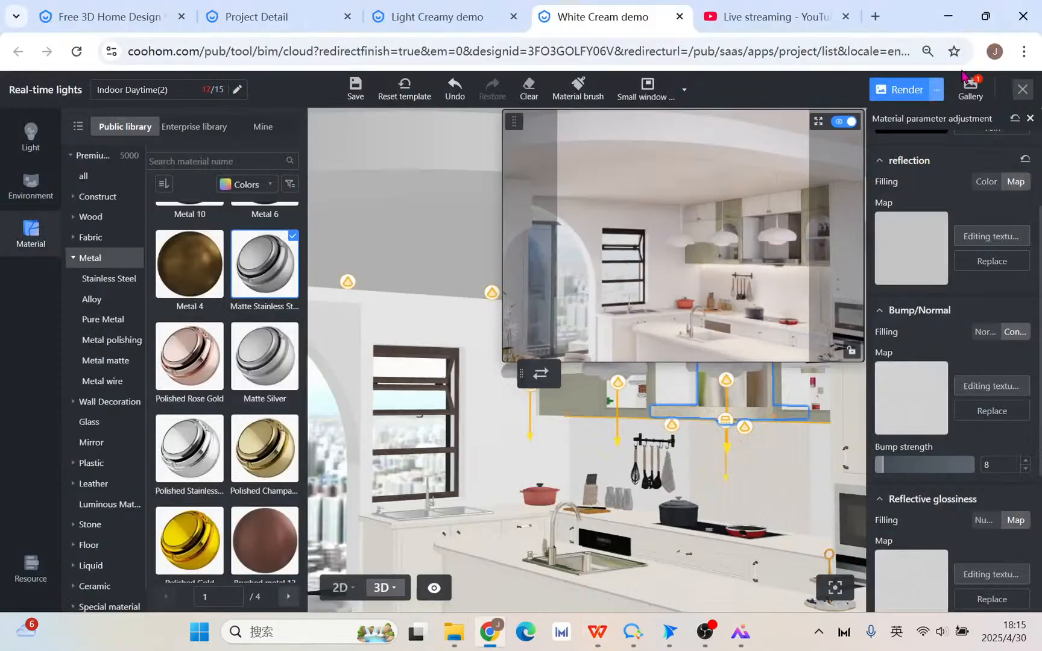
pyautogui.click(970, 89)
pyautogui.moveTo(344, 251)
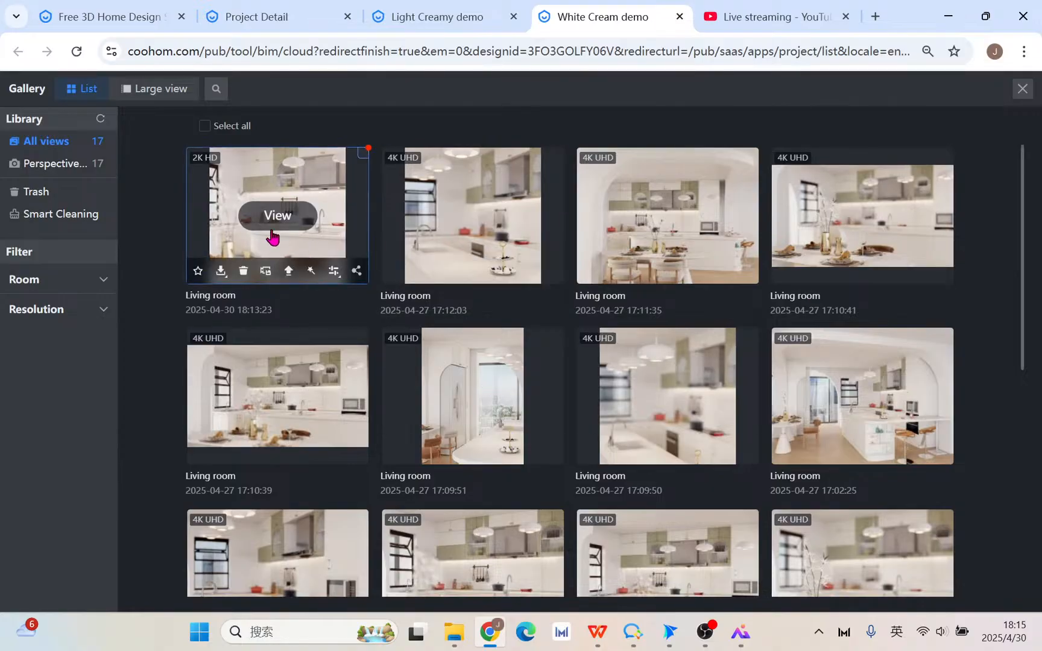
pyautogui.click(310, 272)
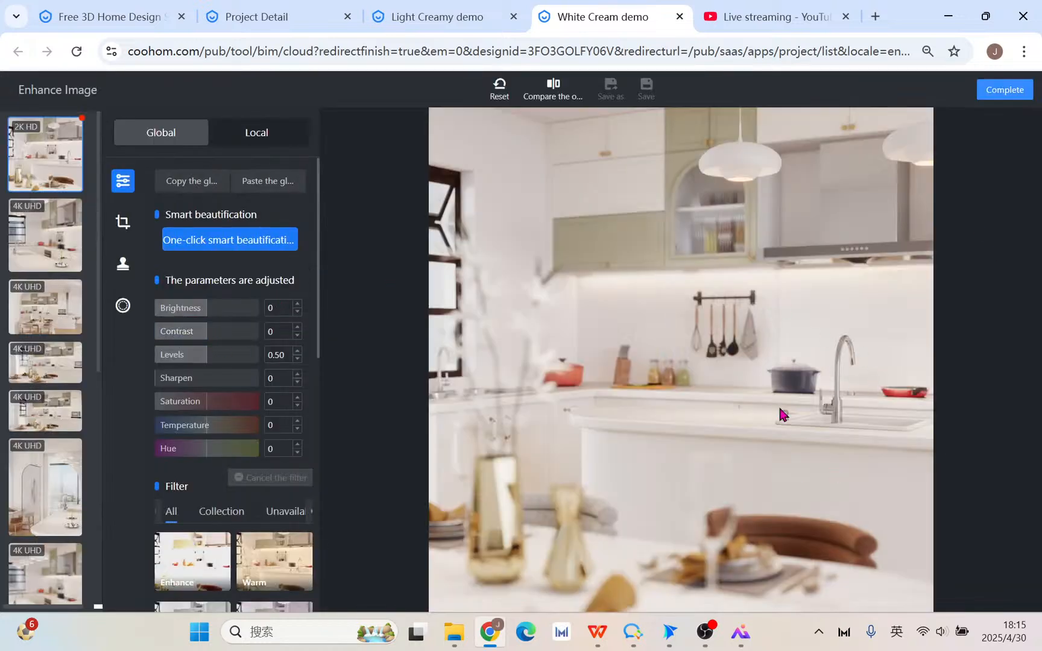
# - Adjust the render's levels to 0.59, brightness to 6 and contrast to 2
pyautogui.click(206, 361)
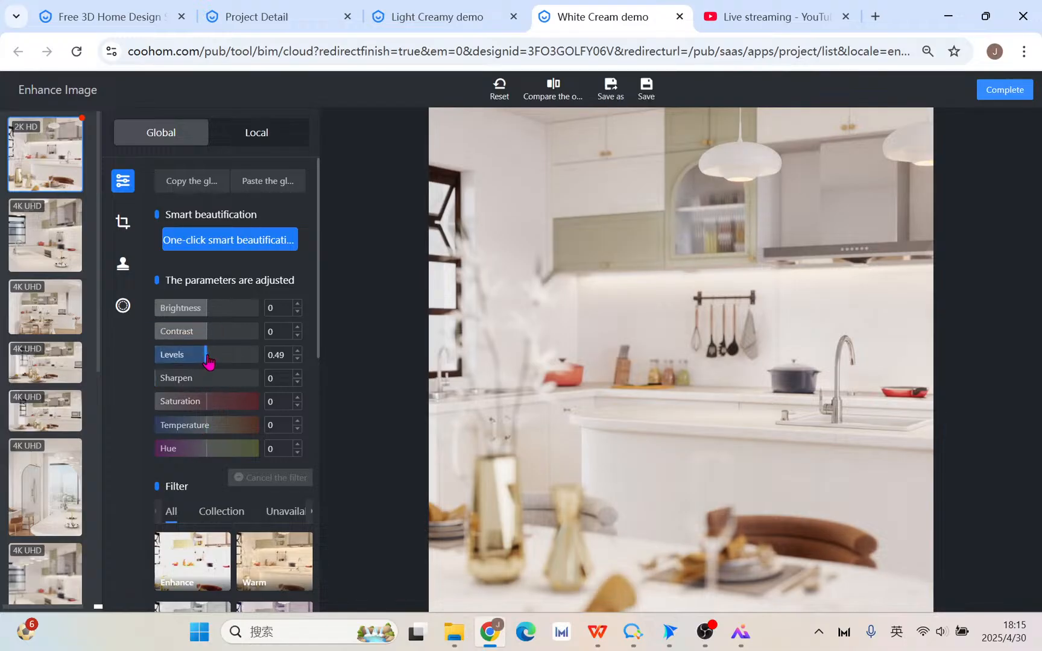
pyautogui.moveTo(211, 361)
pyautogui.mouseDown()
pyautogui.moveTo(194, 362)
pyautogui.moveTo(215, 363)
pyautogui.mouseUp()
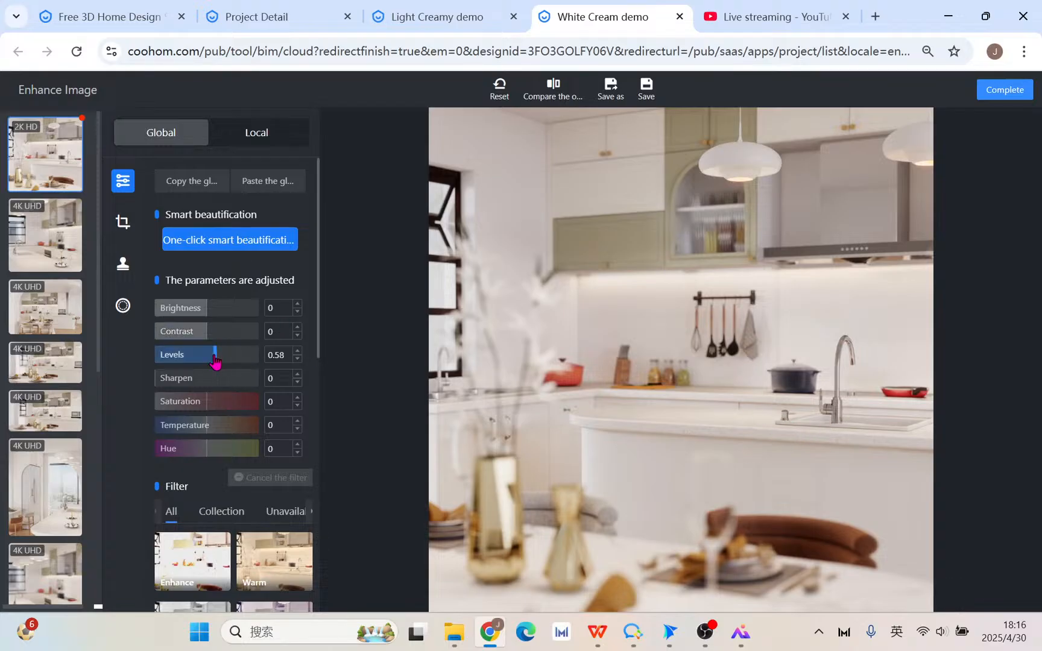
pyautogui.moveTo(213, 360)
pyautogui.mouseDown()
pyautogui.moveTo(697, 350)
pyautogui.moveTo(218, 360)
pyautogui.mouseUp()
pyautogui.moveTo(208, 314); pyautogui.dragTo(211, 317)
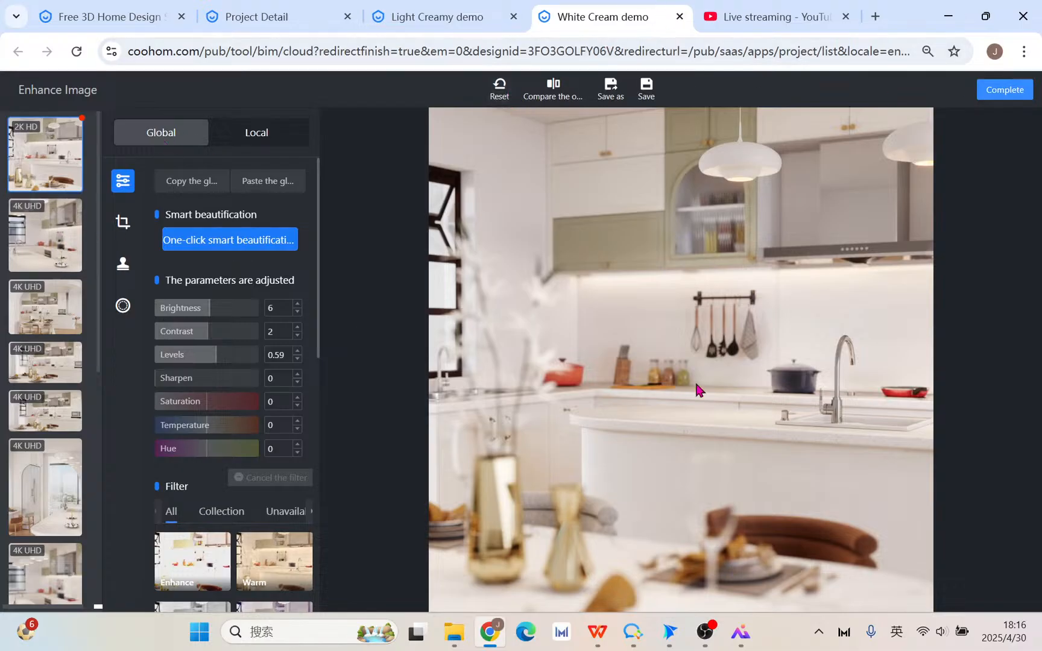
# - Switch to the image viewer and look through the remaining saved White Cream demo renders up to the last image in the folder
pyautogui.moveTo(743, 630)
pyautogui.click(751, 561)
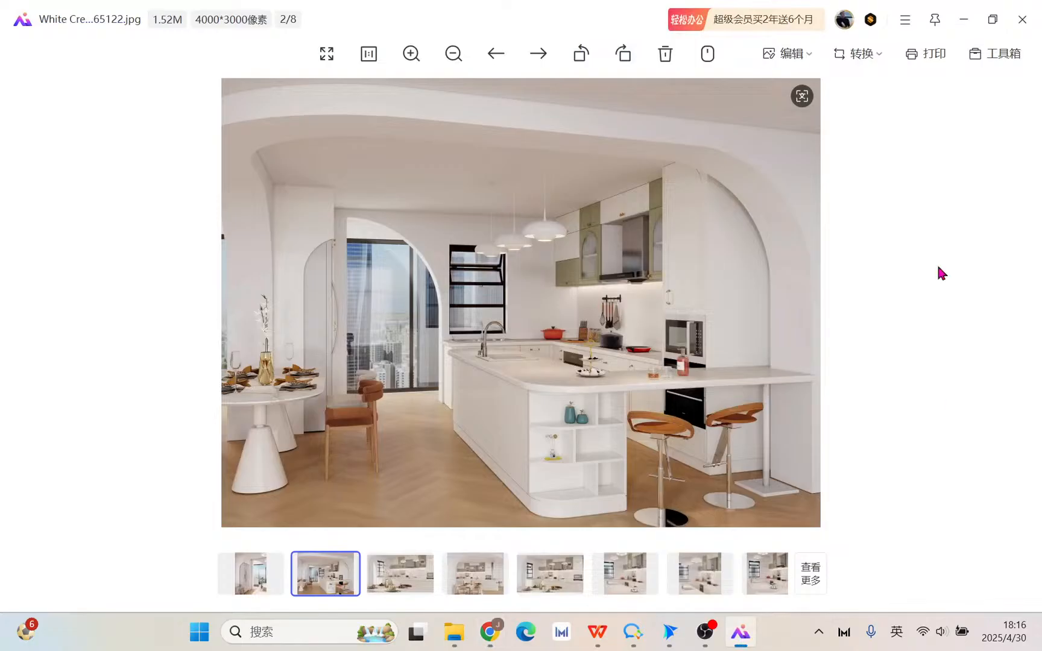
pyautogui.click(1011, 310)
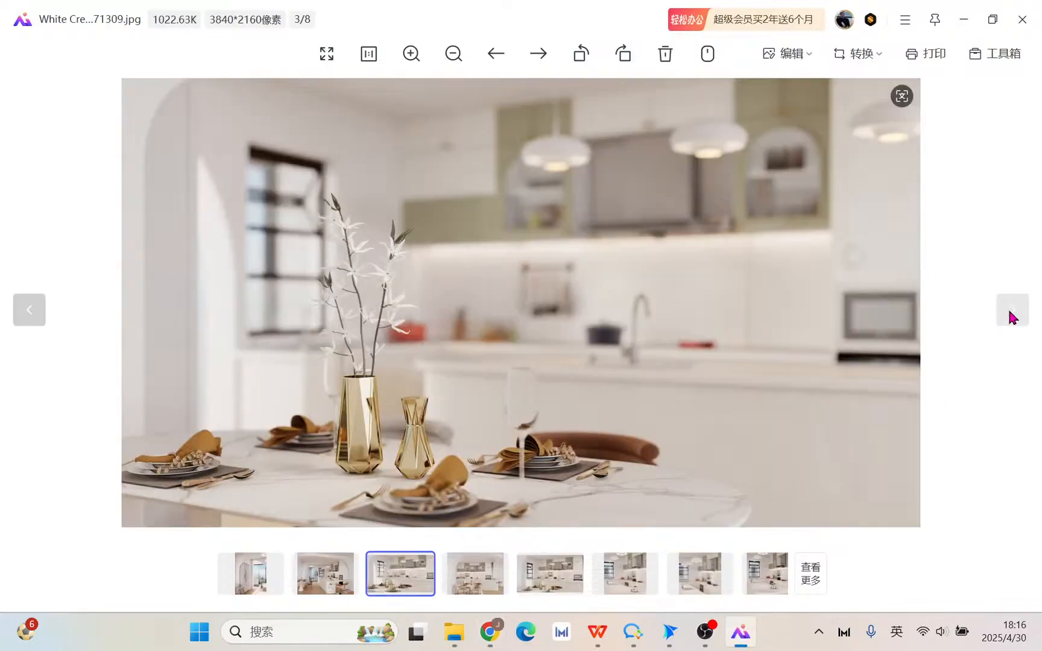
pyautogui.click(1011, 311)
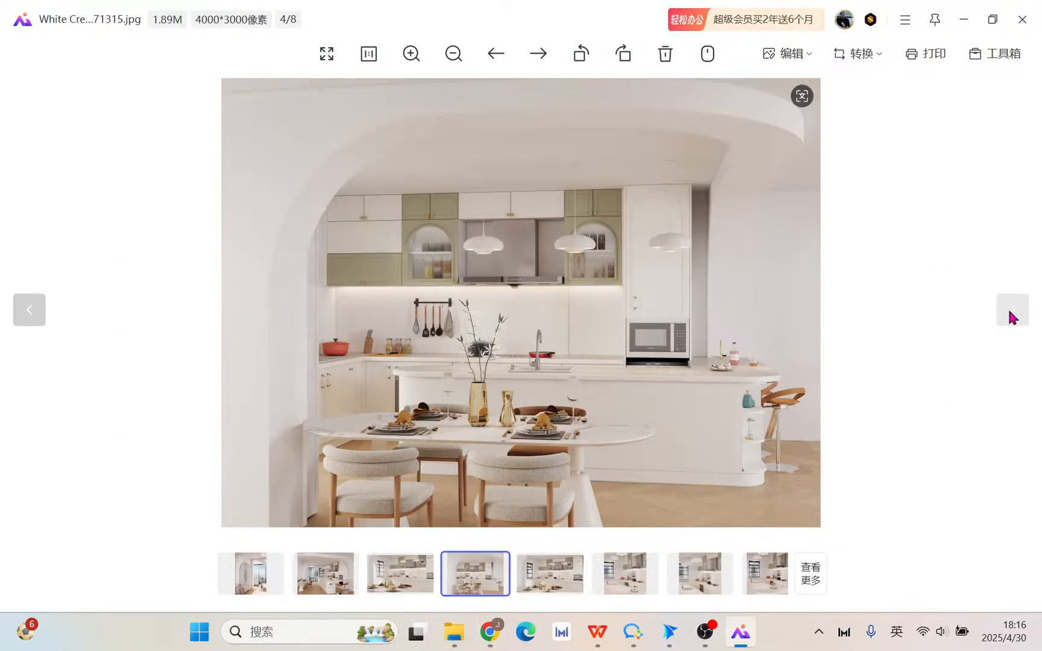
pyautogui.click(1010, 311)
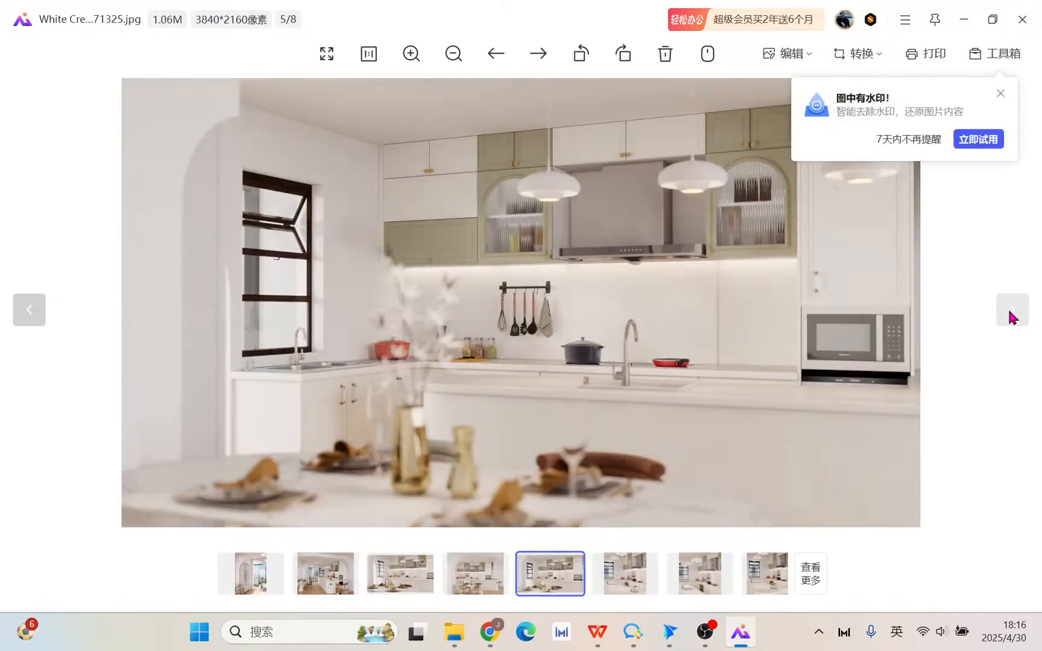
pyautogui.click(1001, 94)
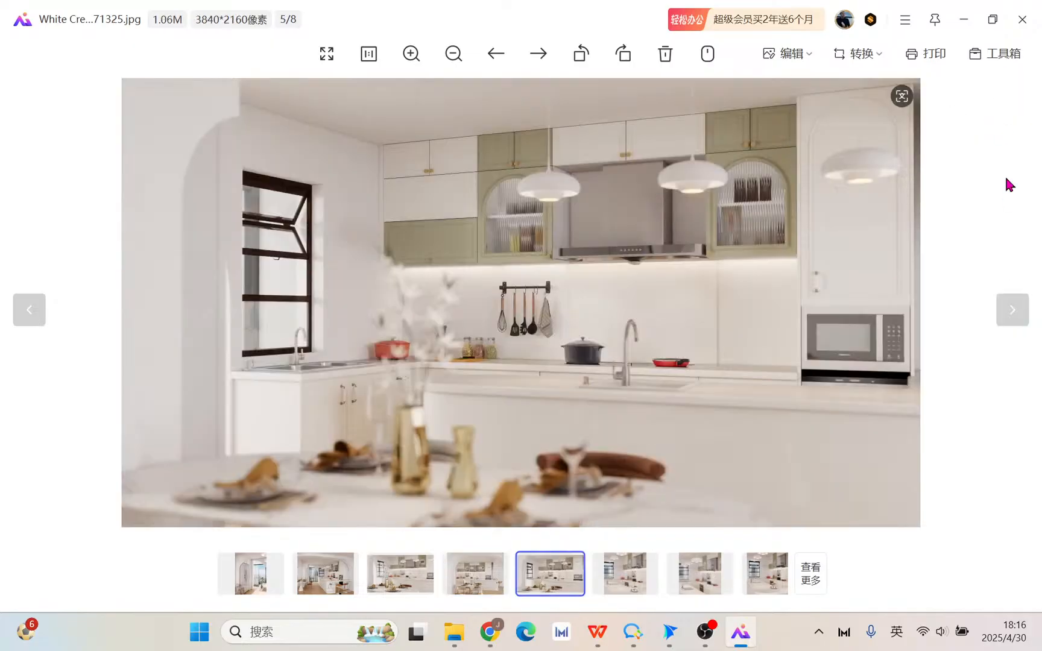
pyautogui.click(1012, 310)
pyautogui.click(1012, 310)
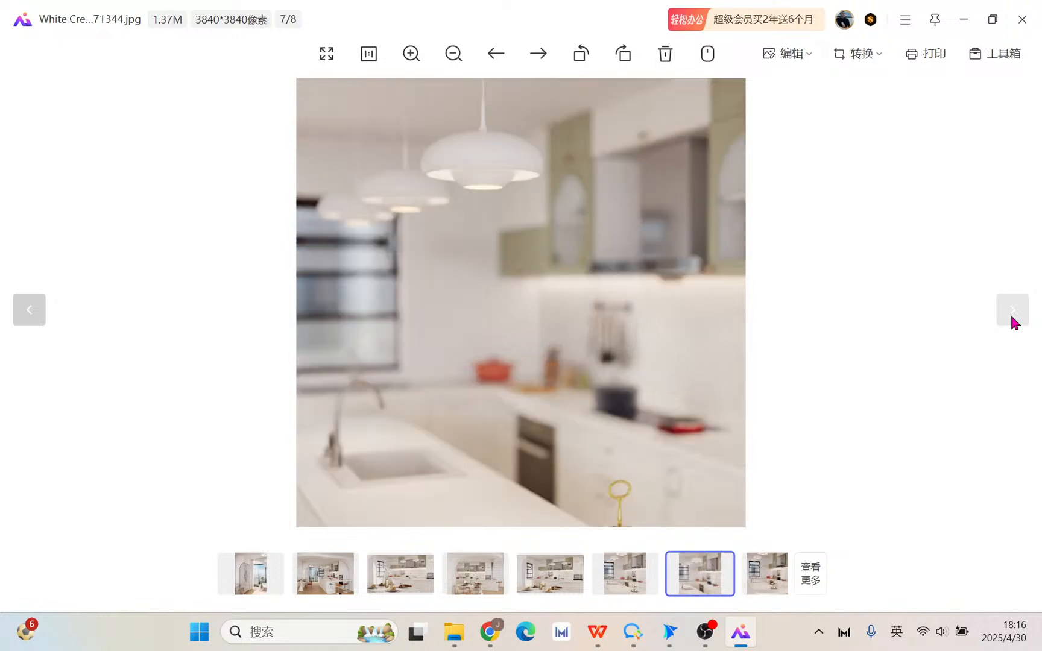
pyautogui.click(1013, 318)
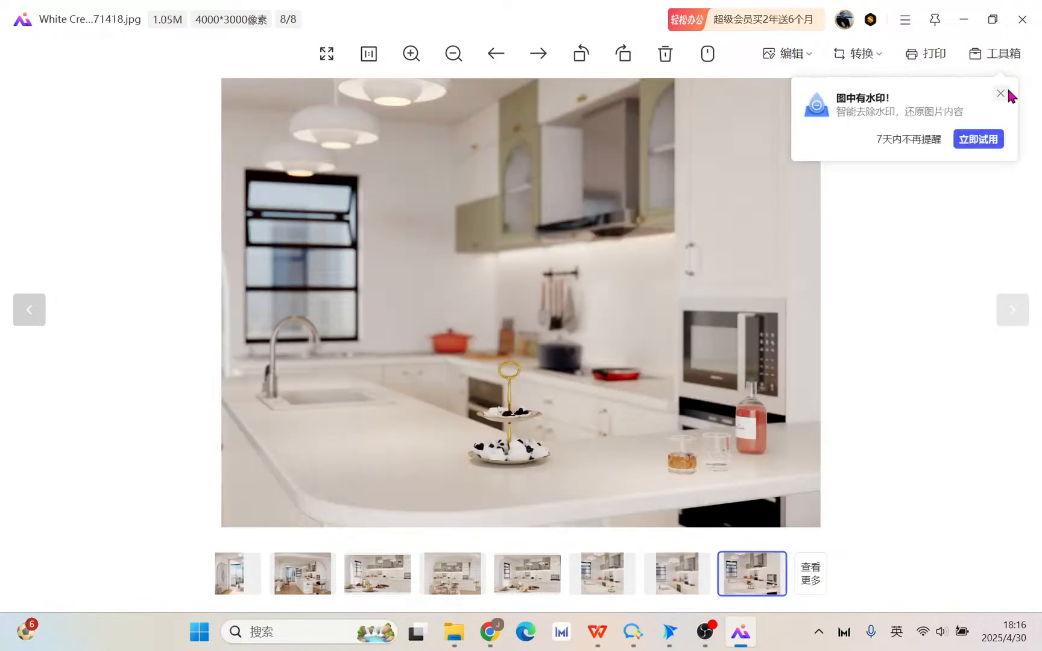
pyautogui.click(1001, 94)
pyautogui.click(1012, 311)
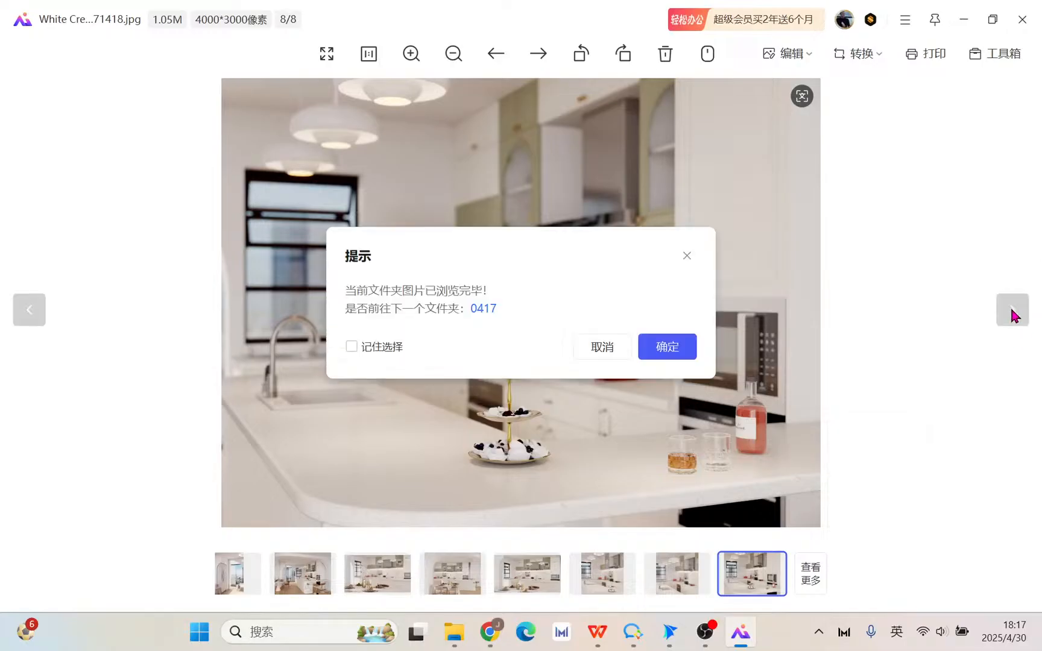
pyautogui.click(687, 256)
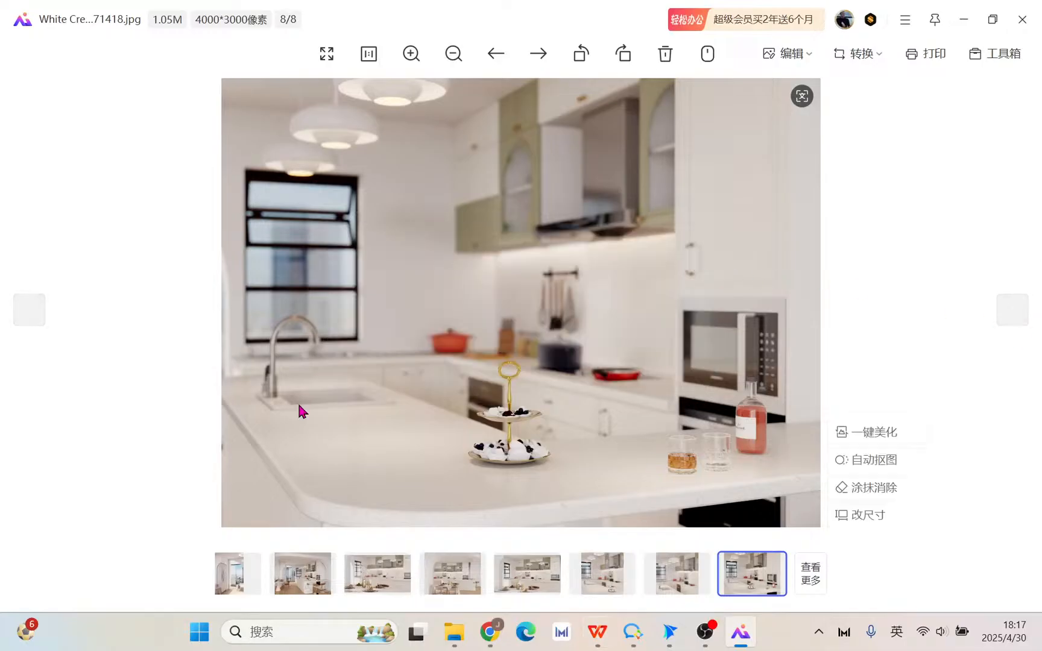
# - Return to the browser to check the live stream chat, and switch to the Light Creamy demo design
pyautogui.click(489, 631)
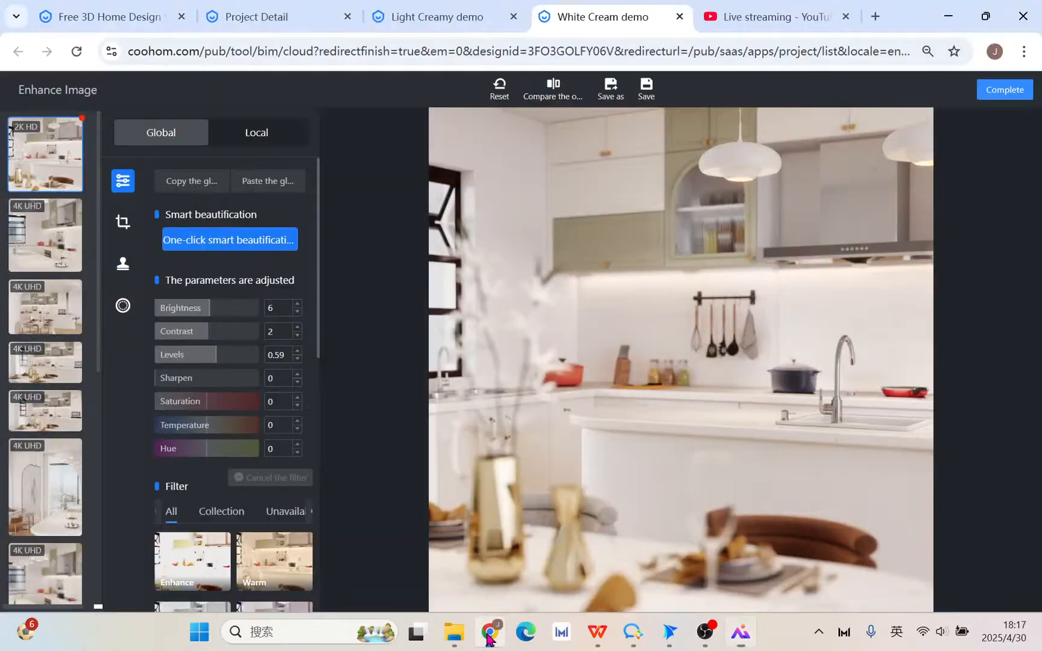
pyautogui.click(761, 16)
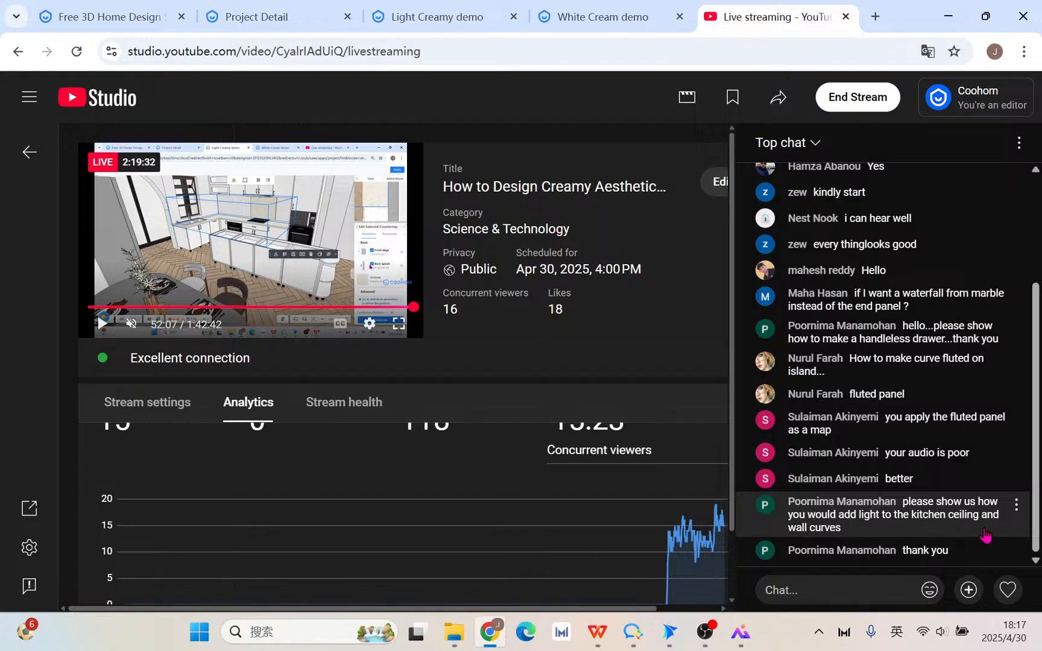
pyautogui.click(288, 17)
pyautogui.click(422, 17)
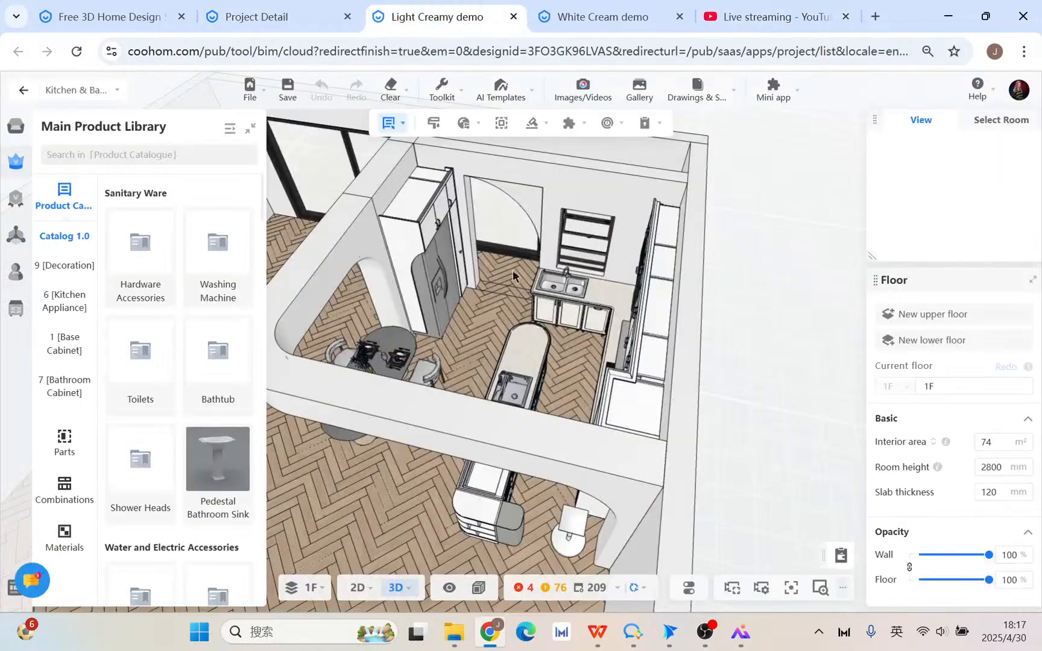
# - Open the room's ceiling in the Ceiling Editor, with the dining table and kitchen island area in view
pyautogui.moveTo(383, 522); pyautogui.dragTo(458, 458)
pyautogui.click(554, 190)
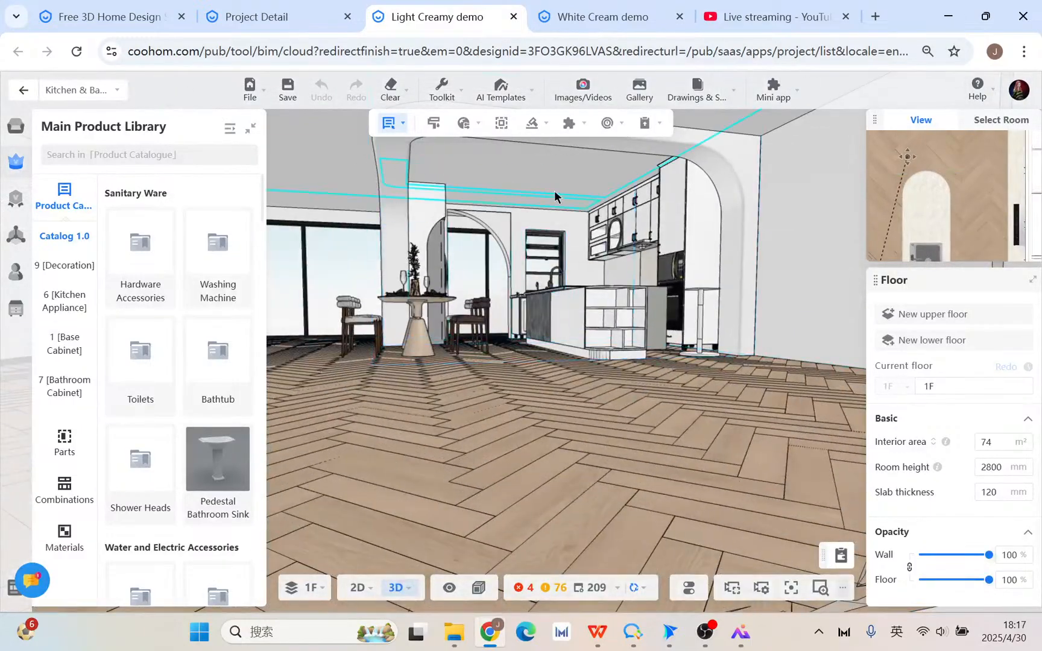
pyautogui.click(636, 225)
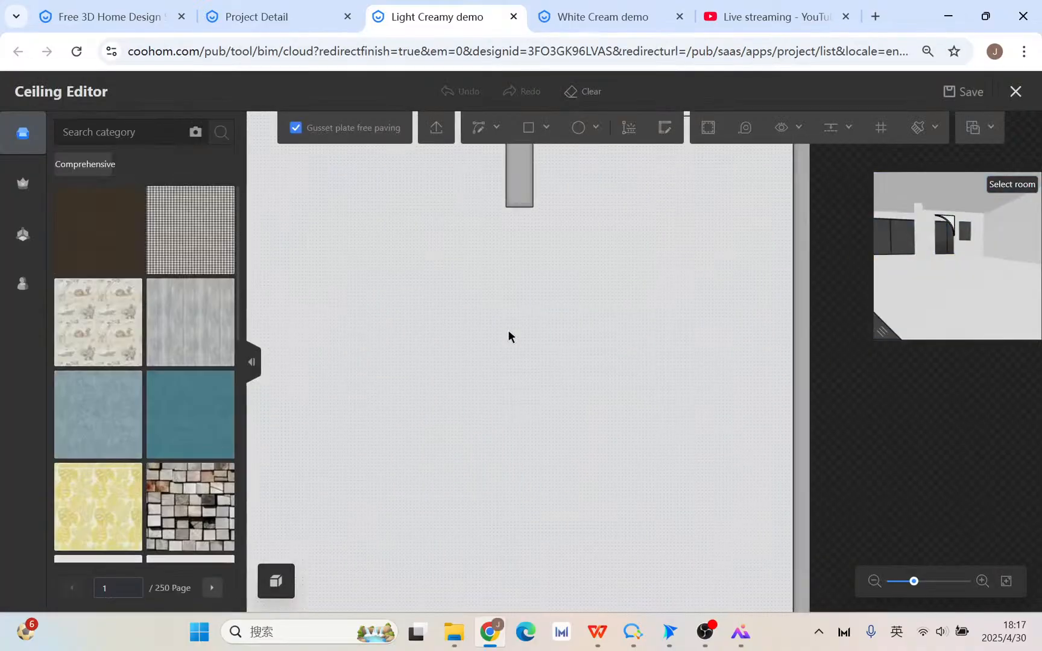
pyautogui.scroll(1, 654, 279)
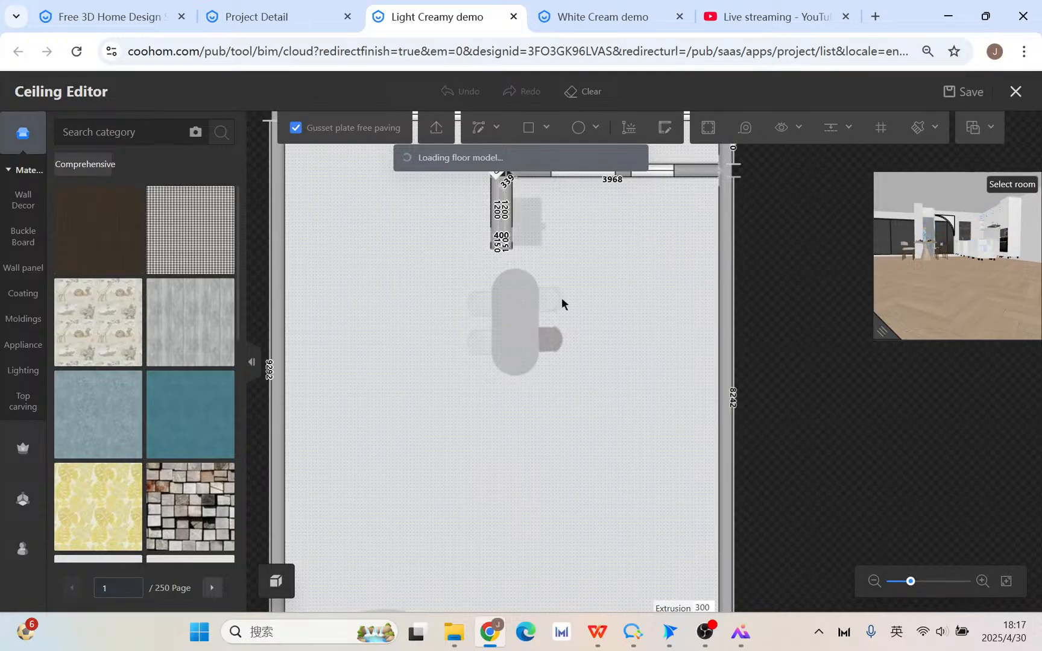
pyautogui.scroll(1, 530, 305)
pyautogui.scroll(1, 529, 306)
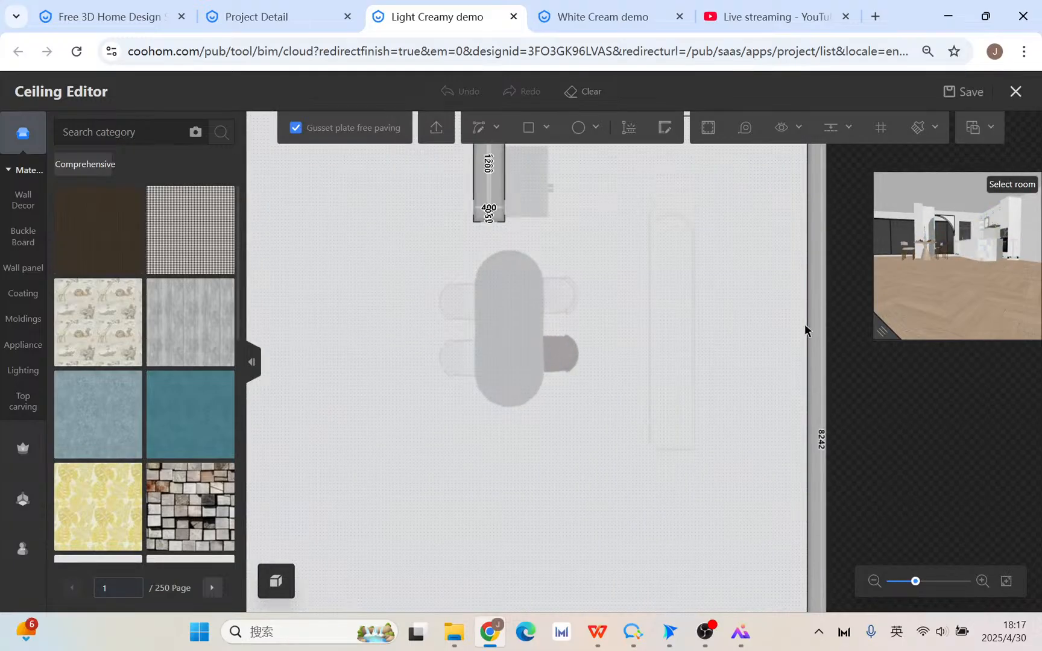
pyautogui.scroll(1, 752, 371)
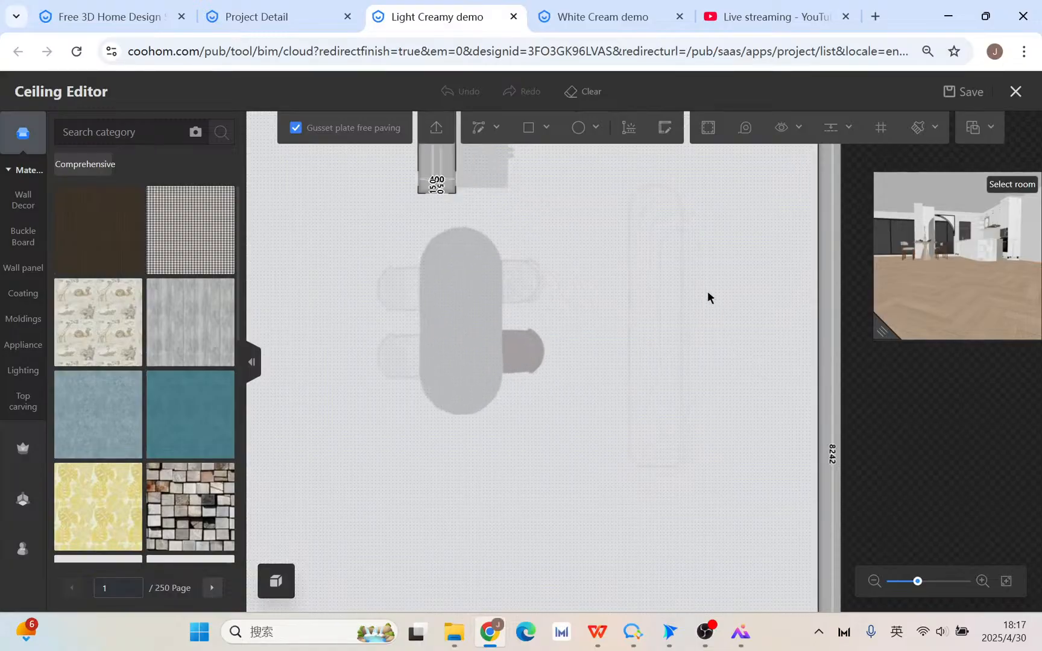
# - Browse the Chandelier models in the Lighting category of the Ceiling Editor's library
pyautogui.click(18, 370)
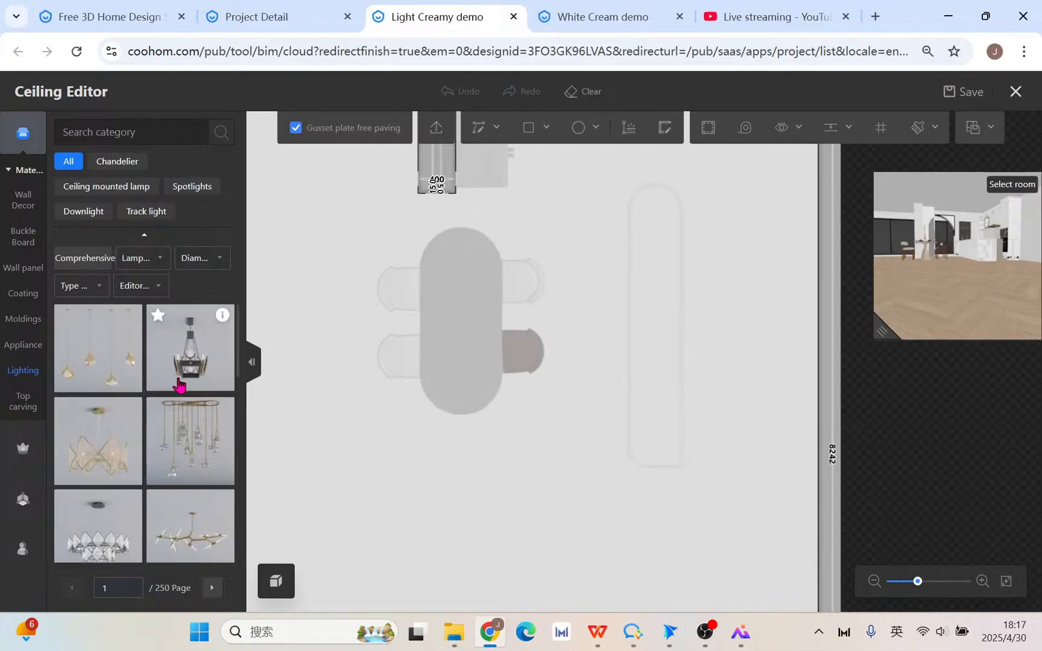
pyautogui.click(119, 164)
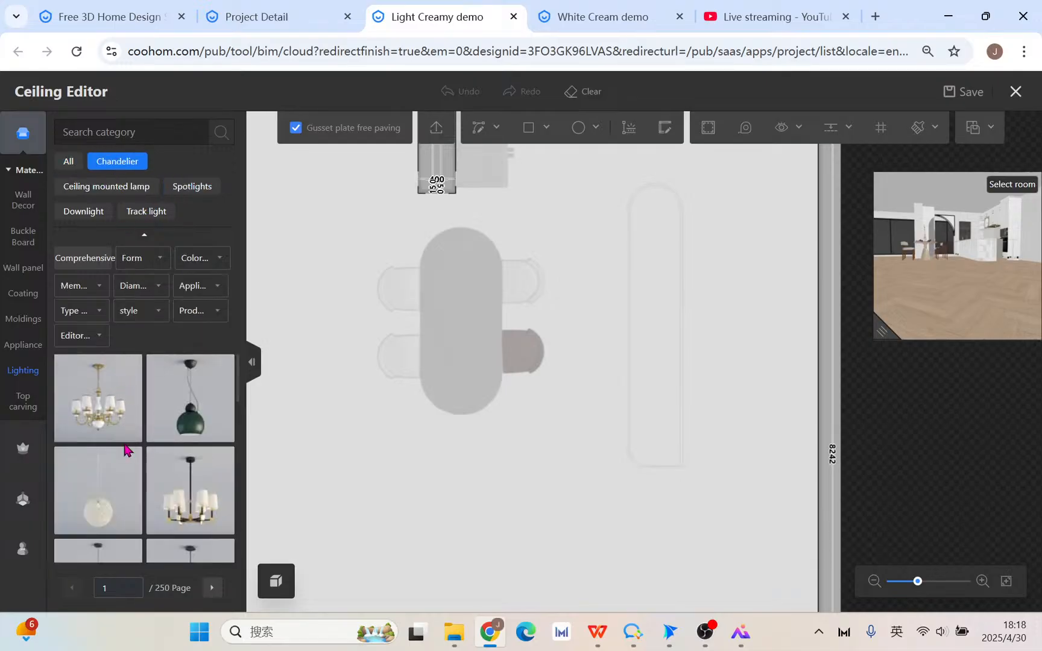
pyautogui.scroll(-3, 127, 506)
pyautogui.scroll(-1, 125, 502)
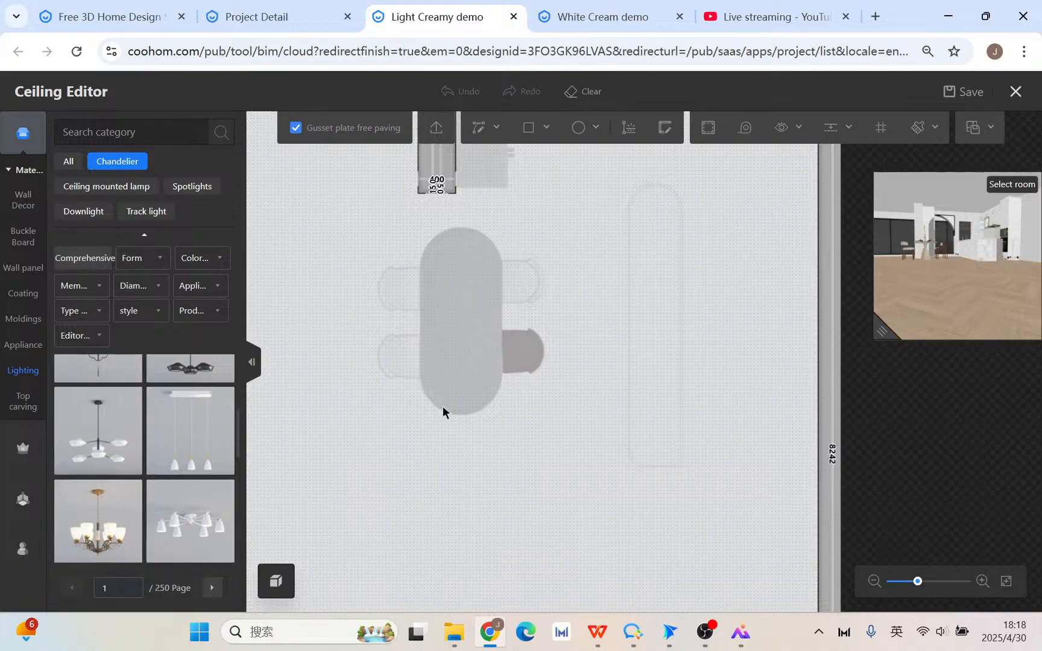
pyautogui.scroll(-4, 176, 472)
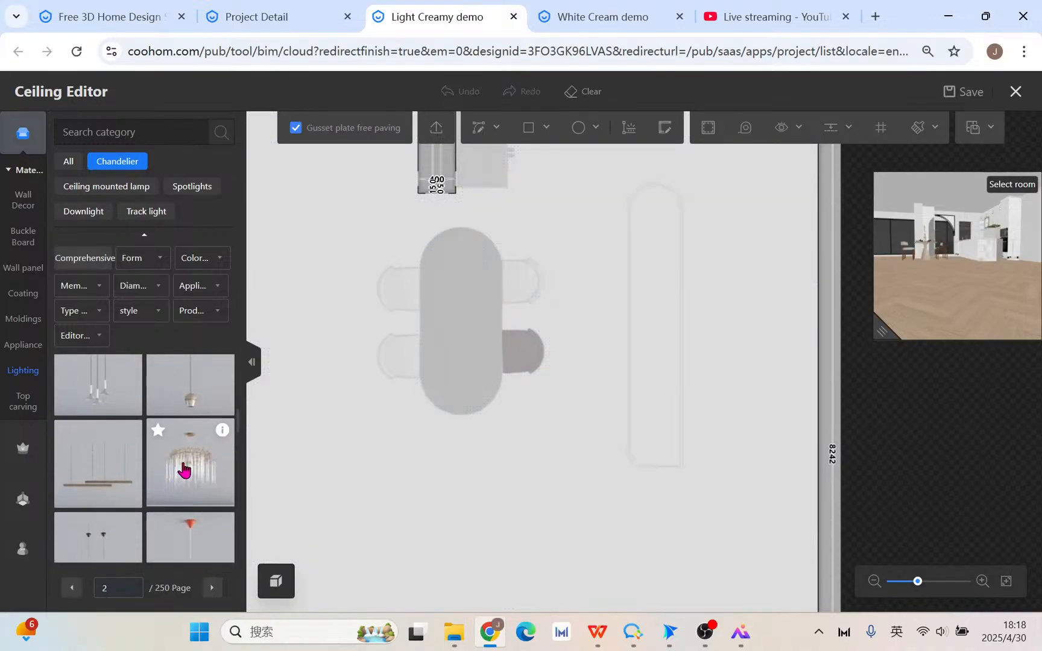
pyautogui.scroll(-1, 185, 467)
pyautogui.scroll(-2, 730, 332)
pyautogui.moveTo(711, 323); pyautogui.dragTo(716, 396)
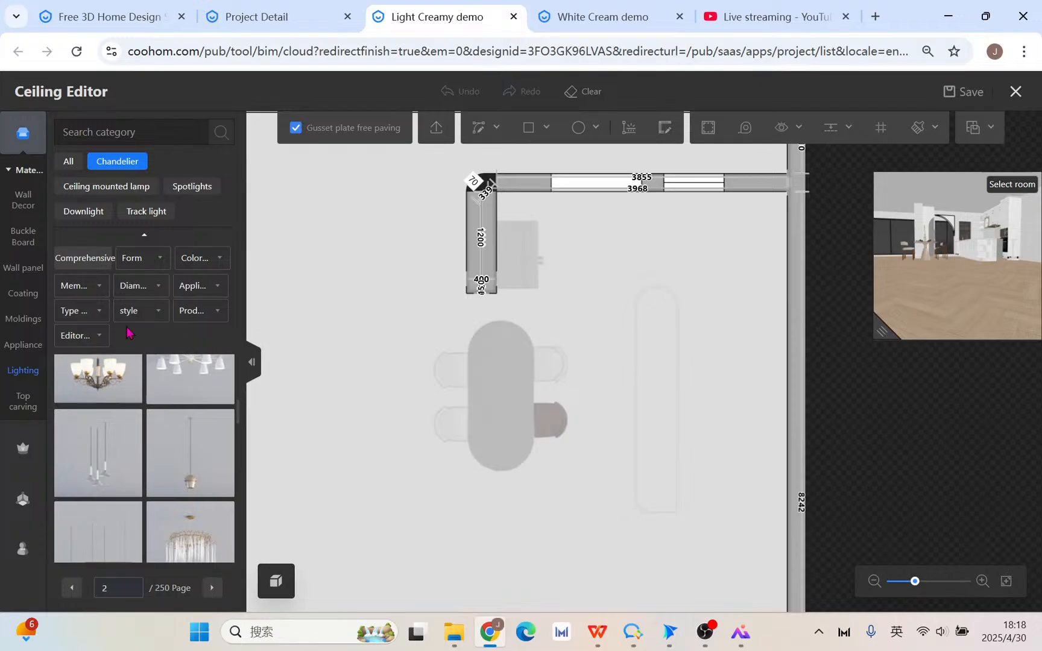
# - Find a cylindrical light among the Downlight models and place one on the kitchen ceiling between the refrigerator and the island
pyautogui.click(103, 214)
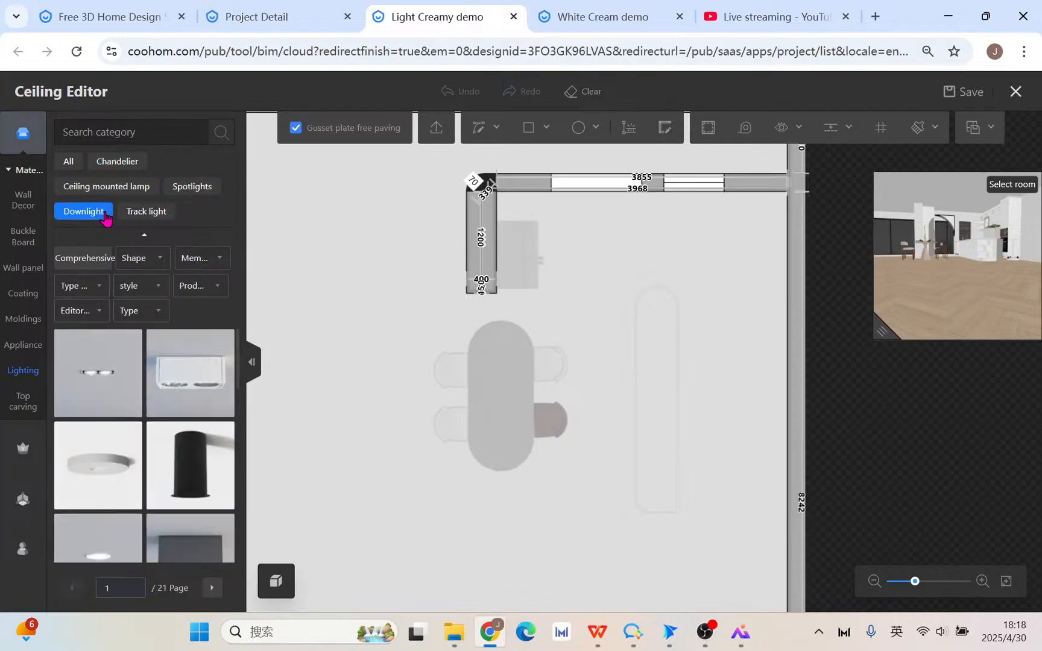
pyautogui.scroll(-3, 140, 524)
pyautogui.scroll(-5, 140, 524)
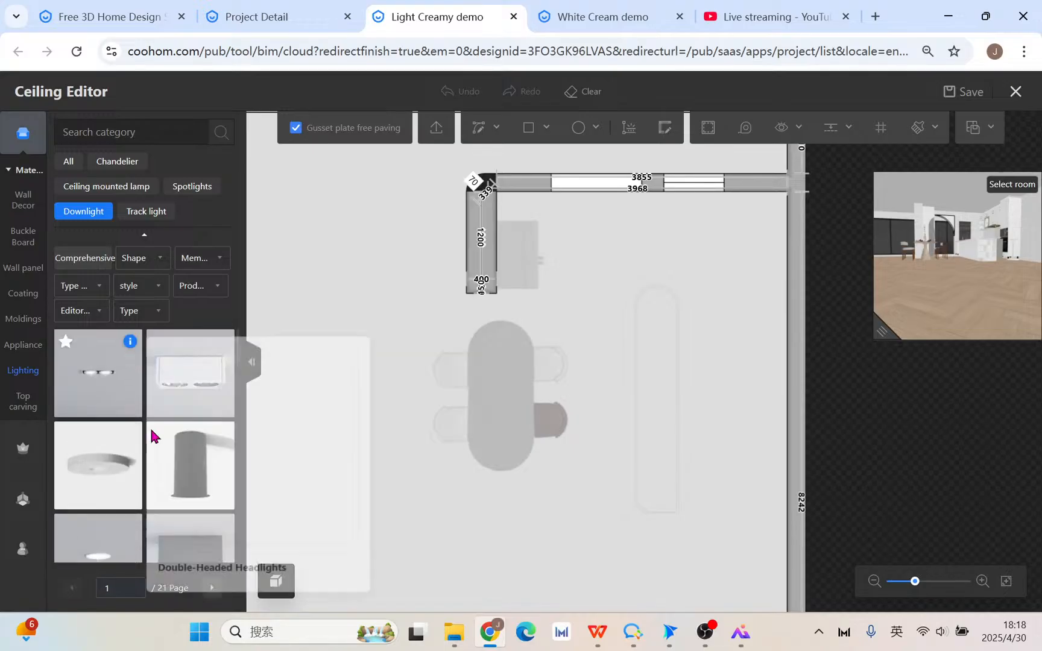
pyautogui.scroll(-5, 124, 512)
pyautogui.scroll(-3, 129, 519)
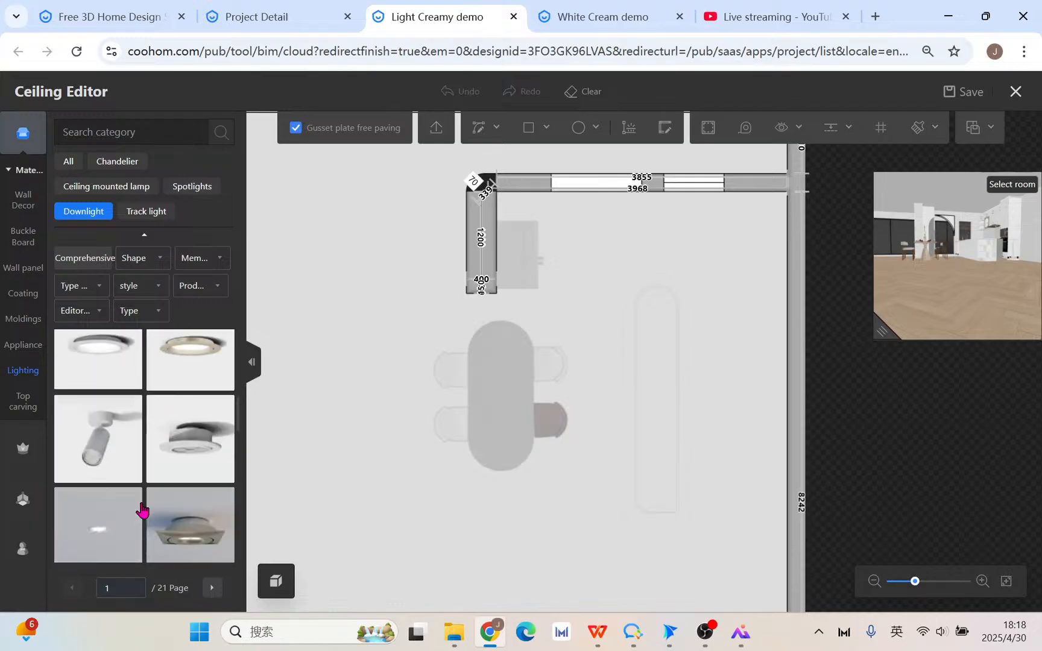
pyautogui.scroll(-5, 204, 447)
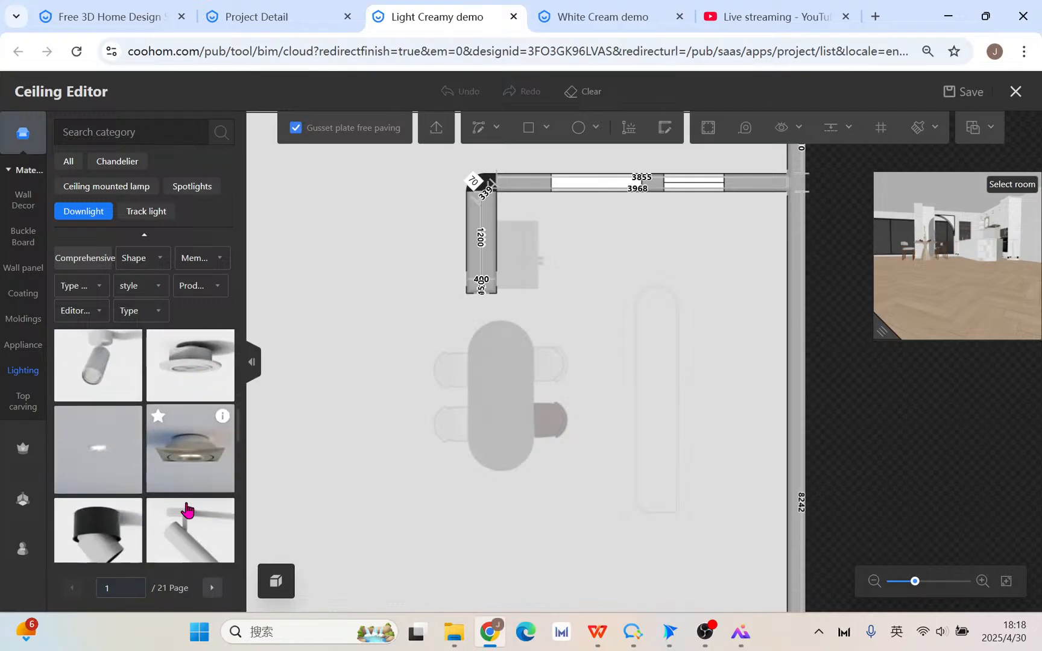
pyautogui.scroll(-5, 187, 509)
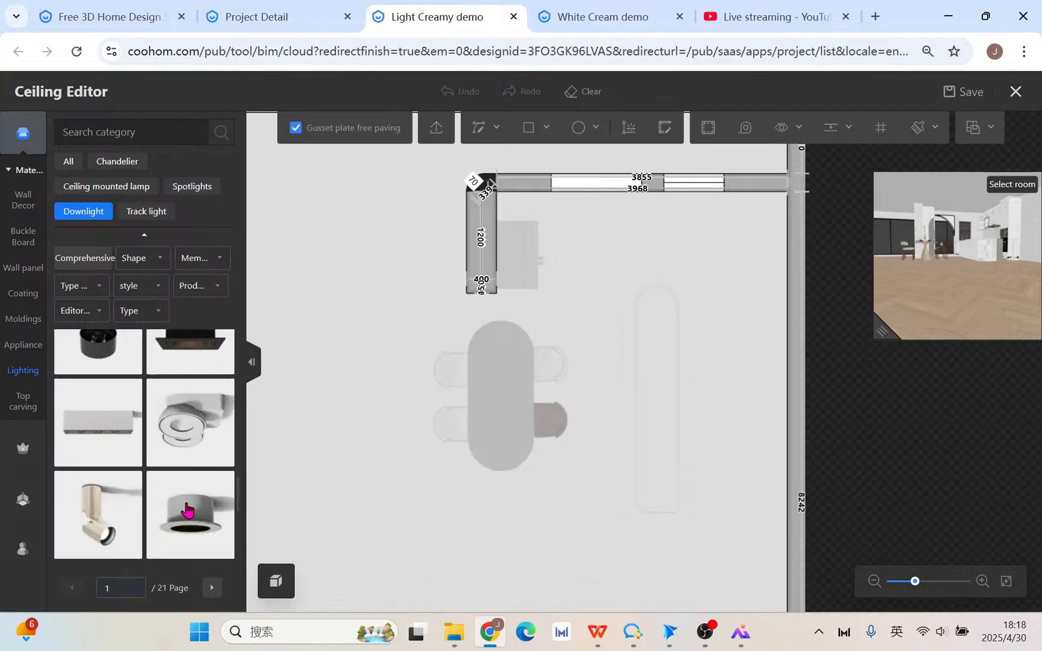
pyautogui.scroll(-5, 187, 510)
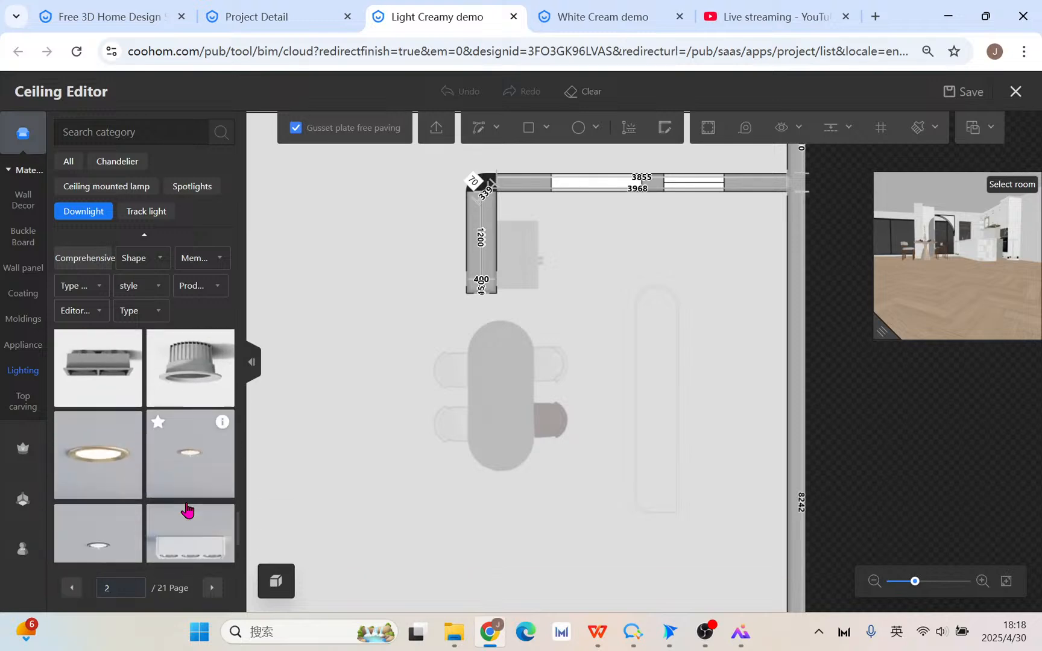
pyautogui.scroll(2, 184, 510)
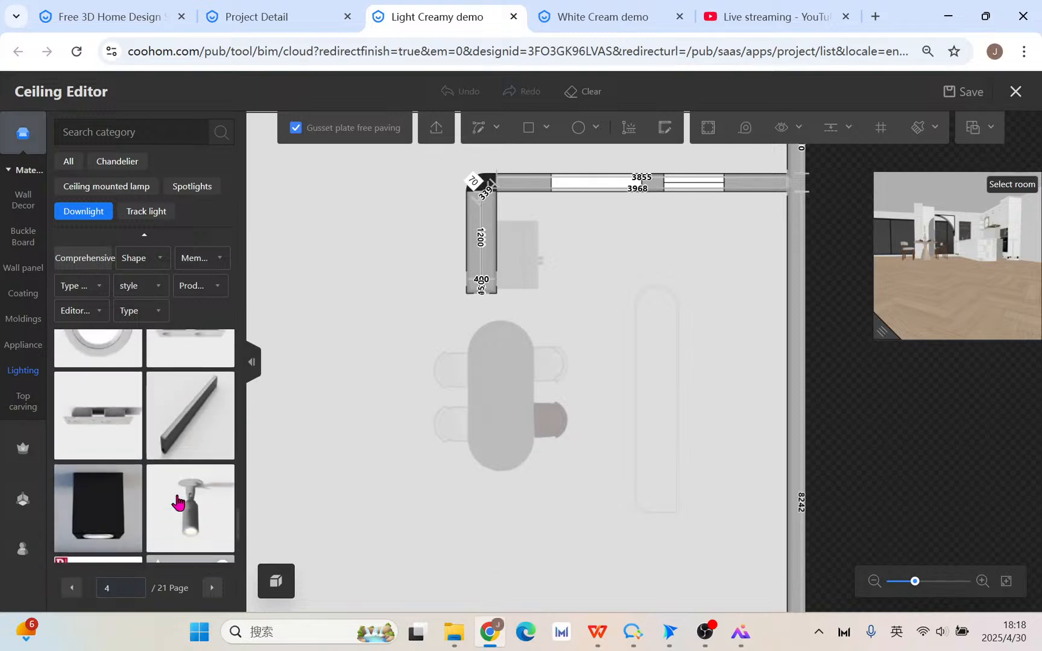
pyautogui.scroll(-5, 170, 512)
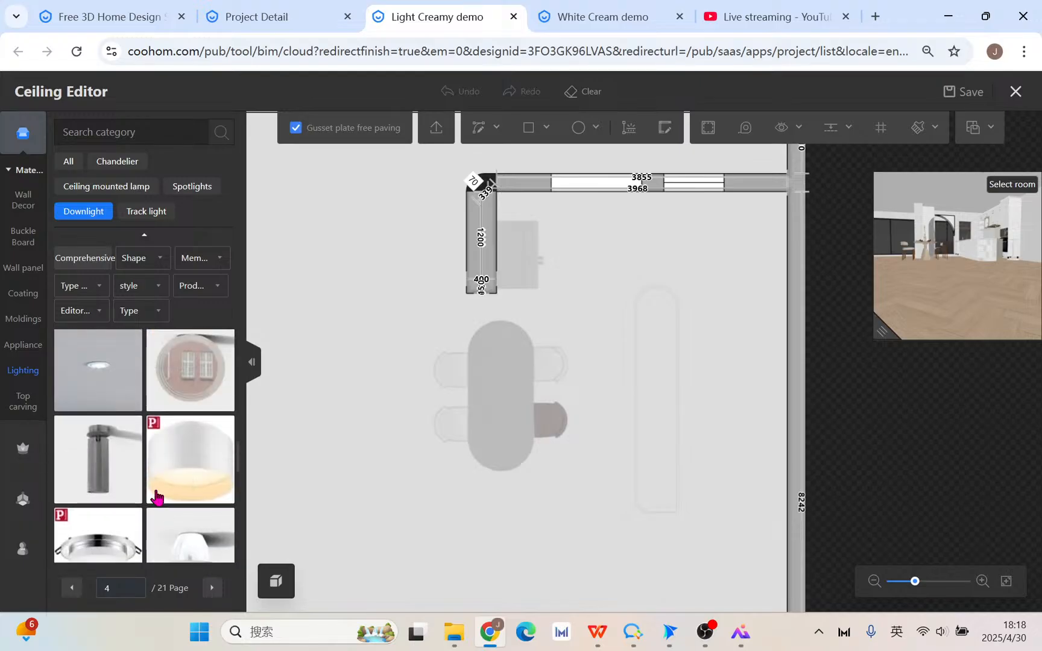
pyautogui.moveTo(128, 429)
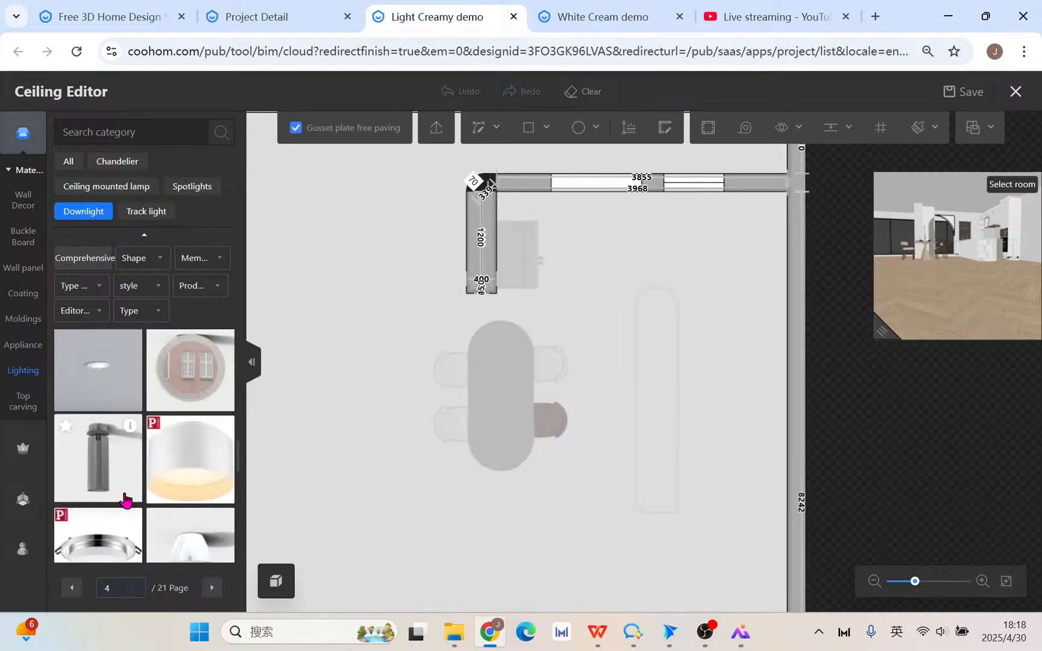
pyautogui.scroll(3, 124, 500)
pyautogui.scroll(-5, 125, 500)
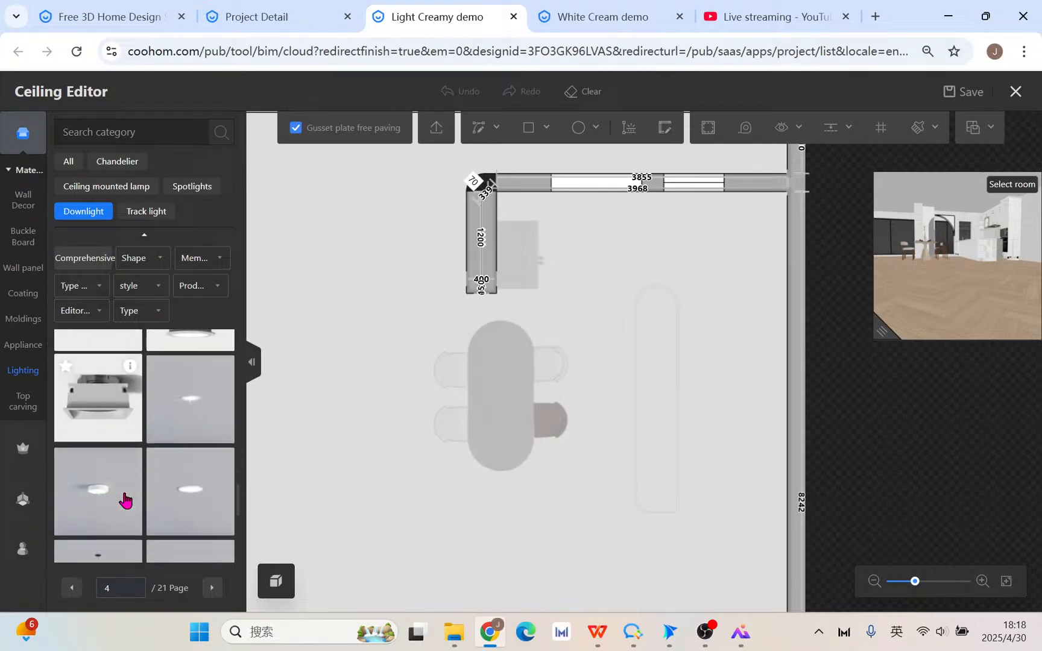
pyautogui.moveTo(129, 492)
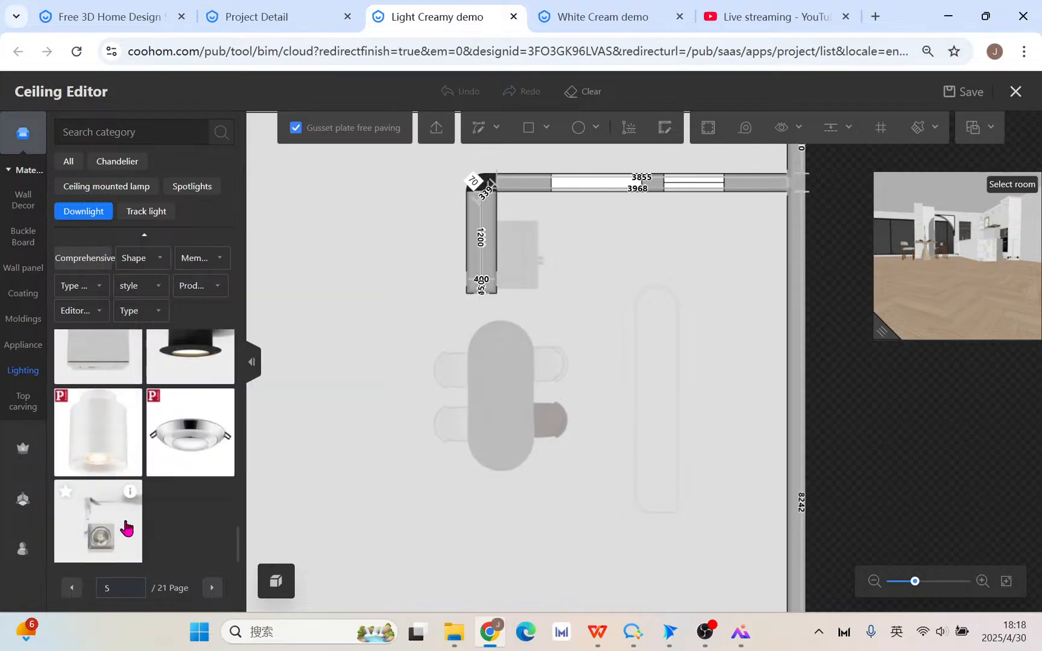
pyautogui.scroll(-5, 123, 530)
pyautogui.scroll(2, 191, 540)
pyautogui.click(98, 493)
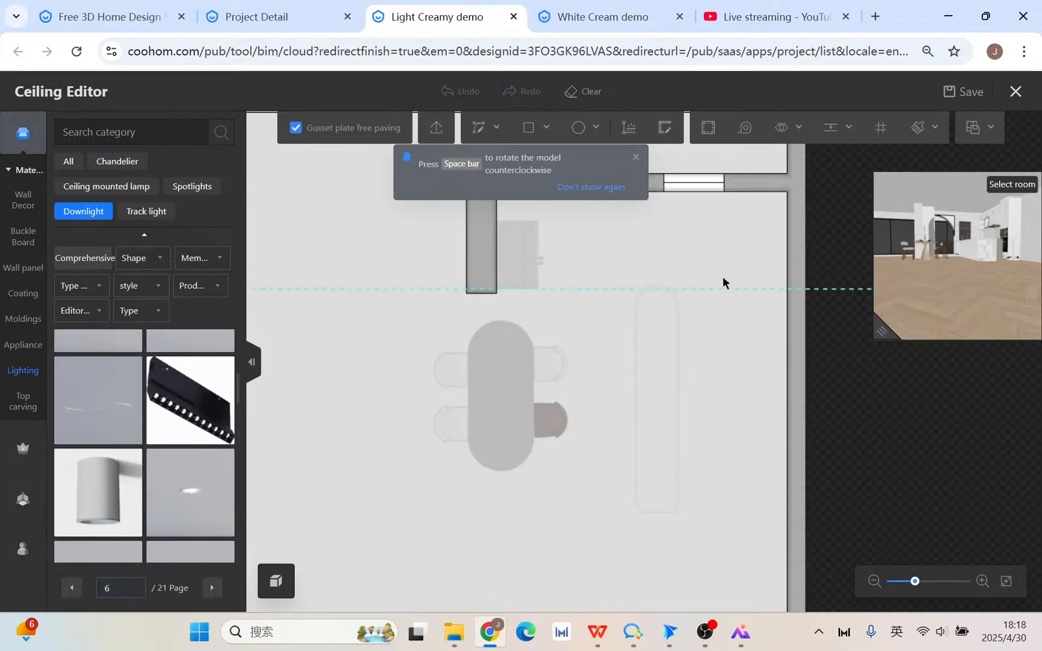
pyautogui.click(593, 258)
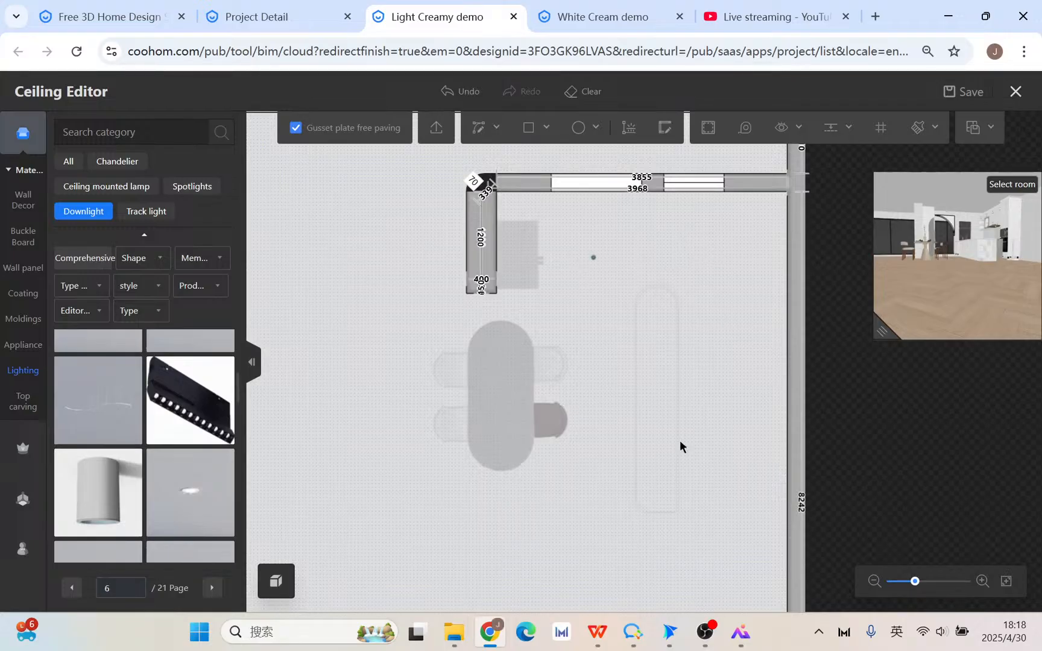
# - Delete the cylindrical ceiling light and place the round recessed downlight in its spot between the refrigerator and the island
pyautogui.click(594, 258)
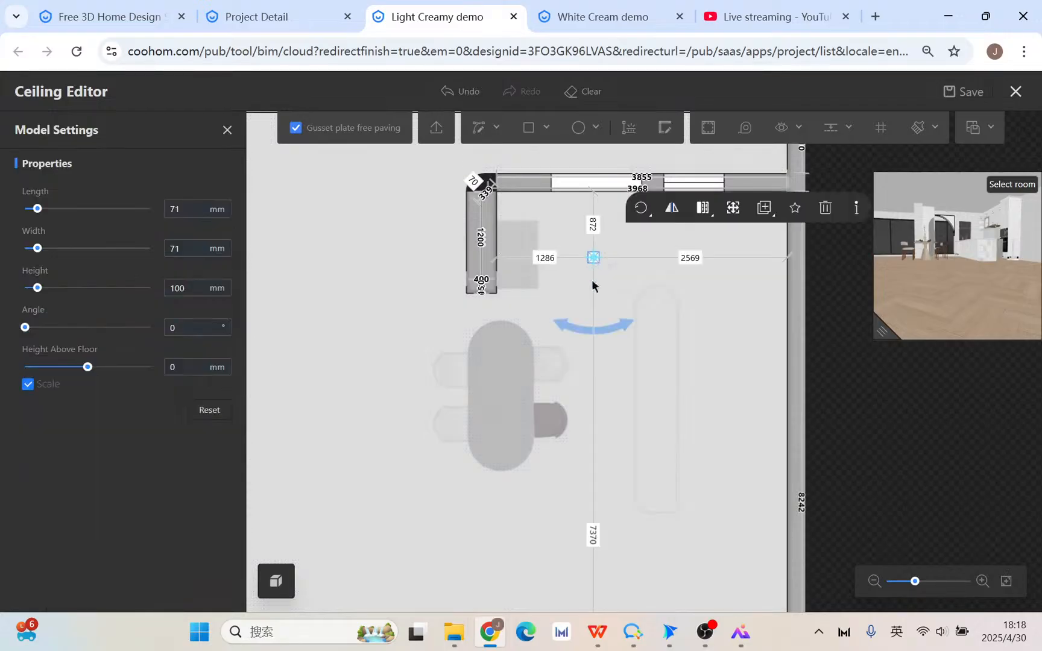
pyautogui.click(825, 208)
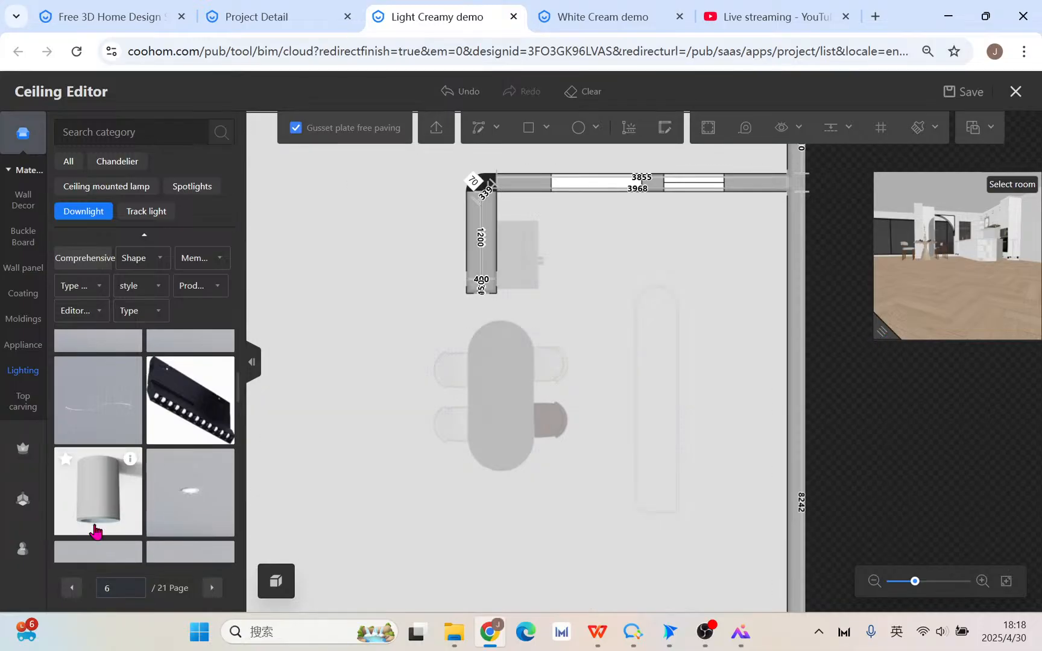
pyautogui.click(200, 500)
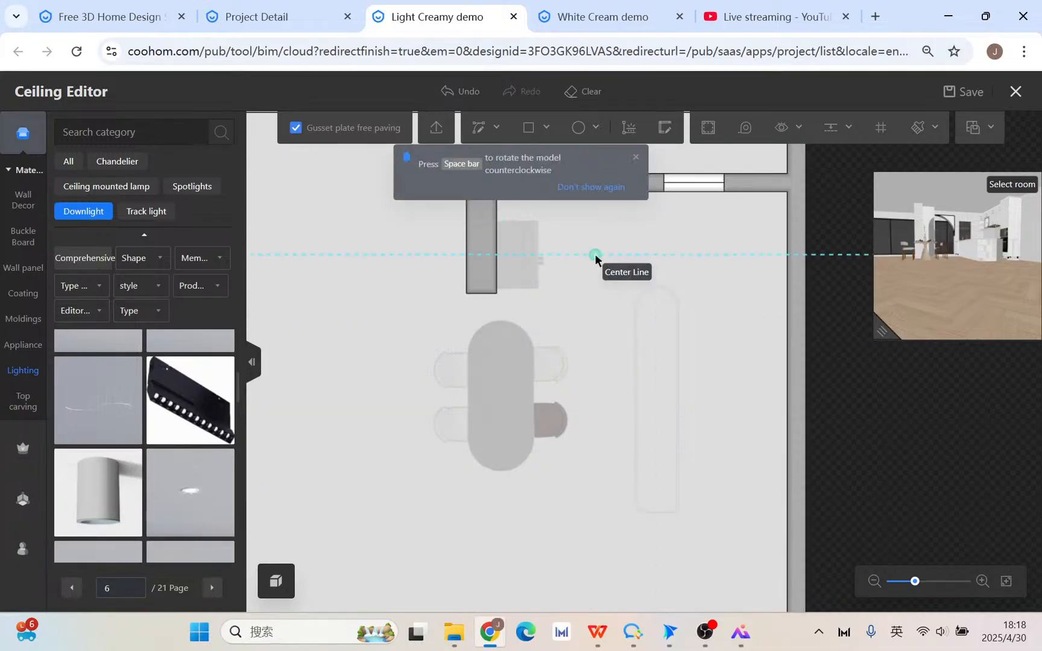
pyautogui.click(595, 255)
pyautogui.scroll(2, 749, 277)
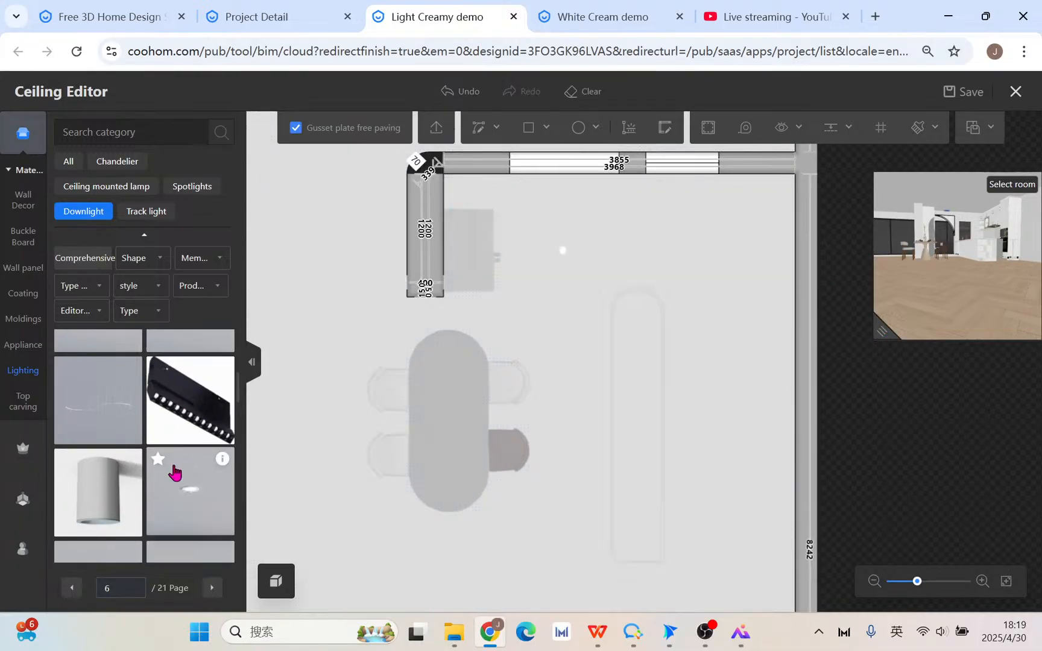
# - Enlarge the 3D preview to inspect the kitchen, and exit the Ceiling Editor with saving
pyautogui.moveTo(884, 330); pyautogui.dragTo(567, 435)
pyautogui.moveTo(855, 304); pyautogui.dragTo(704, 406)
pyautogui.moveTo(796, 350); pyautogui.dragTo(805, 217)
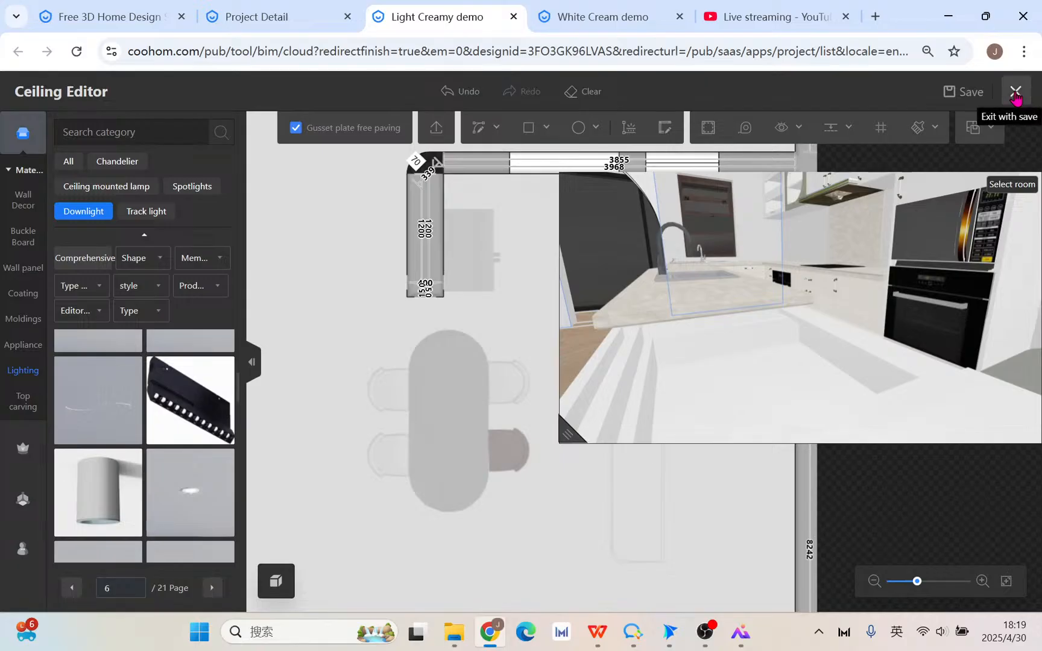
pyautogui.click(1016, 94)
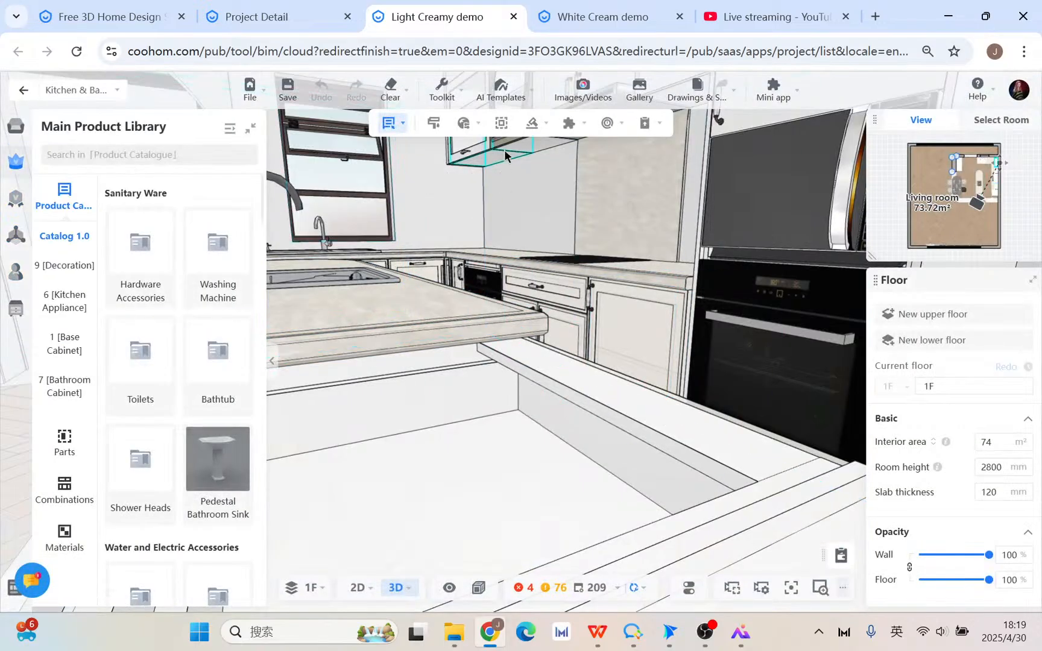
# - Switch to the Public Catalog and search its product catalogue for "lightstrip"
pyautogui.moveTo(16, 158)
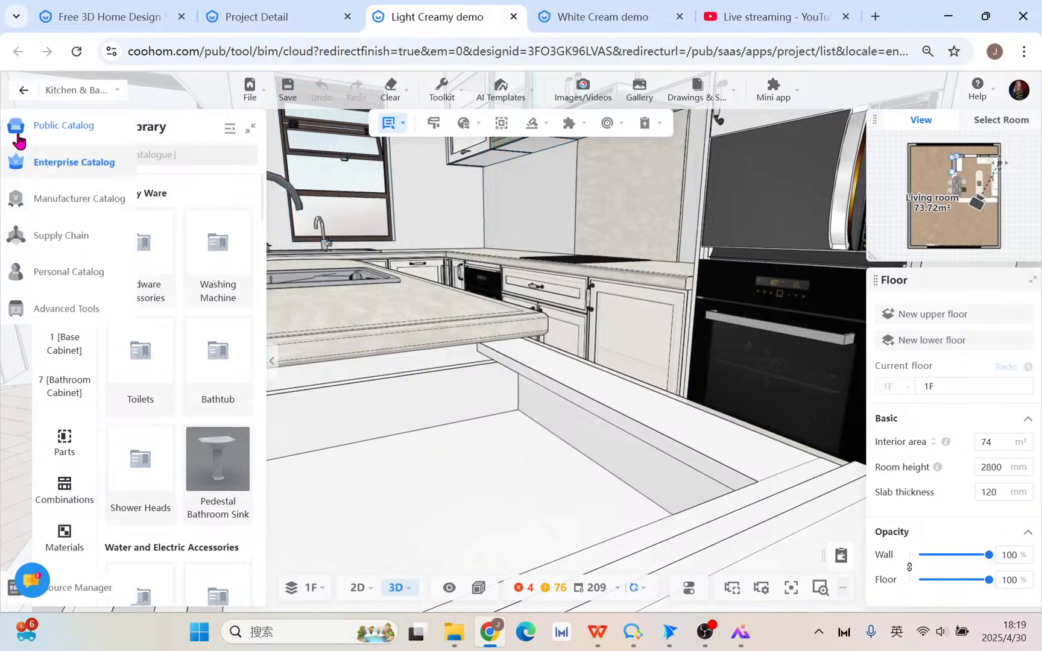
pyautogui.click(166, 153)
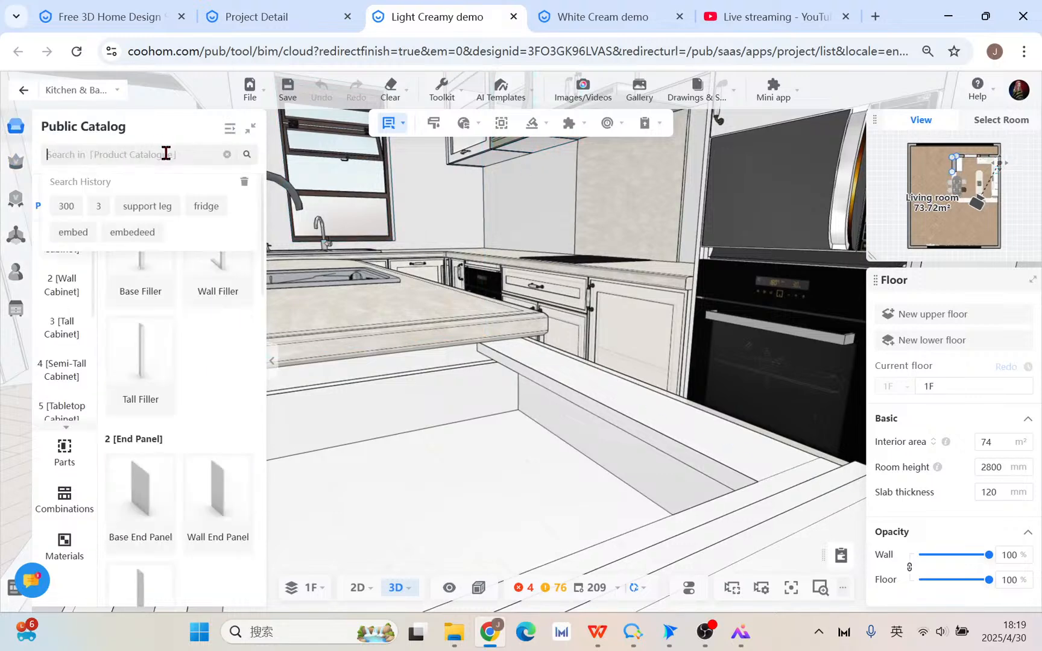
pyautogui.write('lightstri')
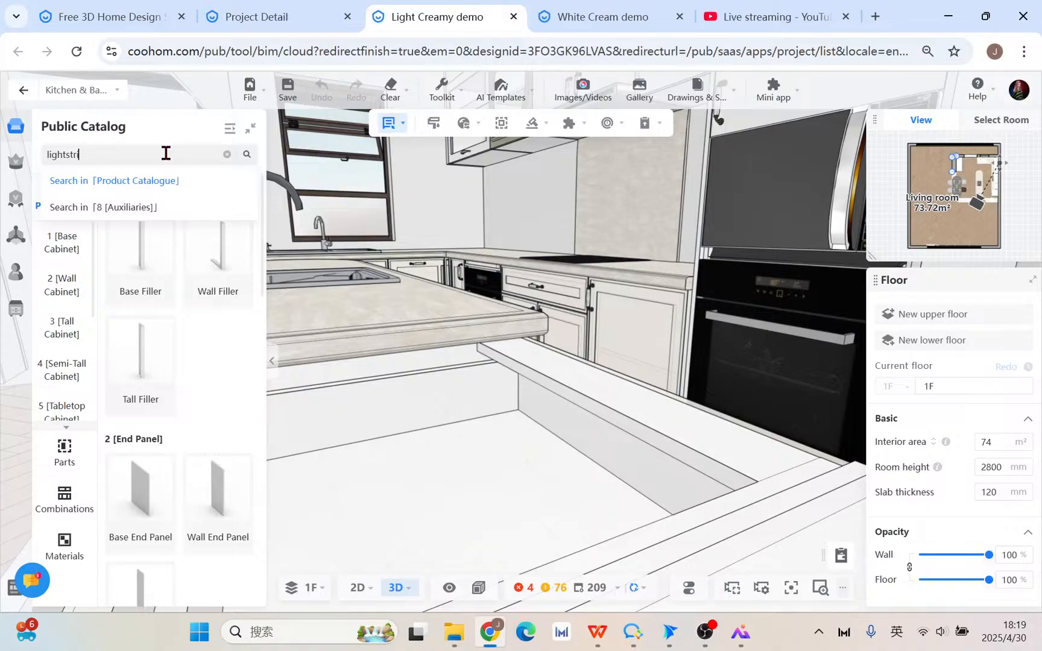
pyautogui.press('Return')
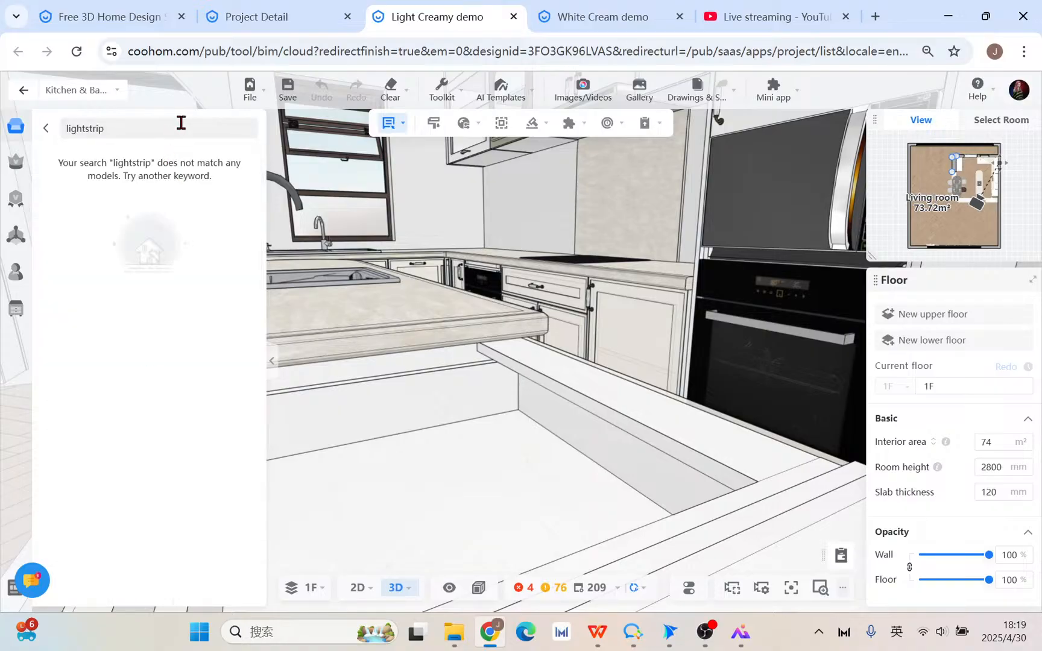
# - Search the catalog for "light" and place one Light Strip on the underside of the wall cabinet near the window
pyautogui.click(181, 123)
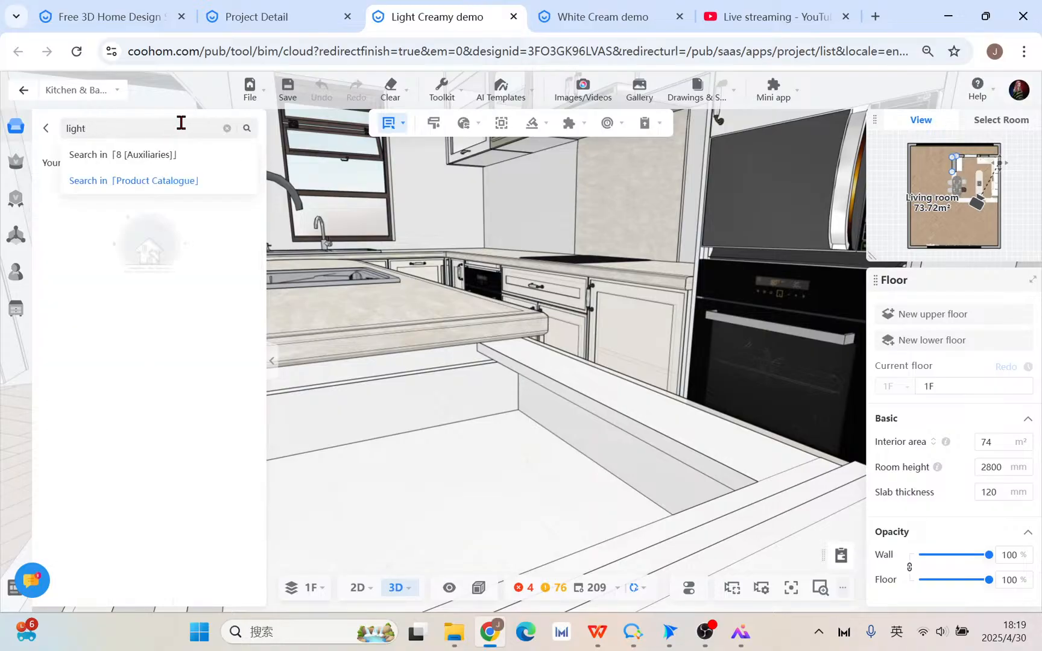
pyautogui.press('Return')
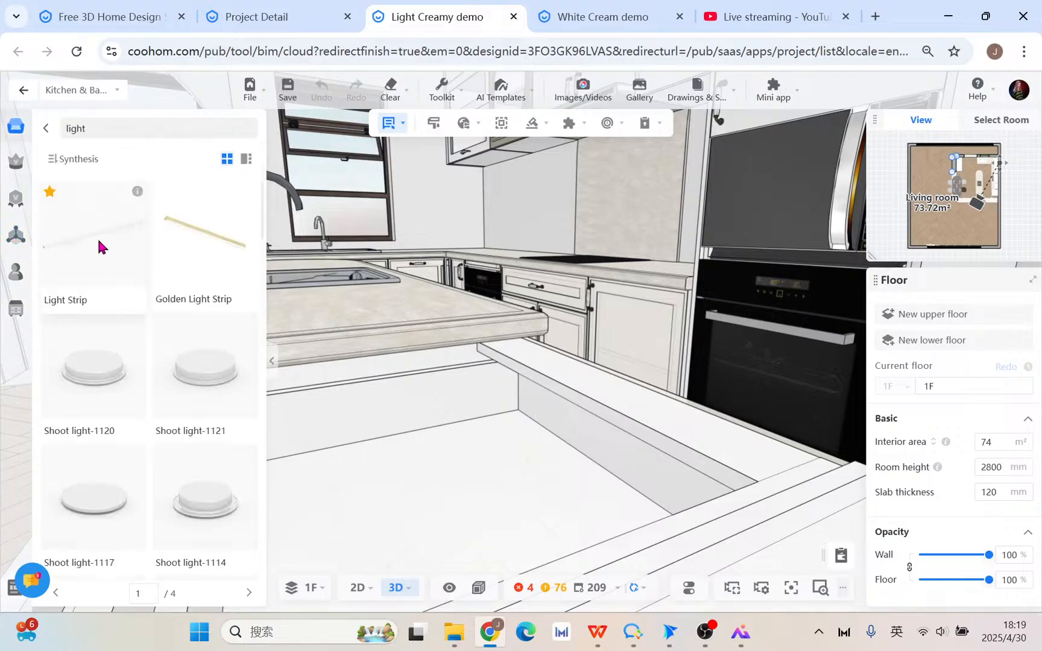
pyautogui.moveTo(106, 241); pyautogui.dragTo(502, 155)
pyautogui.press('Escape')
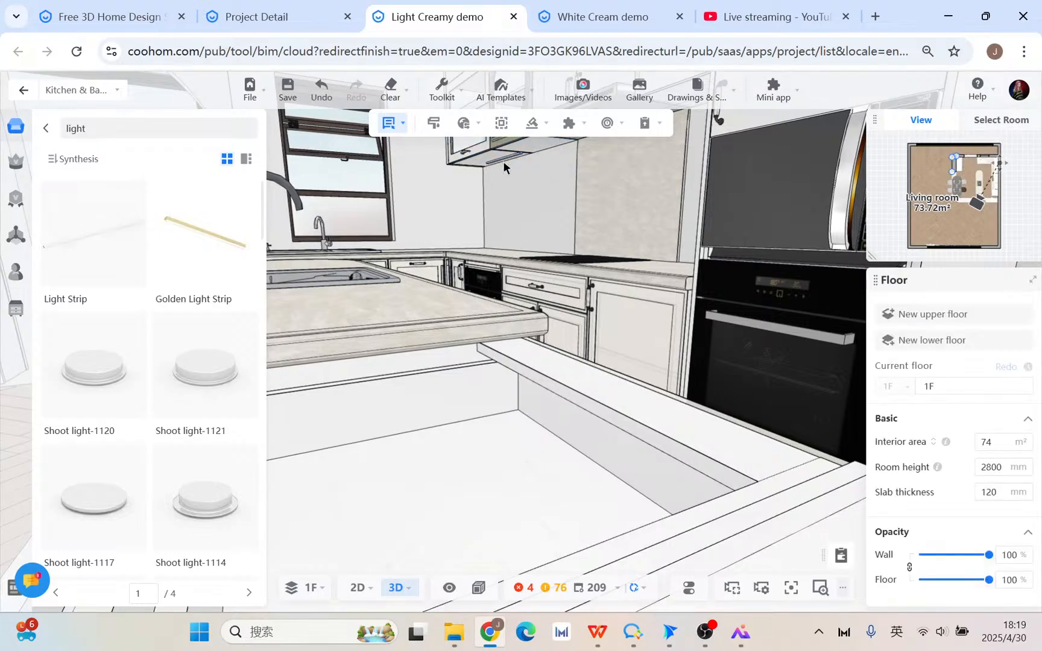
# - Stretch the light strip under the wall cabinet in both directions to a width of 1450 mm
pyautogui.moveTo(447, 202); pyautogui.dragTo(491, 193)
pyautogui.moveTo(494, 250); pyautogui.dragTo(372, 312, button='right')
pyautogui.press('w')
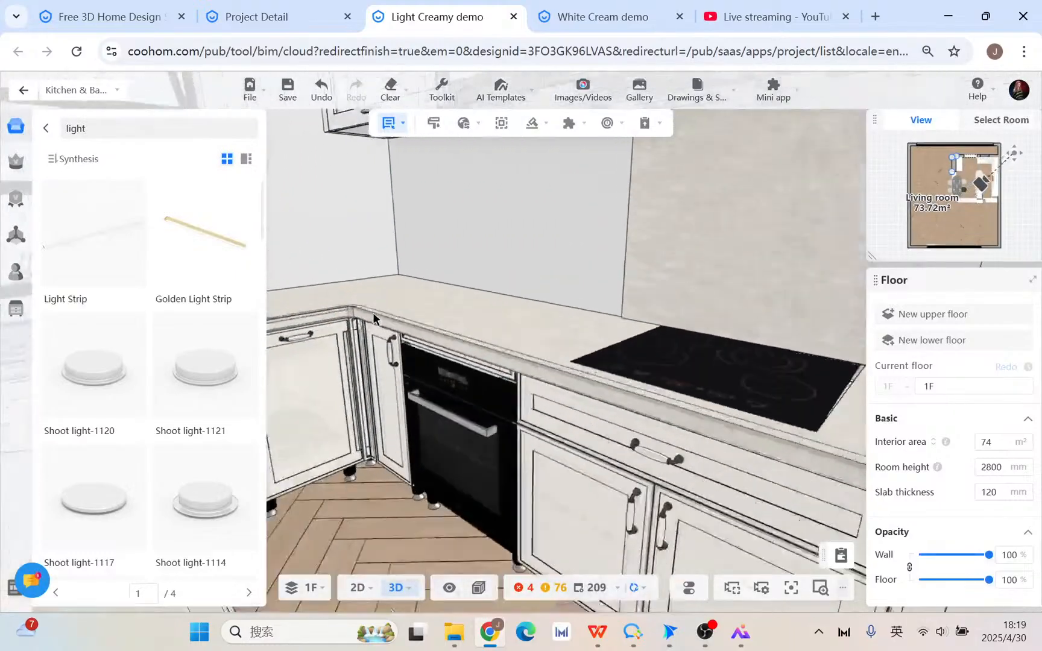
pyautogui.press('q')
pyautogui.press('e')
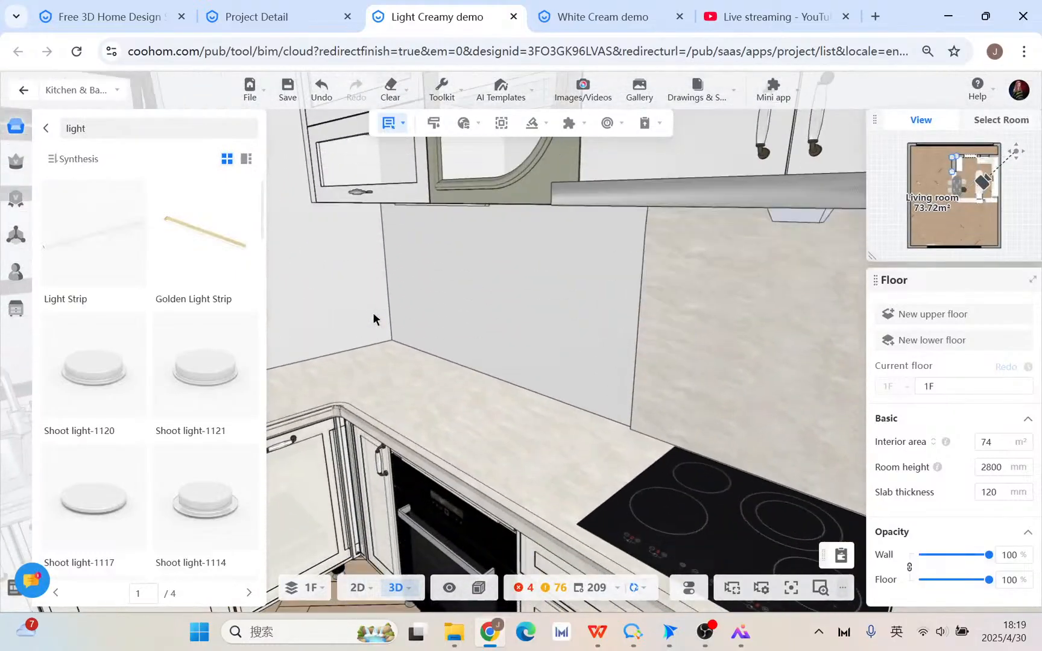
pyautogui.moveTo(476, 292); pyautogui.dragTo(499, 172)
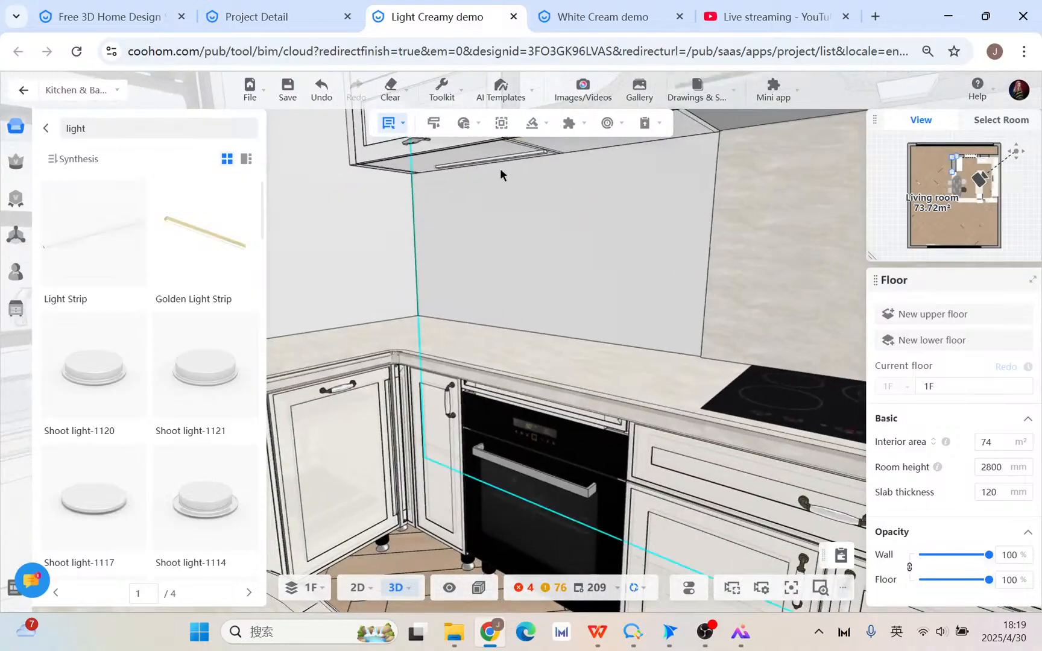
pyautogui.click(518, 161)
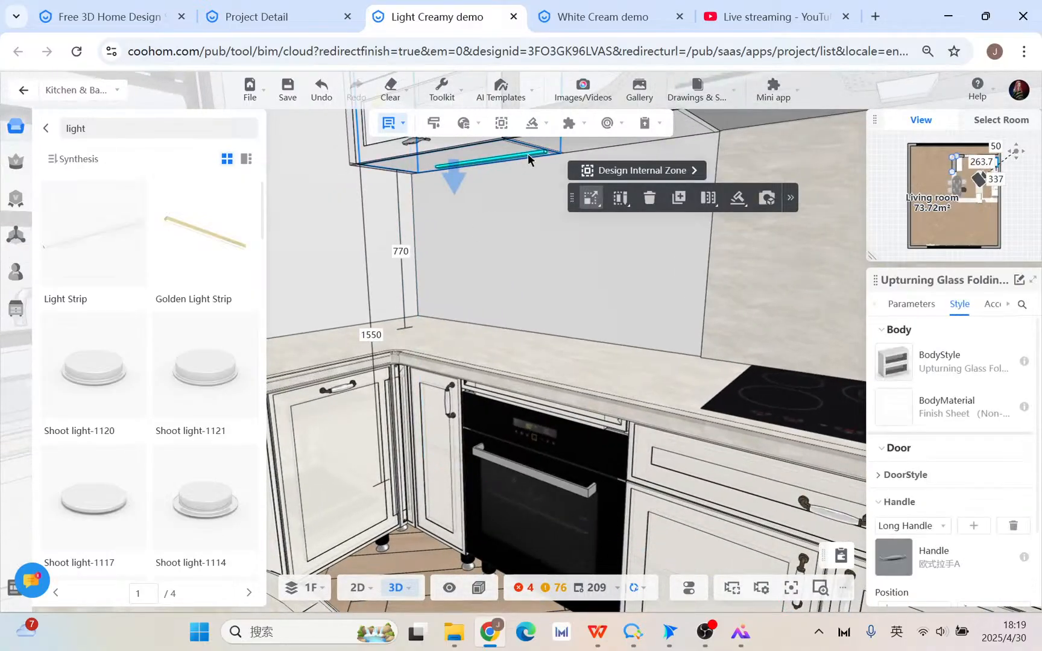
pyautogui.click(531, 159)
pyautogui.moveTo(562, 152); pyautogui.dragTo(726, 134)
pyautogui.moveTo(434, 172); pyautogui.dragTo(361, 193)
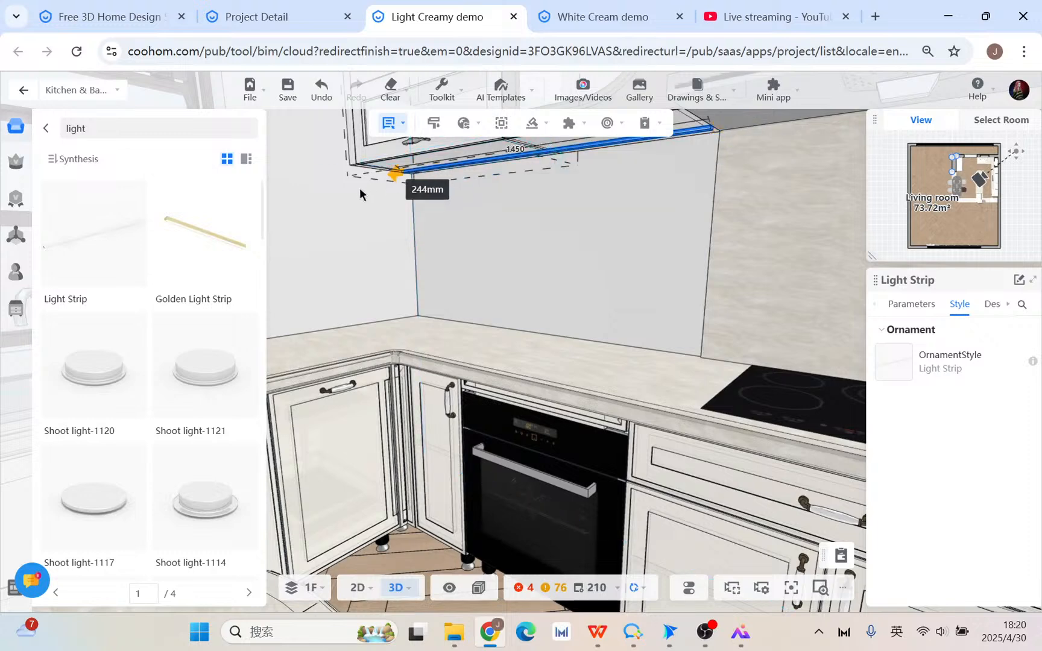
pyautogui.moveTo(718, 135); pyautogui.dragTo(714, 138)
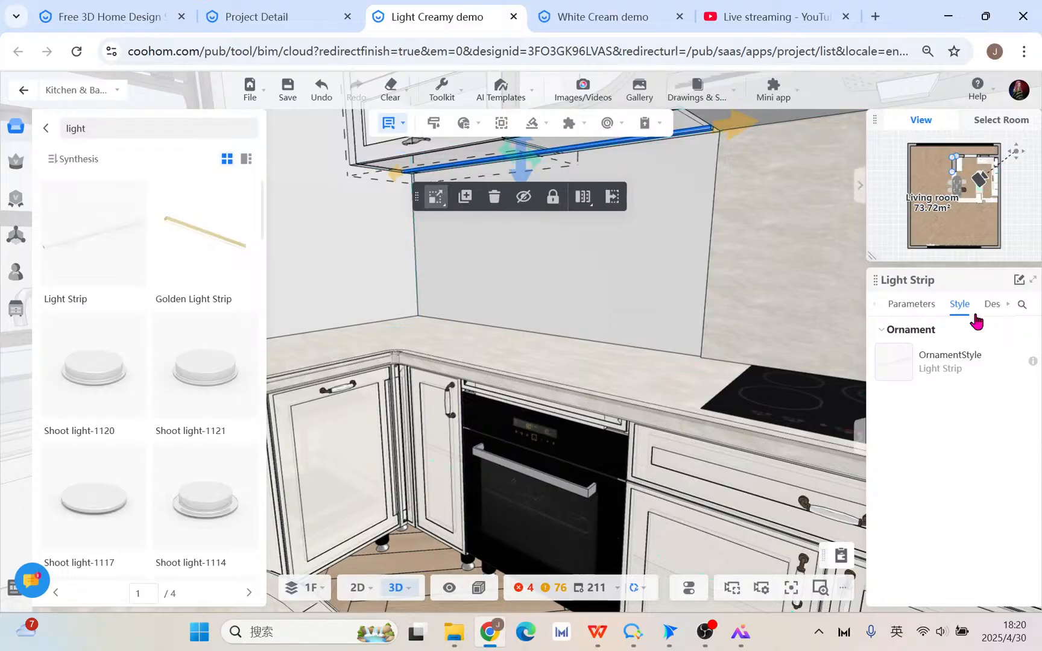
# - Check the light strip's basic parameters and the options available for its Position setting
pyautogui.click(912, 306)
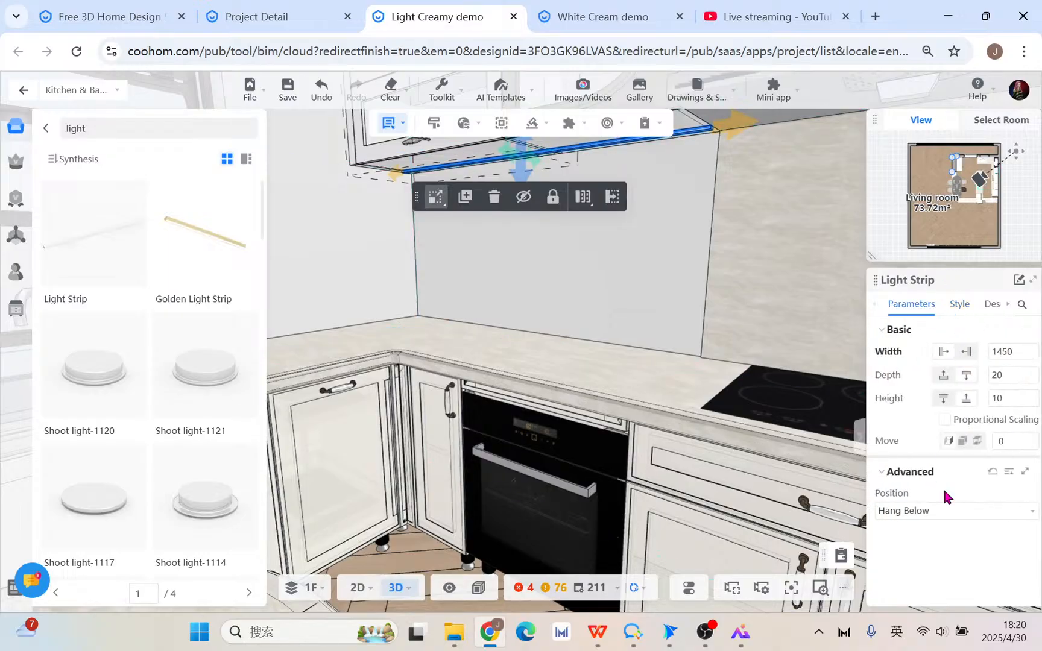
pyautogui.click(972, 512)
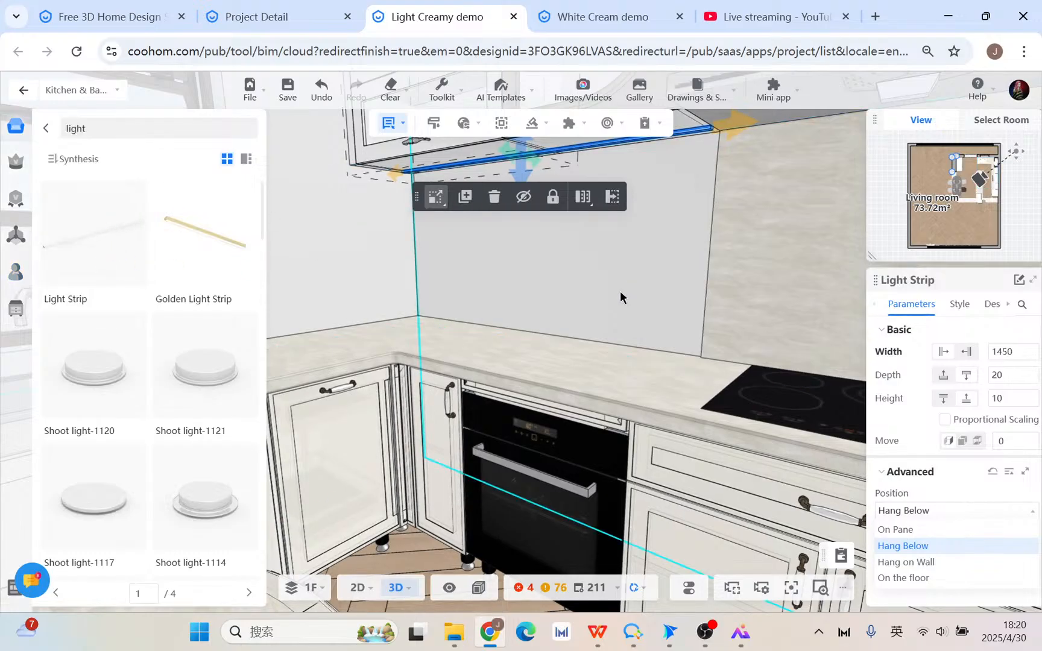
pyautogui.scroll(-5, 619, 291)
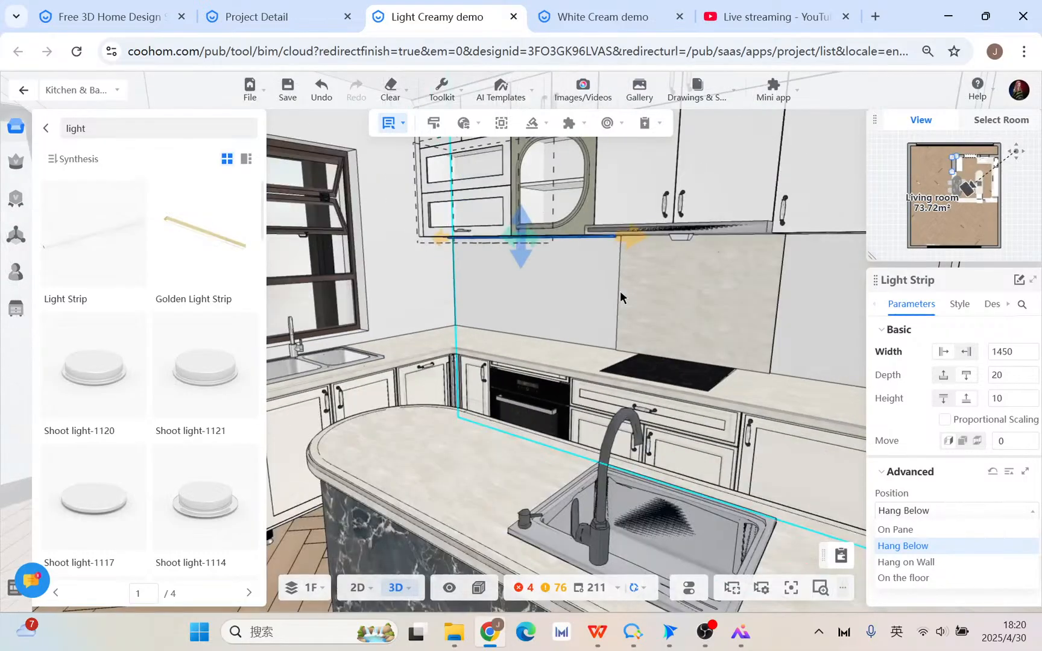
pyautogui.moveTo(578, 280); pyautogui.dragTo(556, 293)
pyautogui.click(554, 294)
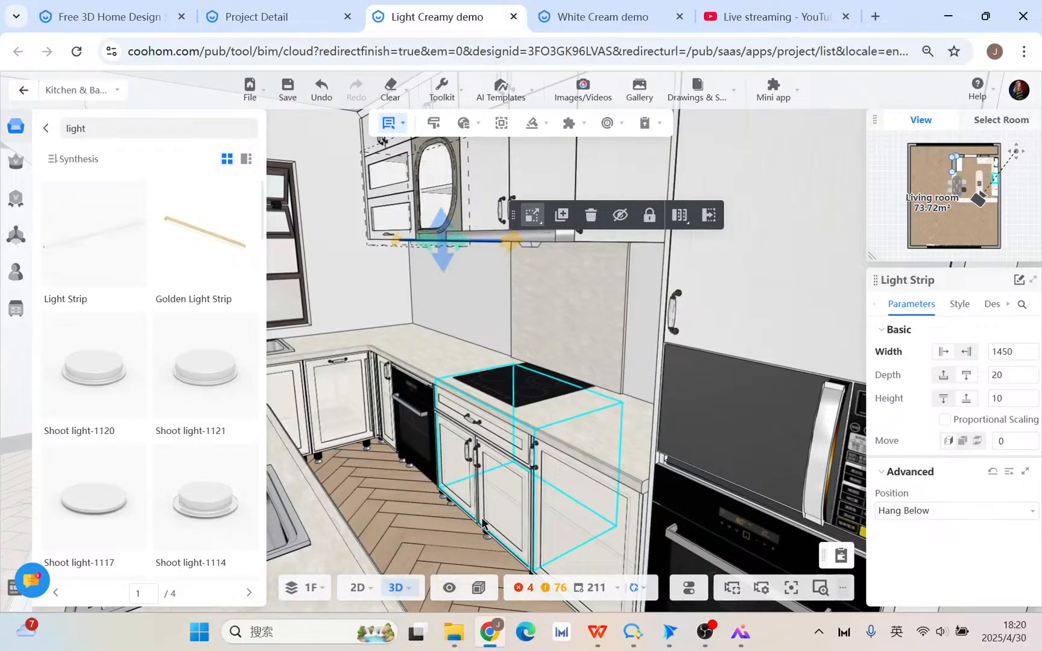
# - Examine the kitchen's island, wall cabinets, hob area and tall oven unit in 3D from several distances and angles
pyautogui.scroll(-3, 473, 506)
pyautogui.scroll(3, 474, 510)
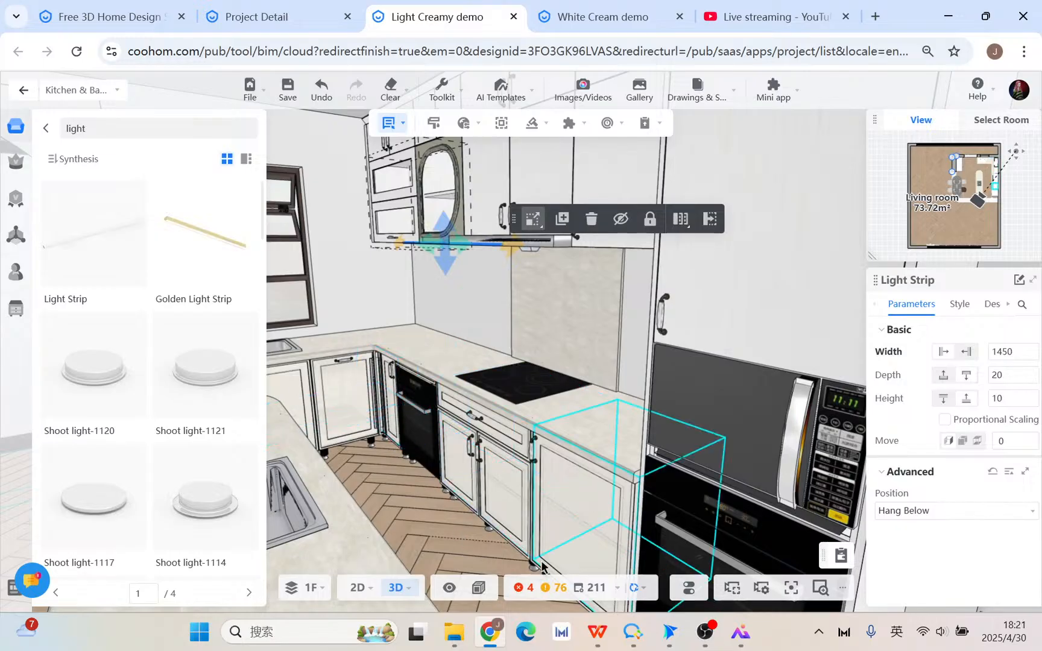
pyautogui.scroll(-4, 410, 527)
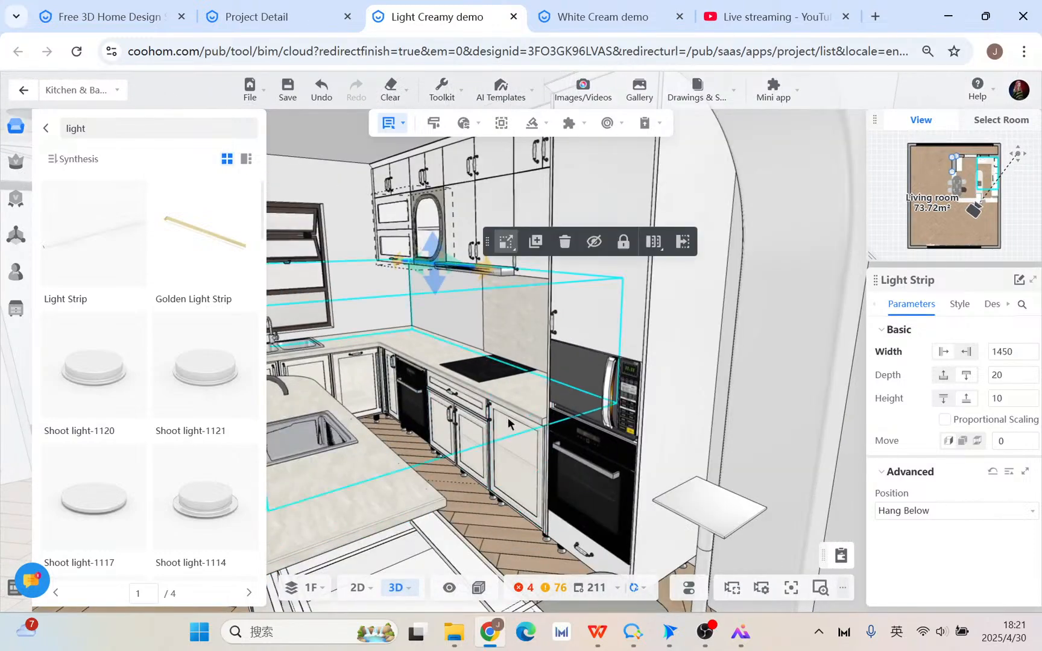
pyautogui.moveTo(432, 464); pyautogui.dragTo(374, 480)
pyautogui.moveTo(320, 473); pyautogui.dragTo(365, 467, button='right')
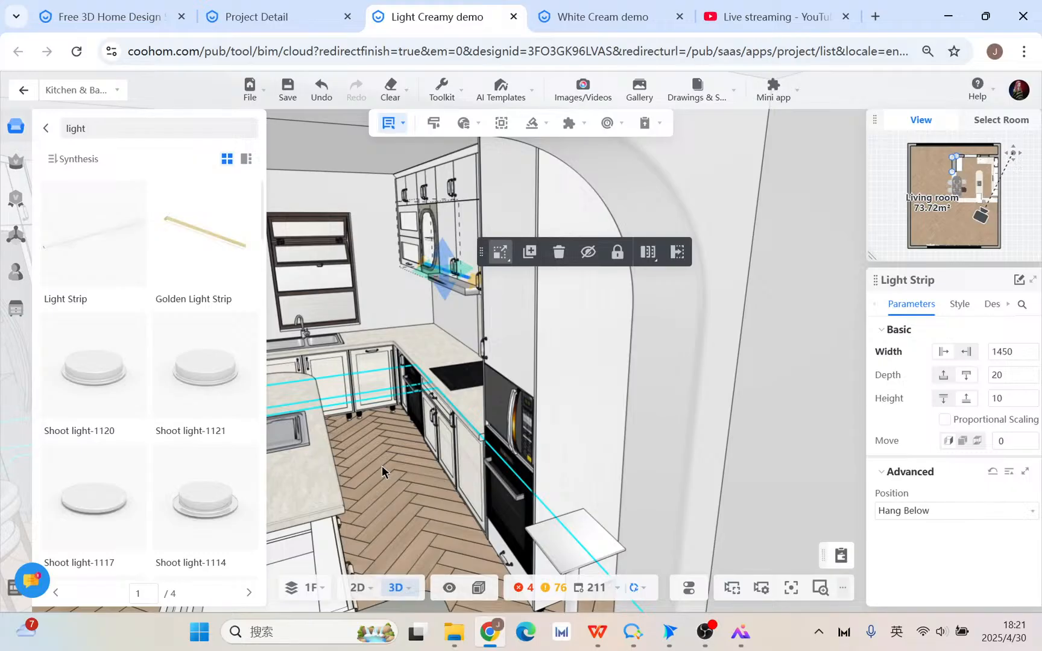
pyautogui.scroll(-5, 391, 276)
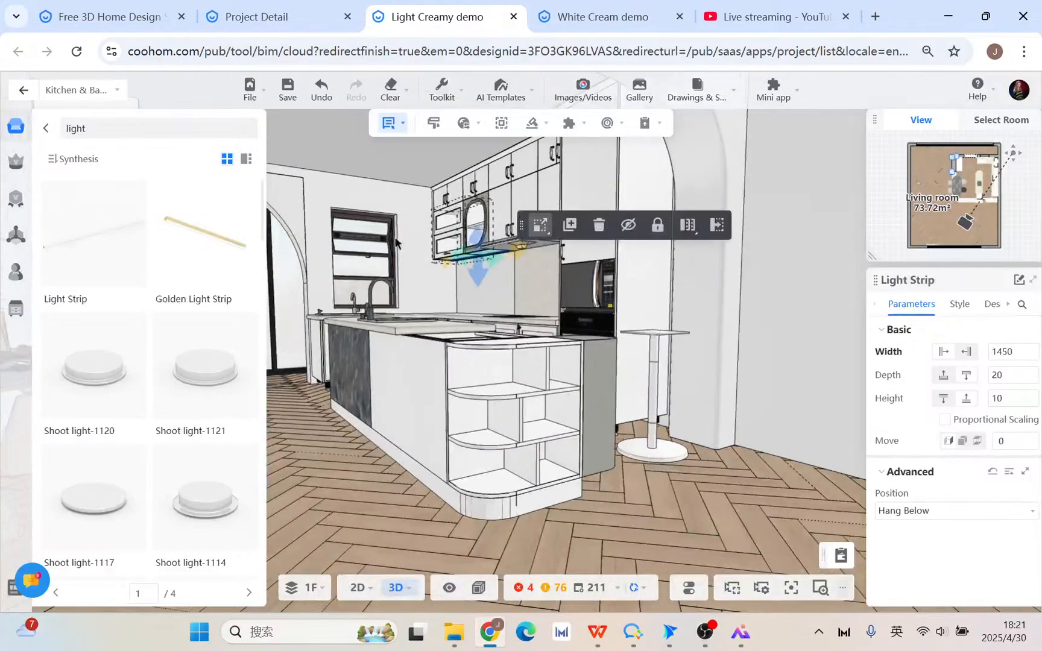
pyautogui.scroll(-3, 304, 158)
pyautogui.moveTo(330, 398)
pyautogui.mouseDown()
pyautogui.moveTo(353, 414)
pyautogui.moveTo(322, 402)
pyautogui.mouseUp()
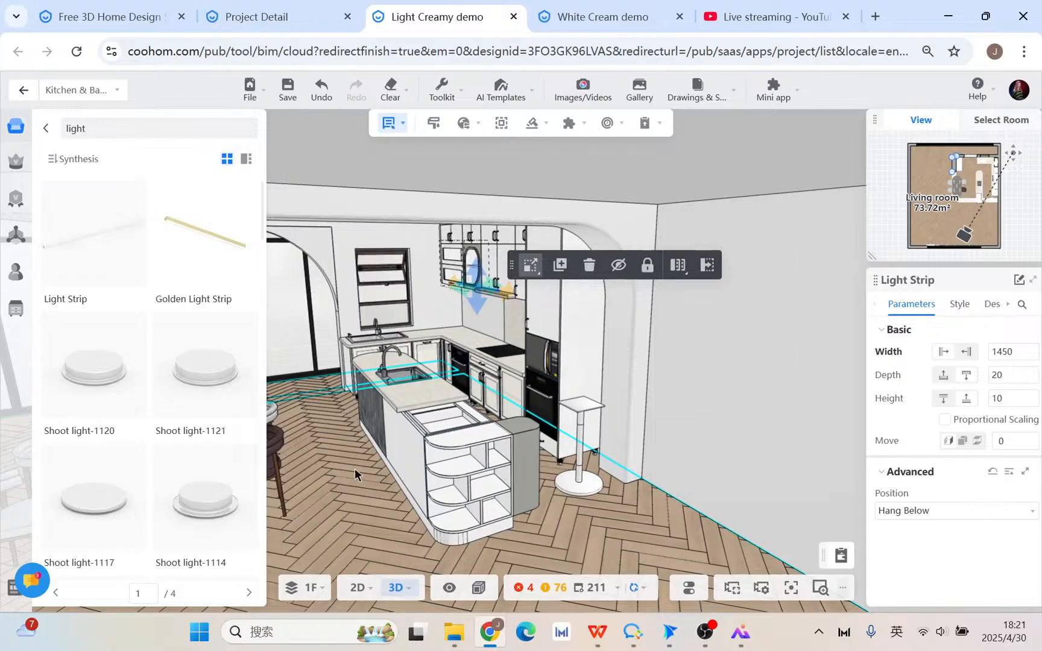
pyautogui.scroll(3, 372, 383)
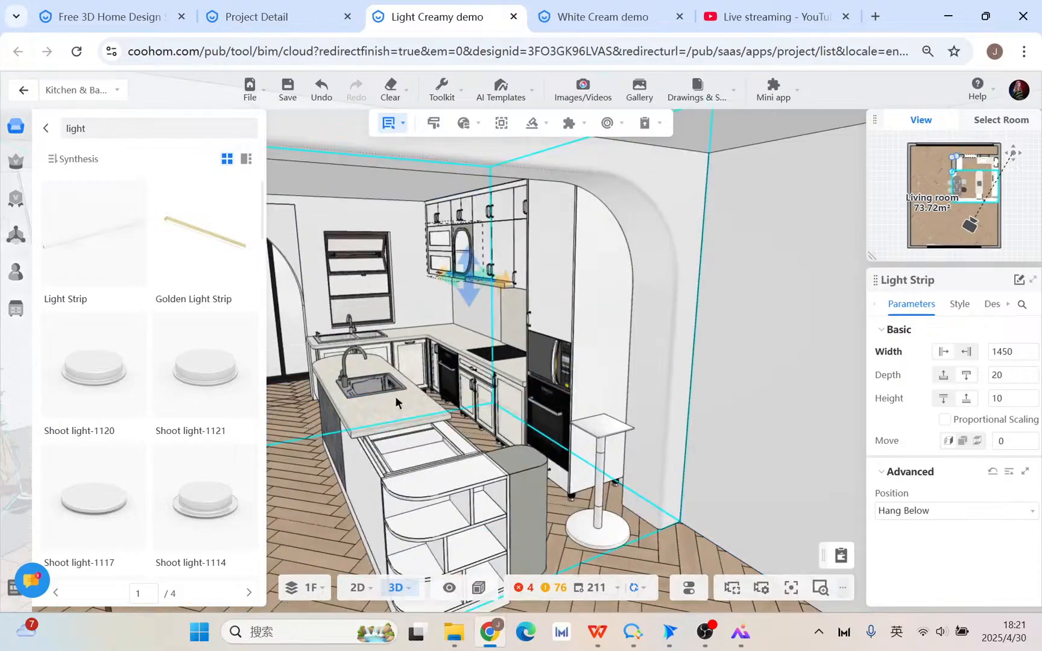
pyautogui.scroll(-5, 470, 446)
pyautogui.scroll(3, 308, 438)
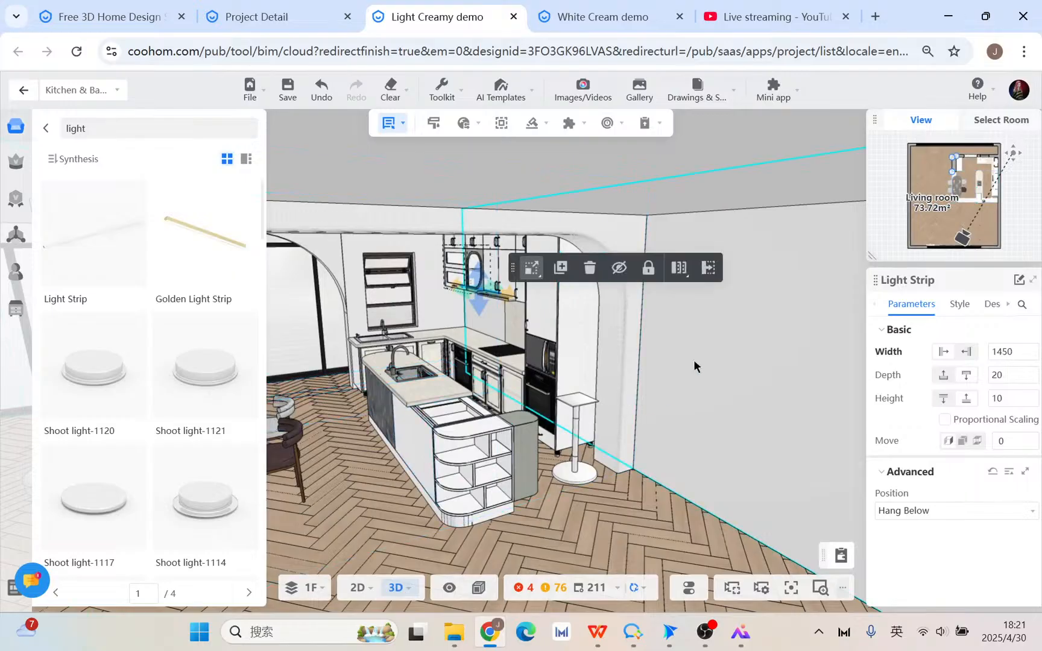
pyautogui.scroll(4, 844, 396)
pyautogui.moveTo(507, 453); pyautogui.dragTo(484, 452)
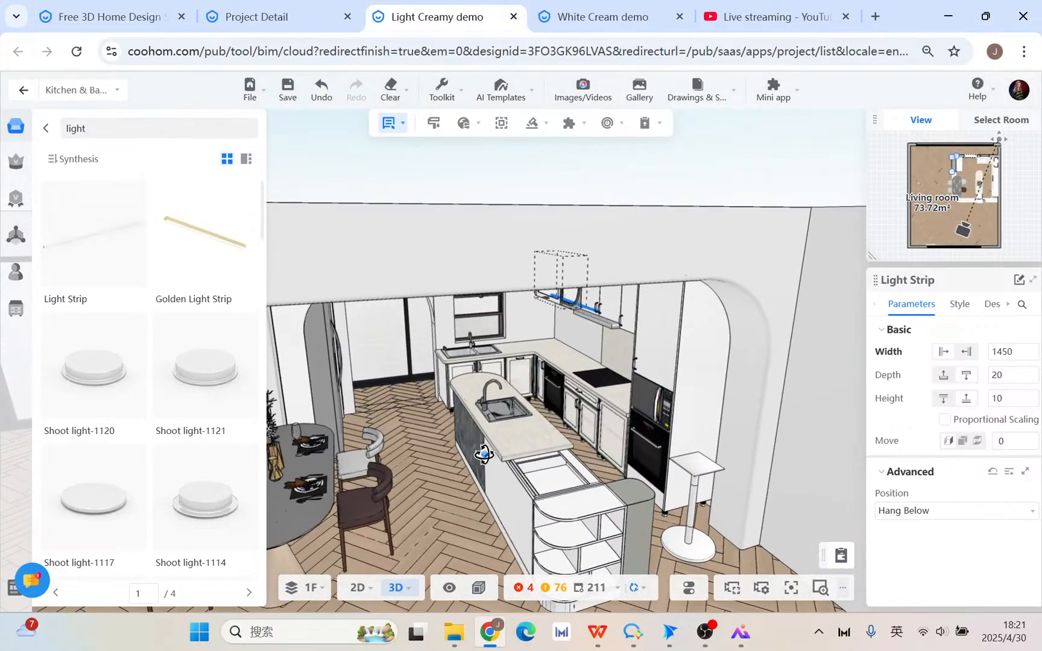
pyautogui.moveTo(629, 335)
pyautogui.scroll(3, 522, 337)
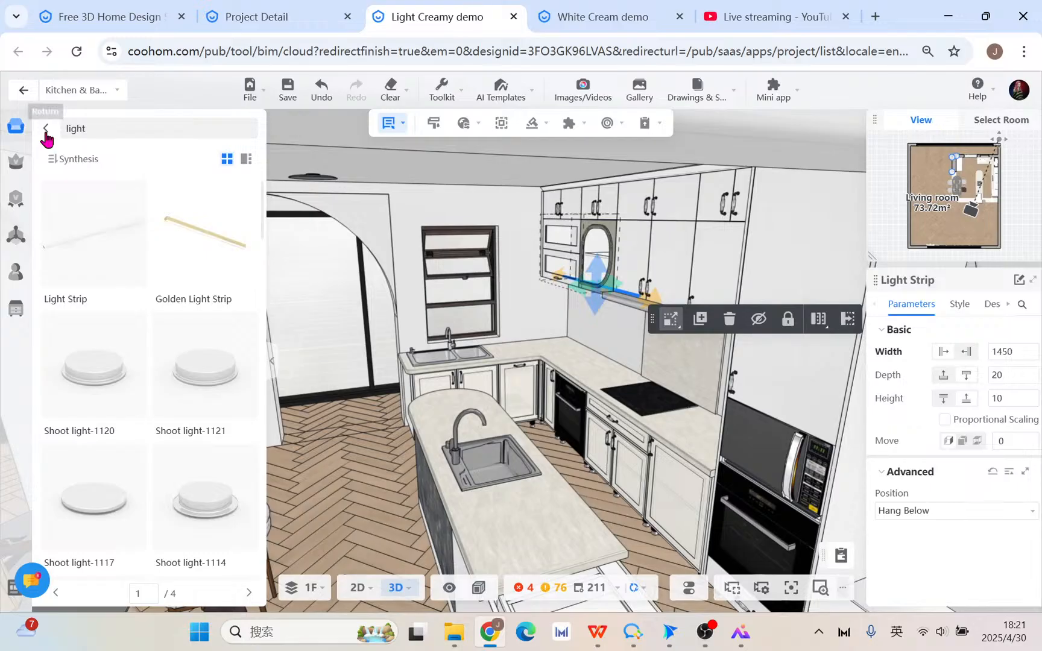
# - Browse the Light Strip Shelf models among the catalog's base panel parts
pyautogui.click(45, 129)
pyautogui.scroll(-2, 86, 342)
pyautogui.click(74, 442)
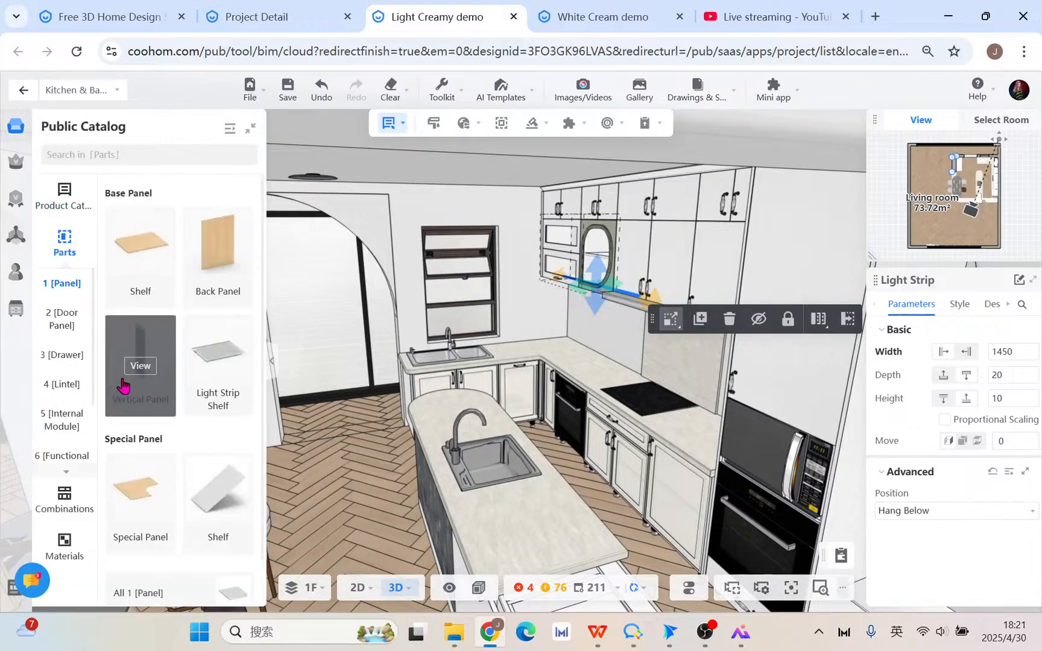
pyautogui.click(136, 266)
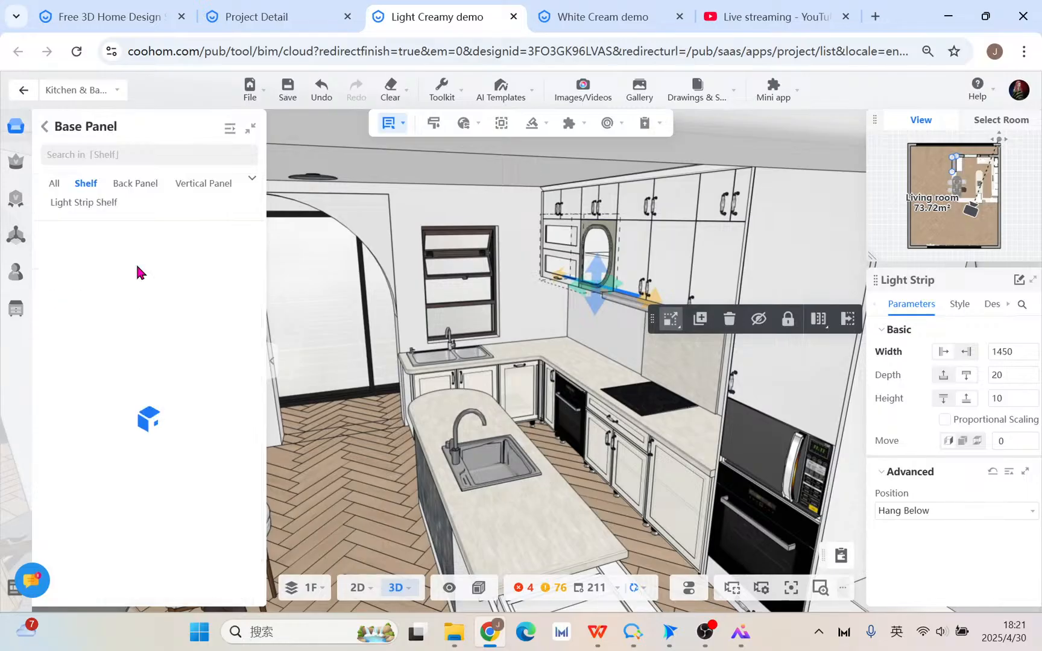
pyautogui.click(44, 128)
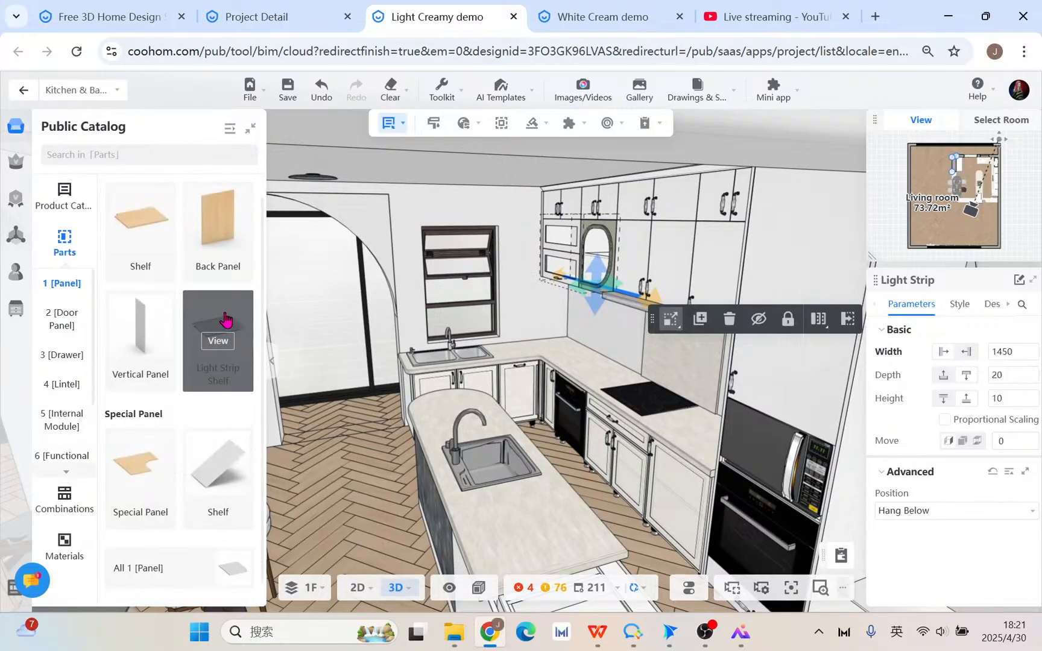
pyautogui.click(217, 310)
pyautogui.scroll(-5, 217, 328)
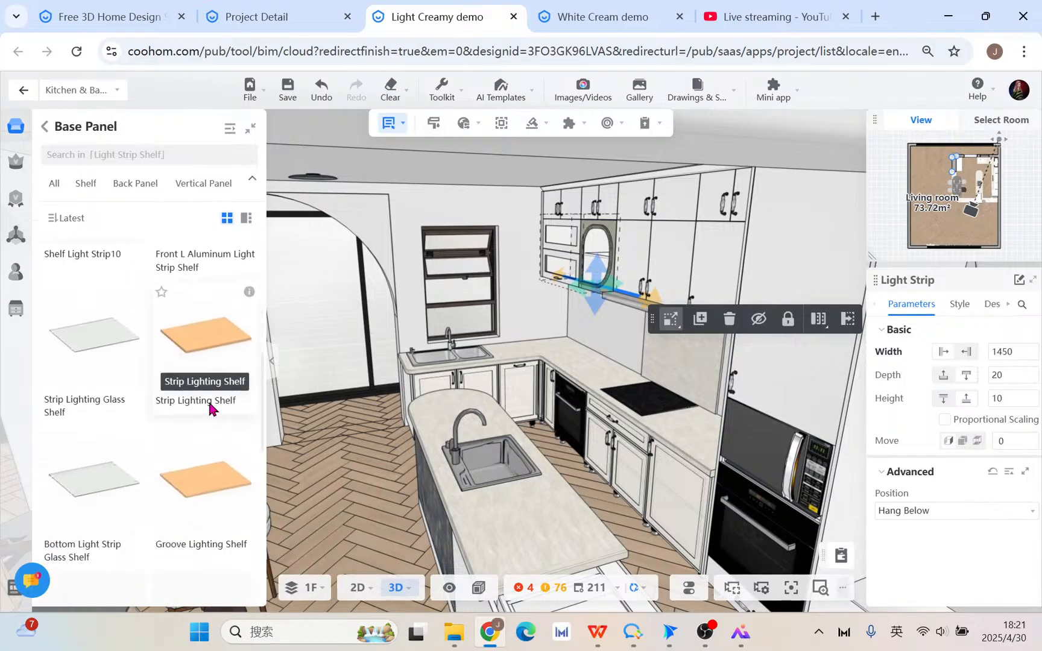
pyautogui.moveTo(235, 479)
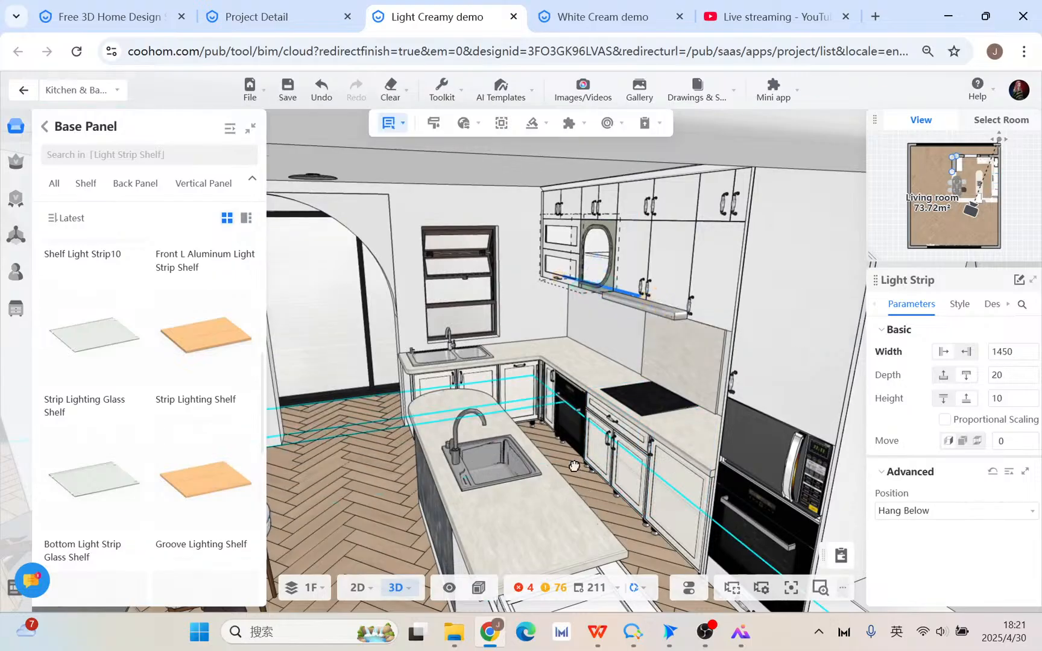
pyautogui.moveTo(567, 483); pyautogui.dragTo(514, 332, button='right')
pyautogui.scroll(2, 513, 449)
pyautogui.moveTo(504, 440); pyautogui.dragTo(546, 443)
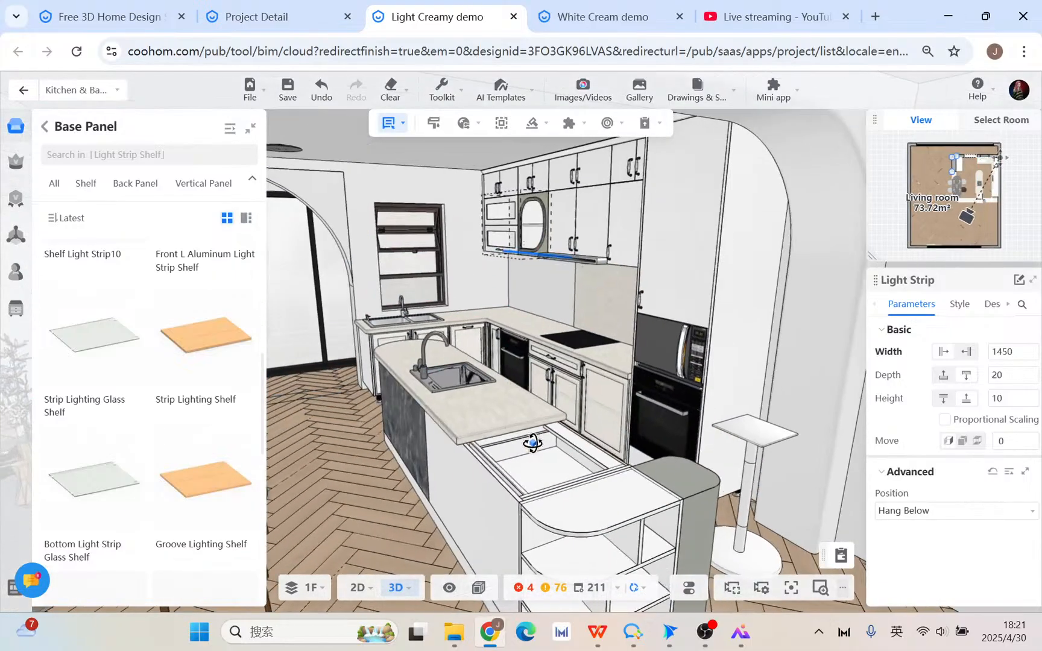
# - Look through the base cabinet categories in the product catalog, including the open cabinet models
pyautogui.click(44, 127)
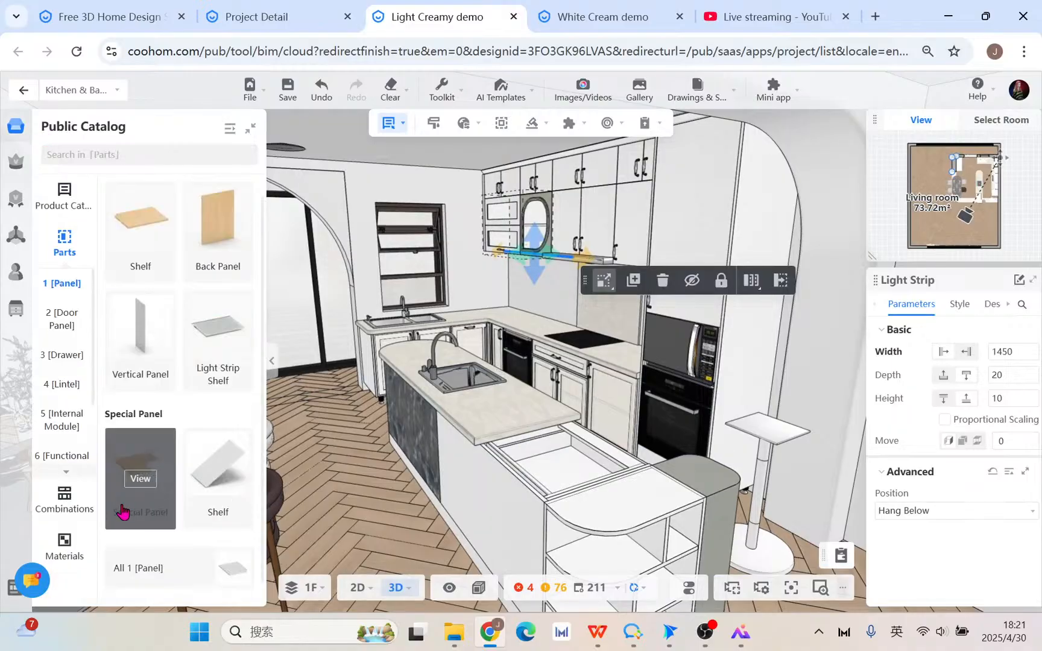
pyautogui.moveTo(15, 138)
pyautogui.click(94, 125)
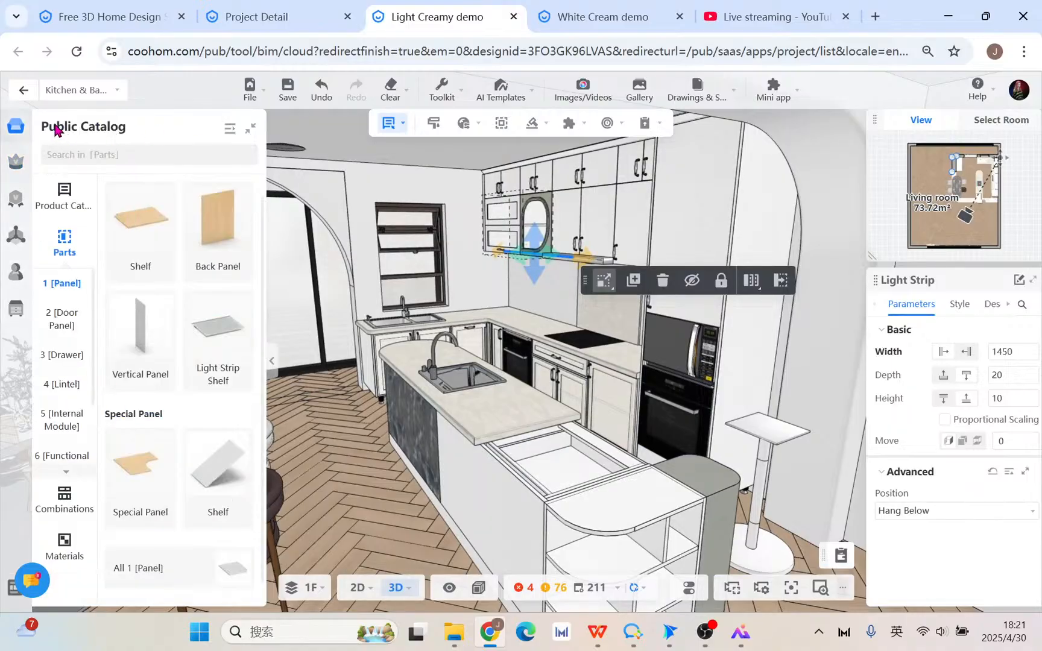
pyautogui.click(56, 200)
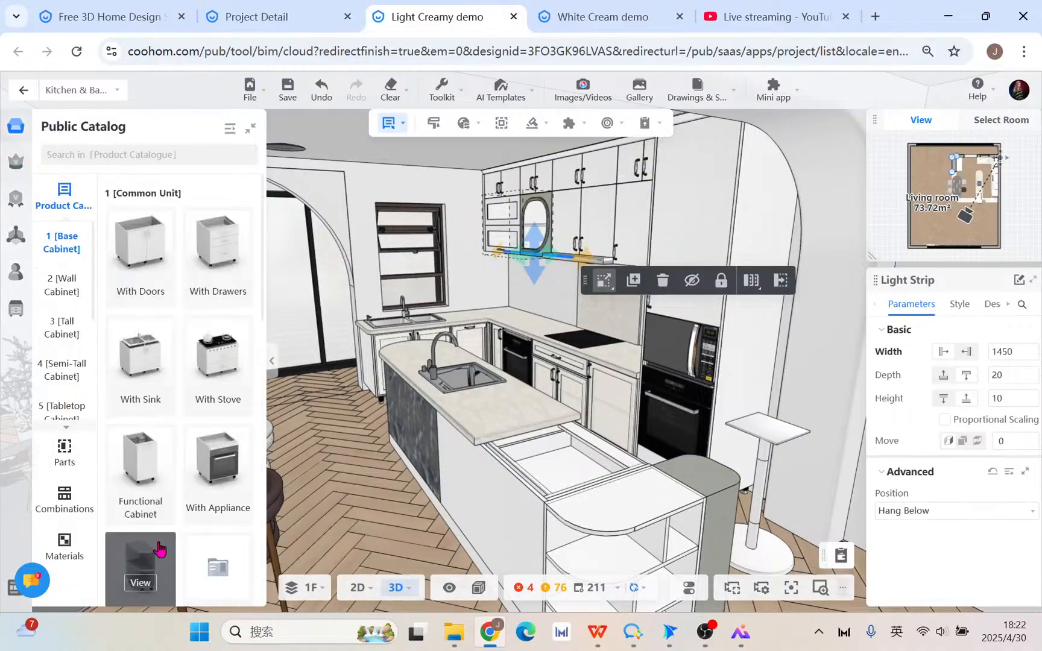
pyautogui.click(161, 509)
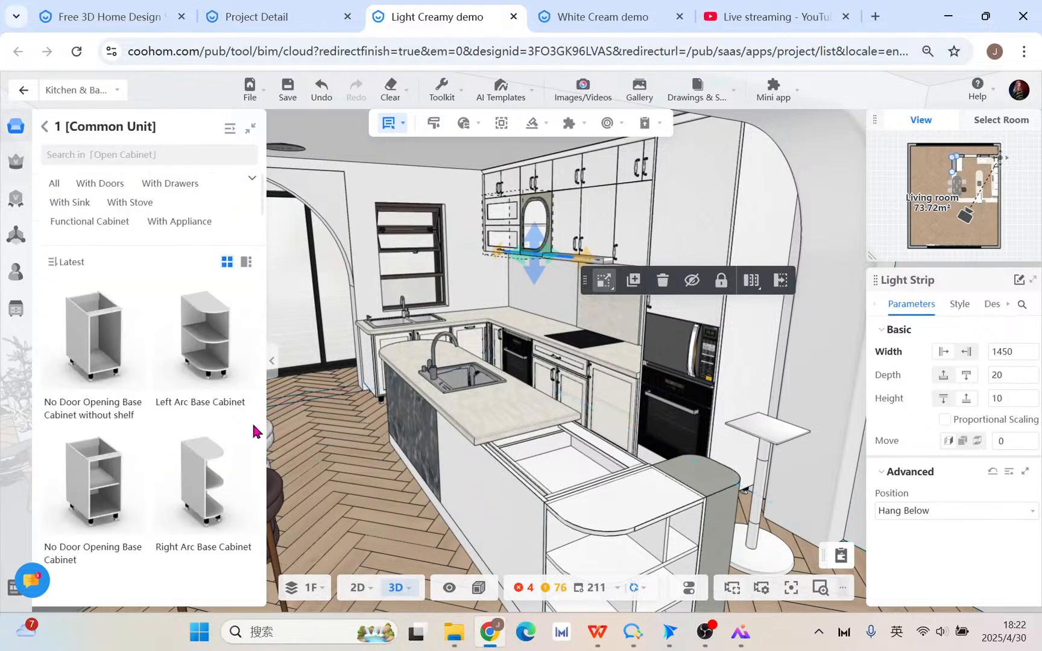
pyautogui.click(46, 126)
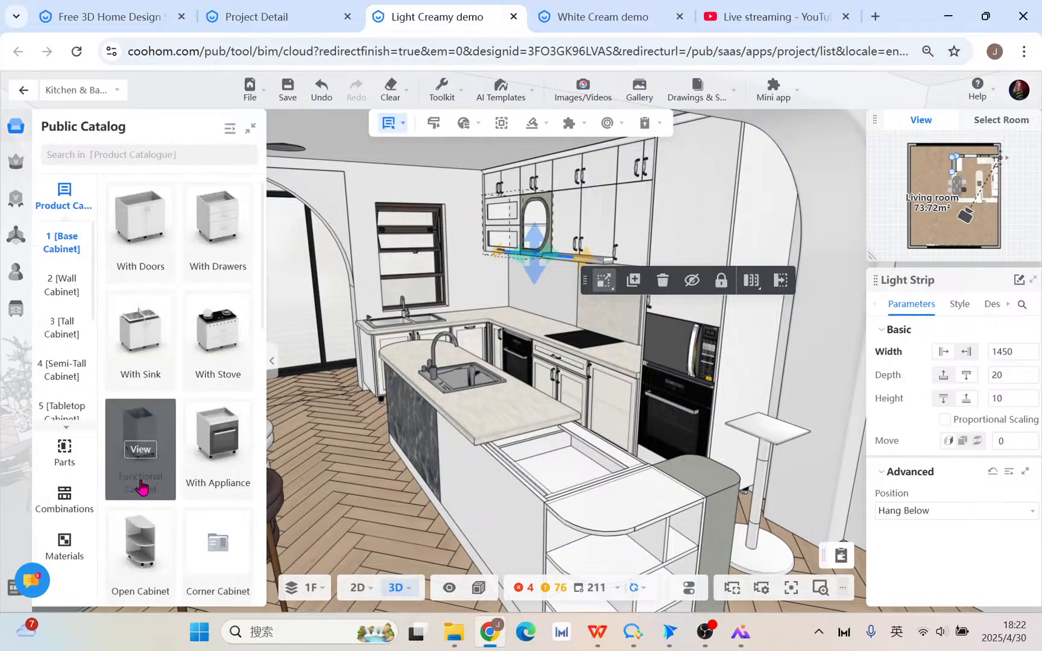
pyautogui.scroll(-5, 142, 483)
pyautogui.scroll(-5, 181, 498)
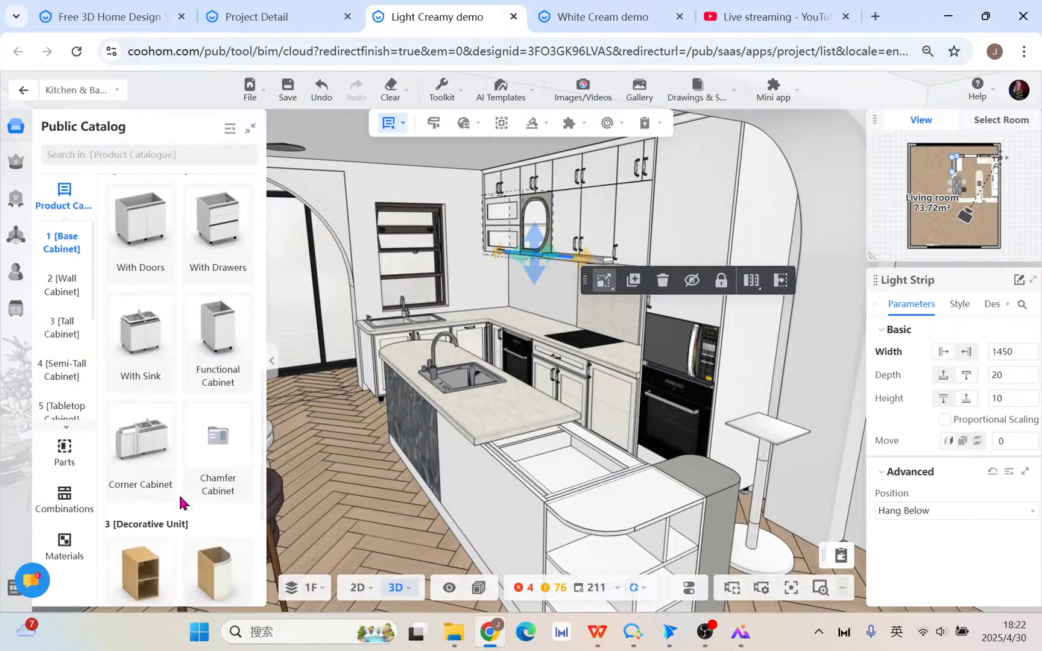
# - Place an Open Wall Cabinet from the Wall Cabinet catalog on the blank wall beside the arched opening
pyautogui.click(71, 292)
pyautogui.scroll(3, 222, 347)
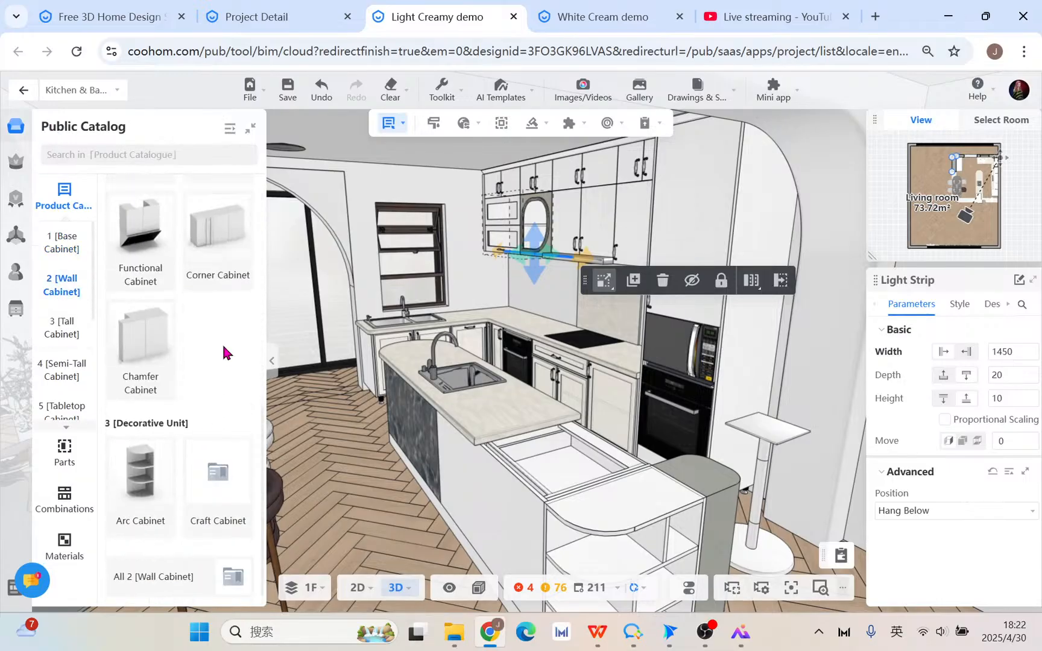
pyautogui.scroll(-3, 211, 411)
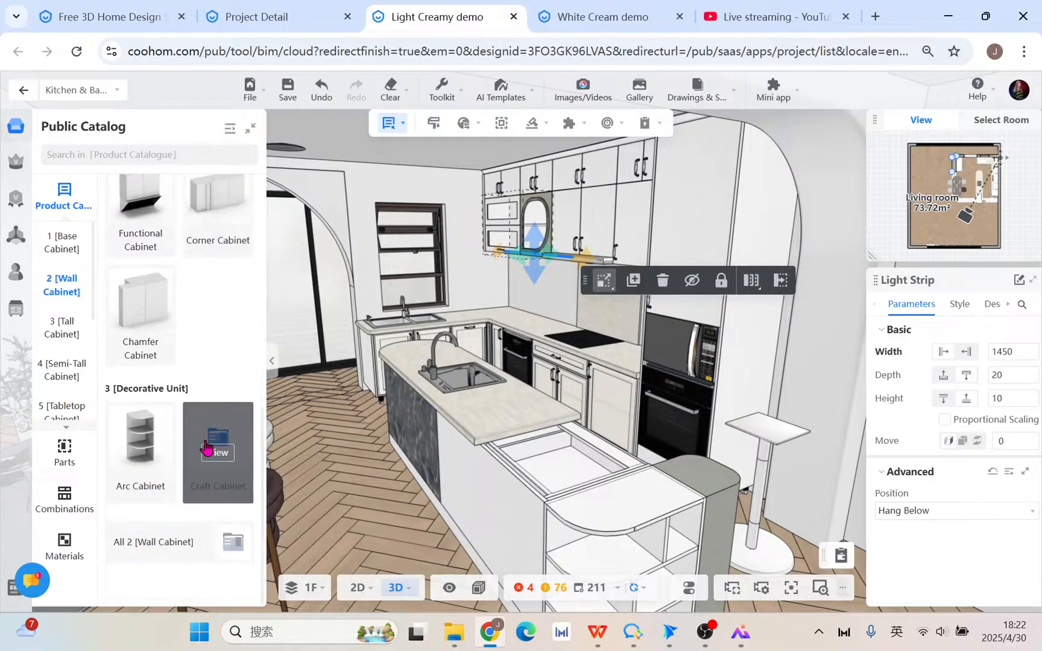
pyautogui.scroll(3, 155, 474)
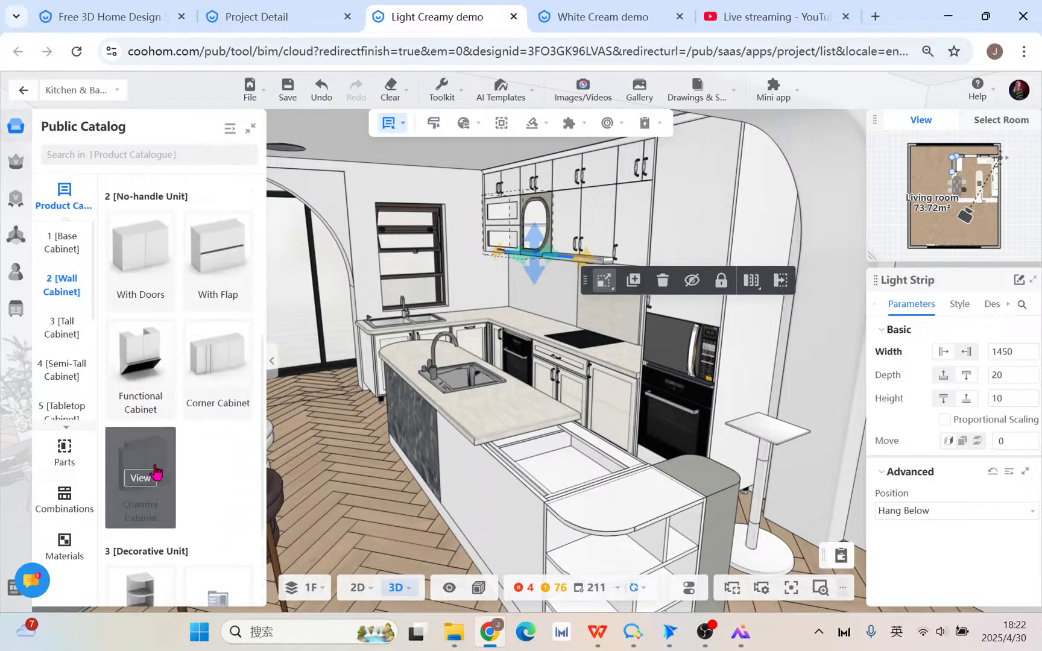
pyautogui.scroll(-3, 156, 309)
pyautogui.scroll(5, 156, 308)
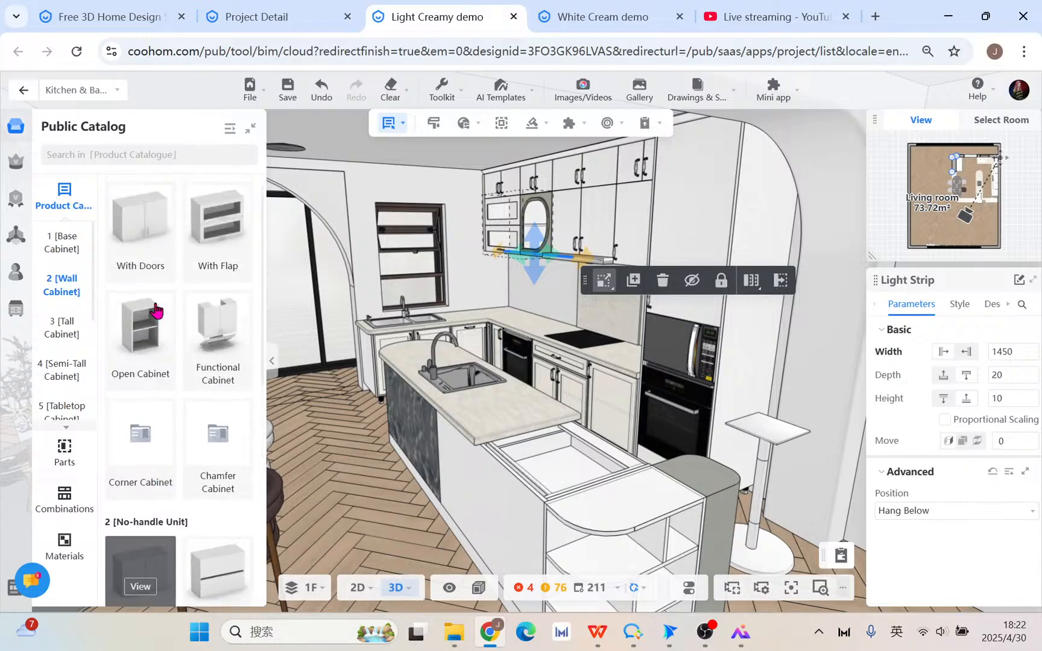
pyautogui.click(153, 347)
pyautogui.click(199, 336)
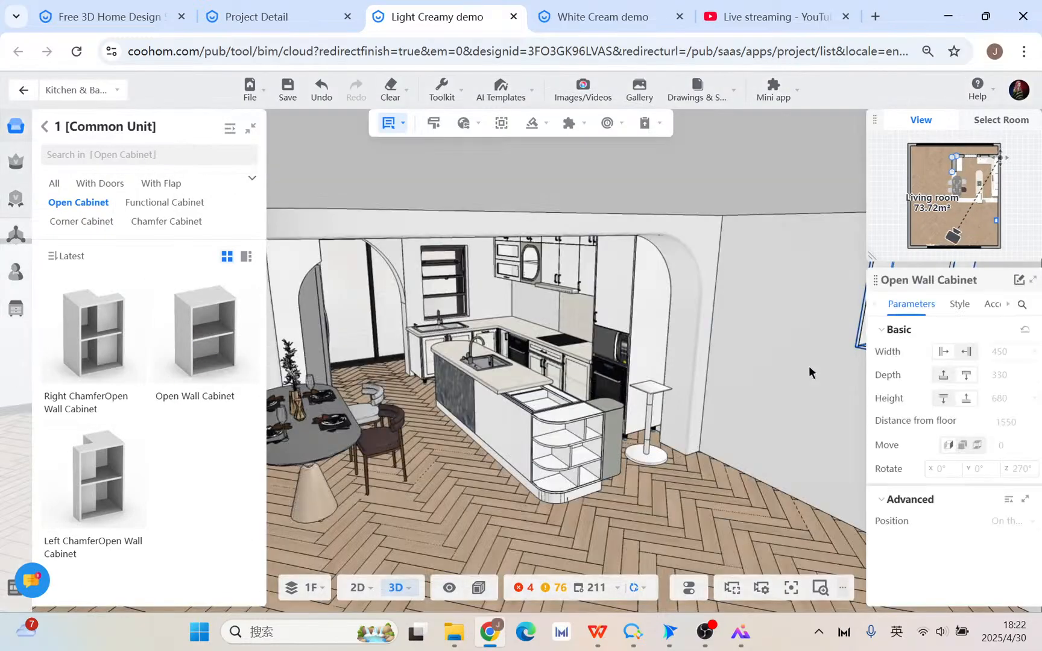
pyautogui.click(780, 326)
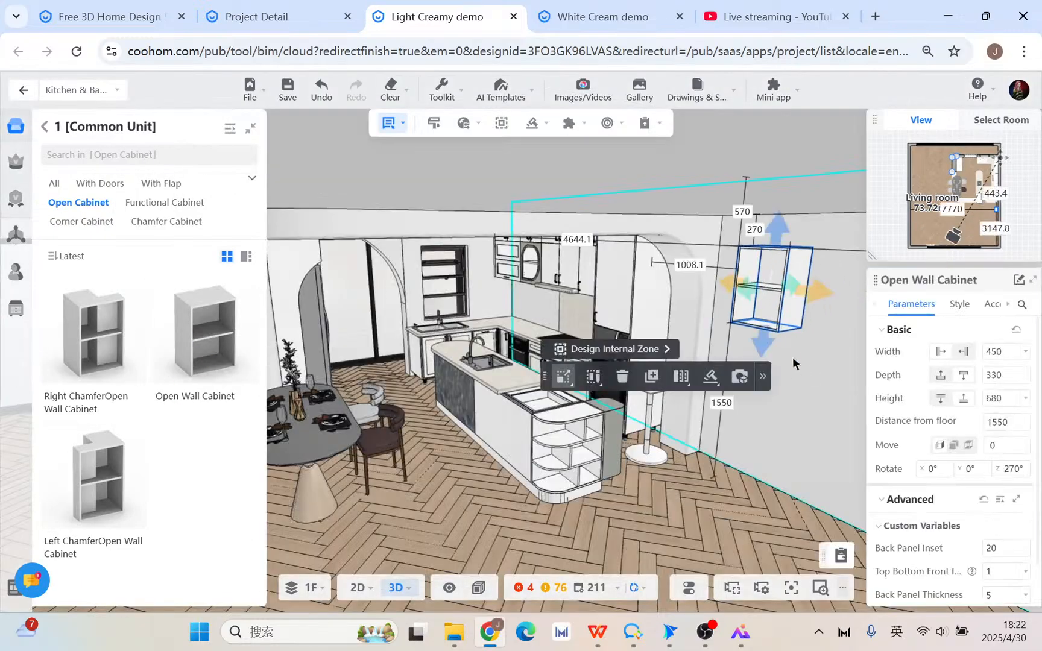
# - Stretch the open wall cabinet downward to make it taller and delete its fixed middle shelf
pyautogui.moveTo(808, 377); pyautogui.dragTo(531, 437, button='right')
pyautogui.scroll(3, 500, 396)
pyautogui.moveTo(501, 397); pyautogui.dragTo(677, 374)
pyautogui.scroll(5, 677, 374)
pyautogui.moveTo(735, 301); pyautogui.dragTo(626, 308, button='right')
pyautogui.scroll(-5, 642, 306)
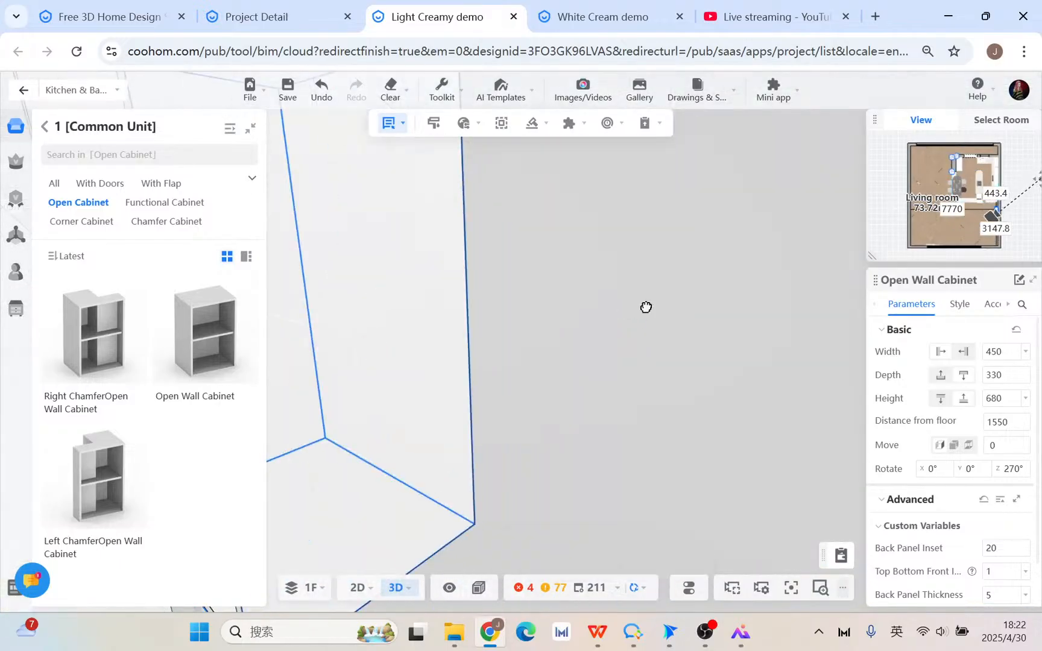
pyautogui.moveTo(525, 429); pyautogui.dragTo(530, 515)
pyautogui.click(526, 390)
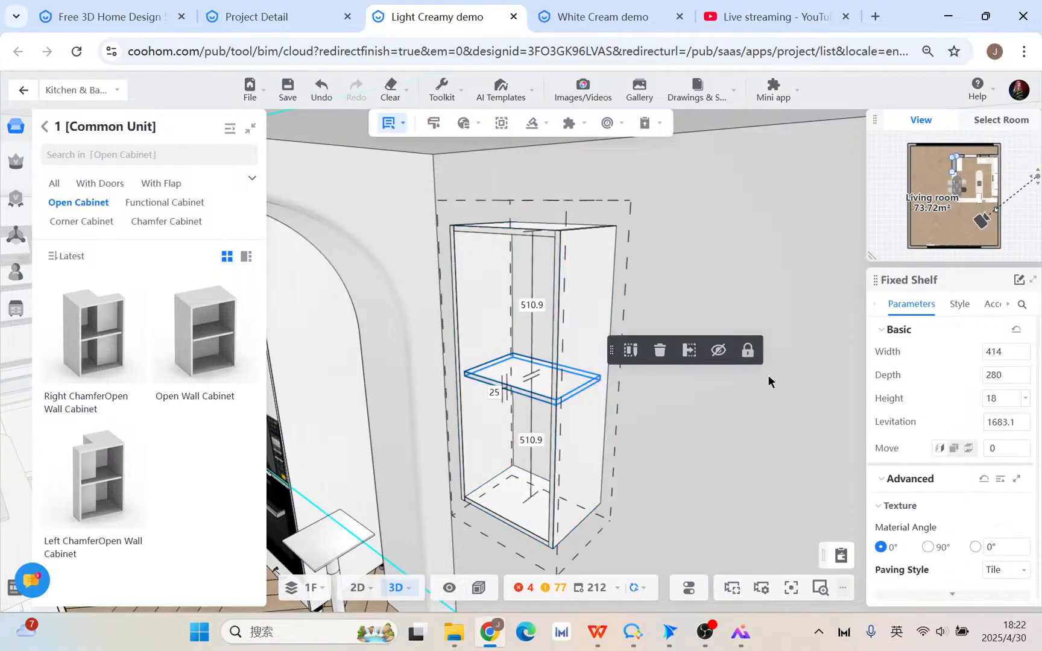
pyautogui.click(659, 350)
# - Place a Strip Lighting Shelf from the Light Strip Shelf parts inside the open wall cabinet, about 745 mm above its bottom panel
pyautogui.click(44, 127)
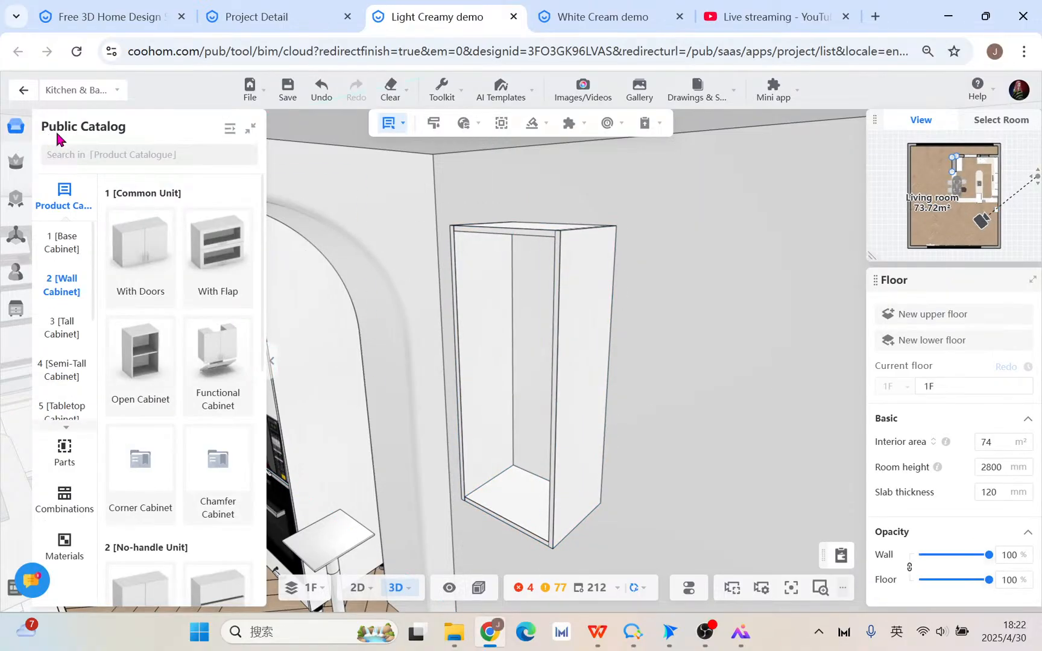
pyautogui.click(65, 451)
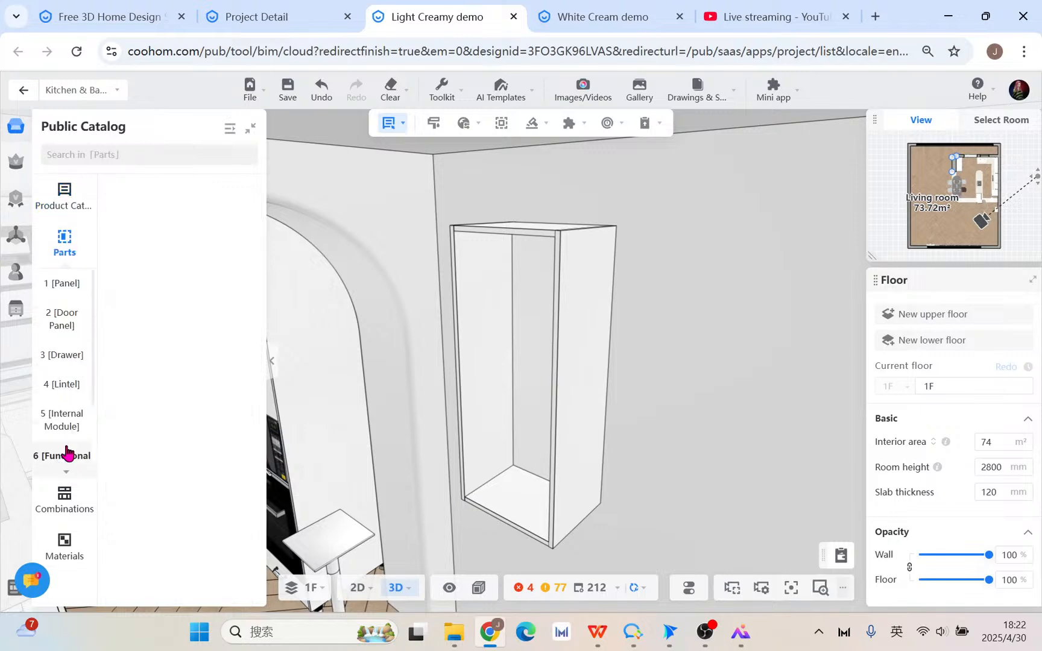
pyautogui.click(222, 367)
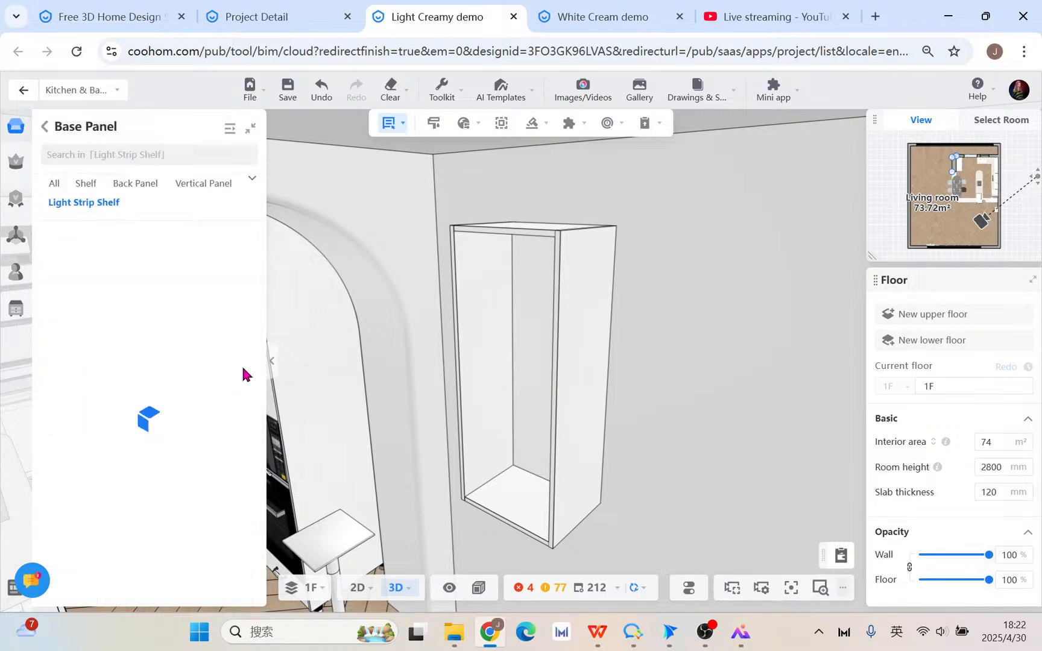
pyautogui.scroll(-3, 225, 407)
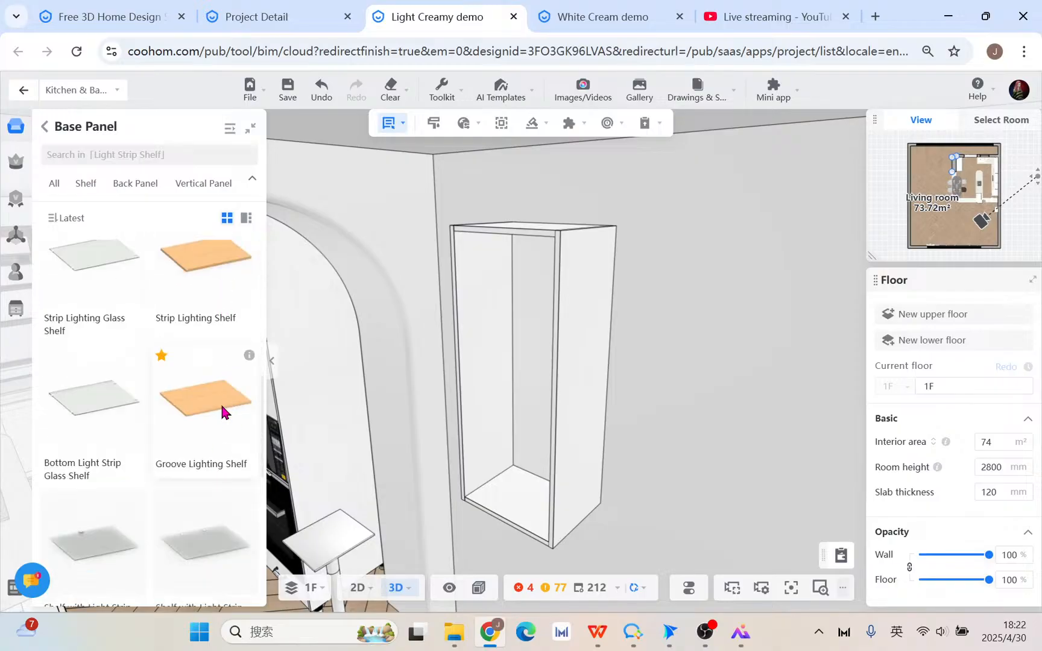
pyautogui.click(505, 300)
pyautogui.moveTo(685, 392); pyautogui.dragTo(700, 388)
pyautogui.scroll(5, 688, 361)
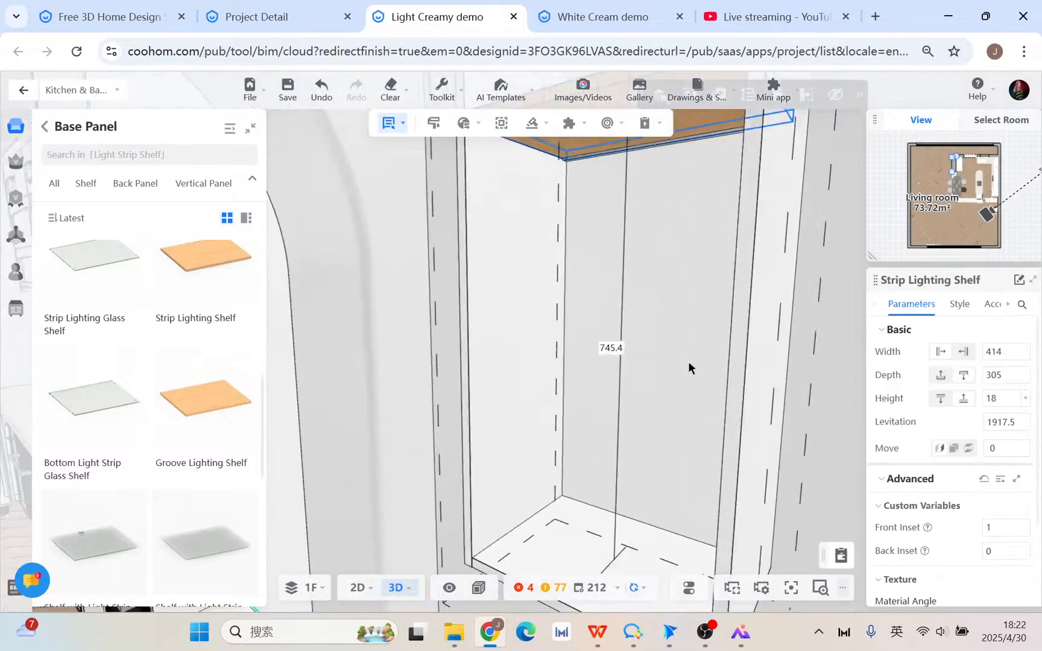
pyautogui.moveTo(753, 326); pyautogui.dragTo(775, 332)
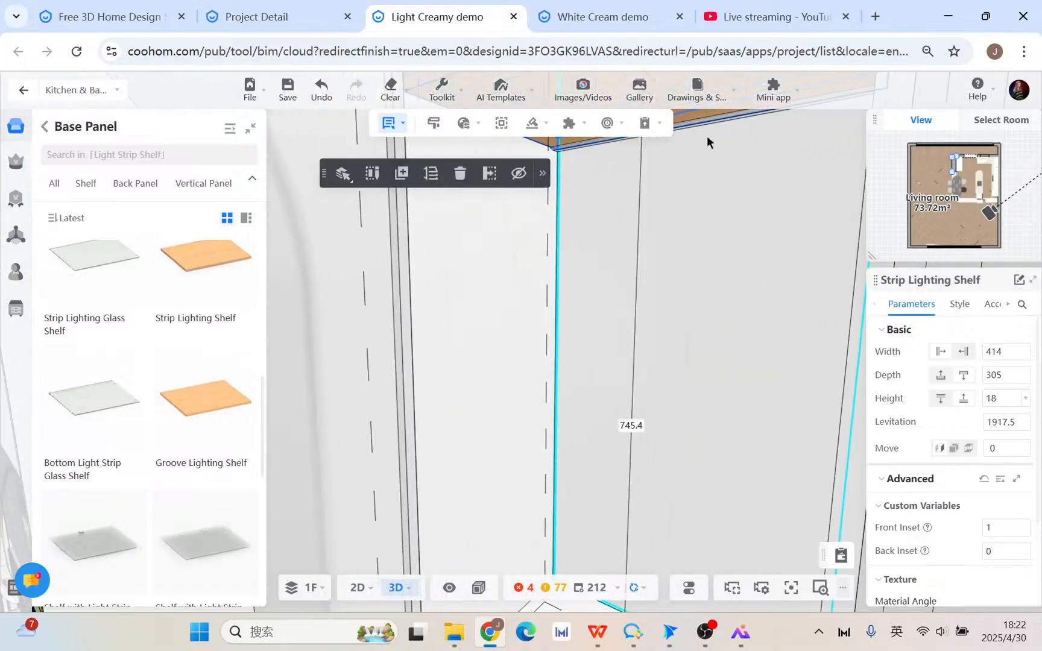
# - Examine the rear edge of the strip lighting shelf from below and check the back panel's and shelf's parameters
pyautogui.click(619, 341)
pyautogui.scroll(-8, 618, 342)
pyautogui.moveTo(659, 357); pyautogui.dragTo(684, 349)
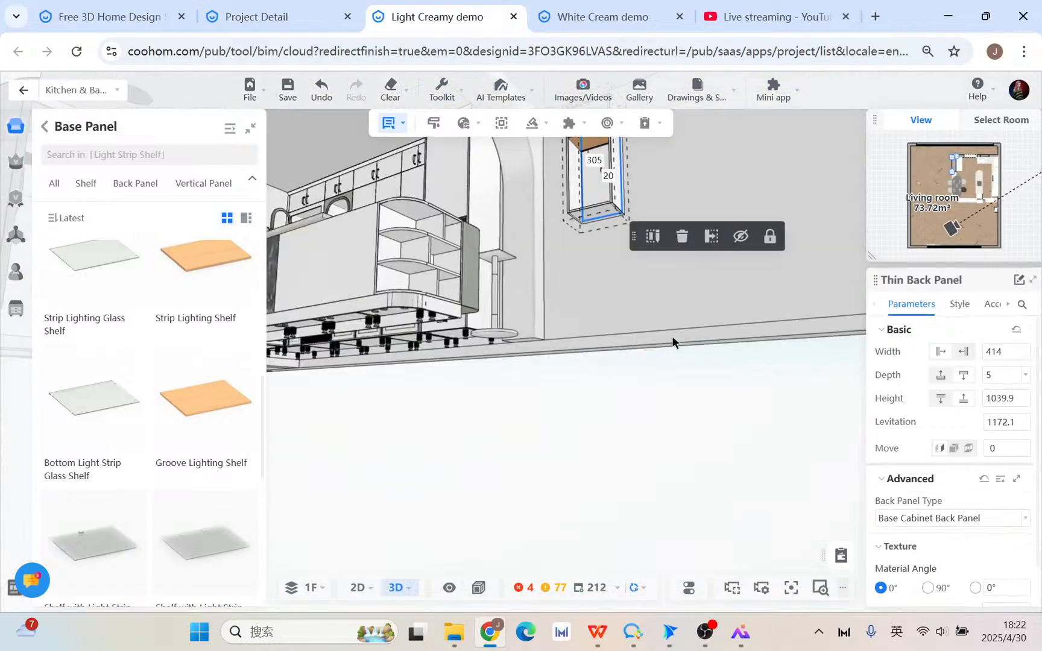
pyautogui.scroll(10, 682, 239)
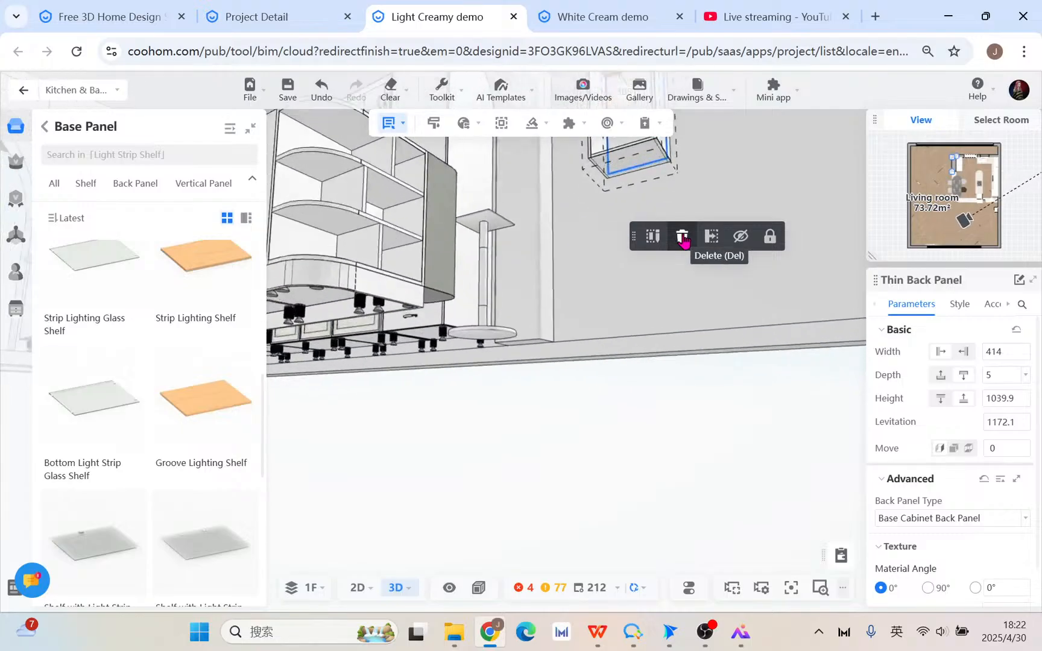
pyautogui.scroll(10, 680, 240)
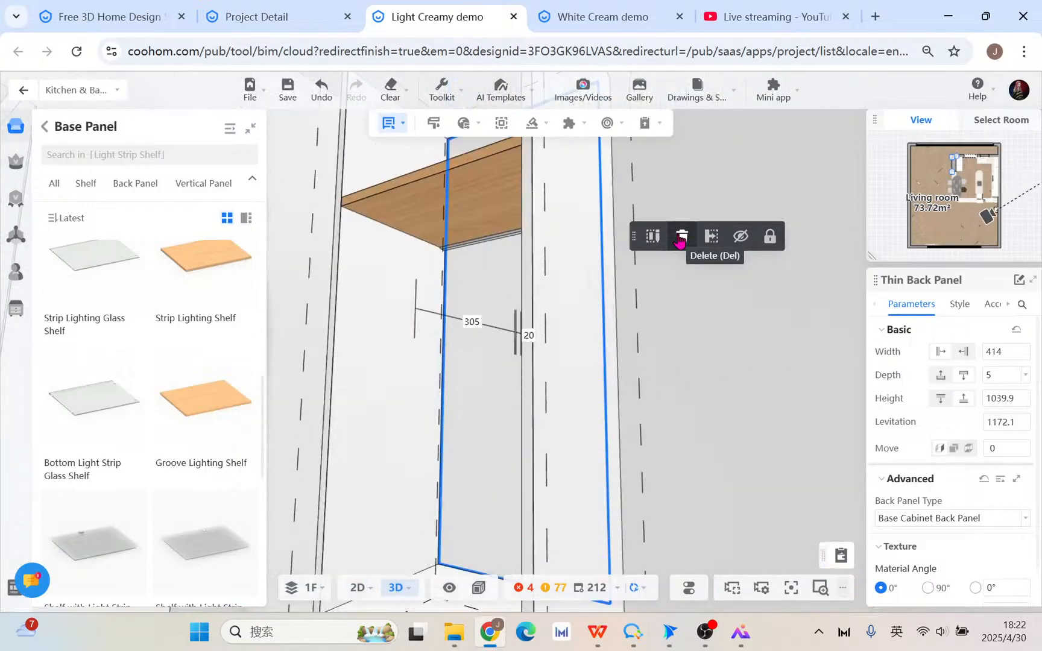
pyautogui.scroll(6, 708, 282)
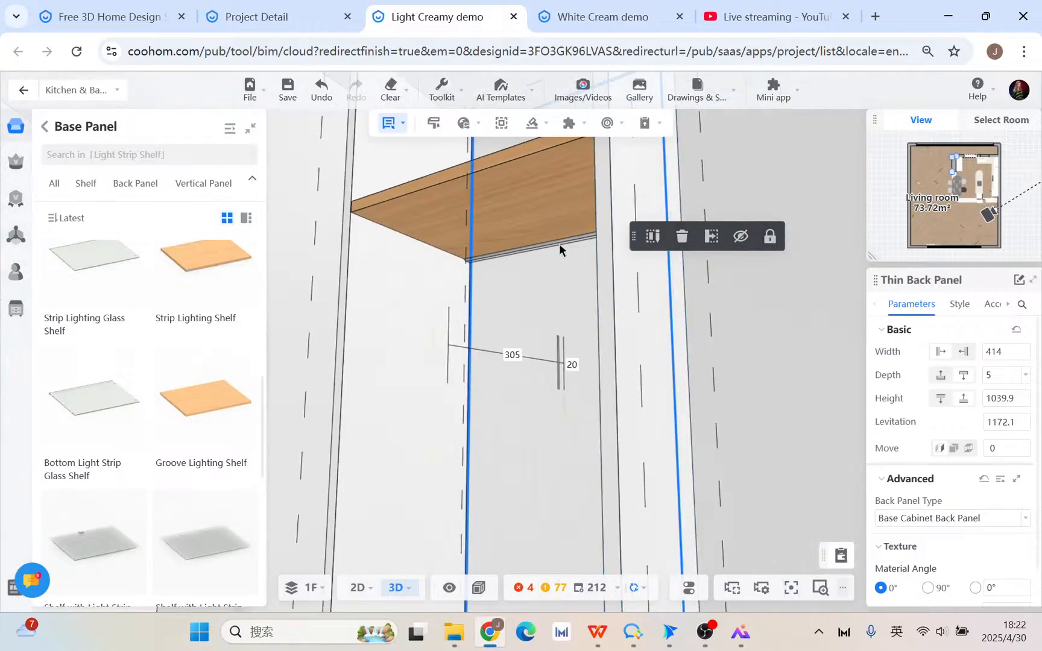
pyautogui.scroll(-1, 962, 474)
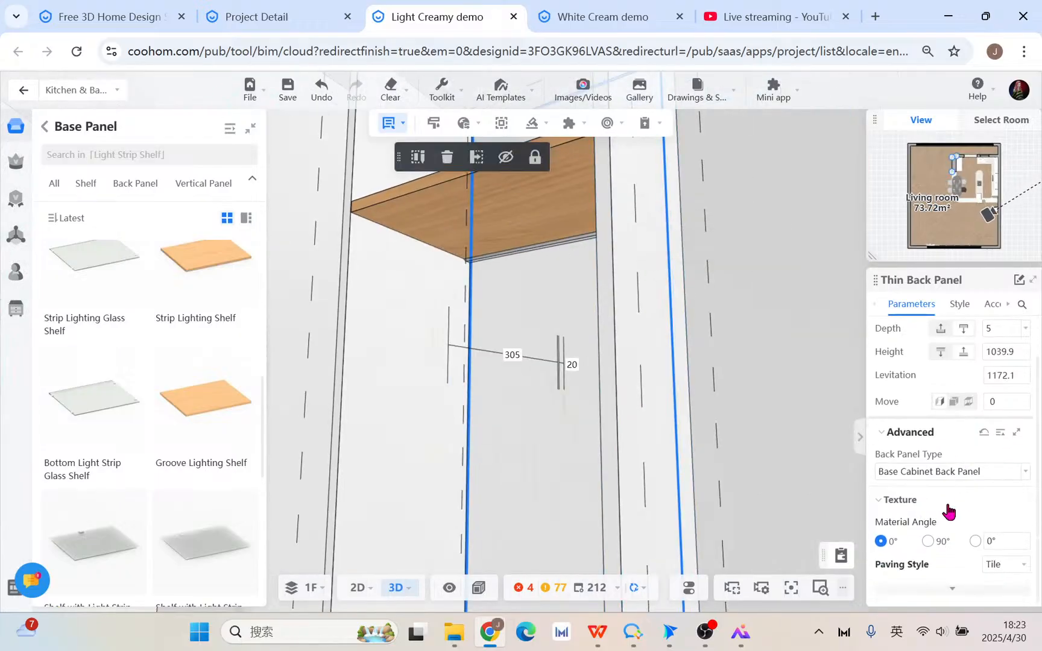
pyautogui.click(444, 215)
pyautogui.scroll(-1, 948, 504)
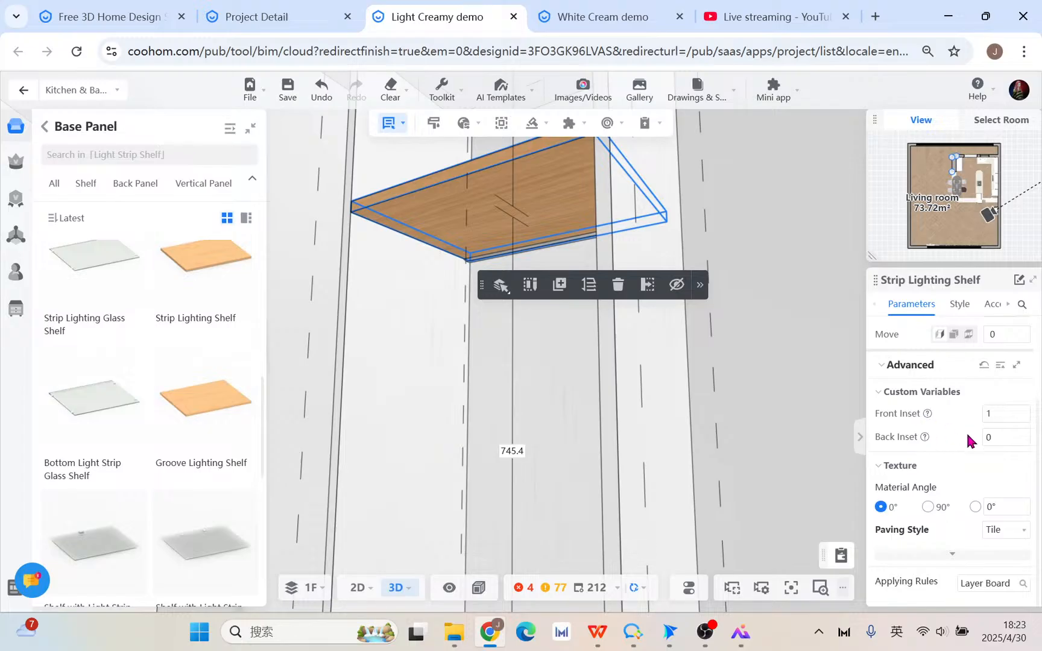
# - Turn on the size restriction for Kitchen & Bath and return to the strip lighting shelf
pyautogui.click(688, 588)
pyautogui.moveTo(691, 561)
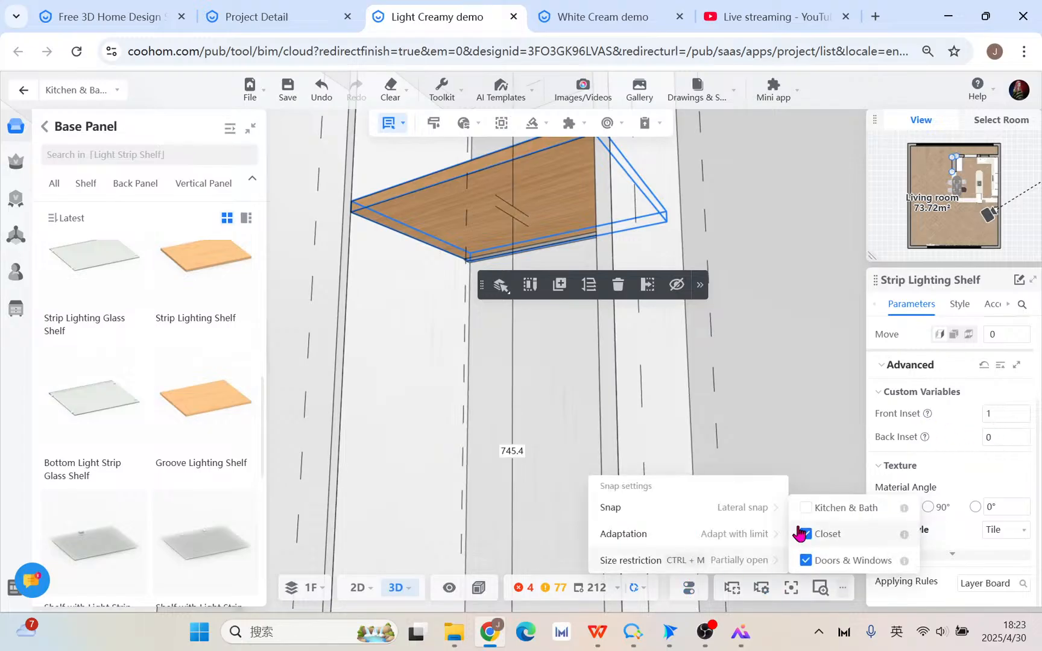
pyautogui.click(805, 508)
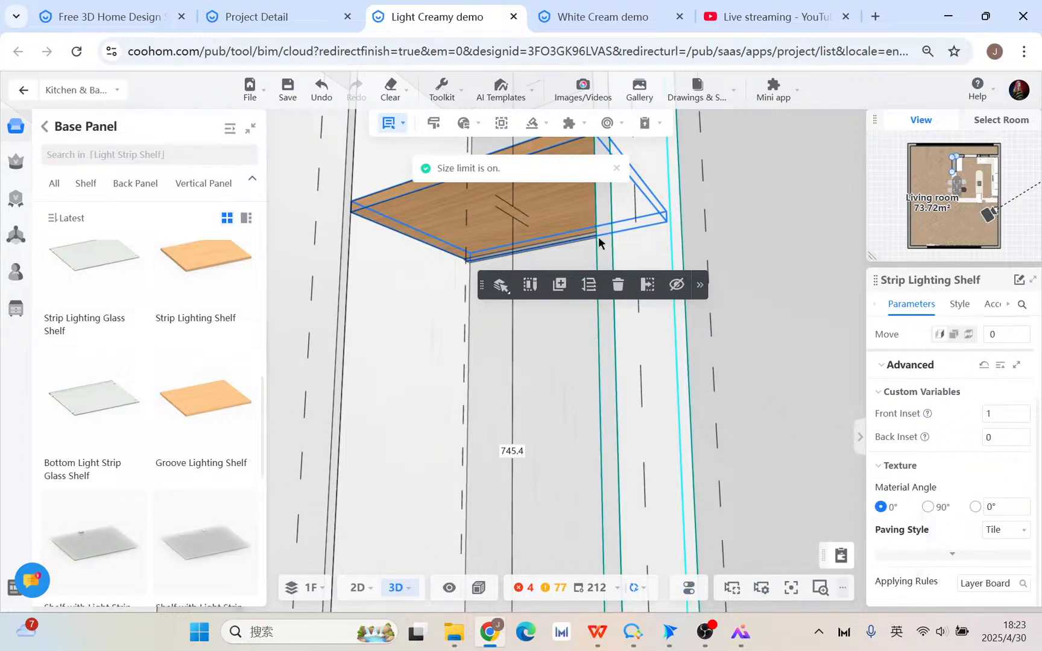
pyautogui.click(524, 229)
pyautogui.click(524, 230)
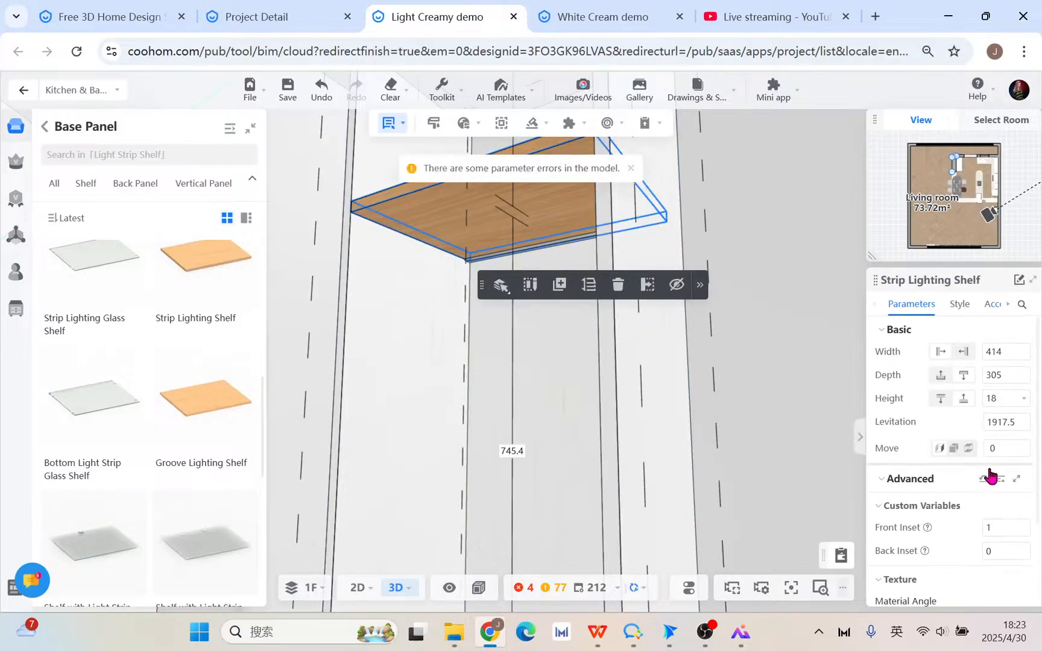
# - Place a Groove Lighting Shelf inside the open cabinet, below the strip lighting shelf and about 511 mm above the bottom panel
pyautogui.scroll(-1, 989, 476)
pyautogui.click(1007, 415)
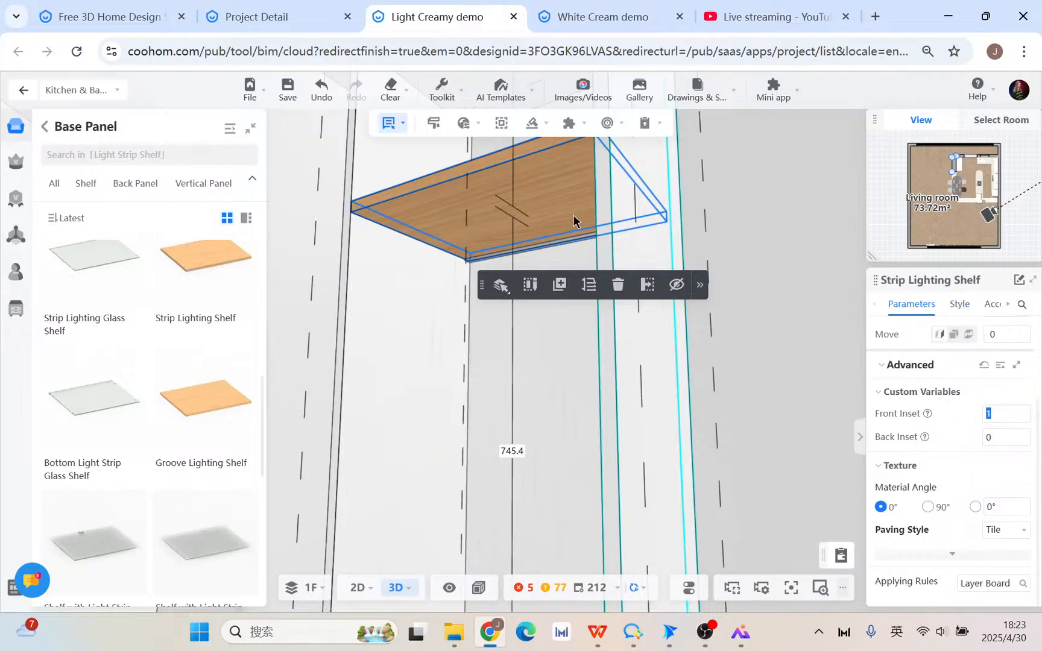
pyautogui.click(561, 371)
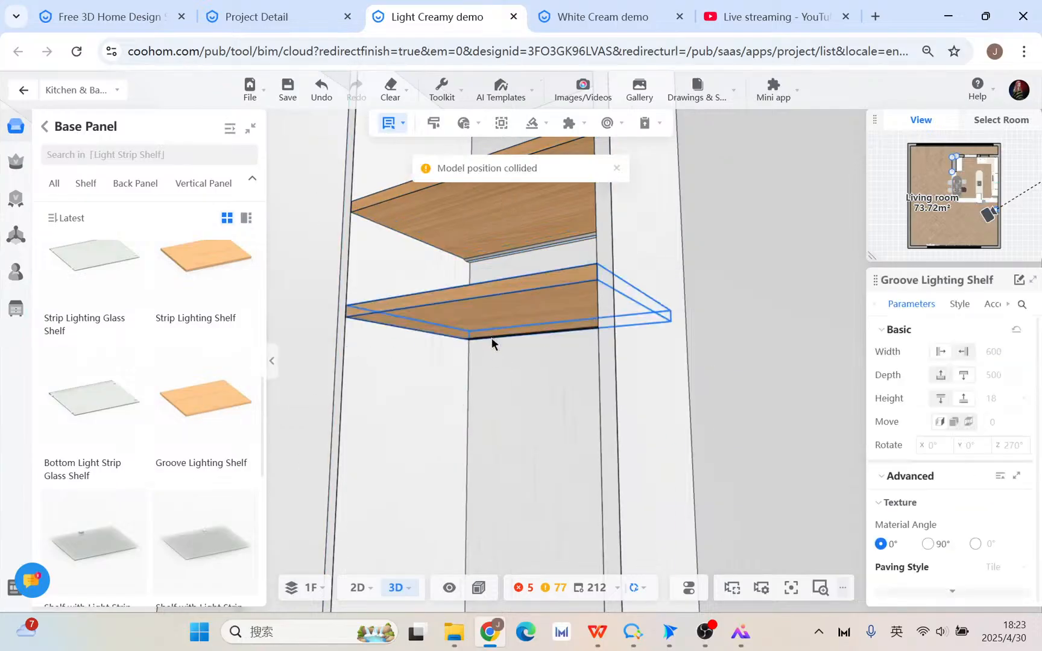
pyautogui.click(496, 364)
# - Set the groove lighting shelf's Light Groove Position to Center and view the groove from below
pyautogui.scroll(-3, 961, 527)
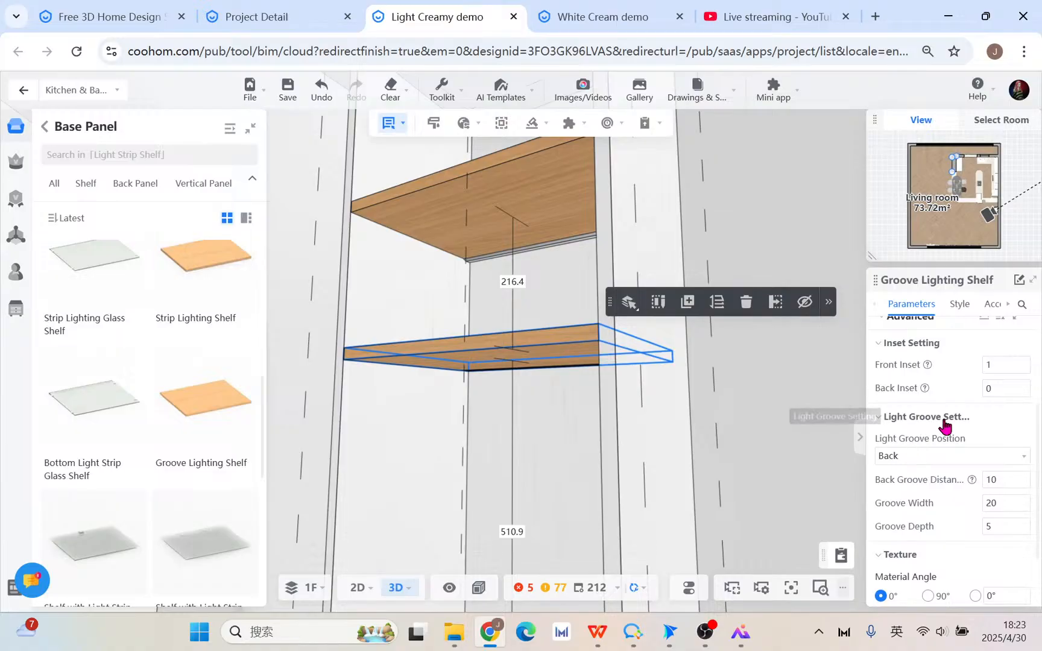
pyautogui.click(992, 460)
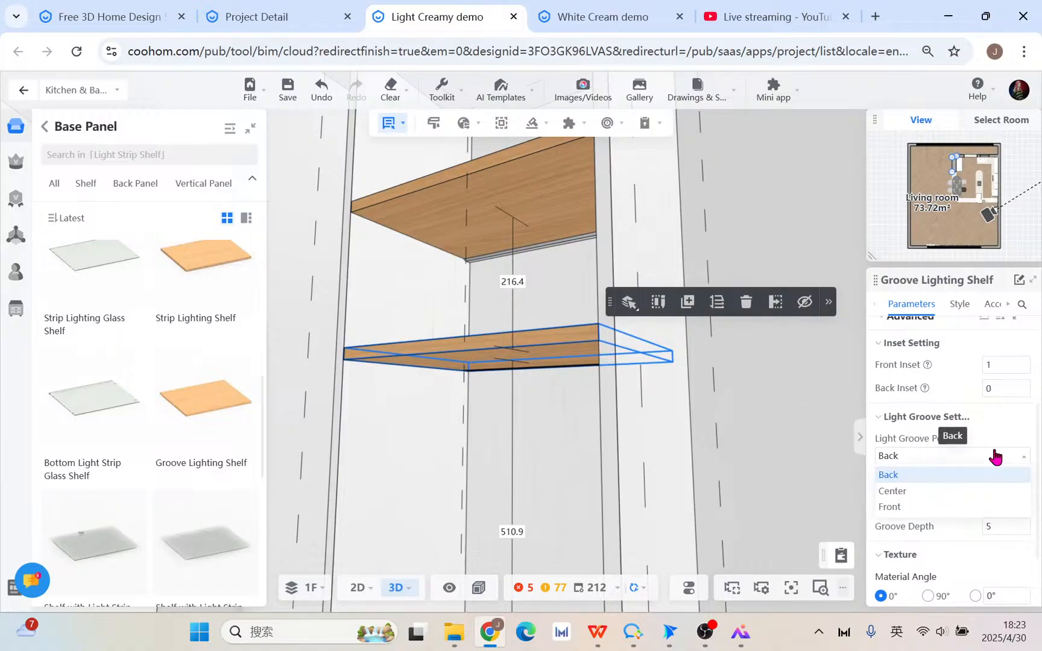
pyautogui.click(904, 491)
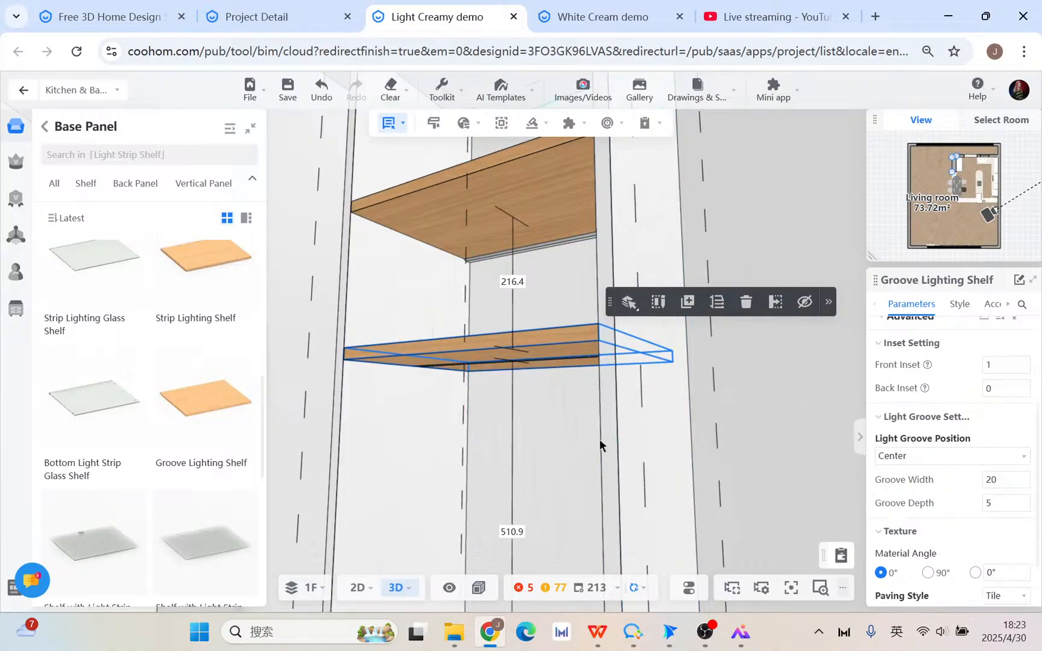
pyautogui.moveTo(735, 430); pyautogui.dragTo(750, 437)
pyautogui.press('q')
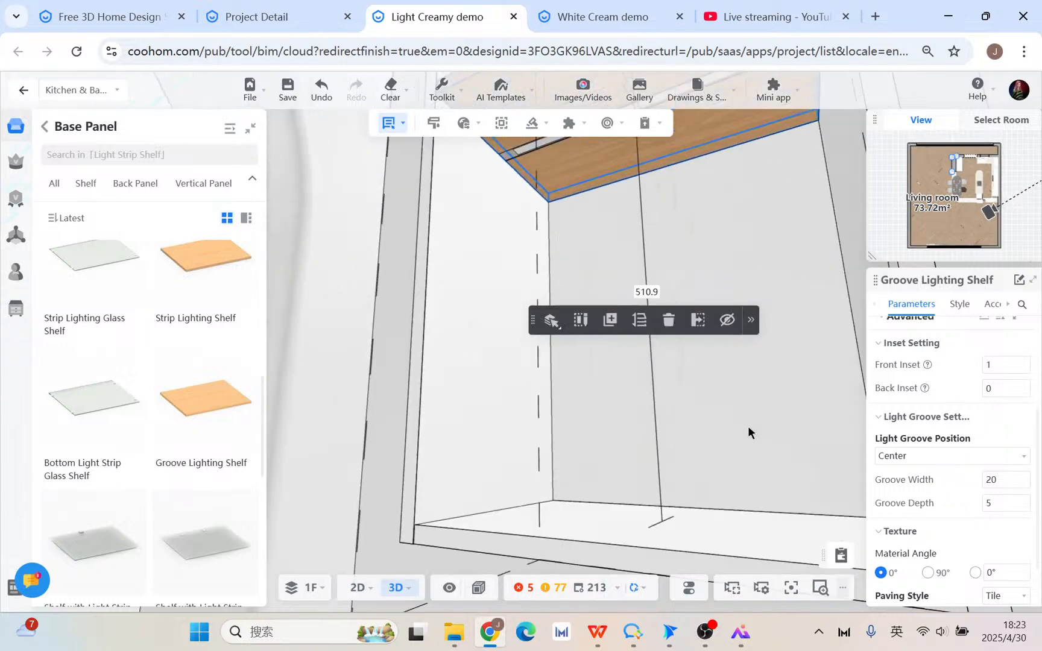
pyautogui.press('q')
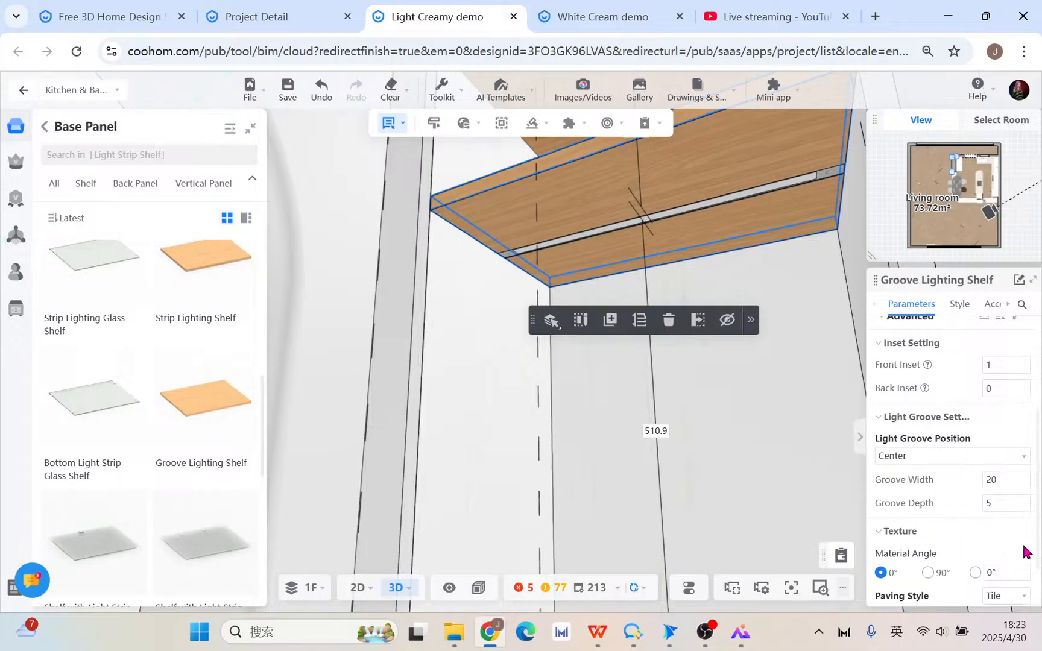
# - Try a groove depth of 3 on the groove lighting shelf and set its groove width to 10
pyautogui.click(995, 502)
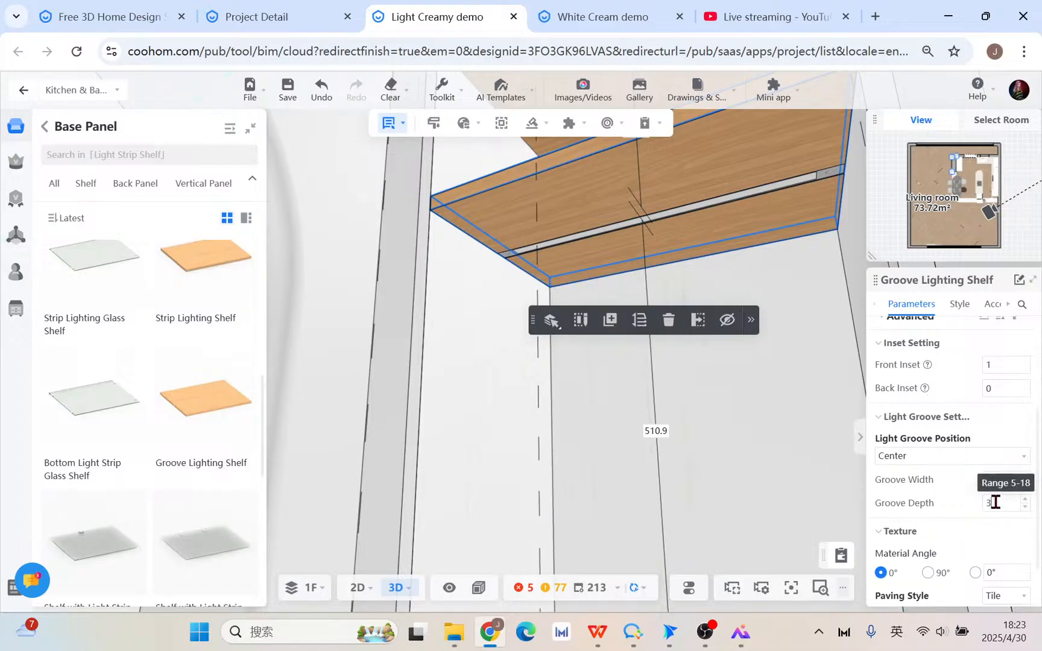
pyautogui.press('Return')
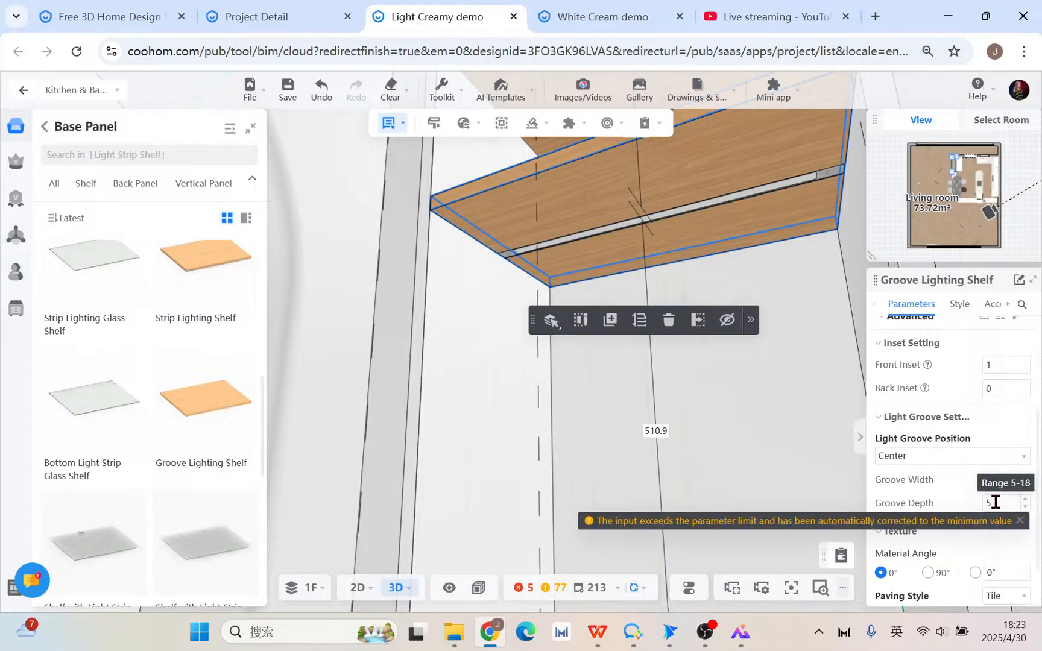
pyautogui.click(1002, 502)
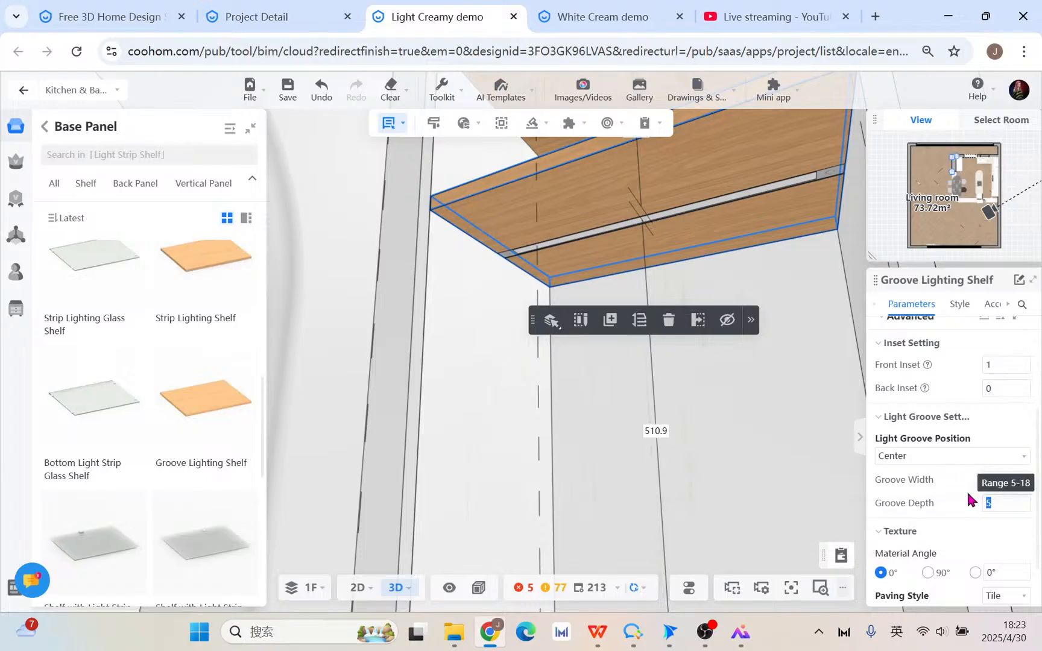
pyautogui.click(996, 479)
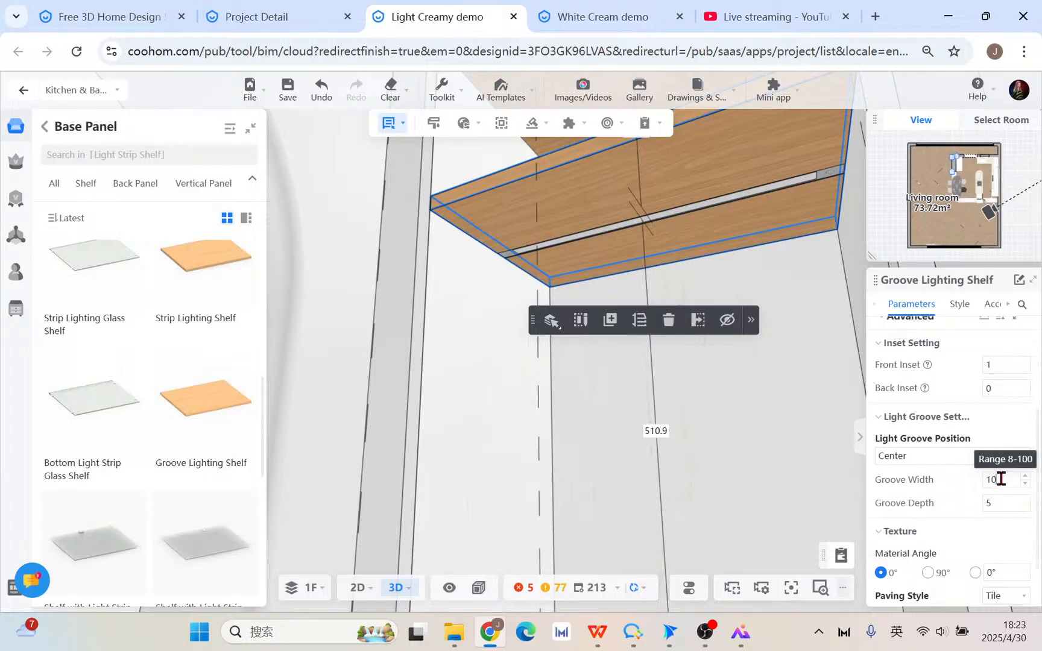
pyautogui.write('10')
pyautogui.press('Return')
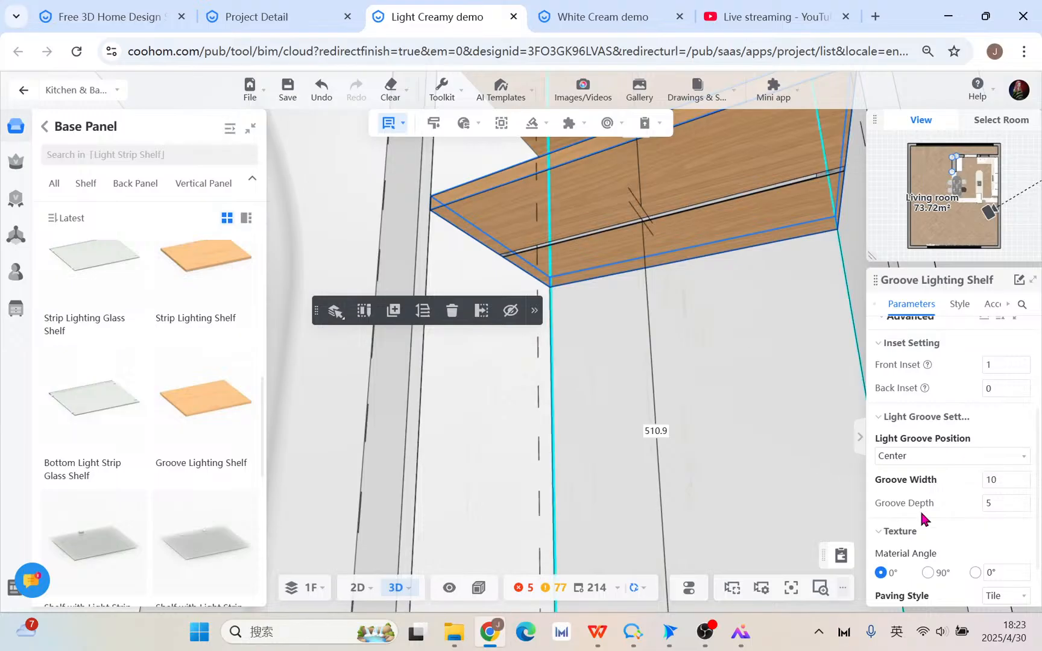
pyautogui.scroll(-2, 949, 525)
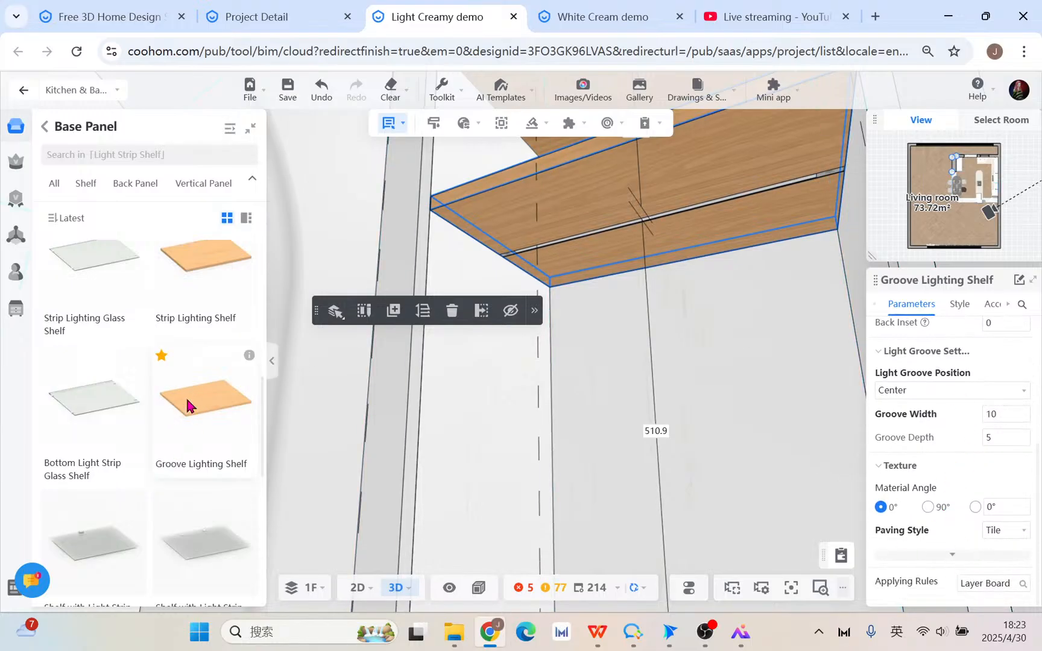
pyautogui.scroll(-5, 631, 328)
pyautogui.scroll(4, 554, 315)
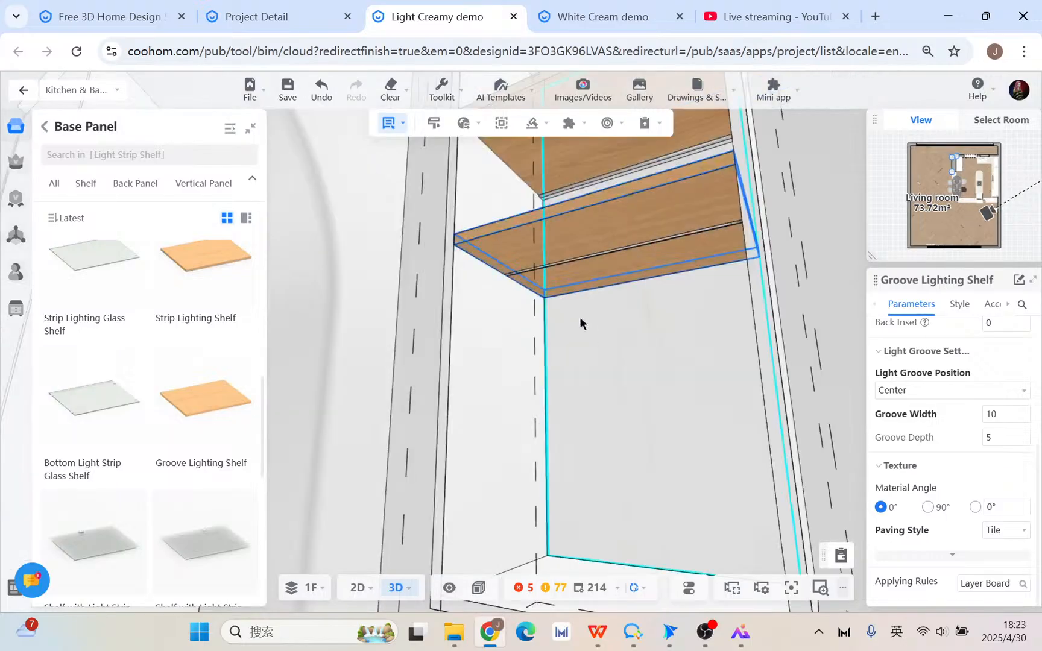
pyautogui.click(579, 284)
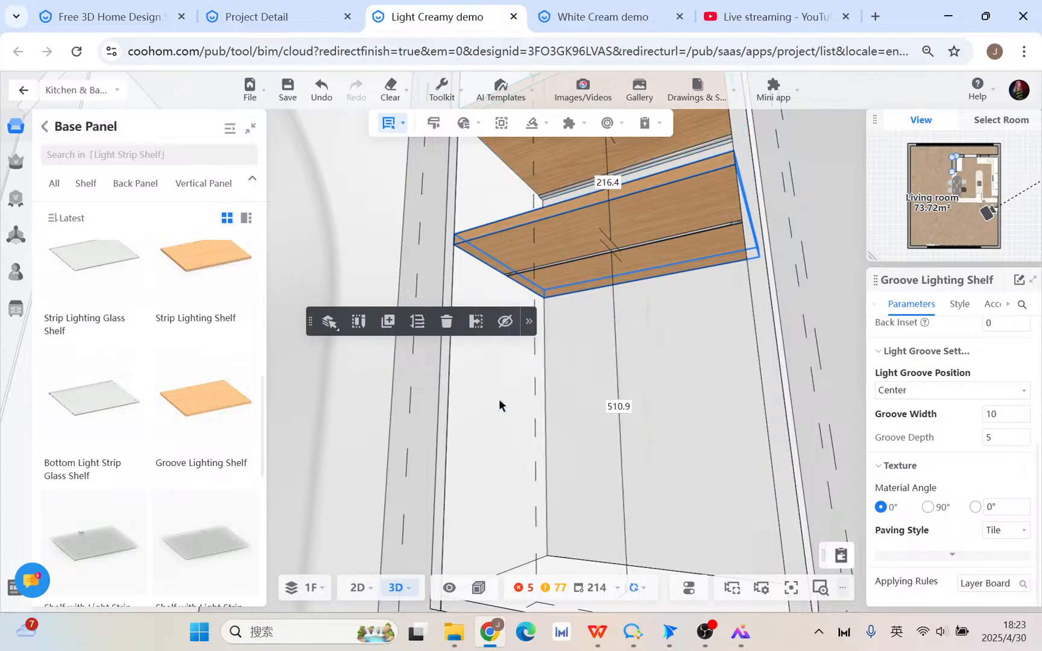
# - Examine the underside of the wall cabinets and check the parameters of the wall cabinet's bottom shelf
pyautogui.scroll(-5, 486, 418)
pyautogui.moveTo(546, 444); pyautogui.dragTo(805, 447, button='right')
pyautogui.scroll(4, 718, 359)
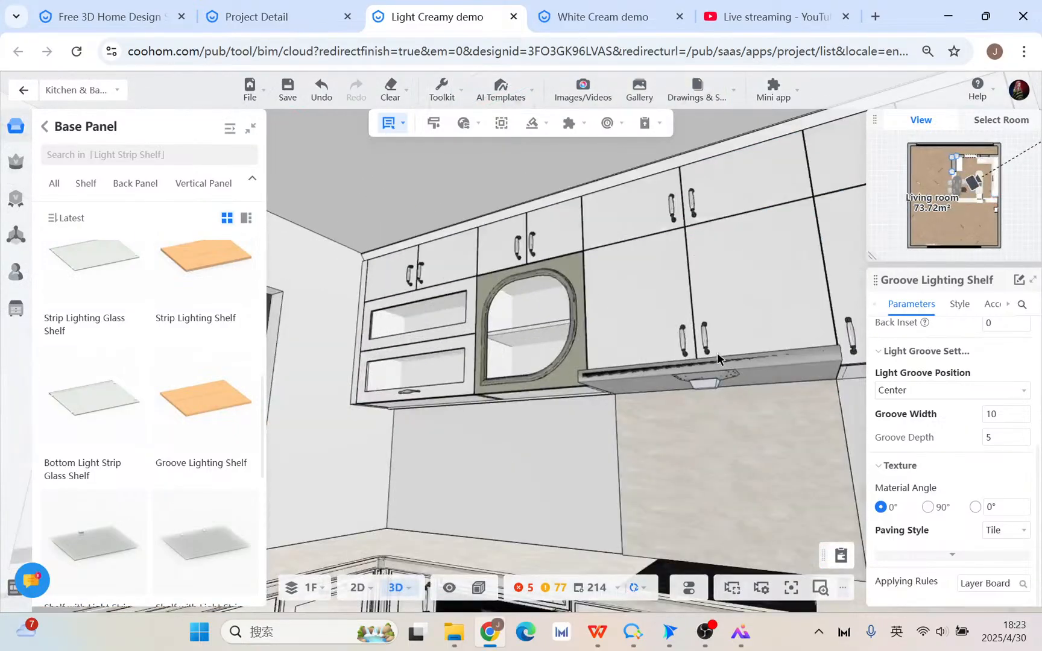
pyautogui.scroll(3, 718, 360)
pyautogui.moveTo(544, 489); pyautogui.dragTo(558, 496)
pyautogui.click(559, 495)
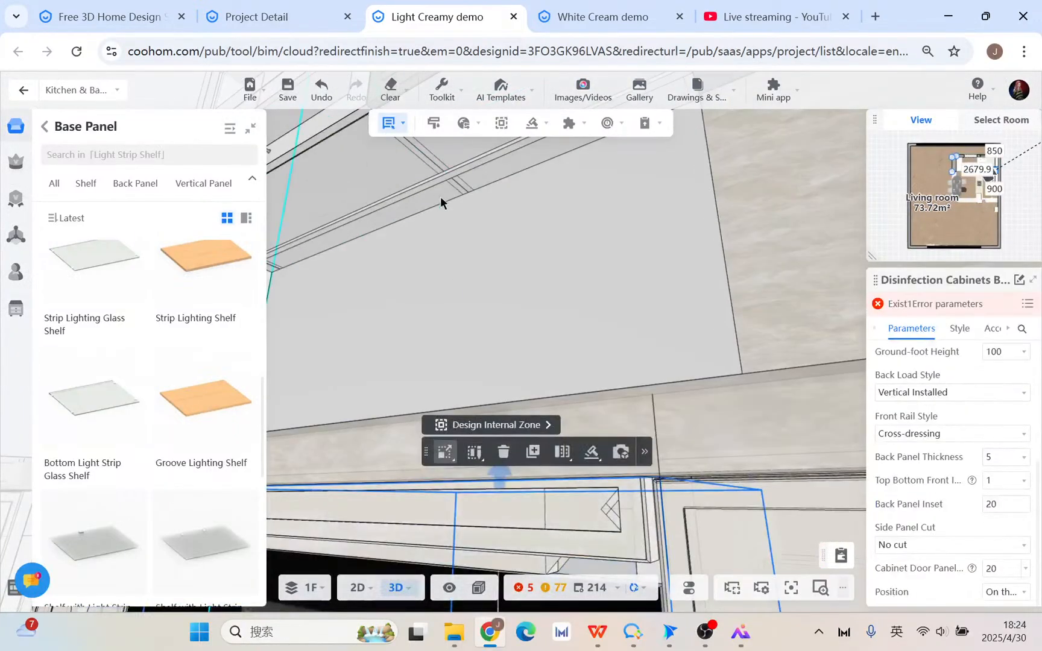
pyautogui.scroll(-3, 443, 199)
pyautogui.scroll(2, 540, 288)
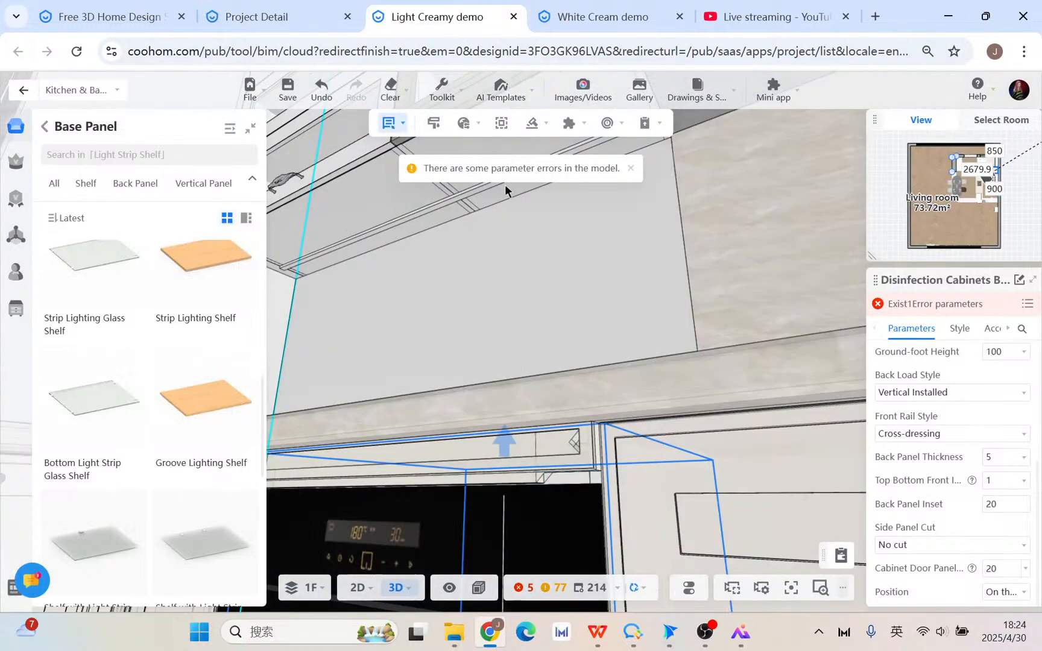
pyautogui.click(395, 197)
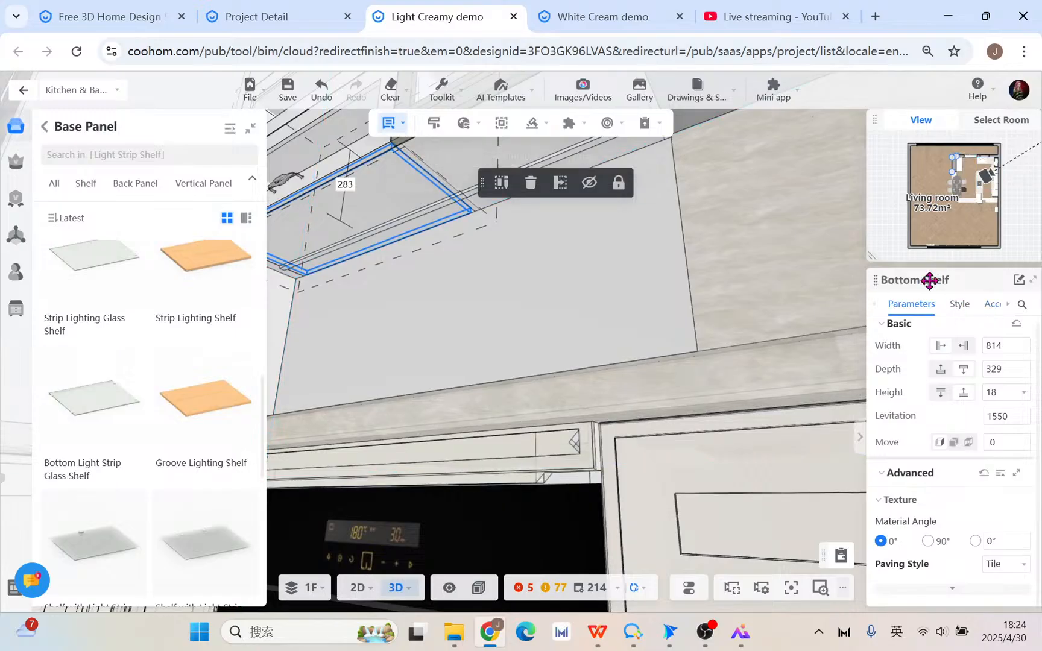
# - Switch to the White Cream demo, finish enhancing the kitchen render with its picture settings saved, and close the gallery
pyautogui.click(597, 20)
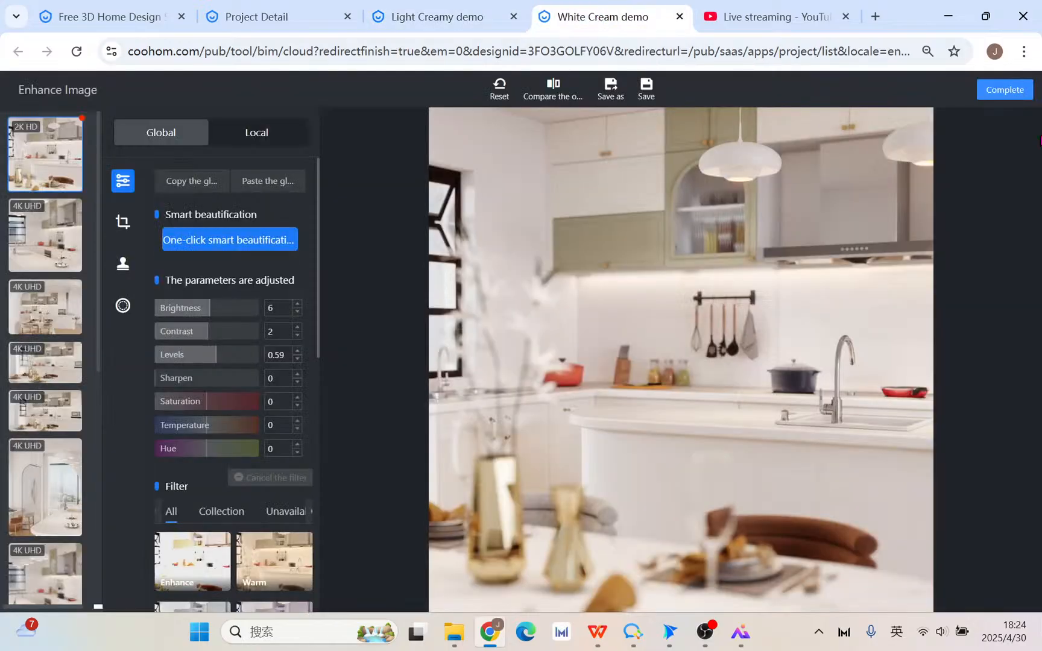
pyautogui.click(1005, 91)
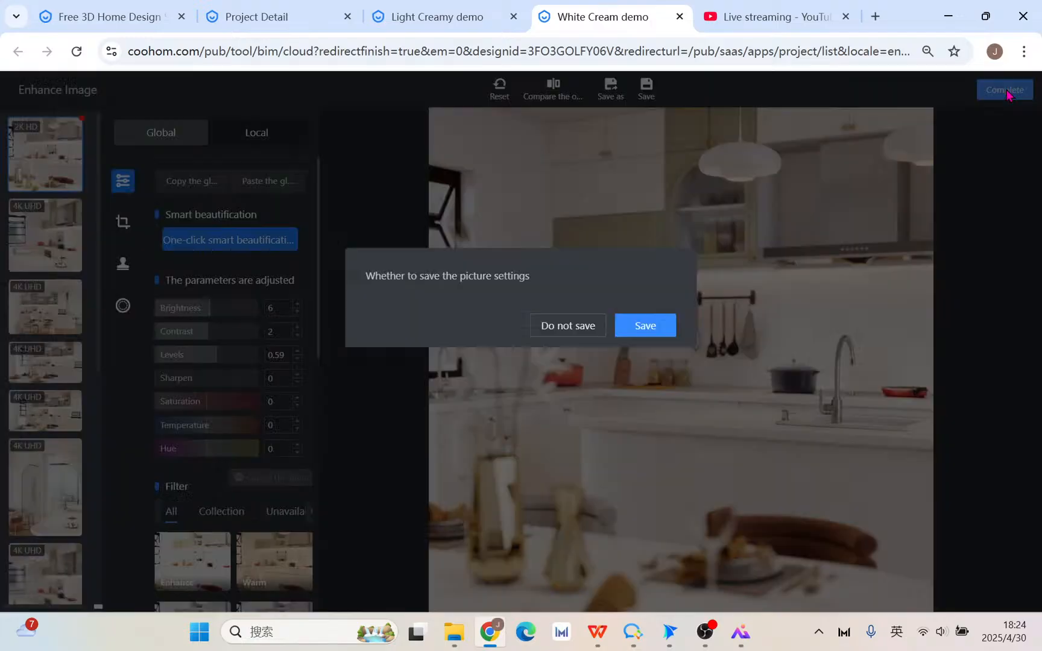
pyautogui.click(662, 329)
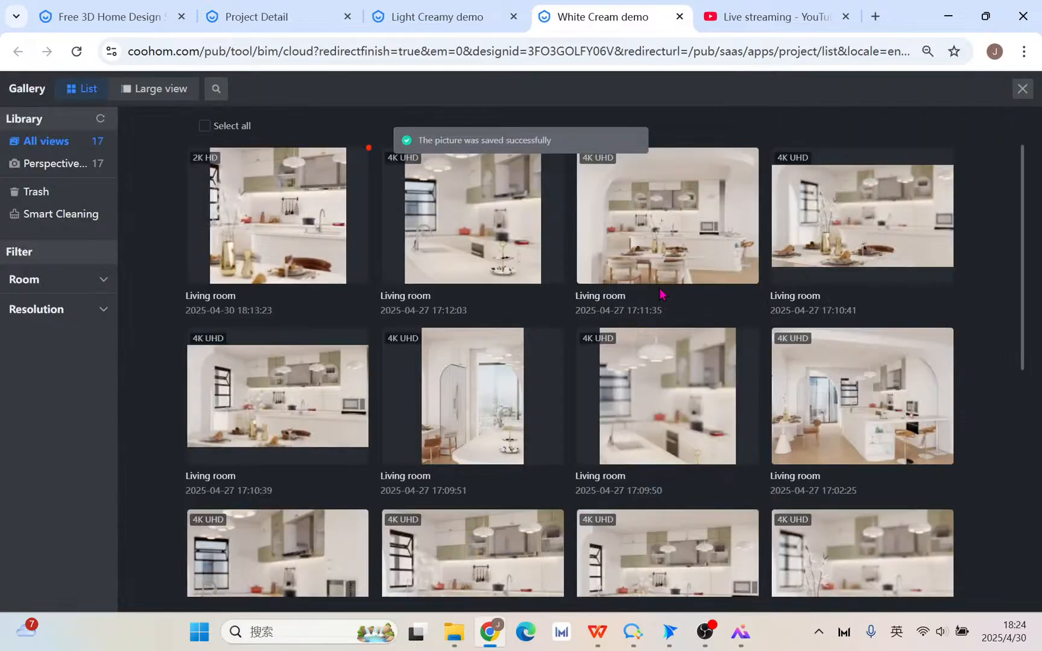
pyautogui.click(1023, 88)
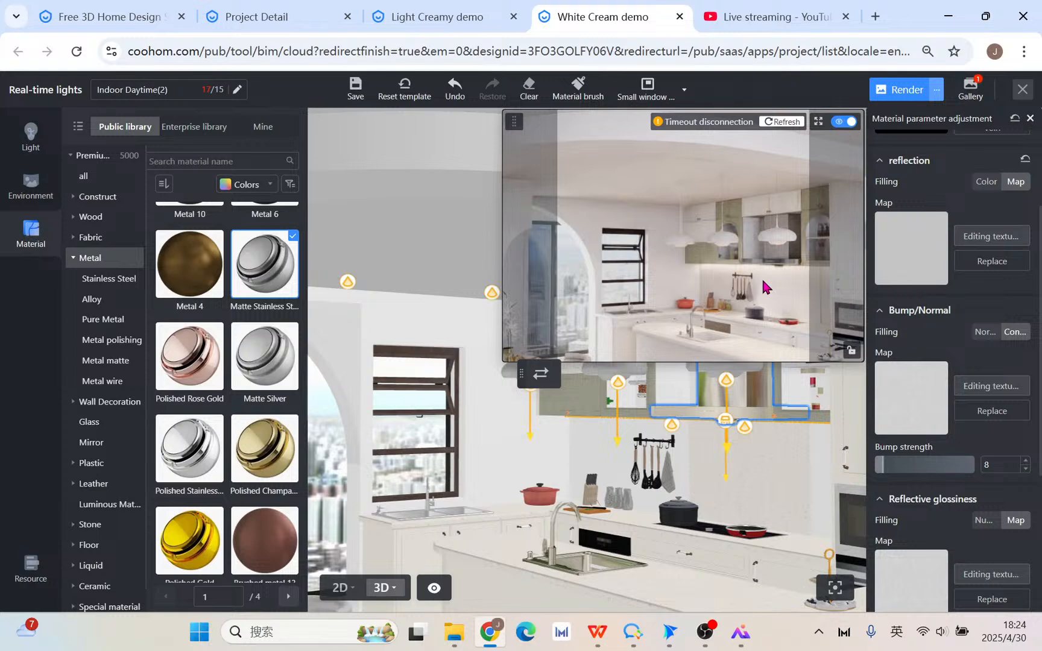
# - Refresh the real-time preview, shrink its window, and examine the light strip under the wall cabinets near the hood
pyautogui.click(782, 121)
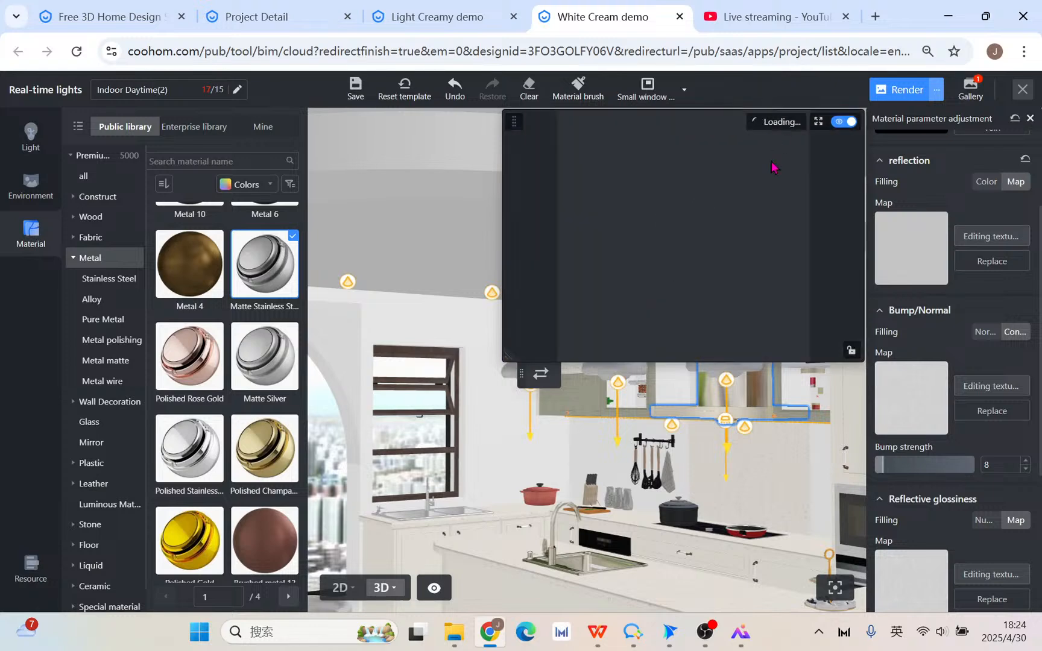
pyautogui.scroll(5, 652, 405)
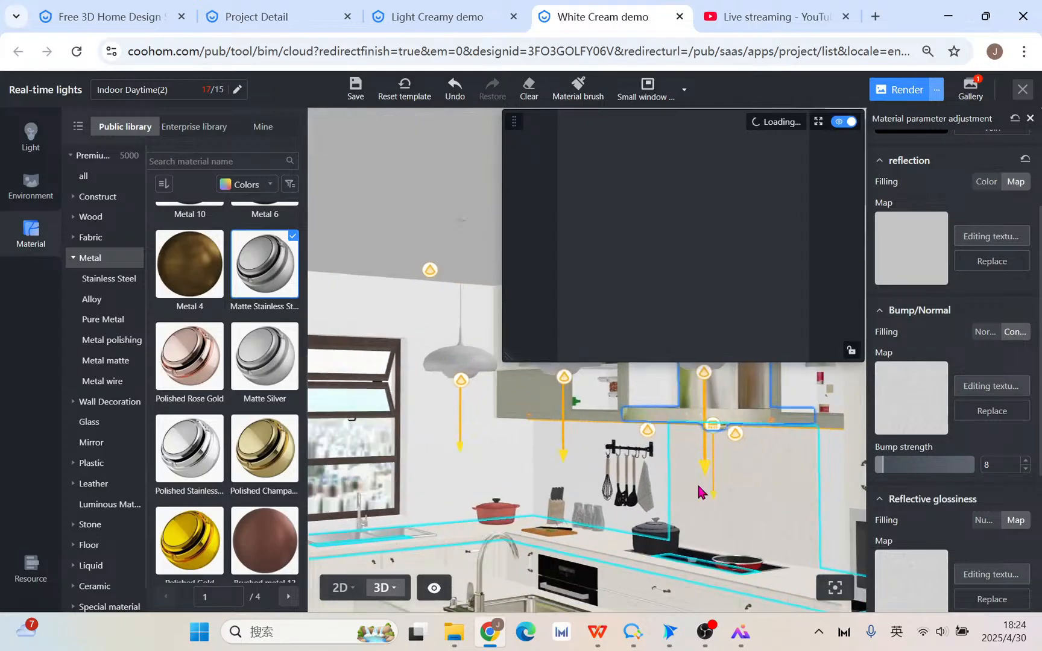
pyautogui.moveTo(539, 482); pyautogui.dragTo(534, 435)
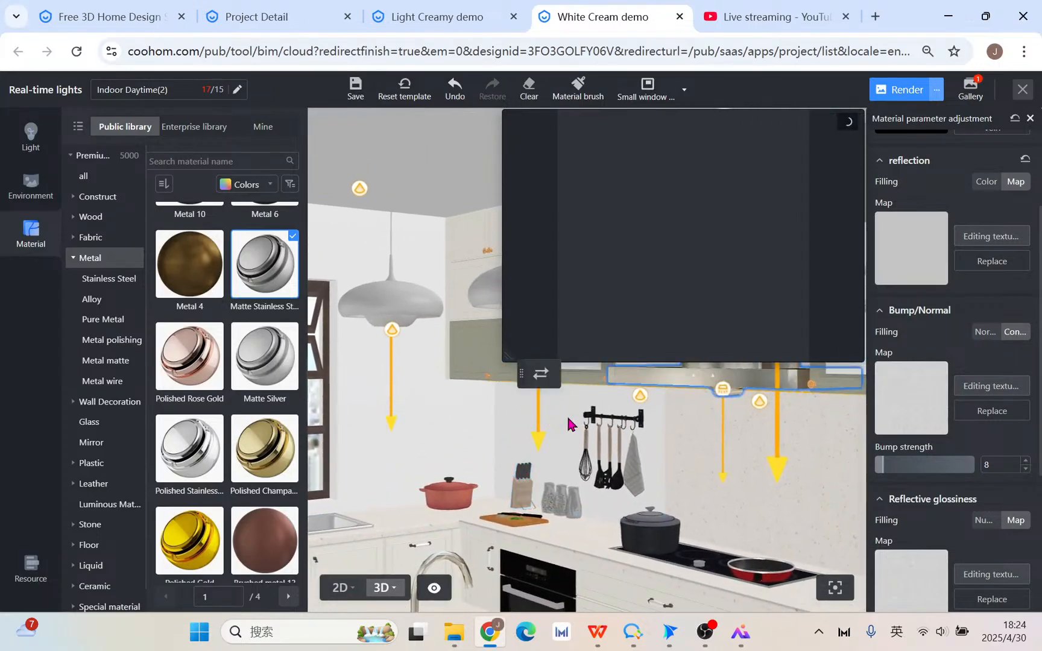
pyautogui.press('e')
pyautogui.scroll(2, 568, 418)
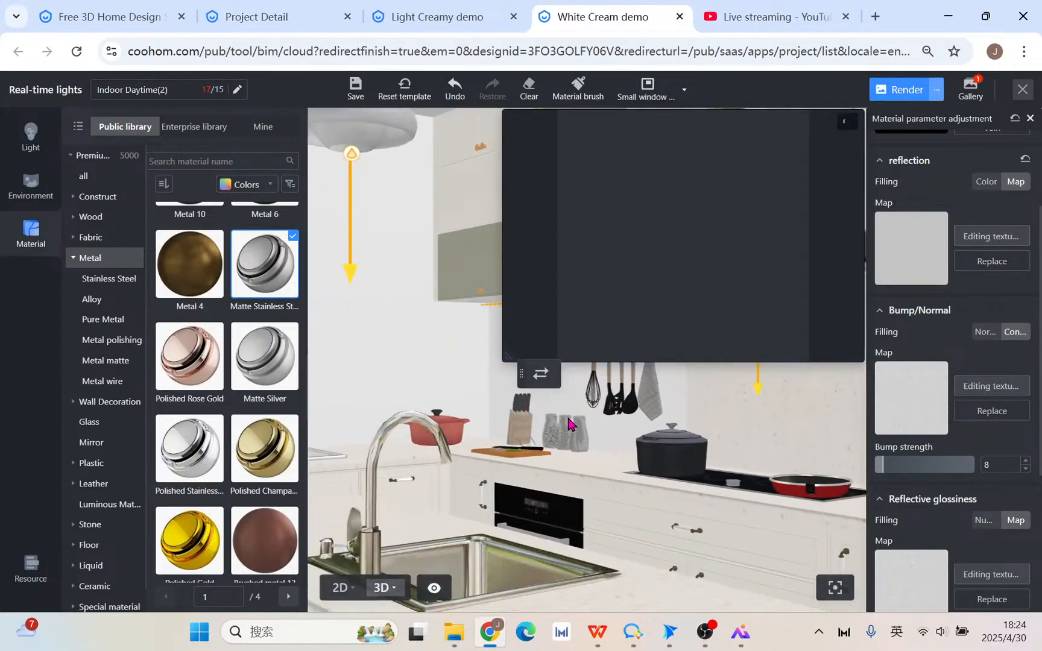
pyautogui.moveTo(568, 419); pyautogui.dragTo(519, 412)
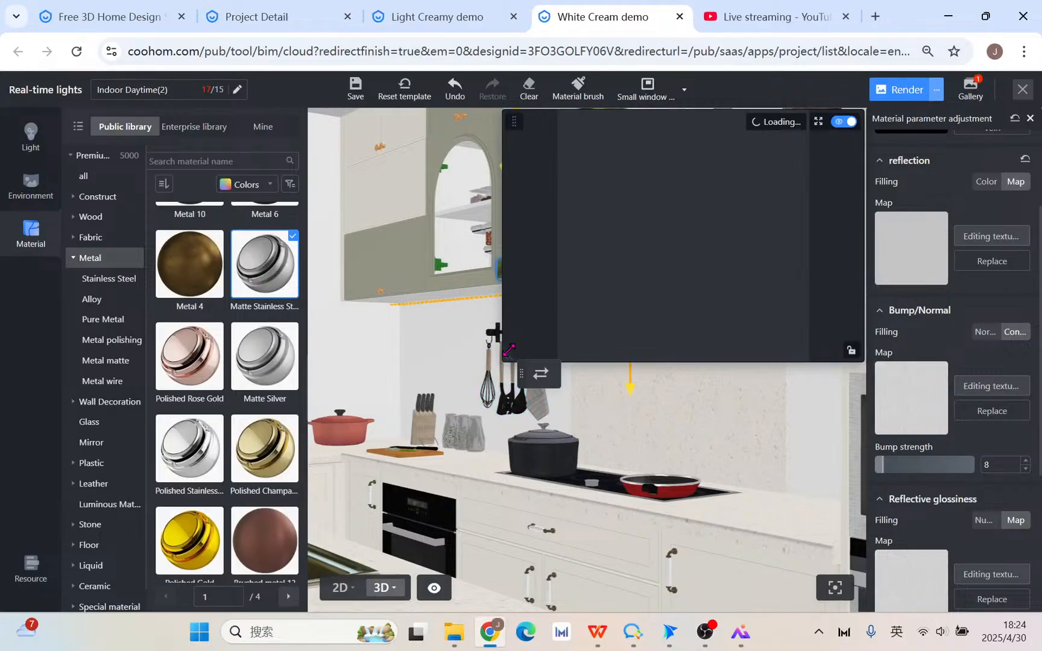
pyautogui.click(605, 284)
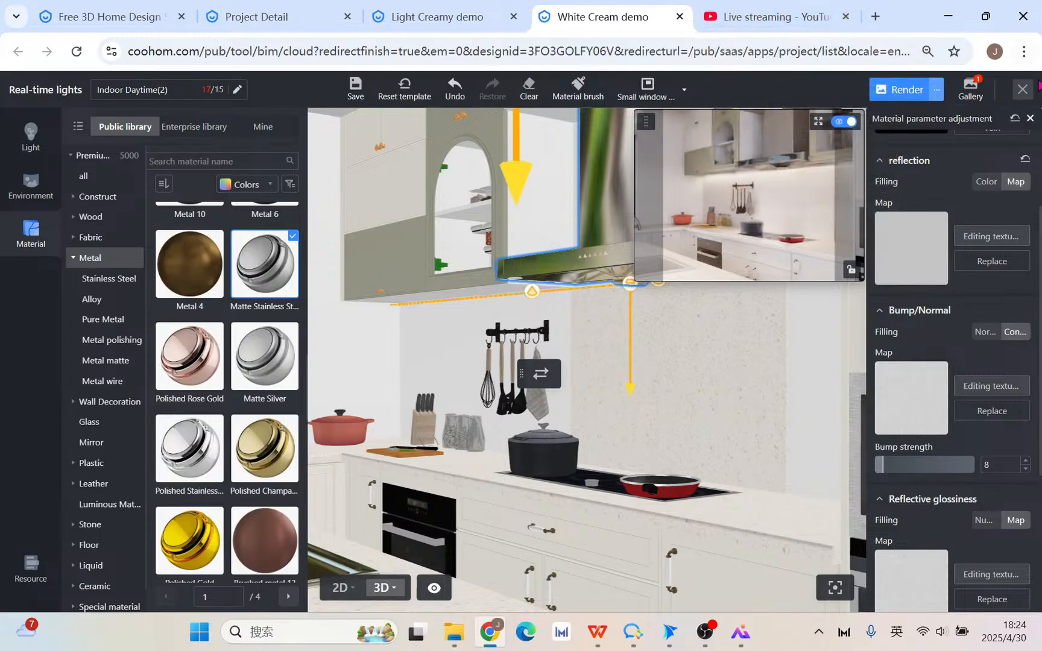
# - Exit the real-time lighting editor and check the latest live chat questions in YouTube Studio before returning to the White Cream demo
pyautogui.click(1022, 90)
pyautogui.click(778, 18)
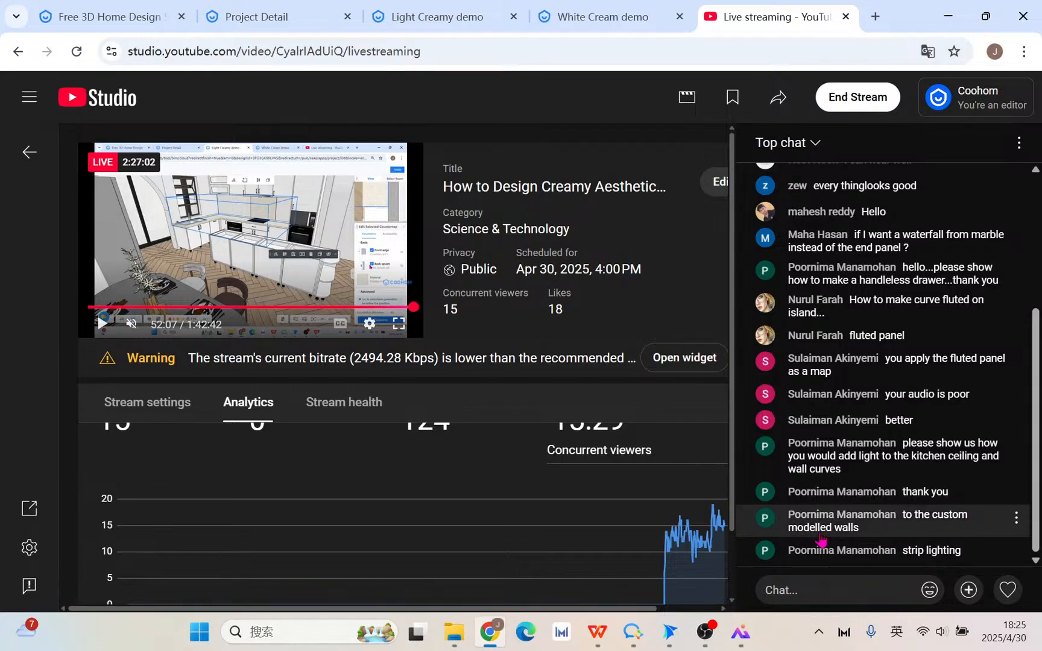
pyautogui.click(599, 15)
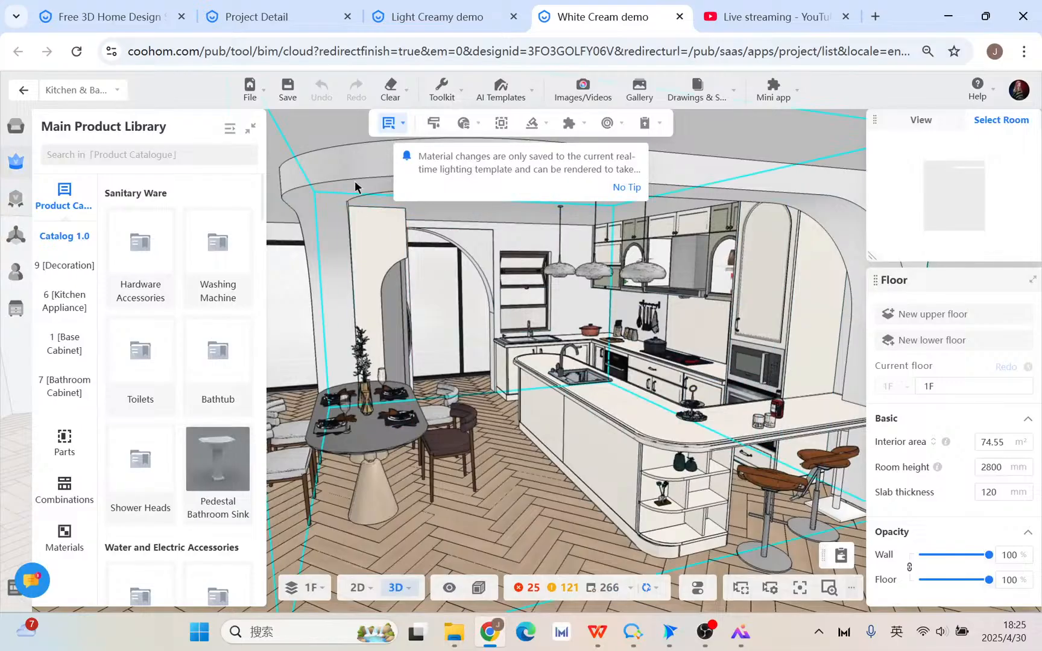
# - Leave Kitchen & Bath and open the custom arched wall around the kitchen in Custom Modeling
pyautogui.click(355, 182)
pyautogui.scroll(-1, 685, 281)
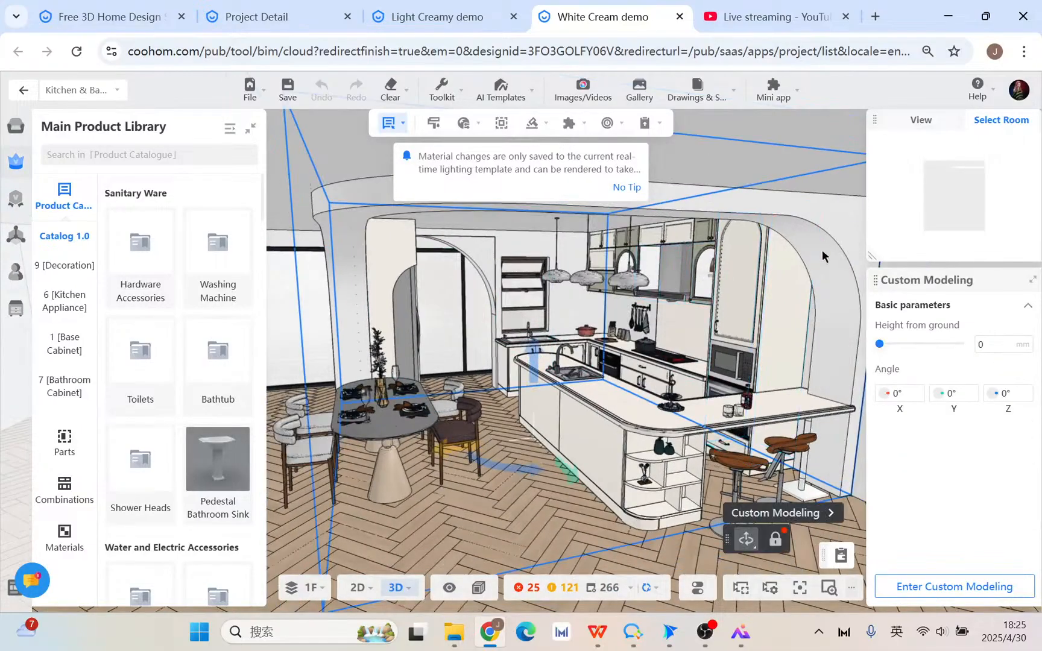
pyautogui.moveTo(531, 496); pyautogui.dragTo(530, 467)
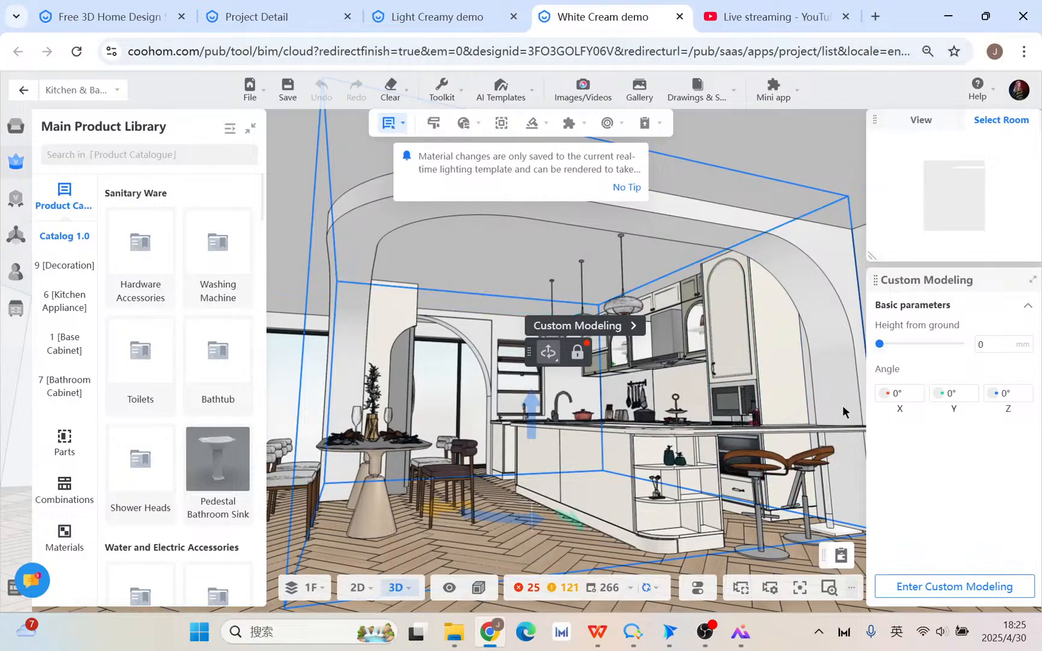
pyautogui.click(23, 92)
pyautogui.click(14, 391)
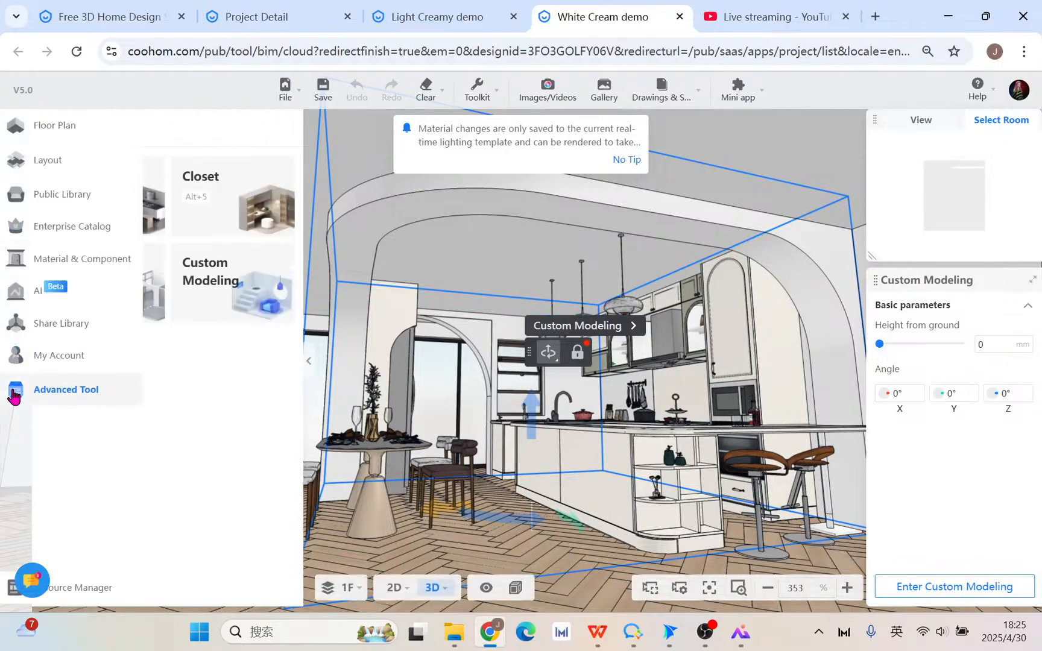
pyautogui.click(247, 285)
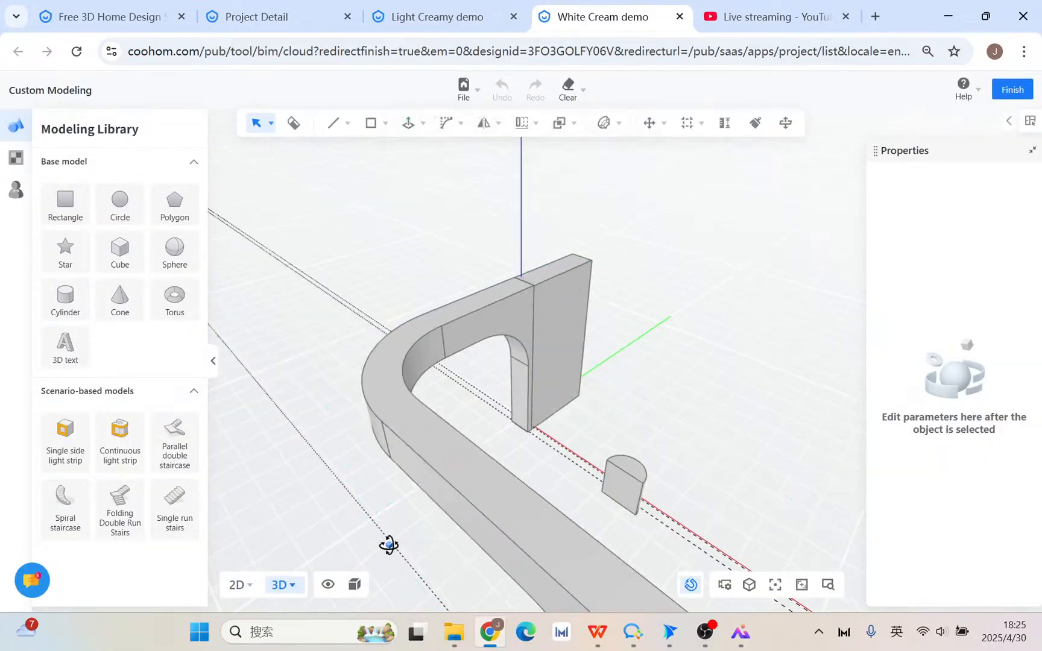
# - Hide the furniture reference and ungroup the custom arched wall so its individual faces can be selected
pyautogui.moveTo(388, 544); pyautogui.dragTo(450, 503, button='middle')
pyautogui.click(524, 244)
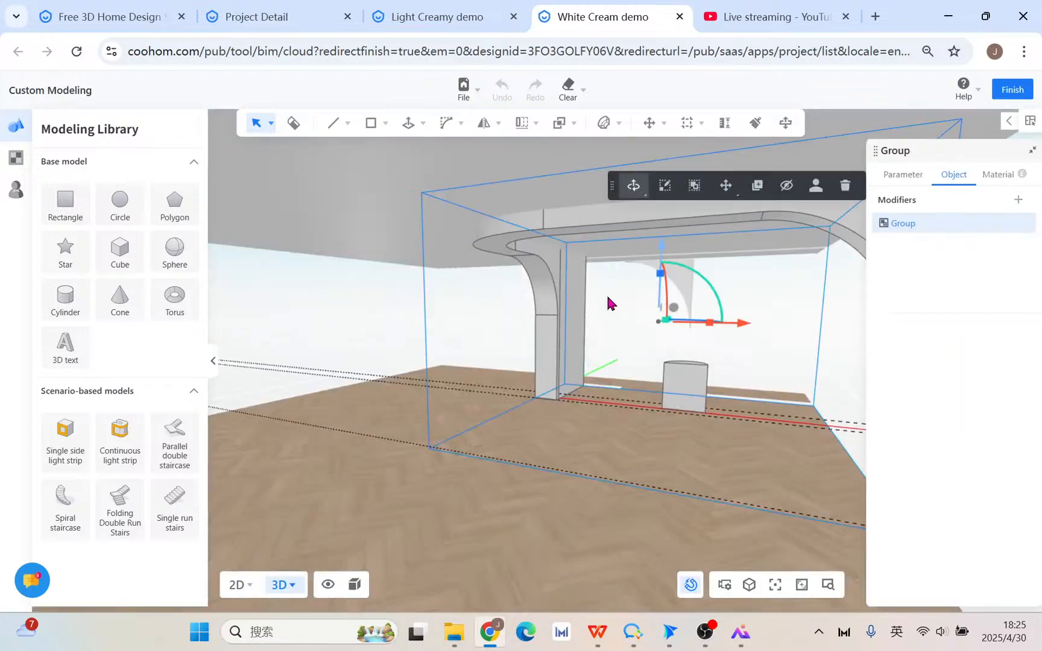
pyautogui.click(328, 585)
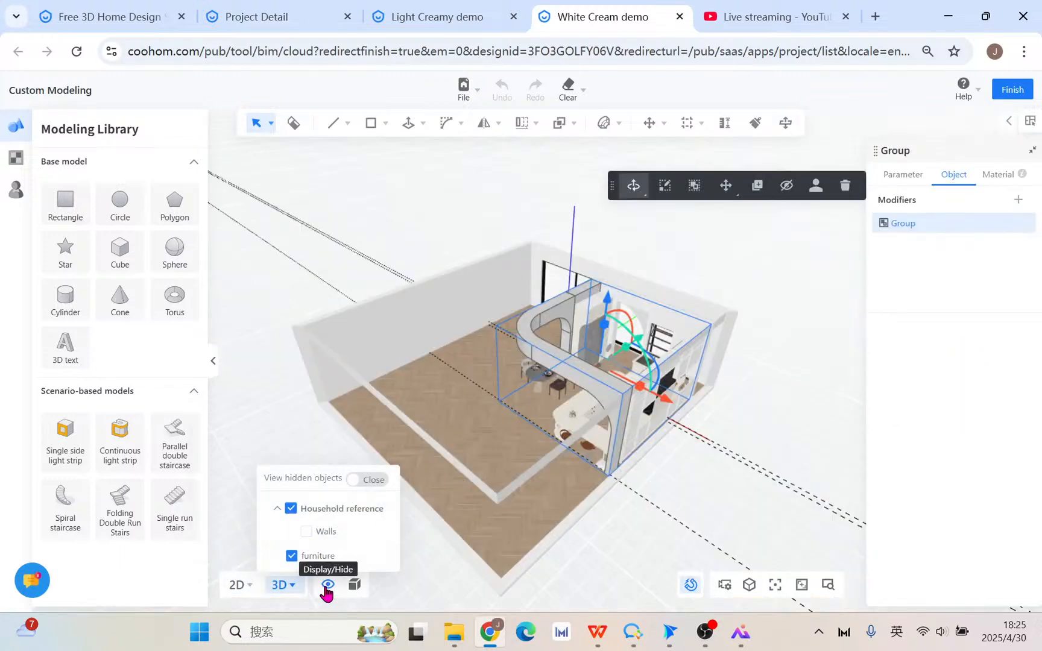
pyautogui.click(292, 555)
pyautogui.moveTo(528, 510); pyautogui.dragTo(558, 330)
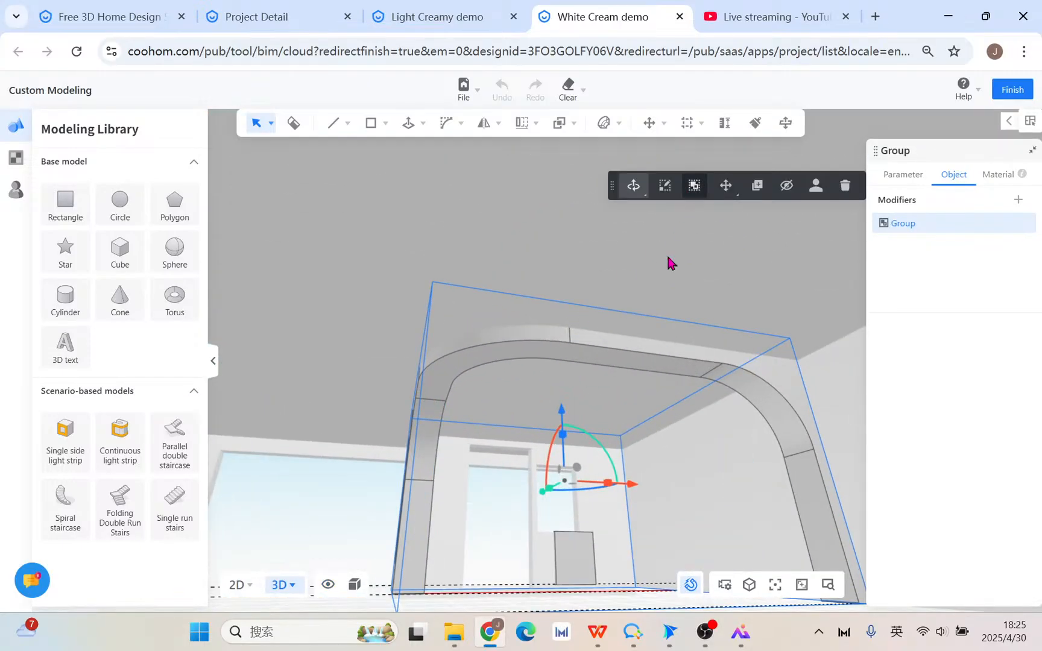
pyautogui.click(696, 186)
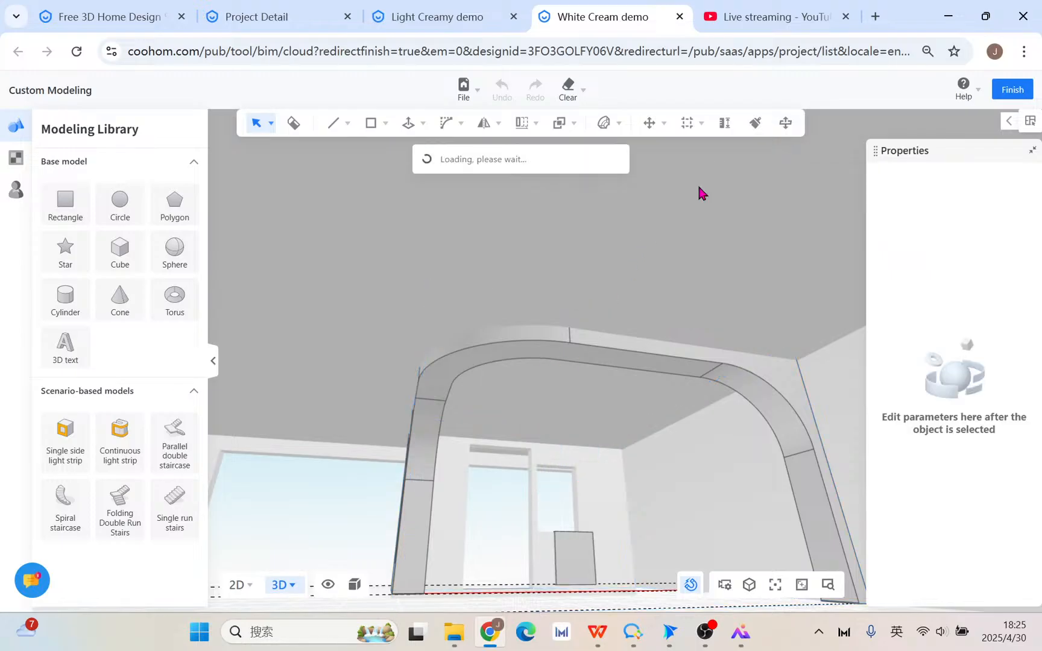
# - Try a continuous light strip along the edges of the arch's upper curved face, and undo it
pyautogui.click(486, 358)
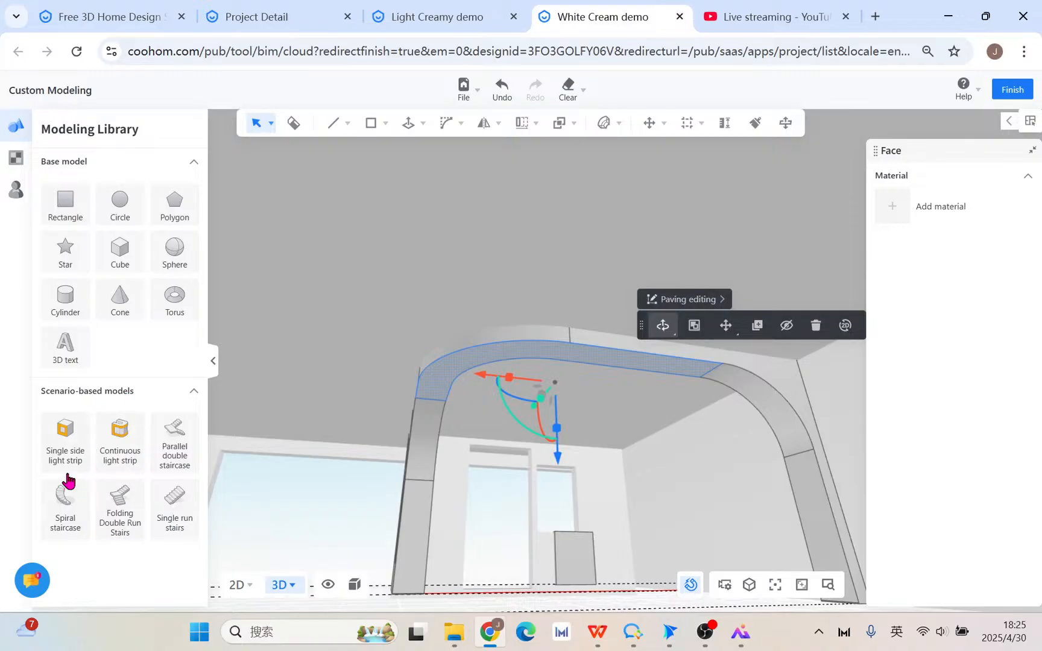
pyautogui.click(121, 452)
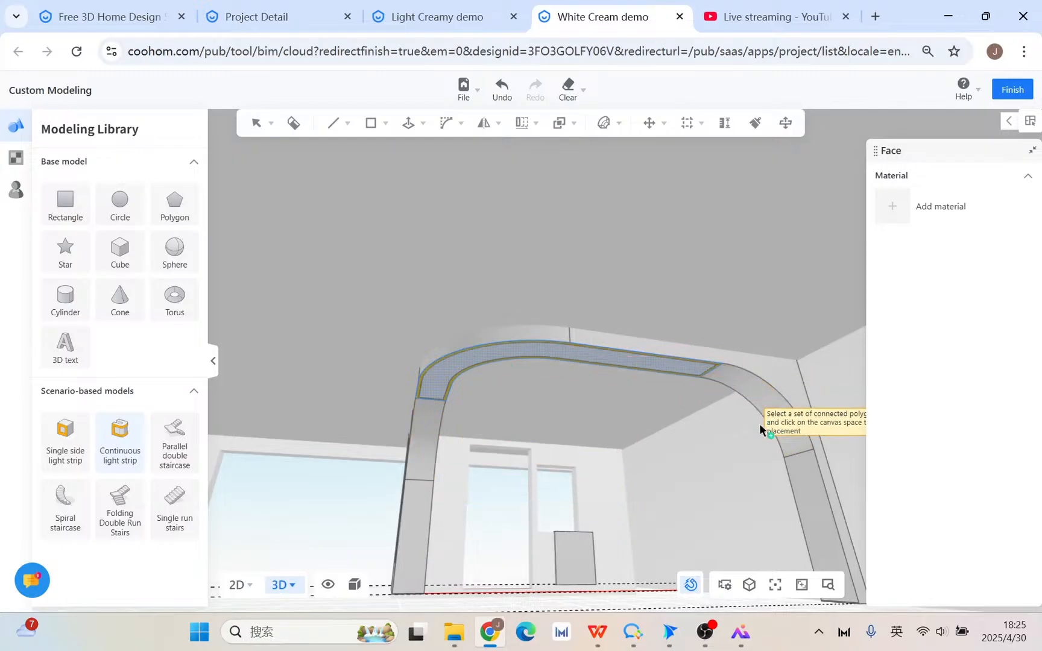
pyautogui.click(775, 398)
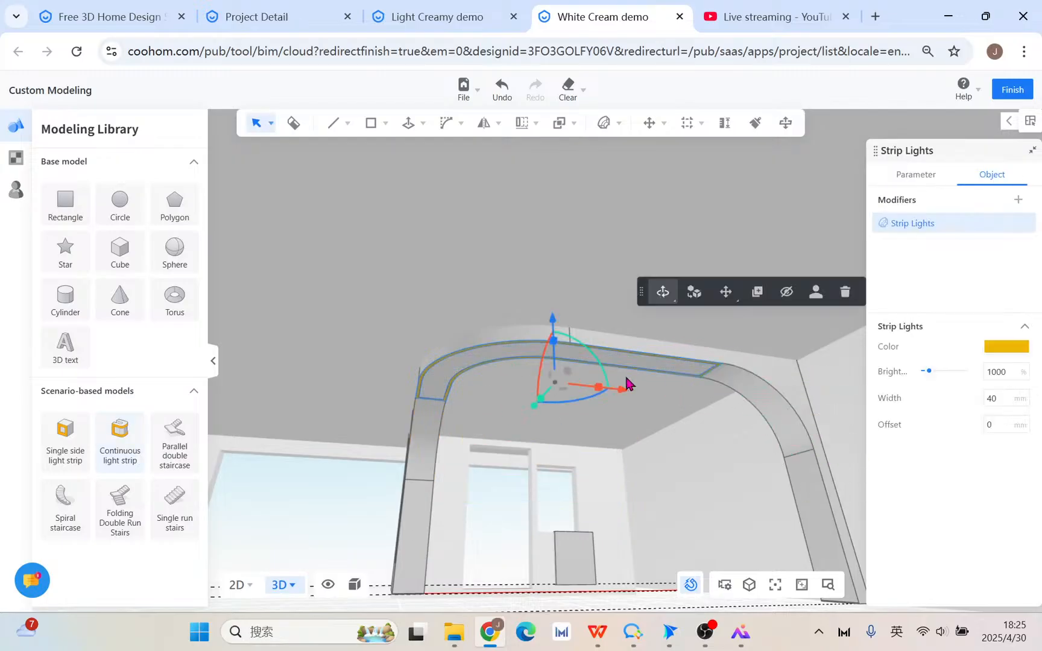
pyautogui.scroll(2, 481, 389)
pyautogui.click(502, 88)
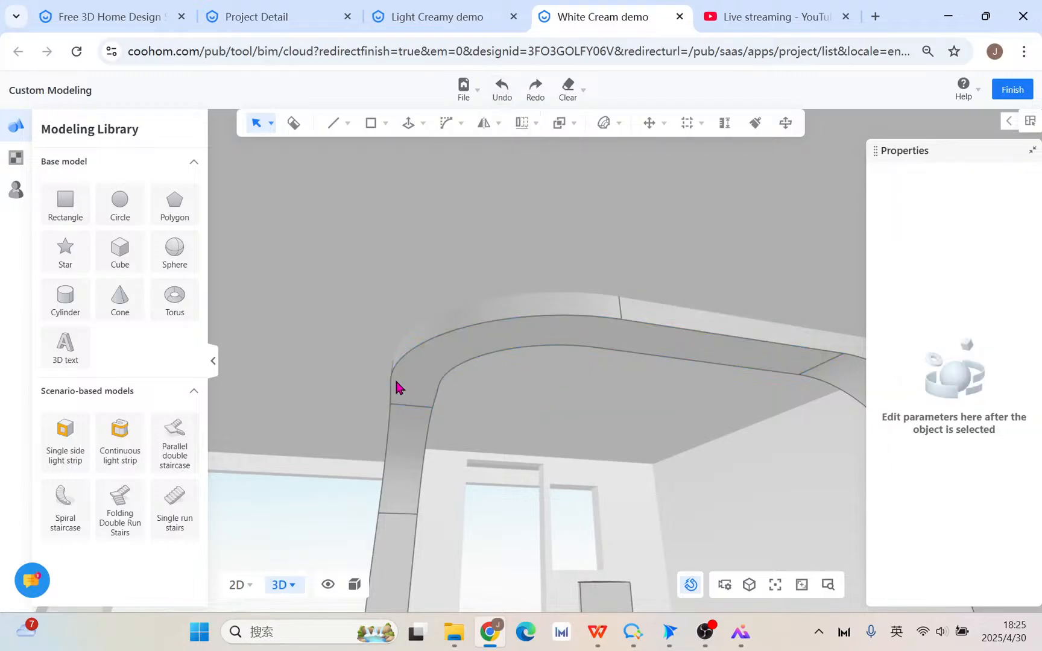
# - Combine the arch's five connected faces, from one column across the top to the other side, into one continuous face
pyautogui.scroll(-2, 405, 506)
pyautogui.click(398, 554)
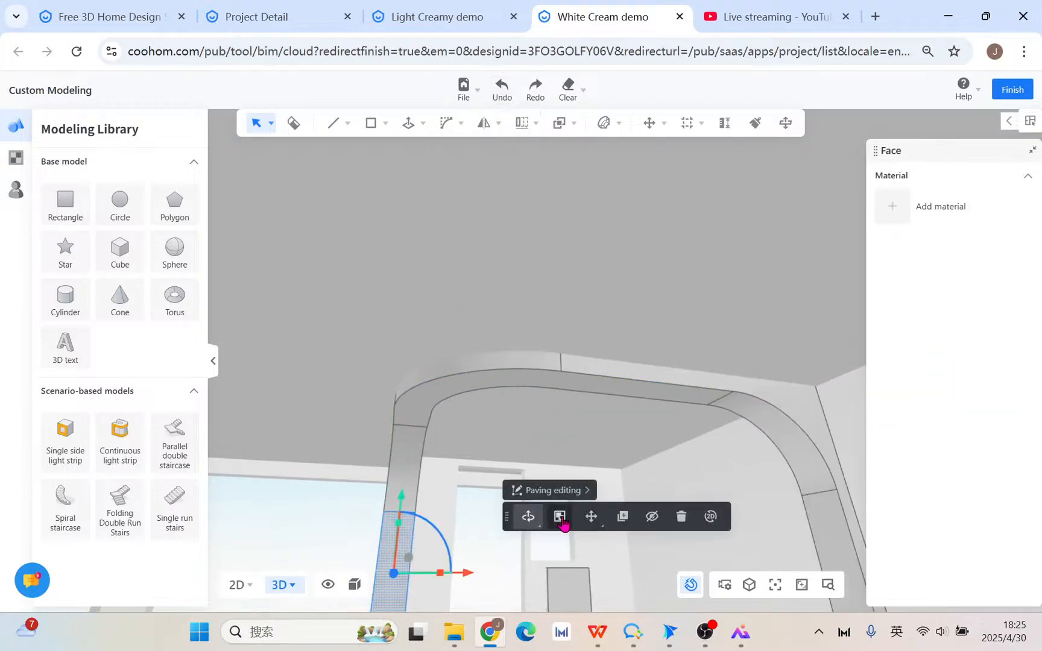
pyautogui.keyDown('shift'); pyautogui.click(414, 476); pyautogui.keyUp('shift')
pyautogui.keyDown('shift'); pyautogui.click(435, 407); pyautogui.keyUp('shift')
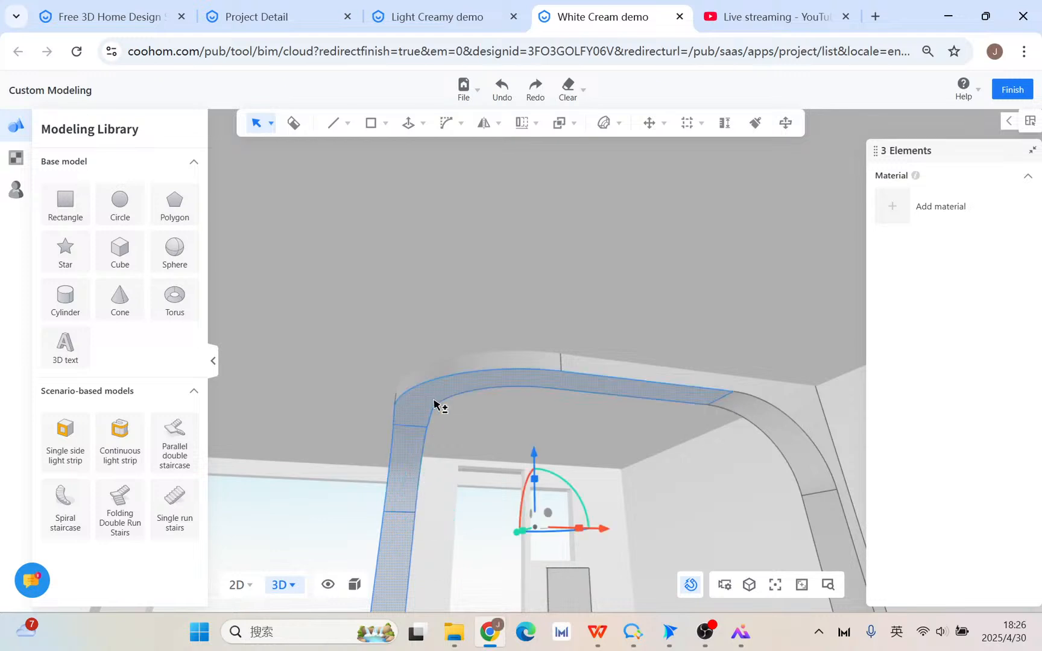
pyautogui.keyDown('shift'); pyautogui.click(761, 413); pyautogui.keyUp('shift')
pyautogui.keyDown('shift'); pyautogui.click(827, 521); pyautogui.keyUp('shift')
pyautogui.moveTo(710, 477)
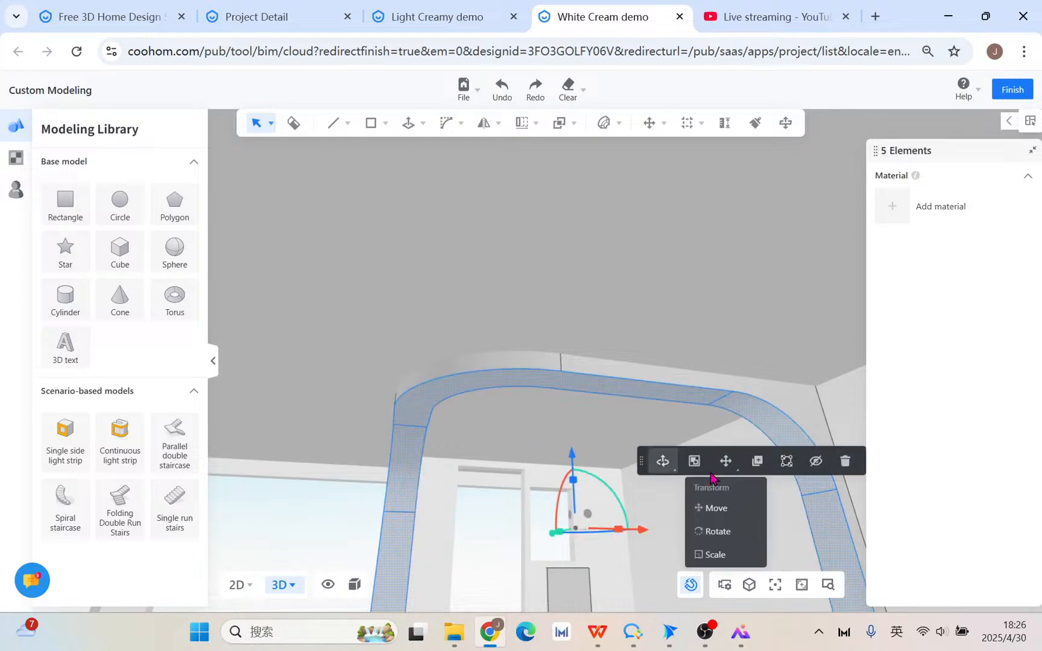
pyautogui.click(786, 461)
pyautogui.moveTo(665, 482)
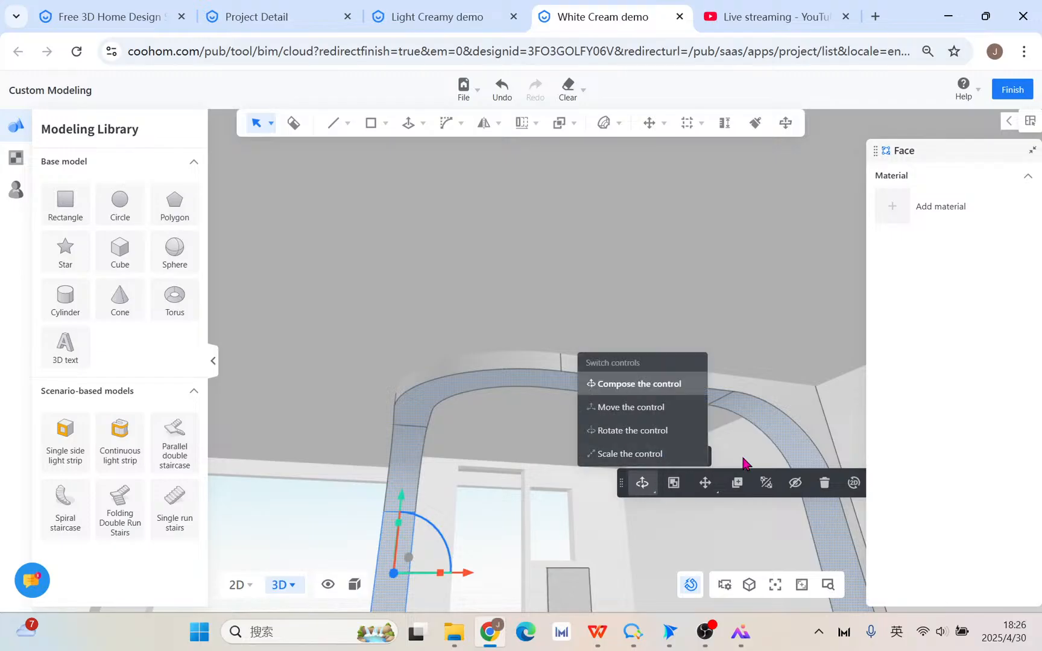
pyautogui.click(691, 454)
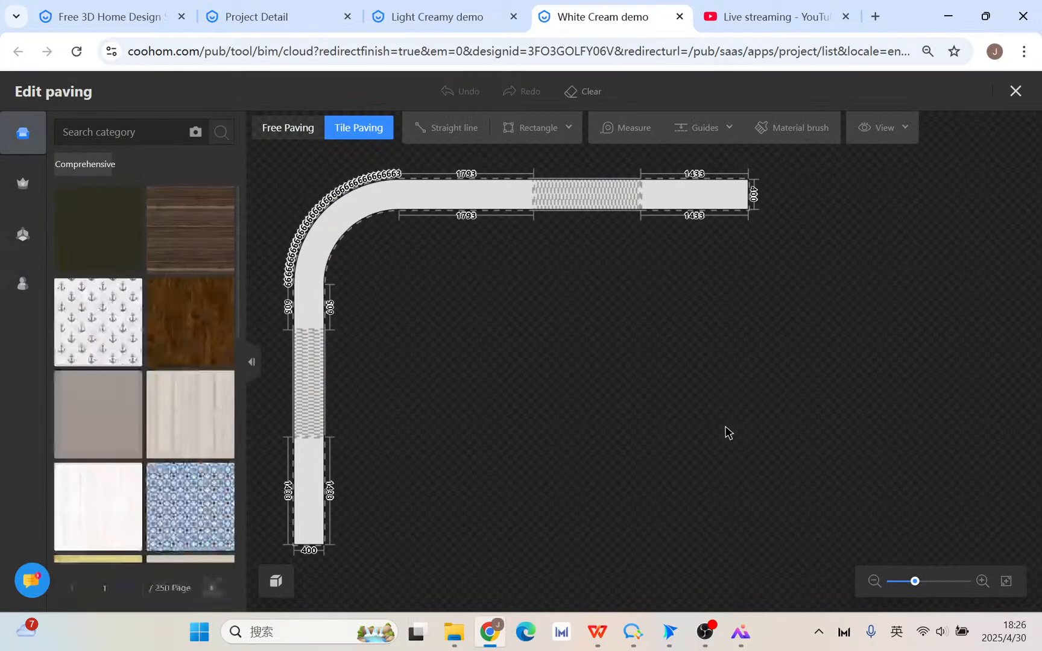
pyautogui.scroll(1, 654, 216)
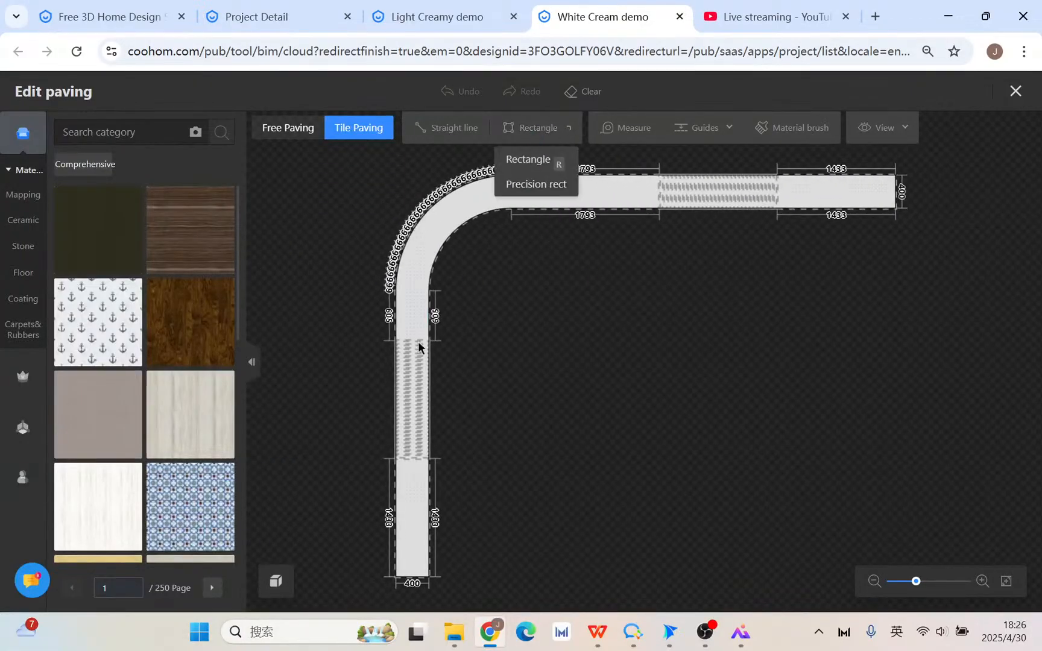
pyautogui.scroll(1, 423, 274)
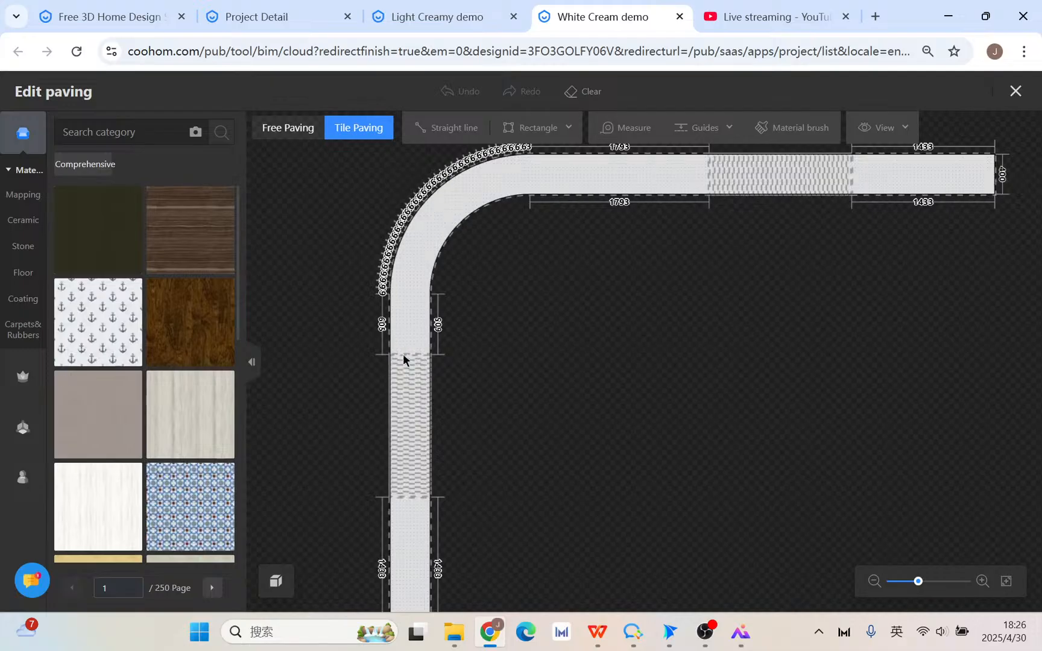
pyautogui.click(520, 128)
pyautogui.moveTo(470, 498); pyautogui.dragTo(474, 388, button='middle')
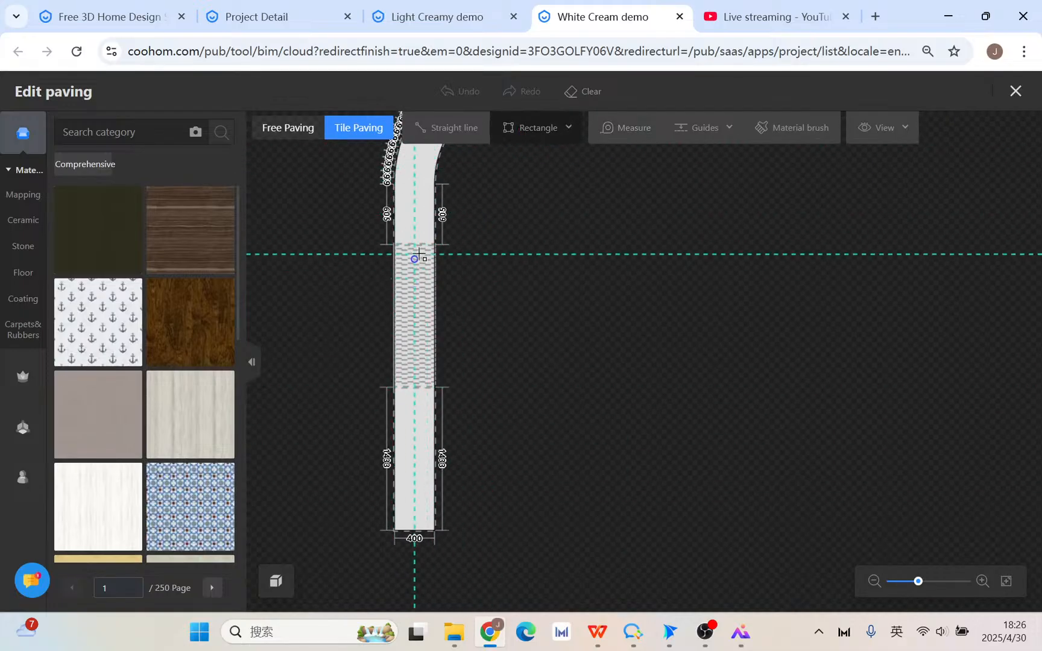
pyautogui.rightClick(409, 373)
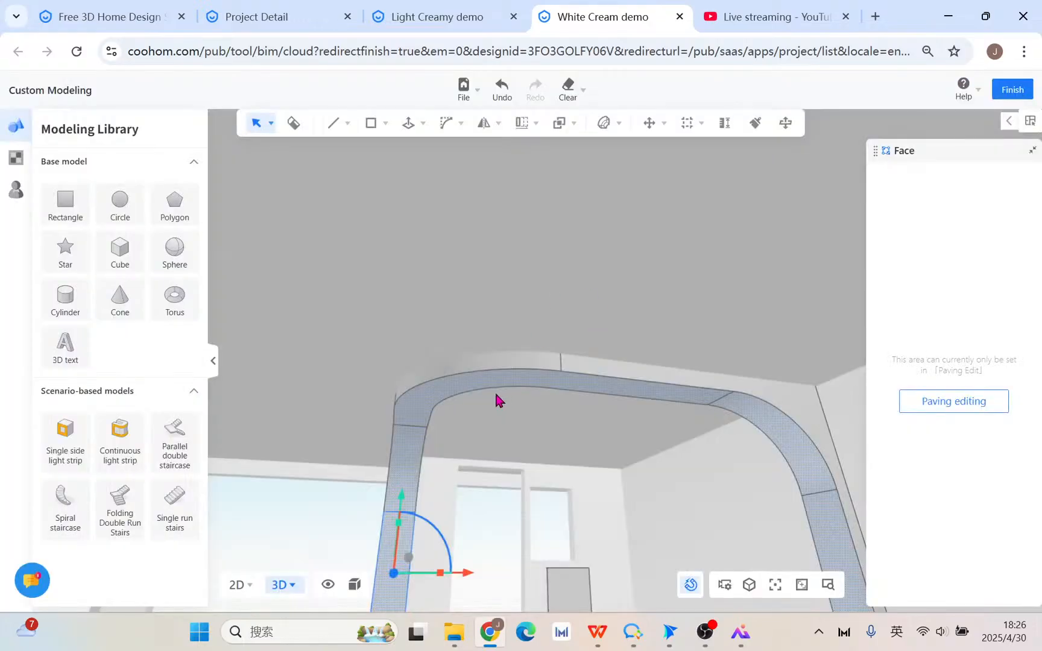
# - Offset the outline of the arch's upper curved face inward to form a narrow border
pyautogui.click(476, 386)
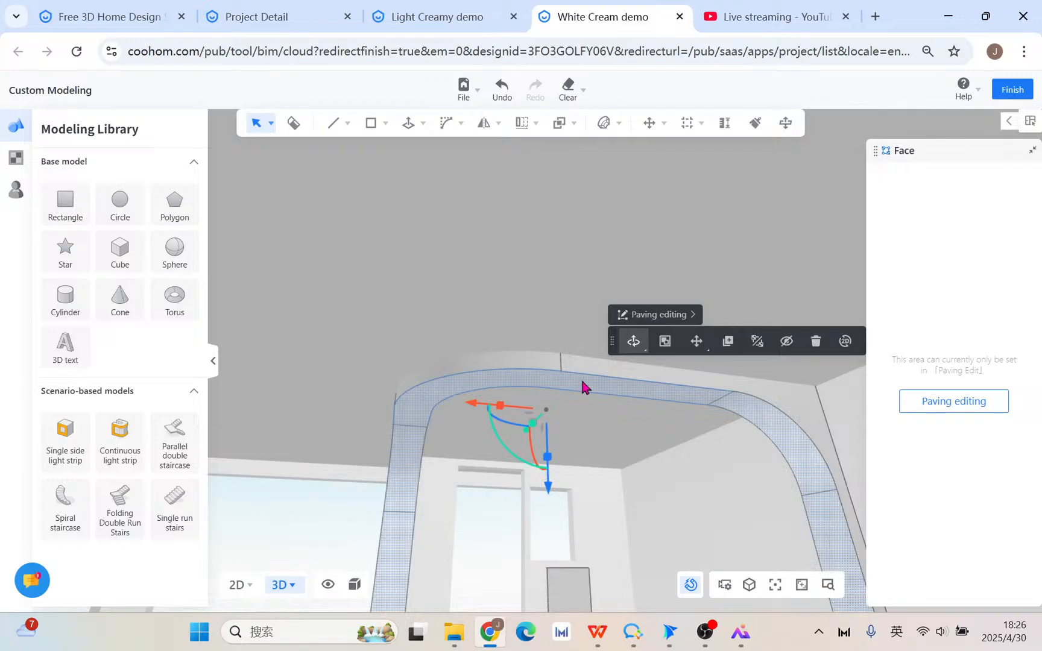
pyautogui.scroll(2, 521, 380)
pyautogui.scroll(1, 521, 380)
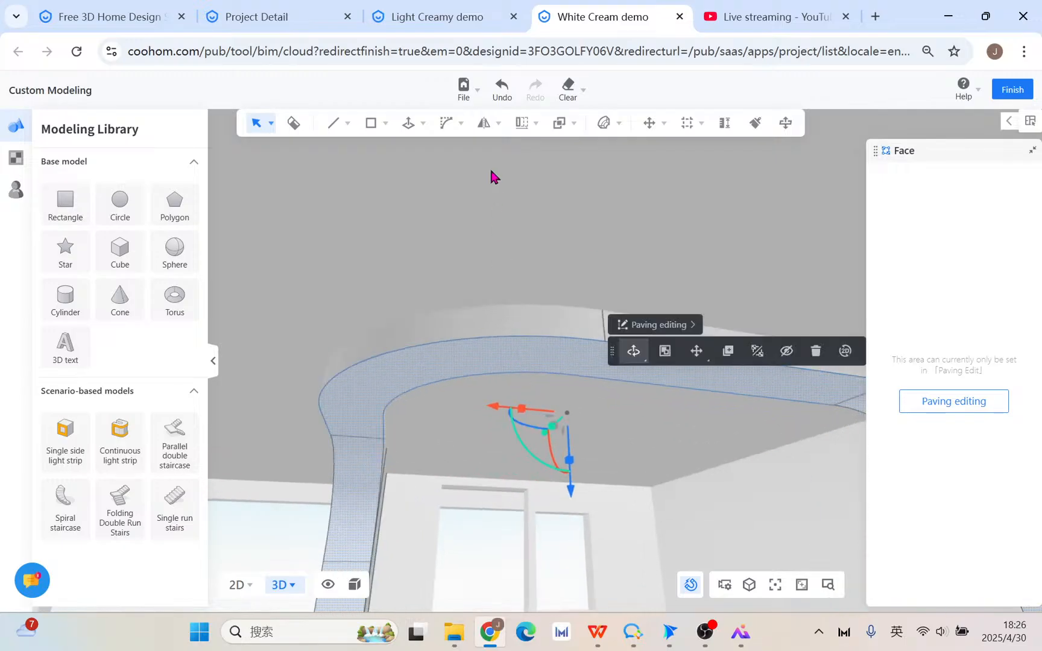
pyautogui.moveTo(381, 127)
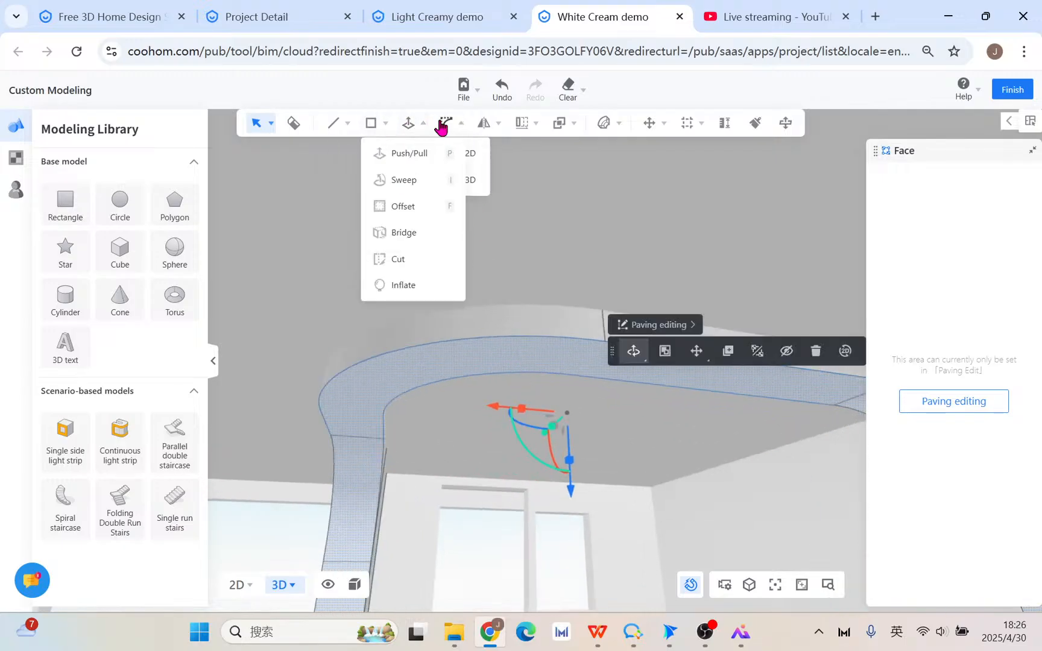
pyautogui.moveTo(461, 125)
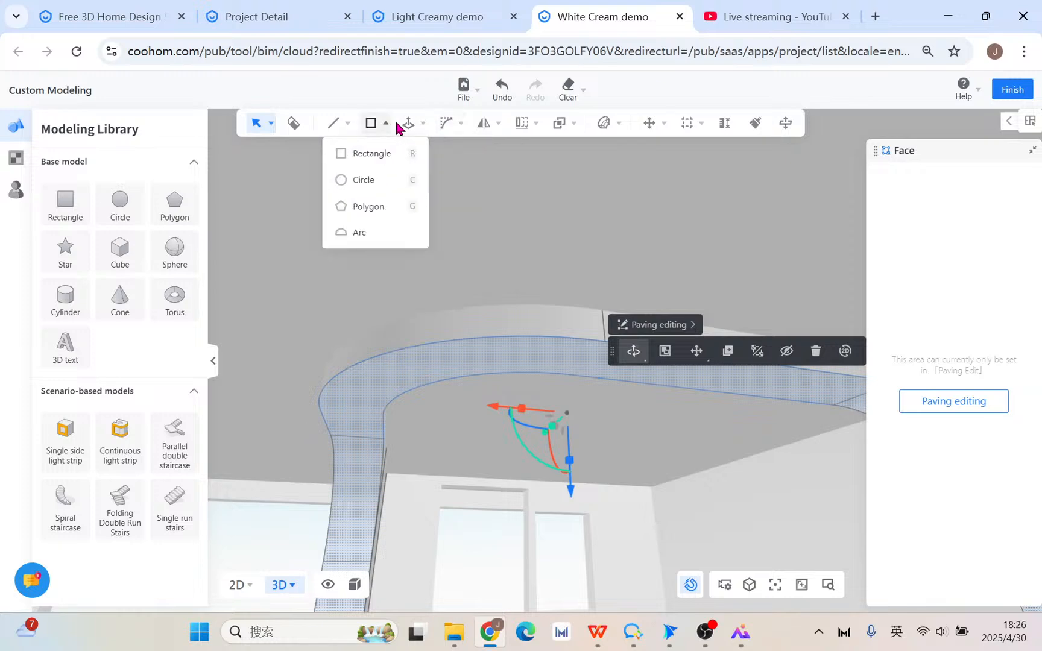
pyautogui.moveTo(422, 123)
pyautogui.click(411, 211)
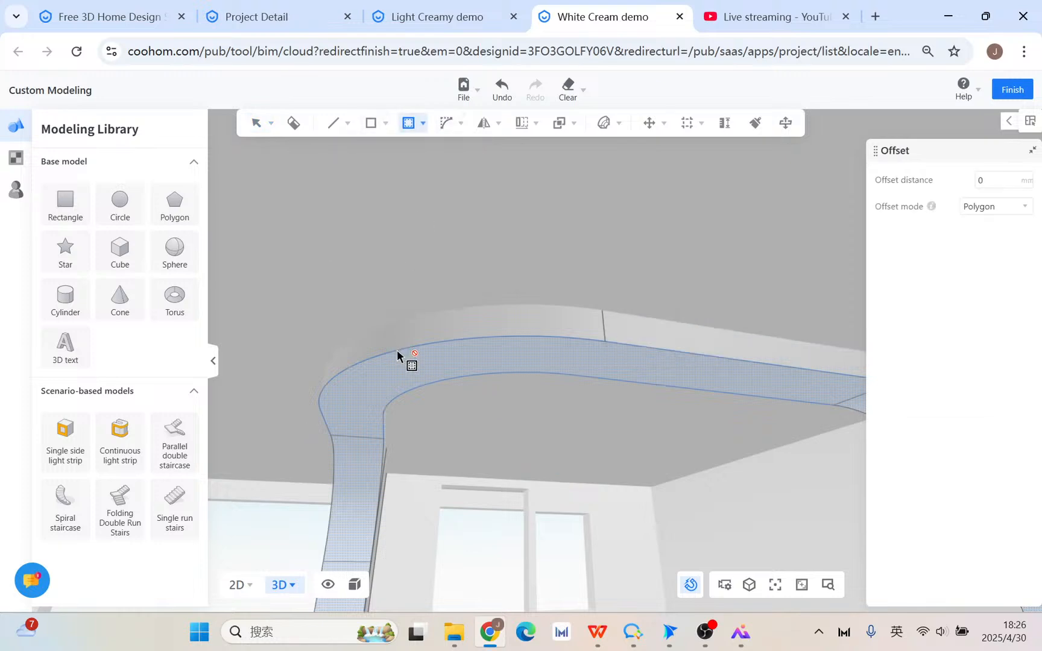
pyautogui.click(396, 372)
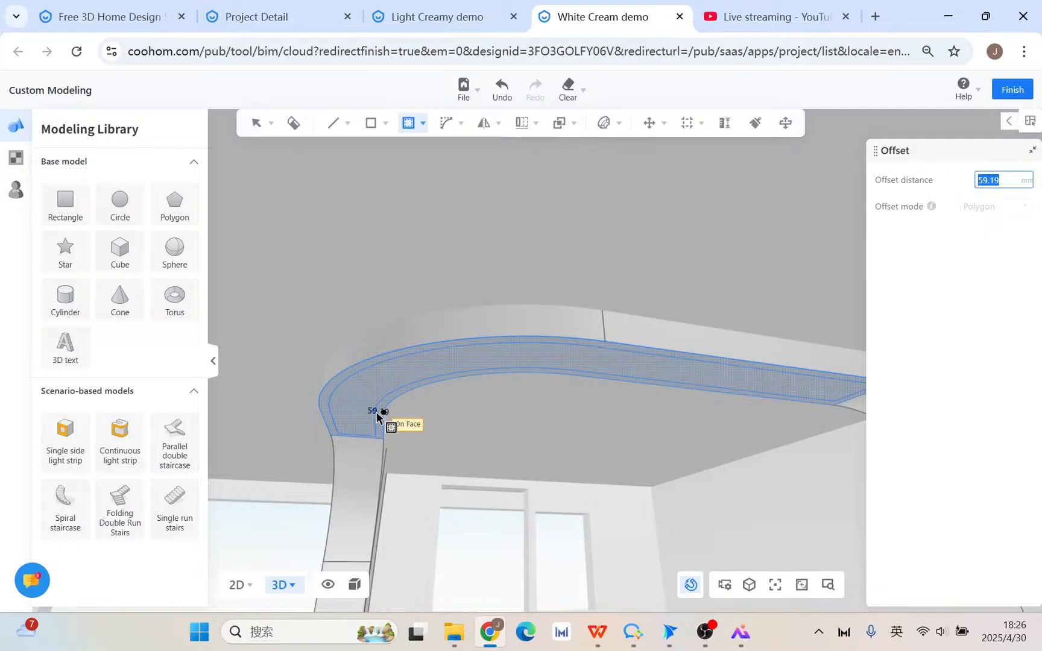
pyautogui.press('Return')
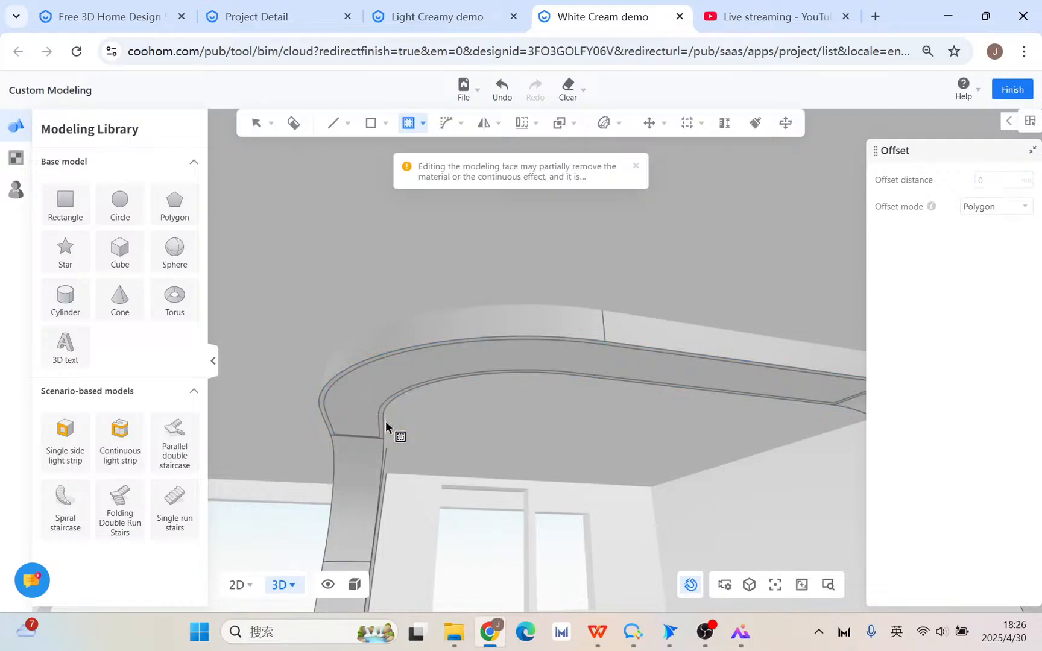
# - Try to offset the curved column face directly below the upper one
pyautogui.scroll(5, 378, 414)
pyautogui.click(377, 455)
pyautogui.press('Escape')
# - Open the curved column face in paving editing and draw a full-height rectangle about 296 mm wide and 1428 mm high
pyautogui.moveTo(363, 507); pyautogui.dragTo(415, 371, button='middle')
pyautogui.click(415, 372)
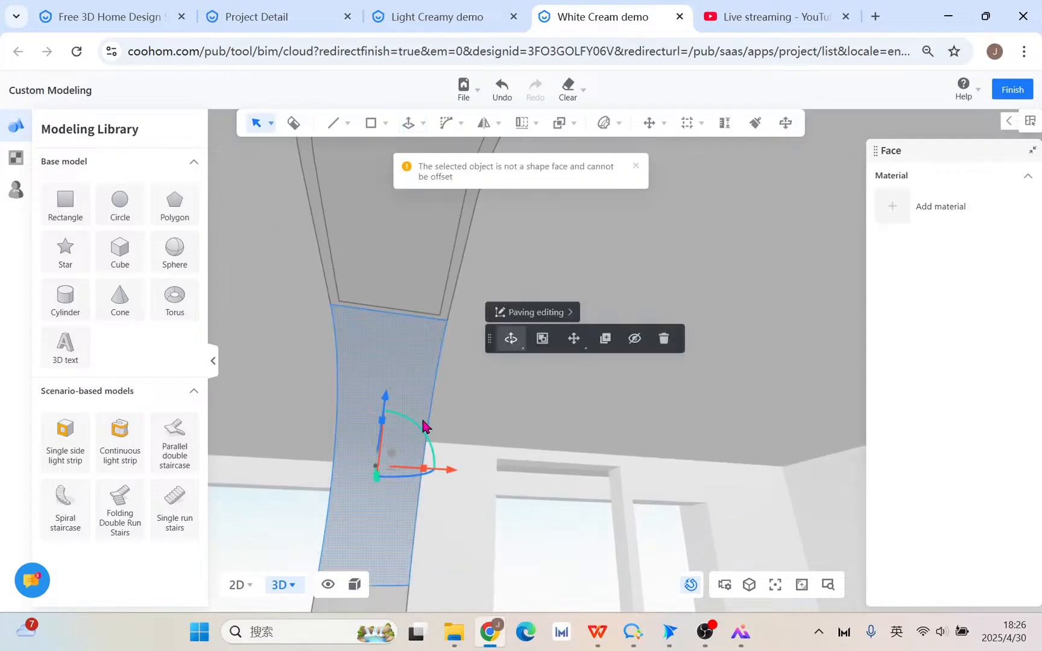
pyautogui.click(558, 313)
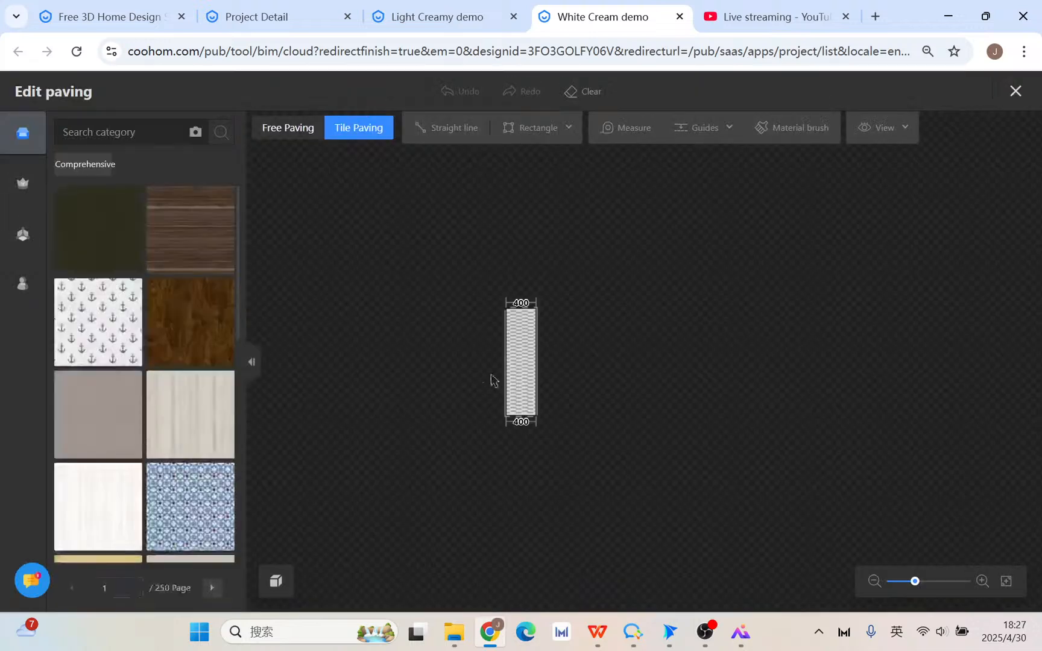
pyautogui.click(506, 128)
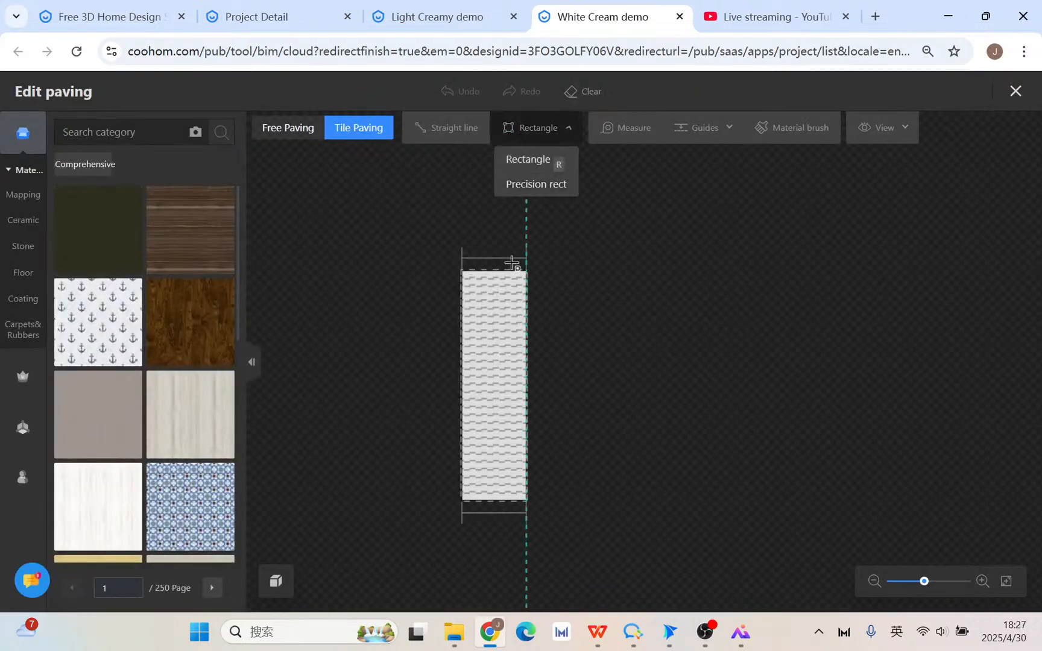
pyautogui.click(472, 270)
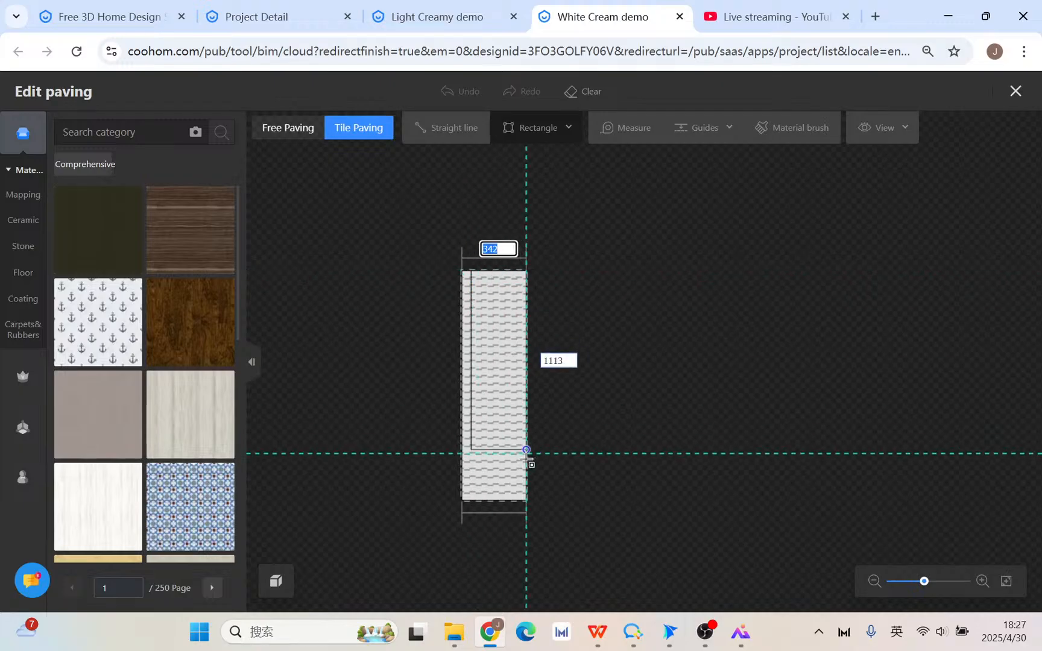
pyautogui.click(519, 500)
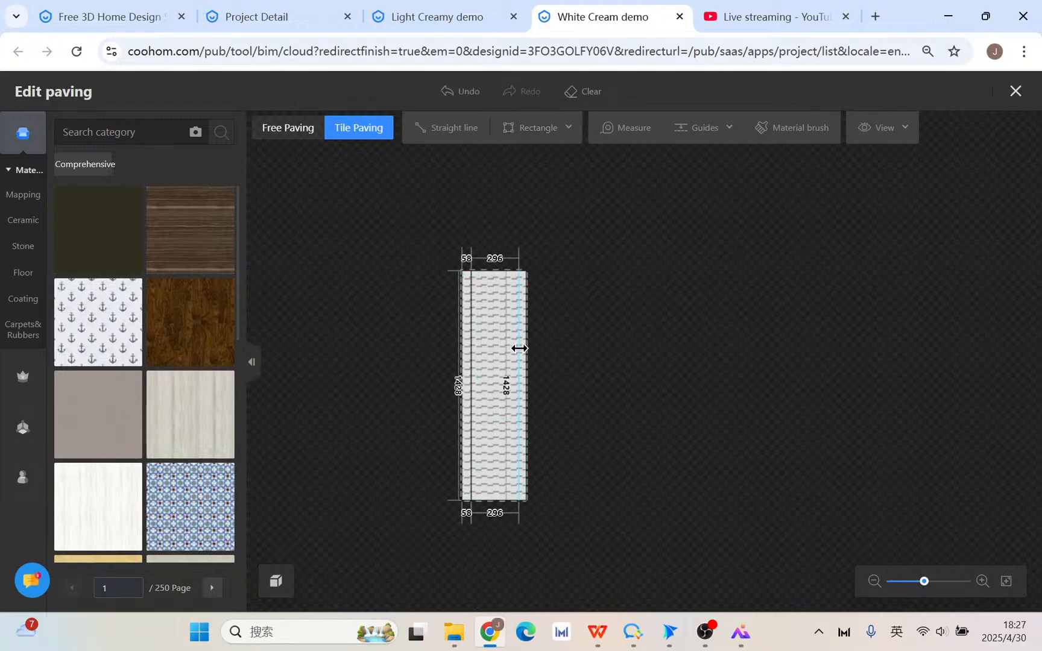
# - Set the gap between the rectangle's right line and the face edge to 30 mm, and delete the left line
pyautogui.click(520, 319)
pyautogui.click(523, 259)
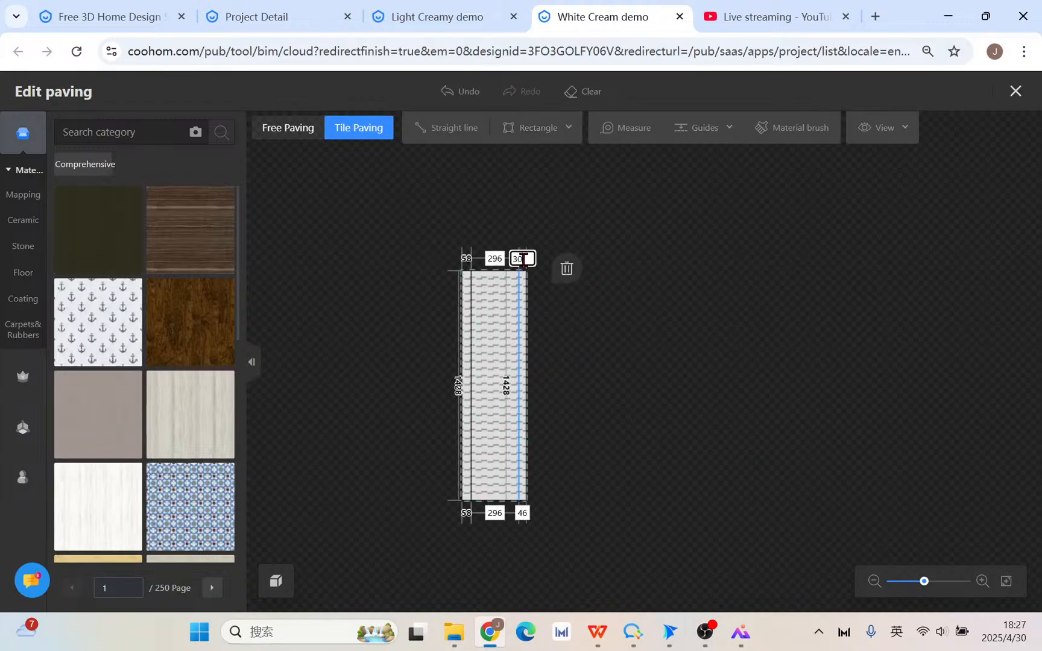
pyautogui.write('30')
pyautogui.press('Return')
pyautogui.click(471, 288)
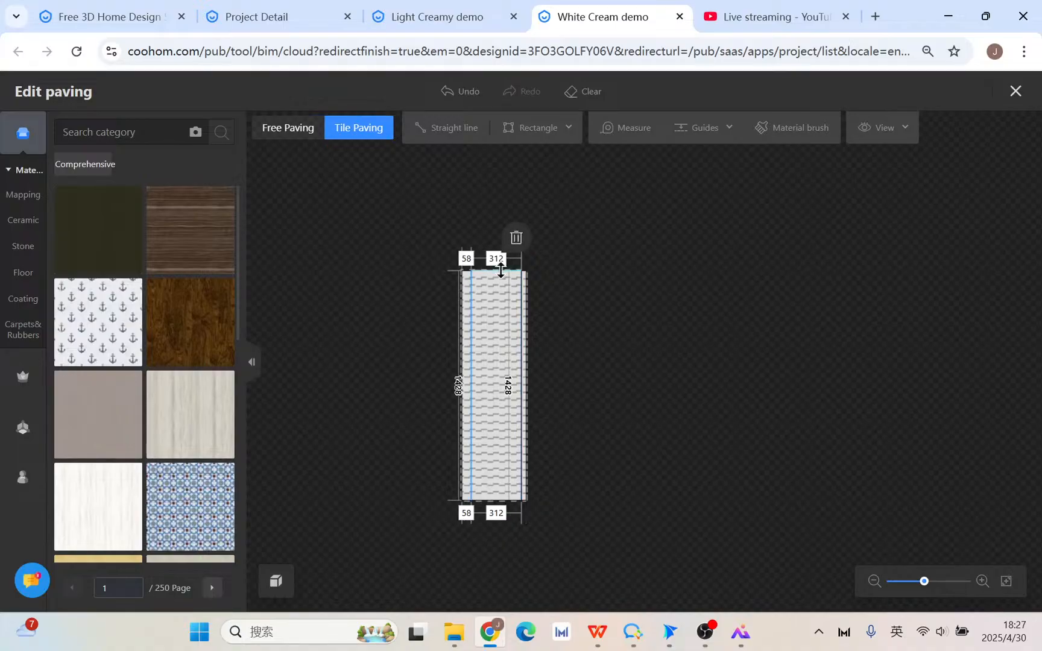
pyautogui.click(516, 244)
# - Select the narrow strip along the face's right edge and search the materials for "lumi"
pyautogui.scroll(5, 537, 410)
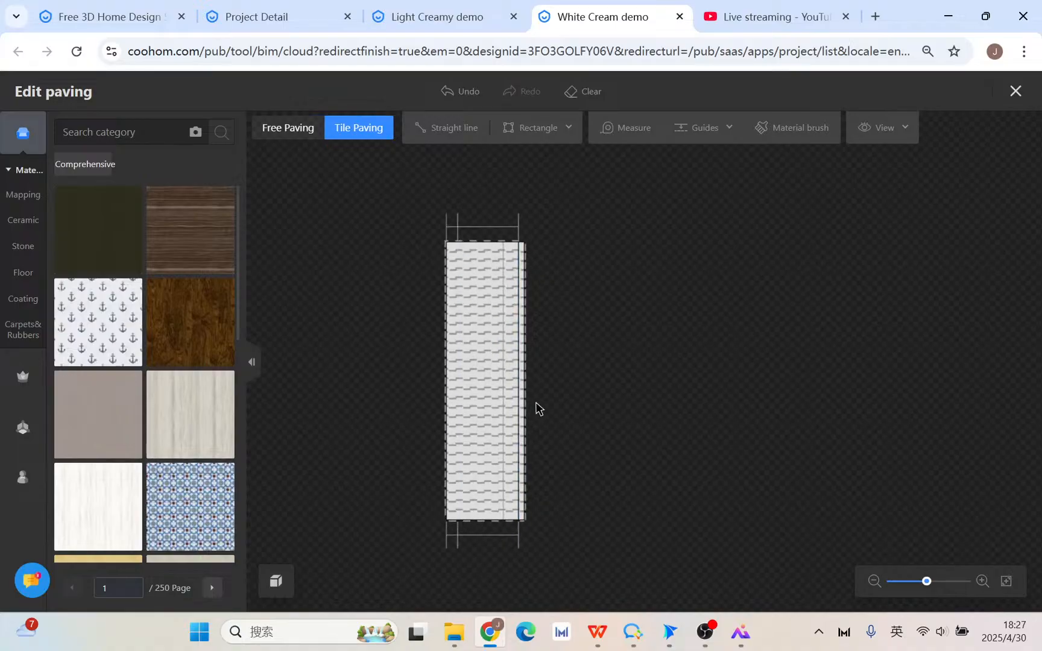
pyautogui.click(522, 312)
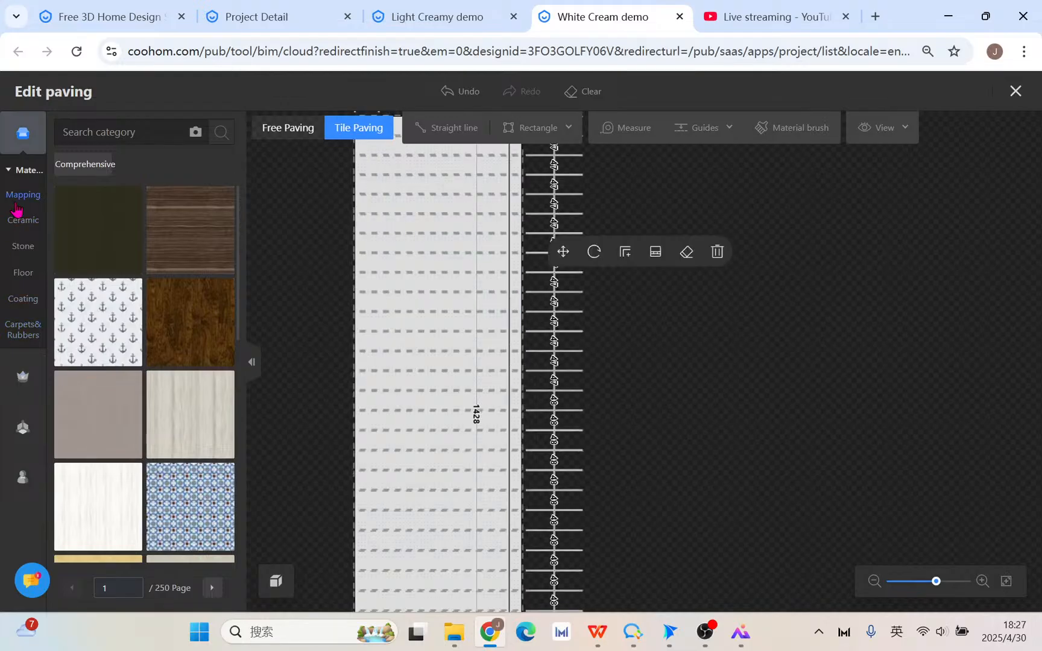
pyautogui.moveTo(16, 205)
pyautogui.click(84, 150)
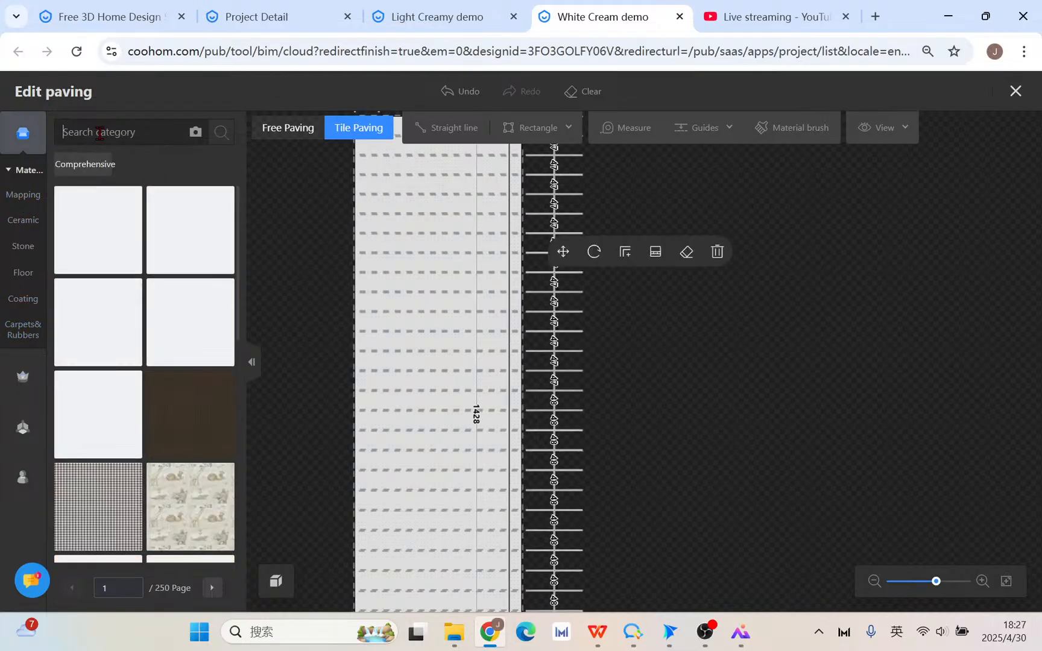
pyautogui.write('lumi')
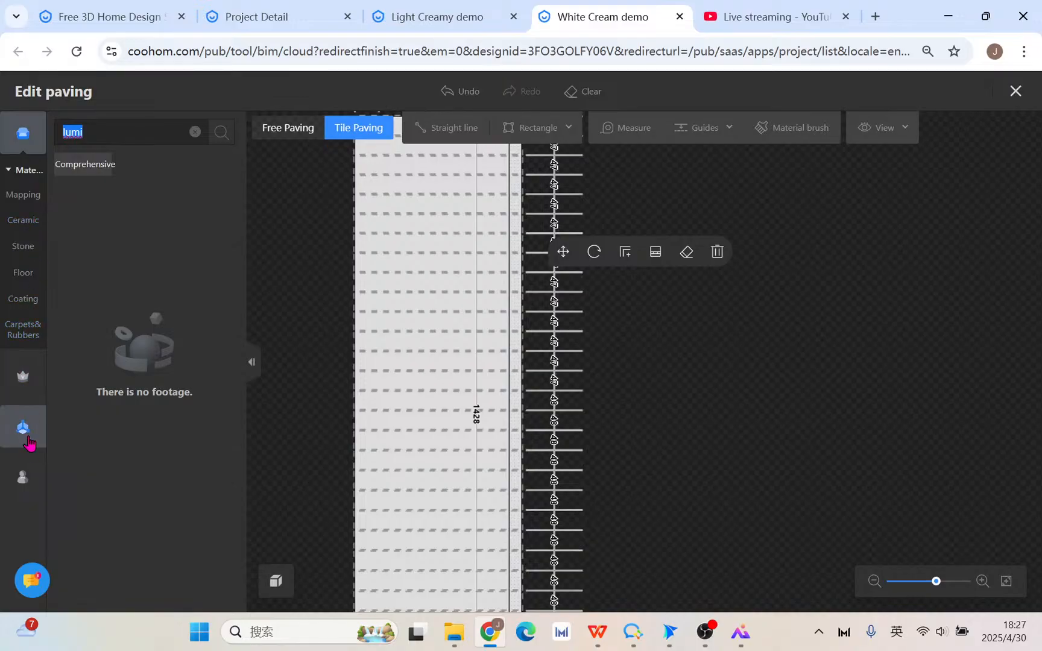
# - Look through the favorite materials and the main product library for a luminous material for the narrow strip
pyautogui.click(23, 476)
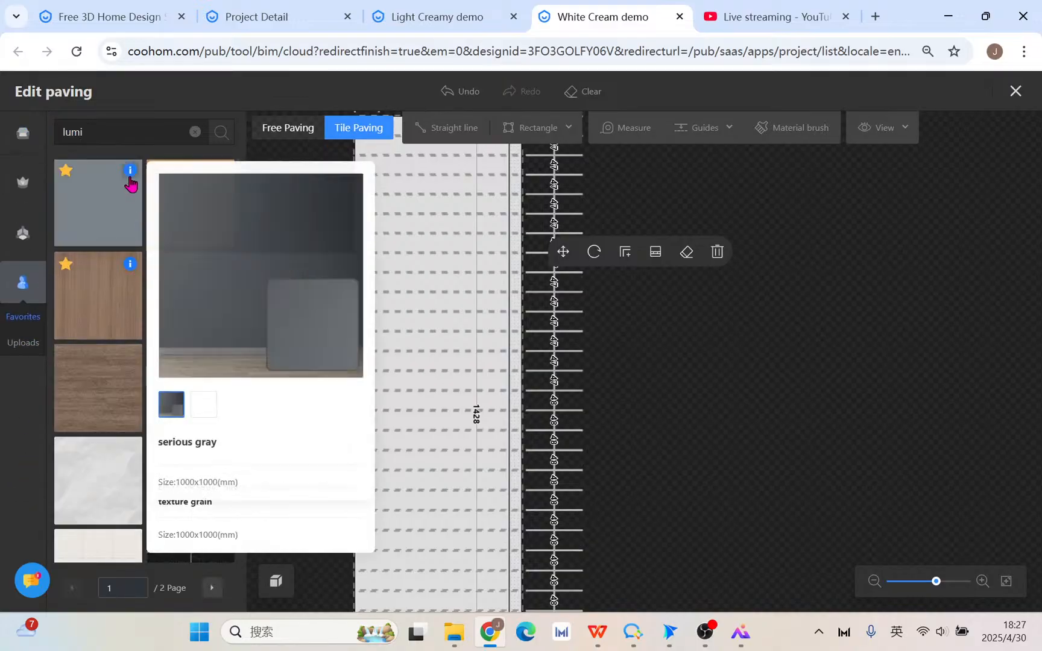
pyautogui.scroll(-3, 123, 426)
pyautogui.scroll(-1, 123, 427)
pyautogui.scroll(2, 237, 230)
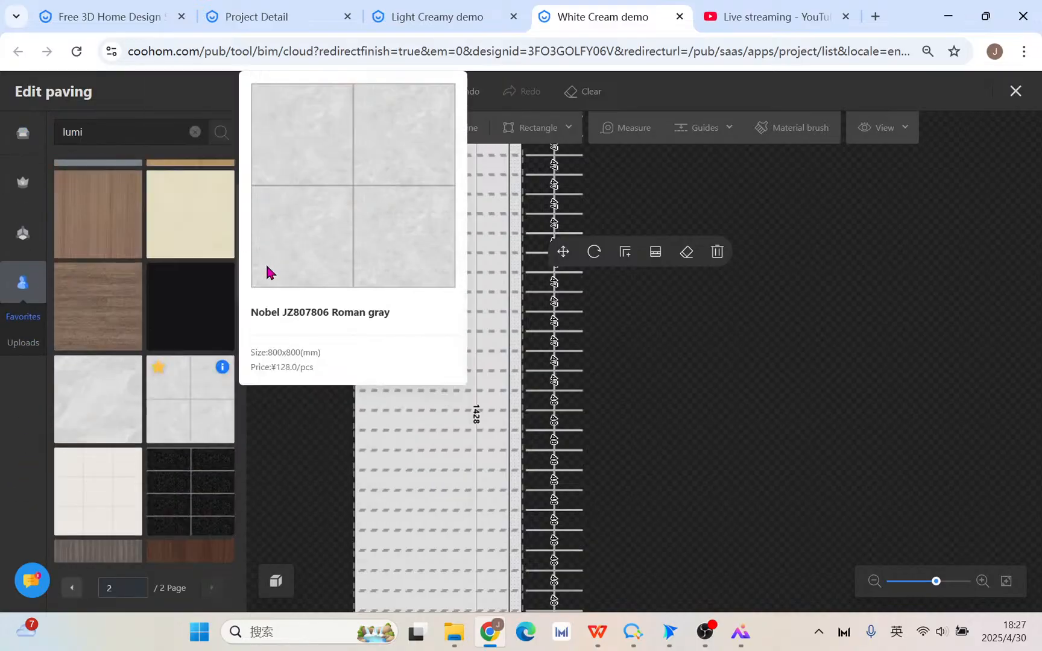
pyautogui.moveTo(222, 192)
pyautogui.scroll(5, 179, 351)
pyautogui.scroll(1, 217, 426)
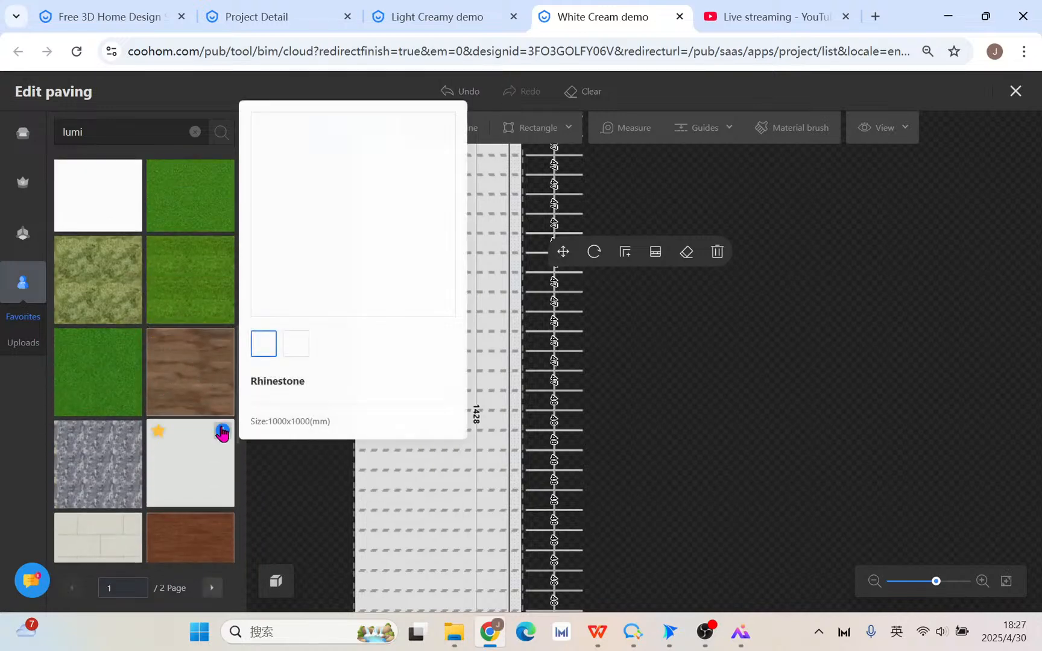
pyautogui.scroll(2, 145, 329)
pyautogui.moveTo(131, 317)
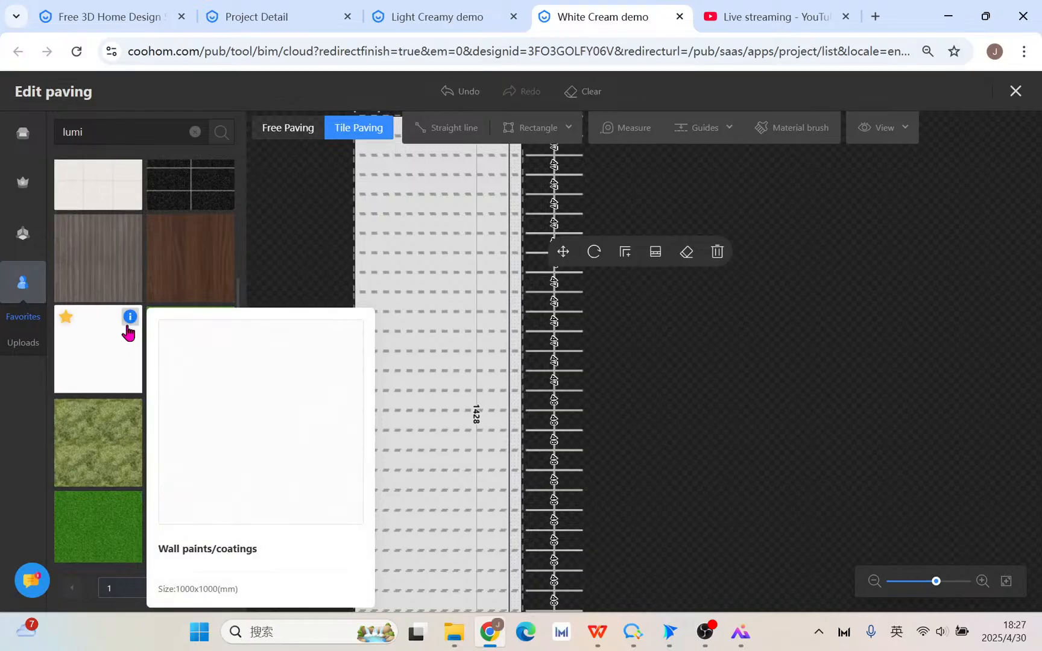
pyautogui.scroll(-5, 94, 400)
pyautogui.moveTo(222, 403)
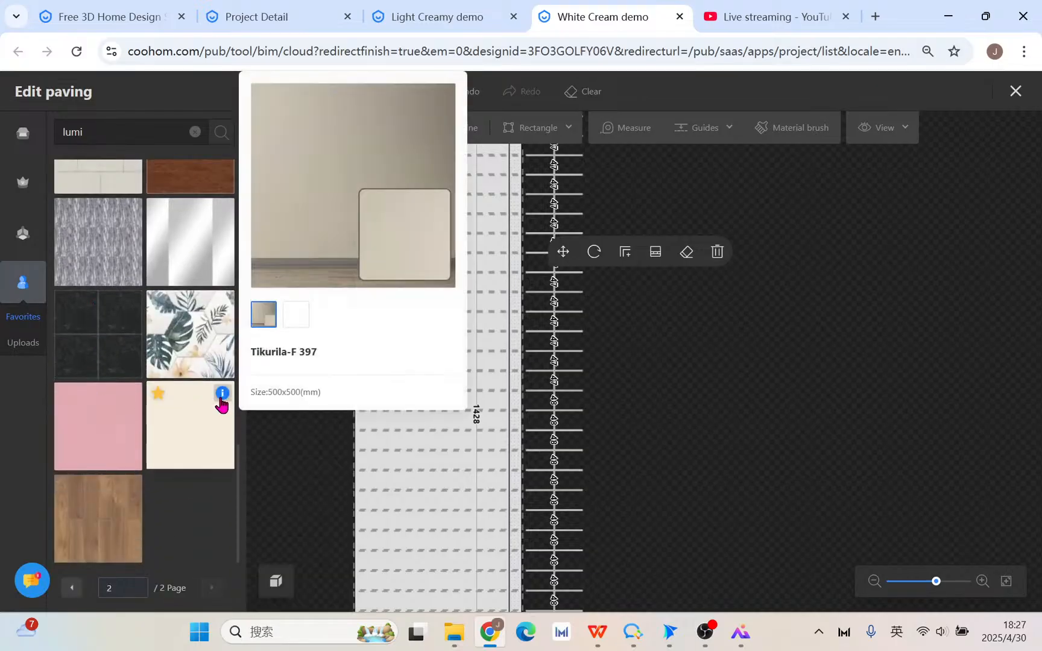
pyautogui.scroll(6, 217, 426)
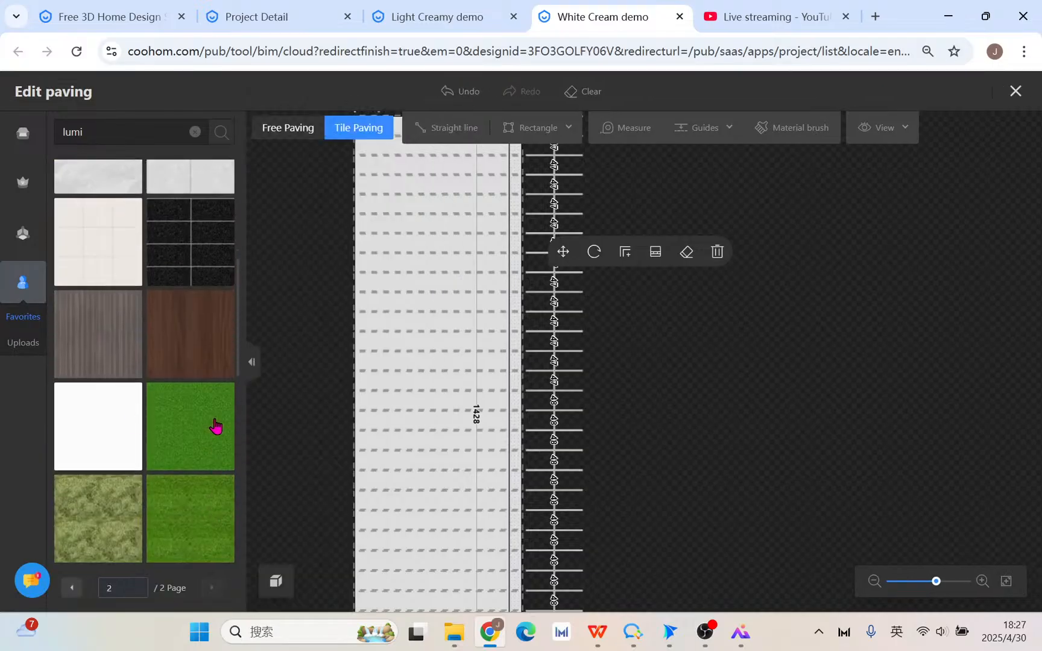
pyautogui.scroll(1, 216, 425)
pyautogui.moveTo(125, 408)
pyautogui.scroll(5, 123, 409)
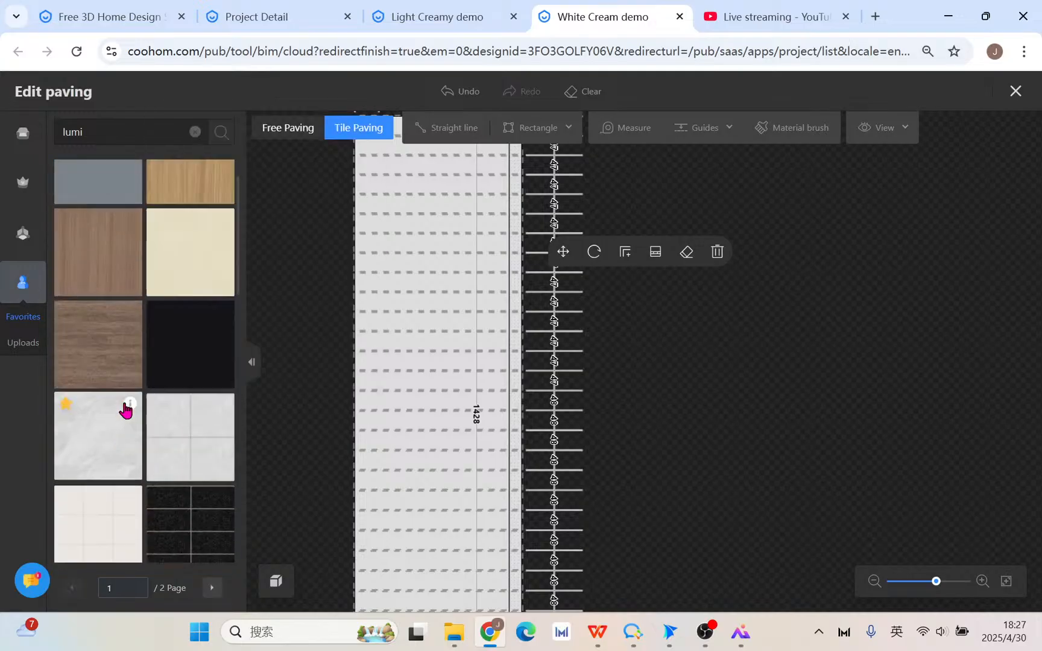
pyautogui.click(23, 182)
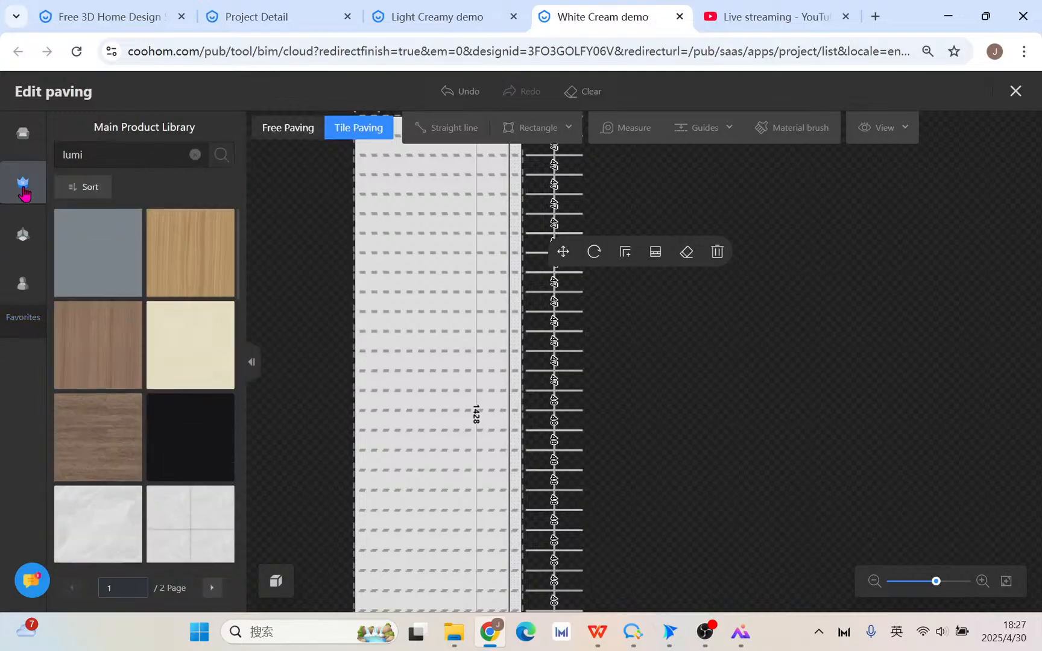
# - Search the Mapping materials for "light", apply the pale yellow Carpolly Light Morning Light C1205-P to the narrow strip, and exit paving editing
pyautogui.click(23, 133)
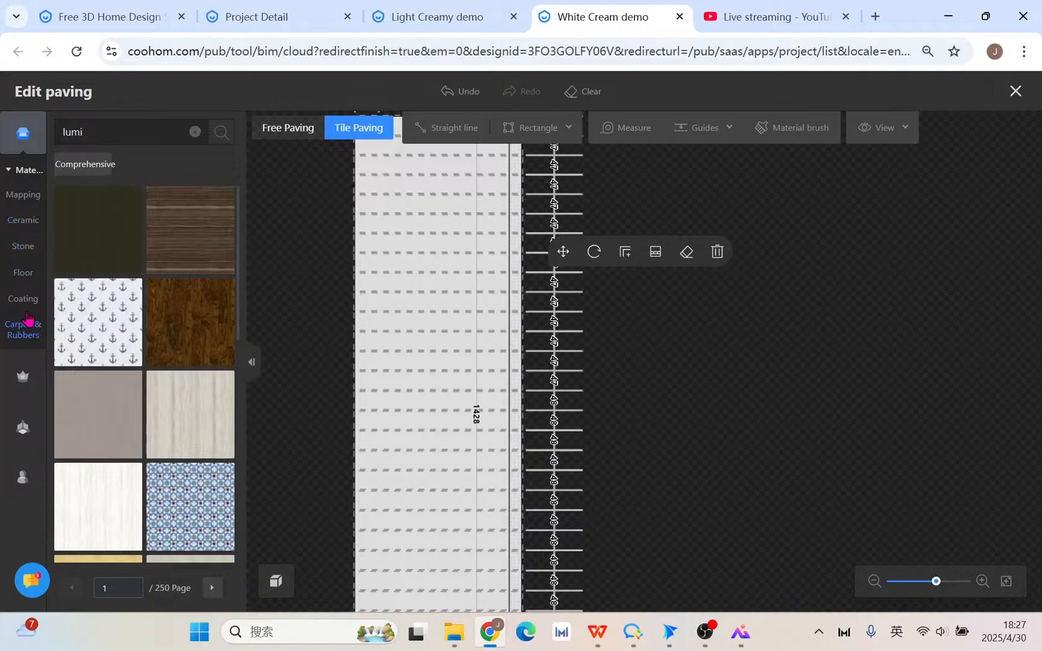
pyautogui.click(27, 195)
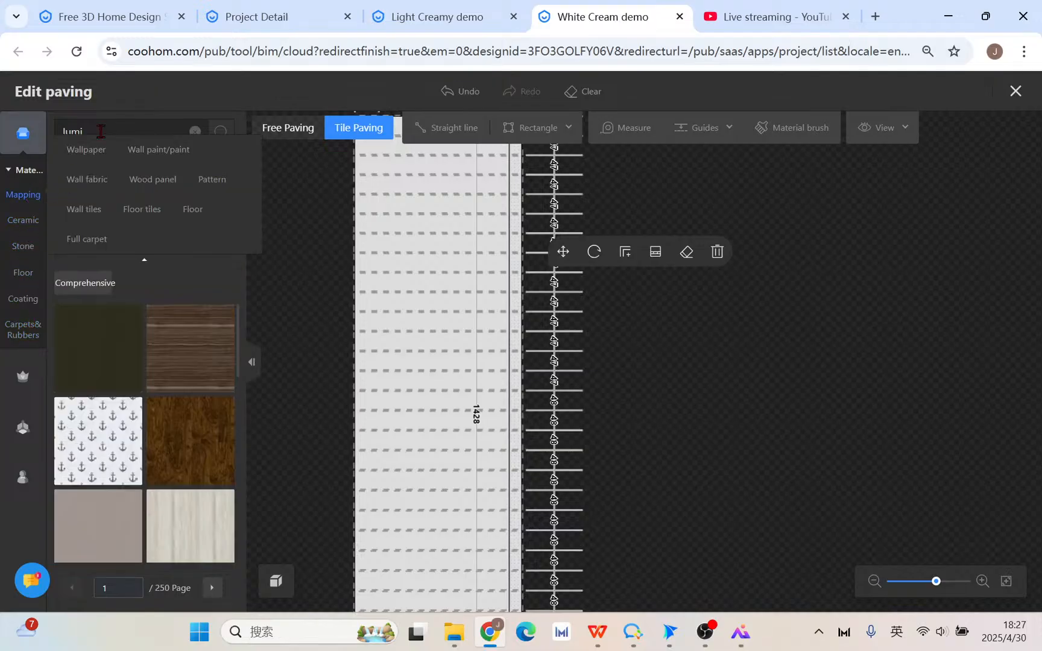
pyautogui.doubleClick(105, 126)
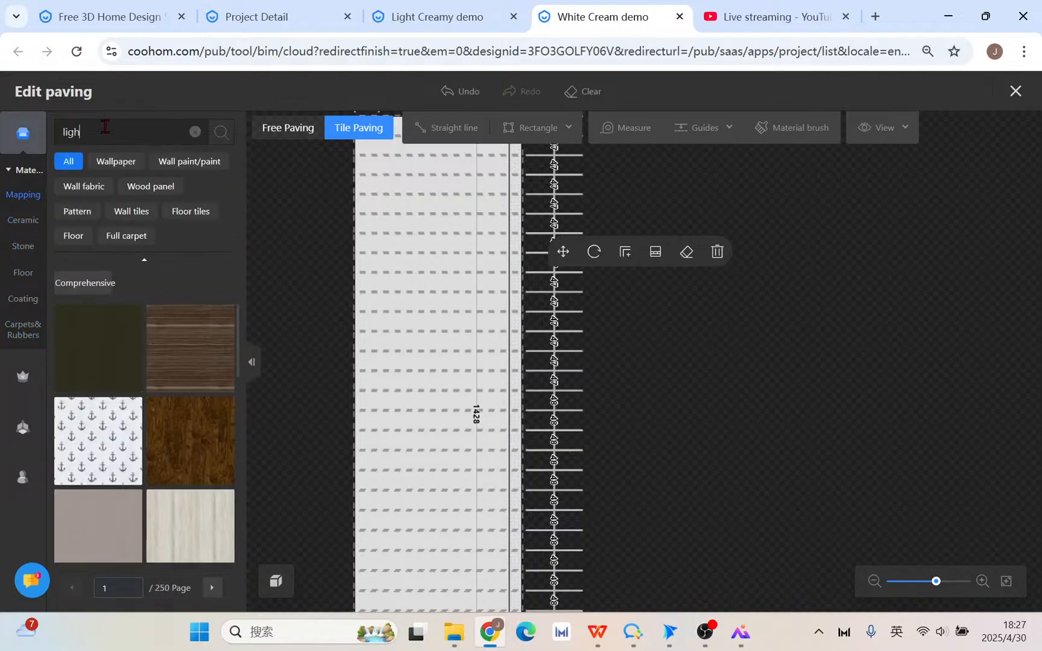
pyautogui.write('light')
pyautogui.press('Return')
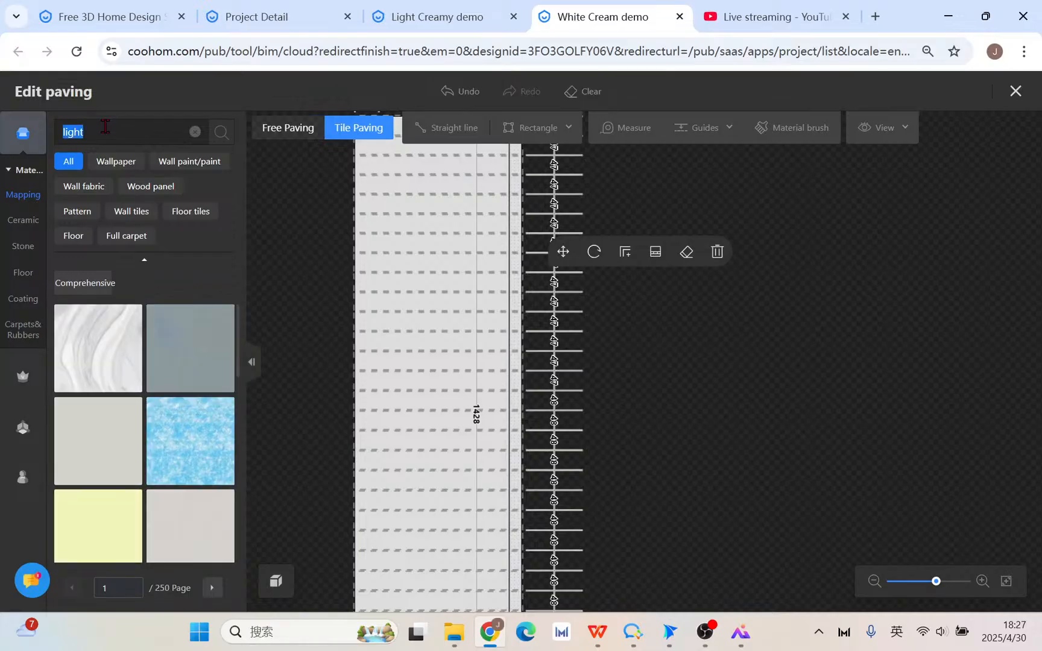
pyautogui.scroll(-2, 105, 516)
pyautogui.moveTo(131, 431)
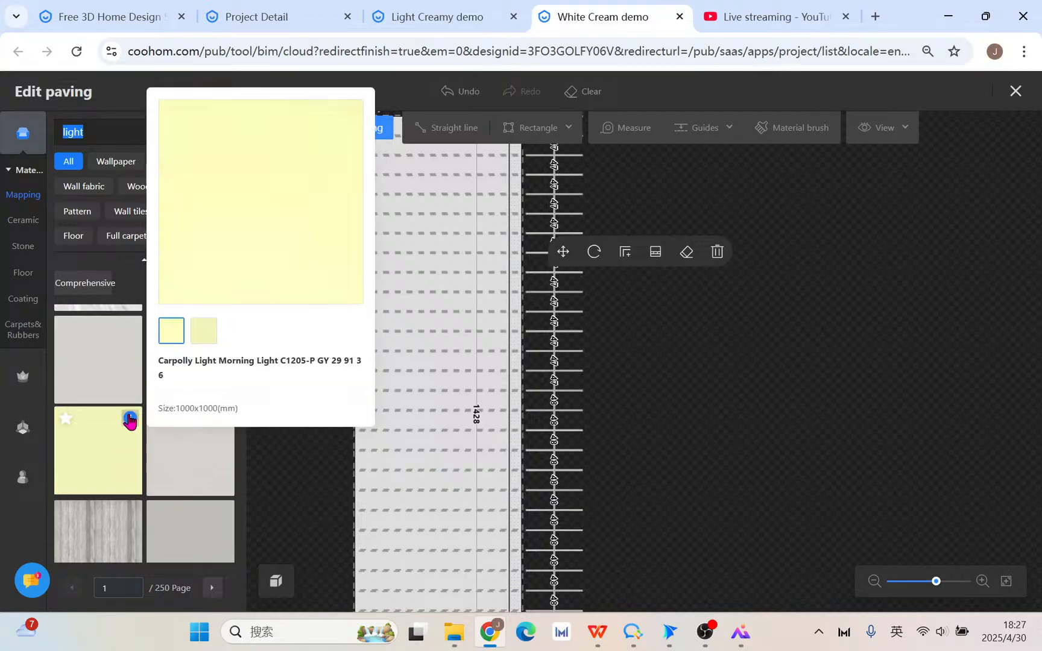
pyautogui.moveTo(105, 454); pyautogui.dragTo(517, 287)
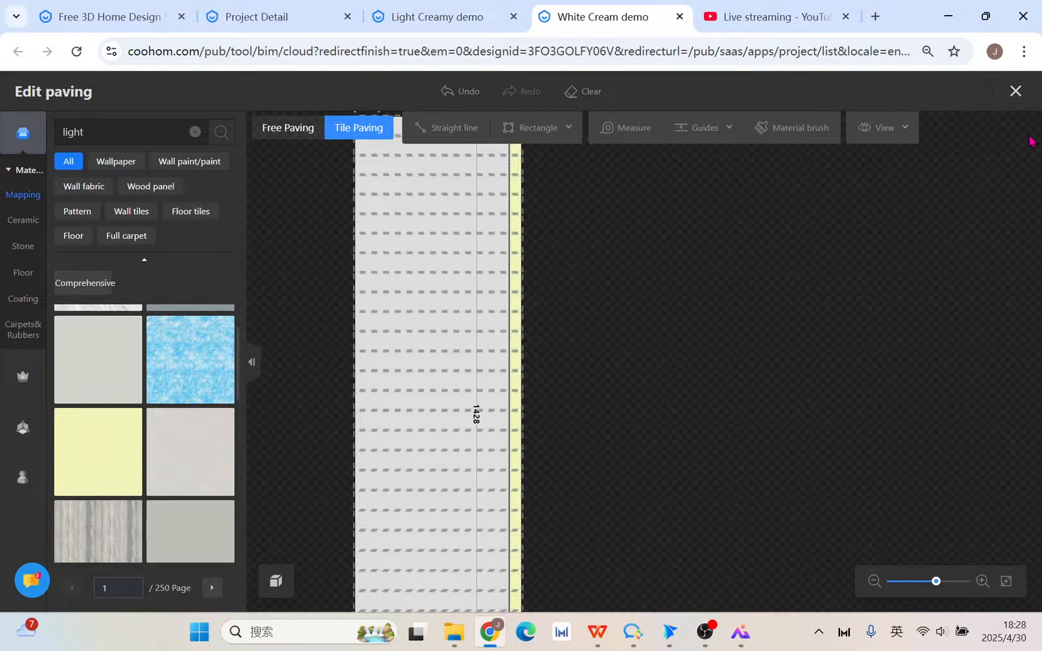
pyautogui.click(1016, 92)
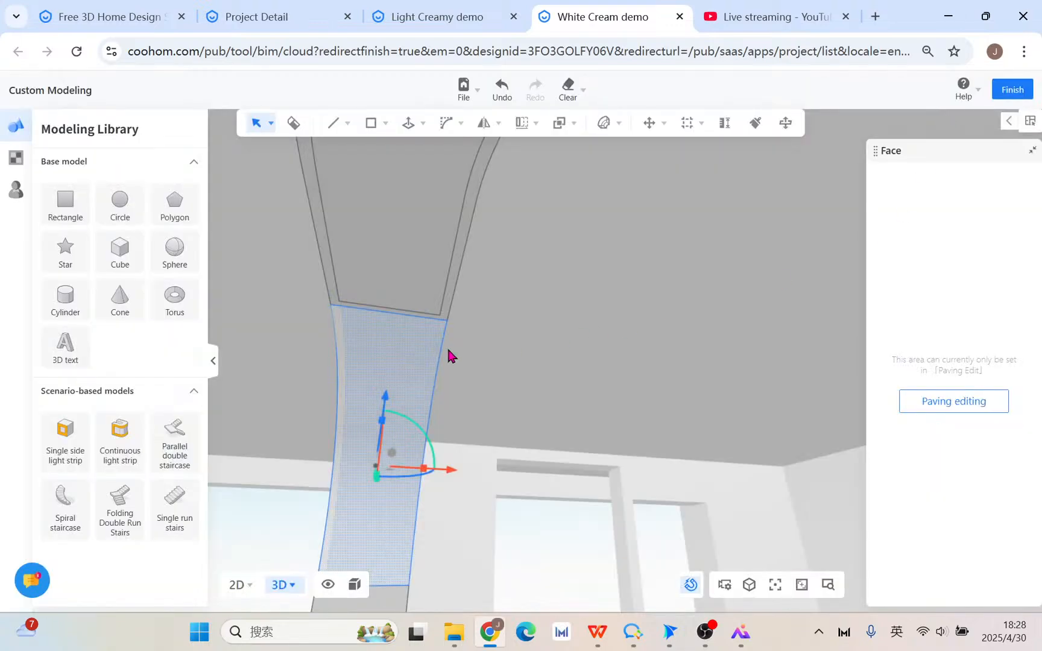
# - Undo the paving on the curved column face, then reopen the face in paving editing and exit
pyautogui.click(502, 90)
pyautogui.click(426, 379)
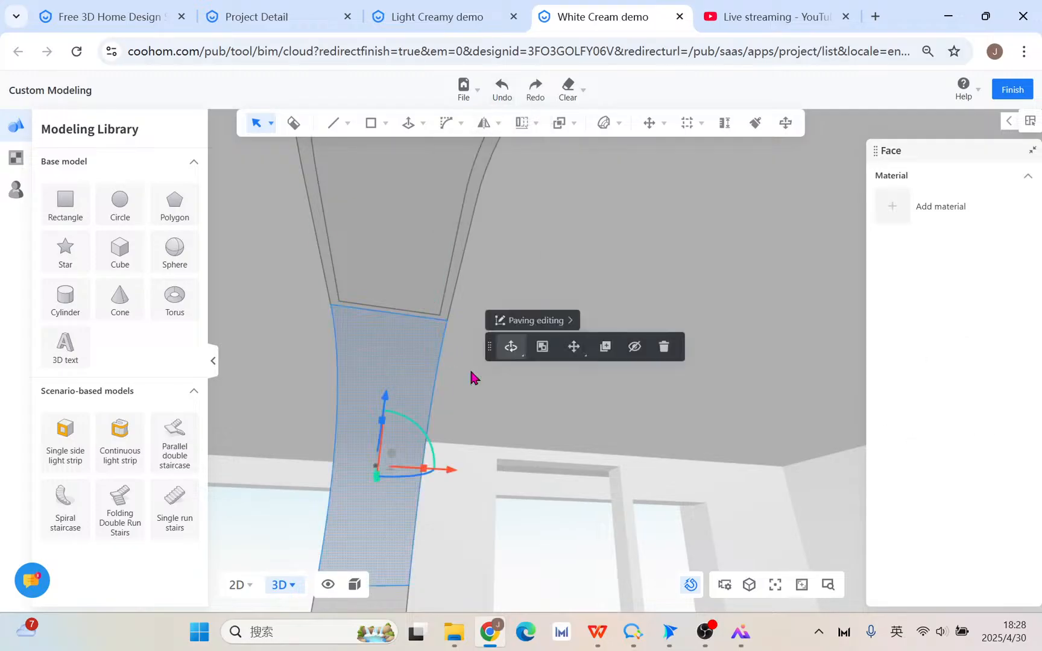
pyautogui.click(522, 316)
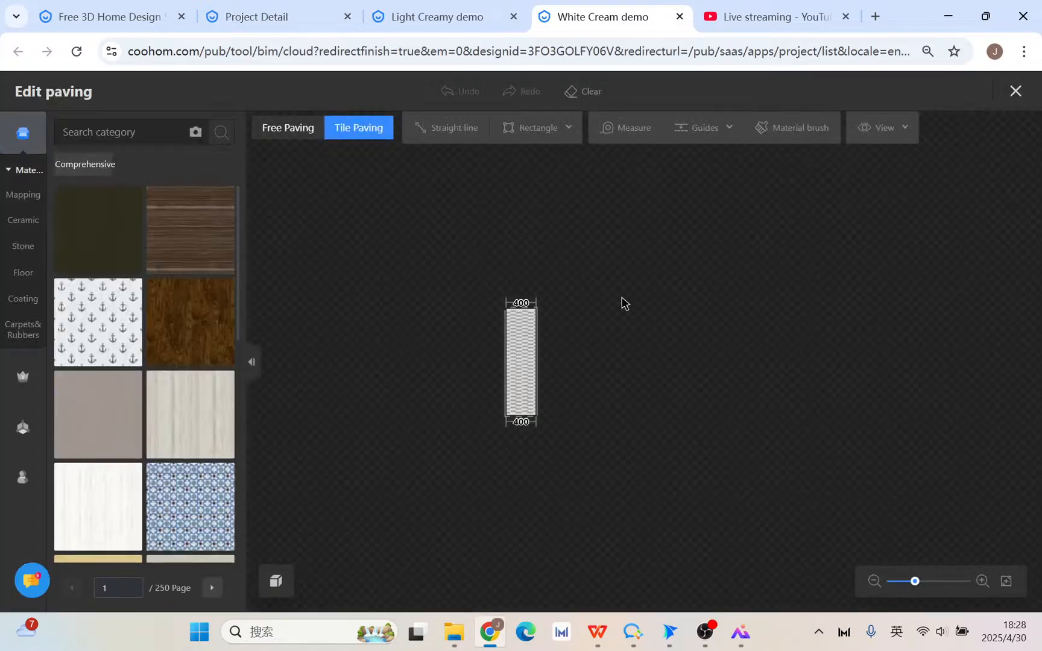
pyautogui.click(1016, 91)
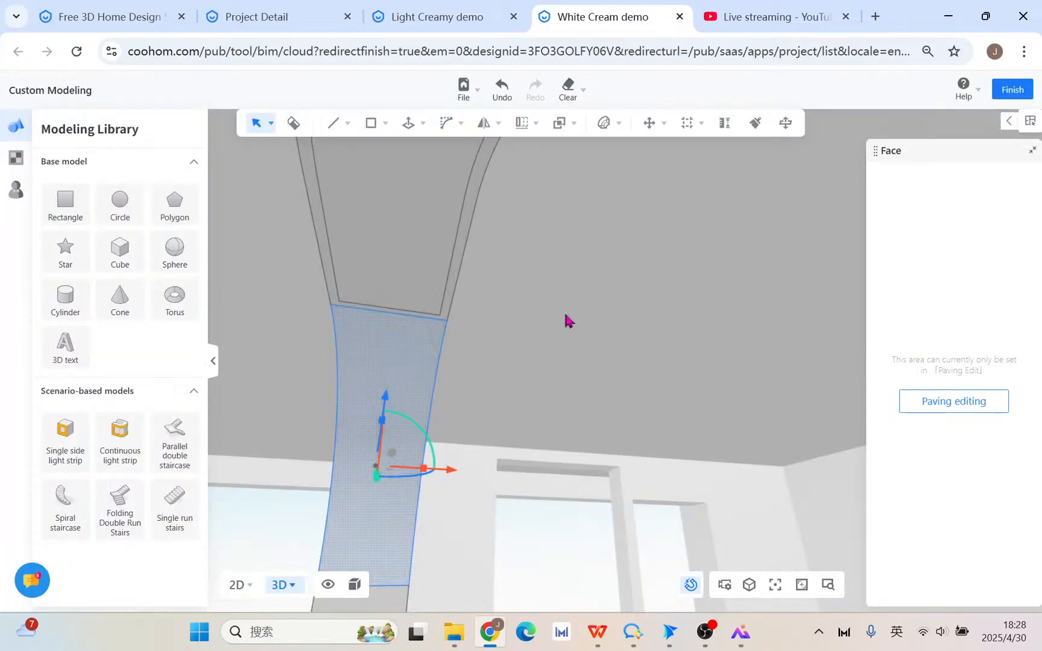
# - Try a single side light strip on the curved column face, select it, and undo it
pyautogui.click(70, 444)
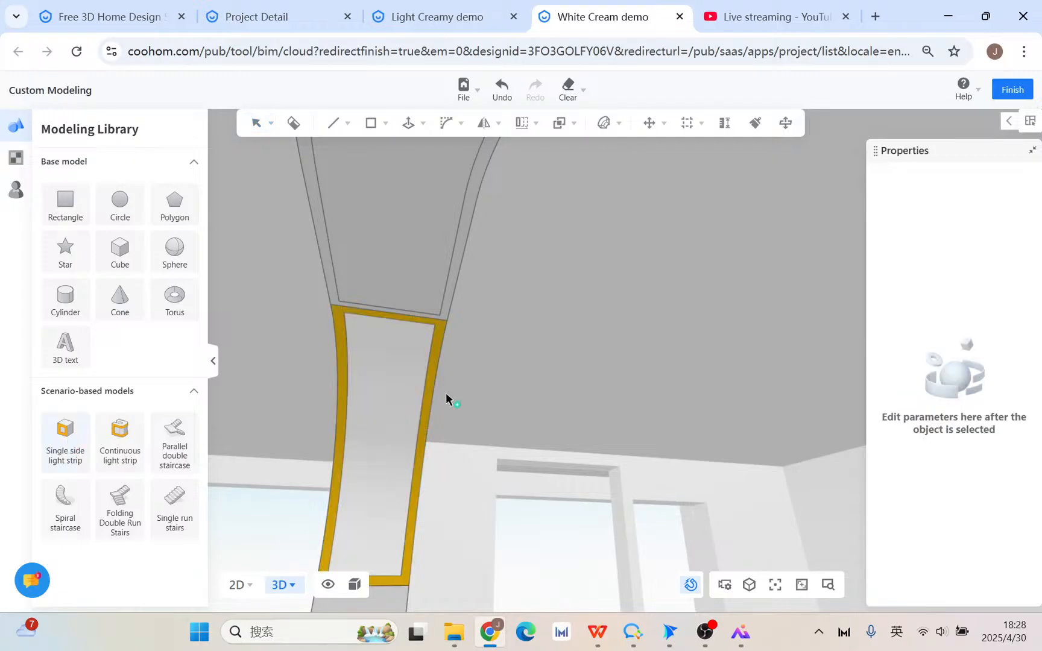
pyautogui.click(436, 346)
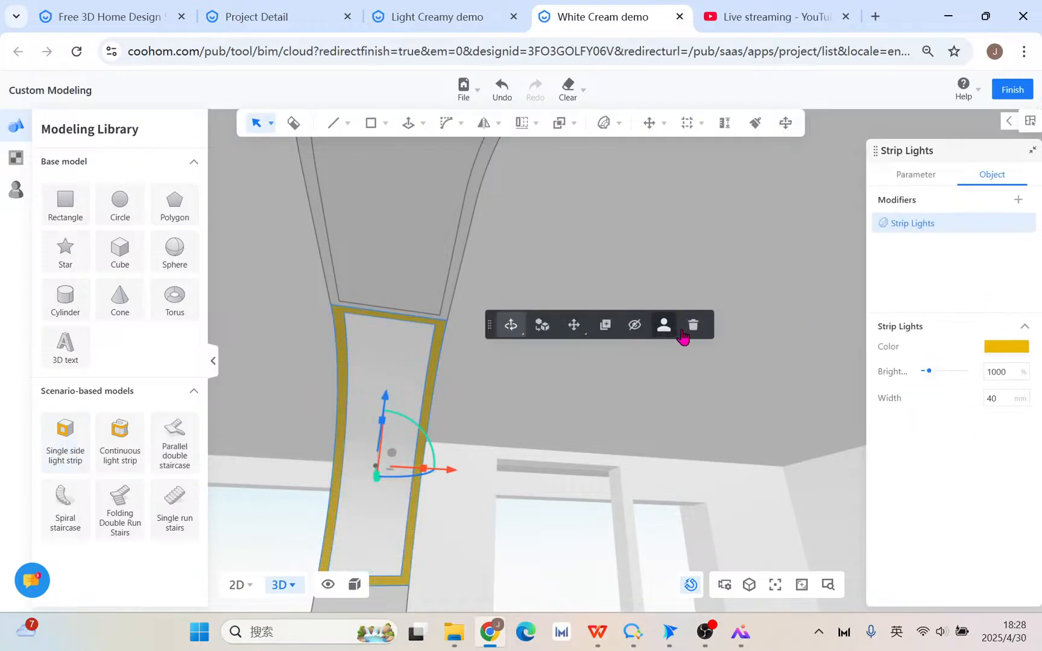
pyautogui.click(502, 89)
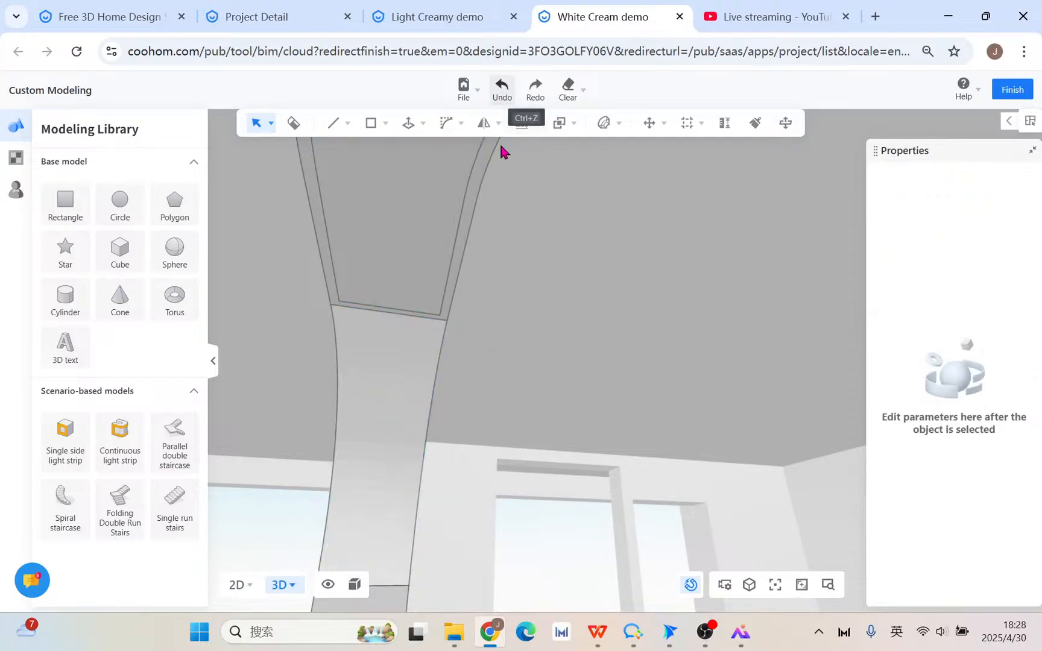
# - Place the single side light strip on the curved column face again, save the model, and undo the strip
pyautogui.click(76, 466)
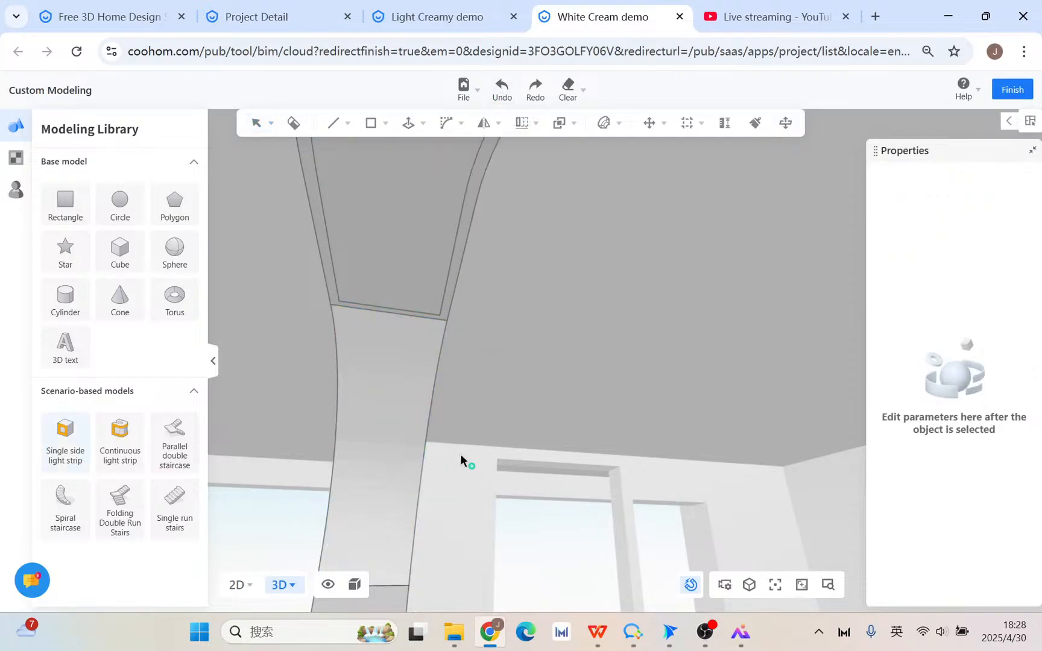
pyautogui.press('Escape')
pyautogui.click(435, 360)
pyautogui.click(65, 444)
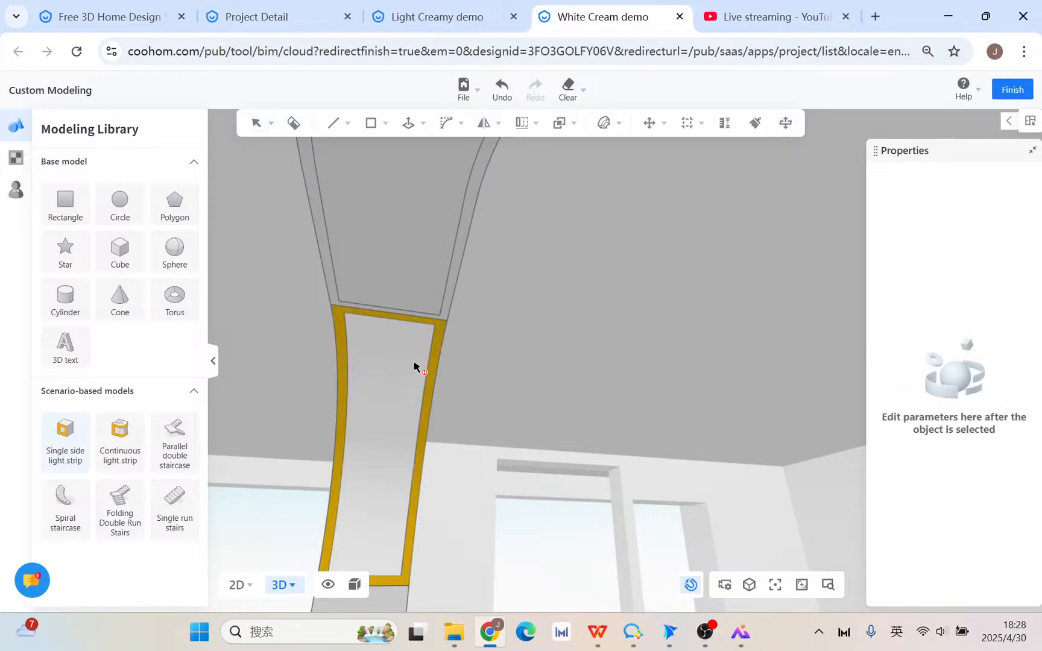
pyautogui.hotkey('ctrl', 's')
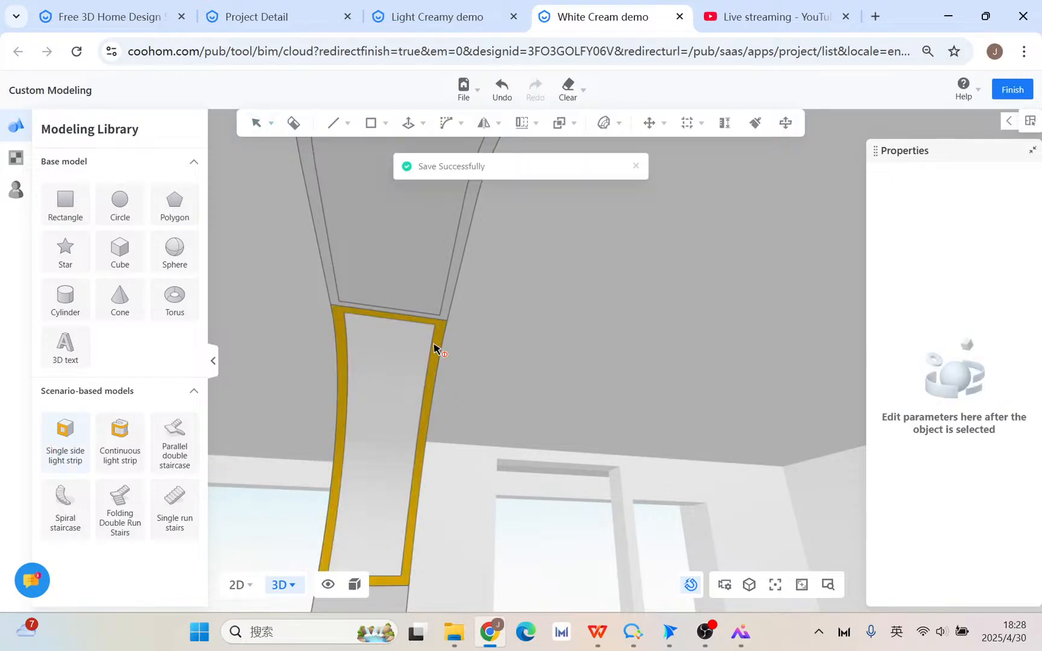
pyautogui.click(435, 347)
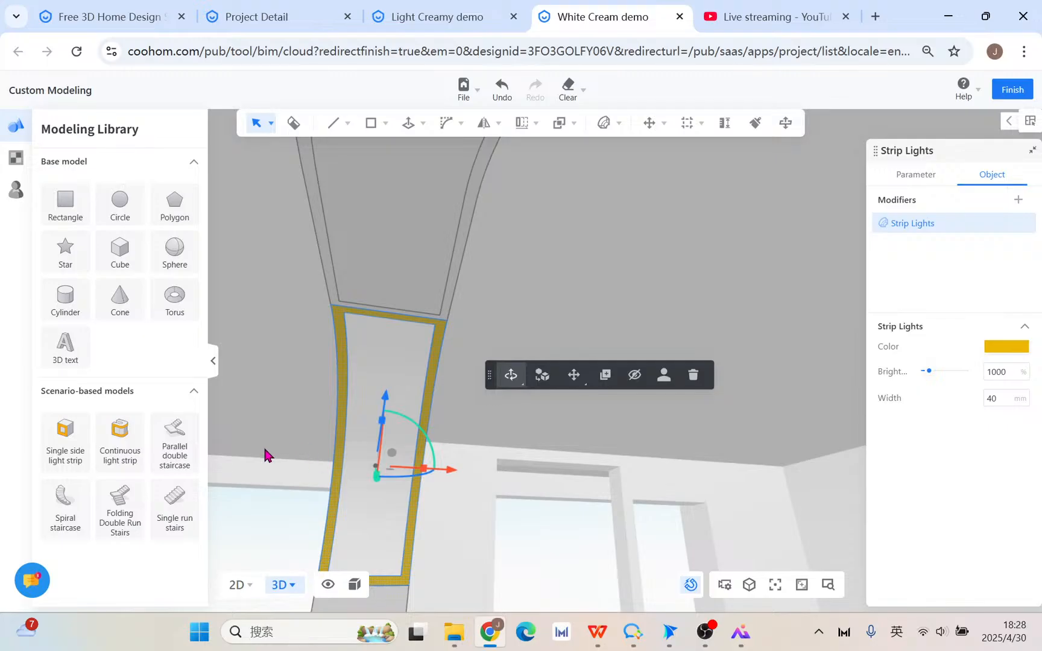
pyautogui.hotkey('ctrl', 'z')
# - Try a continuous light strip on the curved column face, extending the selection to connected elements, and undo it
pyautogui.click(437, 371)
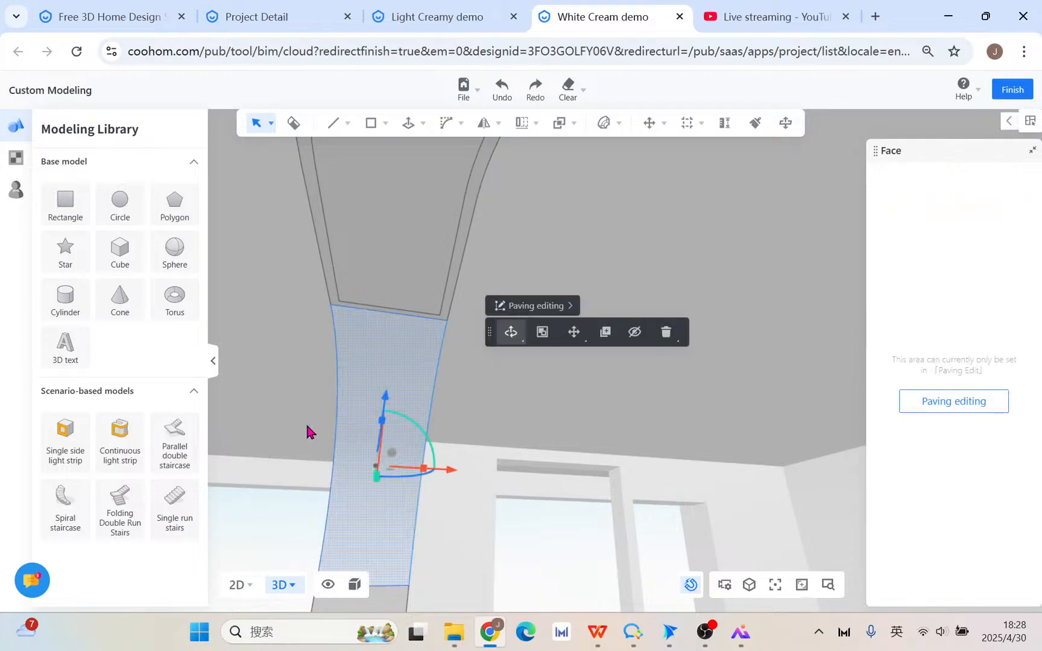
pyautogui.click(134, 447)
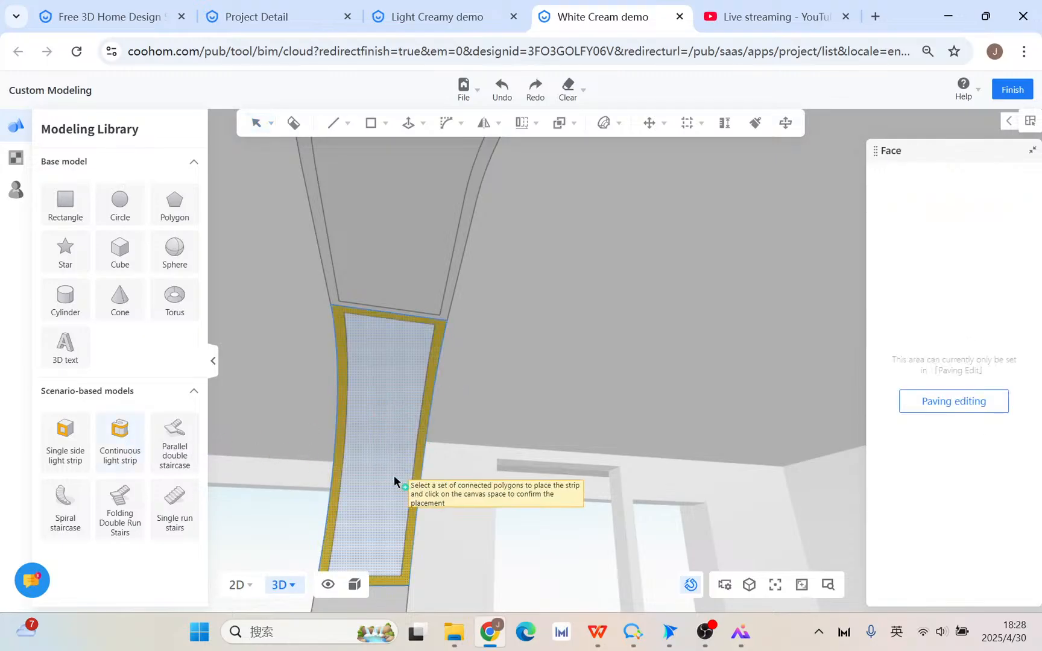
pyautogui.scroll(-1, 422, 426)
pyautogui.click(421, 428)
pyautogui.click(427, 418)
pyautogui.moveTo(430, 404); pyautogui.dragTo(452, 431, button='right')
pyautogui.keyDown('shift'); pyautogui.click(421, 565); pyautogui.keyUp('shift')
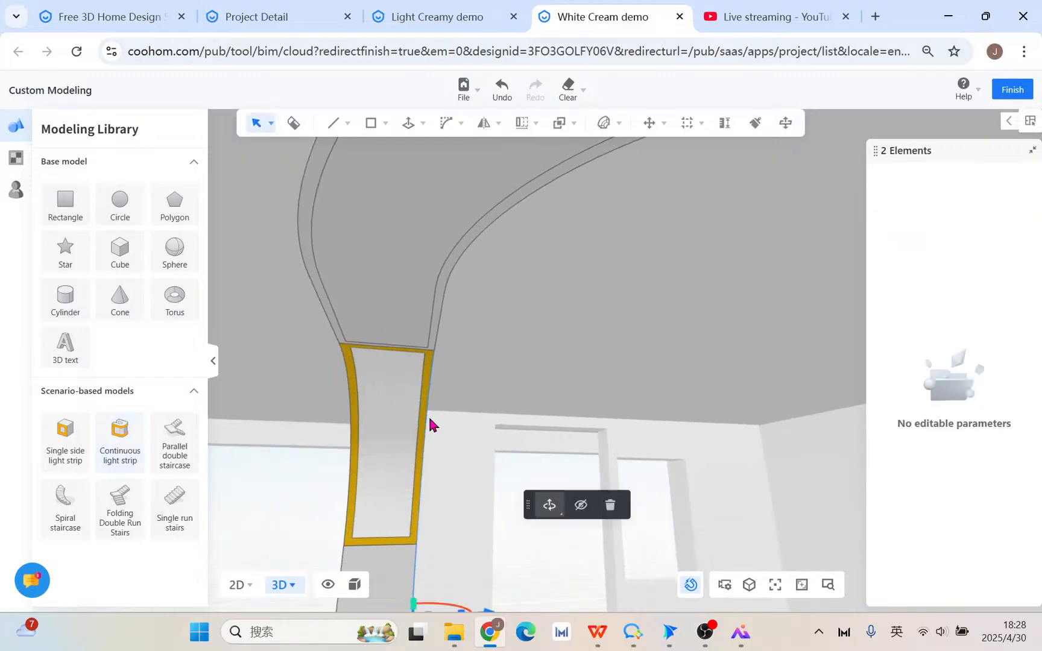
pyautogui.click(501, 92)
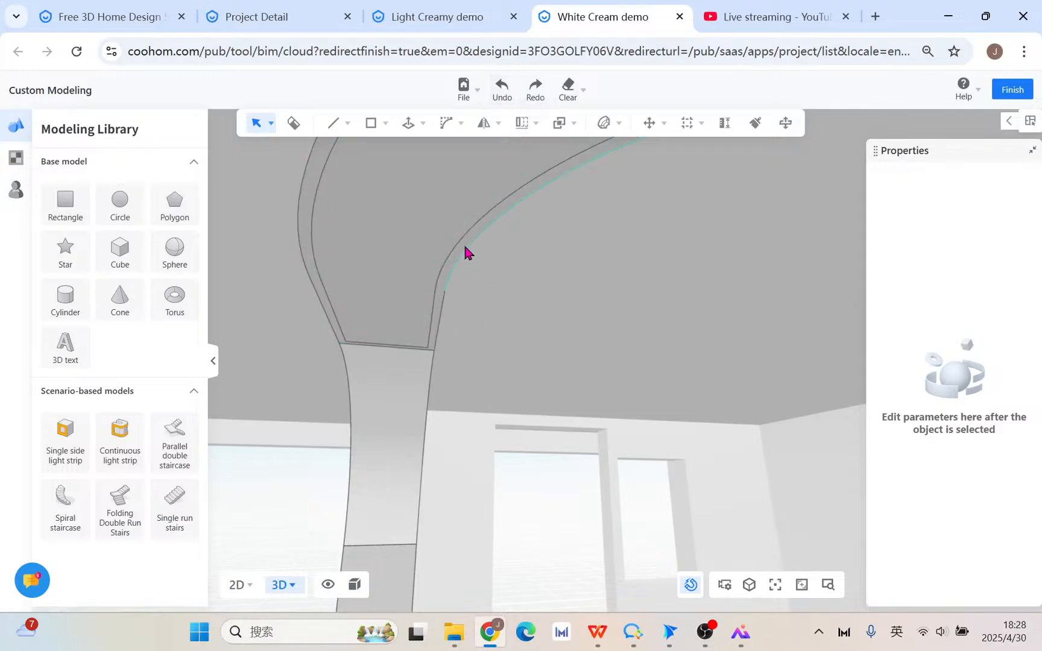
# - Open the luminous materials and draw a line extending the inset band from its inner corner to the outer edge at one arch end
pyautogui.click(15, 159)
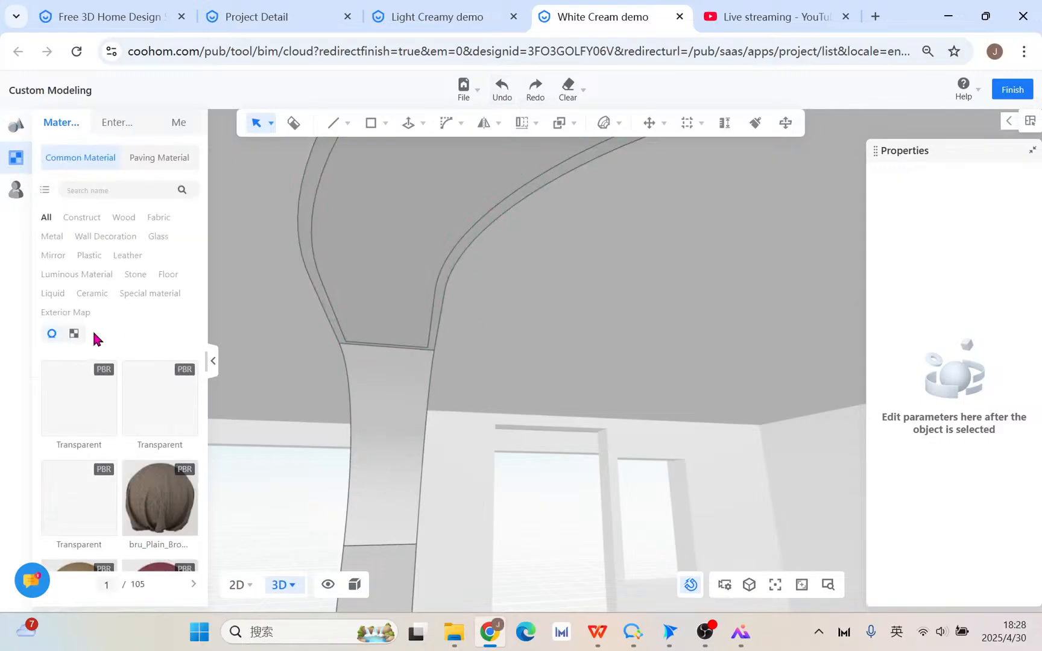
pyautogui.click(71, 275)
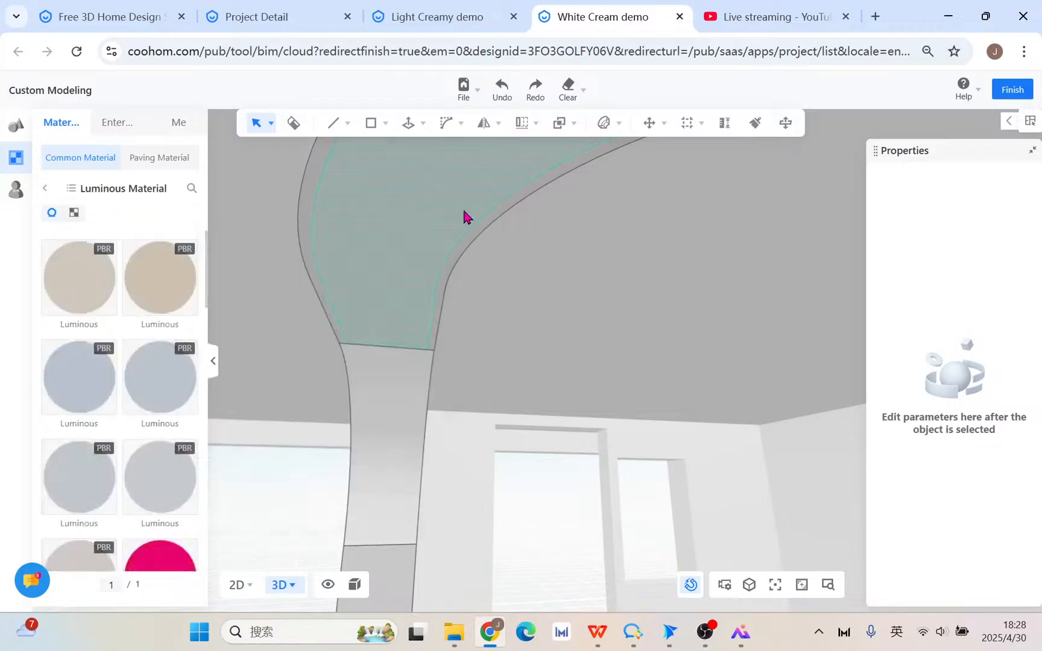
pyautogui.scroll(4, 418, 346)
pyautogui.moveTo(345, 132)
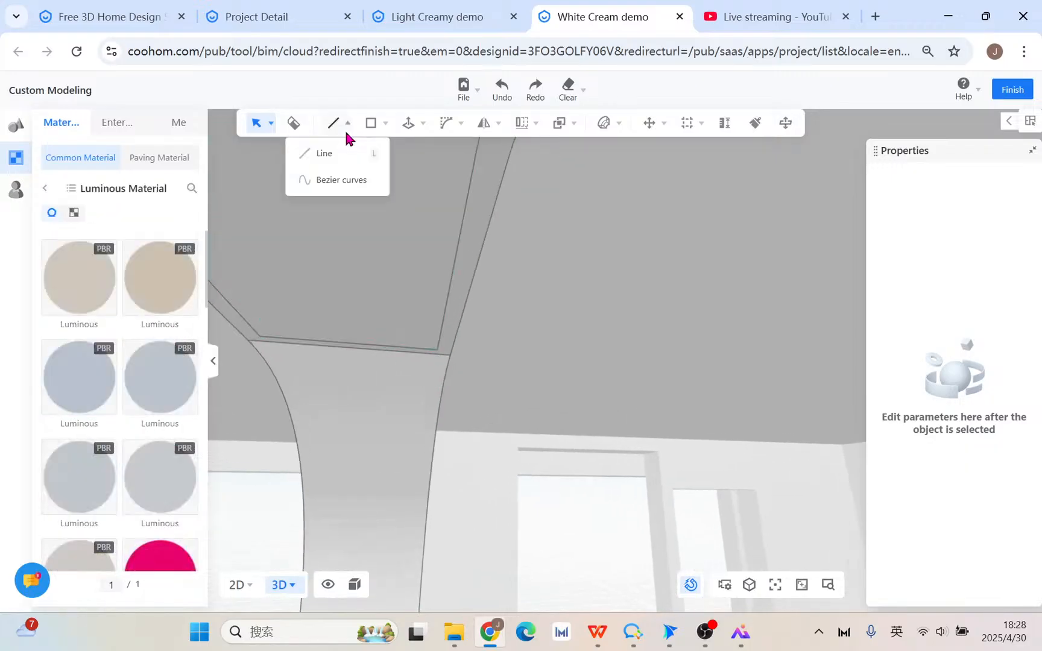
pyautogui.scroll(2, 422, 301)
pyautogui.click(333, 124)
pyautogui.click(435, 358)
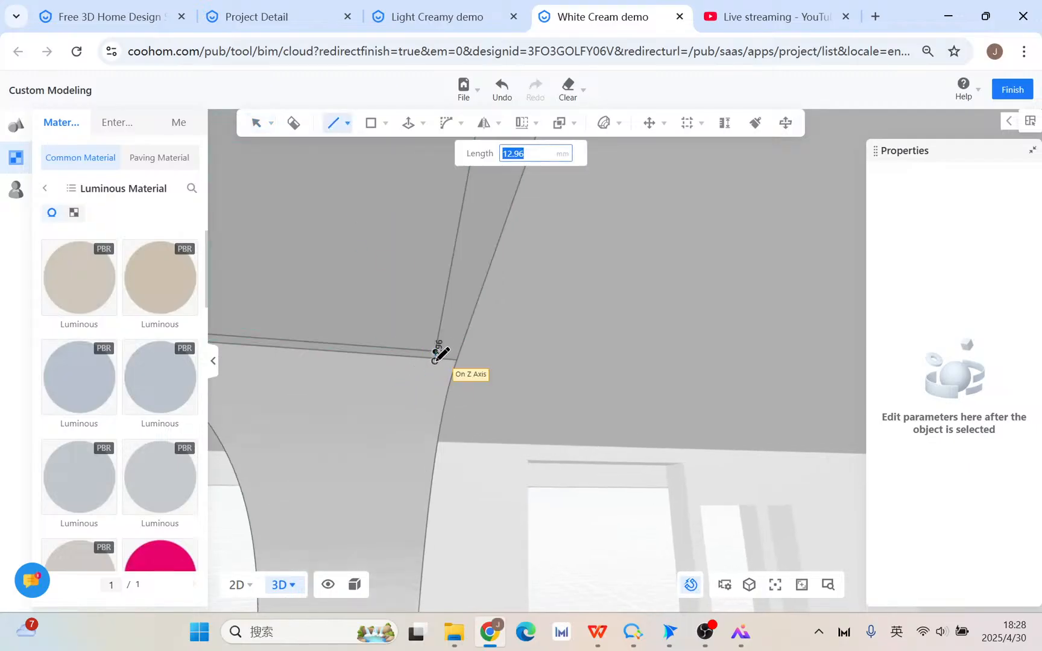
pyautogui.scroll(3, 435, 356)
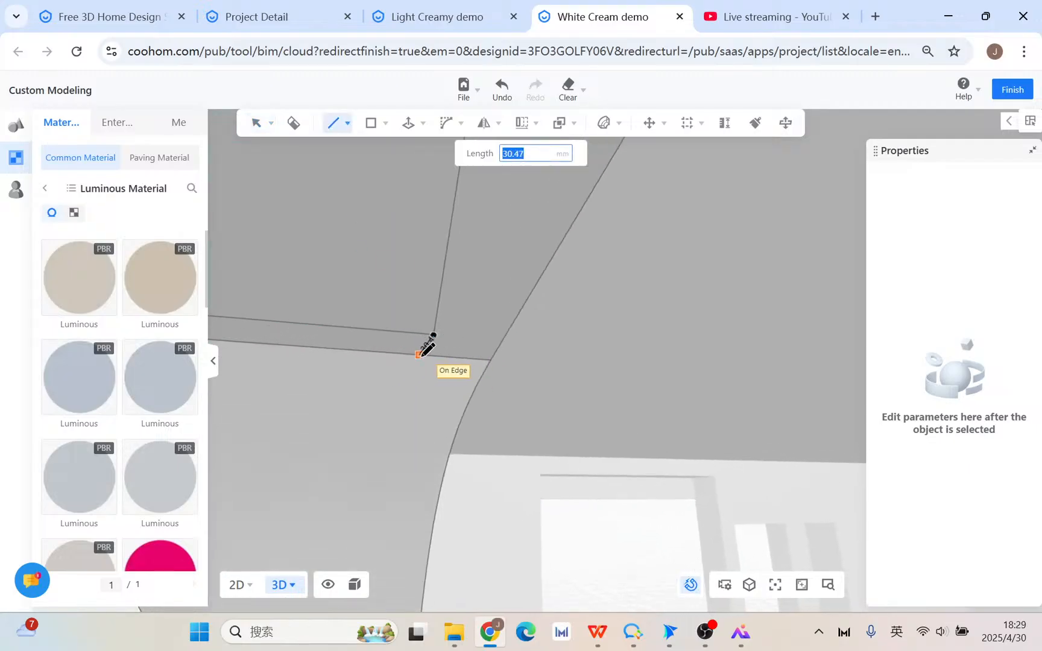
pyautogui.moveTo(427, 361); pyautogui.dragTo(501, 369, button='right')
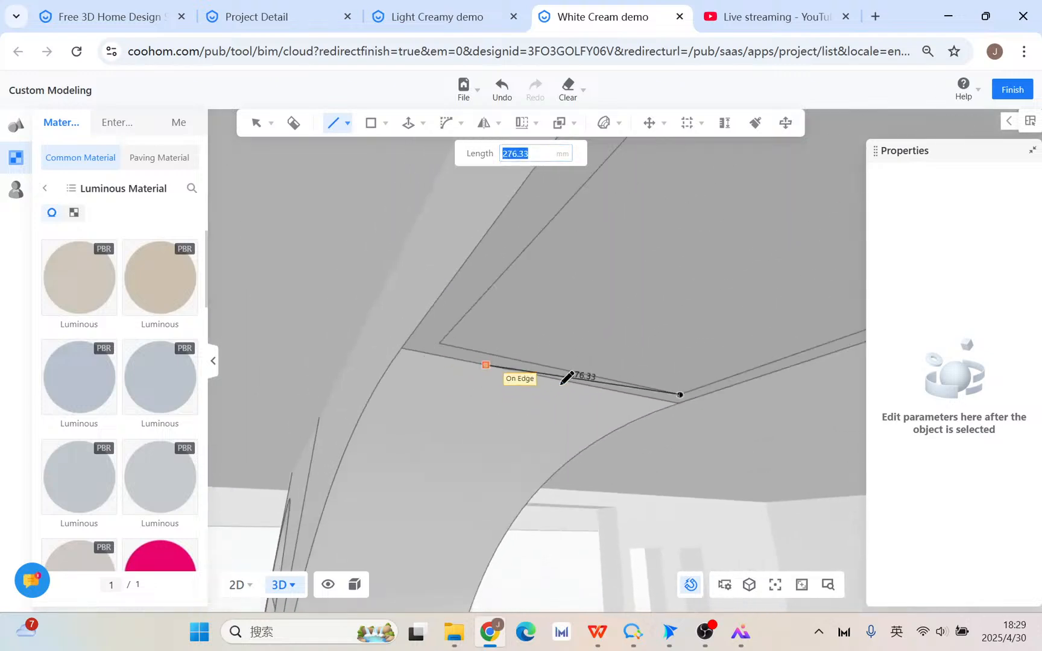
pyautogui.click(670, 402)
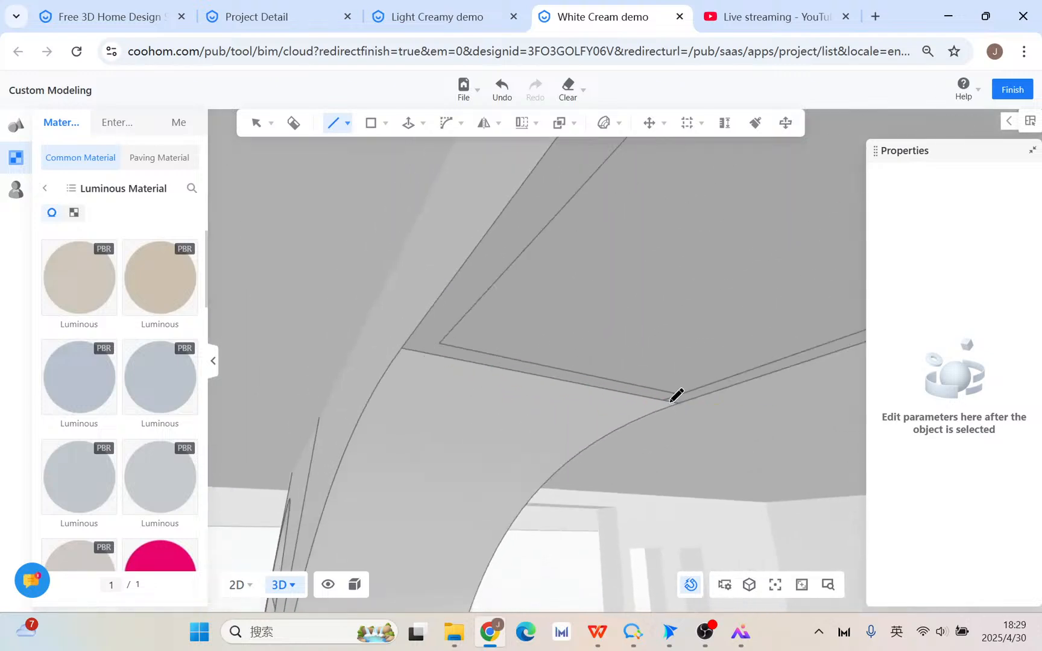
pyautogui.press('Escape')
# - Draw the matching line at the arch's other end and remove the leftover inset edge so the narrow band stands alone
pyautogui.scroll(-4, 709, 432)
pyautogui.moveTo(817, 486); pyautogui.dragTo(420, 491, button='middle')
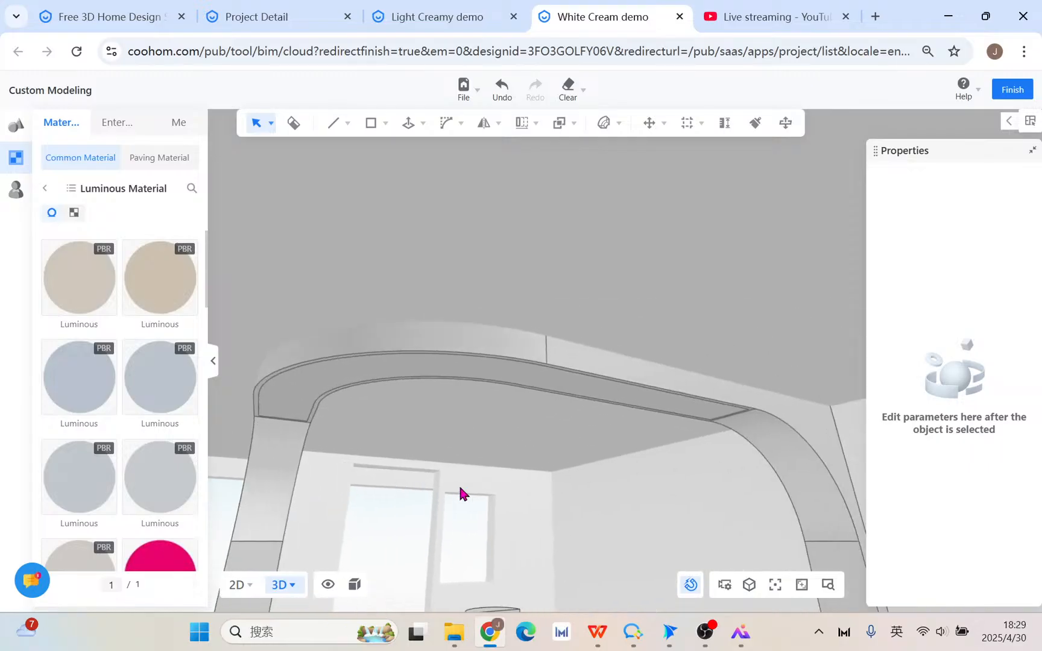
pyautogui.moveTo(668, 496); pyautogui.dragTo(551, 461, button='middle')
pyautogui.scroll(6, 621, 393)
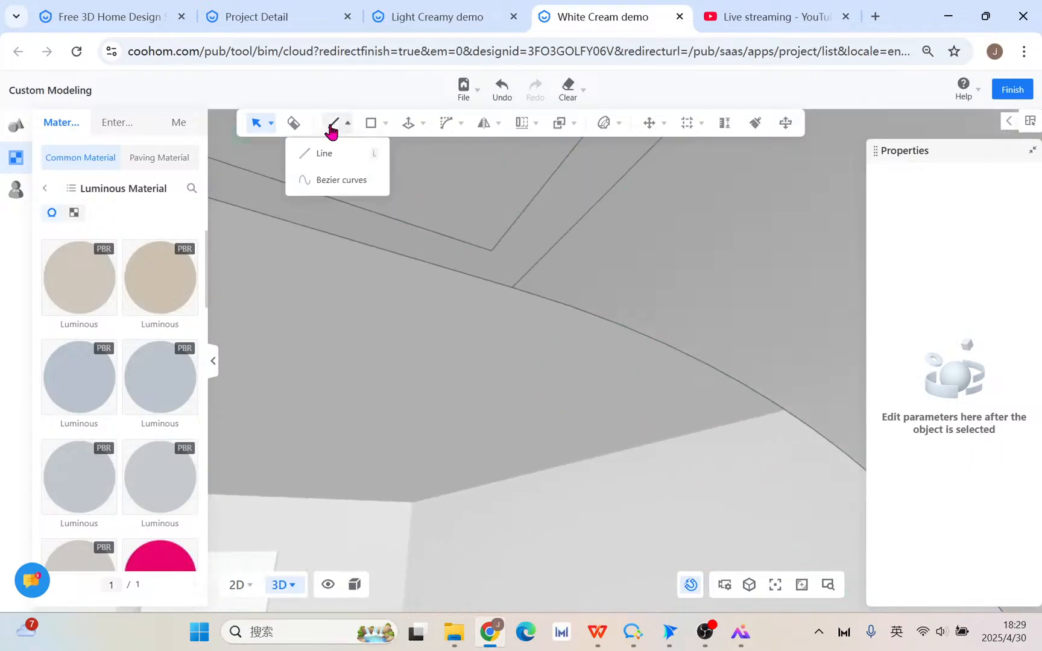
pyautogui.click(333, 123)
pyautogui.click(491, 251)
pyautogui.press('Escape')
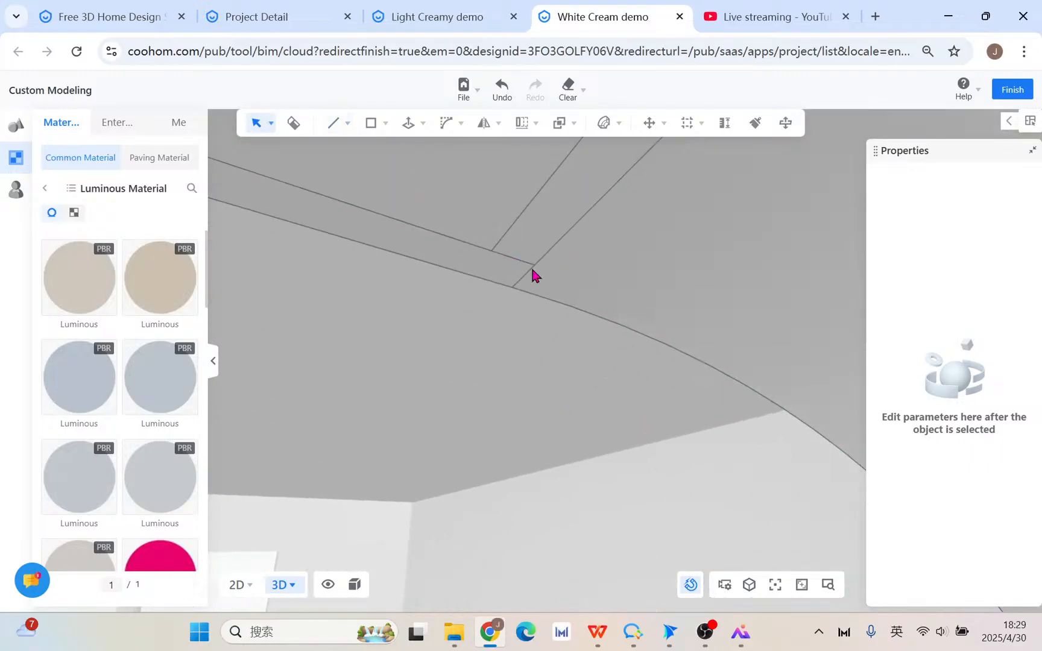
pyautogui.click(524, 211)
pyautogui.click(816, 160)
# - Apply an orange light-emitting material to the narrow band along the arch's underside
pyautogui.scroll(-4, 105, 437)
pyautogui.scroll(-5, 142, 386)
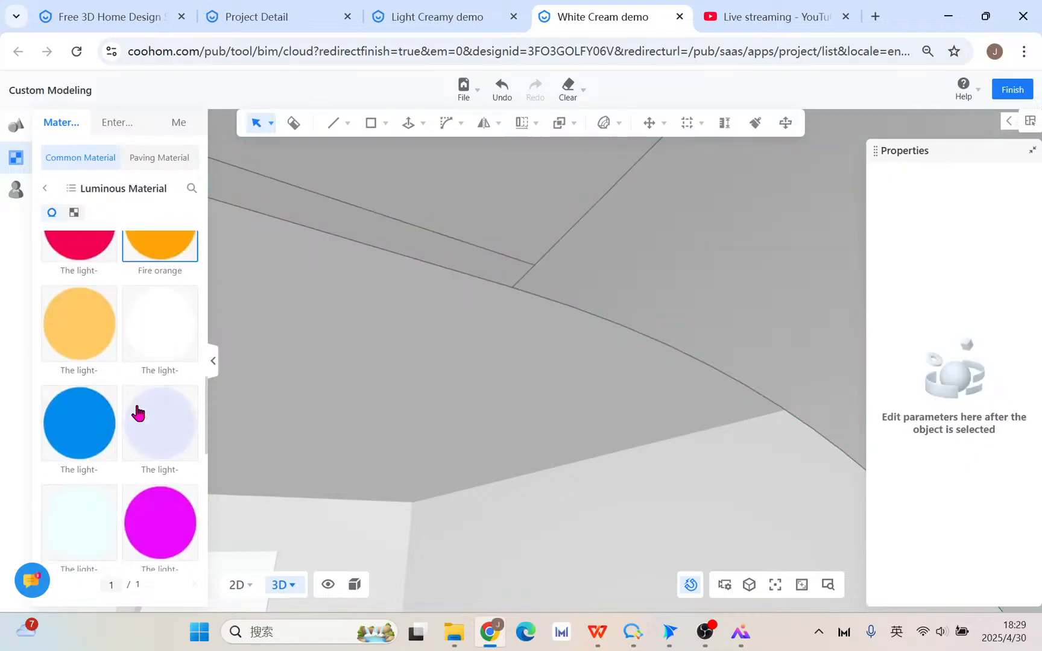
pyautogui.scroll(2, 158, 341)
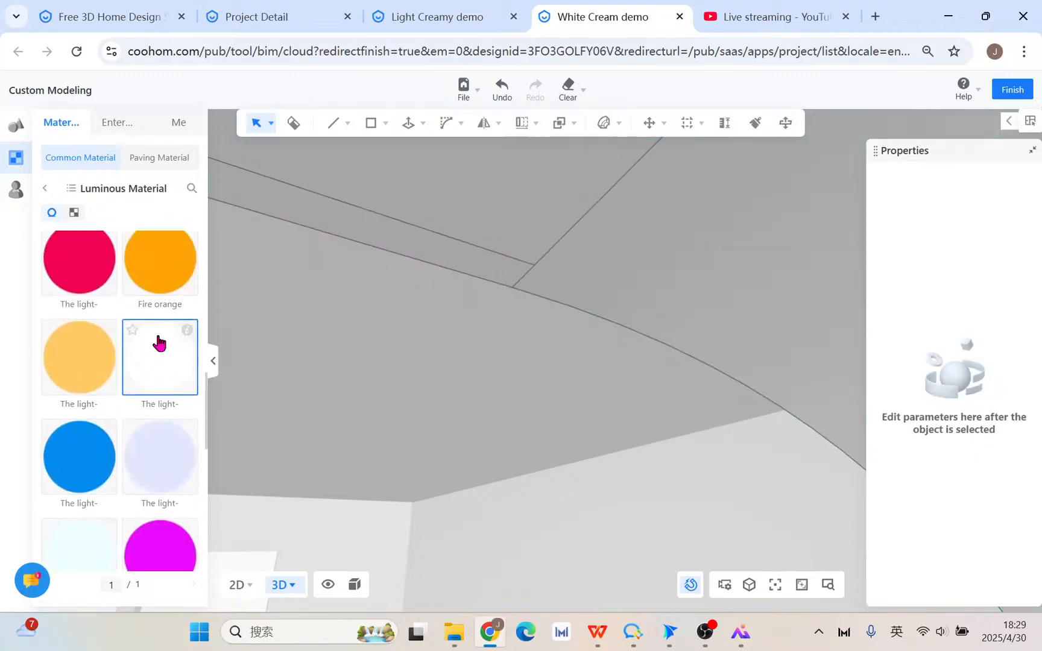
pyautogui.click(488, 264)
pyautogui.scroll(-1, 489, 265)
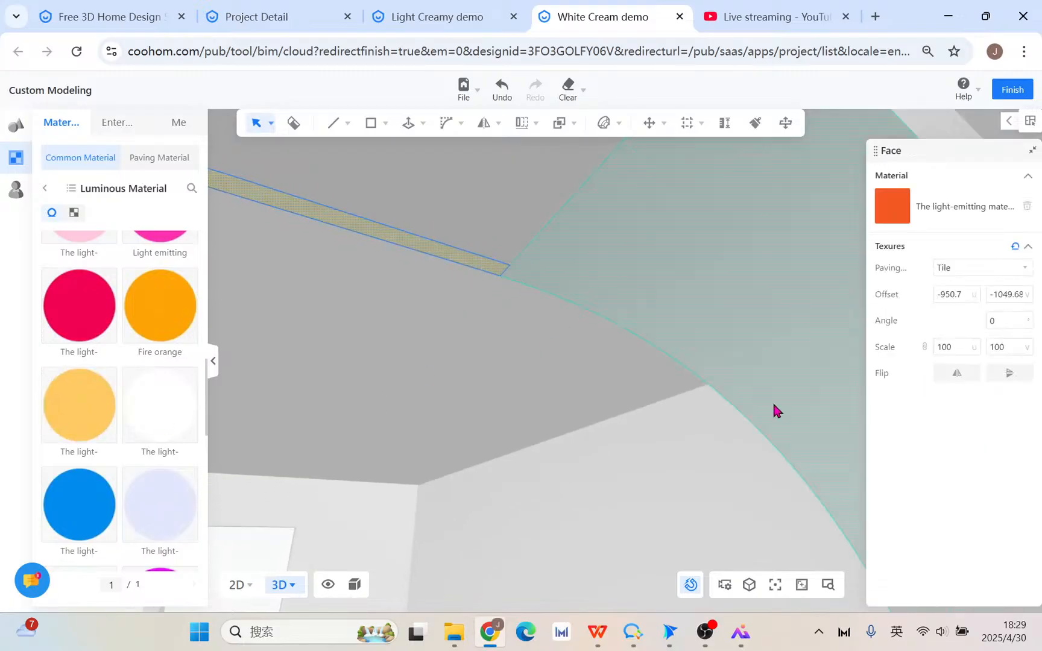
pyautogui.scroll(-3, 759, 418)
# - Select the curved face next to the luminous band and check the viewer request in the YouTube Studio live chat
pyautogui.click(725, 387)
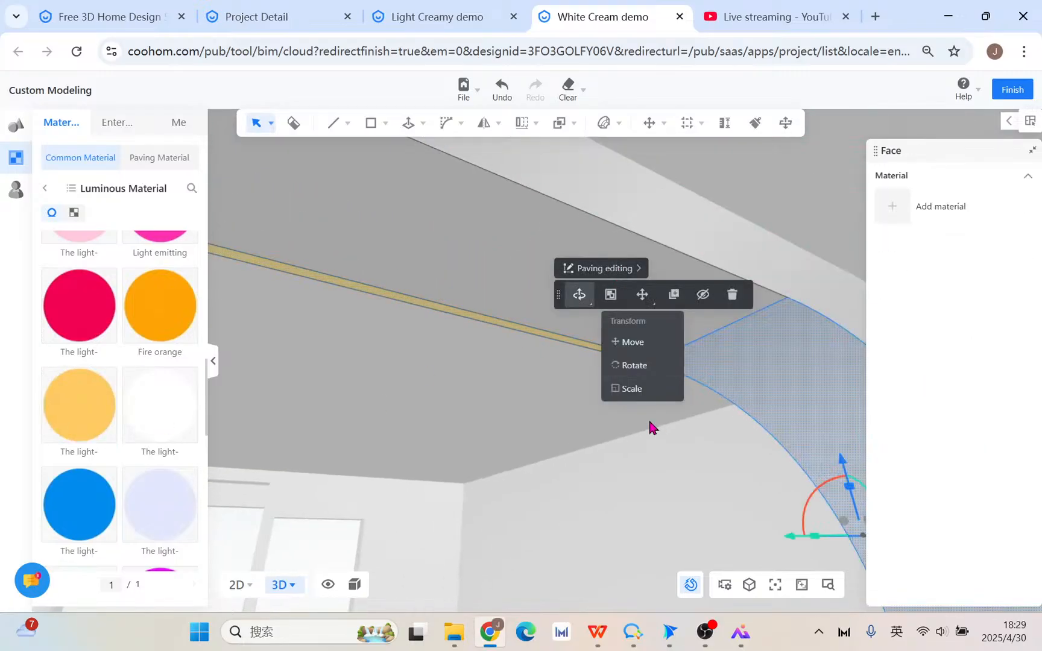
pyautogui.scroll(-3, 556, 411)
pyautogui.moveTo(725, 466); pyautogui.dragTo(506, 256, button='middle')
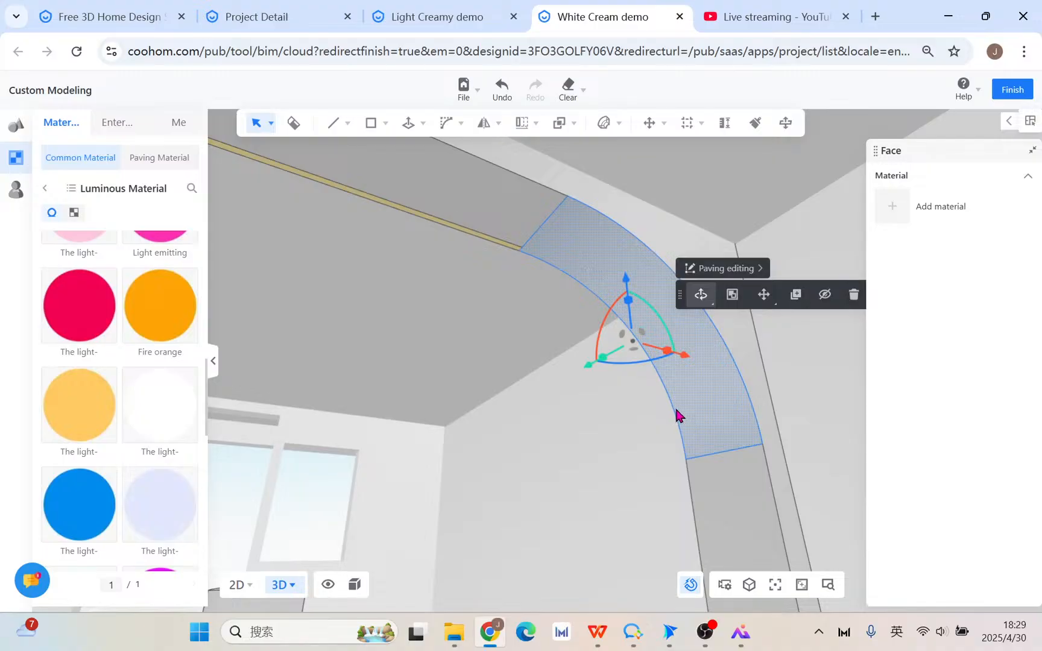
pyautogui.scroll(-4, 617, 335)
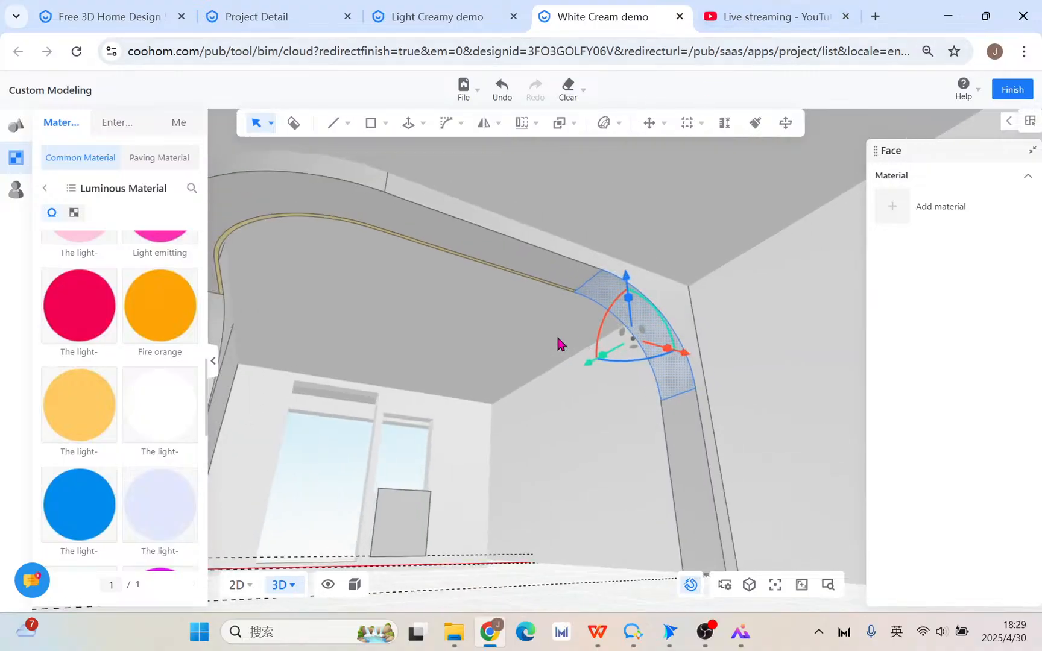
pyautogui.click(769, 16)
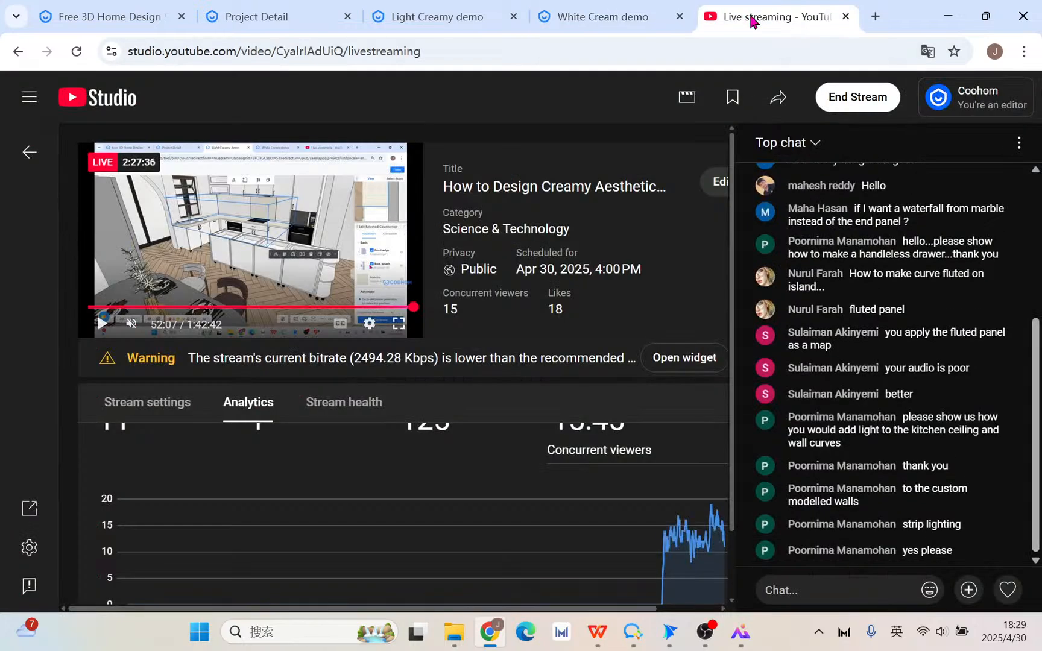
pyautogui.moveTo(1001, 536)
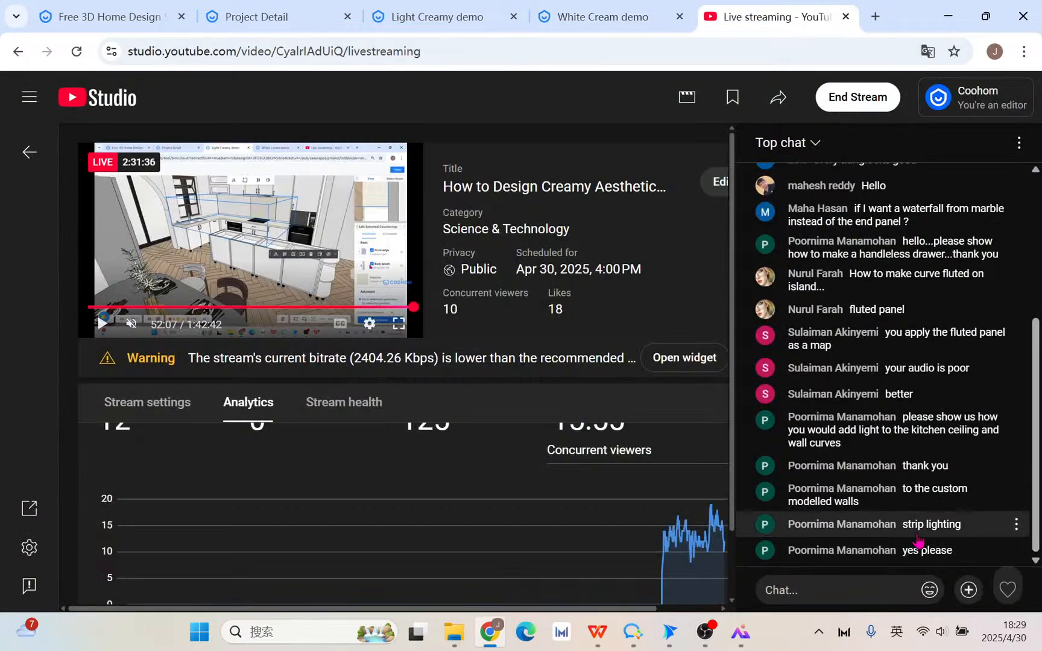
pyautogui.click(549, 17)
pyautogui.scroll(2, 386, 307)
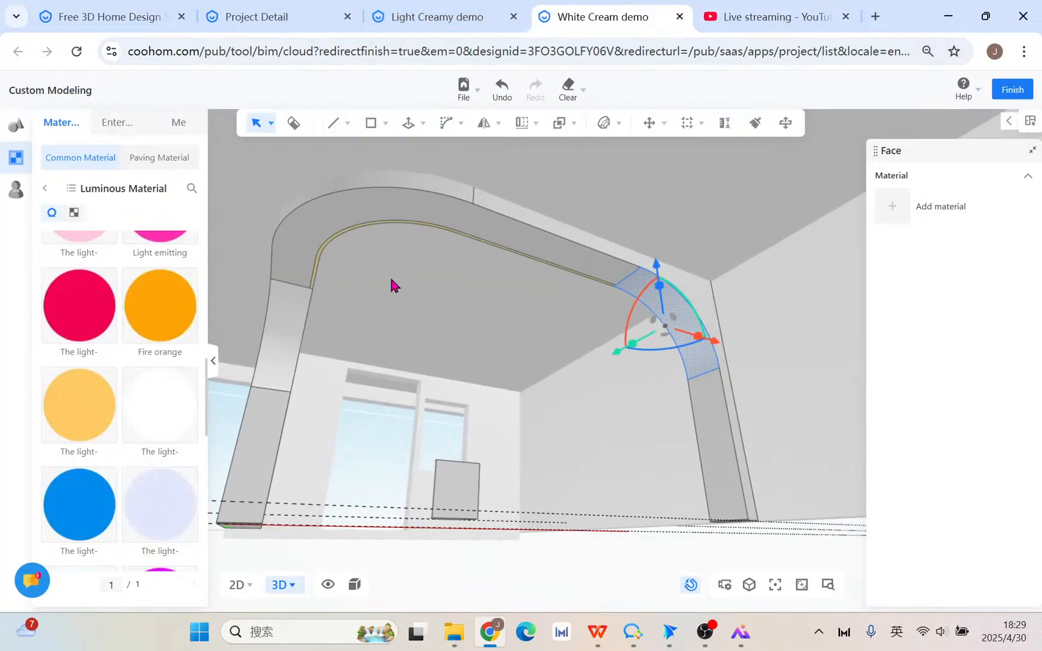
# - Place a single side light strip on the curved face beside the luminous band
pyautogui.click(28, 195)
pyautogui.click(16, 124)
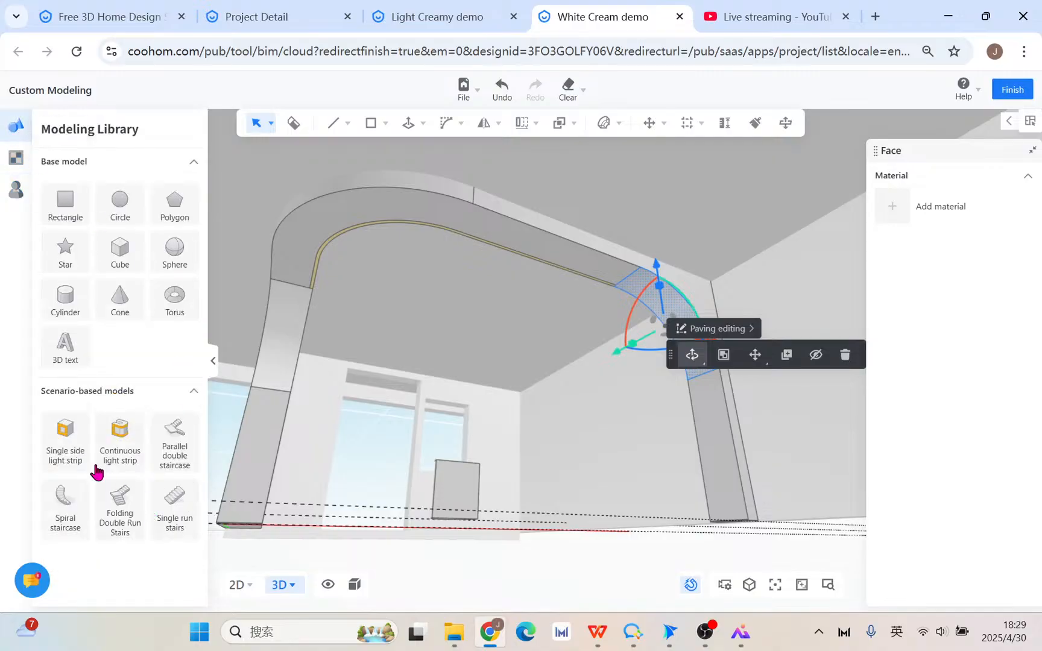
pyautogui.click(70, 445)
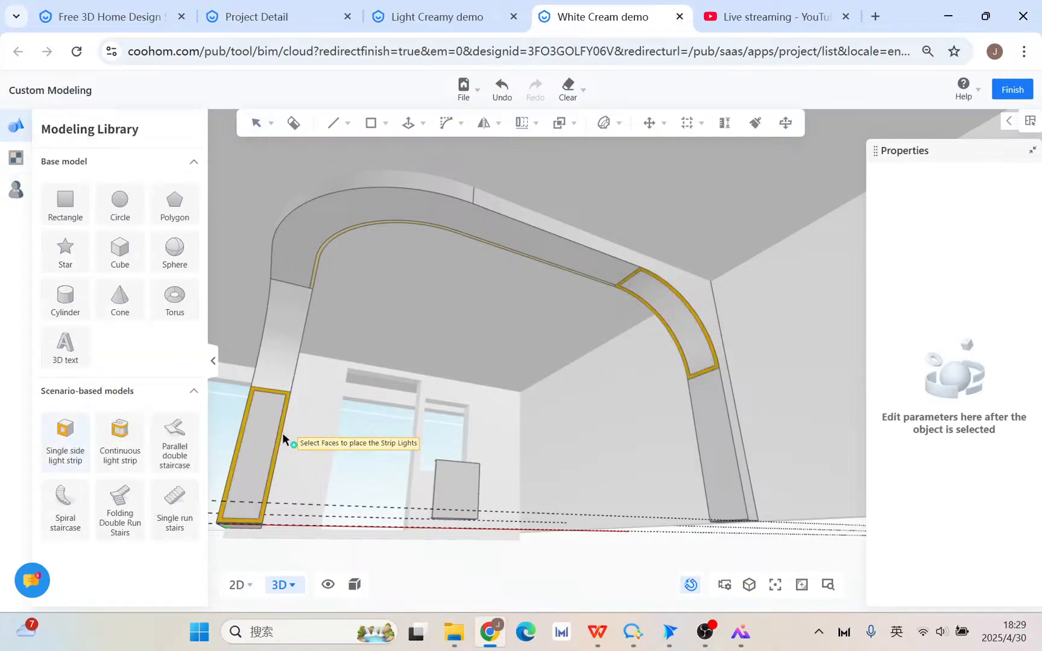
pyautogui.scroll(2, 276, 351)
pyautogui.scroll(-3, 275, 351)
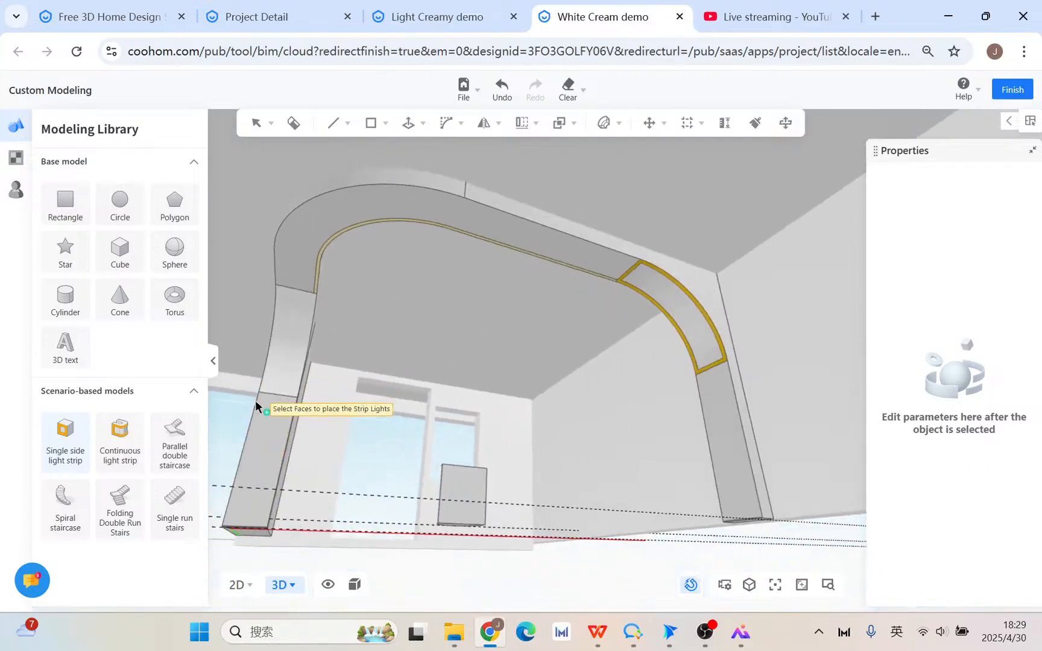
pyautogui.scroll(3, 291, 381)
pyautogui.scroll(-3, 291, 381)
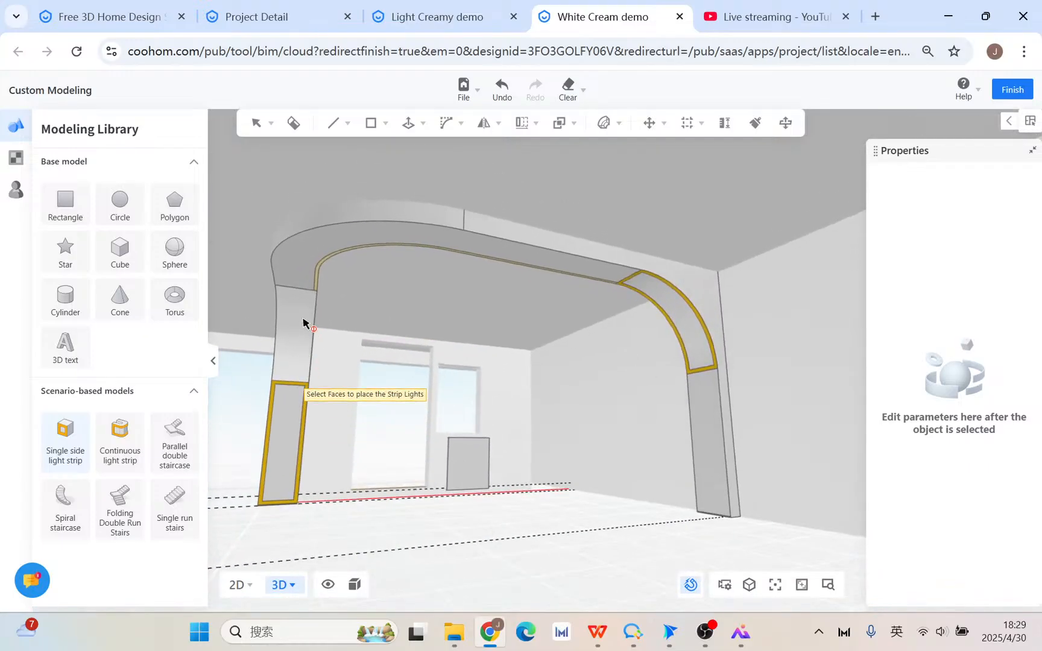
pyautogui.click(702, 338)
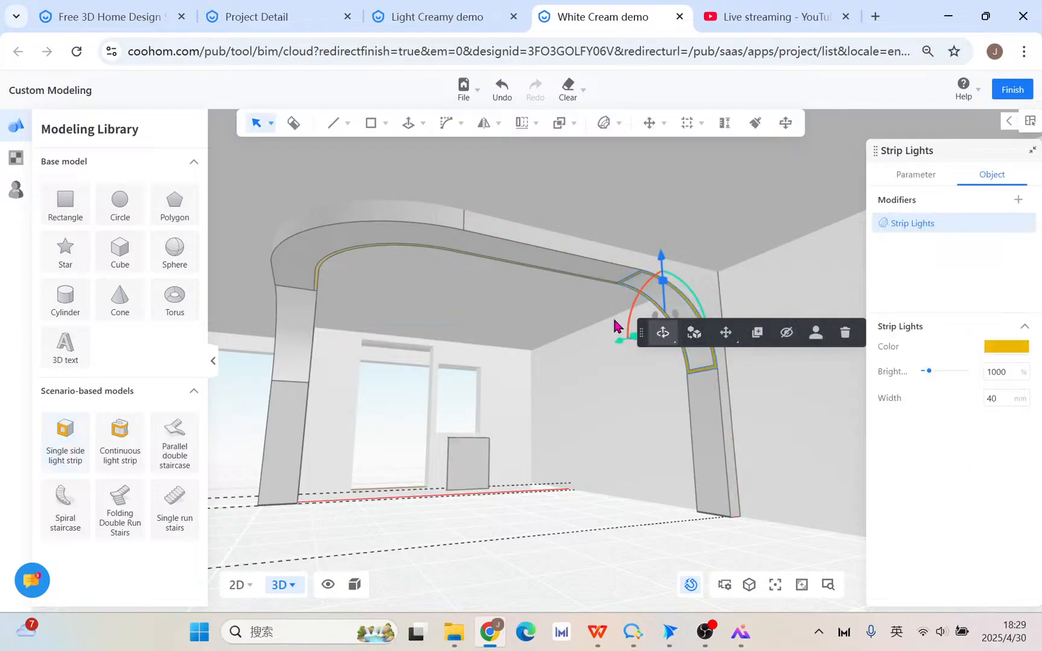
pyautogui.scroll(-1, 614, 320)
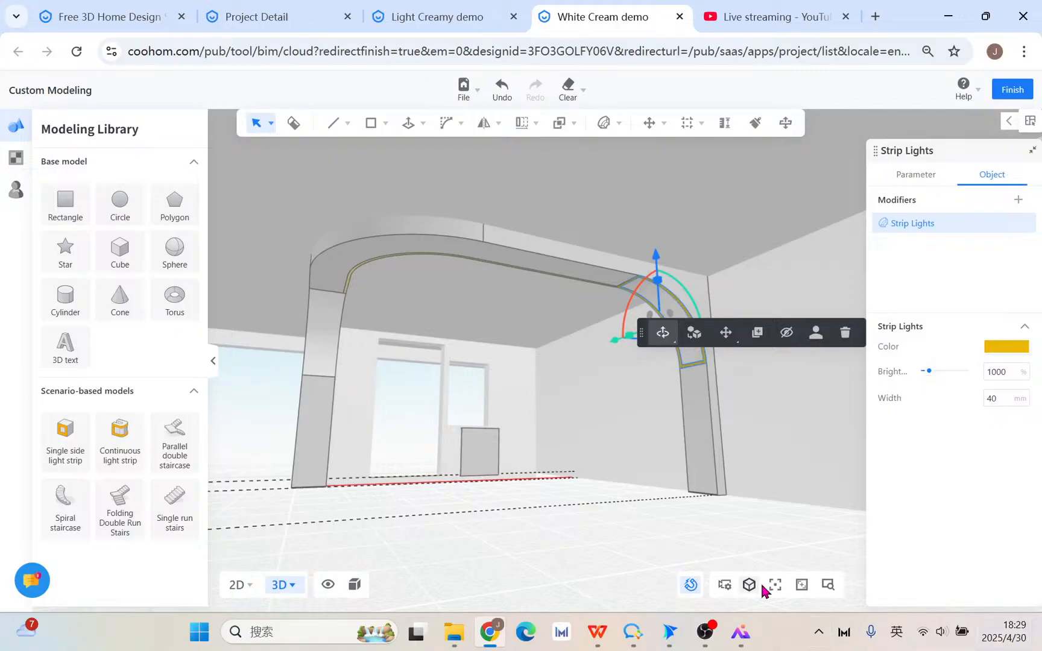
# - Check the live chat again, and open the tall arched-door kitchen cabinet for customizing in Kitchen & Bath
pyautogui.click(711, 9)
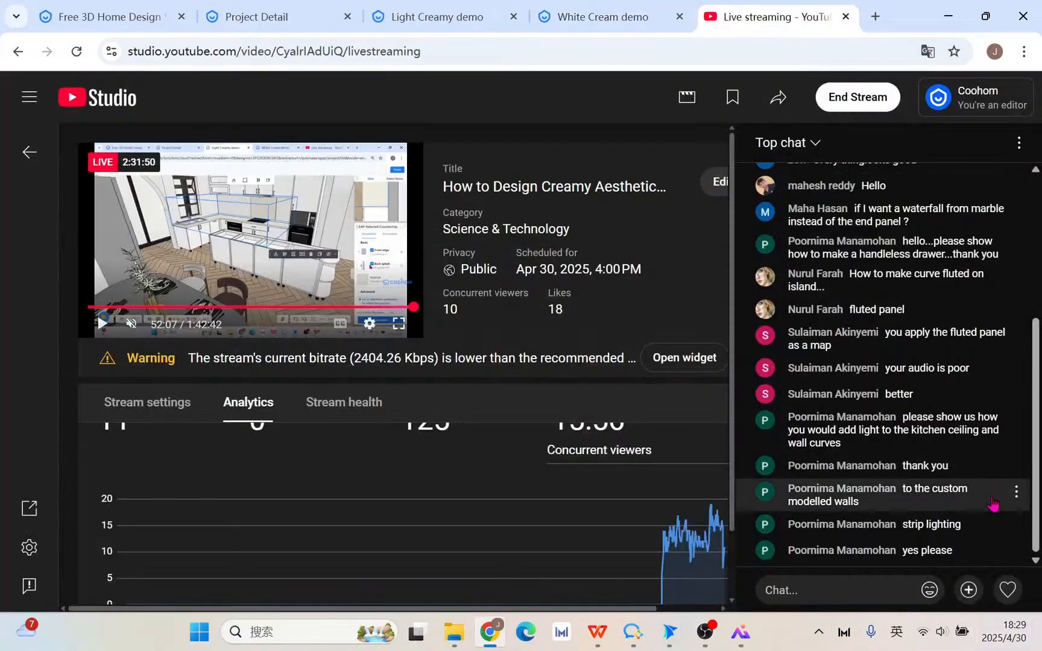
pyautogui.click(614, 13)
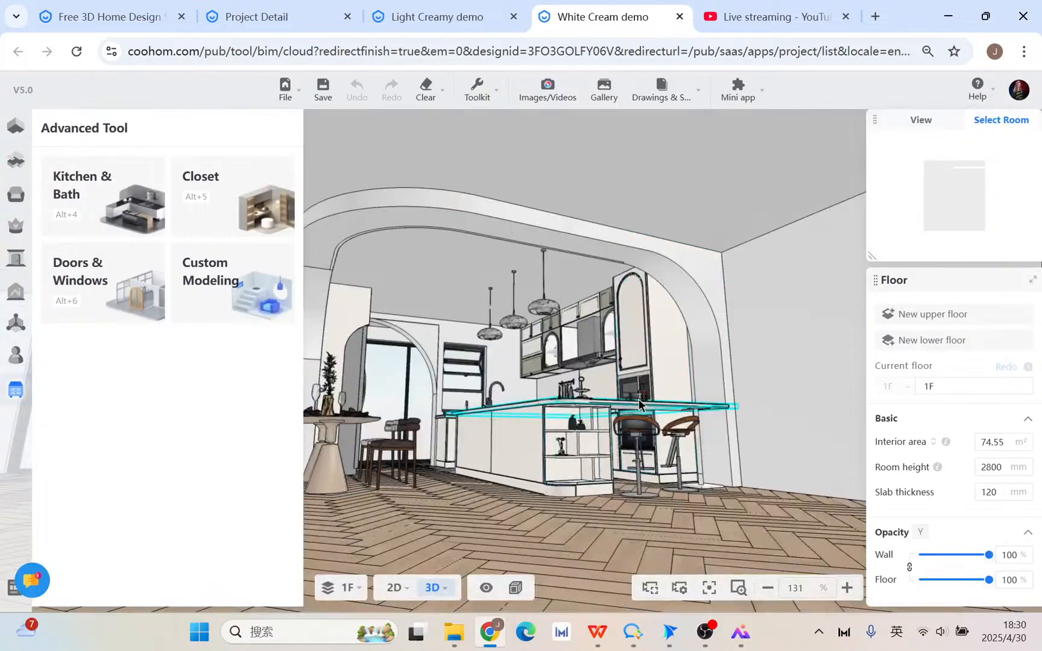
pyautogui.click(633, 296)
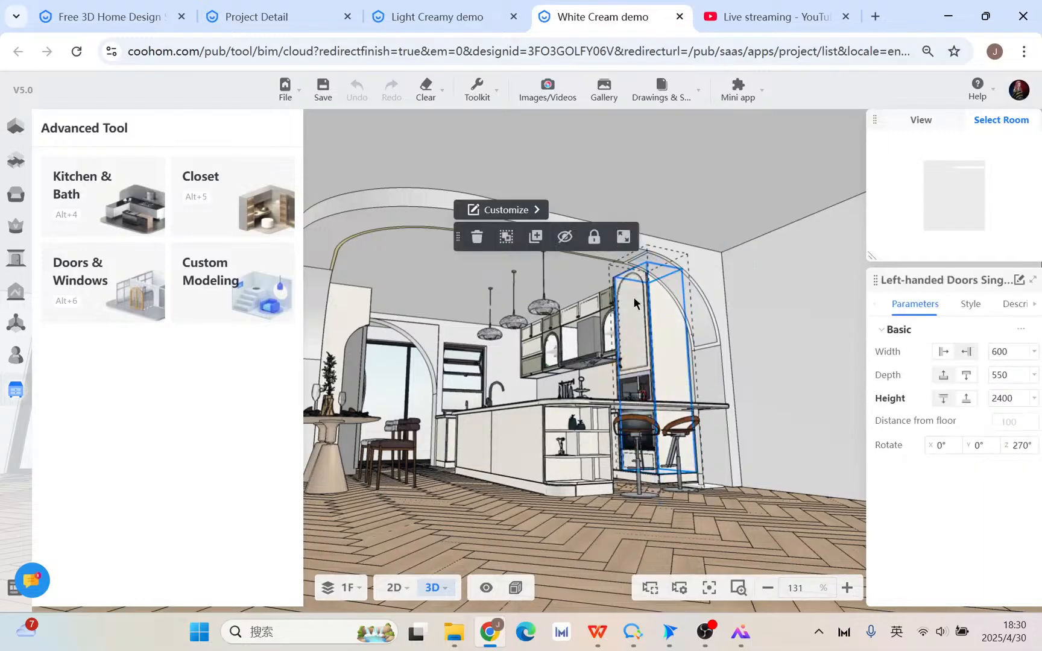
pyautogui.click(633, 297)
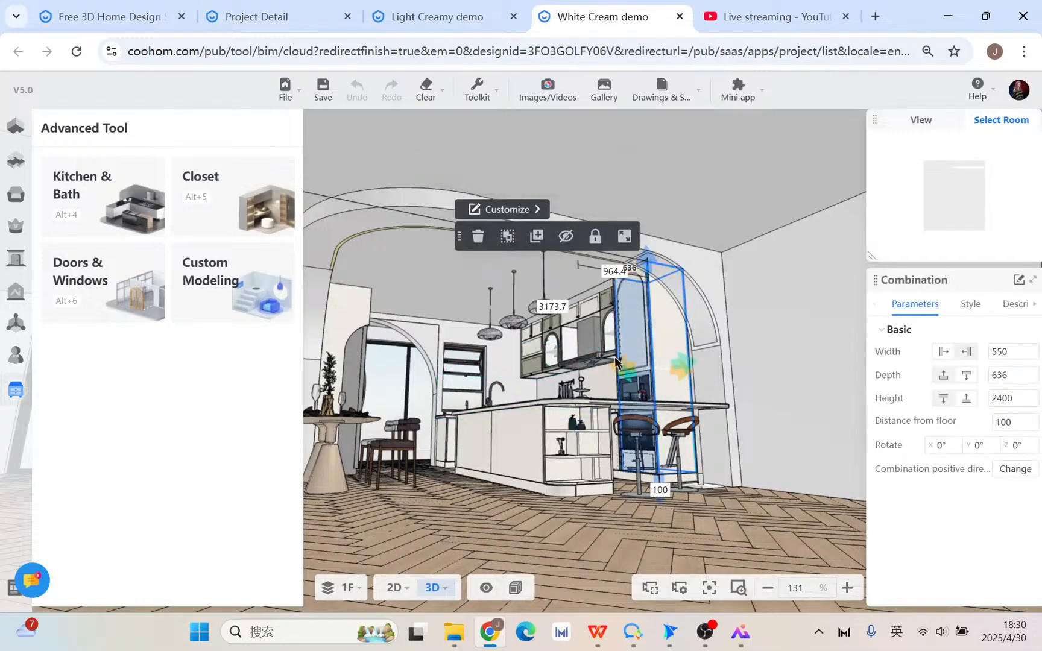
pyautogui.doubleClick(639, 328)
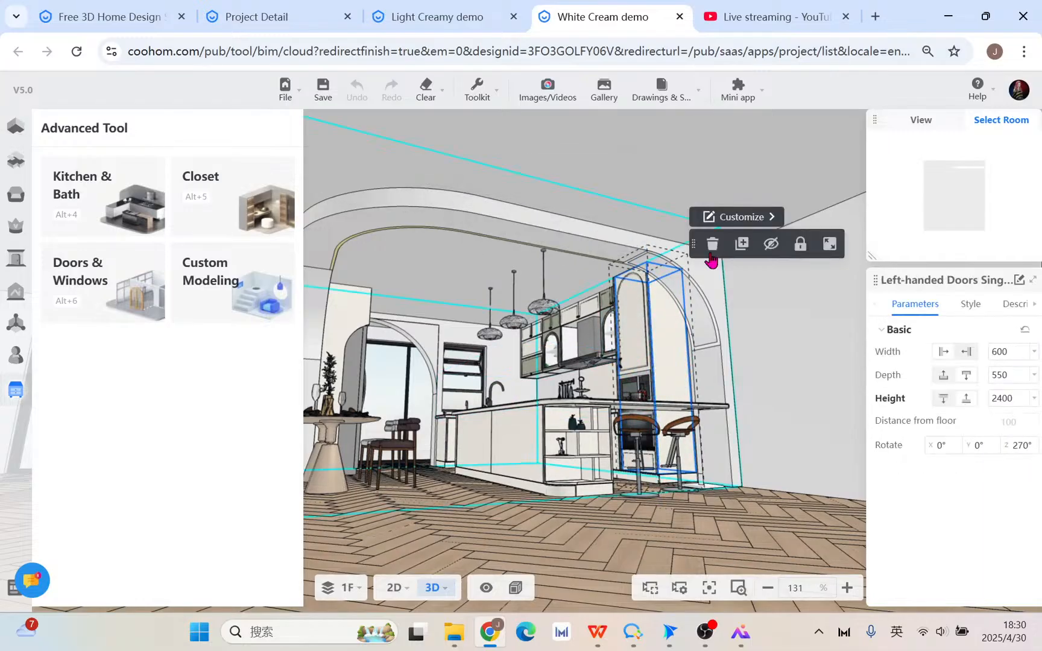
pyautogui.click(731, 219)
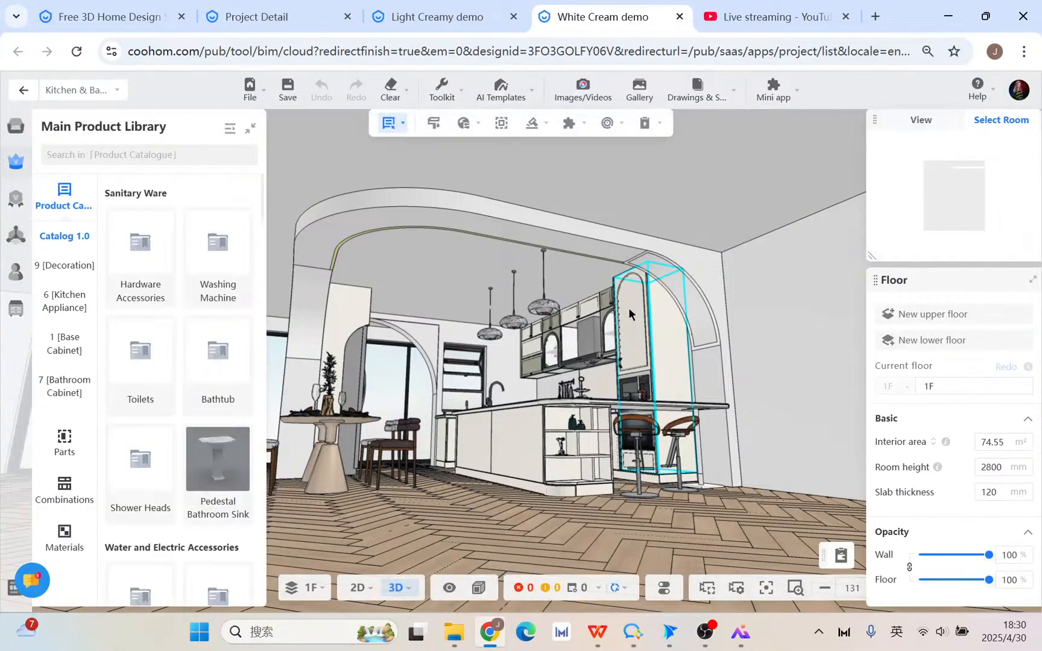
# - Select the upper arched door of the tall kitchen cabinet to show its door parameters
pyautogui.click(628, 307)
pyautogui.click(629, 308)
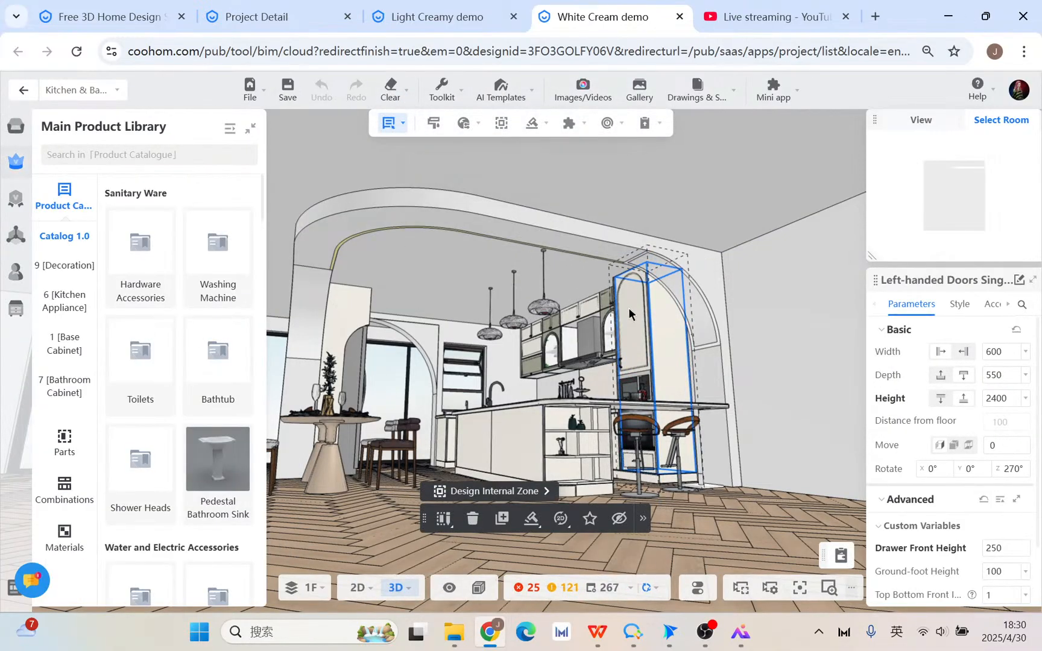
pyautogui.click(629, 308)
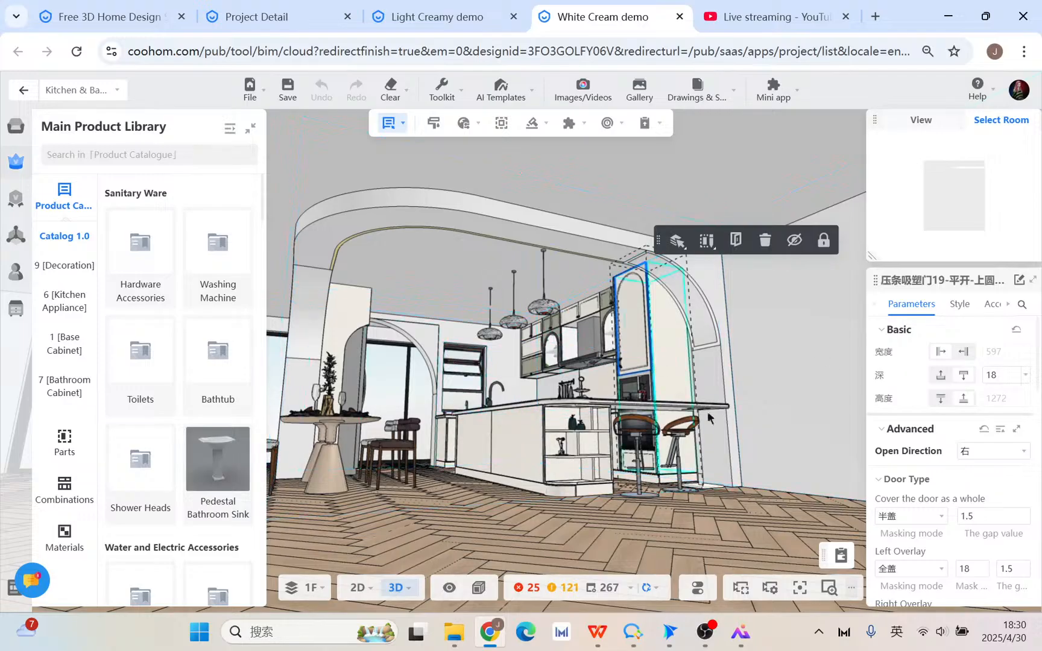
# - Examine the kitchen island, wall cabinets and tall arched-door cabinet in the 3D view, and preview the project's rendered images in the gallery
pyautogui.moveTo(461, 522); pyautogui.dragTo(411, 531)
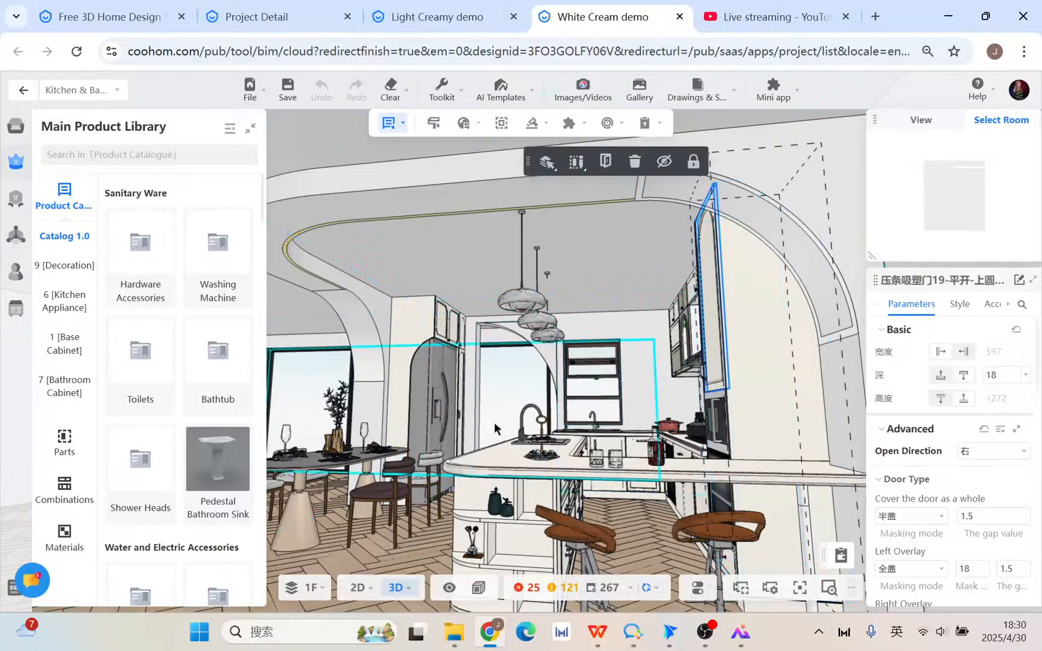
pyautogui.press('a')
pyautogui.press('s')
pyautogui.moveTo(514, 532); pyautogui.dragTo(578, 551)
pyautogui.press('w')
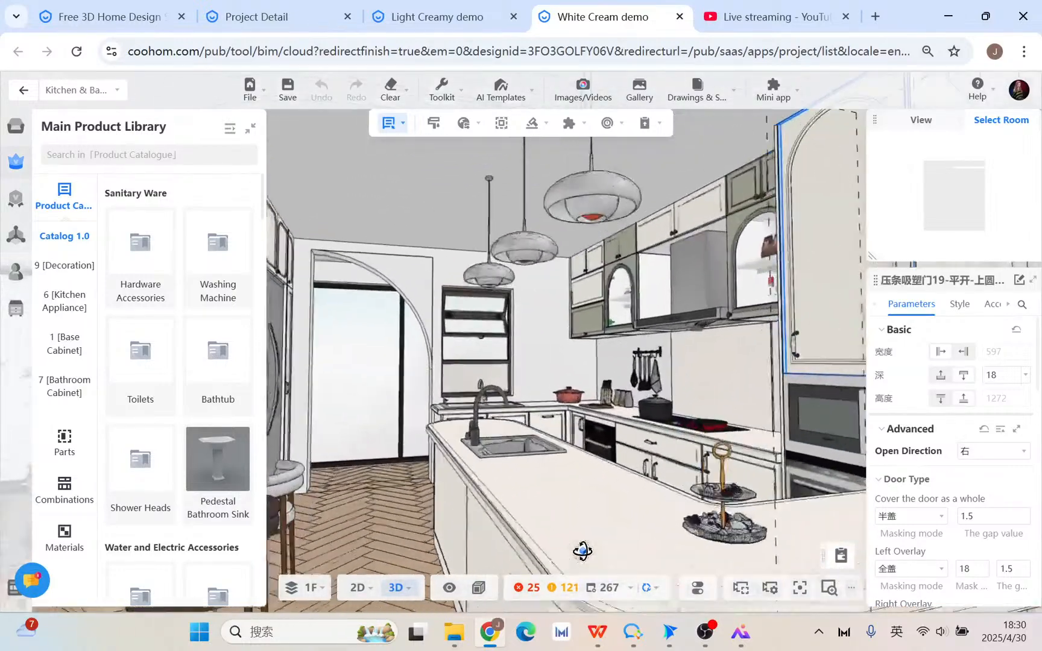
pyautogui.press('s')
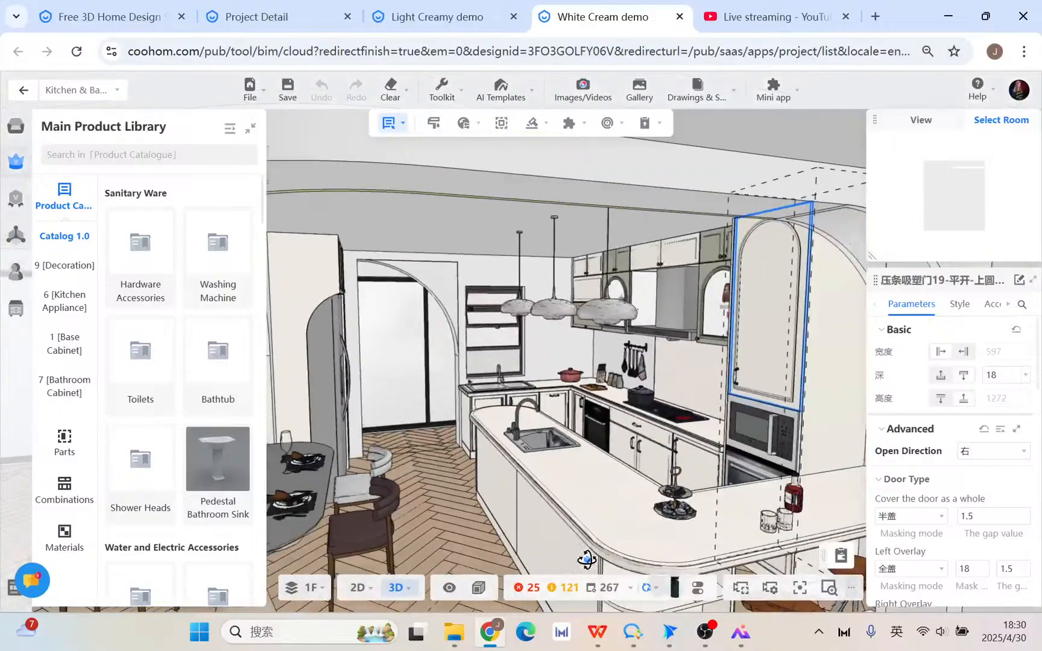
pyautogui.press('a')
pyautogui.press('d')
pyautogui.press('a')
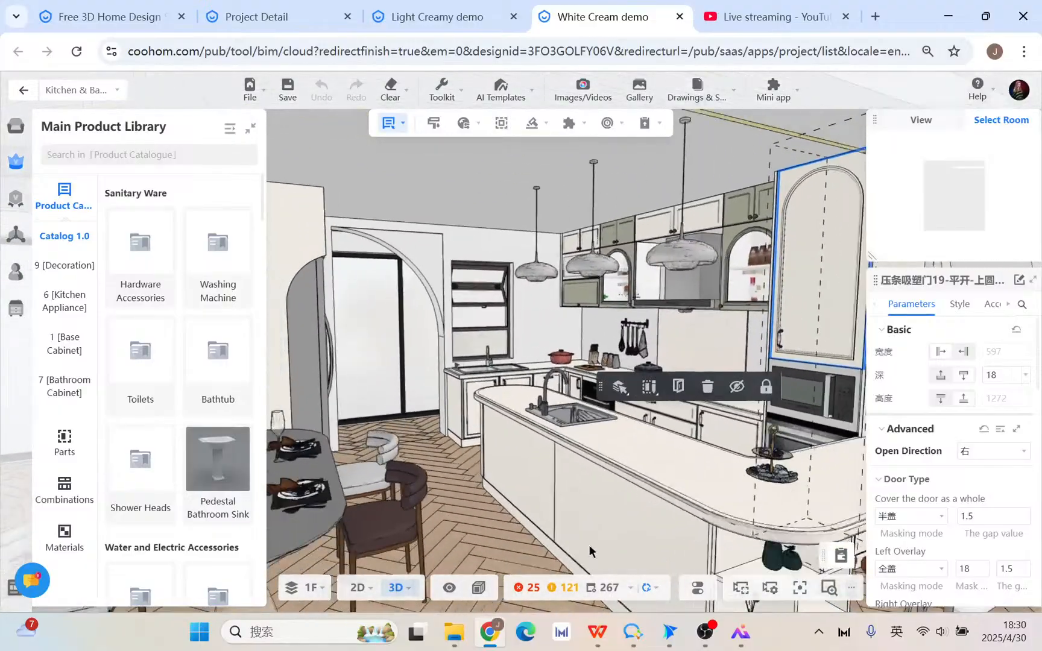
pyautogui.click(495, 534)
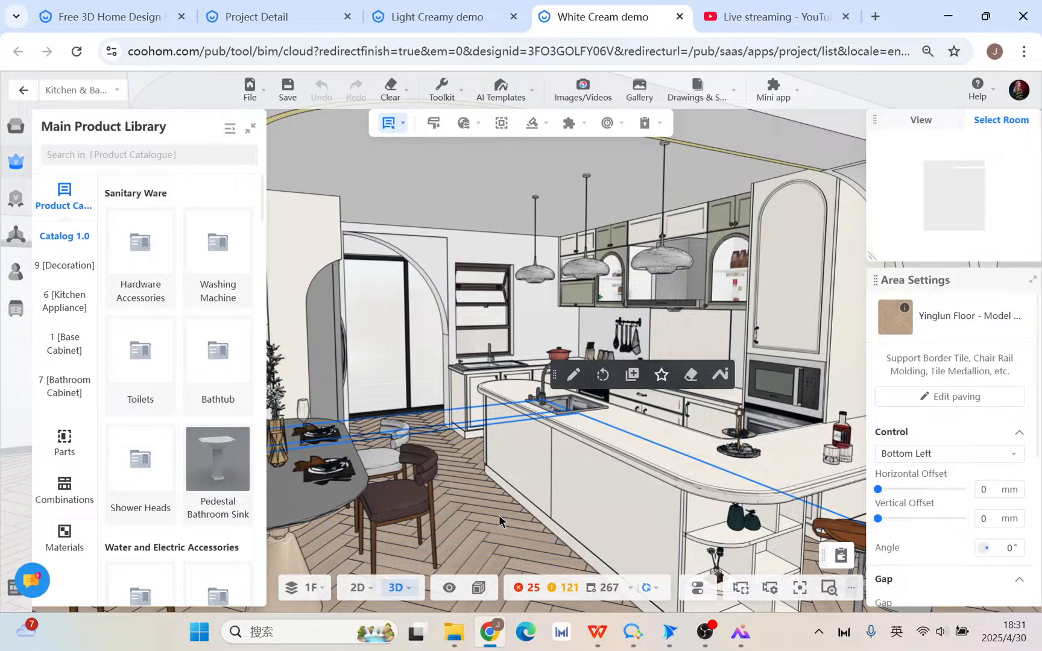
pyautogui.moveTo(648, 87)
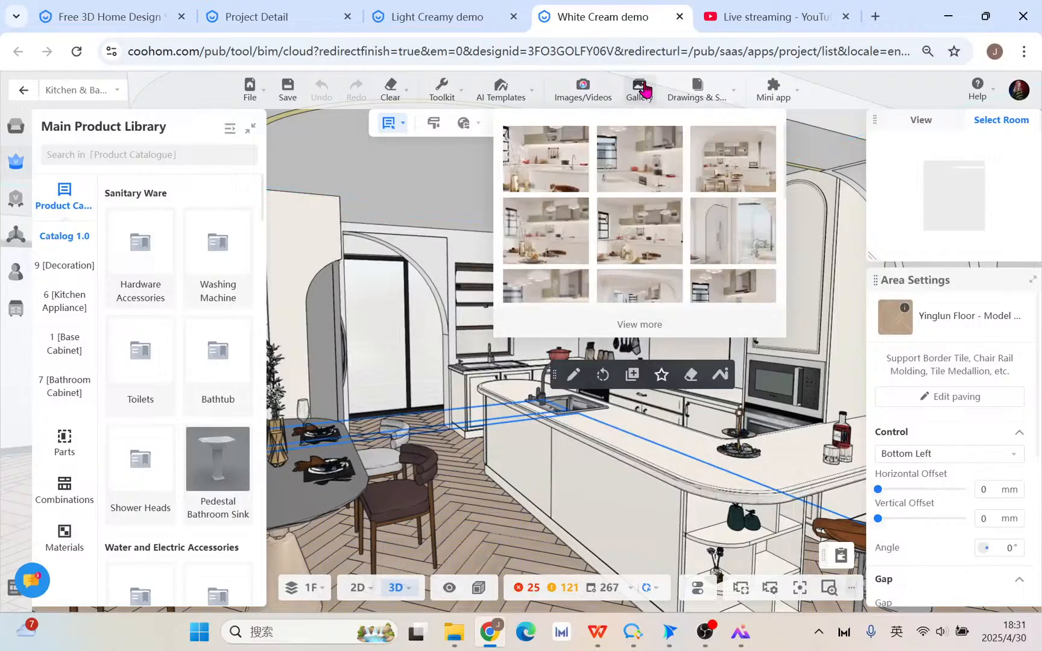
pyautogui.moveTo(601, 252)
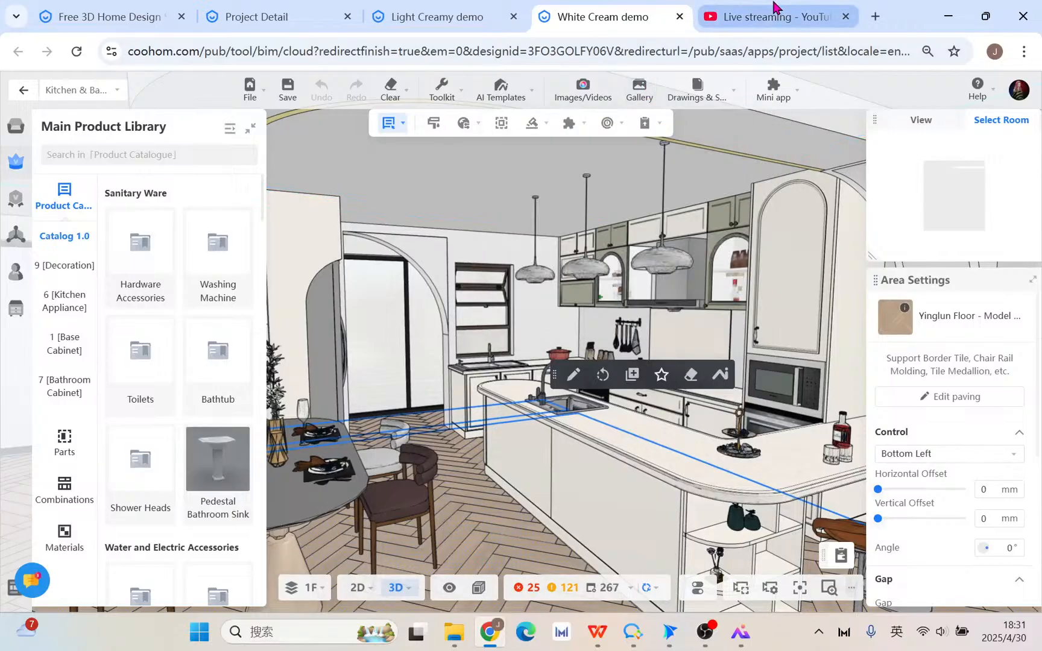
# - Switch to YouTube Studio, review the latest live chat messages, and end the live stream
pyautogui.moveTo(773, 8)
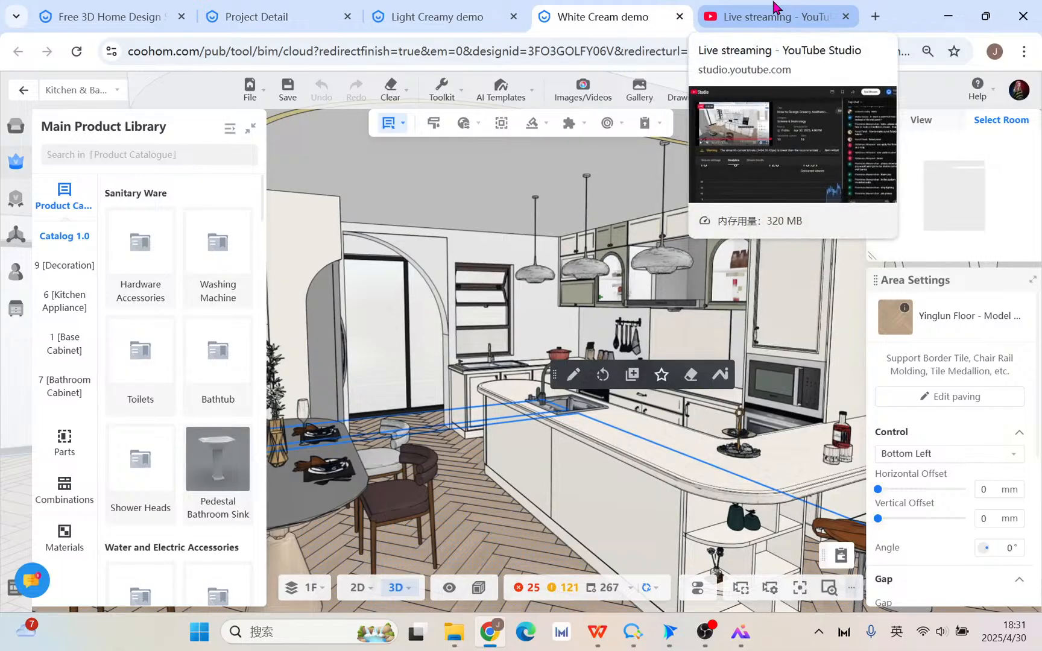
pyautogui.click(773, 8)
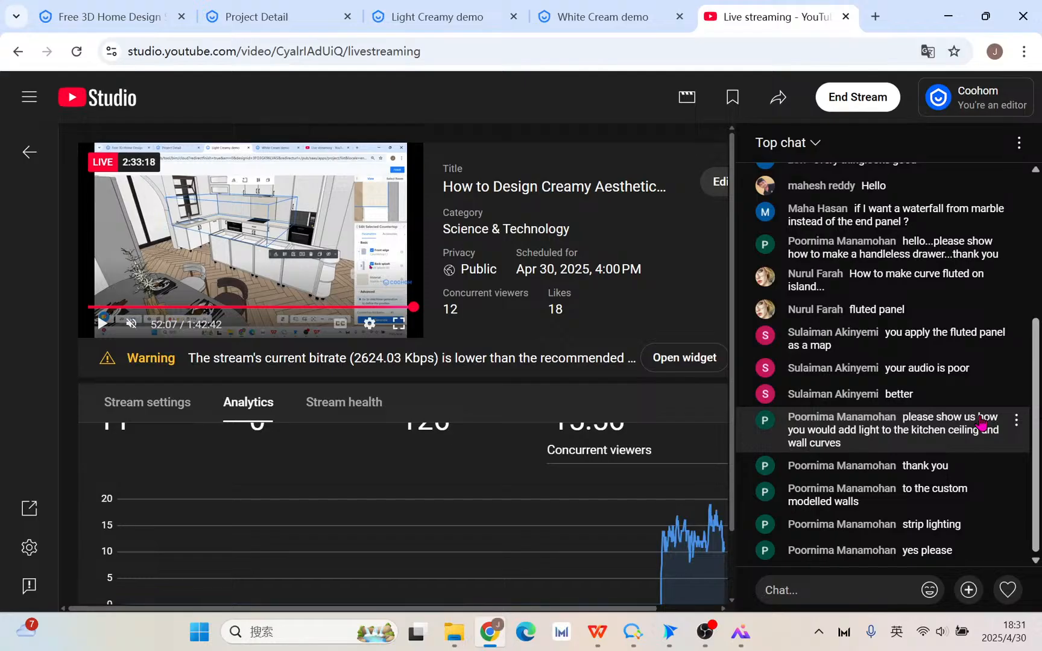
pyautogui.moveTo(1035, 370); pyautogui.dragTo(1037, 398)
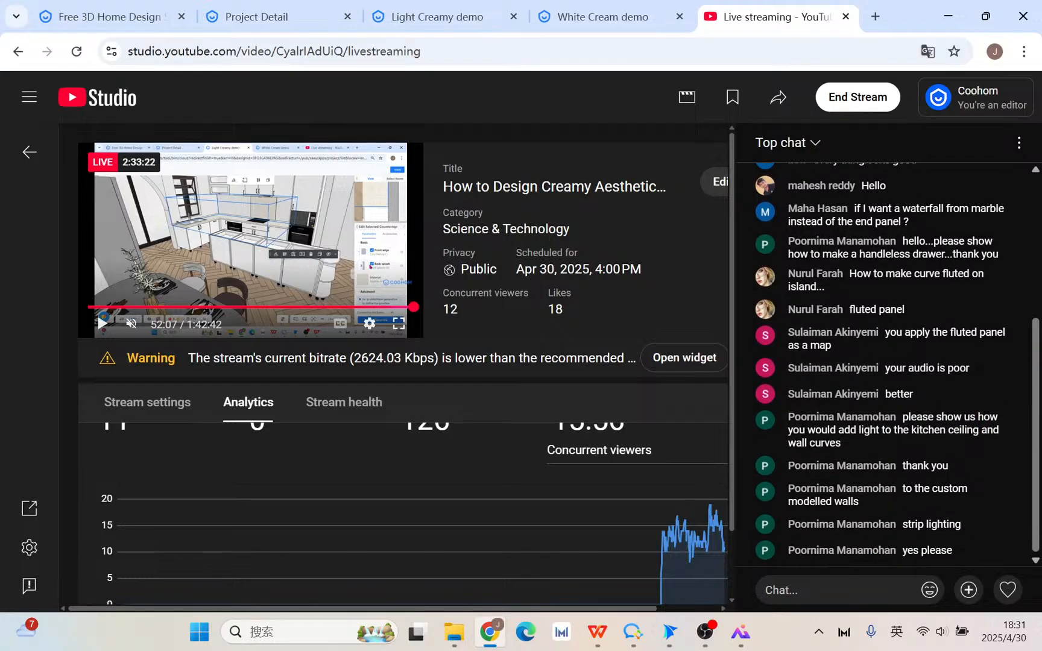
pyautogui.click(854, 106)
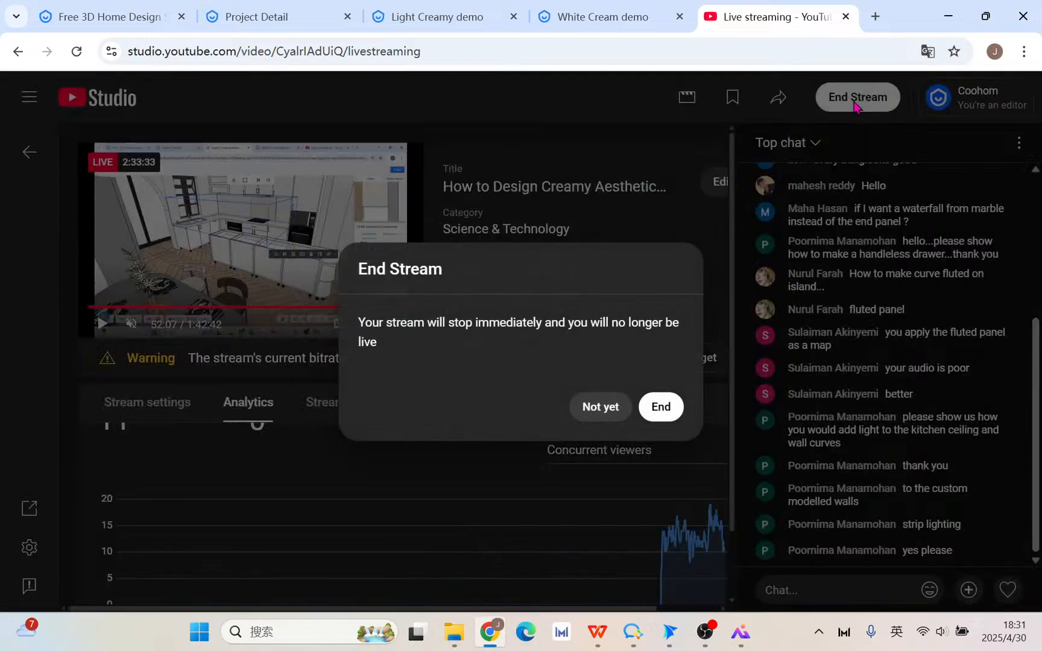
pyautogui.click(658, 415)
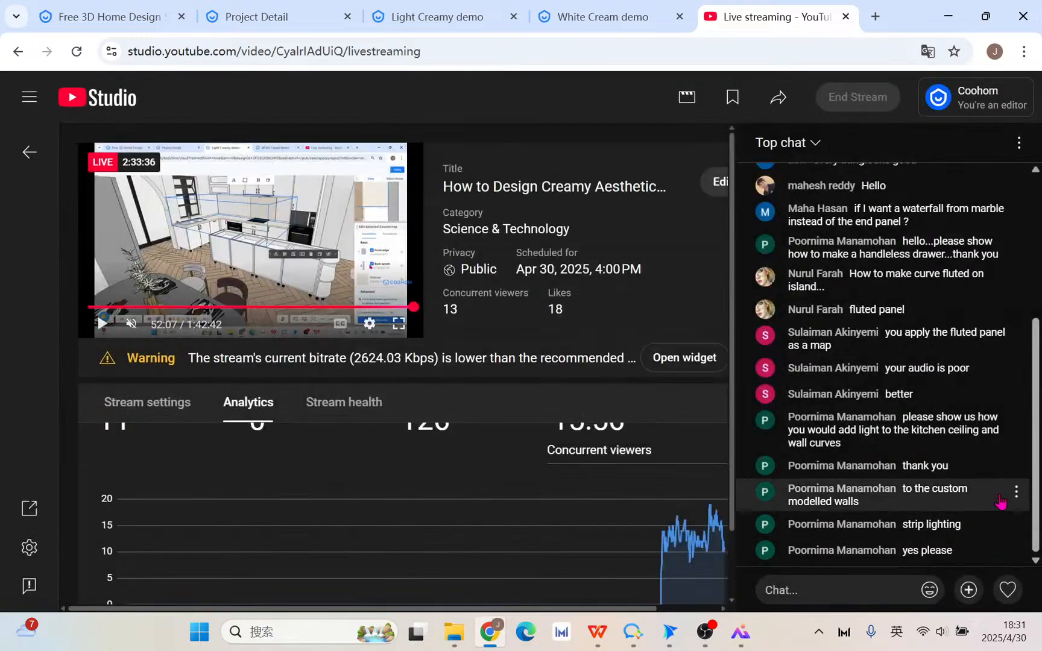